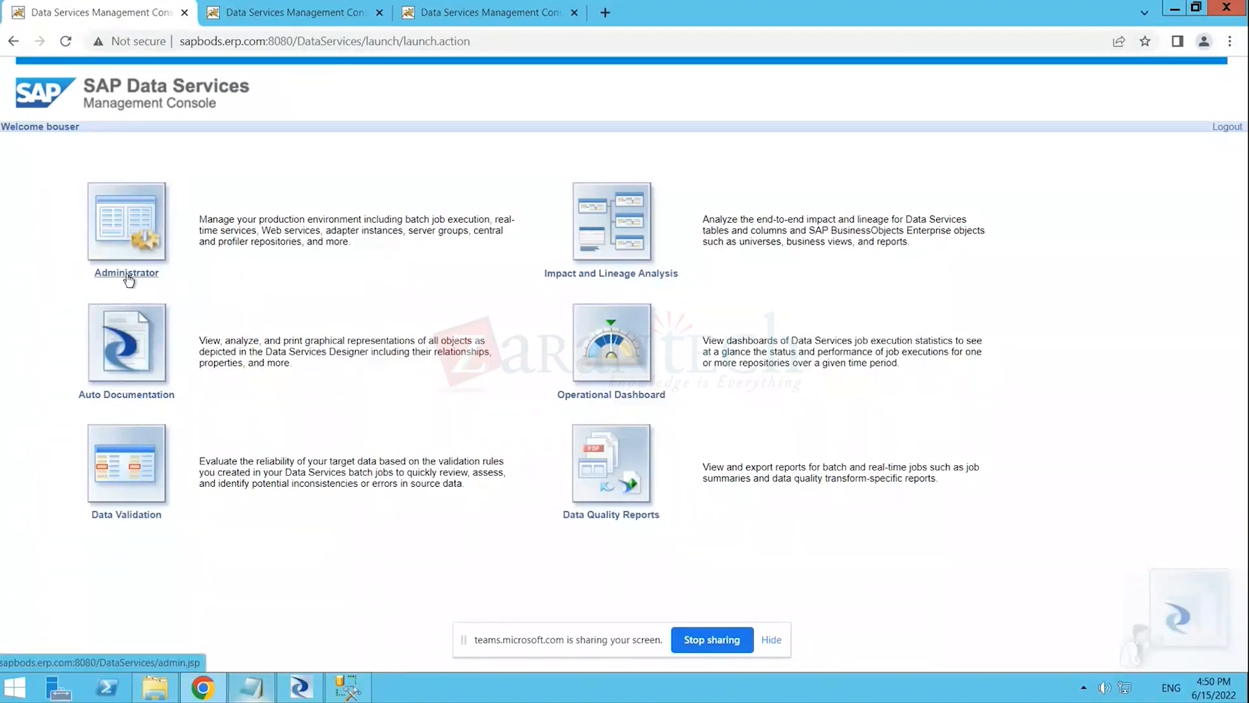
- In the Administrator's bouser repository, delete the failed batch job execution started Jun 15, 2022 8:57:44 AM from the history
left_click(128, 277)
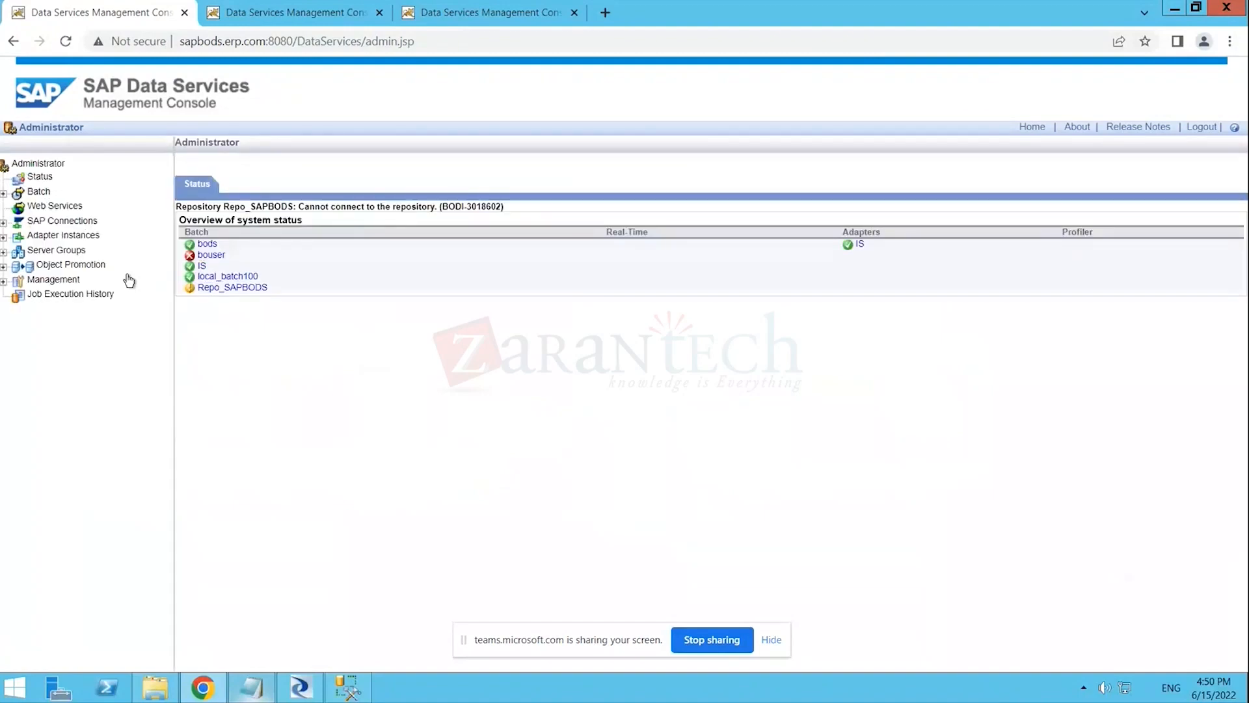
left_click(215, 257)
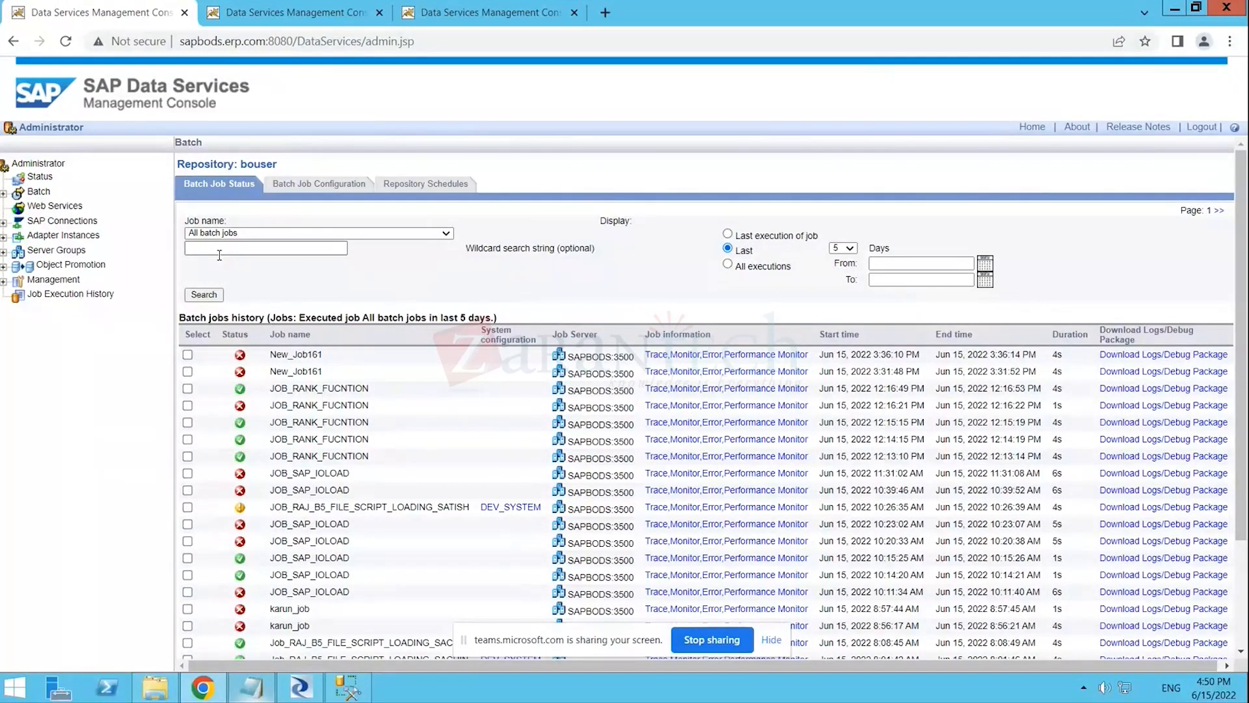
left_click(187, 371)
scroll(321, 472, "down", 2)
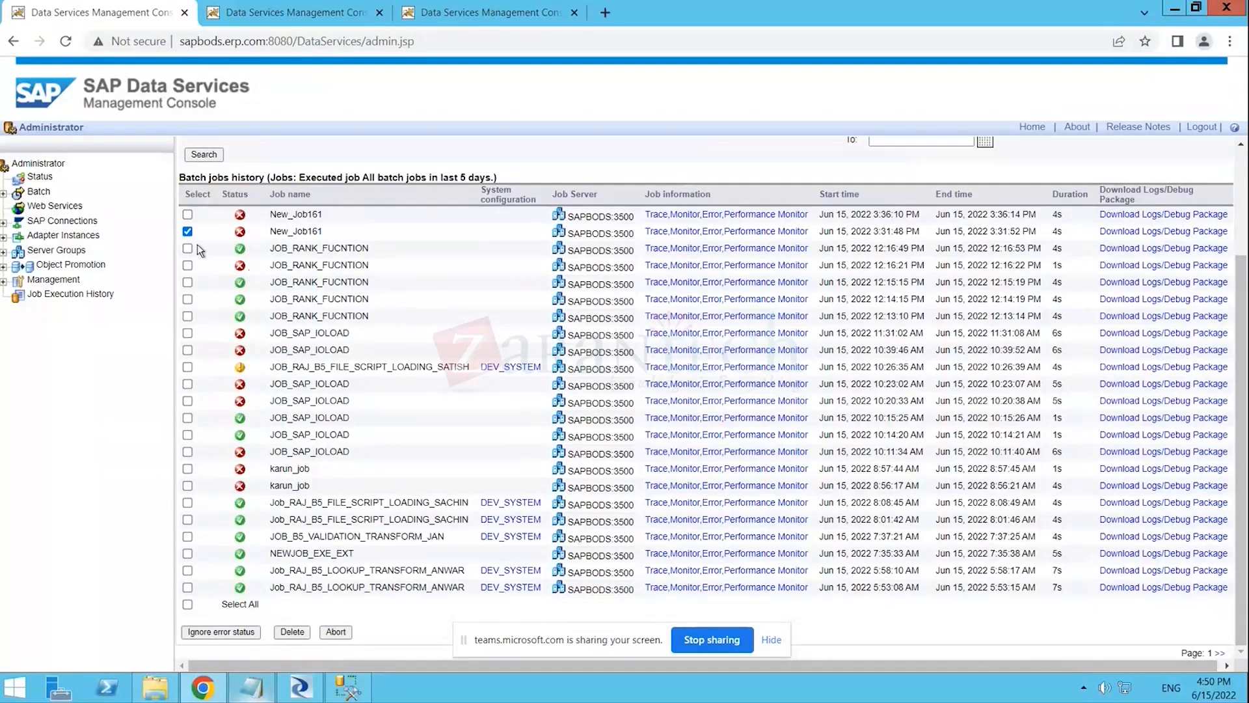
left_click(188, 470)
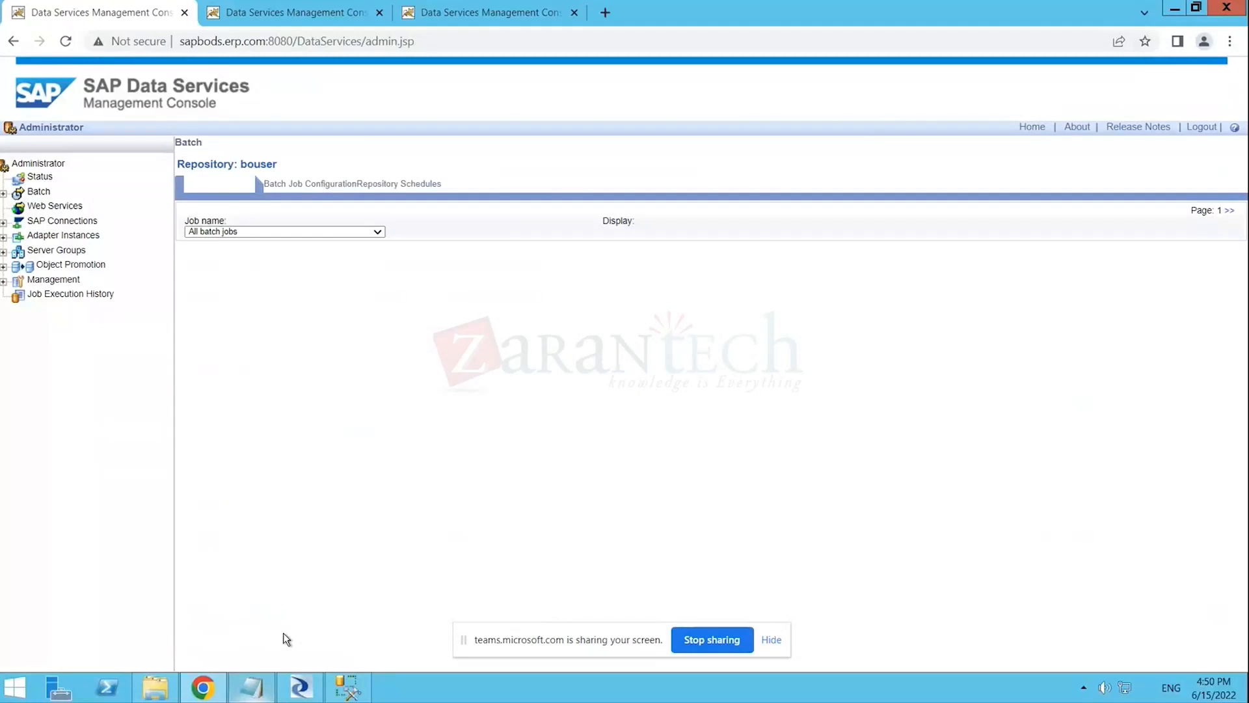
scroll(283, 632, "down", 2)
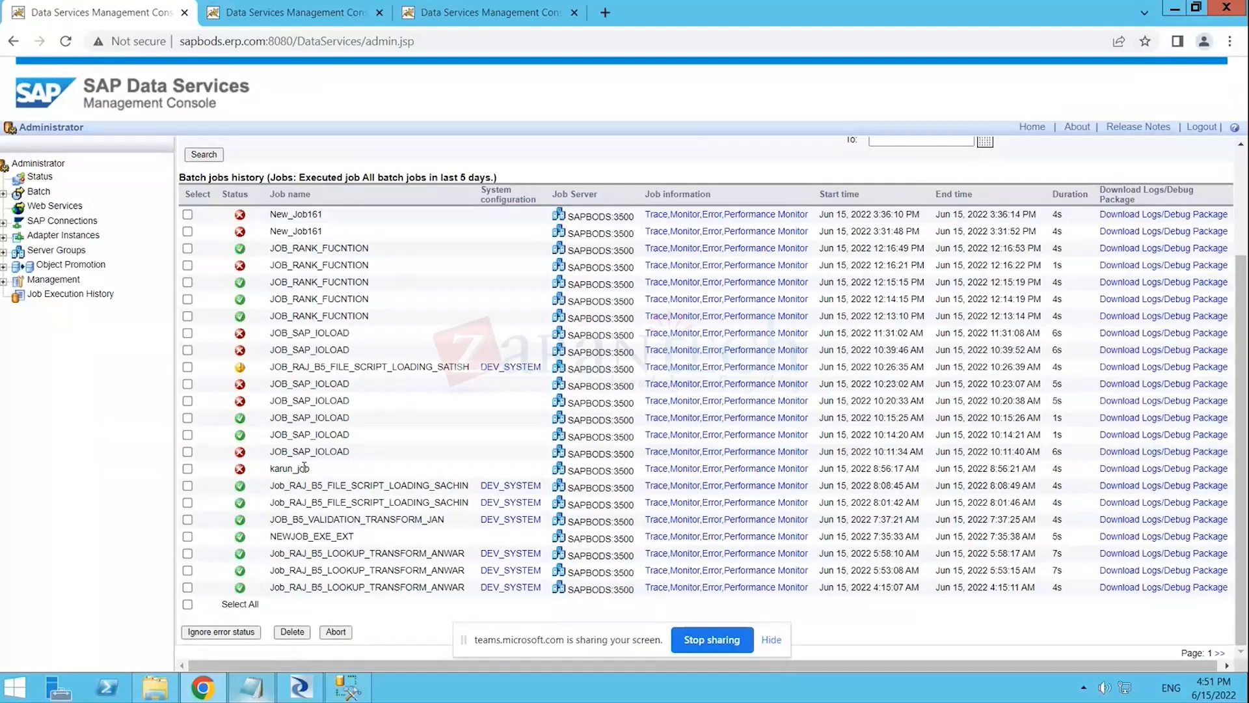
- Search the batch job history for the job JB_QUERY_TRANSFROM within the last 5 days
scroll(284, 470, "up", 3)
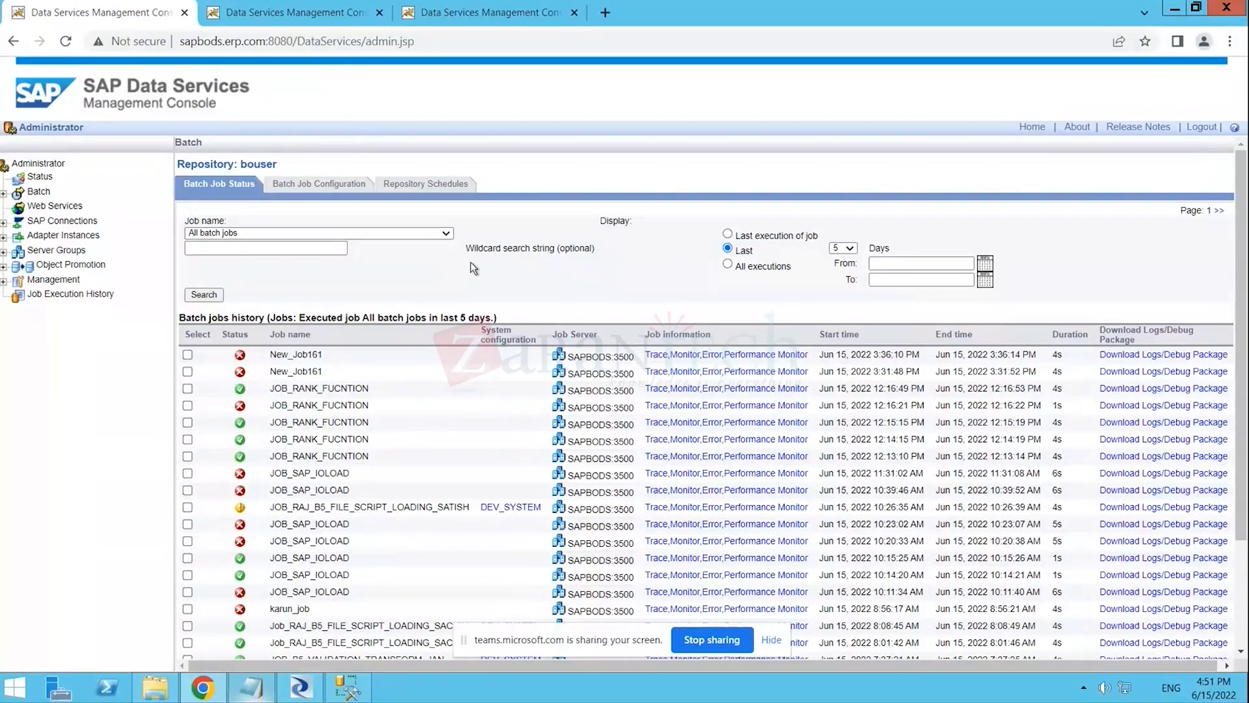
left_click(448, 239)
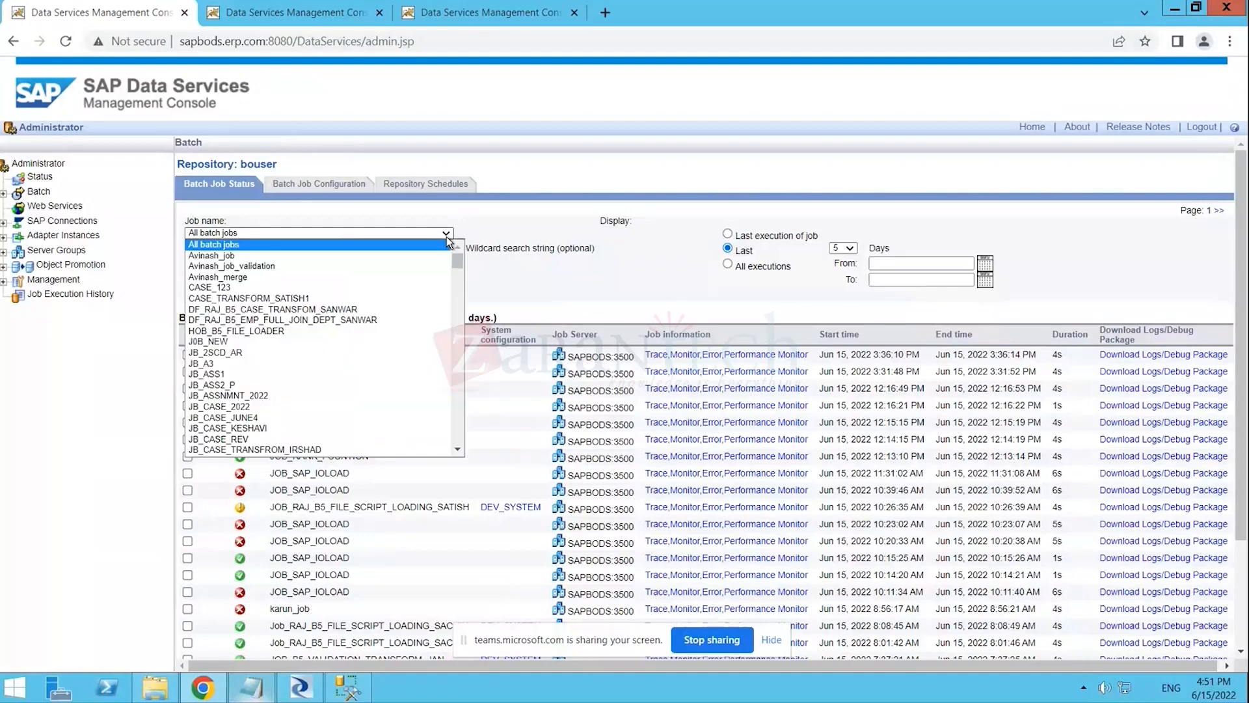
left_click_drag(454, 260, 458, 377)
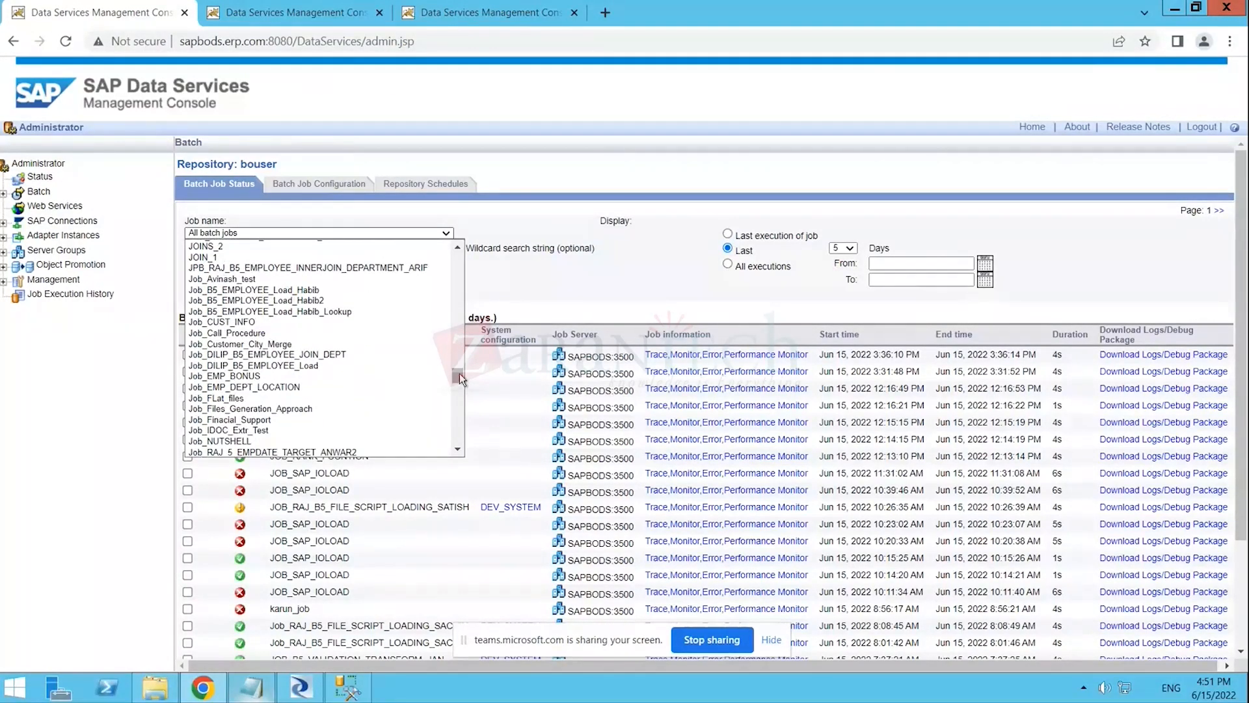
left_click_drag(456, 373, 458, 295)
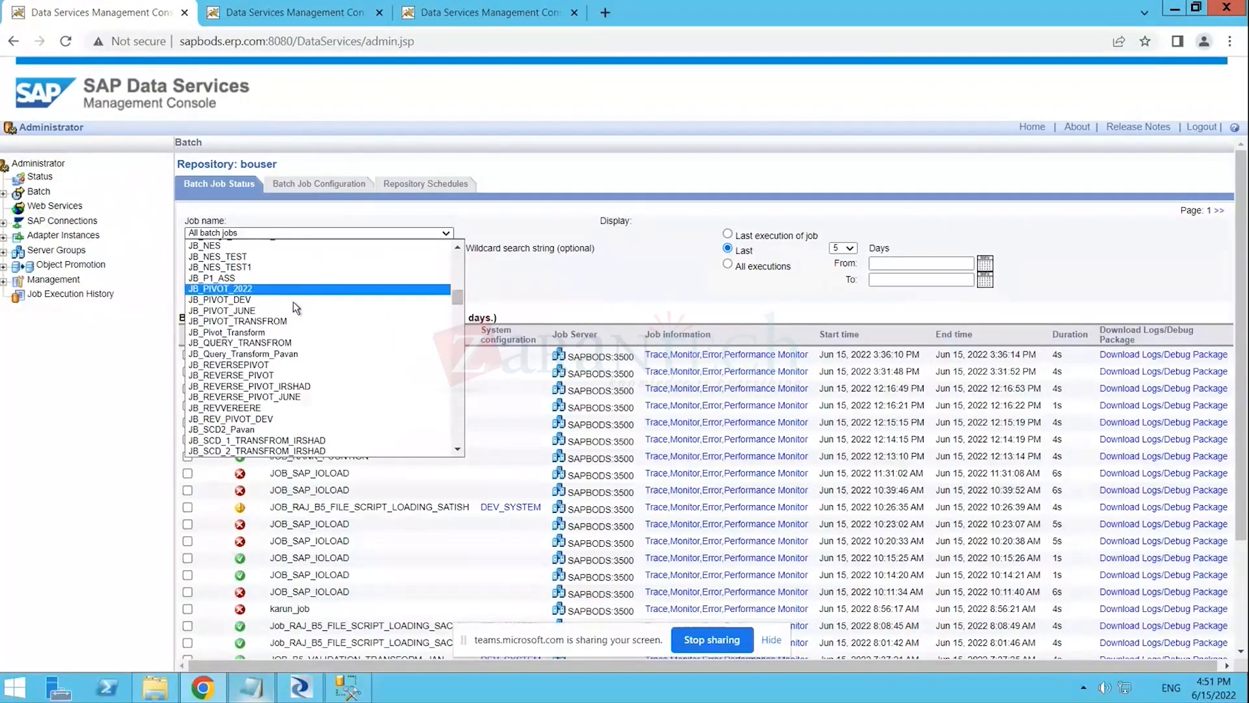
left_click(262, 343)
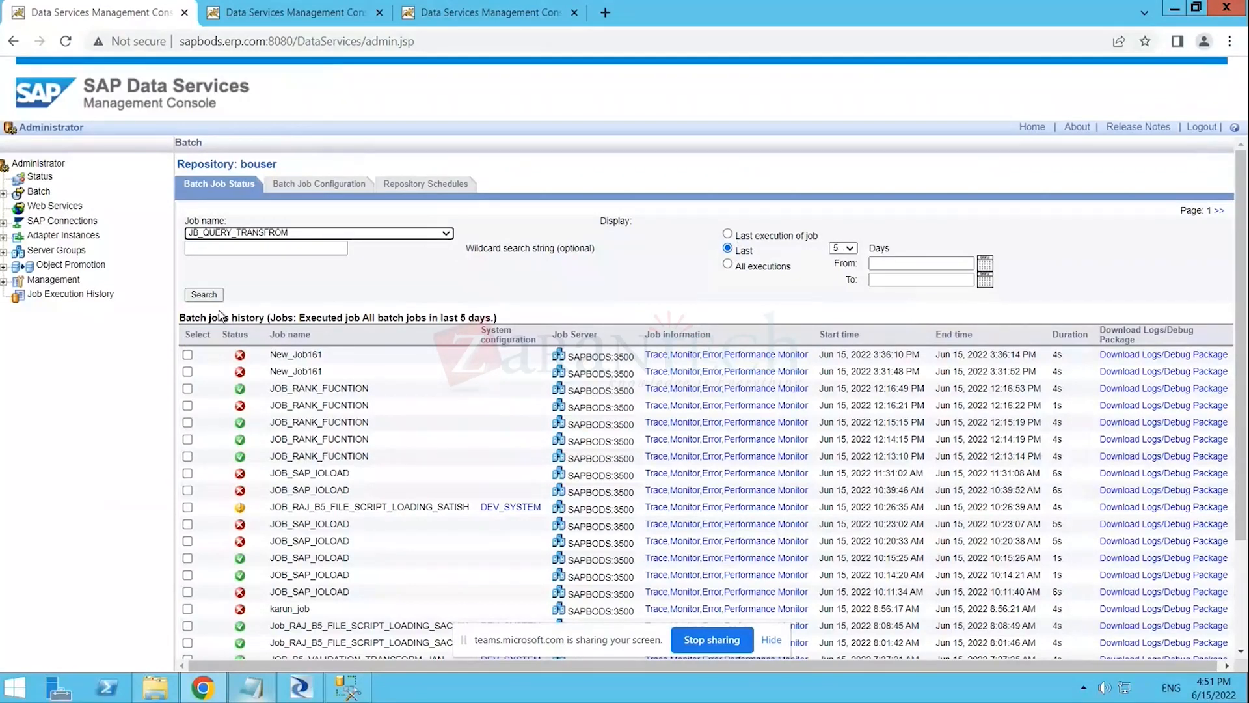
left_click(203, 295)
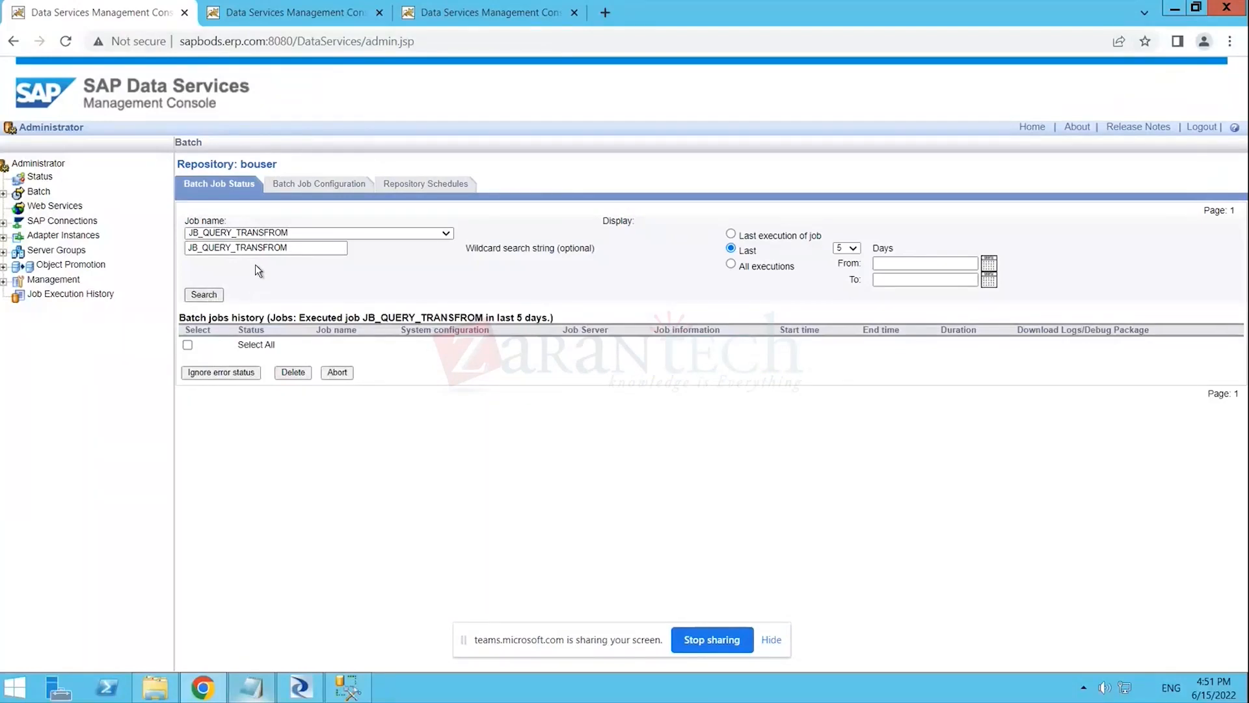
- Clear the wildcard search string and list the history of all batch jobs again
double_click(255, 248)
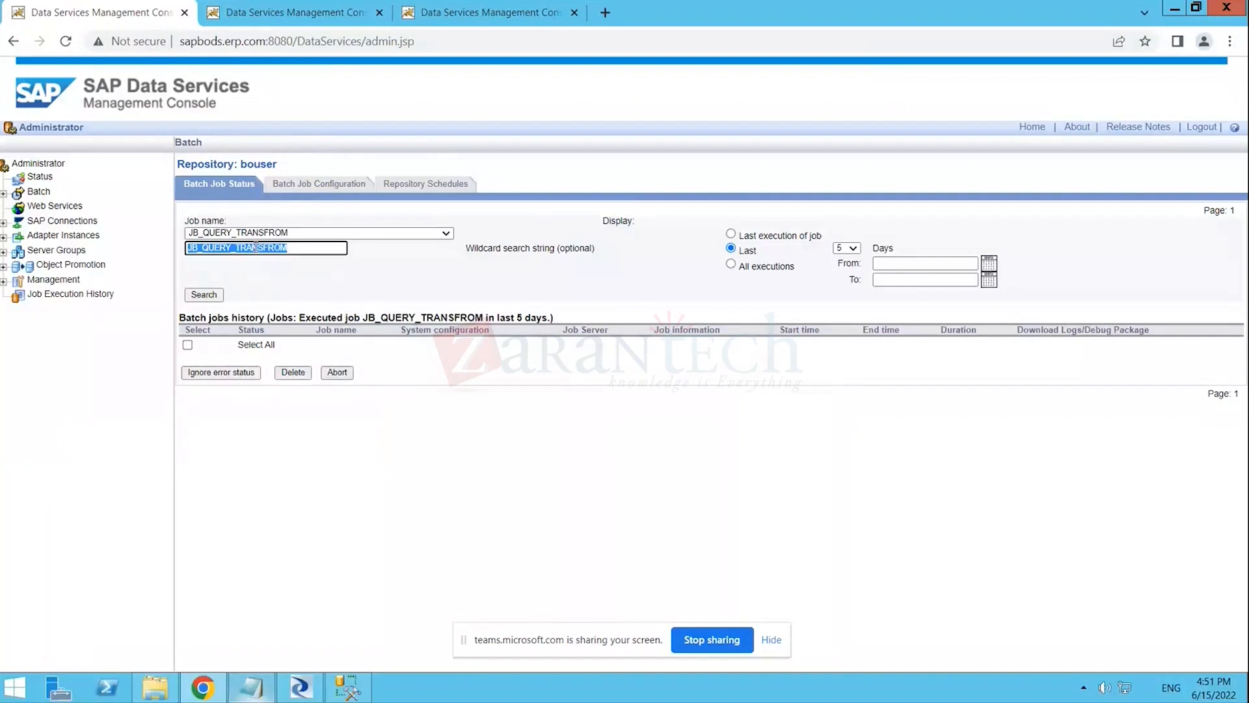
key("BackSpace")
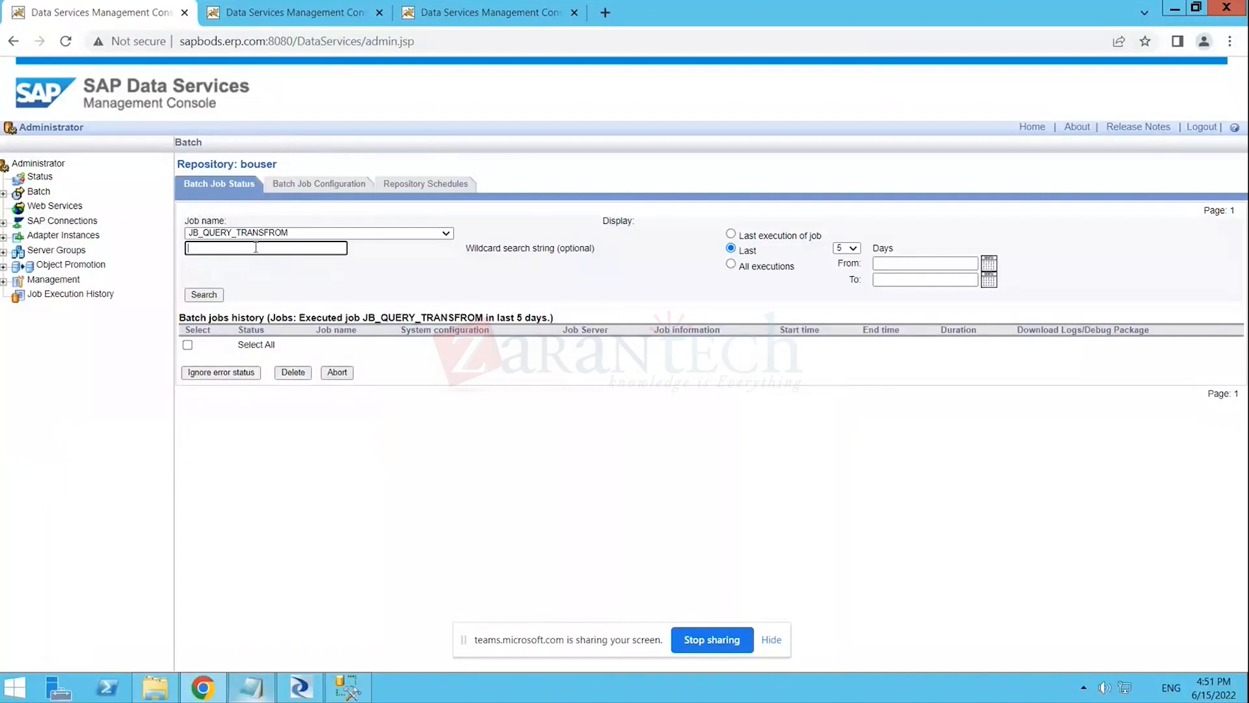
left_click(446, 235)
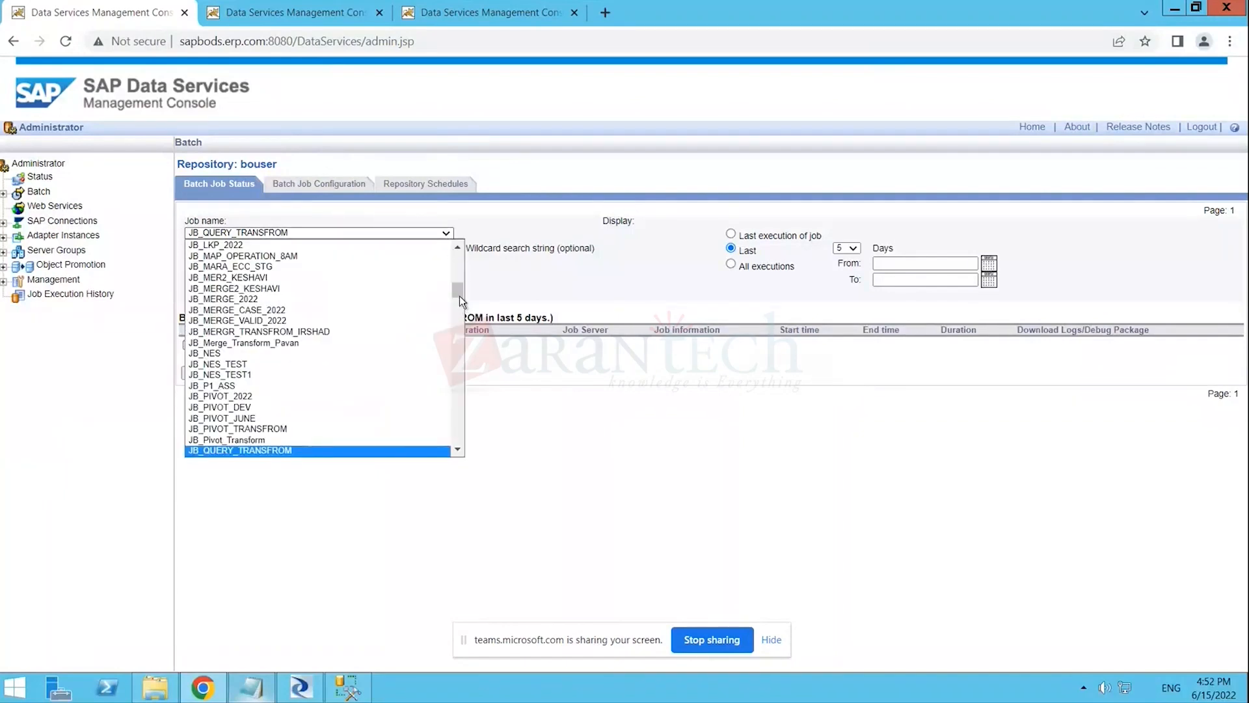
left_click_drag(457, 293, 458, 257)
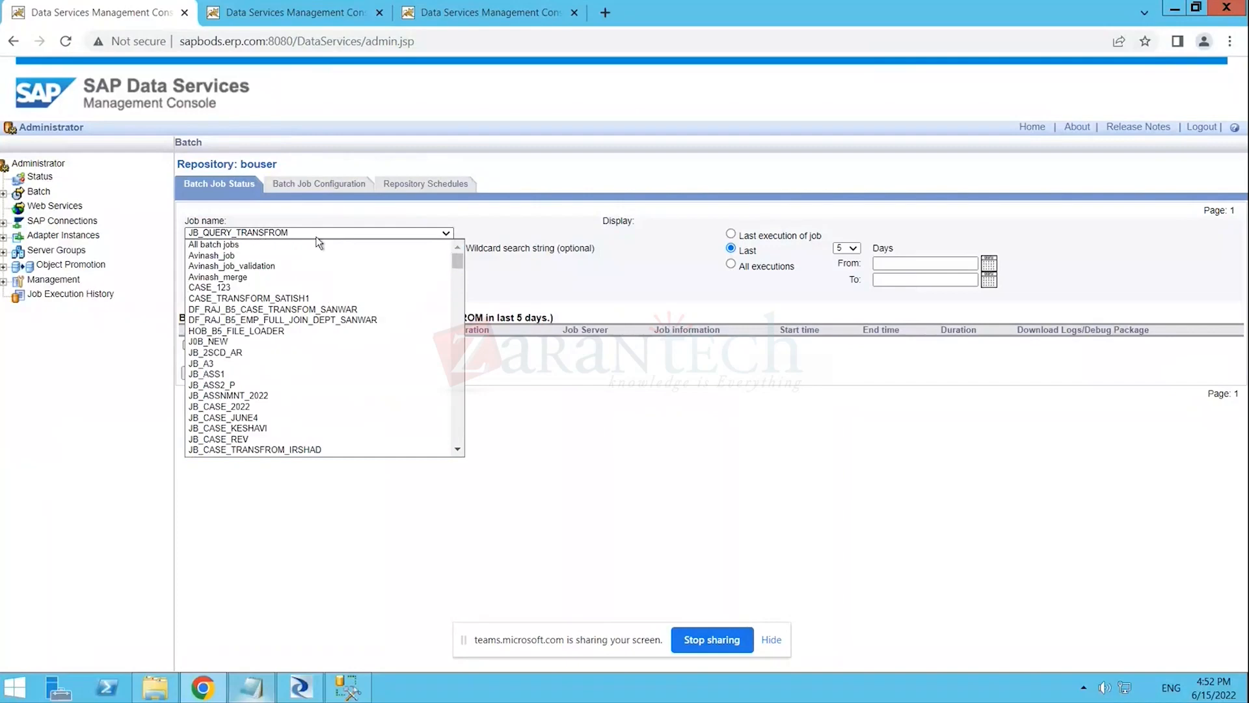
left_click(233, 246)
left_click(206, 294)
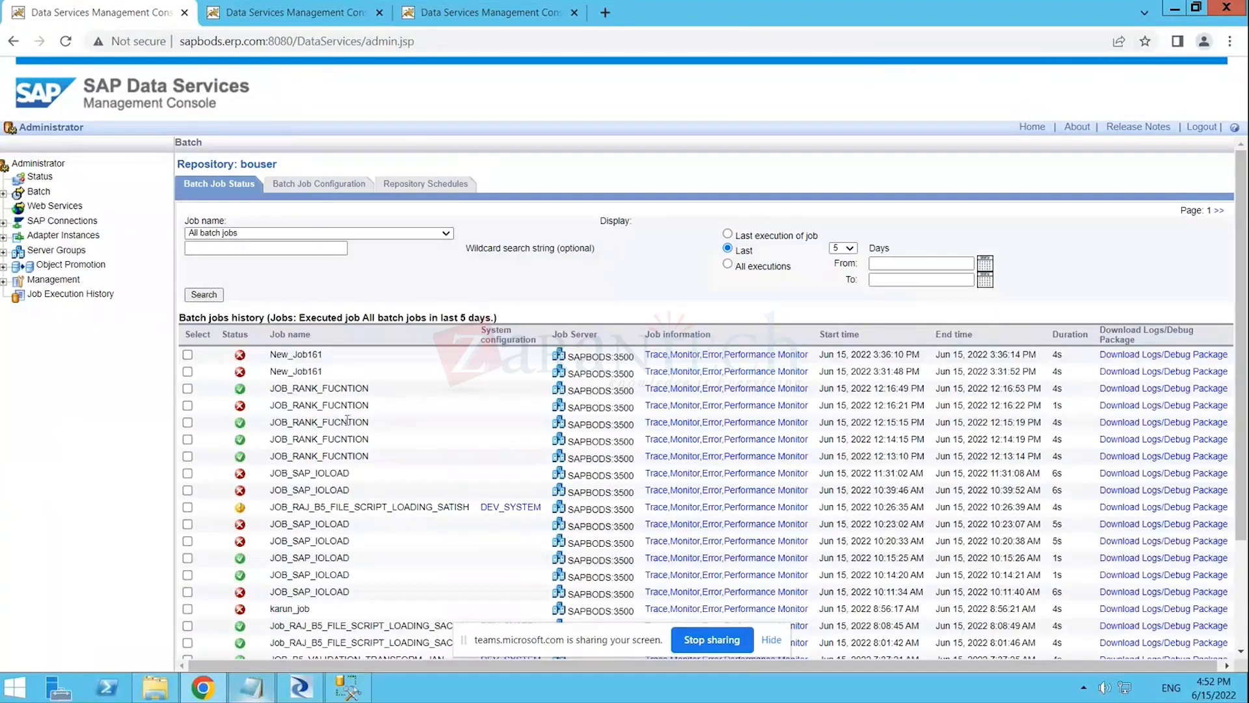
- Copy the job name JOB_RANK_FUCNTION from the history into the wildcard search string and search for it
double_click(345, 424)
key("ctrl+c")
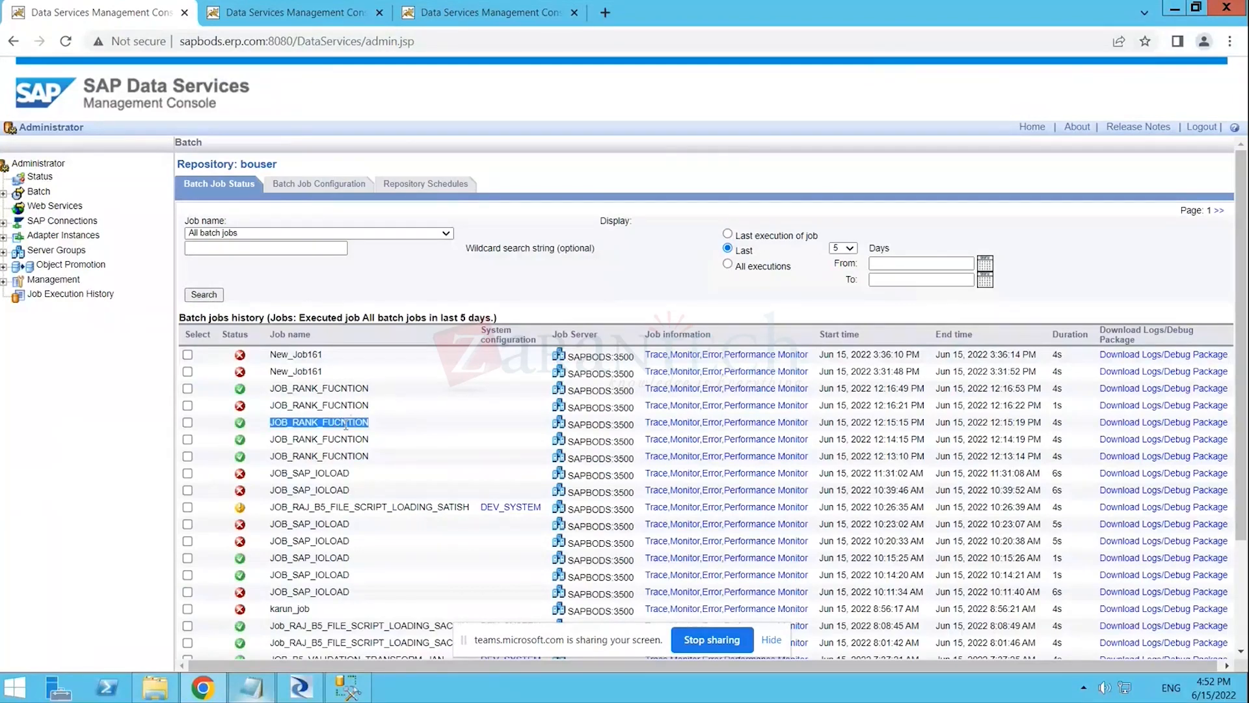
left_click(293, 250)
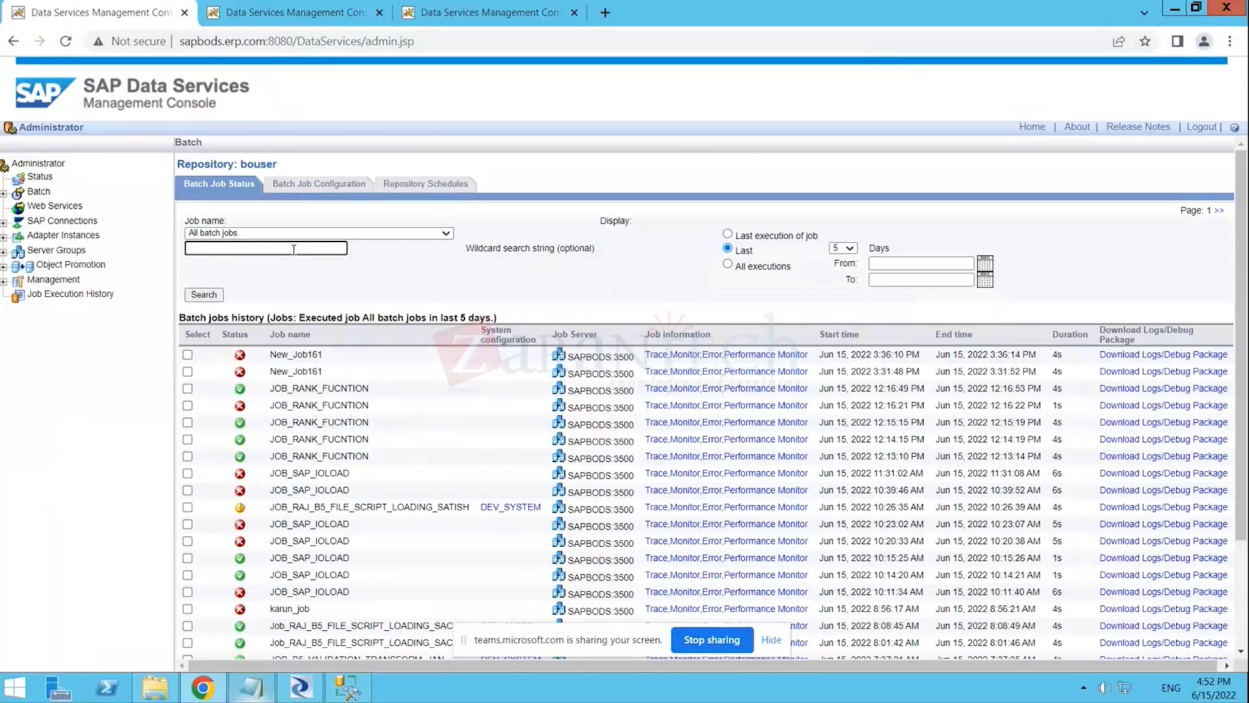
key("ctrl+v")
left_click(200, 296)
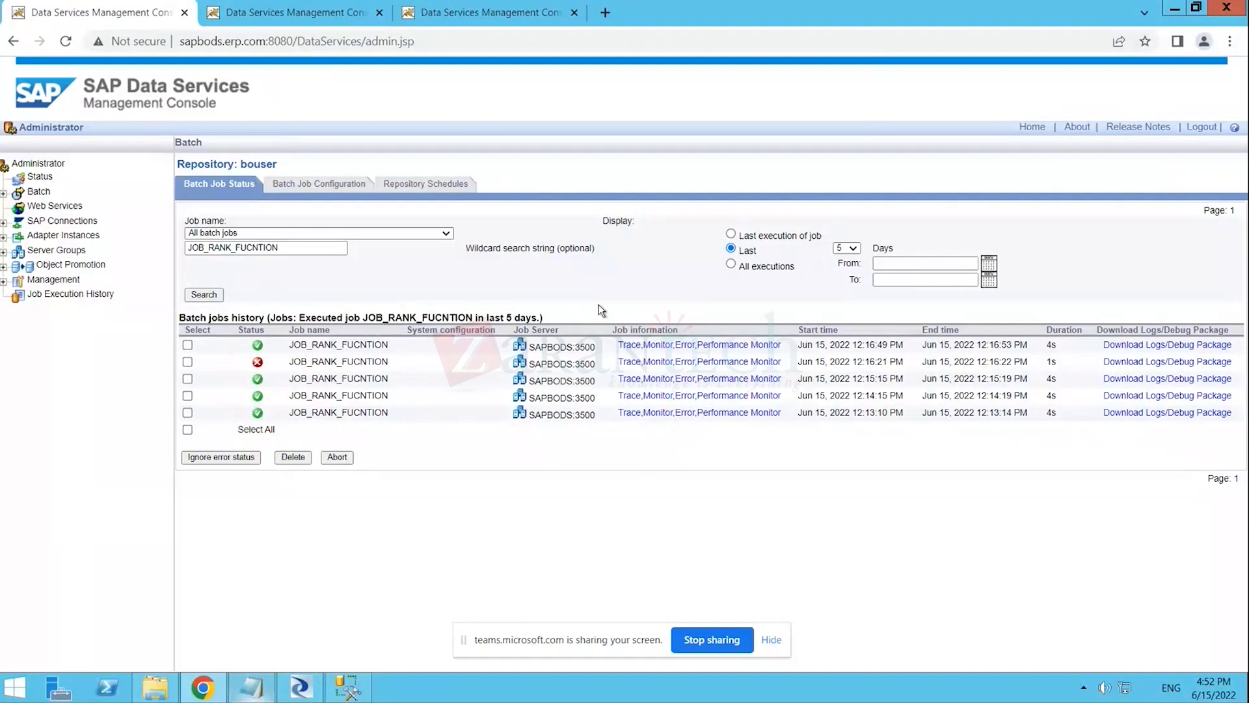
- Search for only the last execution of JOB_RANK_FUCNTION, then list its executions from the last 5 days again
left_click(731, 235)
left_click(198, 297)
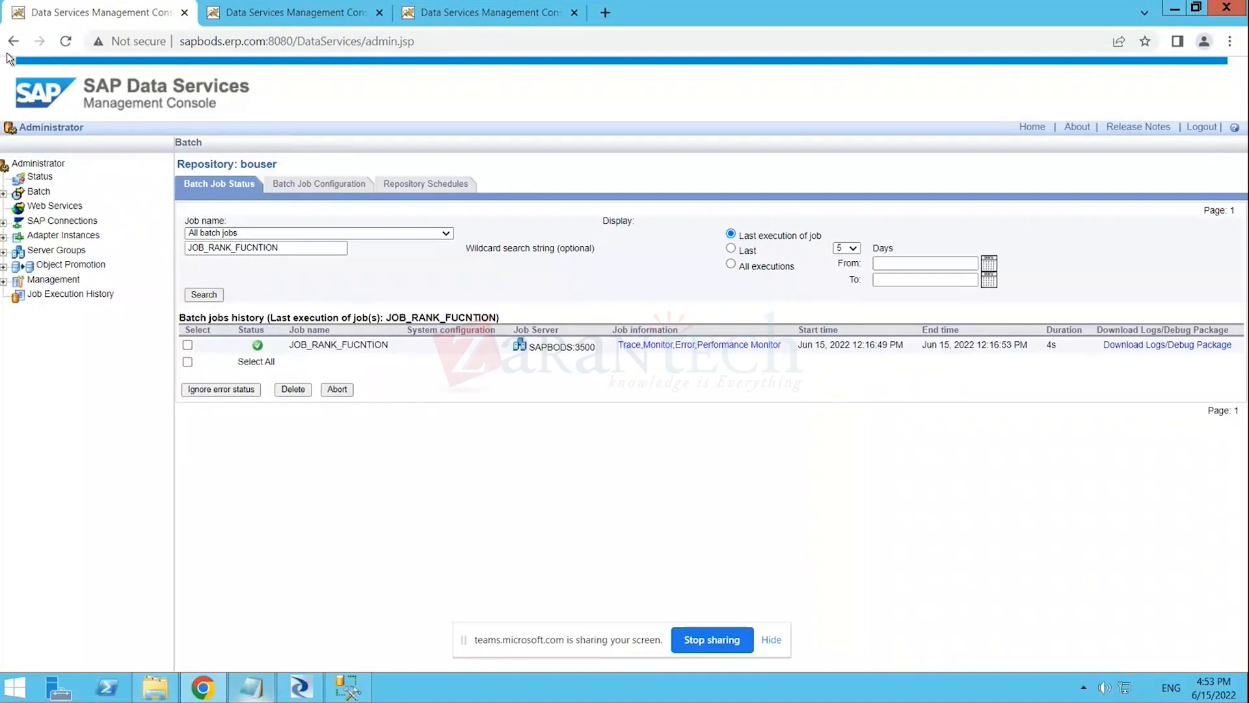
left_click(731, 249)
left_click(204, 294)
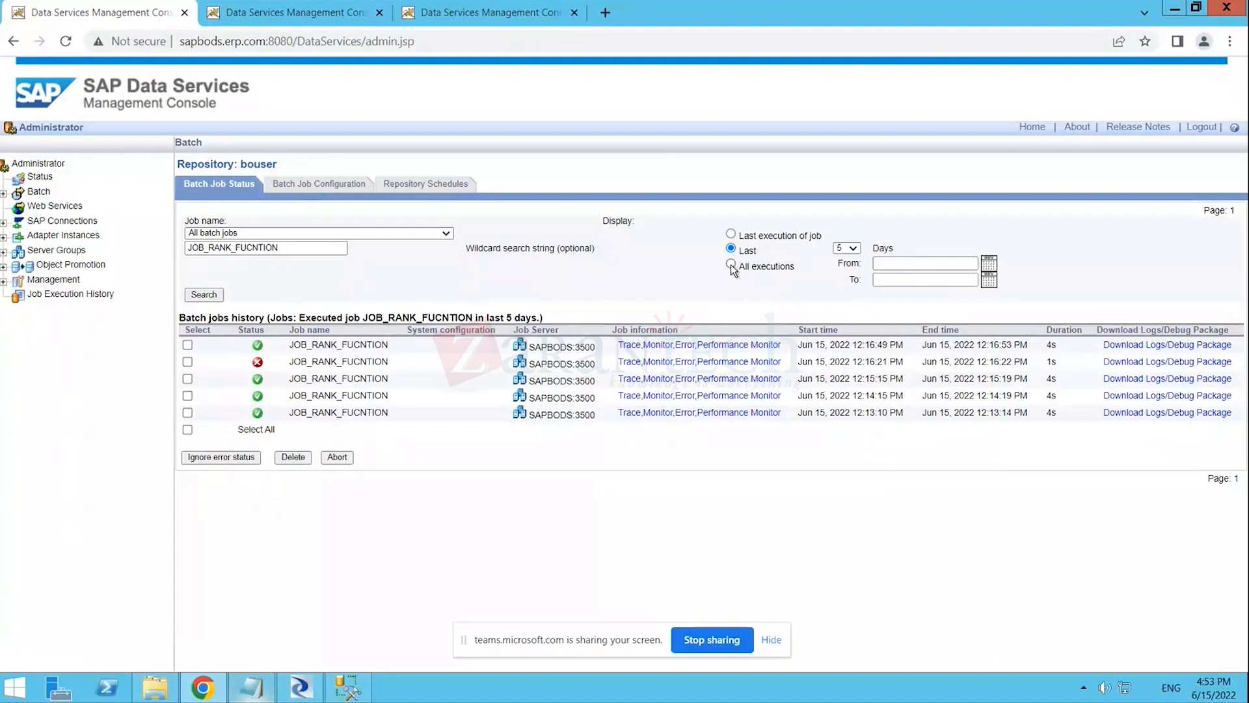
- Highlight the newest JOB_RANK_FUCNTION run and limit the search to the last execution of the job
left_click(731, 234)
left_click_drag(247, 346, 895, 350)
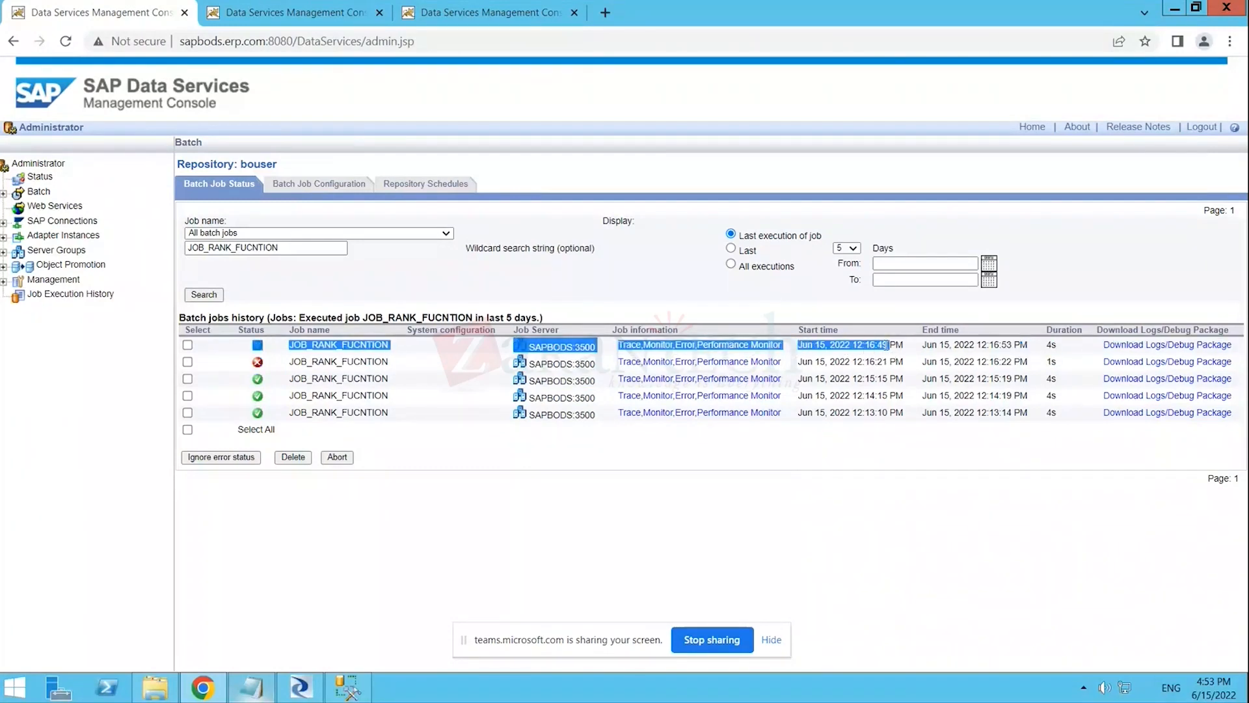
left_click(889, 344)
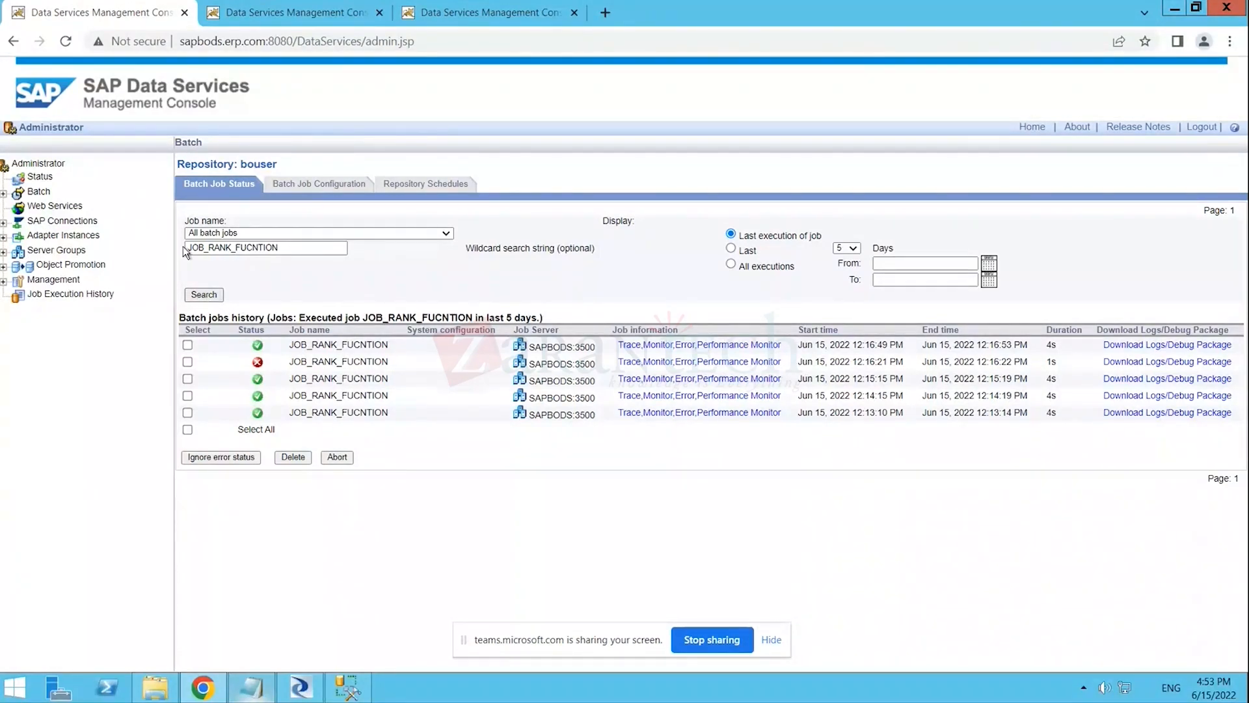
left_click(213, 296)
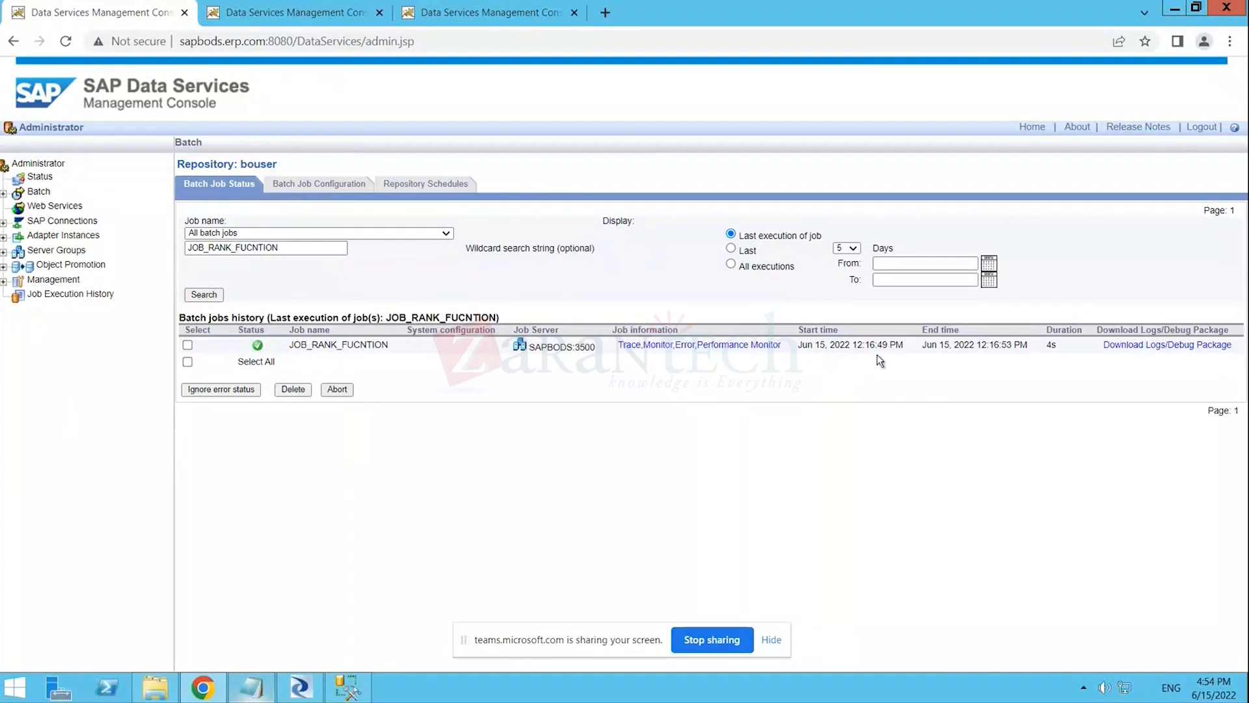
- Open the Trace, Monitor and Error logs of the last JOB_RANK_FUCNTION execution in separate browser tabs
right_click(626, 348)
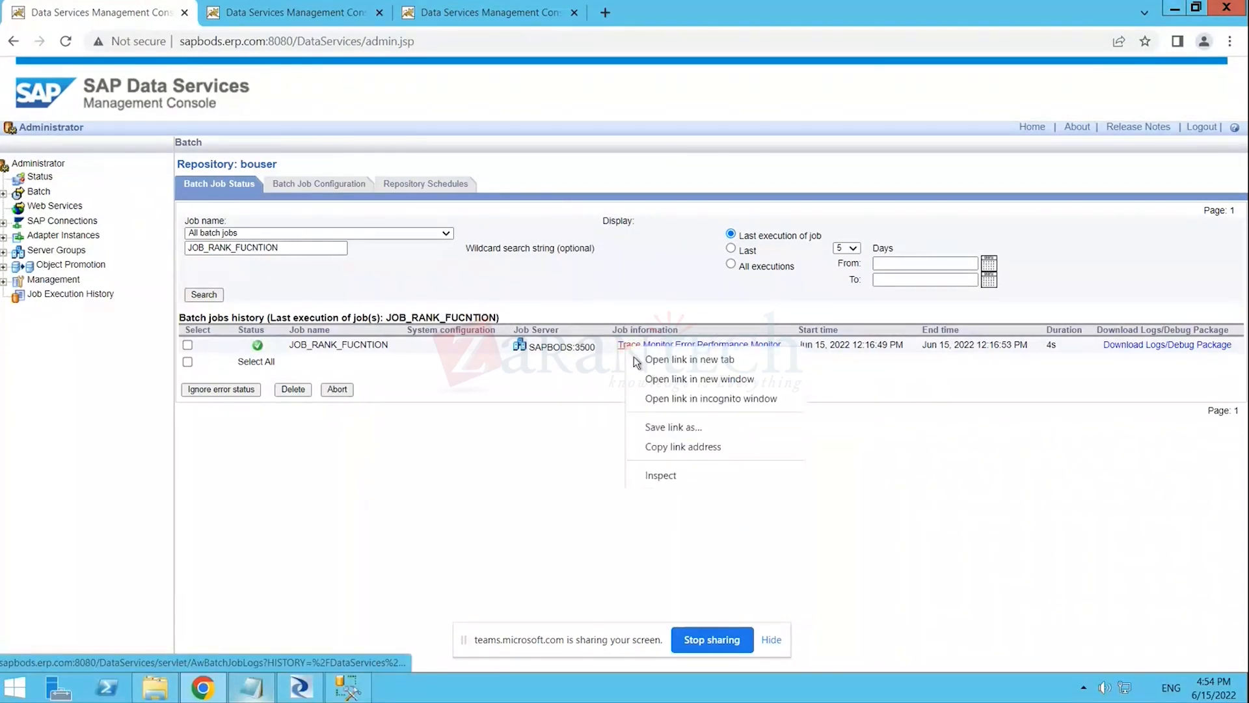
left_click(657, 359)
right_click(659, 348)
left_click(665, 355)
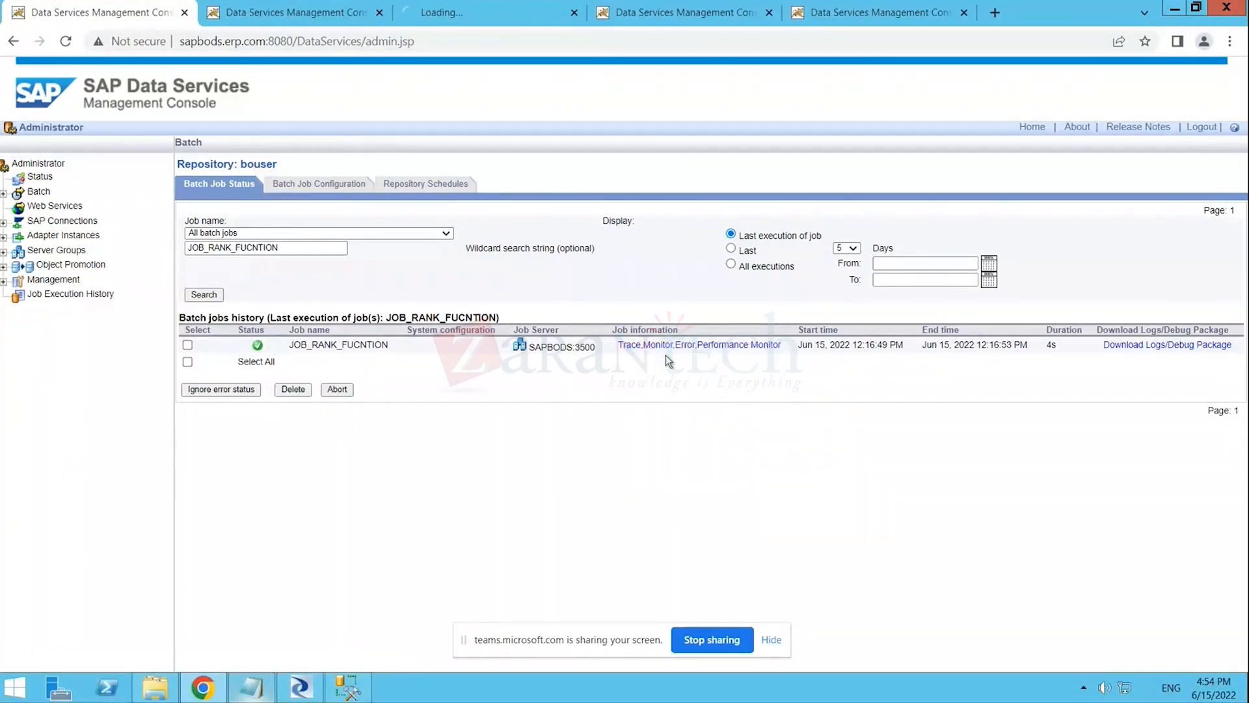
right_click(687, 345)
left_click(697, 359)
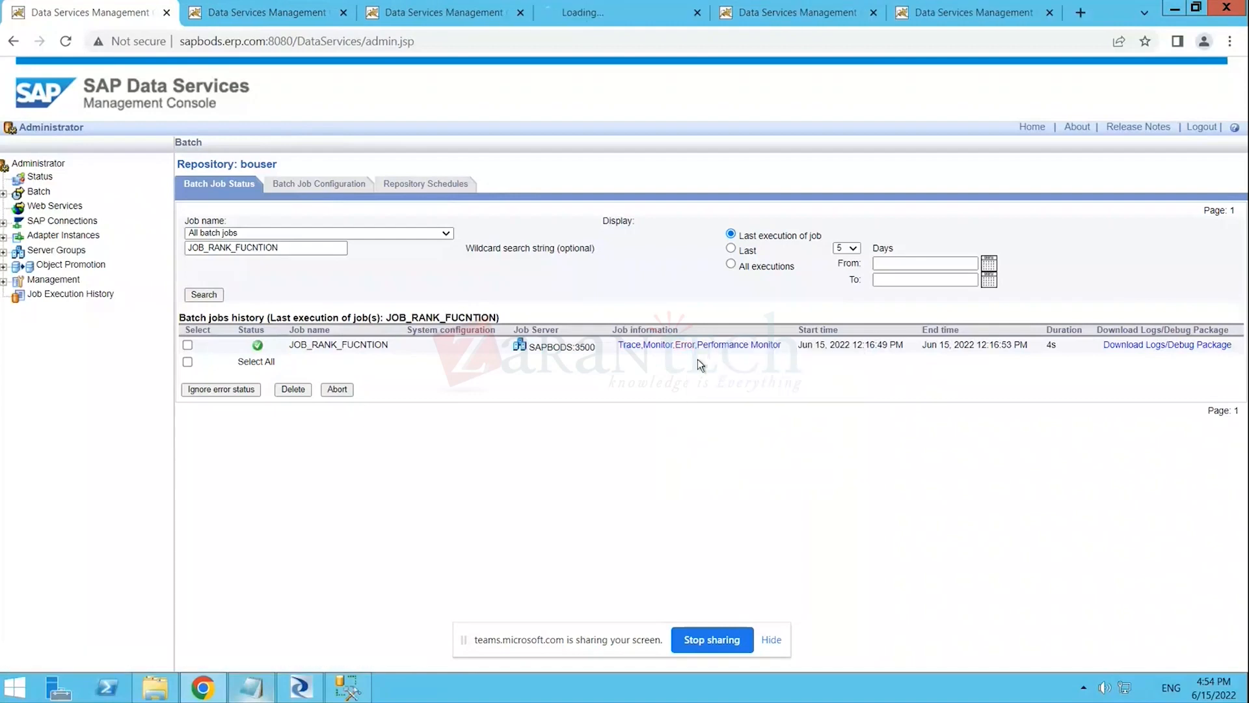
- View the JOB_RANK_FUCNTION trace log and highlight its job and data flow messages, then clear the highlighting
left_click(229, 17)
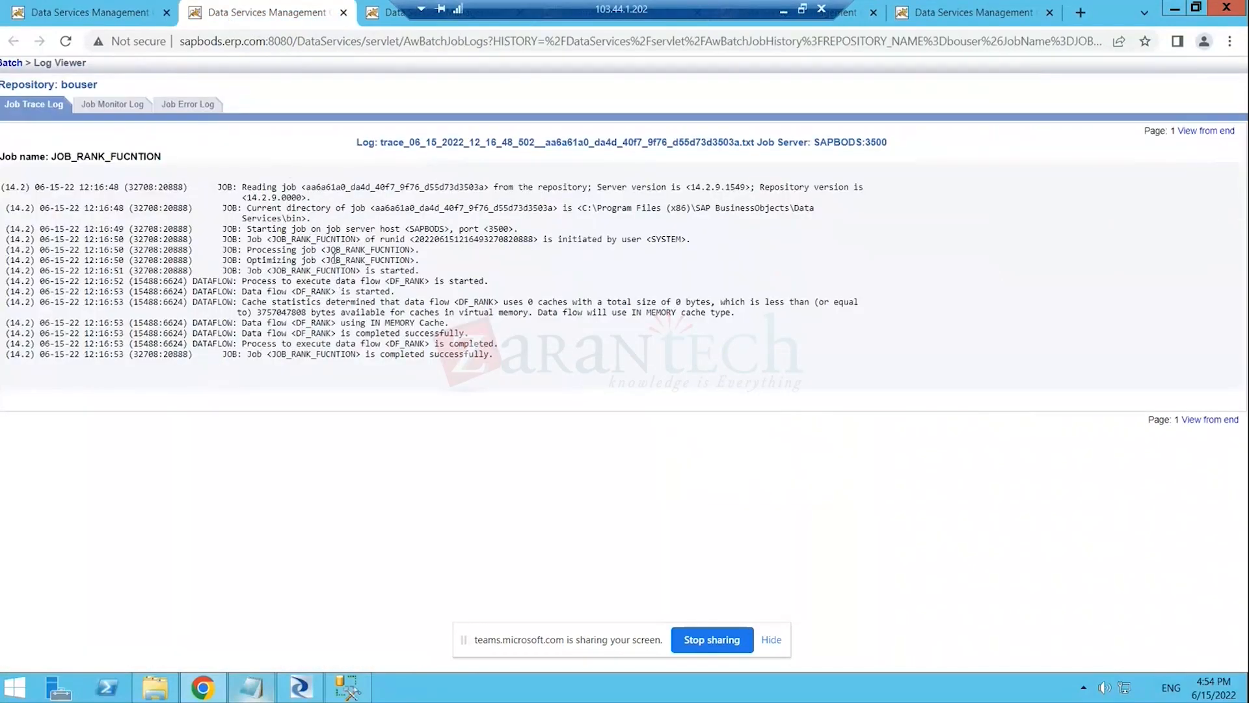
left_click_drag(219, 186, 325, 344)
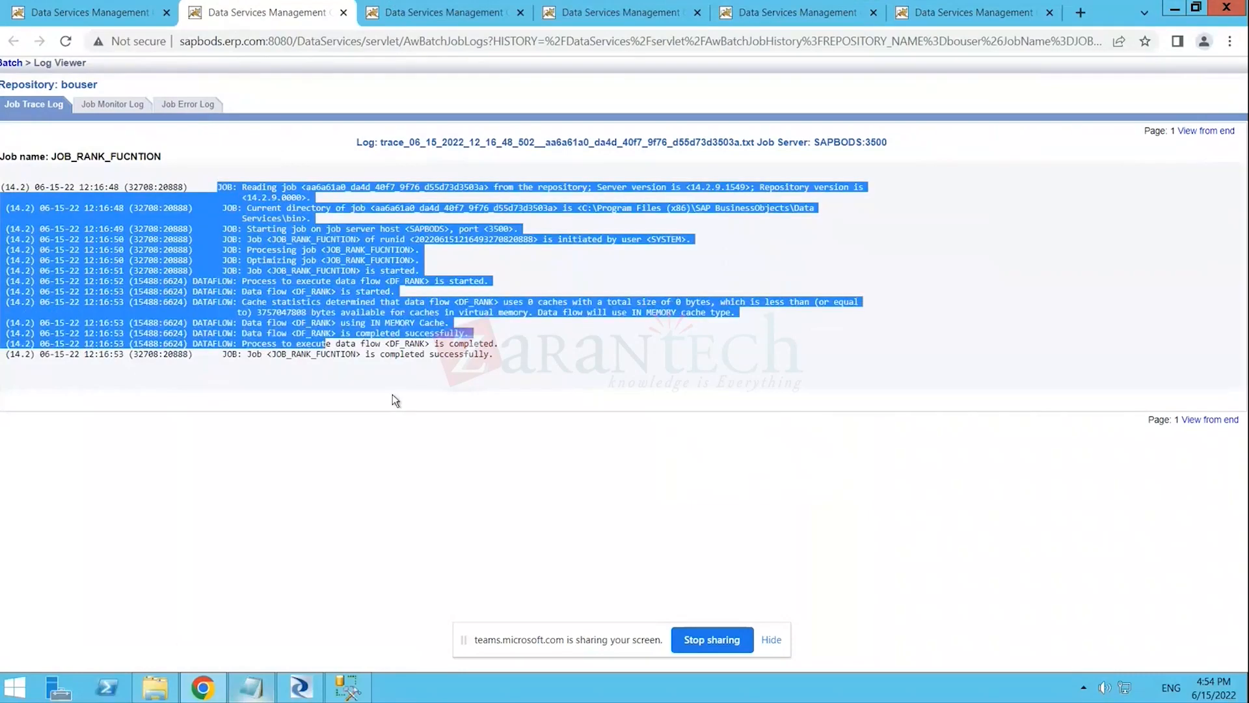
left_click_drag(393, 394, 508, 401)
left_click(509, 387)
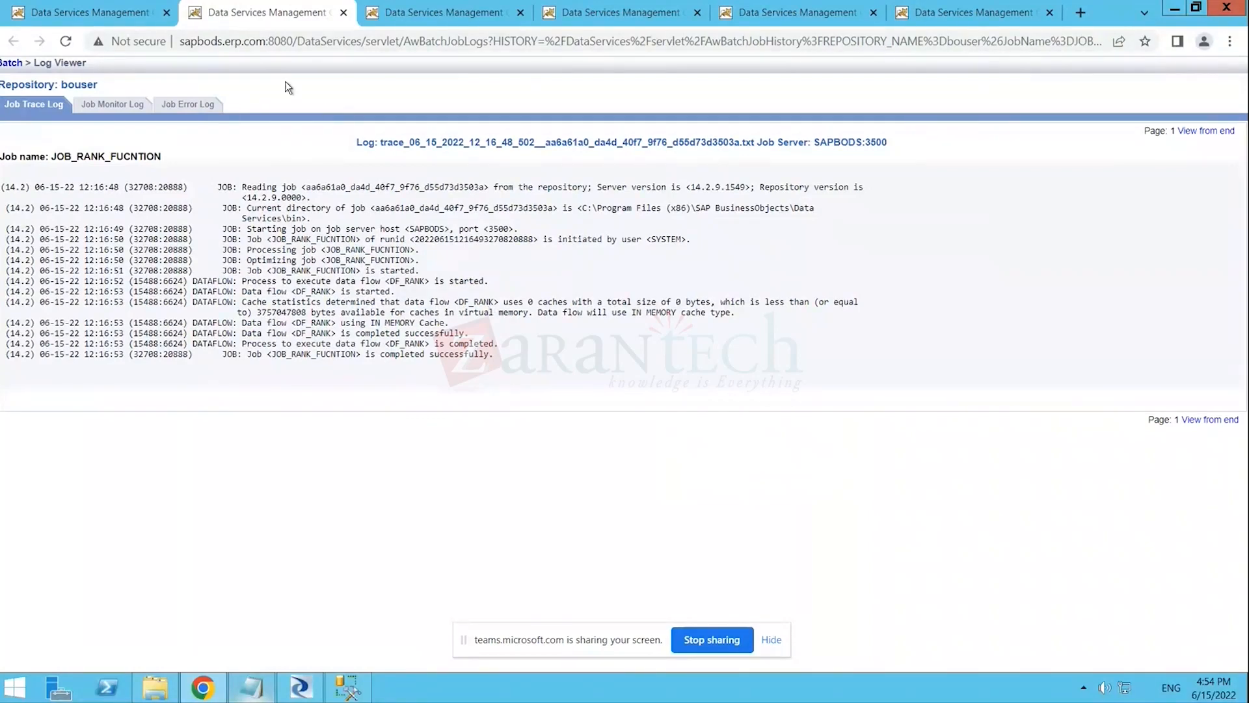
- Return to the batch job status page and list the JOB_RANK_FUCNTION executions from the last 5 days
left_click(124, 11)
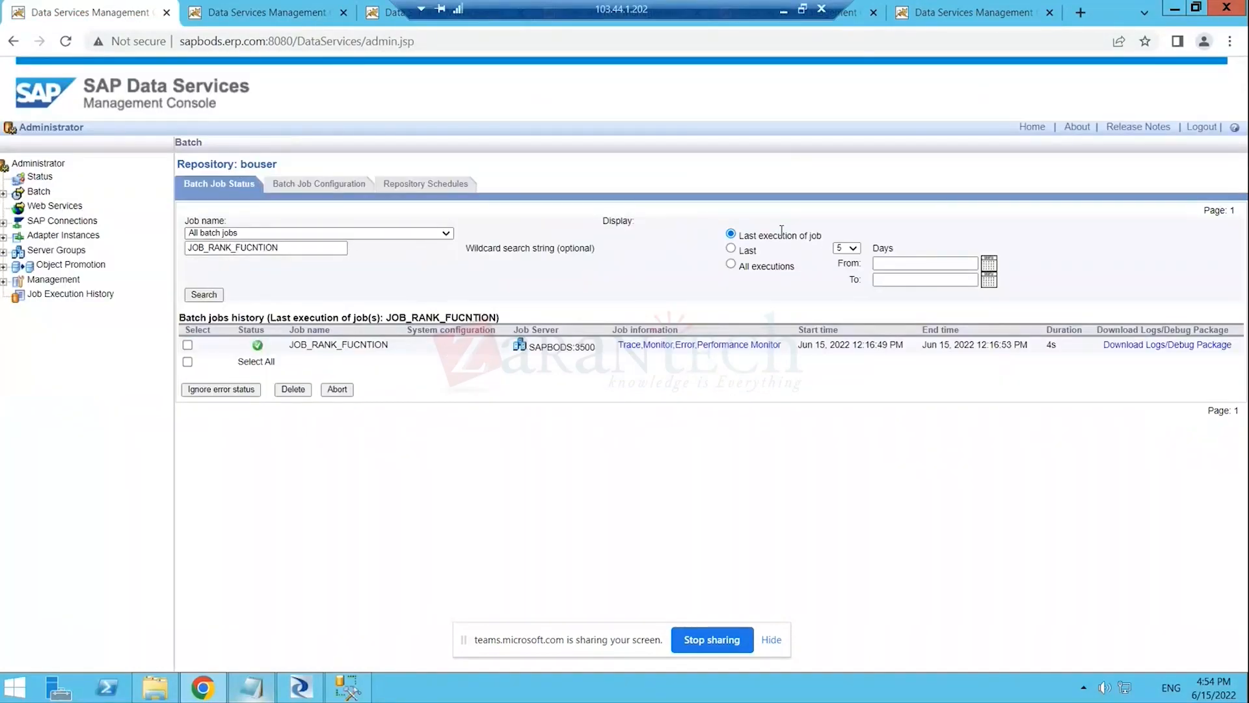
left_click(730, 249)
left_click(209, 294)
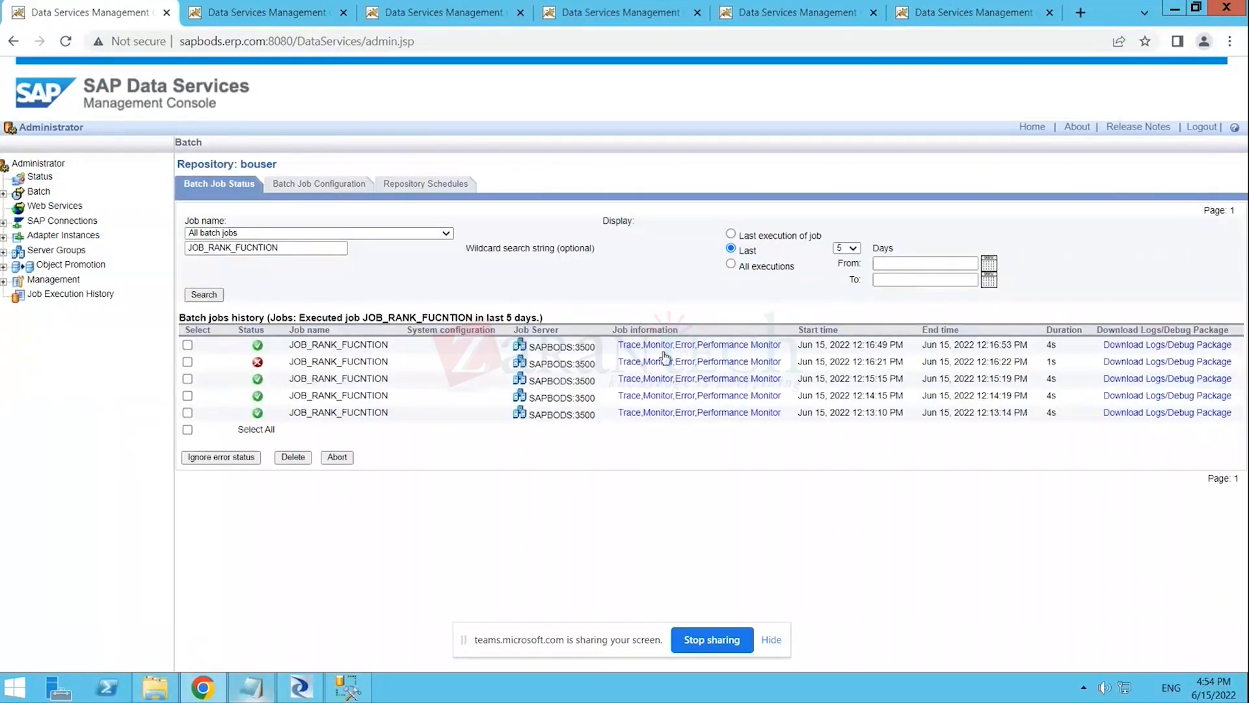
- Open the error log of the failed 12:16:21 PM JOB_RANK_FUCNTION execution in a new browser tab and highlight its error messages
right_click(695, 373)
left_click(698, 376)
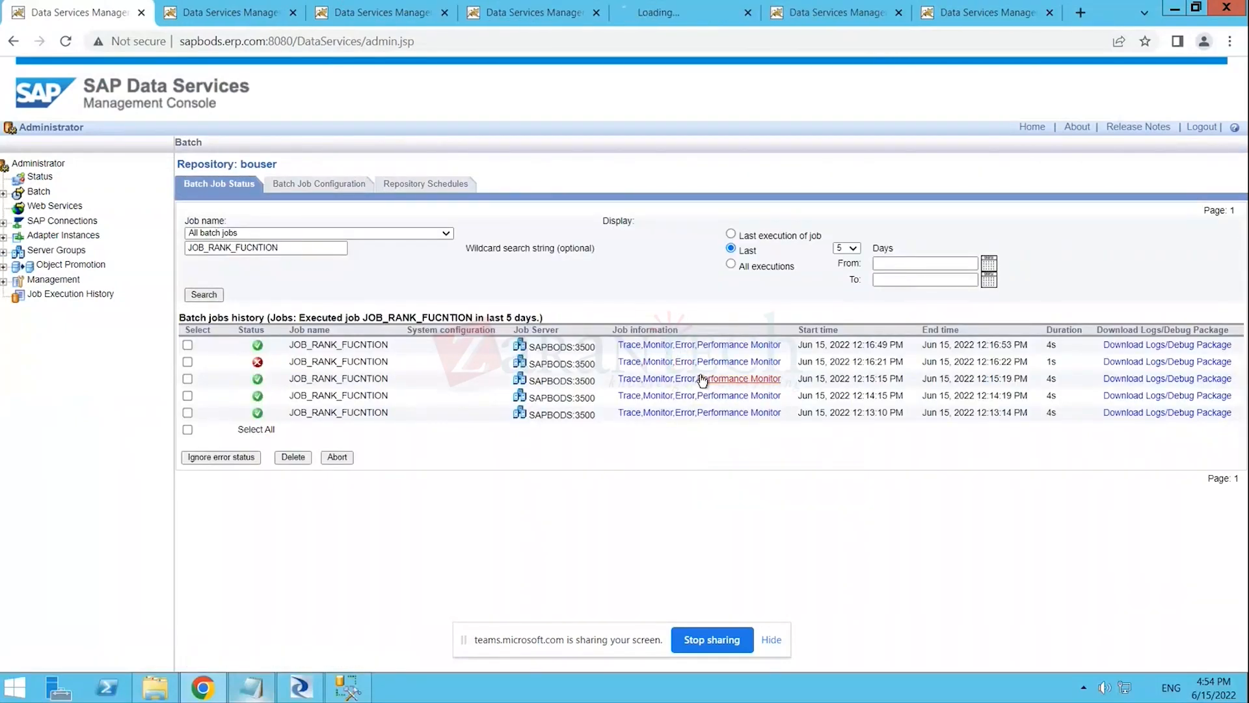
left_click(655, 17)
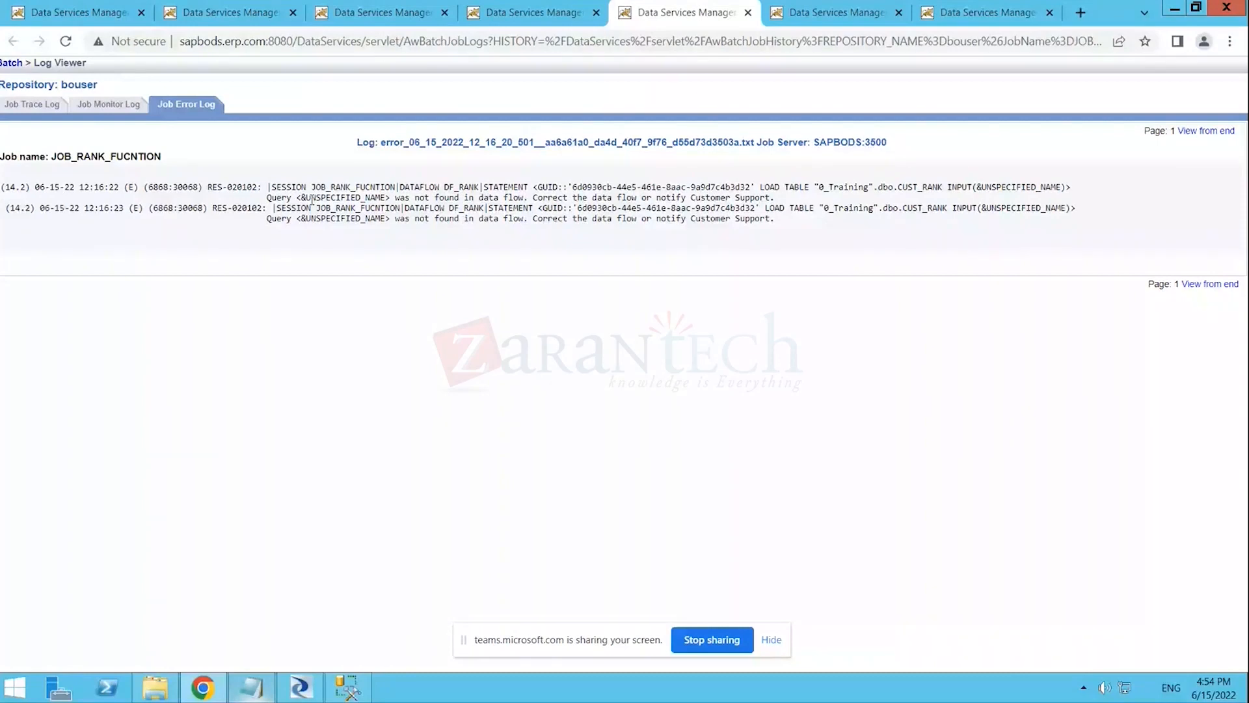
left_click_drag(269, 186, 811, 254)
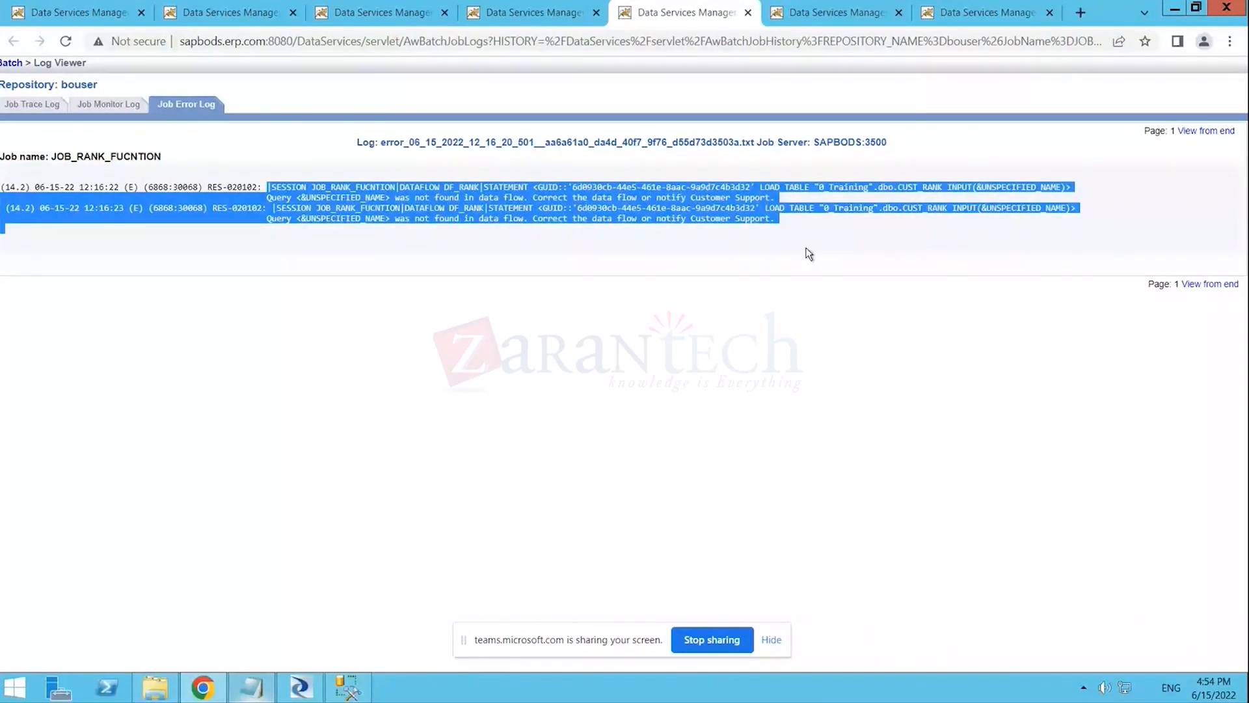
- Highlight the data flow name and the first error statement in the job error log, then close that browser tab and the one before it
left_click(796, 253)
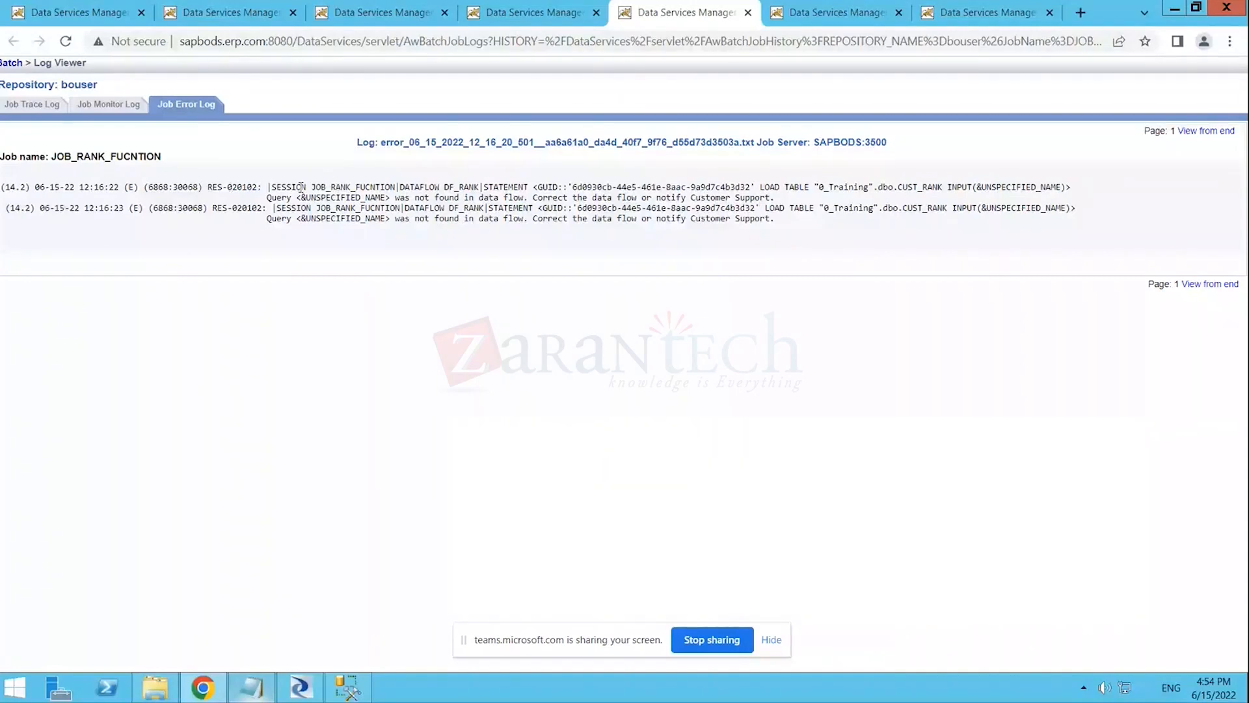
left_click_drag(313, 186, 480, 187)
left_click(421, 189)
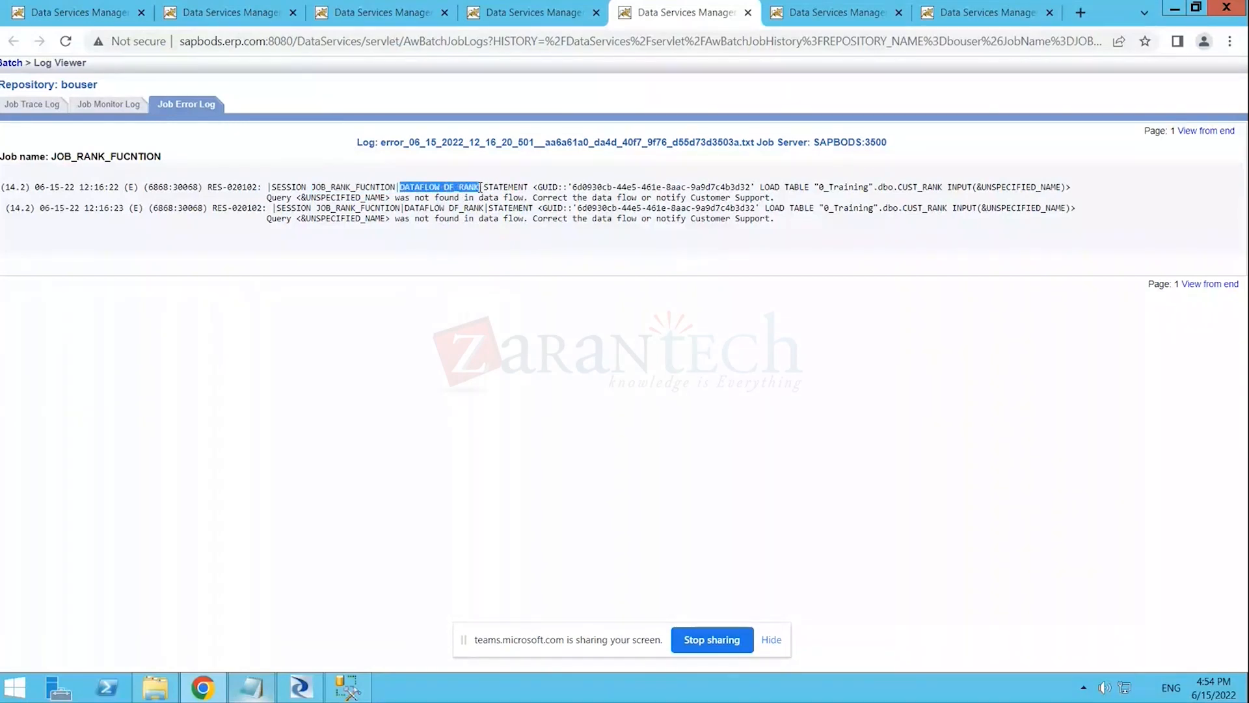
left_click_drag(571, 187, 804, 200)
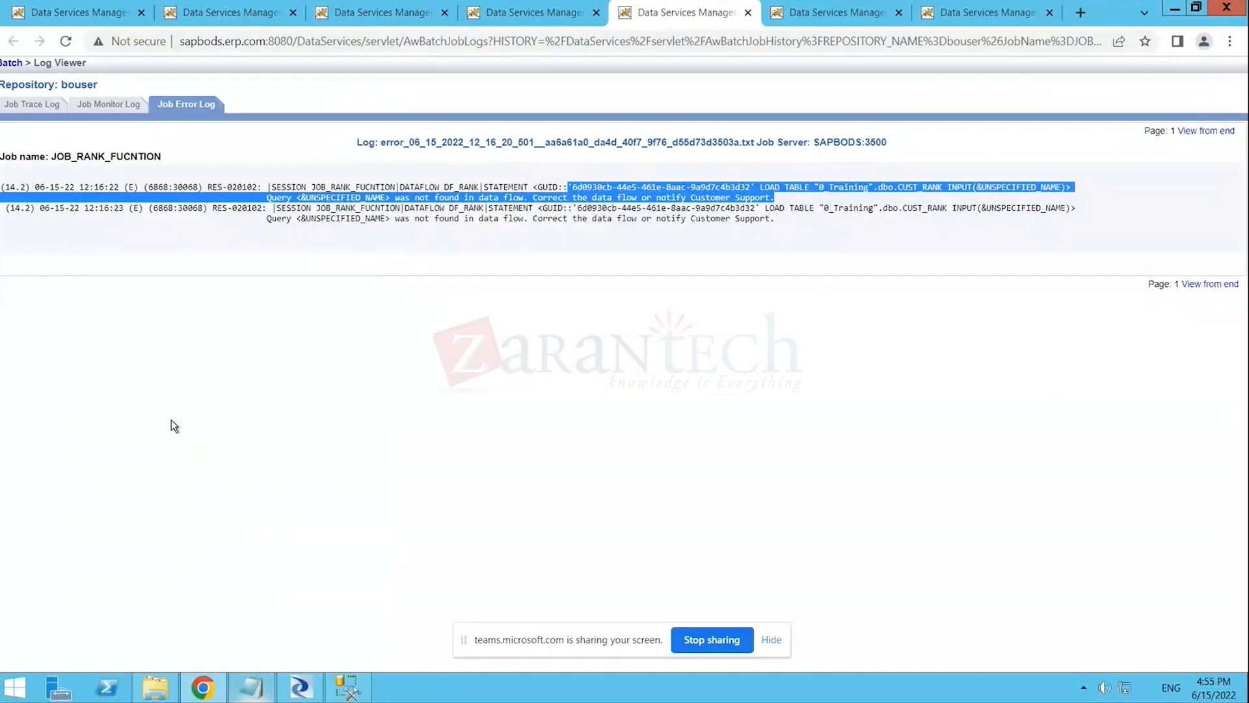
left_click(497, 295)
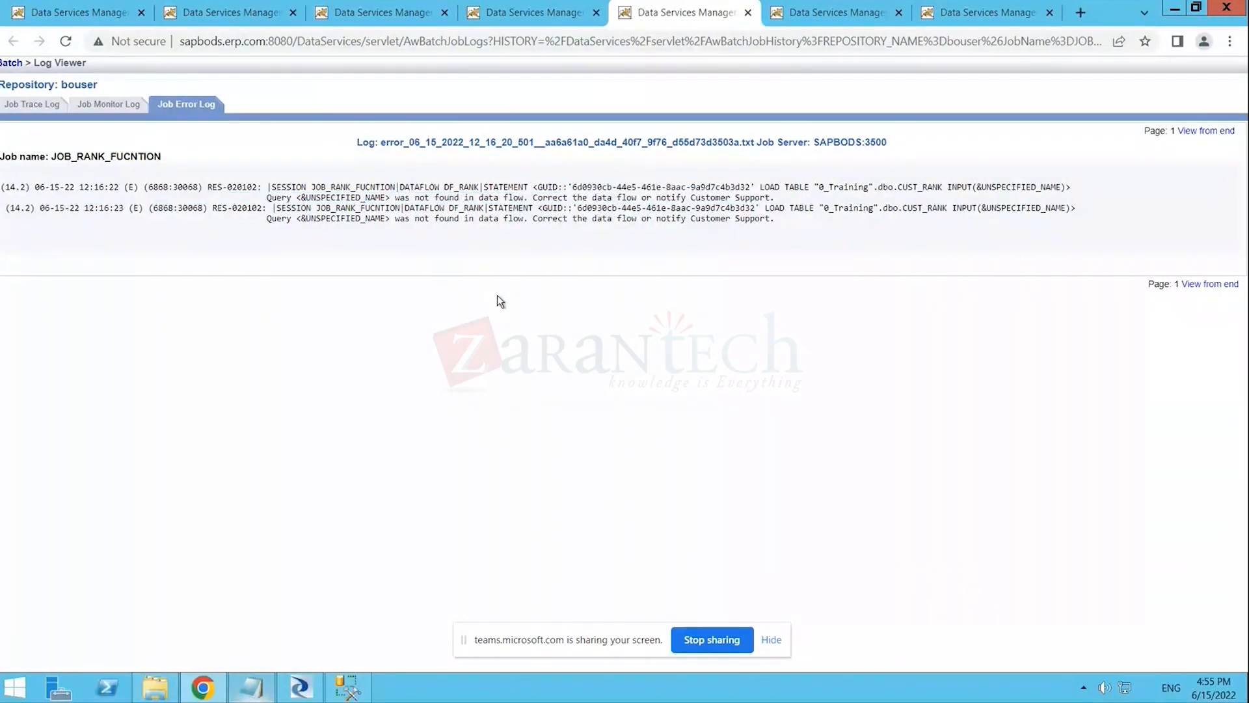
left_click(748, 13)
left_click(596, 12)
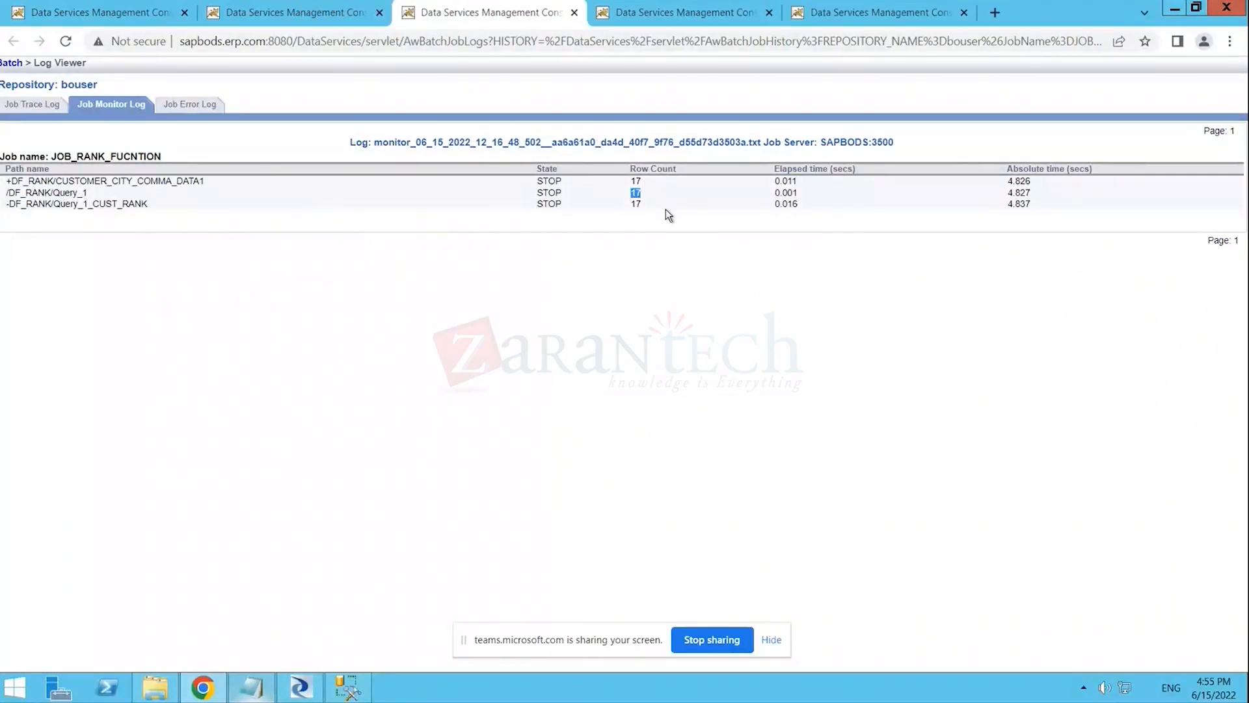
- Highlight the source, Query_1 and target rows of the JOB_RANK_FUCNTION monitor log to review their states and row counts, then clear the highlighting
left_click_drag(666, 208, 666, 209)
left_click(617, 183)
left_click_drag(649, 183, 497, 182)
left_click(563, 194)
left_click_drag(564, 194, 669, 195)
left_click(652, 200)
left_click_drag(652, 201, 494, 206)
left_click(539, 203)
- Switch from the monitor log to the trace log of the same JOB_RANK_FUCNTION execution
left_click(37, 106)
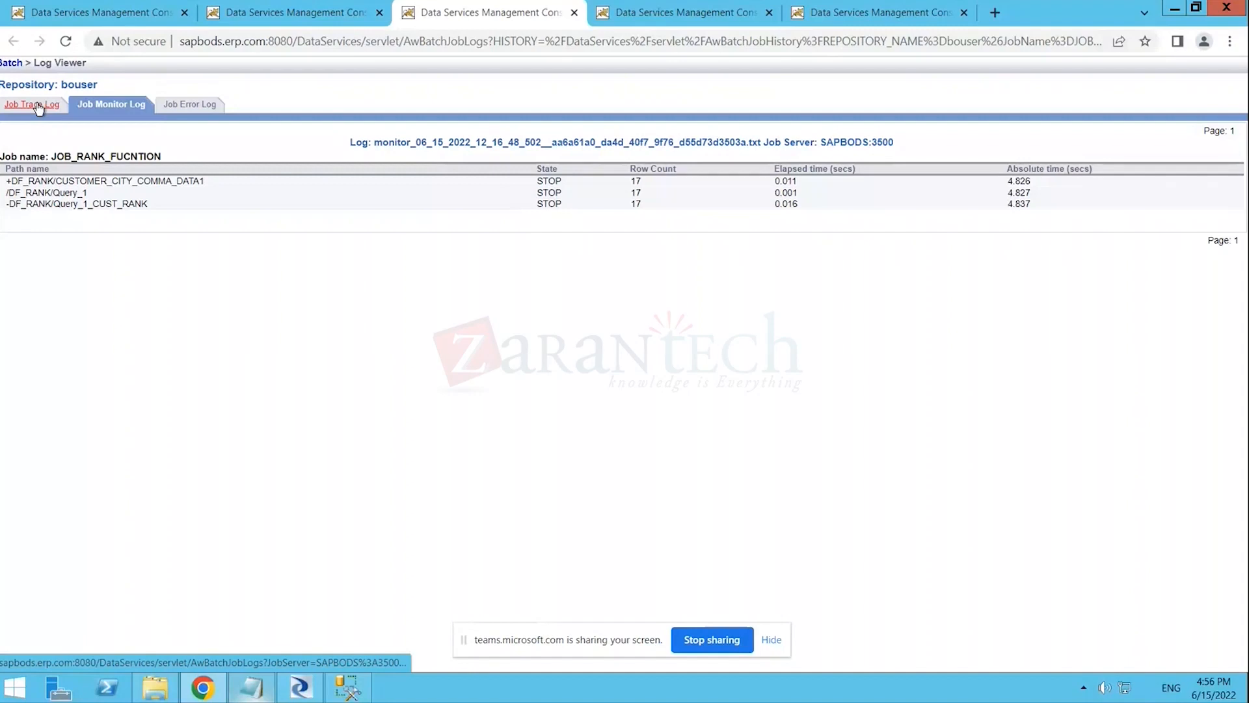
left_click(39, 108)
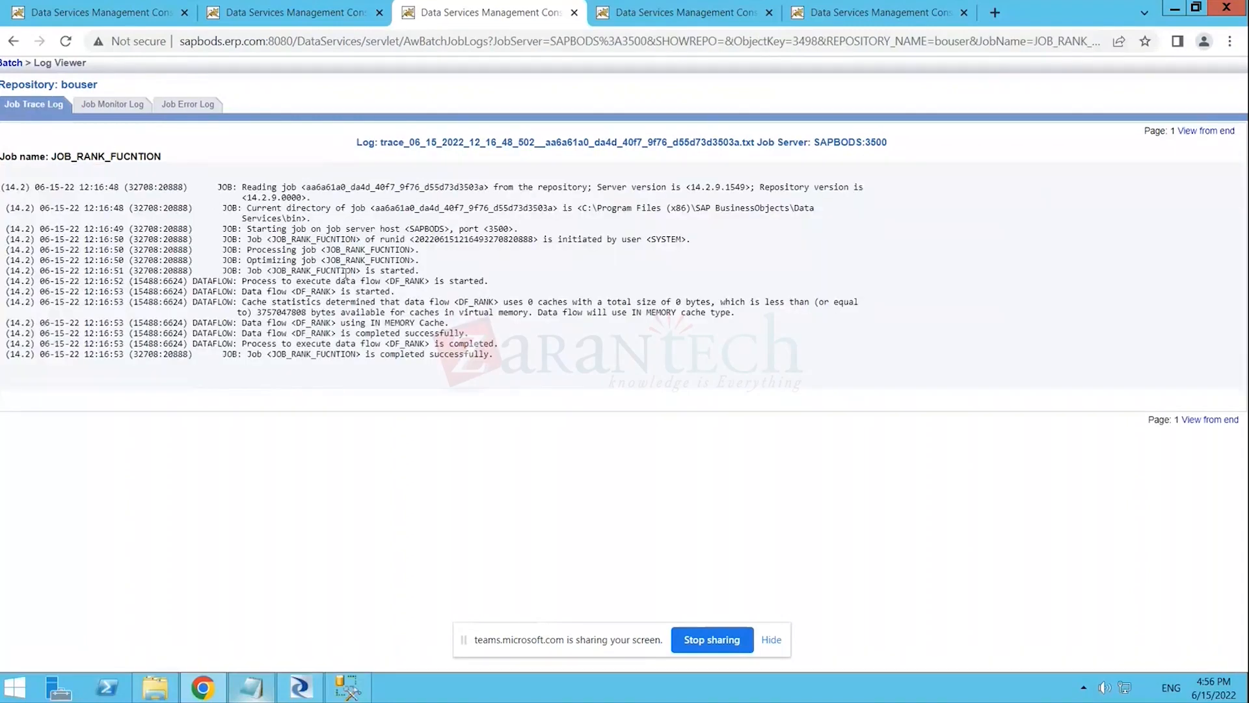
left_click(32, 108)
left_click_drag(84, 259, 123, 259)
left_click(38, 106)
- Open the Job Monitor Log in a new browser tab and highlight the row count of Query_1_CUST_RANK, then clear the highlighting
right_click(121, 109)
left_click(123, 113)
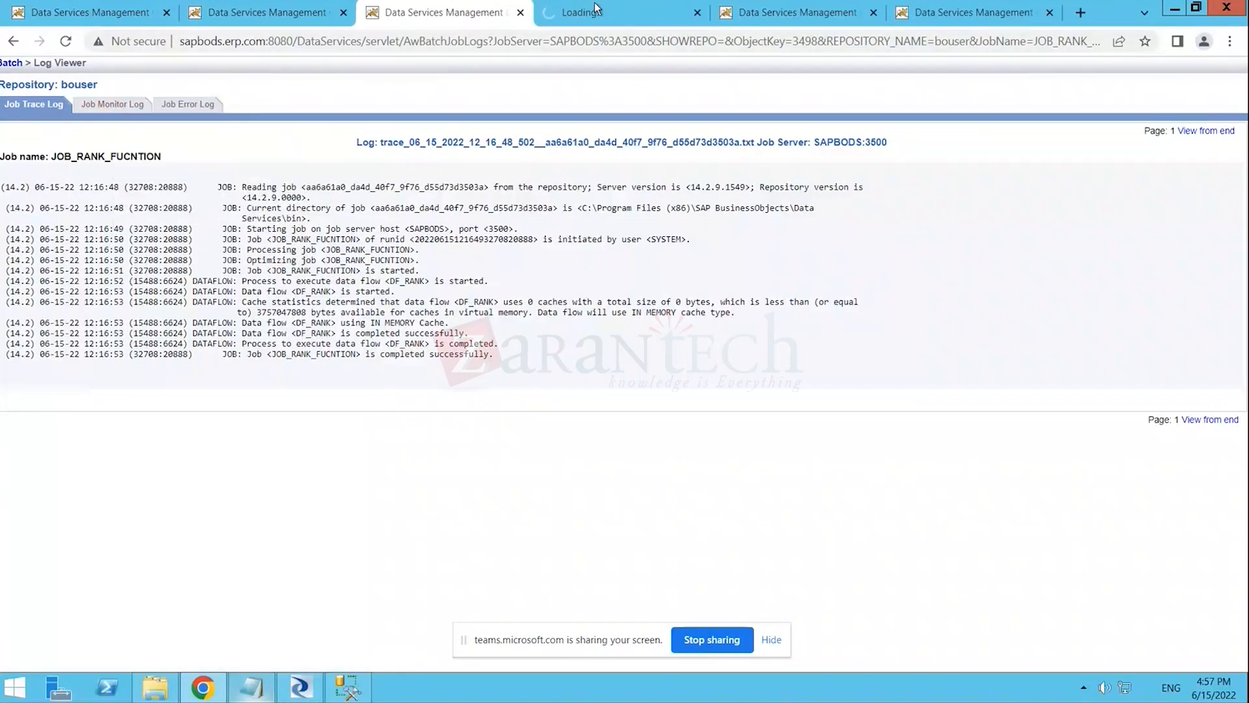
left_click(595, 3)
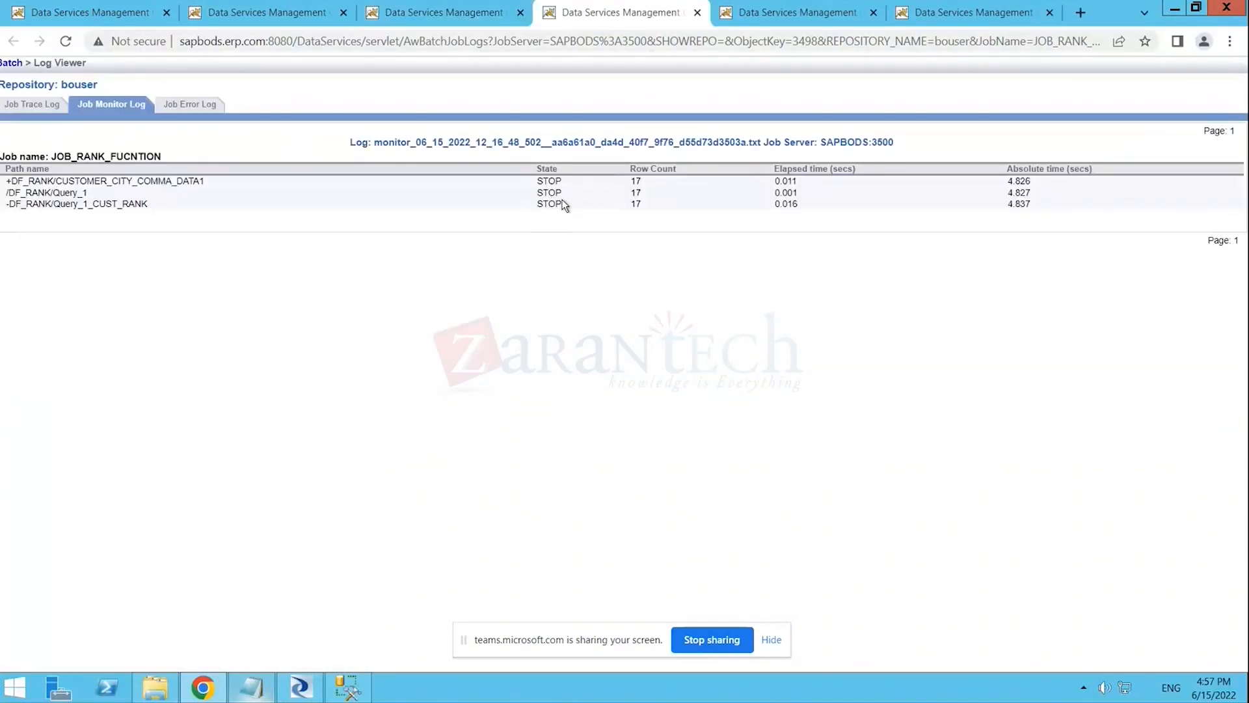
double_click(635, 204)
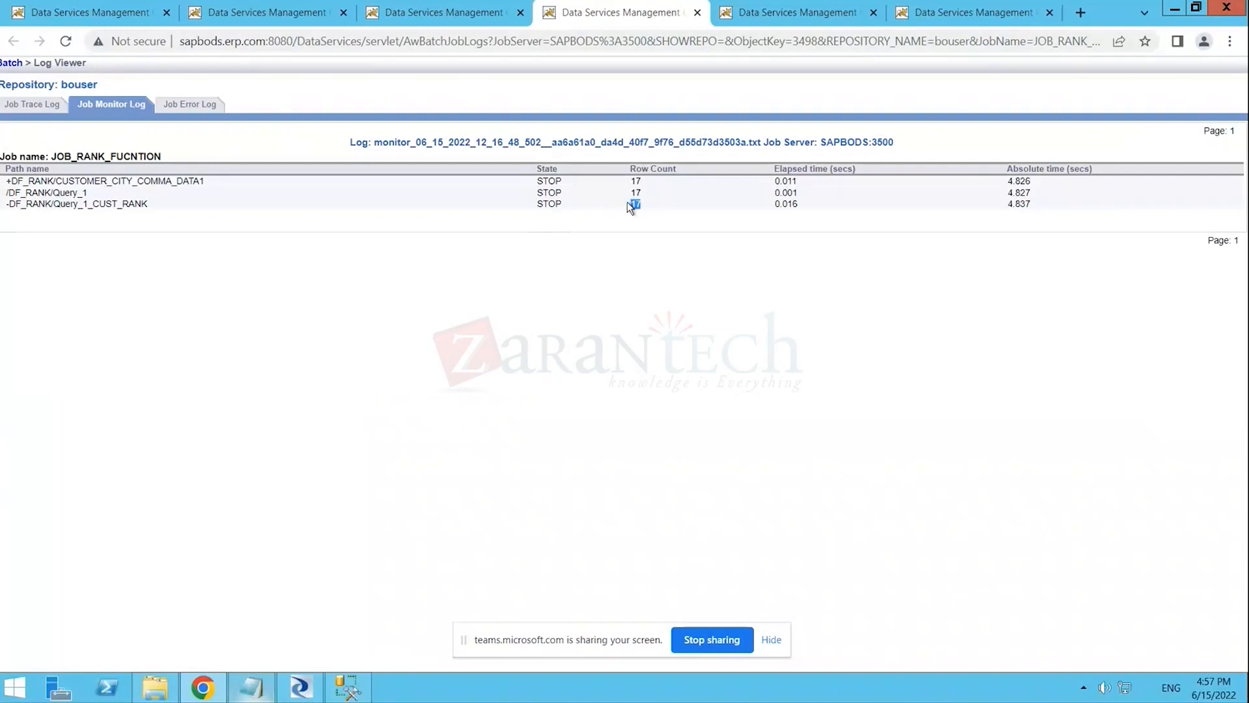
left_click(521, 247)
left_click_drag(635, 264, 586, 232)
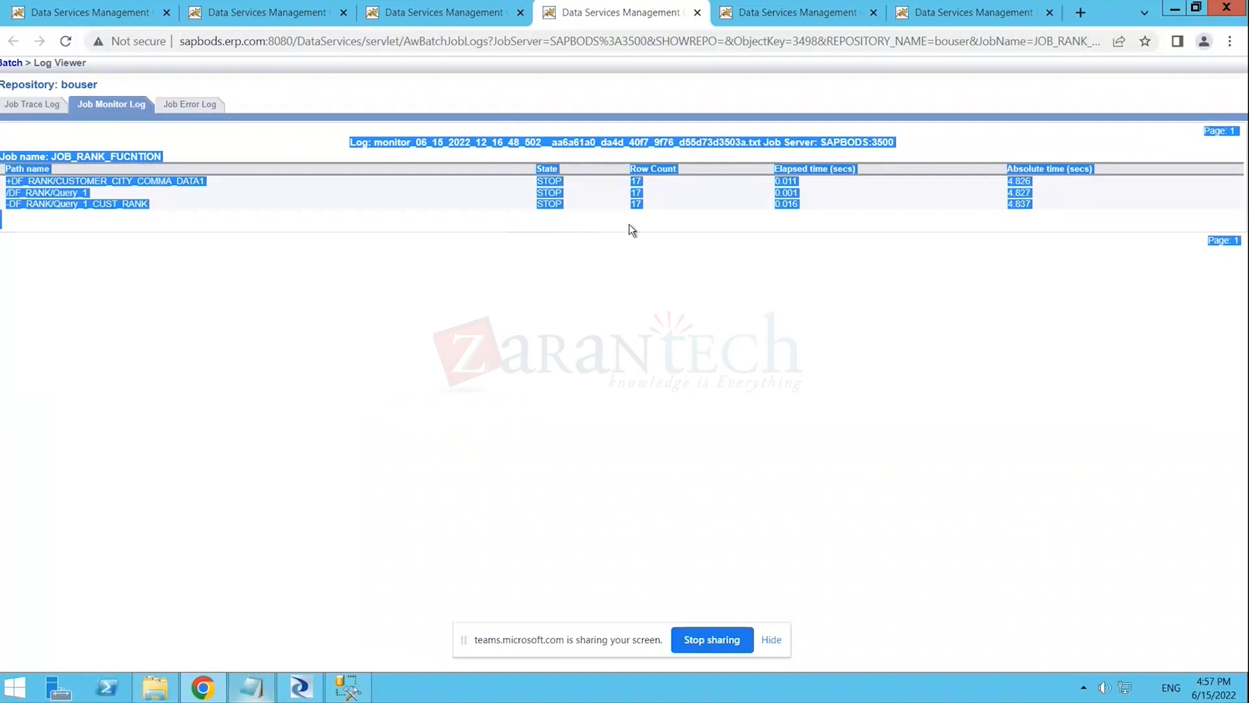
left_click(653, 193)
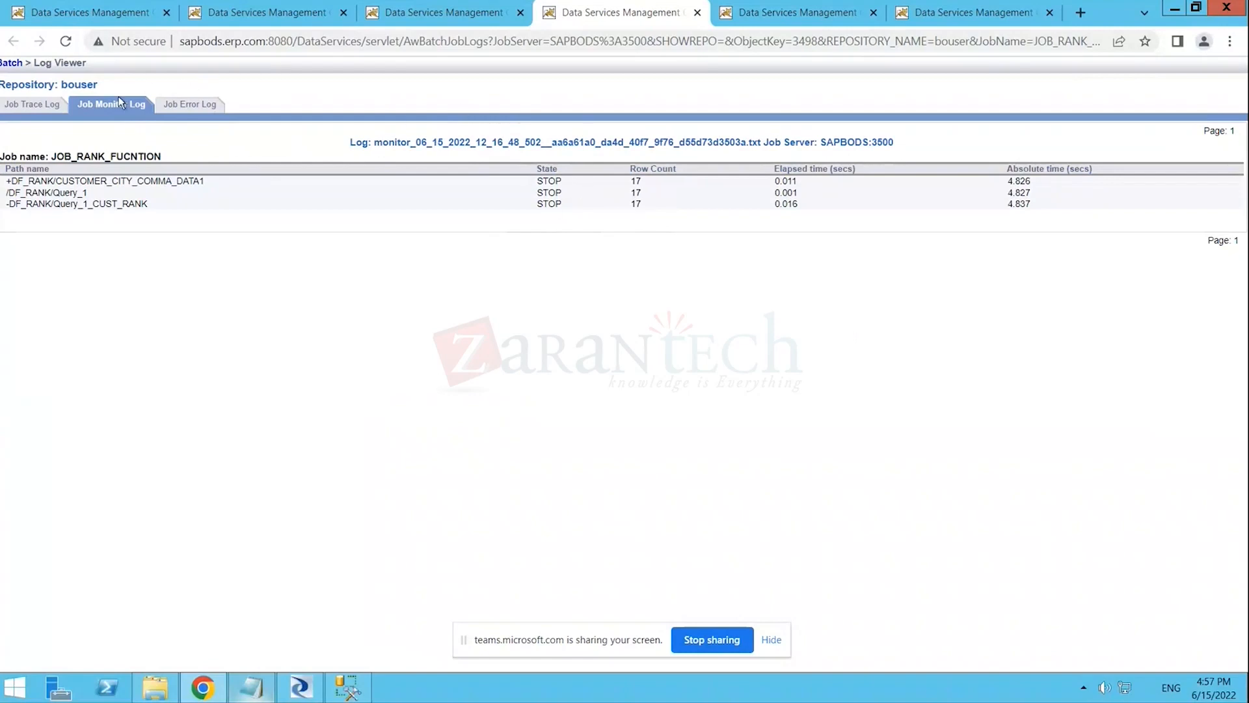
left_click(102, 103)
left_click(123, 106)
- Return to the batch job status page, select the 12:16:49 PM JOB_RANK_FUCNTION execution and deselect it again
left_click(257, 17)
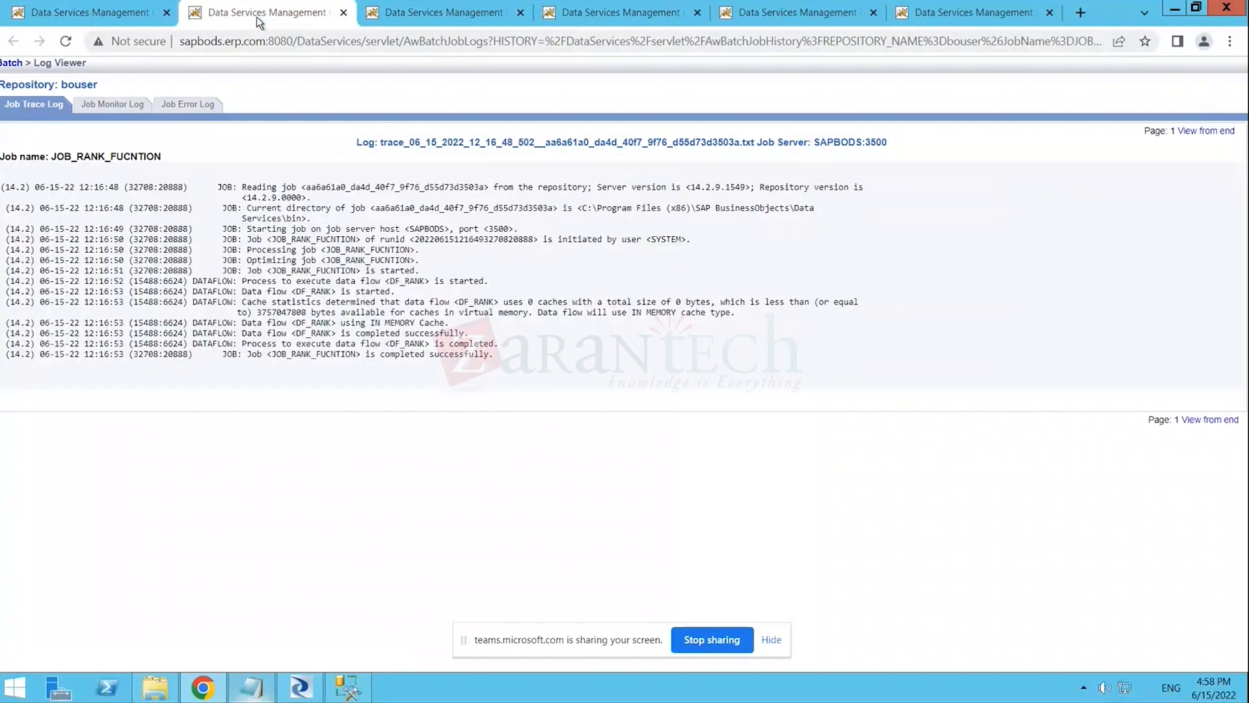
left_click(102, 9)
left_click(188, 345)
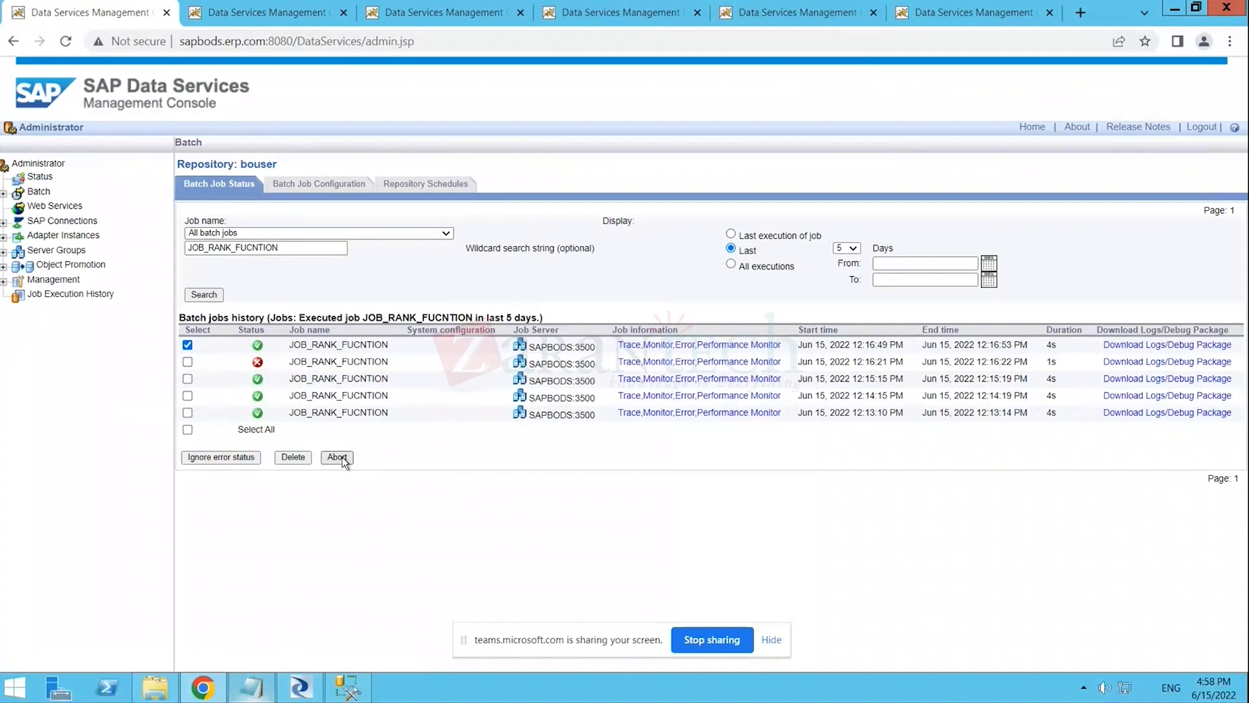
left_click(187, 345)
- Open the Repository Schedules of the bouser repository in a new browser tab and switch to it
right_click(446, 193)
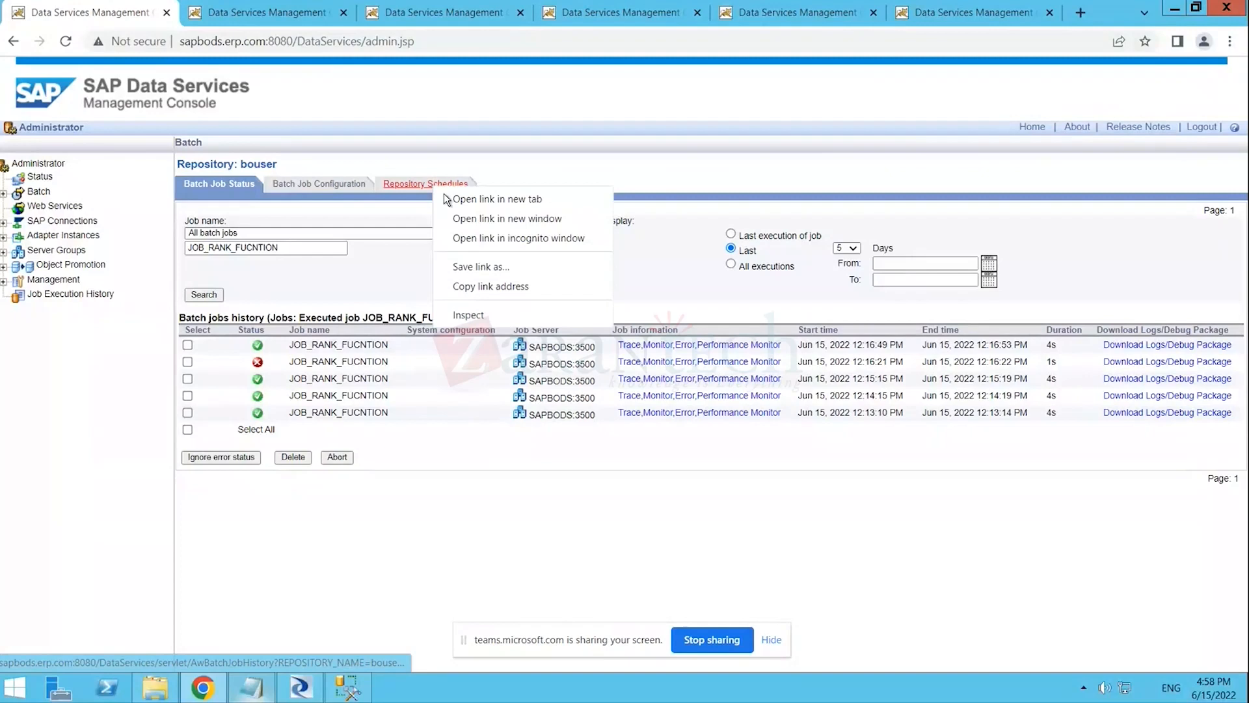
left_click(446, 198)
left_click(220, 11)
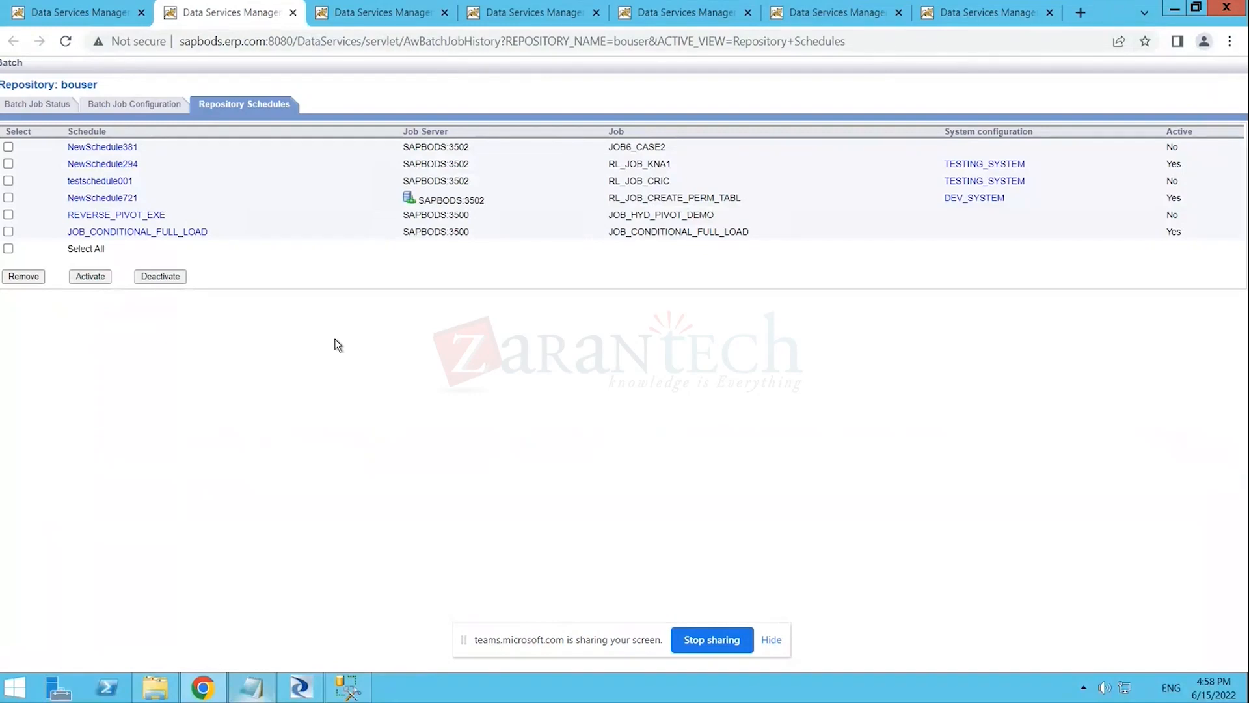
- Open the JOB_CONDITIONAL_FULL_LOAD schedule and review its timing, execution parameters and expanded global variables
left_click(138, 233)
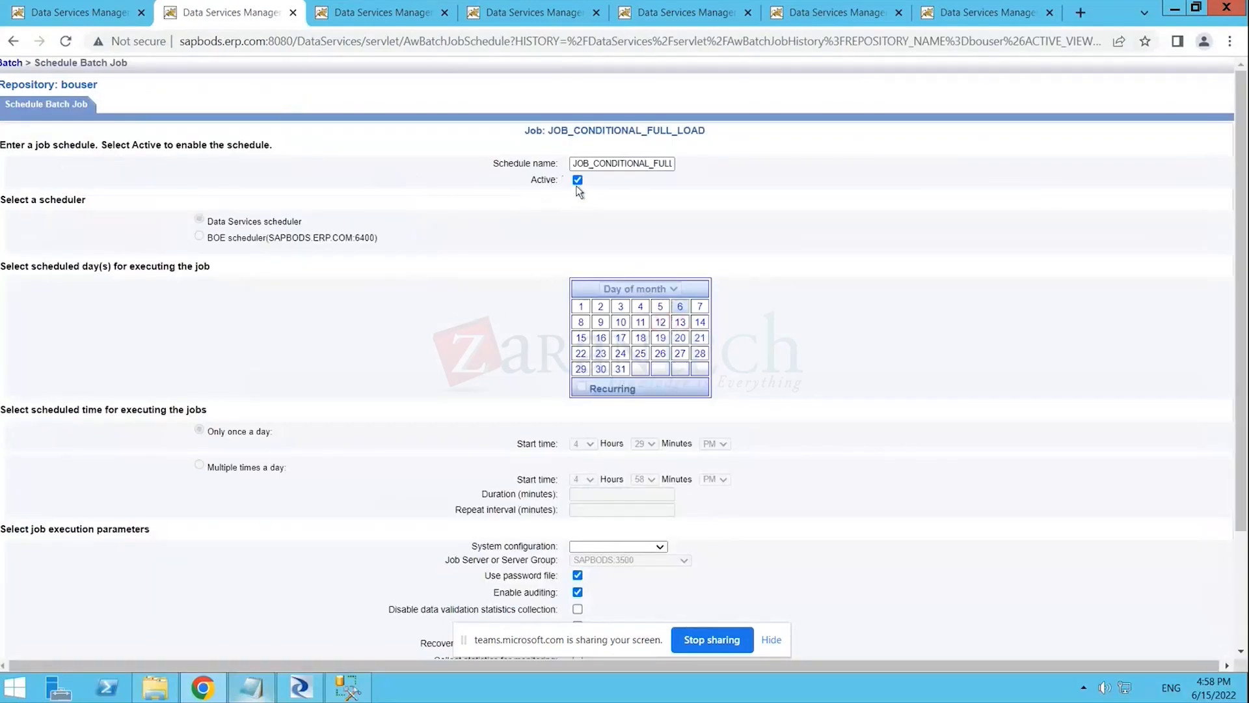
double_click(606, 163)
left_click(588, 221)
scroll(769, 446, "down", 2)
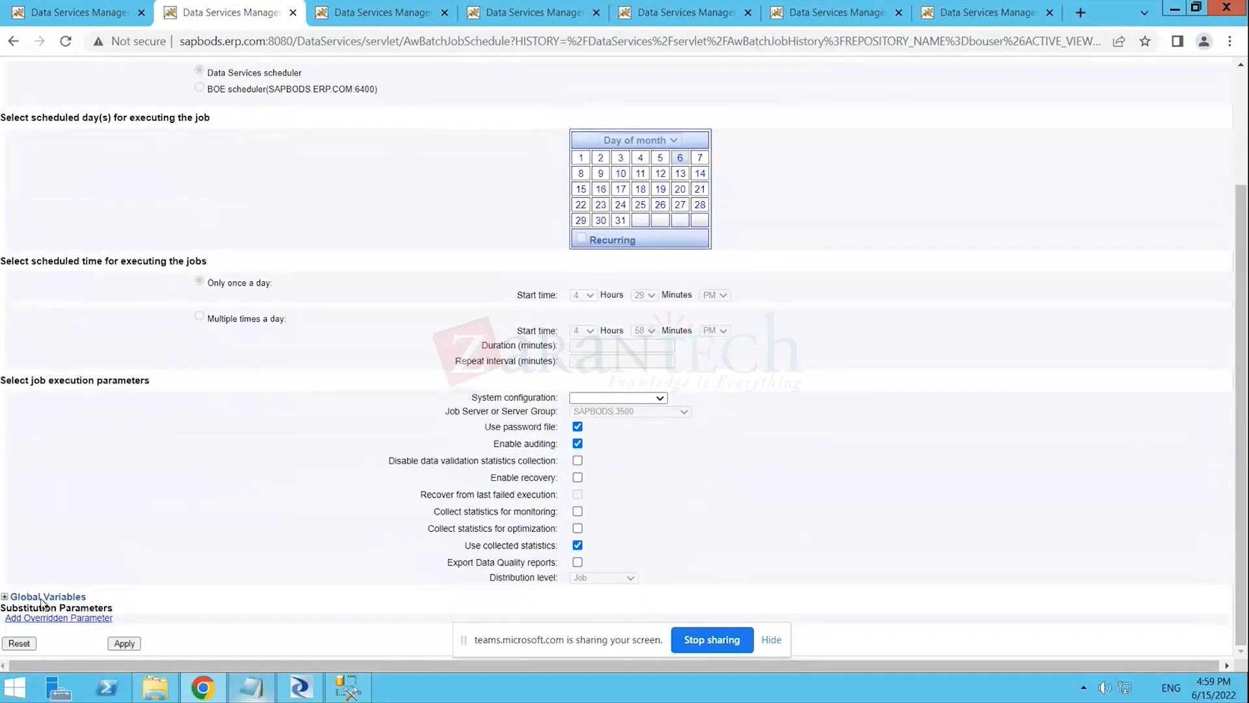
left_click(6, 598)
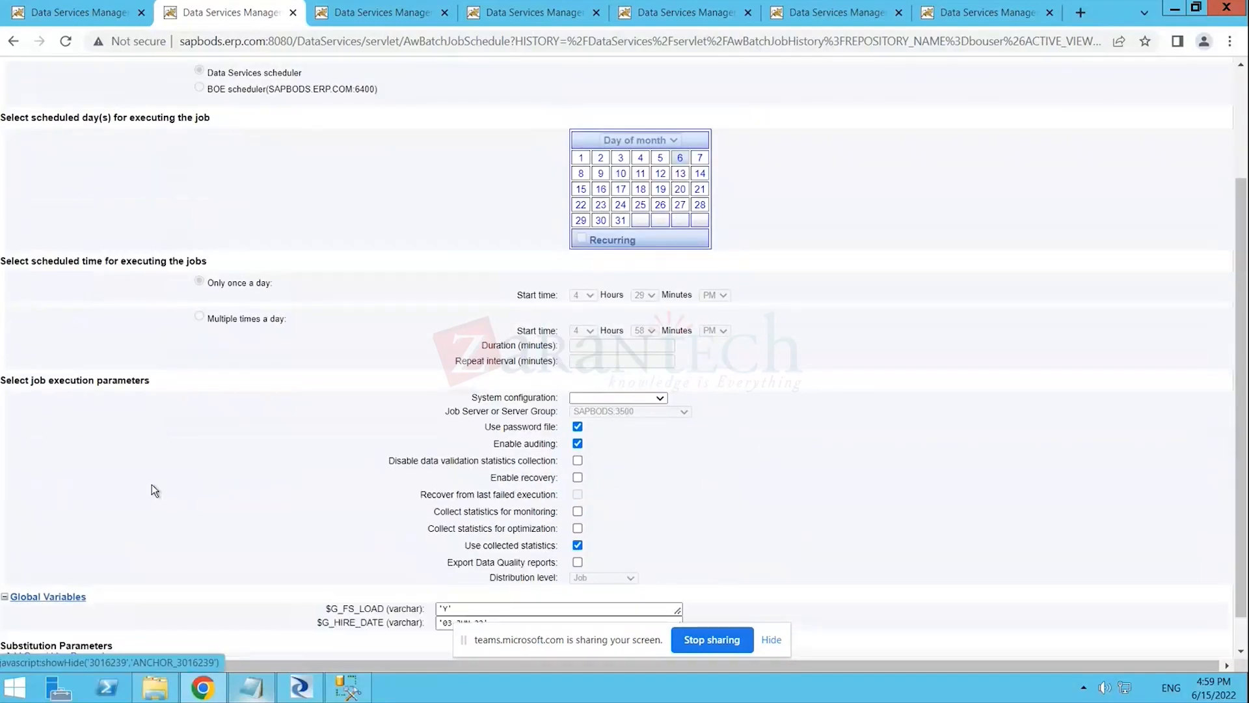
scroll(174, 501, "down", 1)
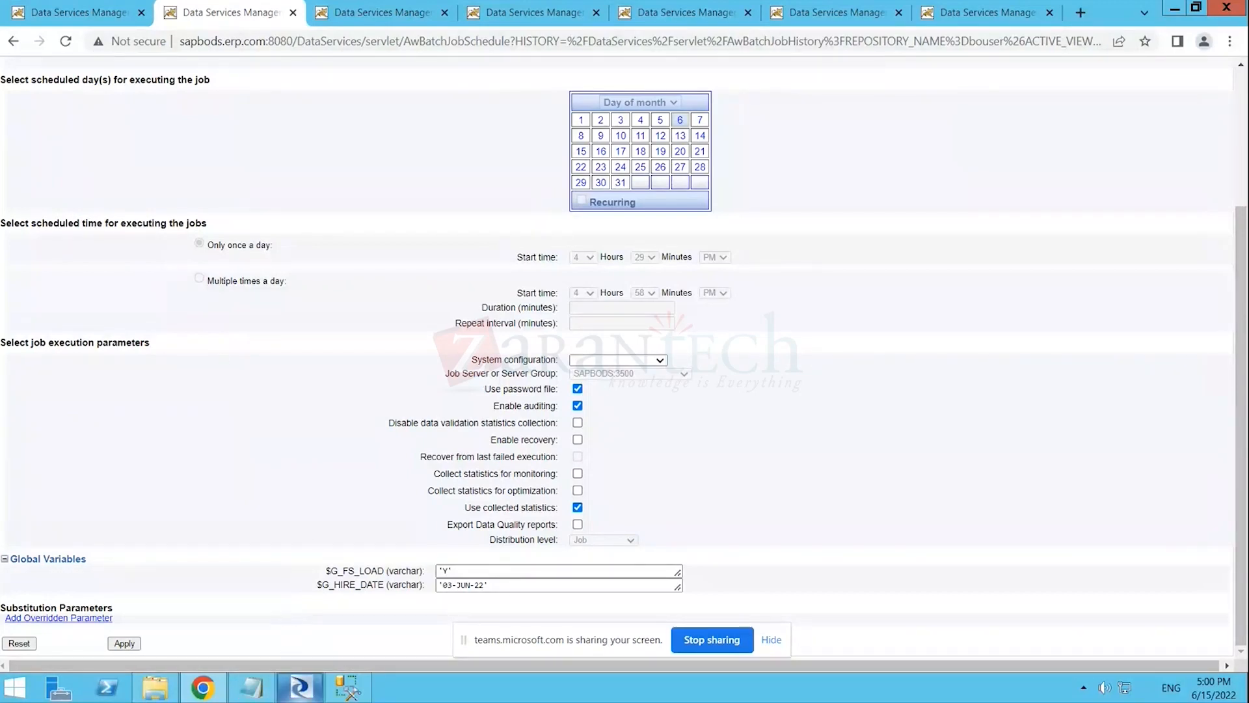
- Switch to SAP Data Services Designer, show the Variables and Parameters window for New_Job161 and move it over the middle of the workspace
left_click(300, 687)
left_click(63, 99)
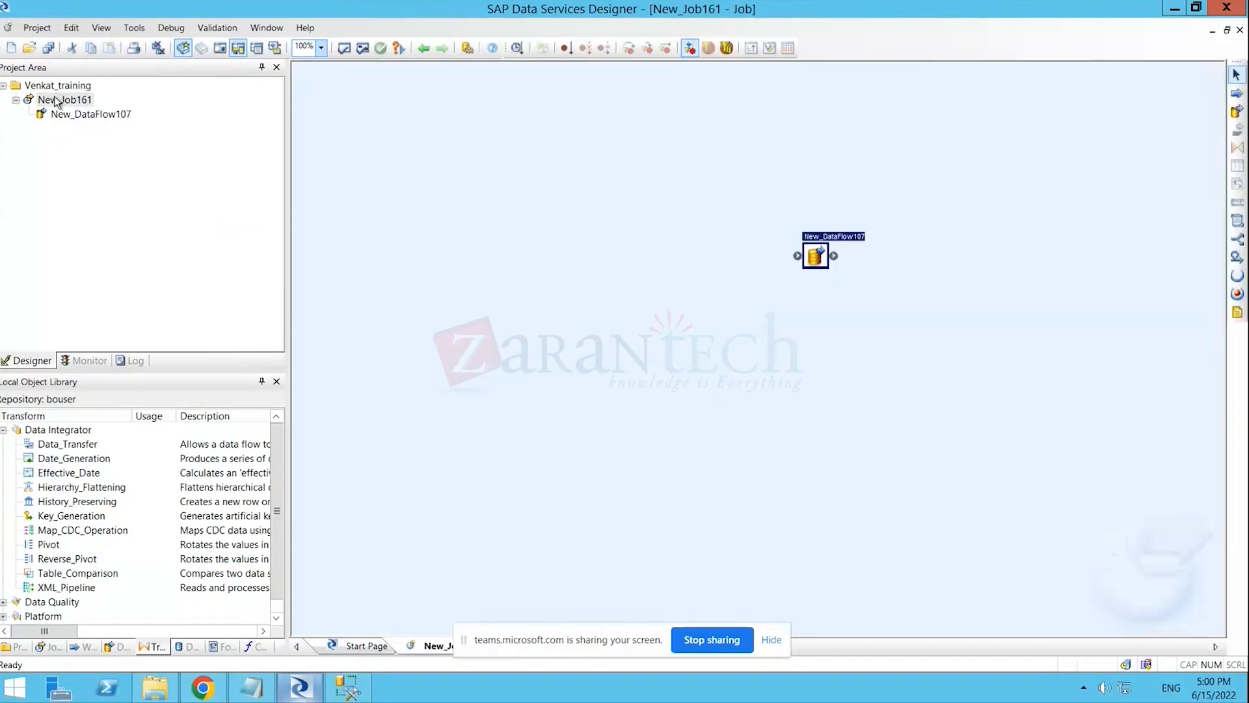
left_click(220, 49)
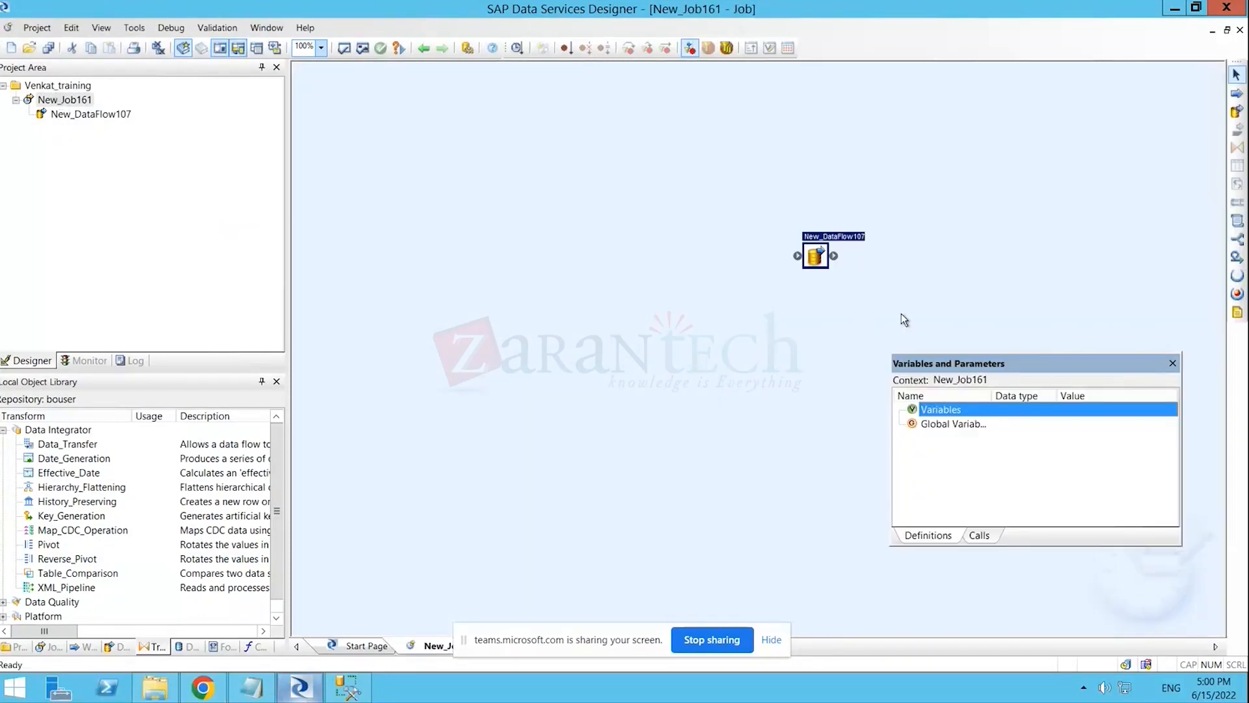
left_click_drag(959, 365, 633, 201)
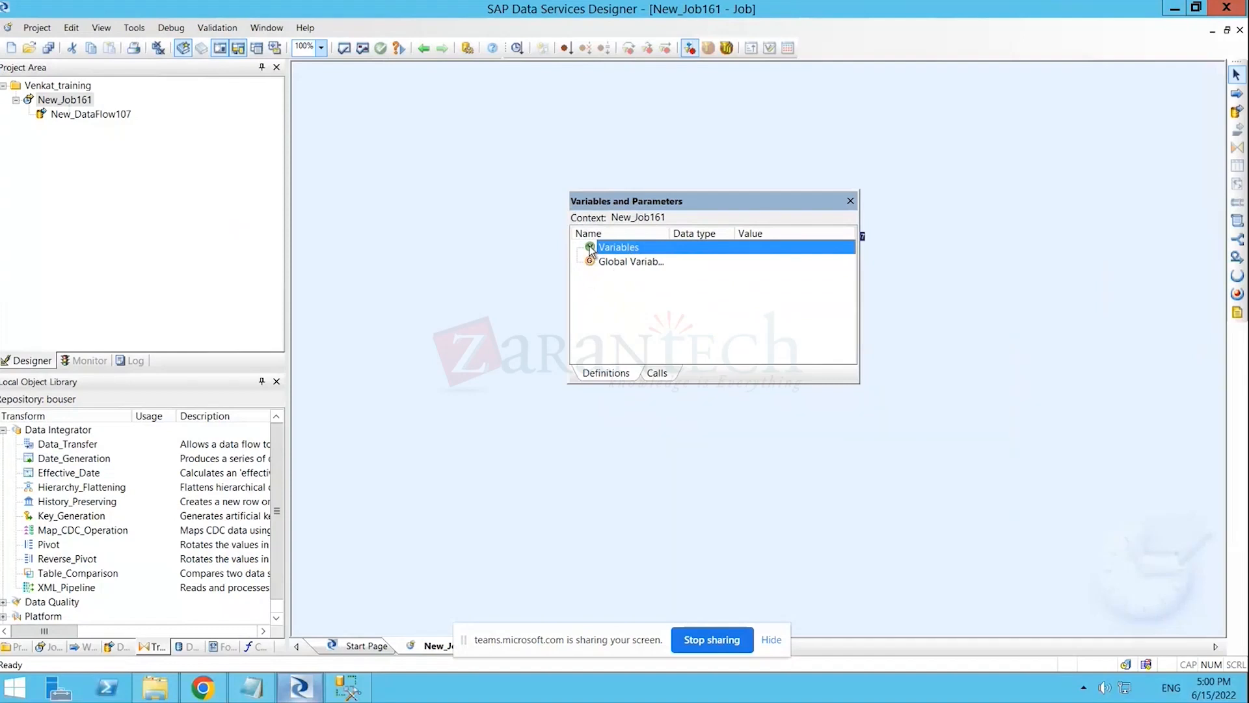
- Insert a global variable in New_Job161, view its properties without changing them, and close the Variables and Parameters window
left_click(638, 263)
right_click(639, 264)
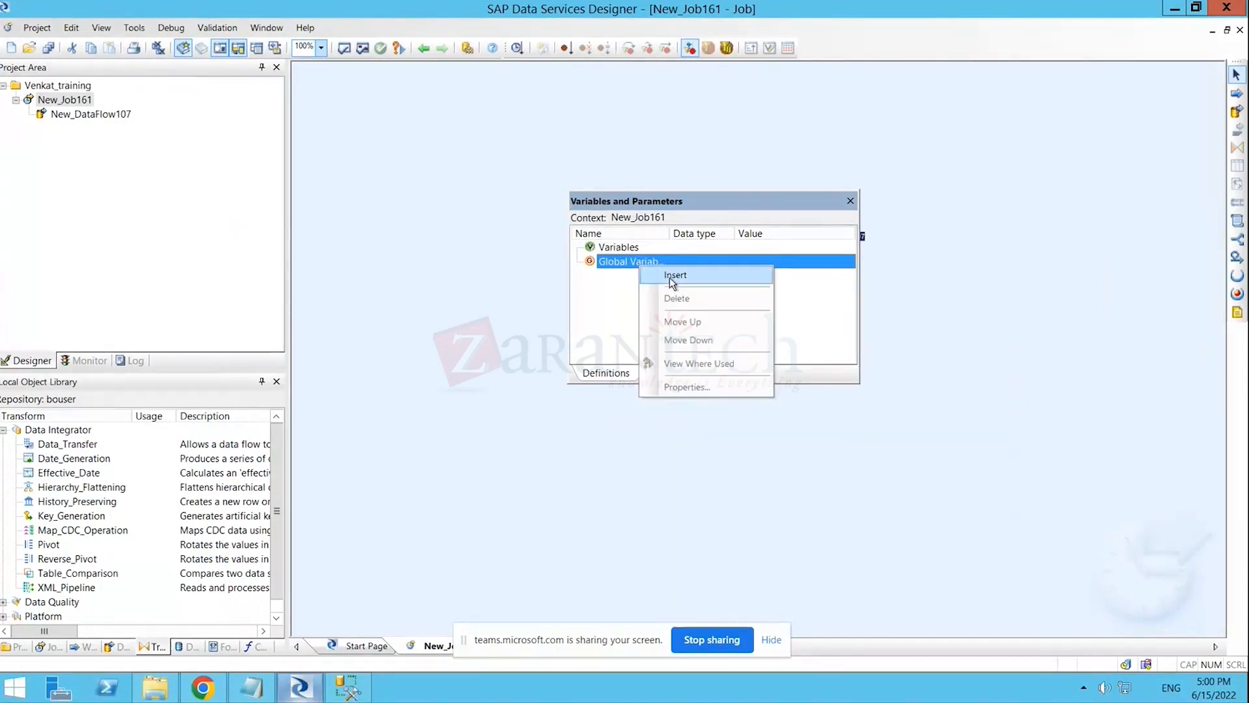
left_click(670, 277)
double_click(648, 276)
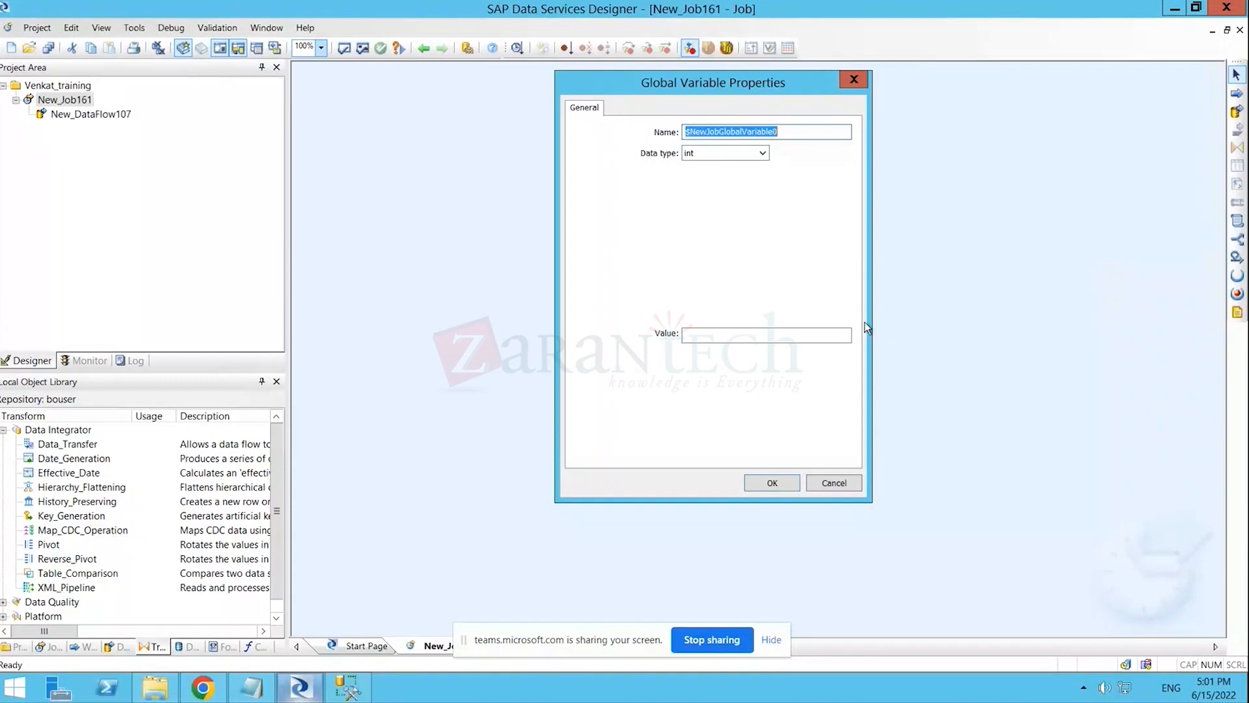
left_click(830, 489)
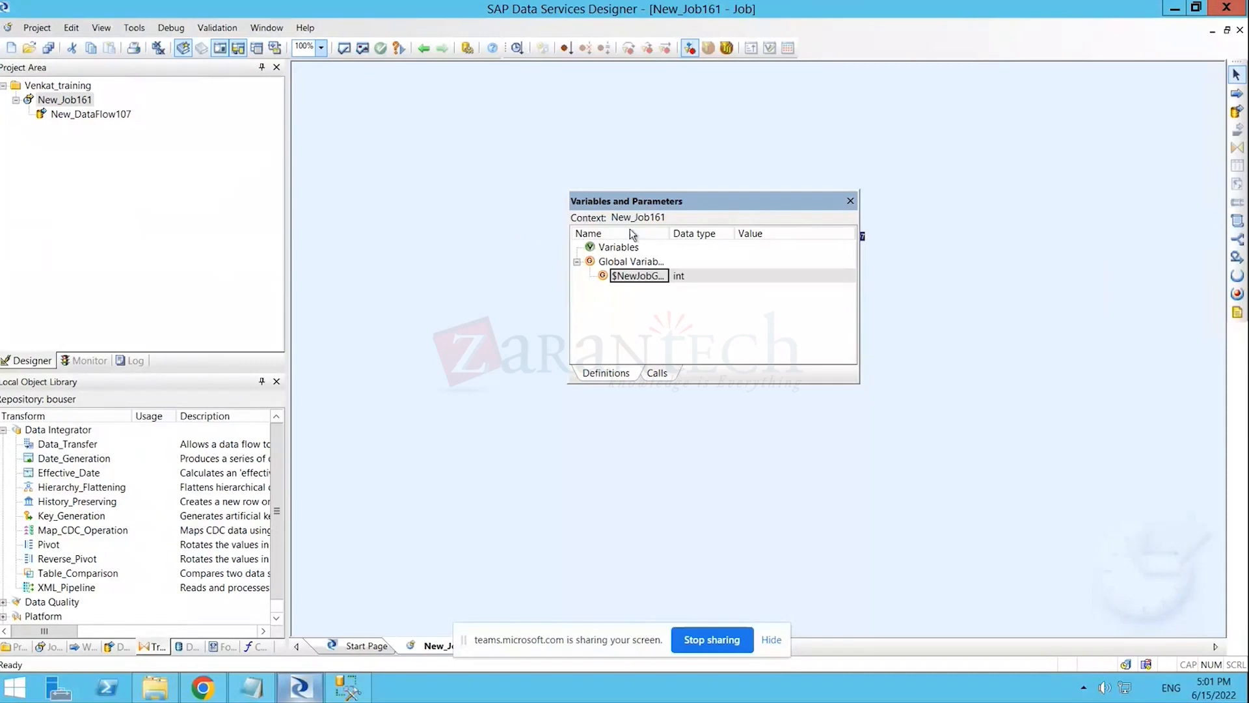
left_click(611, 250)
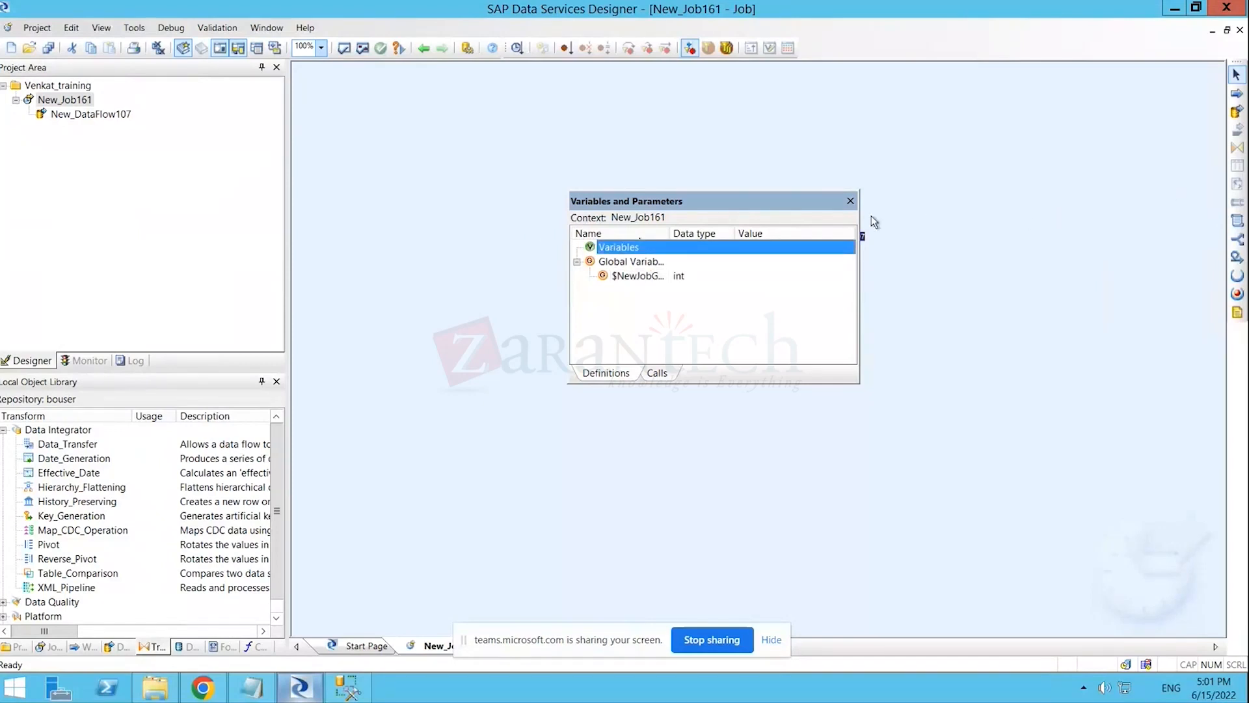
left_click(850, 202)
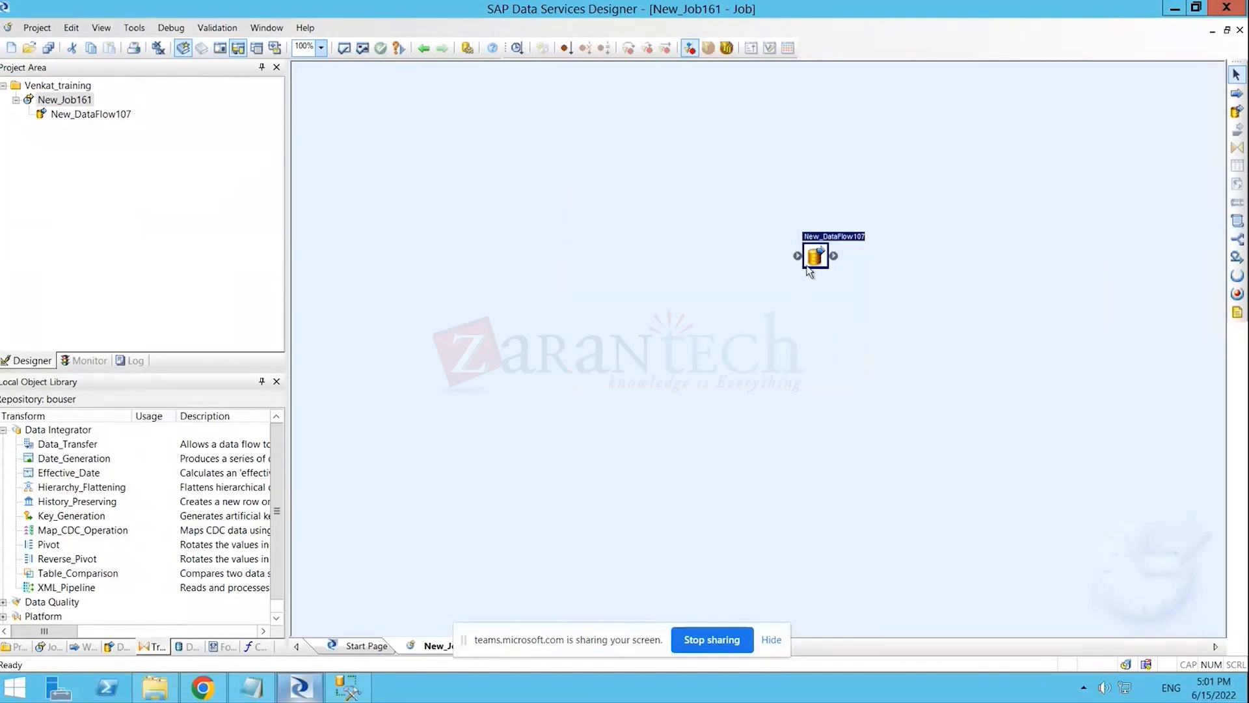
- Add a work flow with its default name to New_Job161, above and left of the data flow, and open it
left_click(1236, 94)
left_click(599, 173)
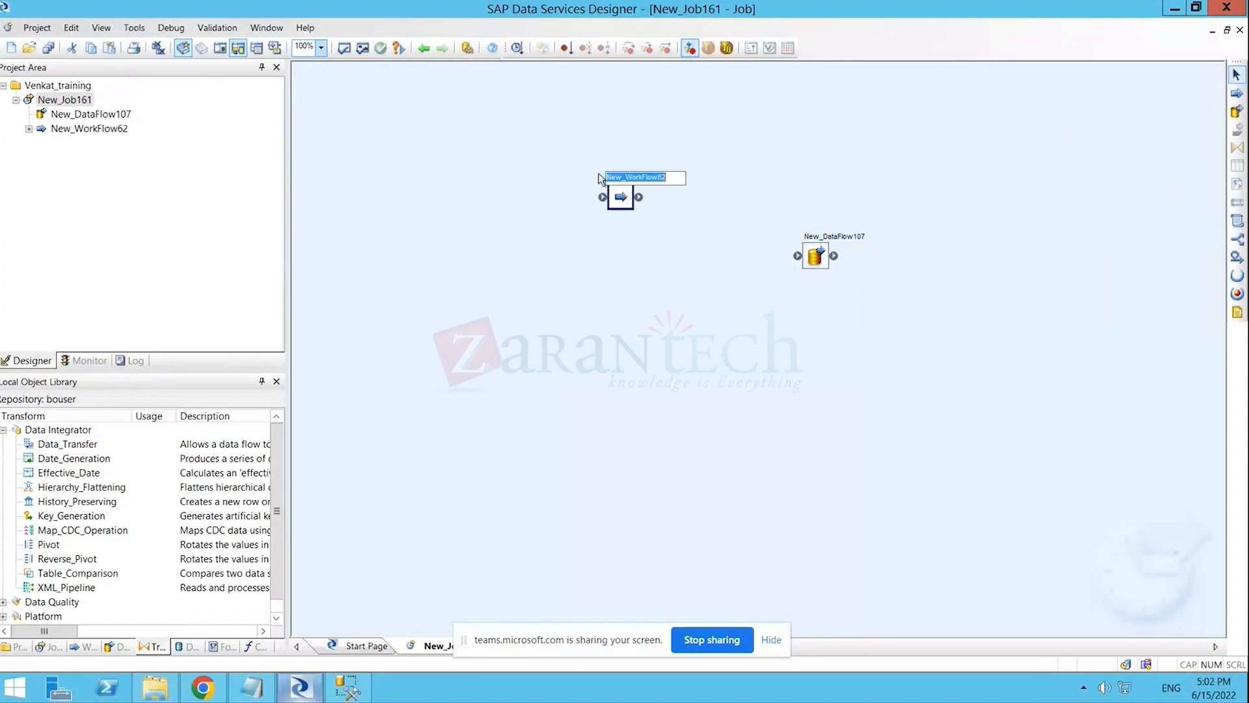
left_click(635, 293)
double_click(621, 197)
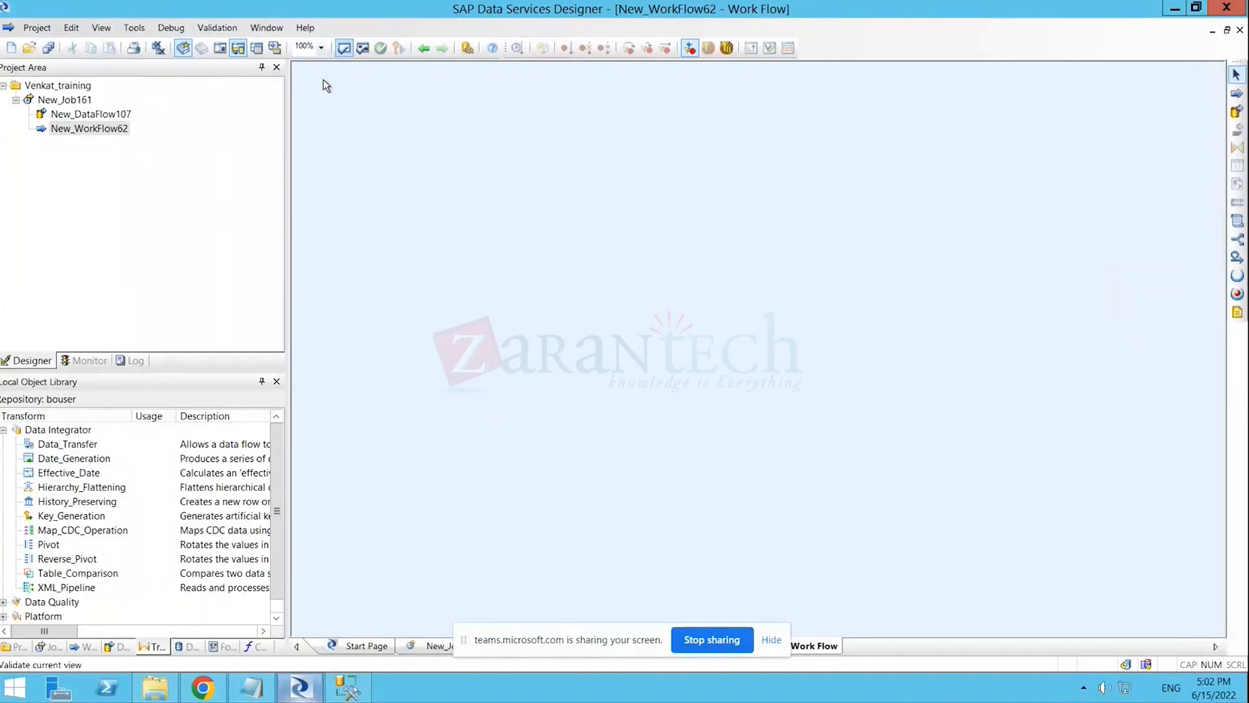
- Insert a local variable in the new work flow and rename it as $test
left_click(216, 49)
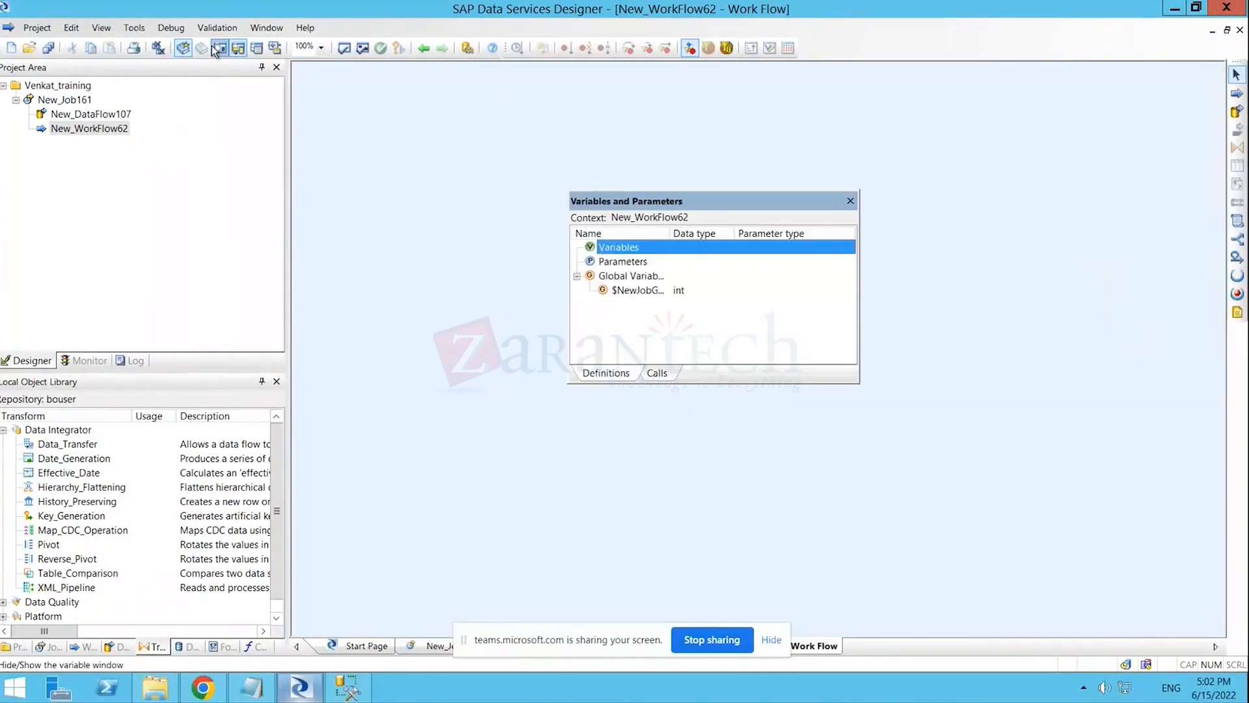
right_click(618, 251)
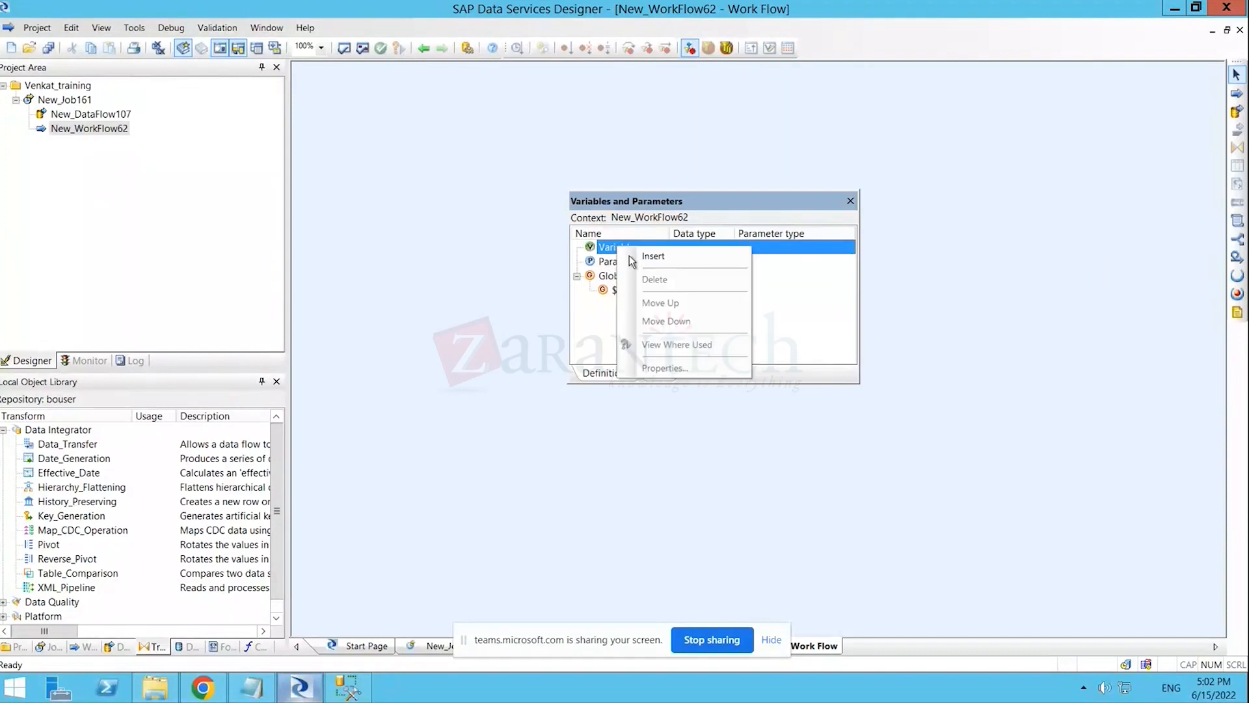
left_click(655, 255)
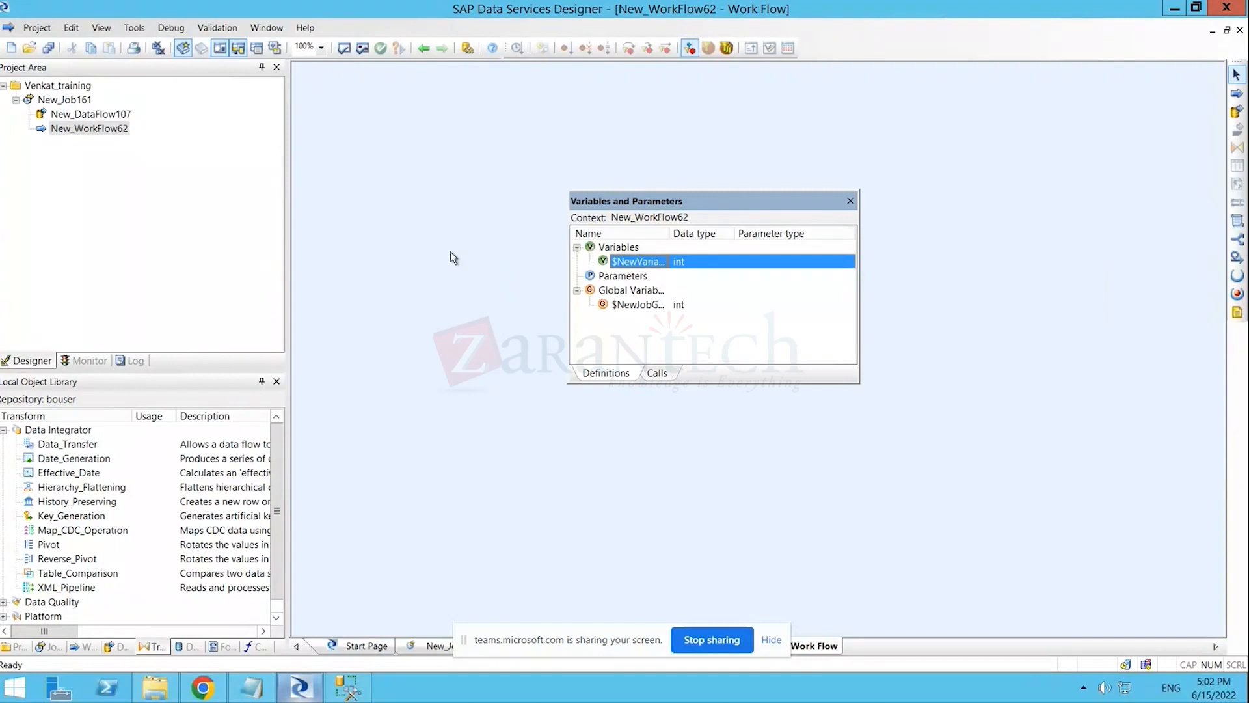
double_click(641, 263)
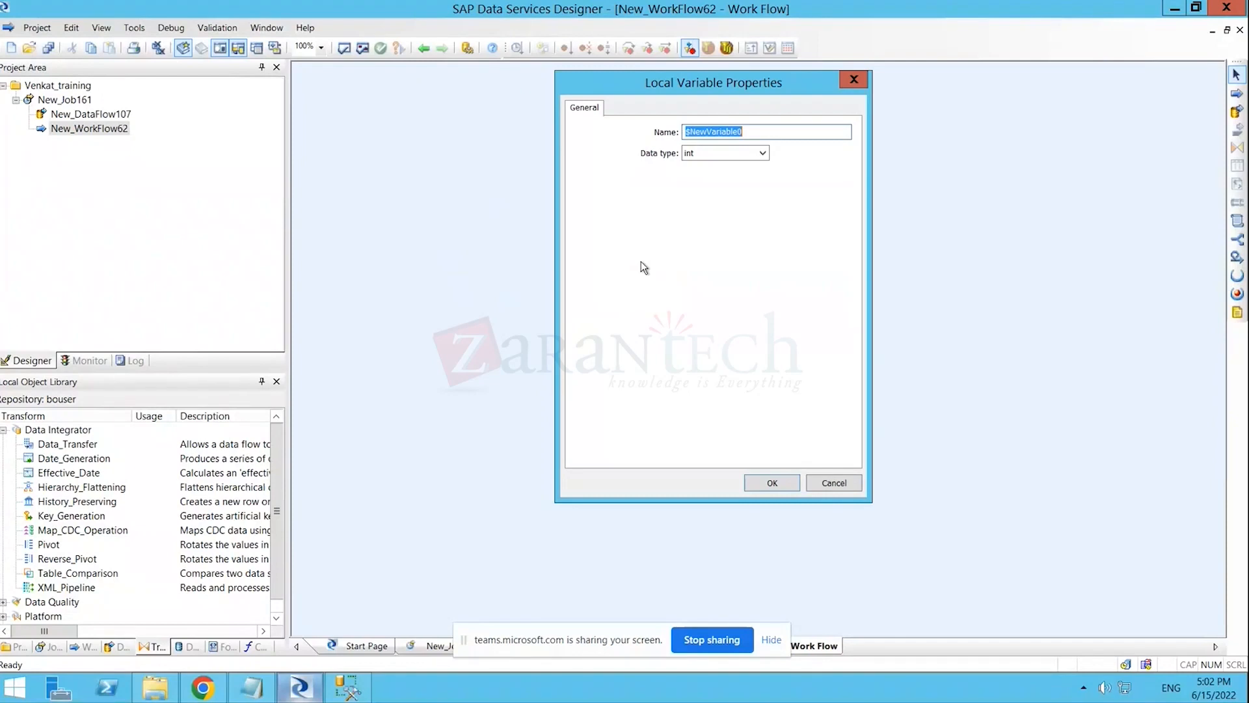
type("$test")
left_click(773, 483)
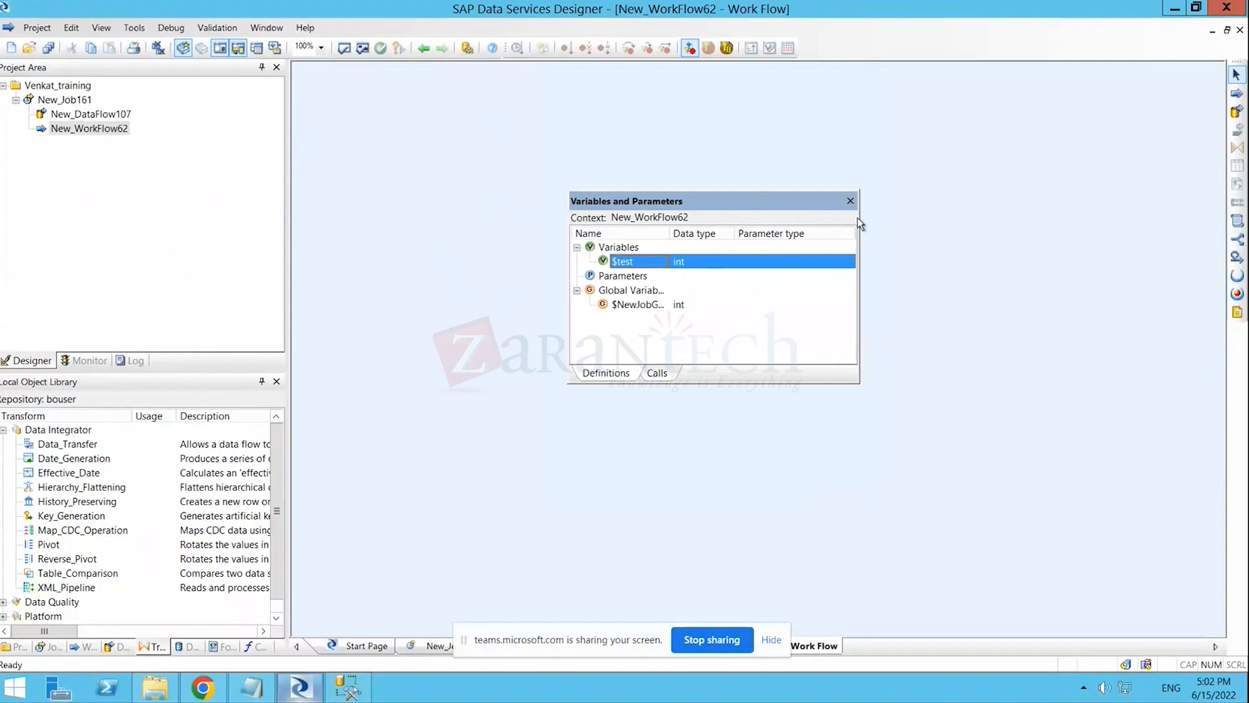
- Close the variables window, return to New_Job161, add a second work flow with its default name below New_WorkFlow62, and open it
left_click(850, 201)
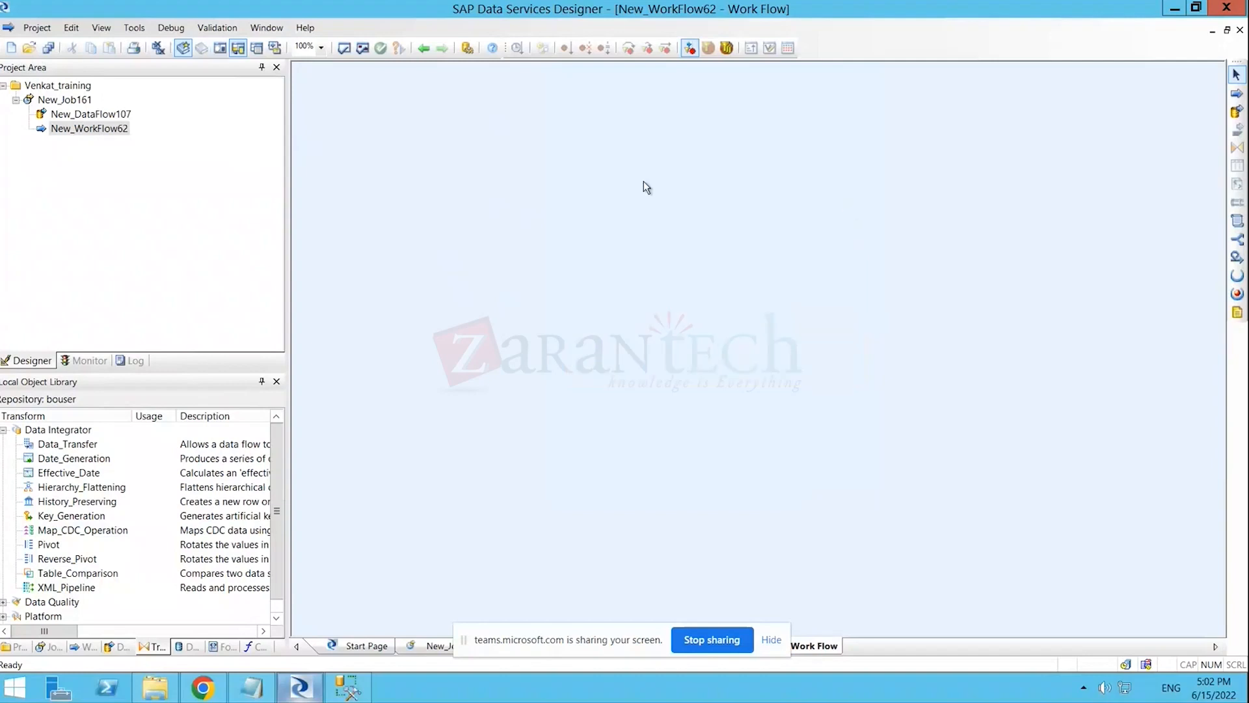
left_click(428, 52)
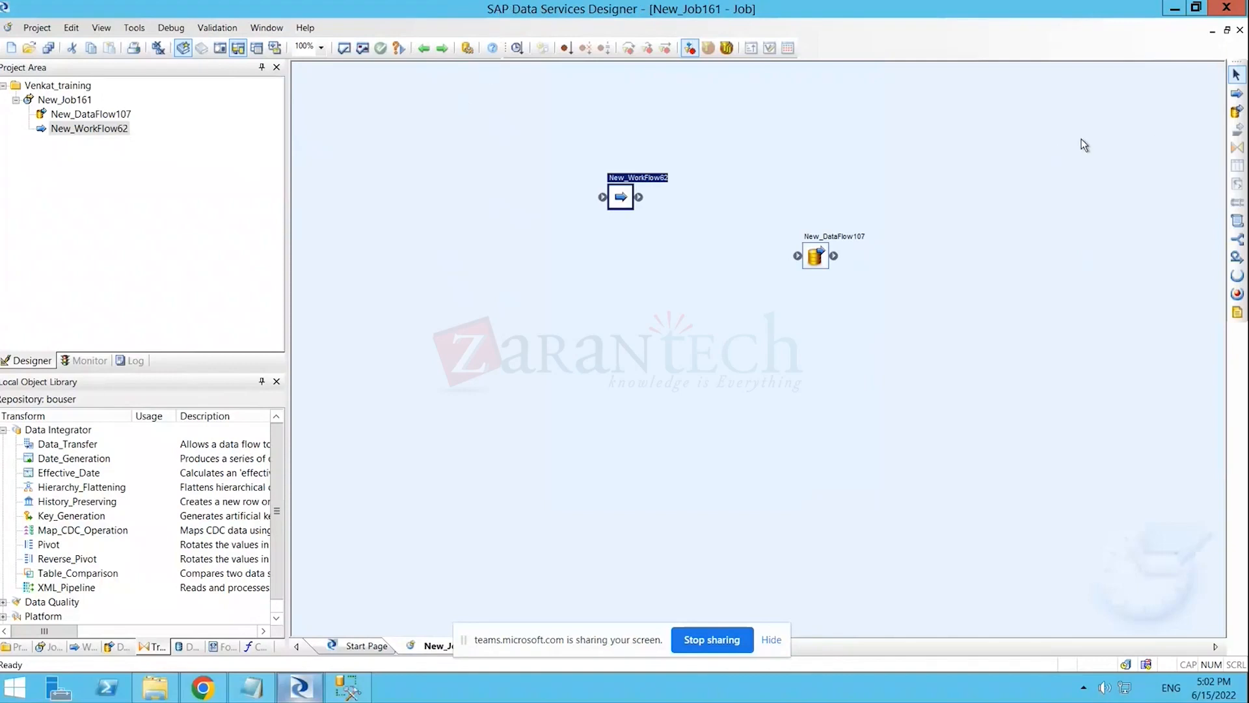
left_click(1236, 93)
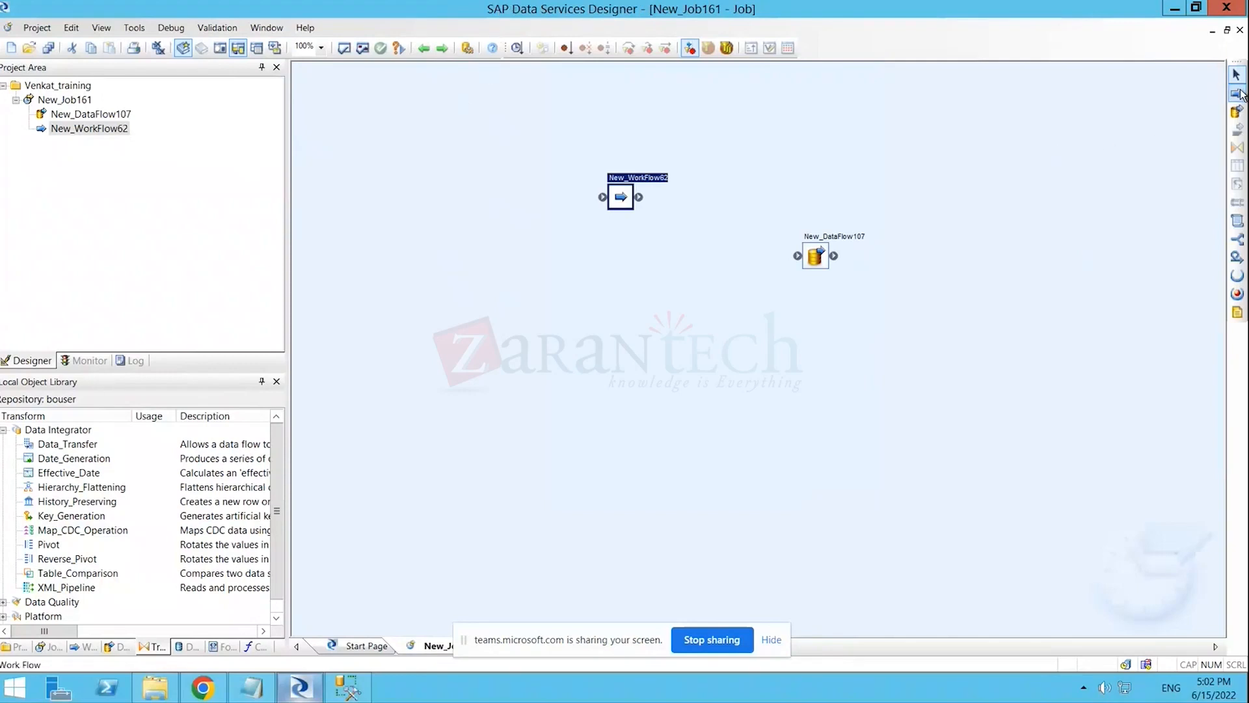
left_click(612, 281)
left_click(601, 368)
left_click(618, 298)
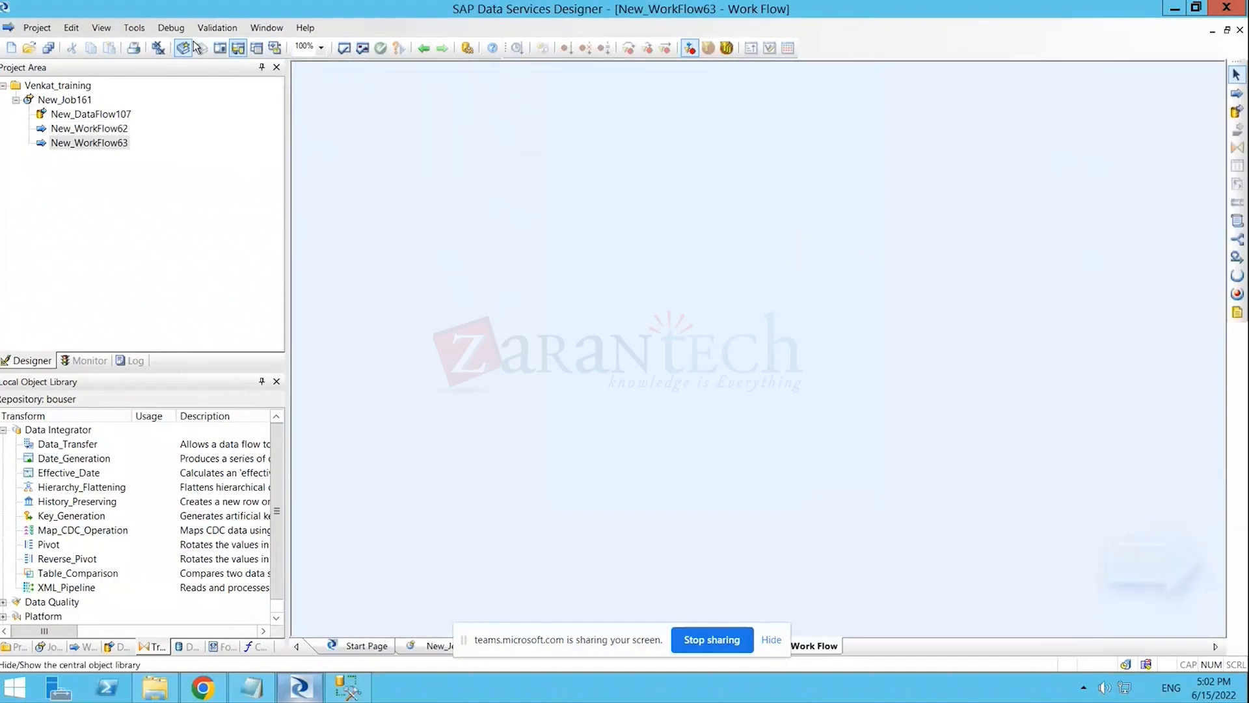
- Check which variables are available in New_WorkFlow63, close the Variables and Parameters window, and return to New_Job161
left_click(221, 48)
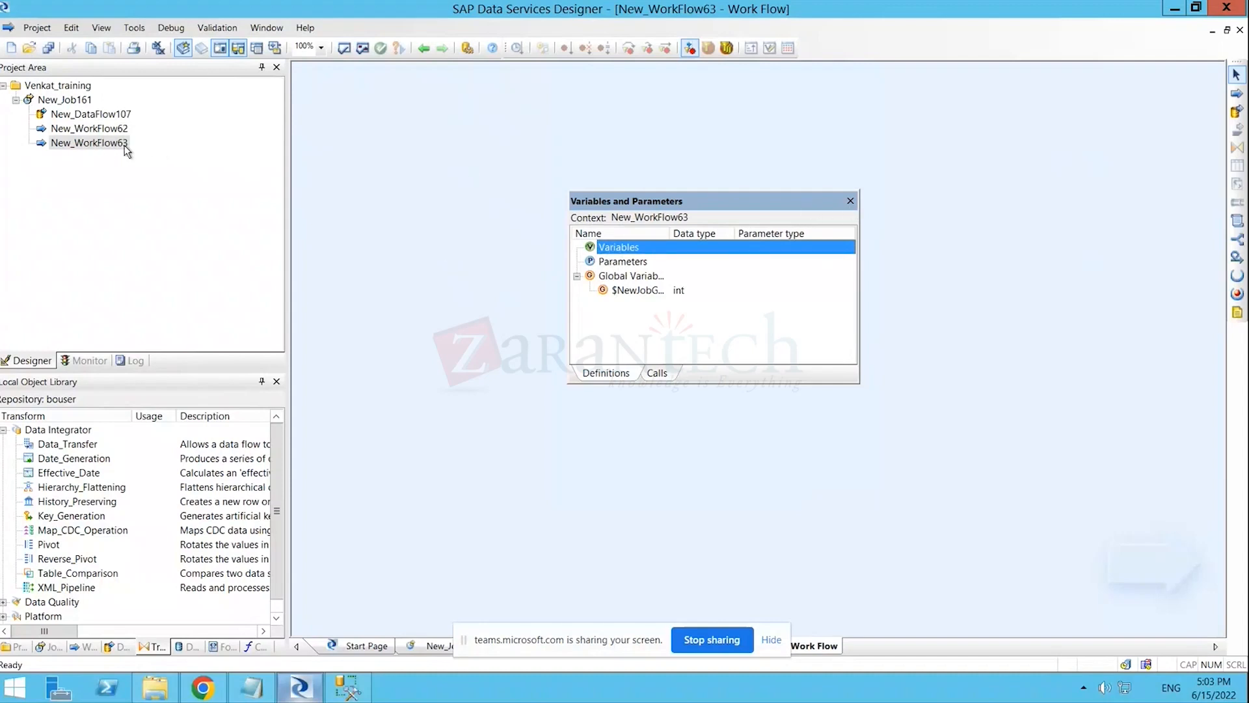
left_click(851, 201)
left_click(424, 49)
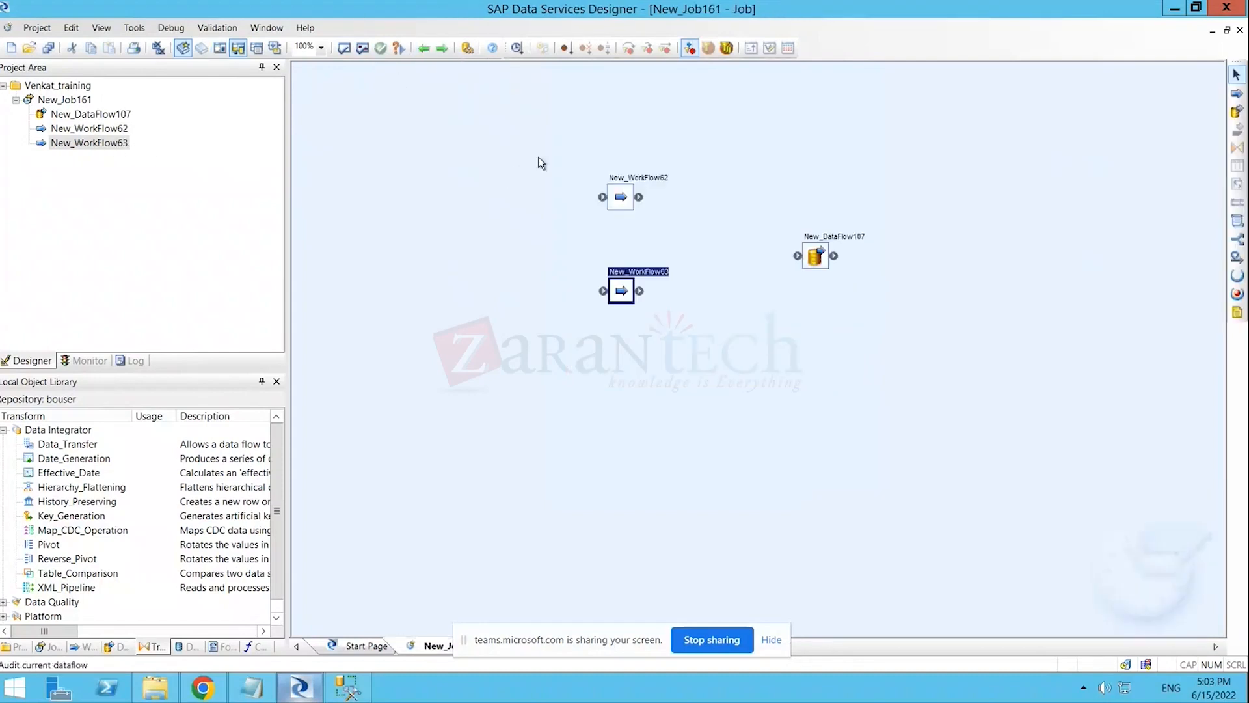
- Move New_WorkFlow63 out of the job and into New_WorkFlow62 as a nested work flow
key("Delete")
double_click(621, 197)
key("ctrl+v")
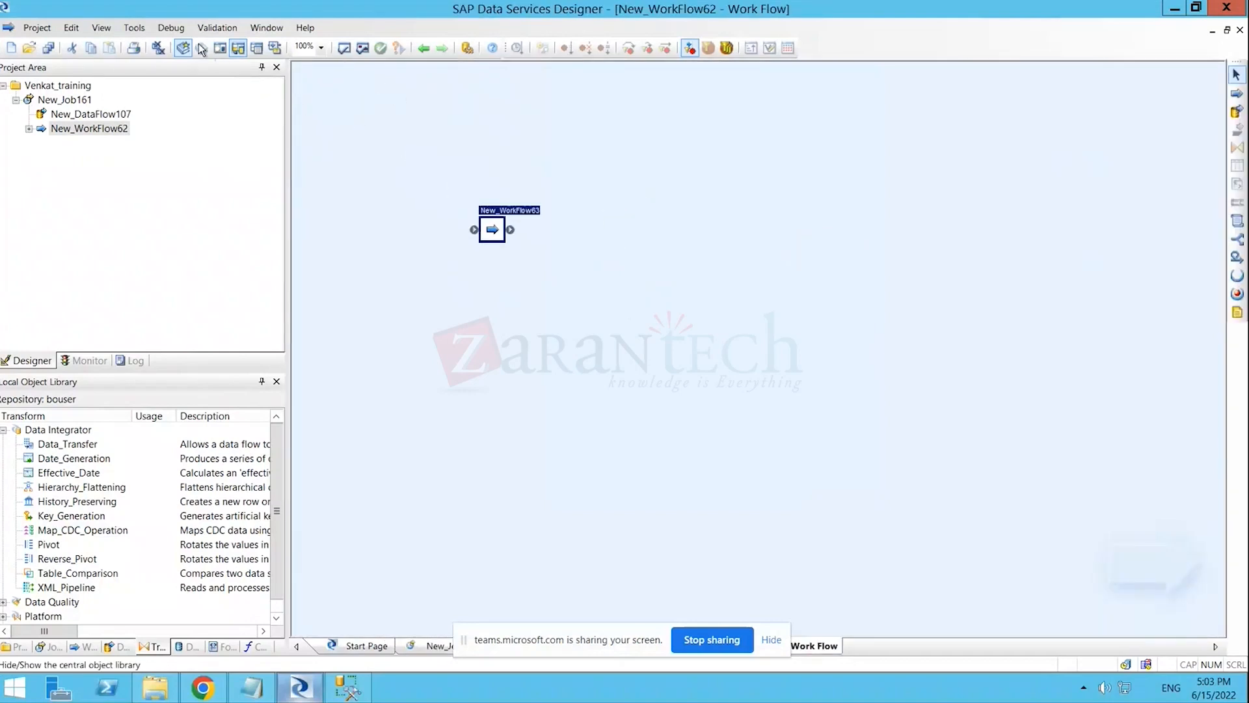
- Compare the variables available in New_WorkFlow62 and its nested New_WorkFlow63, close the variables window, and return to New_Job161
left_click(220, 47)
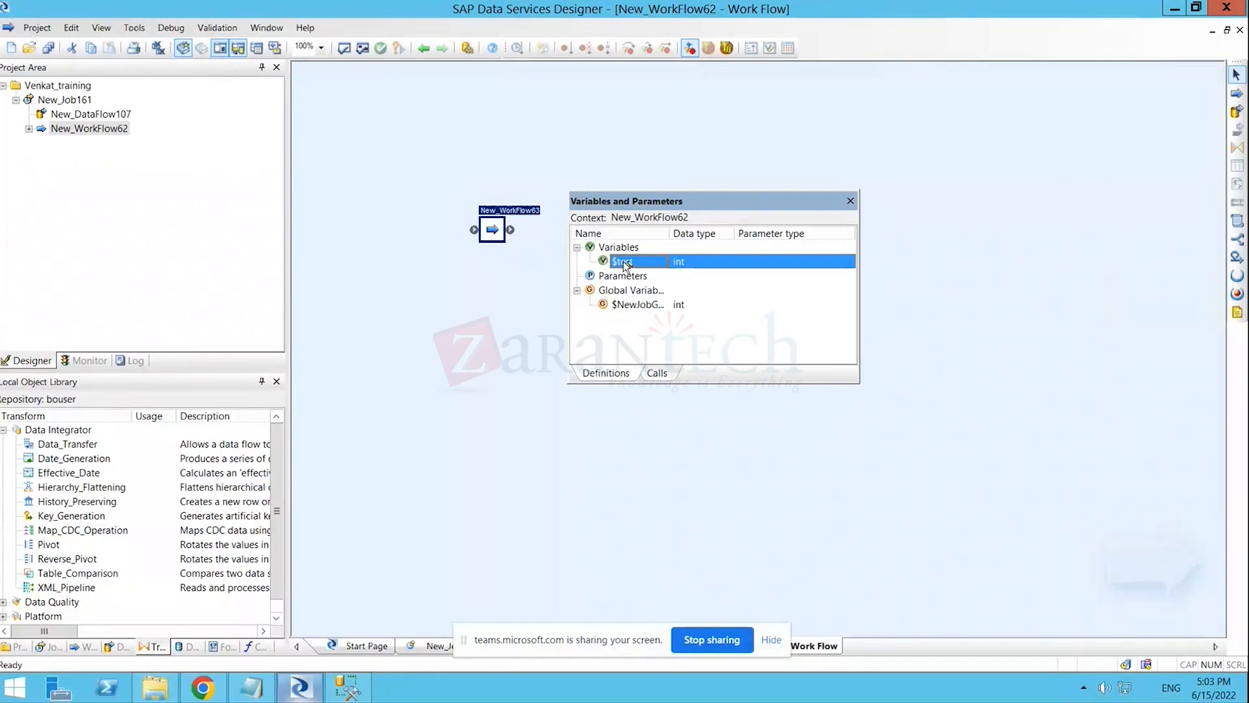
double_click(501, 231)
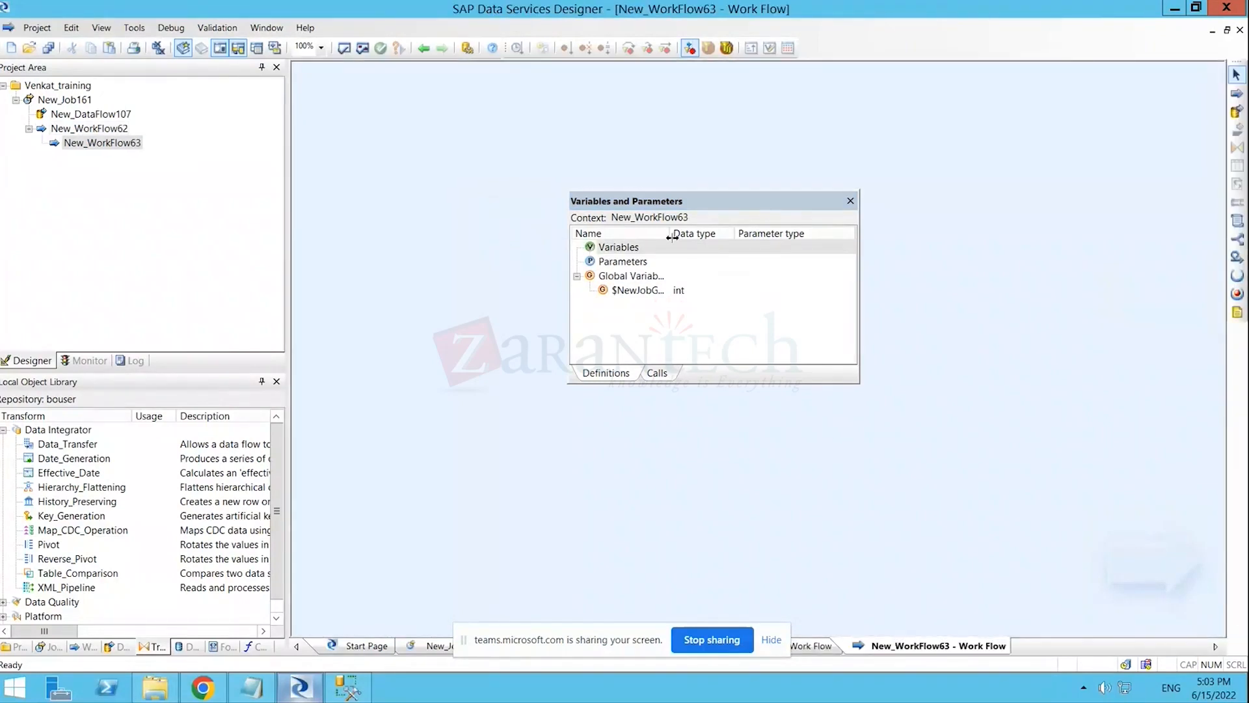
left_click(420, 50)
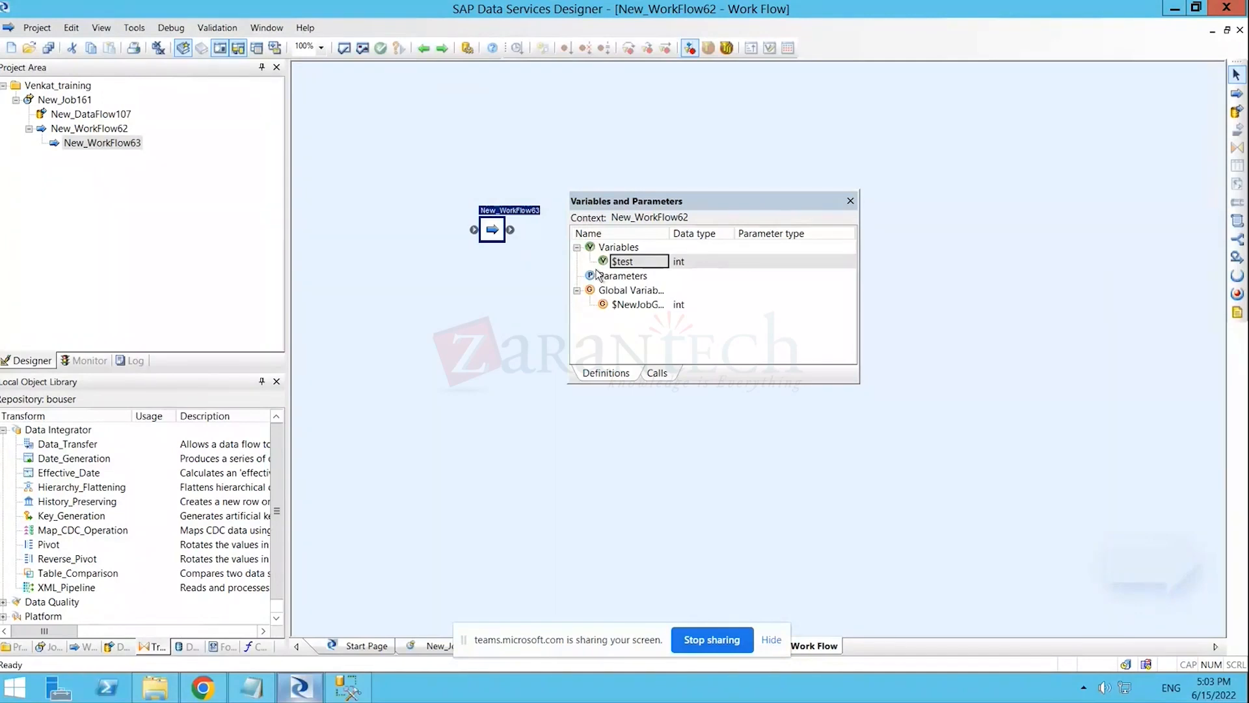
left_click(850, 201)
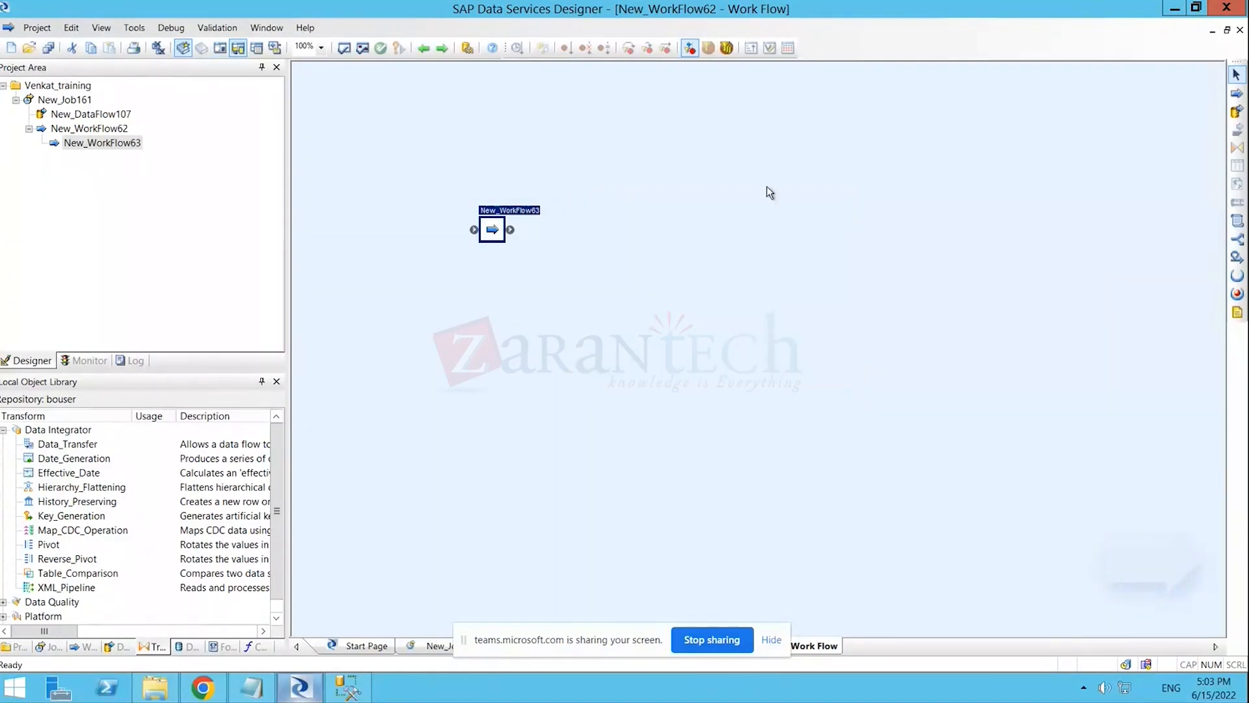
left_click(424, 47)
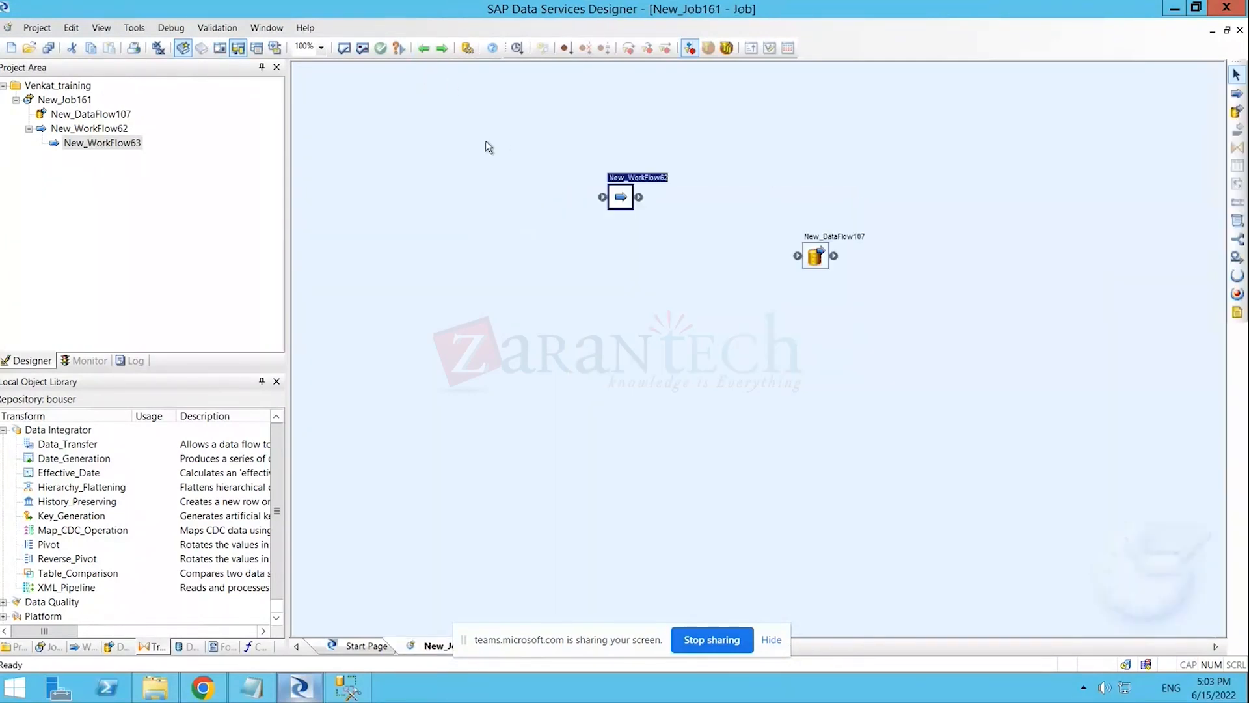
left_click(620, 264)
- Switch to the Management Console in Chrome and review the JOB_CONDITIONAL_FULL_LOAD schedule's timing, execution parameters and global variables
left_click(203, 692)
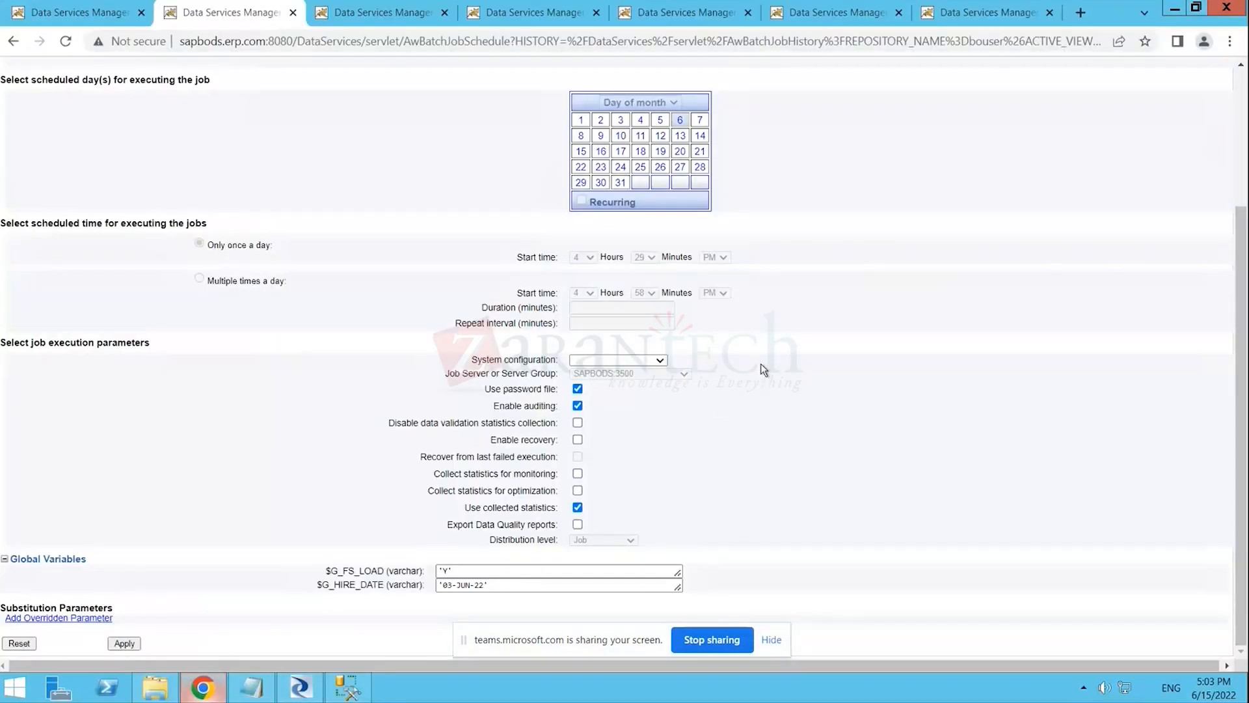
scroll(760, 363, "up", 3)
scroll(759, 363, "down", 3)
scroll(760, 363, "up", 3)
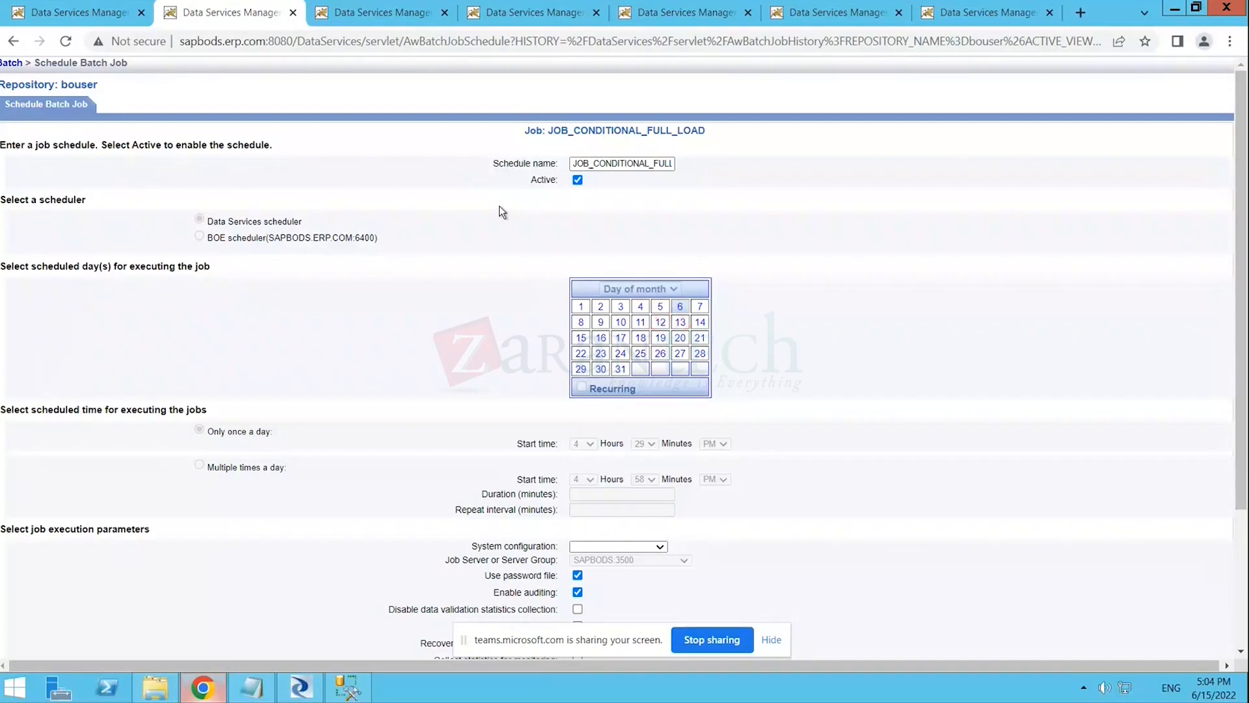
- Deactivate the JOB_CONDITIONAL_FULL_LOAD schedule and apply the change
left_click(681, 307)
left_click(577, 183)
scroll(450, 284, "down", 3)
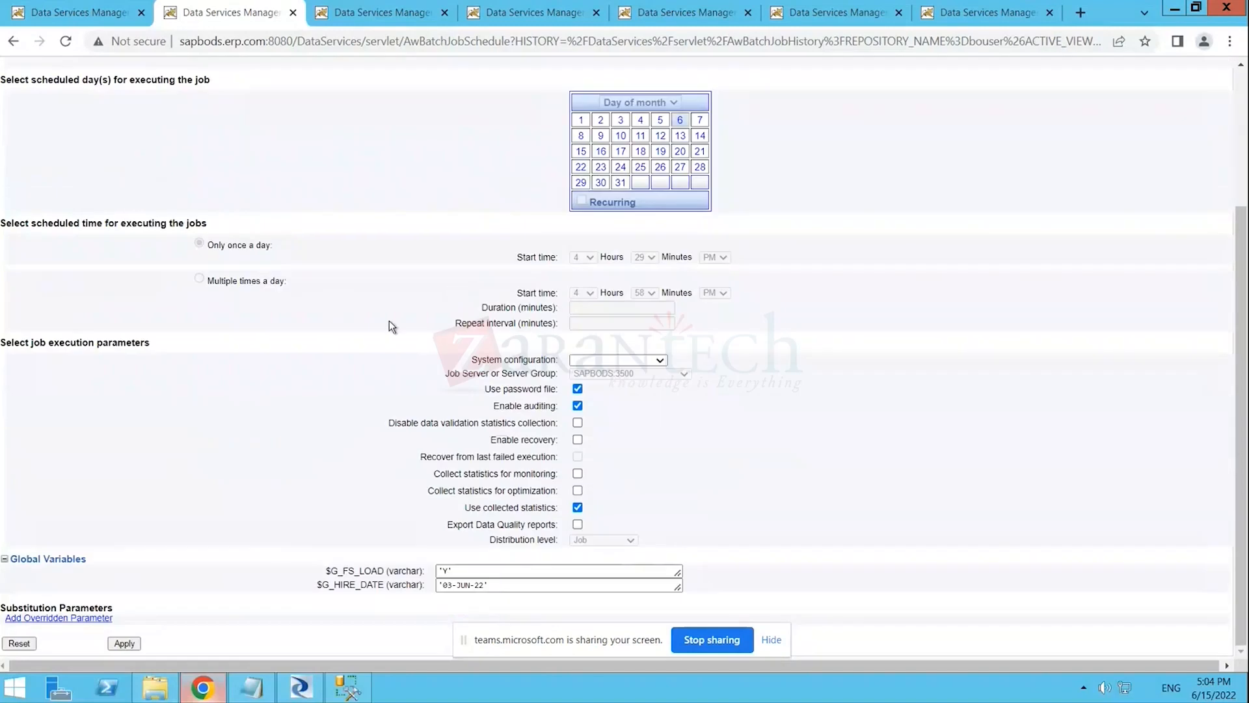
left_click(124, 643)
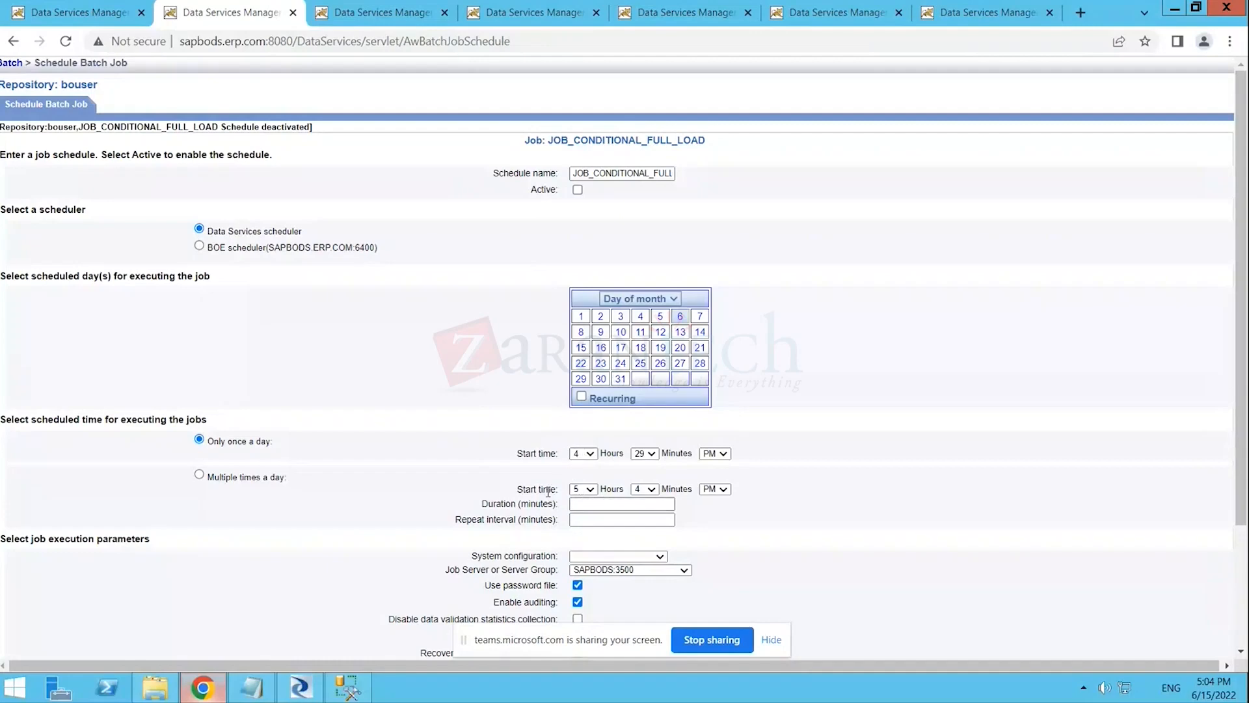
- Set the scheduled day of the month to 15 instead of 6
scroll(547, 491, "down", 3)
scroll(402, 435, "up", 3)
left_click(603, 349)
left_click(680, 317)
left_click(581, 348)
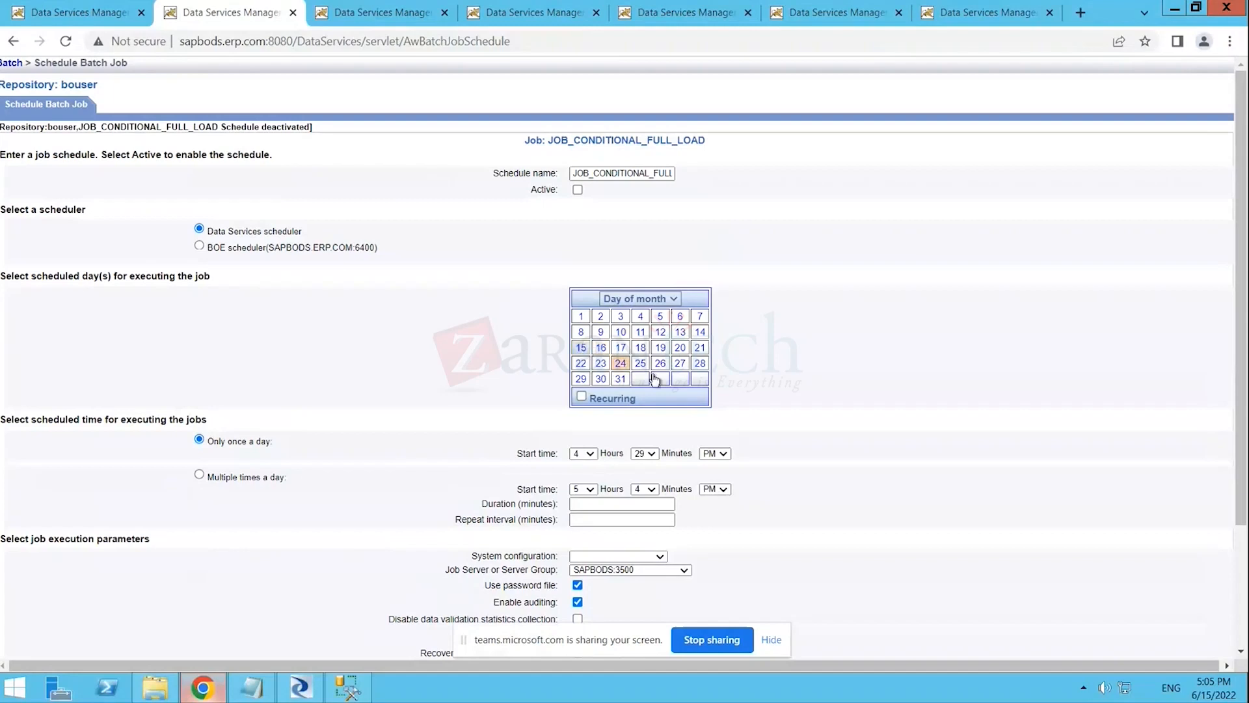
- Make the day-of-month schedule recurring and select days 1 to 13 along with day 15
left_click(581, 397)
left_click(582, 397)
left_click(581, 397)
left_click(581, 349)
left_click(580, 317)
left_click(601, 317)
left_click(620, 317)
left_click(640, 317)
left_click(659, 316)
left_click(680, 317)
left_click(699, 317)
left_click(600, 332)
left_click(580, 332)
left_click(621, 333)
left_click(660, 332)
left_click(680, 332)
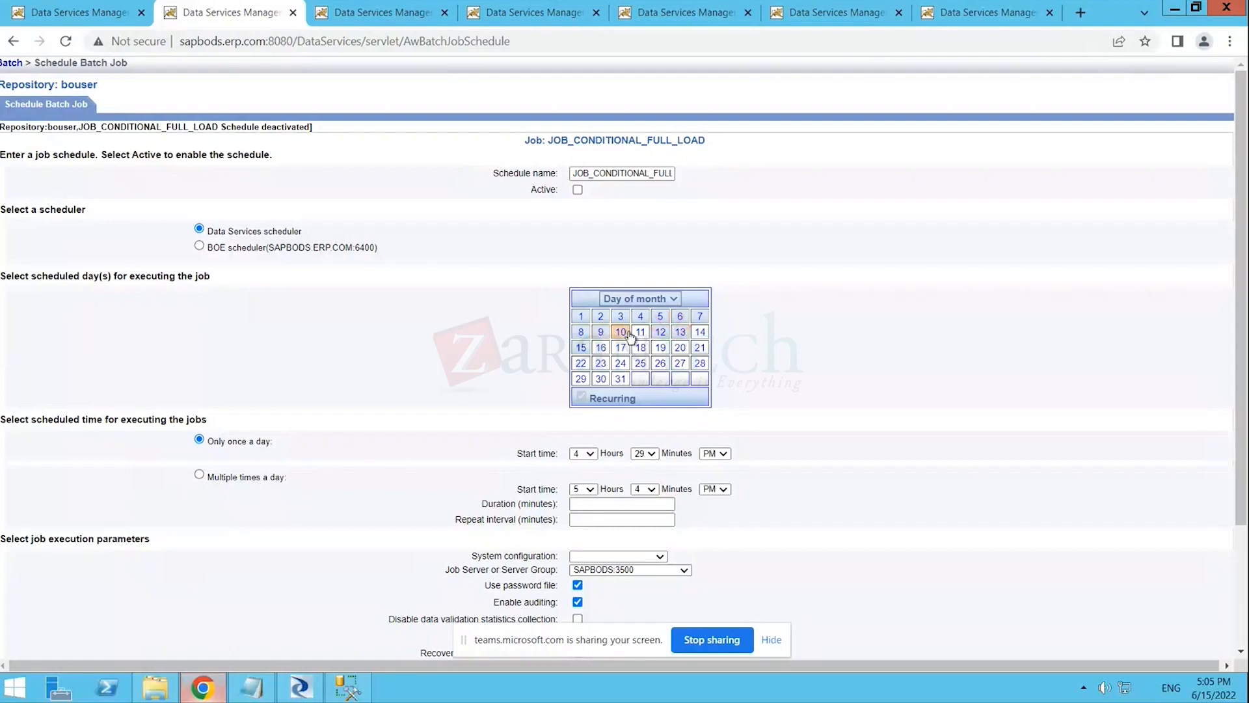
left_click(640, 332)
- Change the schedule to recurring by Day of week and set its once-a-day start time to 6:00 PM
left_click(638, 298)
left_click(620, 312)
left_click(581, 334)
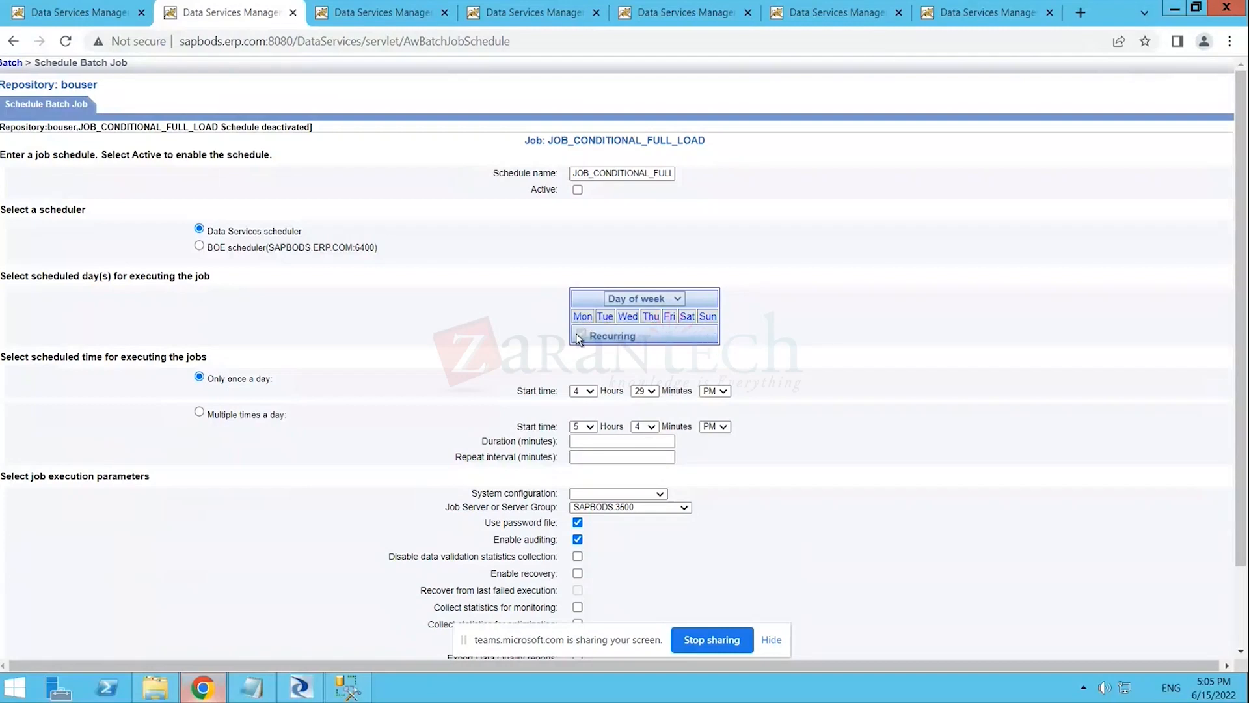
left_click(591, 392)
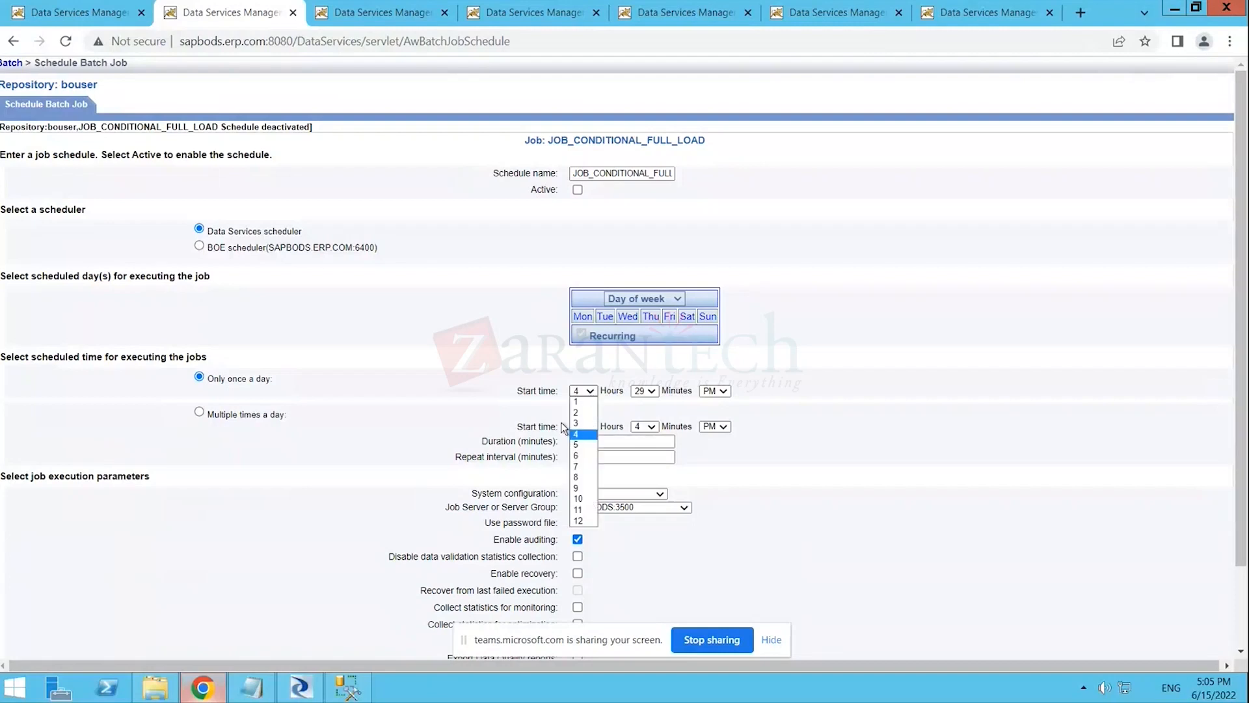
left_click(584, 457)
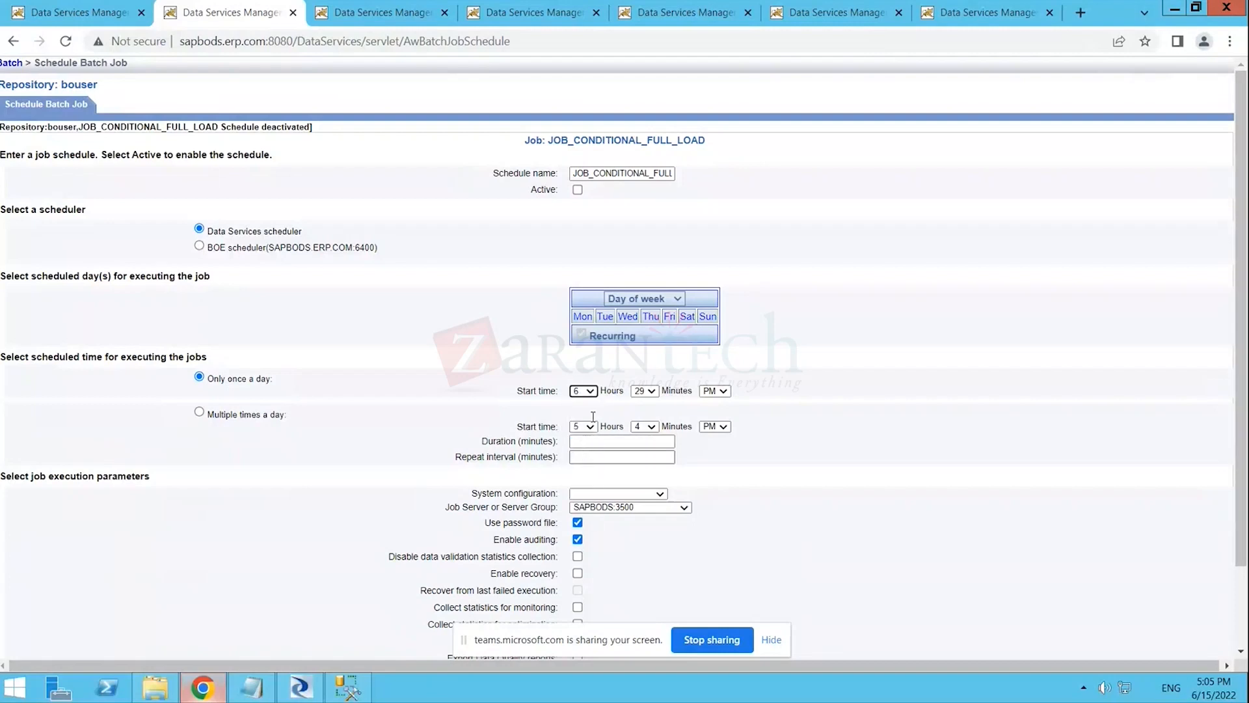
left_click(650, 391)
scroll(654, 458, "up", 3)
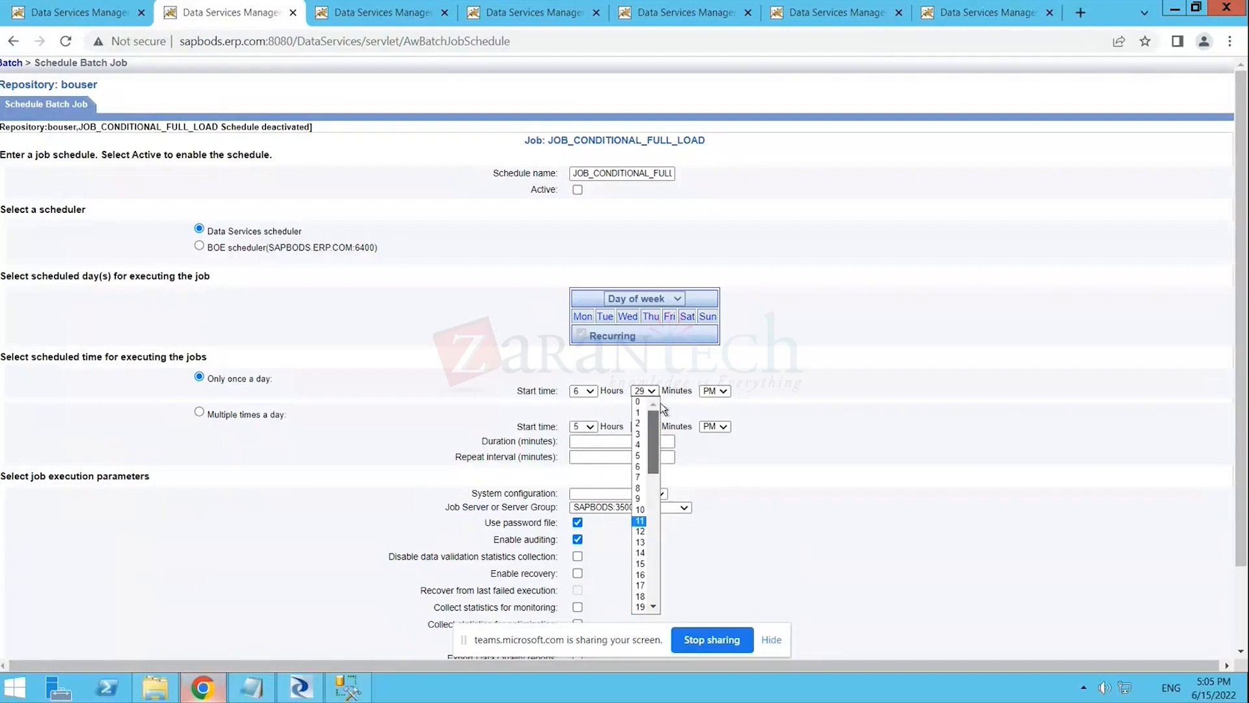
left_click(639, 402)
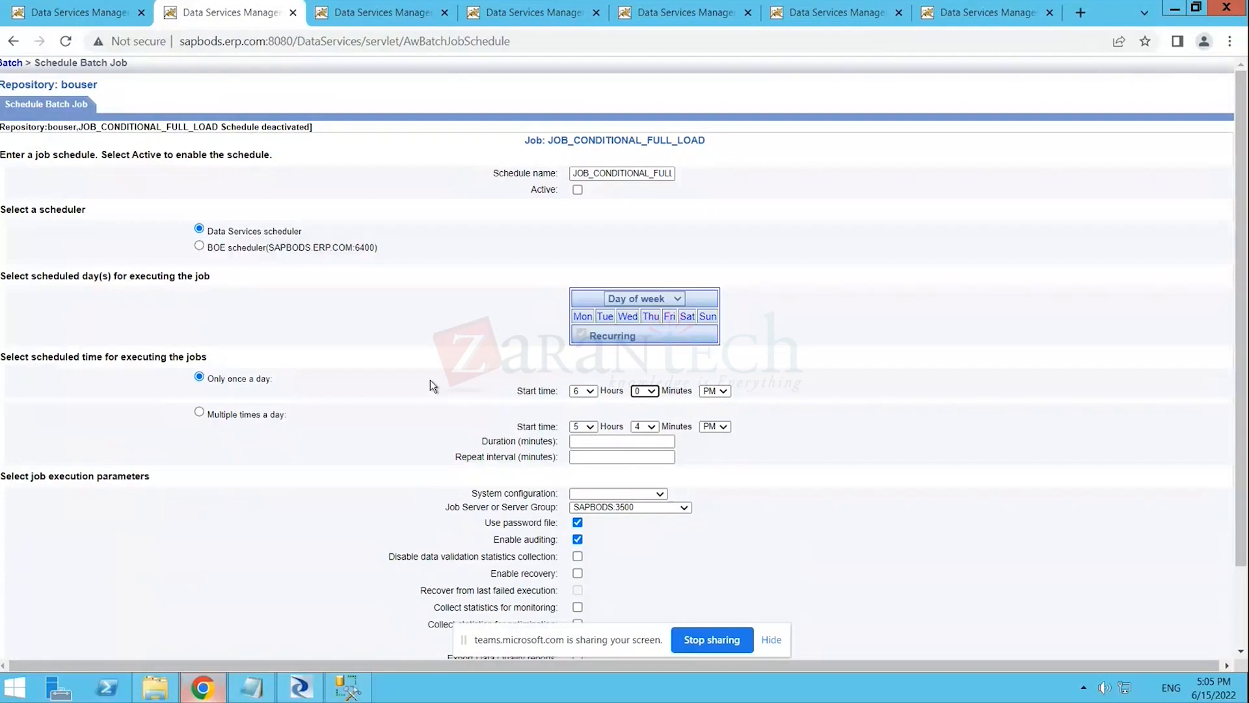
- Expand the schedule's global variables and apply the schedule changes
scroll(429, 379, "down", 3)
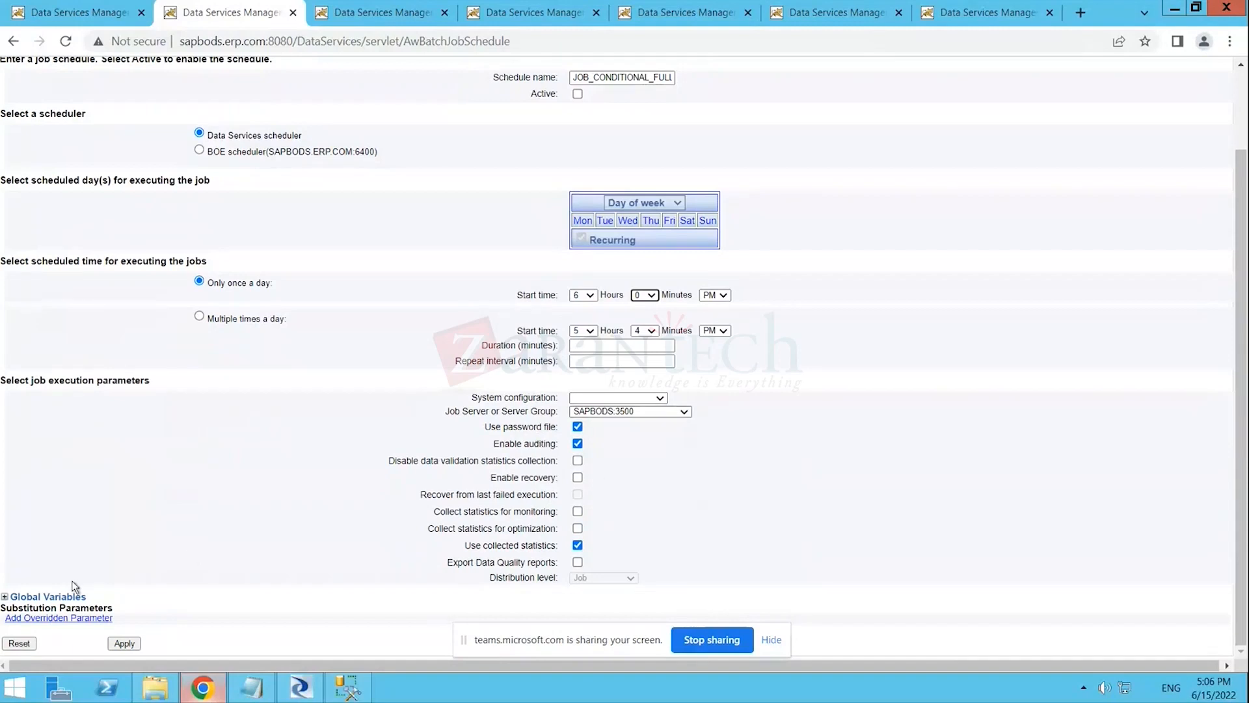
left_click(7, 597)
scroll(170, 537, "down", 1)
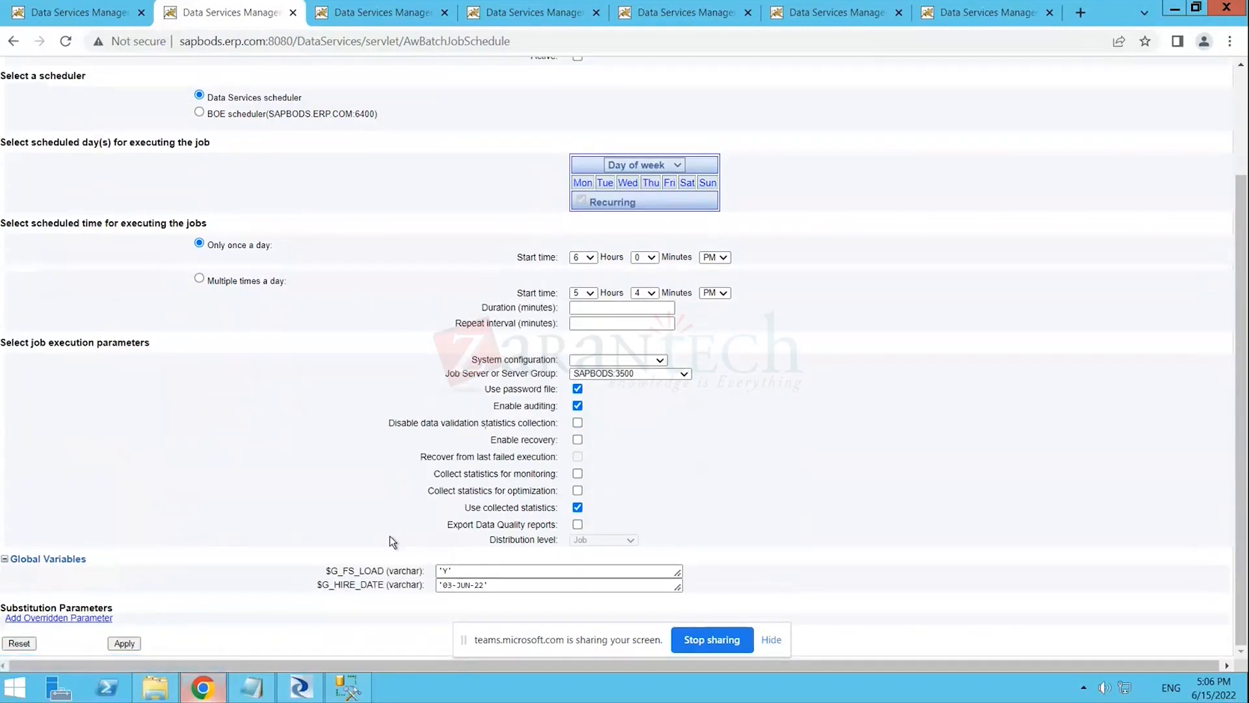
left_click(125, 643)
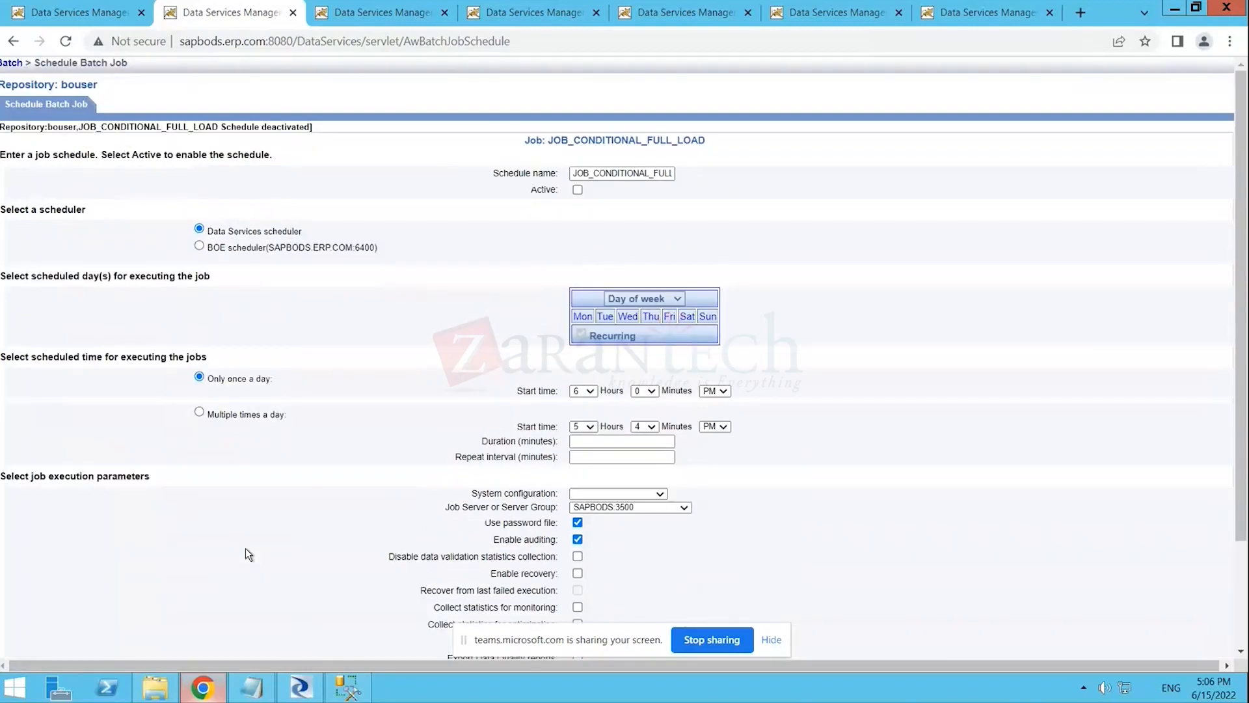
- Try to reactivate the JOB_CONDITIONAL_FULL_LOAD schedule, and close its schedule page
left_click(577, 193)
scroll(412, 459, "down", 2)
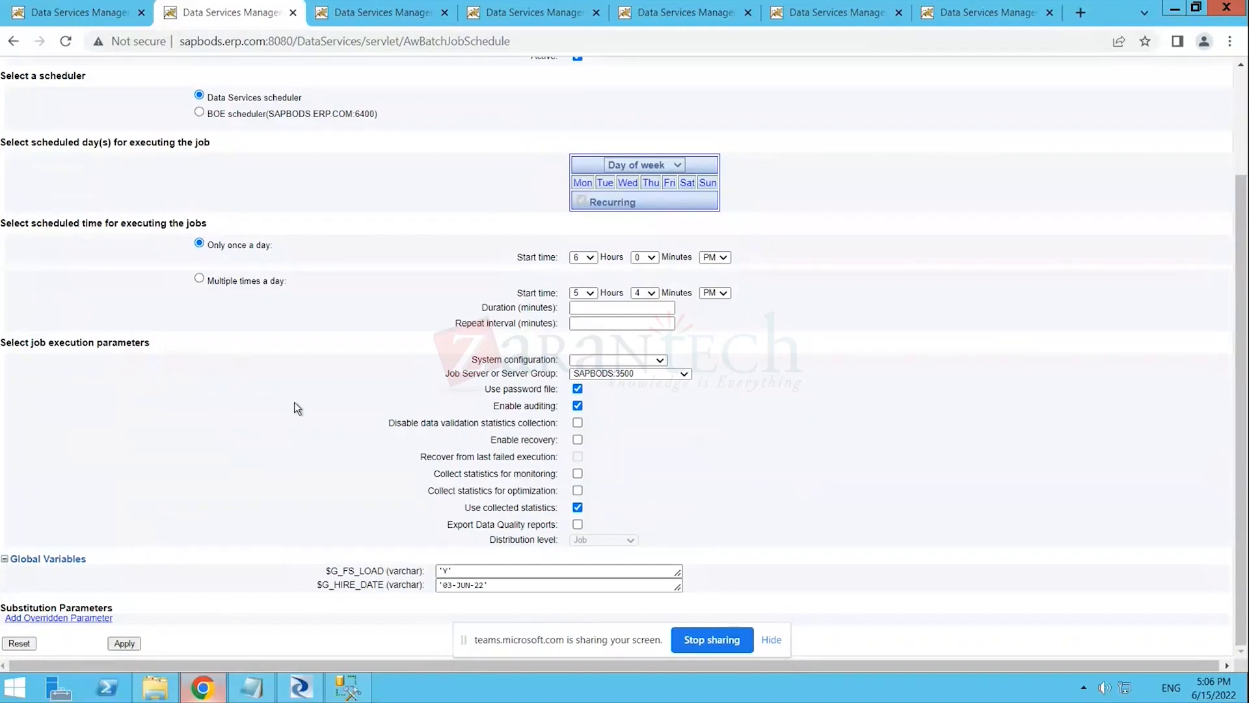
scroll(297, 408, "up", 2)
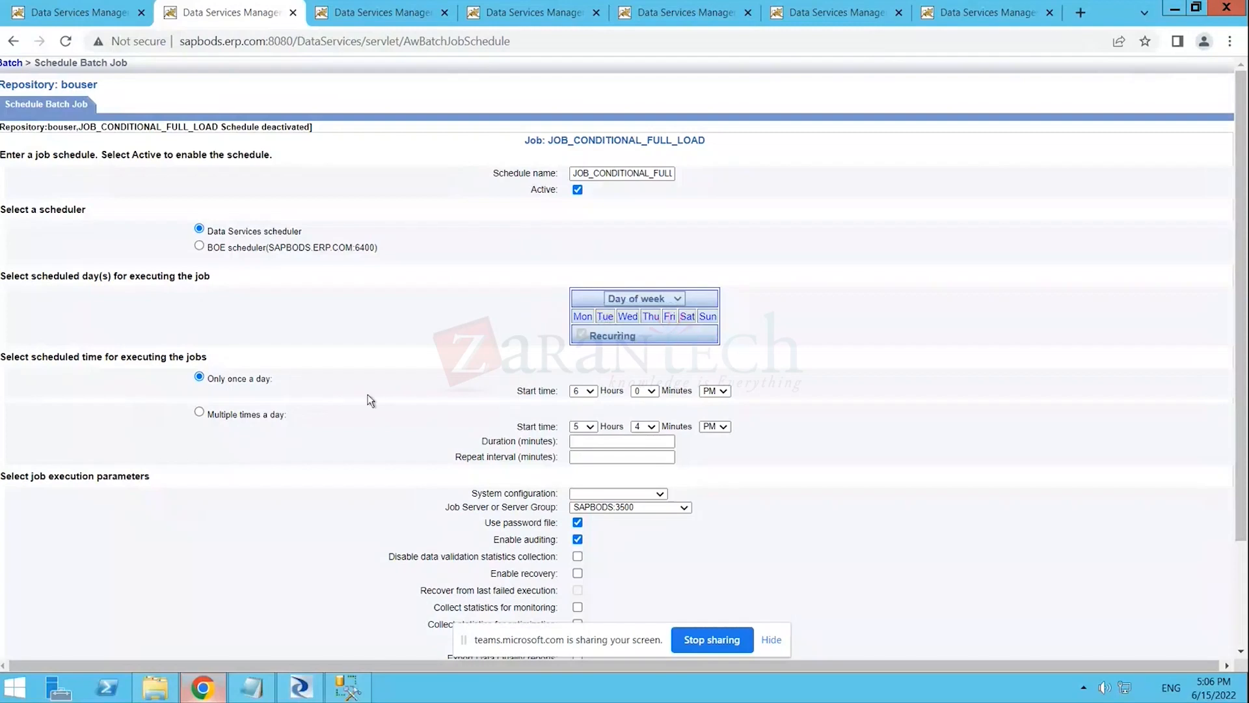
scroll(267, 493, "down", 3)
left_click(135, 647)
left_click(293, 13)
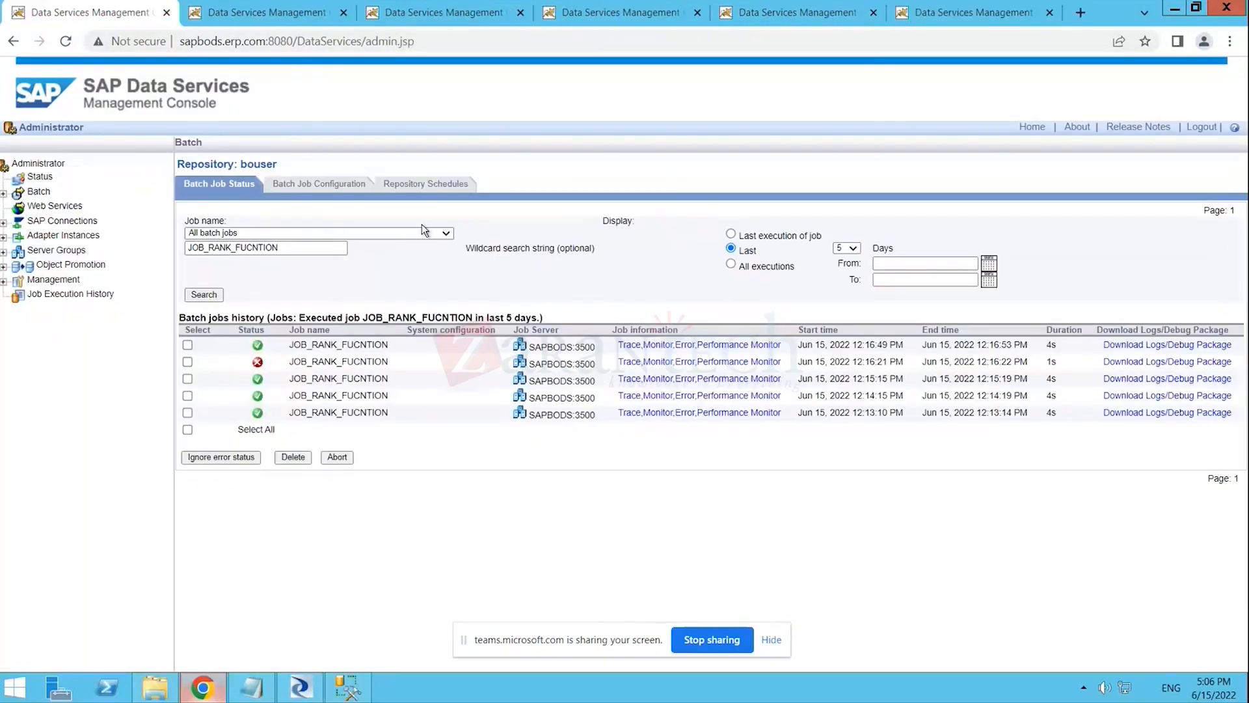
- Look through the open console pages, and open the bouser Repository Schedules in a new browser tab to check the schedules' status
left_click(284, 13)
left_click(443, 14)
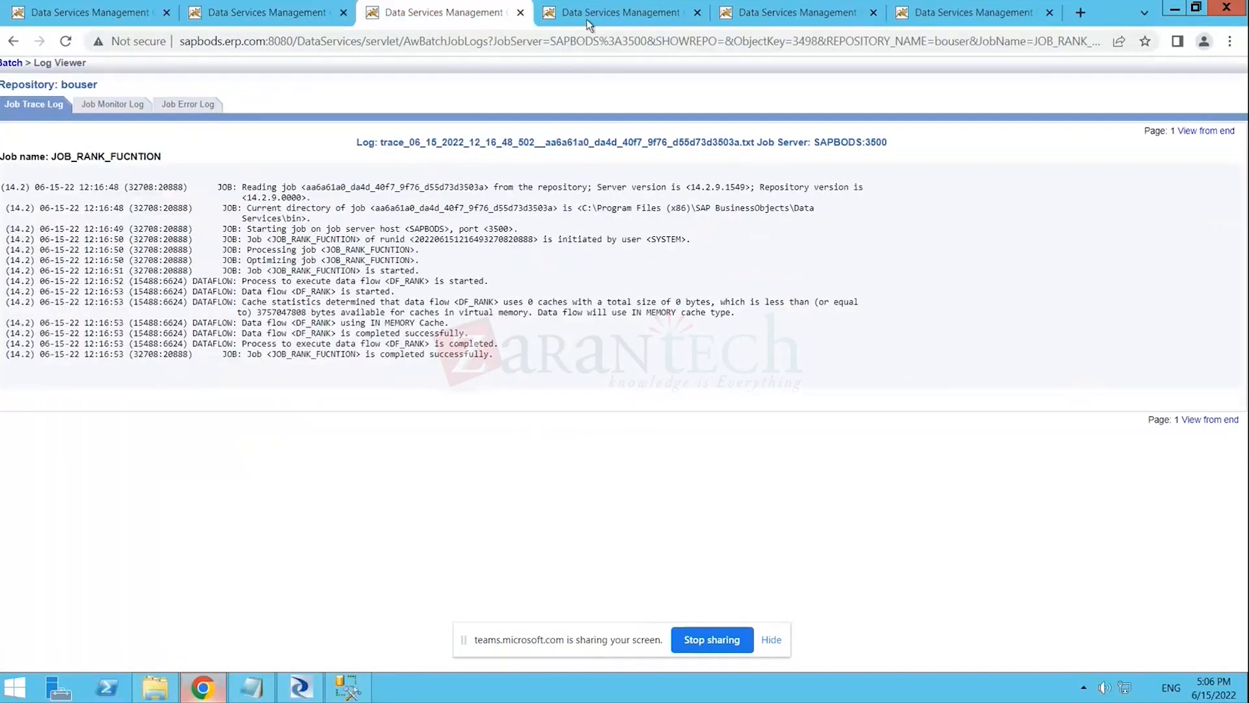
left_click(619, 12)
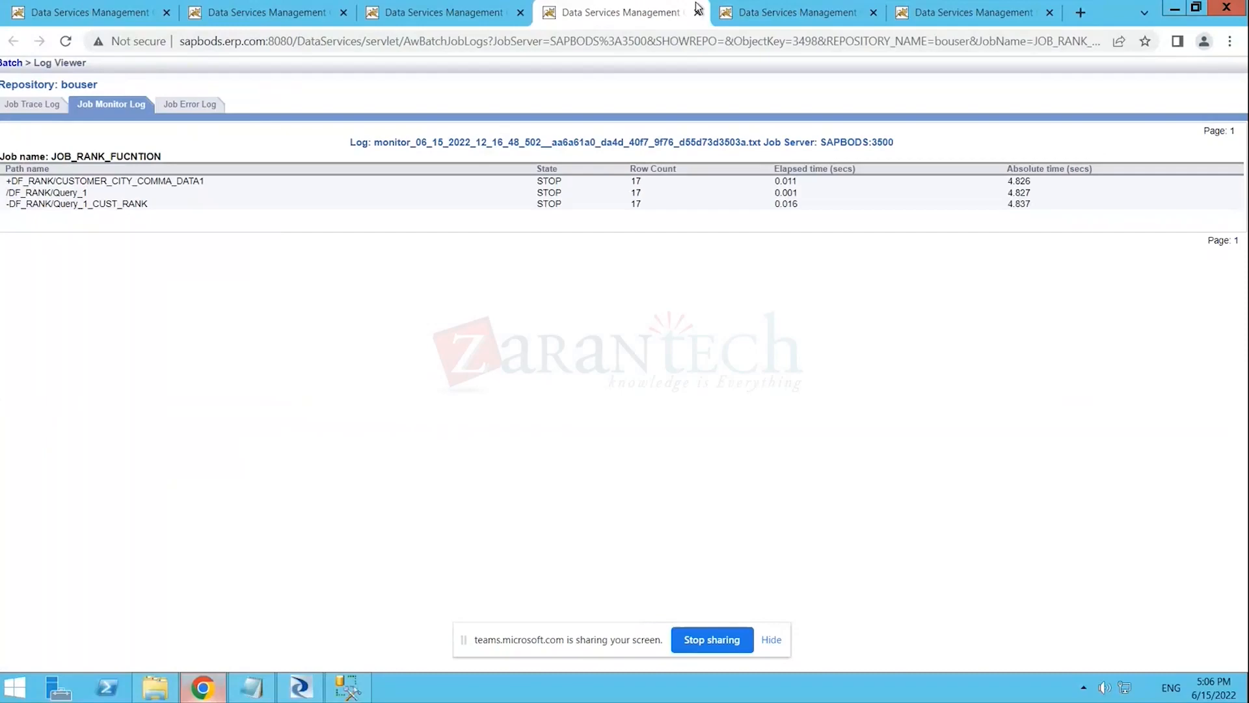
left_click(761, 8)
left_click(927, 11)
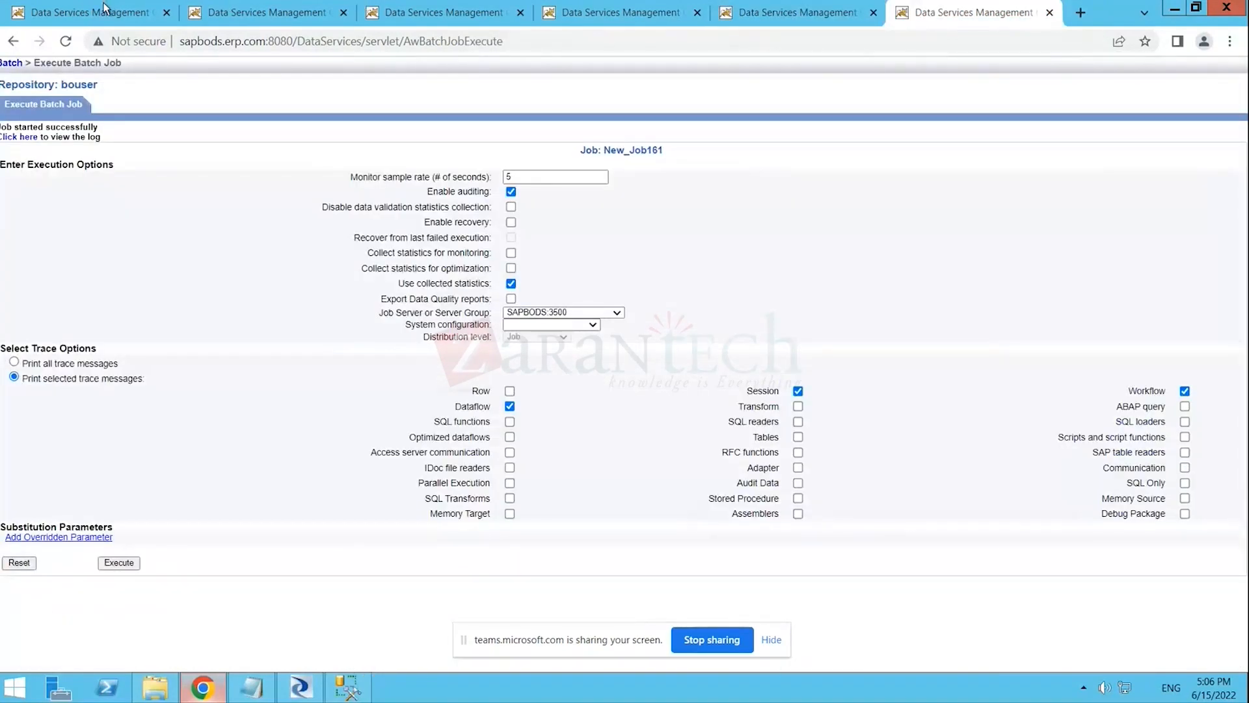
left_click(105, 9)
right_click(425, 175)
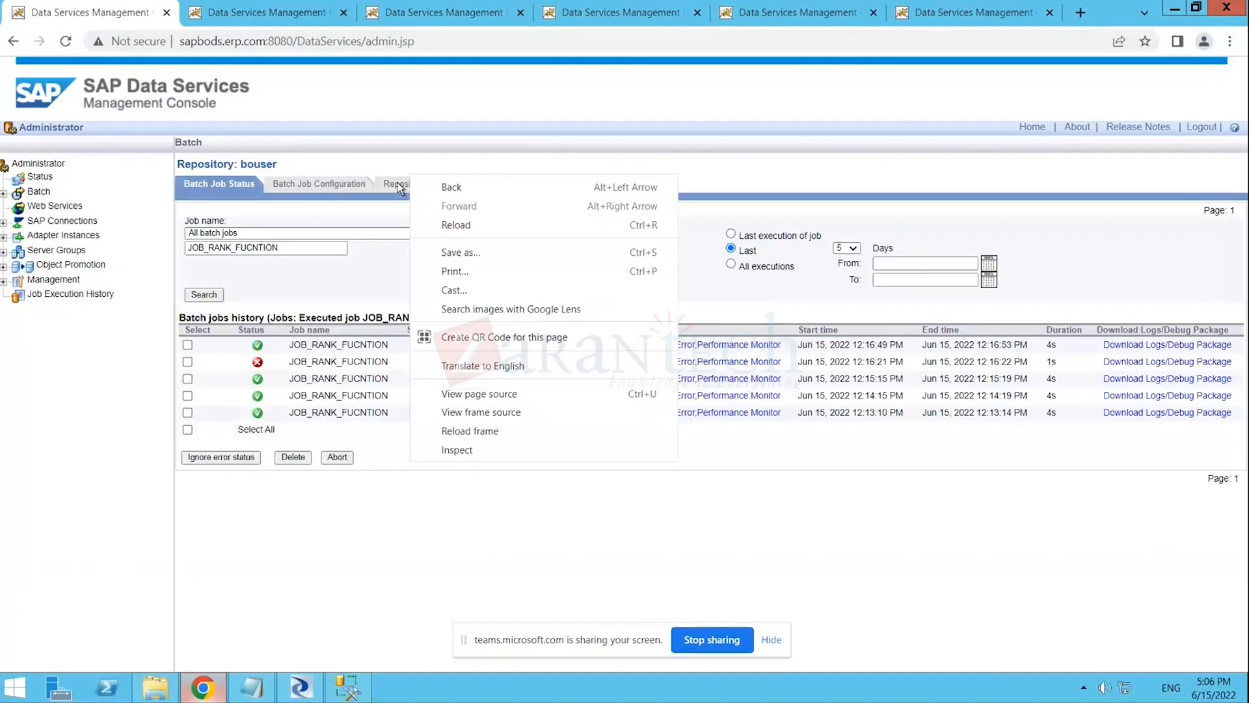
right_click(396, 183)
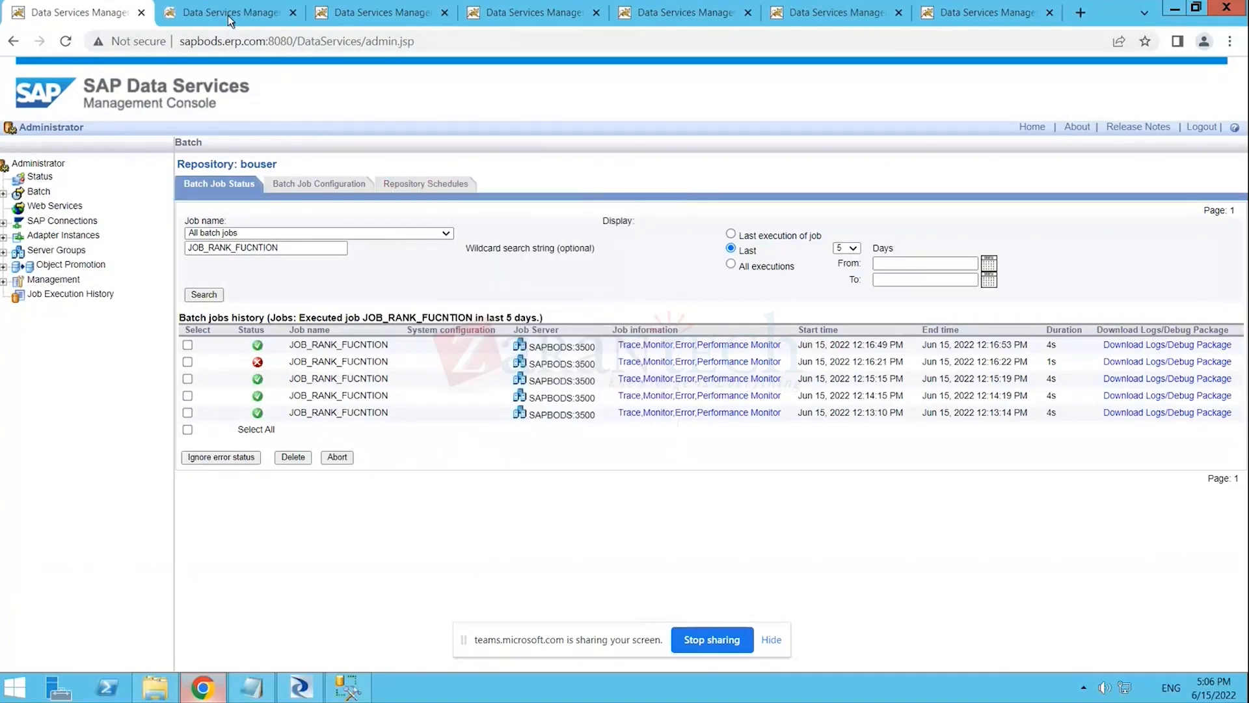
left_click(227, 14)
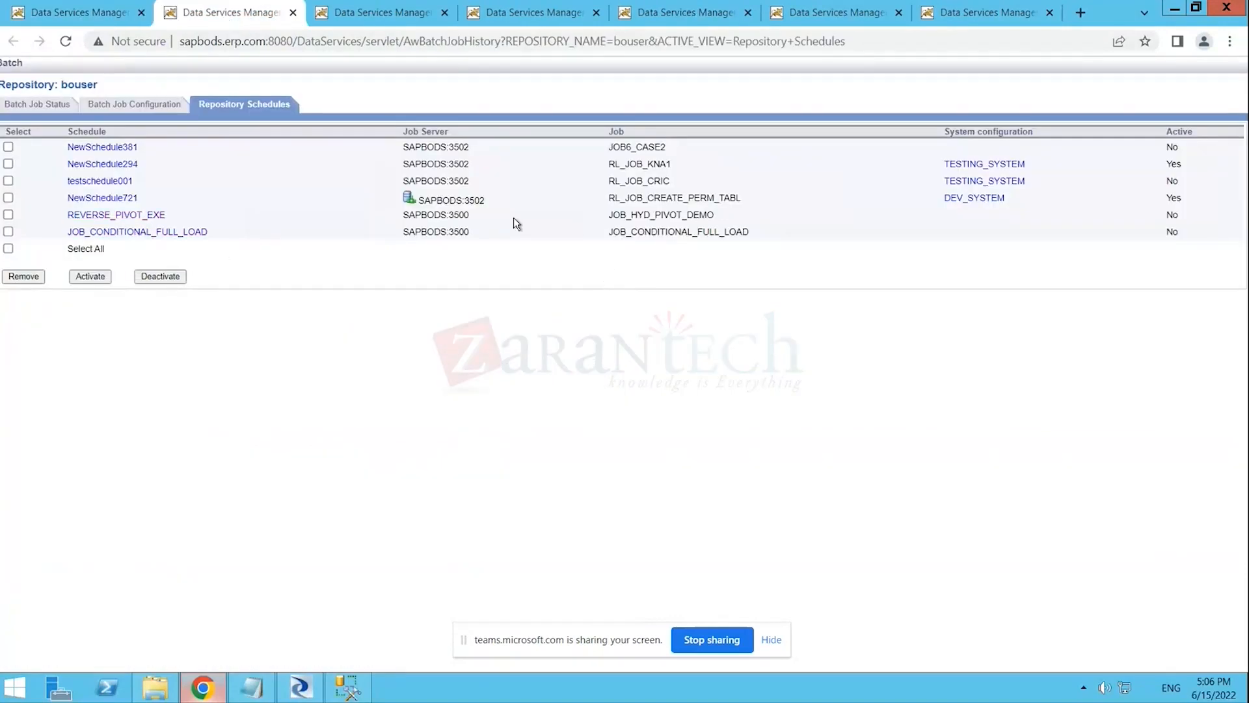
- Open the JOB_CONDITIONAL_FULL_LOAD schedule in a new browser tab, review its settings and apply them
right_click(165, 232)
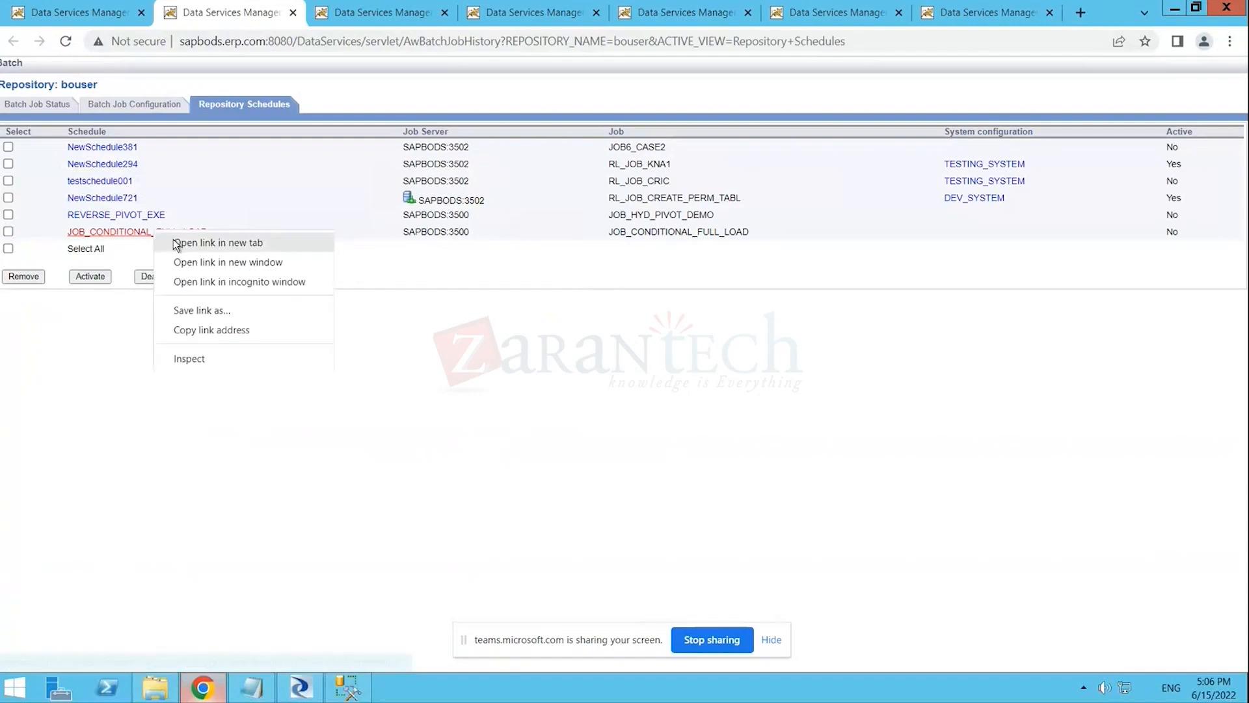
left_click(174, 242)
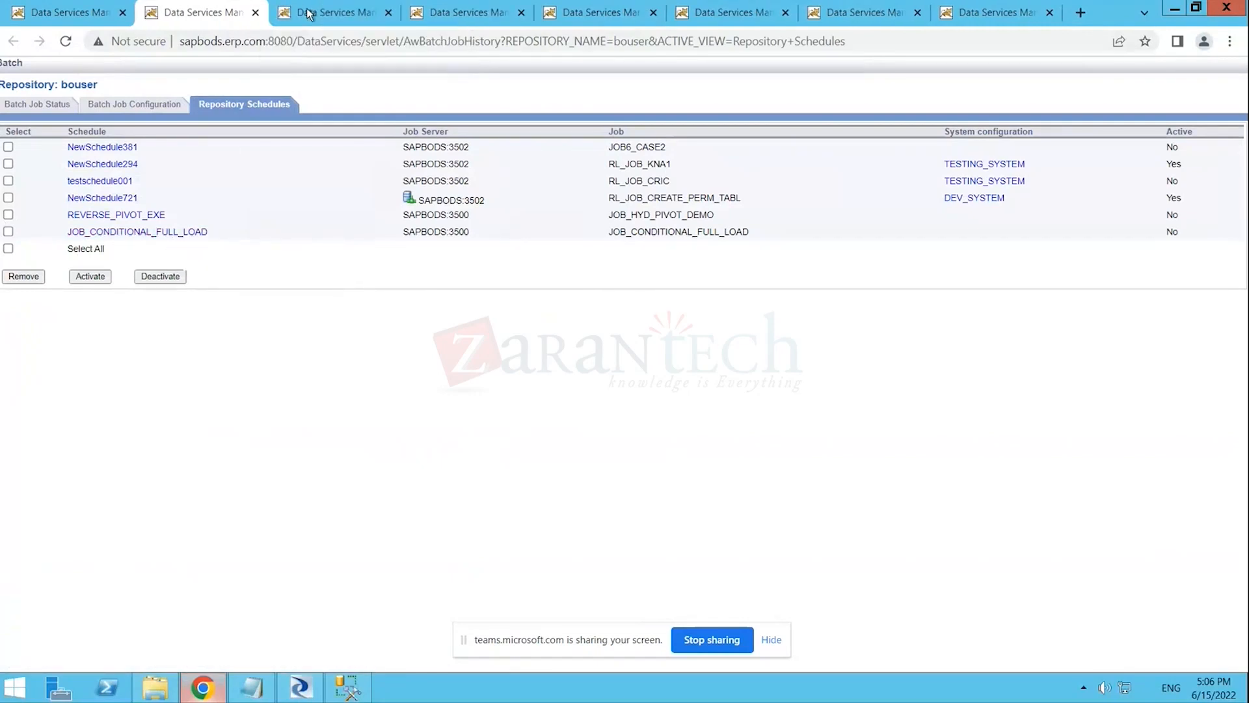
left_click(309, 13)
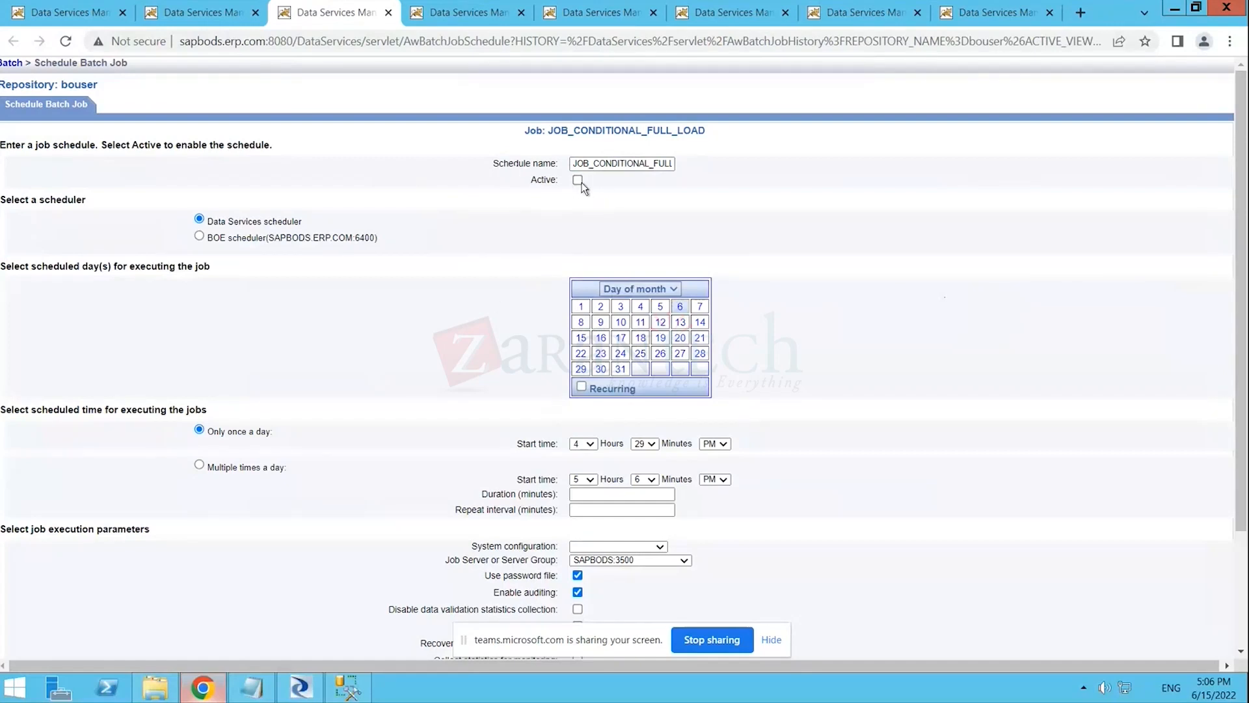
scroll(460, 322, "down", 2)
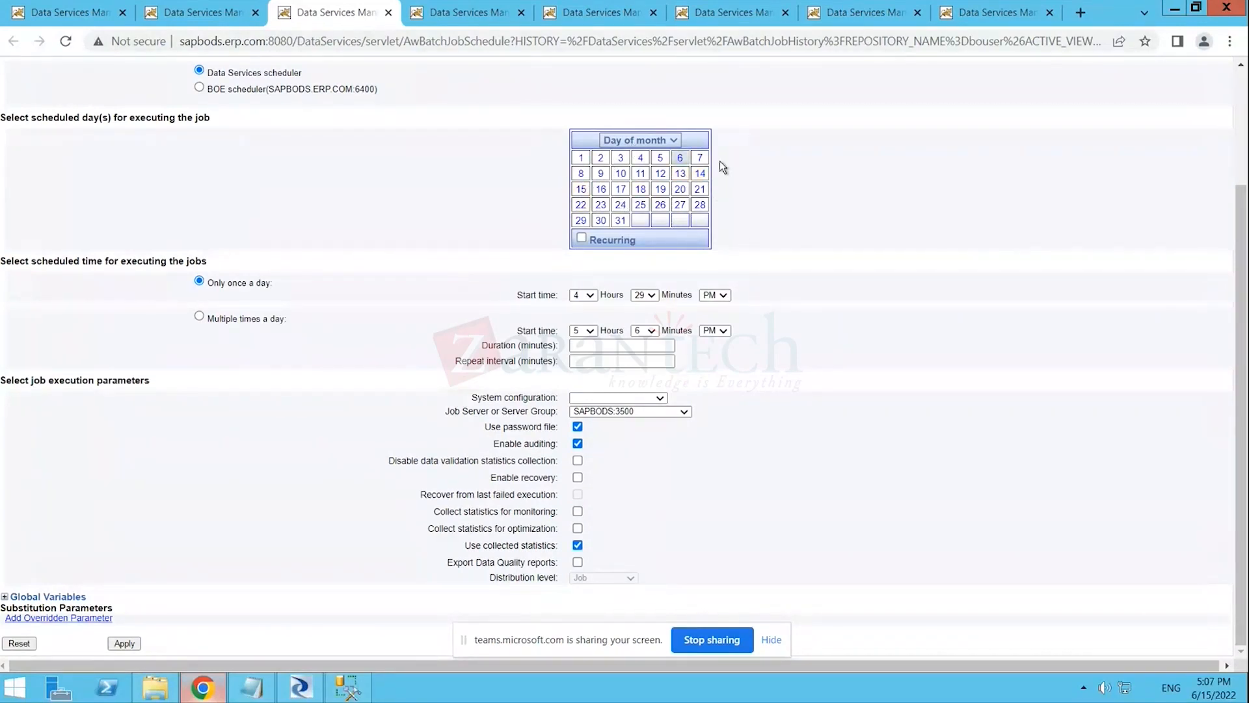
left_click(138, 643)
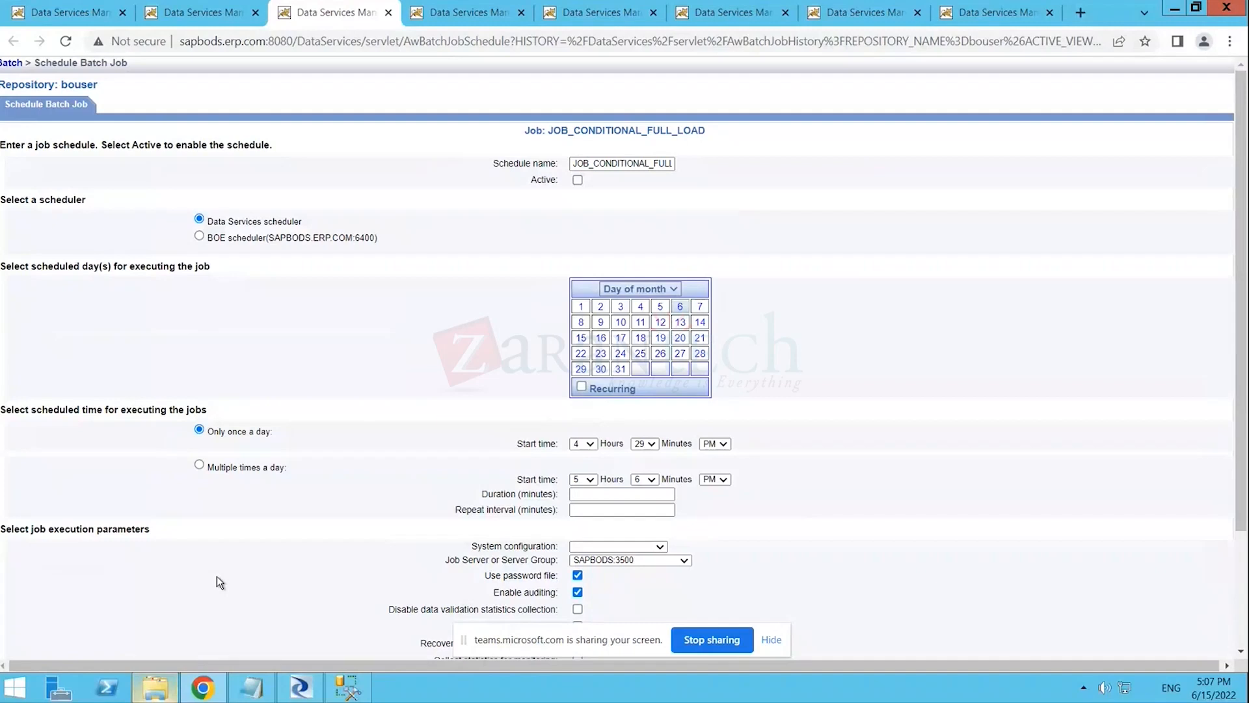
scroll(473, 259, "down", 2)
scroll(473, 259, "up", 2)
- Activate the JOB_CONDITIONAL_FULL_LOAD schedule from the bouser Repository Schedules list
left_click(193, 11)
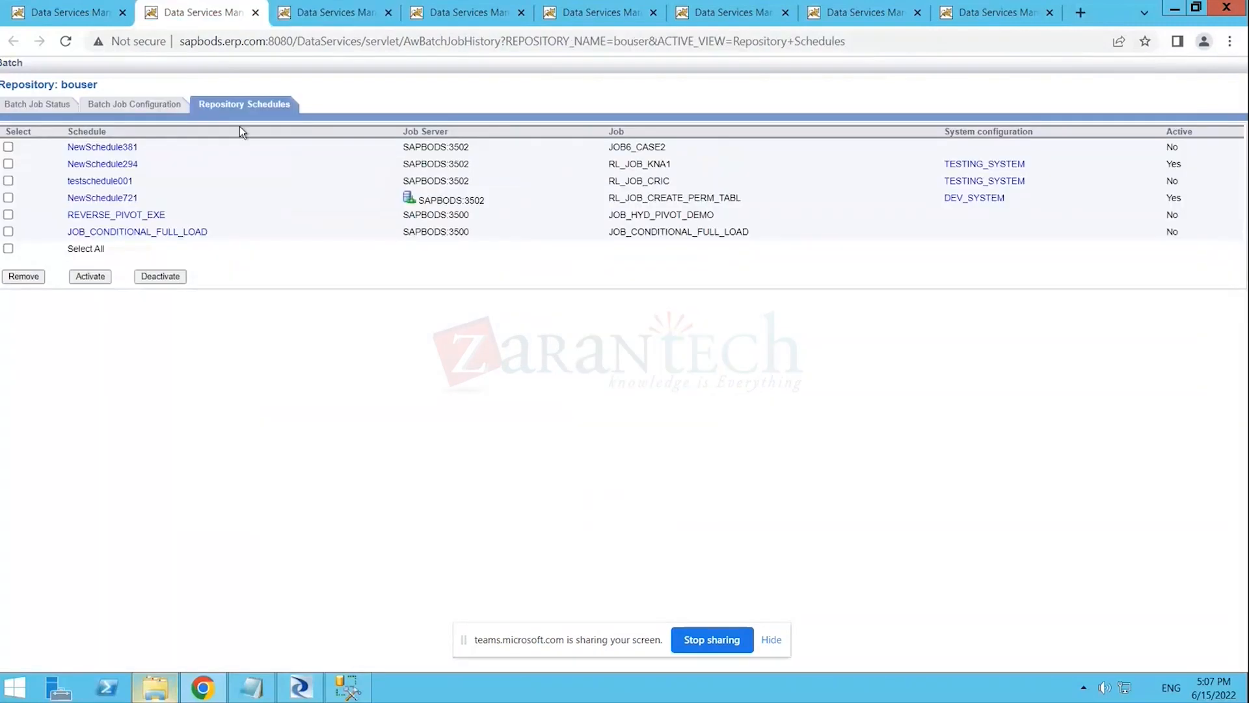
left_click(8, 232)
left_click(90, 277)
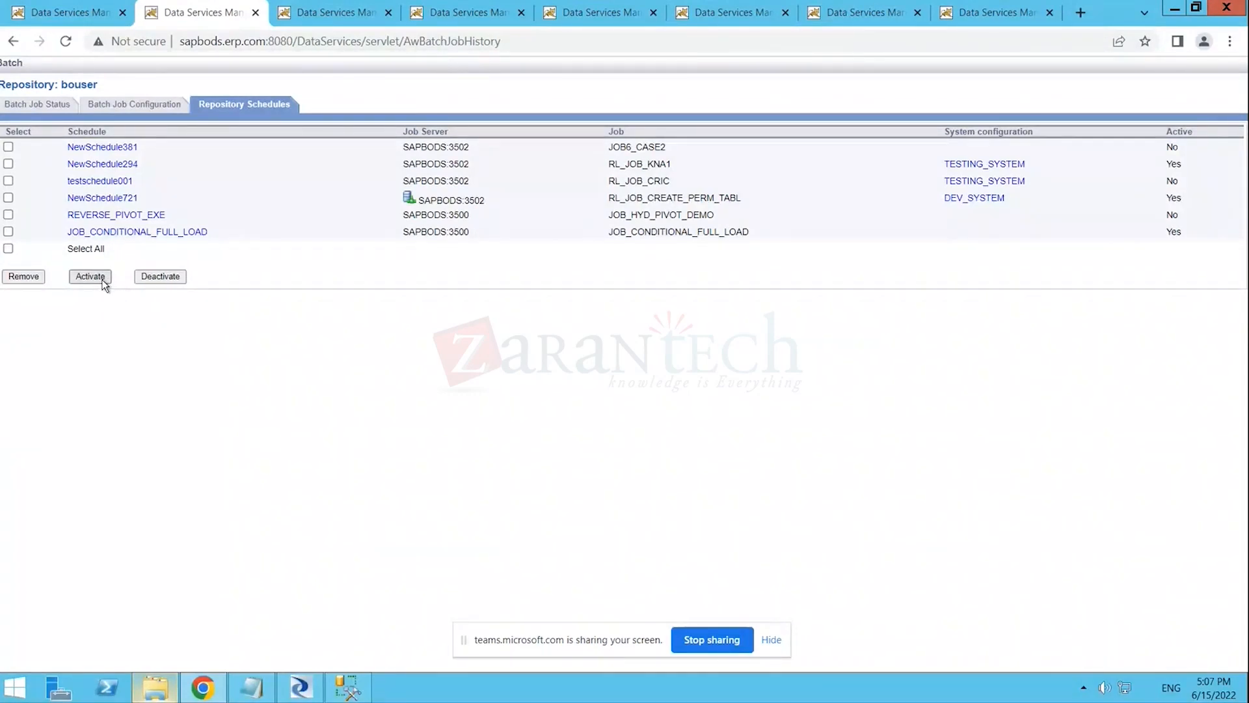
- Reload the JOB_CONDITIONAL_FULL_LOAD schedule page and examine which settings remain editable while active, trying day 20 in the calendar
left_click(325, 12)
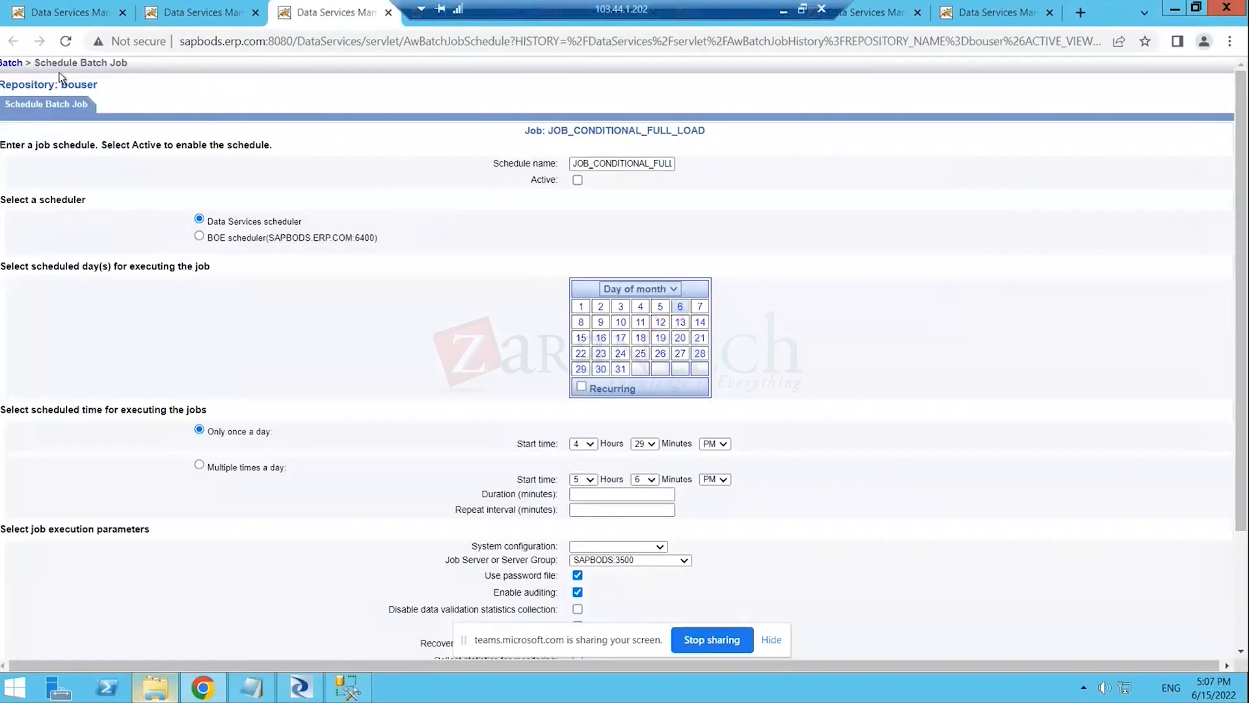
left_click(69, 42)
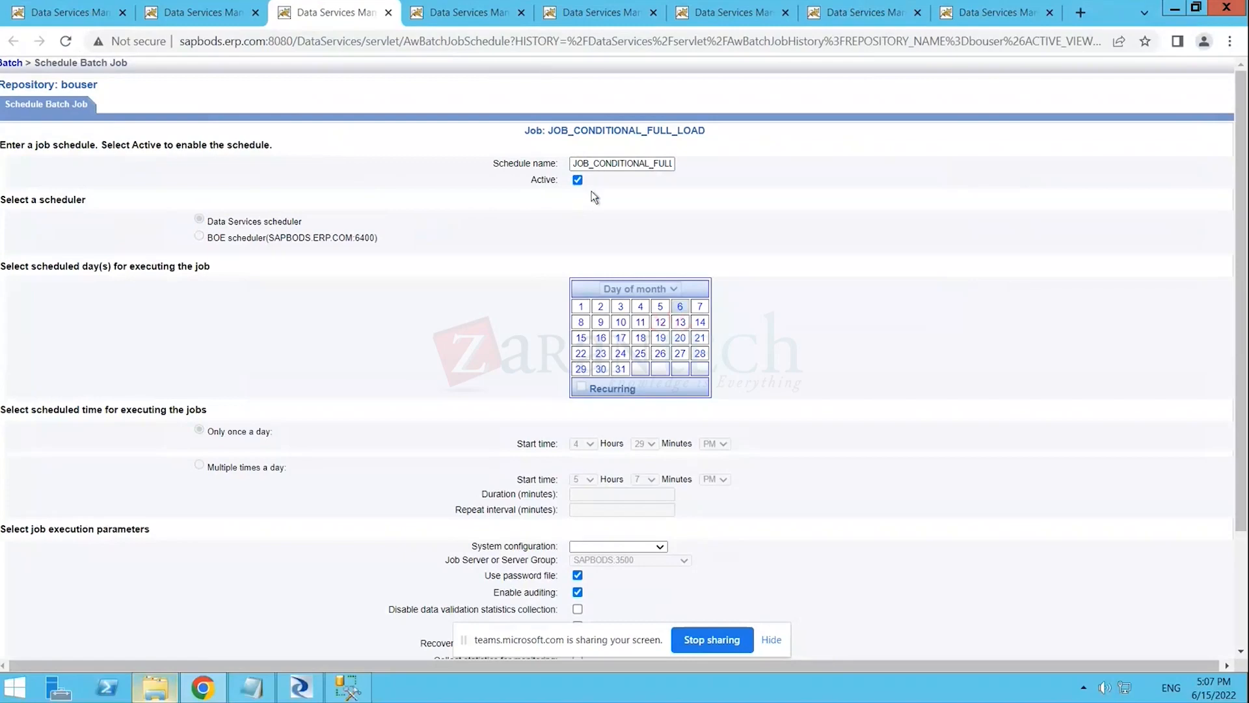
scroll(438, 415, "down", 2)
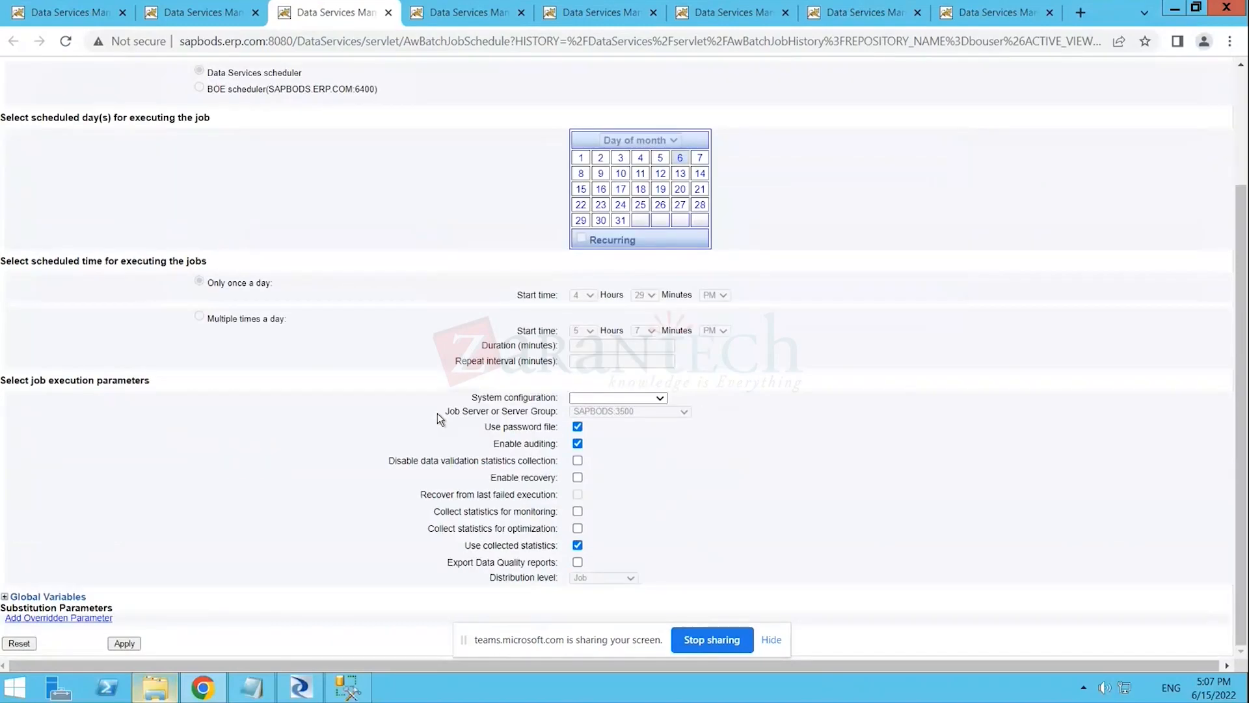
scroll(439, 418, "up", 3)
scroll(437, 416, "down", 2)
scroll(465, 417, "up", 2)
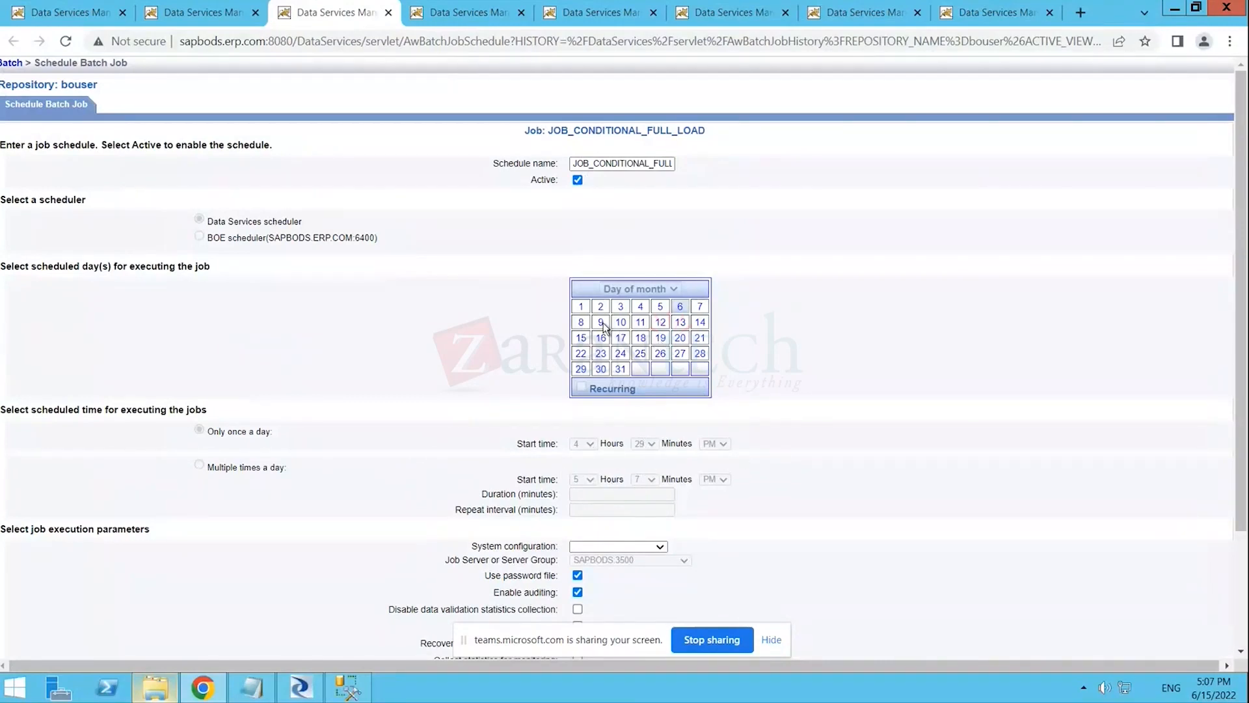
left_click(680, 337)
scroll(660, 367, "down", 2)
left_click(756, 196)
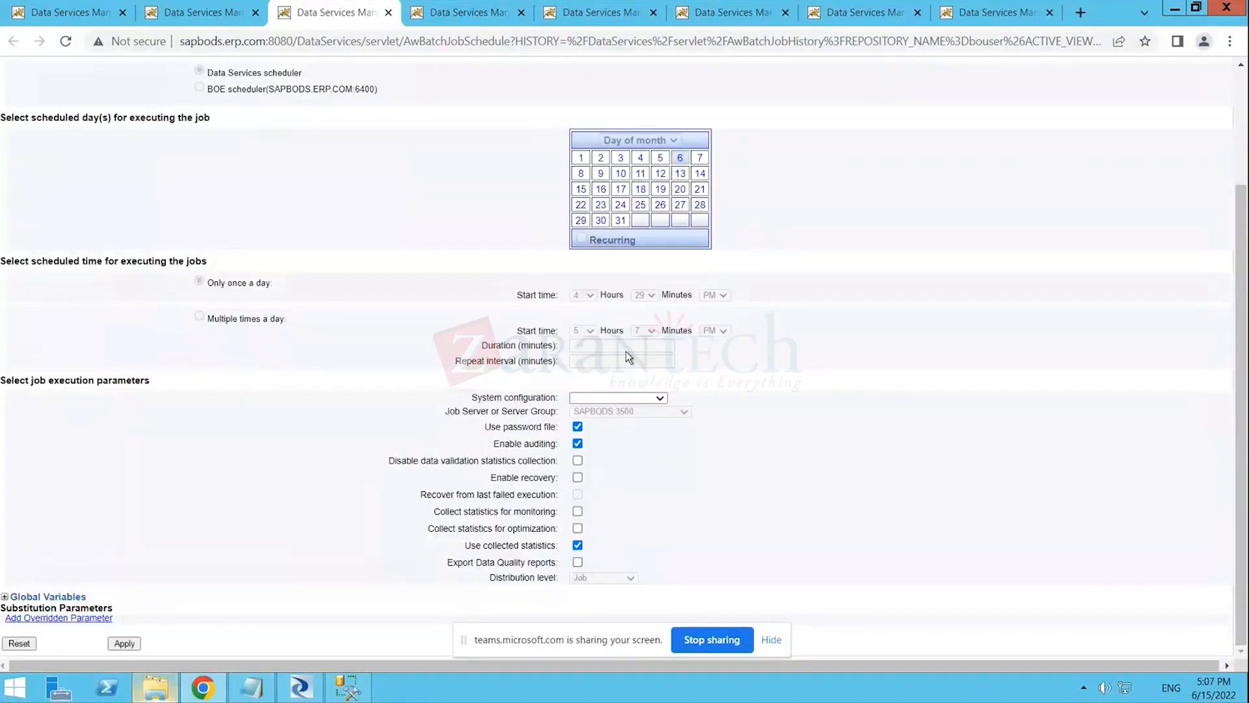
scroll(301, 427, "up", 2)
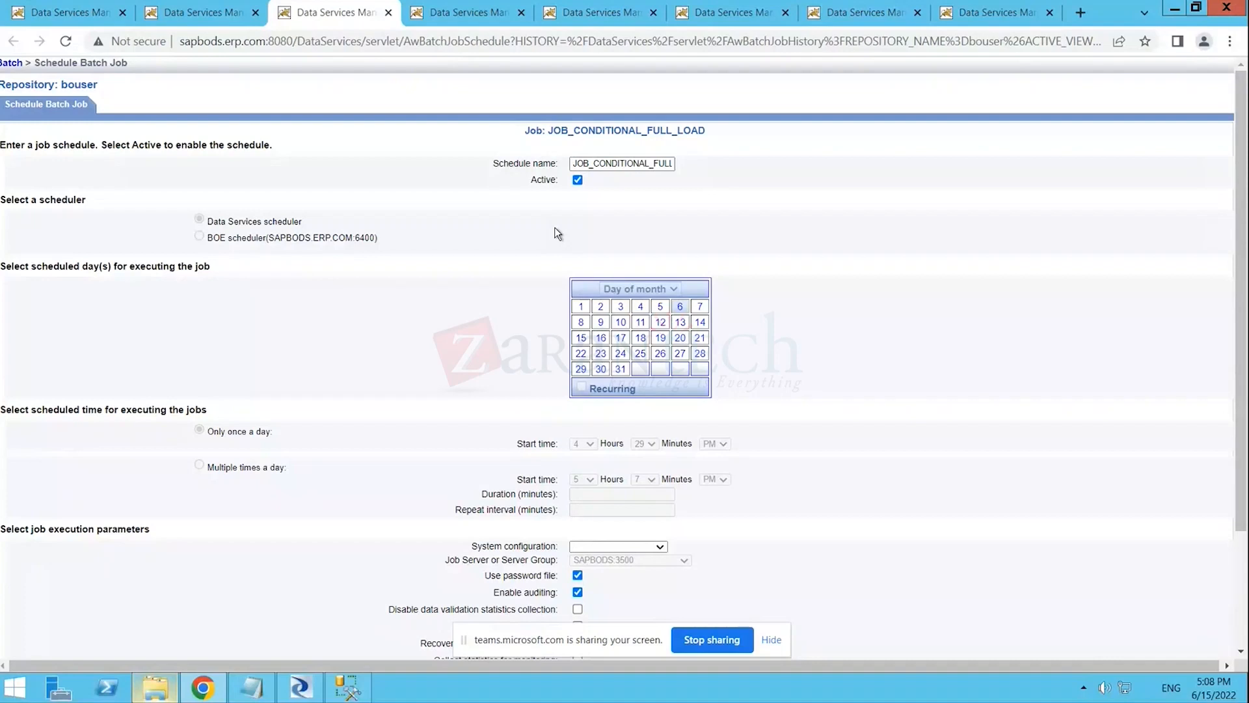
- Switch to SAP Data Services Designer and connect a new Try before and a new Catch after New_DataFlow107 in New_Job161
left_click(300, 686)
left_click_drag(840, 258, 720, 314)
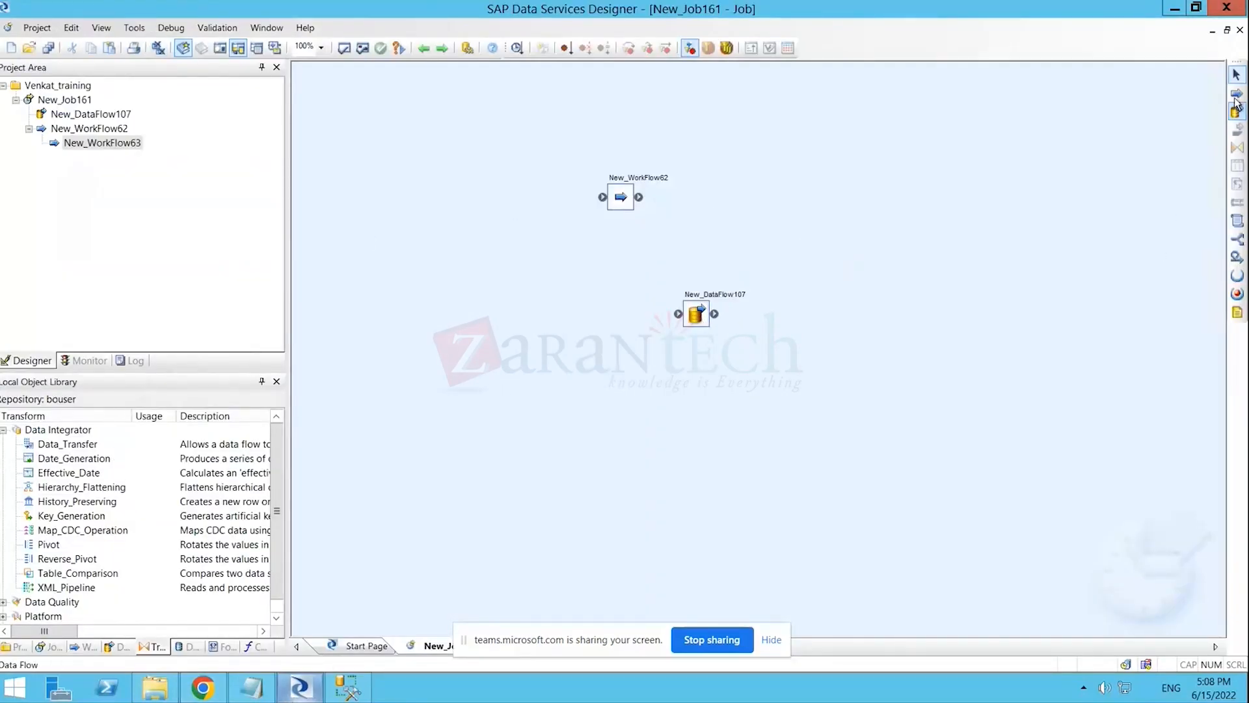
left_click(1238, 275)
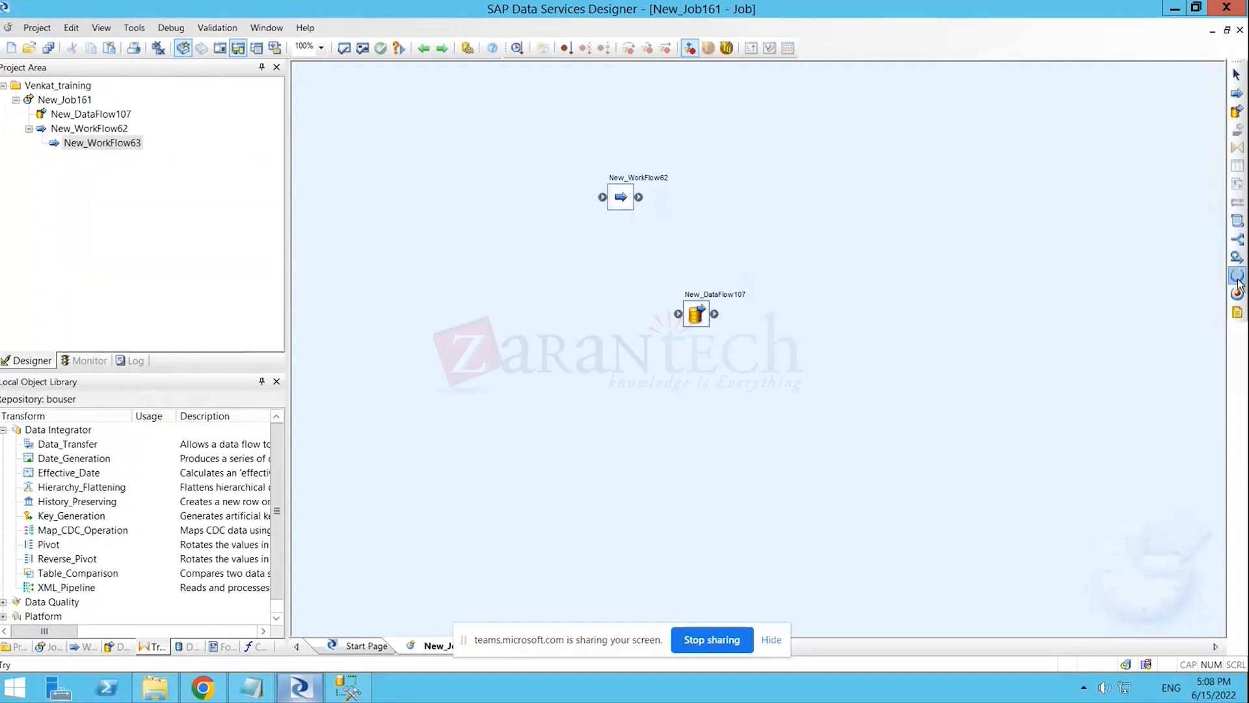
left_click(522, 315)
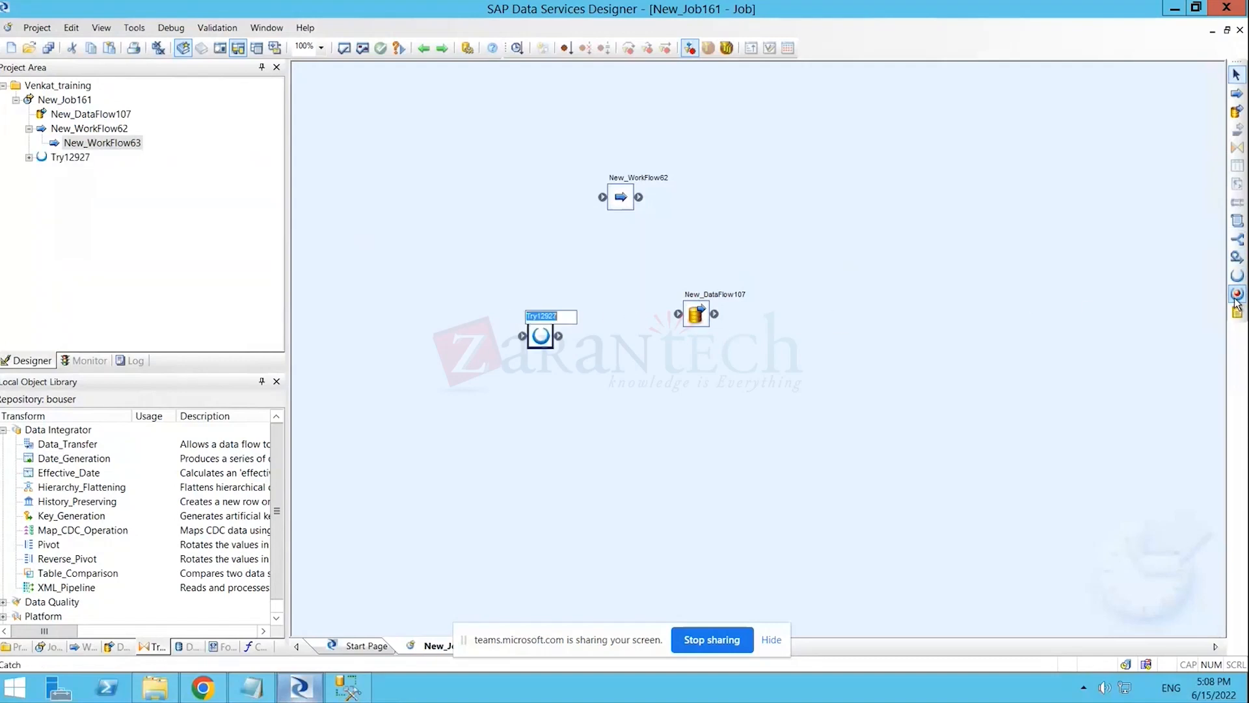
left_click(900, 335)
left_click(852, 350)
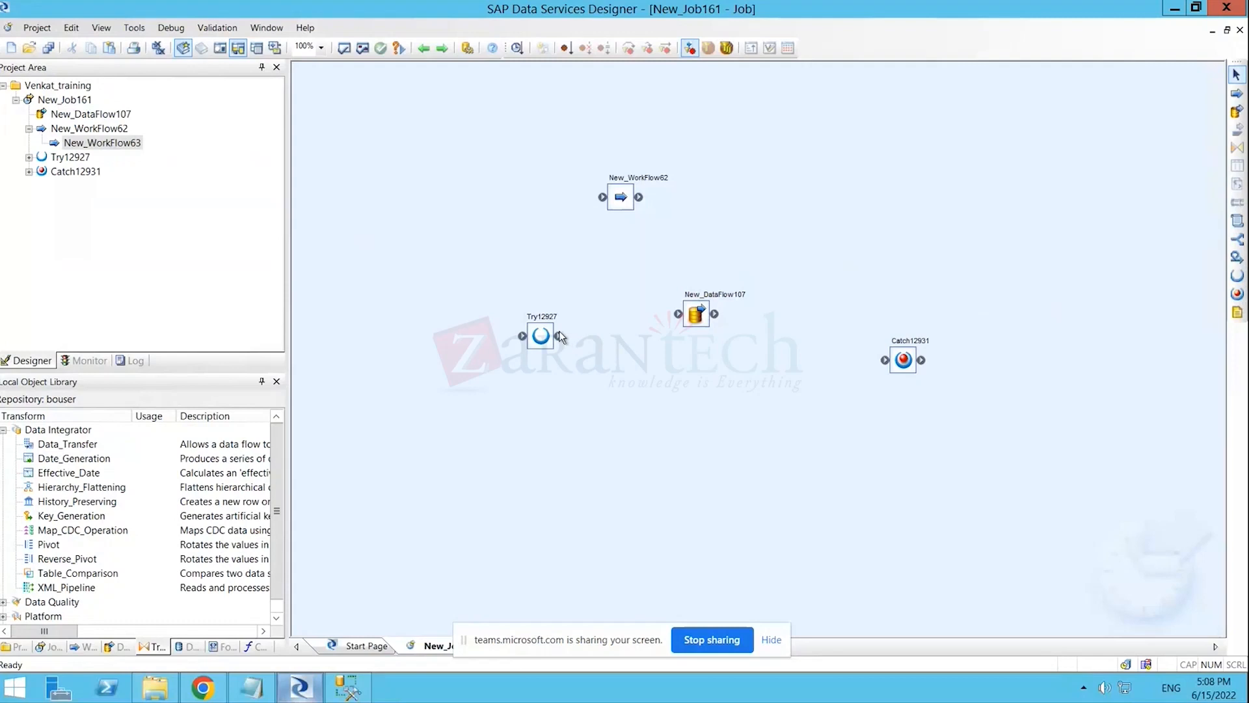
mouse_move(559, 336)
left_mouse_down()
mouse_move(679, 313)
mouse_move(886, 361)
left_mouse_up()
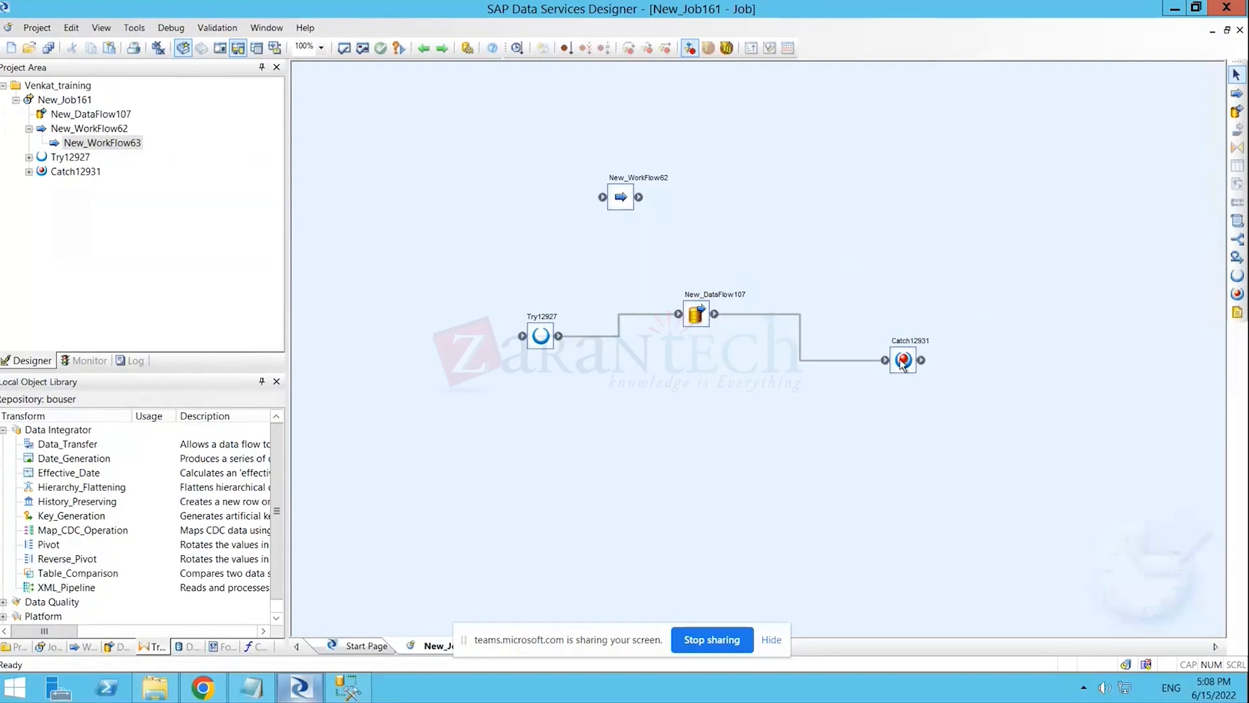
- Open the Catch after New_DataFlow107, add a script to its handling area and open that script for editing
left_click(900, 359)
double_click(900, 359)
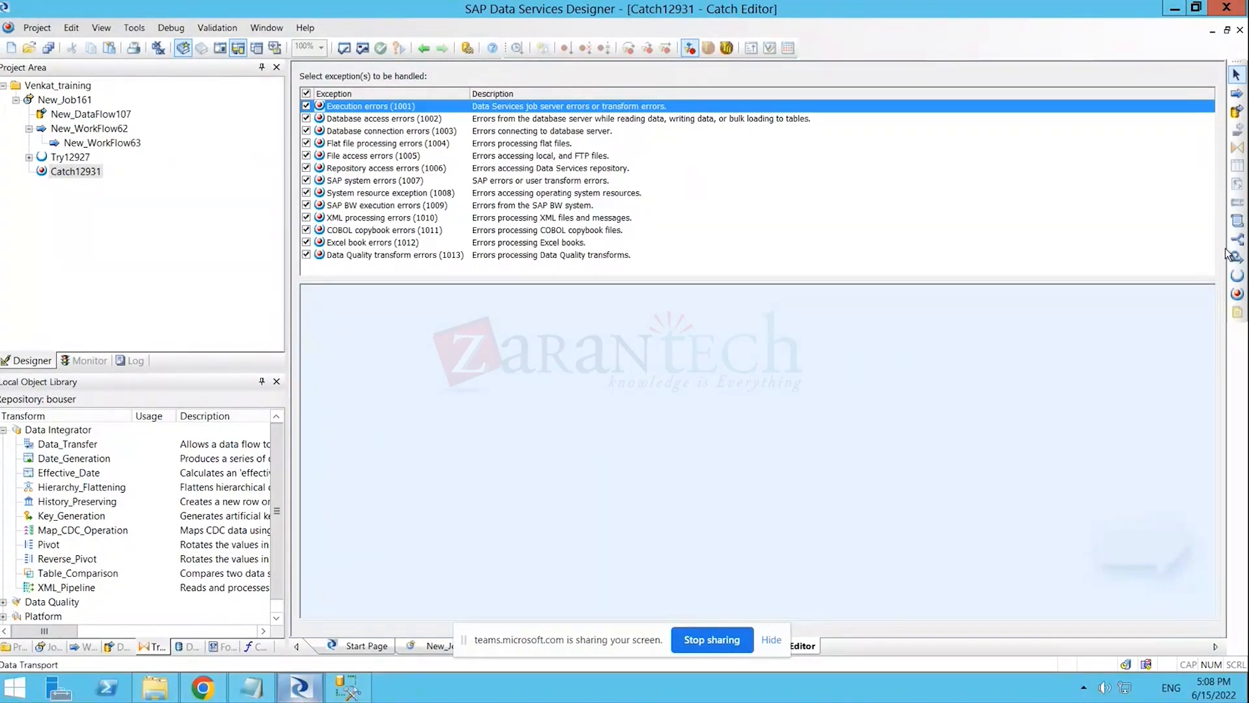
left_click(1236, 221)
left_click(561, 400)
double_click(581, 420)
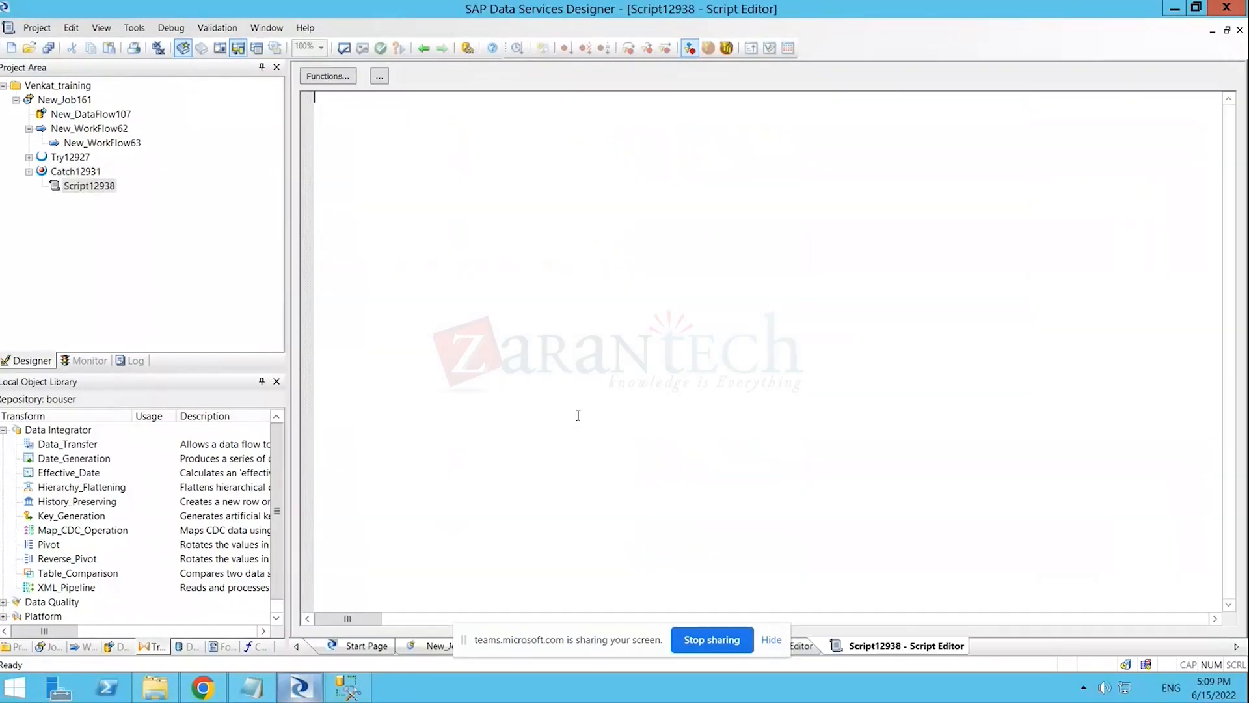
- Start an smtp_to function call in the catch script, view its expected parameters and return to New_Job161
type("smtp")
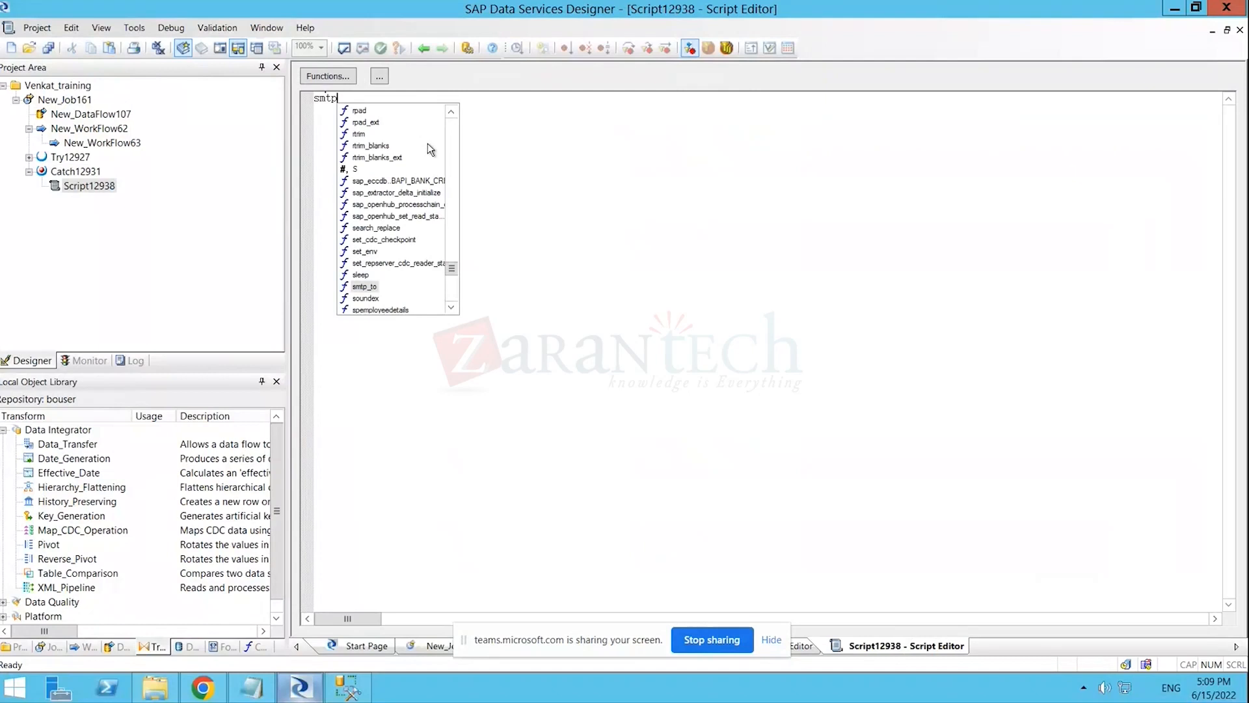
key("Return")
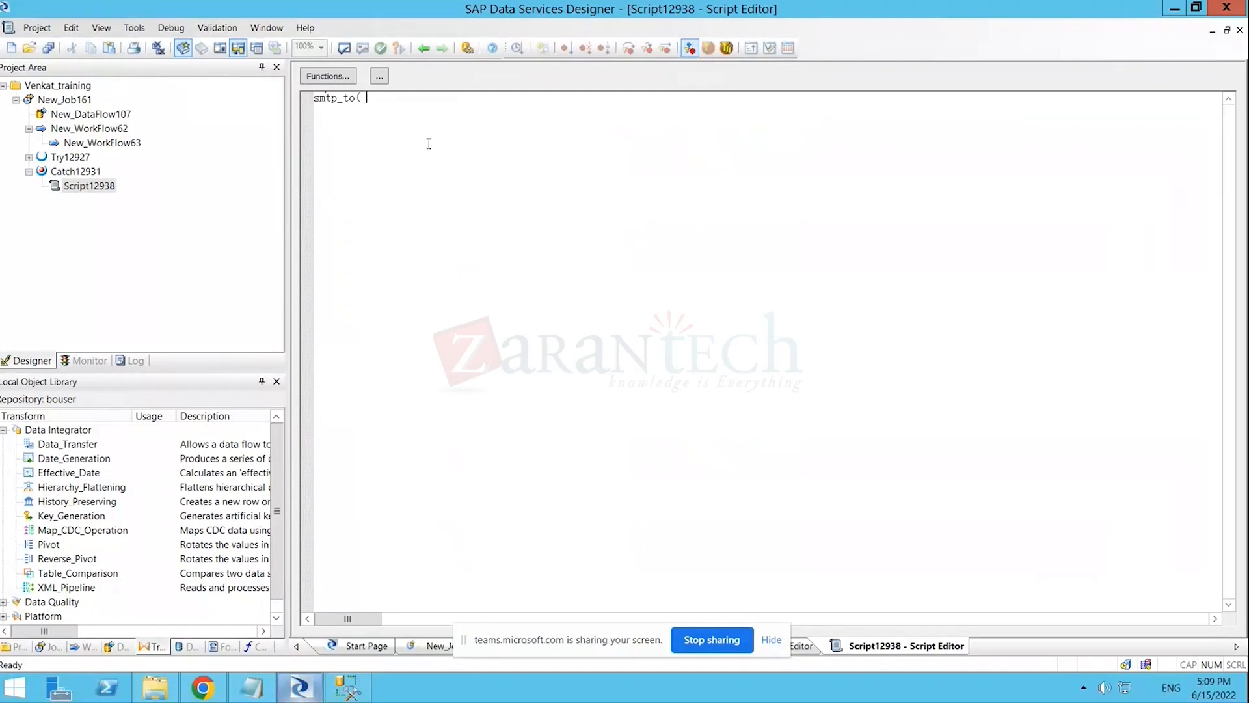
key("BackSpace")
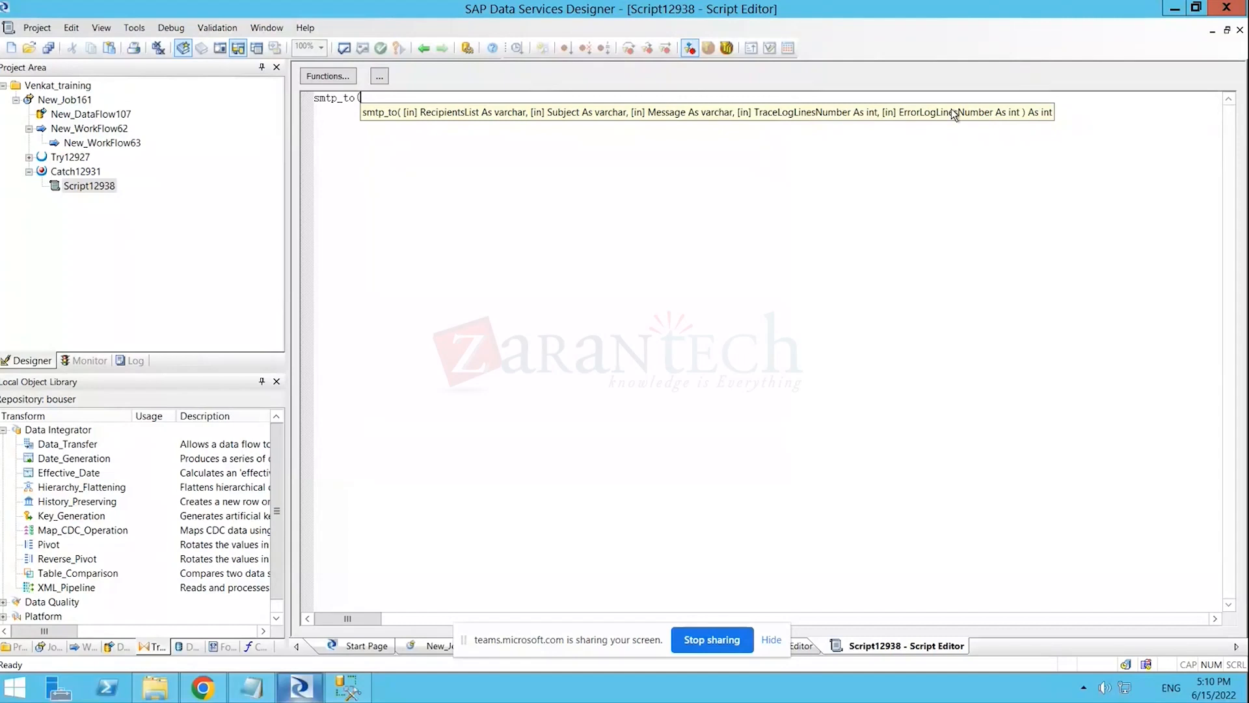
left_click(424, 47)
left_click(420, 48)
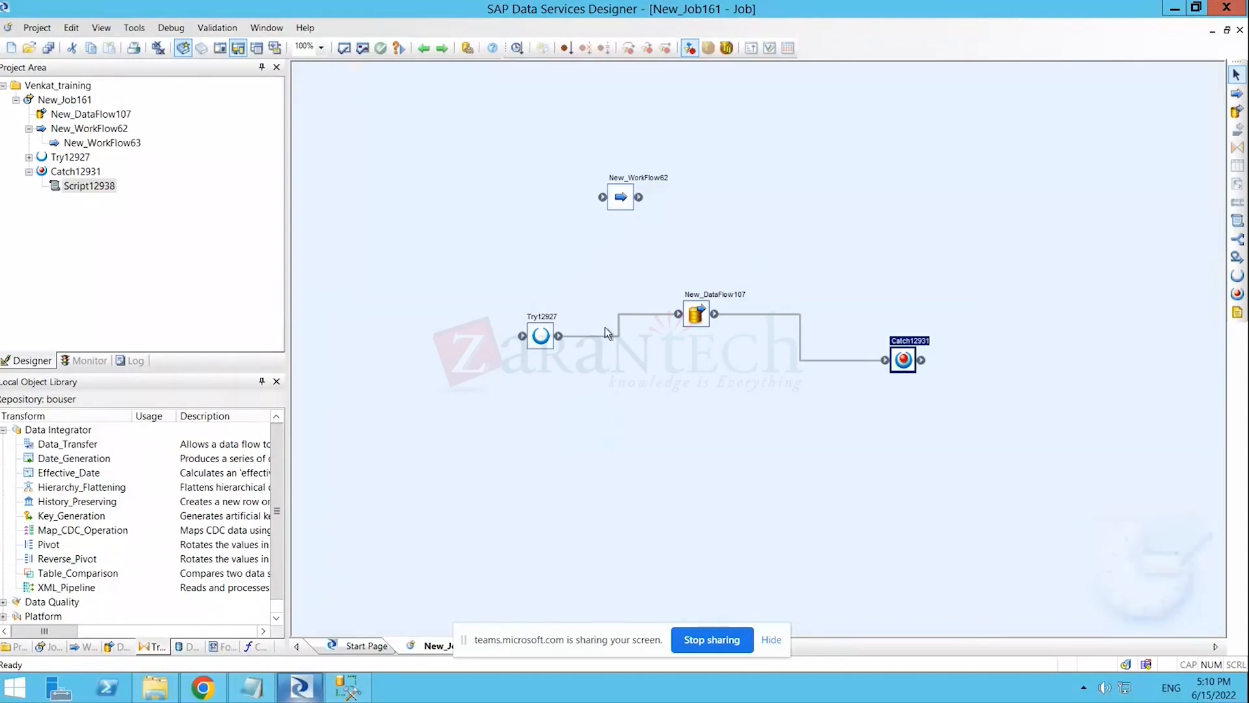
- Place a Try and a Catch around New_WorkFlow62 and connect them before and after it
left_click(1238, 279)
left_click(511, 187)
left_click(646, 219)
left_click(1238, 293)
left_click(724, 181)
left_click(674, 216)
left_click_drag(549, 208, 728, 204)
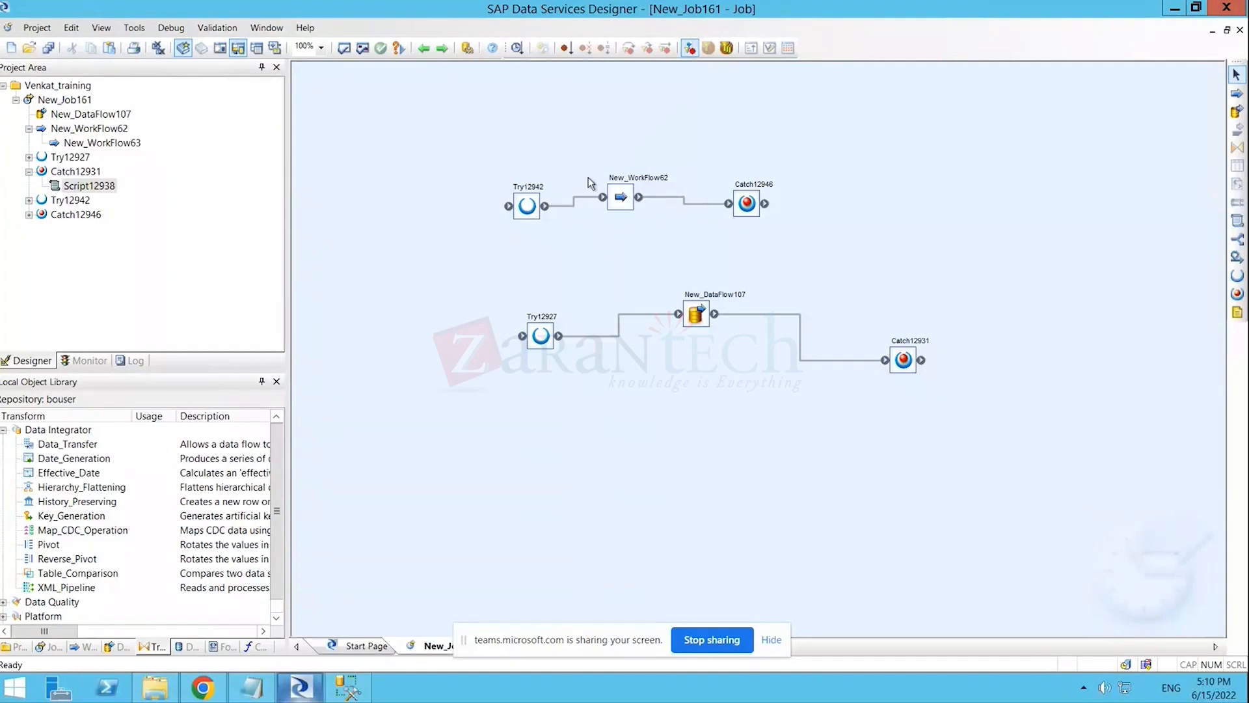
left_click_drag(477, 171, 790, 240)
left_click(788, 240)
left_click_drag(483, 135, 786, 243)
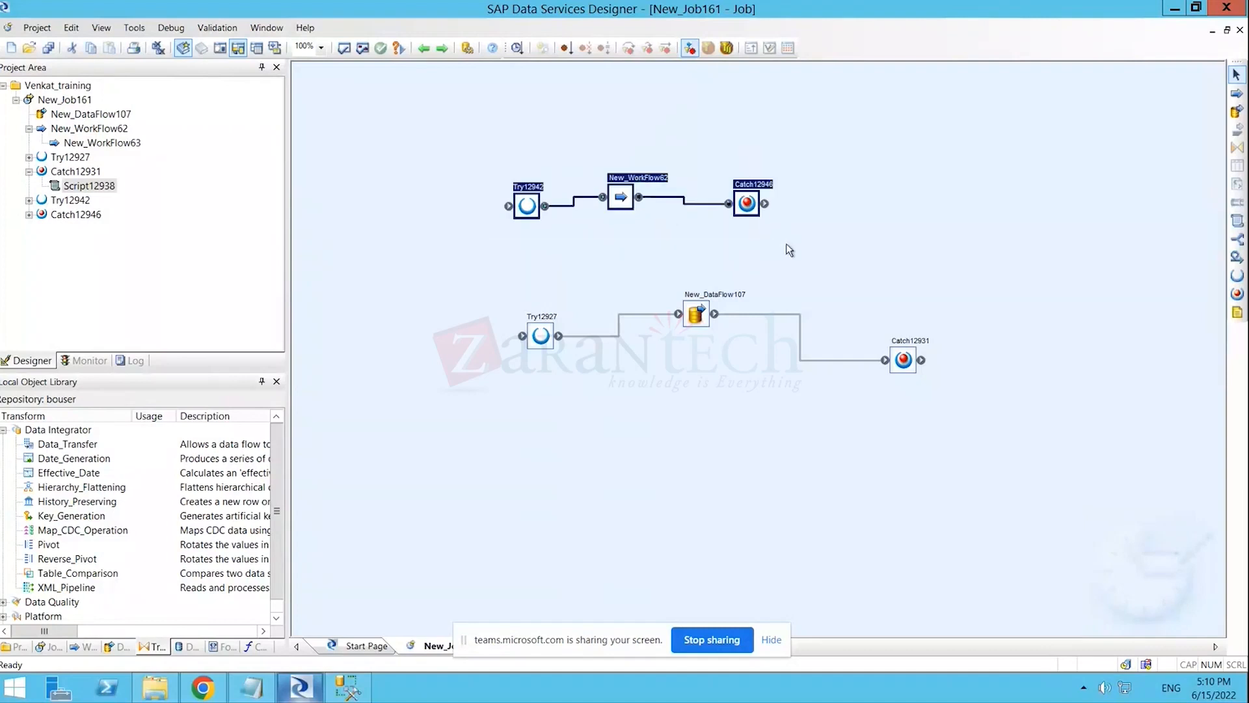
left_click(667, 236)
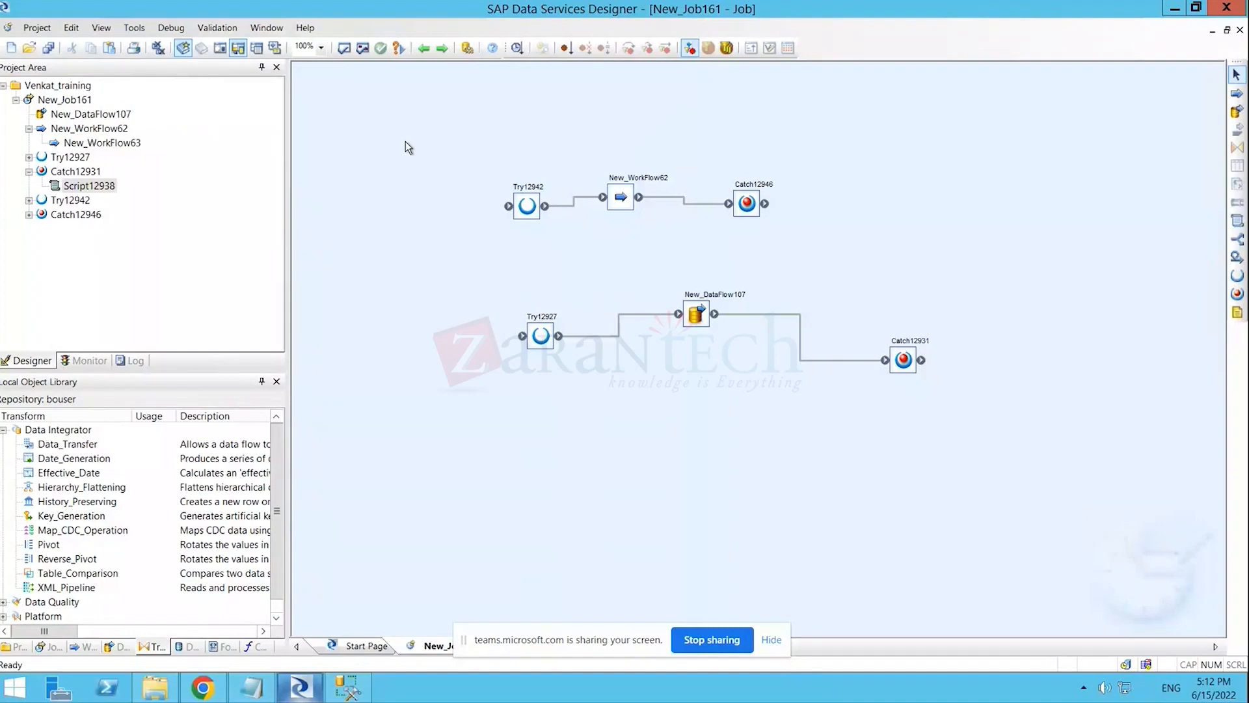
- Look into New_DataFlow107, and add a script connected ahead of New_WorkFlow63 inside New_WorkFlow62
double_click(696, 314)
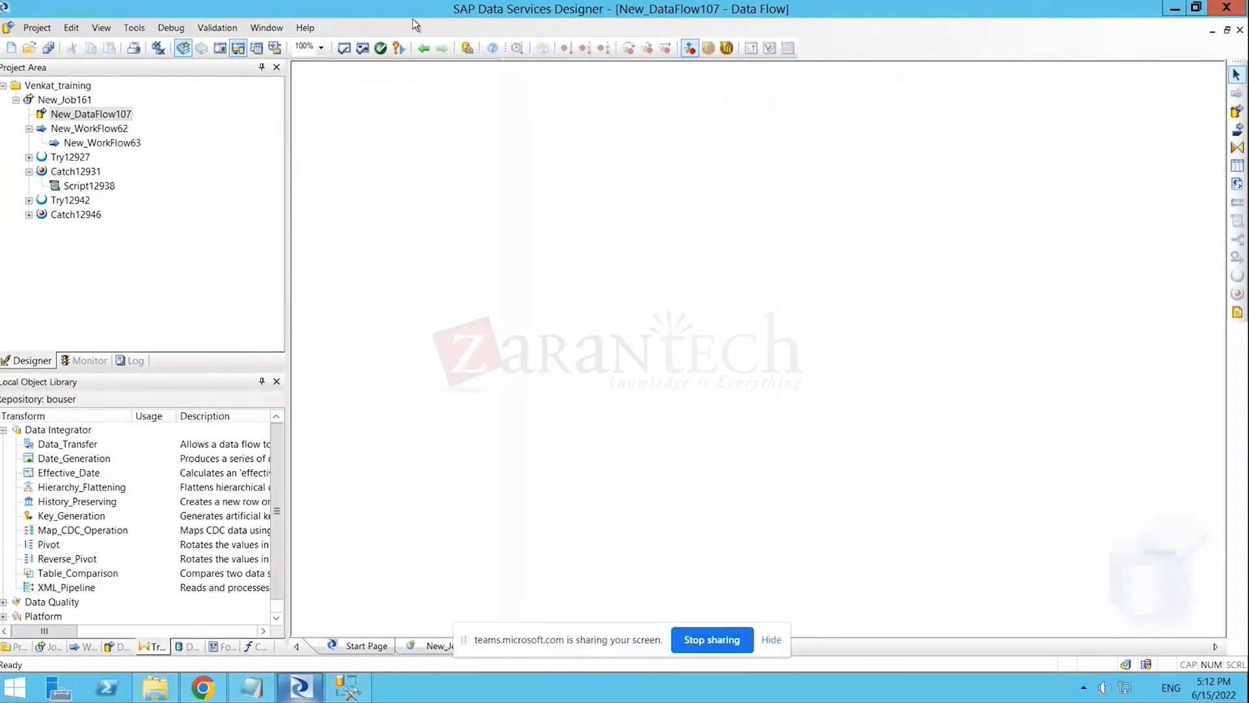
left_click(423, 50)
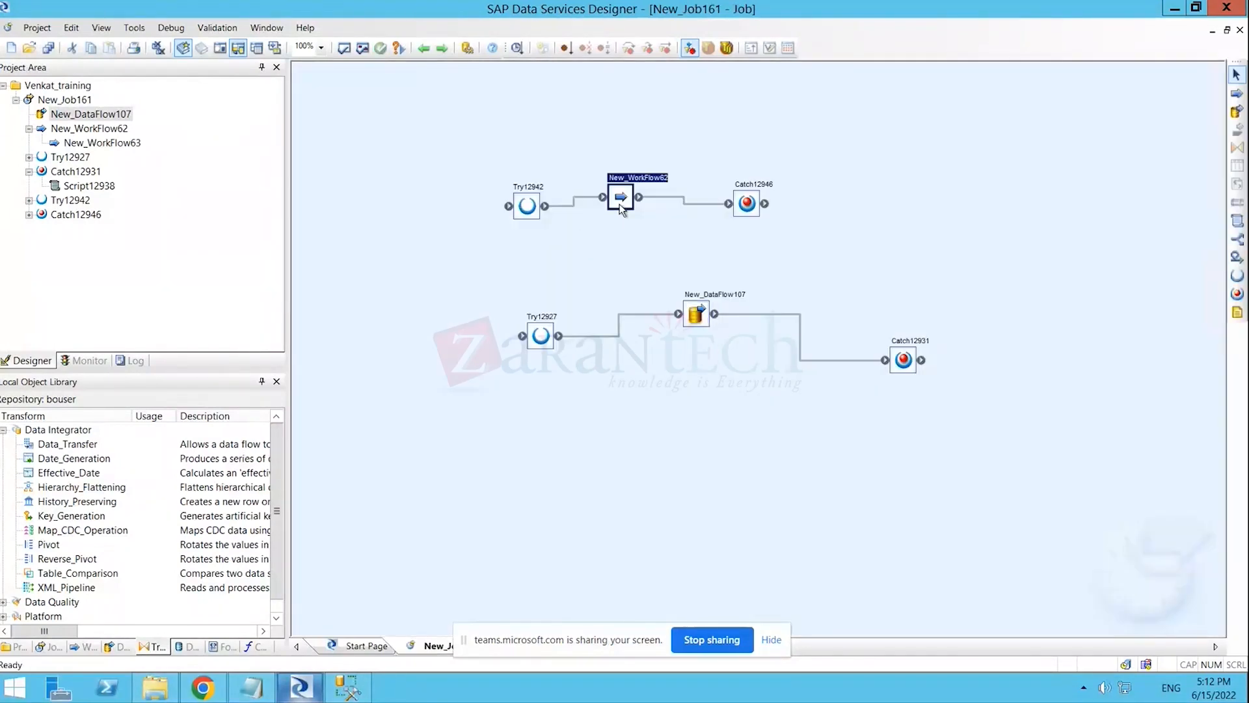
left_click(1235, 222)
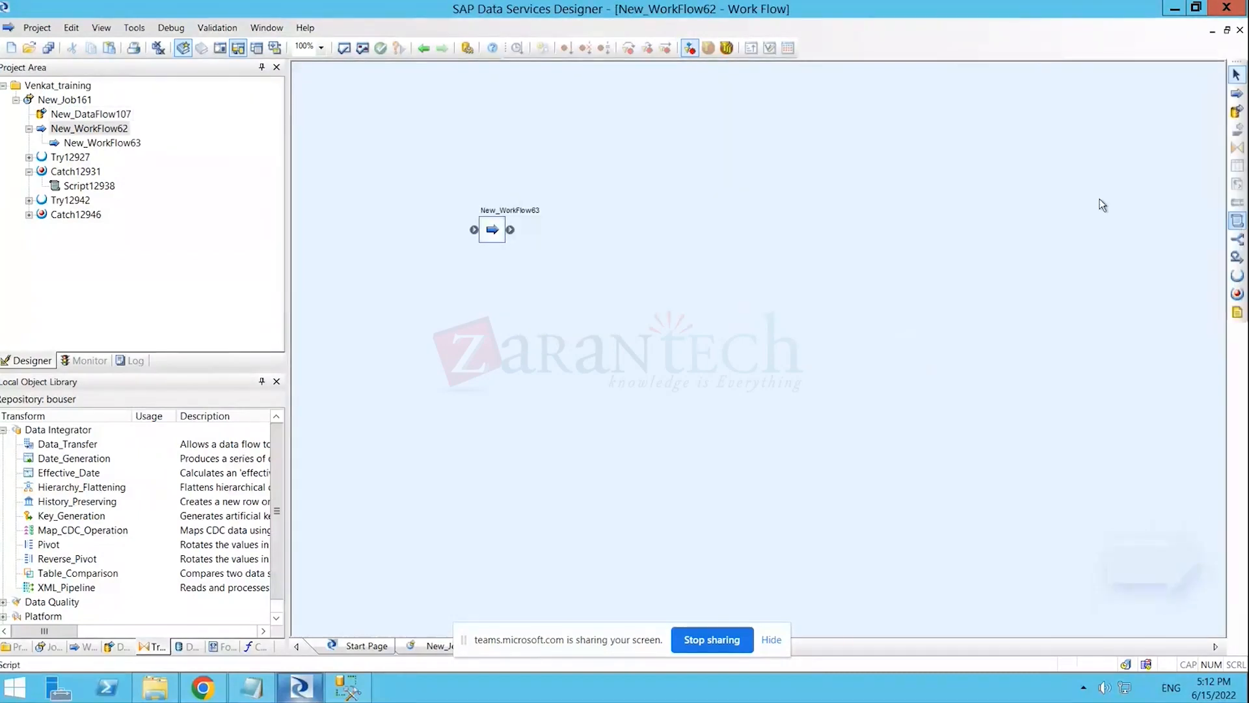
left_click(410, 189)
left_click_drag(429, 190, 474, 231)
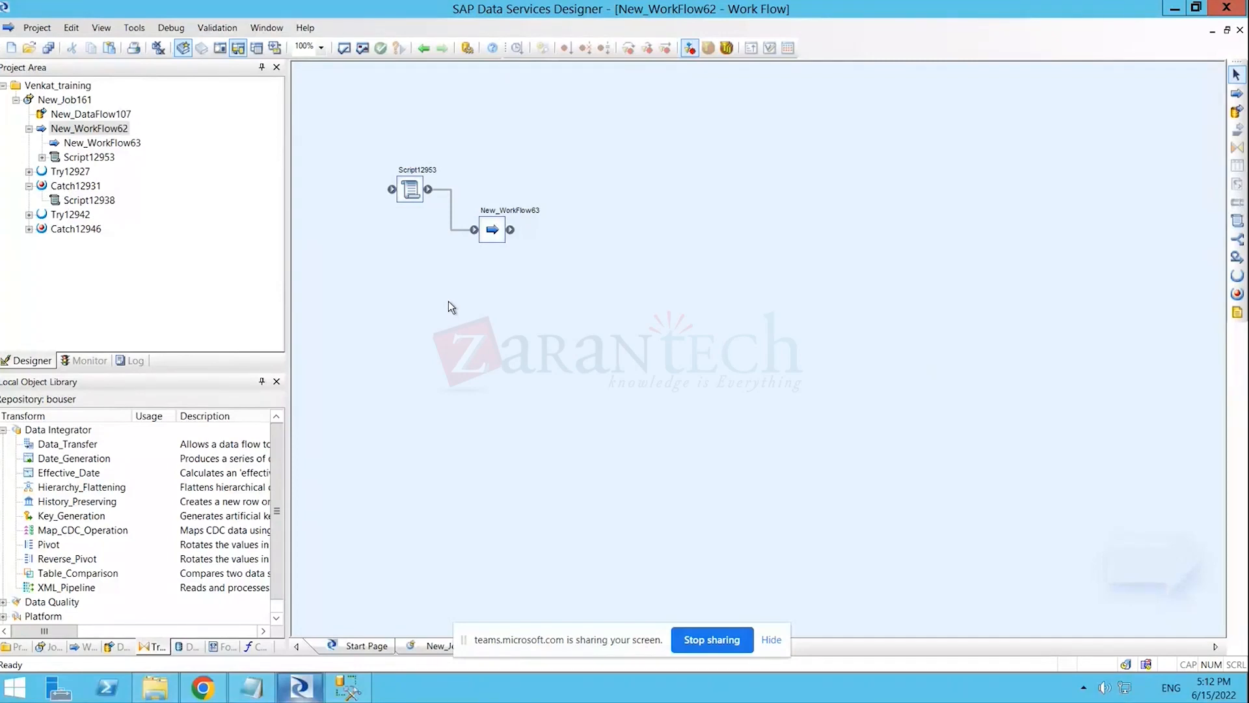
- Delete the script from New_WorkFlow62, and look into New_DataFlow107 again before returning to New_Job161
left_click(408, 188)
key("Delete")
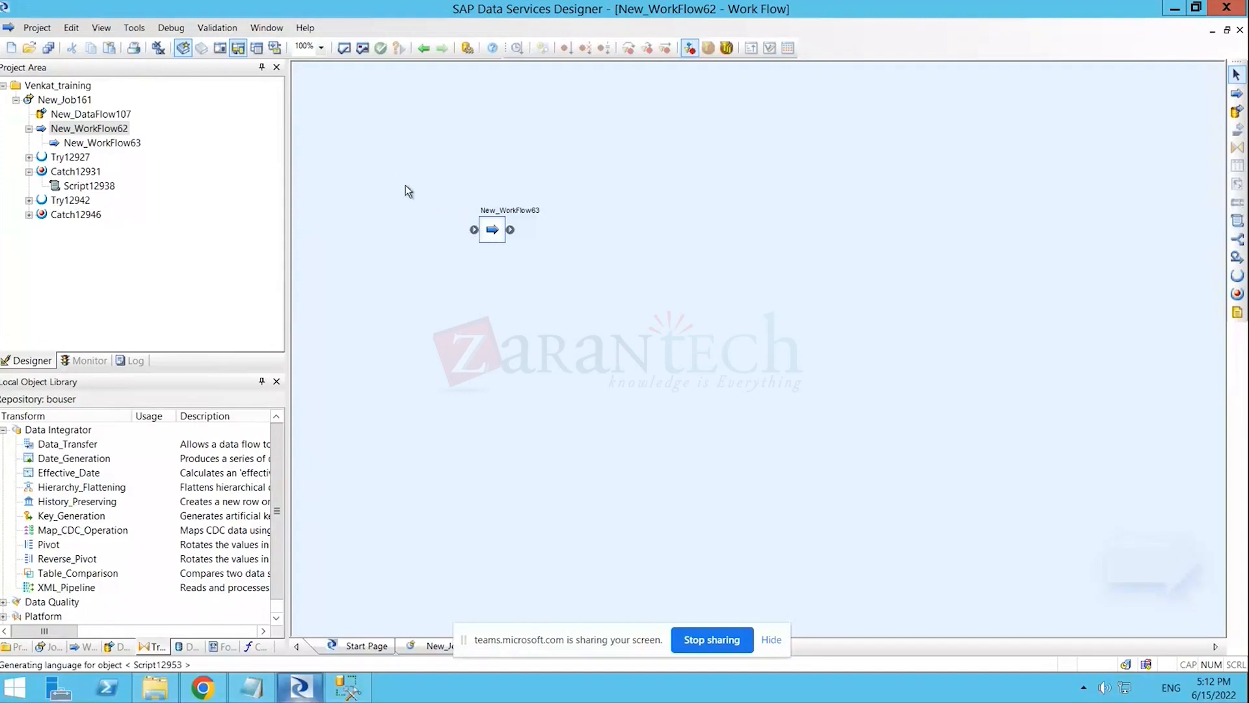
left_click(423, 48)
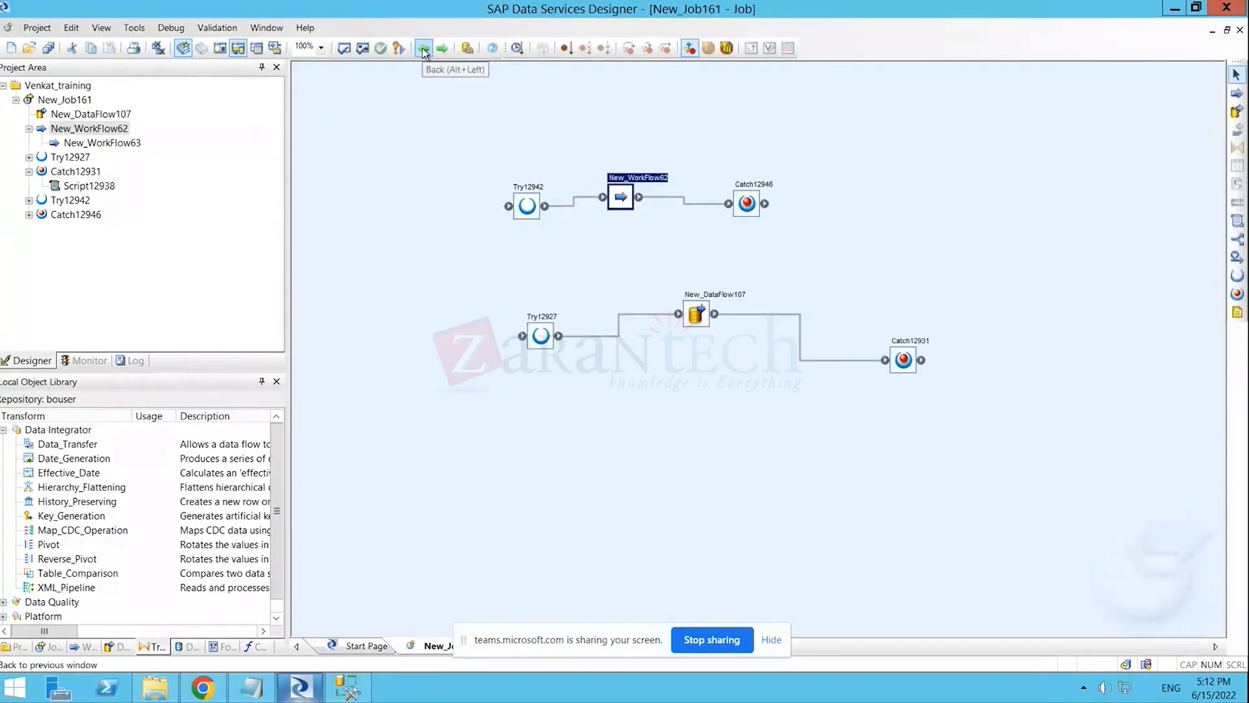
double_click(698, 313)
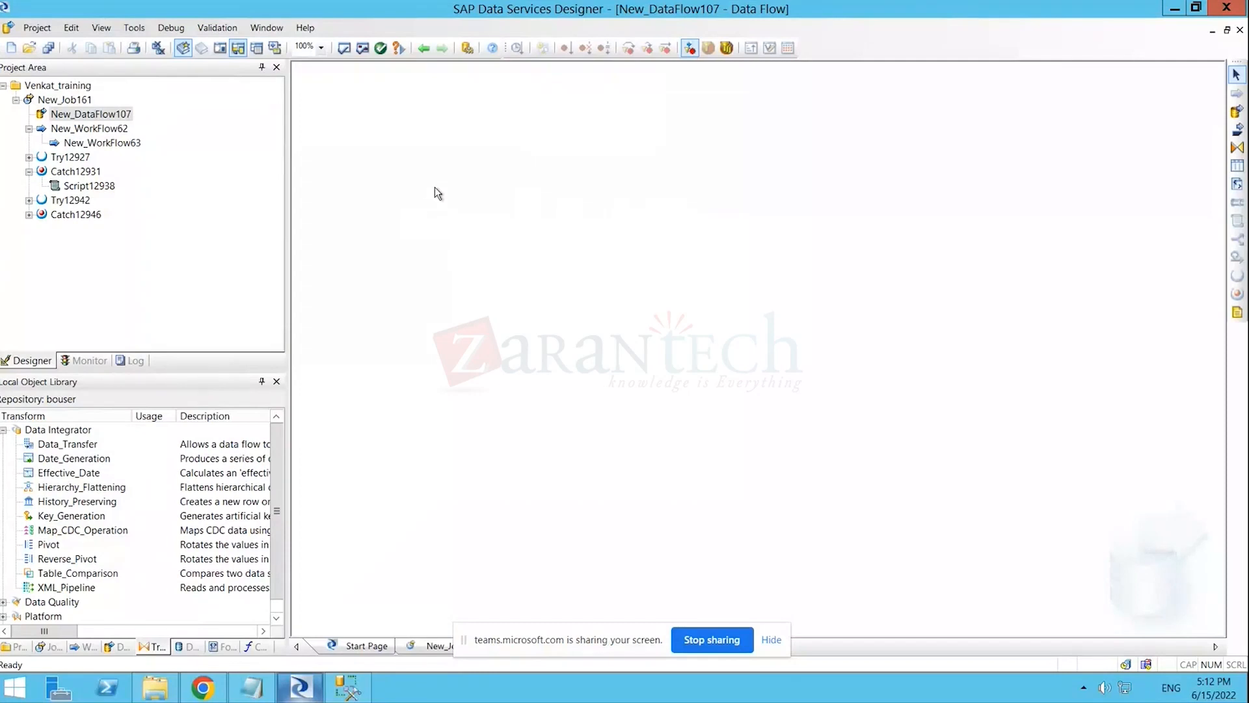
left_click(423, 48)
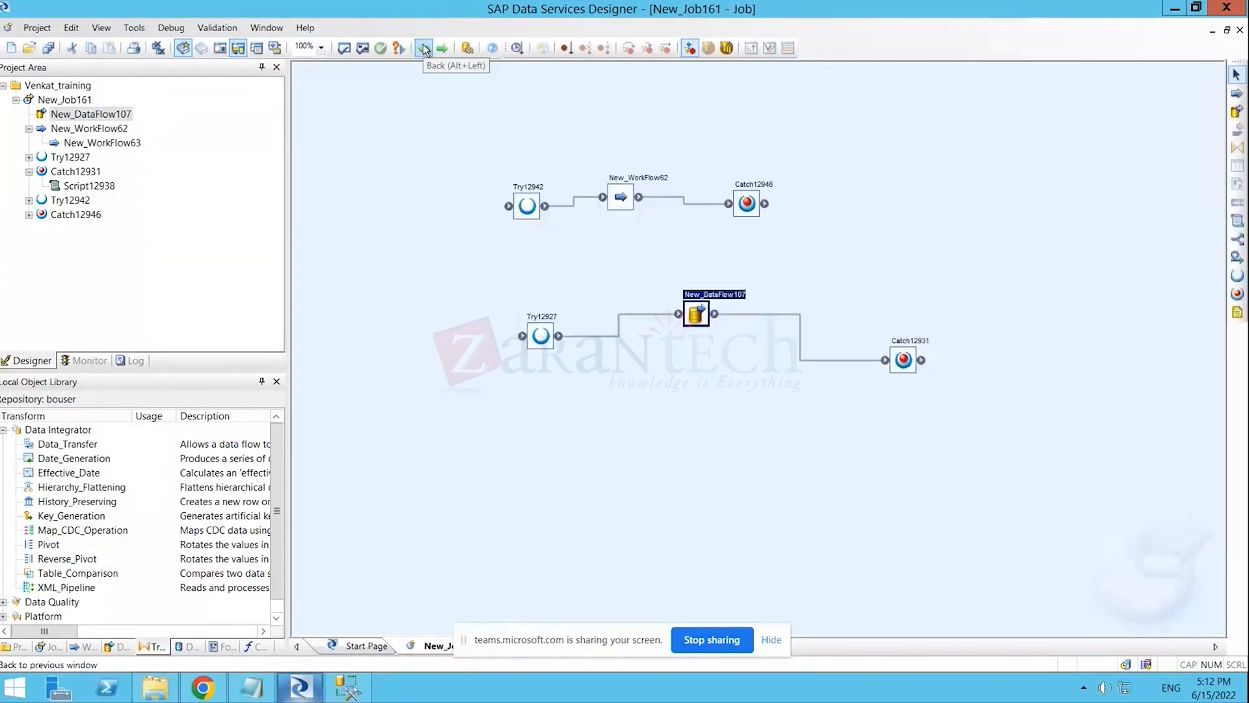
- Look into New_WorkFlow62 and its nested New_WorkFlow63, and return to New_Job161
left_click(532, 166)
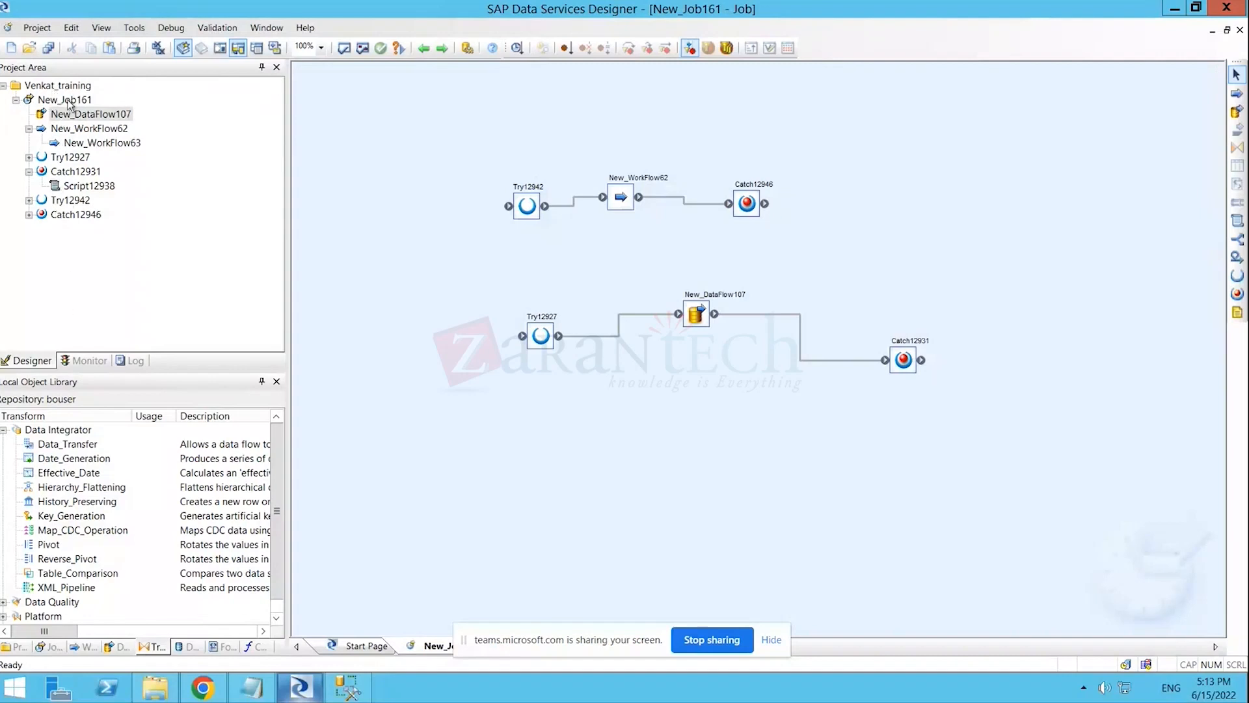
double_click(621, 198)
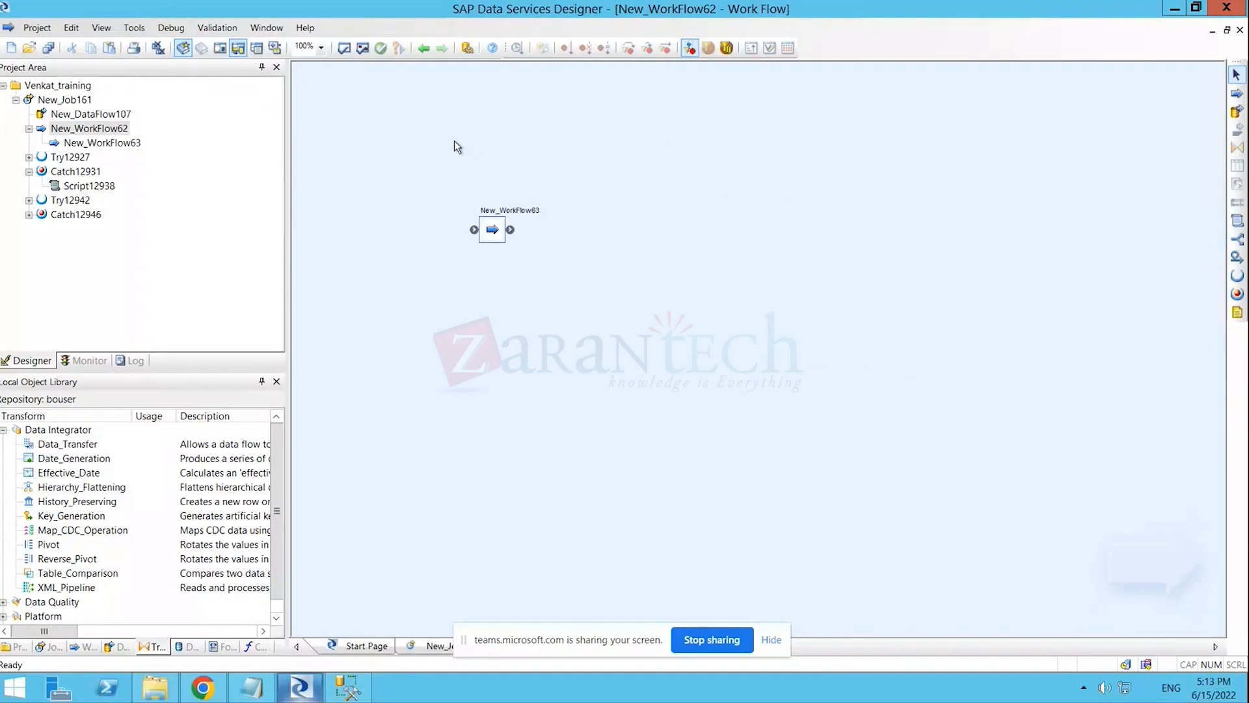
double_click(493, 230)
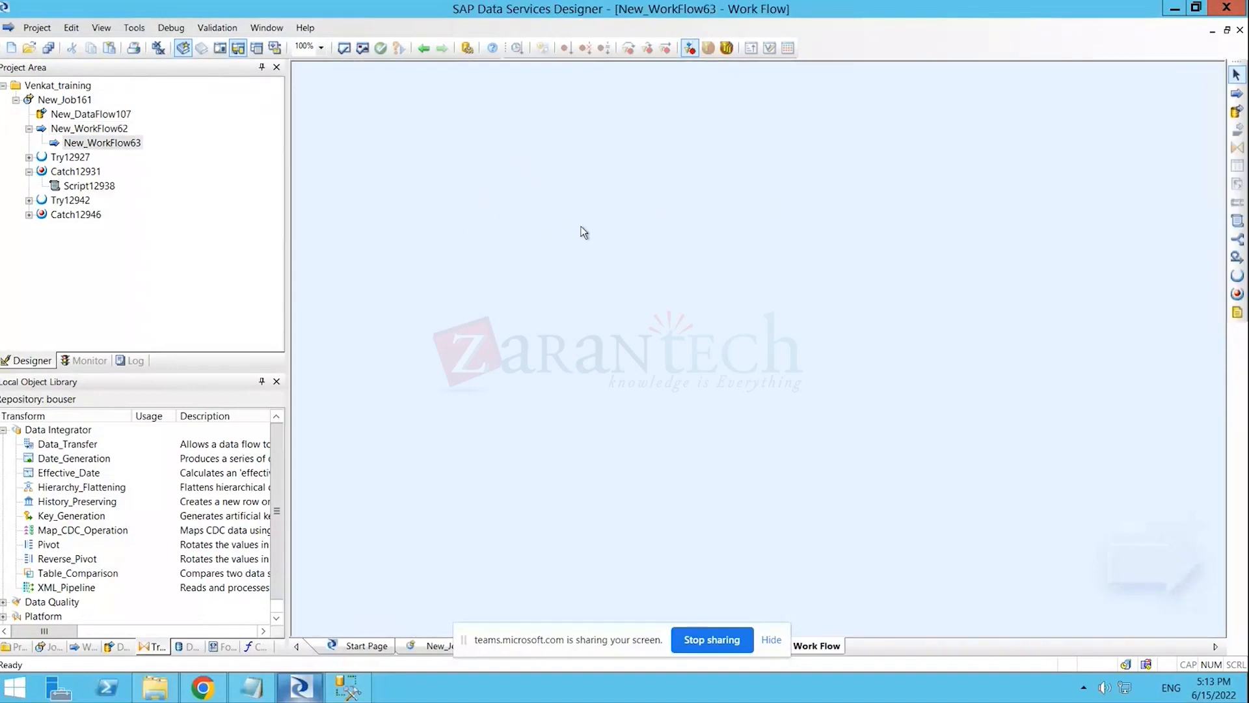
left_click(422, 48)
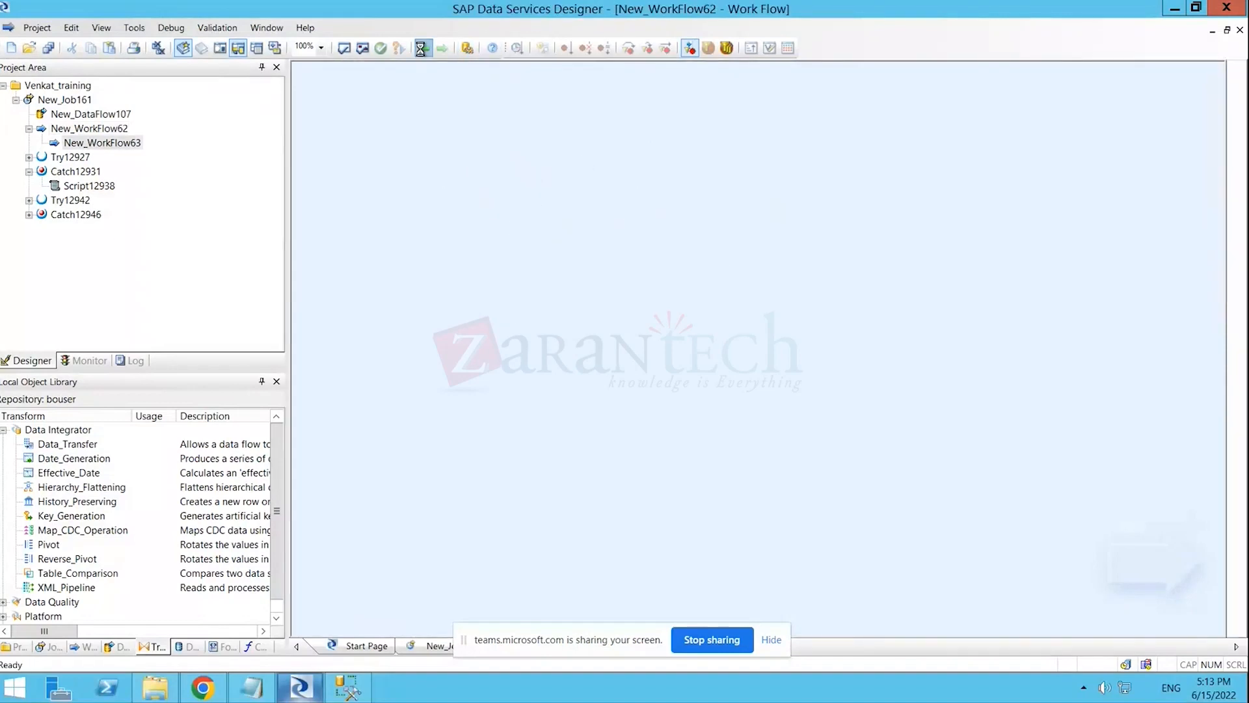
left_click(398, 164)
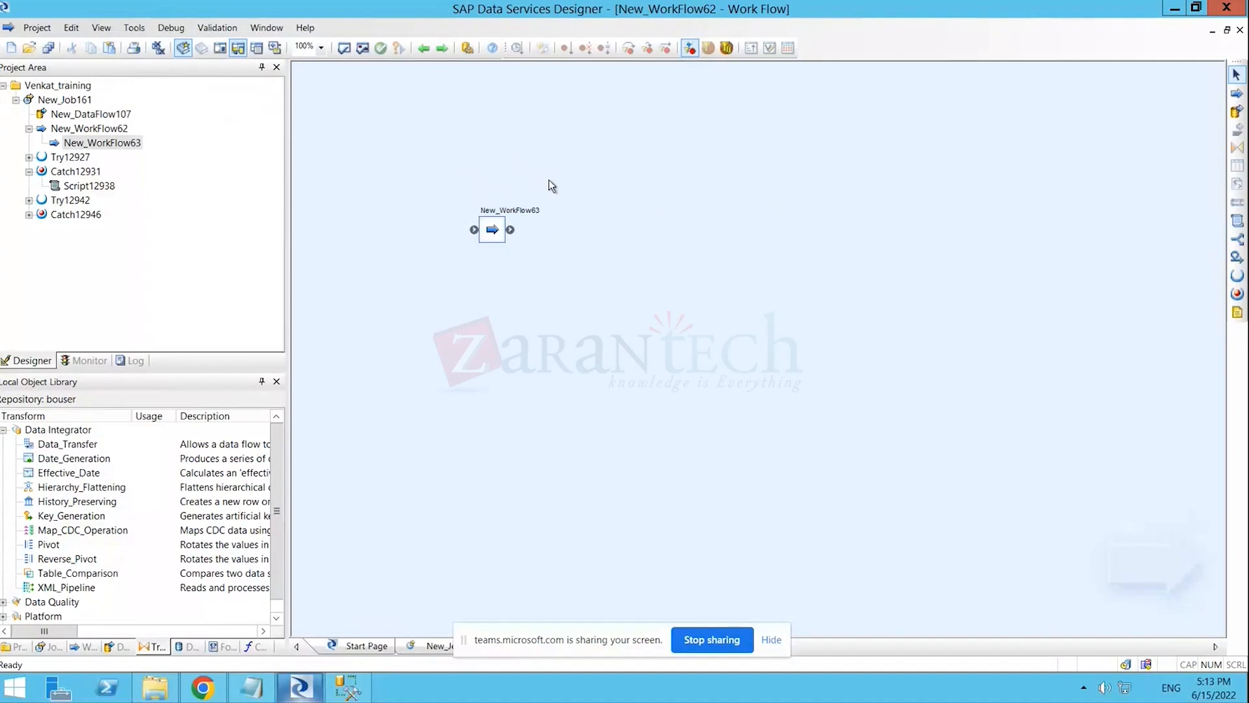
left_click(425, 50)
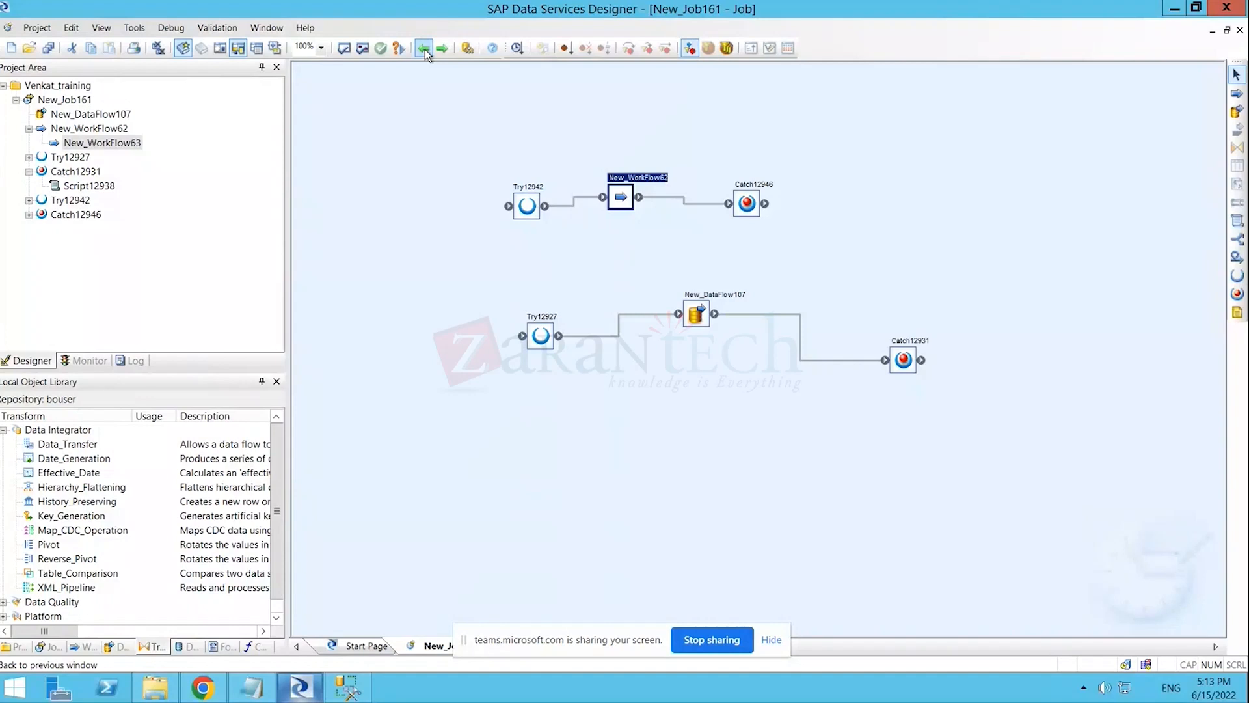
- Switch to Chrome and open the Export Execution Command page for JOB_SURYA_DATETRF from the bouser batch job configuration
left_click(203, 695)
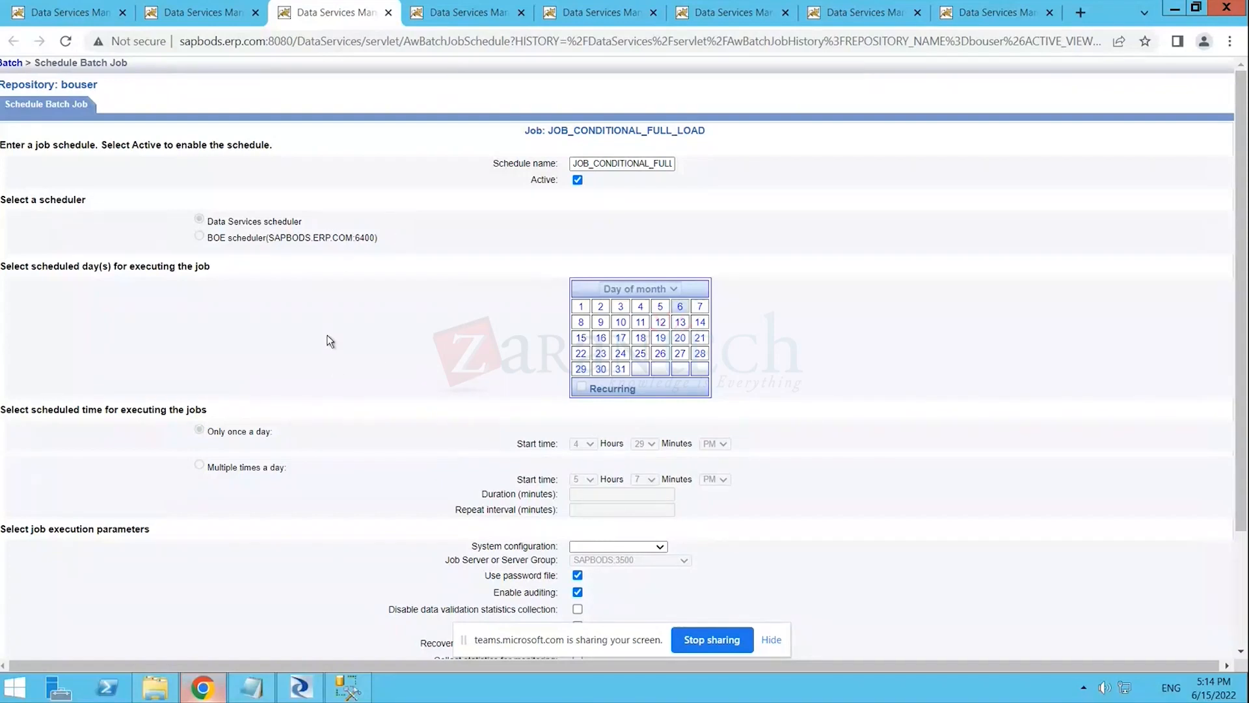
left_click(186, 12)
left_click(141, 104)
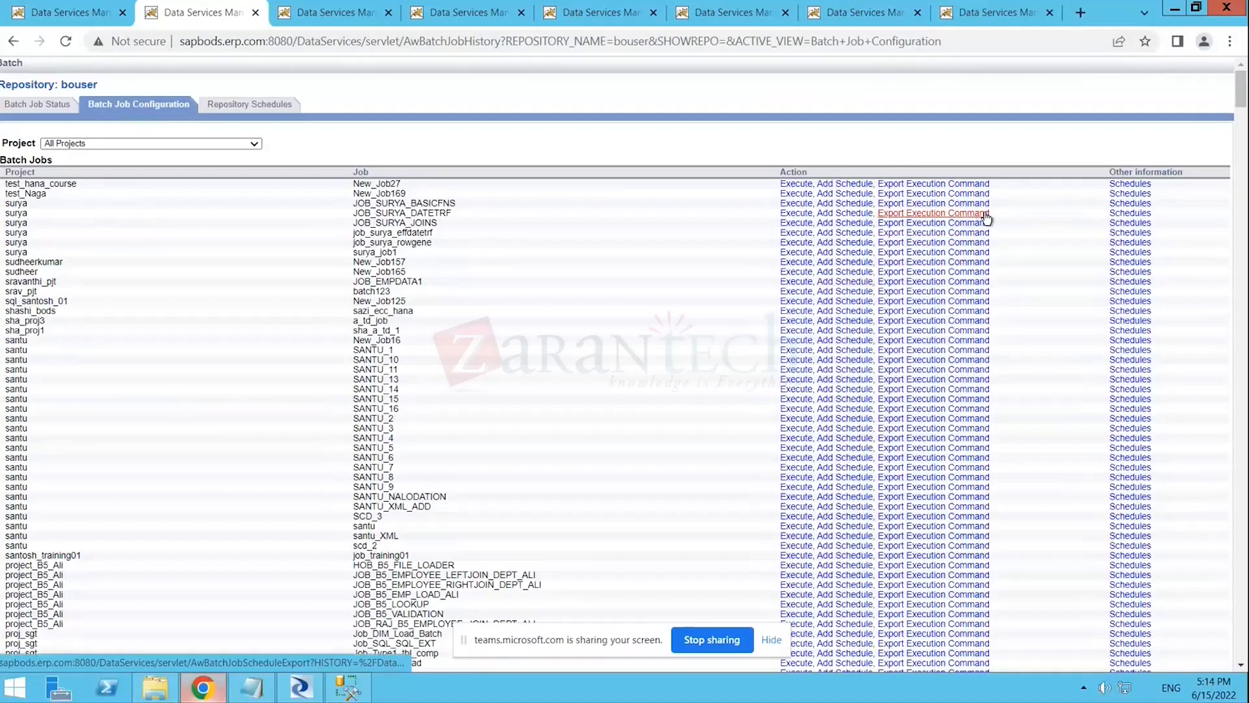
right_click(902, 221)
left_click(915, 229)
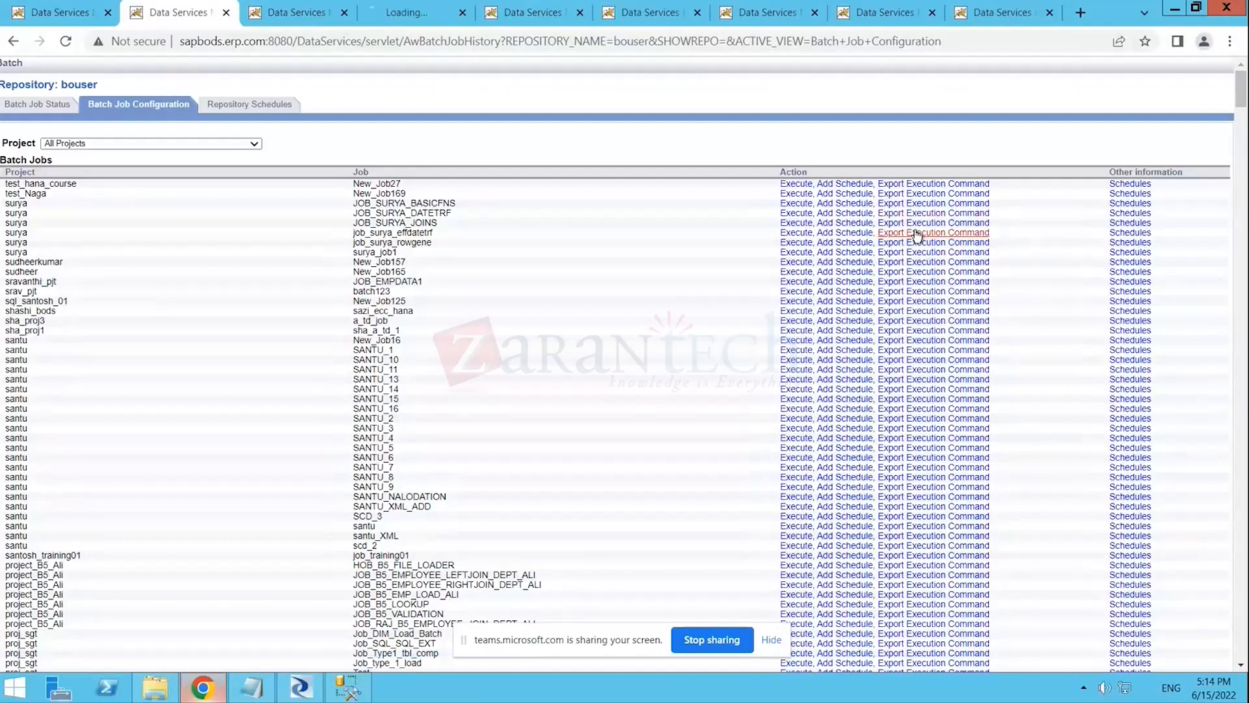
left_click(389, 18)
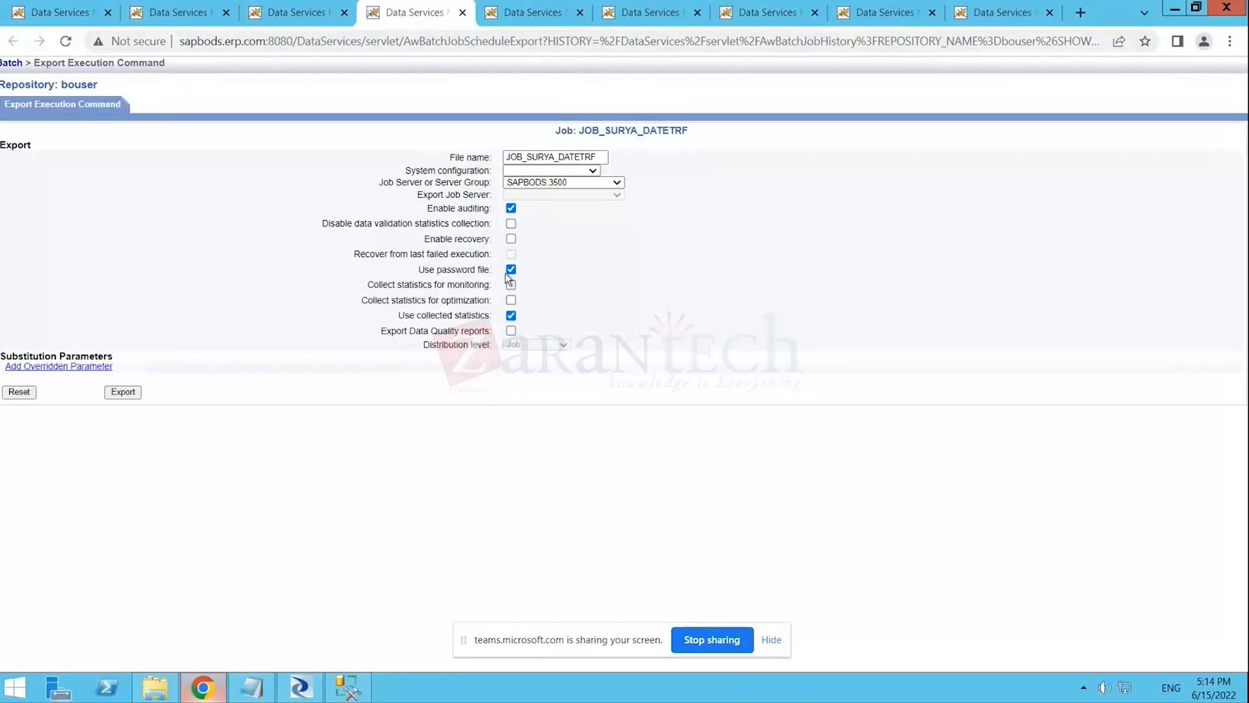
- Review the available system configurations and job servers for exporting the JOB_SURYA_DATETRF execution command
left_click(593, 172)
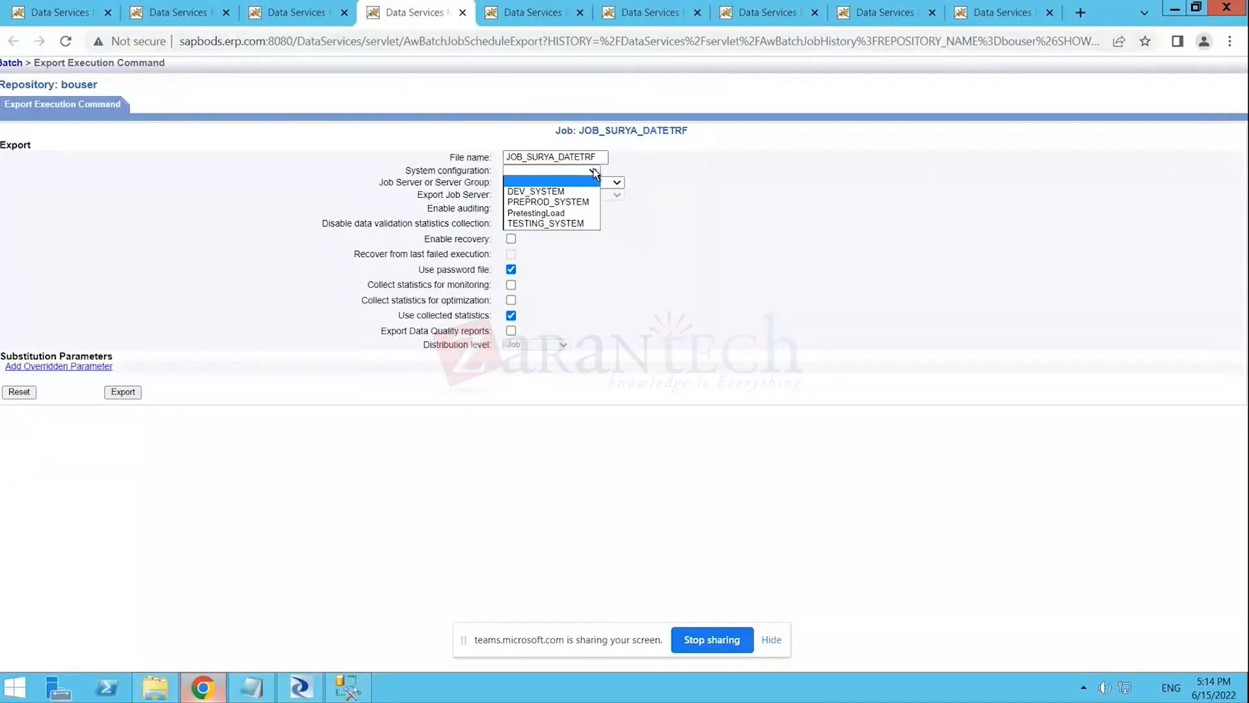
left_click(606, 266)
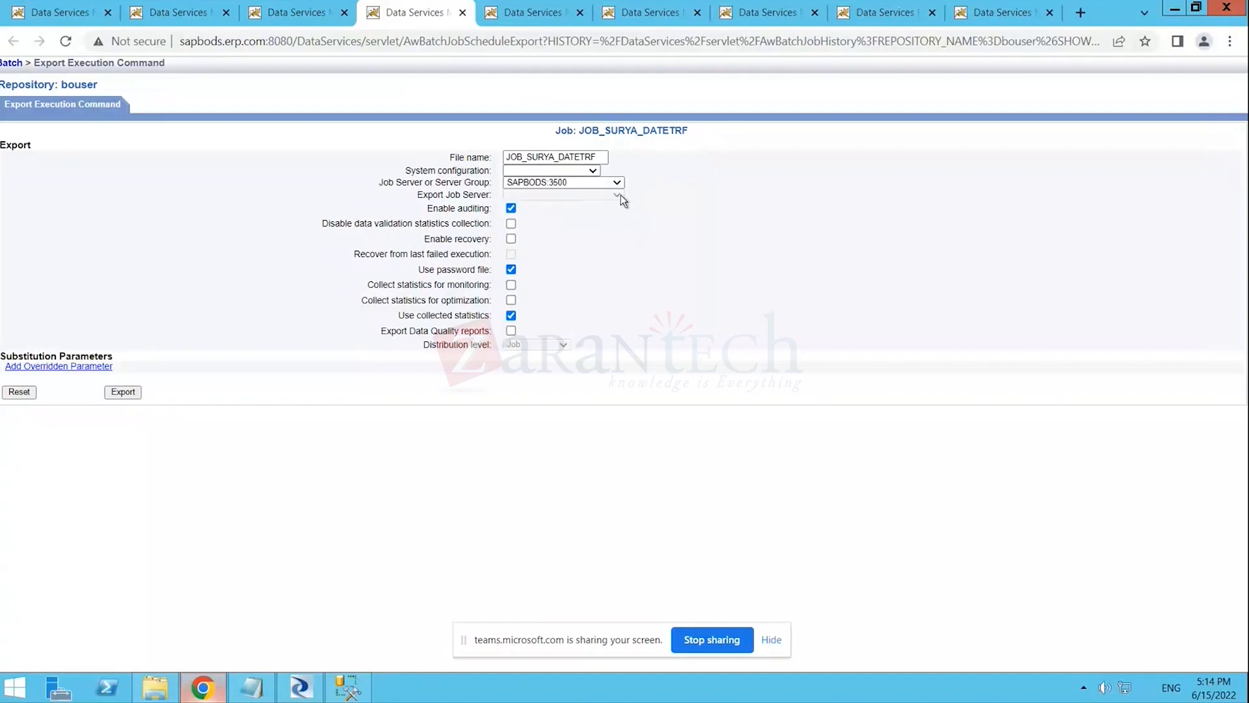
left_click(616, 183)
left_click(585, 193)
left_click(531, 281)
- Switch to Data Services Designer and place a script in New_Job161 beyond Catch12946
left_click(300, 688)
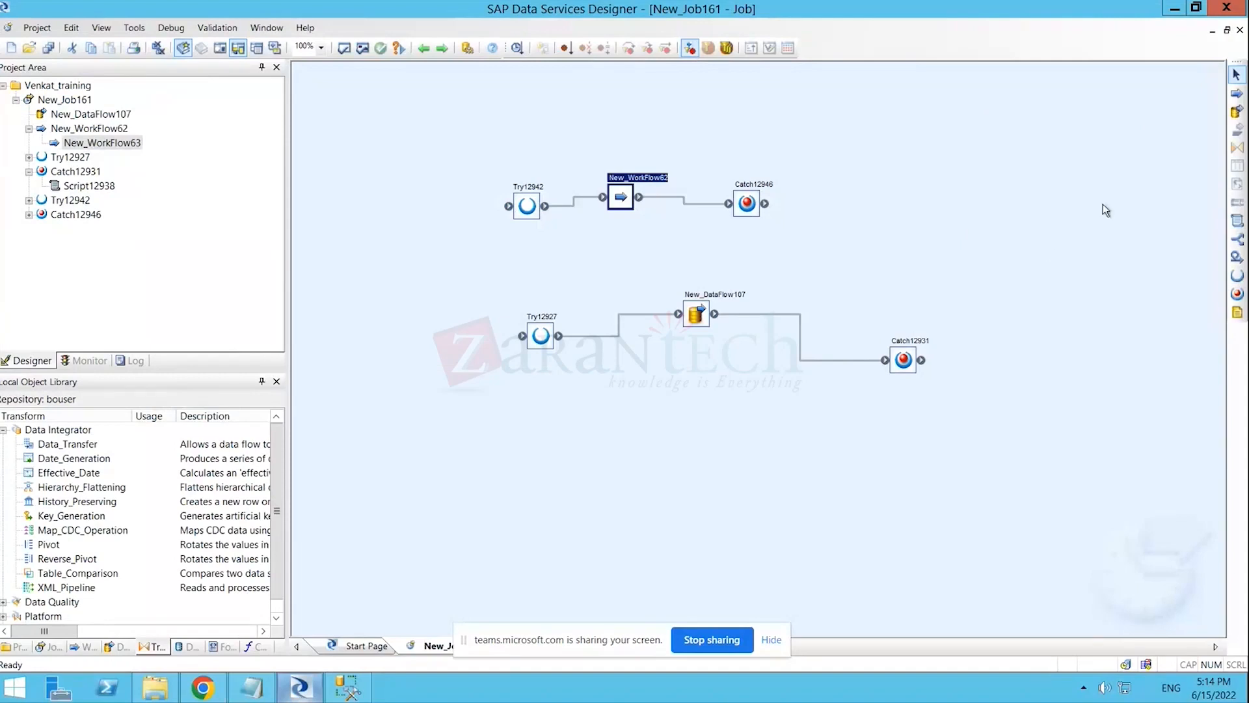
left_click(1238, 203)
left_click(893, 222)
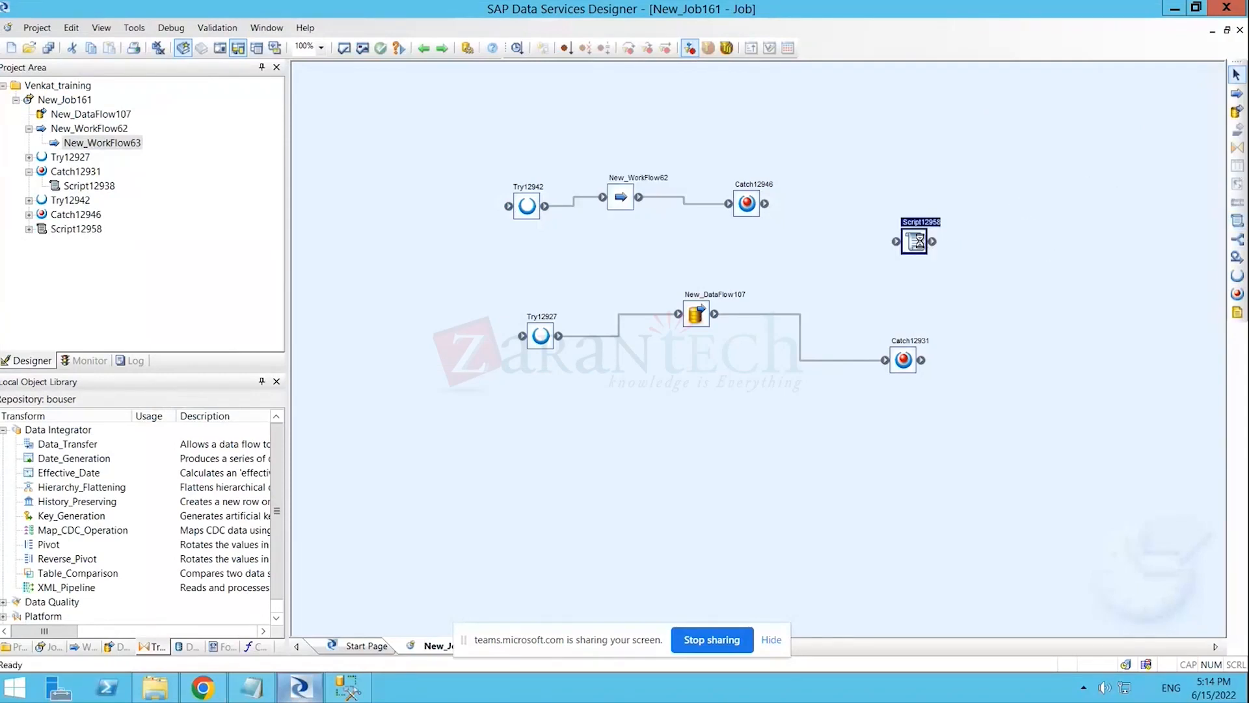
- Start an exec function call in the new script, and connect Catch12946 to that script in New_Job161
double_click(925, 246)
type("exec")
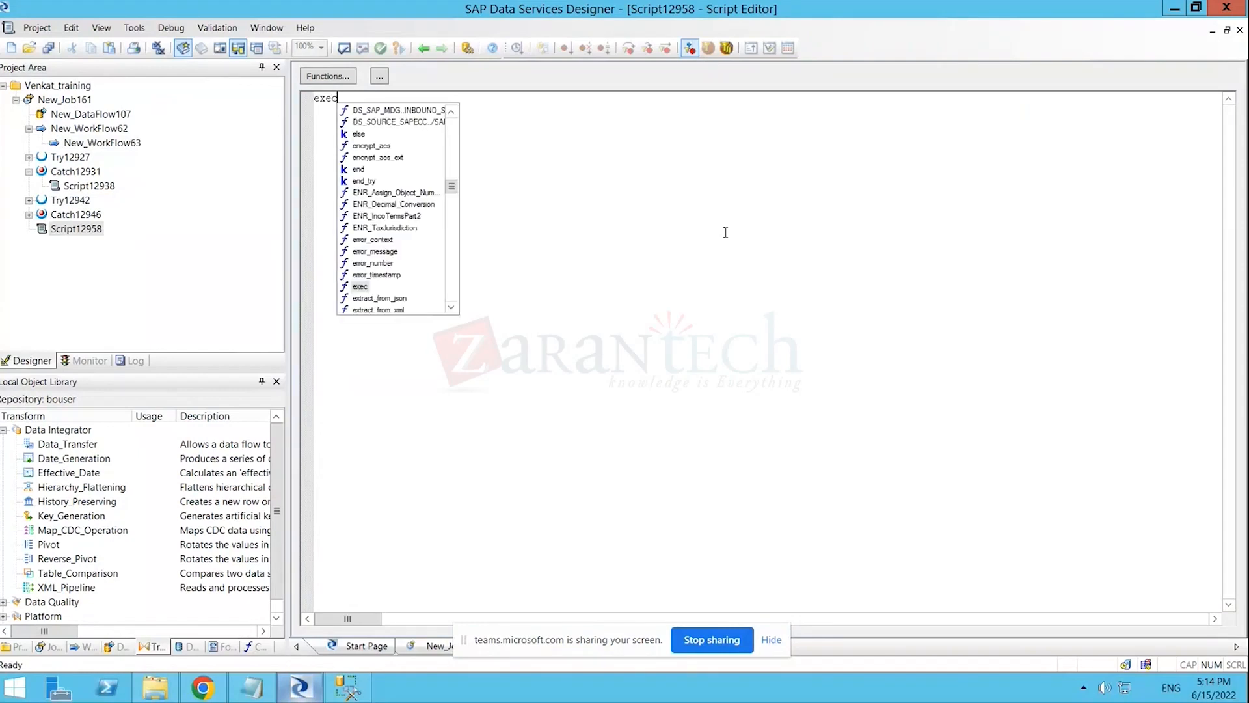
left_click(362, 288)
double_click(361, 288)
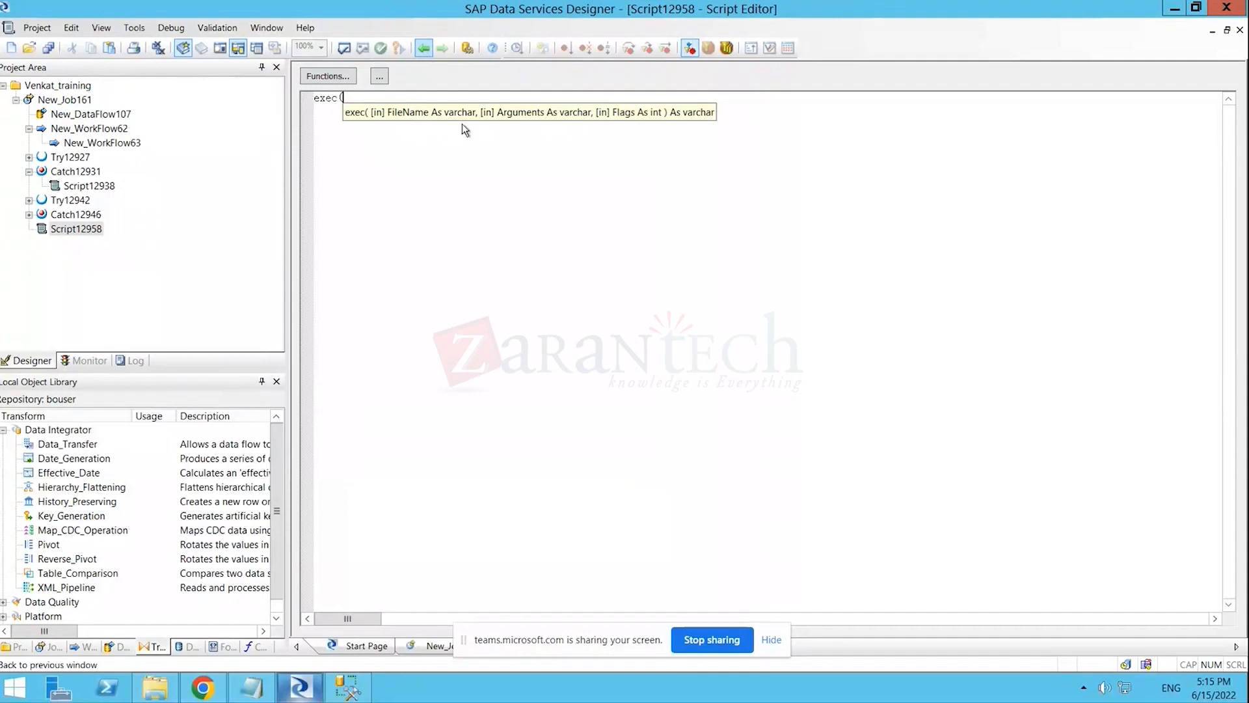
left_click(424, 47)
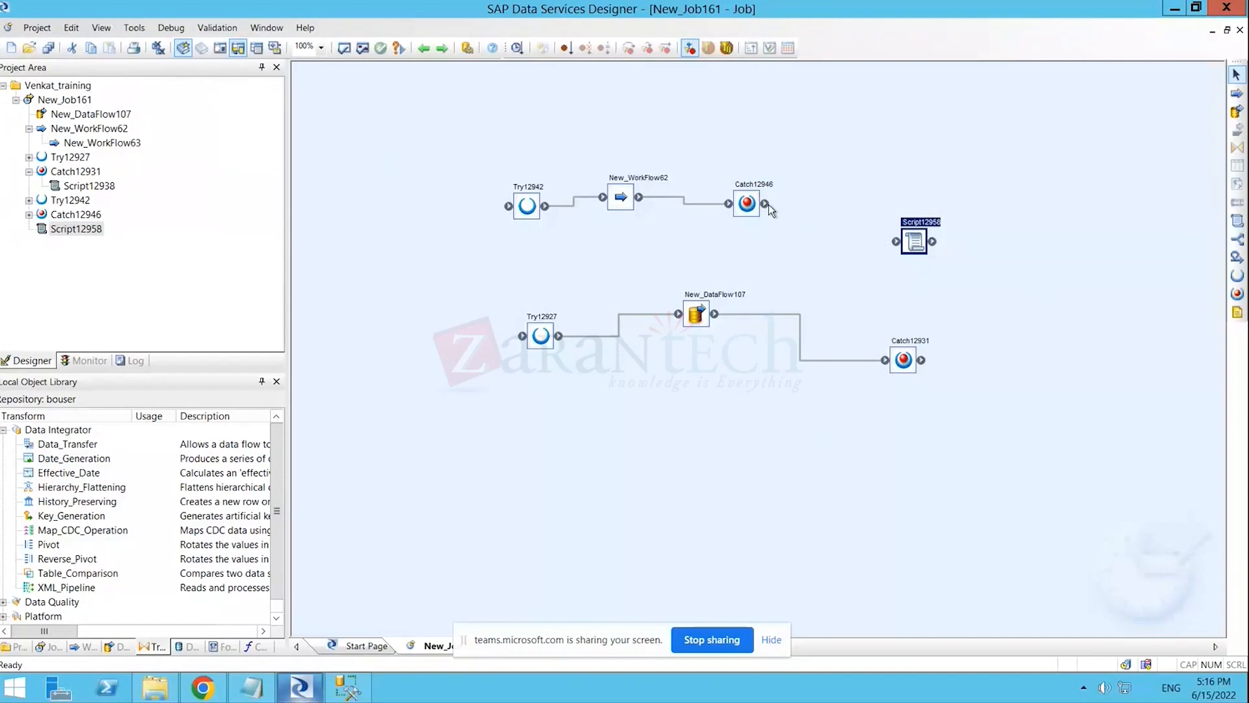
left_click_drag(765, 203, 896, 242)
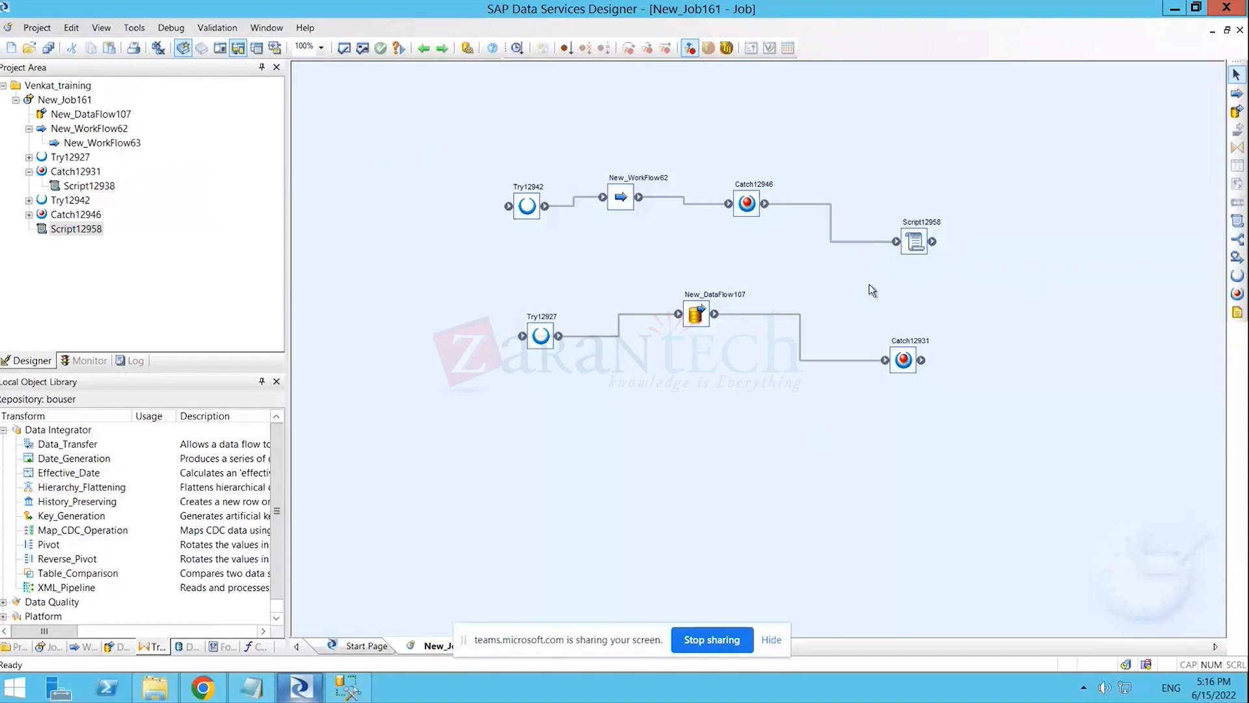
- Reopen the script connected after Catch12946 to review the parameters of its exec call, and return to New_Job161
double_click(907, 248)
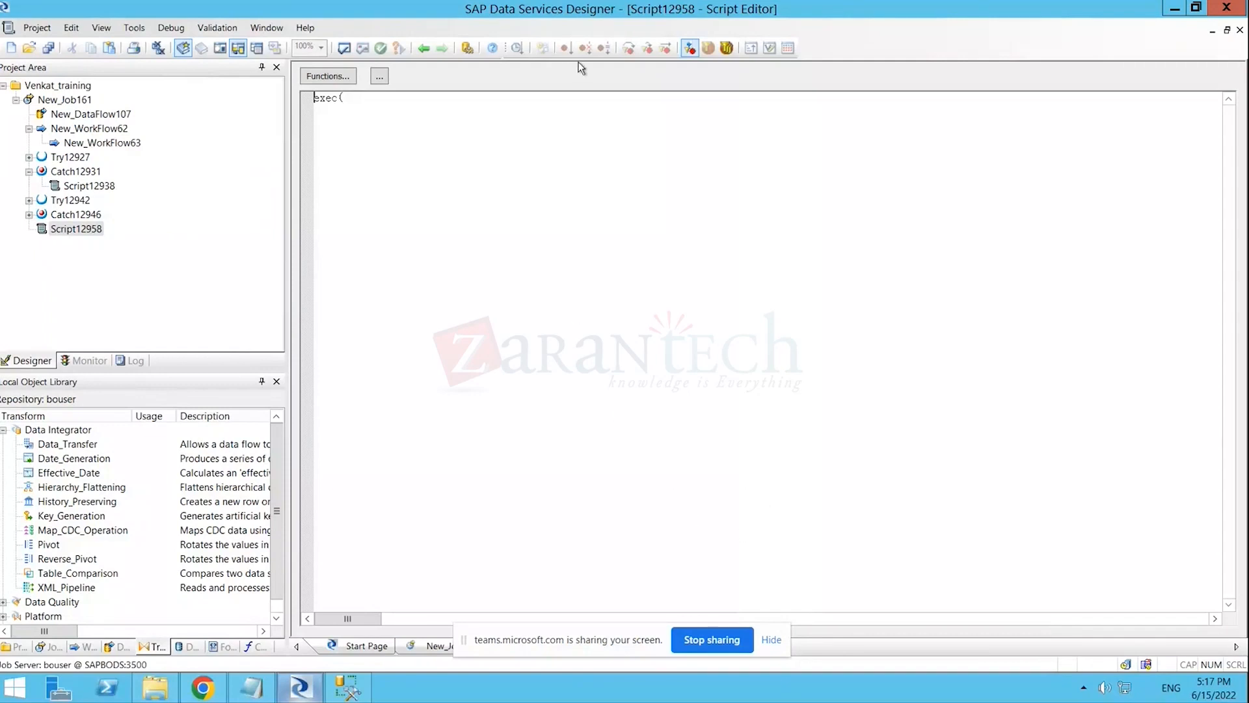
left_click(424, 48)
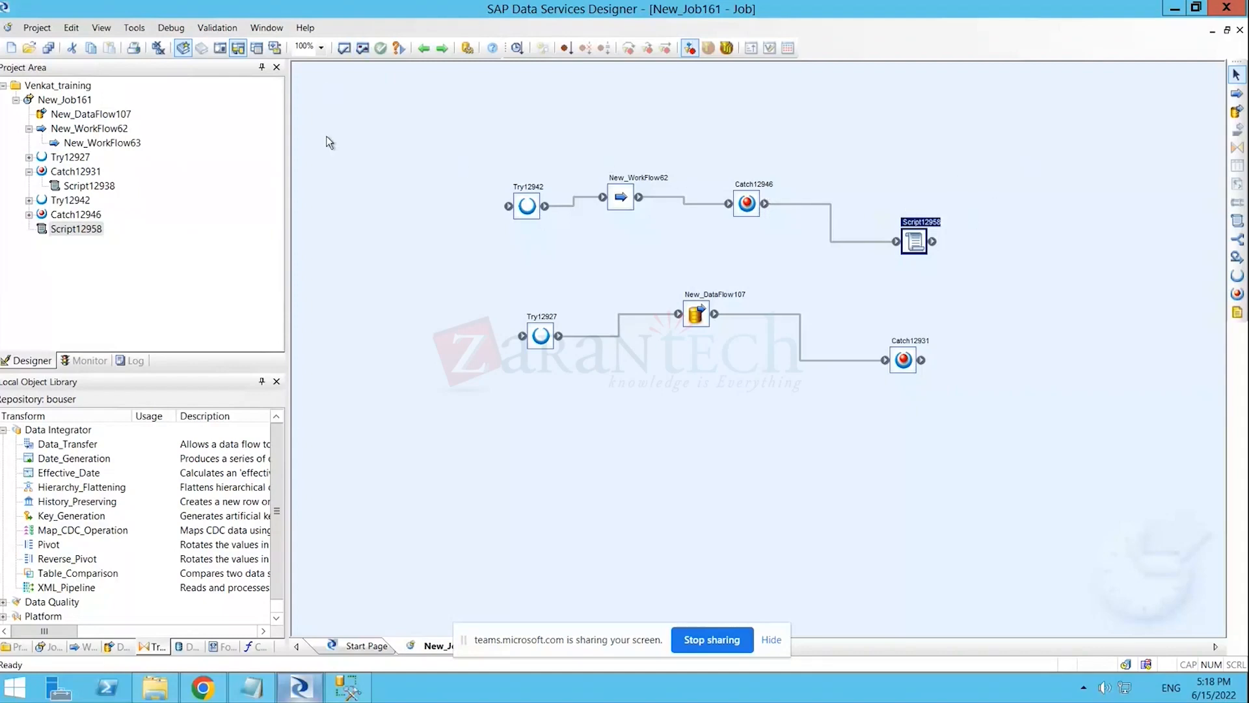
double_click(920, 242)
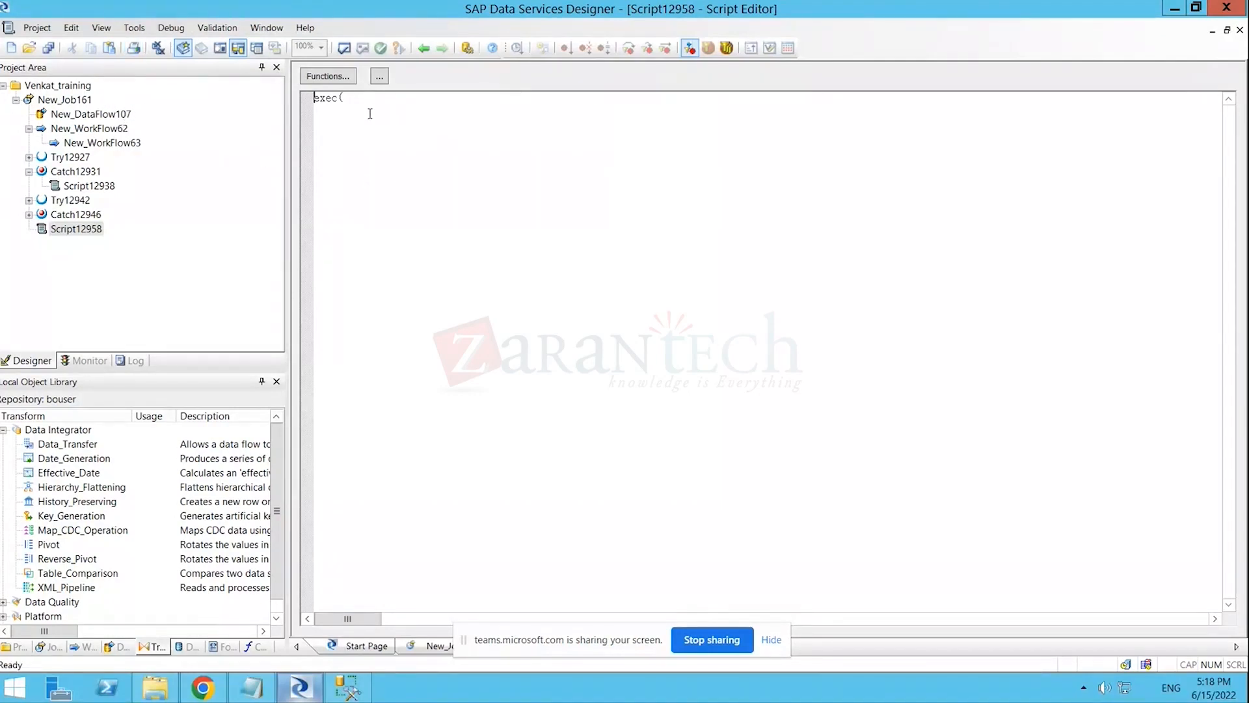
left_click(350, 99)
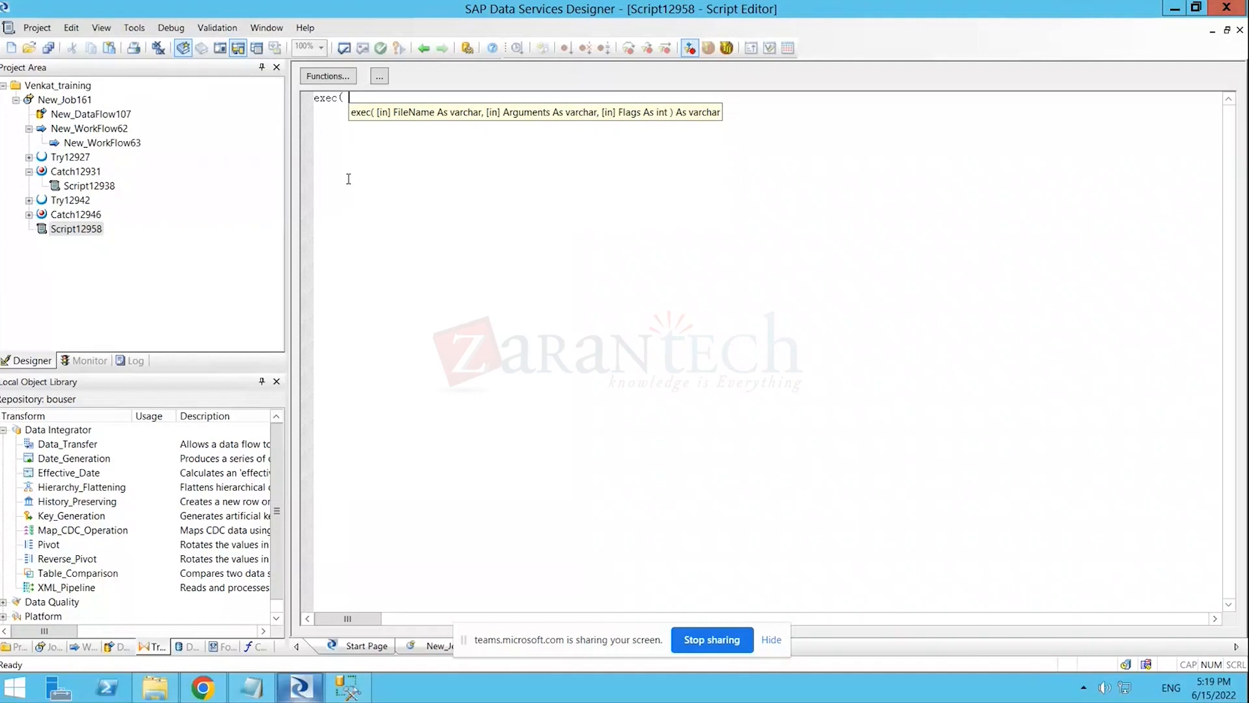
left_click(422, 49)
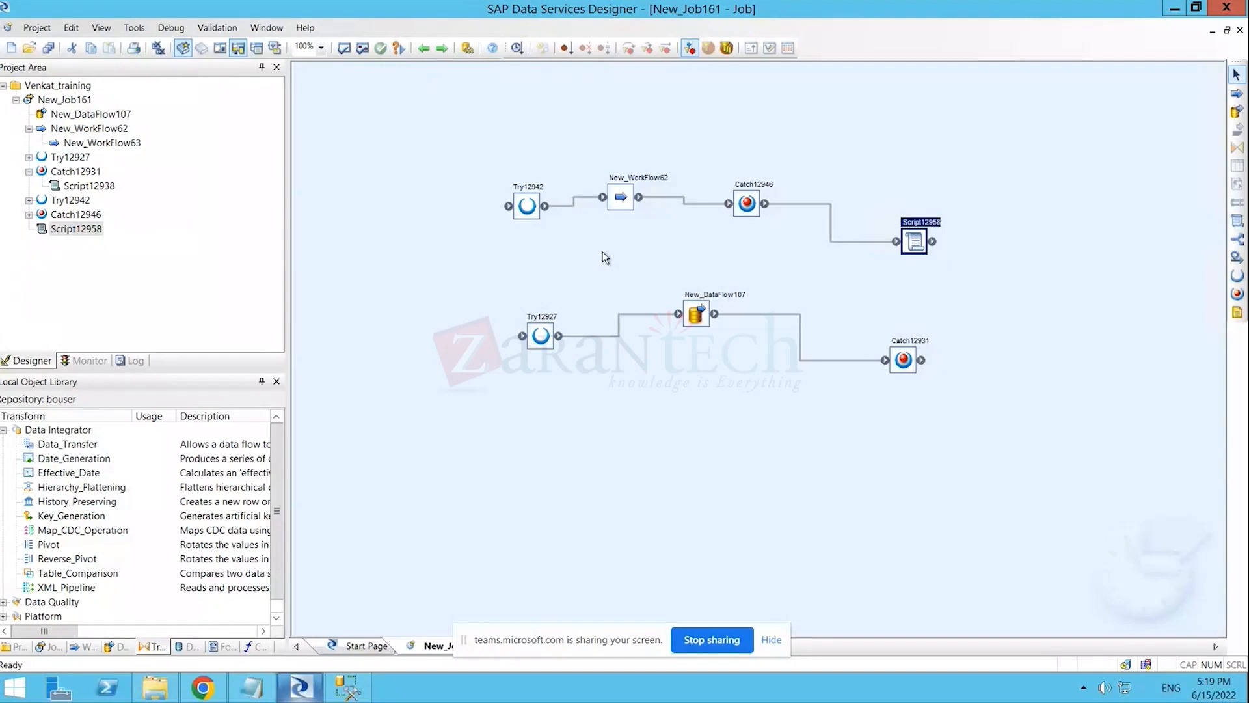
double_click(912, 240)
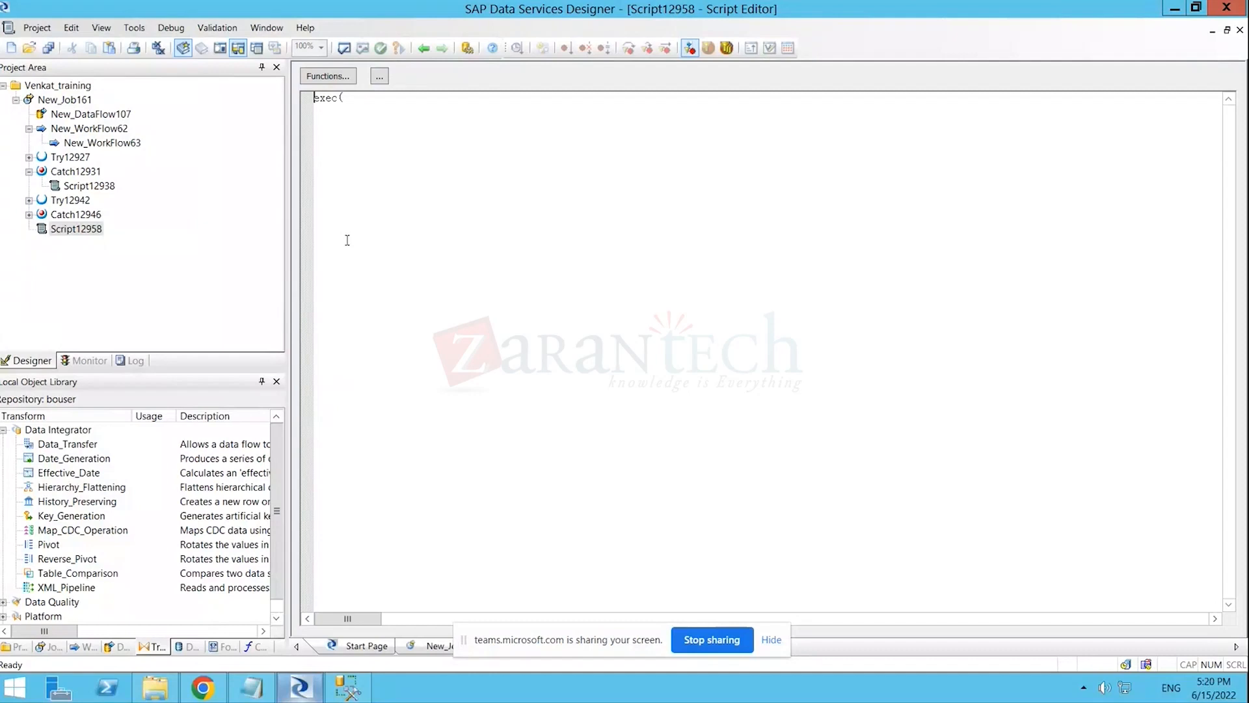
left_click(423, 47)
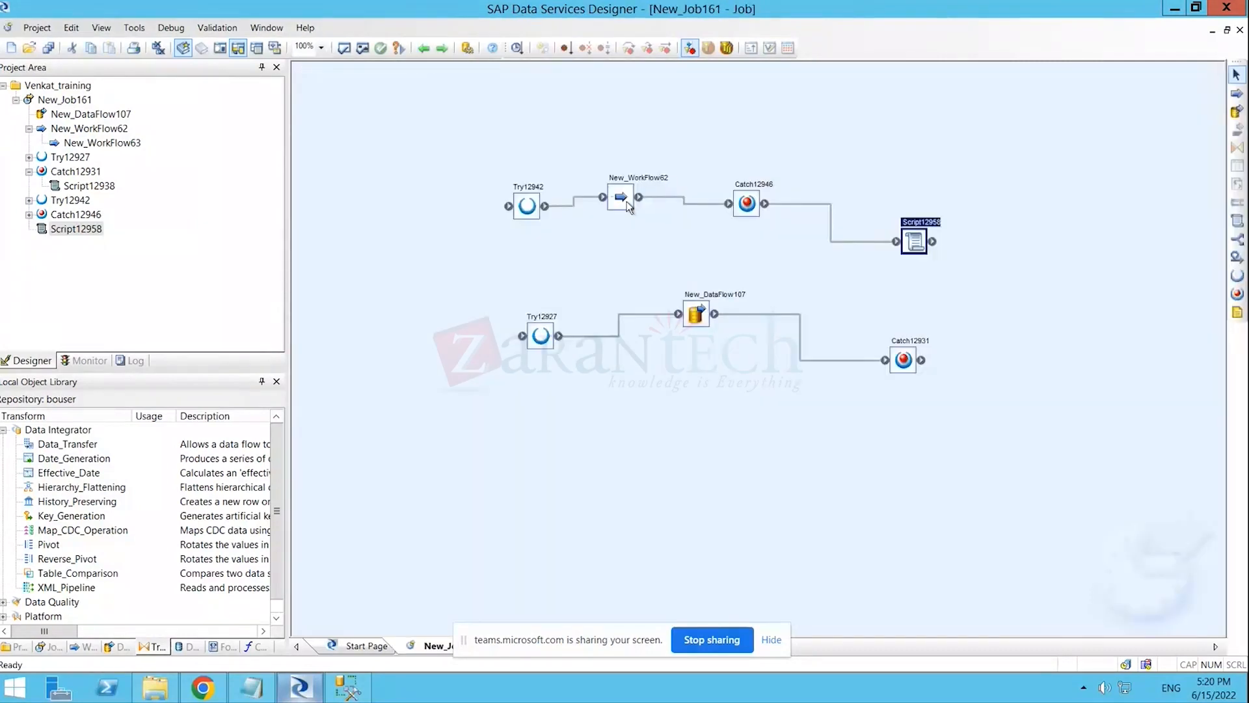
- Replace New_WorkFlow63 inside New_WorkFlow62 with a script
double_click(623, 198)
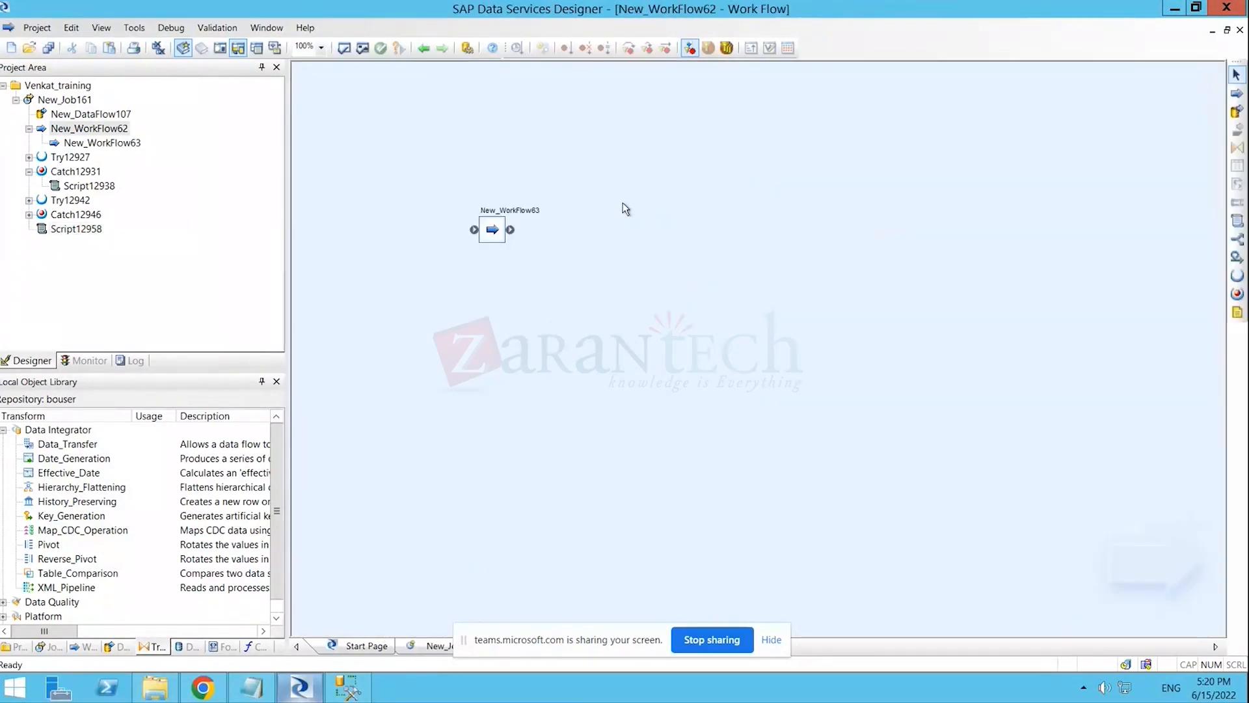
left_click(497, 231)
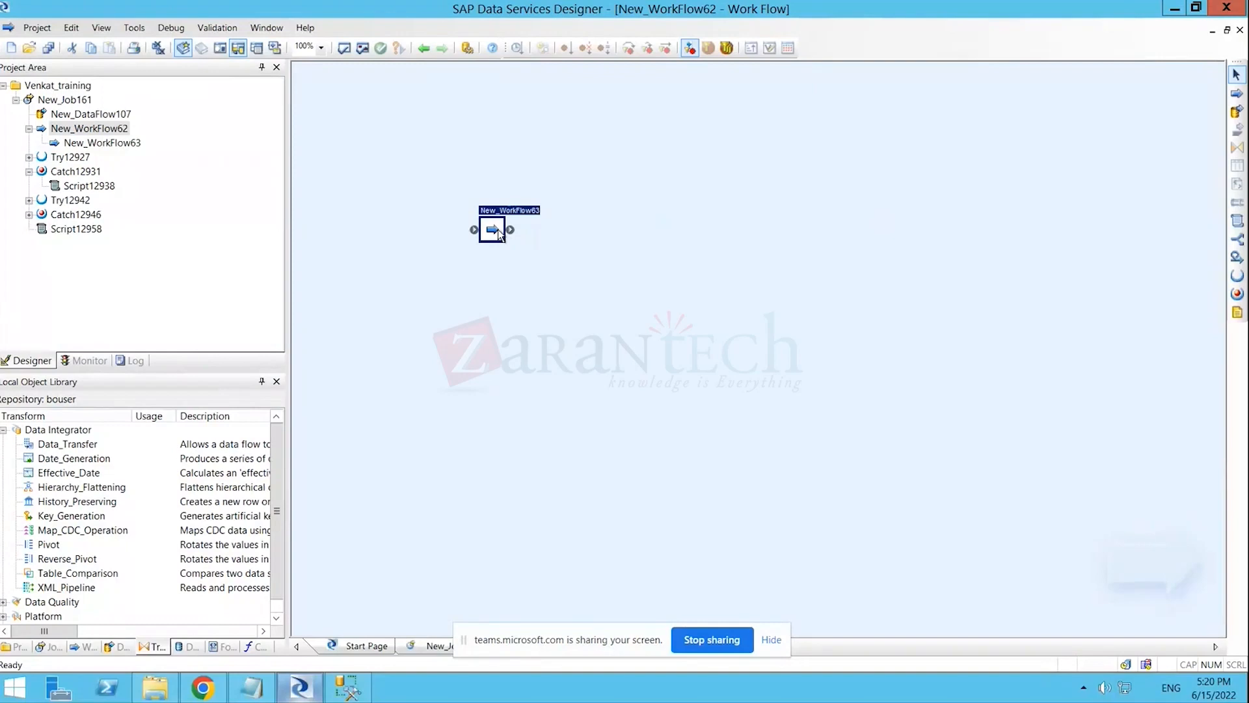
key("Delete")
left_click(1237, 221)
left_click(520, 222)
left_click(578, 302)
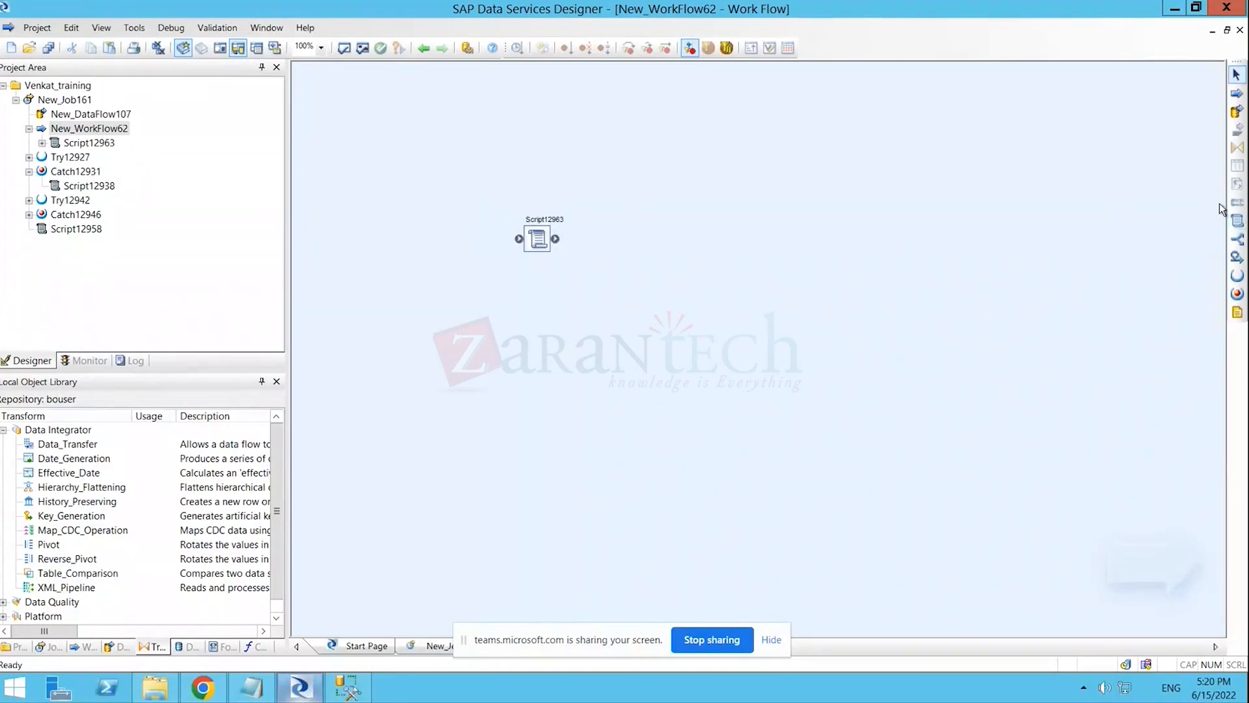
- Add two more scripts to New_WorkFlow62 and connect all three scripts in sequence
left_click(1238, 222)
left_click(690, 267)
left_click_drag(556, 239, 691, 286)
left_click(1238, 220)
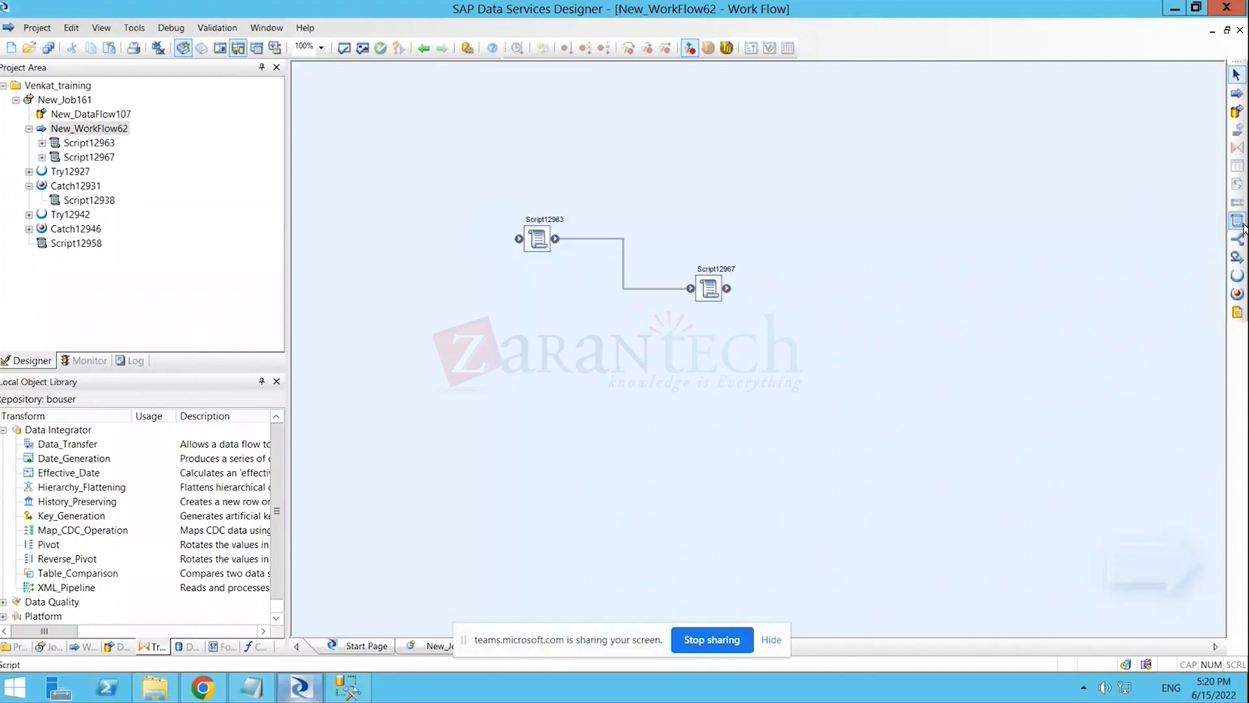
left_click(801, 283)
left_click_drag(733, 290, 802, 304)
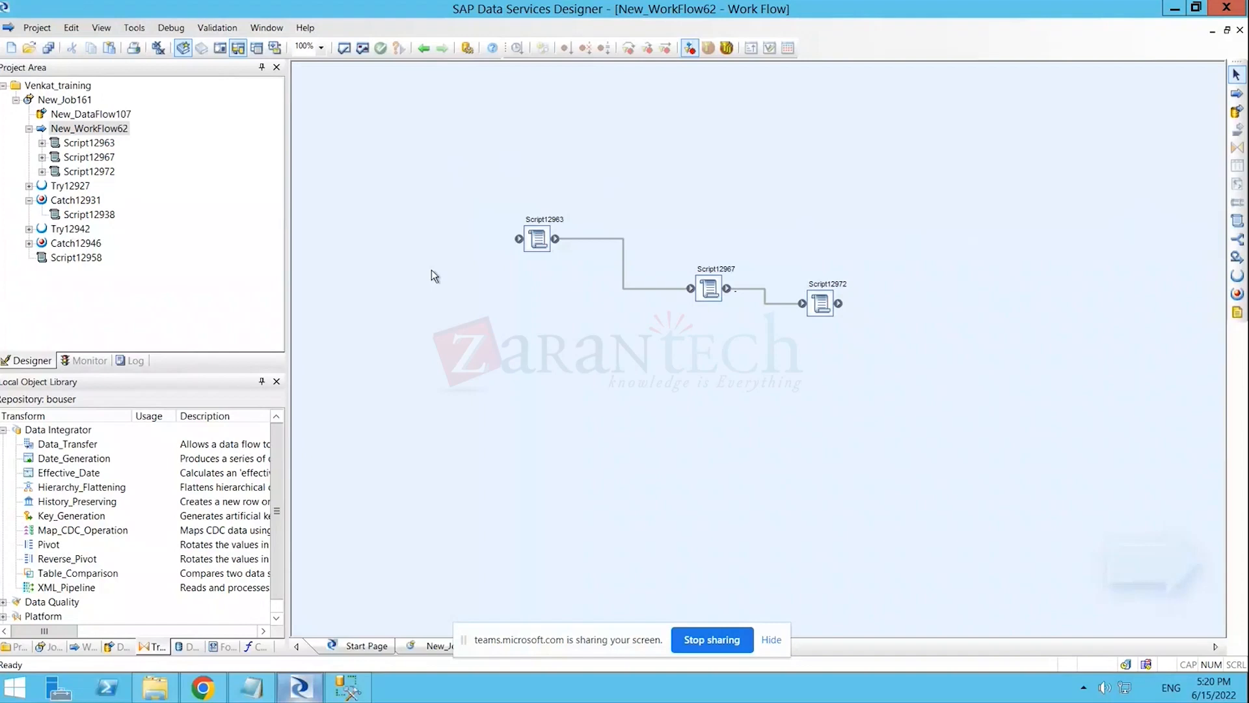
- Look into the first script of the chain twice, returning to New_WorkFlow62 each time
double_click(539, 240)
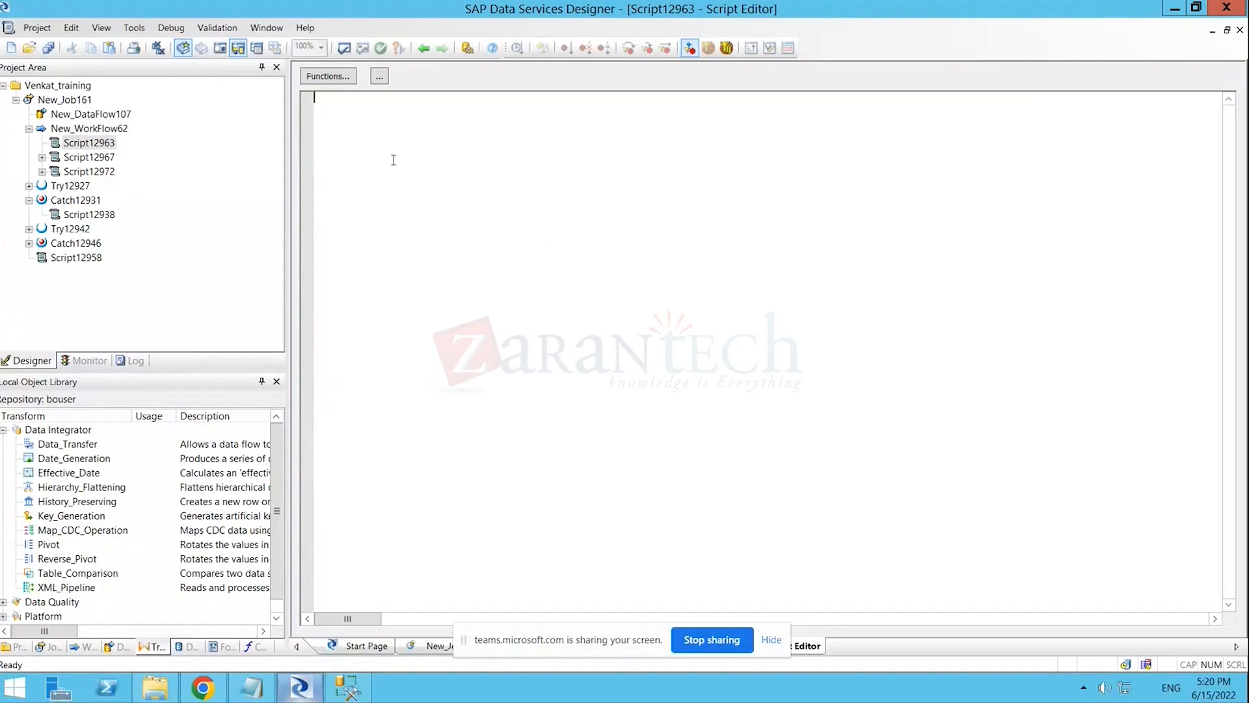
left_click(424, 50)
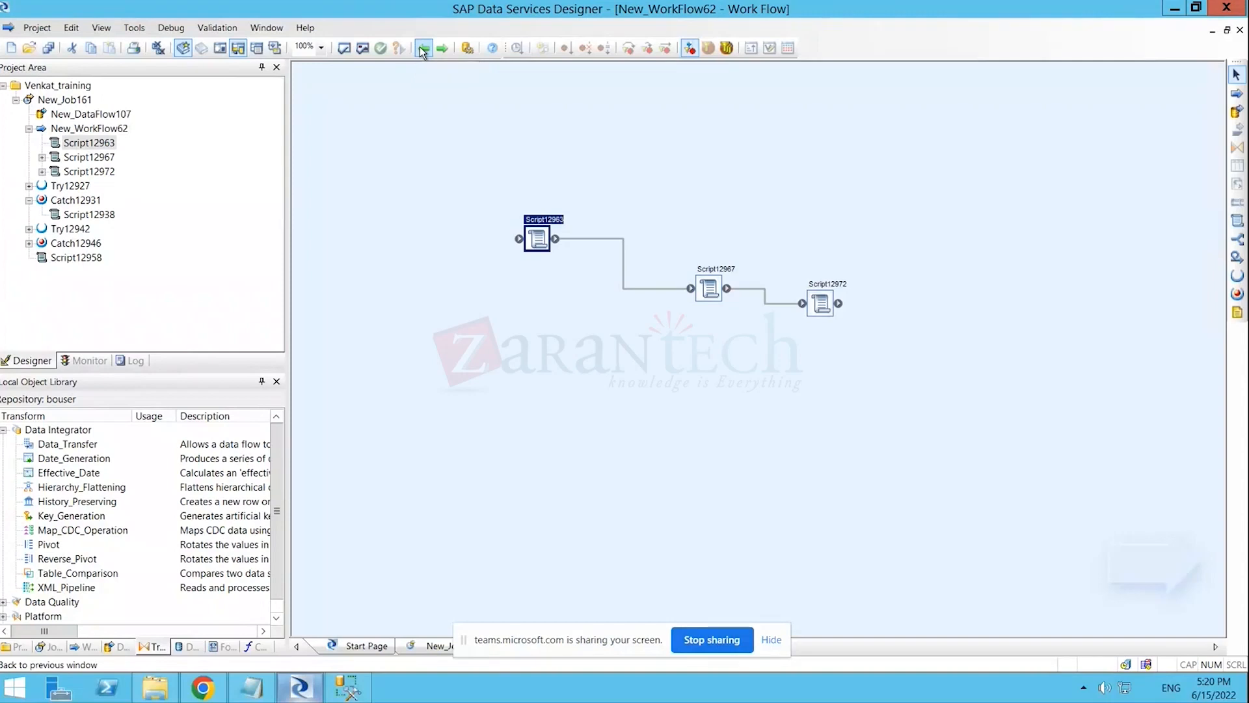
double_click(542, 240)
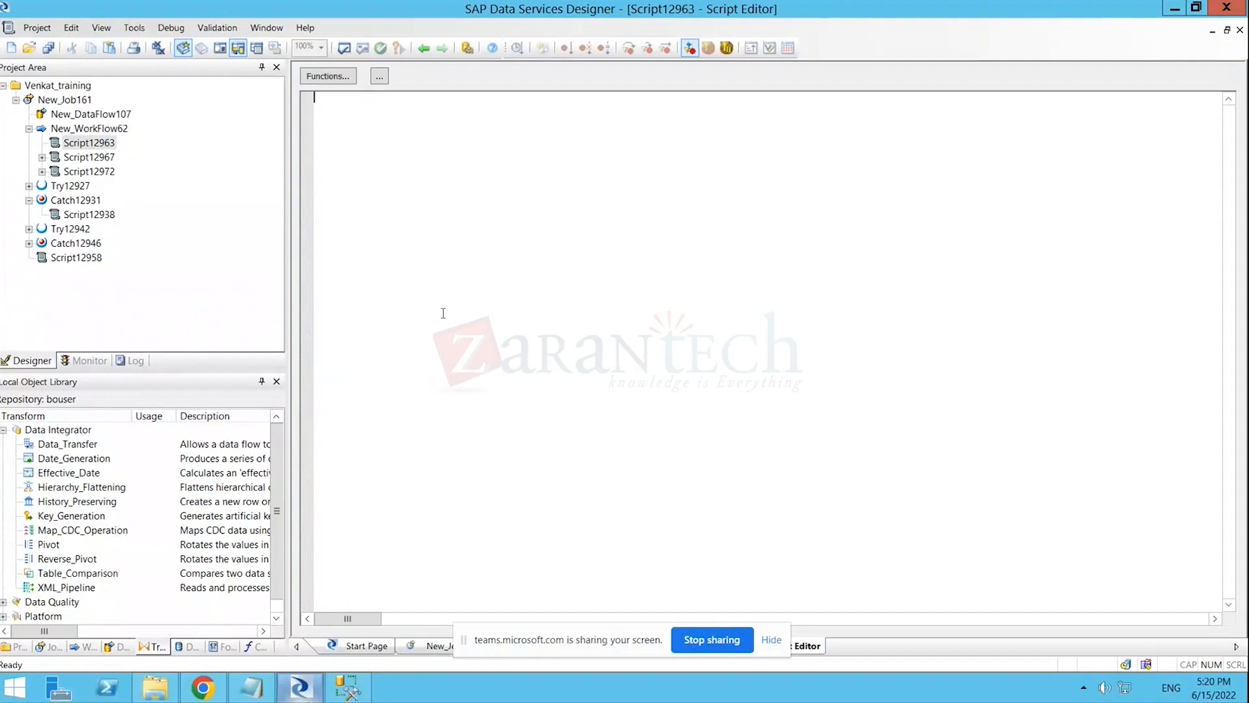
left_click(424, 47)
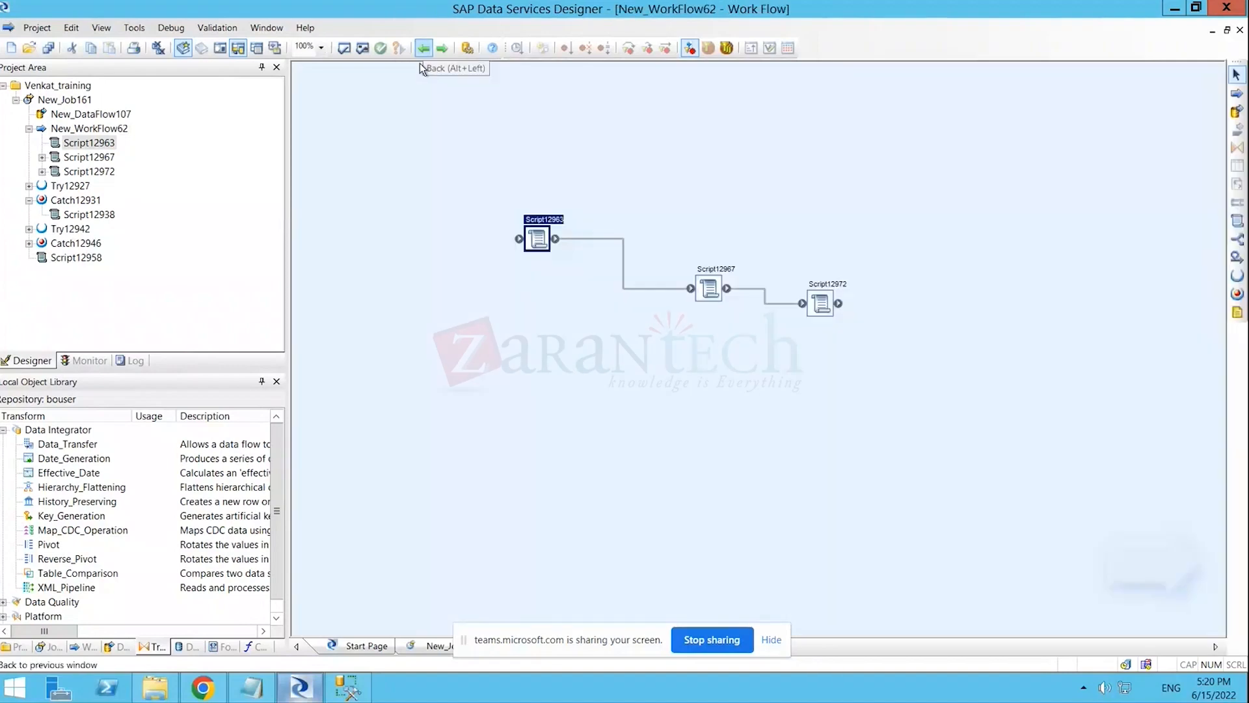
left_click(514, 218)
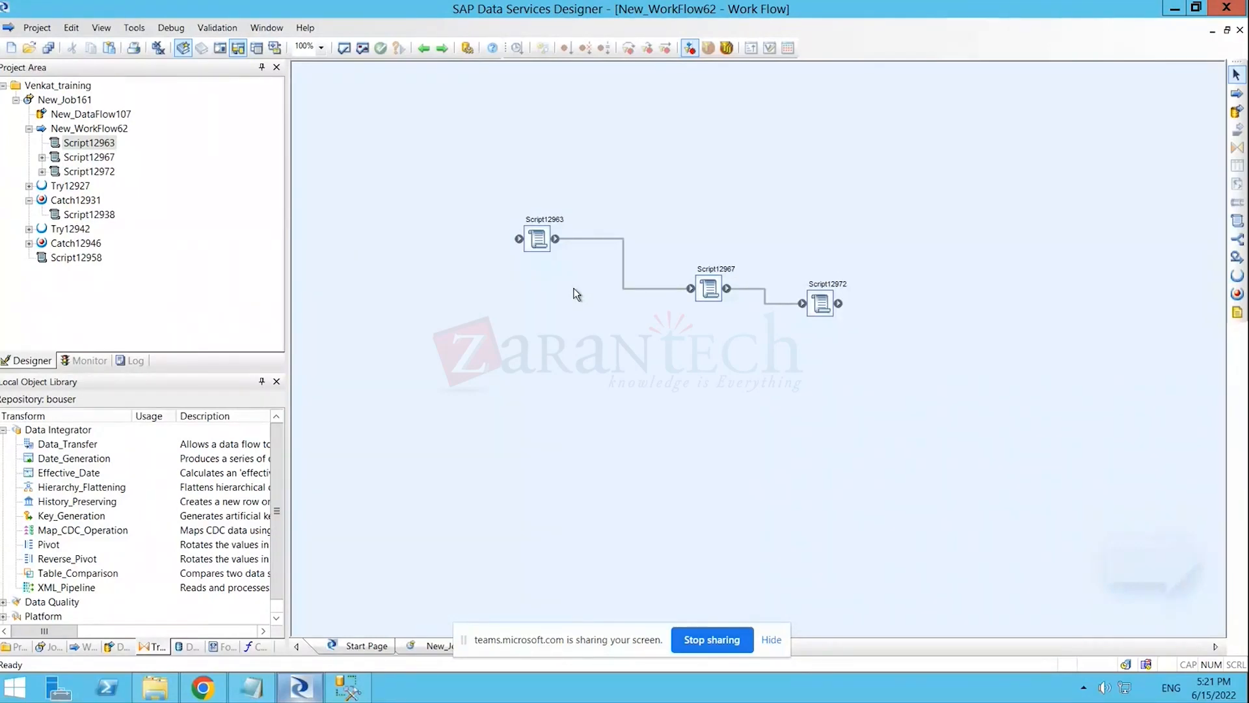
- Return to New_Job161 and examine the try/catch chain around New_WorkFlow62, including the options available for that work flow
left_click(623, 239)
left_click(613, 216)
left_click(423, 51)
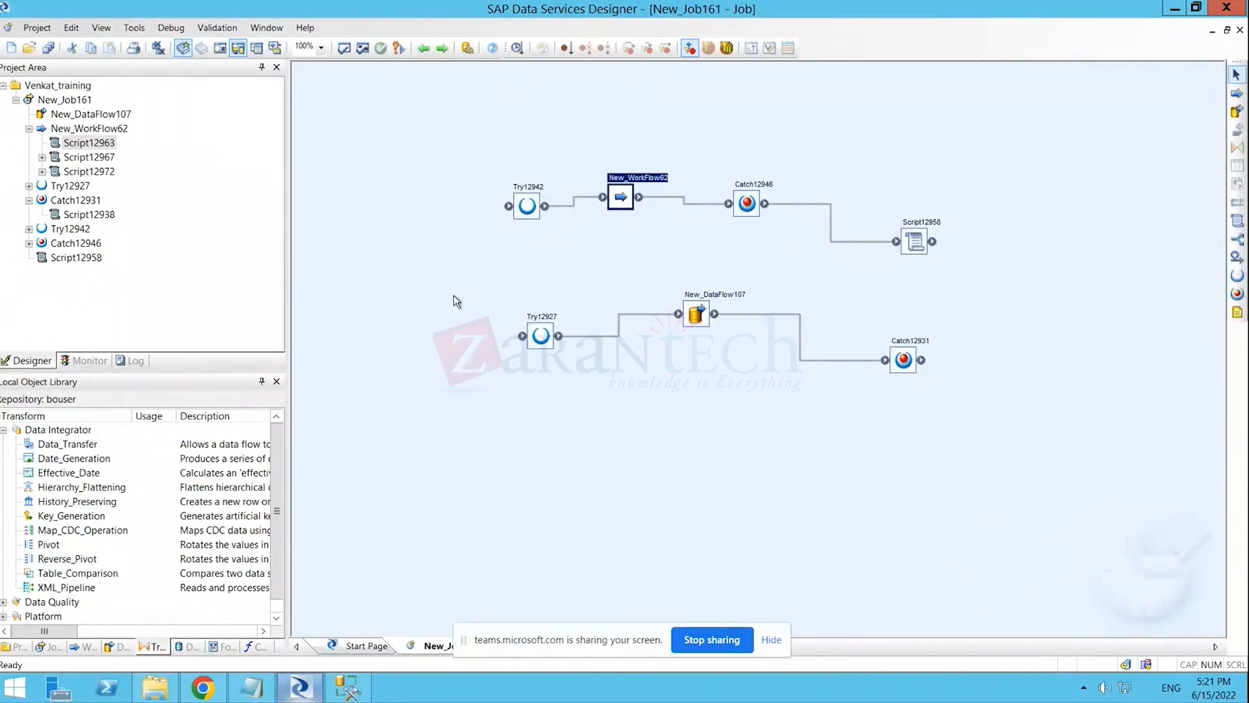
left_click(626, 296)
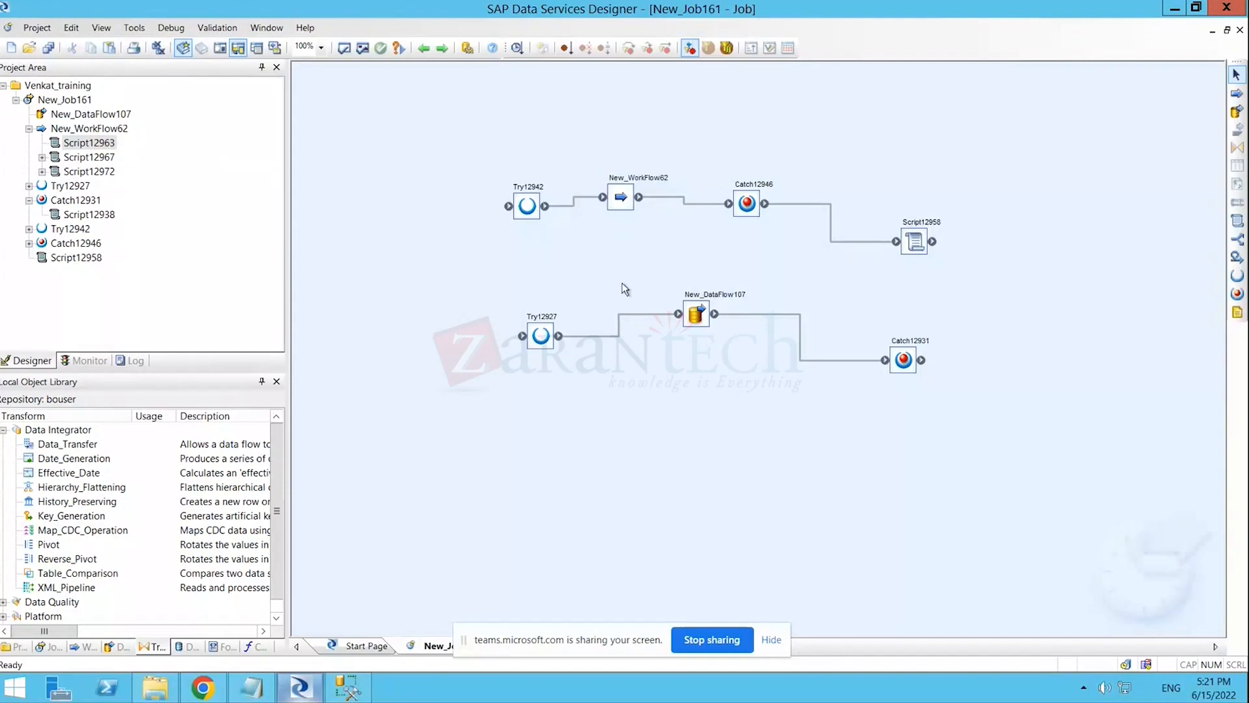
left_click_drag(586, 162, 658, 259)
left_click_drag(587, 149, 655, 233)
left_click_drag(584, 151, 656, 242)
left_click_drag(709, 162, 782, 255)
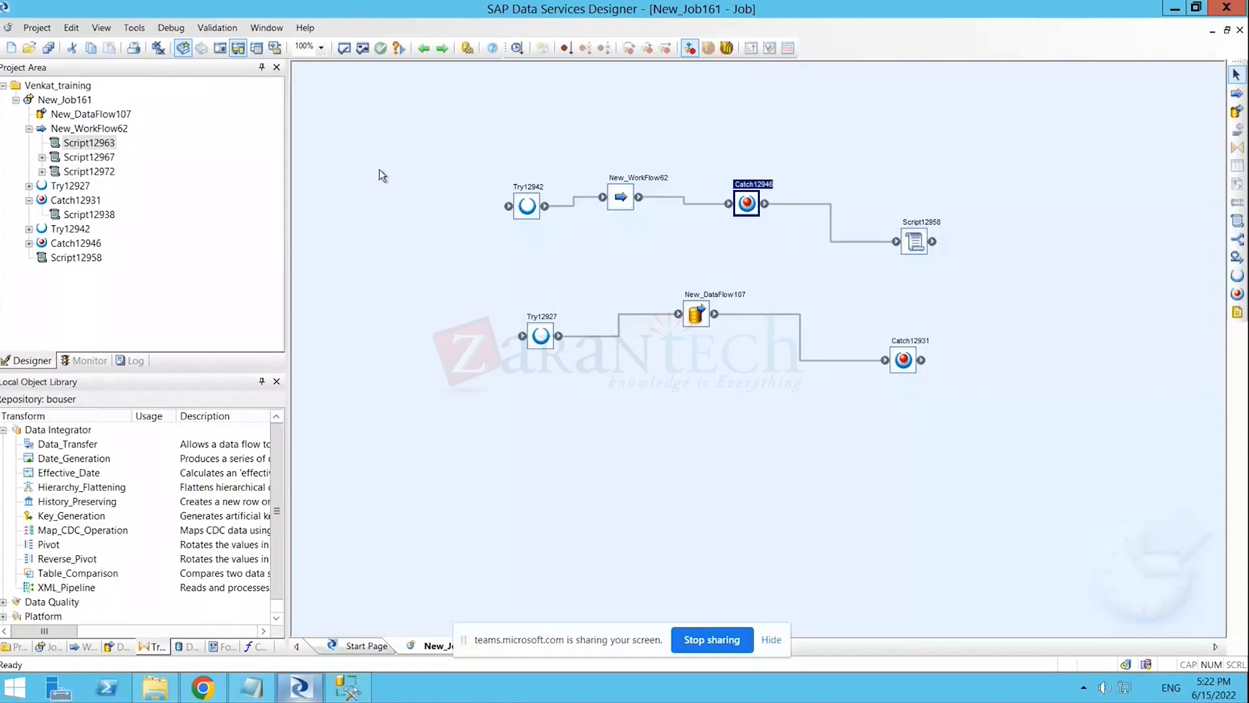
right_click(619, 196)
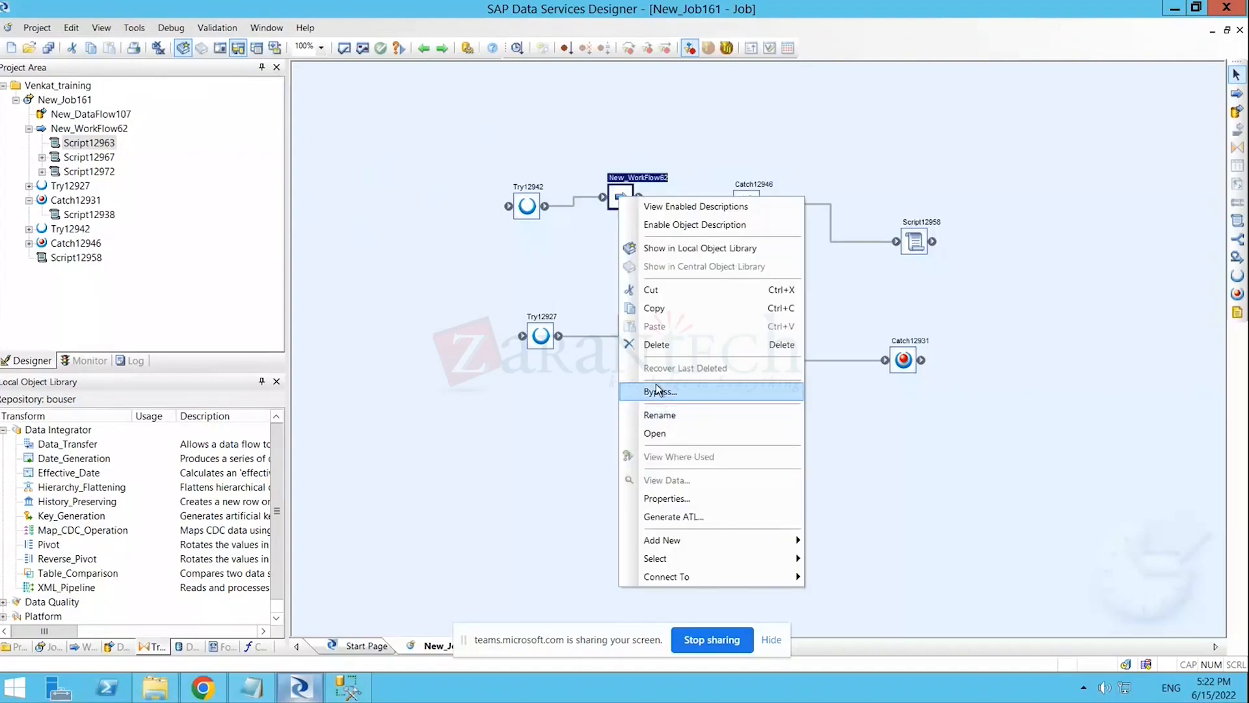
left_click(555, 283)
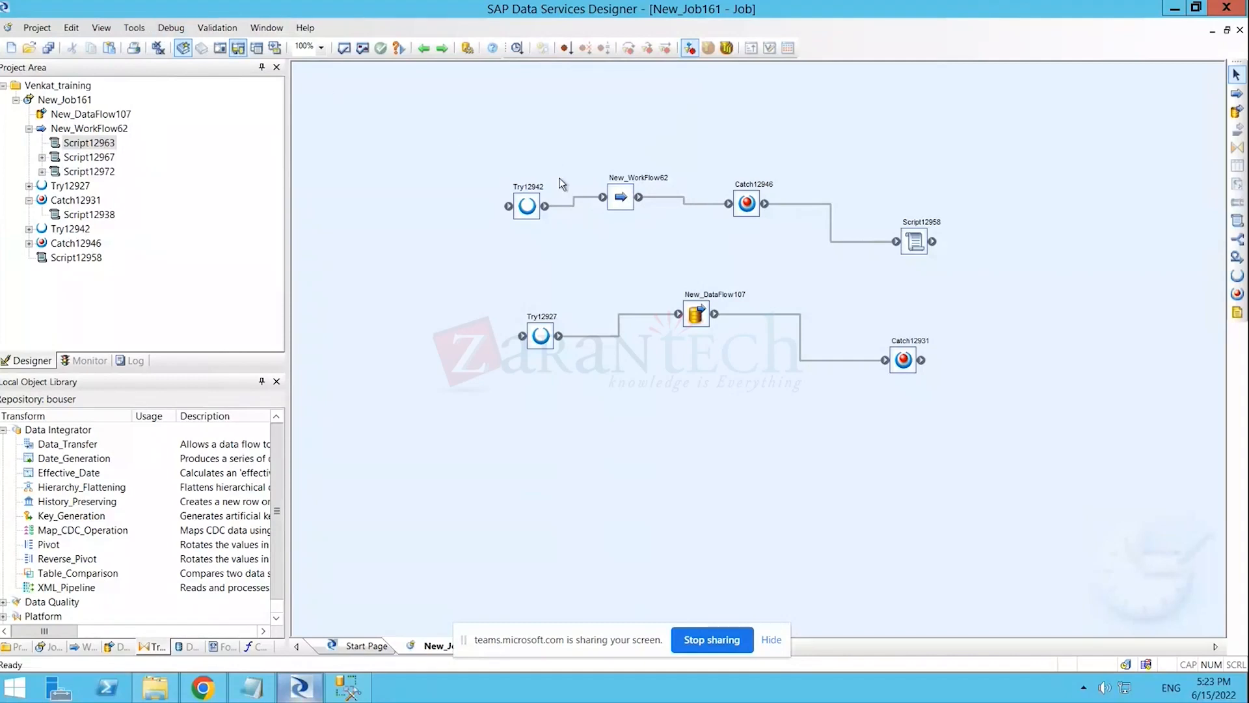
- Add a conditional above Try12942 in New_Job161 and set its If condition to $G_Active = 1
left_click(1237, 239)
left_click(511, 109)
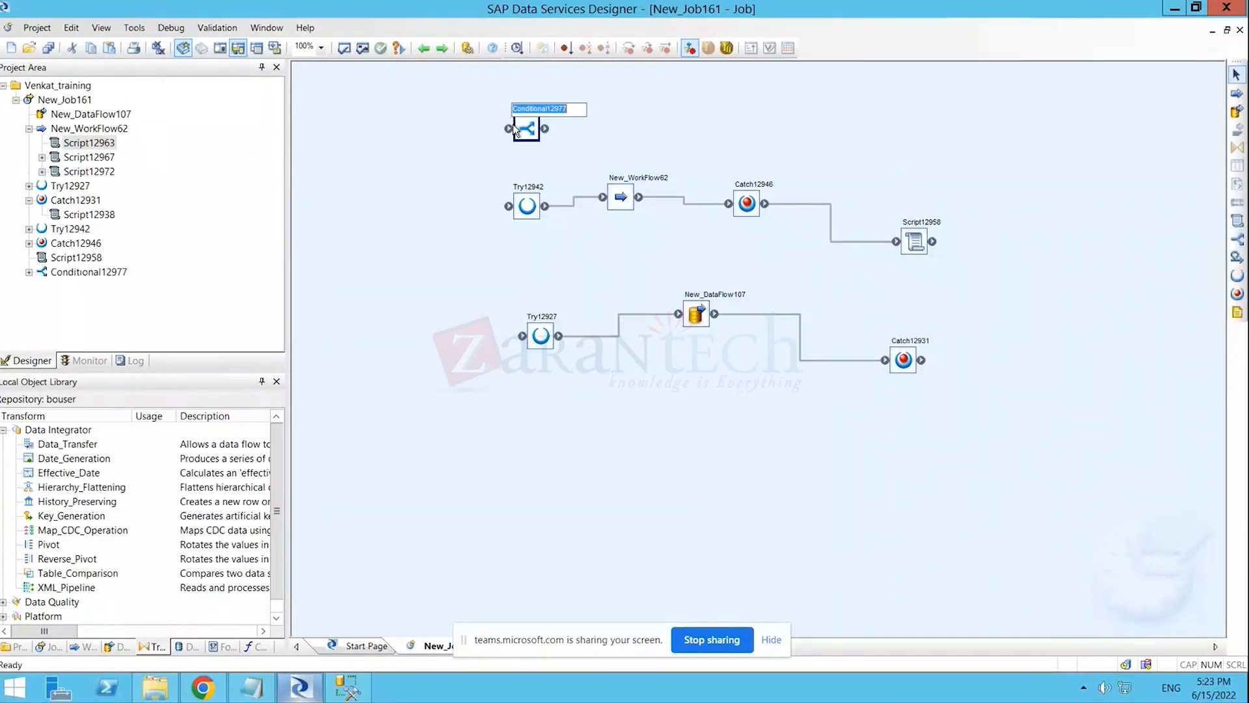
double_click(529, 127)
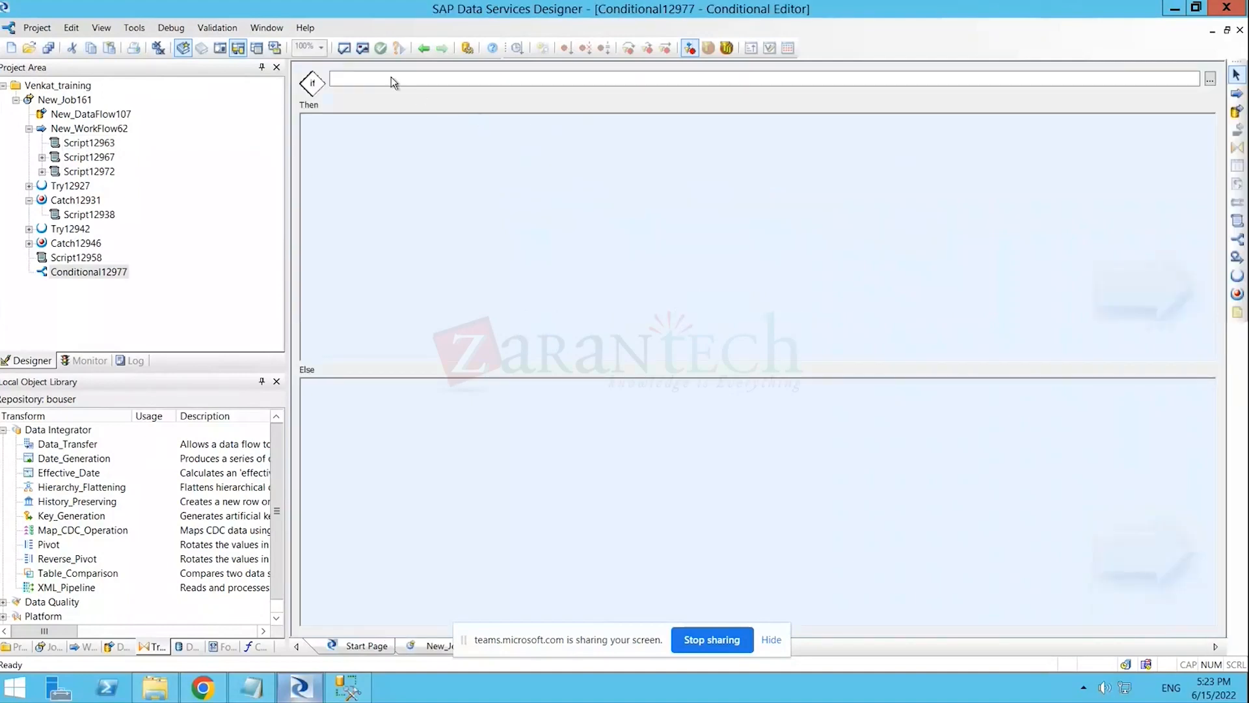
type("c")
key("BackSpace")
key("BackSpace")
type("$G_Active = 1")
left_click(512, 198)
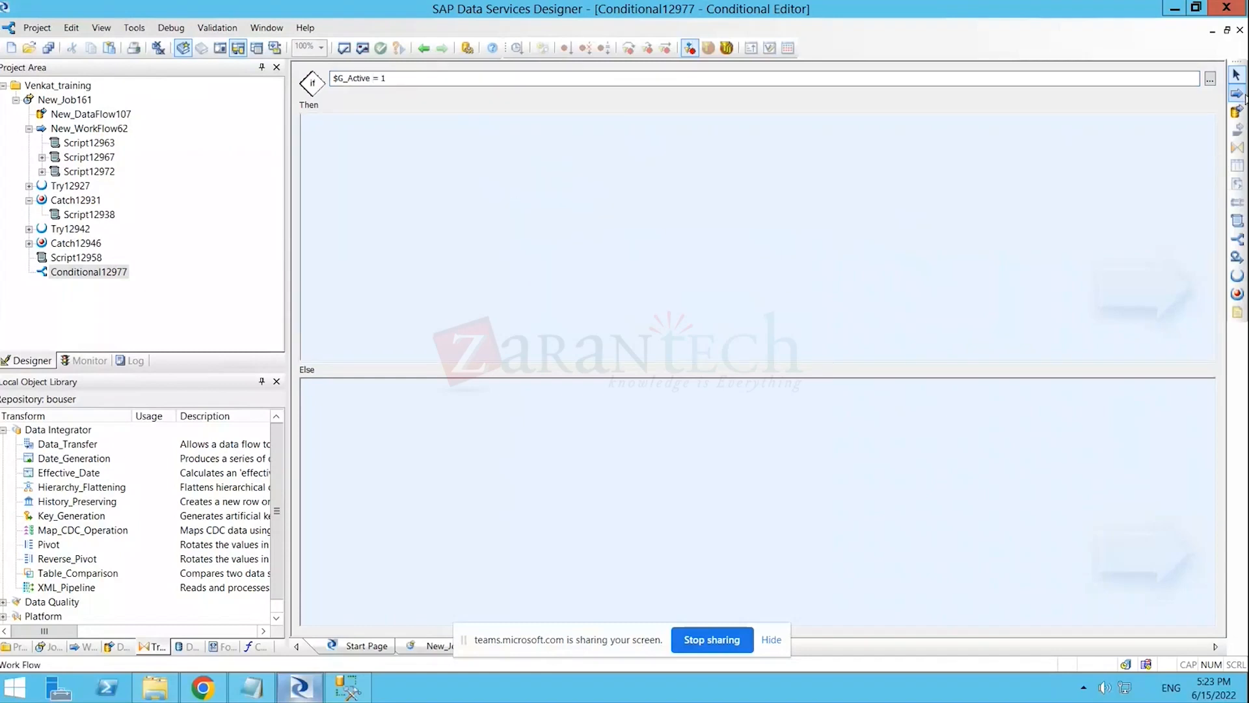
- Place a new data flow in the conditional's Then branch and return to New_Job161
left_click(1236, 111)
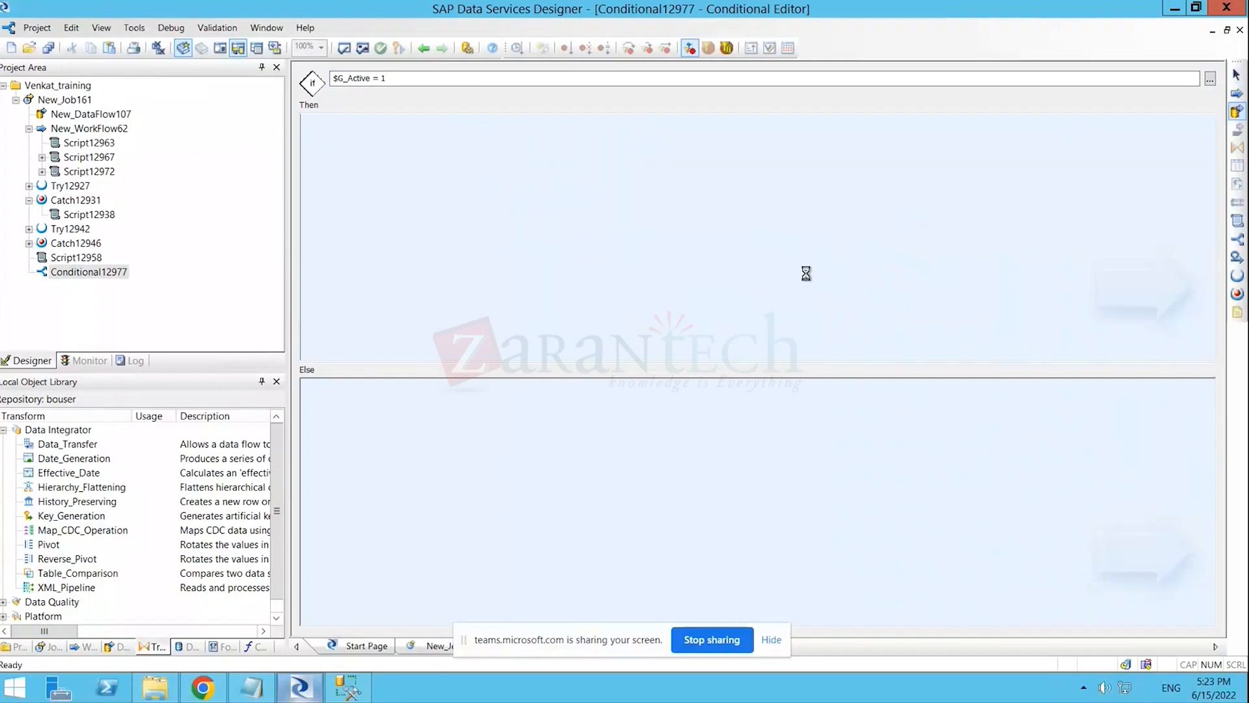
left_click(799, 268)
left_click_drag(827, 297, 661, 255)
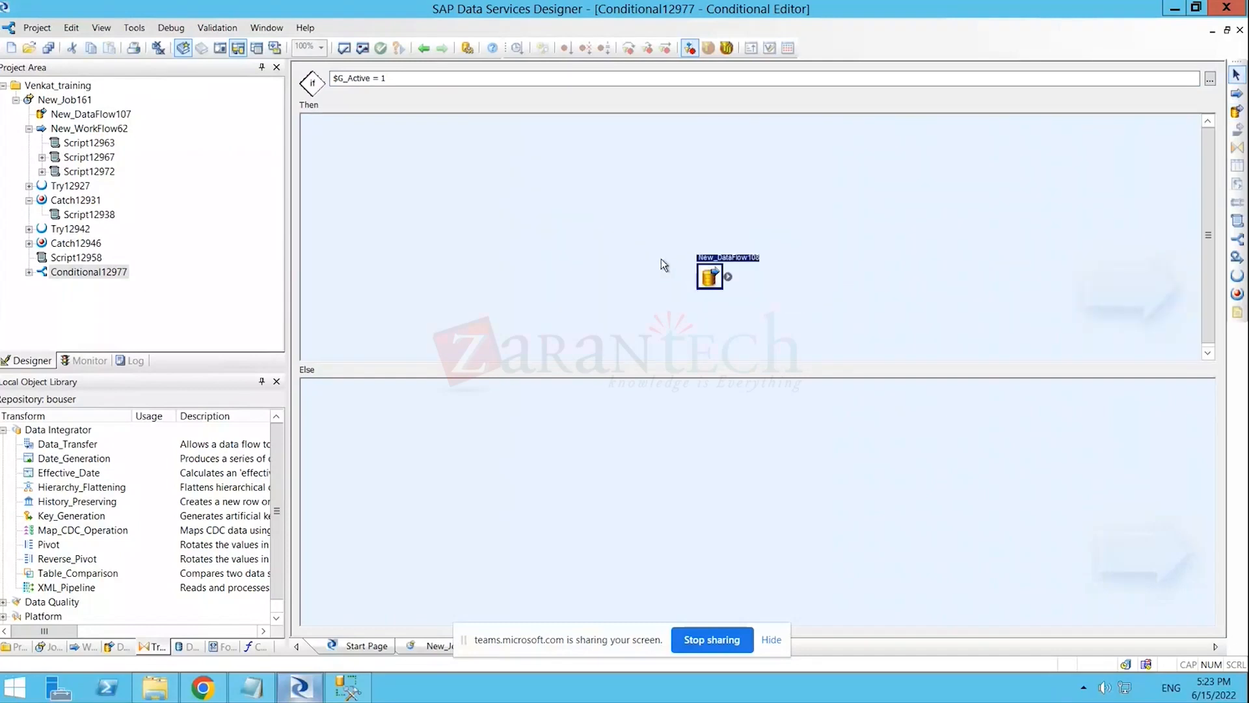
left_click(673, 443)
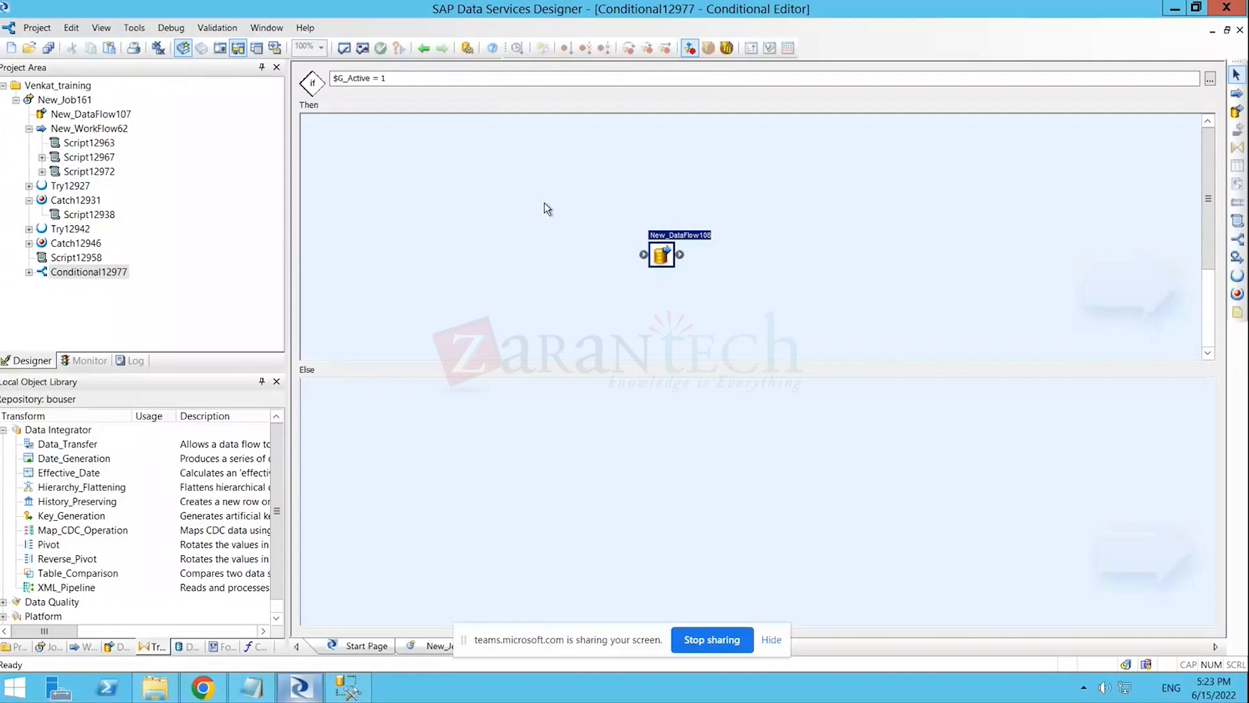
left_click(423, 48)
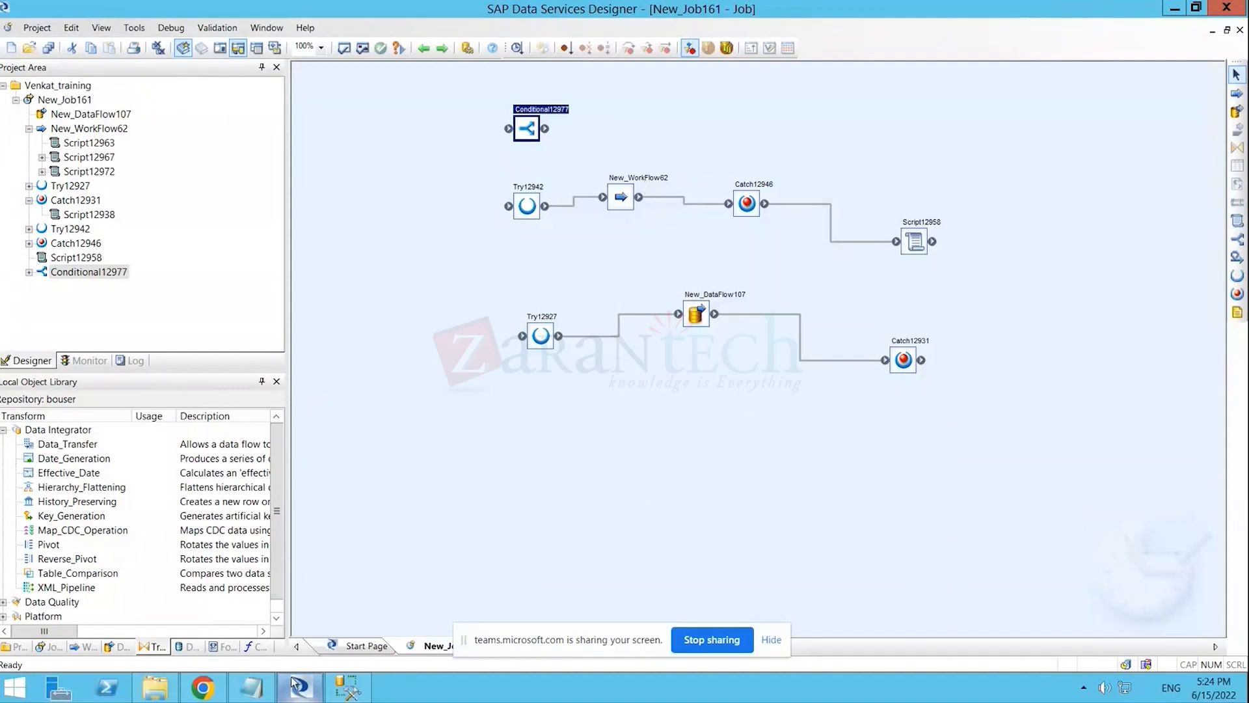
- Switch to Chrome, close the old export command and schedule pages, and check the schedules of the bouser repository
left_click(189, 695)
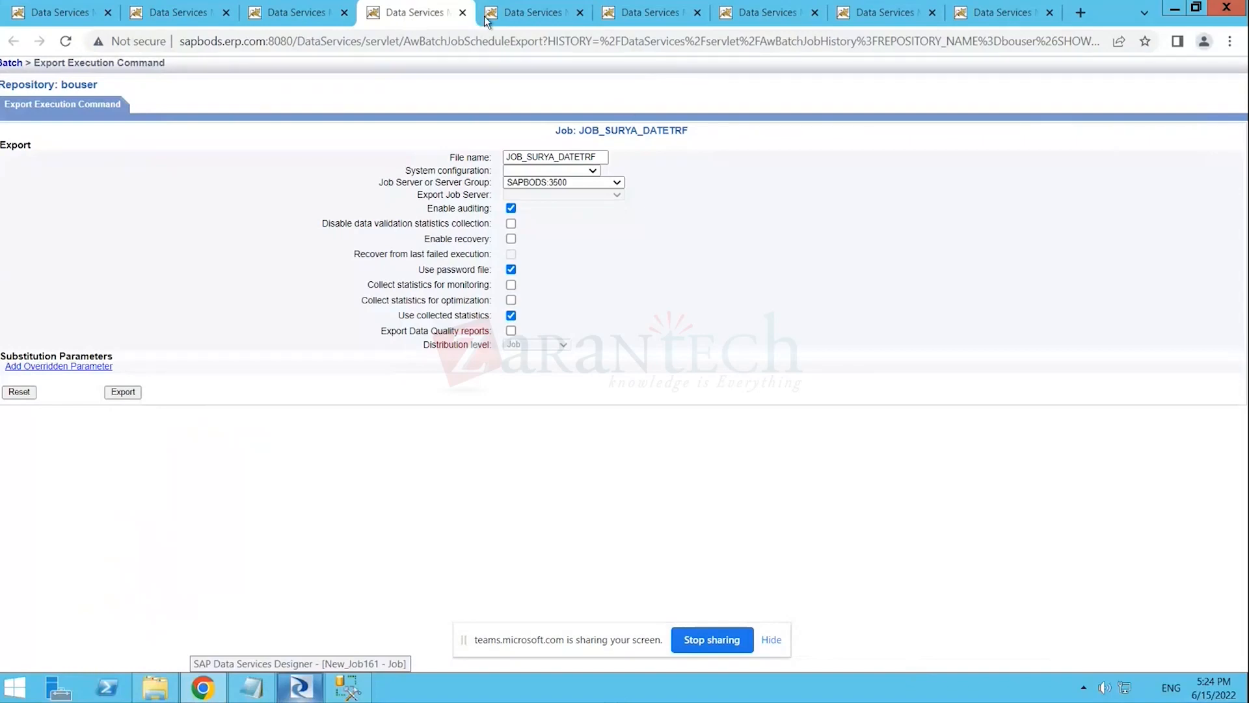
left_click(462, 12)
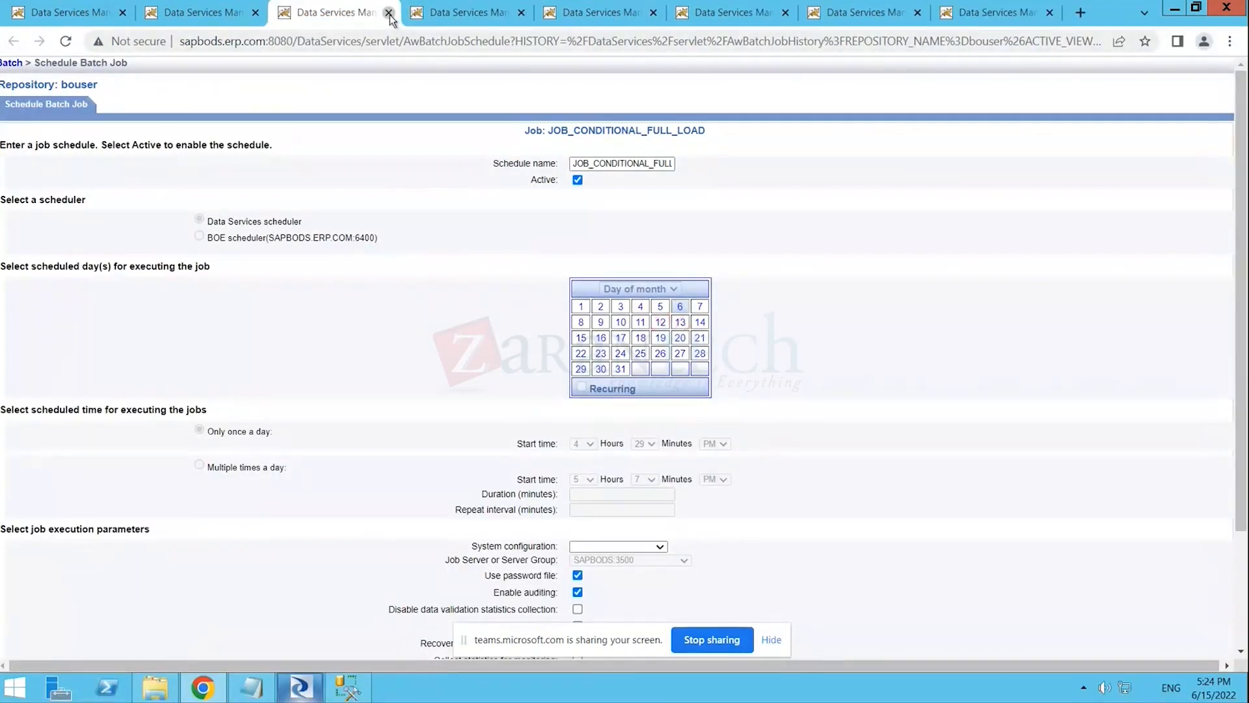
left_click(389, 13)
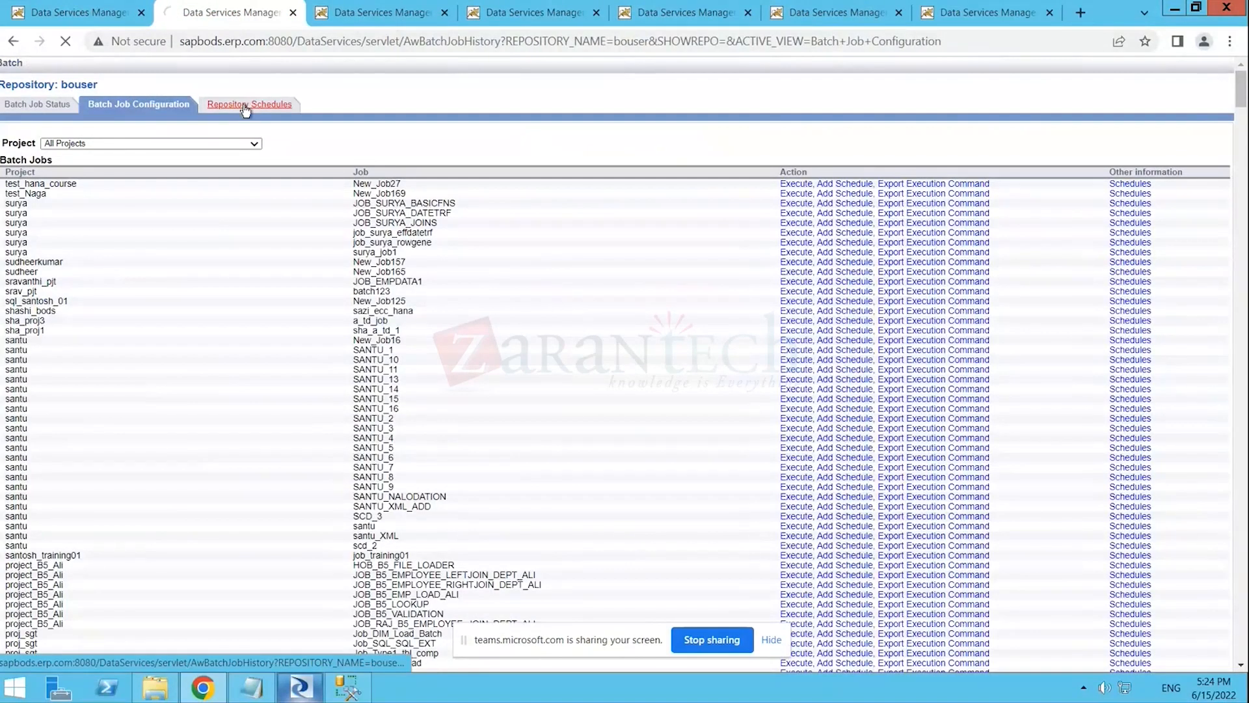
left_click(246, 106)
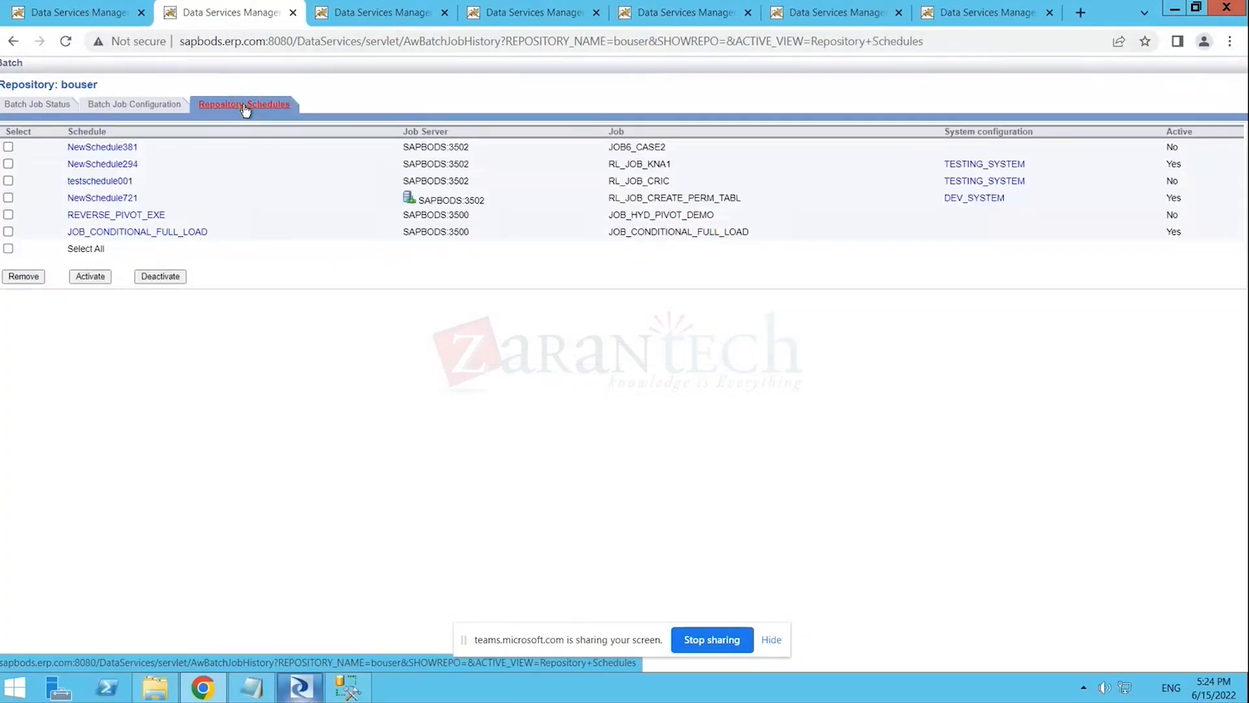
left_click(143, 106)
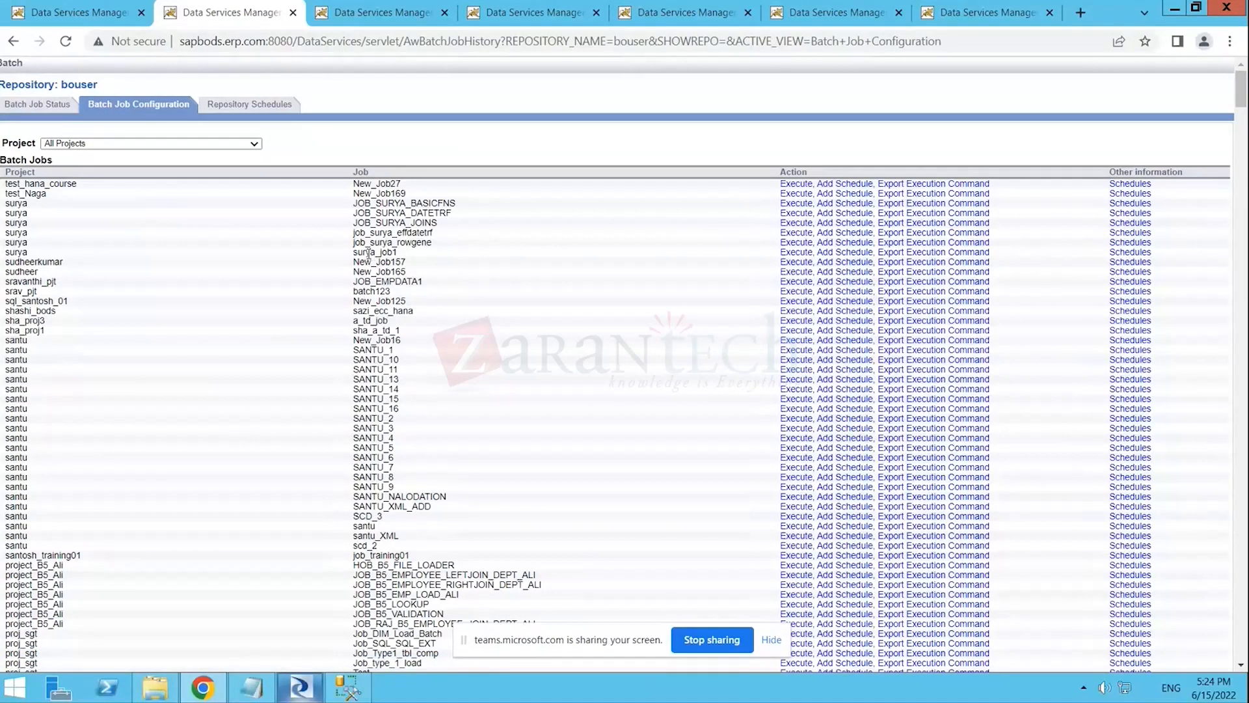
- Open the Add Schedule page for surya_job1 in a new browser tab and make the schedule active
left_click_drag(355, 251, 393, 252)
right_click(844, 254)
left_click(702, 250)
right_click(842, 255)
left_click(872, 264)
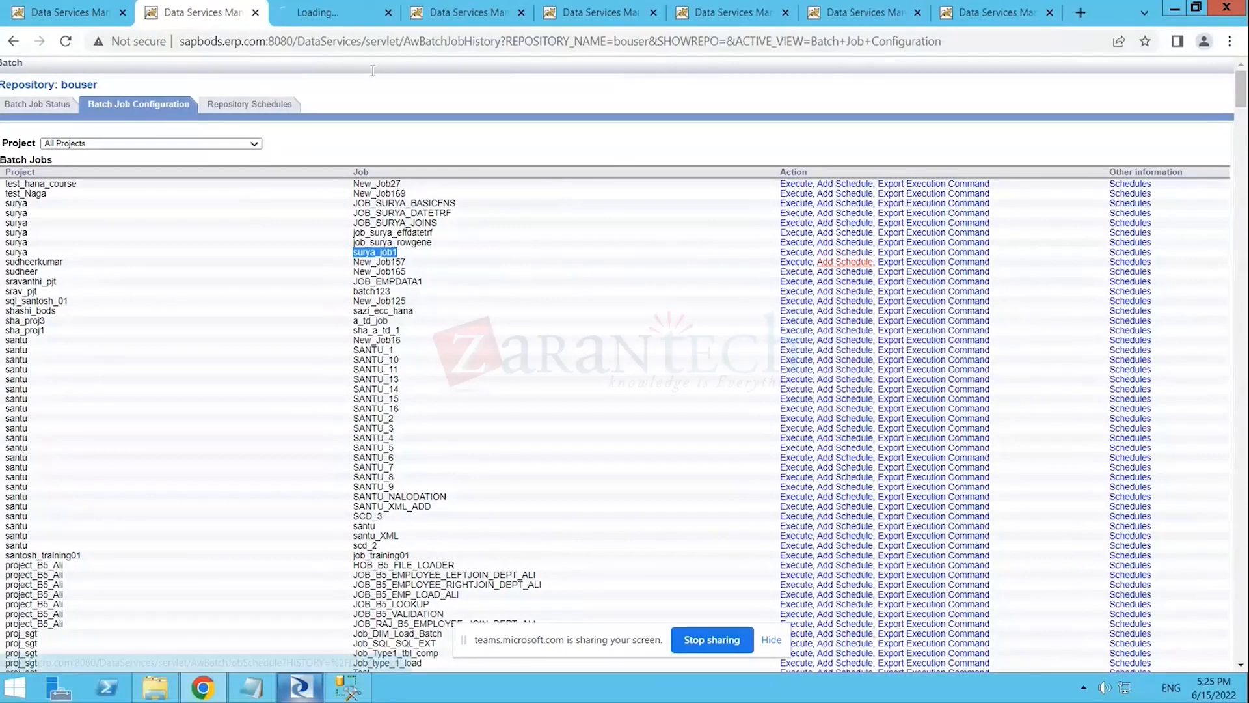
left_click(303, 14)
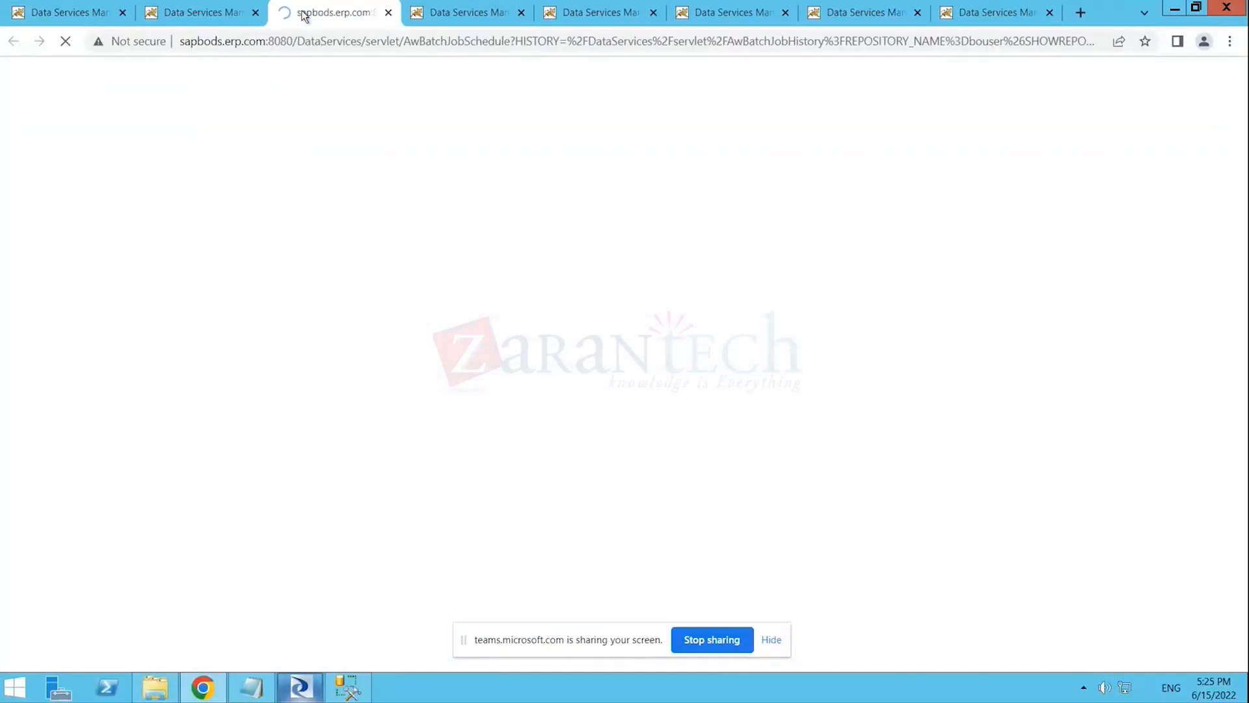
left_click(577, 180)
scroll(508, 311, "down", 2)
scroll(509, 306, "up", 2)
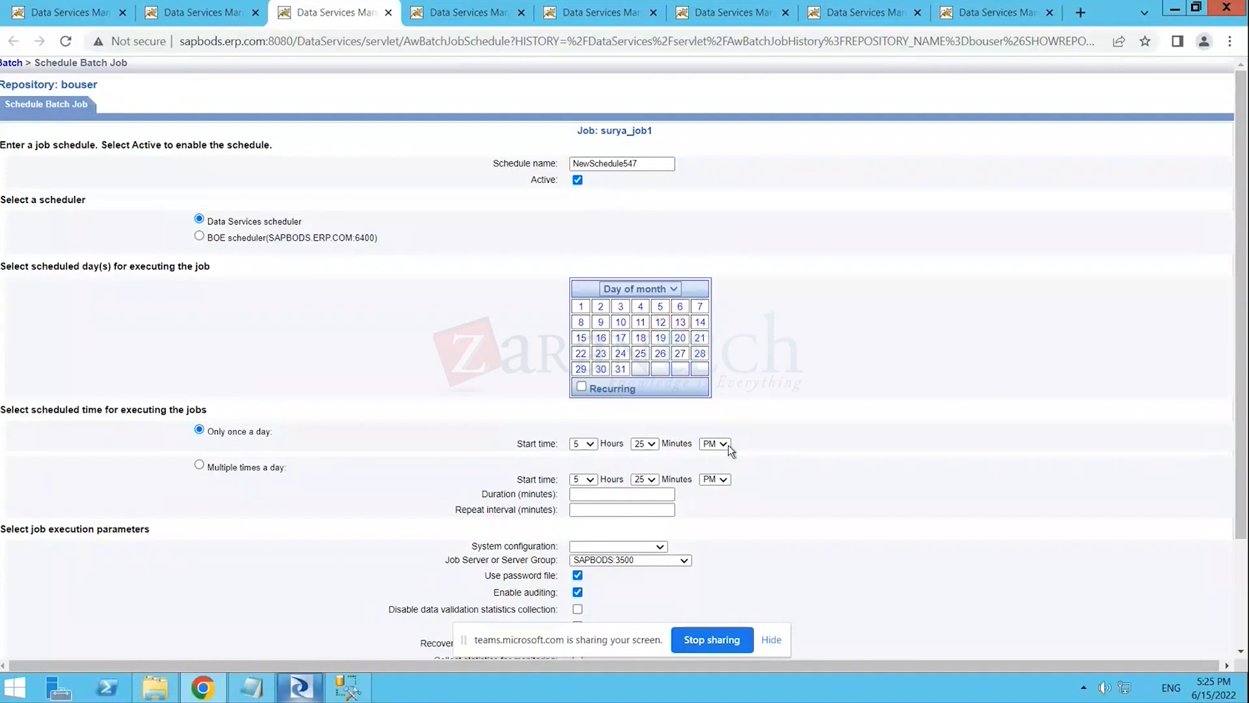
- Set the schedule to run multiple times a day with a start time of 1:00 AM
left_click_drag(740, 442, 157, 409)
left_click(198, 476)
left_click(591, 481)
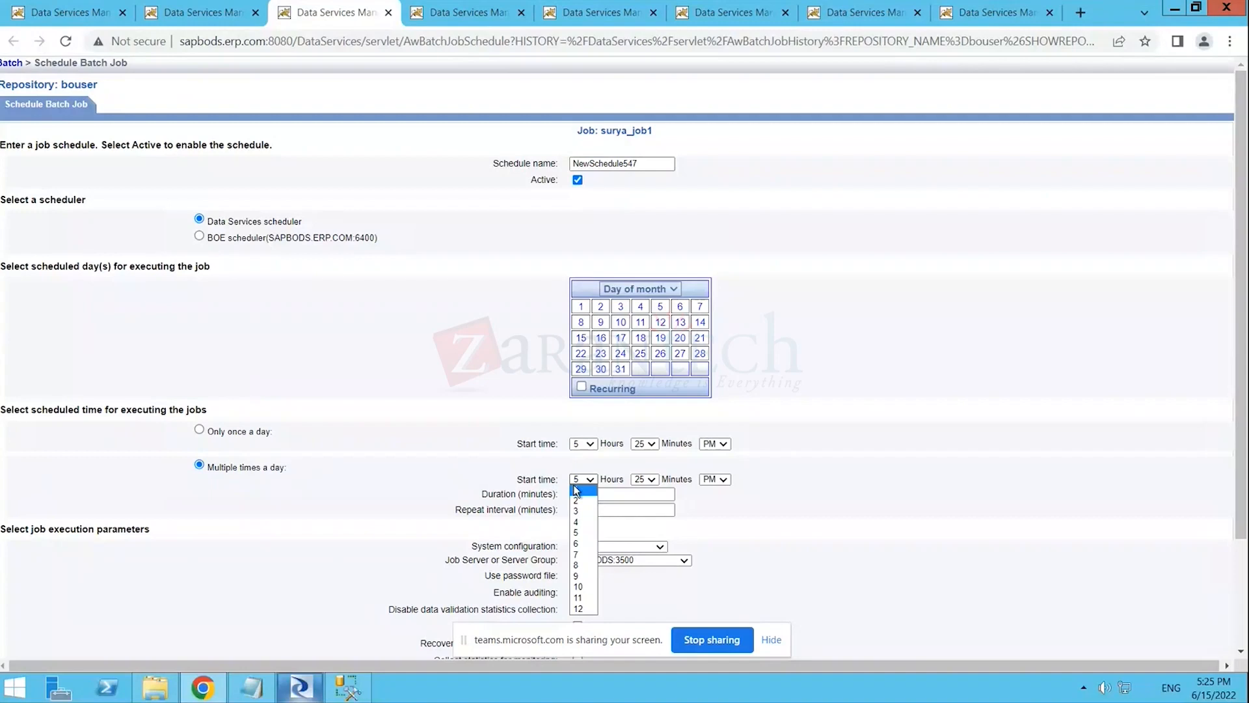
left_click(576, 491)
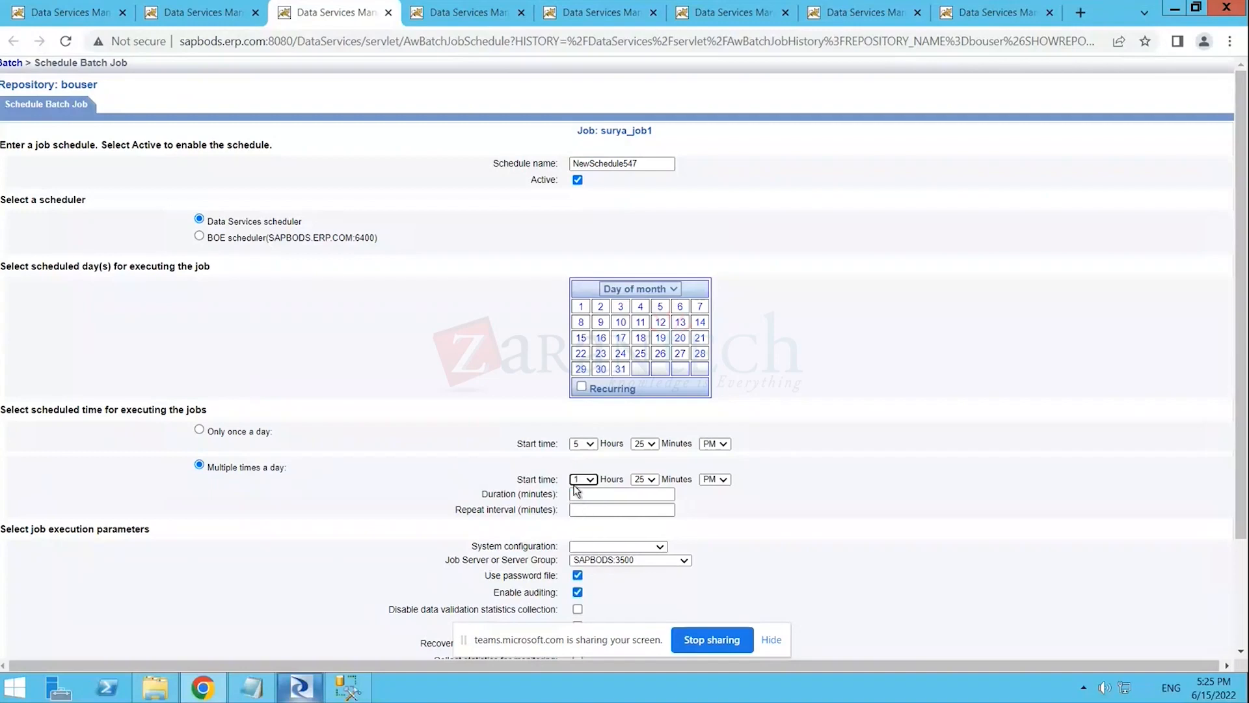
left_click(651, 480)
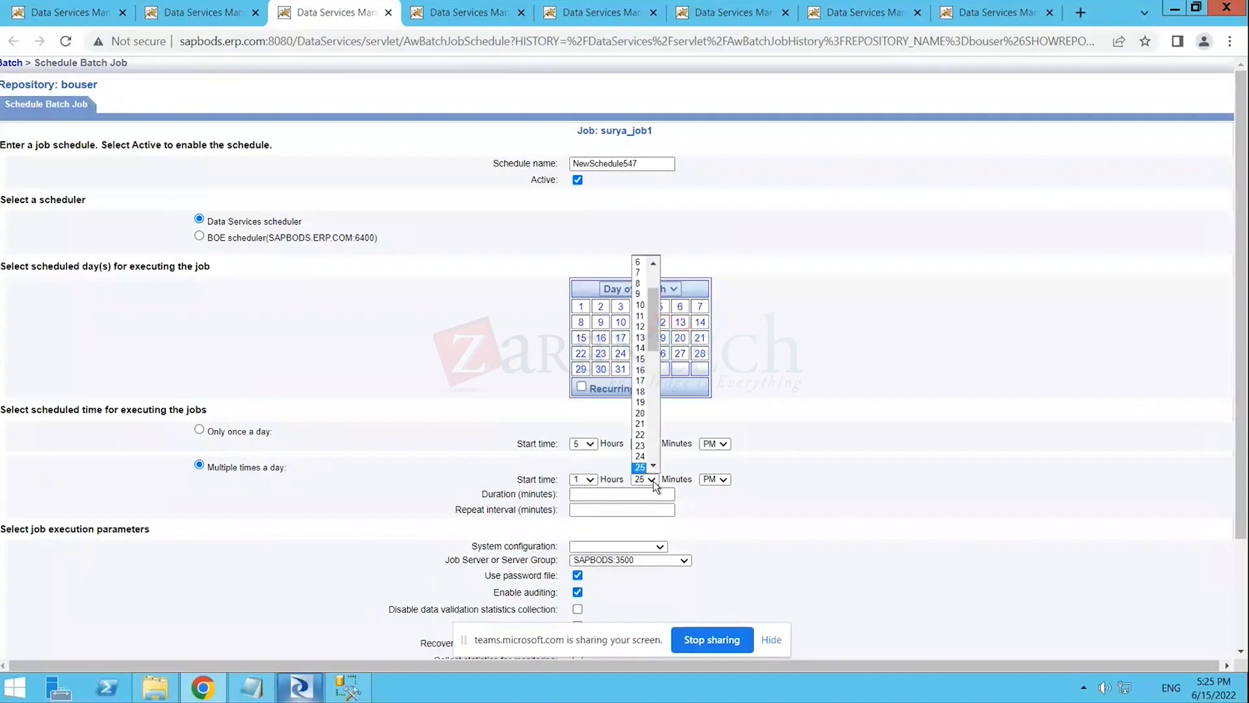
scroll(645, 274, "up", 3)
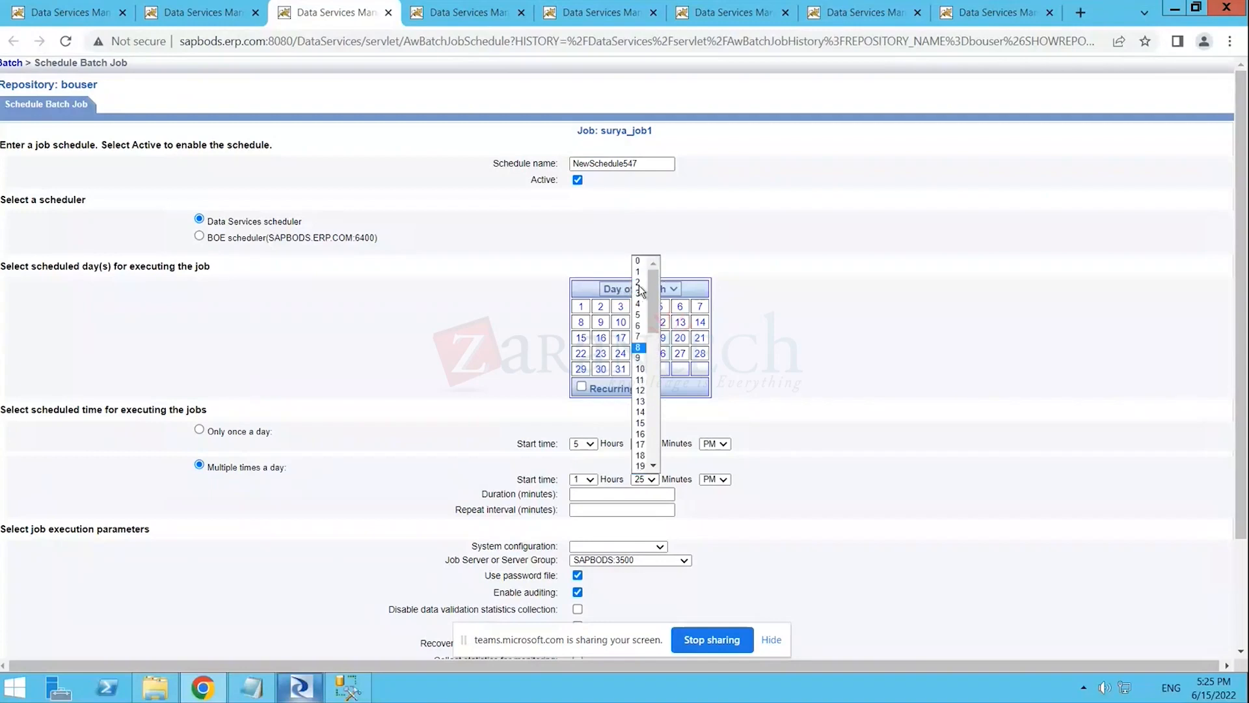
left_click(639, 261)
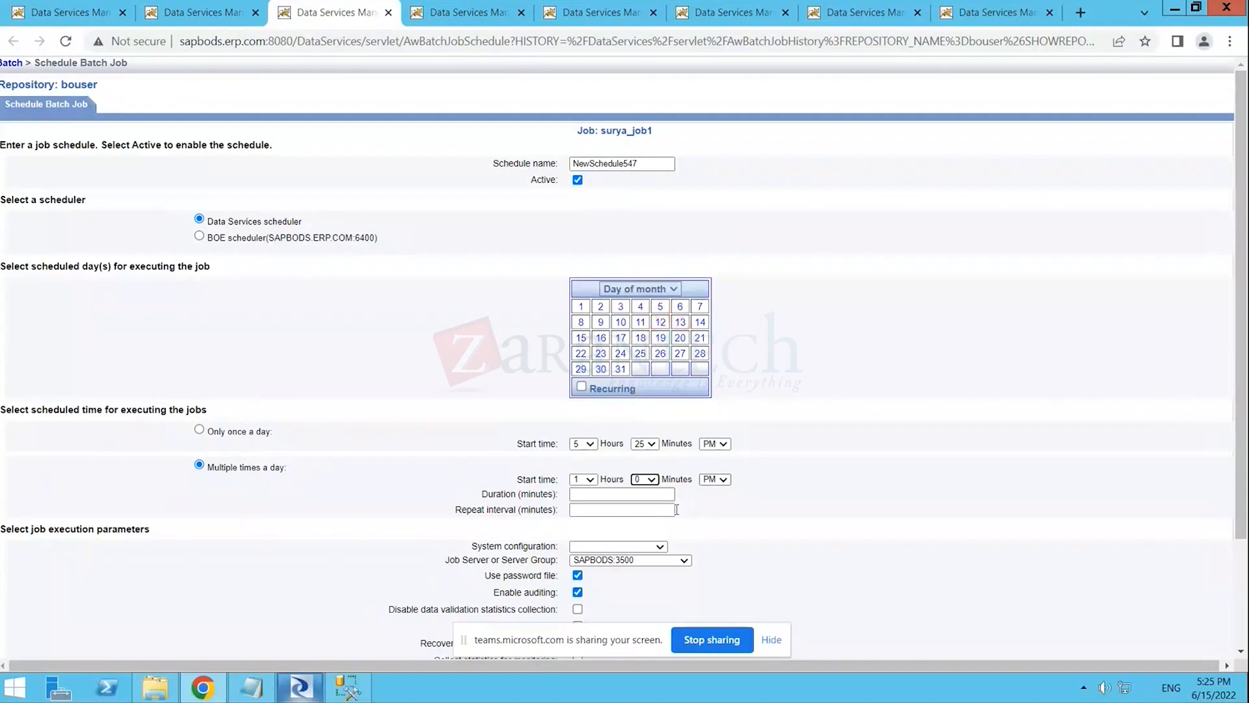
left_click(715, 479)
left_click(716, 491)
- Set the schedule's duration to 1440 minutes
left_click(624, 492)
type("1440")
double_click(584, 492)
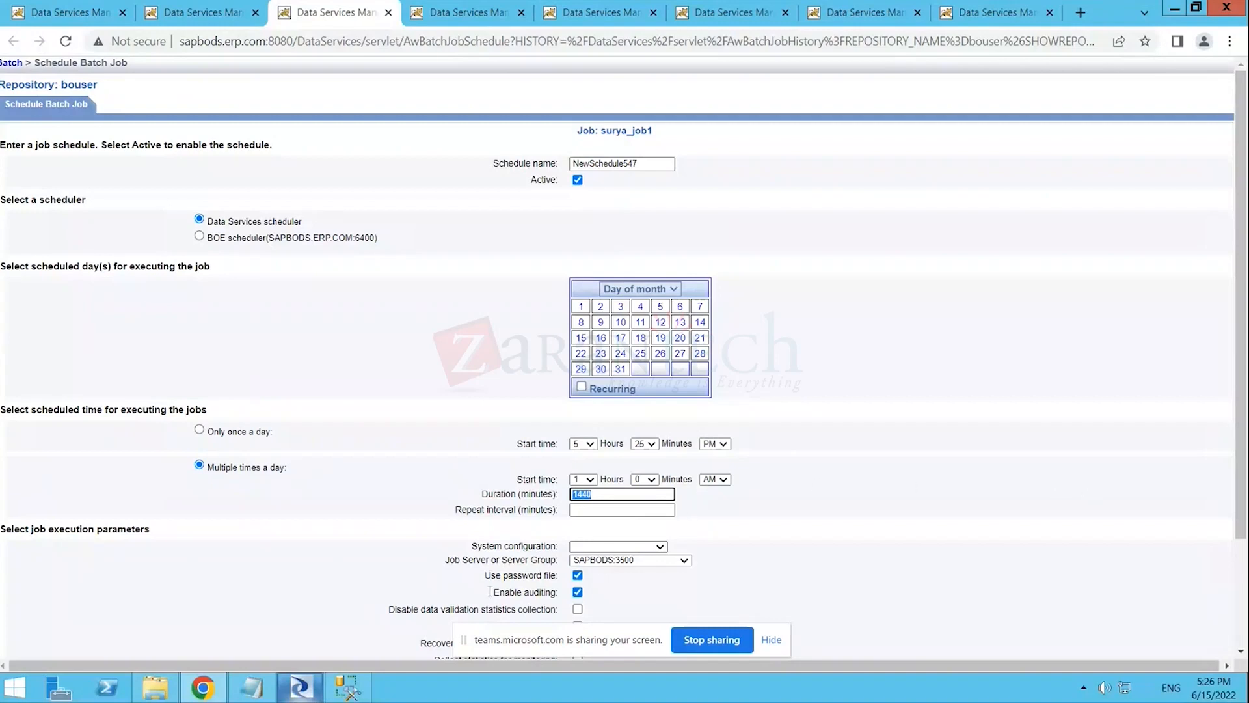
- Multiply 24 by 60 in Calculator to check the duration in minutes, and return to the schedule page
left_click(13, 688)
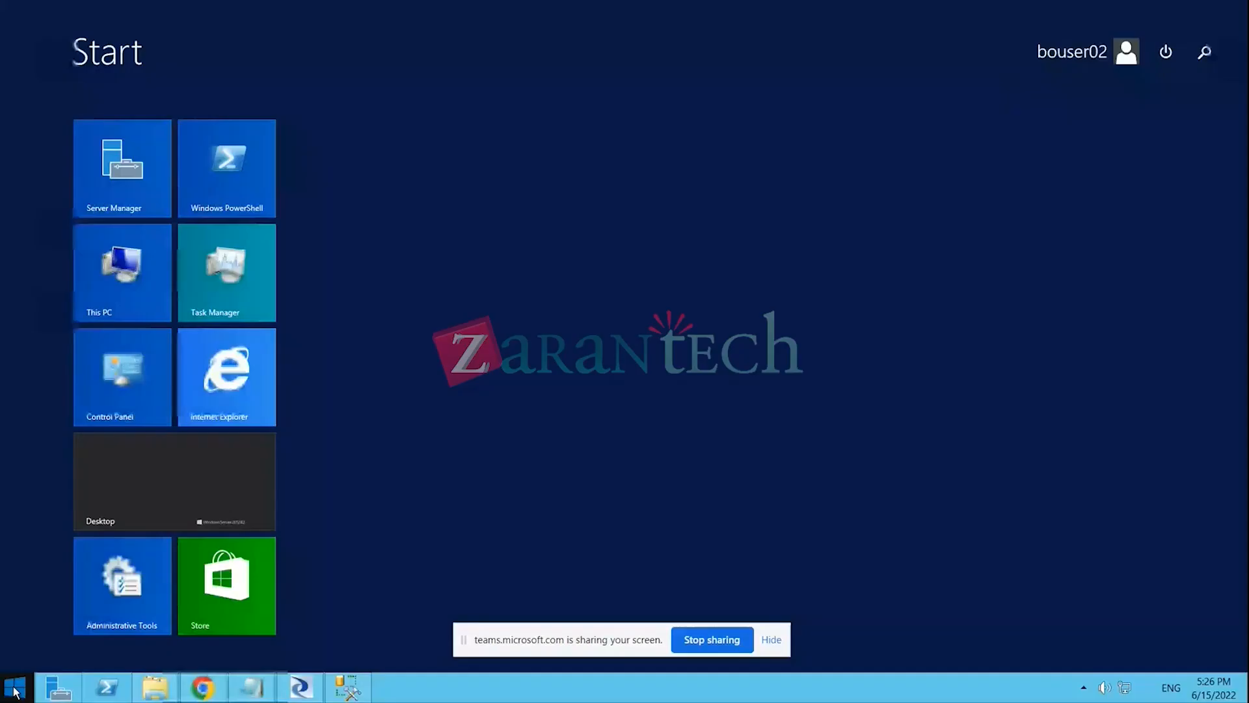
type("calc")
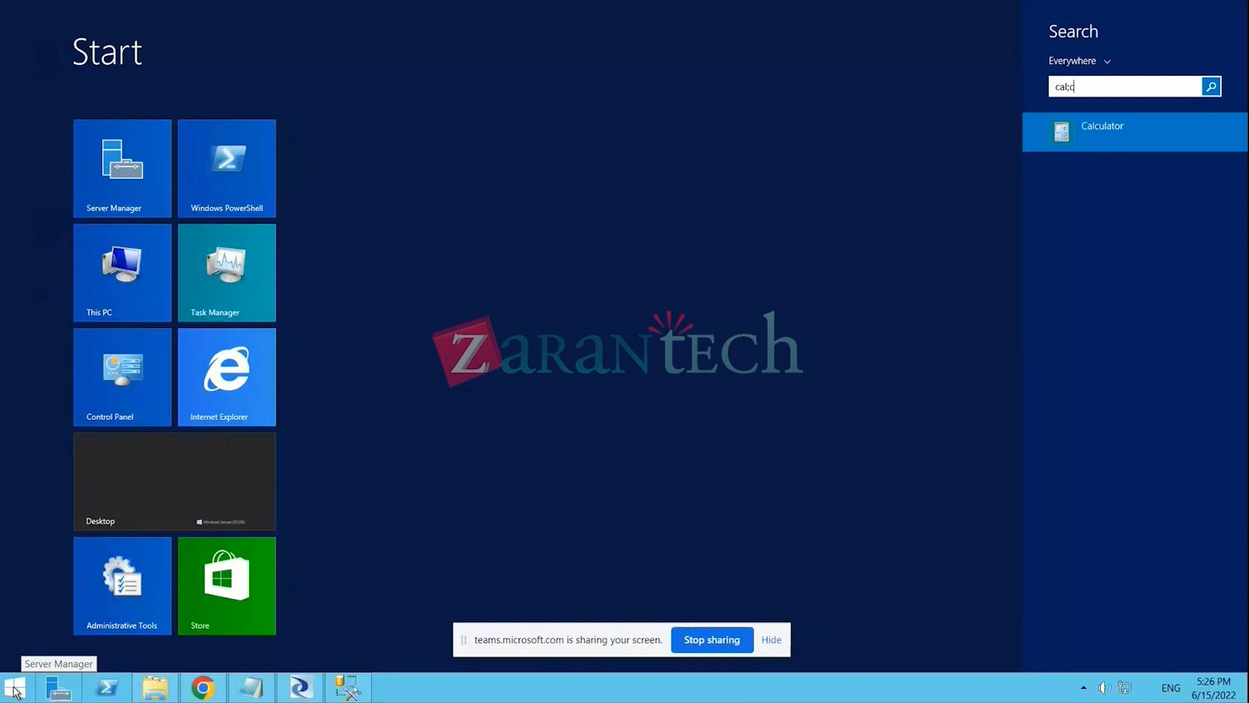
key("Return")
type("24")
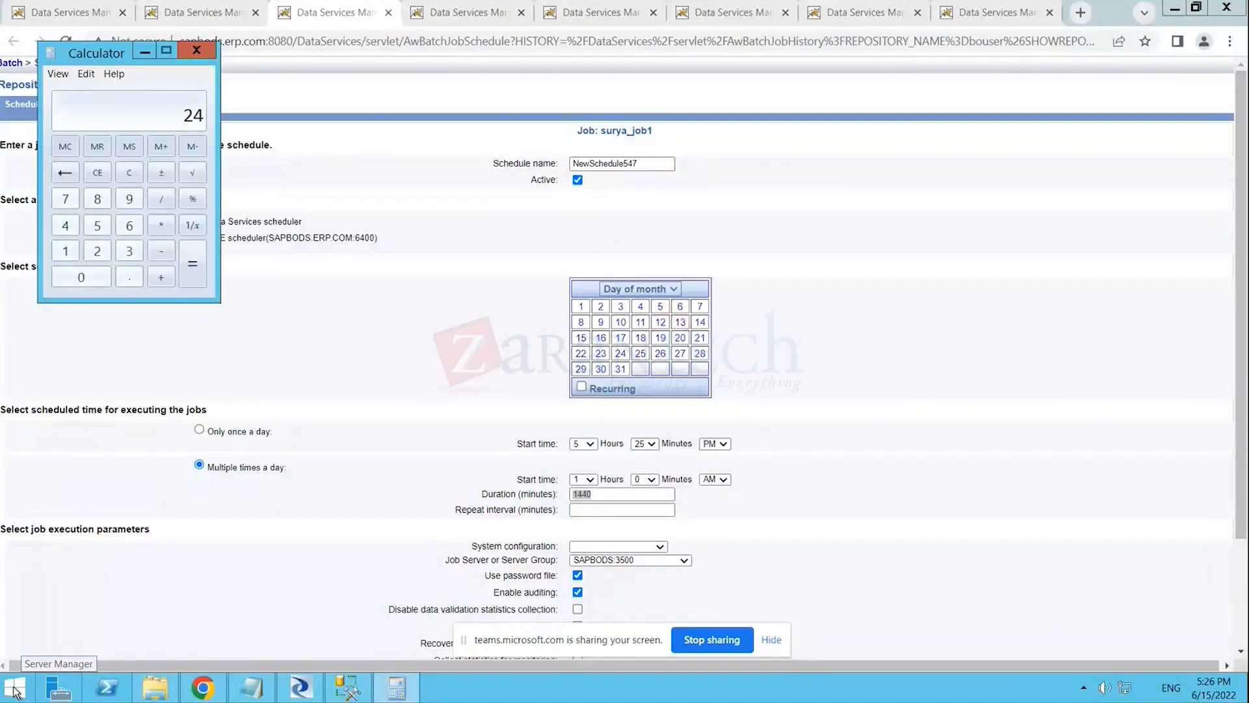
type("*")
type("60")
key("Return")
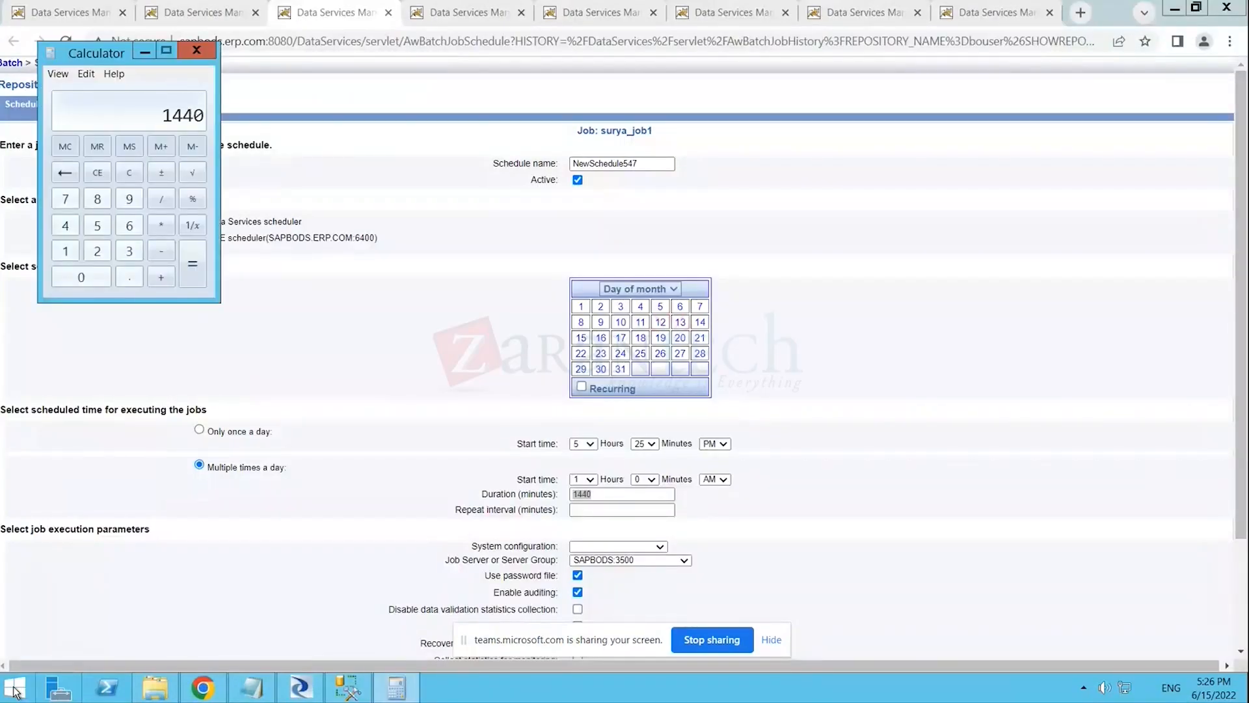
left_click(603, 495)
left_click_drag(603, 494, 573, 494)
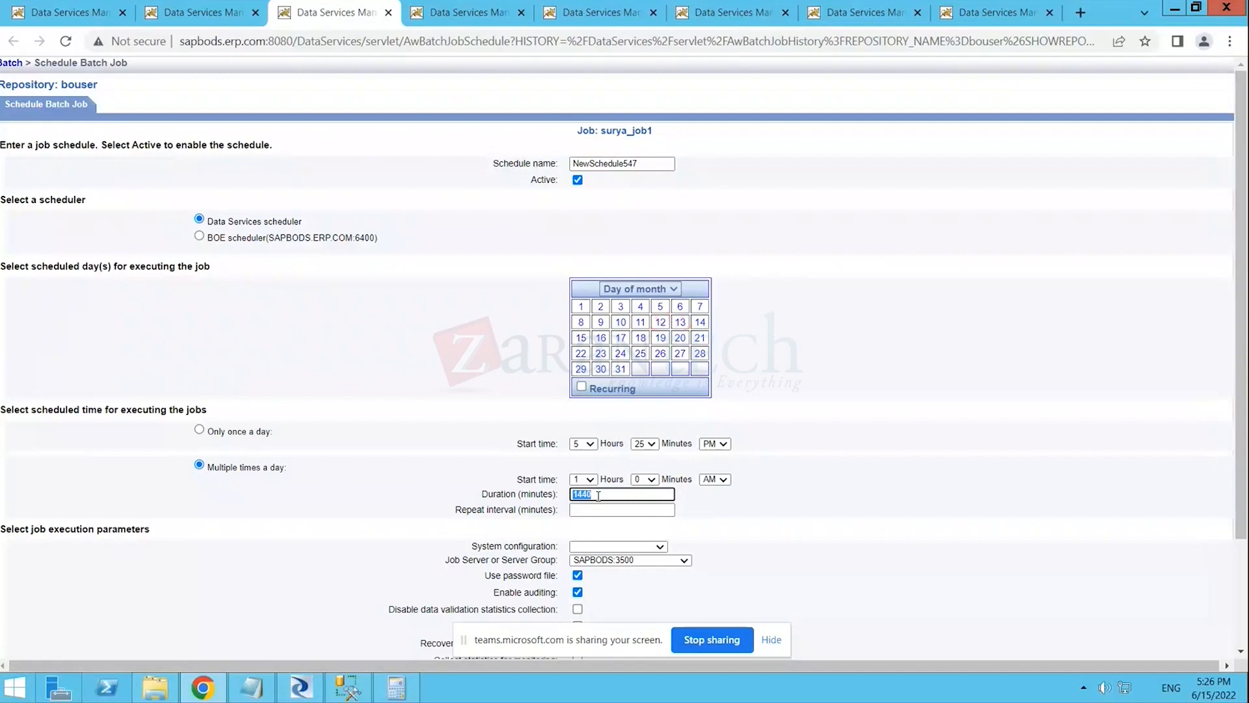
left_click_drag(598, 496, 557, 494)
- Try repeat intervals of 15, 30 and 360 minutes, clearing each entry
left_click(585, 509)
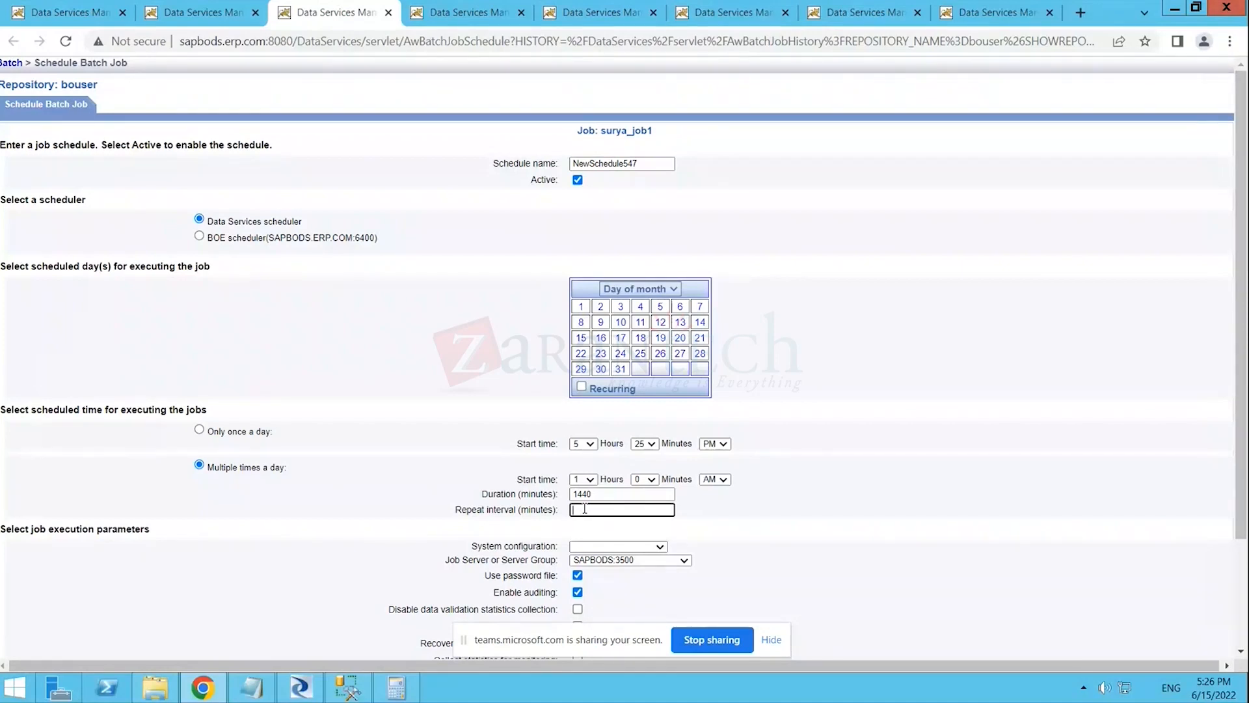
type("15")
key("BackSpace")
key("BackSpace")
type("30")
key("BackSpace")
key("BackSpace")
key("BackSpace")
key("BackSpace")
type("360")
key("BackSpace")
key("BackSpace")
- Schedule the job by day of week on every day from Monday to Sunday, with a repeat interval of 360 minutes
left_click(652, 290)
left_click(653, 303)
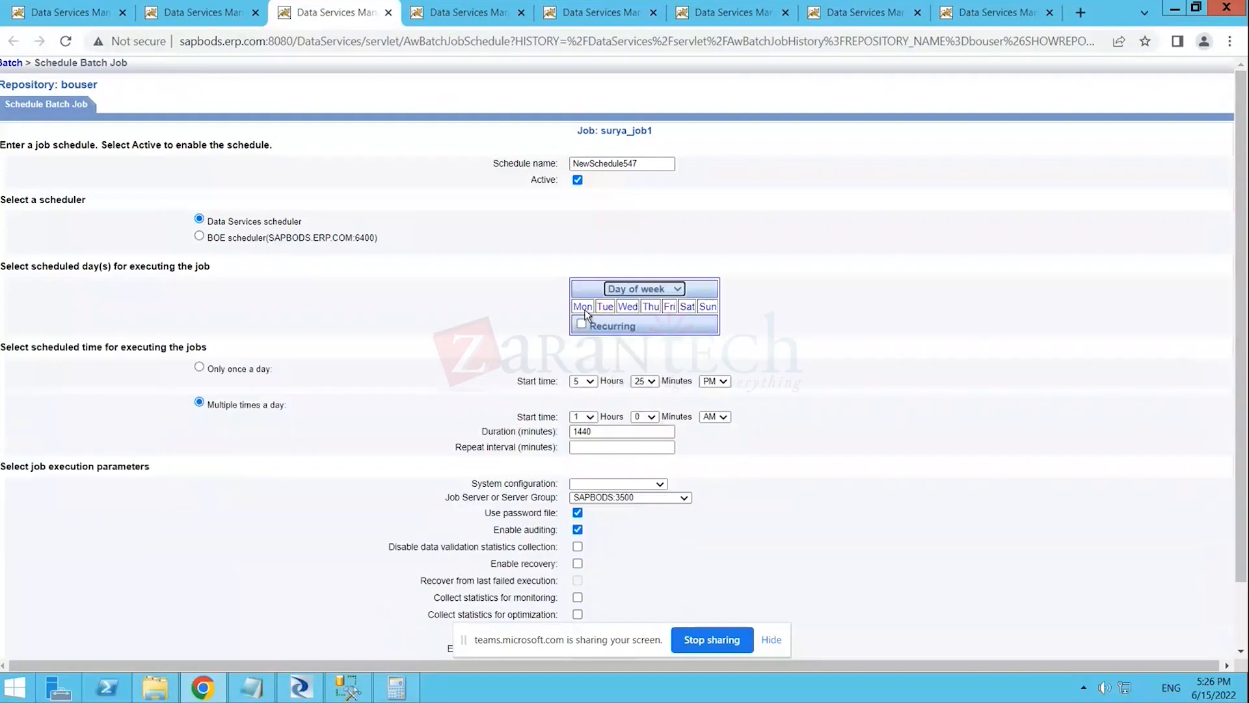
left_click(624, 308)
left_click(651, 306)
left_click(669, 307)
left_click(687, 307)
left_click(708, 307)
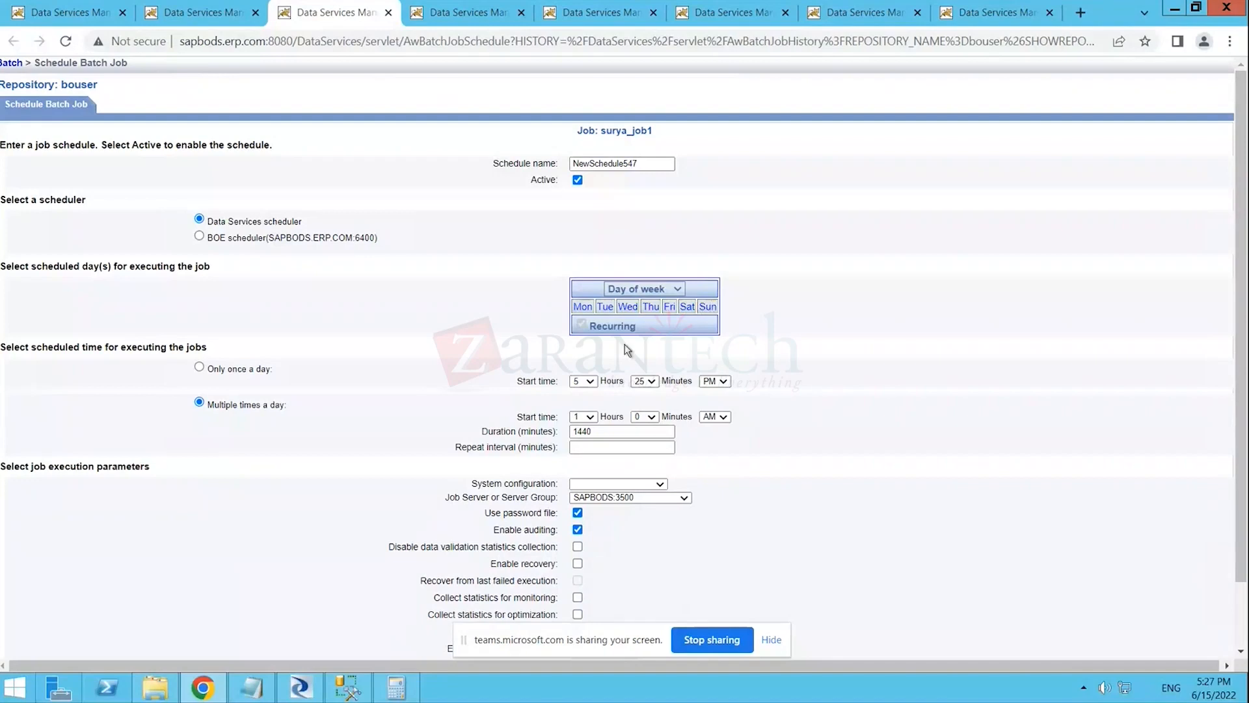
left_click(596, 448)
type("360")
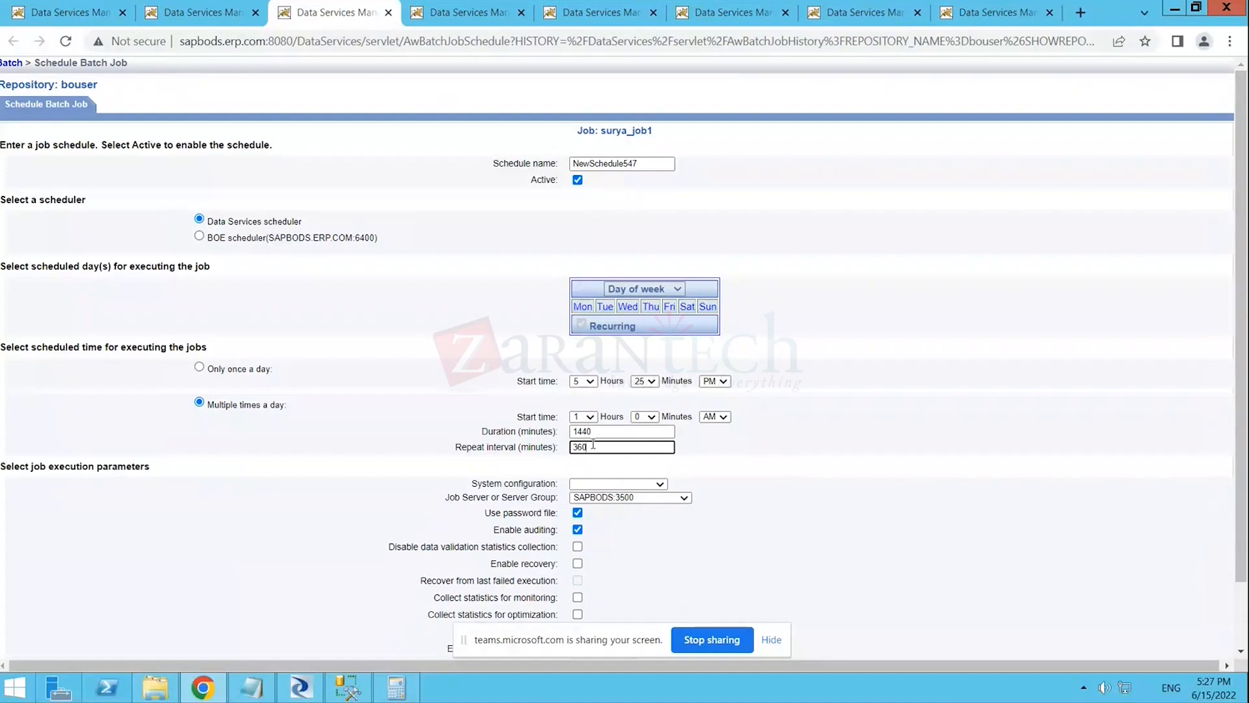
- Try the once-a-day option for the surya_job1 schedule, and close the schedule page without applying it
scroll(594, 444, "down", 1)
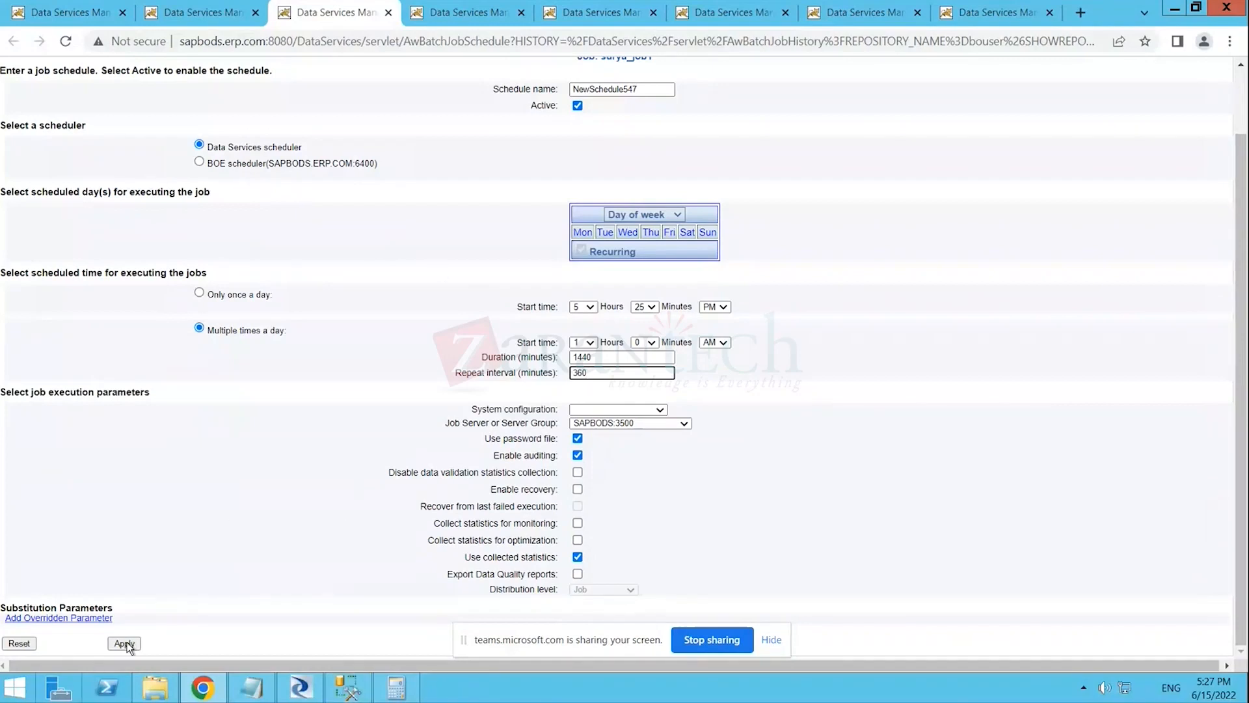
scroll(326, 531, "up", 1)
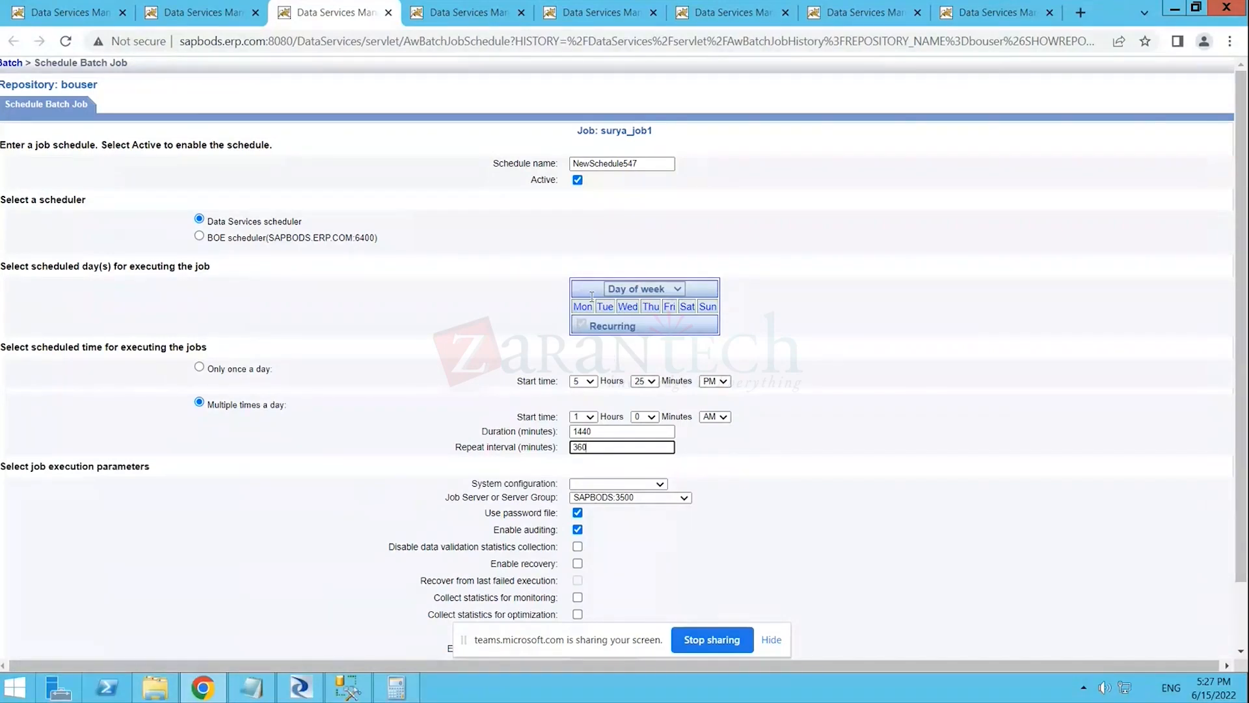
left_click(200, 367)
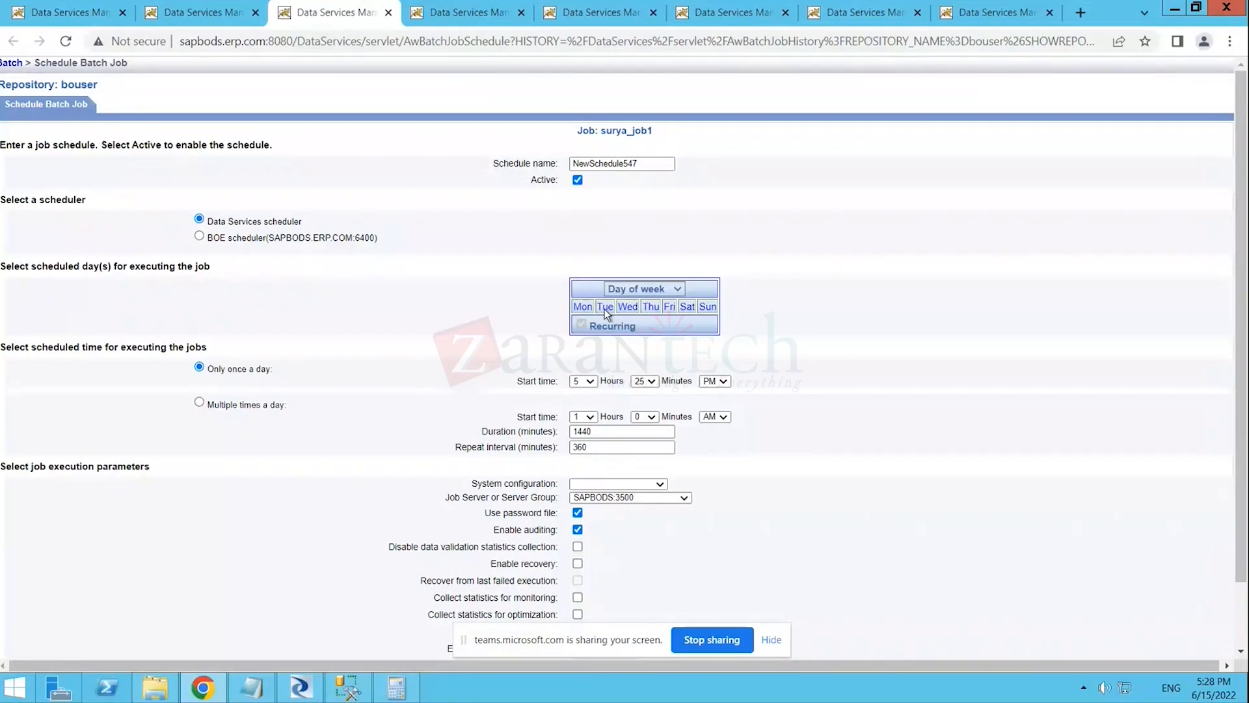
scroll(576, 313, "down", 2)
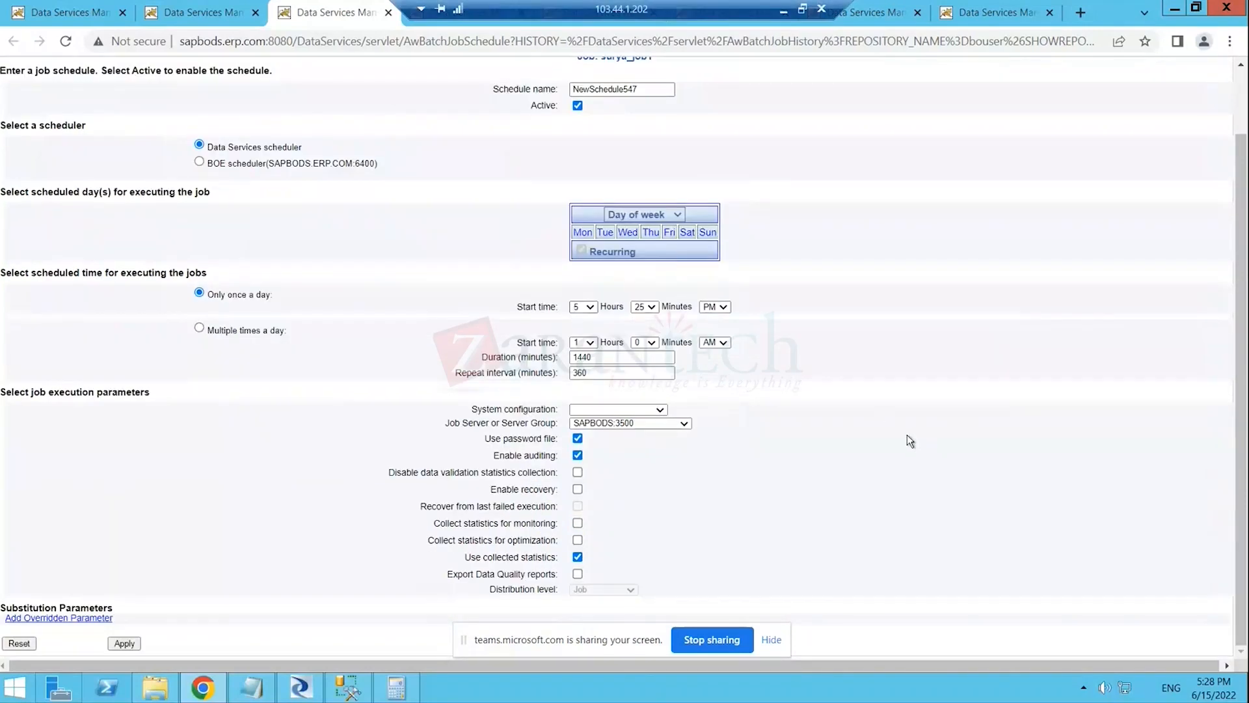
scroll(907, 435, "up", 2)
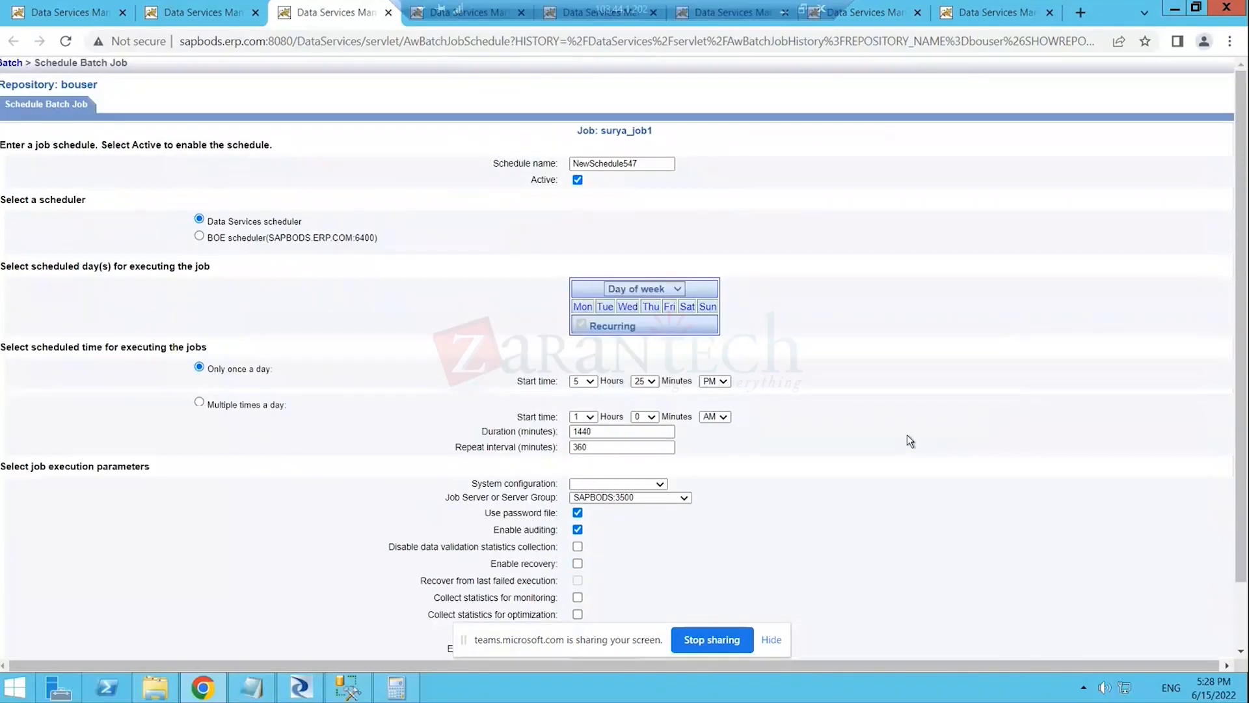
left_click(388, 13)
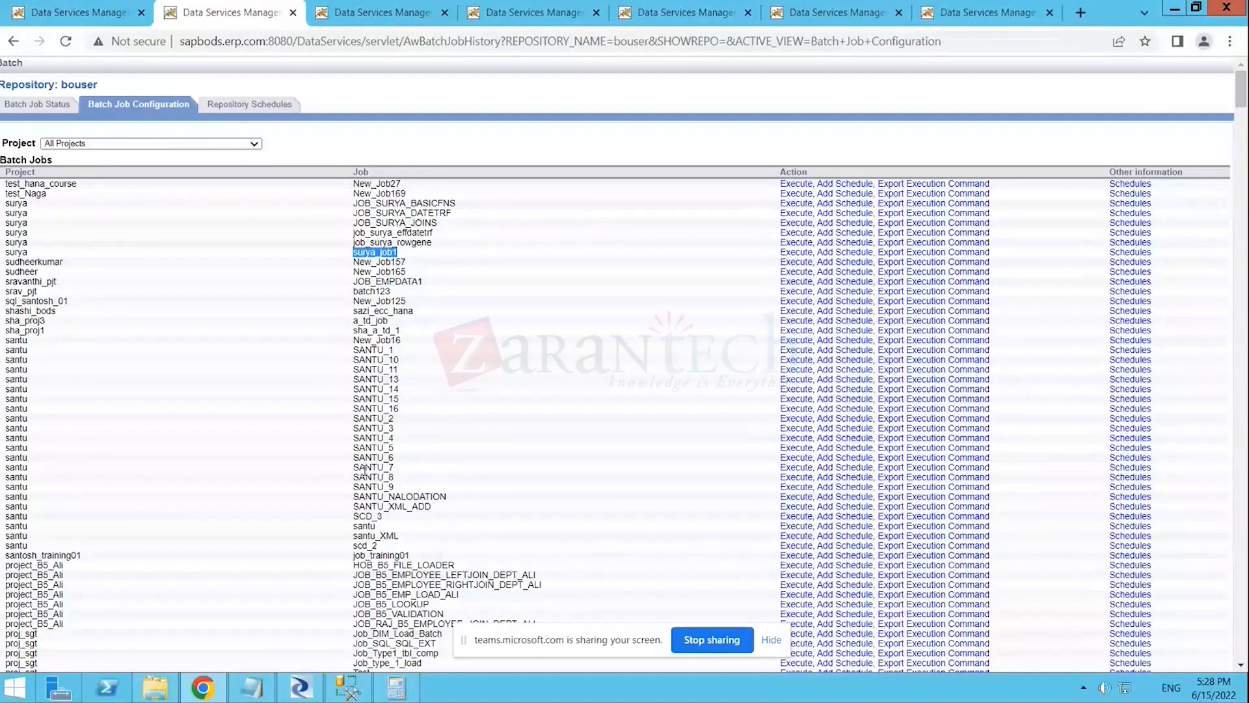
- Browse the batch jobs of all projects, and filter them by the test_hana_course project and by the project containing New_Job165
scroll(365, 470, "down", 15)
scroll(359, 465, "up", 6)
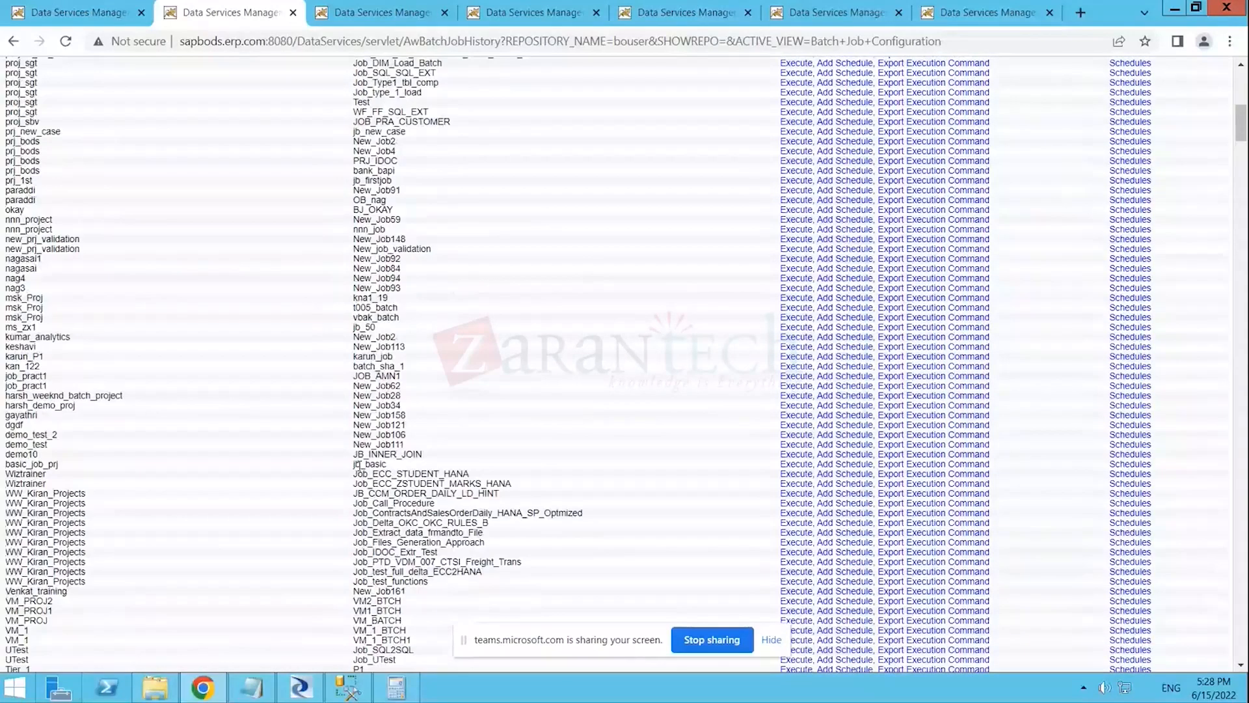
scroll(359, 465, "up", 10)
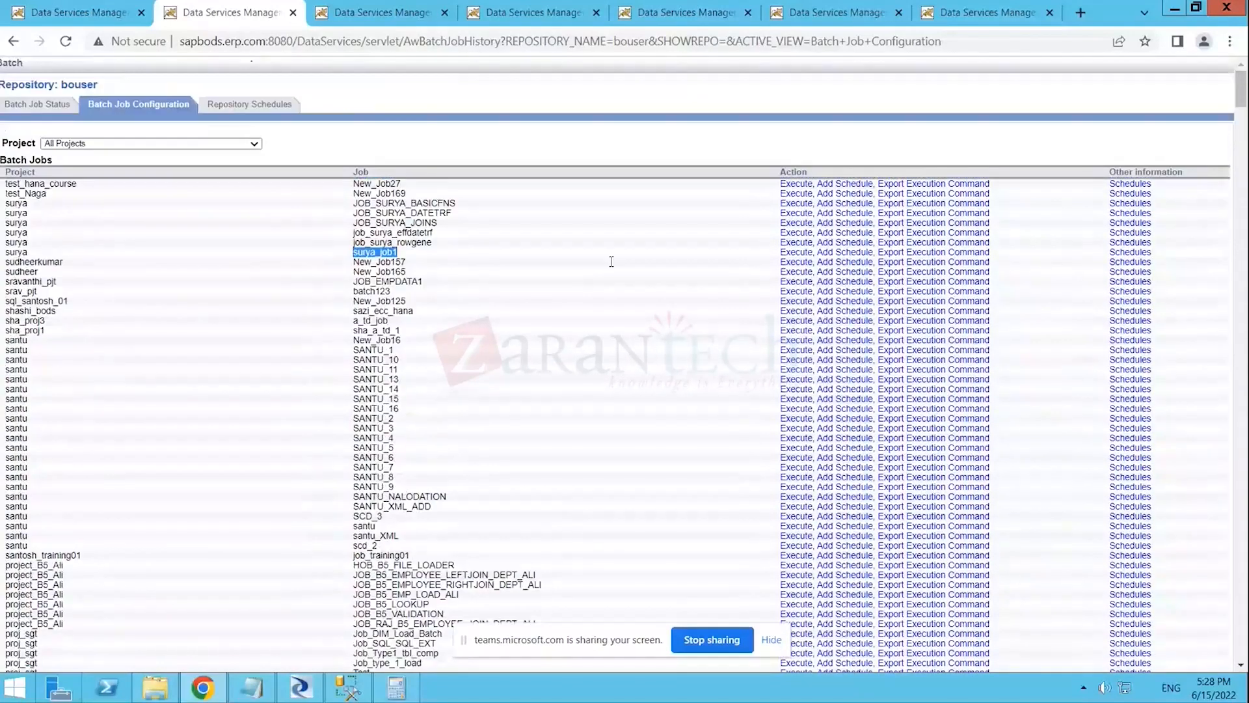
left_click(254, 145)
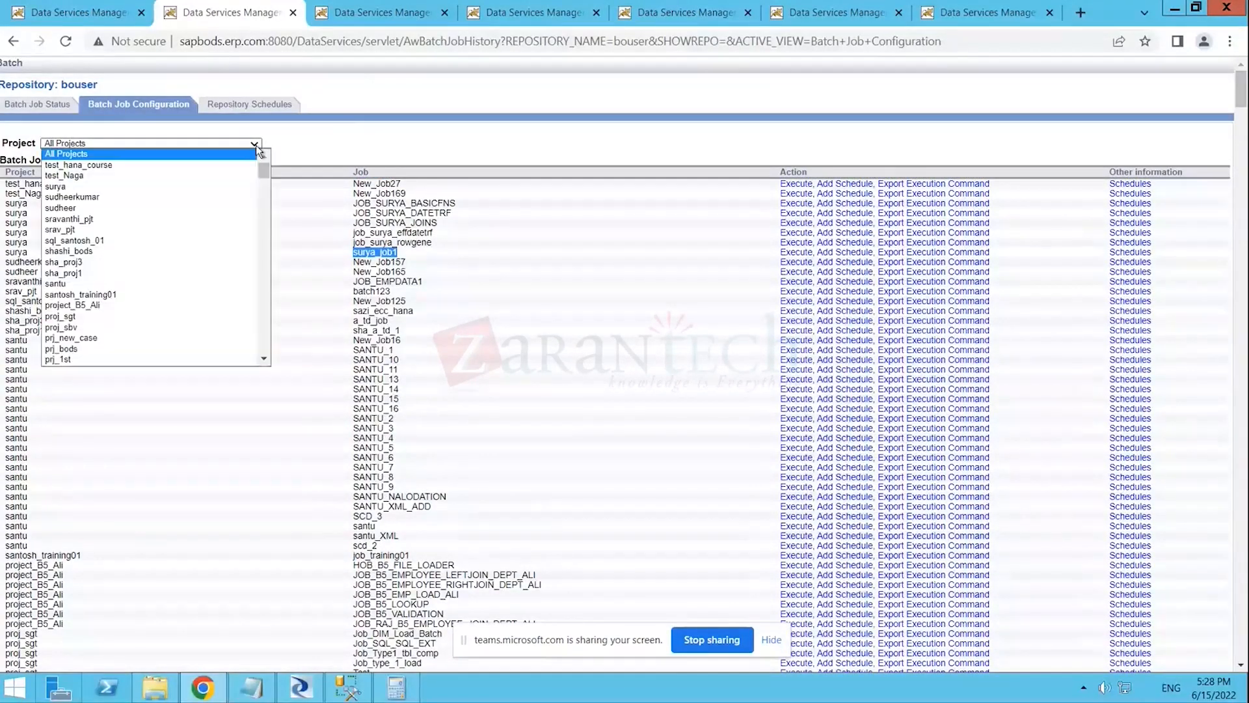
left_click(178, 164)
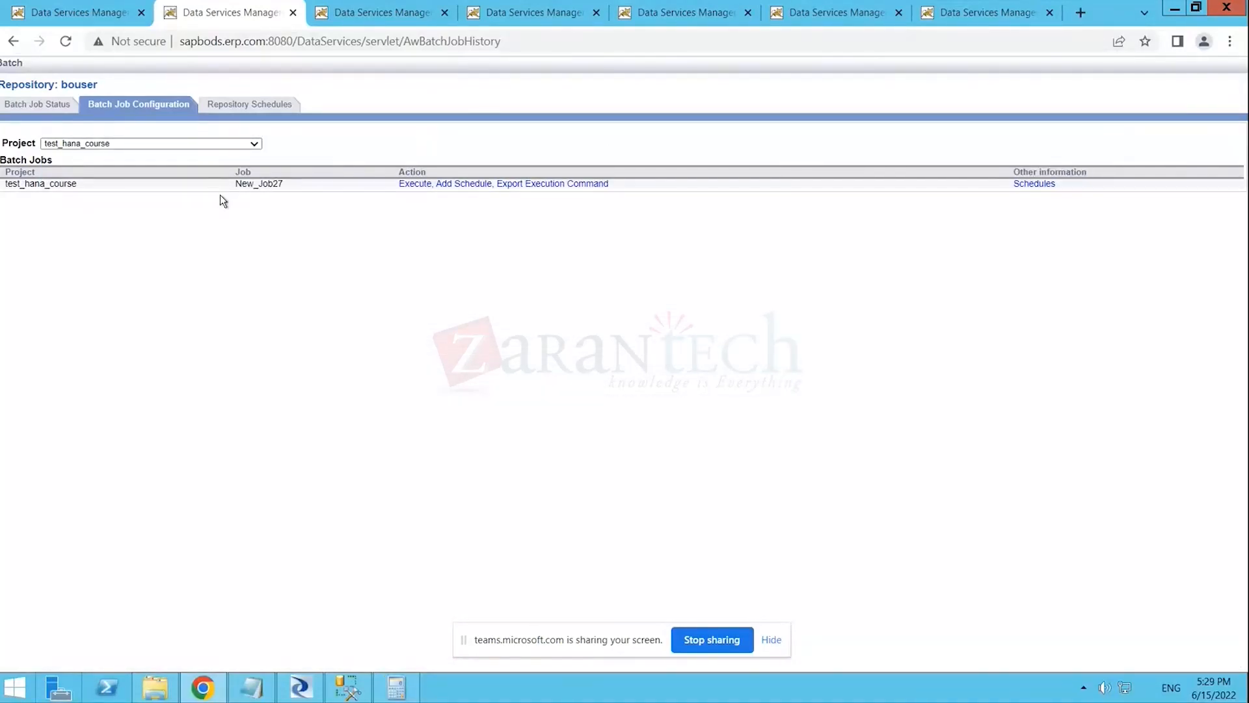
left_click(254, 144)
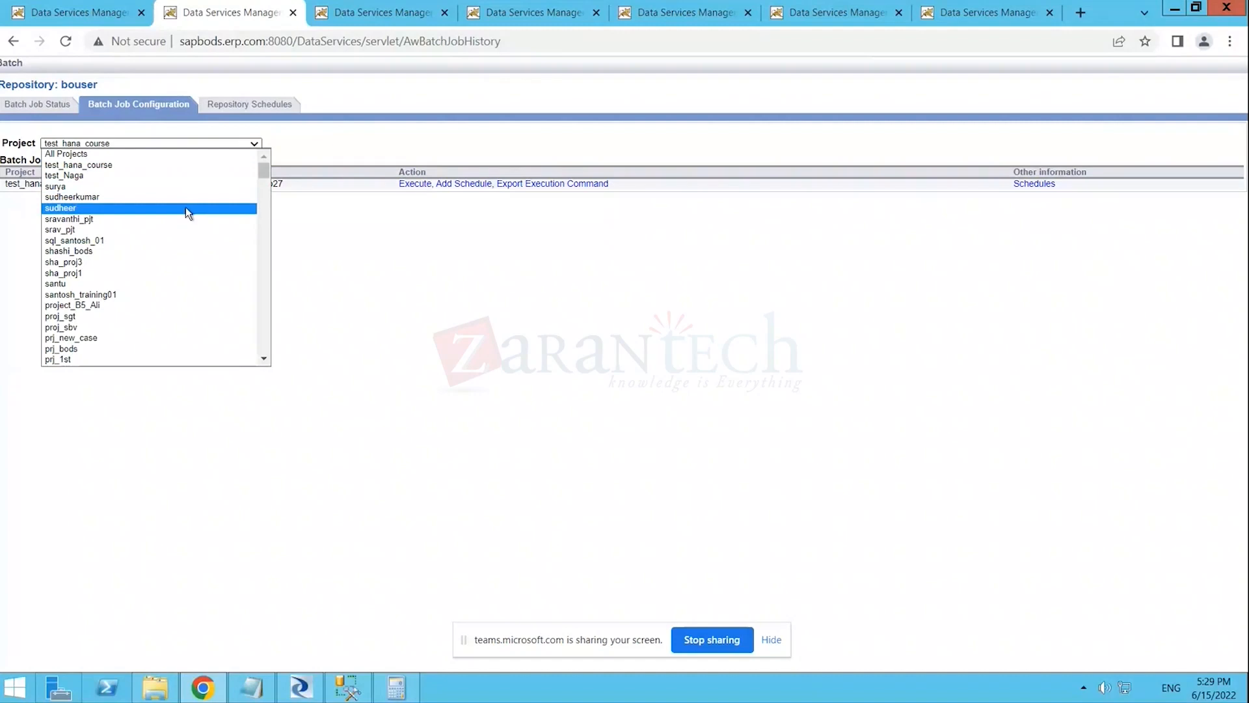
left_click(185, 208)
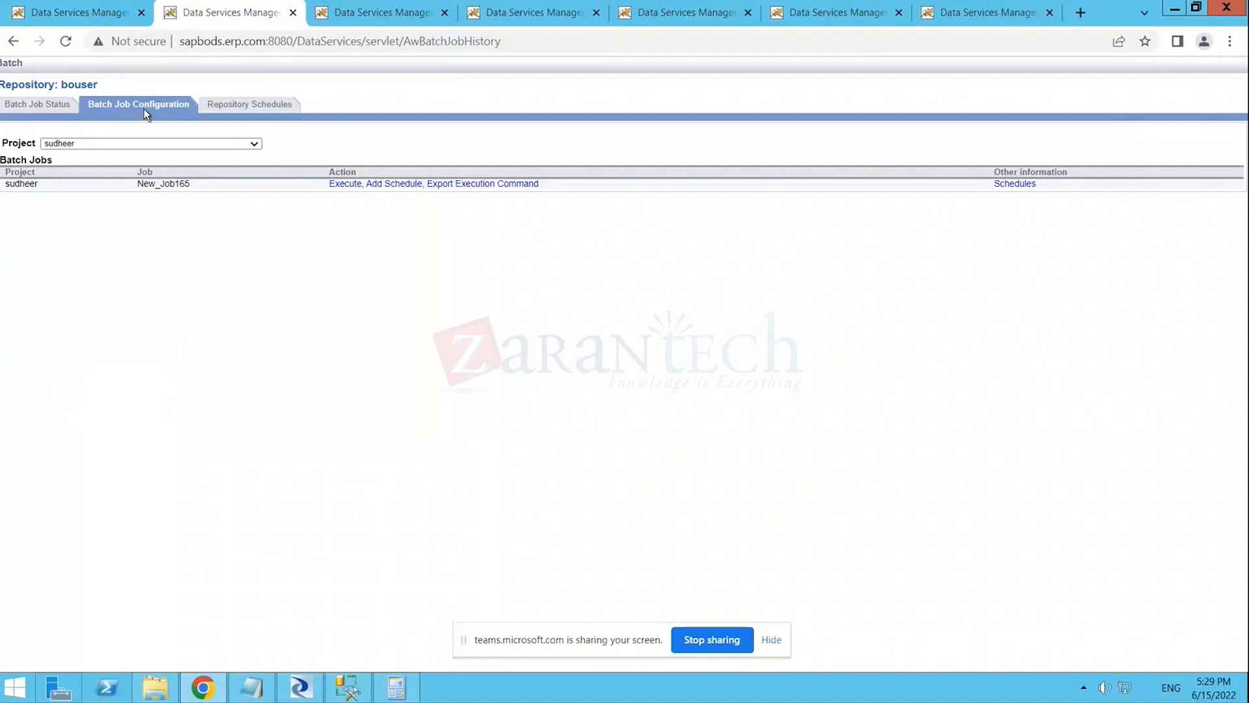
- Go to the second page of the batch job status history and open the trace log of the unfinished JB_ASS1 run in a new browser tab
left_click(34, 107)
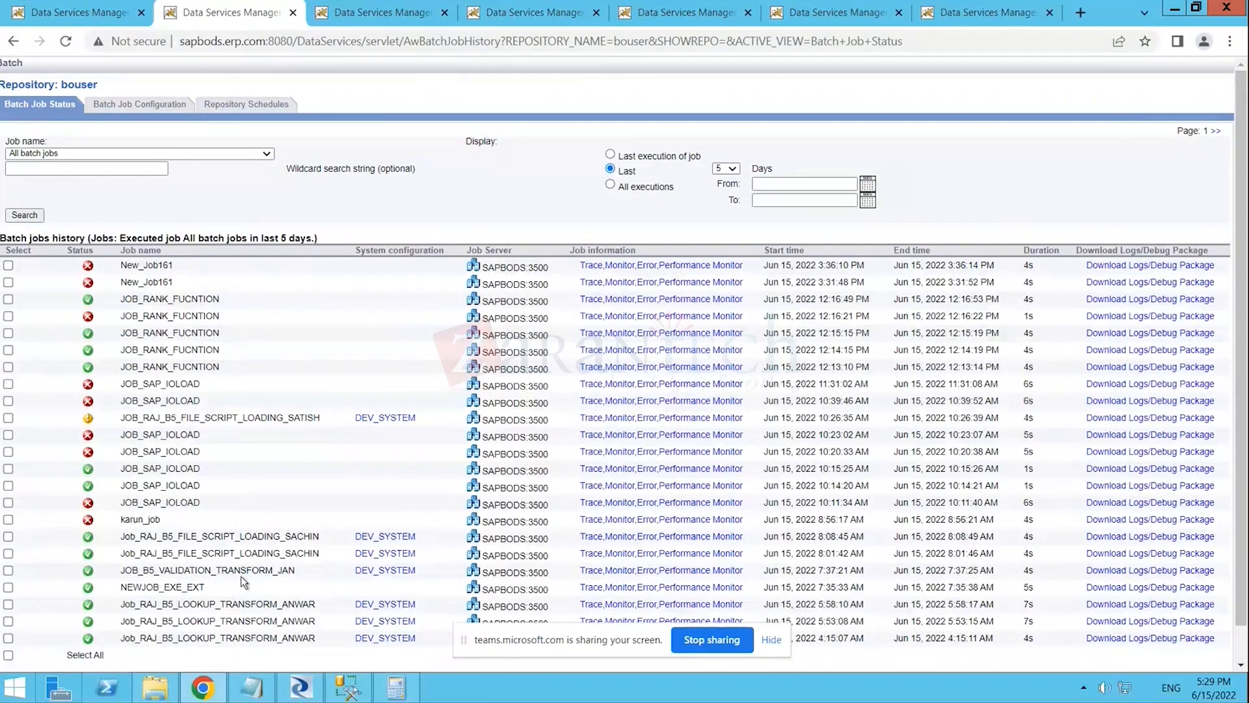
scroll(893, 531, "down", 2)
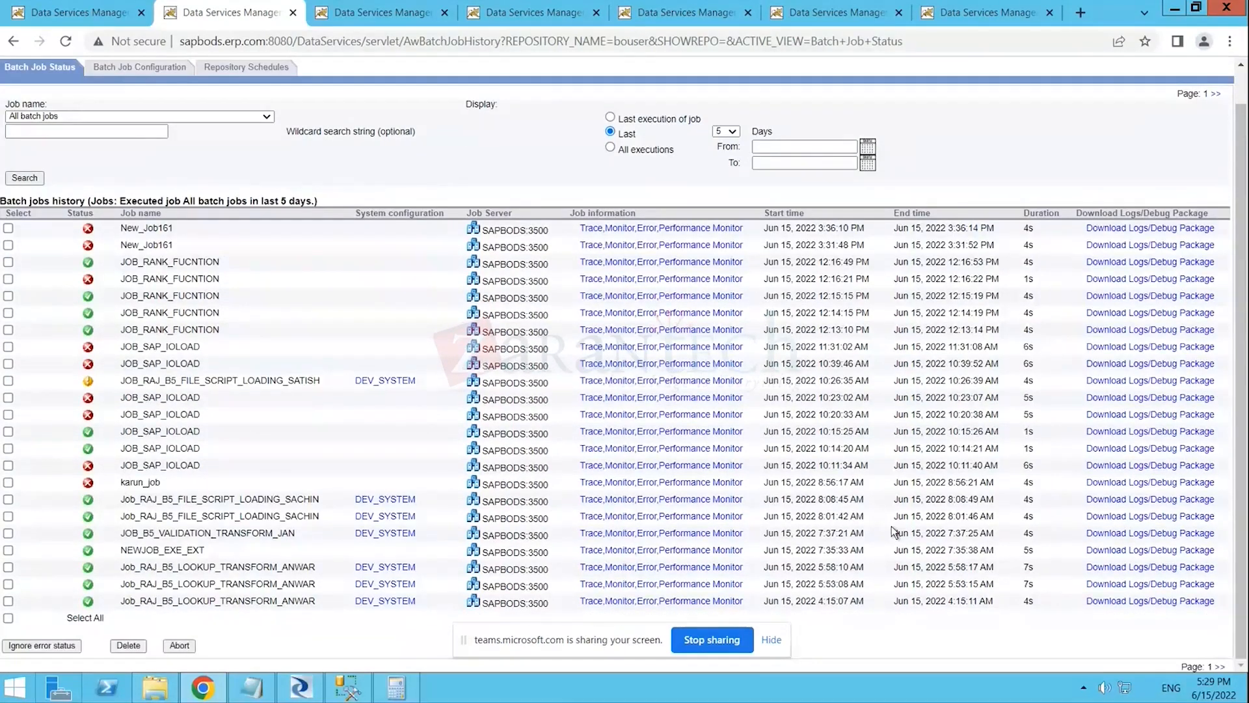
left_click(1220, 667)
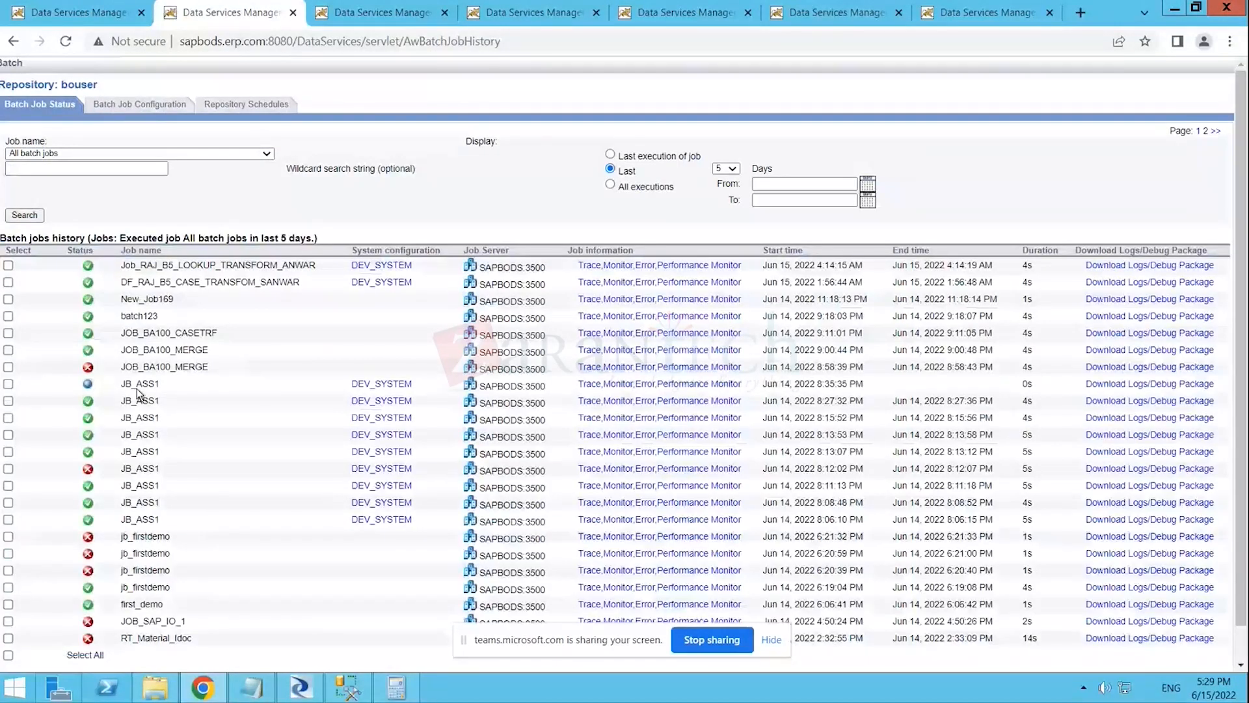
double_click(136, 385)
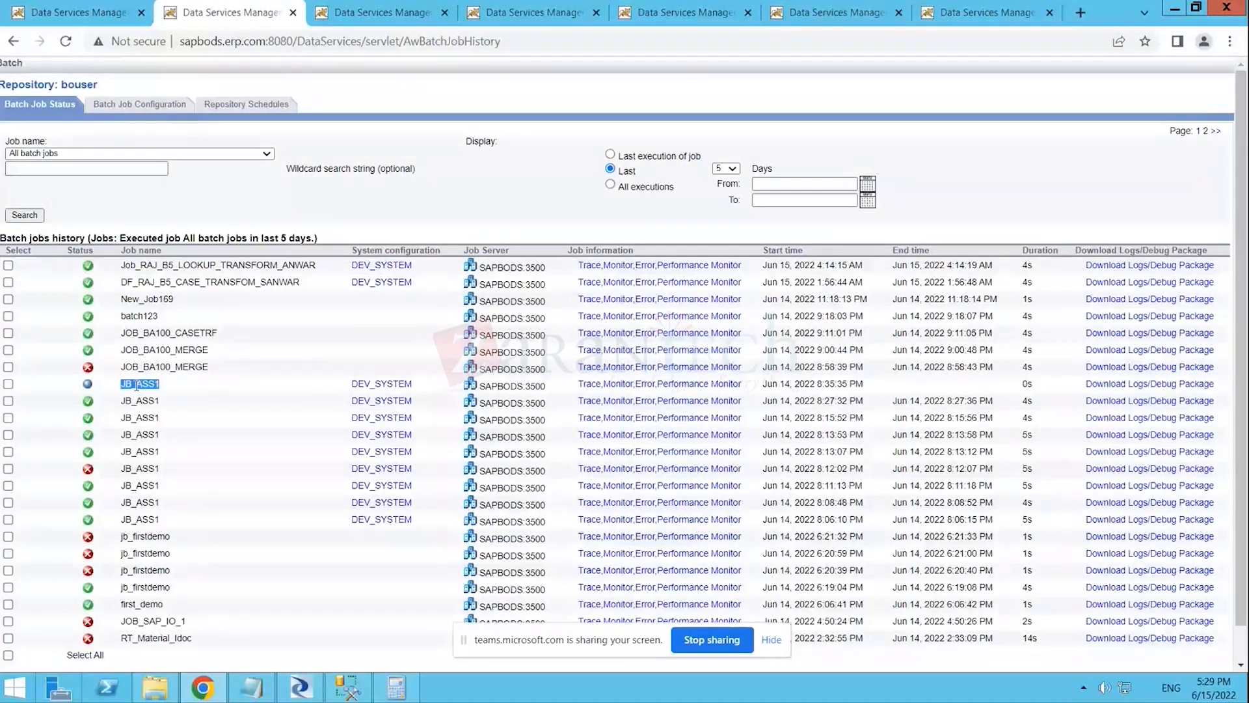
right_click(588, 391)
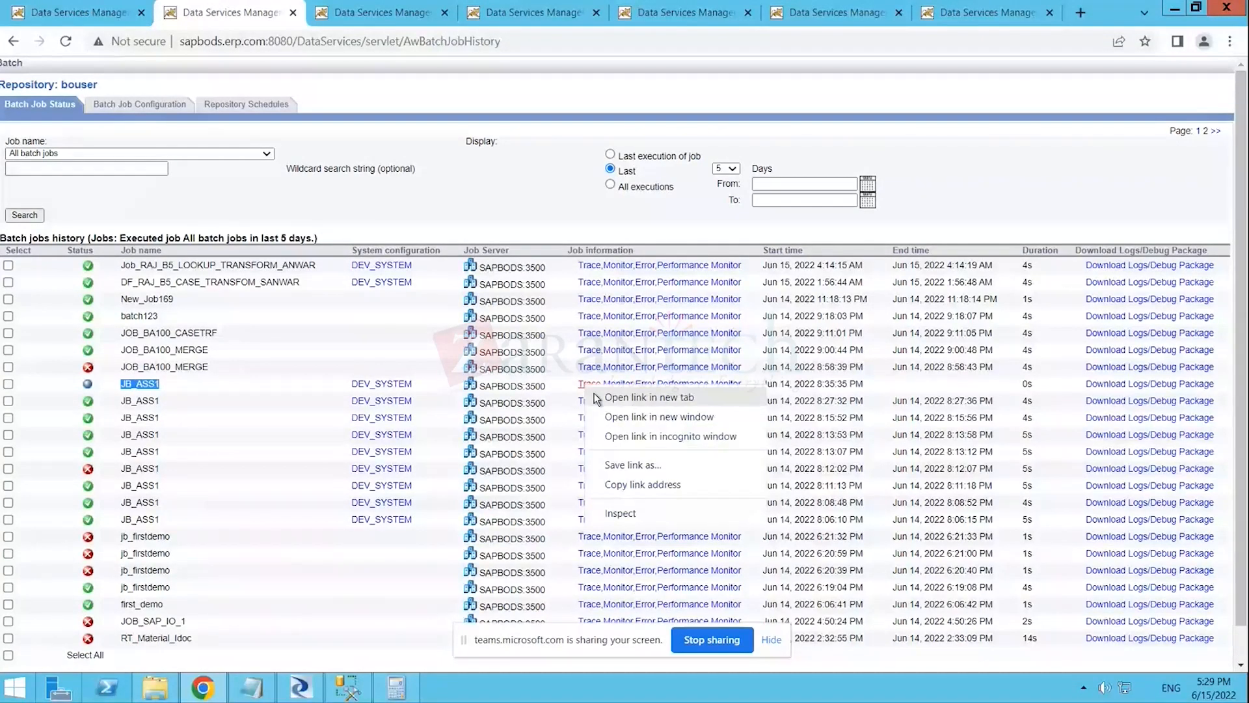
left_click(605, 396)
left_click(310, 8)
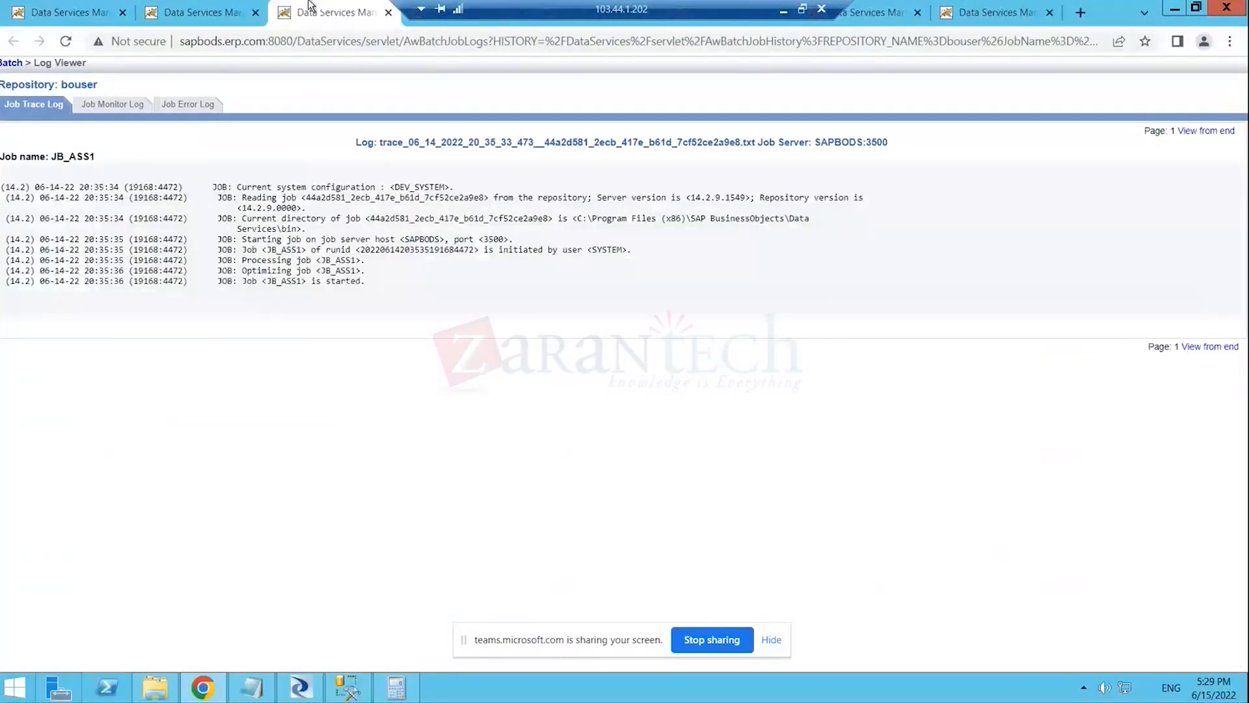
- Check the last timestamp in JB_ASS1's trace log, review its monitor and error logs, and return to the trace log
left_click_drag(86, 282, 131, 280)
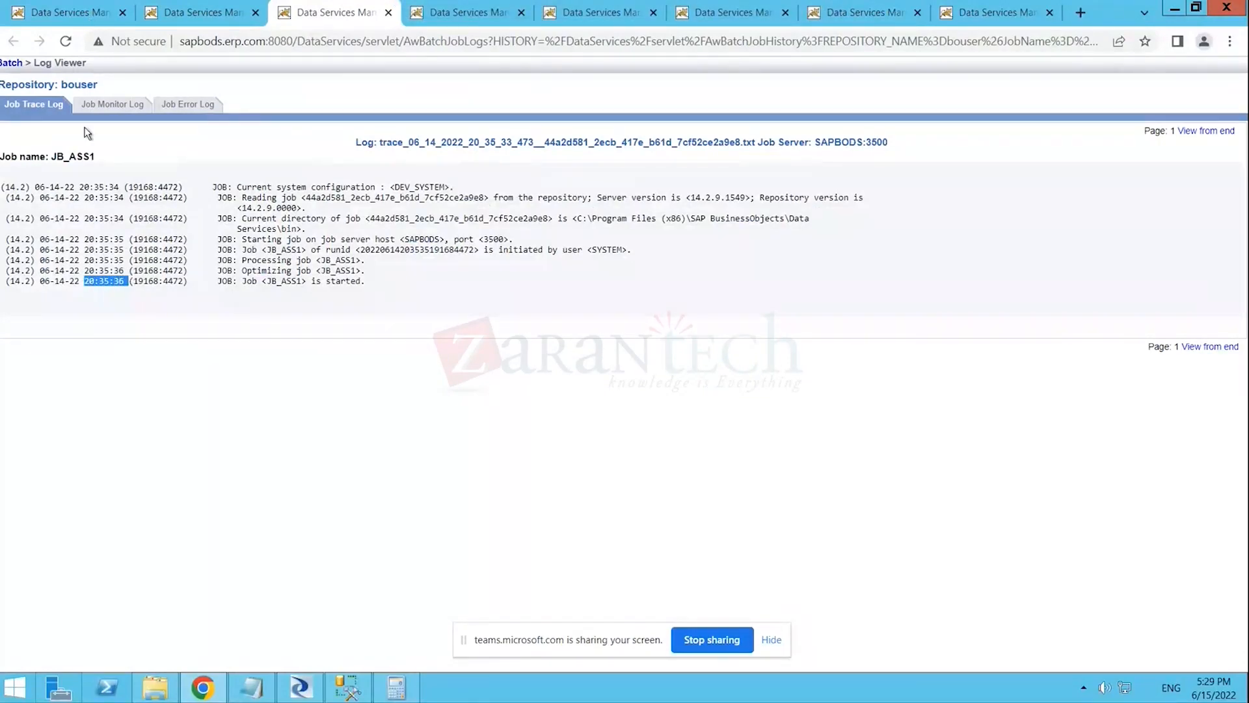
left_click(128, 107)
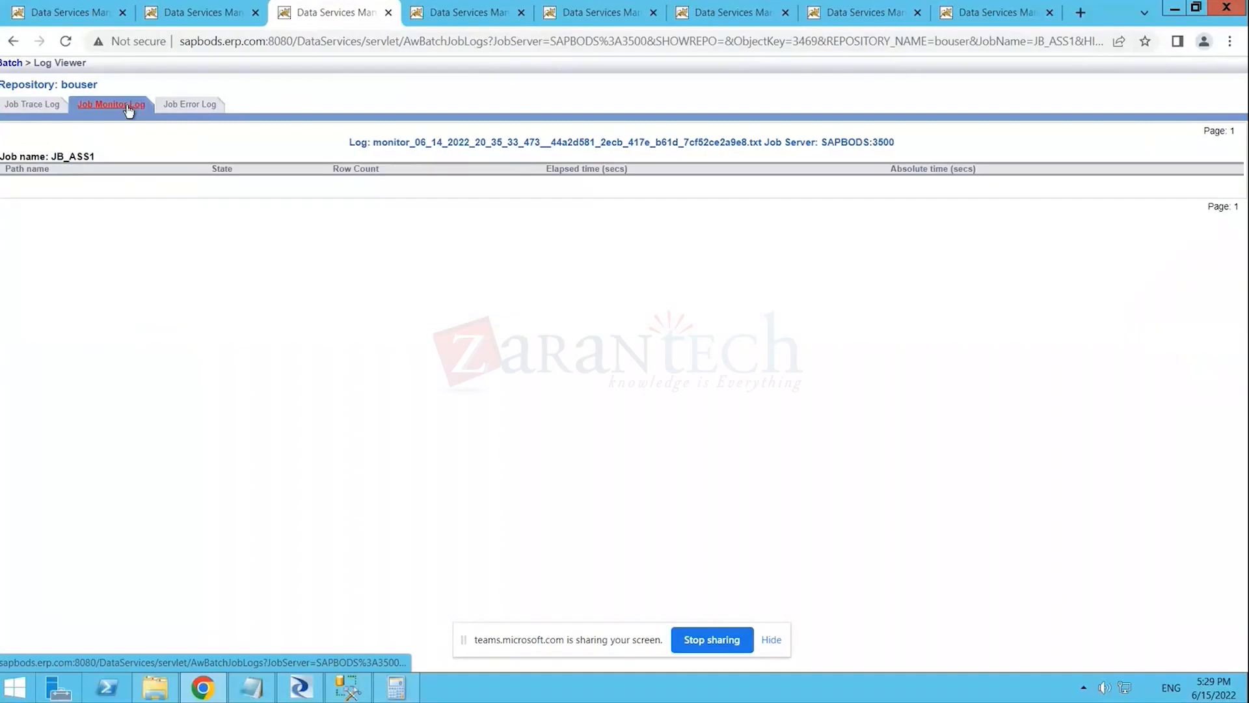
left_click(177, 105)
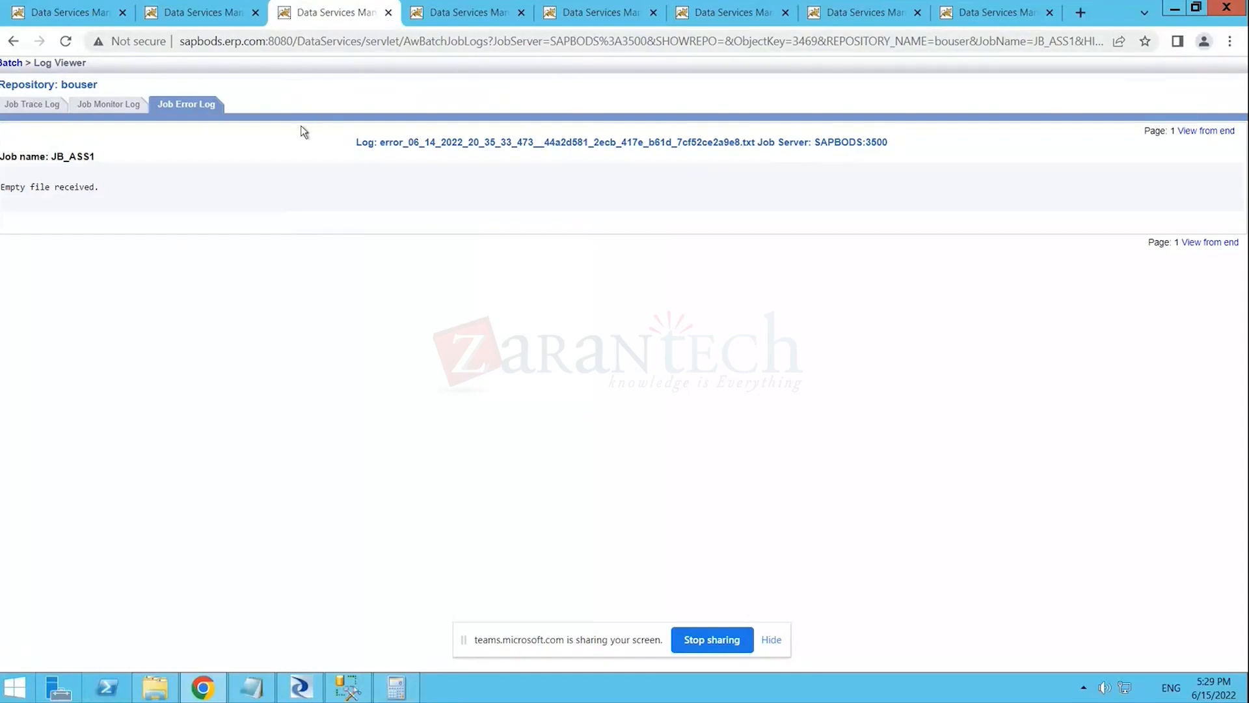
left_click(109, 106)
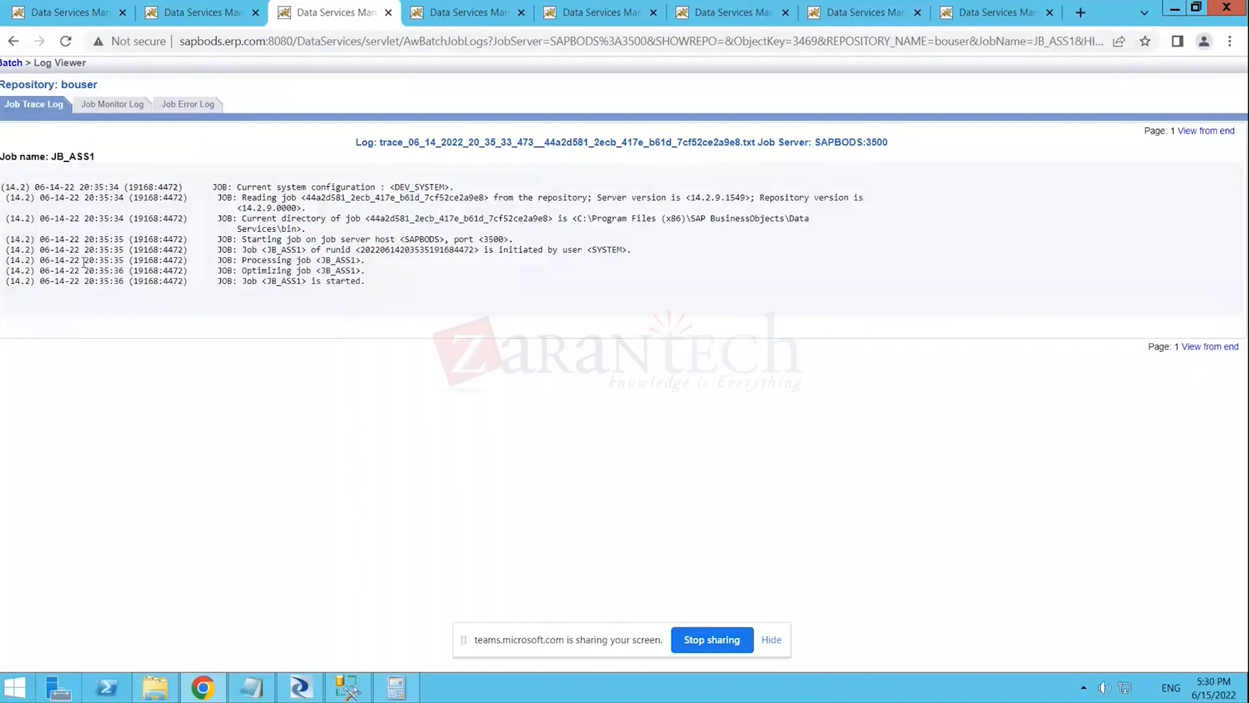
- Return to the batch job page and browse the job configuration list of the bouser repository for all projects
left_click(161, 6)
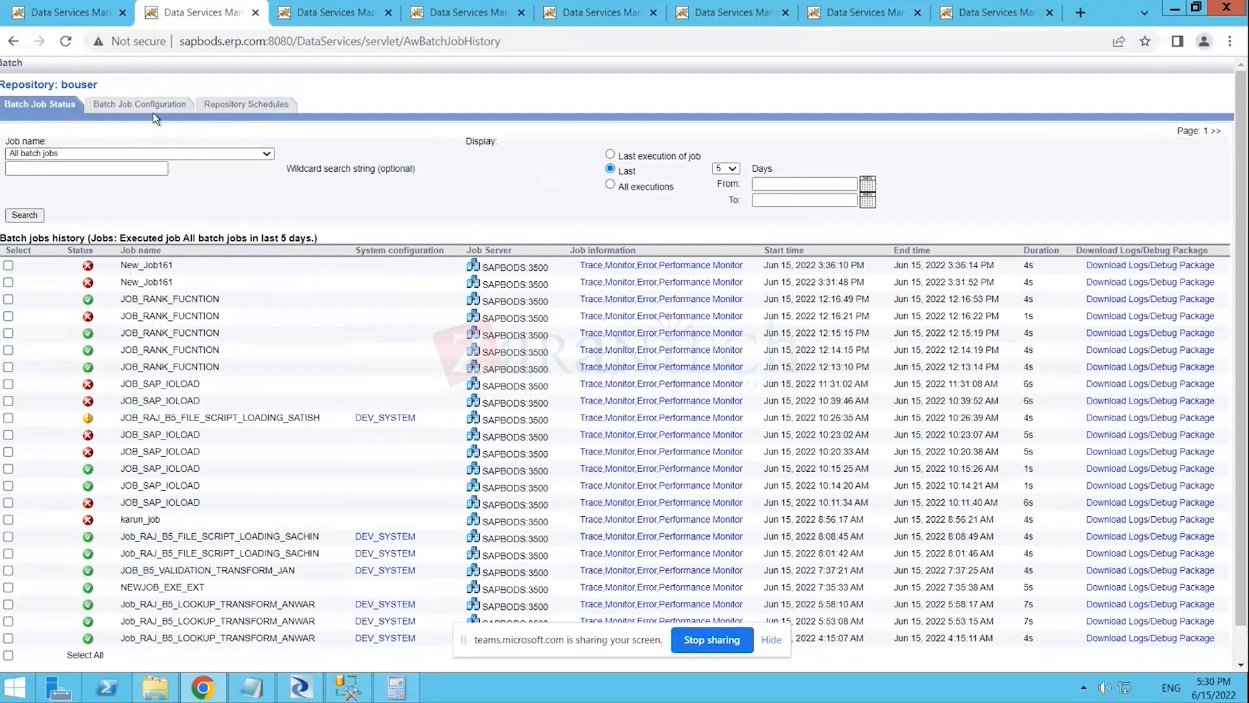
left_click(150, 107)
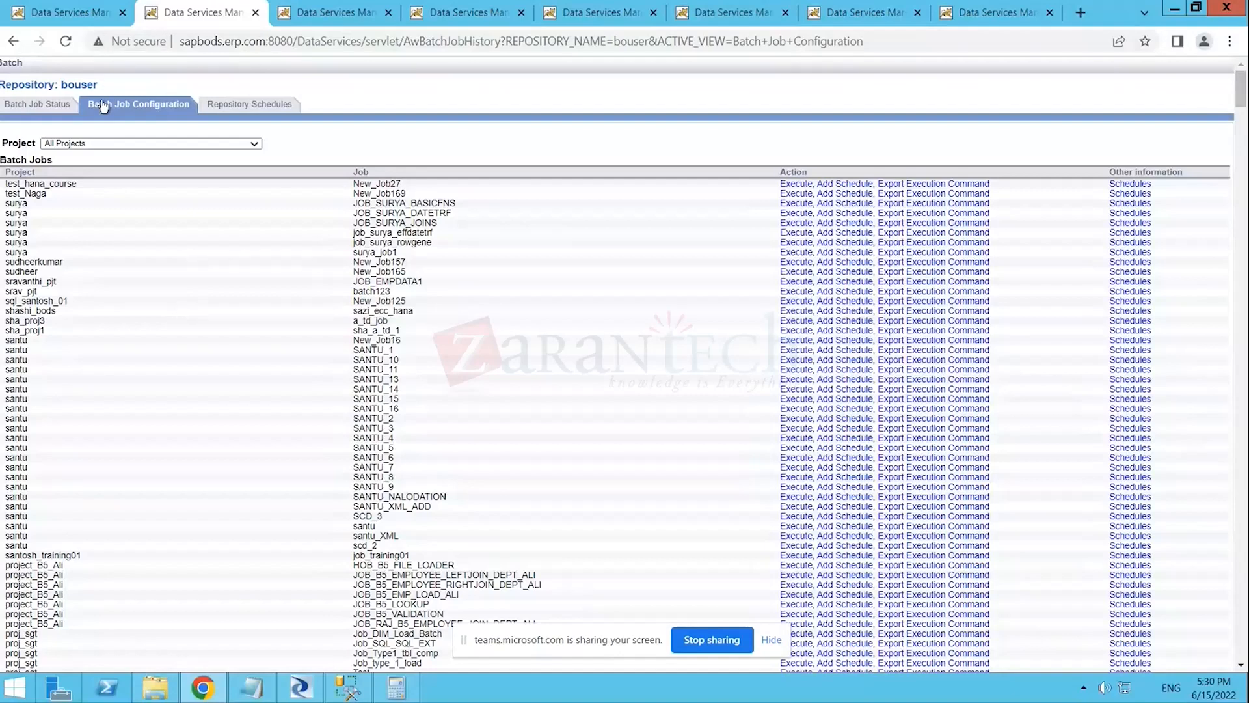
double_click(71, 84)
scroll(235, 375, "down", 15)
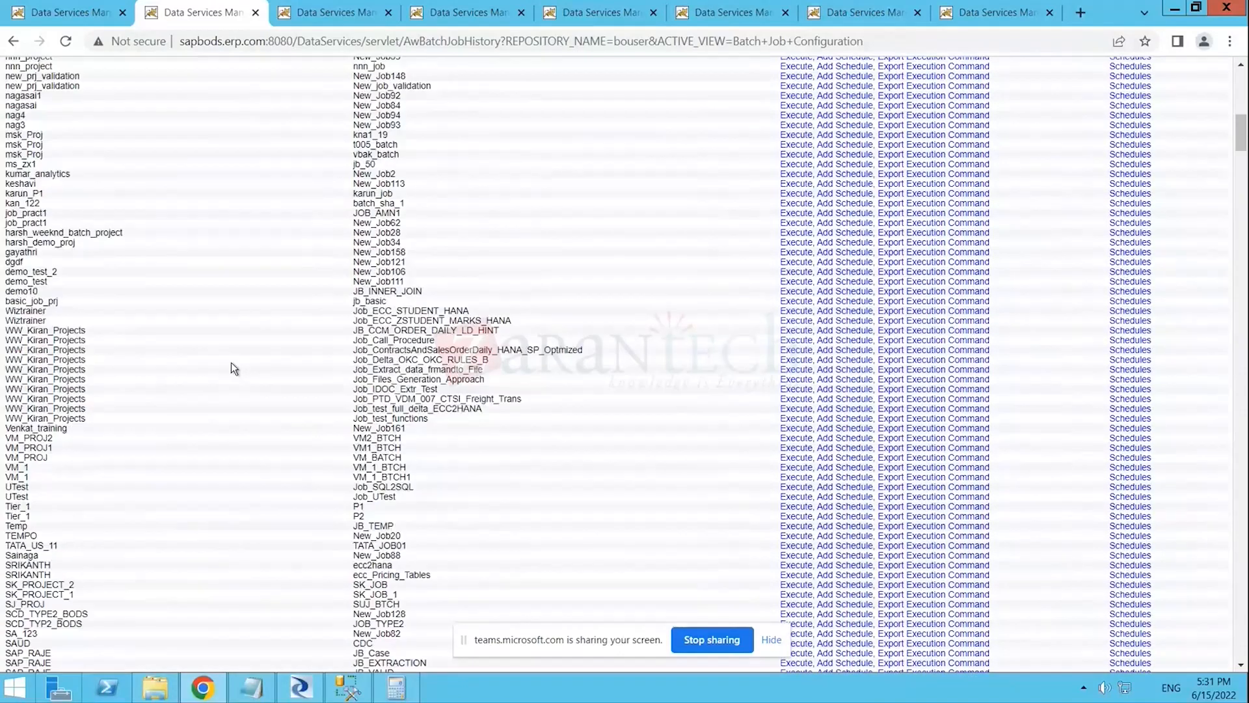
scroll(231, 363, "up", 15)
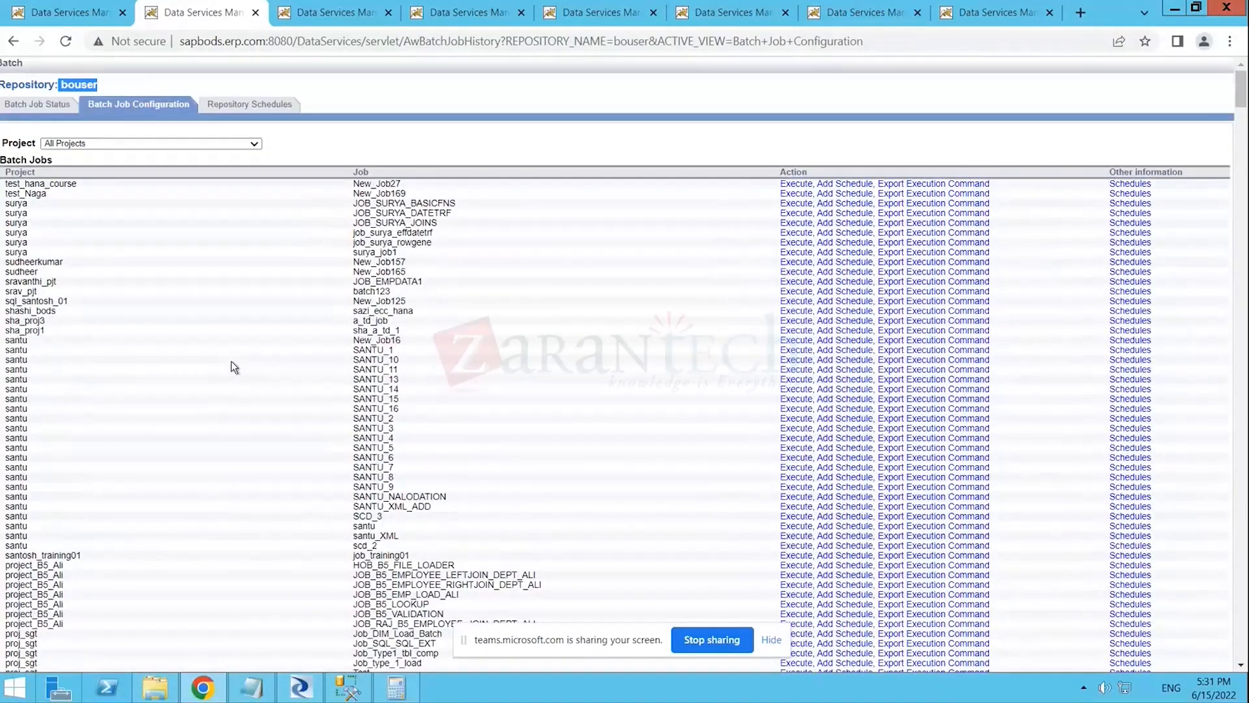
- Switch to Data Services Designer and compare its repository and project with the web console's batch job list
left_click(300, 688)
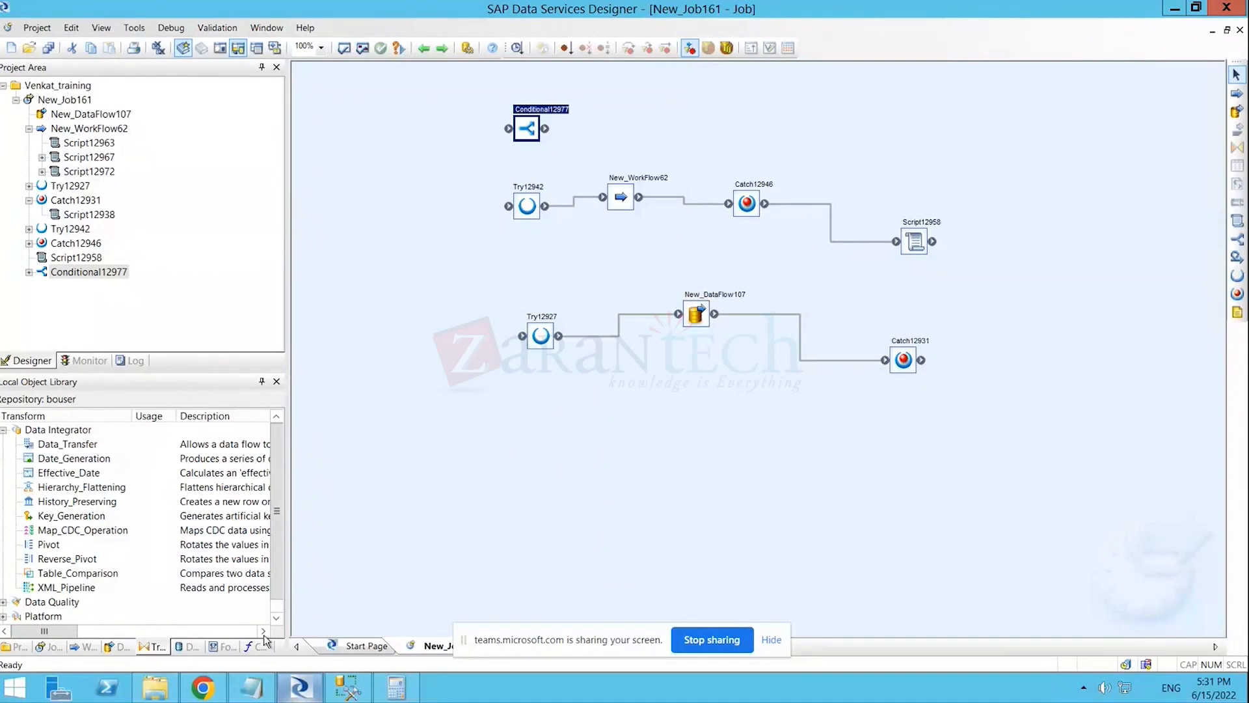
left_click(199, 694)
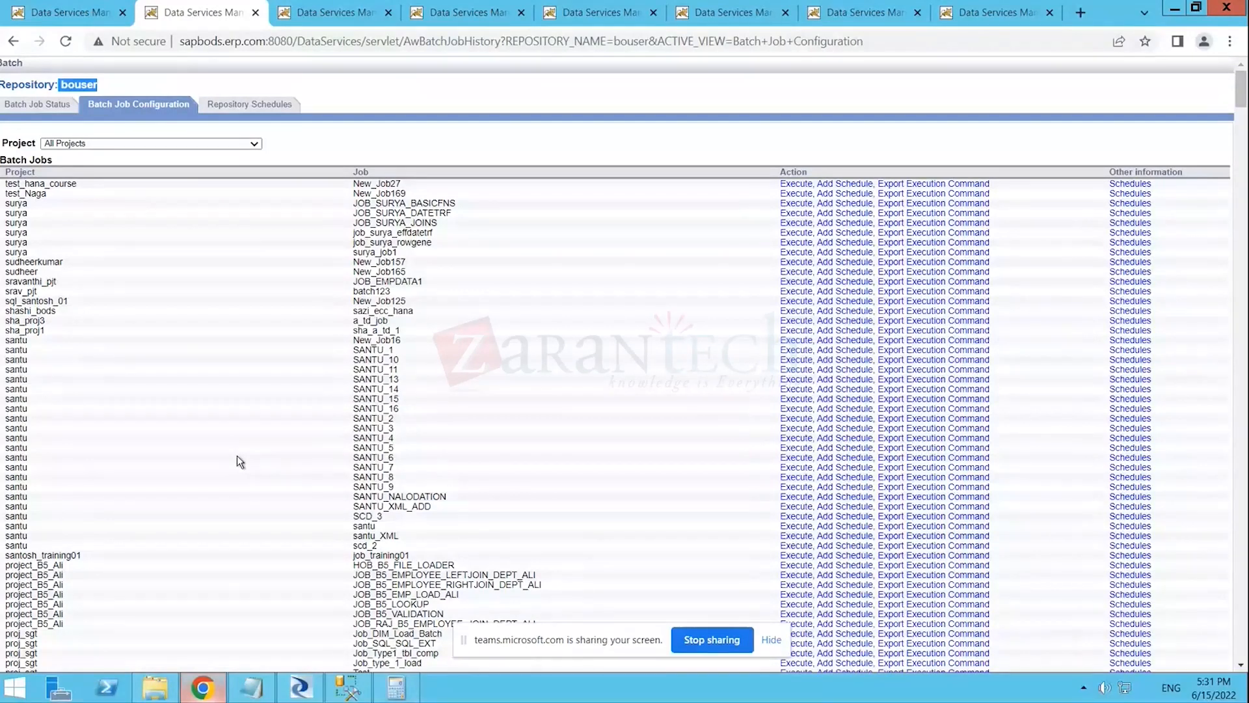
left_click(301, 687)
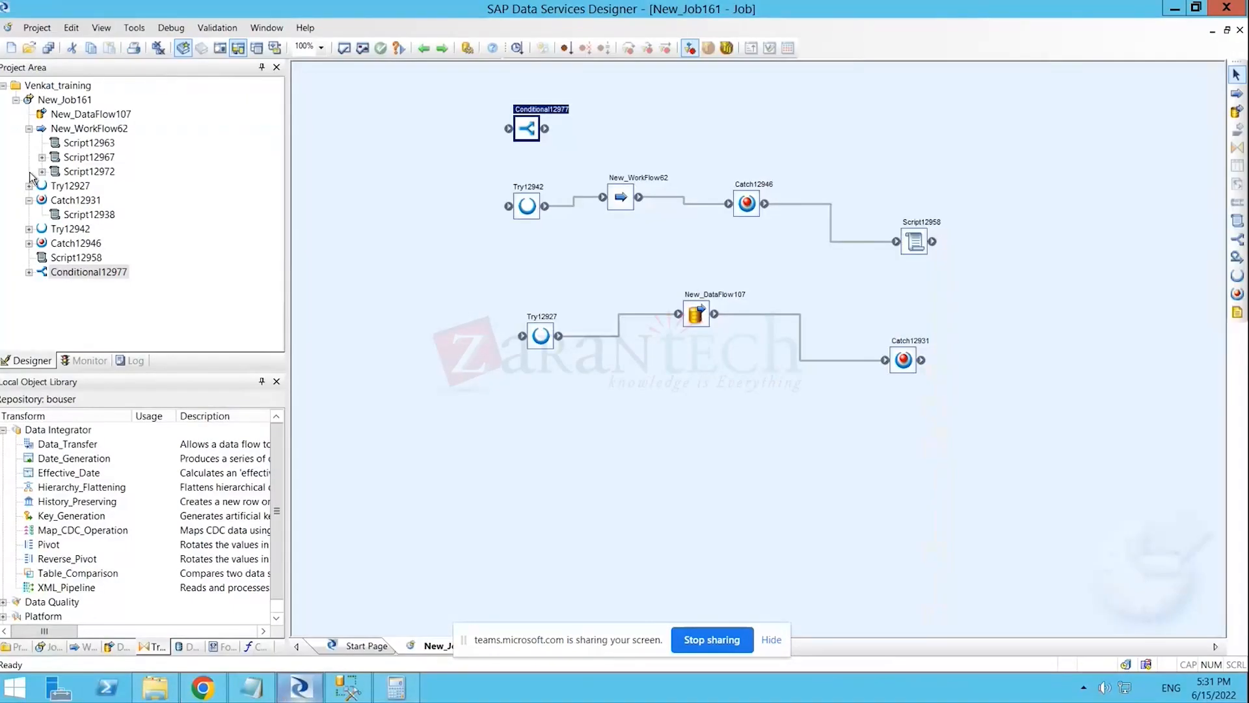
left_click(169, 206)
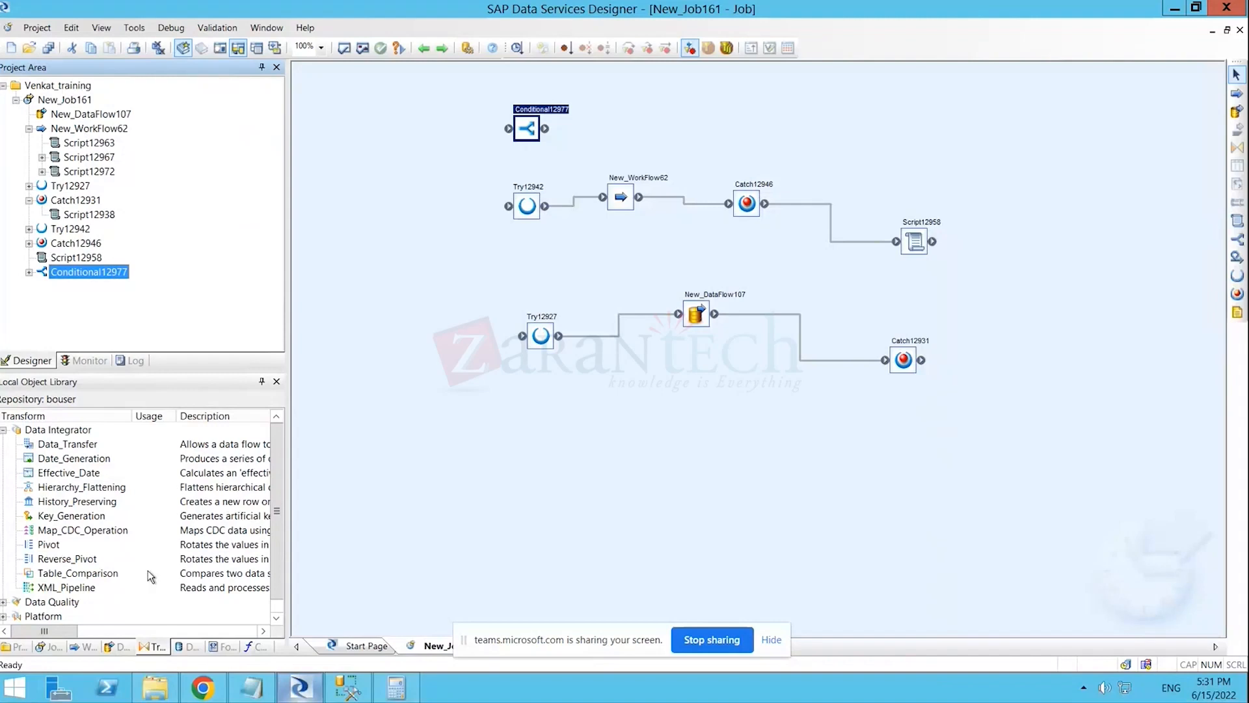
- Collapse New_Job161 in the project, create a new batch job in the local object library, and save all changed objects
left_click(15, 100)
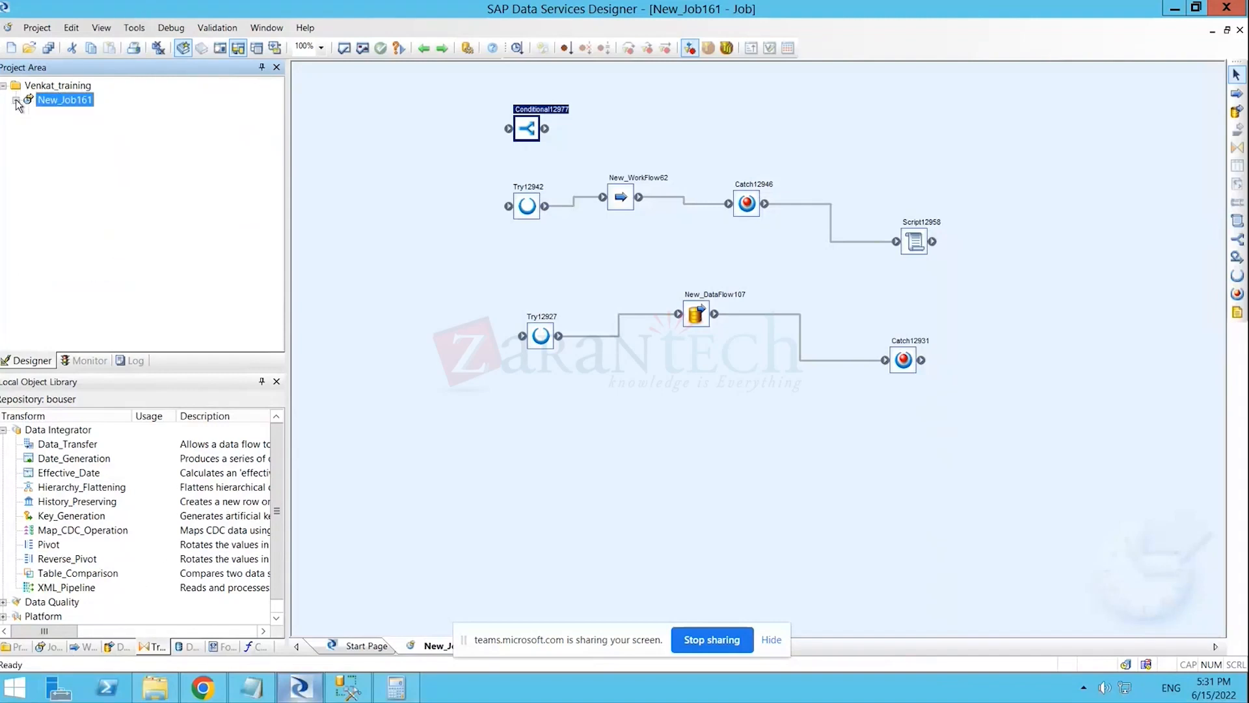
left_click(51, 646)
mouse_move(321, 251)
left_click(392, 251)
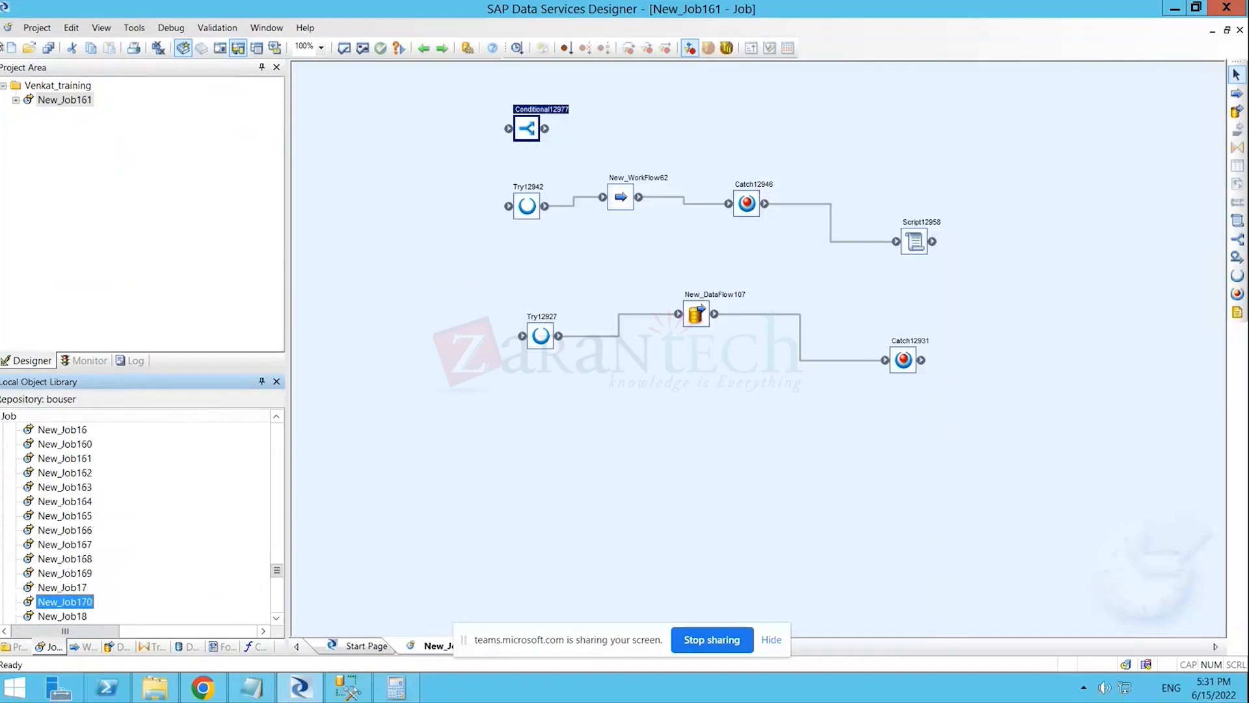
left_click(50, 48)
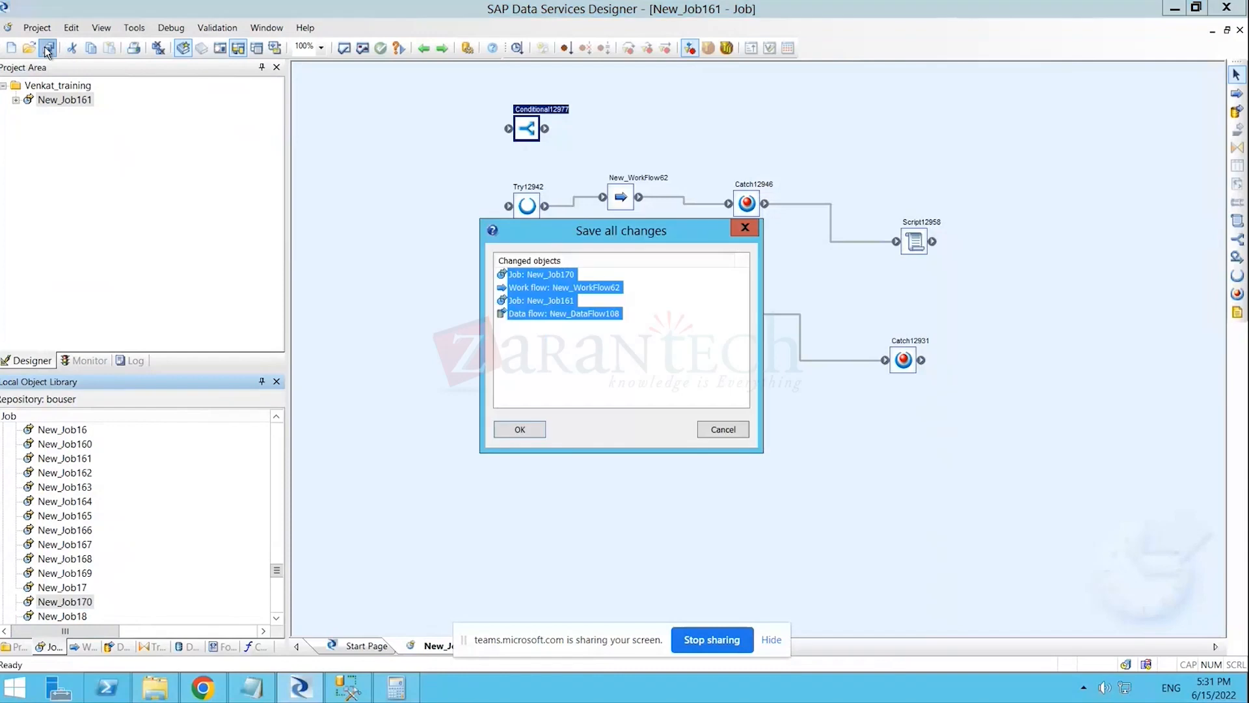
left_click(520, 429)
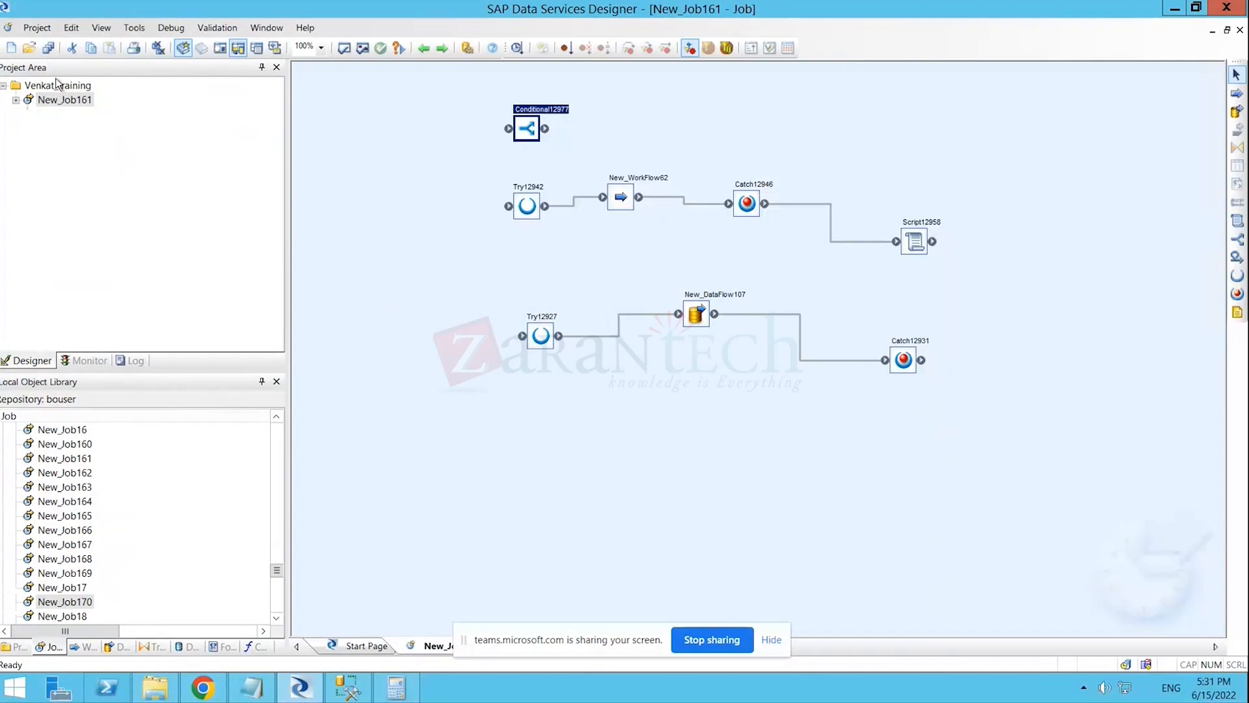
- Copy the new job's name New_Job170, switch to Chrome, refresh the batch job list and search it for that name
left_click(73, 604)
double_click(72, 603)
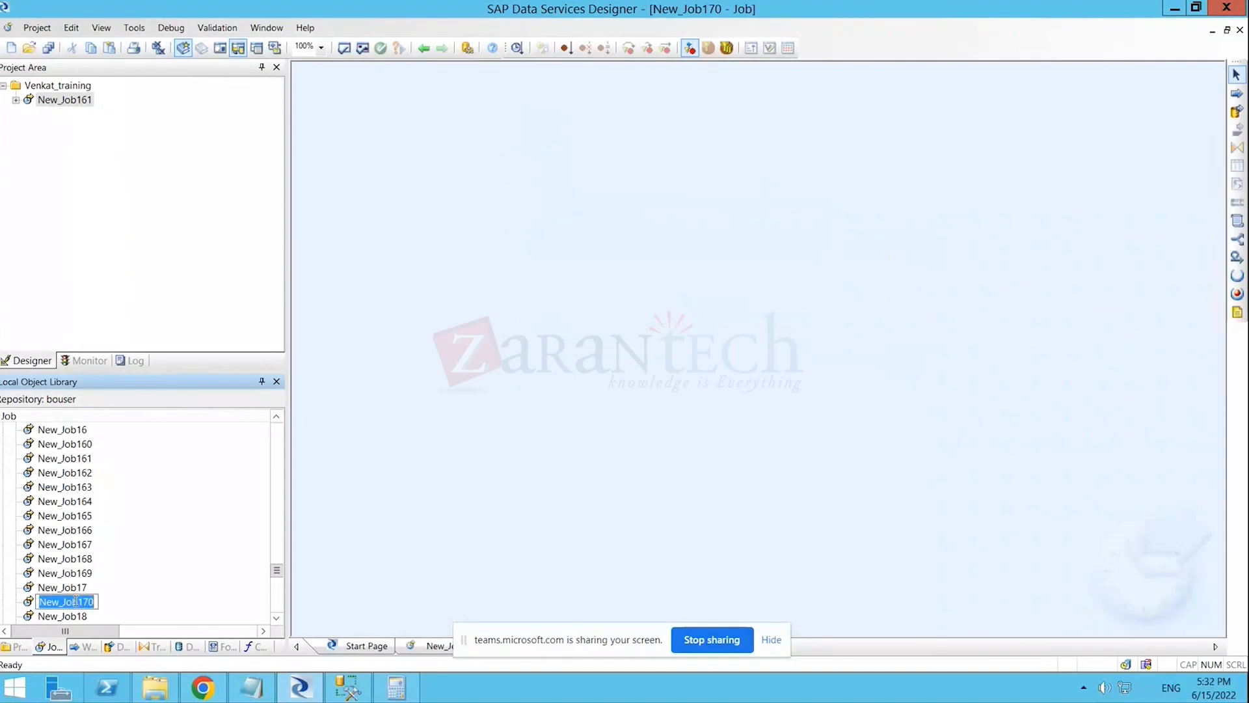
left_click(206, 688)
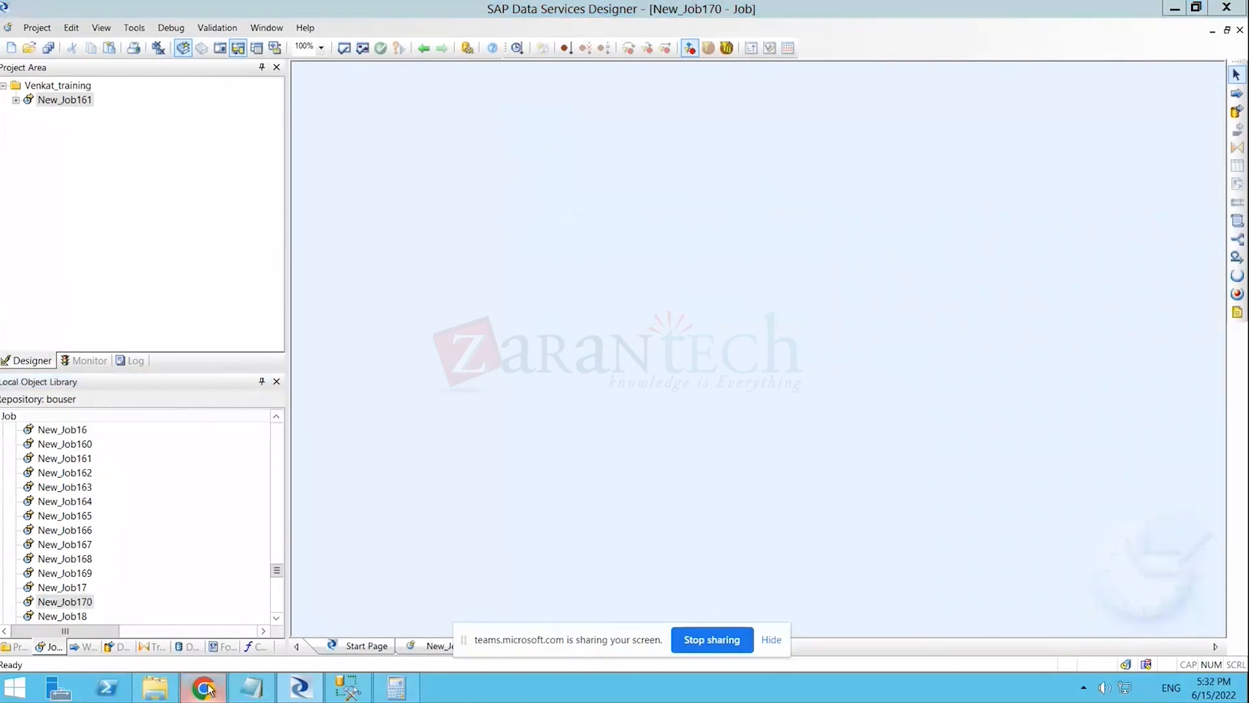
right_click(275, 216)
left_click(193, 219)
left_click(66, 43)
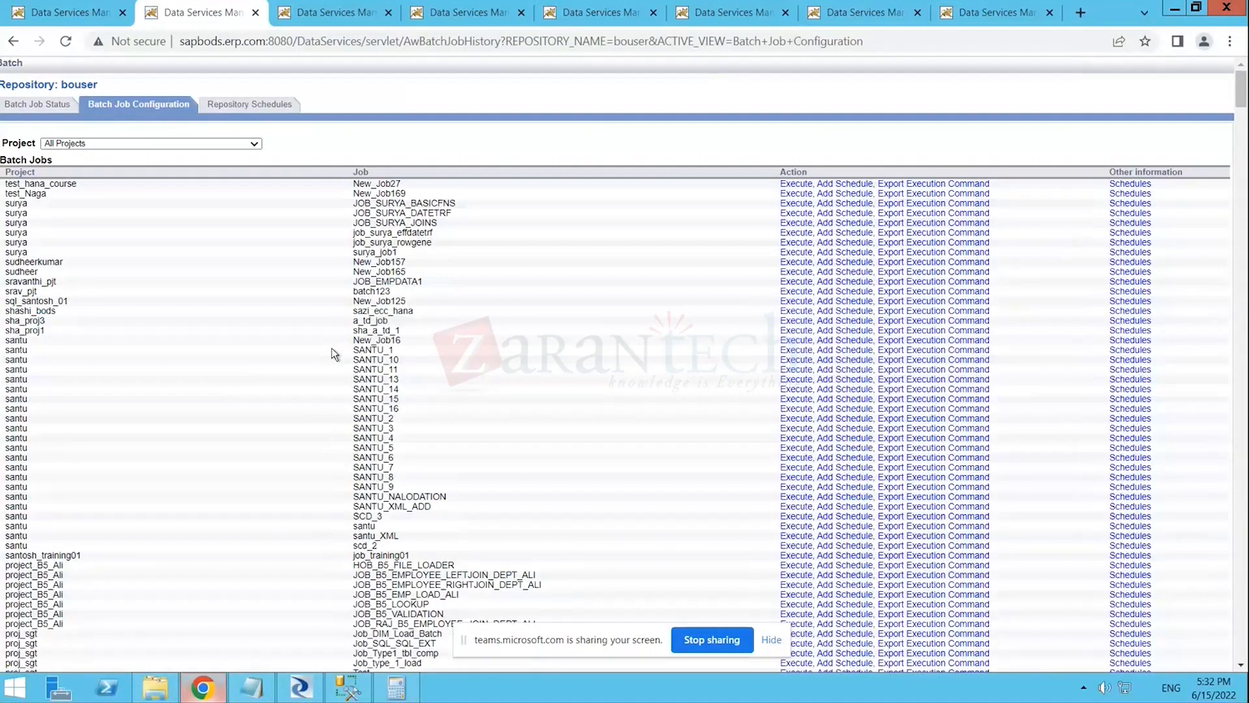
key("ctrl+f")
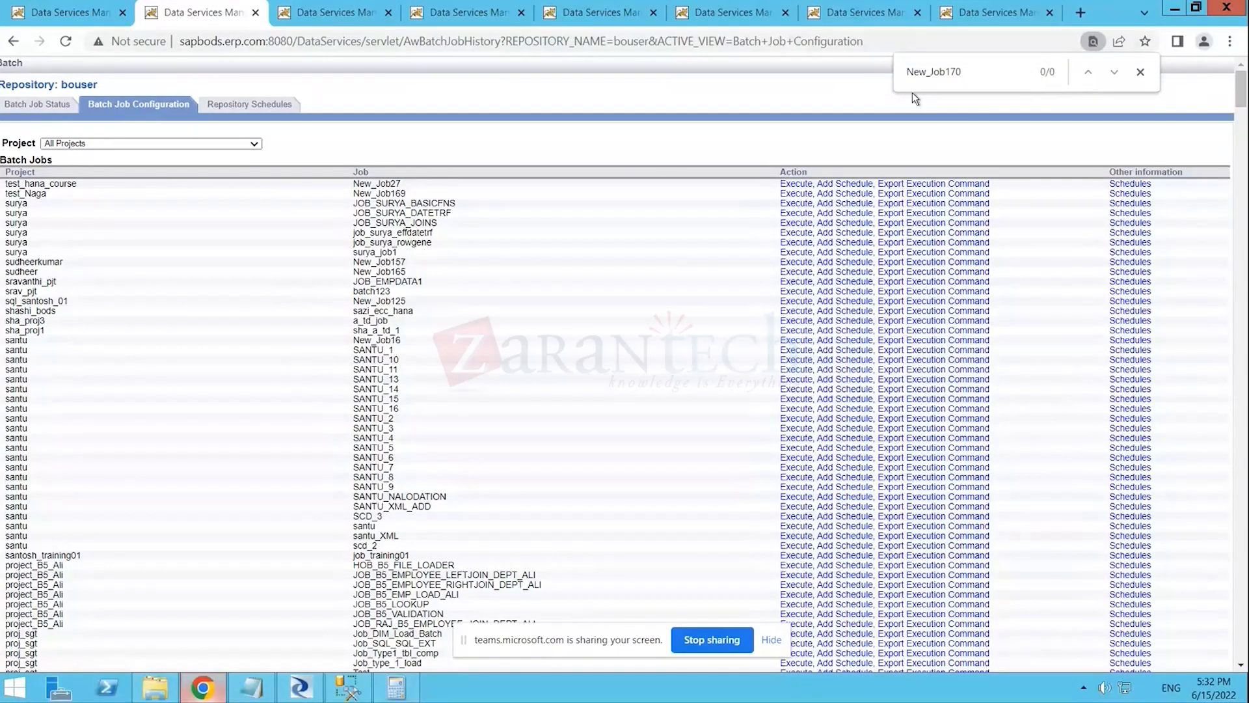
scroll(912, 93, "down", 10)
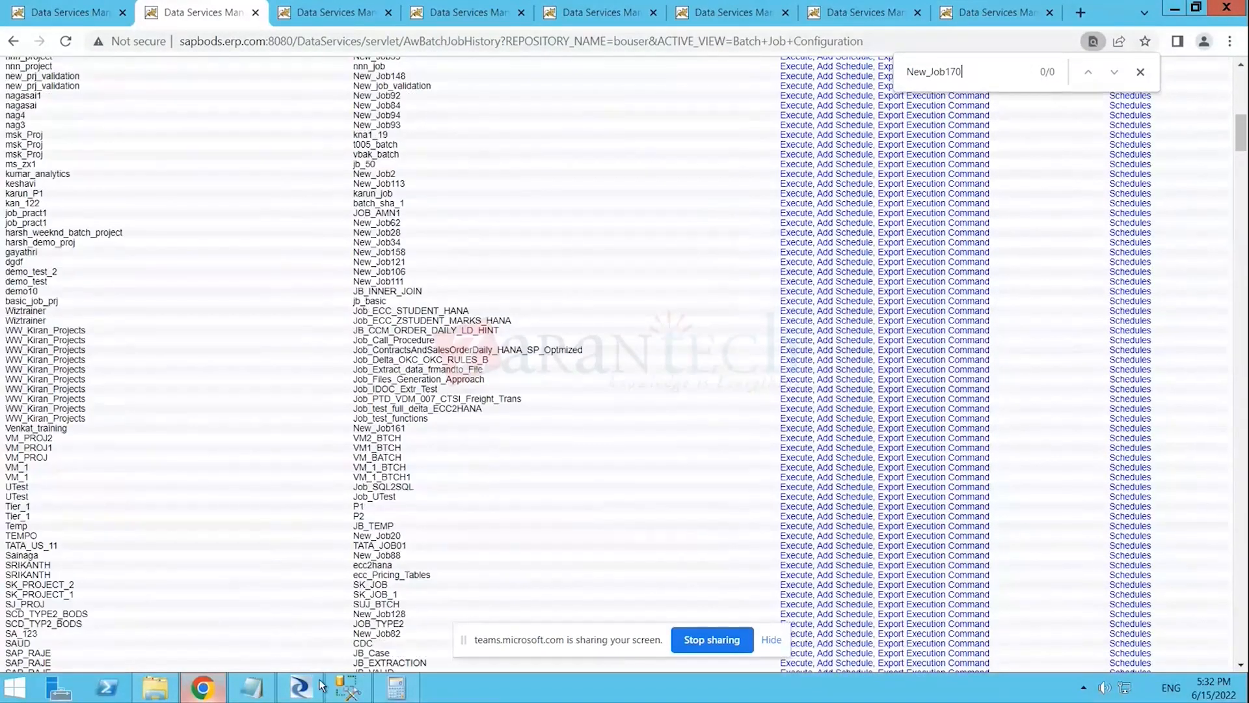
left_click(318, 686)
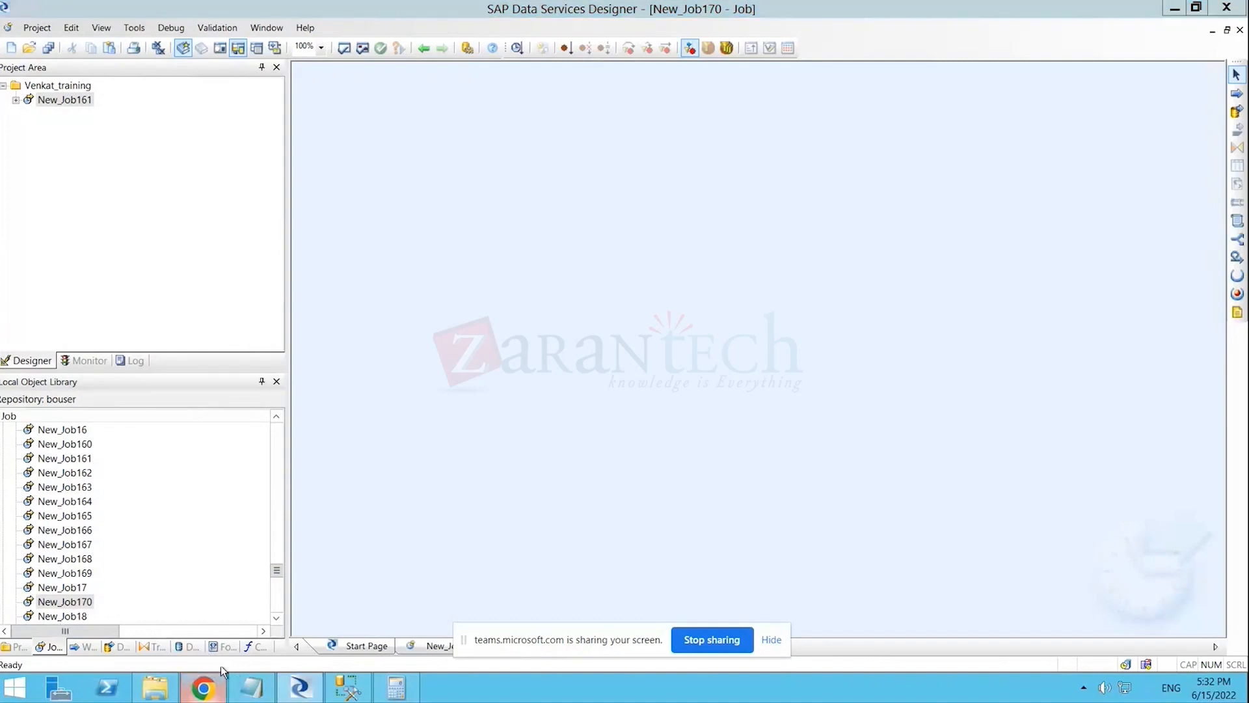
left_click(203, 686)
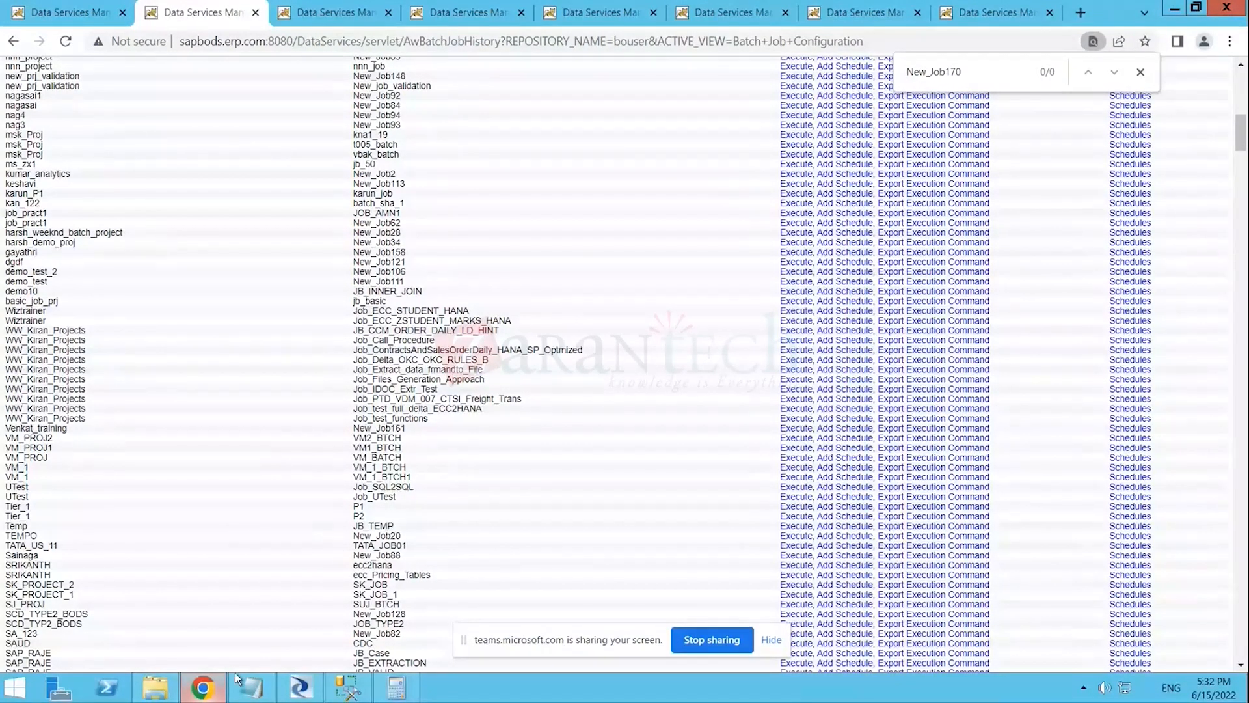
- Switch to Data Services Designer, add New_Job170 from the local object library to the open project, and save all changes
left_click(300, 687)
left_click_drag(80, 602, 39, 161)
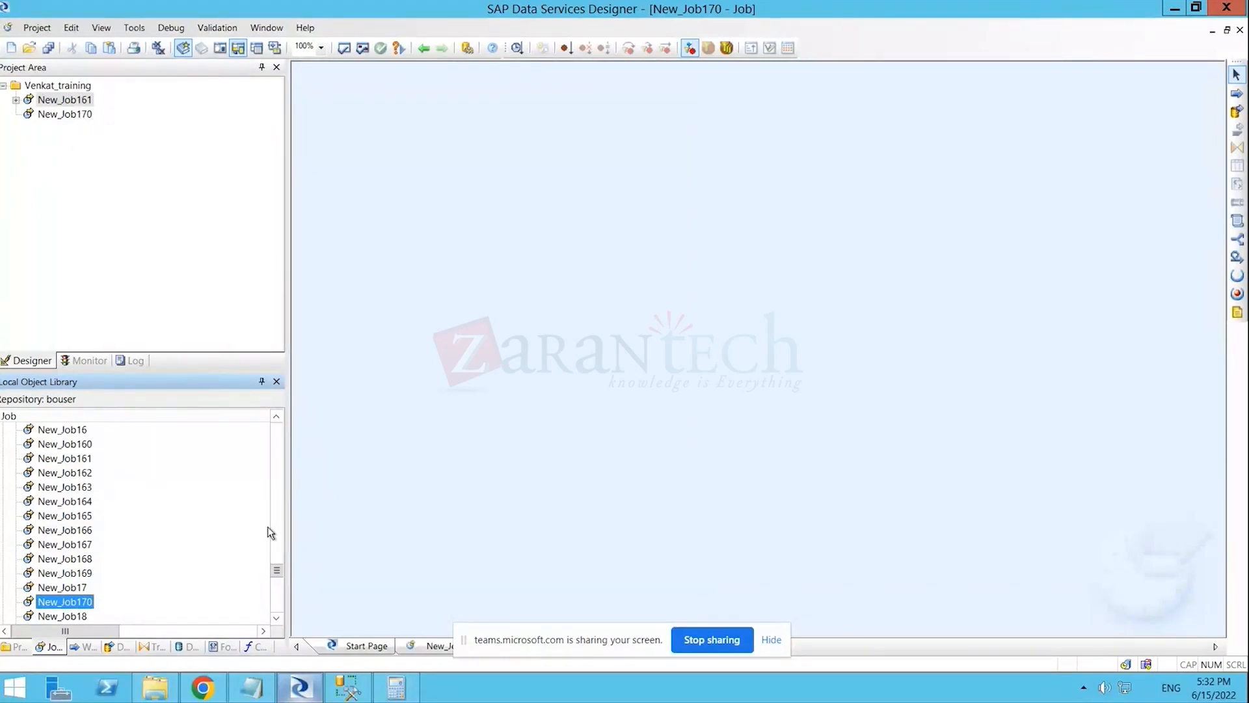
left_click(50, 49)
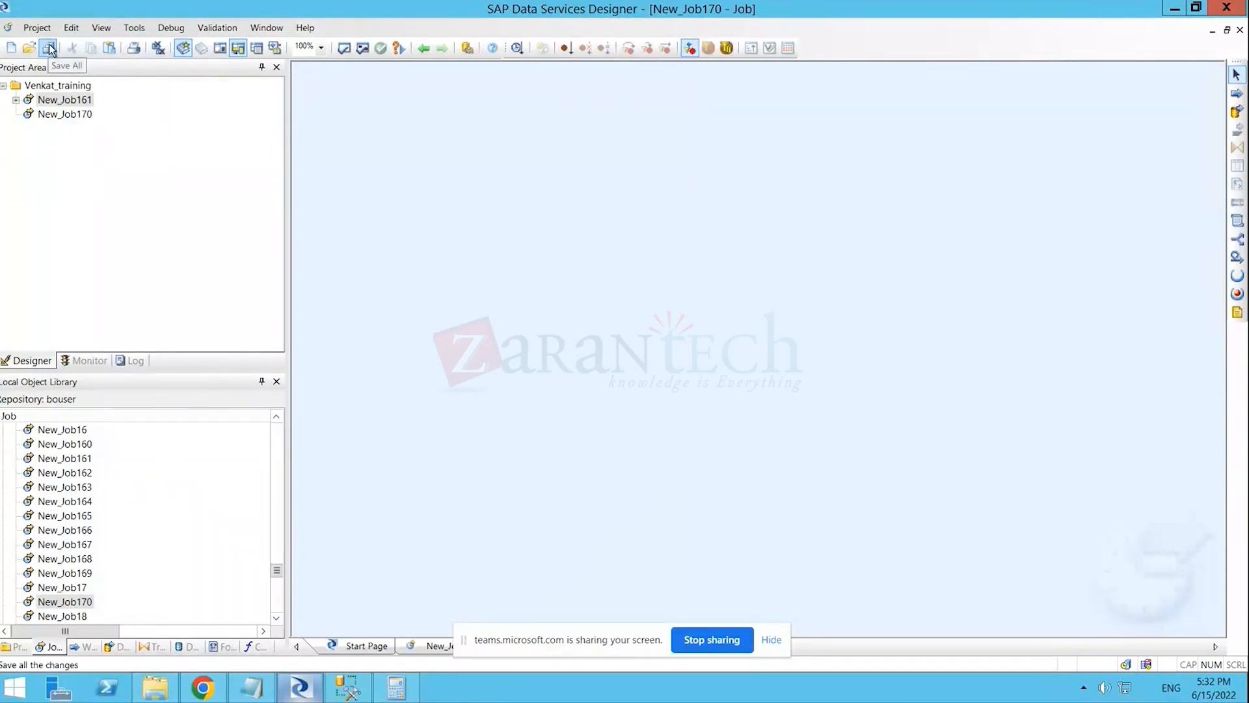
- Return to Chrome, refresh the batch job configuration list, and find New_Job170 to check which project it belongs to
left_click(214, 687)
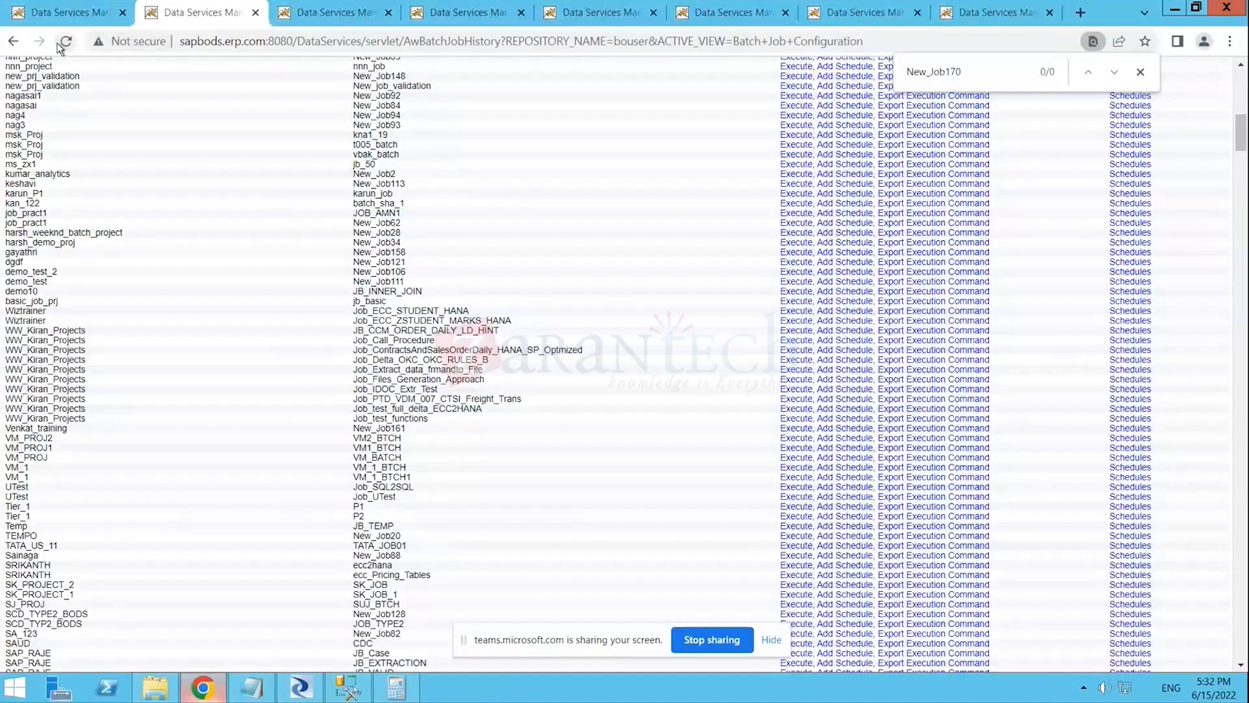
scroll(123, 158, "up", 10)
left_click(65, 42)
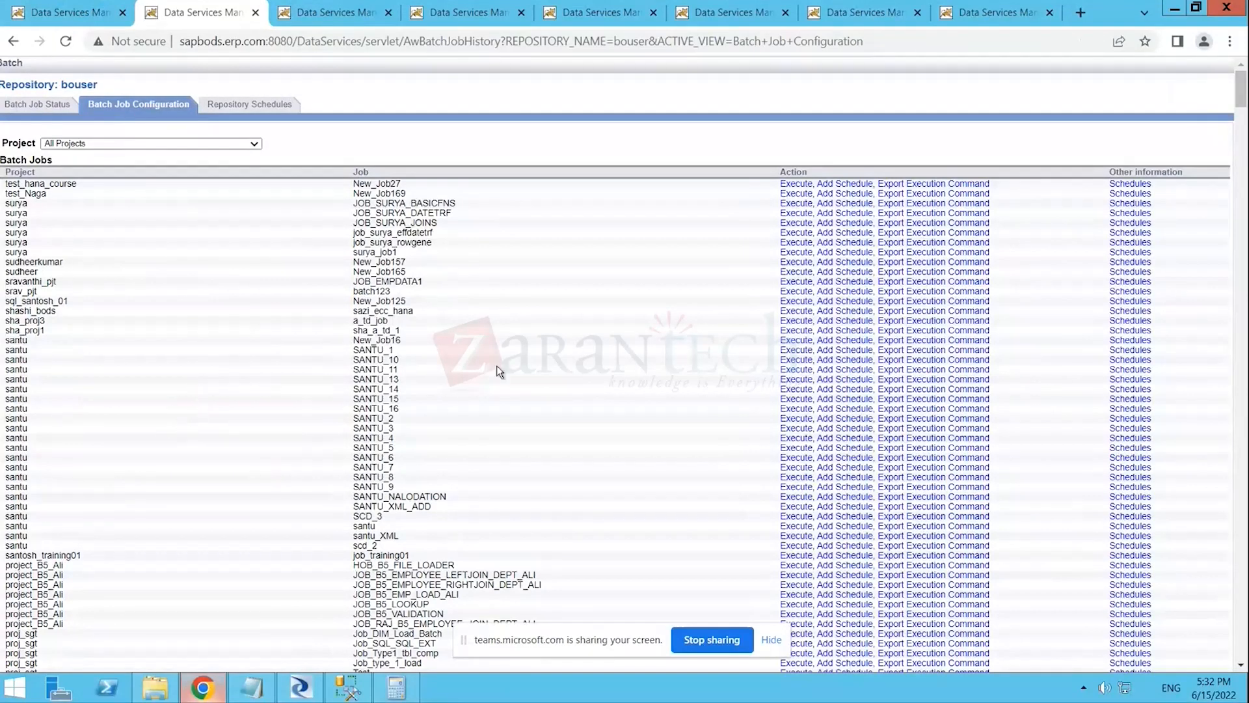
key("ctrl+f")
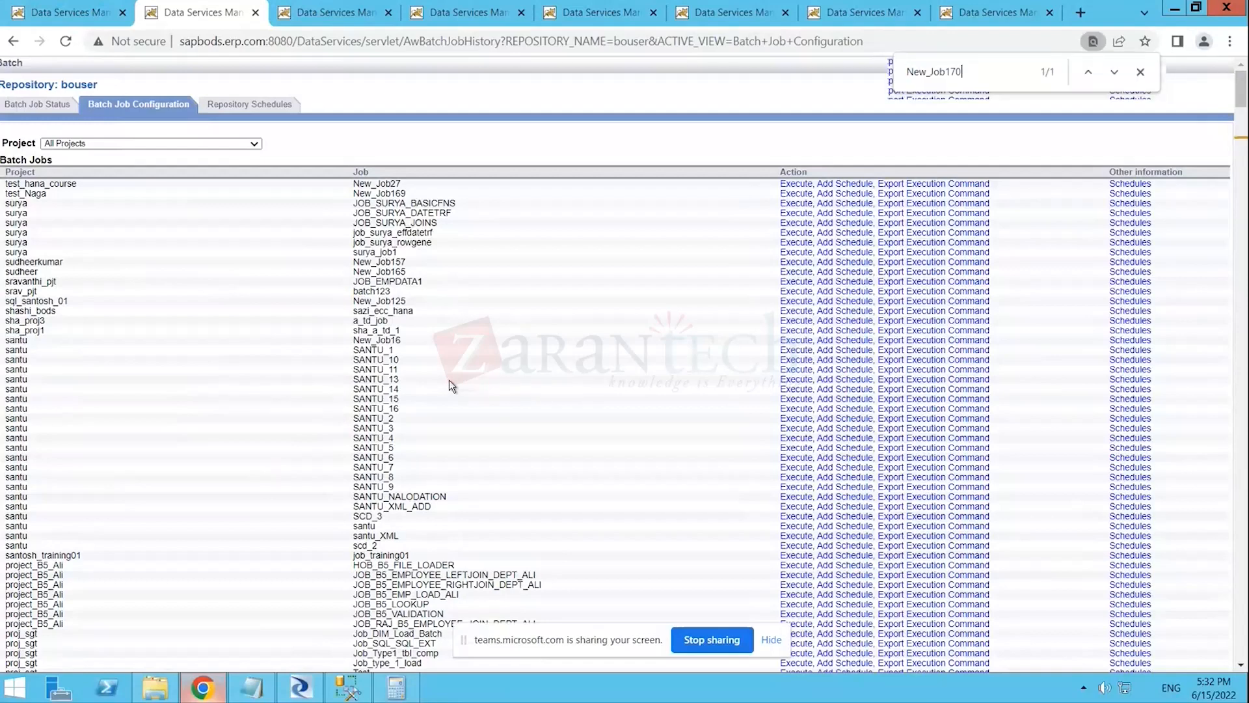
key("Return")
double_click(415, 363)
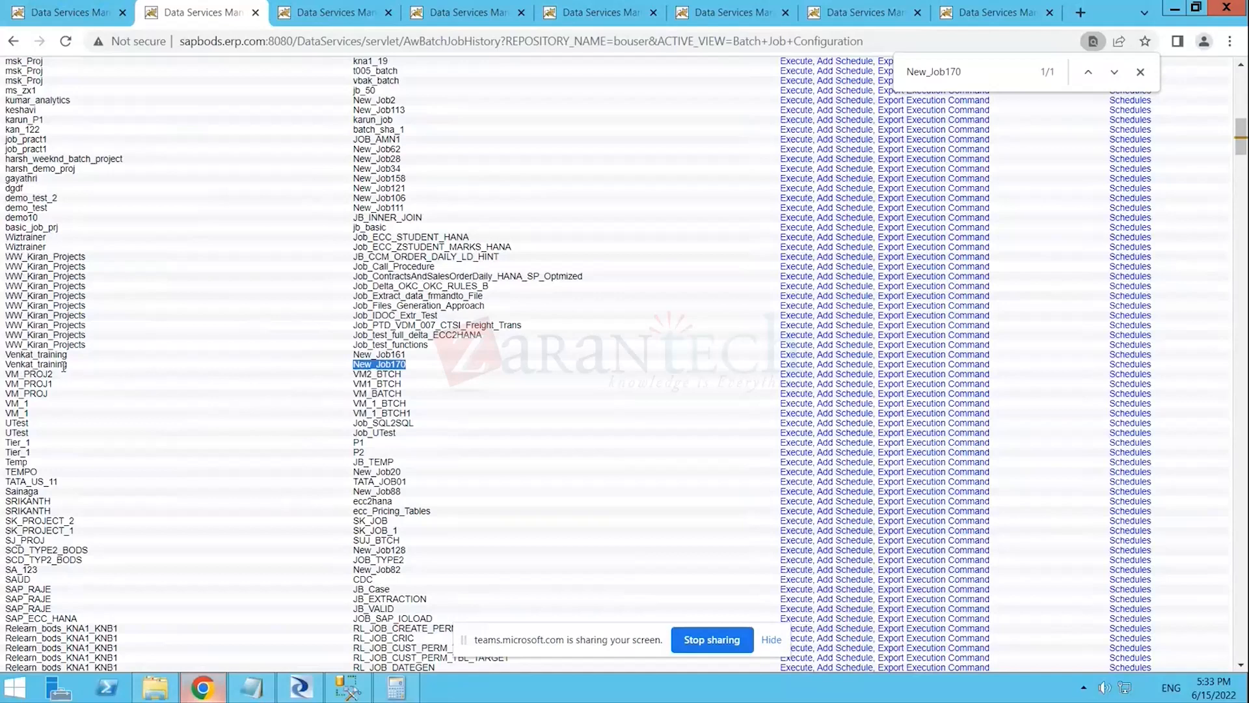
left_click(413, 365)
left_click_drag(413, 365, 6, 369)
left_click(419, 363)
scroll(460, 254, "up", 10)
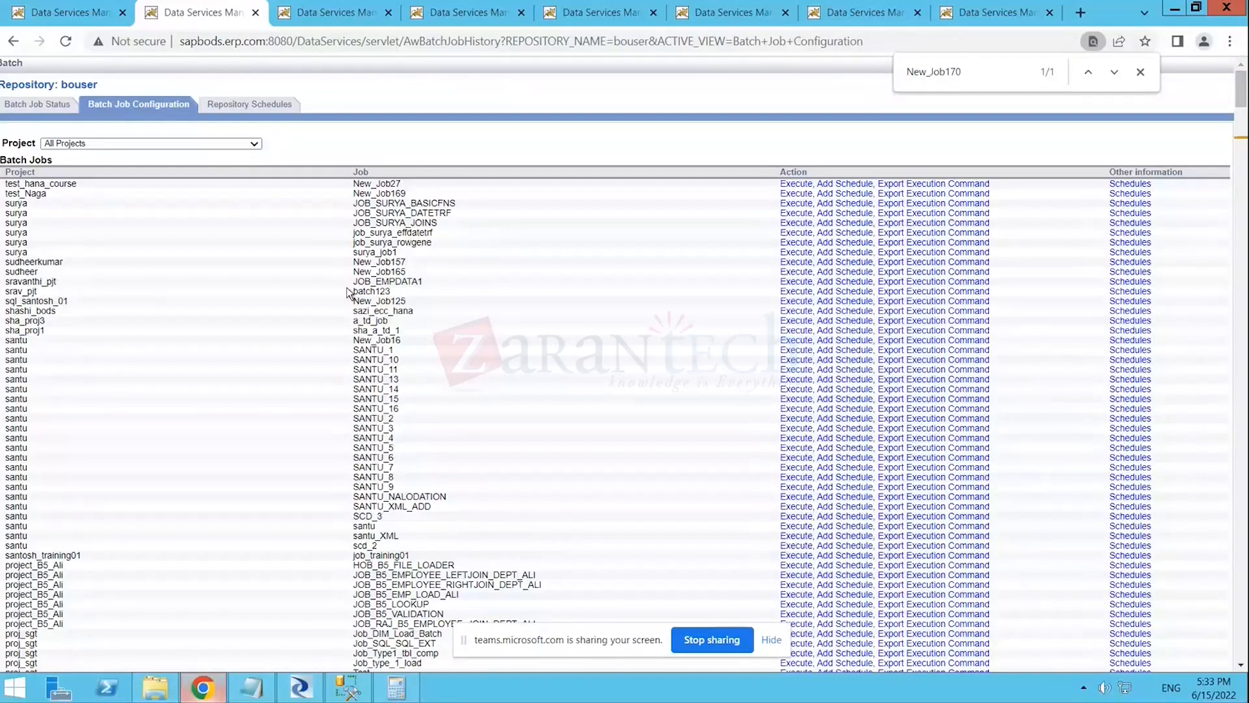
- Switch to Data Services Designer, review the object tree under New_Job161 in the project, and collapse the job again
left_click(300, 687)
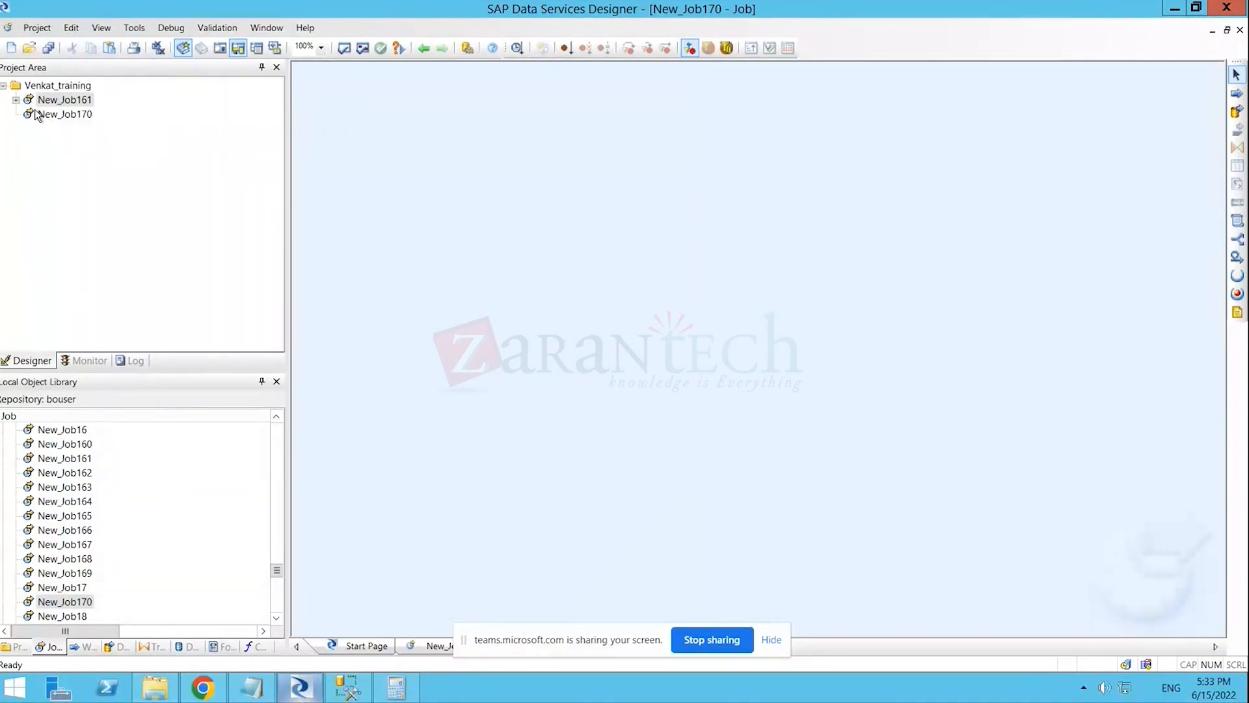
left_click(15, 101)
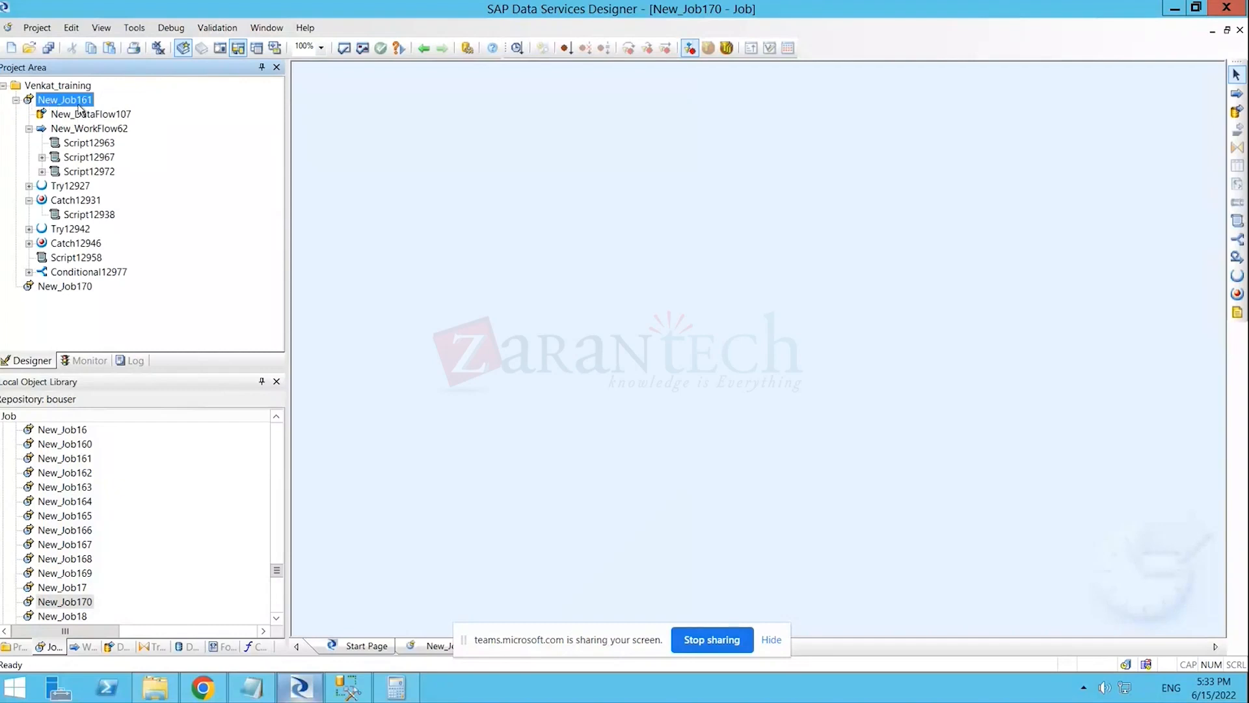
left_click(41, 171)
left_click(29, 185)
left_click(29, 200)
left_click(29, 214)
left_click(28, 229)
left_click(28, 257)
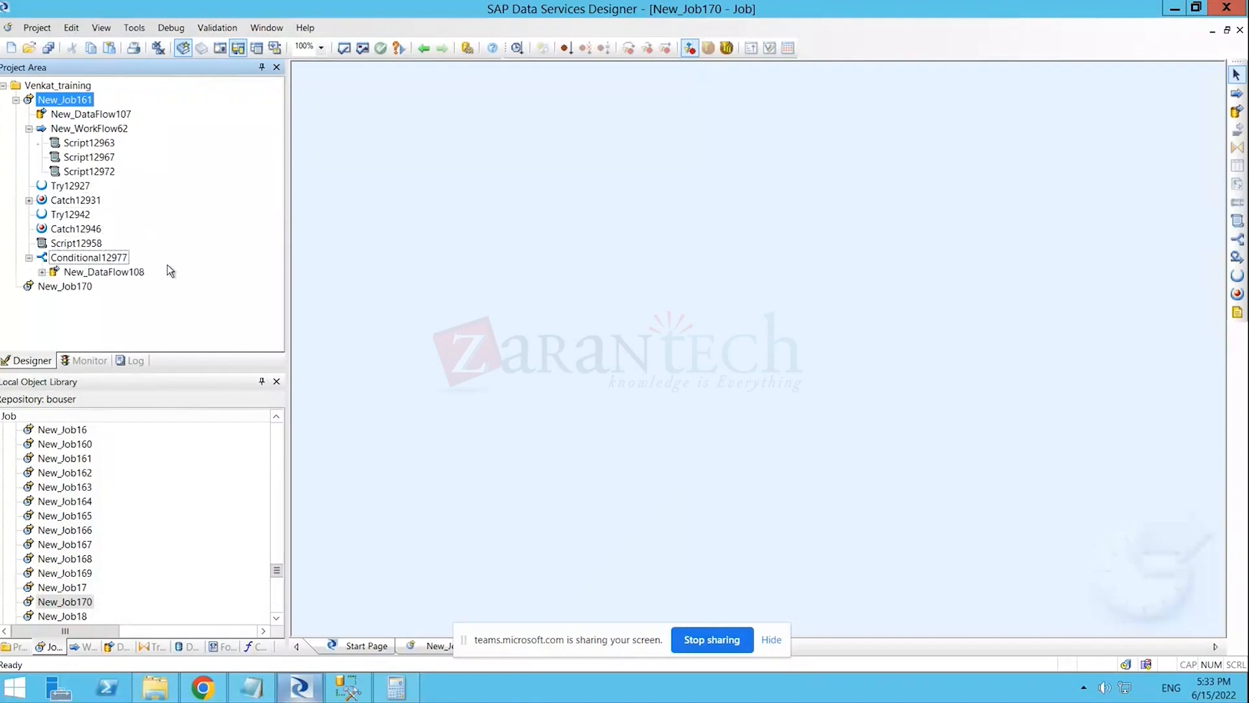
left_click(16, 100)
- Execute New_Job170 with the offered execution properties and review its run and log messages in the job monitor
left_click(517, 48)
left_click(709, 541)
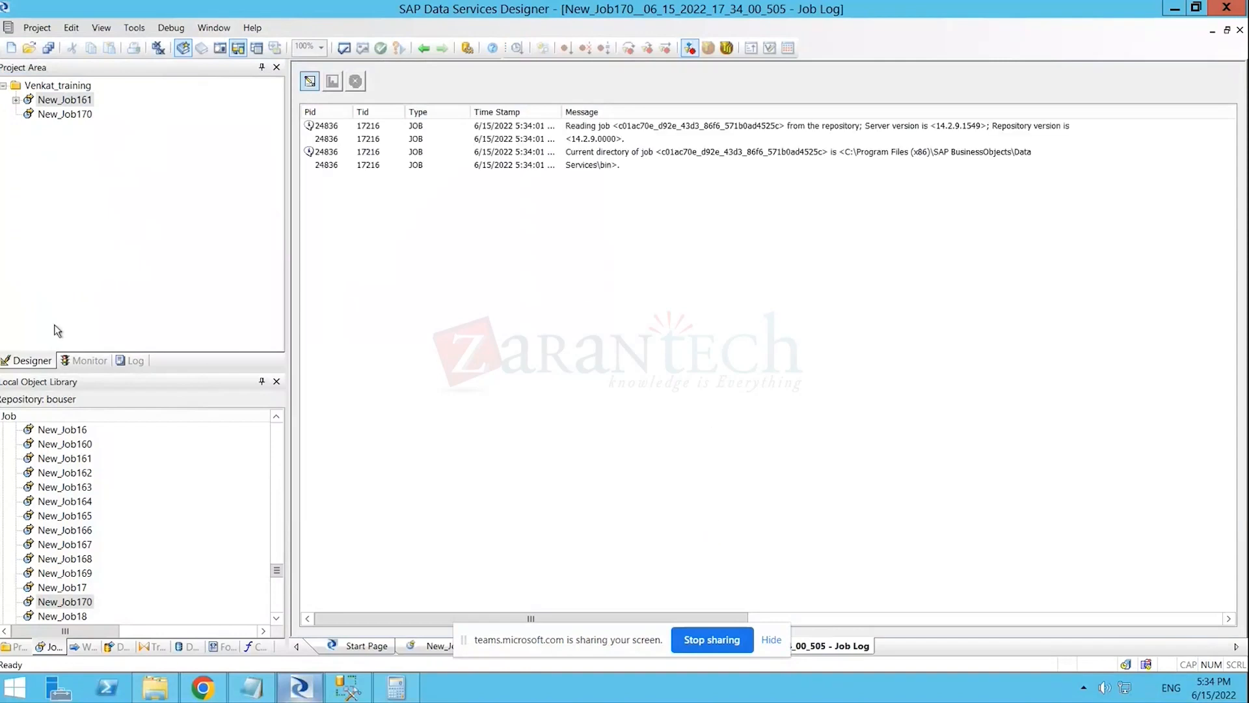
left_click(91, 361)
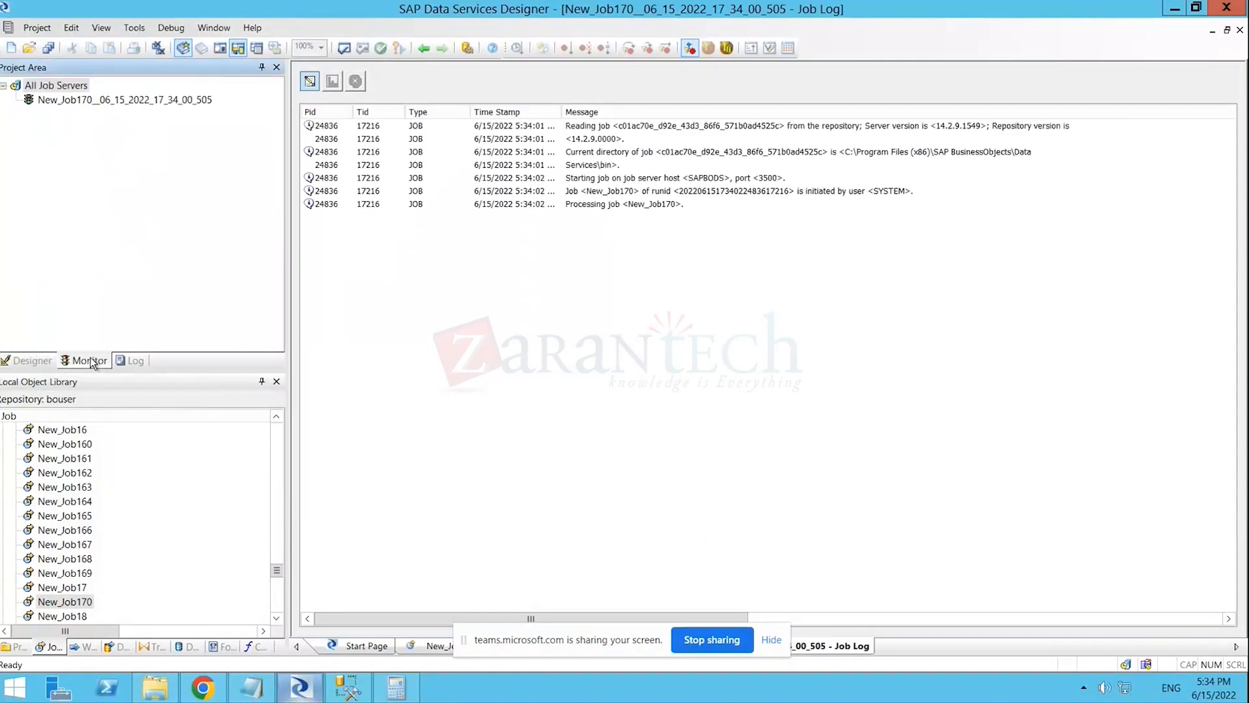
left_click(71, 101)
left_click(614, 243)
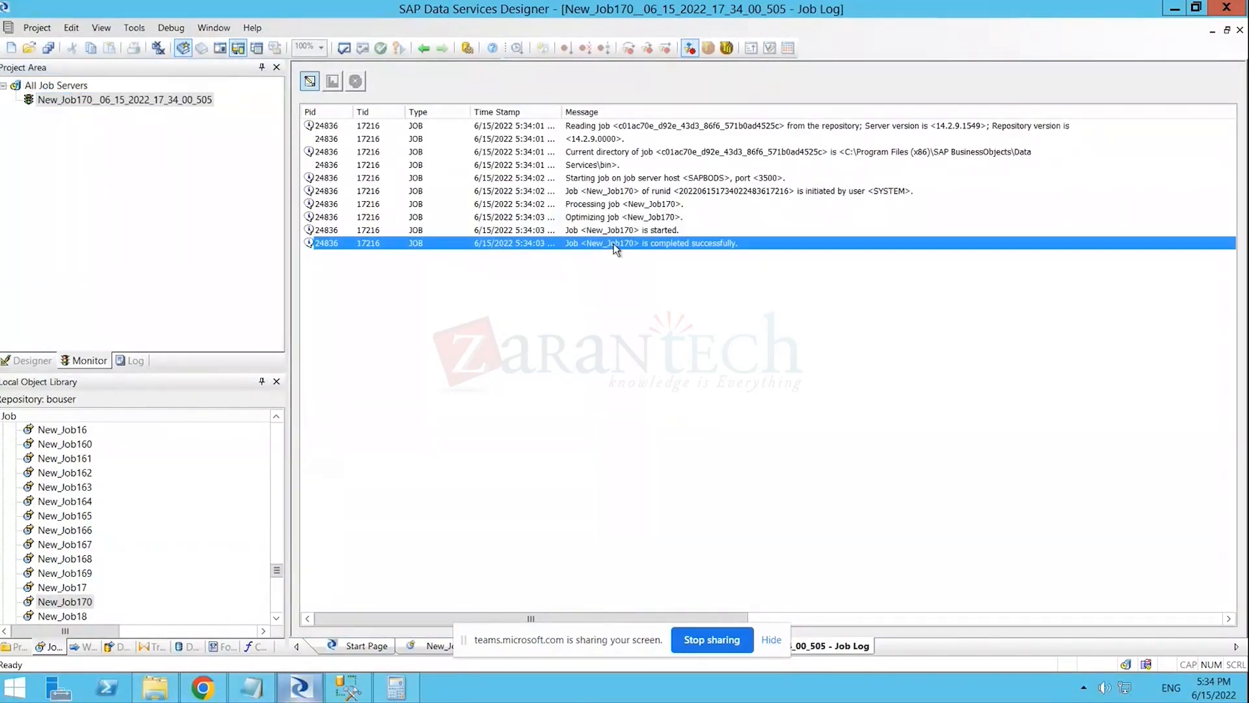
left_click(116, 101)
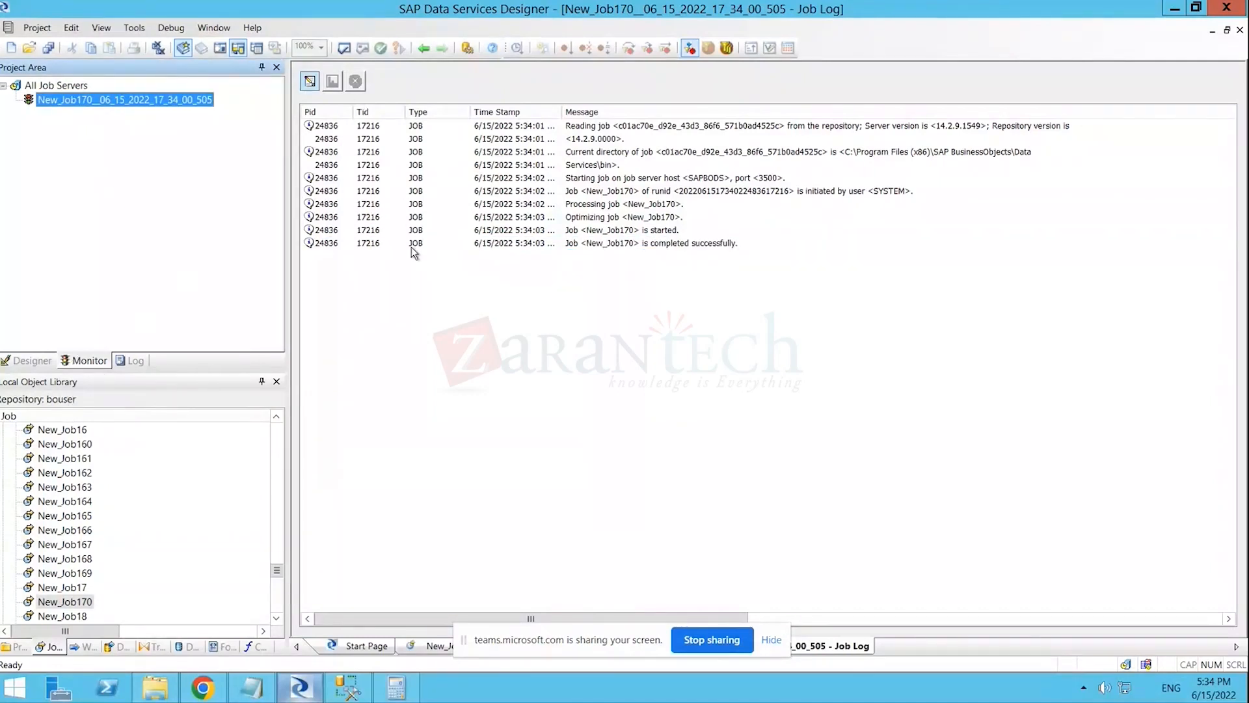
left_click(331, 82)
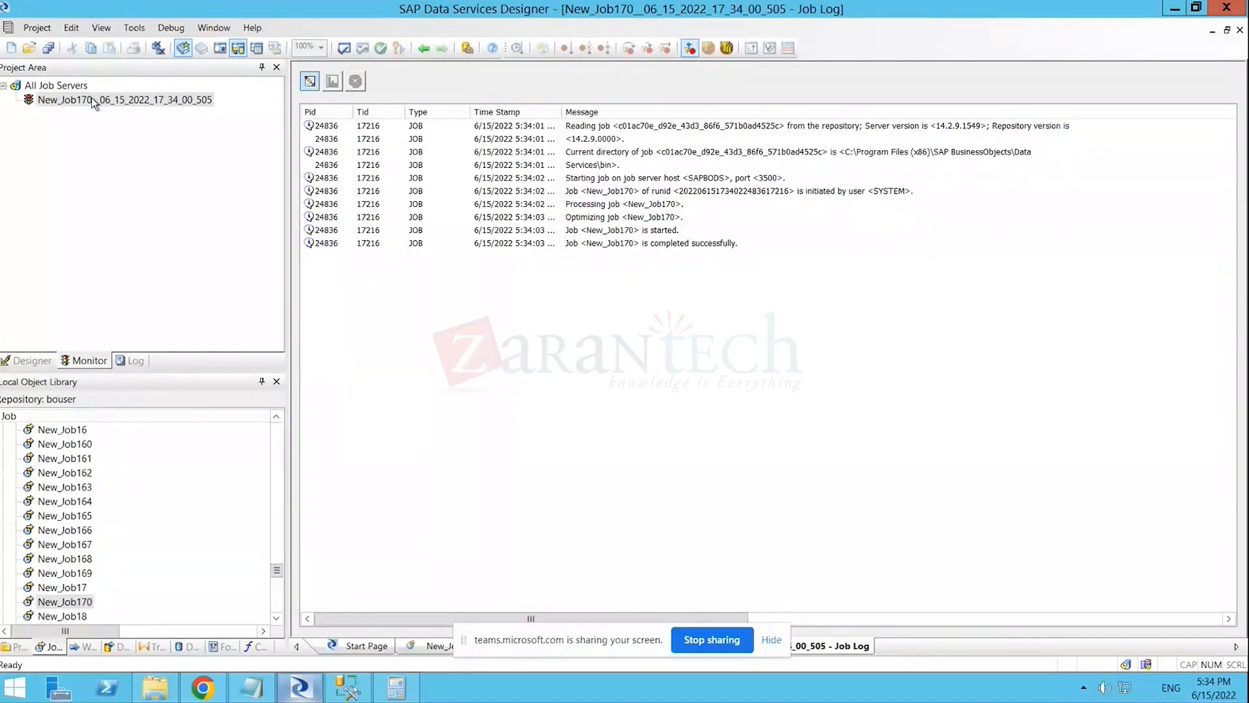
- Return to the project's object tree, open New_Job161 in the workspace, and validate the current view
left_click(11, 363)
left_click(55, 102)
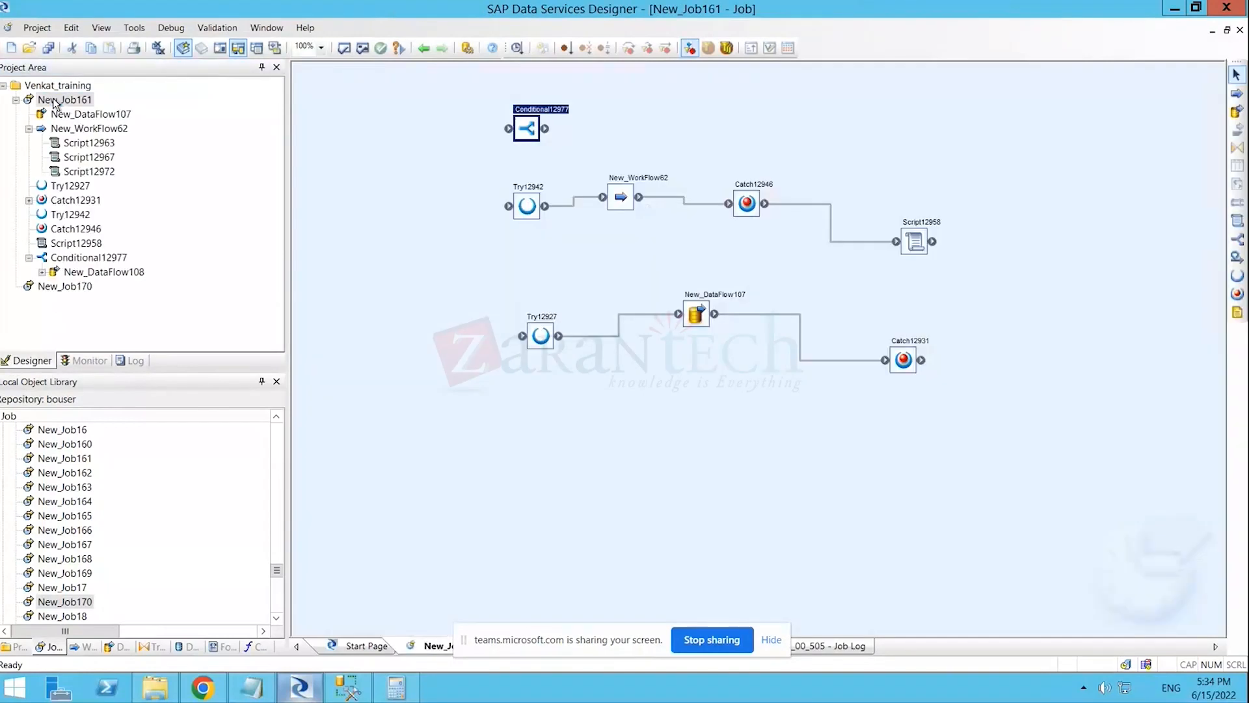
left_click(464, 257)
left_click_drag(484, 97, 974, 415)
left_click(461, 217)
left_click(343, 50)
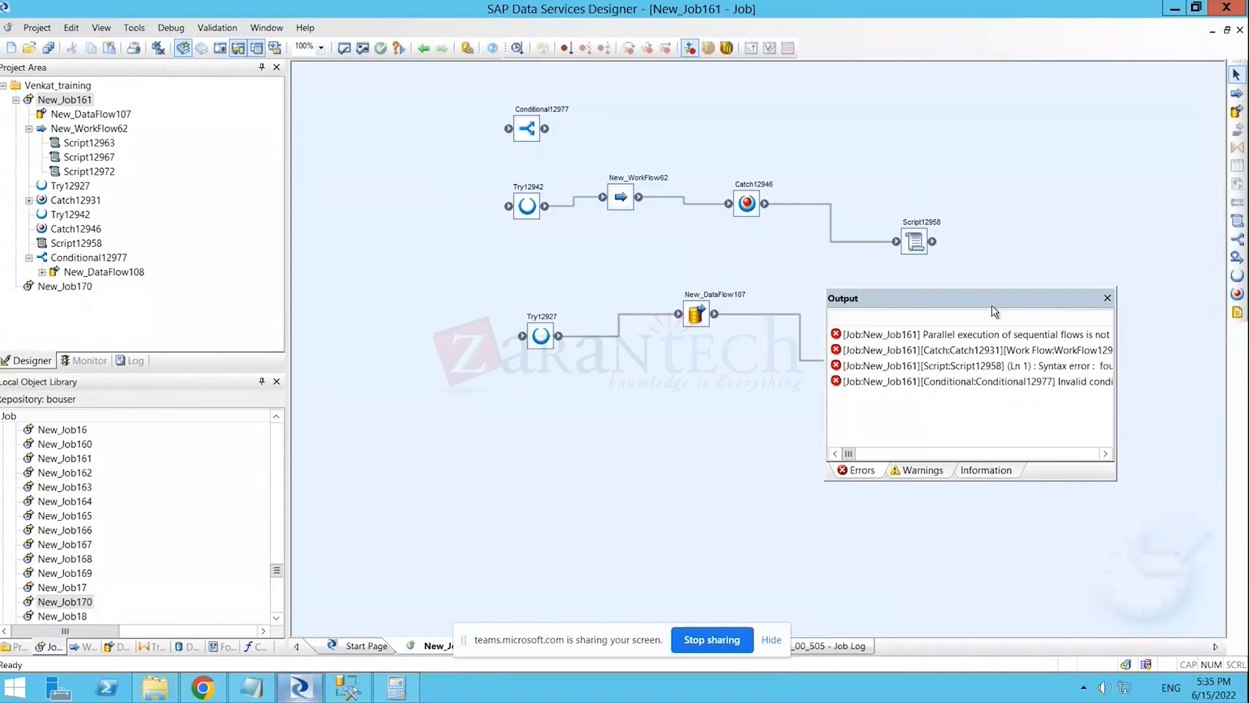
- Read the full message of the first validation error, about parallel execution of sequential flows, and close the output window
left_click_drag(982, 298, 474, 204)
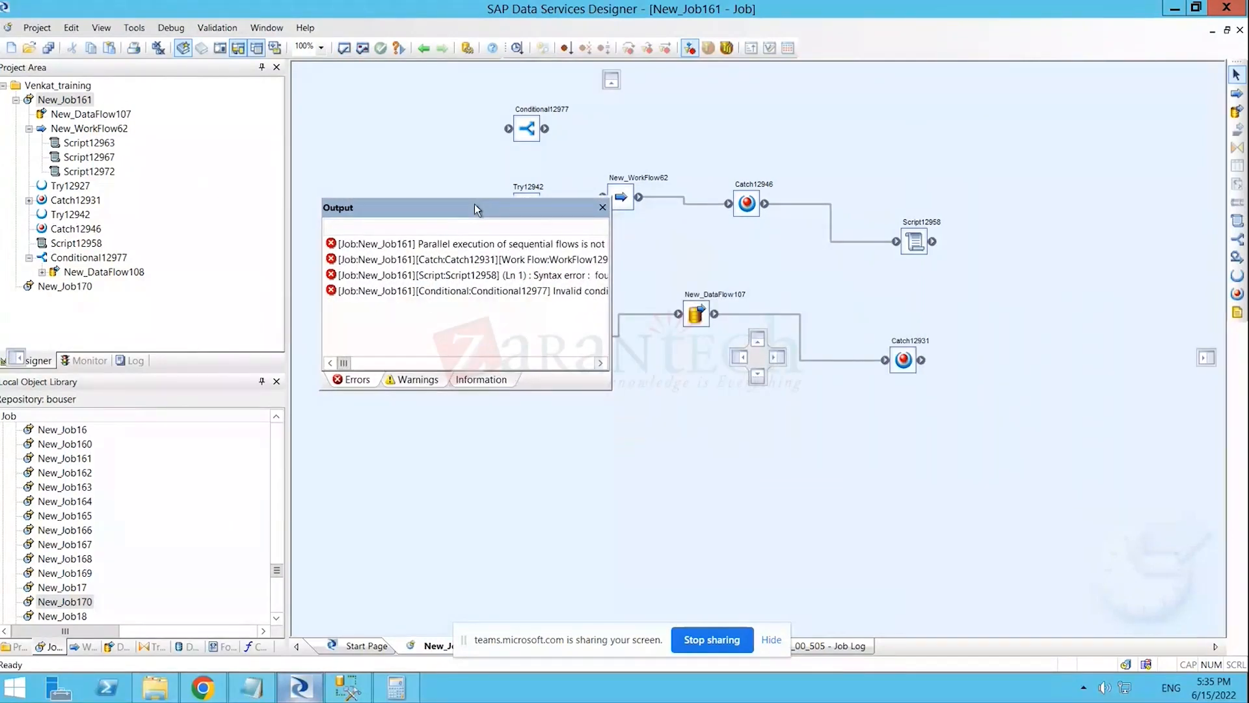
left_click(446, 249)
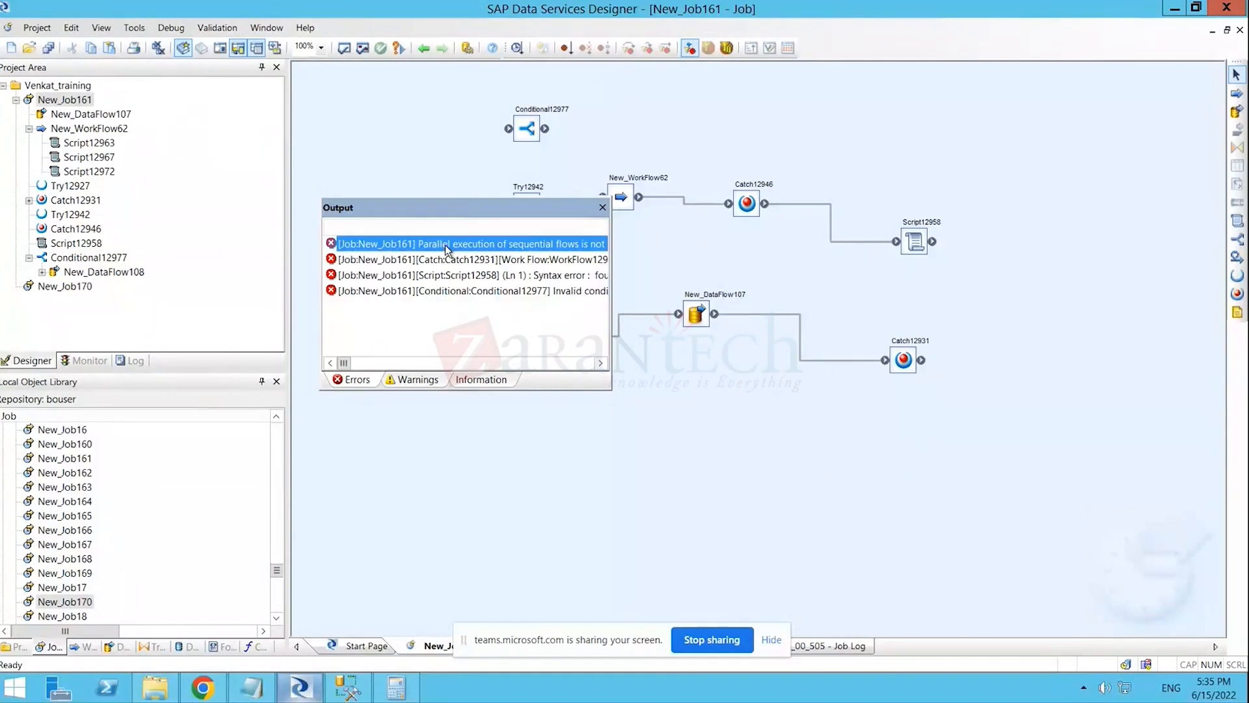
right_click(447, 249)
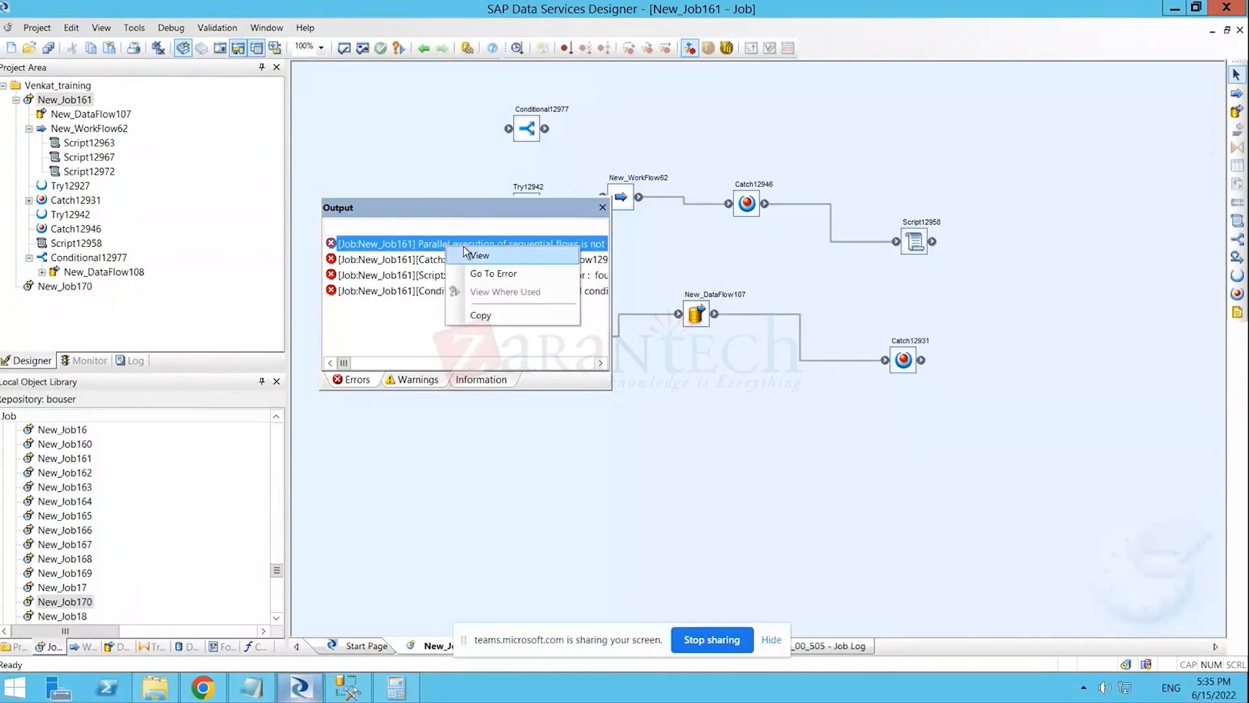
left_click(489, 256)
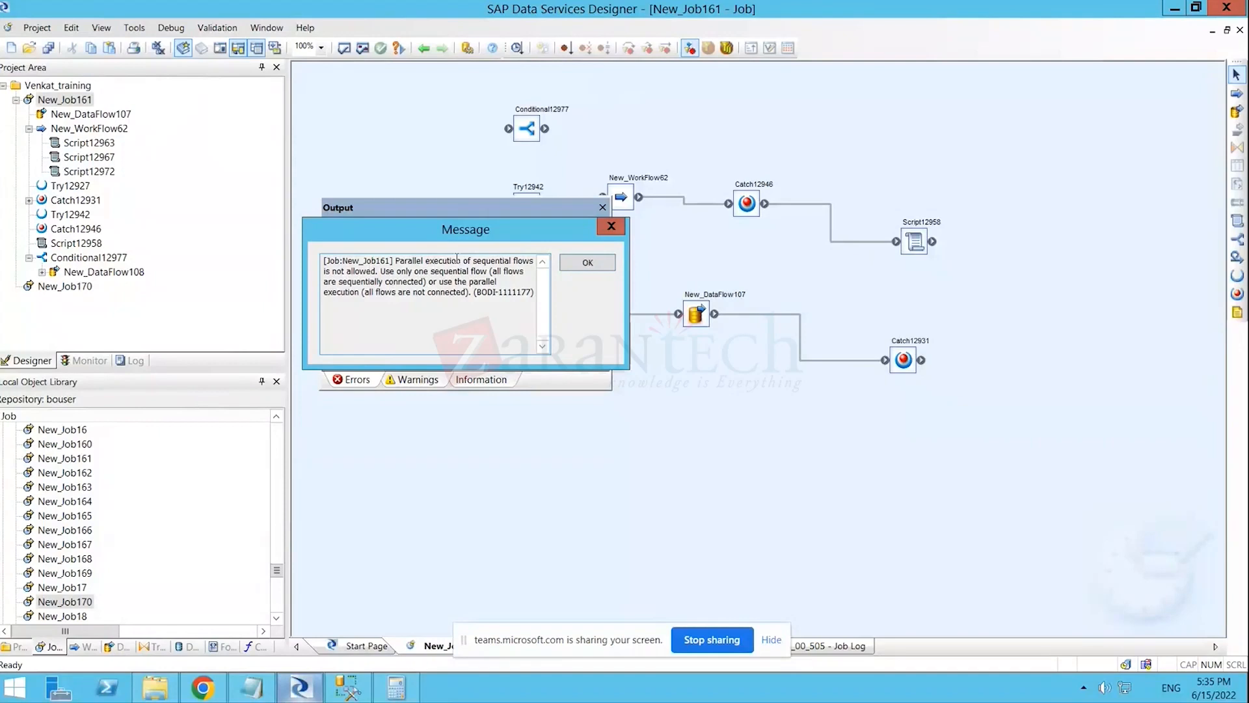
left_click(587, 262)
left_click(603, 207)
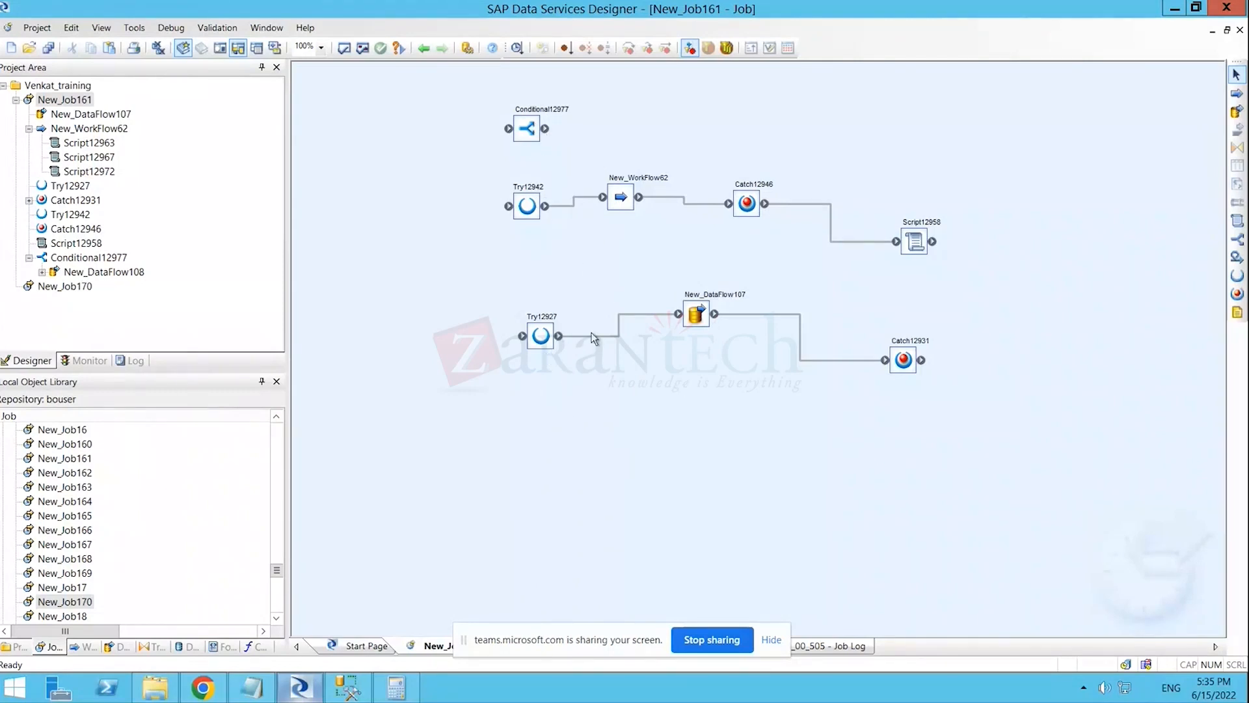
- Compare New_WorkFlow62 and New_DataFlow107 in the two separate try/catch flows of New_Job161
left_click(624, 198)
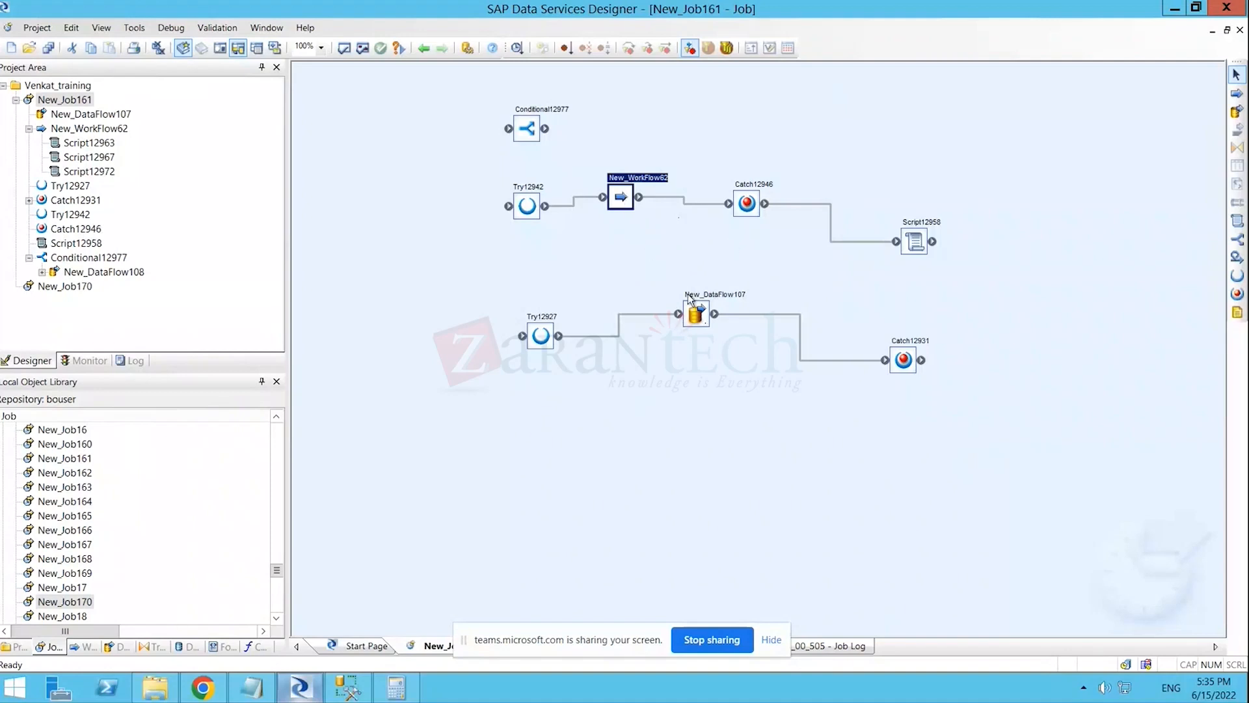
left_click(695, 320)
left_click(623, 199)
left_click(696, 316)
left_click(622, 198)
left_click(598, 161)
left_click_drag(632, 212, 654, 232)
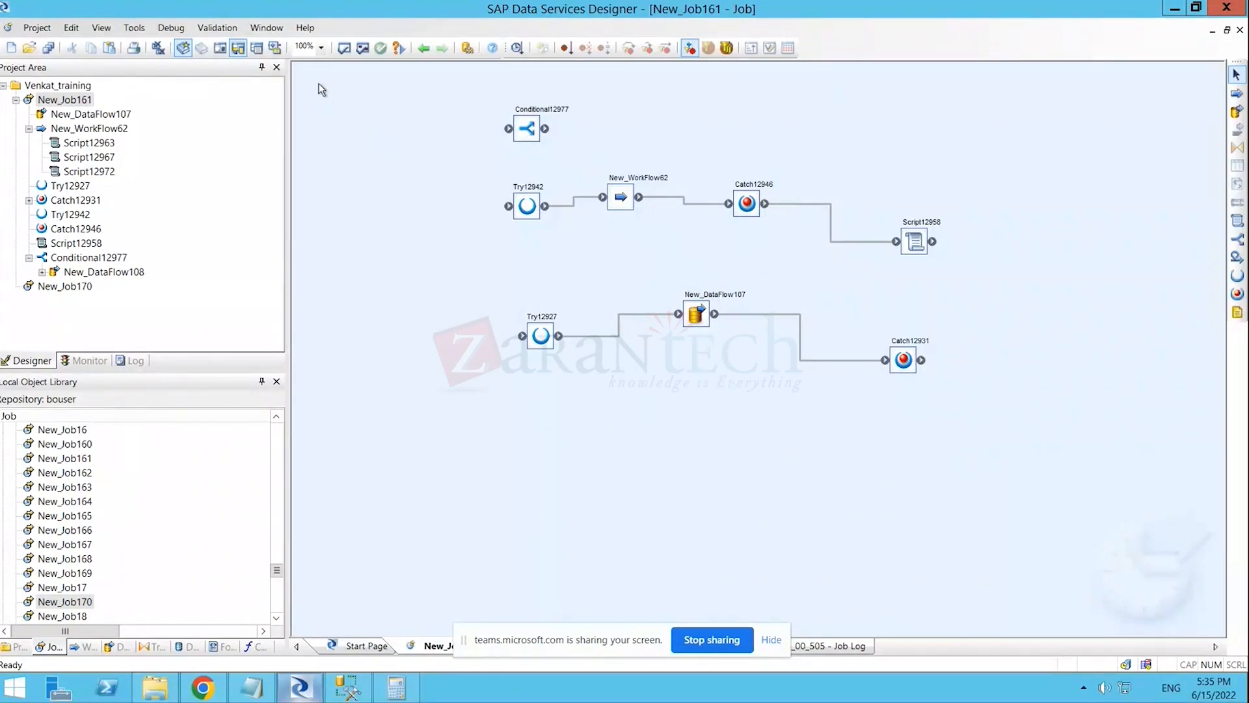
- Validate the current view of New_Job161 again, then validate all objects in view, closing the output window after each check
left_click(343, 51)
left_click_drag(424, 209, 412, 400)
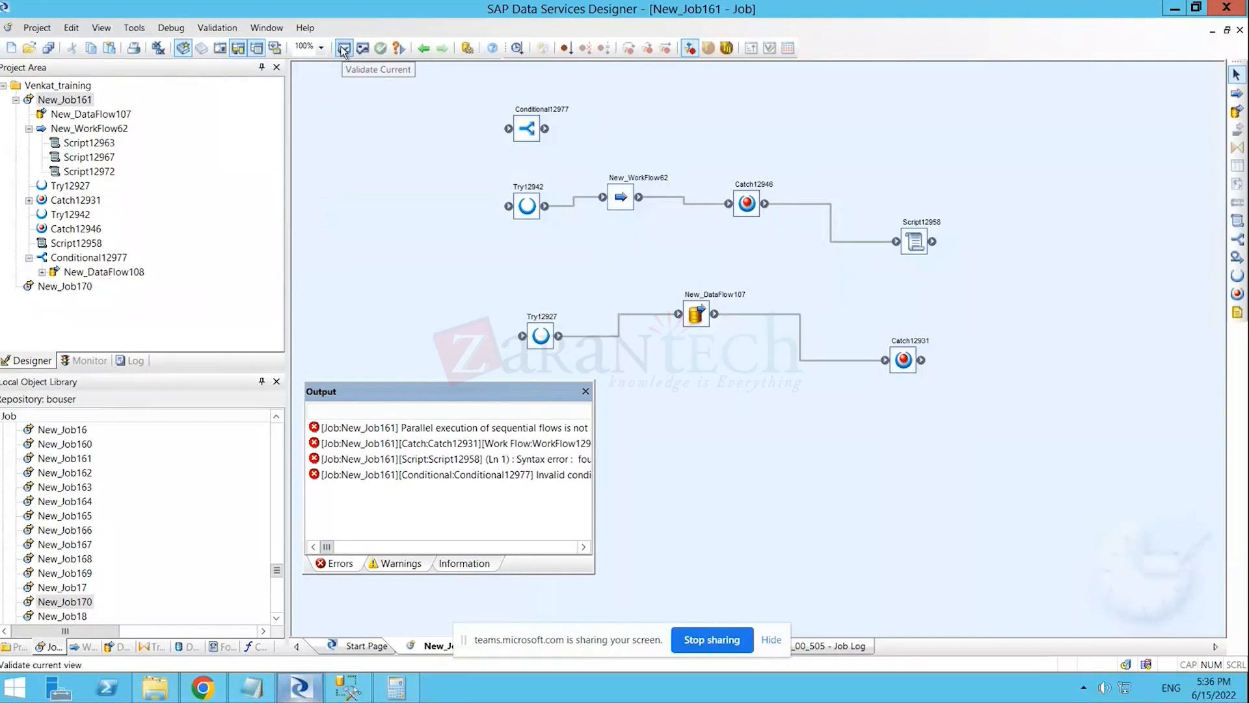
left_click(585, 392)
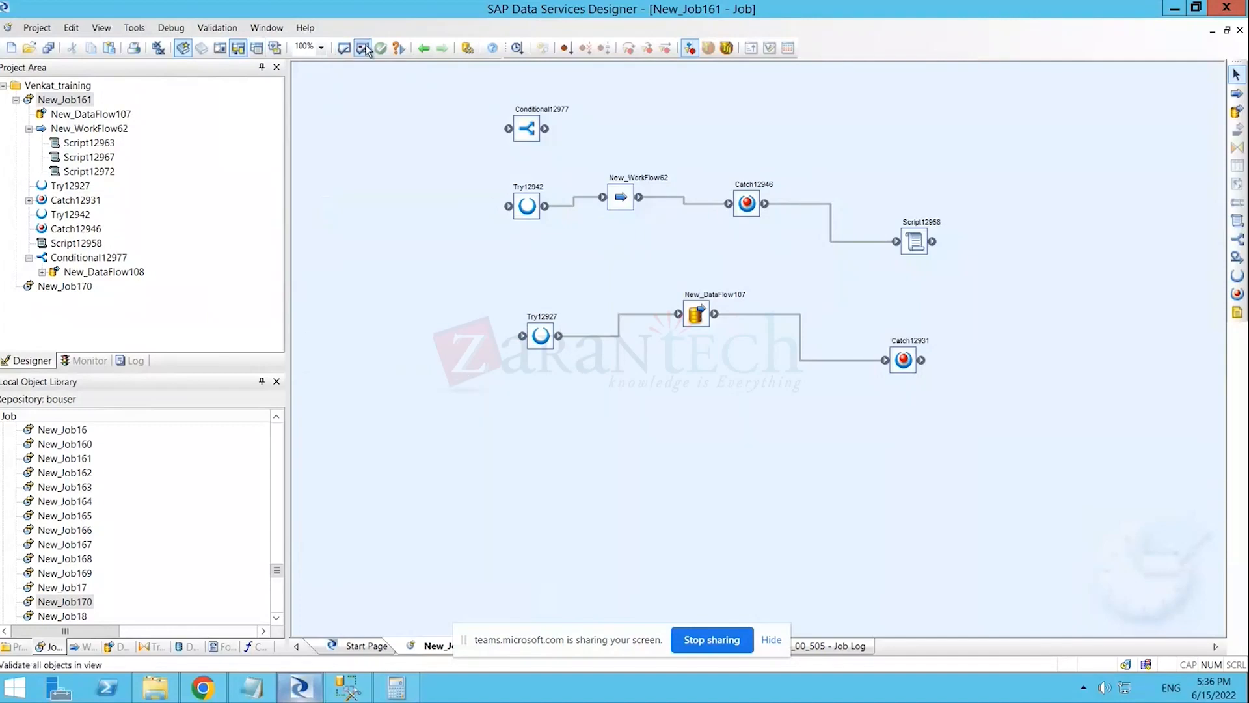
left_click(363, 49)
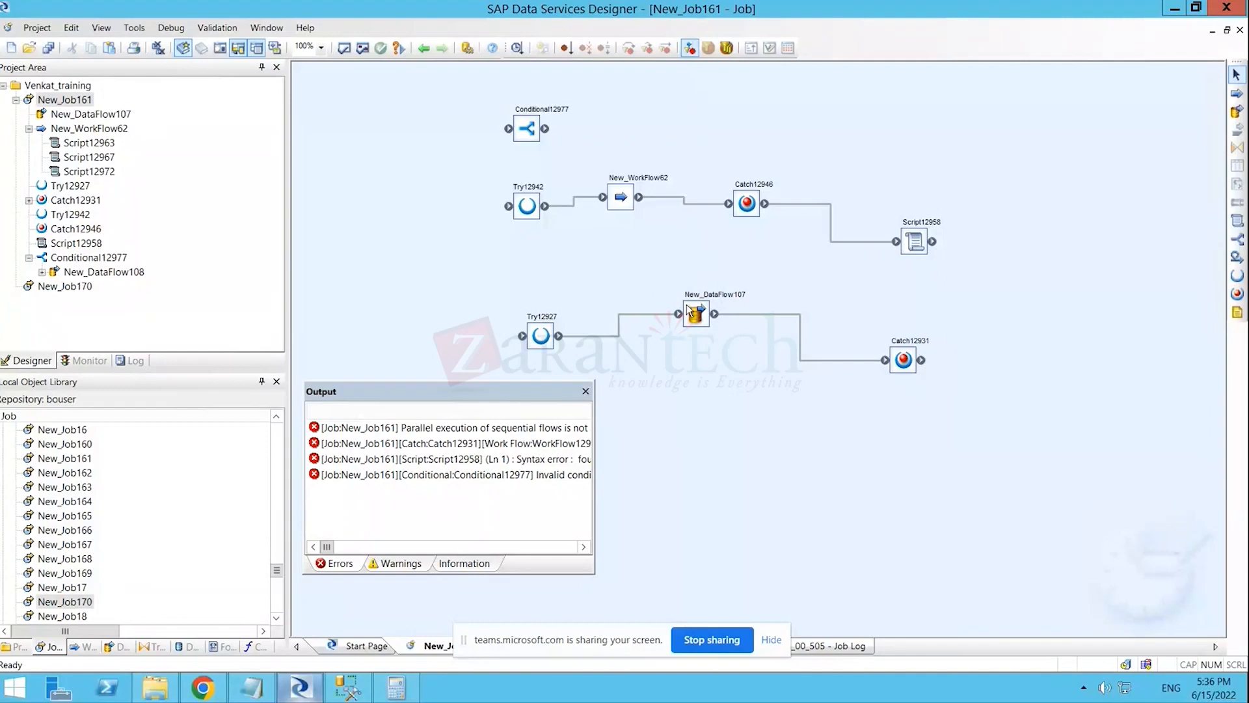
left_click(586, 392)
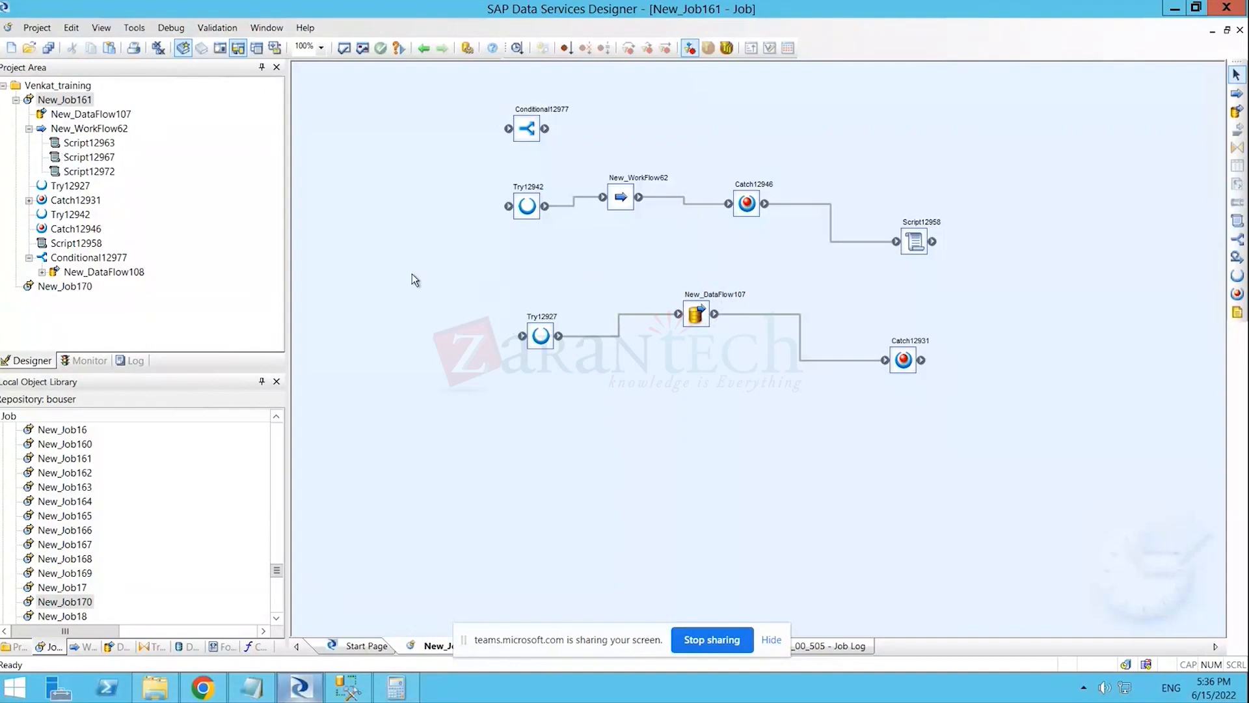
- Set the bypass of New_DataFlow107 to the substitution parameter [$$Bypass]
right_click(698, 315)
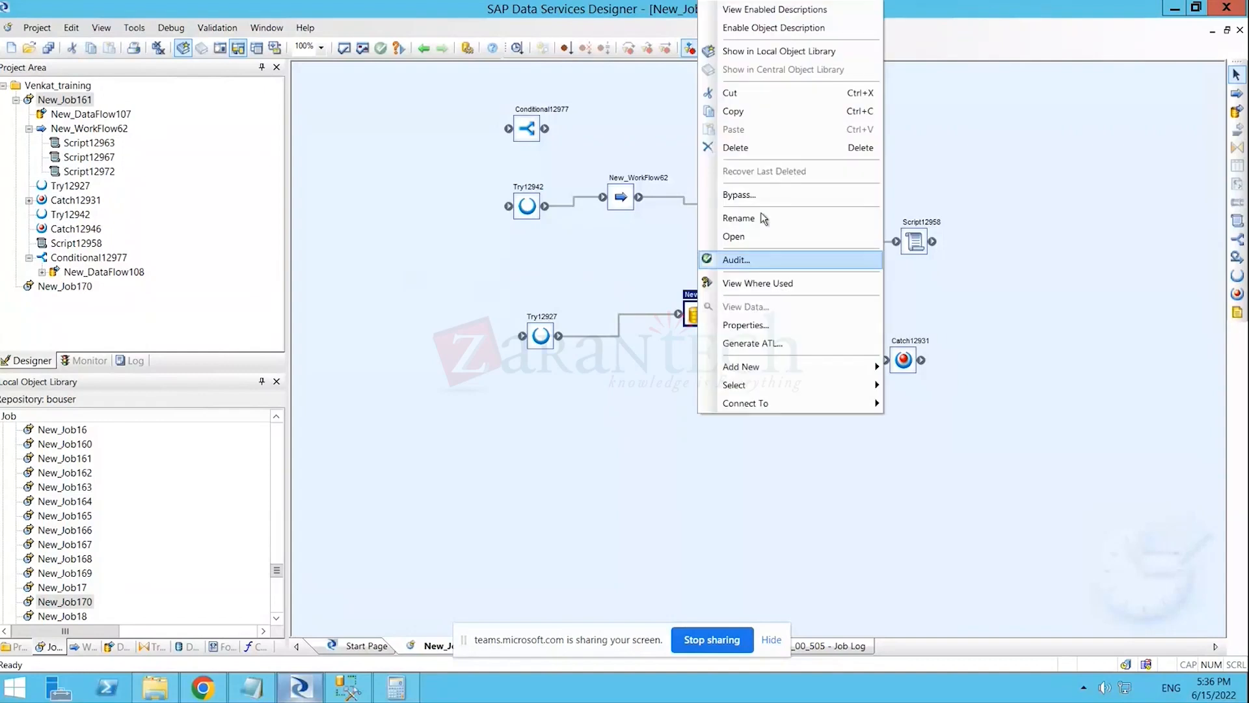
left_click(748, 195)
left_click(612, 348)
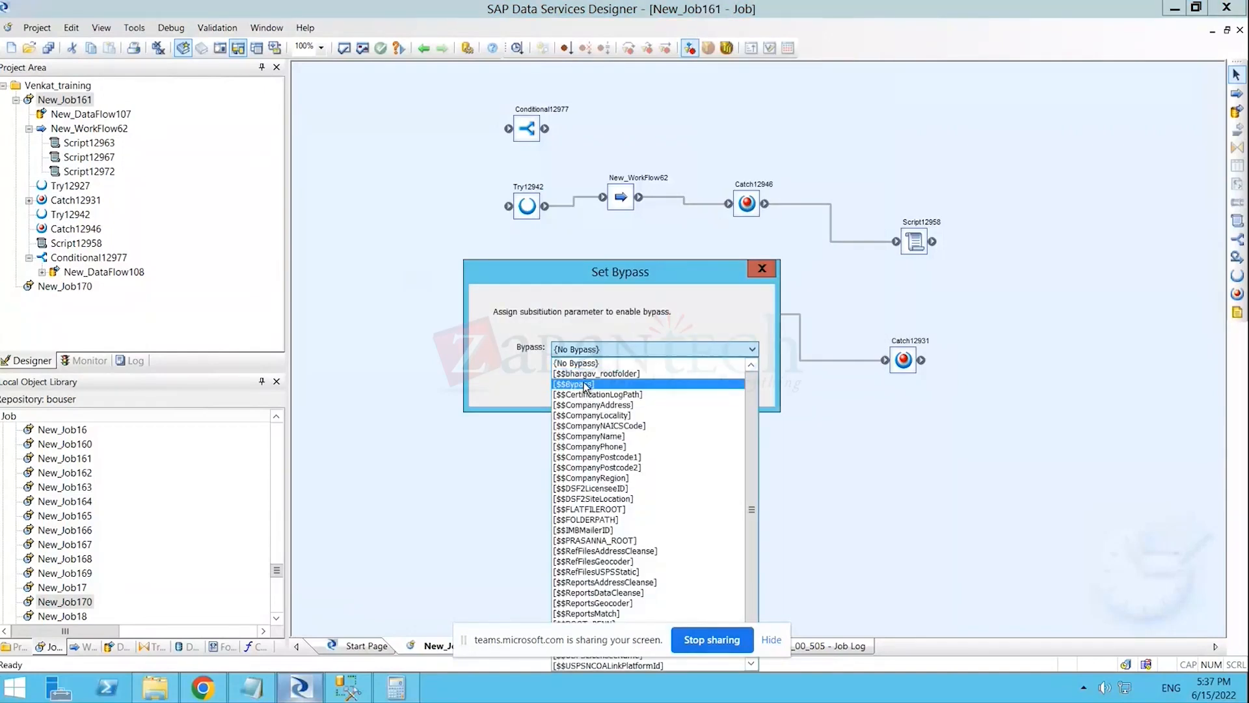
left_click(581, 384)
left_click(661, 383)
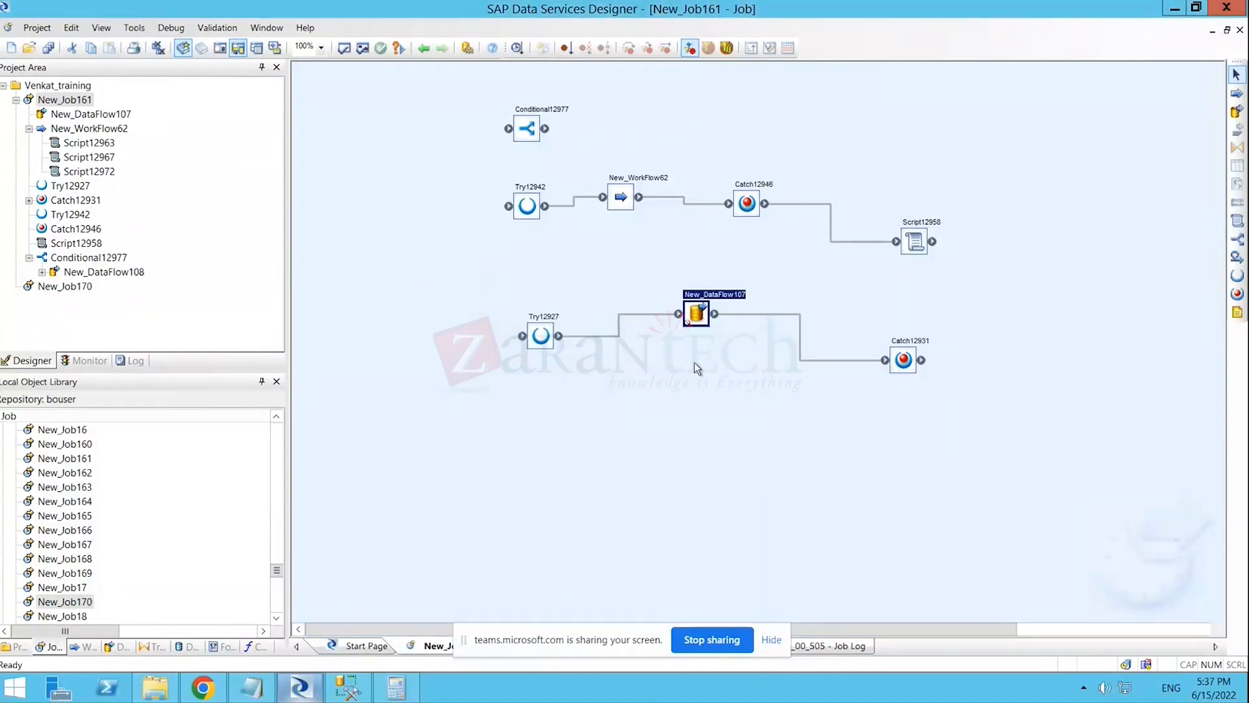
left_click_drag(643, 269, 726, 350)
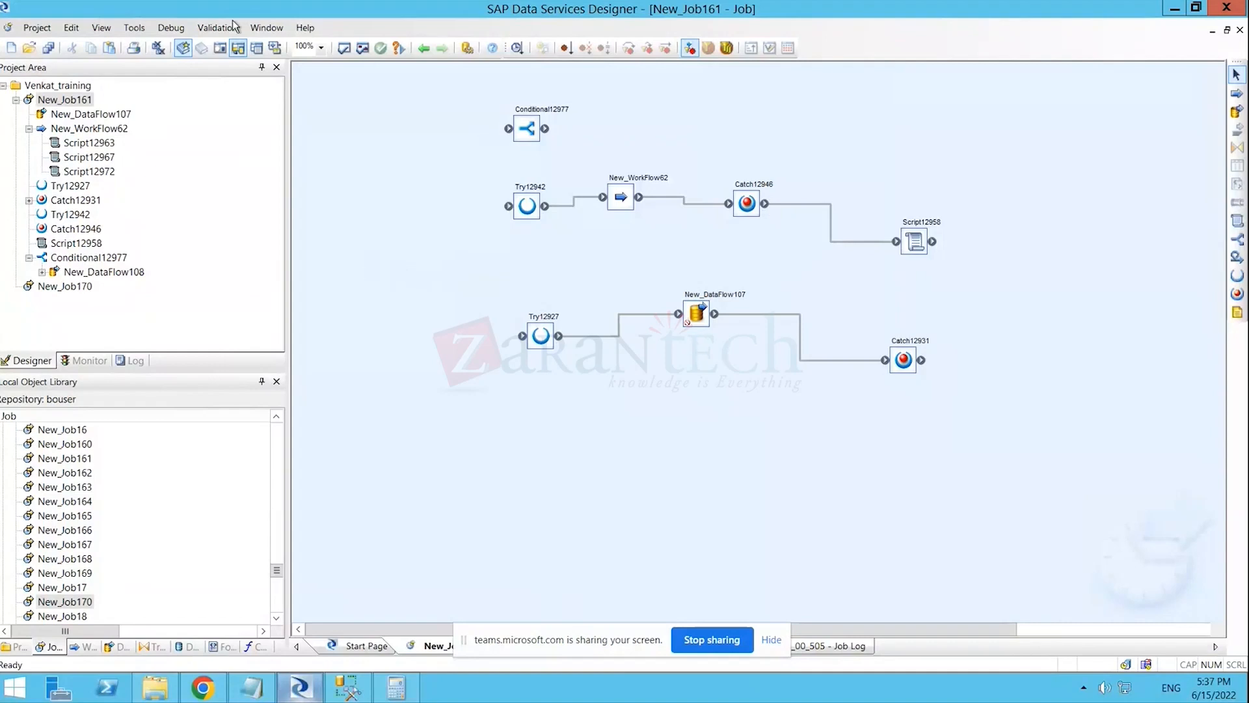
- Try to activate the DB_LAKSHMICENTRAL central repository connection in the Designer options, then cancel the connection and the options
left_click(135, 27)
left_click(166, 431)
left_click(612, 166)
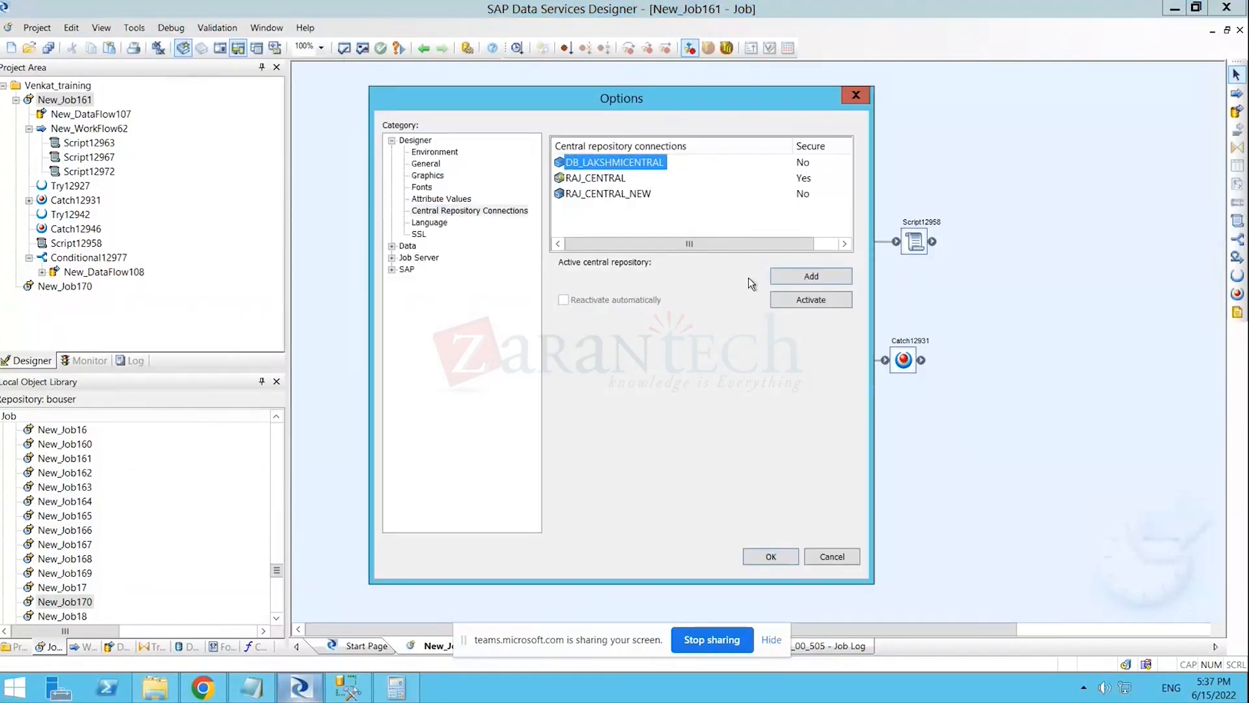
left_click(794, 301)
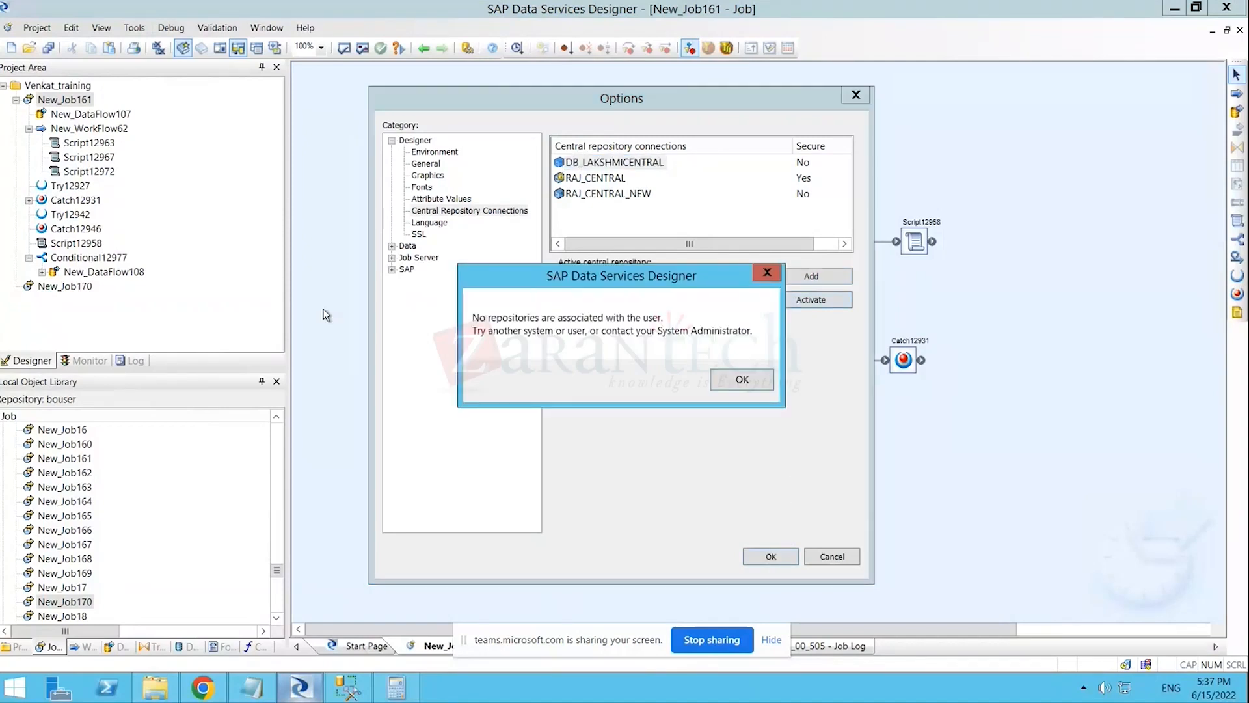
left_click(744, 379)
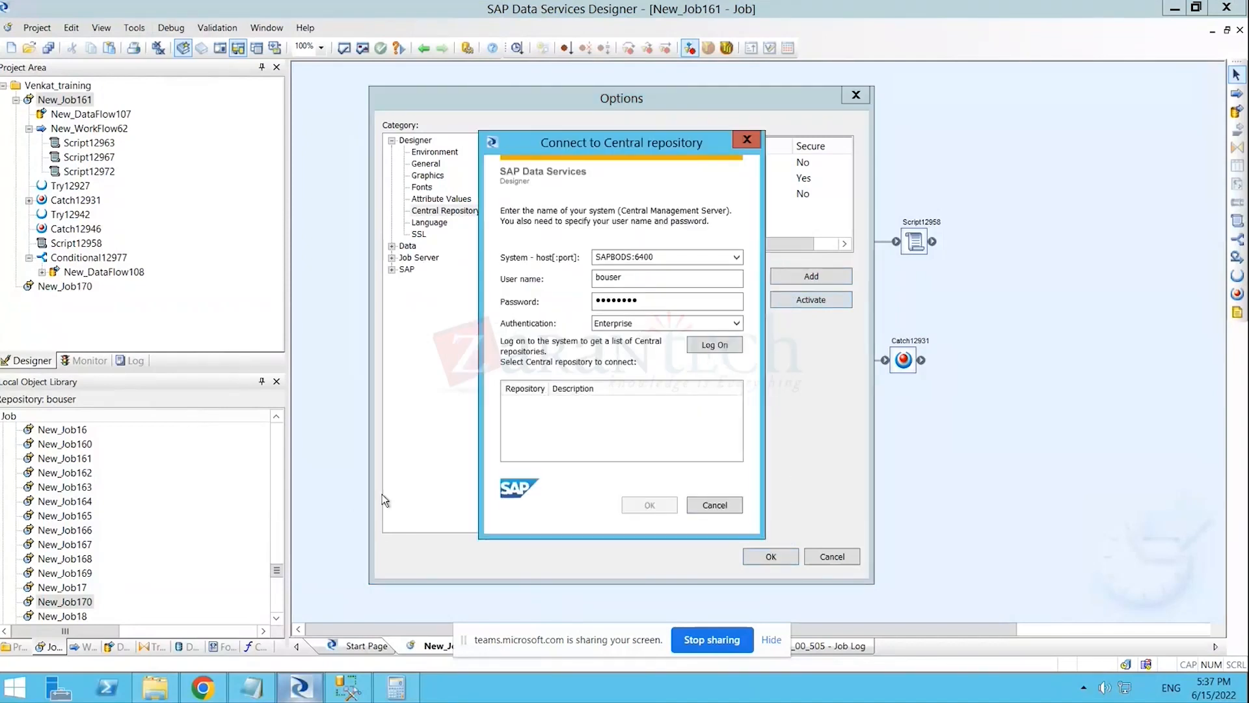
left_click(709, 506)
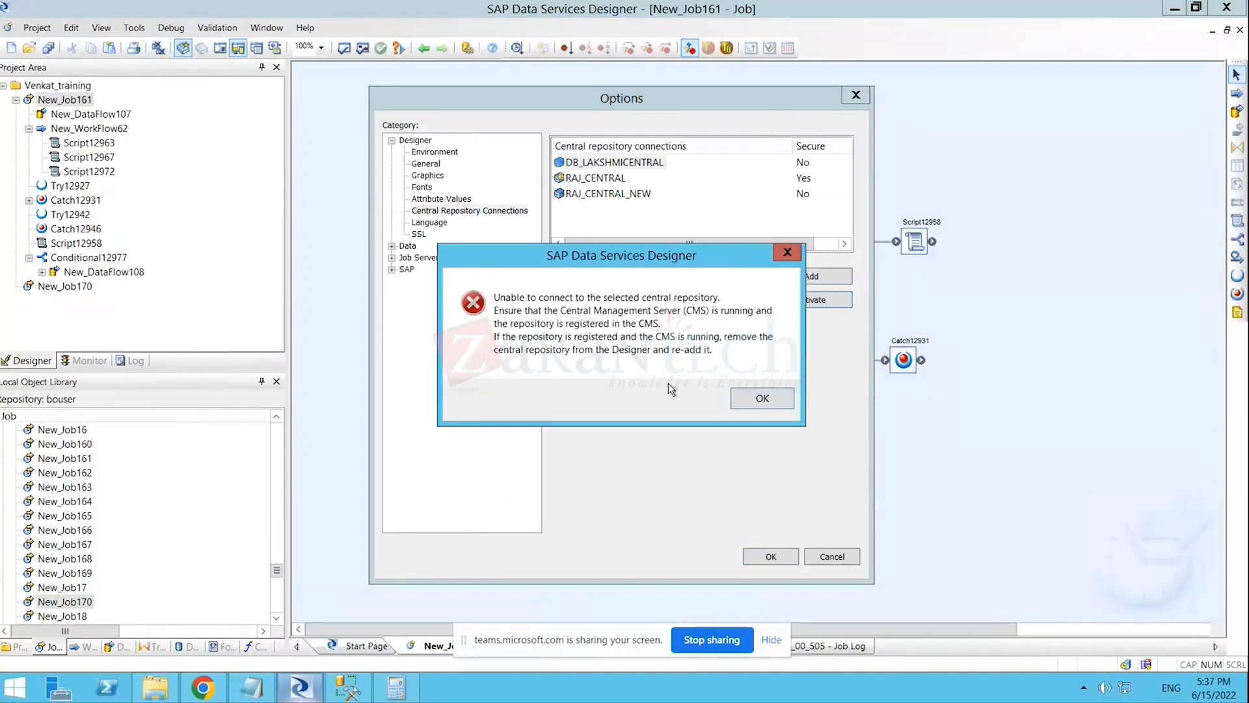
left_click(763, 398)
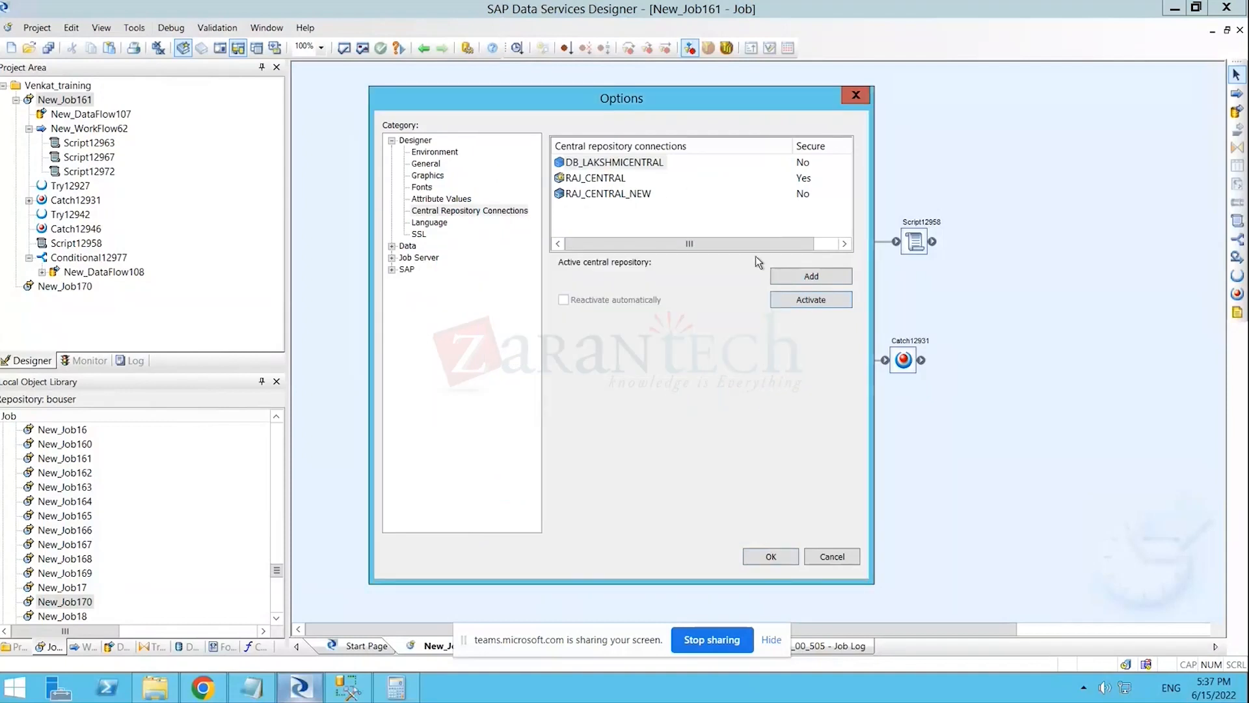
left_click(839, 554)
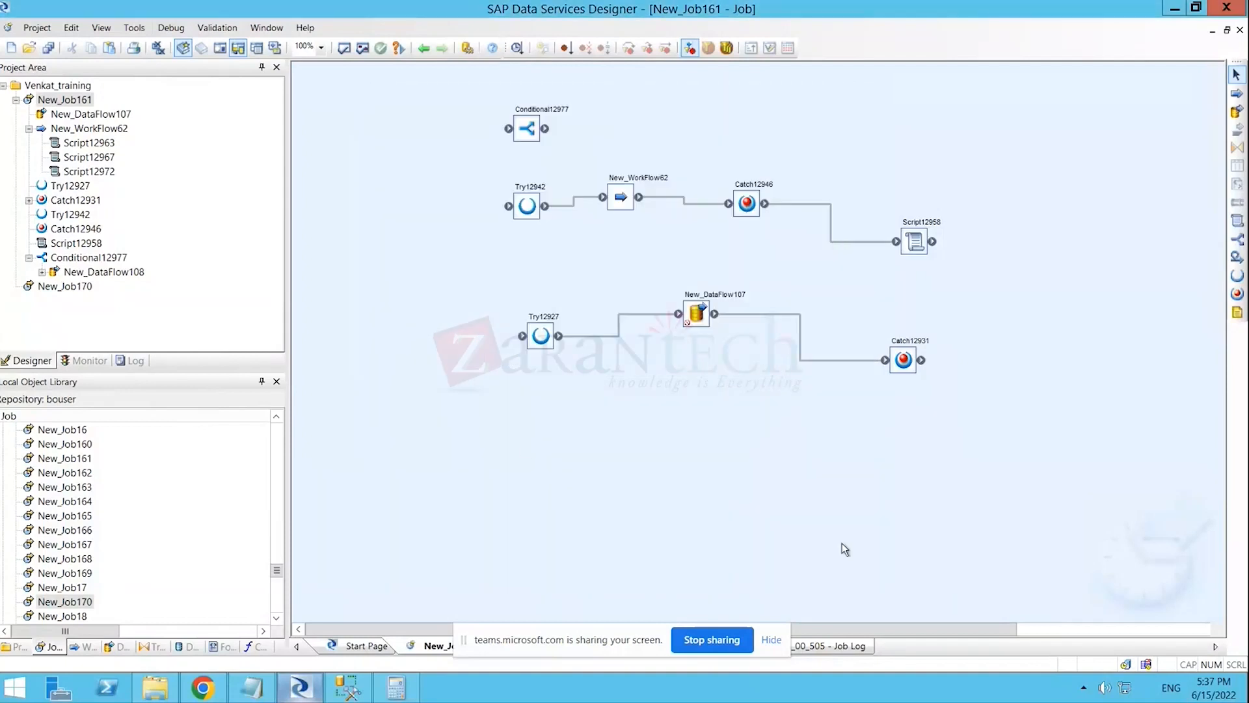
- List the custom functions in the local object library and show the available actions for CF_AddressMatchPrepFloorUnit
left_click(252, 647)
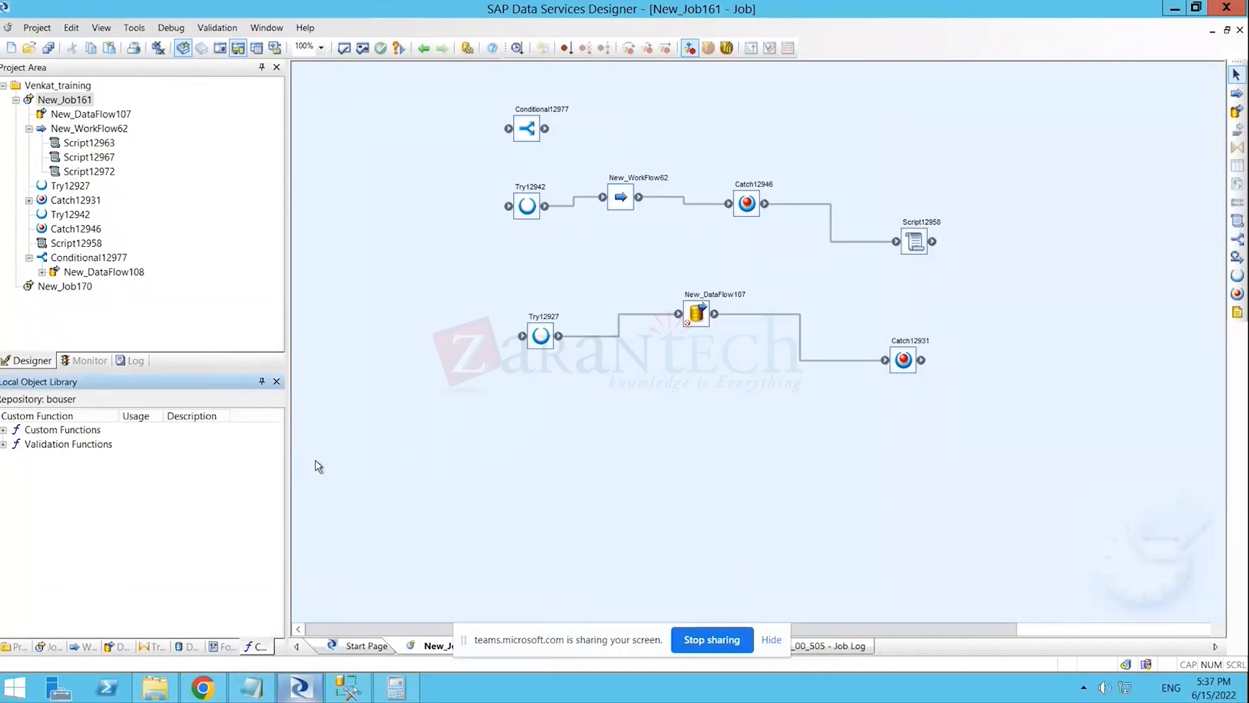
left_click(4, 430)
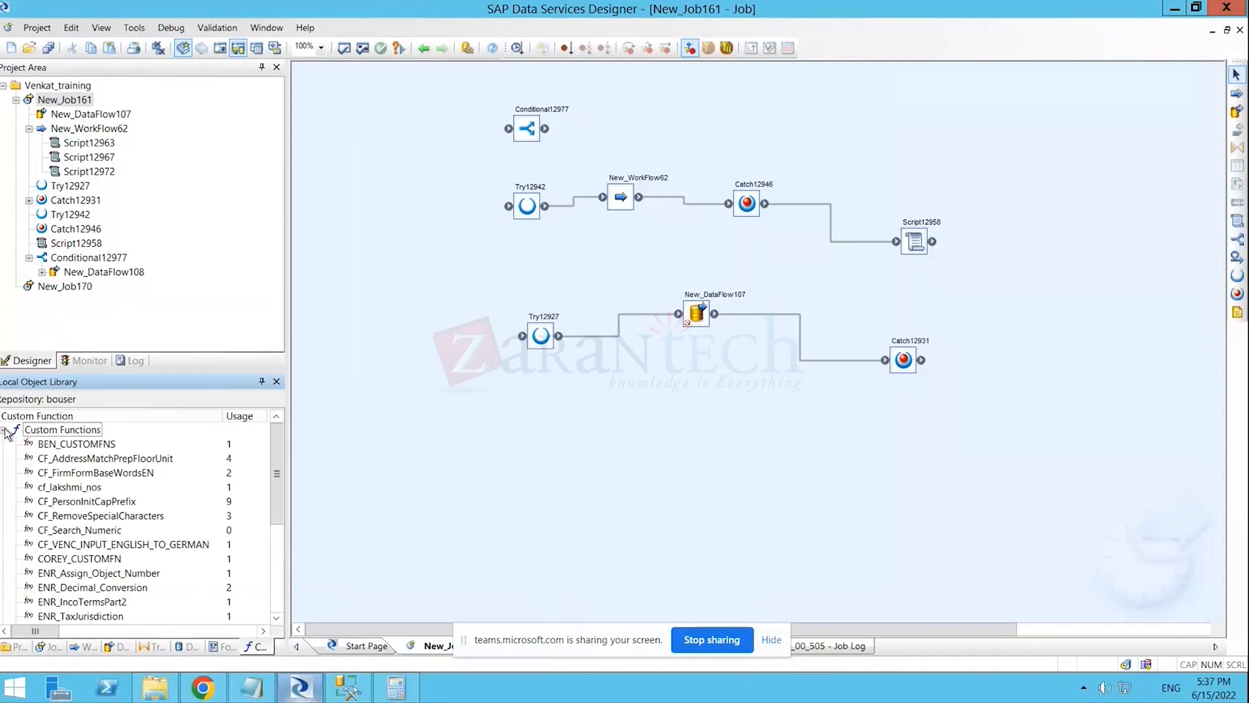
right_click(104, 459)
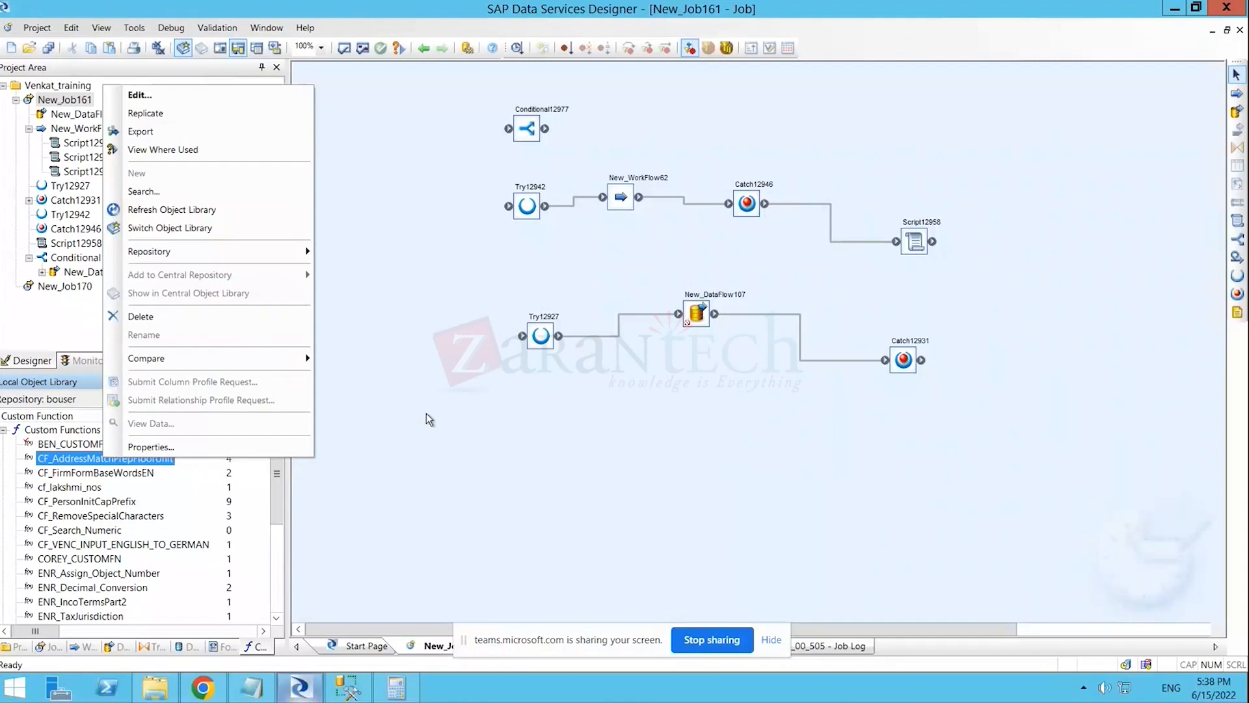
left_click(365, 358)
- Open New_DataFlow108 and New_DataFlow100 from the local object library and show the available actions for New_DataFlow100
left_click(122, 647)
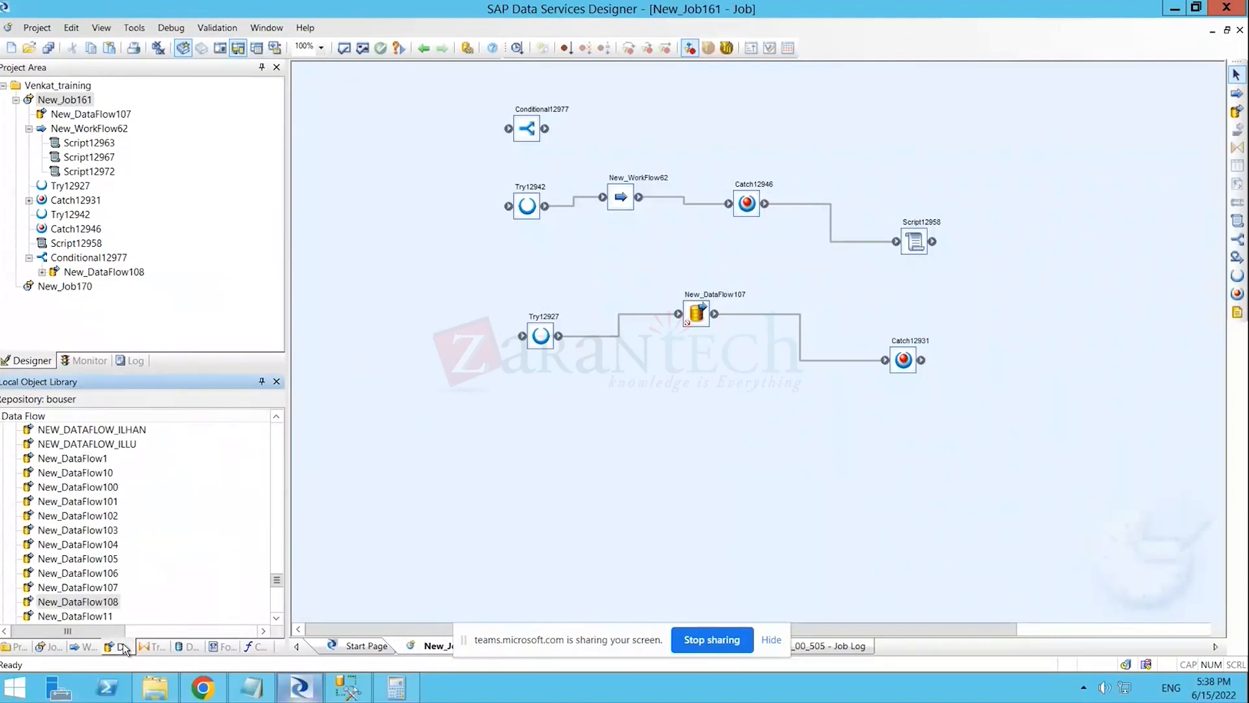
double_click(84, 603)
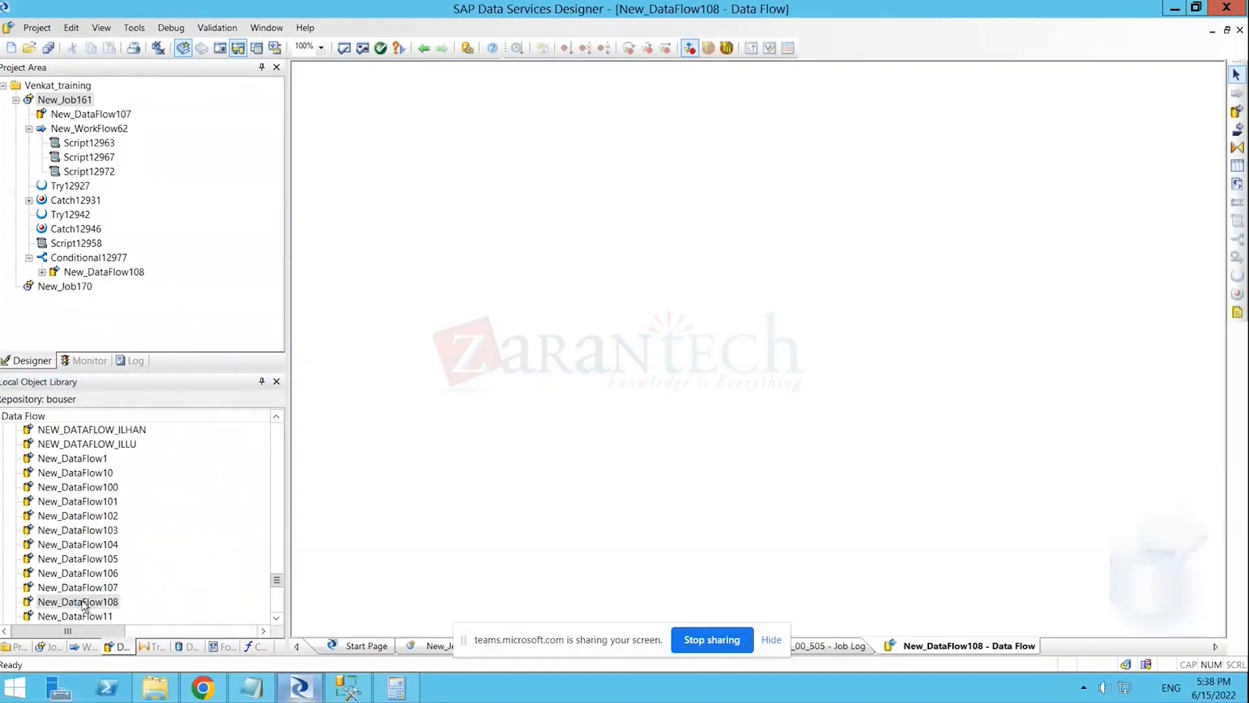
double_click(83, 489)
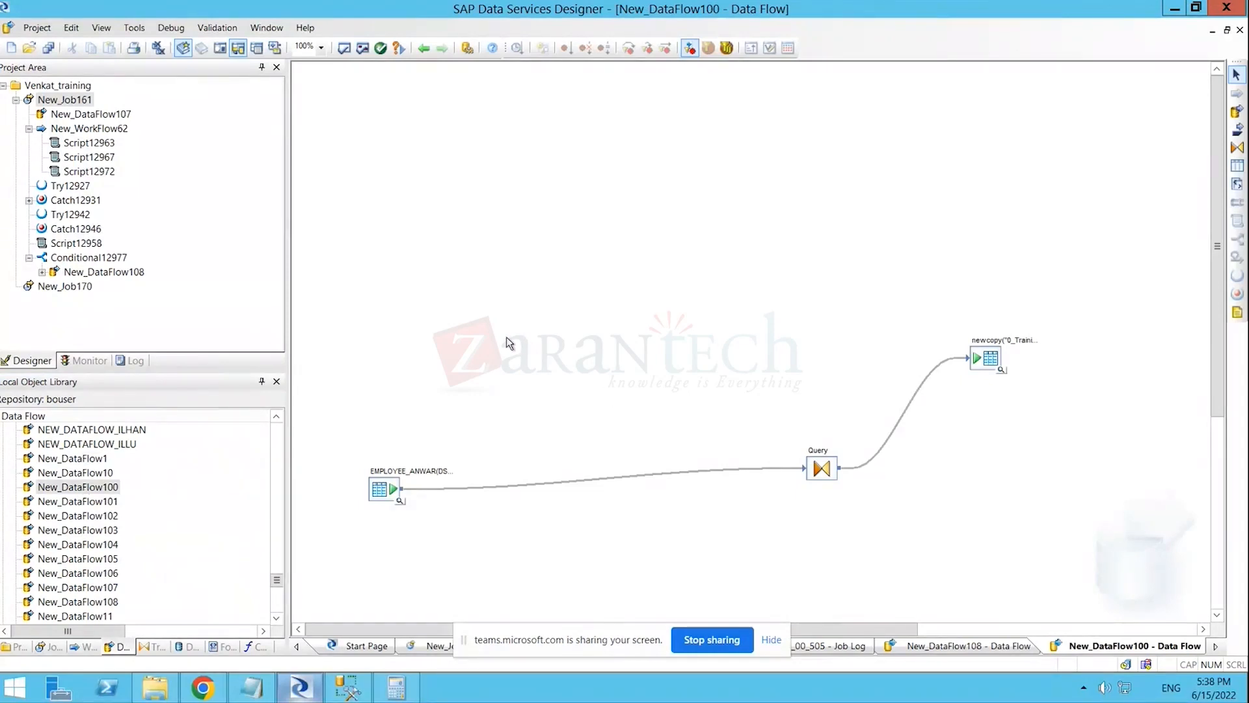
right_click(109, 487)
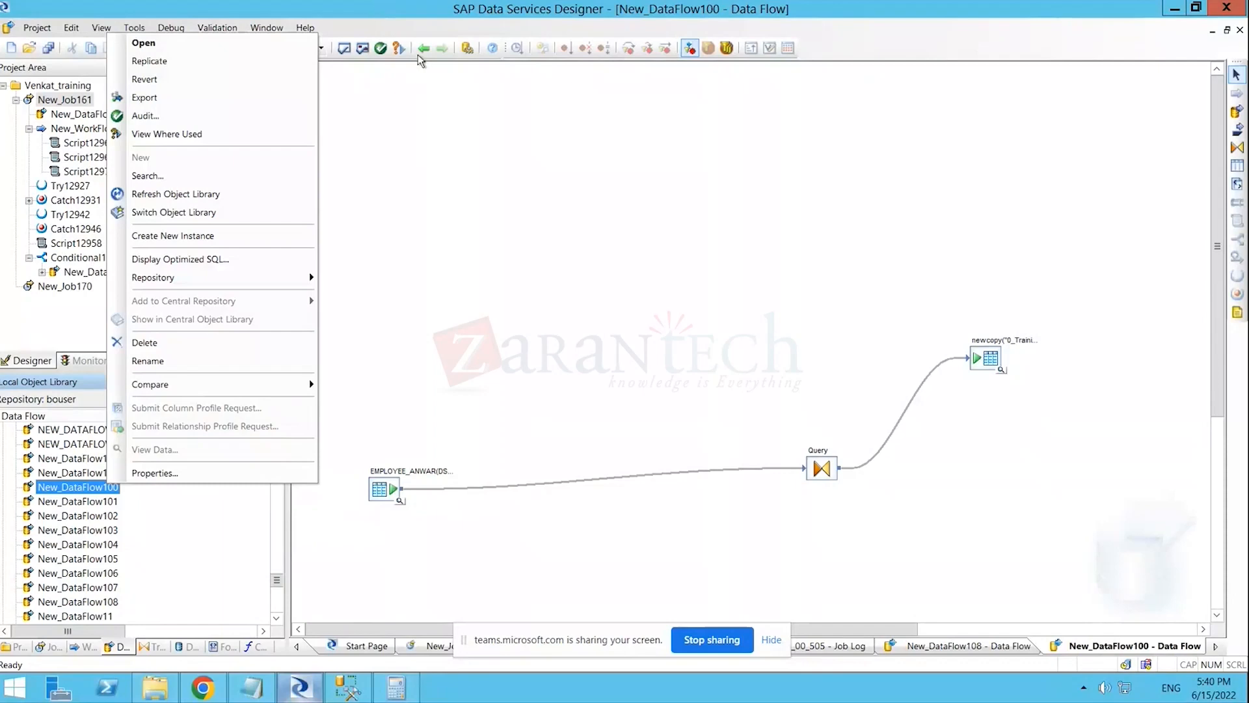
- Show the available actions for New_Job168 in the local object library, then return to the custom functions list
left_click(54, 647)
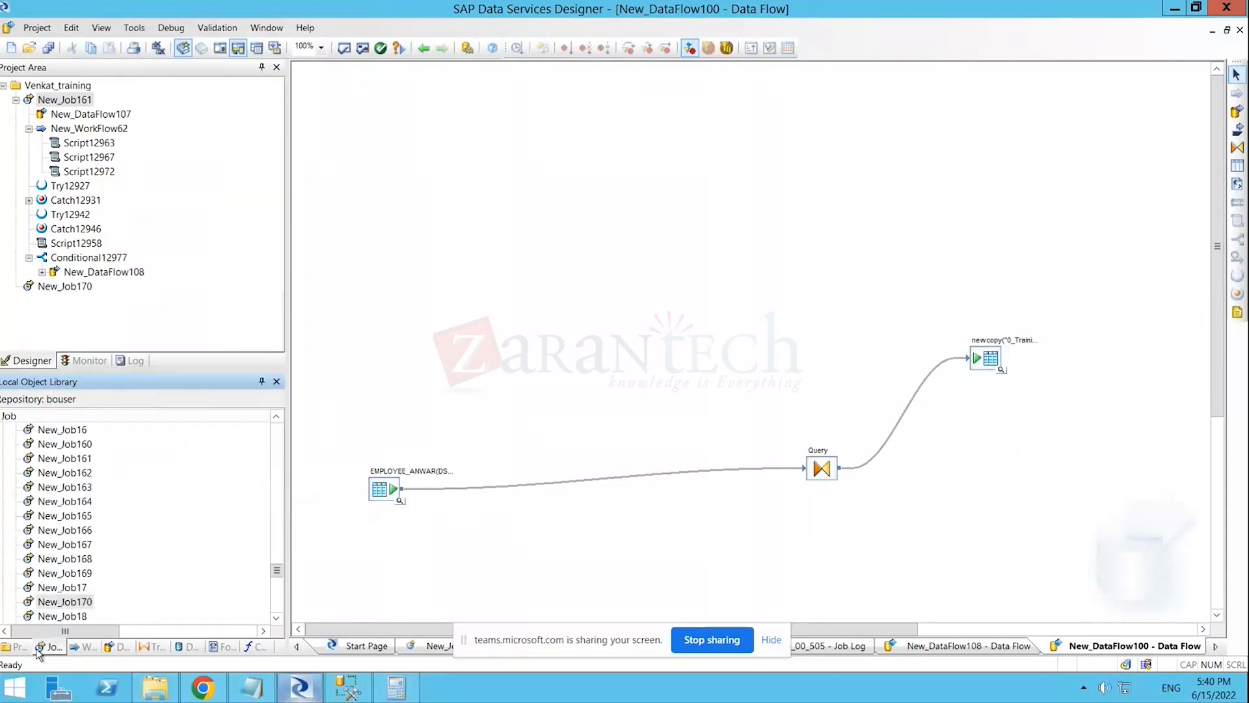
right_click(65, 561)
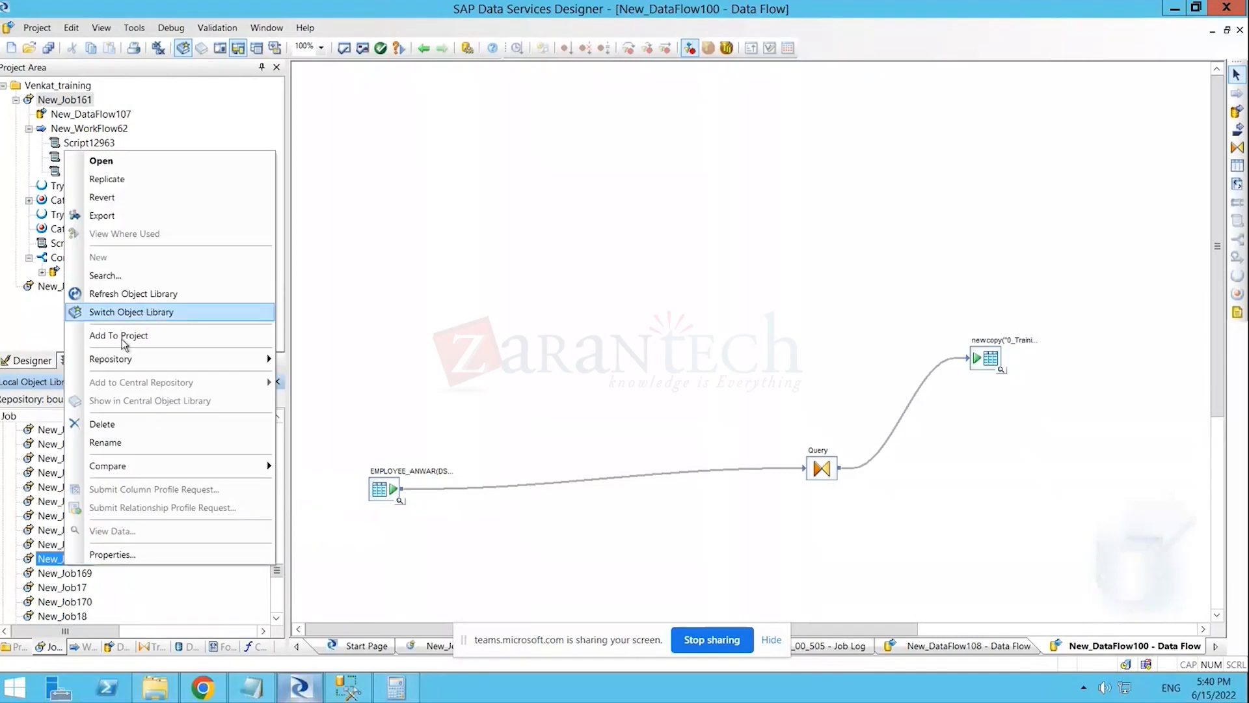
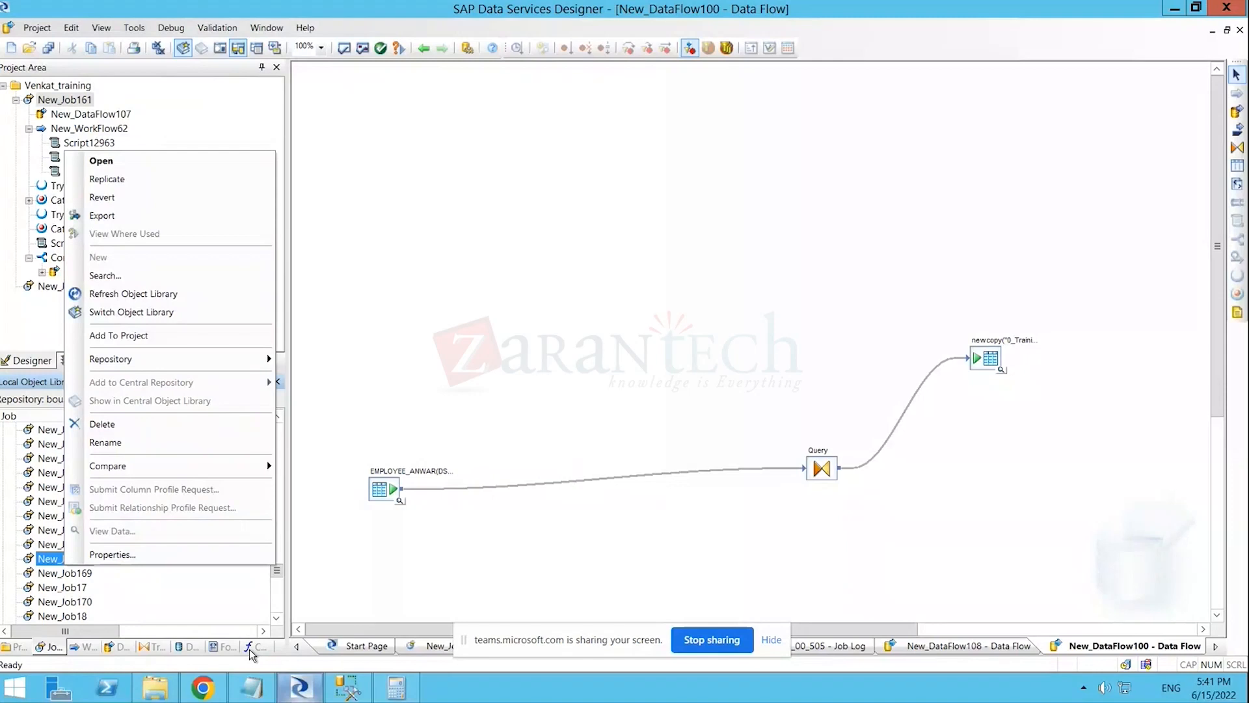
left_click(250, 649)
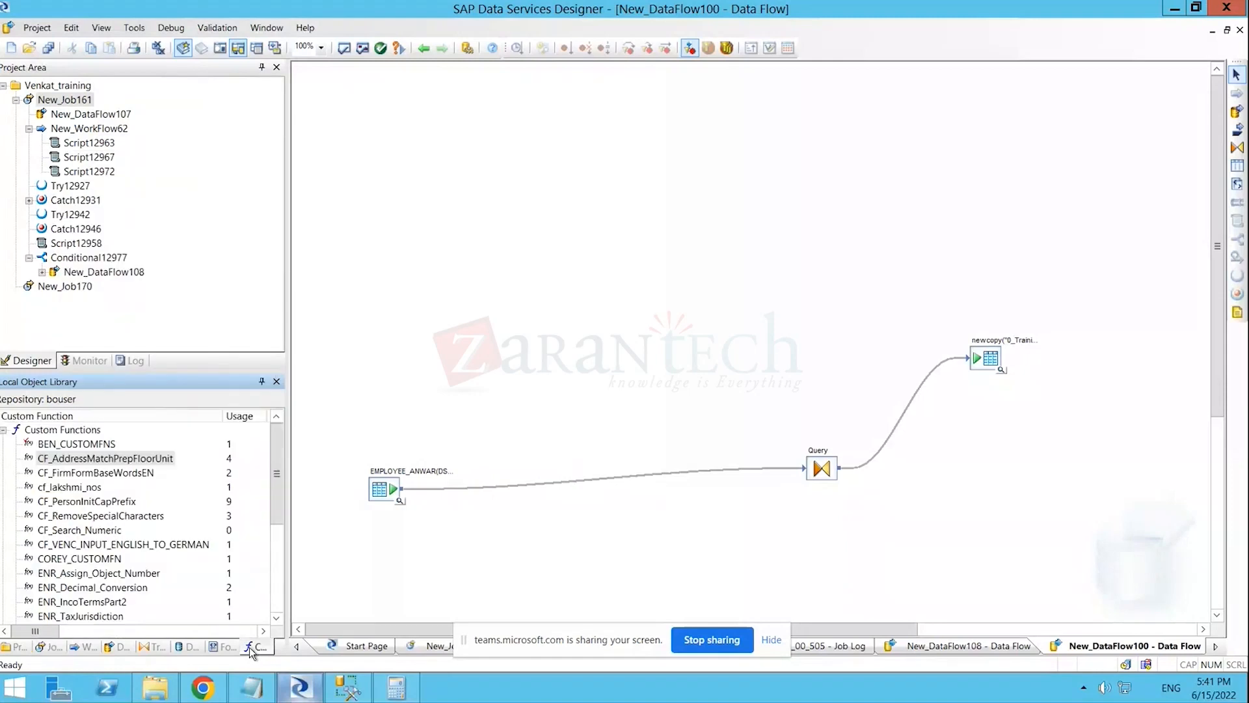
- Browse the 000_DS_ECC datastore and the A1_MSSQL tables, show the actions for the CUSTOMER$ table, then list the transforms
left_click(186, 648)
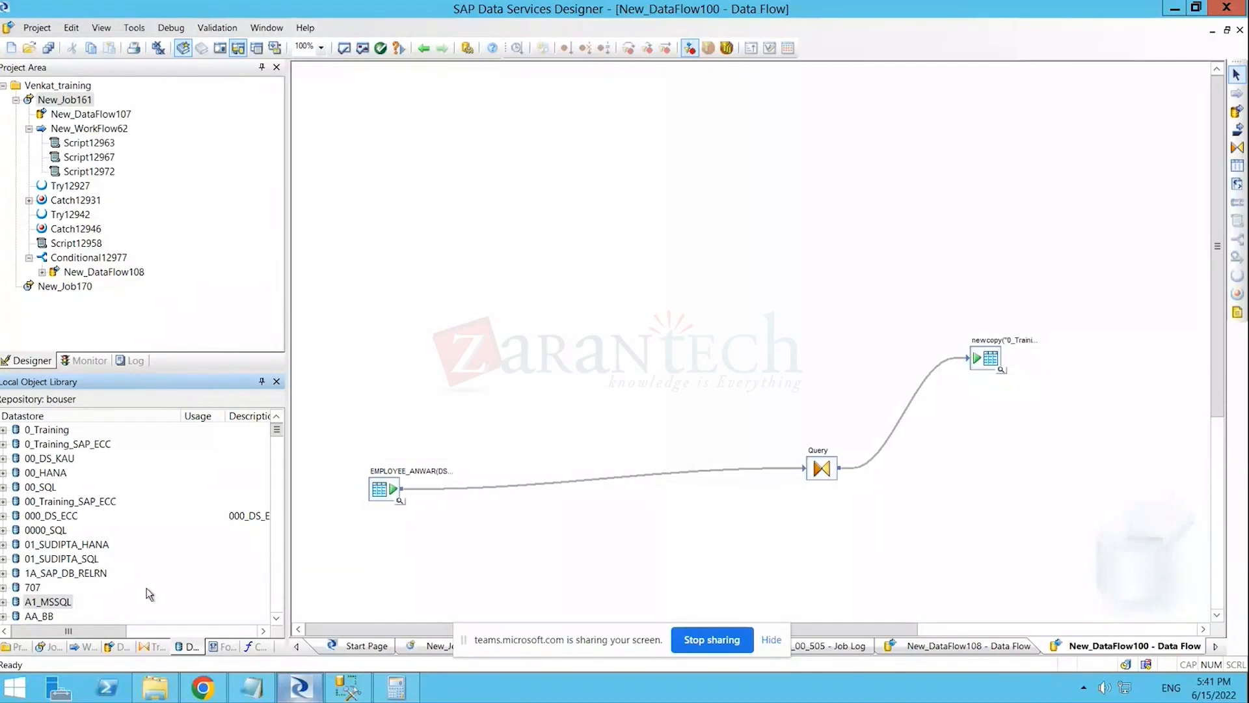
left_click(3, 516)
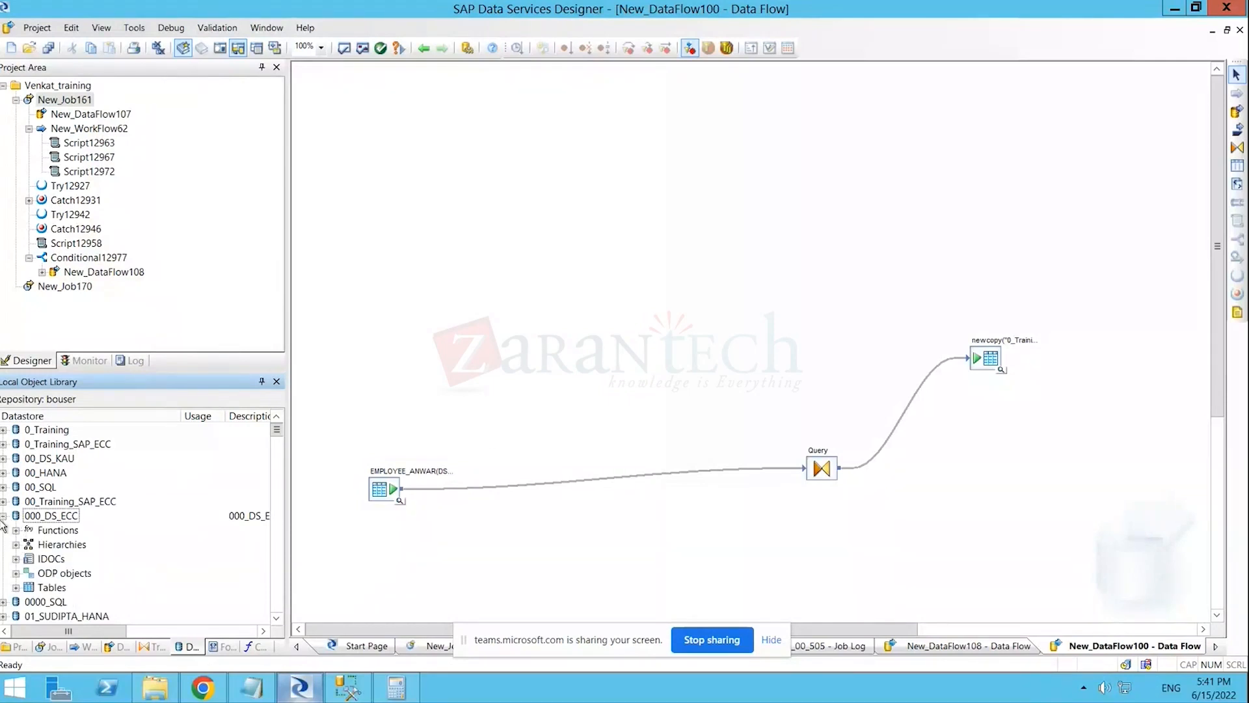
left_click(3, 516)
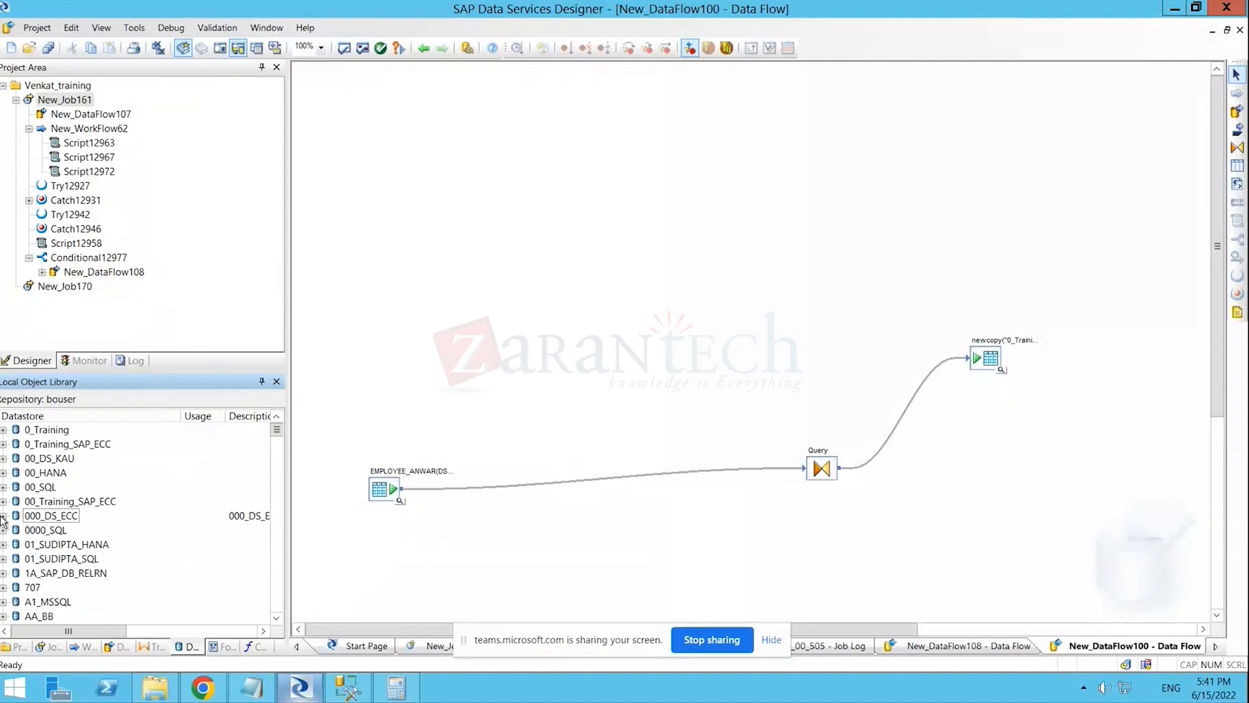
left_click(4, 602)
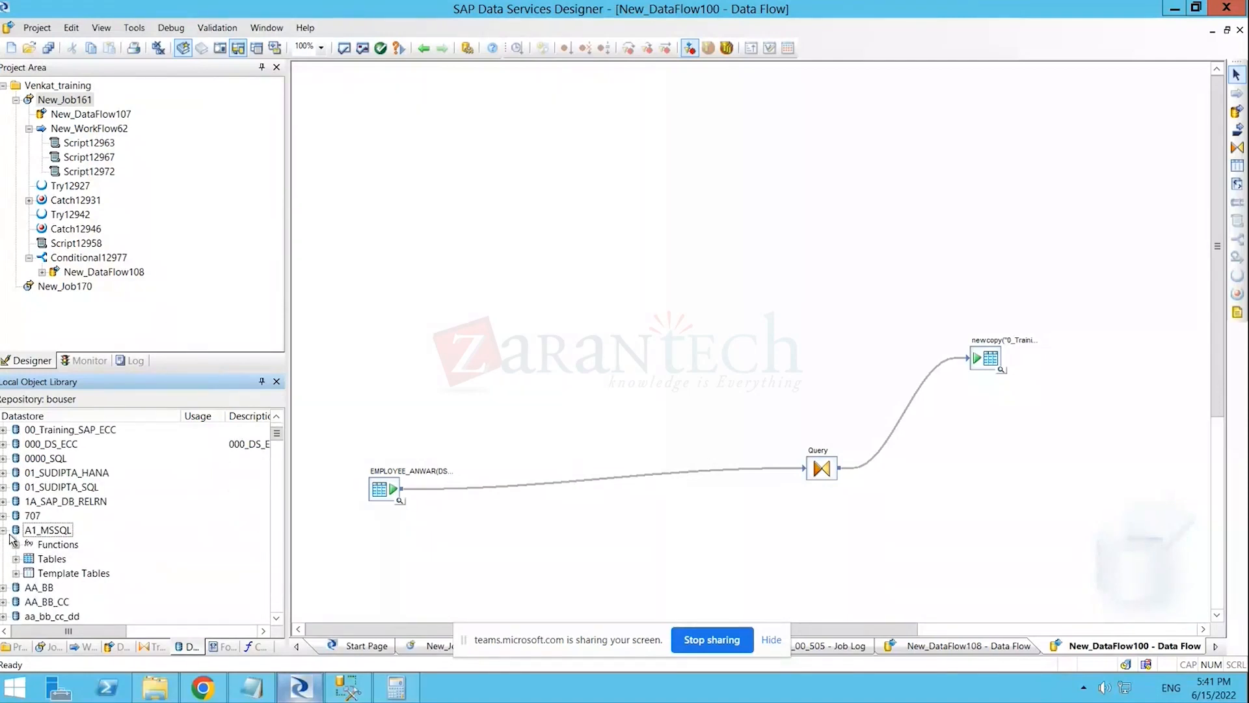
left_click(16, 558)
scroll(134, 588, "down", 1)
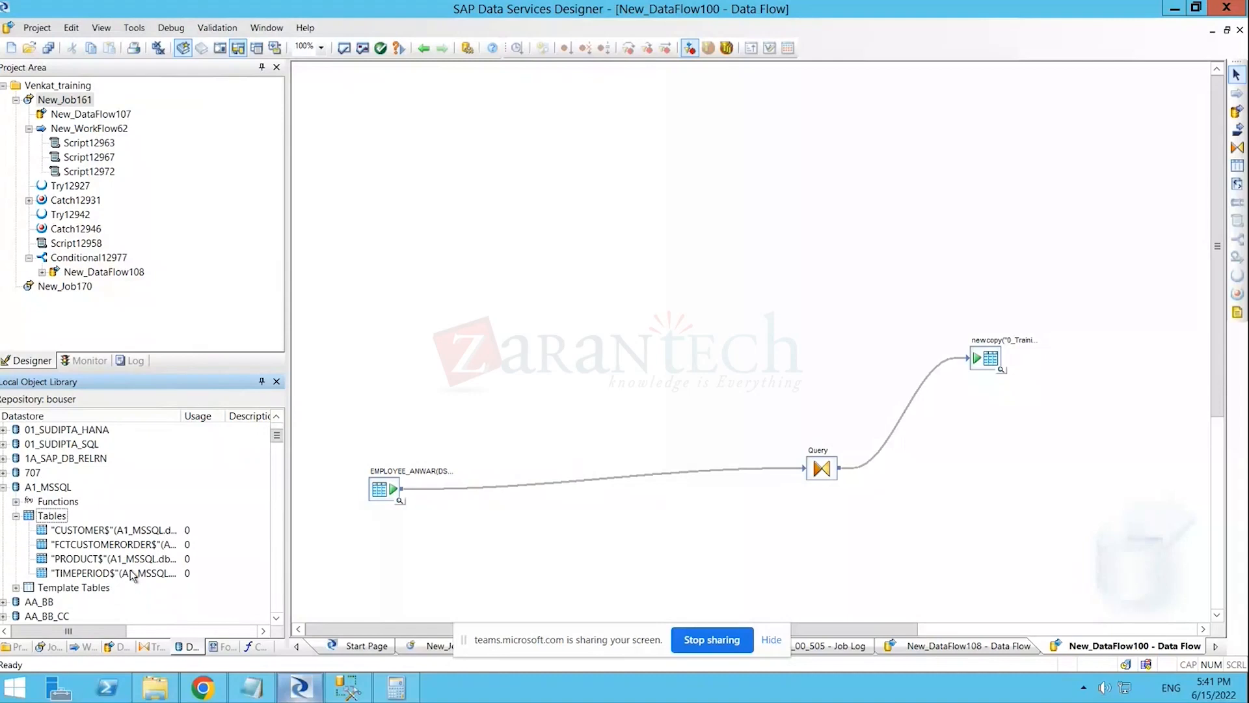
right_click(100, 529)
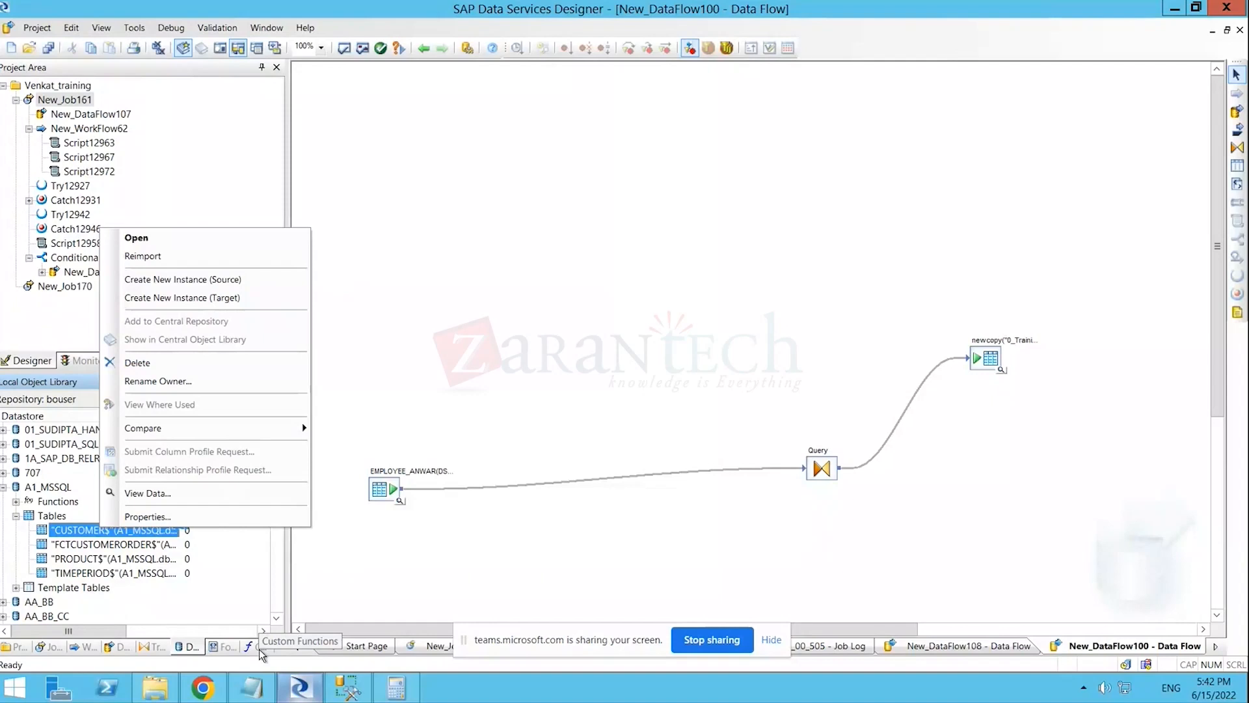
left_click(141, 651)
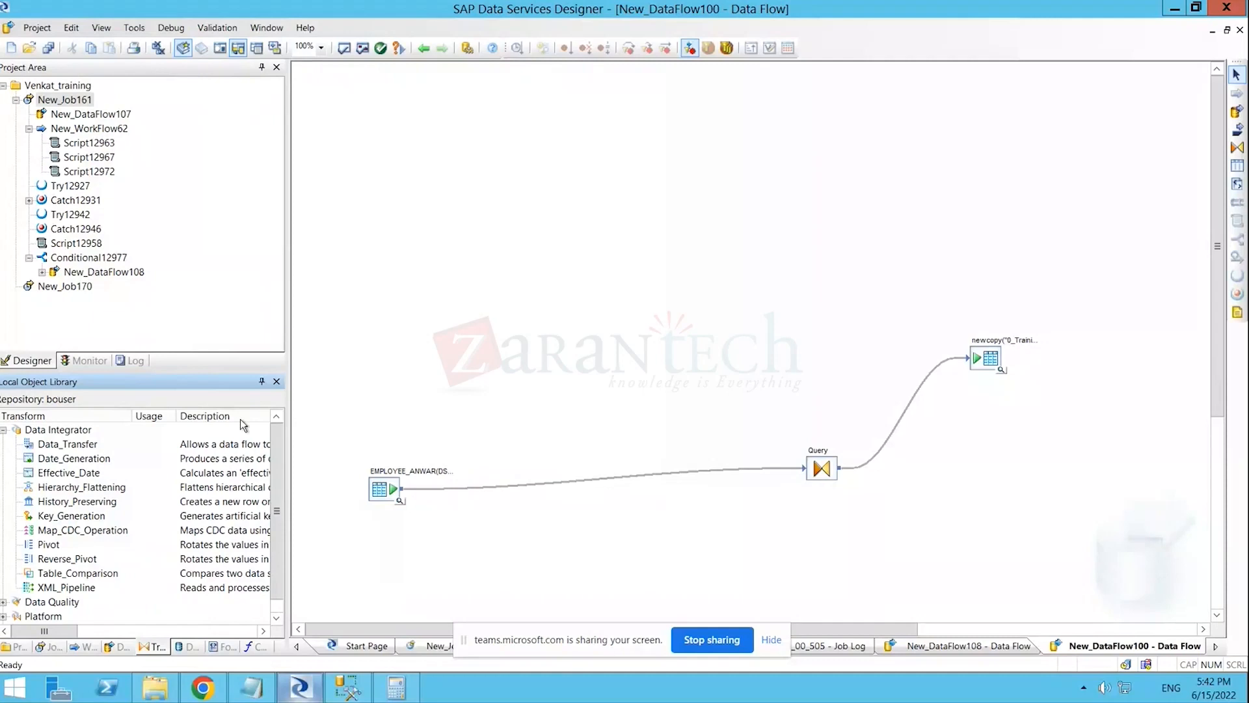
- Validate all objects in view for New_DataFlow100, enlarge the output window to read the result, and close it
left_click(360, 49)
left_click_drag(458, 401, 484, 222)
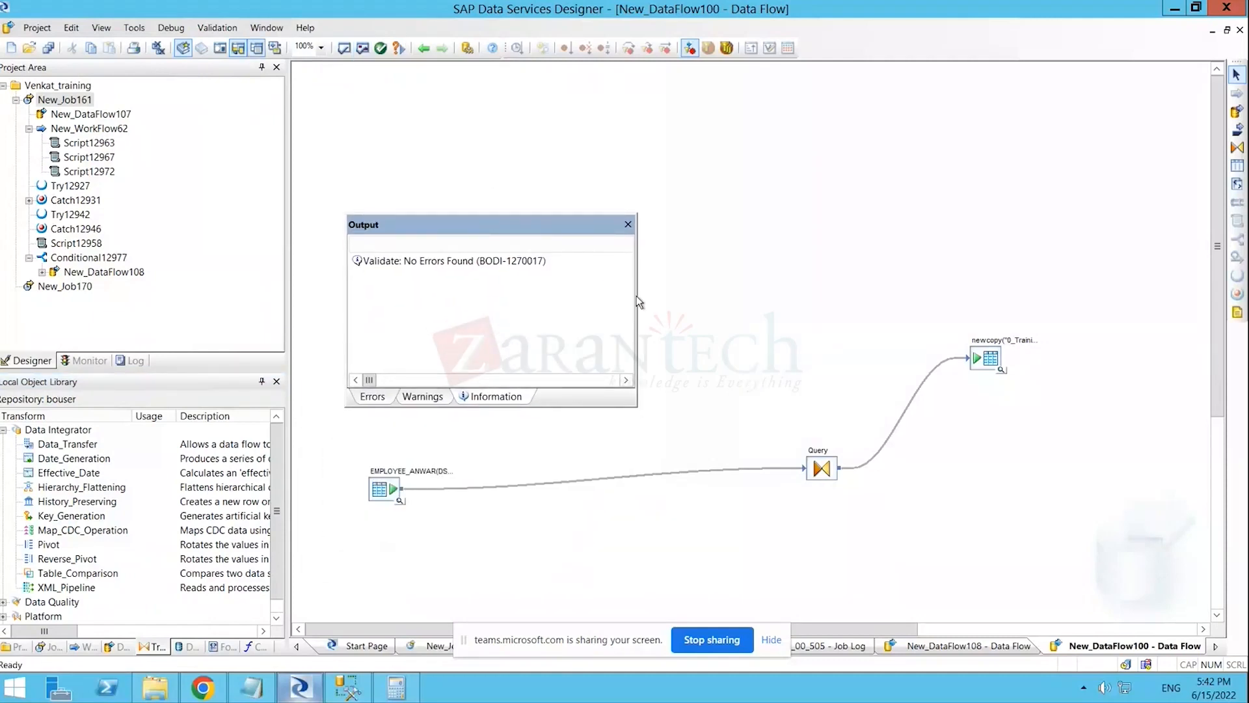
left_click_drag(637, 294, 937, 286)
left_click_drag(582, 190, 564, 113)
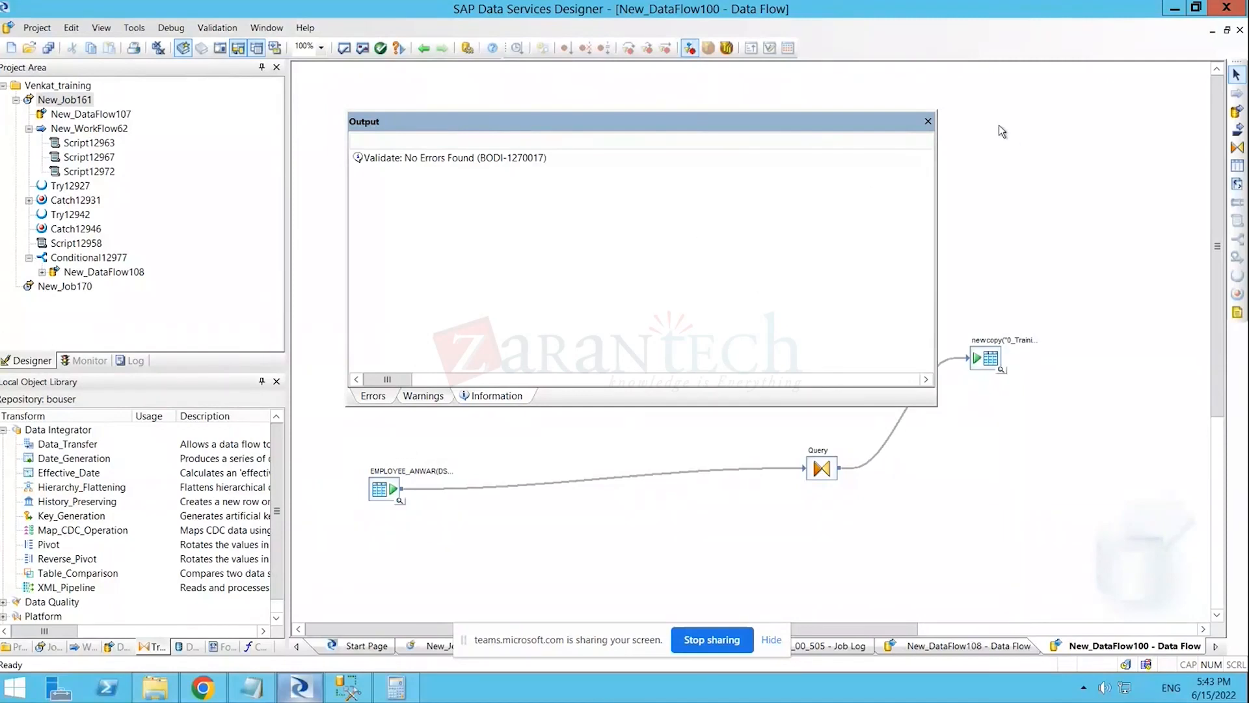
left_click(928, 121)
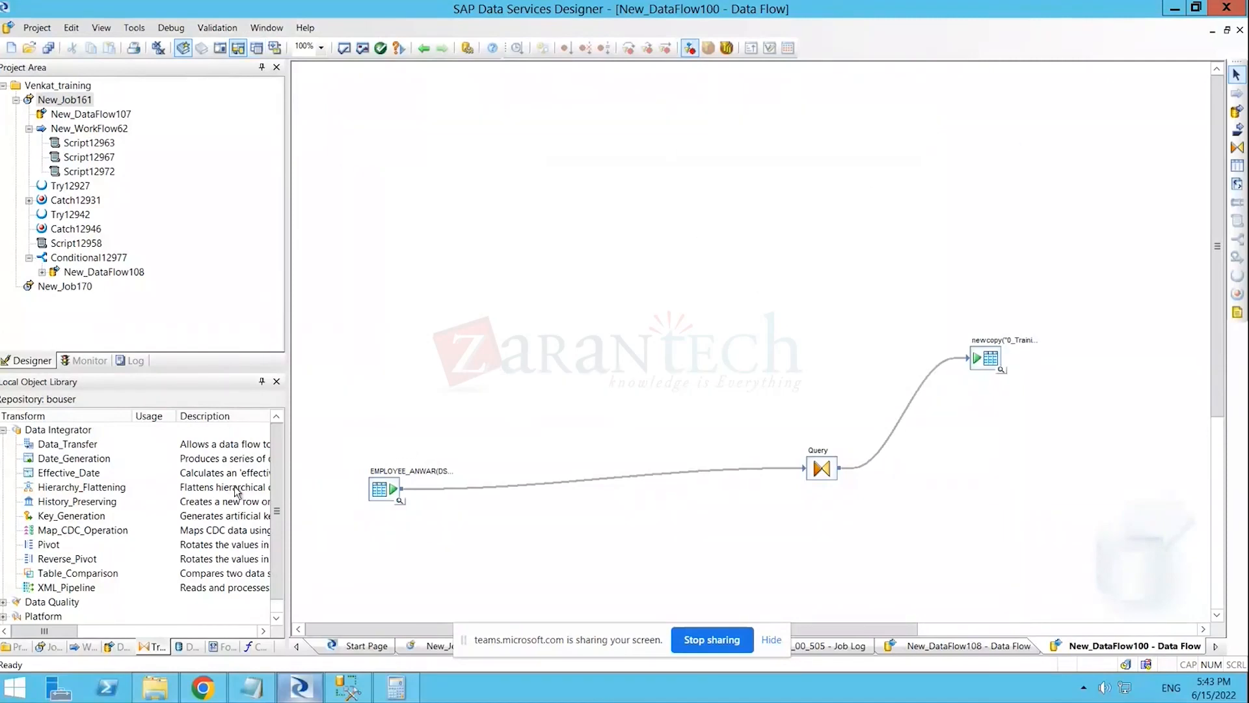
- Look briefly at the Management Console in Chrome, then return to Designer and go back to the New_DataFlow108 workspace
left_click(201, 689)
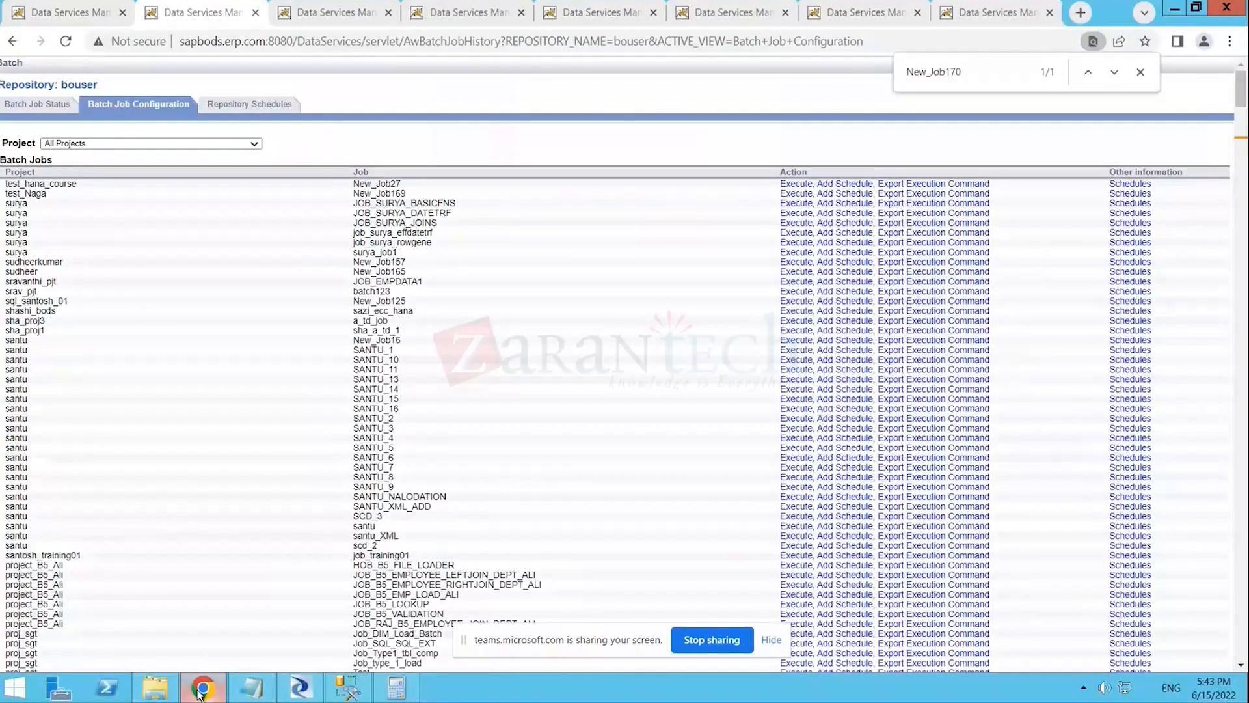
left_click(200, 690)
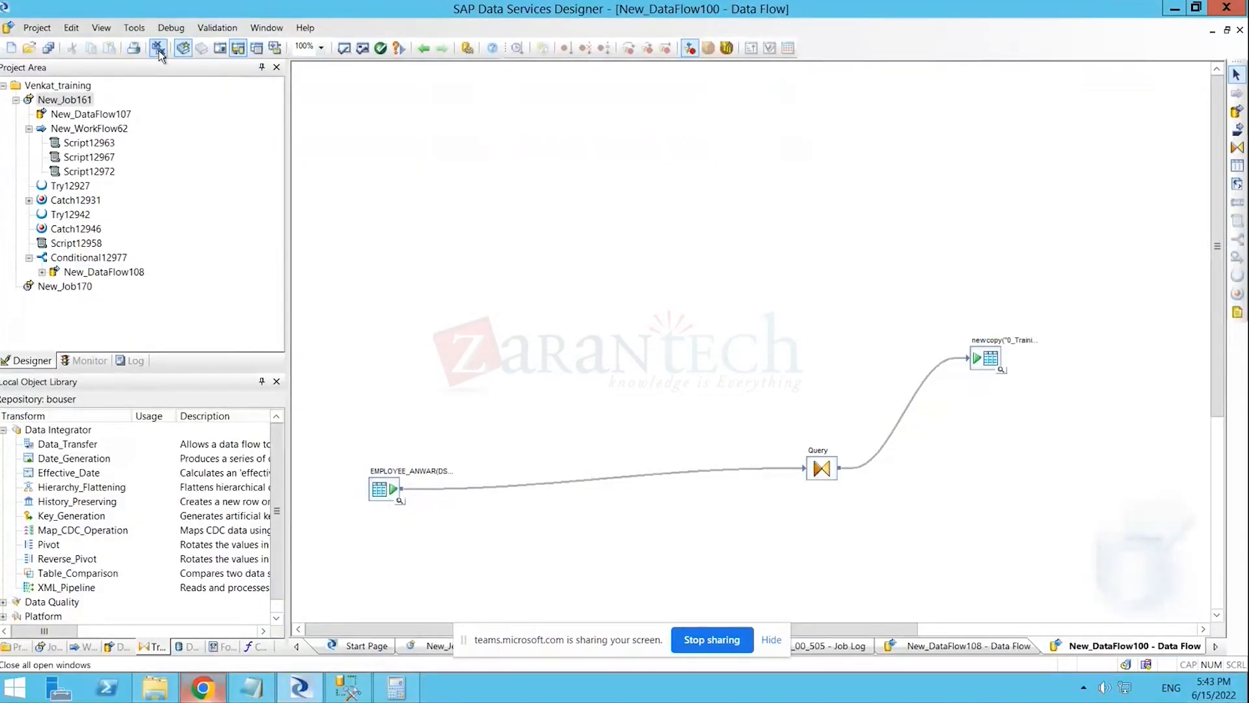
left_click(423, 49)
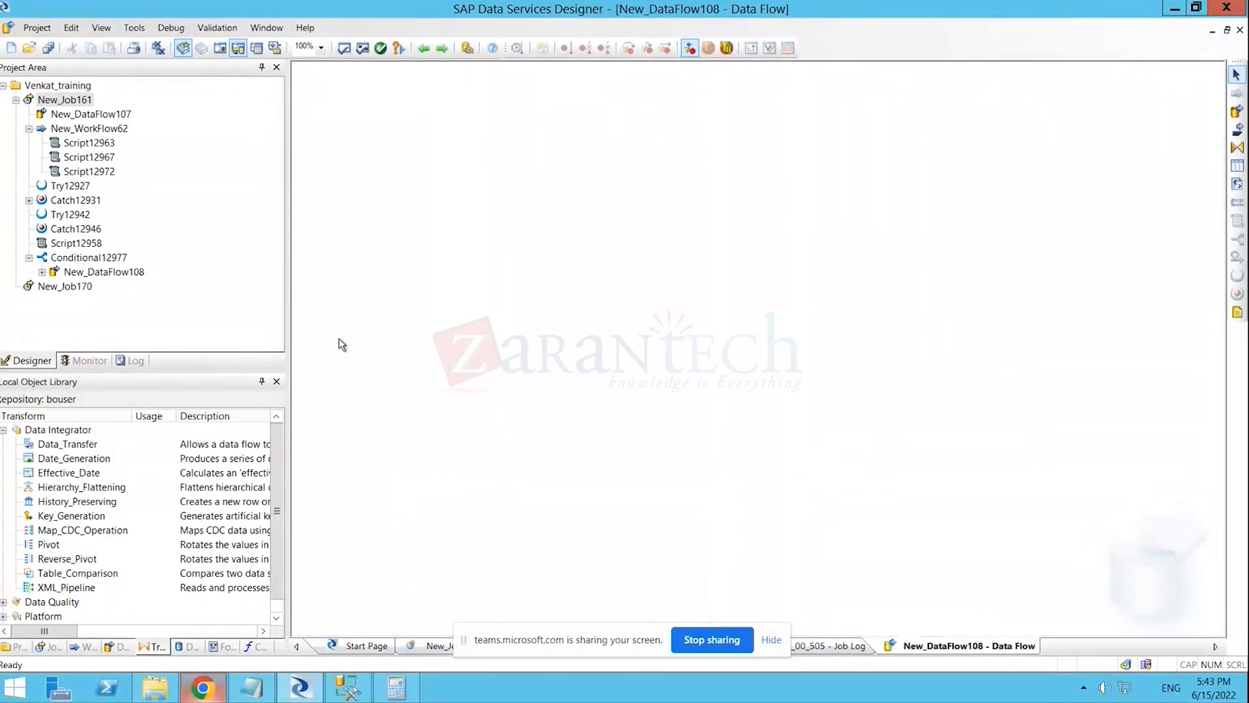
left_click(298, 689)
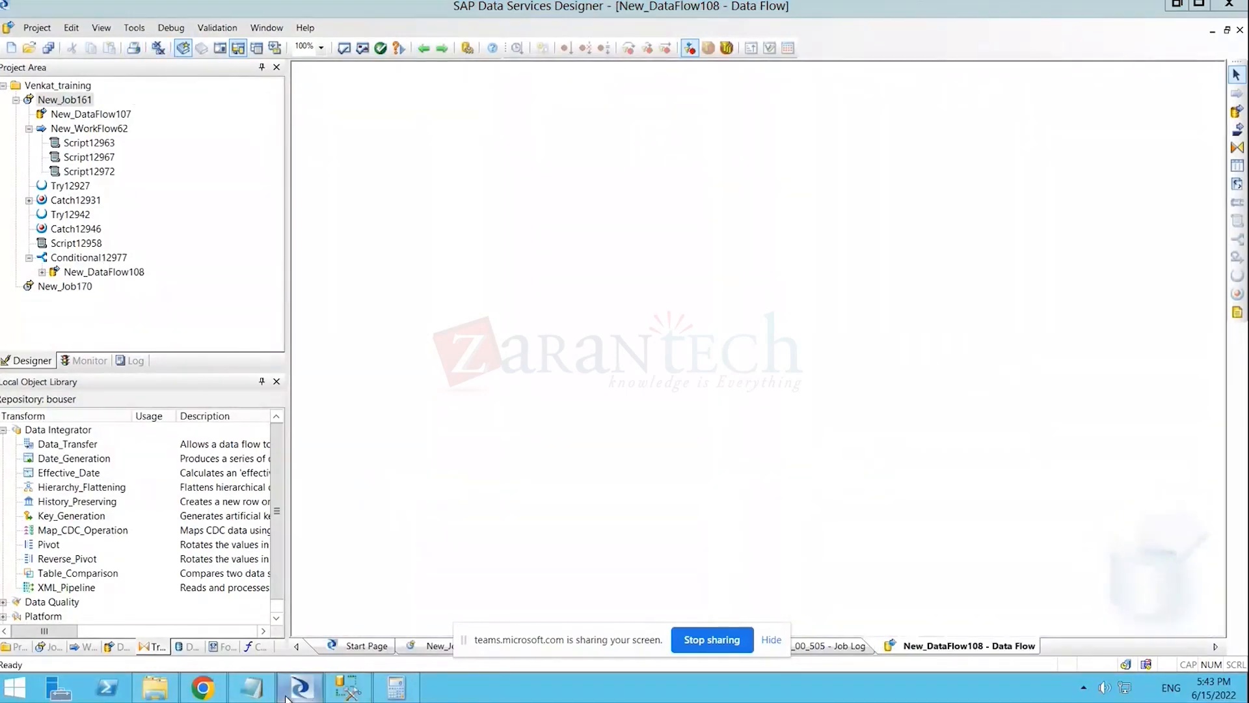
- Check the batch job status page in Chrome, then switch to Designer and open New_Job170's execution log from the monitored jobs
left_click(206, 690)
left_click(49, 107)
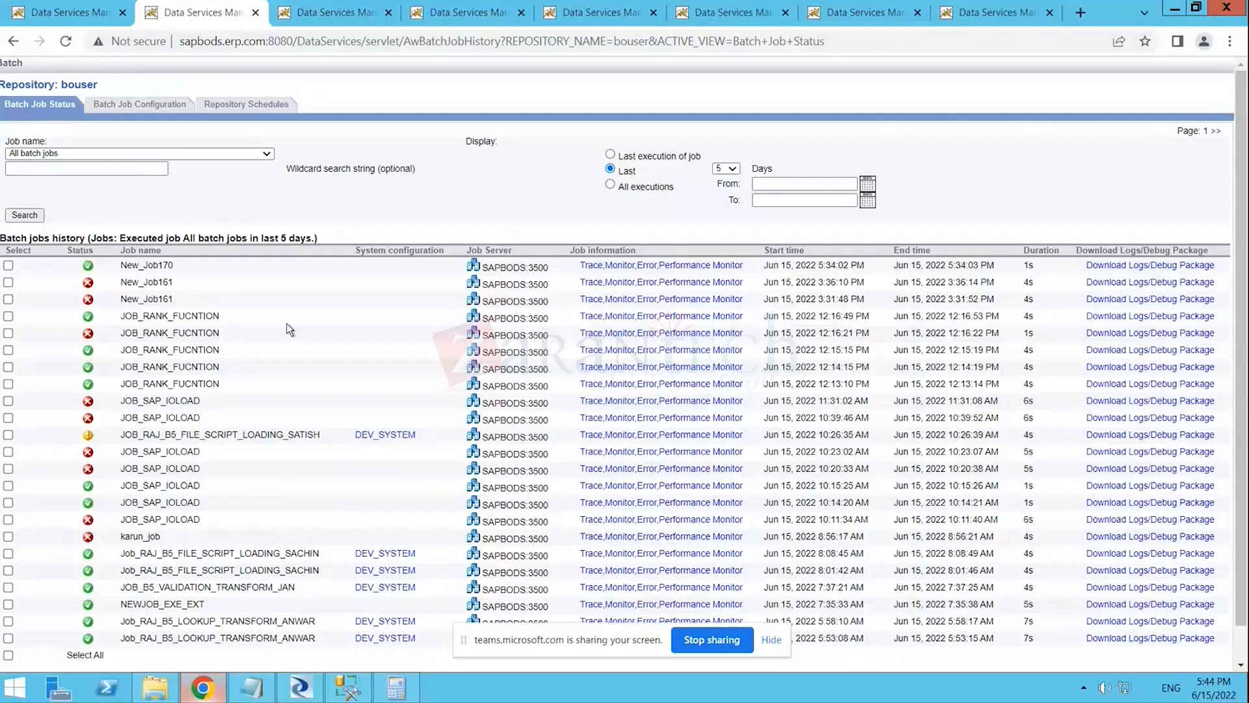
left_click(299, 687)
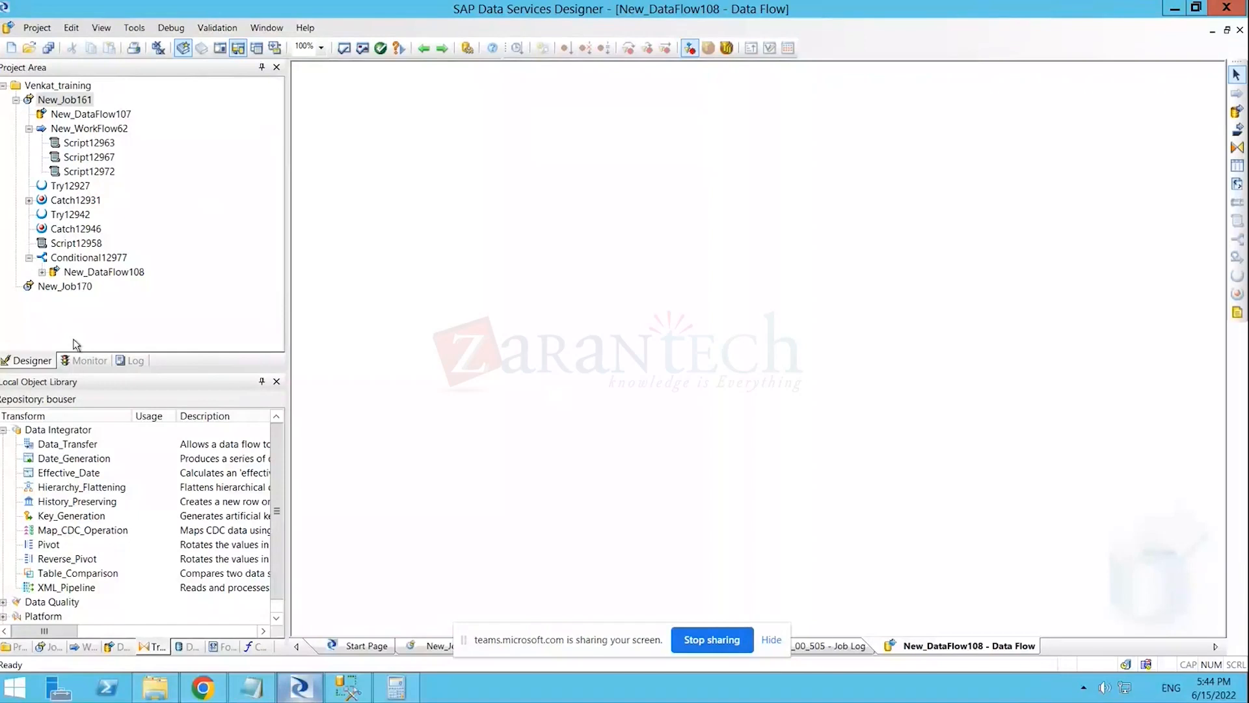
left_click(85, 360)
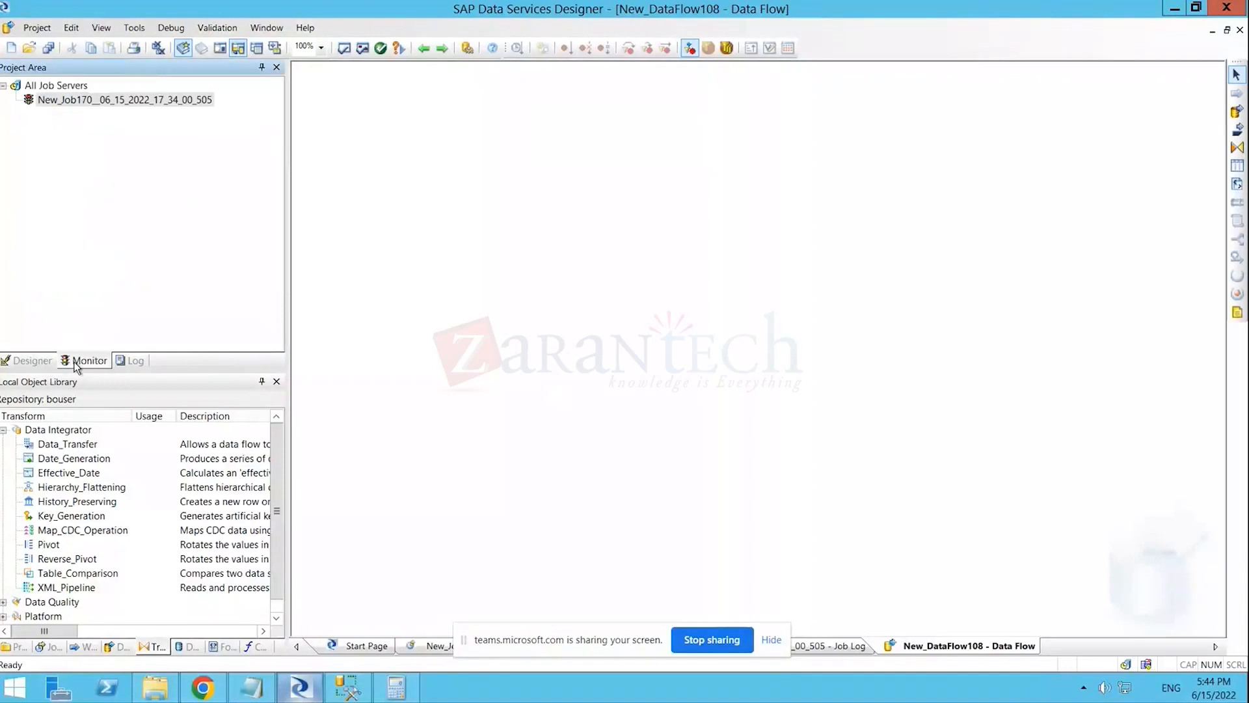
left_click(65, 102)
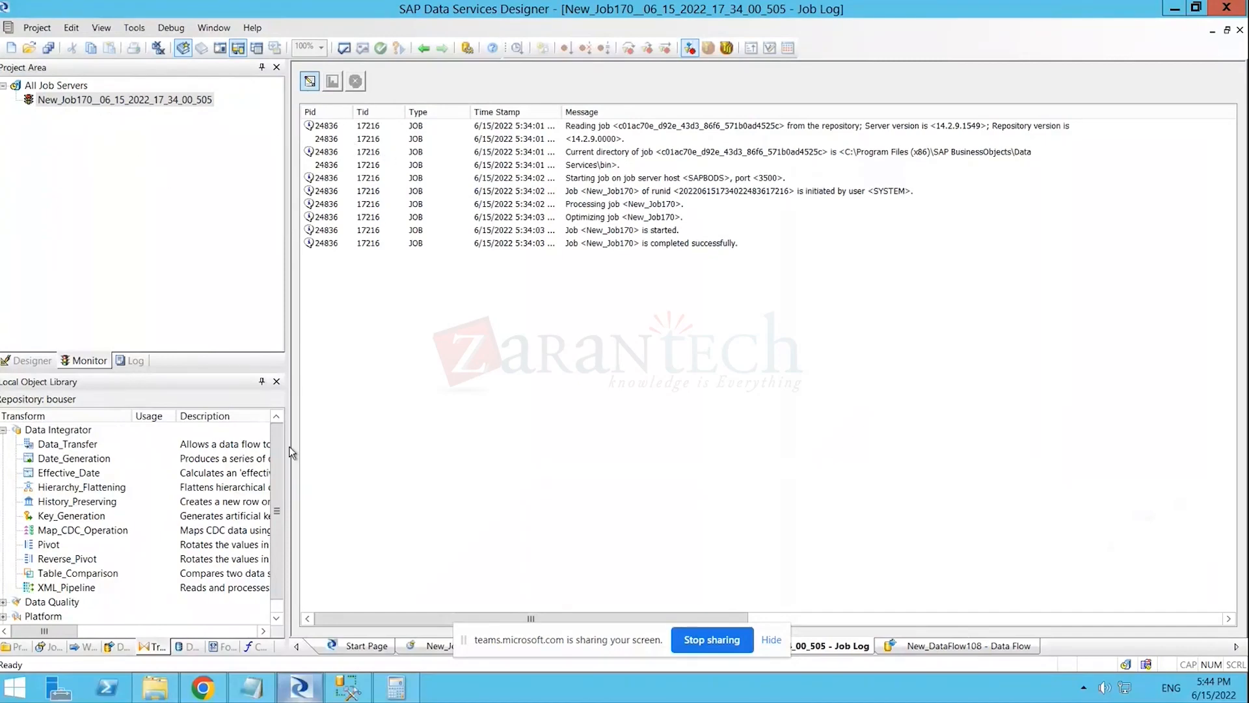
- Compare New_Job170's entry in the Management Console batch job history in Chrome with its job log in Designer
left_click(207, 691)
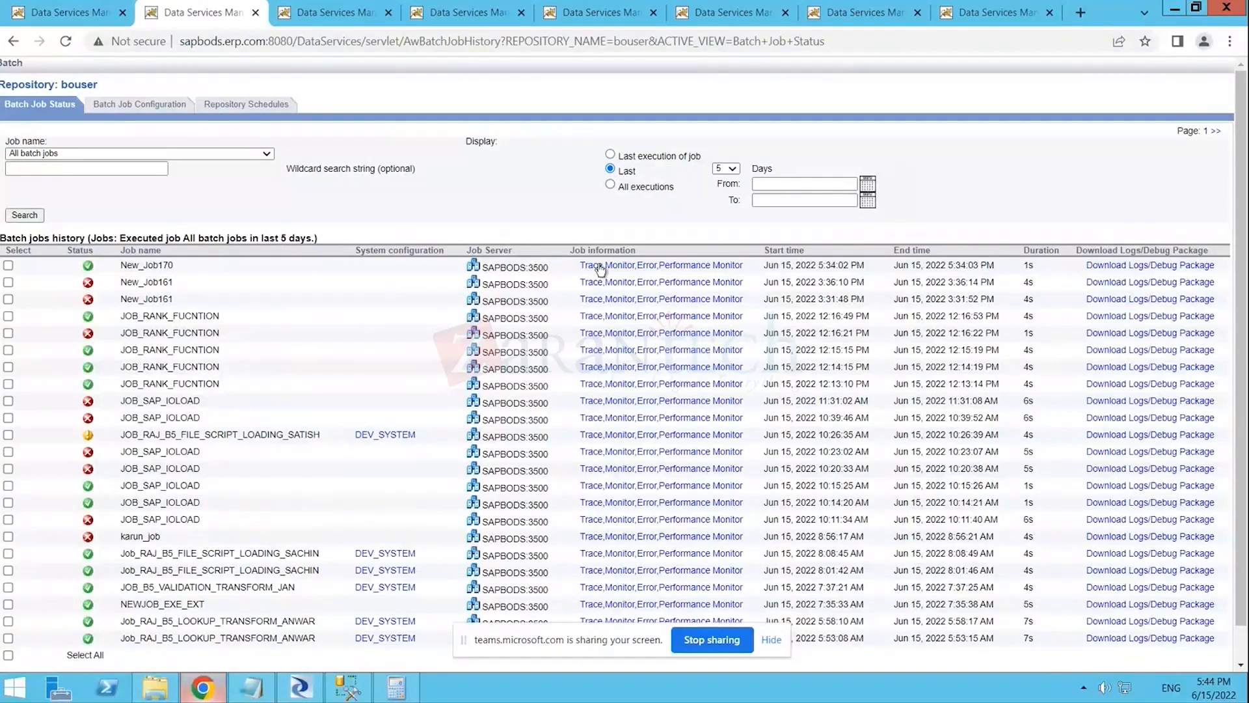
double_click(144, 266)
left_click(185, 274)
double_click(167, 265)
left_click(304, 683)
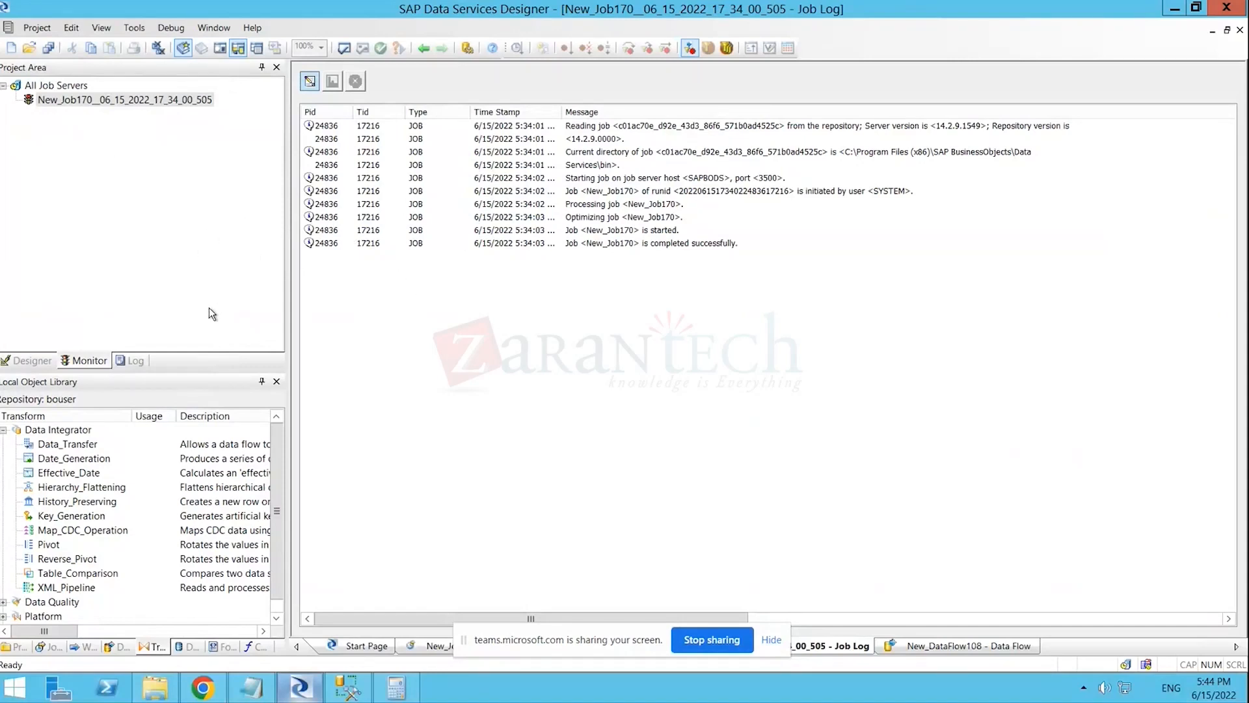
left_click(193, 695)
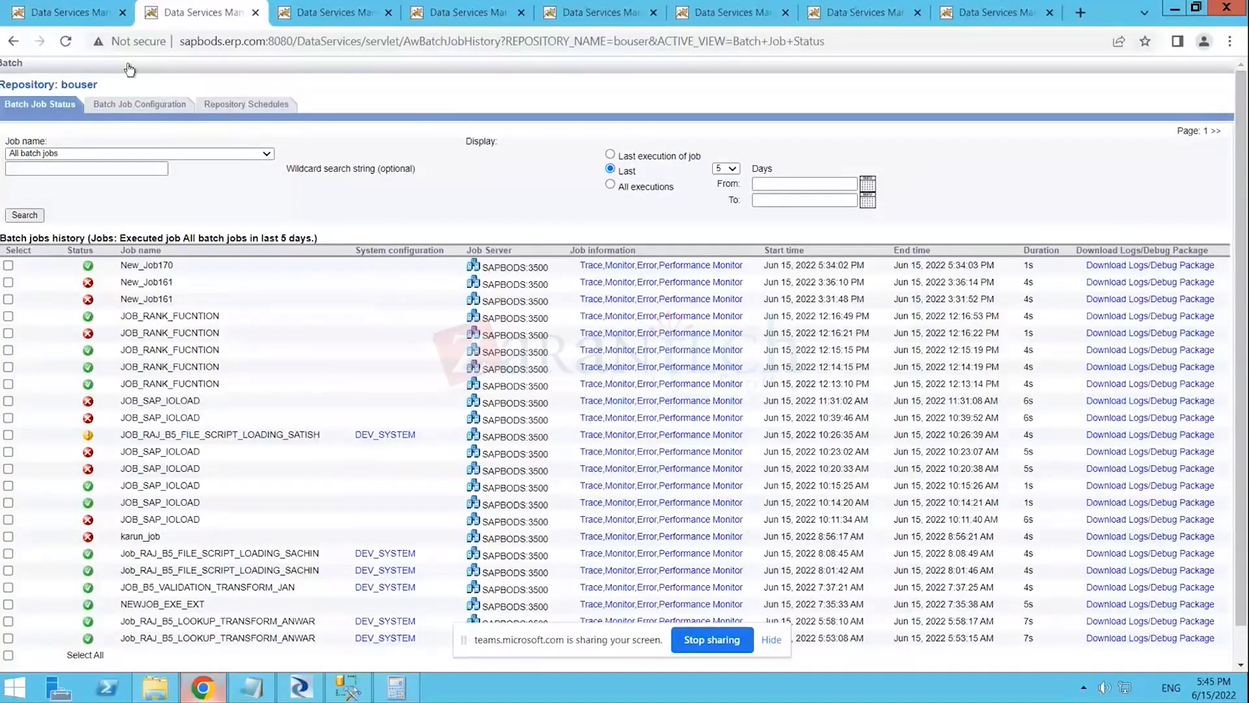
left_click(300, 688)
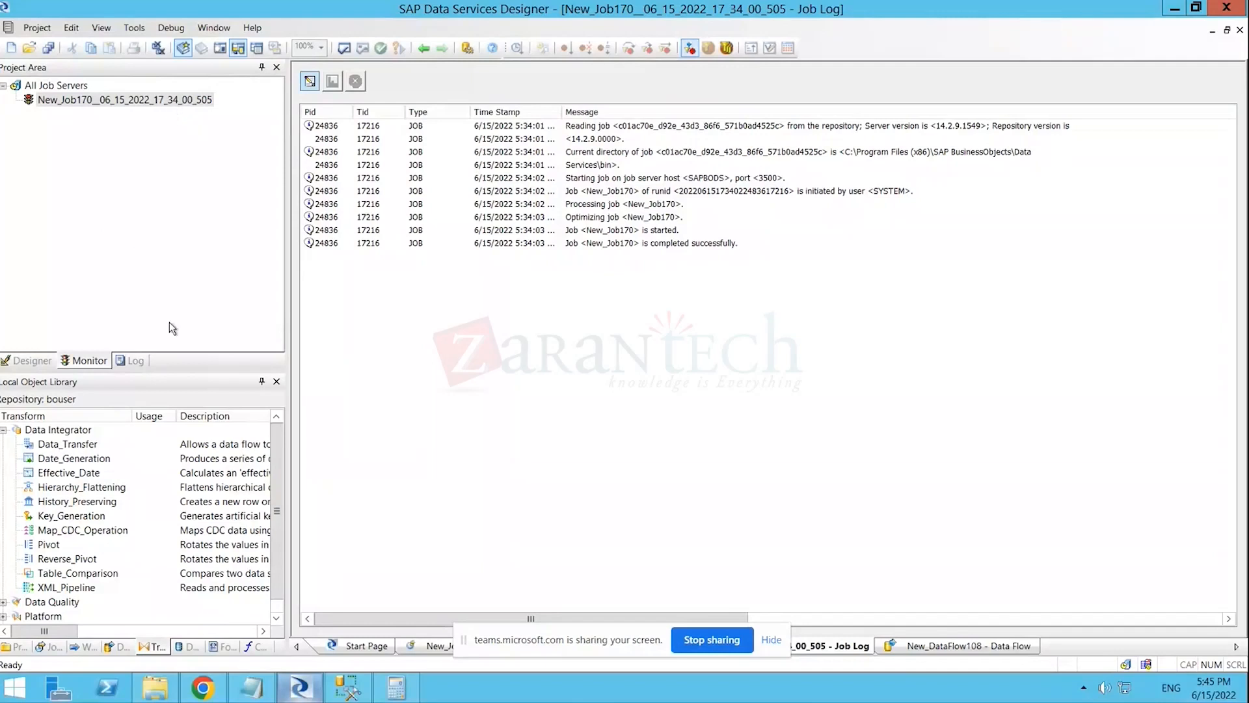
- Close all open workspace windows, then review the project area's Designer, Monitor and Log views
left_click(159, 52)
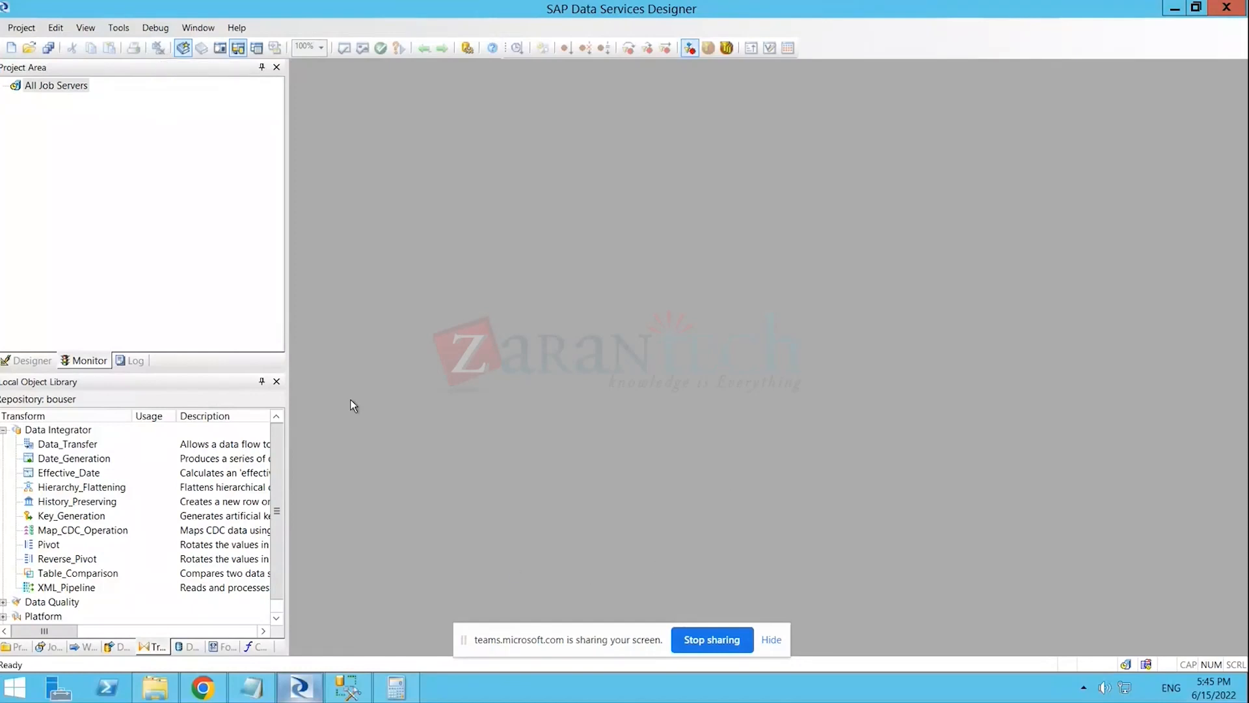
left_click(28, 361)
left_click(83, 359)
left_click(134, 361)
left_click(84, 360)
left_click(28, 360)
left_click(88, 360)
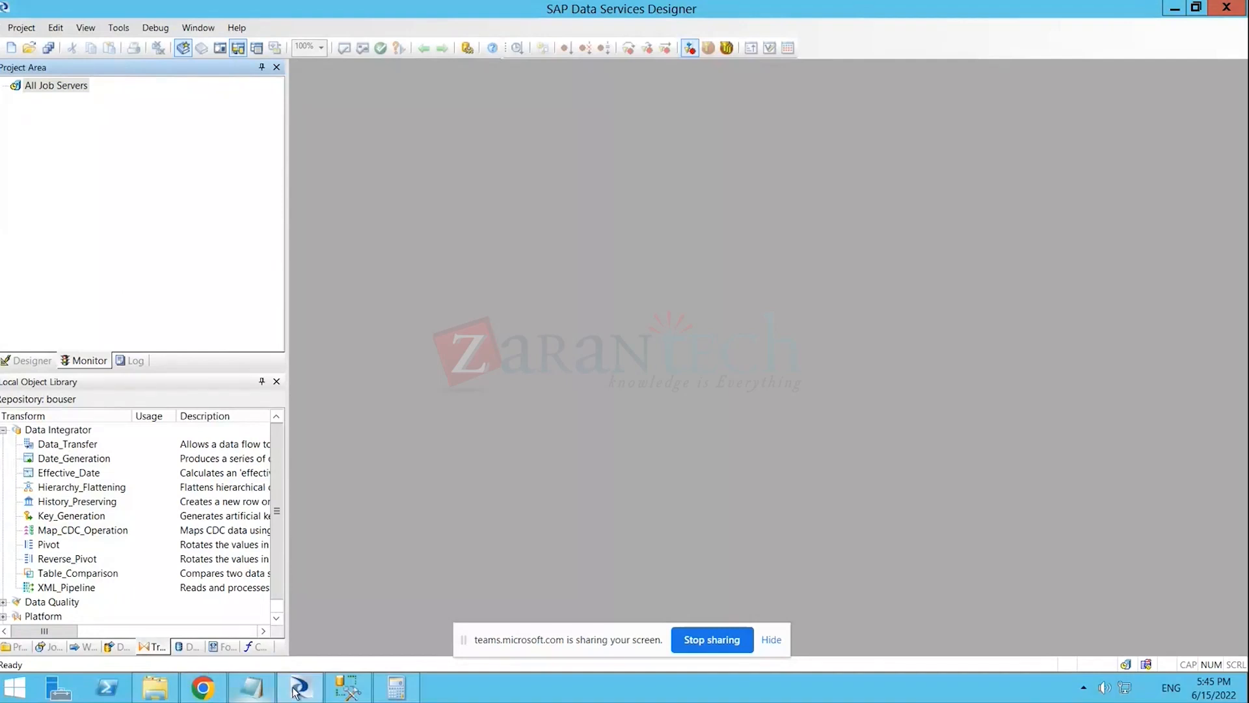
- Switch to Chrome and highlight New_Job170's row in the batch jobs history to point out its execution details
left_click(204, 686)
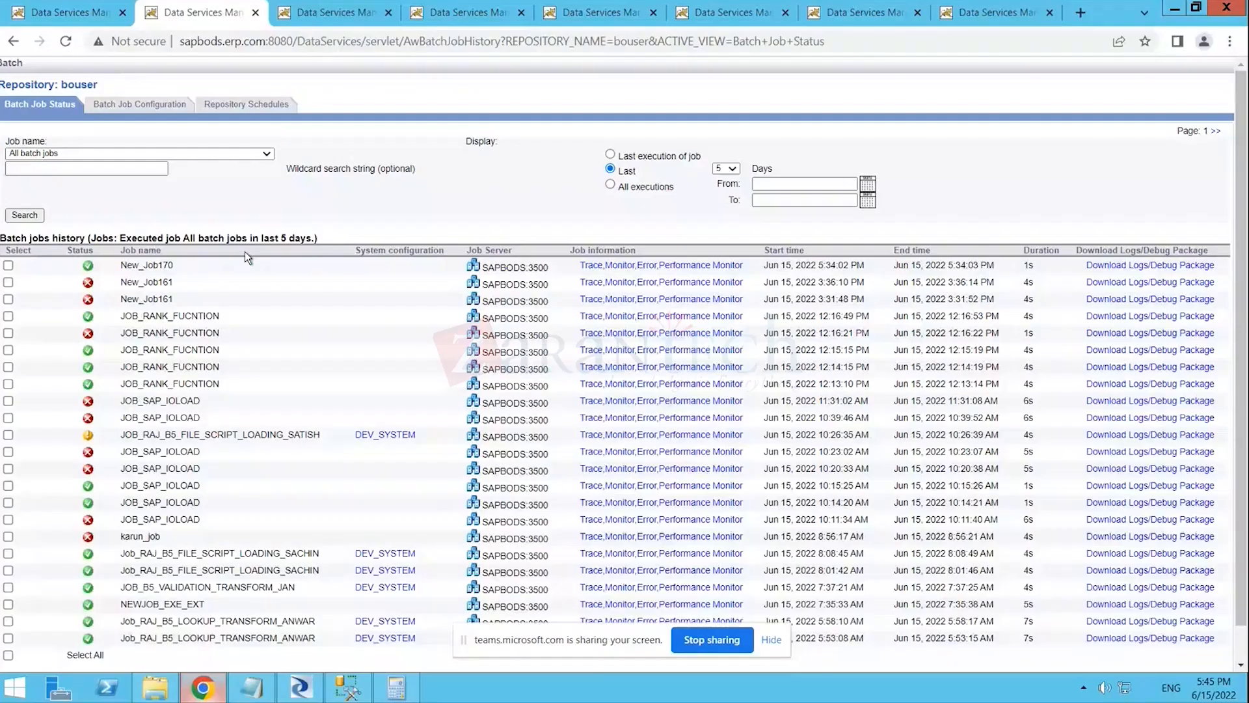
left_click_drag(196, 267, 1036, 267)
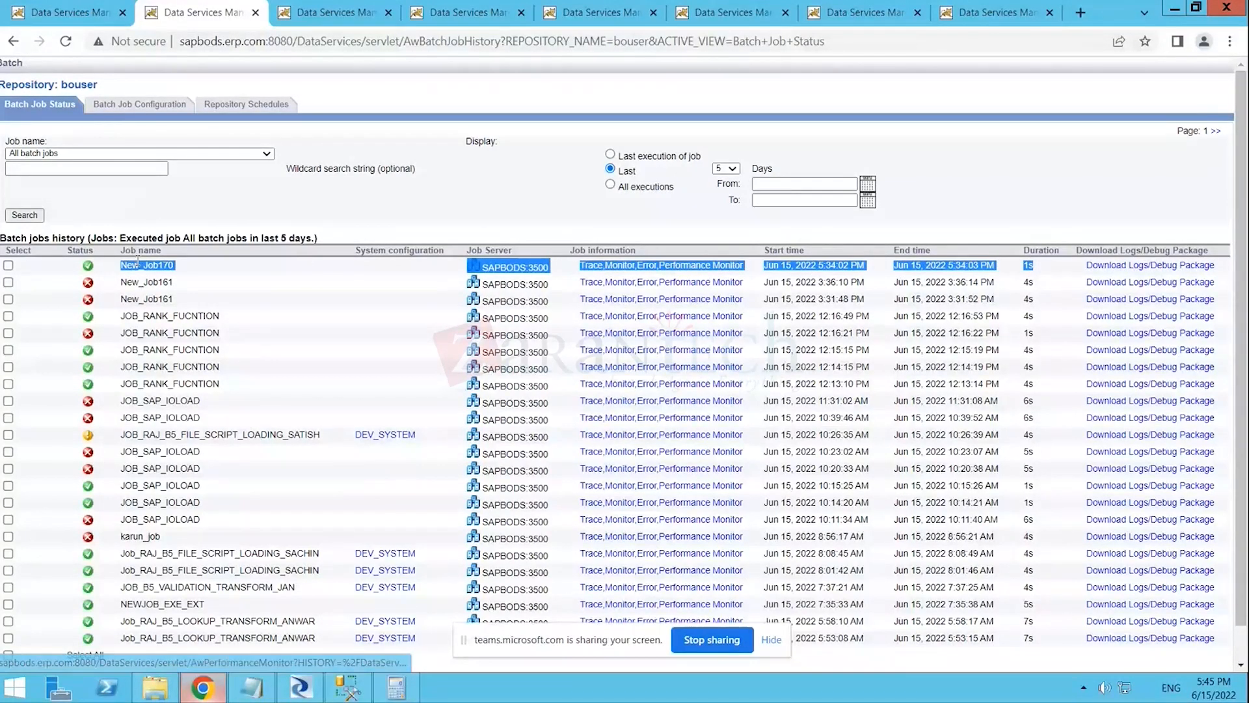
left_click(384, 291)
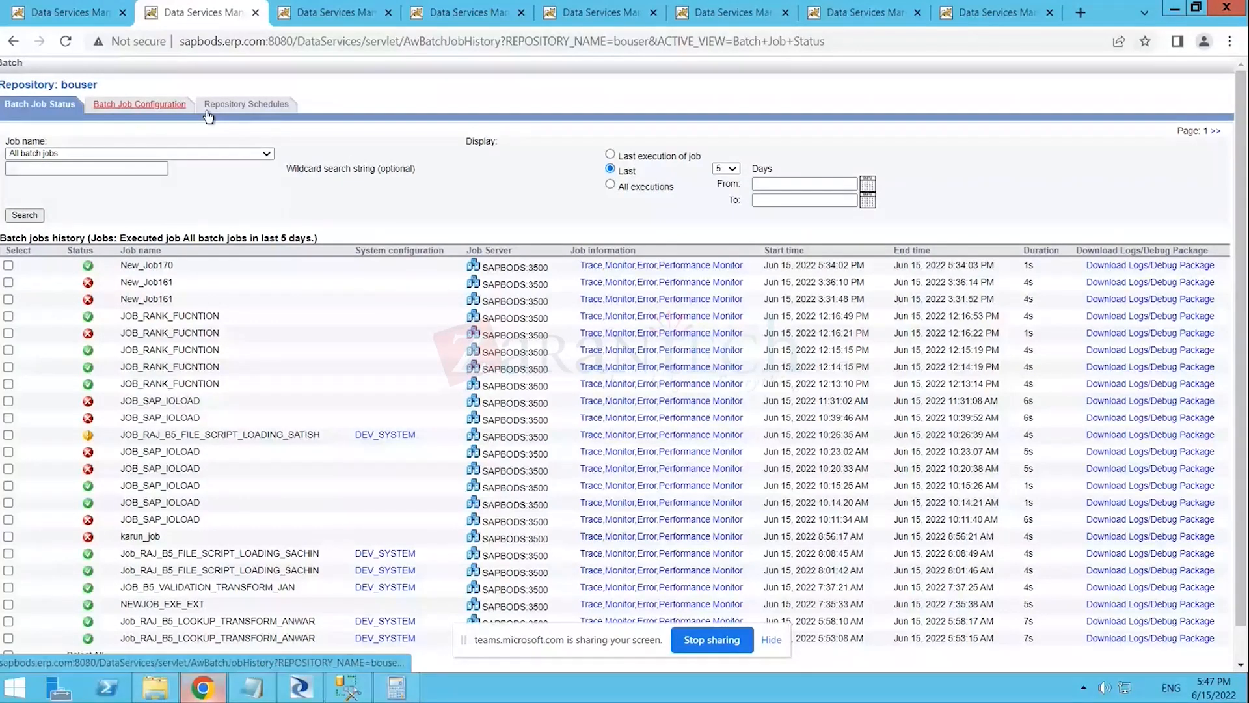
- Remove the REVERSE_PIVOT_EXE schedule from the bouser repository schedules
left_click(274, 110)
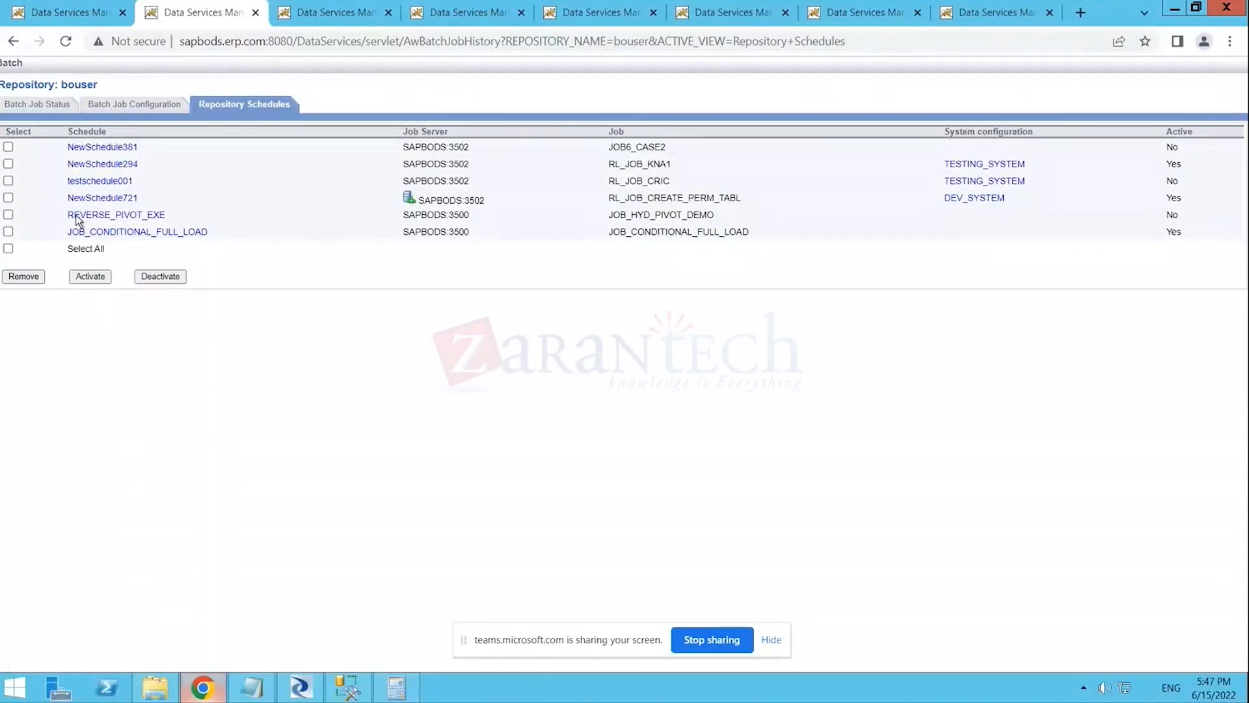
left_click(8, 214)
left_click(29, 279)
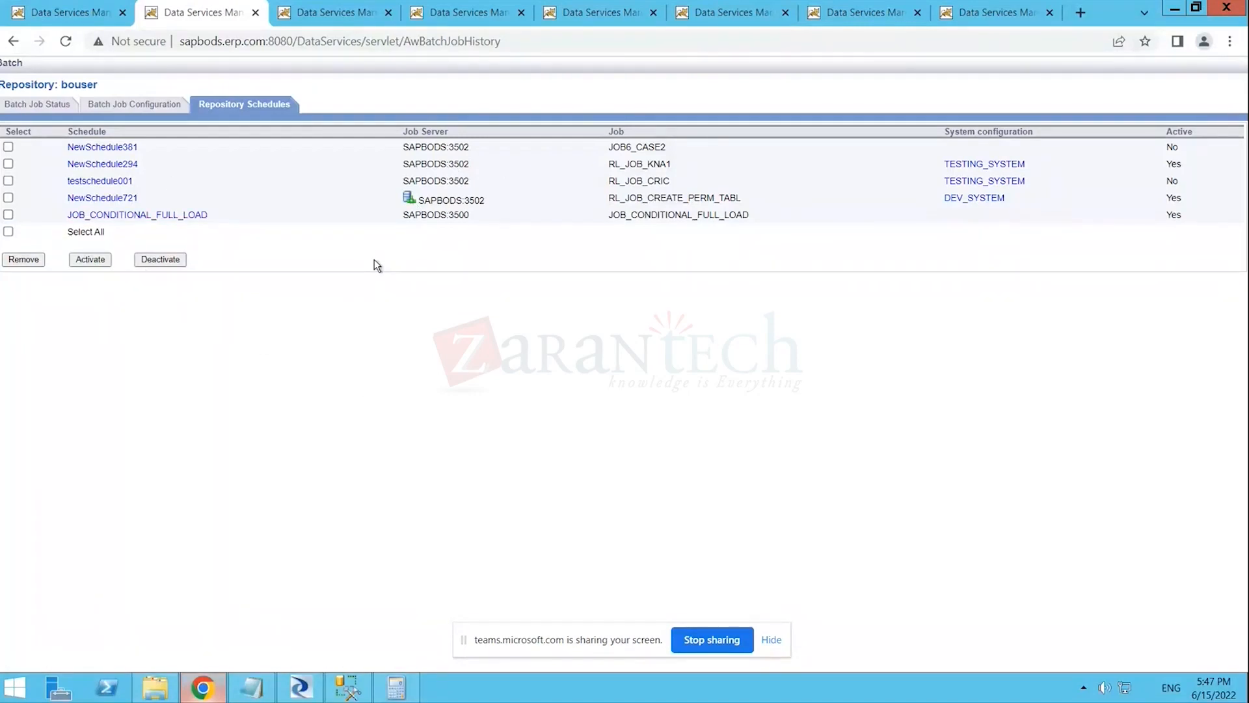
- Look over the batch job configuration list, then return to the batch job status and reload the page
left_click(132, 105)
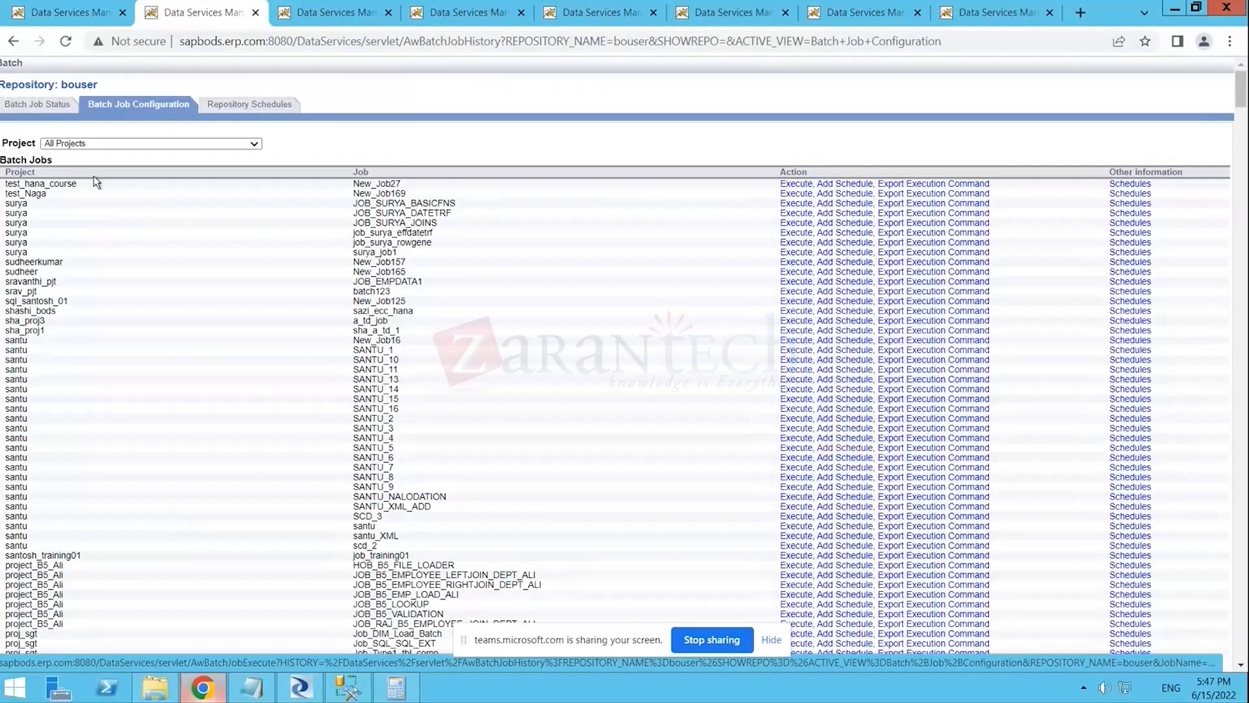
left_click(37, 111)
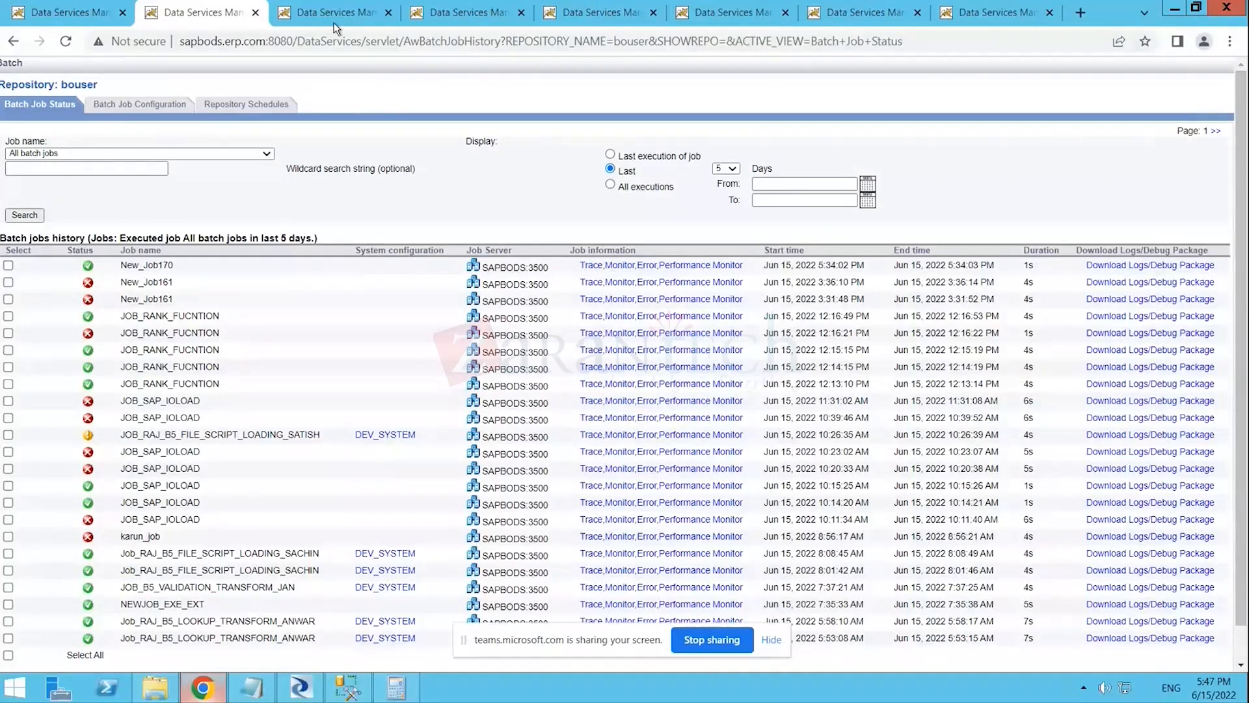
left_click(67, 41)
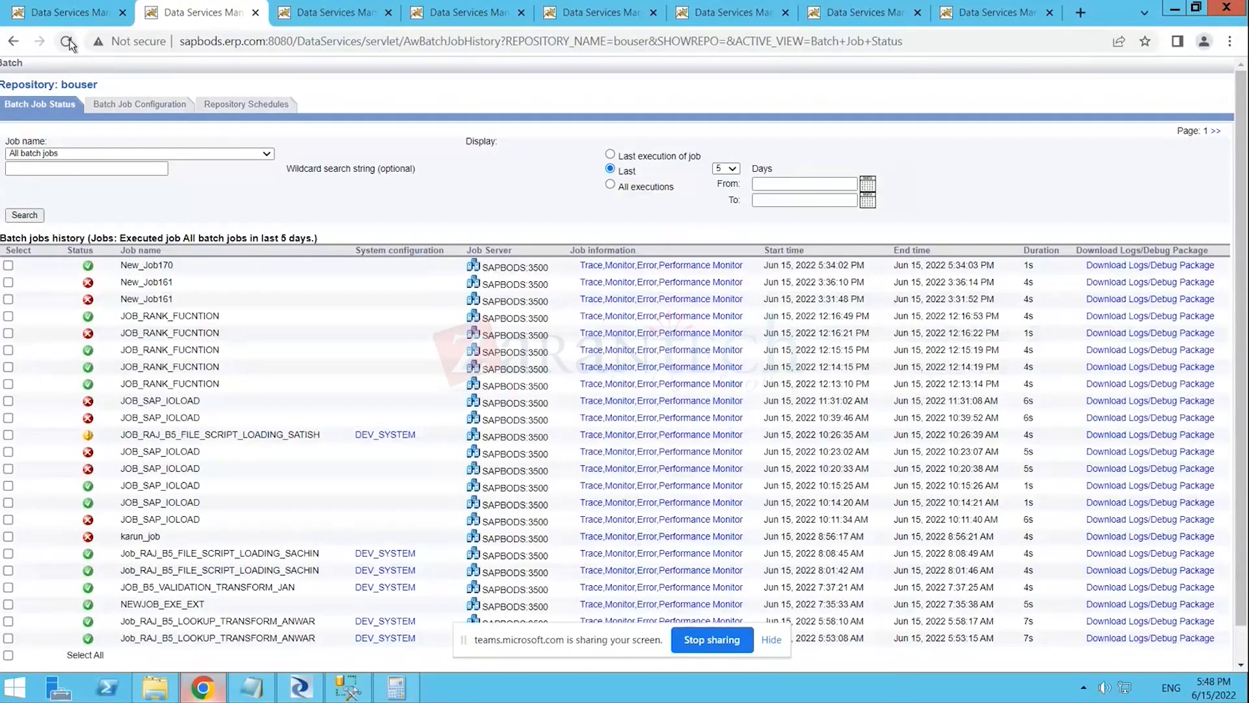
- Switch to Designer, list the library's projects, then open New_Job161 from Venkat_training and delete all objects in its workspace
left_click(296, 689)
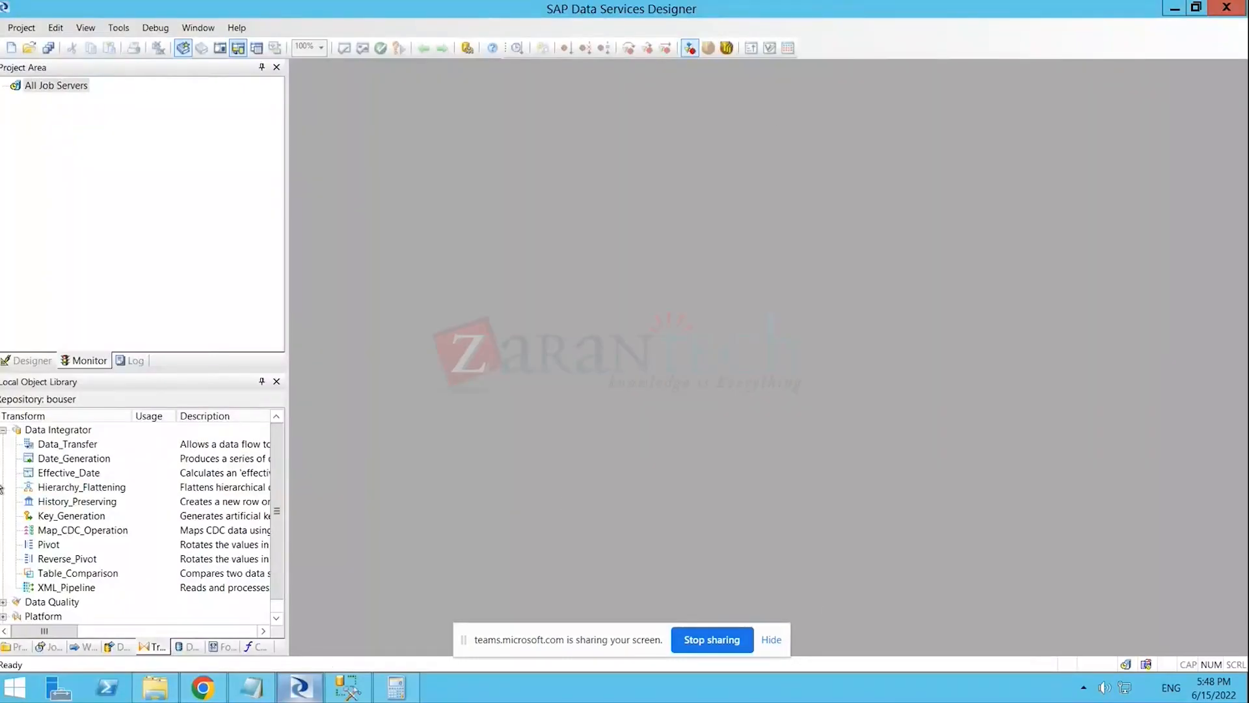
left_click(16, 646)
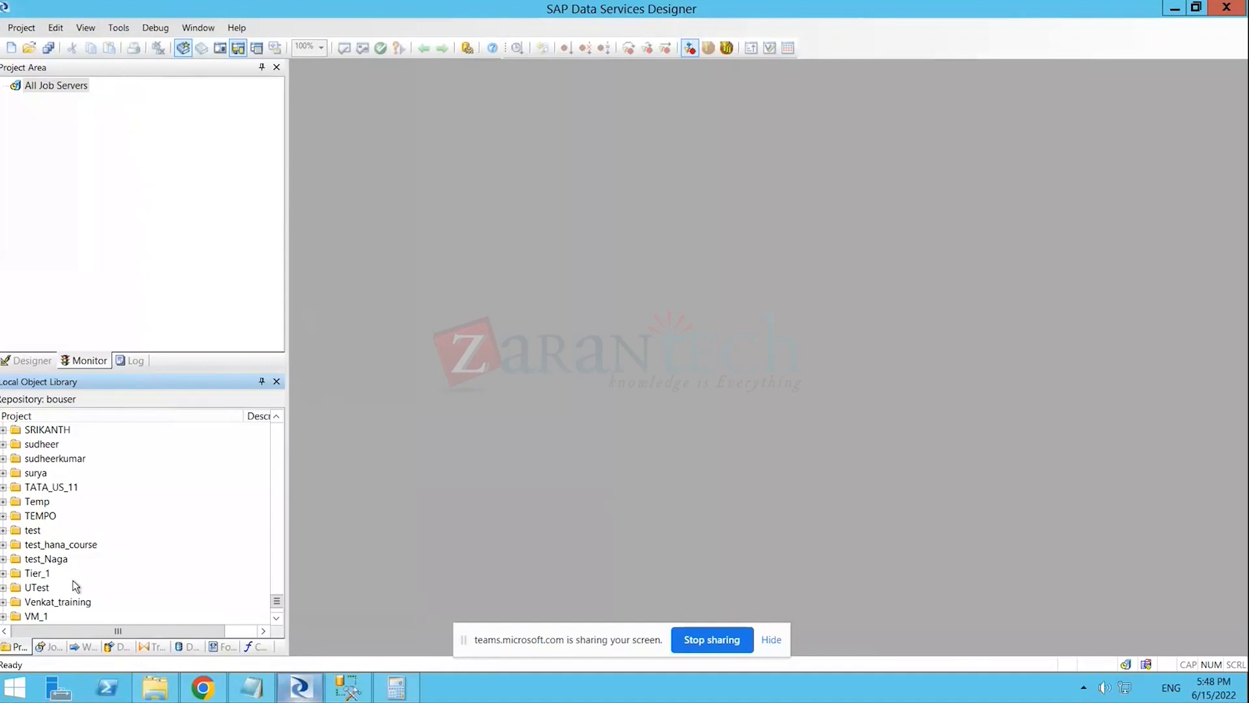
left_click(29, 362)
left_click(56, 102)
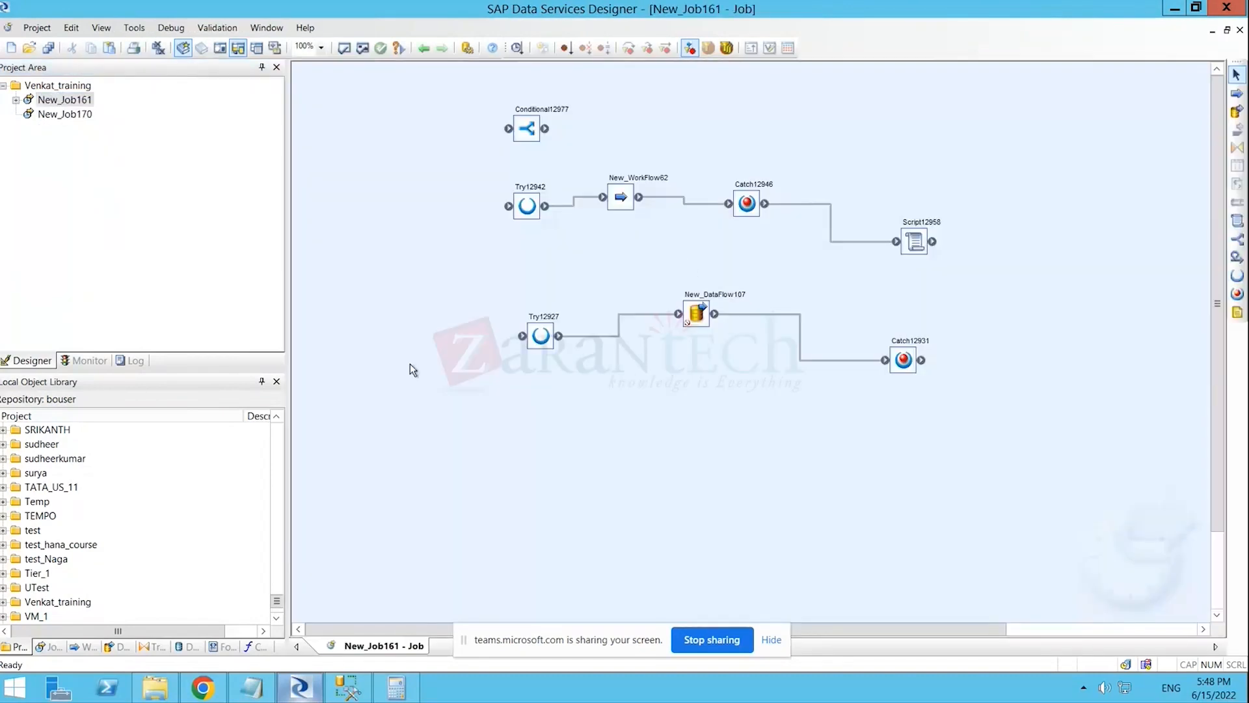
left_click_drag(477, 85, 1087, 467)
key("Delete")
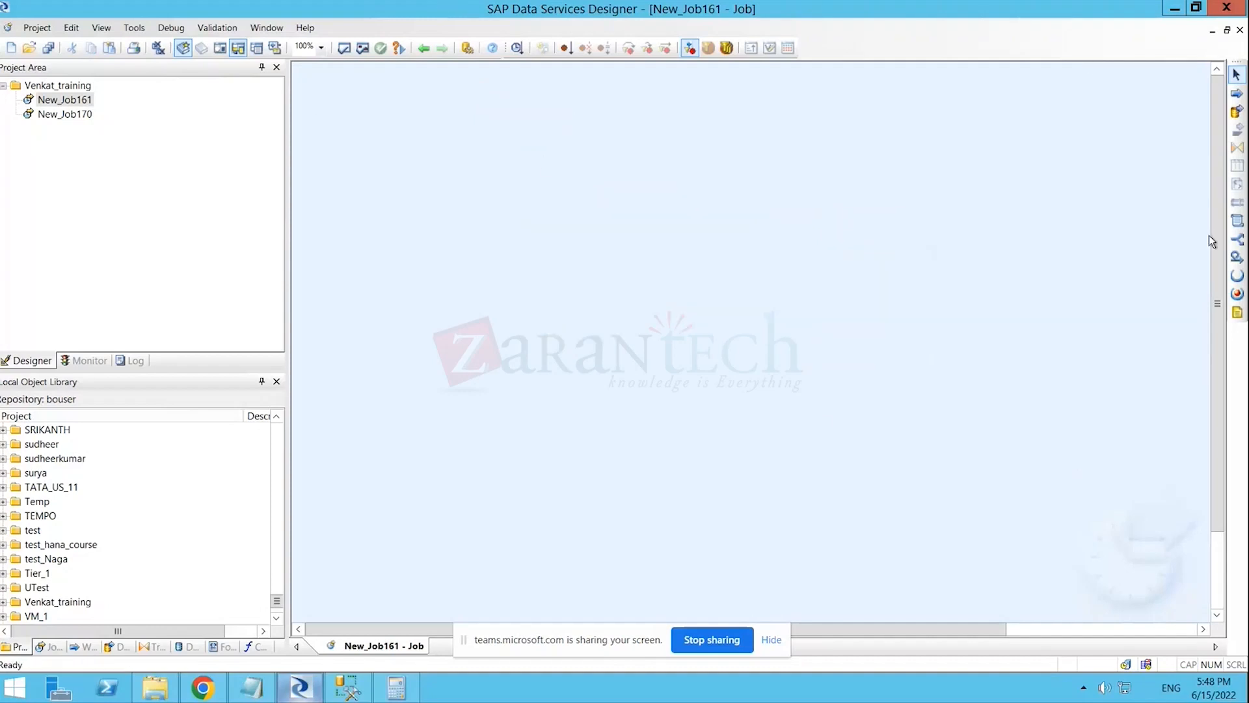
- Save all pending changes to the New_Job161 job
left_click(47, 49)
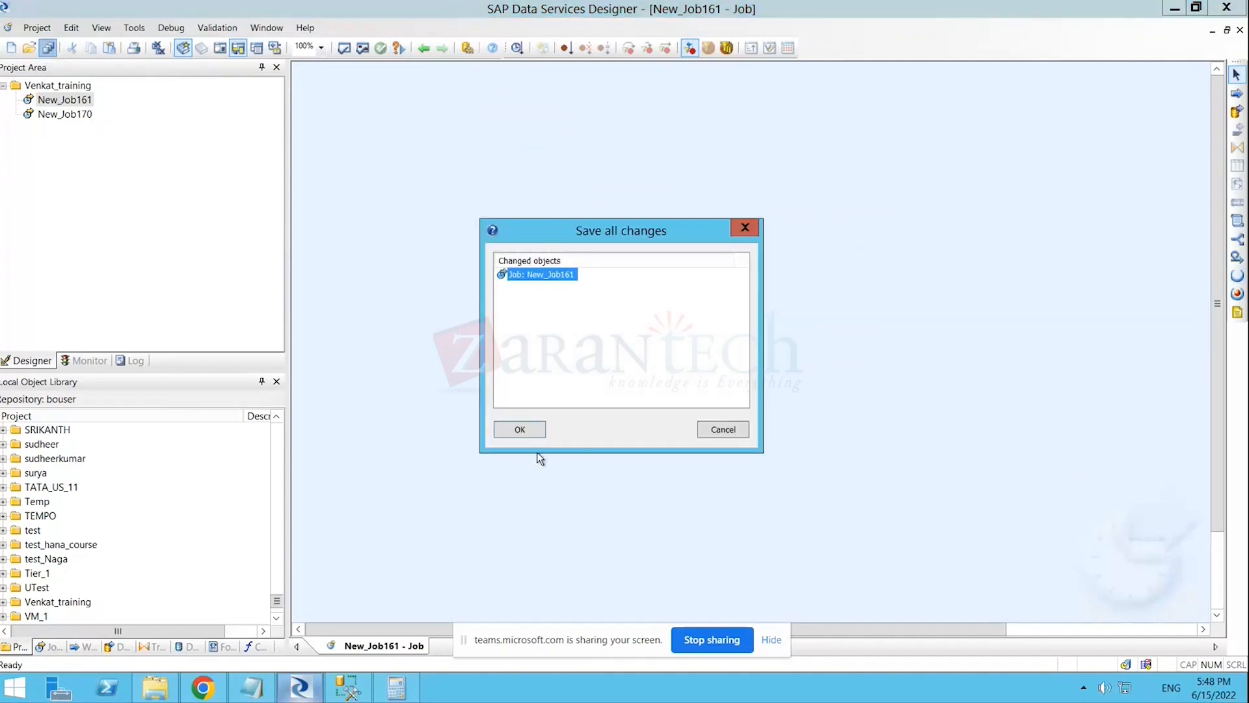
left_click(514, 431)
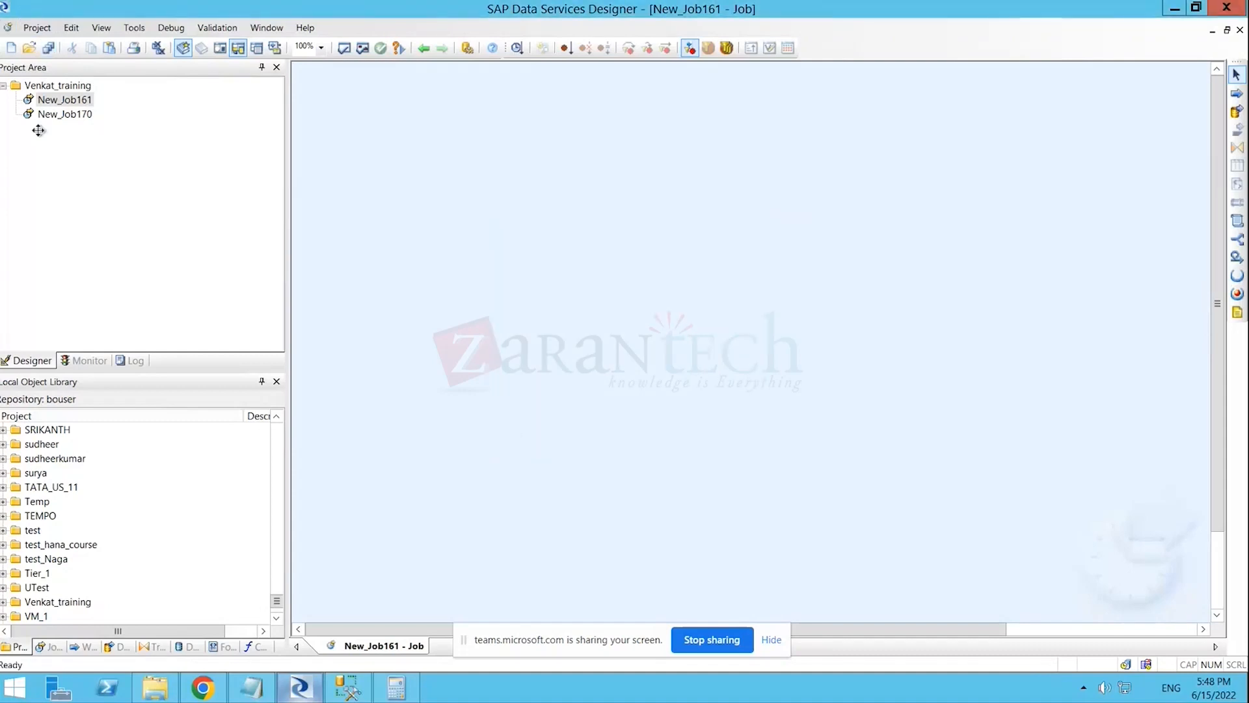
left_click(54, 103)
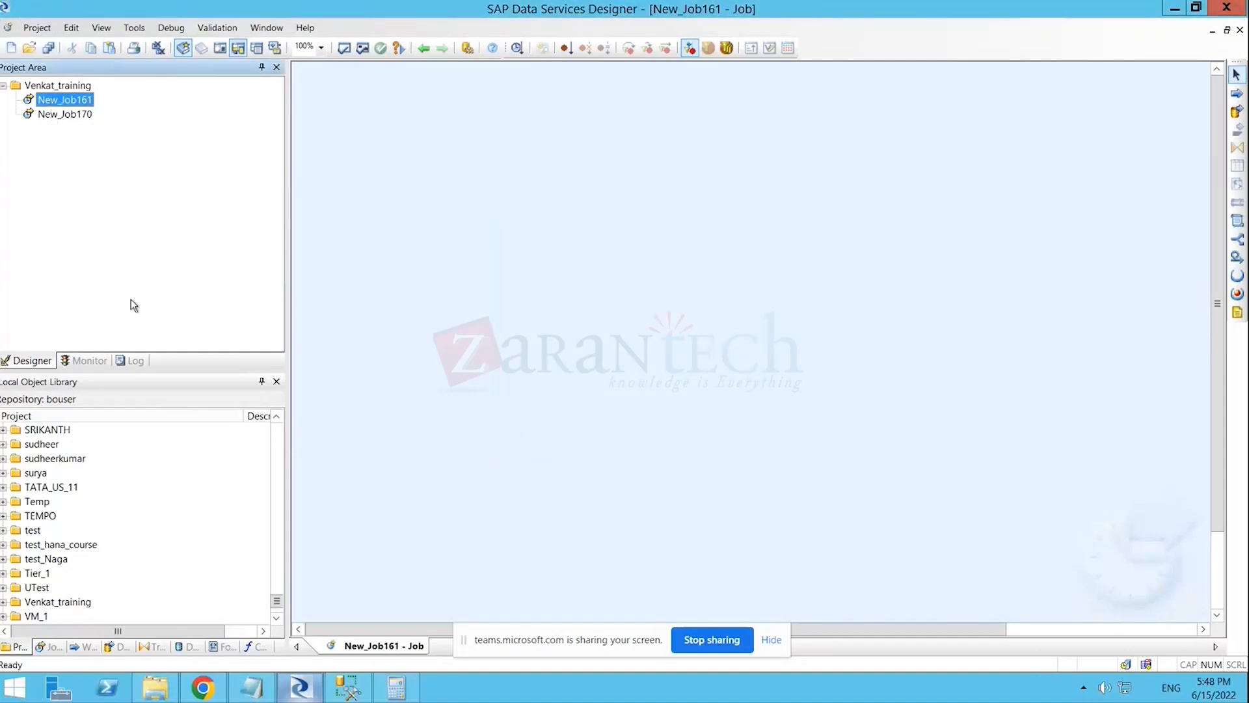
- Show the file formats in the Local Object Library and collapse the Flat Files group
left_click(203, 485)
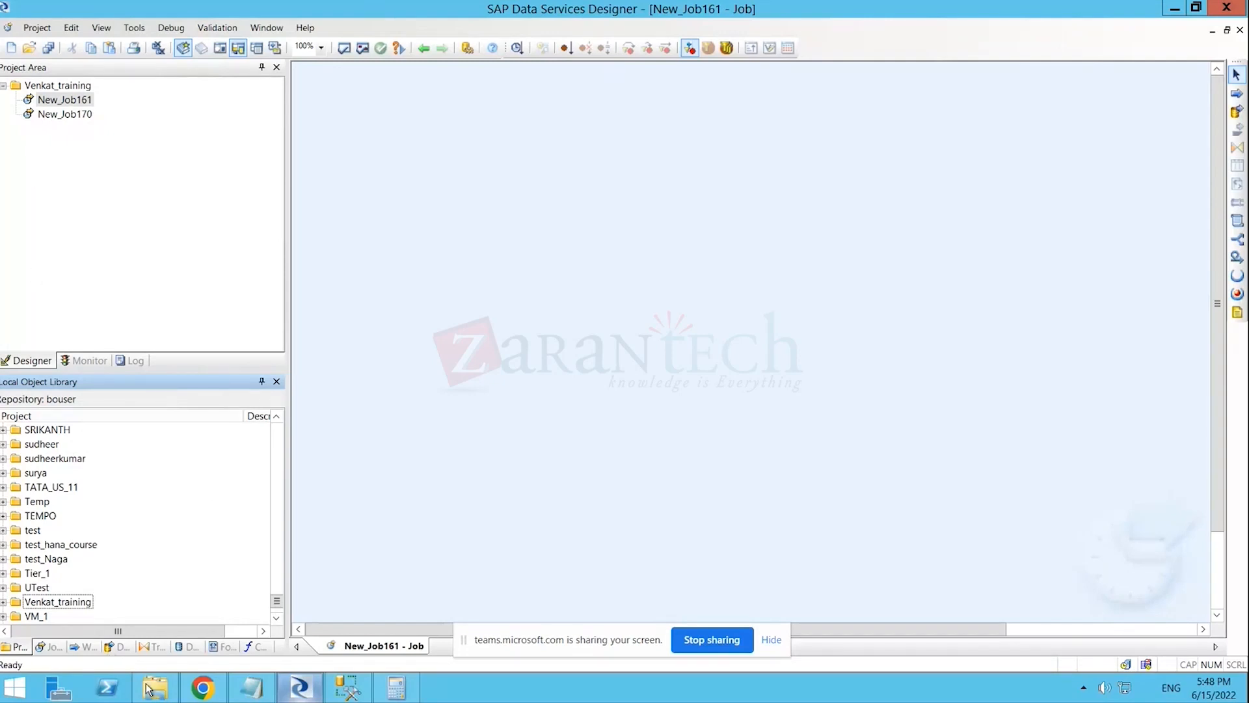
left_click(222, 646)
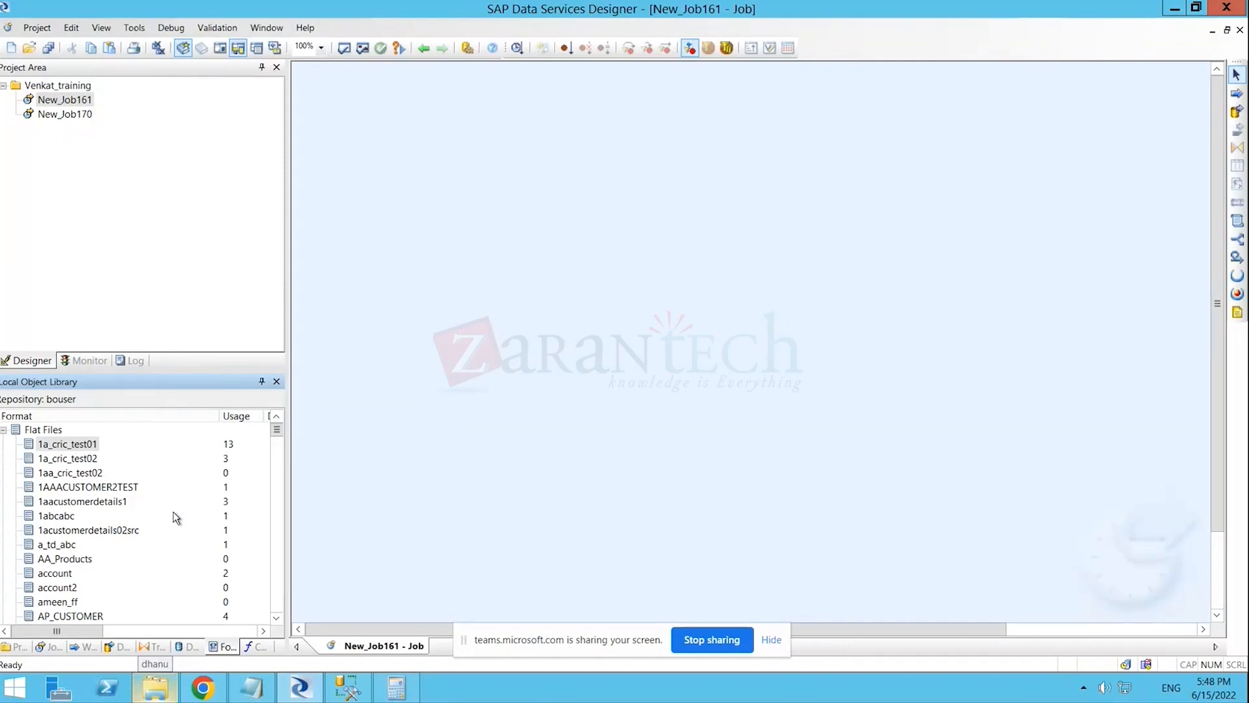
left_click(3, 430)
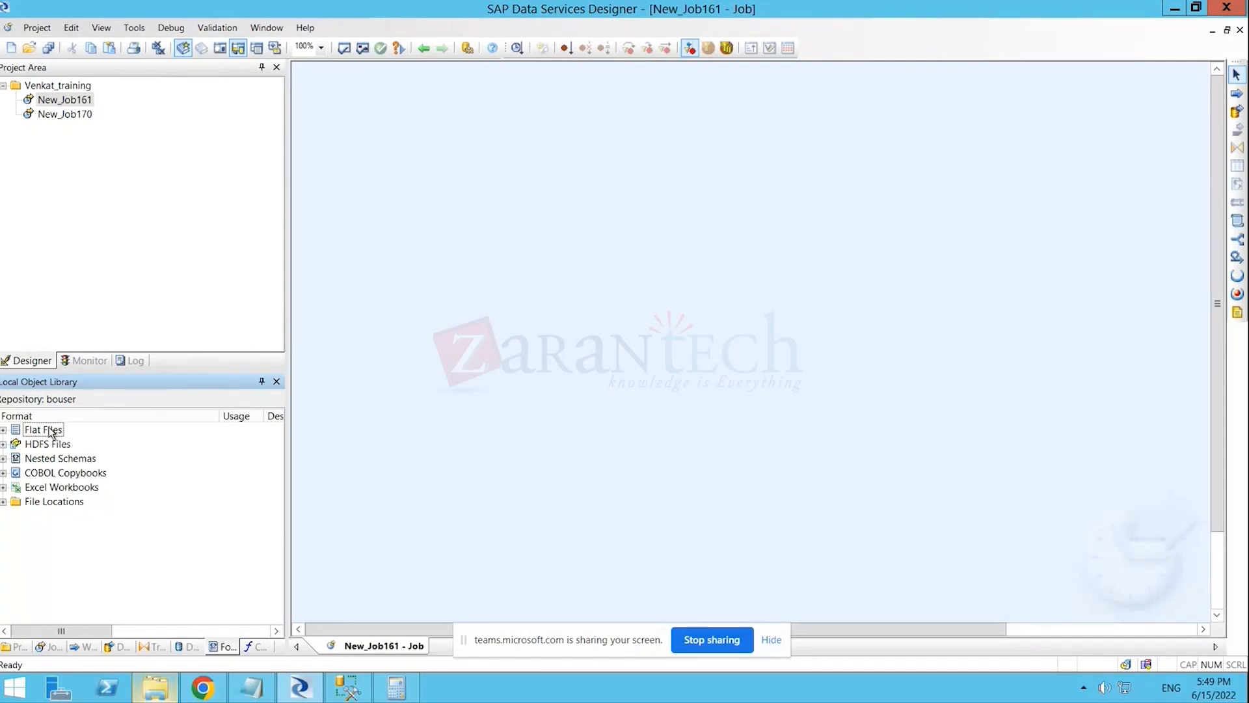
- Switch to File Explorer and look through the Target and Sourcce subfolders of C:\Training
left_click(155, 687)
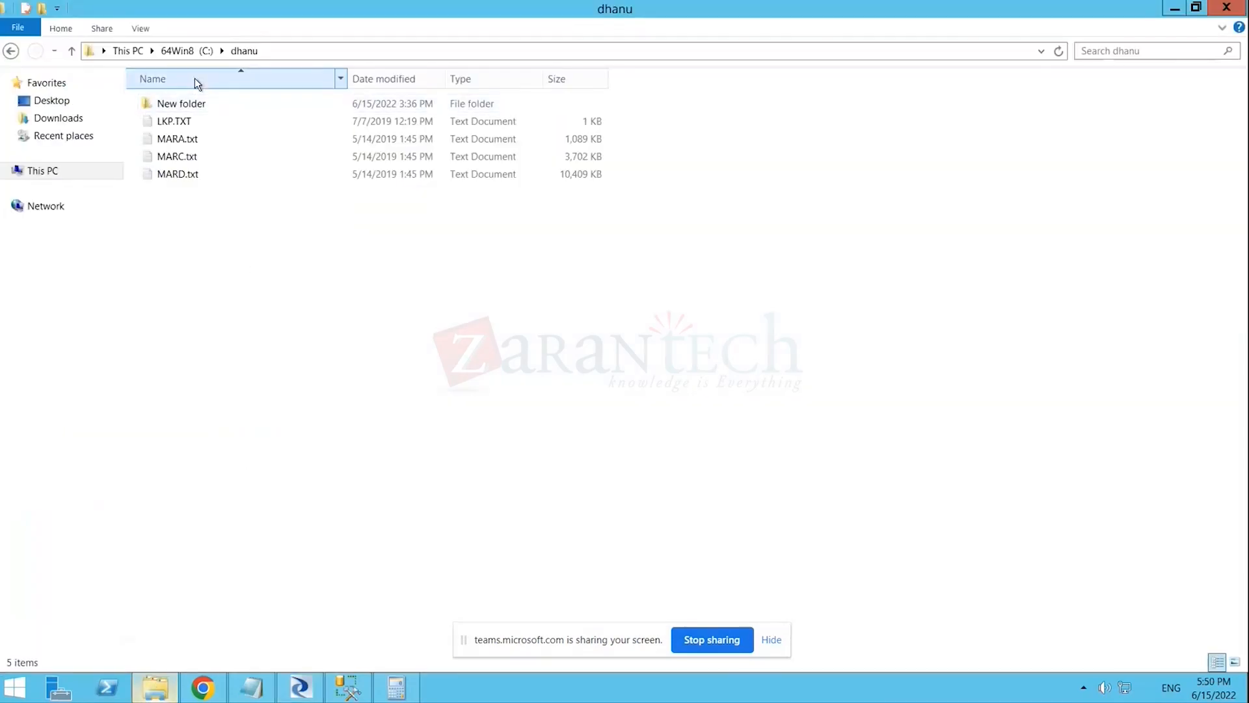
left_click(172, 52)
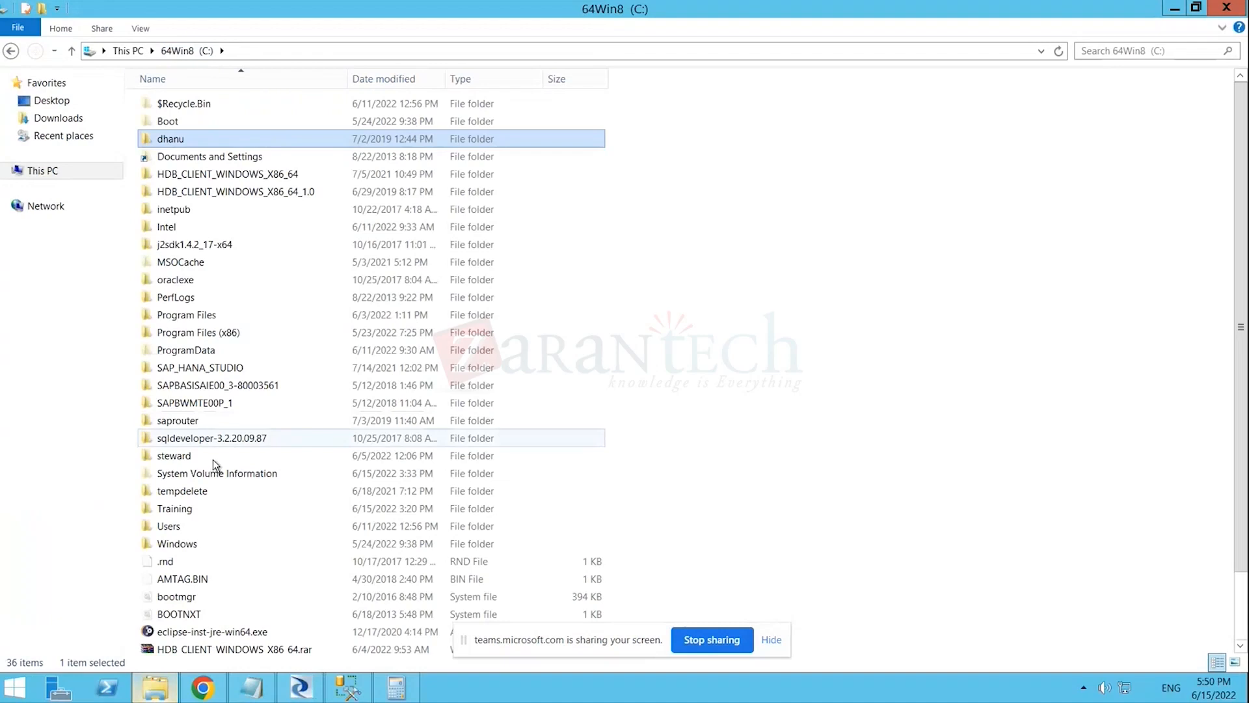
scroll(207, 443, "down", 2)
double_click(195, 434)
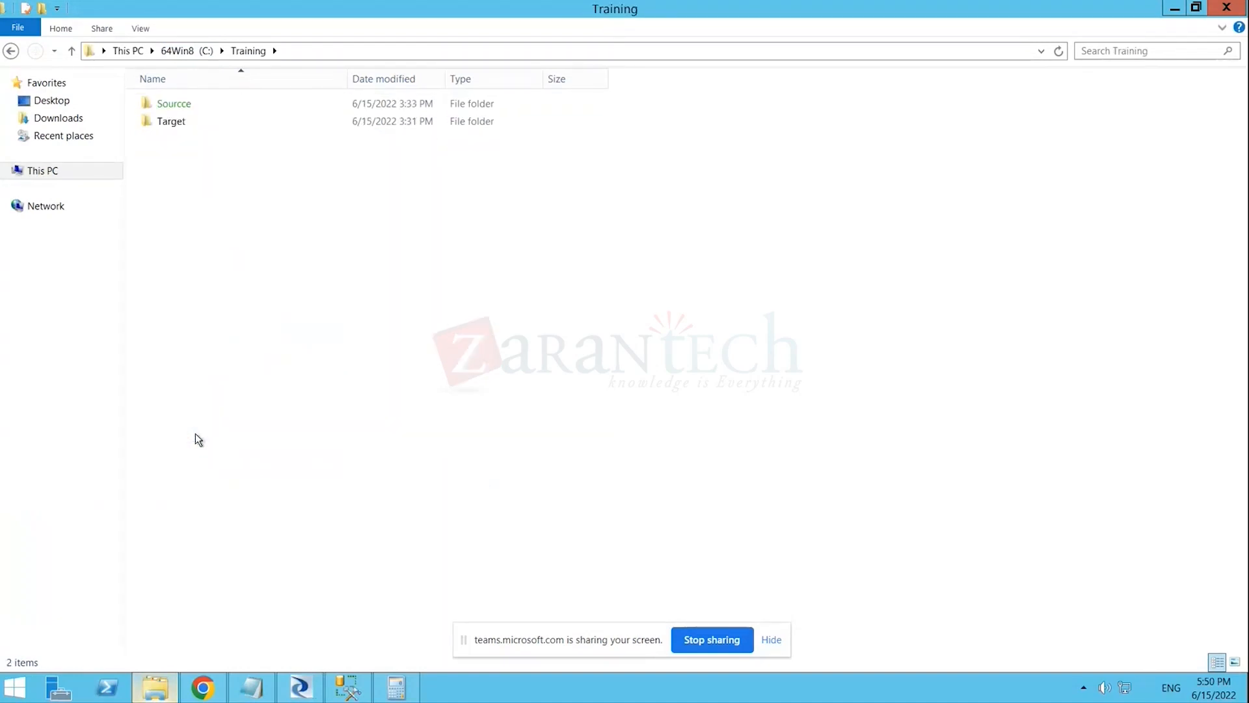
double_click(171, 122)
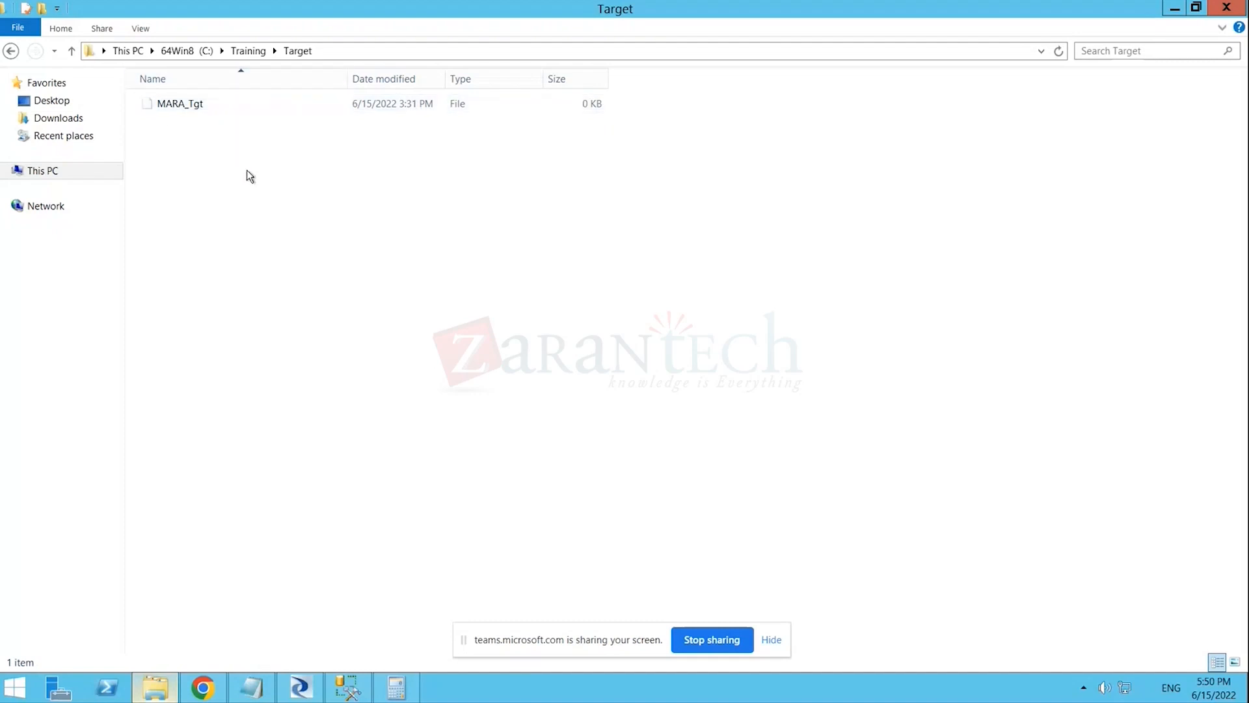
left_click(241, 50)
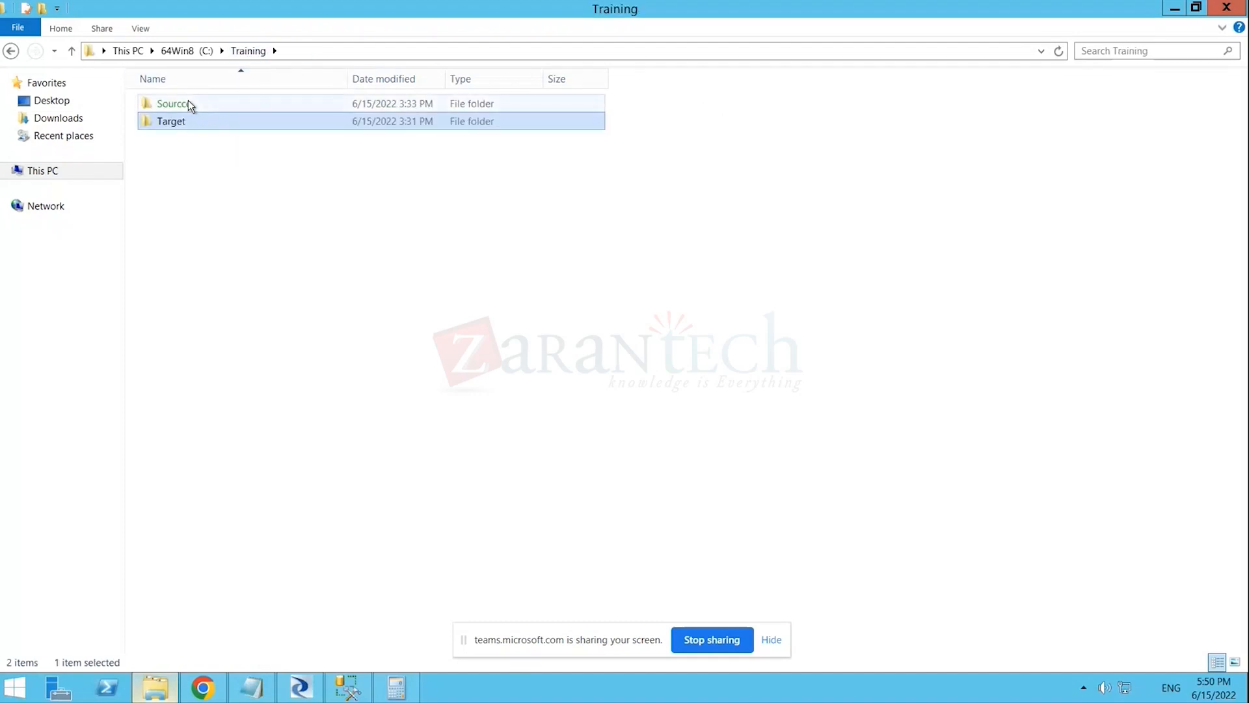
double_click(188, 101)
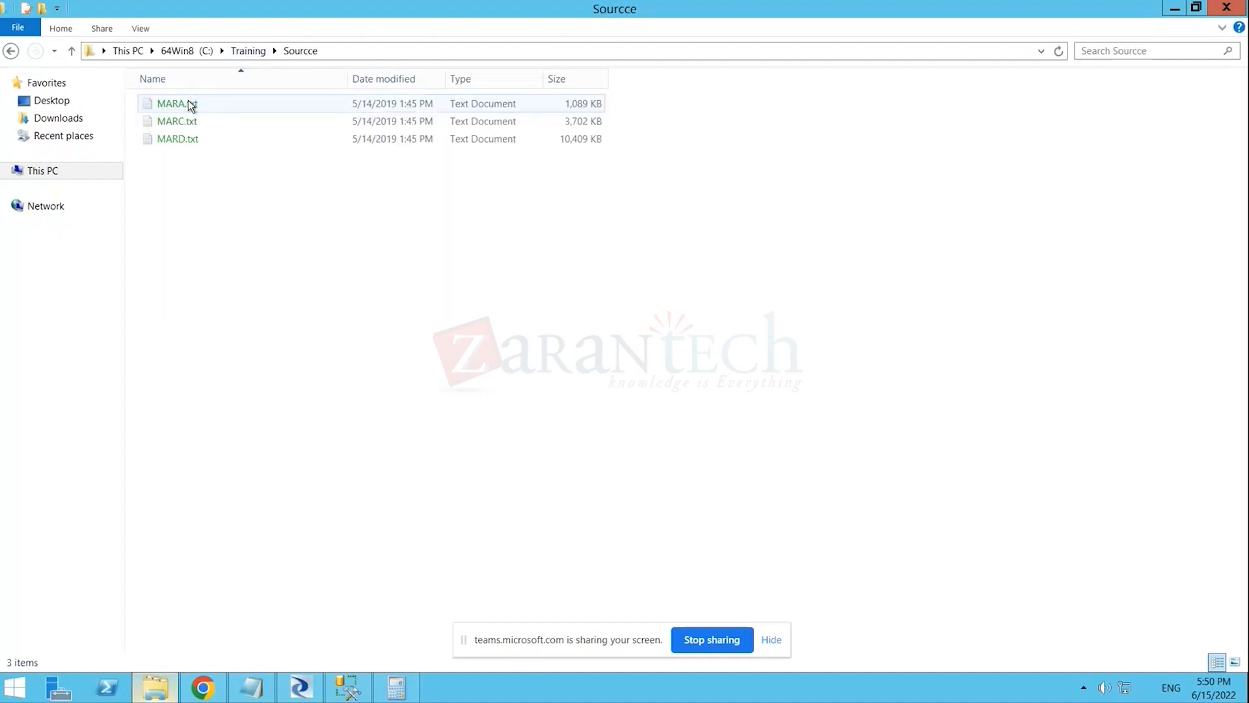
left_click(248, 50)
- Open MARA.txt from C:\dhanu, examine its header row and column delimiter, and close it
left_click(184, 52)
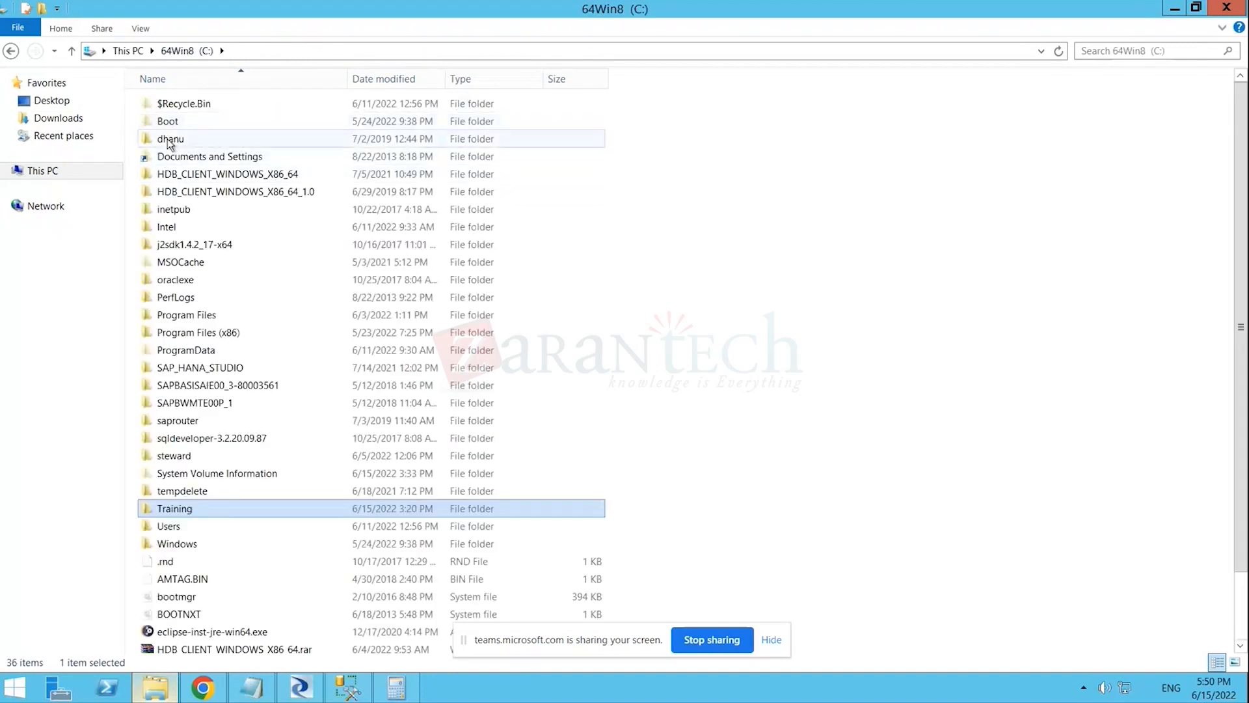
double_click(166, 138)
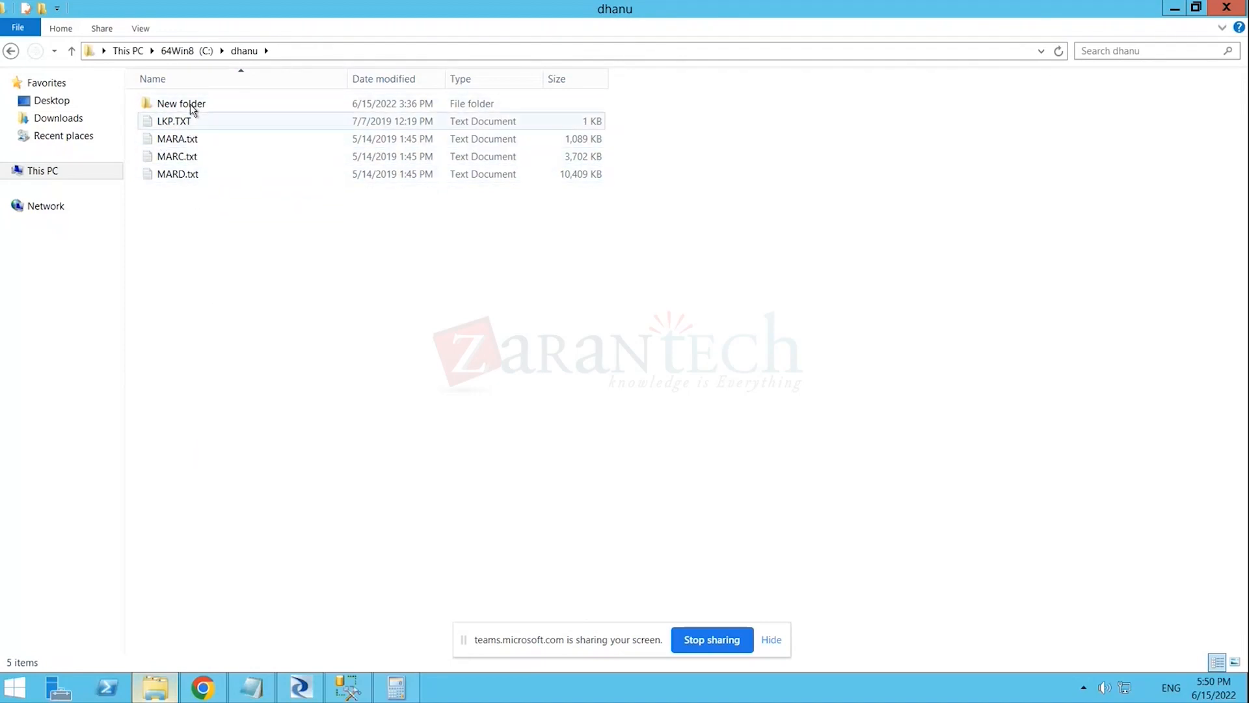
double_click(168, 137)
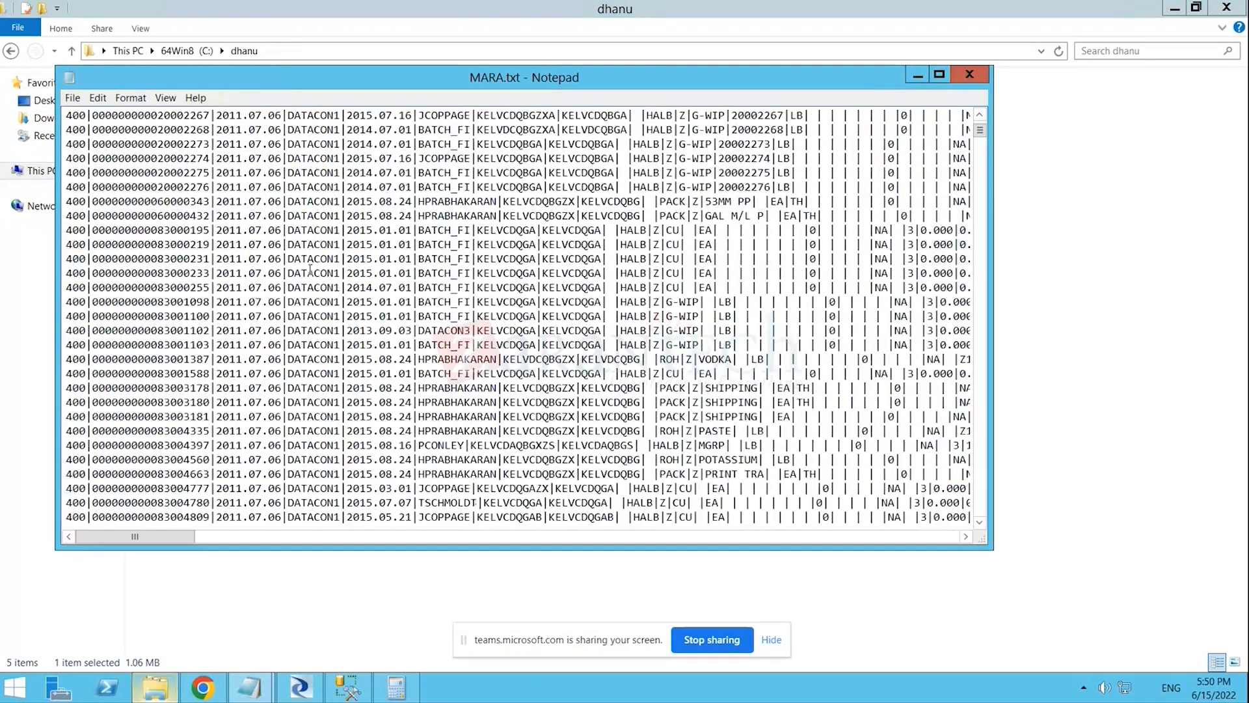
scroll(307, 262, "up", 8)
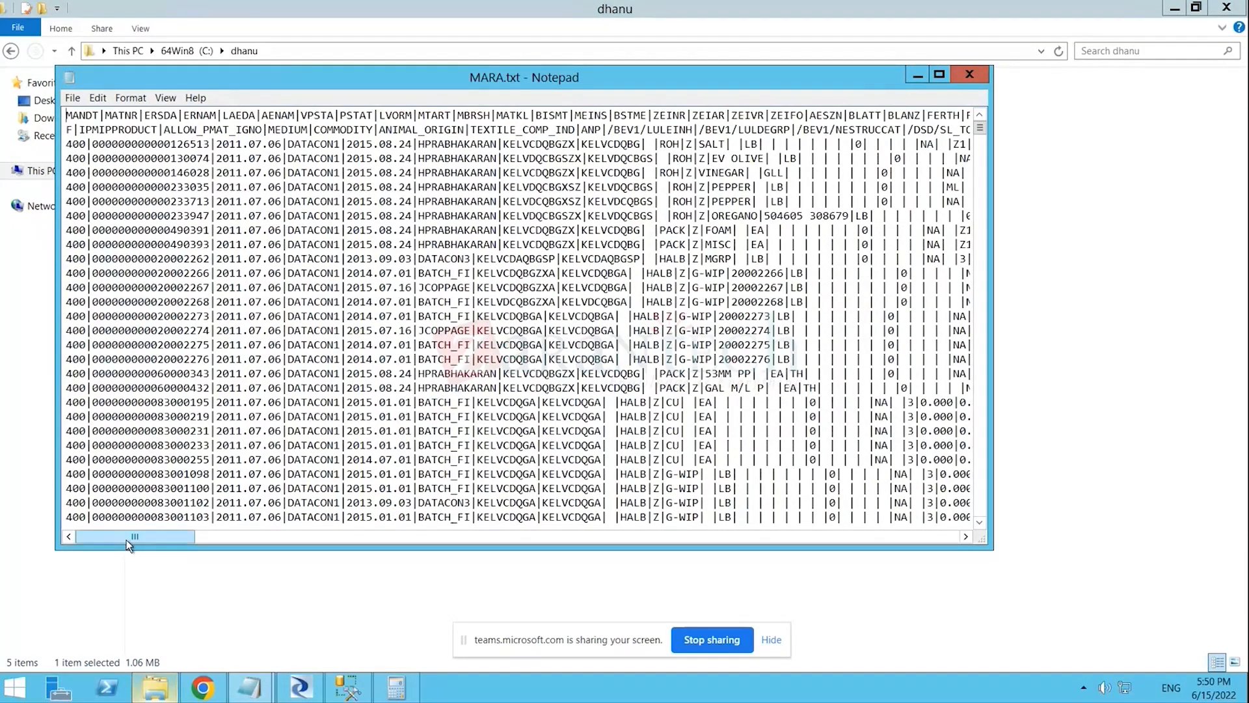
left_click_drag(162, 535, 78, 547)
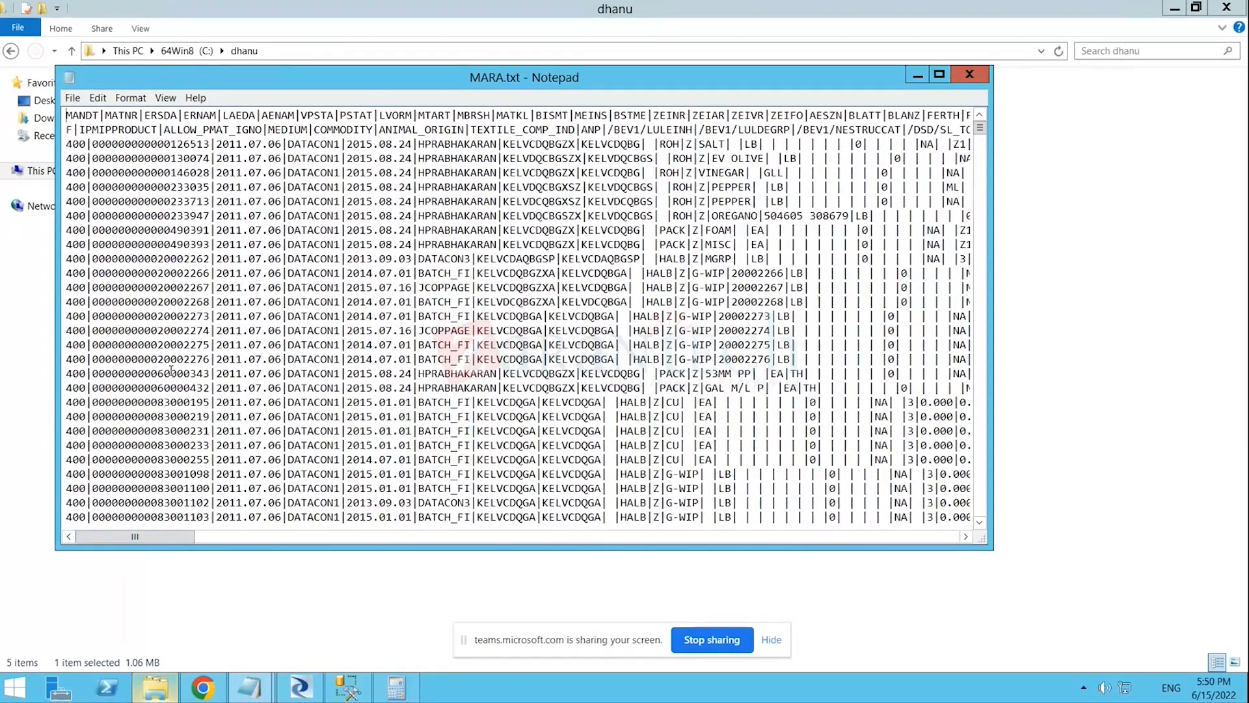
left_click(968, 77)
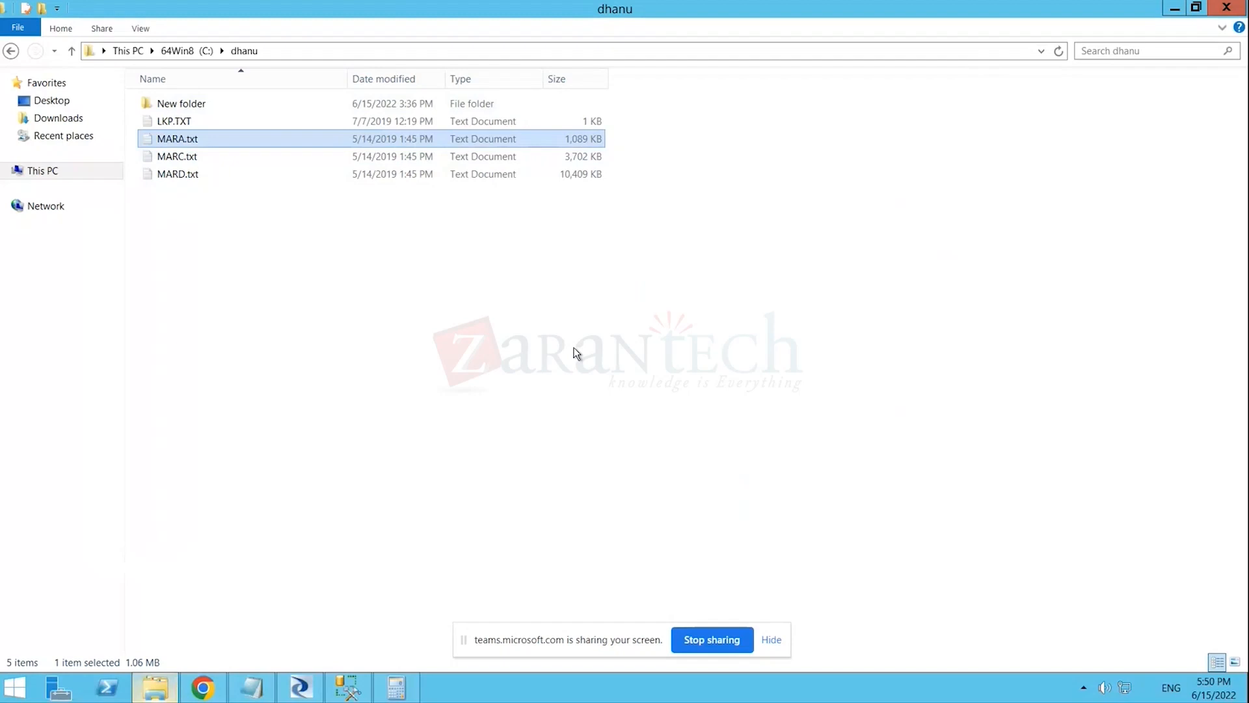
left_click(475, 325)
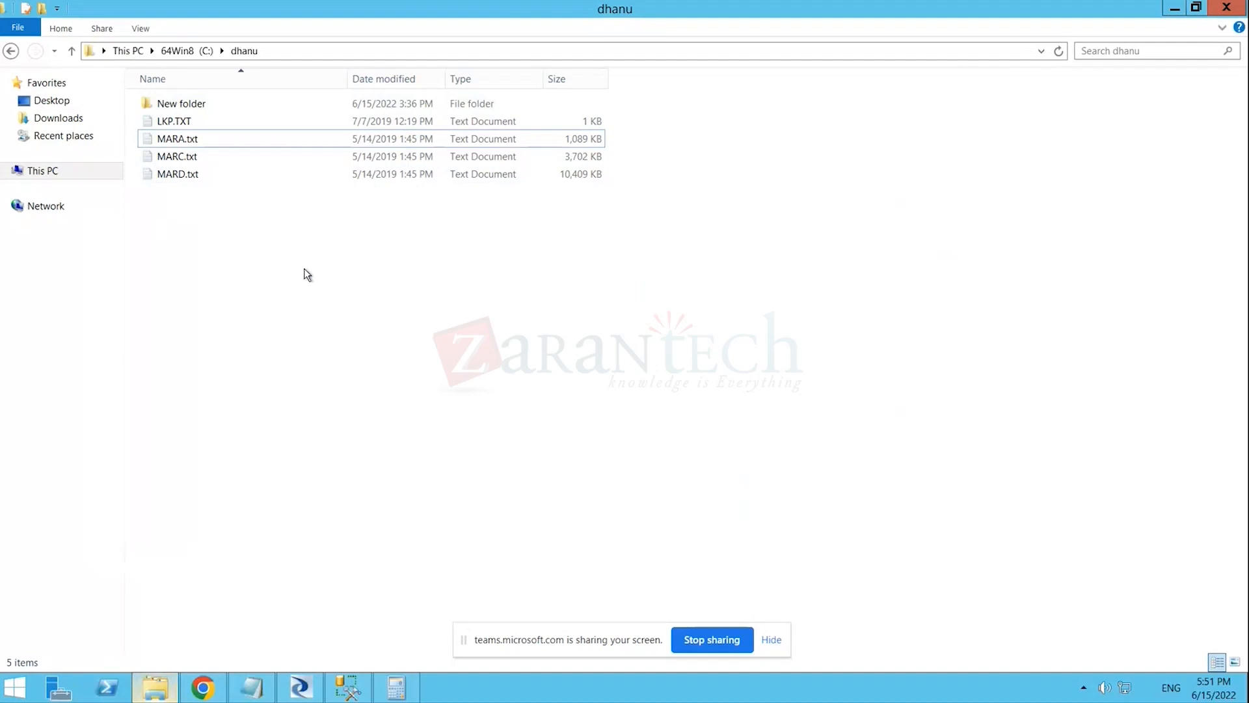
left_click(258, 138)
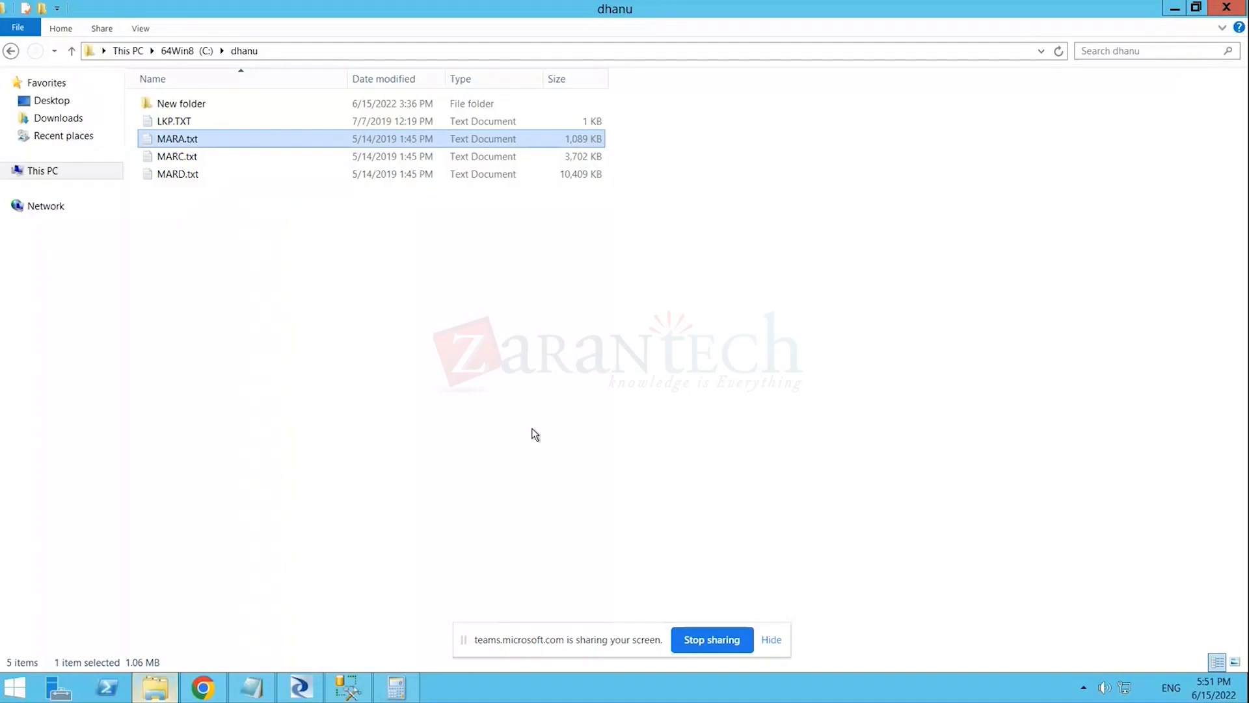
- Switch to Data Services Designer and create a new flat file format named MARA_BODS_Training
left_click(305, 687)
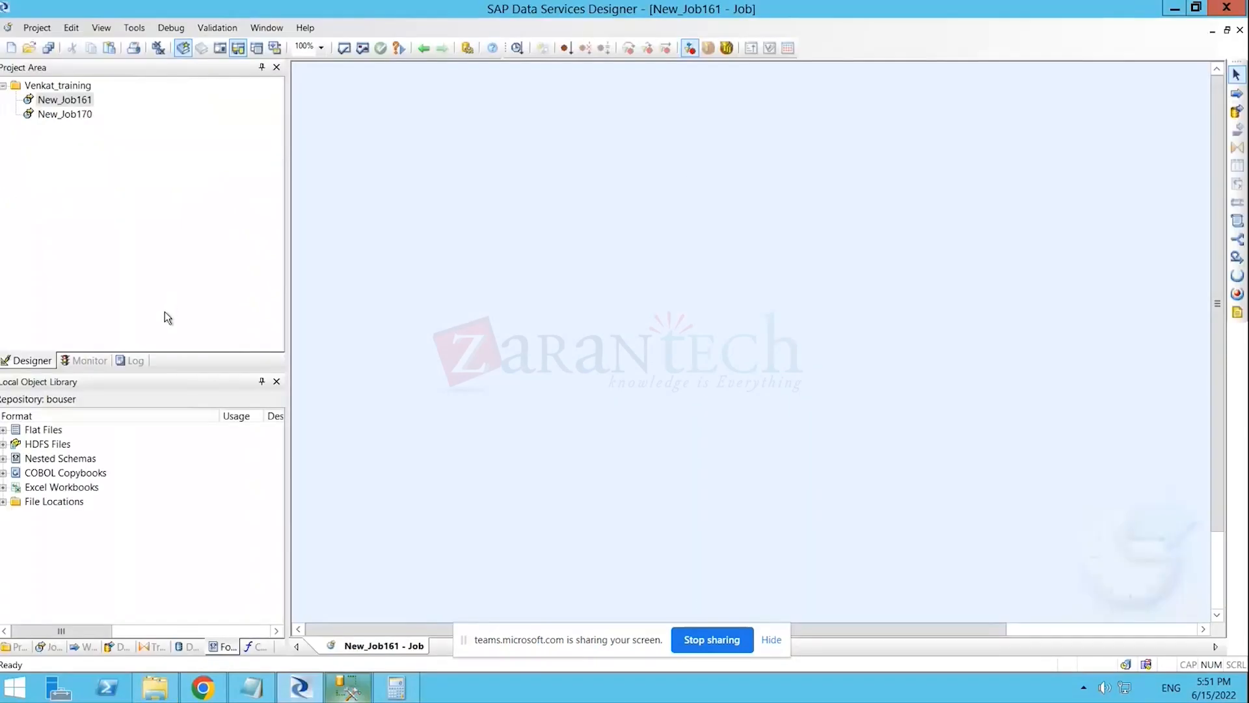
right_click(45, 432)
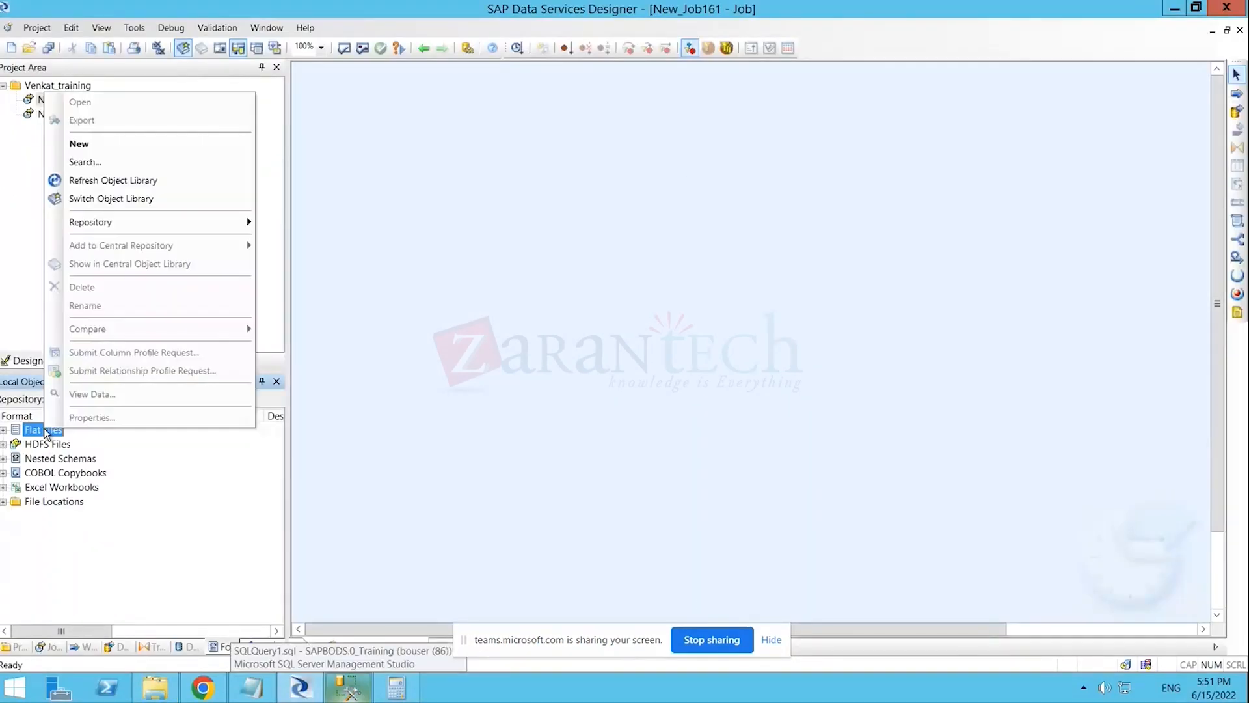
left_click(115, 145)
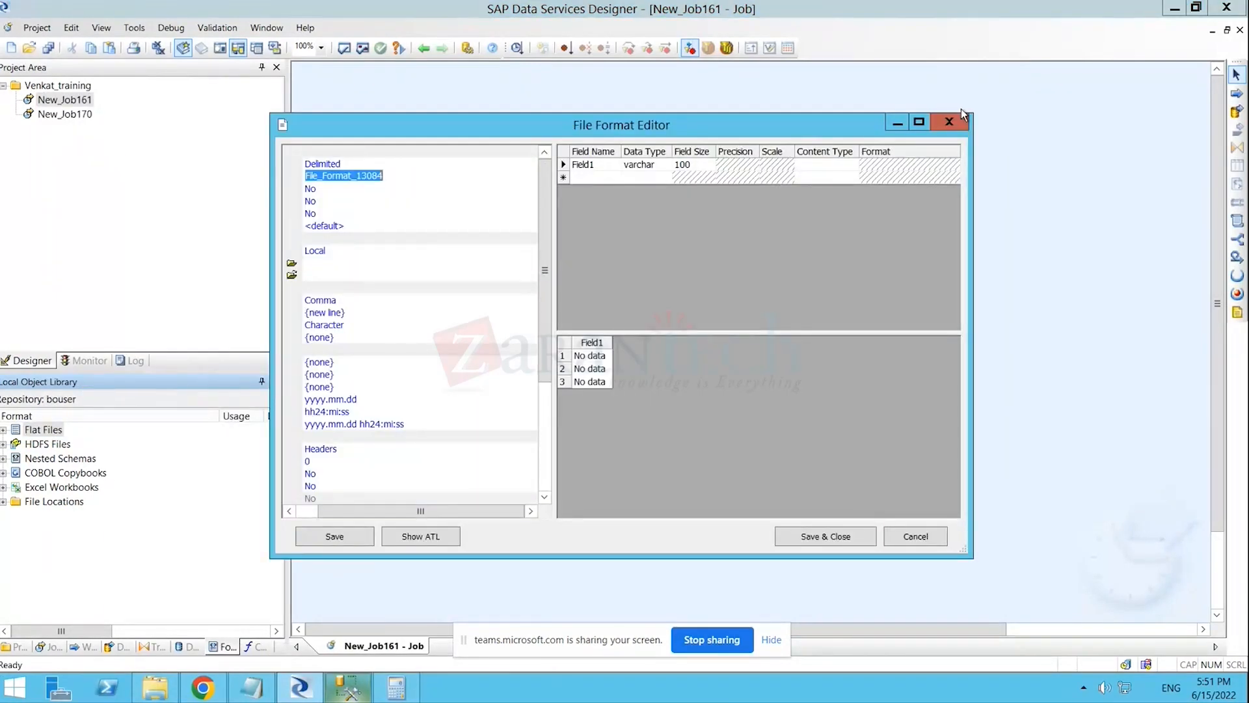
left_click(919, 121)
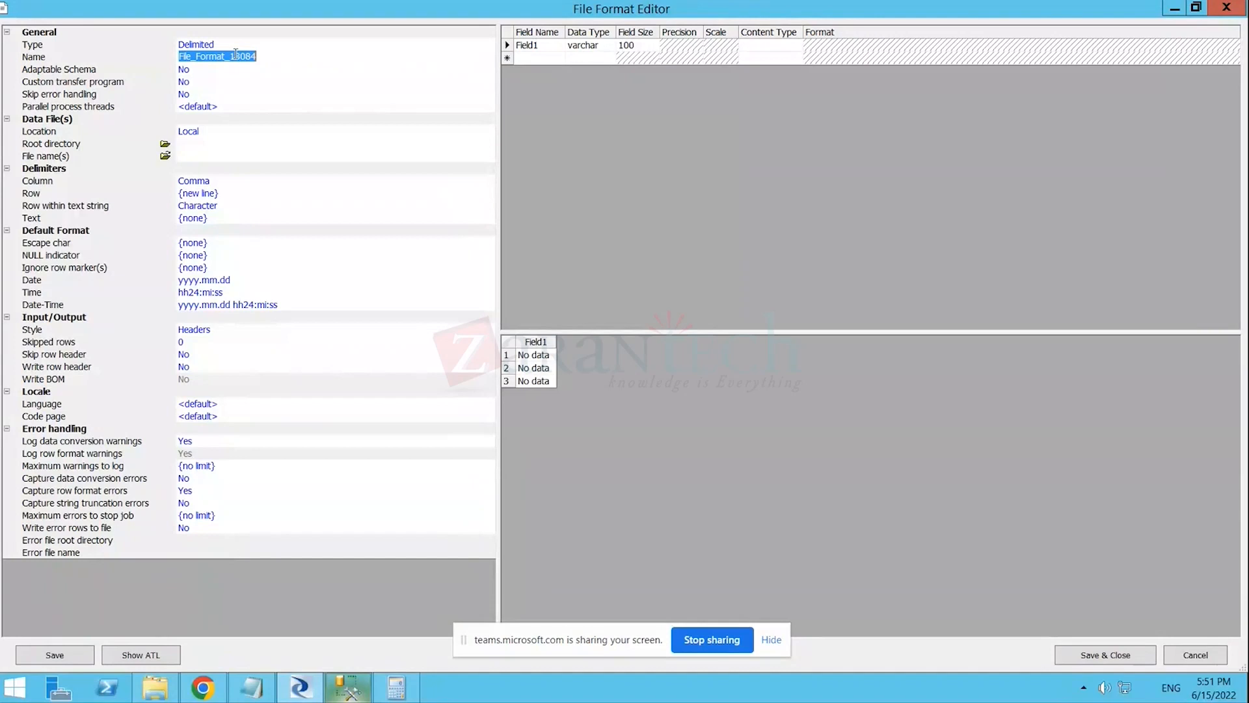
type("MARA_BODS_Training")
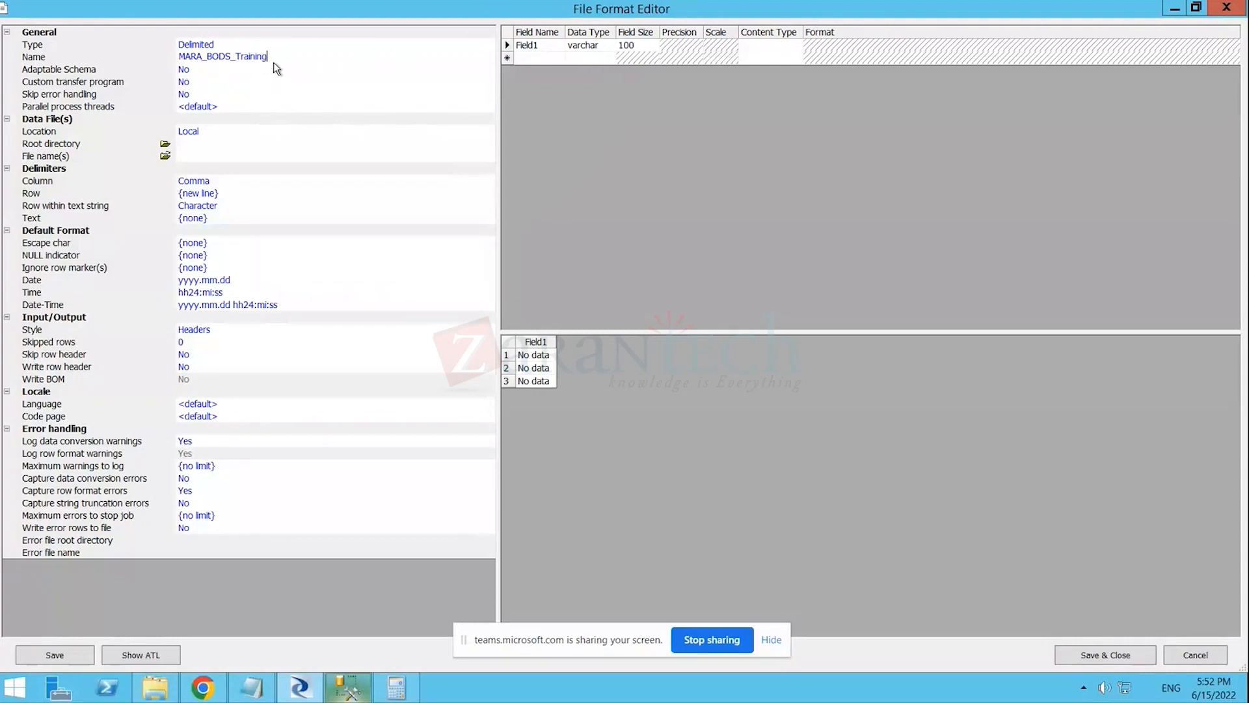
left_click_drag(277, 57, 176, 57)
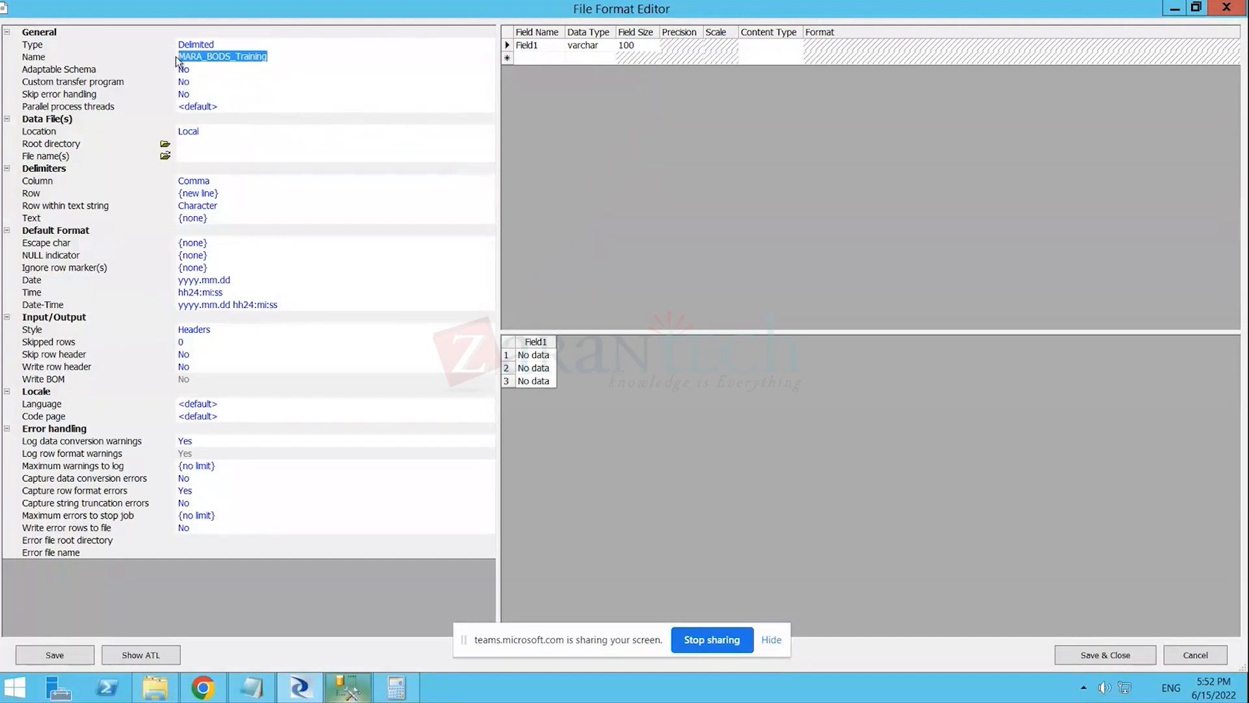
- Try setting Adaptable Schema to Yes for the file format and return it to No
left_click(213, 71)
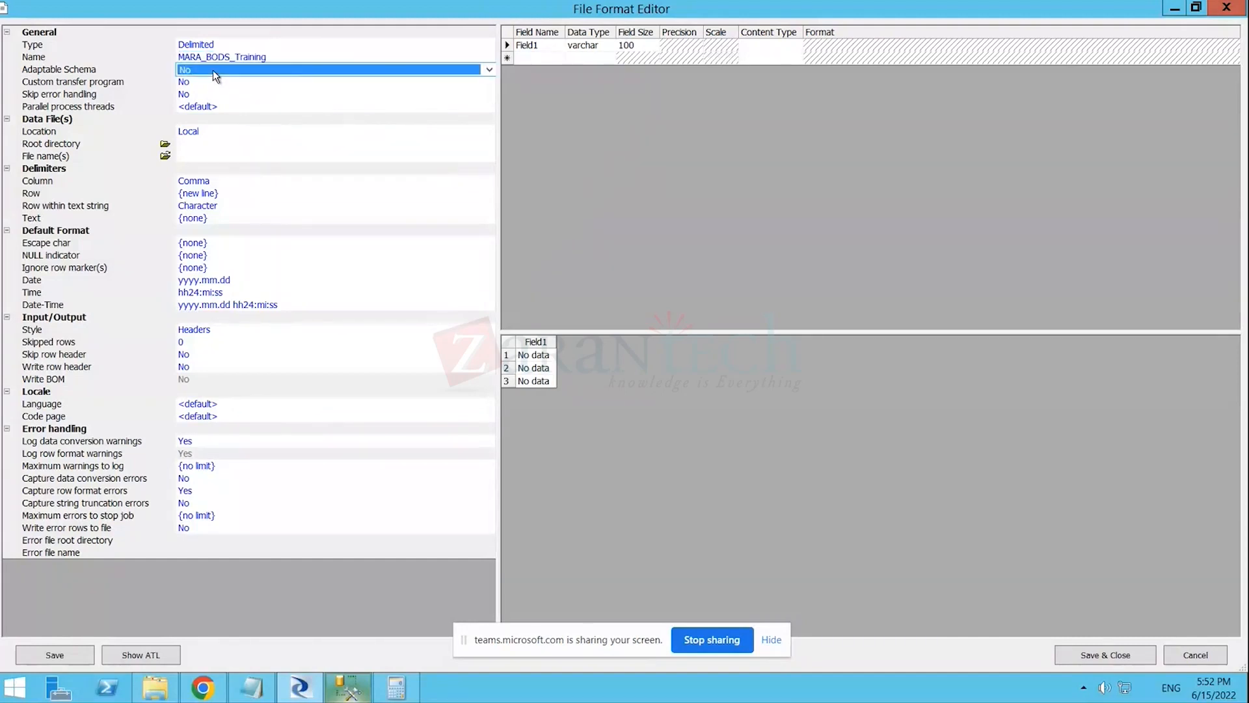
left_click(487, 69)
left_click(344, 85)
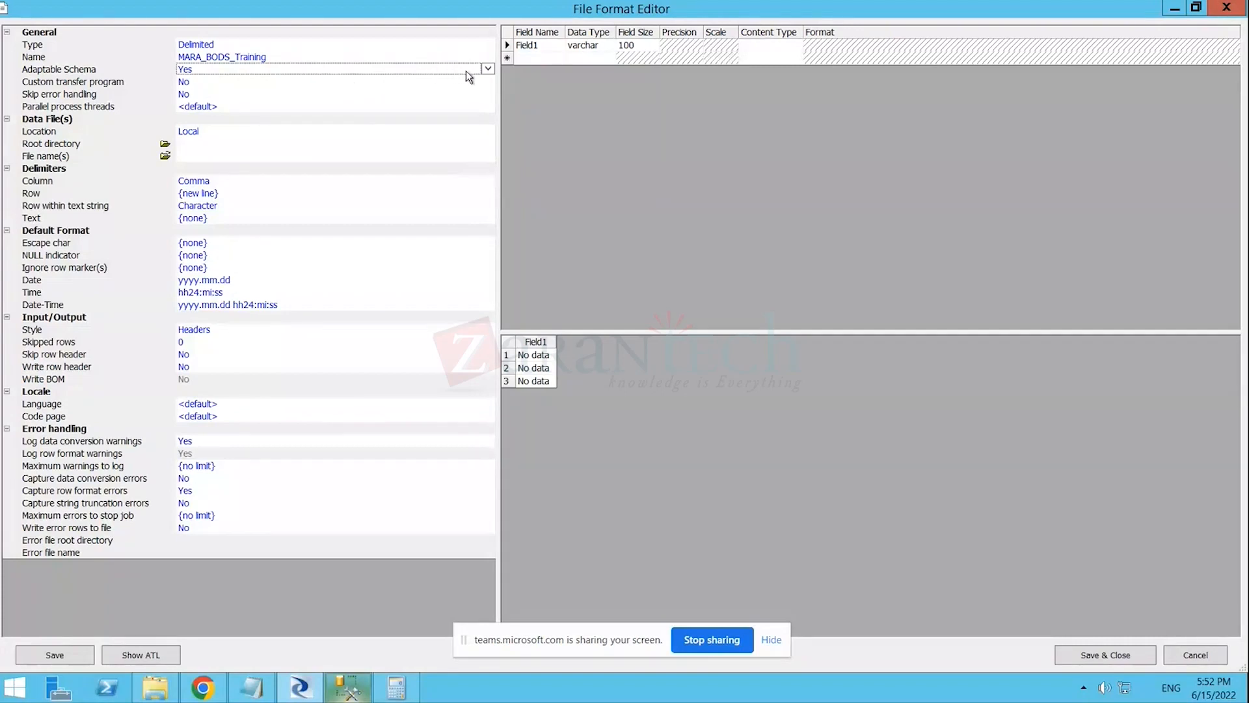
left_click(488, 69)
left_click(286, 98)
- Try setting Custom transfer program to Yes to view the Custom Transfer settings, and return it to No
left_click(200, 83)
left_click(489, 82)
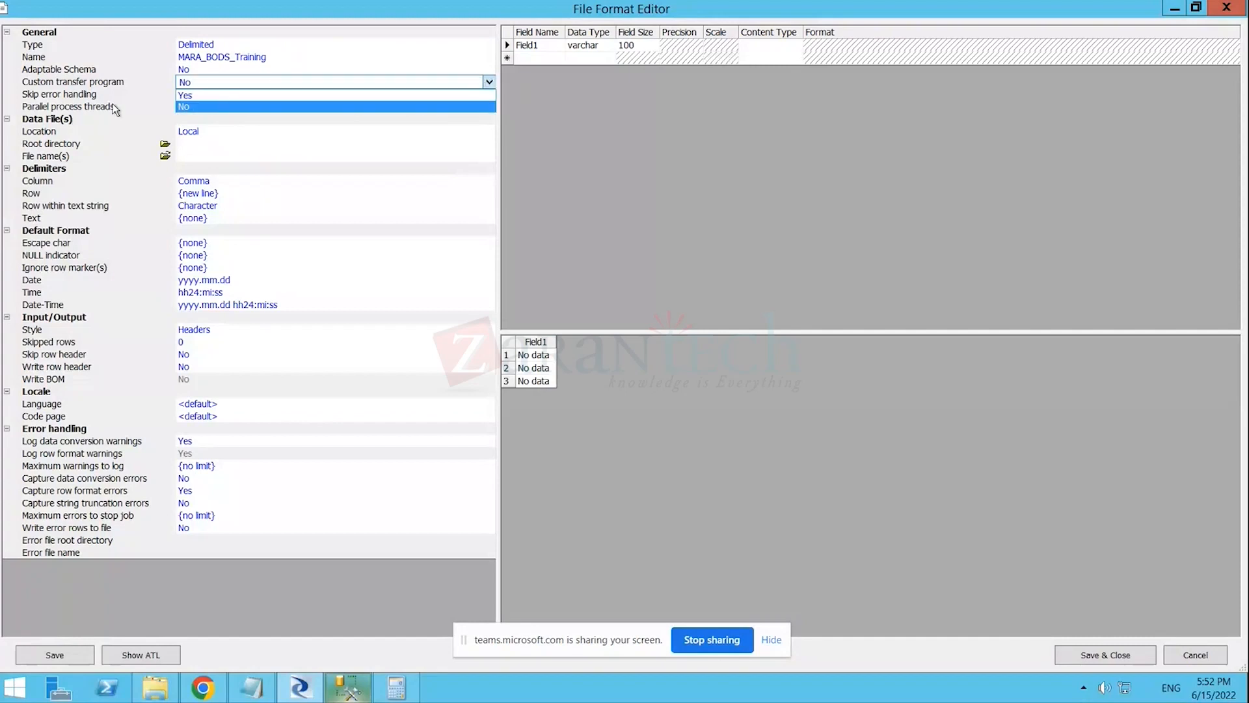
left_click(193, 99)
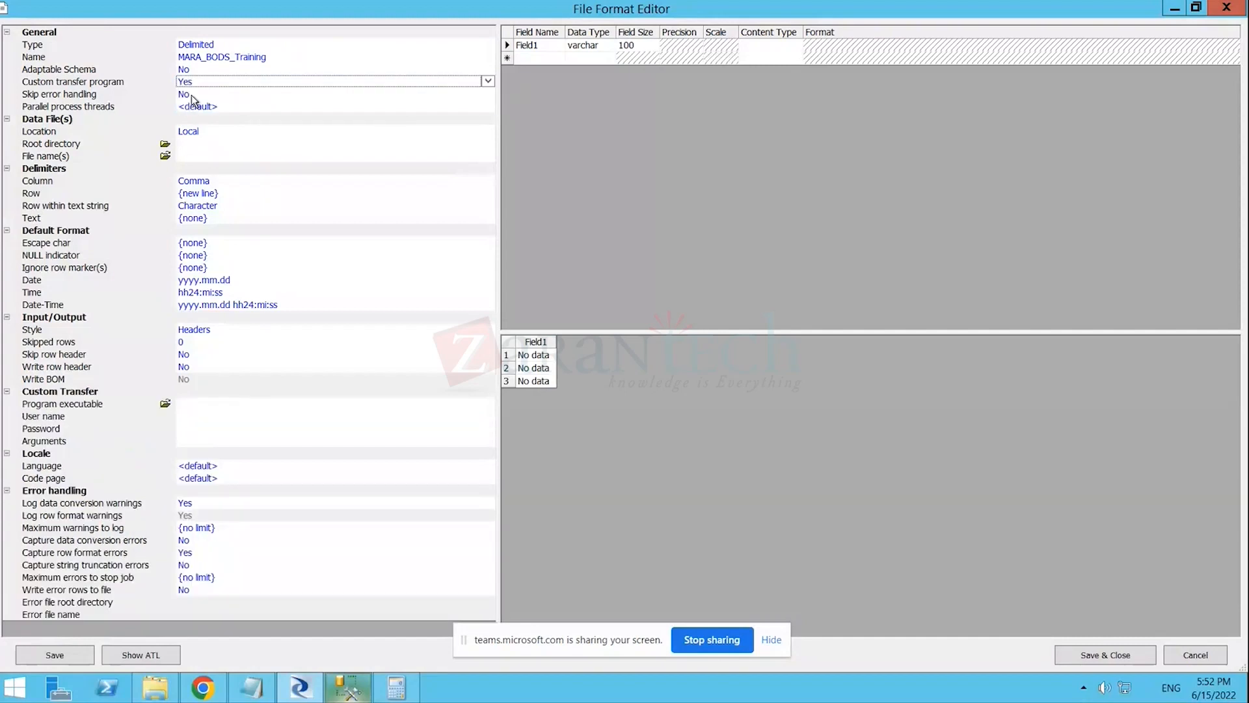
left_click(490, 81)
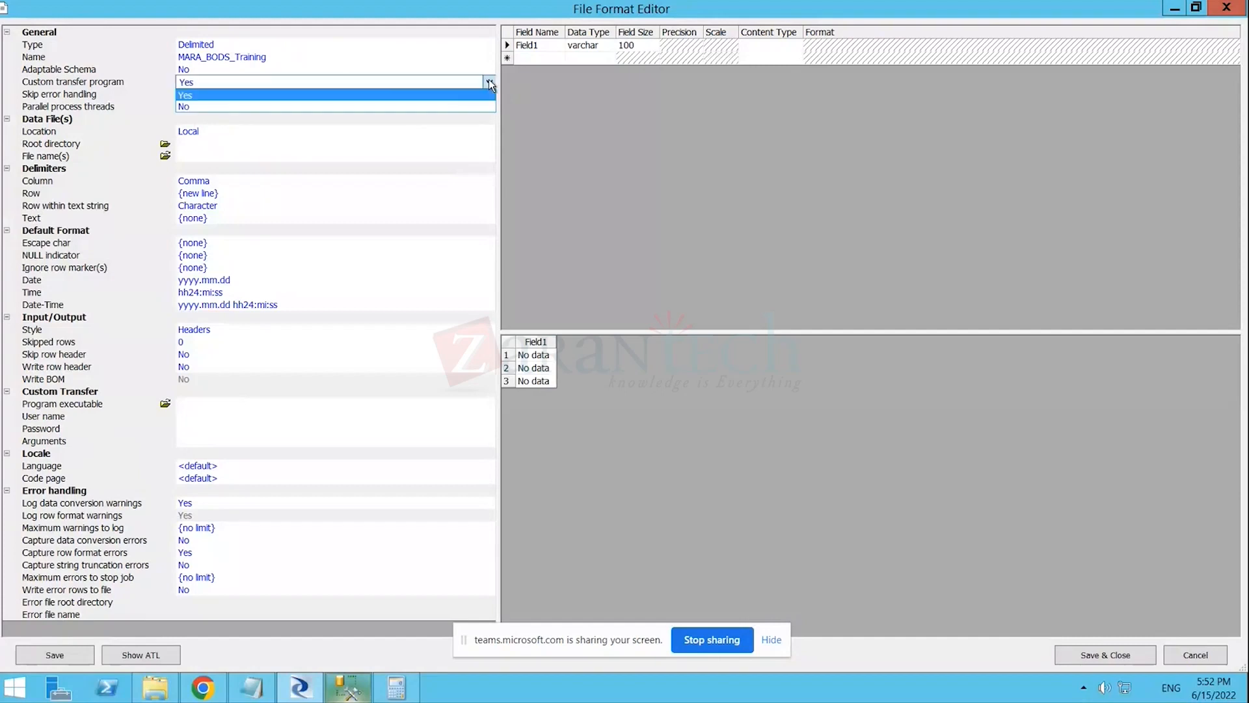
left_click(362, 105)
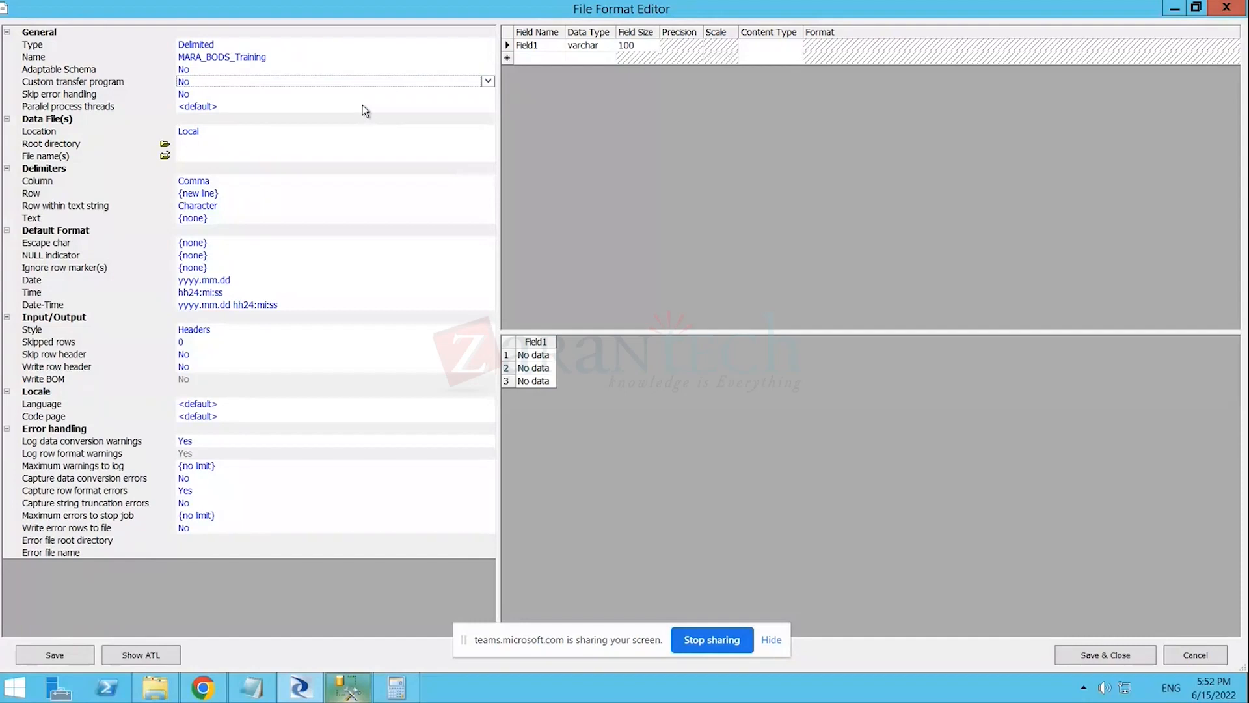
left_click(488, 81)
left_click(345, 96)
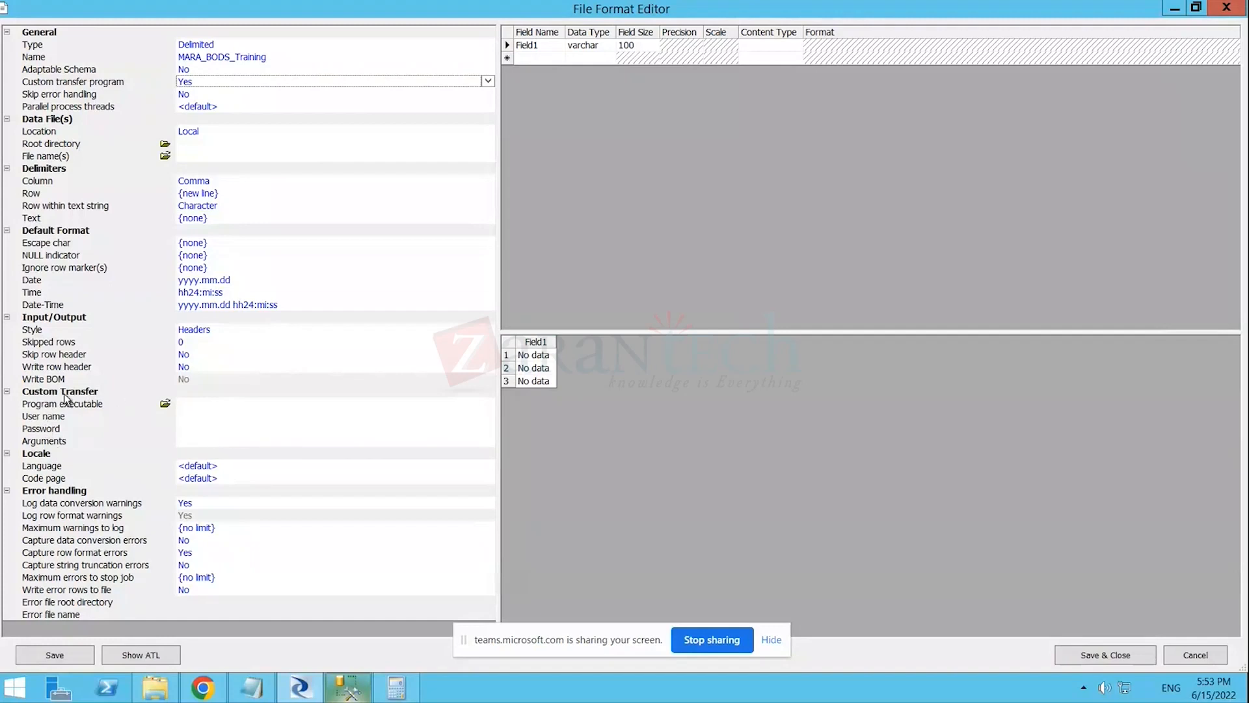
left_click(488, 80)
left_click(270, 106)
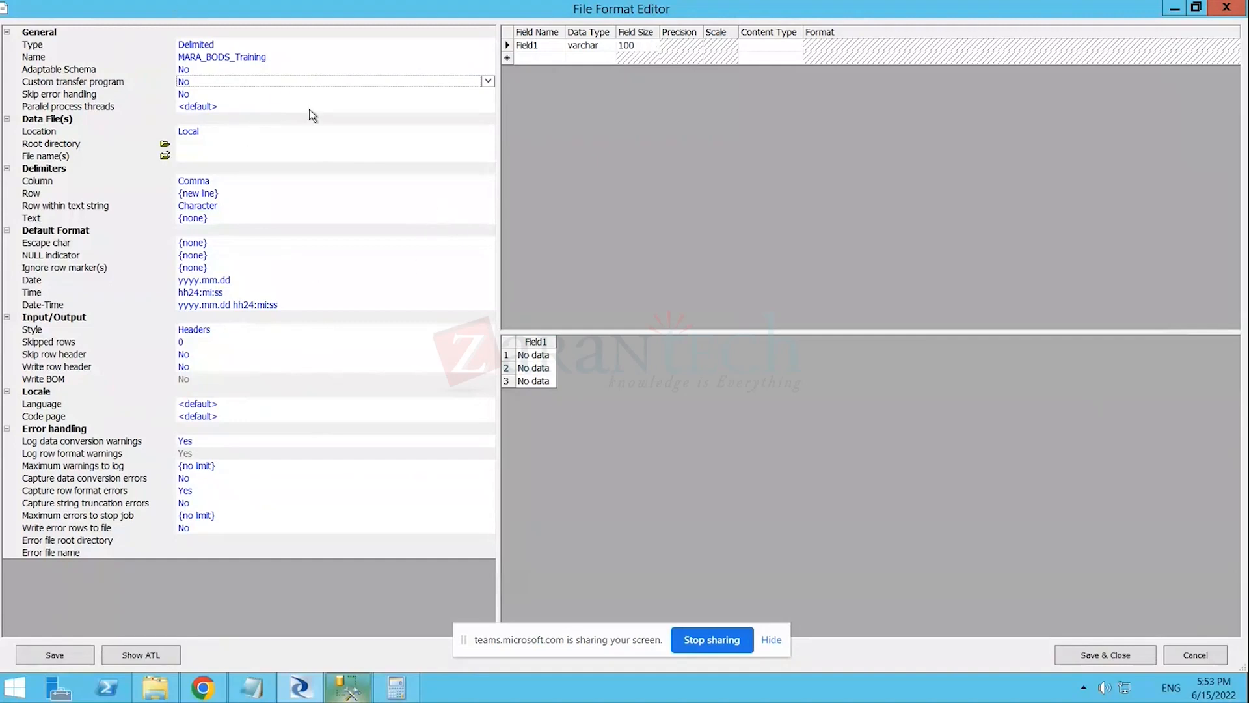
- Review the Skip error handling and Parallel process threads settings of the file format
left_click(485, 95)
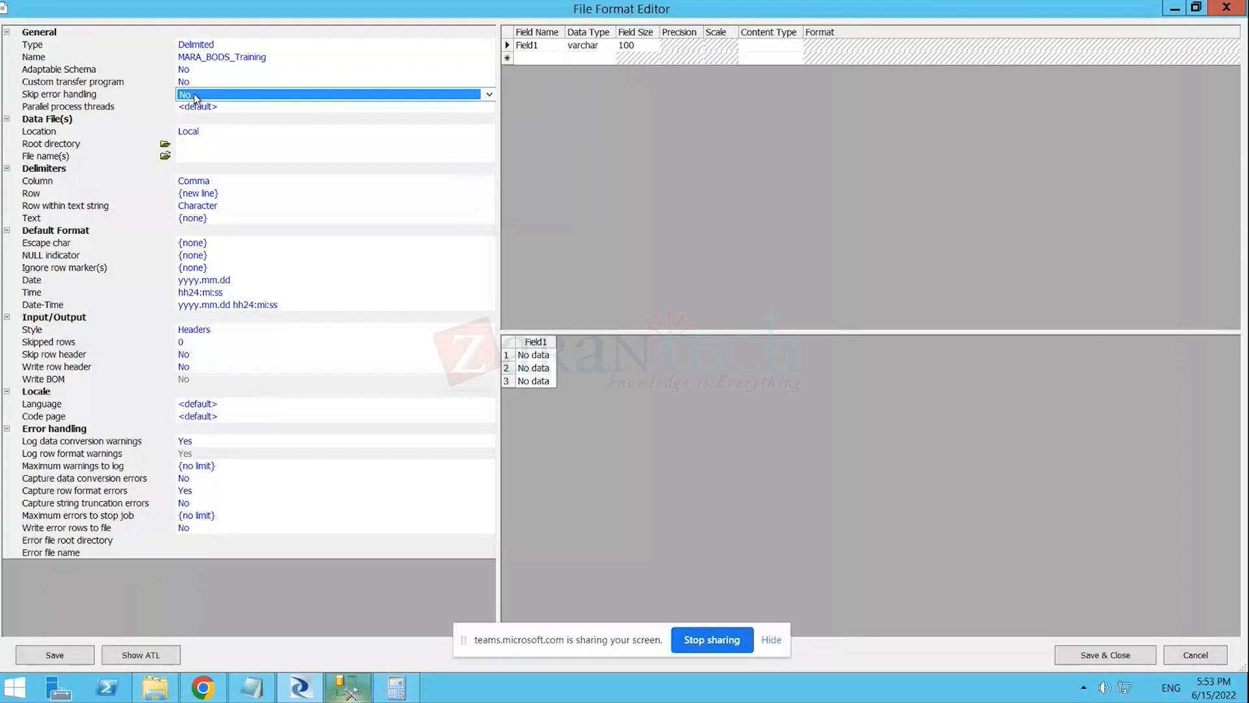
left_click(299, 106)
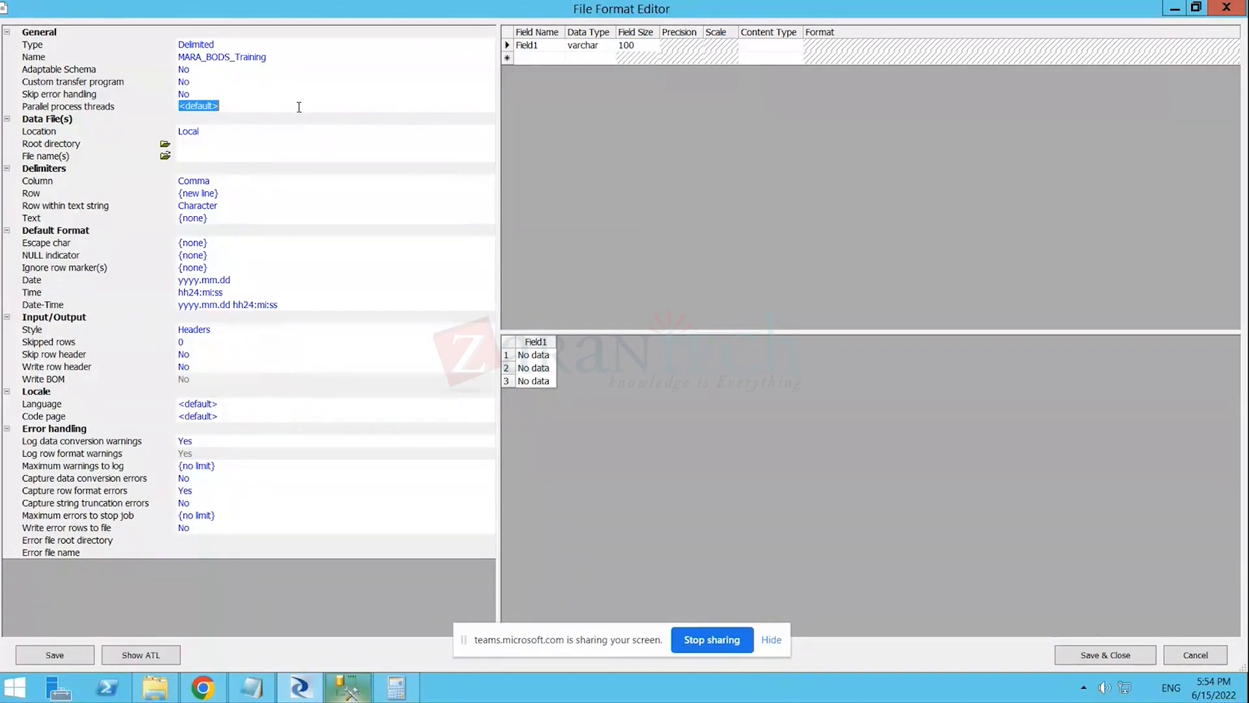
left_click(299, 107)
- Examine the available Location choices for the data file and keep Local selected
left_click(203, 131)
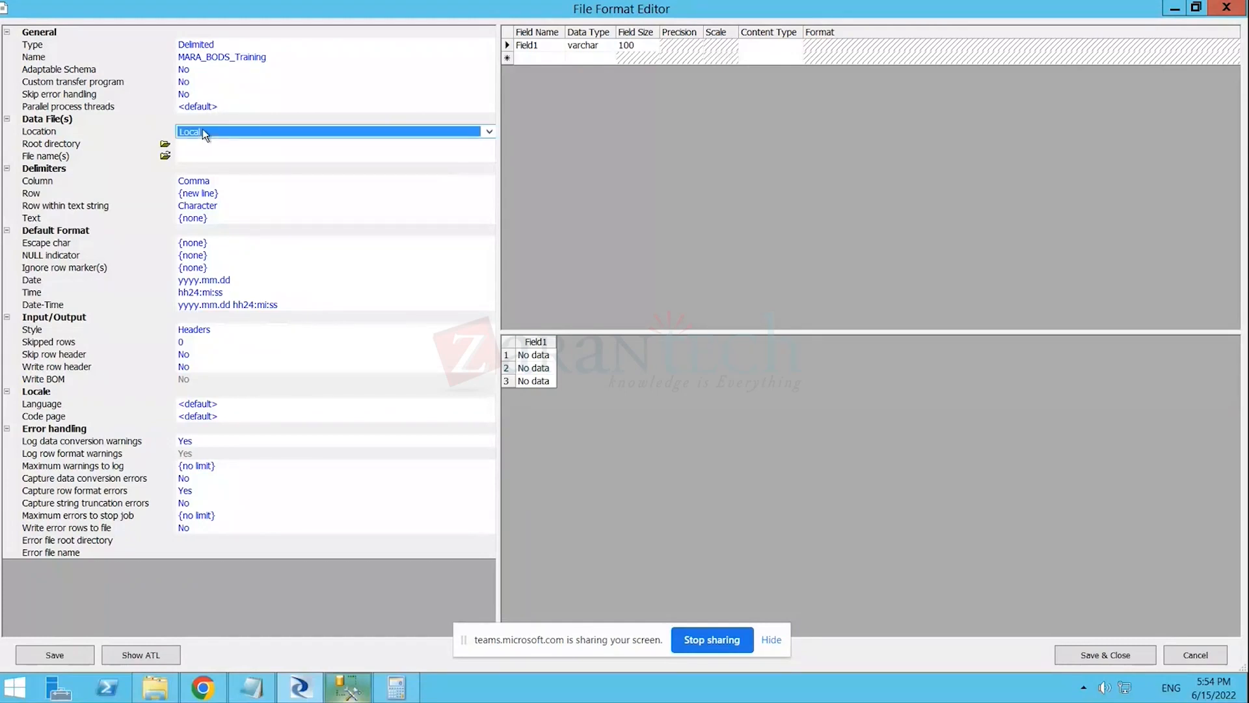
left_click(490, 132)
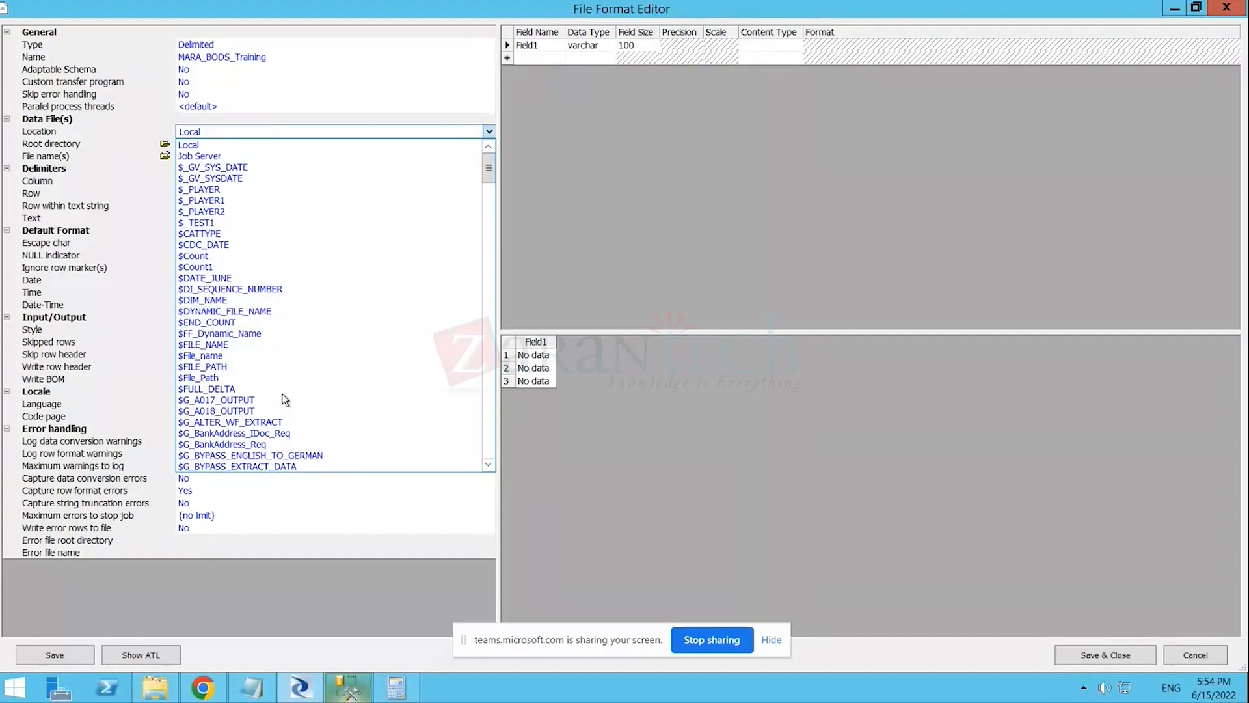
scroll(284, 430, "down", 3)
scroll(283, 426, "down", 20)
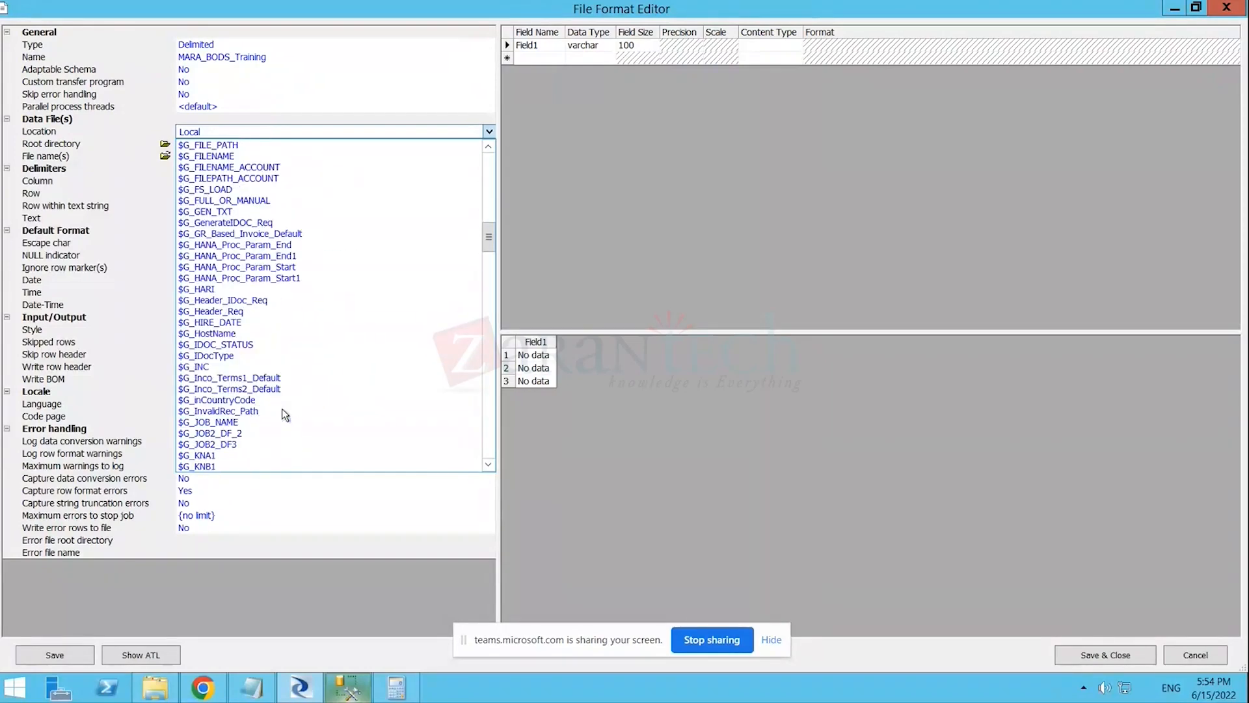
scroll(284, 416, "up", 20)
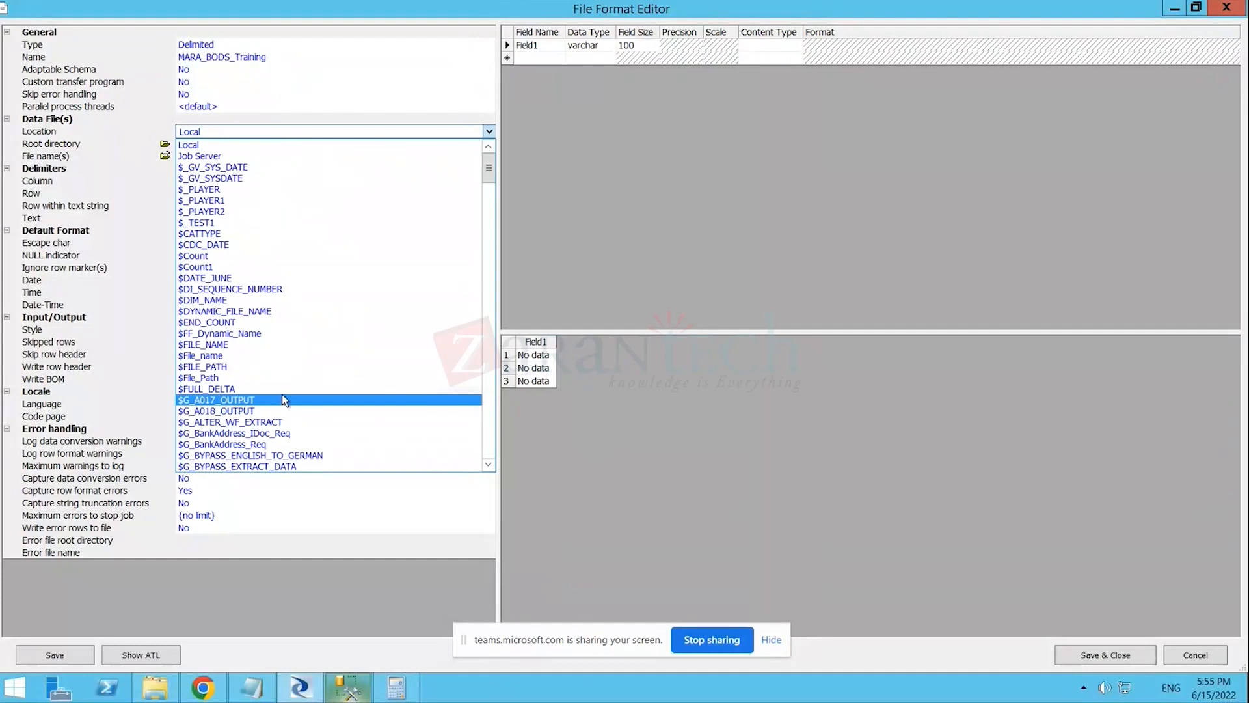
left_click(196, 145)
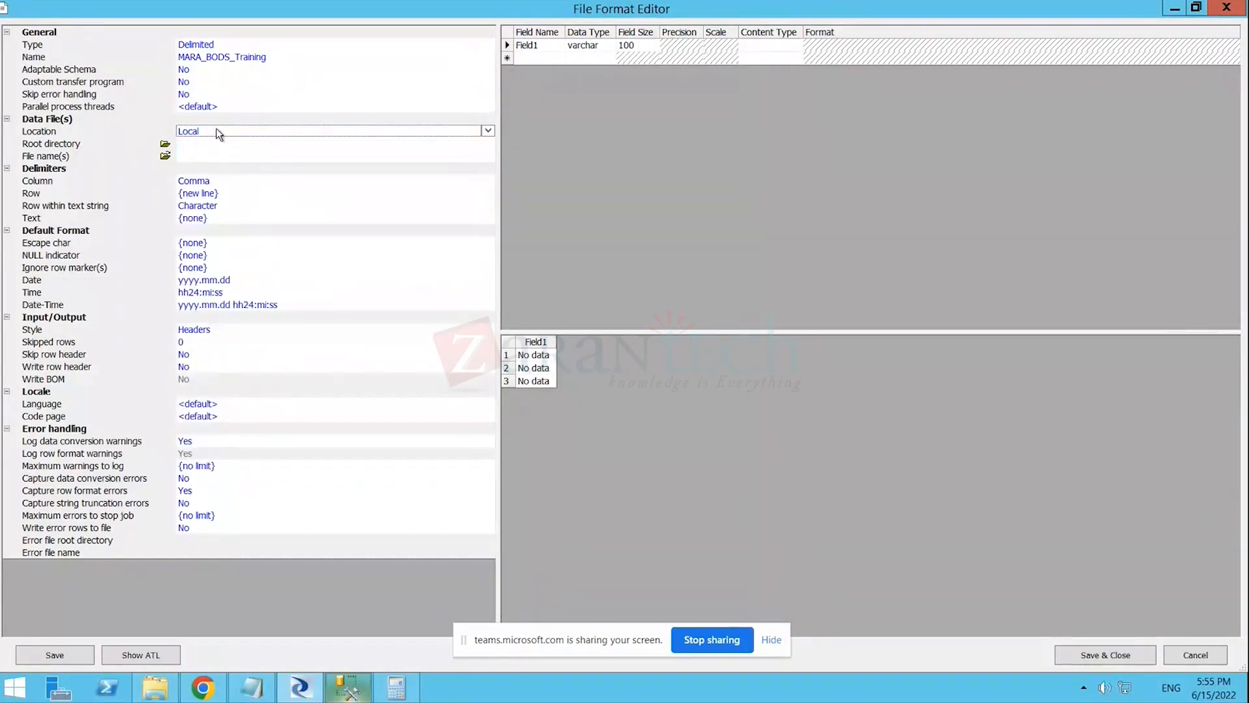
- Set the root directory of the data file to C:\dhanu by browsing for the folder
left_click(165, 146)
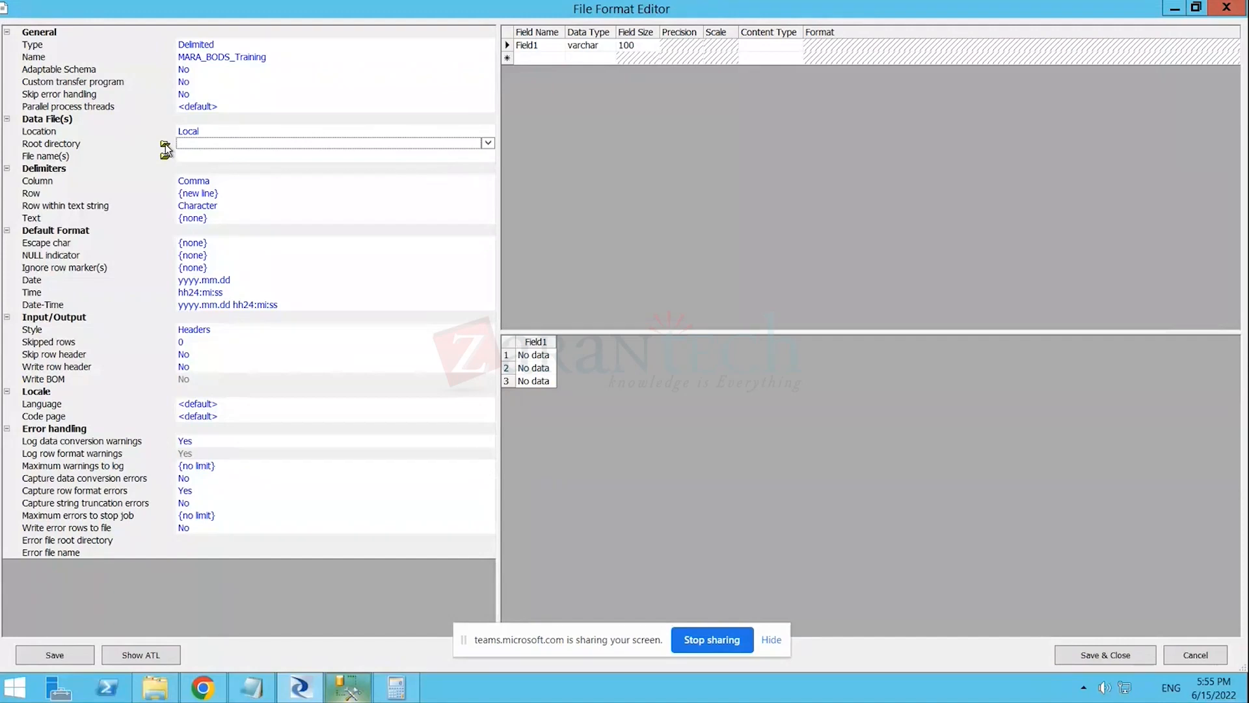
left_click(165, 146)
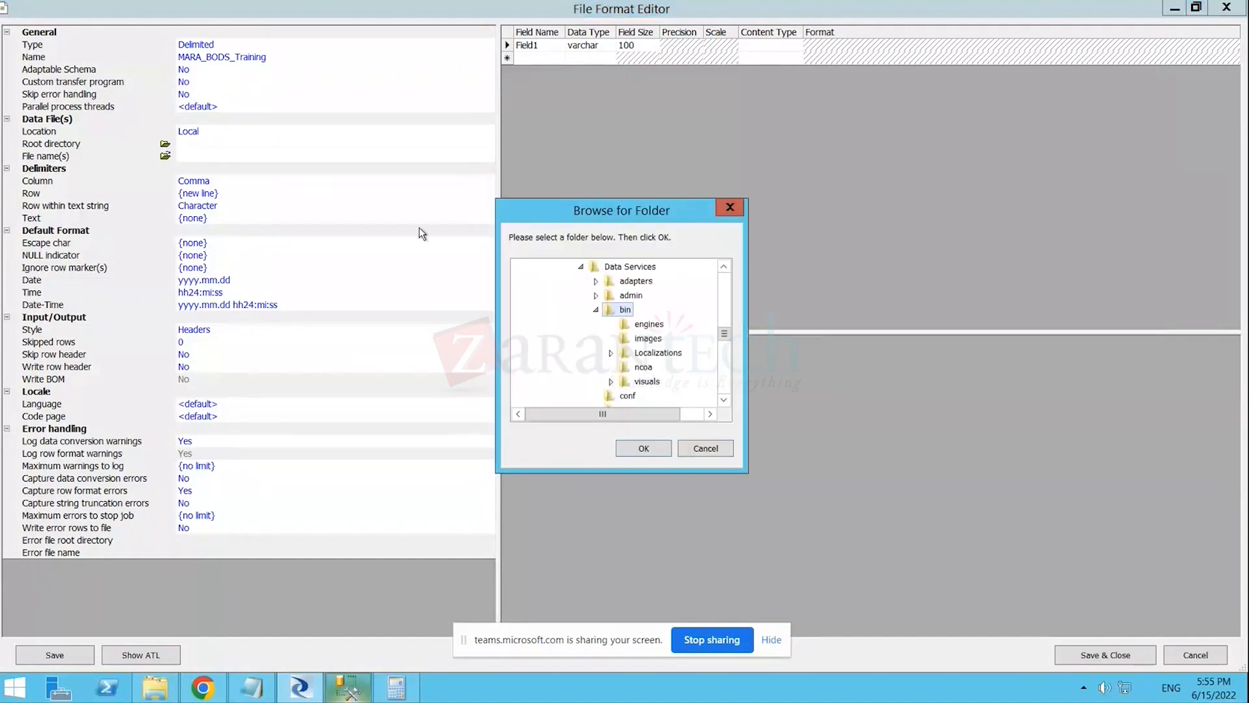
scroll(599, 345, "up", 4)
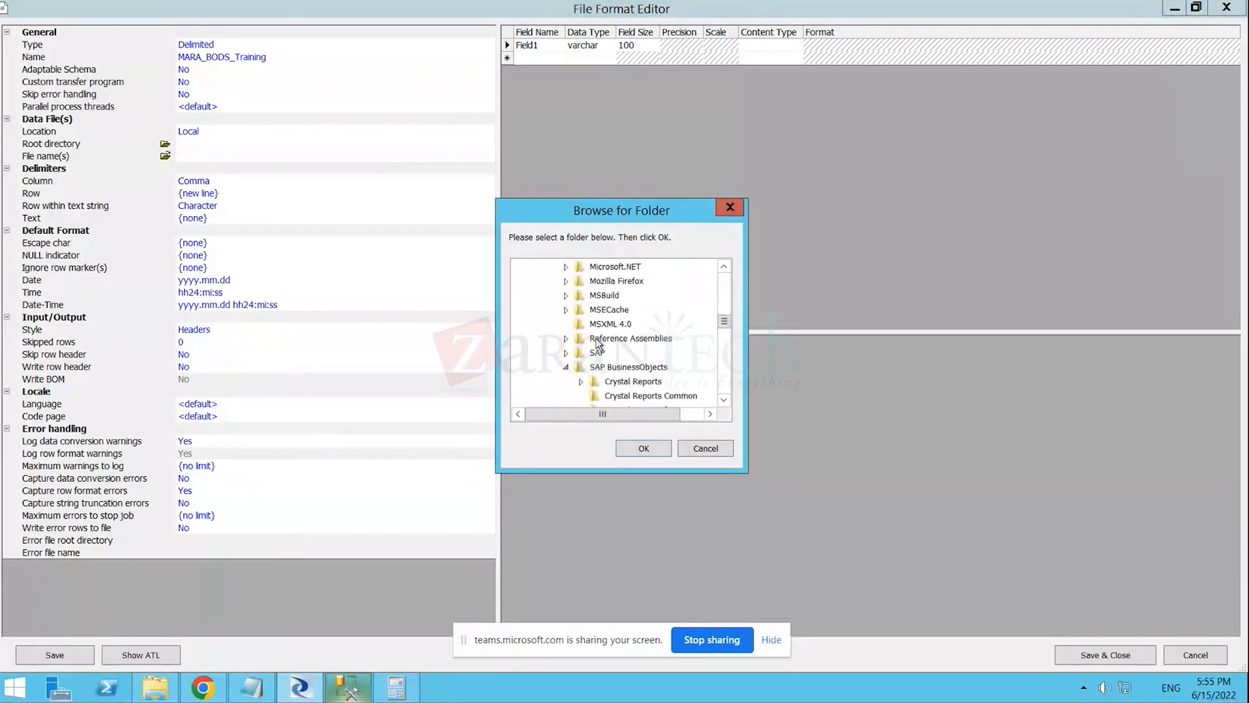
scroll(598, 345, "up", 9)
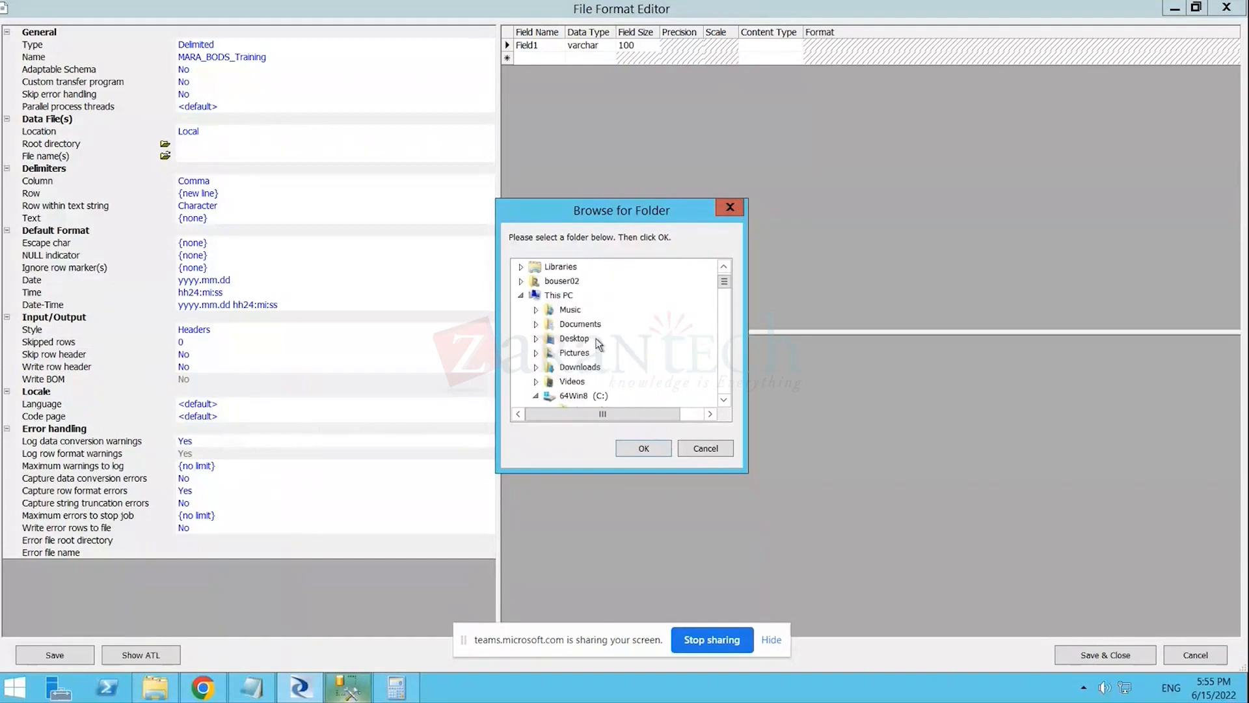
scroll(603, 371, "down", 4)
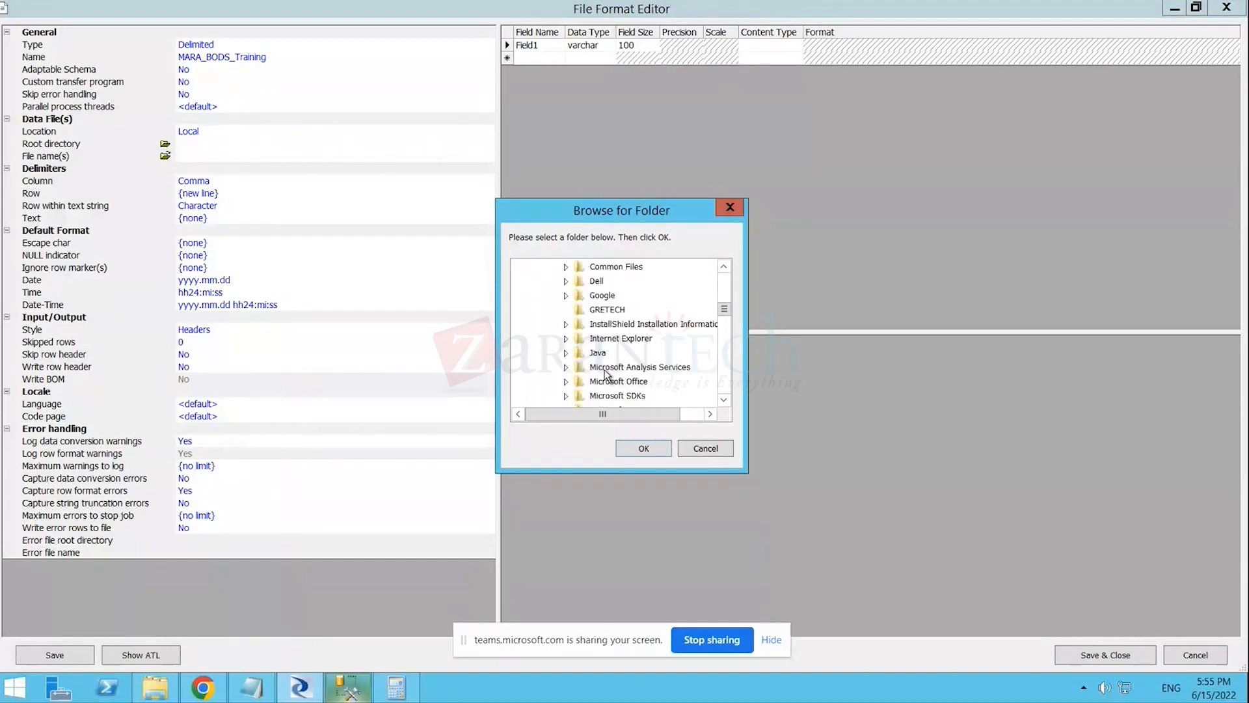
scroll(629, 369, "down", 1)
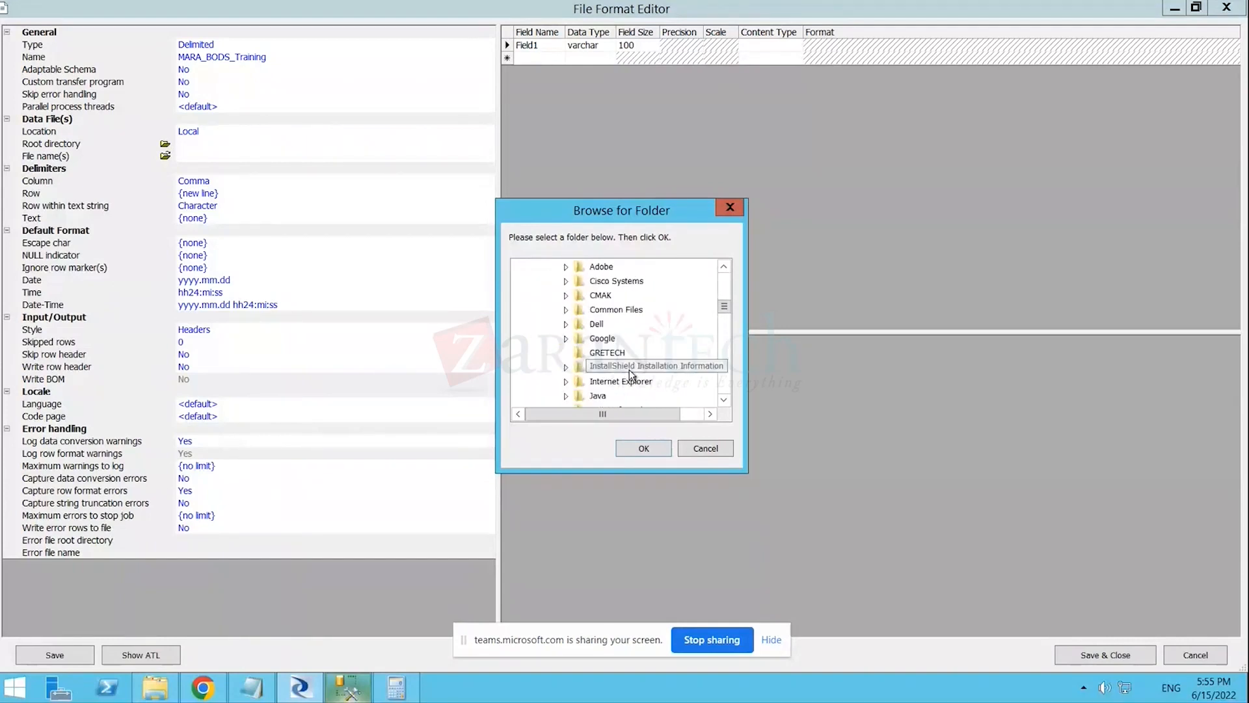
scroll(629, 369, "down", 2)
scroll(629, 369, "up", 3)
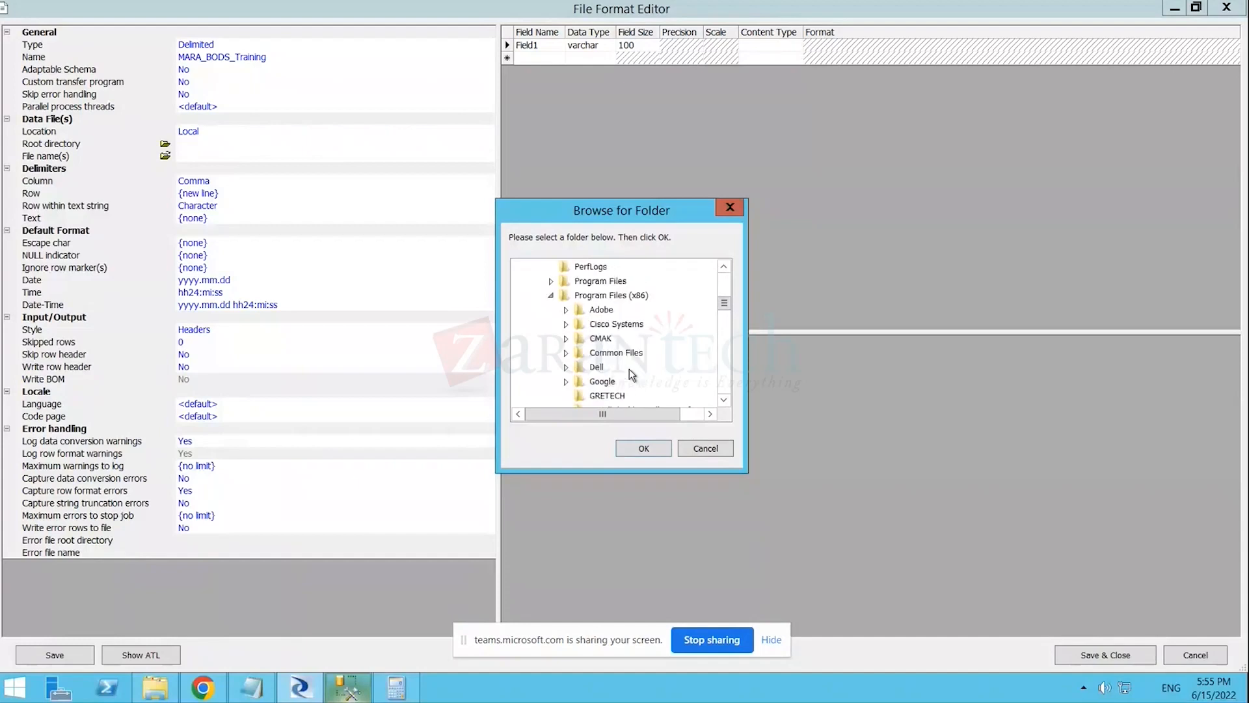
scroll(630, 368, "up", 5)
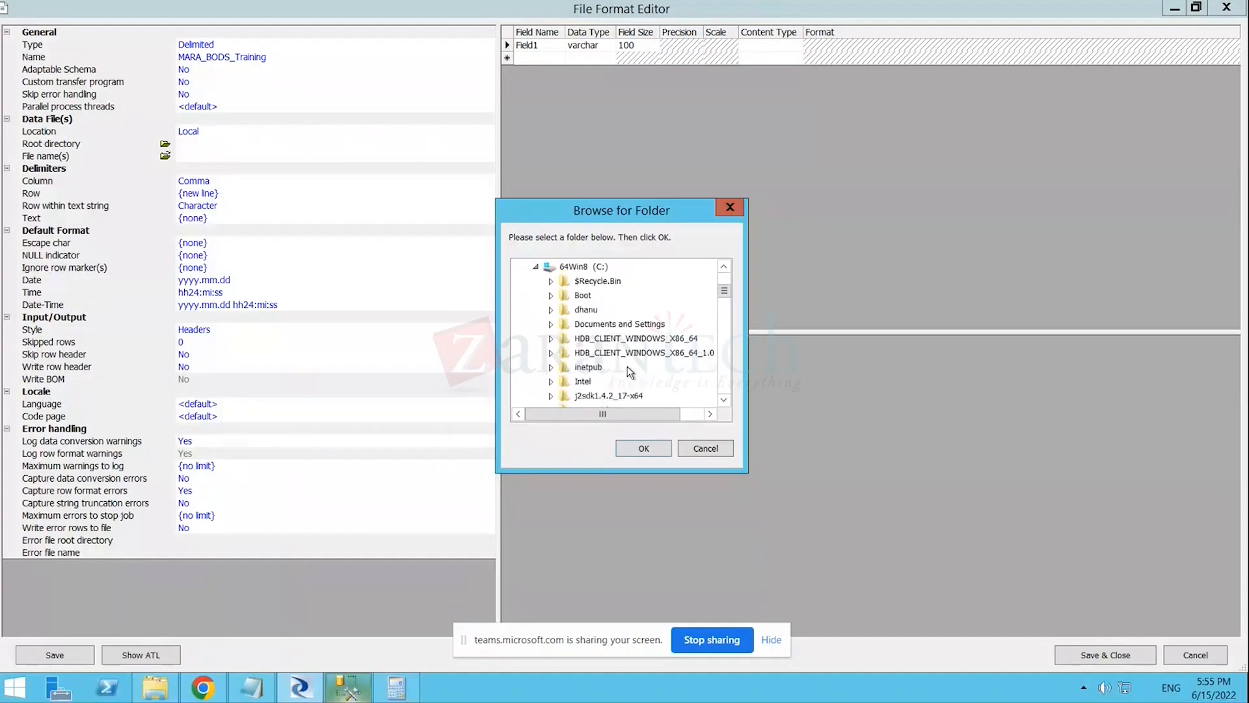
left_click(578, 311)
left_click(635, 448)
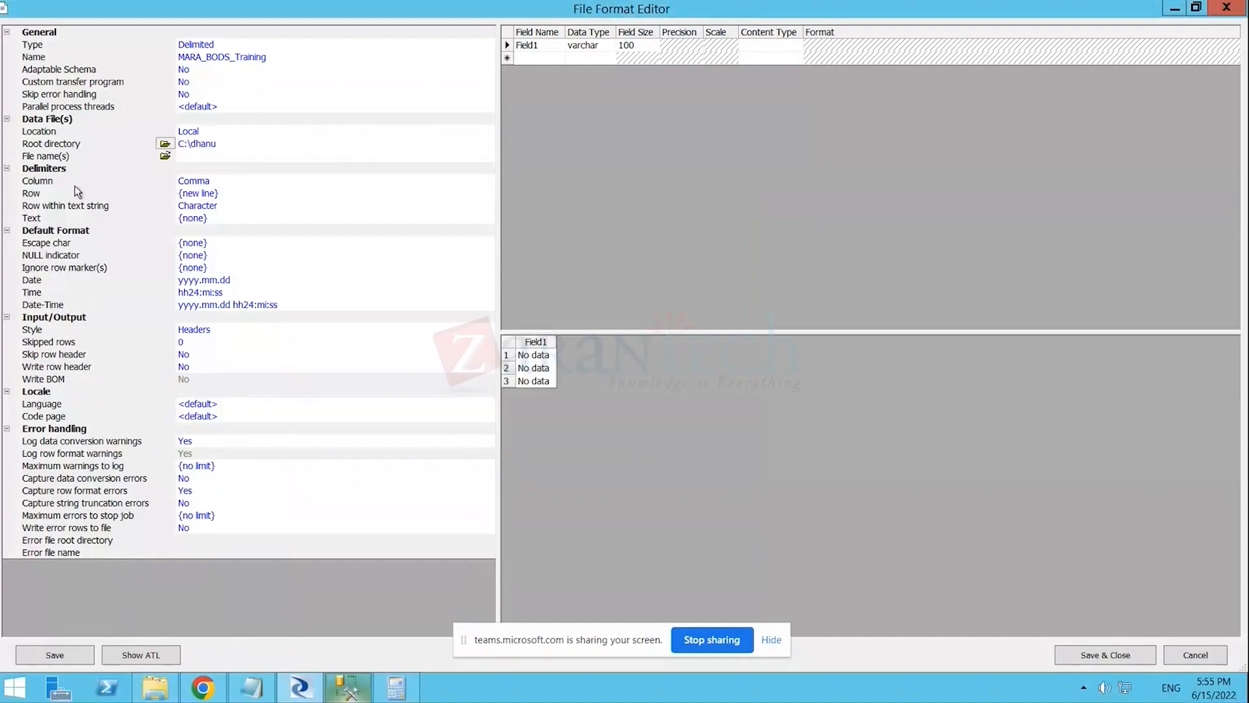
- Choose MARA.txt as the data file and overwrite the current schema with the schema from that file
left_click(165, 156)
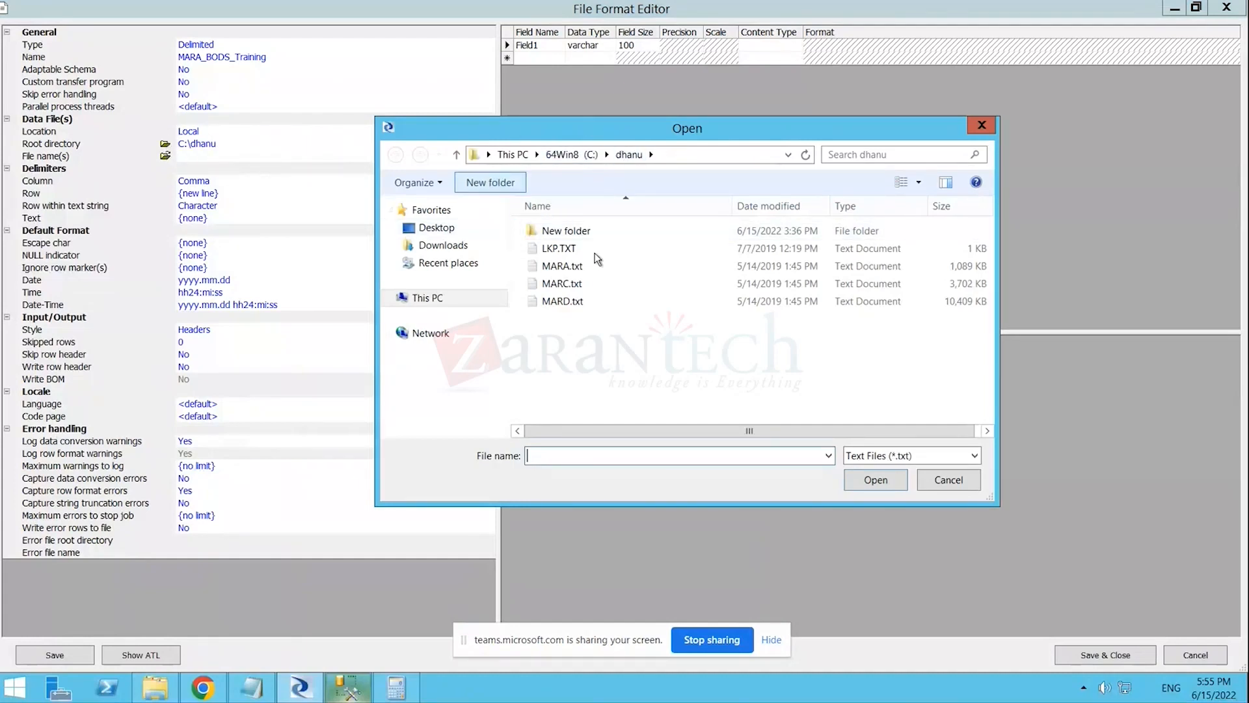
left_click(561, 266)
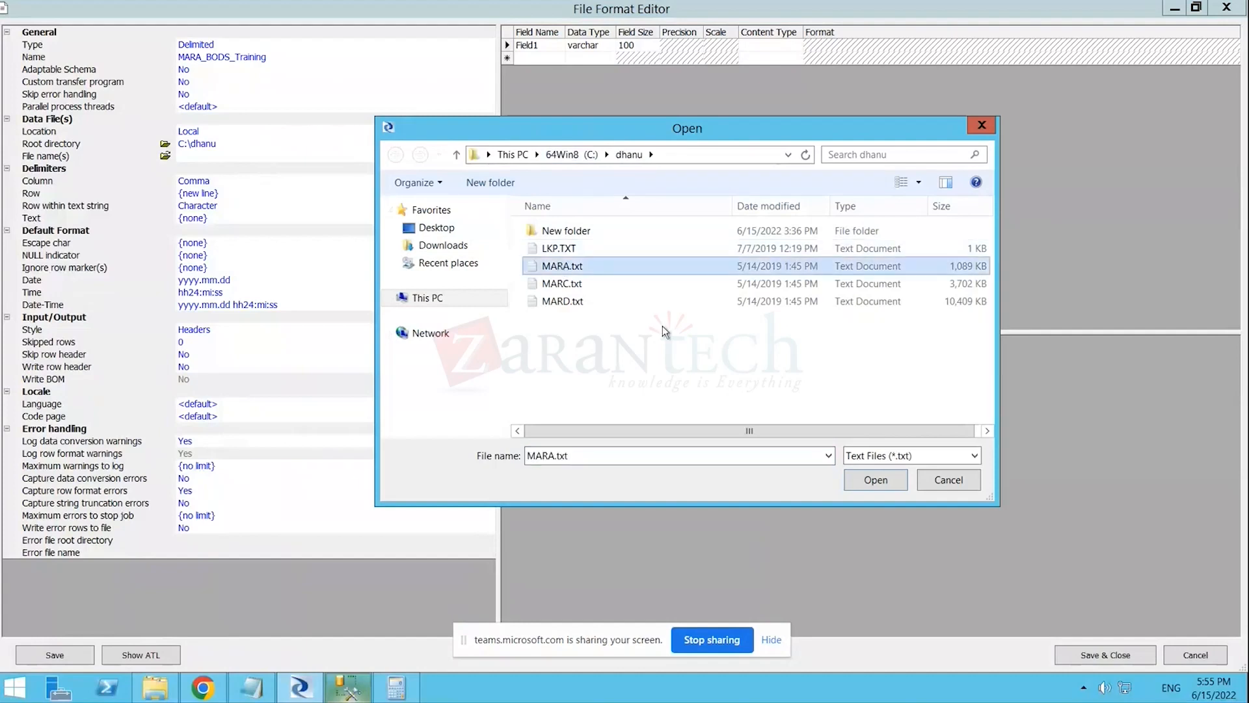
left_click(865, 480)
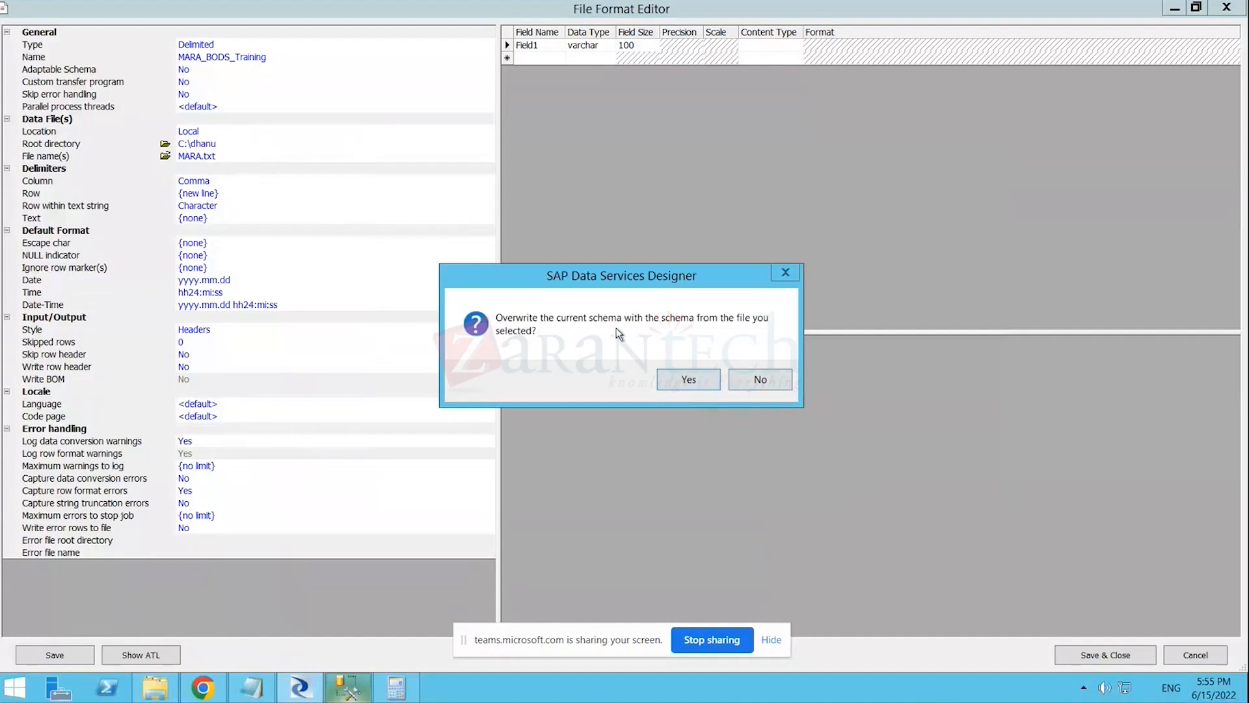
left_click(694, 379)
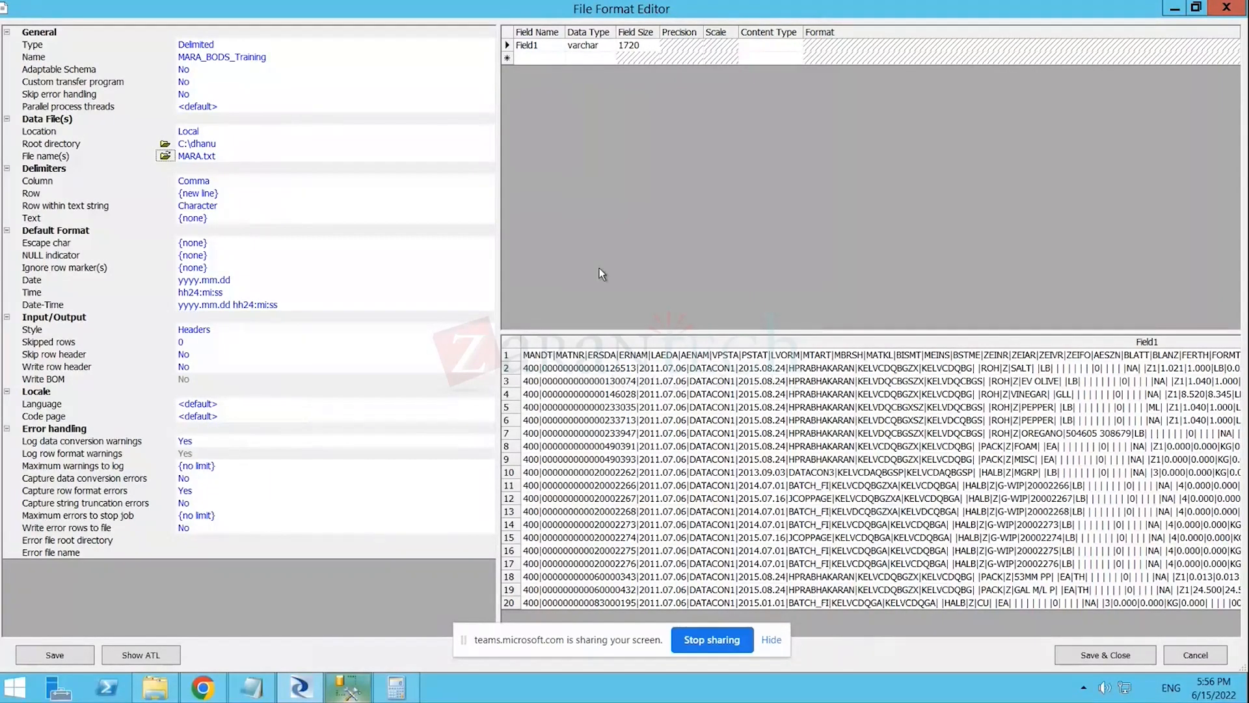
- Set the column delimiter to | and overwrite the current schema with the one from MARA.txt
left_click(438, 184)
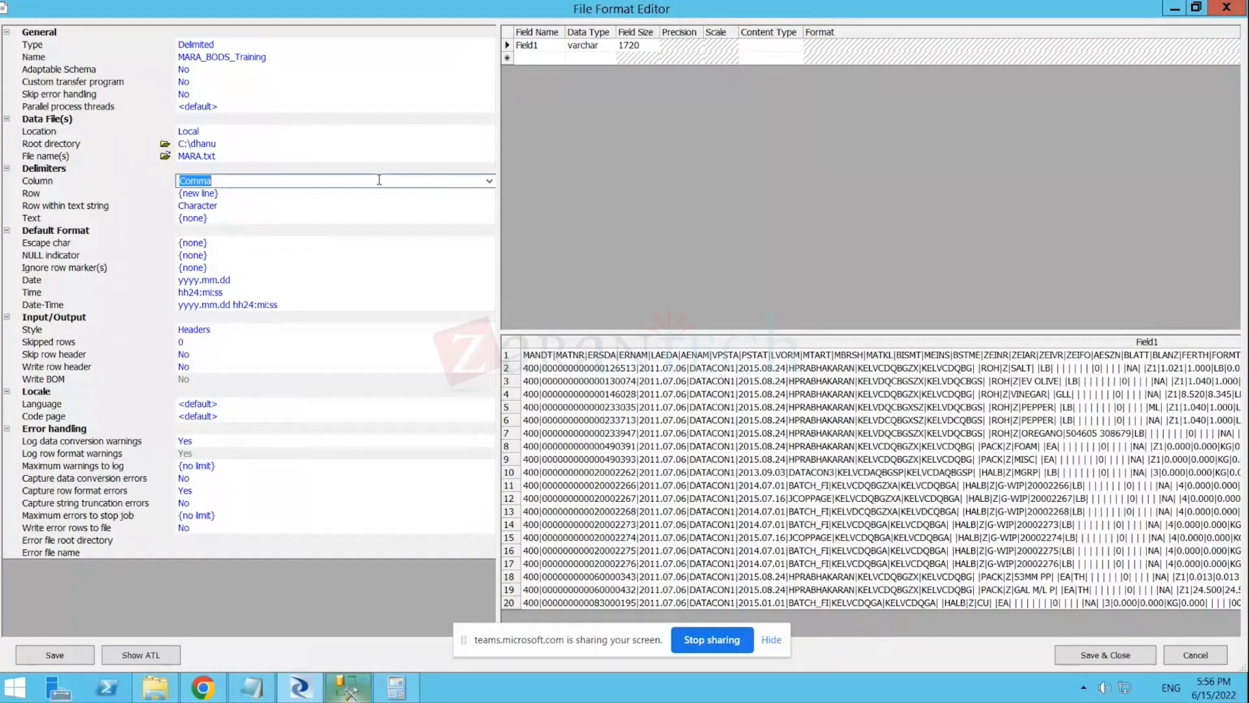
type("|")
key("Return")
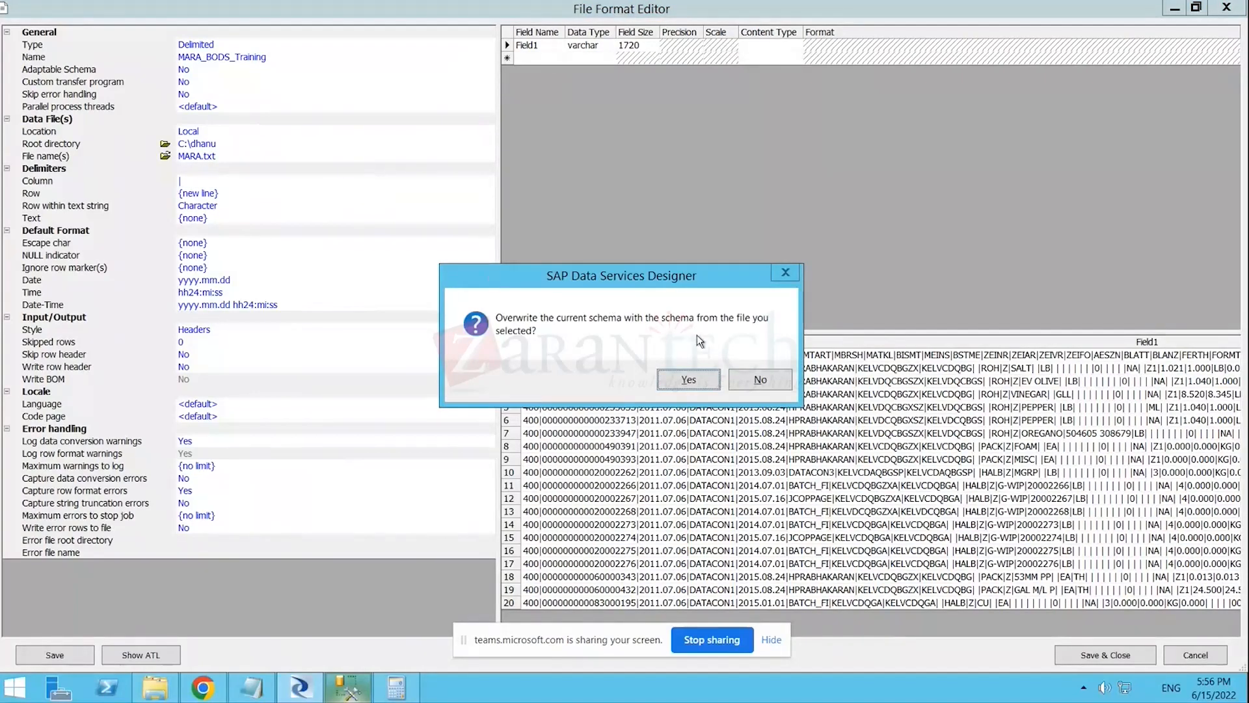
left_click(689, 380)
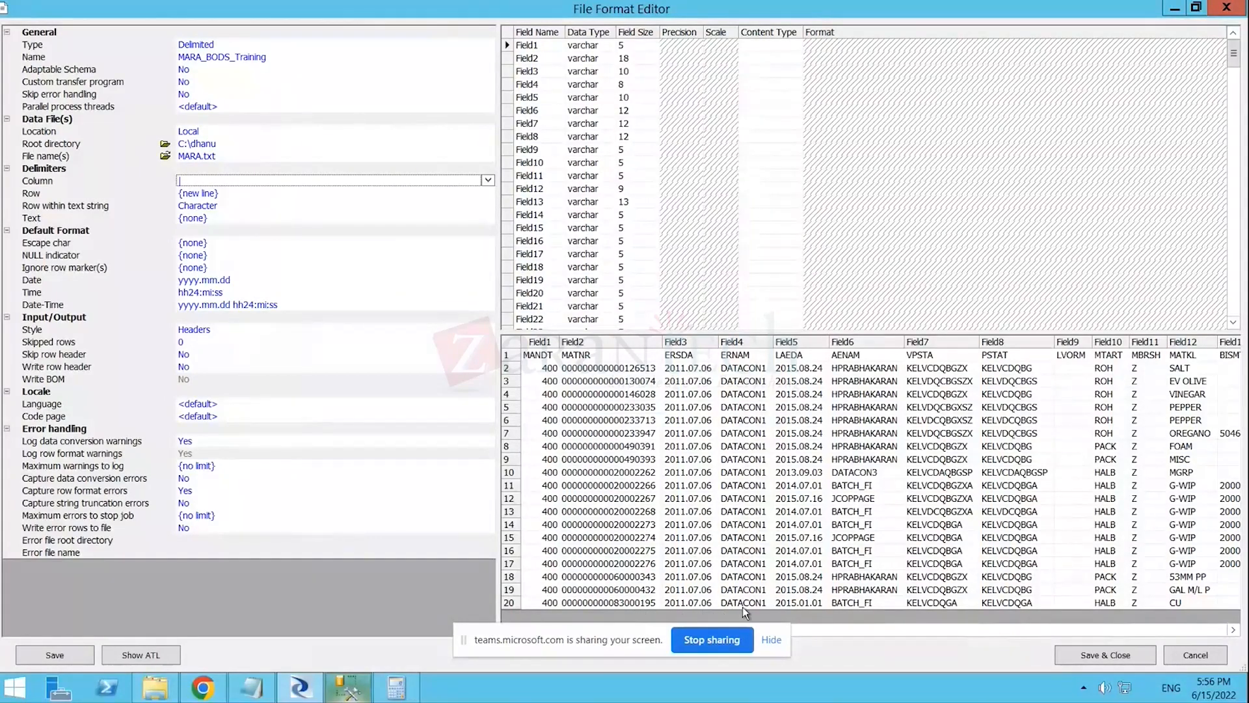
- Examine the field list from the first to the last field, checking data types and field sizes
left_click(729, 524)
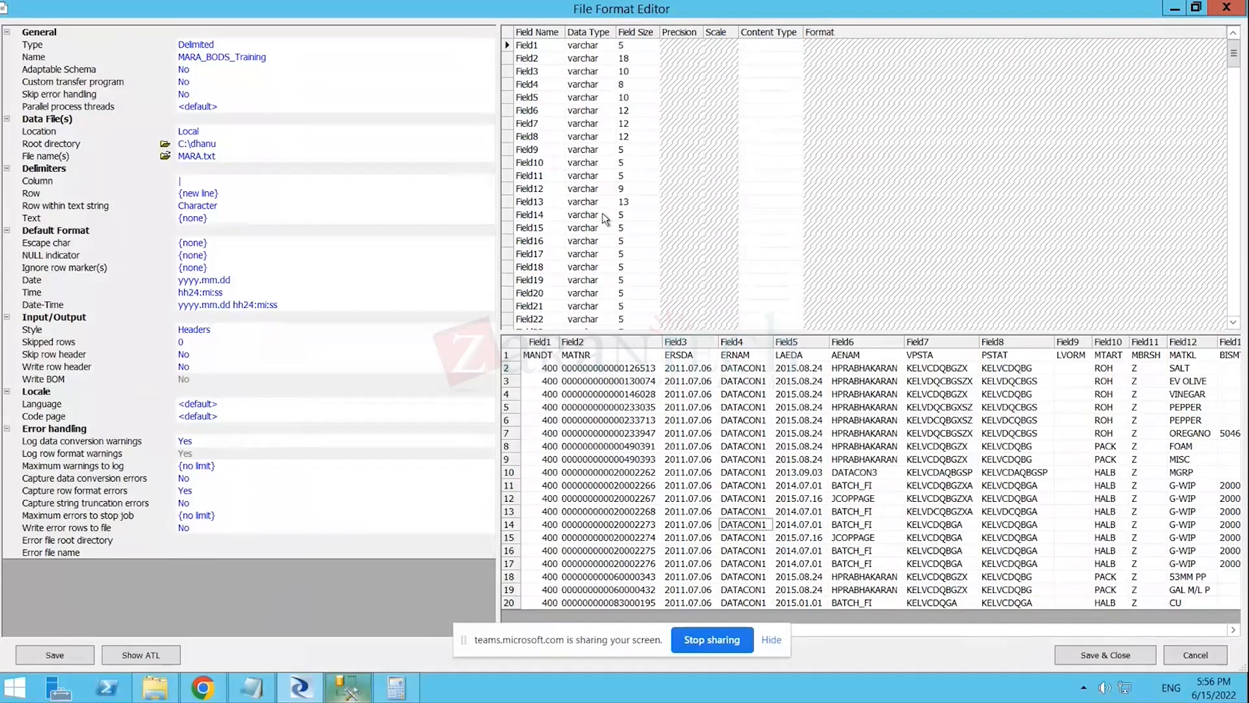
left_click_drag(1235, 63, 1217, 151)
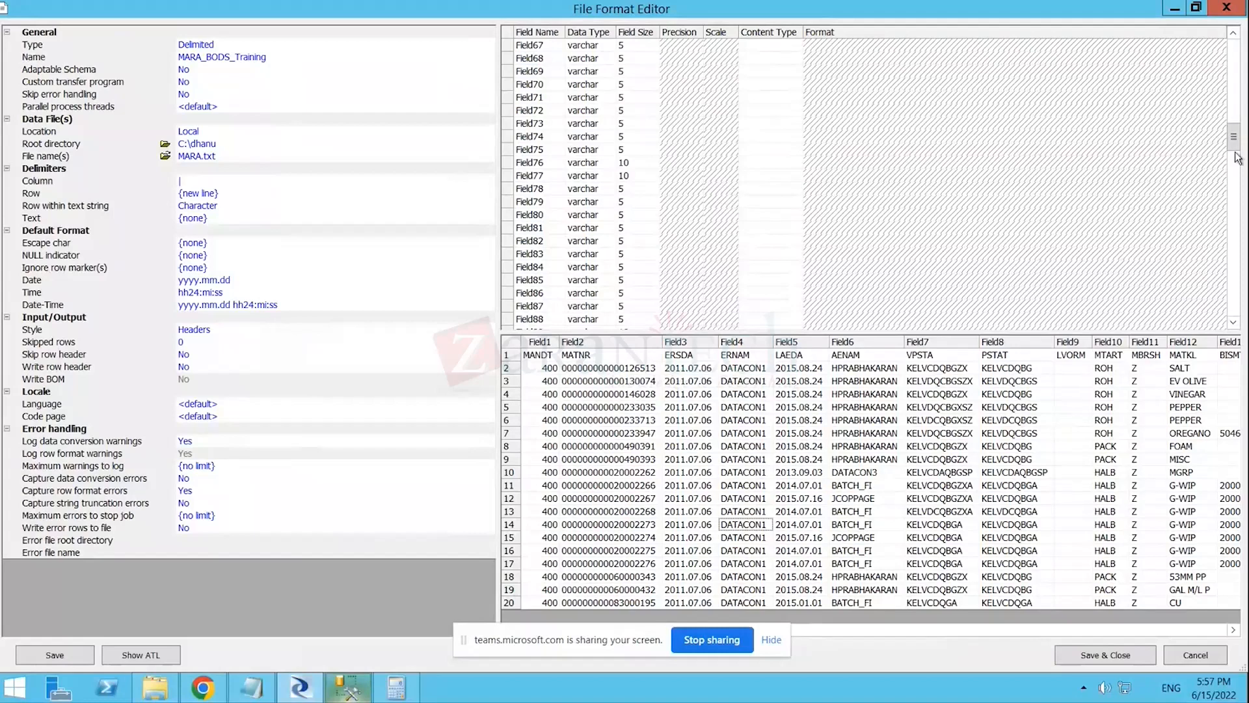
left_click_drag(1234, 138, 1217, 177)
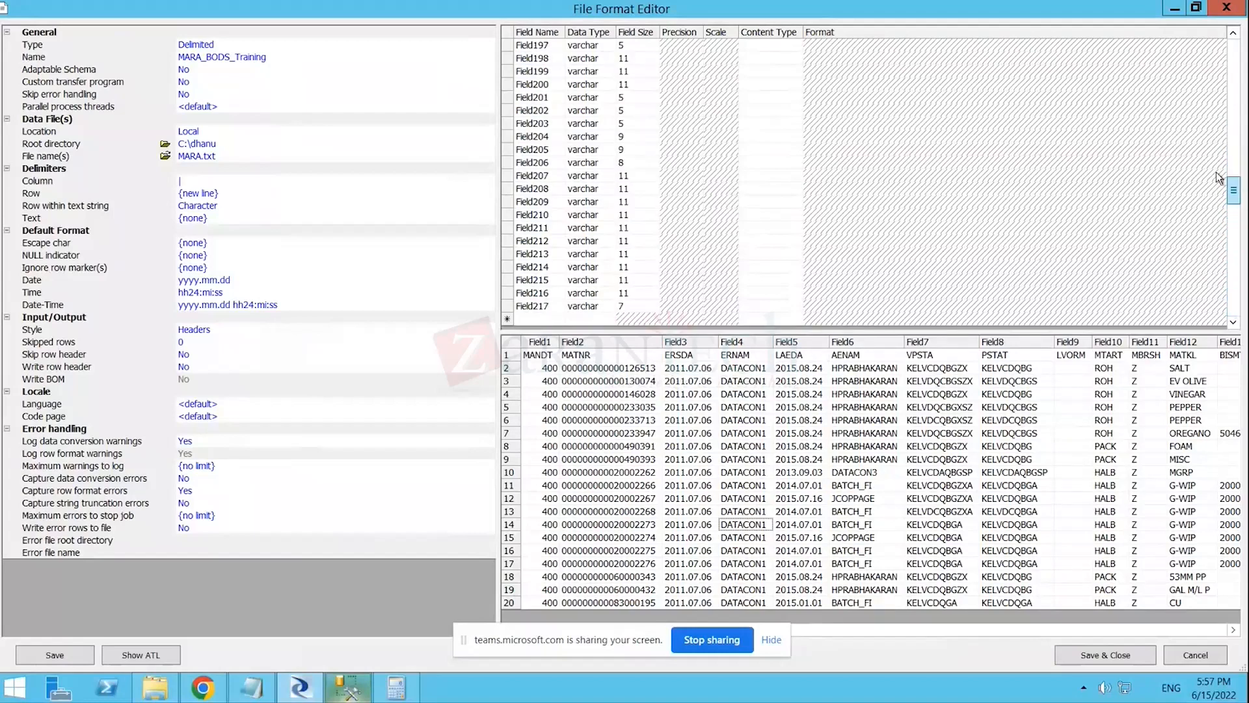
left_click_drag(1218, 115, 1218, 52)
- Try setting Field3 to the date data type with format yyyy-mm-dd, and return it to varchar
left_click(608, 99)
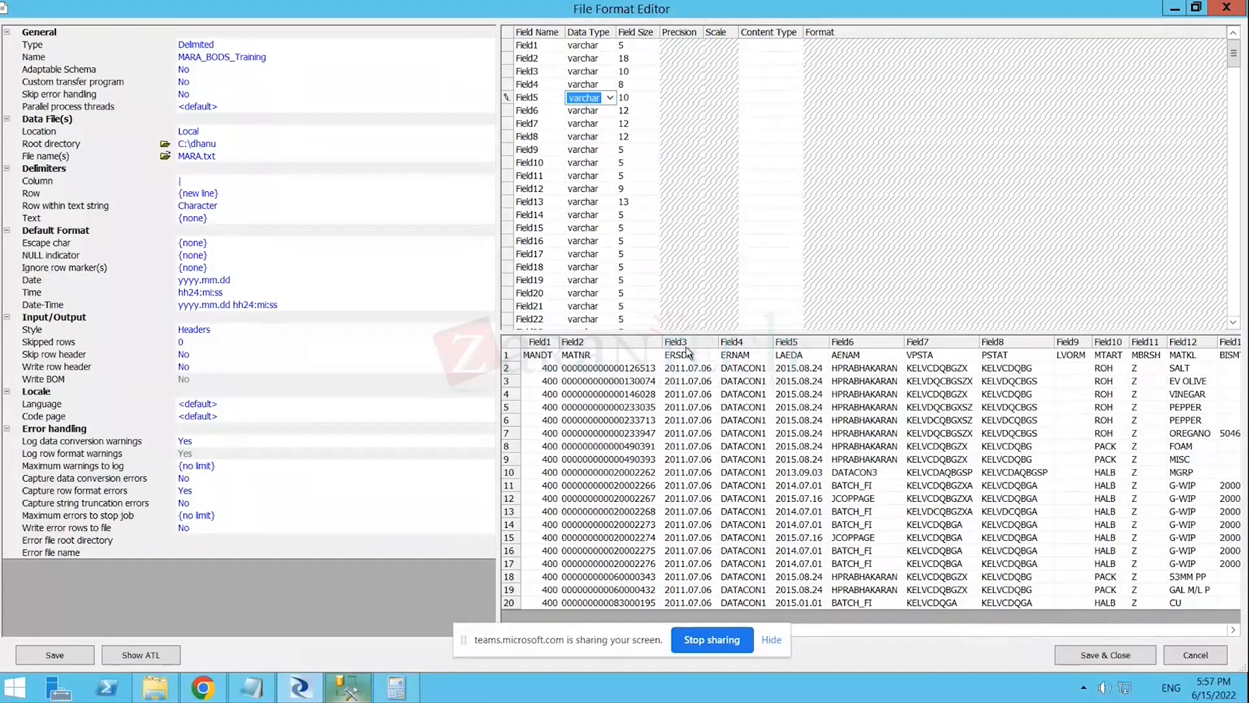
left_click(603, 74)
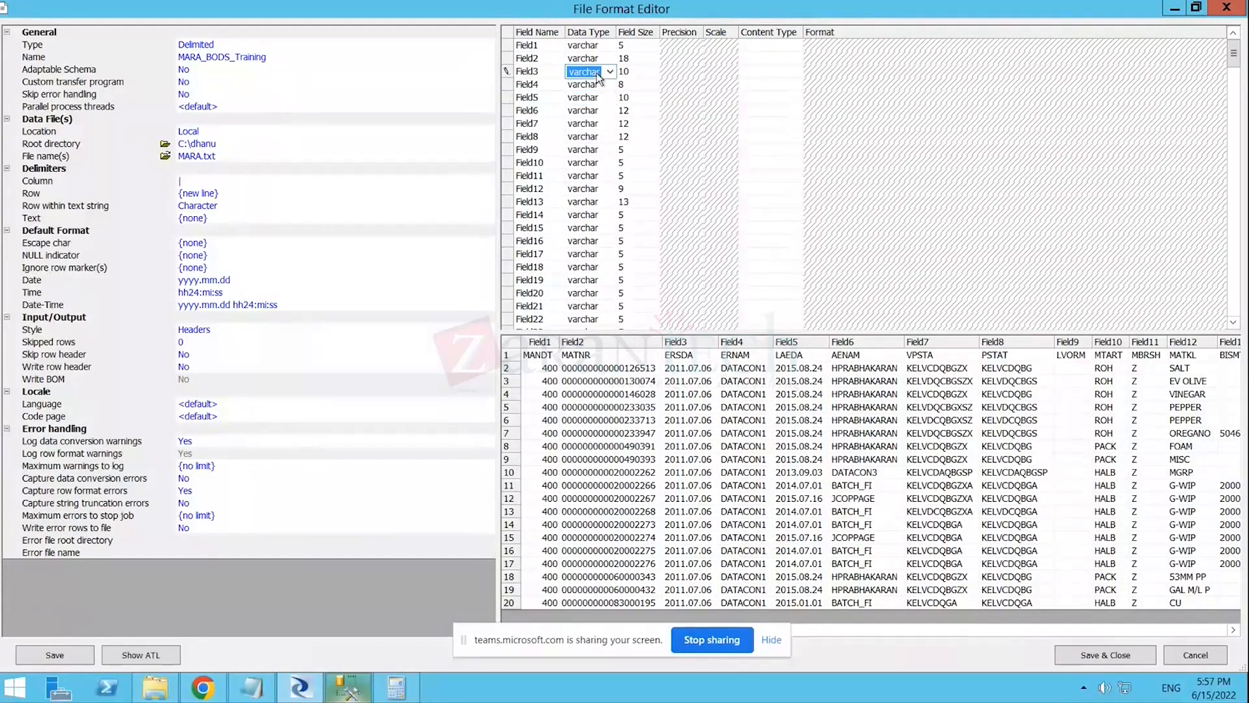
left_click(610, 72)
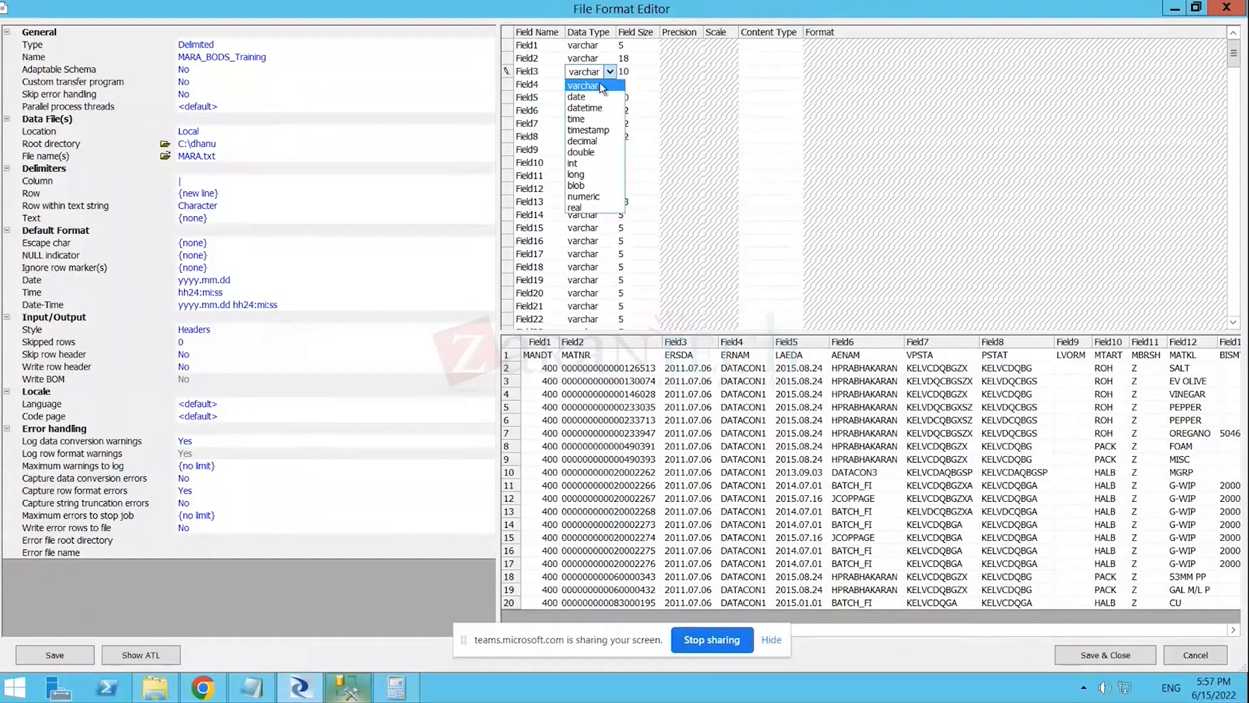
left_click(585, 97)
left_click(830, 74)
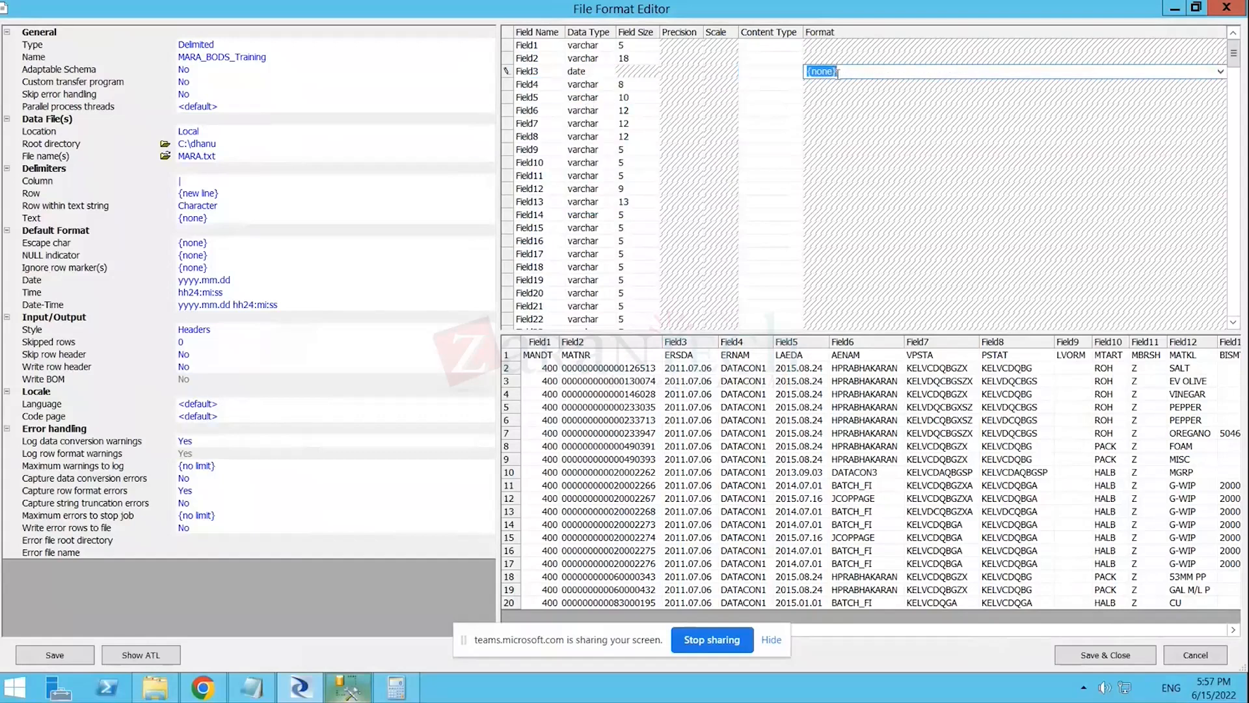
left_click(1221, 73)
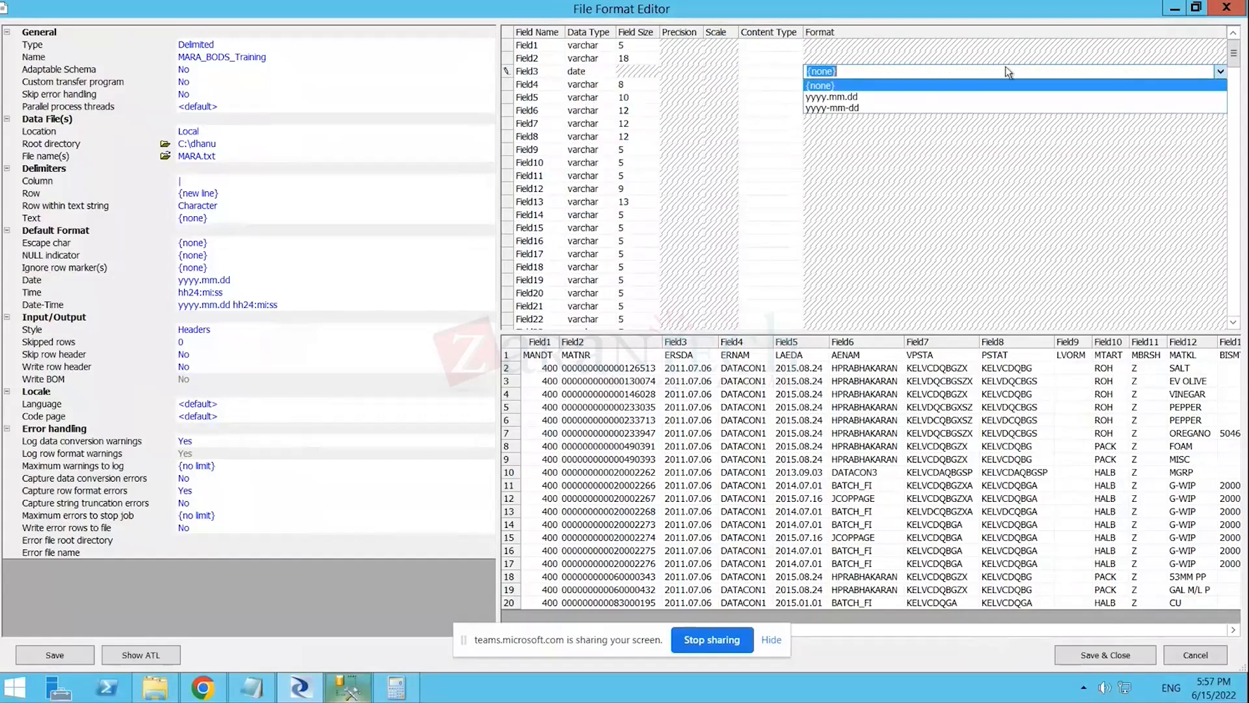
left_click(853, 109)
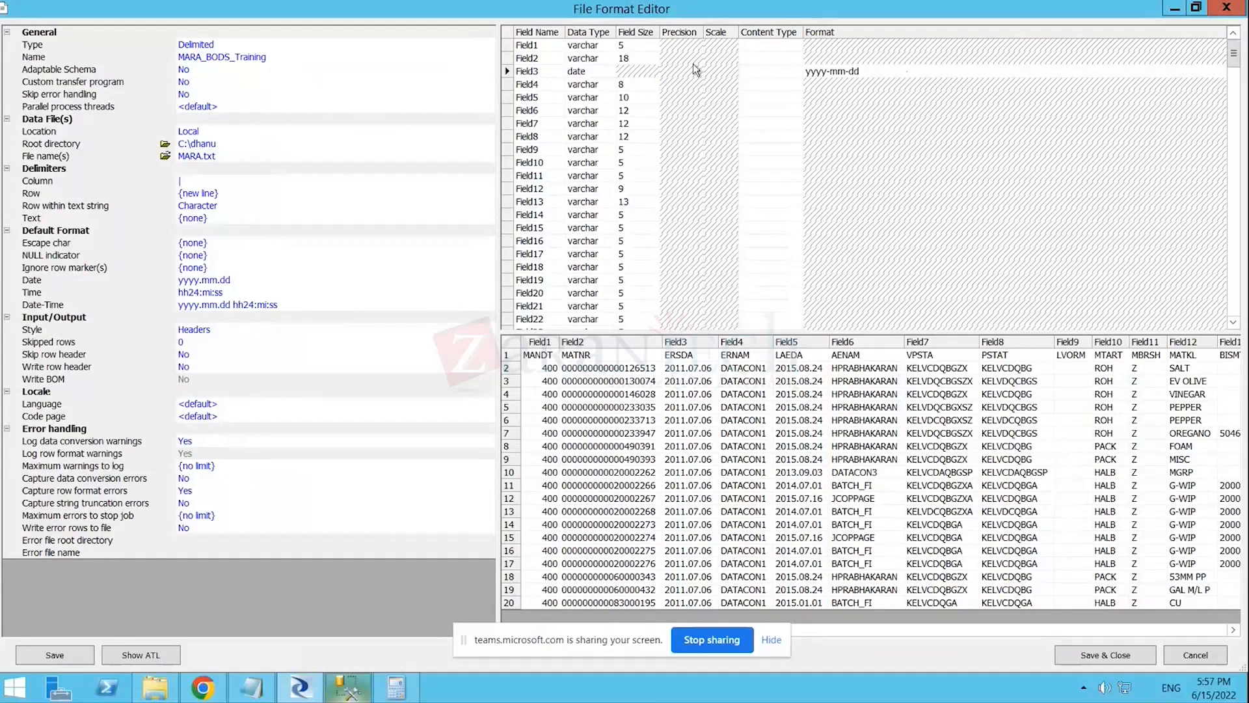
left_click(604, 73)
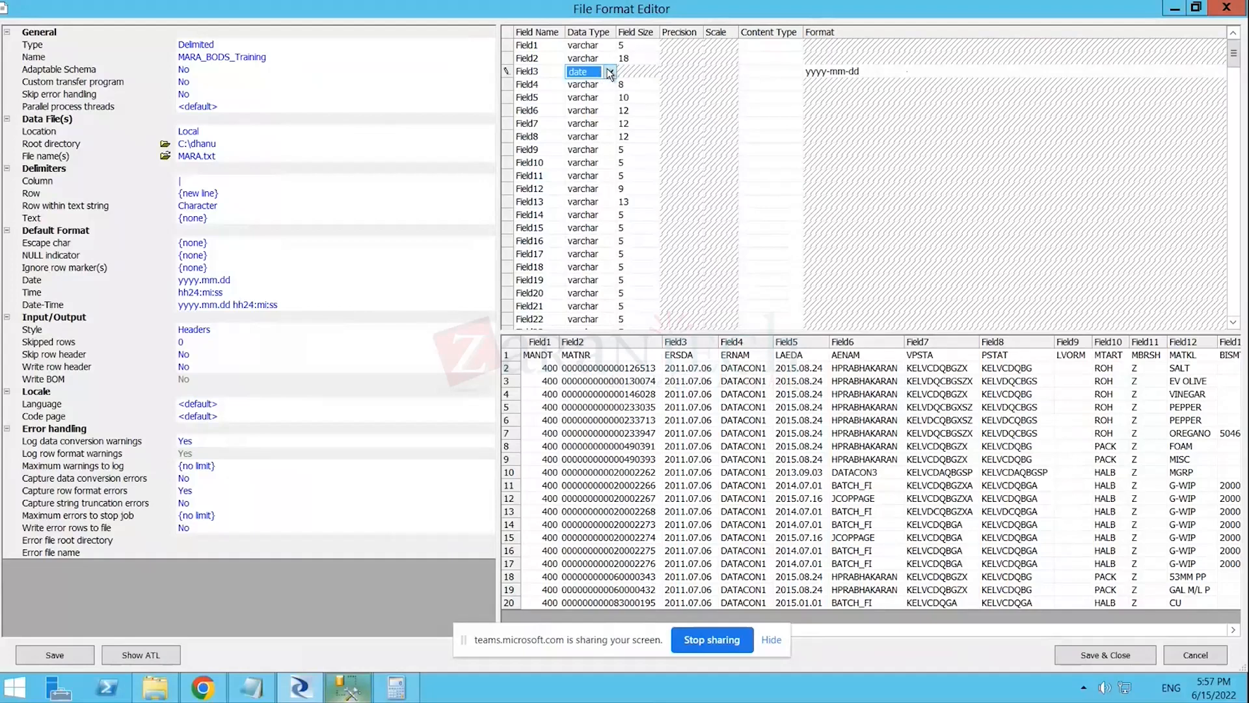
left_click(610, 72)
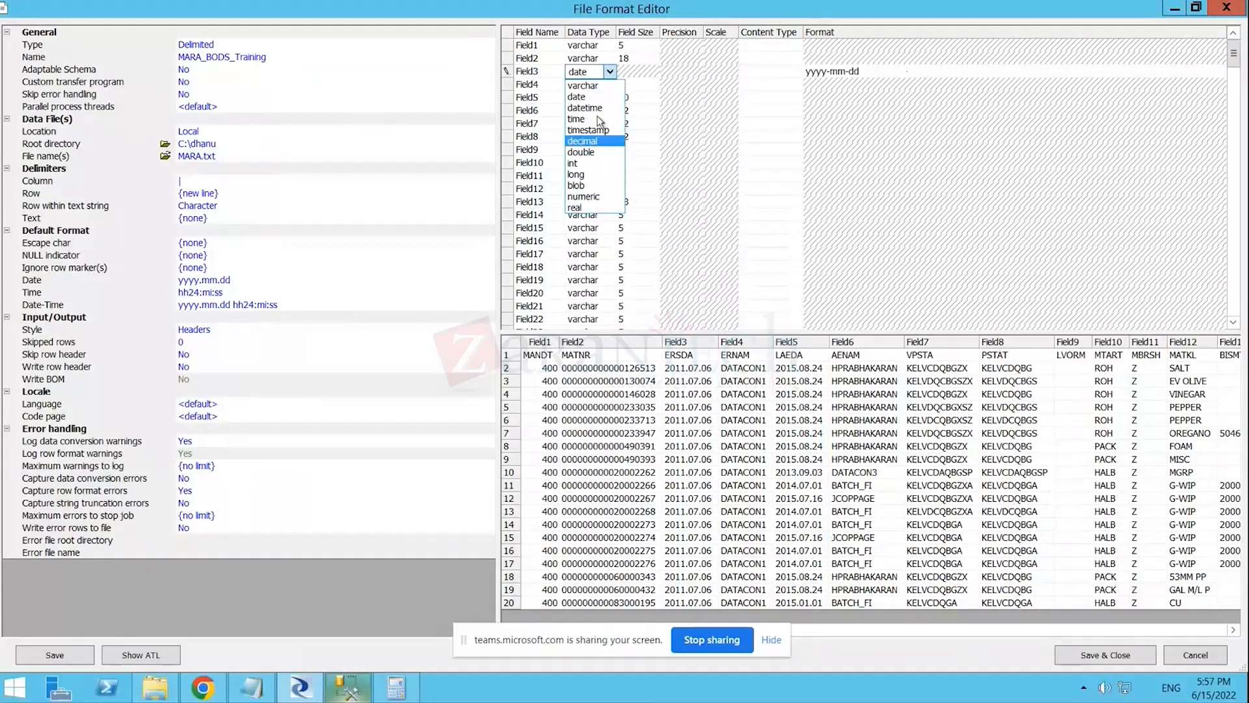
left_click(582, 85)
left_click(638, 74)
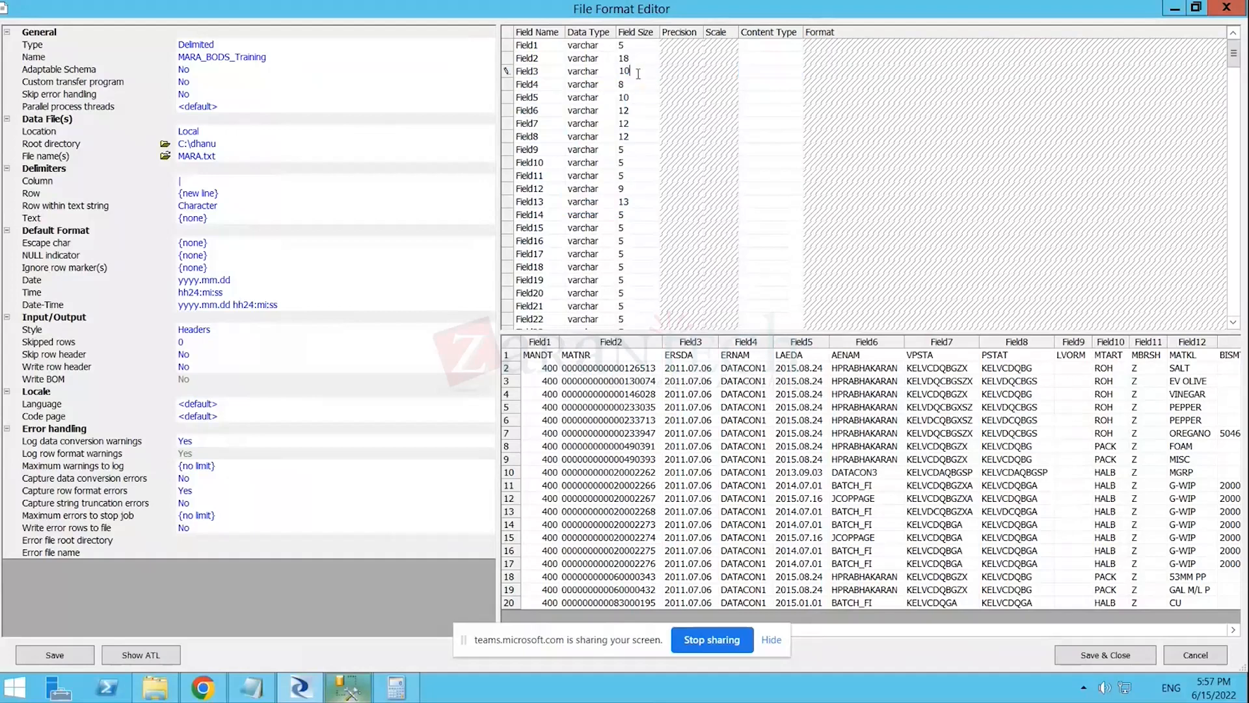
- Set the field size of Field3 to 20
key("BackSpace")
key("BackSpace")
type("20")
left_click(697, 89)
left_click(668, 72)
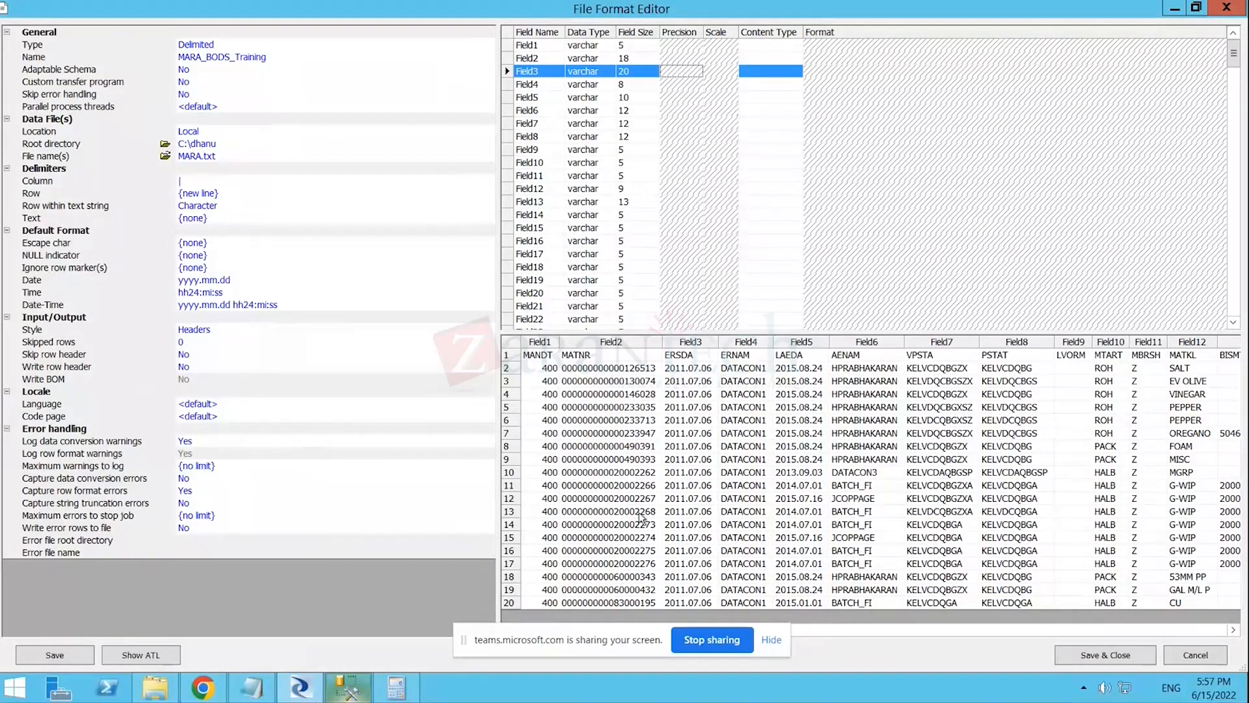
- Review the available options for the row within text string and text delimiter settings, keeping Character and {none}
left_click(229, 207)
left_click(487, 206)
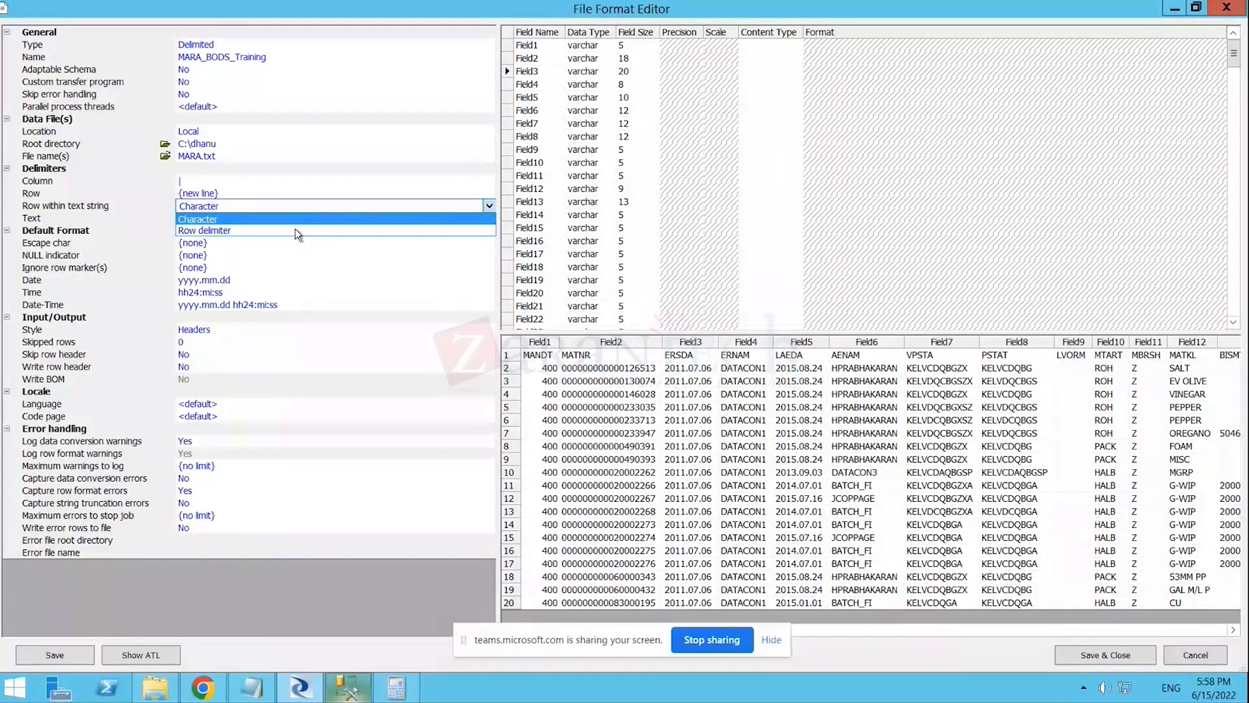
left_click(239, 218)
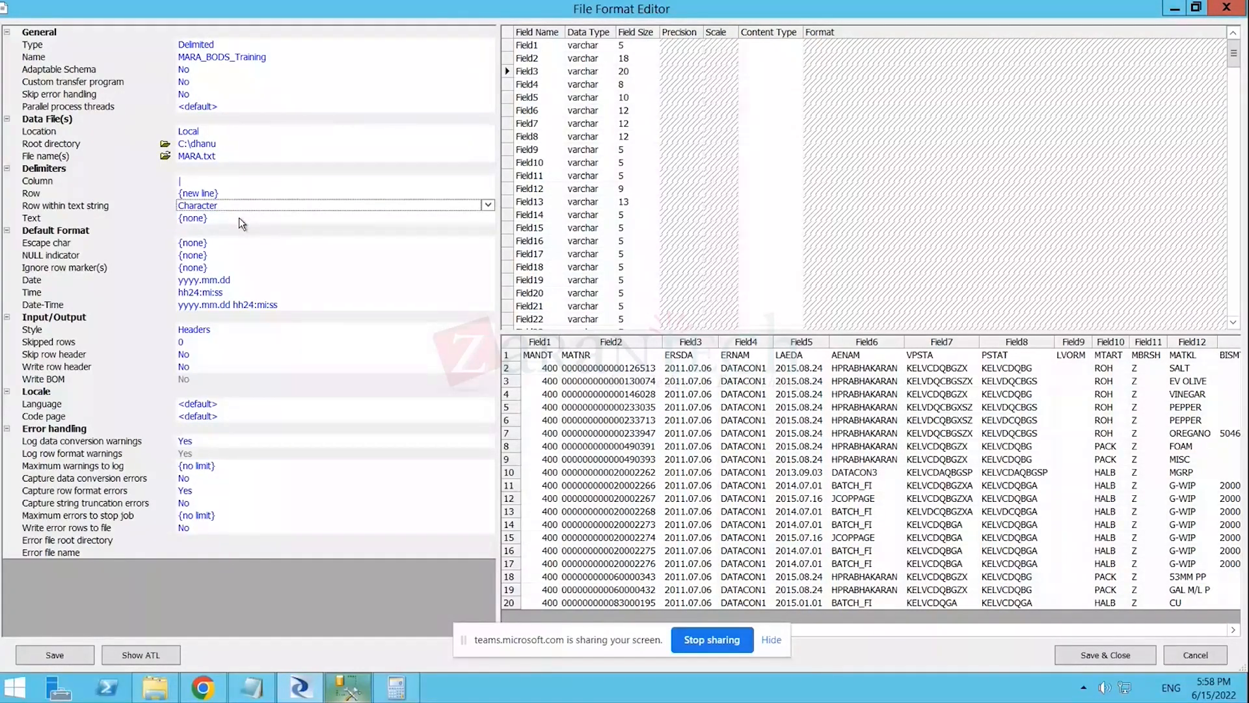
left_click(239, 217)
left_click(488, 218)
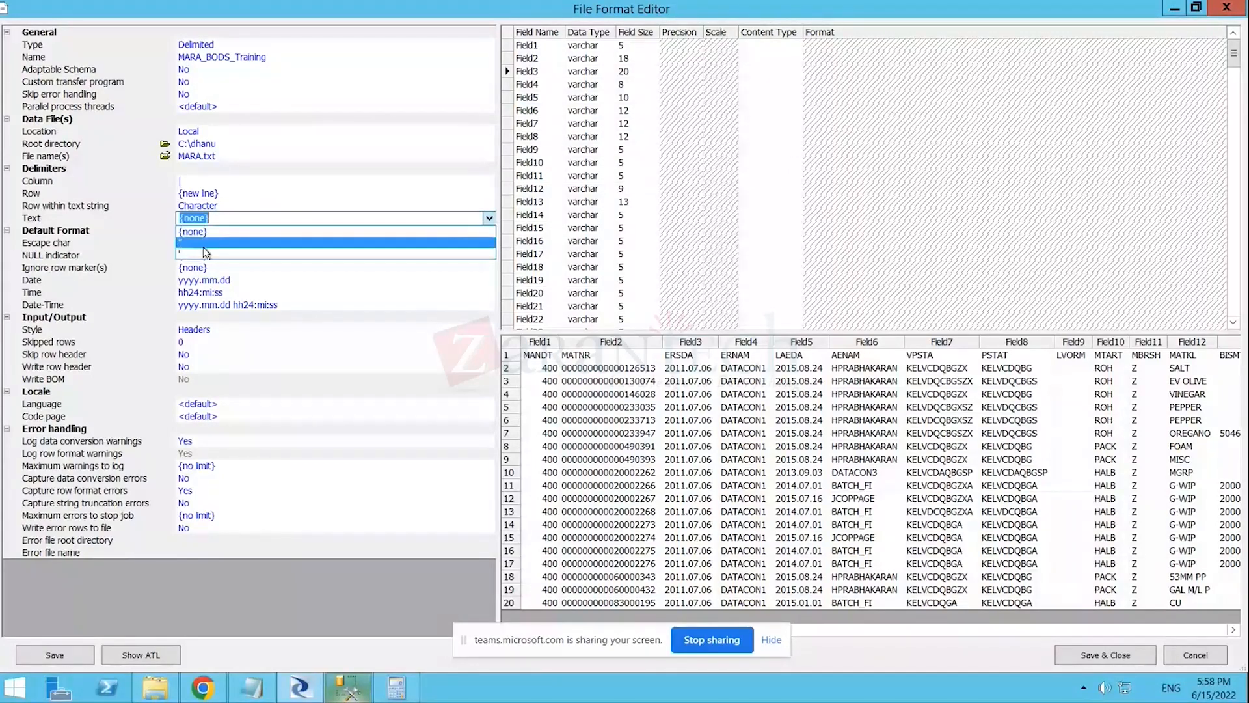
left_click(488, 218)
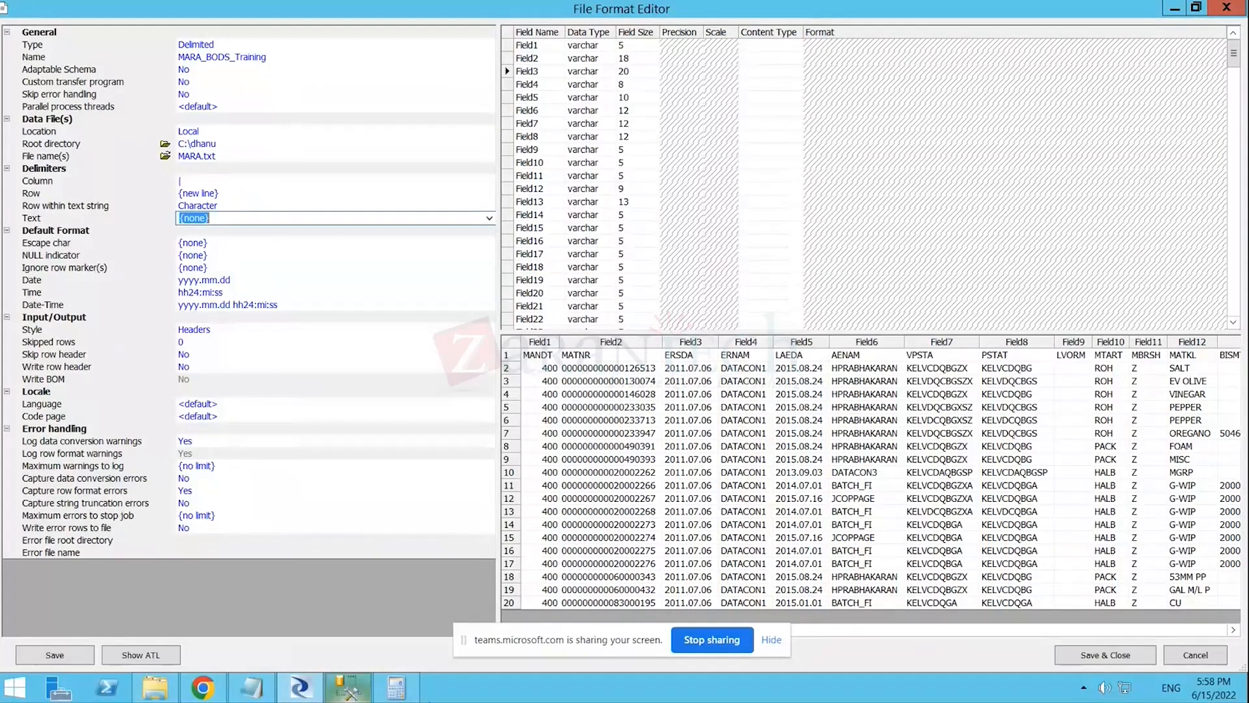
- Switch to File Explorer, open MARC.txt from C:\dhanu in Notepad, and enclose the MANDT header in double quotes
left_click(251, 687)
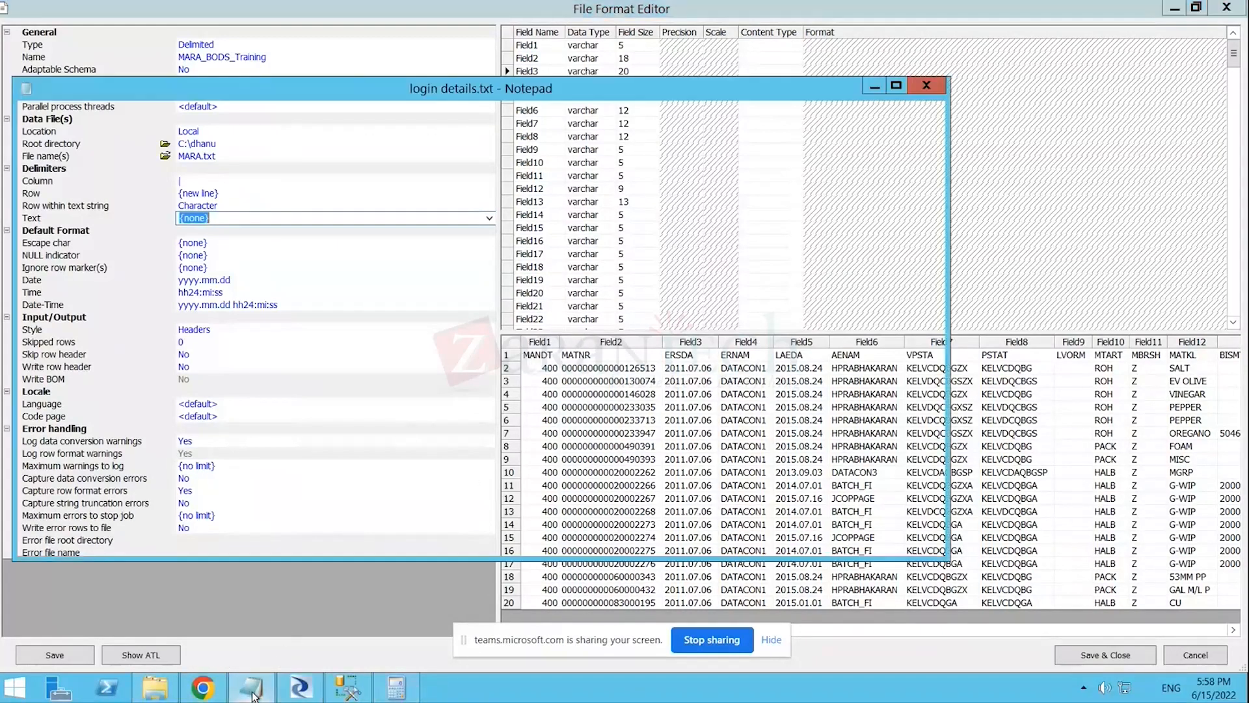
left_click(155, 687)
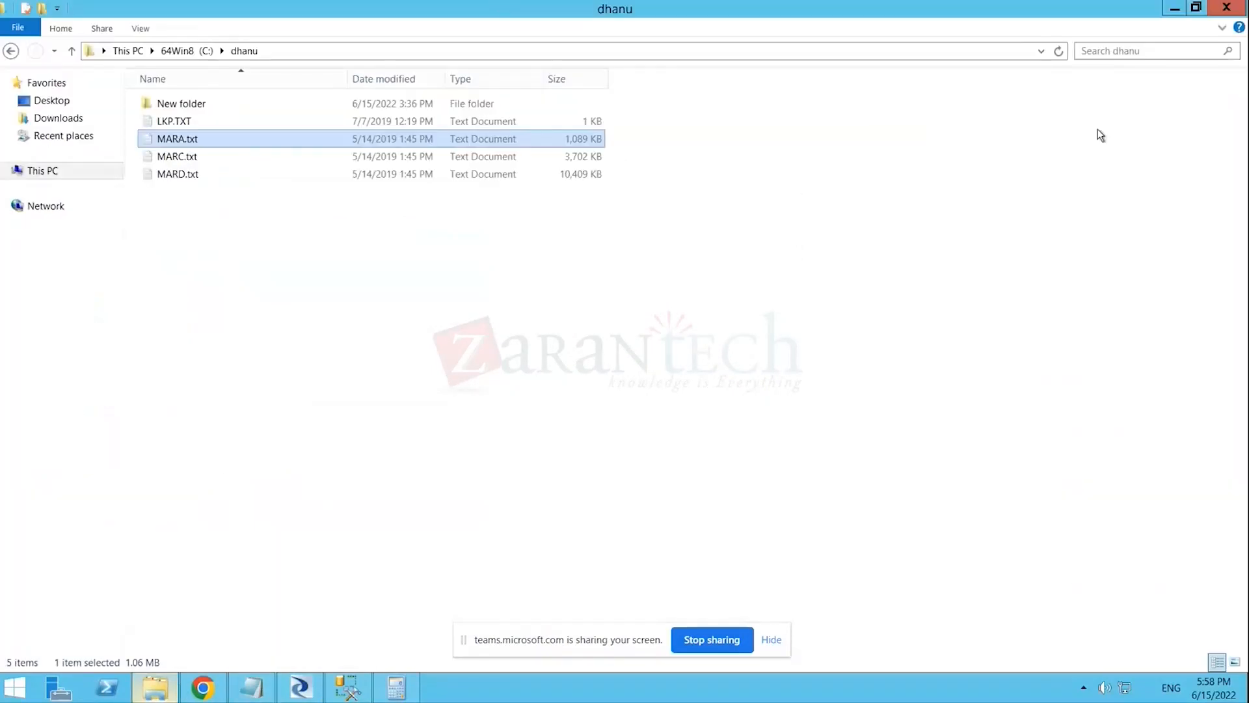
double_click(224, 161)
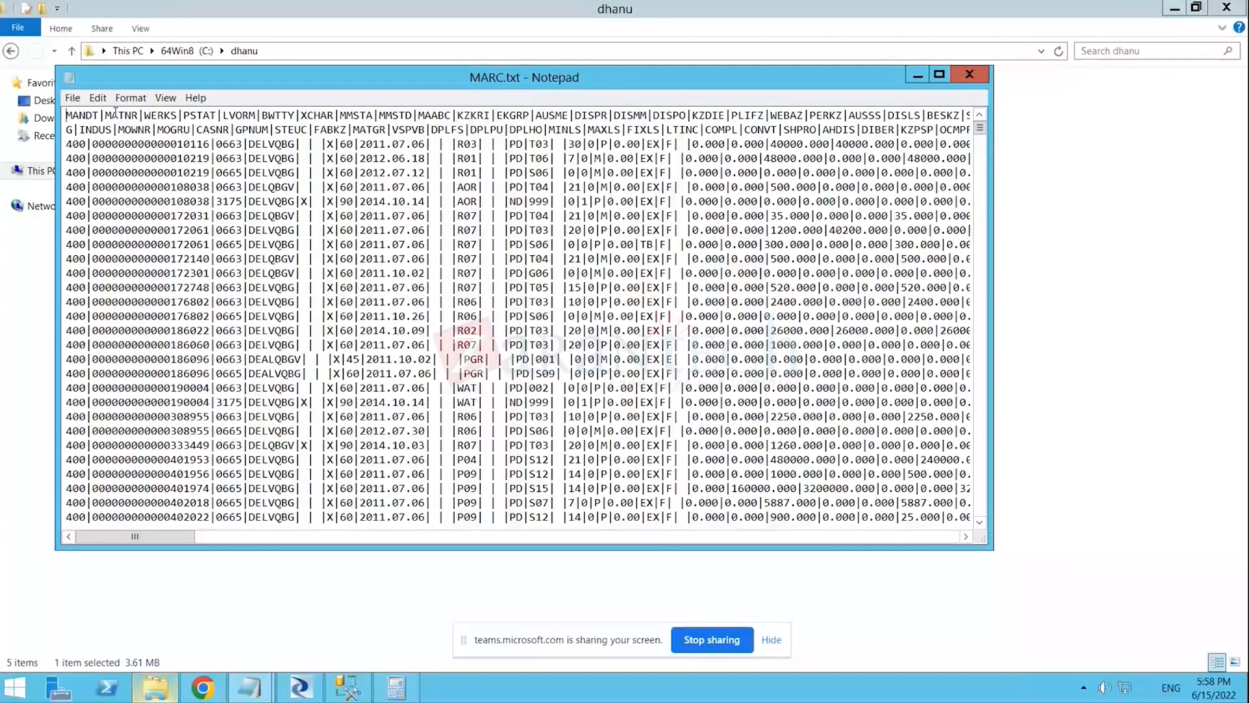
type("\"\"")
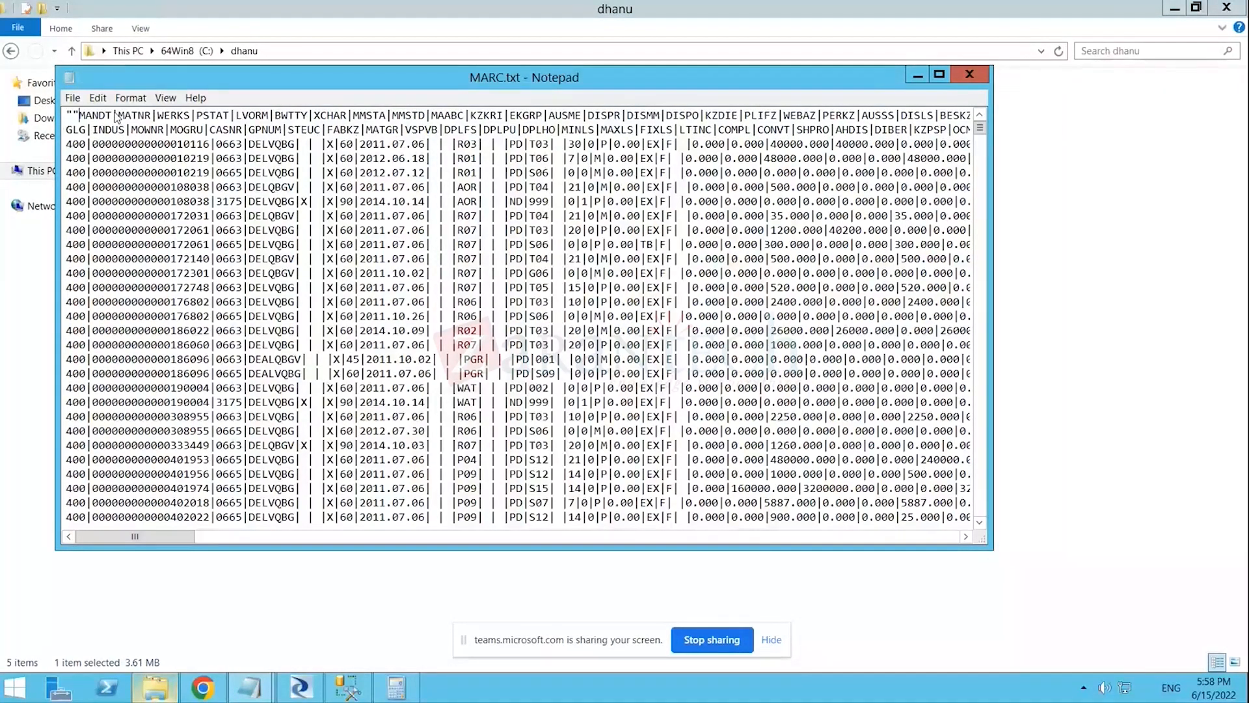
key("BackSpace")
key("Right")
key("Right")
key("Right")
key("Right")
key("Right")
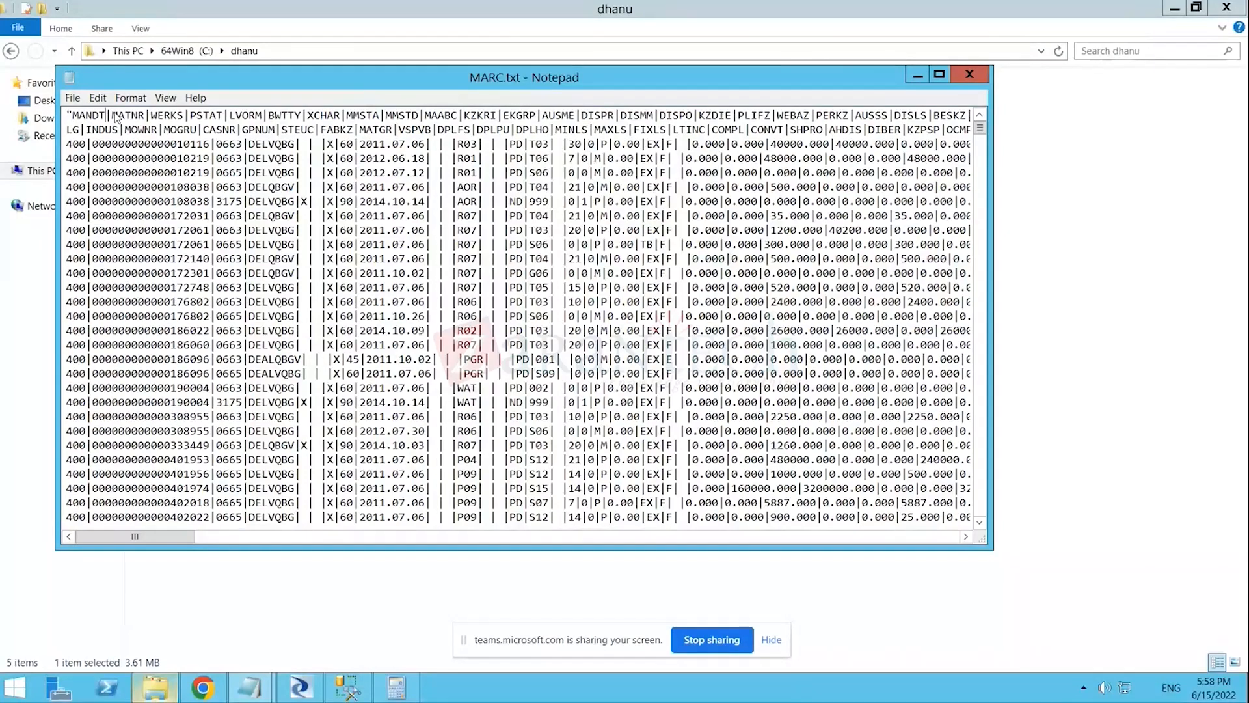
type("\"|")
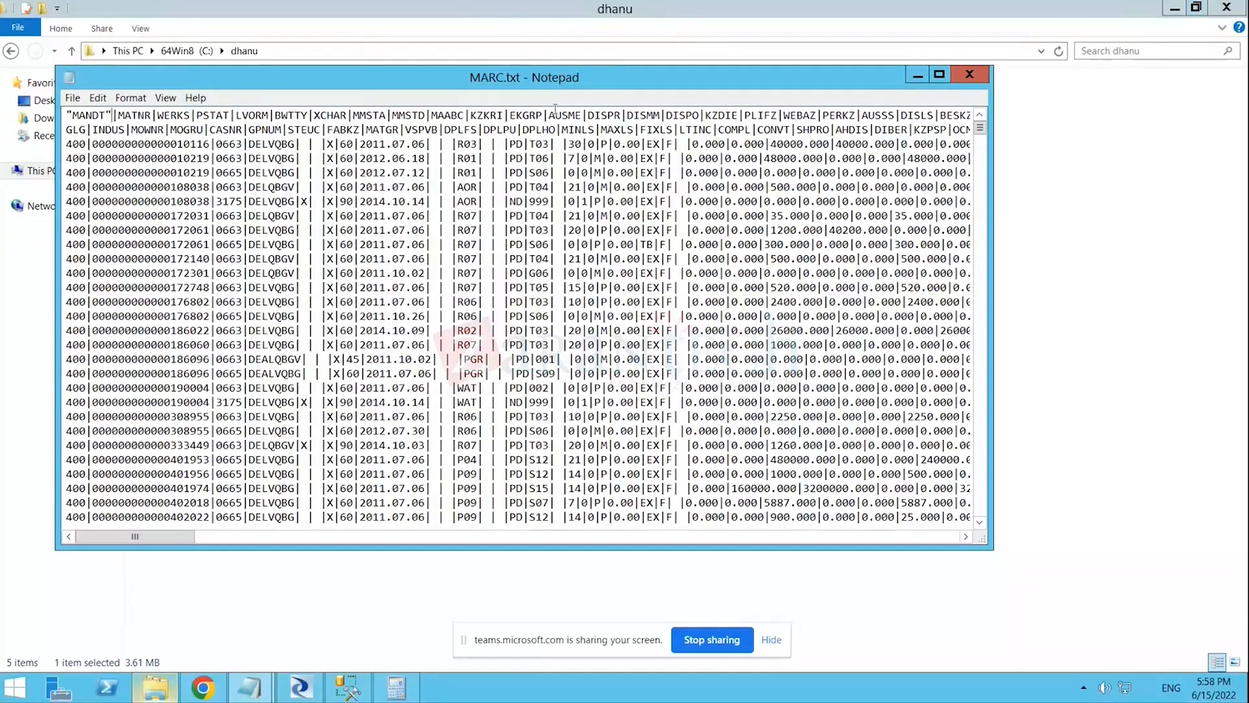
- Enclose the MATNR header in the first line of MARC.txt in double quotes
type("\"")
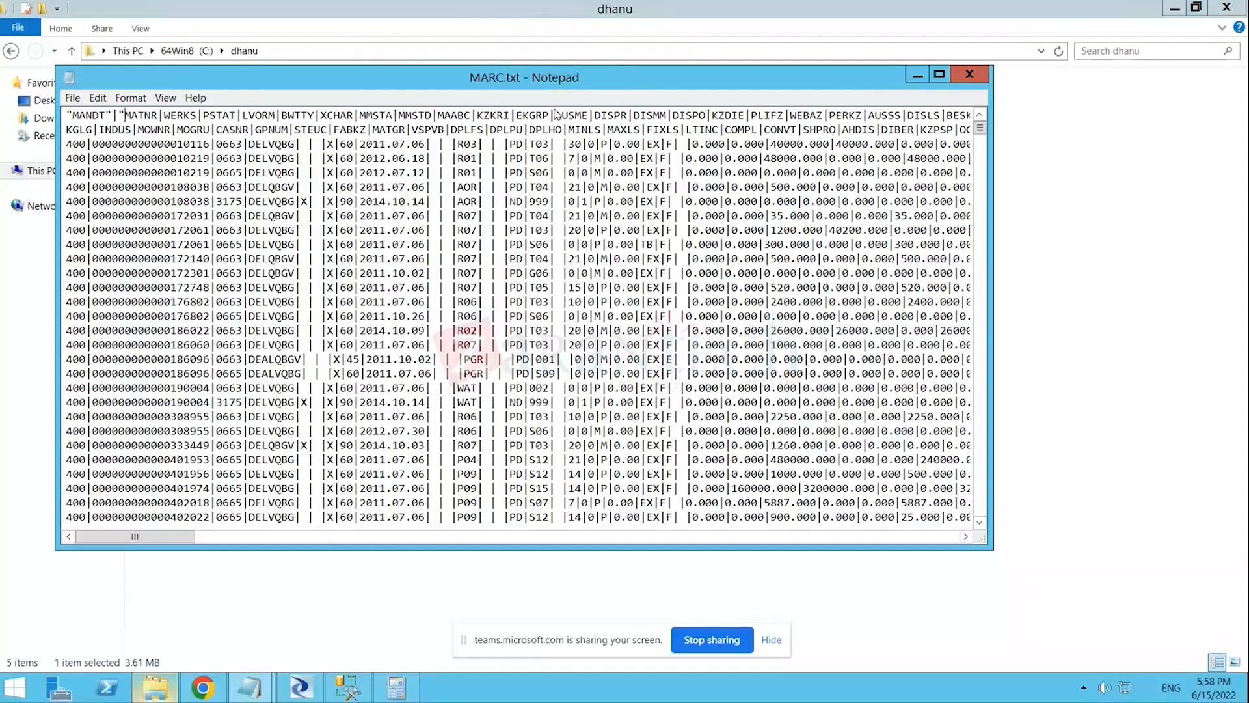
key("Right")
key("Right")
key("Right")
key("Right")
key("Right")
key("Right")
type("\"")
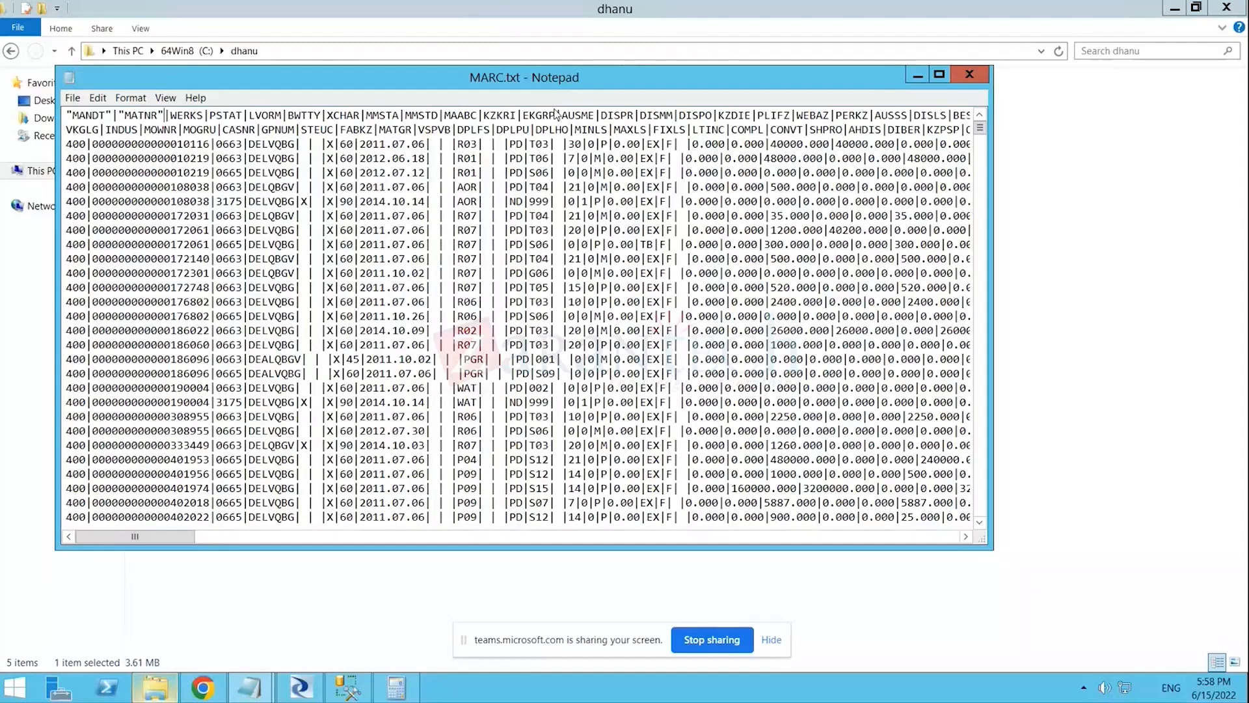
- Remove the added double quotes around the MATNR and MANDT headers in MARC.txt
key("BackSpace")
key("Left")
key("Left")
key("Left")
key("Left")
key("Left")
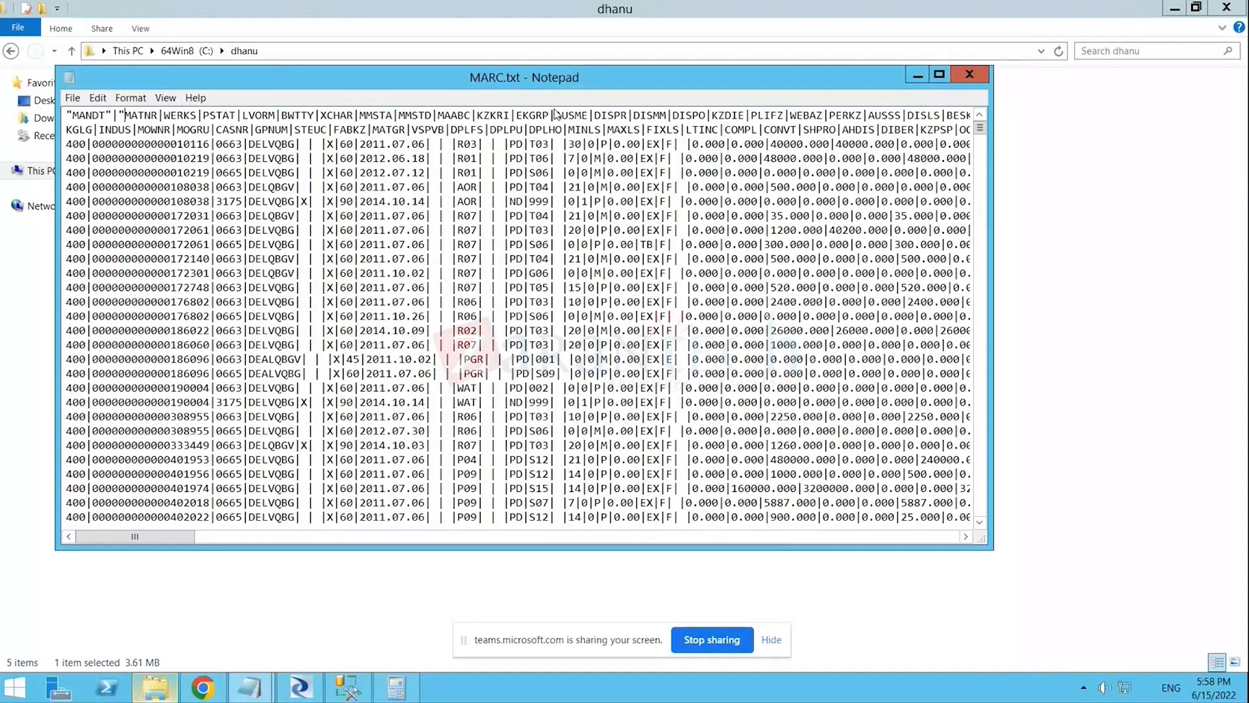
key("BackSpace")
key("Left")
key("Left")
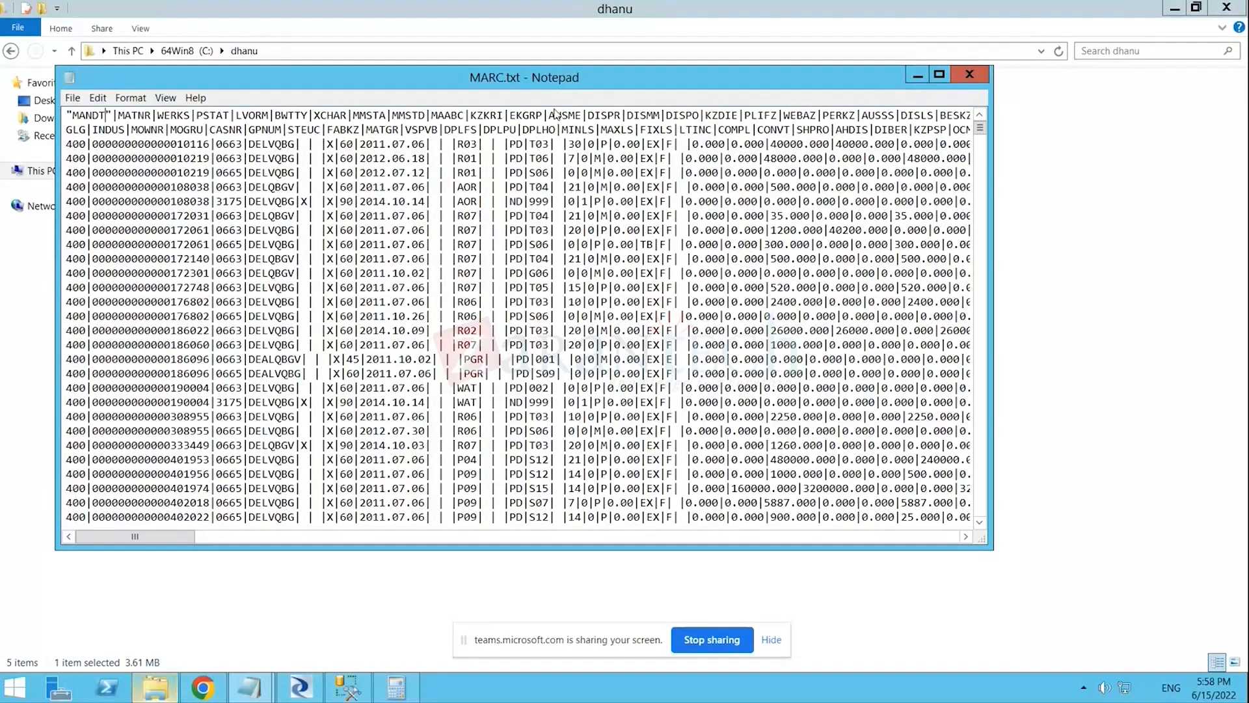
key("Delete")
key("Left")
key("Left")
key("Left")
key("Left")
key("Left")
key("Left")
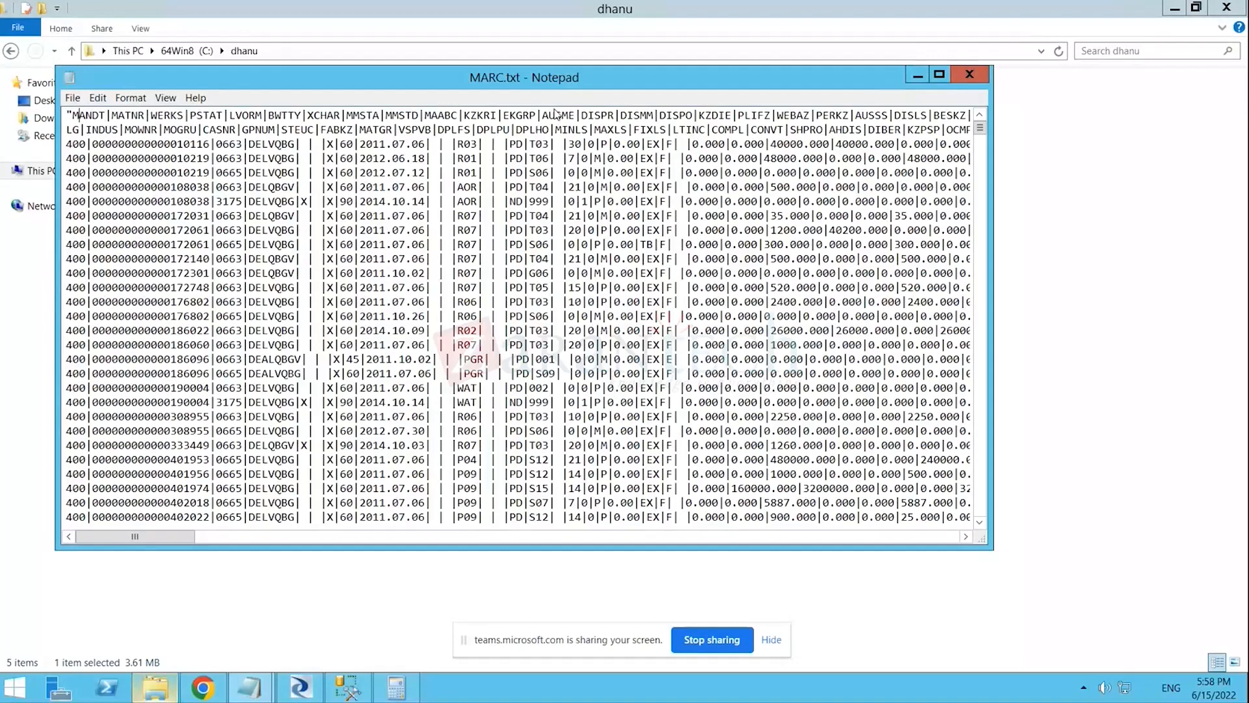
key("Delete")
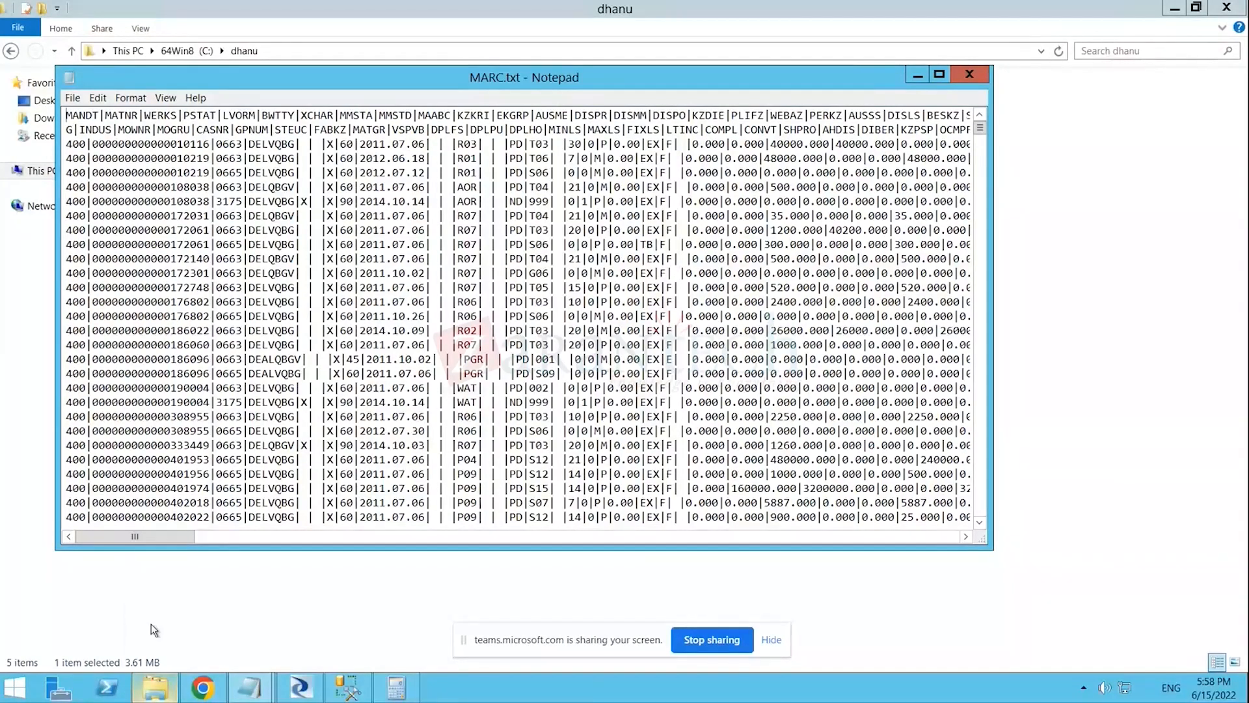
- Switch back to Data Services Designer, set the text delimiter to " and overwrite the current schema with the file's schema
left_click(298, 689)
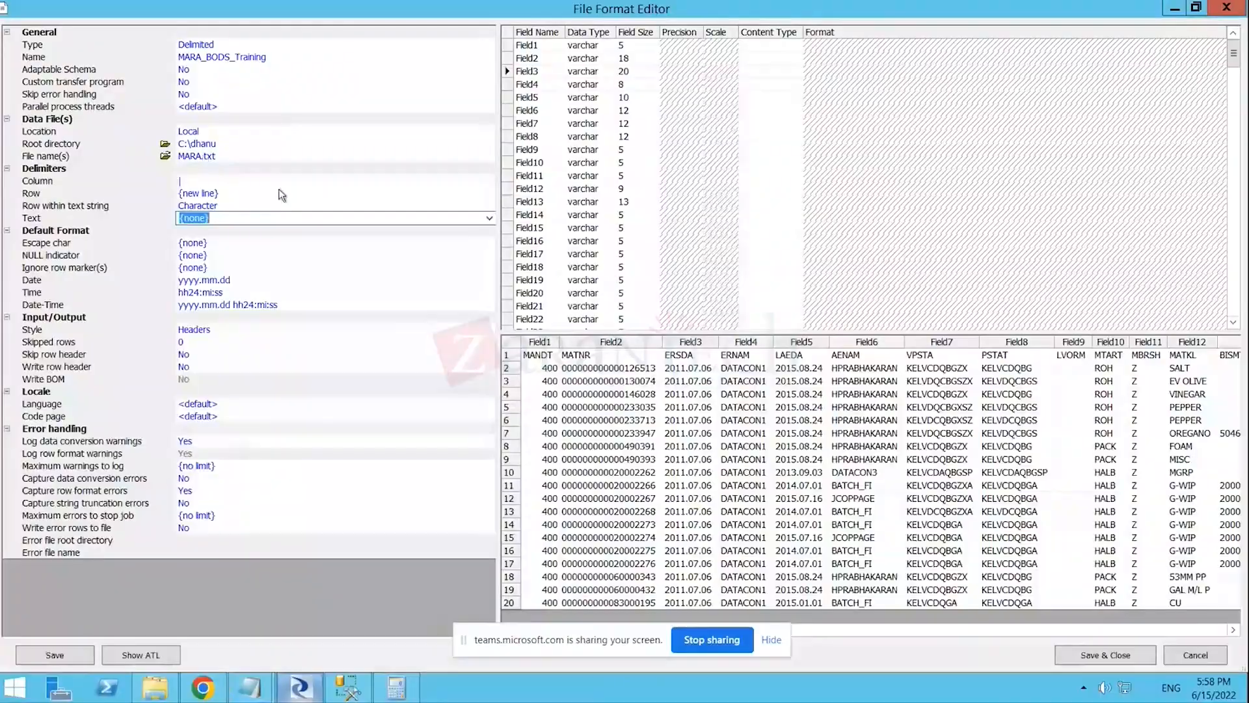
left_click(489, 218)
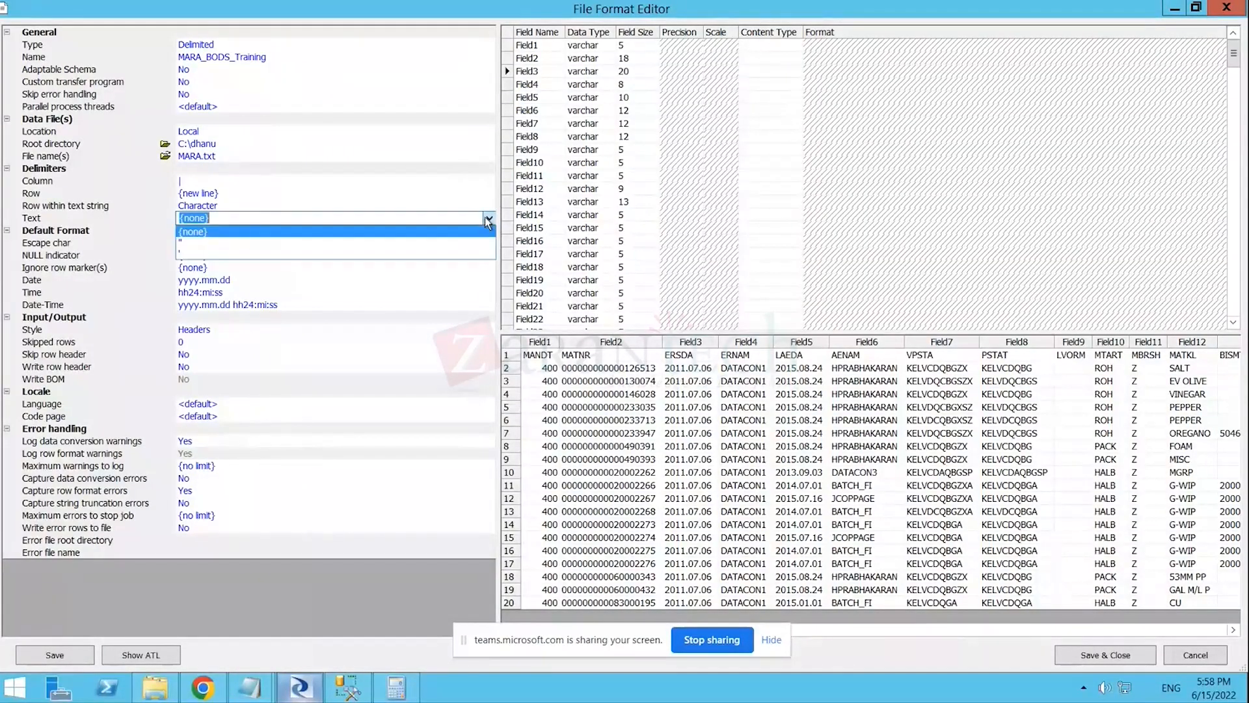
left_click(183, 246)
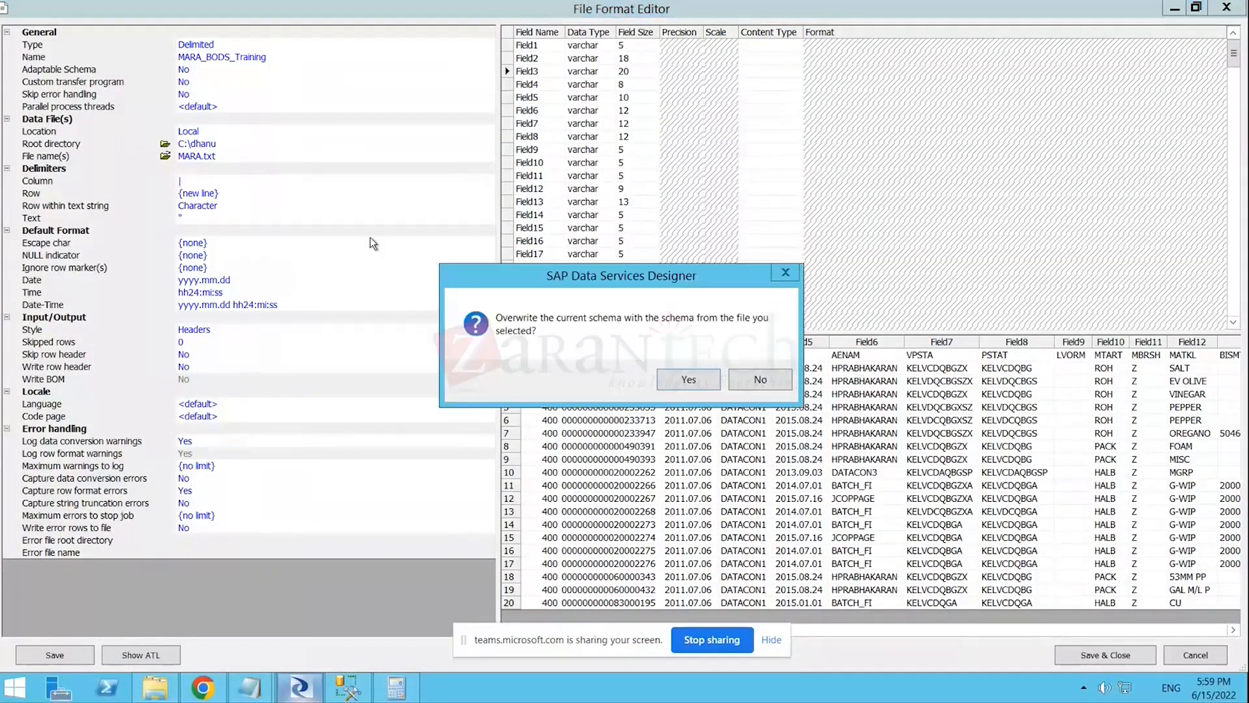
left_click(686, 380)
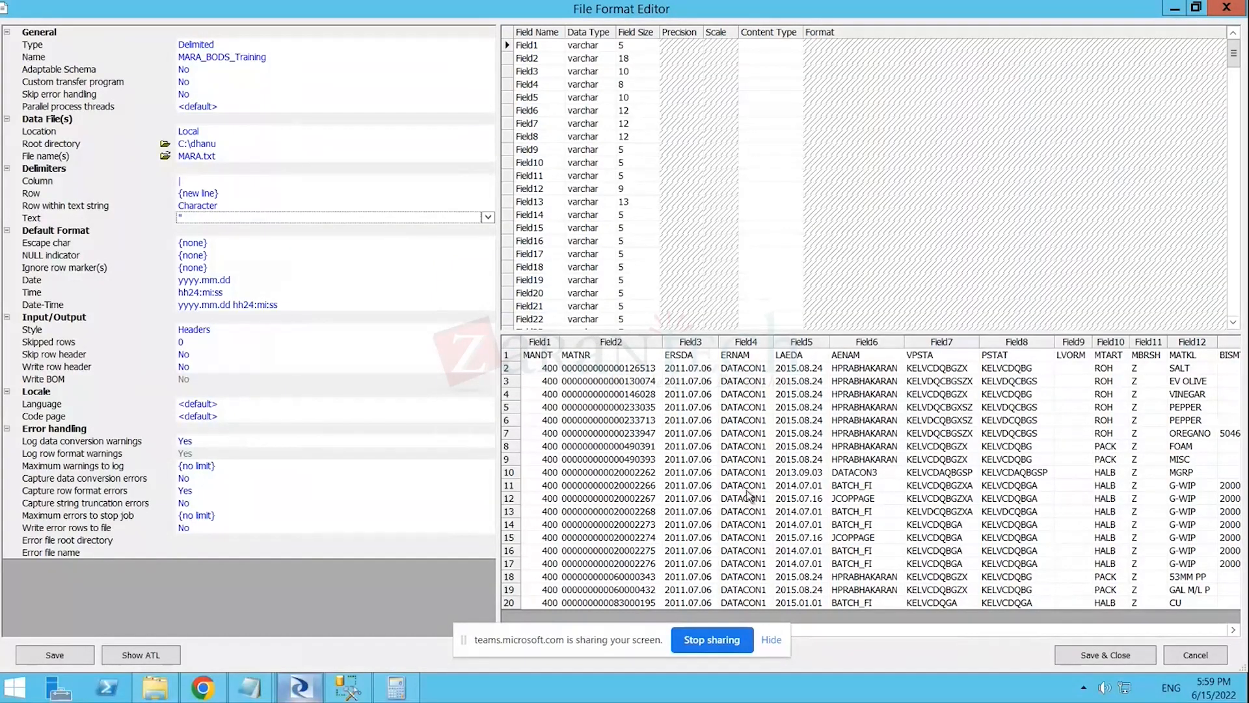
- Return the text delimiter to {none} and overwrite the current schema with the one from the file
left_click(487, 218)
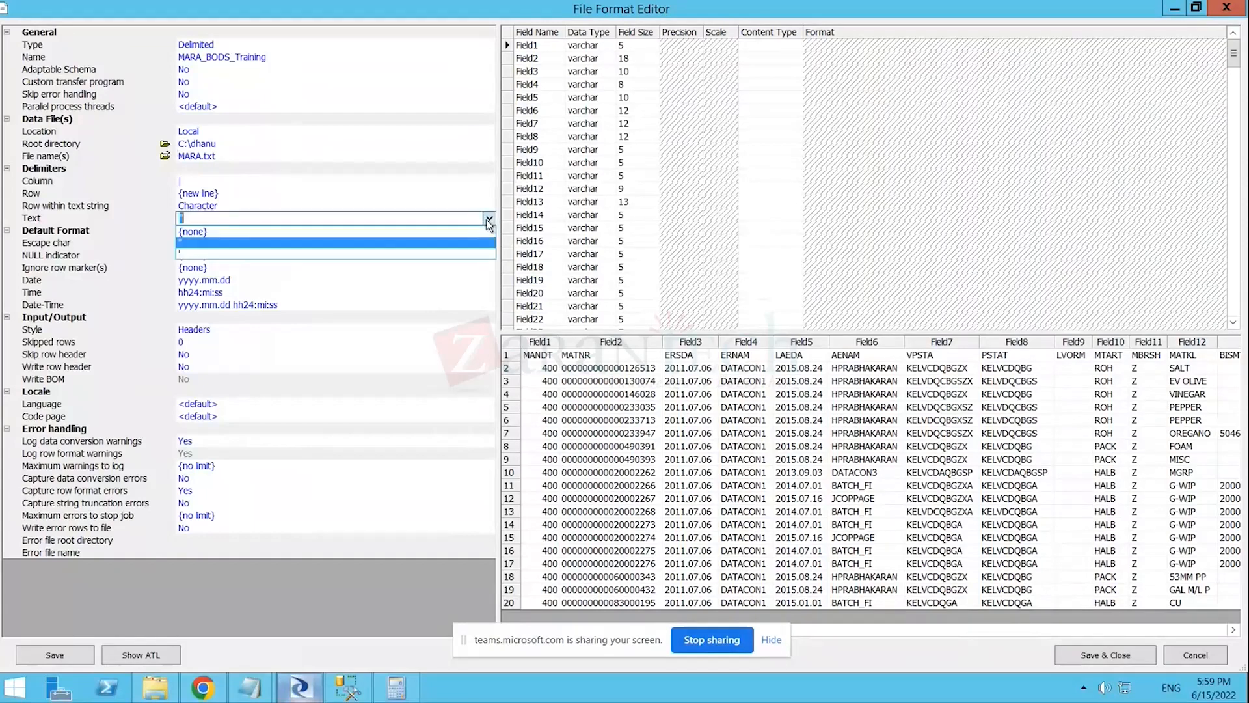
left_click(195, 232)
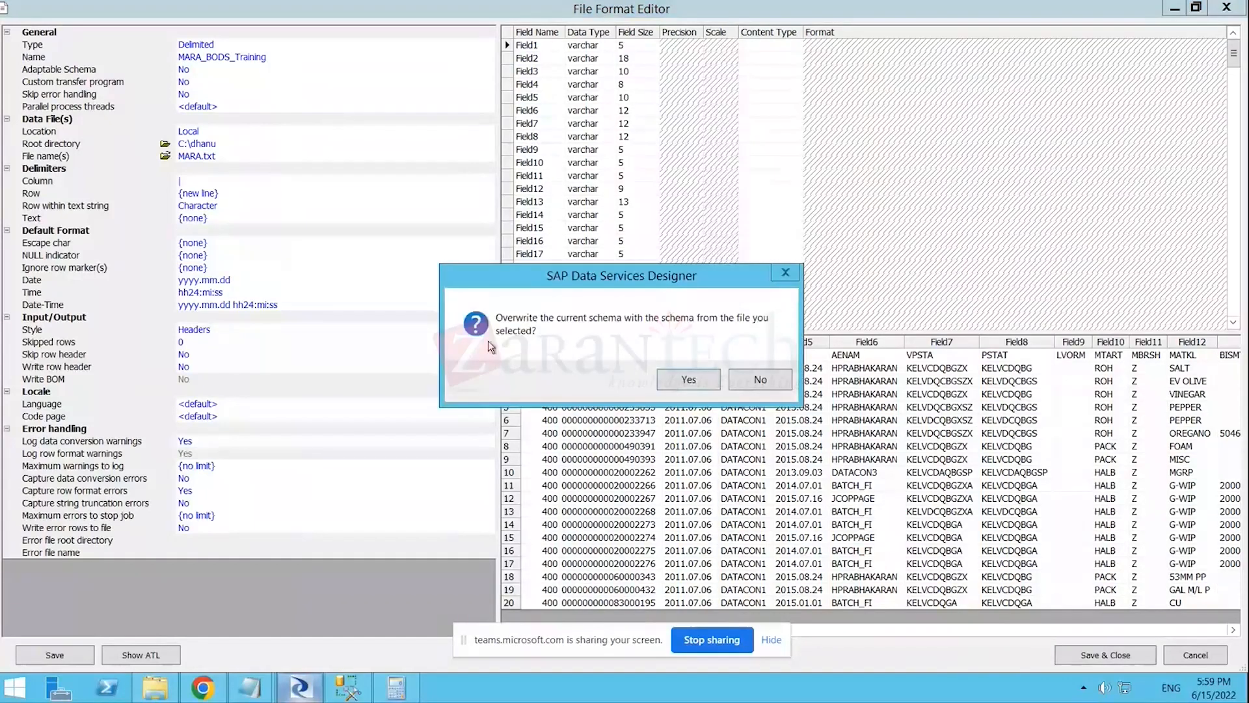
left_click(689, 380)
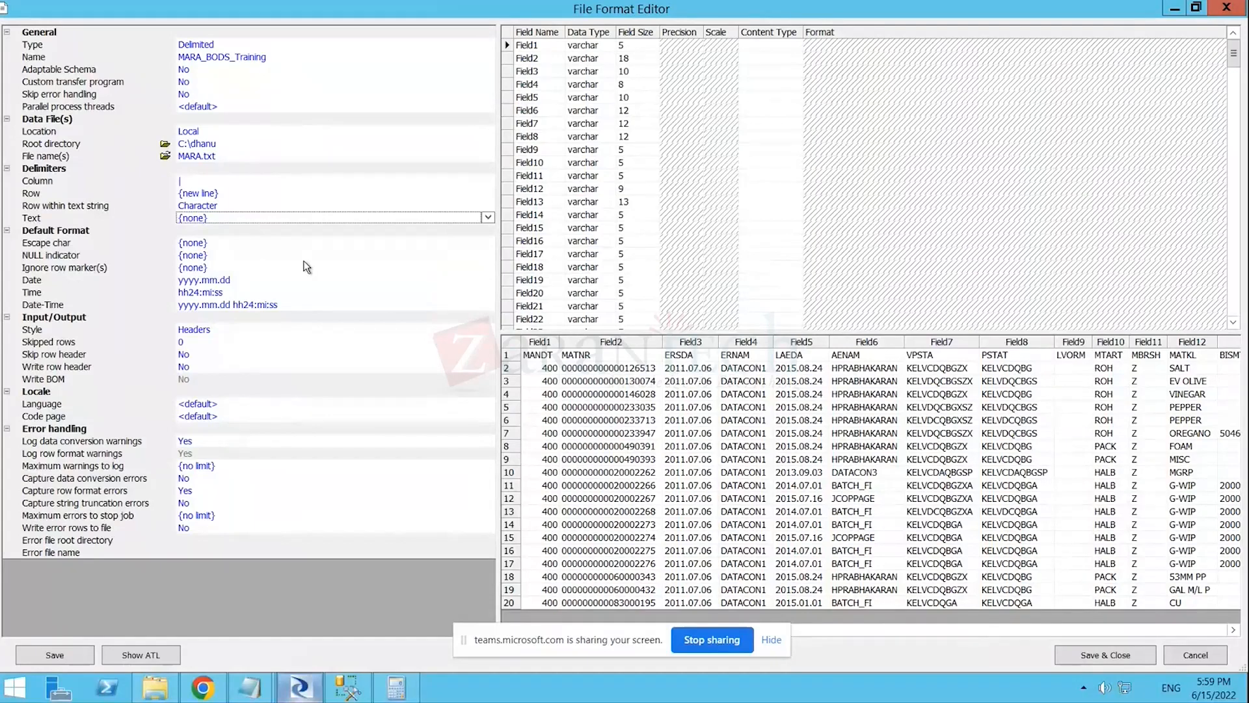
- Examine the default format settings for the escape character and ignore row markers
left_click(259, 244)
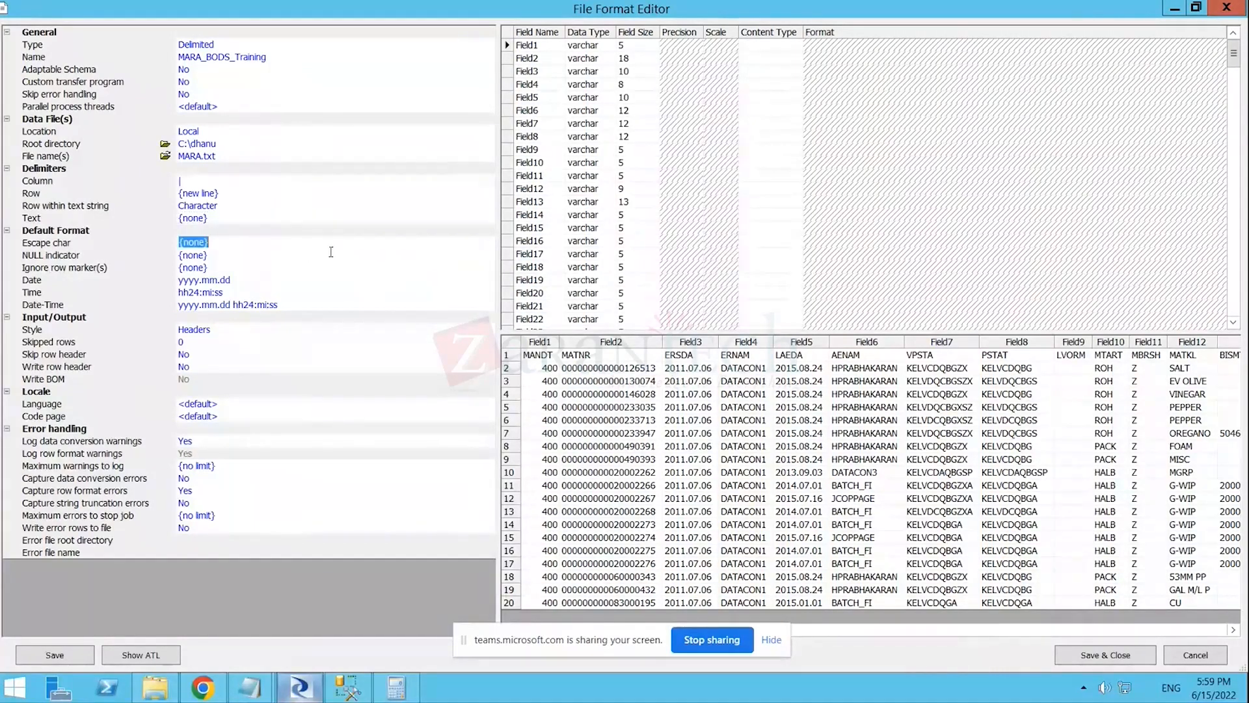
left_click(272, 242)
left_click(199, 267)
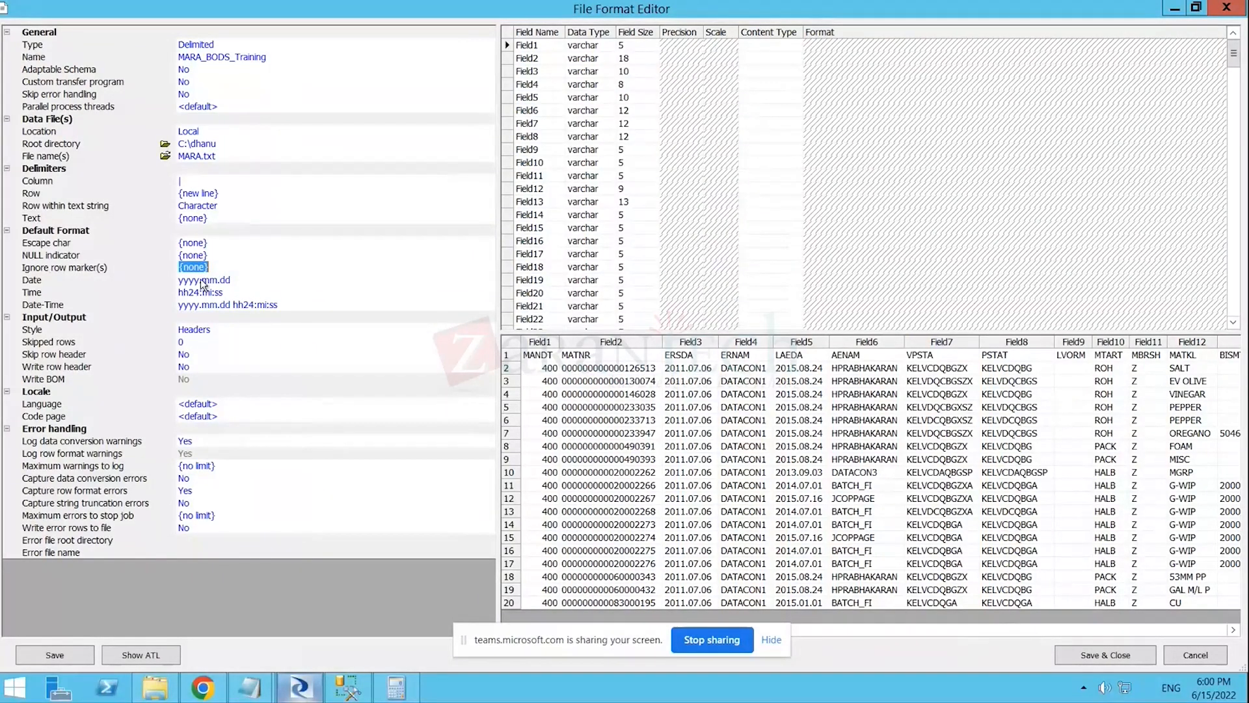
- Try yyyy-mm-dd as the default date format, and return it to yyyy.mm.dd
left_click(203, 279)
left_click(489, 280)
left_click(210, 314)
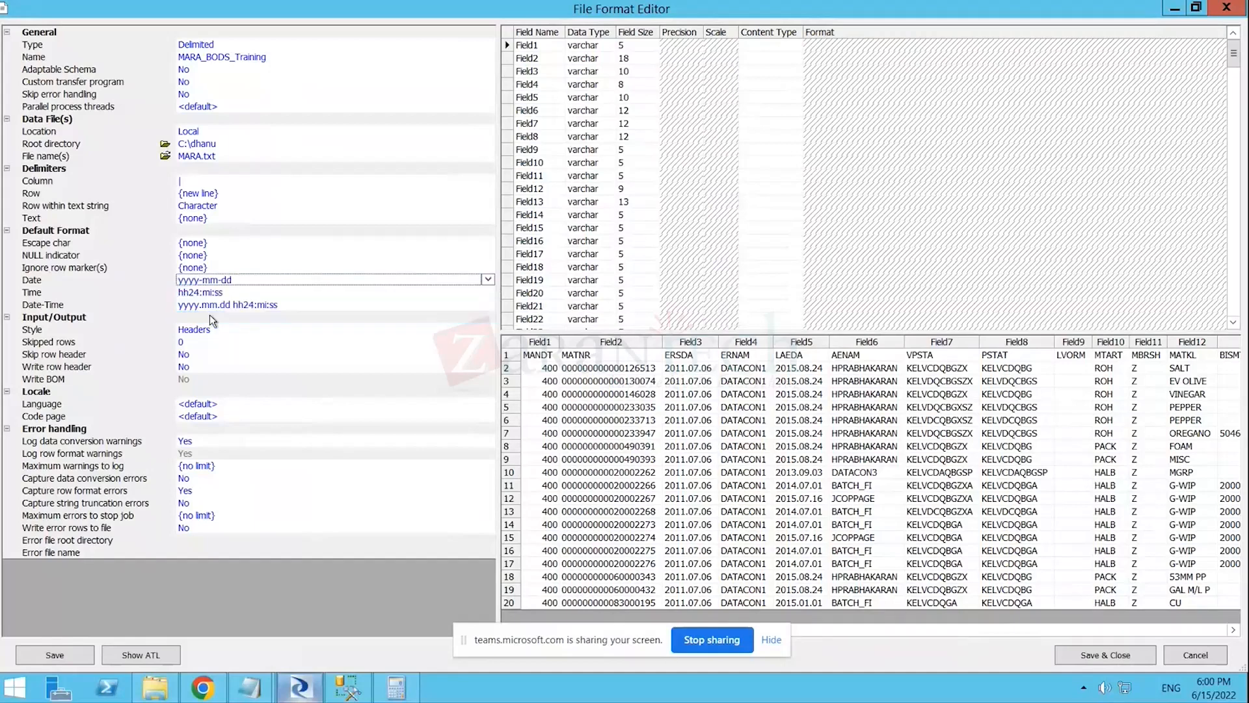
left_click(488, 280)
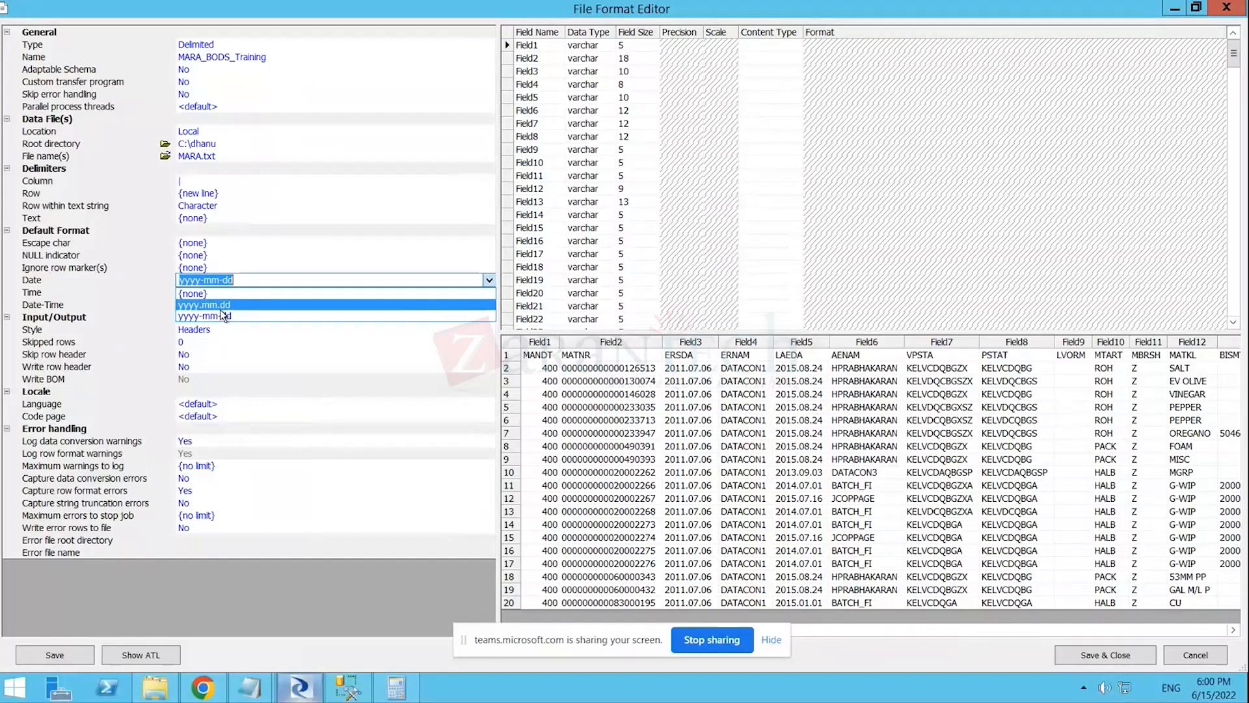
left_click(220, 310)
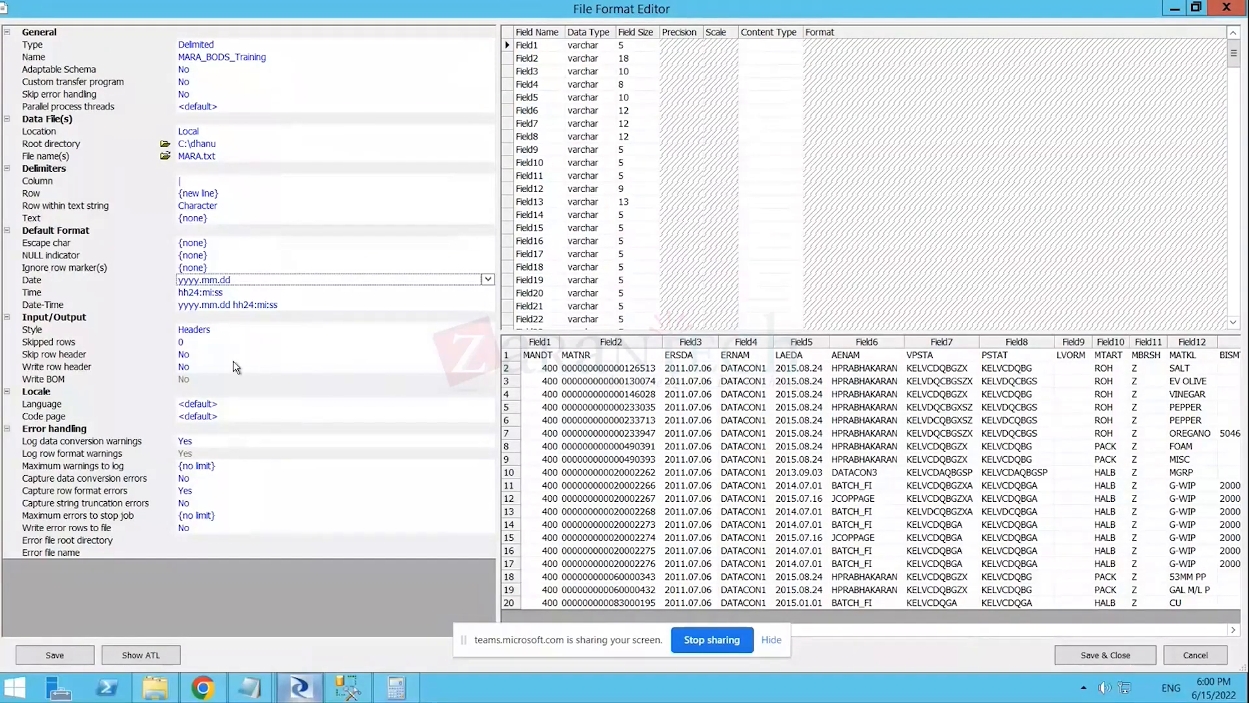
- Set the number of skipped rows to 10 and apply it to the data preview
left_click(185, 342)
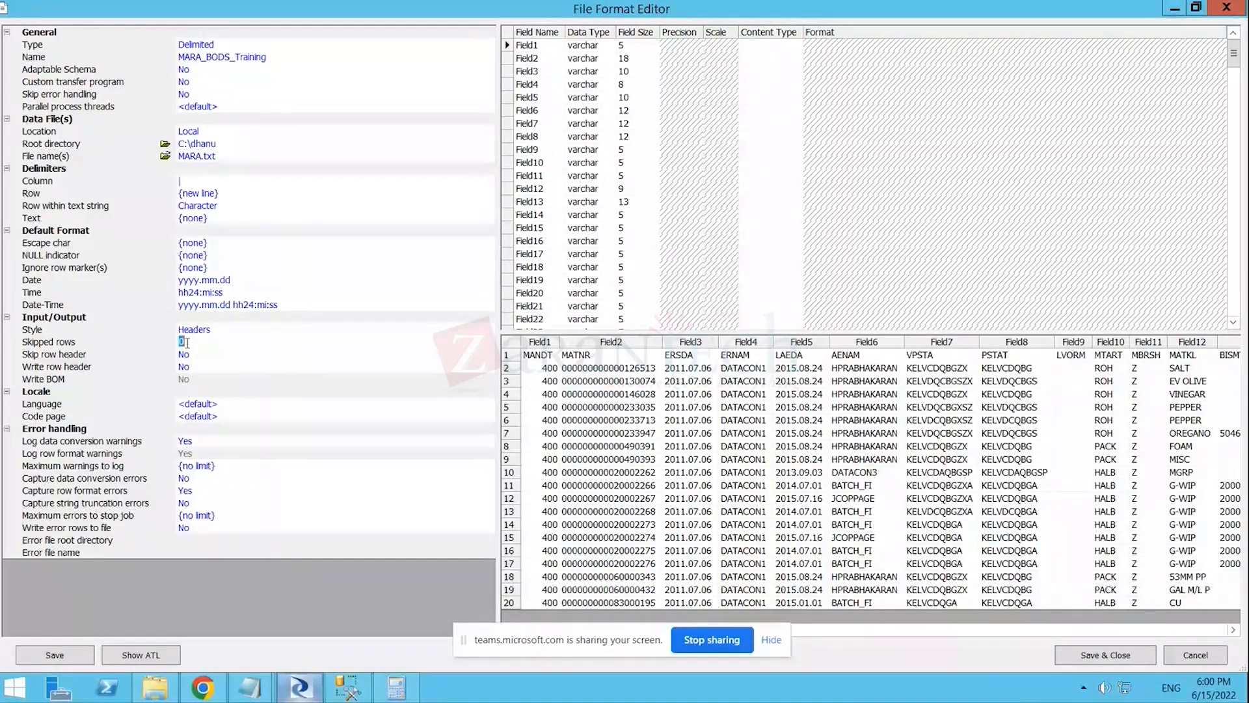
type("10")
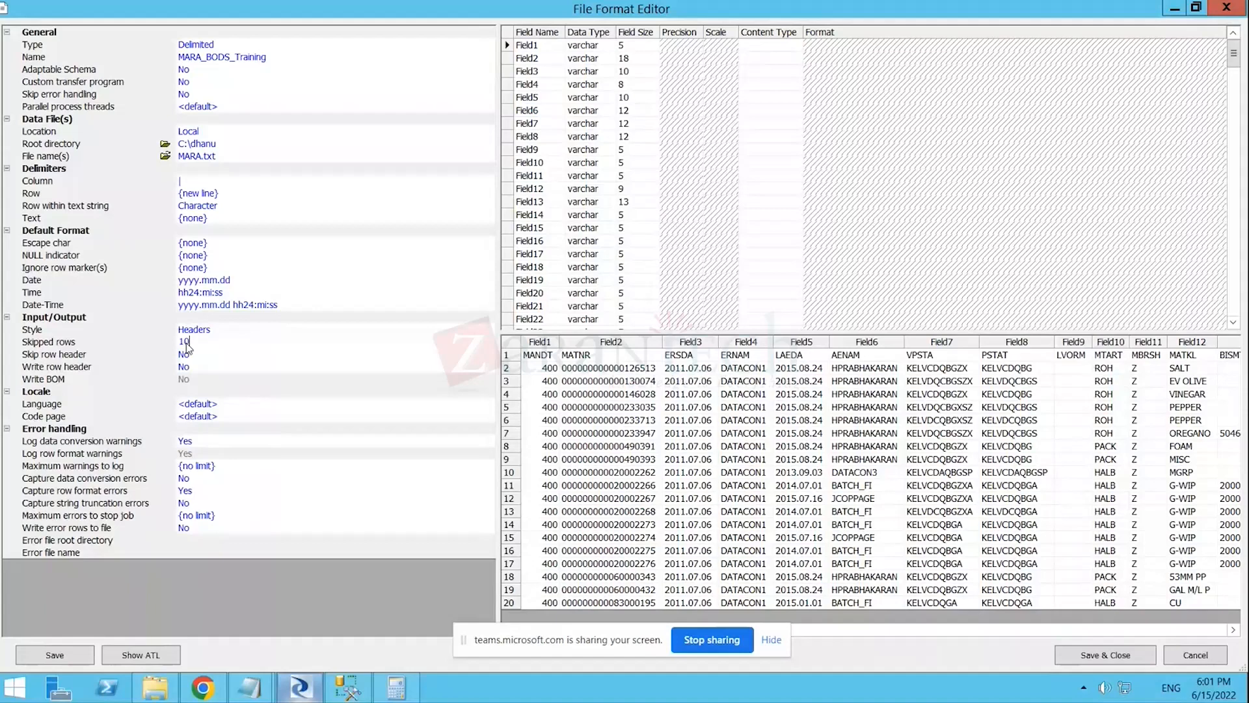
key("Return")
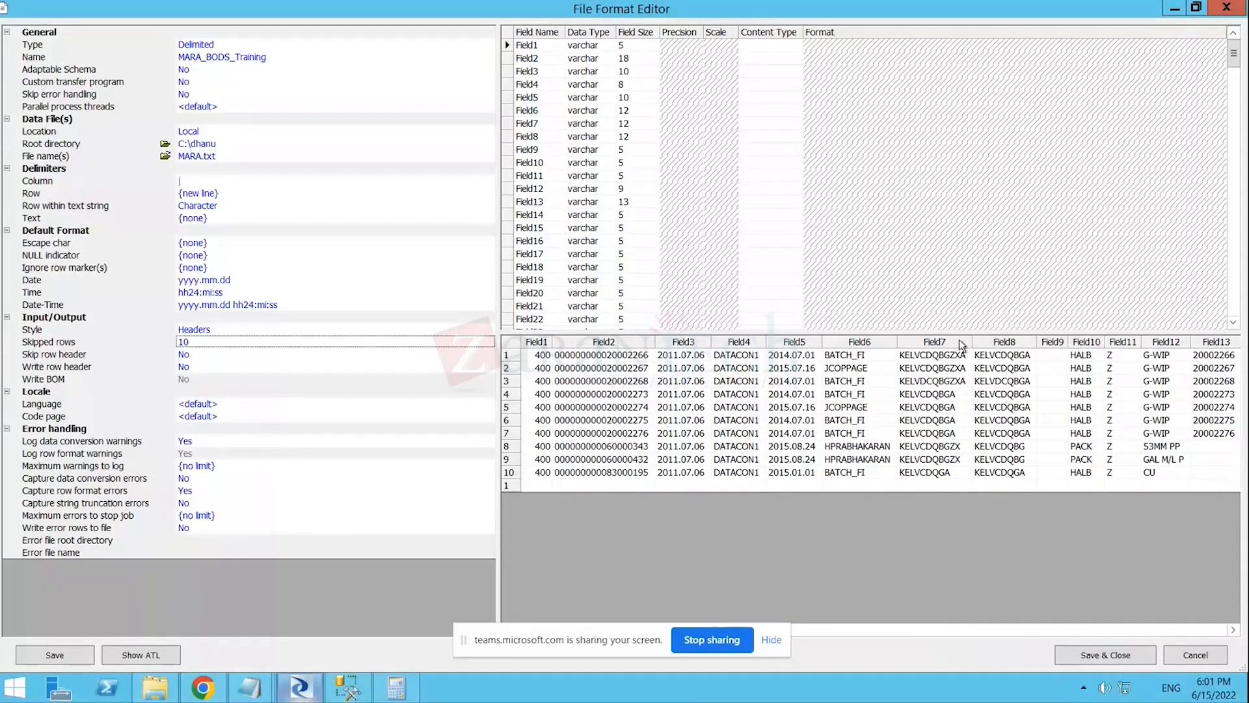
- Set the number of skipped rows back to 0 and apply it to the data preview
left_click(203, 341)
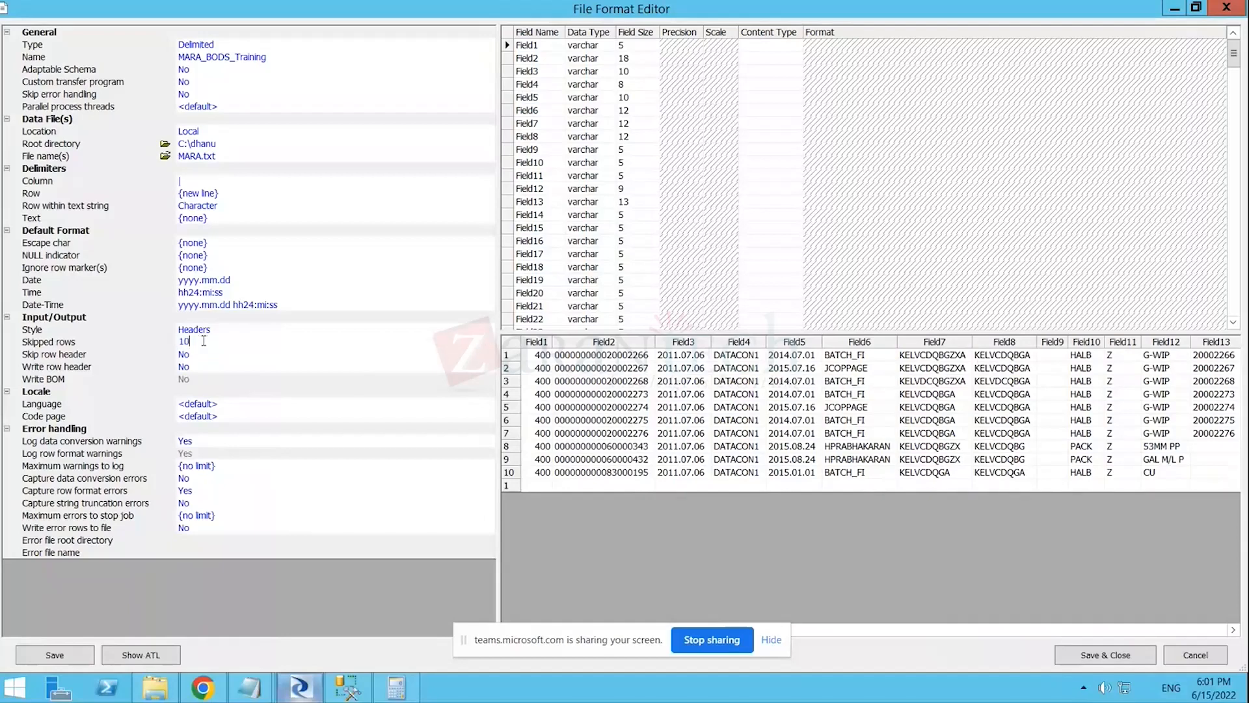
key("BackSpace")
key("BackSpace")
type("0")
key("Return")
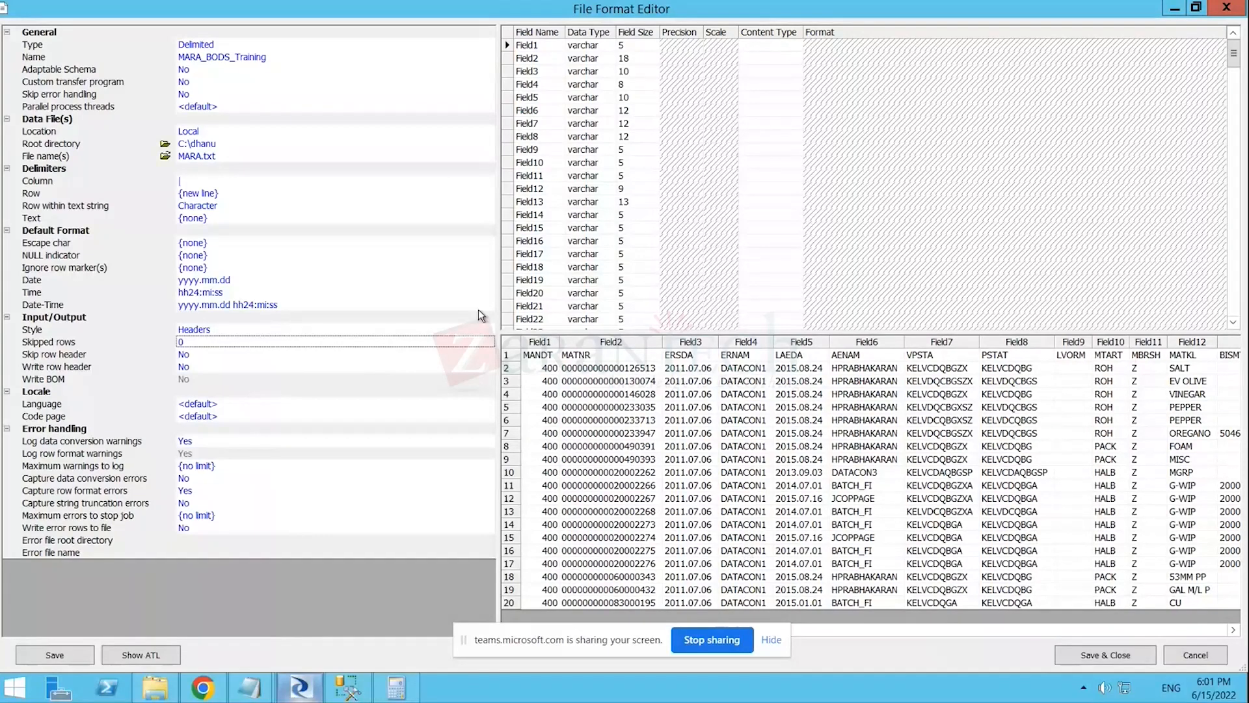
- Set the skip row header option to Yes and overwrite the current schema with the one from the file
left_click(220, 353)
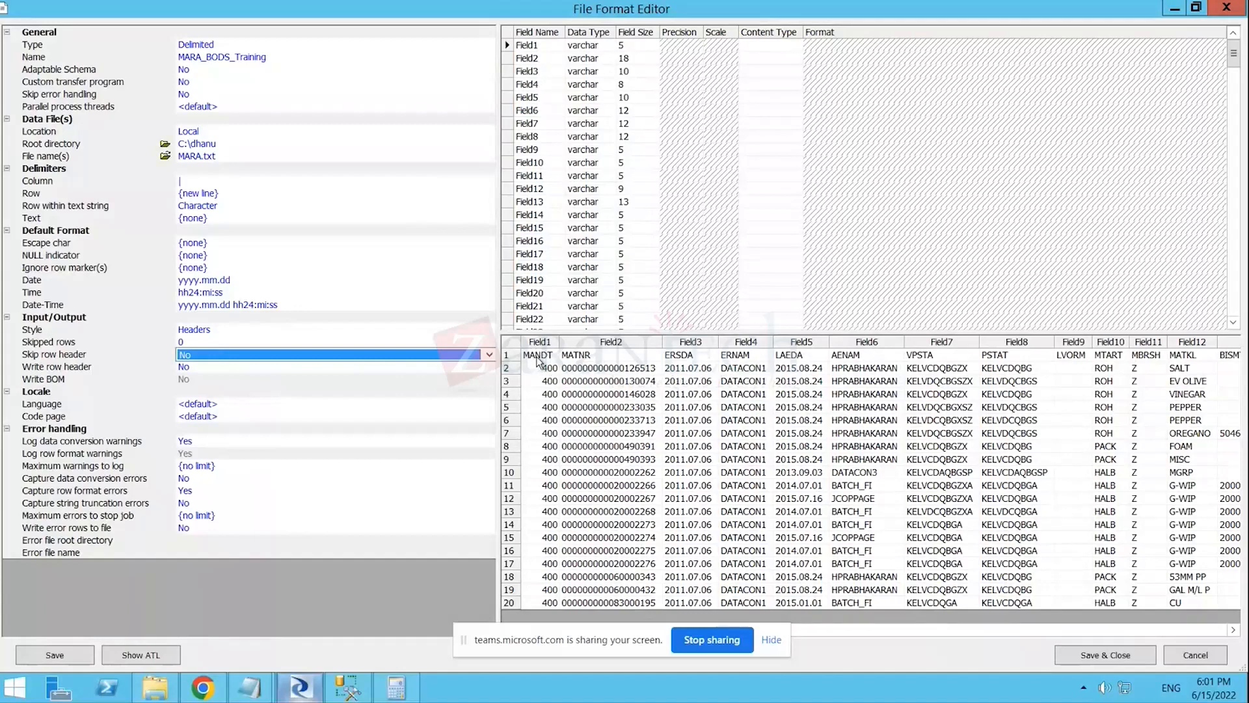
left_click(490, 351)
left_click(264, 368)
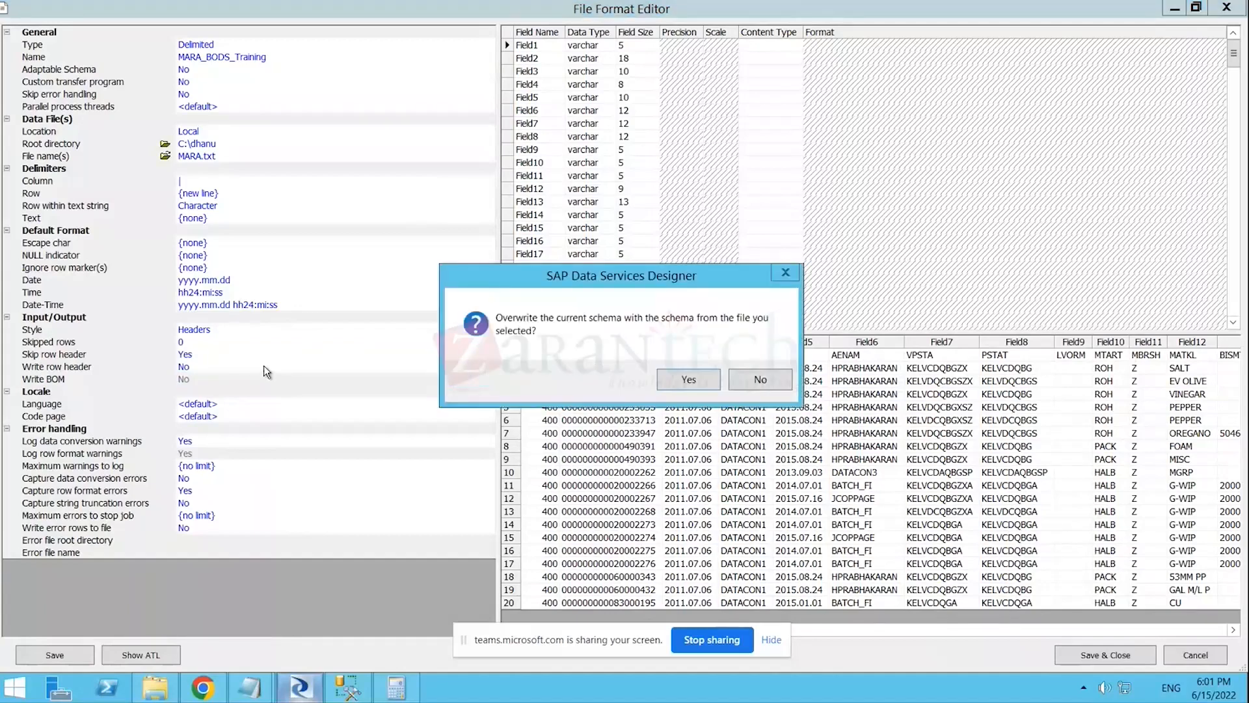
left_click(677, 382)
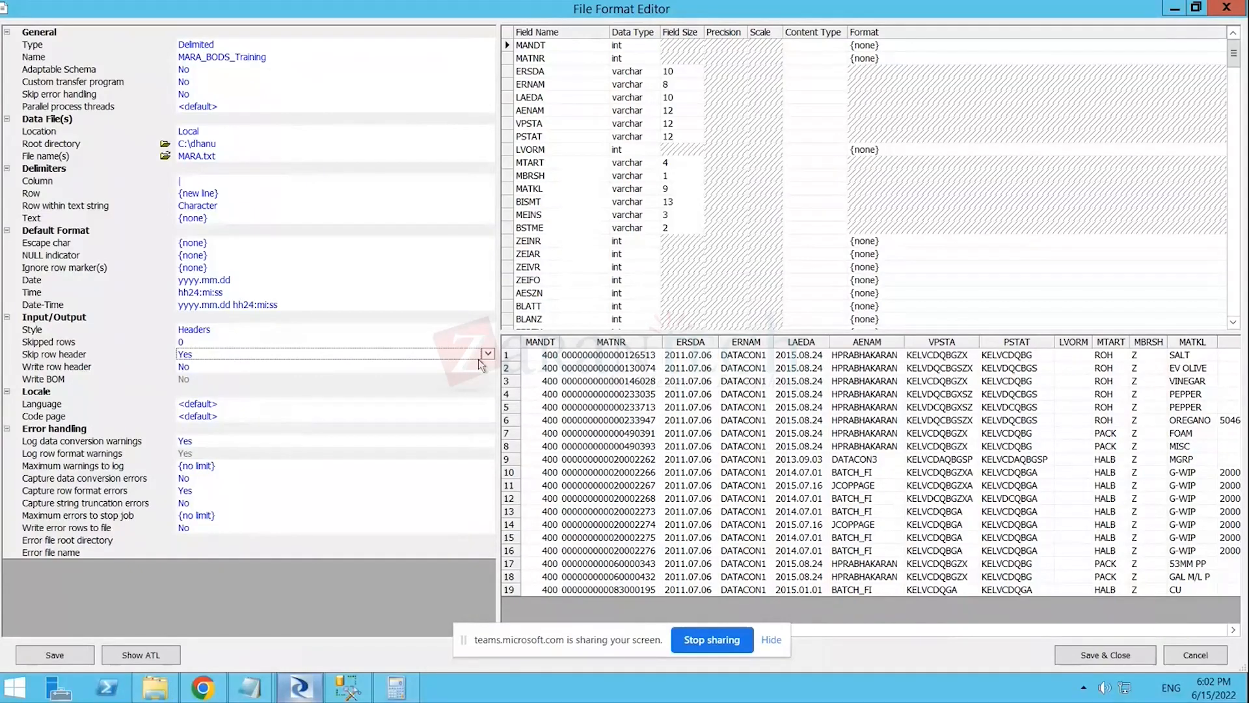
- Try Yes for the write row header option, and return it to No
left_click(489, 368)
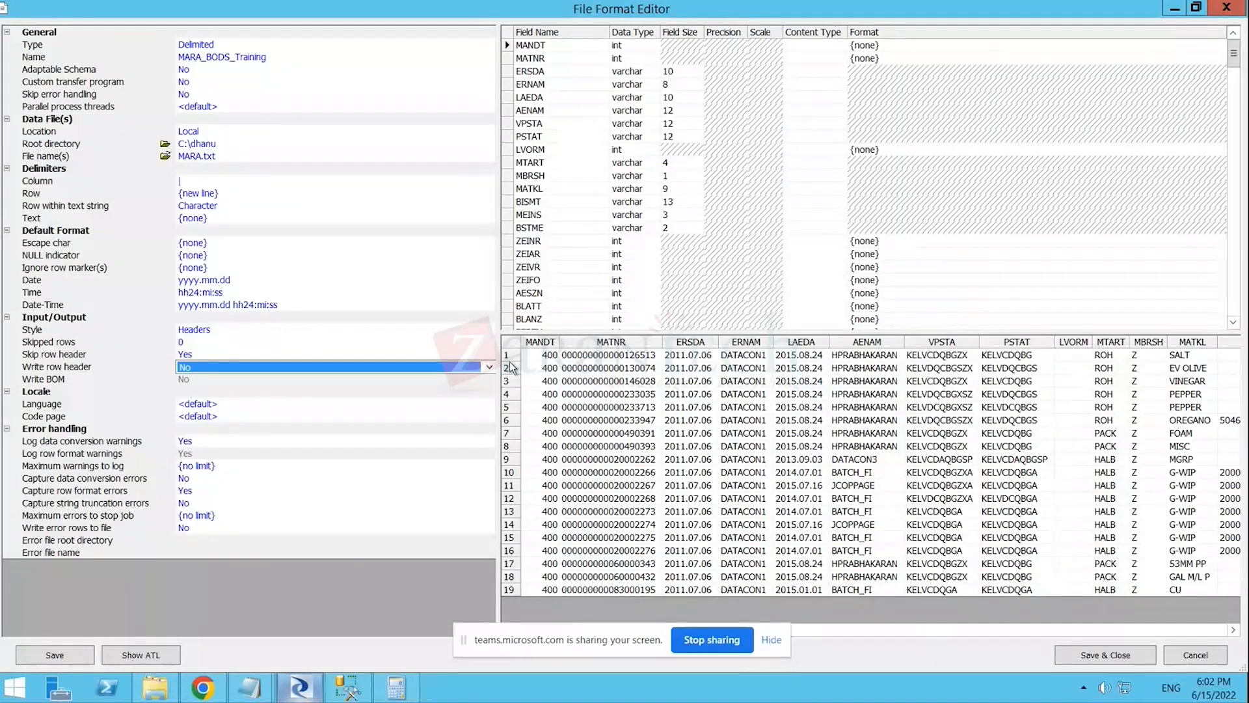
left_click(489, 367)
left_click(350, 380)
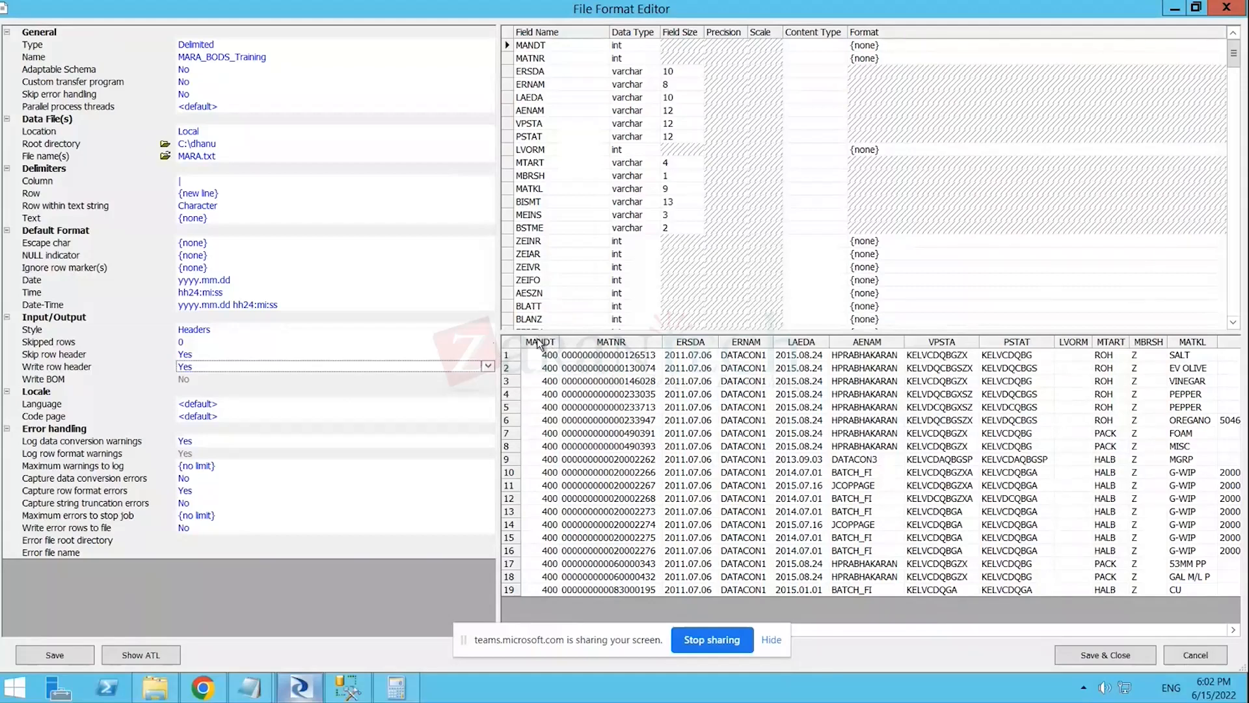
left_click(489, 367)
left_click(292, 390)
left_click(348, 381)
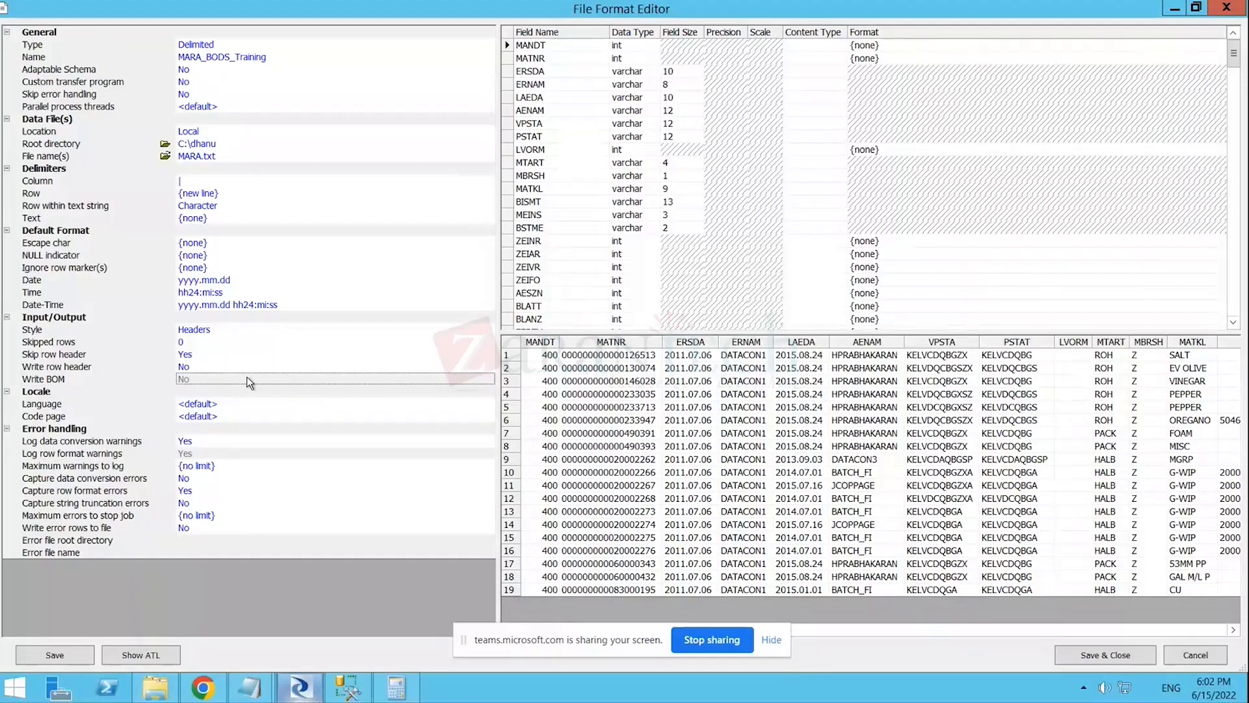
- Examine the available languages and code pages in the locale settings
left_click(257, 411)
left_click(489, 405)
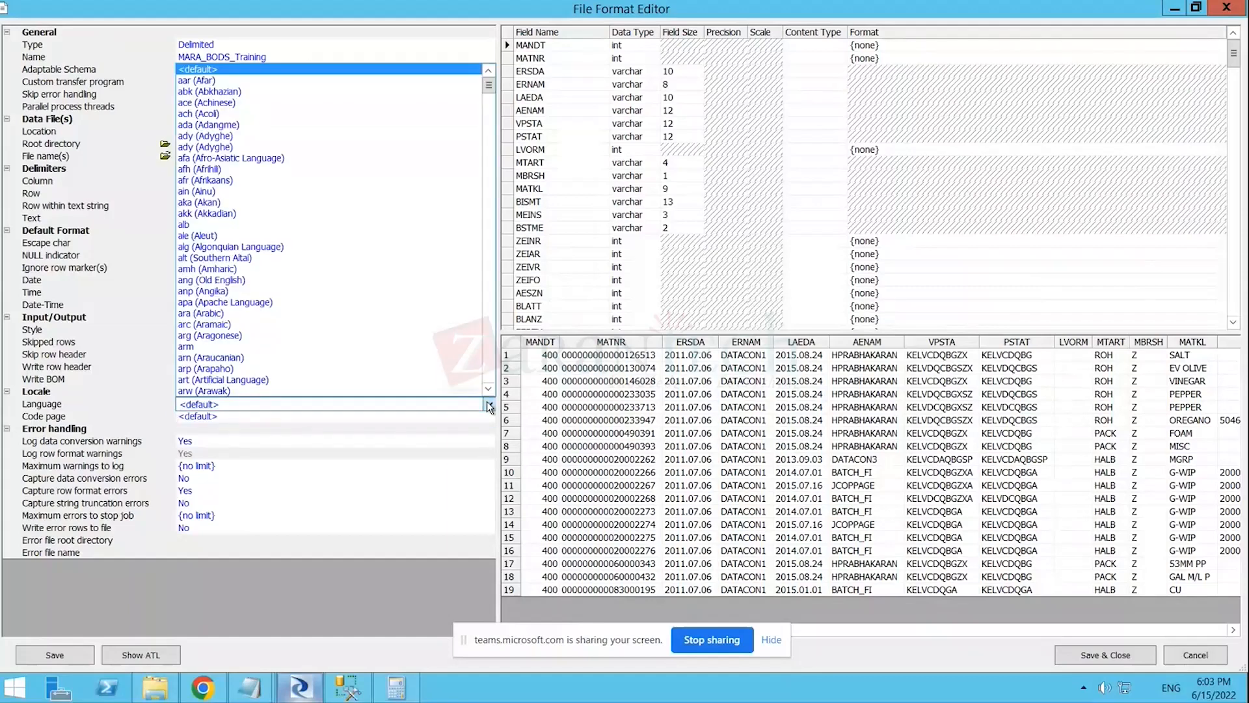
scroll(253, 307, "up", 4)
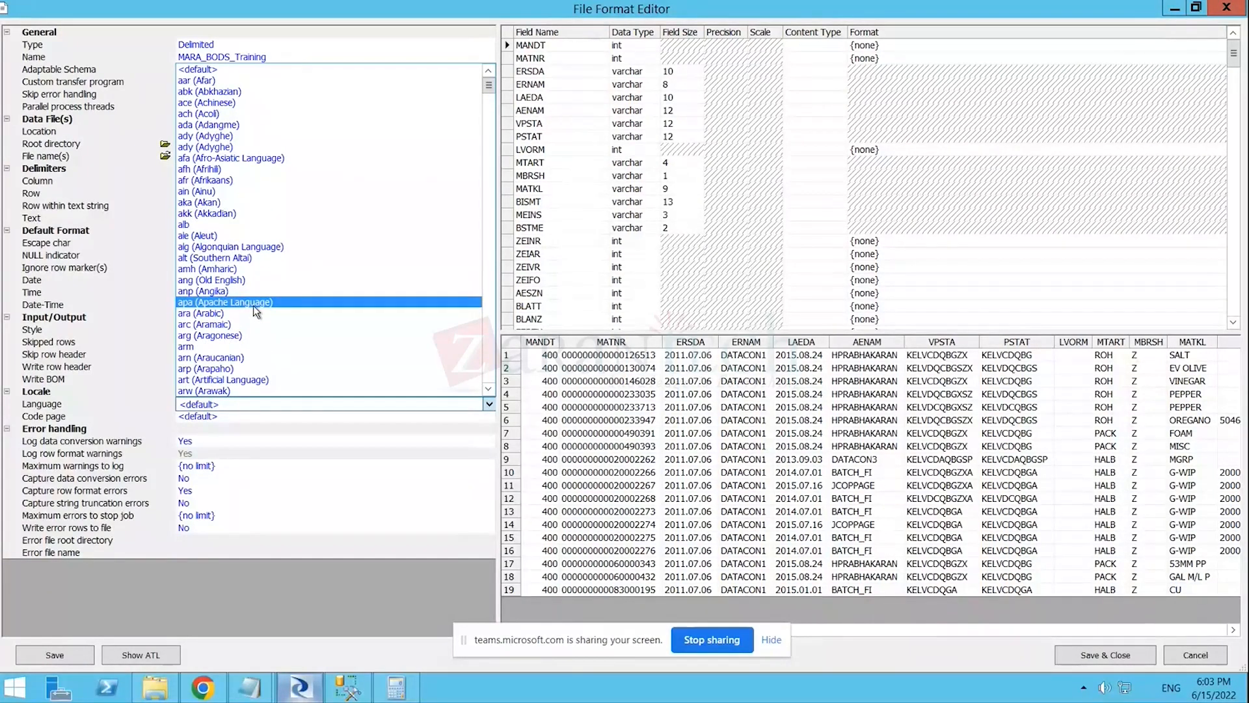
scroll(252, 306, "down", 1)
scroll(252, 306, "down", 20)
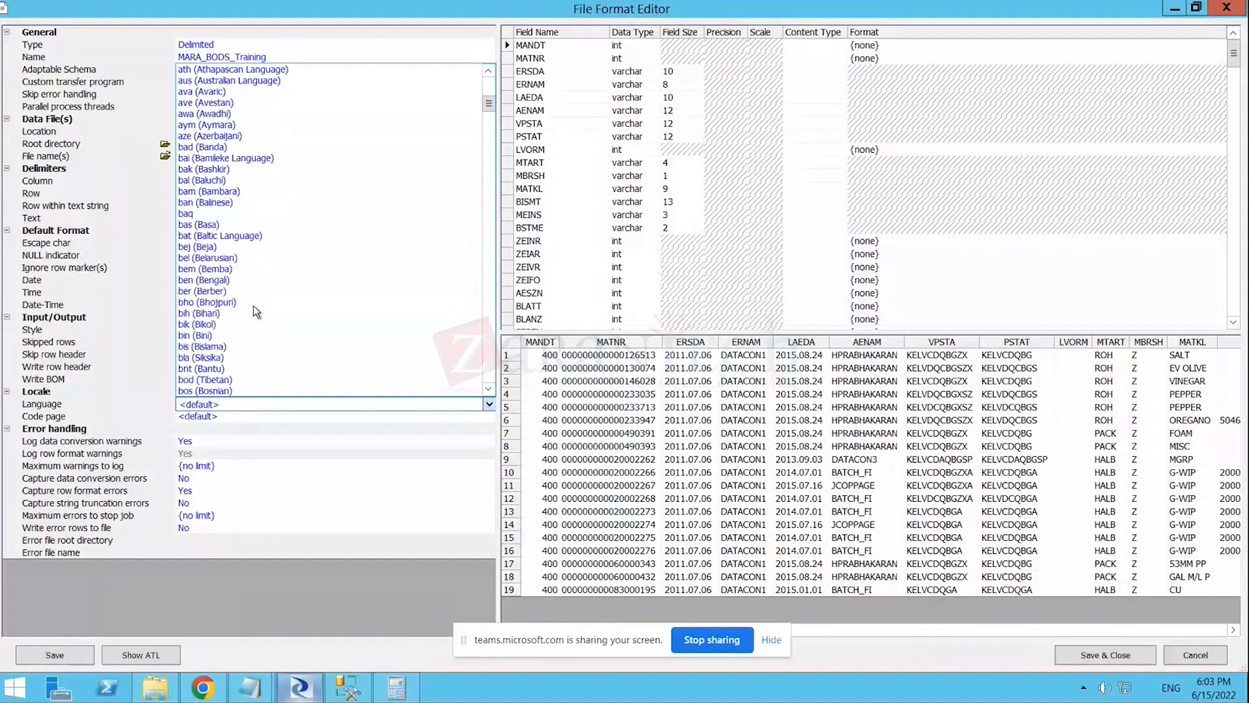
scroll(252, 306, "down", 20)
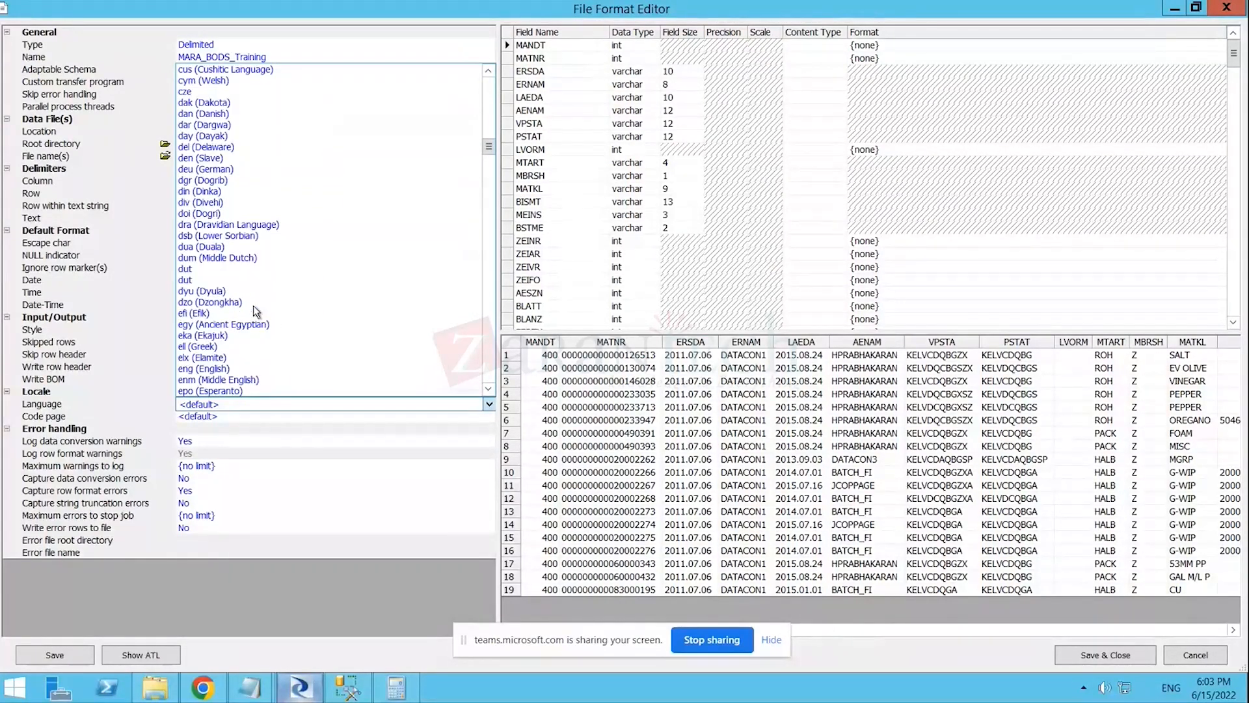
left_click(95, 384)
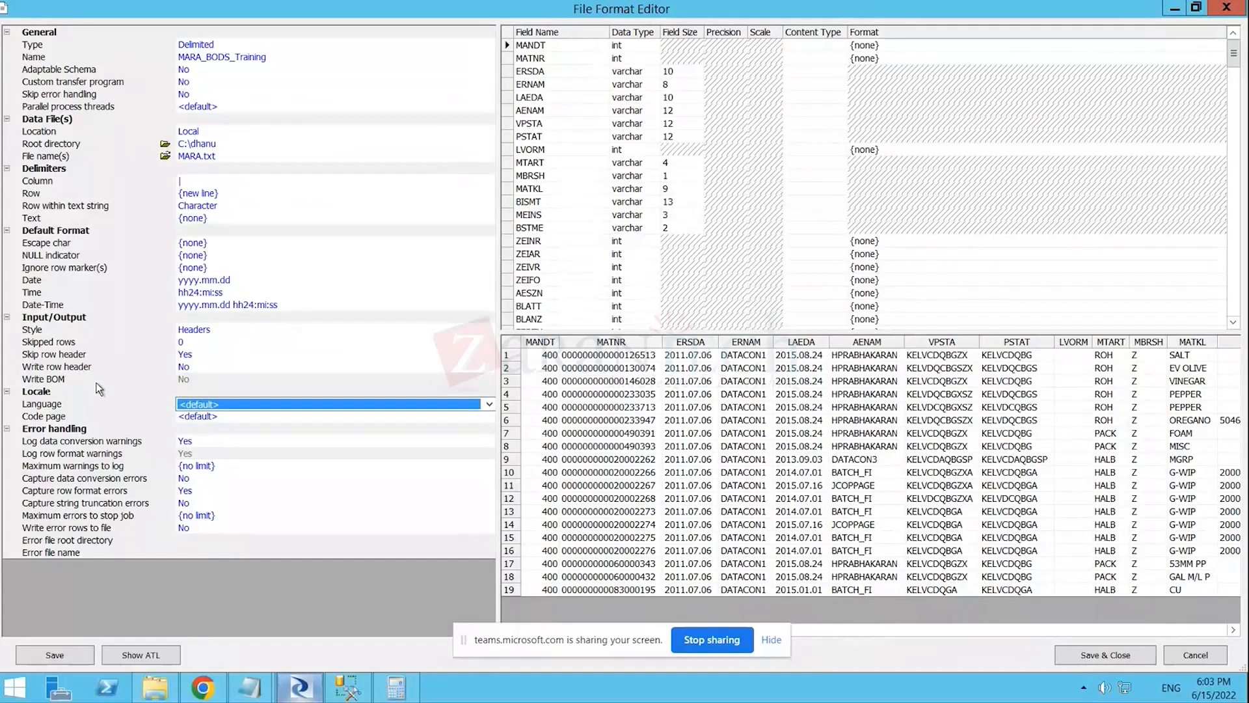
left_click(486, 416)
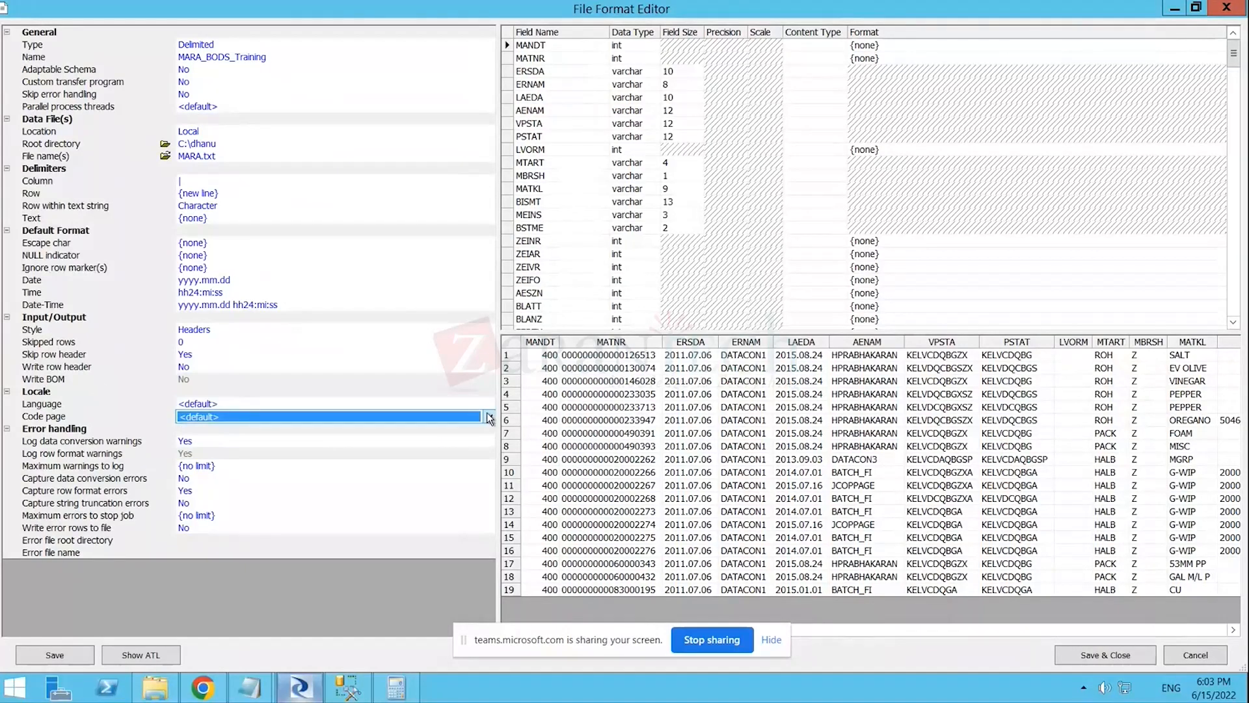
left_click(489, 417)
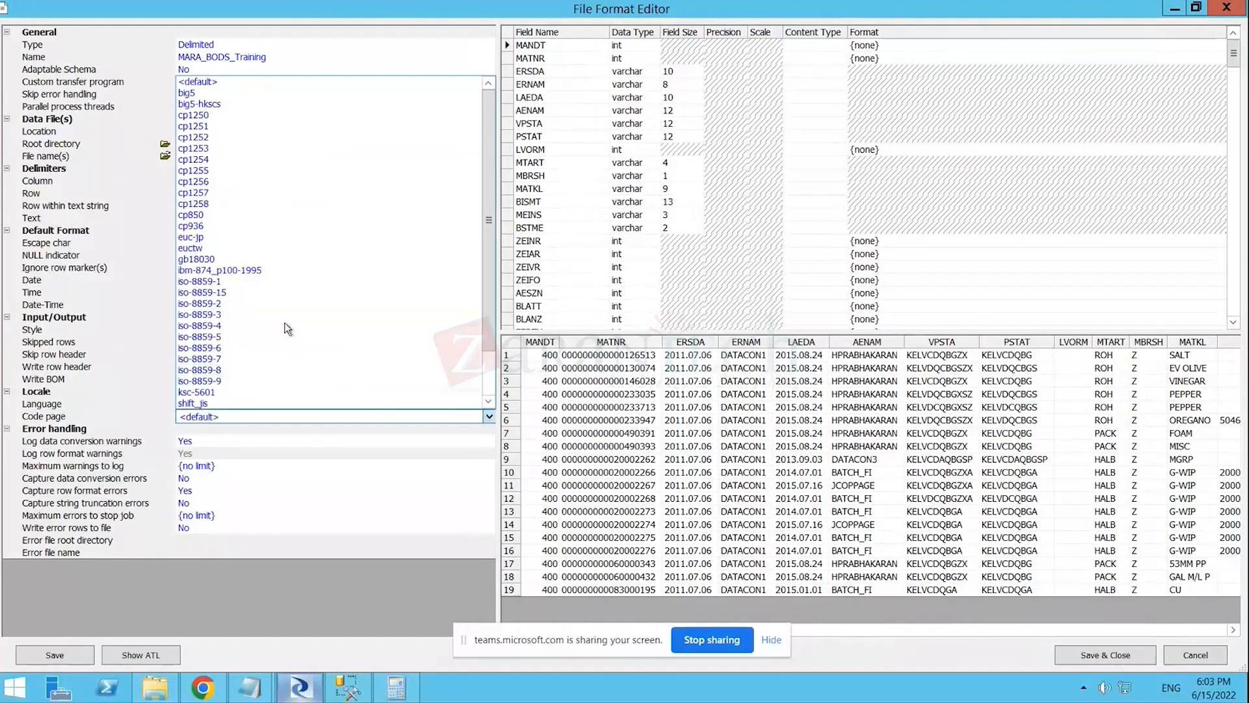
scroll(290, 325, "down", 2)
scroll(290, 322, "up", 2)
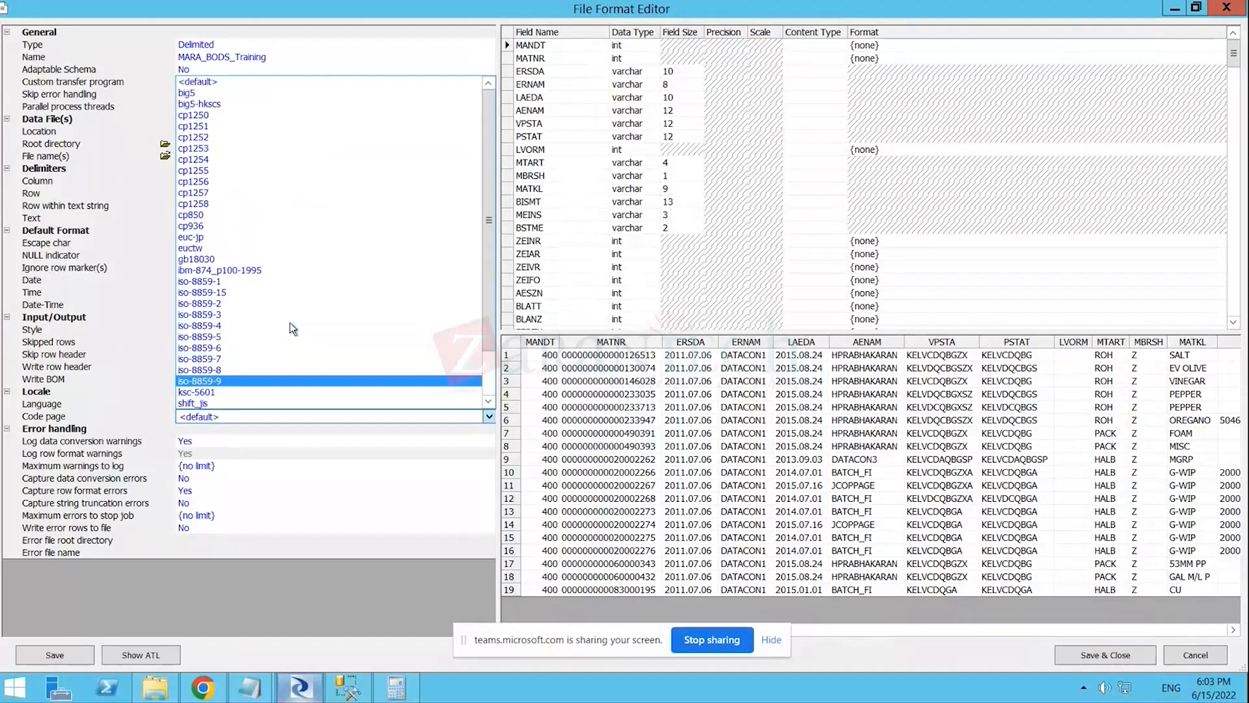
scroll(290, 322, "down", 2)
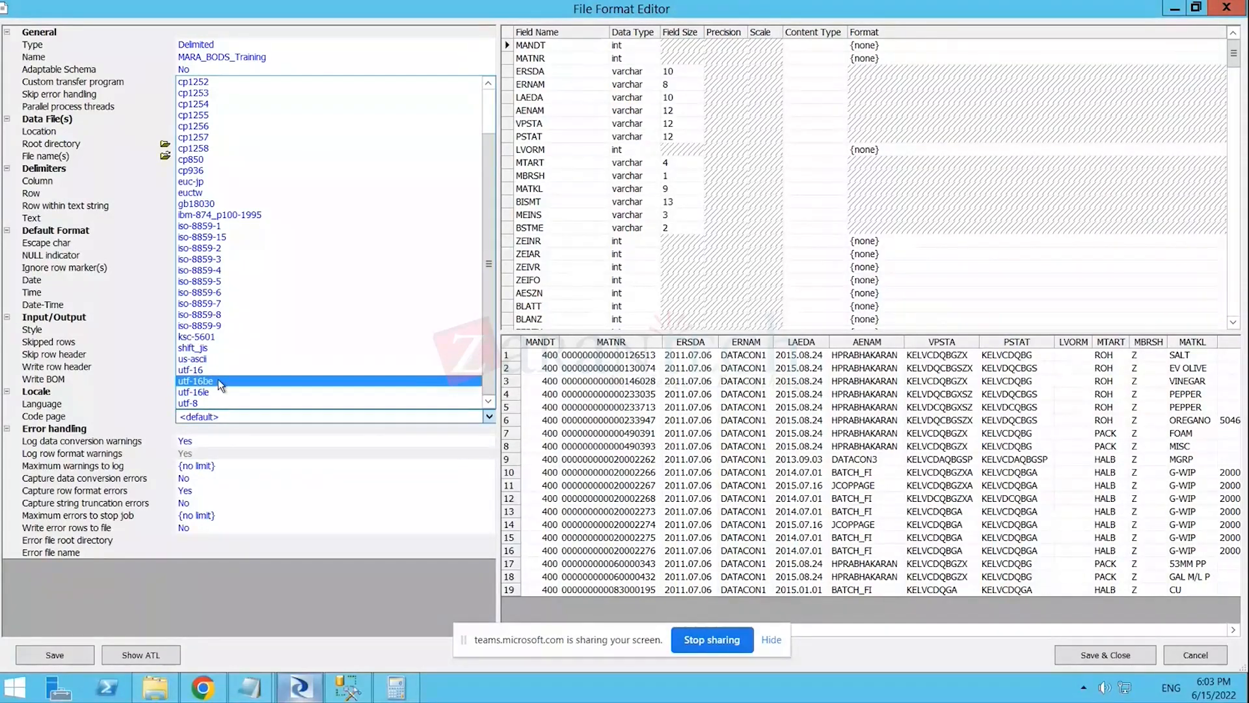
left_click(128, 395)
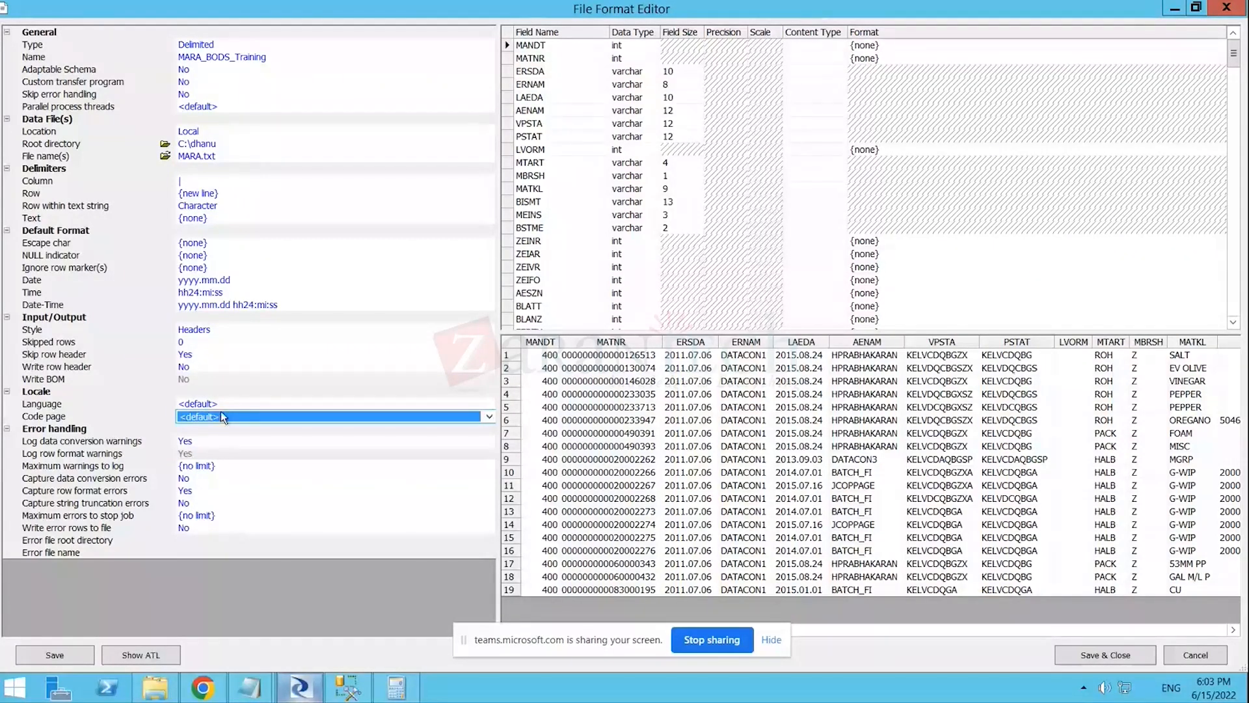
- Try utf-8 as the code page without overwriting the schema, and return it to <default>, accepting the schema from the file
key("Down")
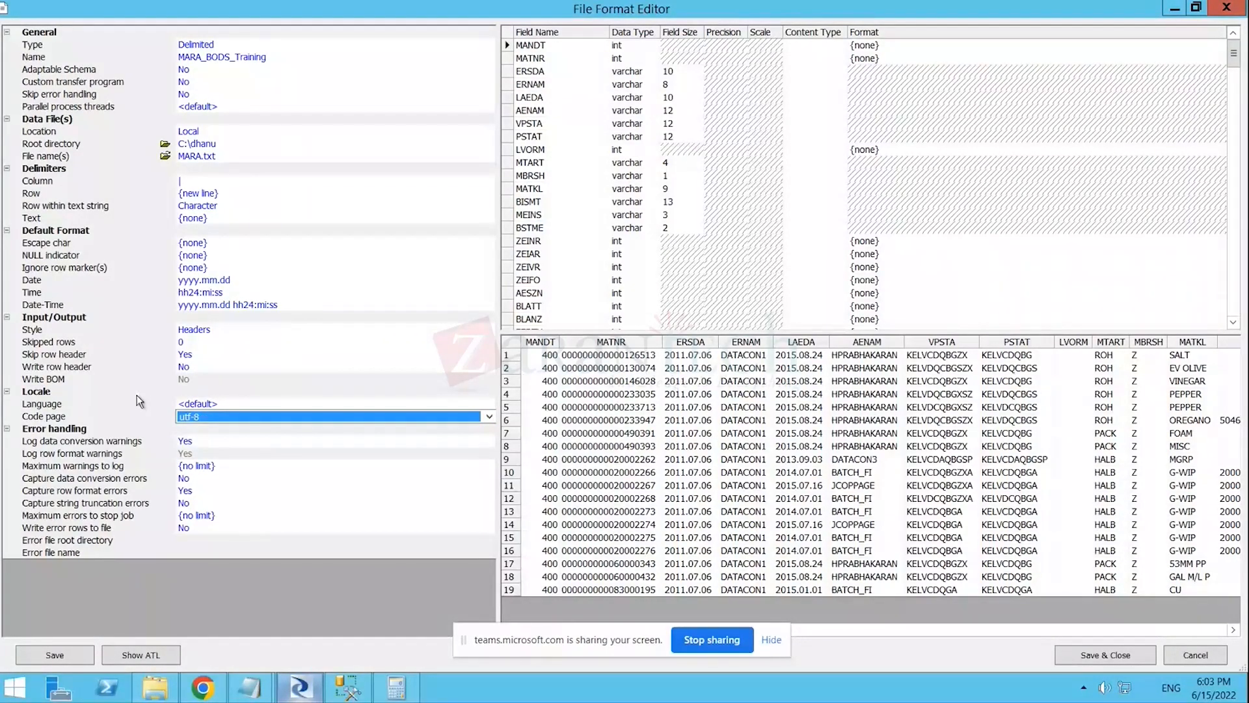
left_click(160, 424)
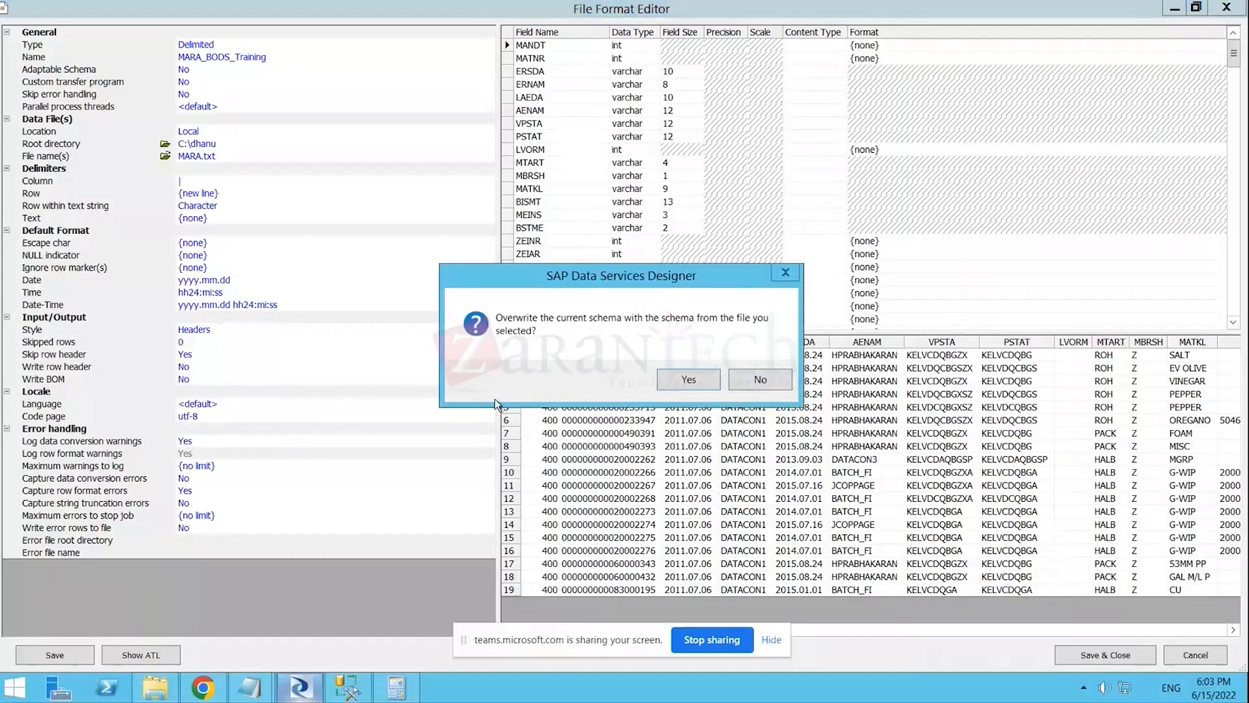
left_click(760, 379)
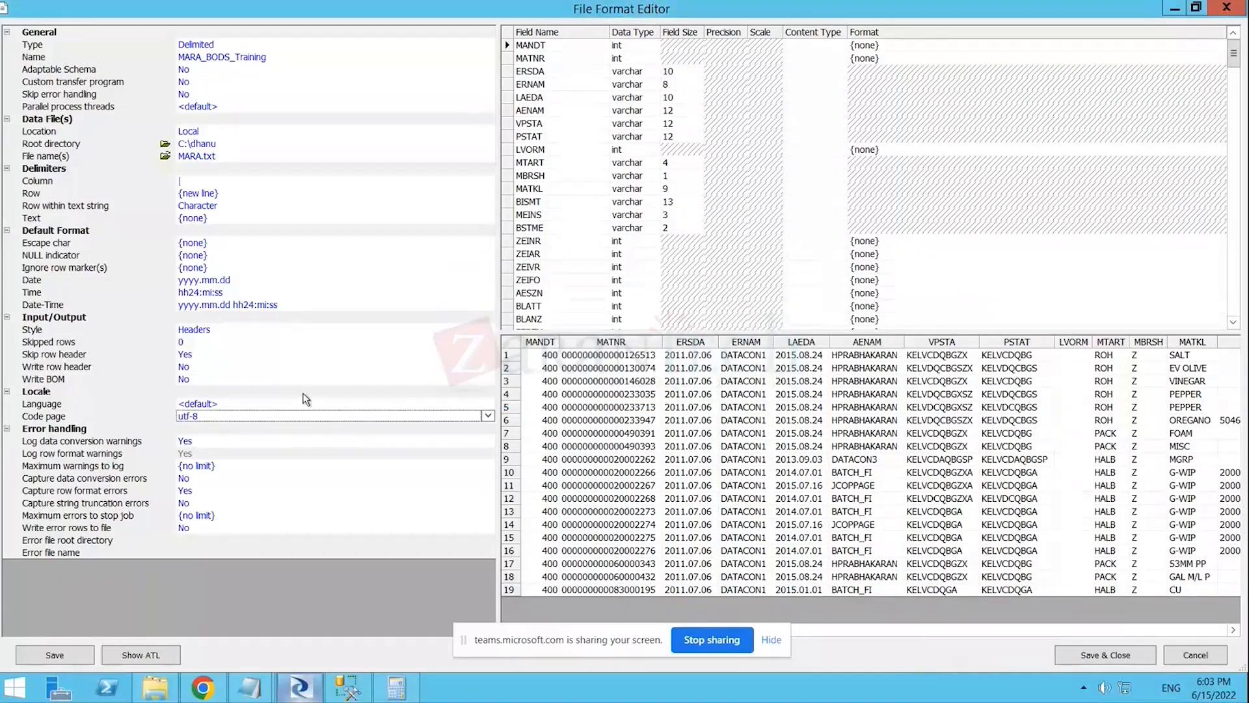
left_click(489, 416)
scroll(256, 244, "up", 2)
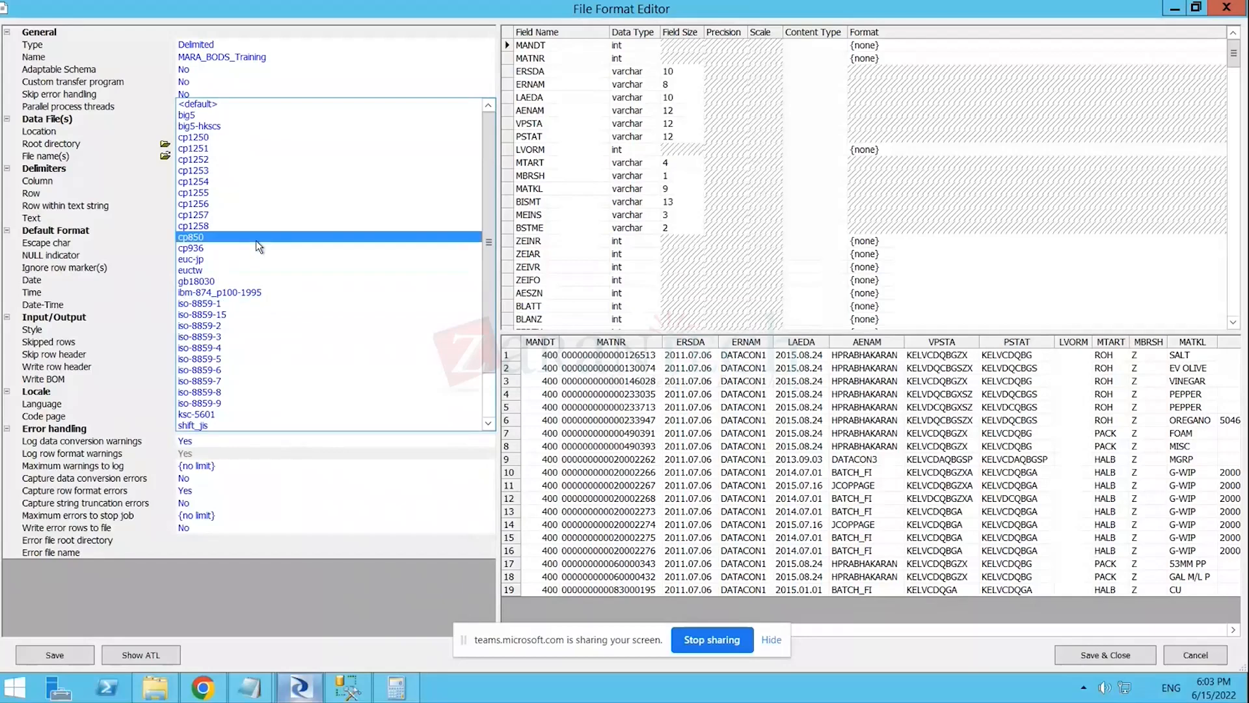
left_click(197, 104)
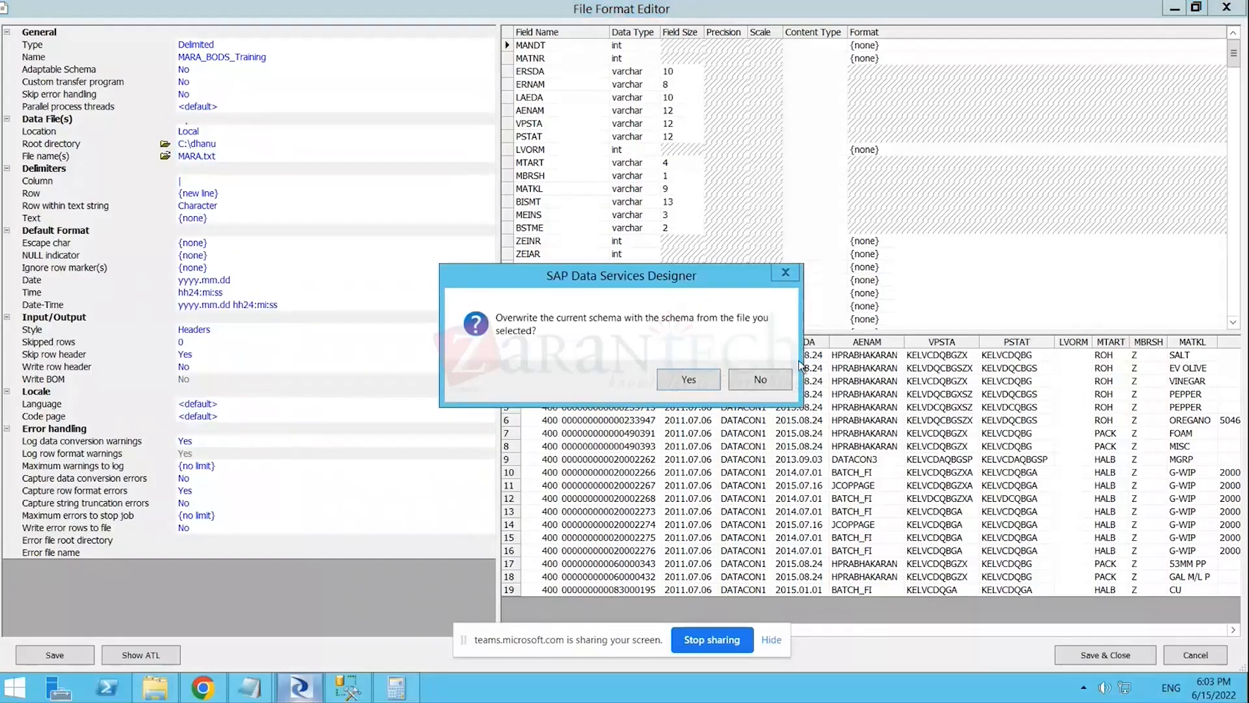
left_click(671, 383)
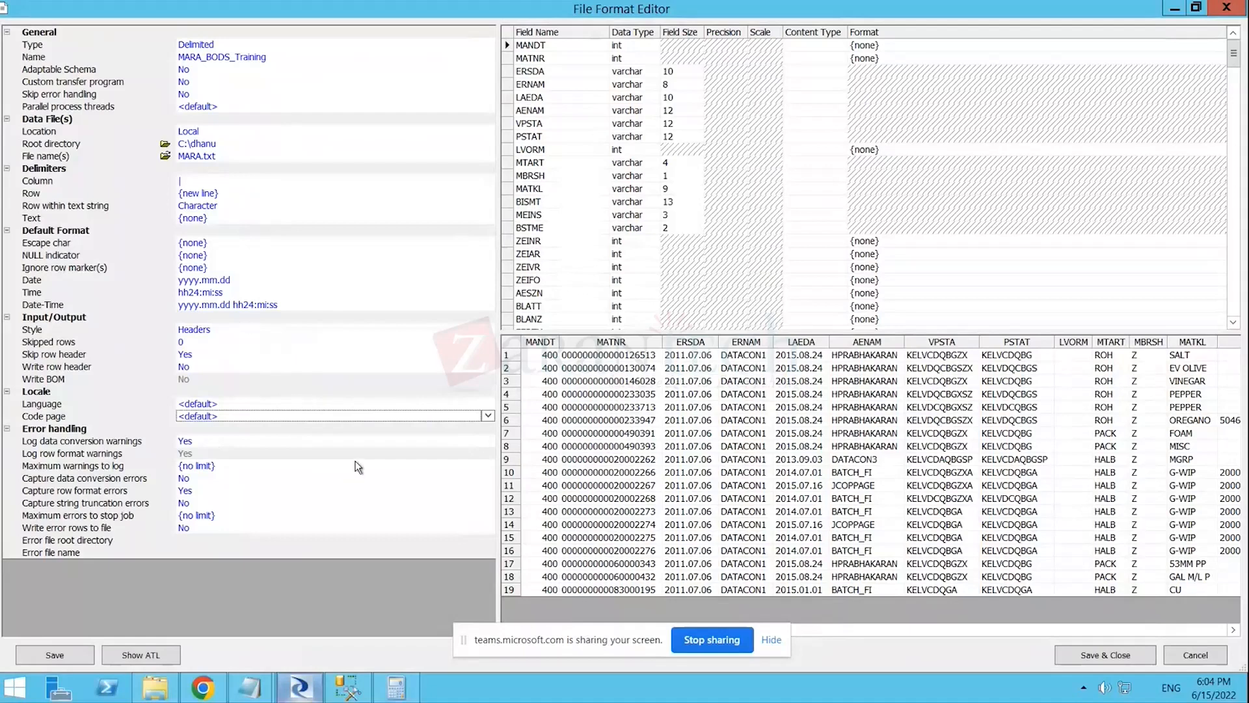
- Try No for logging data conversion warnings, and return it to Yes
left_click(343, 445)
left_click(488, 441)
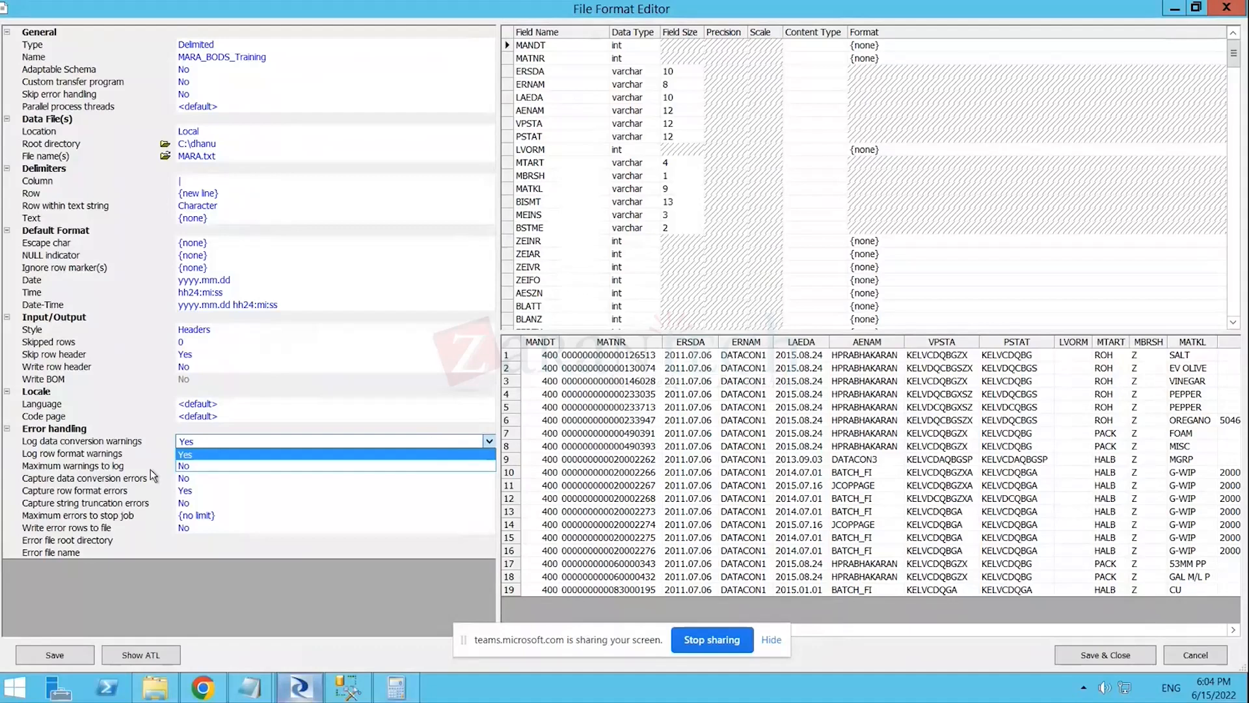
left_click(208, 467)
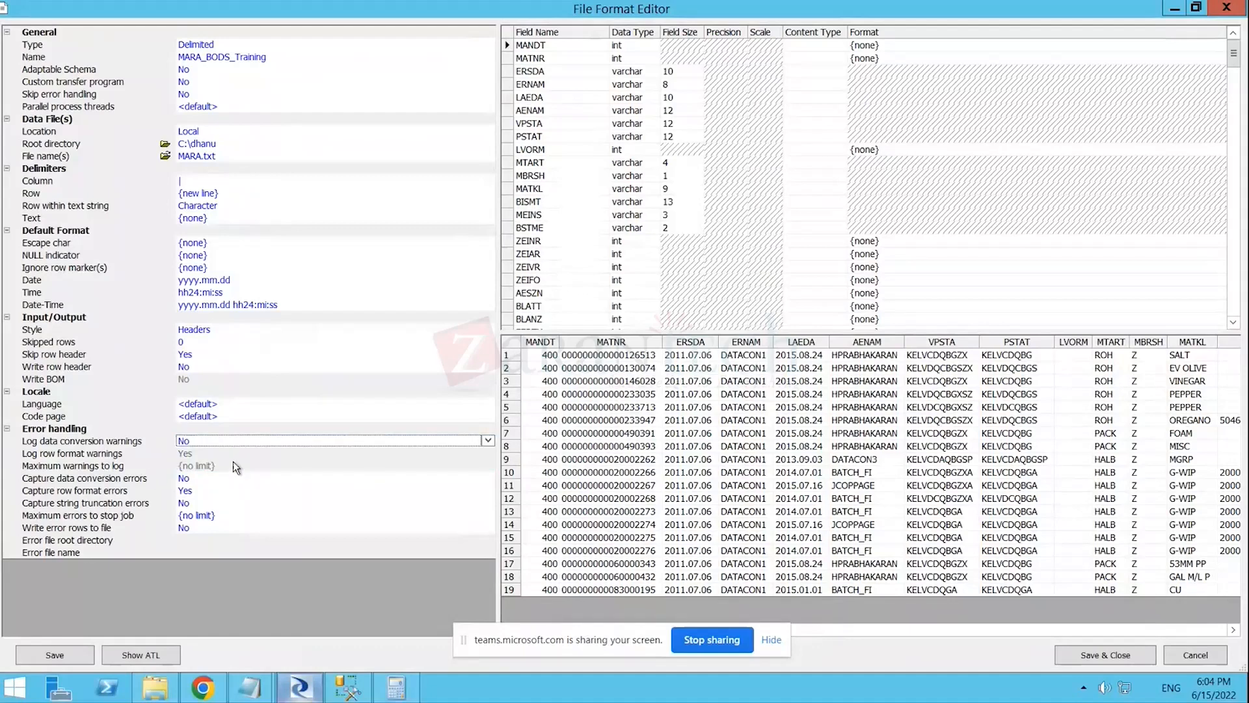
left_click(488, 440)
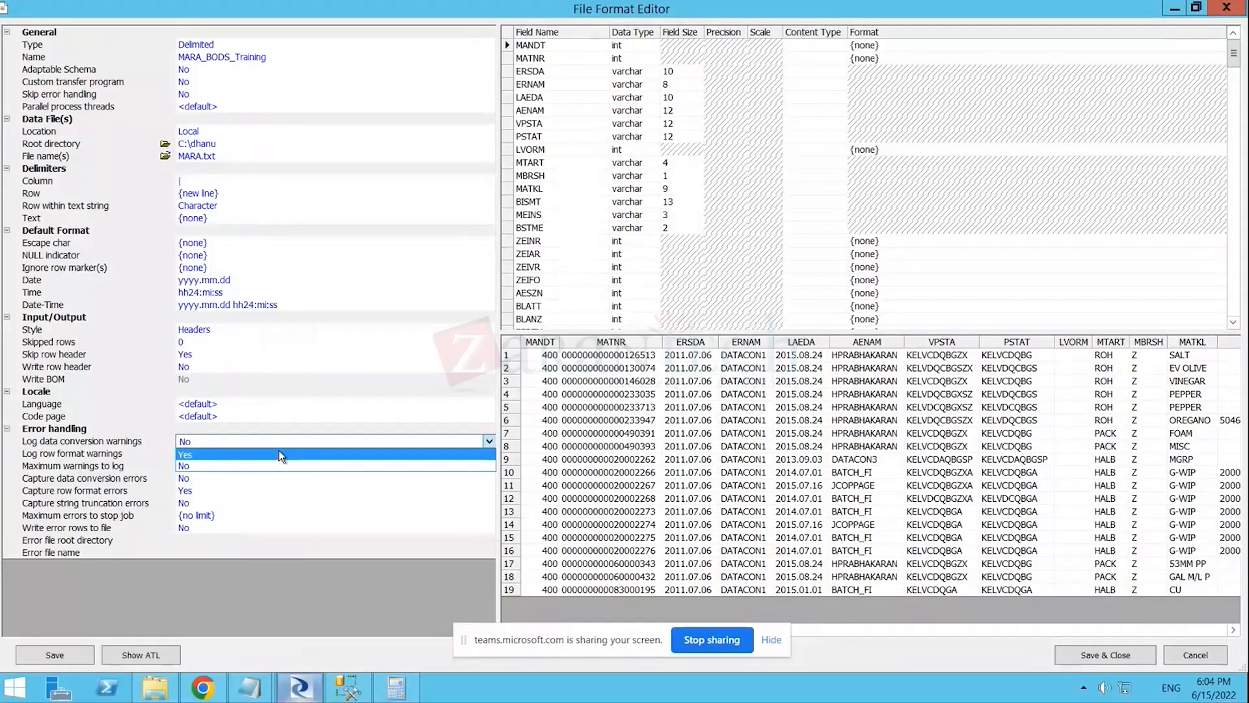
left_click(280, 455)
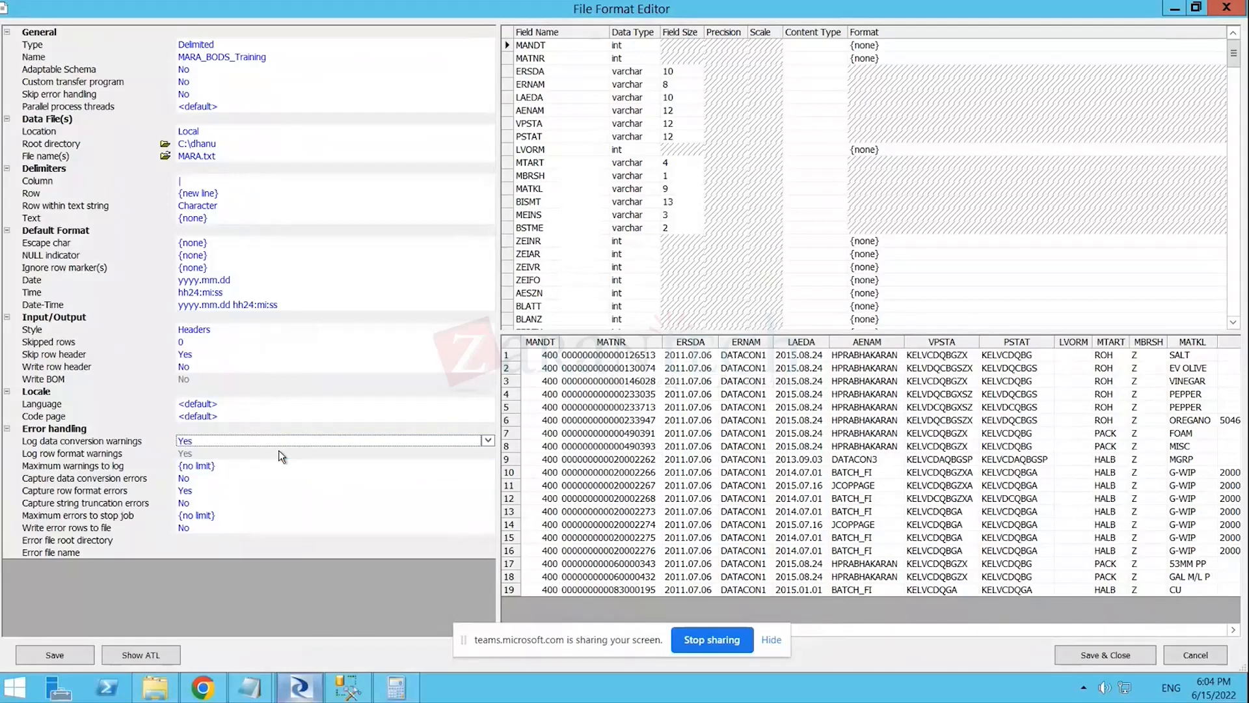
- Set the maximum number of warnings to log to 10 in the error handling settings
left_click(280, 464)
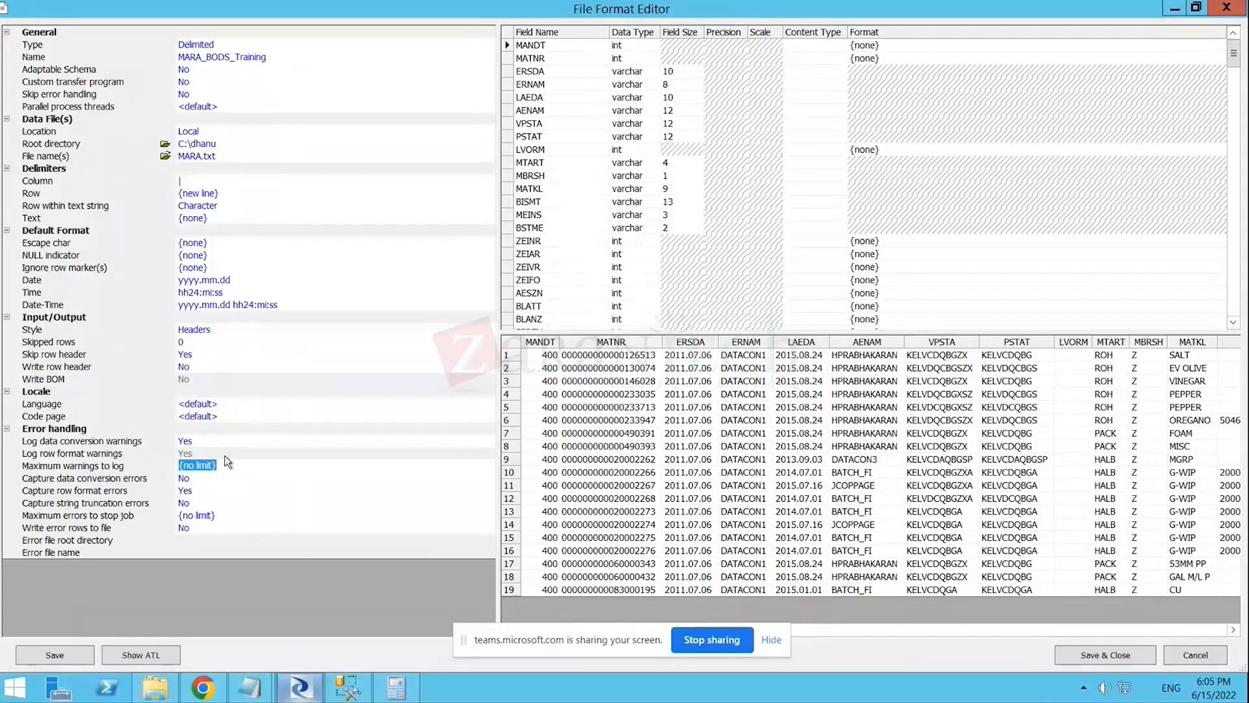
type("10")
key("Return")
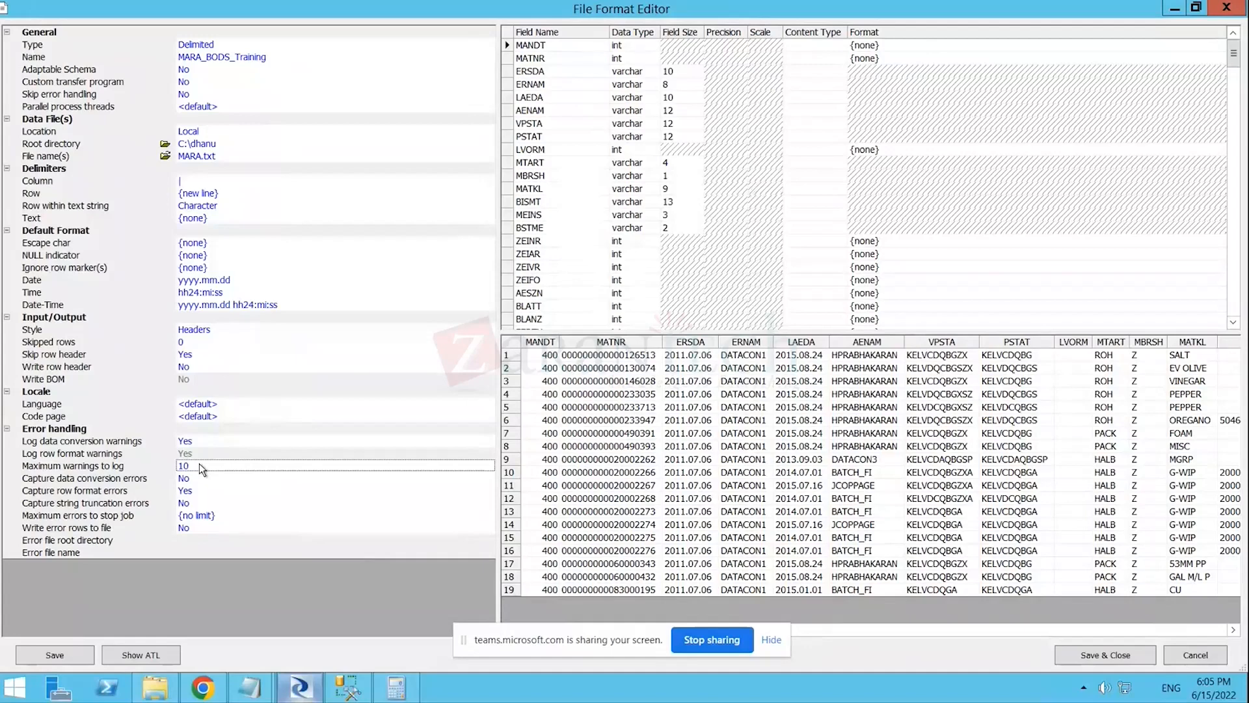
left_click(201, 463)
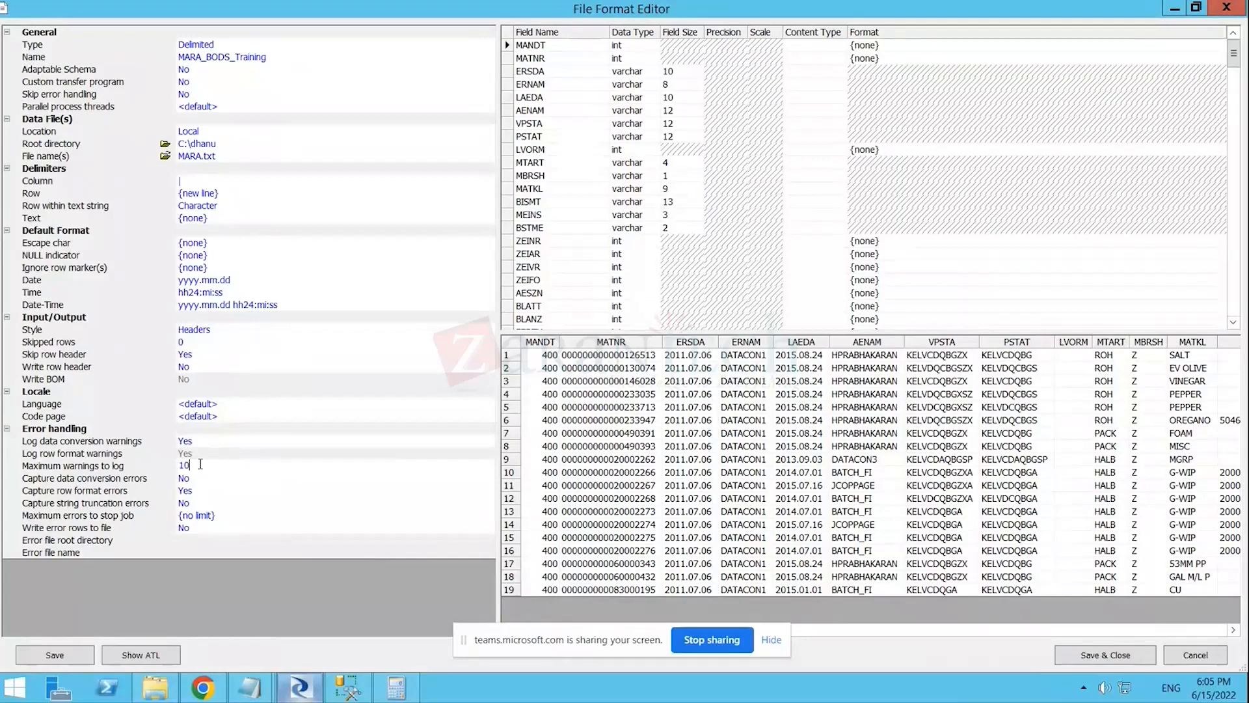
key("BackSpace")
key("BackSpace")
type("10")
key("Return")
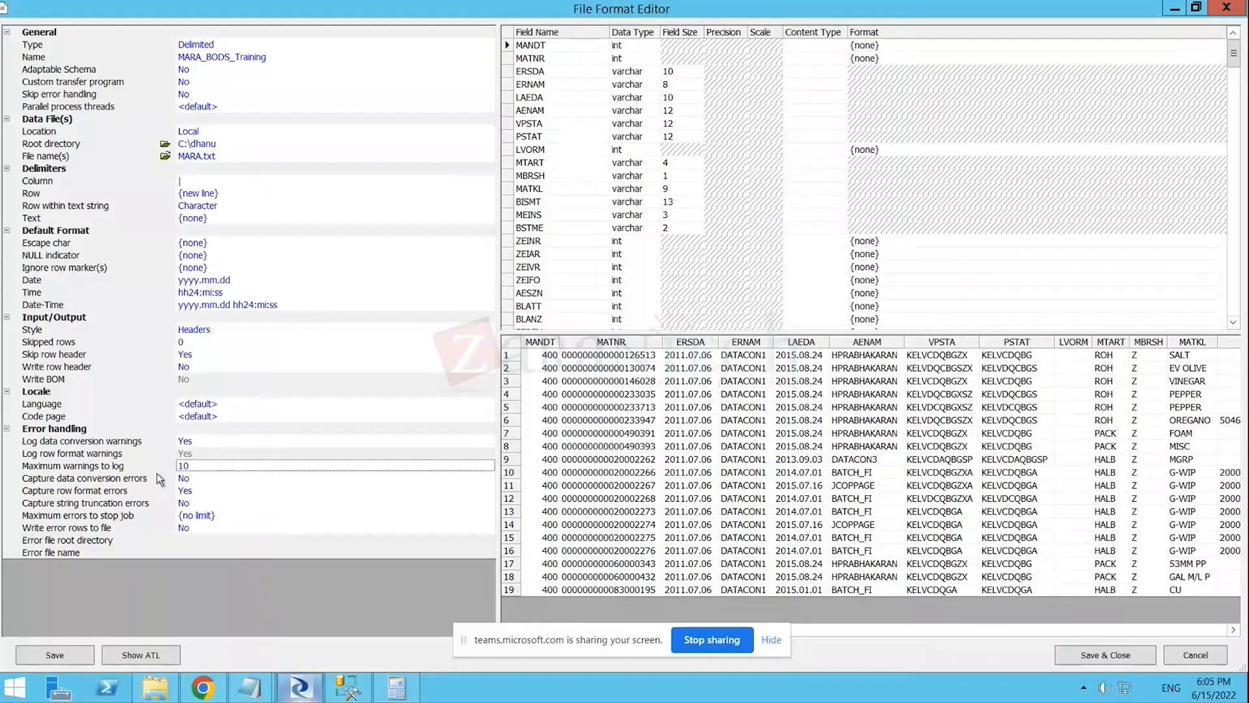
- Try Yes for capturing data conversion errors, and return it to No
left_click(190, 481)
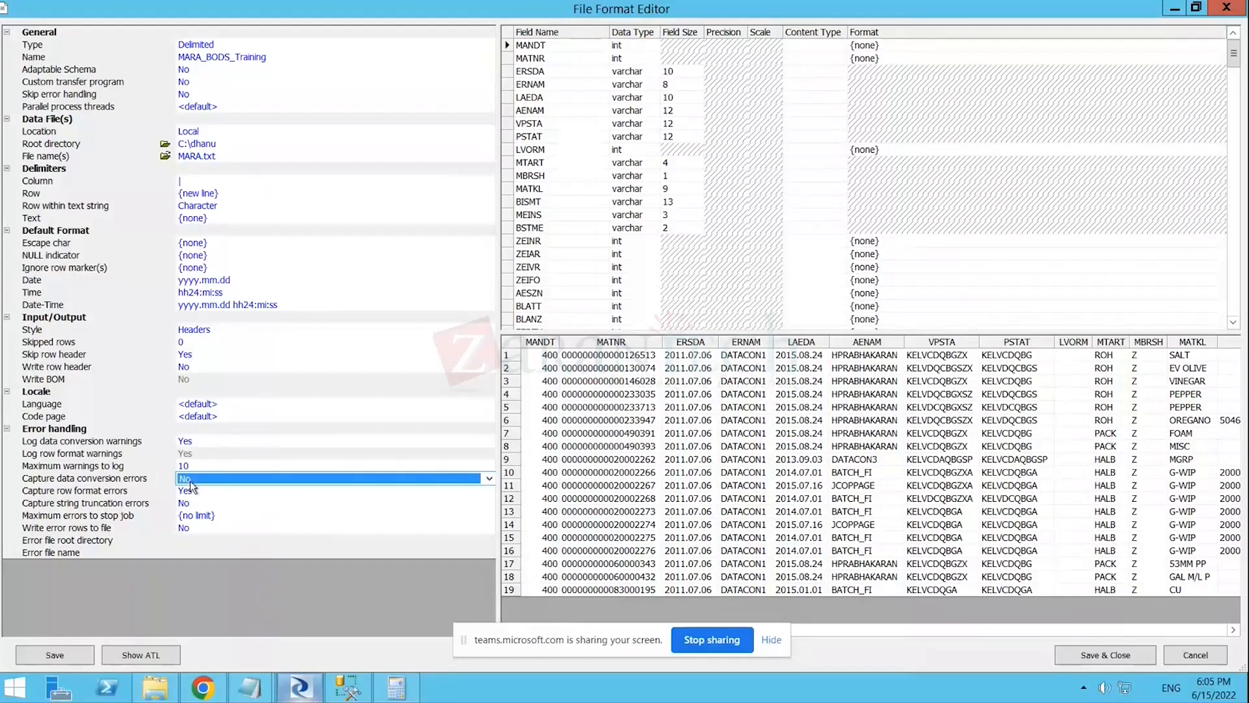
key("Down")
left_click(646, 72)
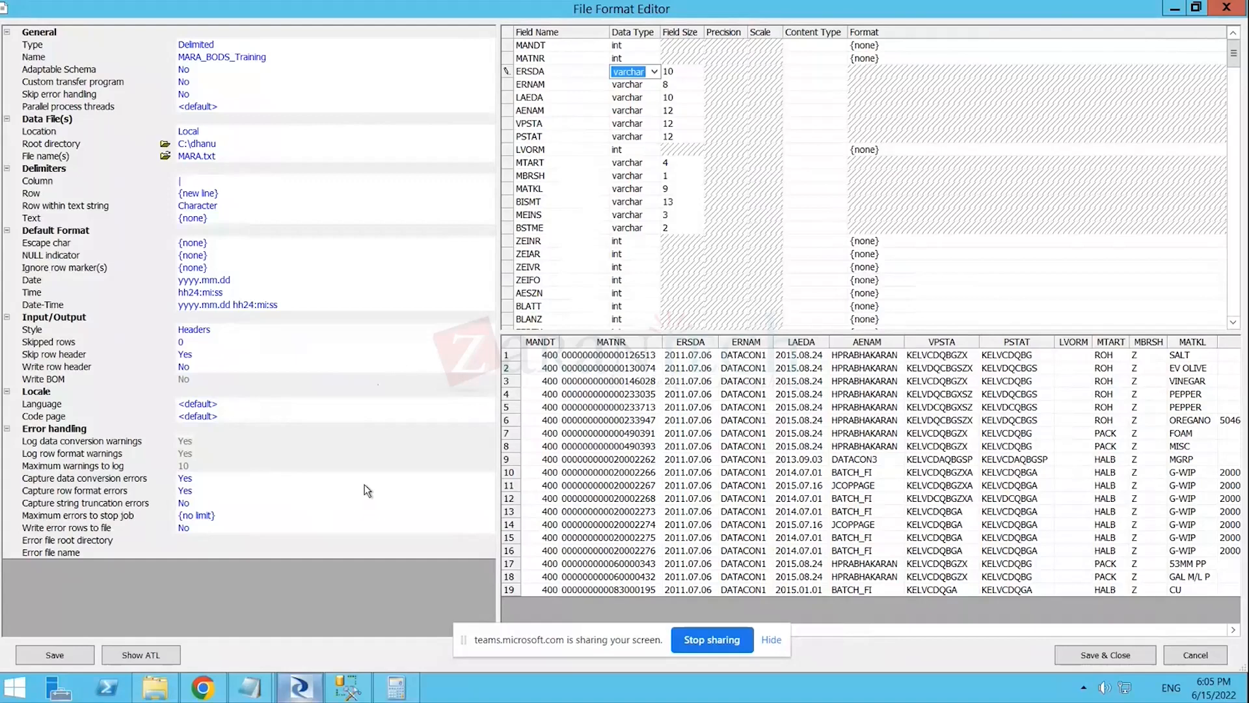
left_click(187, 480)
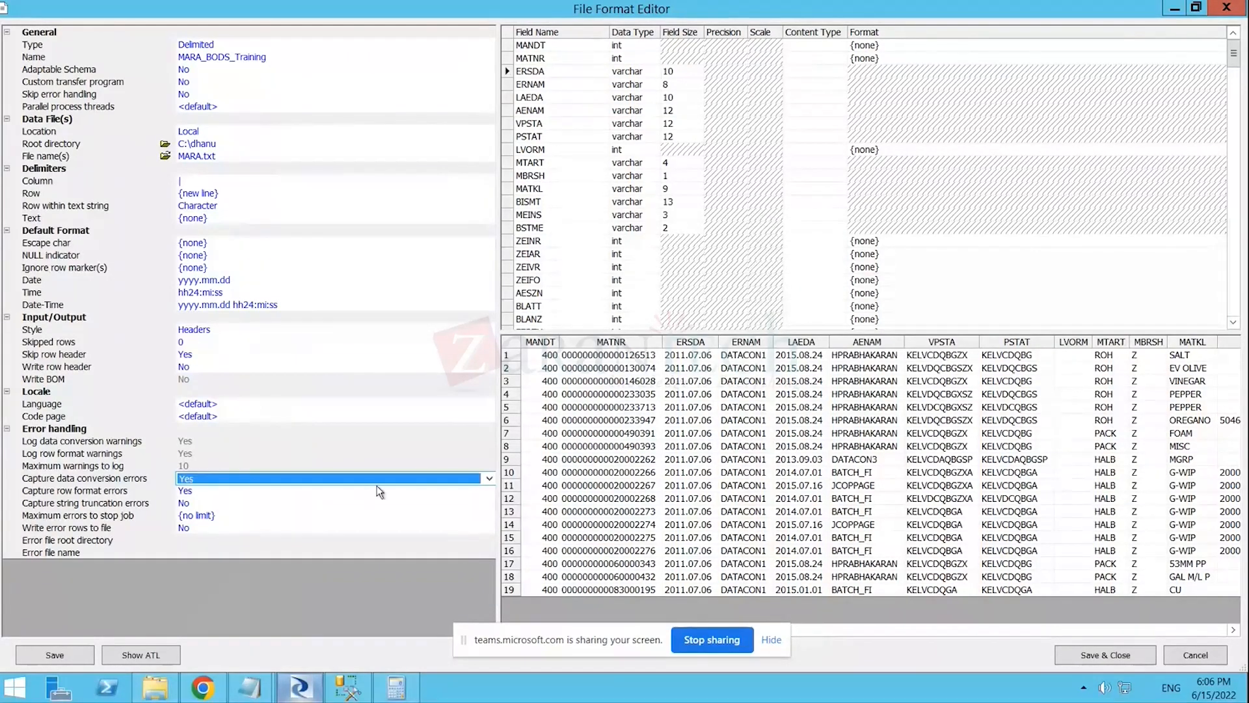
left_click(456, 479)
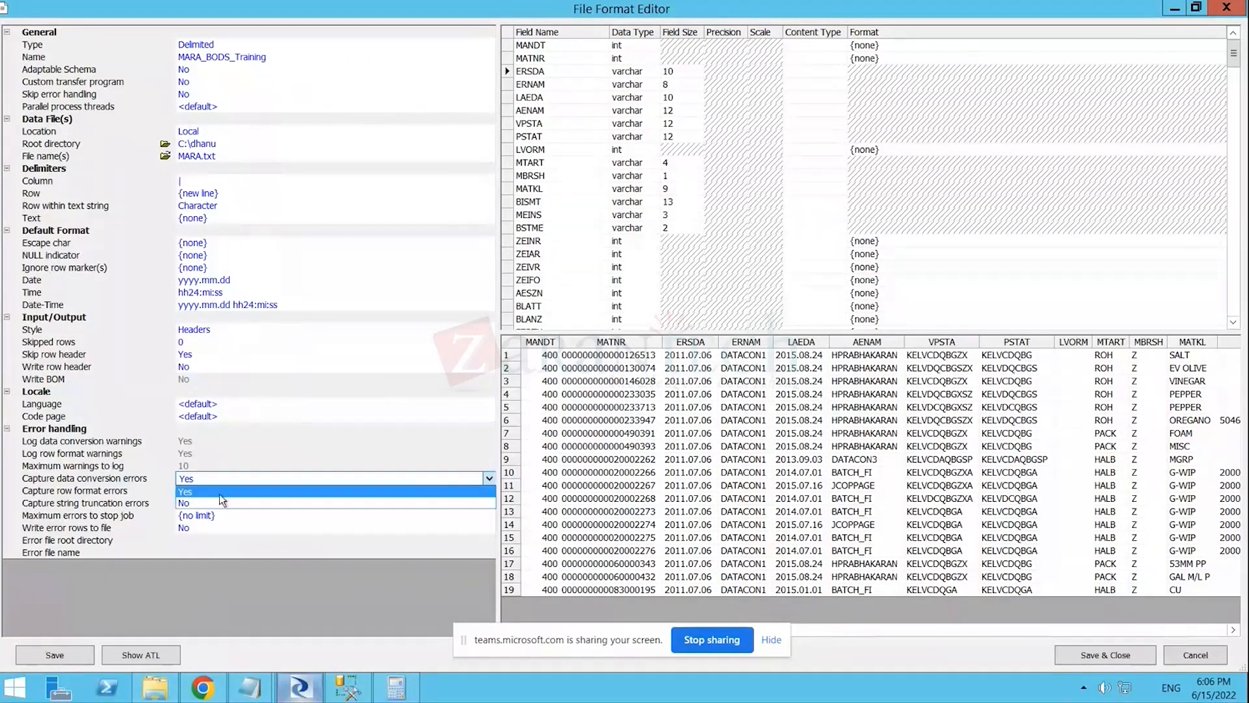
left_click(188, 504)
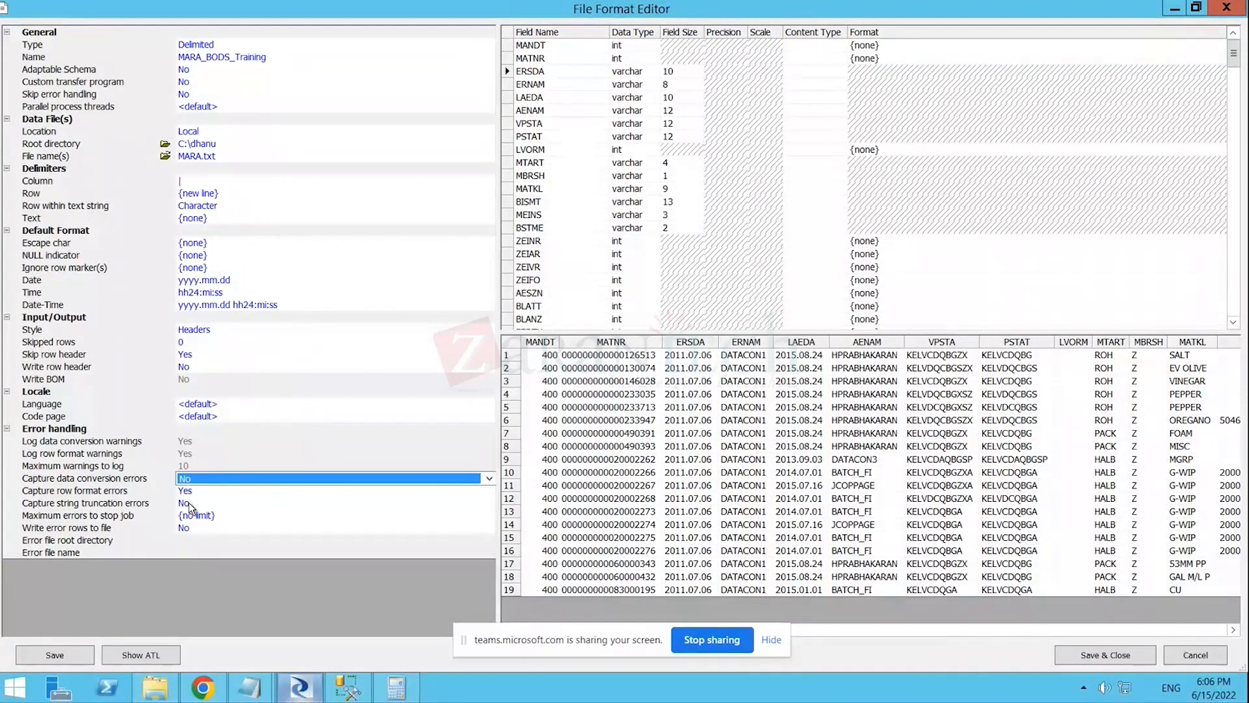
left_click(214, 493)
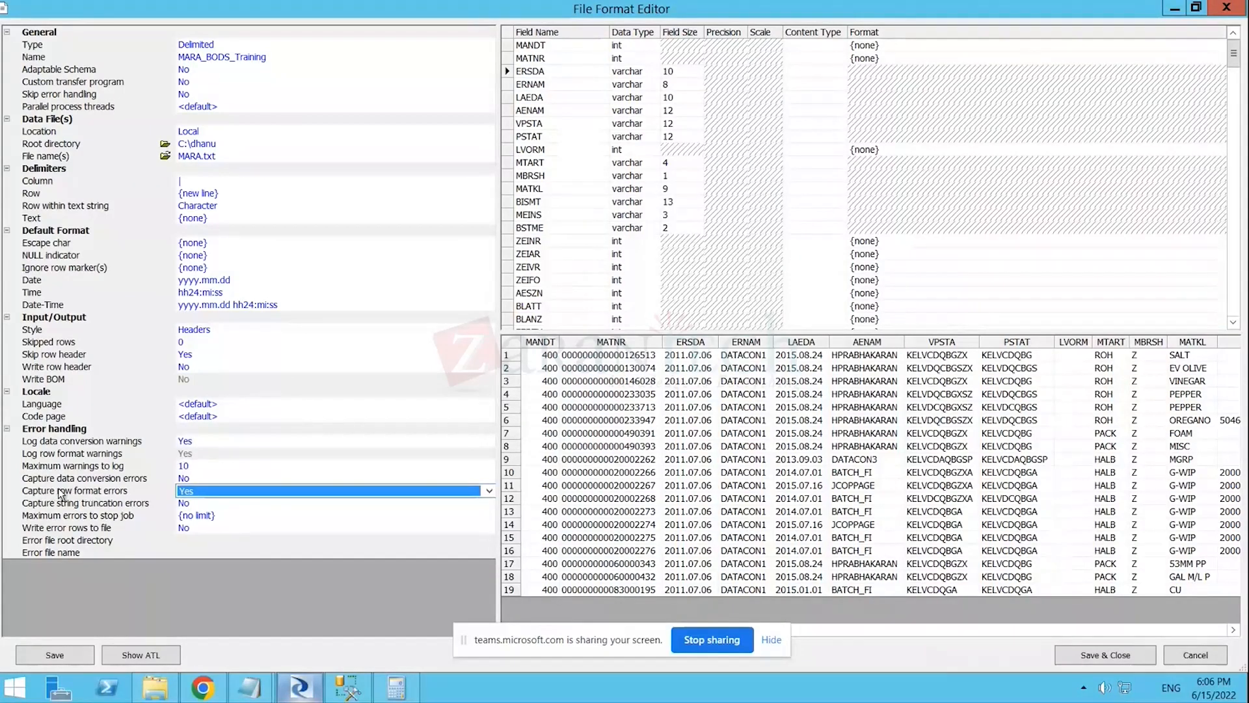
left_click(488, 491)
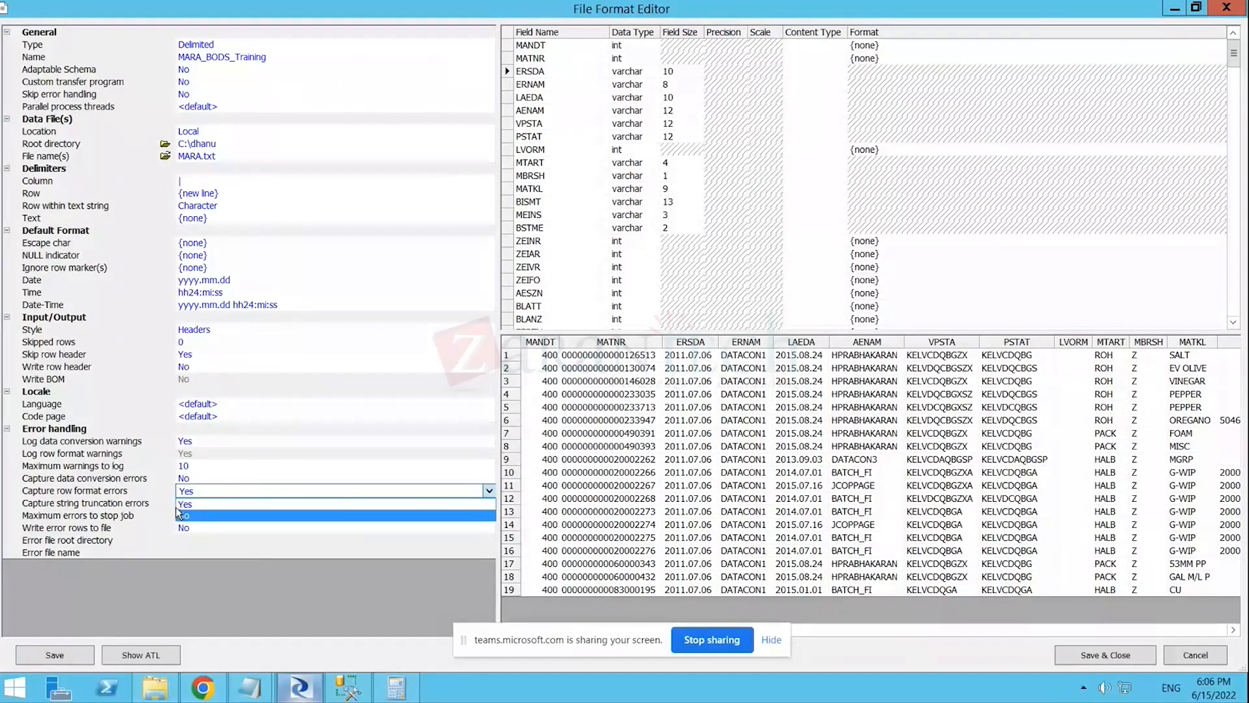
left_click(149, 493)
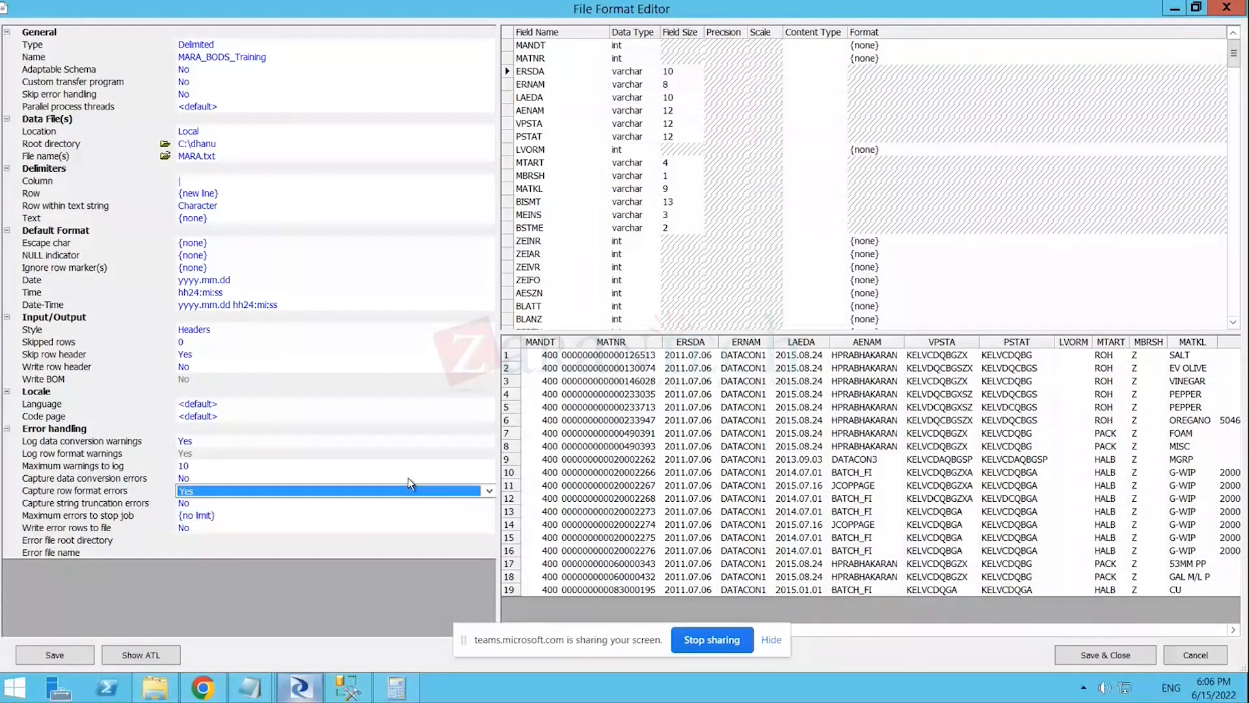
- Set capturing of data conversion errors and of string truncation errors to Yes in the error handling settings
left_click(409, 480)
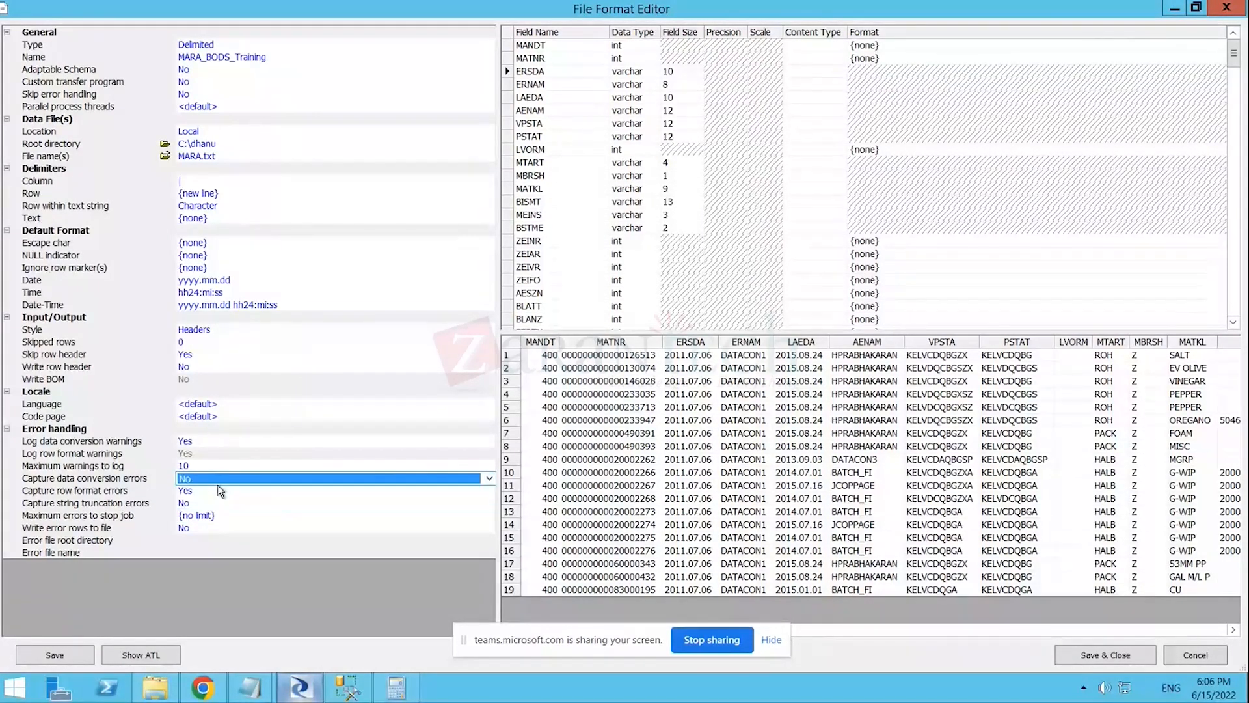
left_click(199, 478)
left_click(195, 490)
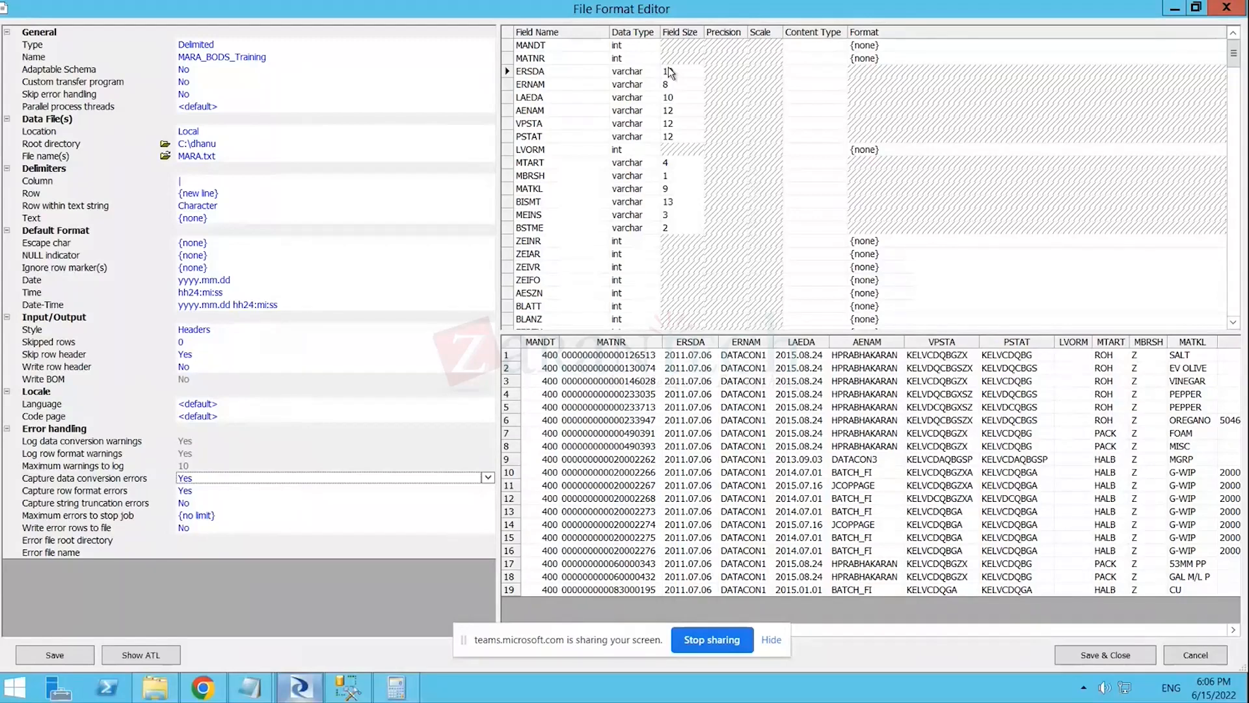
left_click(213, 501)
left_click(489, 503)
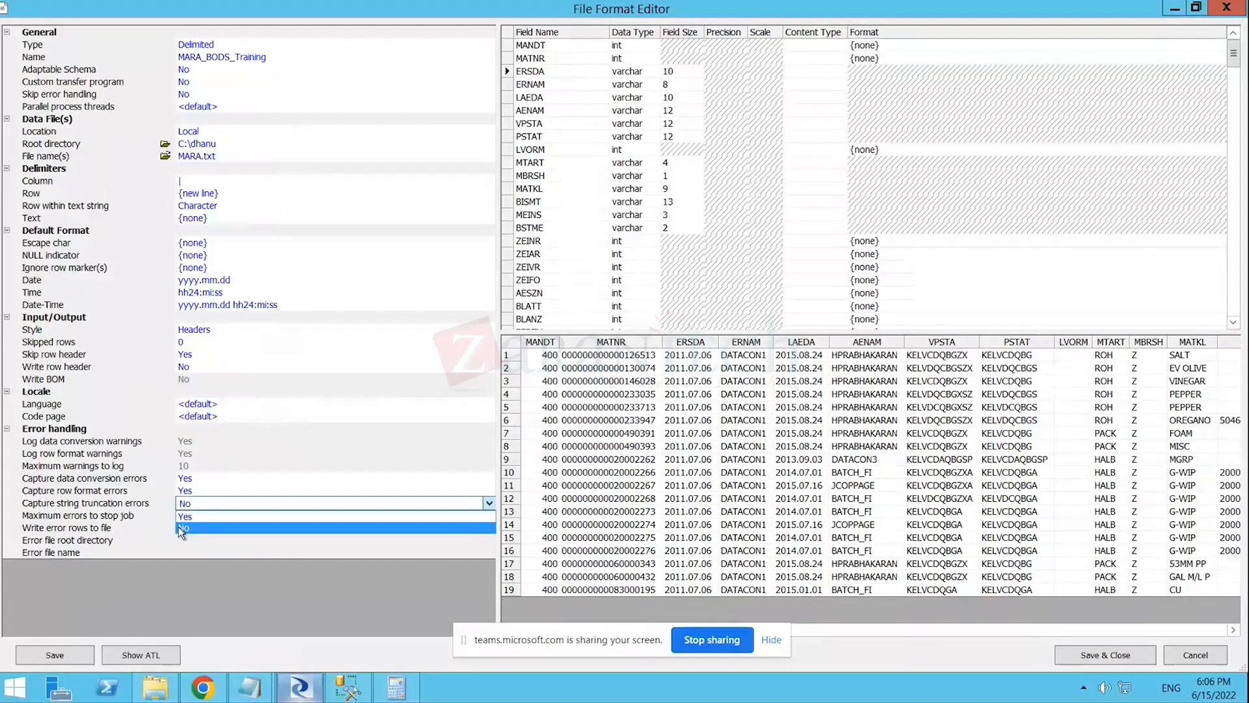
left_click(186, 516)
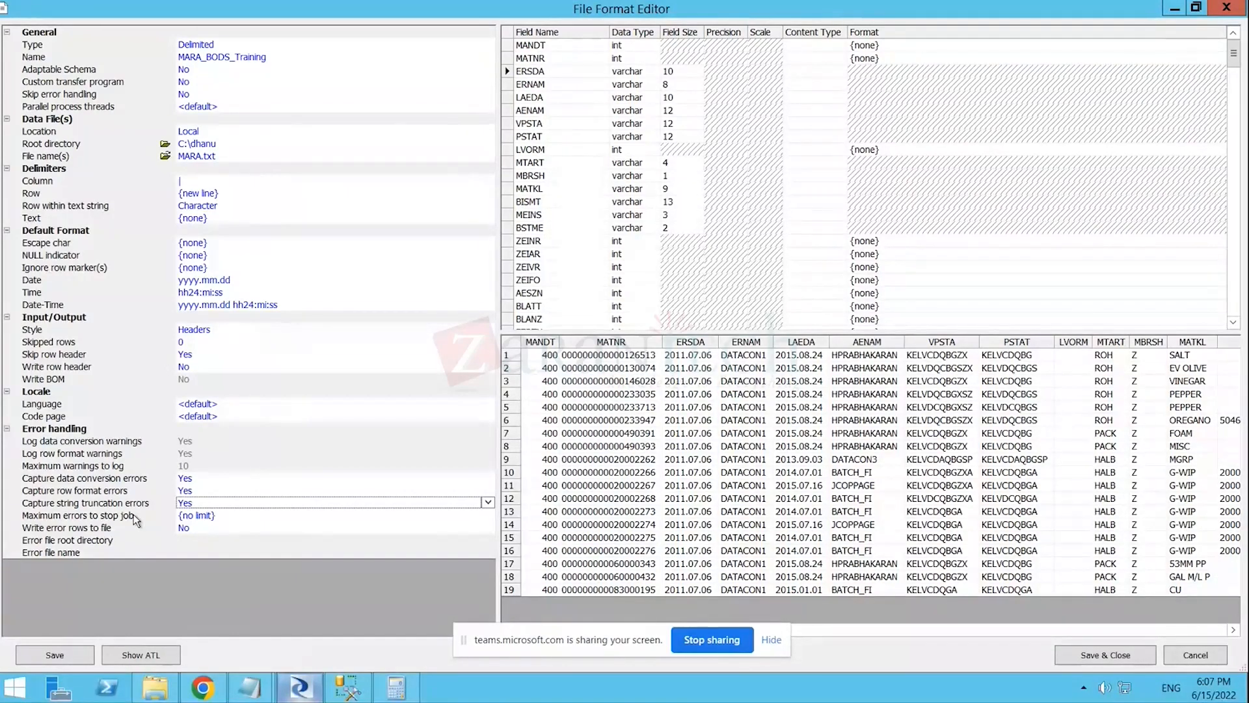
- Set writing error rows to file to Yes in the error handling settings
left_click(198, 513)
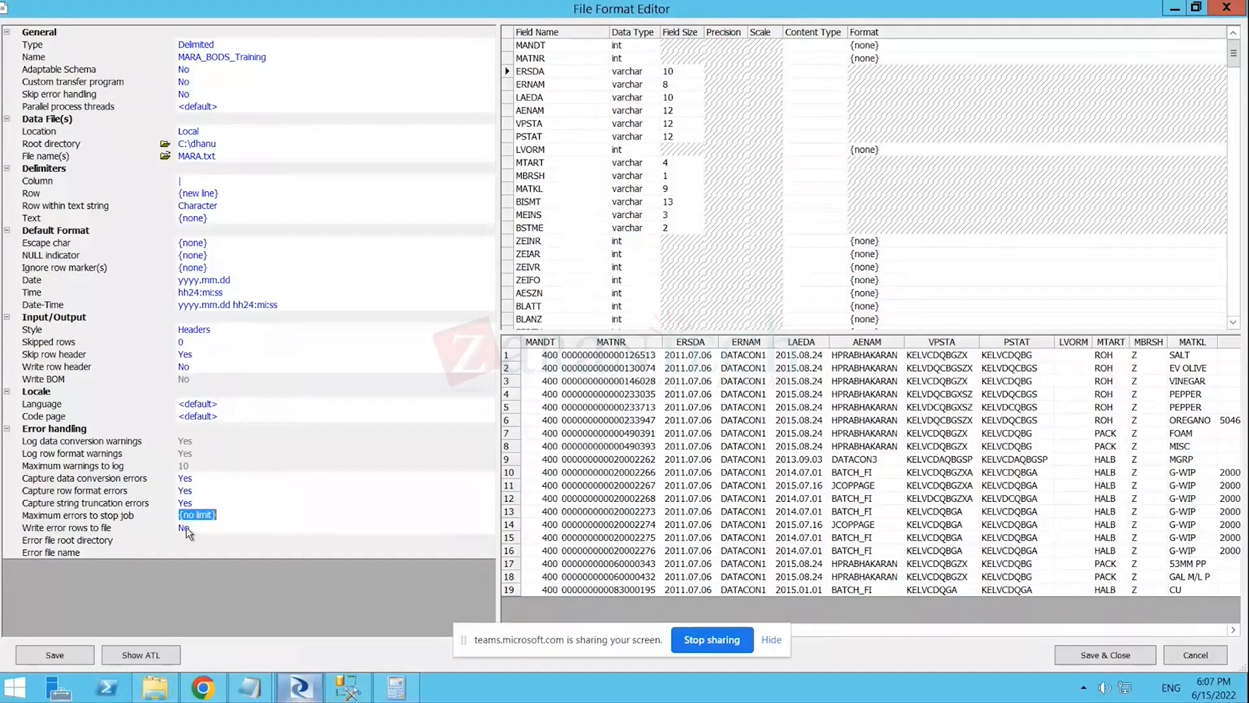
left_click(186, 527)
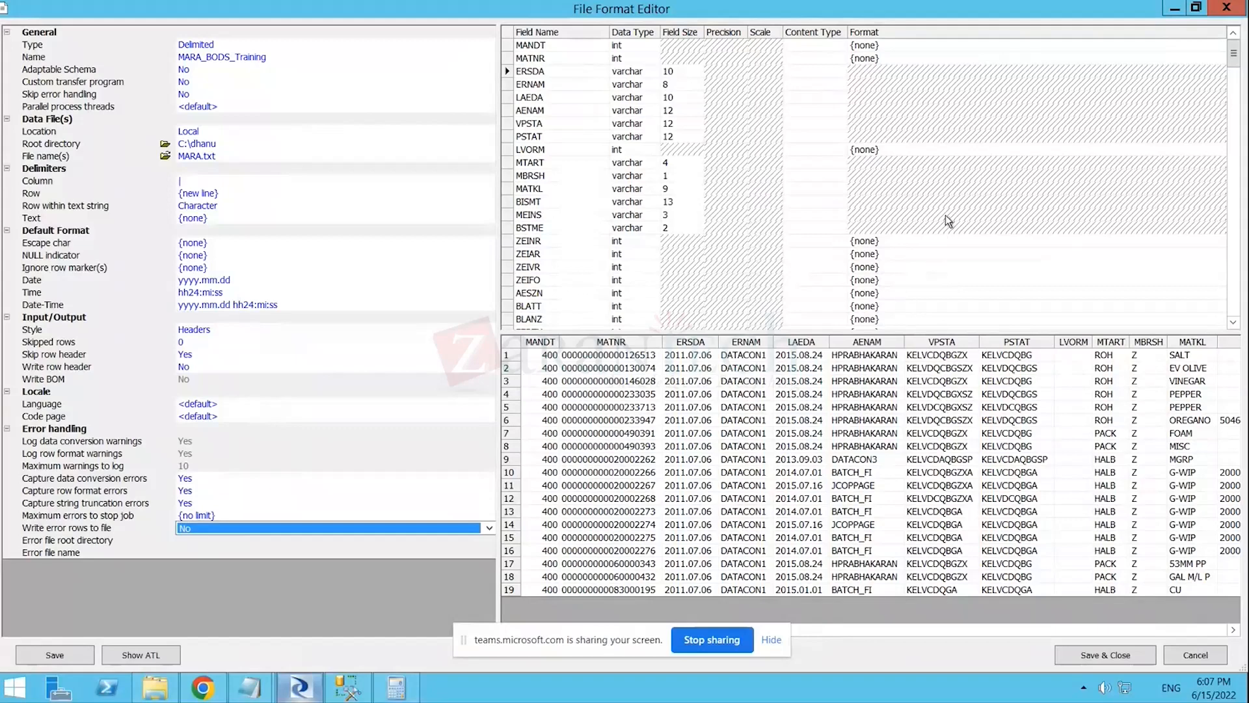
left_click(488, 528)
left_click(395, 537)
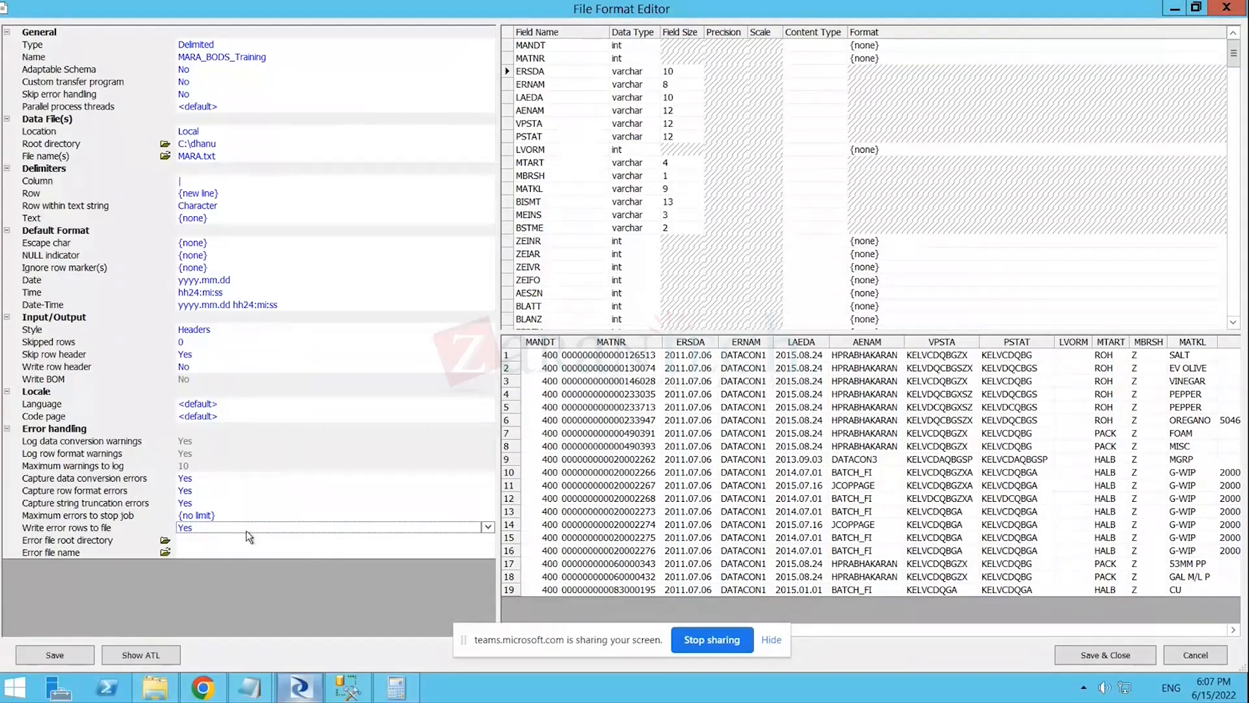
- Set the error file root directory to the dhanu folder on the C: drive
left_click(165, 551)
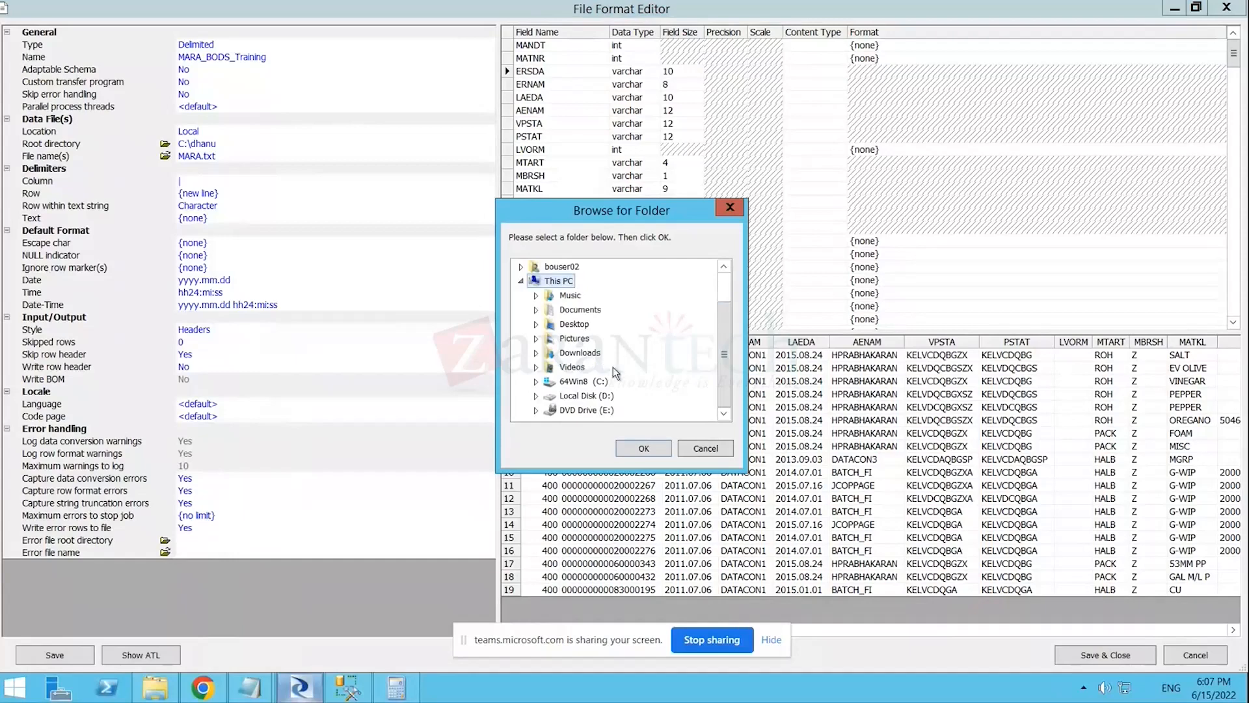
left_click(536, 381)
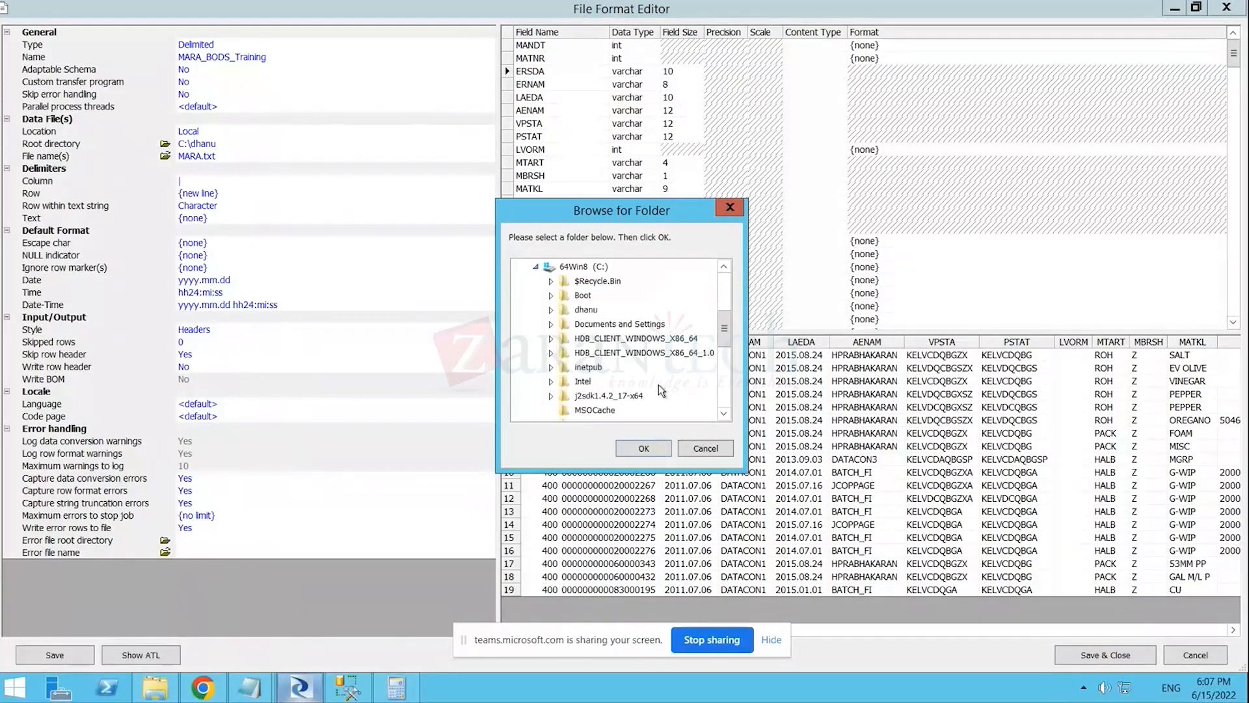
scroll(628, 377, "up", 2)
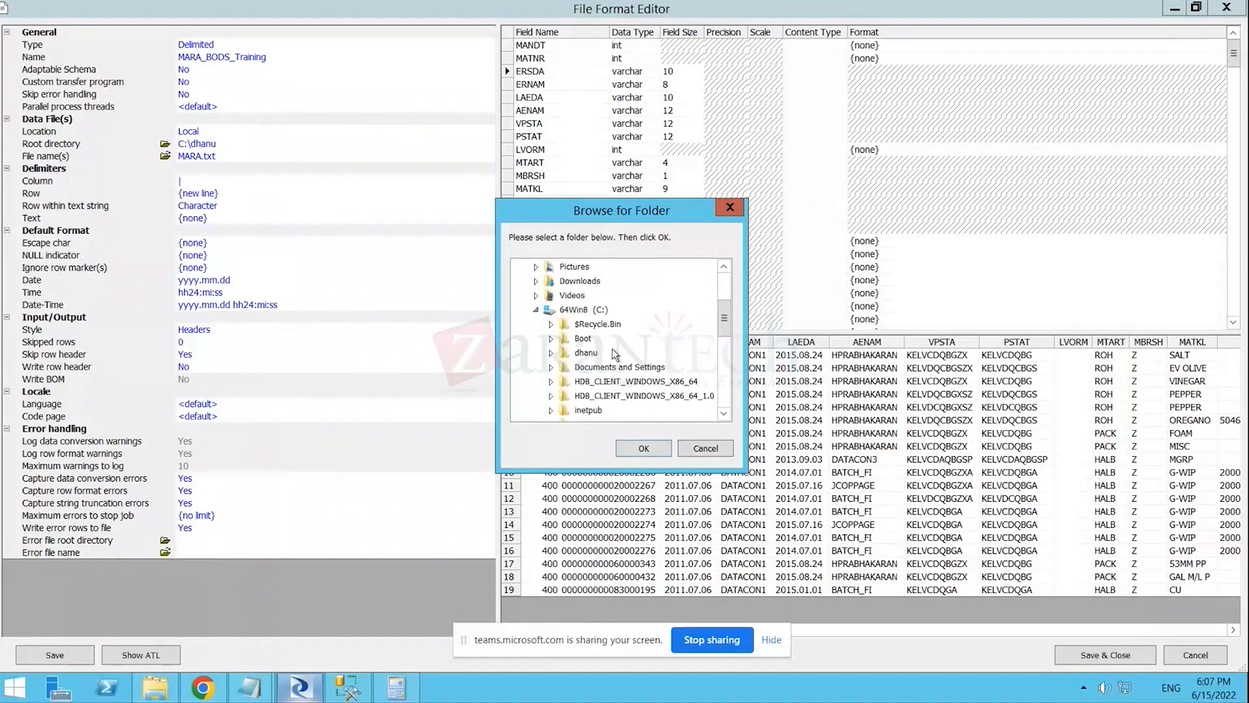
left_click(587, 353)
left_click(633, 451)
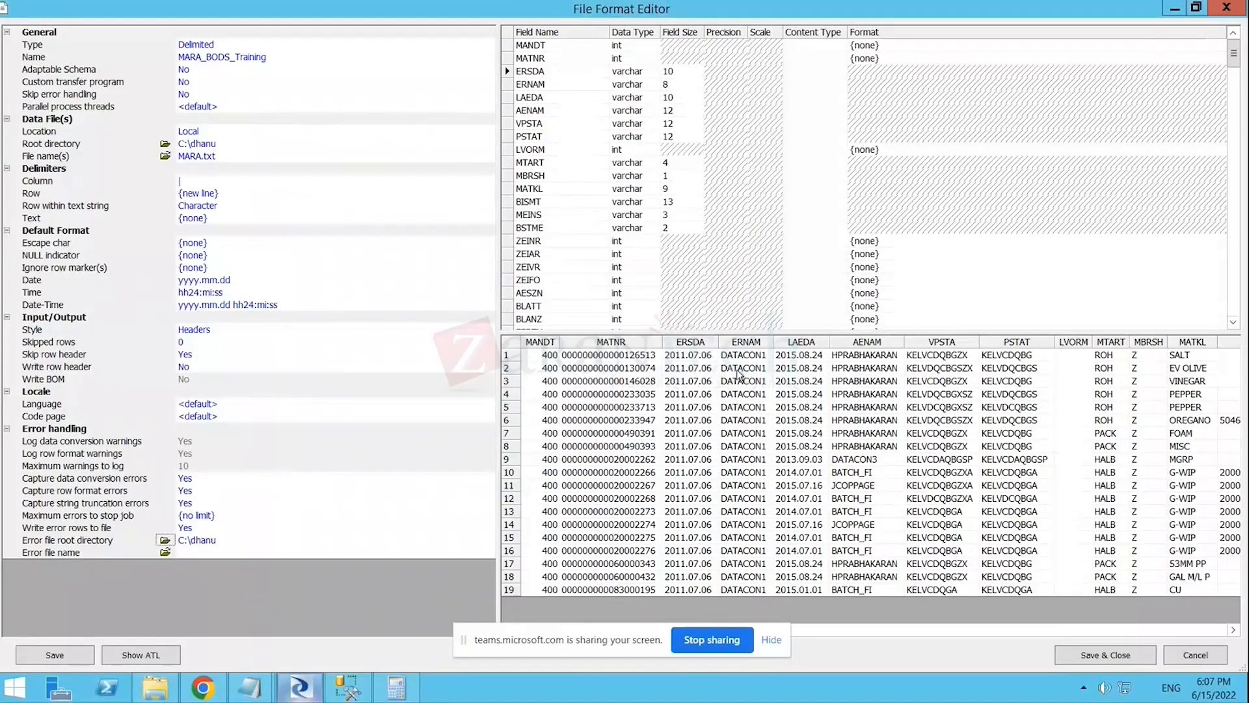
- Change the error file root directory to C:\dhanu\New folder
left_click(166, 550)
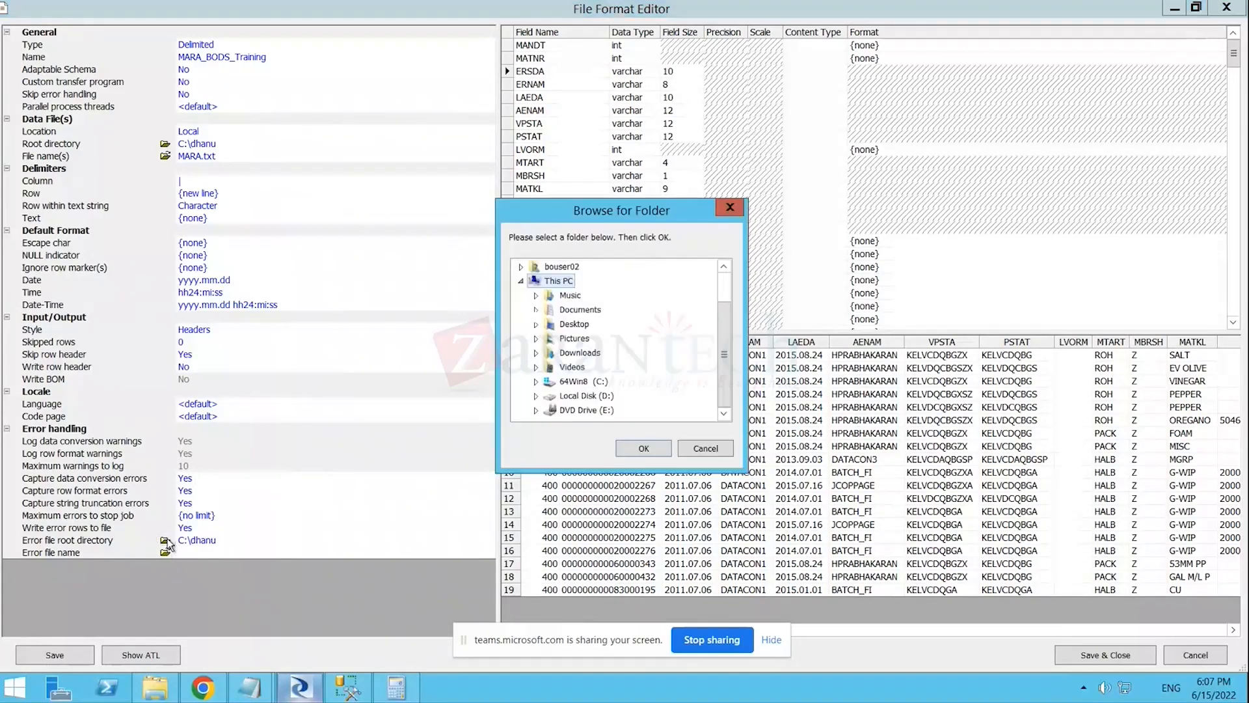
left_click(535, 382)
scroll(602, 383, "up", 2)
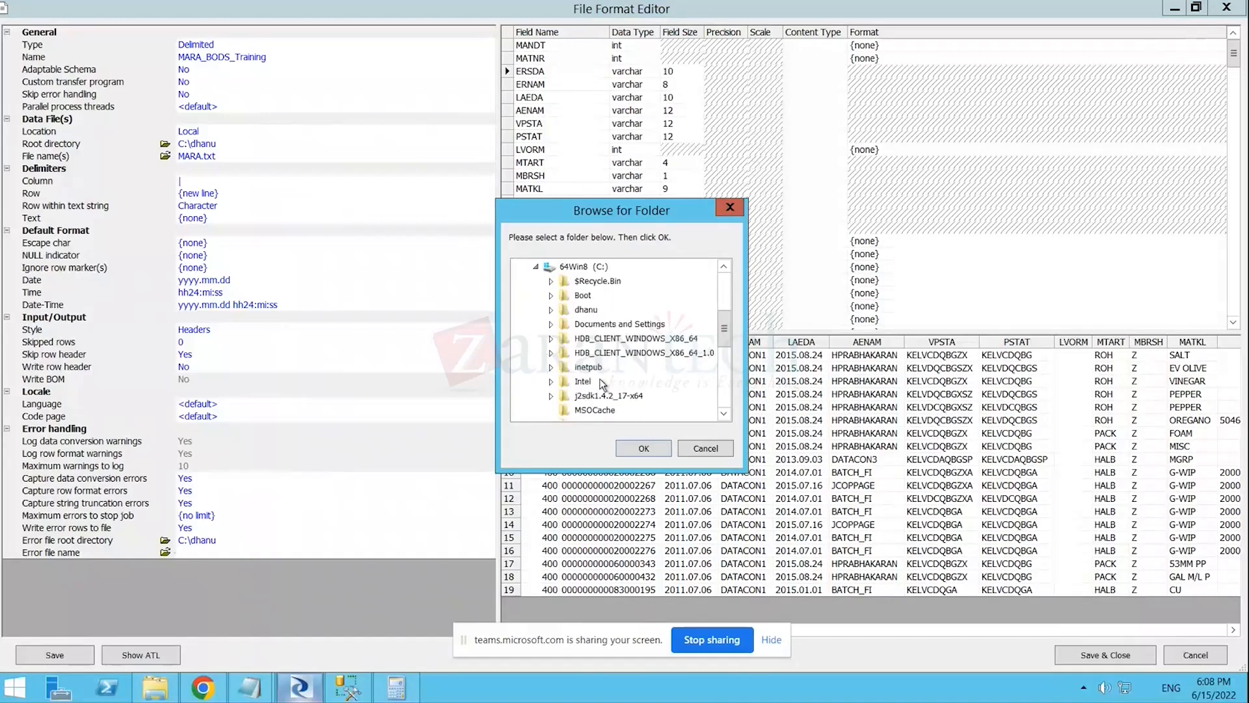
double_click(589, 311)
left_click(604, 325)
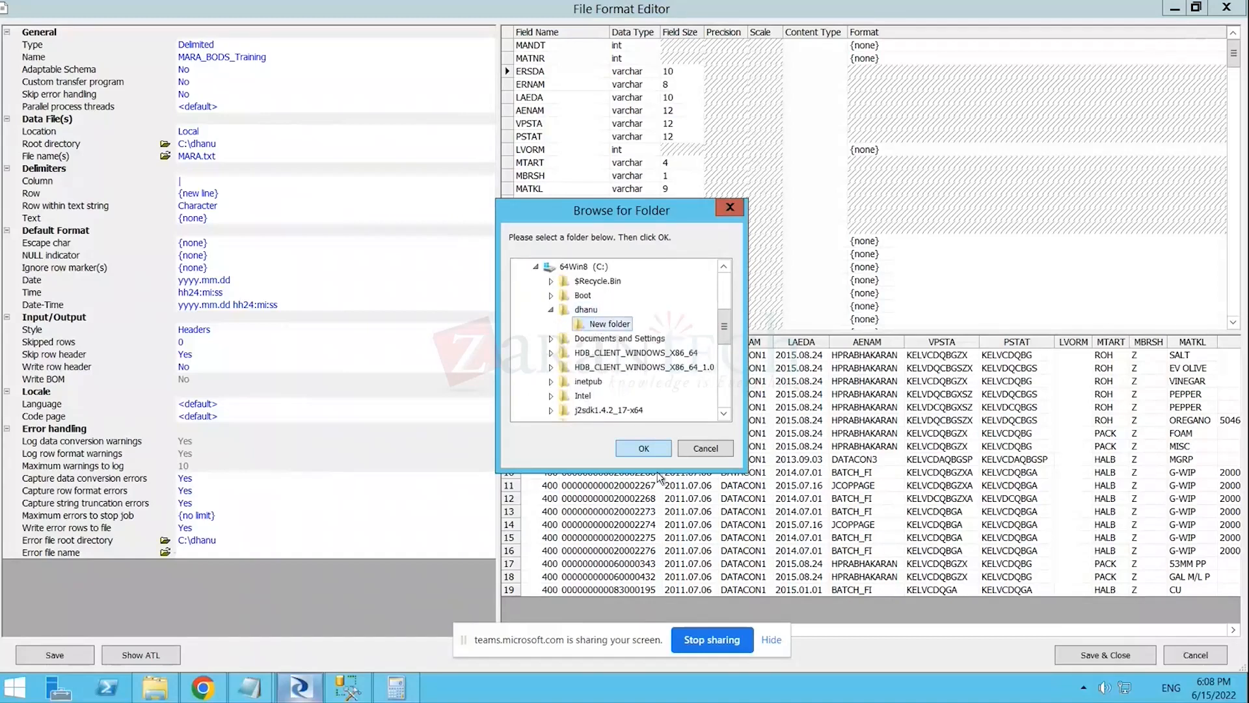
left_click(642, 449)
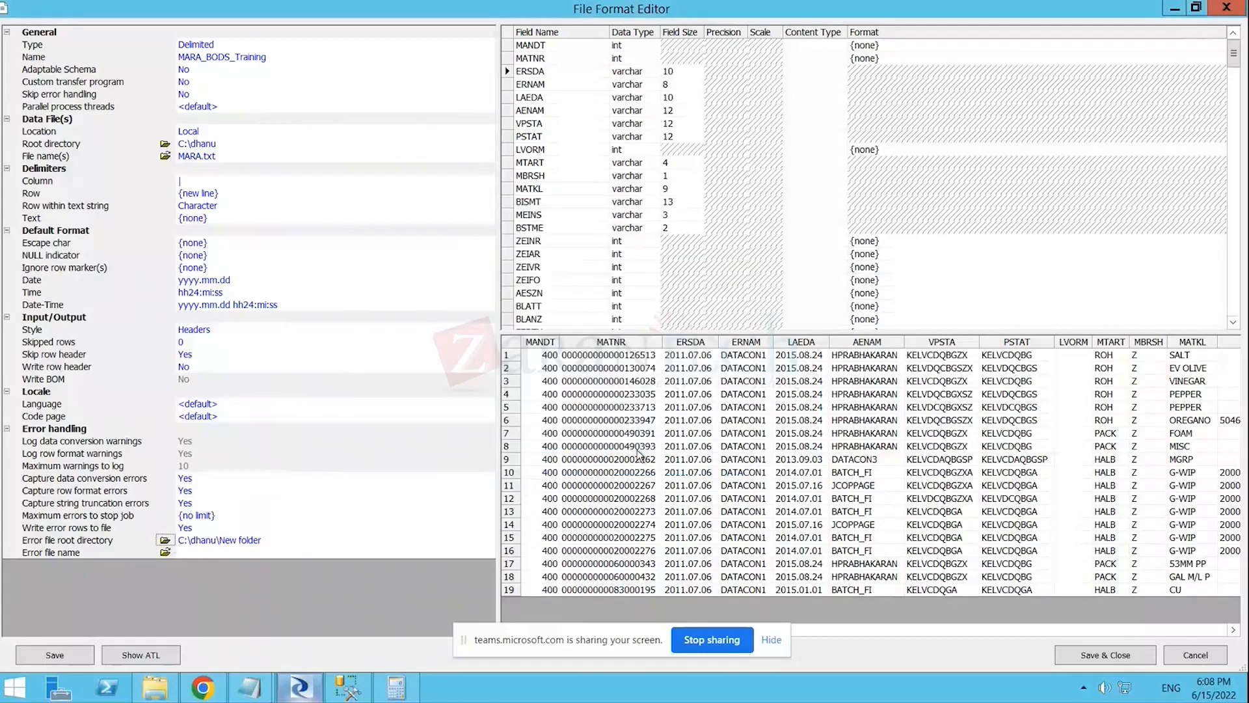
- Enter error.txt as the error file name, without picking a file from the folder
left_click(165, 552)
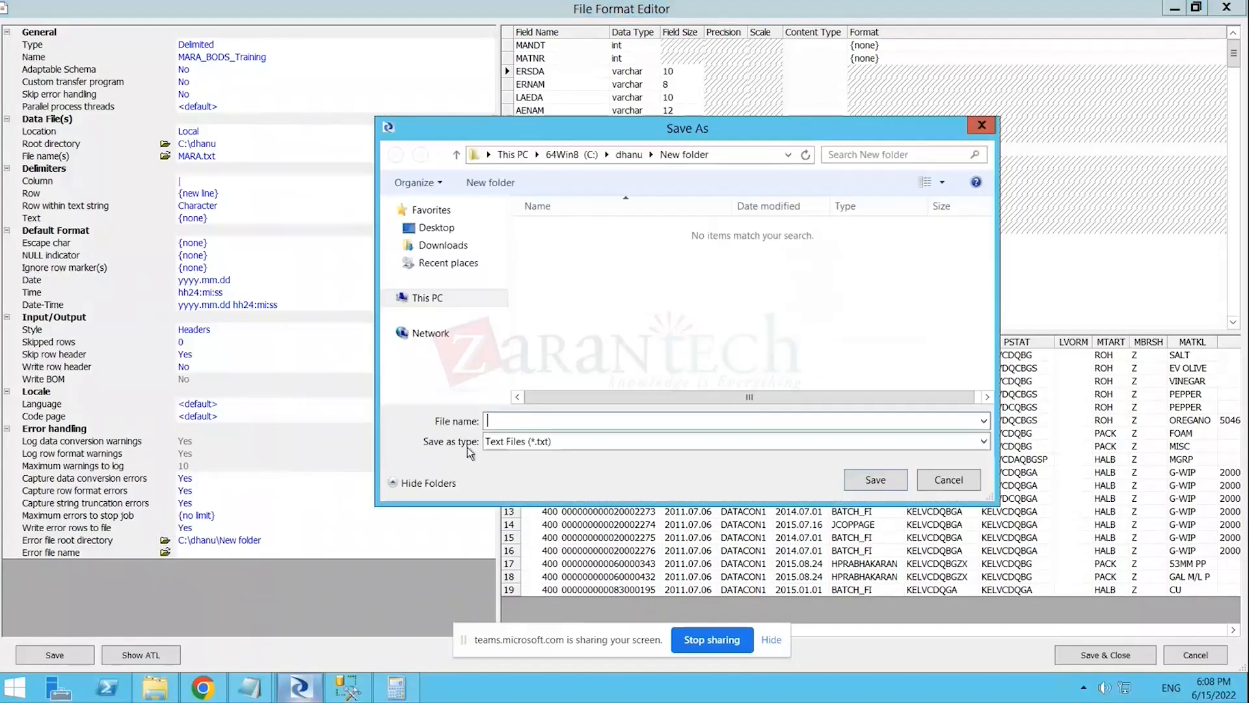
left_click(944, 482)
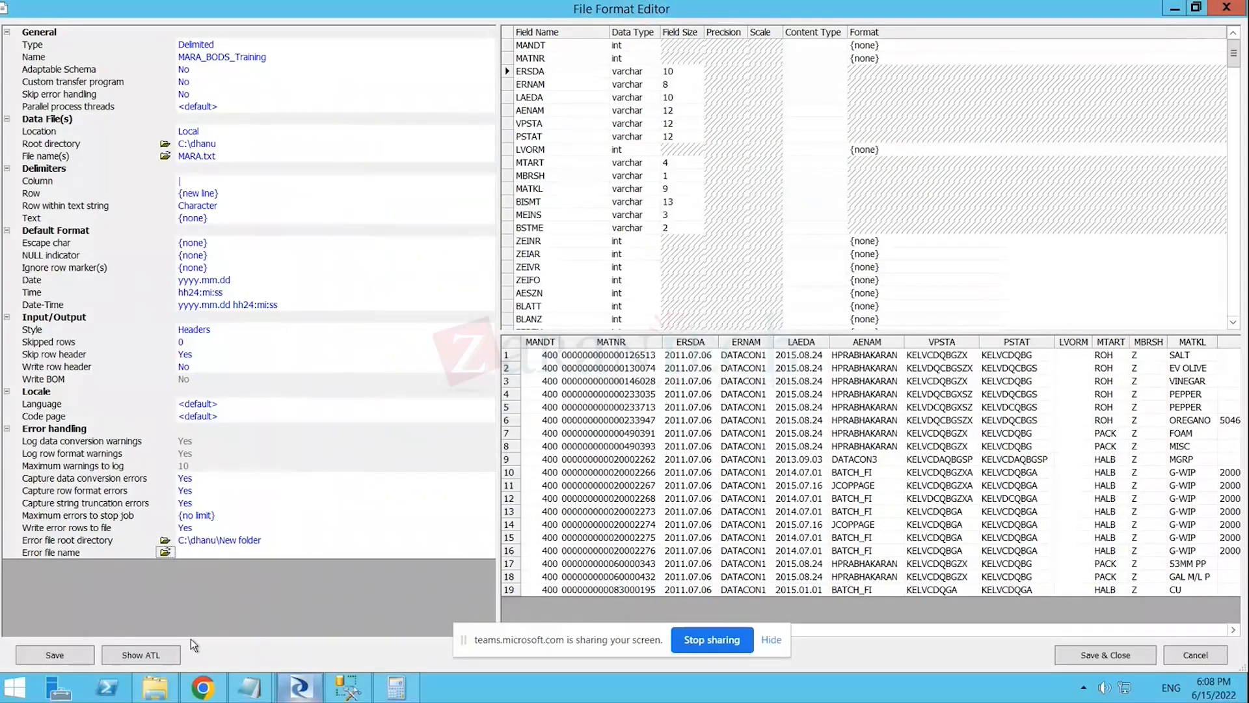
left_click(198, 555)
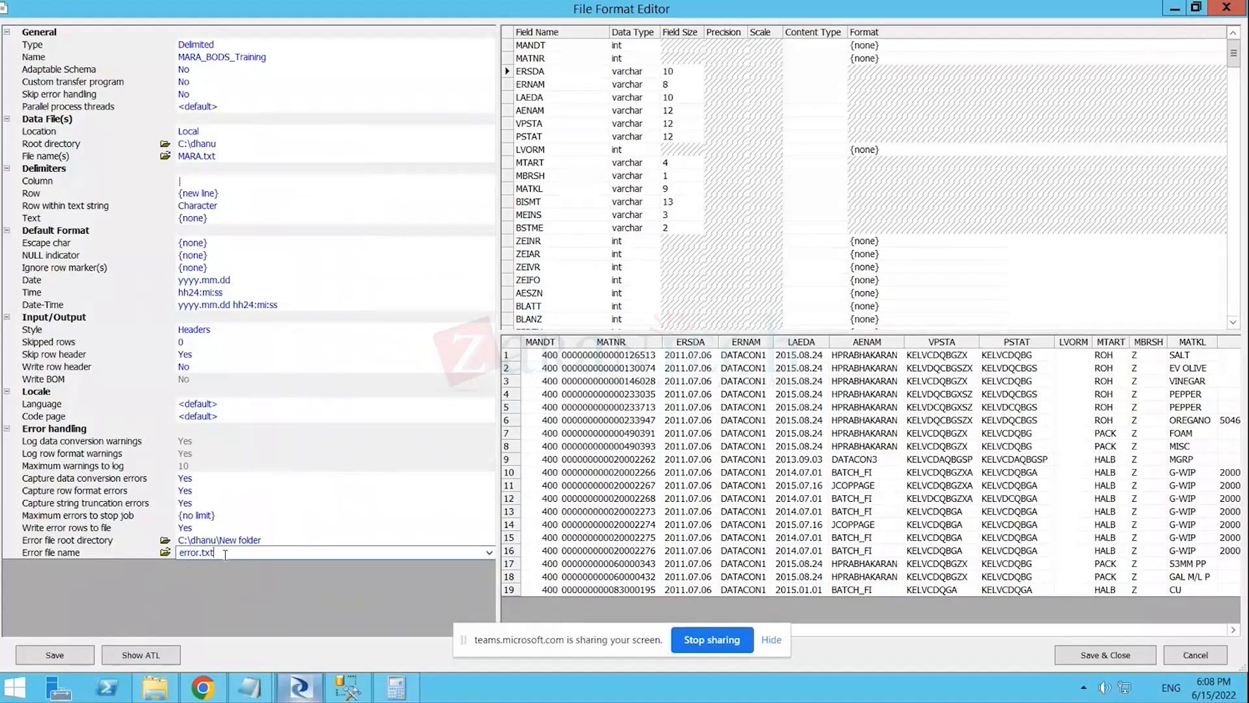
left_click(210, 581)
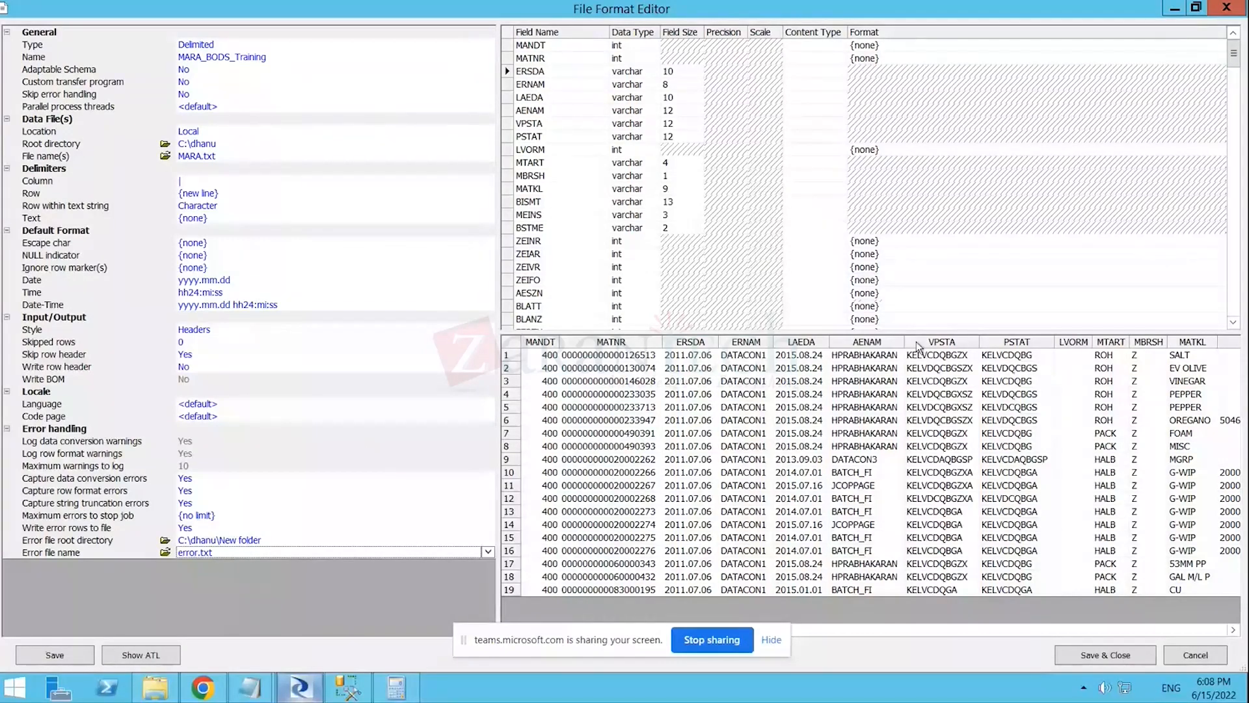
left_click(1195, 7)
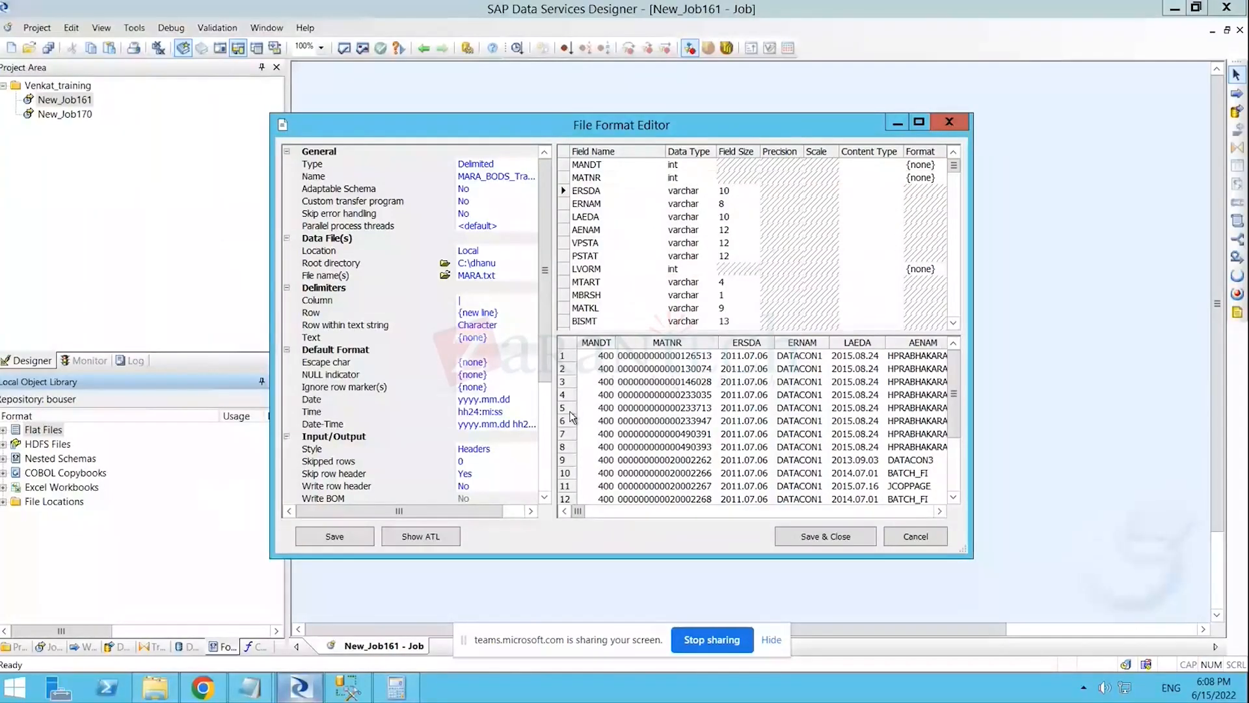
scroll(530, 424, "down", 5)
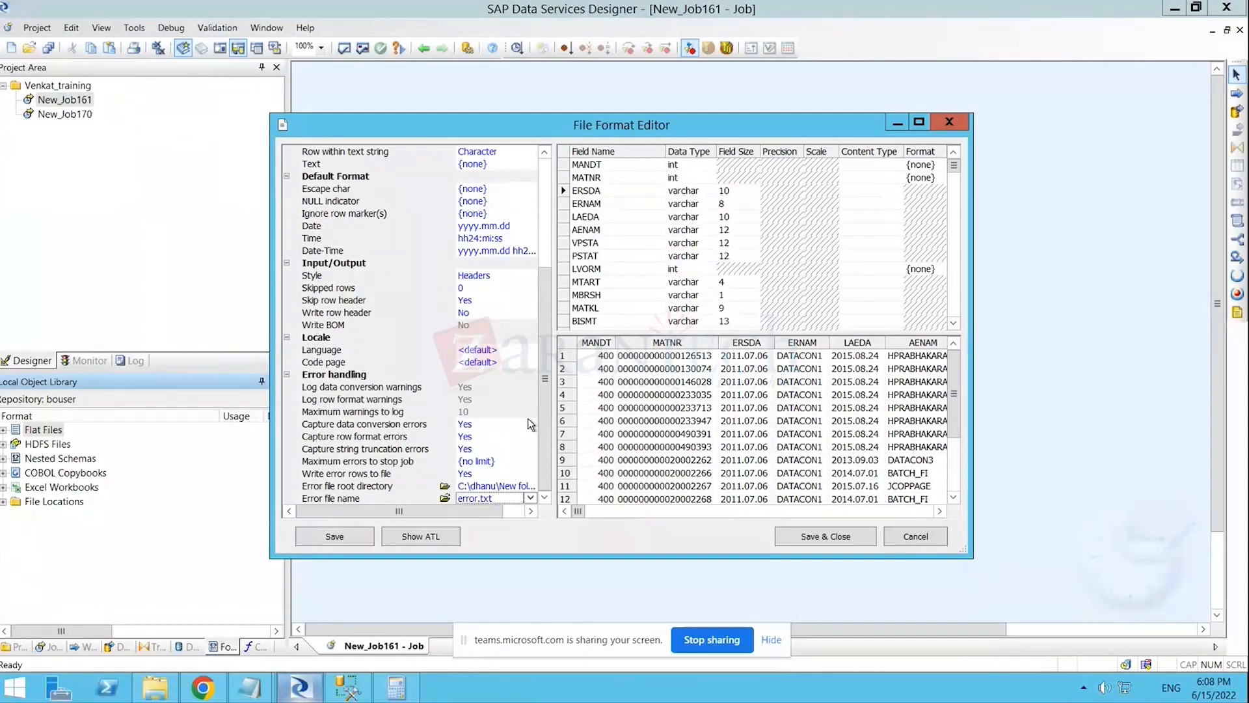
scroll(532, 290, "up", 5)
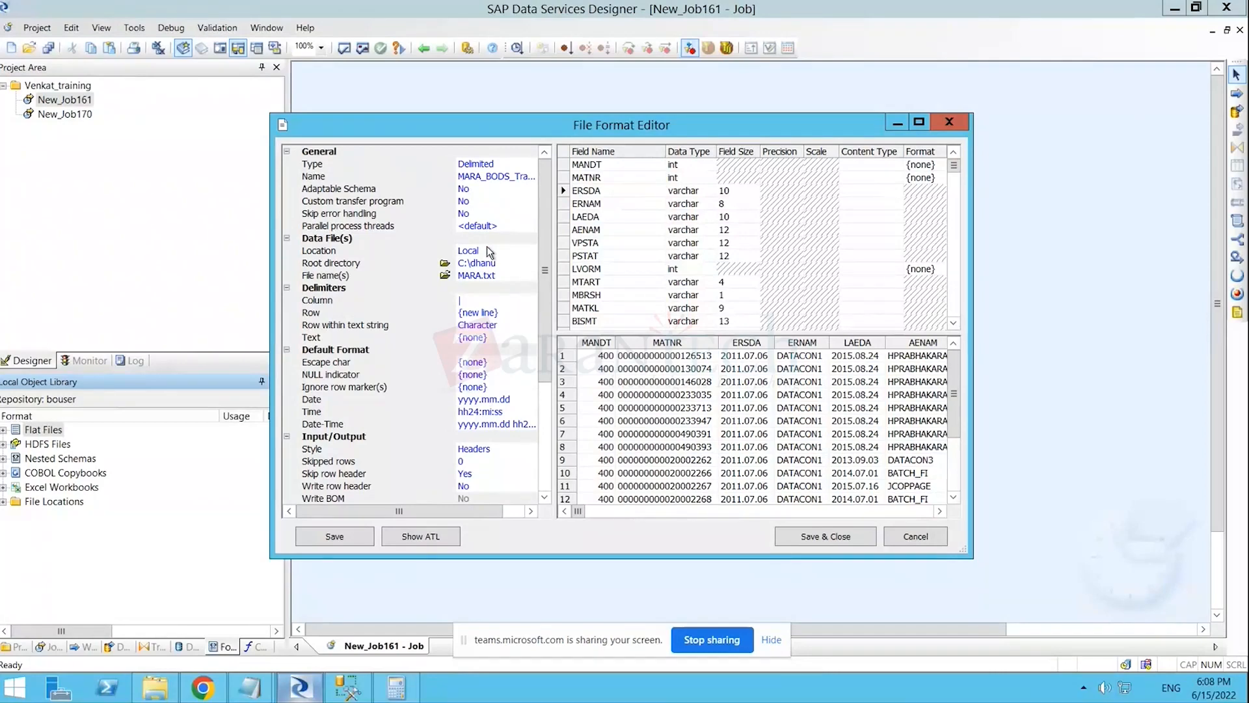
left_click(918, 122)
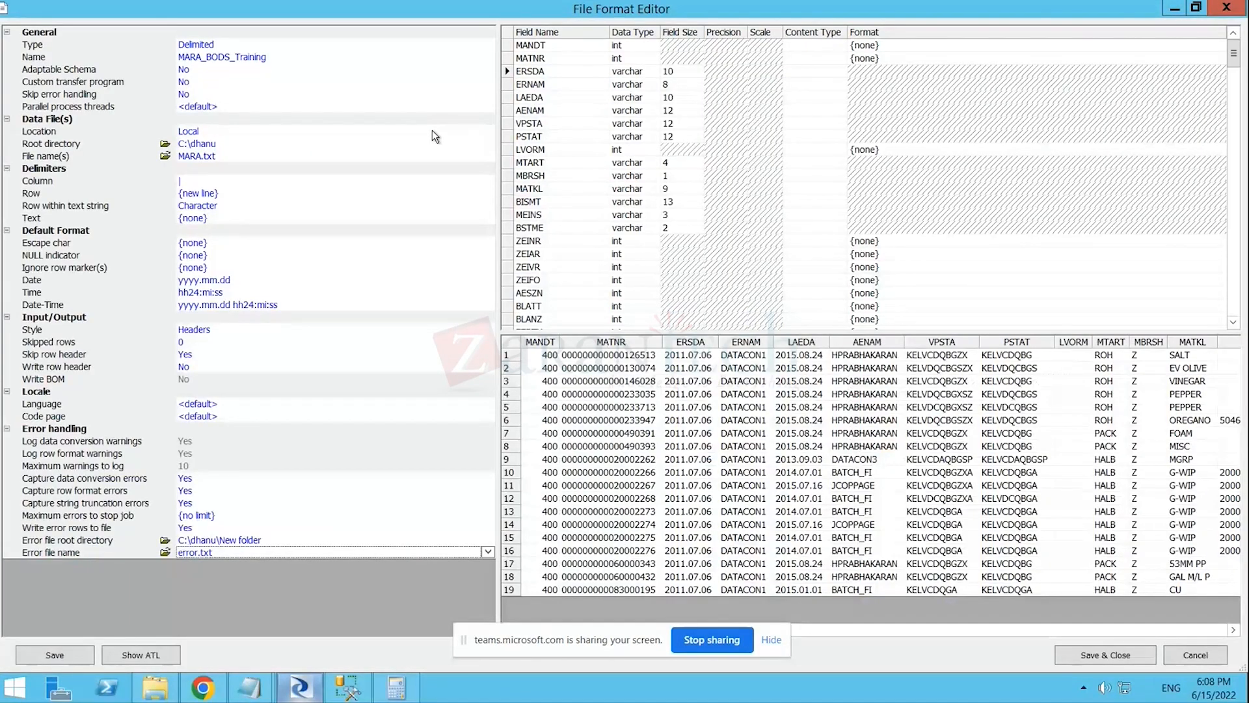
- Look through the available options for the data file location, from Local and Job Server to the variables and substitution parameters
left_click(432, 131)
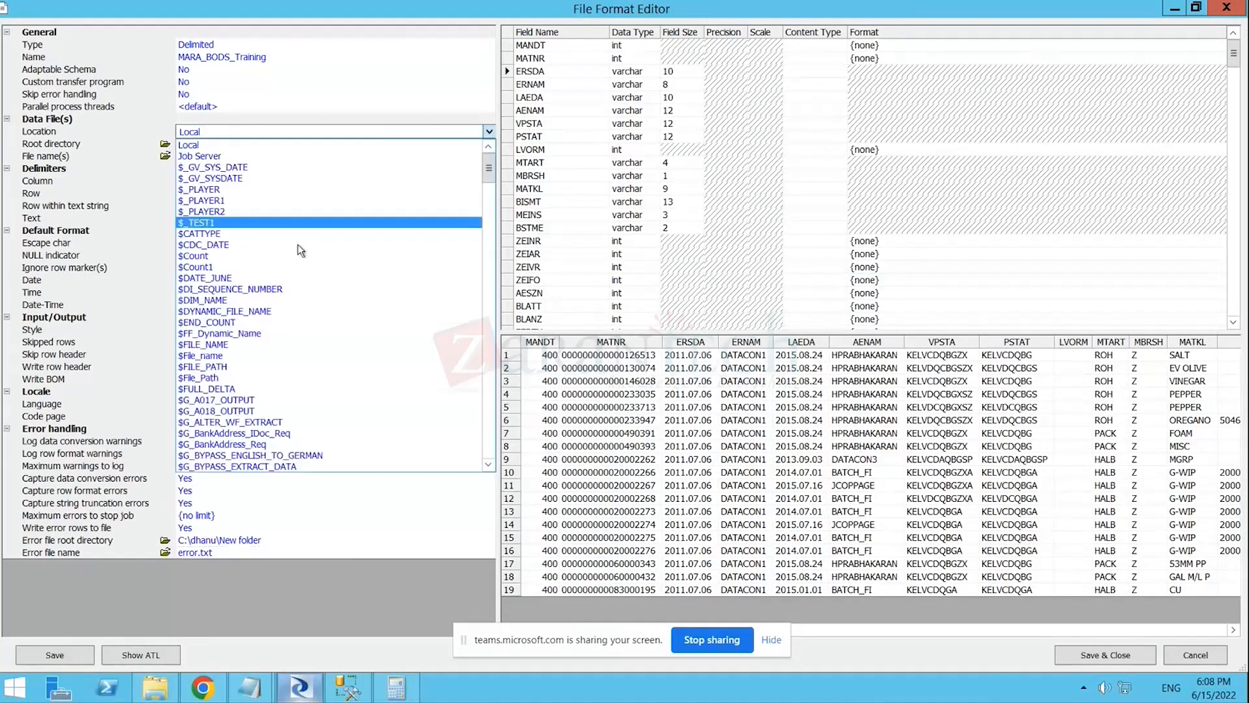
left_click(490, 130)
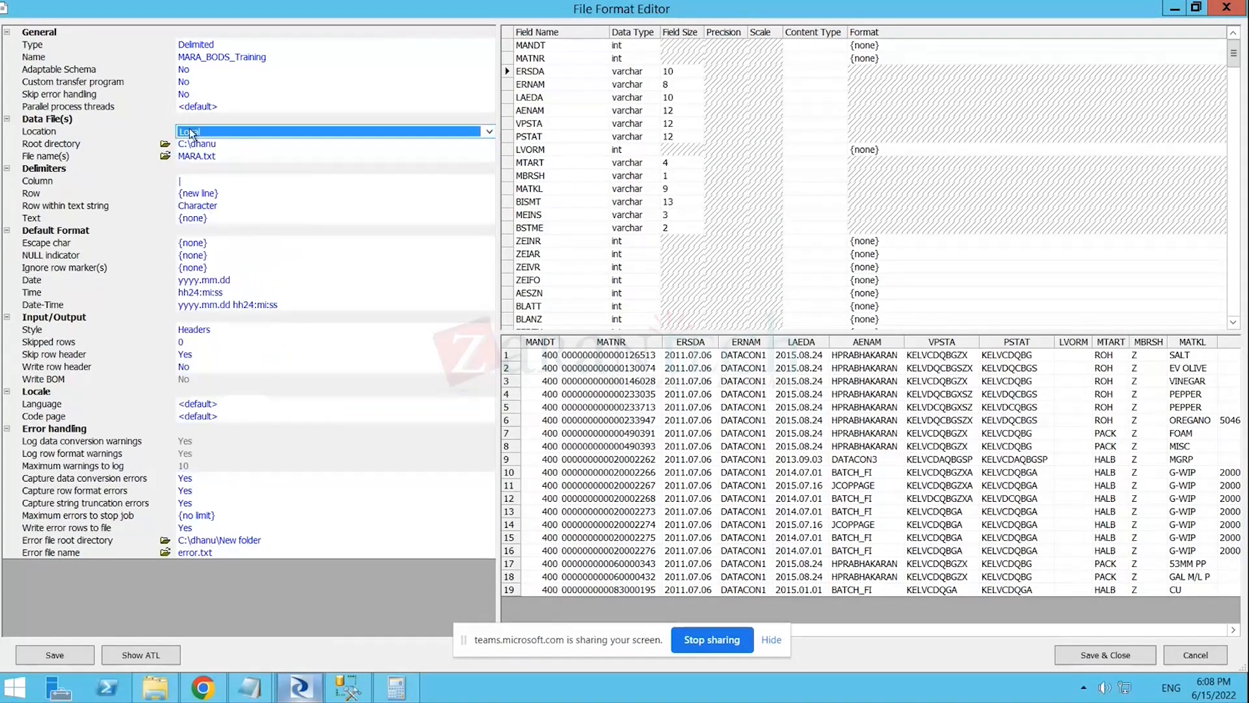
left_click(489, 133)
scroll(344, 391, "up", 5)
scroll(342, 394, "down", 8)
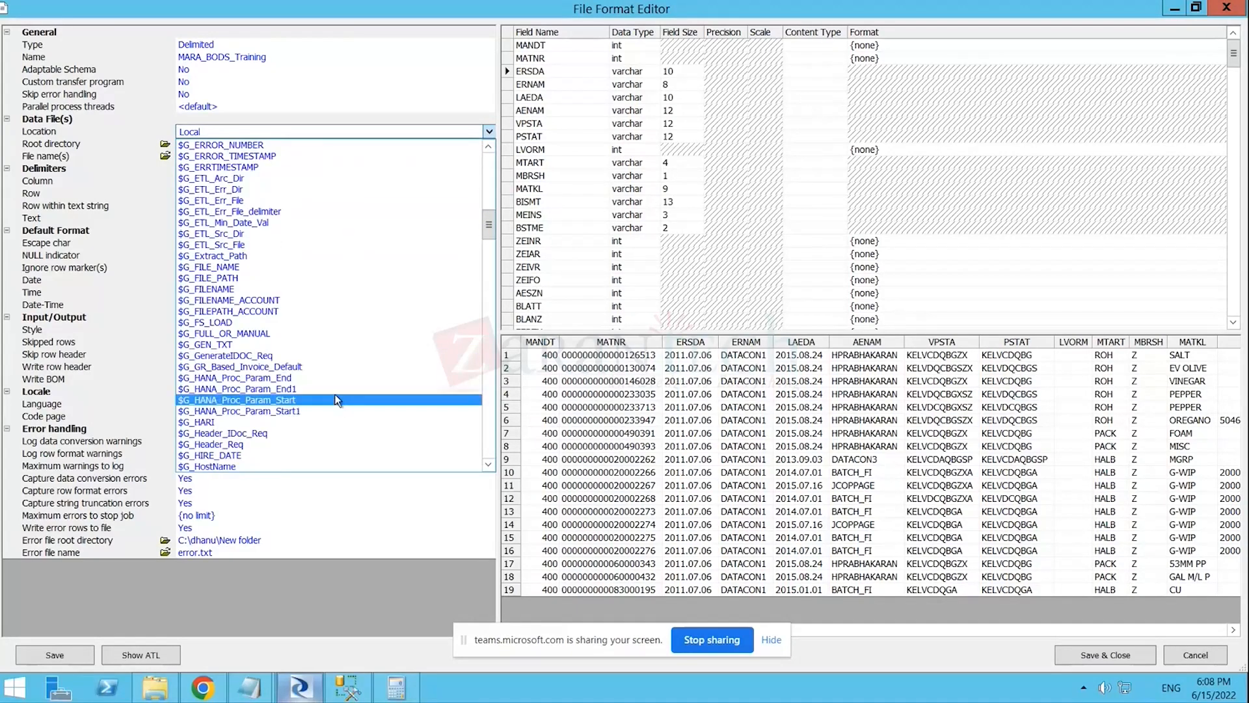
scroll(336, 399, "down", 10)
left_click(150, 194)
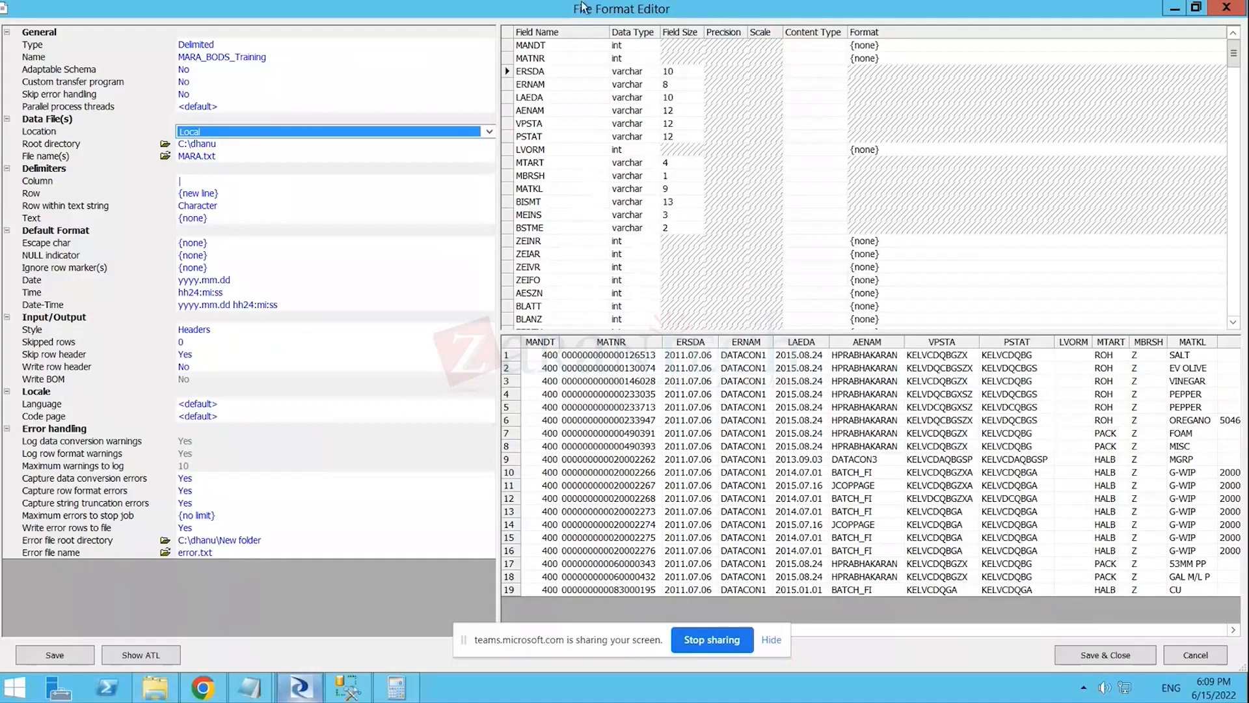
left_click(487, 132)
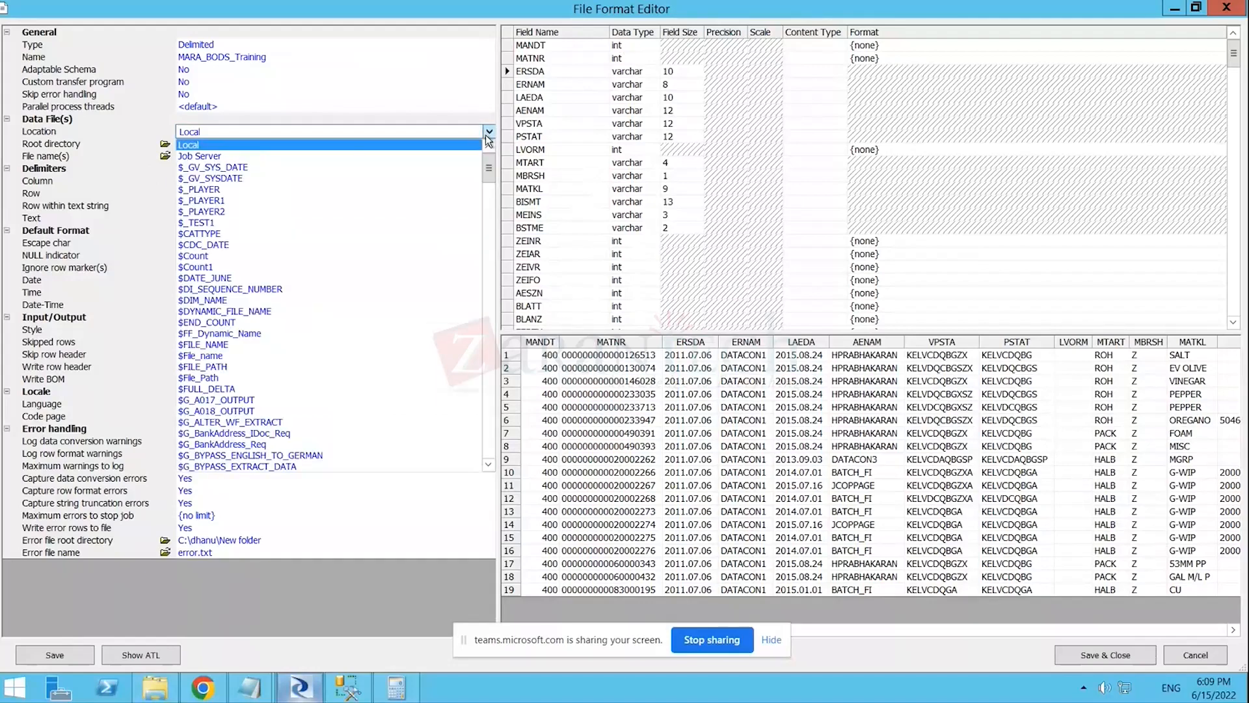
scroll(296, 383, "down", 15)
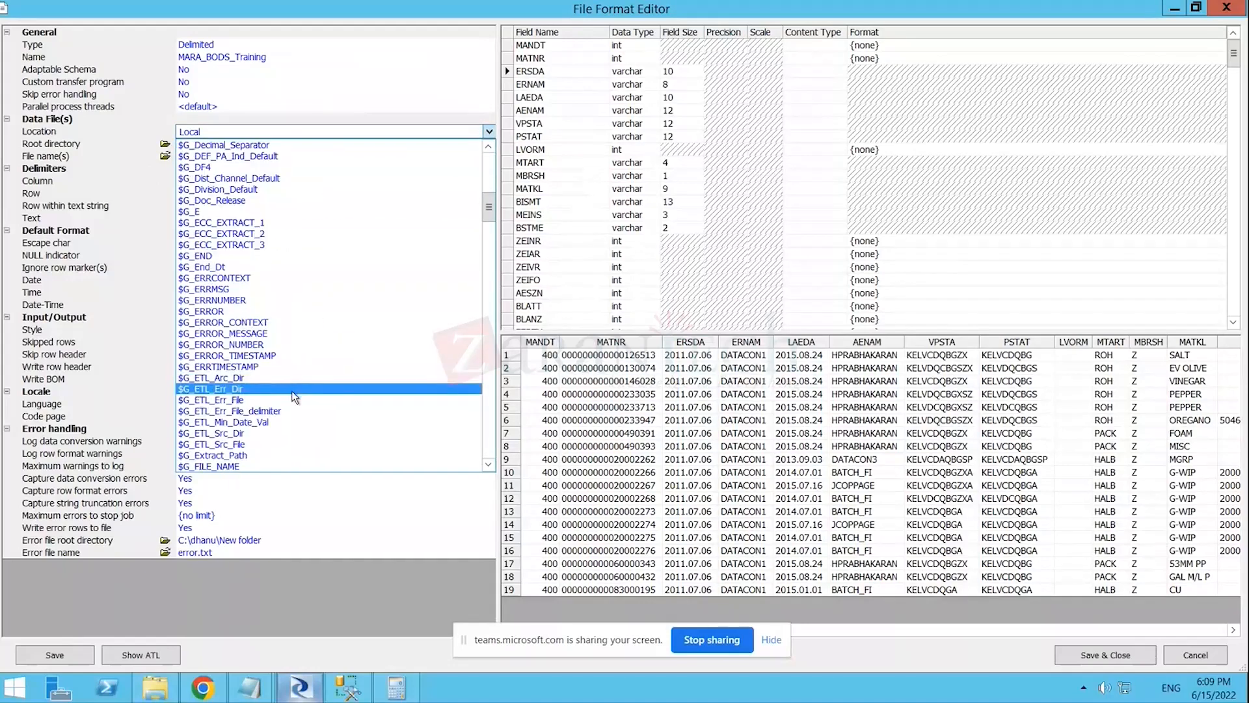
scroll(292, 398, "up", 15)
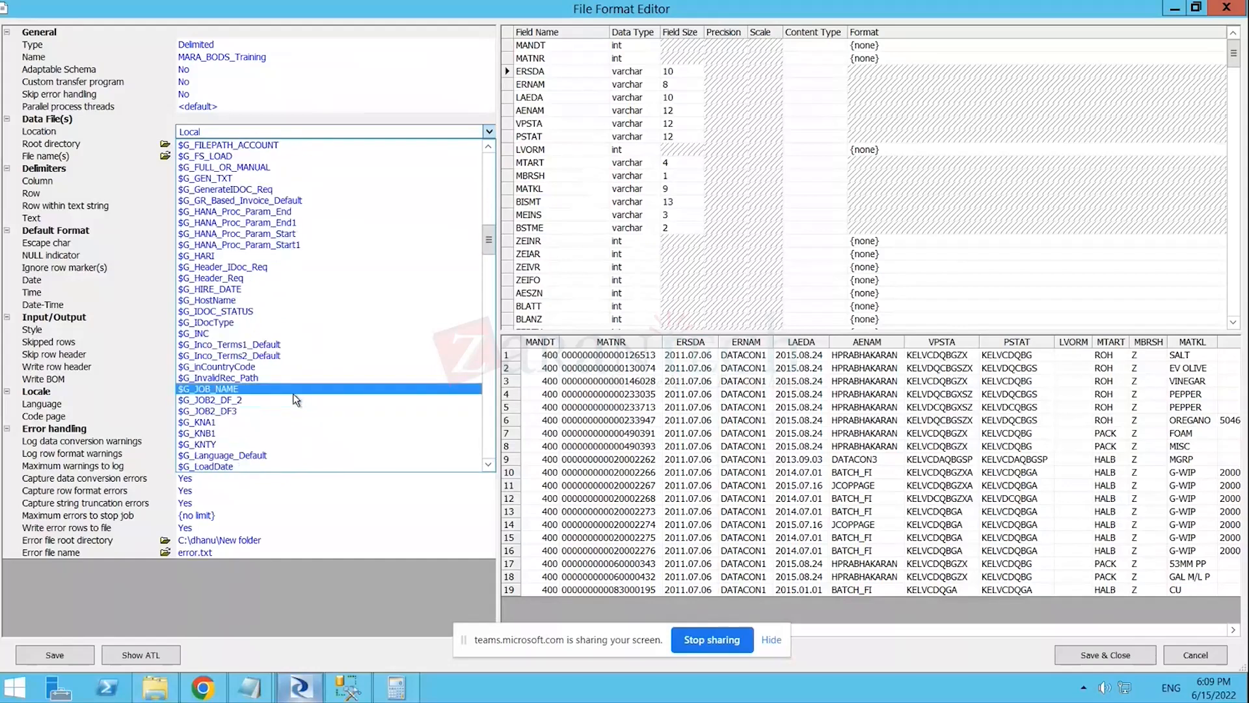
scroll(294, 398, "up", 8)
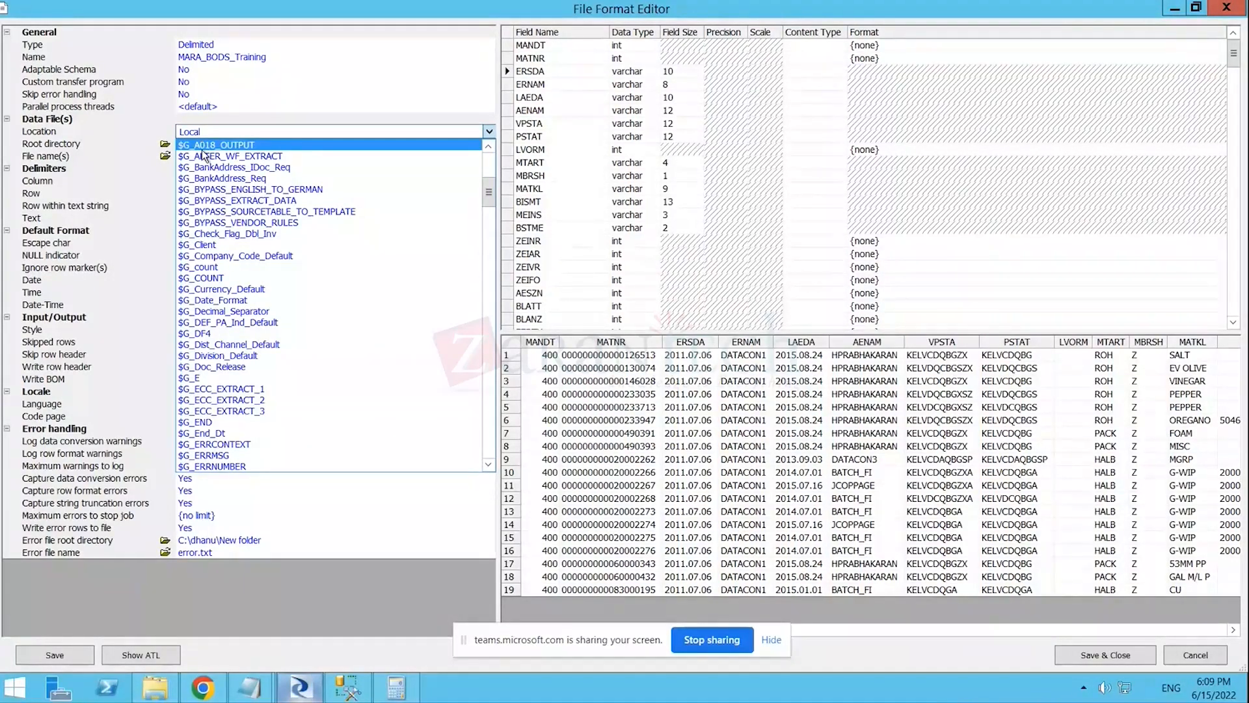
scroll(268, 344, "down", 10)
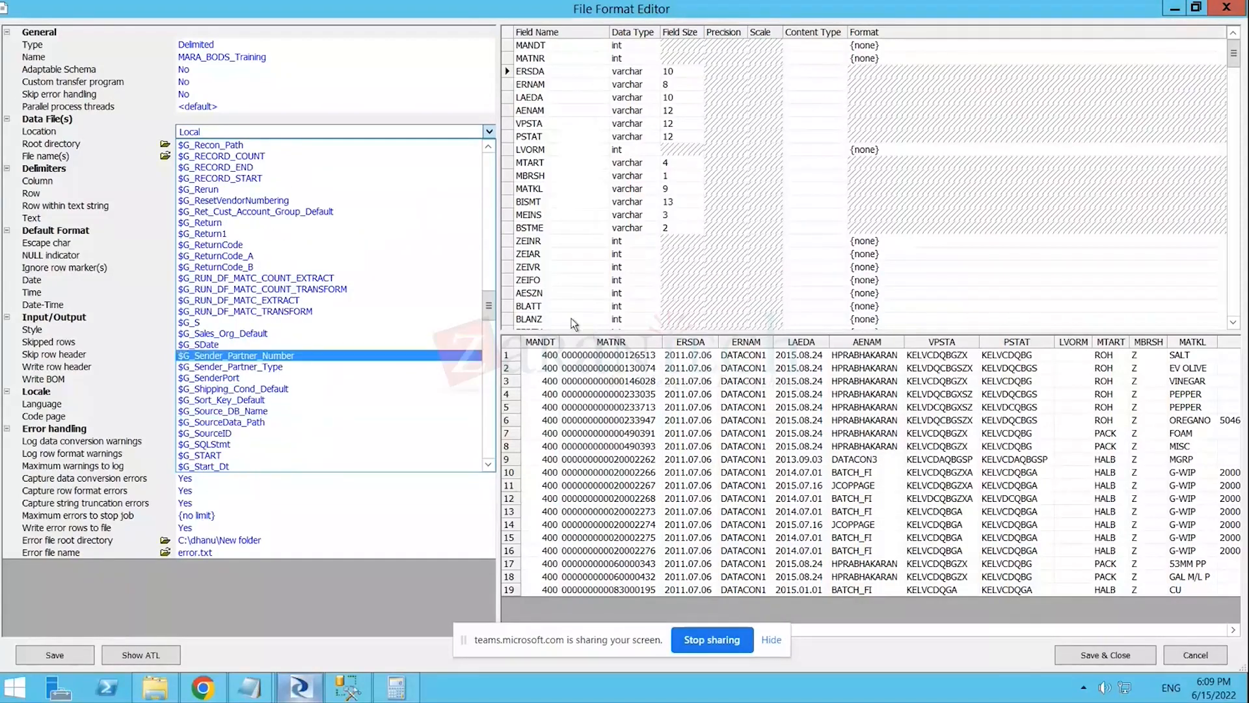
scroll(265, 323, "down", 10)
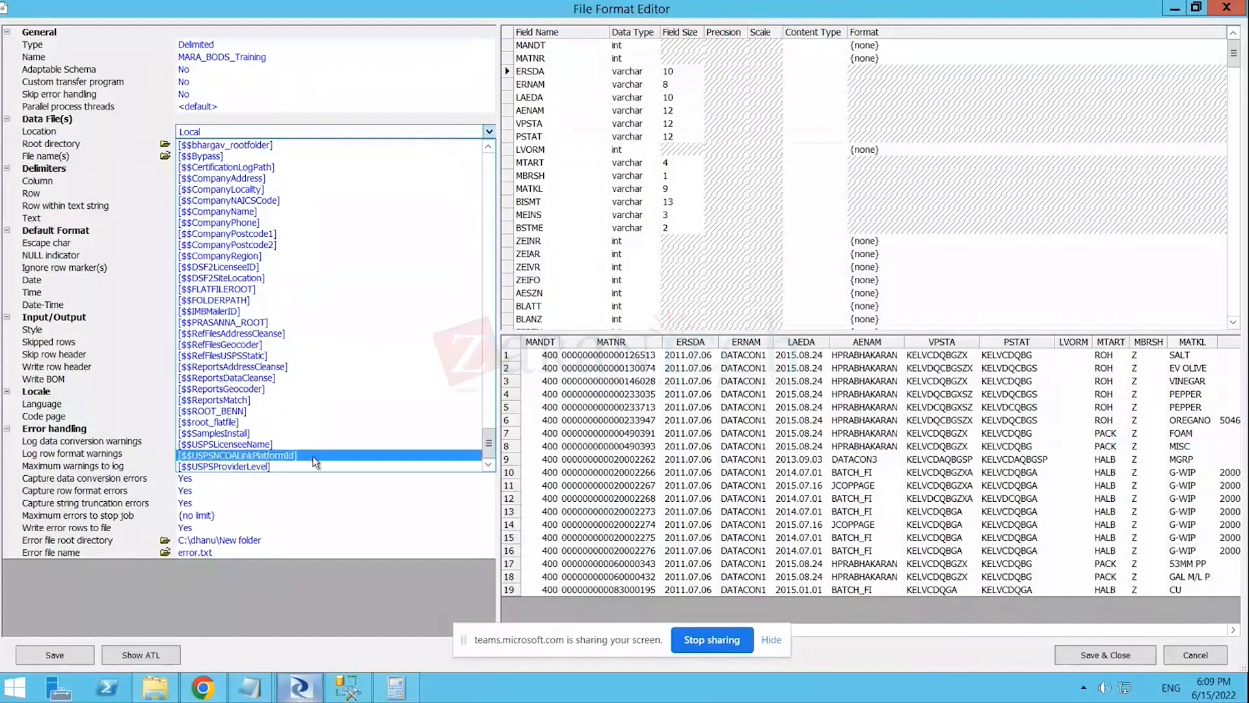
left_click(131, 152)
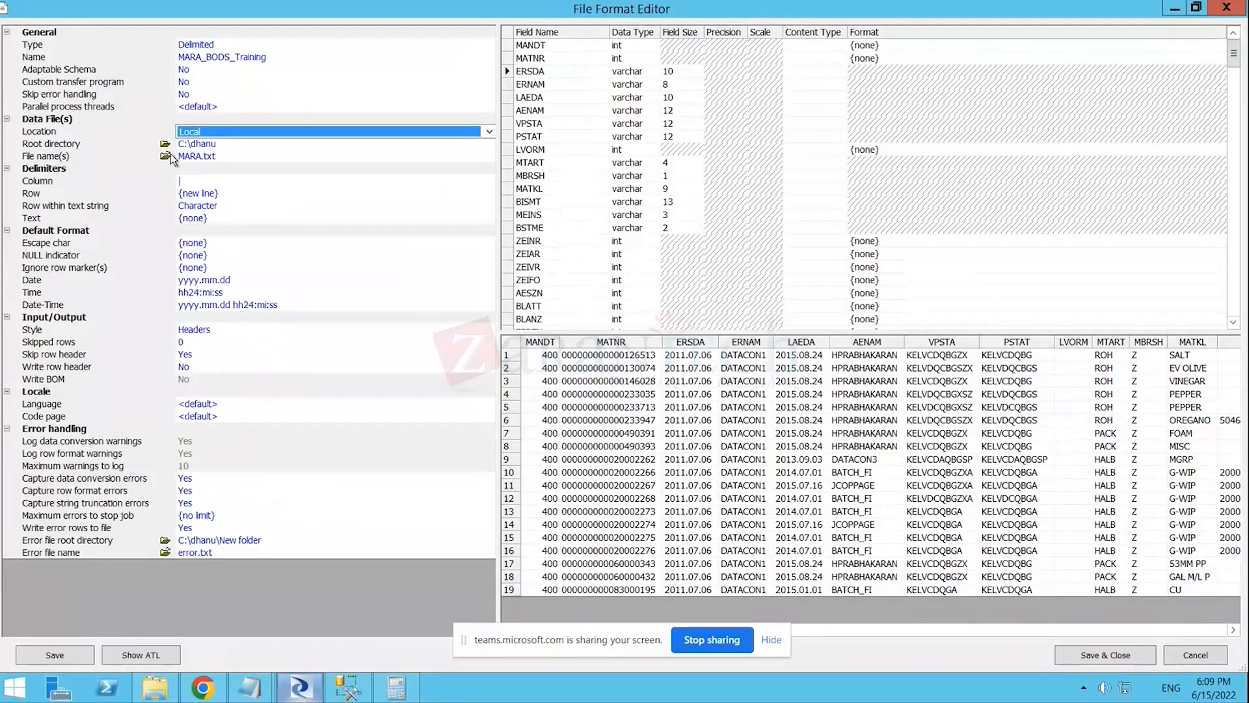
- Set the data file location to [$$CompanyPostcode2], then save and close the file format
key("Down")
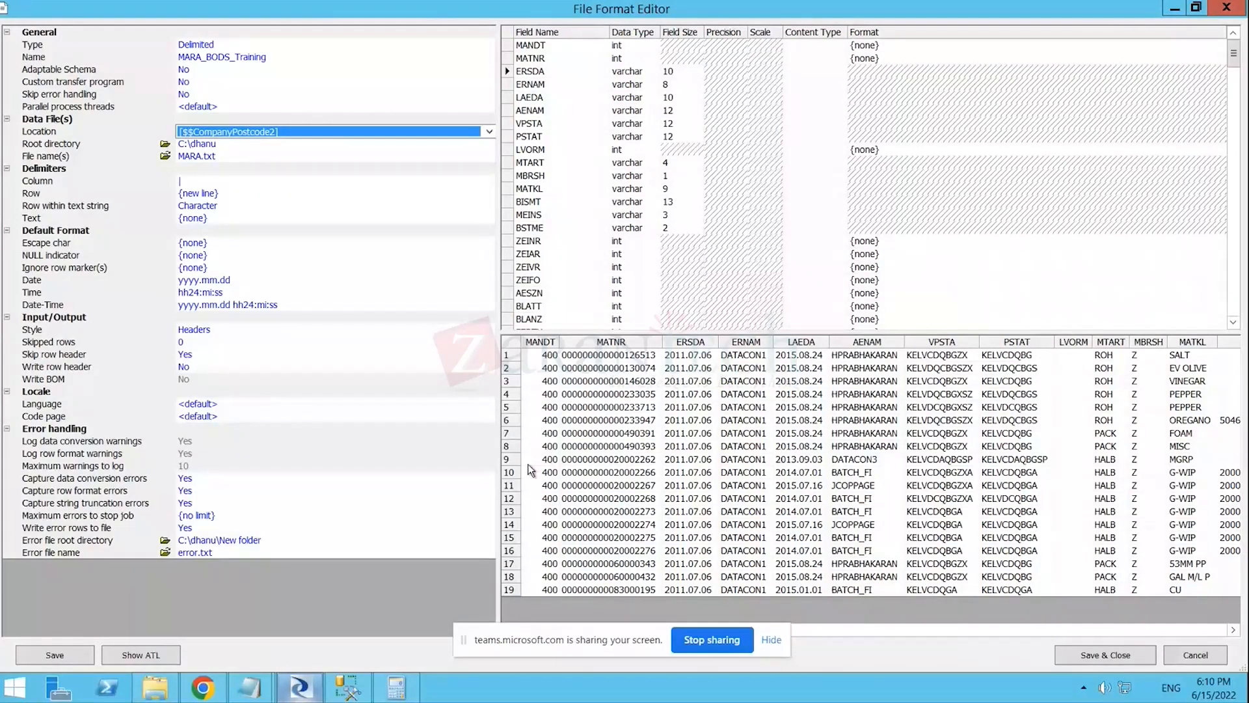
left_click(1085, 658)
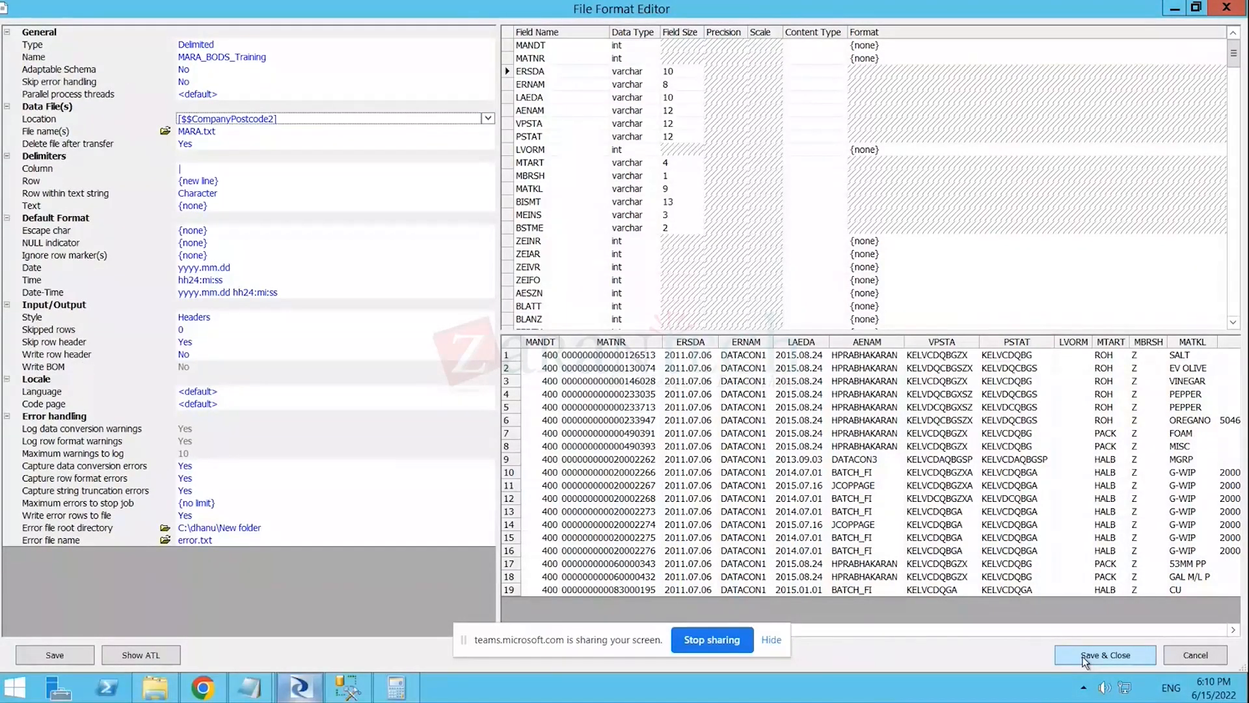
left_click(1085, 659)
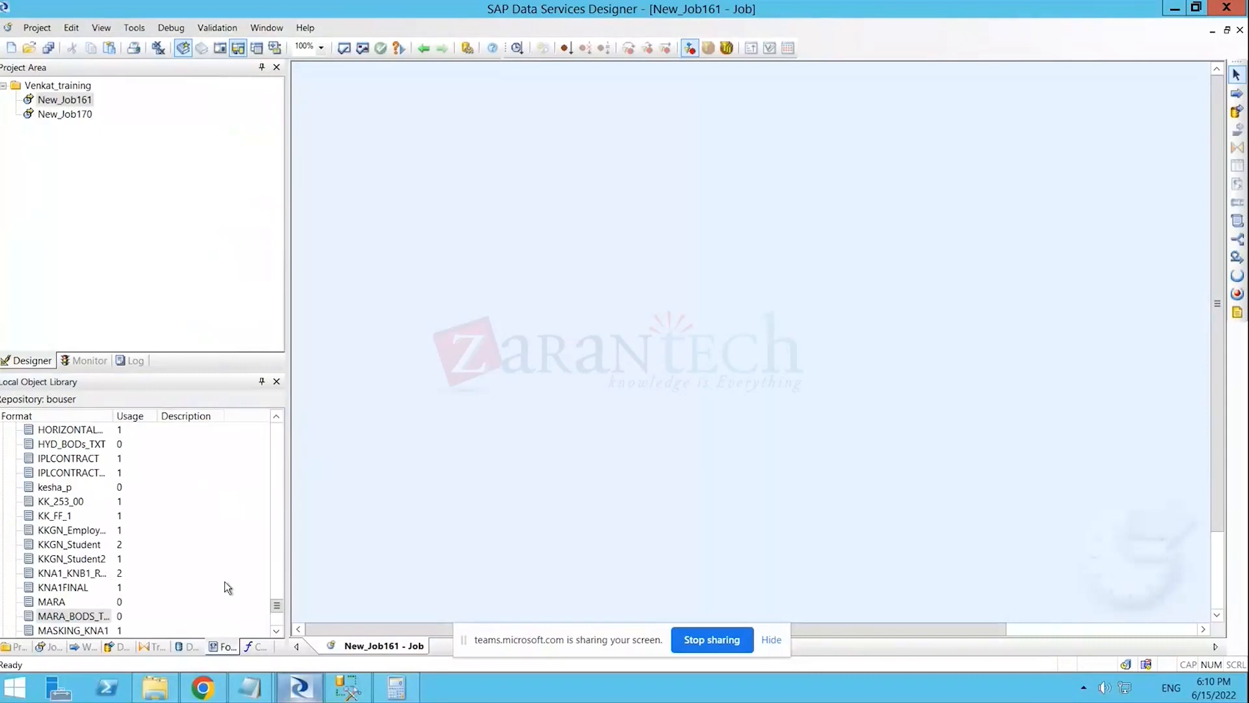
- Try to place the MARA_BODS_Training file format directly in the New_Job161 workspace
left_click(91, 617)
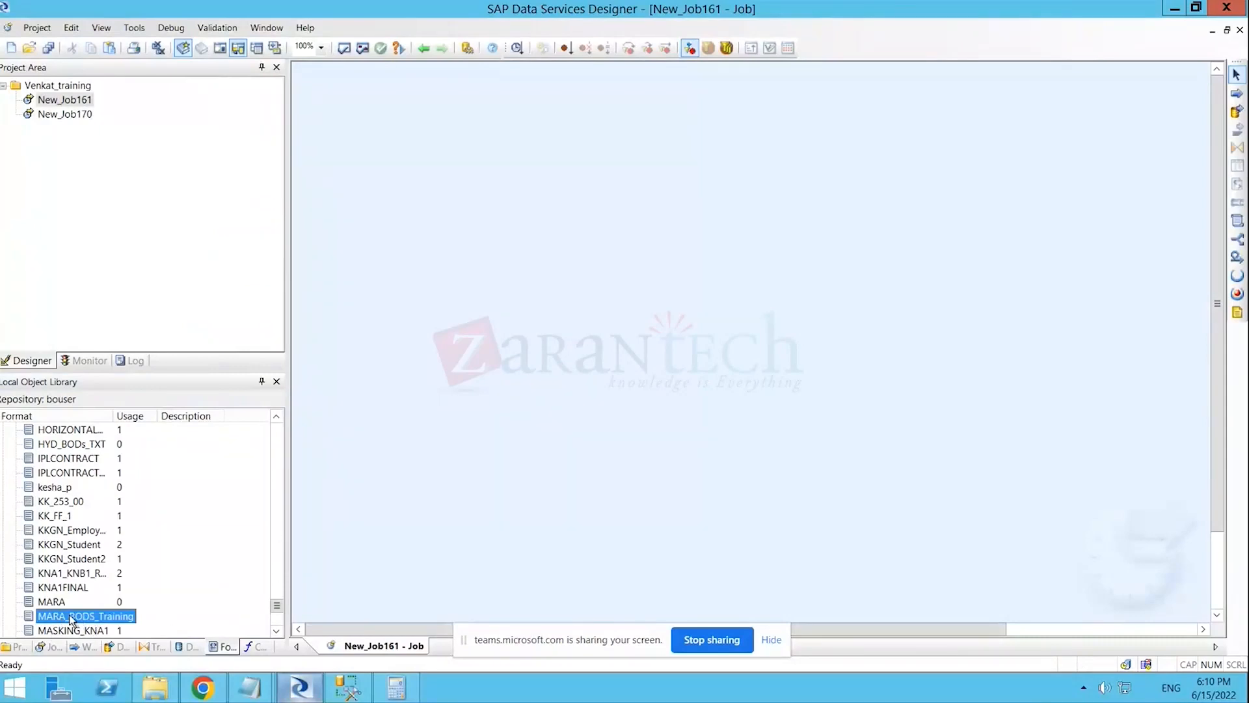
left_click(505, 140)
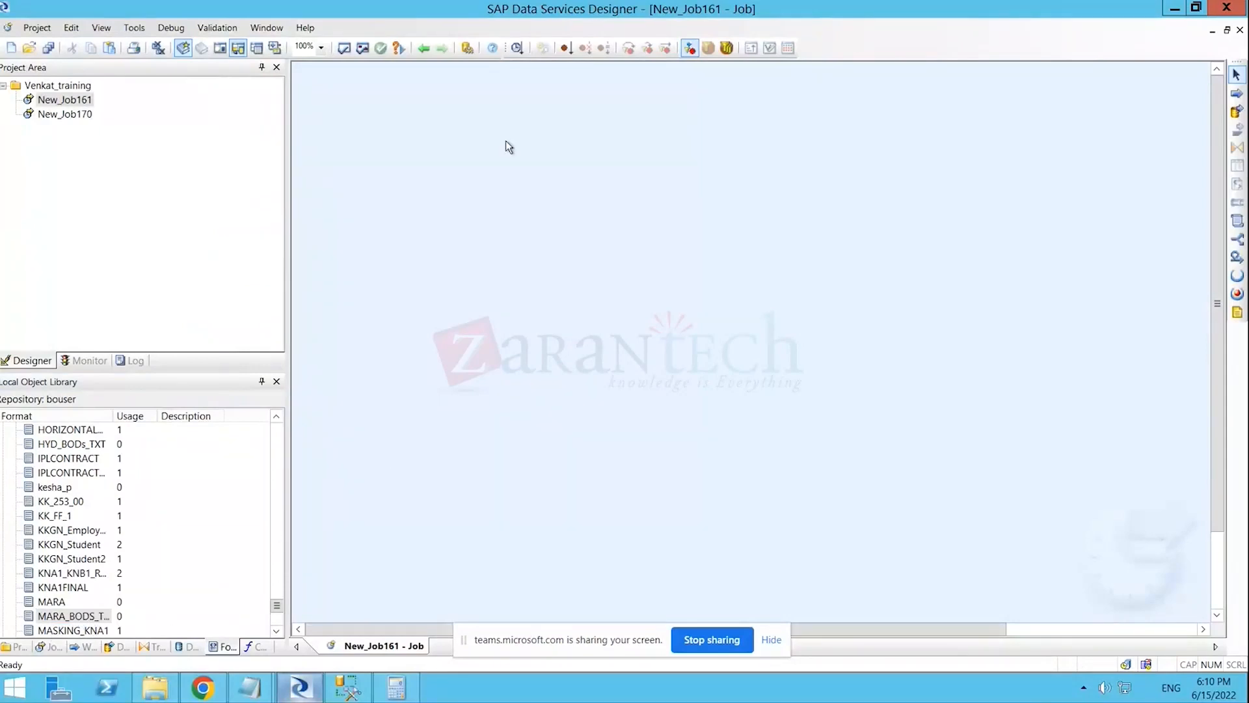
left_click(96, 616)
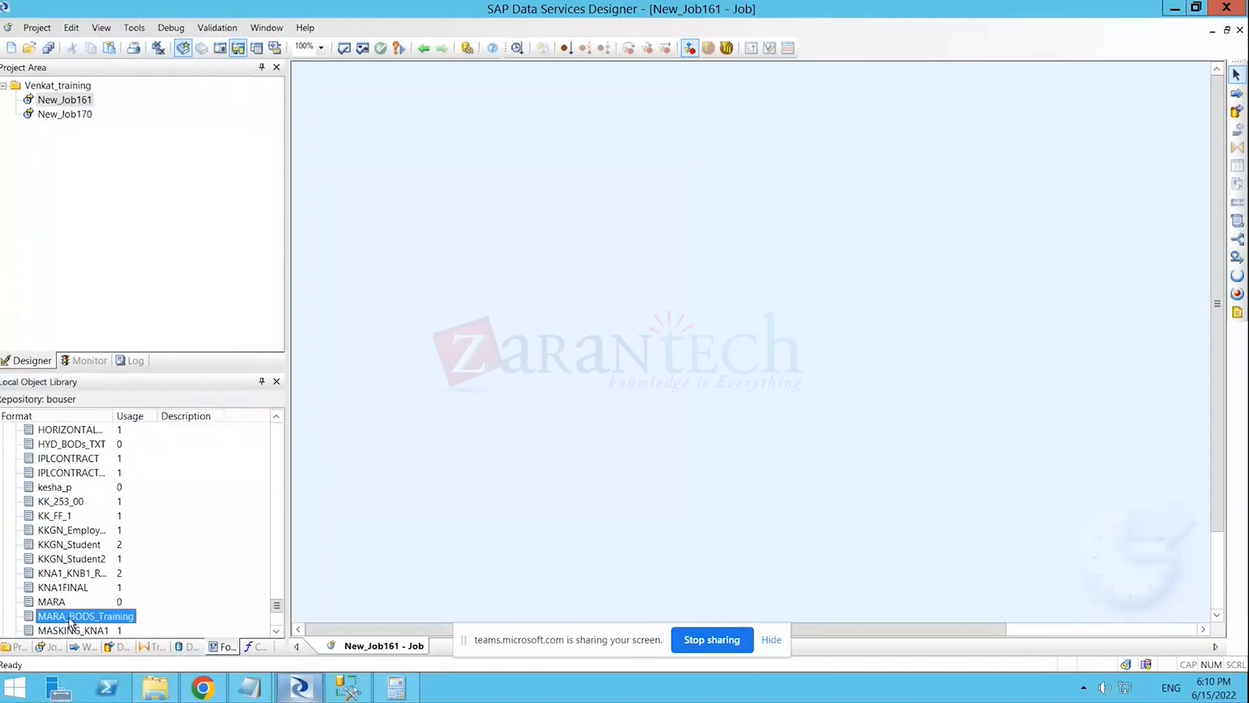
left_click_drag(71, 622, 581, 195)
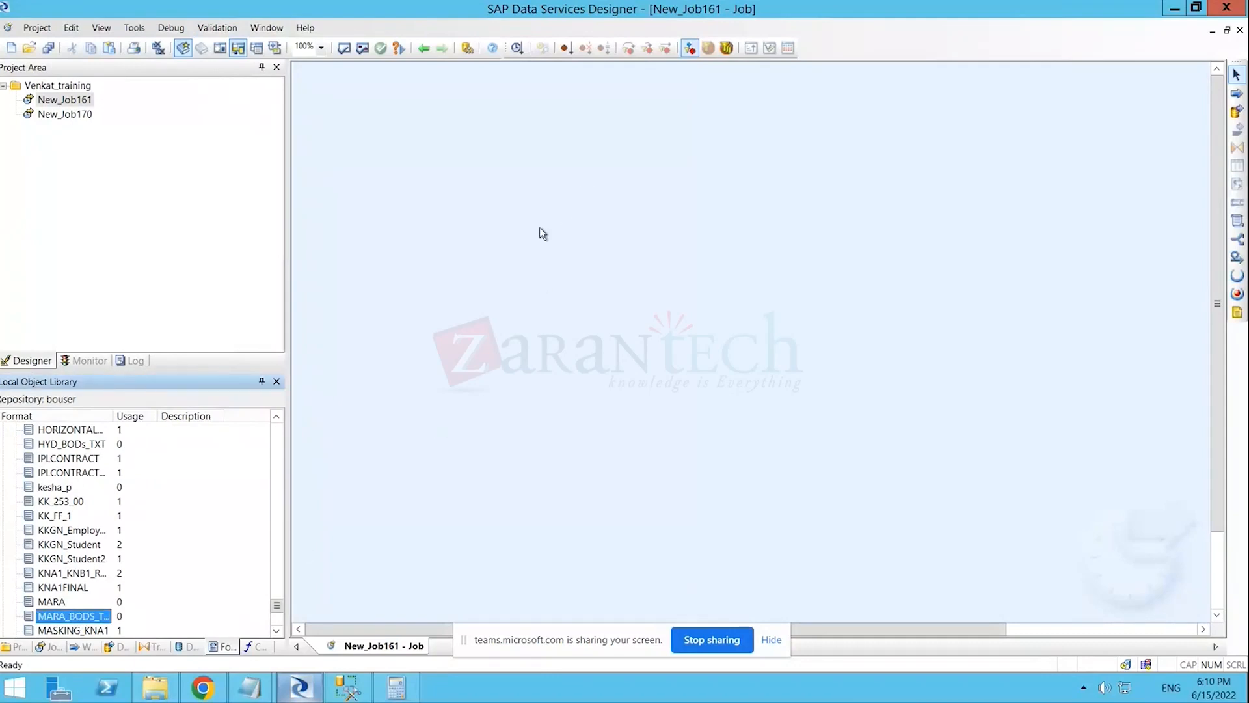
- Add a work flow to New_Job161 and open it
left_click(1237, 93)
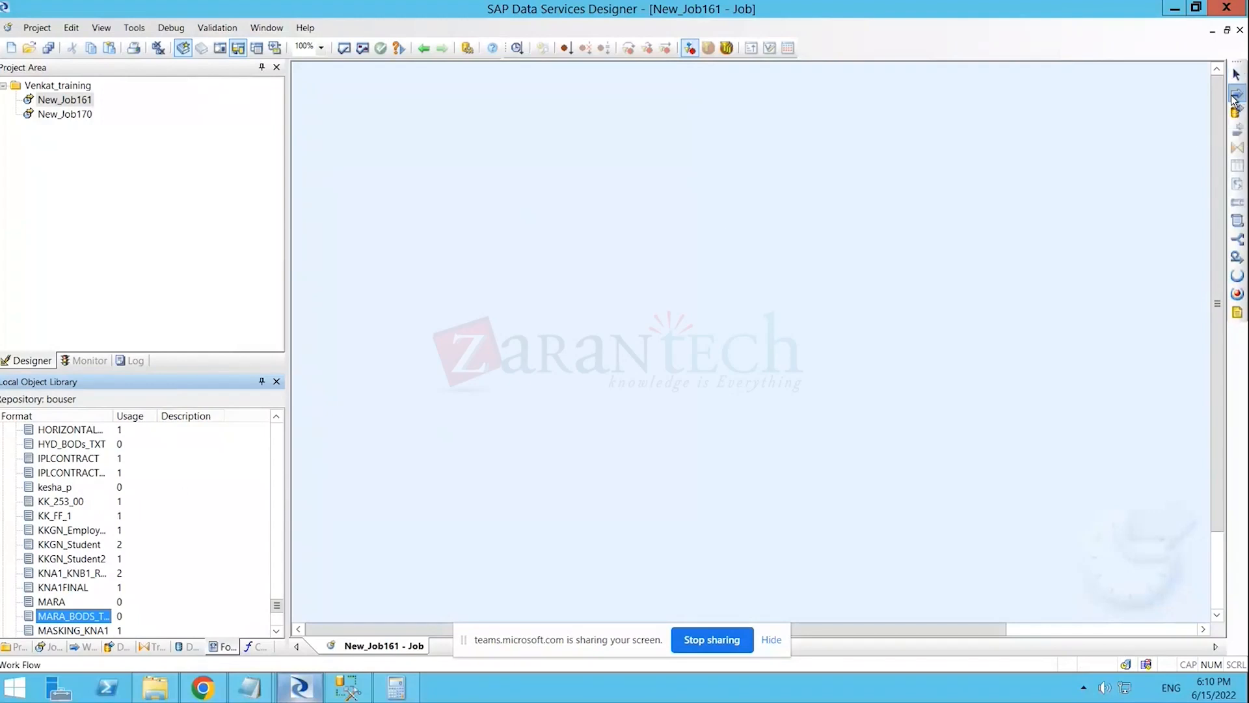
left_click(588, 205)
left_click(612, 263)
double_click(606, 223)
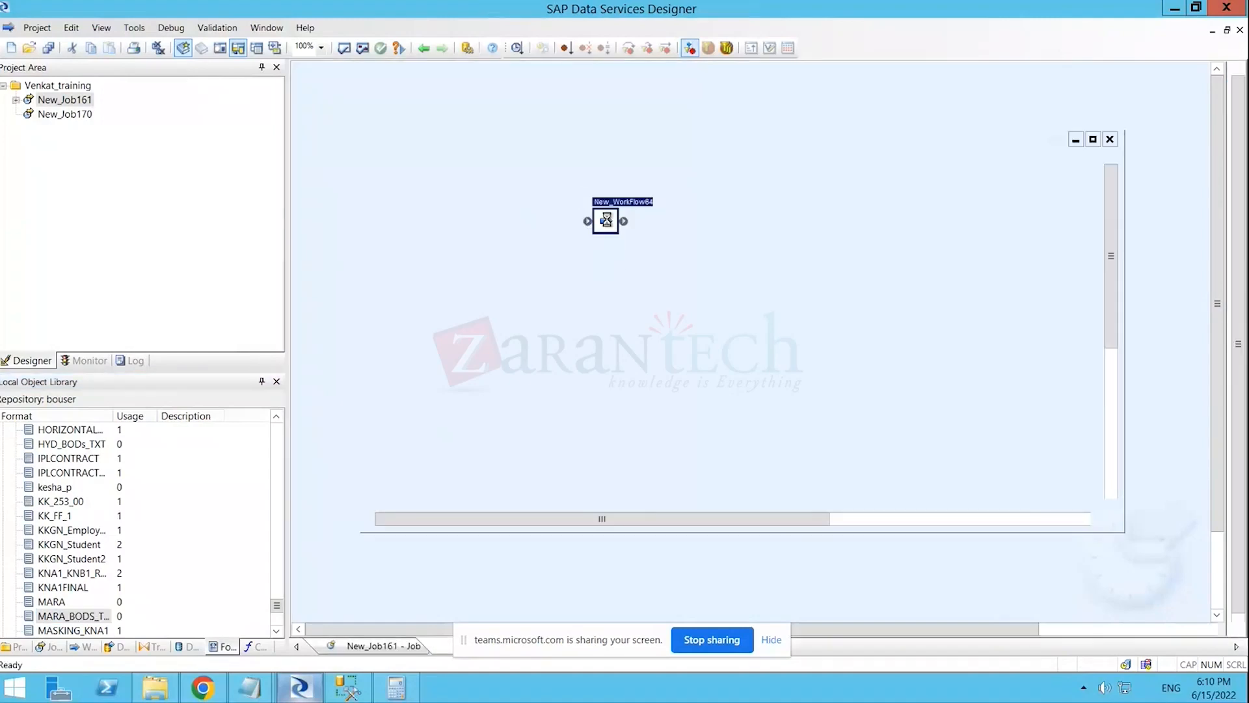
- Try to place the MARA_BODS_Training file format directly in the work flow workspace
left_click_drag(71, 616, 568, 153)
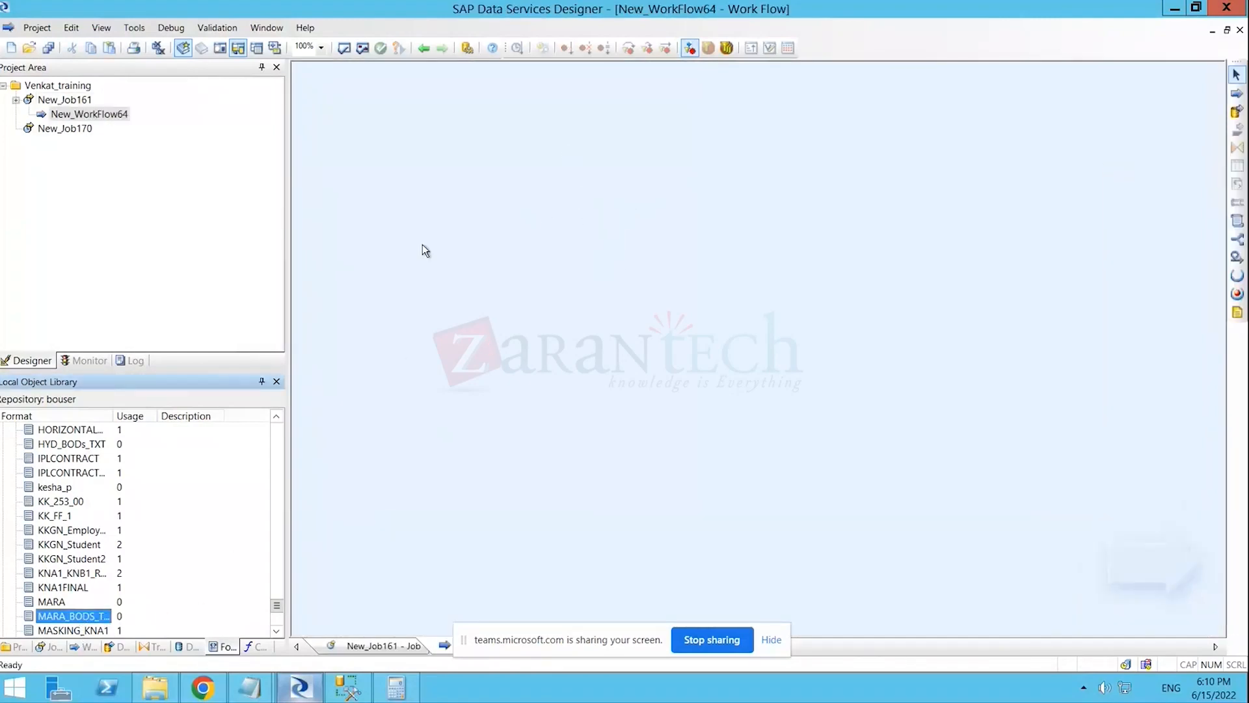
left_click_drag(82, 620, 570, 132)
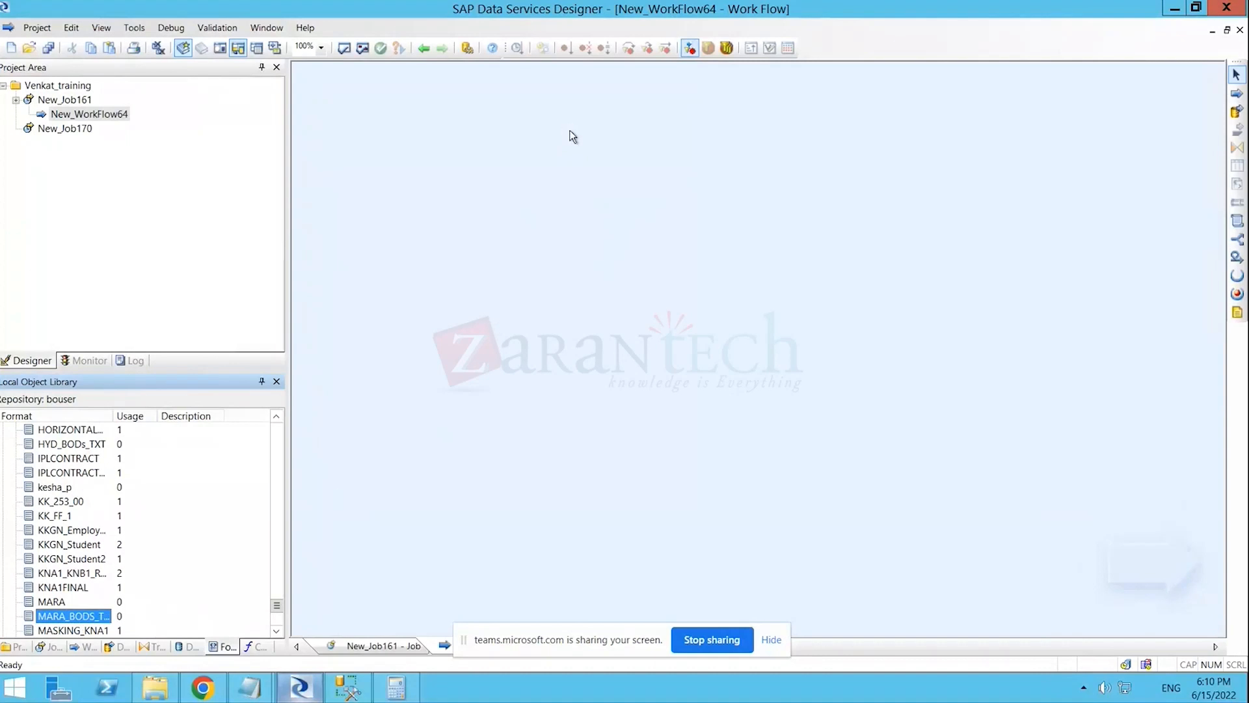
left_click(648, 231)
- Add a data flow inside the new work flow
left_click(1239, 113)
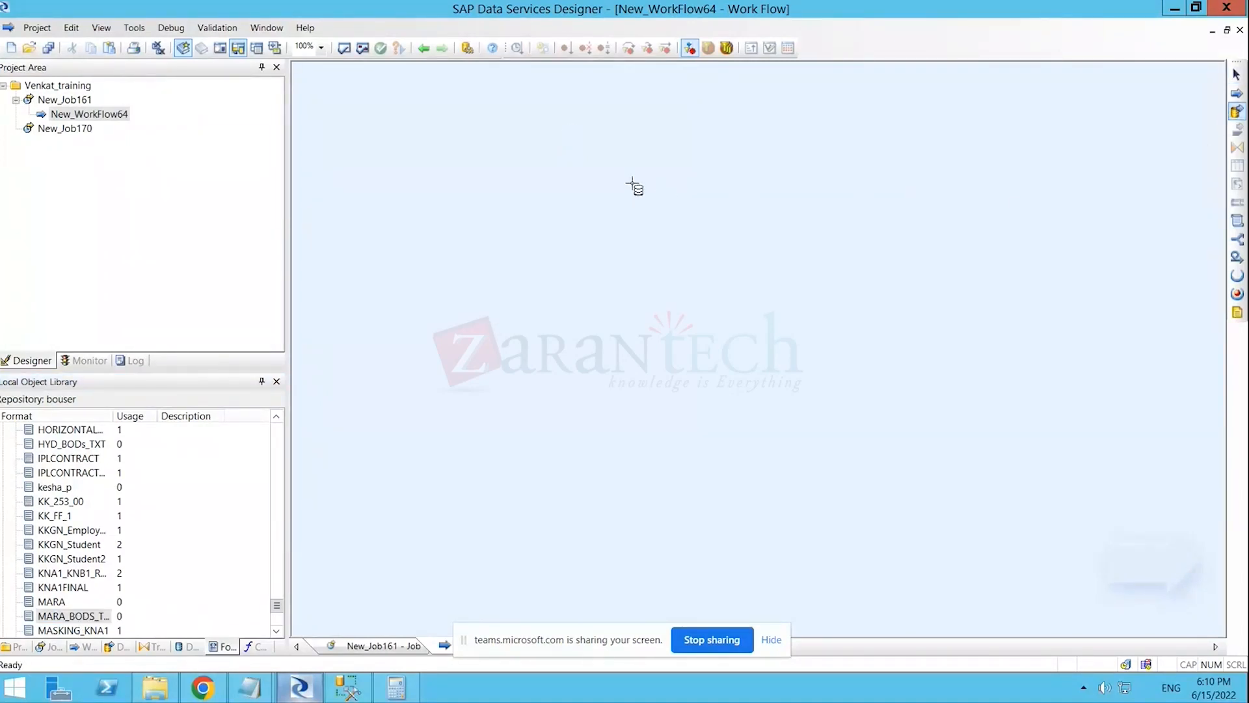
left_click(632, 183)
left_click(627, 303)
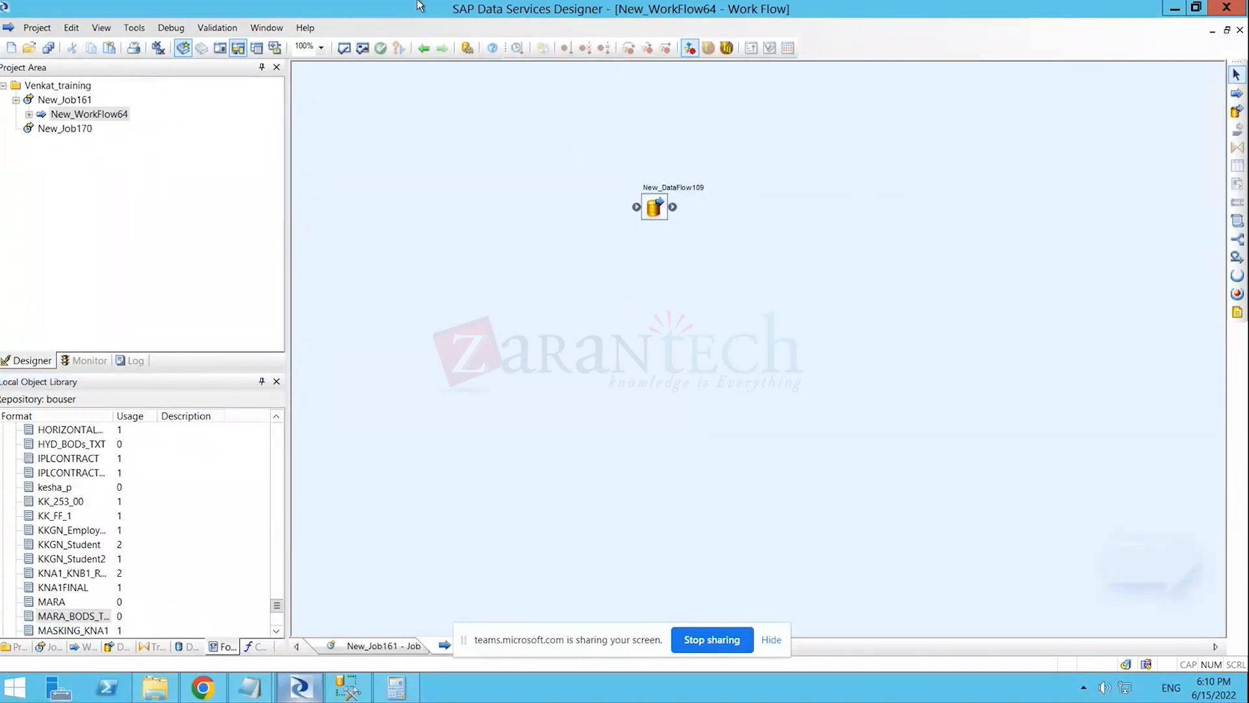
- Return to New_Job161, add a data flow directly to the job below the work flow, and open it
left_click(423, 45)
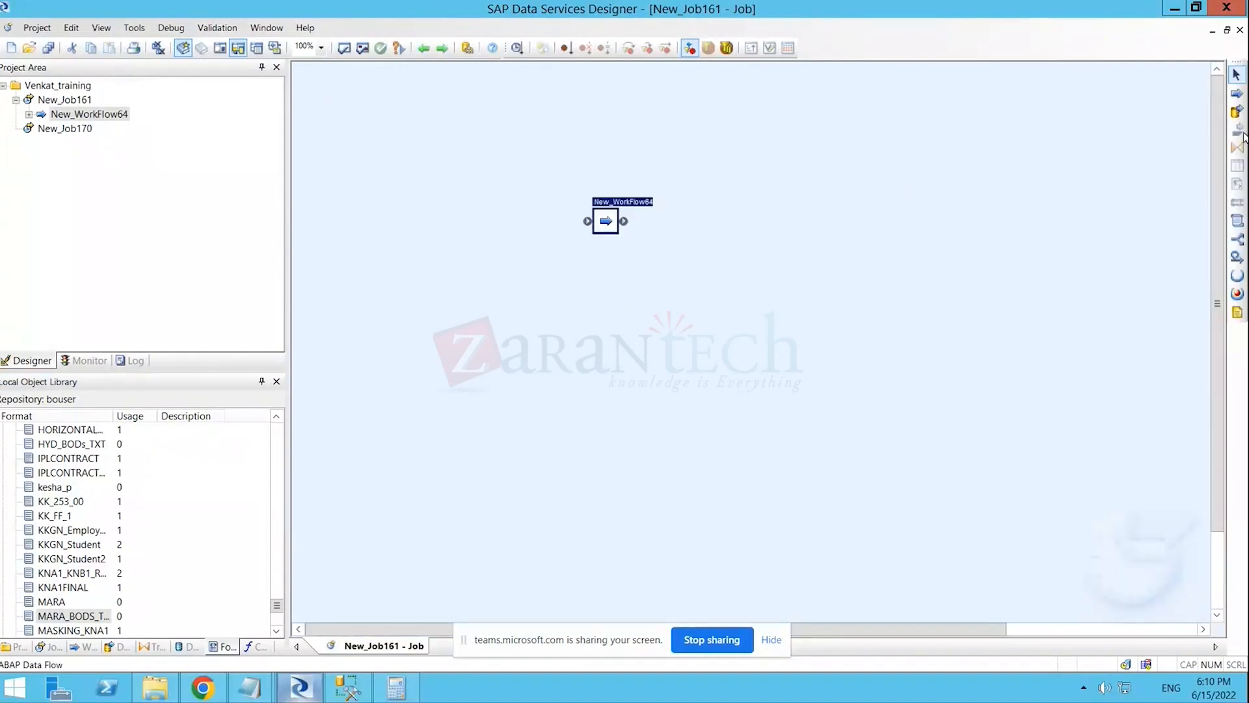
left_click(1237, 112)
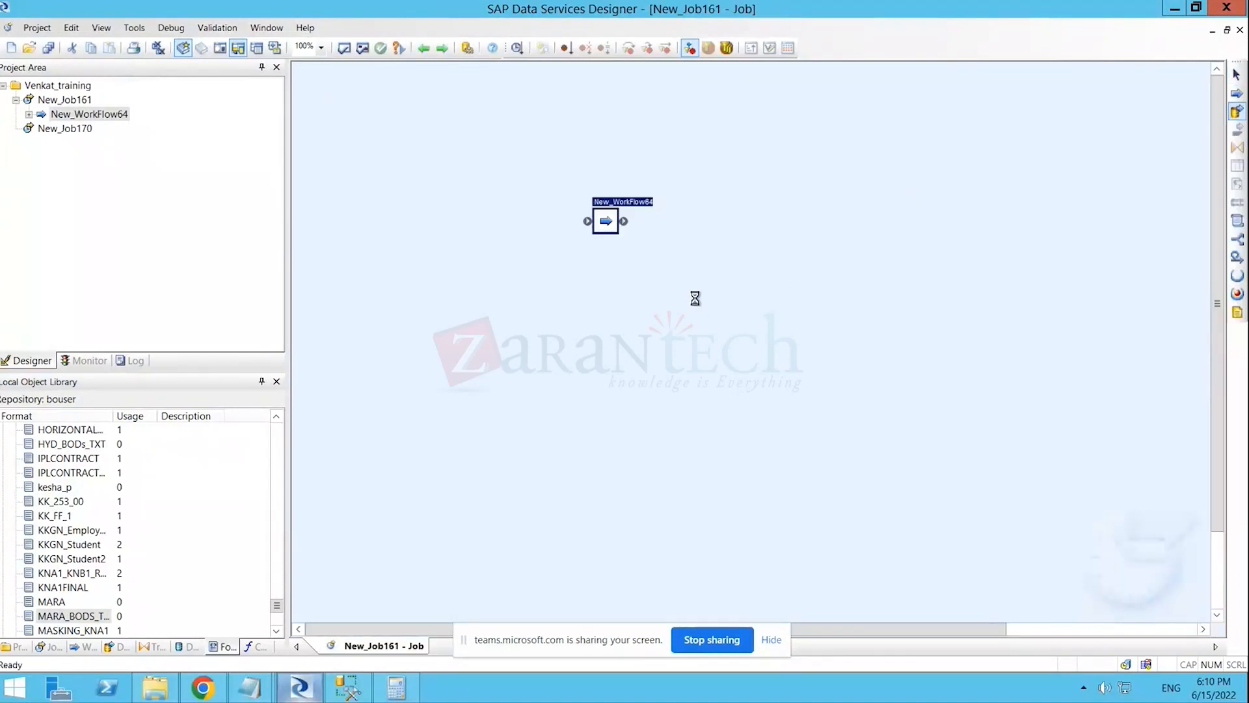
left_click(695, 303)
left_click(710, 343)
double_click(720, 317)
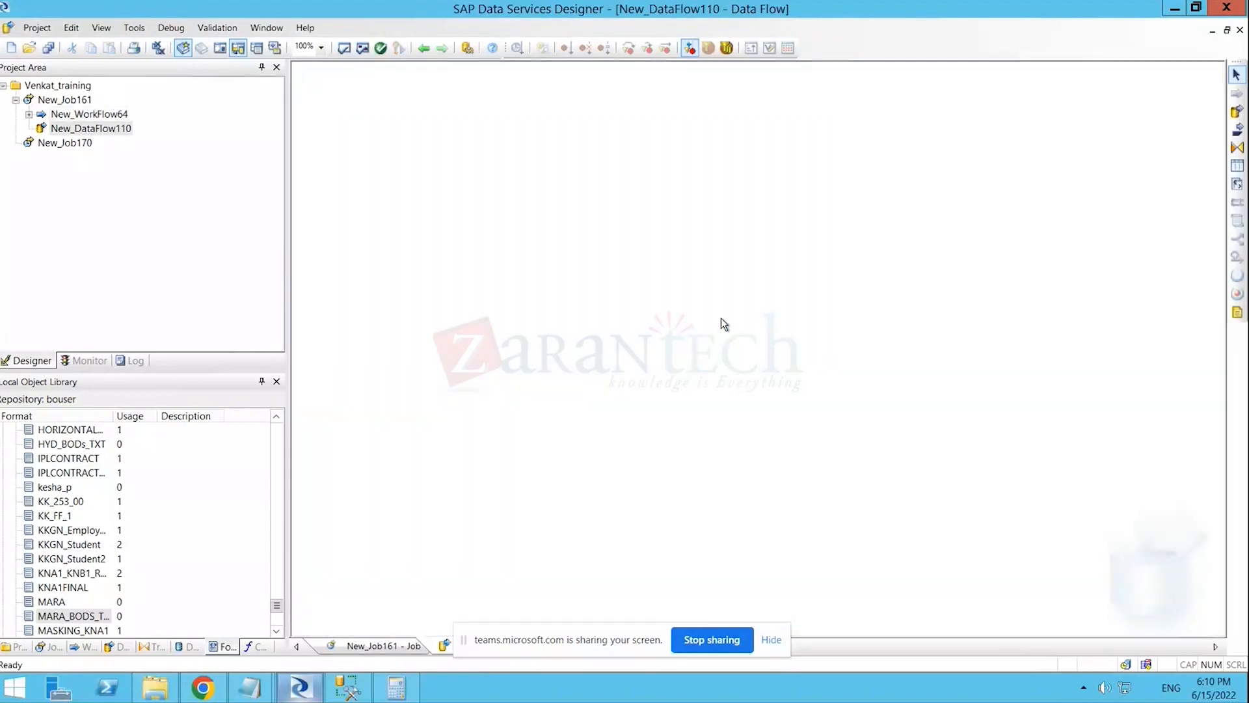
- Place the MARA_BODS_Training file format in the data flow as a source and reposition it in the workspace
left_click(79, 616)
left_click_drag(79, 622, 545, 149)
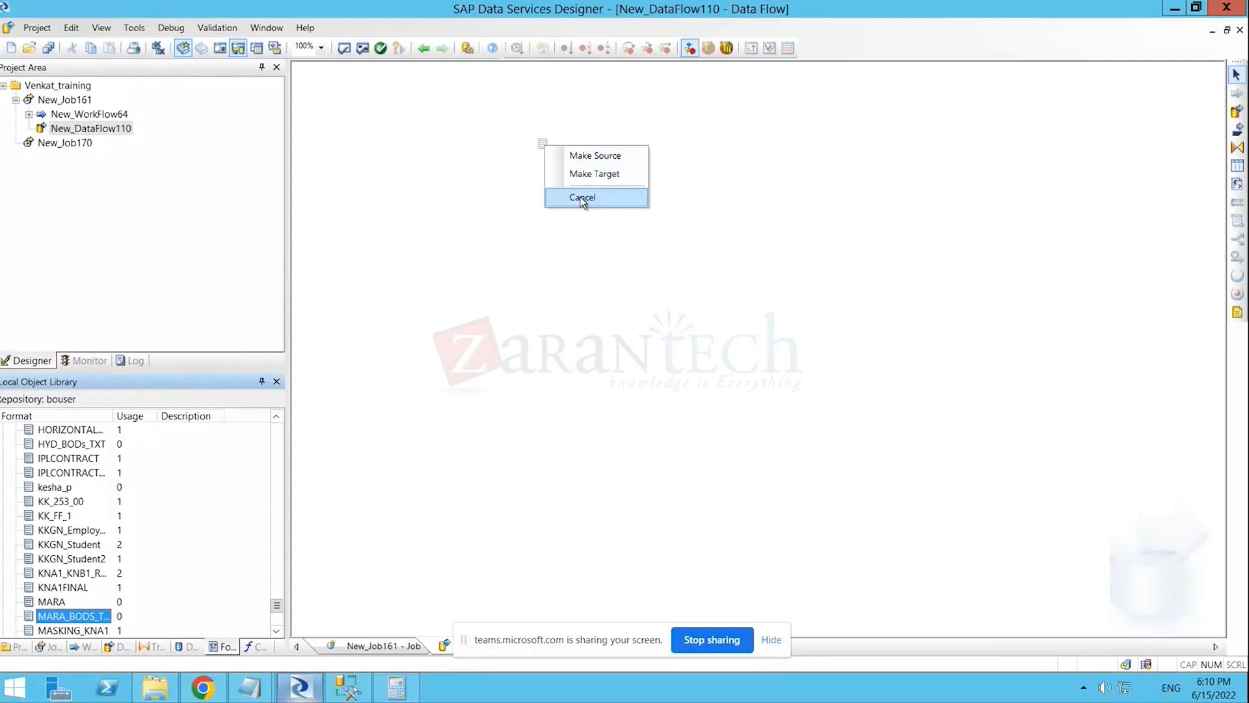
left_click(589, 156)
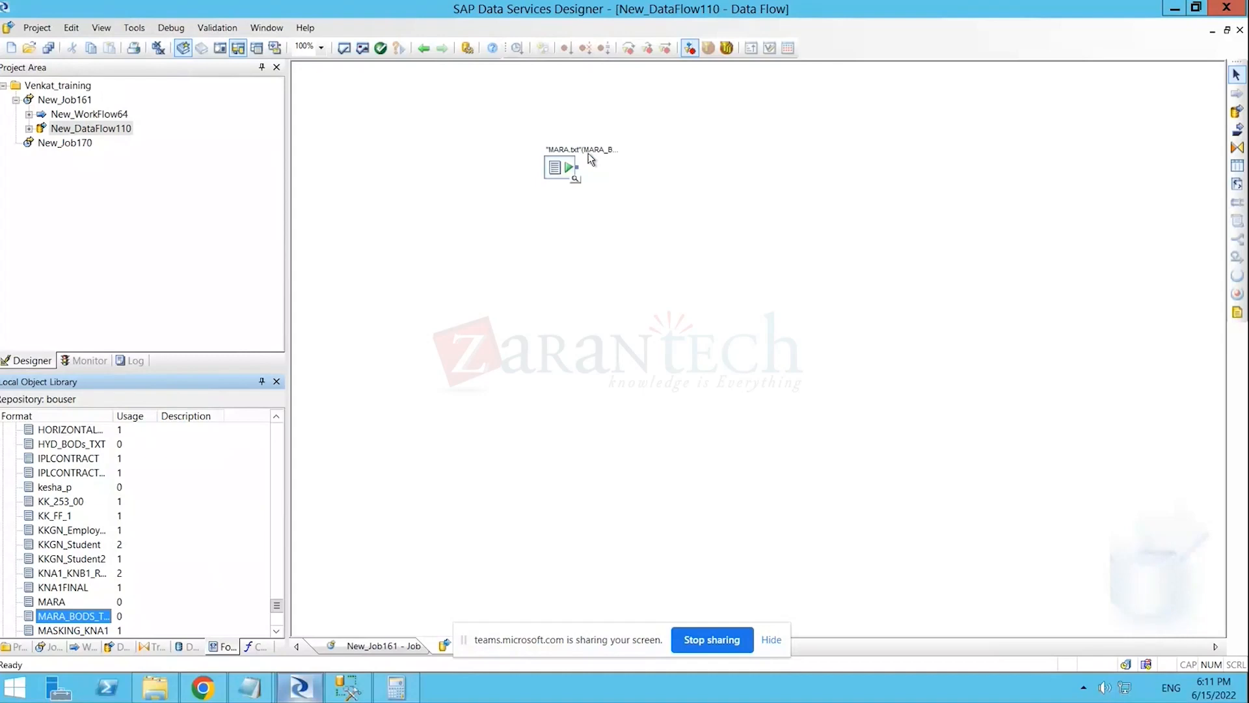
left_click_drag(573, 169, 595, 188)
left_click(612, 270)
- Place the MARA_BODS_Training file format in the data flow as a target as well, then delete that target
left_click_drag(72, 616, 567, 251)
left_click(709, 264)
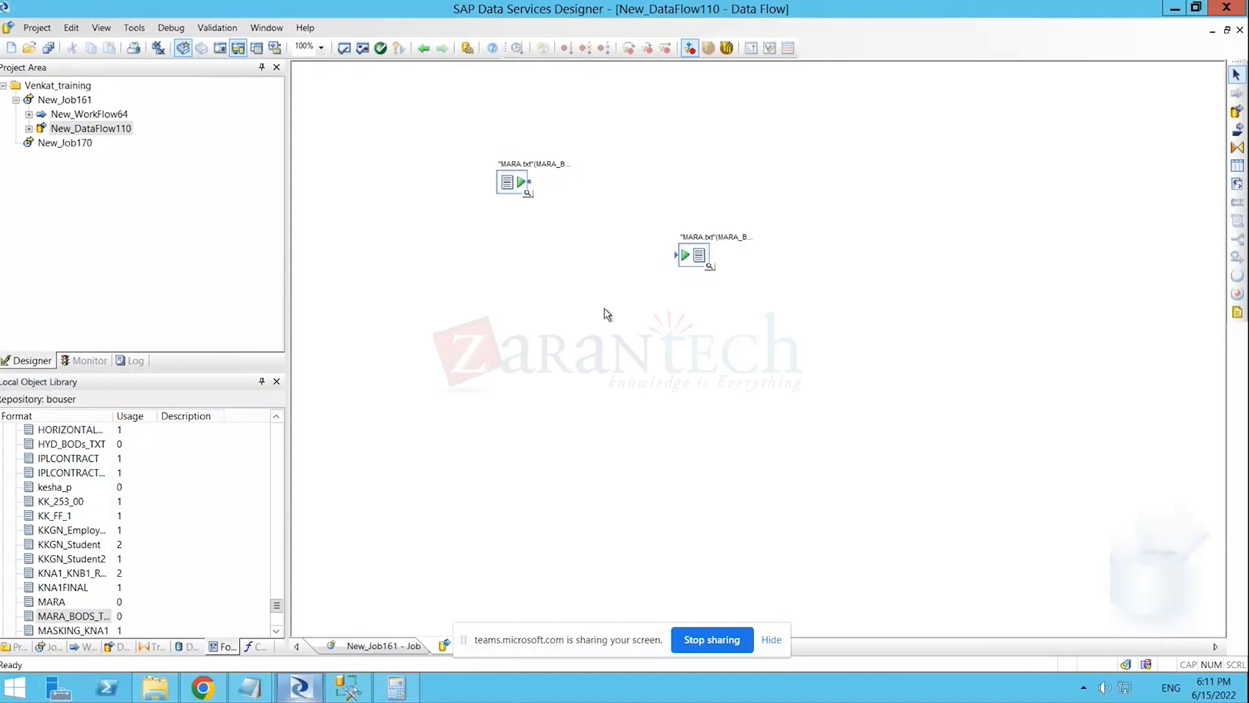
left_click(693, 272)
key("Delete")
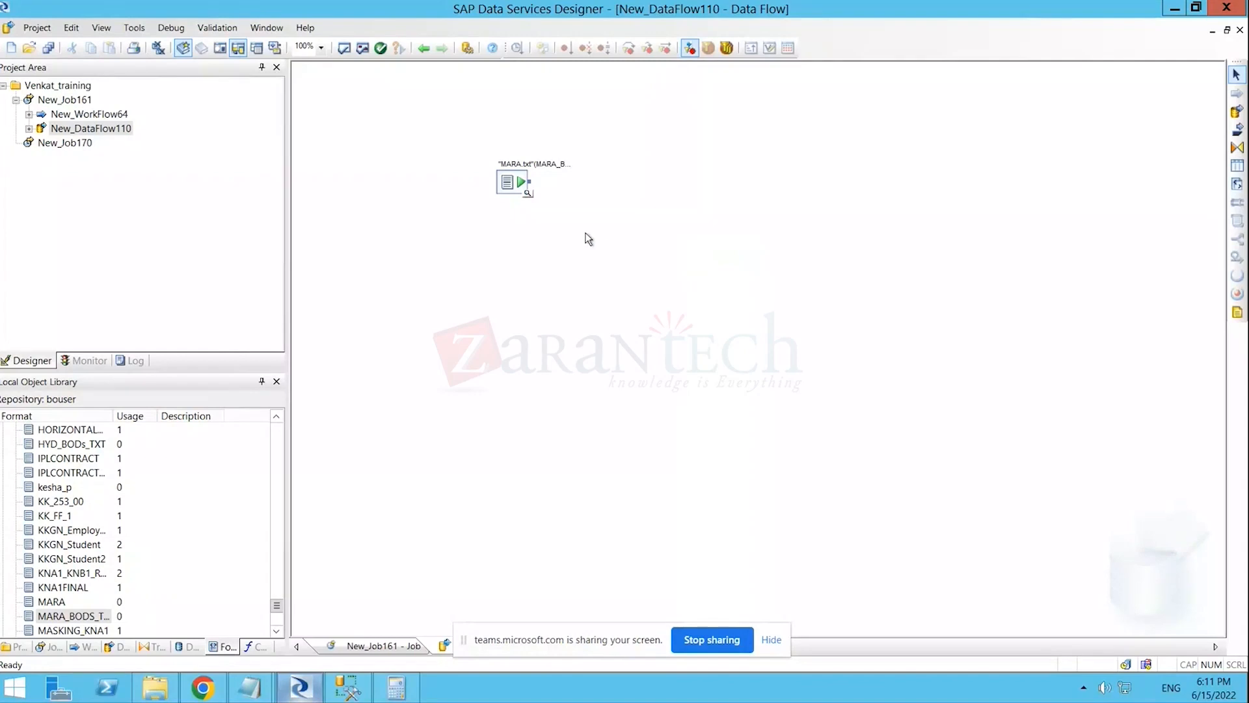
- View the data of the MARA.txt source and look through its columns and records
left_click(530, 197)
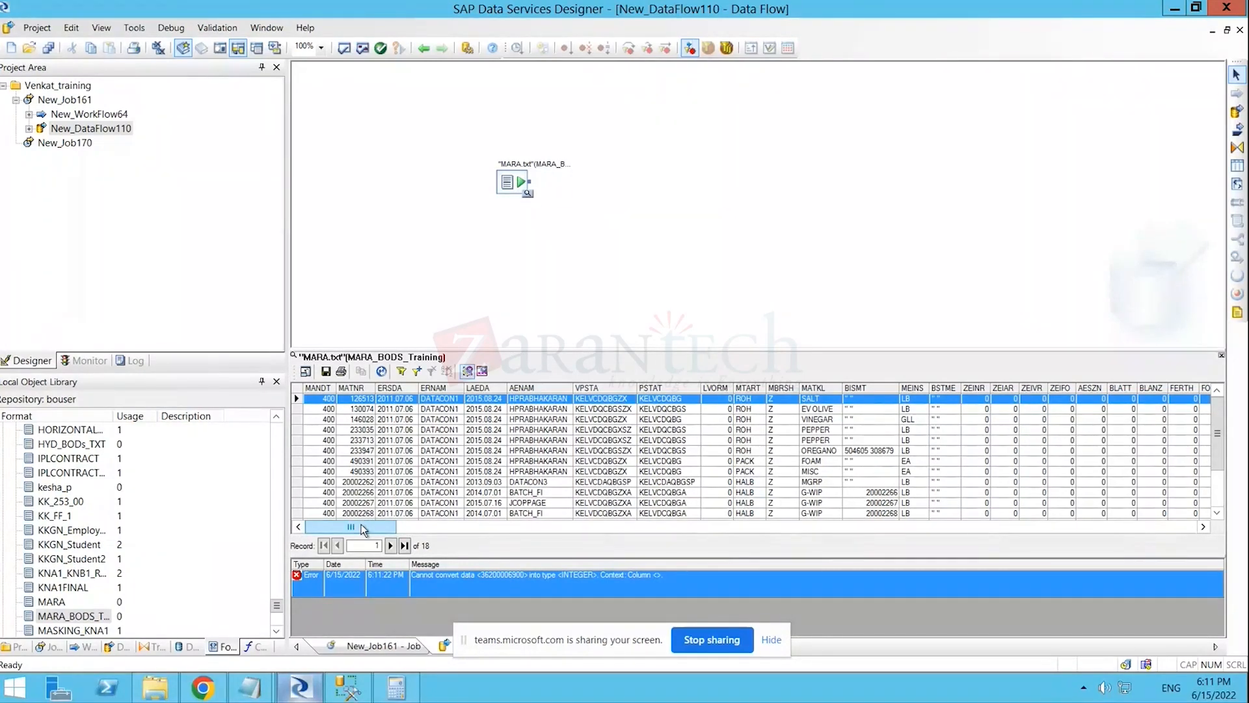
left_click_drag(363, 529, 367, 529)
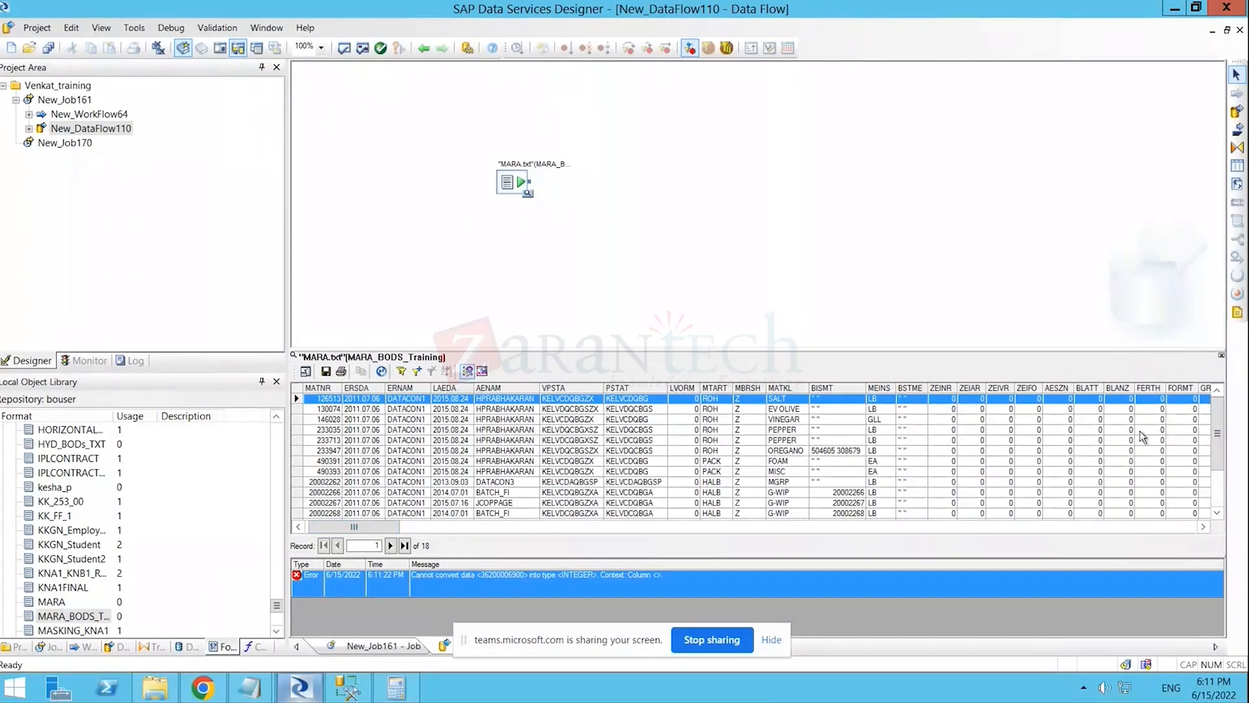
left_click_drag(1220, 453, 1221, 415)
- Apply a filter to the MARA.txt data view where MANDT equals 400
left_click(418, 375)
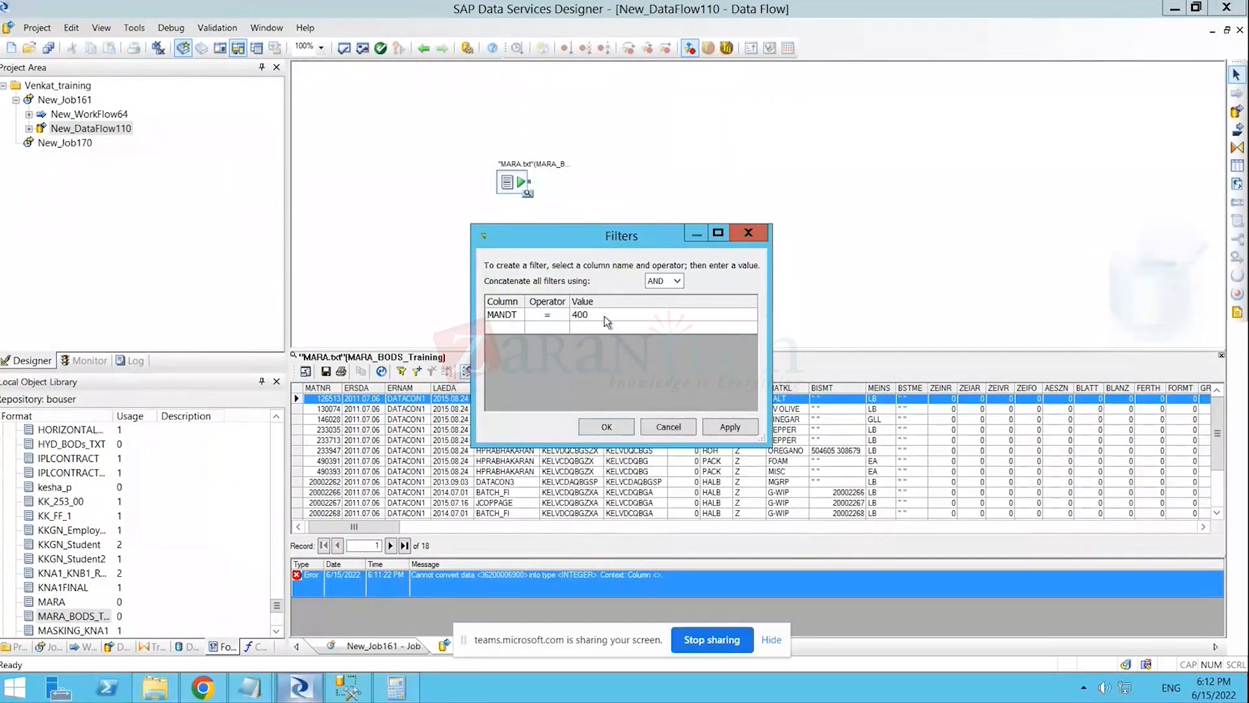
left_click(730, 427)
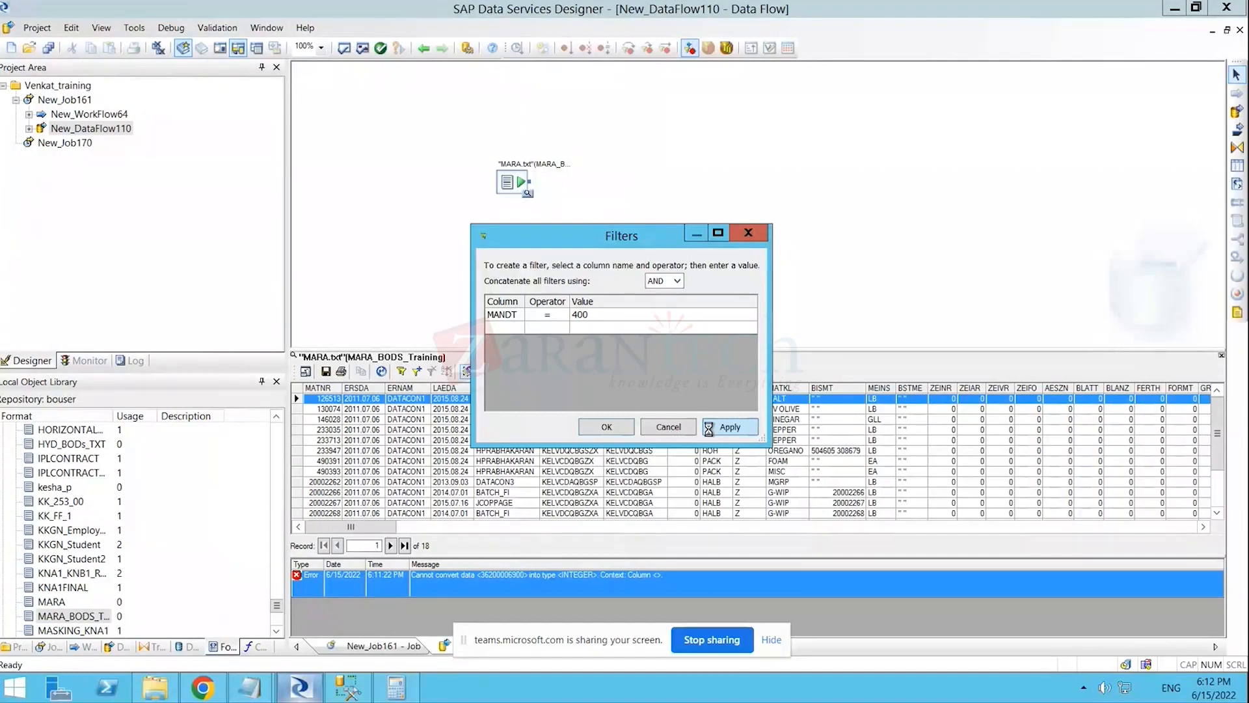
- Confirm the MANDT filter and look over the filtered MARA.txt records
left_click(607, 428)
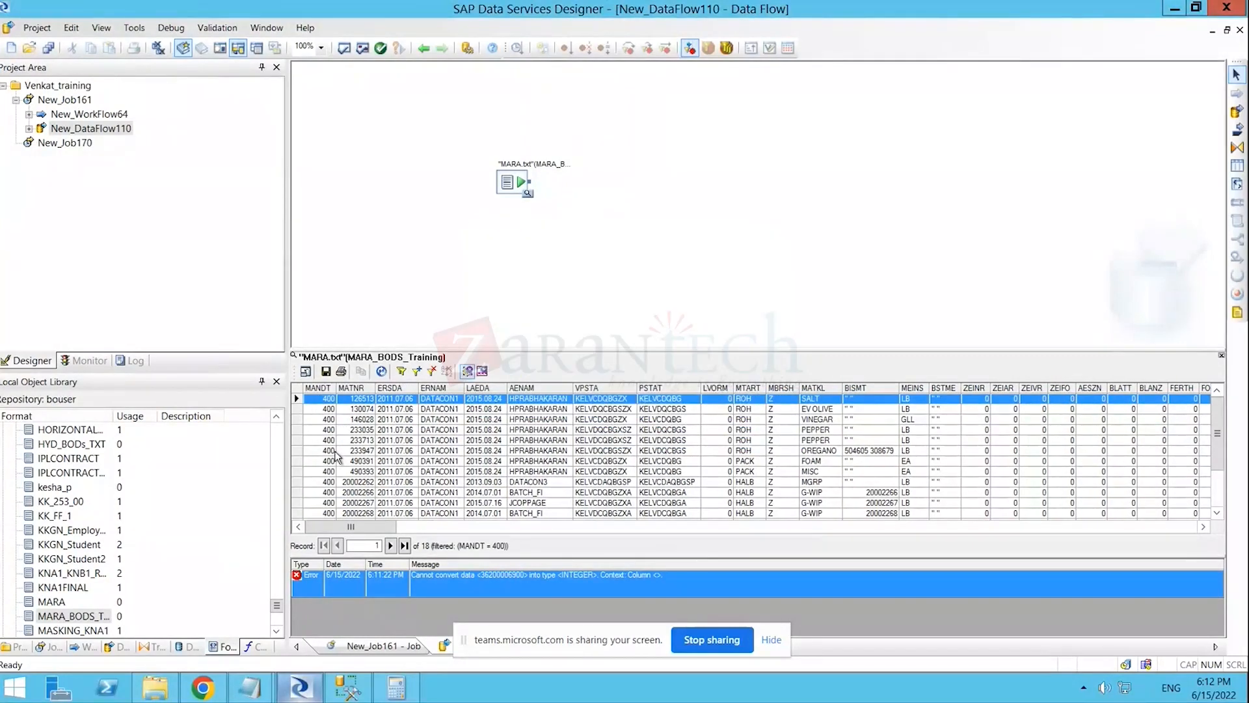
mouse_move(1217, 420)
left_mouse_down()
mouse_move(1225, 485)
mouse_move(1227, 421)
left_mouse_up()
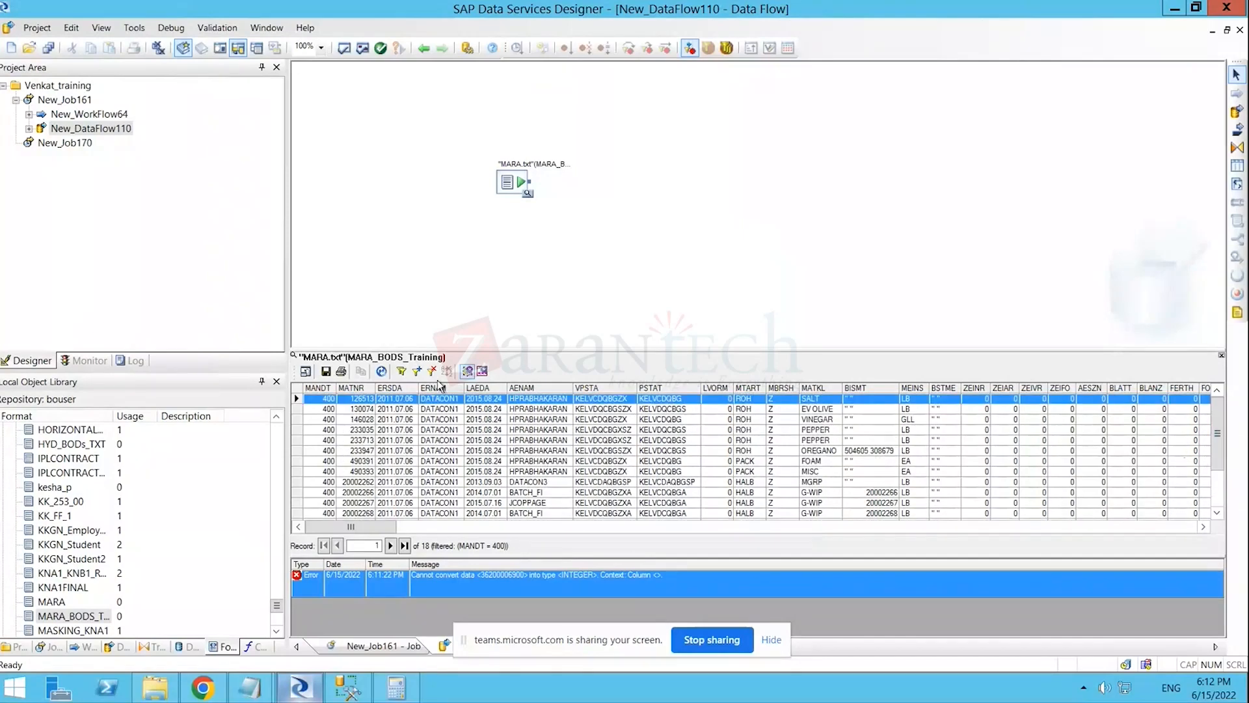
- Change the MANDT filter value of the MARA.txt data view to 500 and refresh the data
left_click(402, 374)
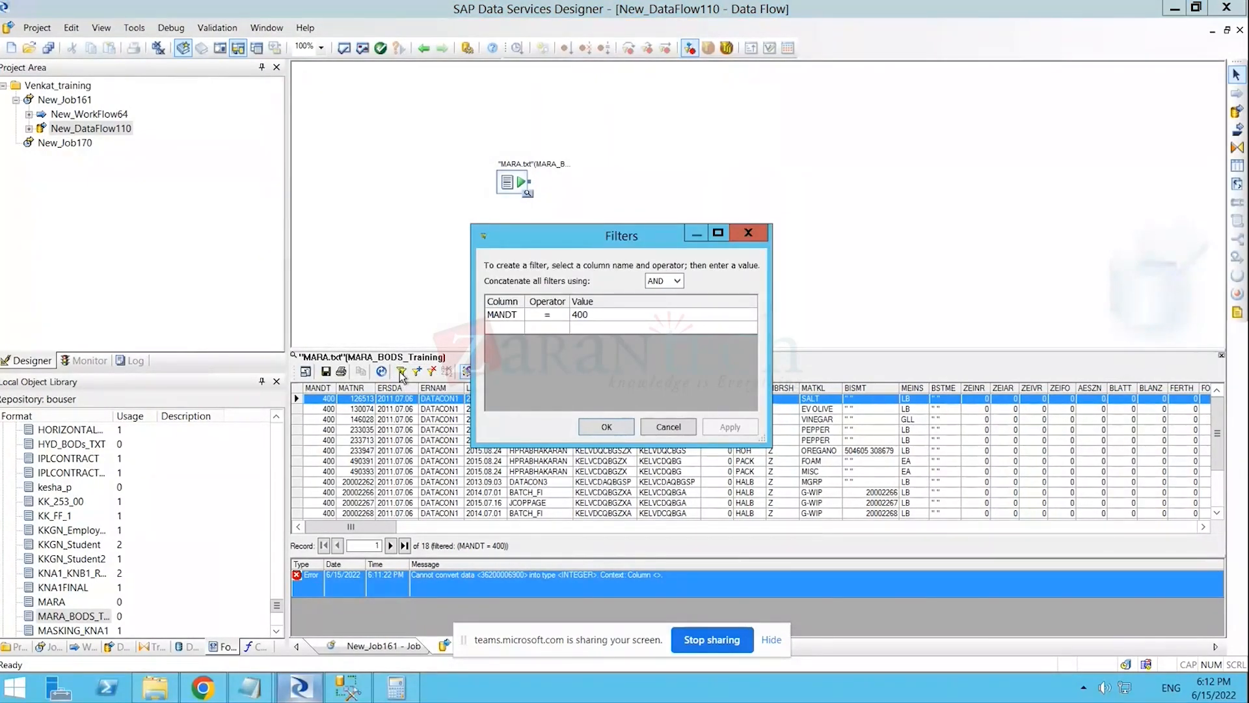
left_click(590, 314)
left_click_drag(590, 314, 568, 318)
type("500")
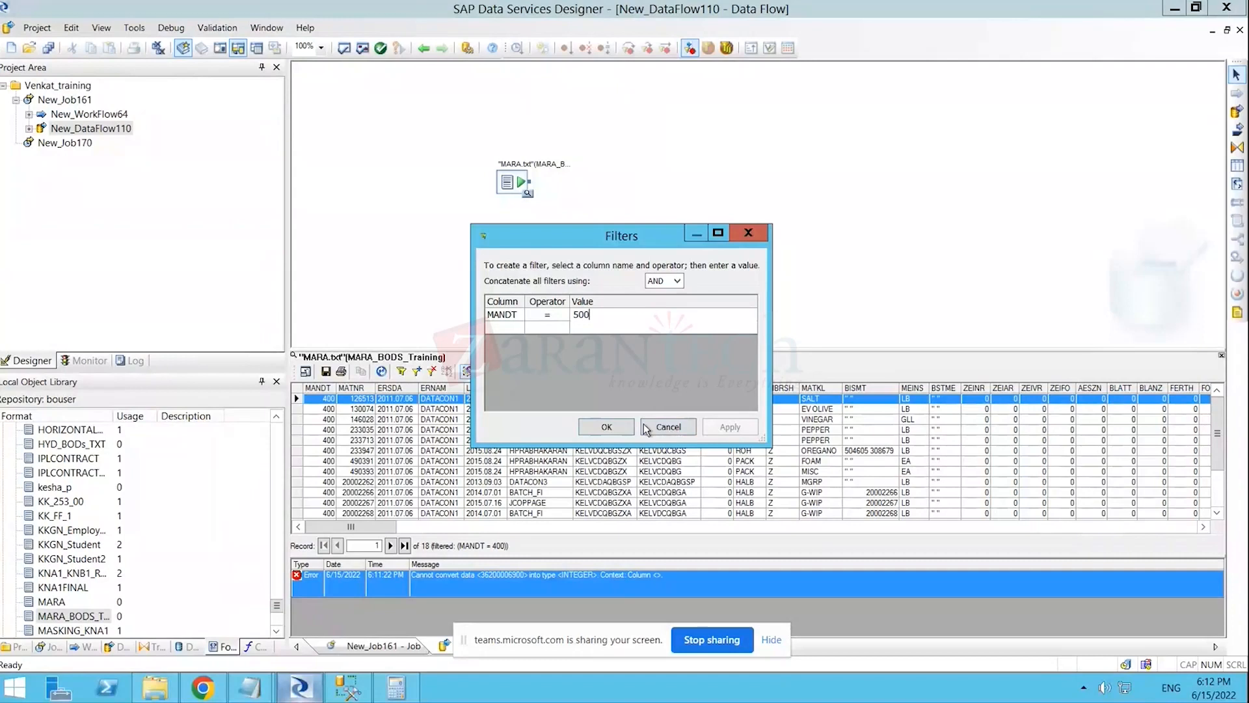
left_click(599, 427)
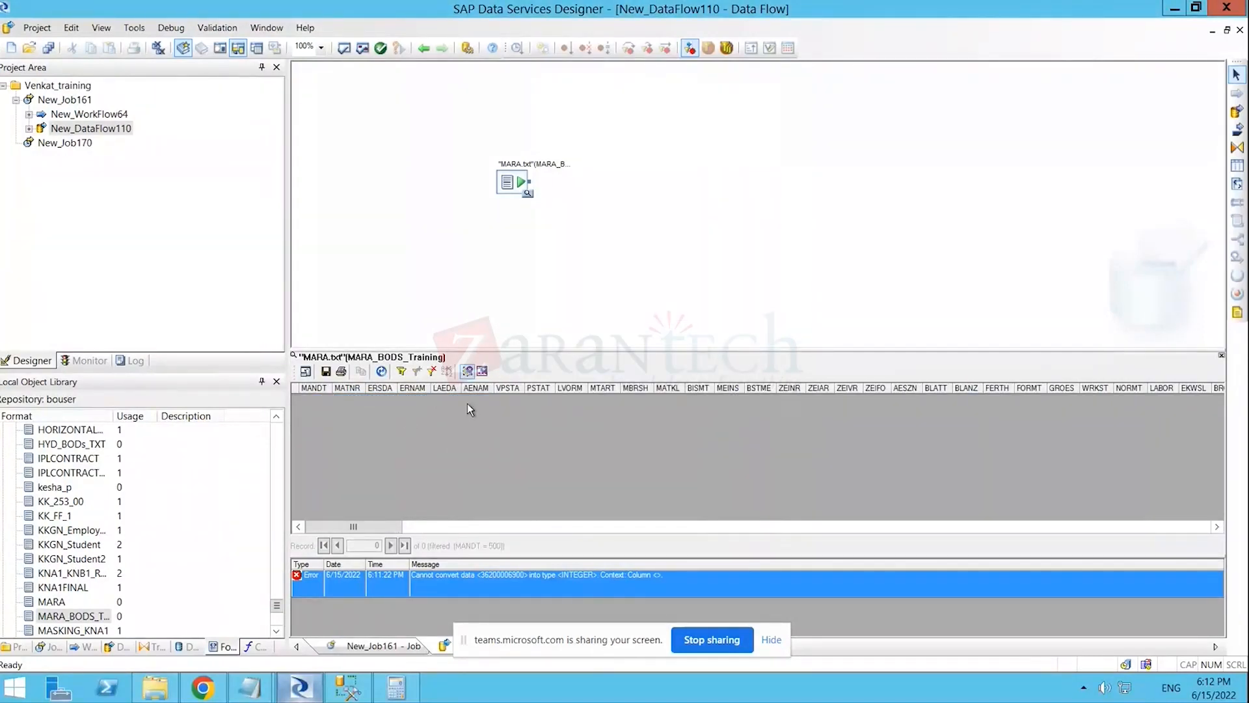
left_click(382, 372)
left_click(381, 373)
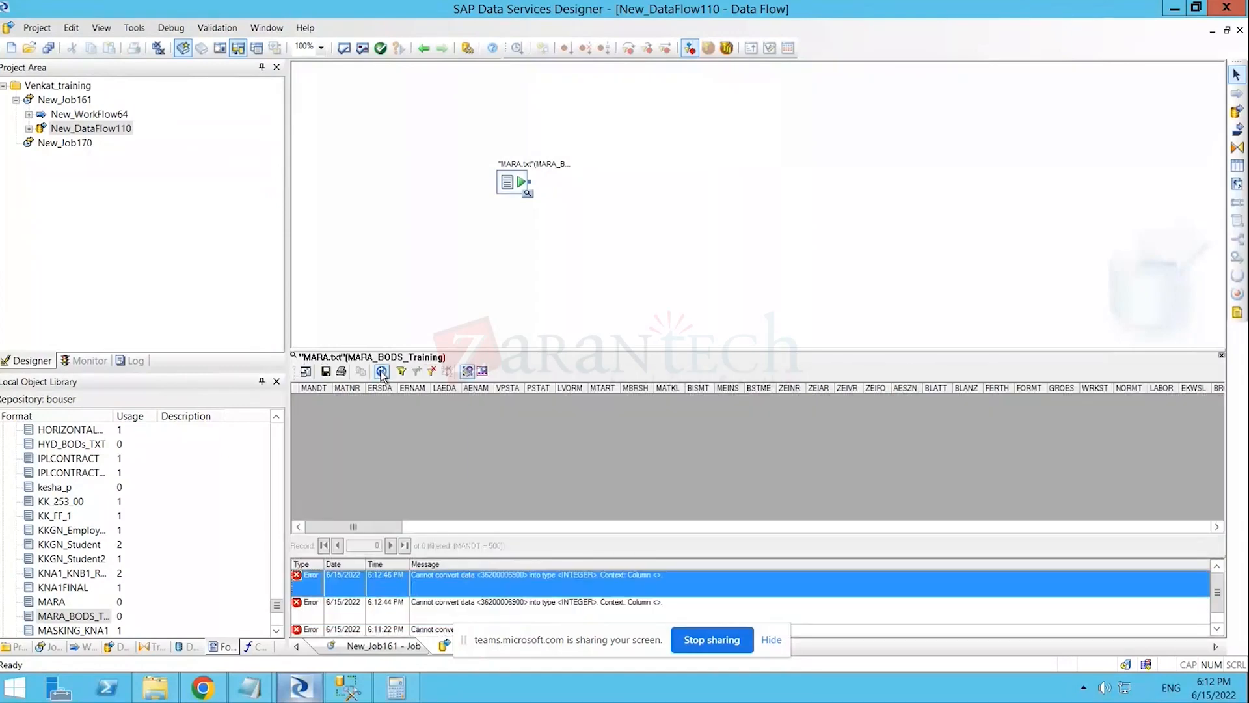
left_click(381, 372)
left_click(381, 373)
left_click(381, 373)
left_click(382, 372)
- Set the MANDT filter value back to 400 and refresh the MARA.txt data view
left_click(402, 371)
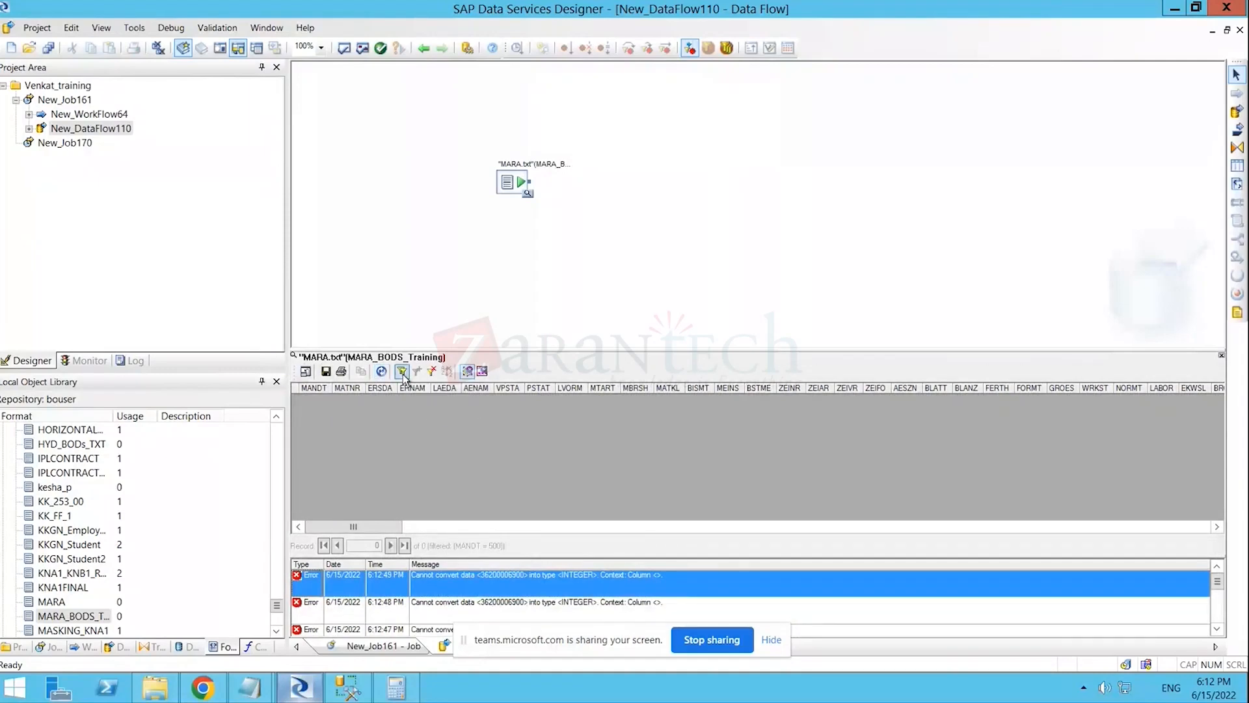
left_click(578, 315)
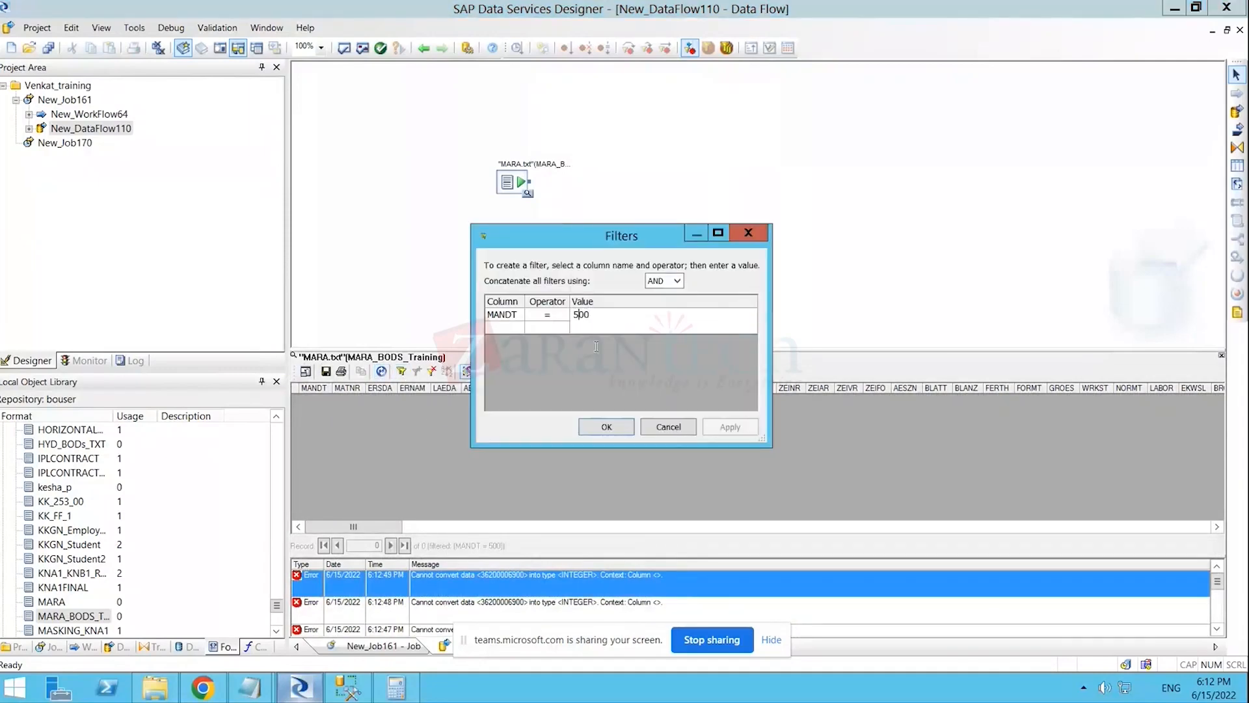
key("BackSpace")
type("4")
left_click(608, 431)
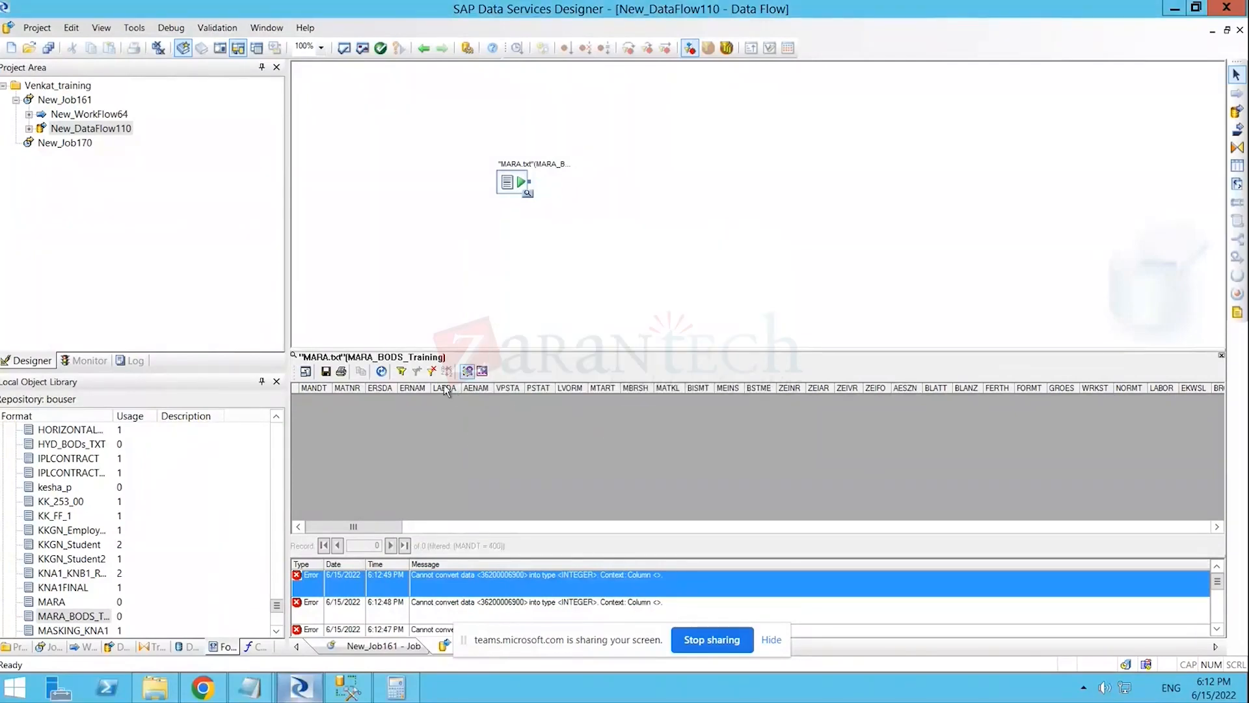
left_click(380, 372)
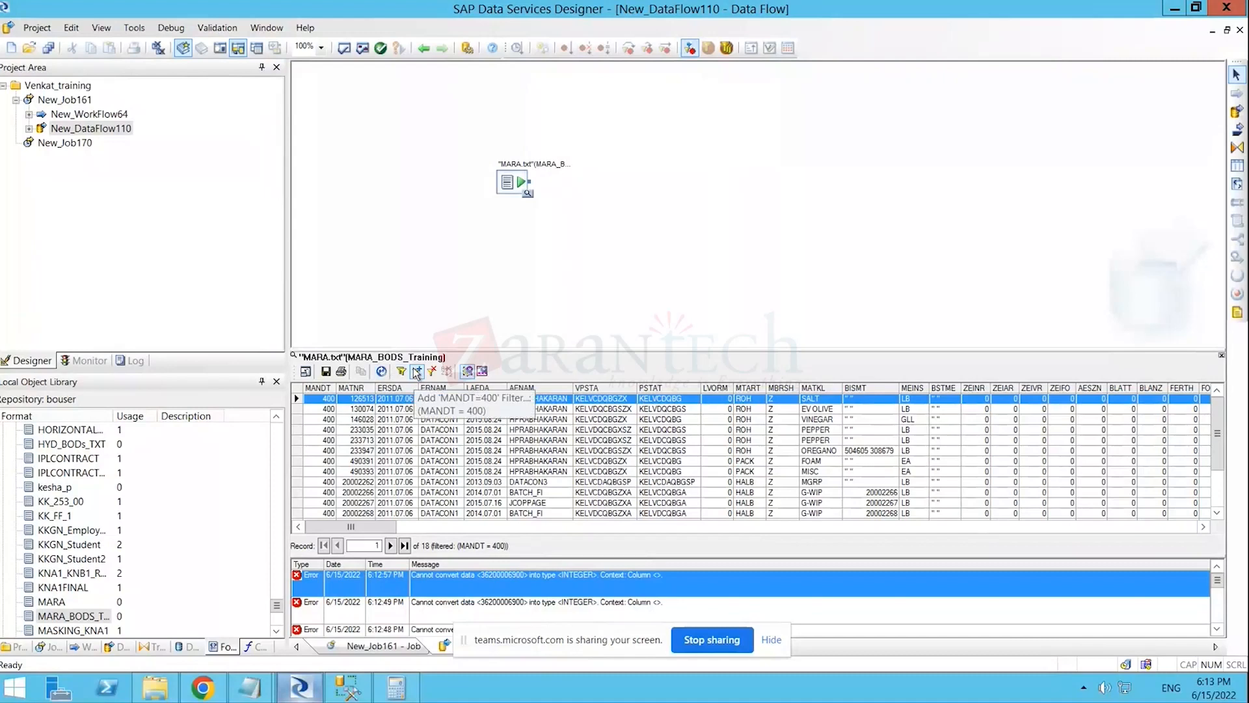
- Add a second filter condition MATNR equals 126513, combined with the MANDT condition by AND, and refresh the data view
left_click(416, 372)
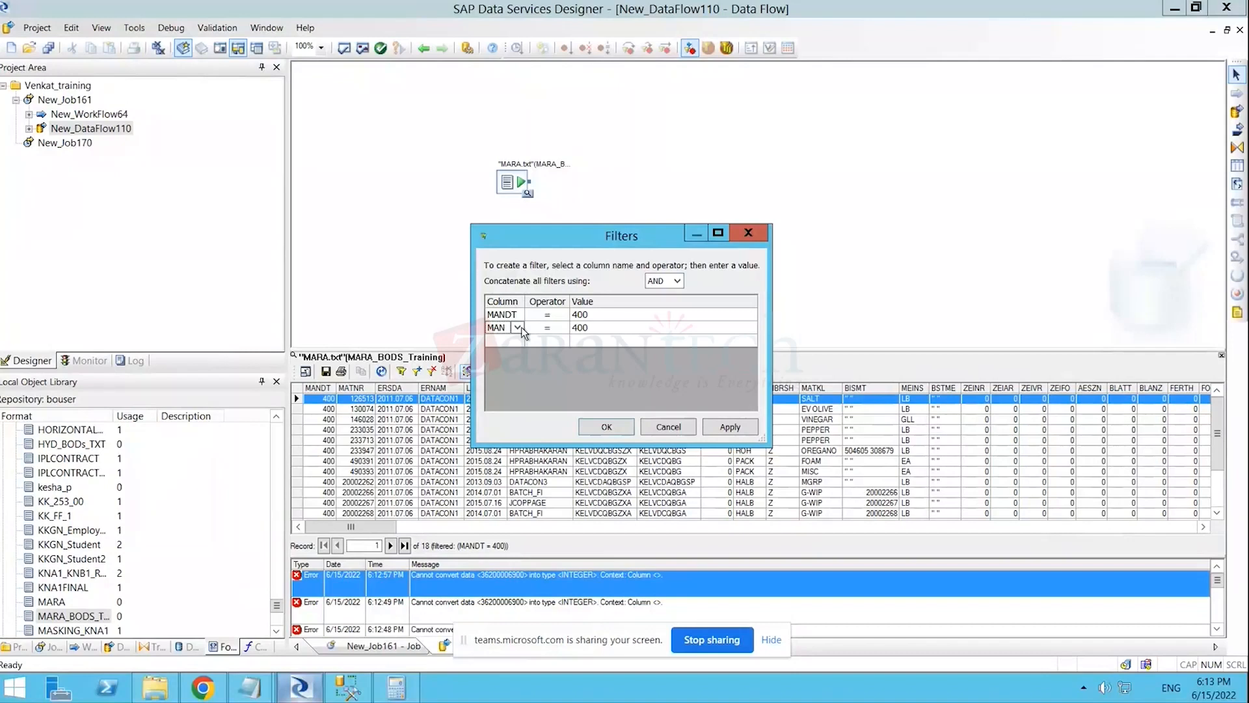
left_click(520, 327)
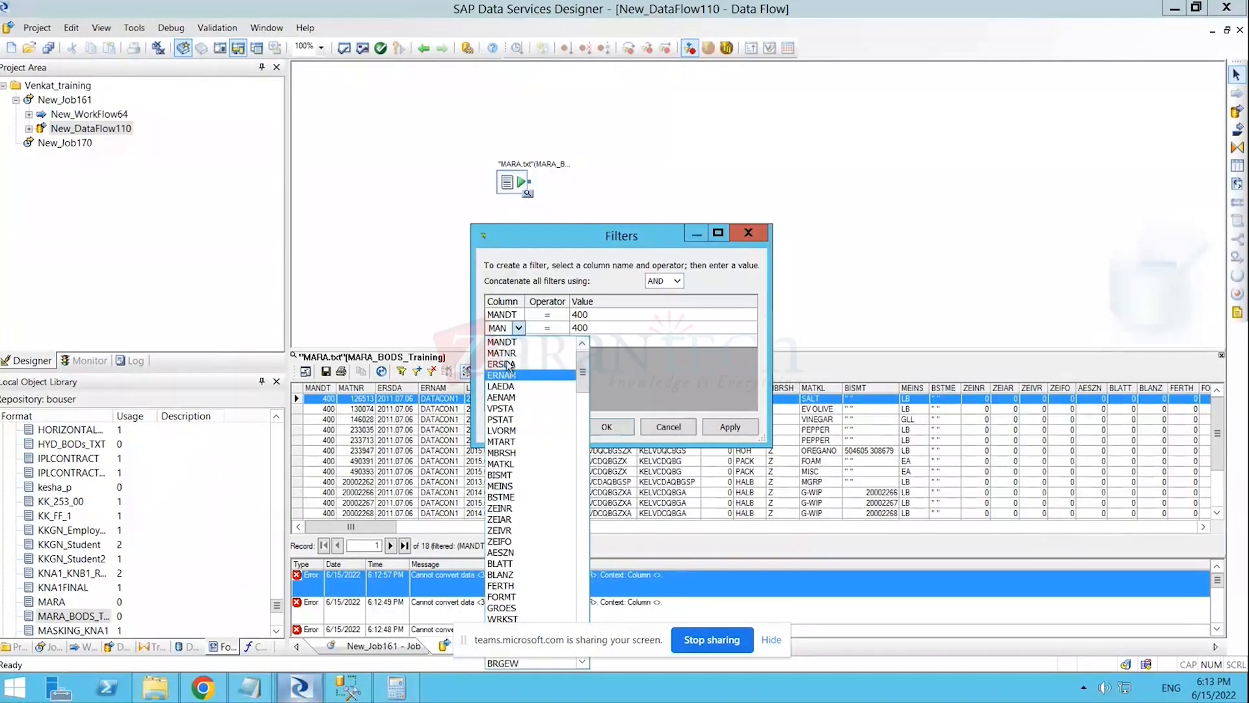
left_click(504, 354)
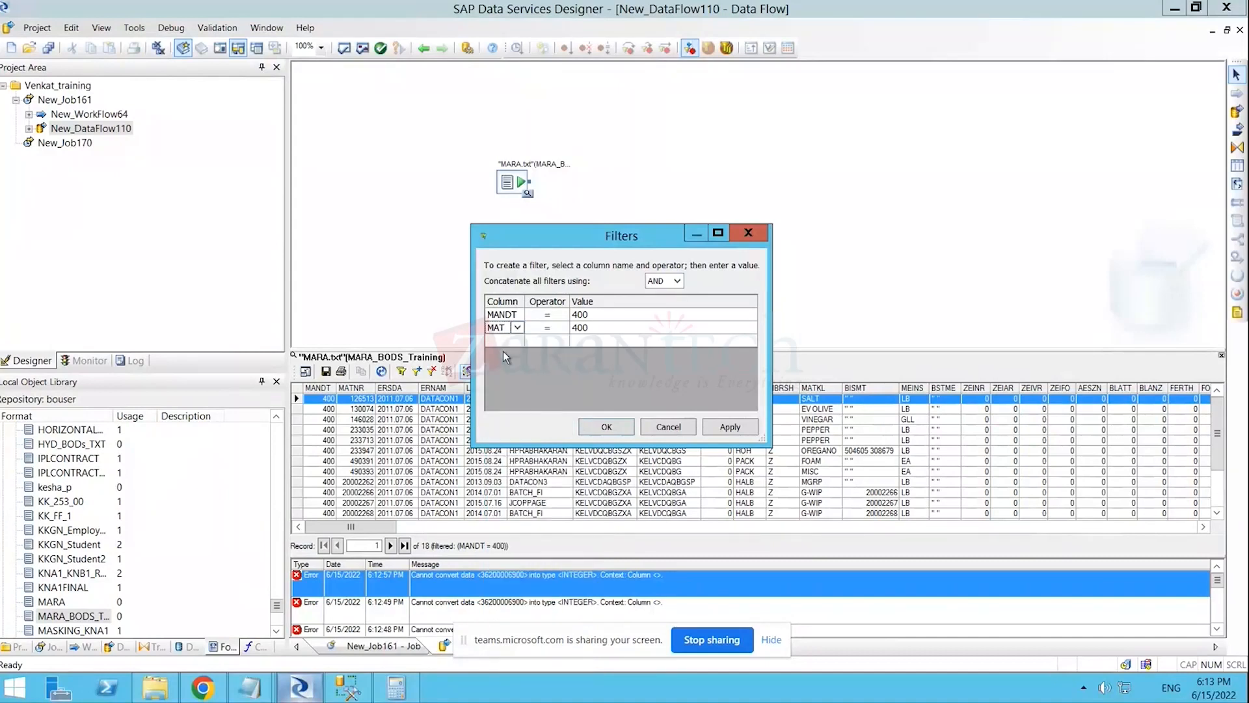
left_click(595, 325)
left_click_drag(595, 324, 572, 325)
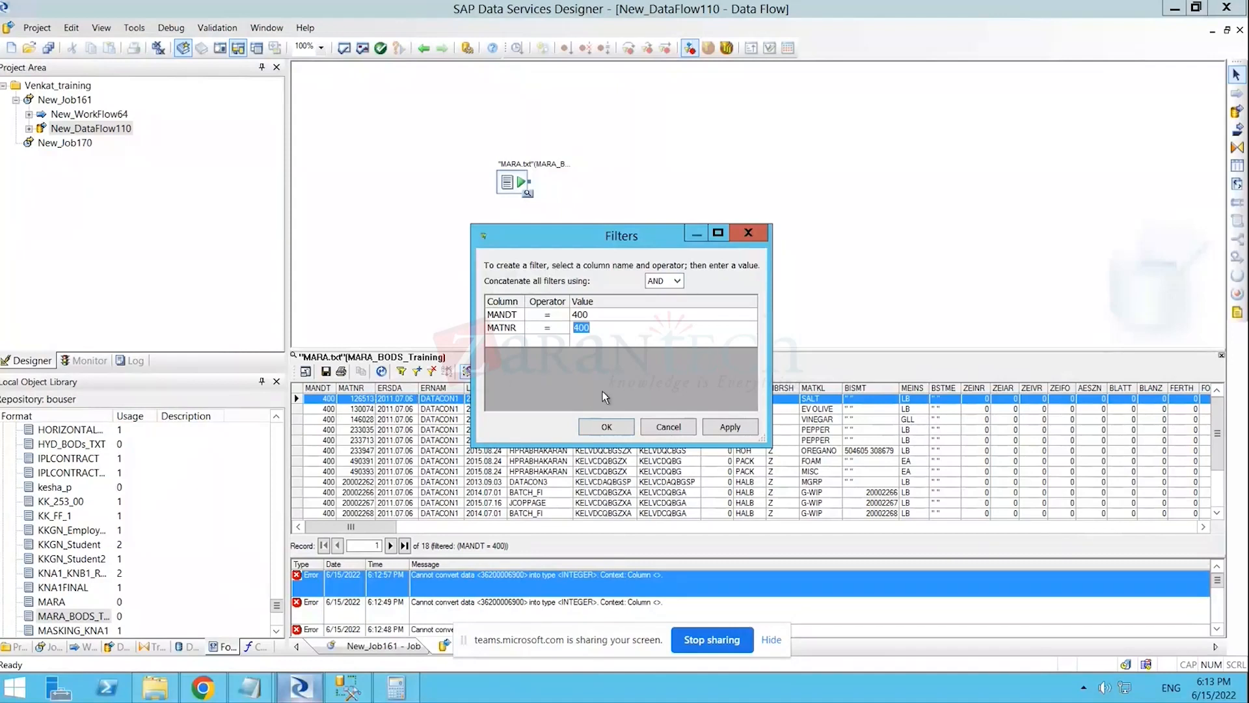
type("126513")
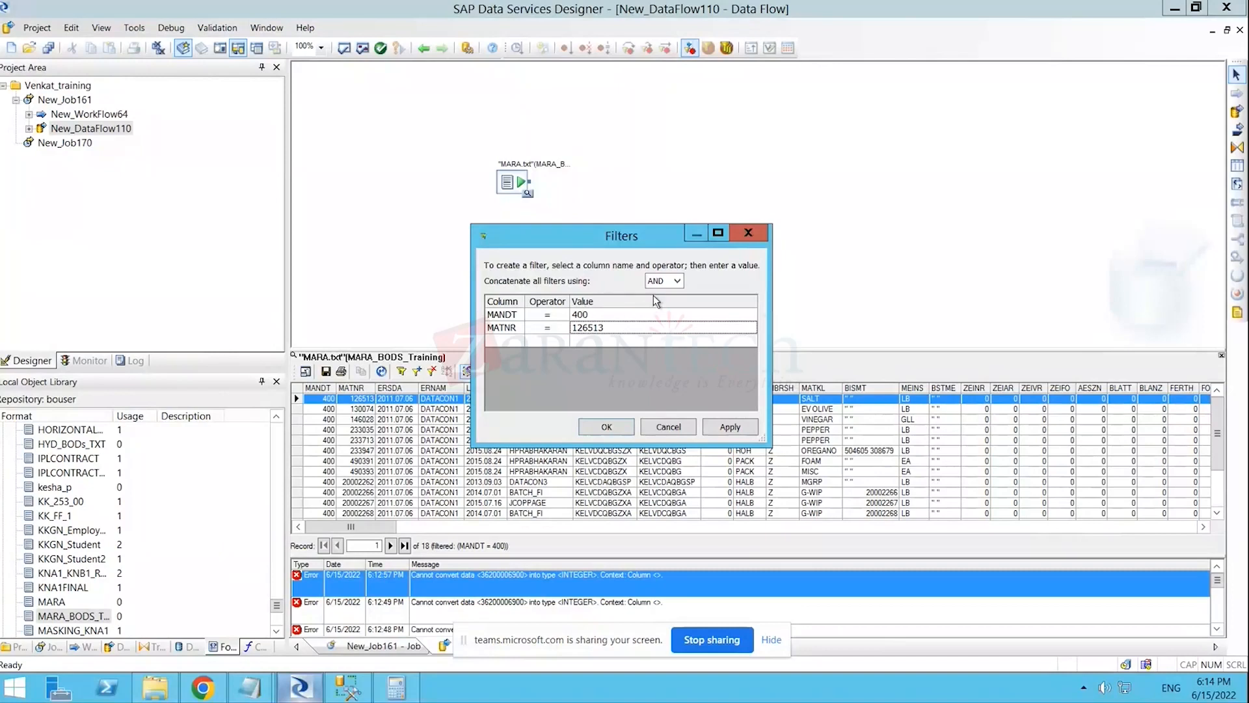
left_click(677, 282)
left_click(676, 280)
left_click(730, 426)
left_click(606, 428)
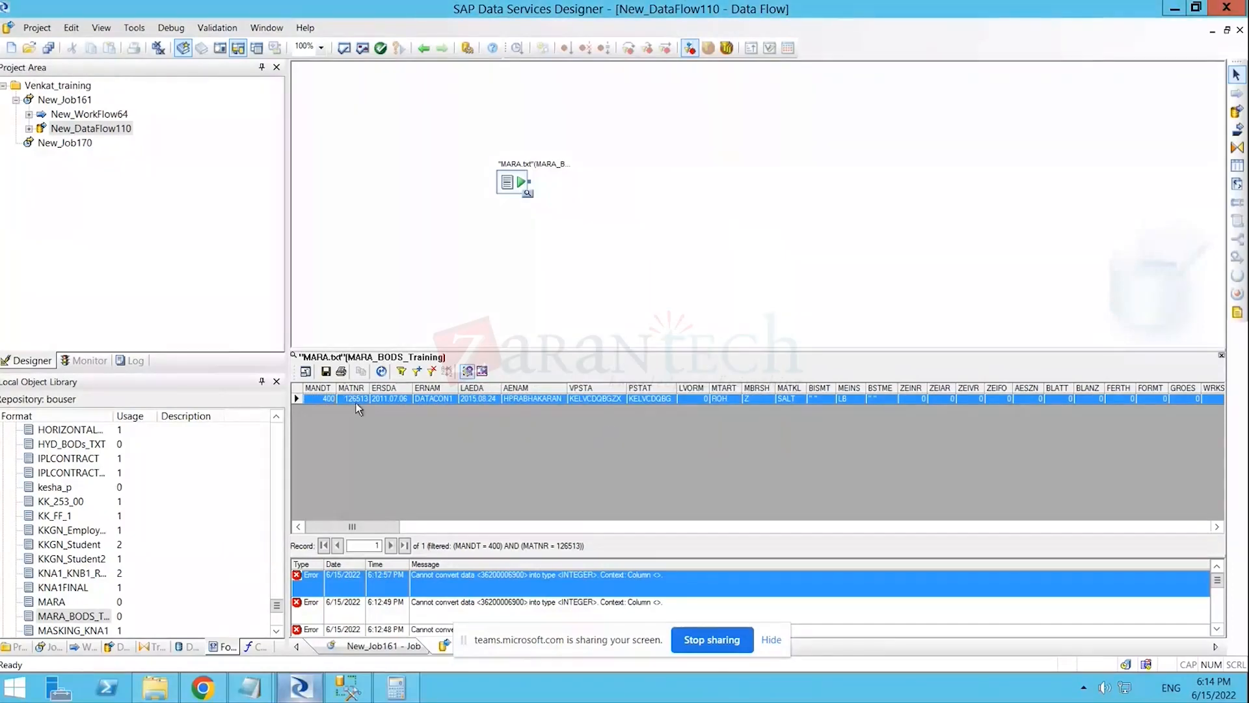
left_click(382, 372)
left_click(382, 371)
- Switch the concatenation of the MANDT and MATNR filter conditions to OR and refresh the data view
left_click(401, 372)
left_click(664, 281)
left_click(658, 303)
left_click(718, 428)
left_click(606, 428)
left_click(382, 372)
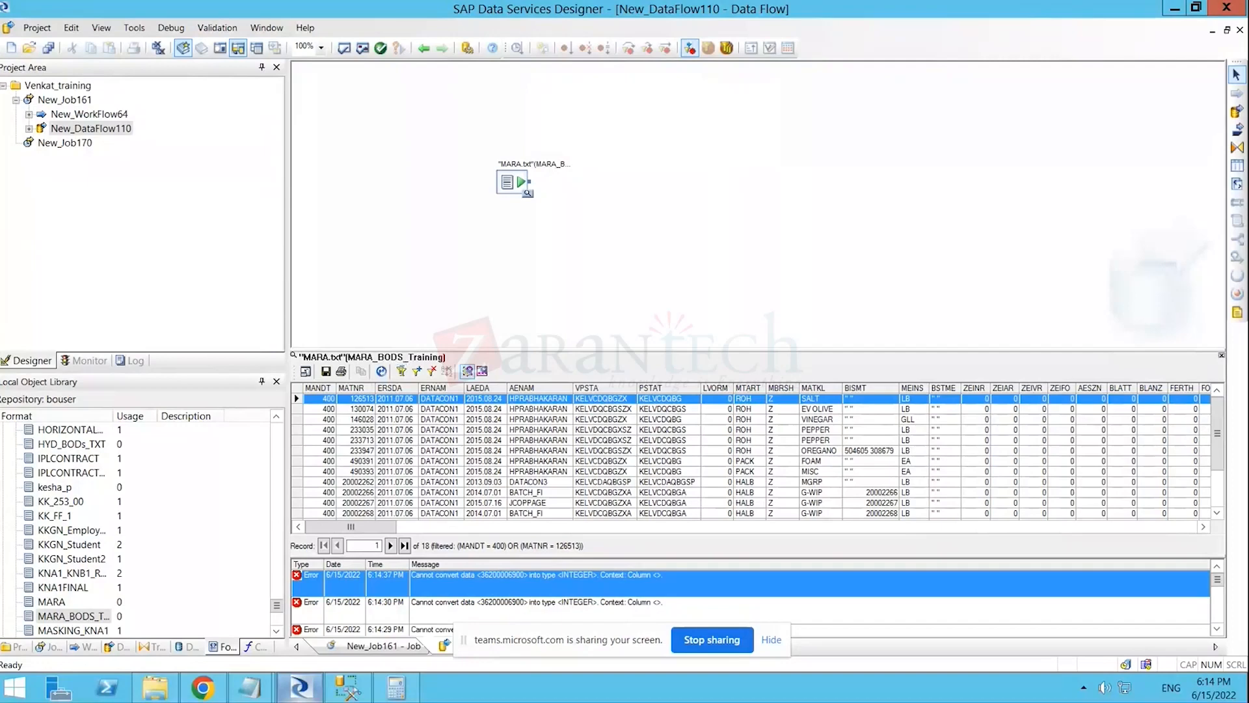
- Check the filter conditions set on the MARA.txt data view and remove all of them
left_click(401, 373)
left_click(668, 426)
left_click(417, 372)
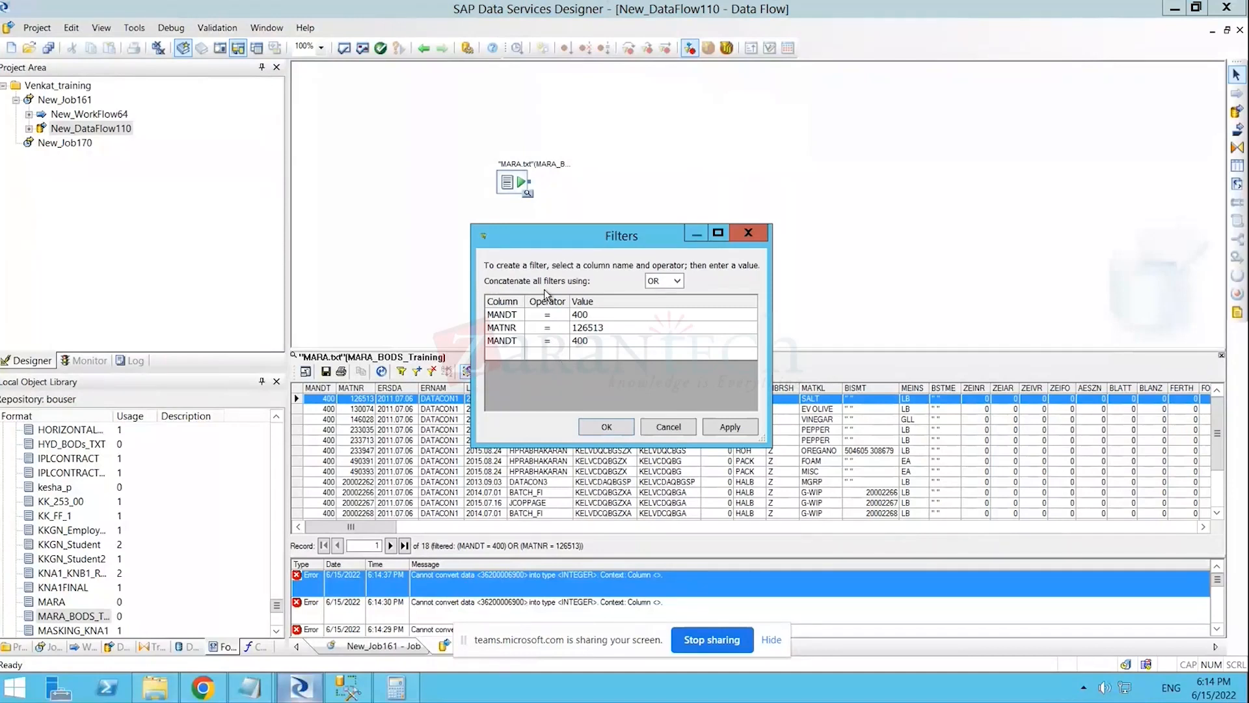
left_click(670, 428)
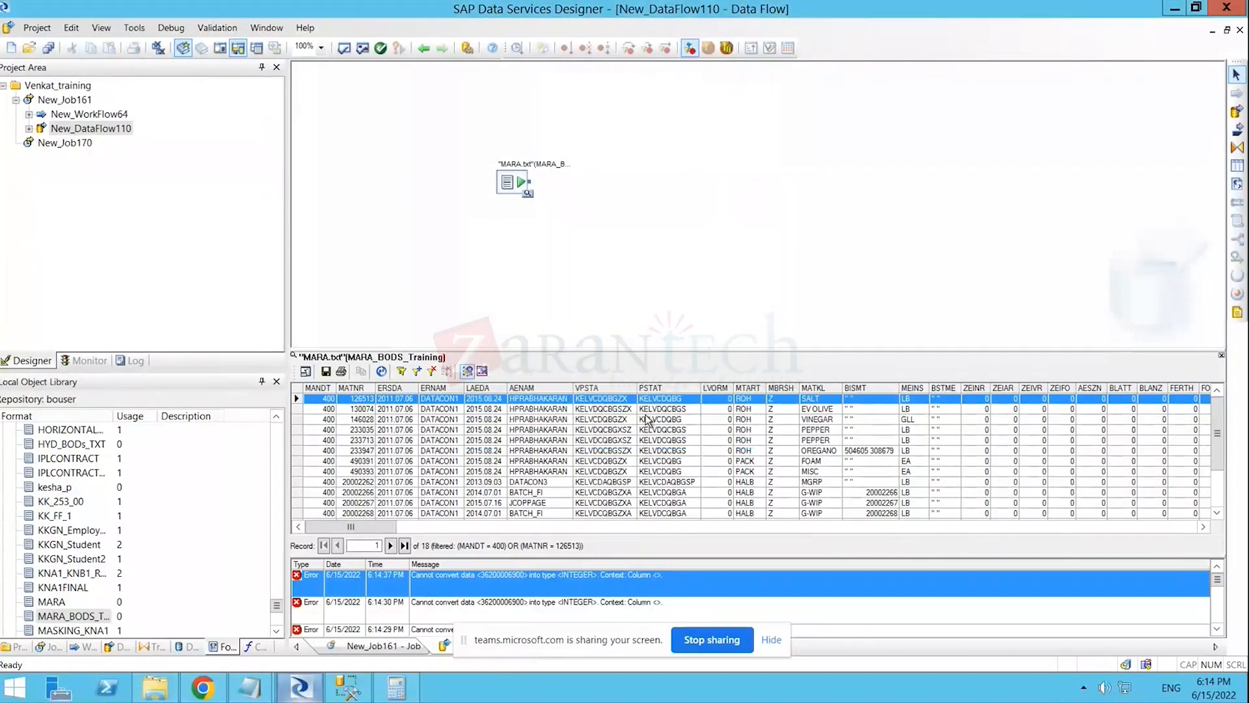
left_click(433, 374)
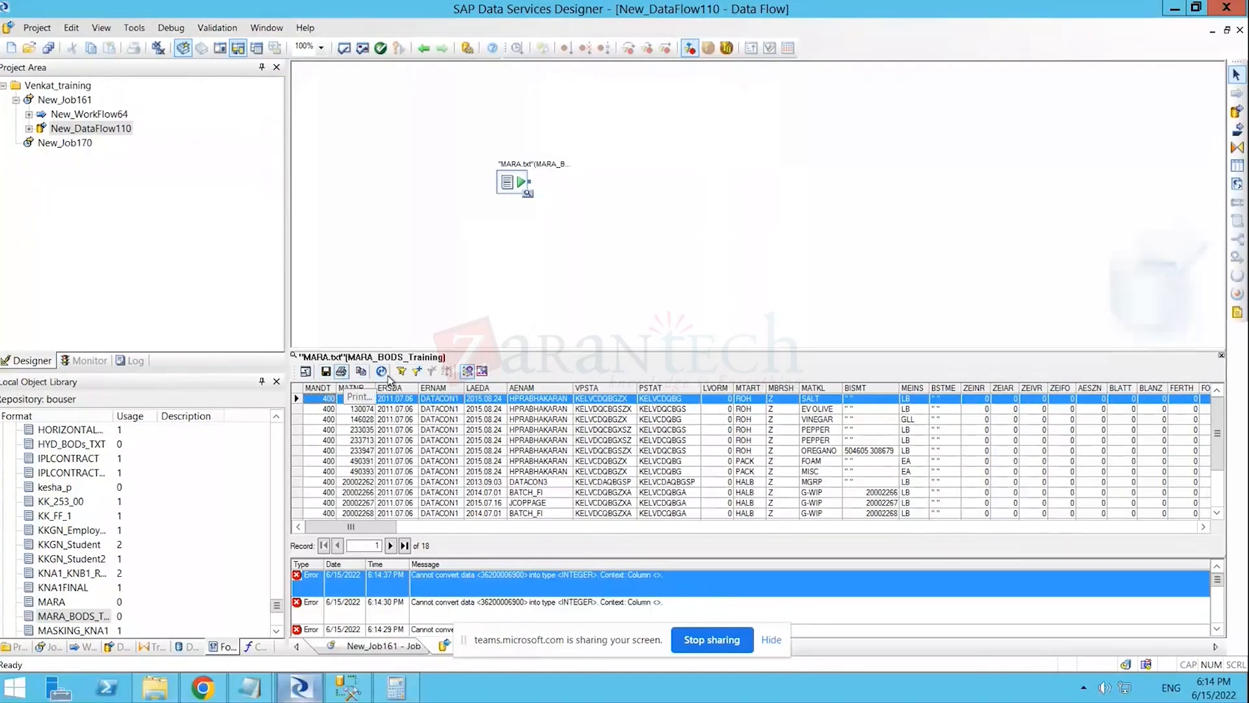
- Toggle the record navigation bar of the MARA.txt data view on and off, leaving it hidden
left_click(469, 371)
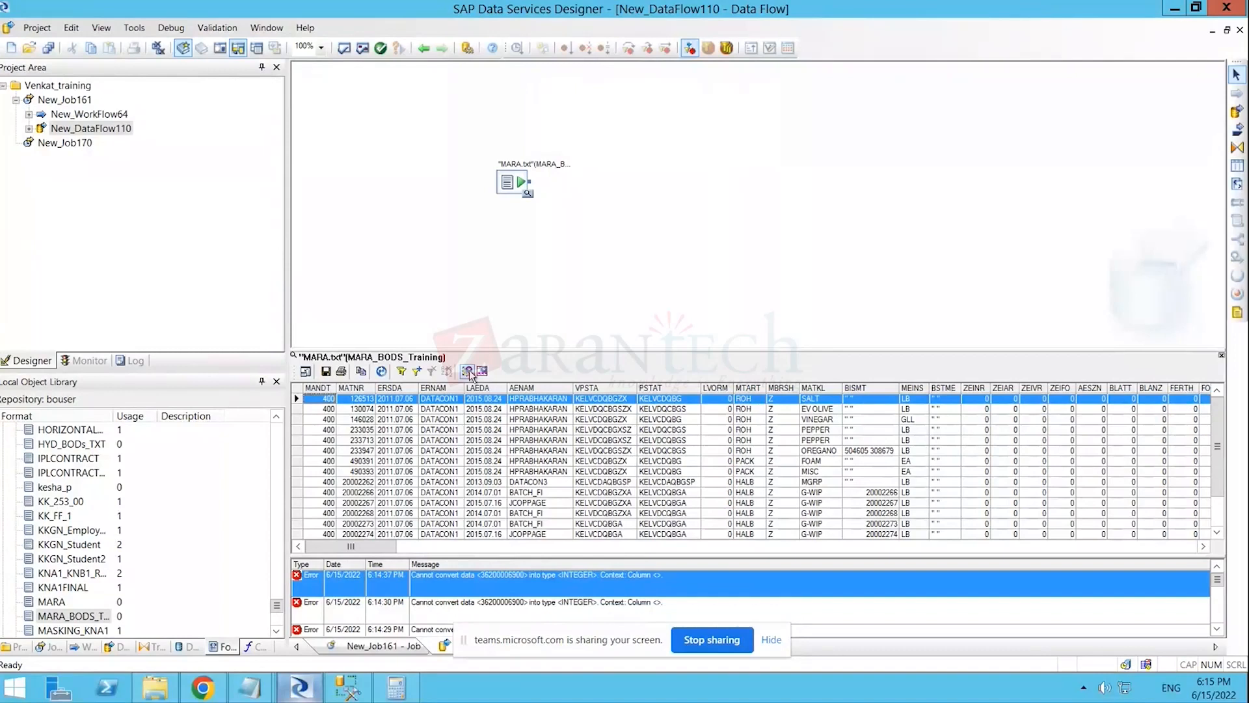
left_click(469, 372)
left_click(468, 372)
left_click(468, 372)
left_click(469, 371)
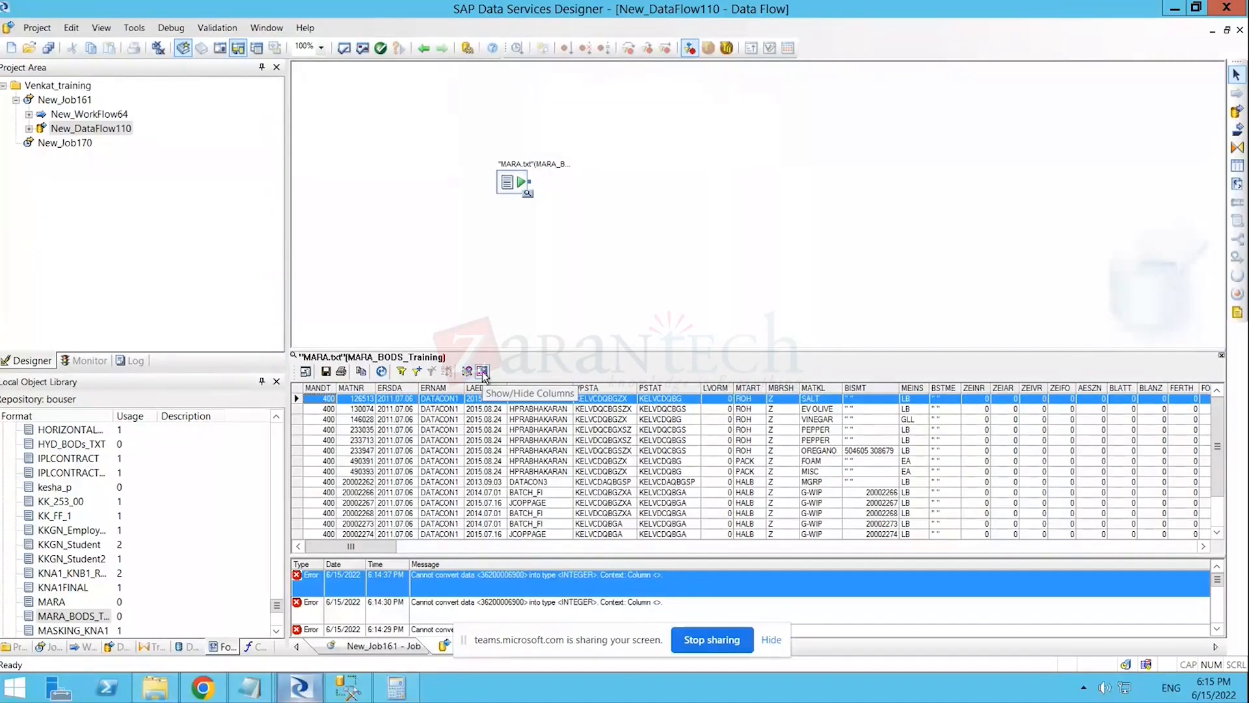
- Look at the column visibility settings without changing them and look across the columns of the MARA.txt data
left_click(483, 373)
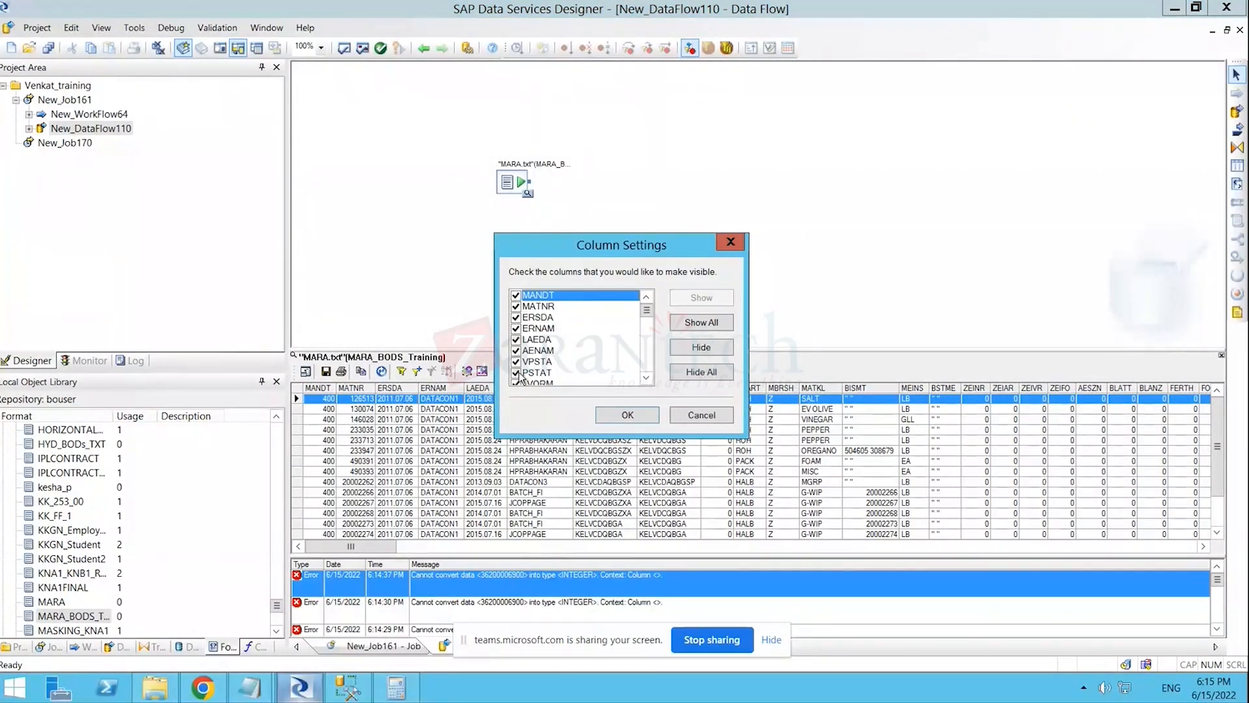
left_click(699, 414)
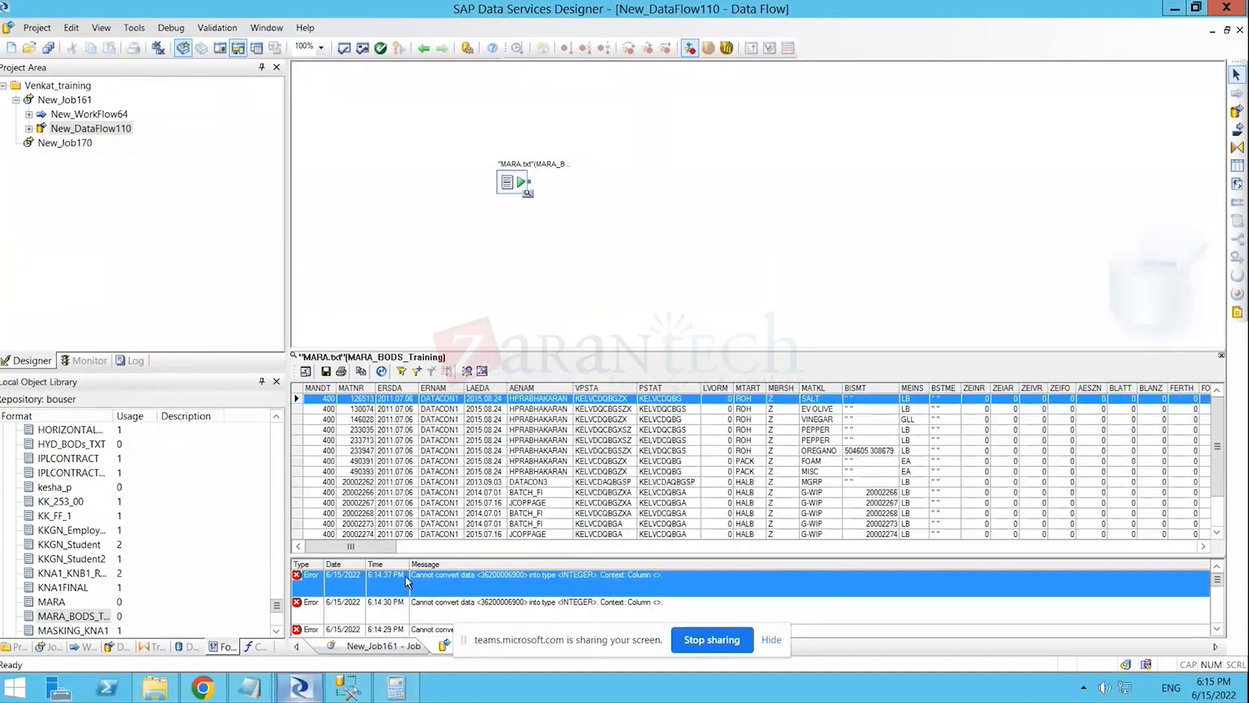
left_click_drag(358, 548, 591, 547)
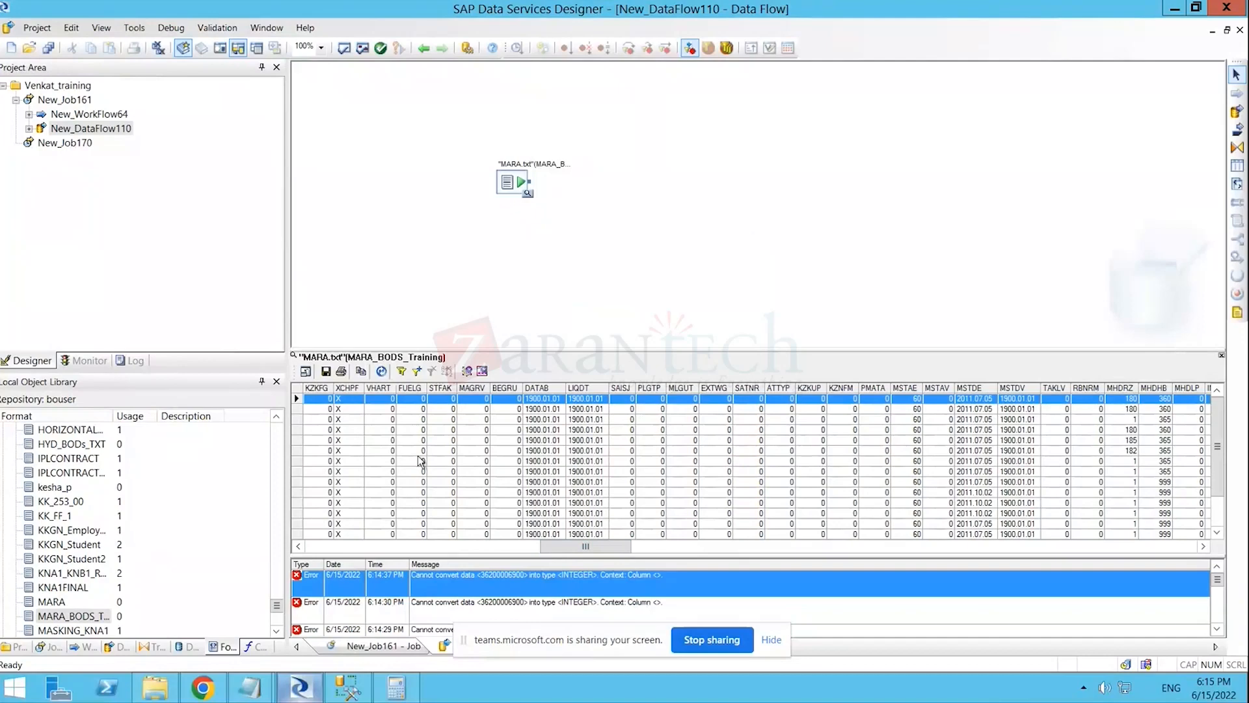
left_click_drag(564, 546, 309, 547)
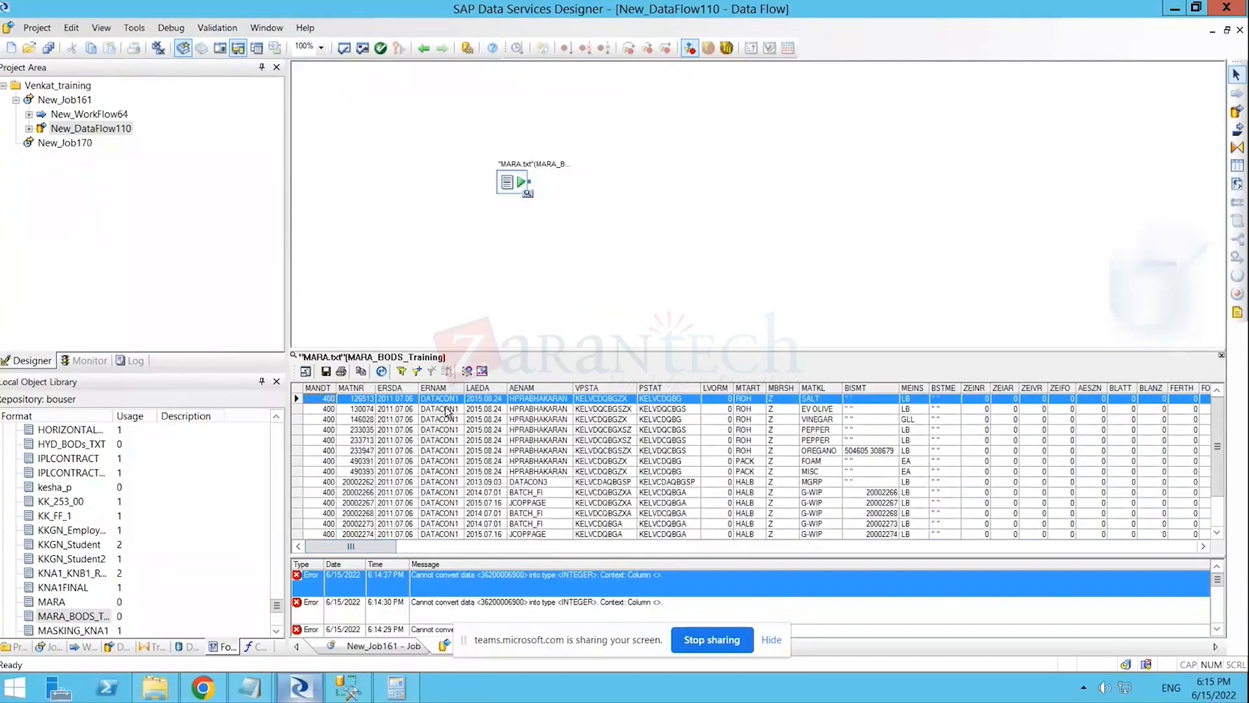
- Hide the columns MANDT, MATNR, ERSDA, ERNAM, LAEDA, AENAM, VPSTA and PSTAT in the MARA.txt data view
left_click(482, 371)
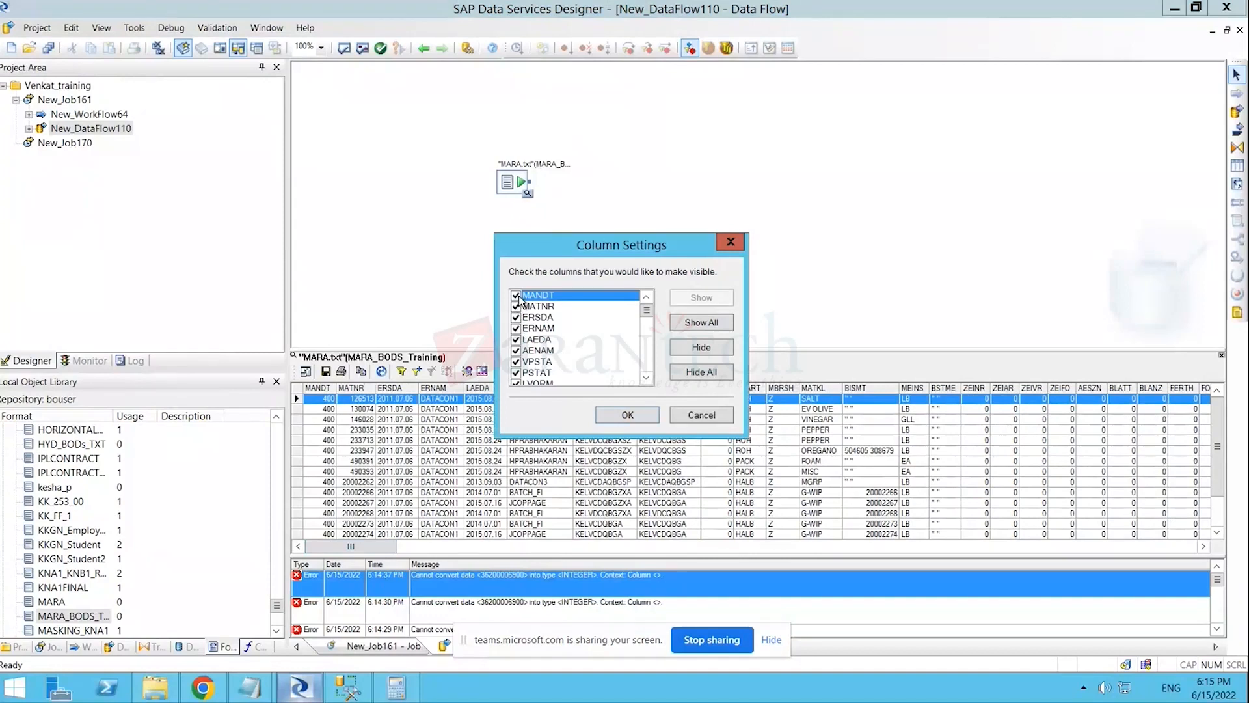
left_click(516, 295)
left_click(515, 307)
left_click(516, 329)
left_click(516, 340)
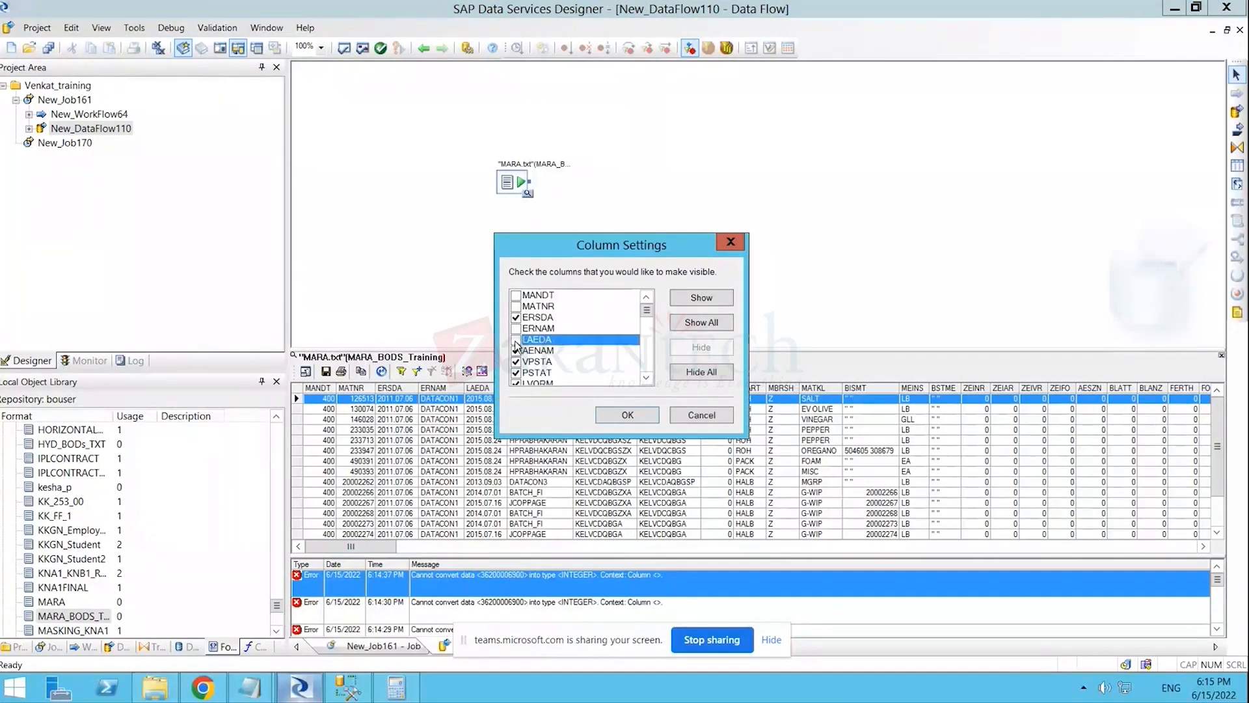
left_click(516, 317)
left_click(515, 362)
left_click(516, 372)
left_click(516, 339)
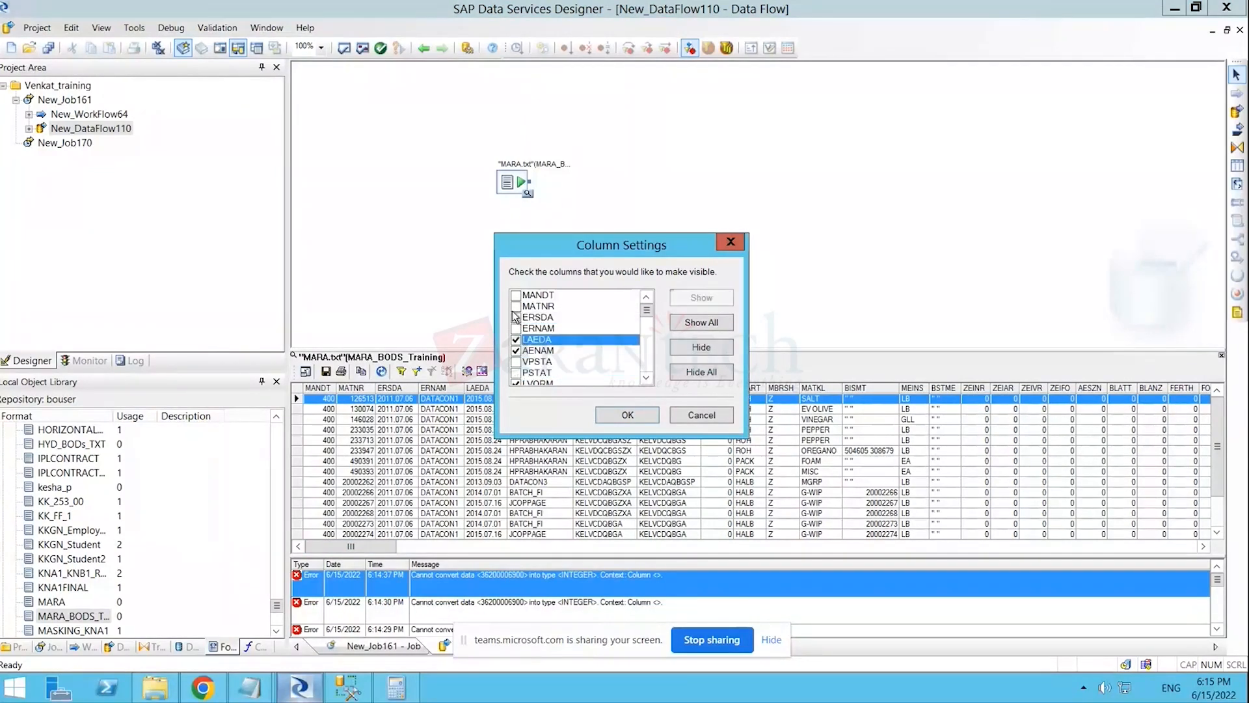
left_click(524, 307)
left_click(516, 339)
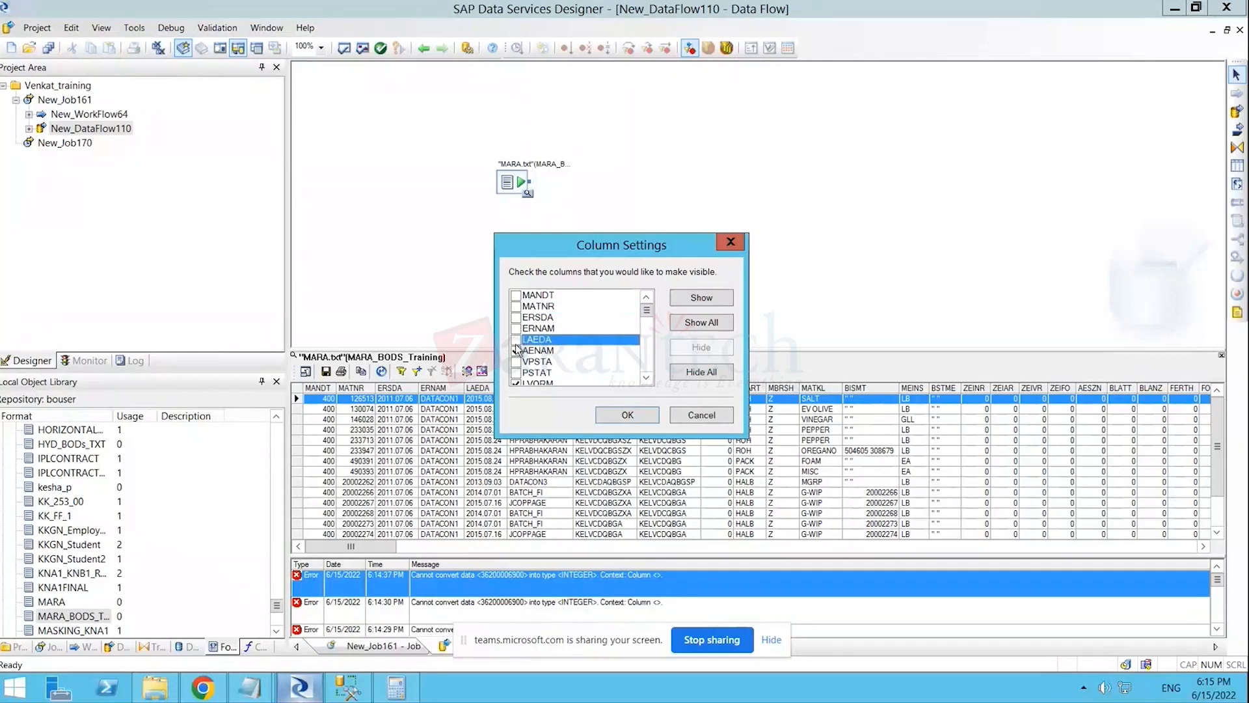
left_click(516, 350)
left_click(608, 416)
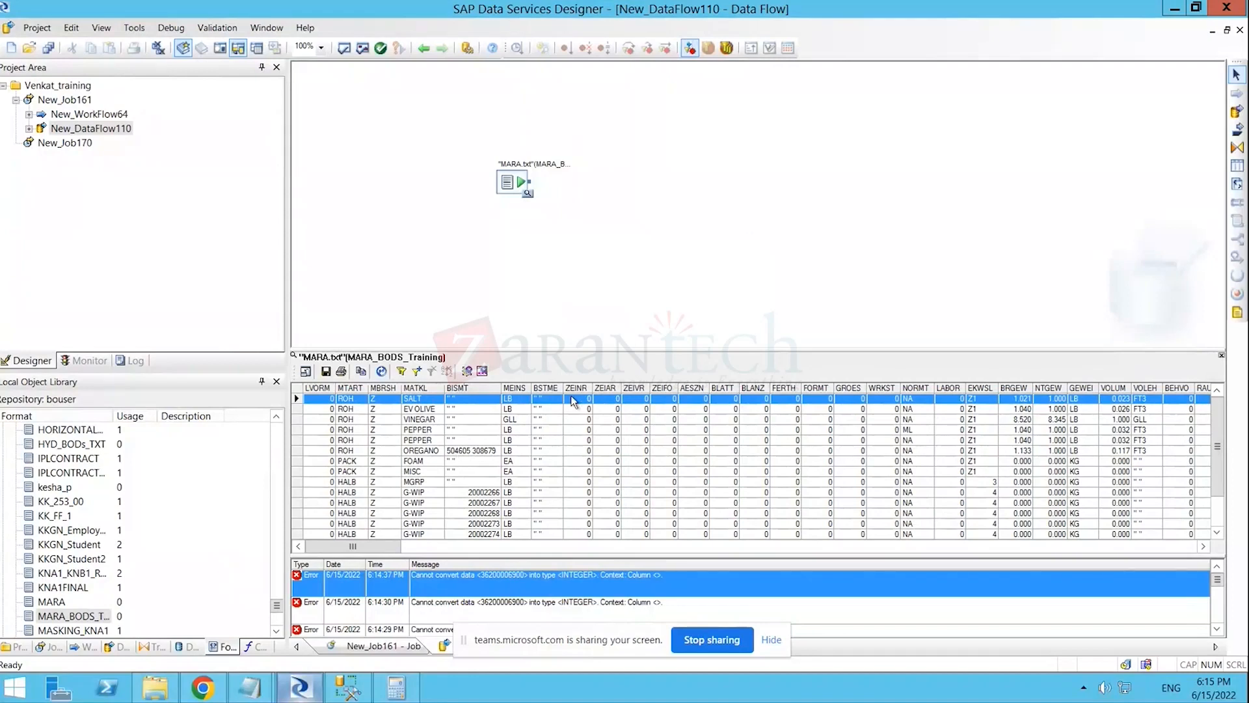
- Make all columns of the MARA.txt data view visible again
left_click(484, 372)
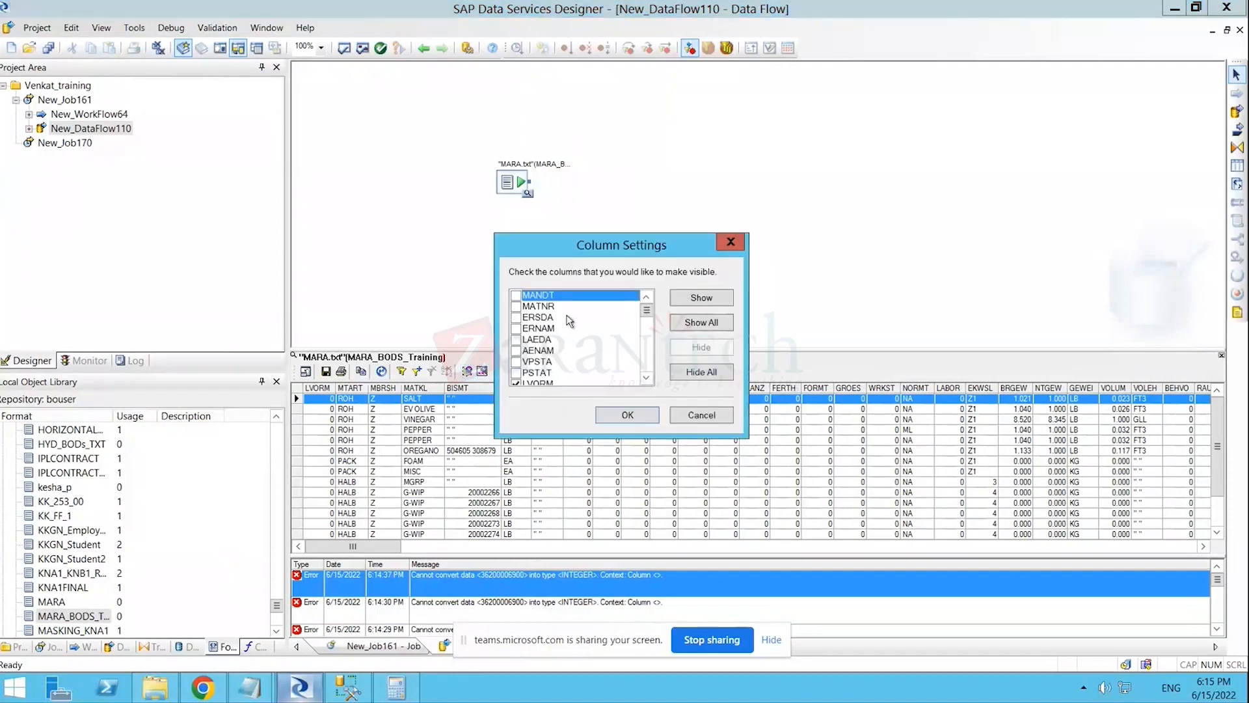
left_click(689, 324)
left_click(627, 414)
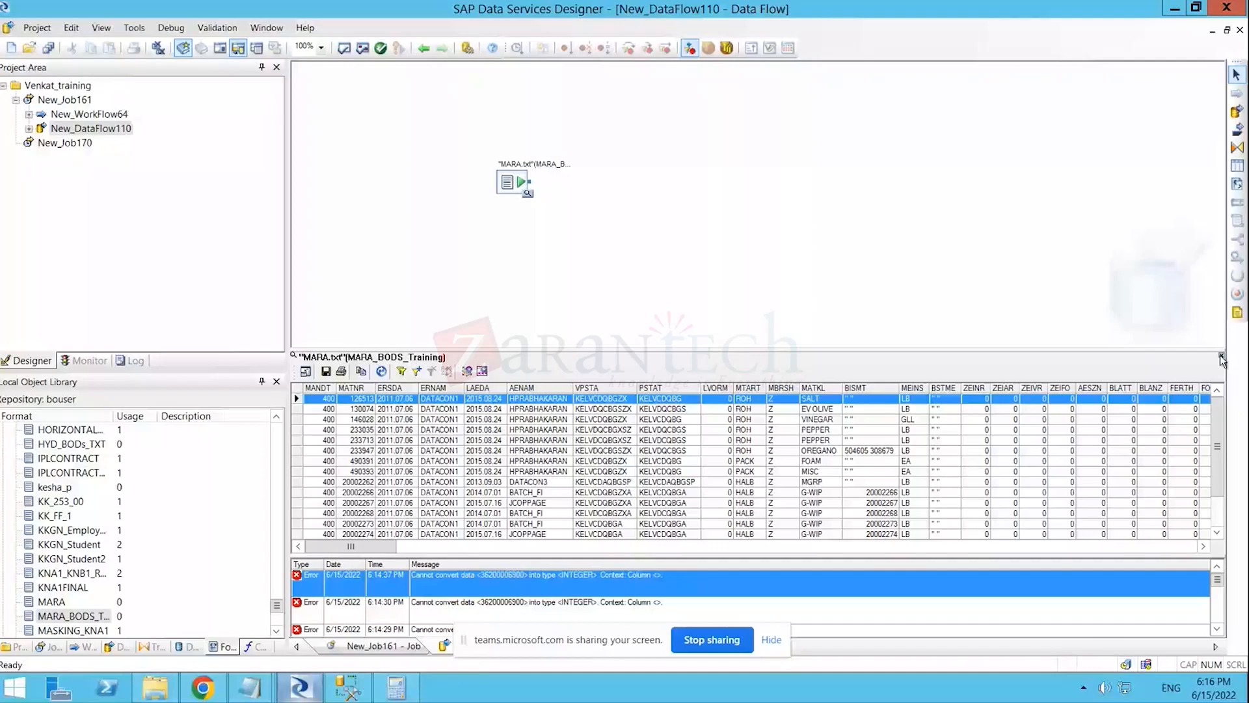
- Go back to the New_Job161 job and return to the New_DataFlow110 data flow
left_click(424, 49)
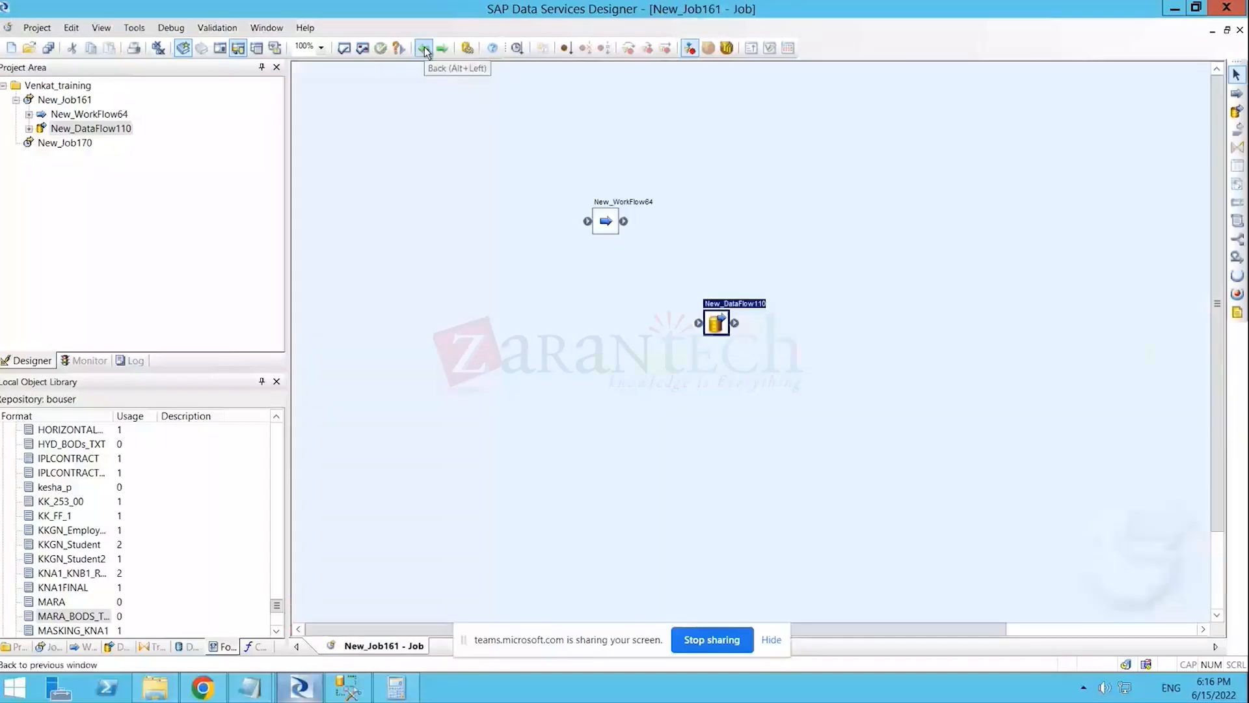
left_click(424, 48)
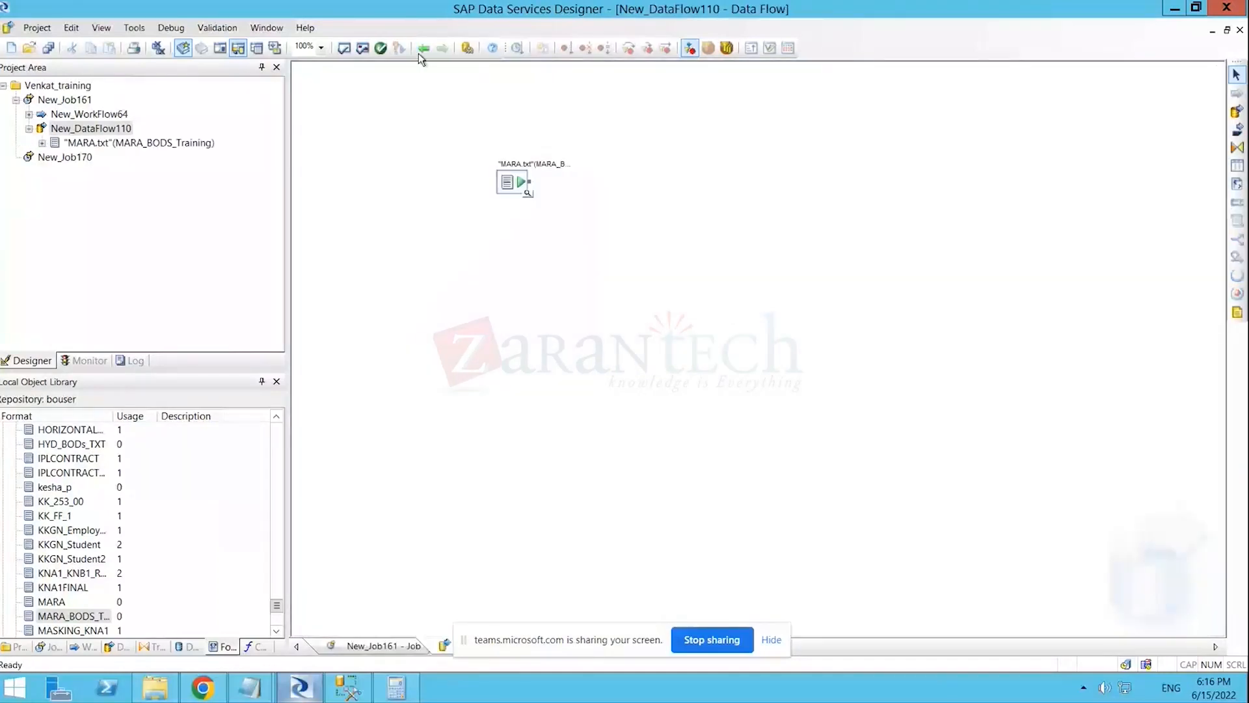
- Delete New_WorkFlow64 from New_Job161 and move New_DataFlow110 to about where the work flow was
left_click(424, 49)
left_click(609, 221)
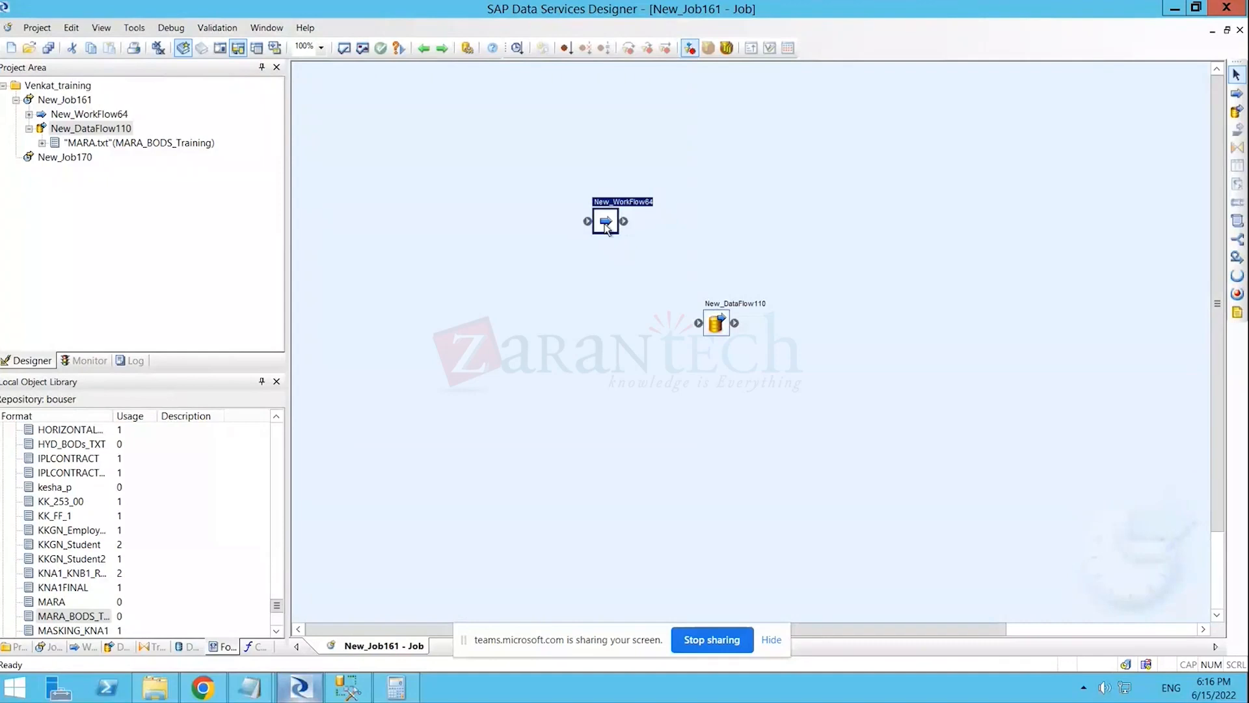
key("Delete")
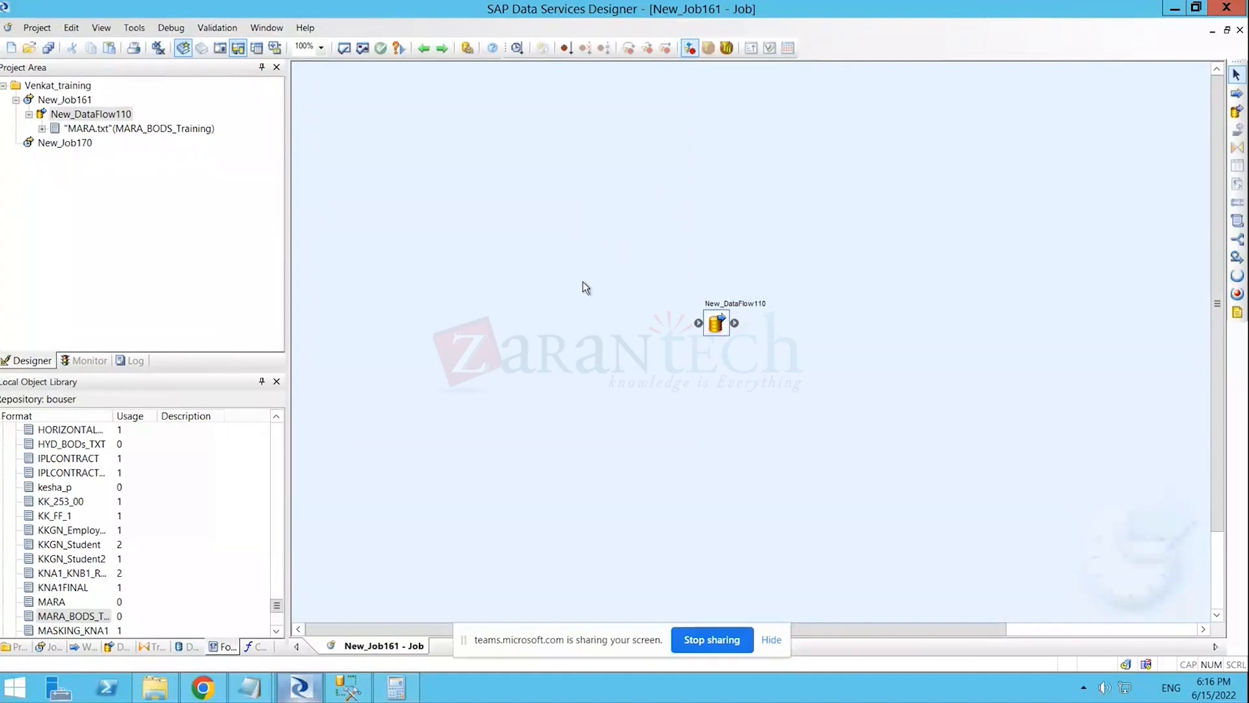
left_click_drag(705, 323, 597, 242)
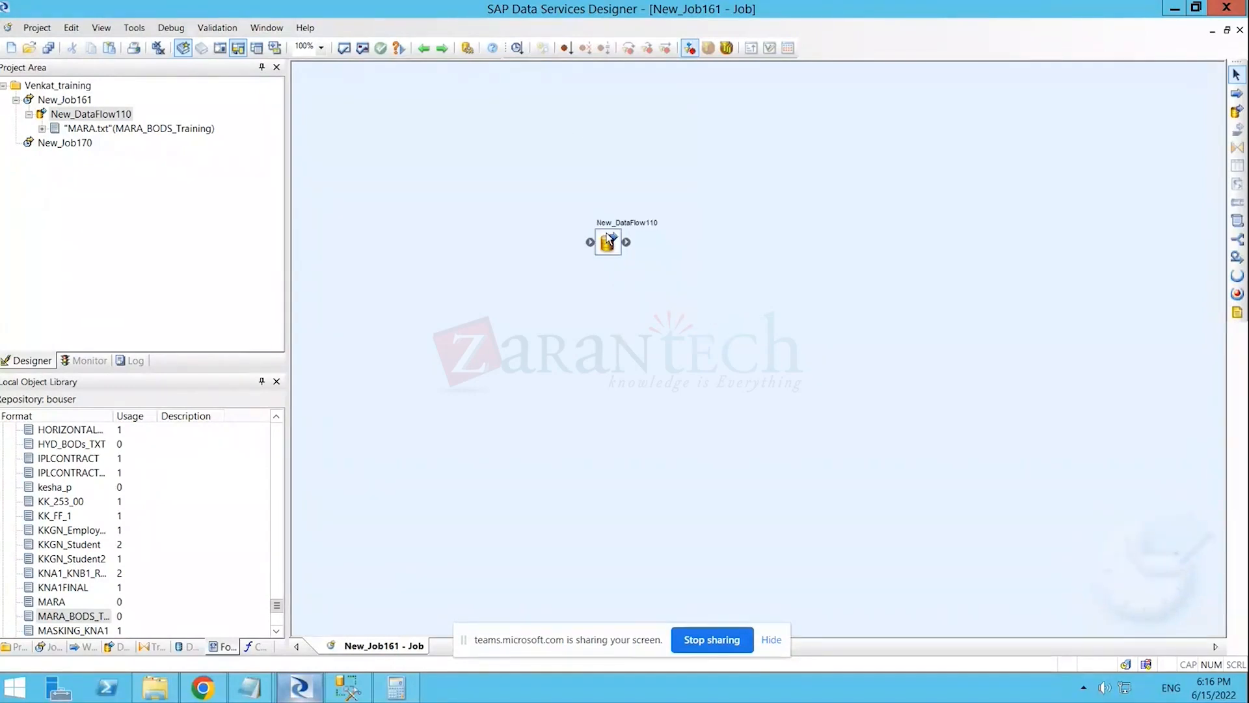
- Open New_DataFlow110 and add a Query transform from the Platform transforms beside the MARA.txt source
double_click(608, 241)
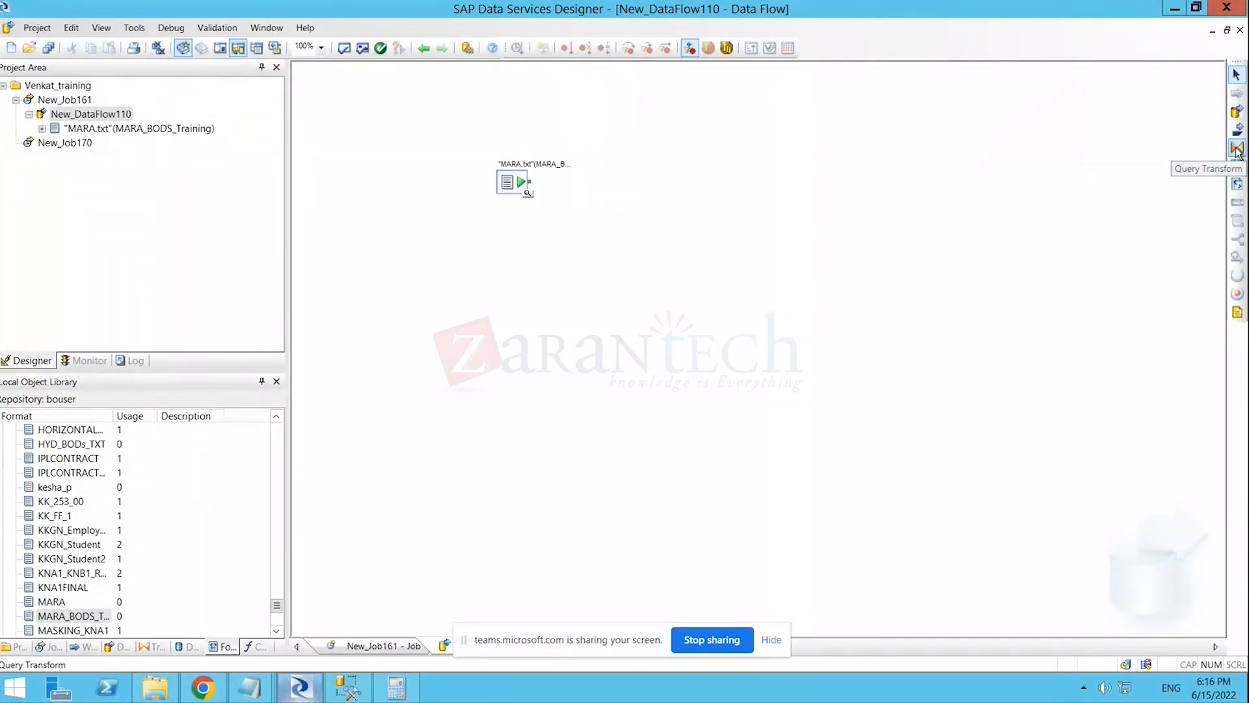
left_click(151, 646)
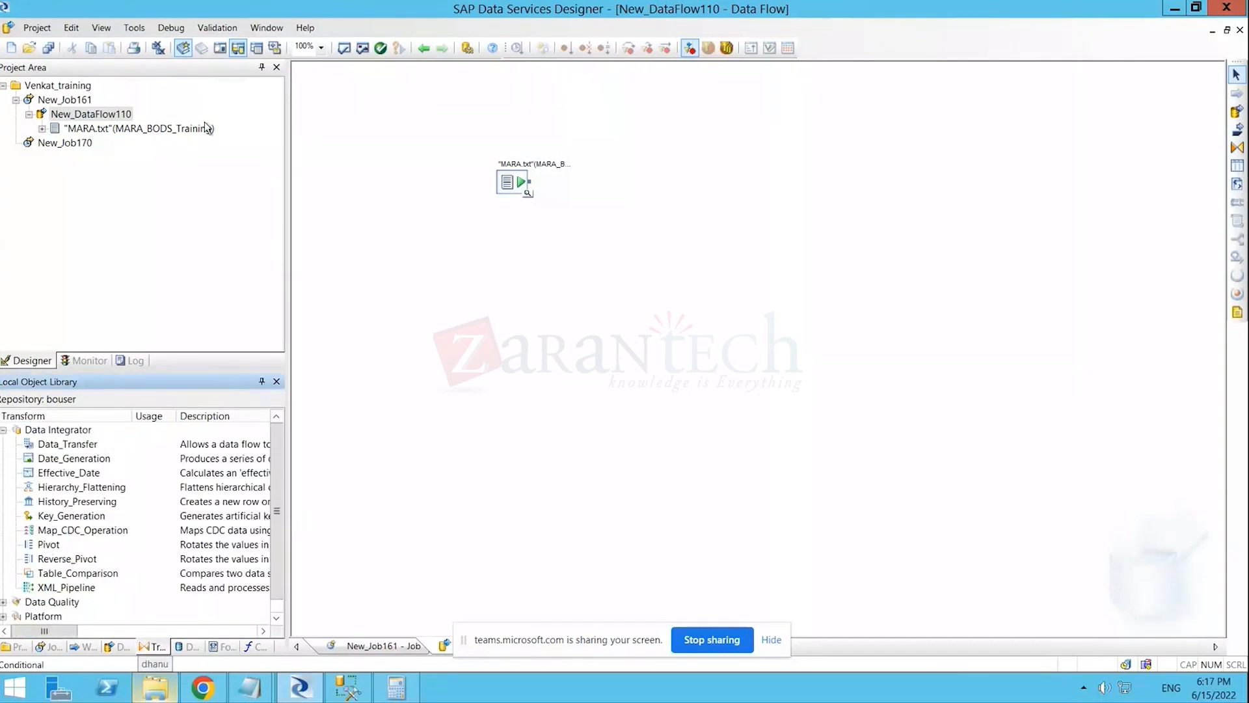
left_click(4, 430)
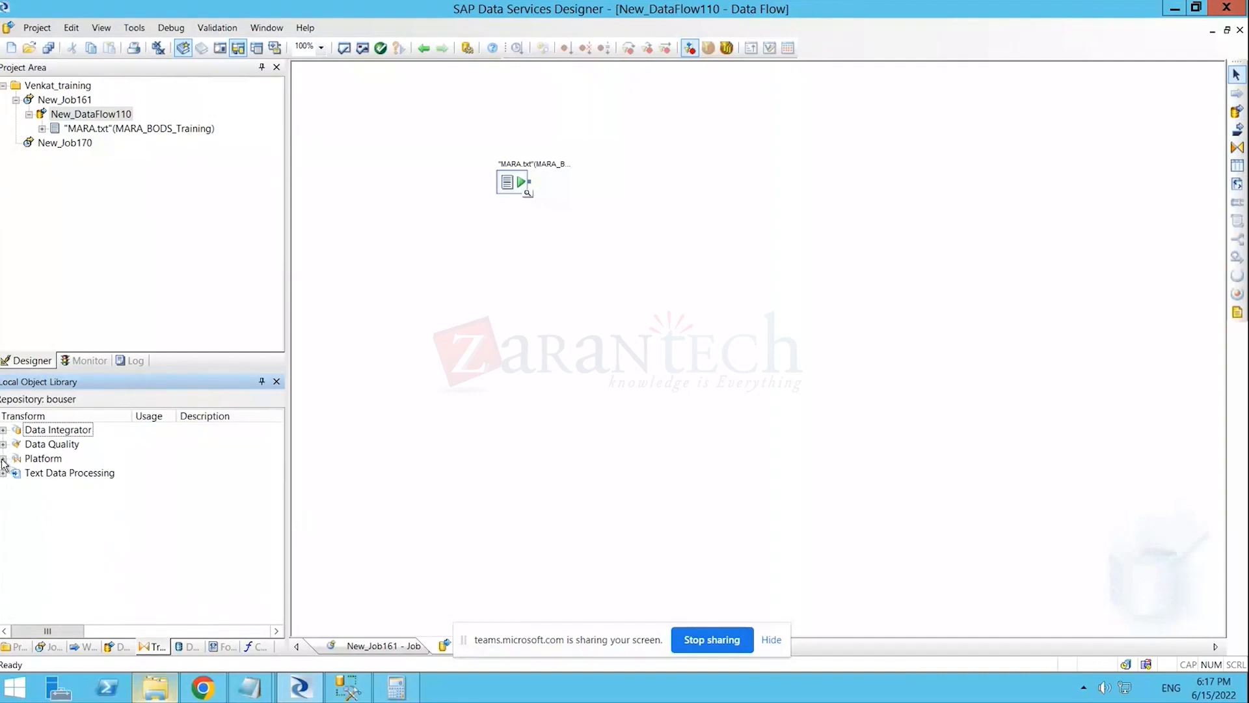
left_click(3, 458)
left_click_drag(51, 544, 618, 202)
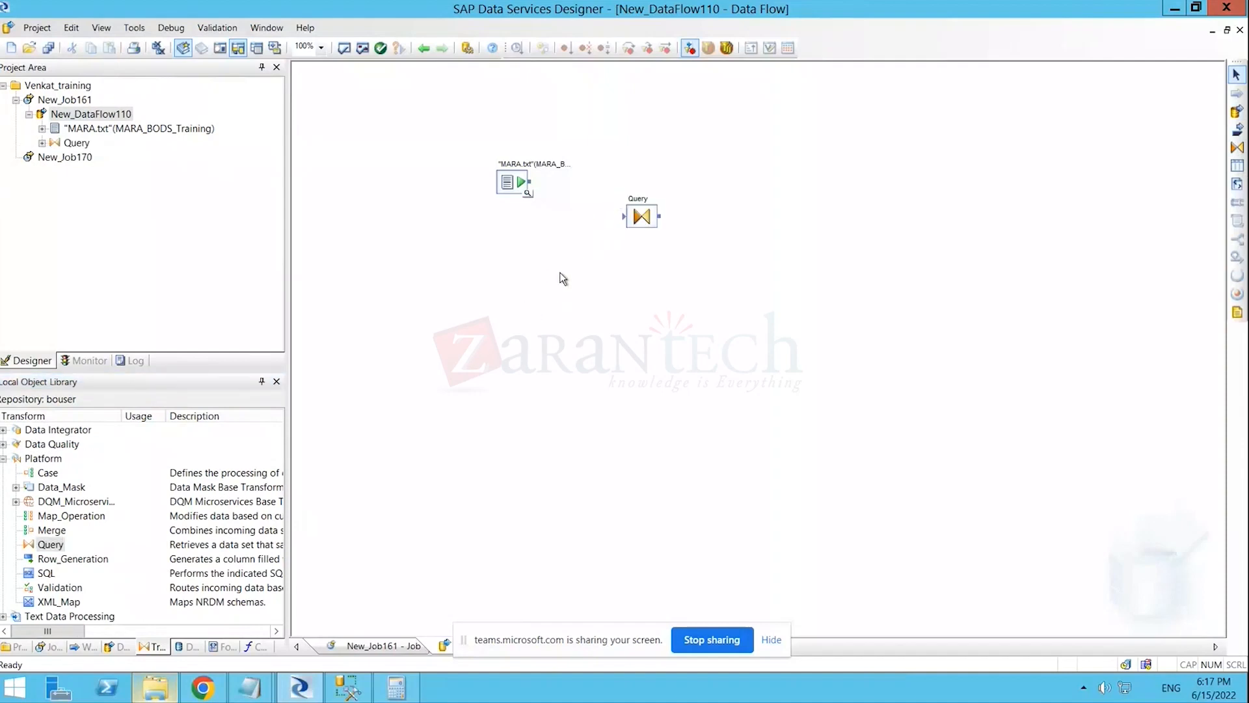
- Place three more Query transforms in the data flow, keeping their default names
left_click(1237, 147)
left_click(725, 135)
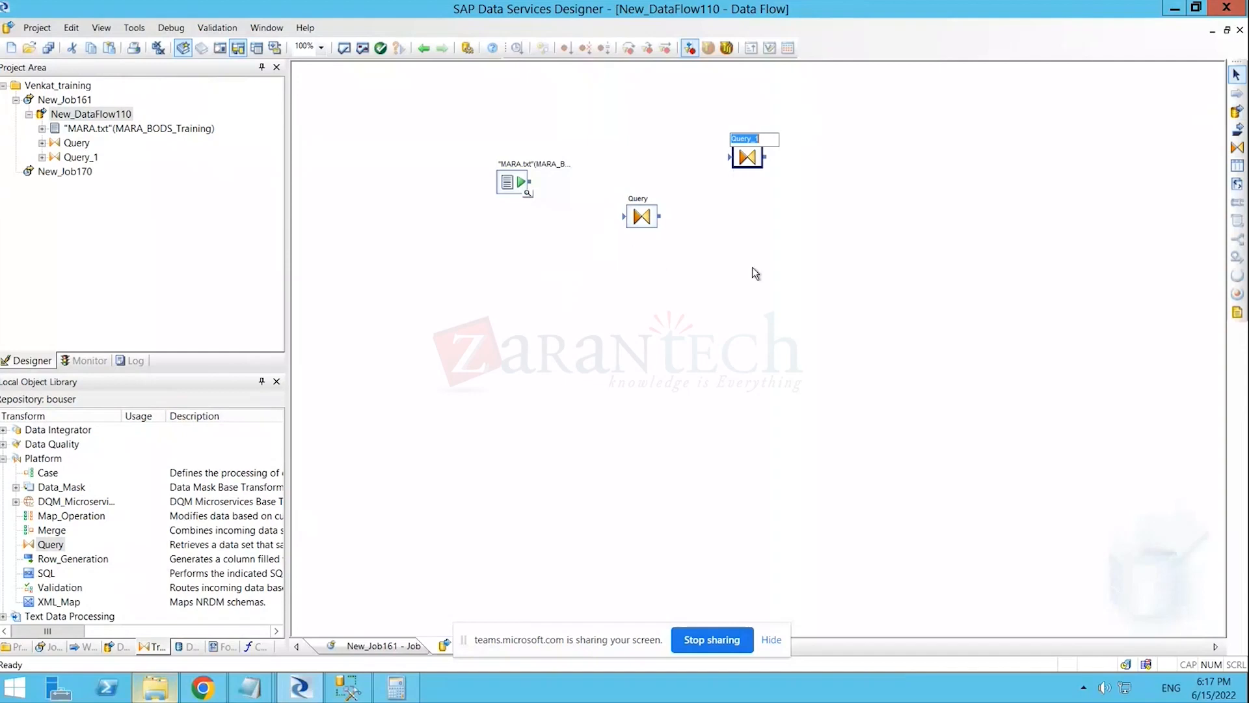
left_click(1237, 147)
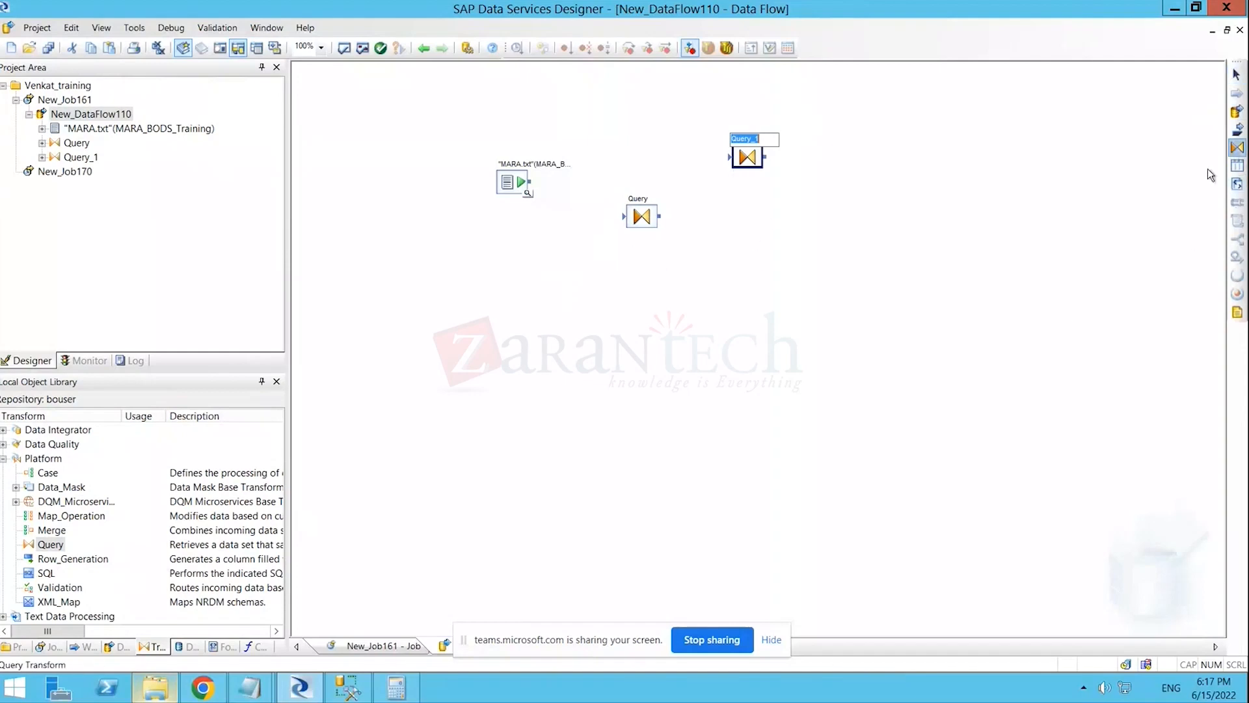
left_click(865, 174)
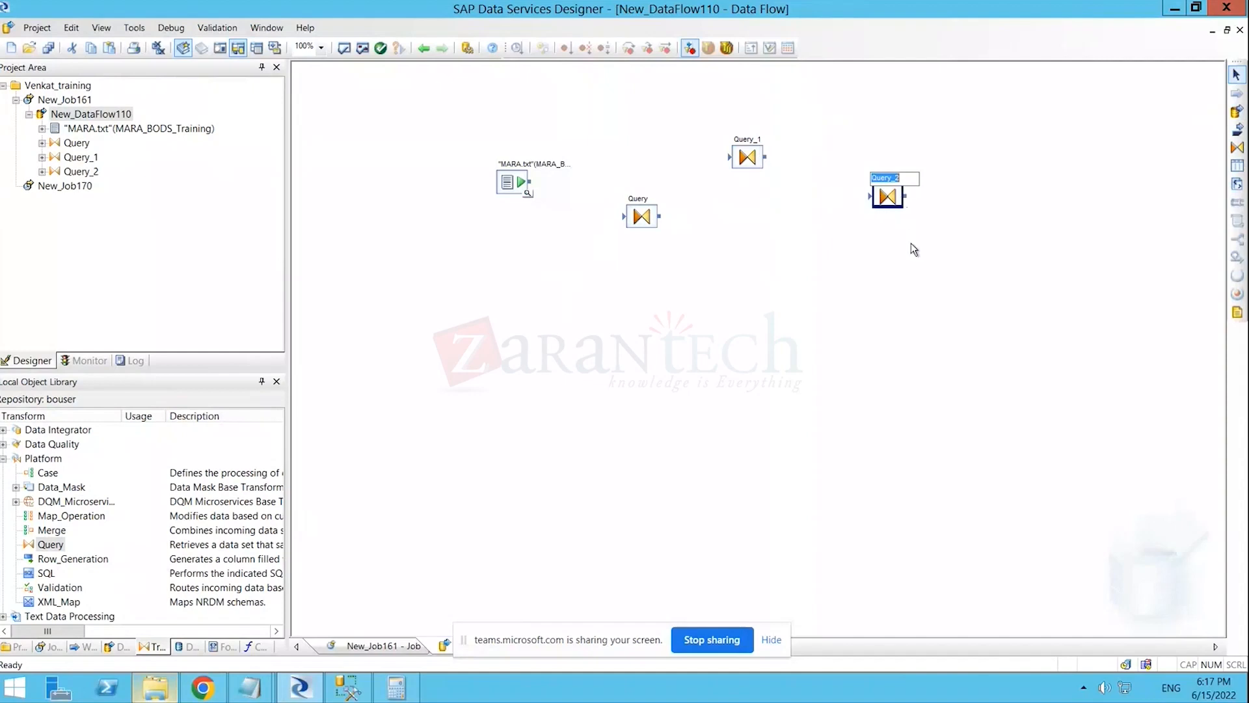
left_click(1237, 147)
left_click(1064, 233)
left_click(848, 265)
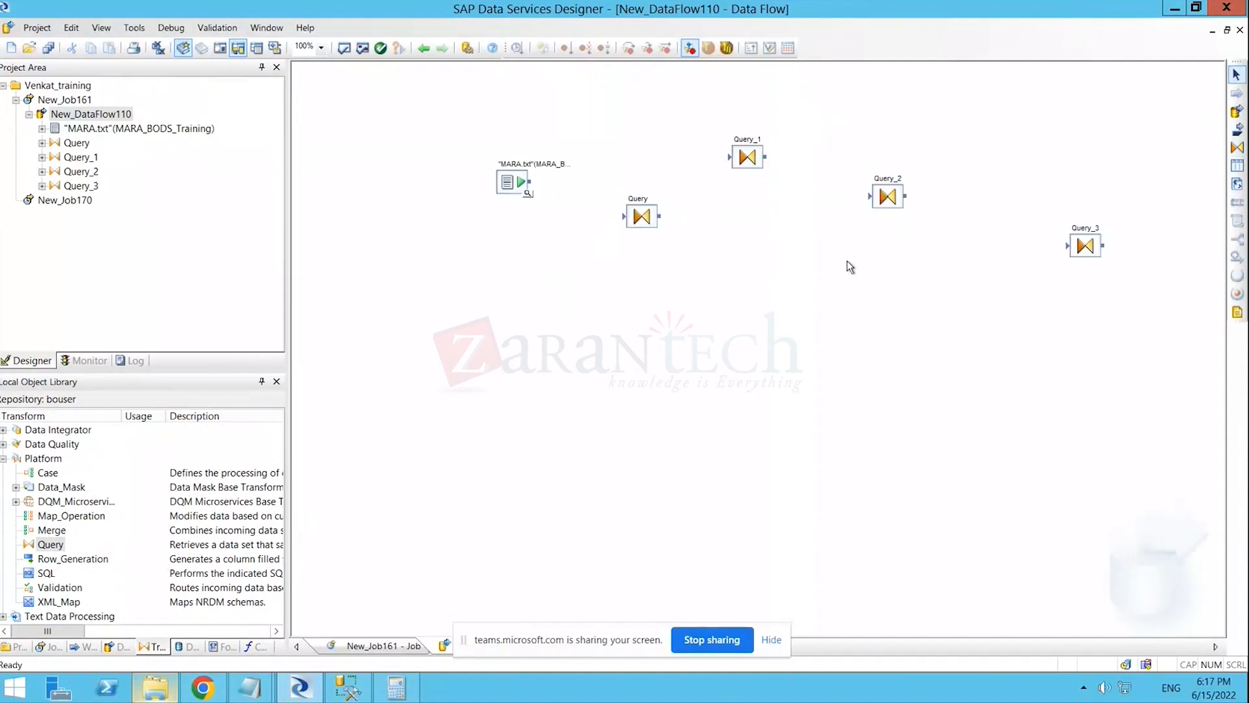
- Delete the three extra Query transforms, keeping only the first Query in the data flow
left_click(754, 168)
right_click(755, 168)
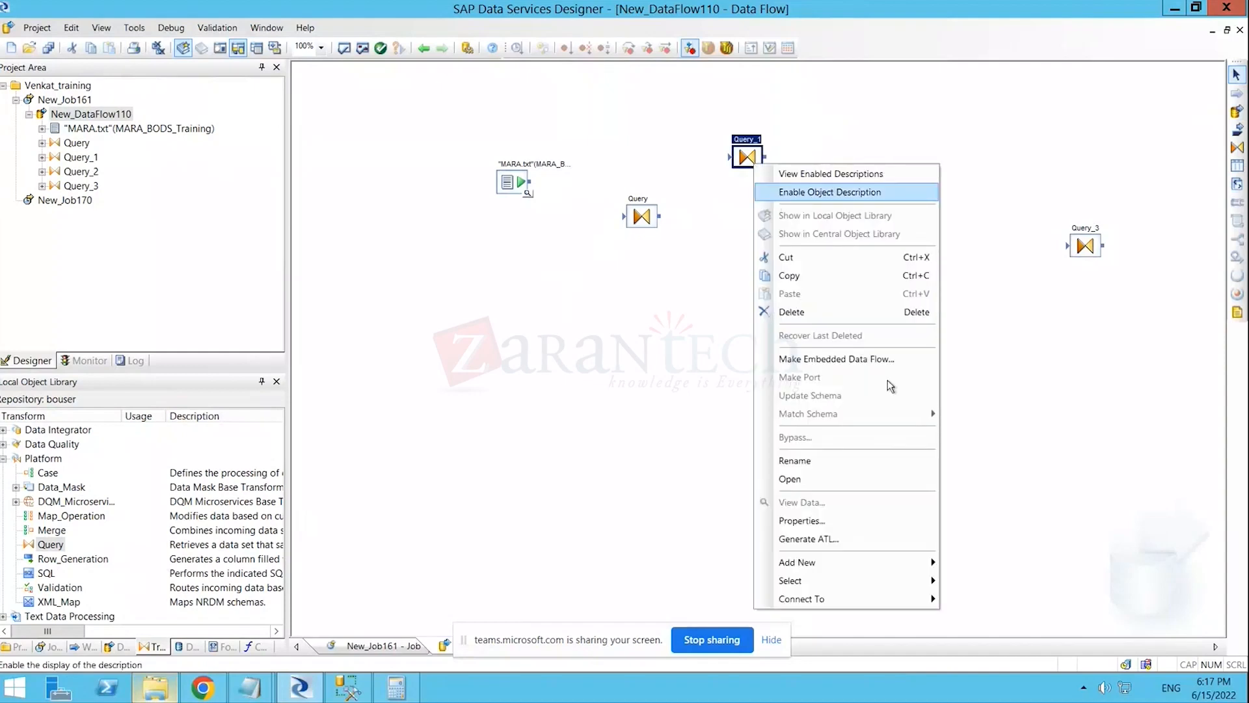
left_click(794, 312)
left_click_drag(814, 145, 1205, 381)
key("Delete")
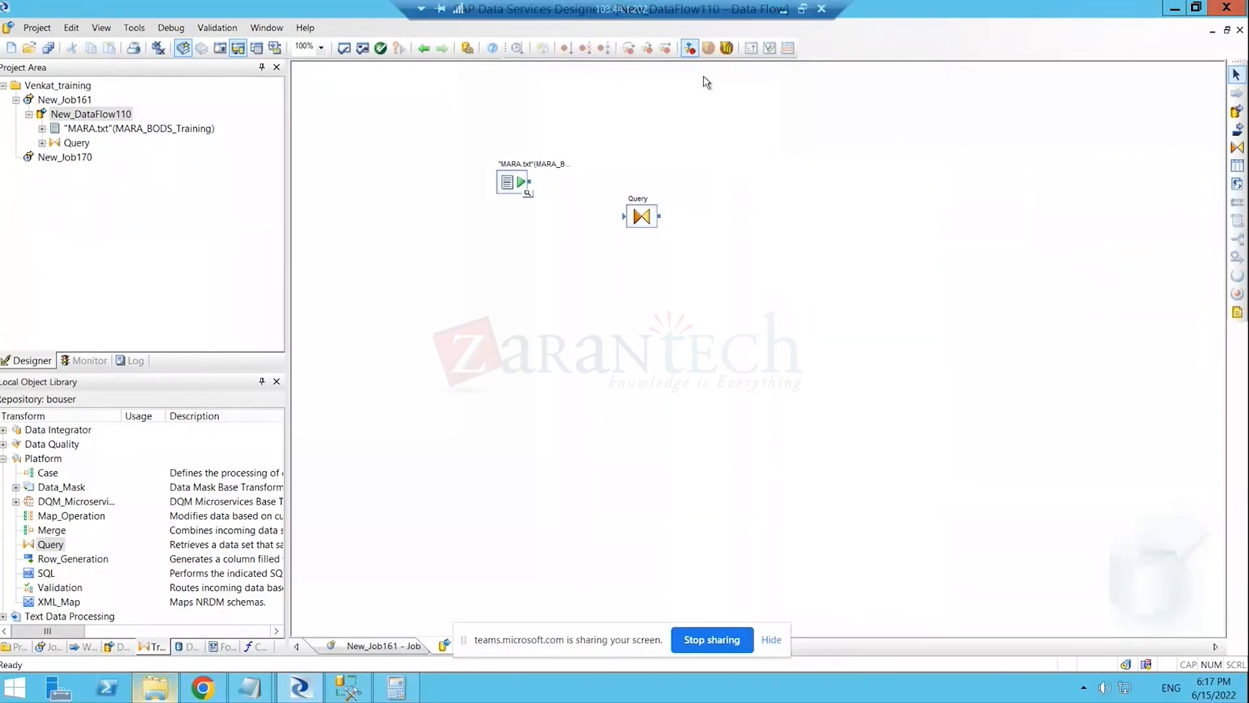
- Connect the MARA.txt source to the Query transform and open the query with its MARA_BODS_Training input schema expanded
left_click_drag(537, 187, 623, 216)
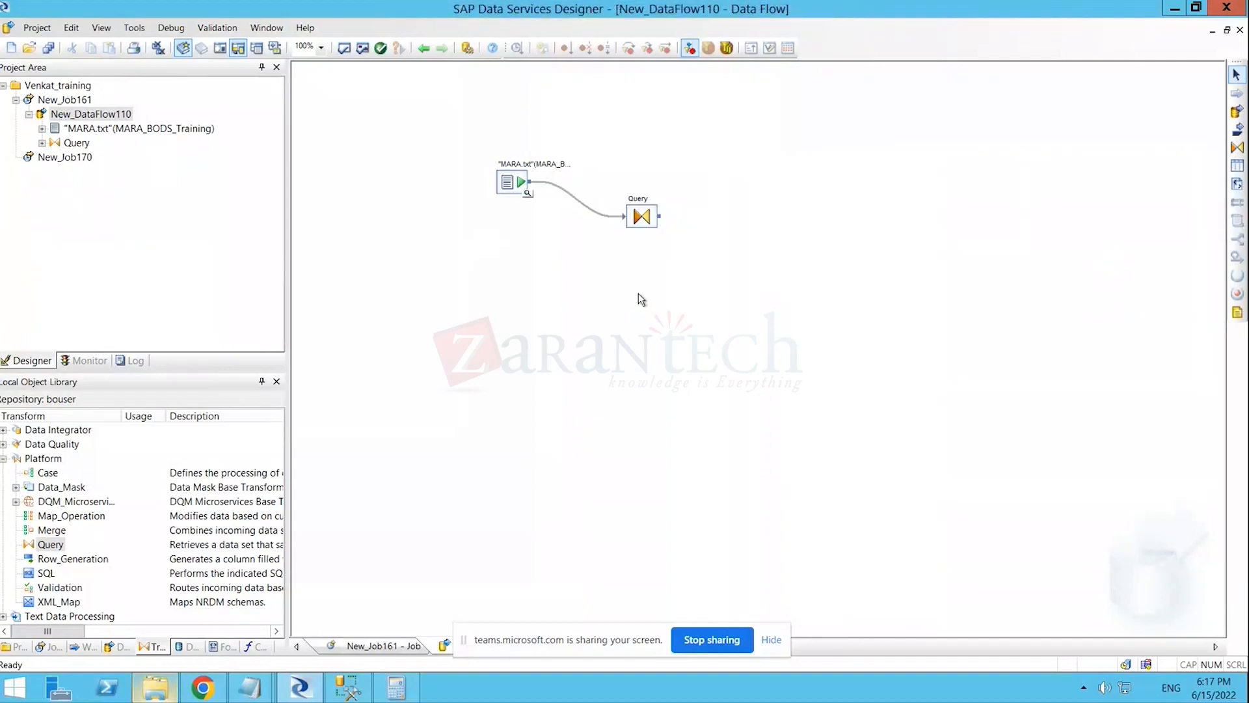
double_click(645, 217)
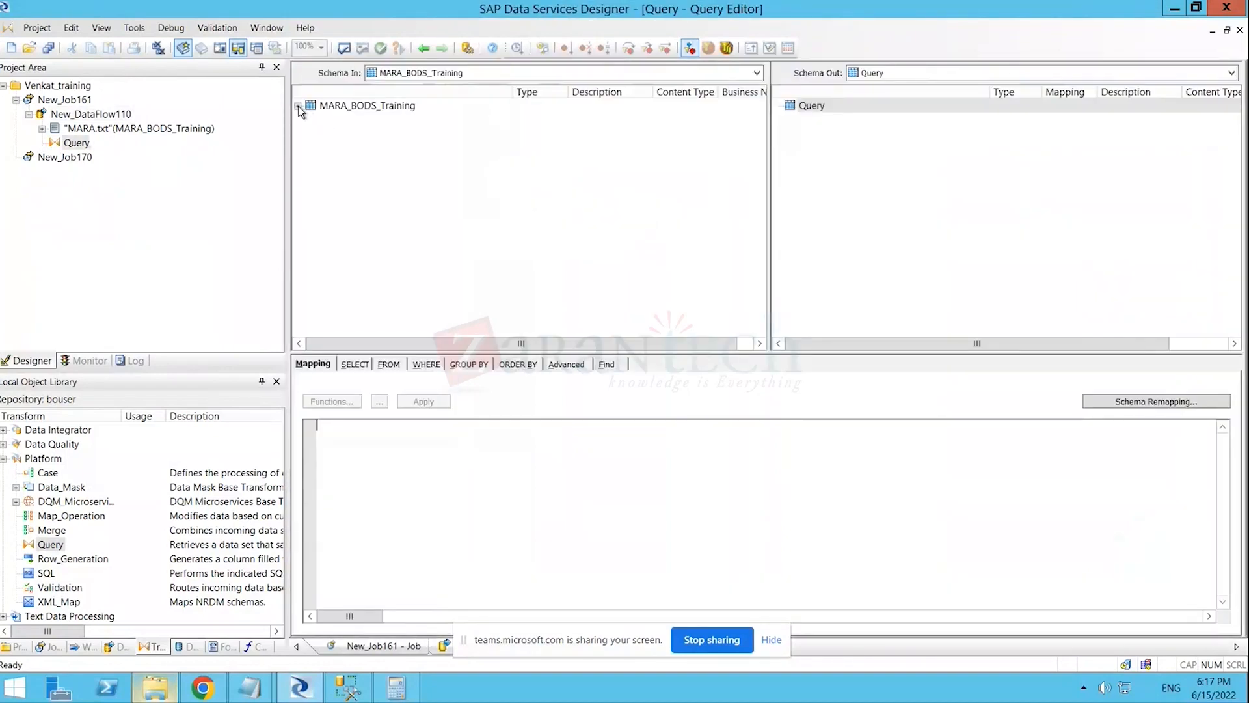
left_click(298, 106)
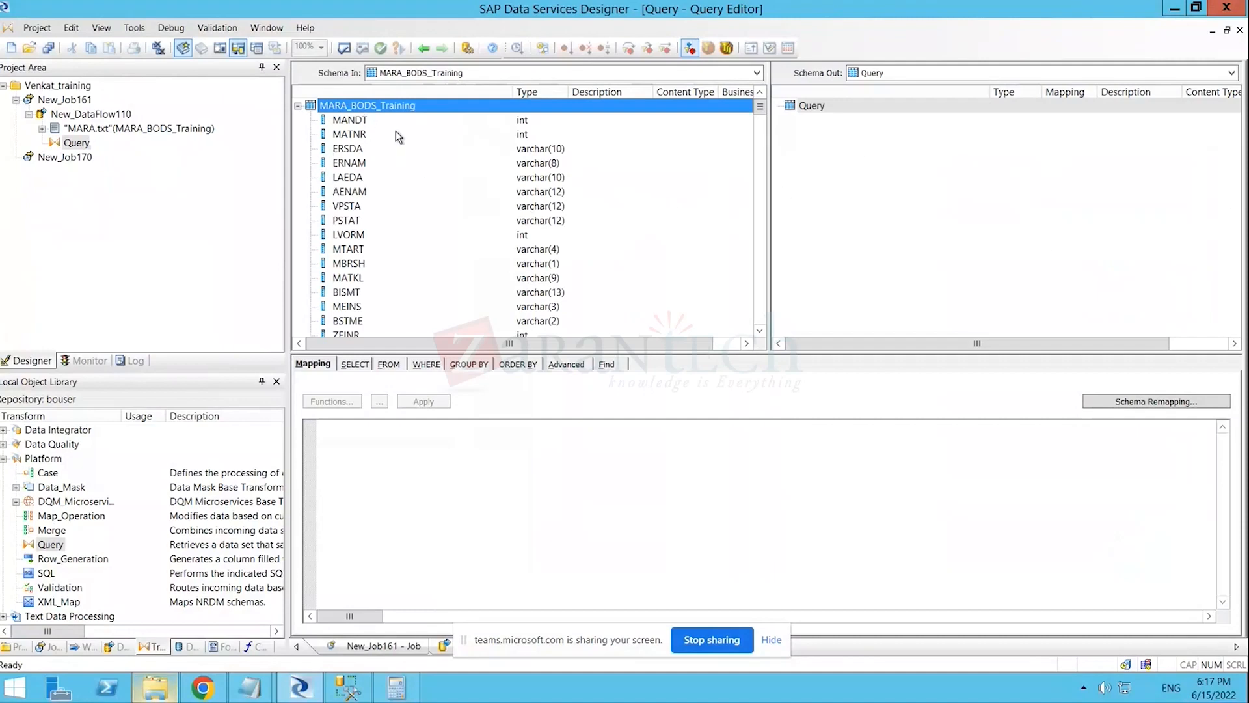
- Map the MANDT and MATNR input columns to the query's output schema
left_click_drag(370, 119, 909, 132)
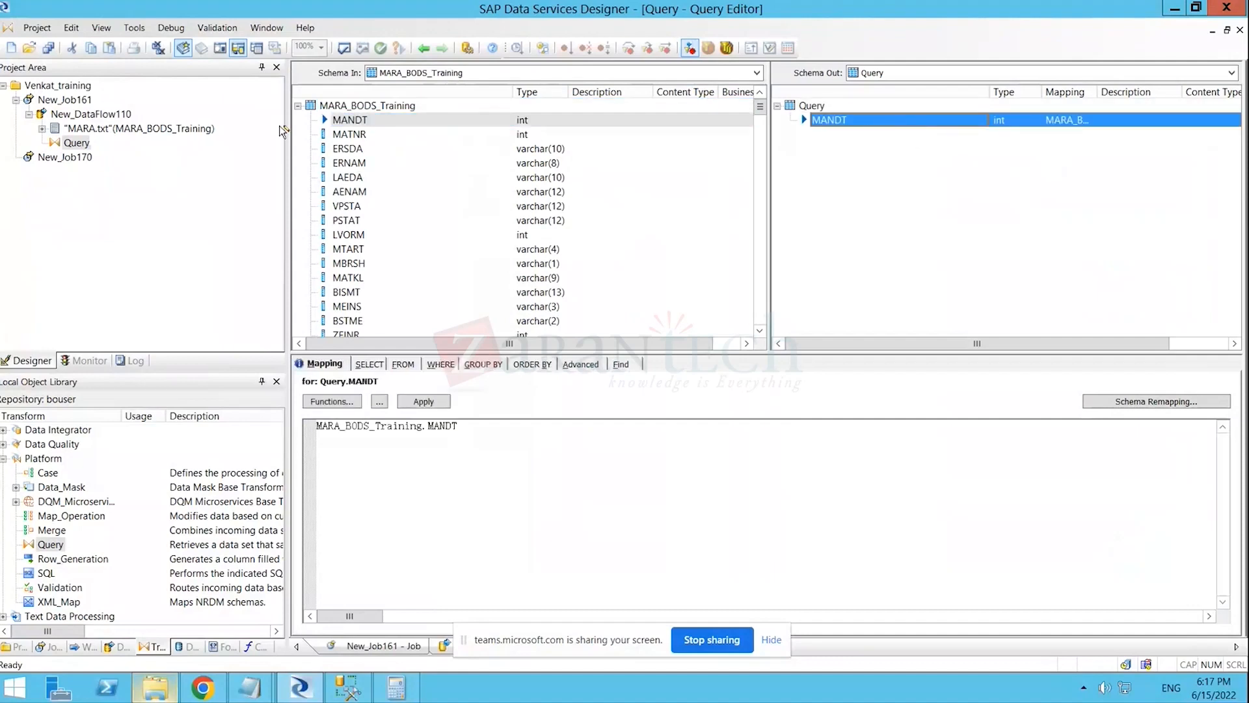
left_click_drag(350, 137, 856, 149)
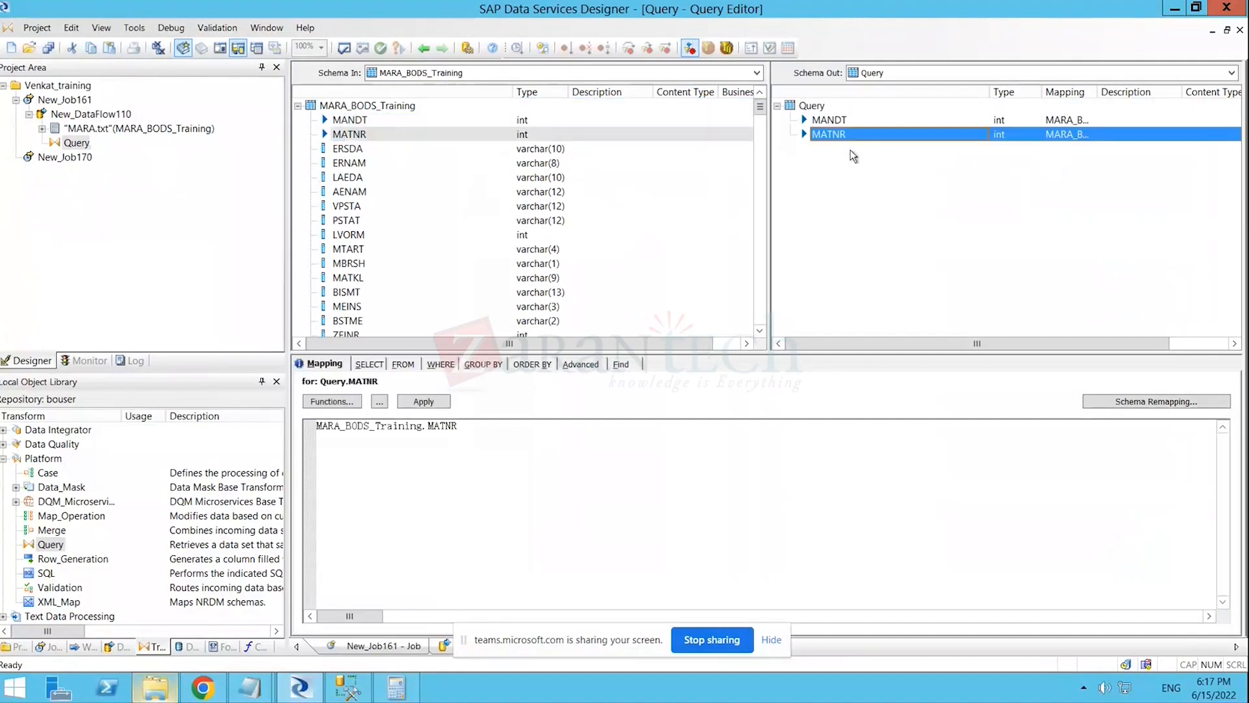
left_click(839, 197)
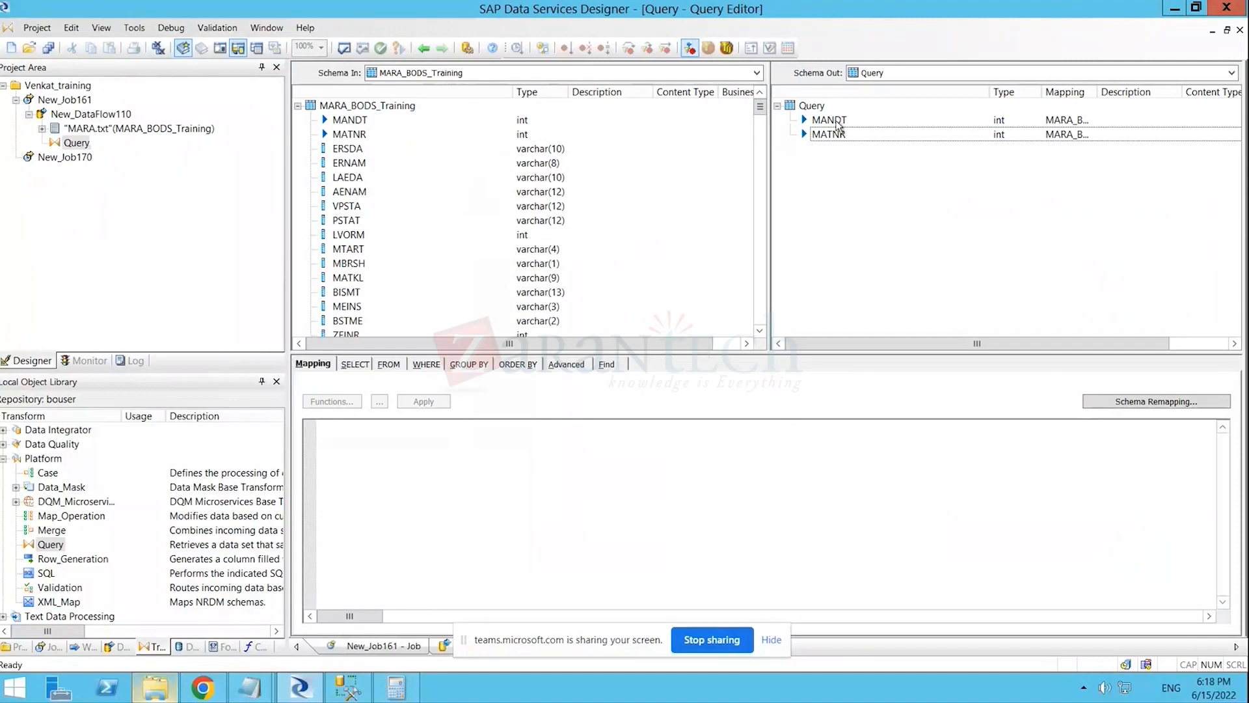
- Try renaming the MANDT output column to Material Number with data type int and a dummy description, and cancel the changes
left_click(835, 122)
double_click(834, 122)
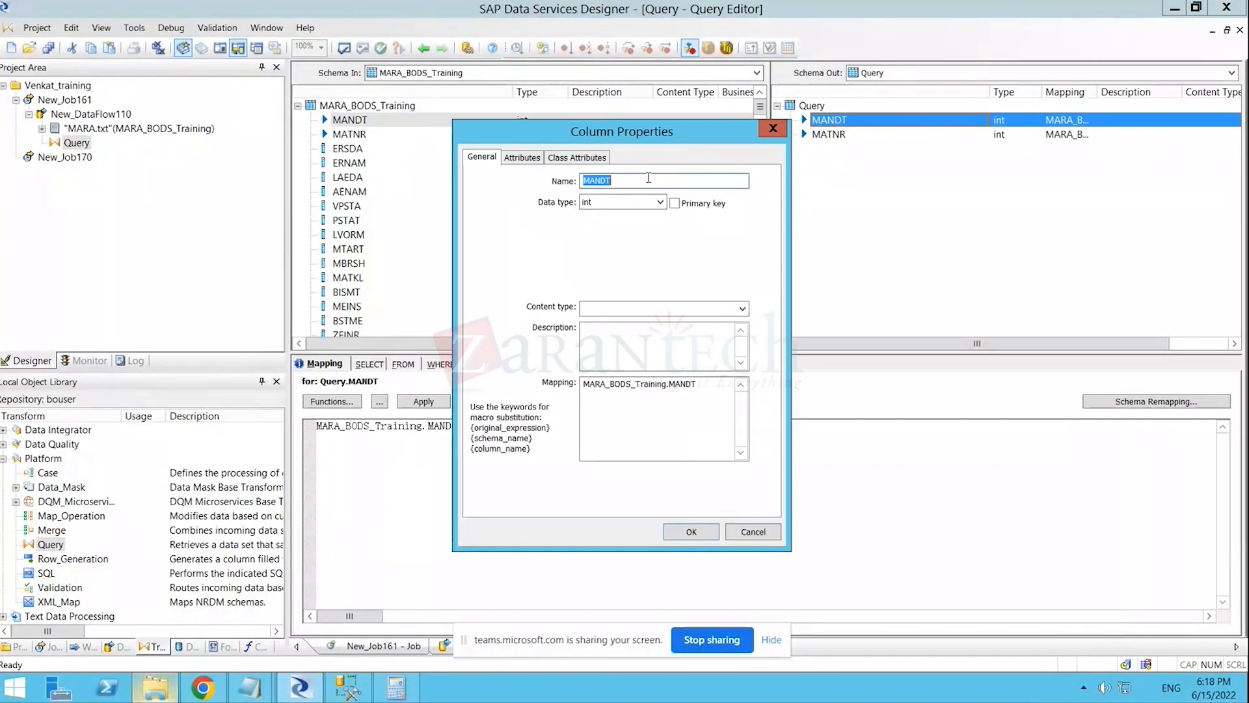
type("materisl numbr")
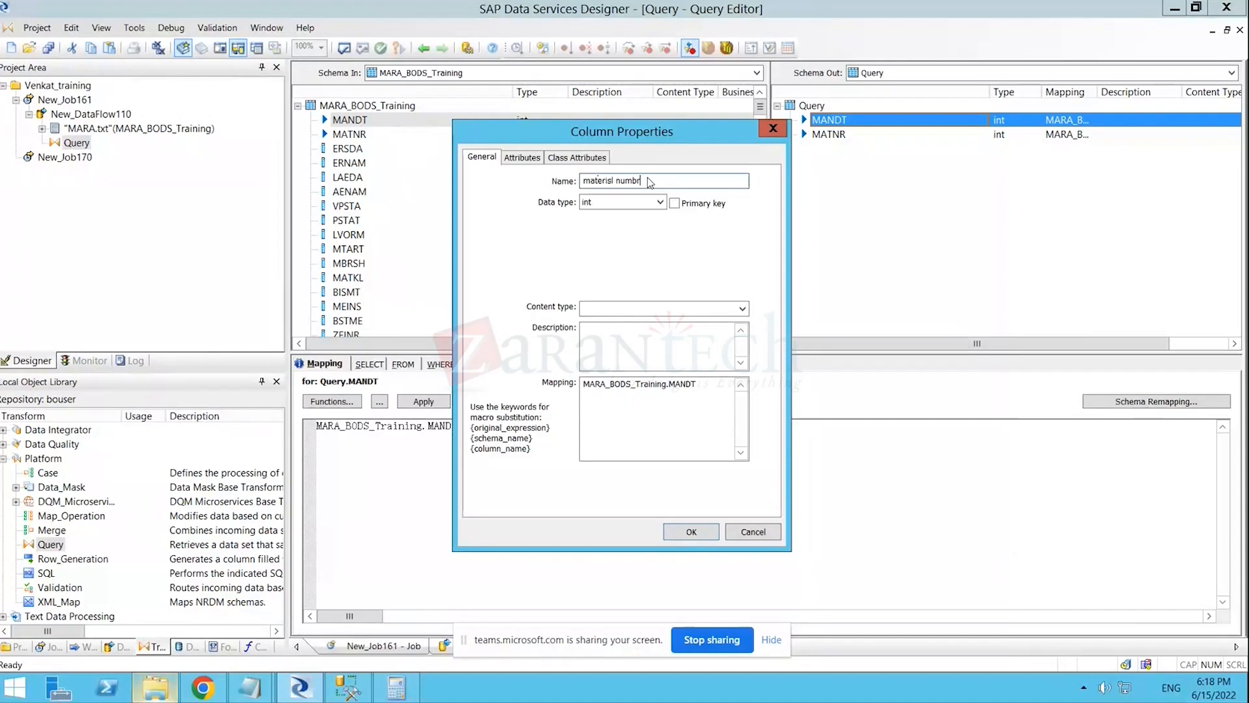
key("ctrl+a")
type("Material Numb")
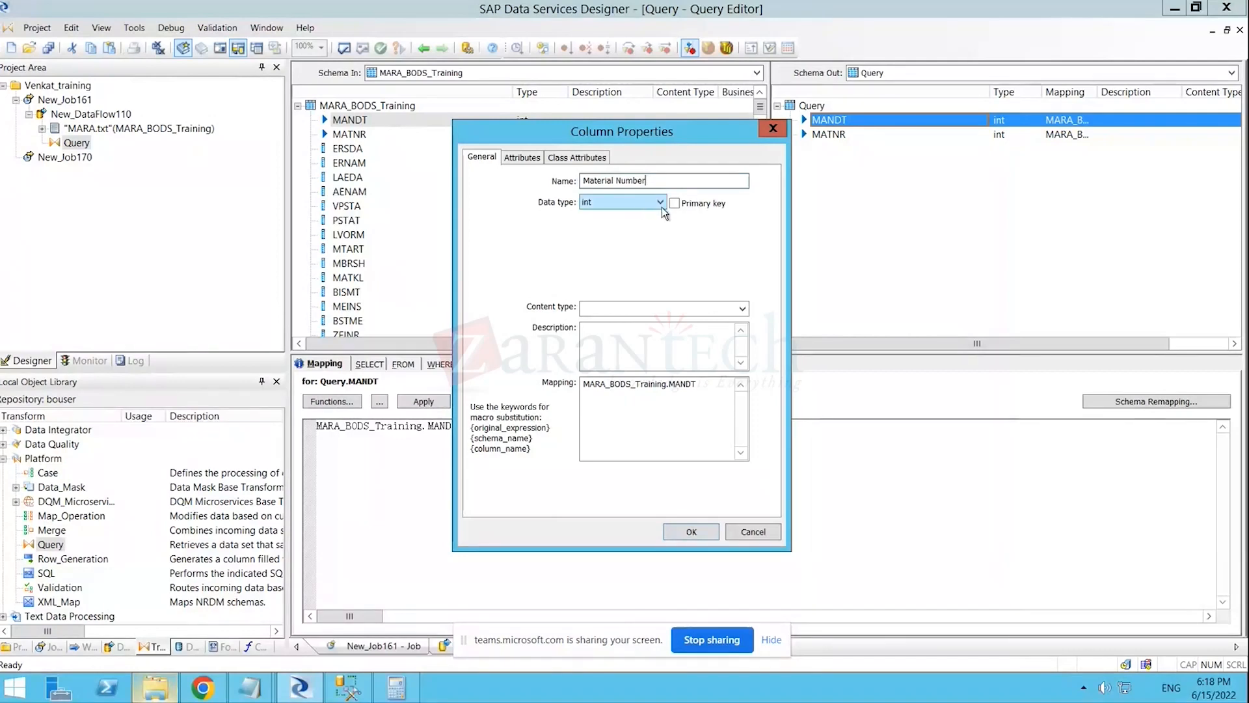
left_click(660, 203)
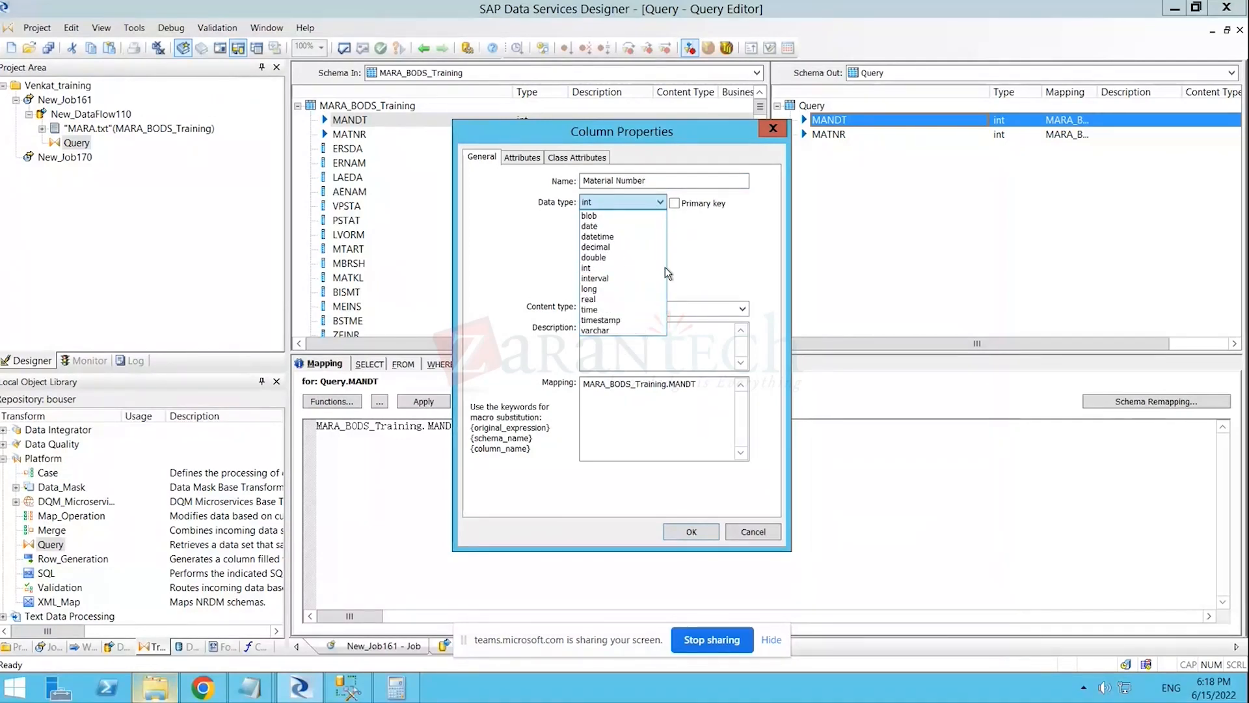
left_click(589, 268)
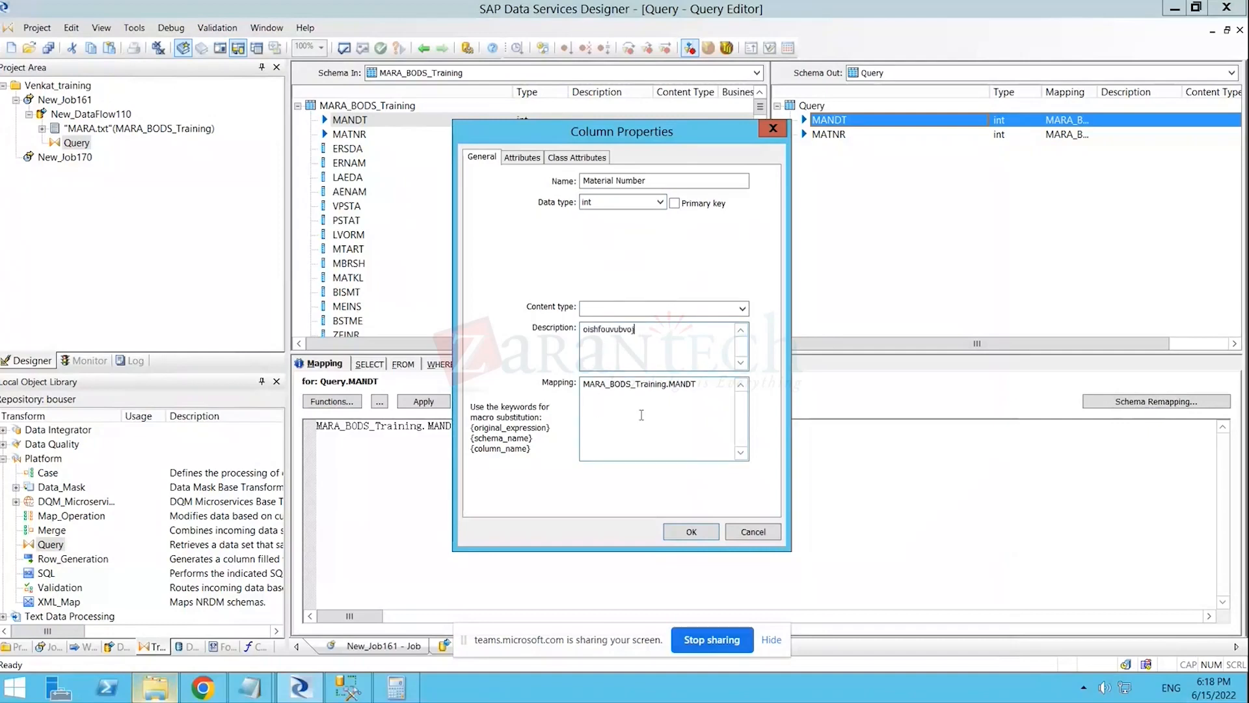
left_click(704, 385)
left_click_drag(704, 385, 581, 384)
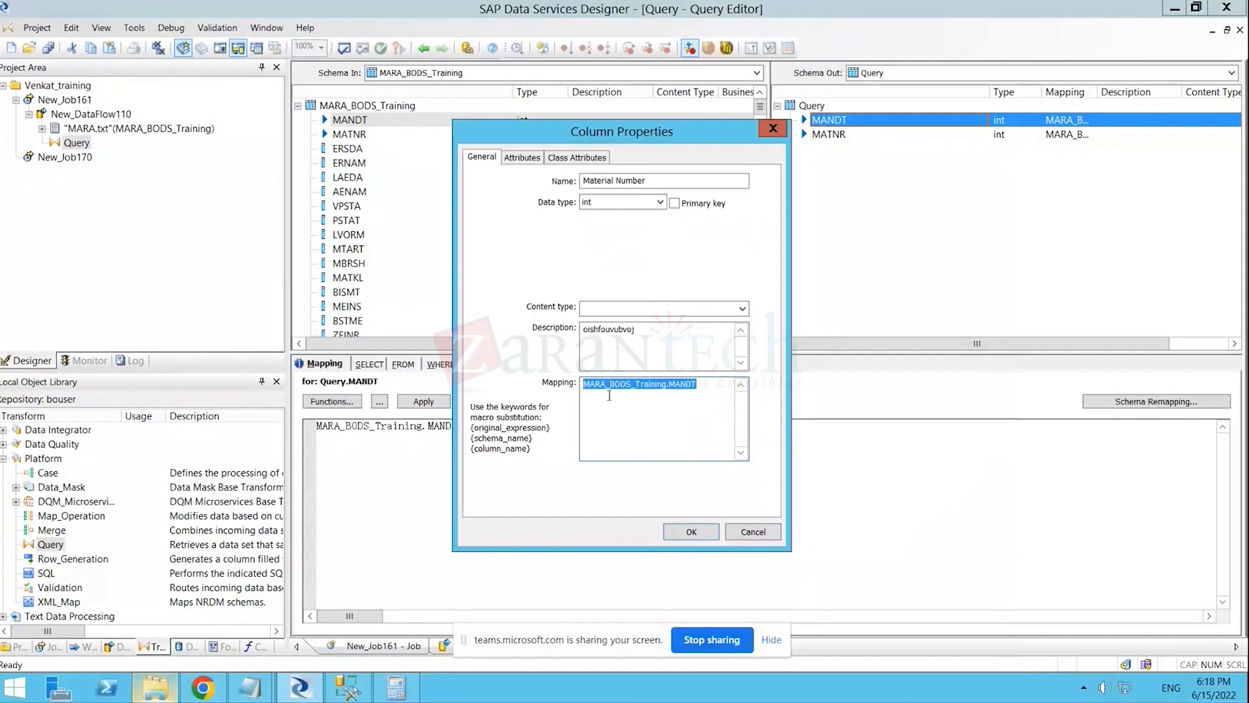
left_click(757, 532)
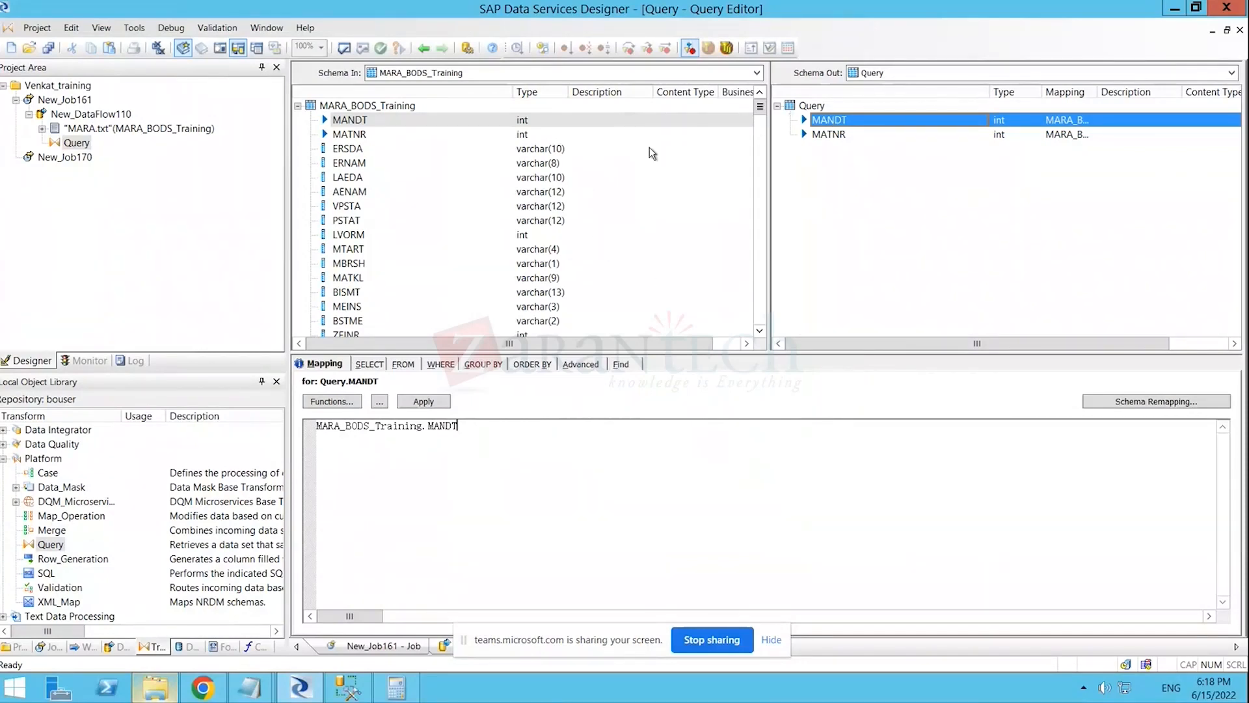
- Map all remaining input columns, from ERSDA through FASHGRD, to the query's output schema
left_click(339, 154)
key("shift+Page_Down")
key("shift+Page_Down")
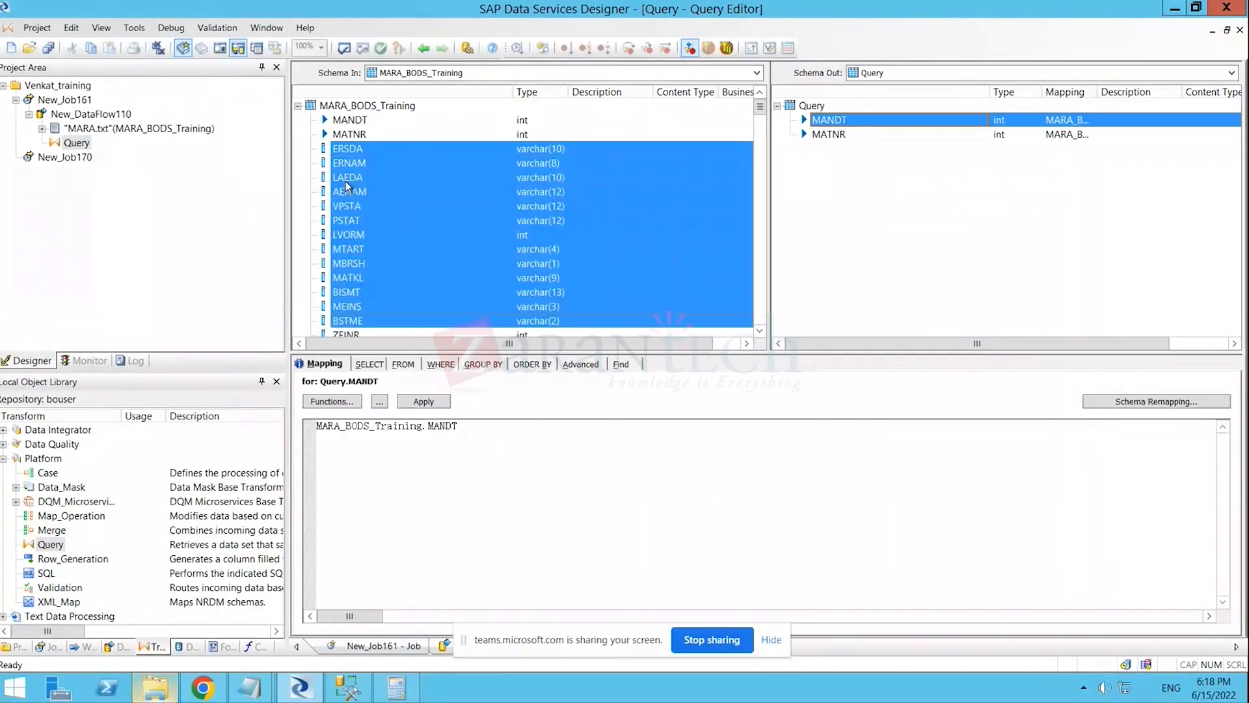
key("shift+End")
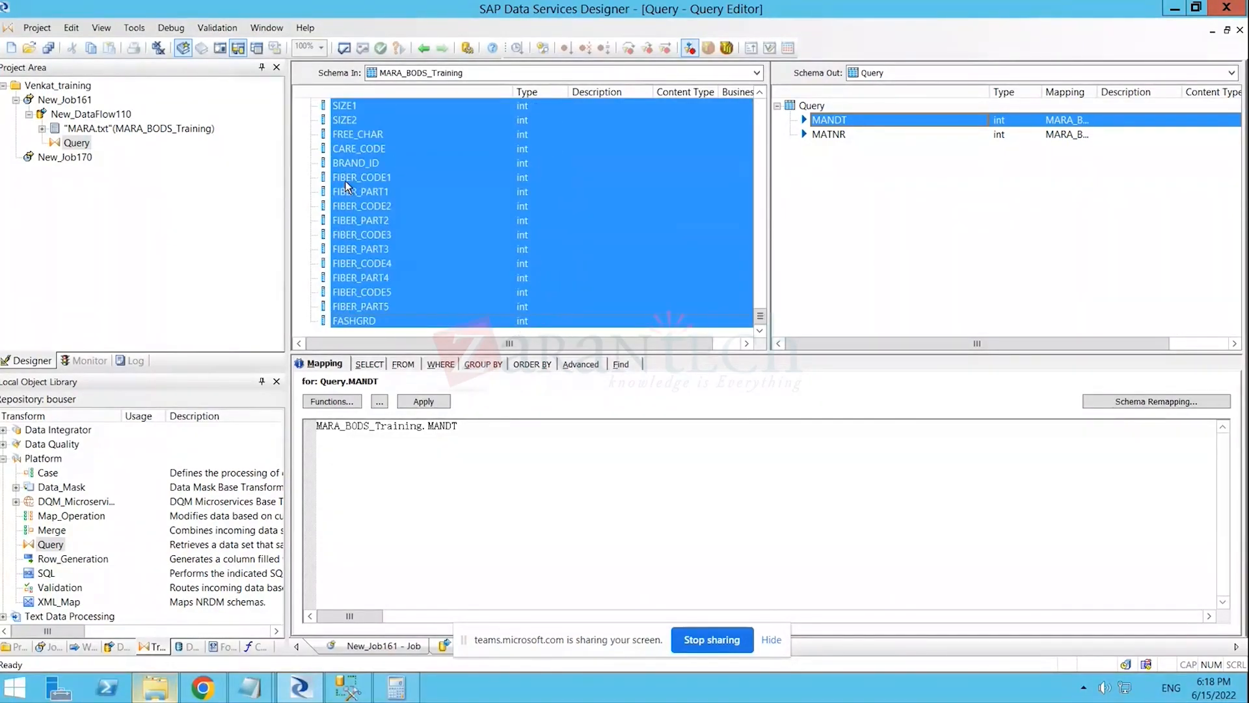
right_click(374, 206)
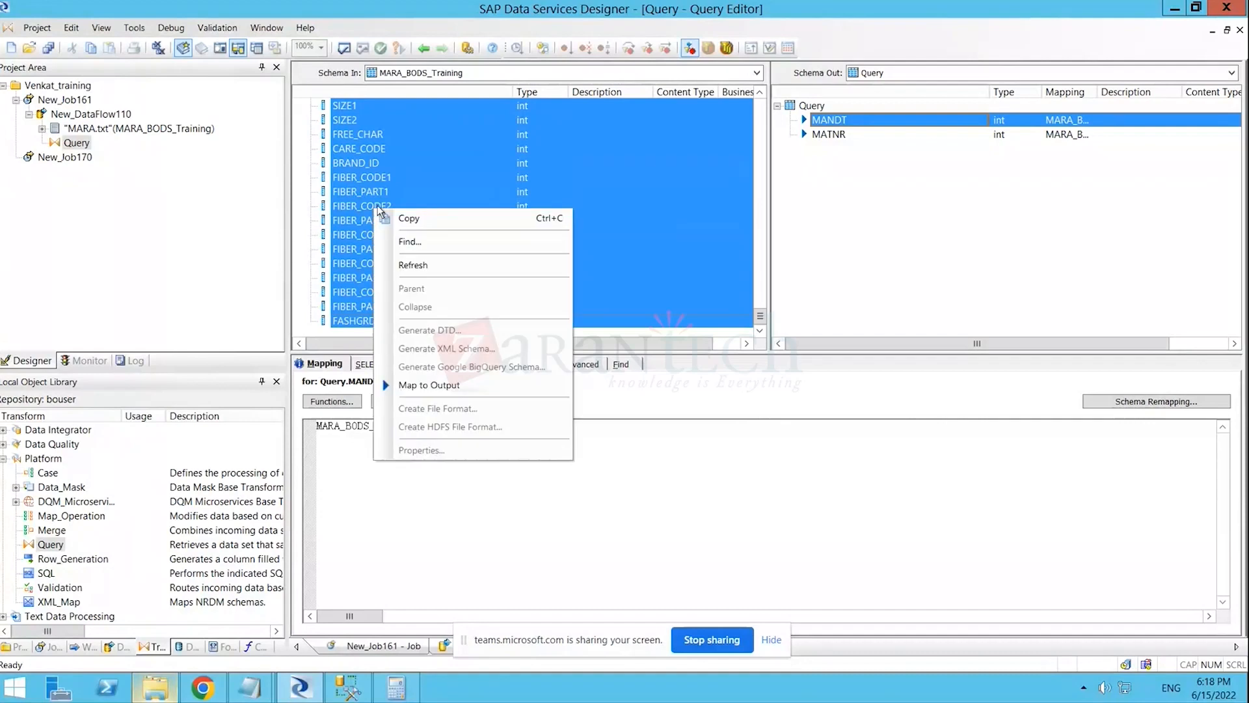
left_click(423, 385)
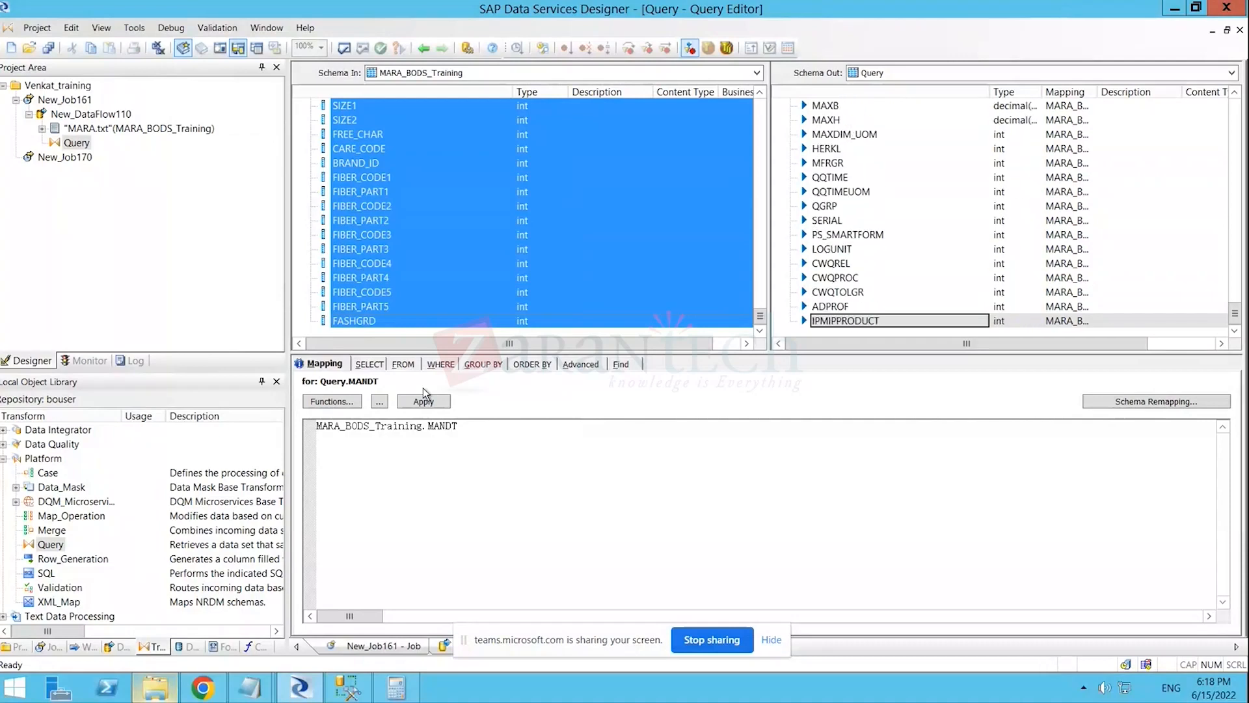
- Review the mapped columns in the query's output schema and validate the query
scroll(519, 309, "up", 6)
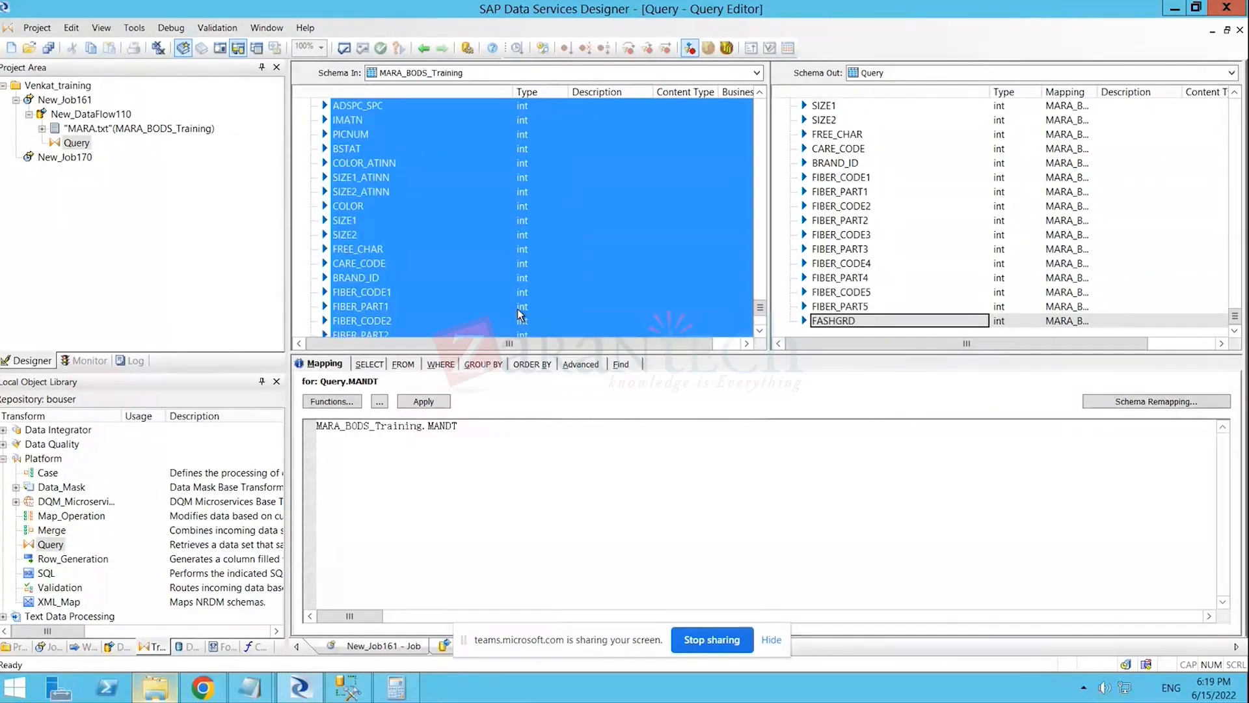
left_click(901, 222)
scroll(911, 171, "up", 4)
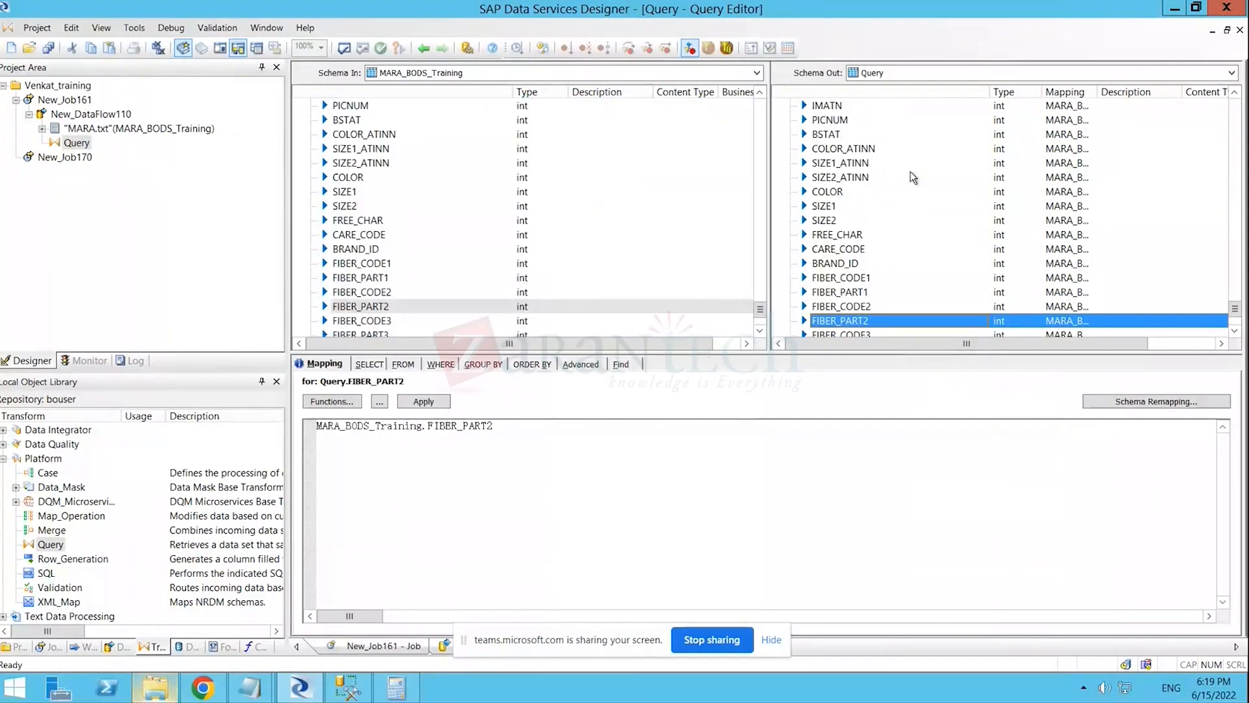
scroll(445, 244, "up", 10)
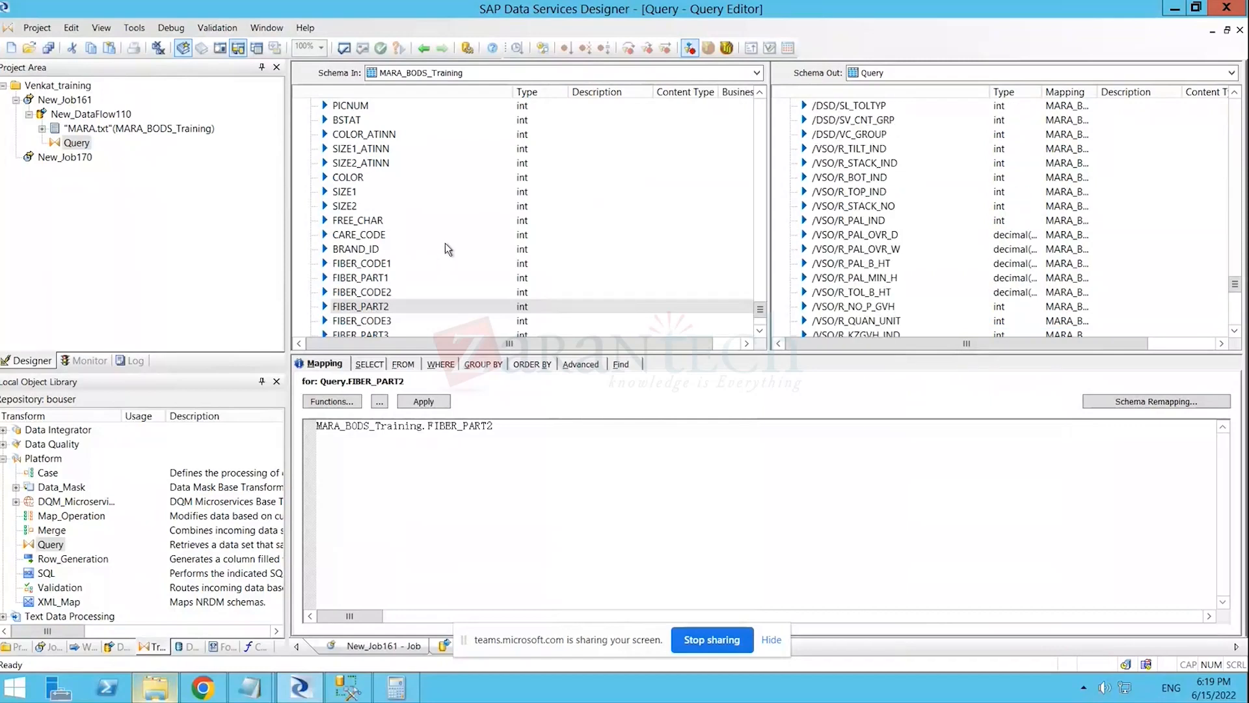
left_click_drag(1234, 270, 1235, 99)
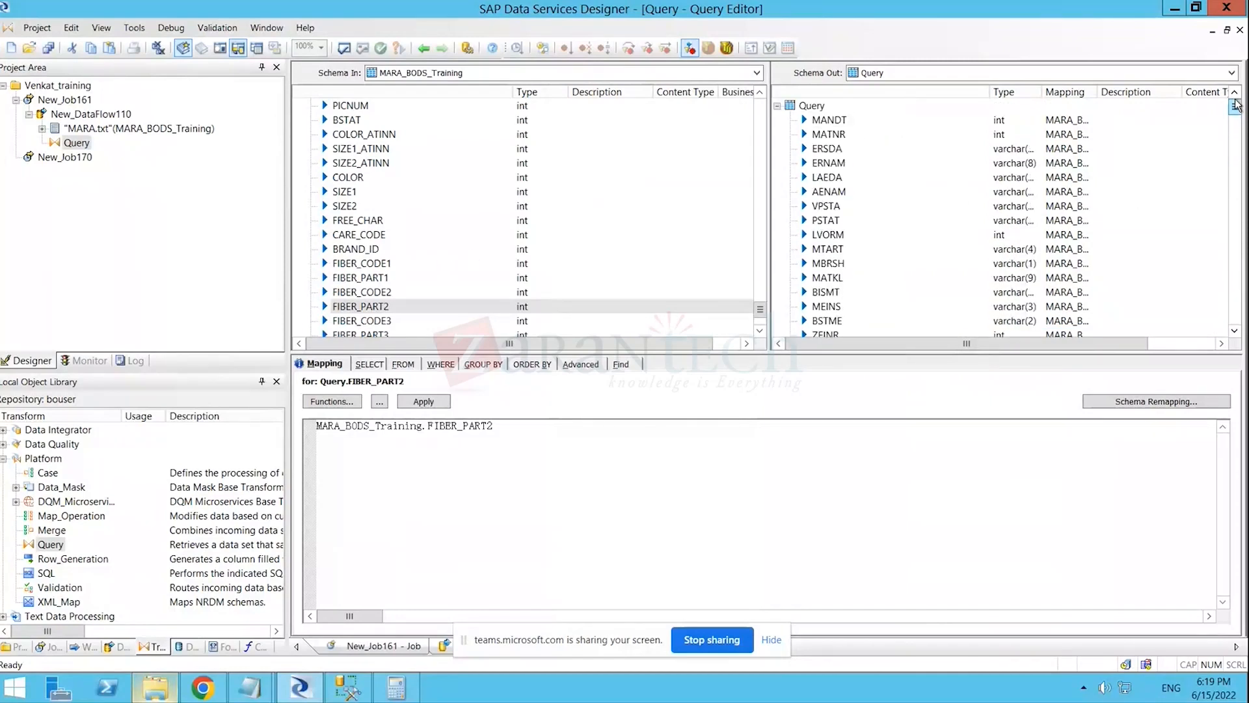
left_click(343, 45)
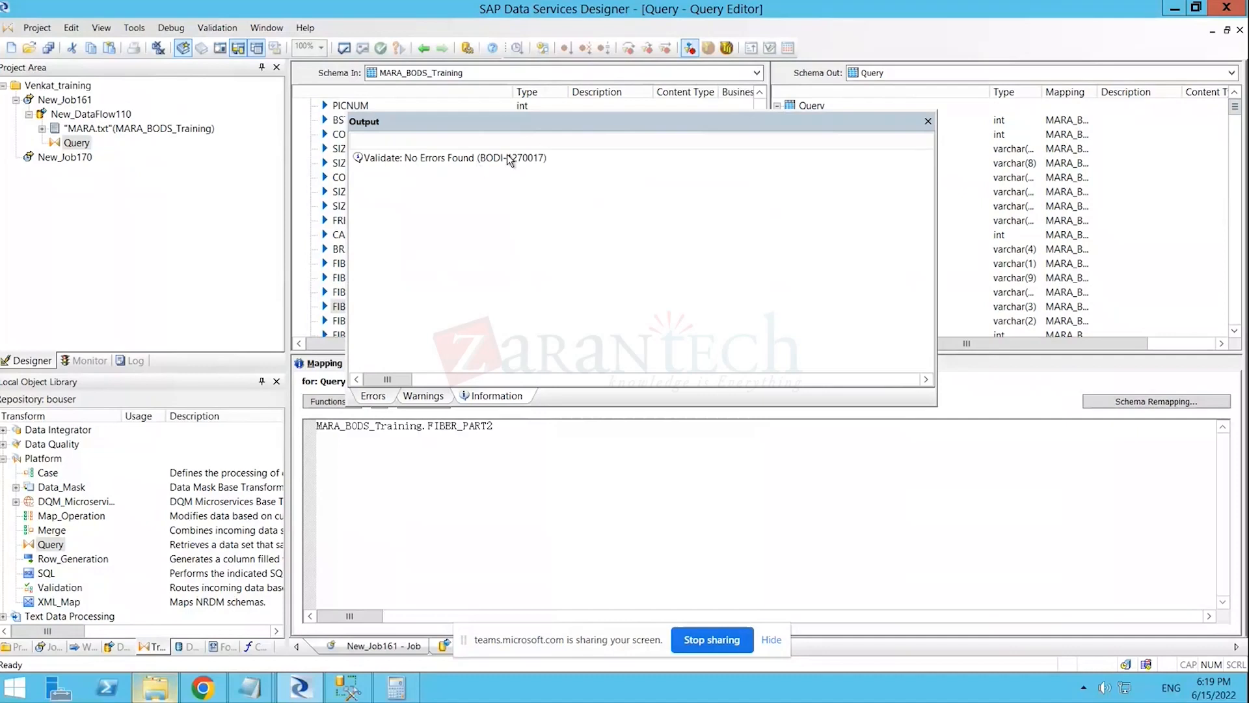
- Close the validation output and clear the mapping expression of the MATNR output column
left_click(925, 122)
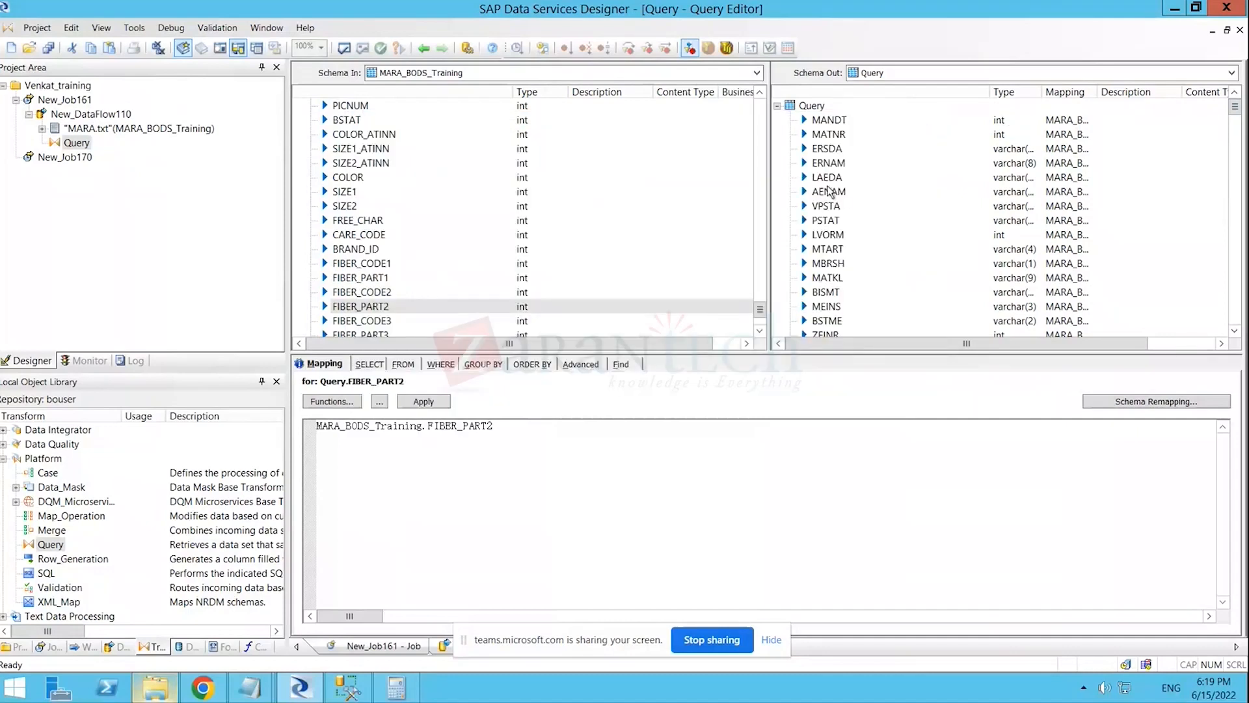
left_click(827, 135)
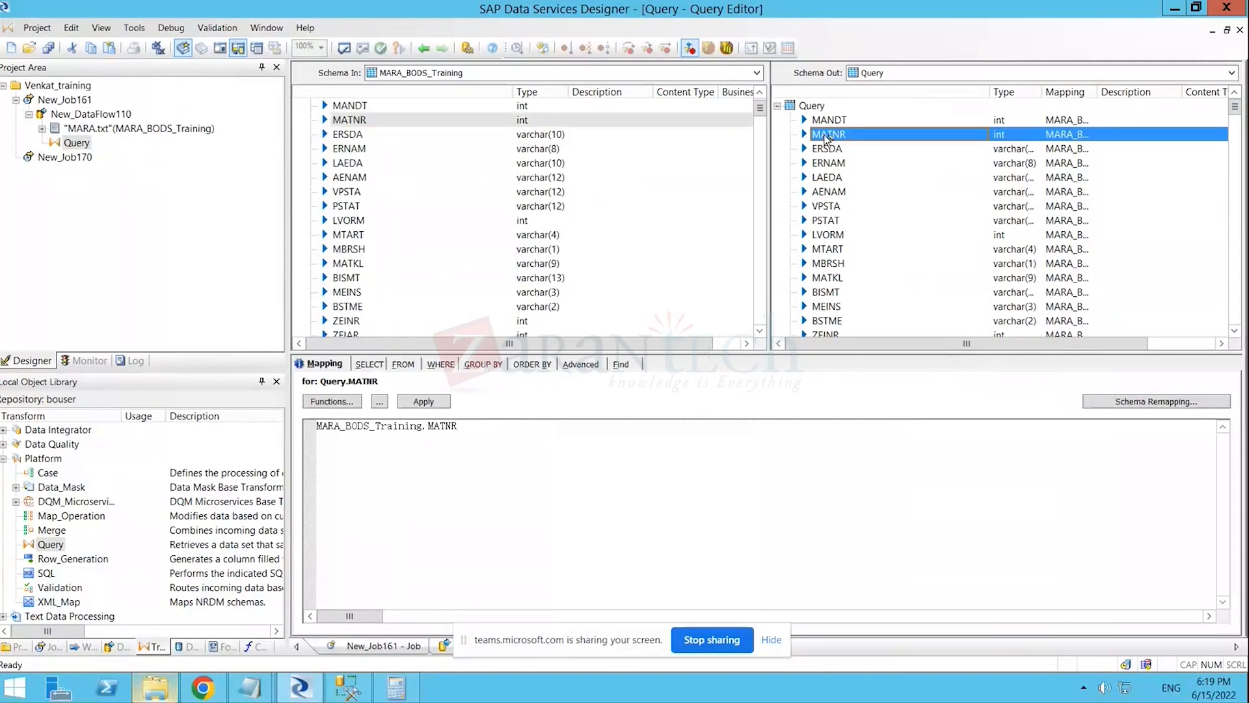
right_click(827, 139)
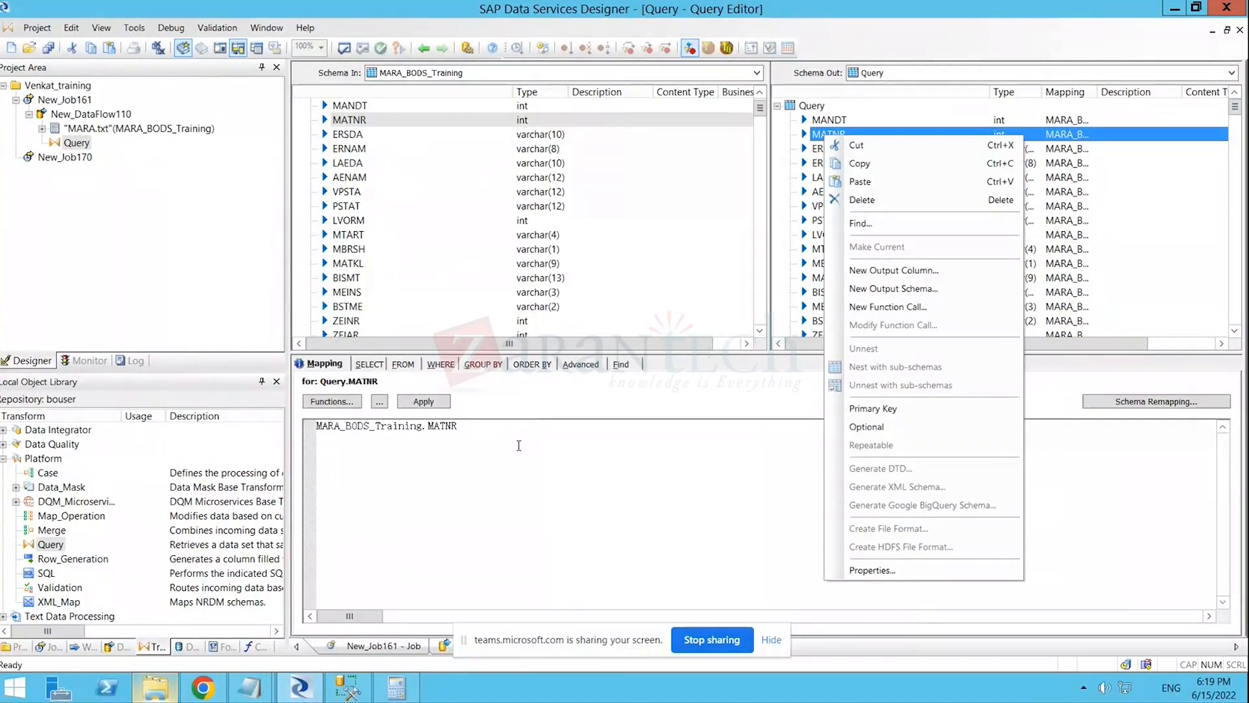
left_click(515, 424)
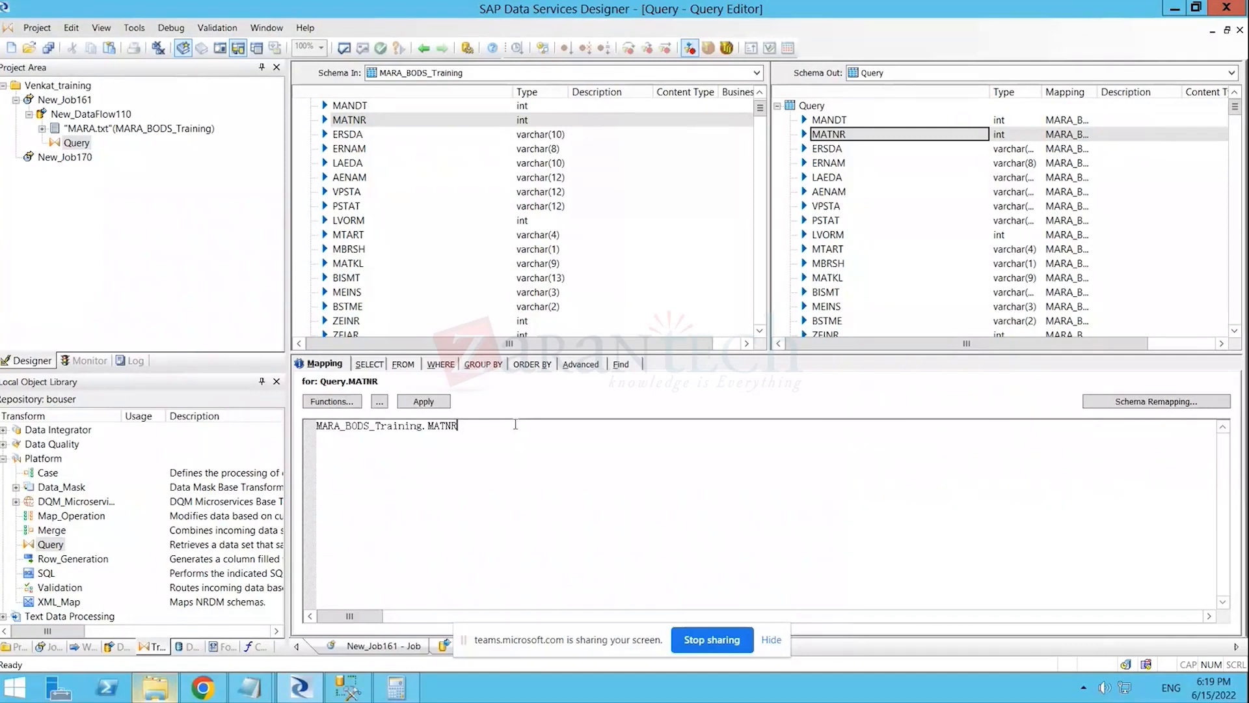
key("ctrl+a")
key("Delete")
left_click(827, 149)
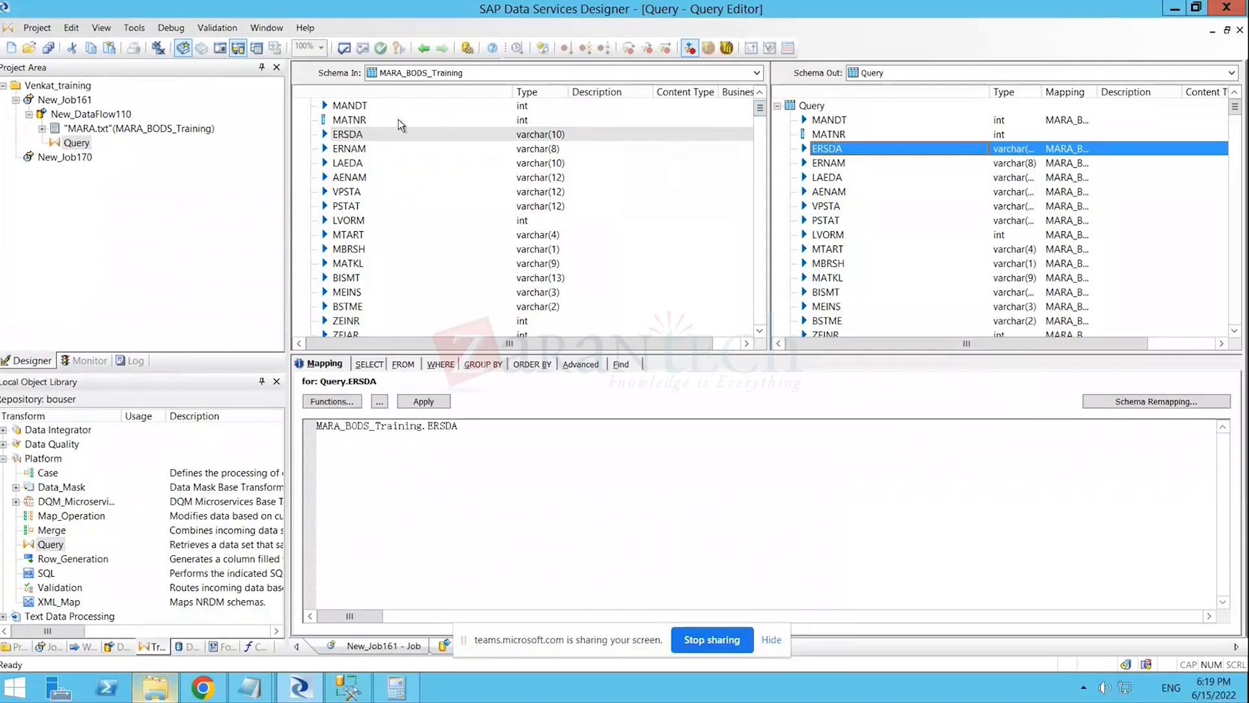
- Map the MATNR input column to the MATNR output column again
left_click(819, 135)
left_click_drag(342, 124, 824, 139)
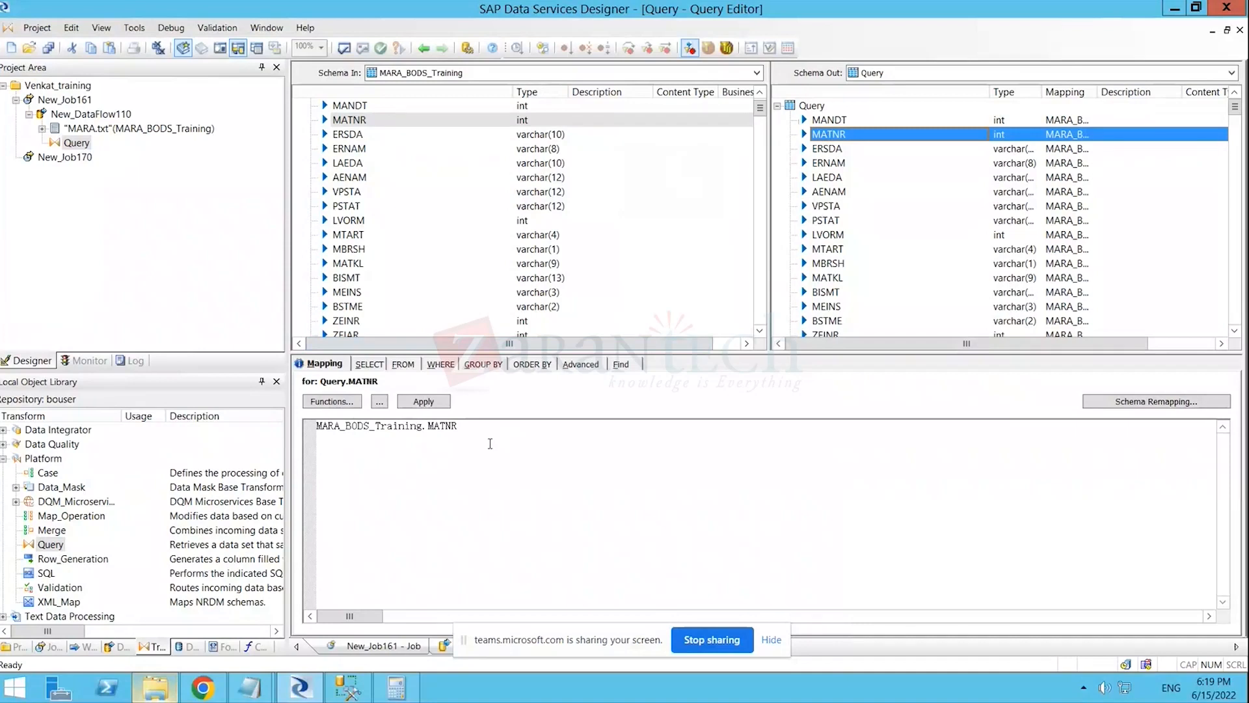
left_click(831, 148)
left_click(828, 138)
- Mark the MANDT, ERSDA and ERNAM output columns as primary keys
left_click(831, 123)
right_click(831, 123)
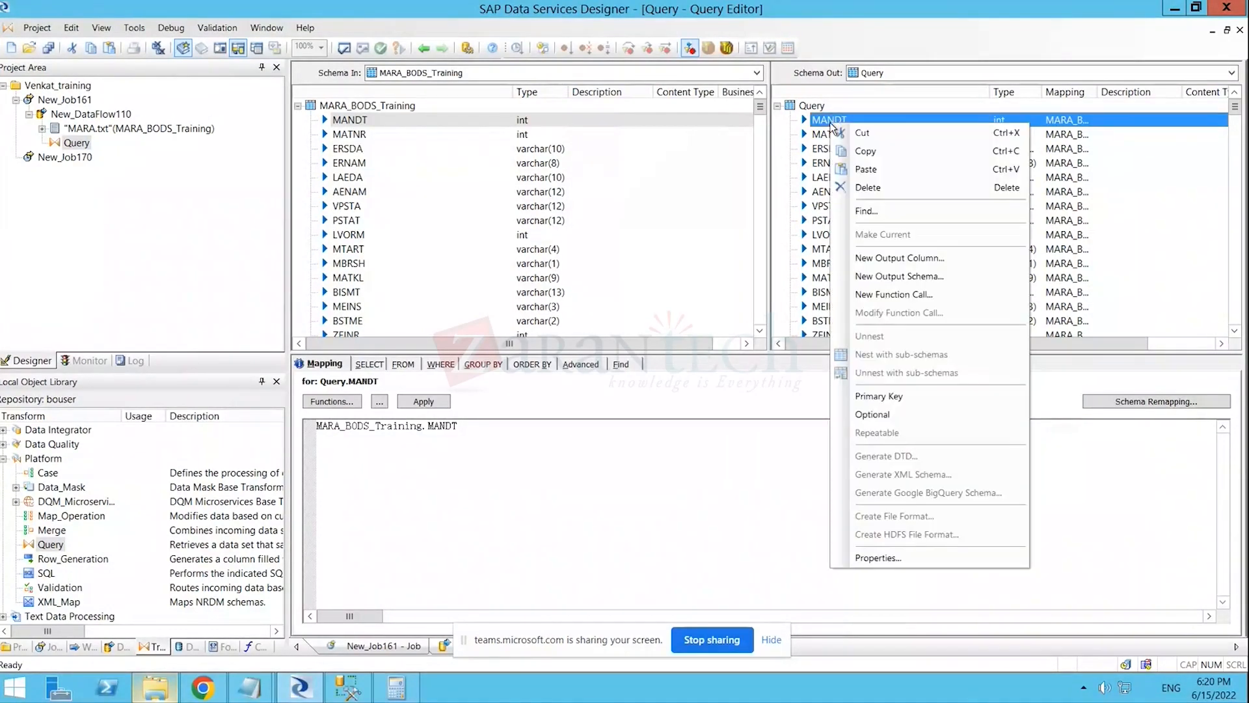
left_click(826, 123)
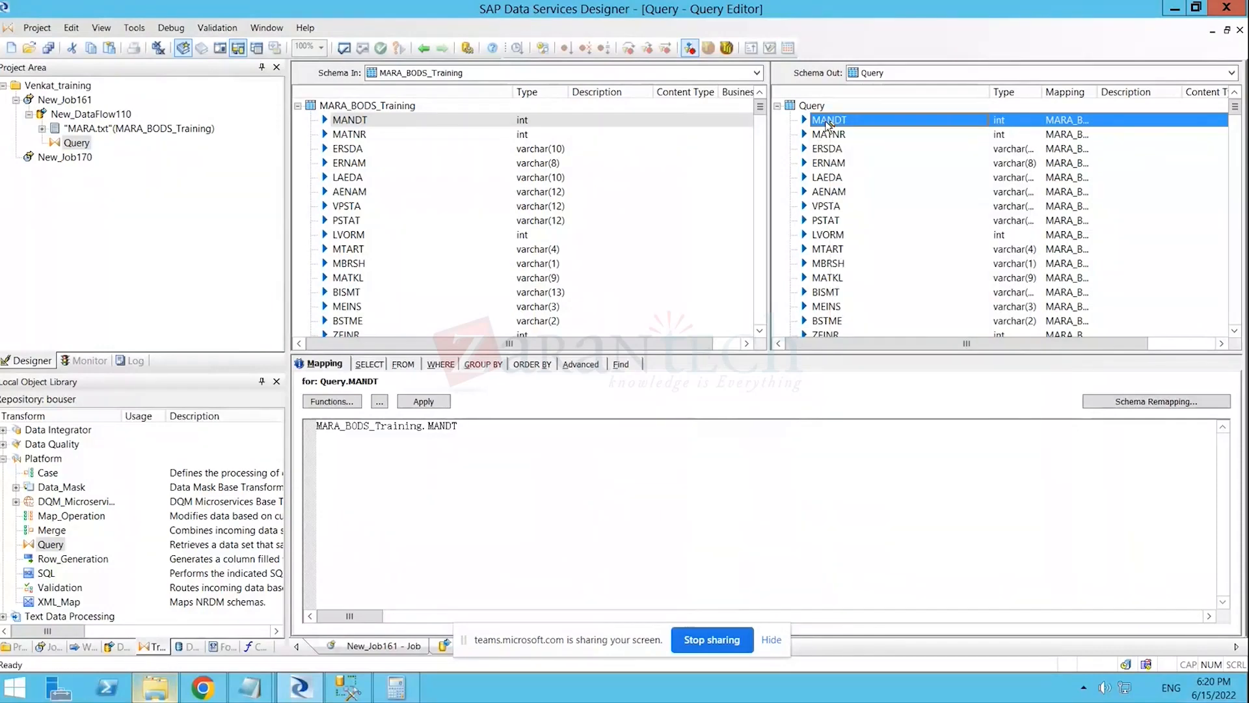
right_click(828, 123)
left_click(891, 397)
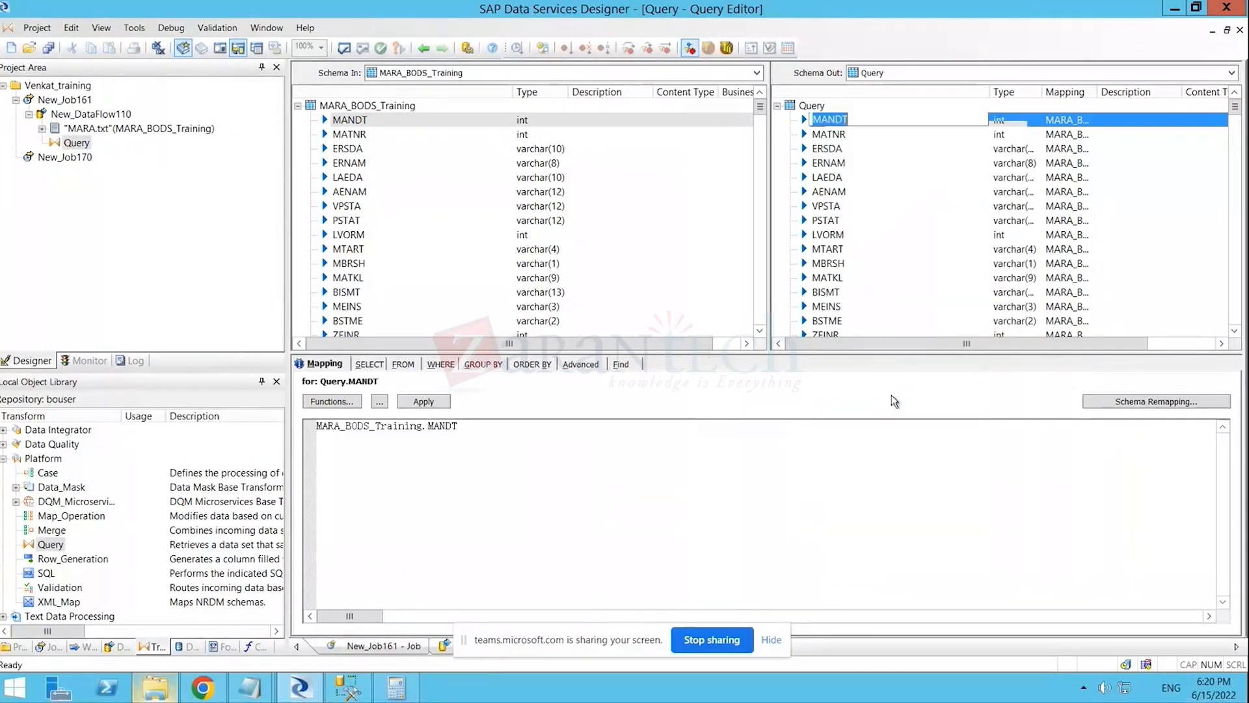
right_click(831, 150)
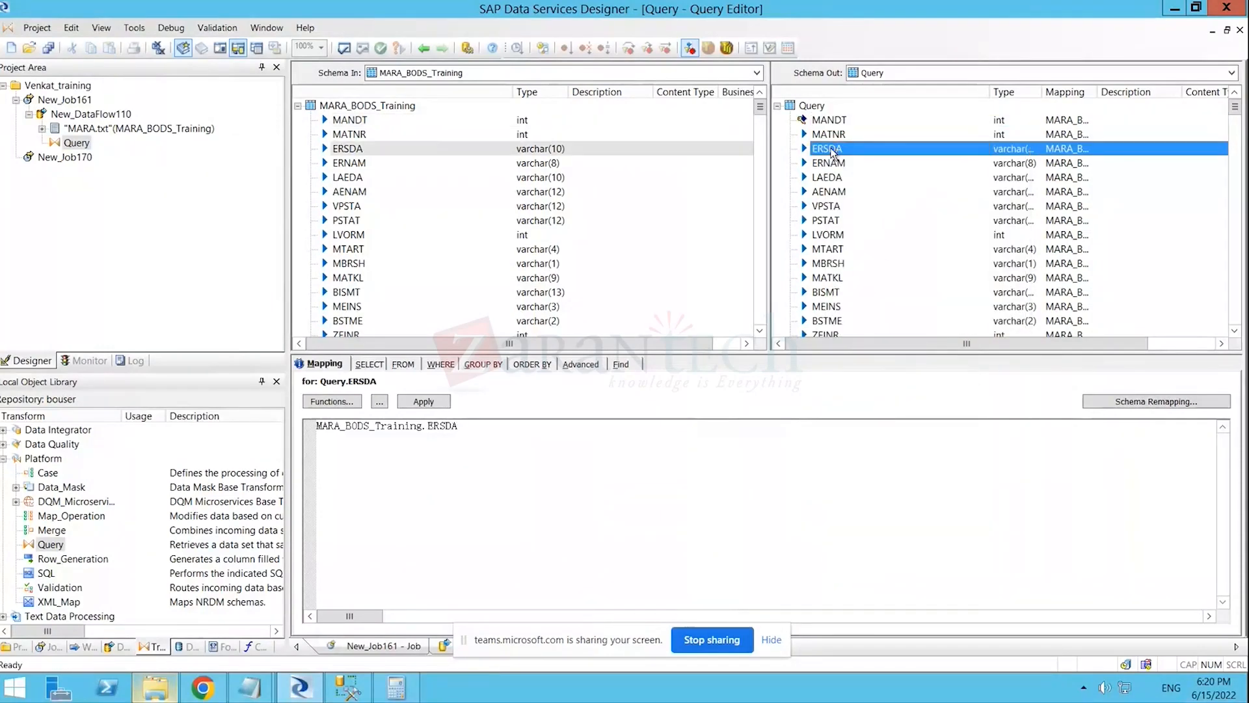
left_click(888, 423)
right_click(822, 163)
left_click(869, 440)
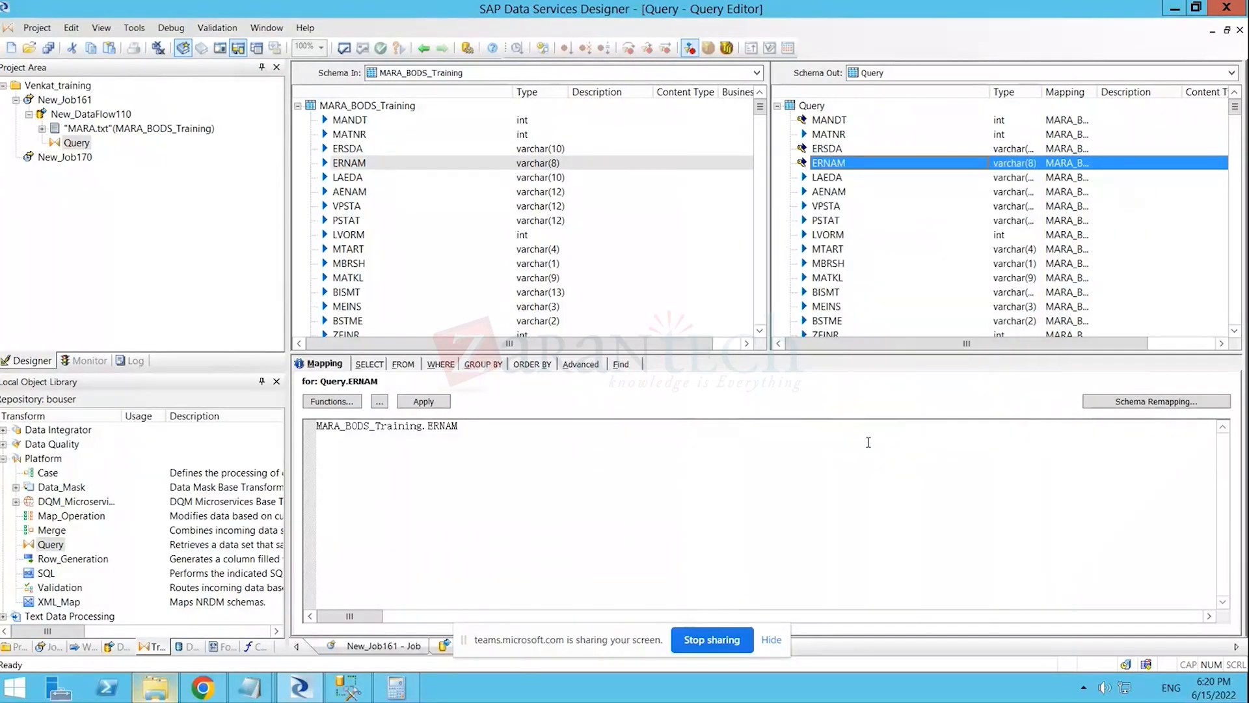
- Remove the primary key setting from the MANDT, ERSDA and ERNAM output columns
right_click(832, 121)
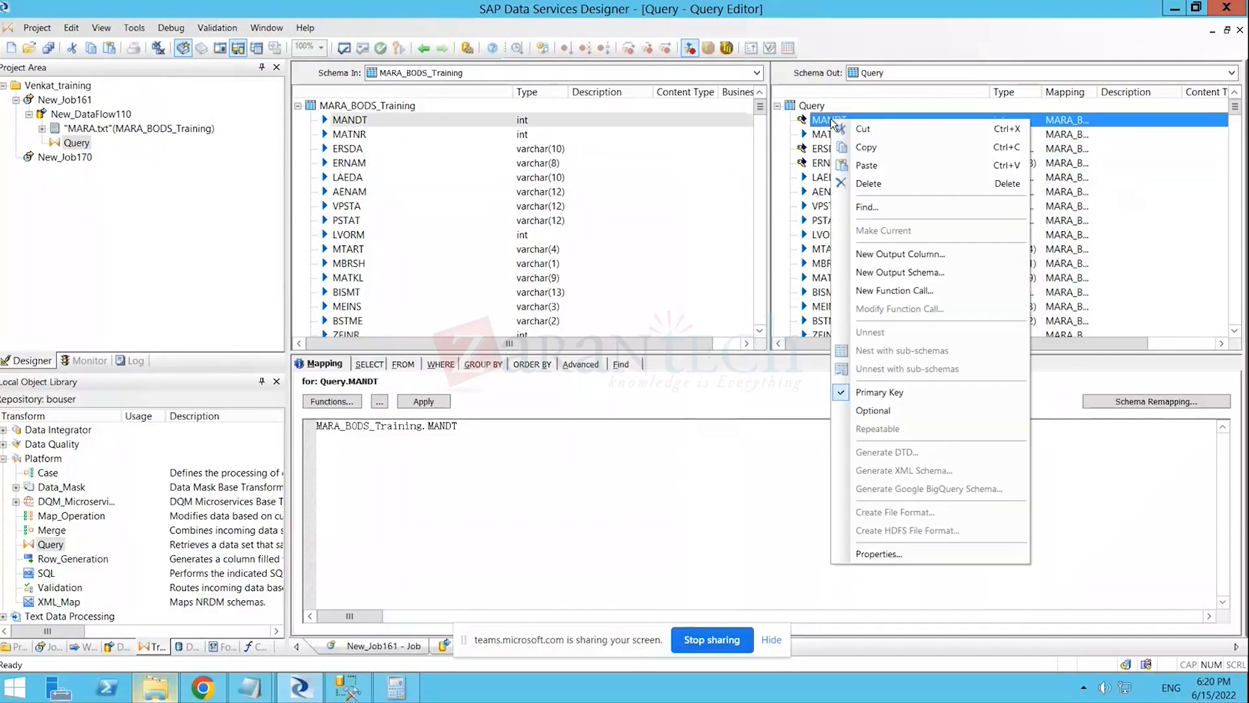
left_click(872, 391)
right_click(817, 150)
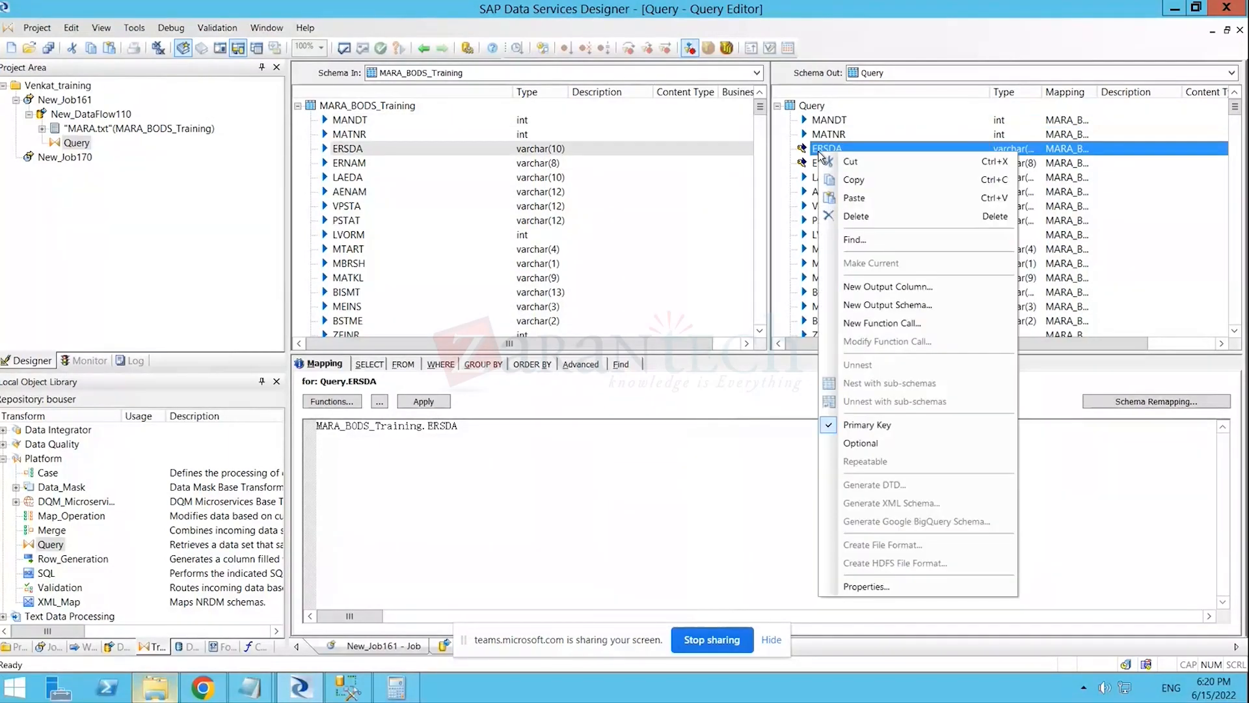
left_click(872, 424)
right_click(829, 163)
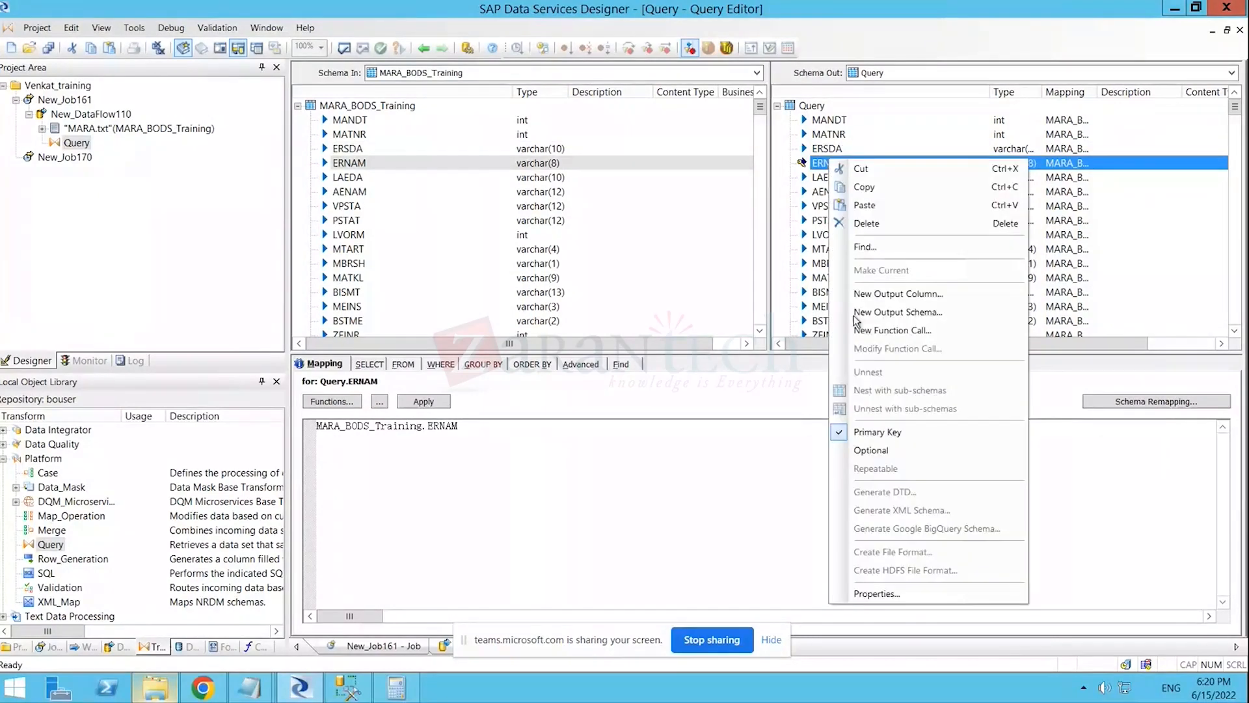
left_click(894, 432)
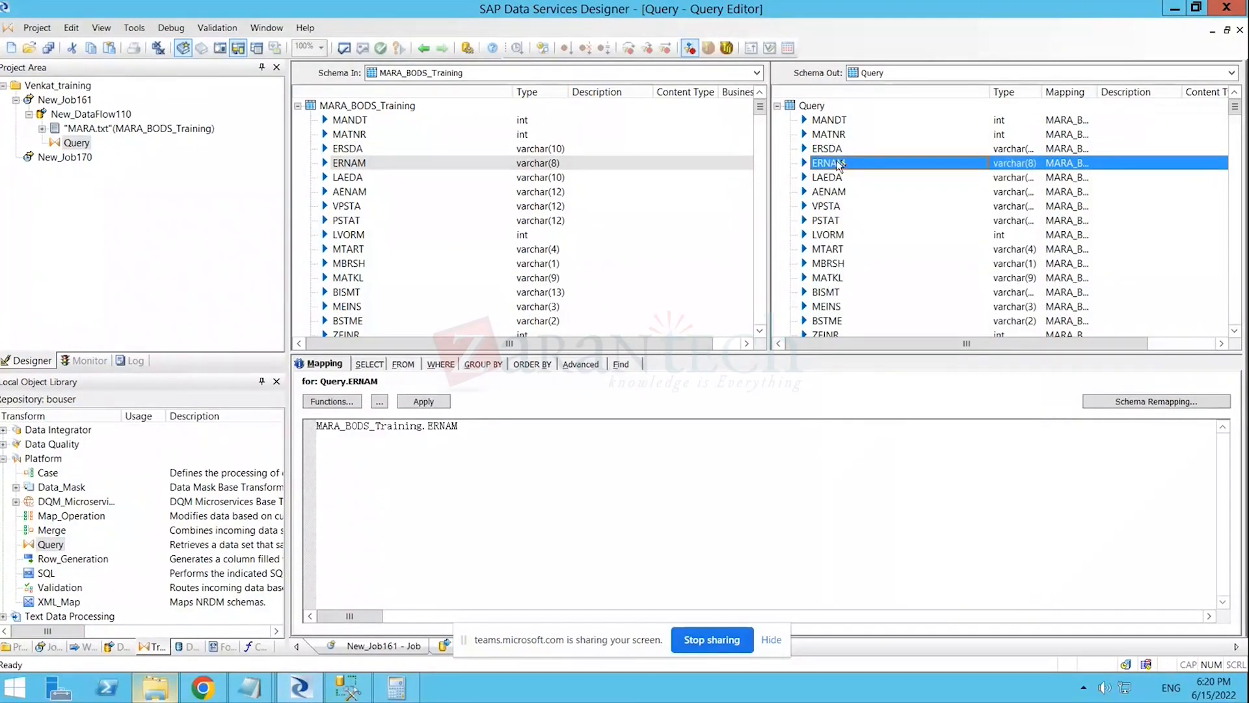
right_click(838, 164)
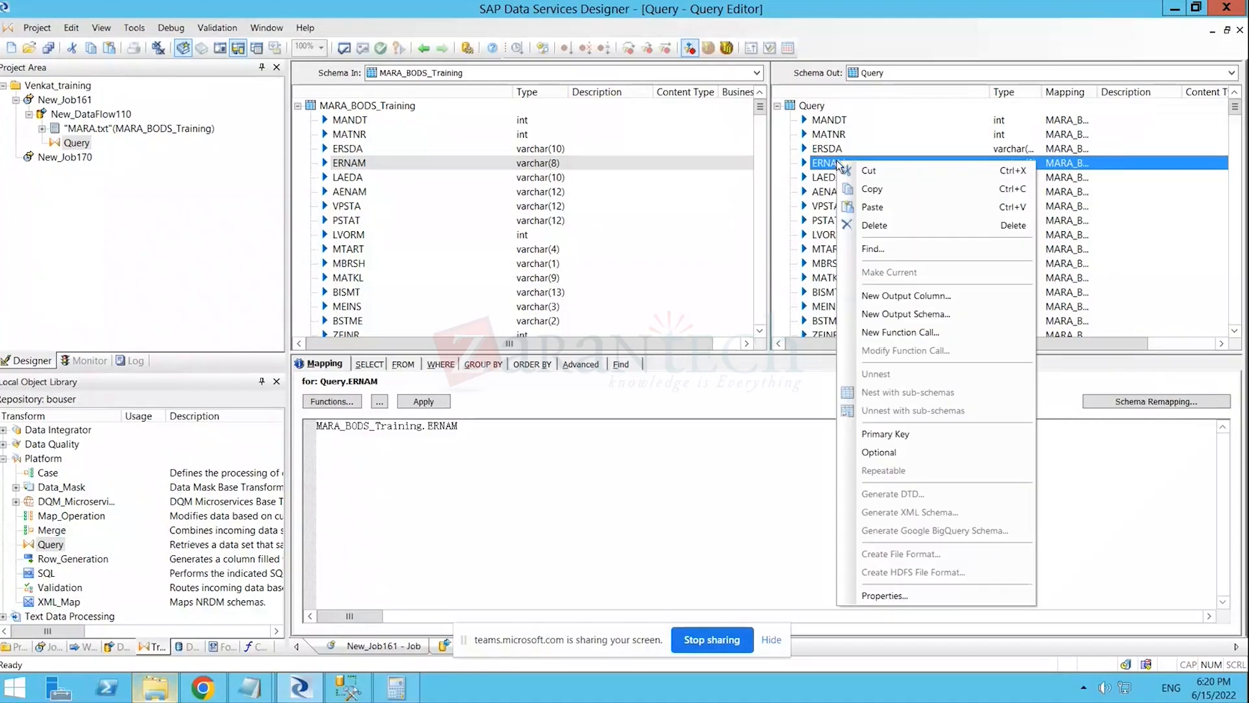
left_click(823, 234)
- Insert a new output column named euisbv below AESZN with data type varchar and length 10
scroll(845, 267, "down", 8)
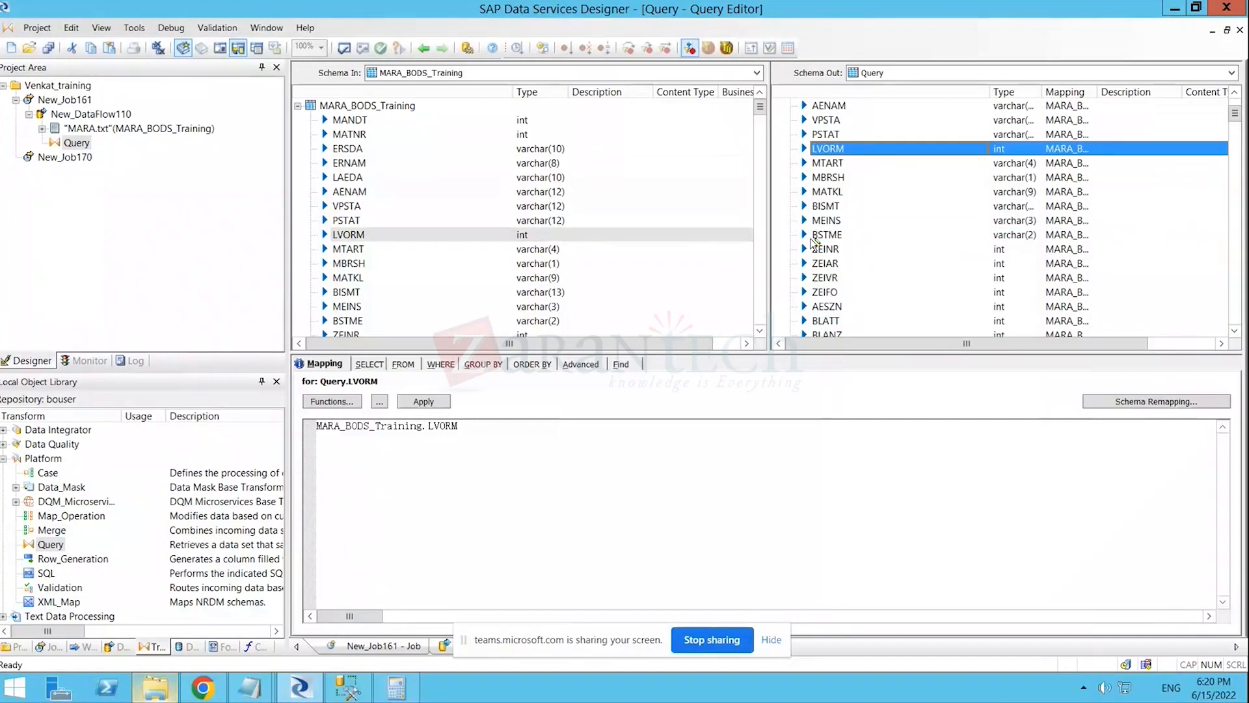
scroll(845, 267, "down", 1)
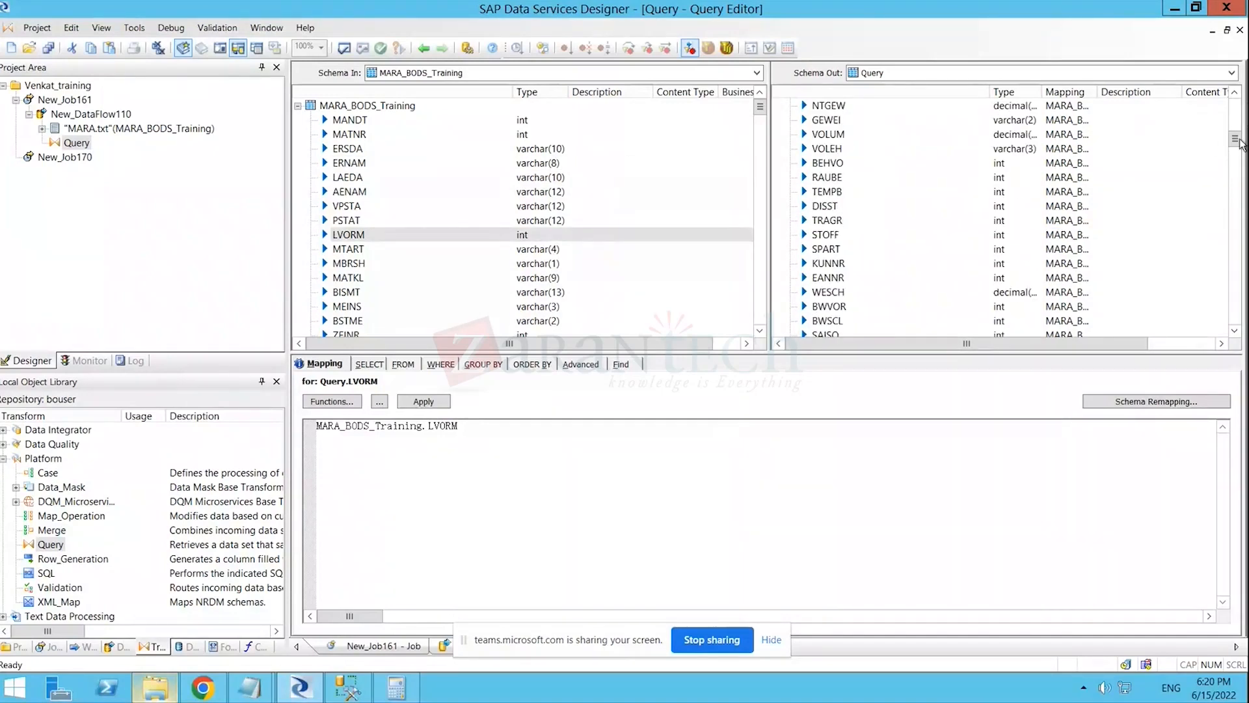
scroll(947, 195, "up", 3)
right_click(834, 148)
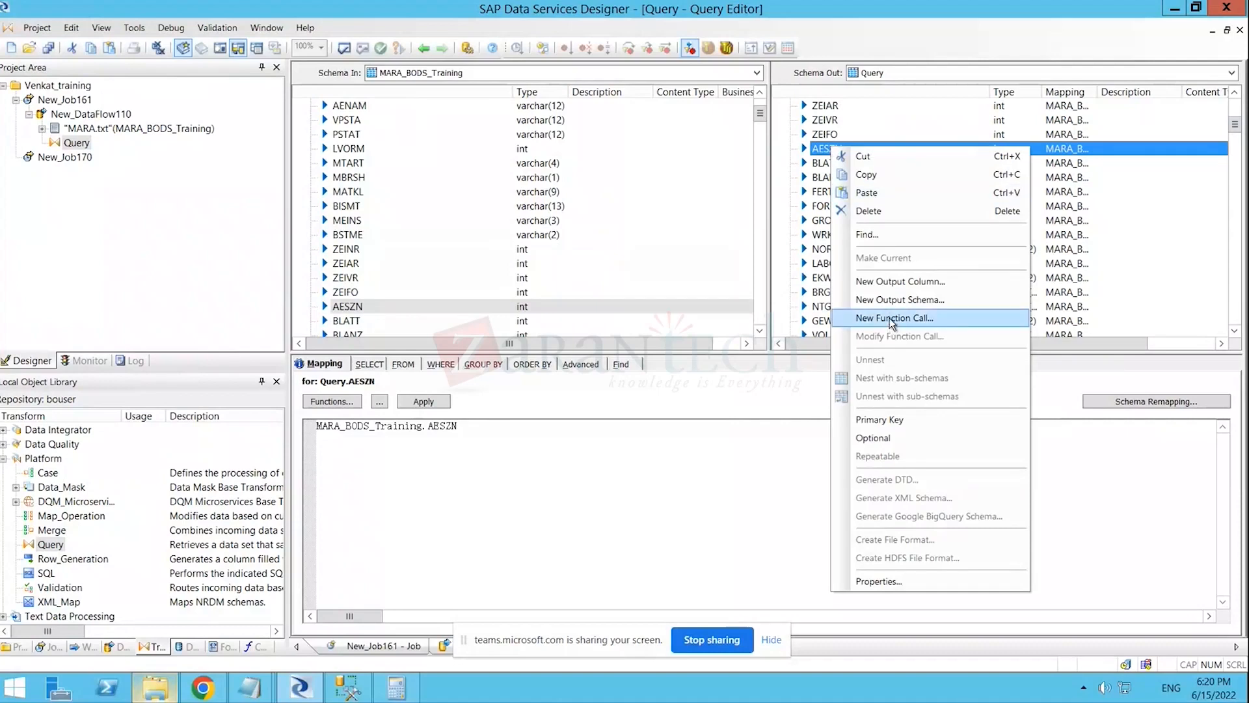
left_click(898, 281)
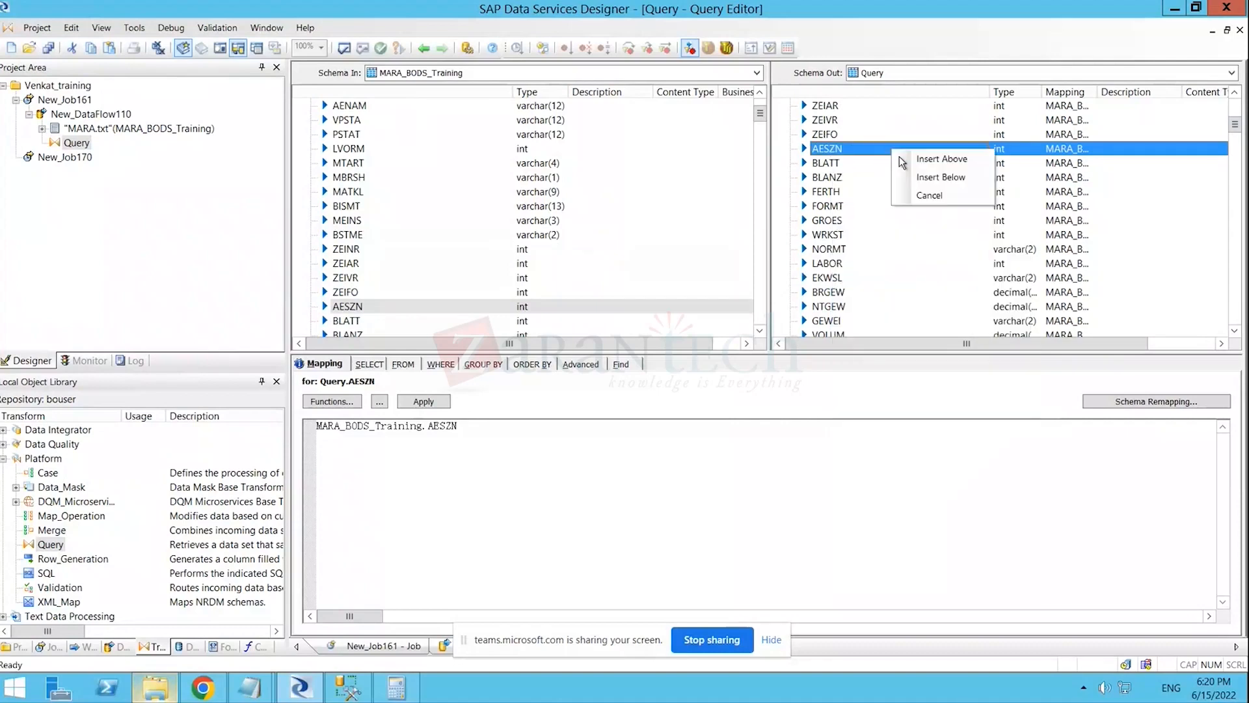
left_click(939, 178)
type("euisbv")
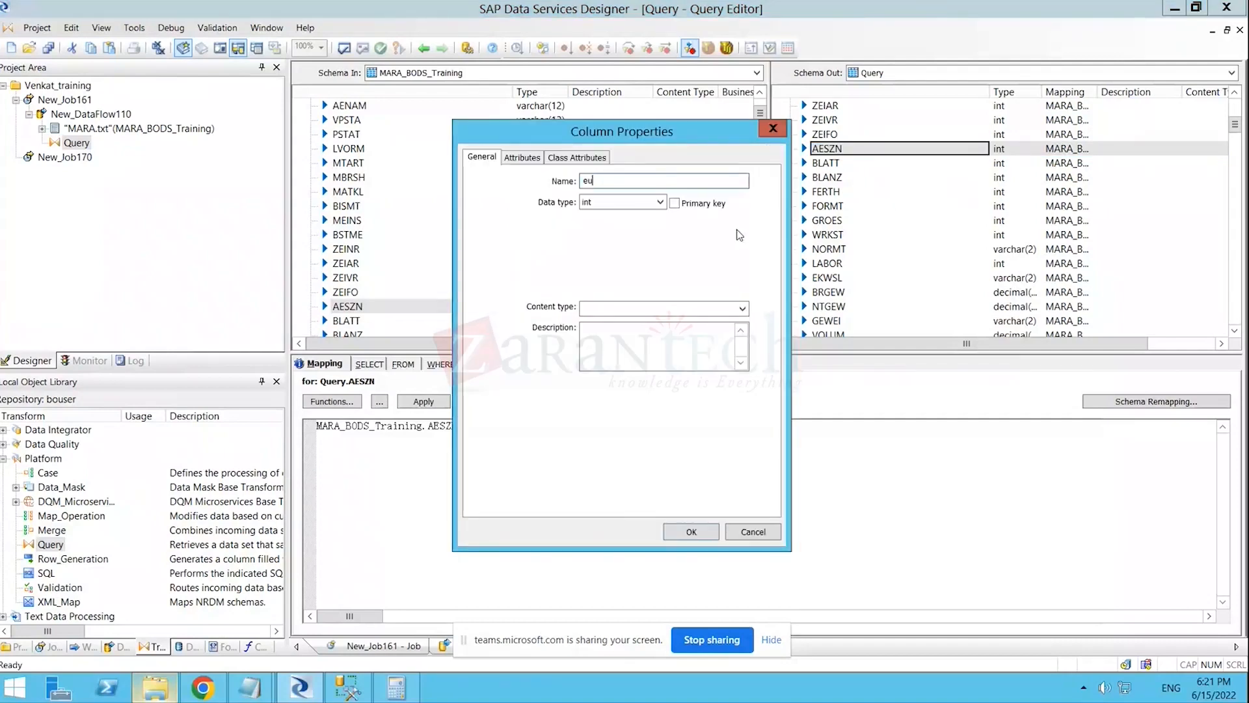
left_click(659, 202)
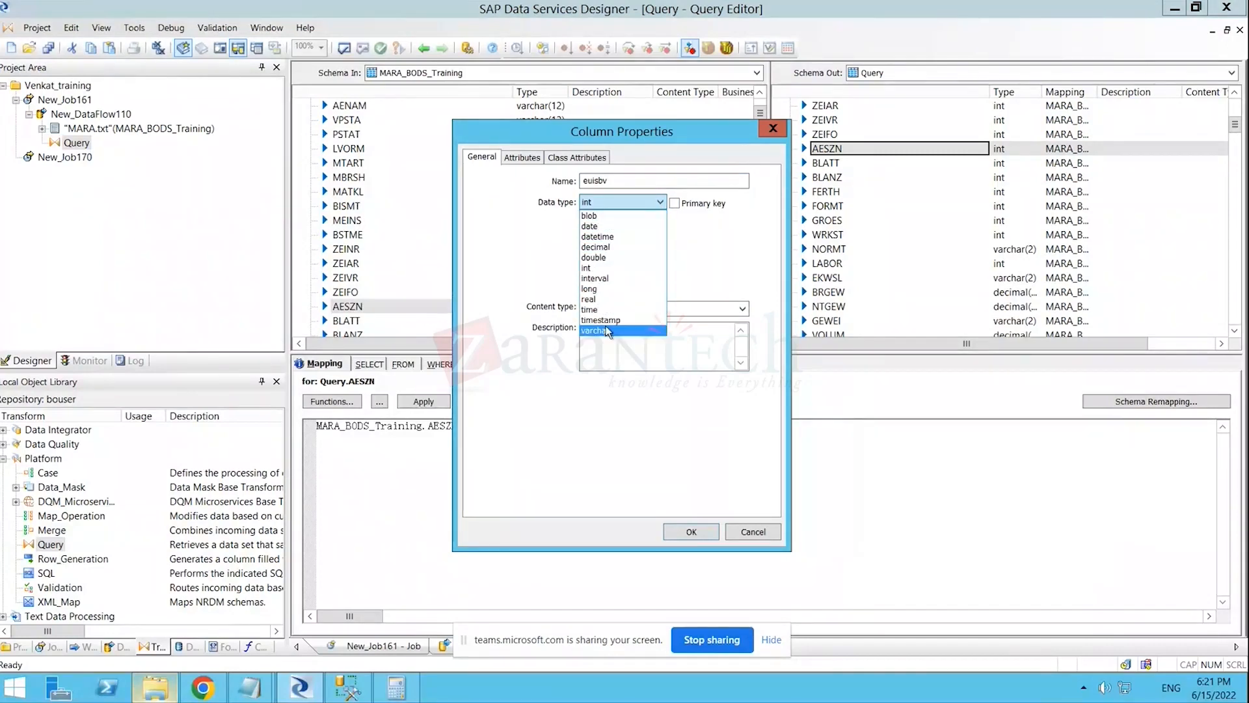
left_click(595, 331)
left_click_drag(602, 244, 568, 247)
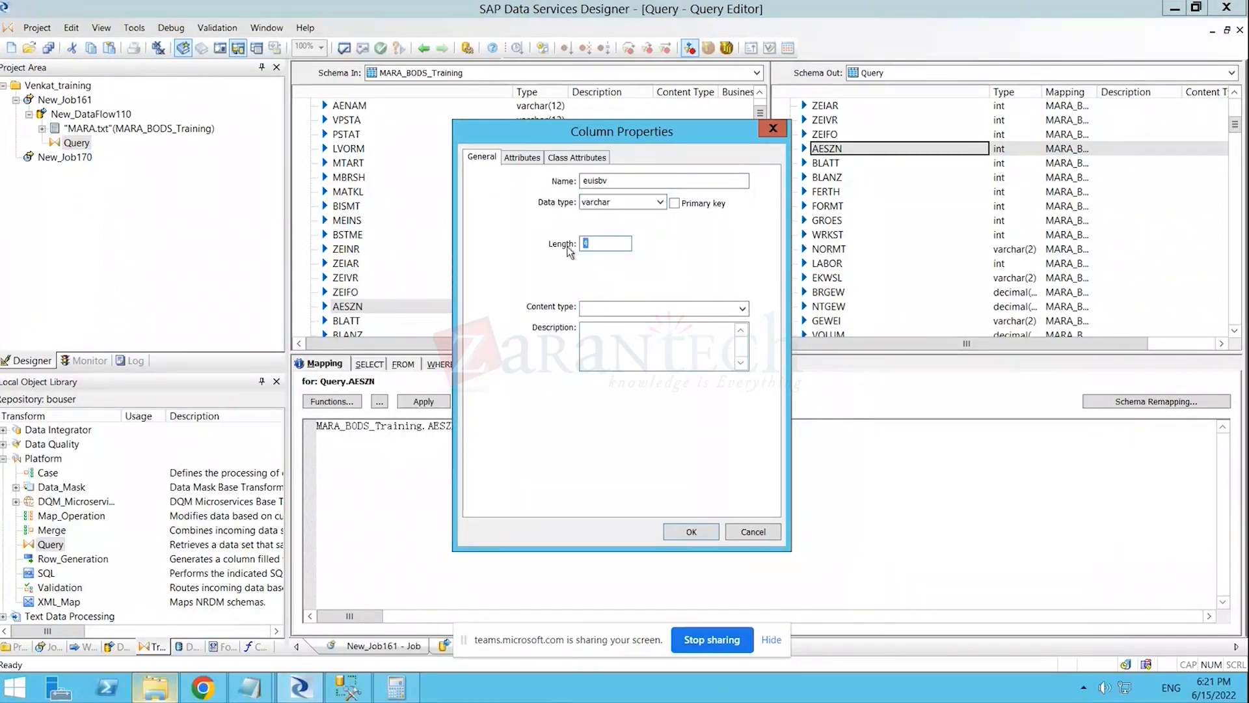
type("10")
left_click(692, 535)
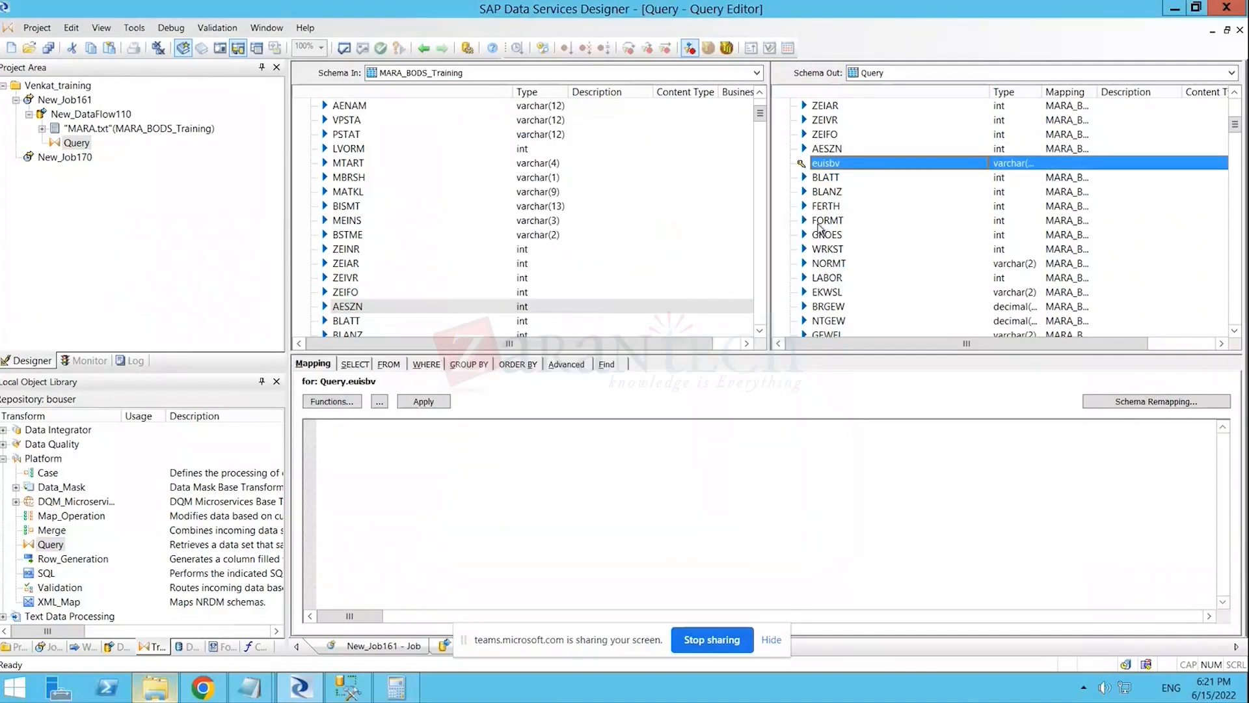
- Set the mapping of the euisbv output column to a first name as a single-quoted text constant
left_click(826, 163)
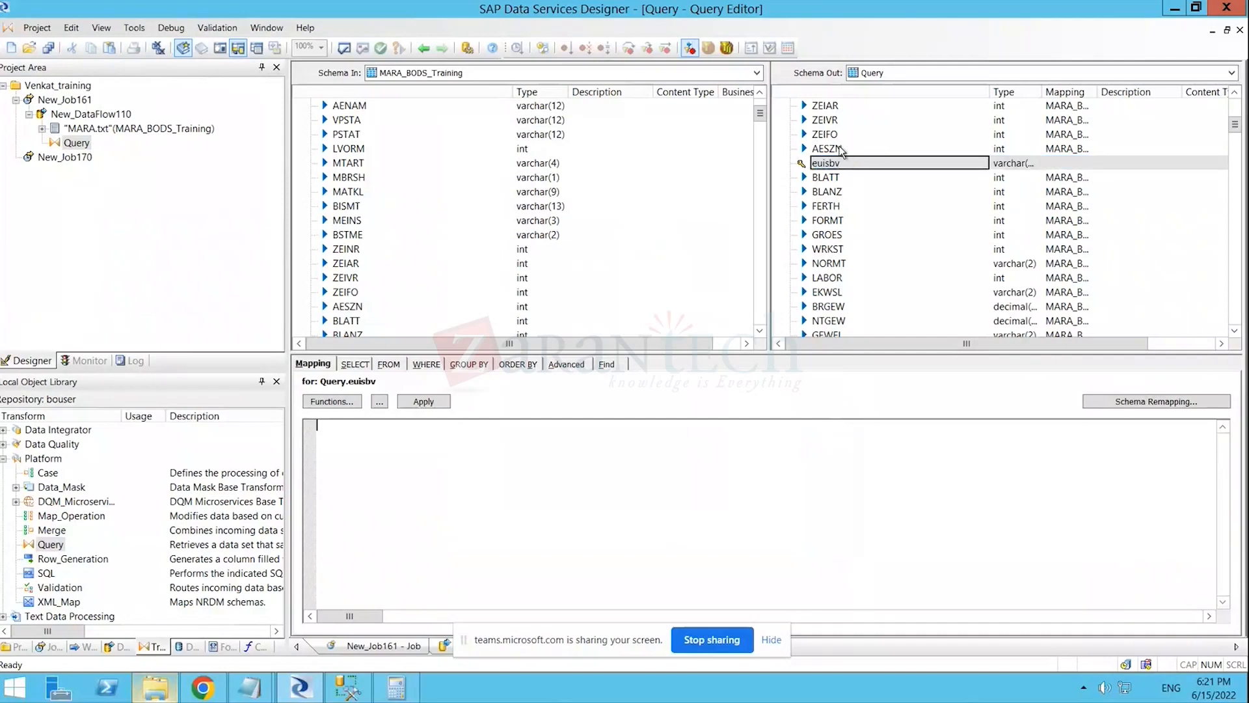
left_click(840, 150)
left_click(827, 164)
left_click(551, 434)
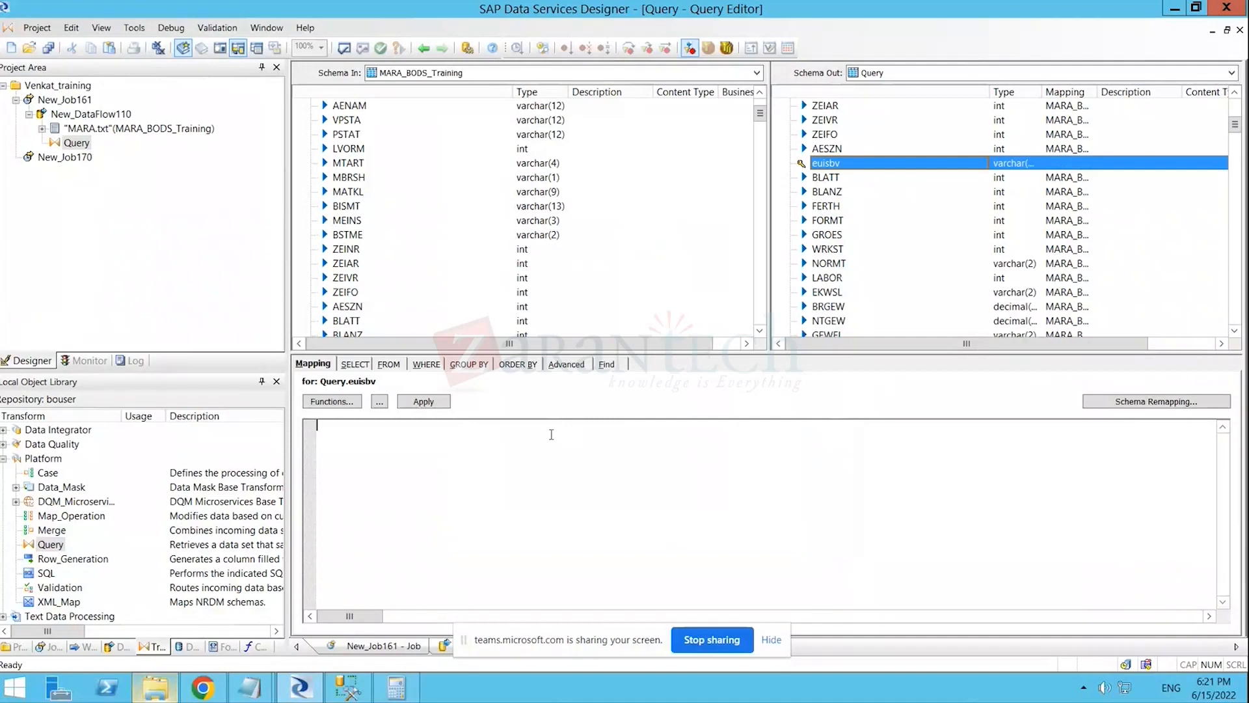
type("'Venkat'")
left_click(826, 150)
left_click(830, 164)
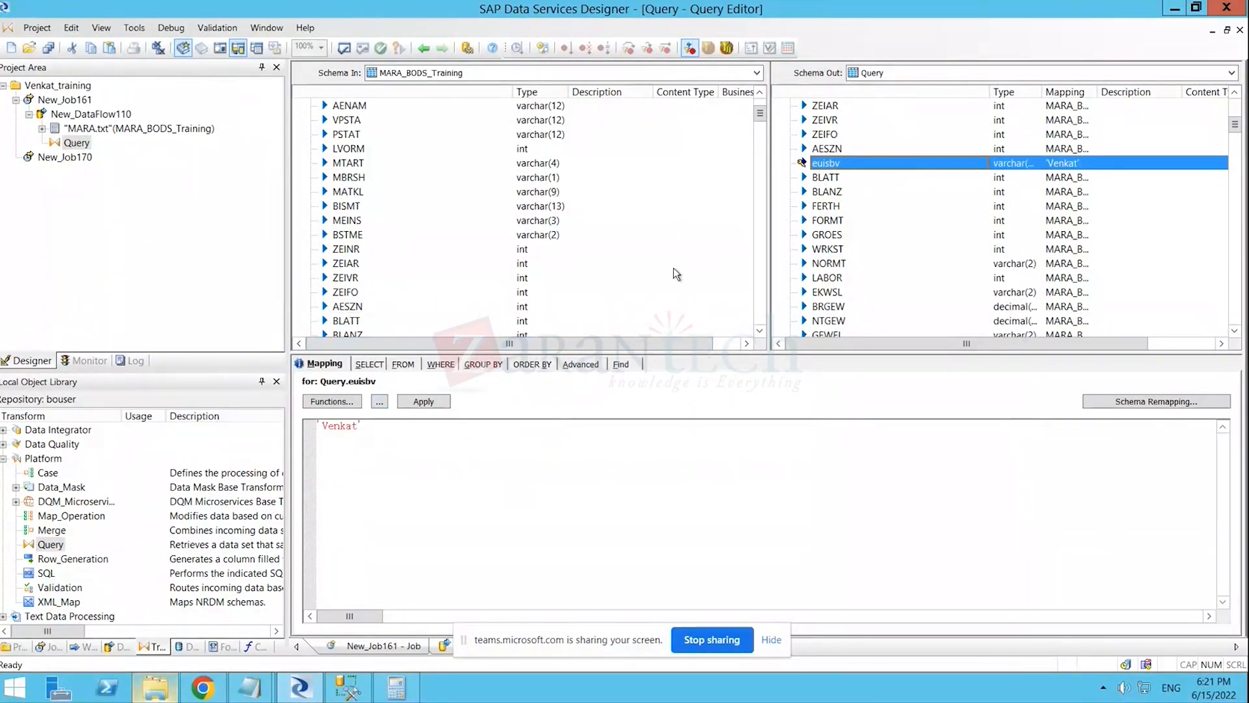
- Examine the constant mapping of the euisbv column alongside the mappings of its neighbouring output columns
left_click(380, 426)
left_click_drag(393, 435, 306, 426)
left_click(484, 465)
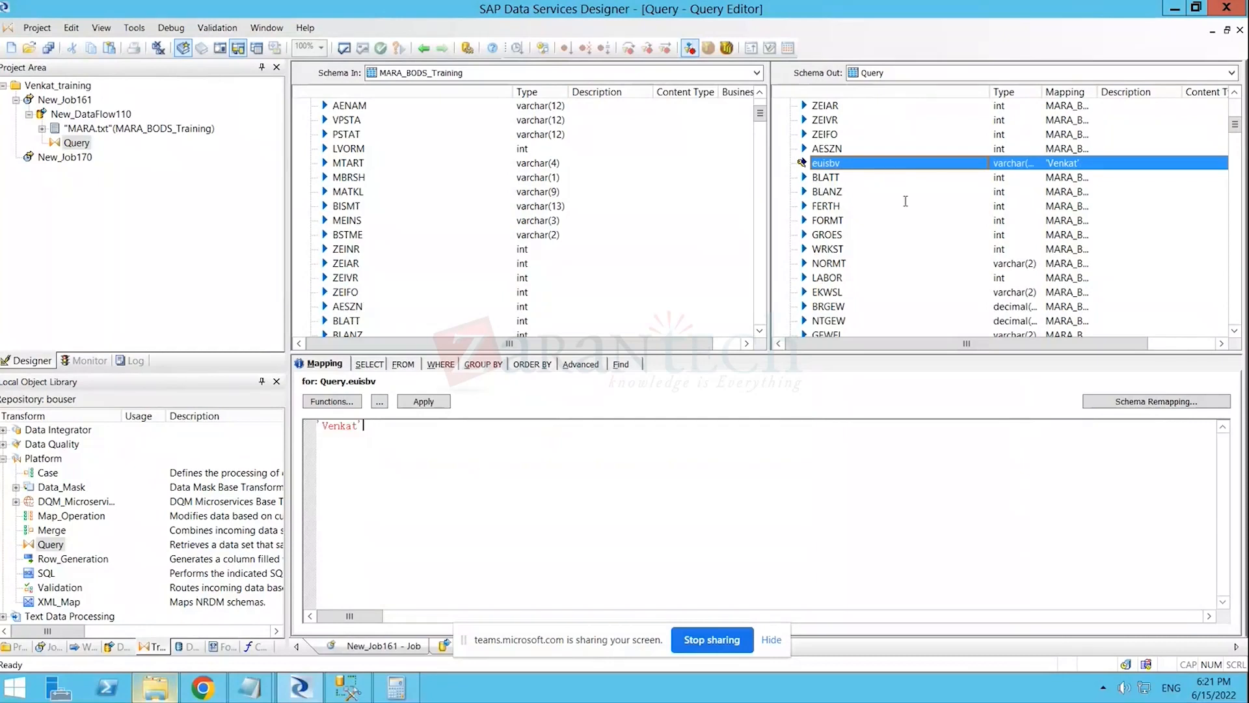
left_click(847, 182)
left_click(842, 164)
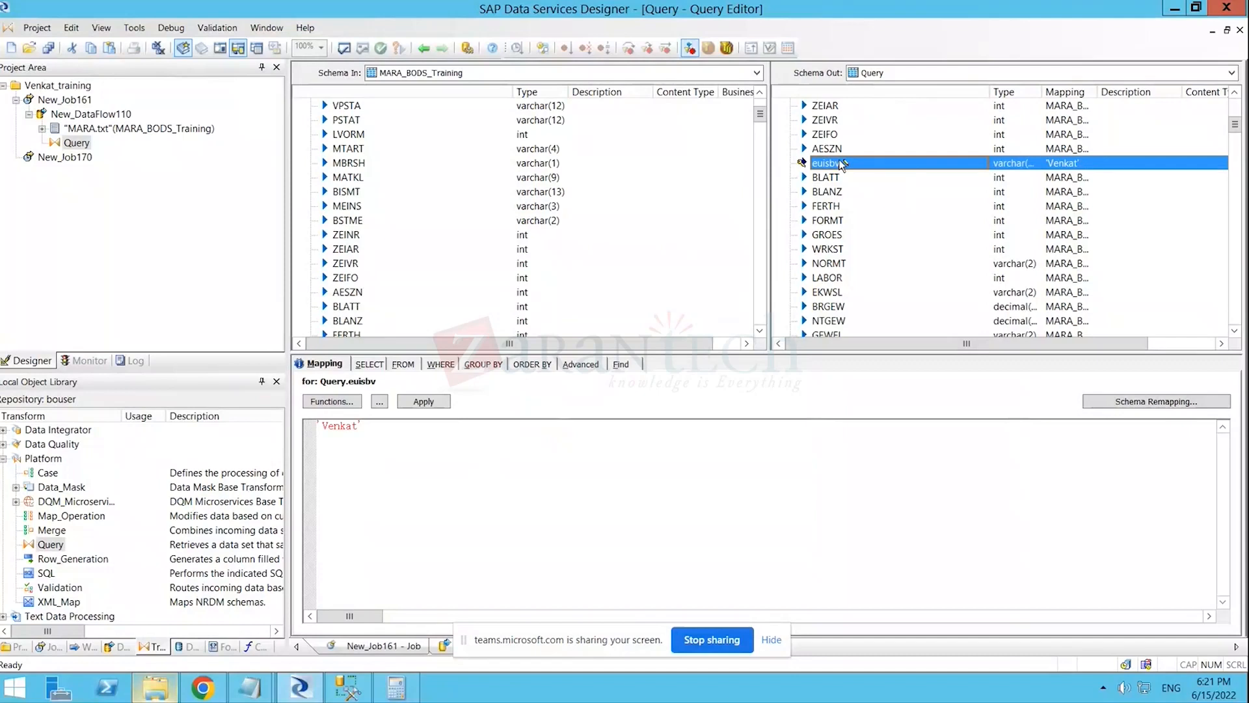
left_click(827, 178)
left_click(825, 167)
scroll(637, 267, "up", 2)
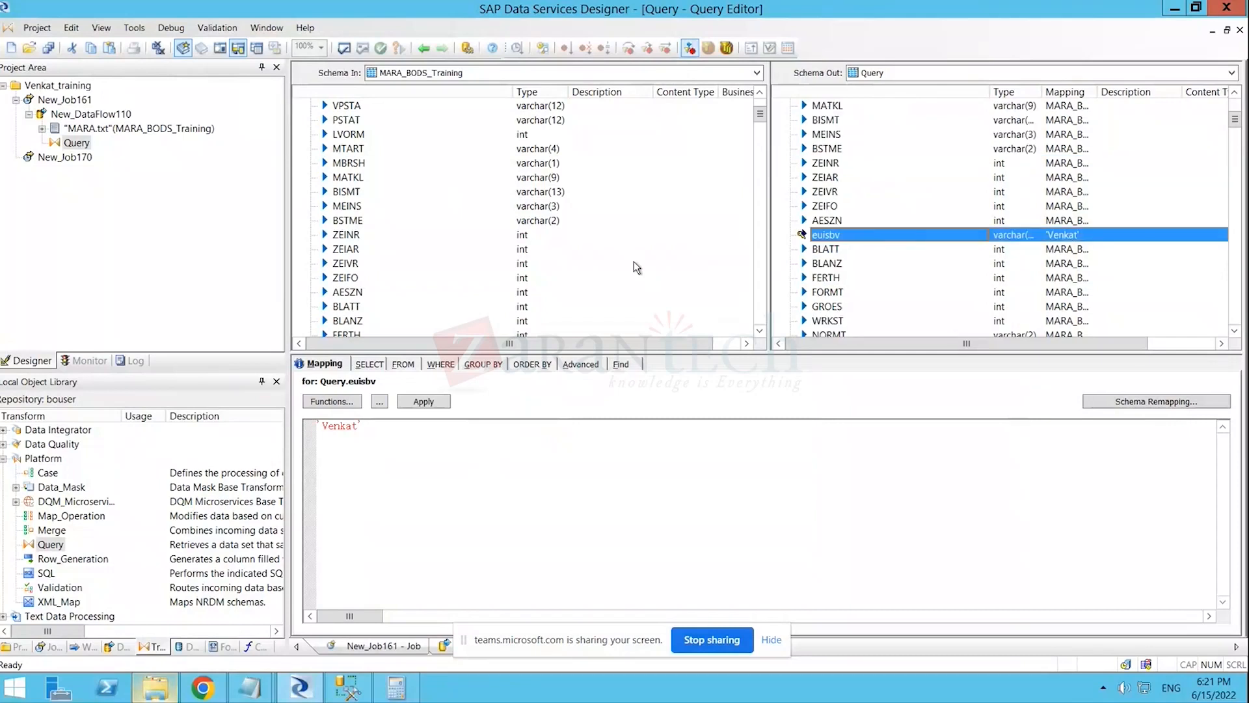
scroll(636, 267, "up", 4)
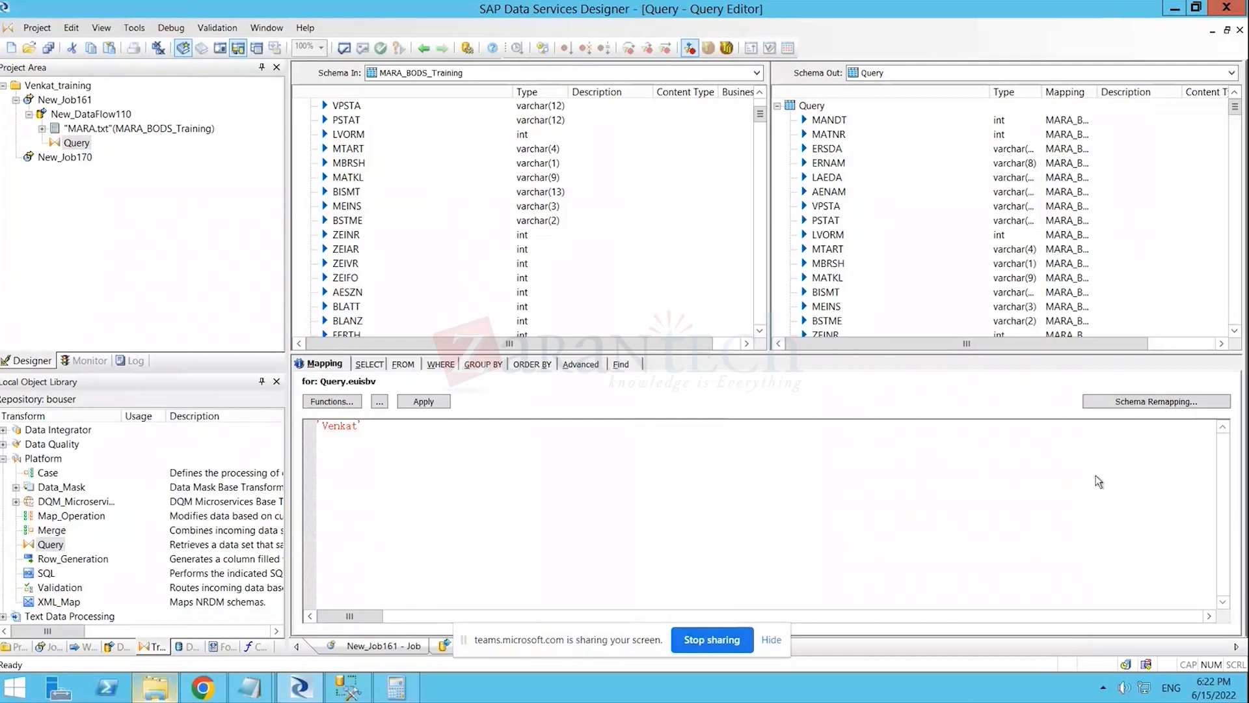
- Browse the function categories available for the MATNR output column's mapping, from Conversion Functions through Lookup Functions to String Functions
left_click(831, 136)
left_click(517, 426)
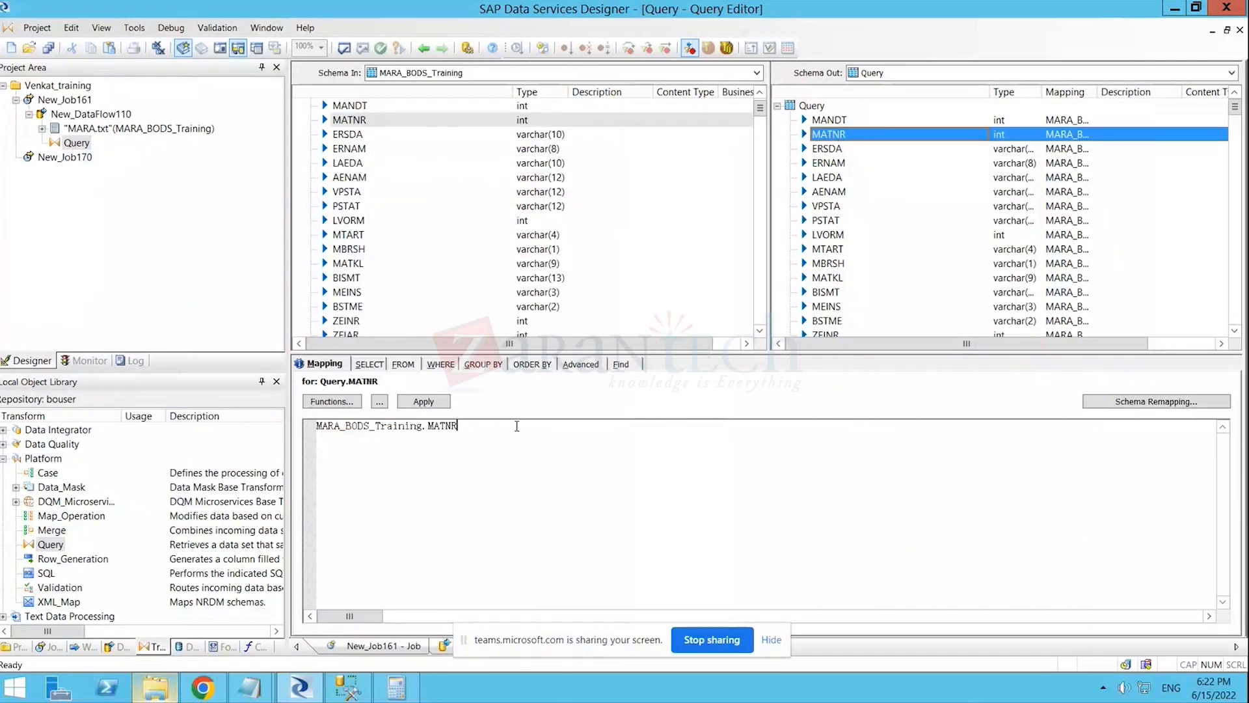
left_click(333, 402)
left_click(384, 152)
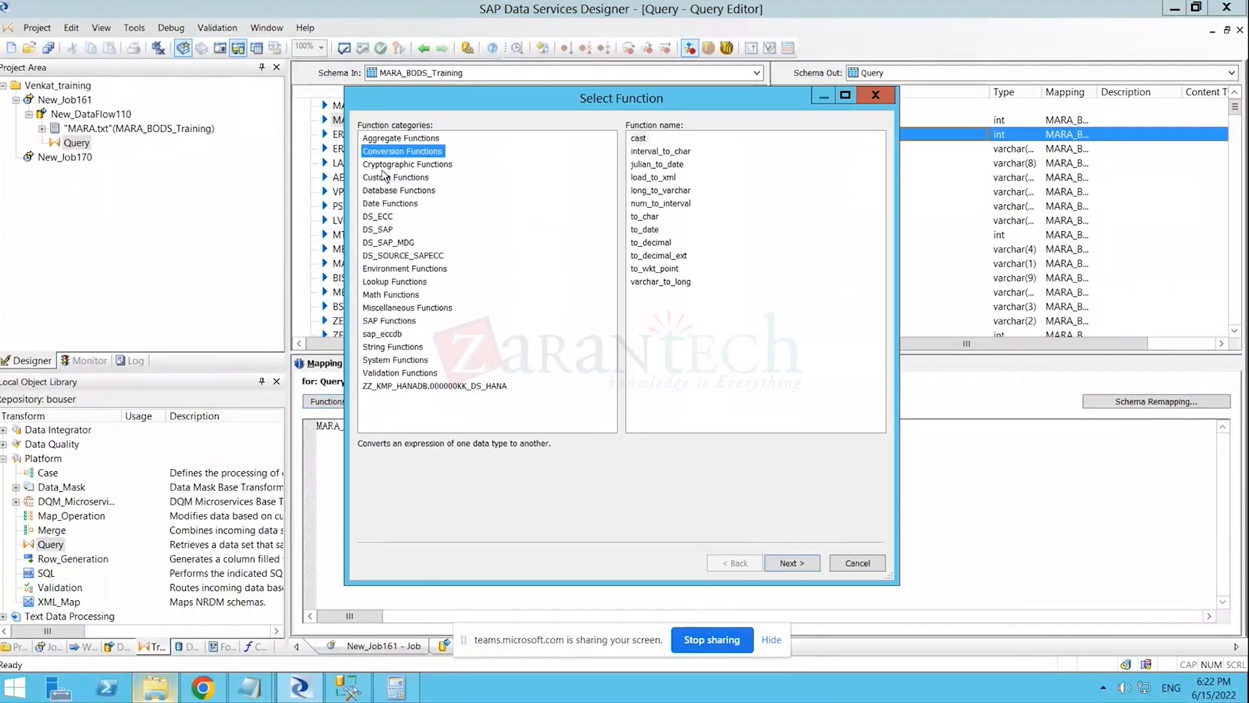
left_click(385, 165)
left_click(383, 178)
left_click(385, 190)
left_click(386, 203)
left_click(387, 217)
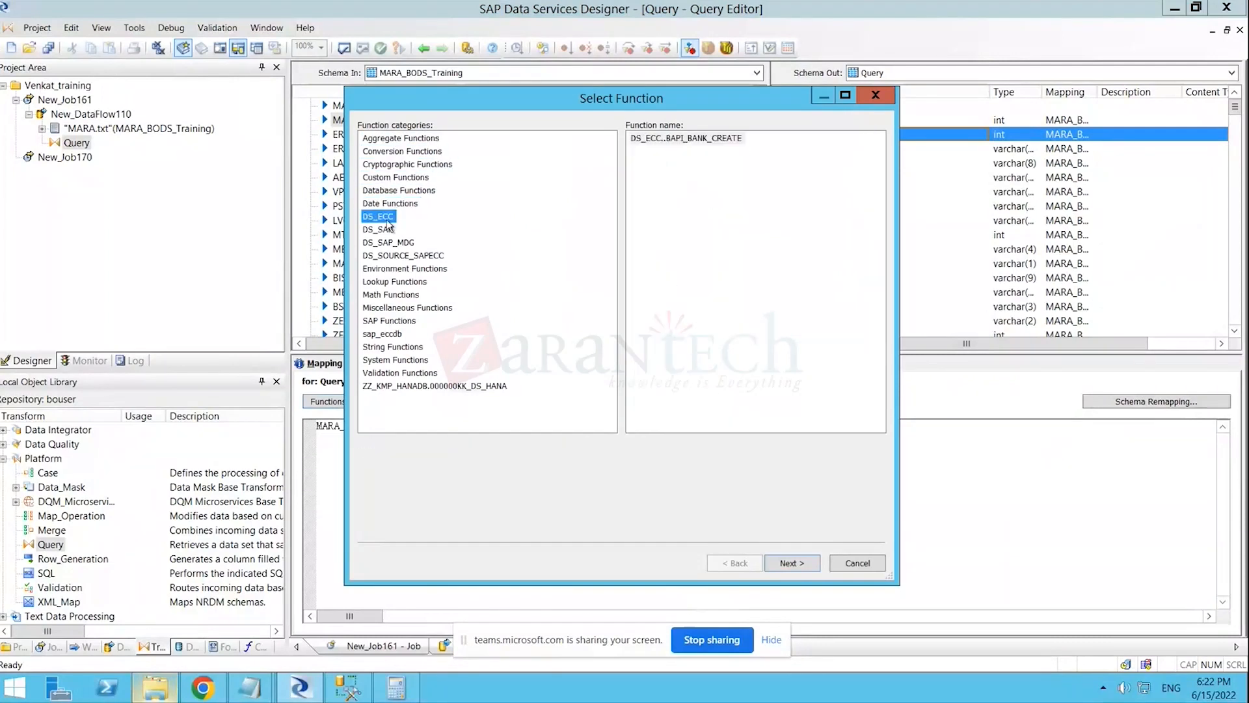
left_click(377, 282)
left_click(388, 346)
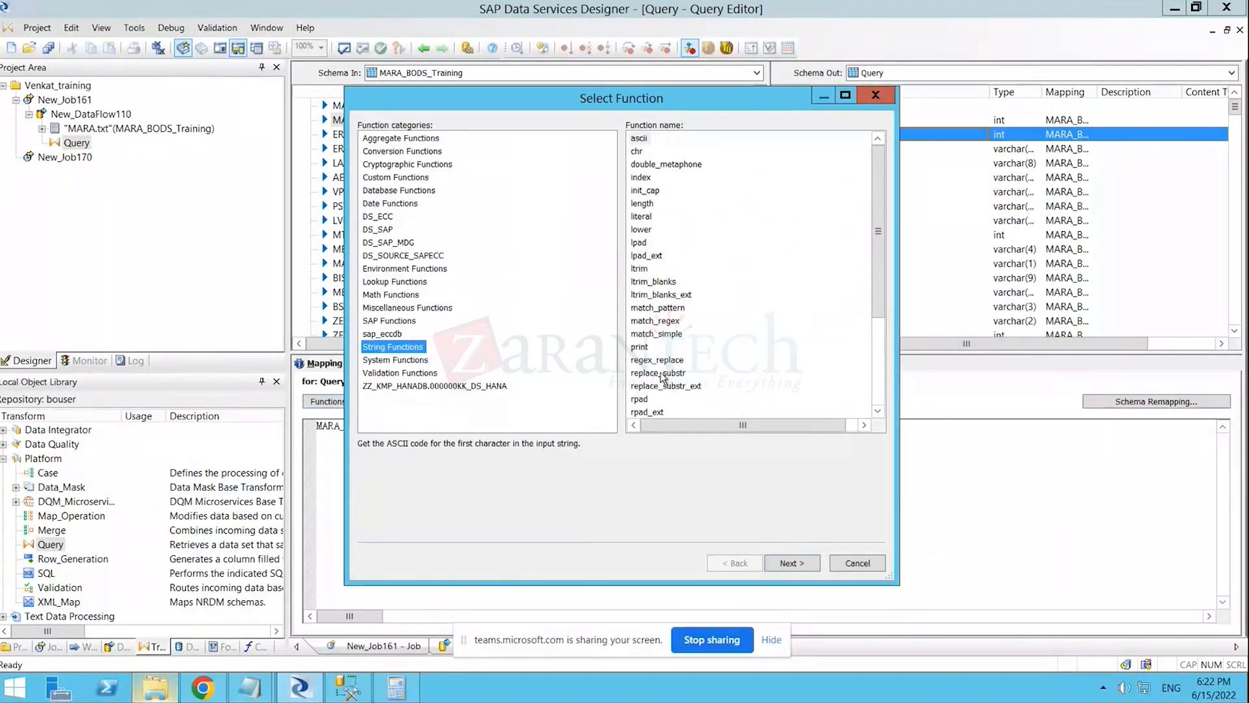
- Look up the literal, search_replace and substr string functions and their descriptions, and leave the function selection without inserting one
left_click(650, 218)
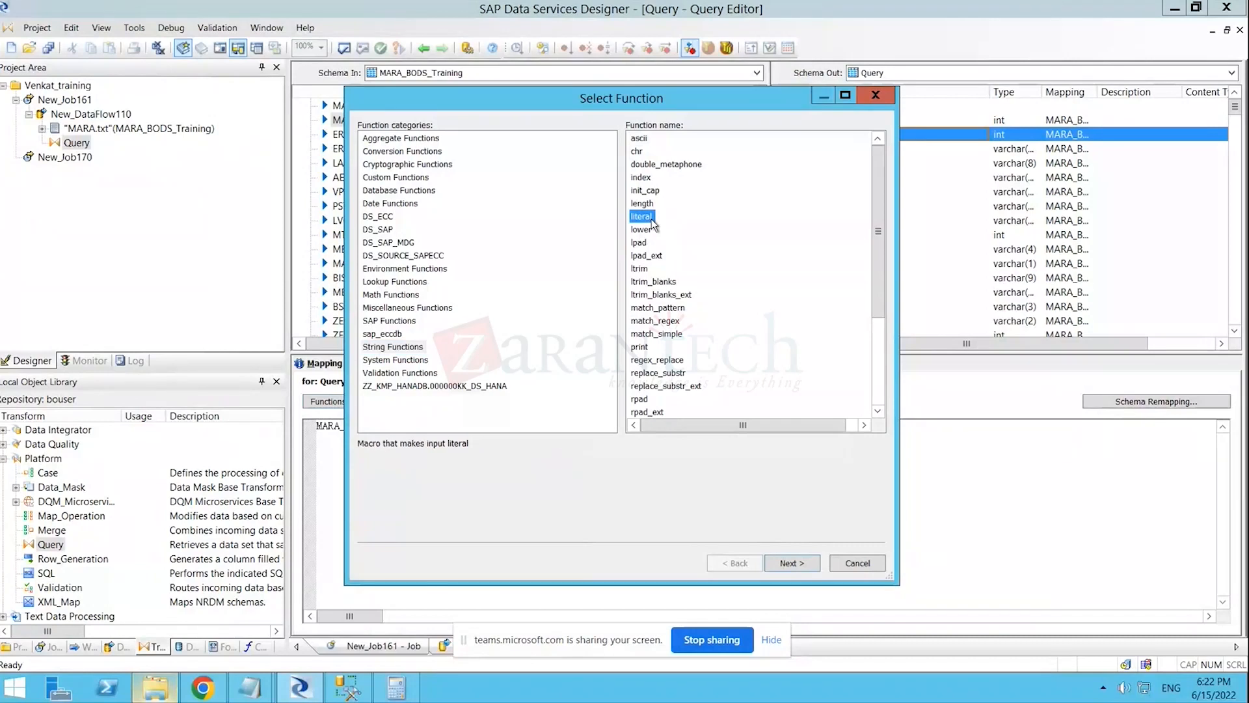
key("s")
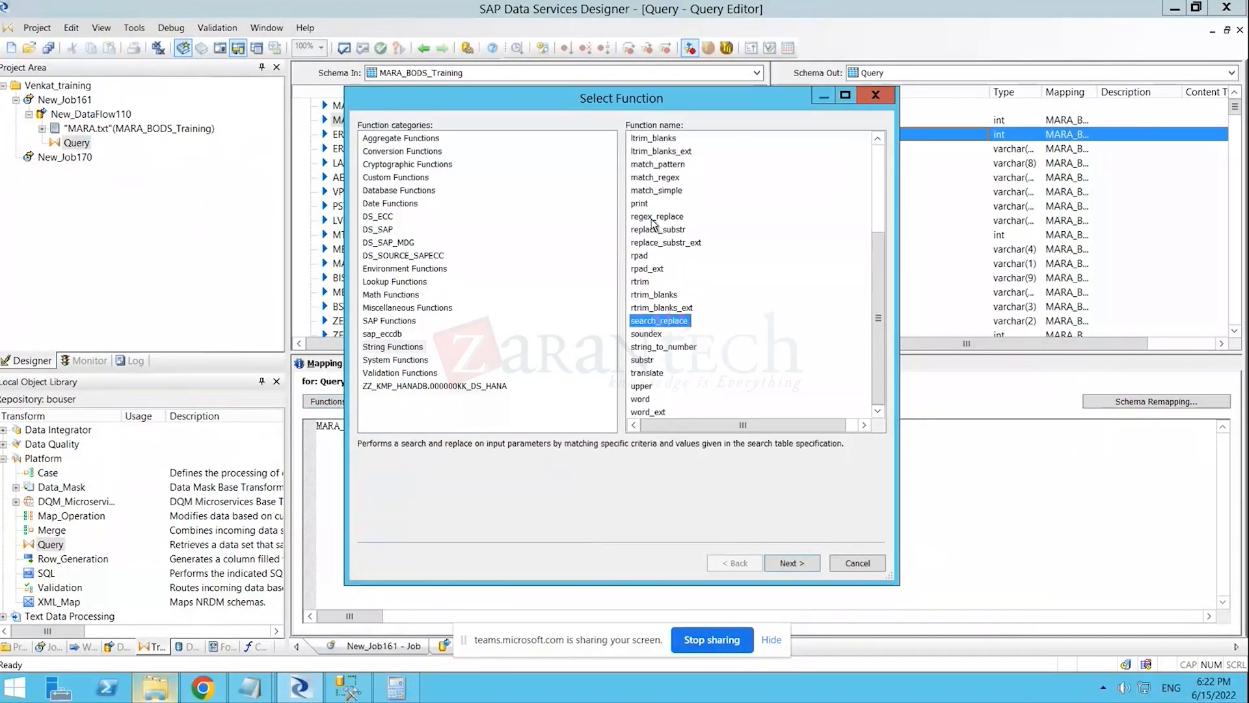
key("s")
key("s")
key("s")
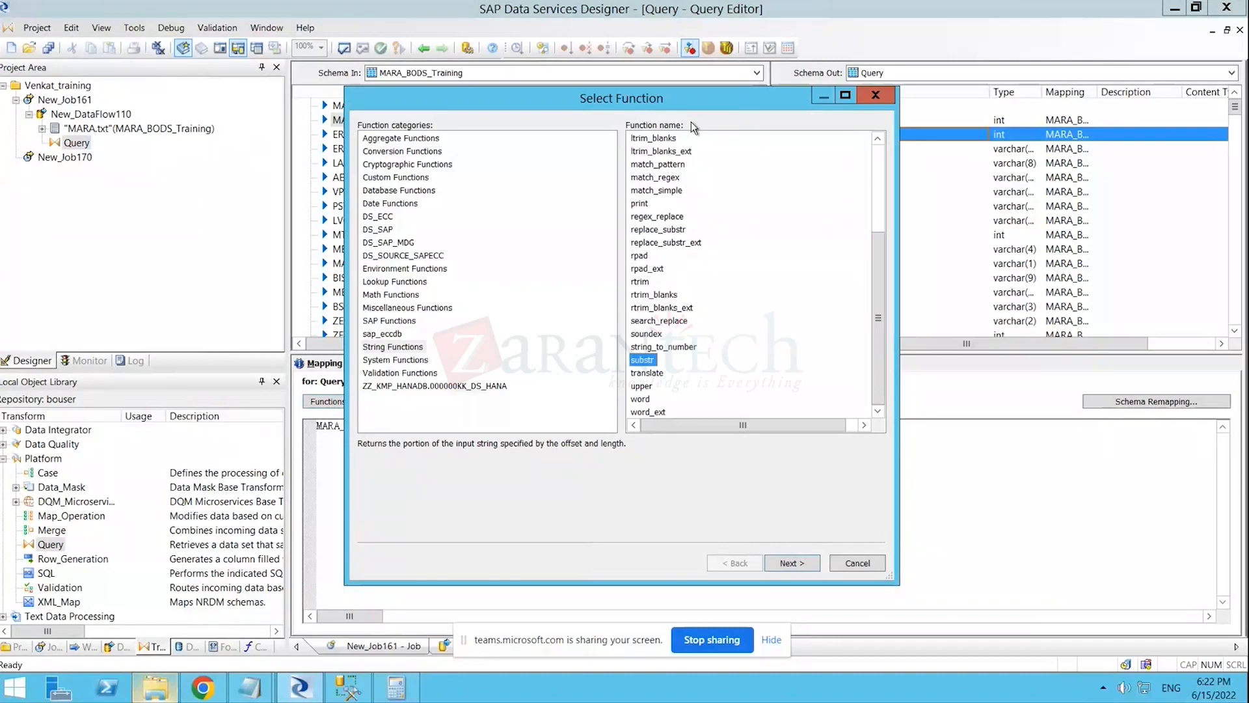
left_click(855, 564)
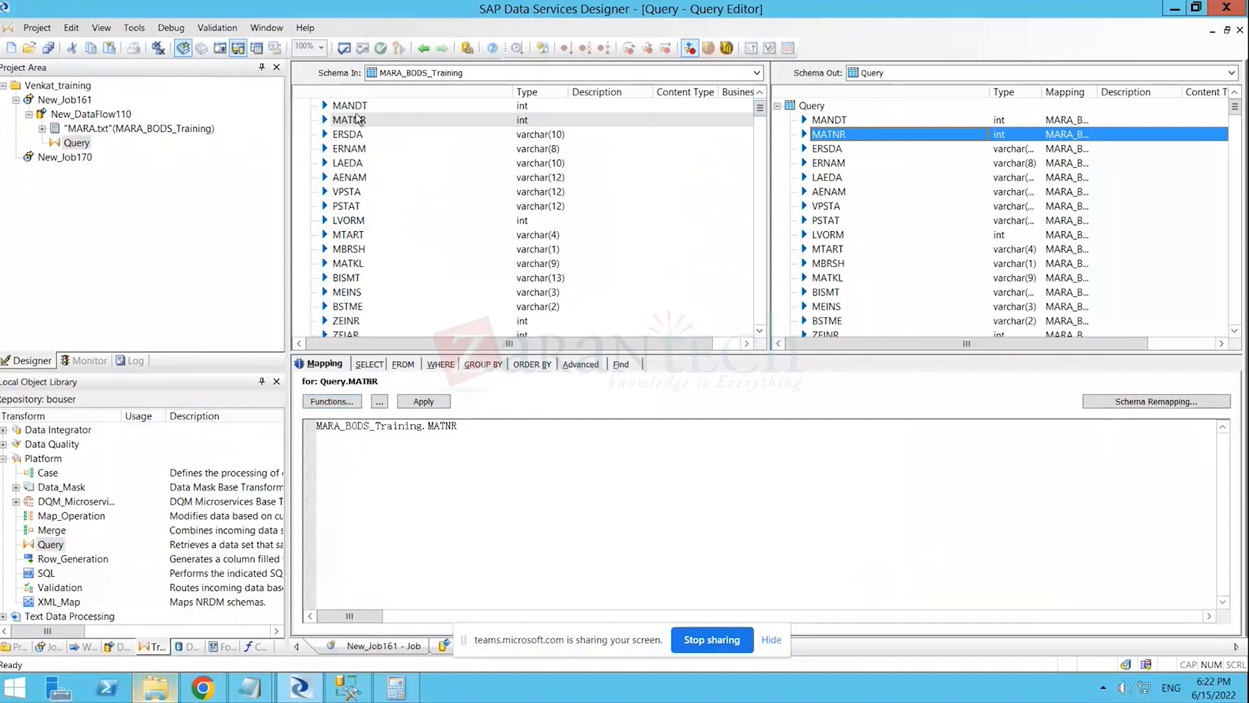
- Extend the mapping of the MATNR output column to MARA_BODS_Training.MATNR+MARA_BODS_Training.MANDT
left_click(471, 431)
type("+")
left_click_drag(354, 107, 501, 435)
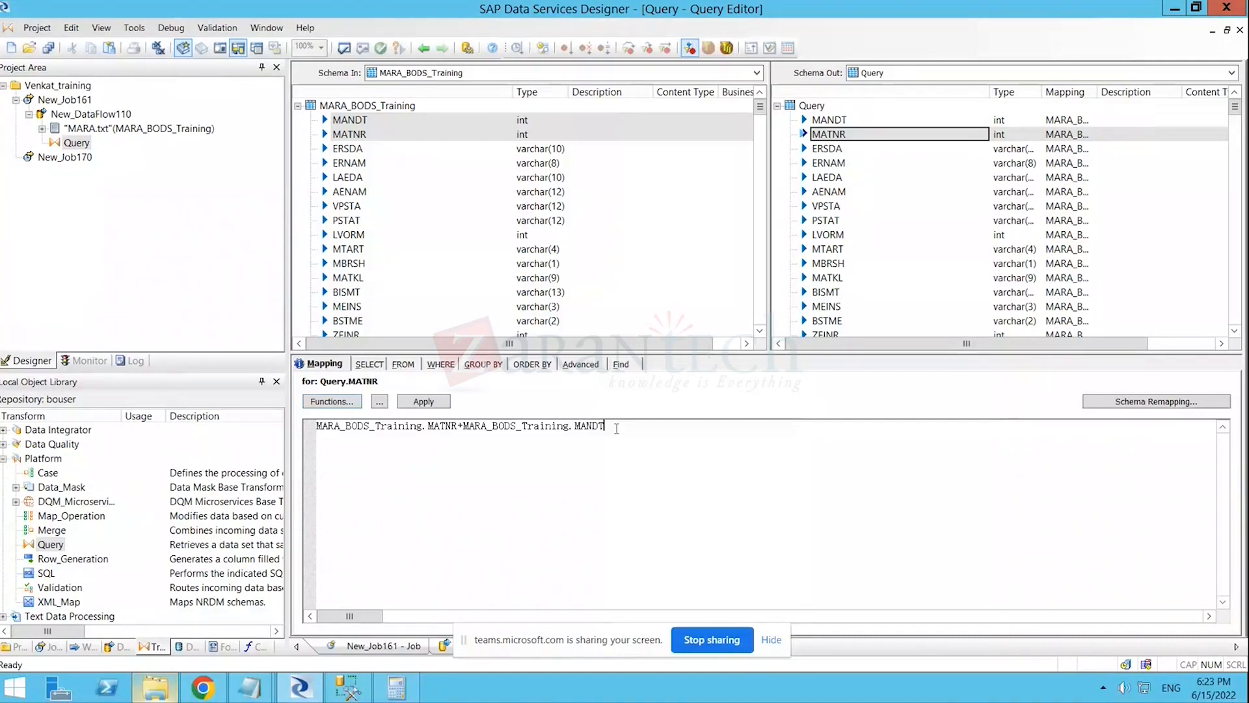
- Replace the text constant in the euisbv output column's mapping with MARA_BODS_Training.MANDT+MARA_BODS_Training.MATNR
left_click(884, 263)
scroll(883, 262, "down", 4)
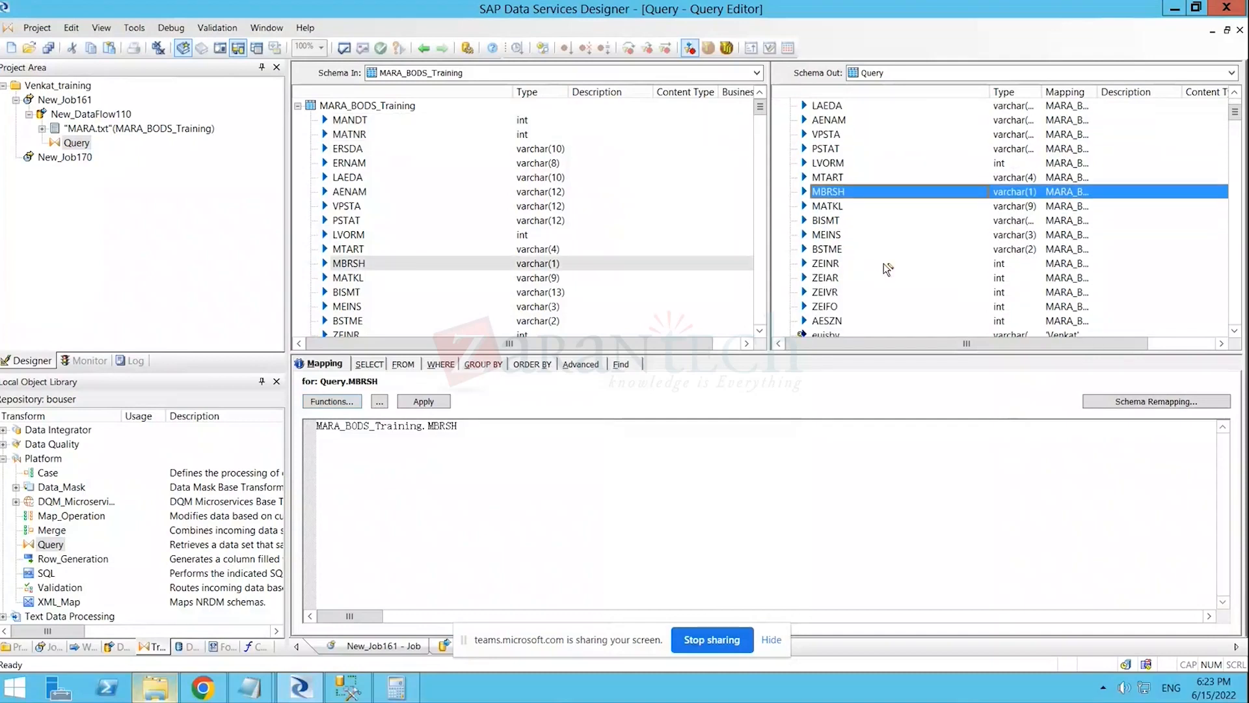
left_click(825, 263)
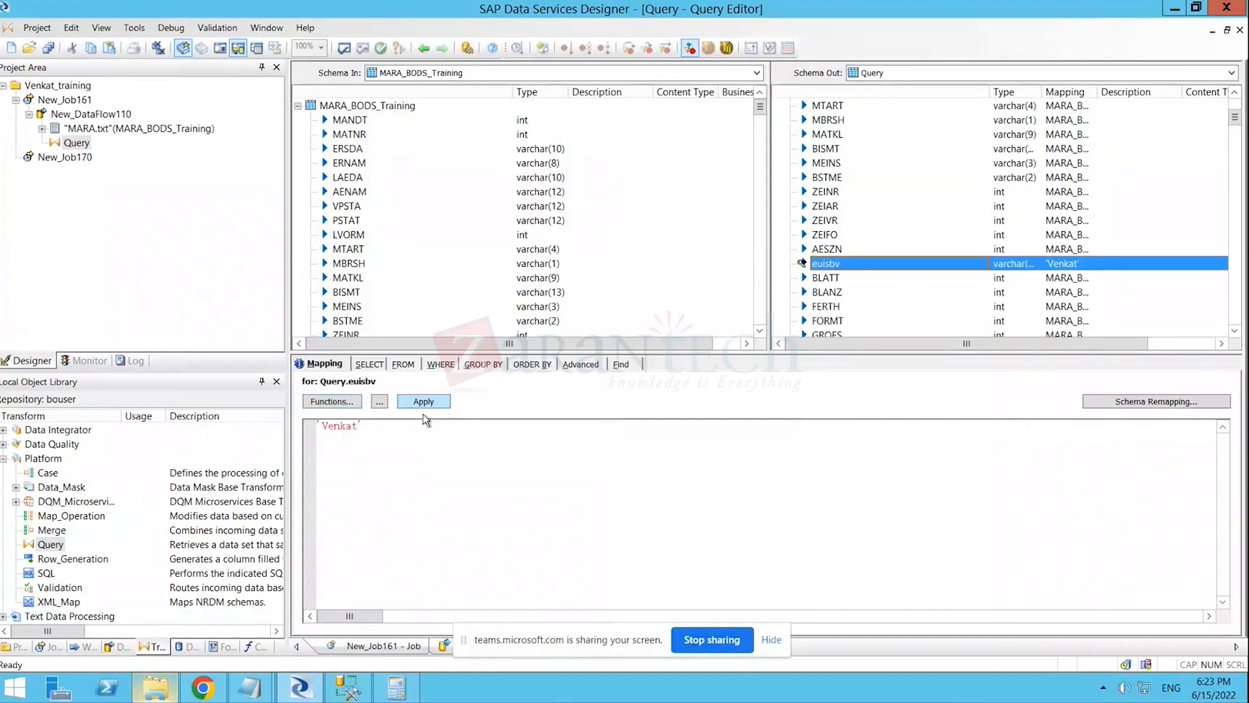
left_click_drag(375, 428, 312, 436)
key("Delete")
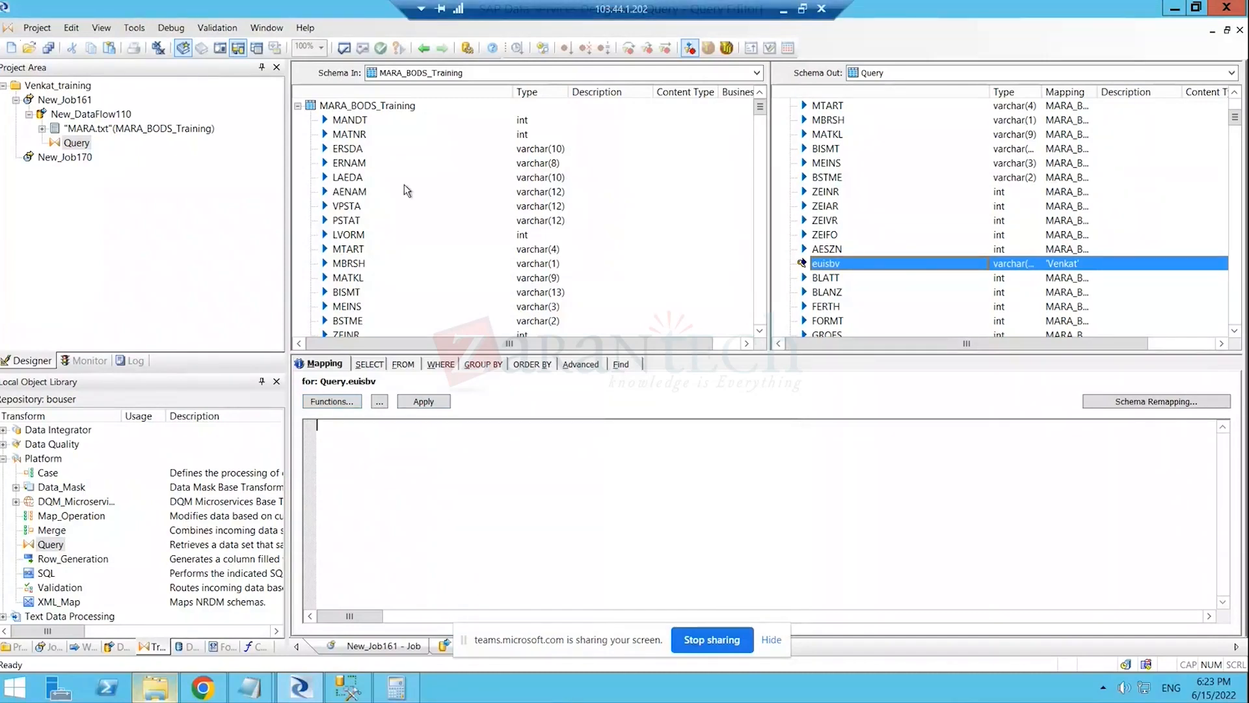
left_click_drag(350, 121, 405, 434)
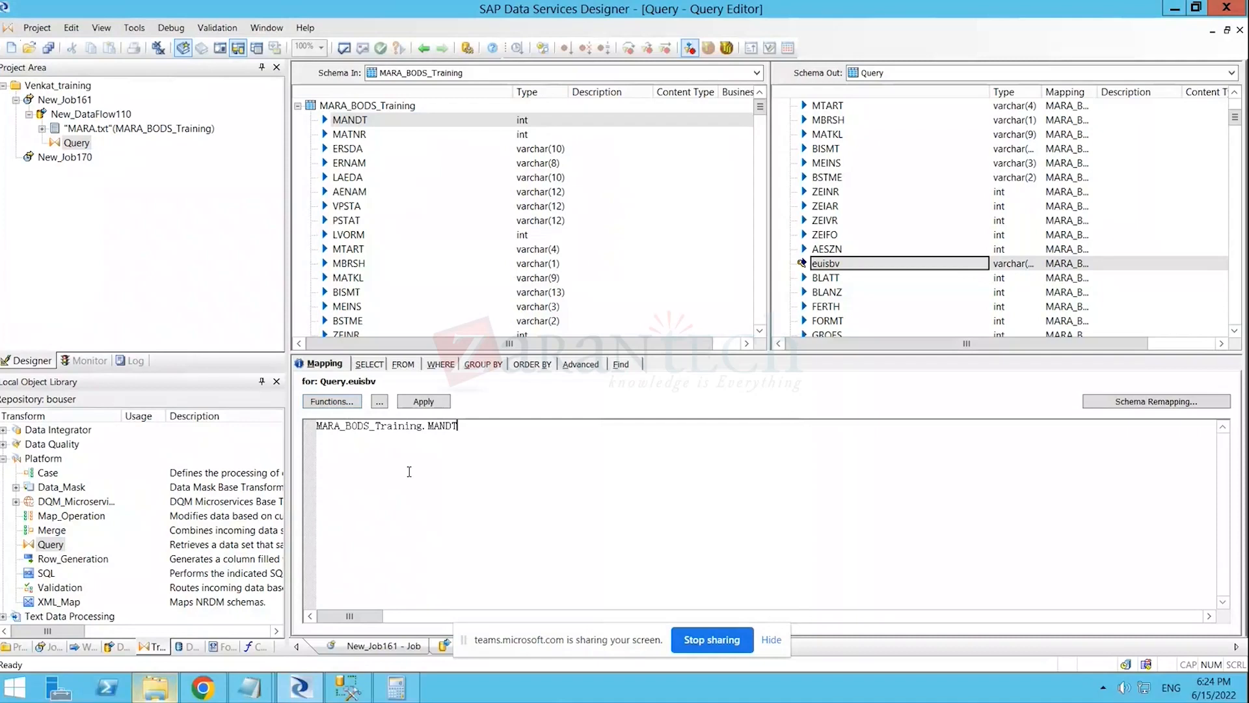
type("+")
left_click_drag(361, 135, 509, 442)
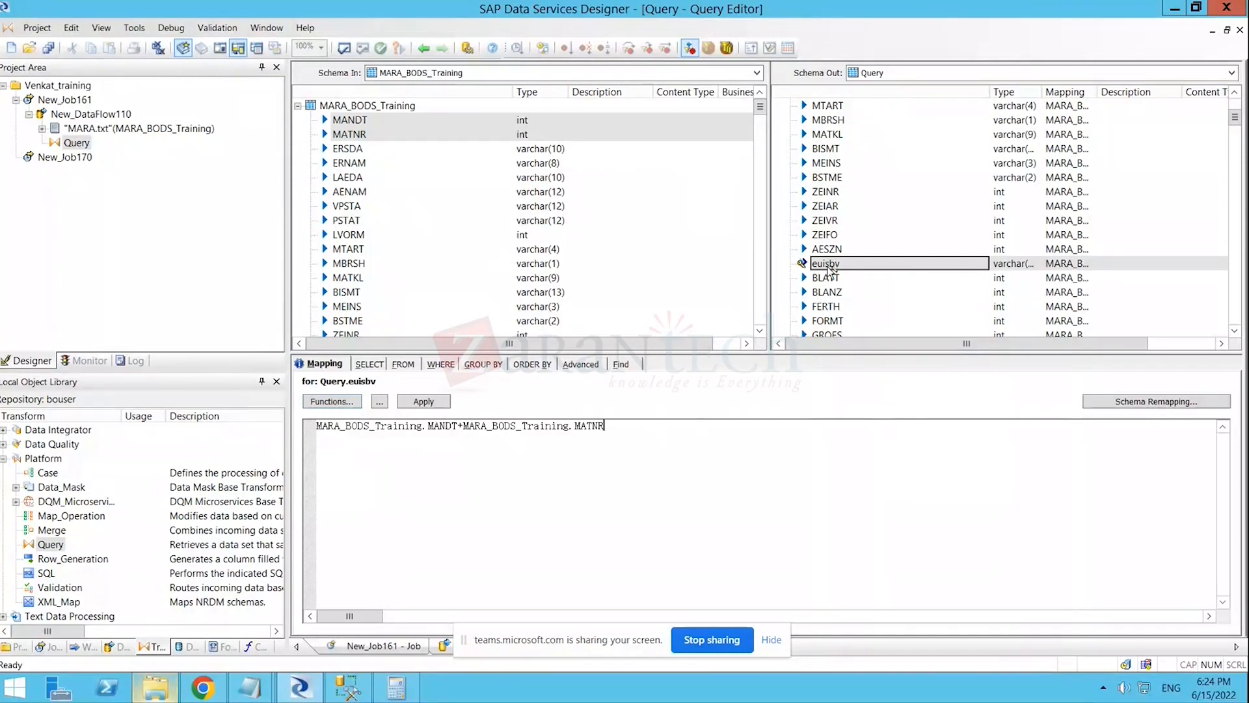
left_click(831, 265)
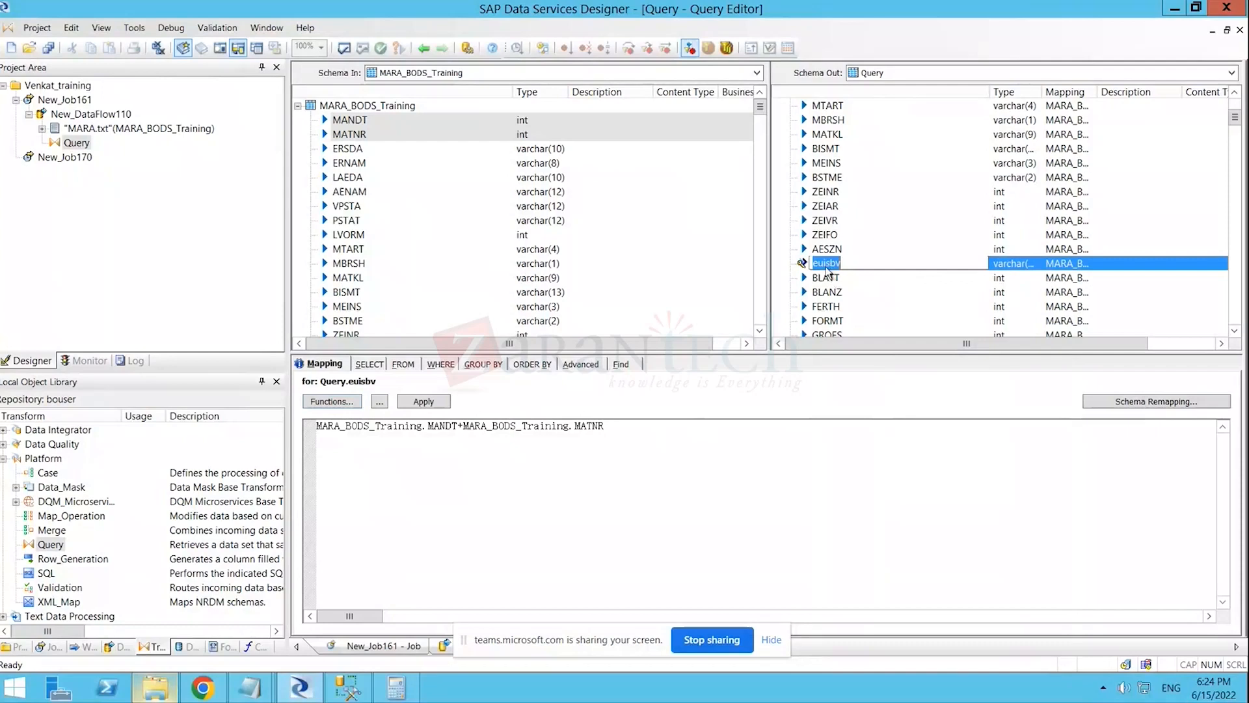
left_click_drag(619, 426, 290, 430)
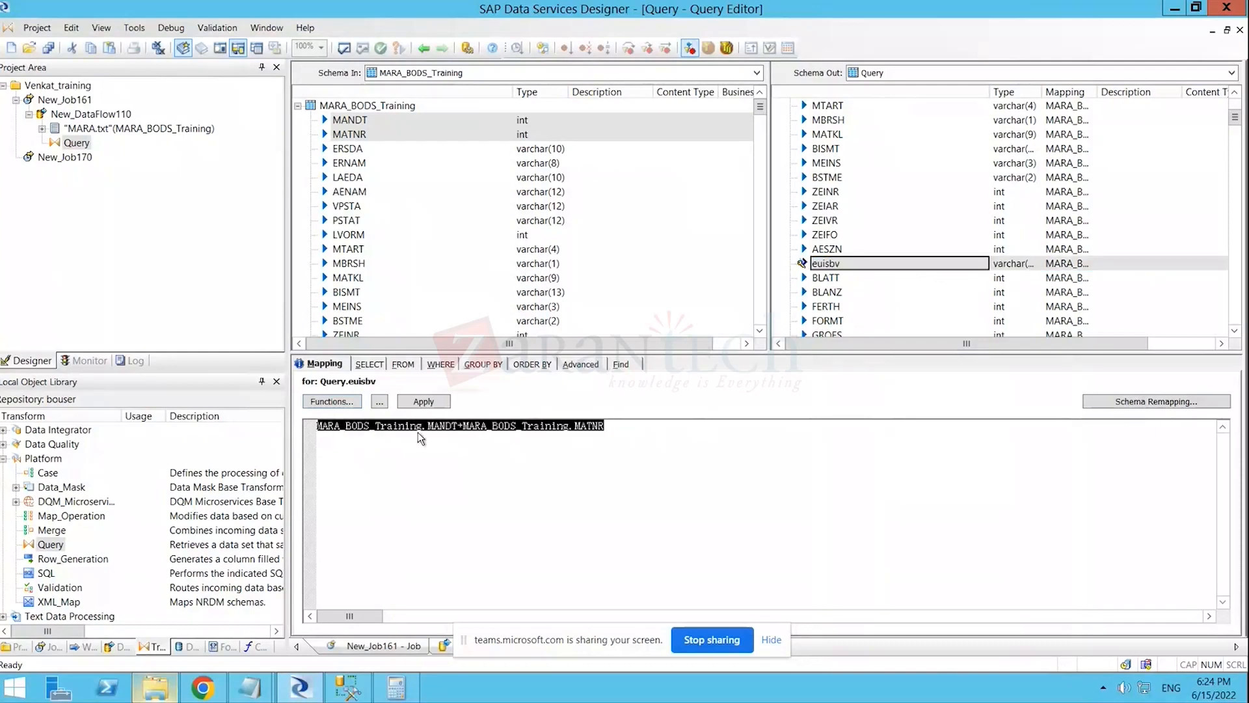
left_click(469, 426)
left_click(817, 252)
left_click(824, 263)
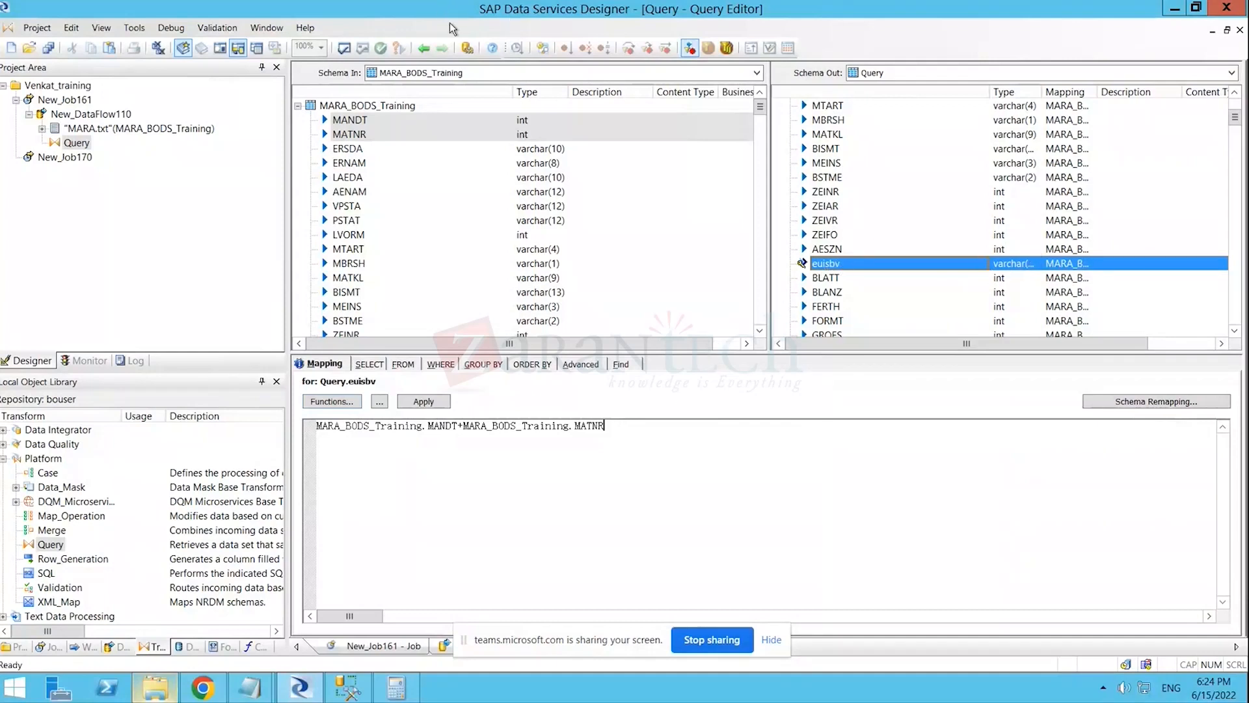
- Return to New_DataFlow110, place a second Query transform after the existing one and connect the two
left_click(422, 50)
left_click(720, 351)
left_click(1236, 147)
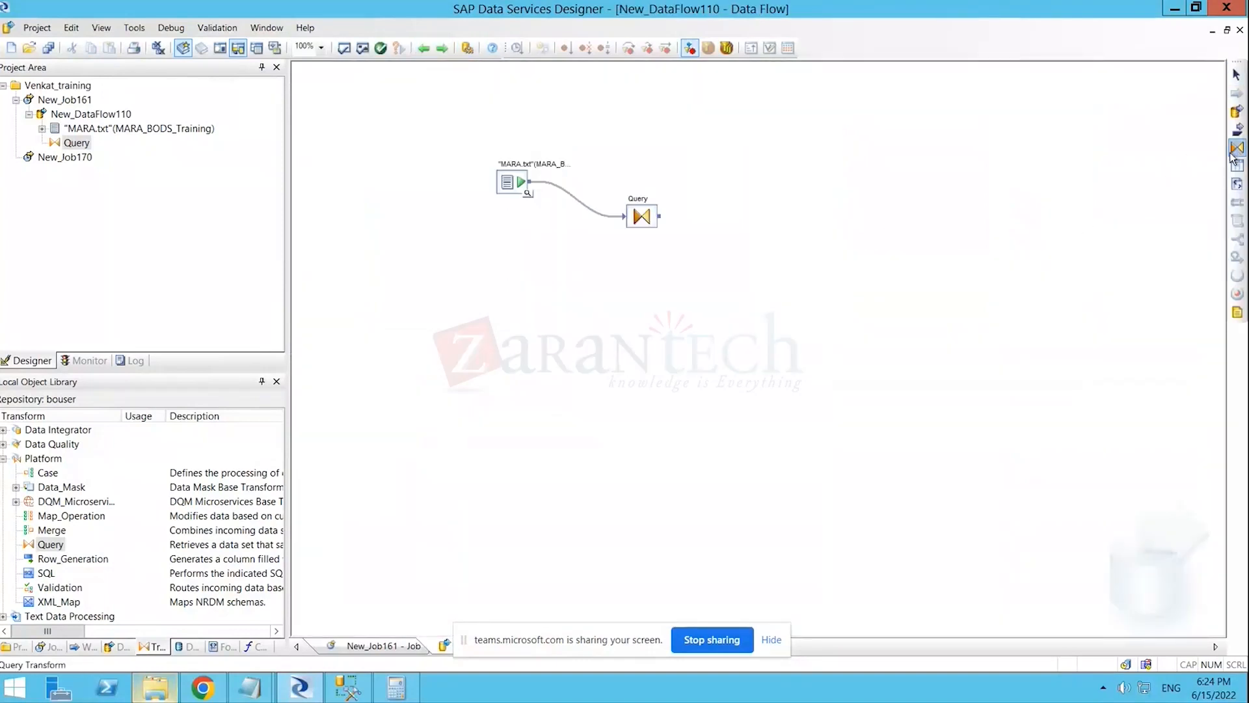
left_click(816, 222)
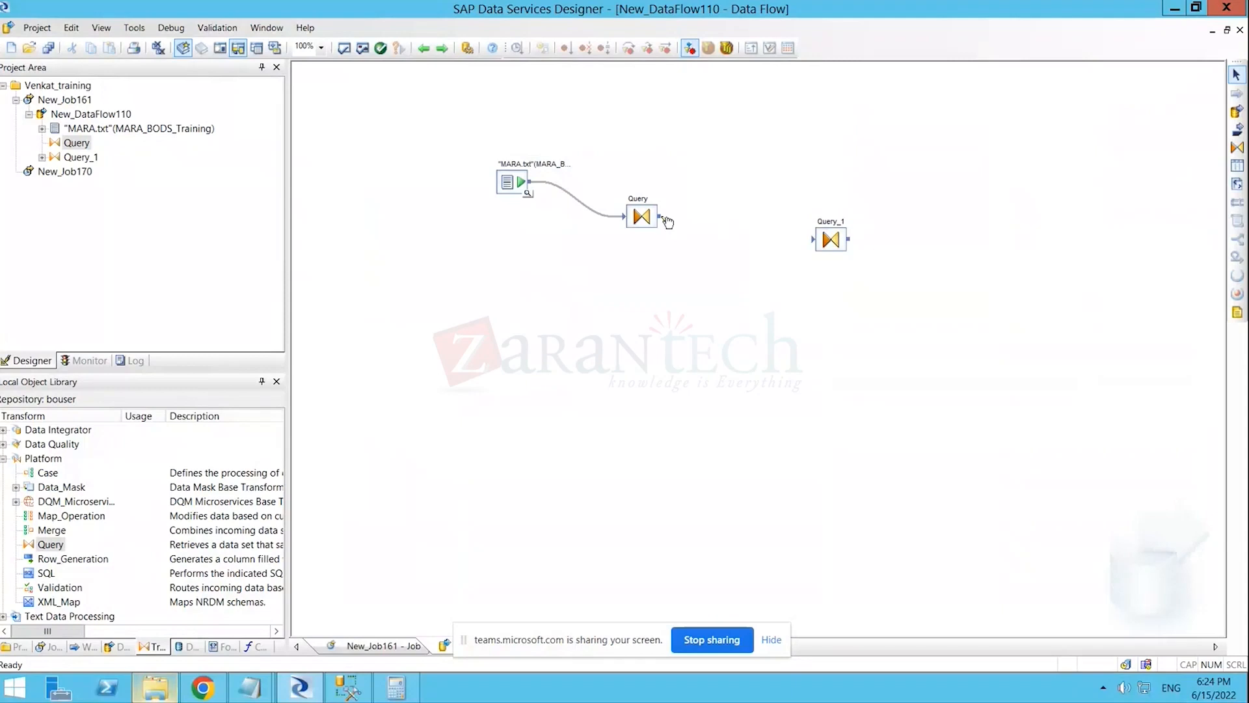
left_click_drag(719, 228, 813, 240)
- Open the second Query transform and map the input columns ZEIVR and ZEINR to its output schema
double_click(831, 240)
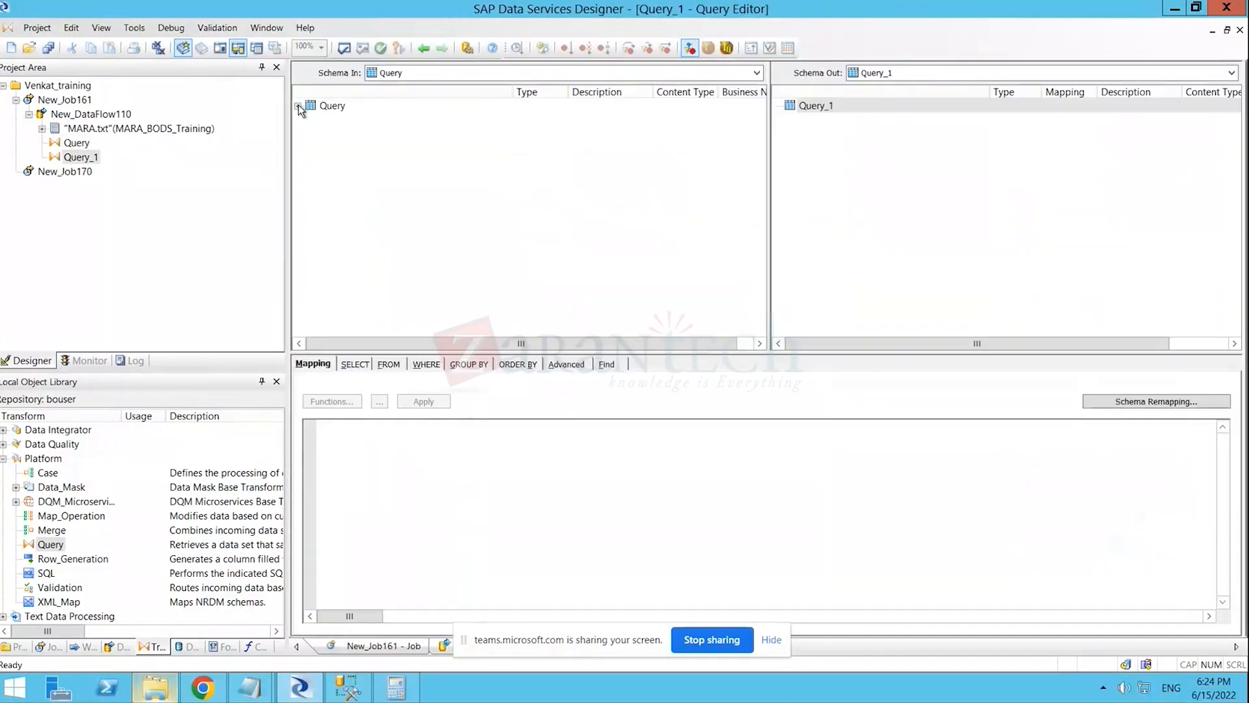
left_click(306, 106)
scroll(385, 274, "down", 4)
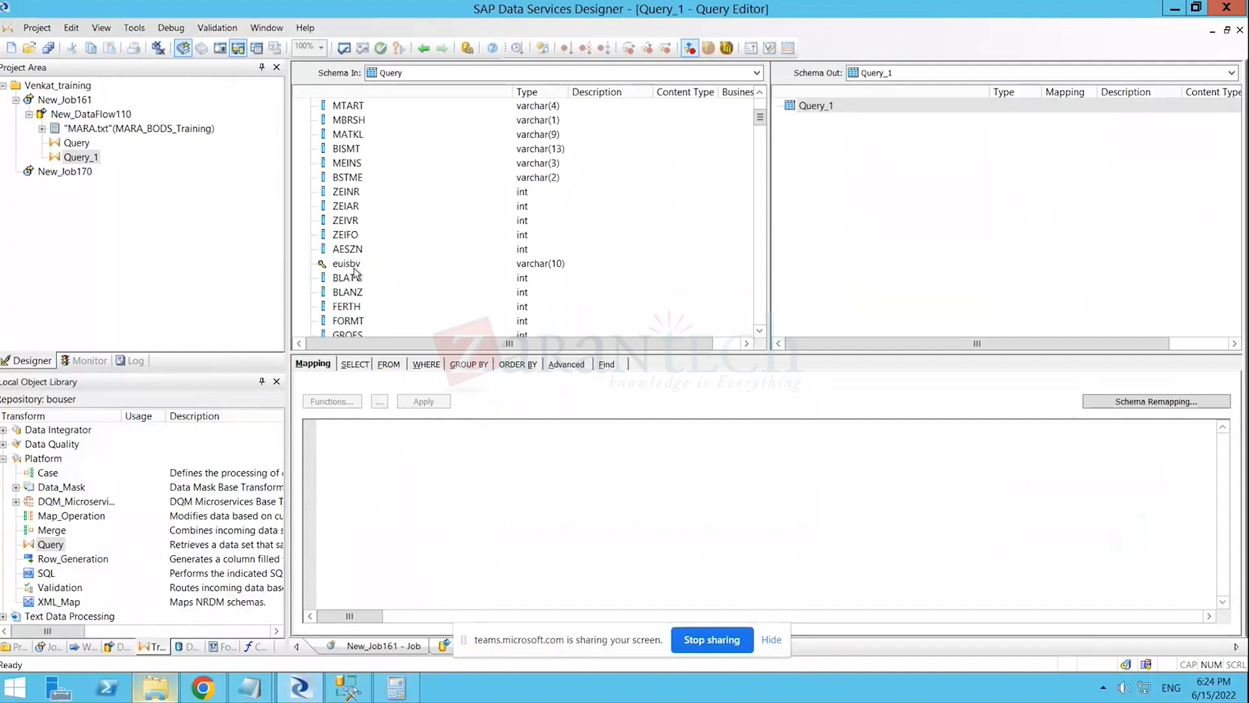
left_click(345, 267)
left_click_drag(344, 221, 858, 199)
left_click_drag(342, 192, 871, 187)
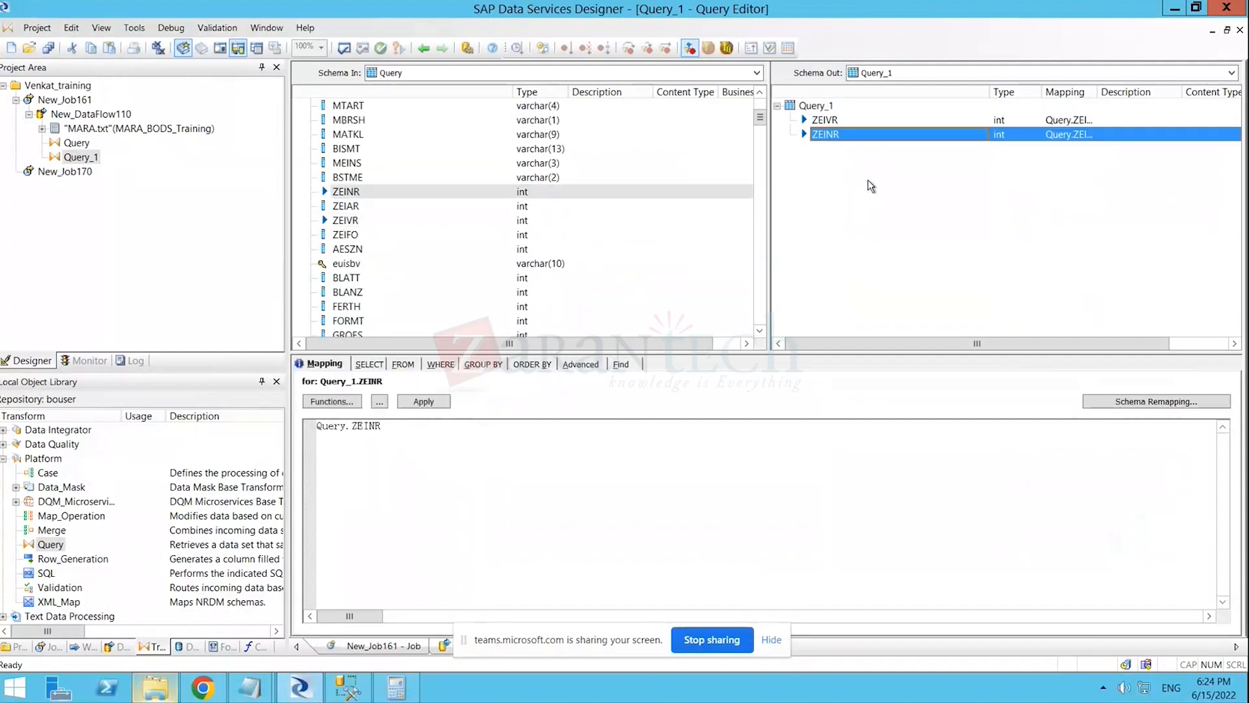
- Return to the data flow and delete the second Query transform
left_click(423, 49)
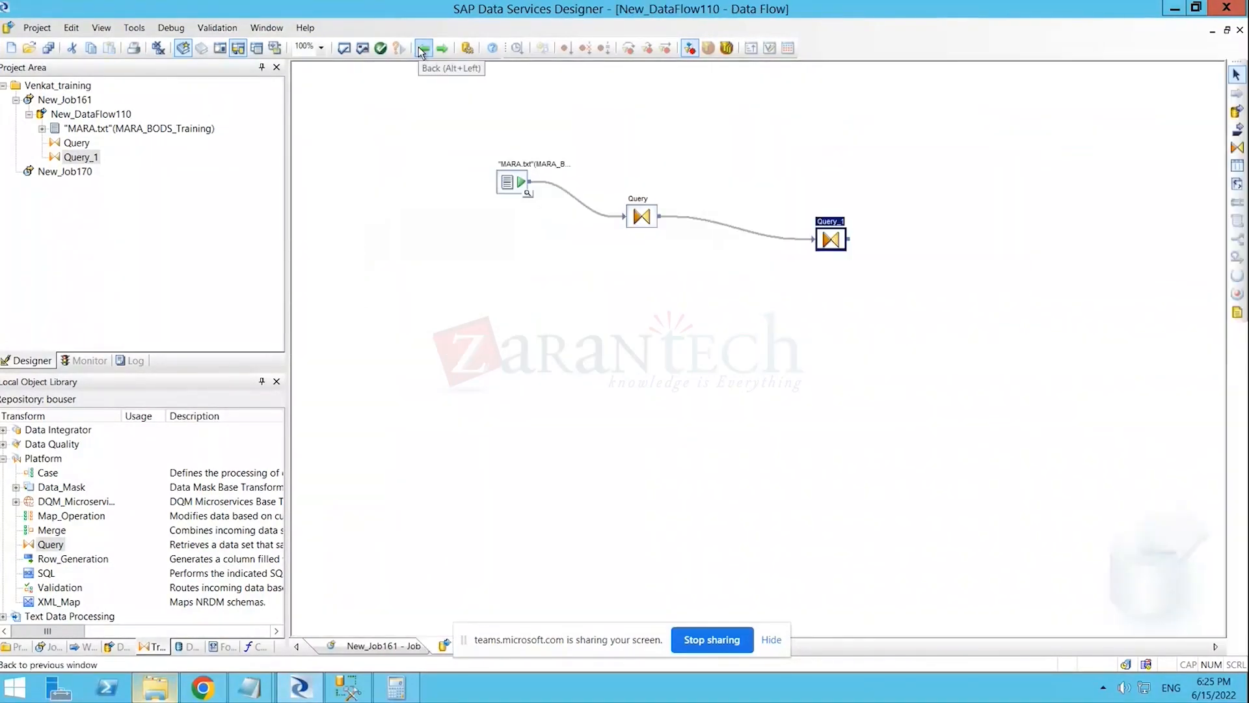
right_click(826, 239)
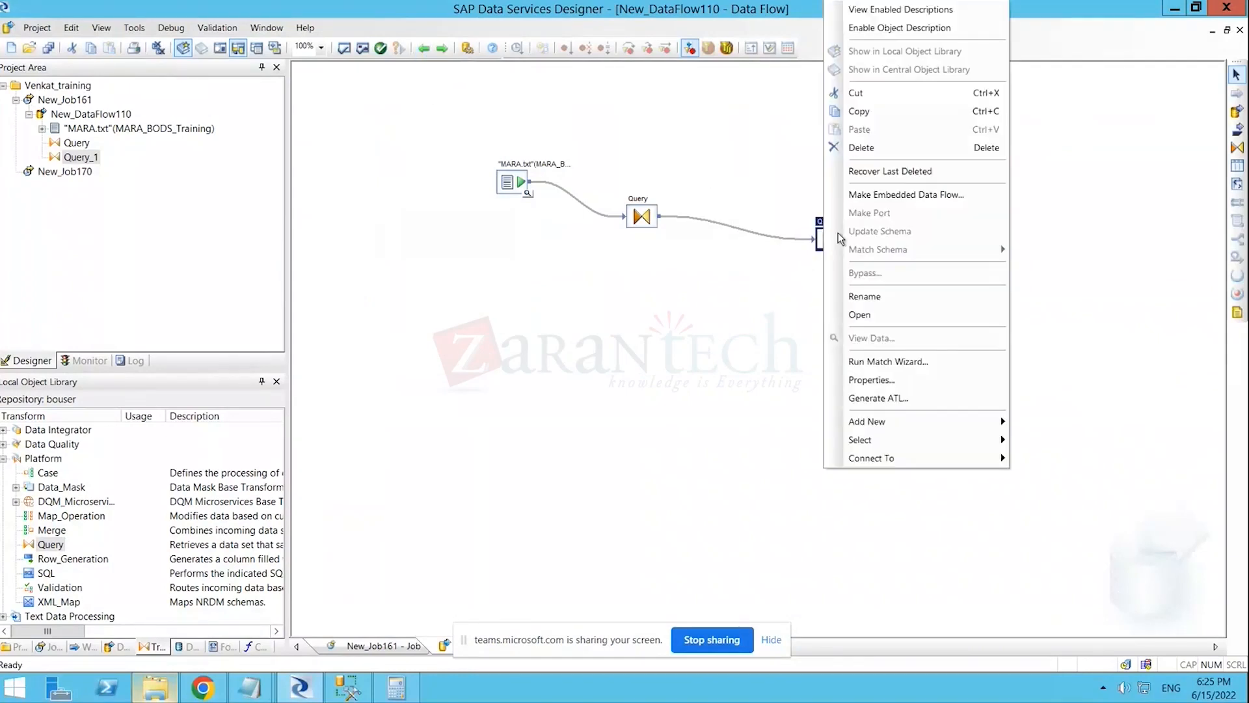
left_click(853, 148)
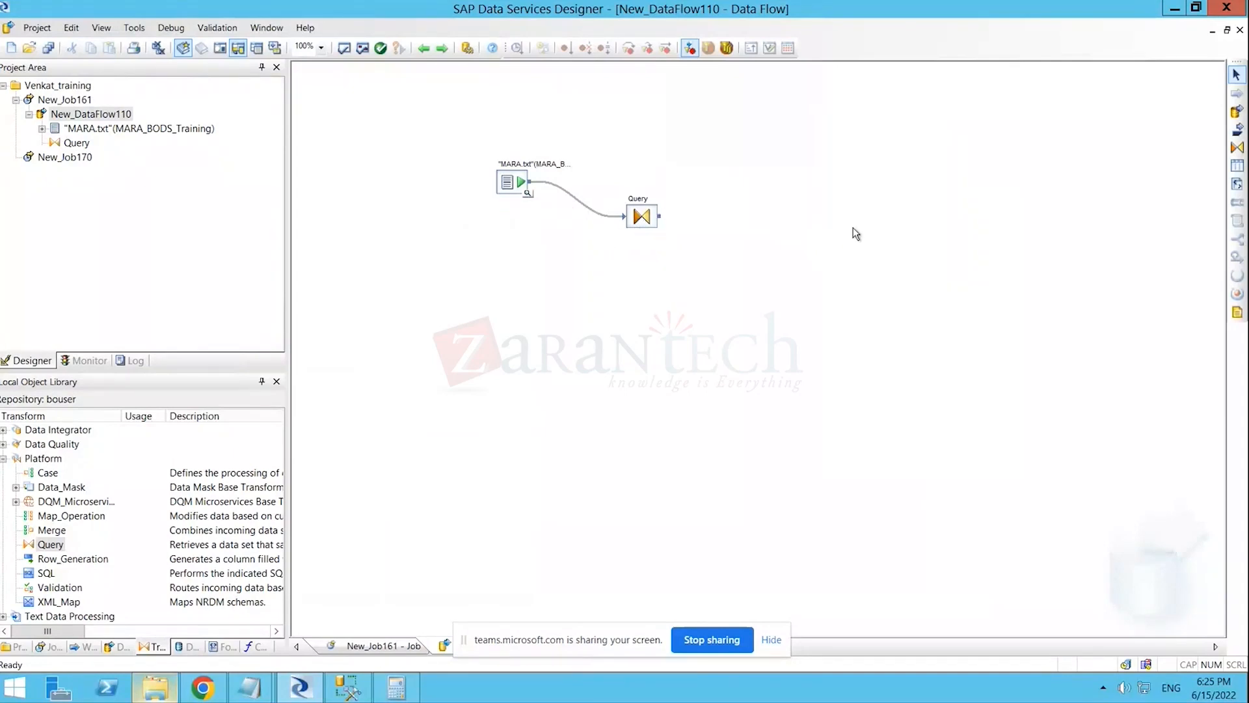
- Remove +MARA_BODS_Training.MANDT from the MATNR output column's mapping in the Query transform, and check it against the ERSDA mapping
double_click(649, 220)
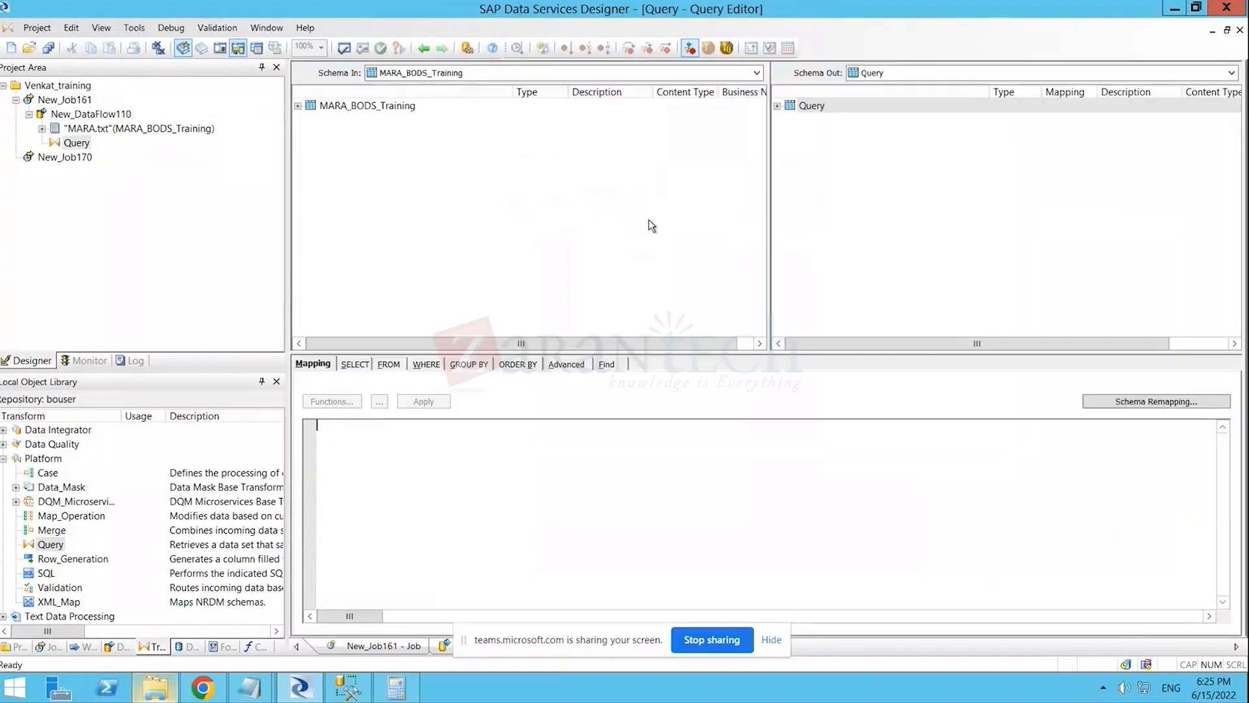
left_click(297, 105)
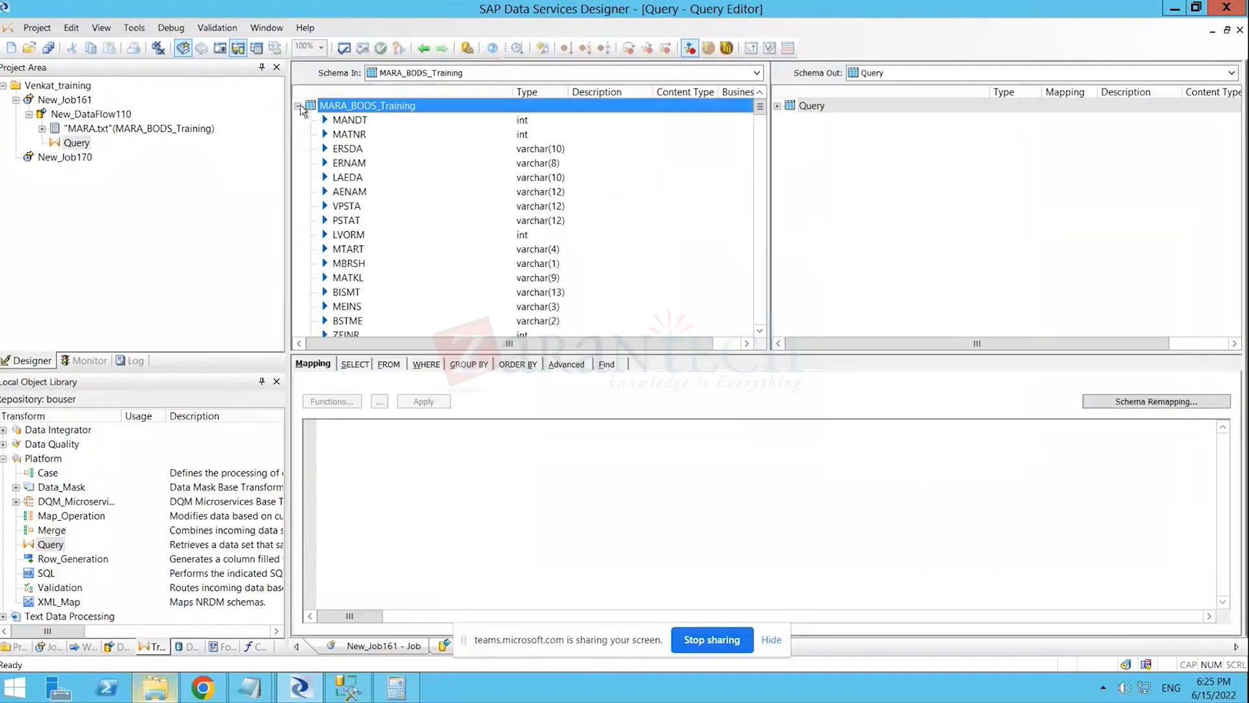
left_click(776, 106)
scroll(836, 220, "down", 1)
scroll(840, 226, "up", 1)
left_click(828, 134)
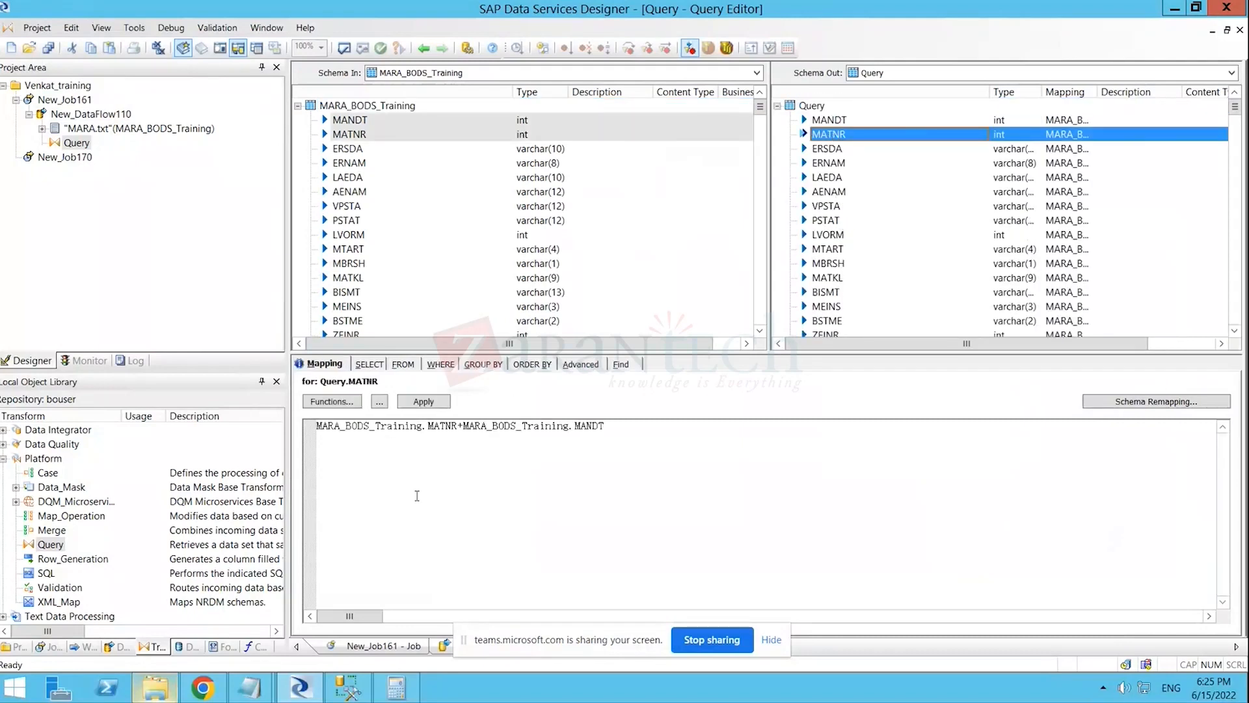
left_click_drag(458, 426, 613, 434)
key("Delete")
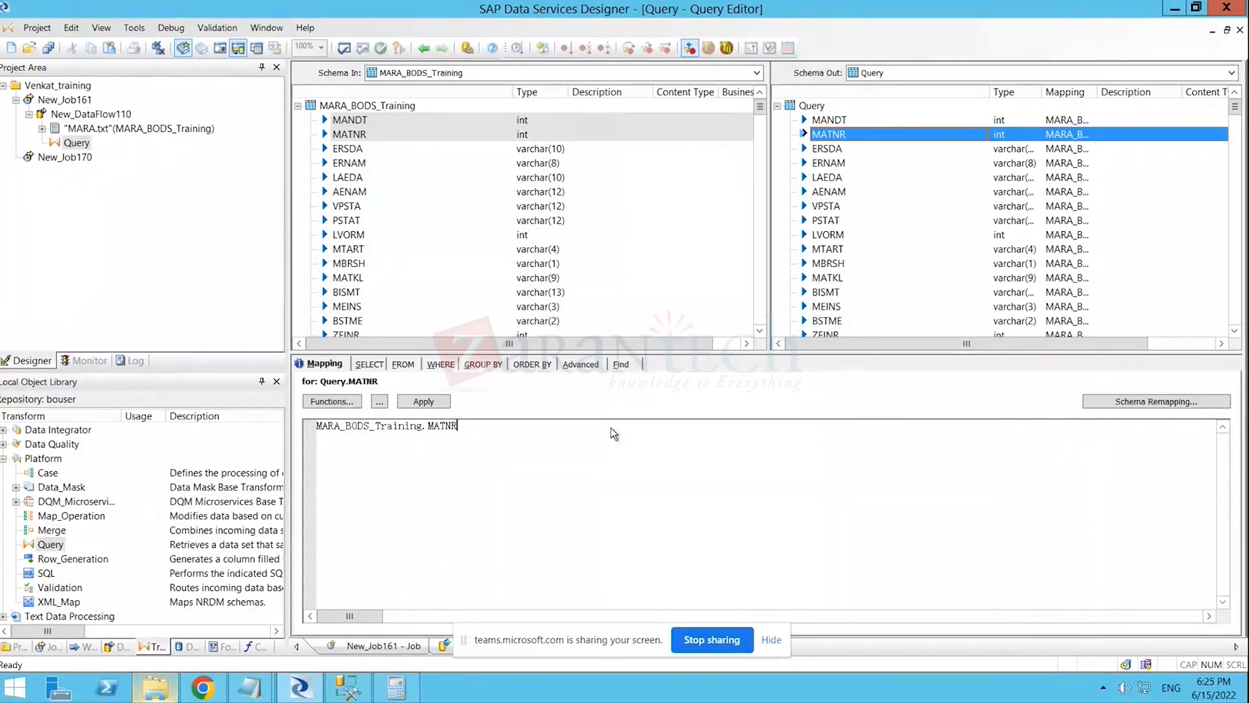
left_click(832, 150)
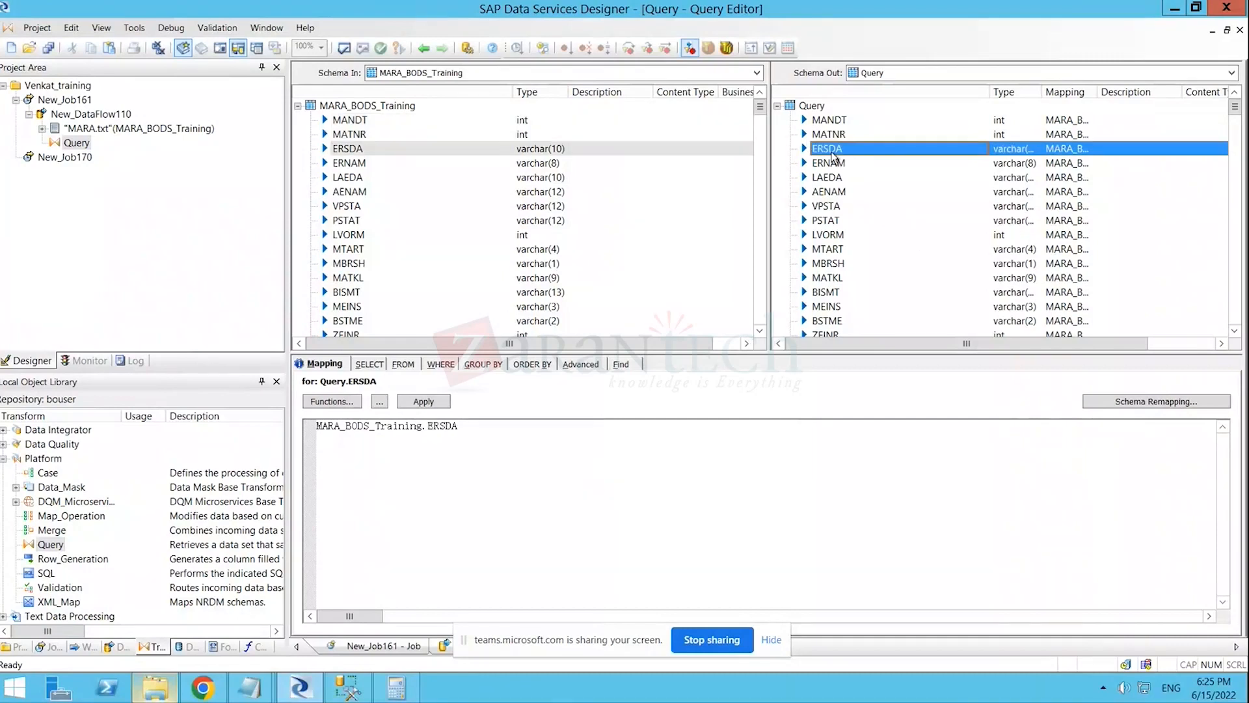
left_click(825, 135)
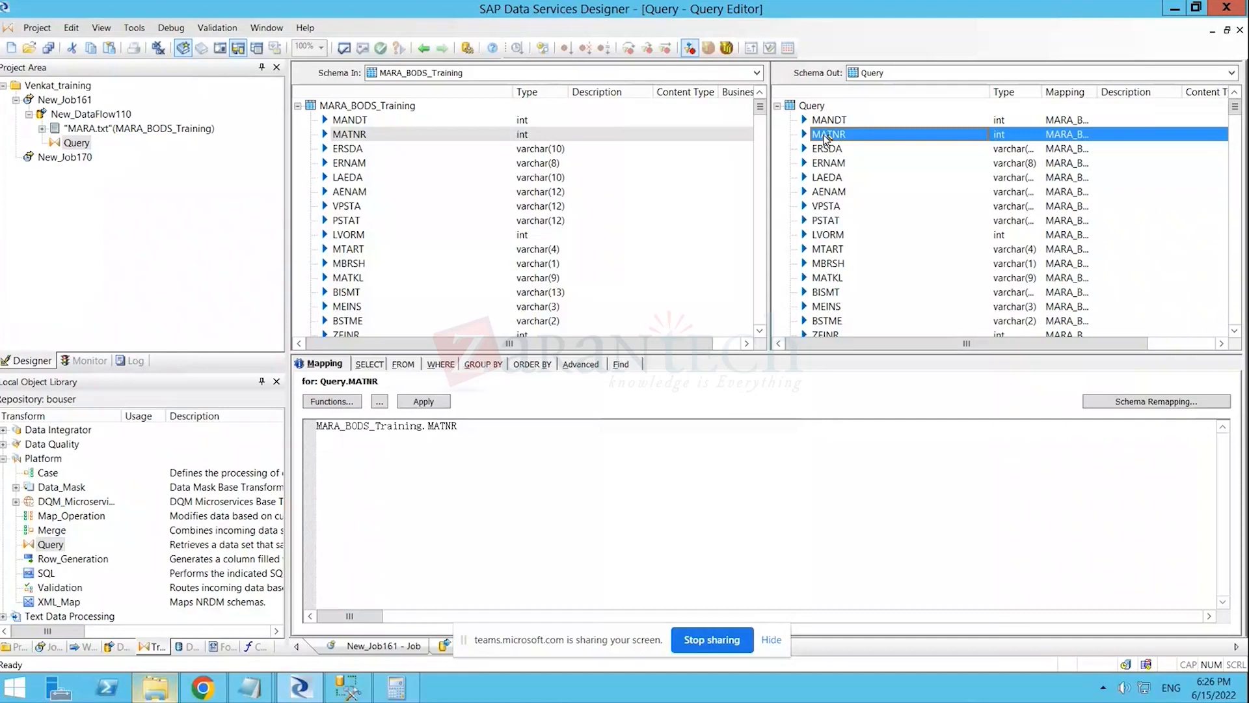
left_click(492, 436)
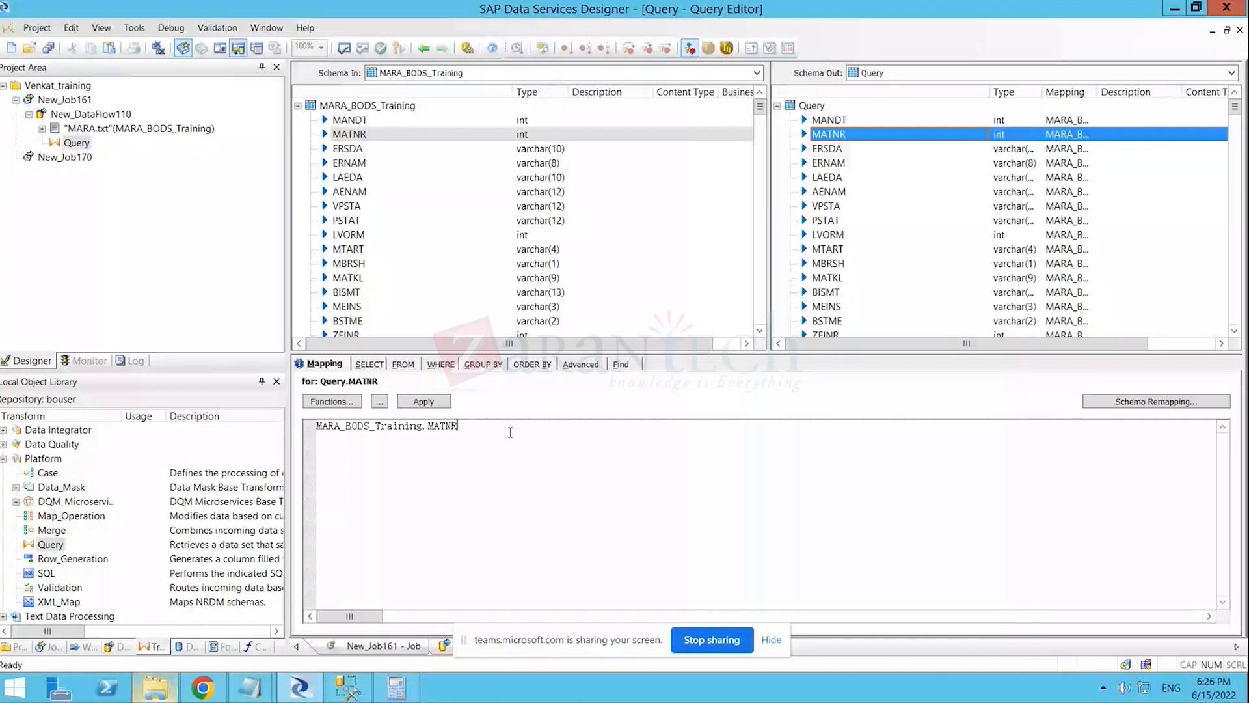
- Add two more Query transforms to New_DataFlow110 and connect them in sequence after the existing Query transform
left_click(423, 48)
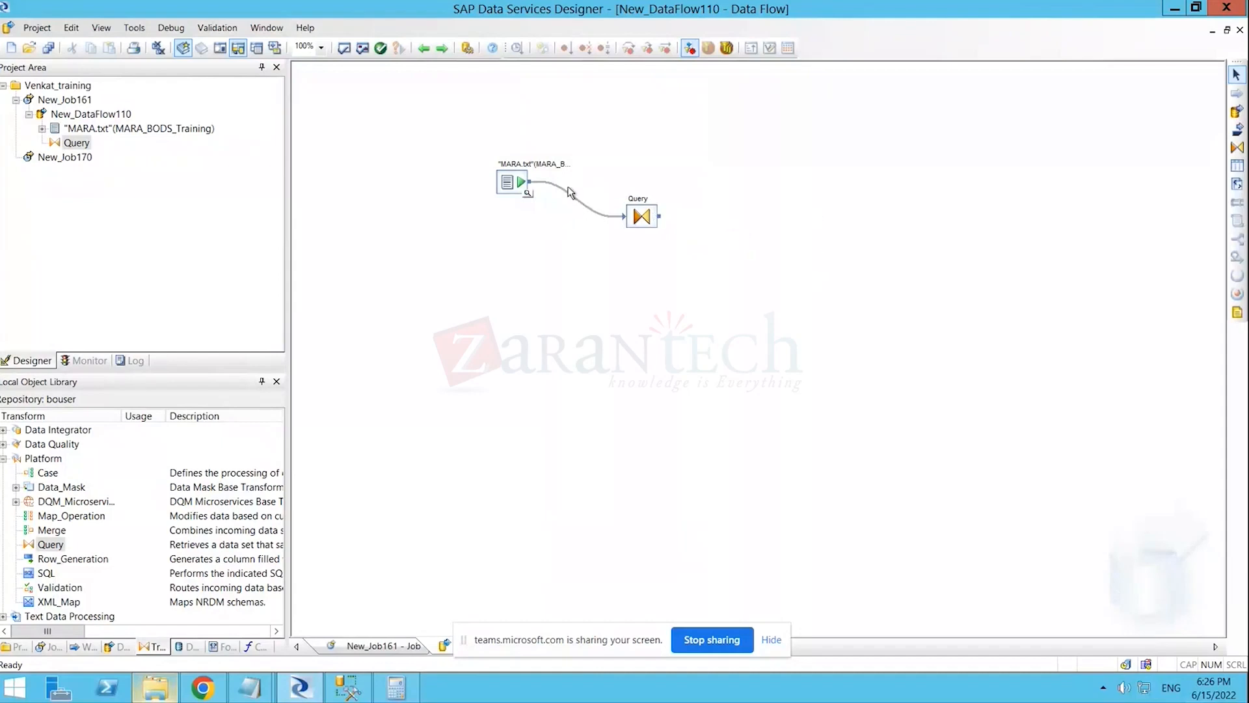
left_click(1236, 148)
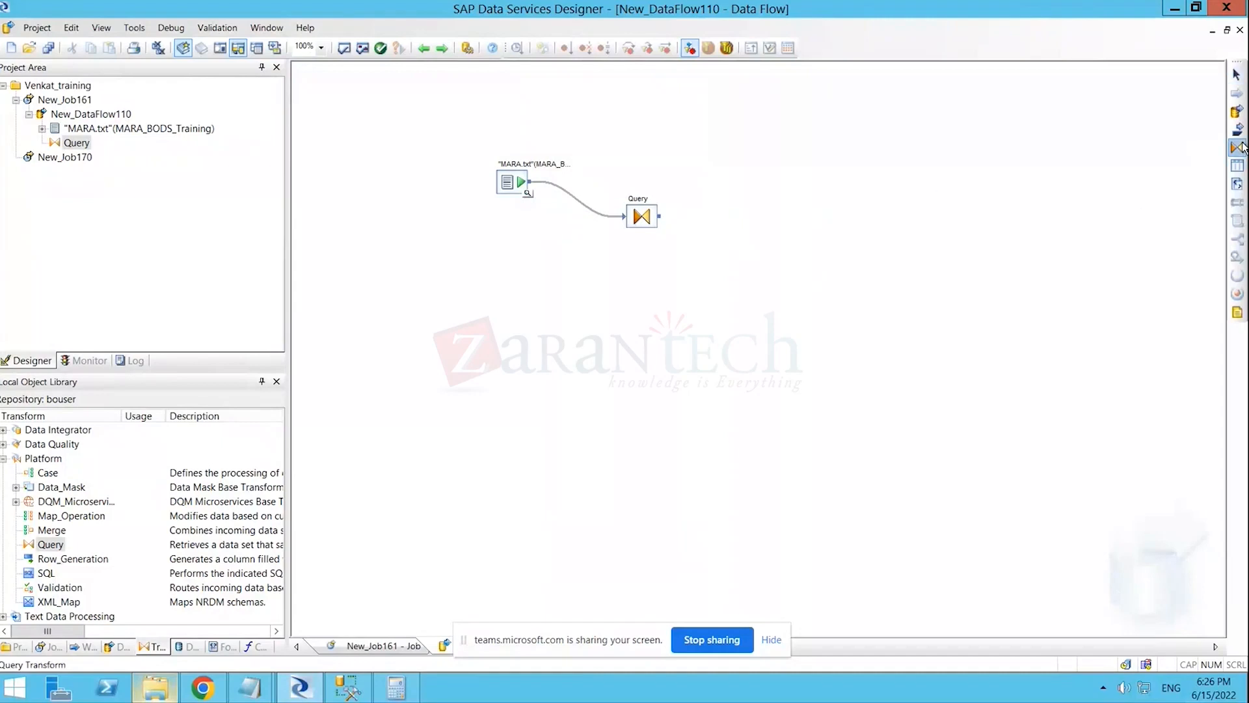
left_click(750, 237)
left_click_drag(659, 216, 747, 255)
left_click(1236, 149)
left_click(911, 268)
left_click_drag(783, 255, 908, 284)
left_click(813, 343)
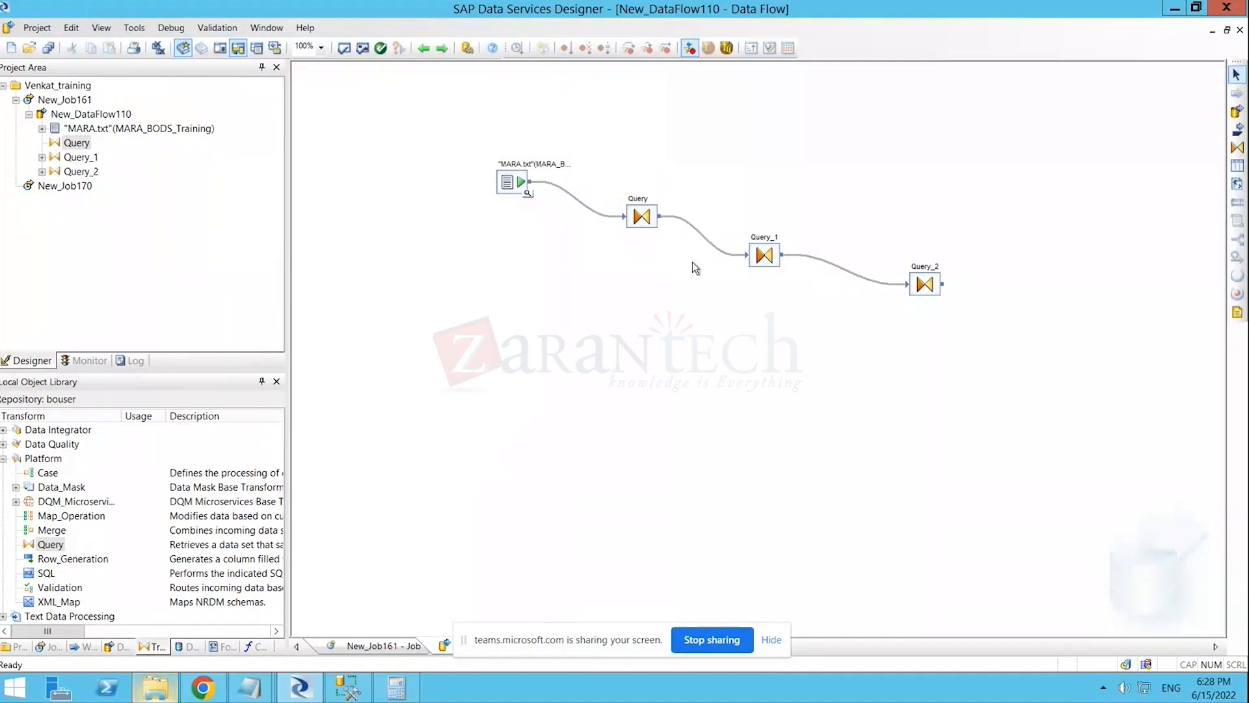
- Preview the source data of the MARA.txt file in the data flow
left_click(527, 194)
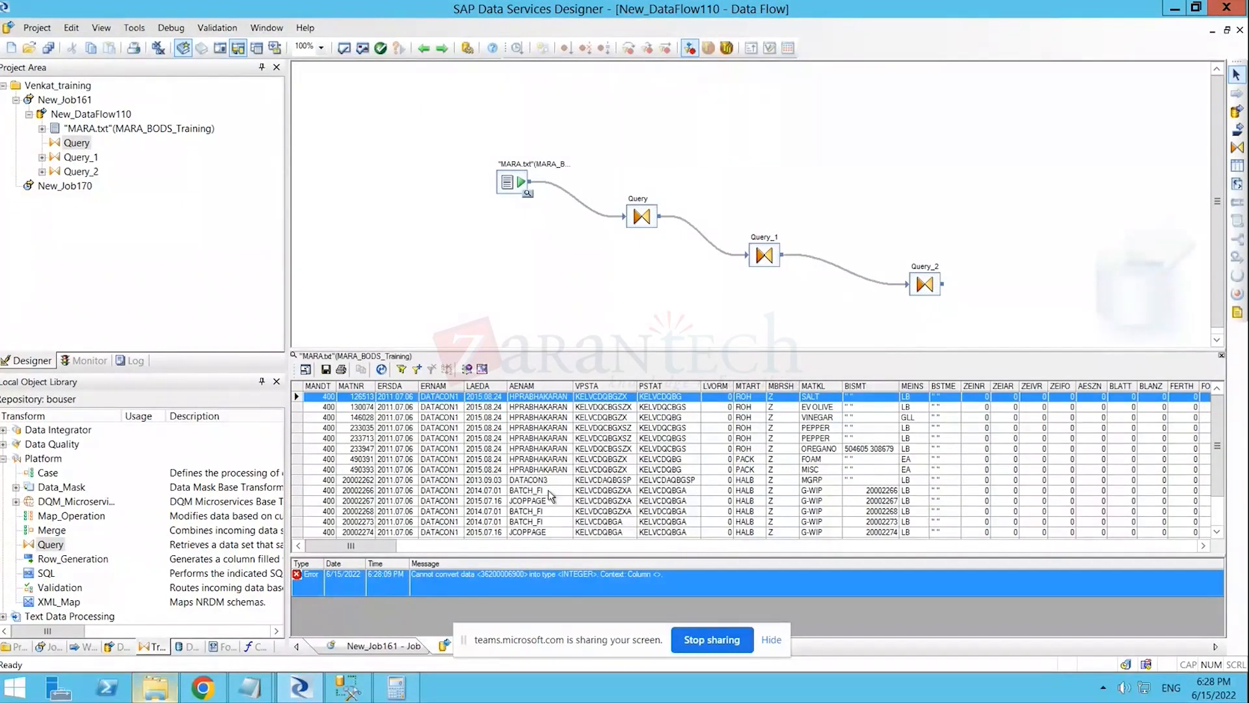
left_click(1221, 356)
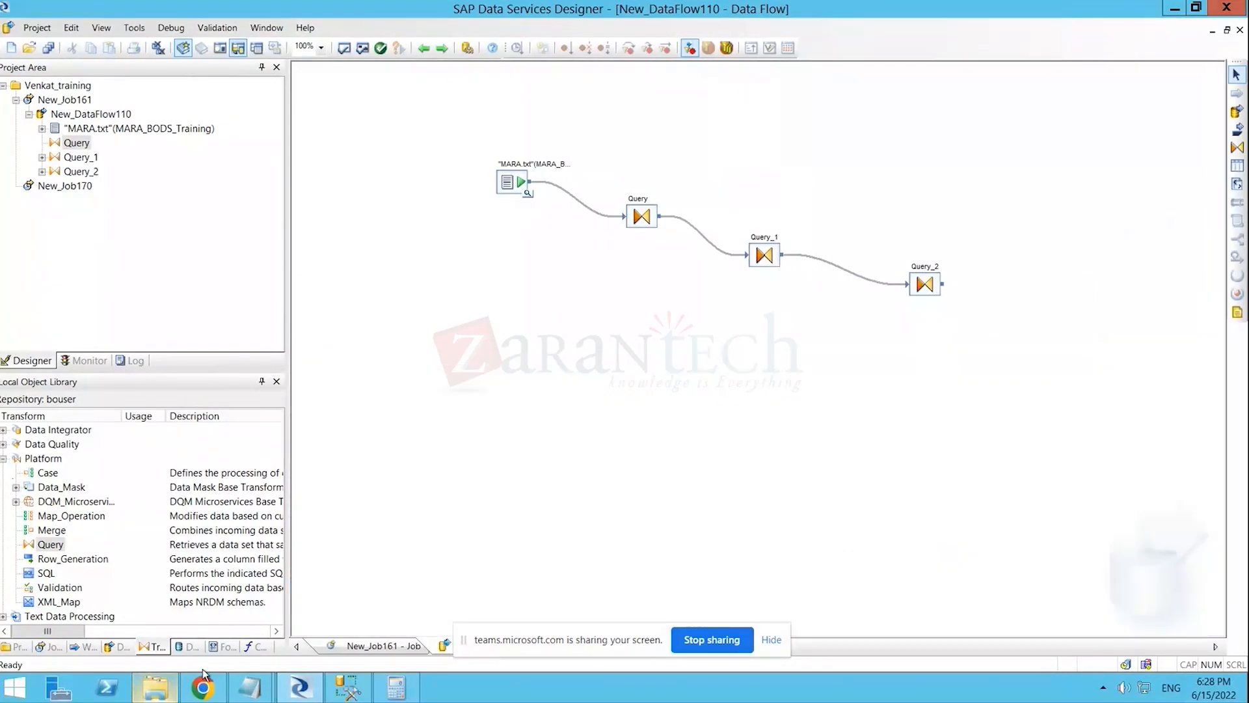
- Add the CUSTOMER$ table from the A1_MSSQL datastore as the target of Query_2 and preview its data
left_click(190, 646)
left_click_drag(76, 531, 943, 339)
left_click(993, 365)
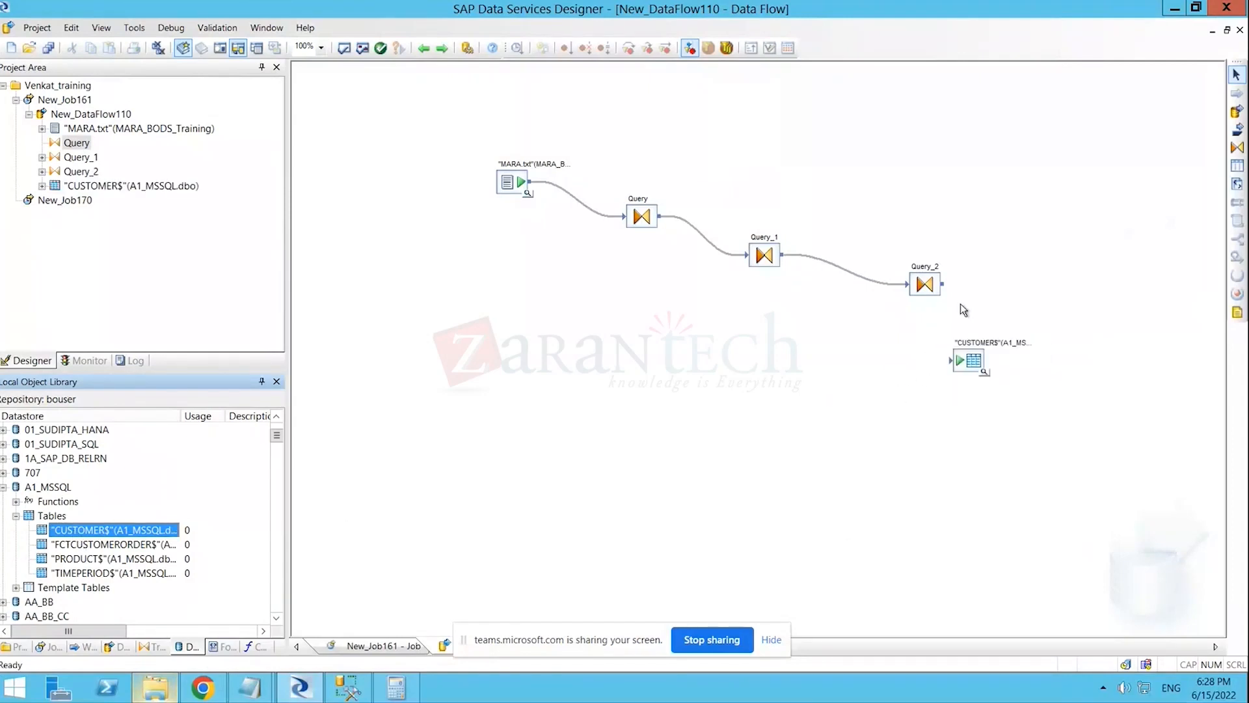
left_click_drag(949, 292, 947, 363)
left_click(983, 374)
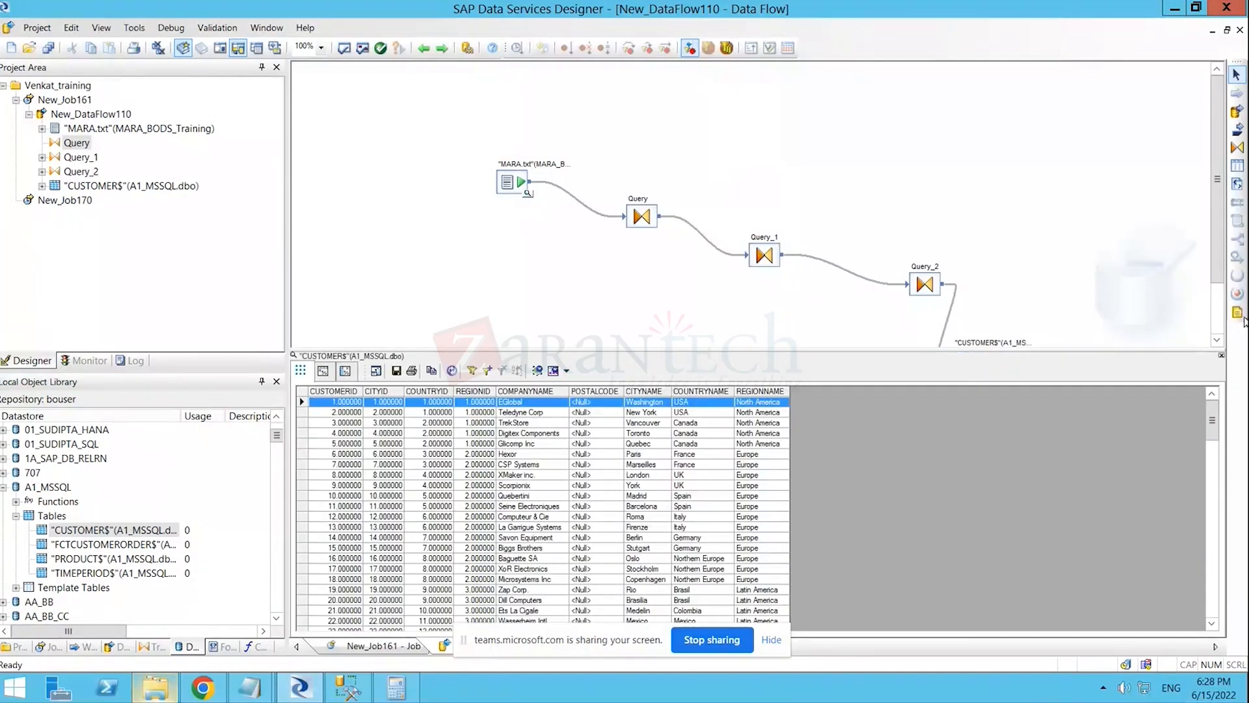
left_click(1222, 356)
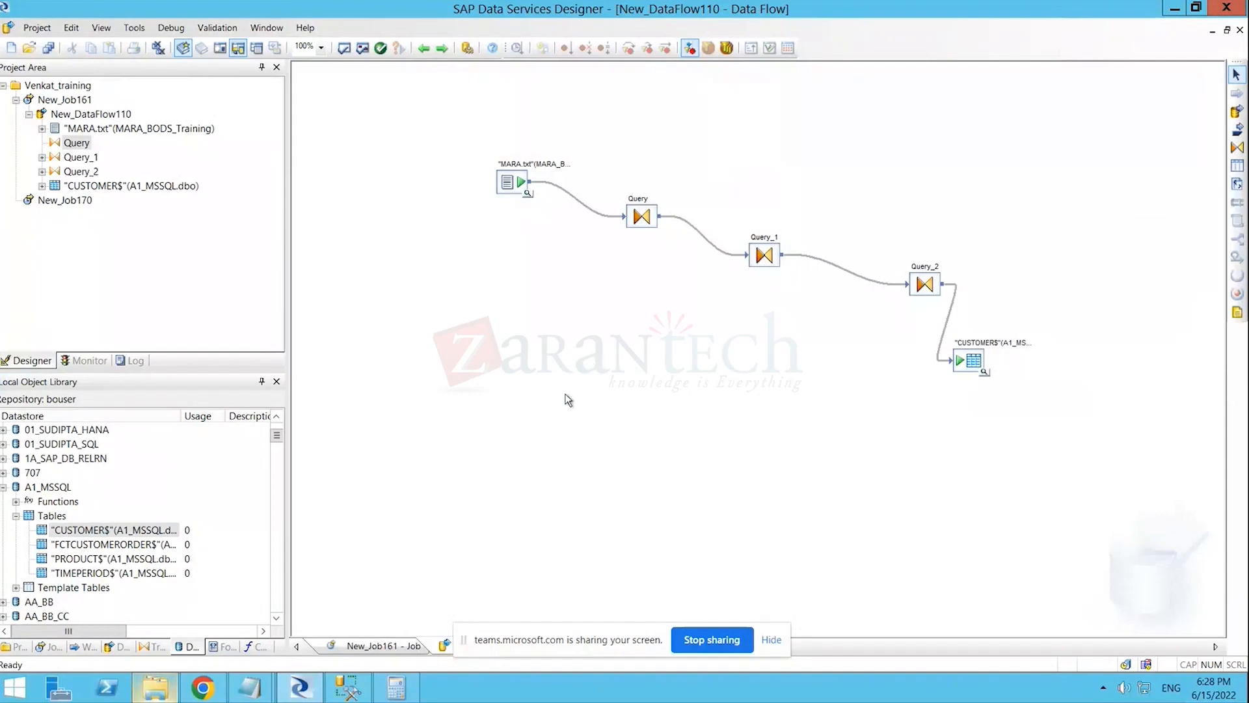
- Check the batch job status history of the bouser repository in Chrome and return to Data Services Designer
left_click(83, 361)
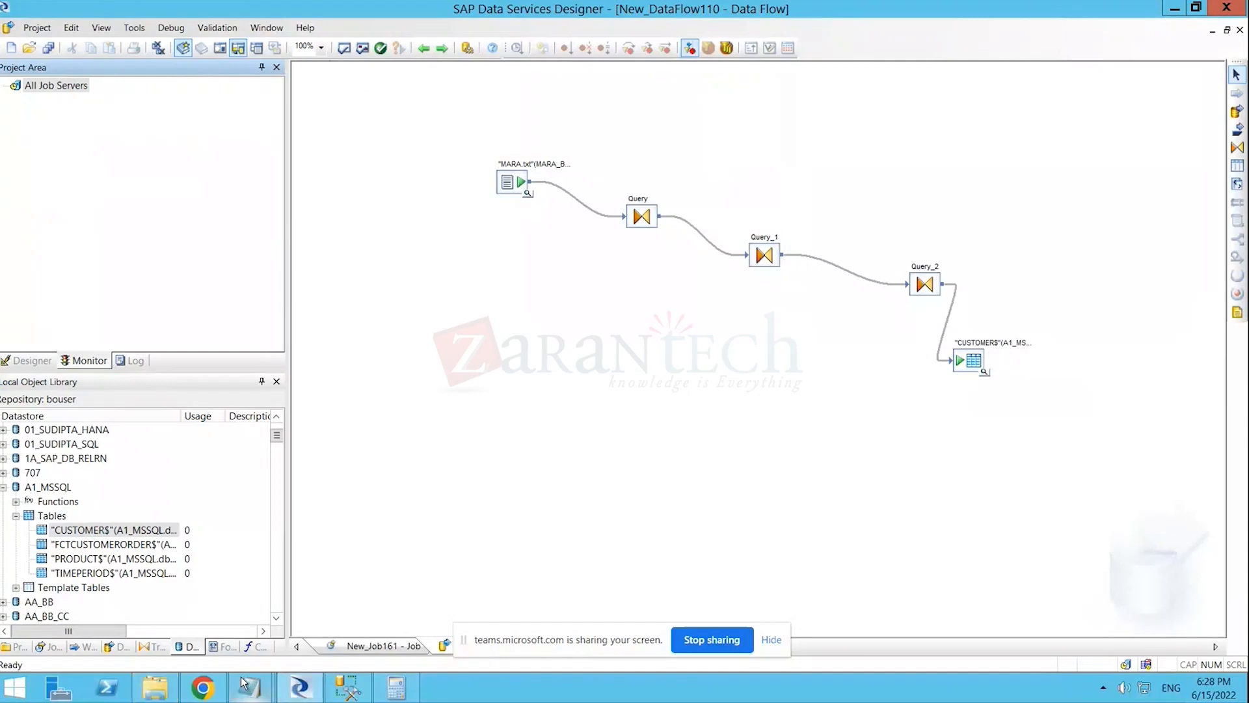
left_click(231, 646)
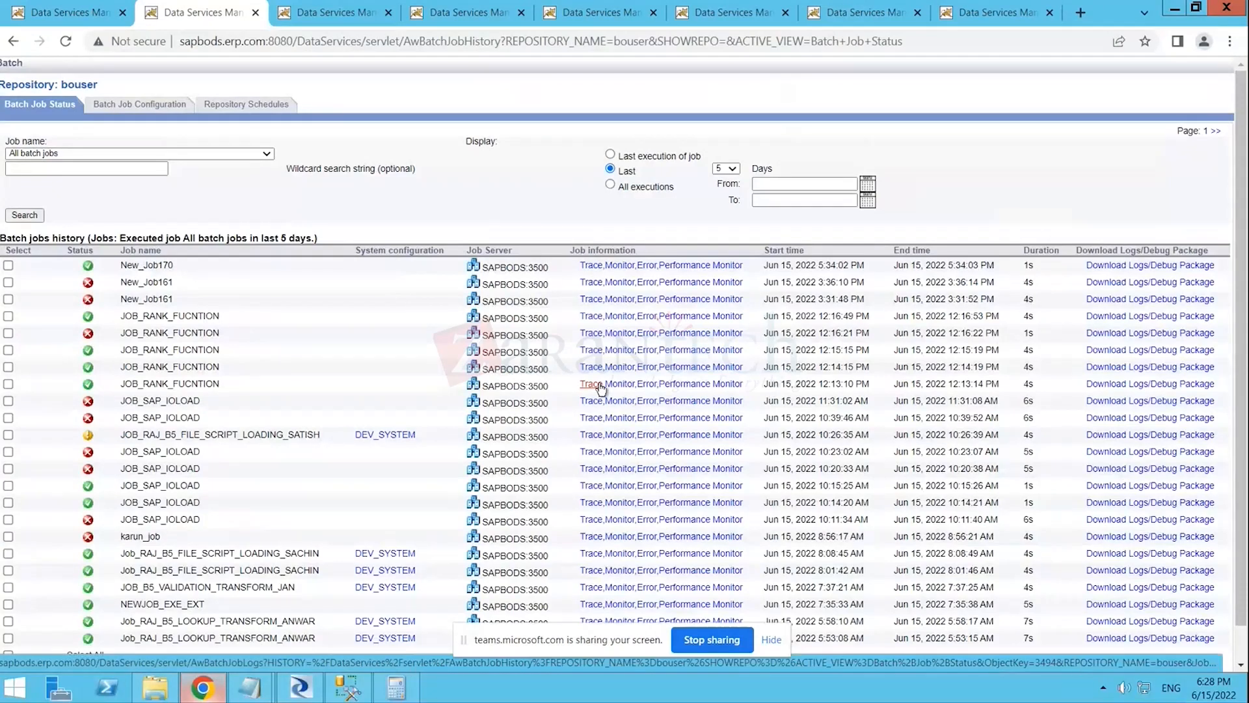
left_click(300, 687)
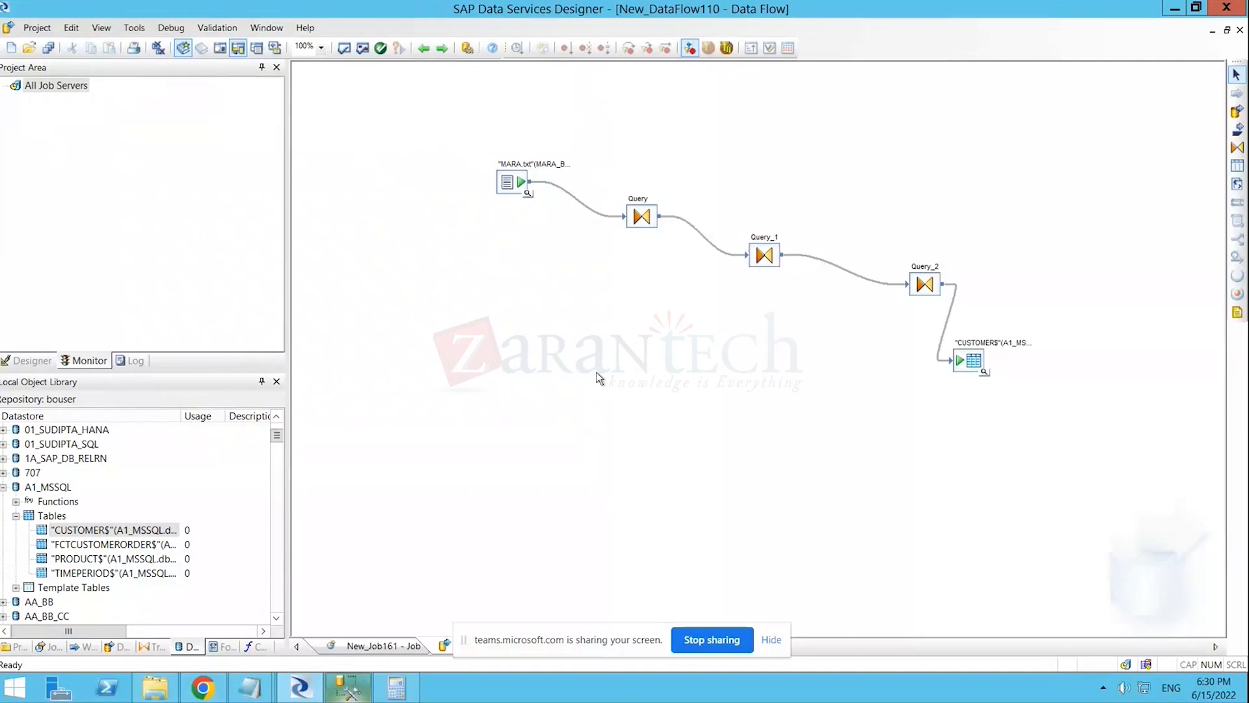
- Delete the CUSTOMER$ table, Query_2 and Query_1 from the data flow
left_click(970, 362)
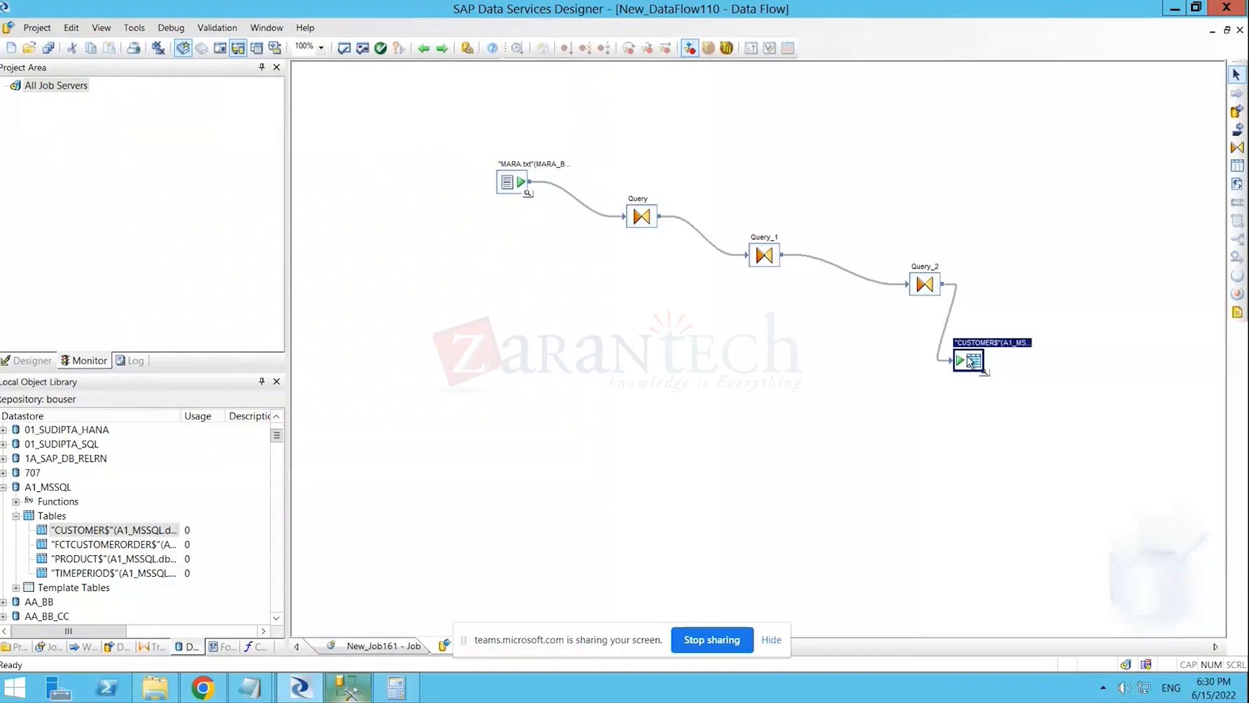
right_click(970, 362)
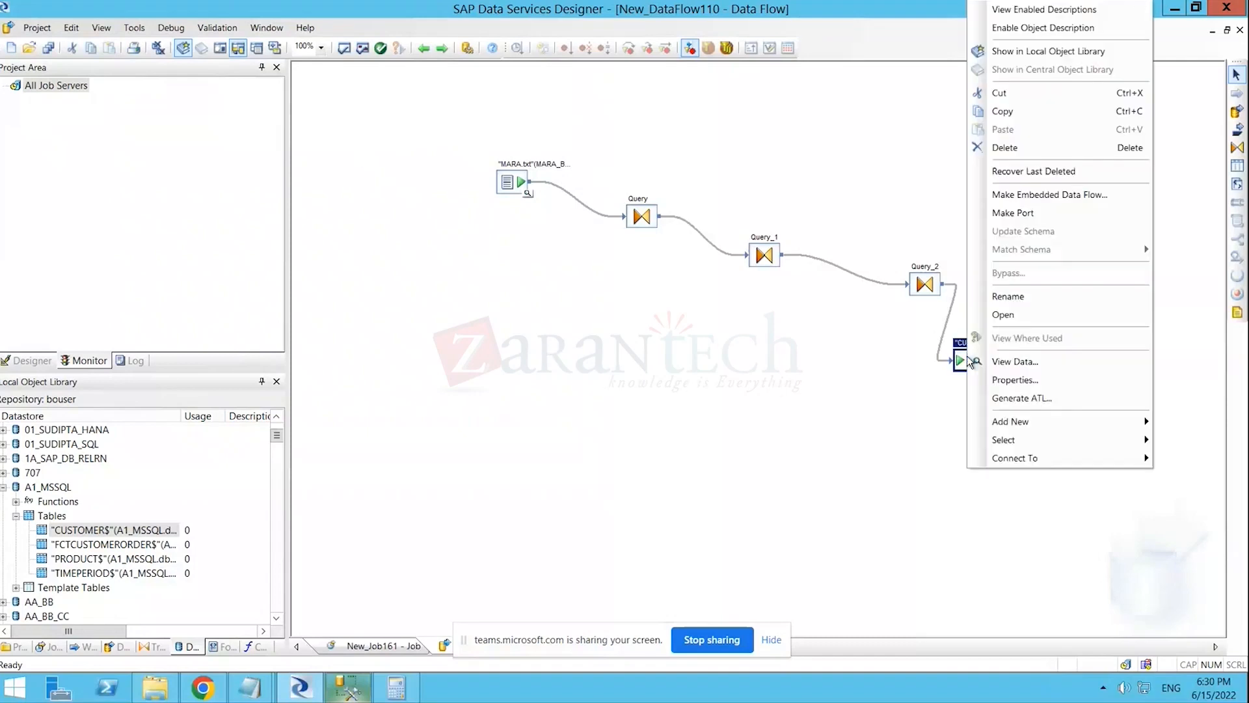
left_click(1006, 146)
right_click(924, 285)
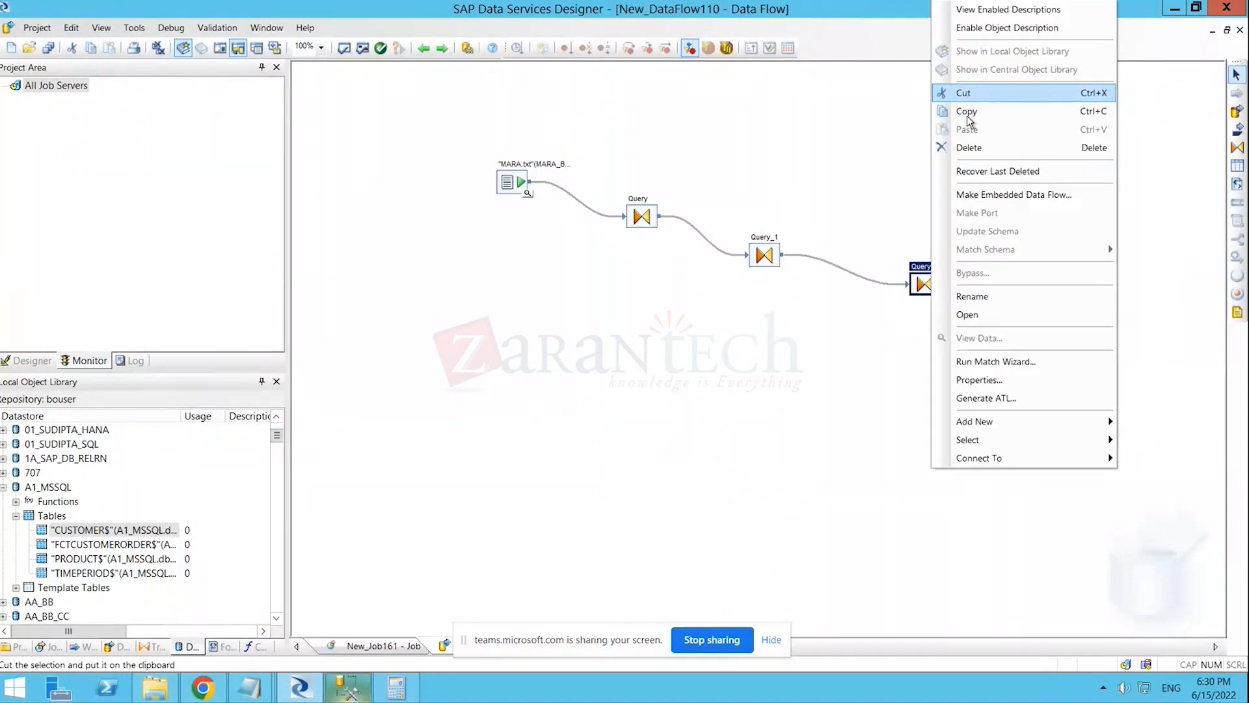
left_click(973, 148)
right_click(761, 260)
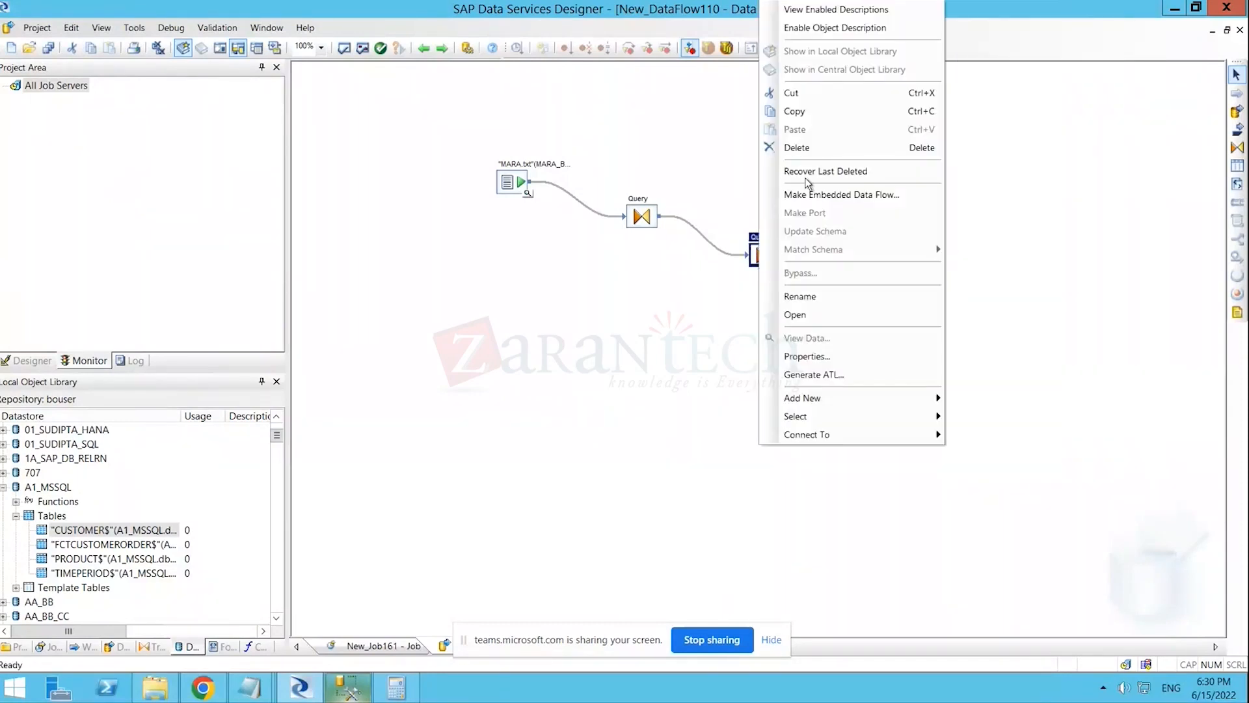
left_click(805, 153)
right_click(647, 210)
left_click(624, 233)
- Delete the euisbv column from the output schema of the Query transform and review the remaining columns
double_click(641, 216)
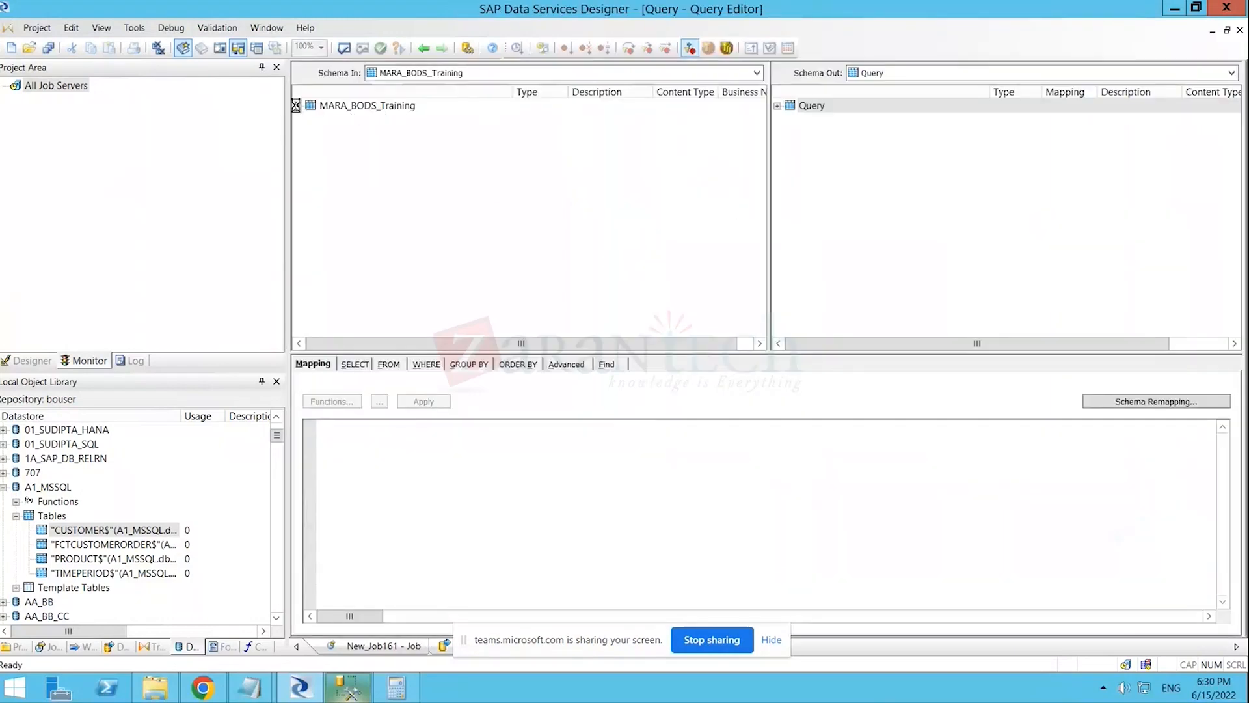
left_click(298, 105)
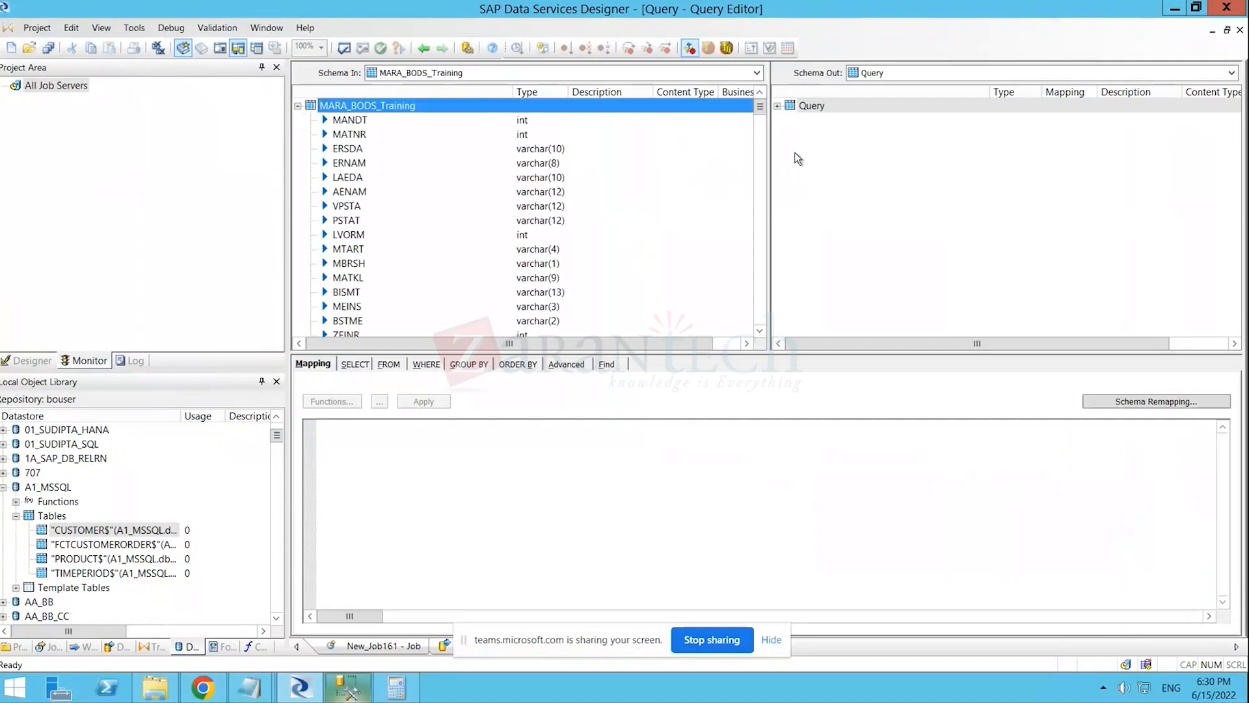
left_click(778, 106)
scroll(908, 278, "down", 3)
scroll(909, 276, "down", 1)
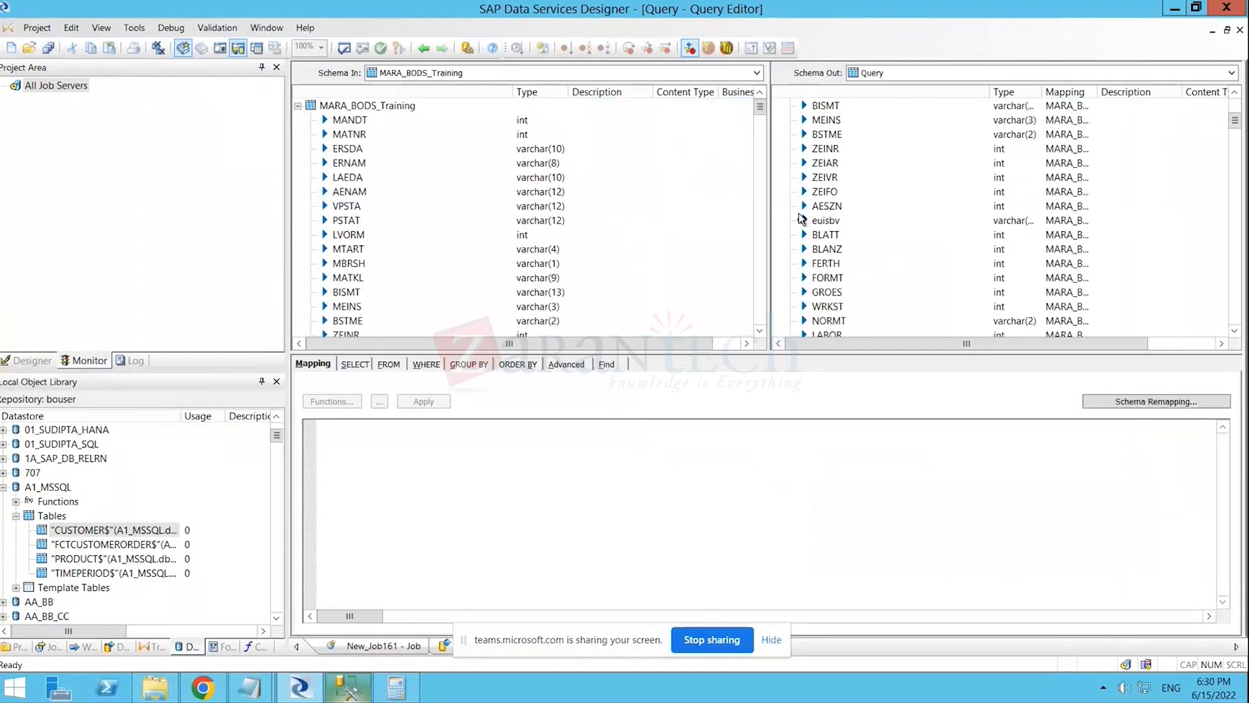
right_click(818, 220)
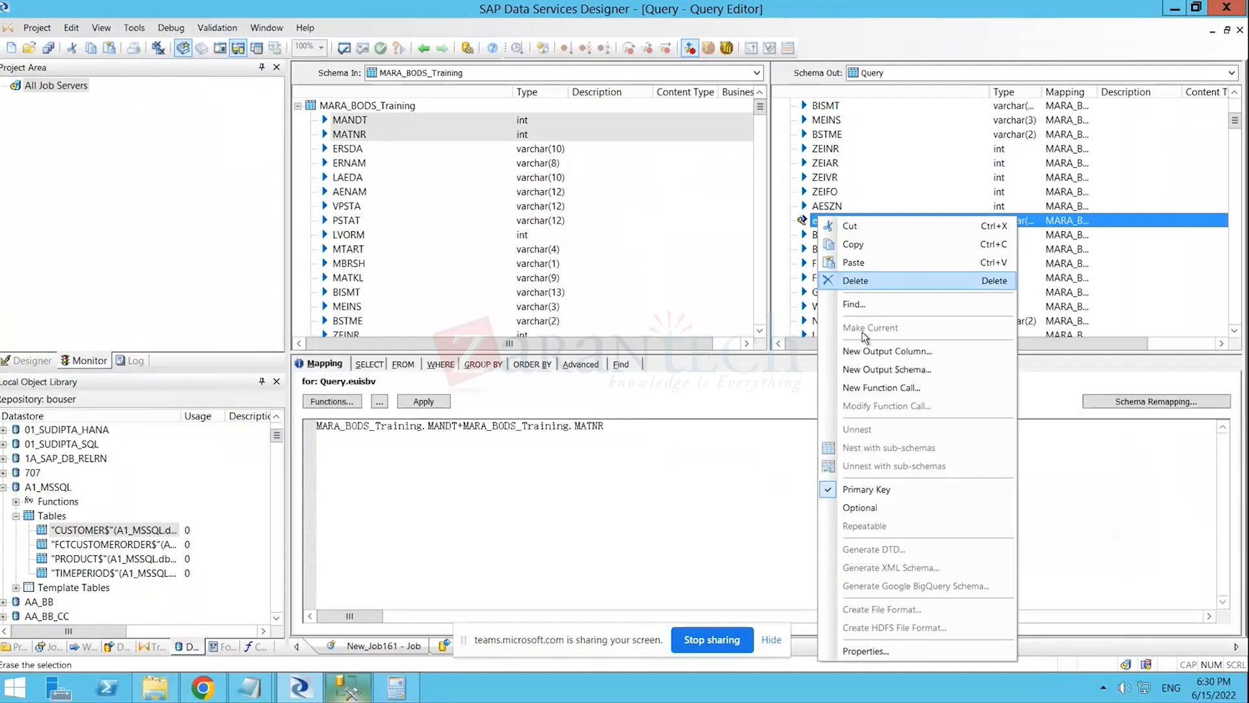
left_click(859, 281)
scroll(860, 285, "down", 9)
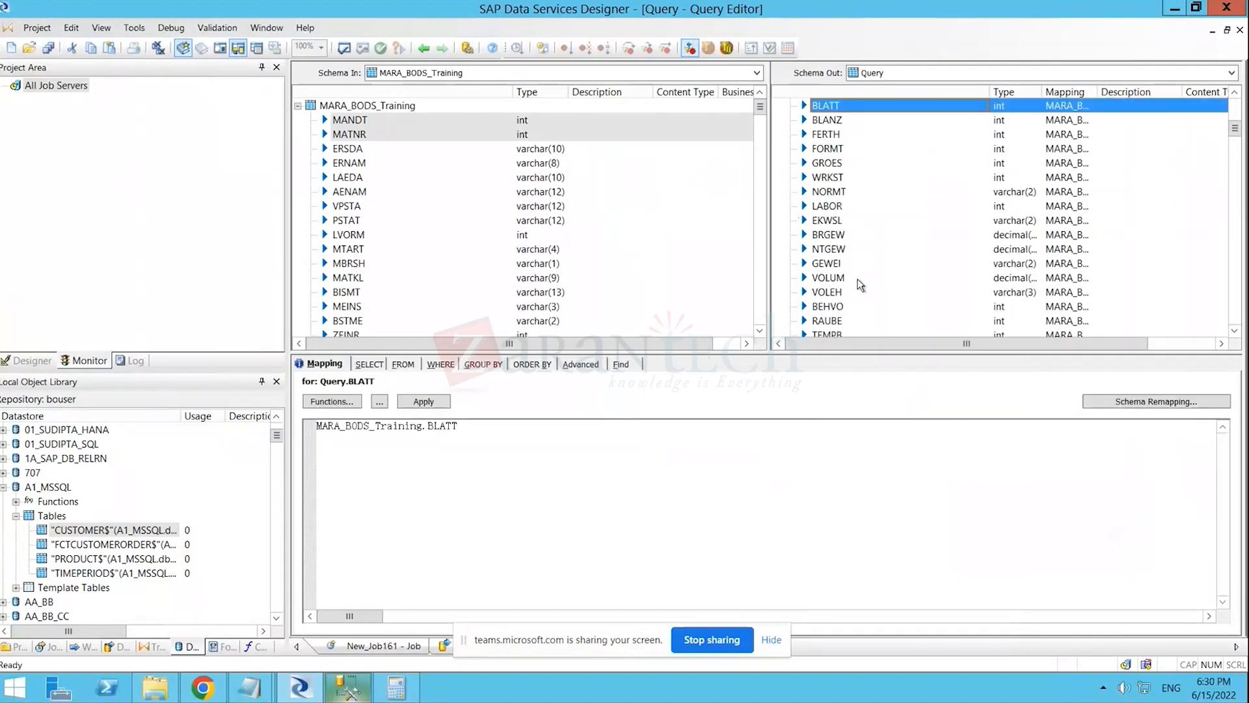
scroll(860, 290, "down", 3)
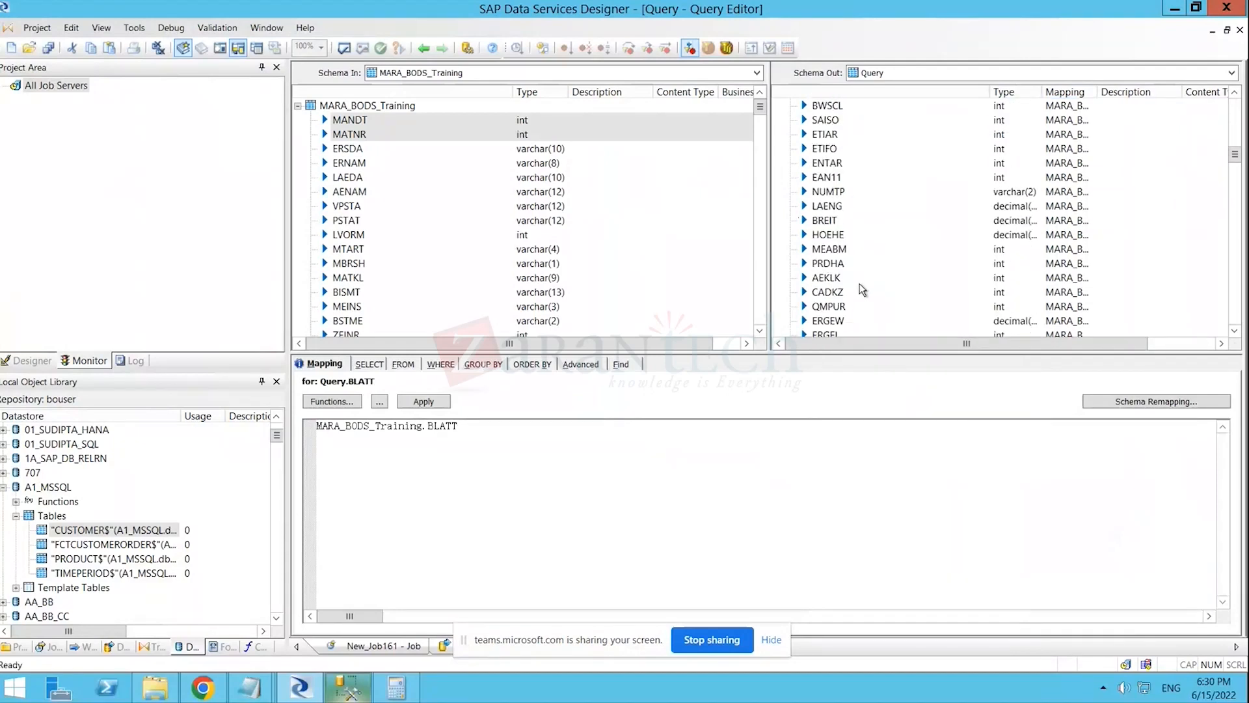
- Validate the Query transform and return to the New_DataFlow110 data flow
left_click(352, 151)
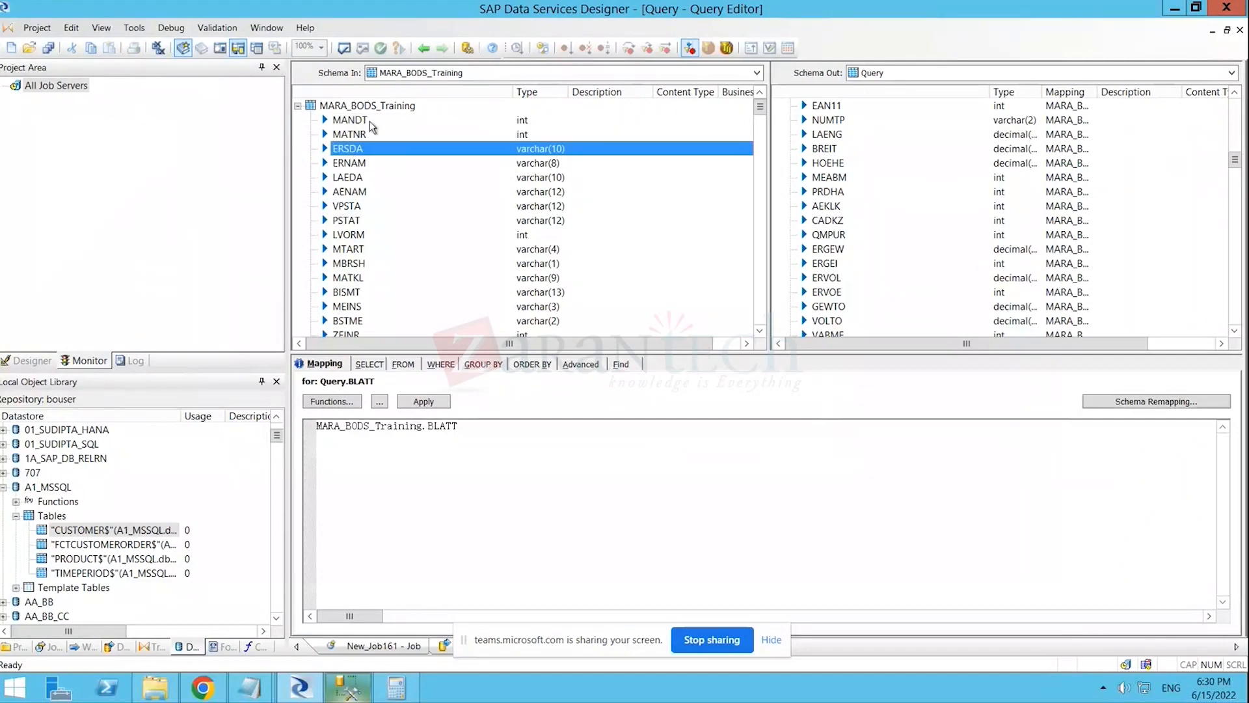
left_click(370, 122)
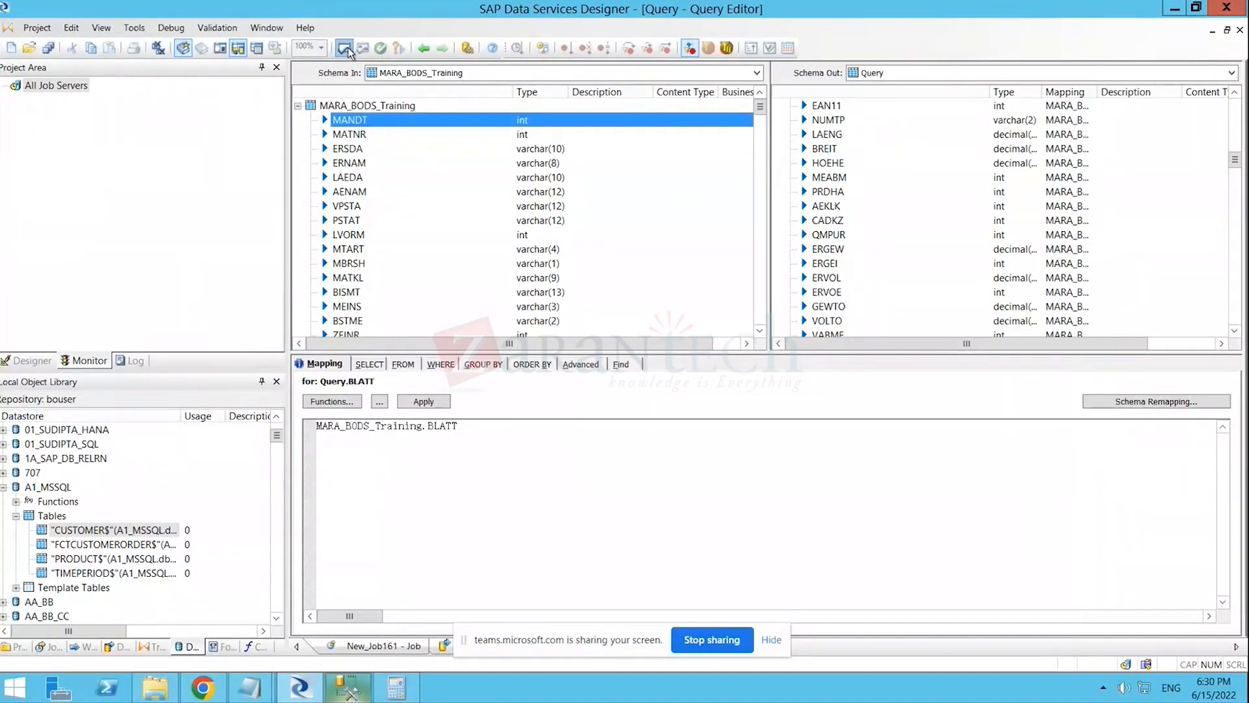
left_click(346, 48)
left_click(928, 122)
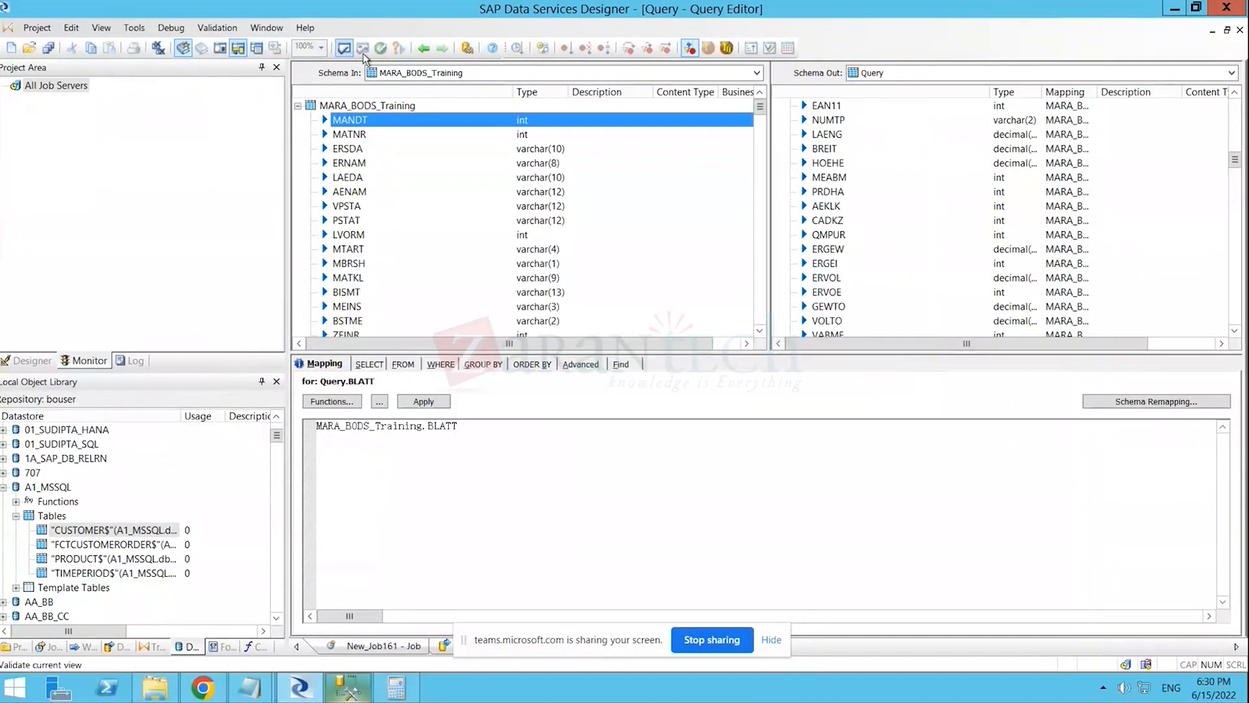
left_click(424, 48)
left_click(611, 375)
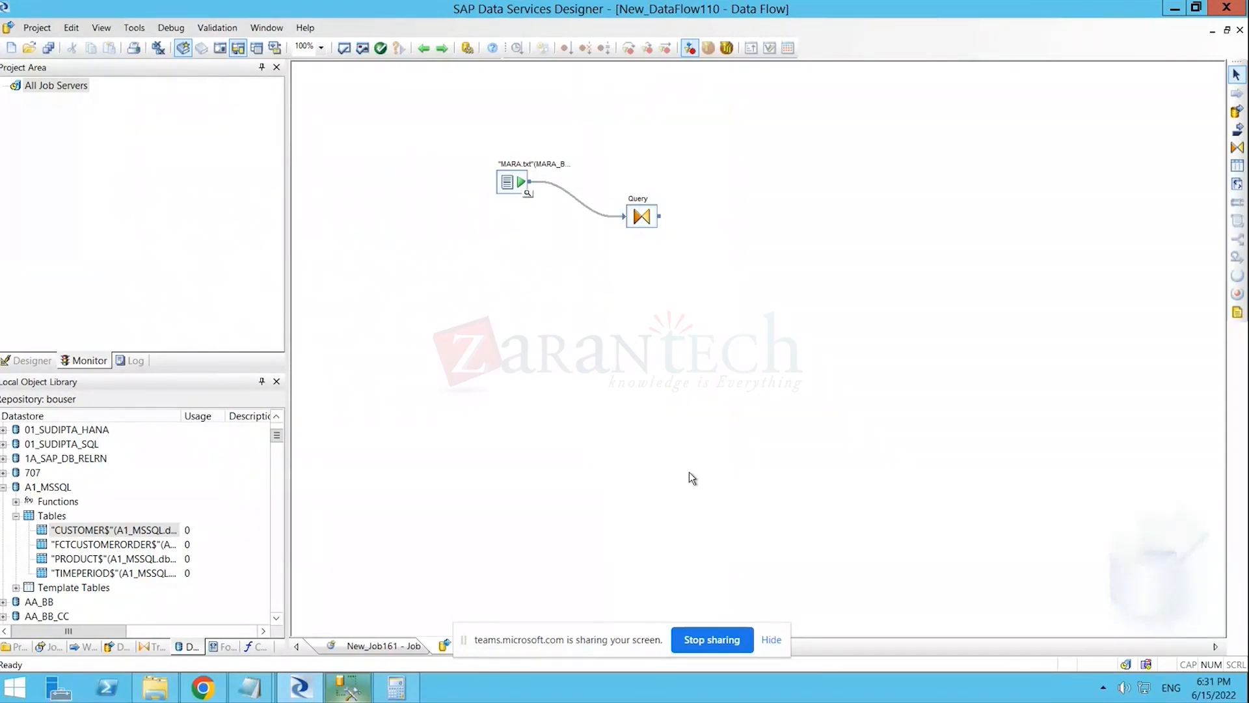
left_click(16, 516)
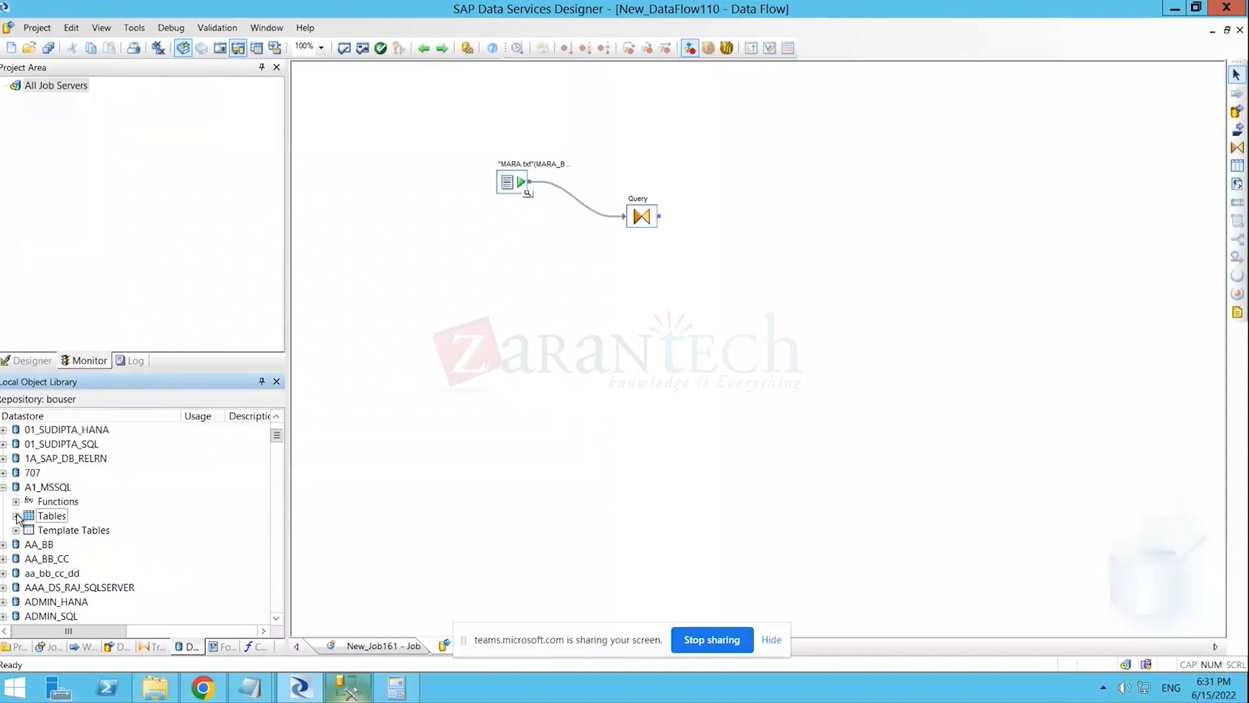
left_click(16, 516)
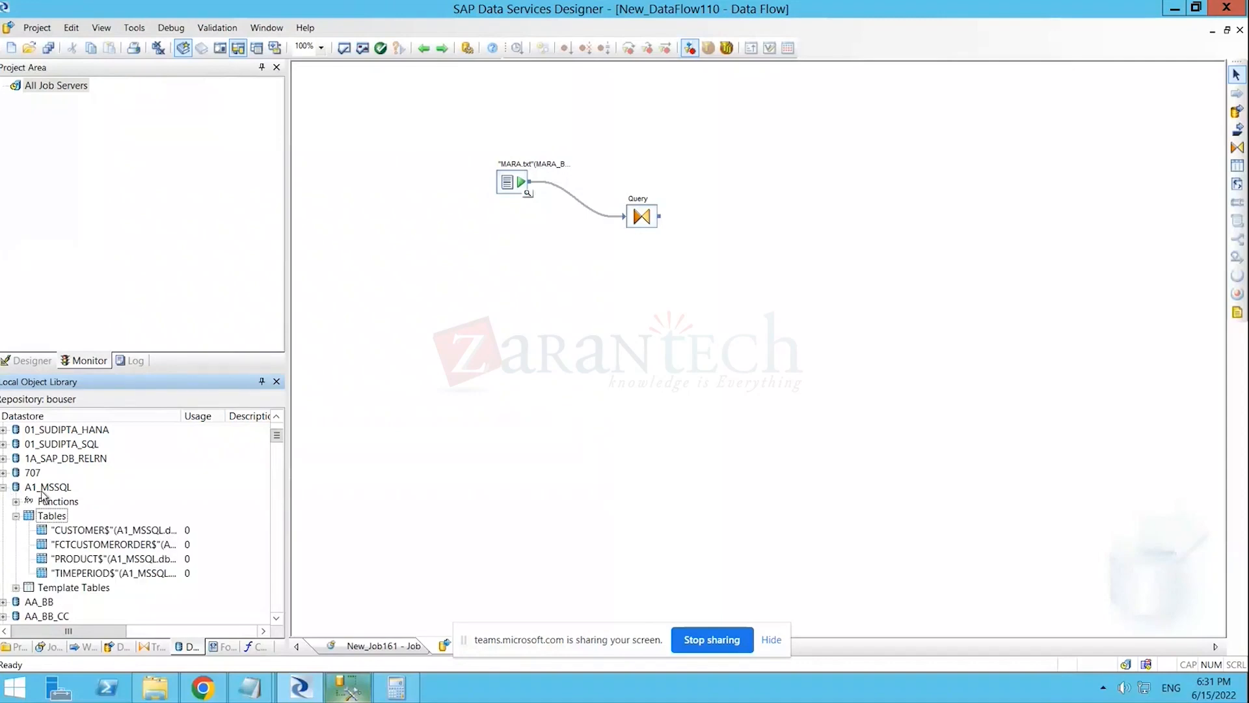
scroll(119, 593, "down", 6)
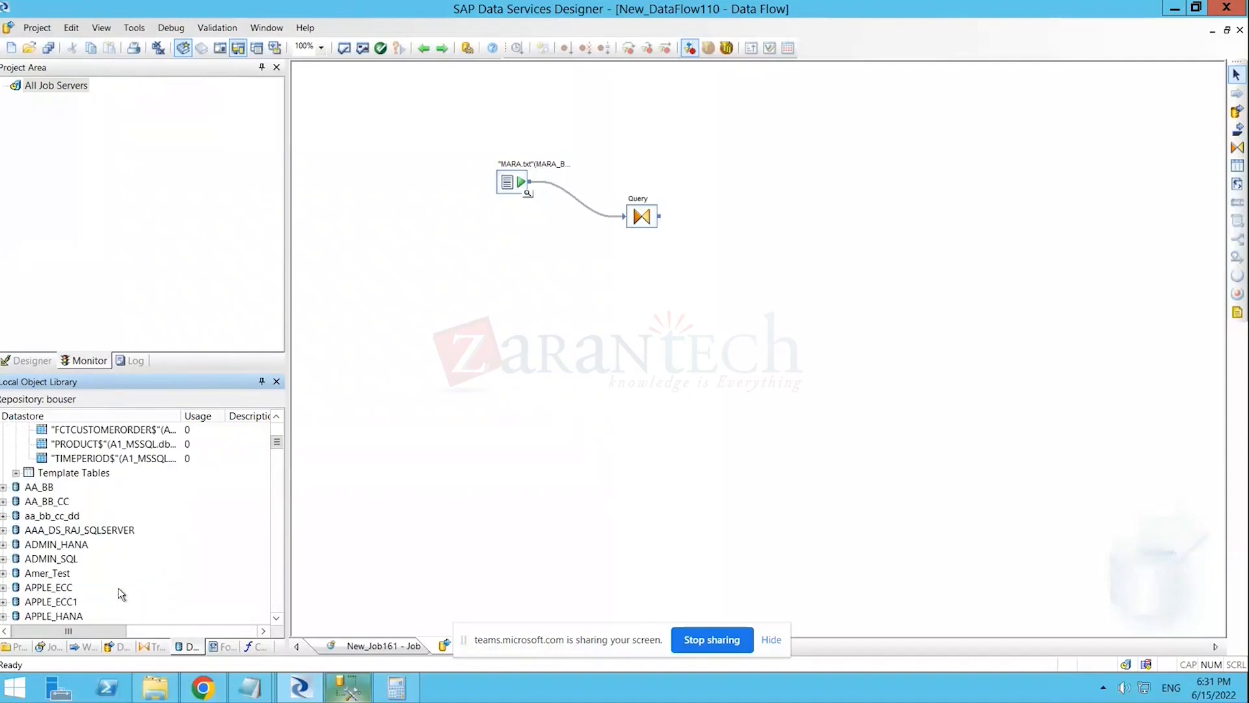
scroll(121, 592, "up", 4)
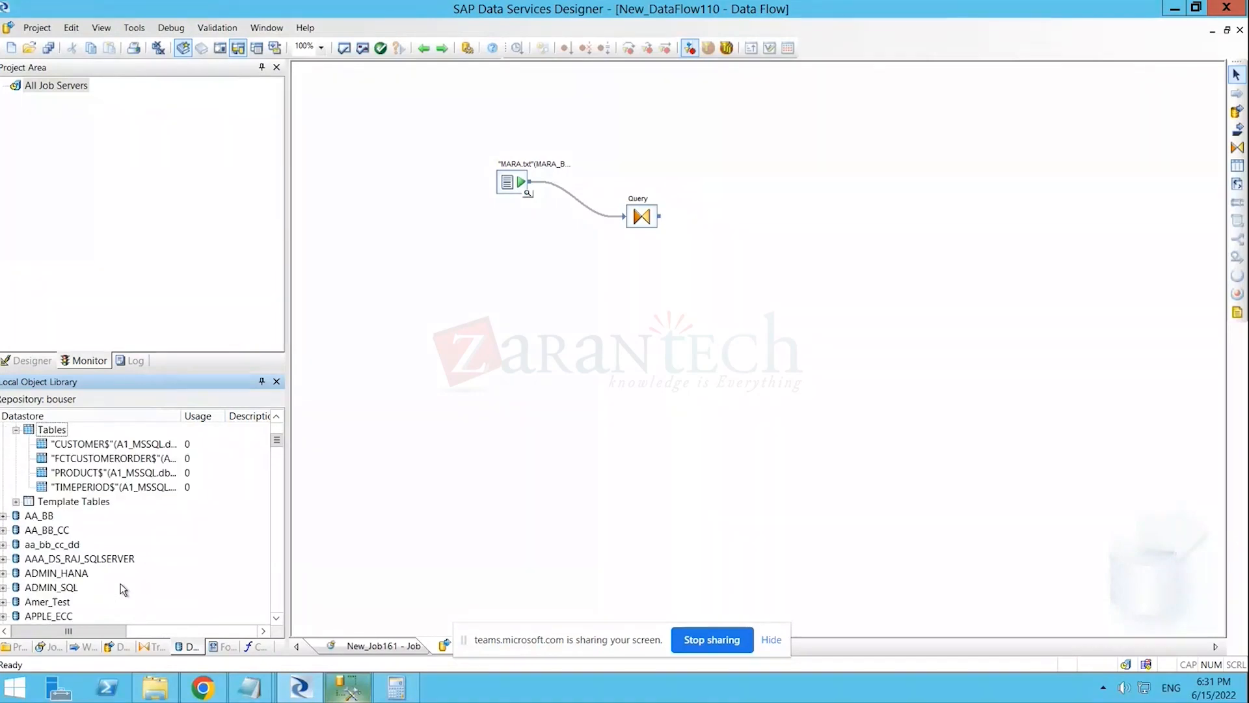
scroll(122, 590, "up", 1)
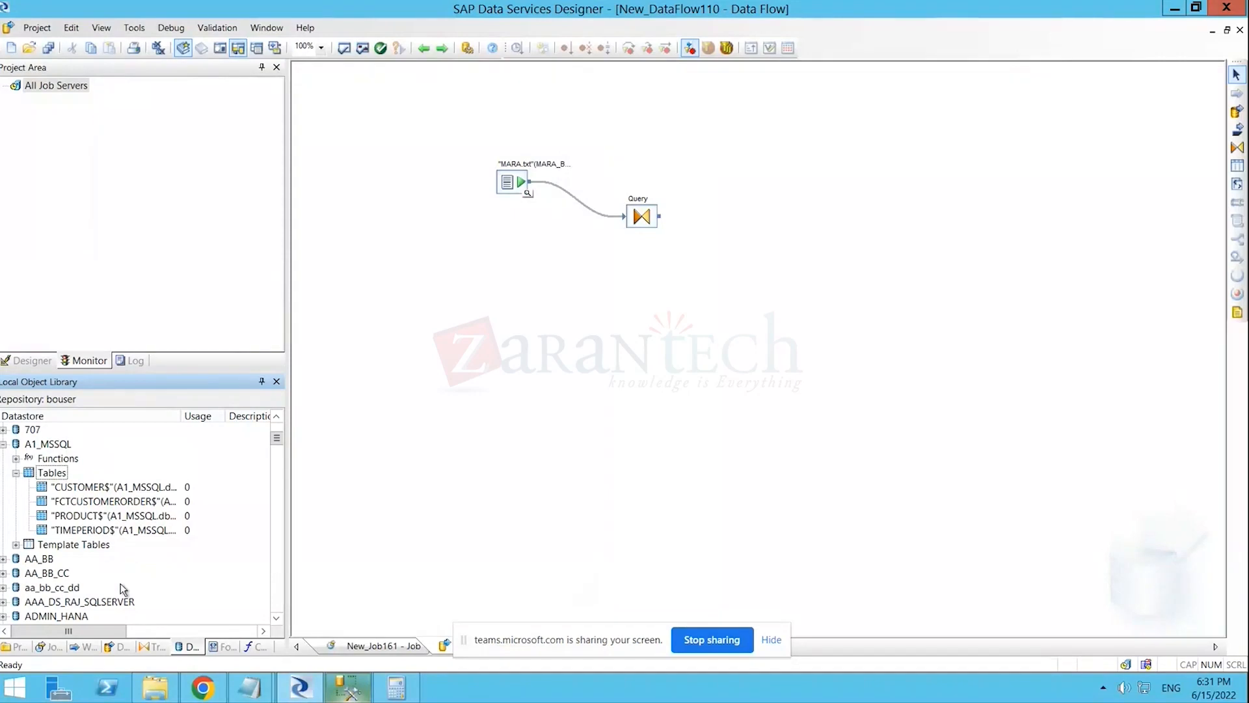
right_click(196, 556)
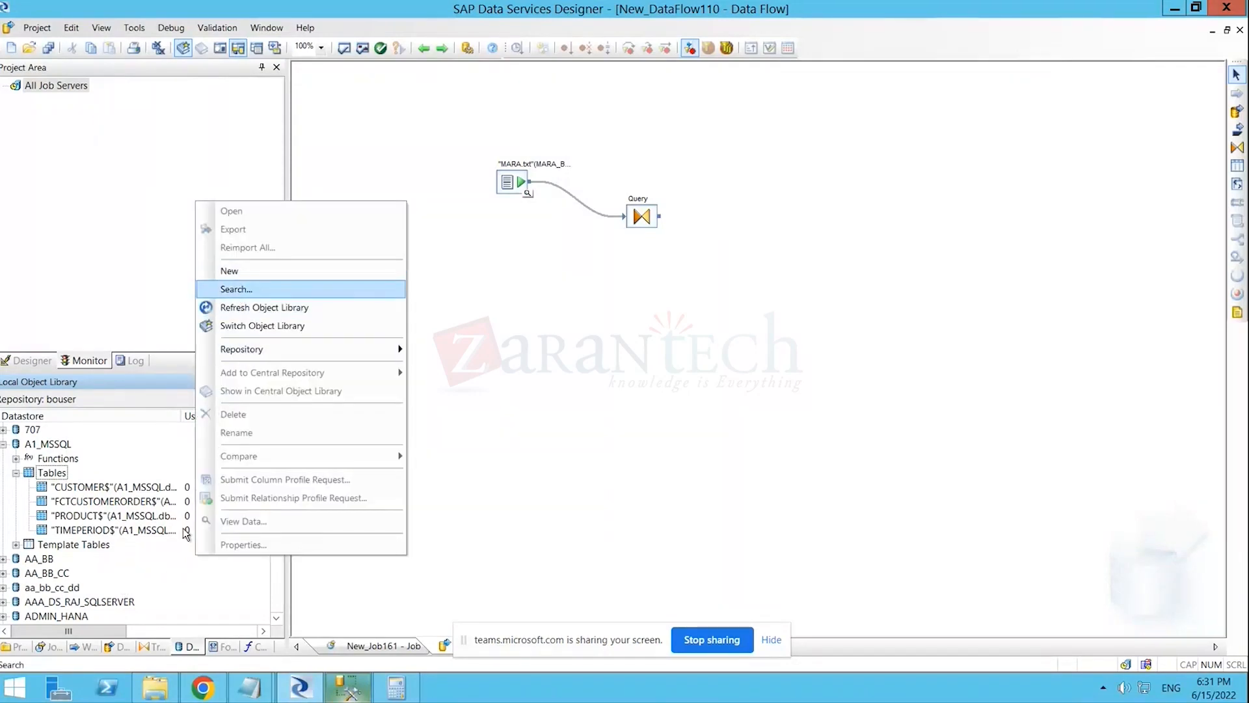
left_click(152, 581)
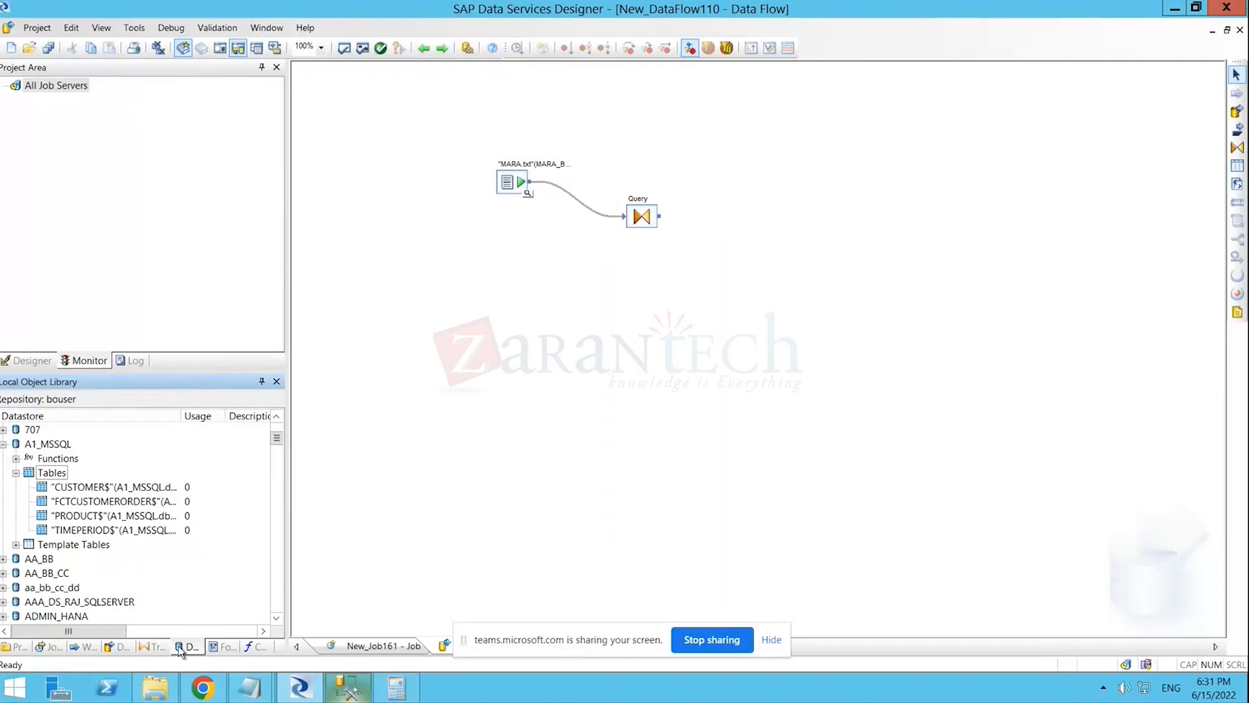
- Start a new datastore named MSSQL_Training with Database as the datastore type
right_click(179, 576)
left_click(232, 294)
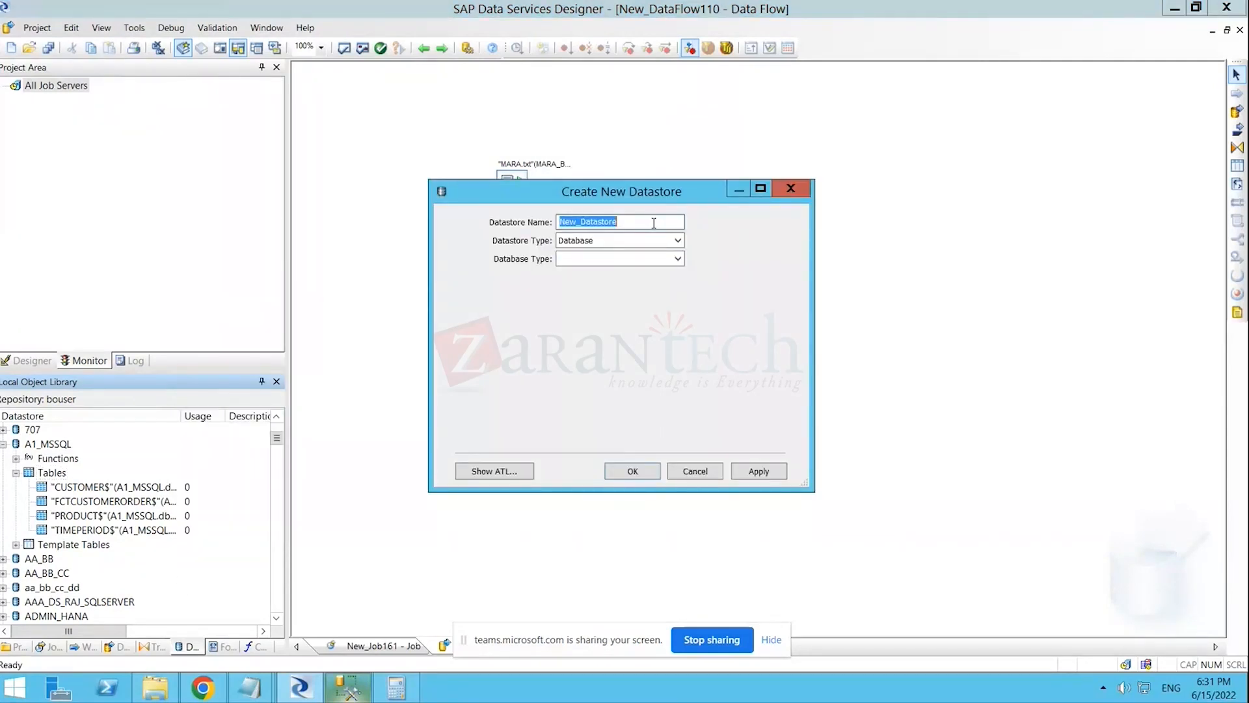
type("MSSQL_Training")
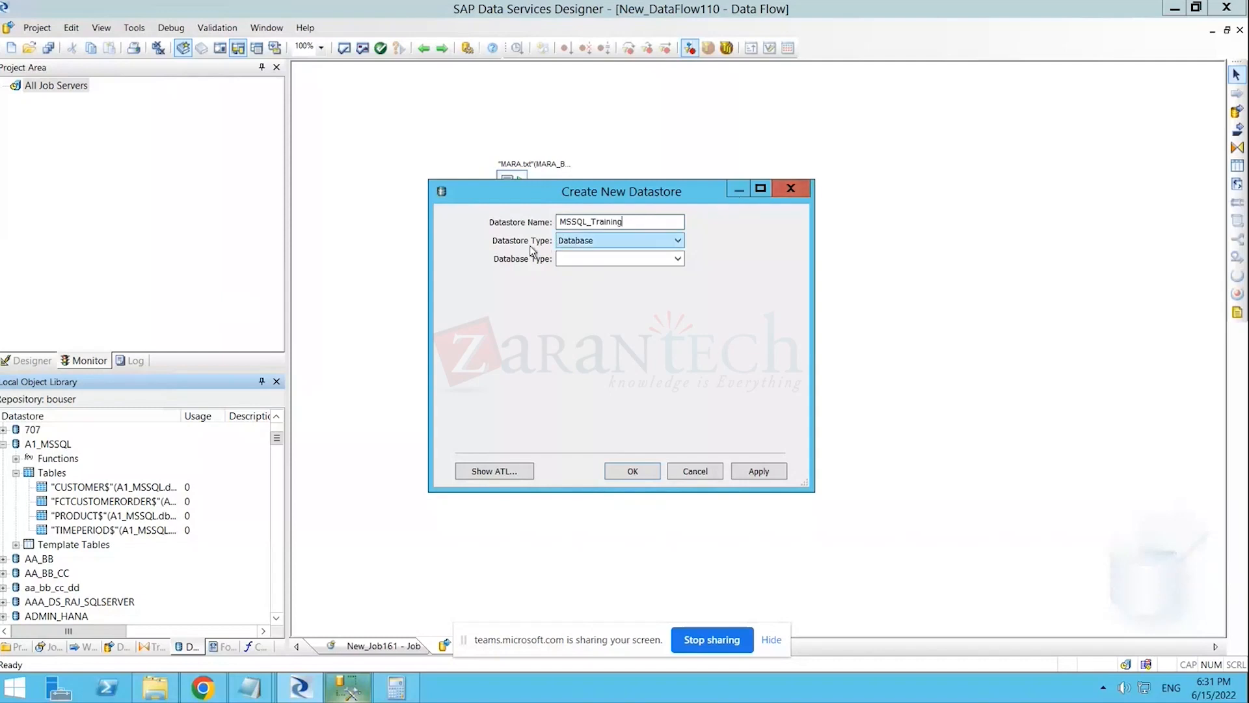
left_click(680, 240)
left_click(574, 264)
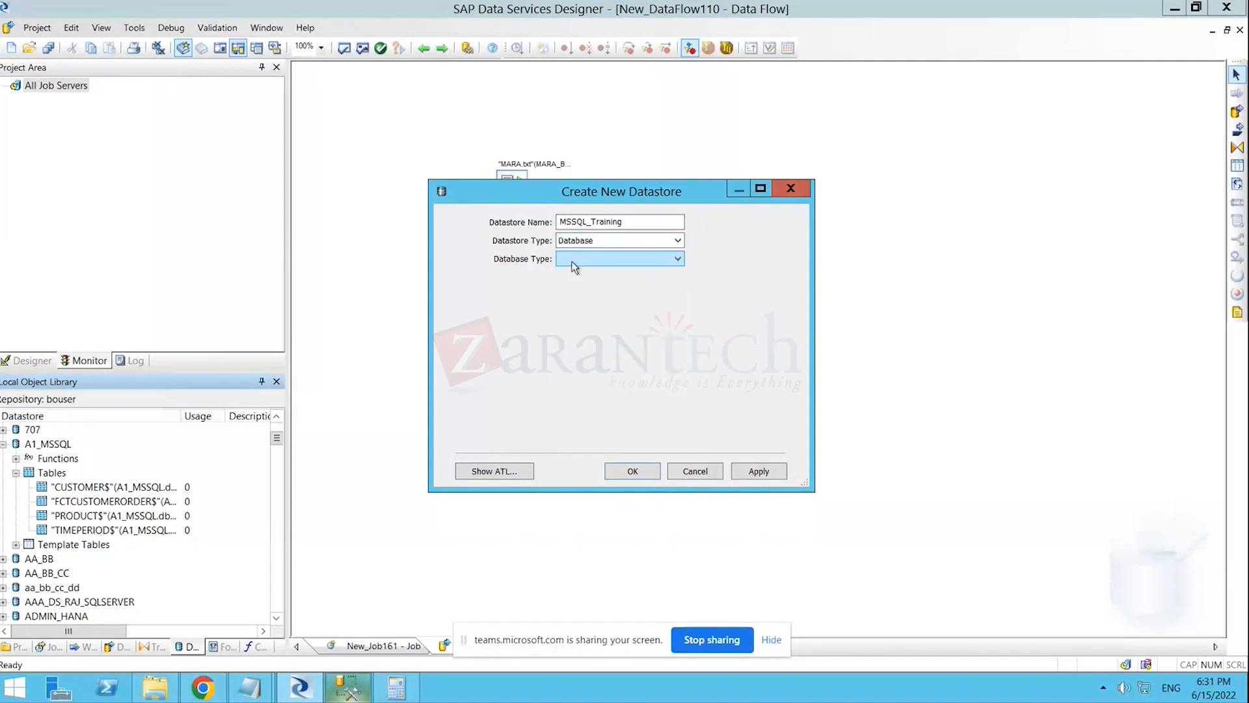
- Set the database type to Microsoft and the database version to Microsoft SQL Server 2012 for the new datastore
left_click(679, 259)
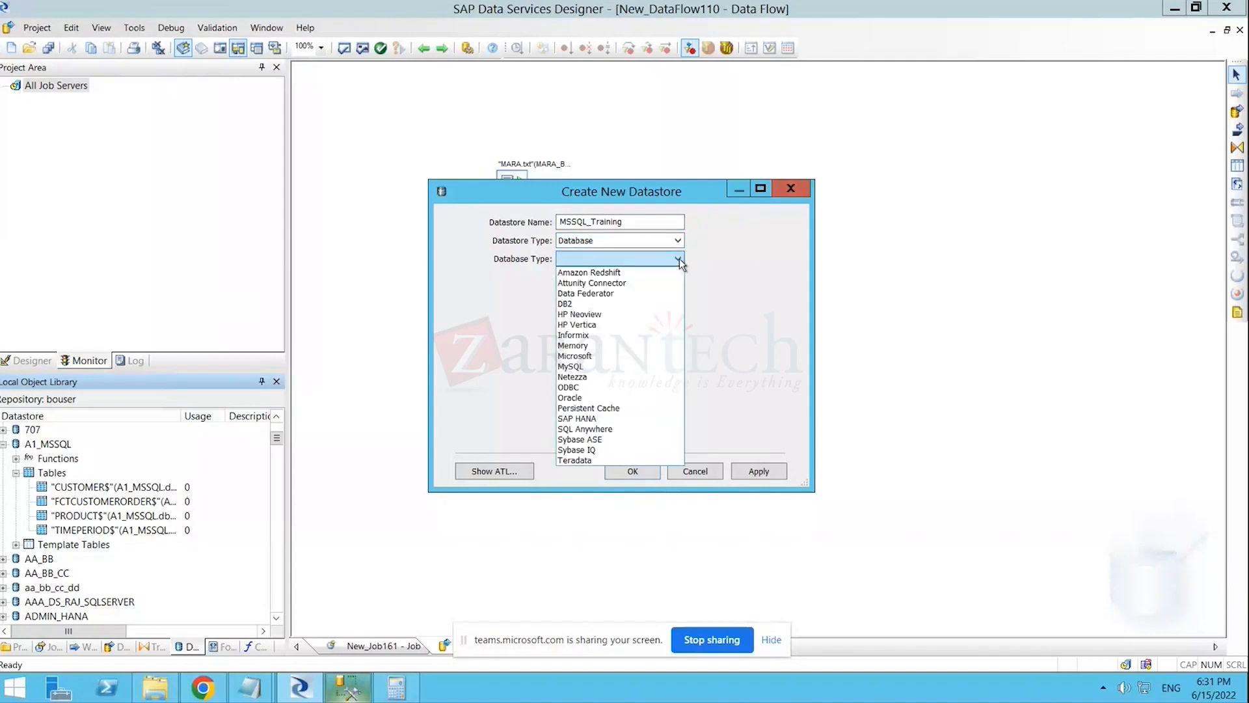
left_click(593, 356)
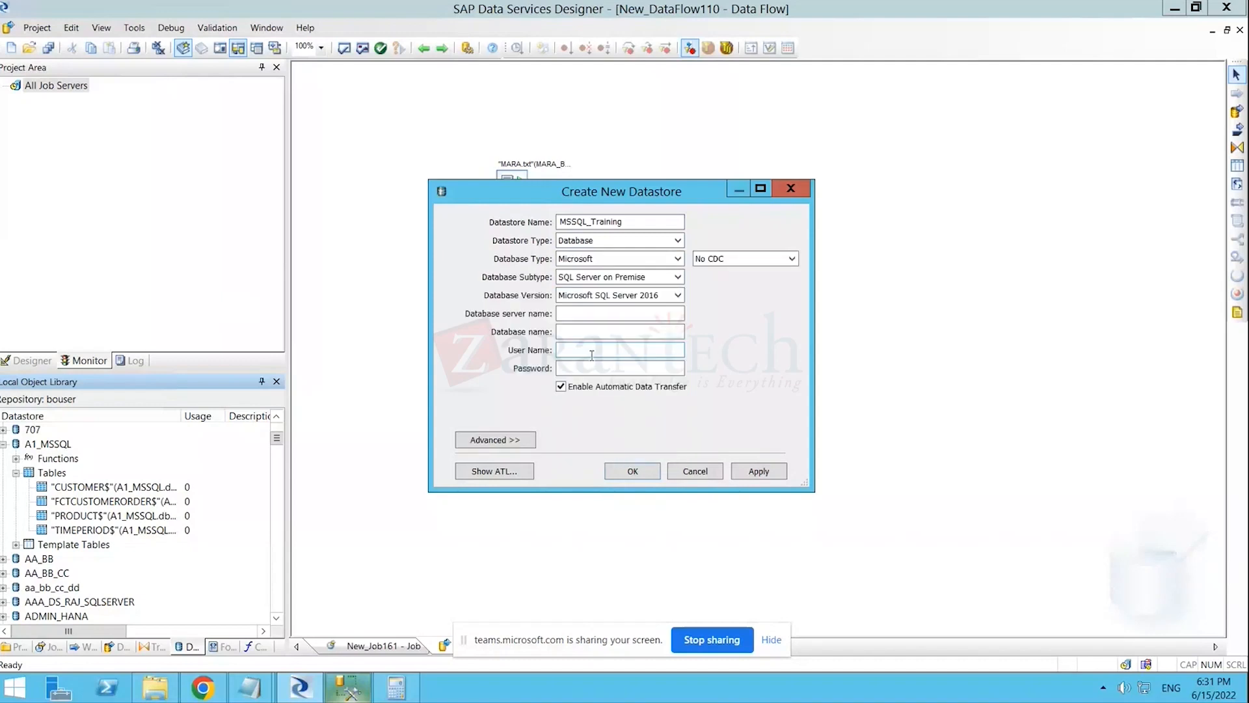
left_click(678, 295)
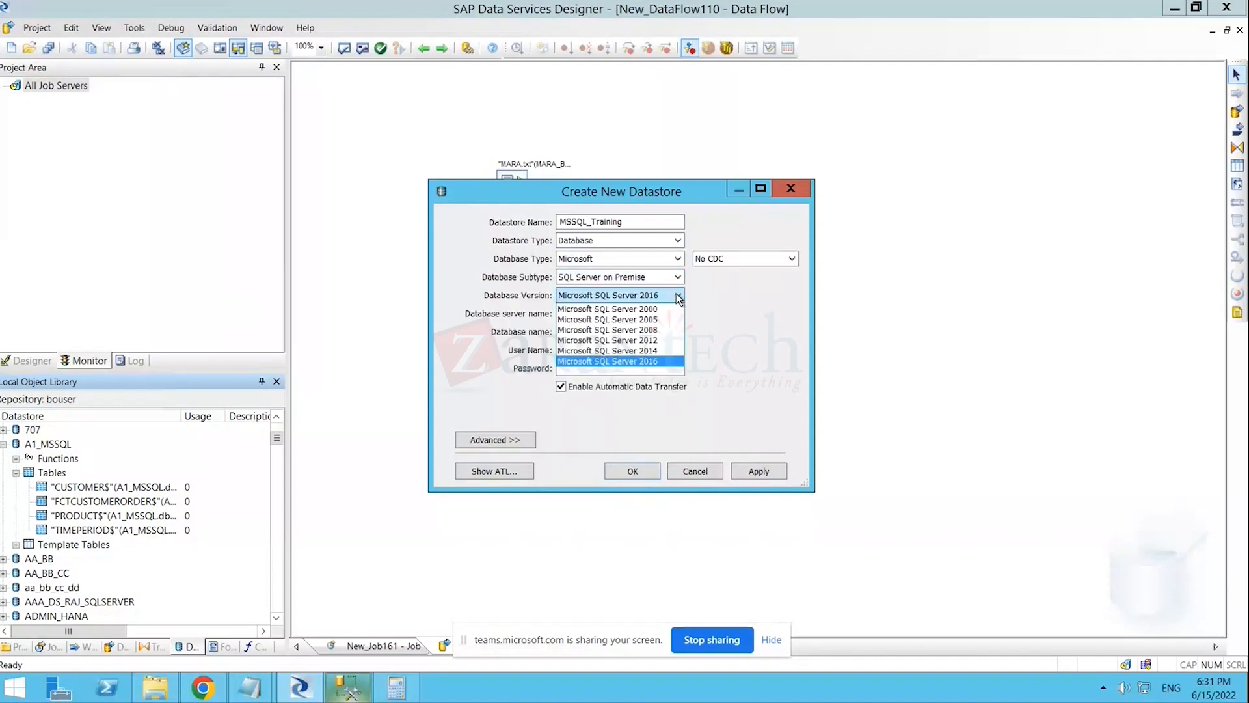
left_click(654, 345)
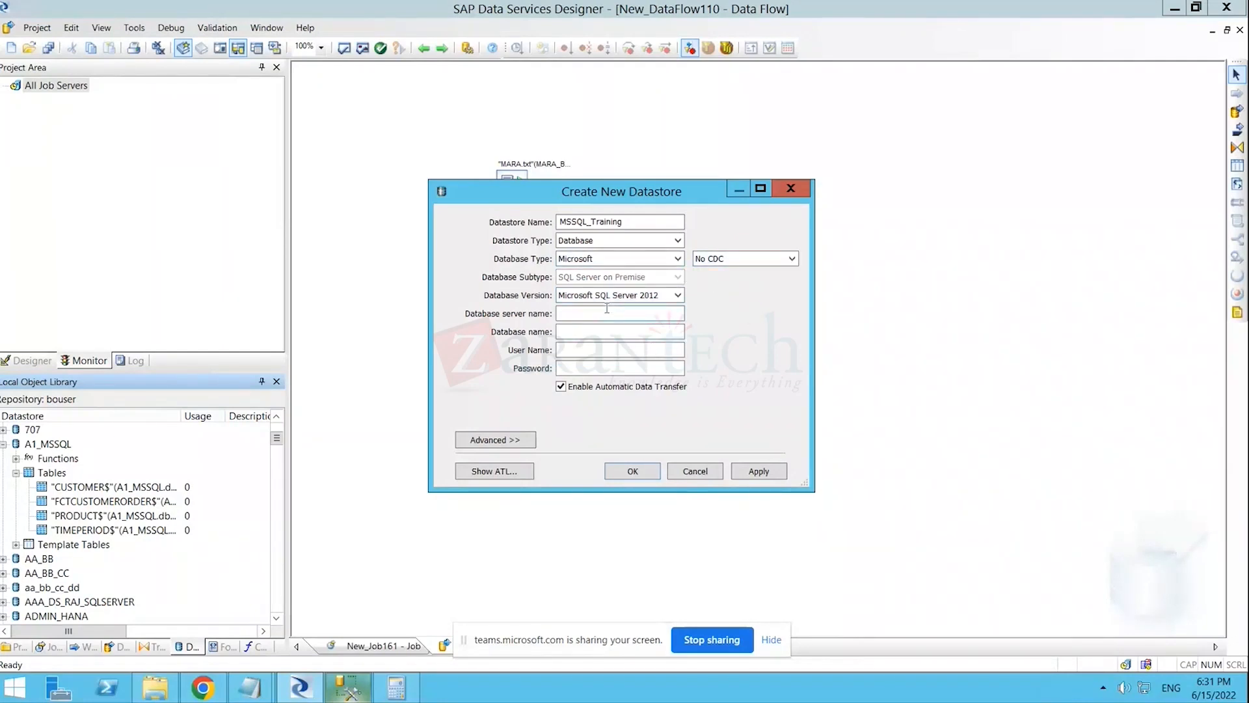
- Switch to the MARC.txt file in Notepad and close it without saving the changes
left_click(249, 687)
left_click(333, 641)
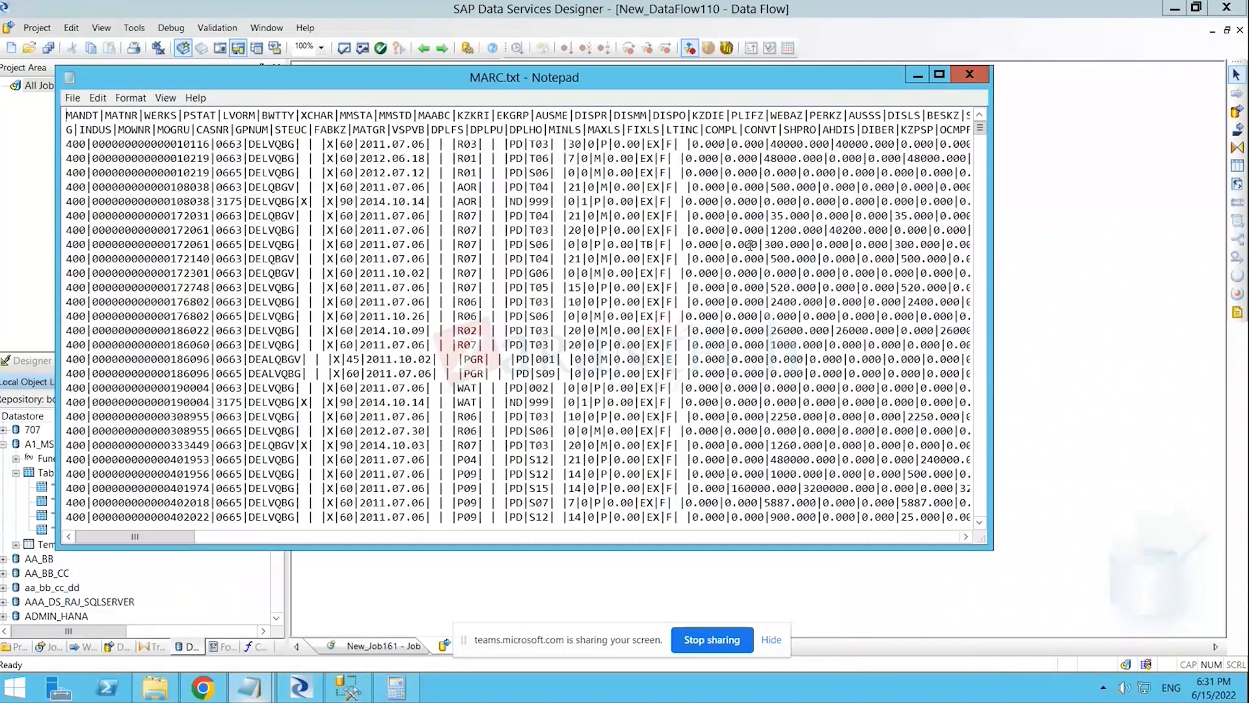
left_click(972, 76)
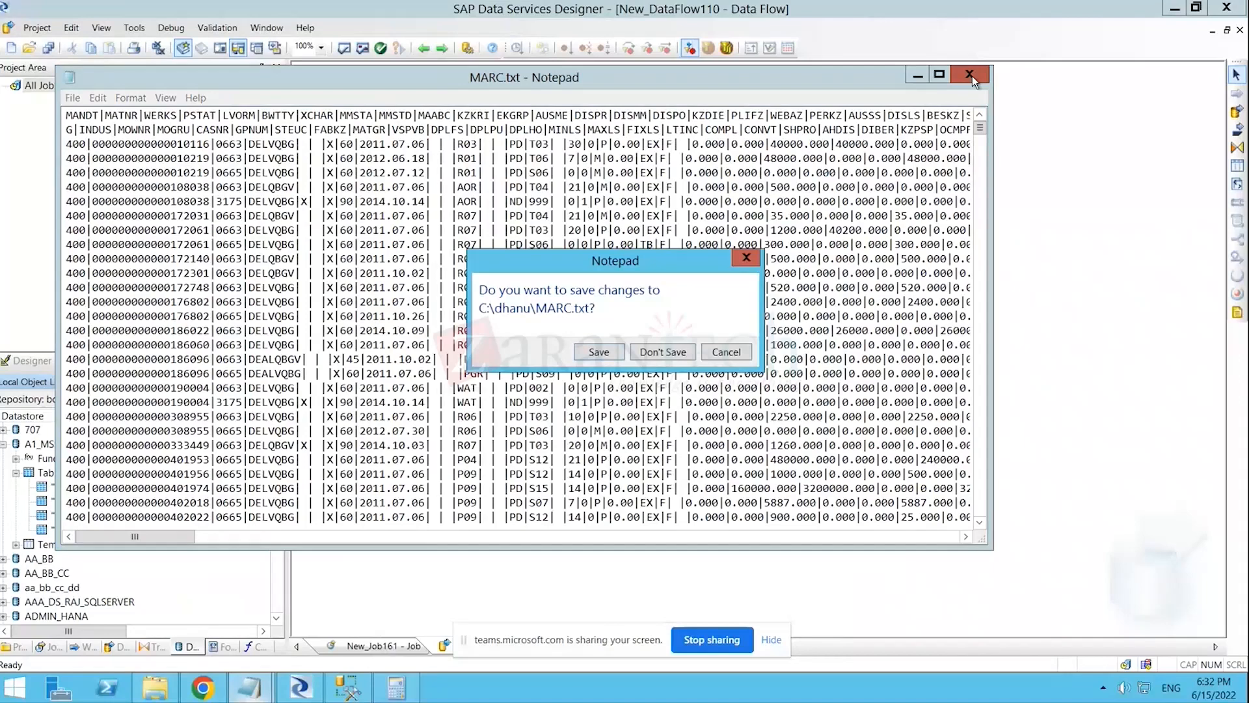
left_click(657, 354)
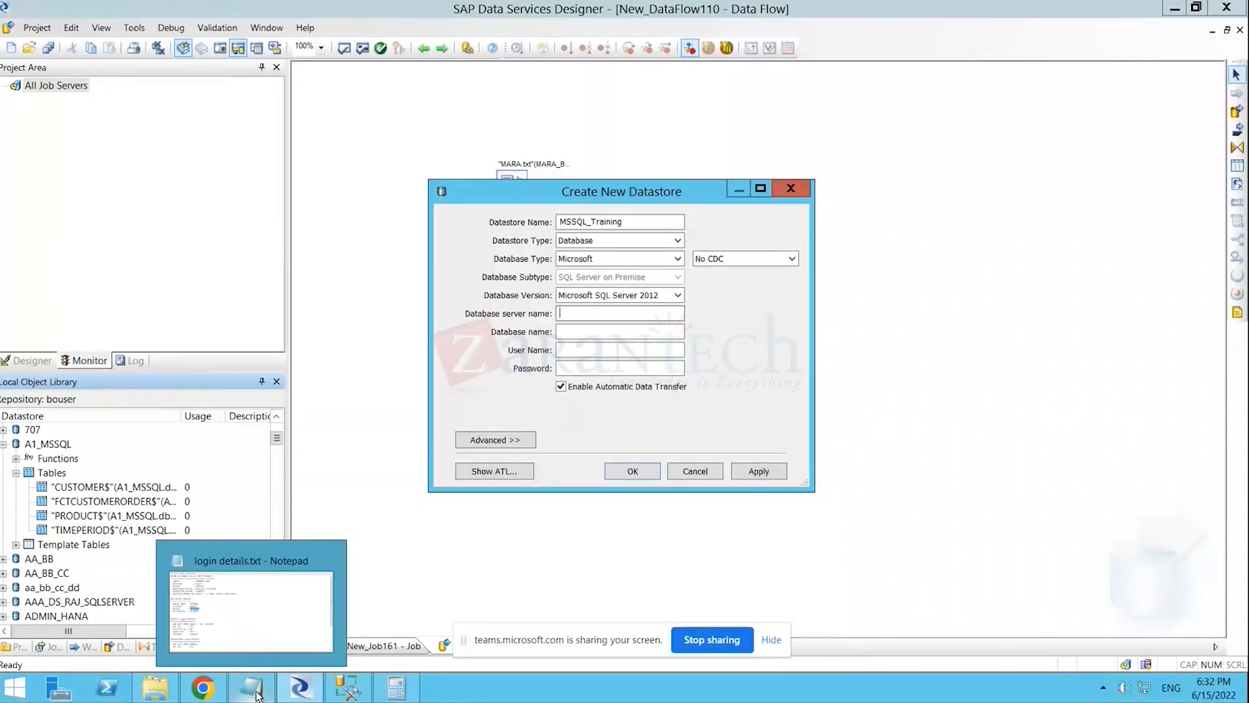
- Copy the SQL Server name SAPBODS from login details.txt in Notepad into the datastore's database server name
left_click(312, 605)
left_click_drag(134, 283, 181, 286)
key("ctrl+c")
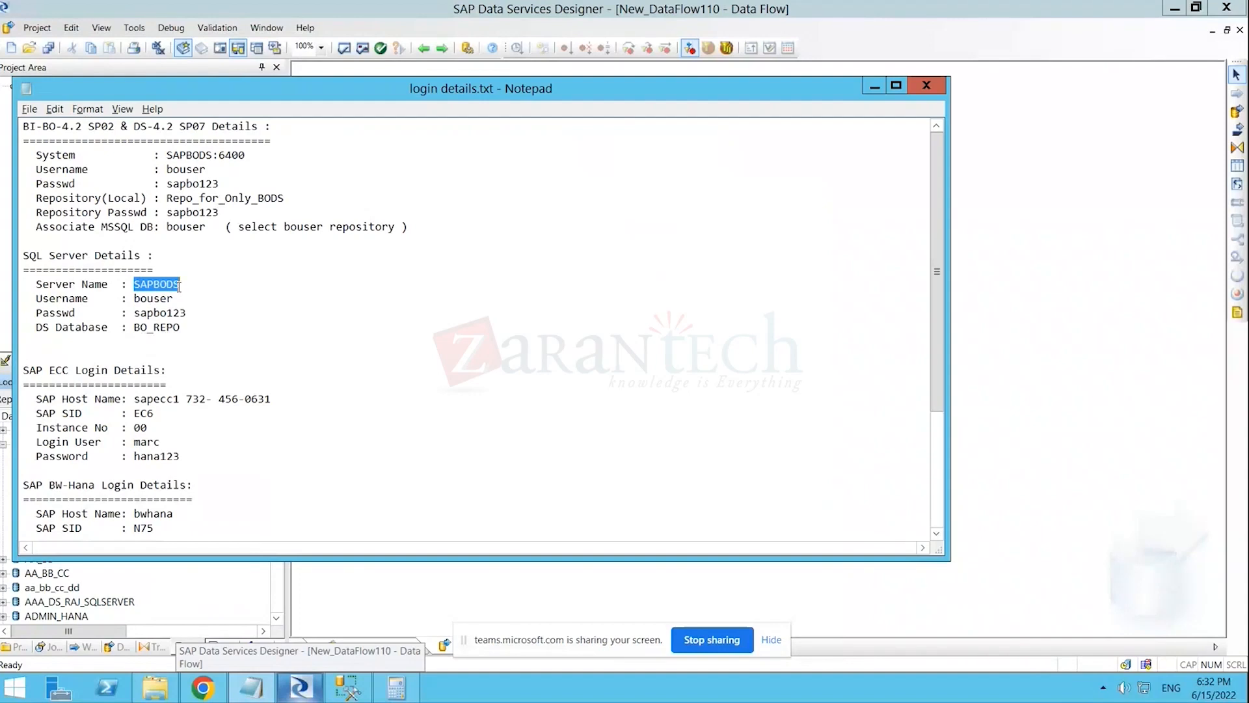
left_click(875, 85)
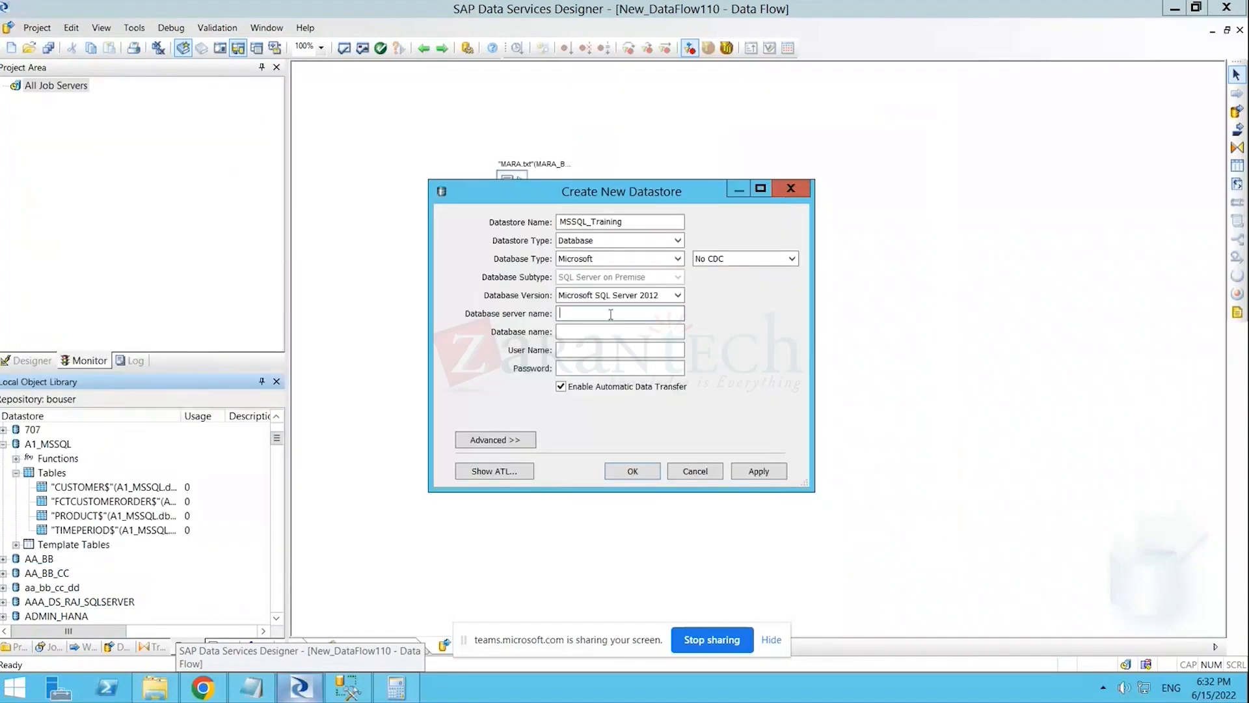
key("ctrl+v")
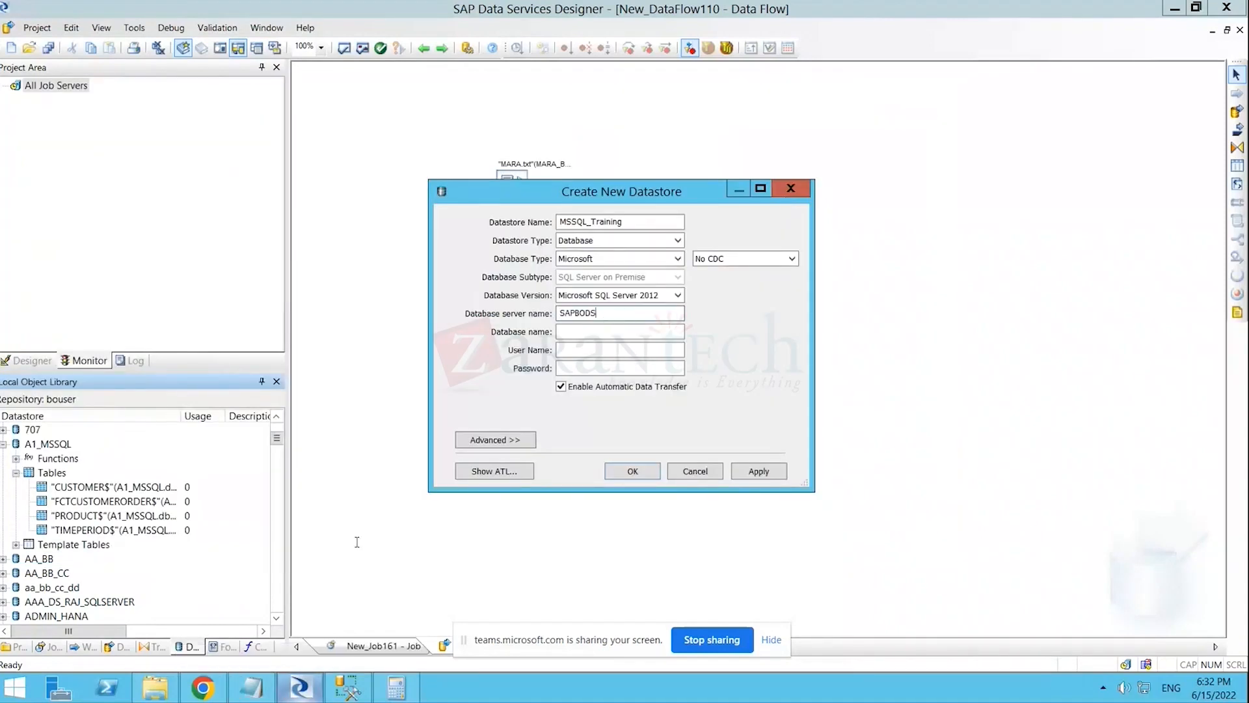
- Copy the SQL Server username bouser from login details.txt into the datastore's user name, leaving the database name empty
left_click(251, 688)
double_click(154, 300)
key("ctrl+c")
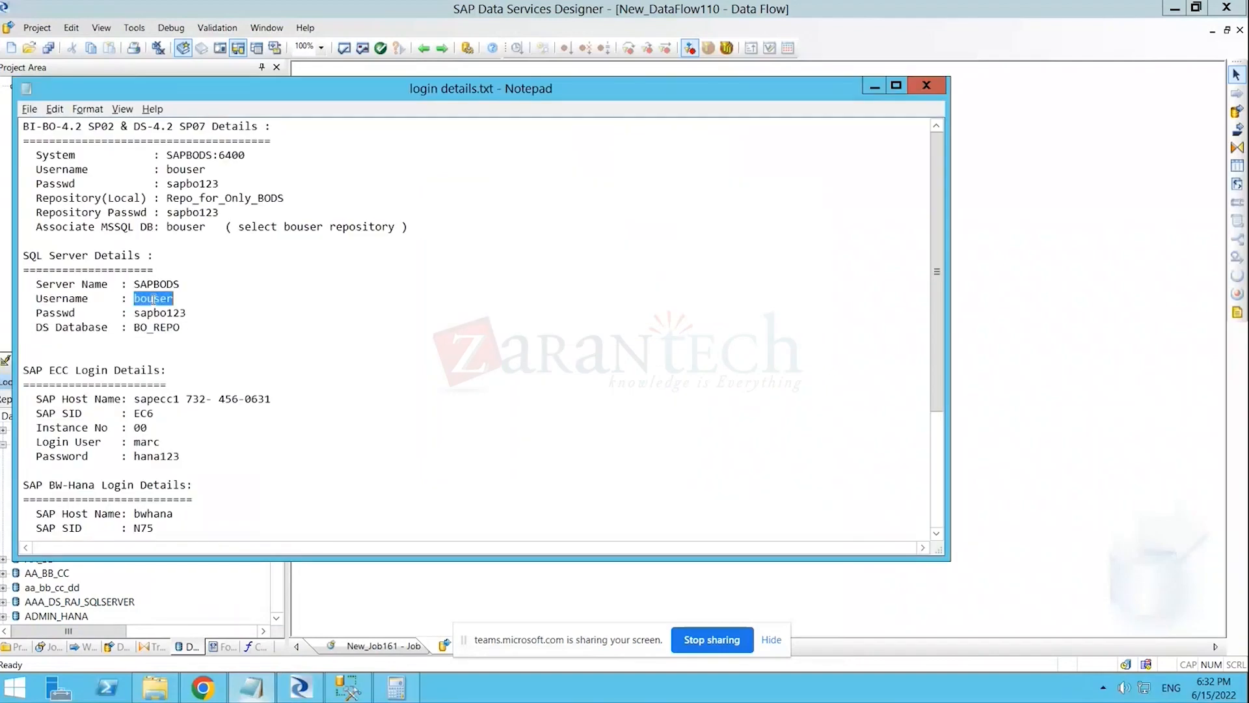
left_click(421, 604)
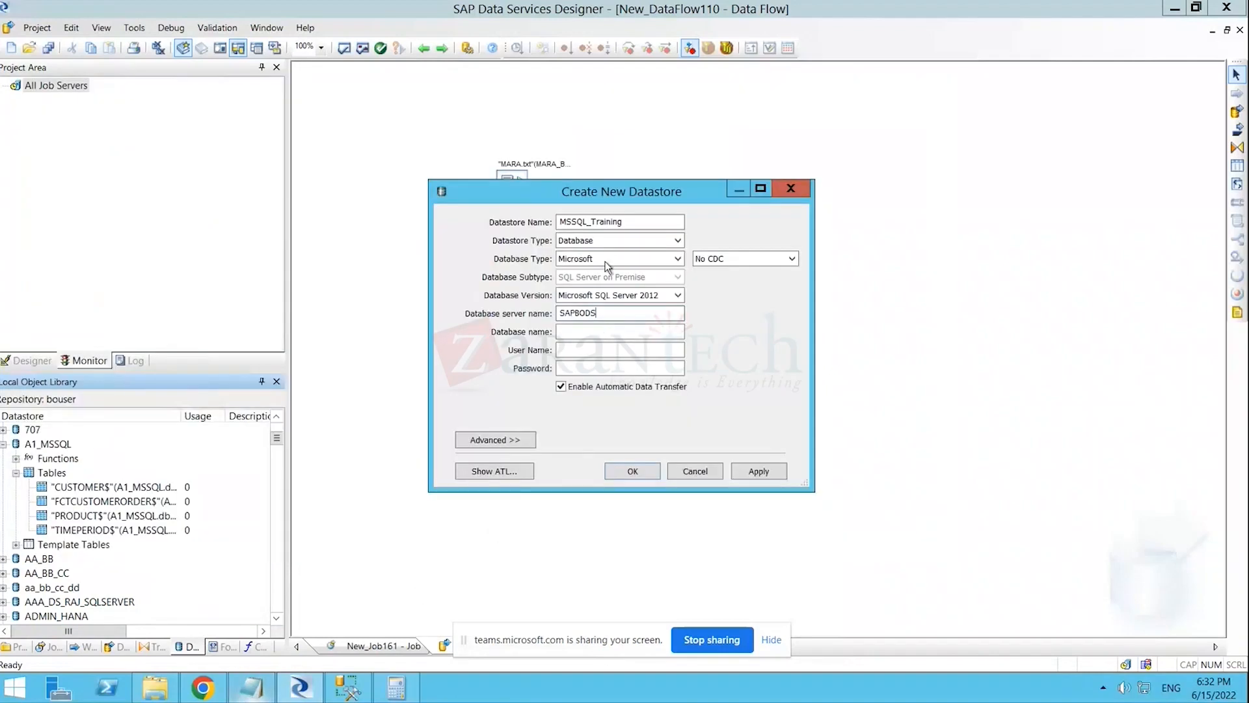
left_click(582, 330)
key("ctrl+v")
left_click(248, 688)
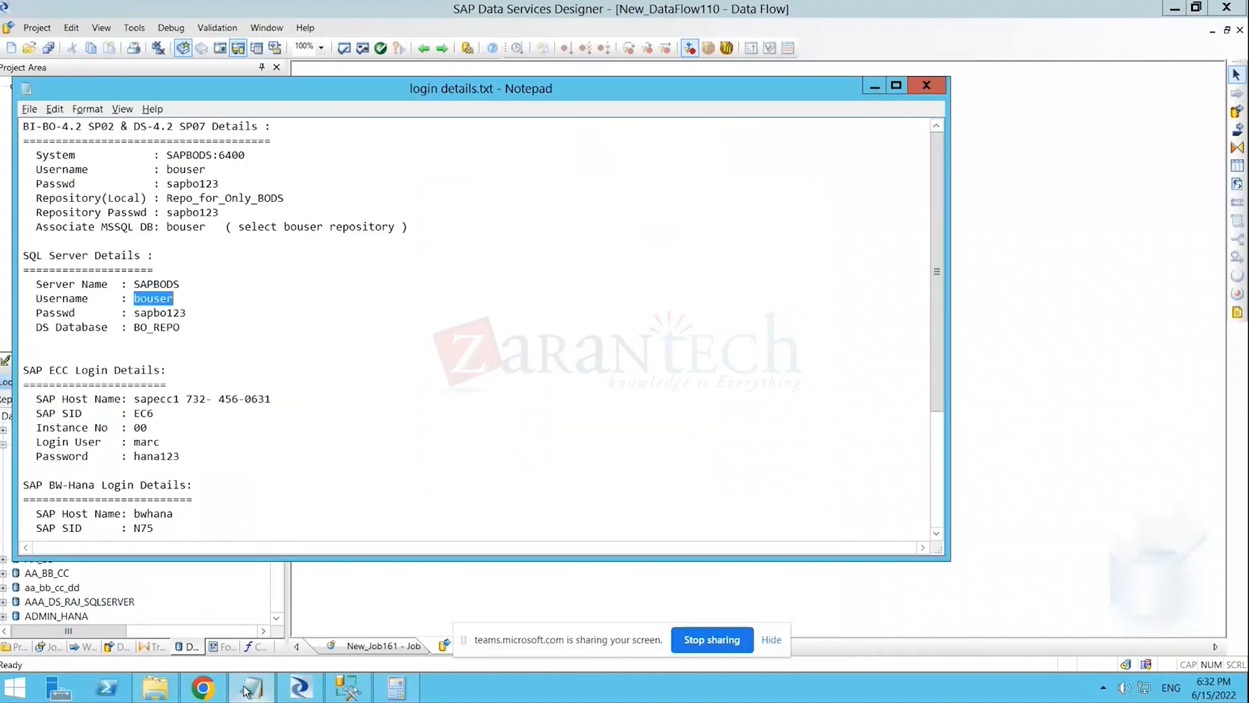
left_click(248, 688)
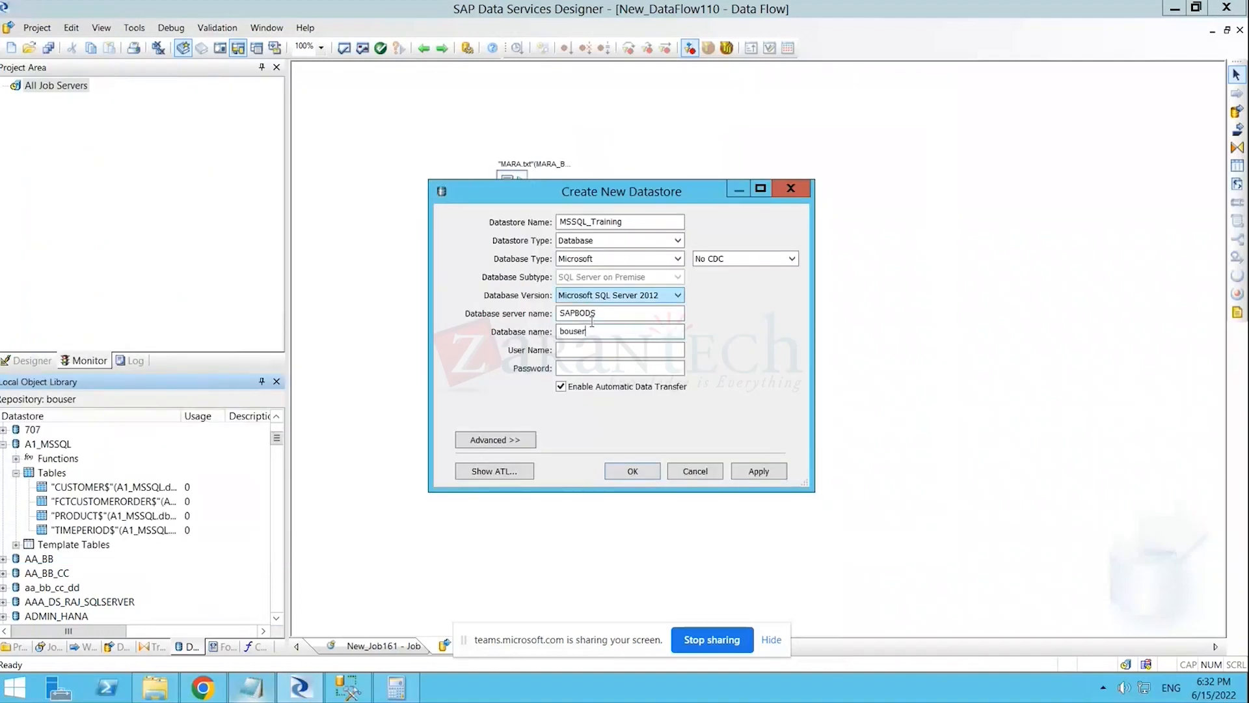
left_click_drag(587, 331, 552, 331)
key("ctrl+c")
key("BackSpace")
key("ctrl+v")
- Copy the SQL Server password from login details.txt in Notepad into the datastore's password field
left_click(573, 368)
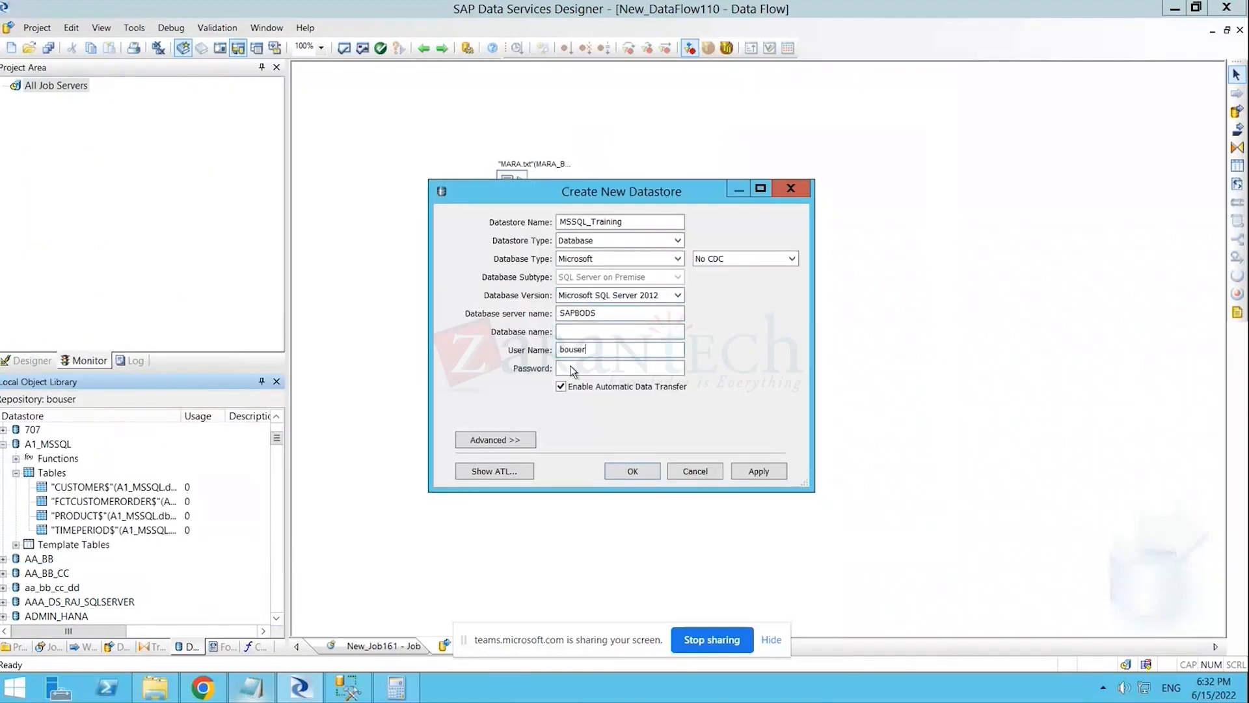
left_click(244, 691)
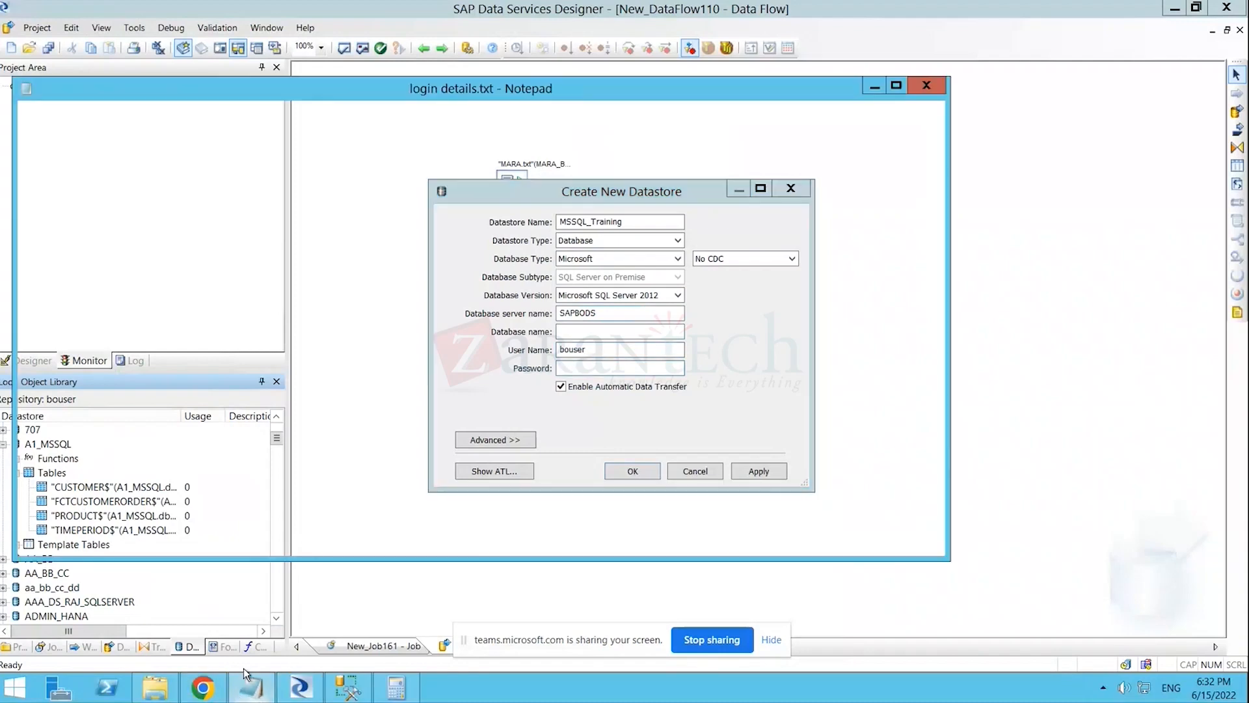
double_click(156, 314)
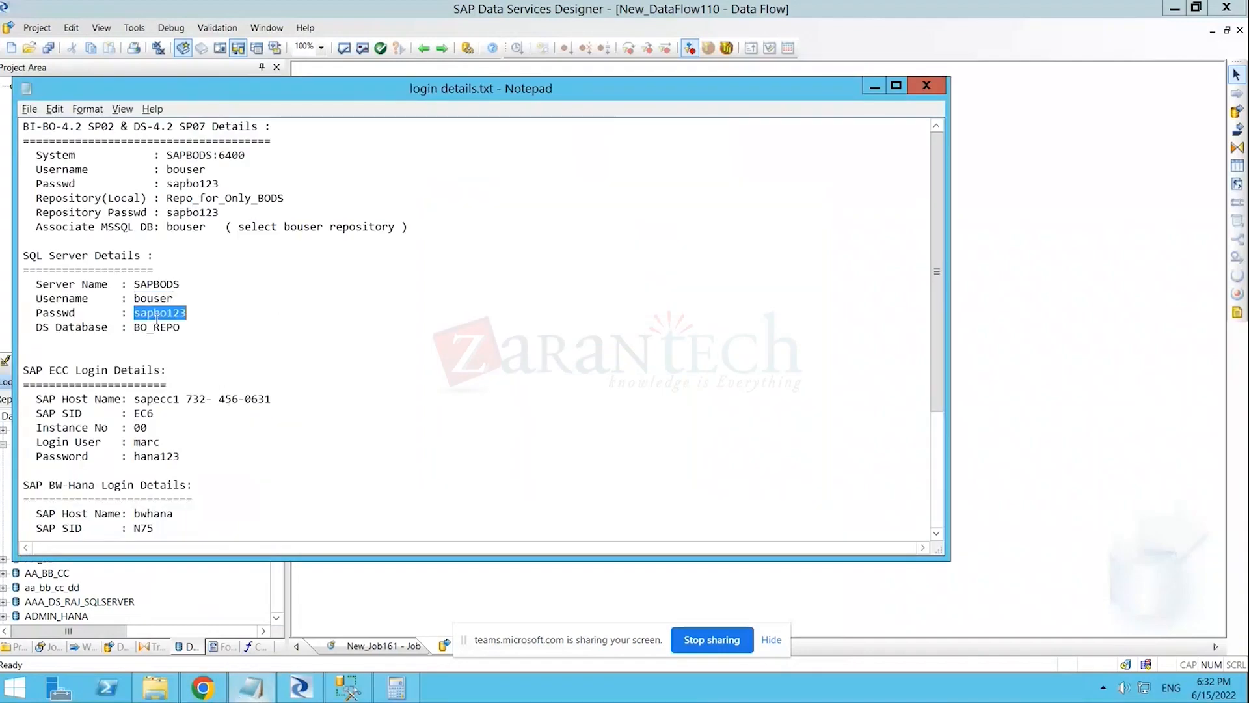
left_click(875, 86)
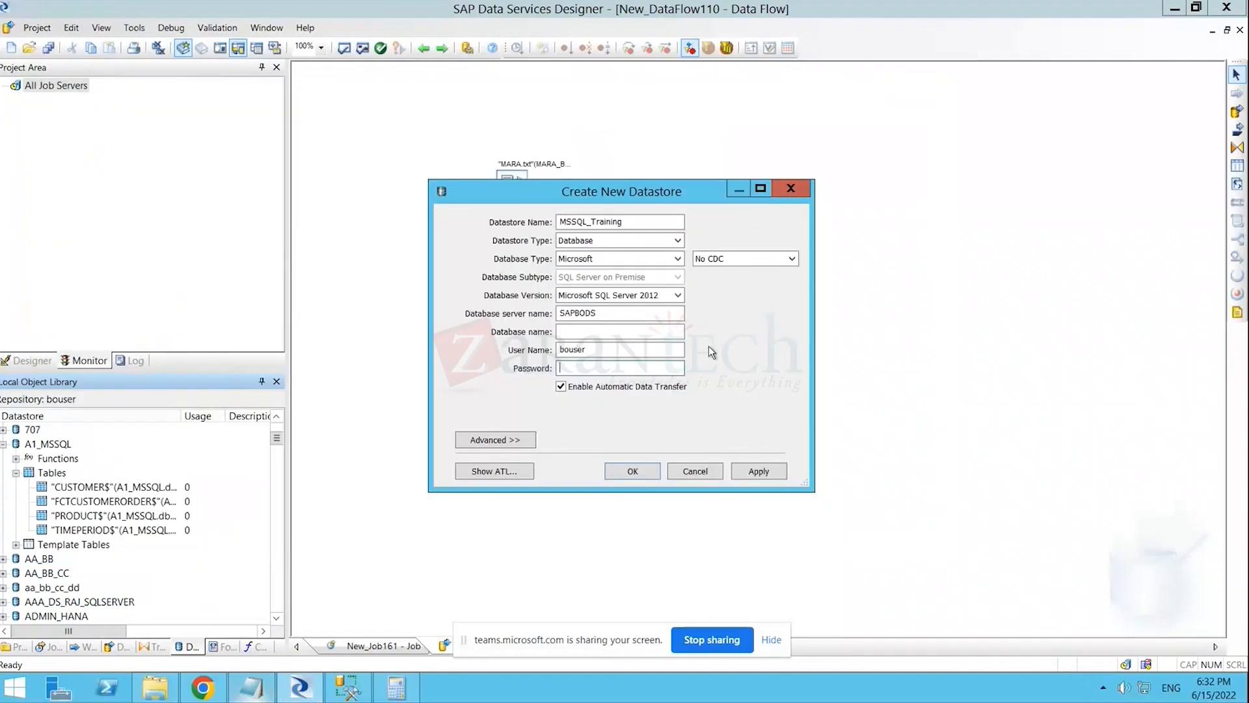
key("ctrl+v")
- Copy the database name 0_Training from its properties in SQL Server Management Studio into the datastore's database name and create the datastore
left_click(348, 688)
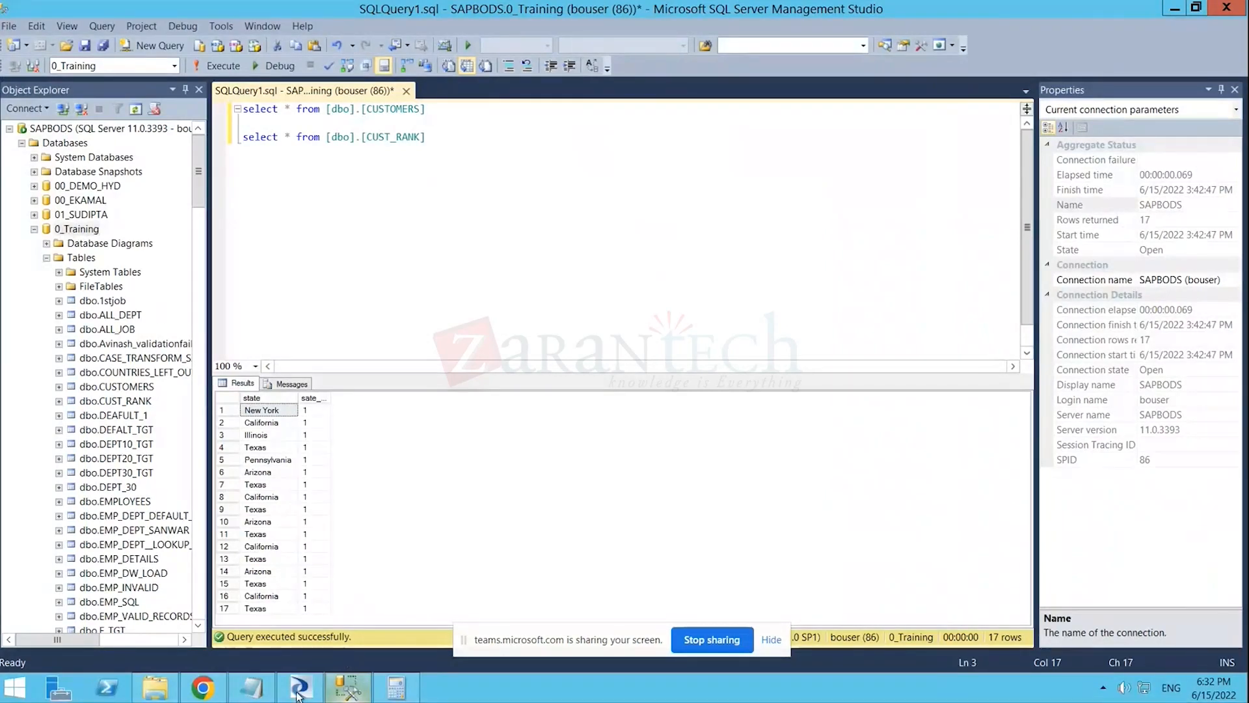
right_click(85, 231)
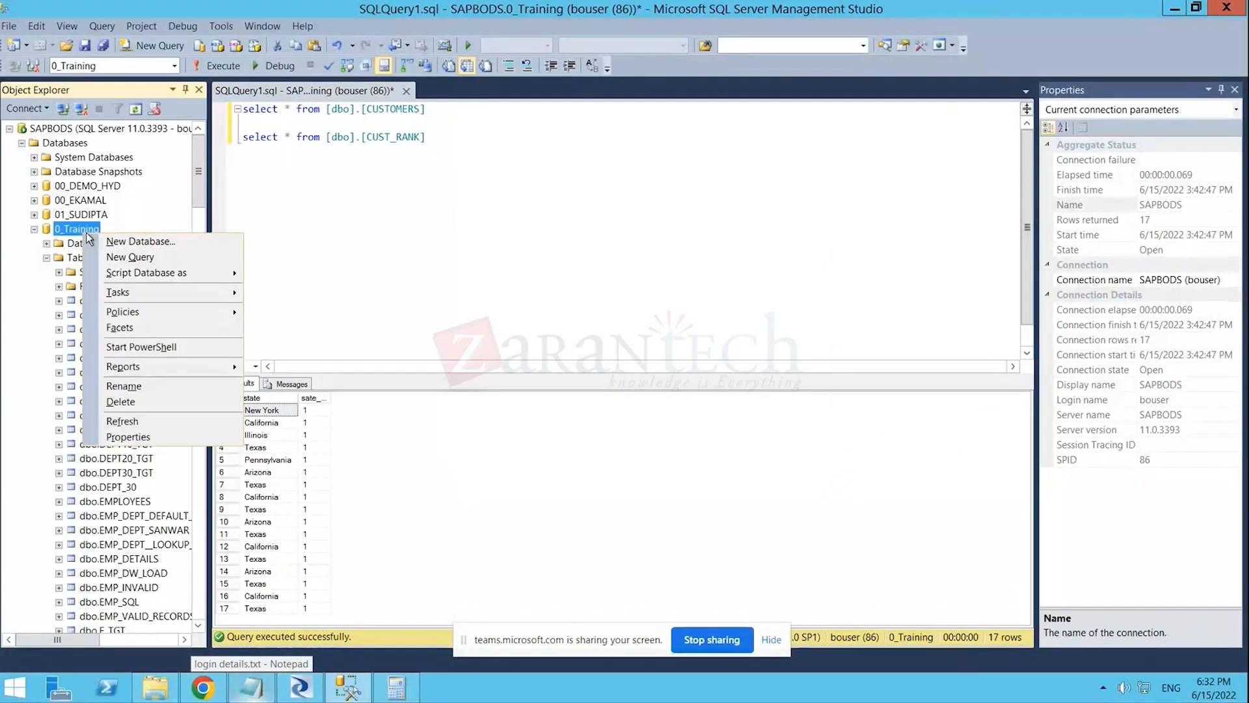
left_click(128, 435)
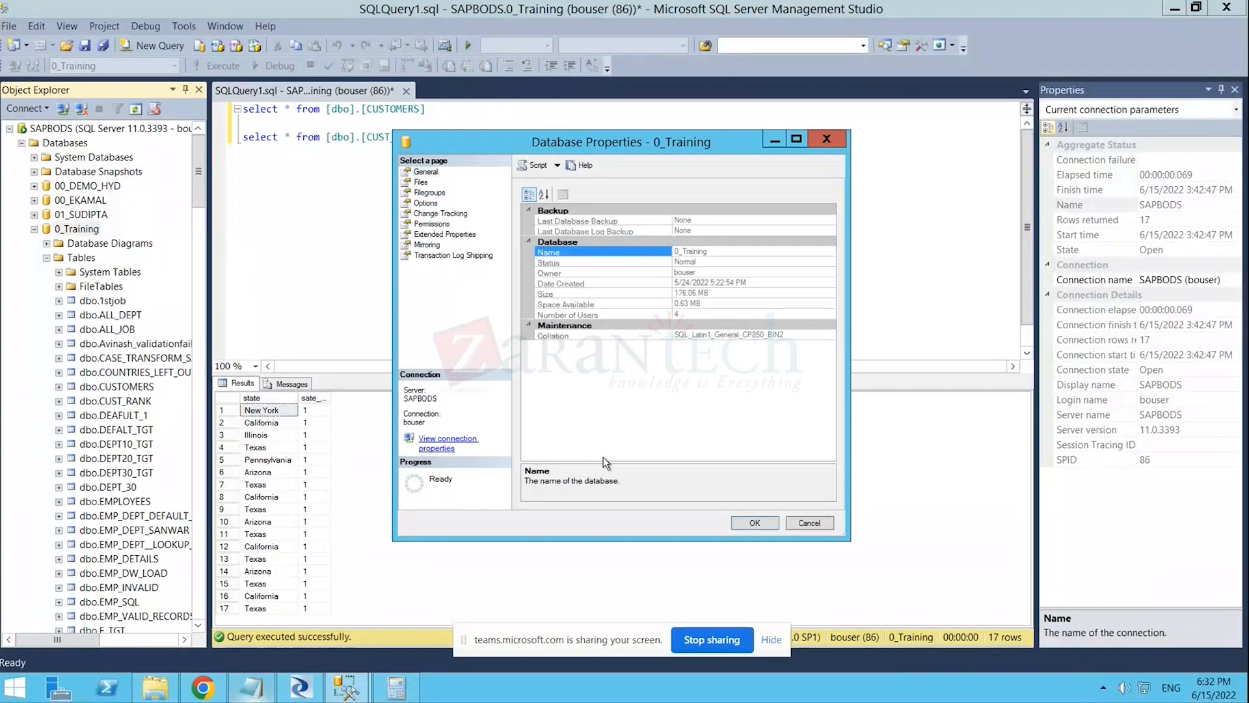
double_click(713, 250)
key("ctrl+c")
left_click(300, 686)
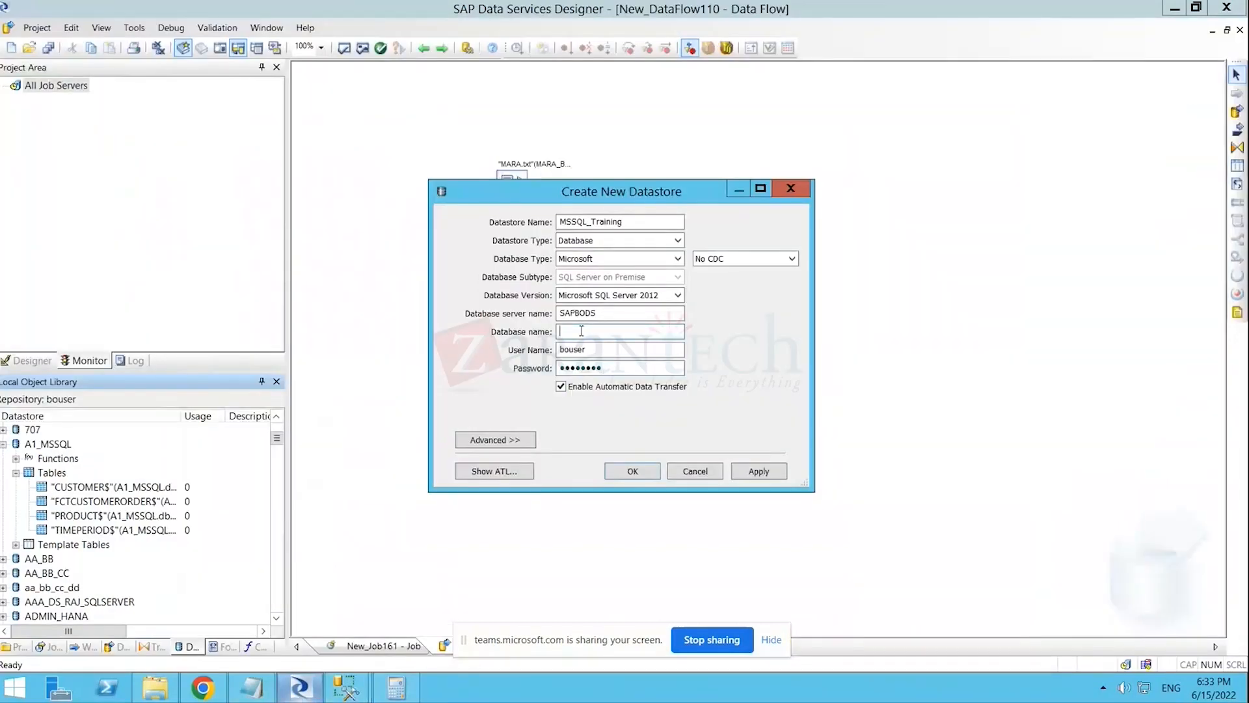
key("ctrl+v")
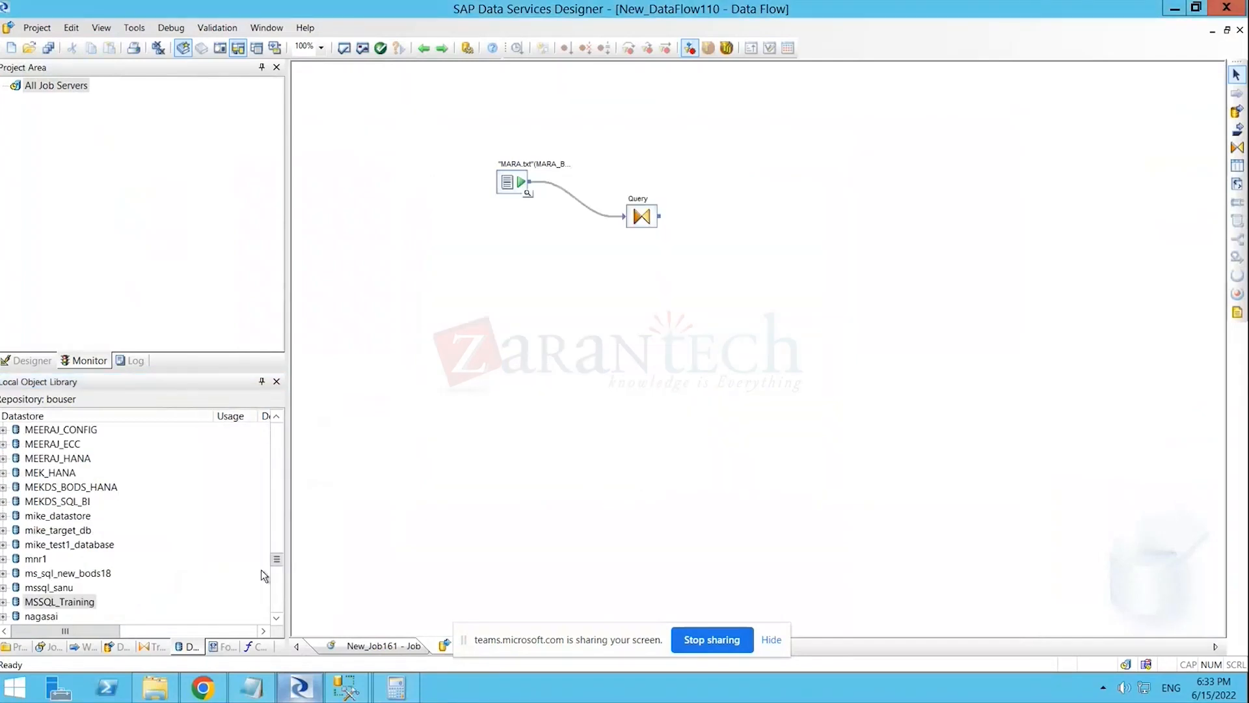
- Open the MSSQL_Training datastore, examine its external table metadata, and return to the New_DataFlow110 data flow
left_click(4, 603)
scroll(120, 572, "down", 2)
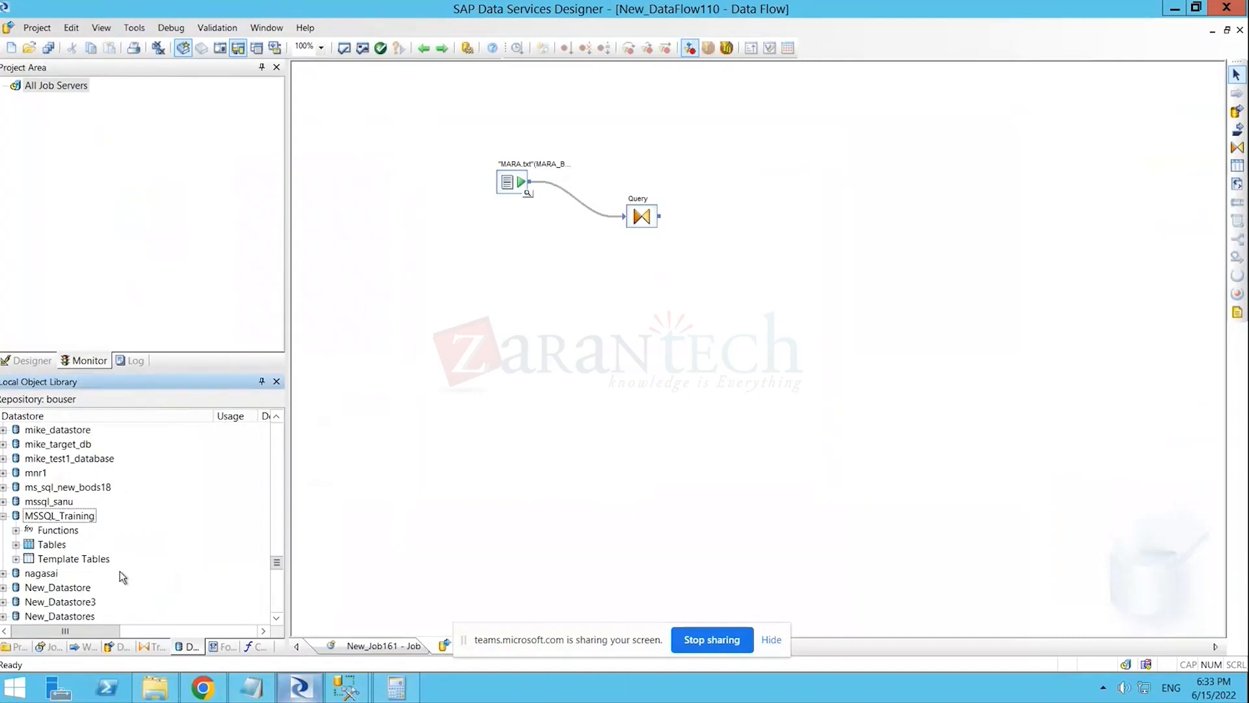
double_click(76, 517)
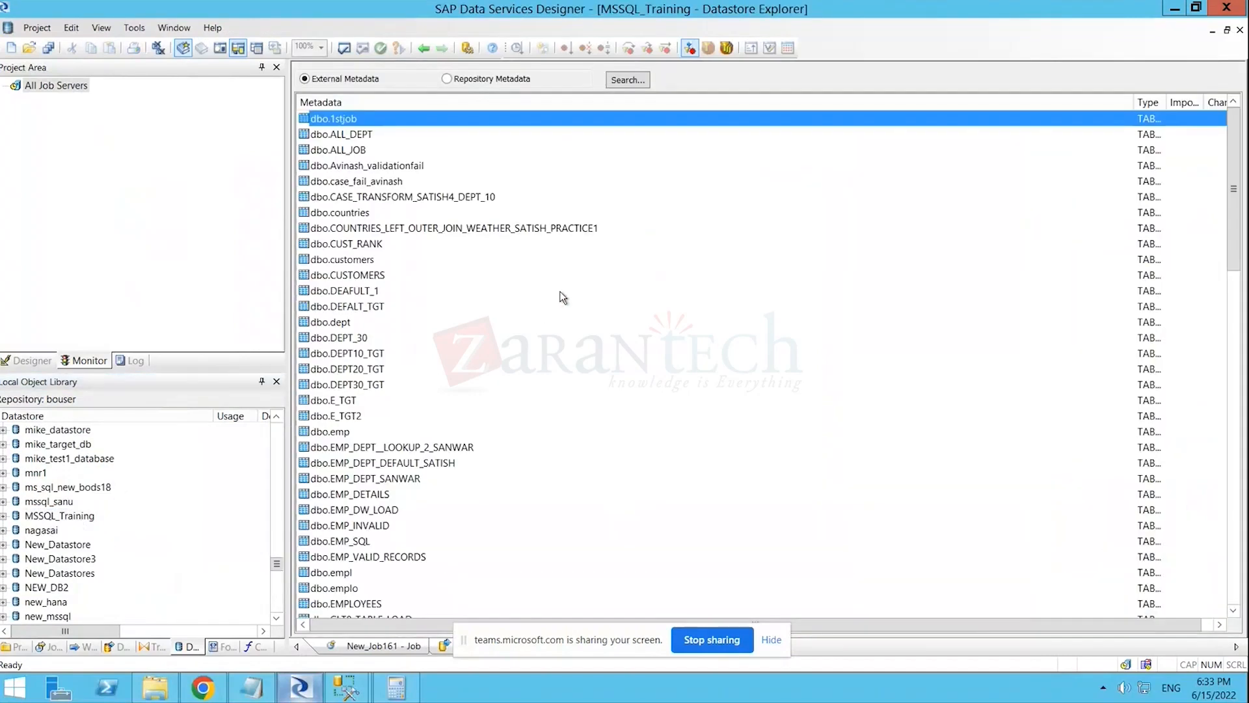
scroll(560, 291, "down", 20)
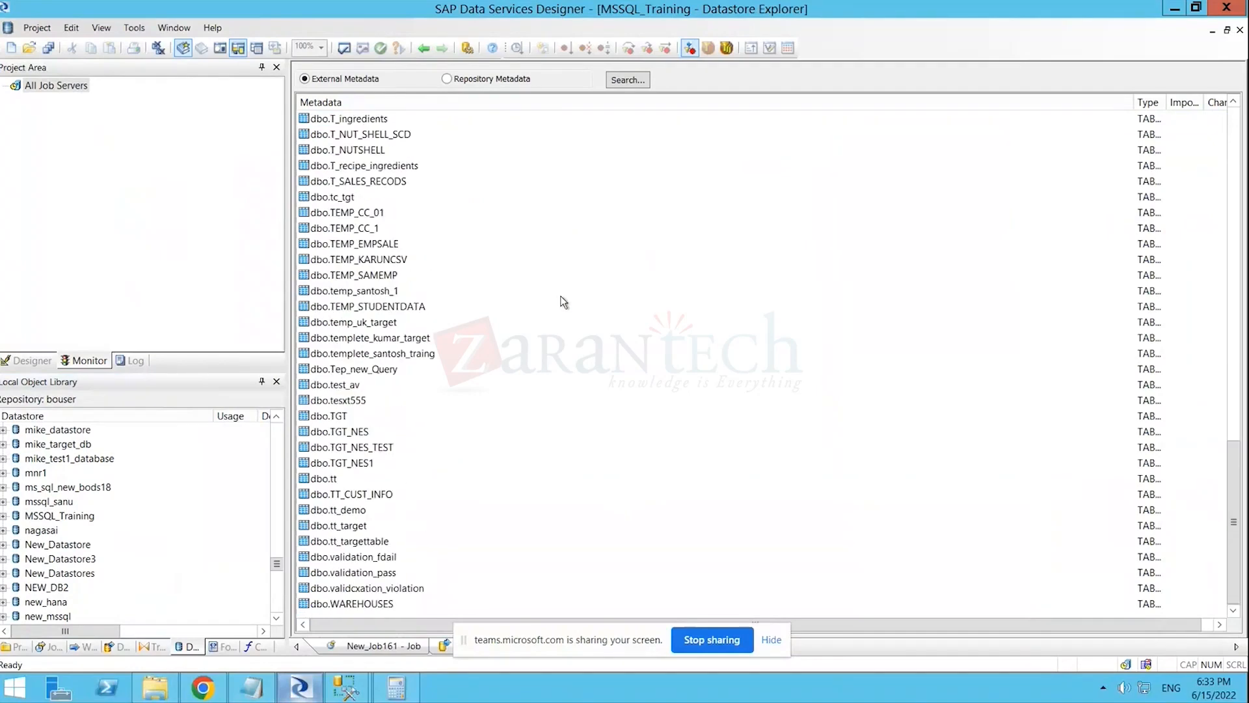
scroll(561, 298, "up", 20)
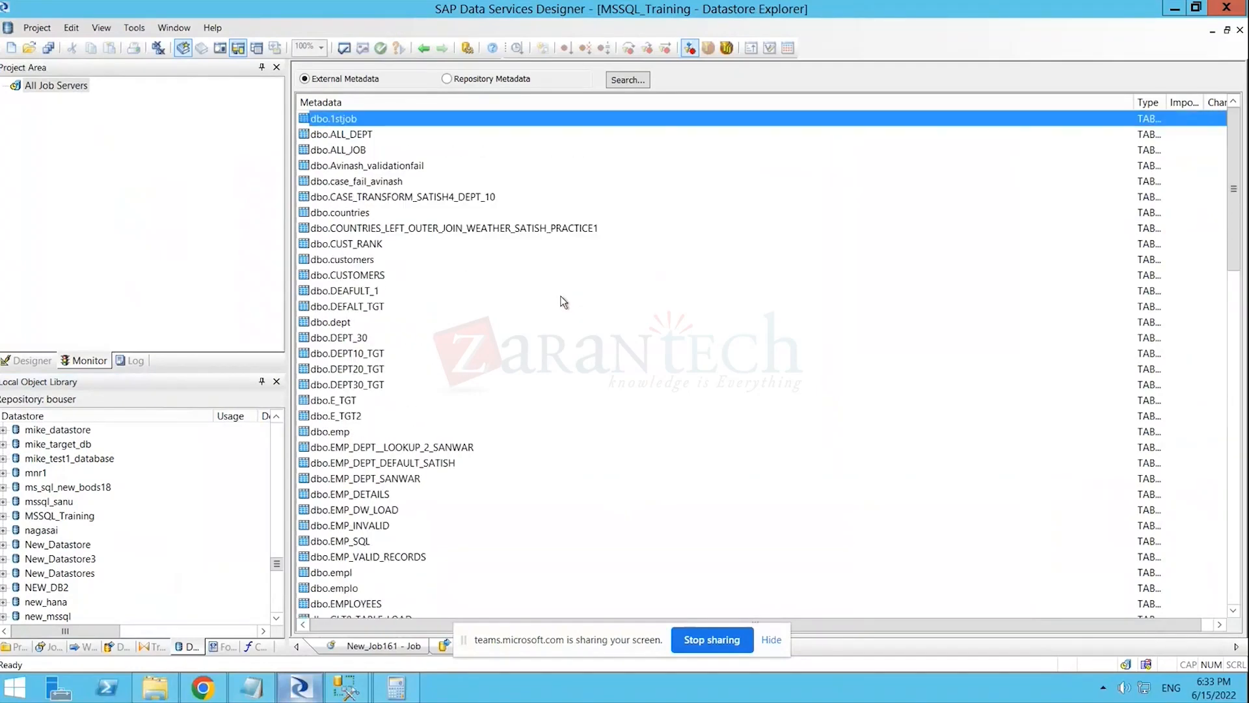
scroll(560, 296, "down", 20)
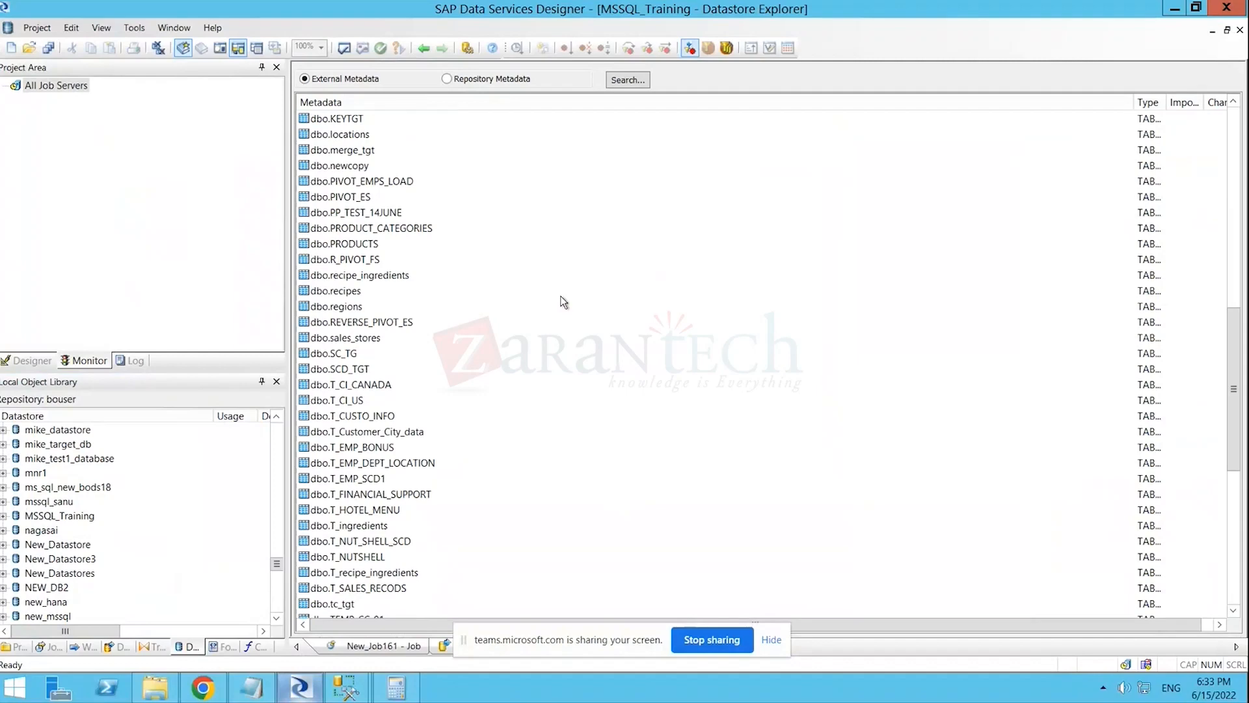
scroll(563, 301, "up", 15)
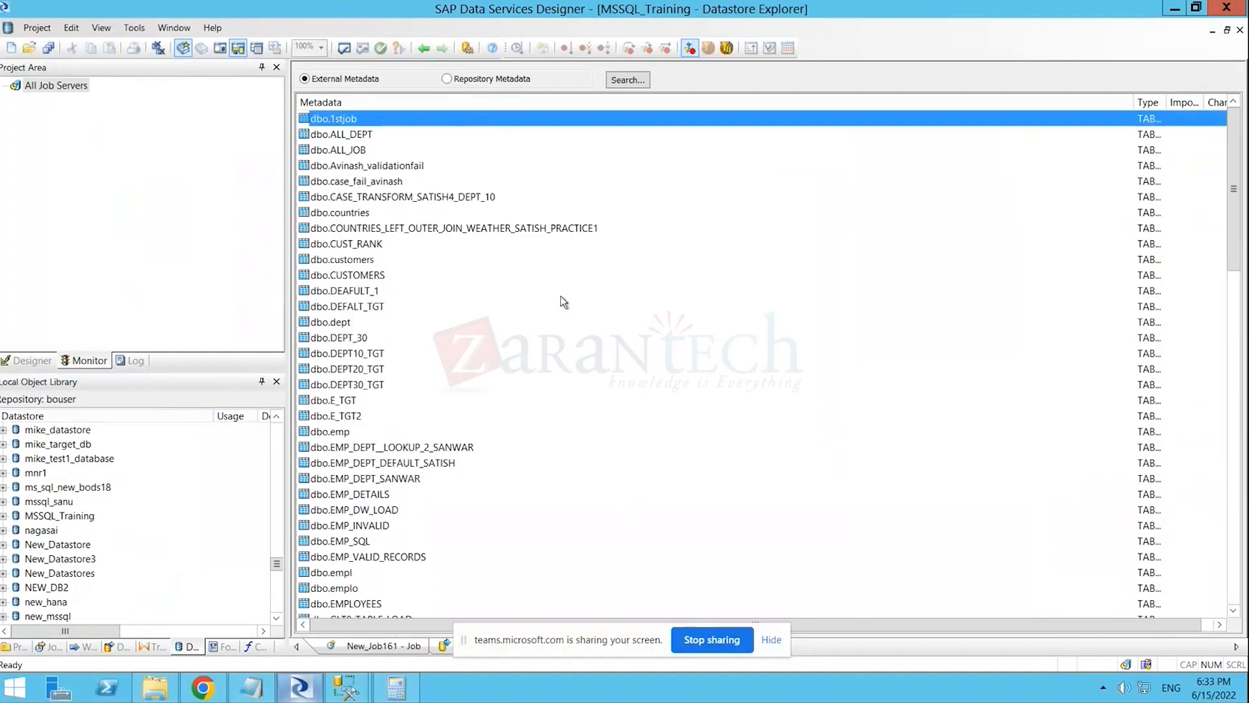
scroll(563, 301, "down", 20)
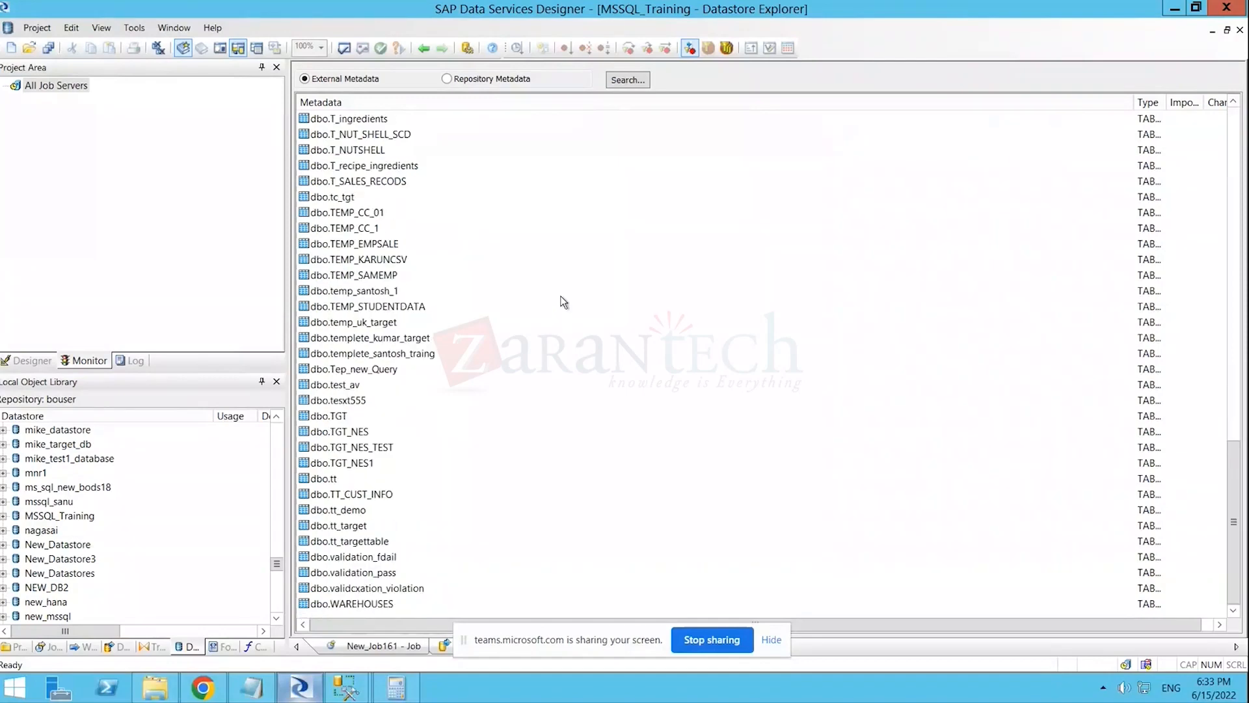
scroll(564, 301, "up", 12)
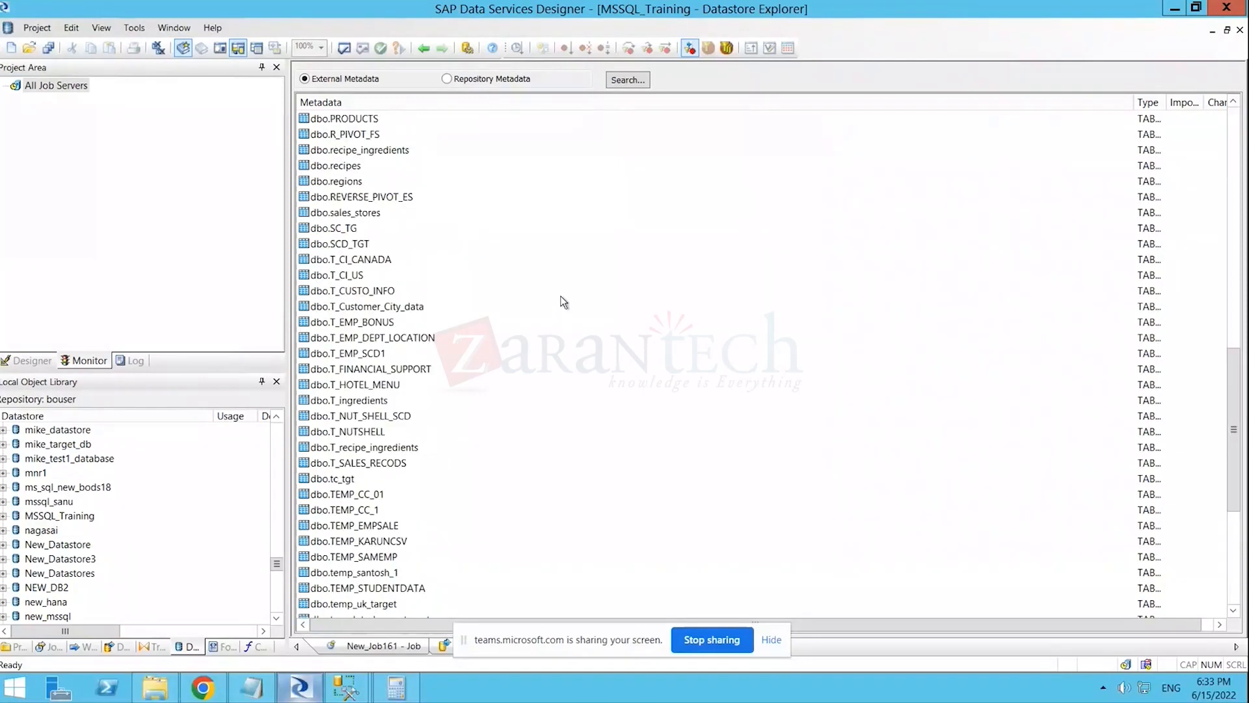
left_click(425, 48)
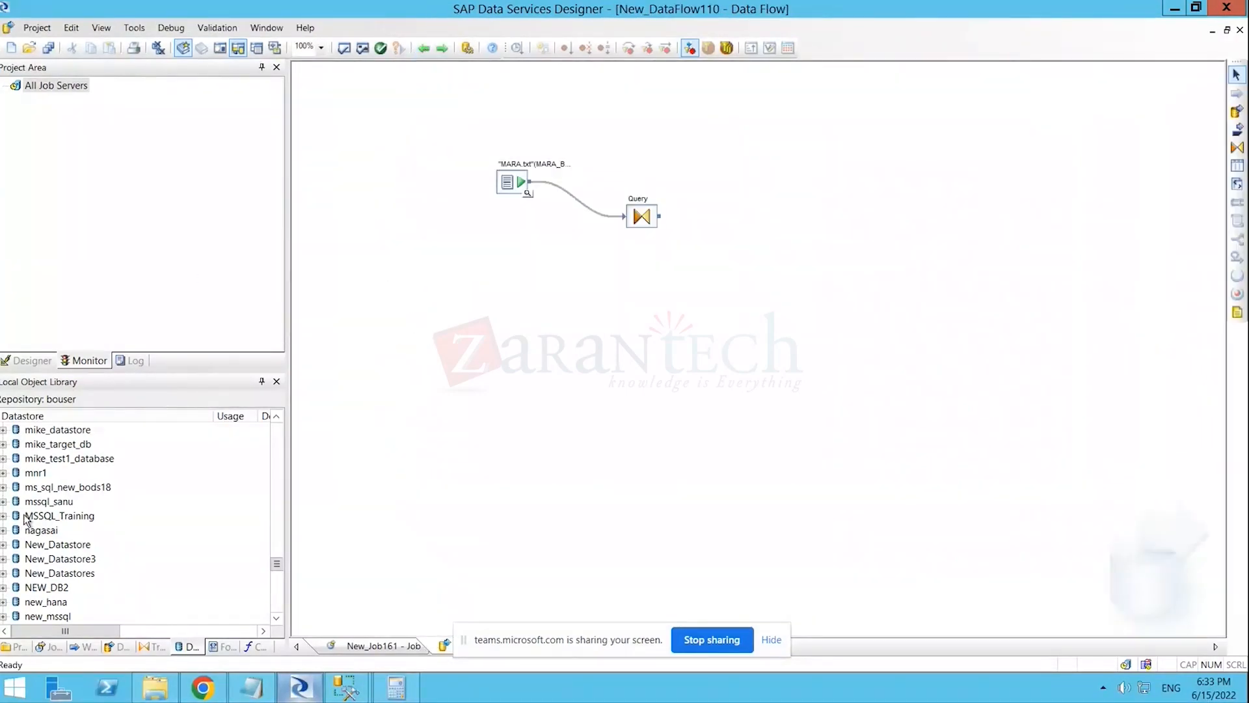
- Edit the MSSQL_Training datastore, show its advanced settings and open its configurations
right_click(60, 521)
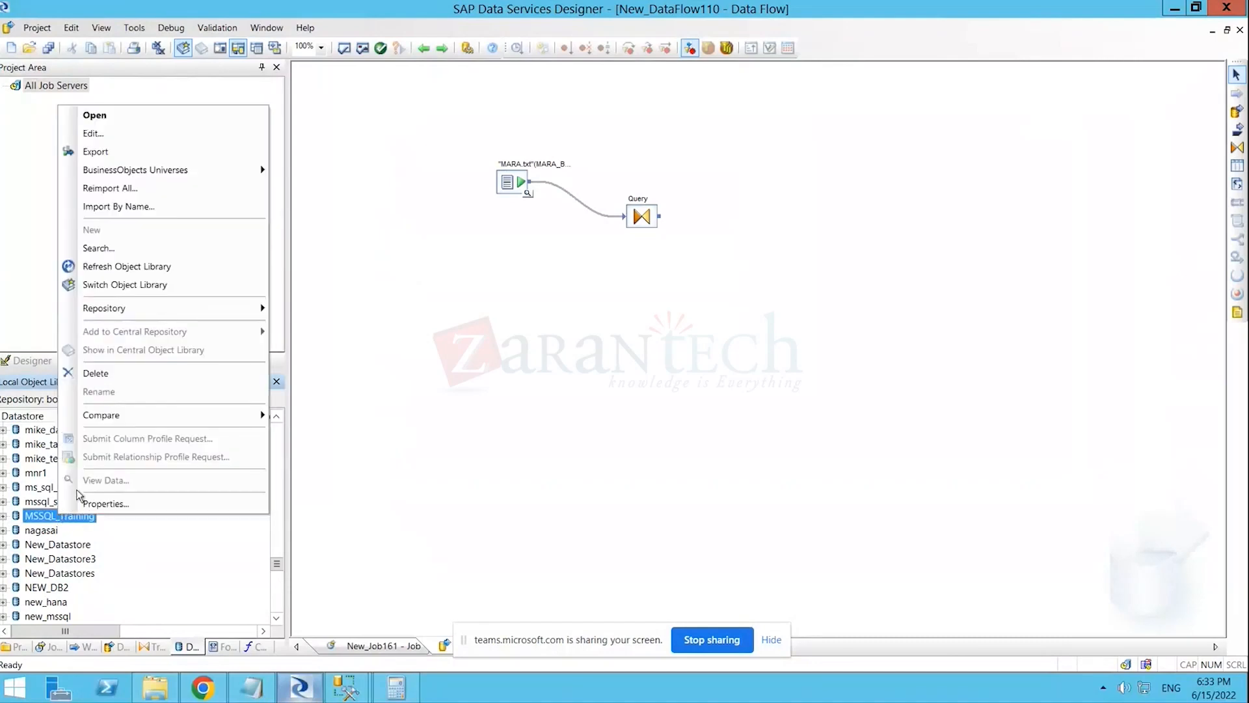
left_click(103, 133)
left_click(502, 441)
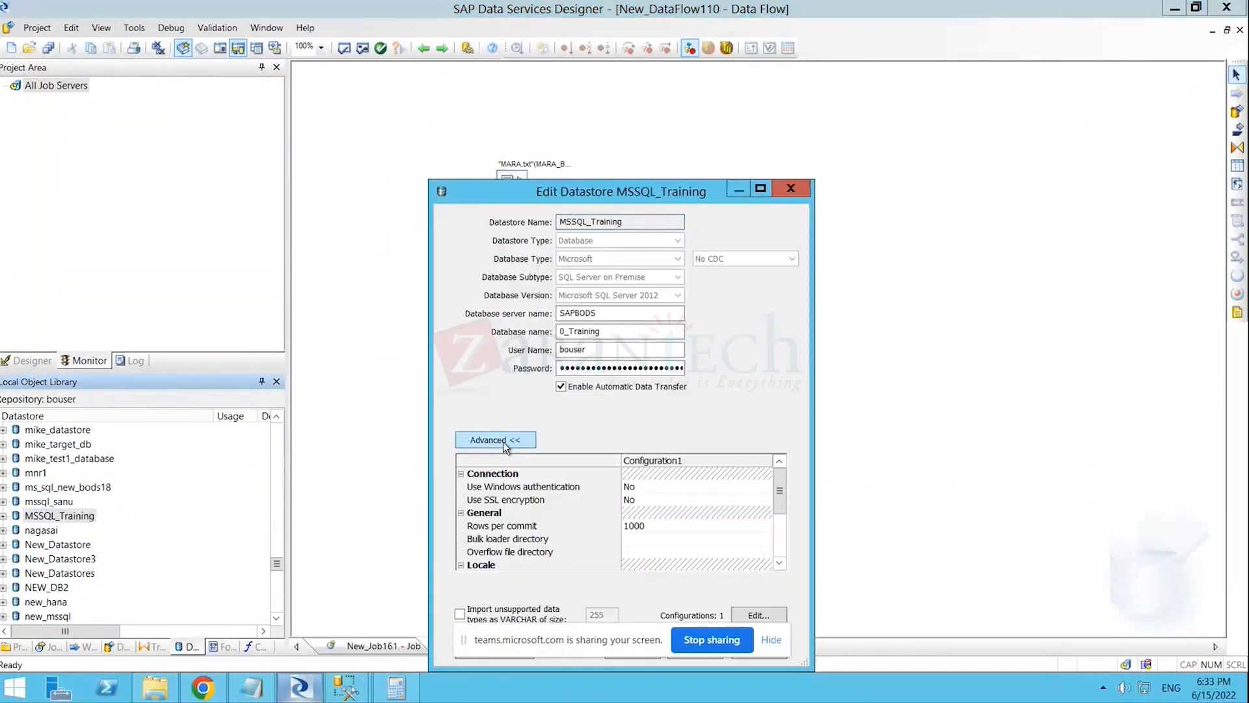
left_click(762, 614)
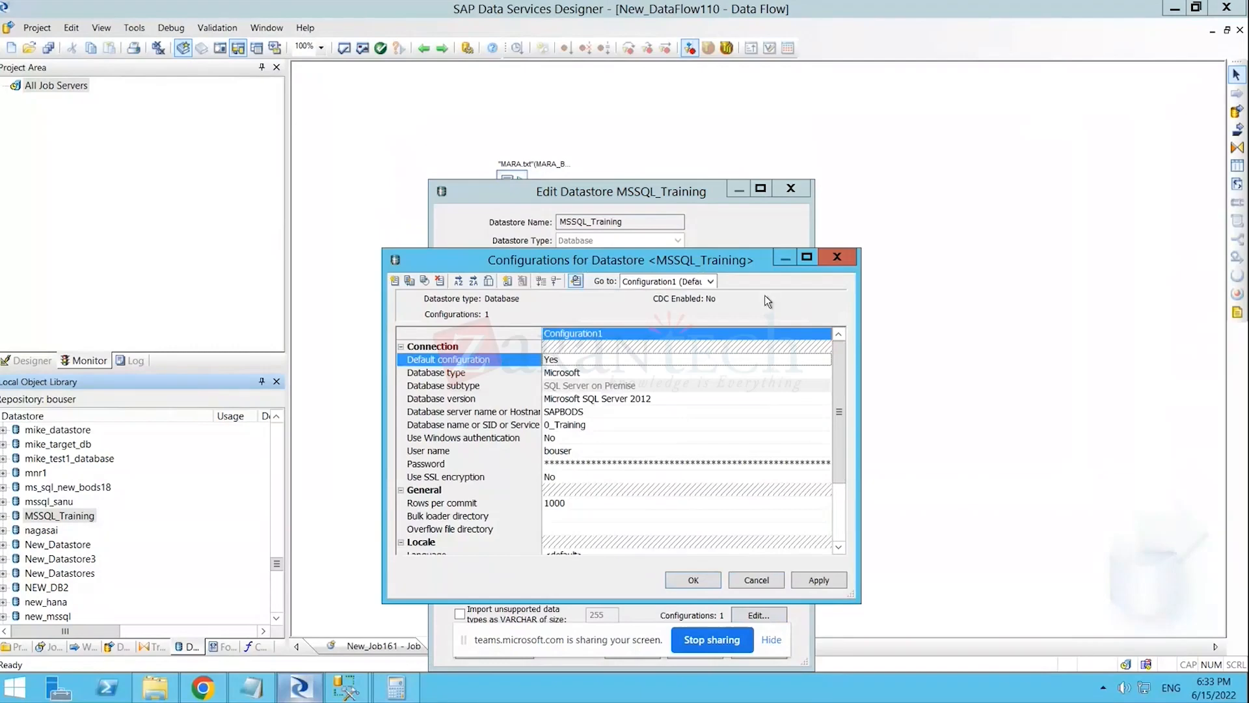
- Create a new datastore configuration named Test for Microsoft SQL Server 2012
left_click(806, 258)
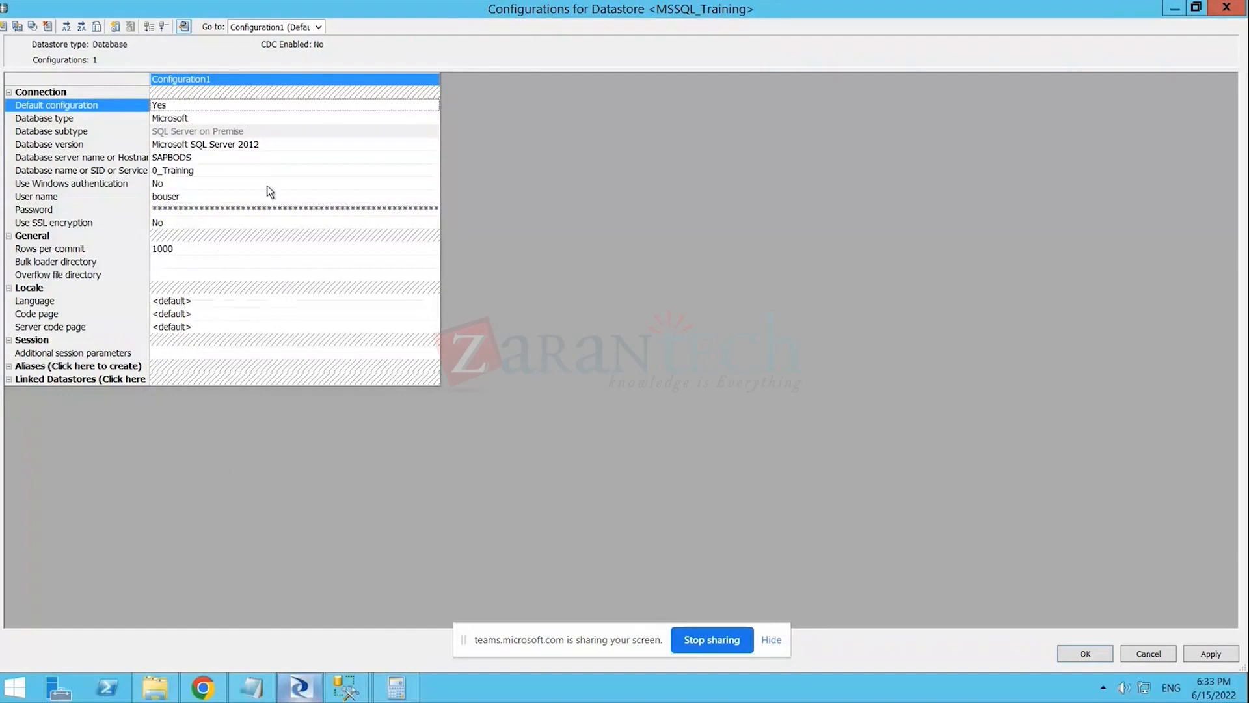
left_click(4, 27)
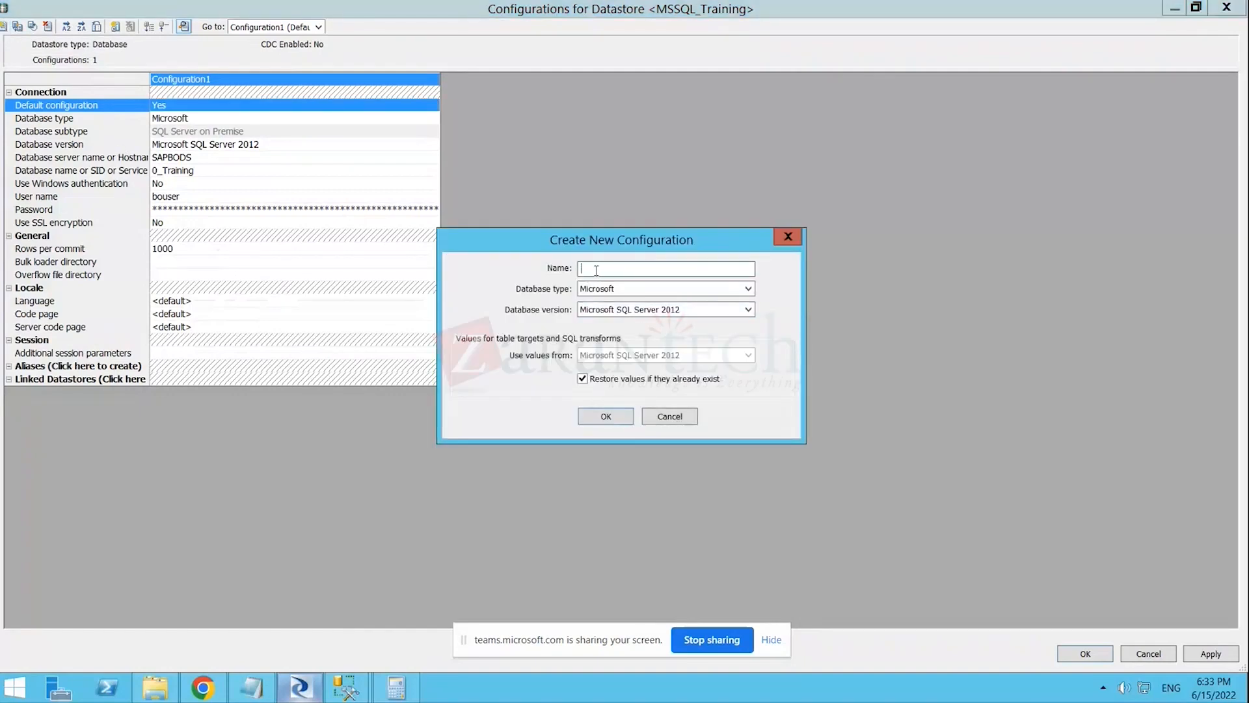
type("Test")
left_click(623, 419)
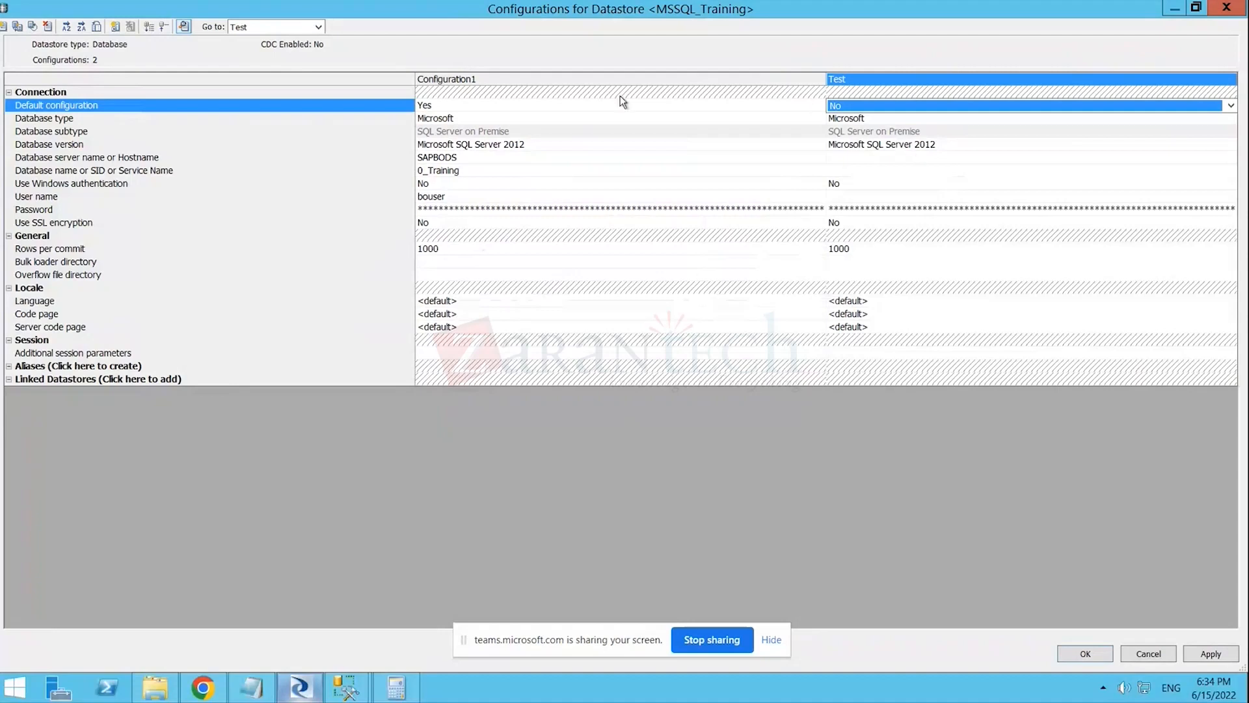
- Rename Configuration1 to Dev and compare it with the Test configuration
double_click(470, 79)
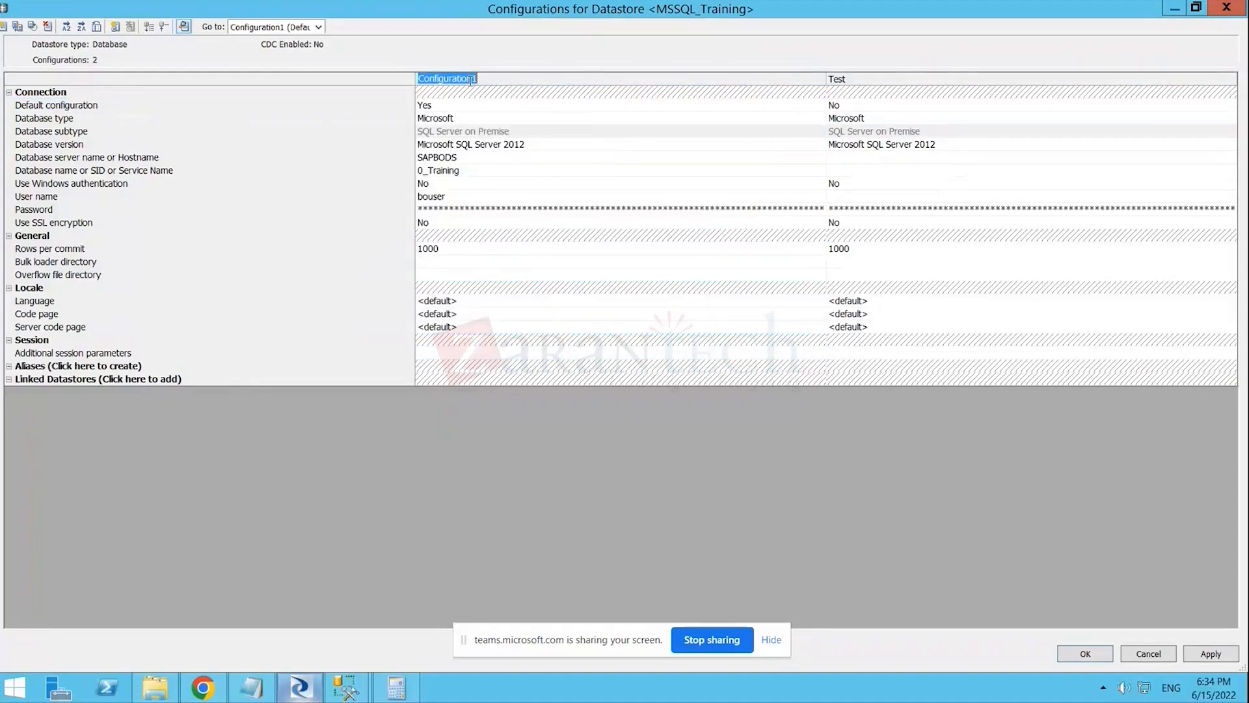
type("Dev")
left_click(491, 120)
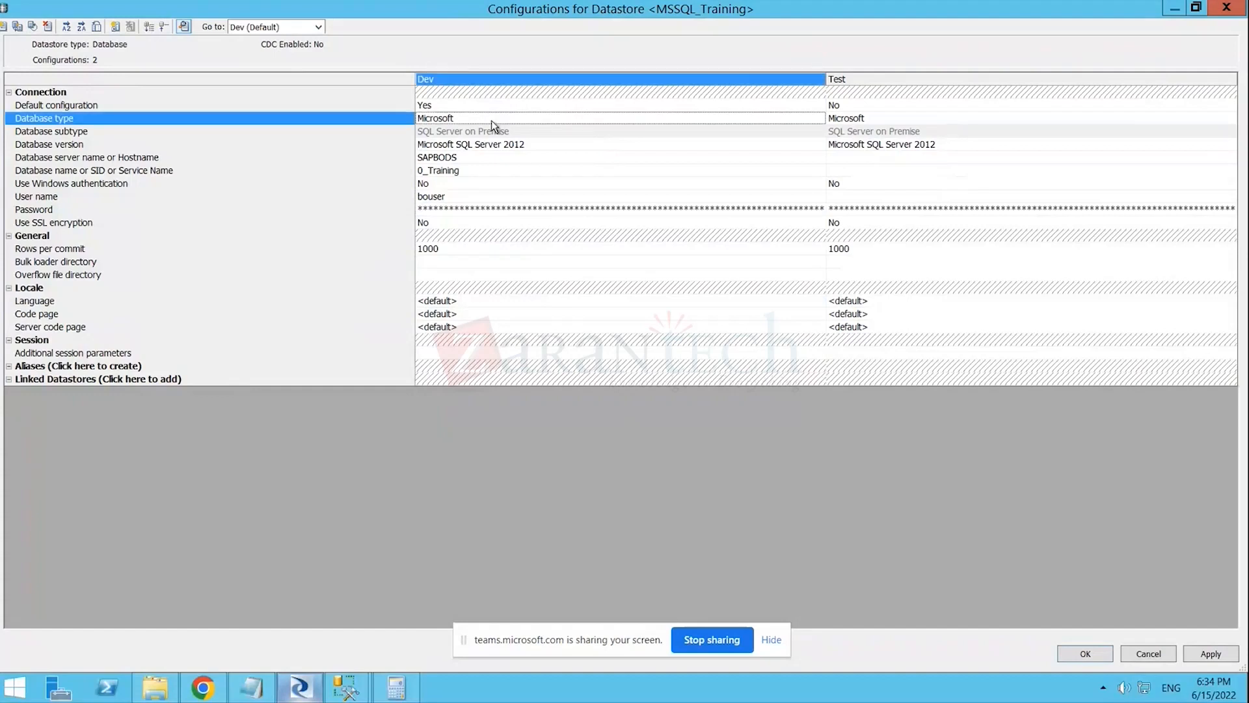
left_click(872, 77)
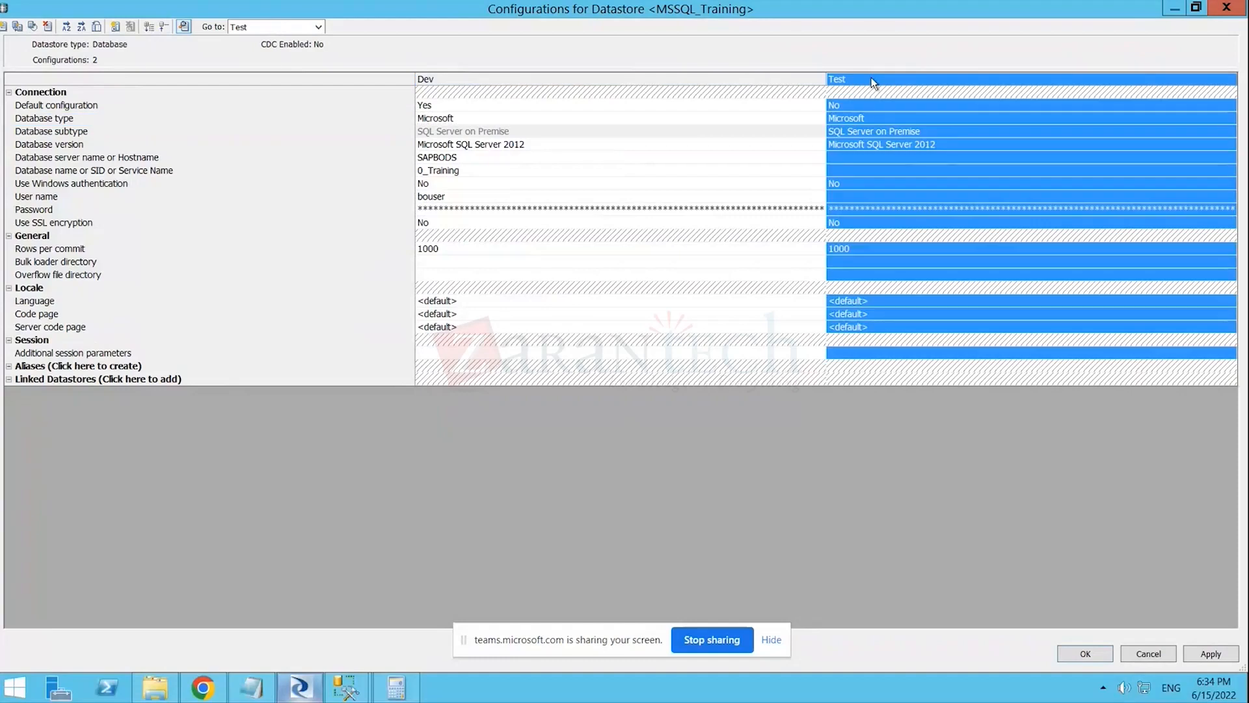
left_click(751, 78)
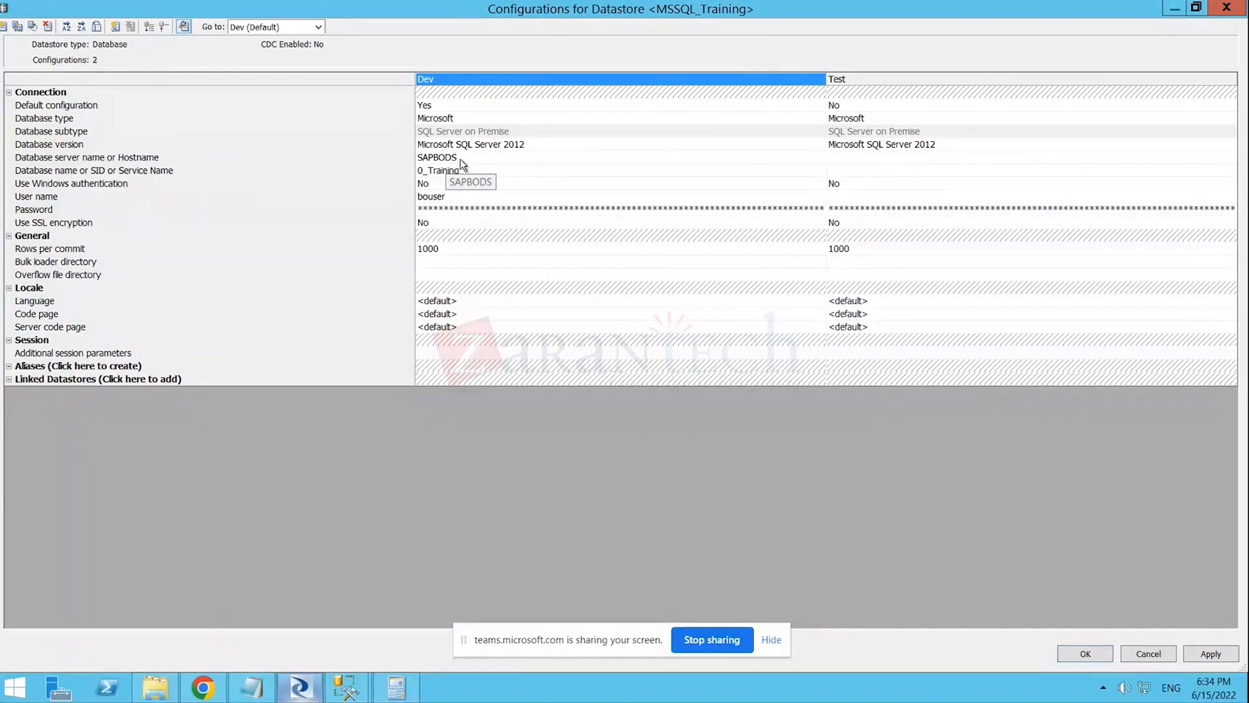
- Look up another database's name in SQL Server Management Studio's database list and return to the datastore configurations
left_click(841, 156)
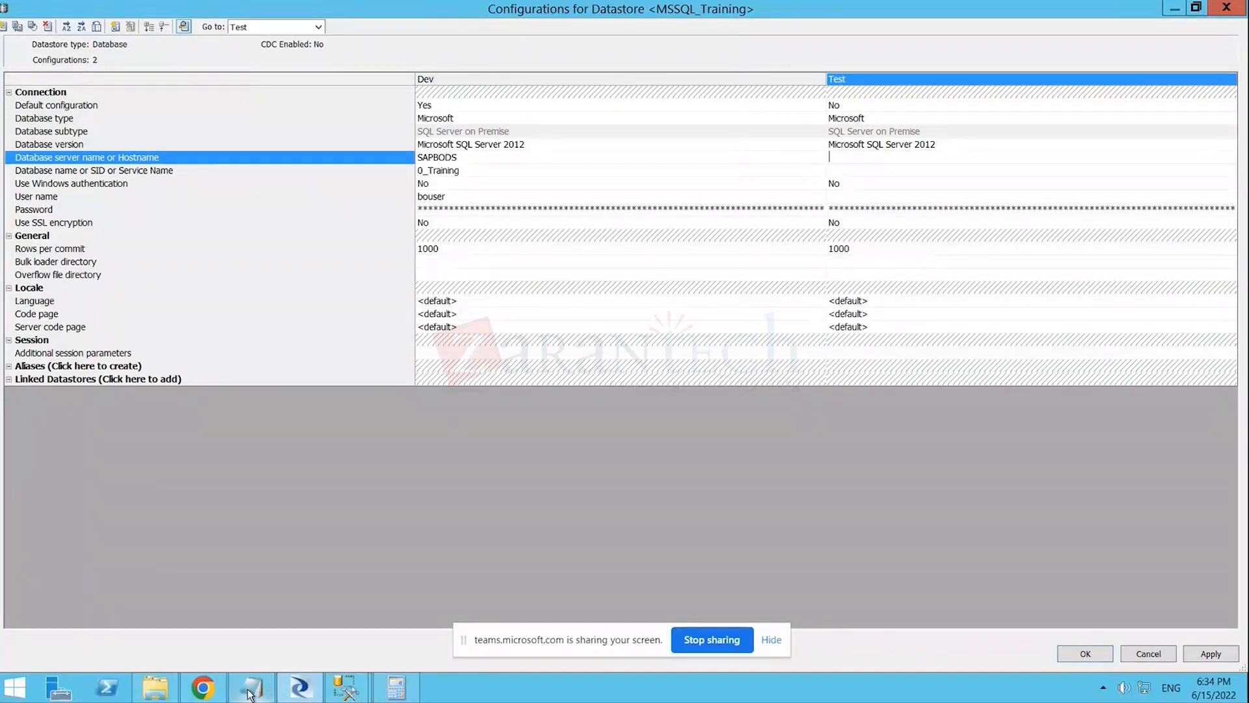
left_click(346, 687)
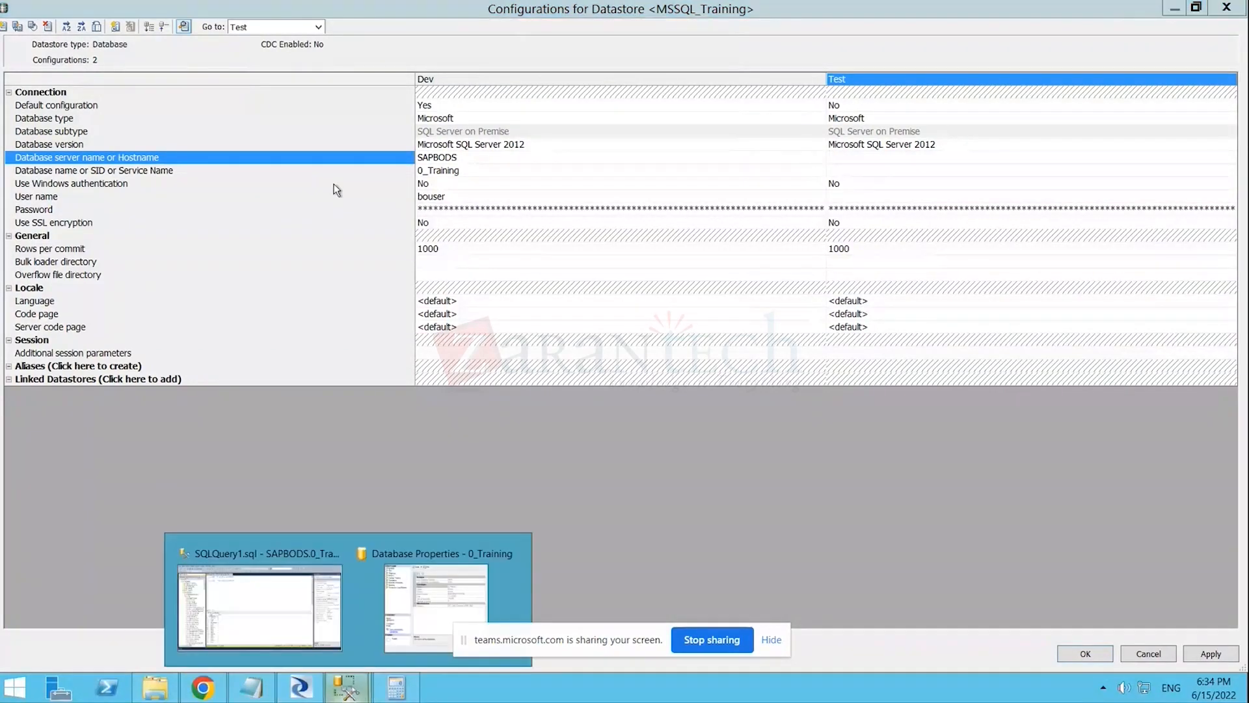
left_click(268, 587)
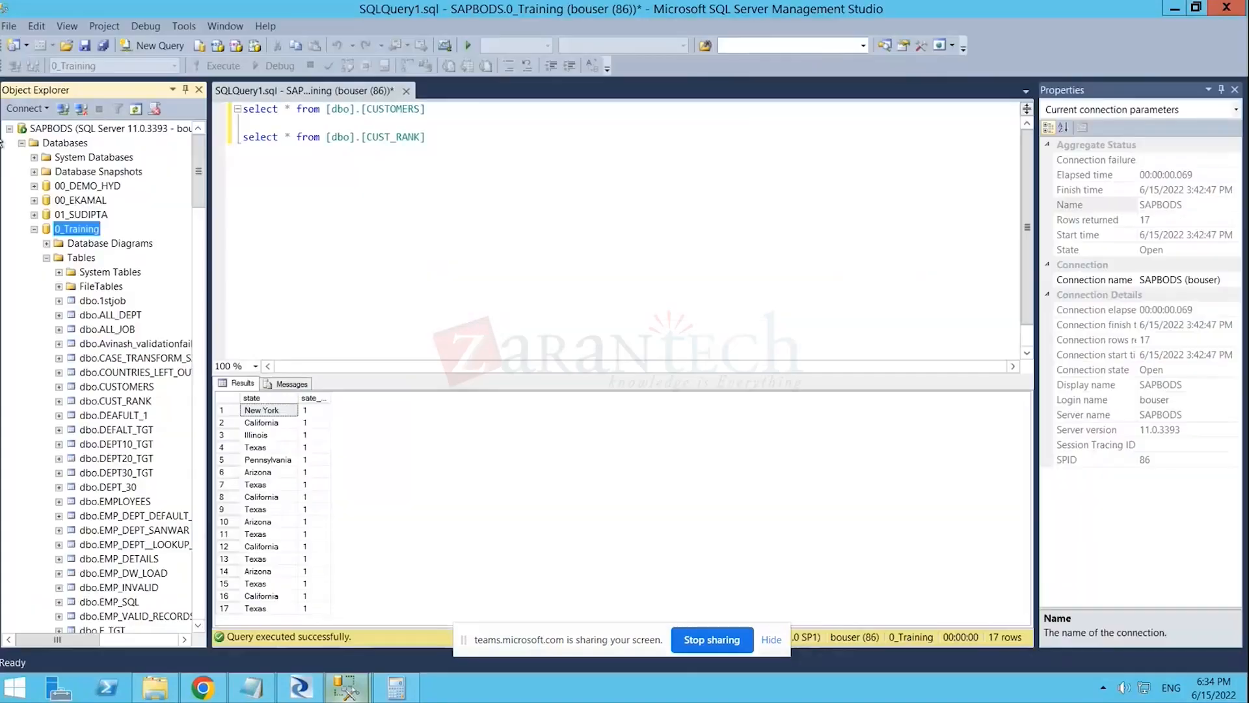
left_click(34, 229)
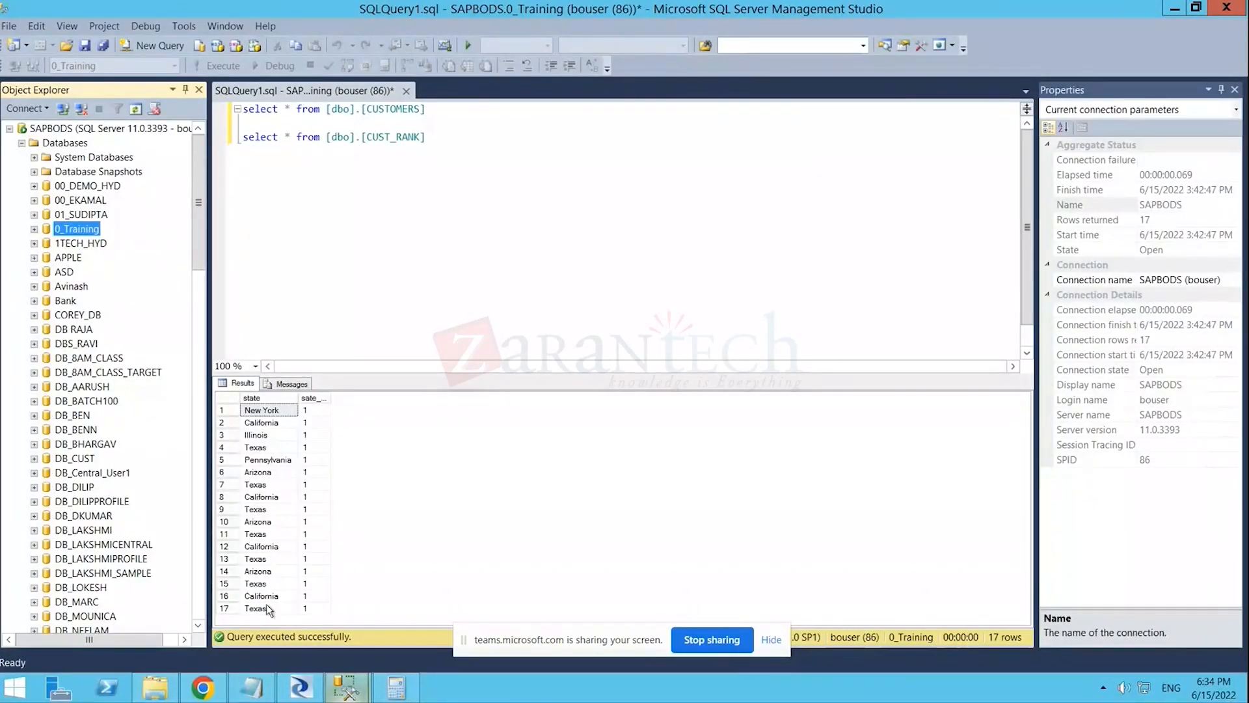
left_click(287, 697)
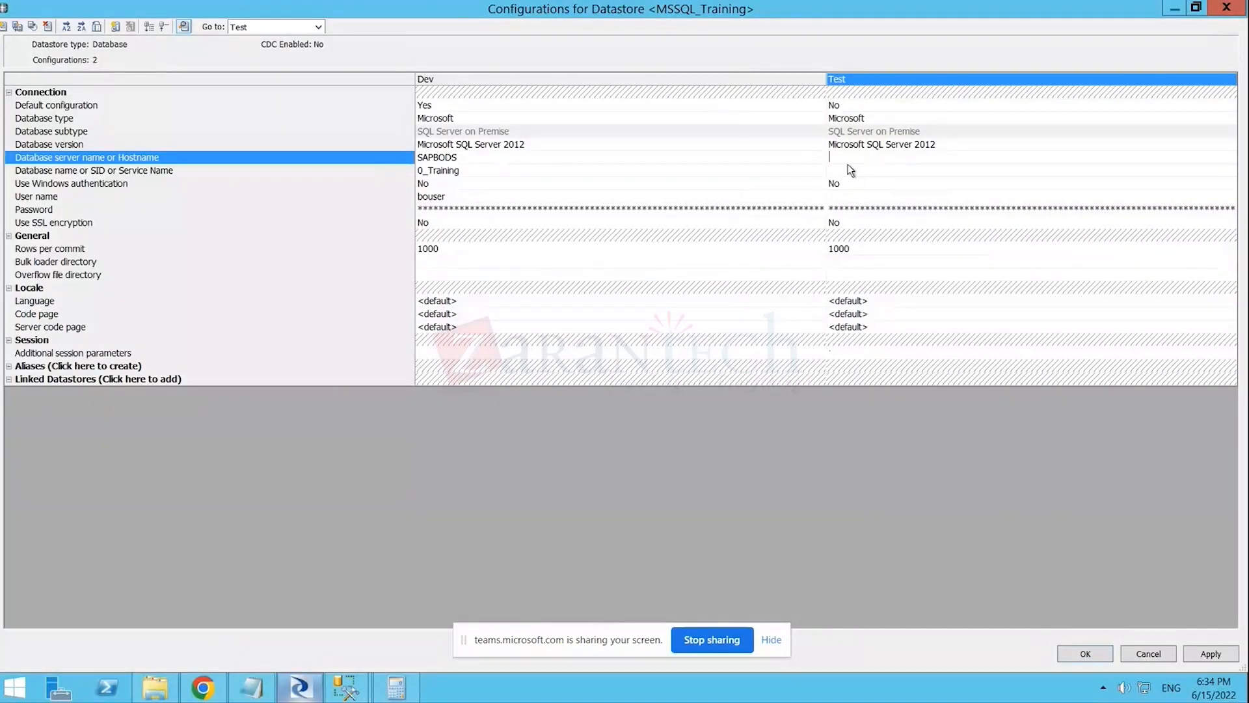
key("Caps_Lock")
type("APPLE")
left_click(848, 171)
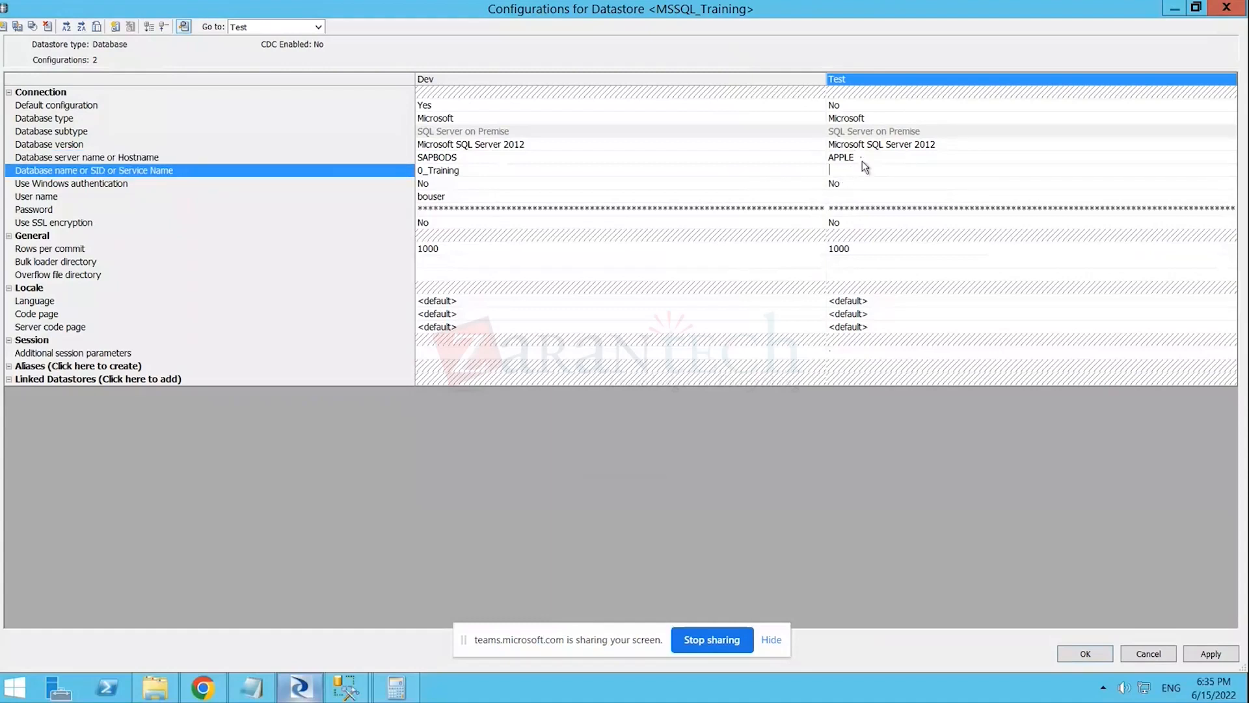
- Copy the server name SAPBODS from Dev to Test, and set Test's database name to APPLE and user name to bouser
left_click(860, 157)
left_click(501, 157)
key("ctrl+c")
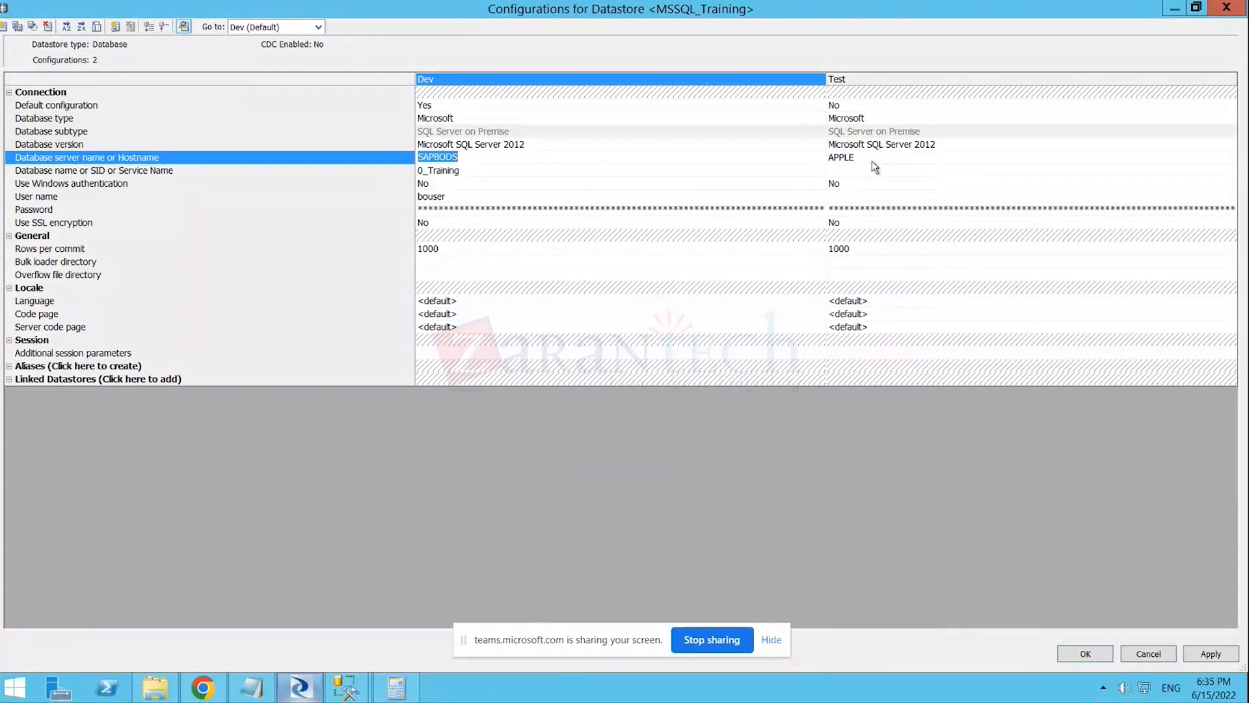
left_click(840, 157)
key("ctrl+v")
left_click(851, 170)
type("APPLE")
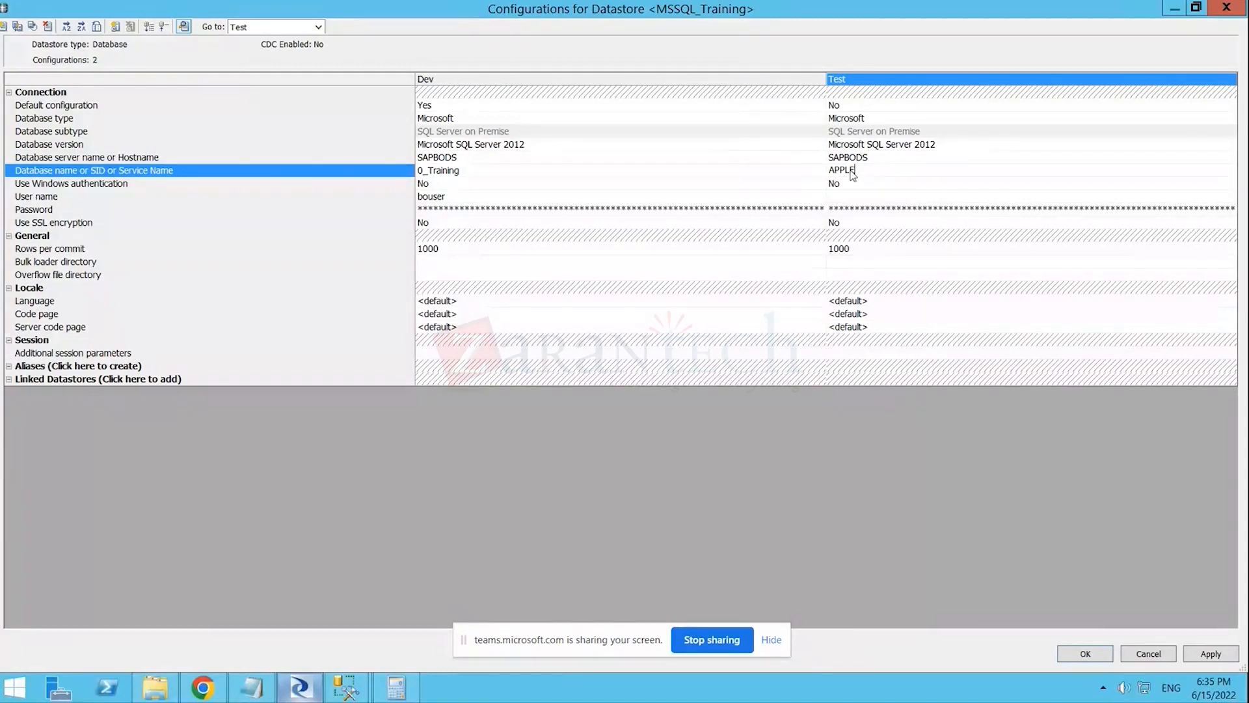
left_click(850, 195)
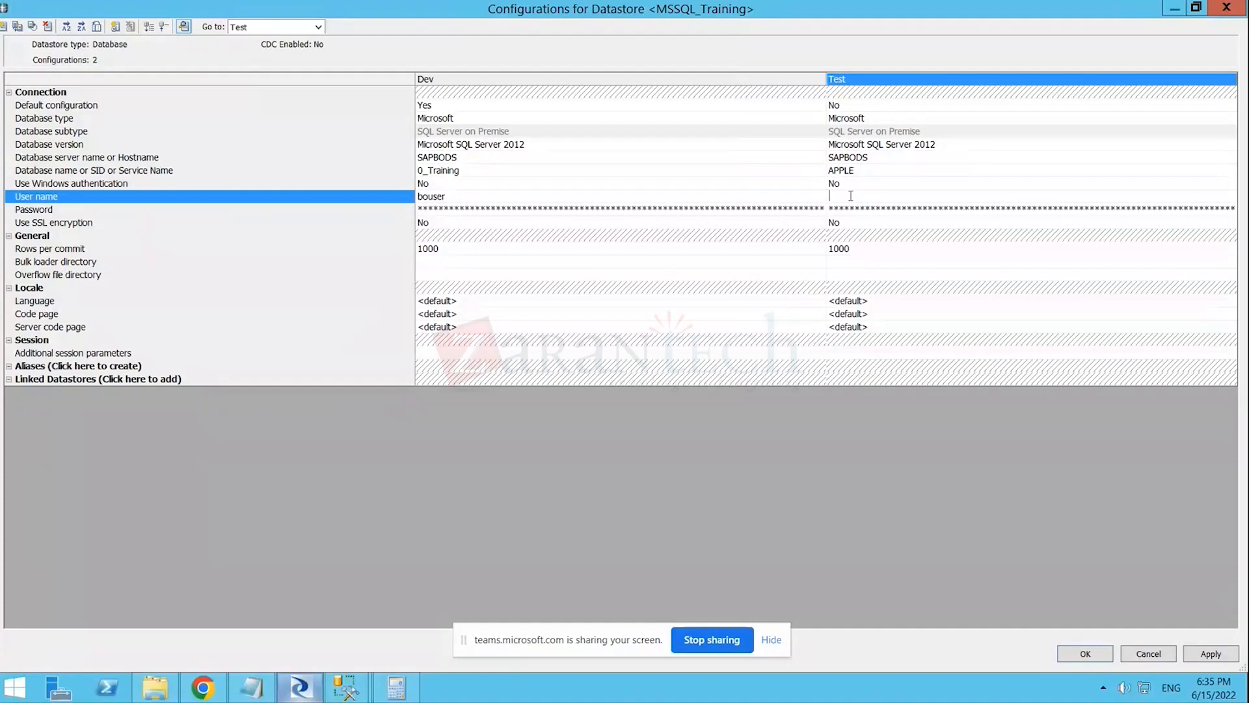
type("bouser")
- Make Test the default configuration, apply the configurations, and save the MSSQL_Training datastore
left_click(904, 106)
left_click(1230, 106)
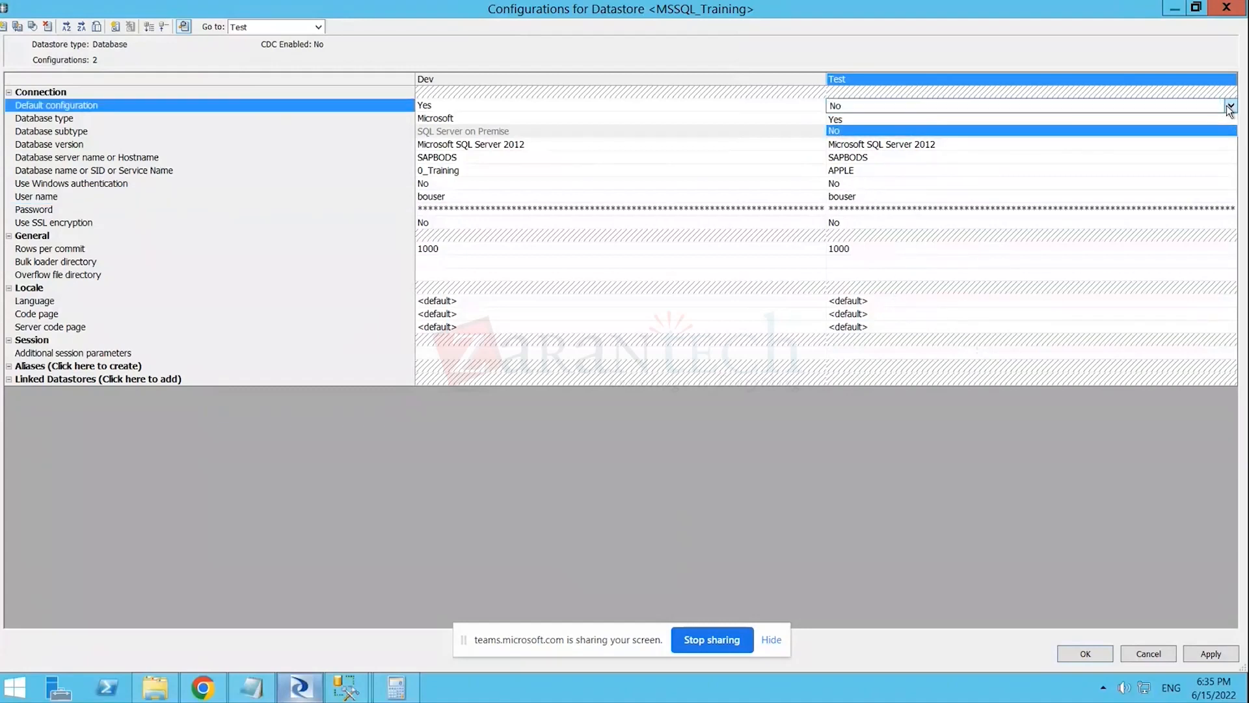
left_click(981, 119)
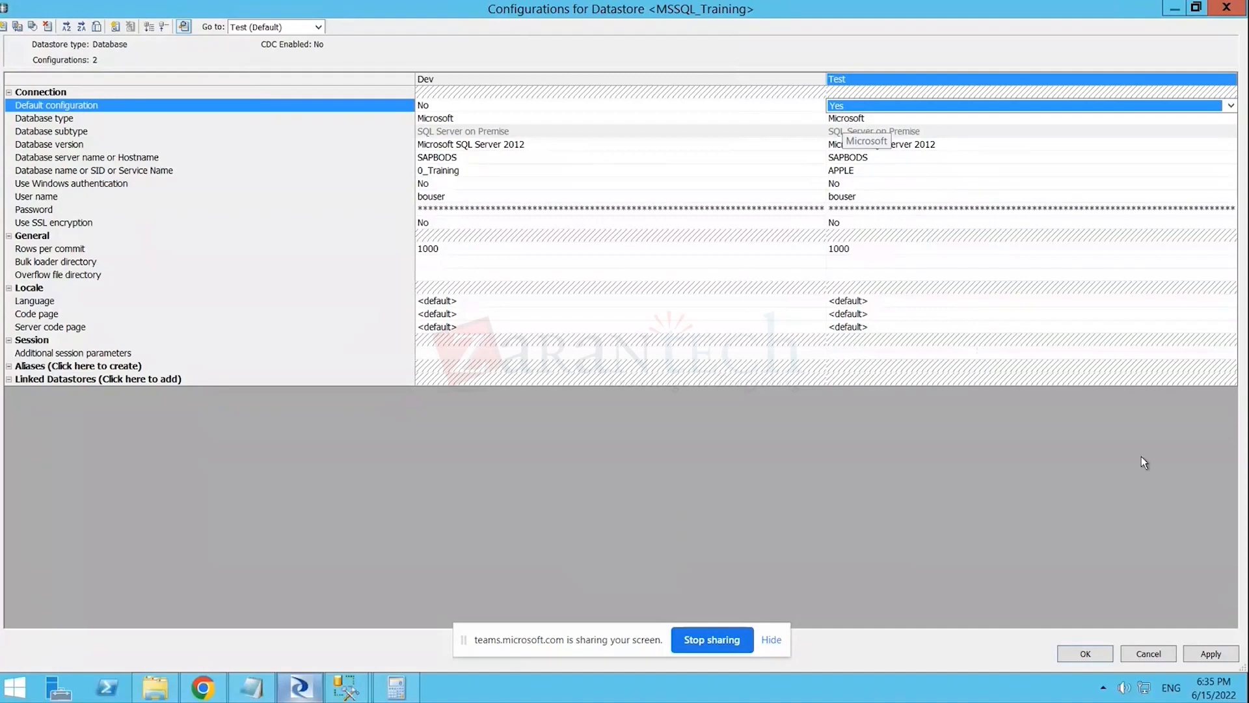
left_click(1211, 654)
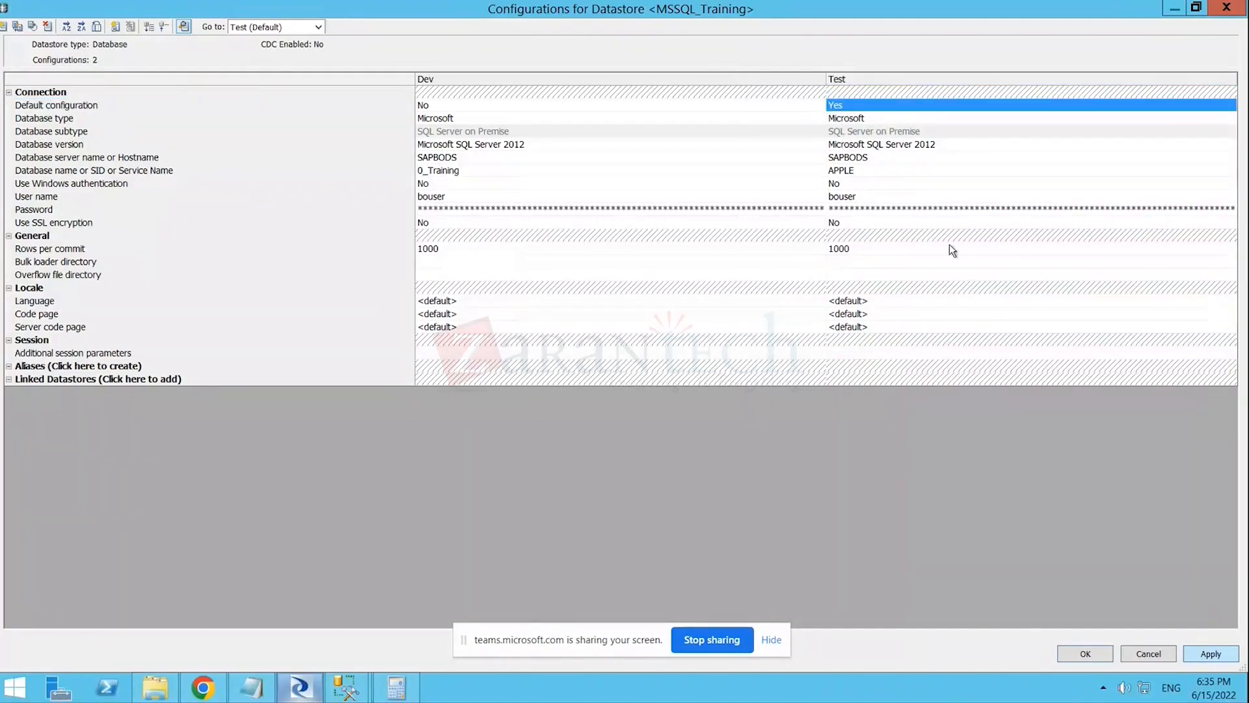
left_click(1084, 652)
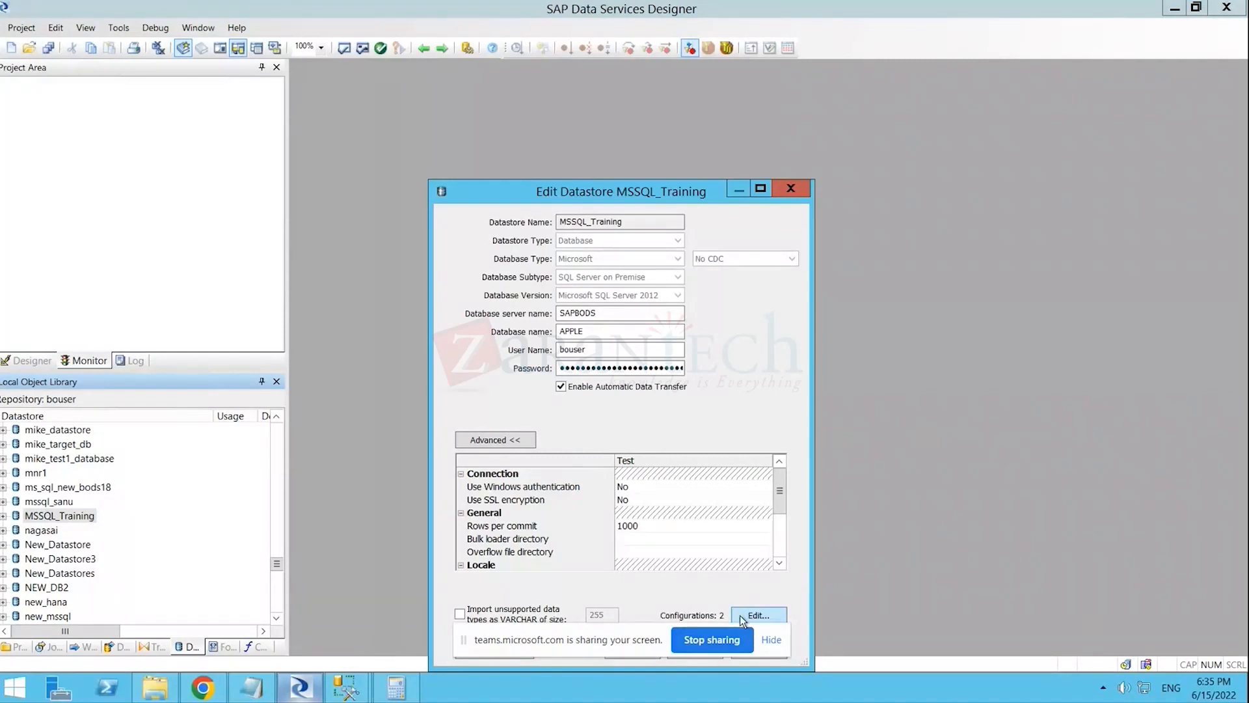
left_click_drag(682, 195, 666, 81)
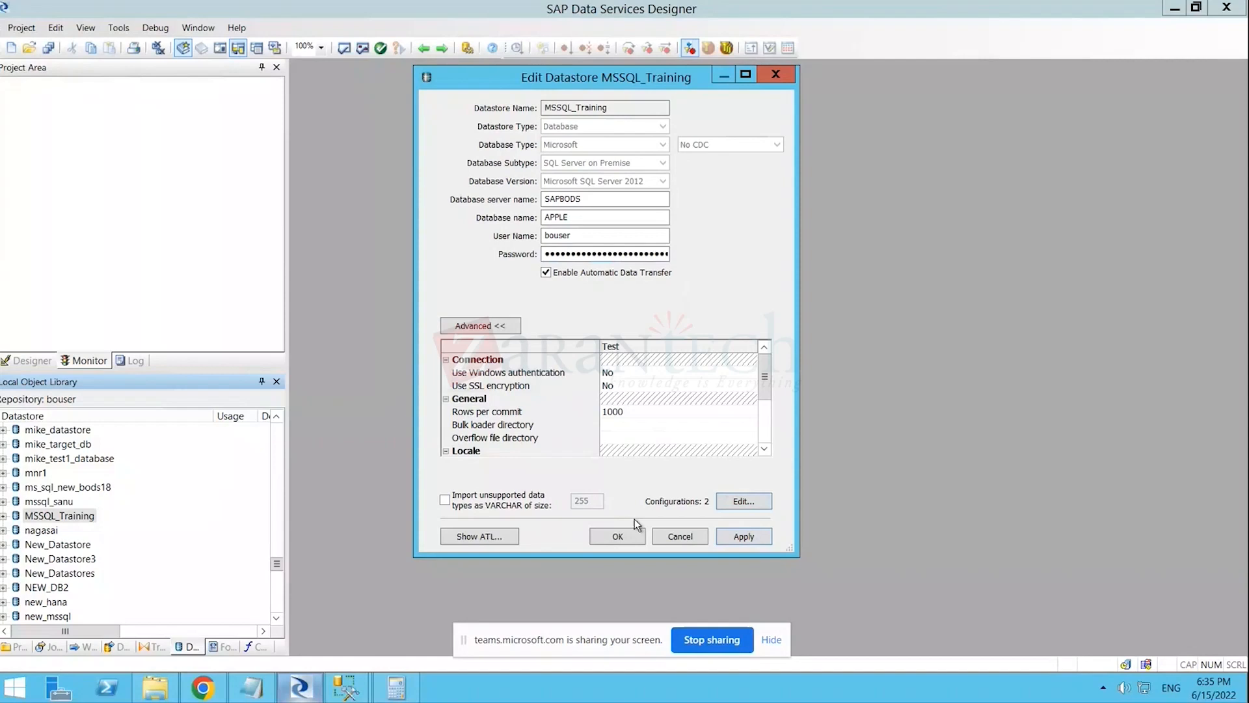
left_click(612, 540)
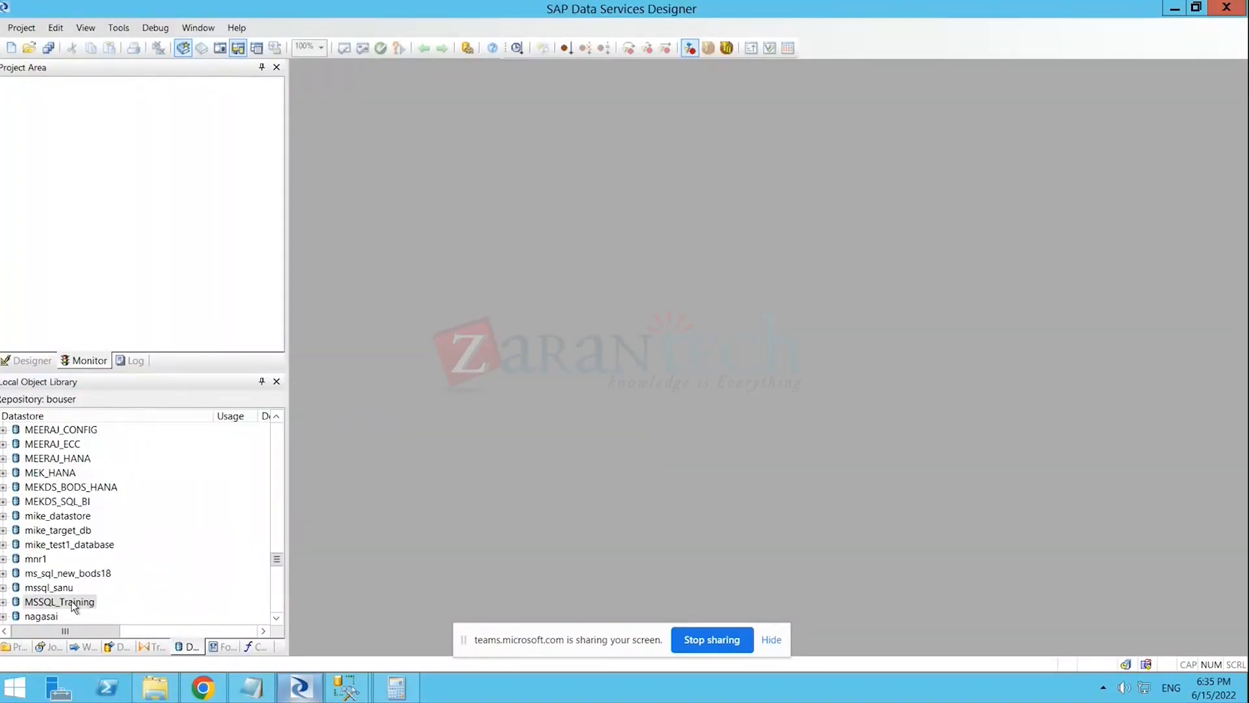
- Reopen the configurations of the MSSQL_Training datastore, make Dev the default configuration, and save the changes
right_click(72, 601)
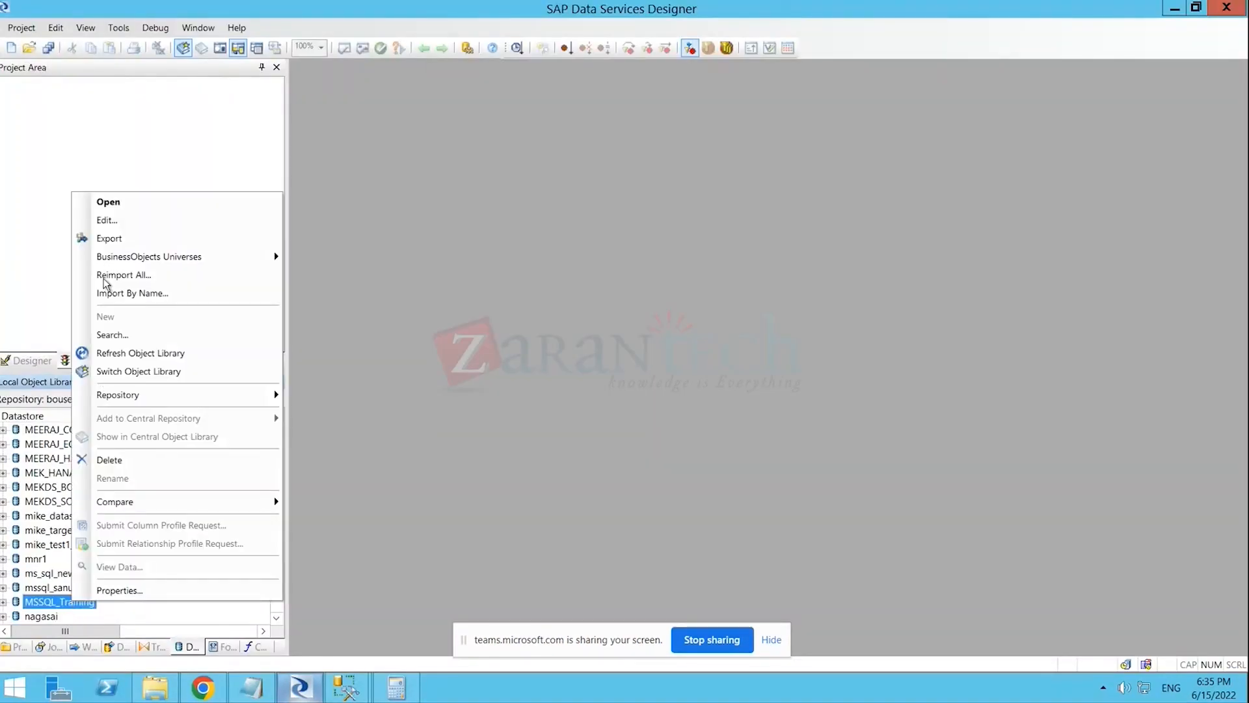
left_click(111, 217)
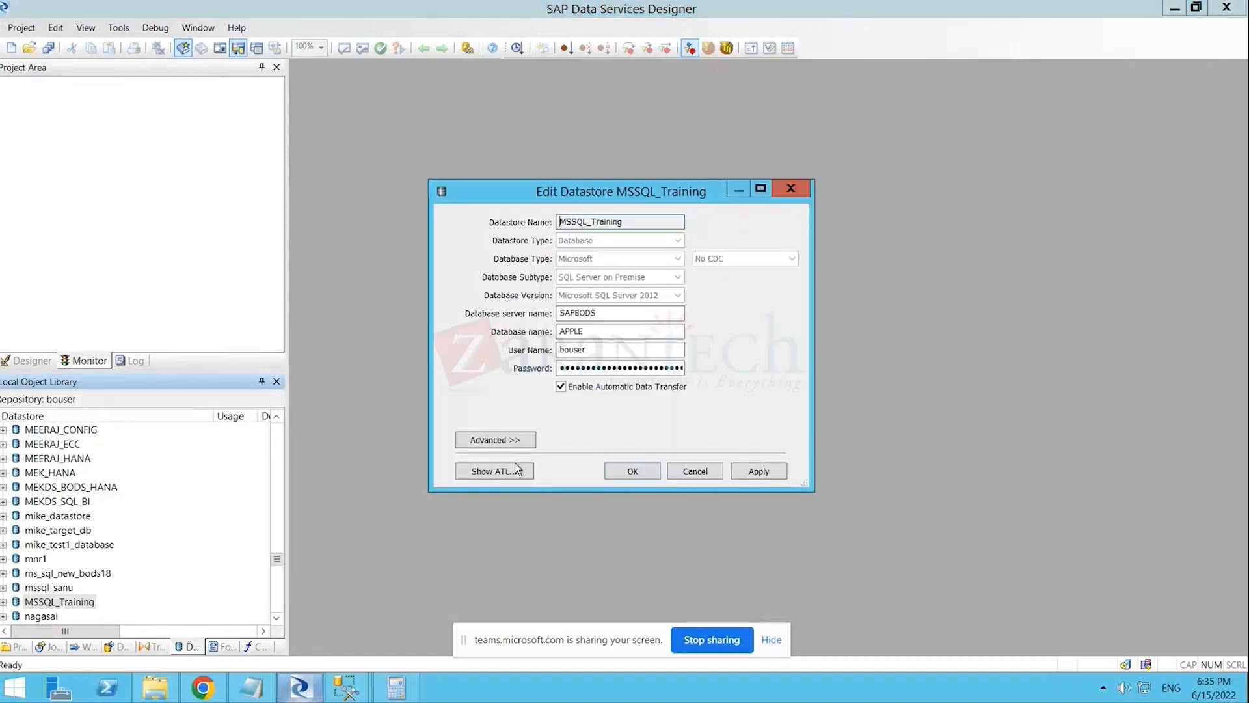
left_click(501, 439)
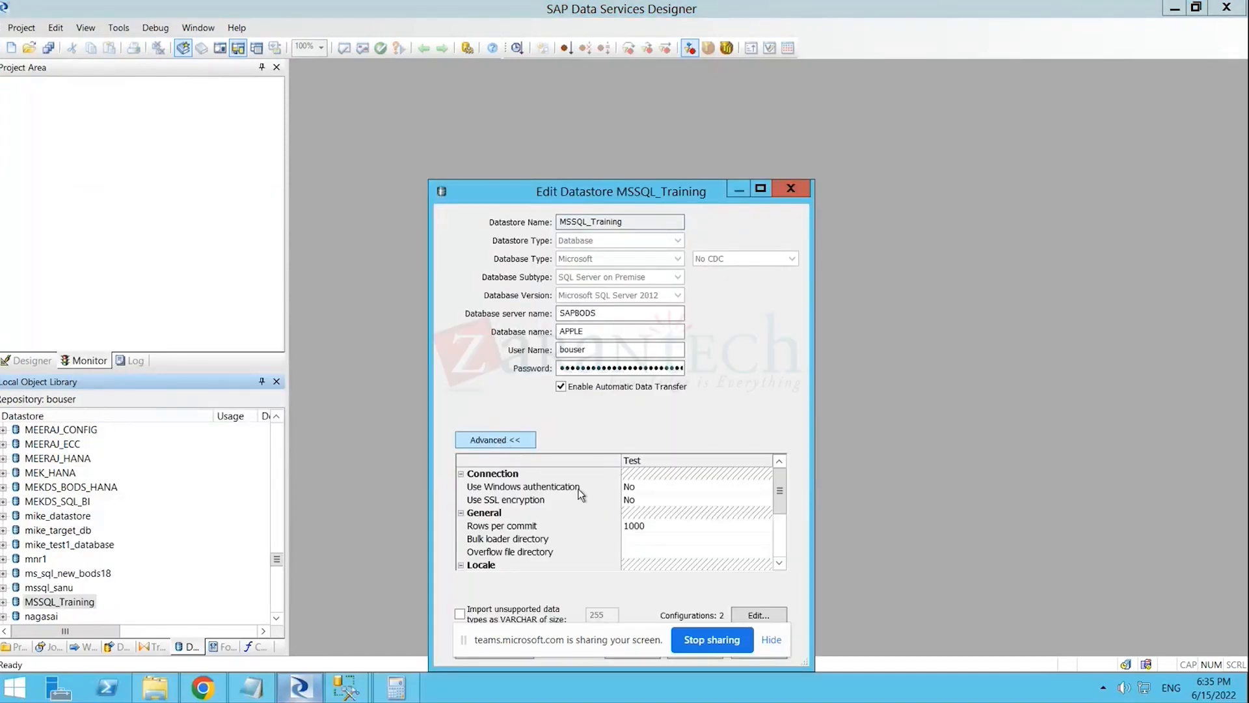
left_click(760, 613)
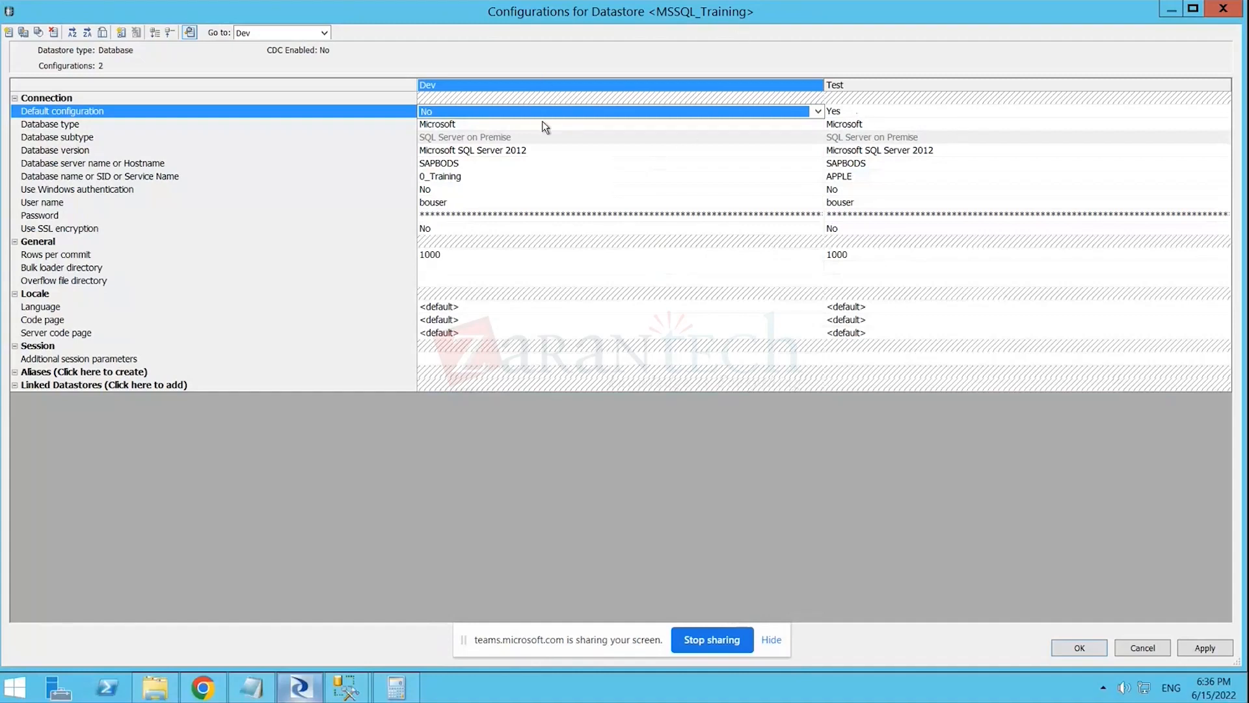
left_click(818, 112)
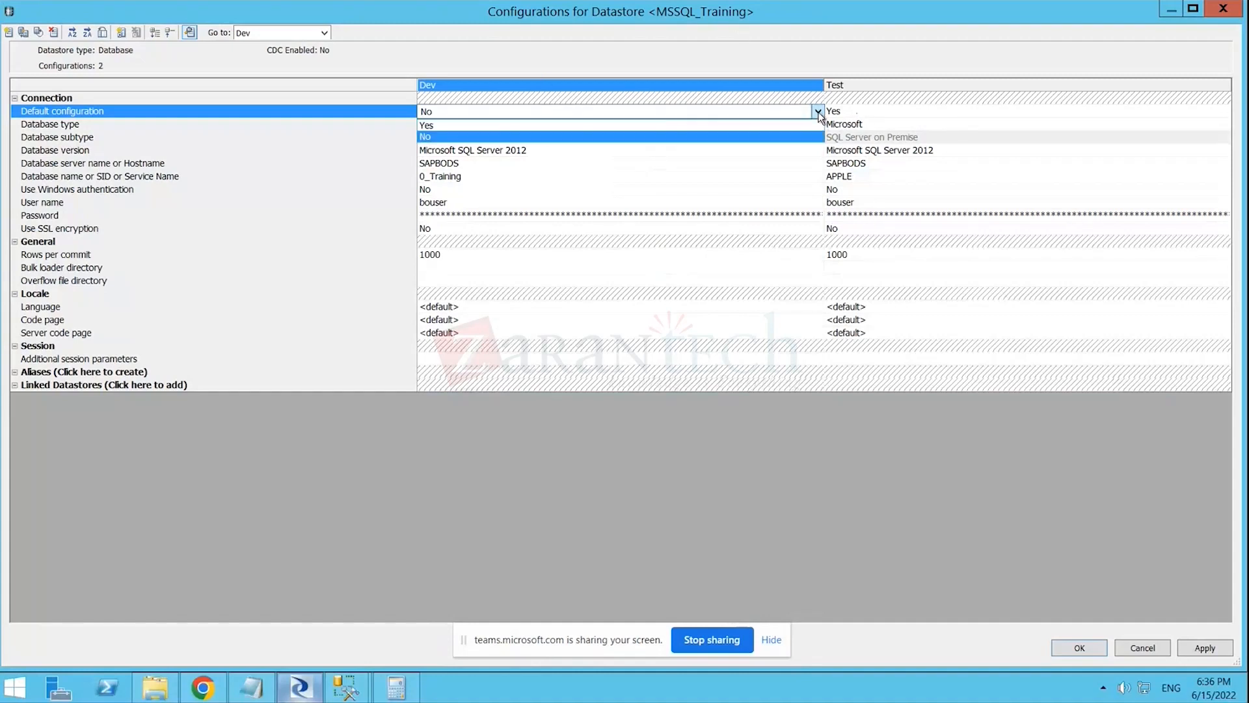
left_click(435, 127)
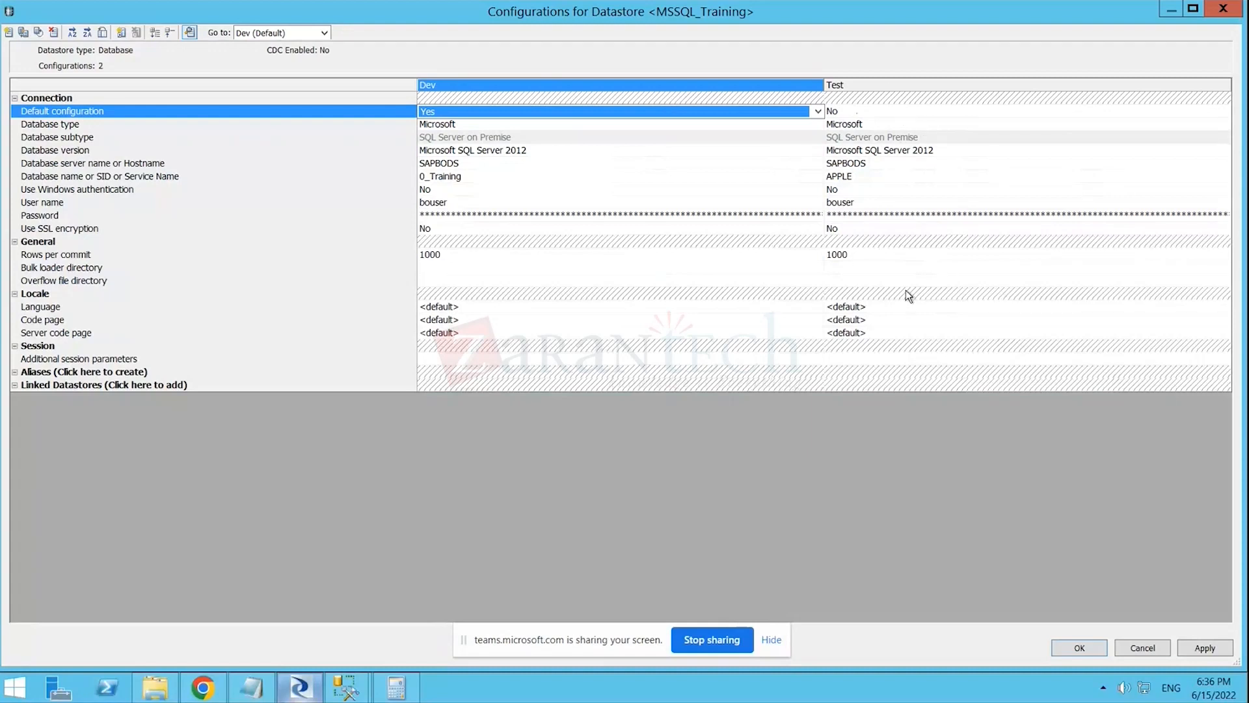
left_click(1212, 650)
left_click(1078, 645)
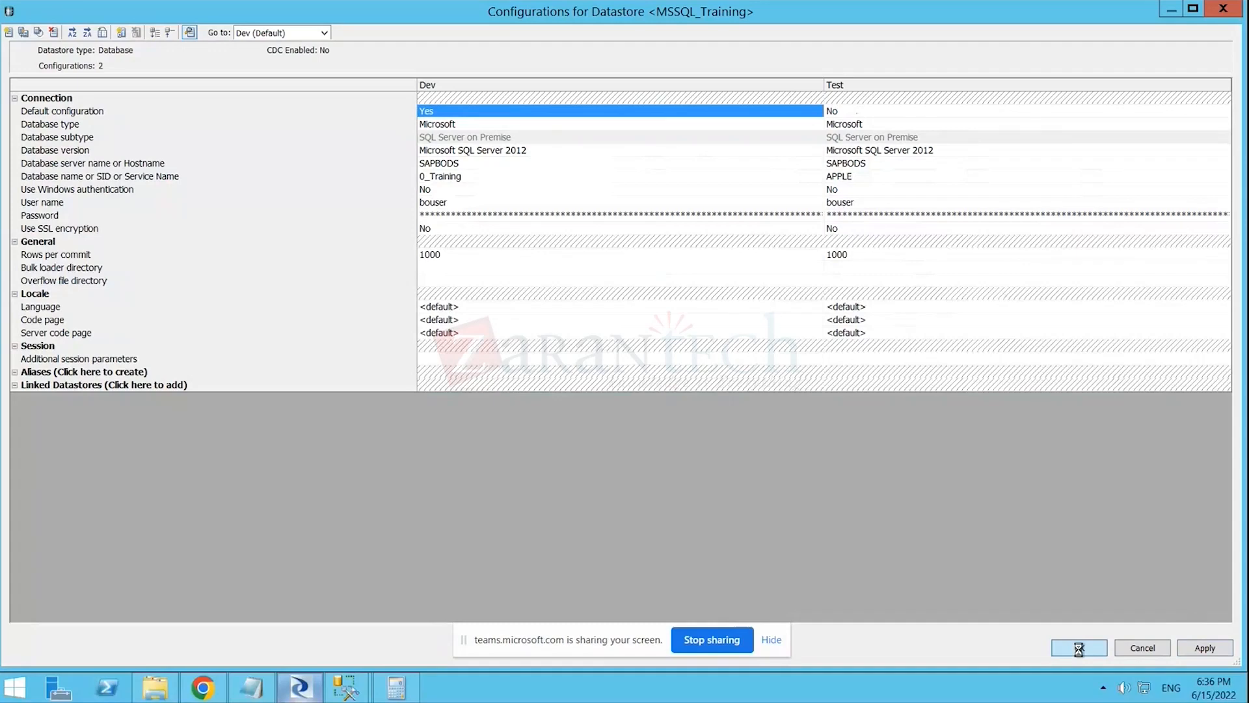
left_click_drag(677, 194, 655, 74)
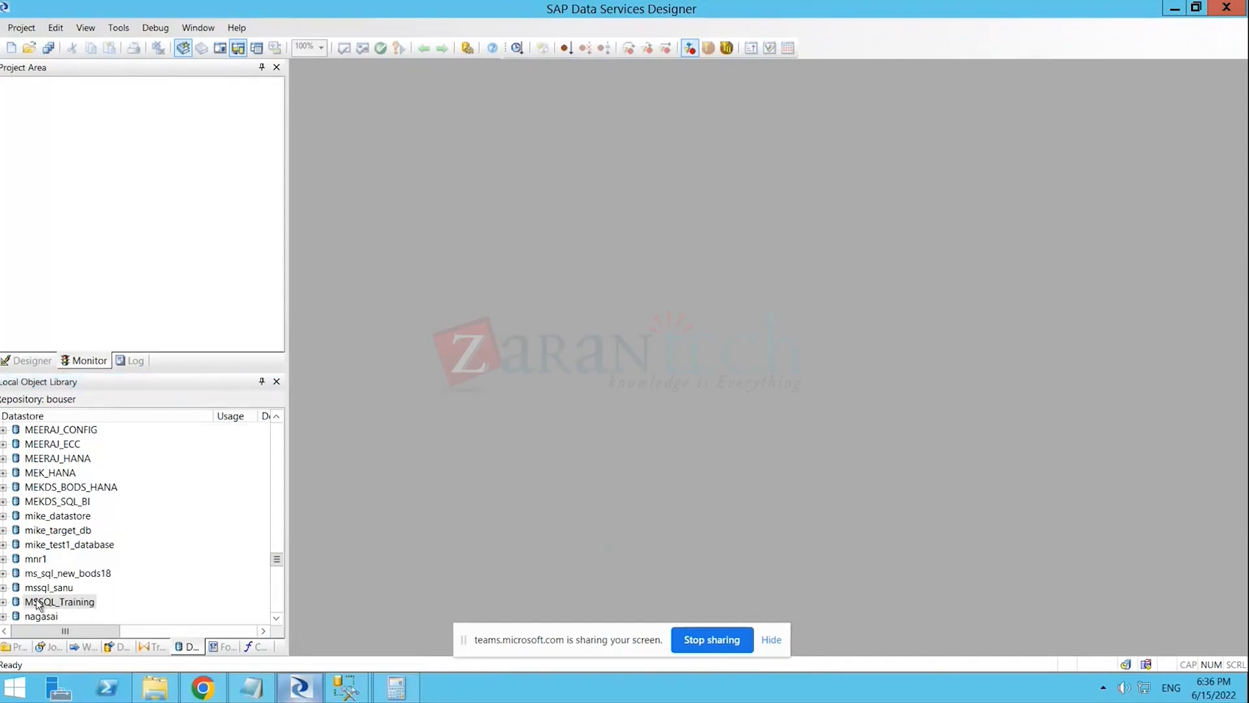
- Expand the MSSQL_Training datastore and start an import by name for its tables
left_click(190, 532)
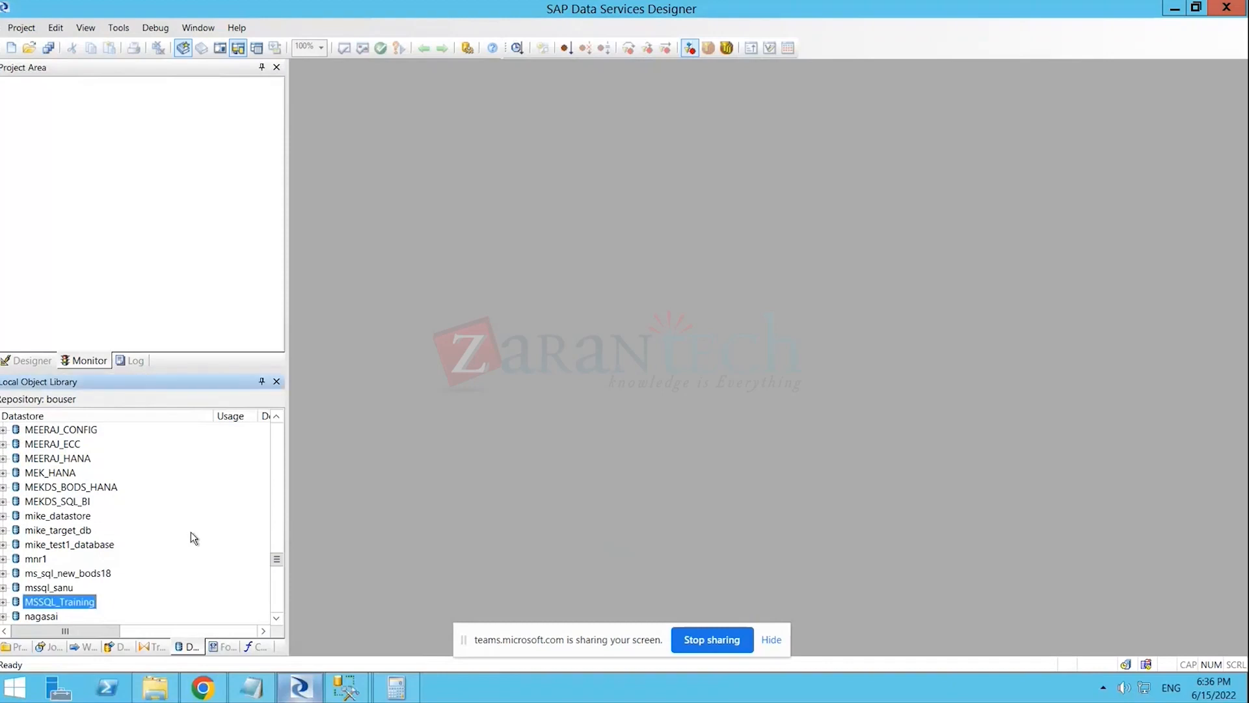
scroll(190, 532, "down", 5)
scroll(190, 532, "down", 1)
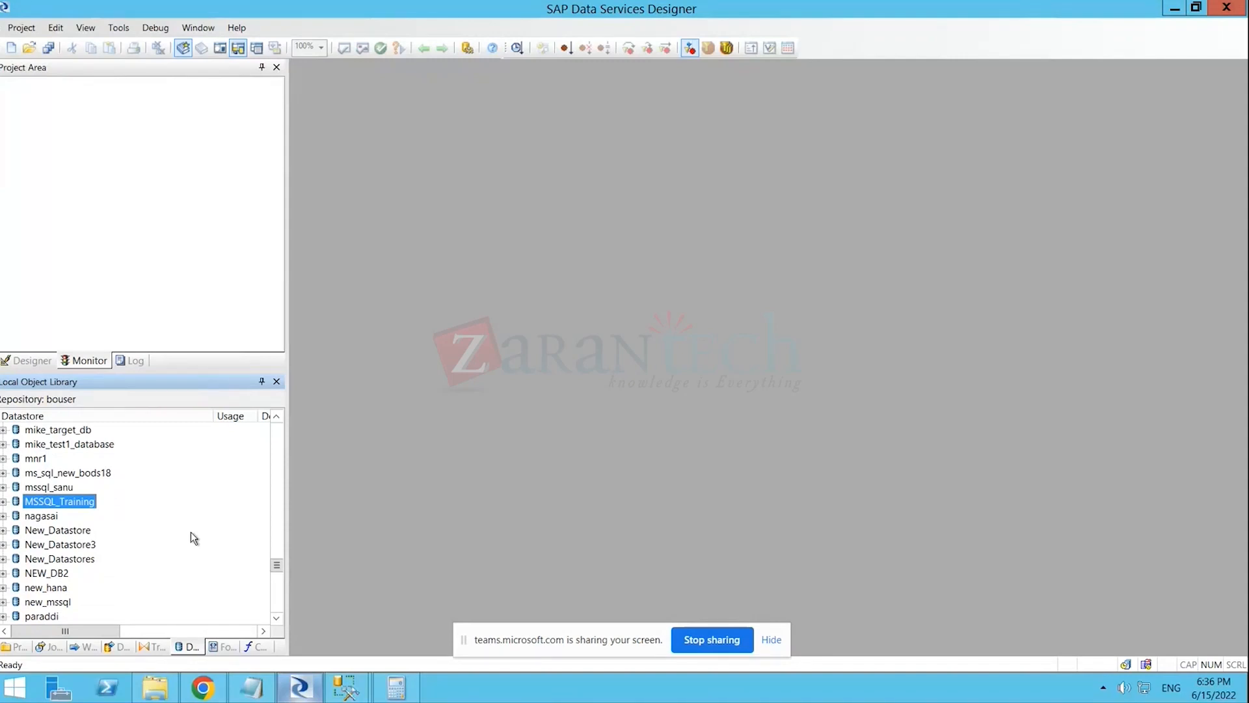
left_click(3, 502)
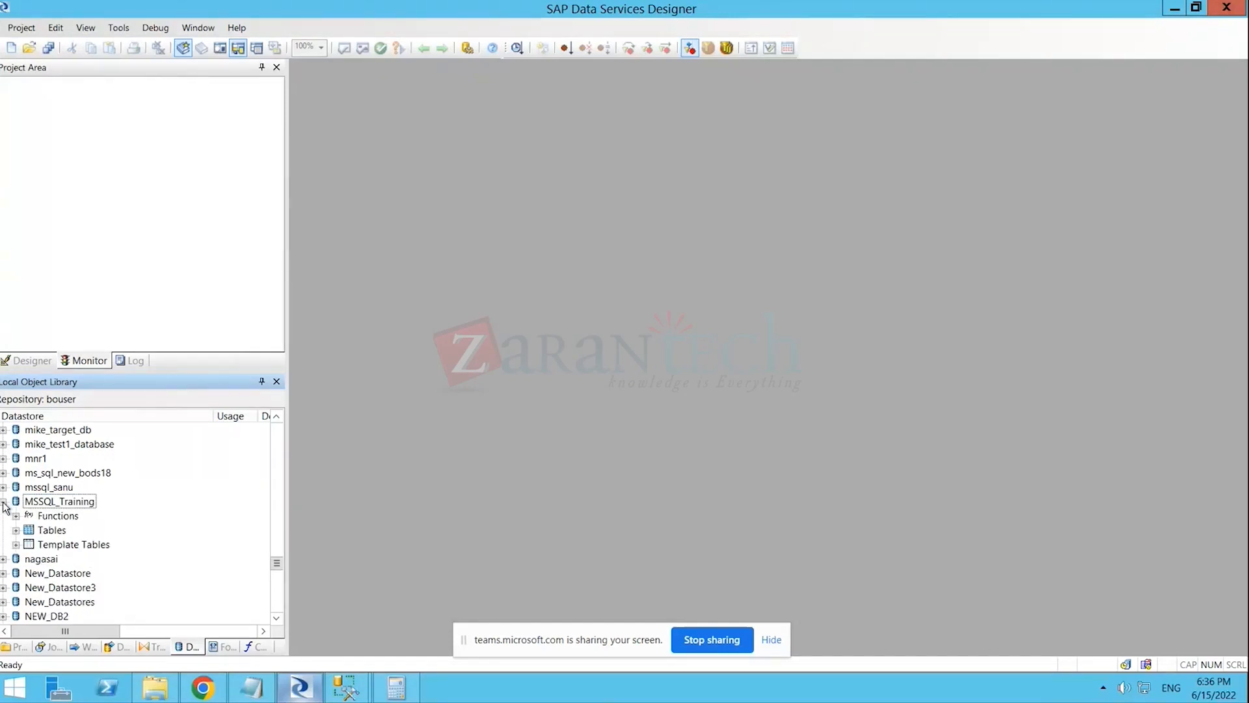
left_click(18, 532)
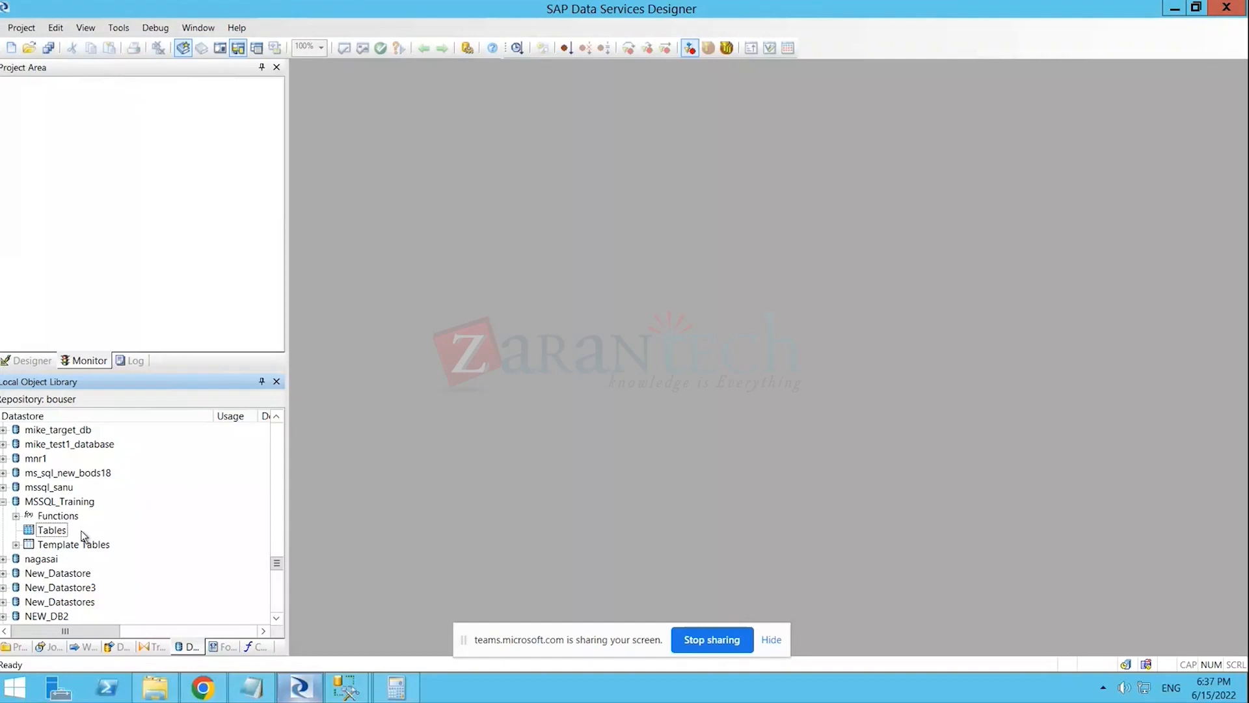
right_click(48, 534)
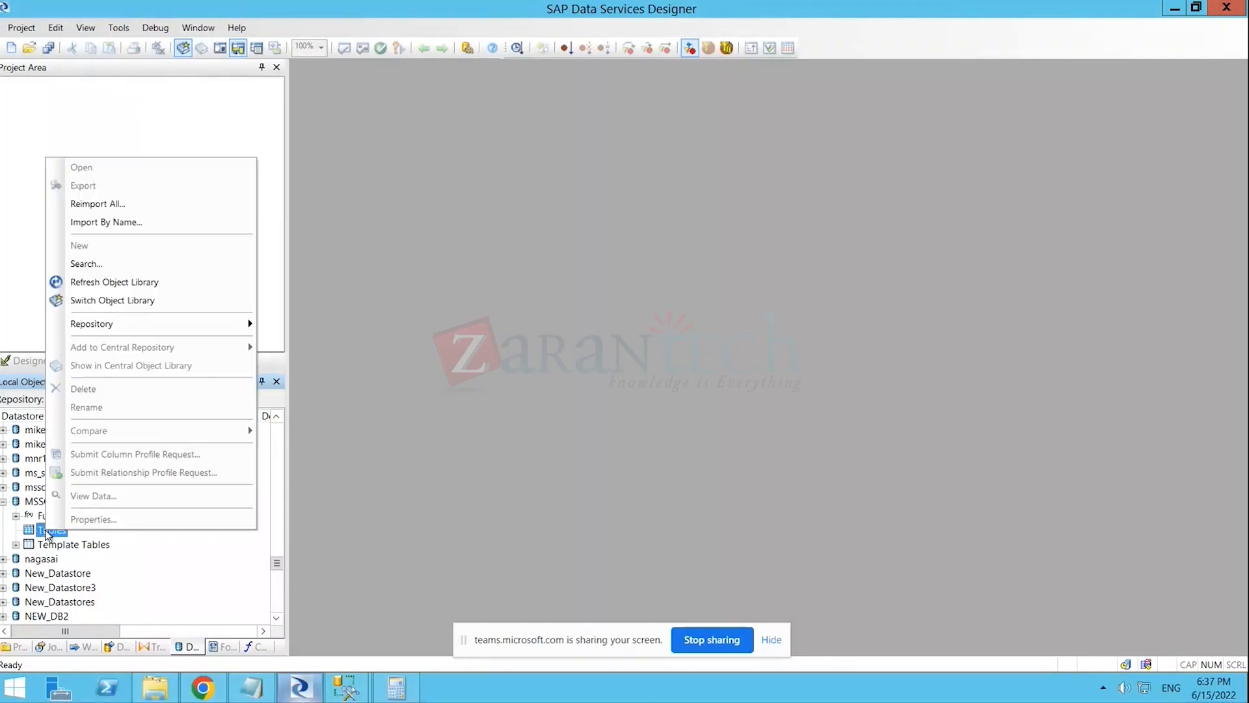
left_click(101, 223)
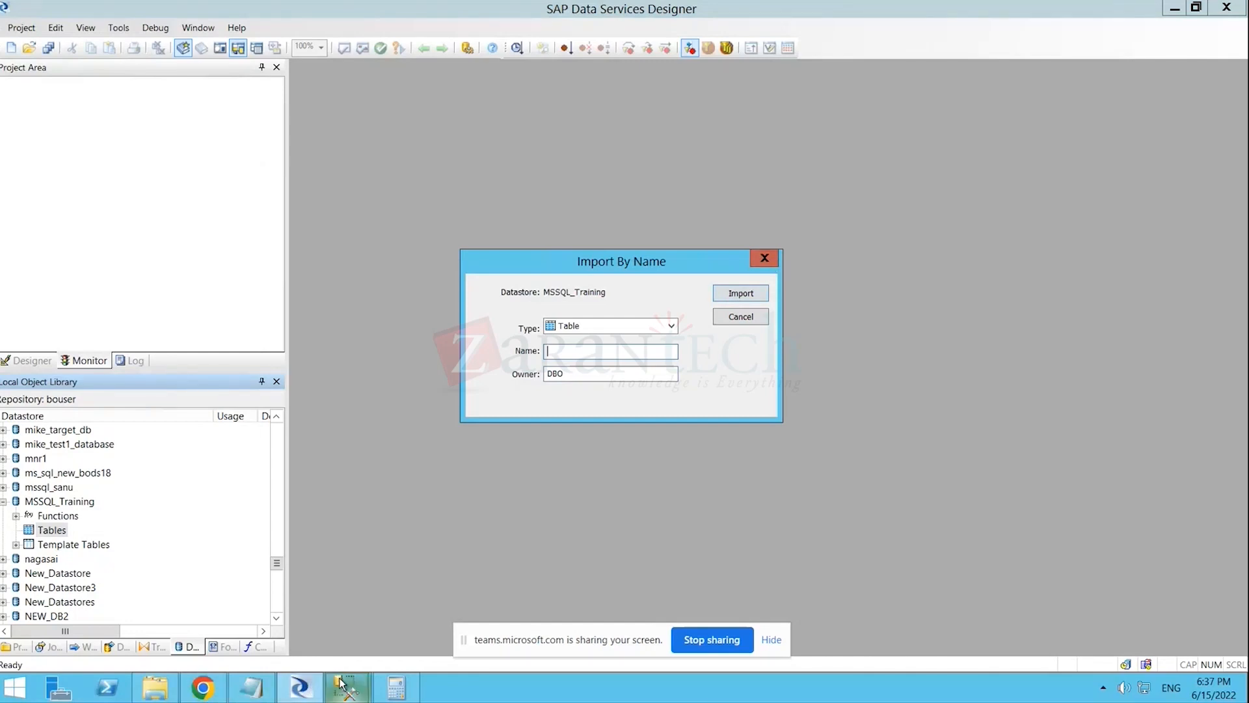
- Switch to SQL Server Management Studio, copy the CUSTOMERS table name from the query, and expand the 0_Training database
mouse_move(342, 683)
left_click(406, 579)
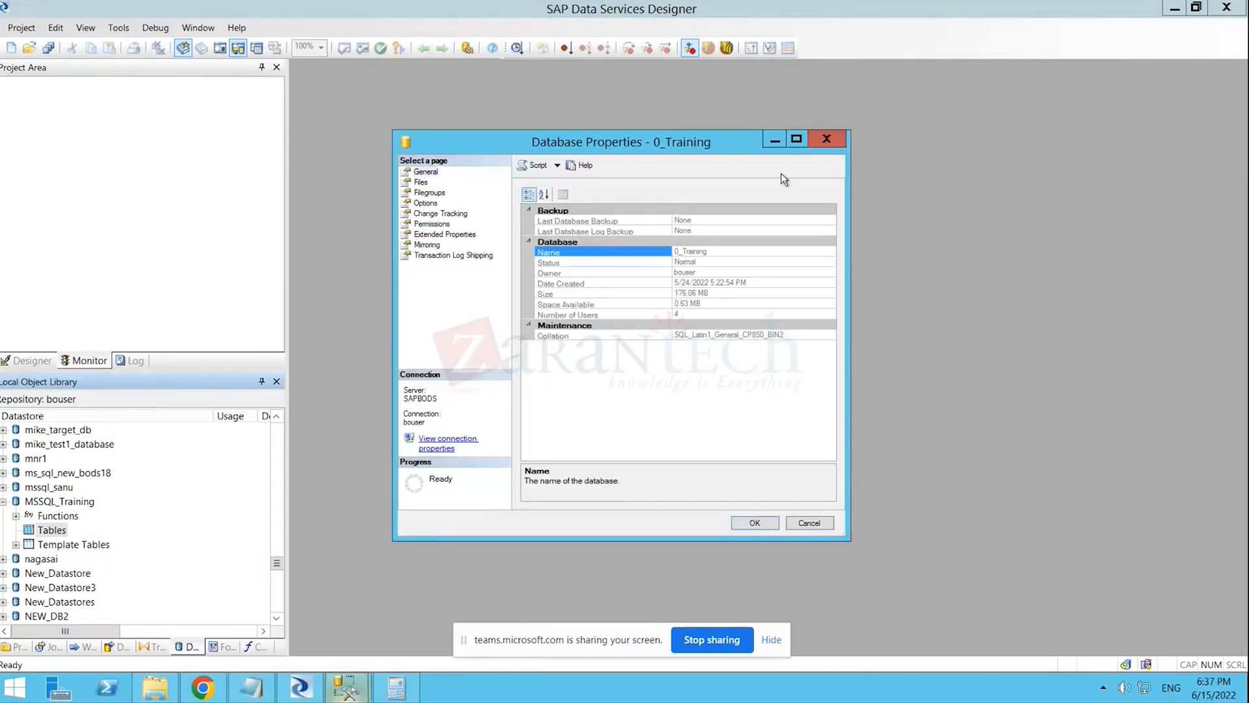
left_click(826, 139)
mouse_move(348, 694)
left_click(348, 608)
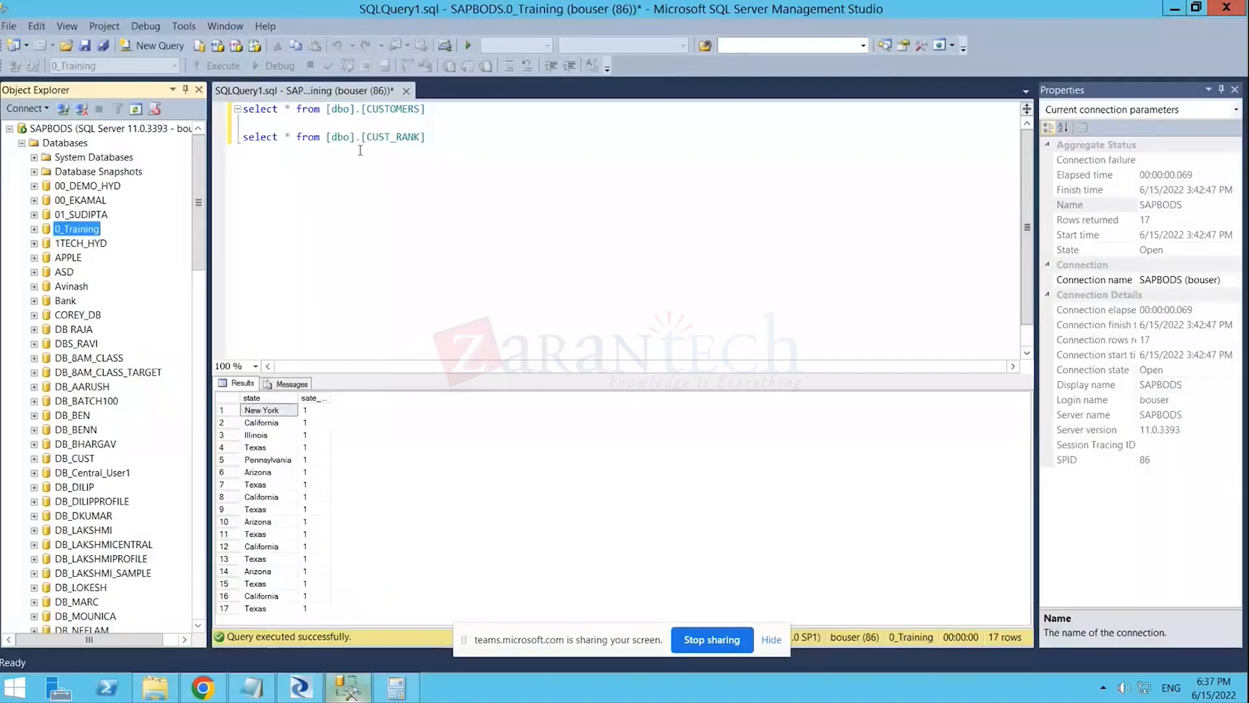
double_click(391, 110)
key("ctrl+c")
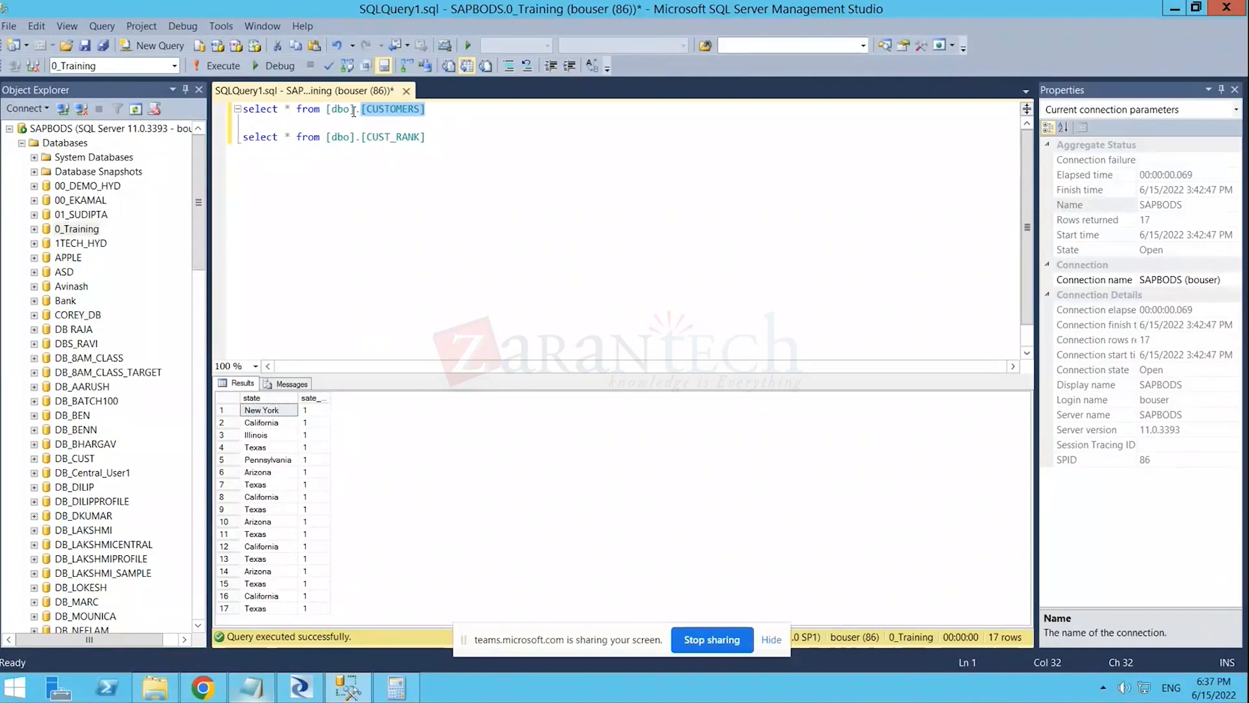
left_click(34, 229)
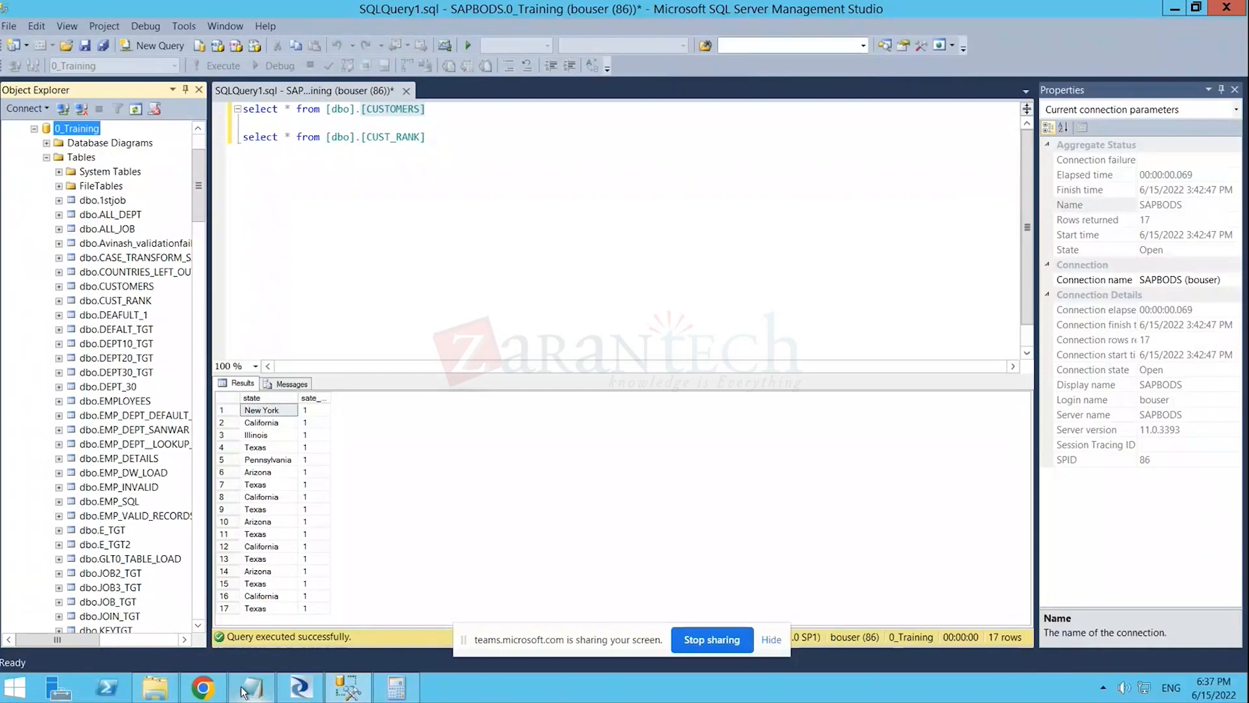
- Return to Data Services Designer and try to import the table CUSTOMERS by name with owner DBO
left_click(345, 688)
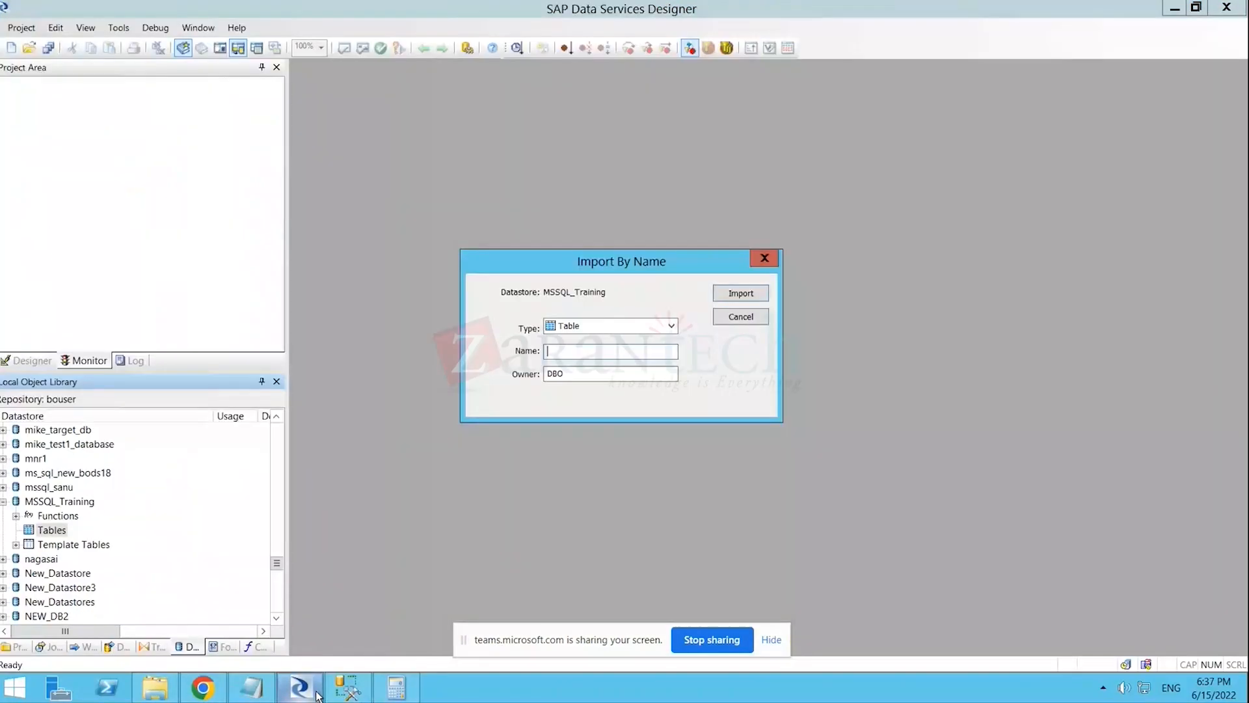
key("ctrl+v")
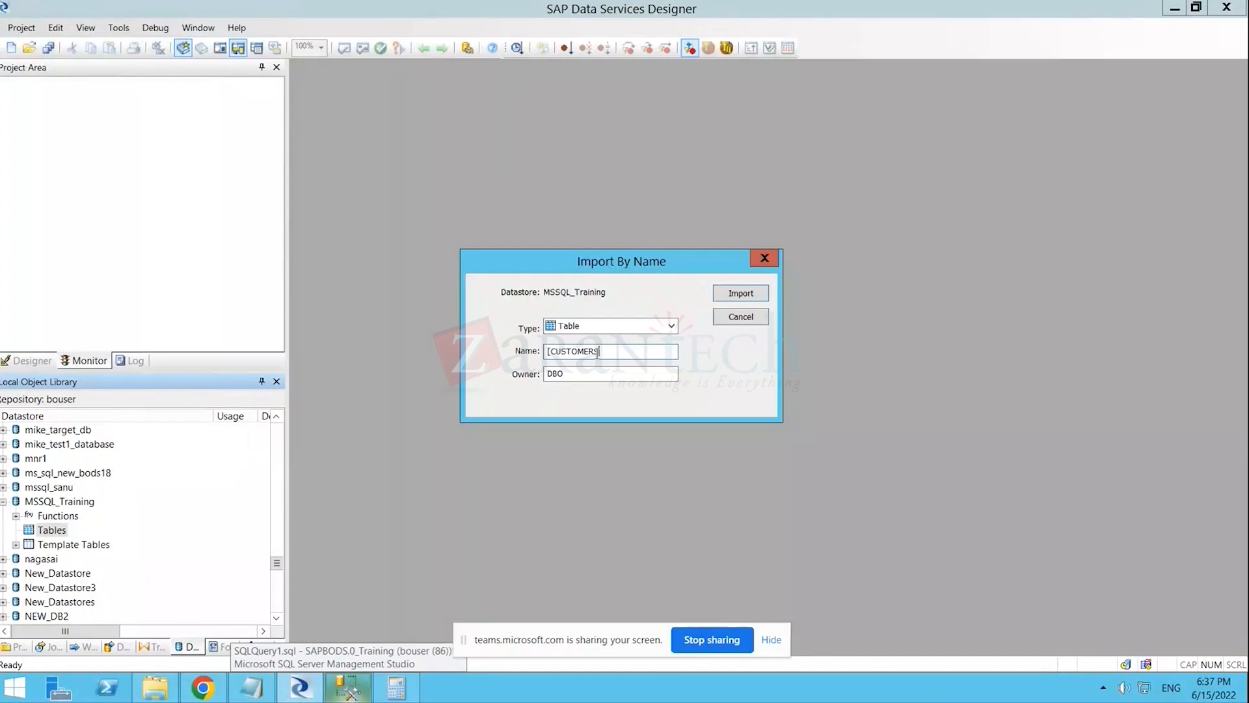
key("Delete")
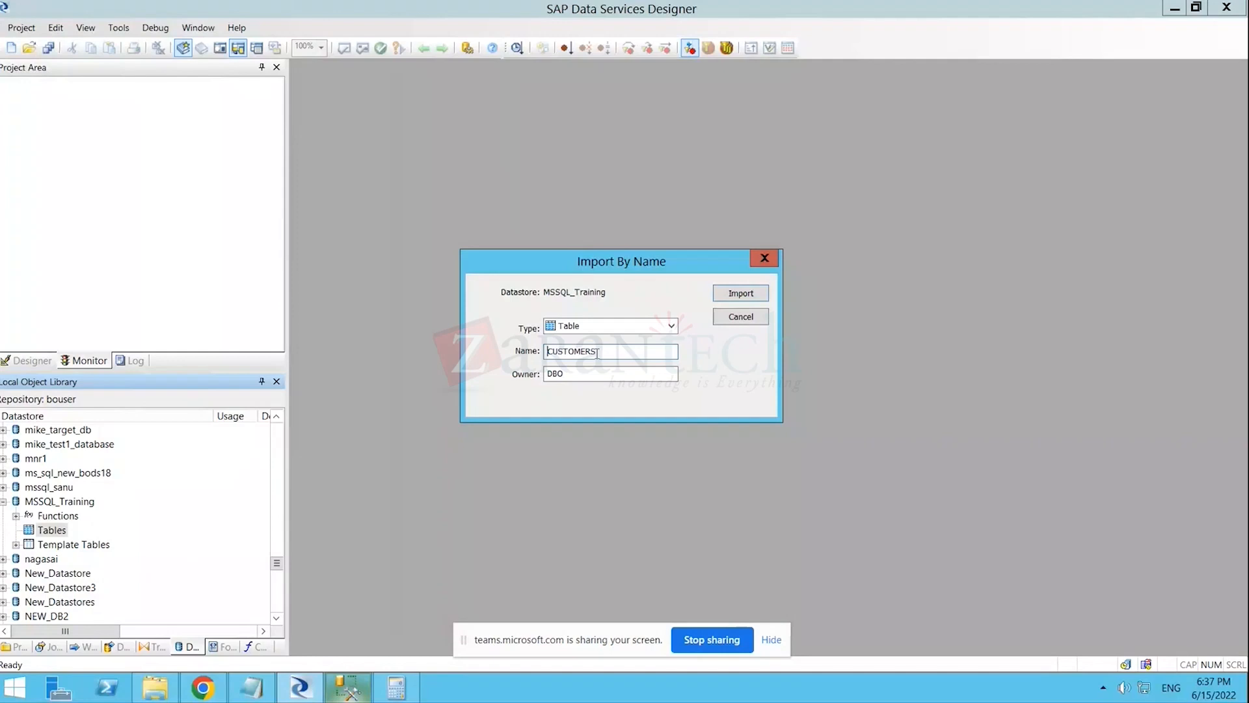
left_click(732, 301)
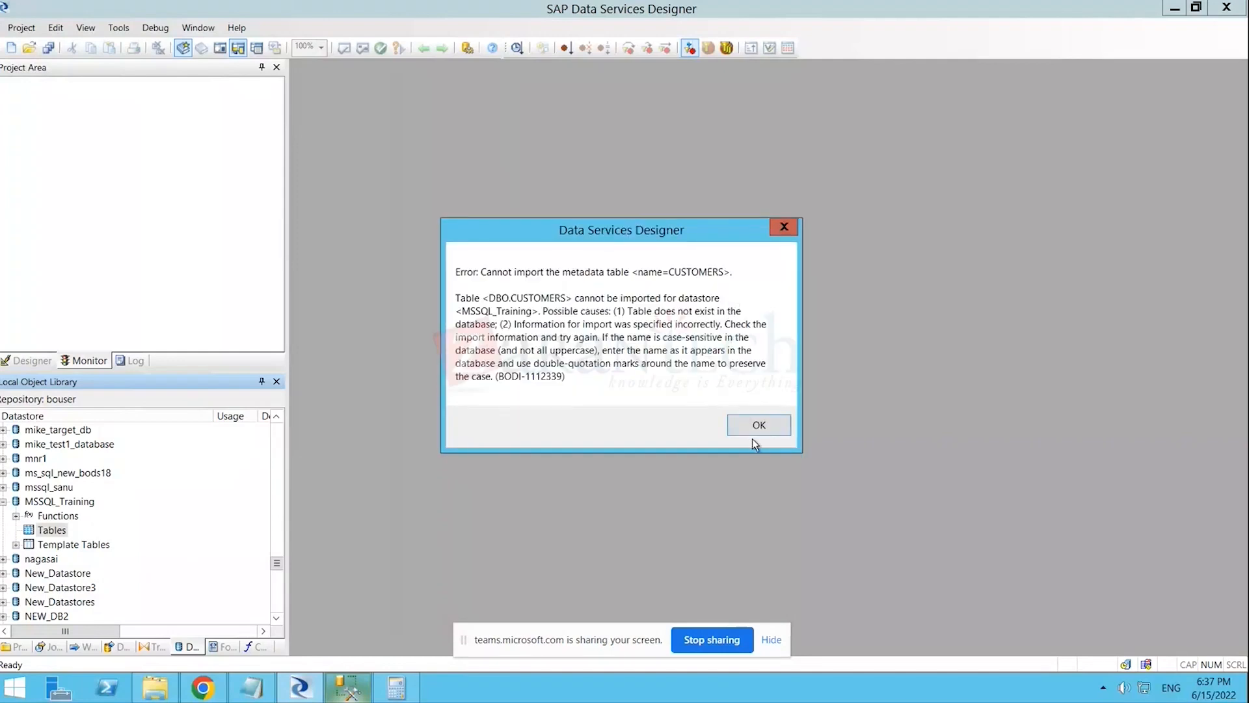
left_click(748, 424)
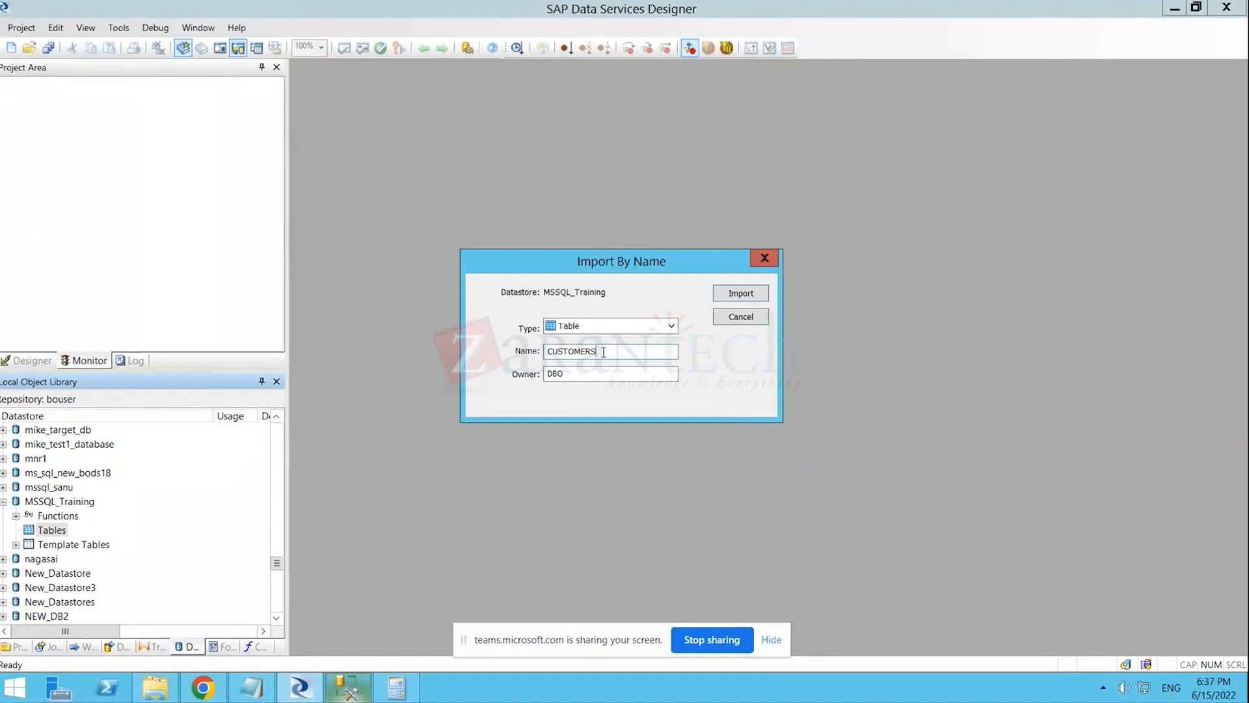
- Try the import by name again with the bracketed name [CUSTOMERS] and owner [DBO], and close the import dialog
type("]")
type("[")
left_click(568, 374)
type("][")
left_click(752, 291)
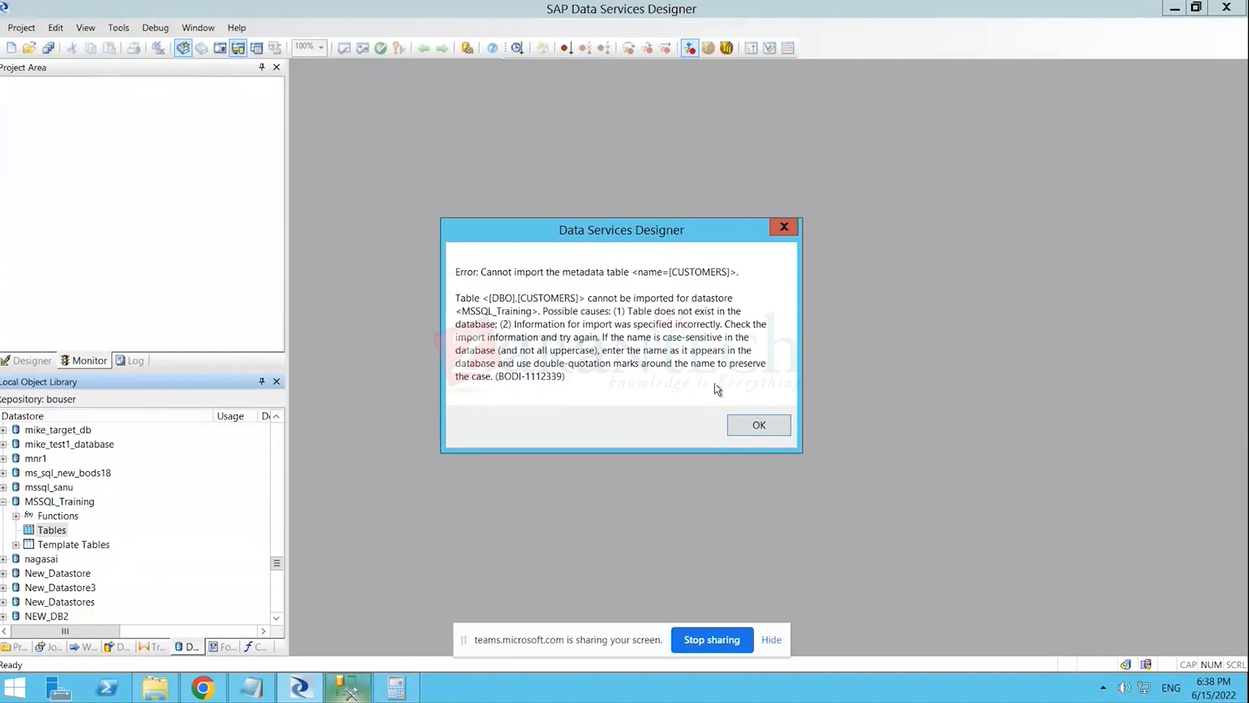
left_click(747, 423)
left_click(741, 320)
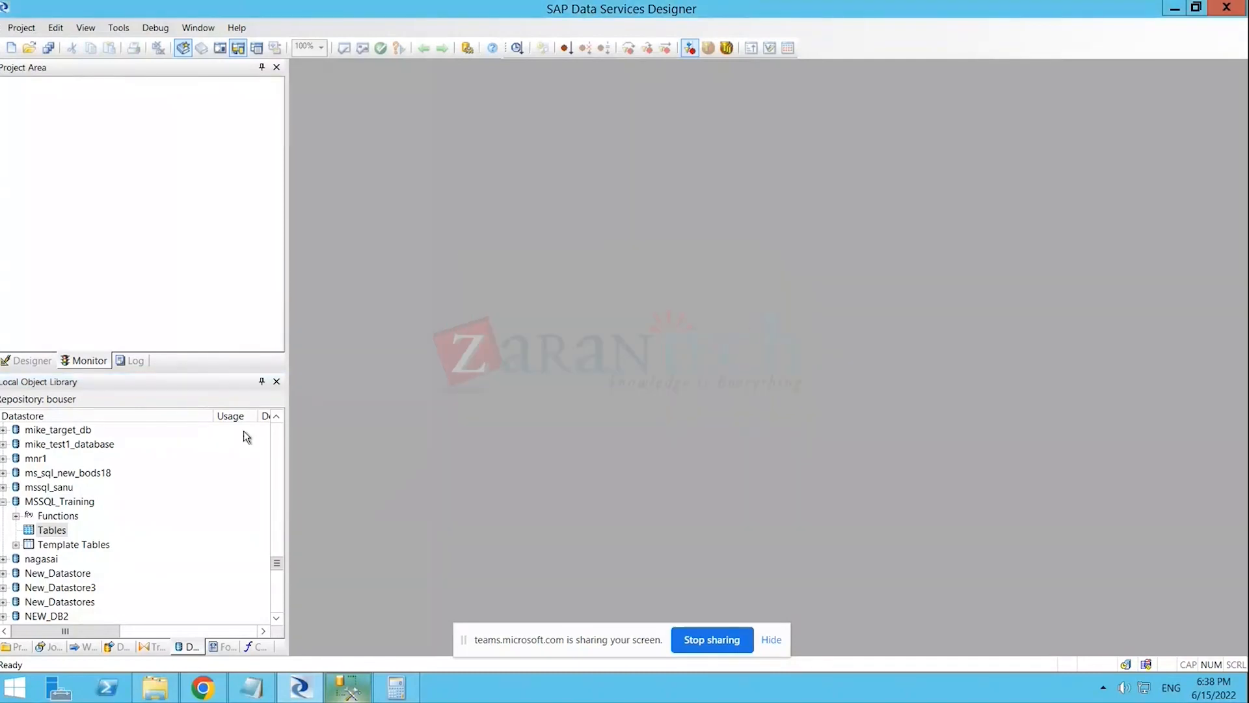
- Open the external metadata of the MSSQL_Training datastore and import the table dbo.CUSTOMERS
double_click(47, 505)
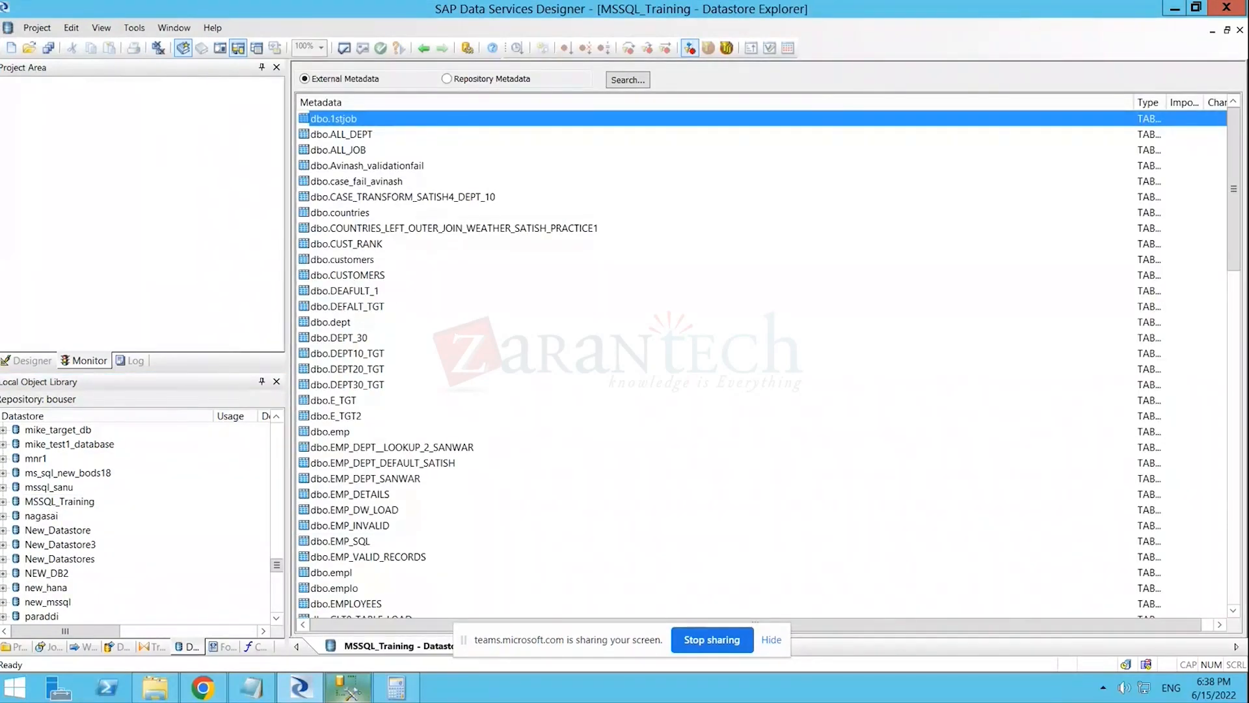
left_click(348, 688)
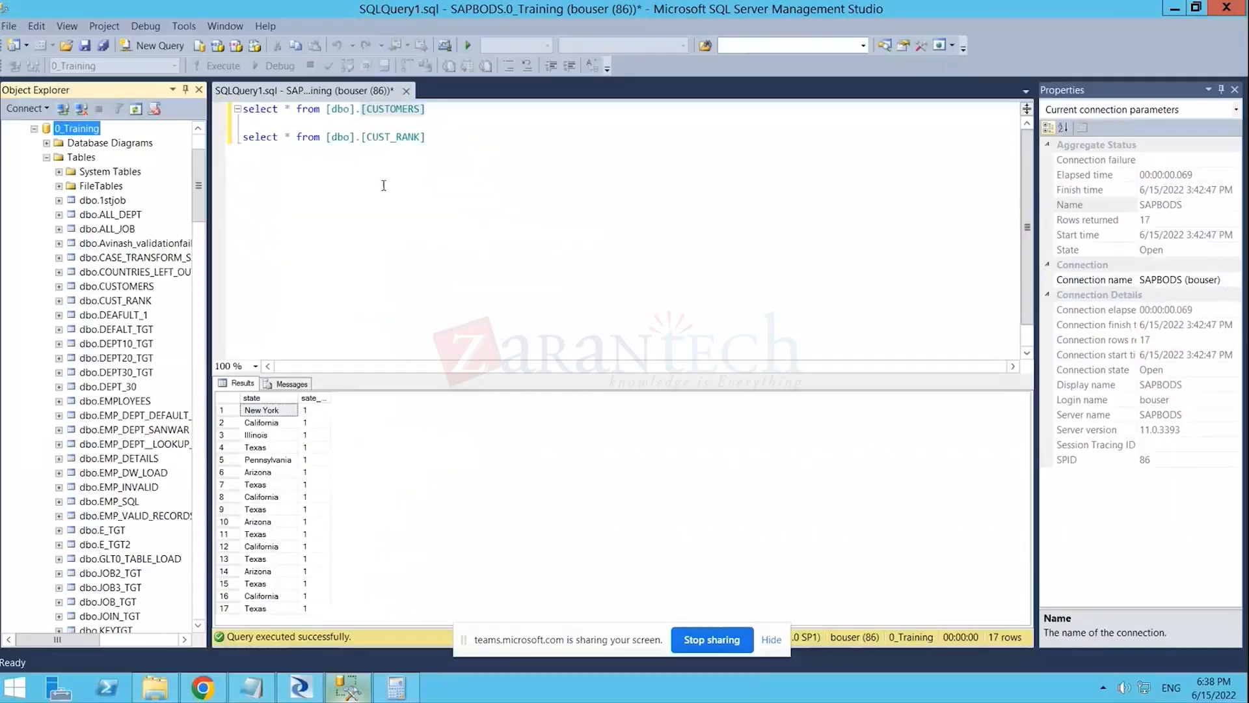
left_click(302, 698)
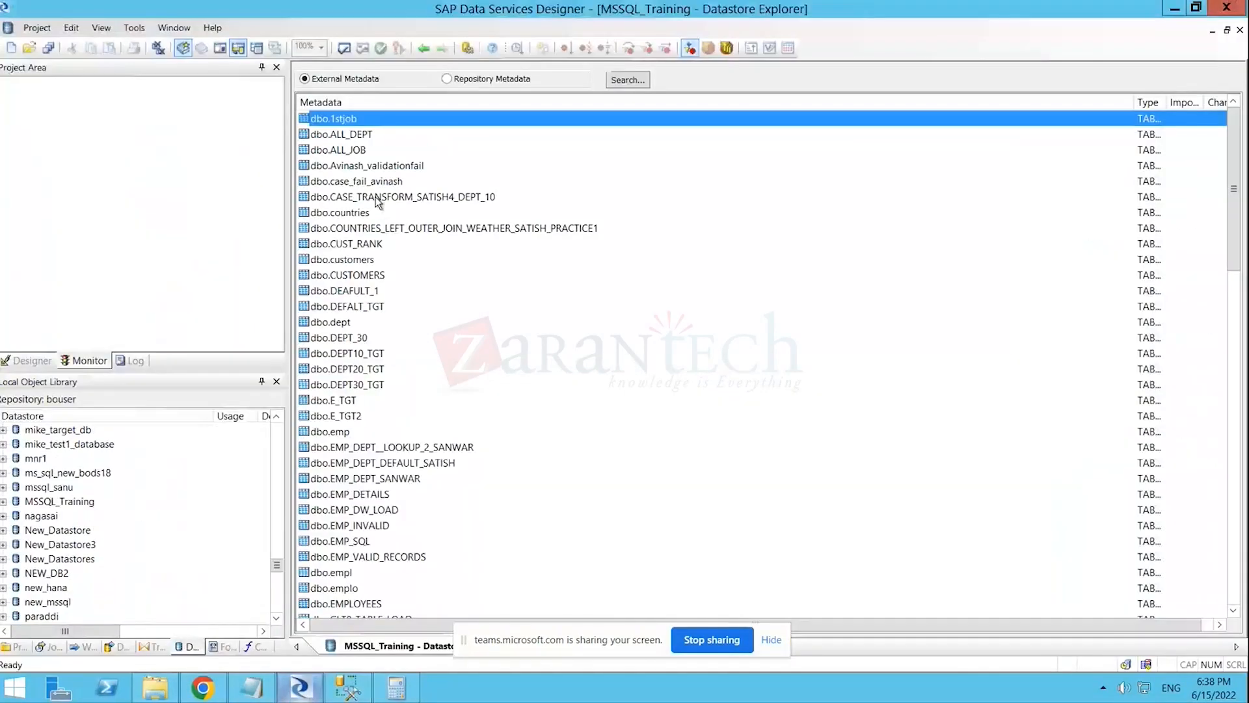
right_click(355, 279)
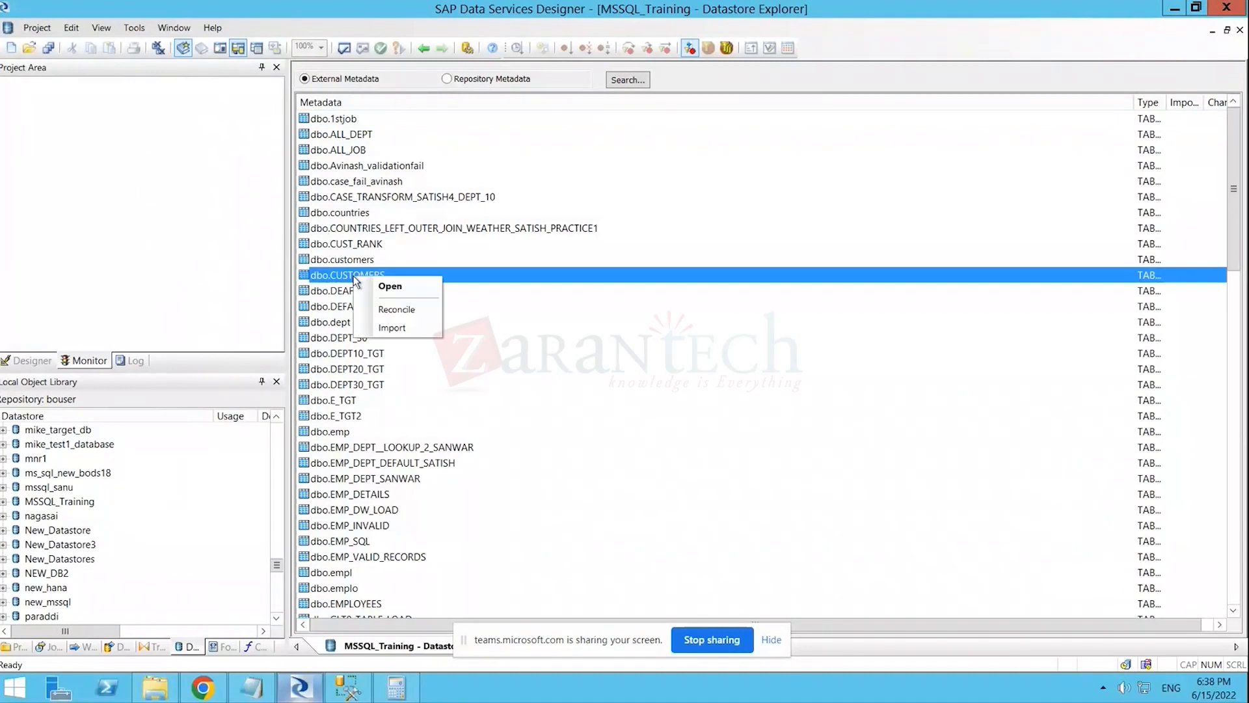
left_click(404, 328)
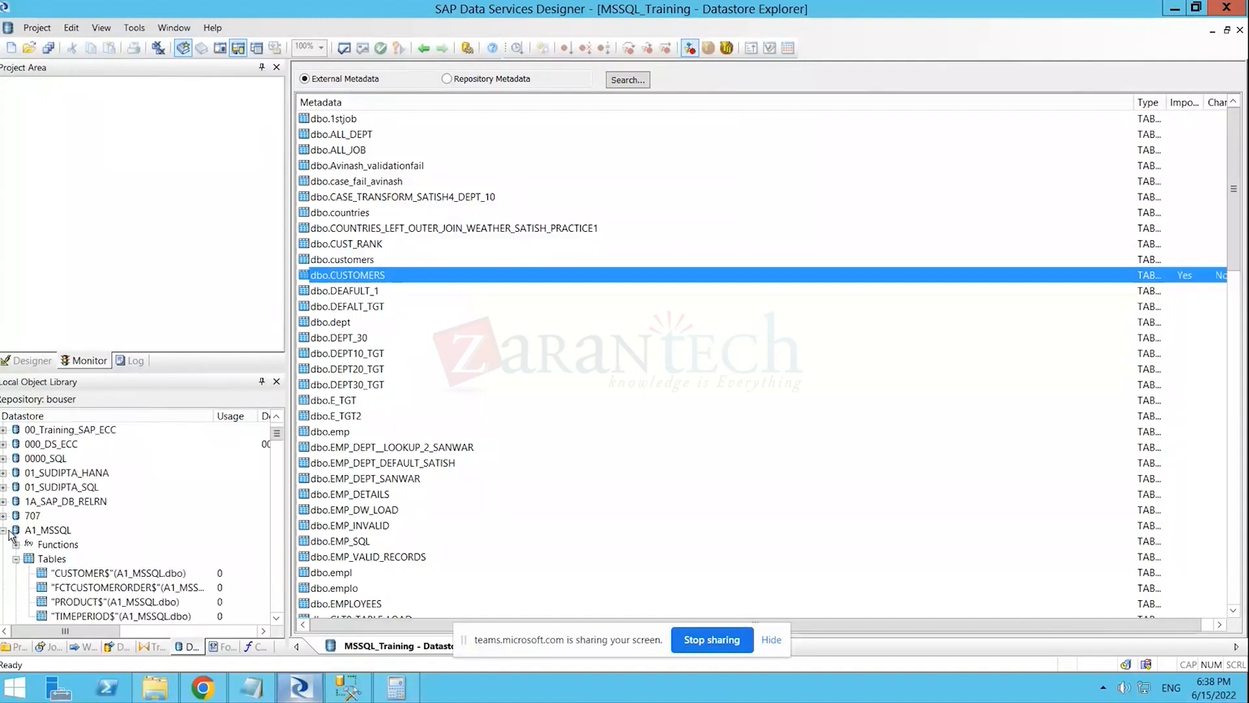
- Collapse the A1_MSSQL datastore, then locate and expand MSSQL_Training in the Local Object Library
left_click(5, 530)
scroll(124, 605, "down", 1)
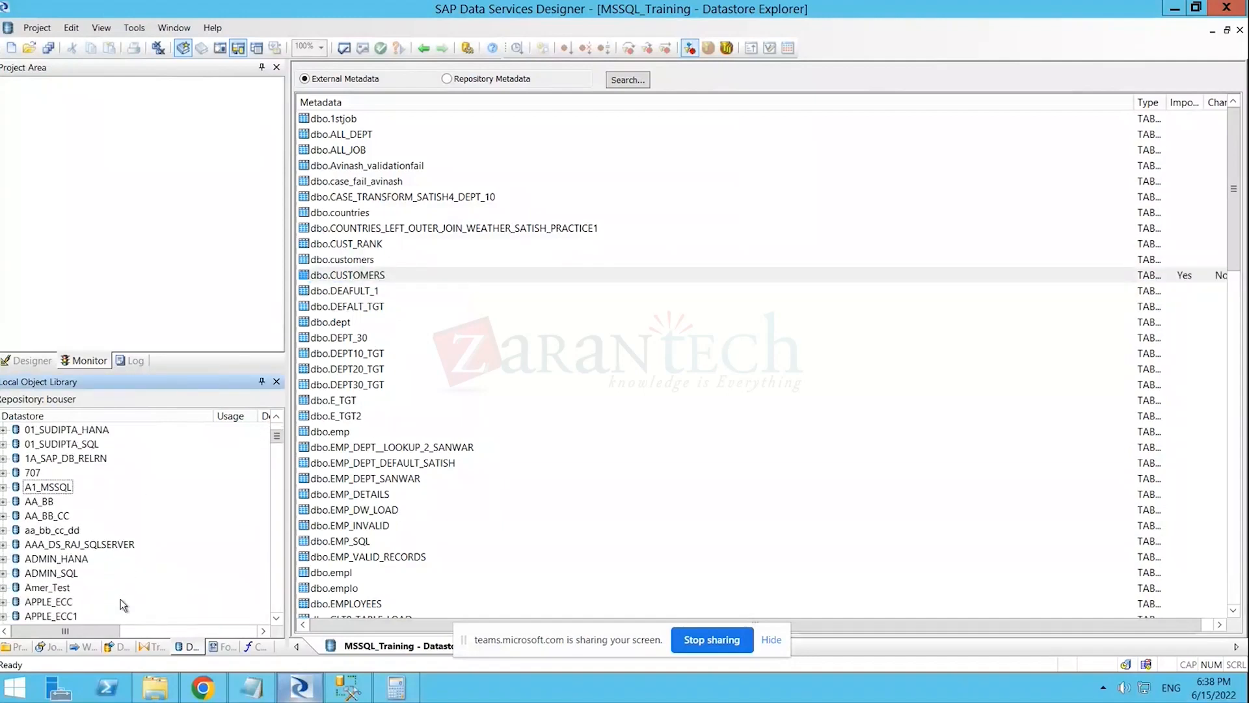
scroll(123, 604, "up", 2)
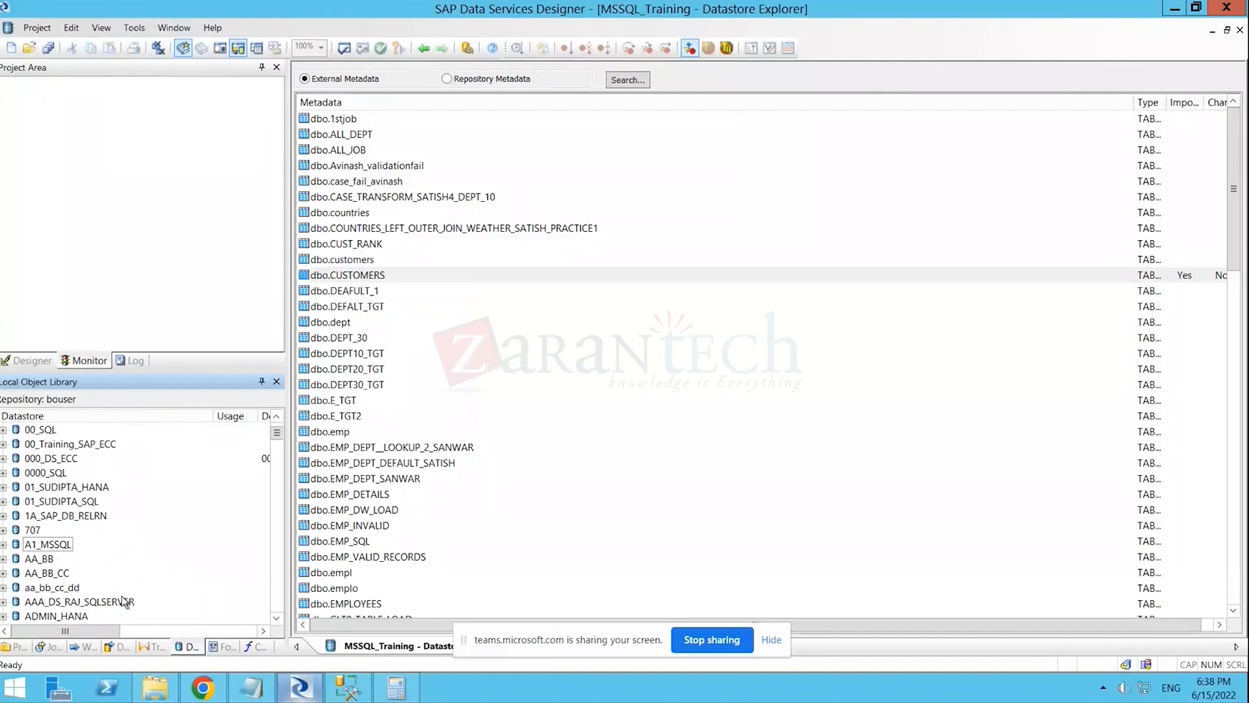
scroll(123, 601, "up", 2)
scroll(124, 602, "down", 3)
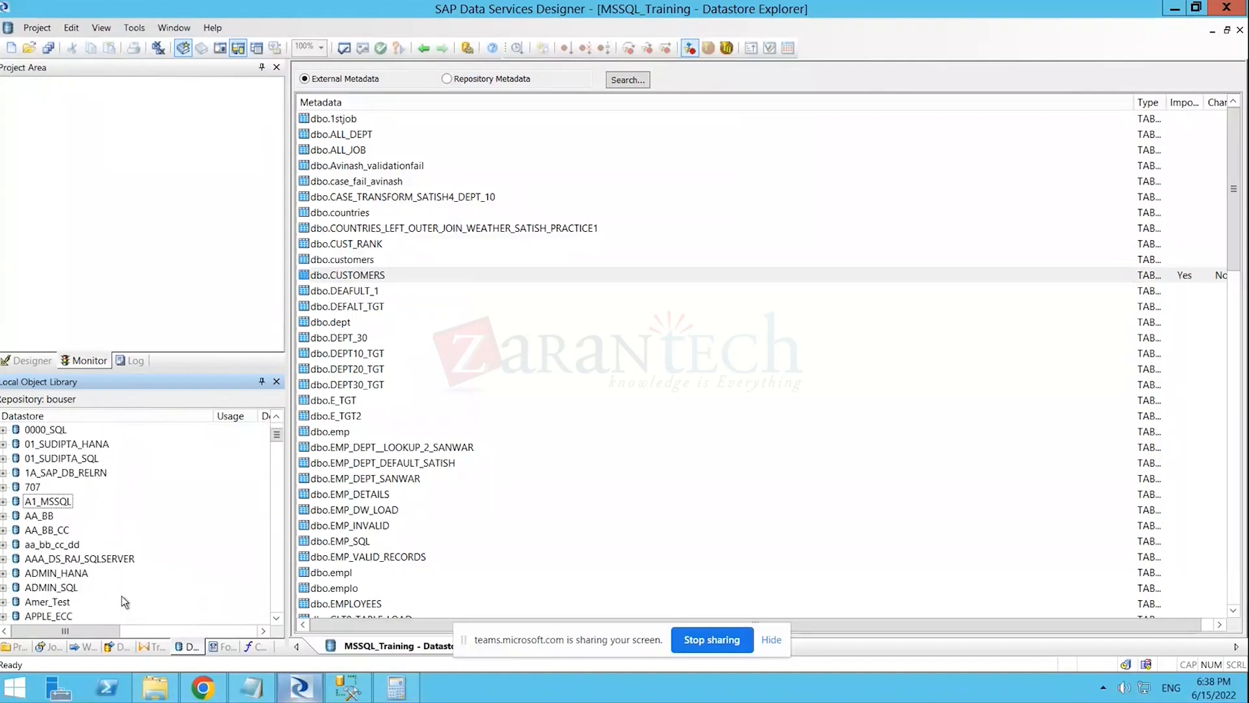
scroll(124, 601, "down", 5)
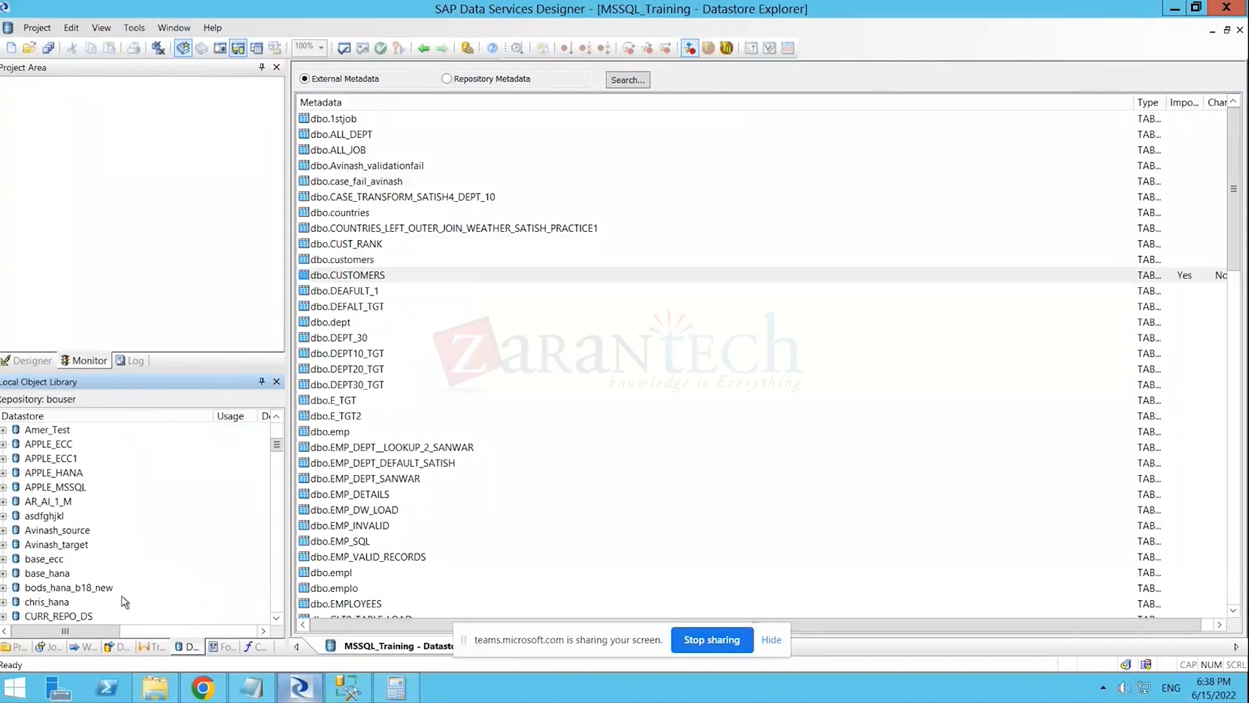
scroll(124, 601, "down", 4)
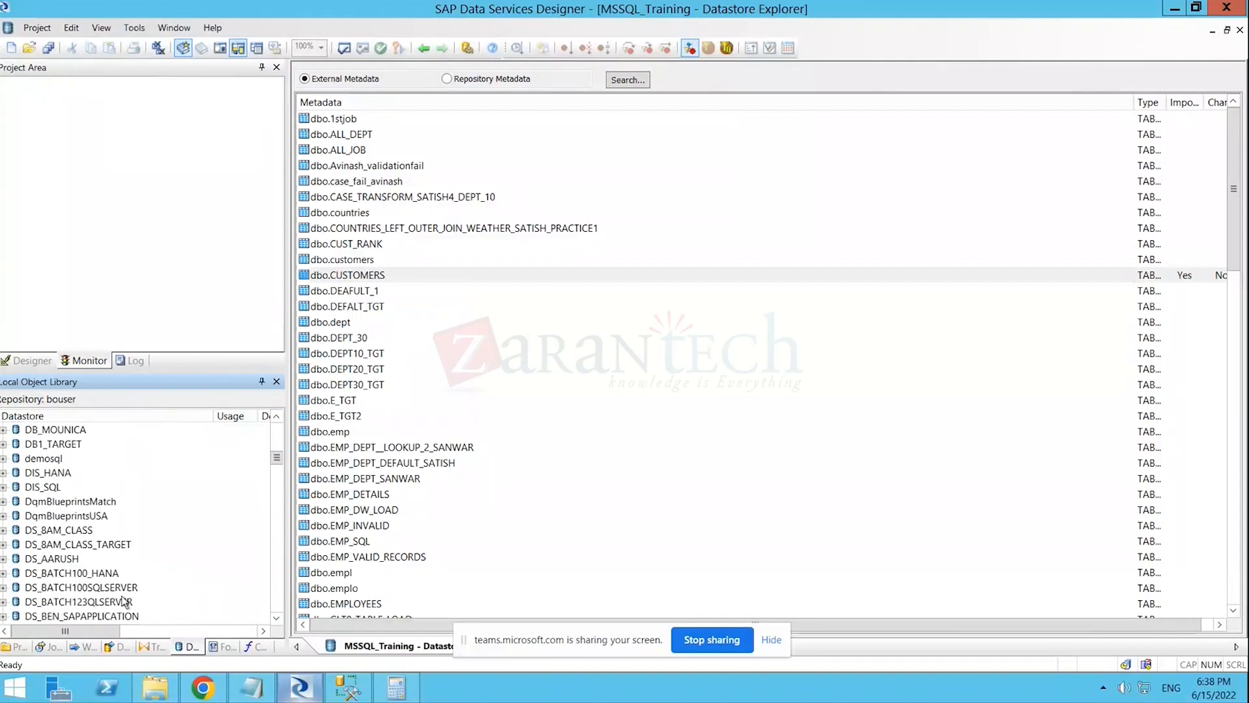
scroll(125, 599, "down", 5)
scroll(127, 601, "down", 6)
scroll(202, 573, "down", 8)
left_click(81, 530)
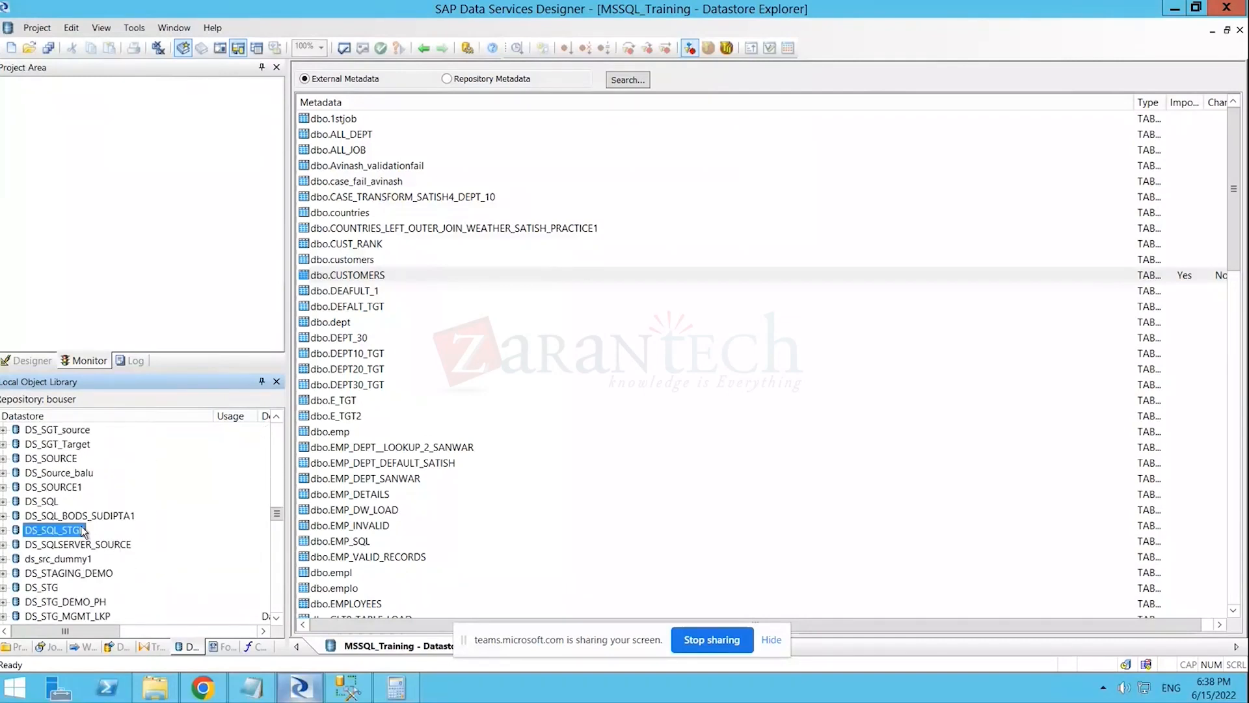
key("m")
scroll(159, 577, "down", 2)
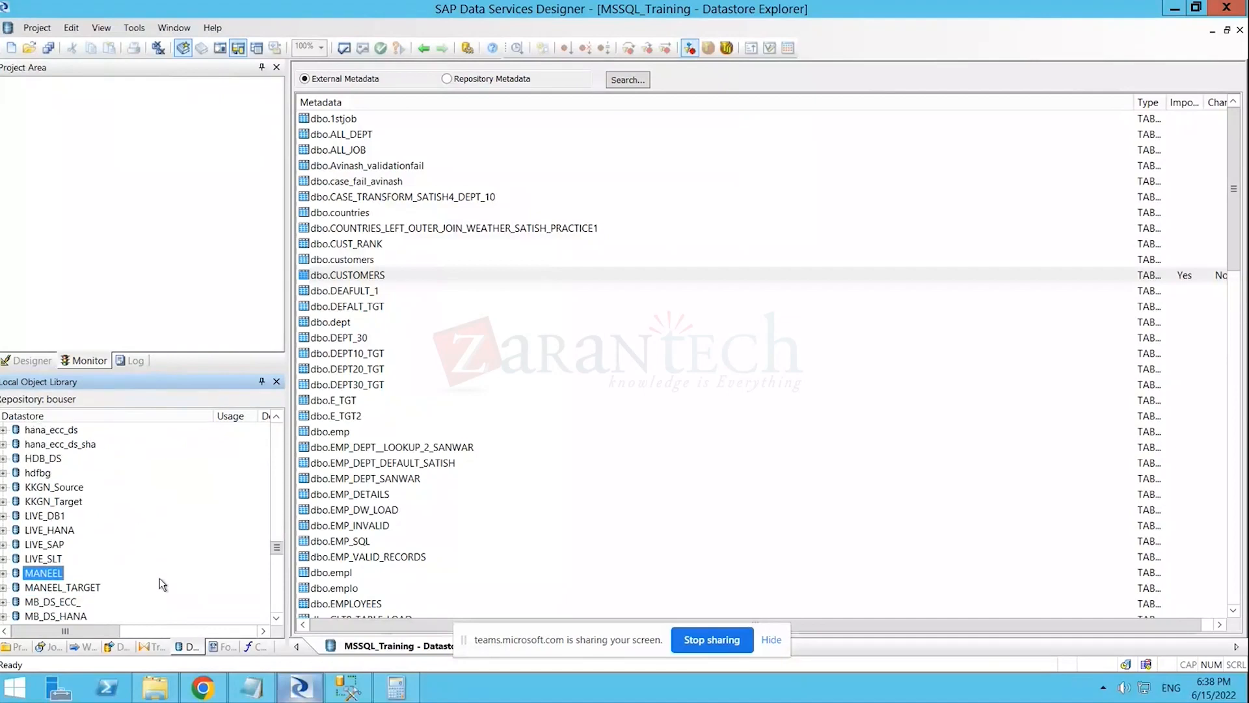
scroll(159, 578, "down", 3)
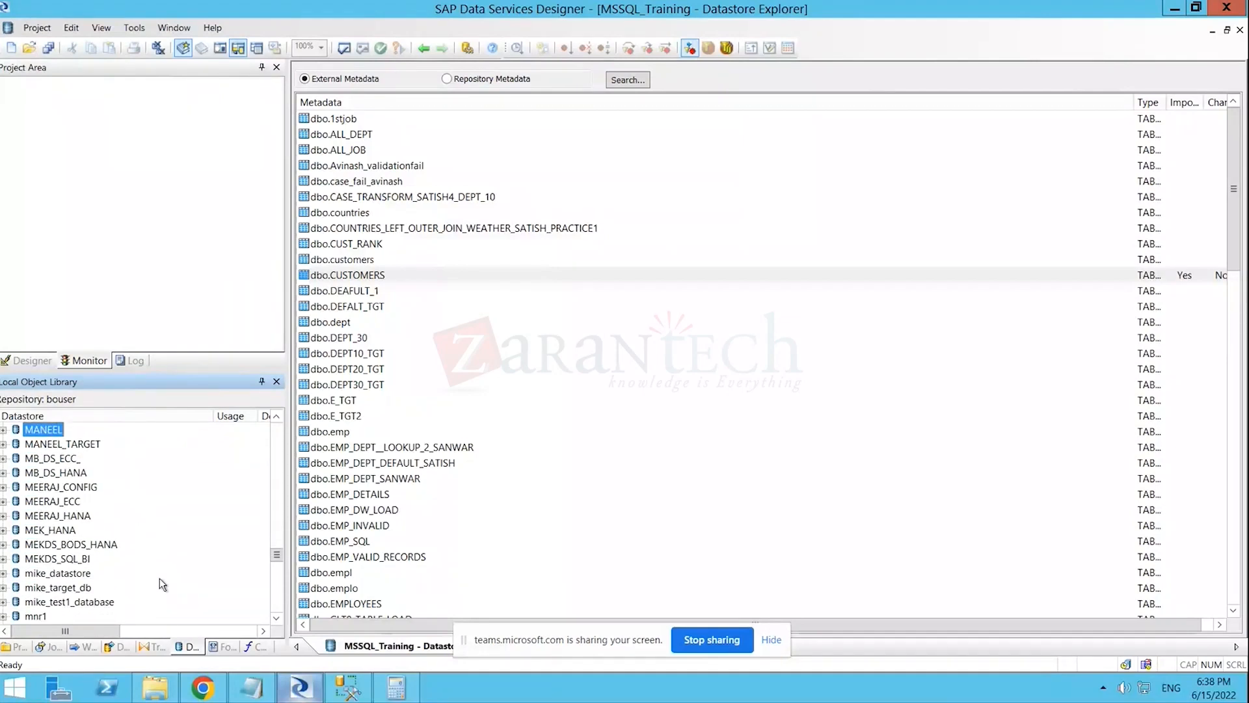
scroll(159, 578, "up", 2)
scroll(158, 578, "up", 1)
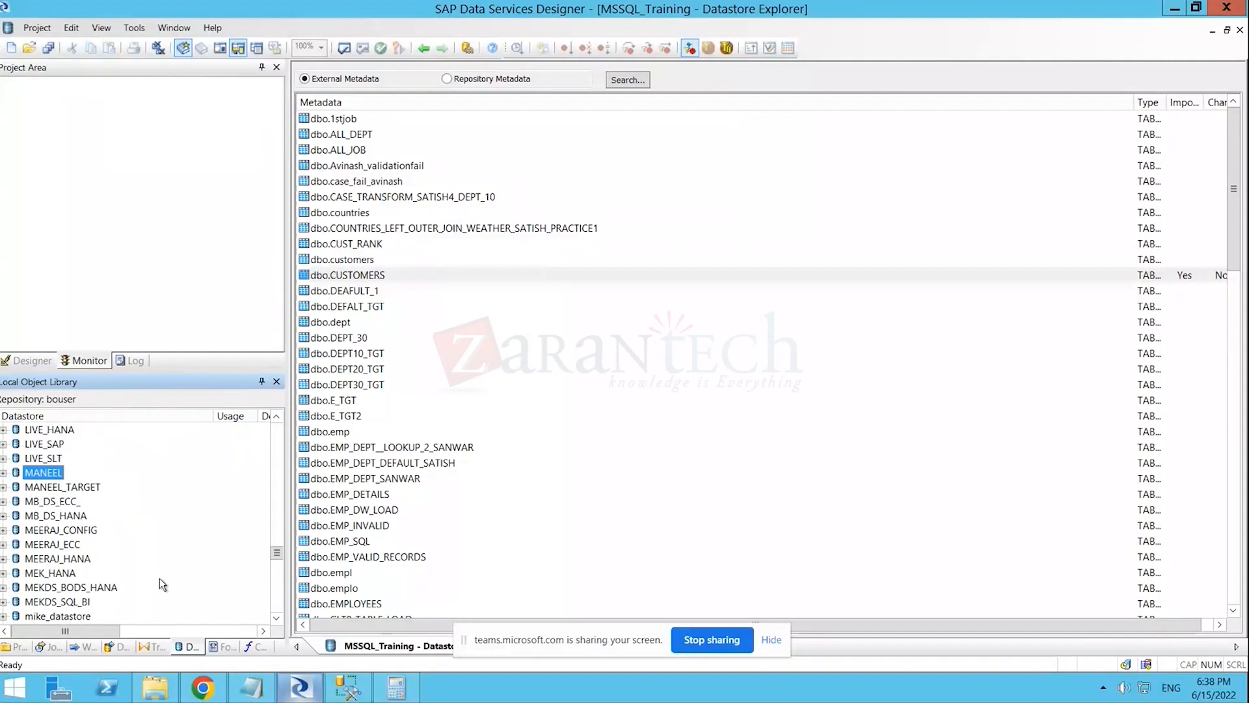
scroll(158, 577, "down", 3)
scroll(158, 577, "down", 1)
left_click(3, 587)
scroll(95, 581, "down", 2)
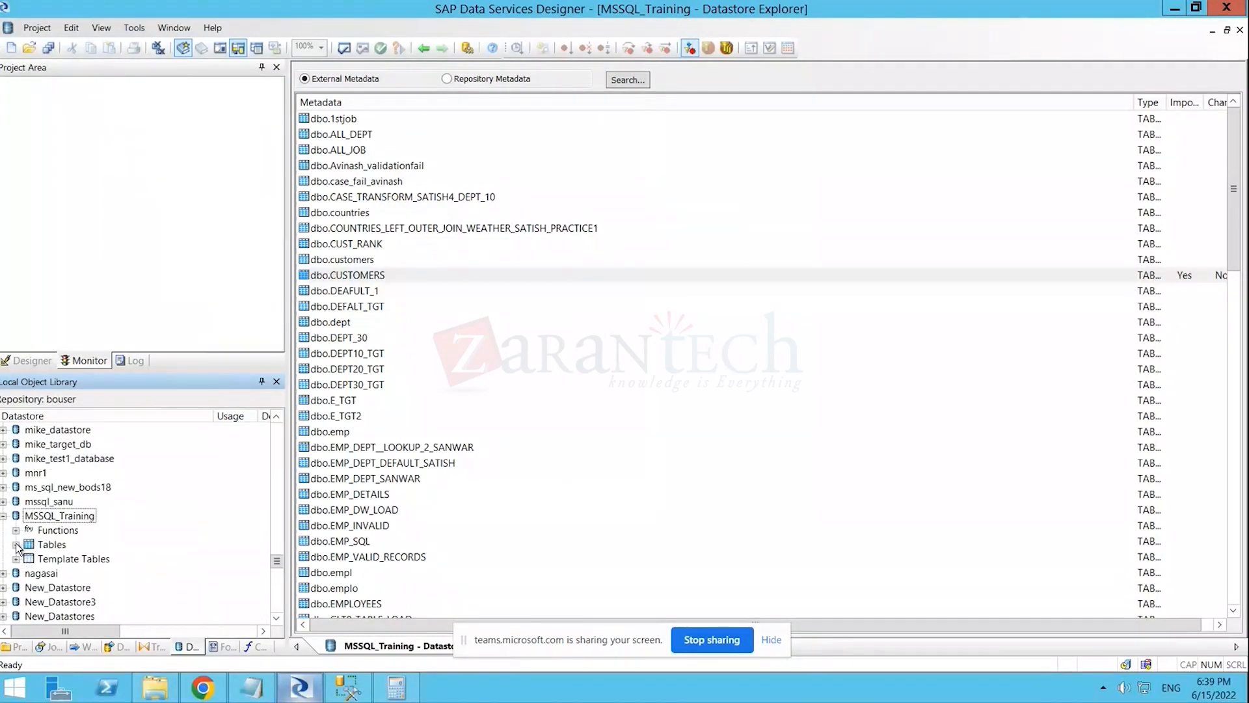
- Close the Datastore Explorer and open the imported CUSTOMERS table from MSSQL_Training's tables to view its metadata
left_click(17, 546)
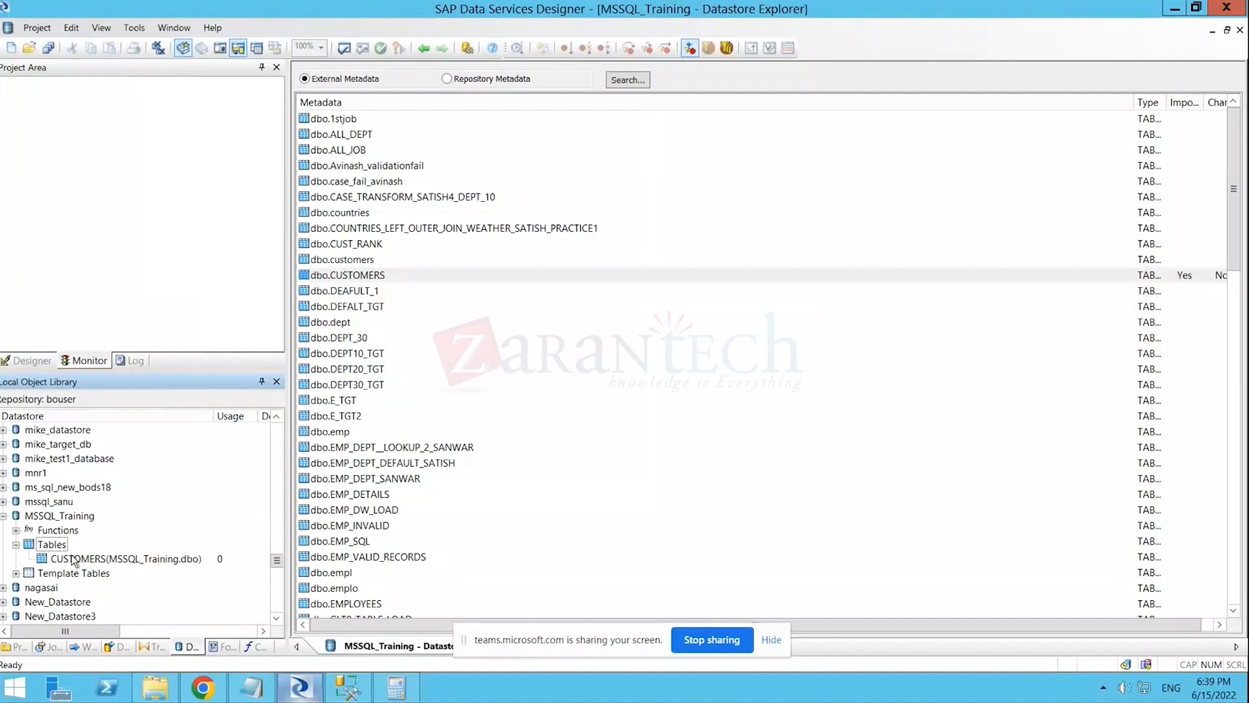
left_click(1241, 31)
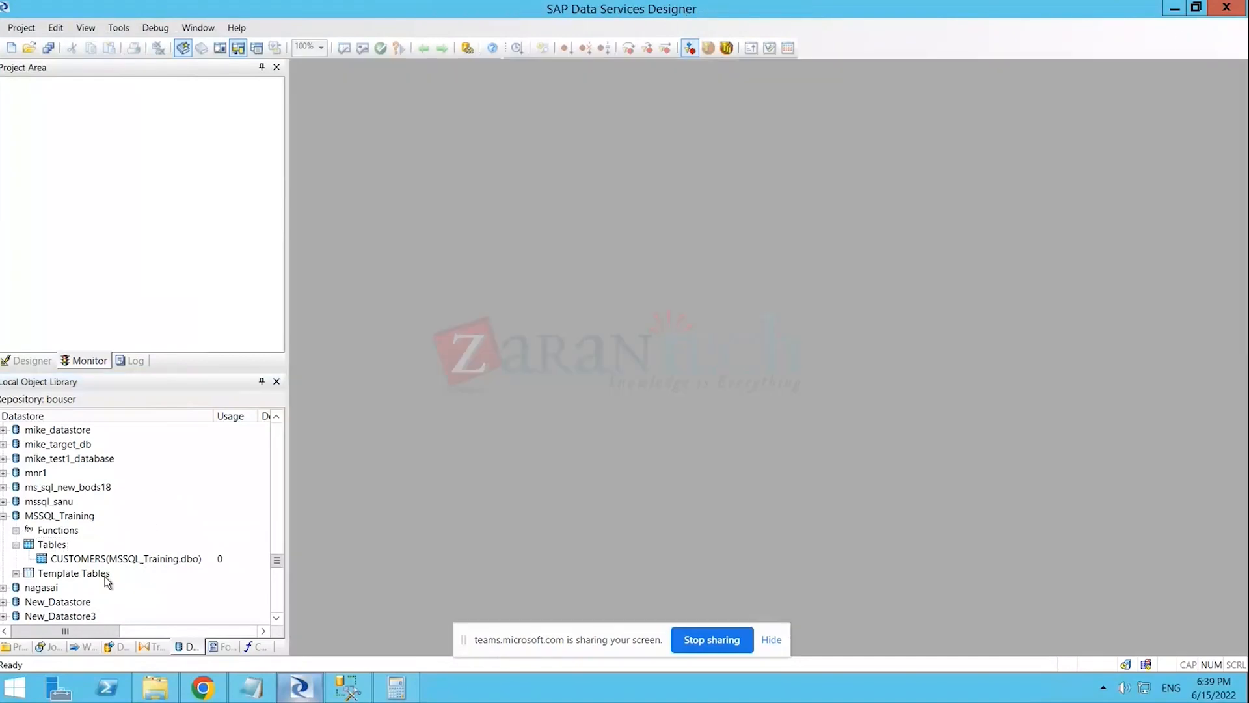
double_click(72, 561)
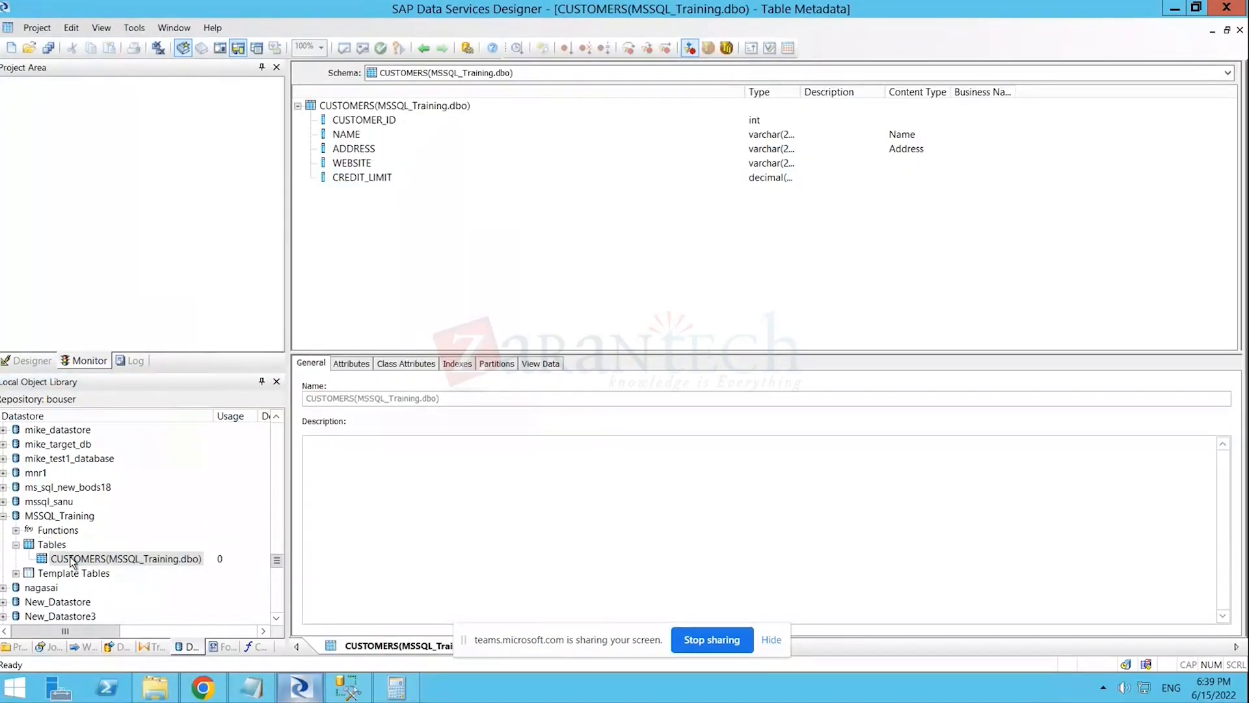
- Review the attributes, class attributes, partitions and data of the CUSTOMERS table
left_click(346, 363)
left_click(387, 364)
left_click(503, 366)
left_click(538, 365)
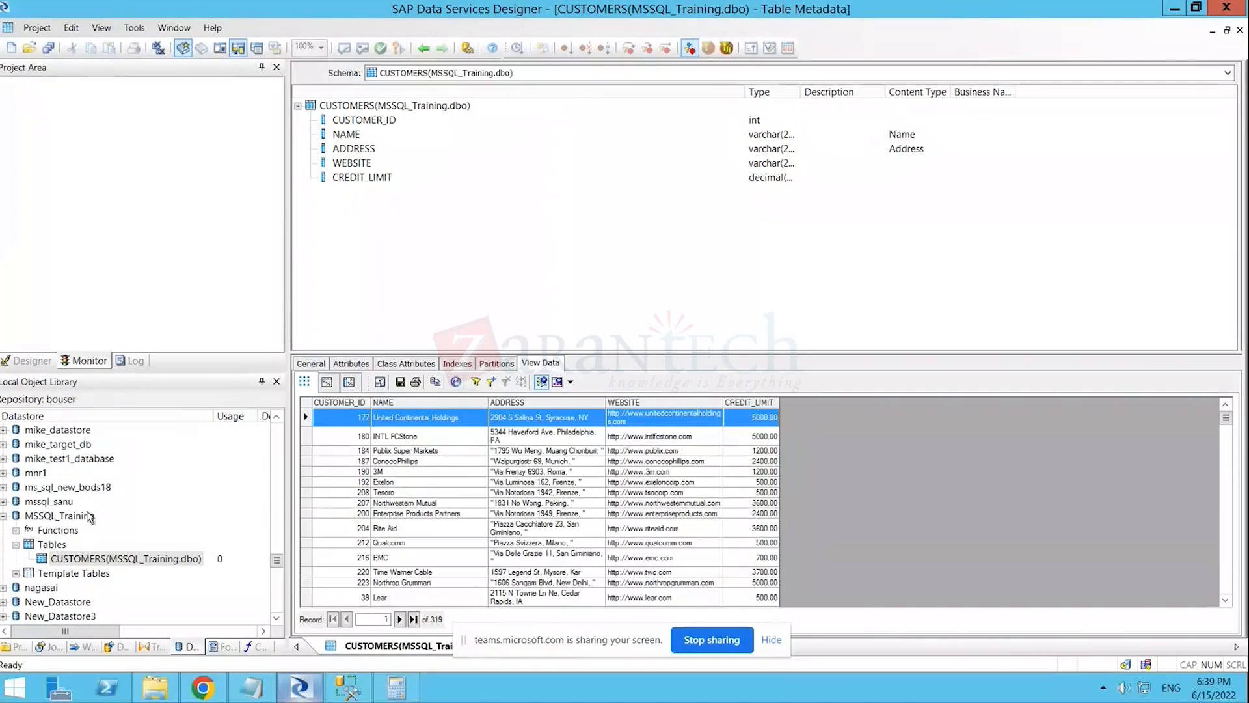
- Edit the MSSQL_Training datastore, show its advanced settings and open its configurations for editing
right_click(80, 515)
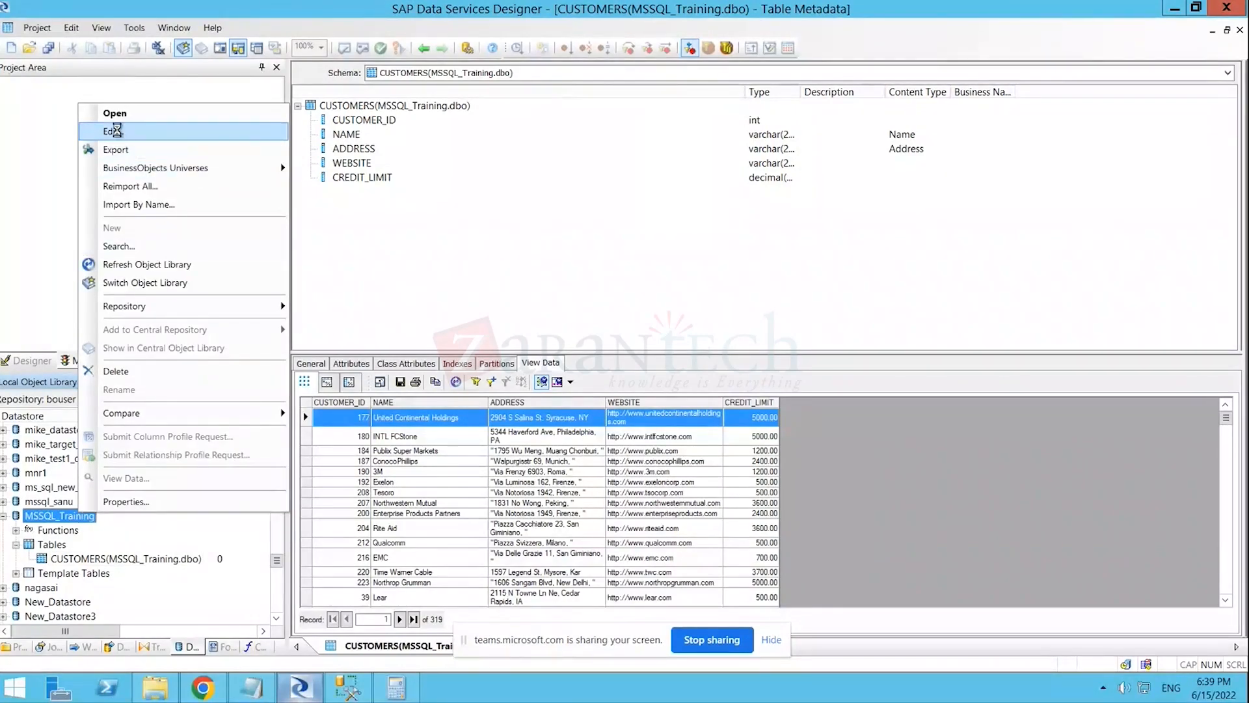
left_click(117, 131)
left_click(523, 440)
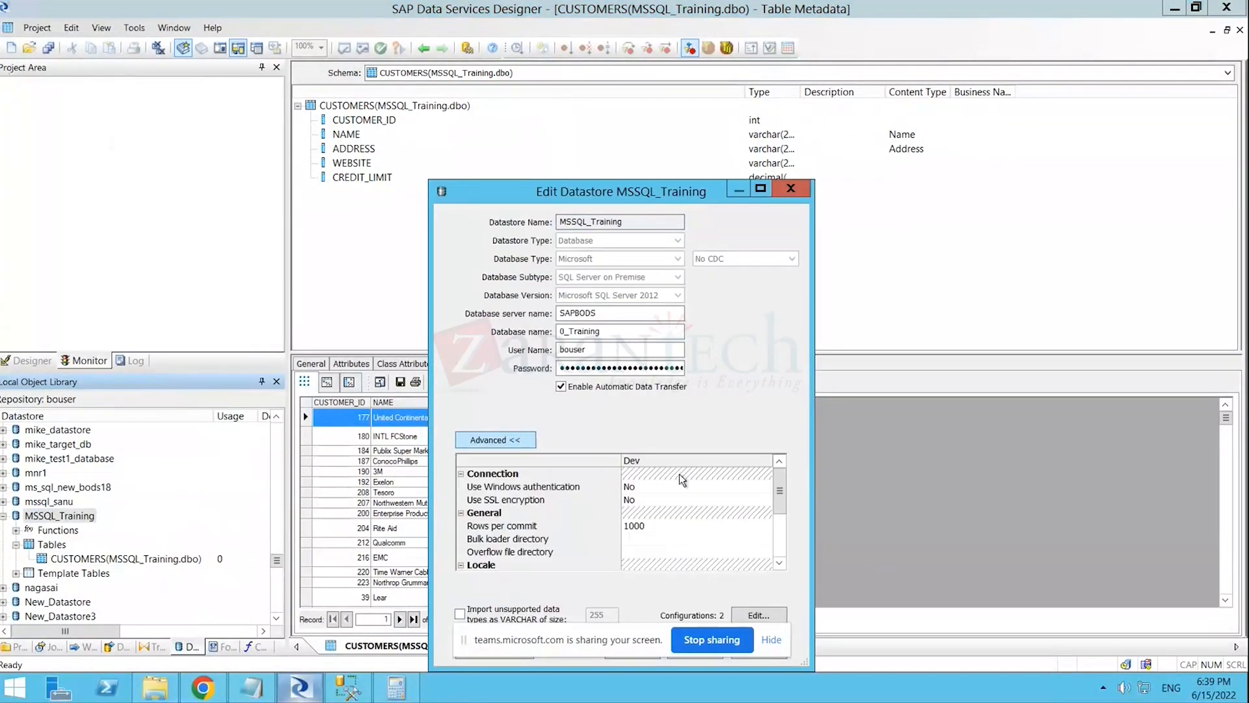
left_click(749, 615)
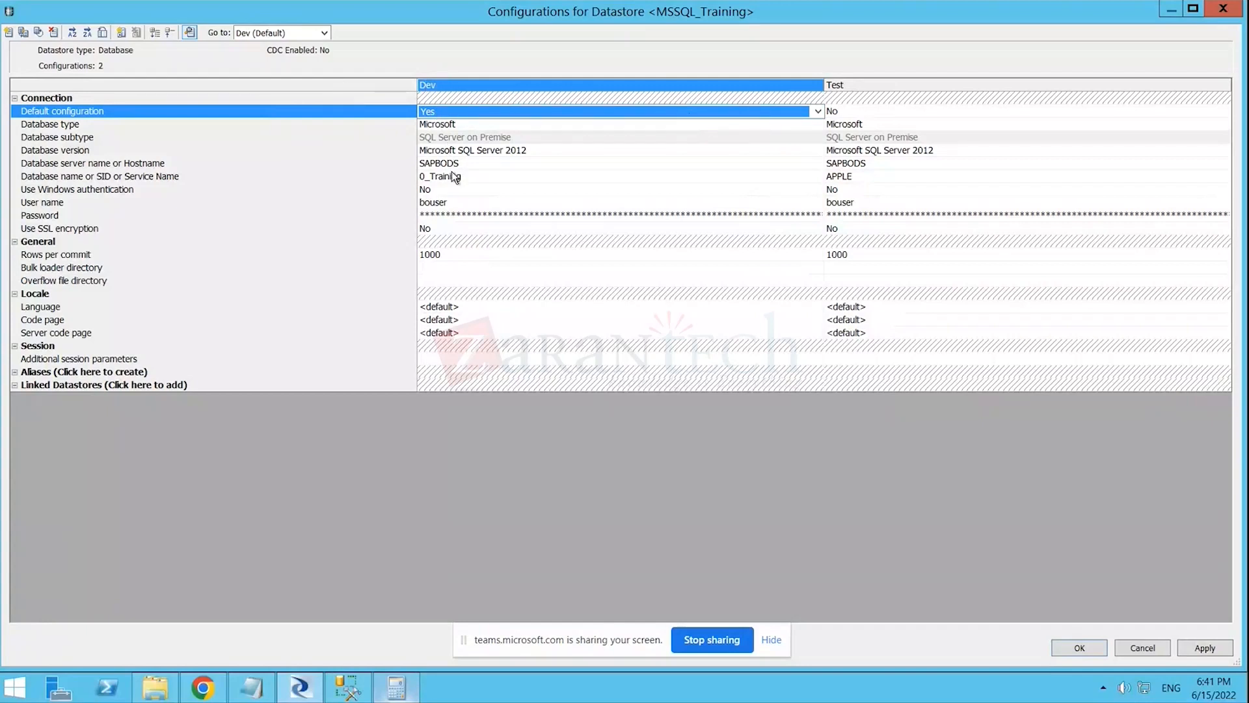
- Try to set the Dev configuration's default configuration value to No
left_click(817, 111)
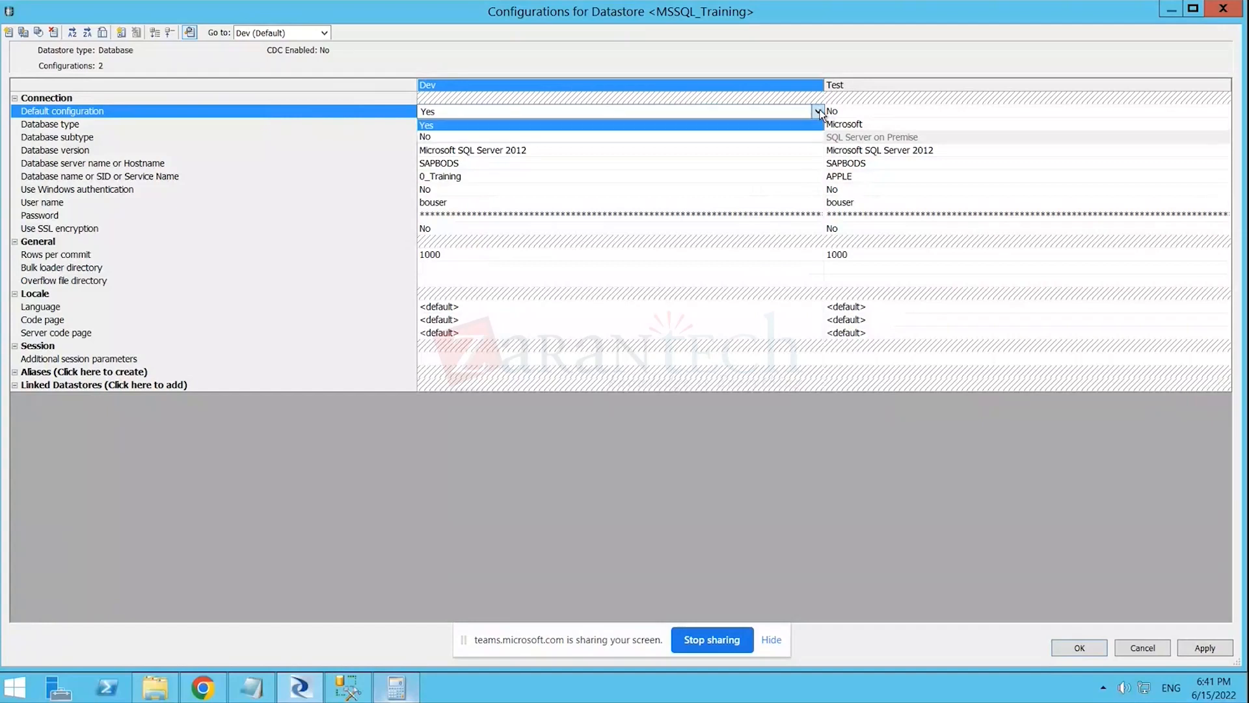
left_click(436, 137)
left_click(788, 273)
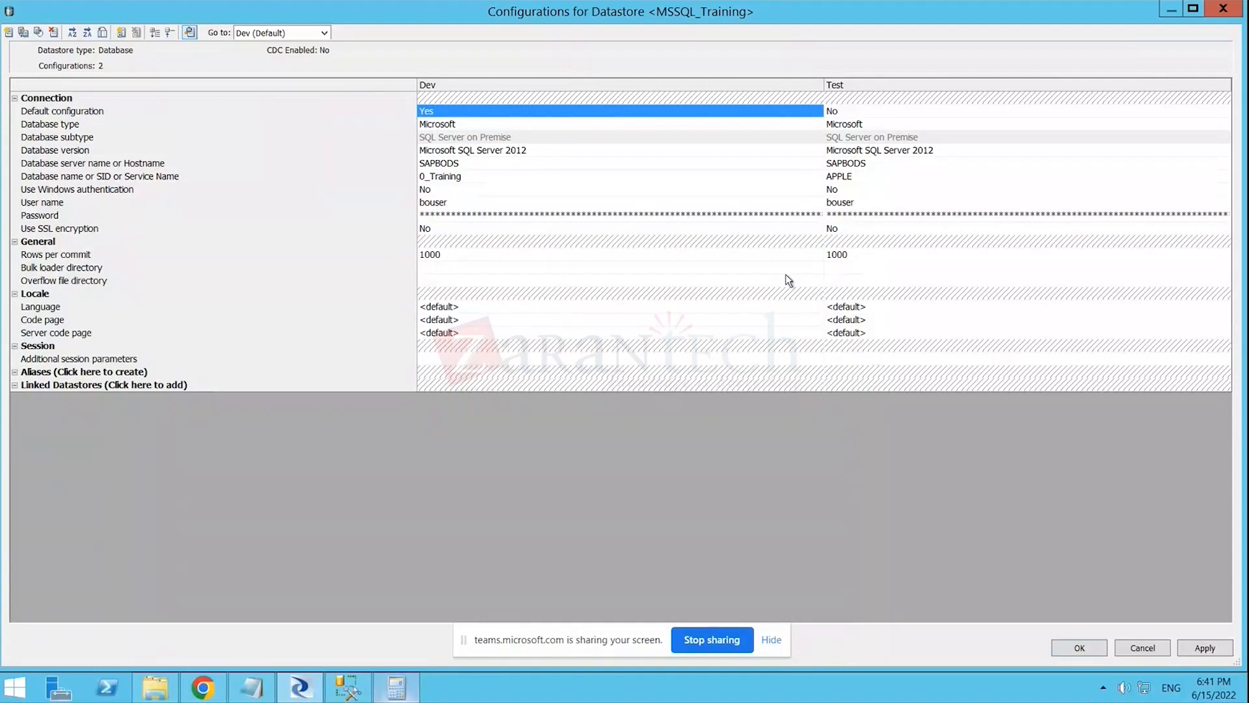
- Set the Test configuration's default configuration value to Yes
left_click(1220, 112)
left_click(1225, 111)
left_click(843, 124)
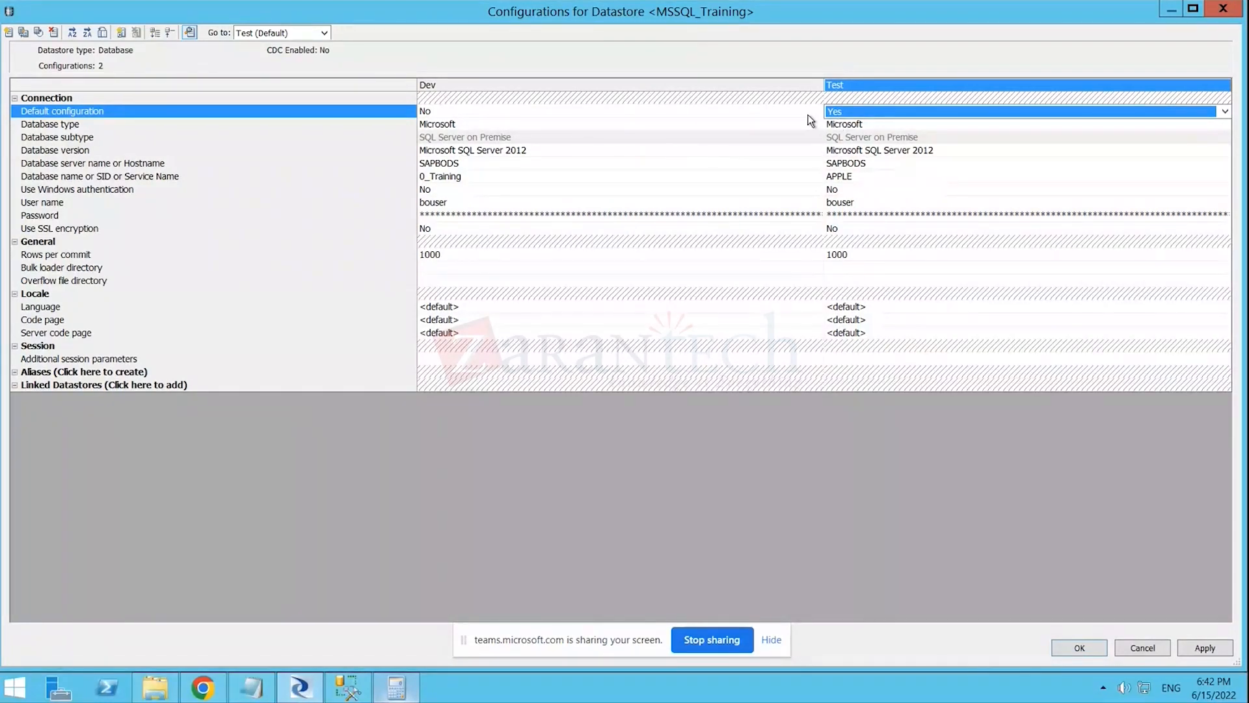
- Set the Dev configuration's default configuration value back to Yes
left_click(646, 113)
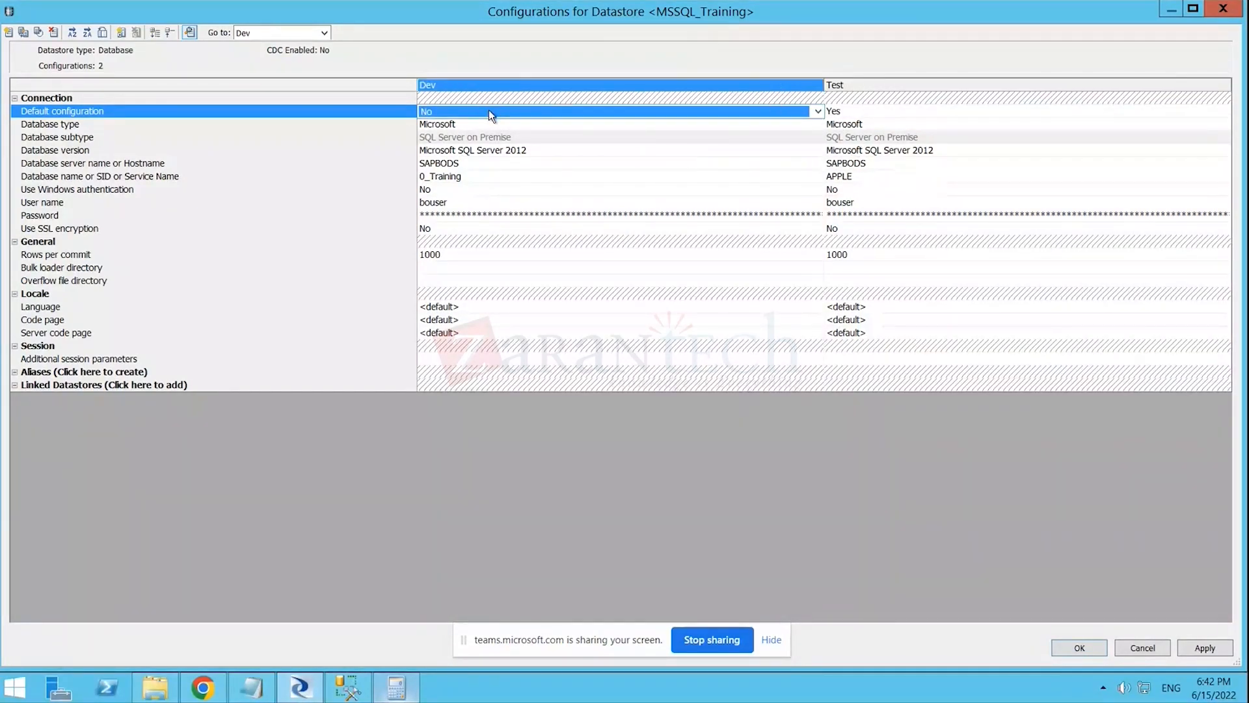
left_click(818, 111)
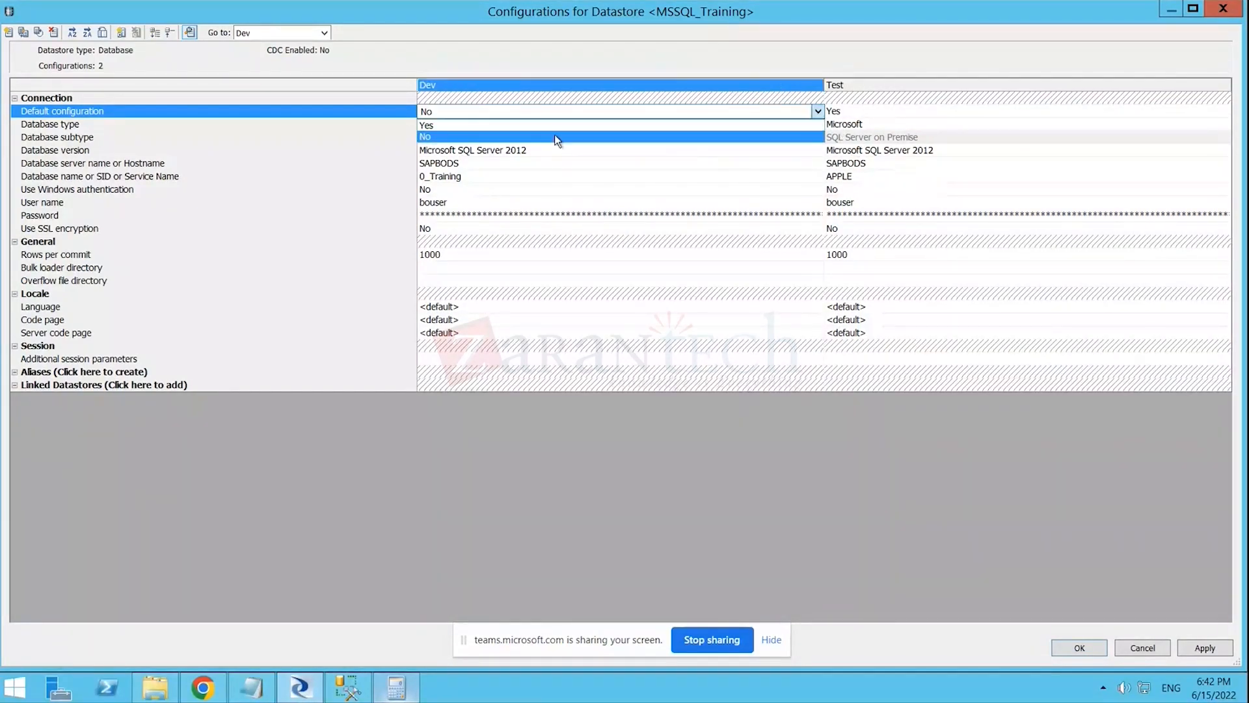
left_click(510, 124)
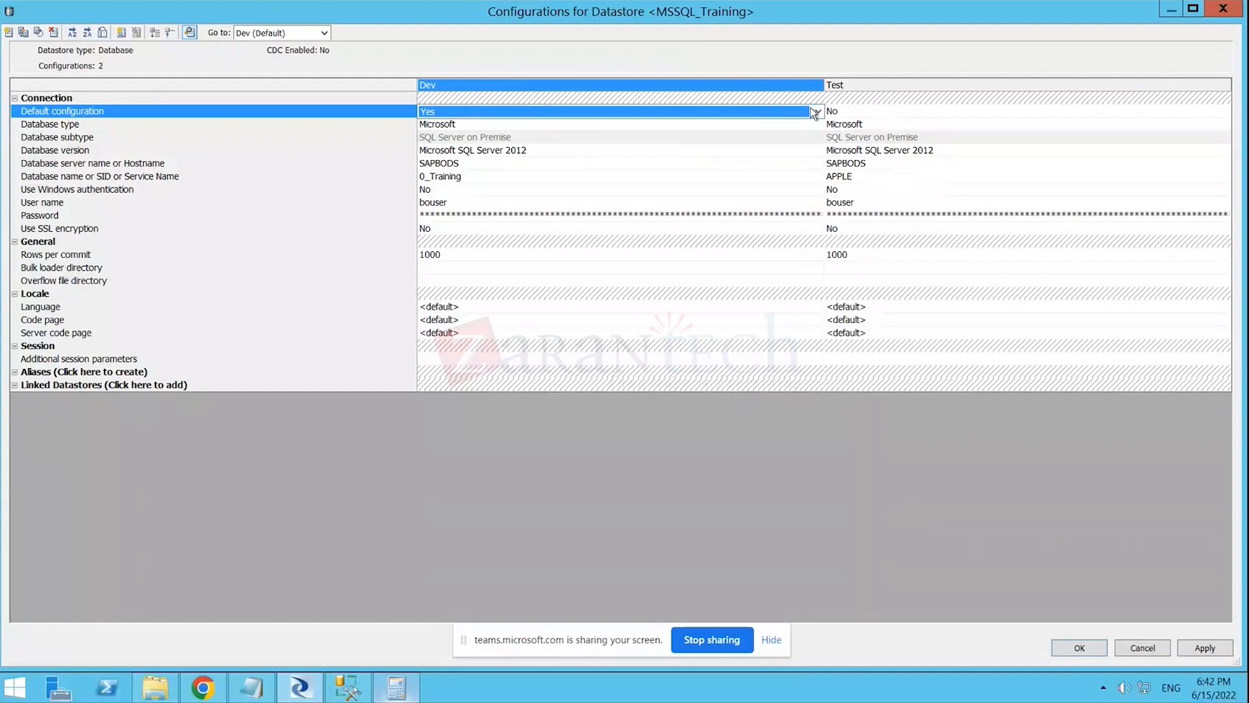
- Try again to set Dev's default configuration value to No, and make Test the default configuration instead
left_click(818, 111)
left_click(518, 137)
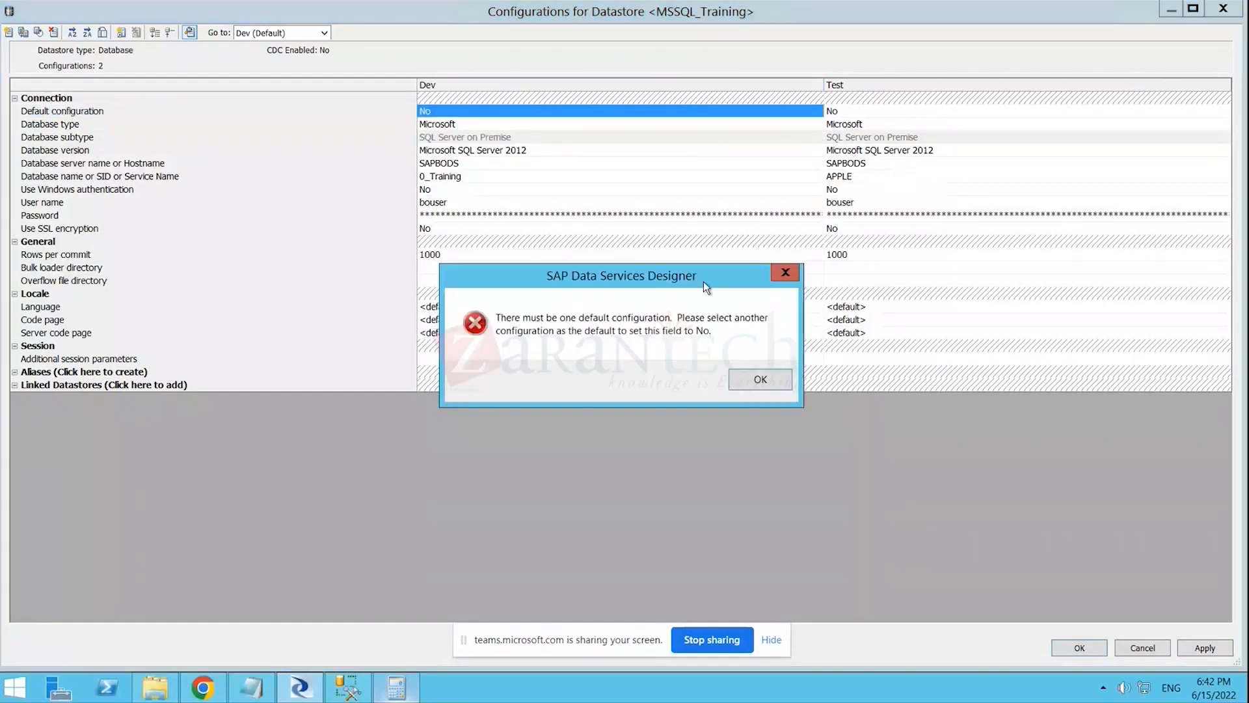
left_click(779, 381)
left_click(912, 110)
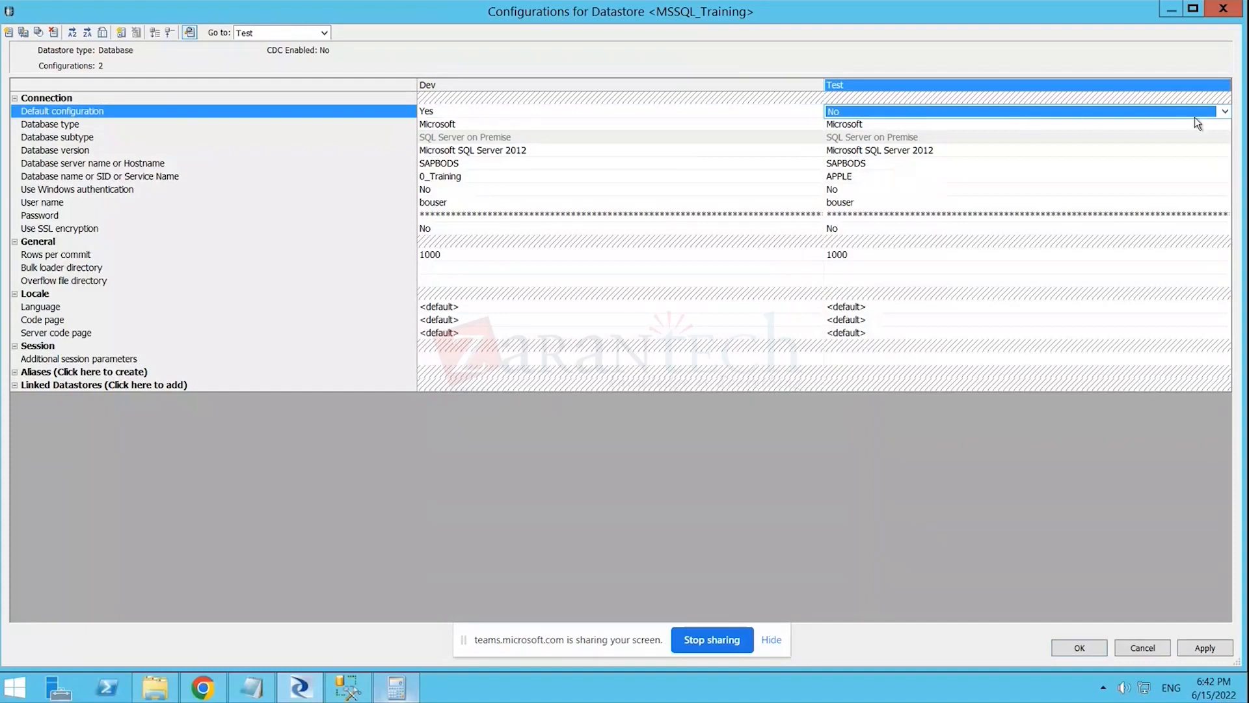
left_click(1223, 112)
left_click(931, 138)
right_click(493, 83)
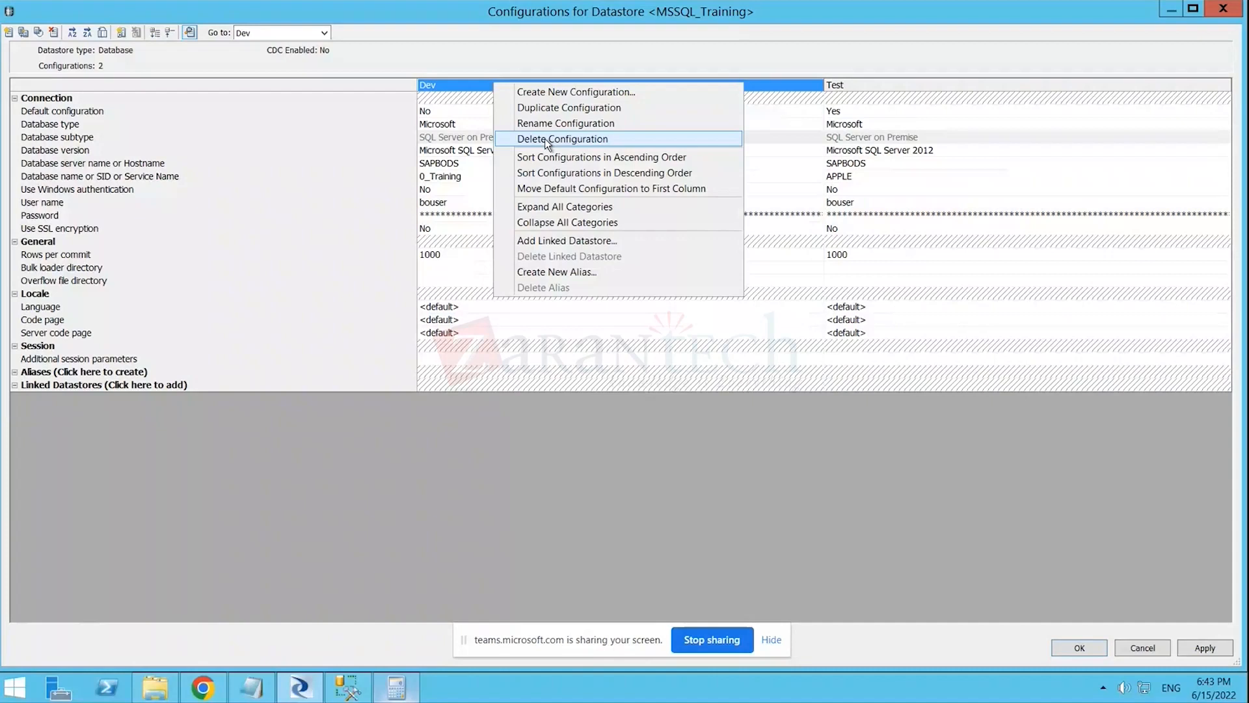
left_click(583, 50)
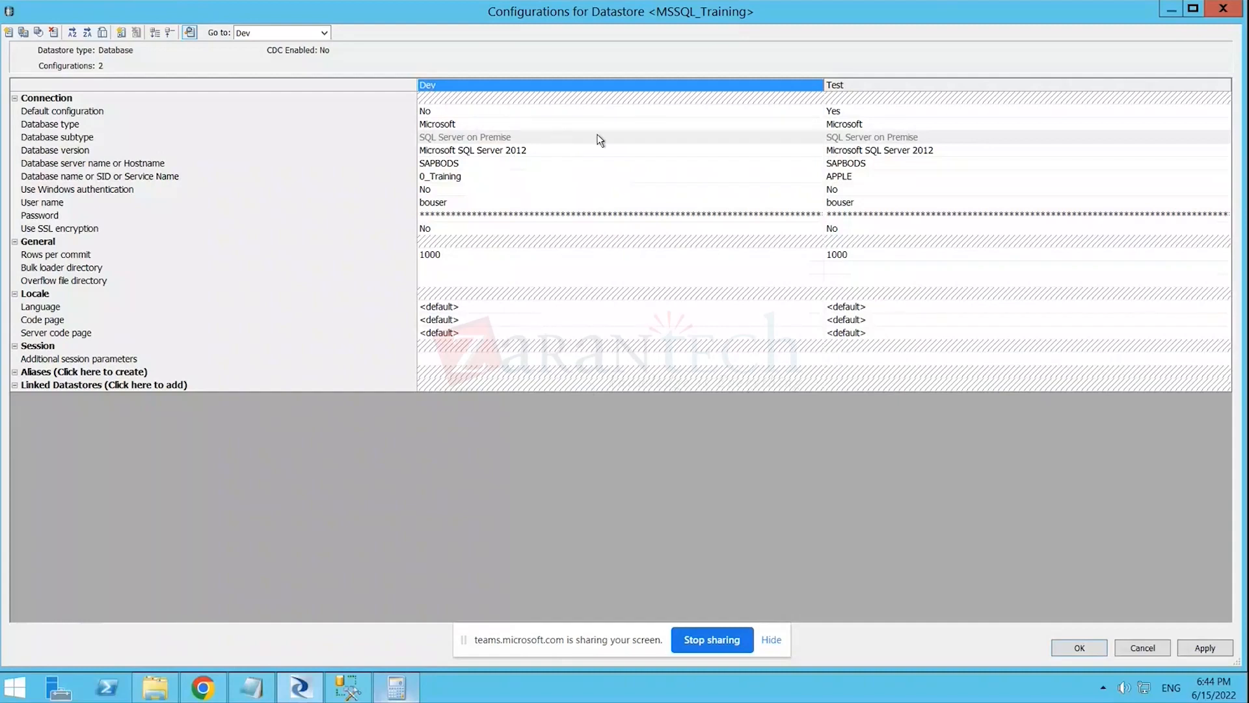
right_click(494, 85)
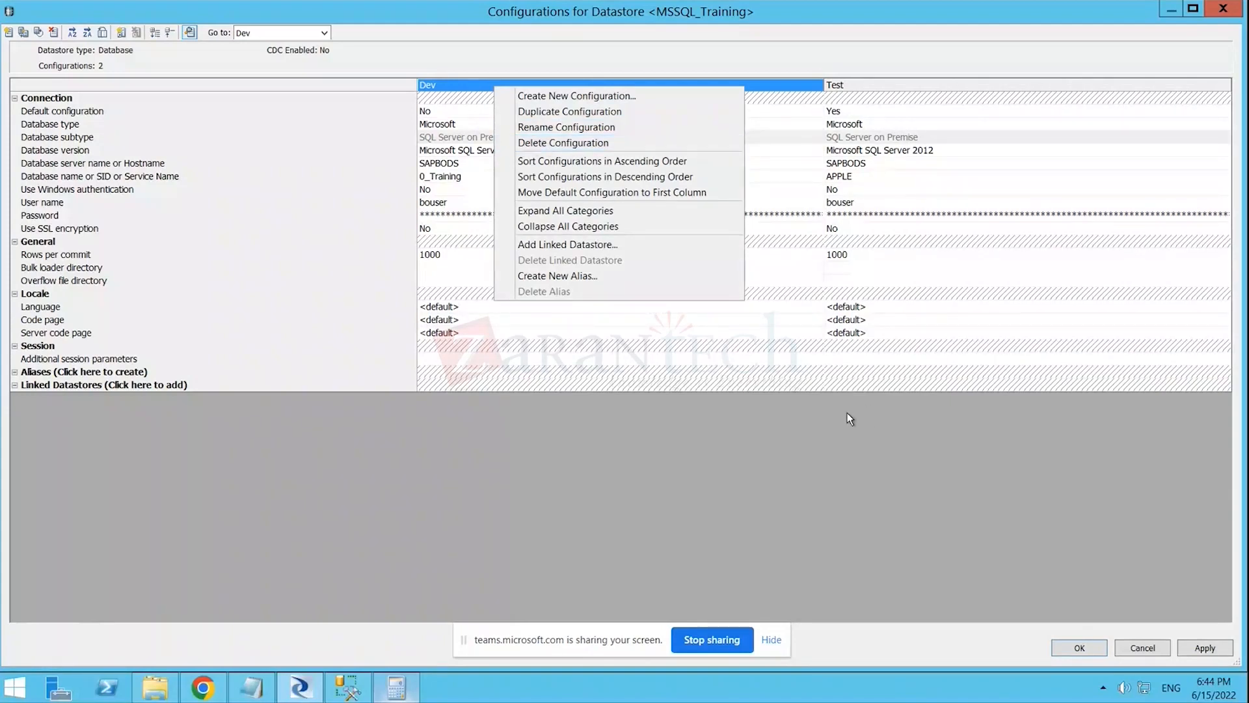
left_click(821, 436)
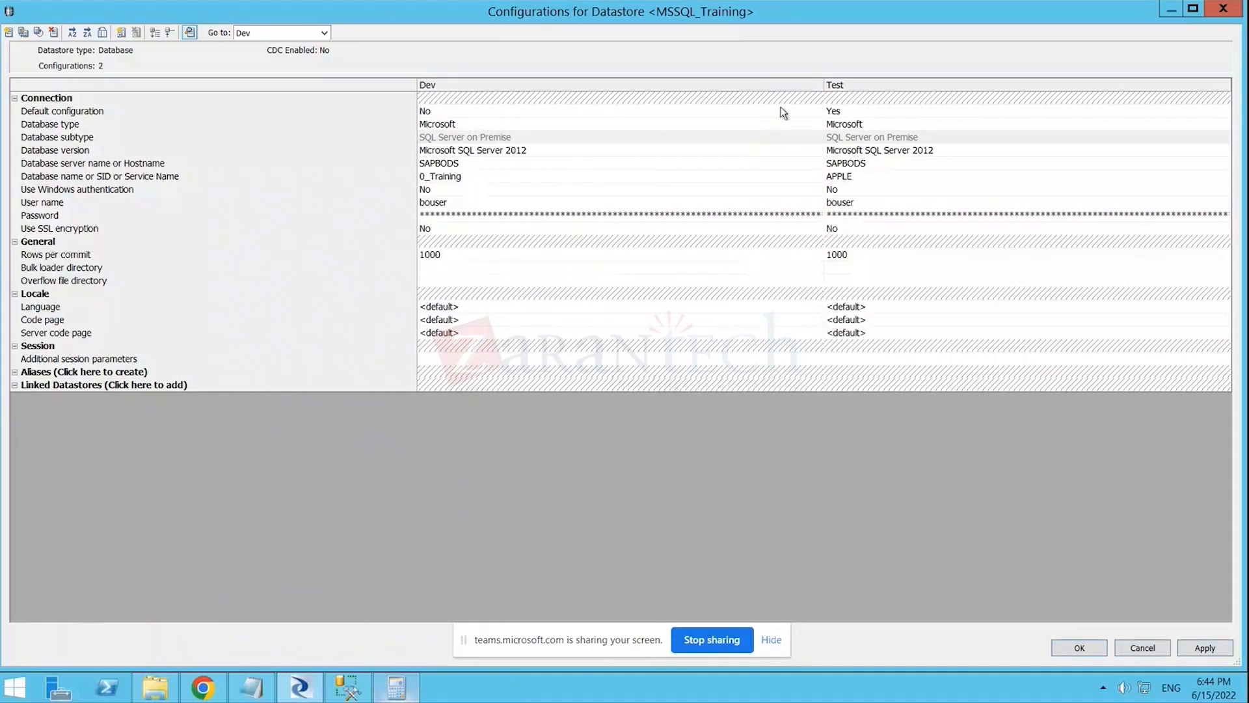
- Make Dev the default configuration in place of Test
left_click(836, 85)
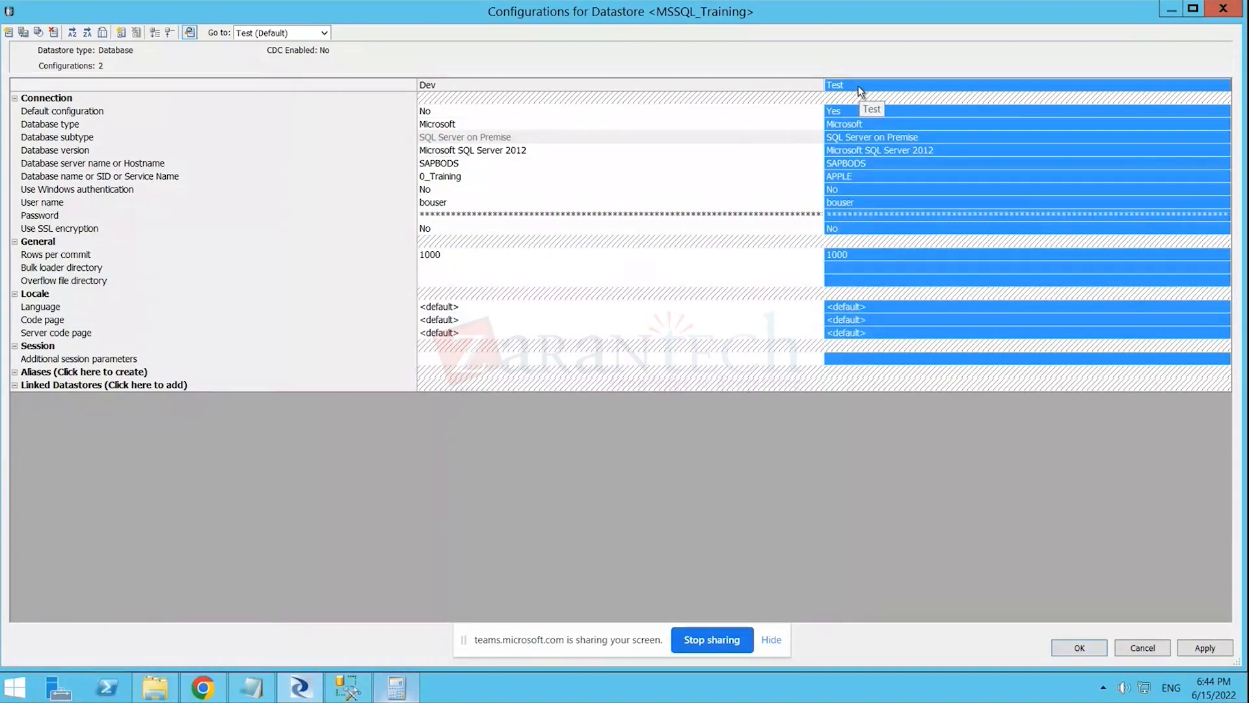
left_click(856, 112)
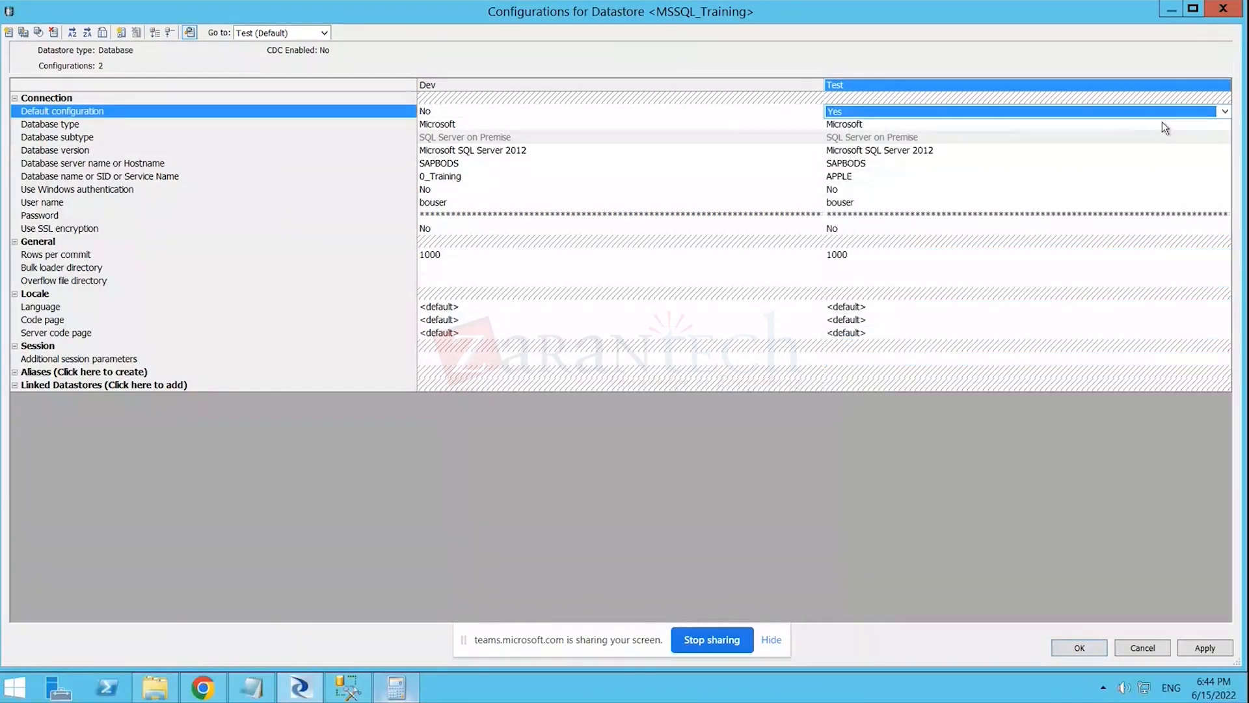
left_click(505, 116)
left_click(817, 111)
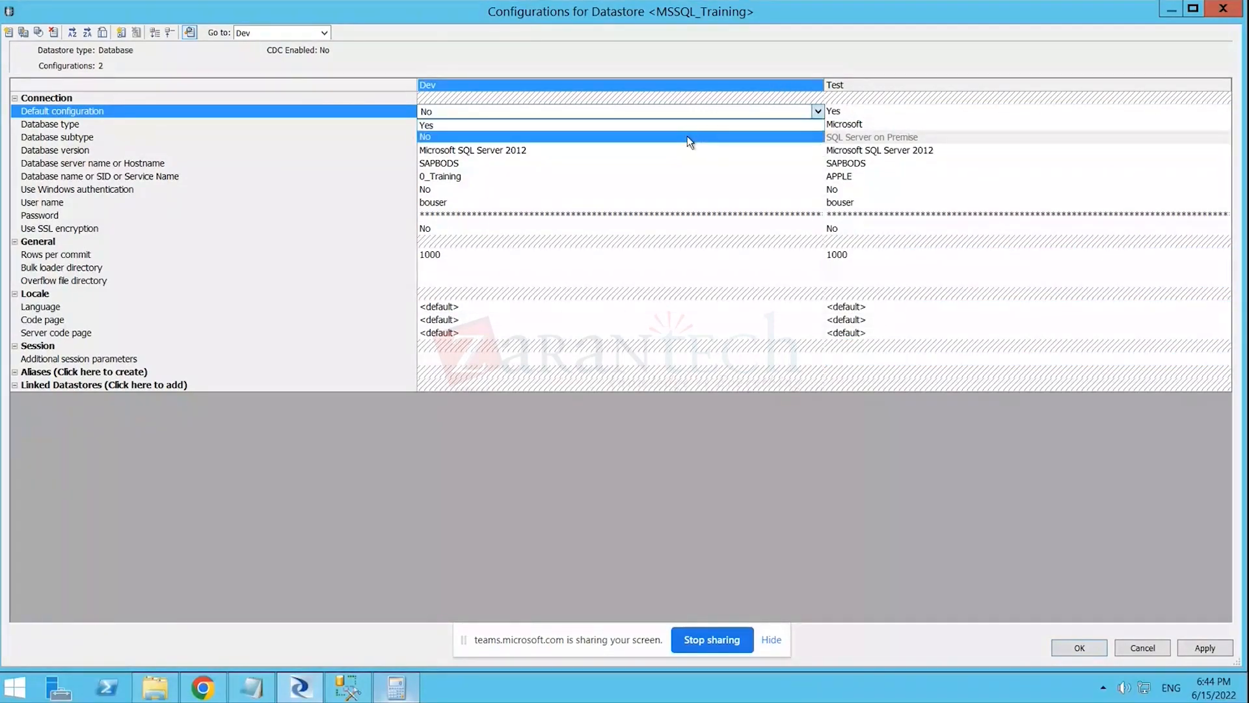
left_click(521, 126)
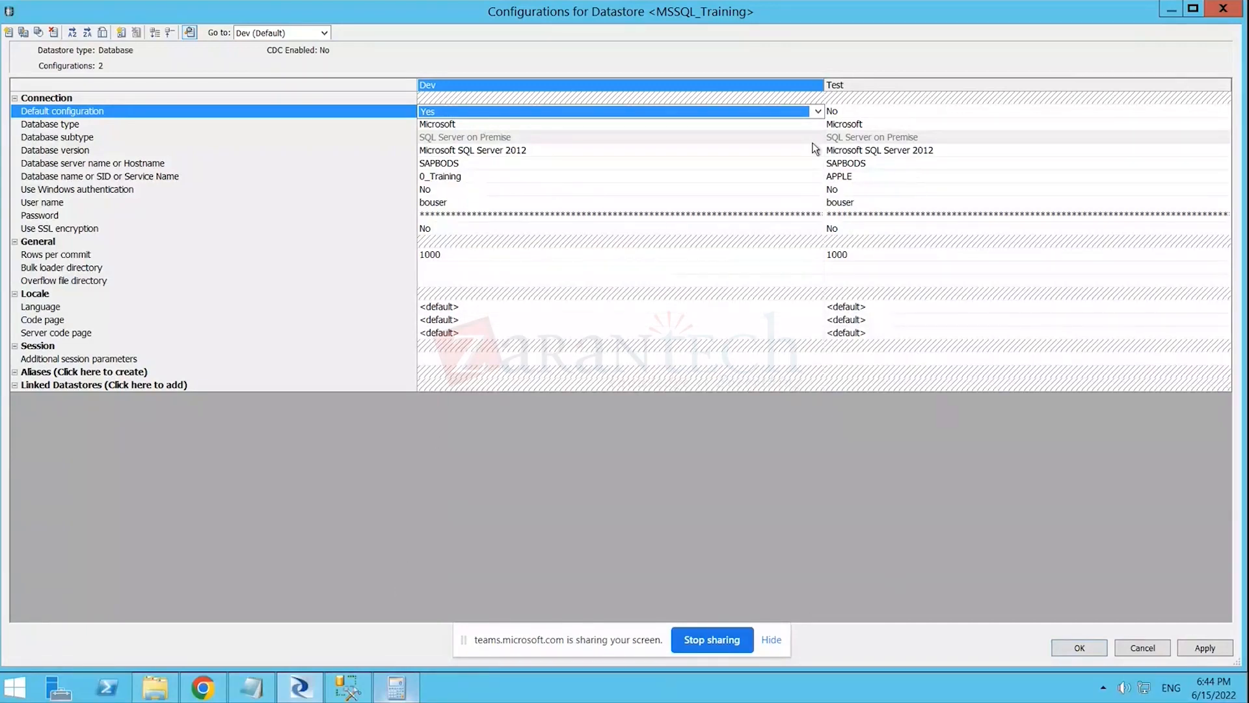
- Delete the Test configuration and save the edited MSSQL_Training datastore
left_click(908, 84)
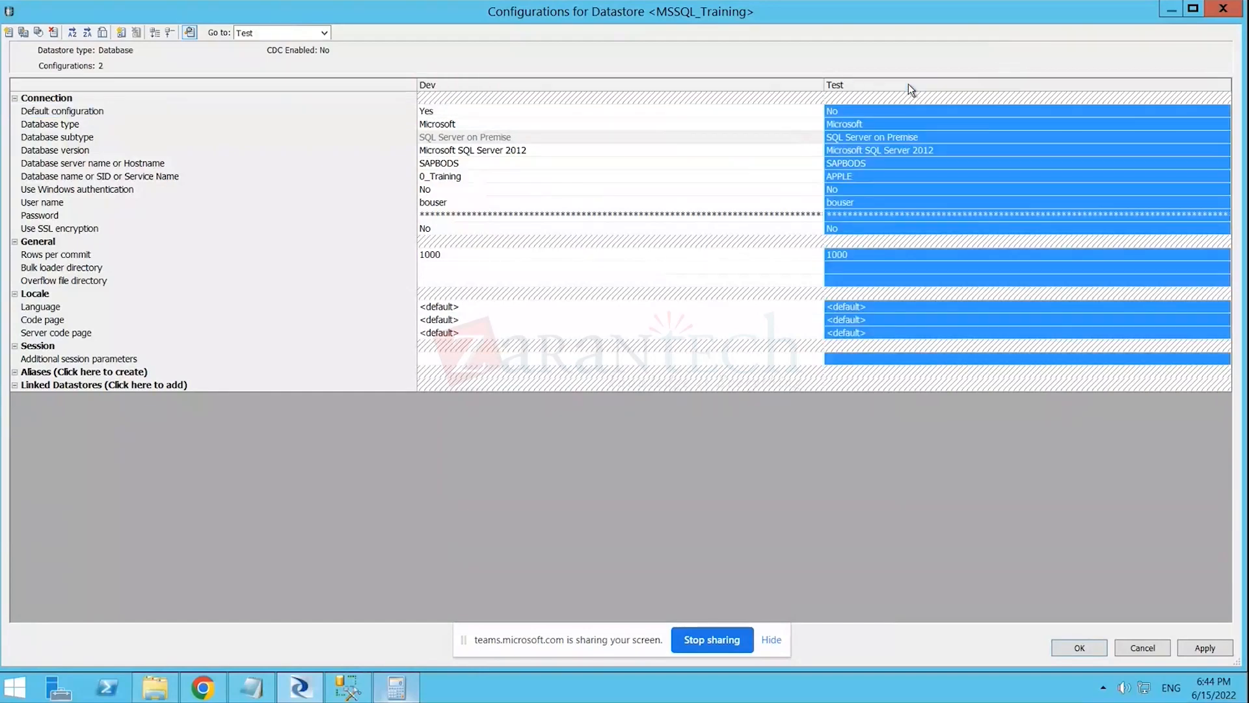
right_click(908, 84)
left_click(951, 142)
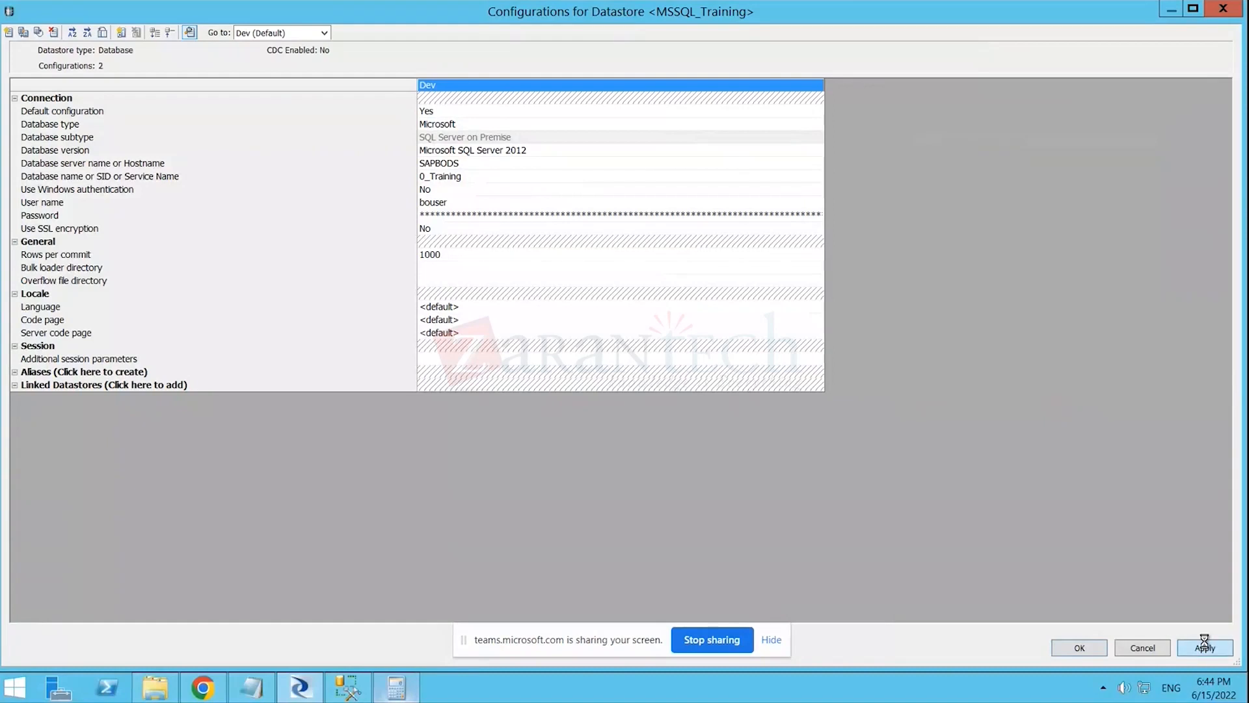
left_click(1073, 653)
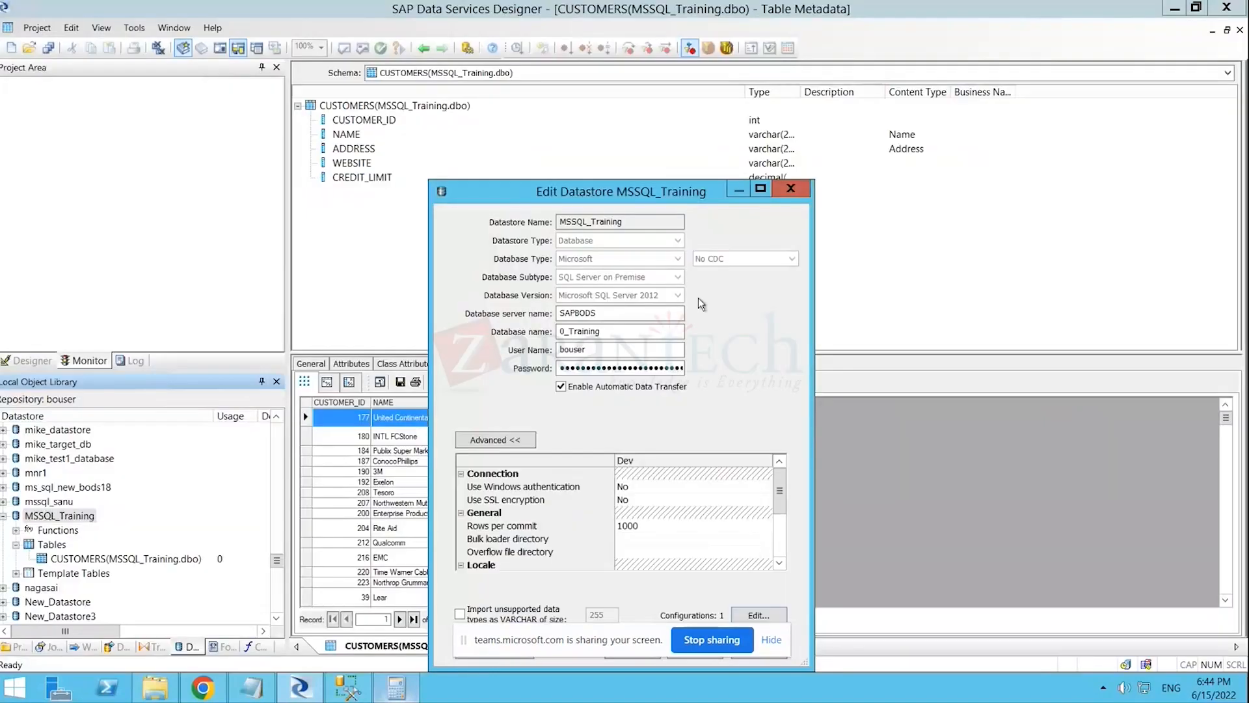
left_click_drag(630, 187, 627, 89)
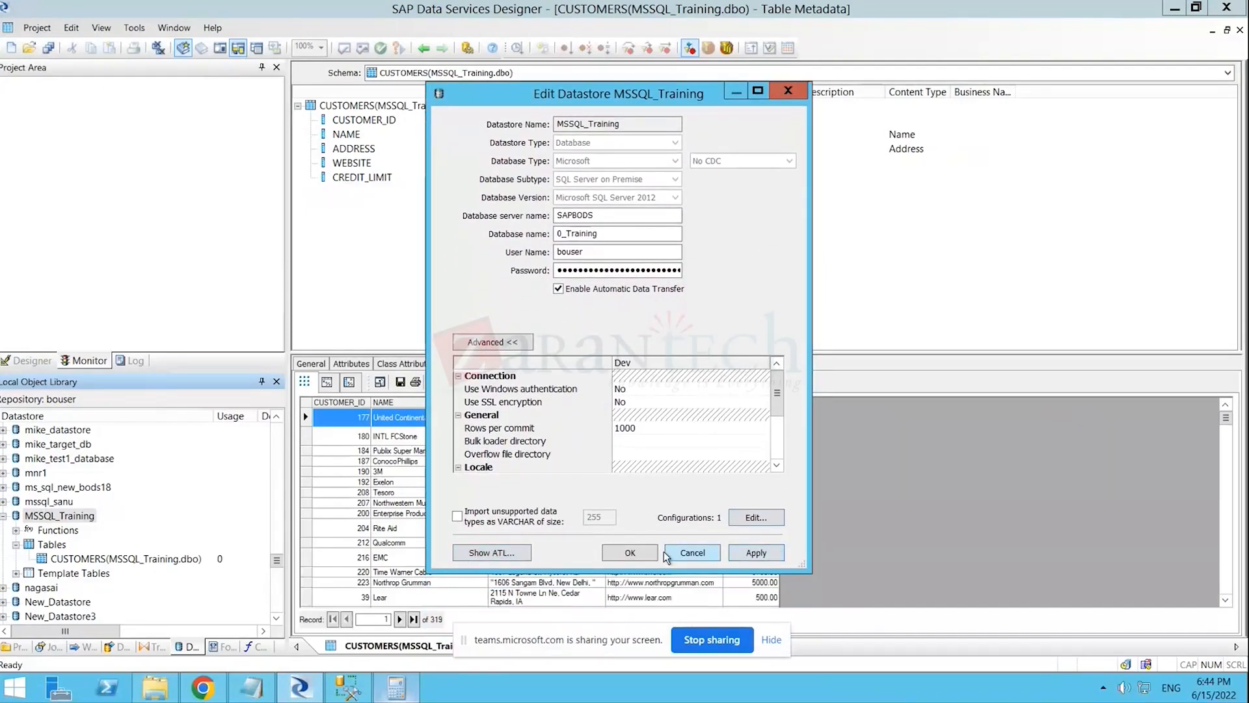
left_click(637, 552)
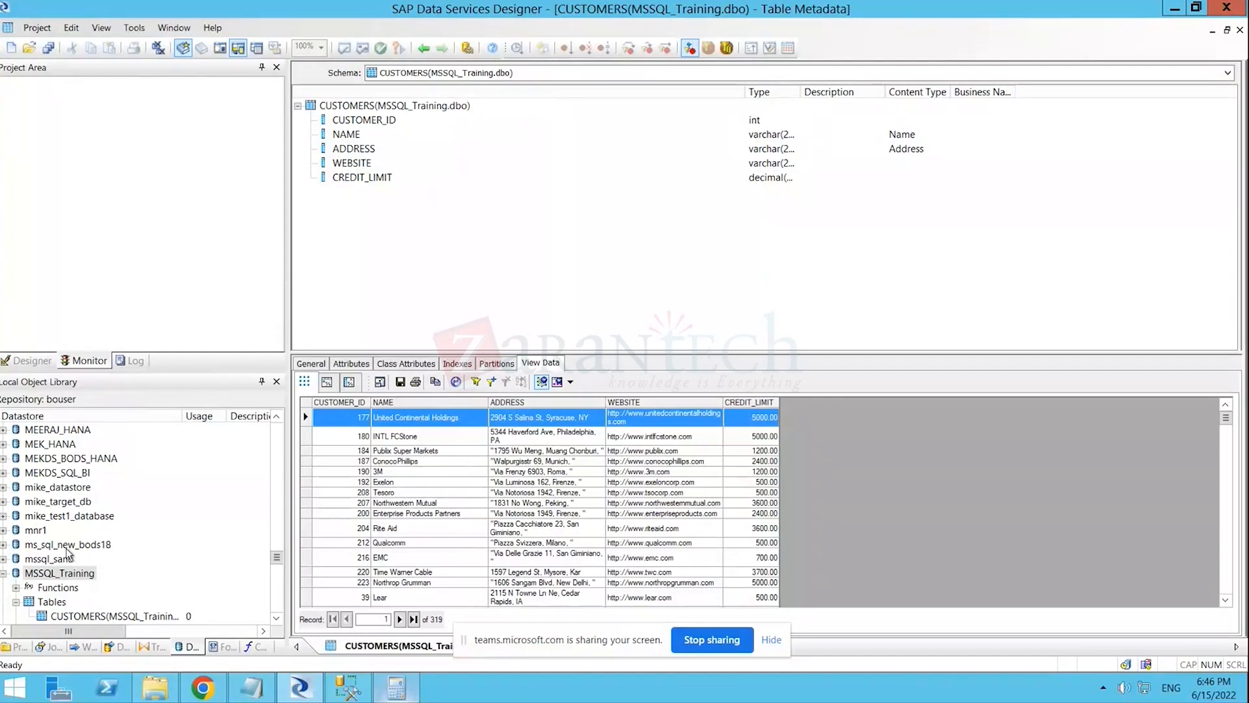
- Reopen the MSSQL_Training datastore's configurations to check which ones remain, and cancel without making changes
right_click(57, 571)
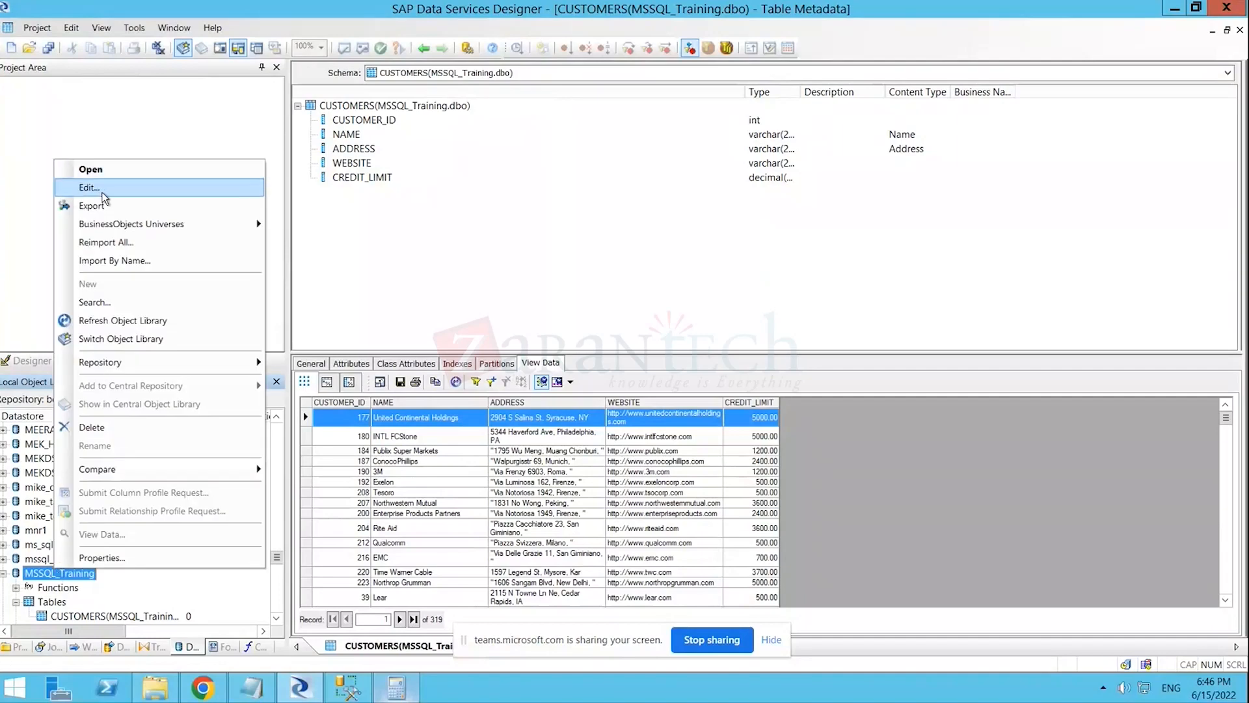
left_click(91, 188)
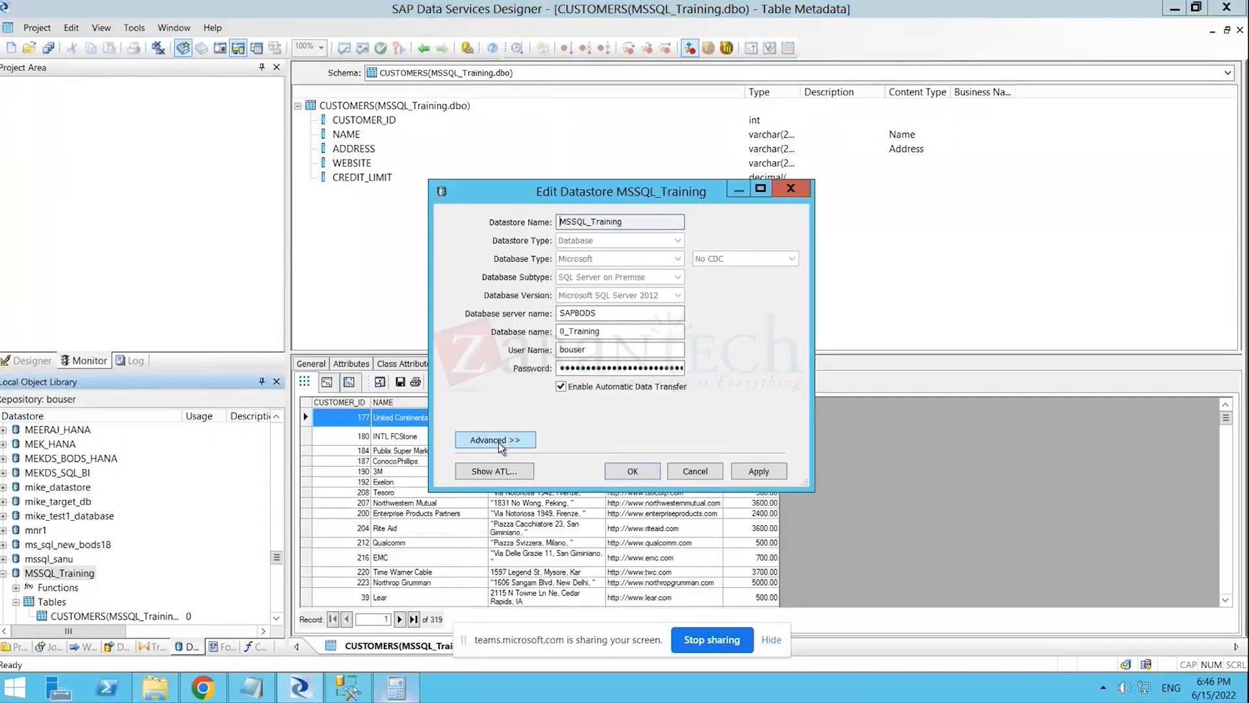
left_click(518, 441)
left_click(756, 616)
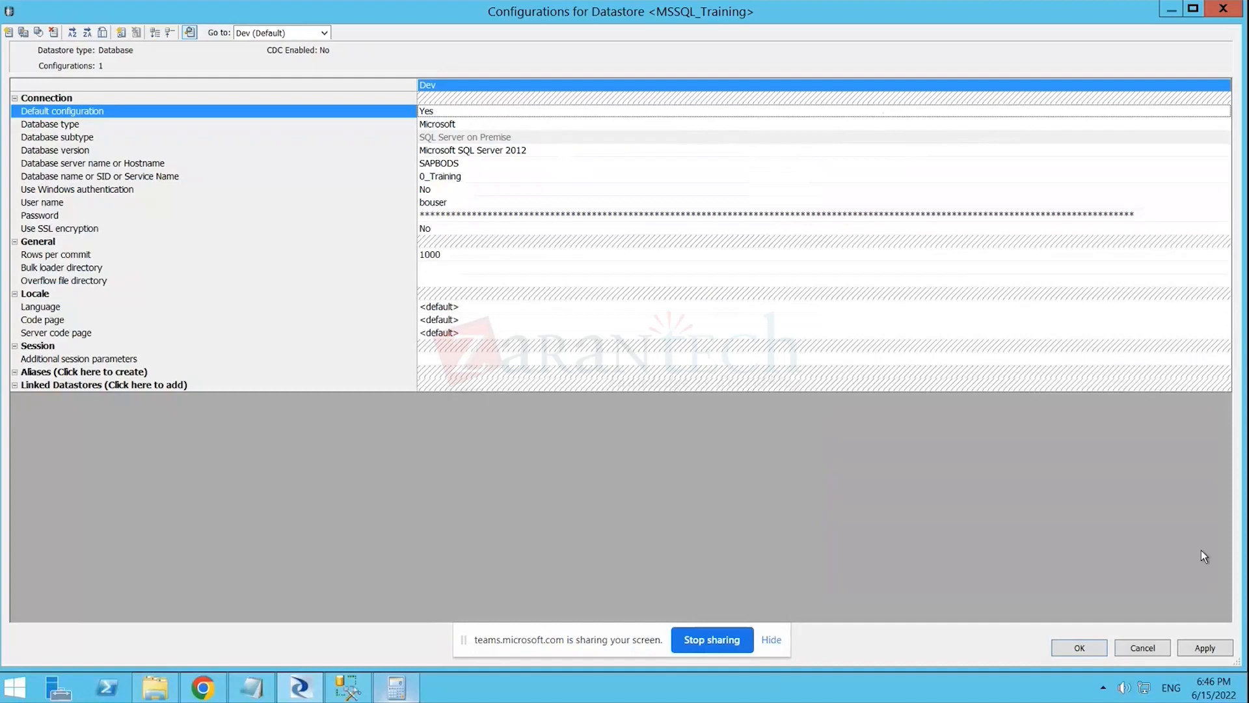
left_click(1152, 649)
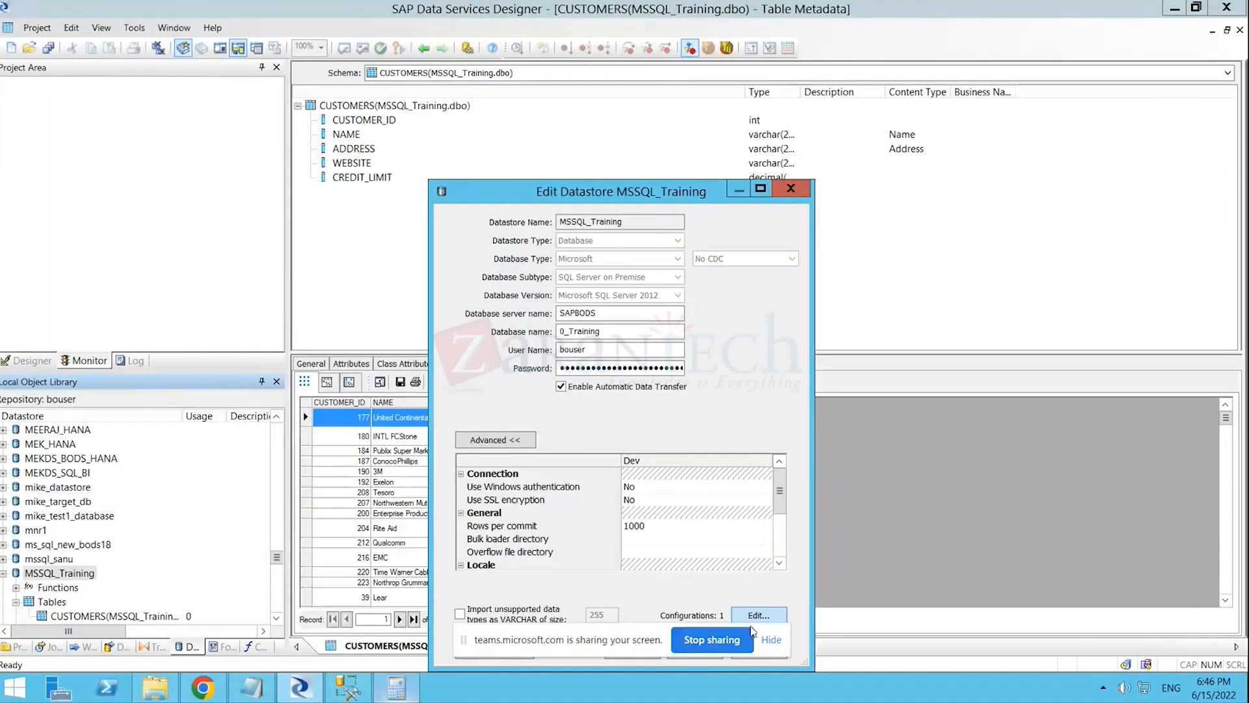
left_click_drag(643, 190, 624, 102)
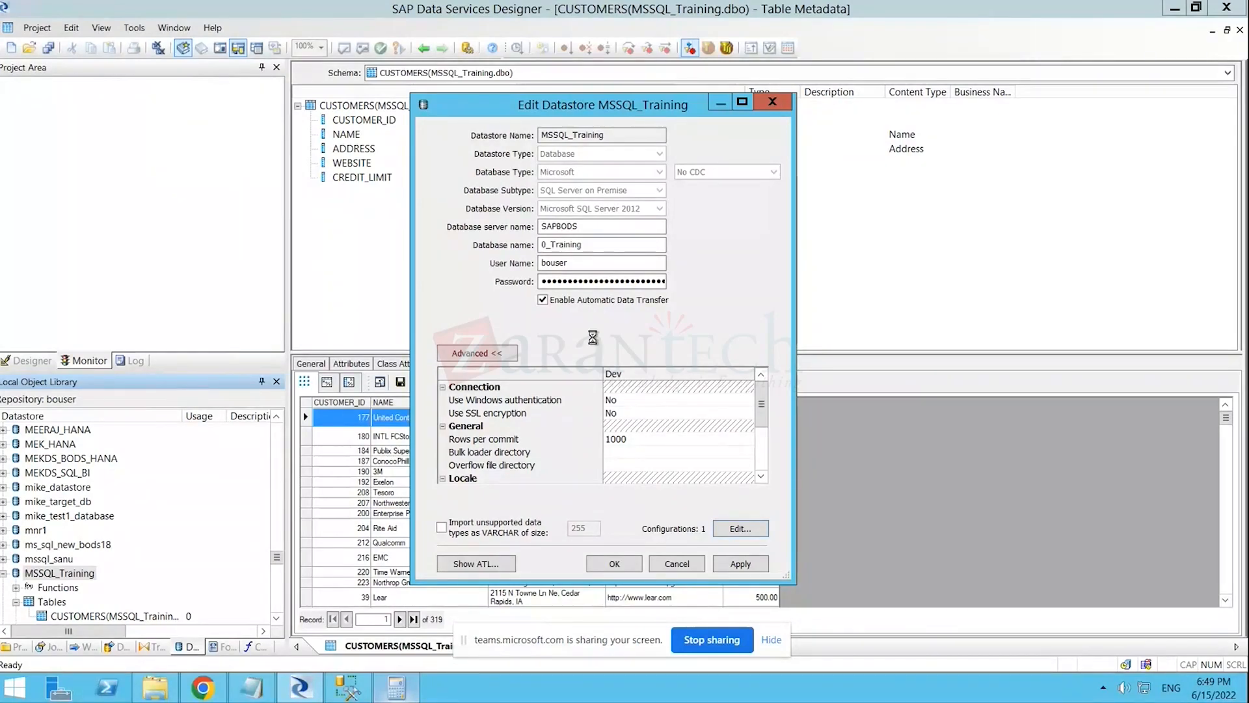
left_click(687, 565)
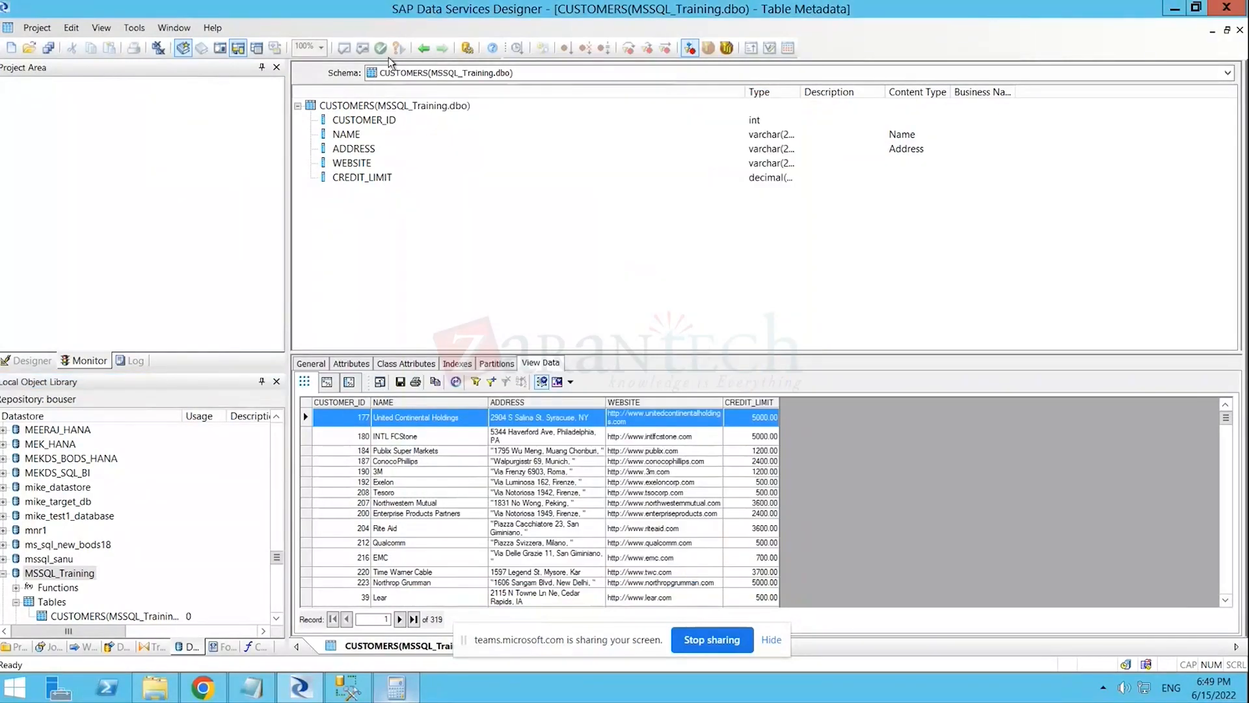
- Leave the CUSTOMERS table, load the training project listed just above VM_1 into the project area, and open New_DataFlow110 of New_Job161
left_click(423, 47)
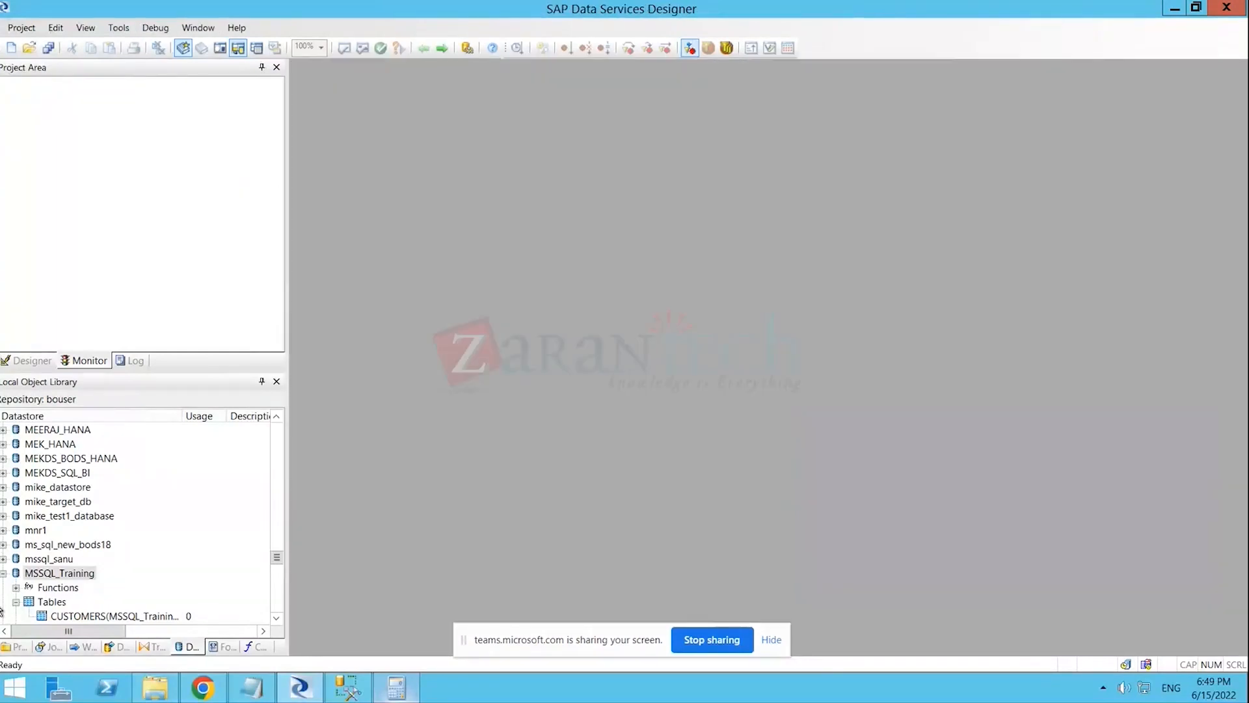
left_click(16, 646)
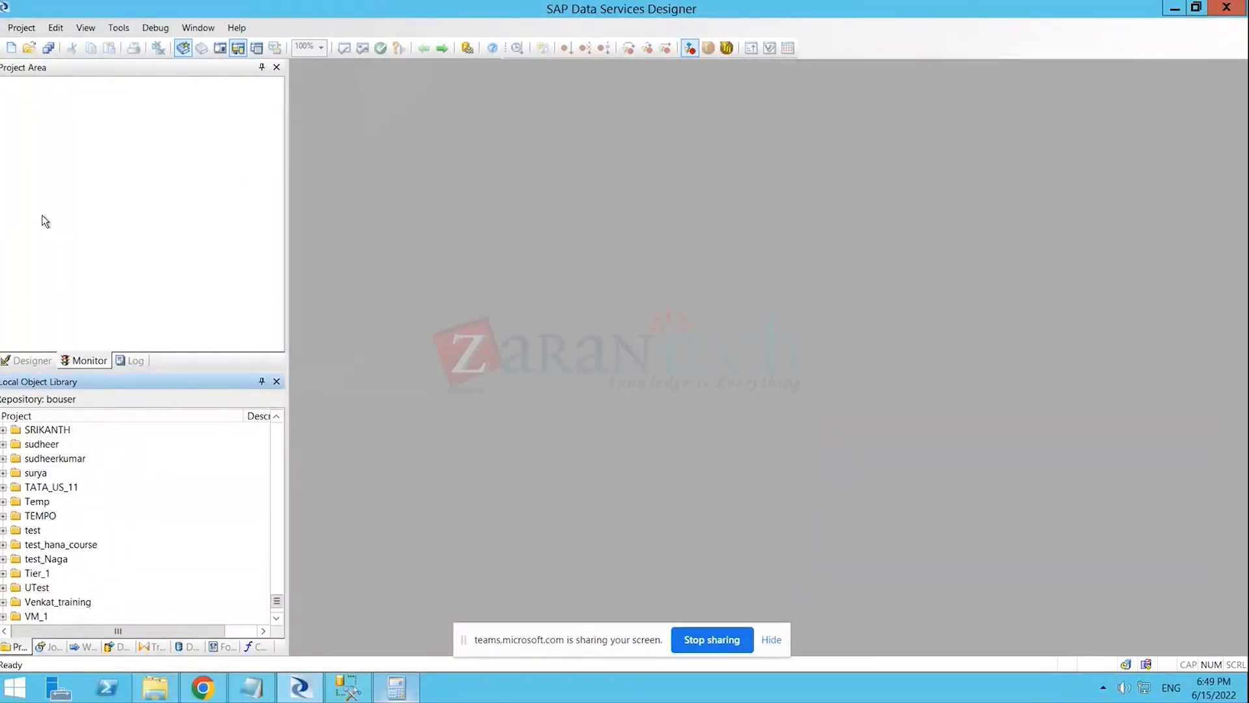
left_click(27, 359)
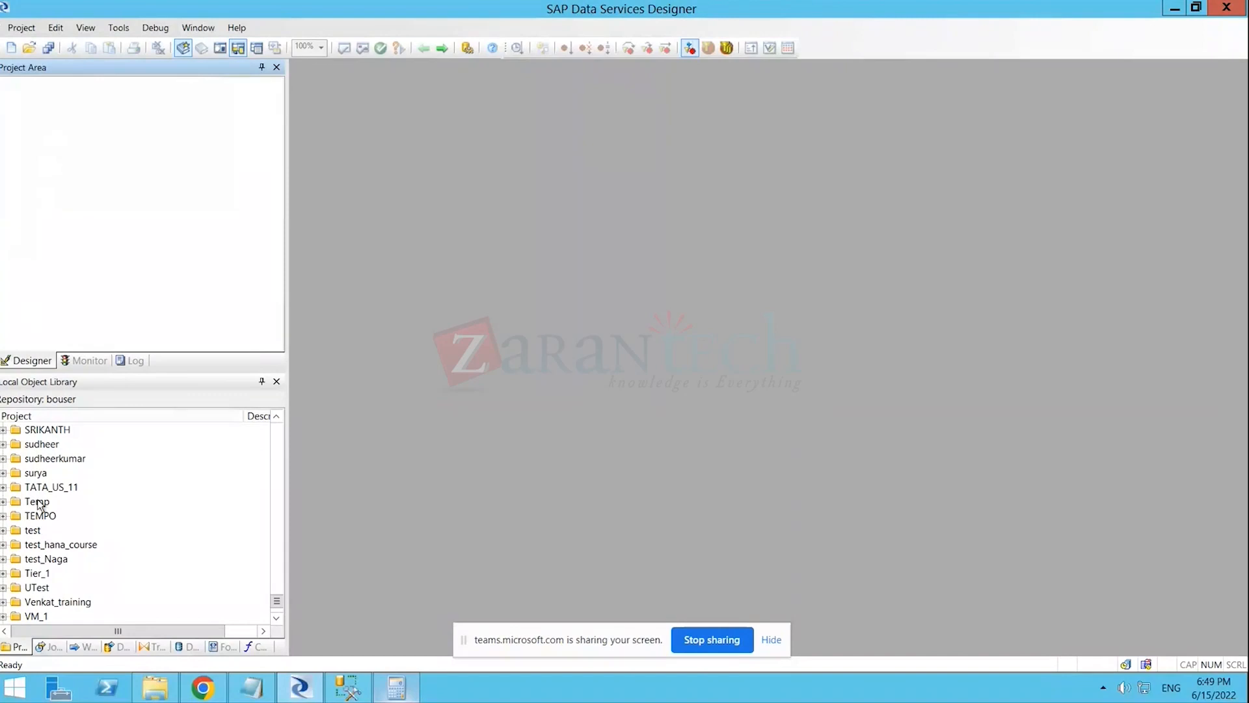
left_click_drag(72, 606, 26, 236)
left_click(55, 103)
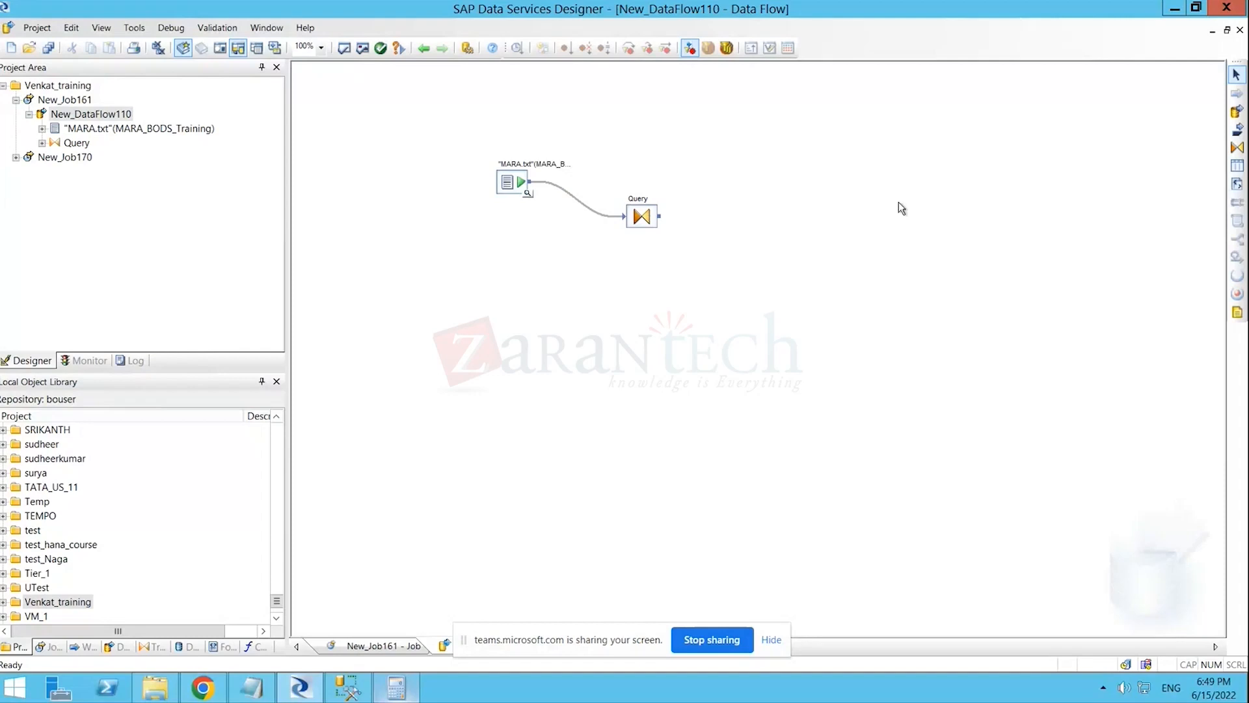
- Add a template table named MARA_Tgt beside the Query transform, in the MSSQL_Training datastore with owner dbo
left_click(1237, 168)
left_click(749, 218)
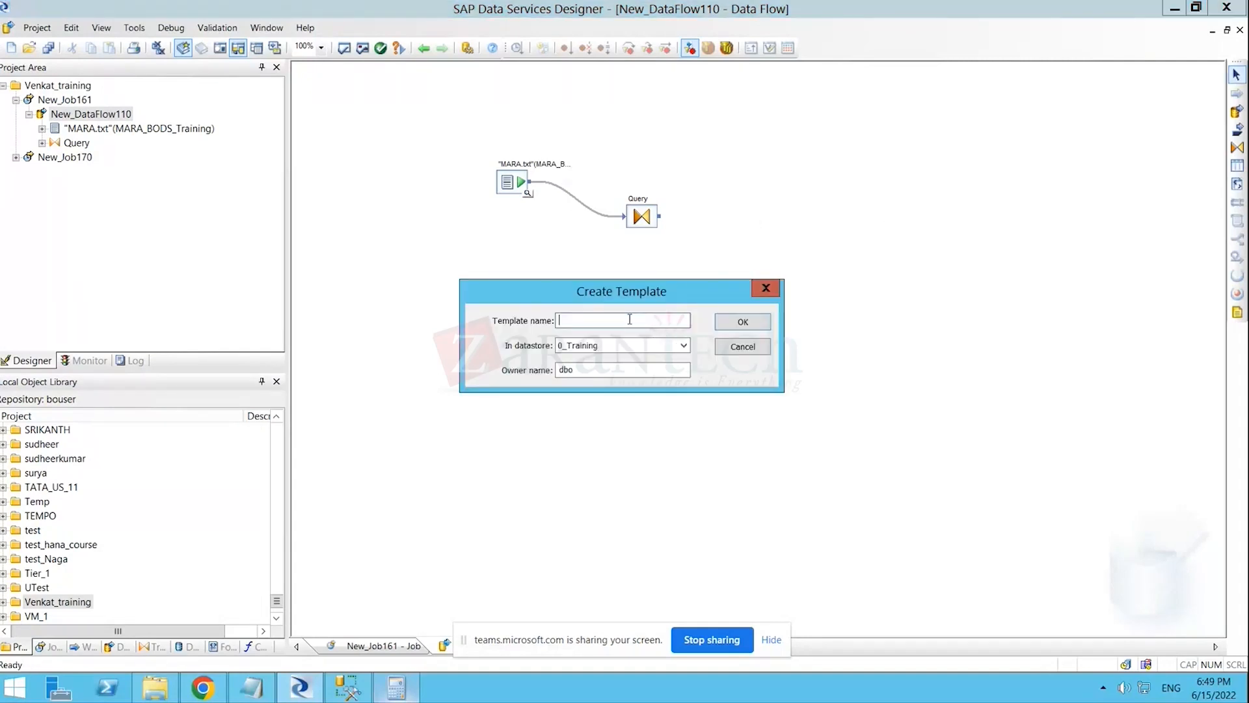
type("MARA_Tgt")
left_click(683, 346)
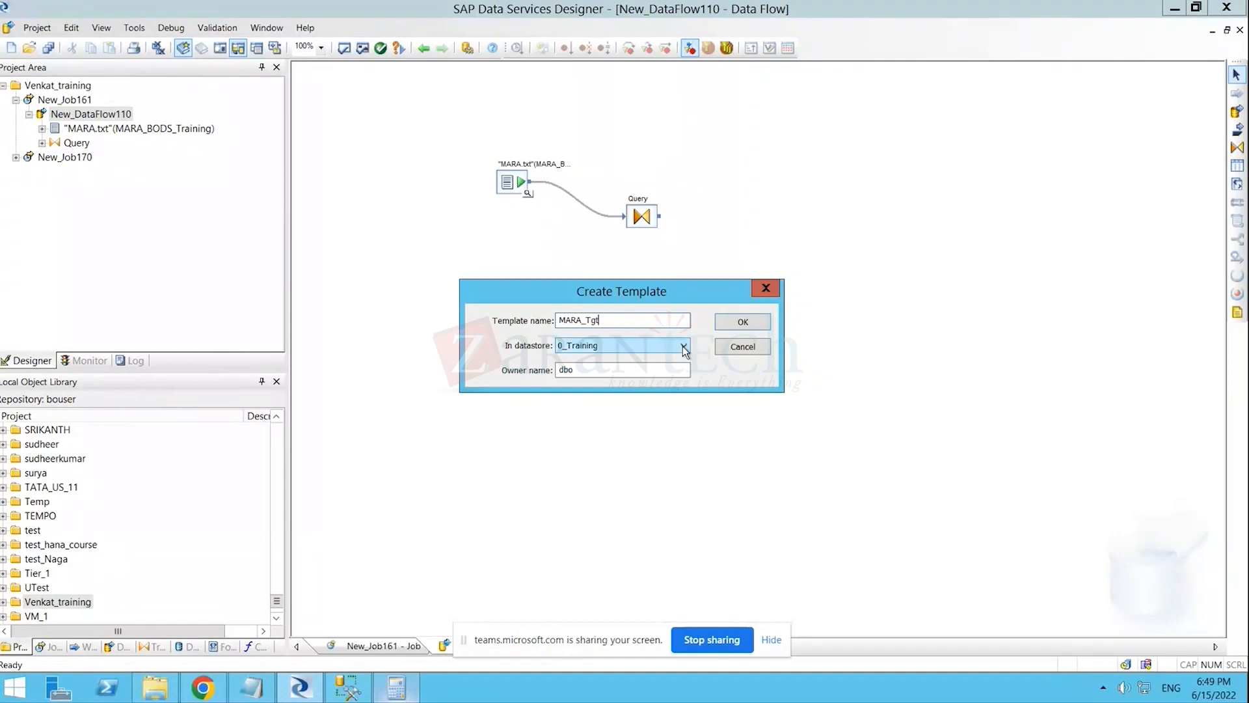
left_click_drag(685, 419, 682, 600)
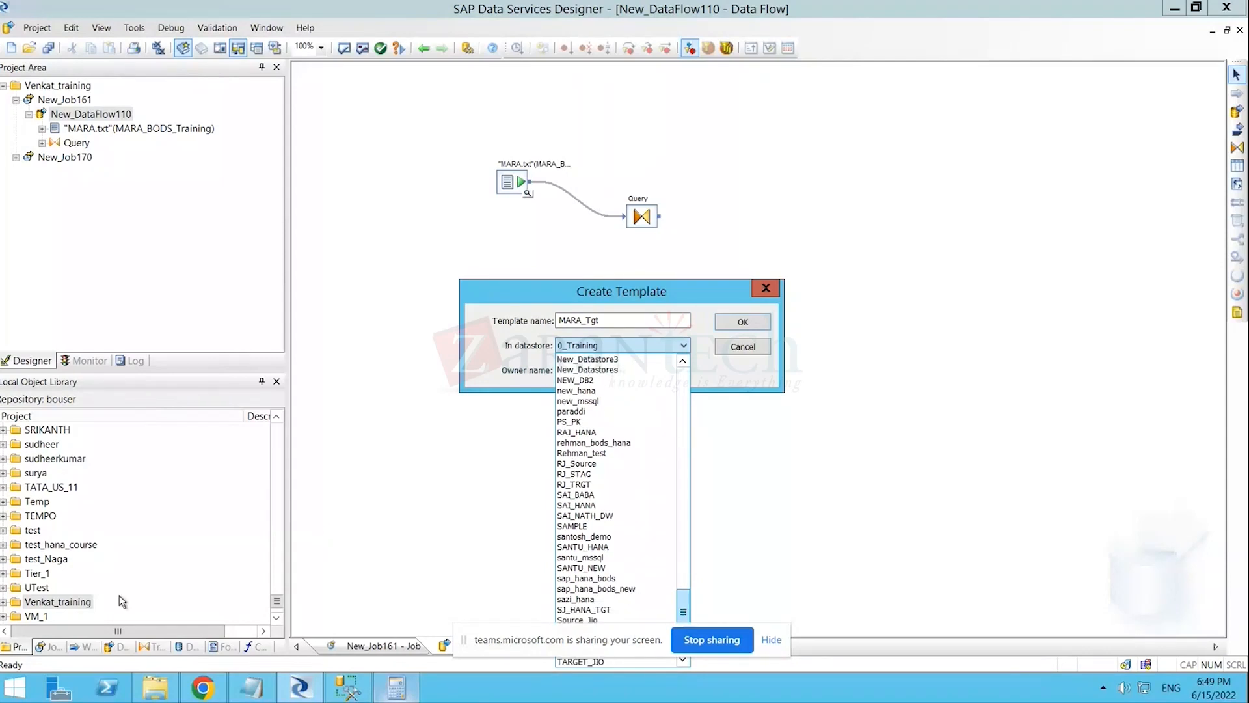
left_click(189, 650)
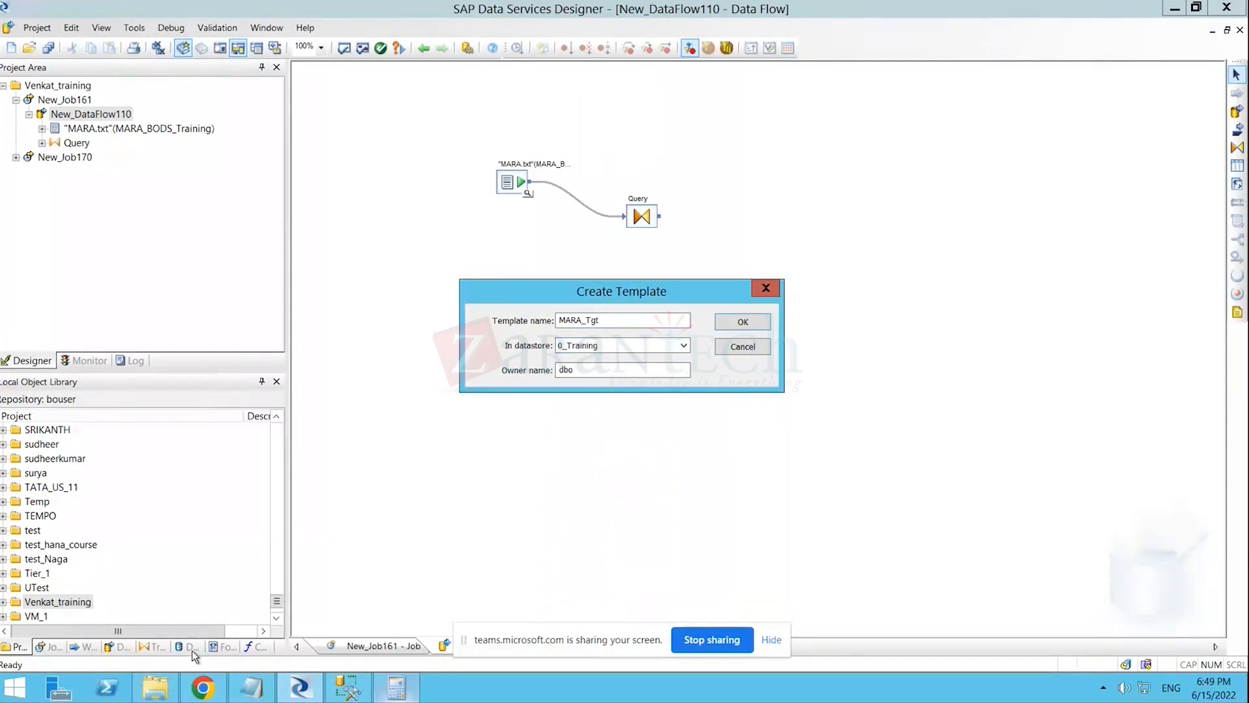
left_click(683, 345)
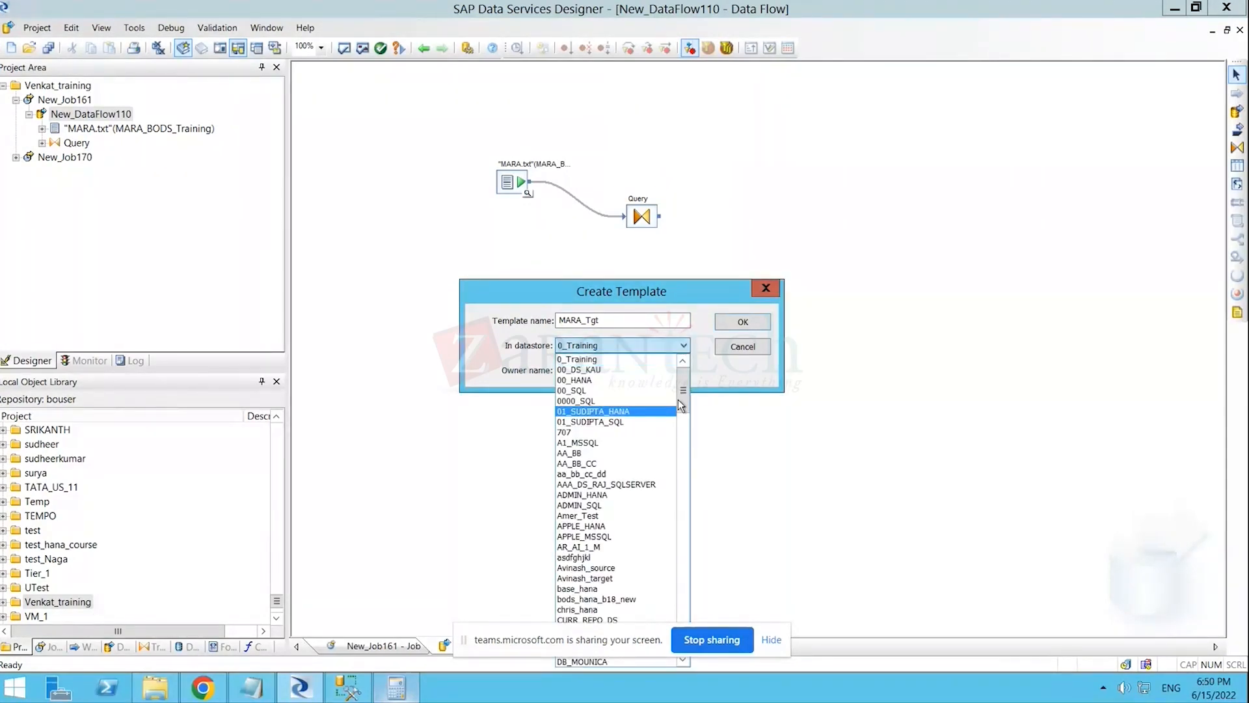
left_click_drag(682, 419, 681, 582)
scroll(682, 592, "down", 1)
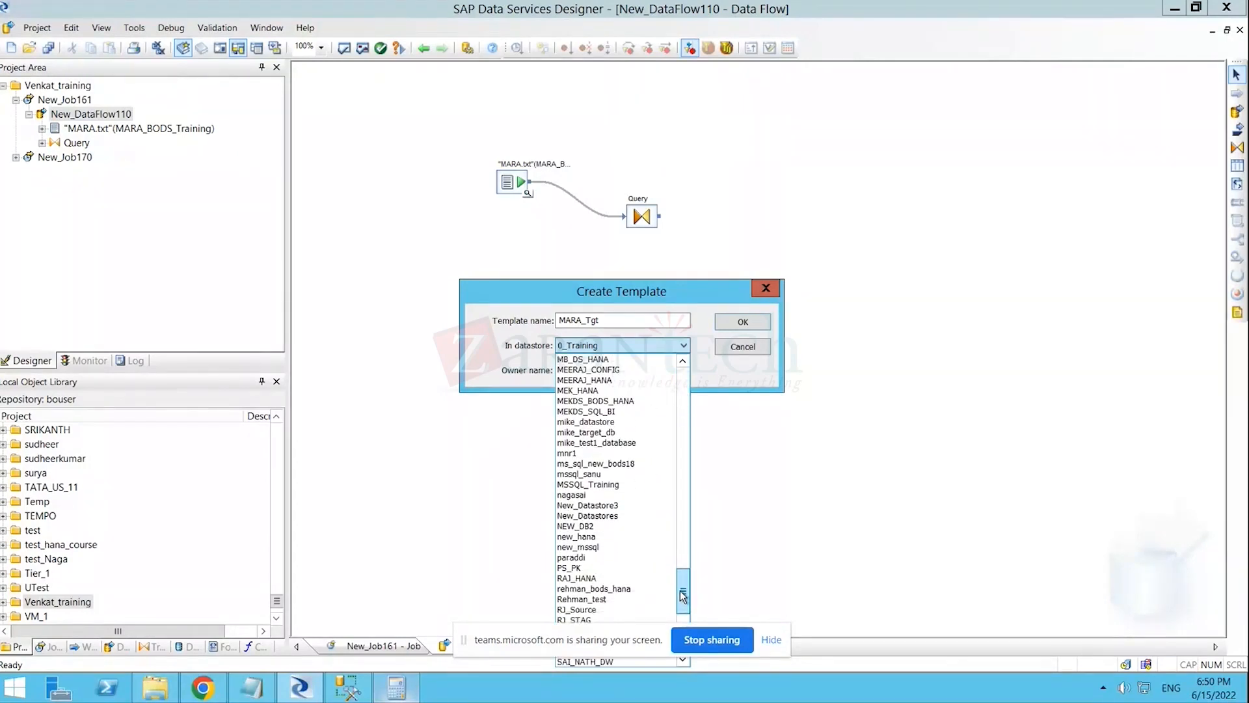
left_click(603, 486)
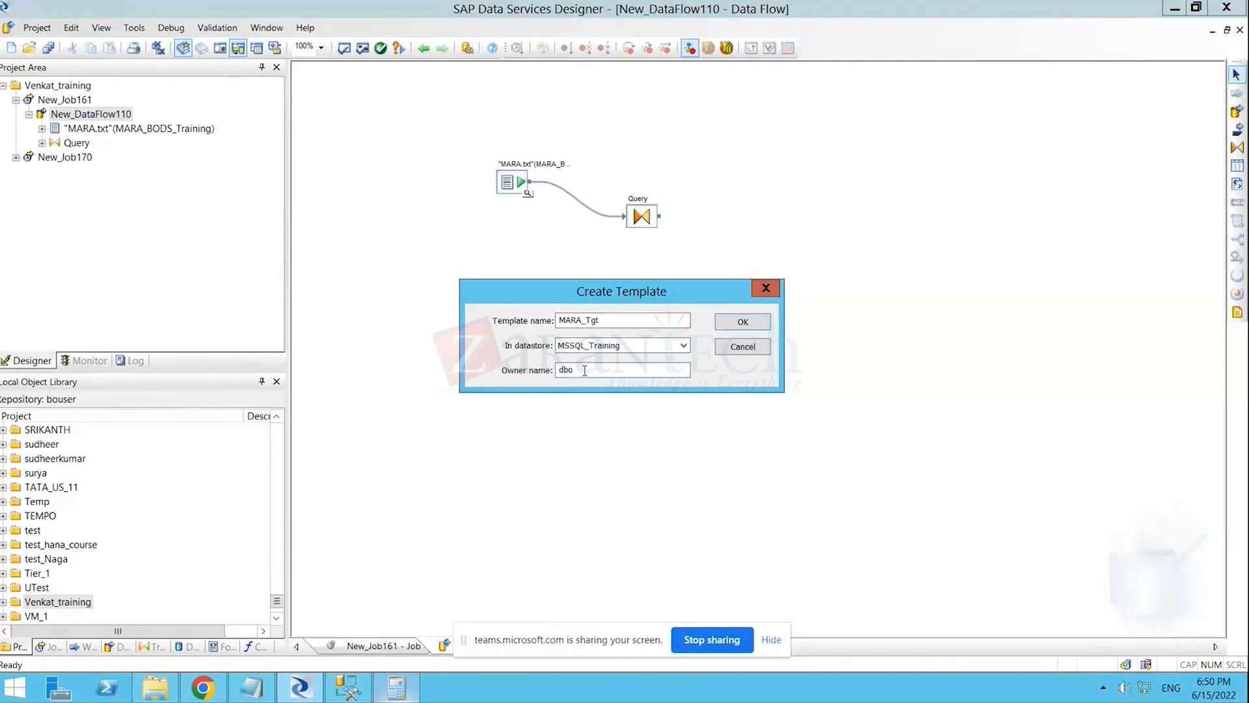
left_click_drag(594, 369, 555, 370)
left_click(732, 320)
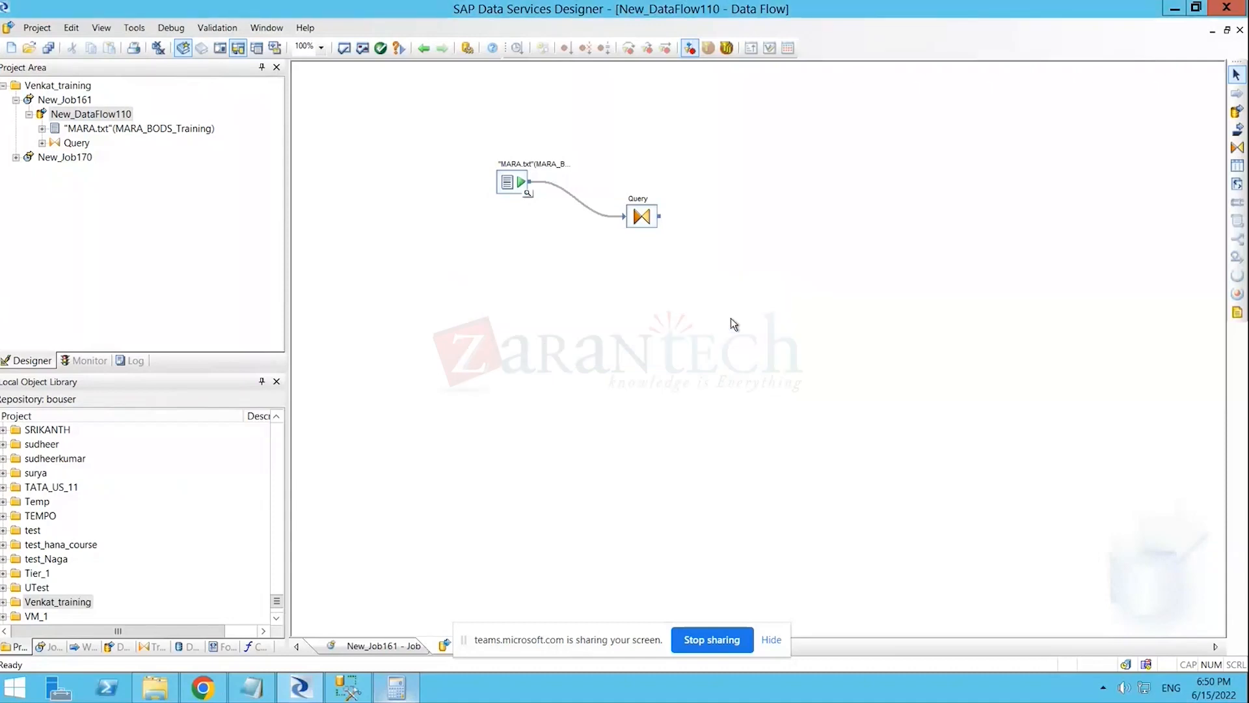
- Connect the Query transform's output to the MARA_Tgt template table and validate the data flow
left_click_drag(660, 216, 758, 237)
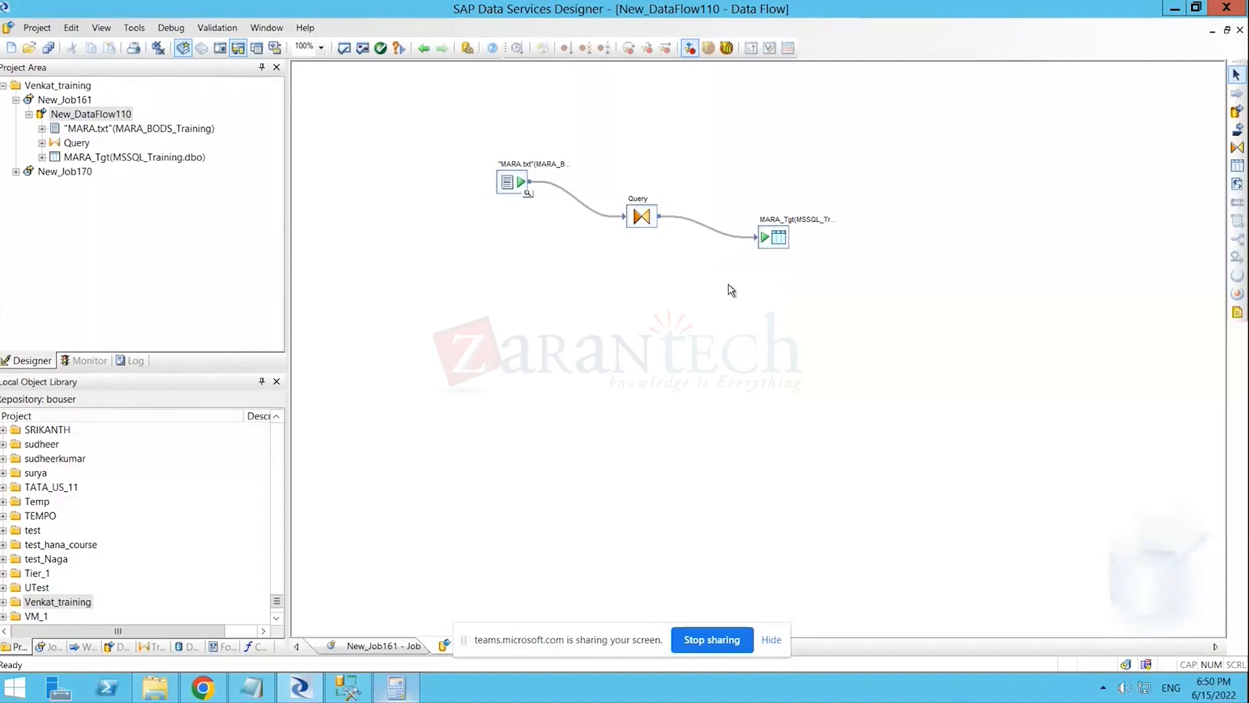
left_click(363, 51)
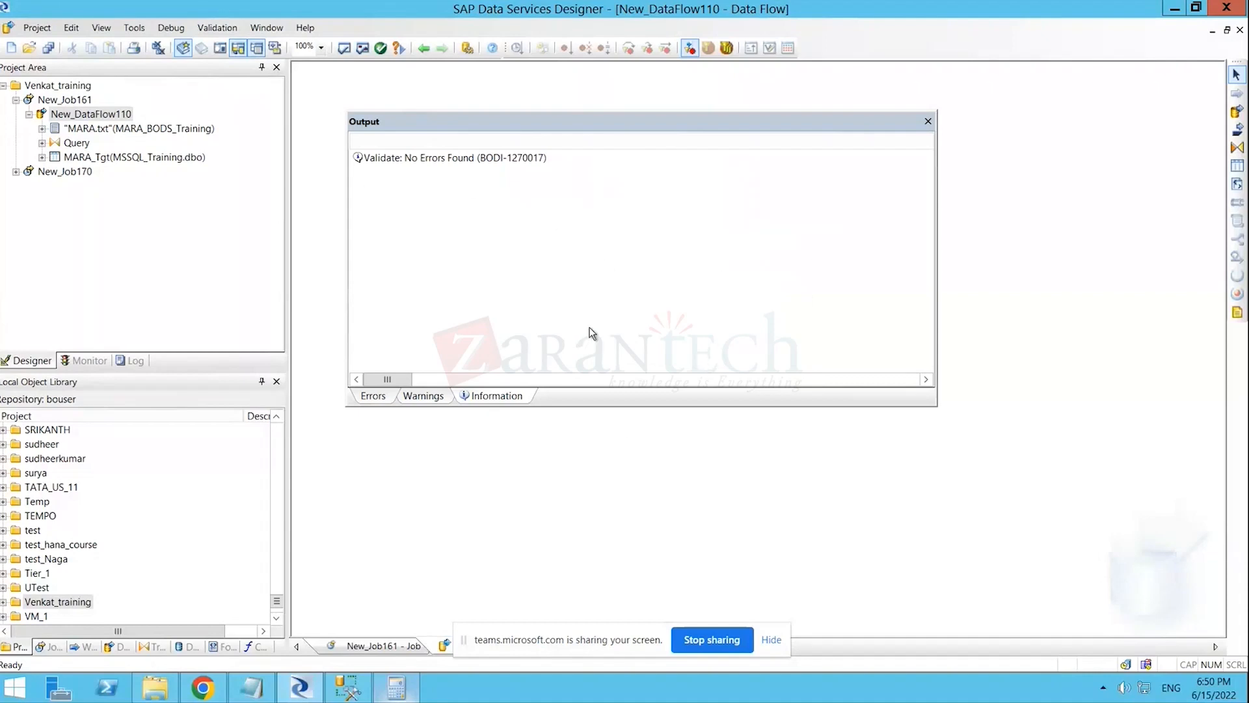
left_click(927, 121)
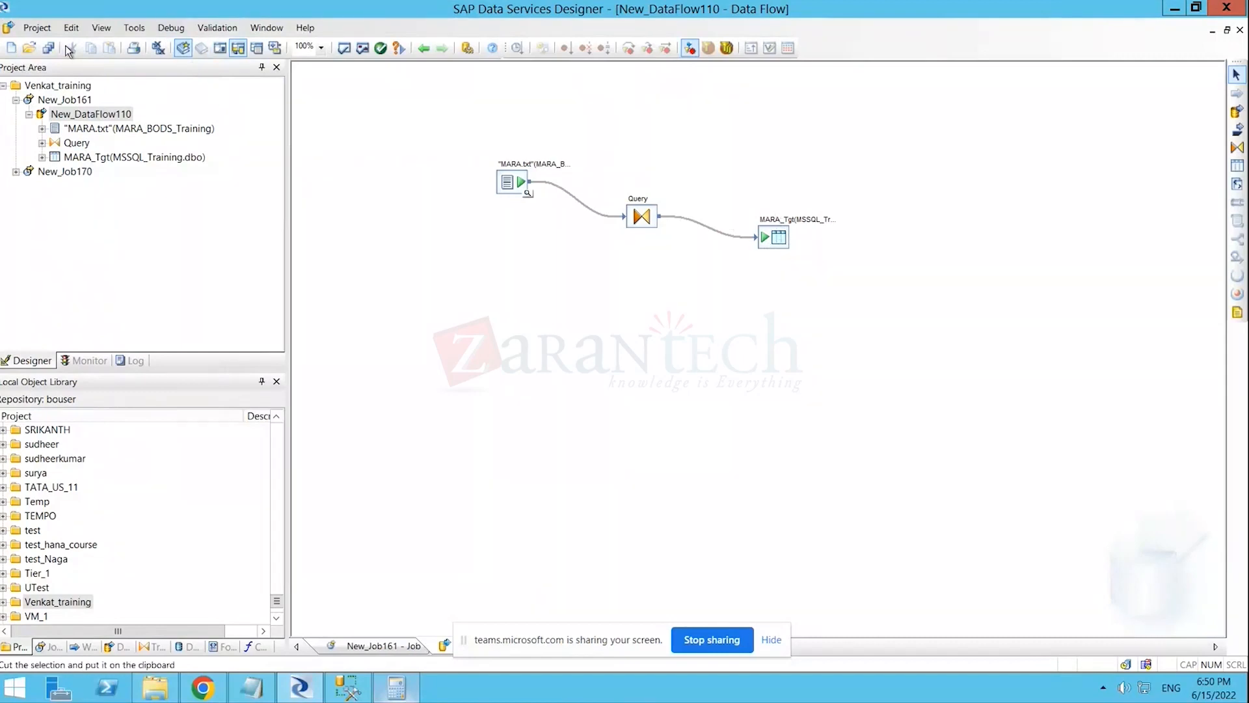
- Save all changes made to New_DataFlow110
left_click_drag(454, 148, 853, 300)
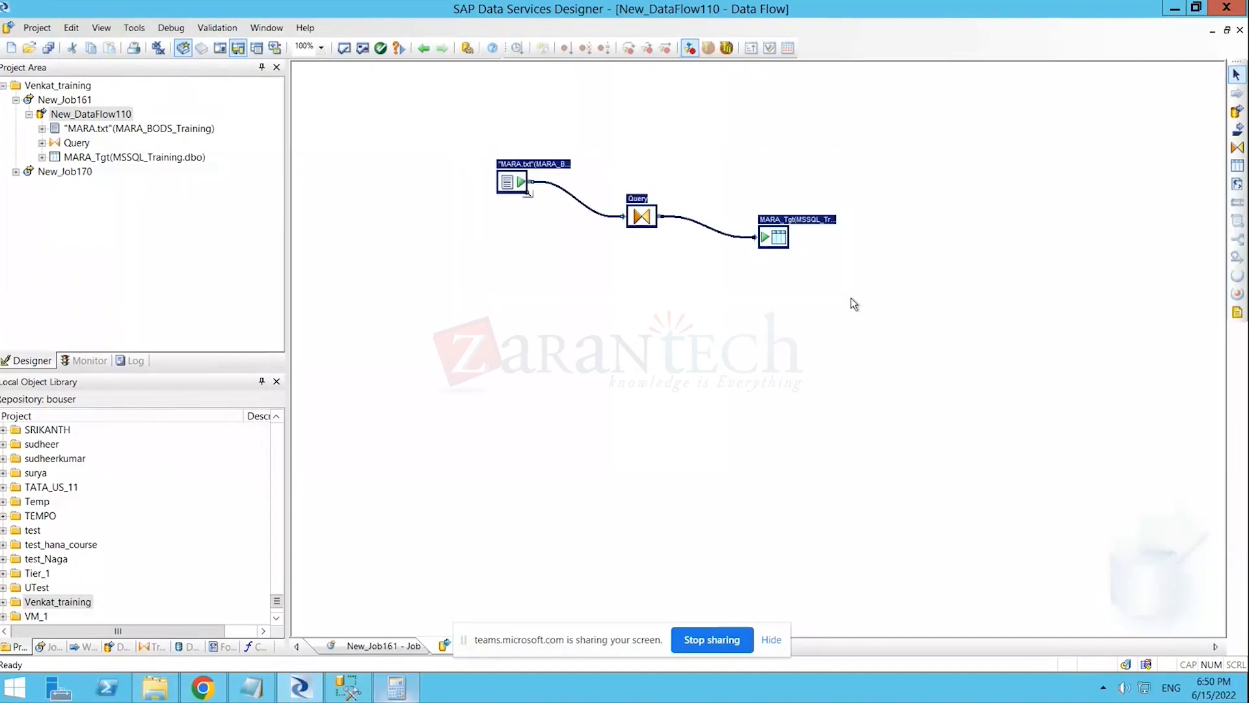
left_click(47, 48)
left_click(502, 431)
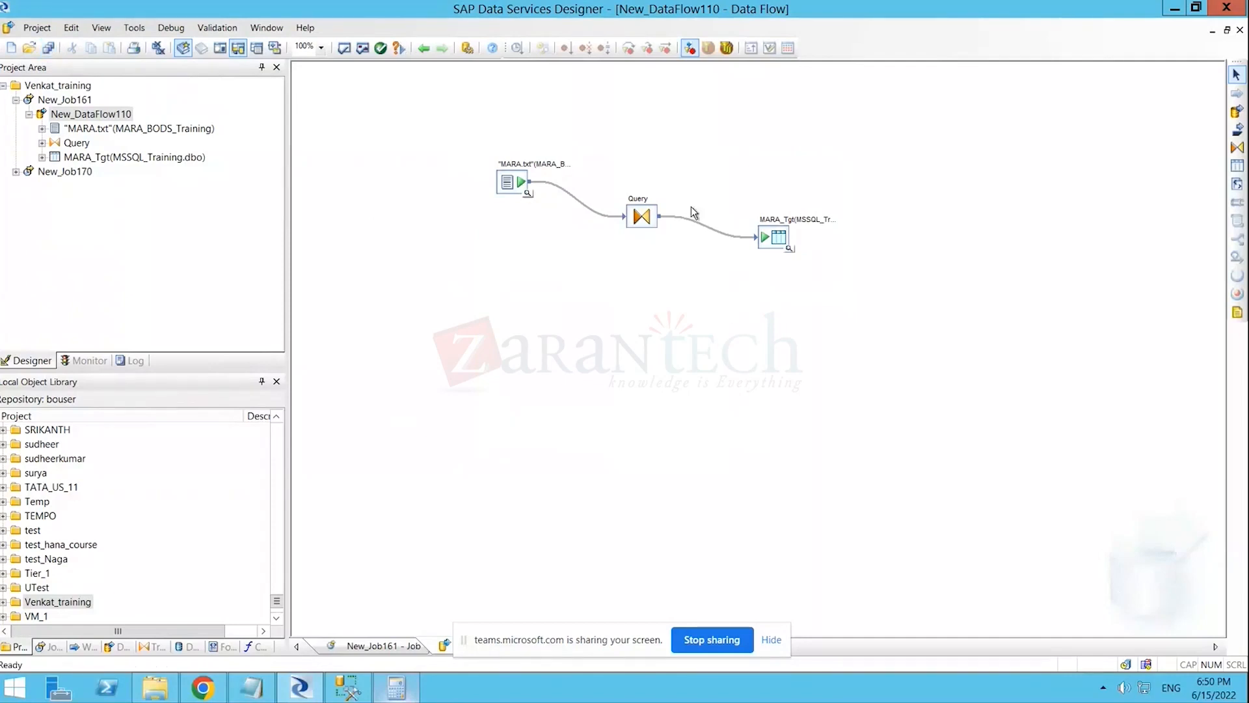
- Review the MARA_Tgt target table's loading options, such as rows per commit and drop and re-create table, and return to the data flow
double_click(773, 237)
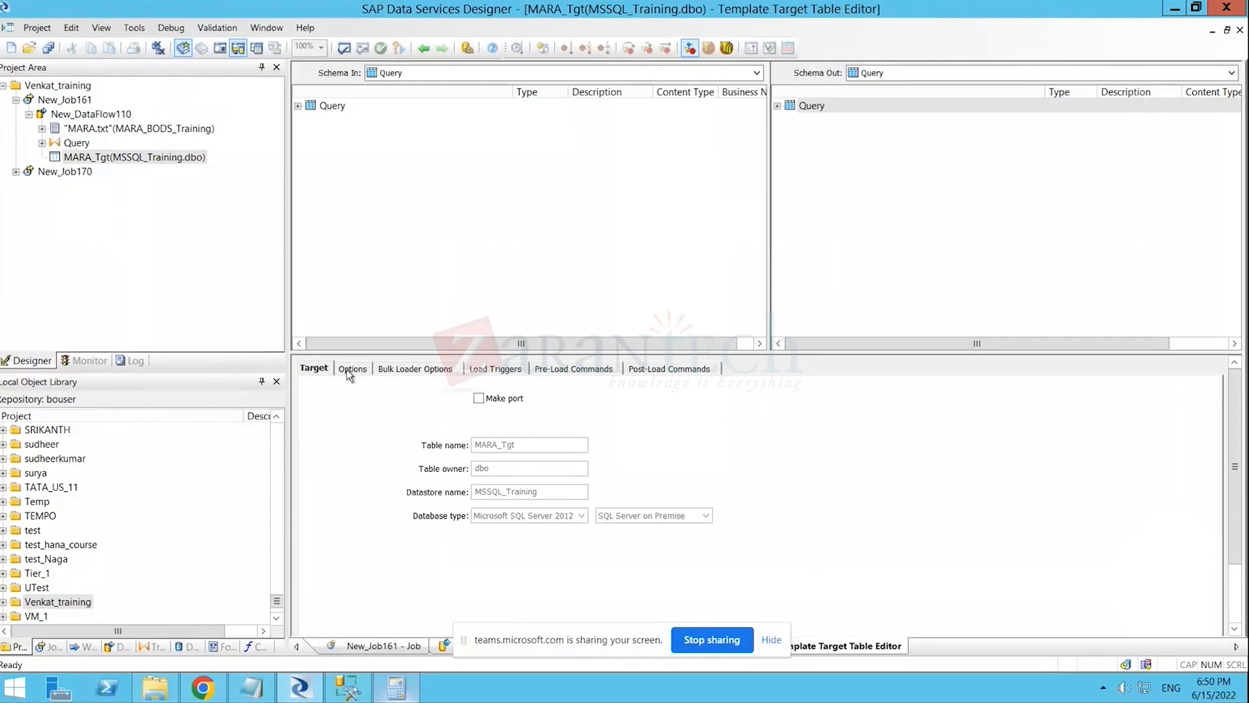
left_click(351, 369)
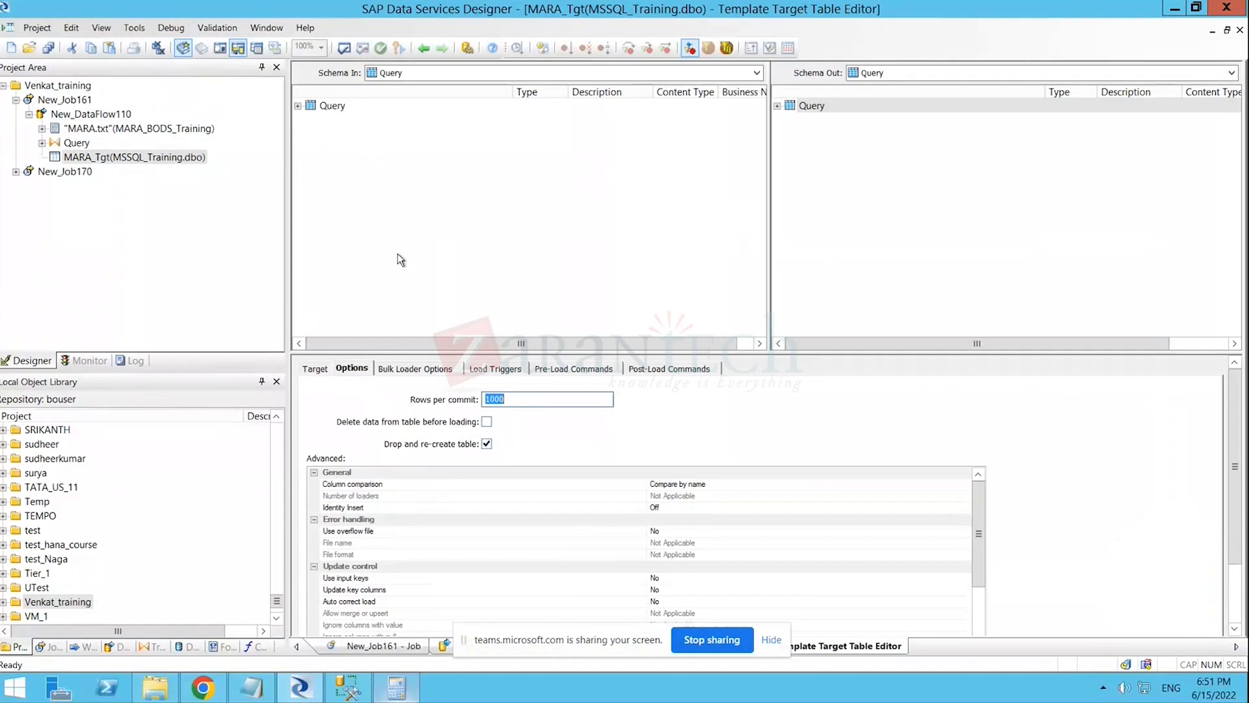
left_click(424, 47)
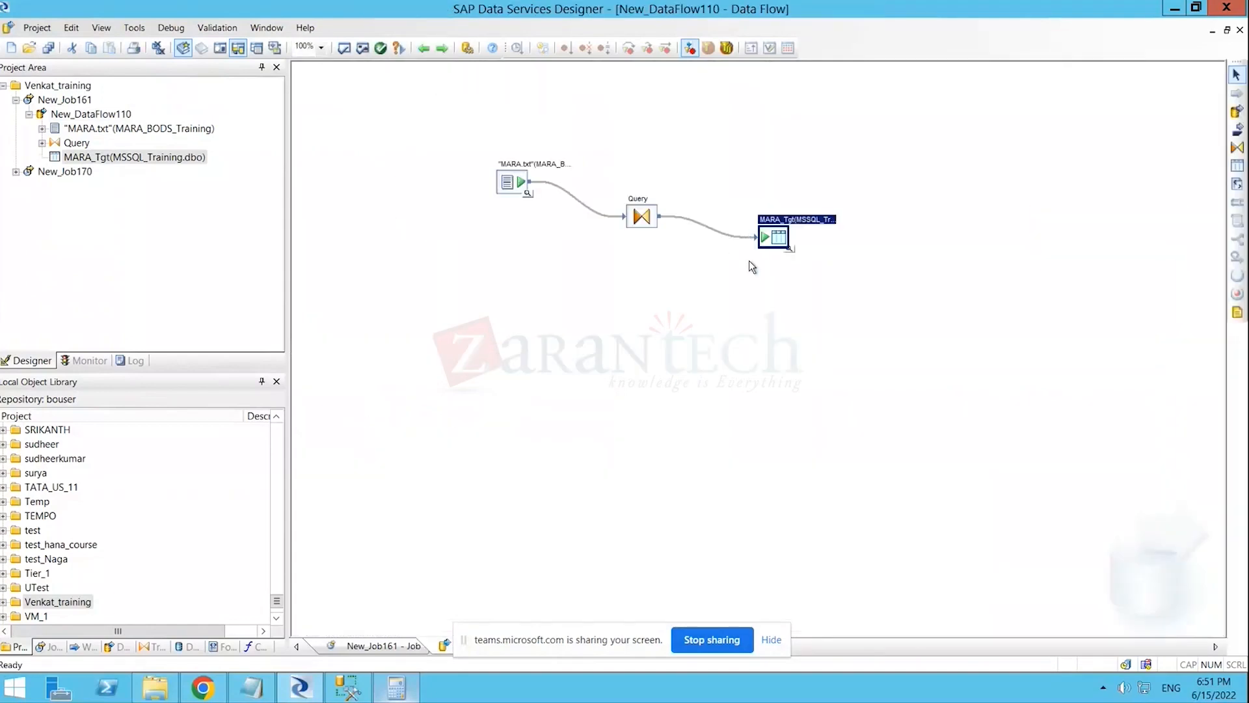
left_click(749, 261)
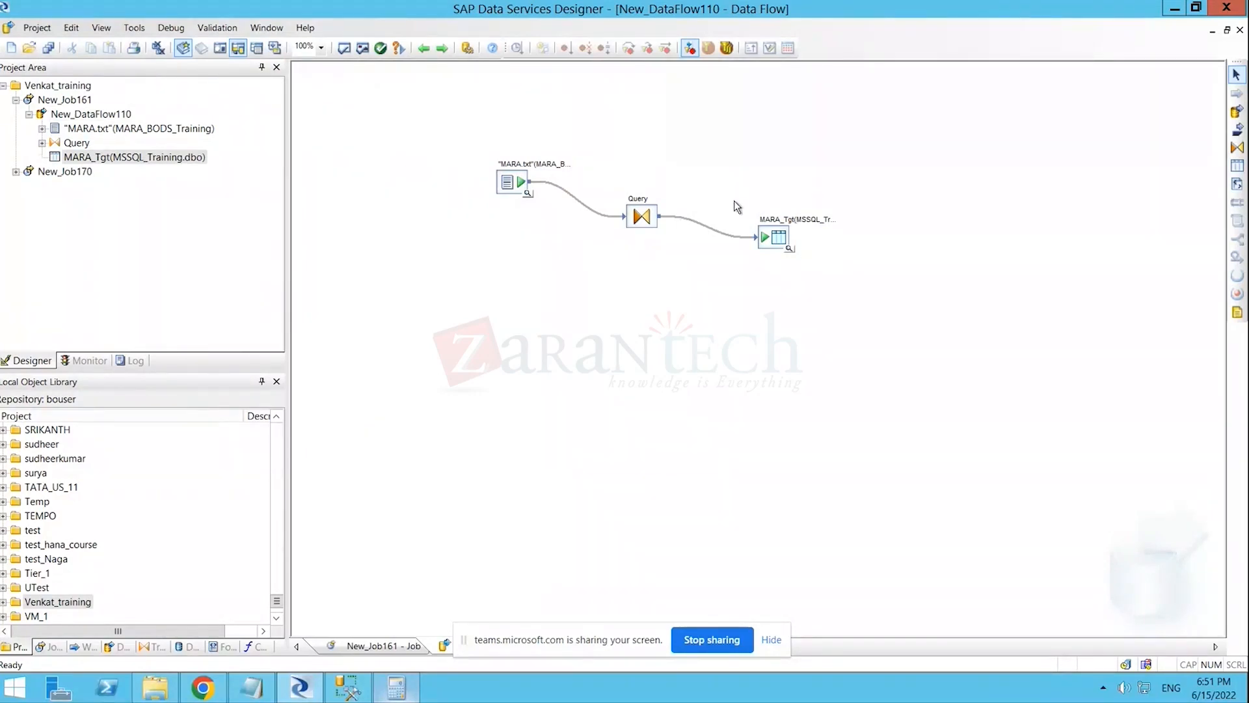
left_click_drag(716, 179, 854, 310)
left_click(857, 314)
left_click_drag(717, 182, 868, 317)
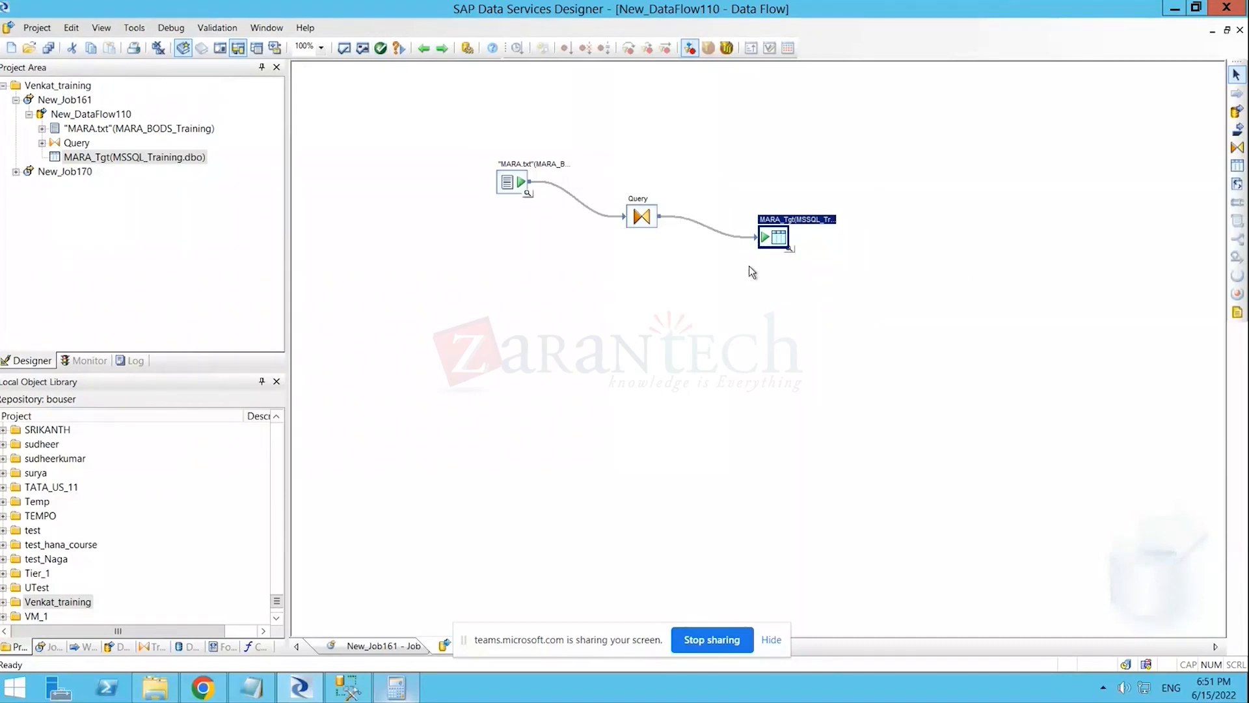
left_click_drag(730, 195, 893, 330)
left_click(346, 204)
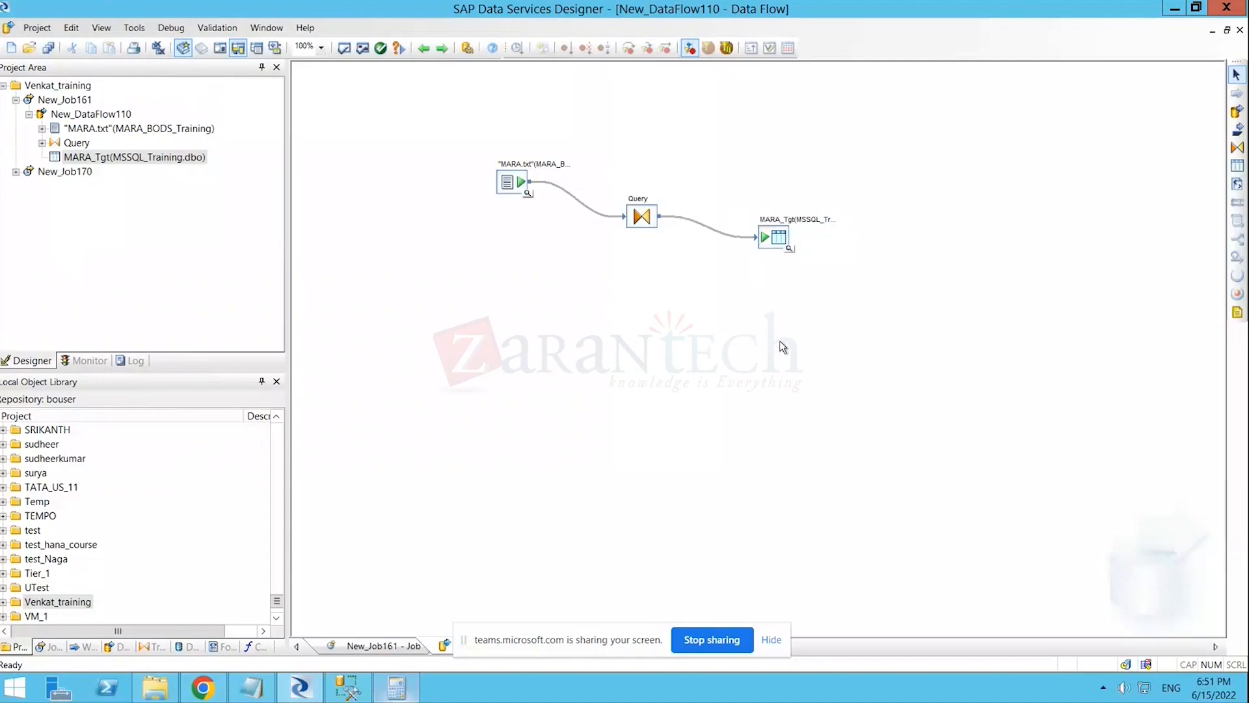
left_click_drag(720, 192, 892, 298)
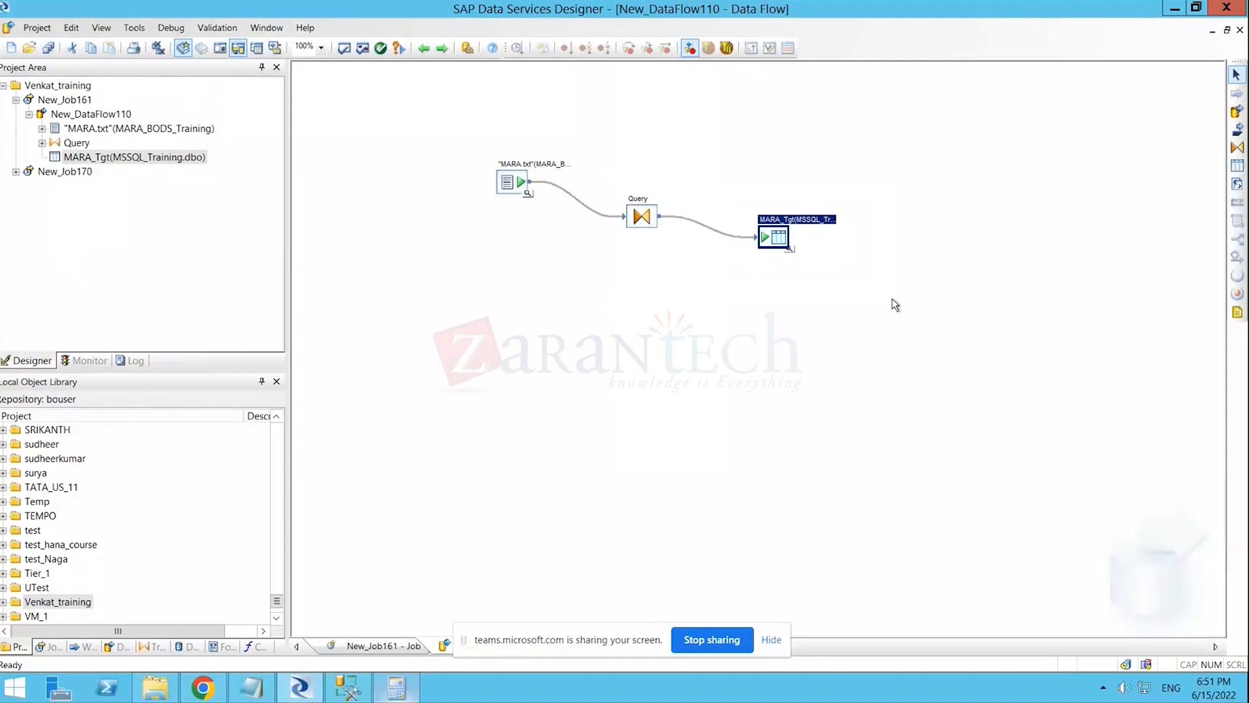
left_click_drag(728, 183, 882, 337)
left_click(883, 337)
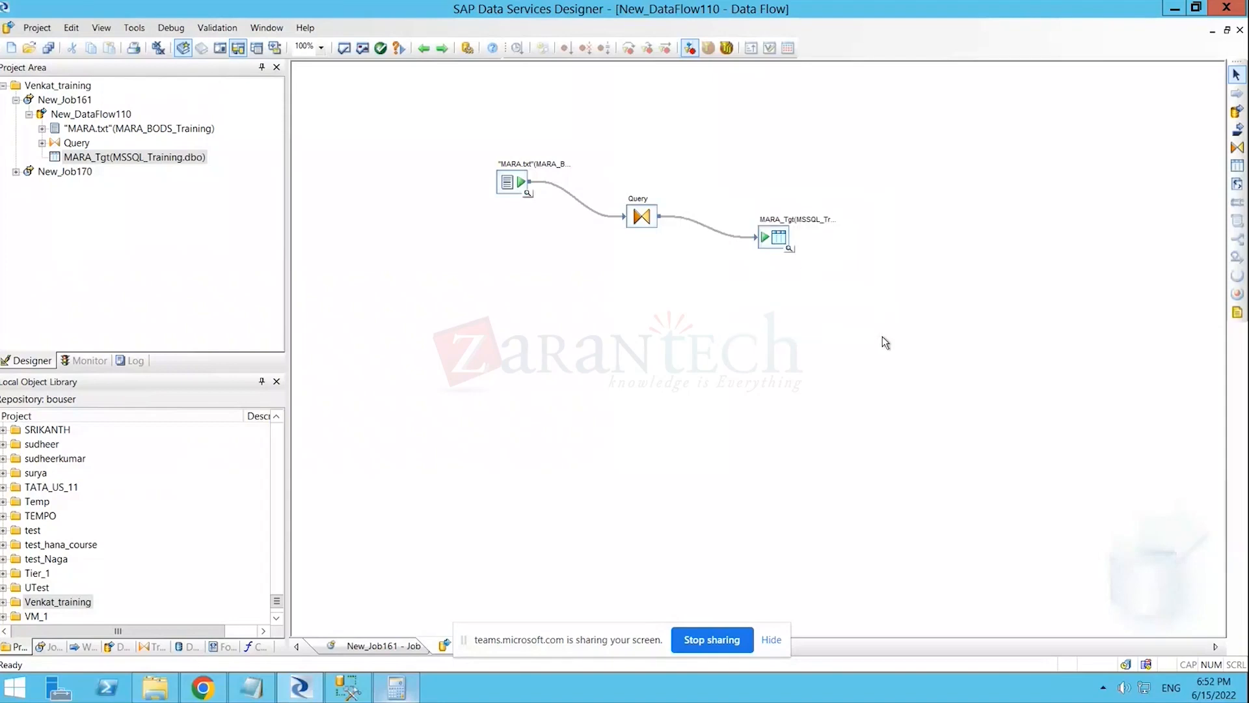
- Save the changed data flow again and go back to the New_Job161 workspace
left_click(48, 48)
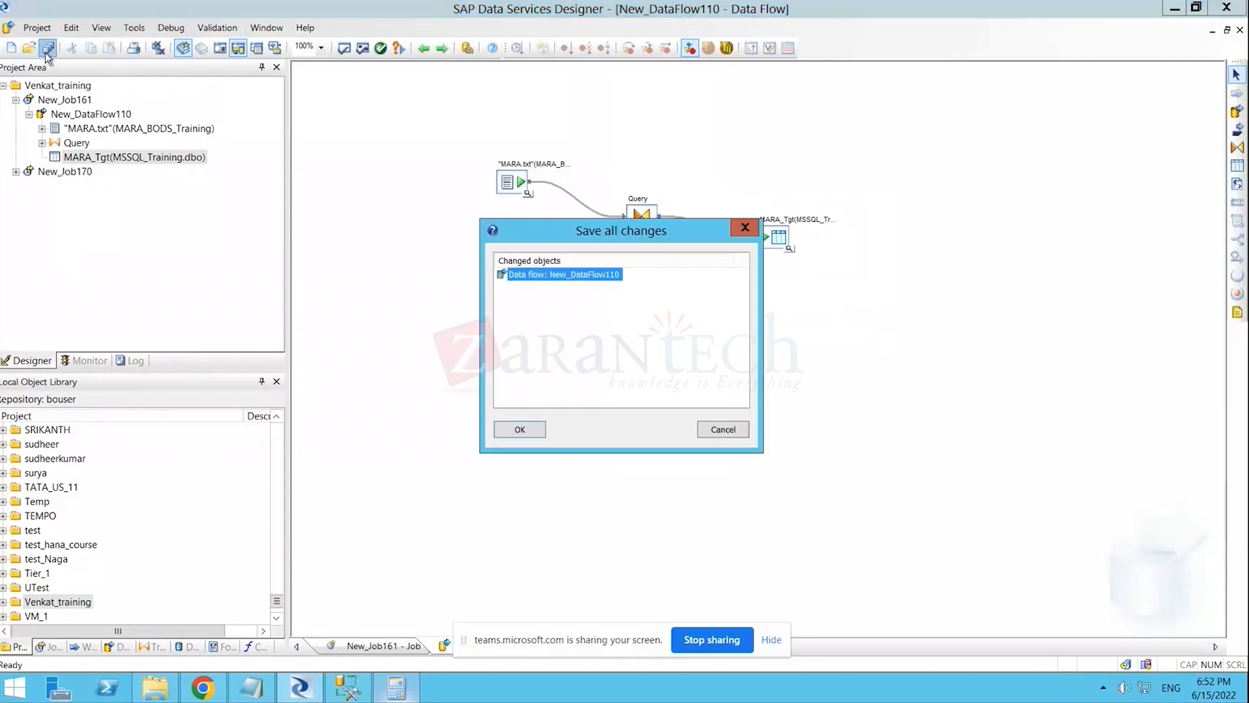
left_click(517, 429)
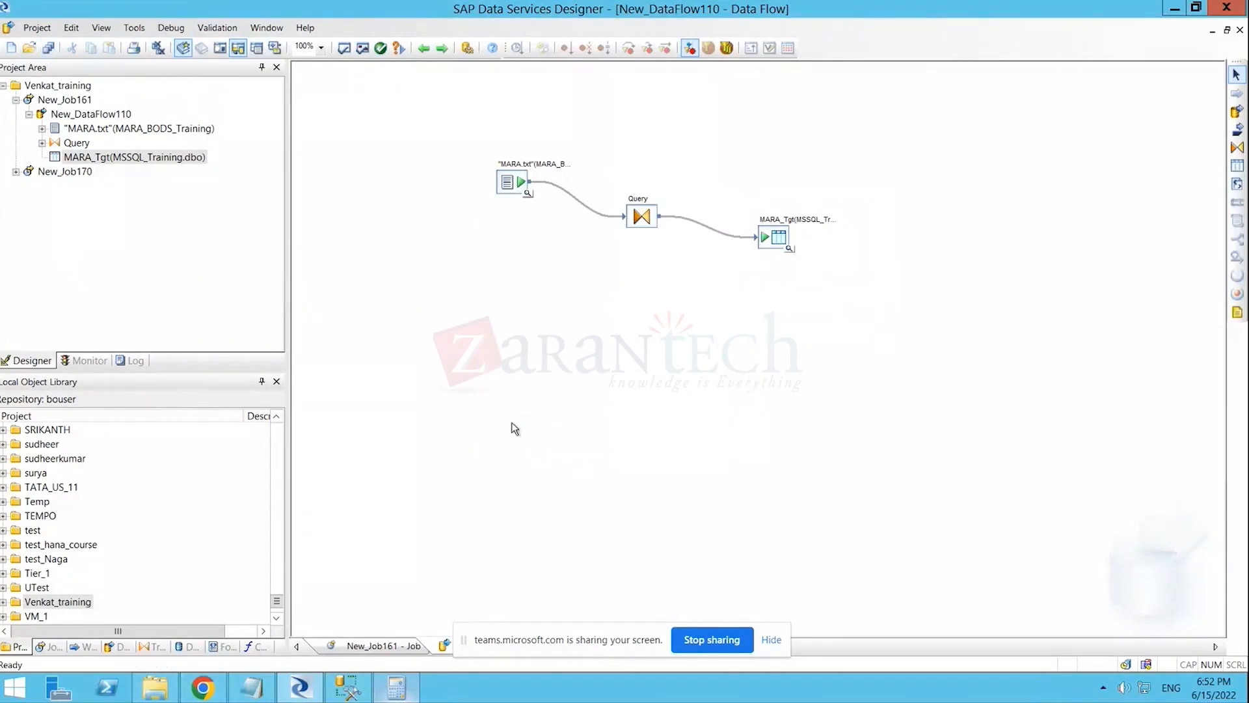
left_click(417, 52)
left_click(486, 216)
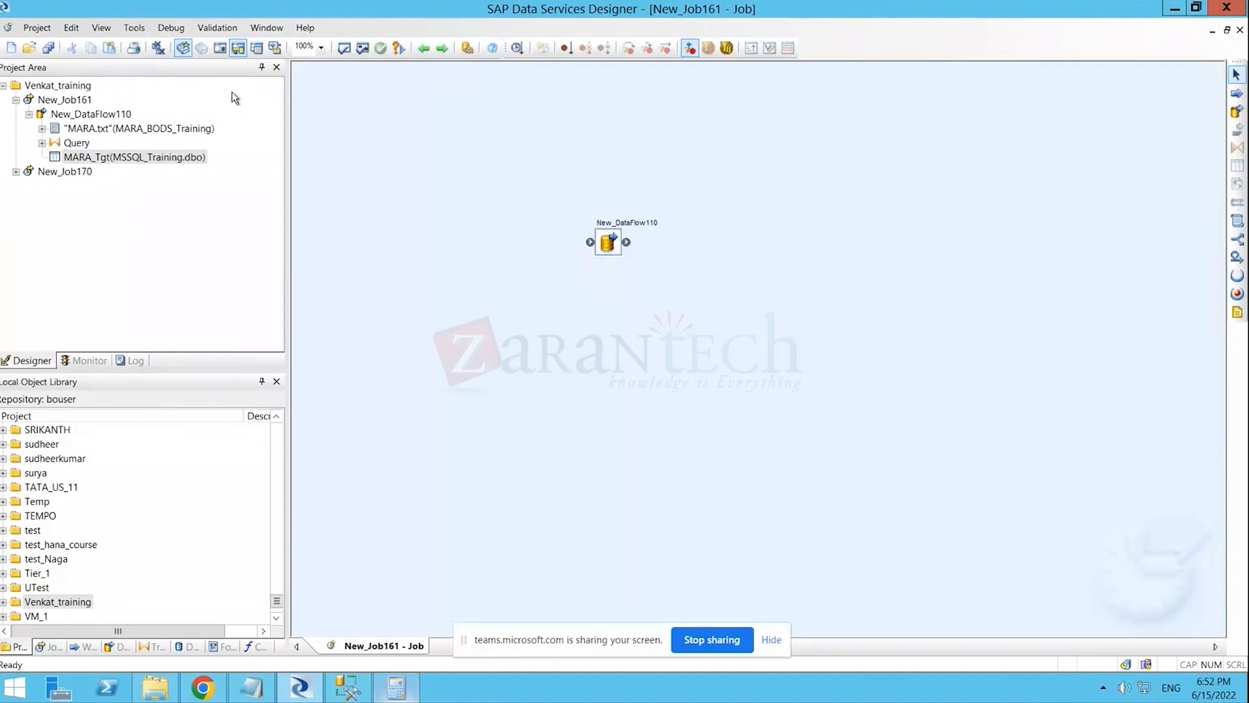
- Select New_Job161 in the training project, validate the whole job, and dismiss the validation output
double_click(73, 100)
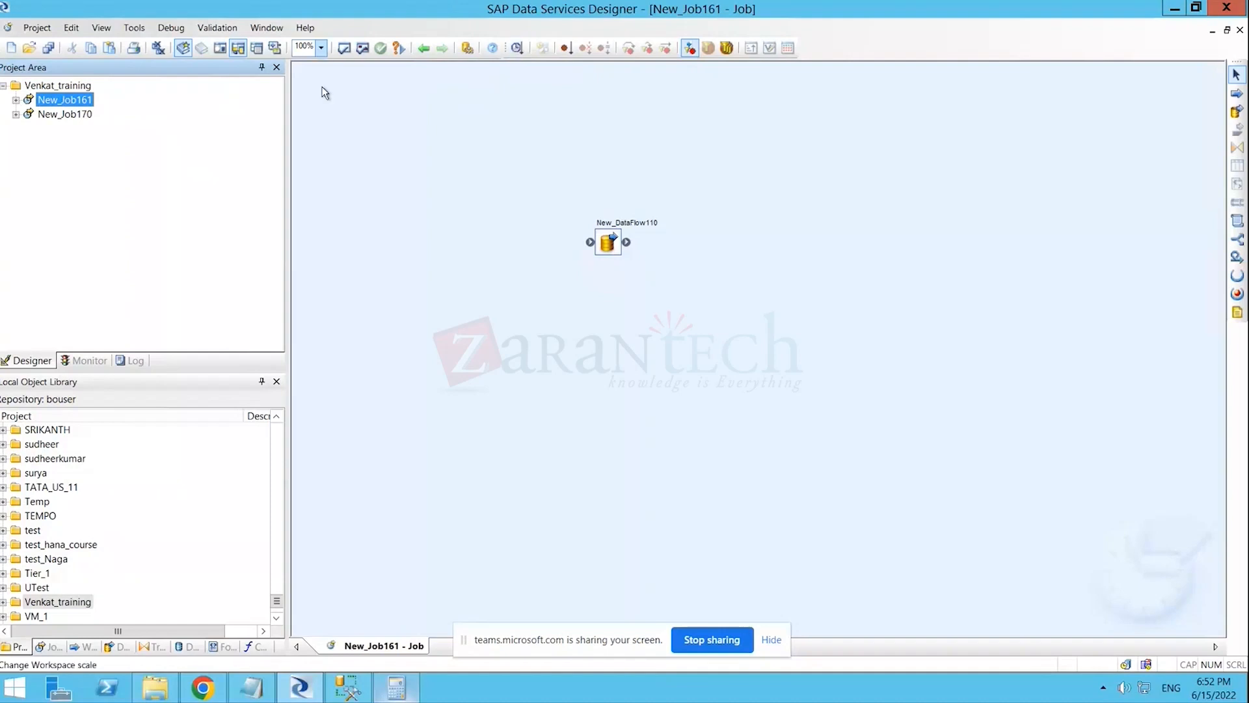
double_click(72, 101)
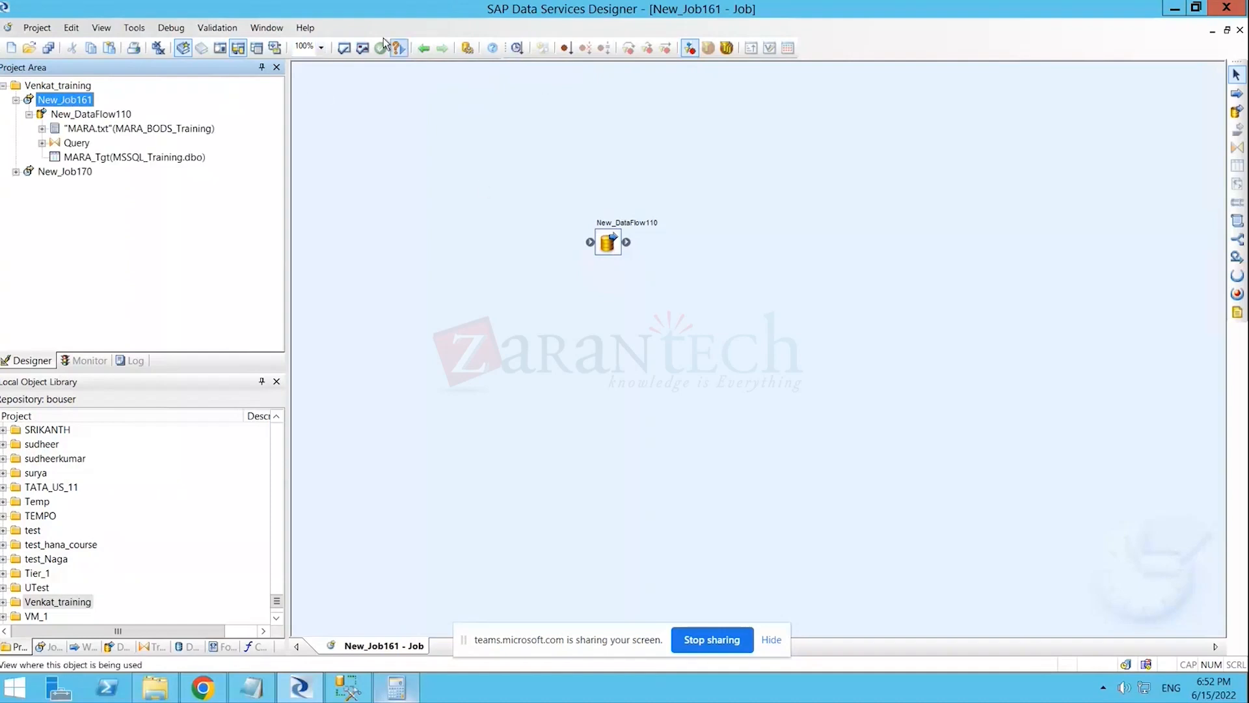
left_click(361, 46)
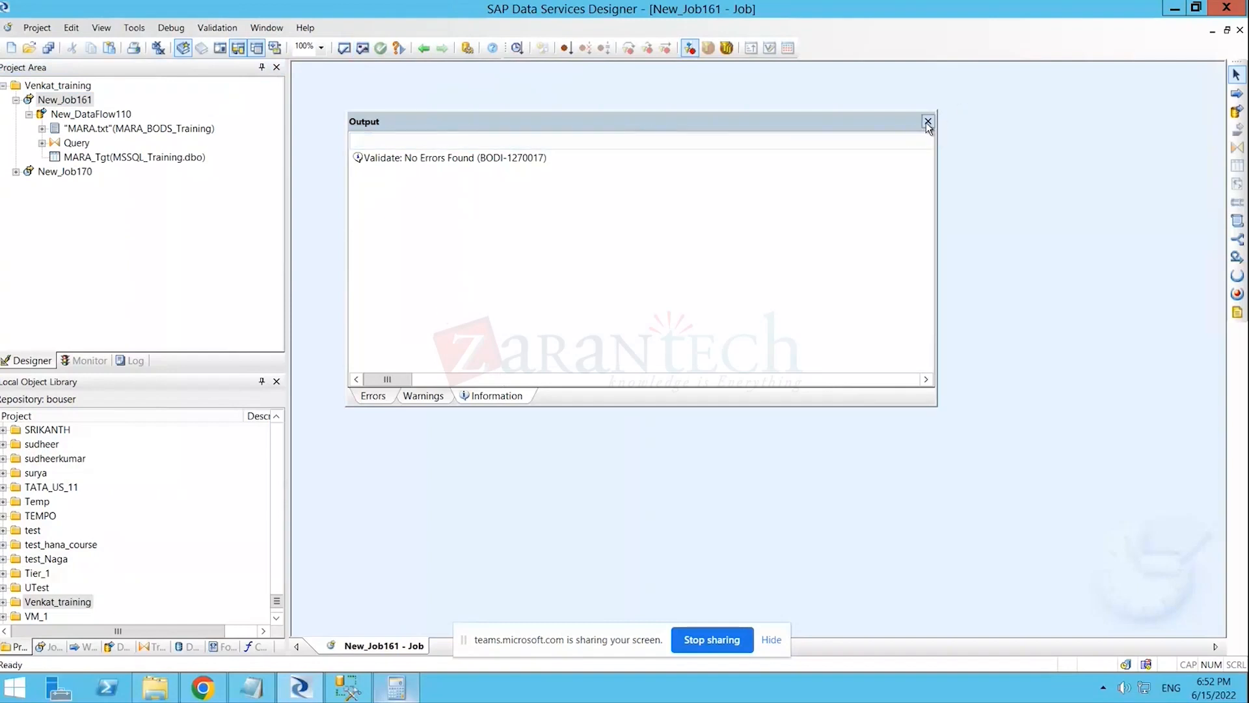
left_click(927, 122)
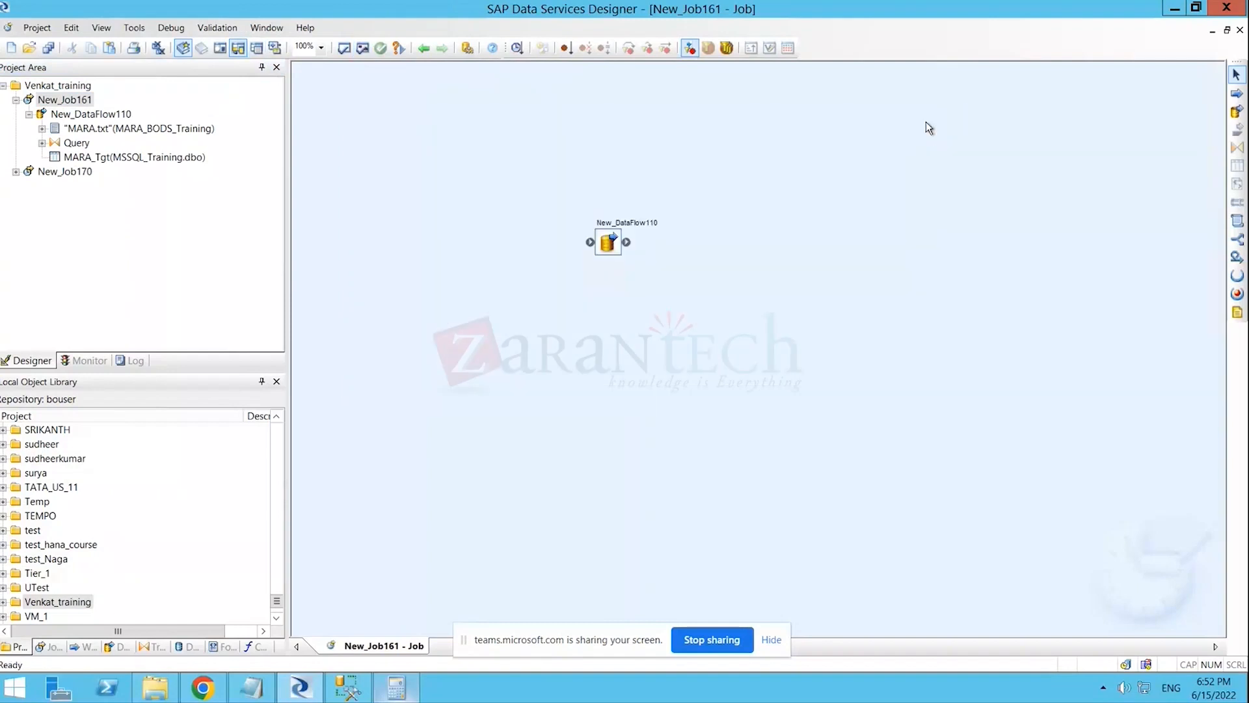
- Execute New_Job161 with the default execution options after checking its global variables
left_click(517, 49)
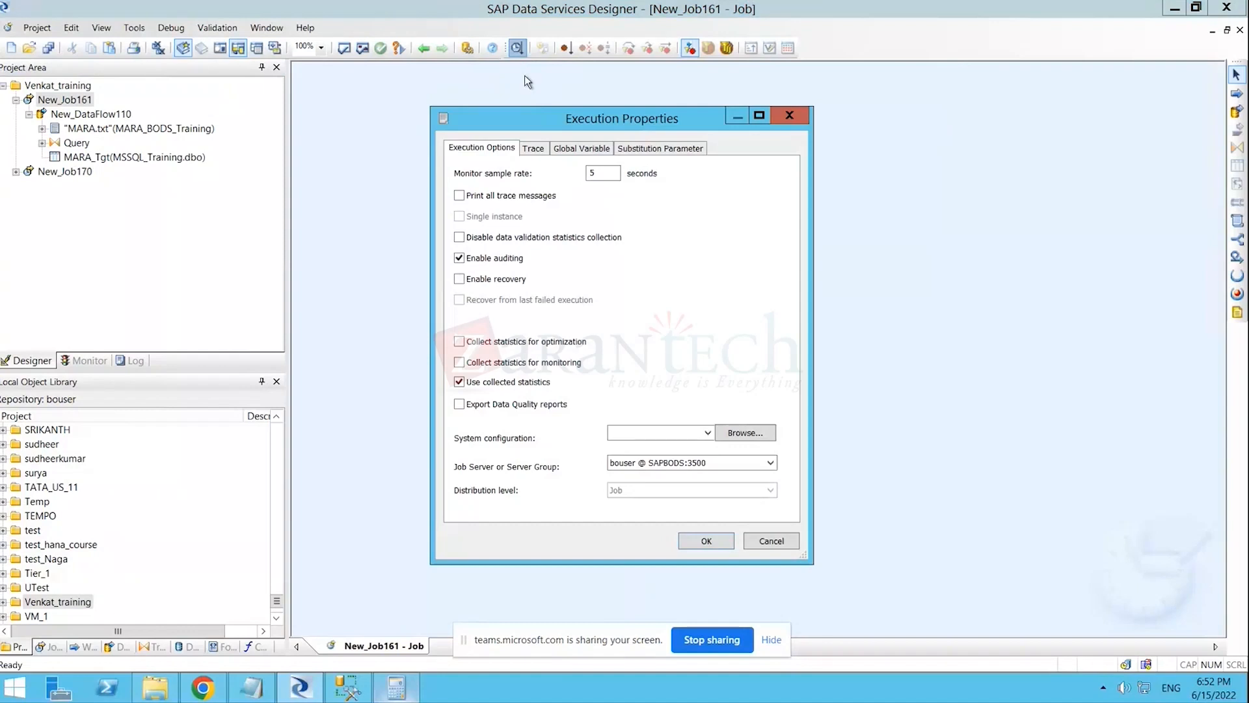
left_click(565, 151)
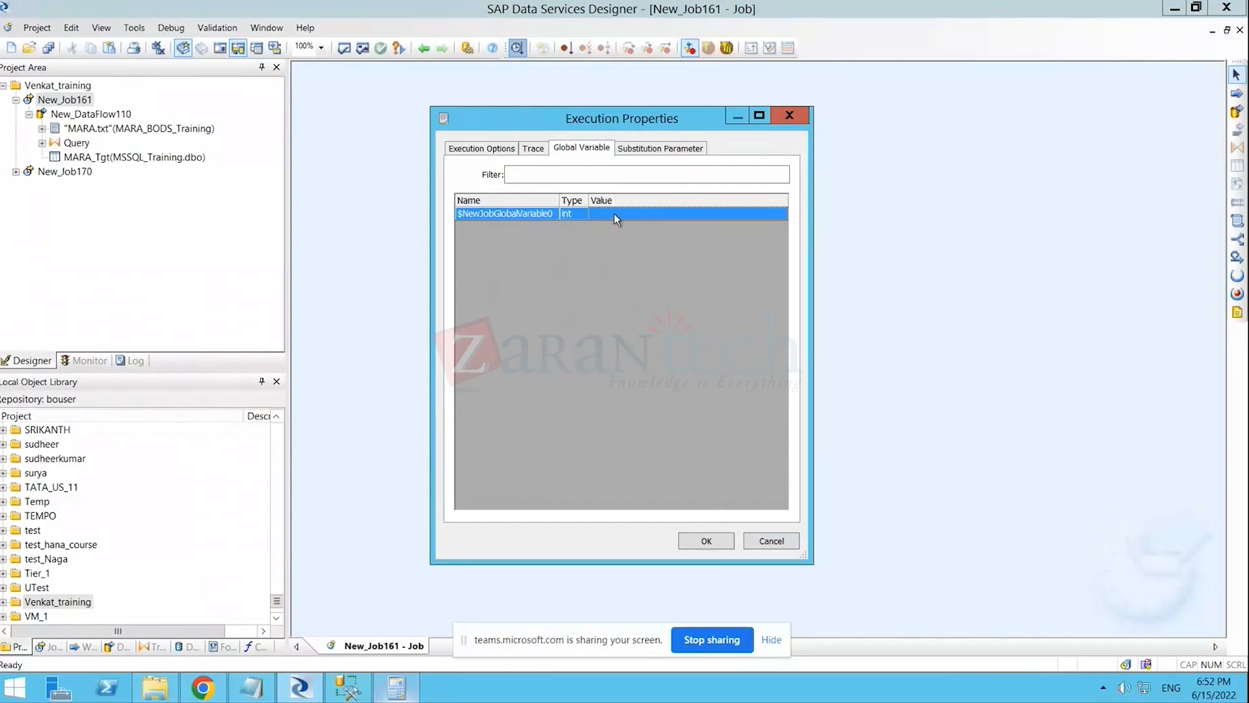
left_click(478, 148)
left_click(699, 538)
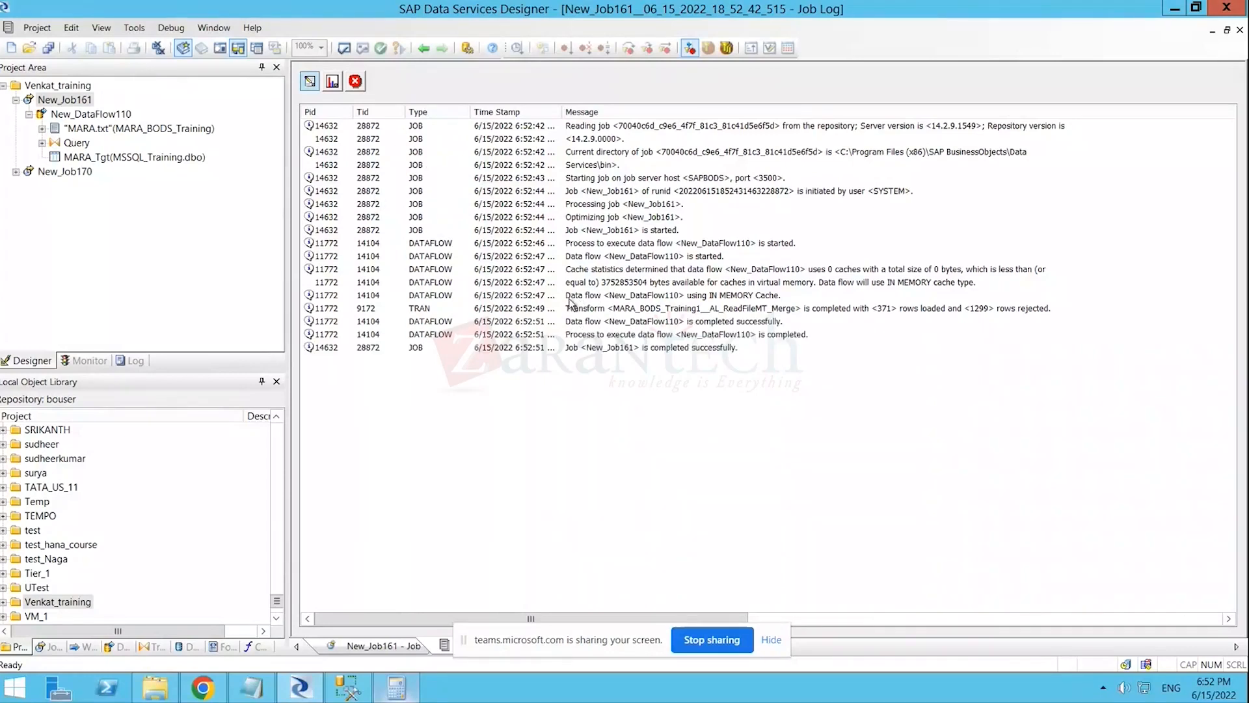
- Examine the New_Job161 run's monitor row counts, error log and trace messages
left_click(332, 82)
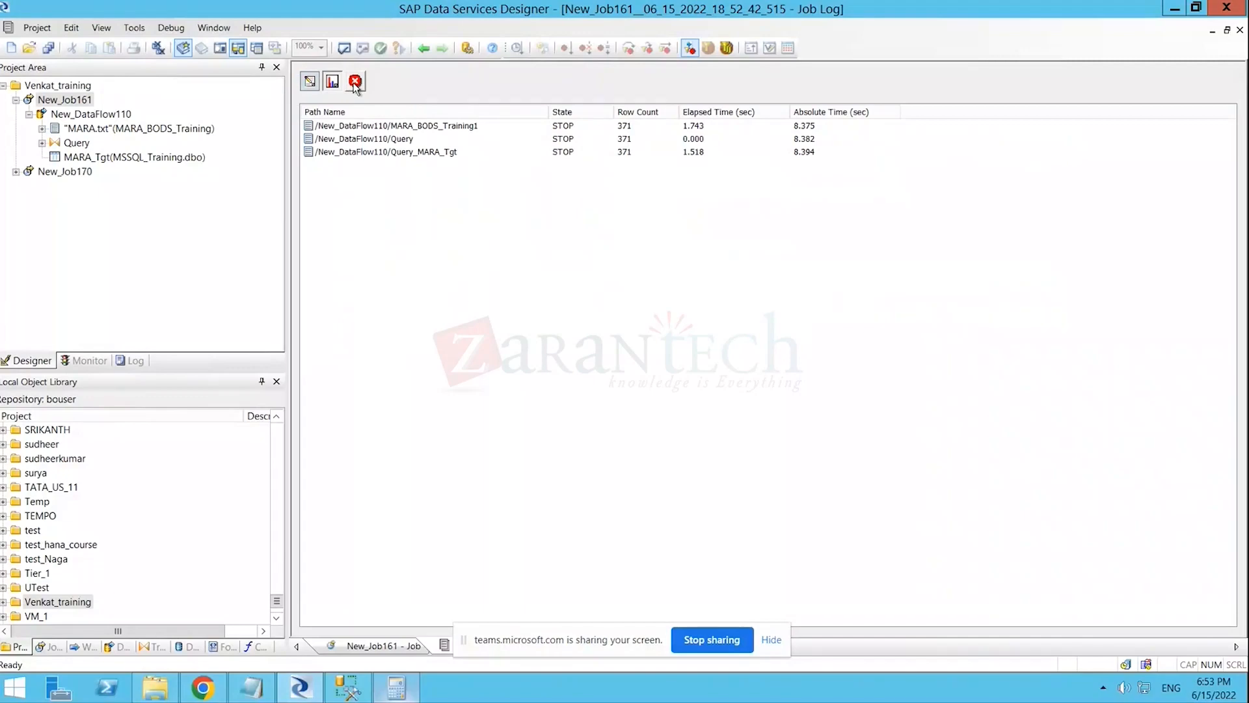
left_click(355, 81)
scroll(463, 329, "down", 3)
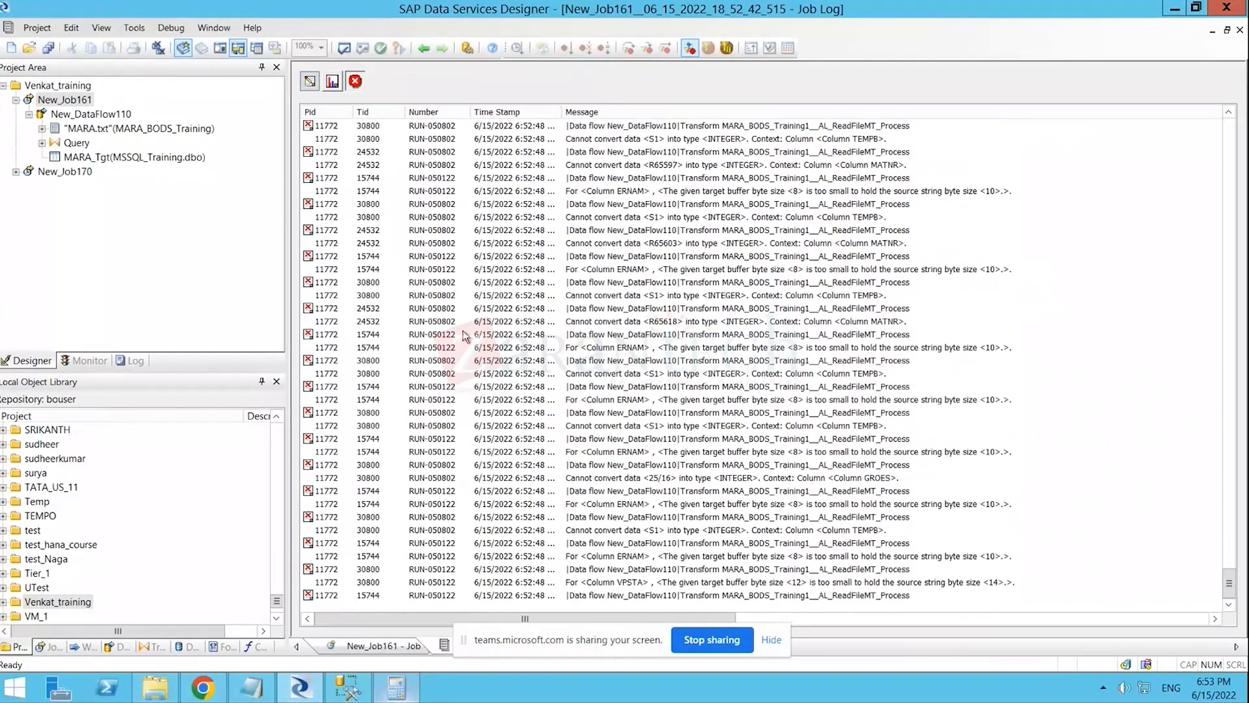
left_click(331, 83)
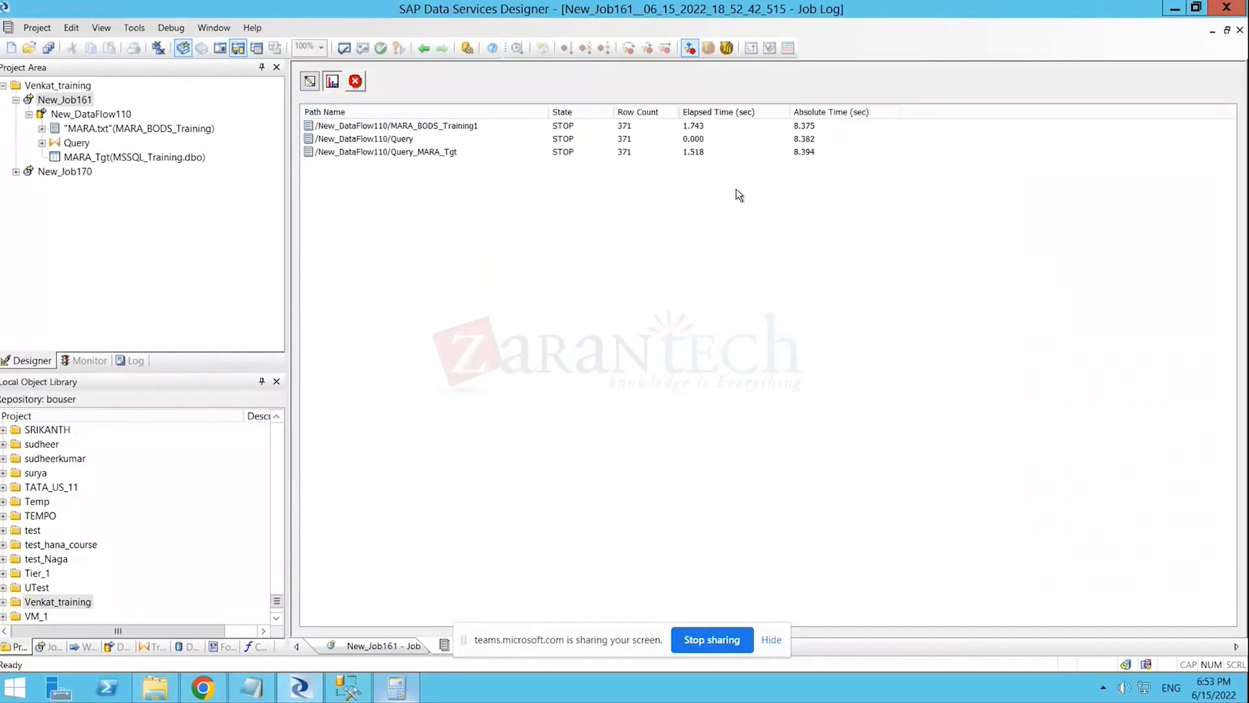
left_click(355, 81)
left_click(332, 81)
left_click(310, 81)
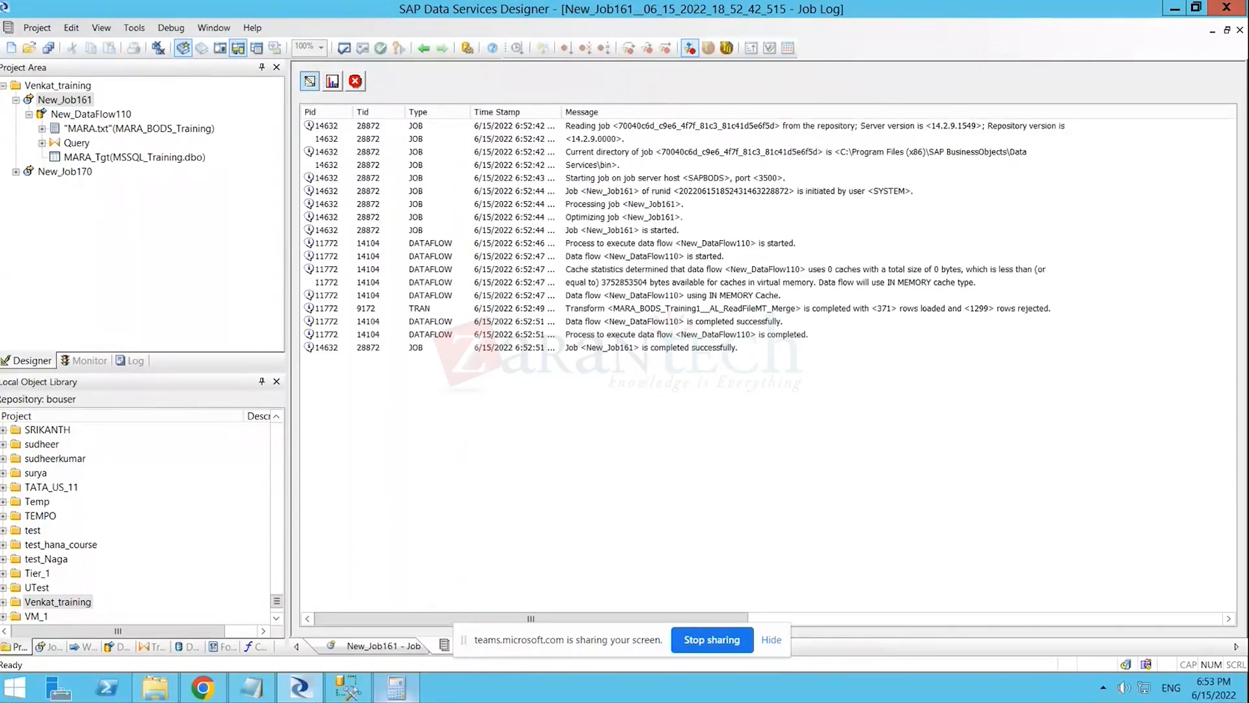
- Switch to the Data Services Management Console in the browser and log on again with the account password
left_click(217, 689)
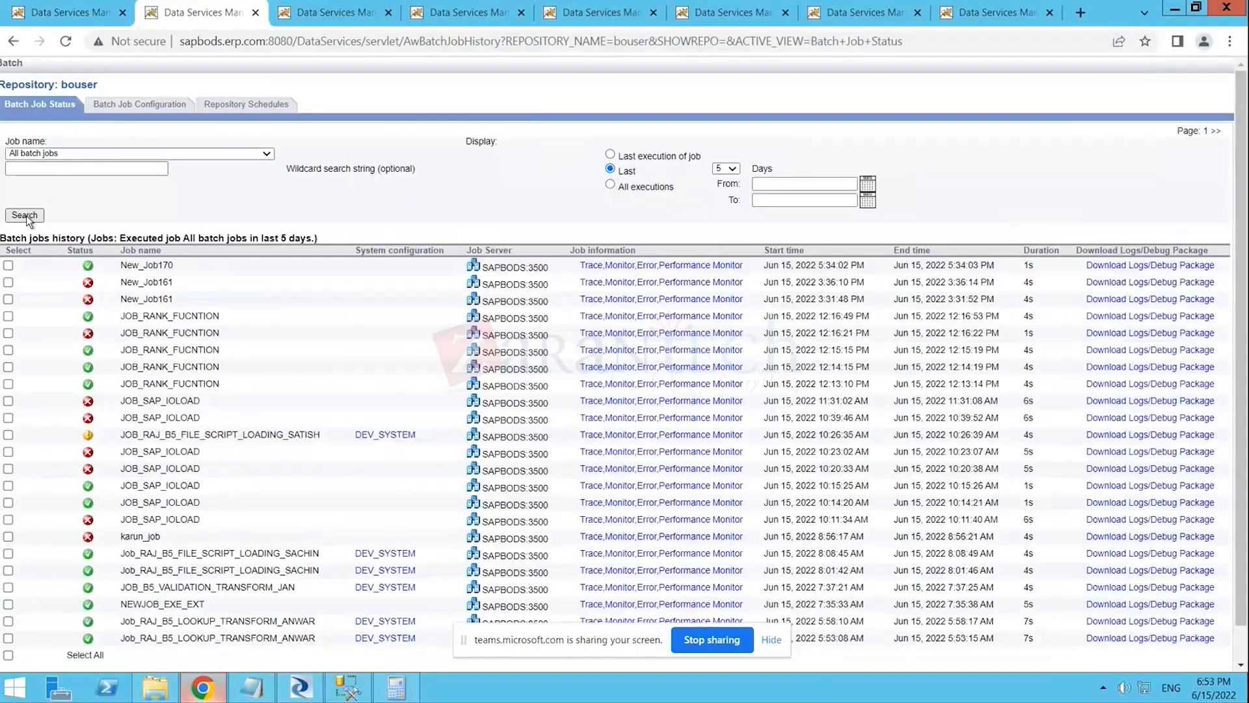
left_click(26, 216)
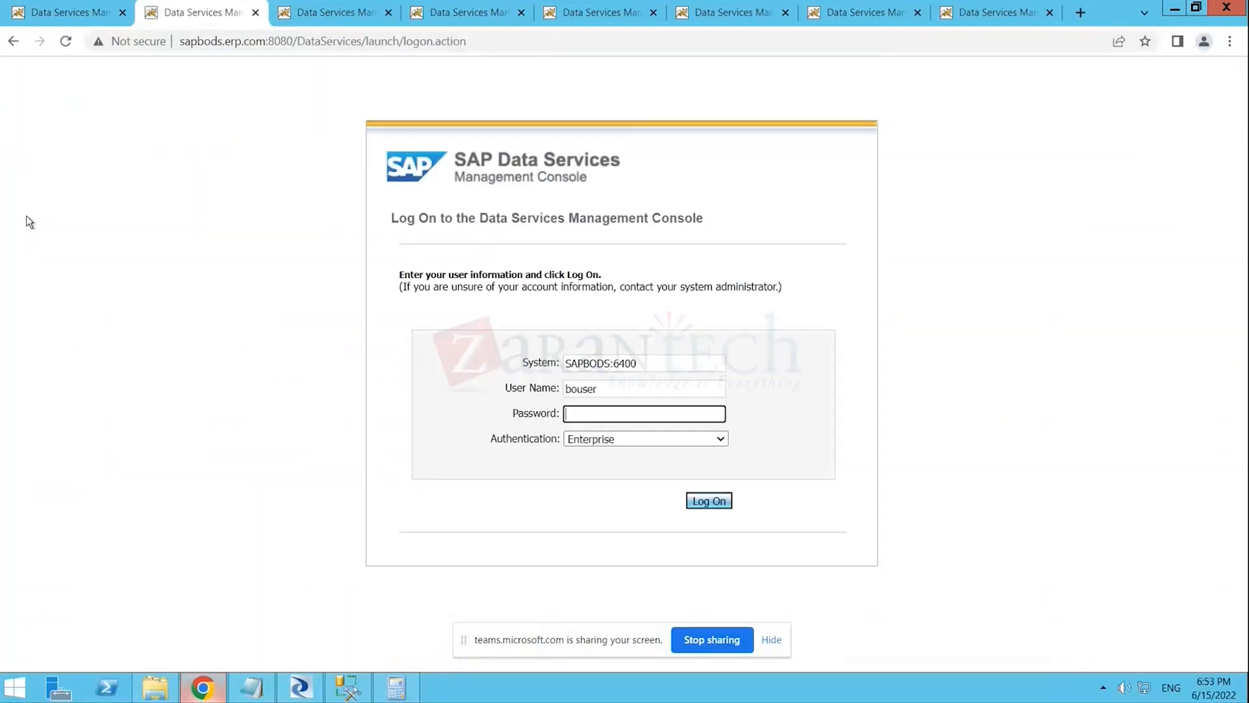
left_click(251, 688)
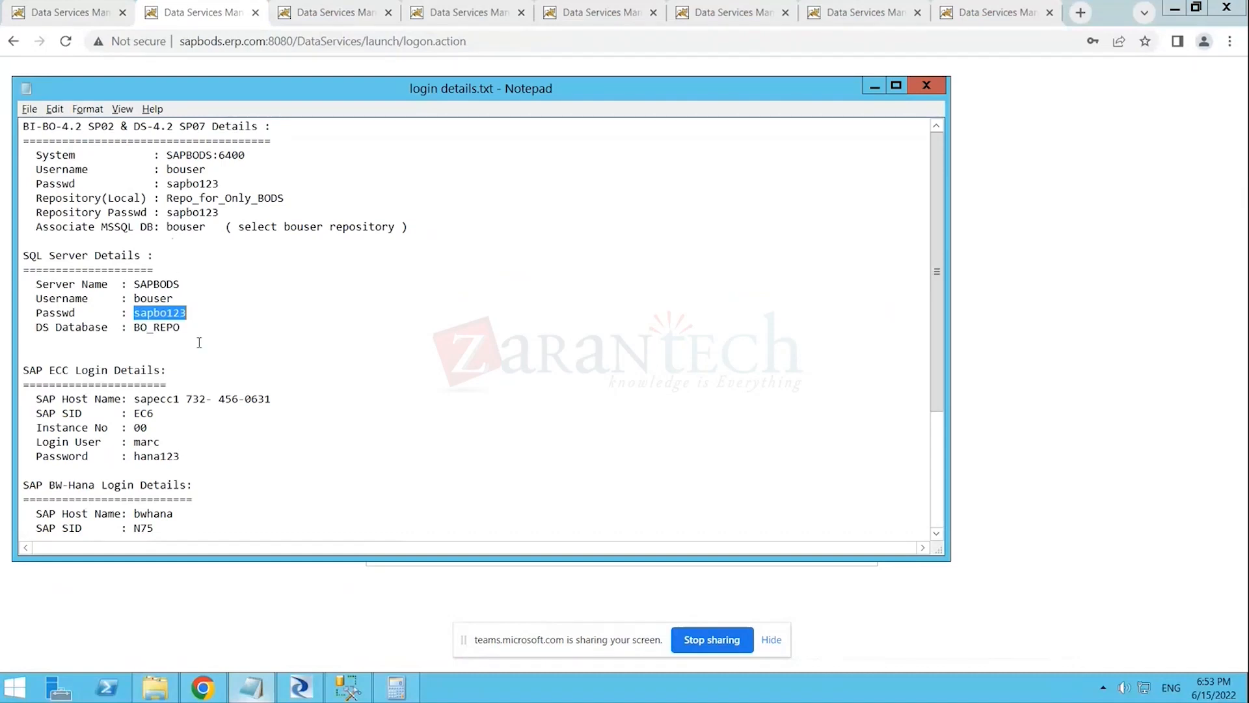
left_click(293, 578)
left_click(593, 417)
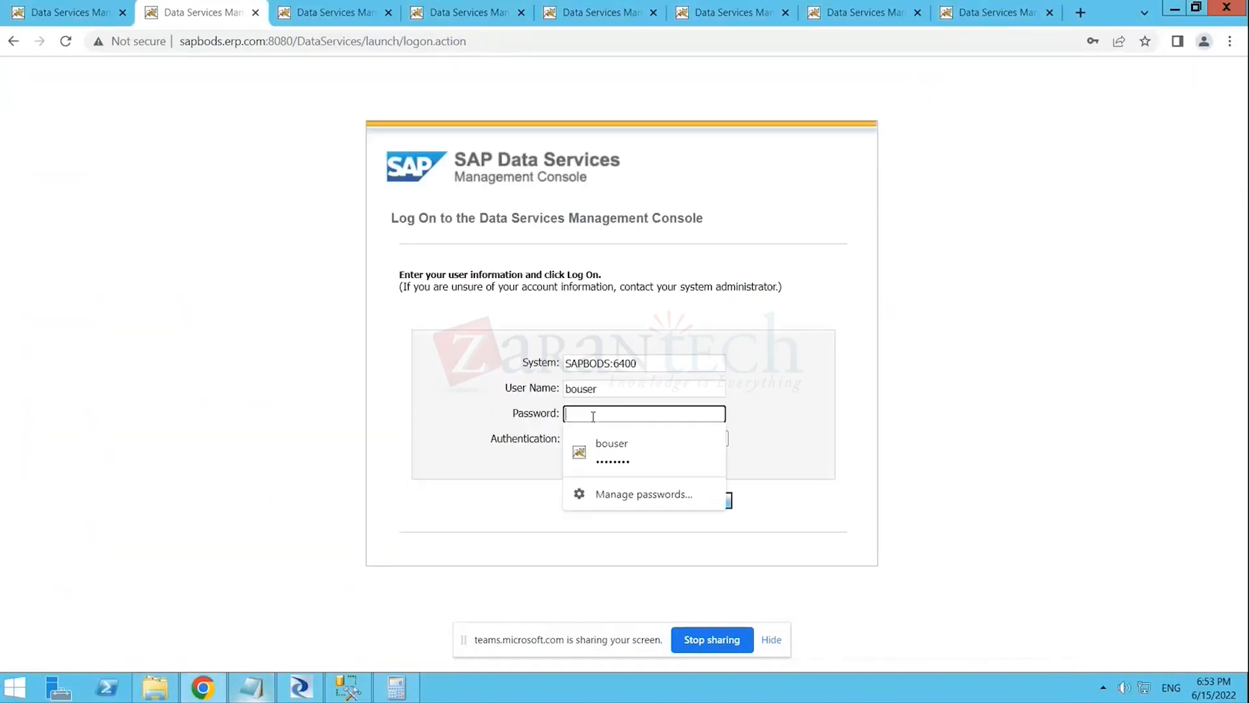
type("********")
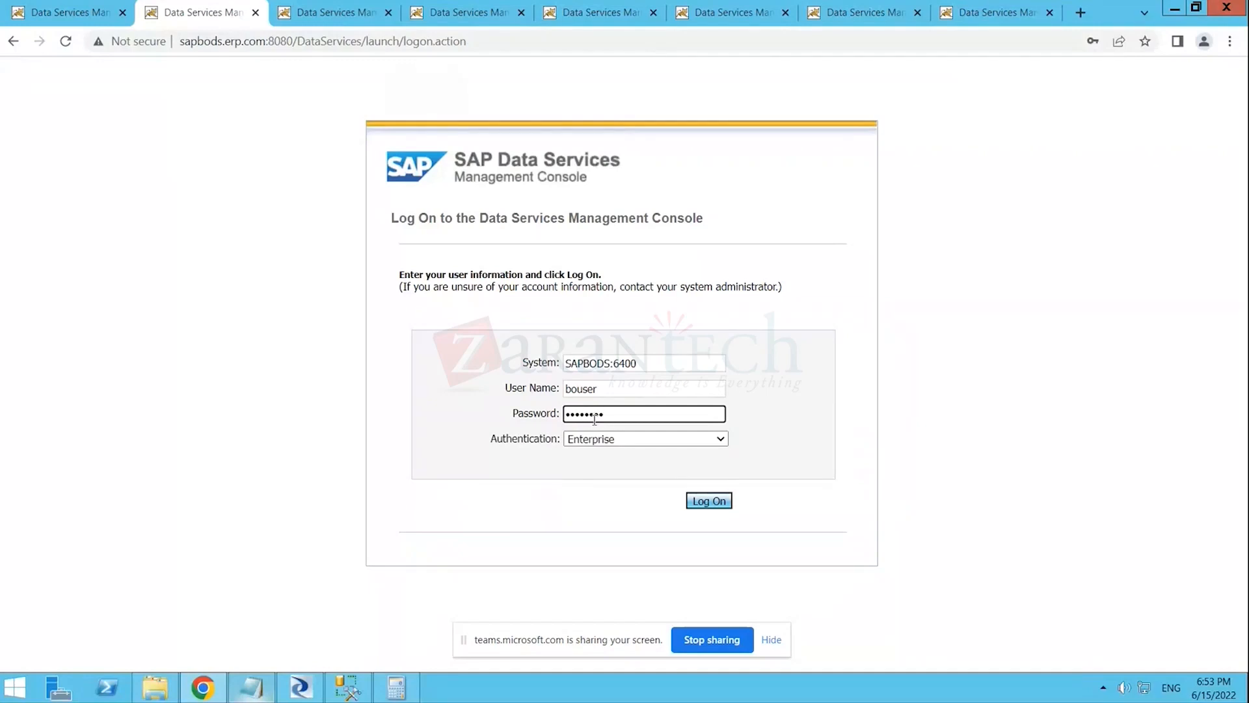
left_click(708, 502)
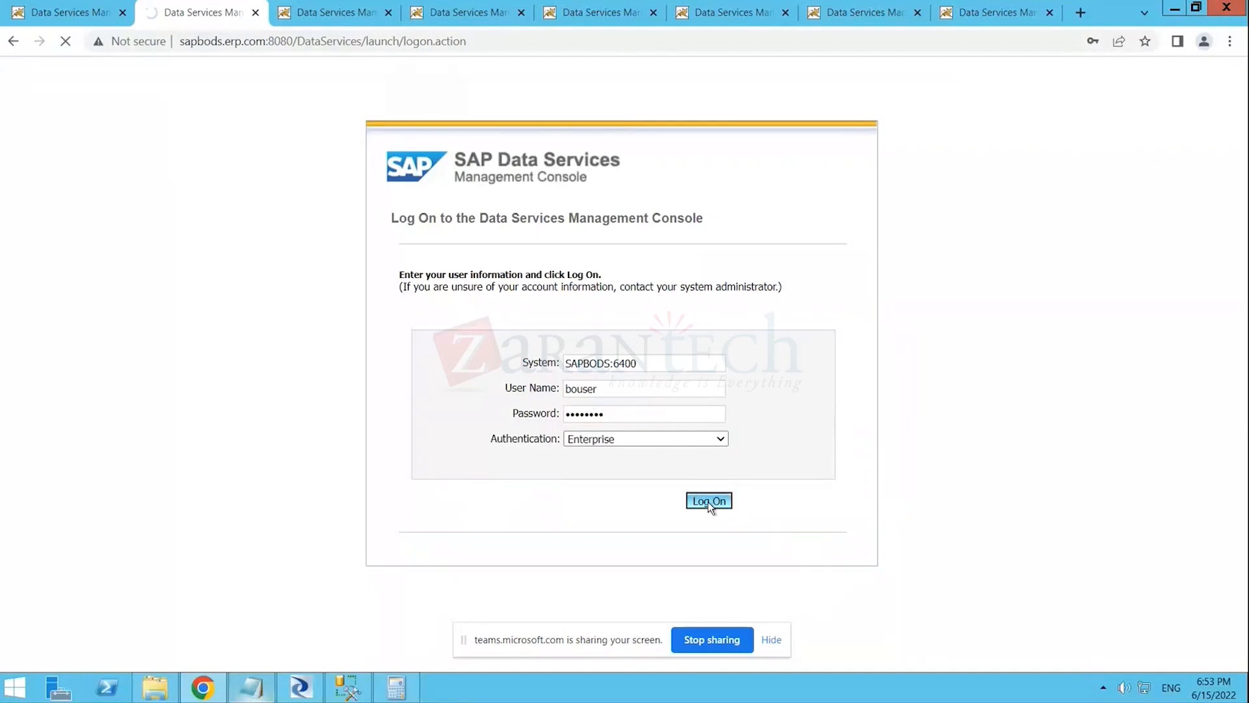
- Open the Administrator's batch job status for the bouser repository and locate the latest New_Job161 run
left_click(127, 276)
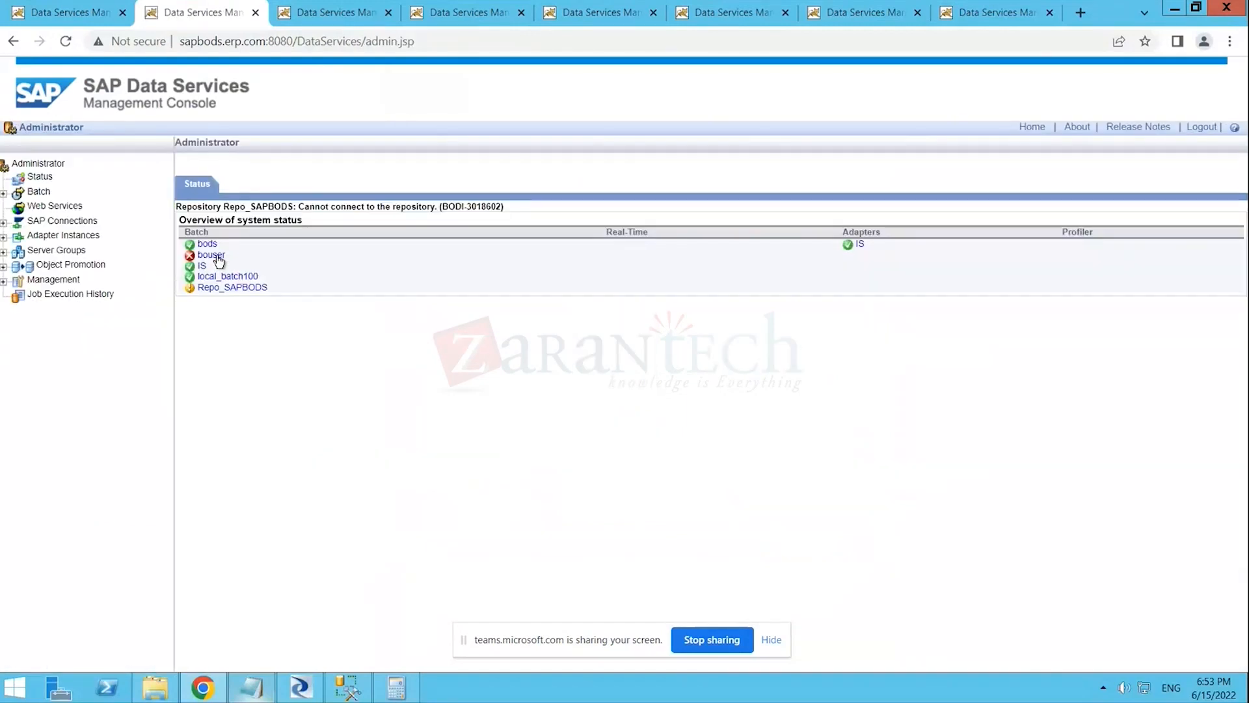
left_click(211, 255)
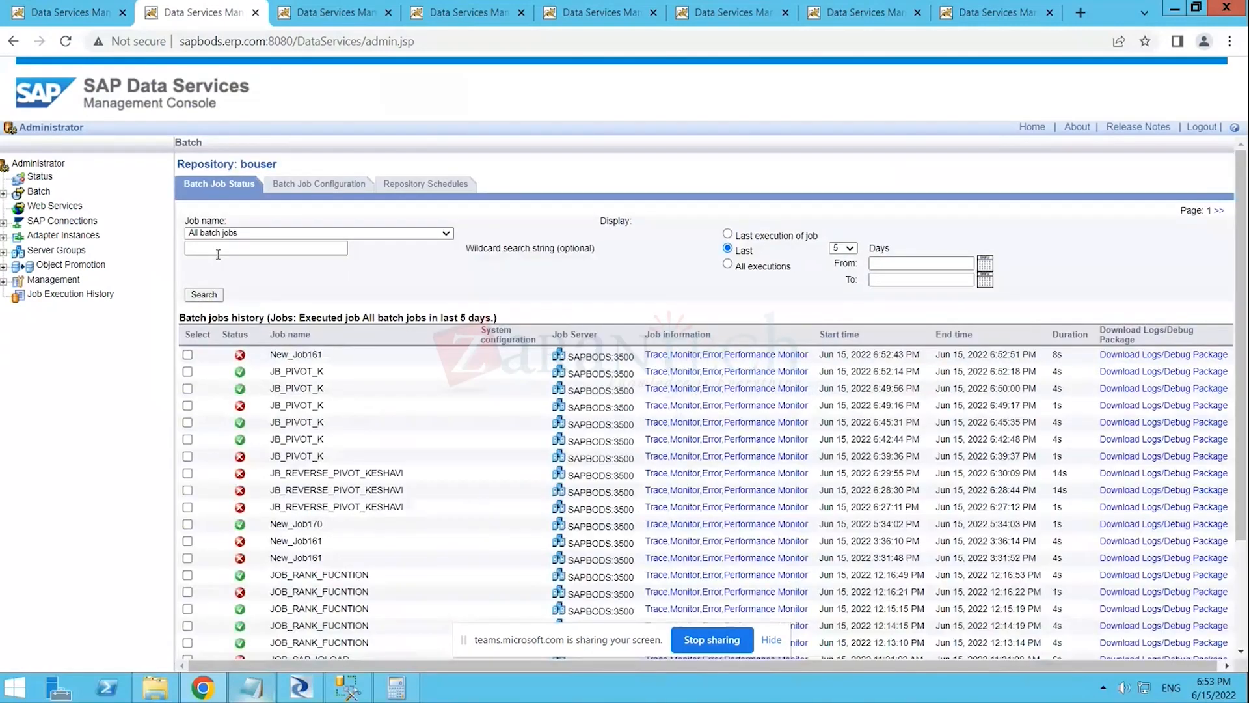
double_click(279, 354)
left_click(332, 354)
- Open the latest New_Job161 run's error log in a new tab and read its data conversion messages
right_click(713, 359)
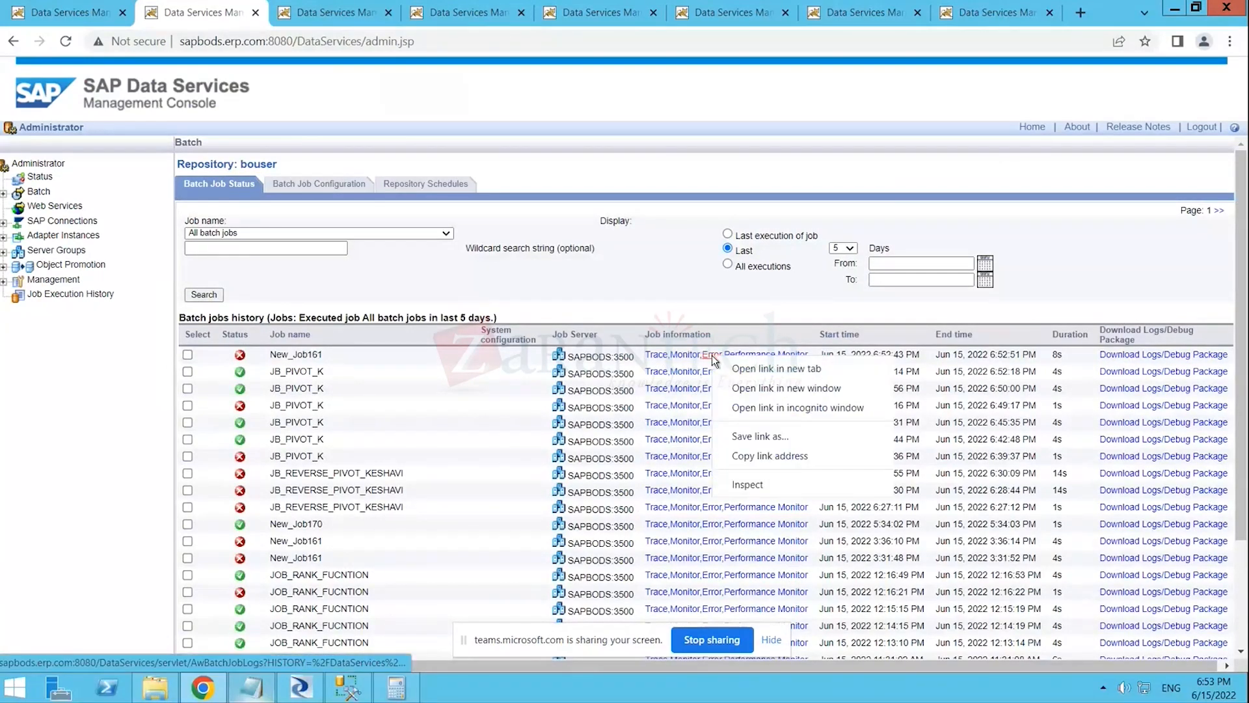
left_click(721, 361)
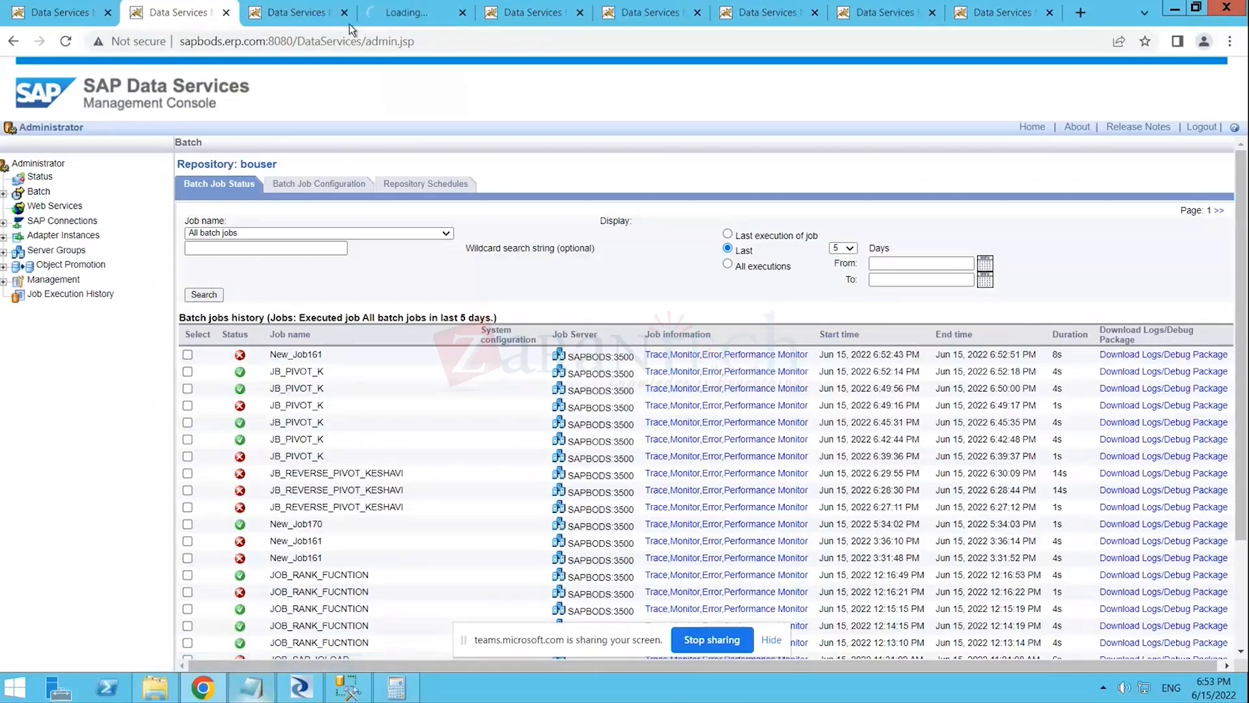
left_click(381, 13)
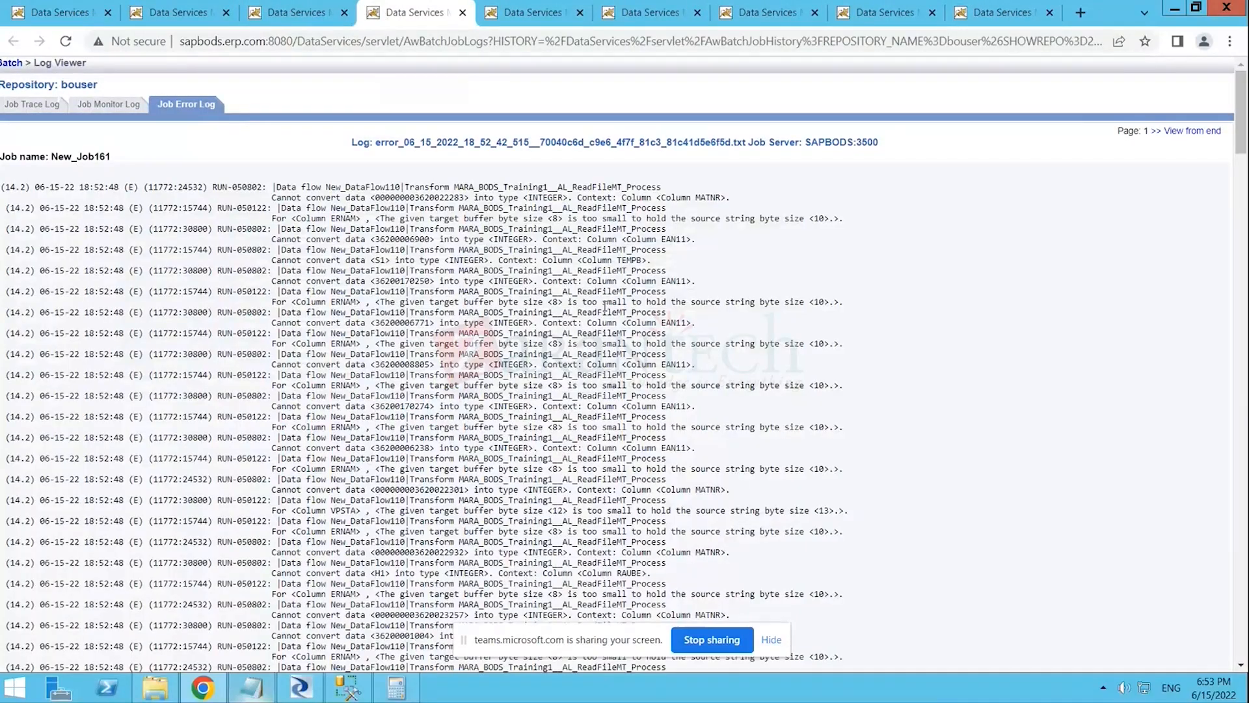
left_click_drag(474, 198, 723, 241)
left_click(696, 278)
- Close the surplus log tabs, keeping the bouser batch job status page and the first Management Console tab
left_click(158, 8)
left_click(286, 14)
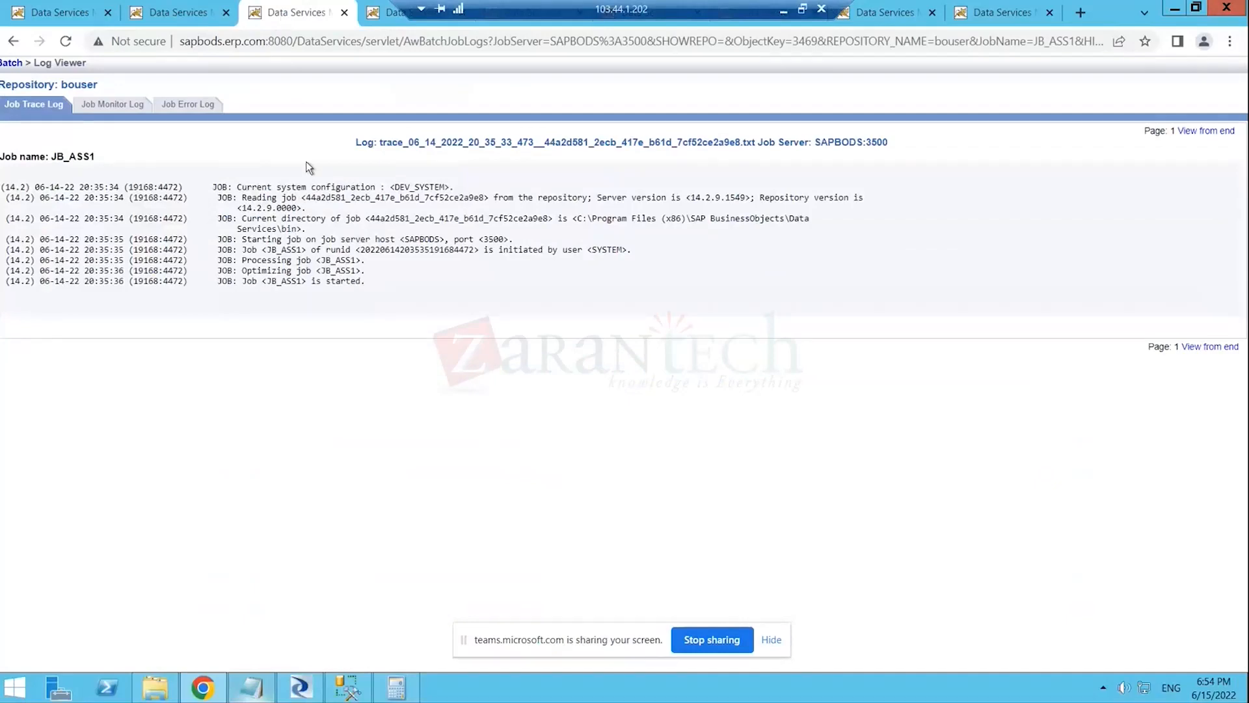
left_click(344, 14)
left_click(344, 15)
left_click(344, 14)
left_click(344, 15)
left_click(344, 15)
left_click(344, 15)
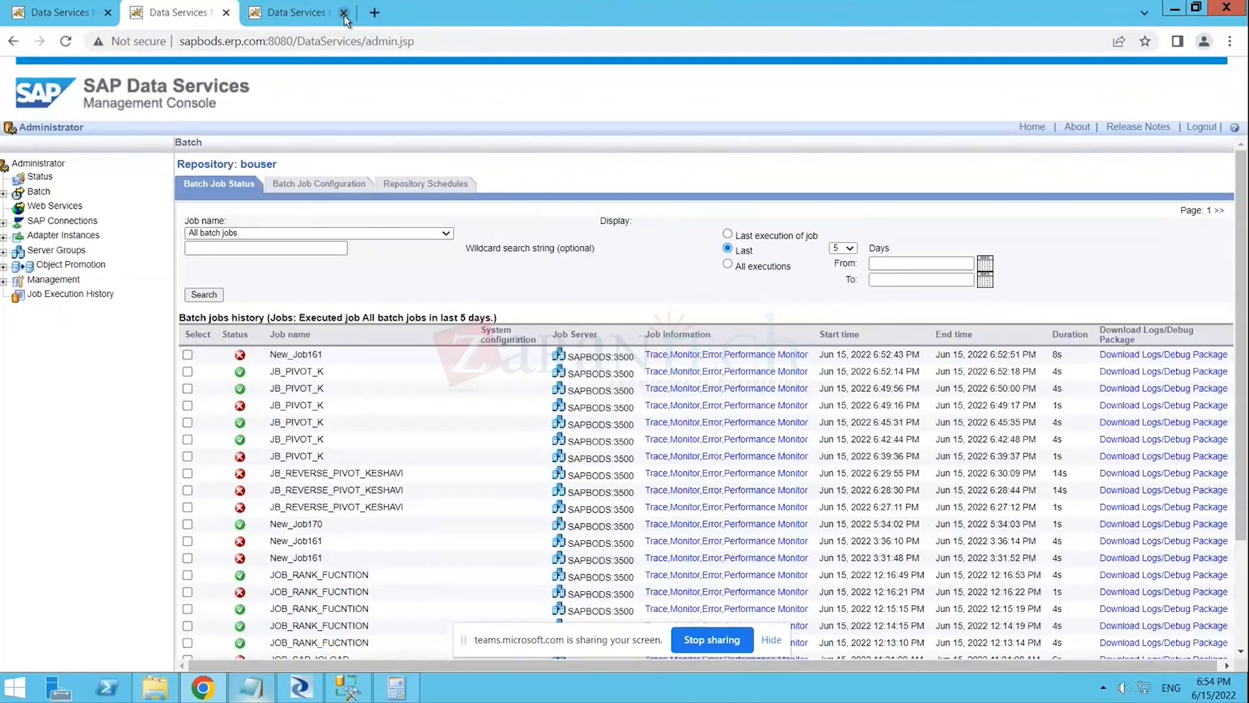
left_click(344, 14)
- Open the trace log of the latest New_Job161 run in a new tab
right_click(657, 356)
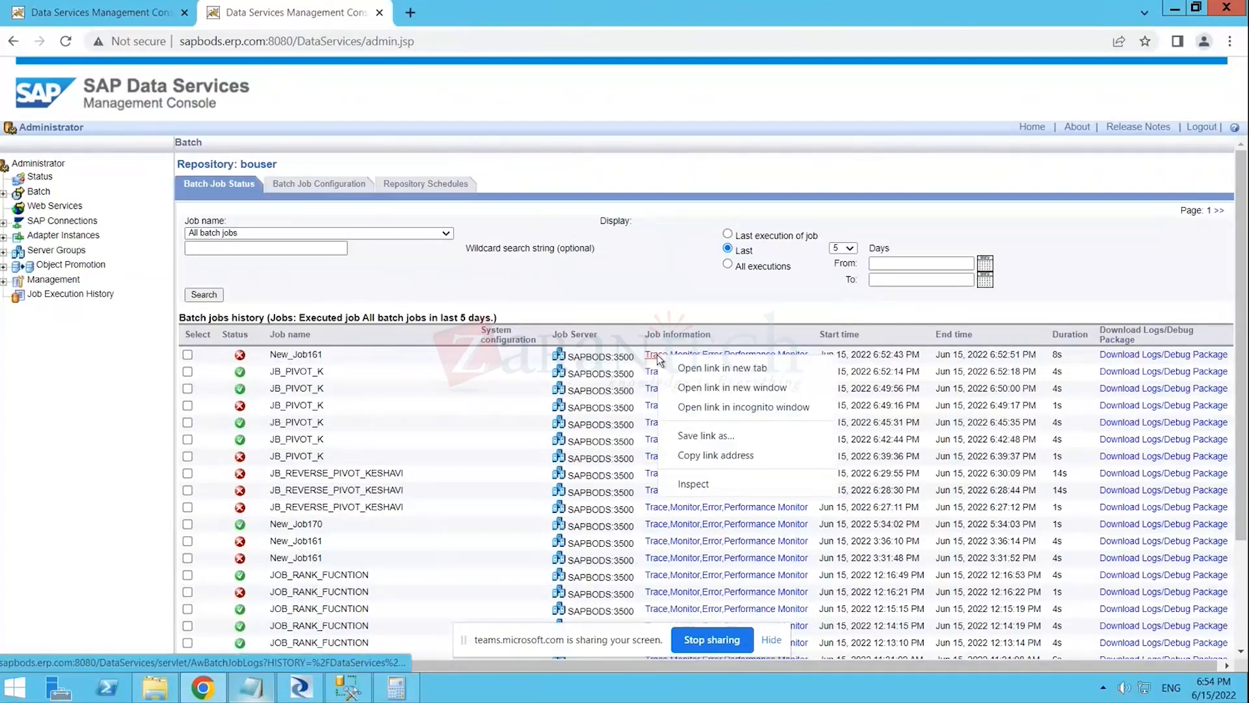
left_click(666, 366)
left_click(465, 14)
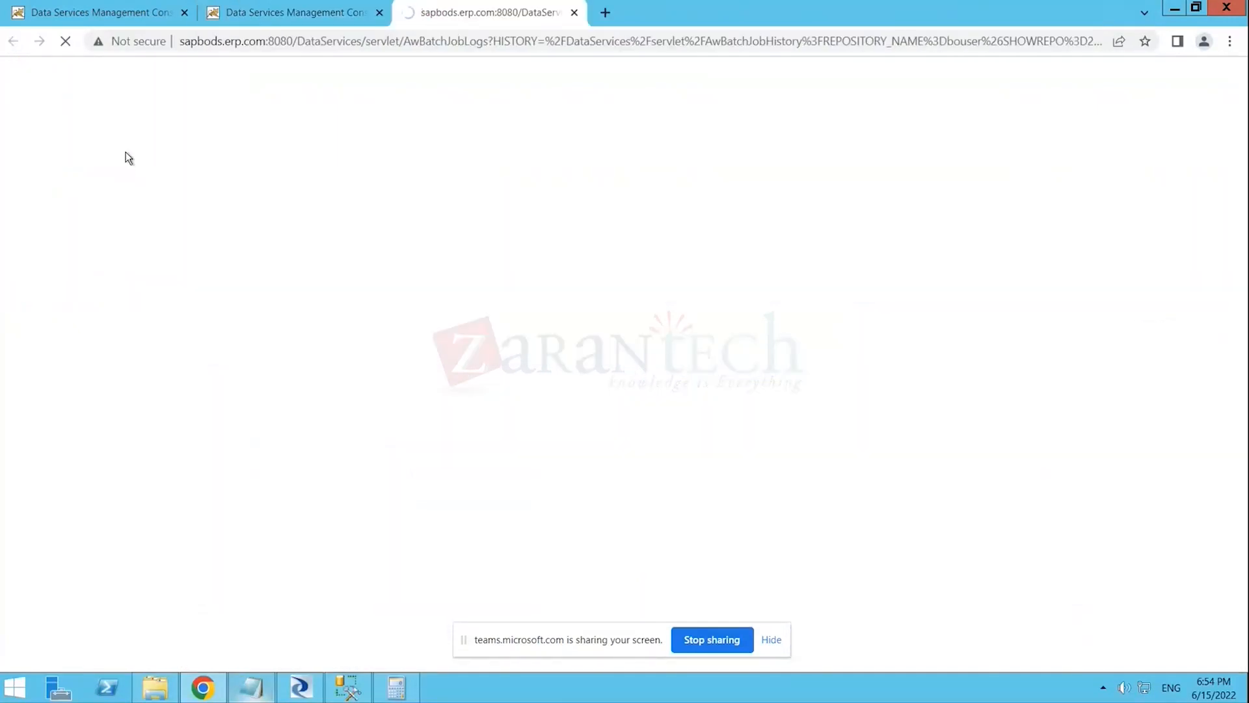
- Open the job monitor log in another tab and examine the state and row count of each data flow object
right_click(104, 106)
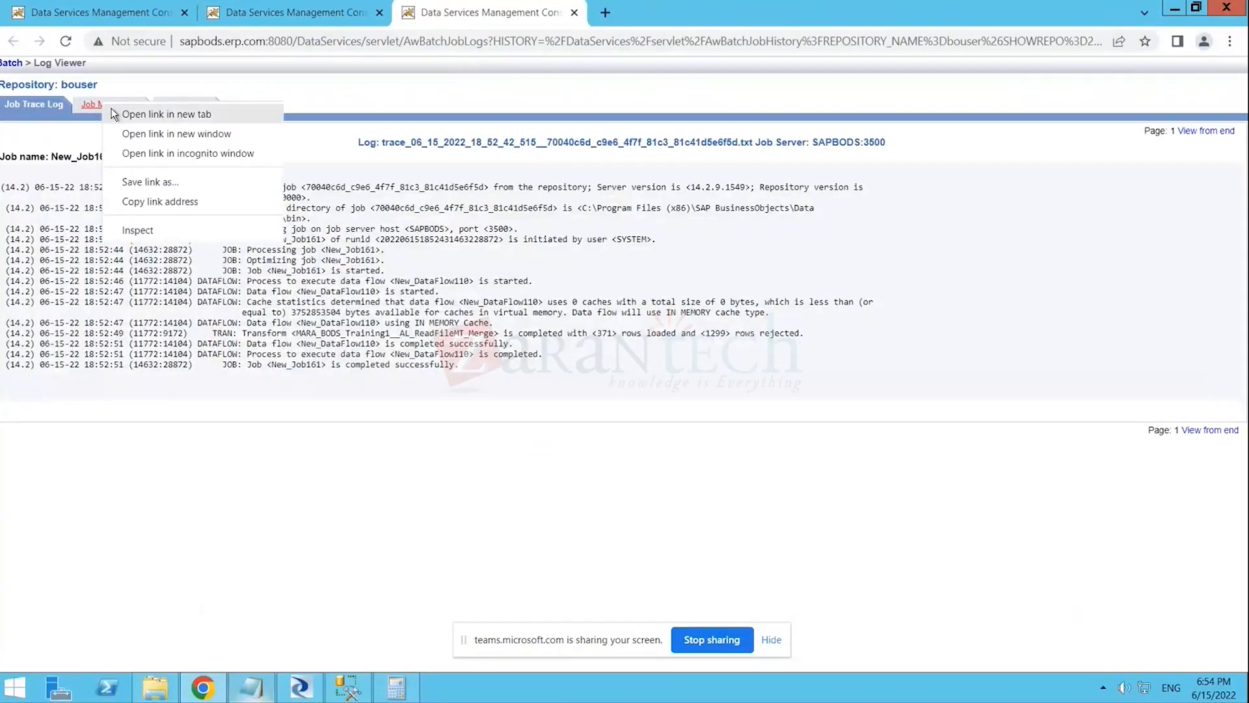
left_click(112, 112)
left_click(637, 9)
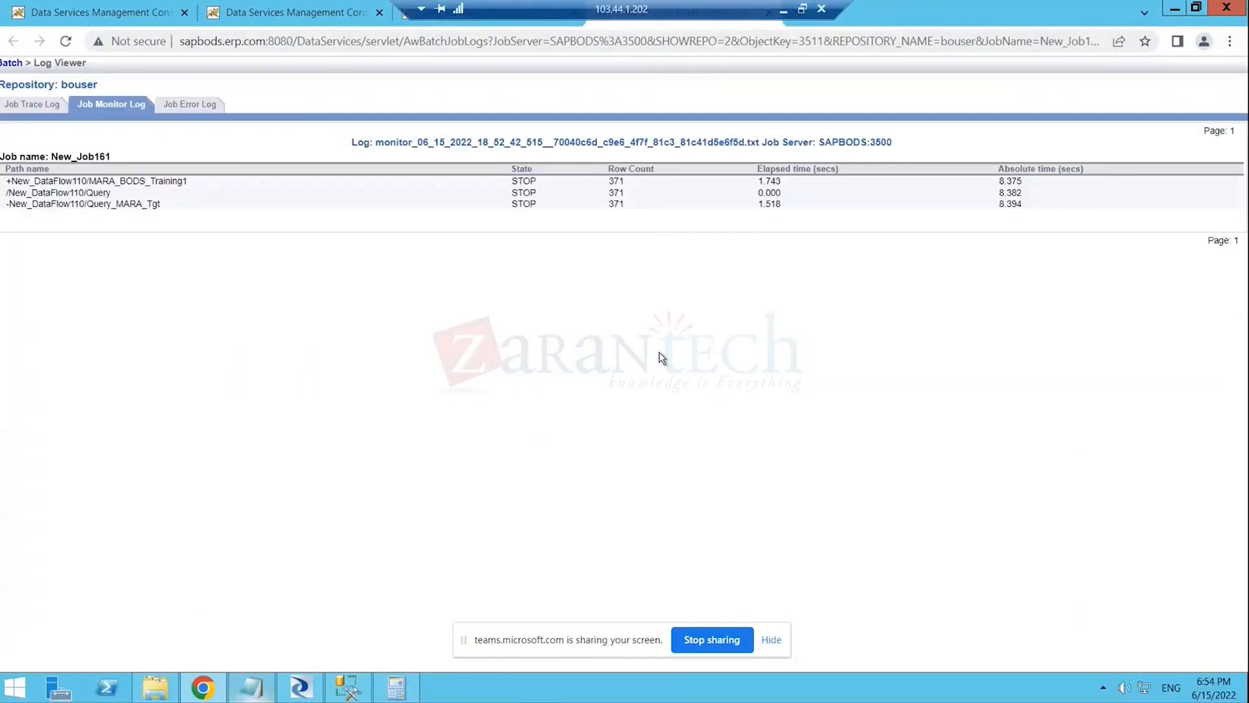
left_click_drag(512, 182, 544, 203)
left_click(533, 192)
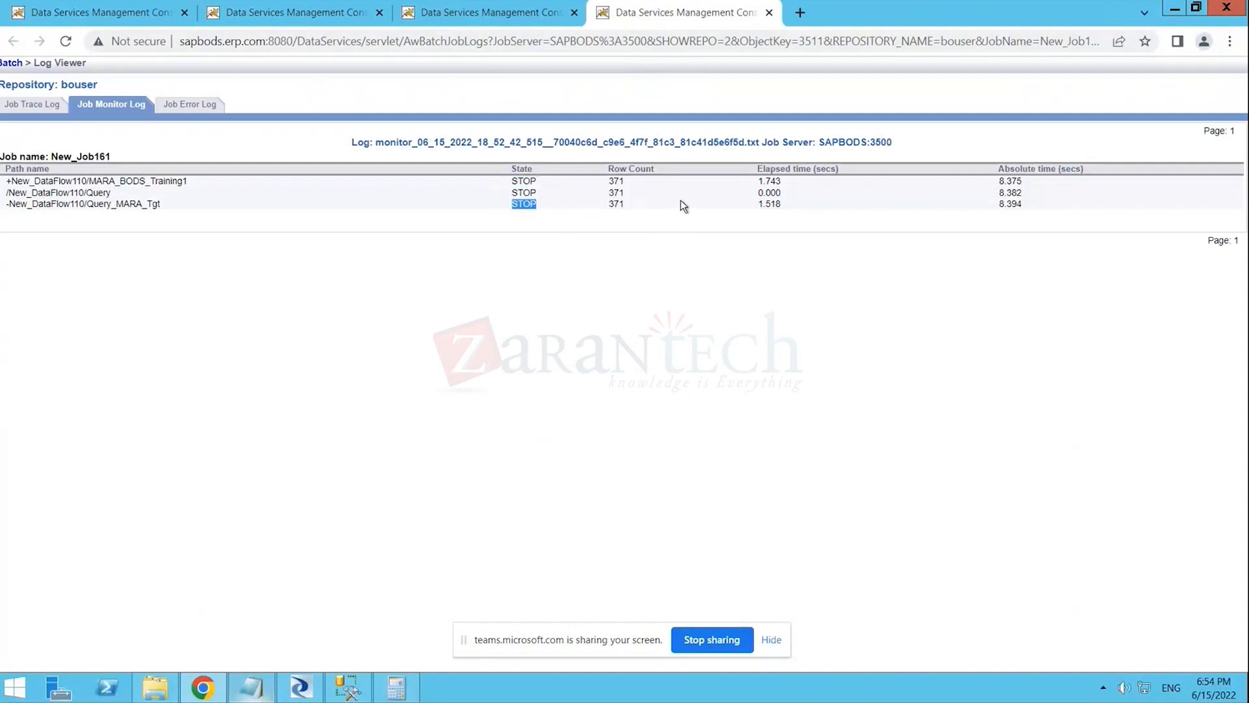
left_click_drag(627, 205, 609, 181)
left_click(637, 237)
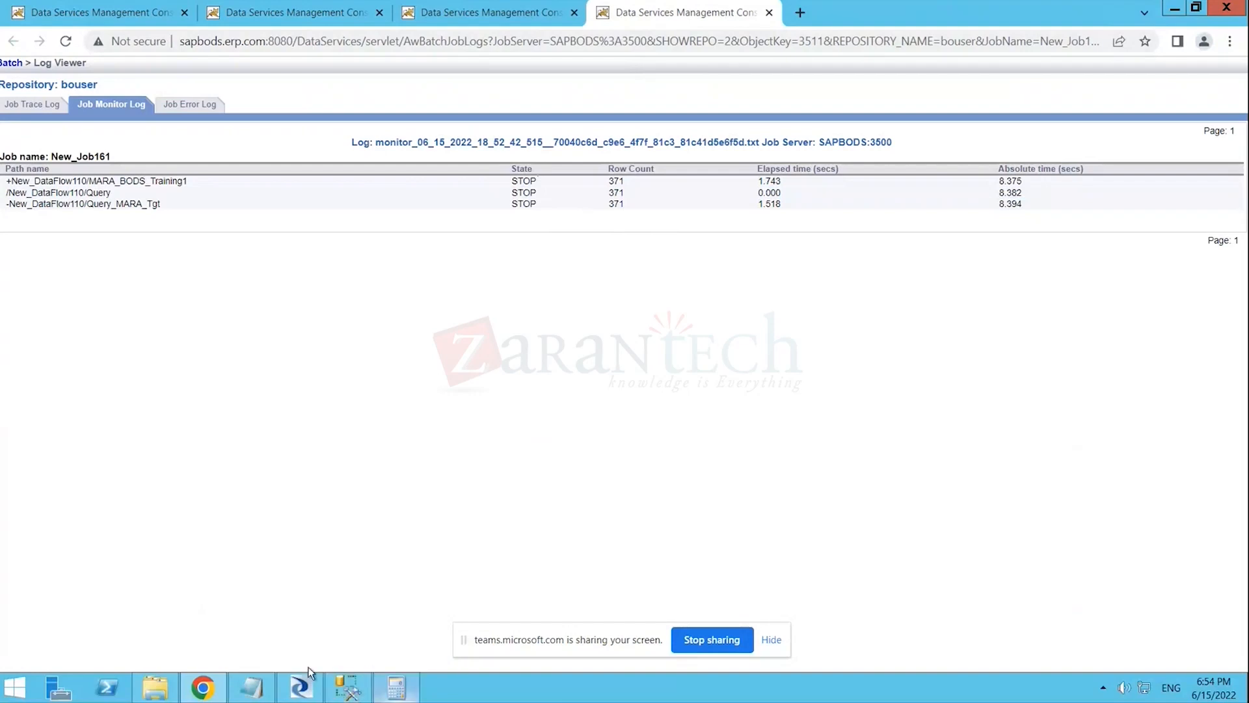
- Switch to Data Services Designer, open New_DataFlow110 and look through the data loaded into MARA_Tgt
left_click(301, 688)
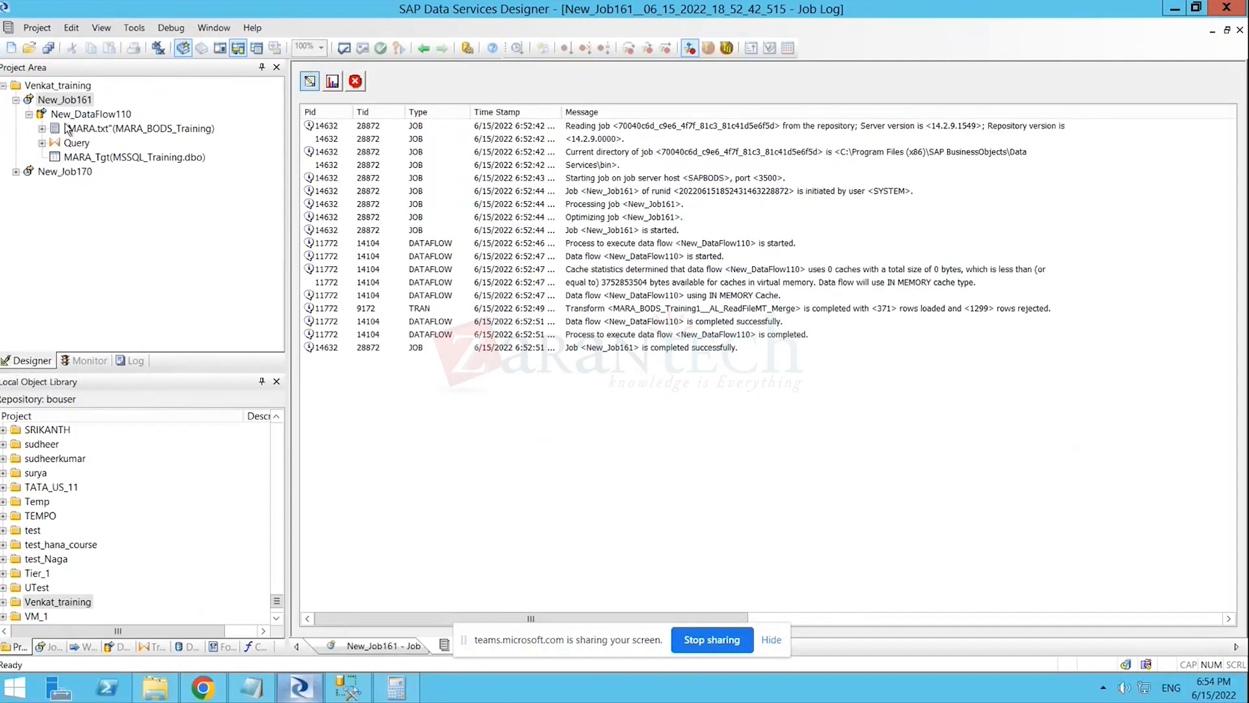
left_click(67, 103)
left_click(599, 239)
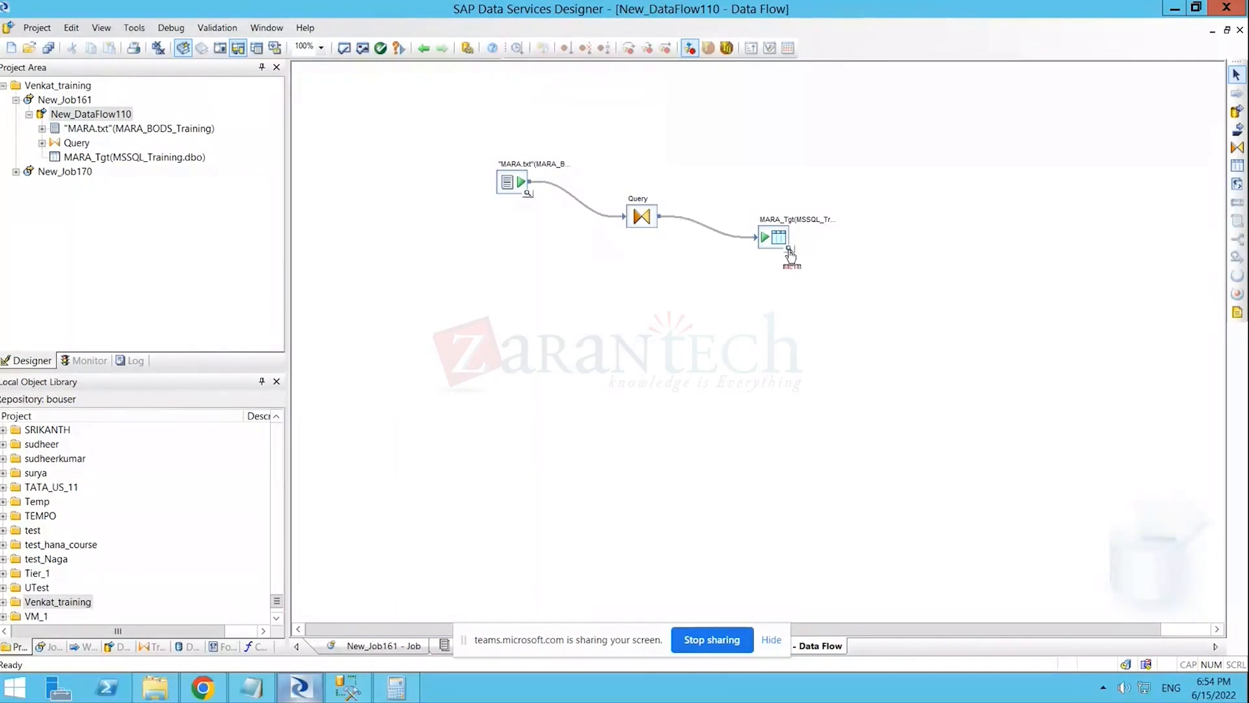
left_click(789, 250)
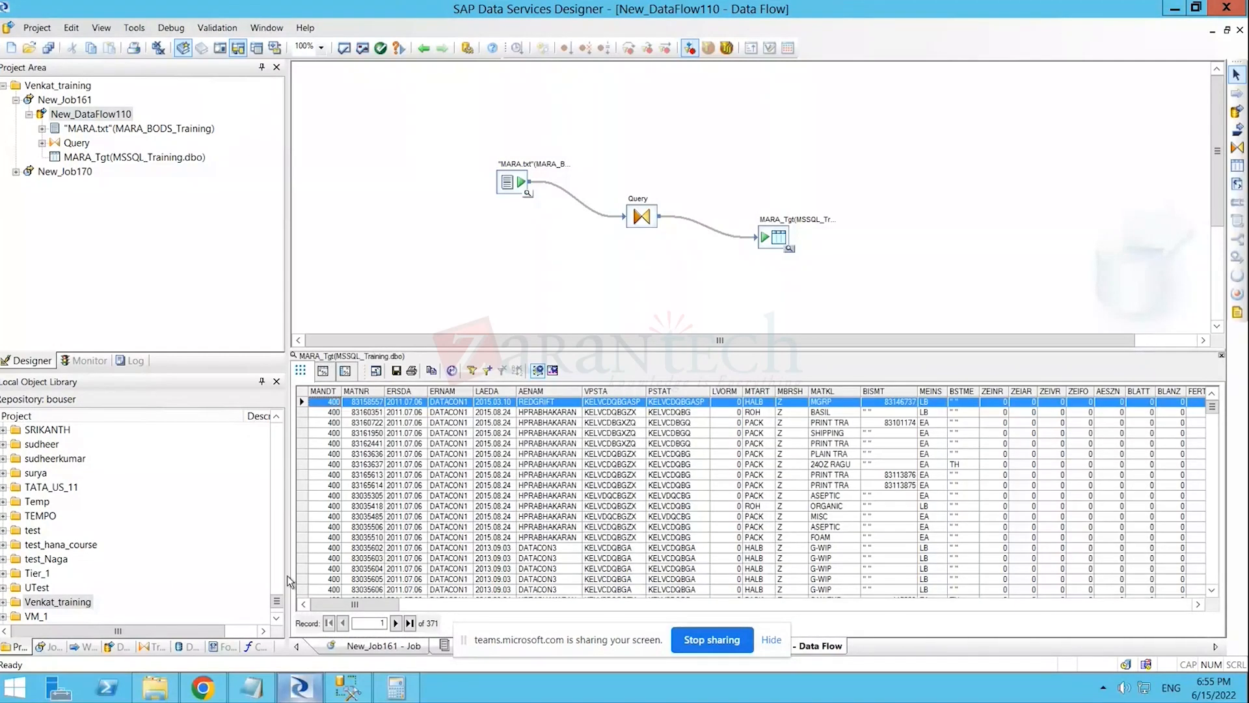
scroll(423, 588, "down", 6)
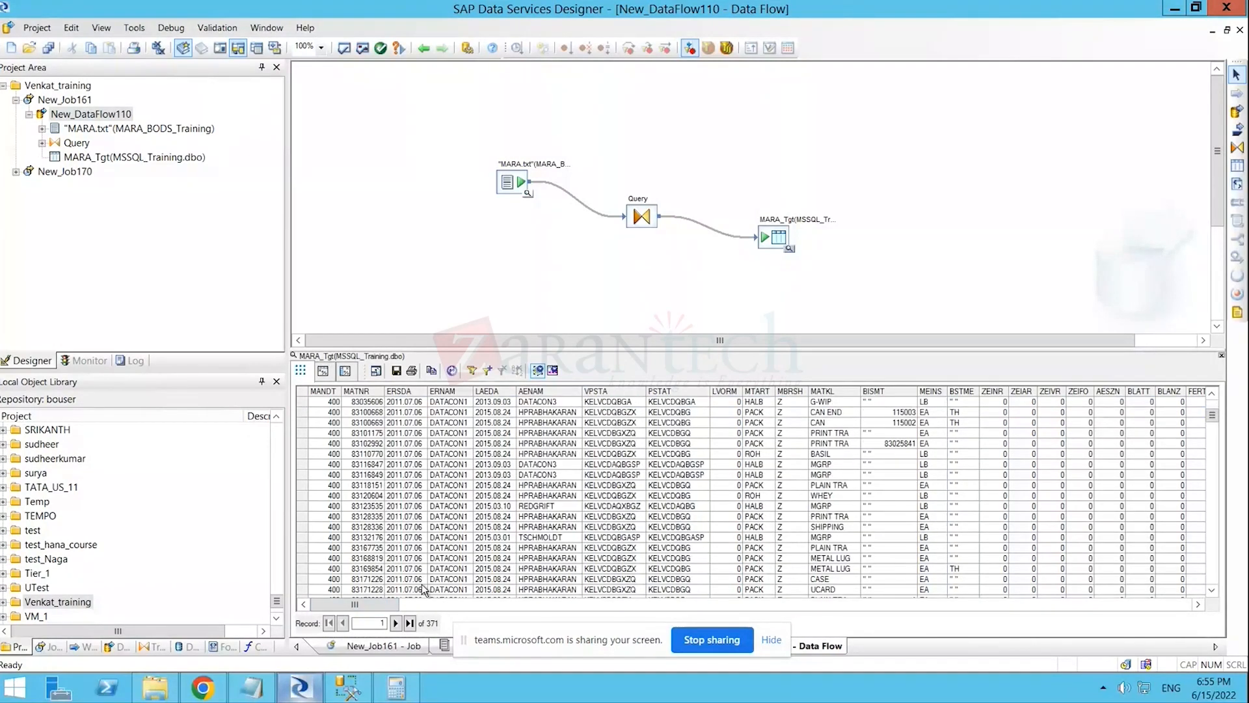
scroll(424, 588, "down", 15)
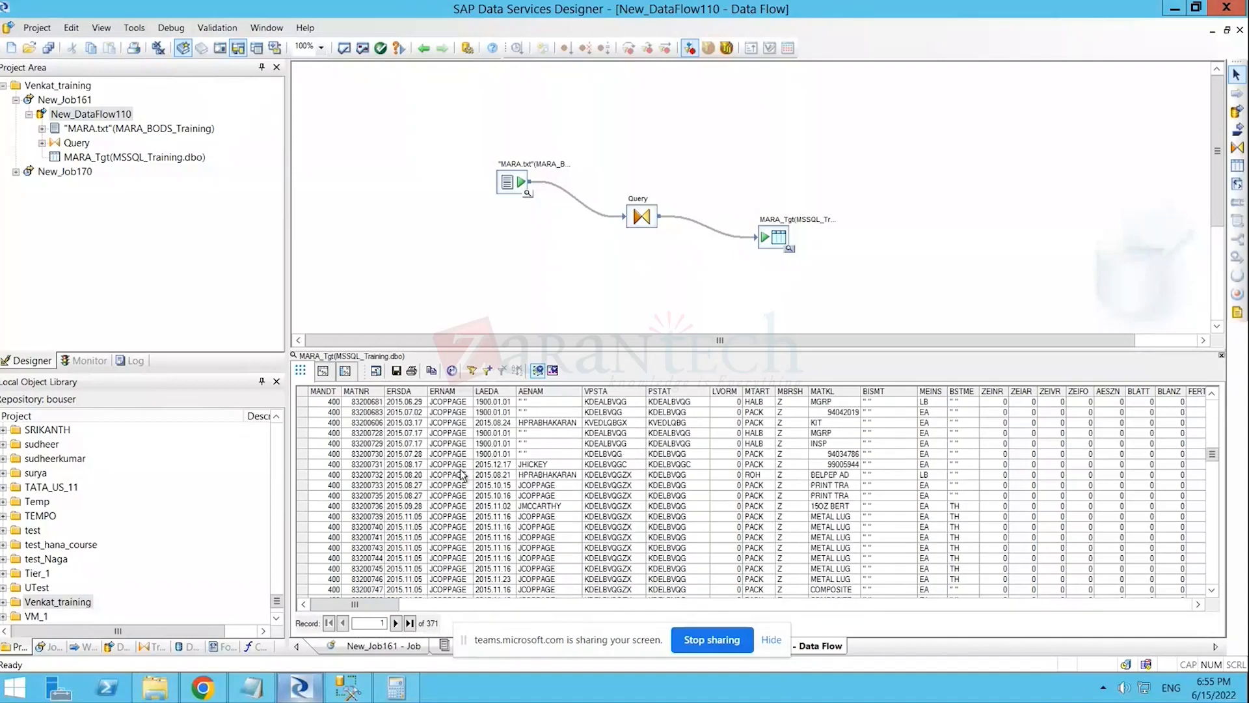
- Compare the MARA_Tgt record count in its column profile with the monitor log and return to the data rows
left_click(322, 370)
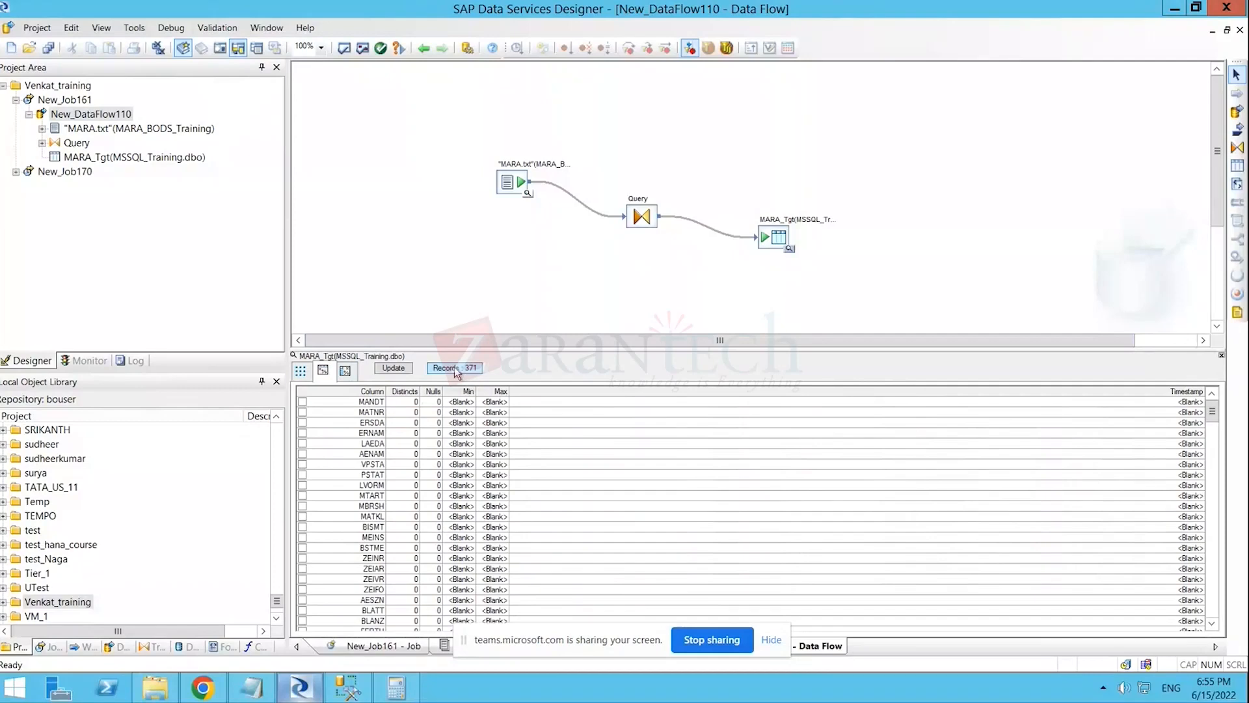
left_click(201, 687)
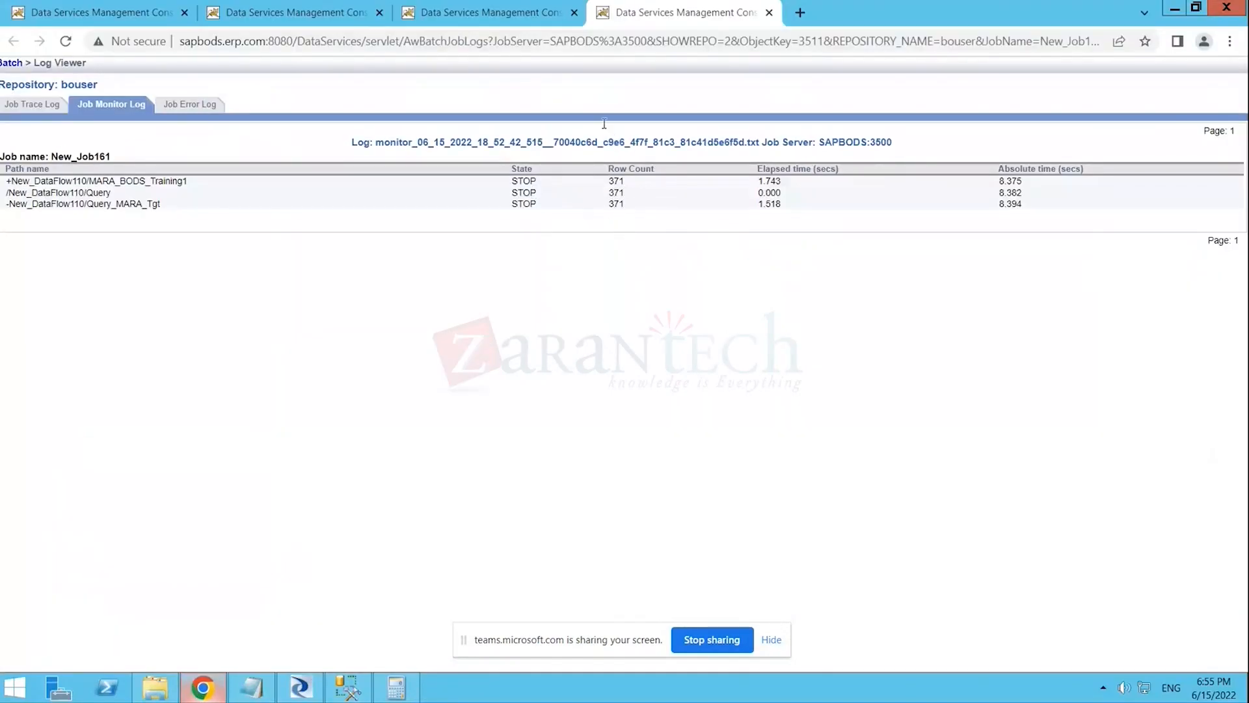
left_click(300, 687)
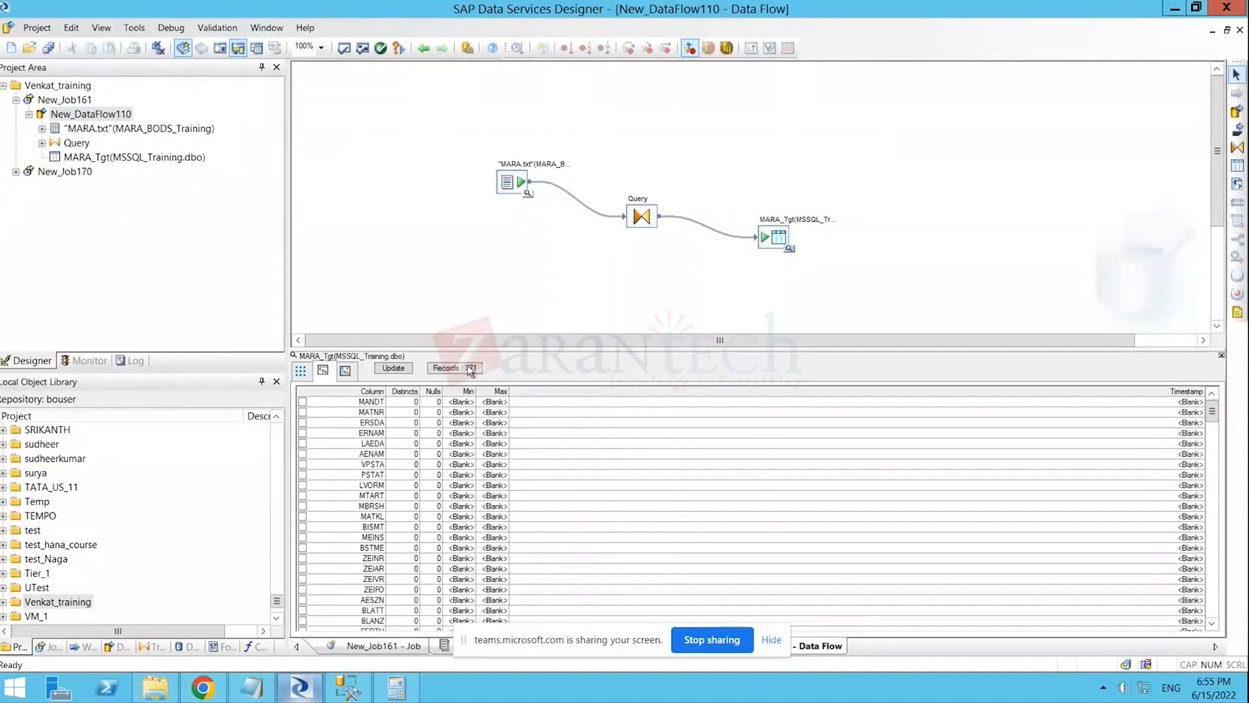
left_click(300, 372)
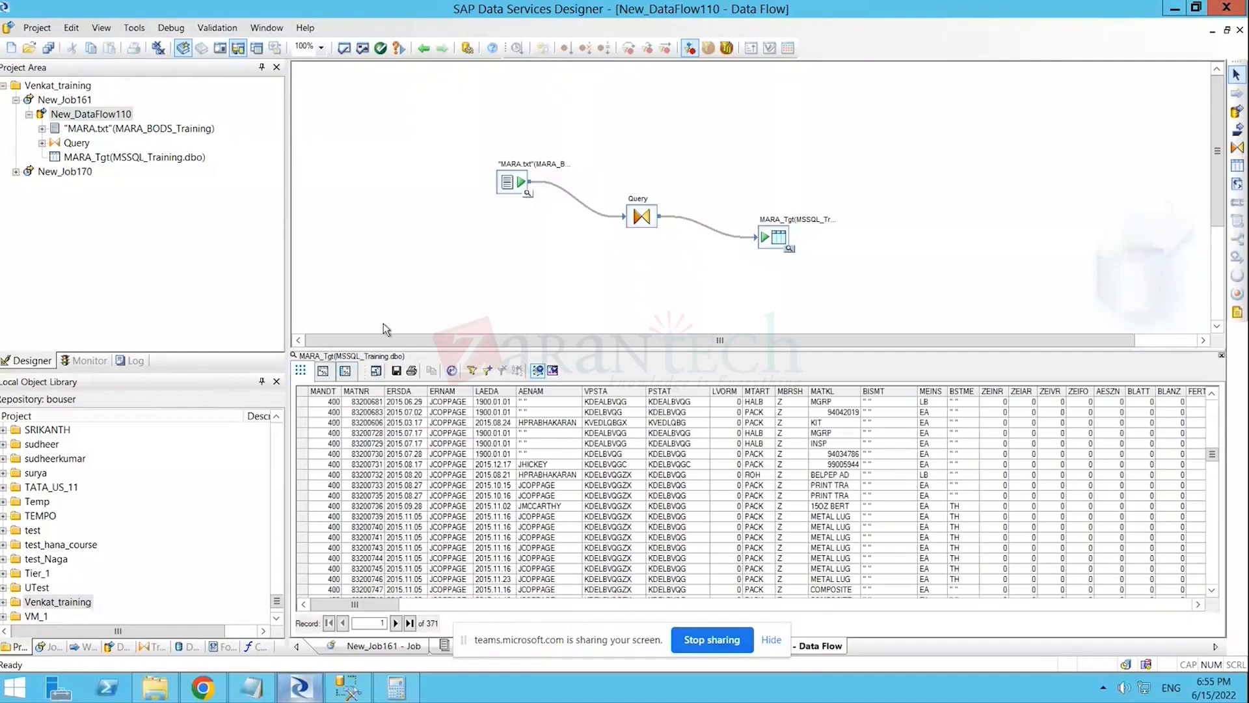
- View the MARA.txt source data beside MARA_Tgt's rows and record count, and close the target data view
left_click(528, 193)
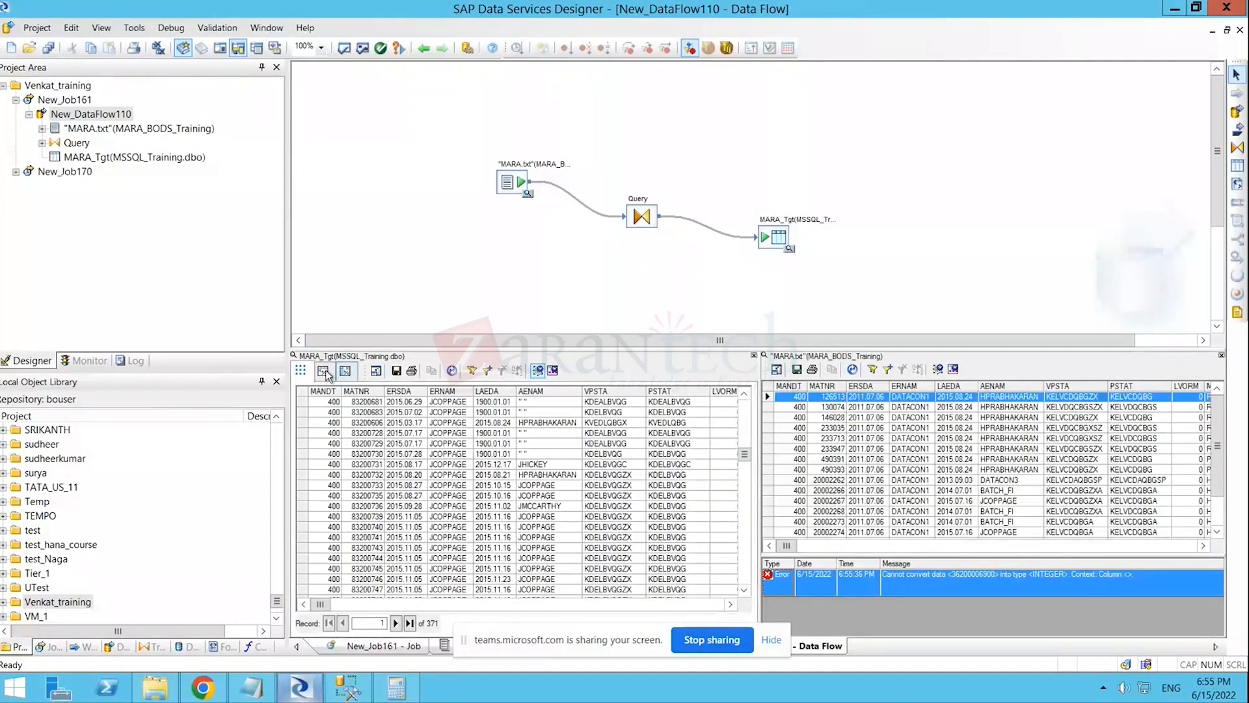
left_click(323, 371)
left_click(459, 370)
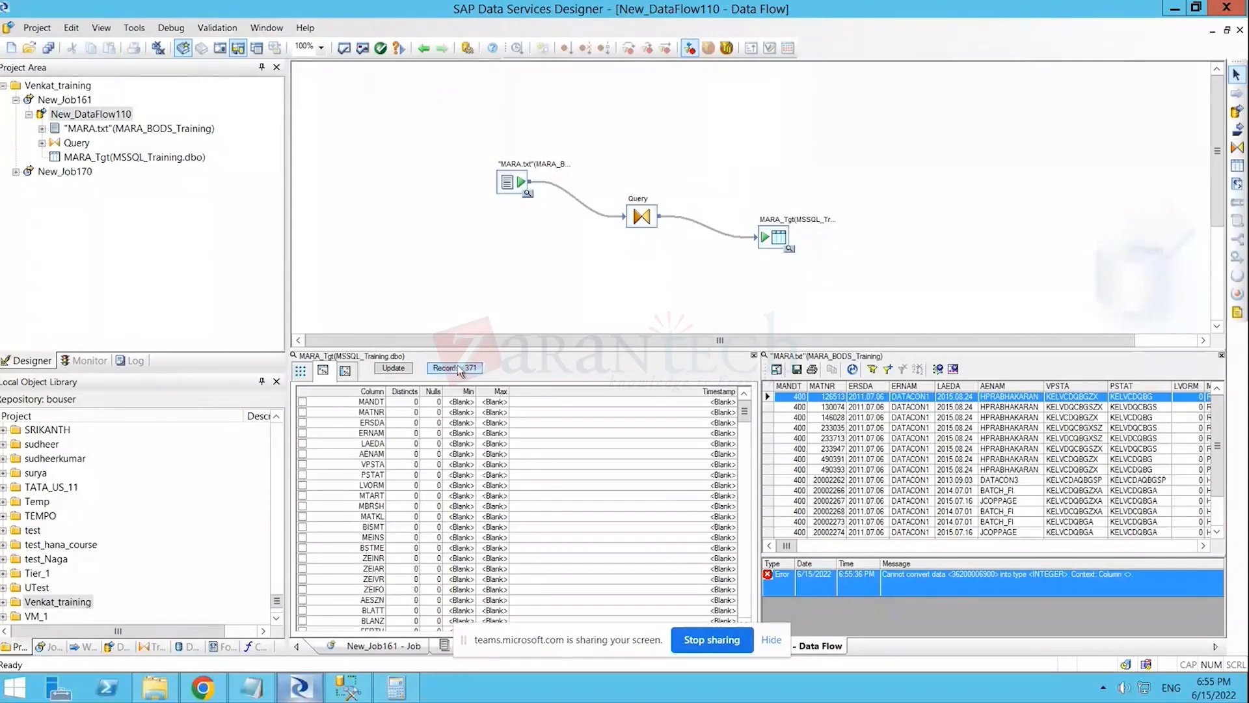
left_click(323, 372)
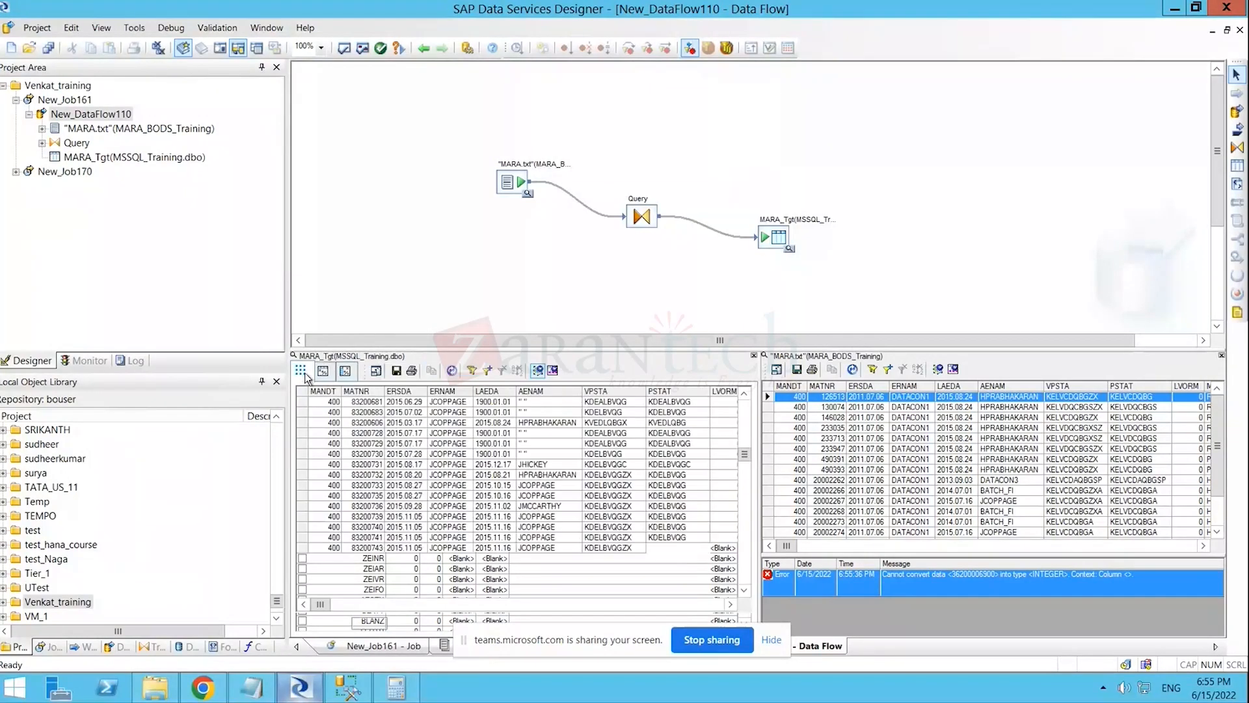
left_click(329, 373)
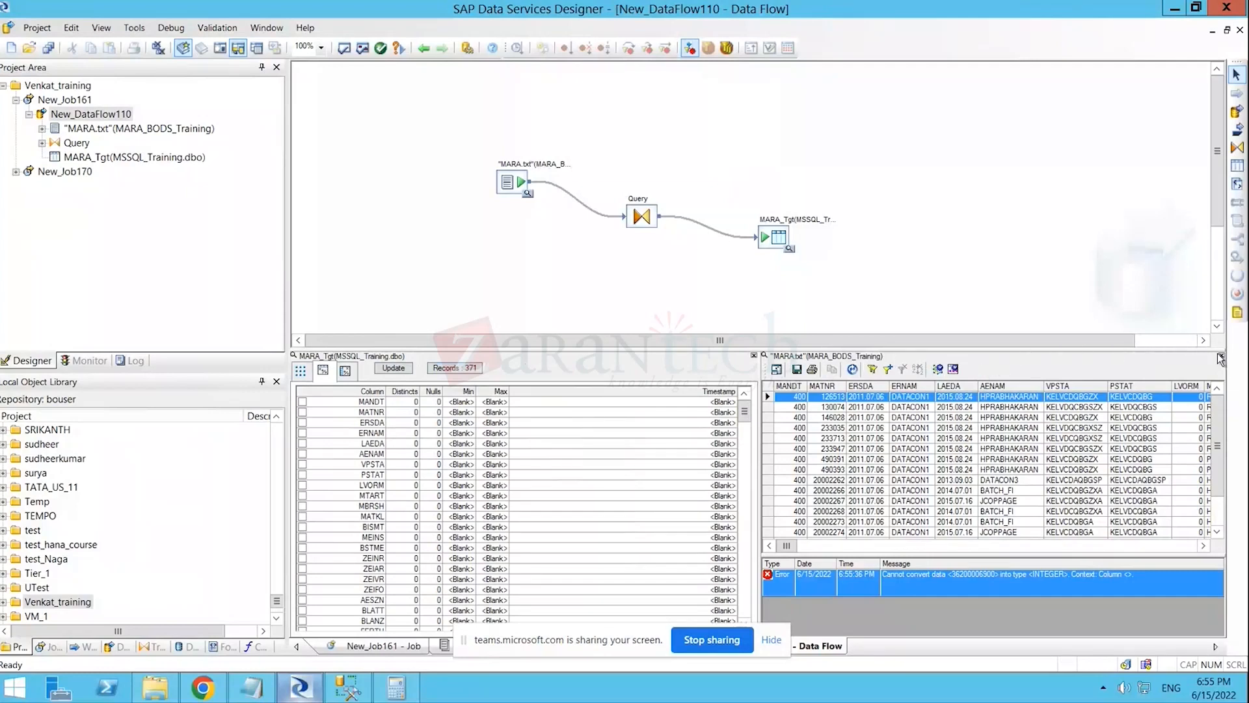
left_click(300, 374)
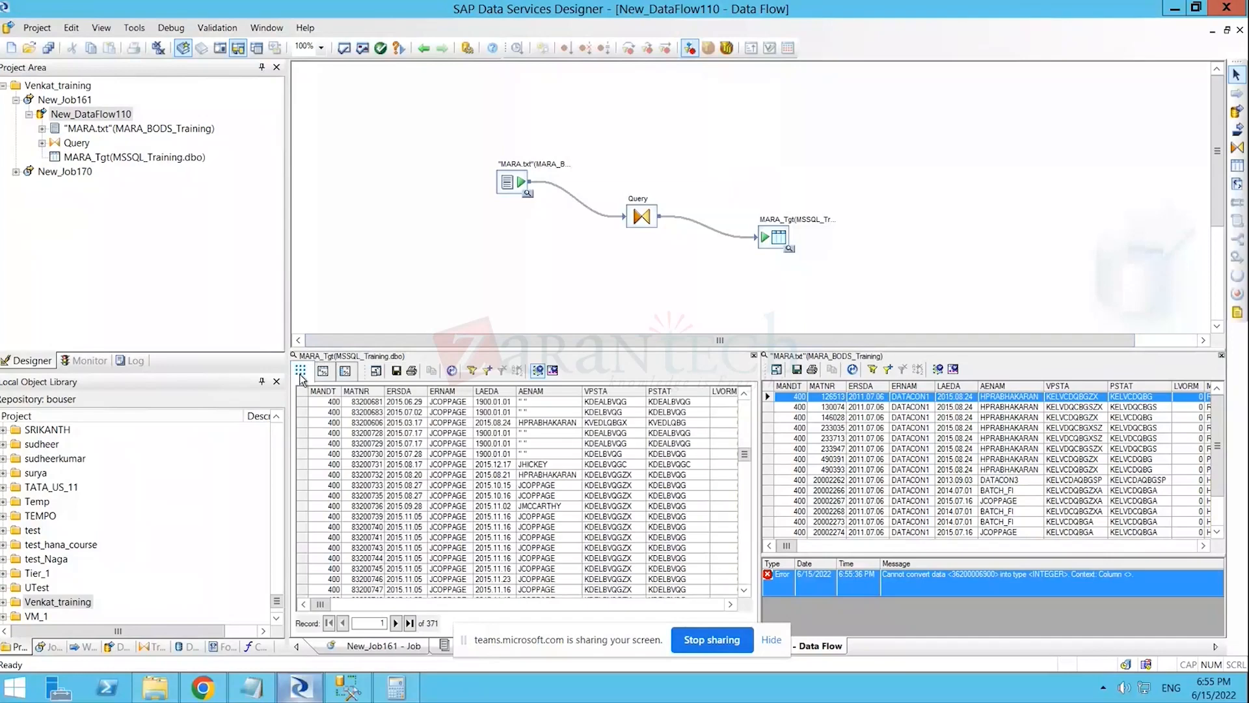
left_click(754, 355)
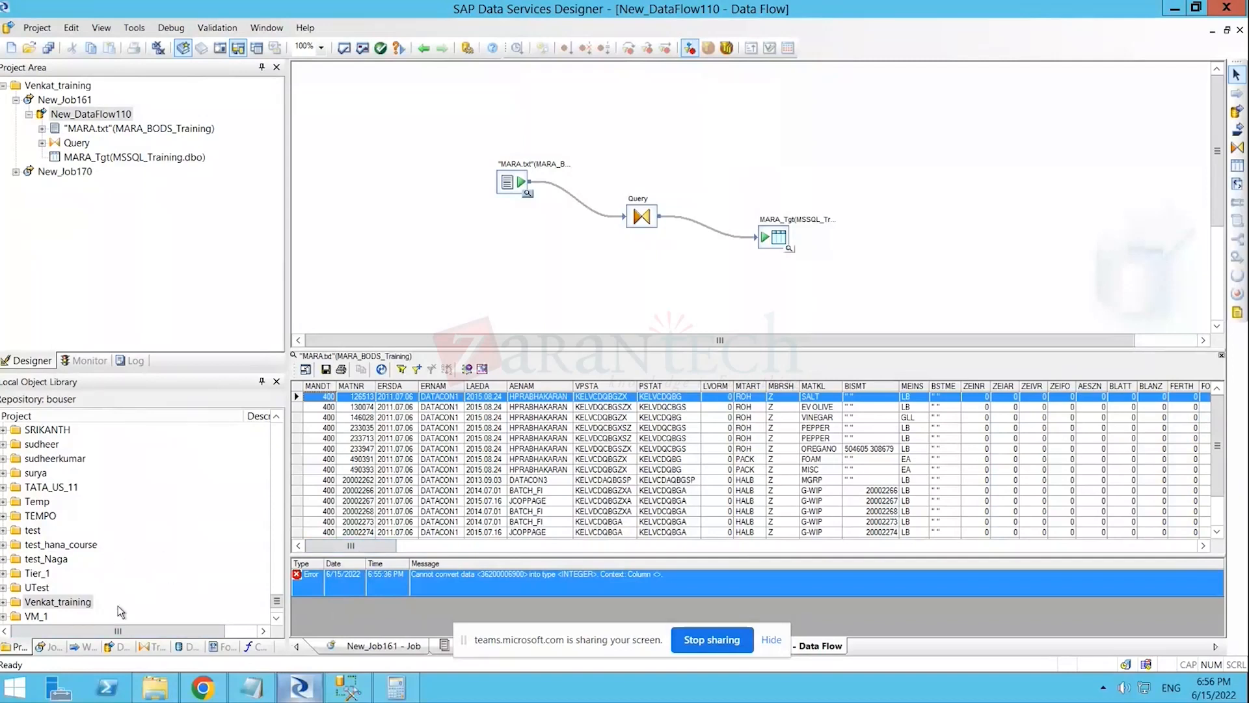
- Switch to File Explorer and check the modified time and contents of error.txt, closing the file after viewing
left_click(153, 695)
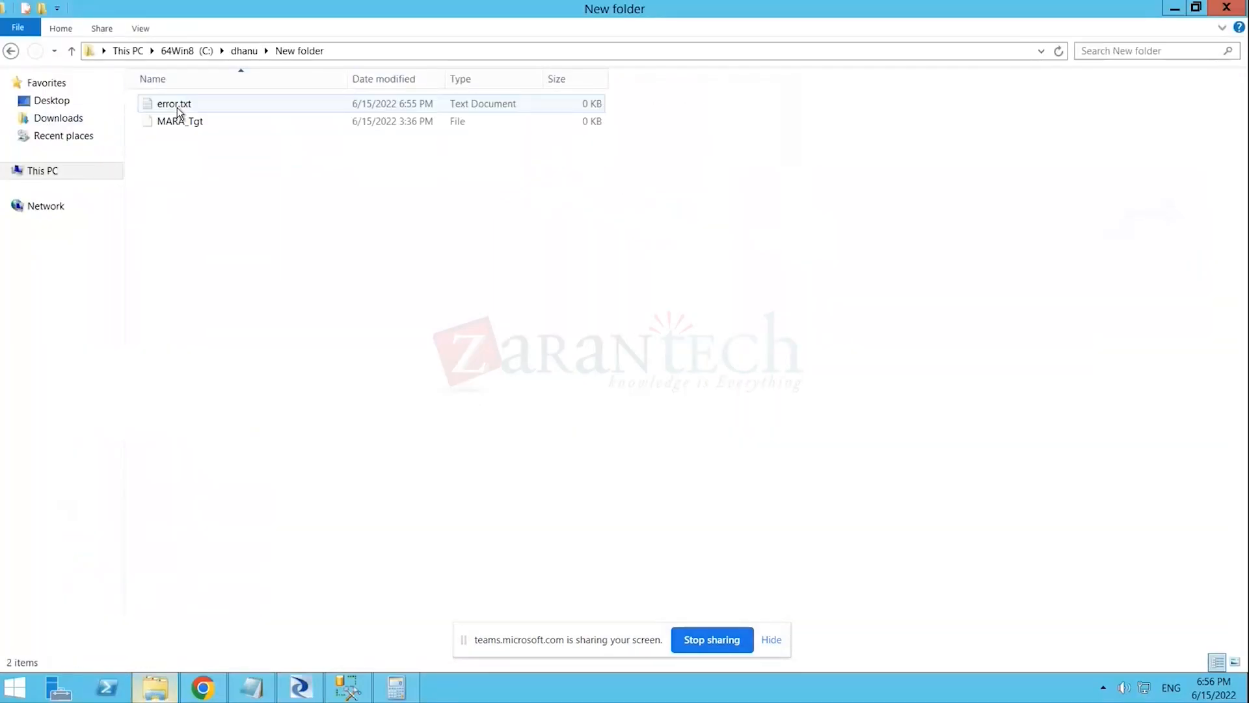
double_click(174, 106)
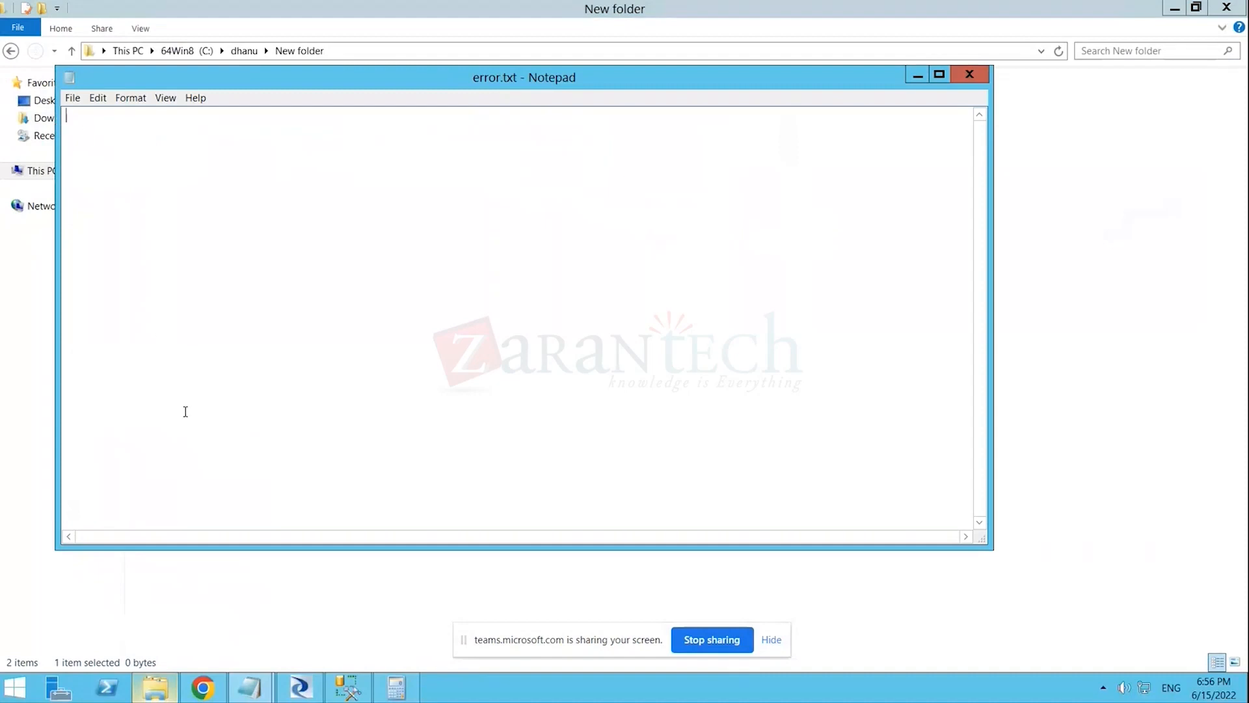
left_click(981, 72)
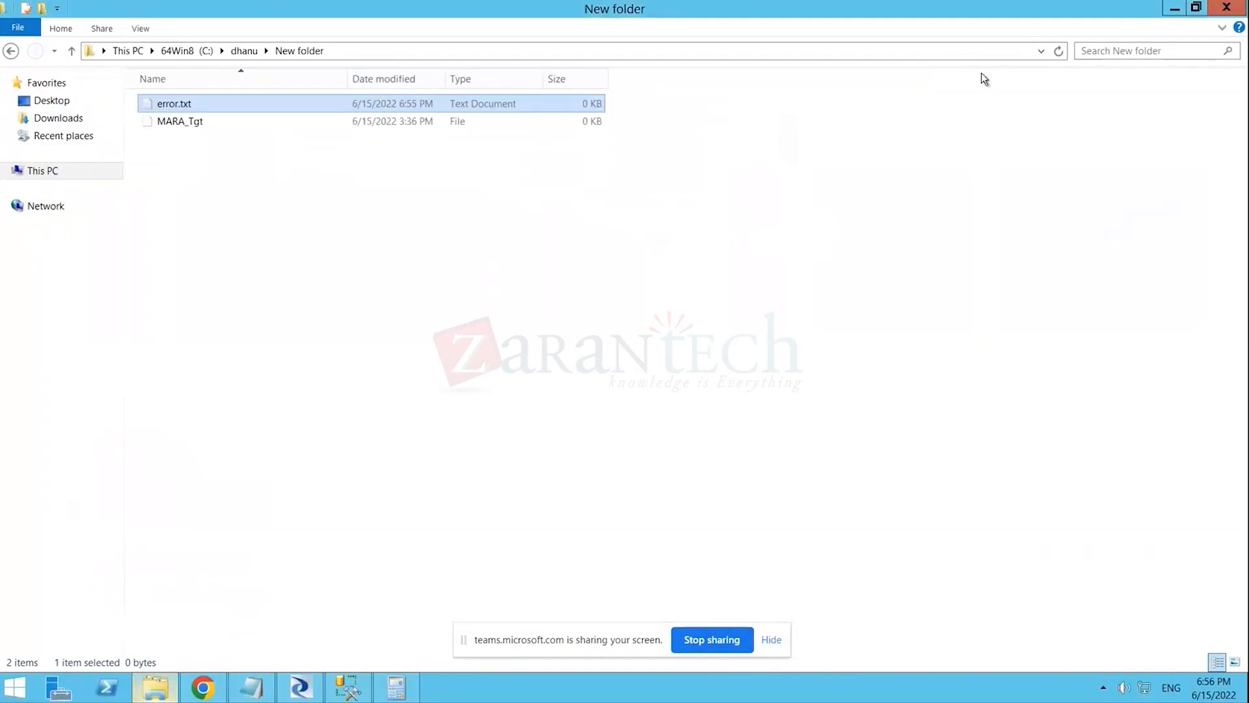
left_click(705, 164)
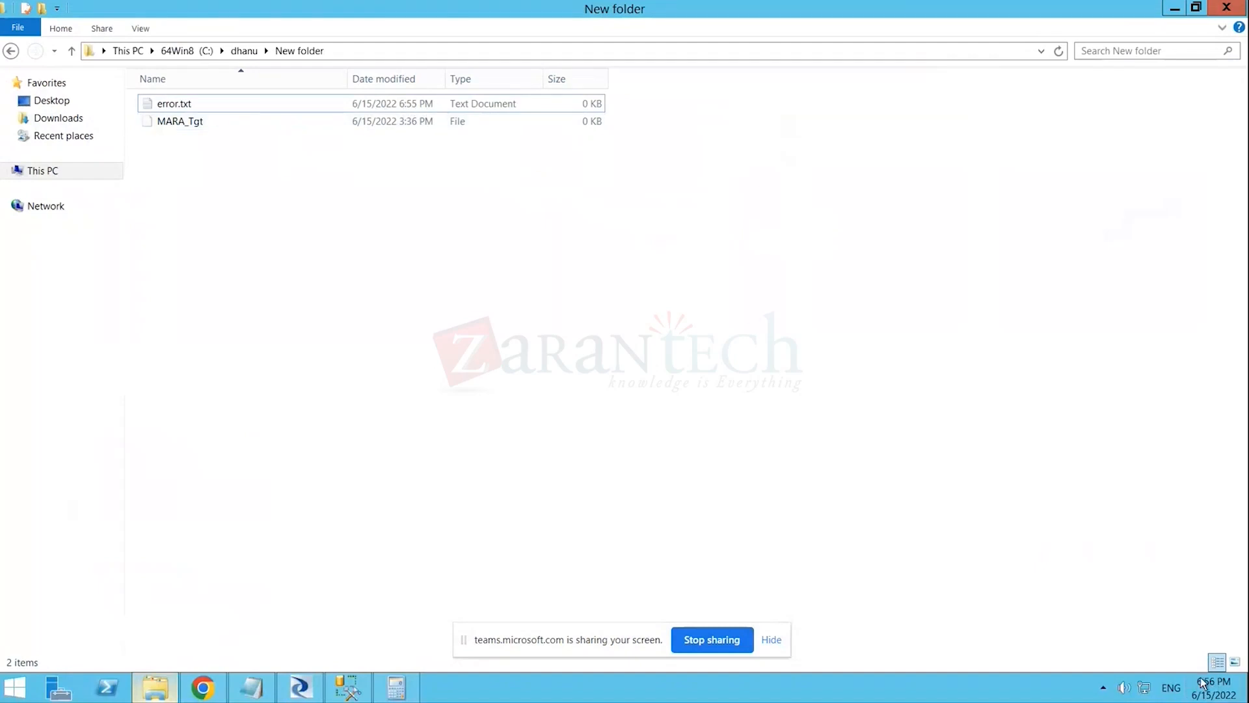
double_click(284, 106)
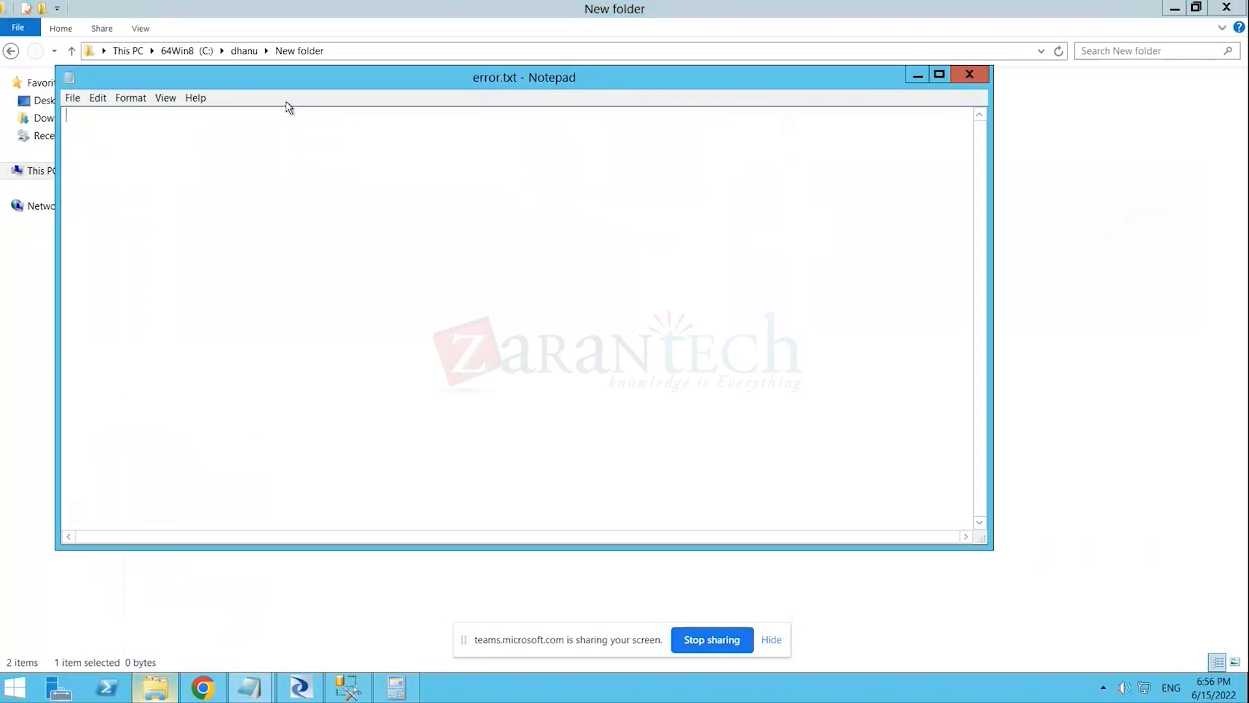
left_click(979, 73)
- Review the job monitor log in Chrome, and check the contents of error.txt against it before closing the file
left_click(225, 688)
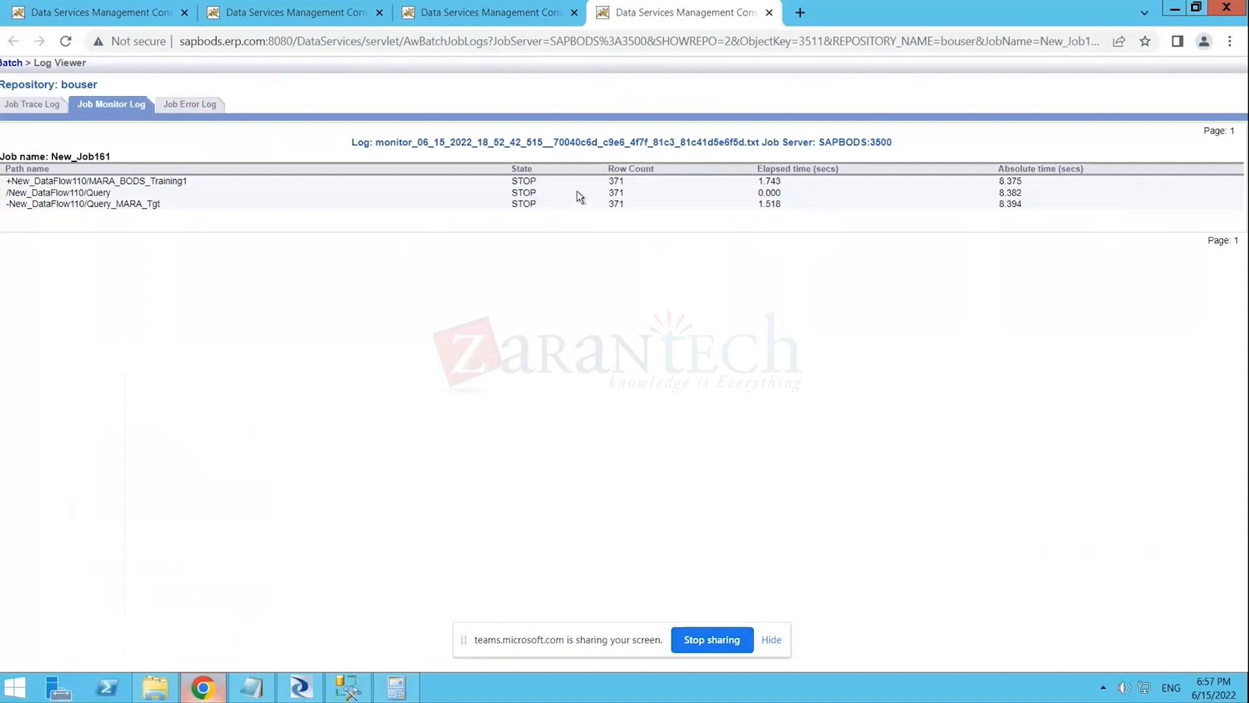
left_click(149, 691)
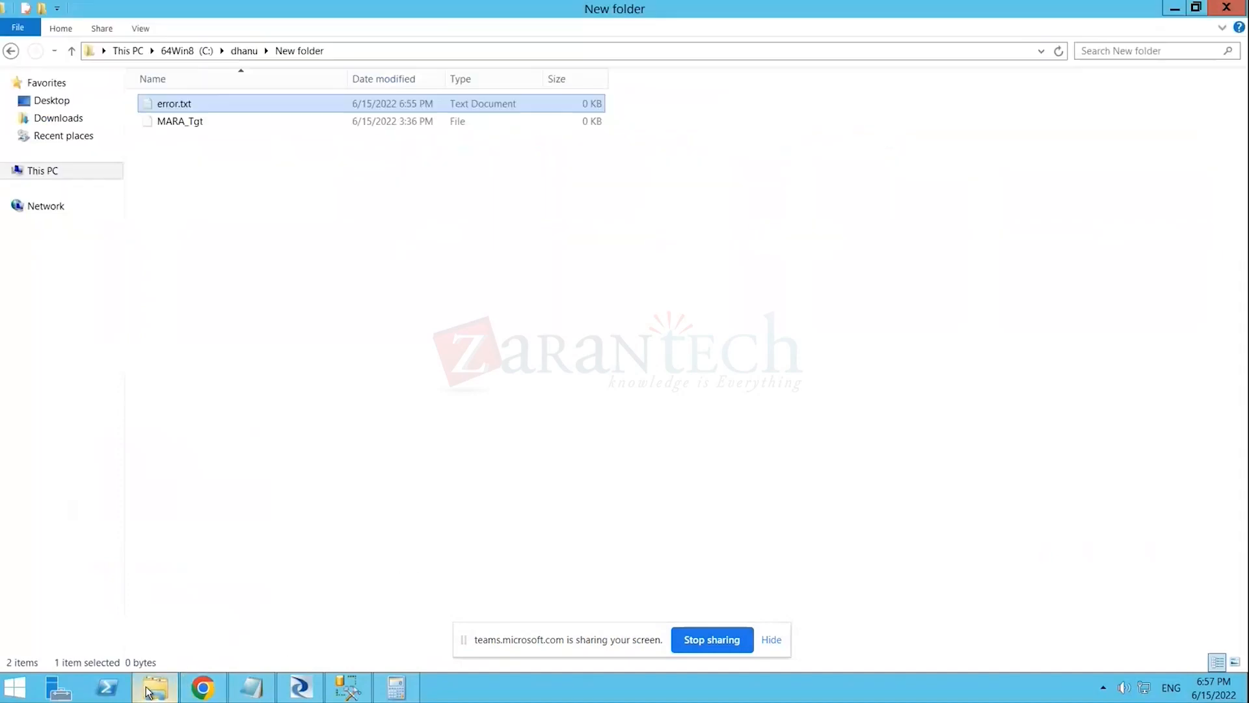
double_click(224, 104)
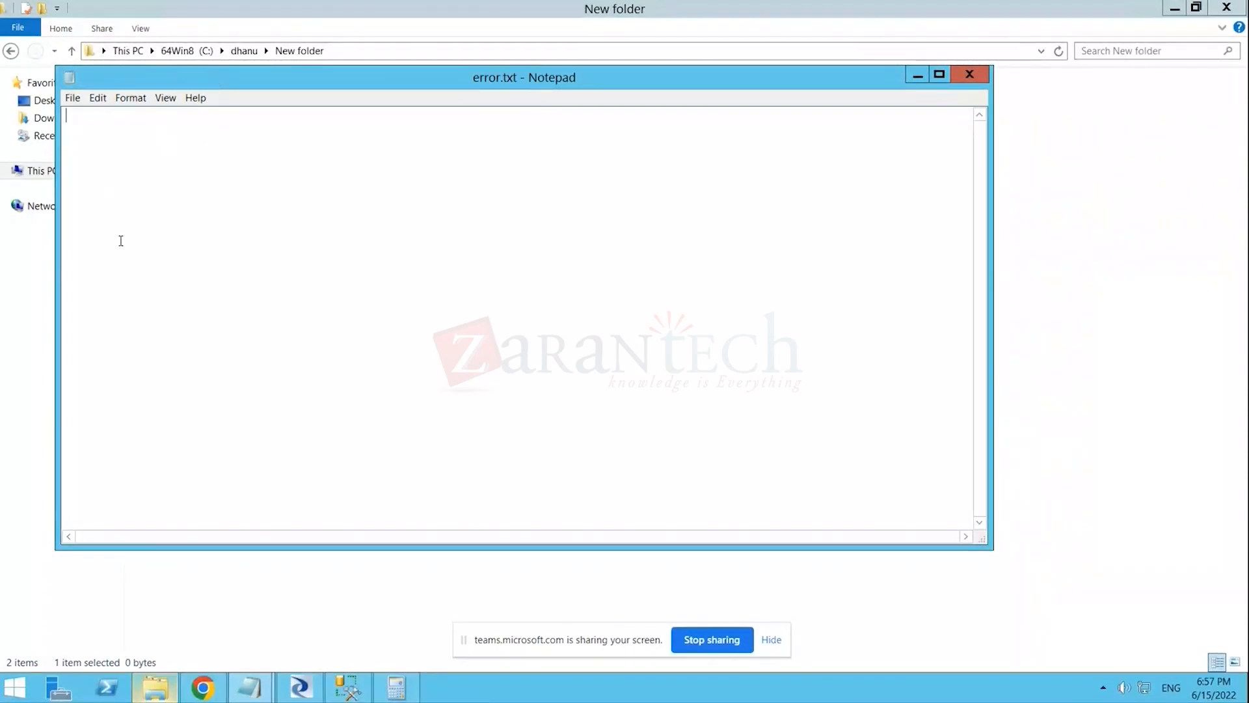
left_click(967, 76)
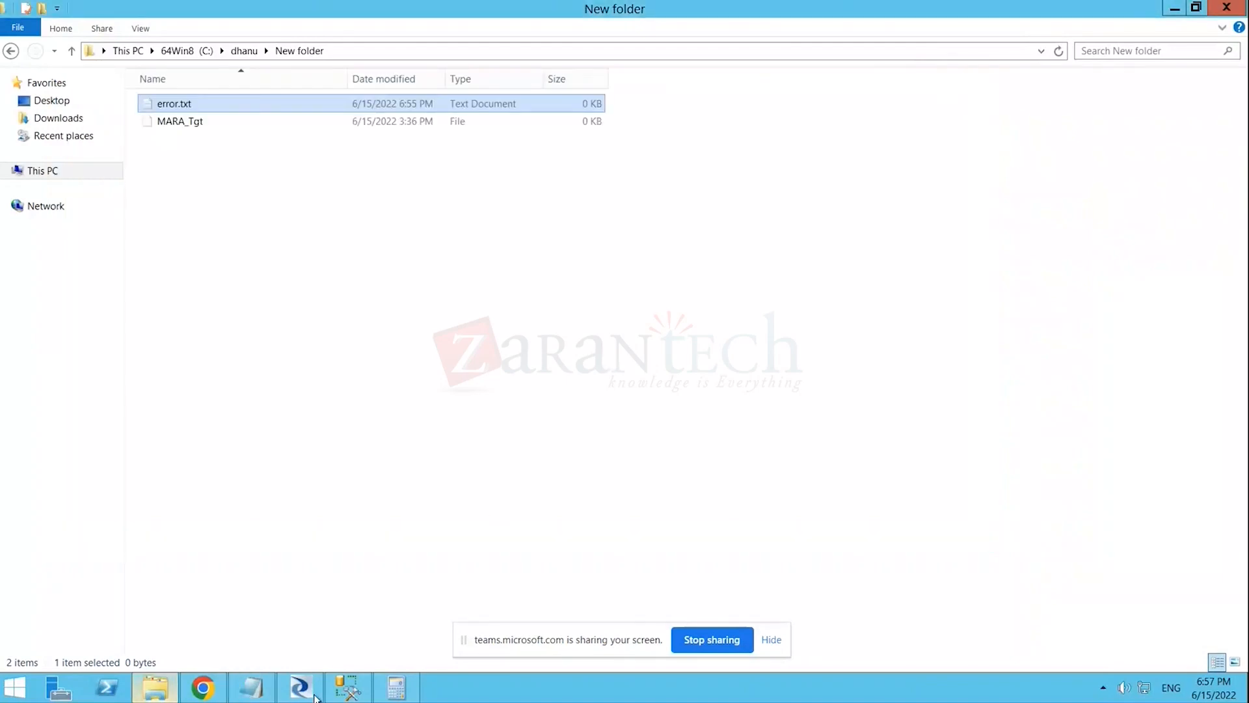
- Show the file formats in the Designer's object library, recheck the error file's folder, and reopen New_DataFlow110 from New_Job161
left_click(304, 691)
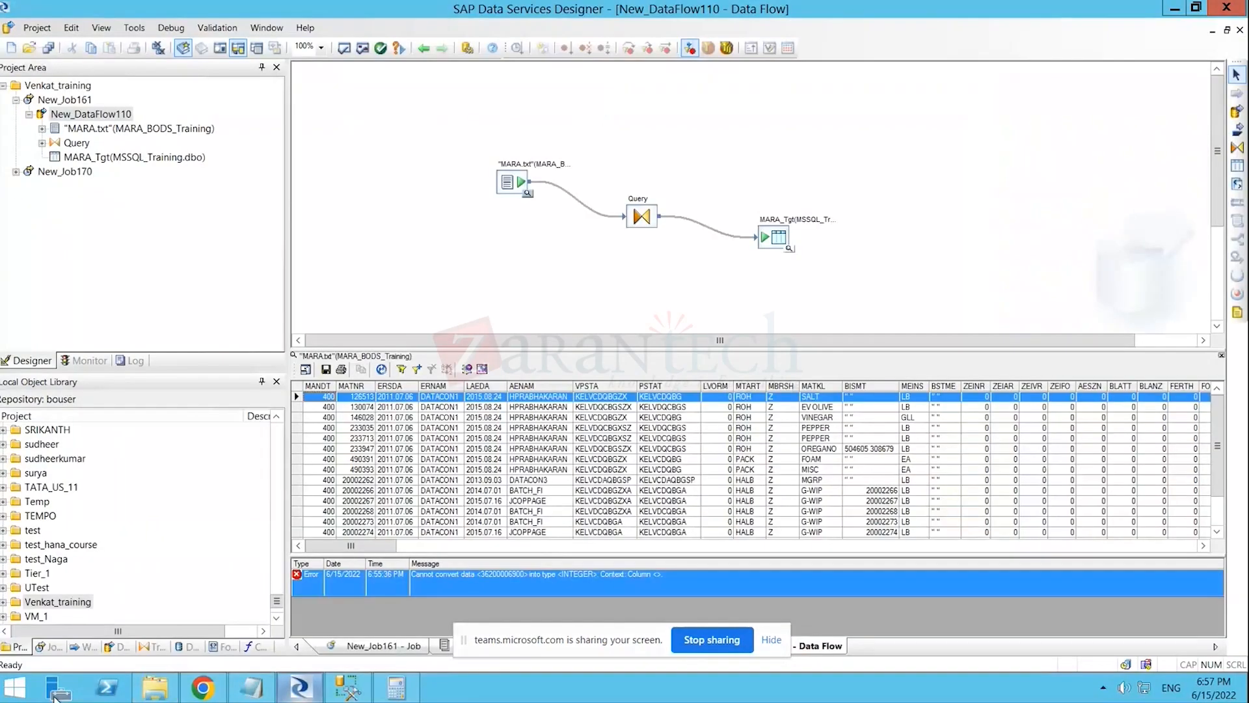
left_click(224, 651)
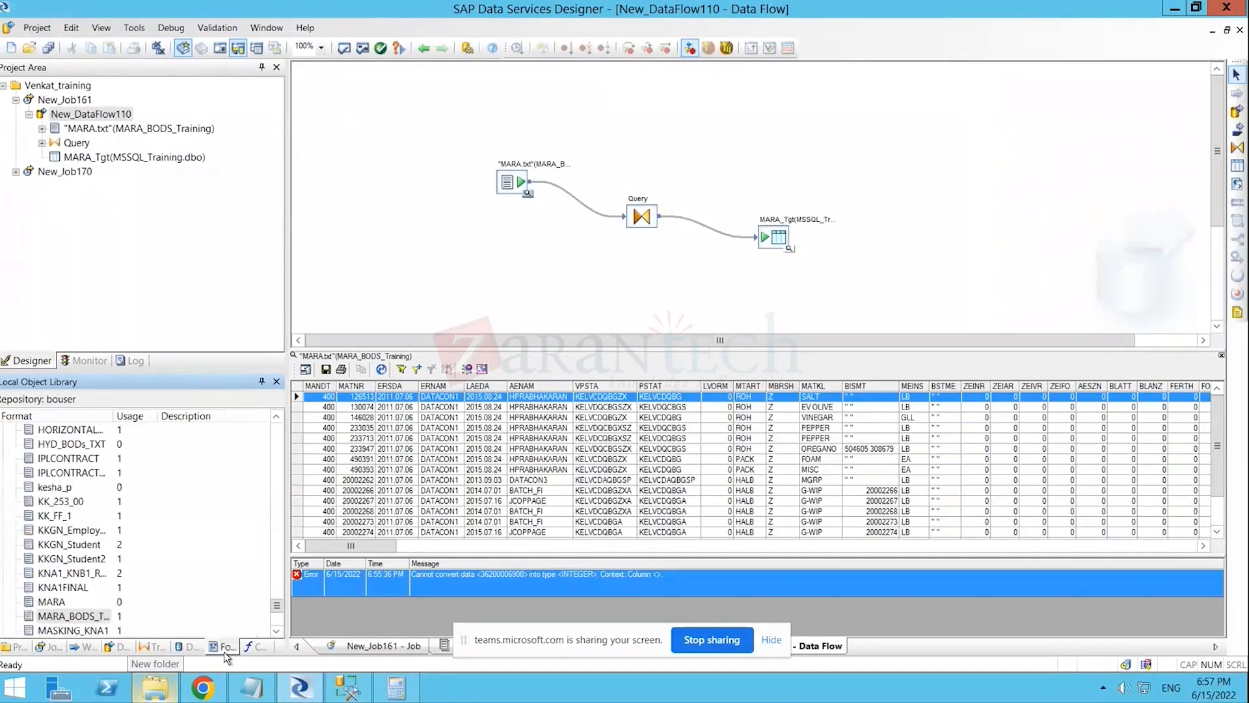
left_click(156, 687)
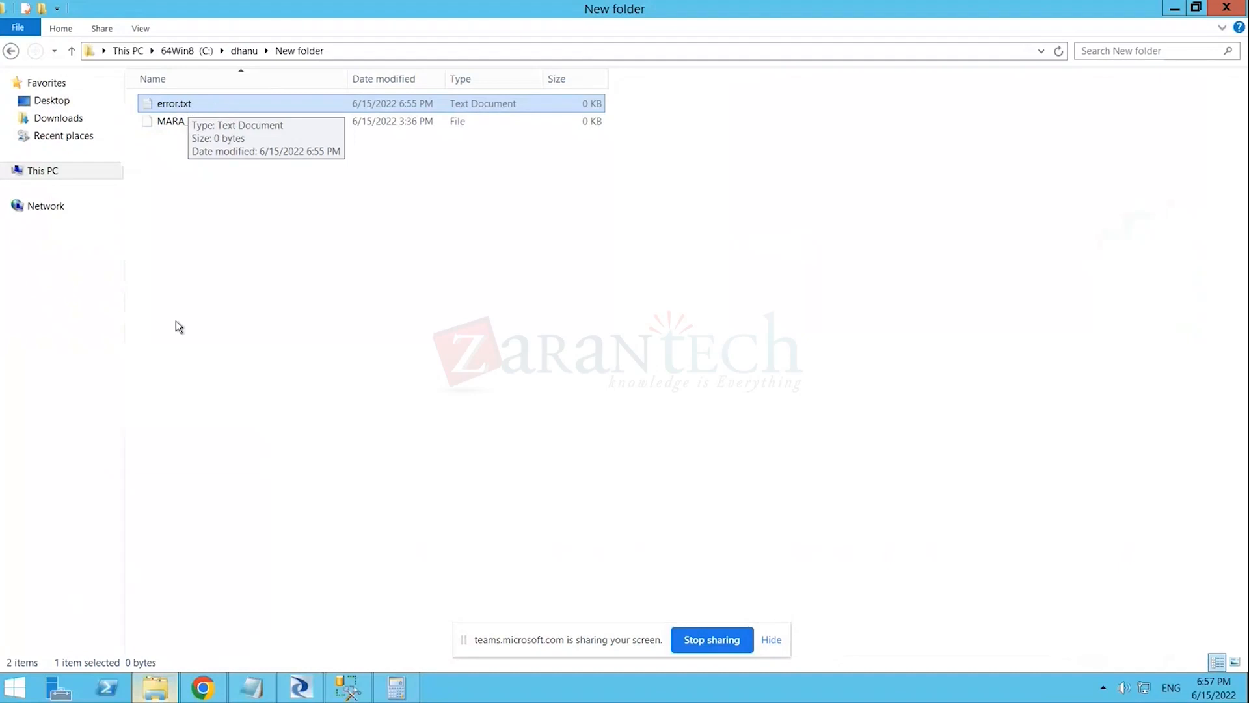
left_click(301, 688)
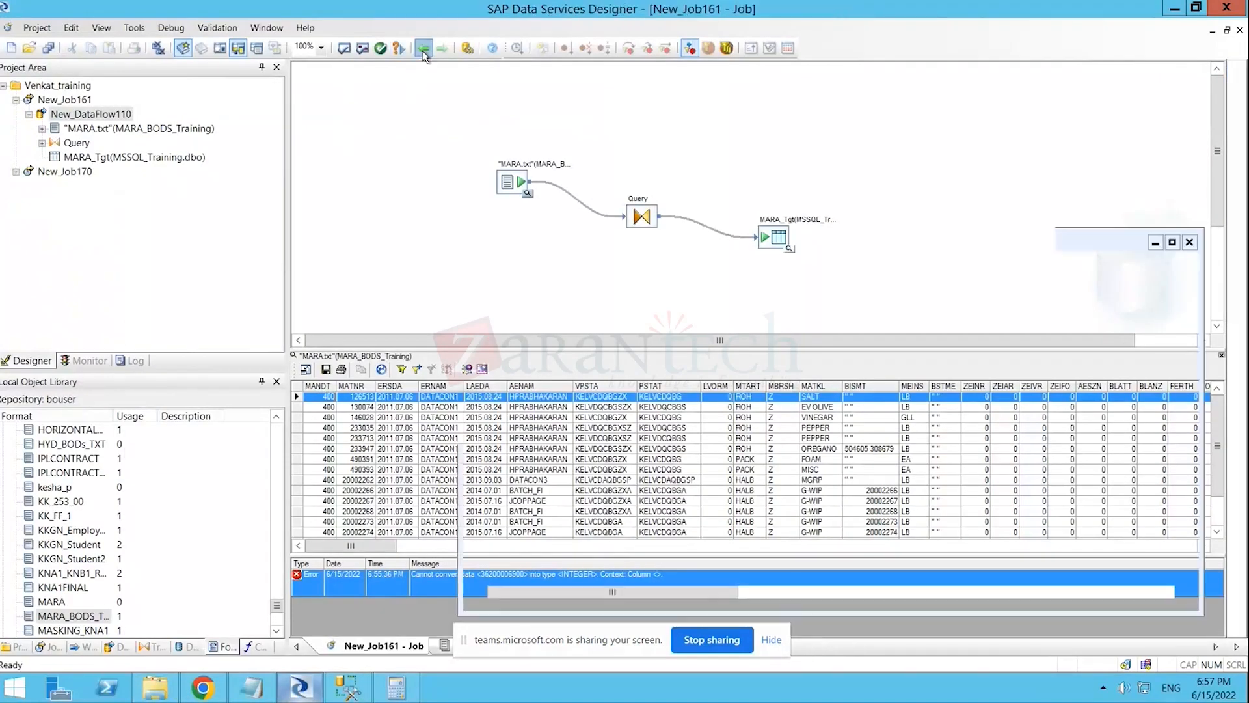
left_click(423, 48)
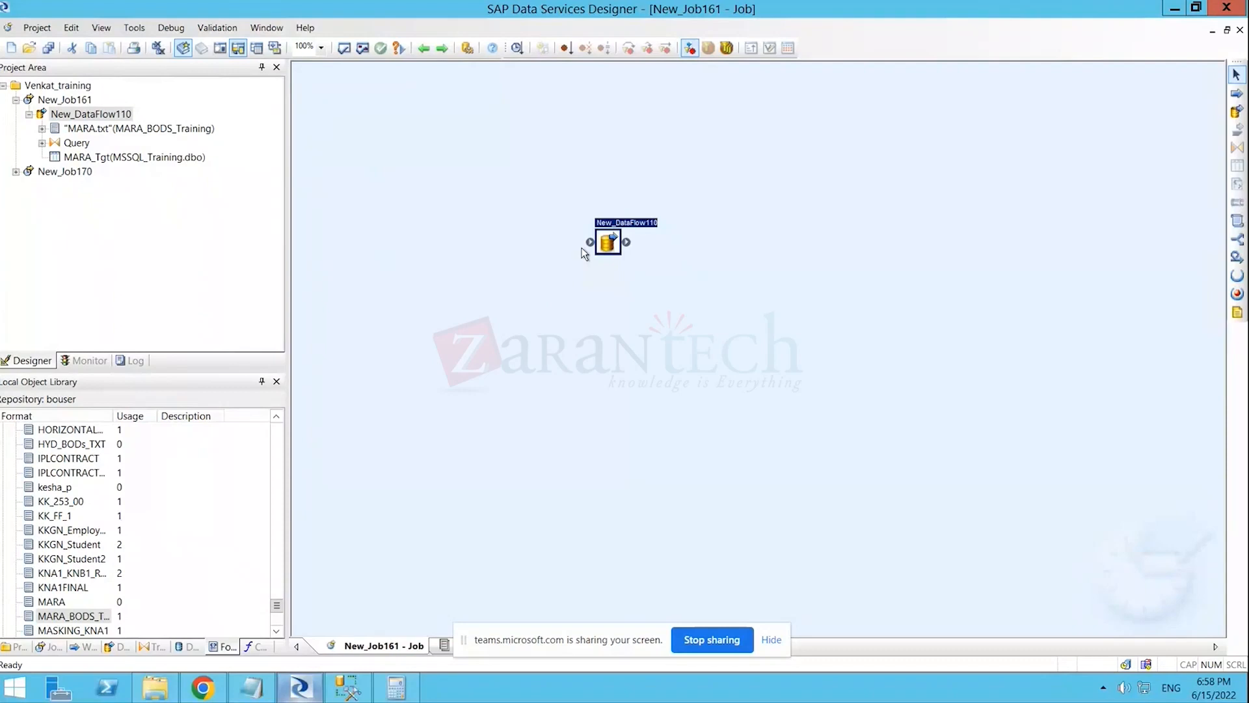
double_click(602, 246)
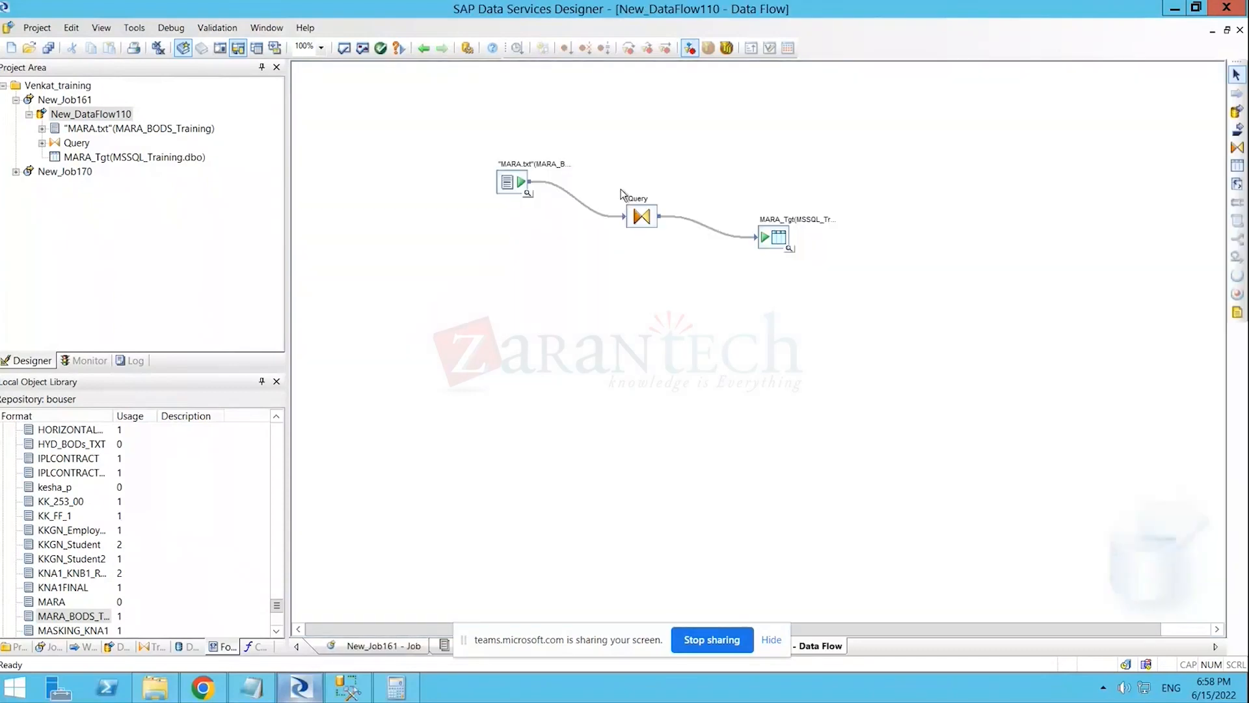
- Import the MARA_Tgt template table in New_DataFlow110 as a regular table
left_click_drag(678, 258, 685, 264)
left_click_drag(746, 190, 856, 292)
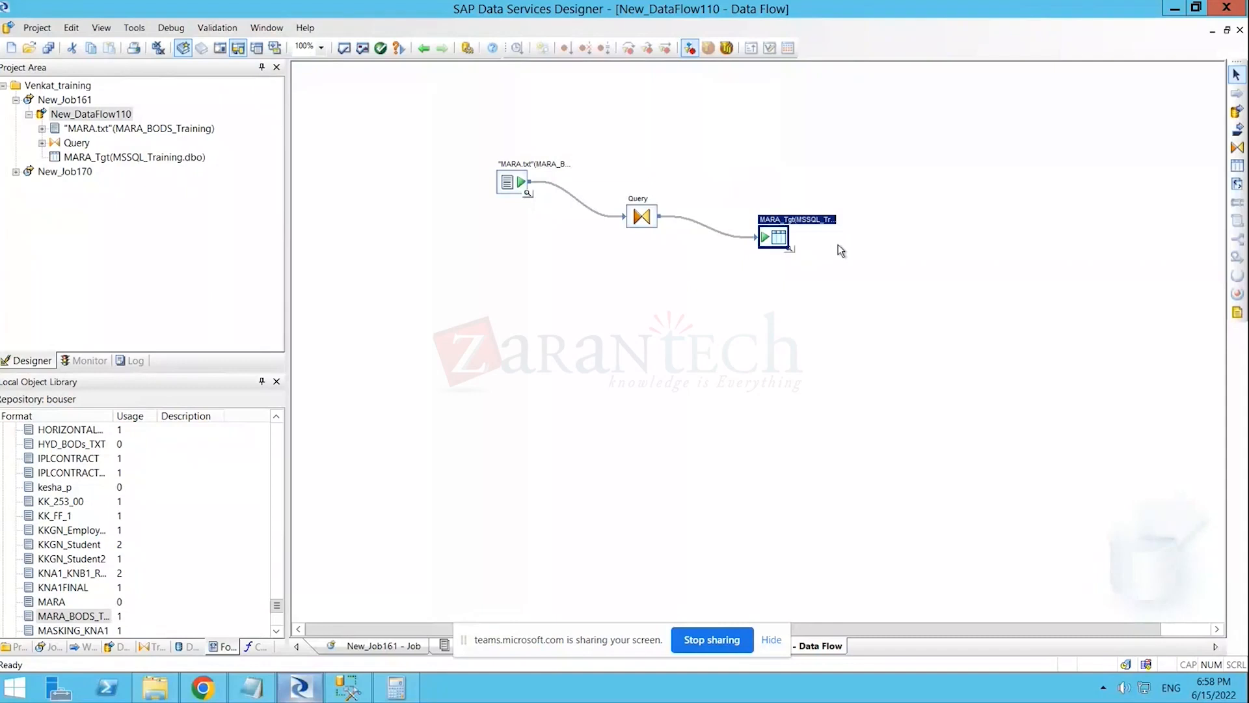
left_click_drag(735, 190, 840, 294)
left_click(844, 298)
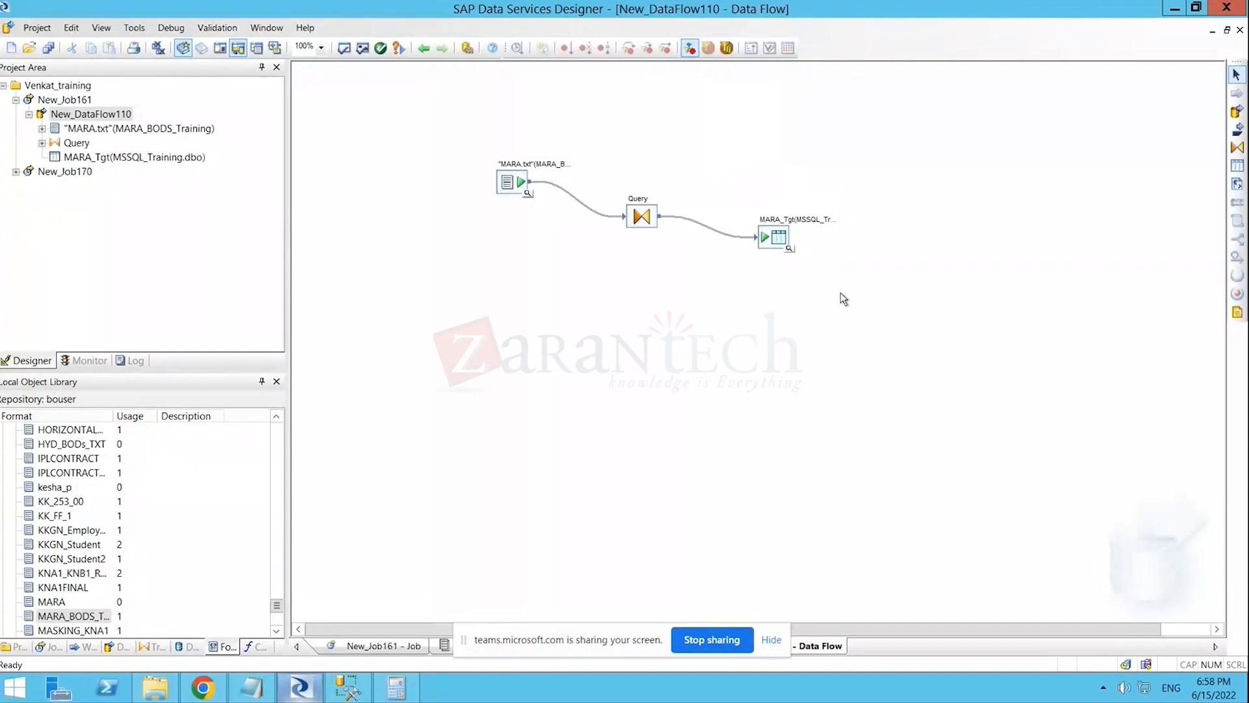
left_click_drag(743, 199, 826, 295)
right_click(776, 242)
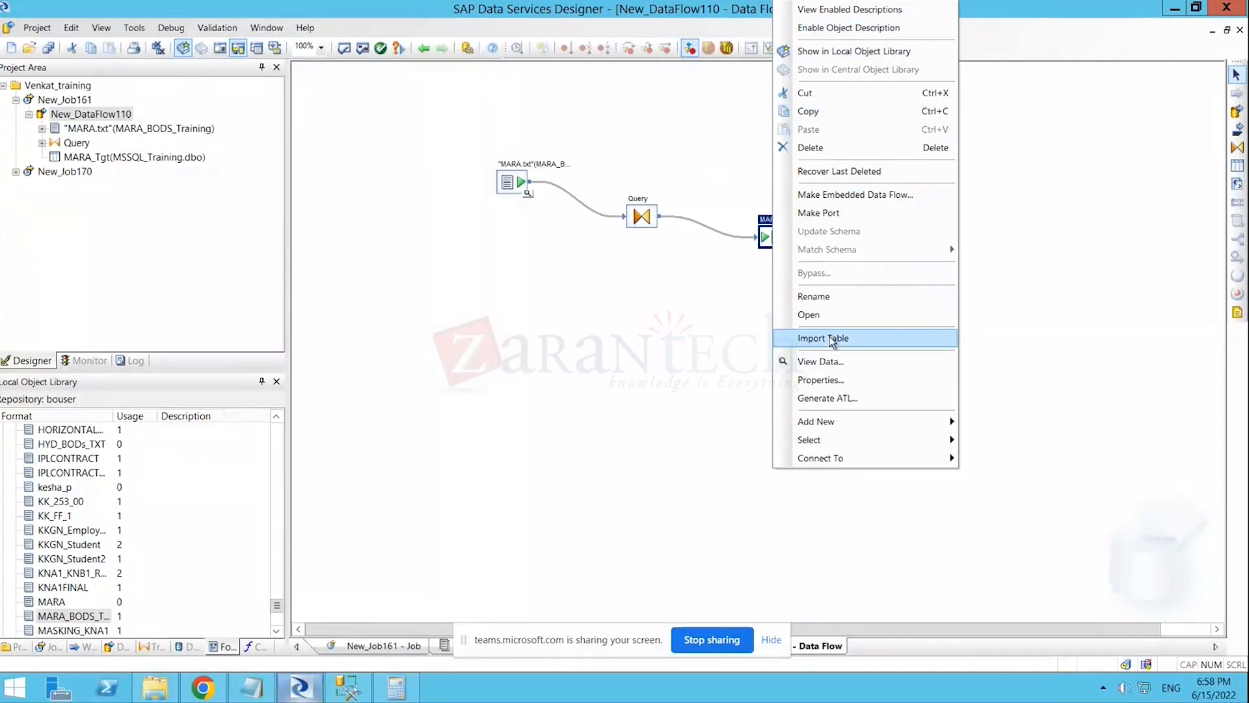
left_click(830, 338)
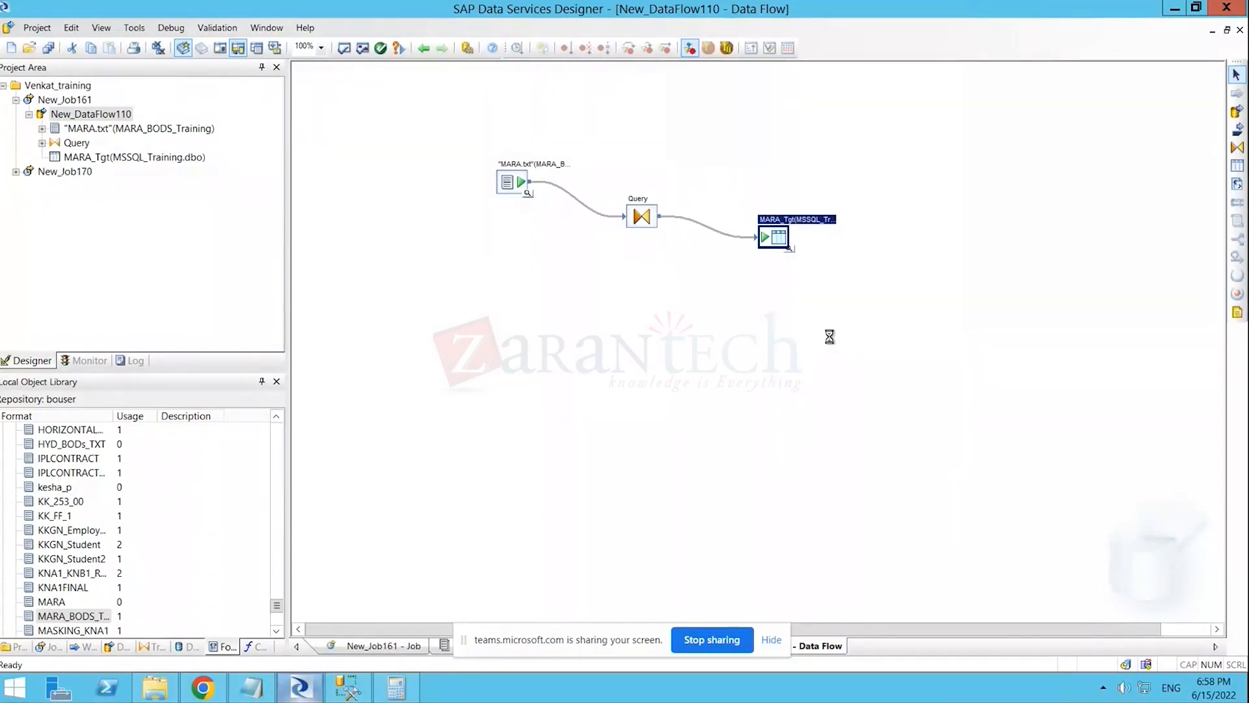
left_click_drag(743, 196, 819, 298)
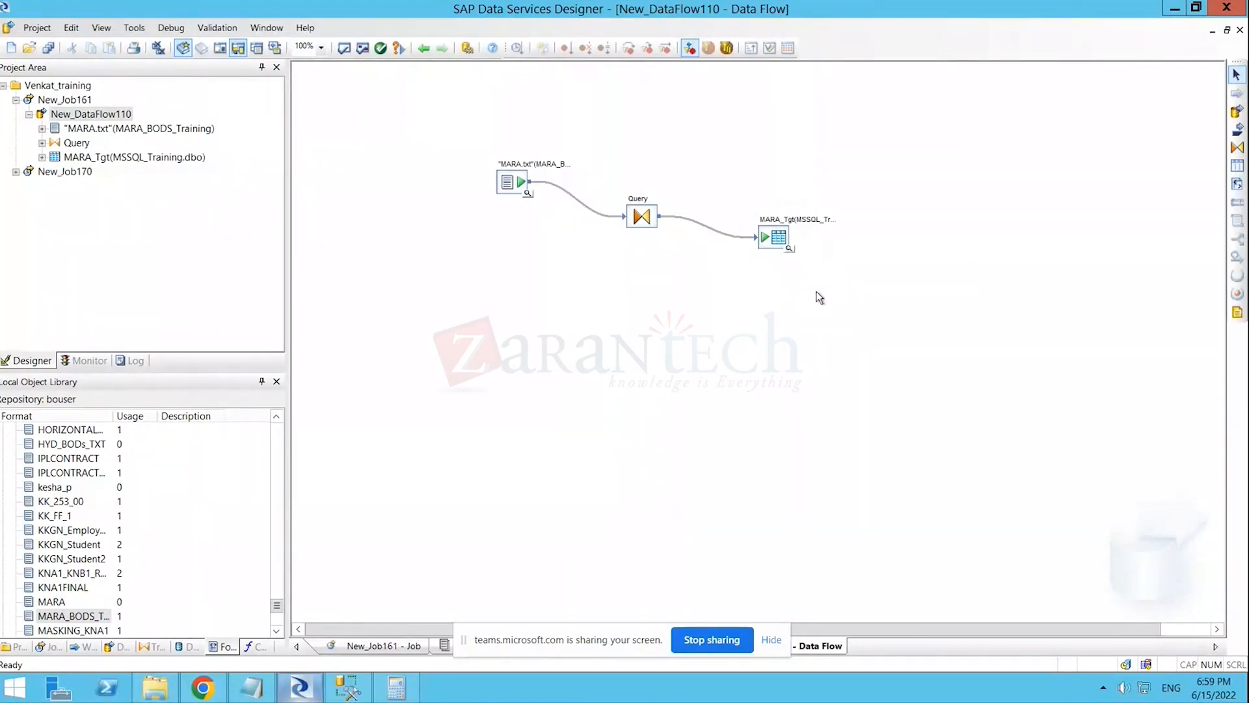
left_click_drag(745, 203, 868, 294)
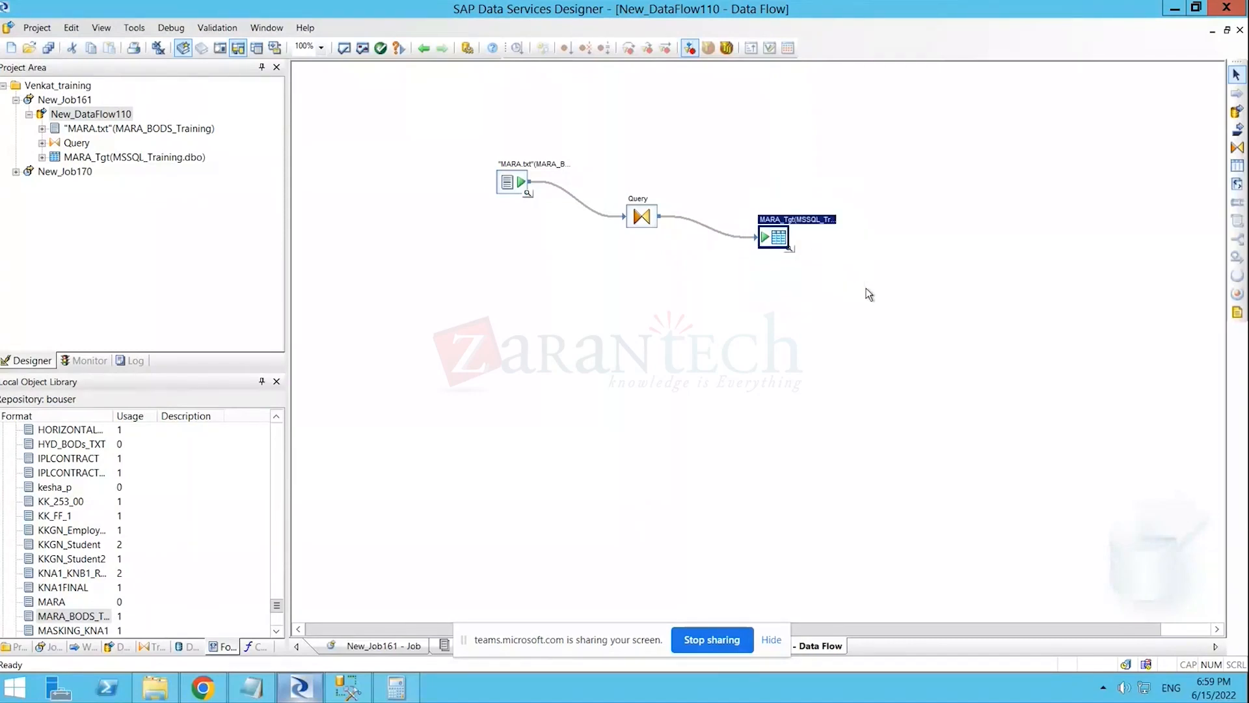
left_click(869, 294)
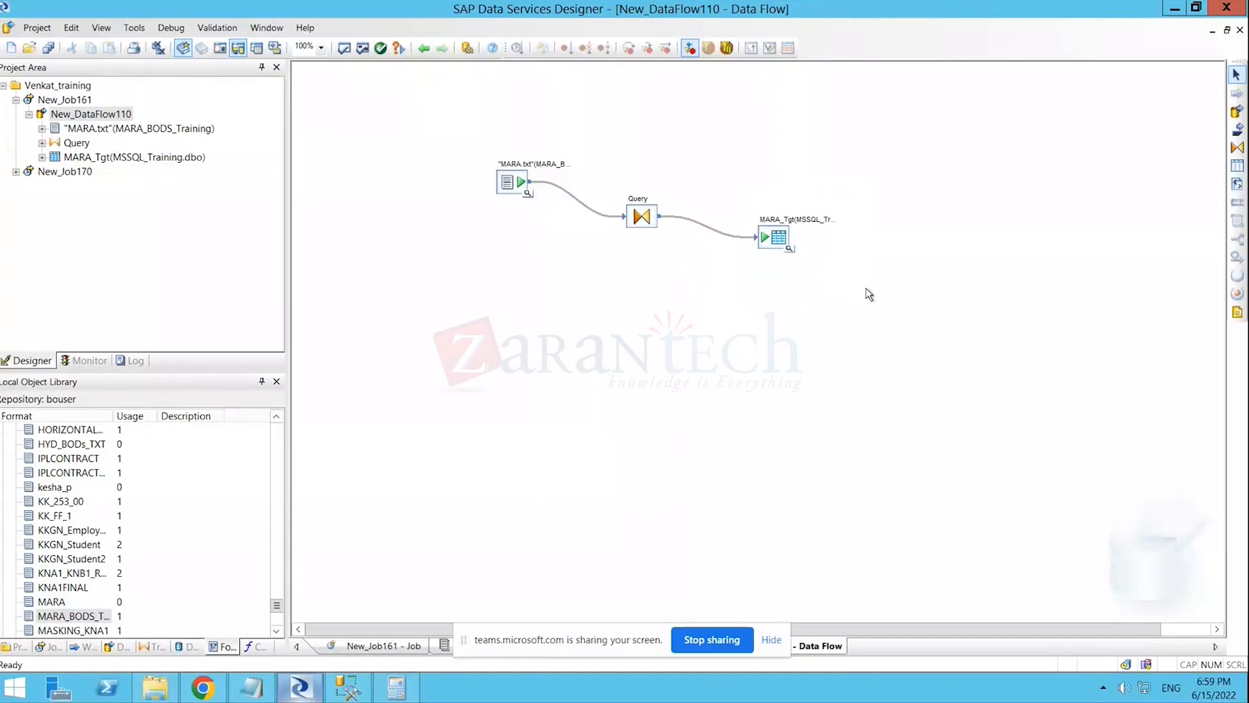
- Open the imported MARA_Tgt target table, view its loading options, and return to the data flow
double_click(784, 244)
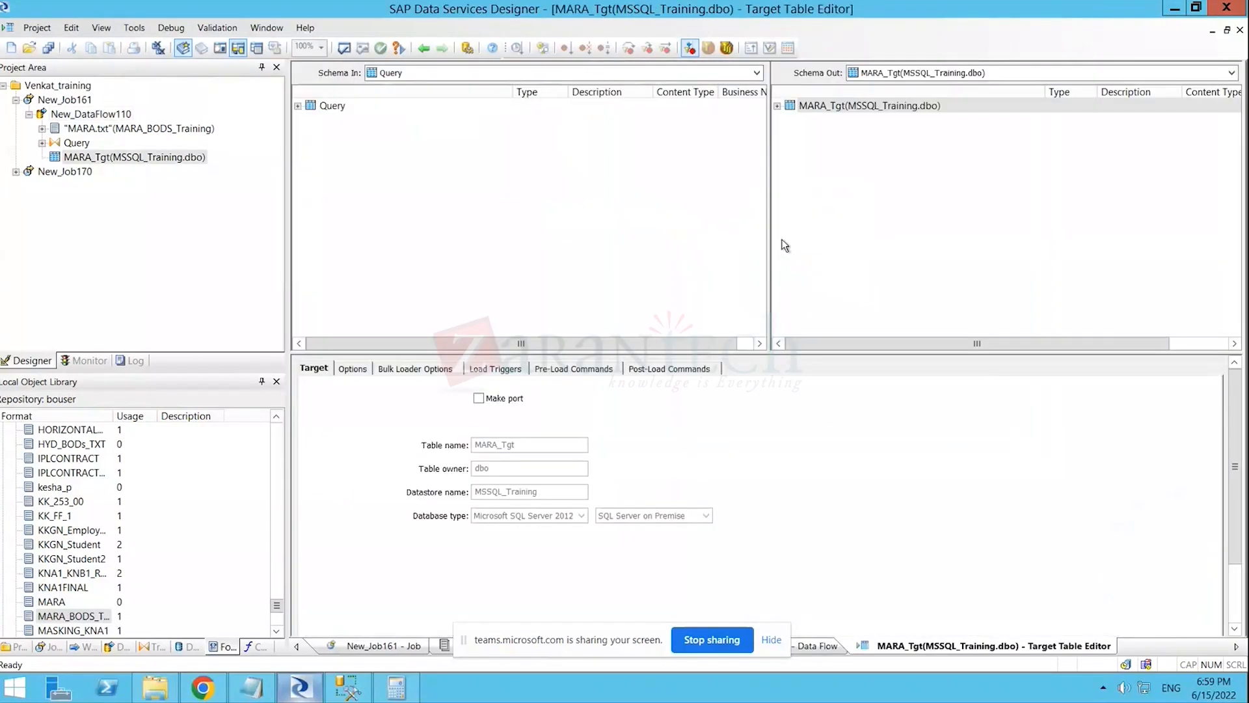
left_click(352, 369)
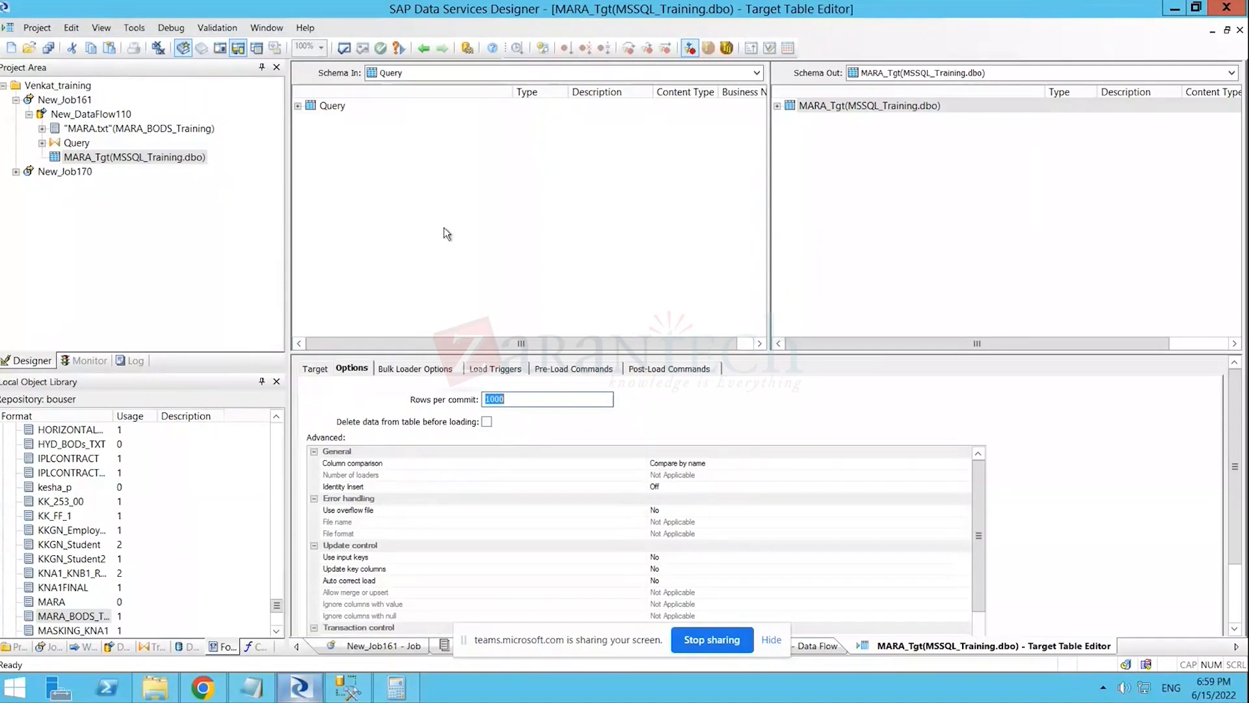
left_click(424, 48)
- Save all changes made to New_DataFlow110 with the imported MARA_Tgt table
left_click_drag(728, 186, 837, 294)
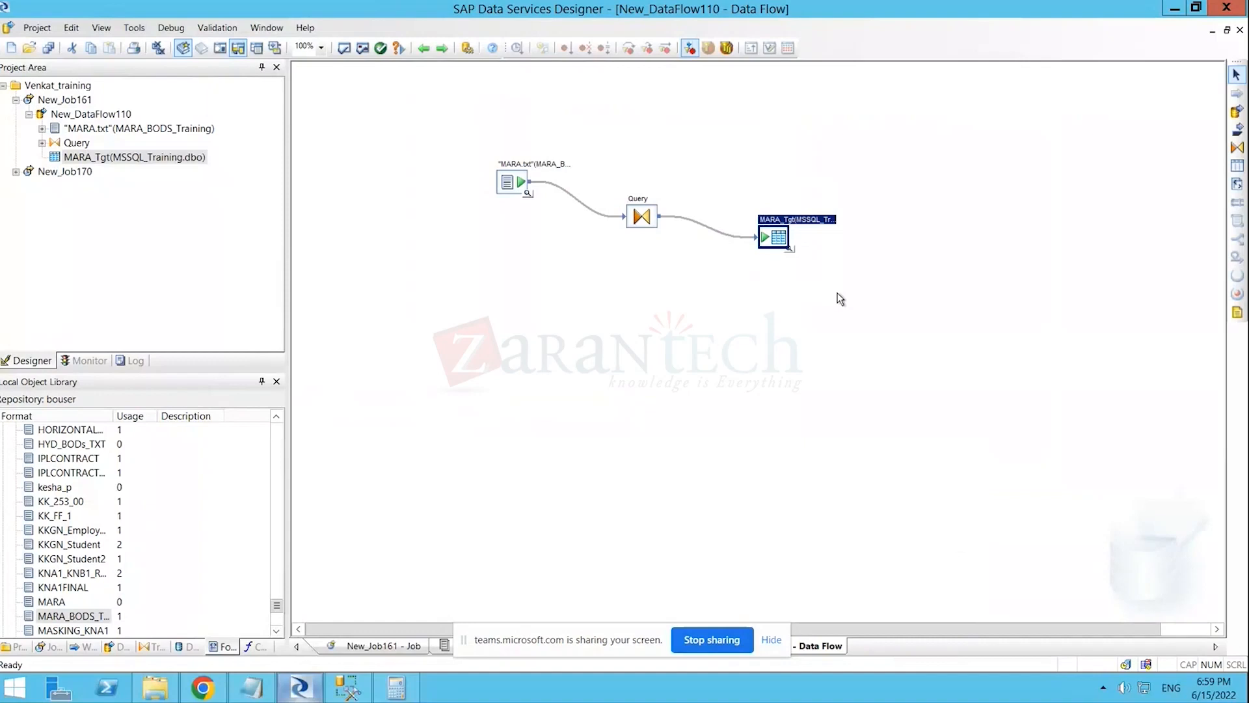
left_click(354, 198)
left_click_drag(743, 181, 832, 304)
left_click(47, 49)
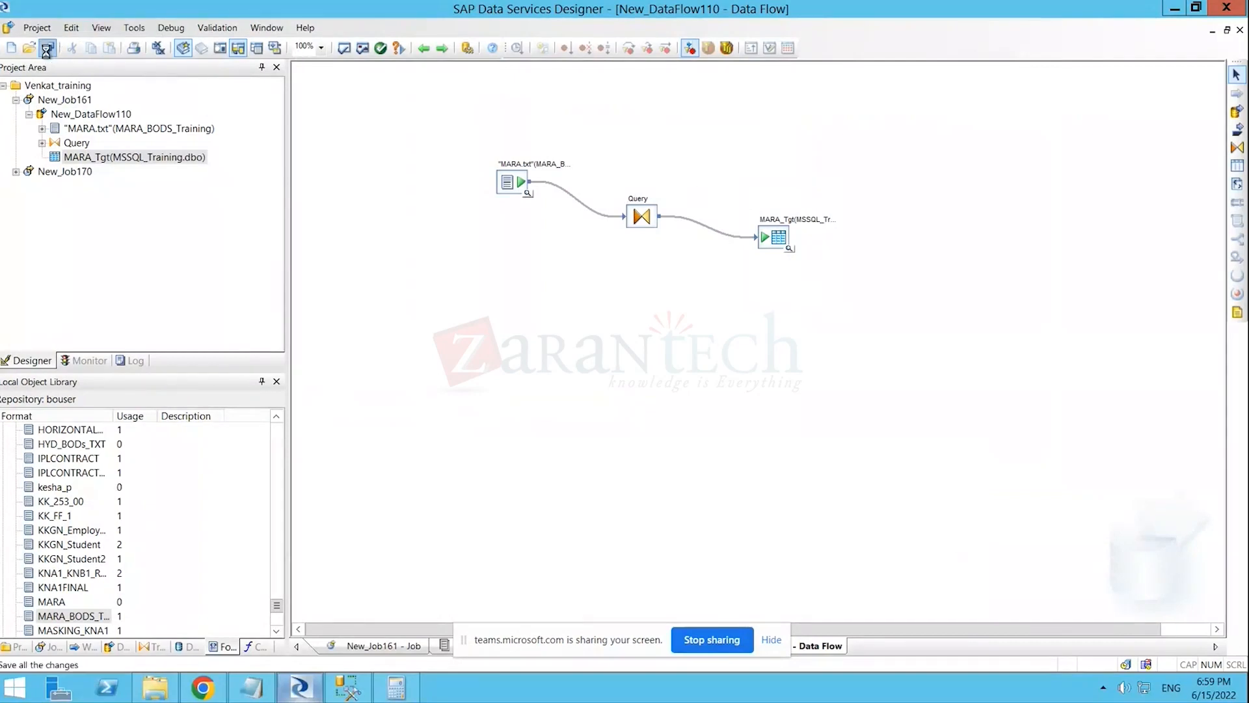
left_click(524, 429)
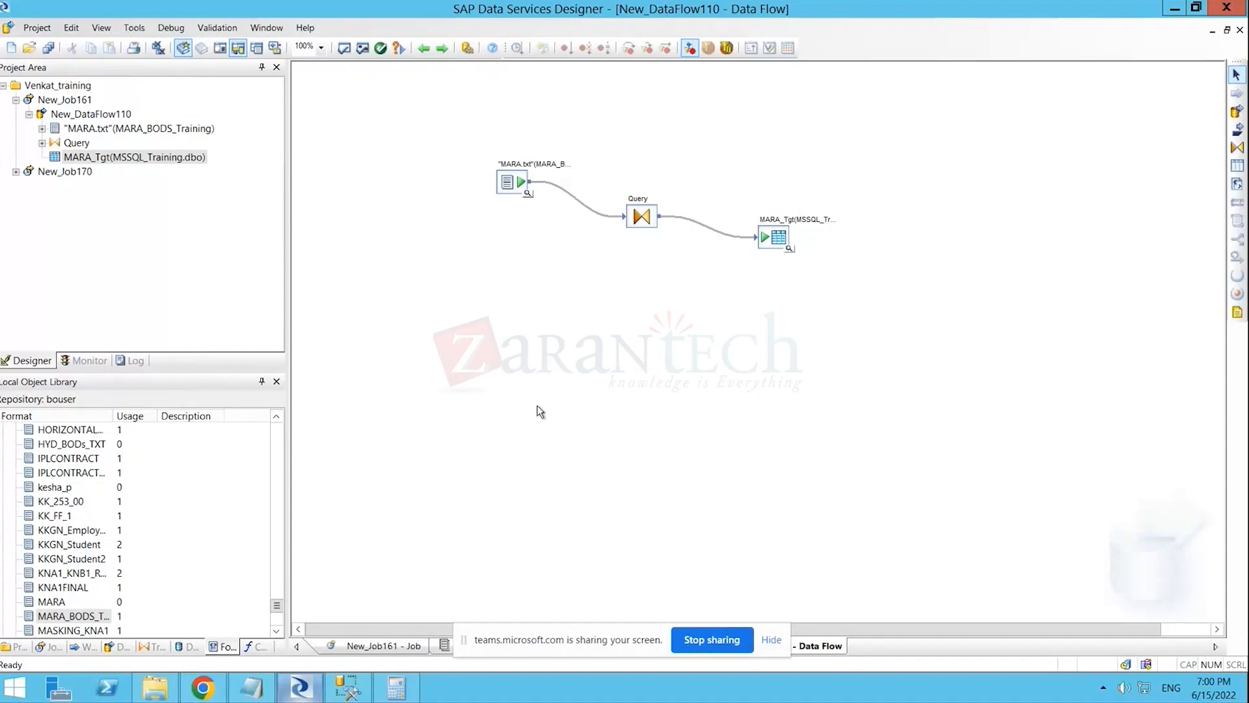
- Add a second Query transform below the existing one in the data flow and delete it again
left_click(1238, 147)
left_click(670, 284)
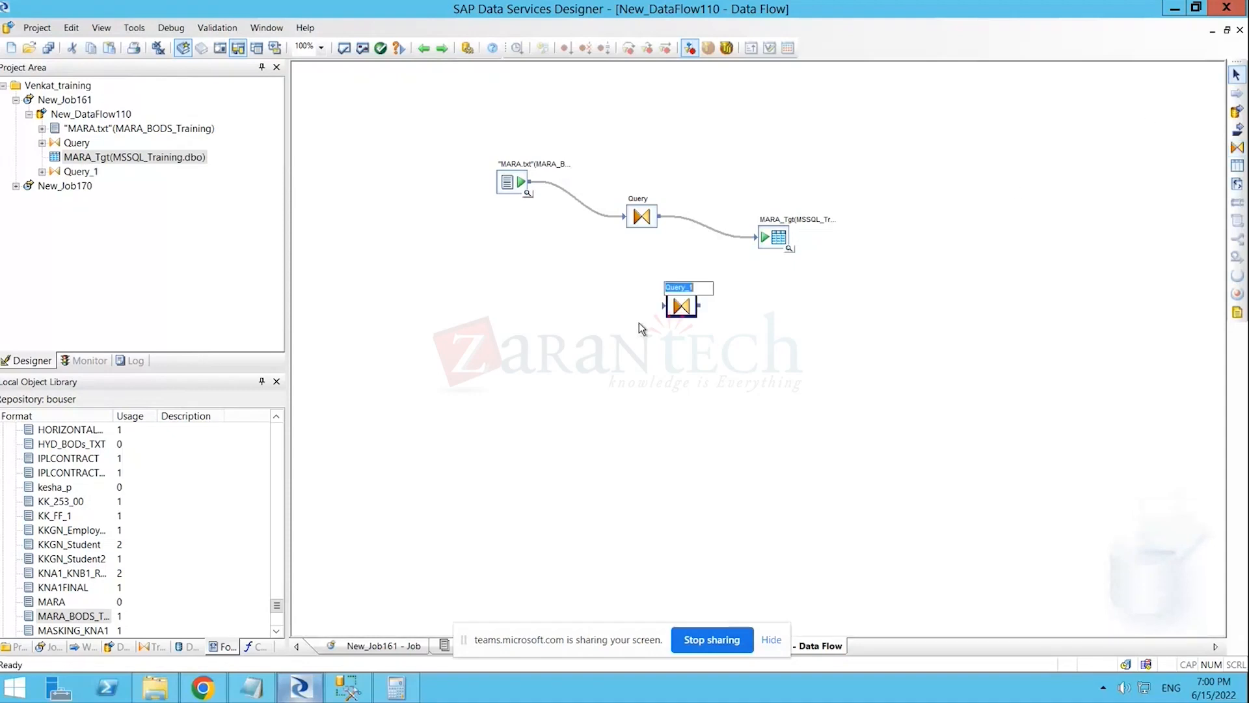
left_click_drag(673, 308, 636, 304)
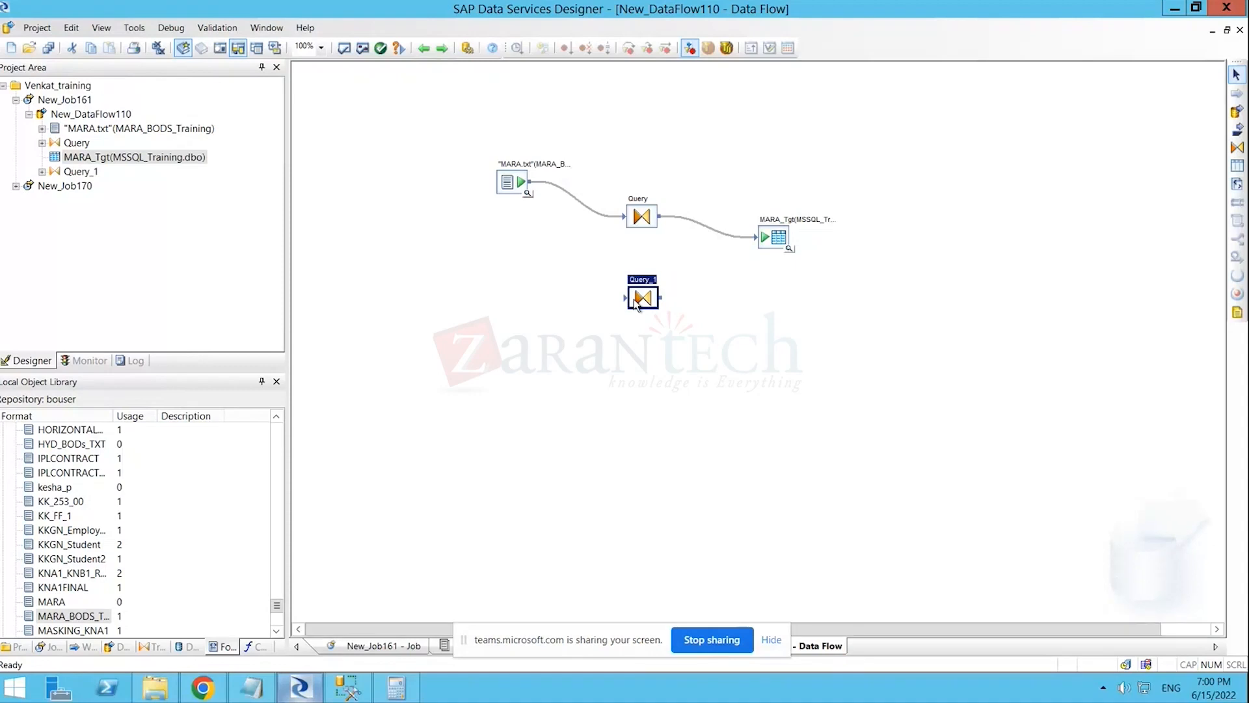
right_click(637, 304)
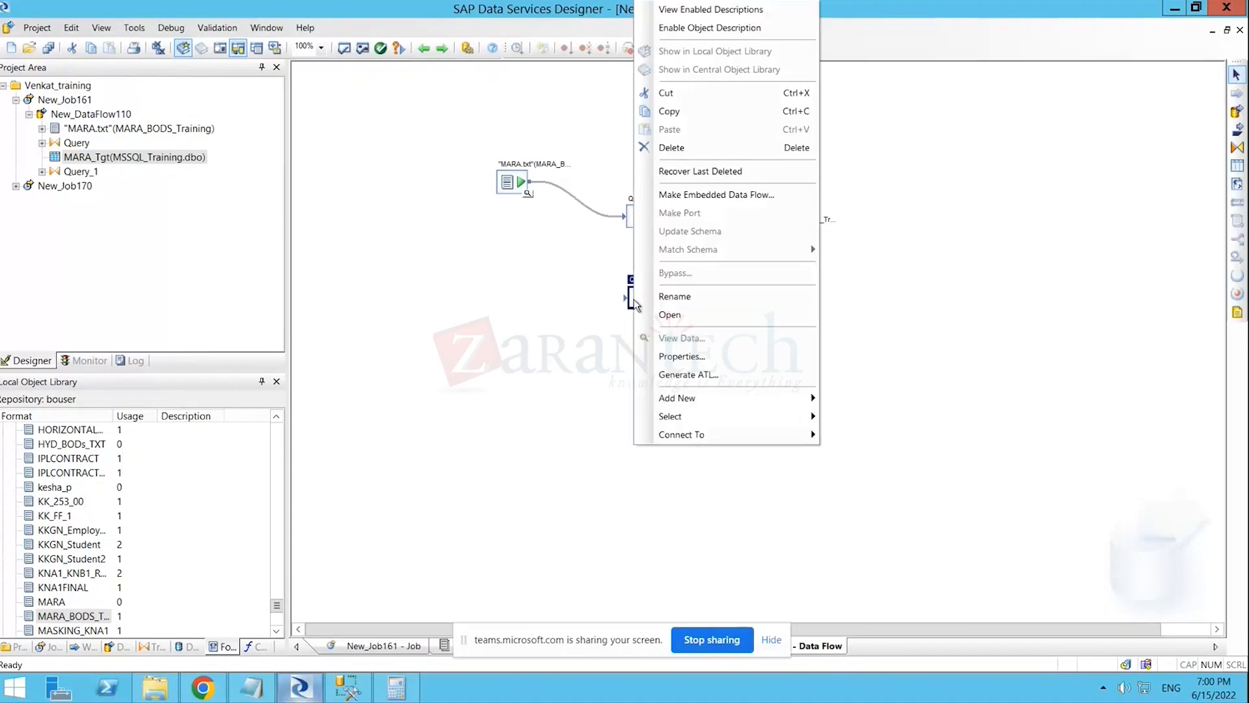
left_click(685, 151)
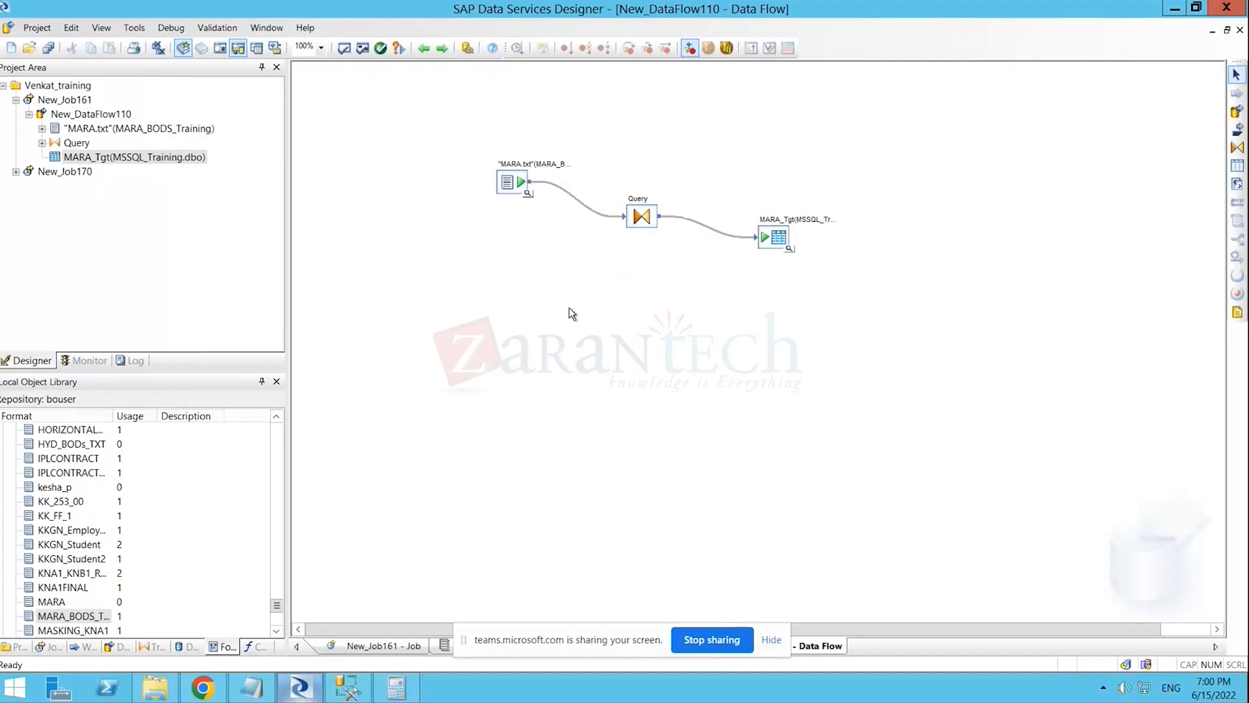
- Open the Query transform, expand its input and output schemas, and examine the mapped output columns through the last one
double_click(643, 218)
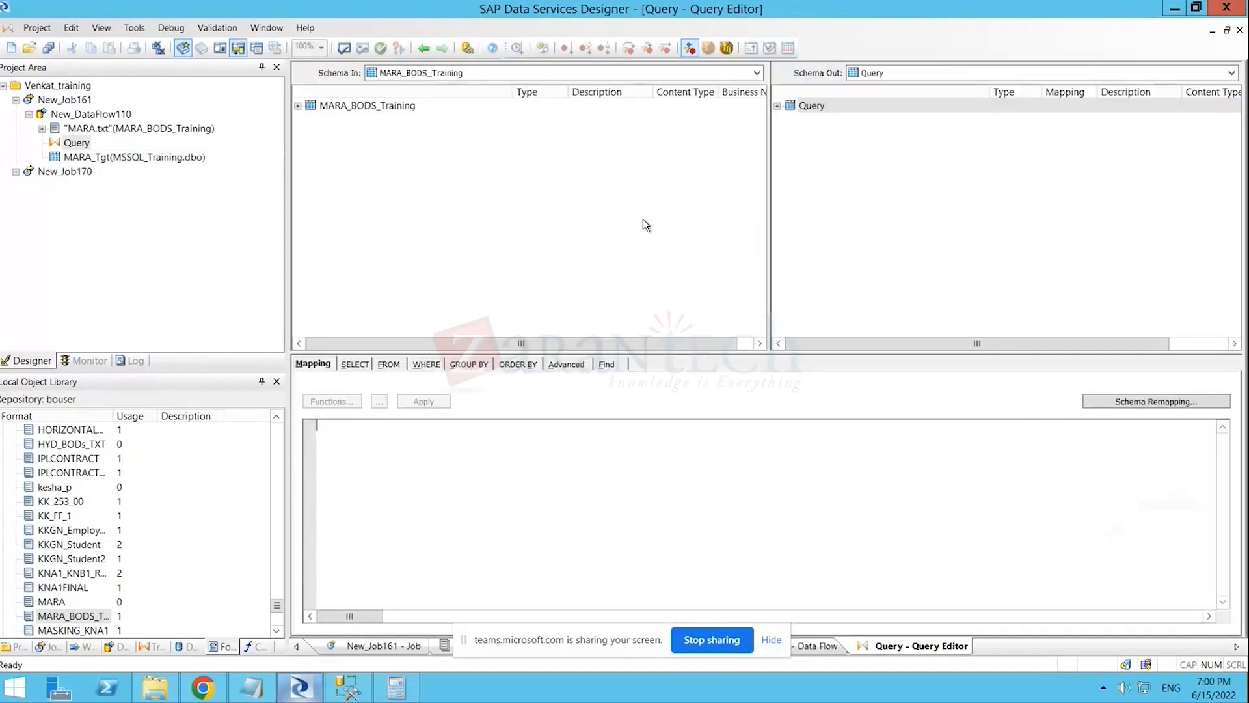
left_click(298, 106)
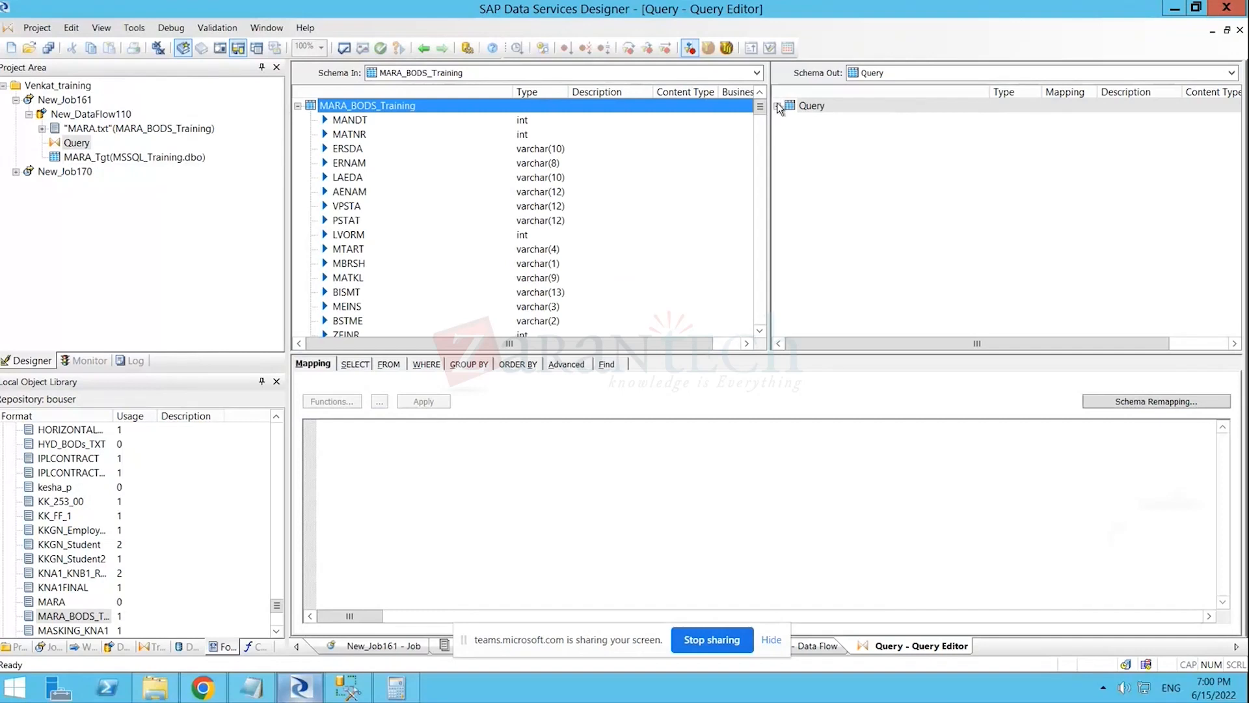
left_click_drag(780, 110, 784, 110)
scroll(869, 234, "down", 3)
scroll(873, 246, "down", 9)
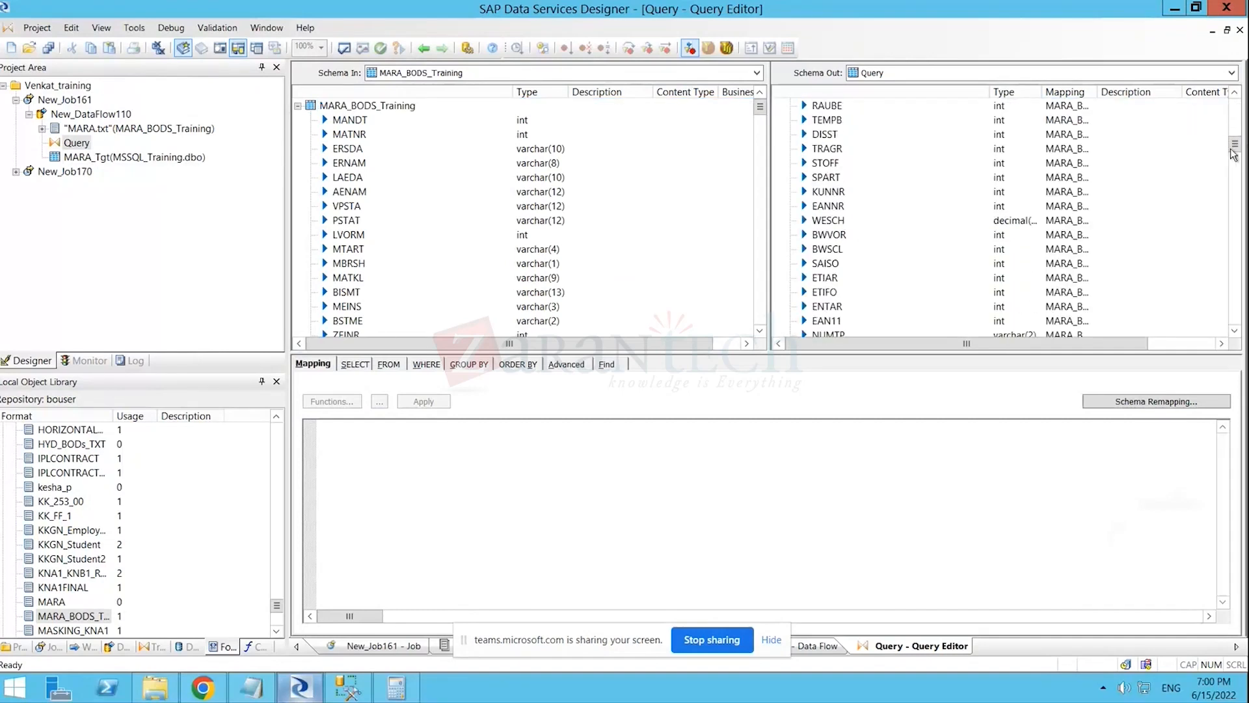
left_click_drag(1234, 147, 1240, 329)
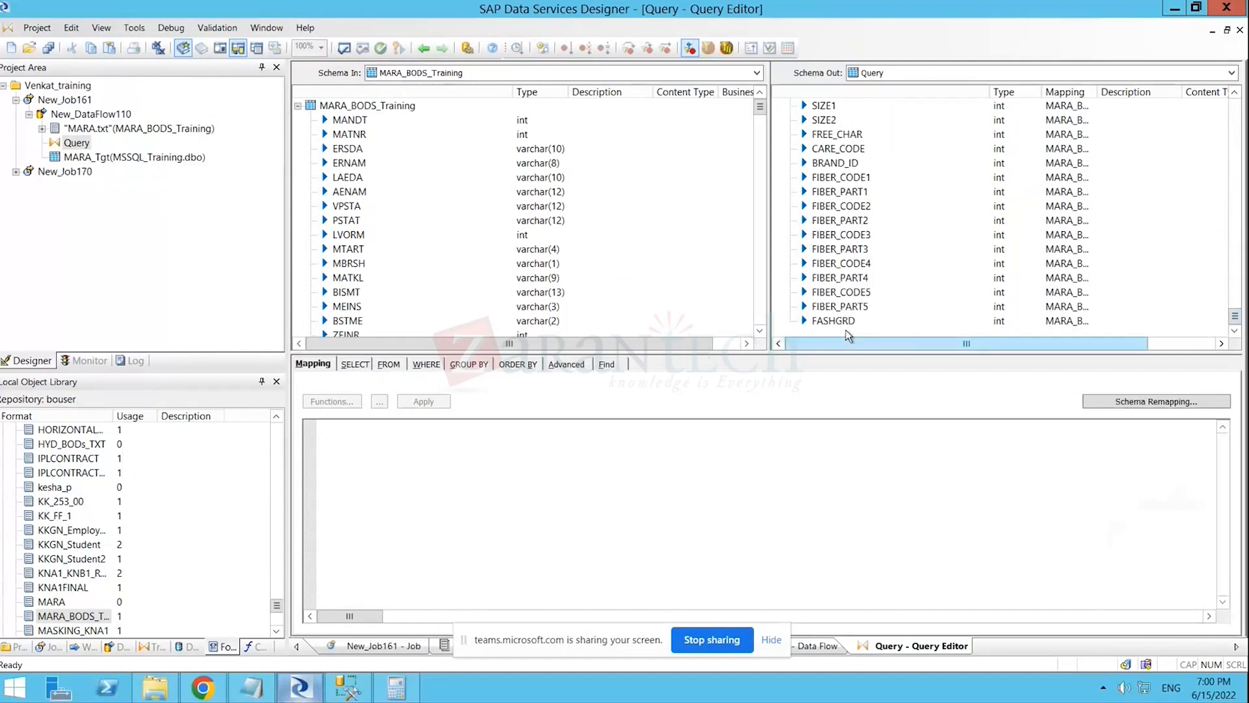
- View the Query transform's GROUP BY columns and its SELECT distinct-rows option, and return to the mapping view
left_click(463, 365)
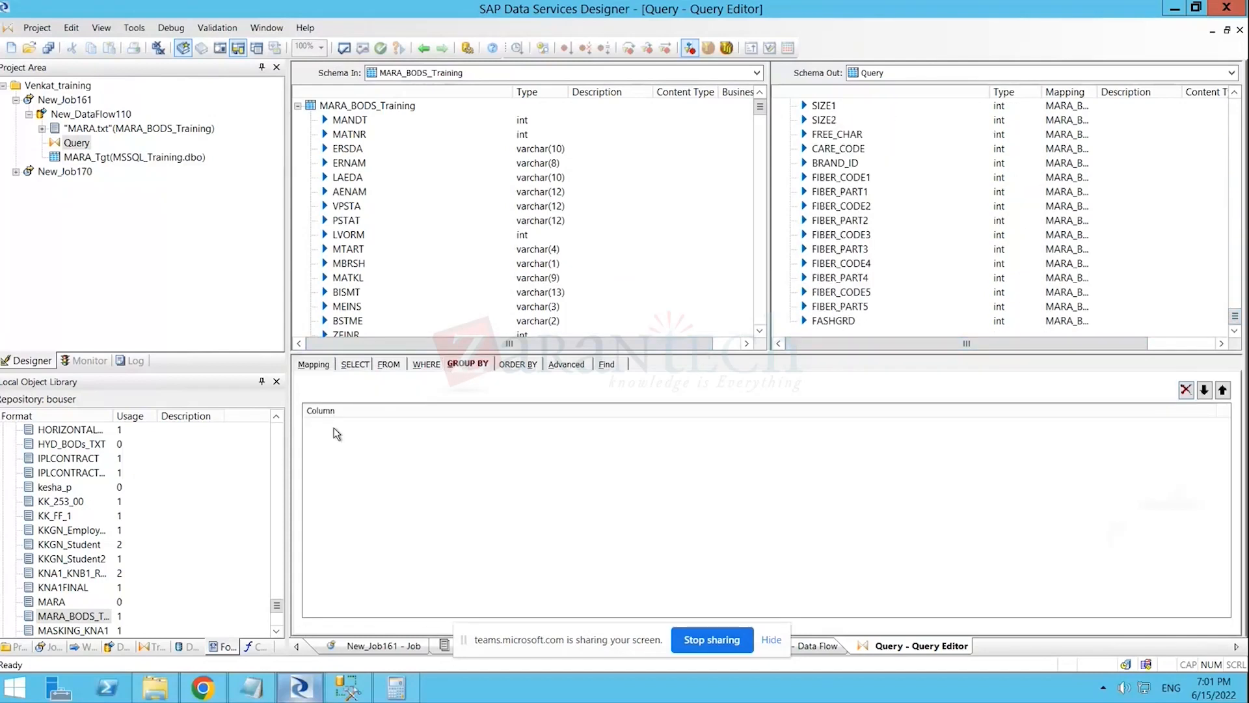
left_click(352, 366)
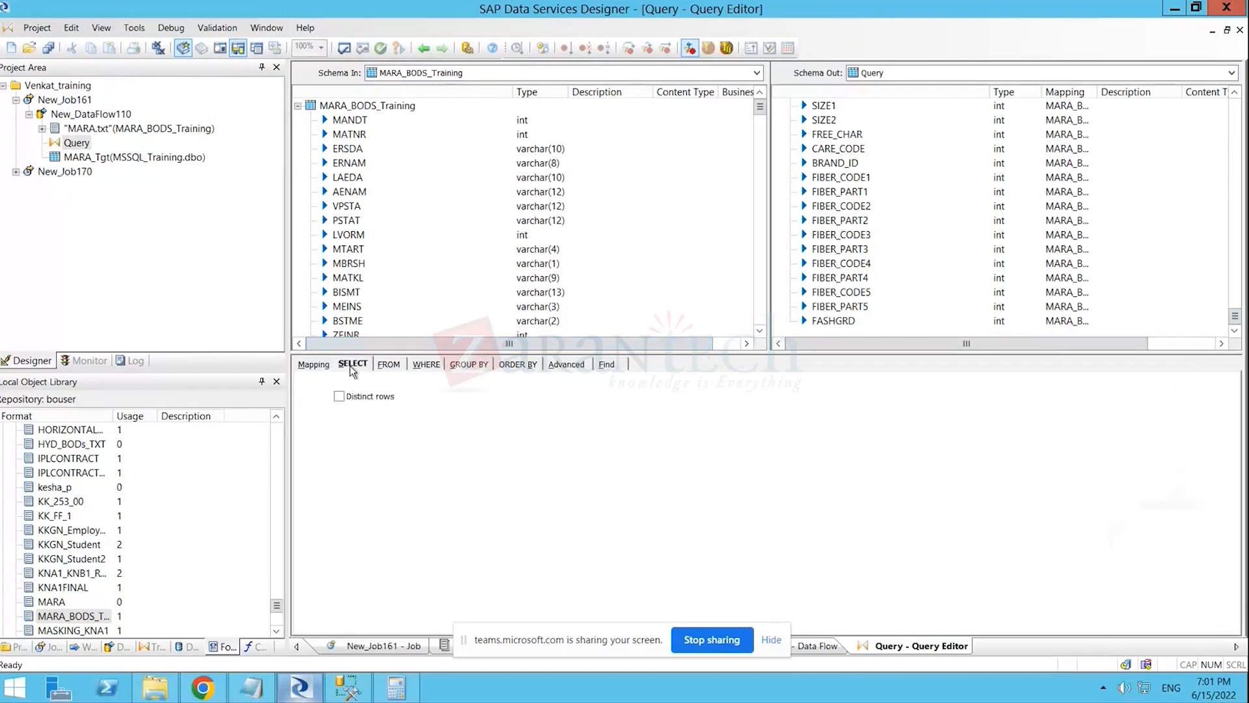
left_click(314, 367)
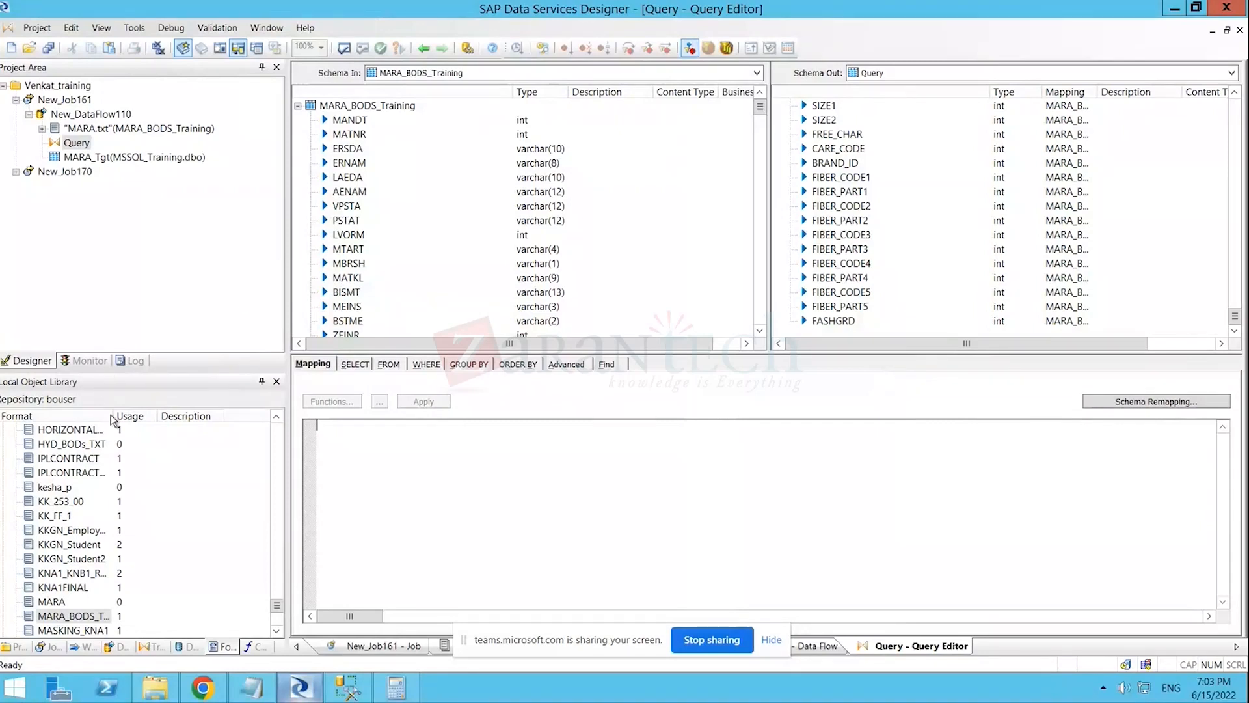
- Open New_Job161 and the Audit window of New_DataFlow110, and view its auditing rules and labels
left_click(60, 100)
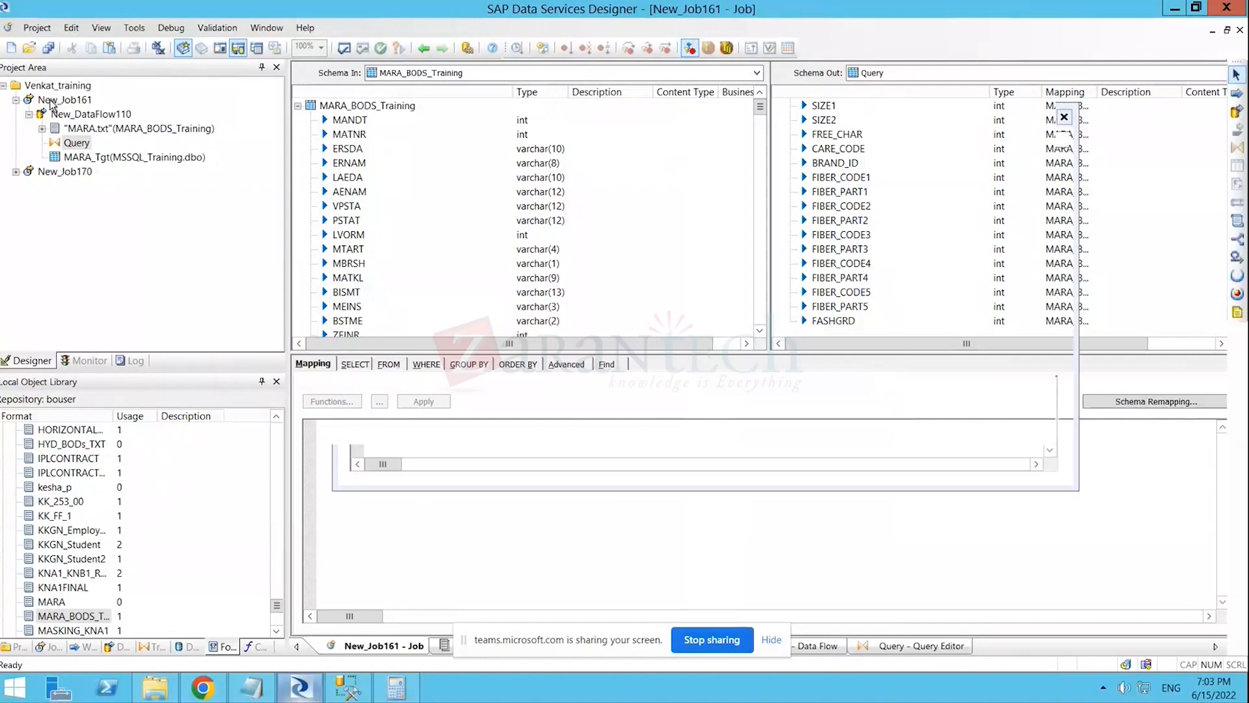
left_click(105, 226)
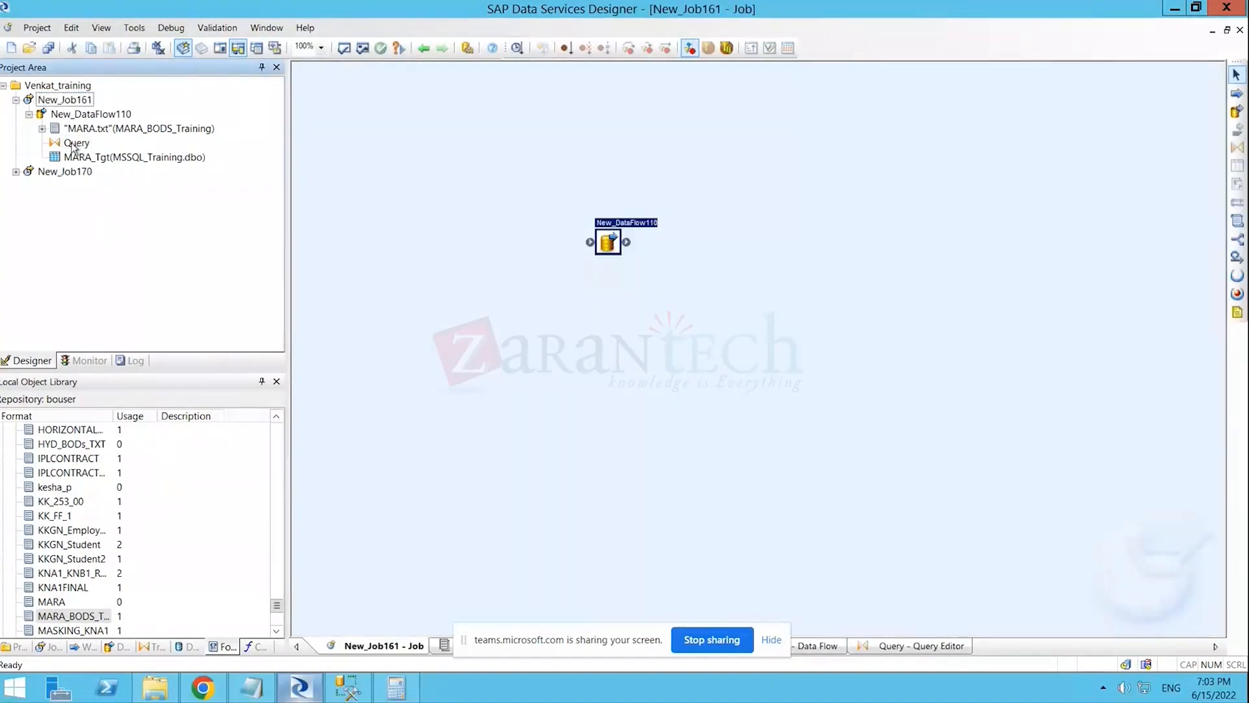
left_click(53, 101)
right_click(54, 104)
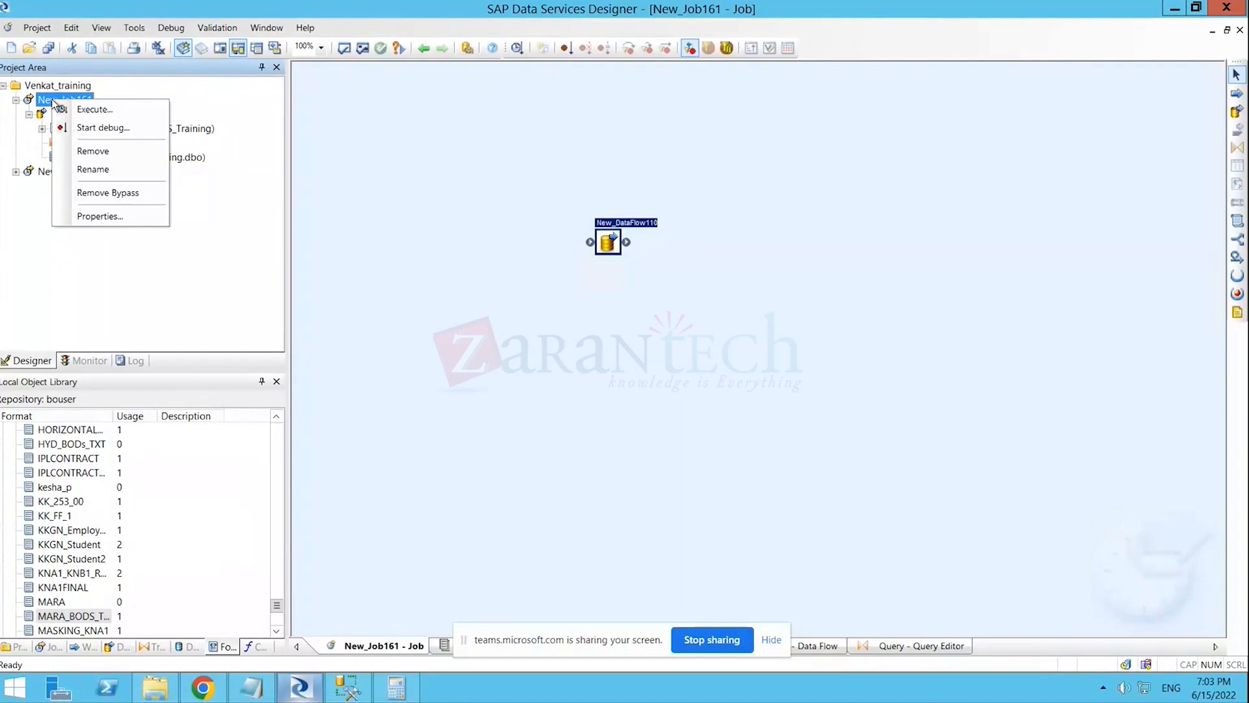
left_click(146, 267)
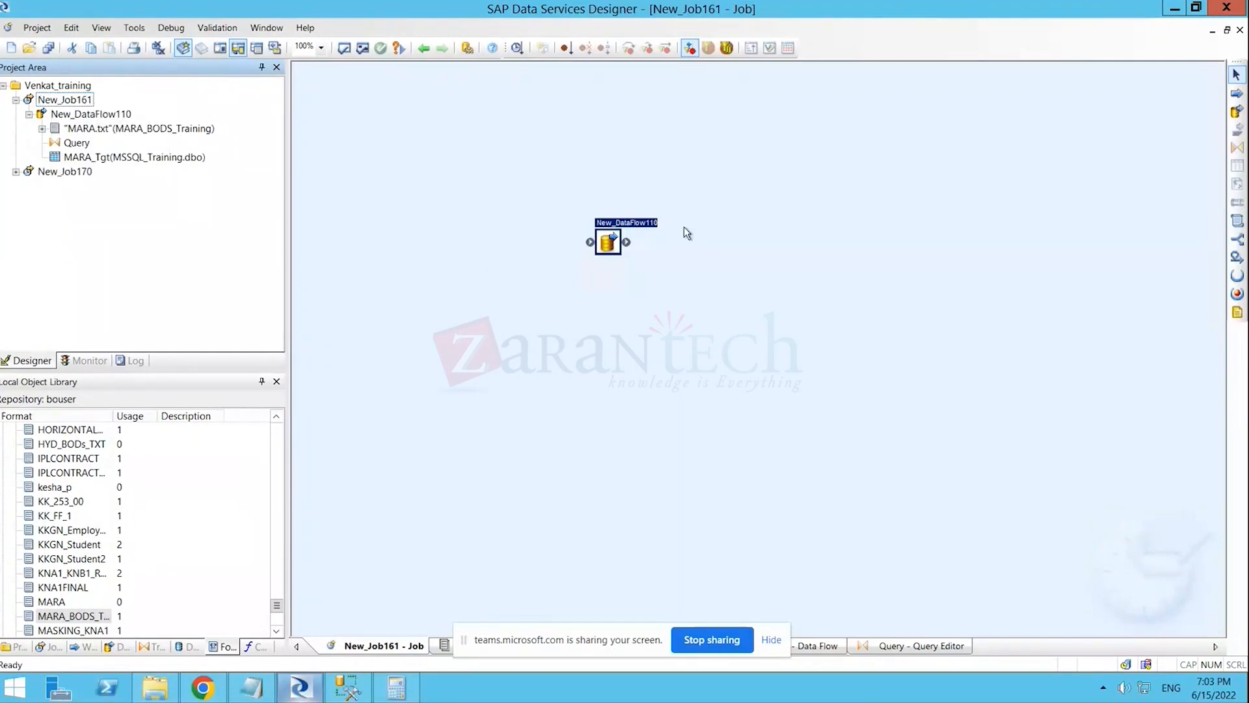
right_click(610, 241)
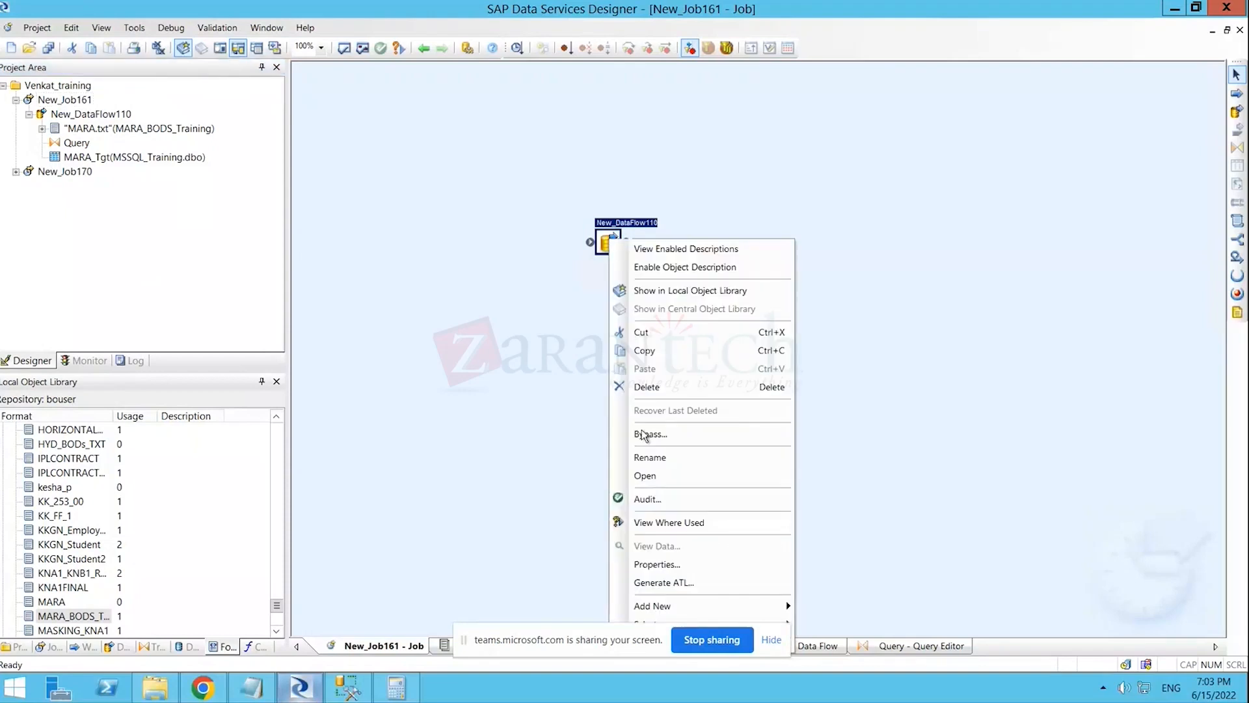
left_click(639, 499)
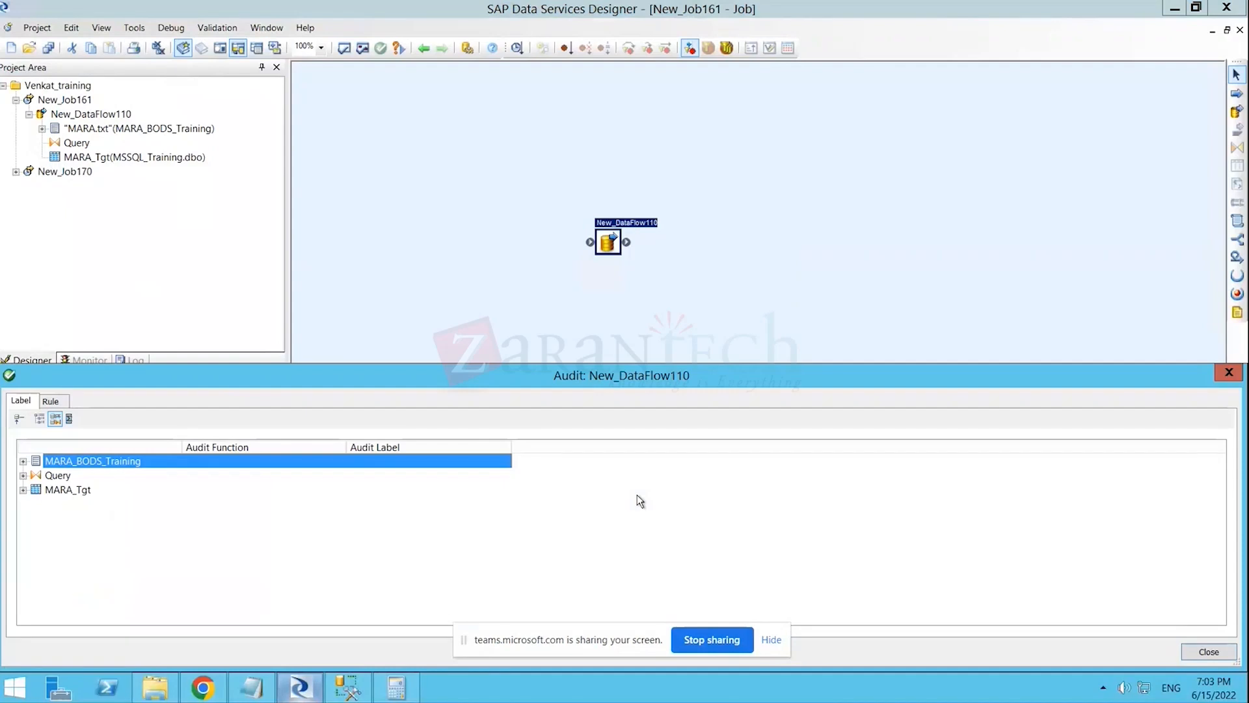
left_click(51, 402)
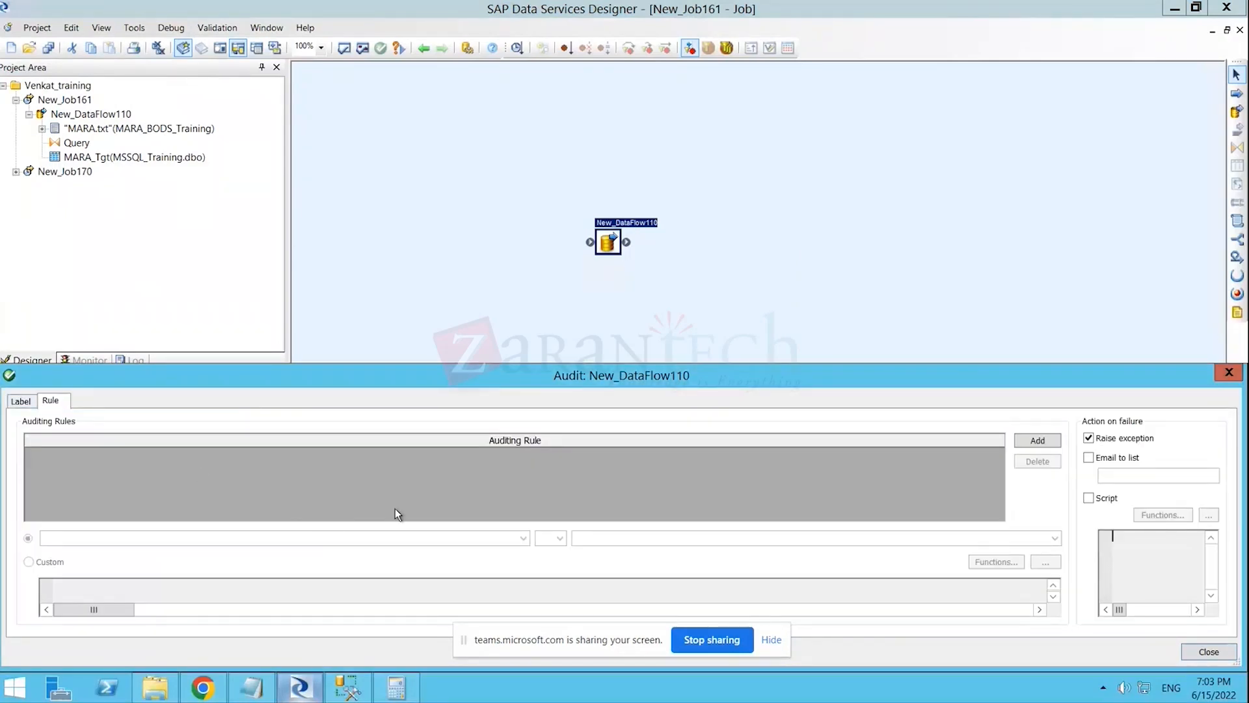
left_click(20, 401)
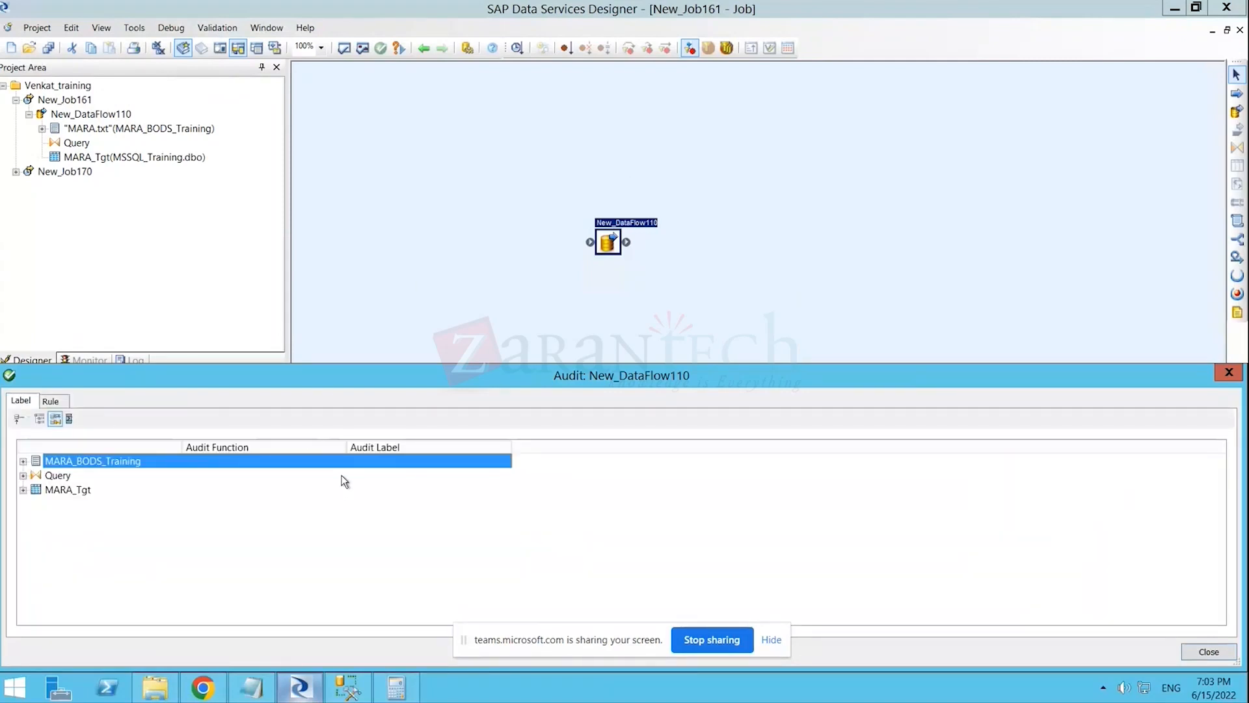
left_click_drag(563, 373, 553, 193)
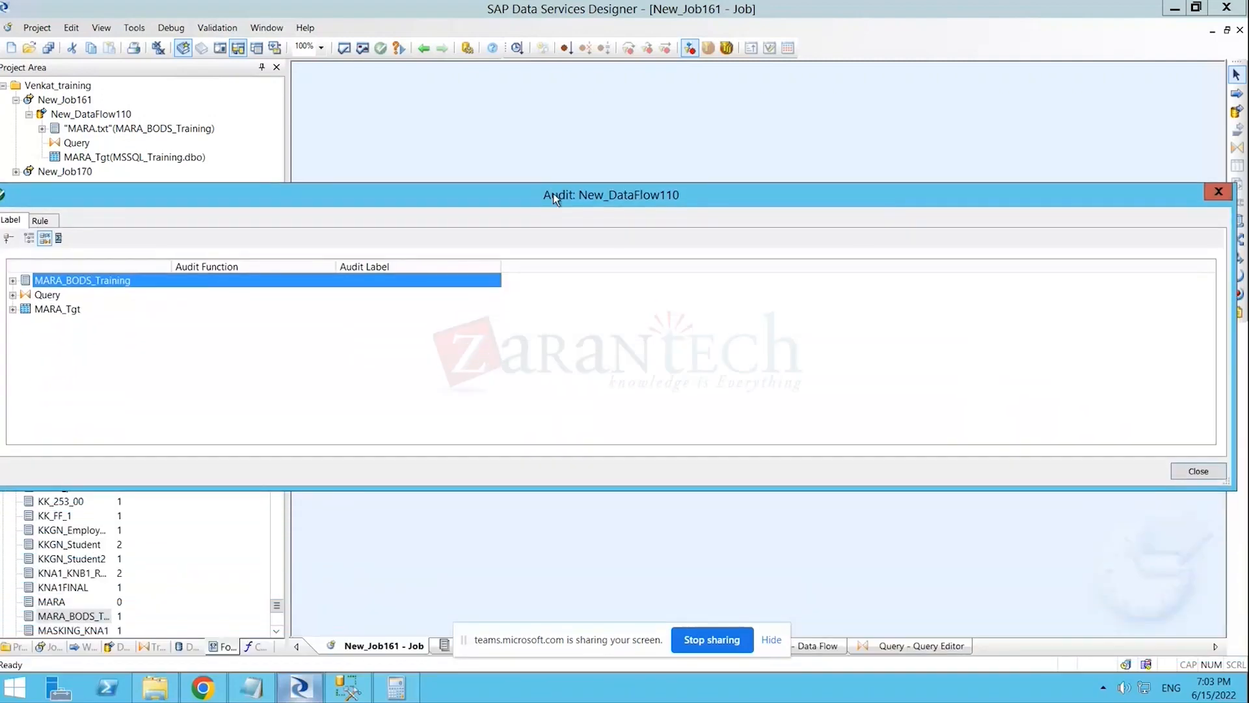
- Add the Count audit function to MARA_BODS_Training, Query and MARA_Tgt, and save the changes to New_DataFlow110
right_click(64, 278)
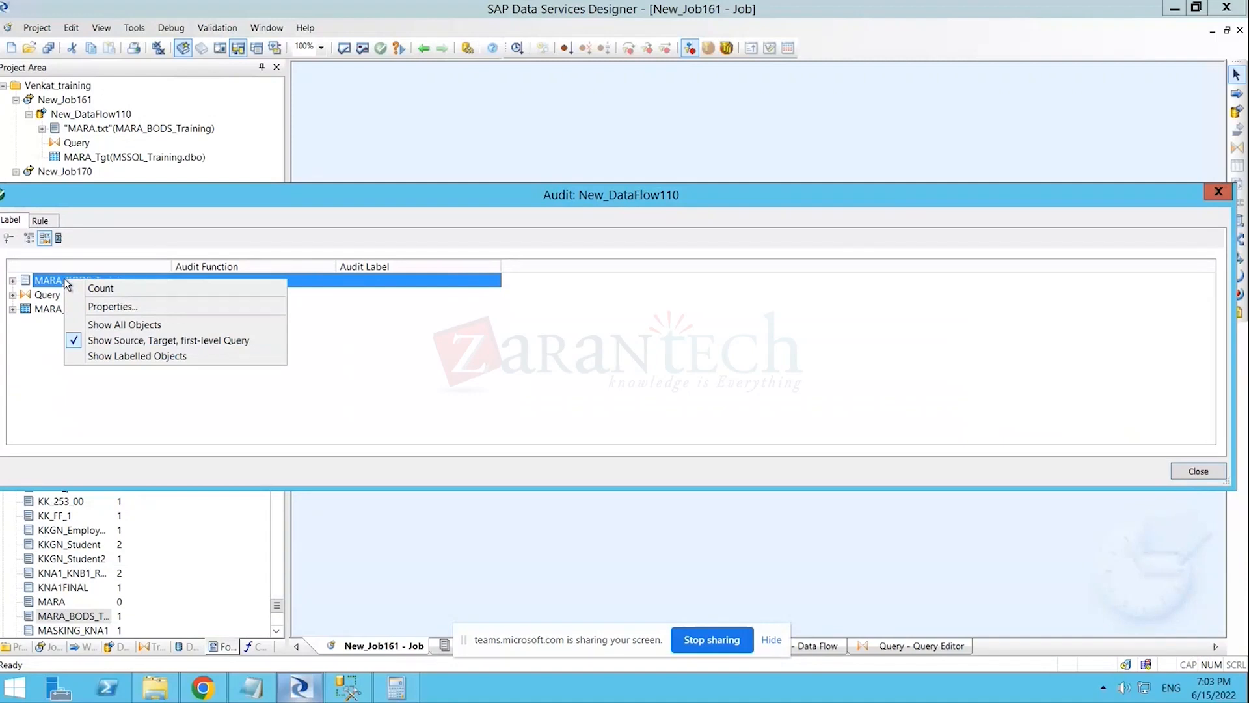
left_click(96, 288)
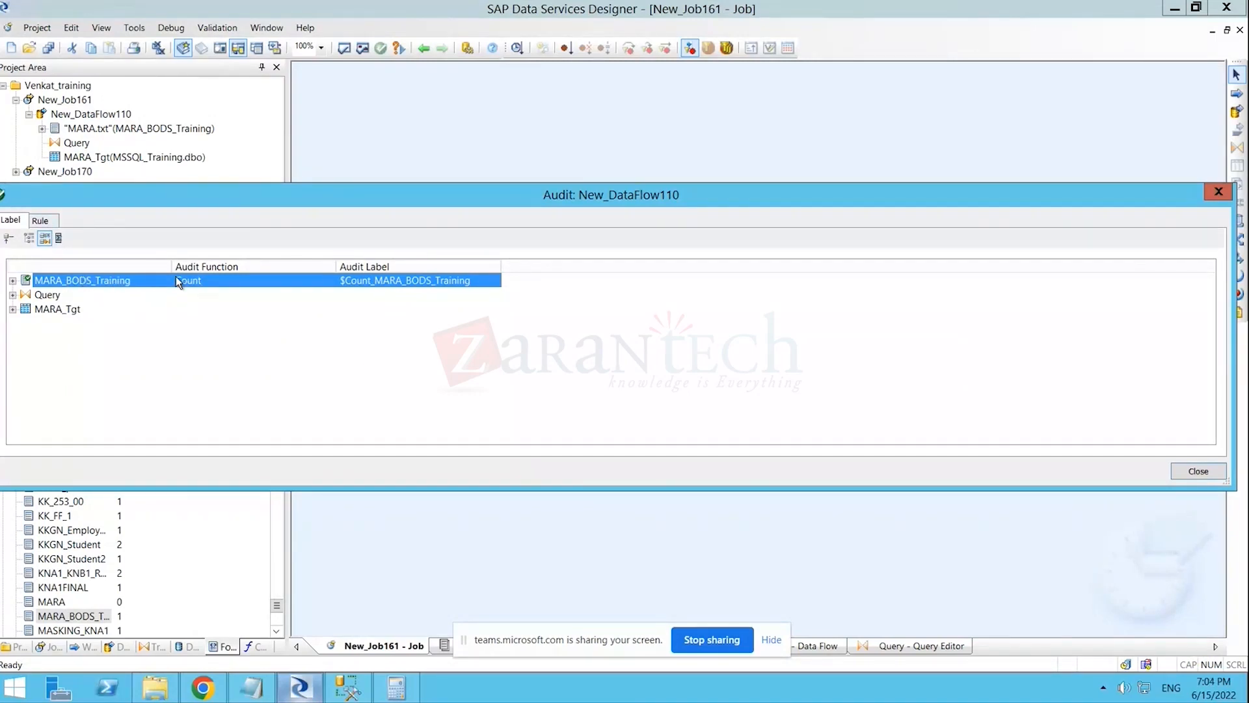
right_click(40, 297)
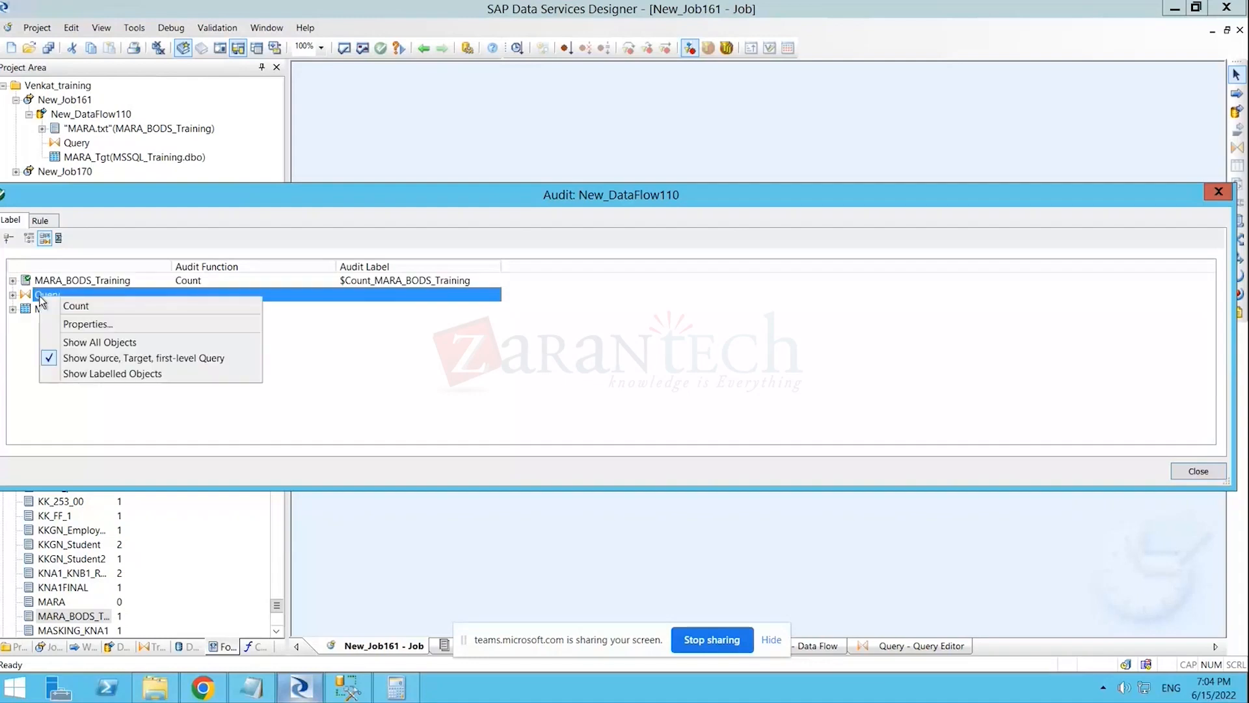
left_click(75, 306)
right_click(52, 308)
left_click(84, 320)
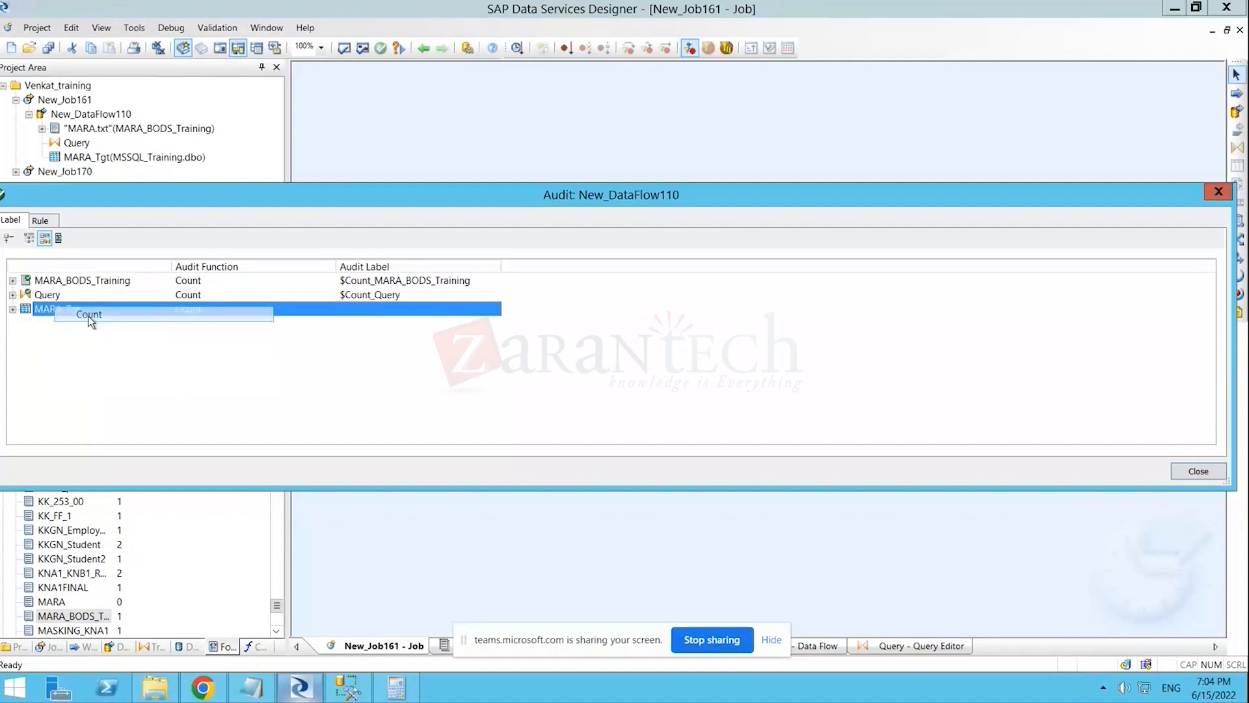
left_click(1217, 191)
left_click(46, 52)
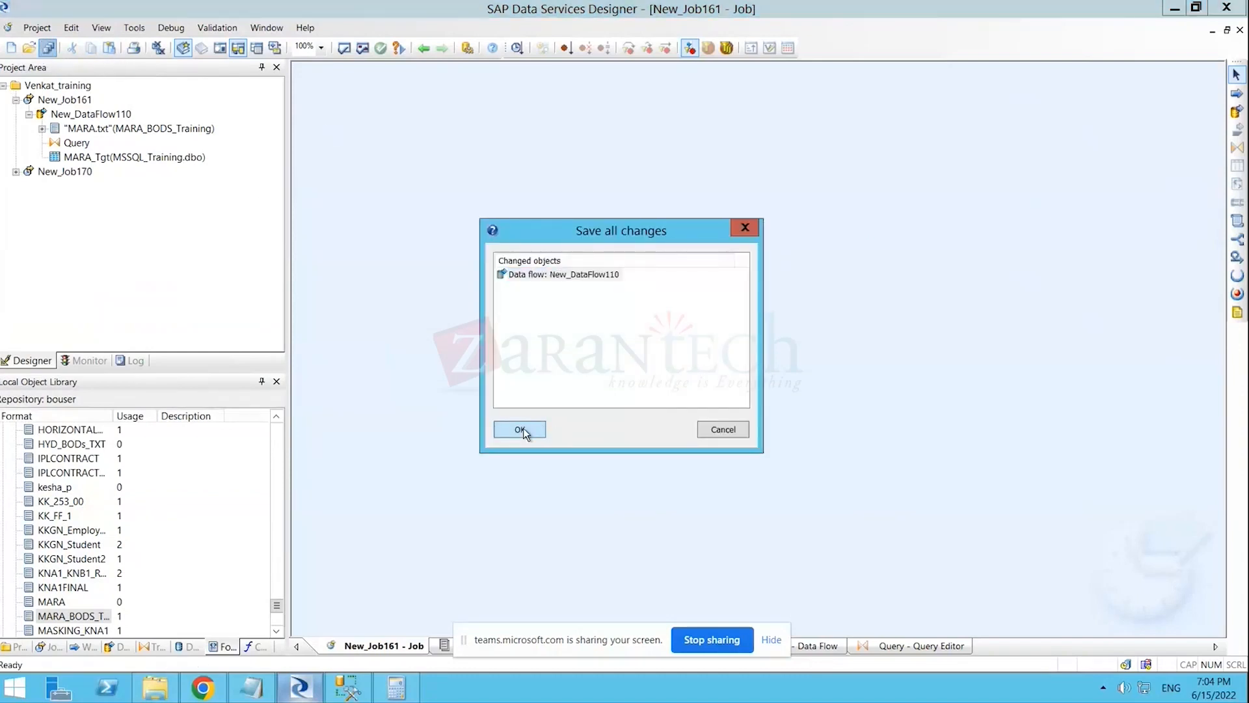
left_click(523, 428)
- Open New_DataFlow110 from the New_Job161 workspace and examine the audit marks on its source, Query and target
left_click(49, 103)
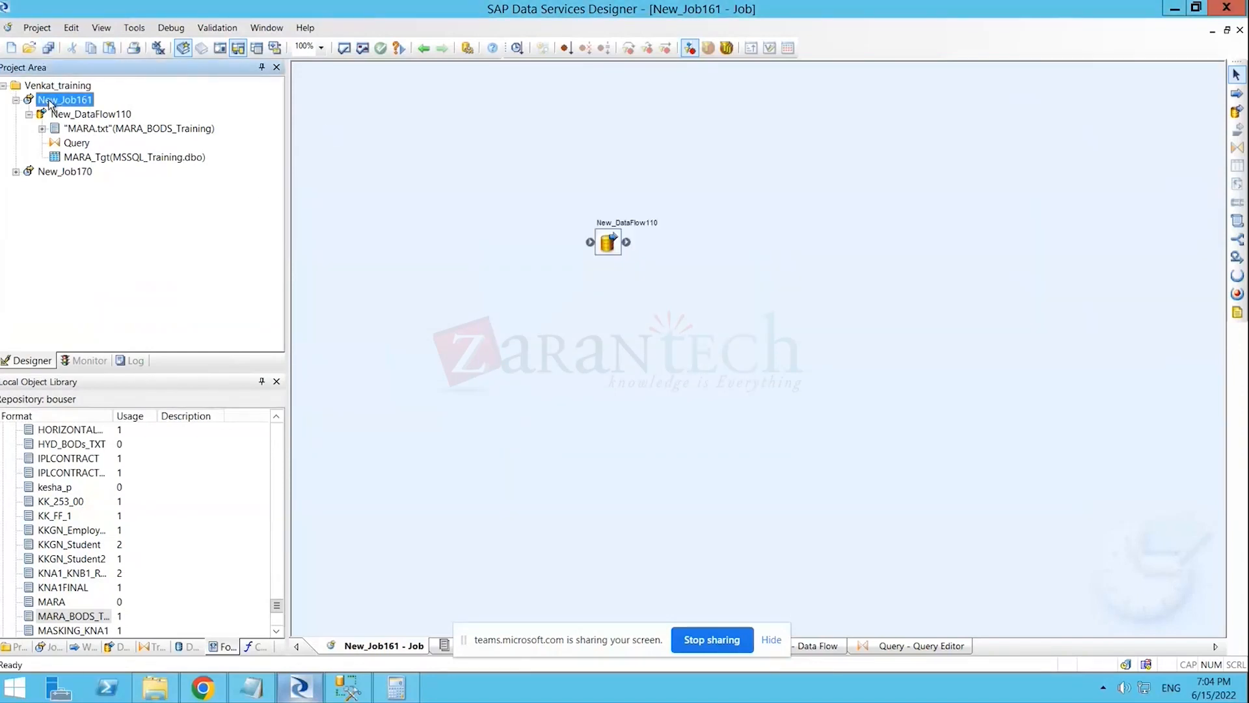
double_click(50, 102)
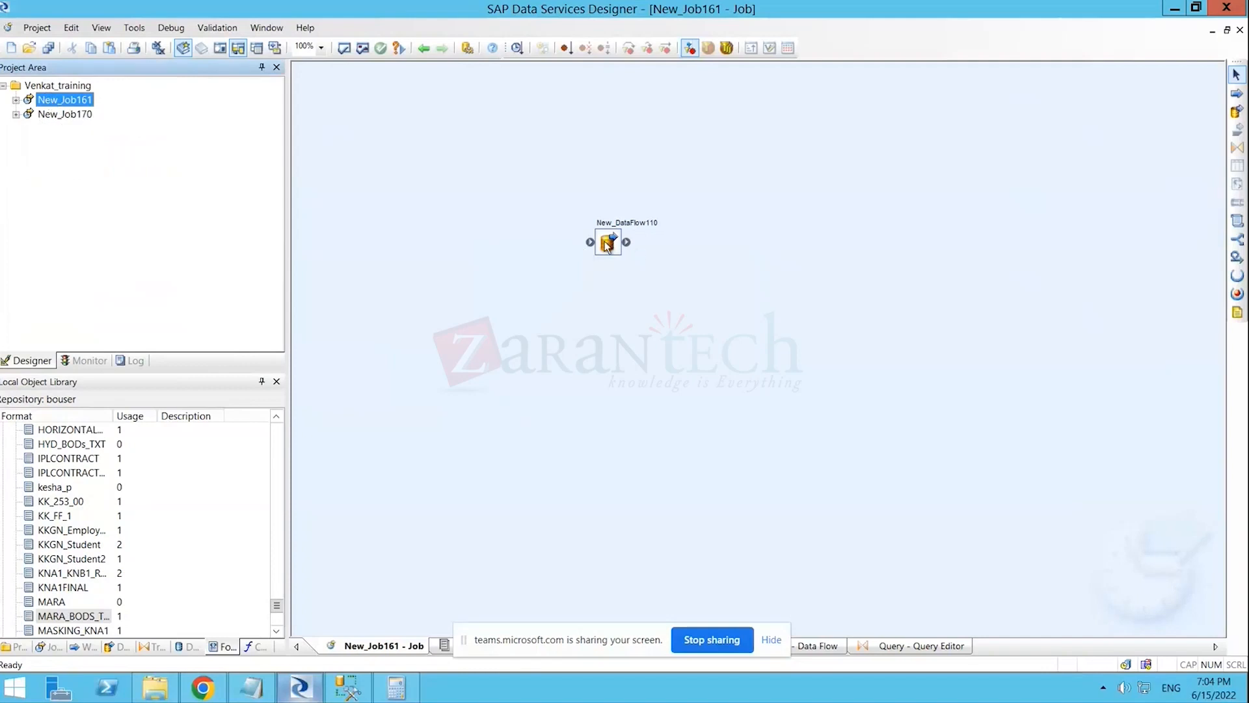
double_click(607, 244)
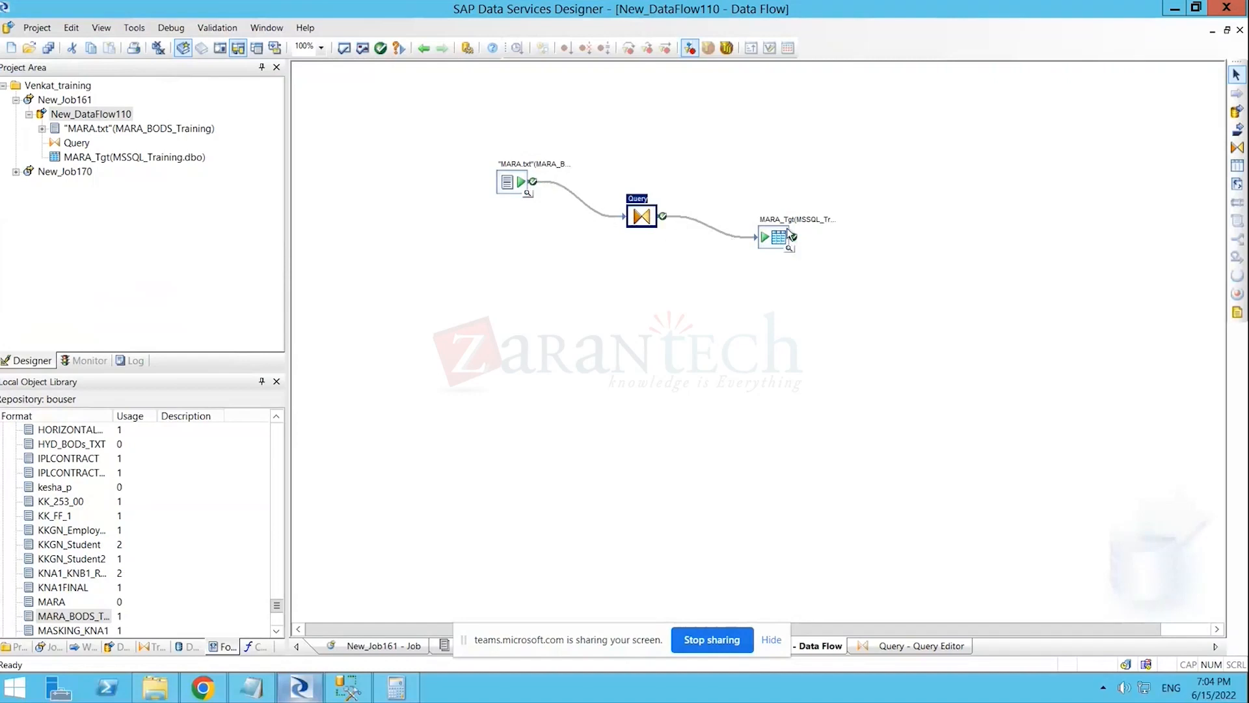
left_click(613, 181)
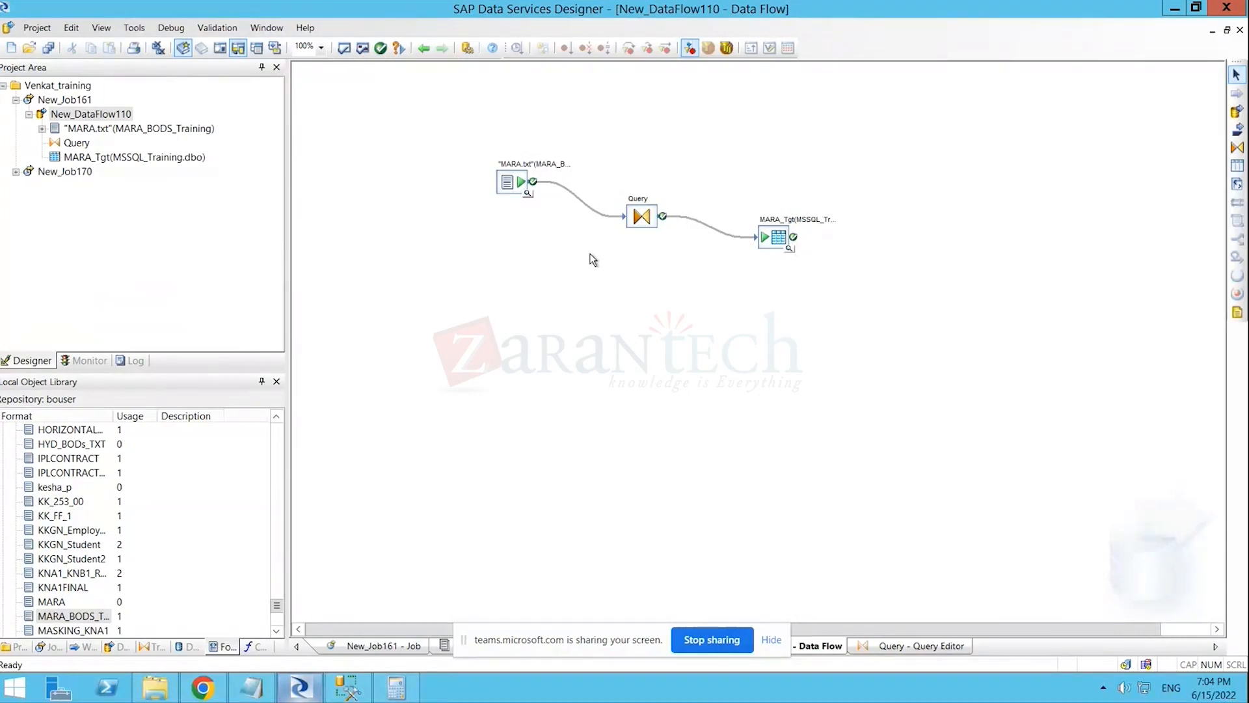
- Go back to the New_Job161 workspace and reopen New_DataFlow110 twice to compare both levels, ending at the job level
left_click(426, 48)
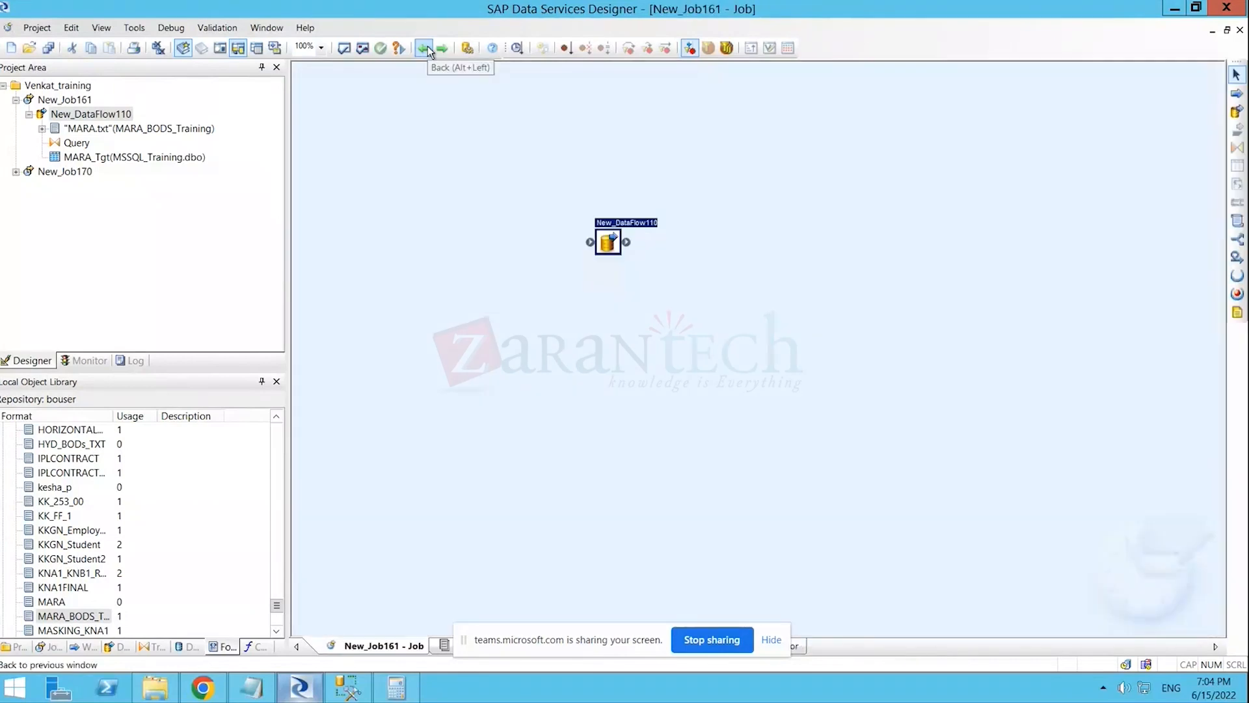
right_click(606, 237)
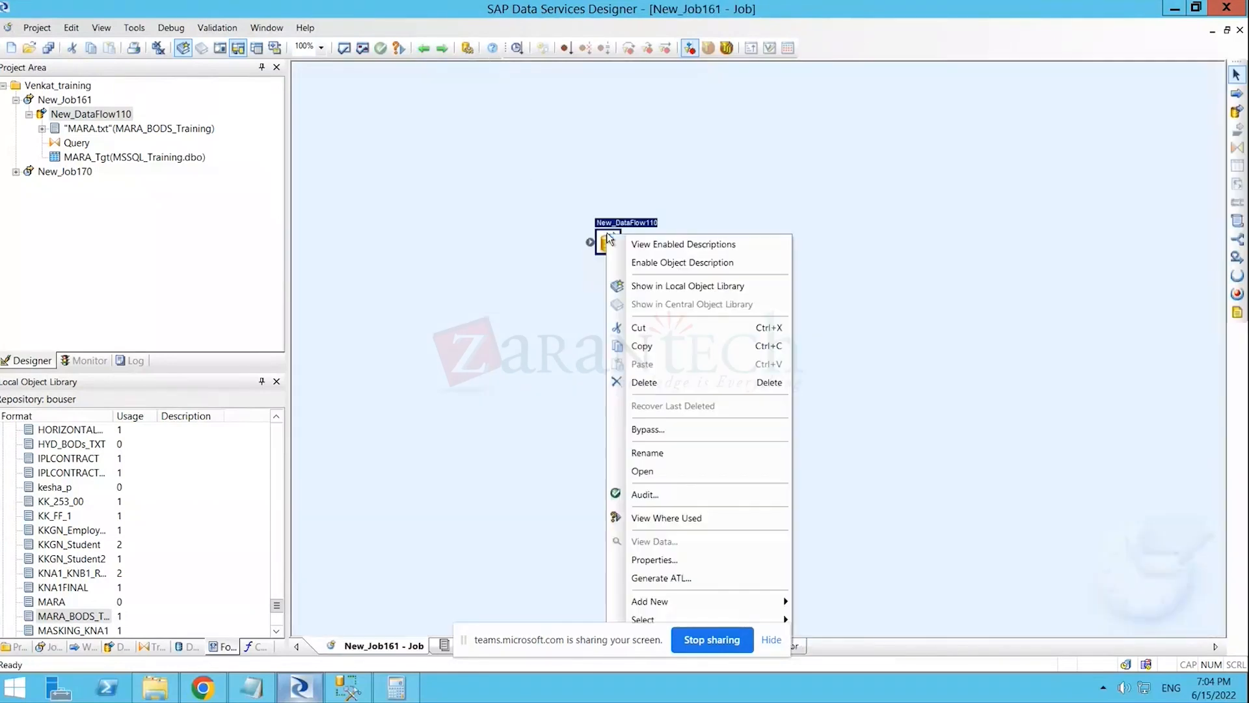
left_click(501, 286)
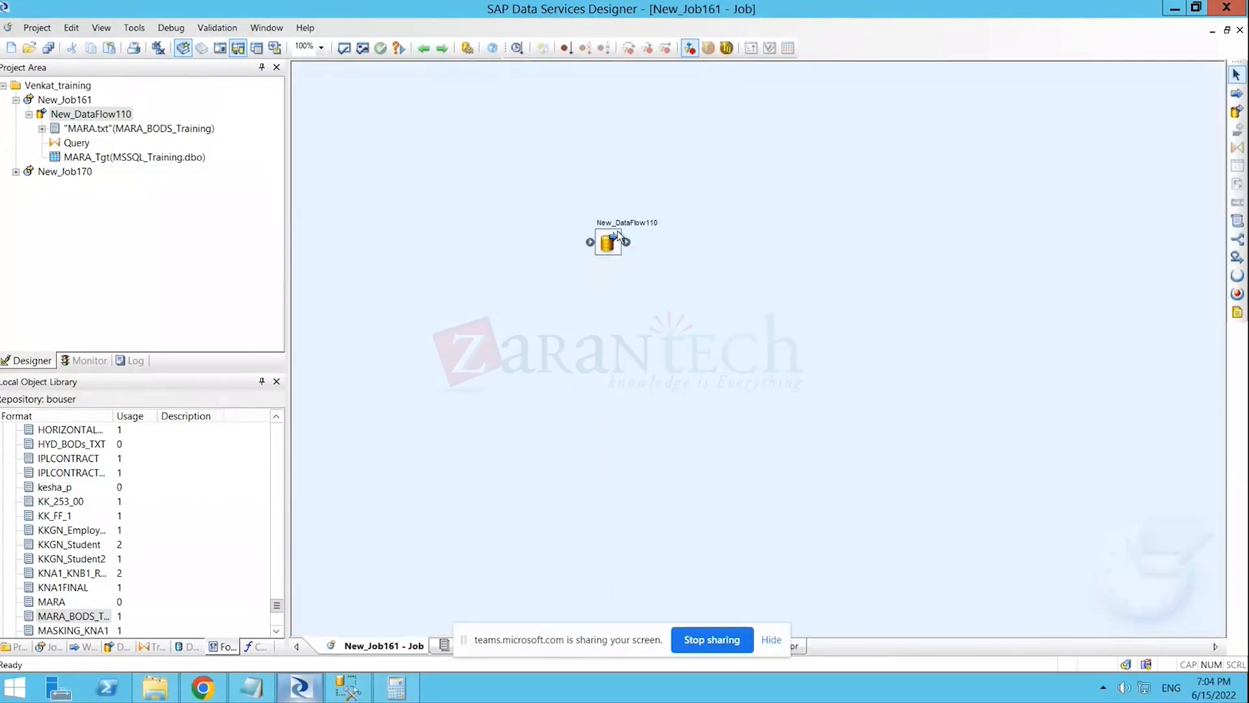
double_click(617, 239)
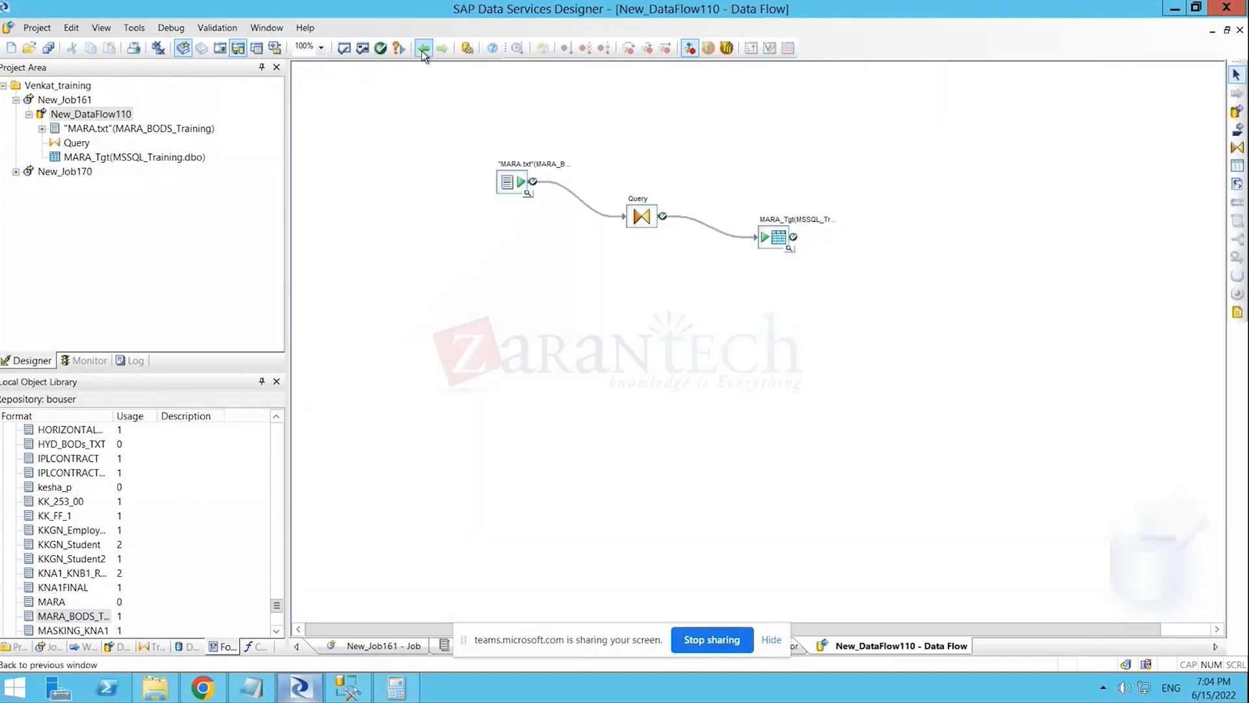
left_click(422, 50)
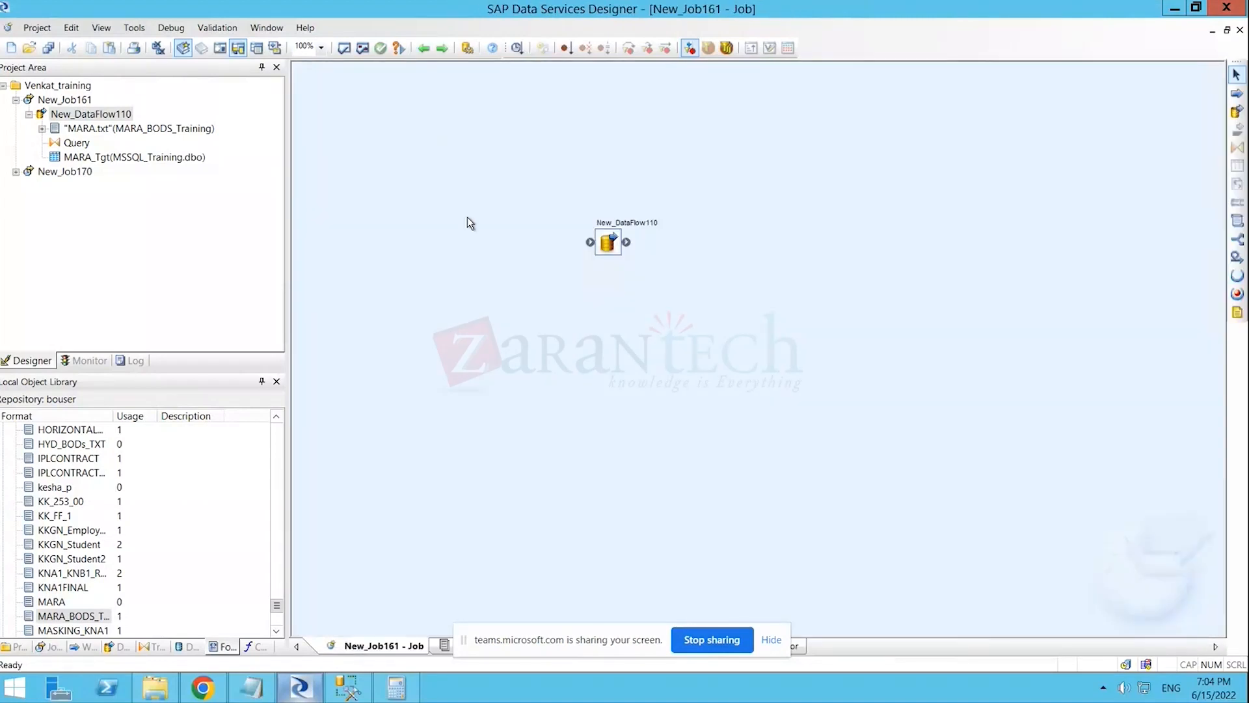
double_click(606, 242)
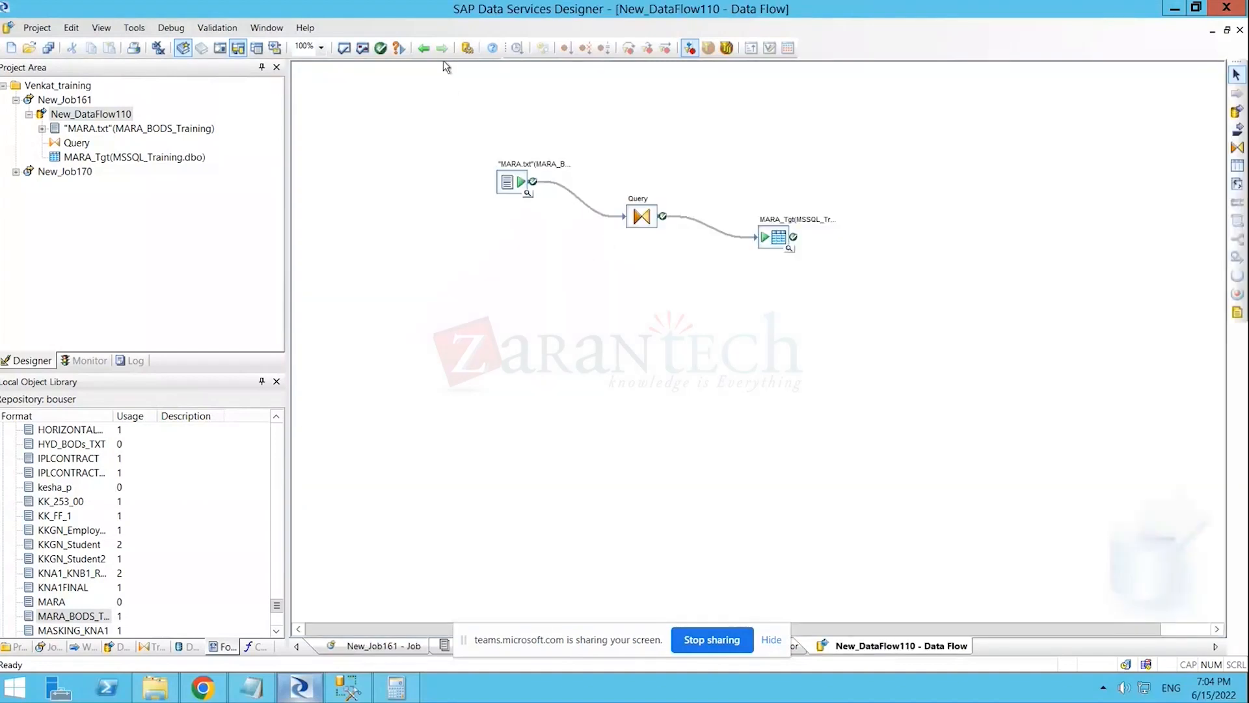
left_click(424, 50)
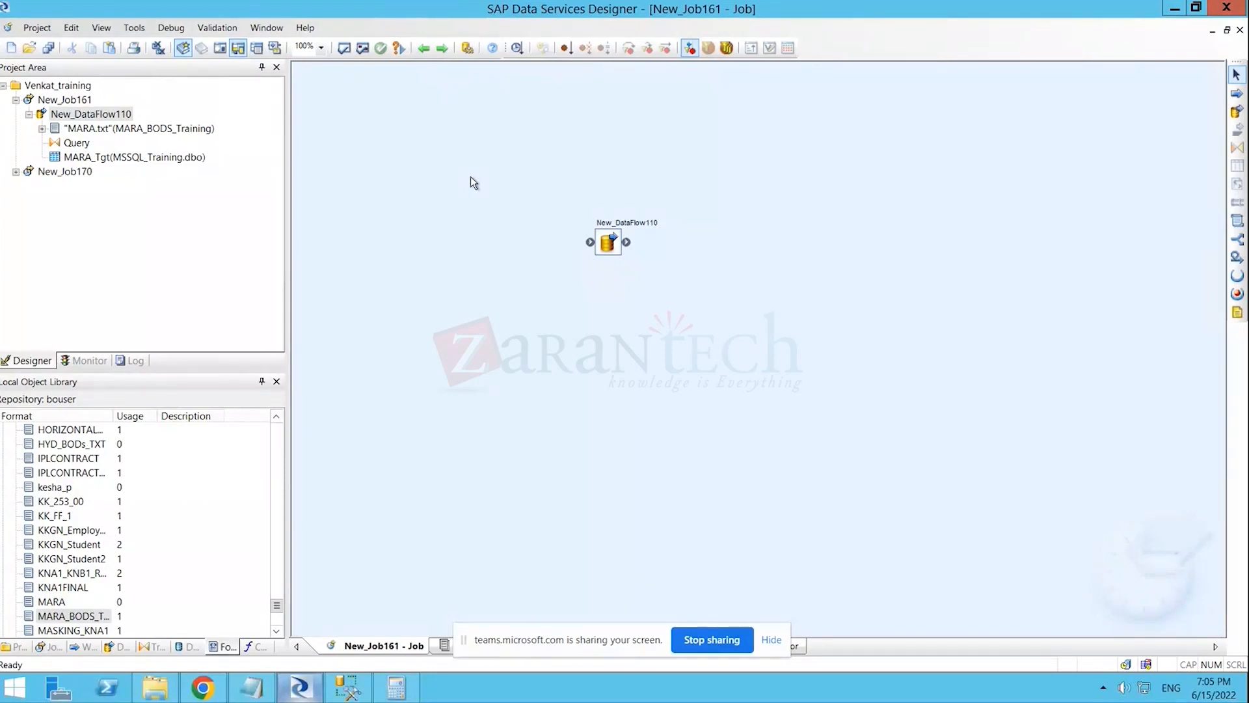
- Go back to New_Job161's job log and close all open workspace windows
left_click(422, 51)
left_click(422, 51)
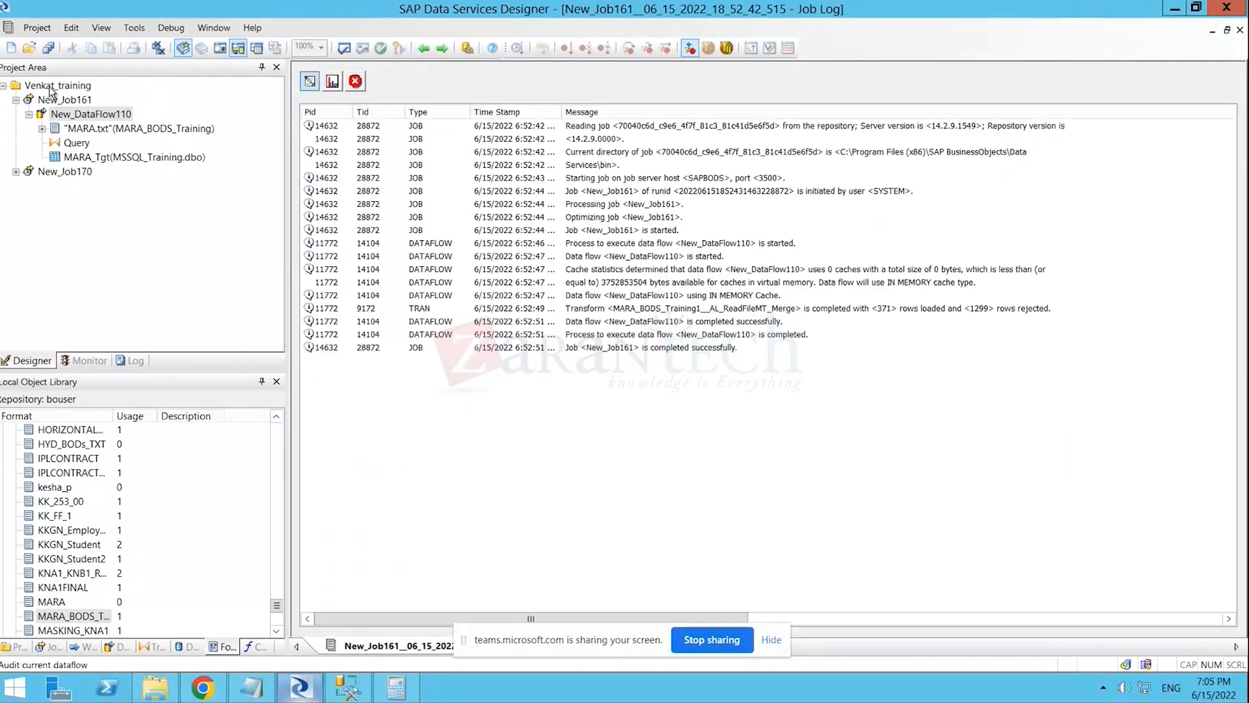
left_click(156, 49)
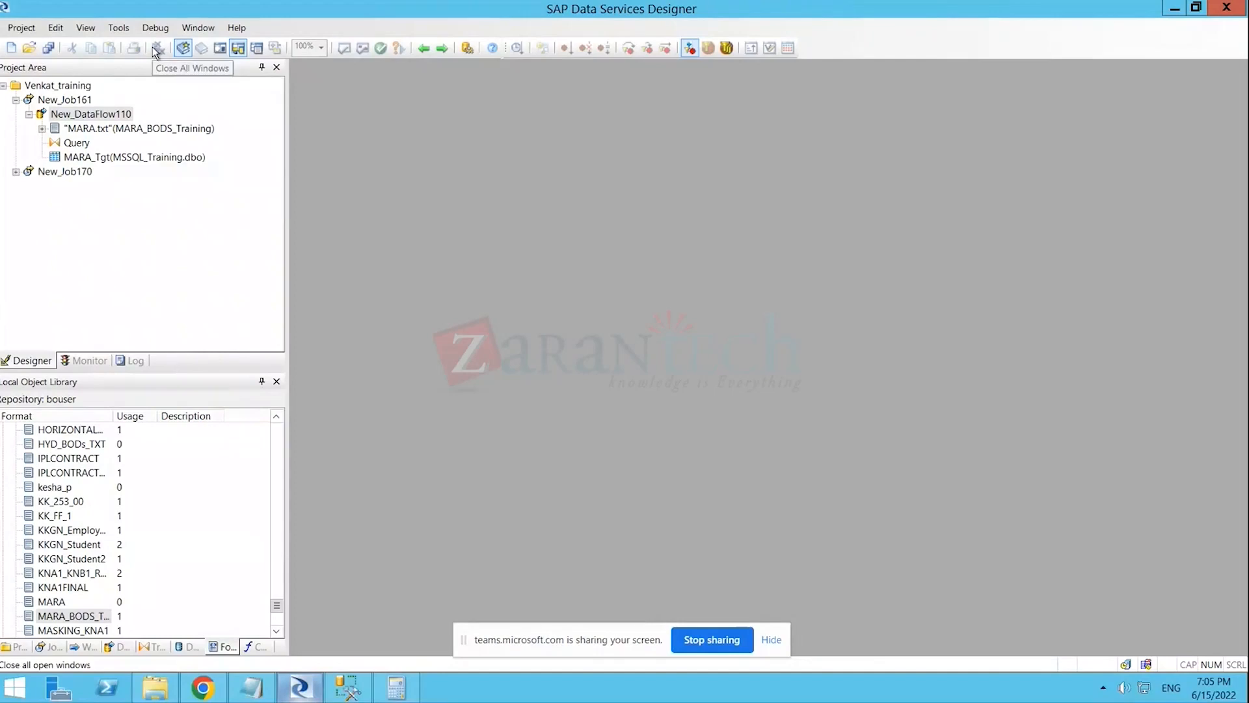
left_click(91, 362)
left_click(41, 362)
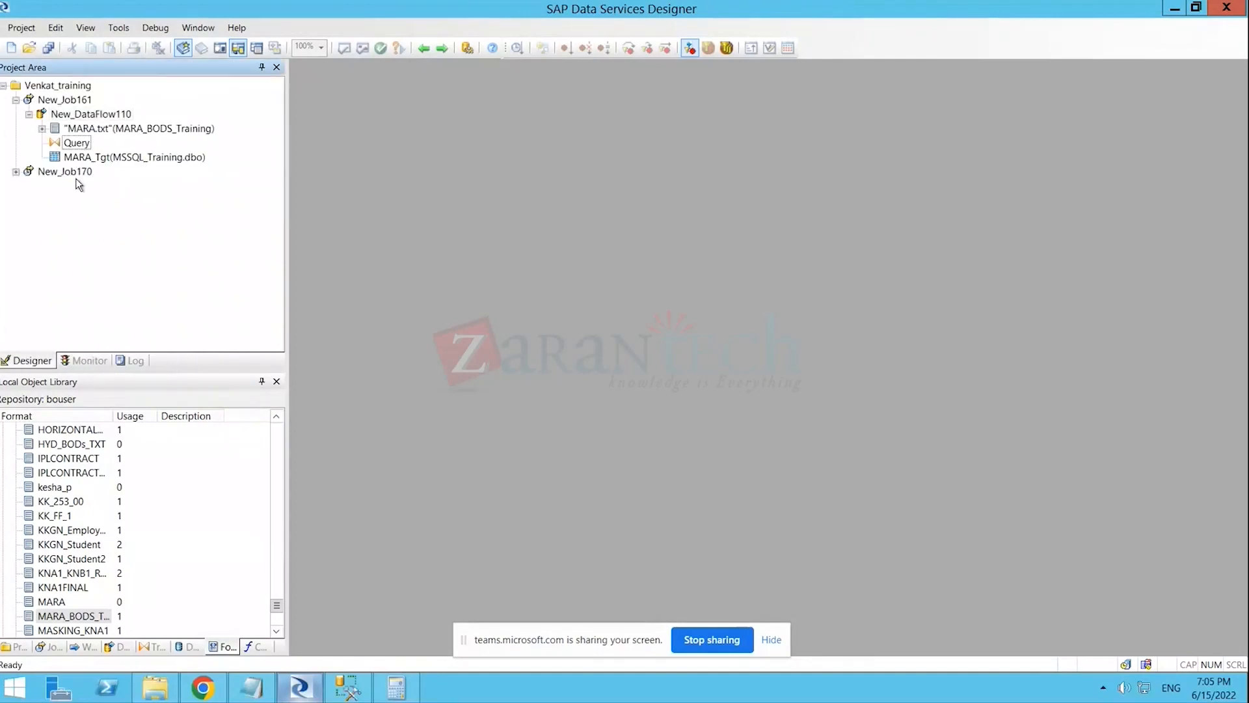
- Reopen New_Job161, its data flow New_DataFlow110, and the Query transform inside it
left_click(16, 101)
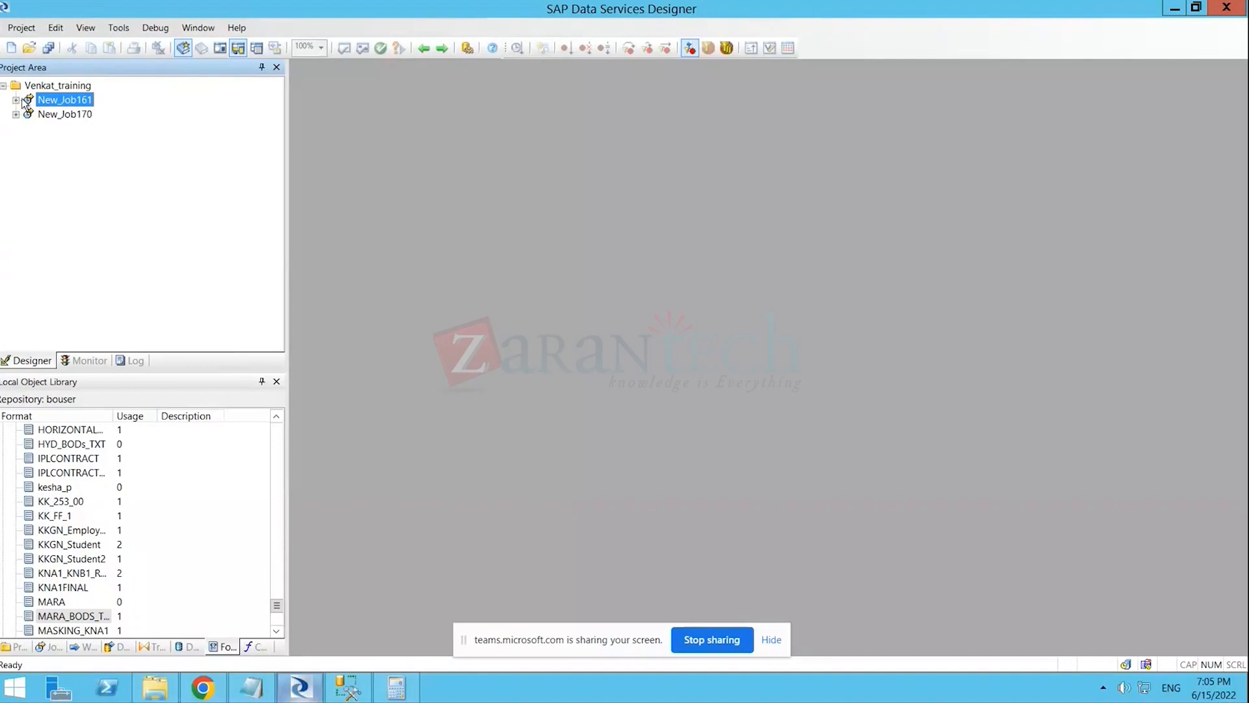
left_click(68, 101)
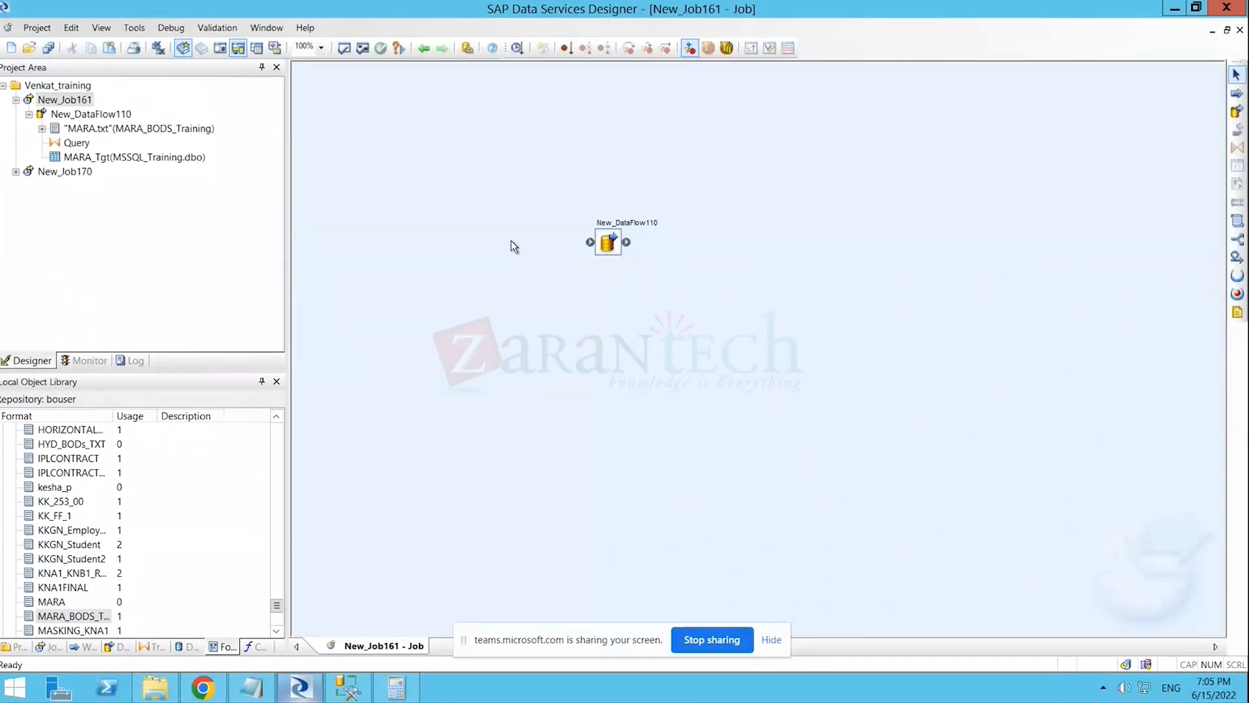
double_click(606, 245)
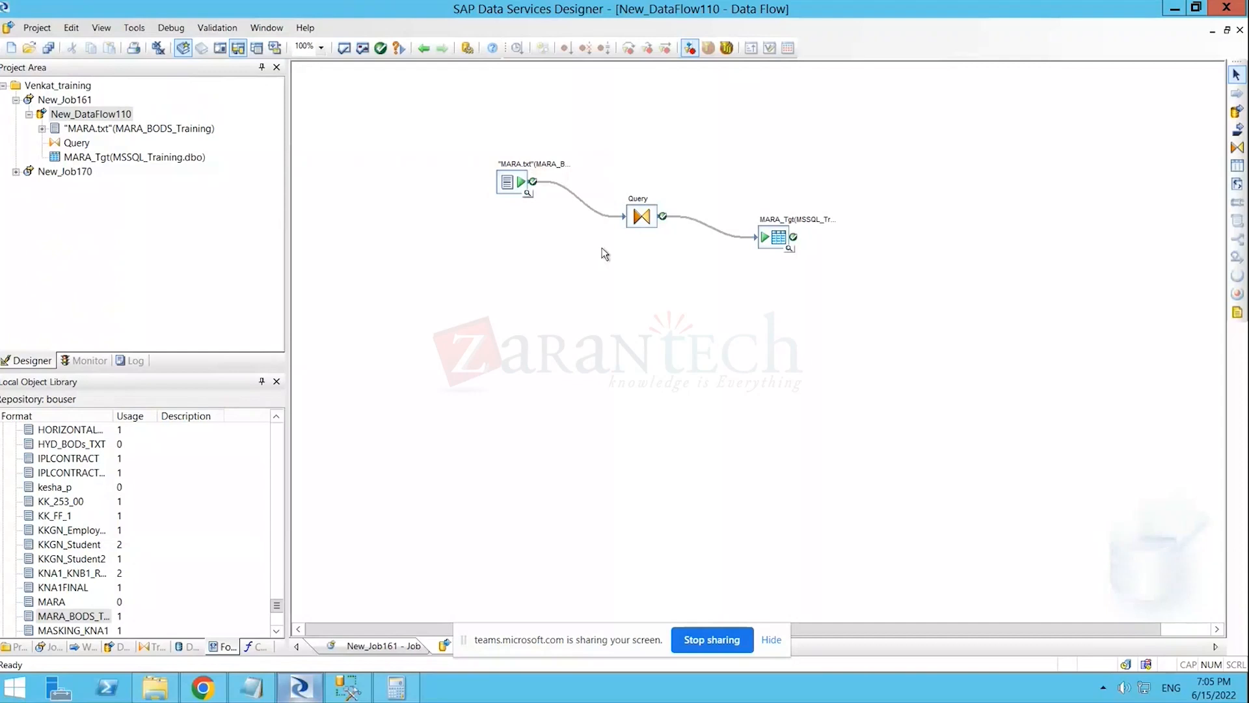
double_click(641, 217)
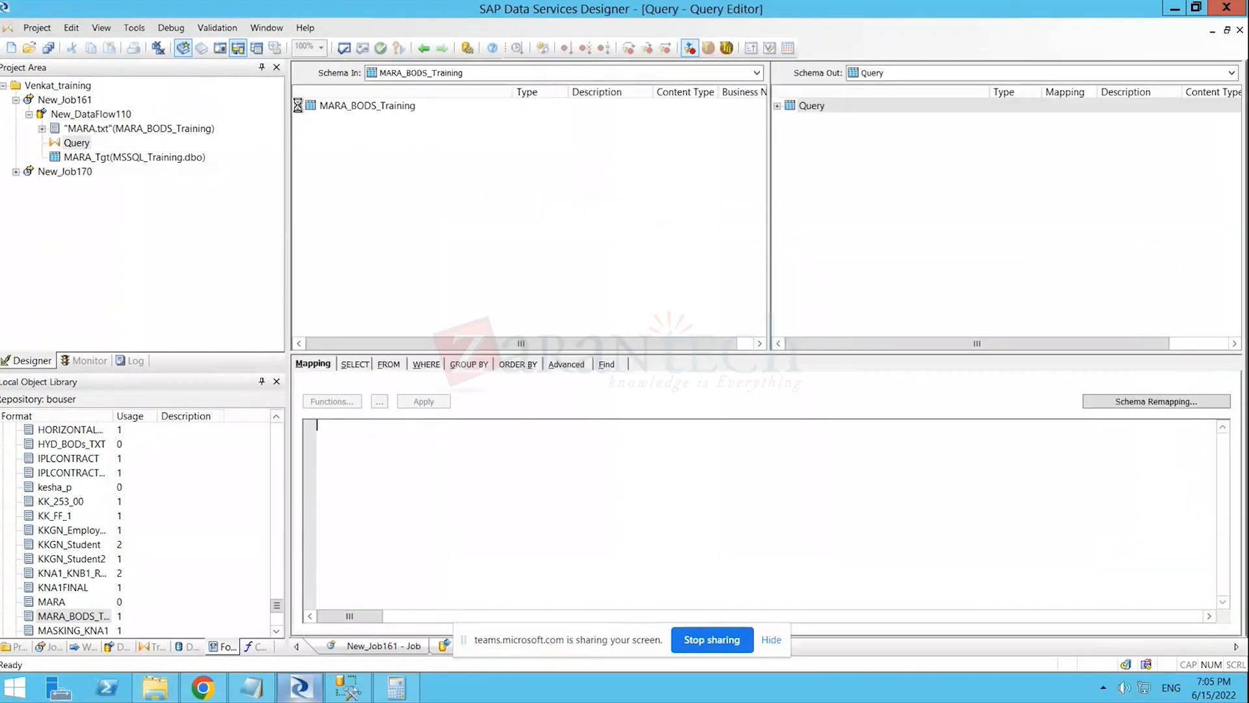
- Examine the columns of the Query's input schema and the MARA_Tgt target table, returning to New_DataFlow110
left_click(298, 105)
left_click(775, 106)
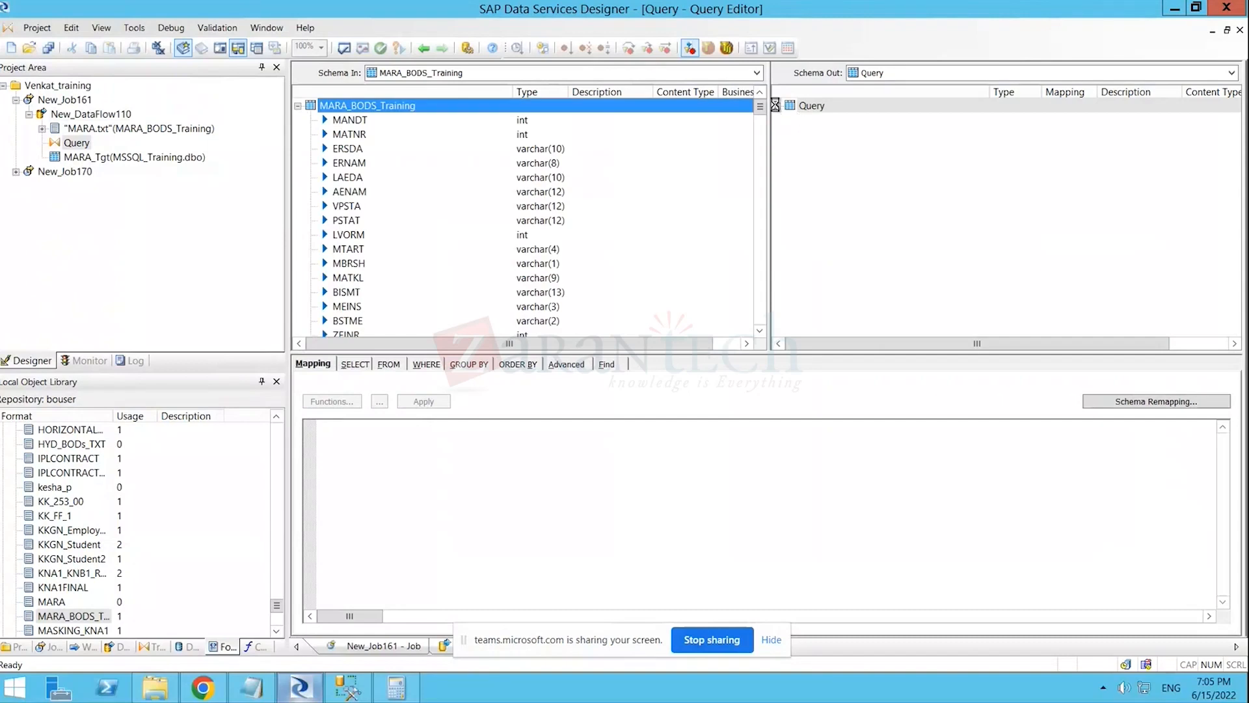
left_click(422, 49)
double_click(777, 240)
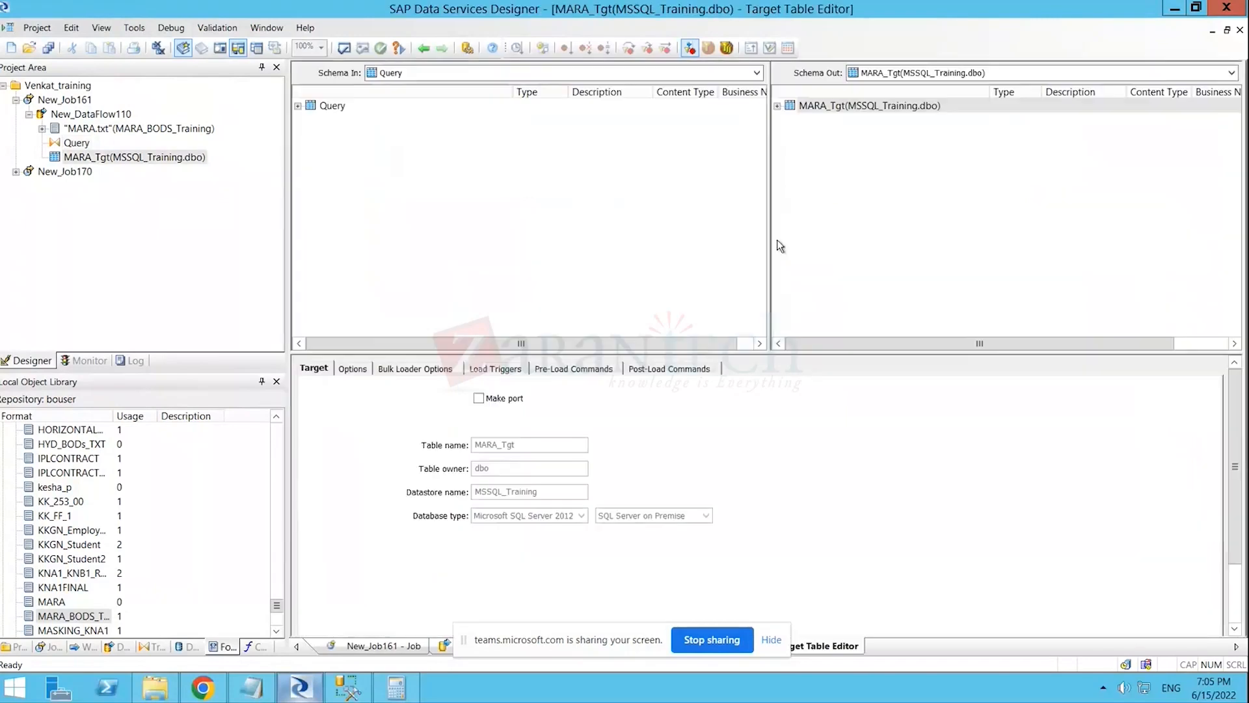
left_click(777, 106)
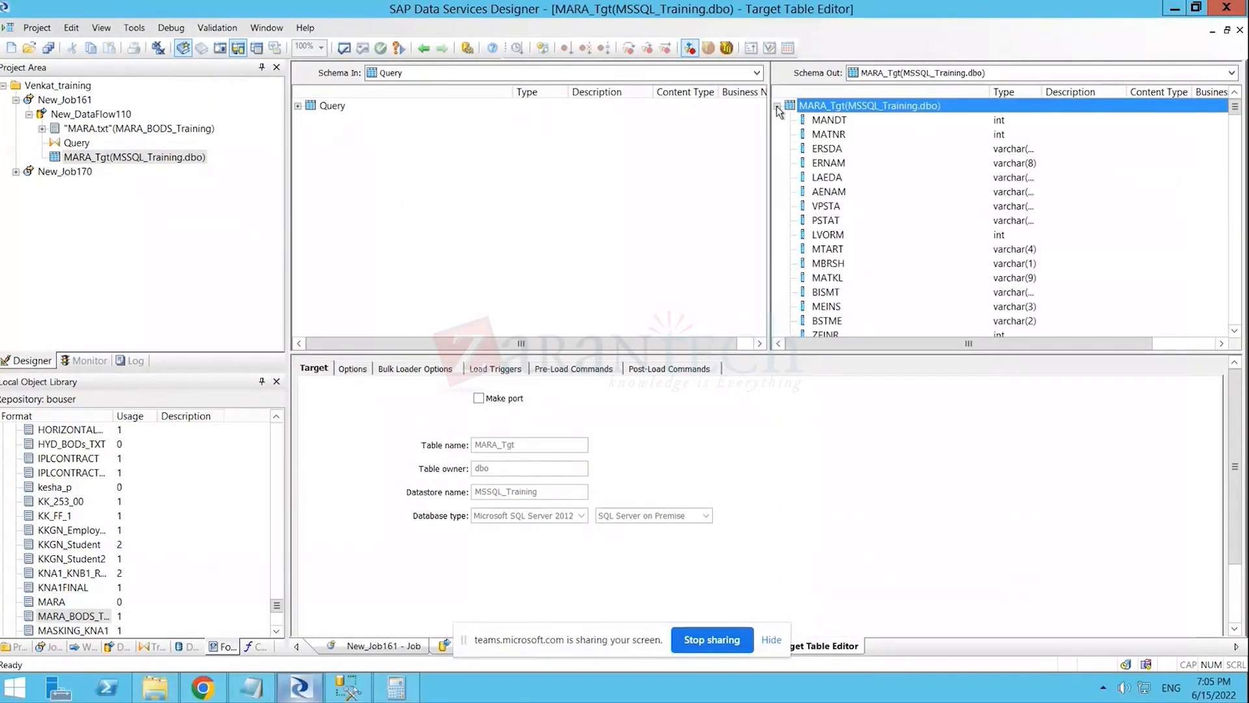
left_click(424, 48)
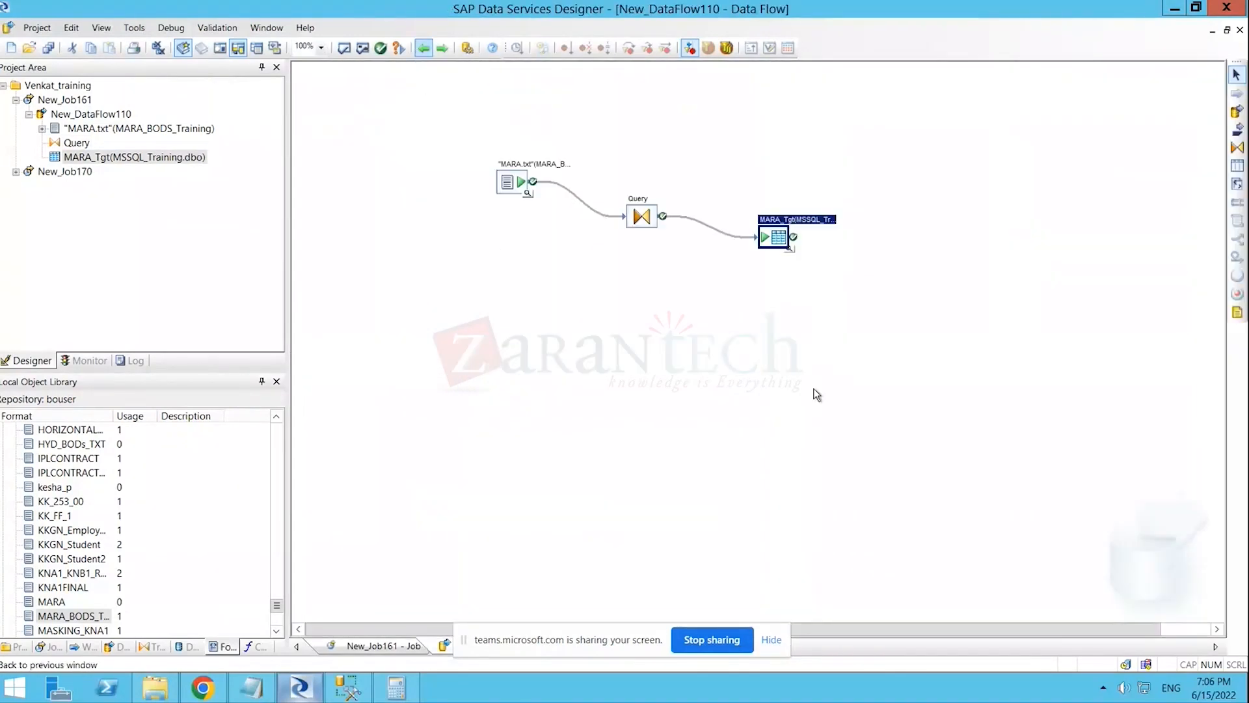
- Compare the Query input columns with the MARA_Tgt columns in the target table editor, then return to New_DataFlow110
left_click_drag(745, 184, 861, 304)
left_click(861, 304)
double_click(778, 237)
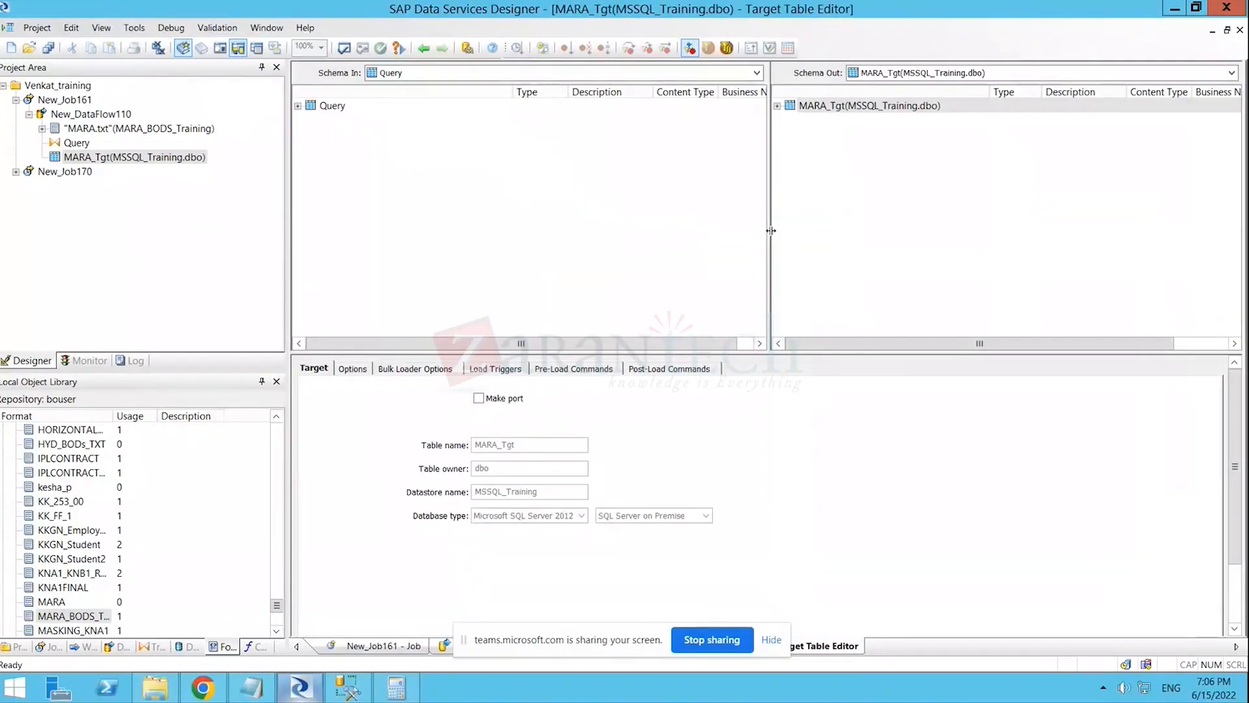
left_click(777, 105)
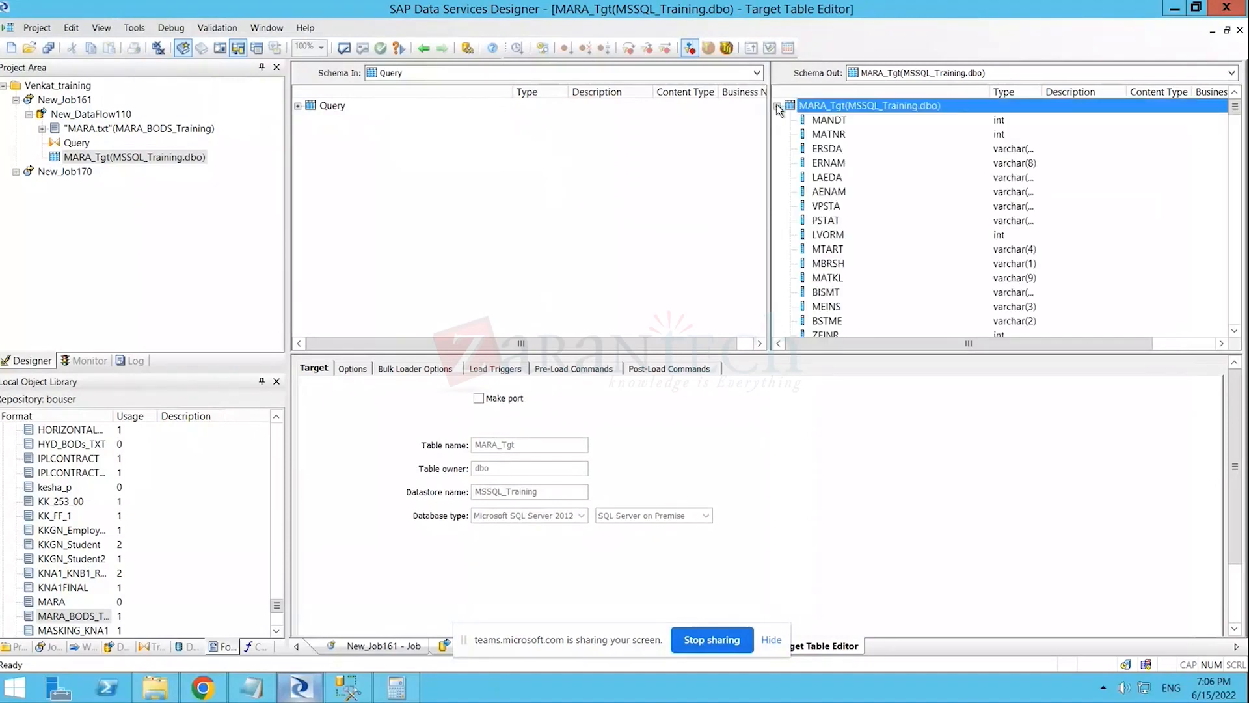
left_click(299, 105)
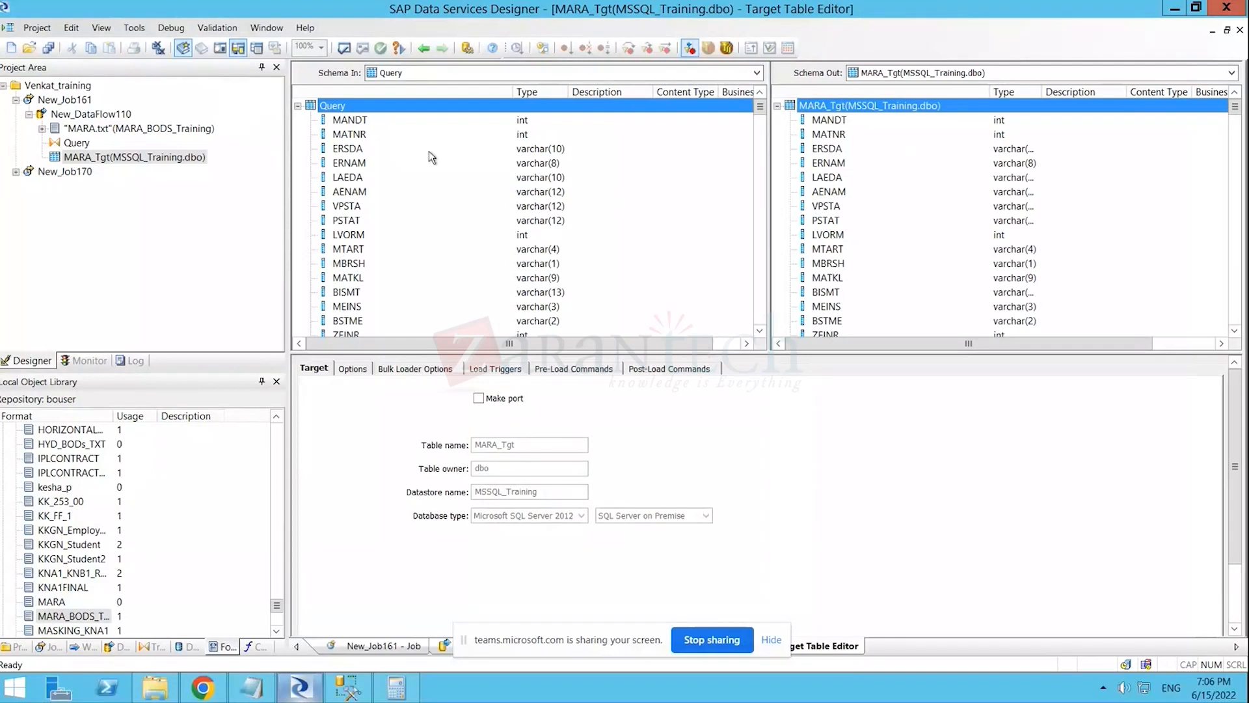
left_click(421, 44)
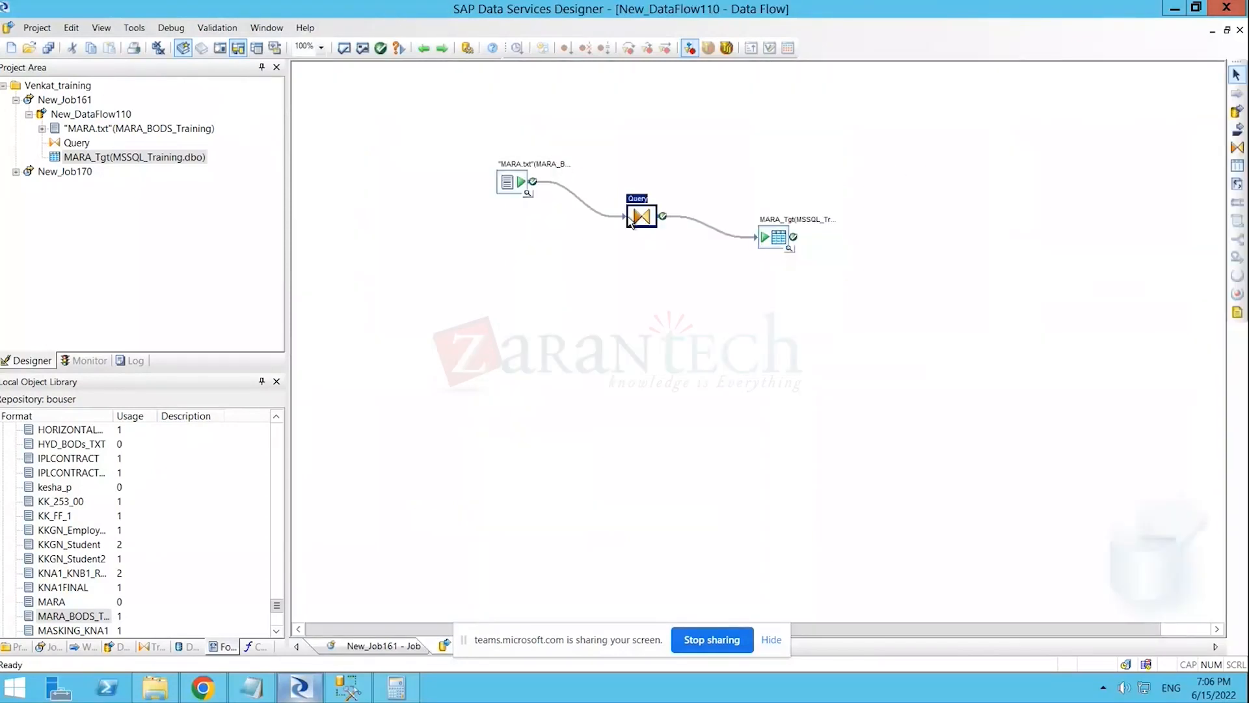
- Reopen the Query transform to examine its MARA_BODS_Training input columns, then return to the data flow
double_click(629, 218)
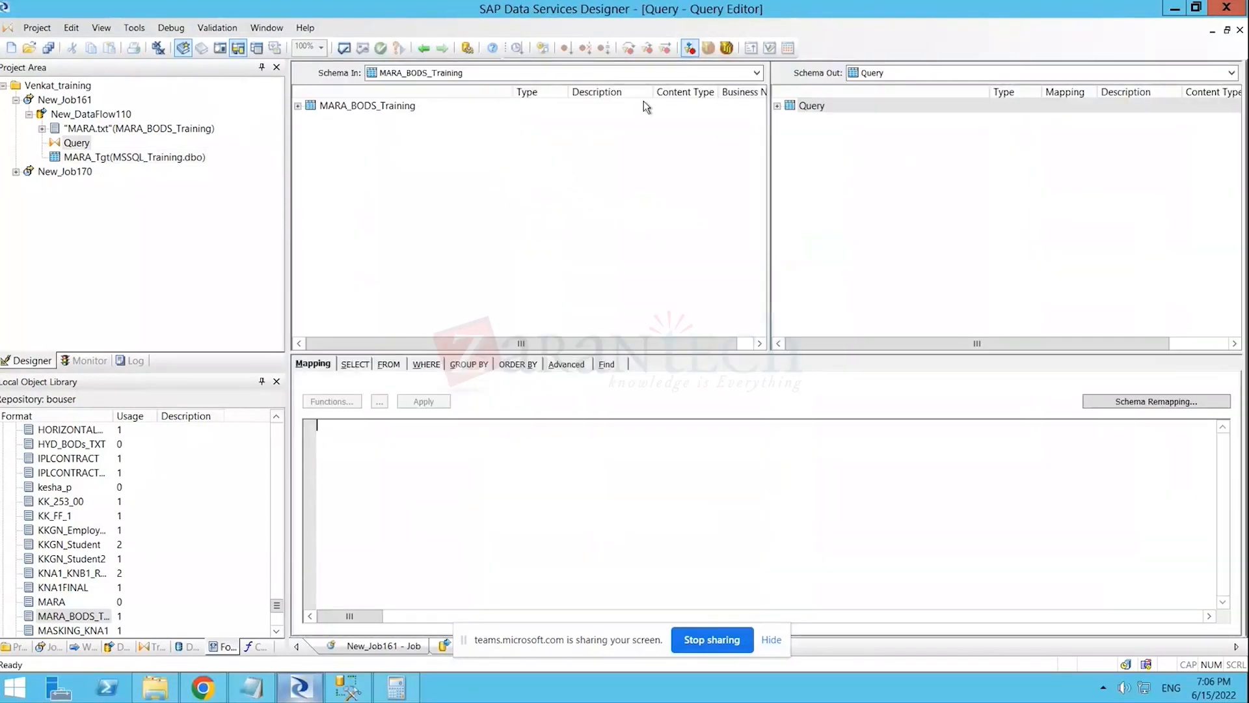
left_click(298, 105)
left_click_drag(760, 128, 779, 107)
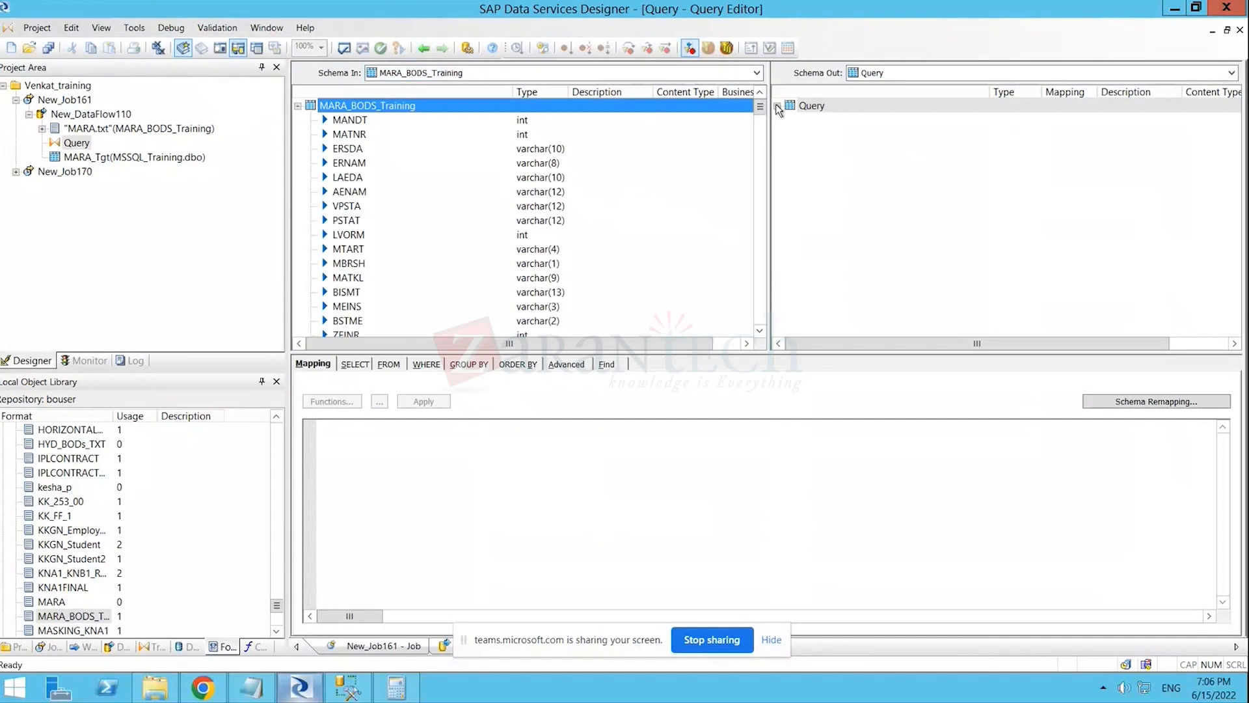
left_click(424, 49)
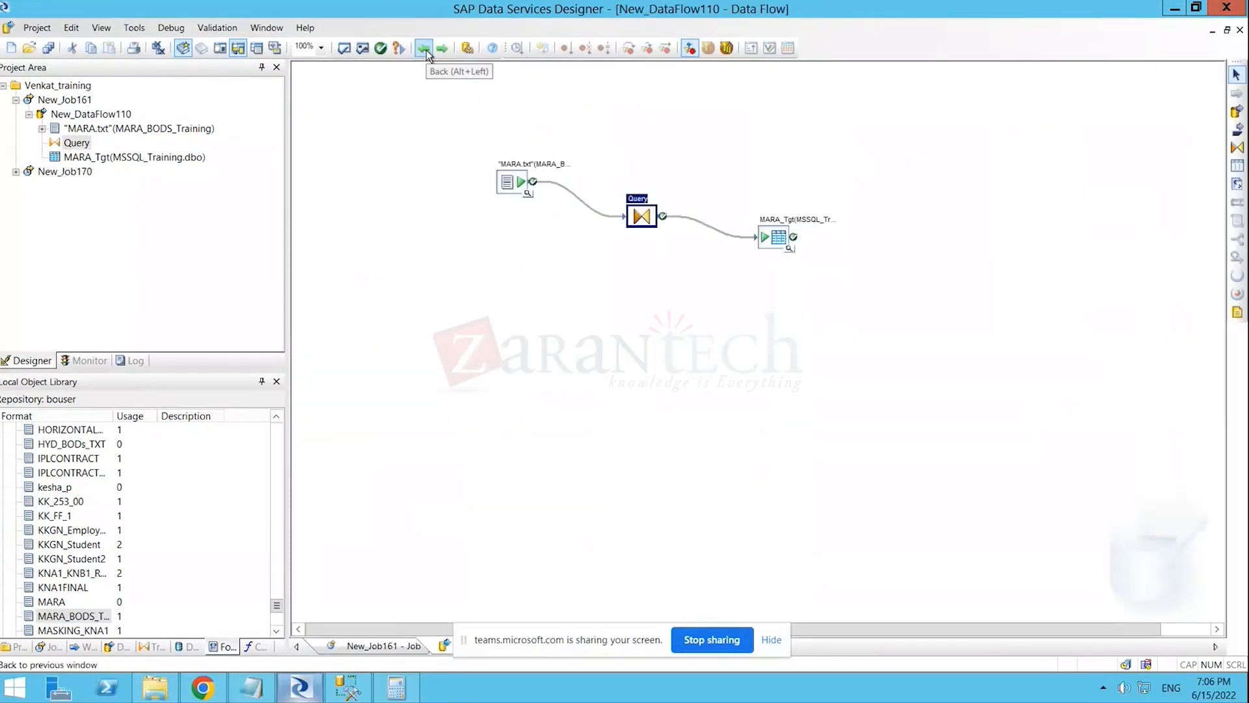
left_click(687, 363)
left_click_drag(741, 191, 855, 304)
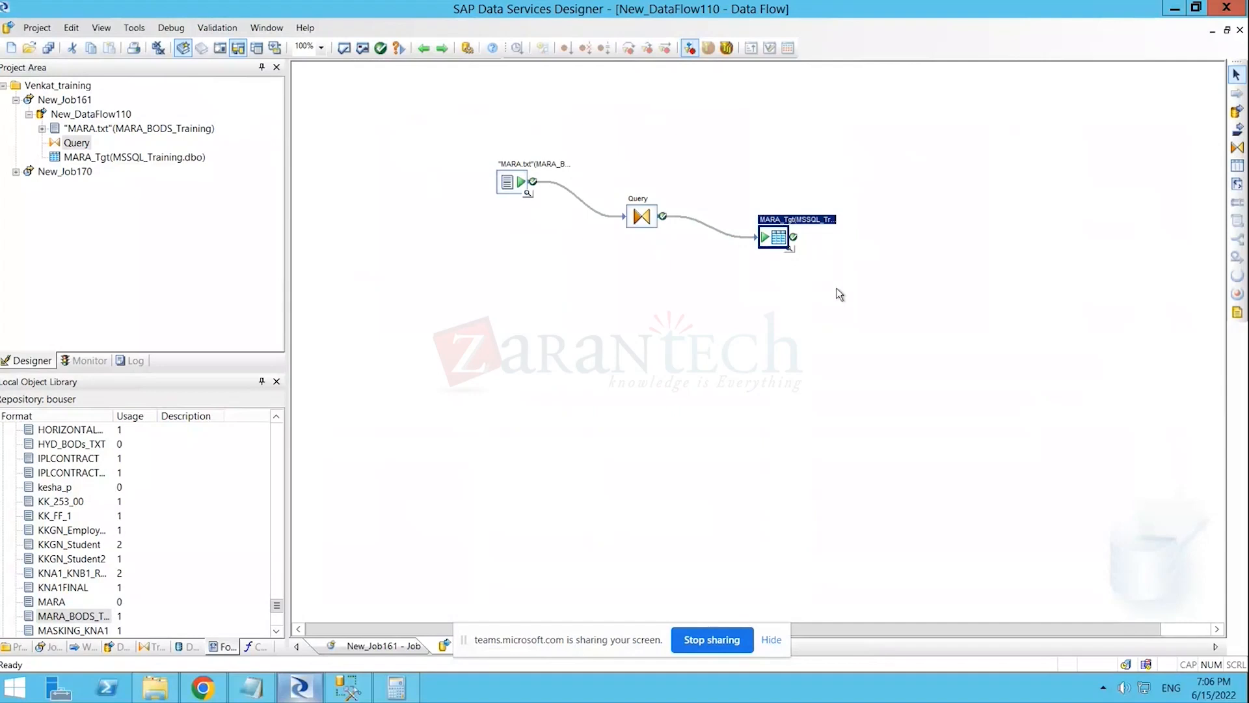
left_click(837, 289)
left_click_drag(748, 201, 838, 291)
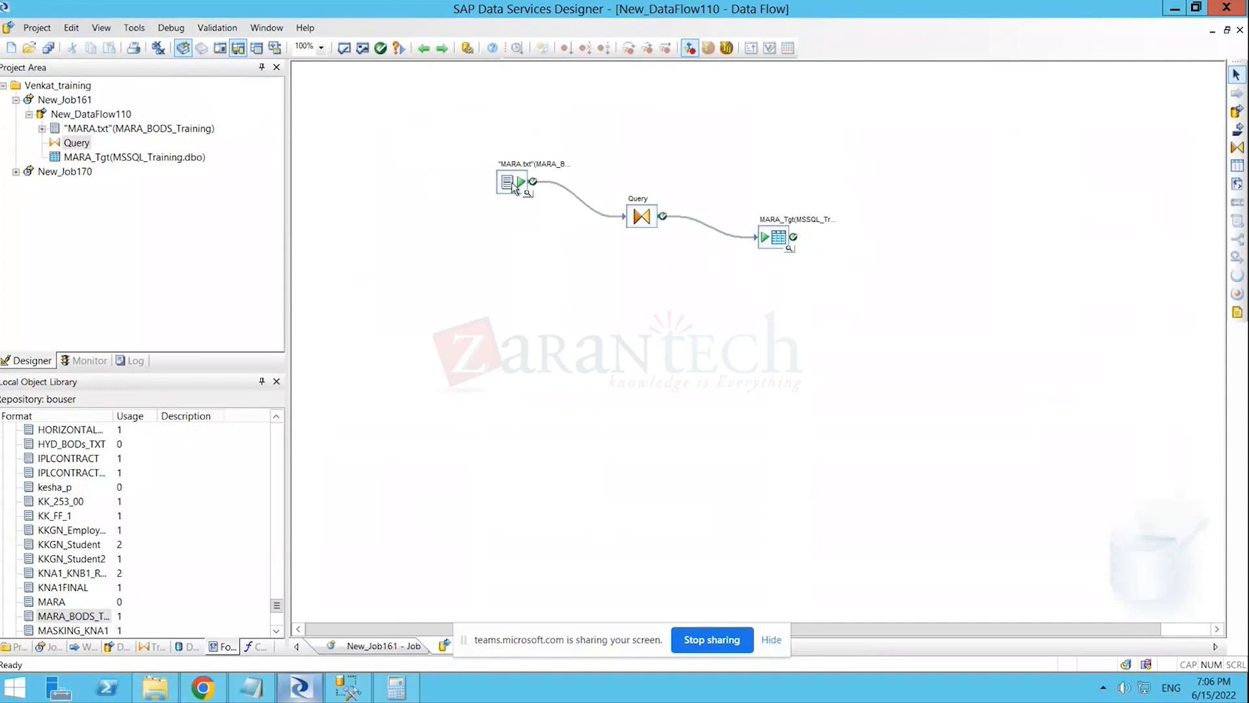
- Remove the links between MARA.txt, Query and MARA_Tgt and connect the objects again
left_click_drag(484, 144, 567, 220)
left_click(569, 194)
key("Delete")
left_click(691, 221)
key("Delete")
left_click_drag(509, 171, 755, 239)
left_click(720, 300)
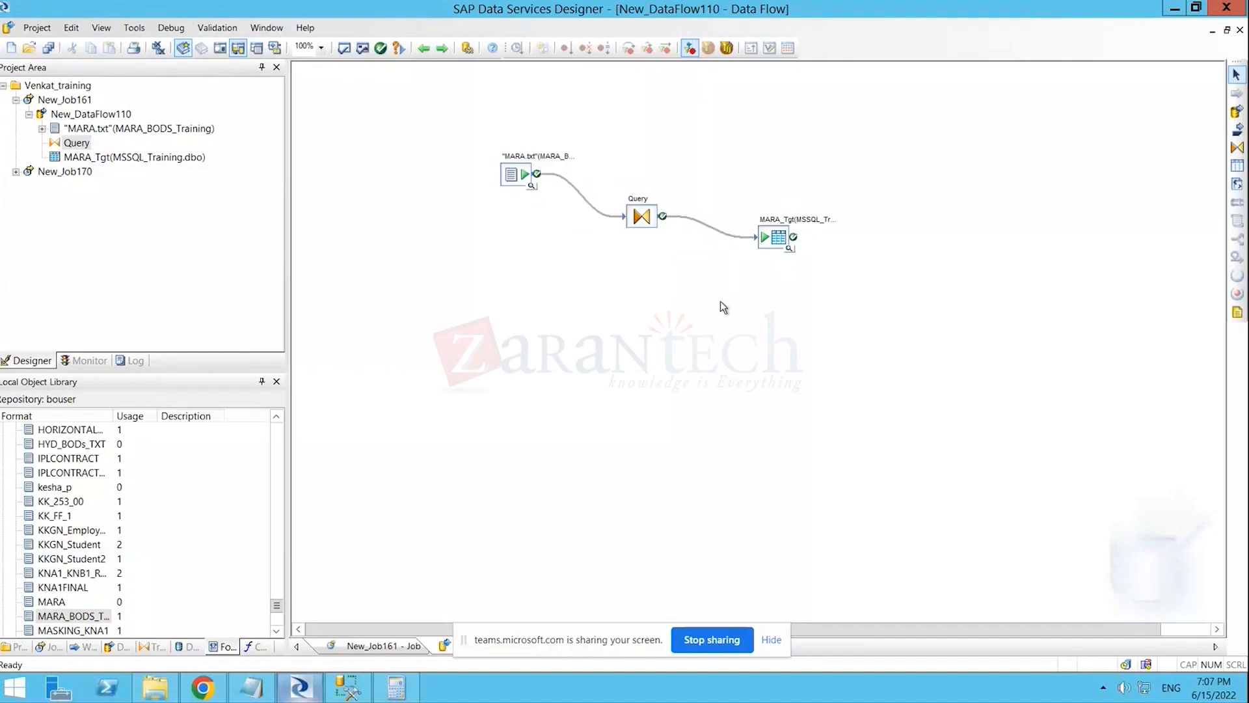
- Rename the MANDT column in the Query transform's output schema to material_number
double_click(641, 214)
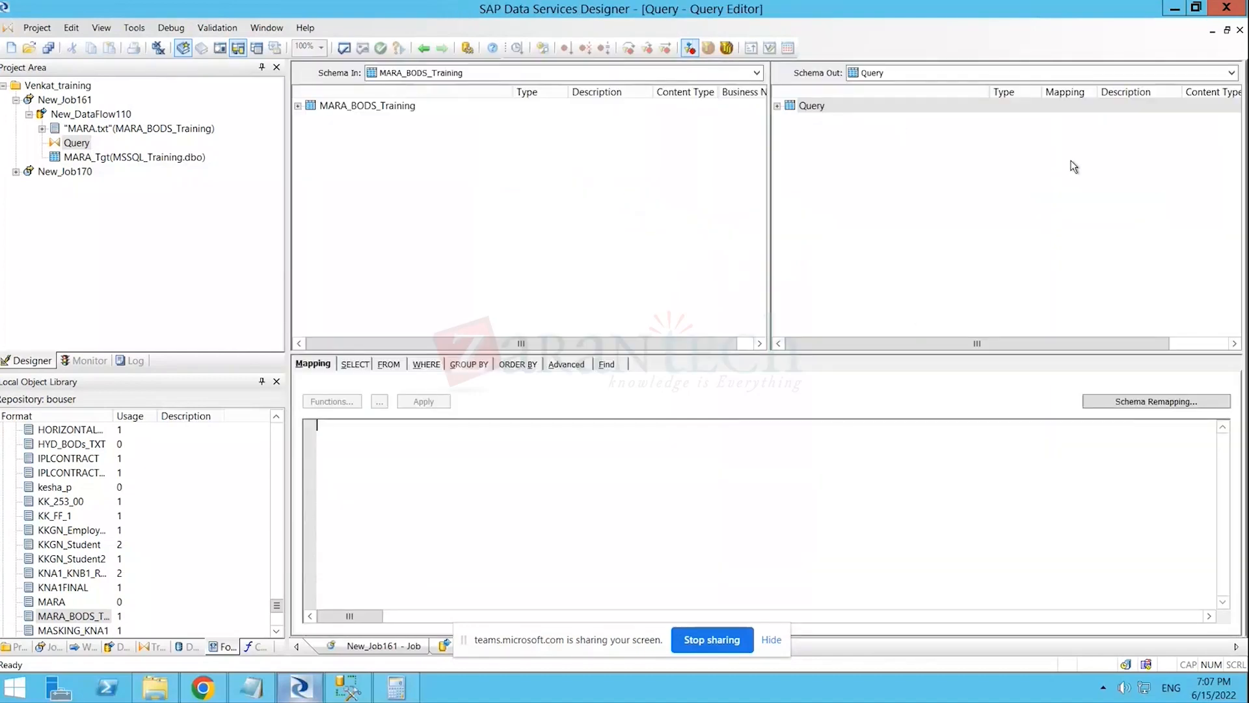
left_click(776, 106)
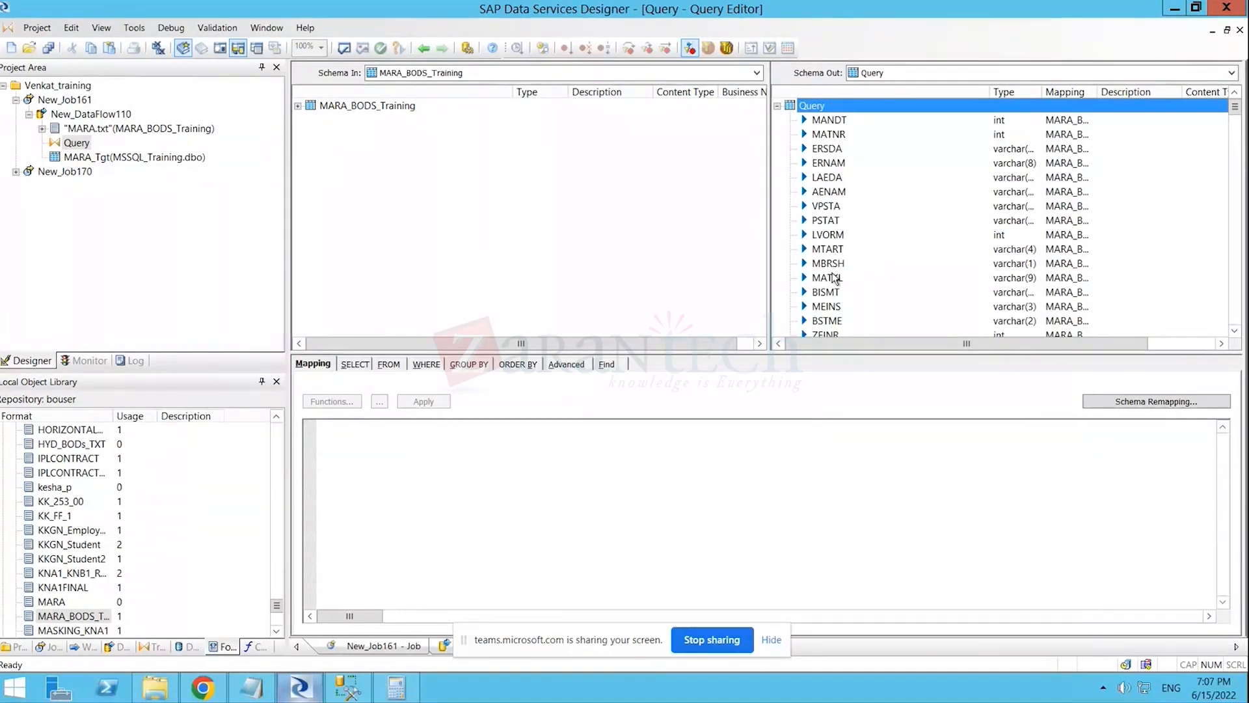
left_click(298, 107)
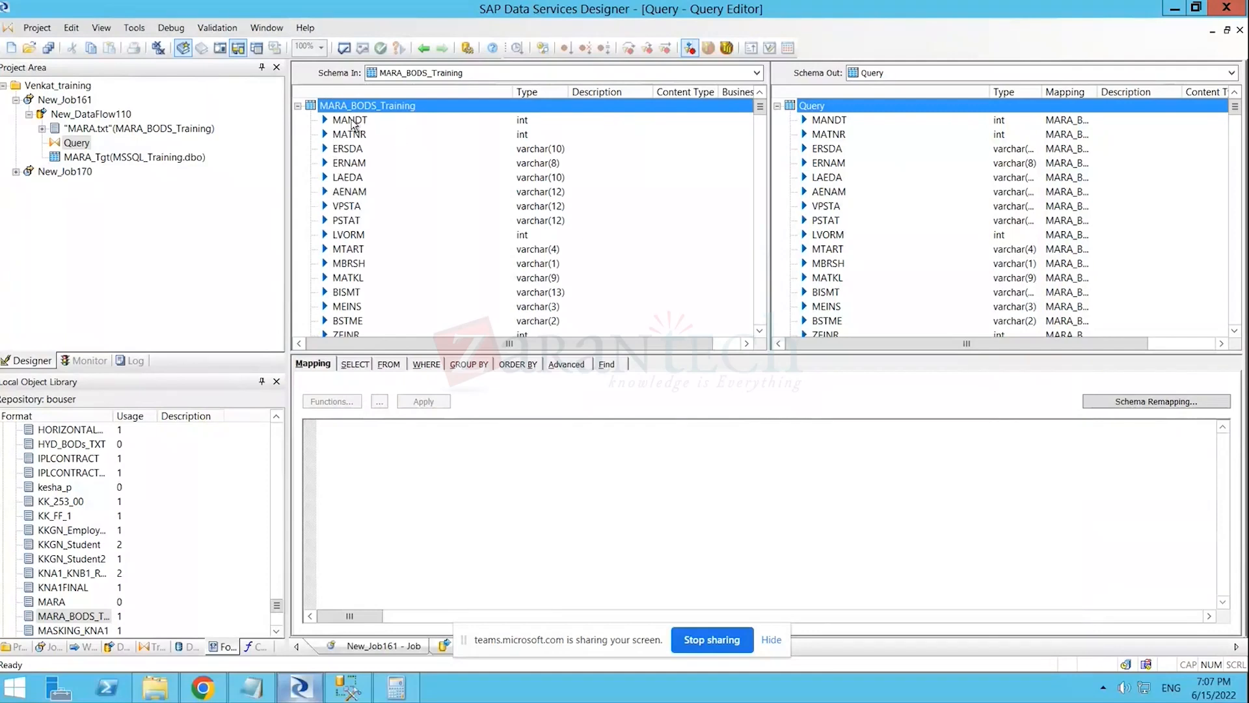
double_click(828, 121)
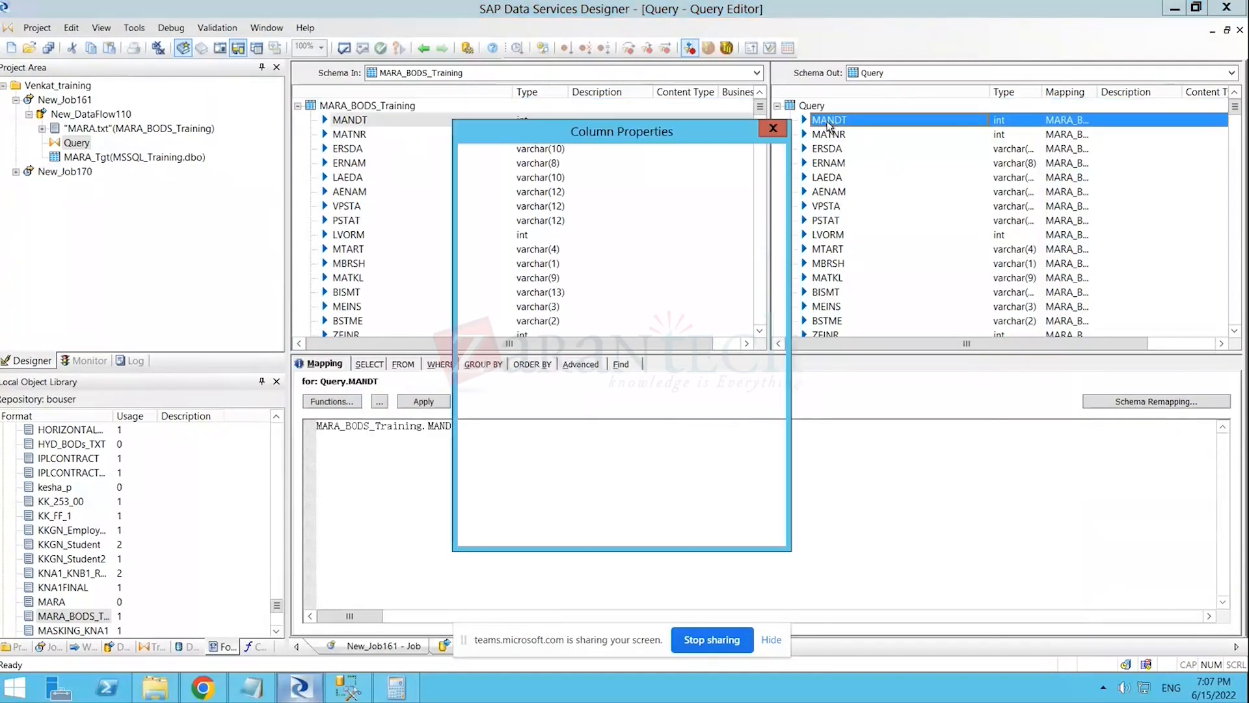
type("mater")
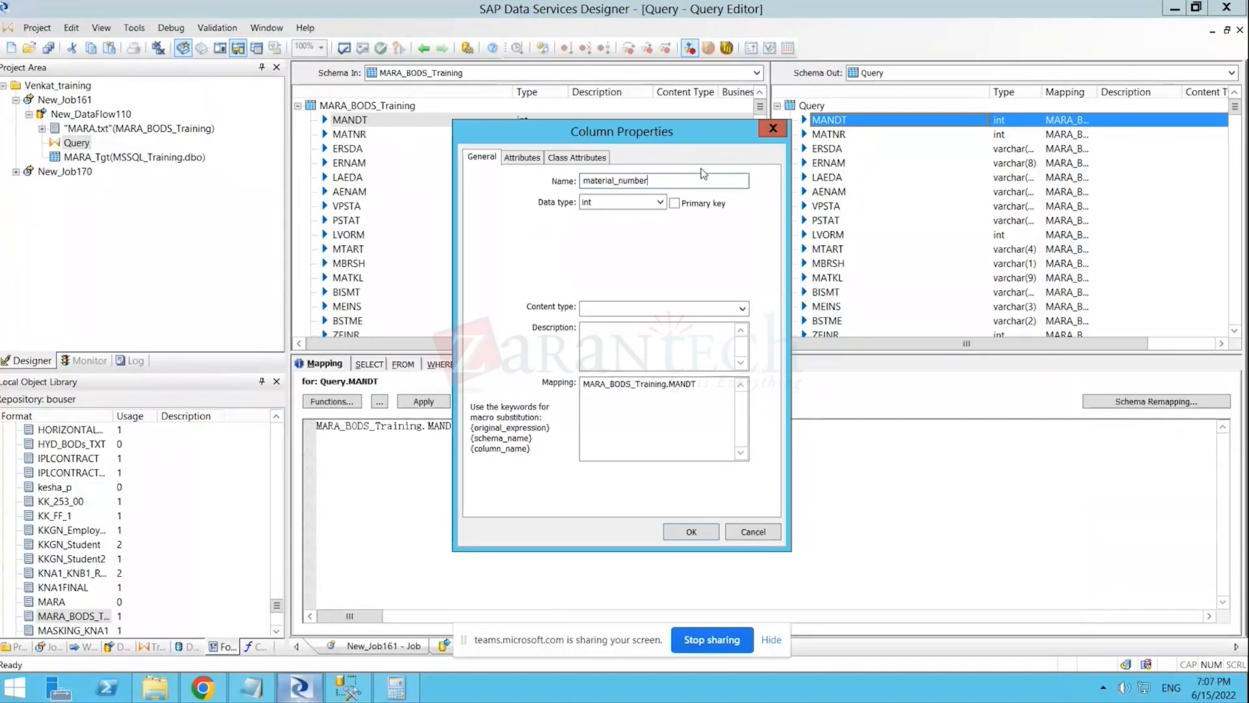
type("ial_number")
left_click(690, 532)
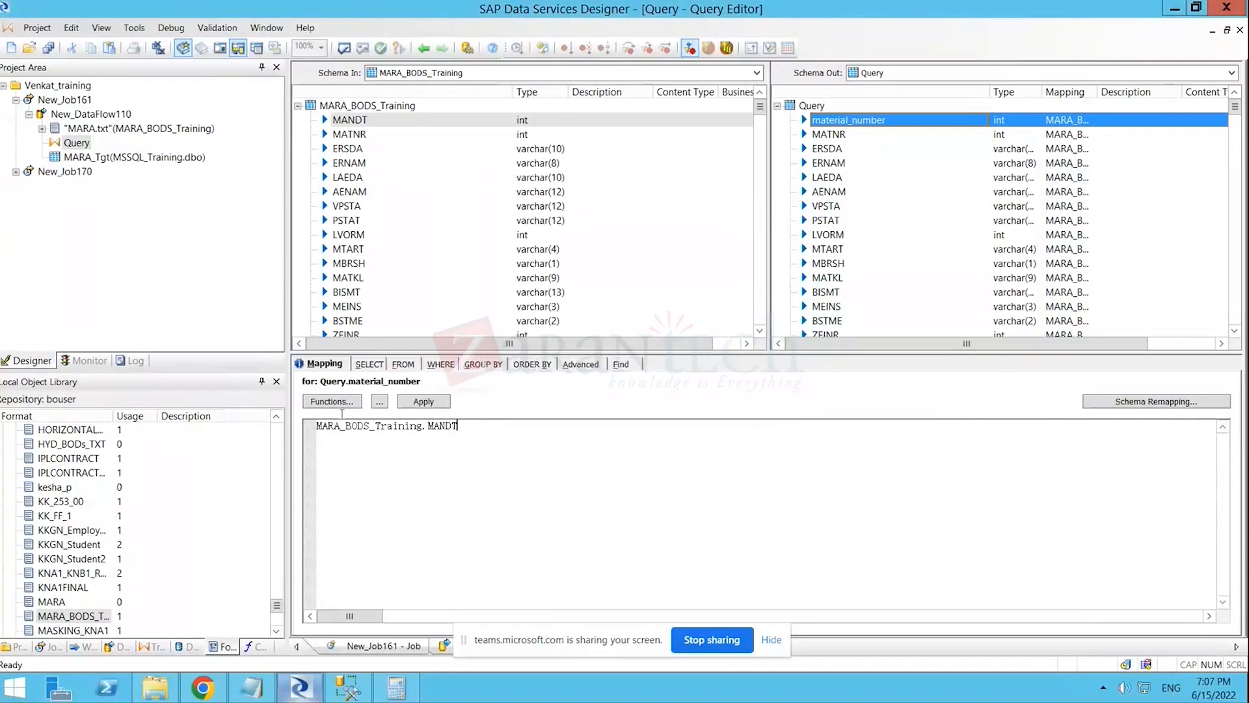
- Clear the mapping of the material_number output column and map it again from the MANDT source column
left_click_drag(487, 427, 316, 427)
key("Delete")
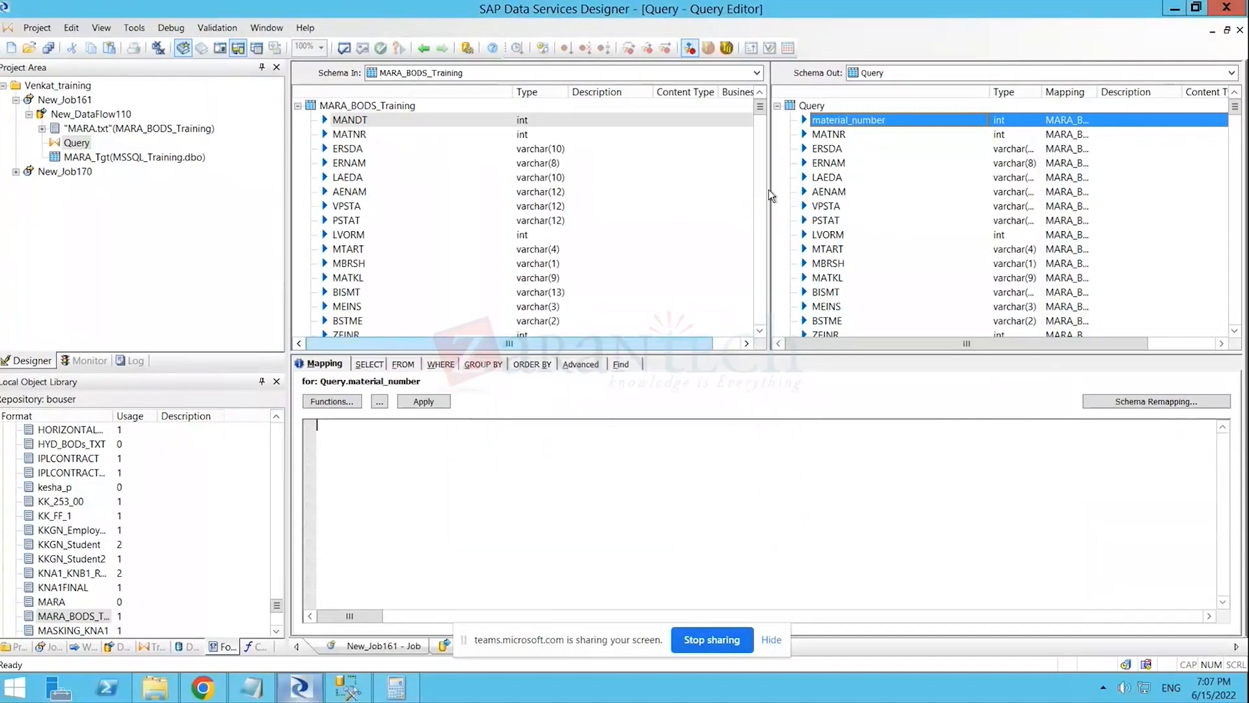
left_click(829, 135)
left_click(837, 124)
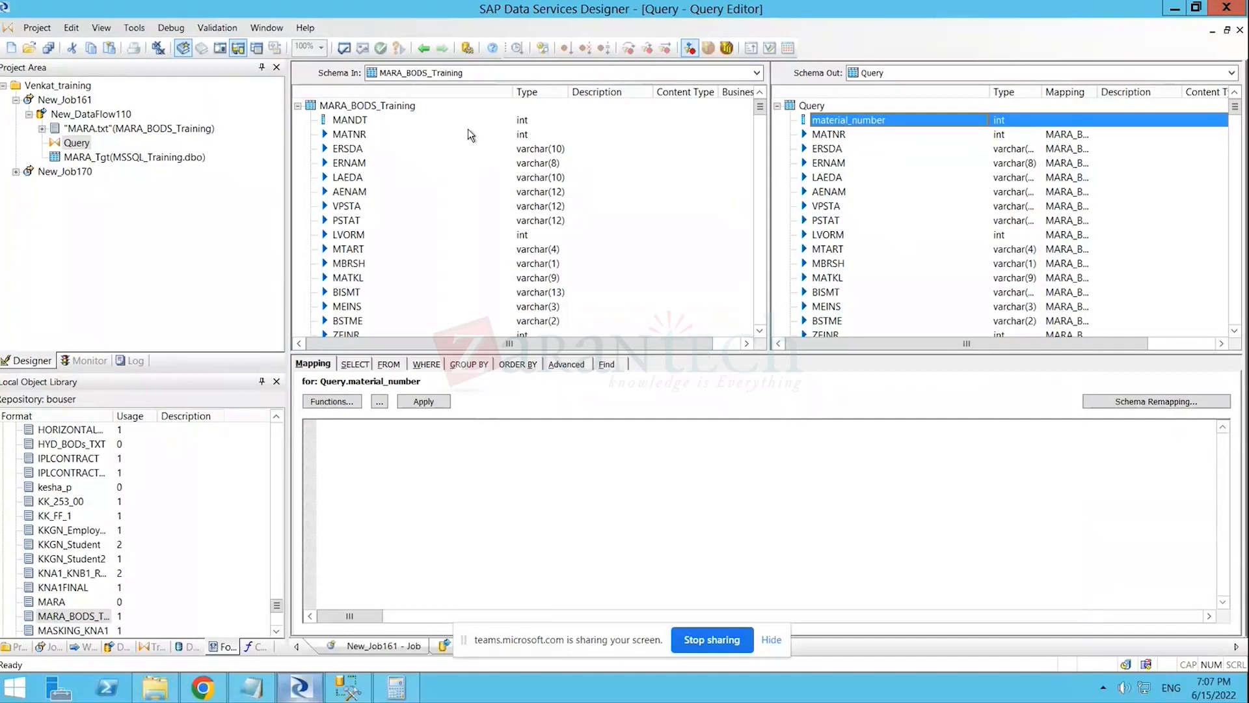
left_click_drag(352, 122, 825, 125)
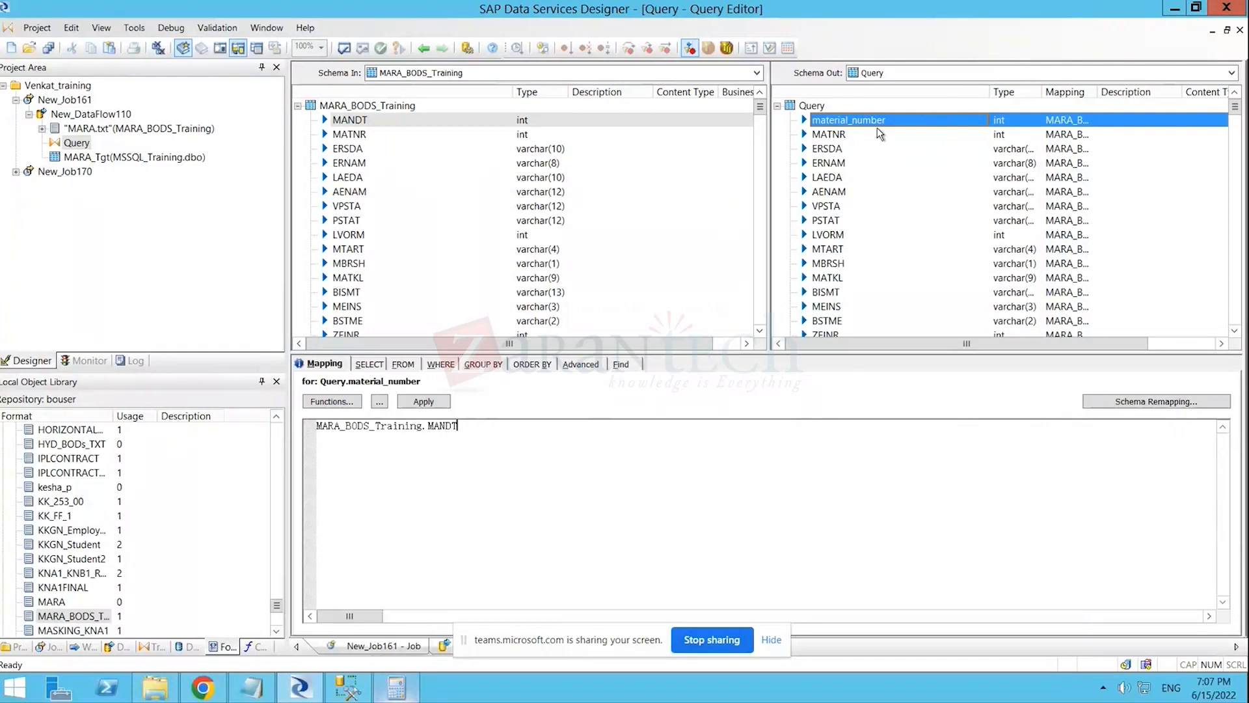
- Check the column names of the MARA_Tgt target table against the renamed Query column, then return to the data flow
left_click(423, 47)
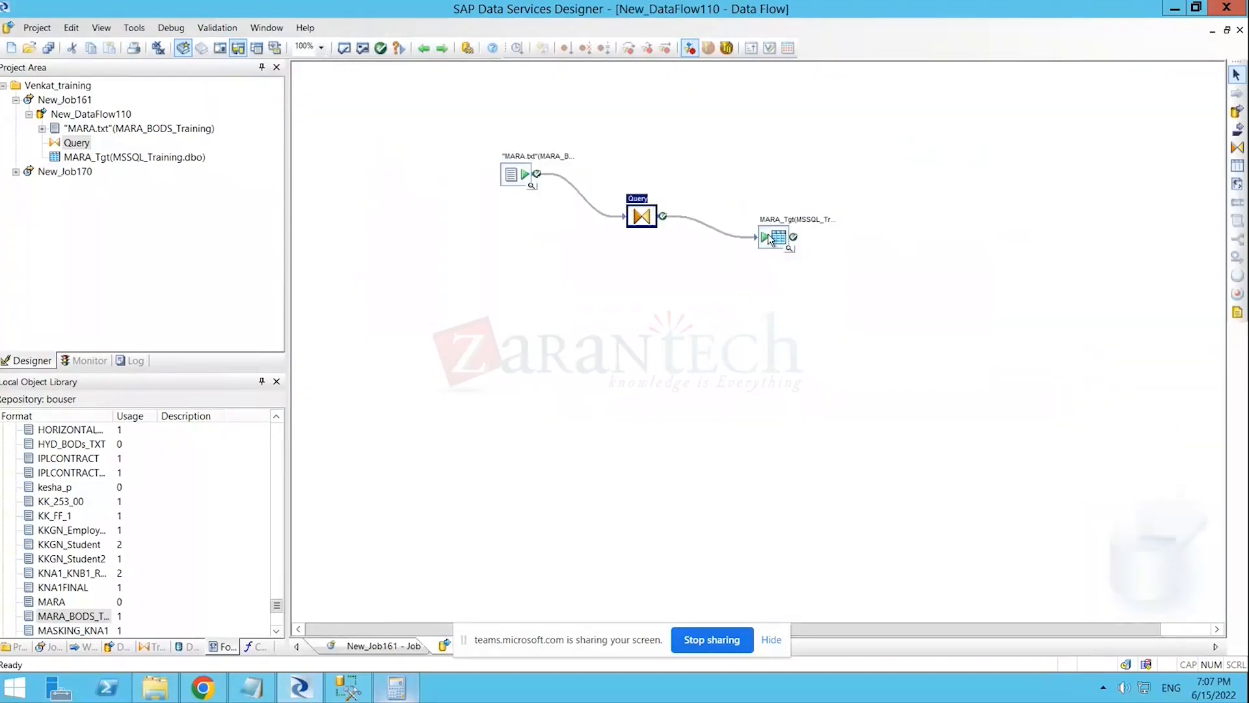
double_click(778, 238)
left_click(778, 106)
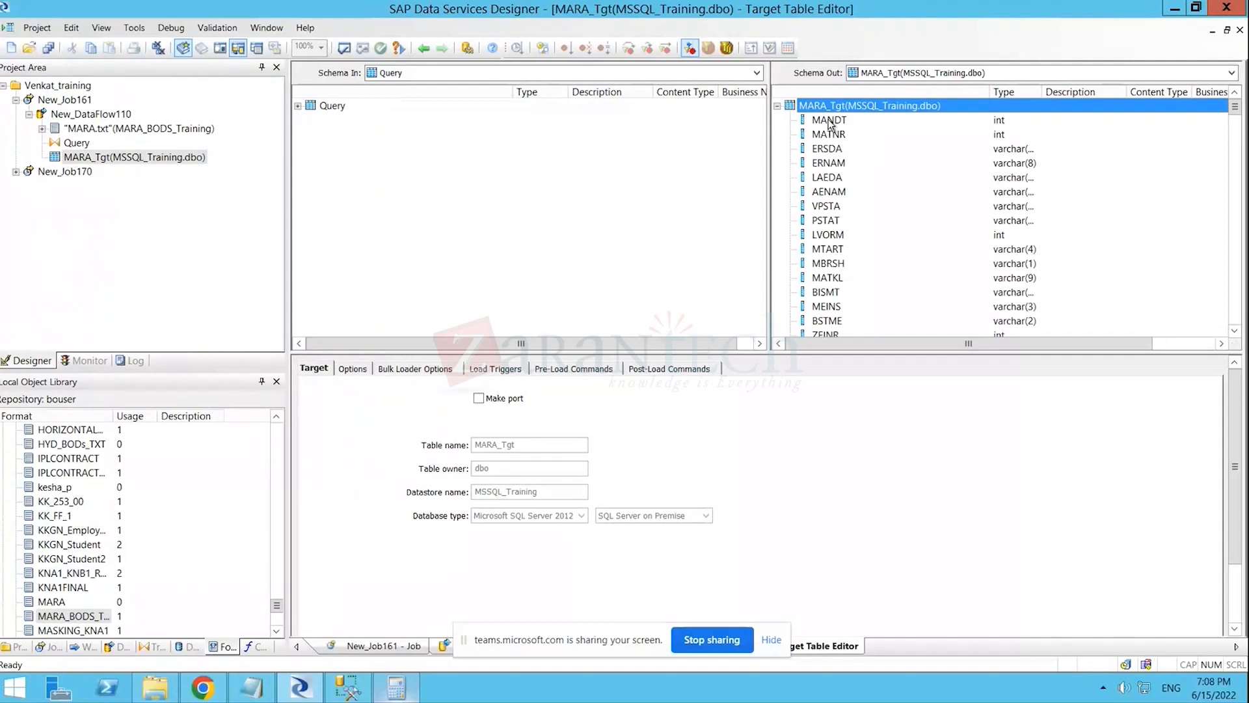
left_click(423, 48)
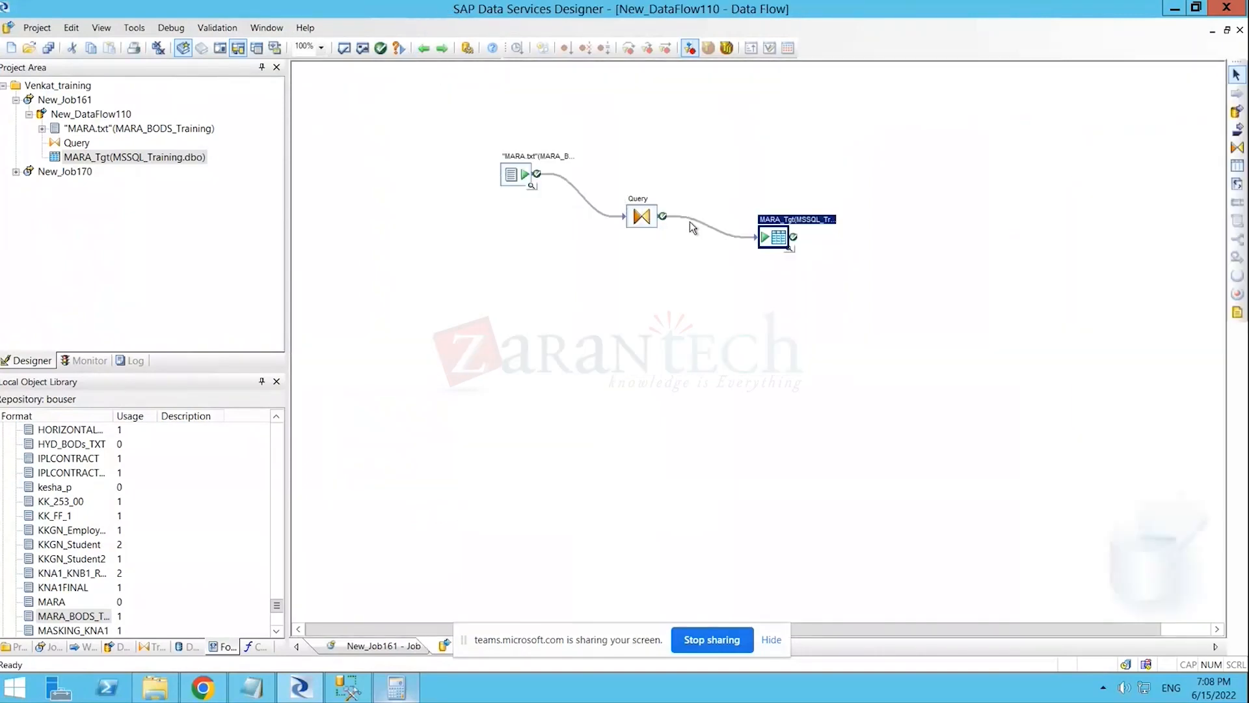
- Delete the link from MARA.txt to Query and the link from Query to MARA_Tgt
left_click(575, 192)
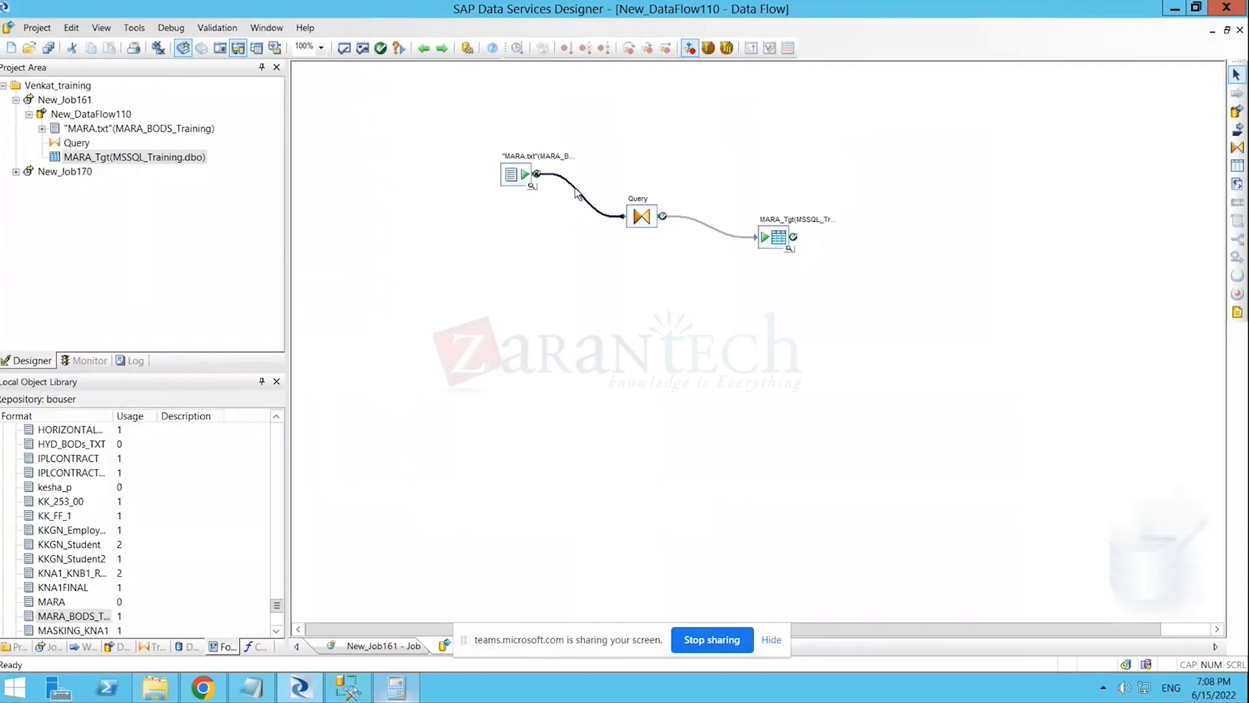
key("Delete")
left_click(701, 227)
key("Delete")
left_click_drag(748, 205, 862, 297)
left_click_drag(611, 180, 719, 281)
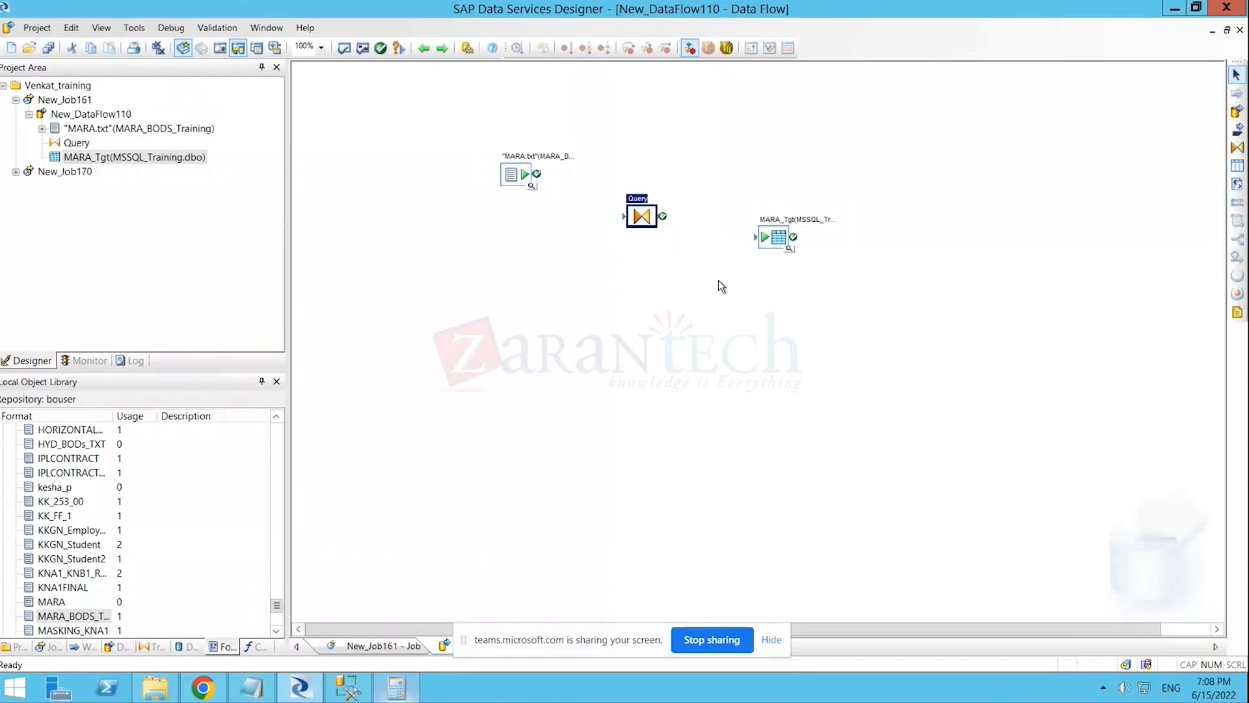
- Connect the MARA.txt source to the Query transform again
left_click(715, 281)
left_click_drag(537, 175, 625, 217)
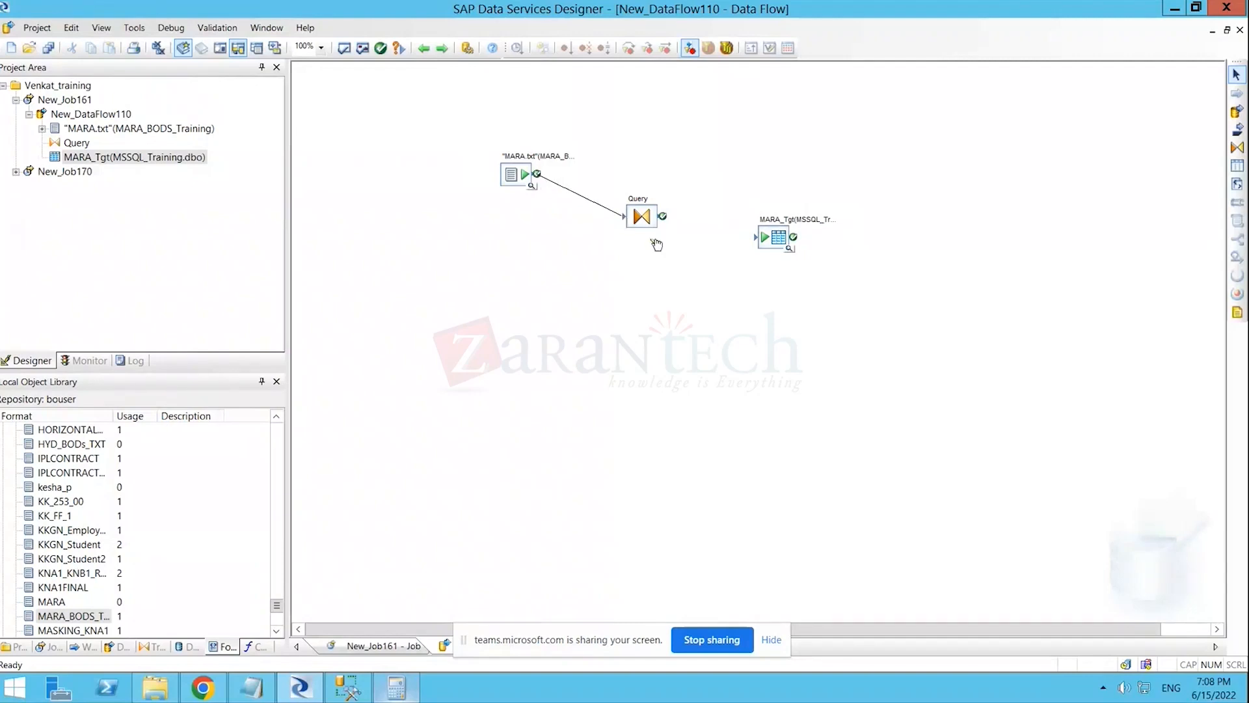
- Replace the MARA_Tgt target with a template table named XYZ in the MSSQL_Training datastore, and try to open it
left_click(777, 234)
key("Delete")
left_click(1237, 166)
left_click(782, 216)
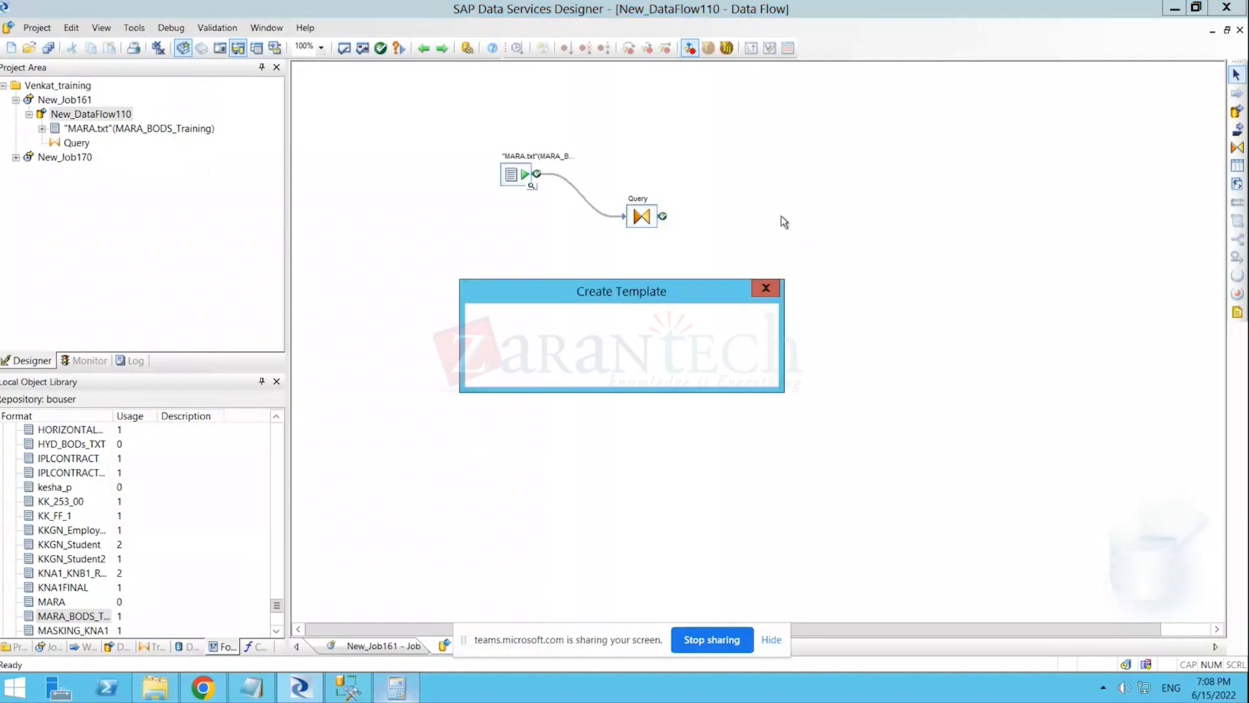
type("XYZ")
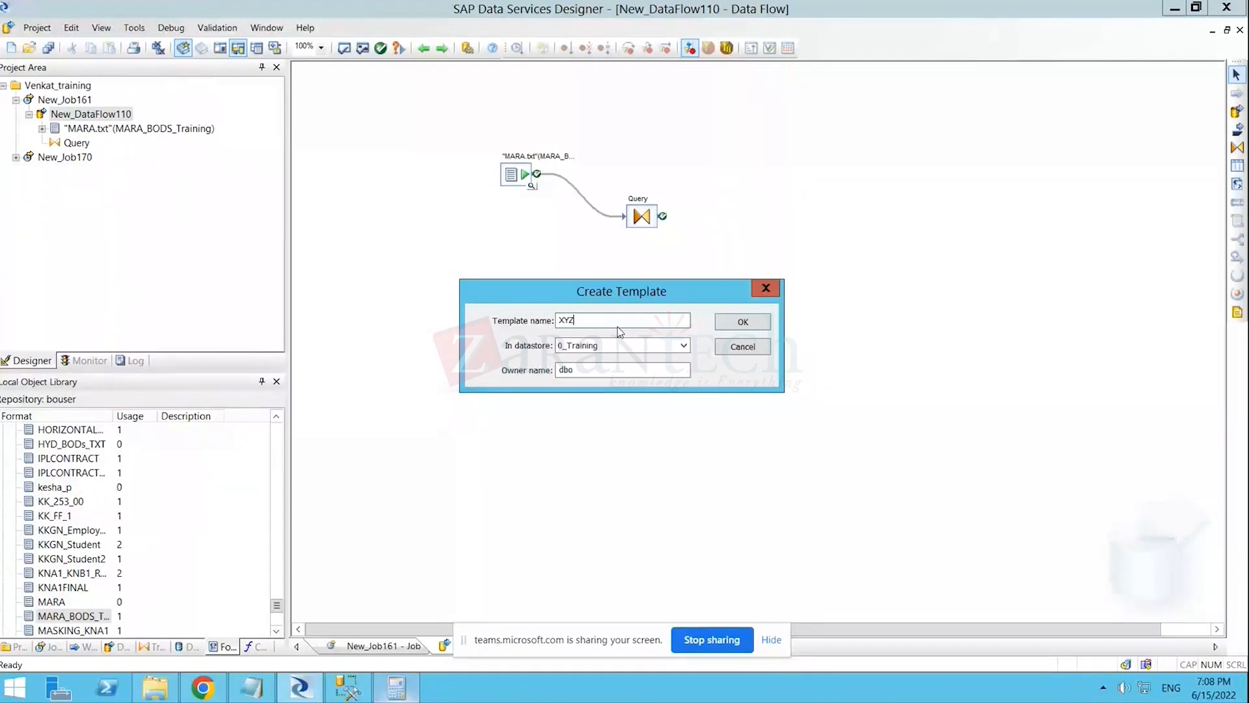
left_click(682, 345)
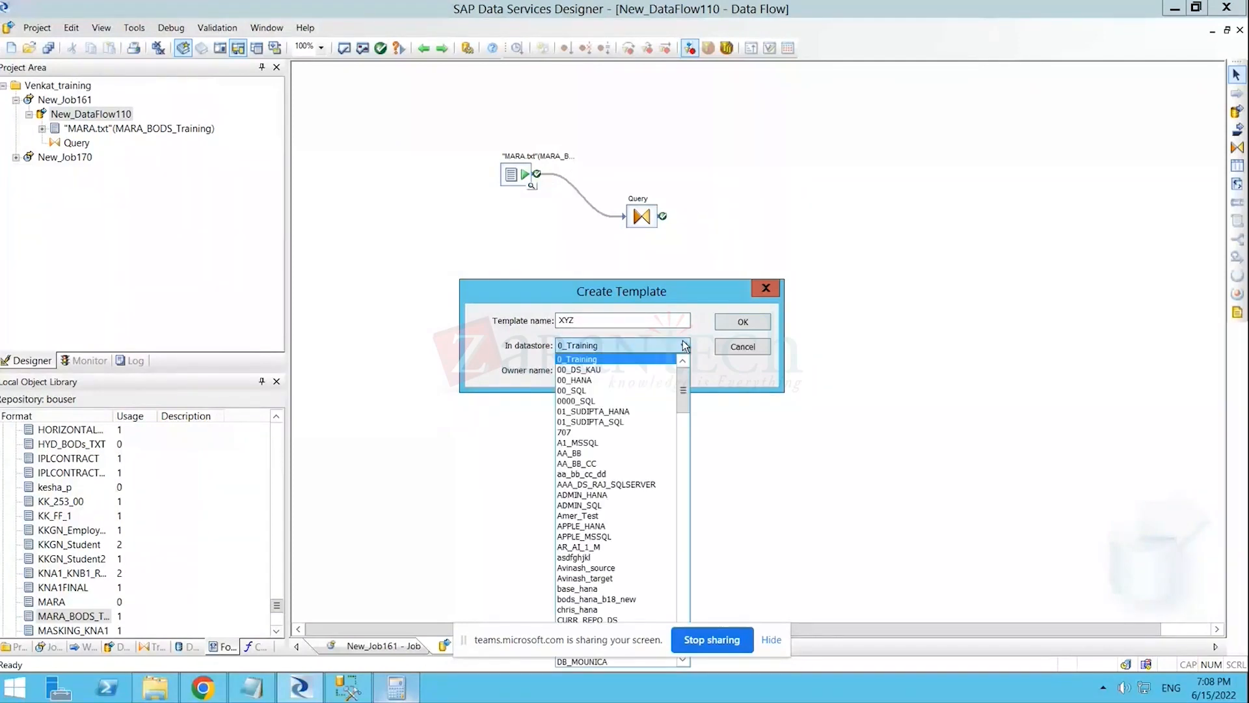
left_click_drag(685, 384, 677, 590)
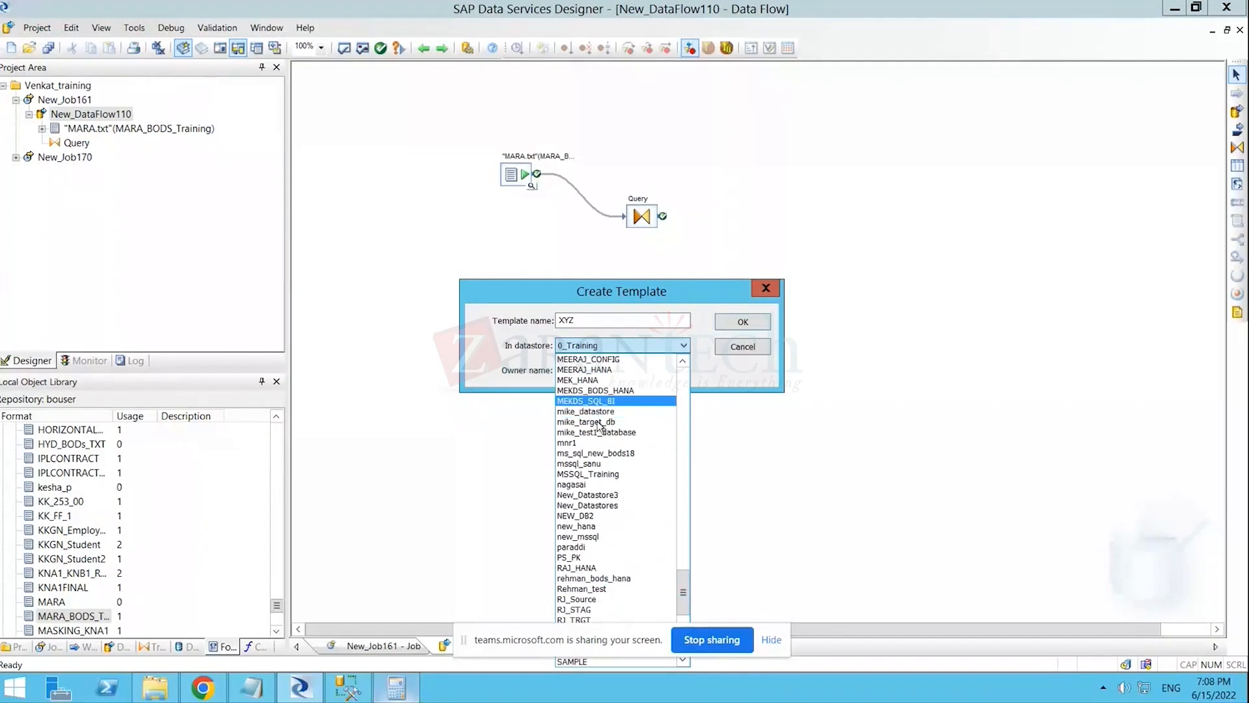
left_click(605, 475)
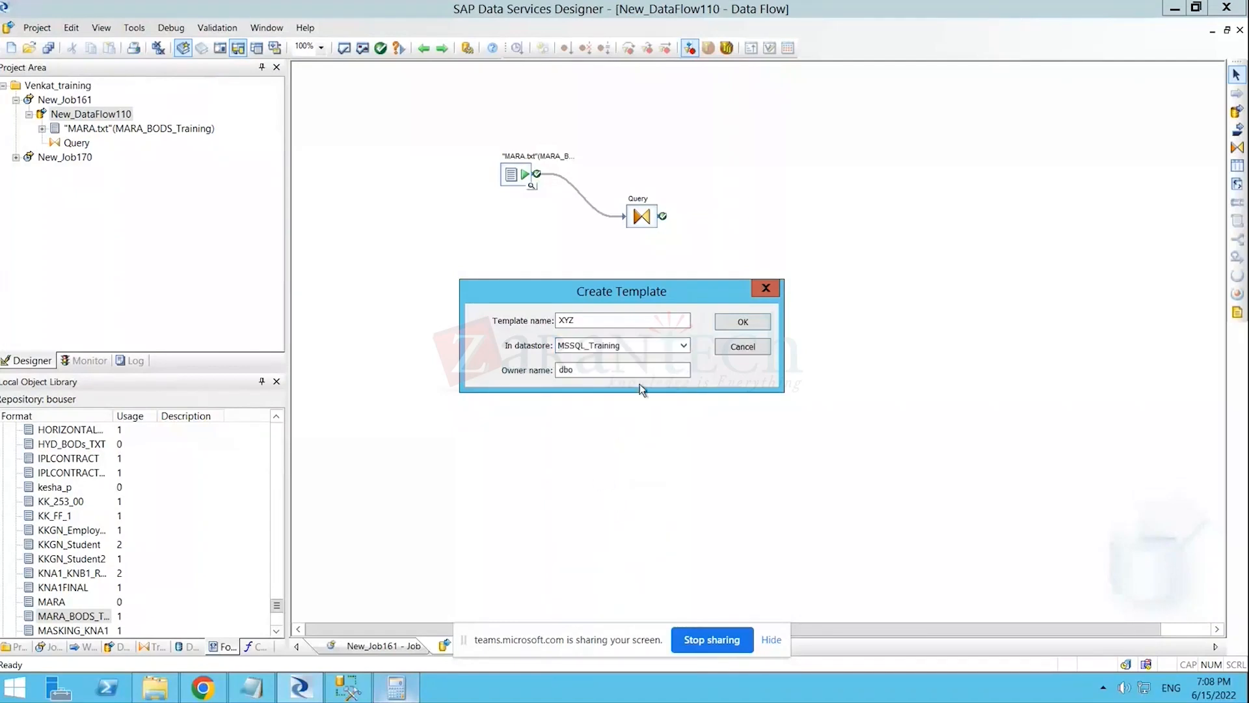
left_click(726, 325)
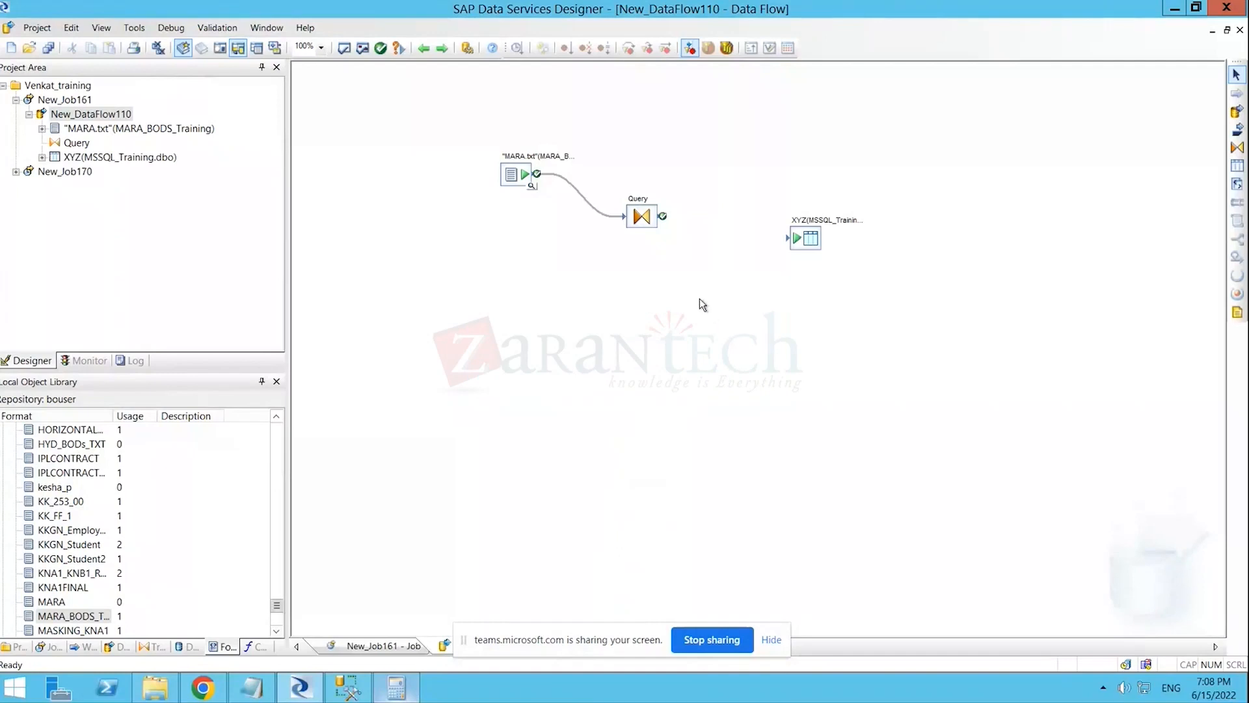
double_click(795, 245)
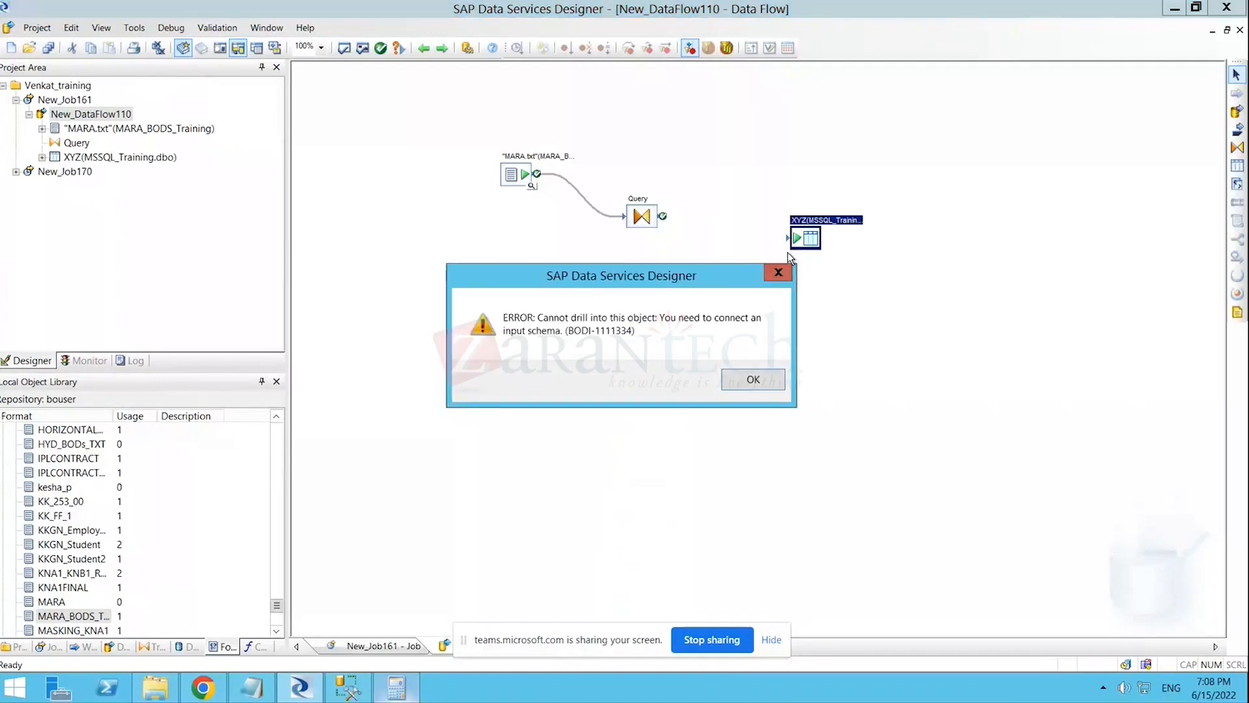
left_click(753, 381)
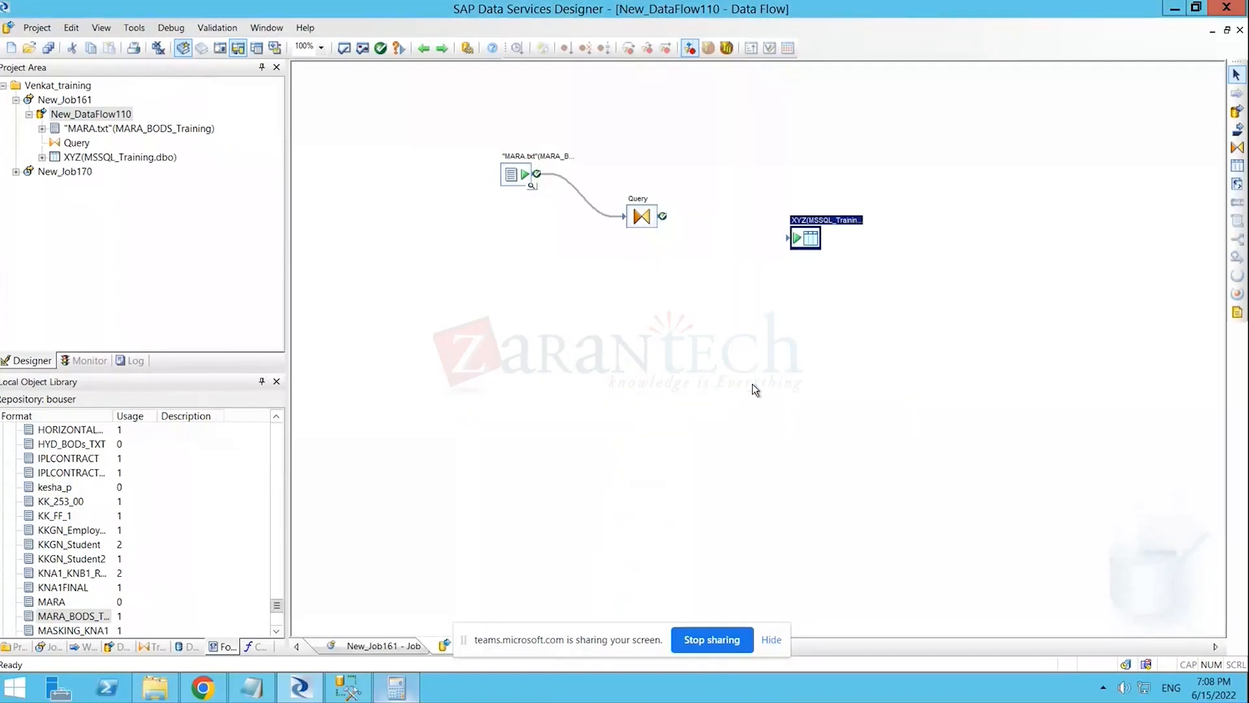
- Delete all output columns of the Query transform, from material_number through FASHGRD, and return to the data flow
double_click(638, 220)
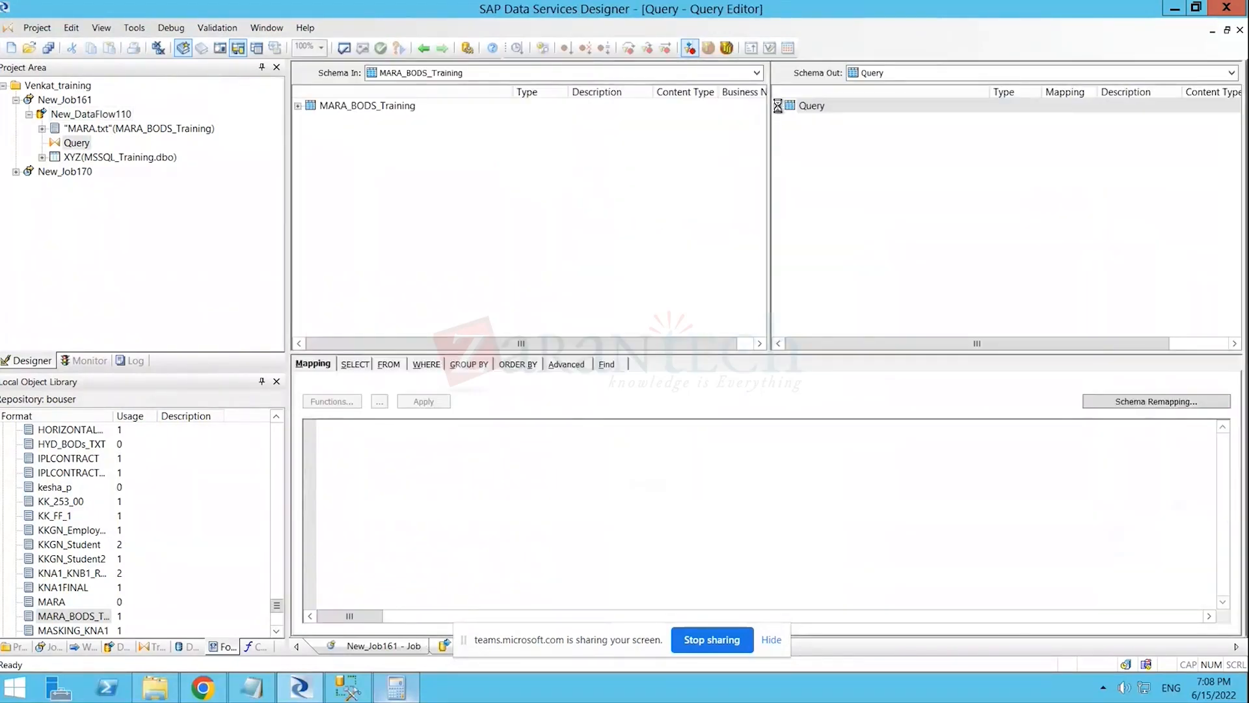
left_click(778, 107)
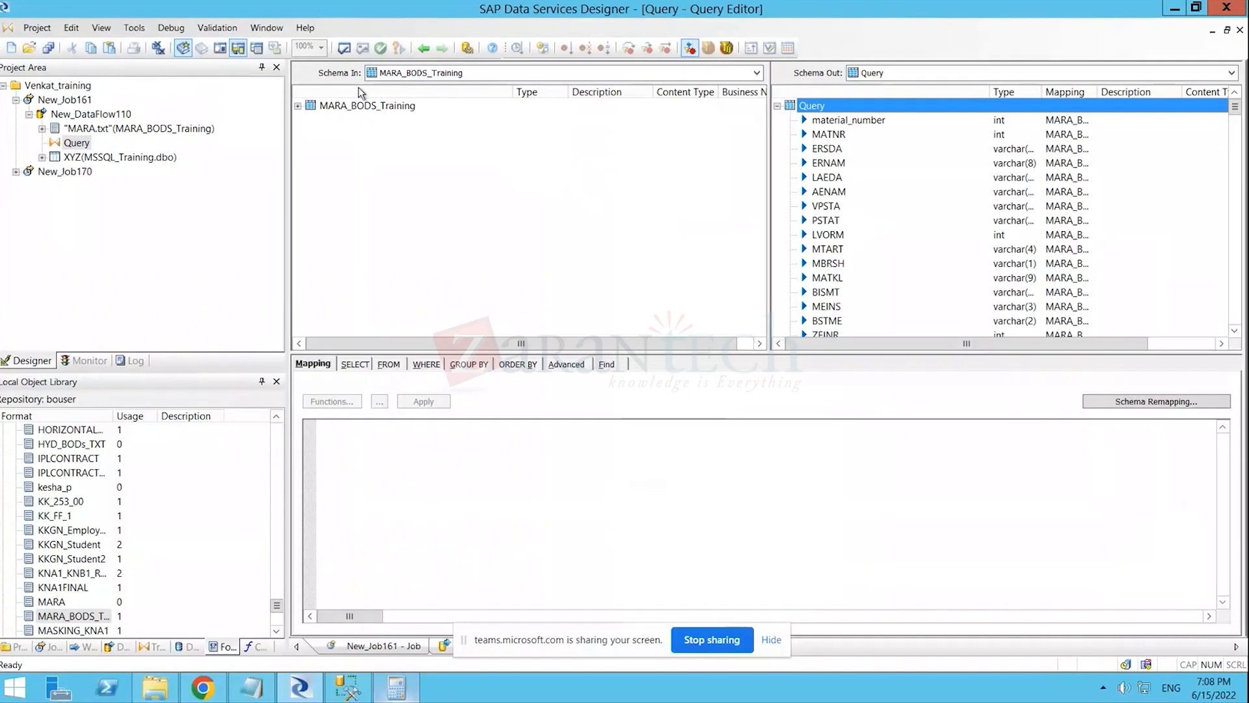
left_click(833, 122)
key("shift+Down")
key("shift+Down")
key("shift+Down")
key("shift+Down")
key("shift+Down")
key("shift+Down")
key("shift+Down")
key("shift+Down")
key("shift+Down")
key("shift+Down")
key("shift+Down")
key("shift+Down")
key("shift+Down")
key("shift+Down")
key("shift+Down")
key("shift+Down")
key("shift+Down")
key("shift+Down")
key("shift+Down")
key("shift+Down")
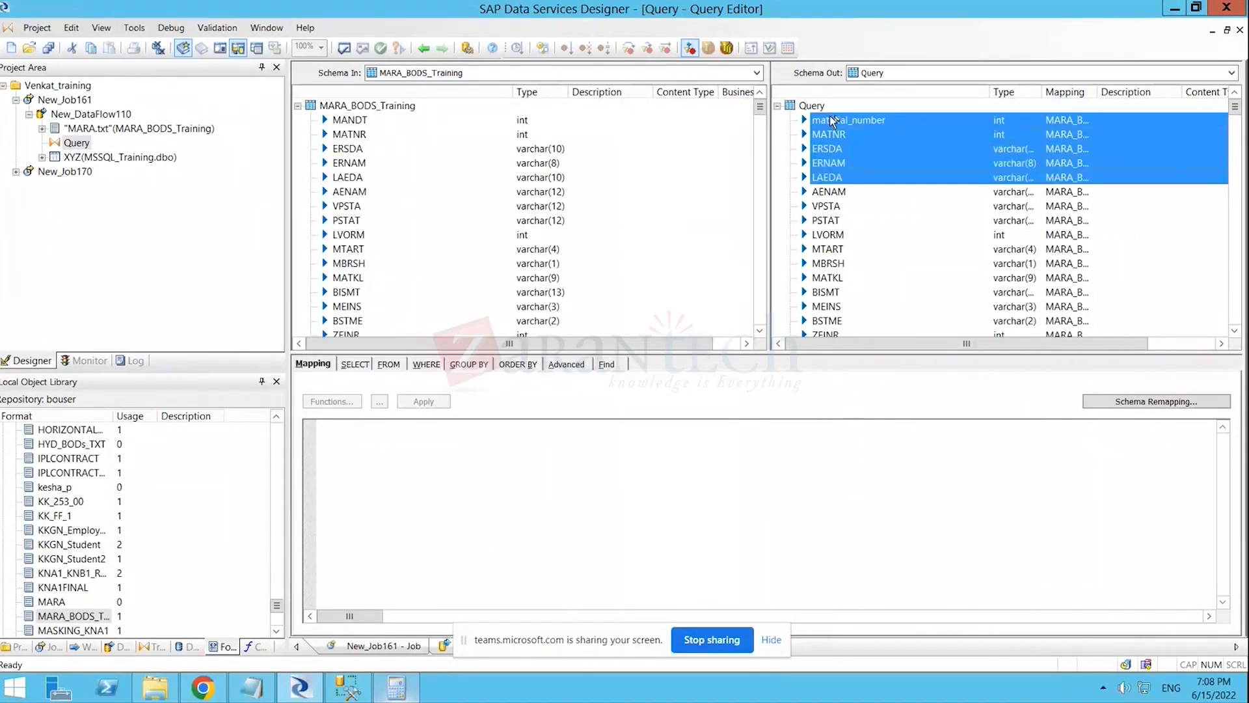
key("shift+Down")
key("shift+Down")
key("shift+Down")
key("shift+Down")
key("shift+Down")
key("shift+Down")
key("shift+Down")
key("shift+Down")
key("shift+Down")
key("shift+Down")
key("shift+Down")
key("shift+Down")
key("shift+Down")
key("shift+Down")
key("shift+Down")
key("shift+Down")
key("shift+Down")
key("shift+Down")
key("shift+Down")
key("shift+Down")
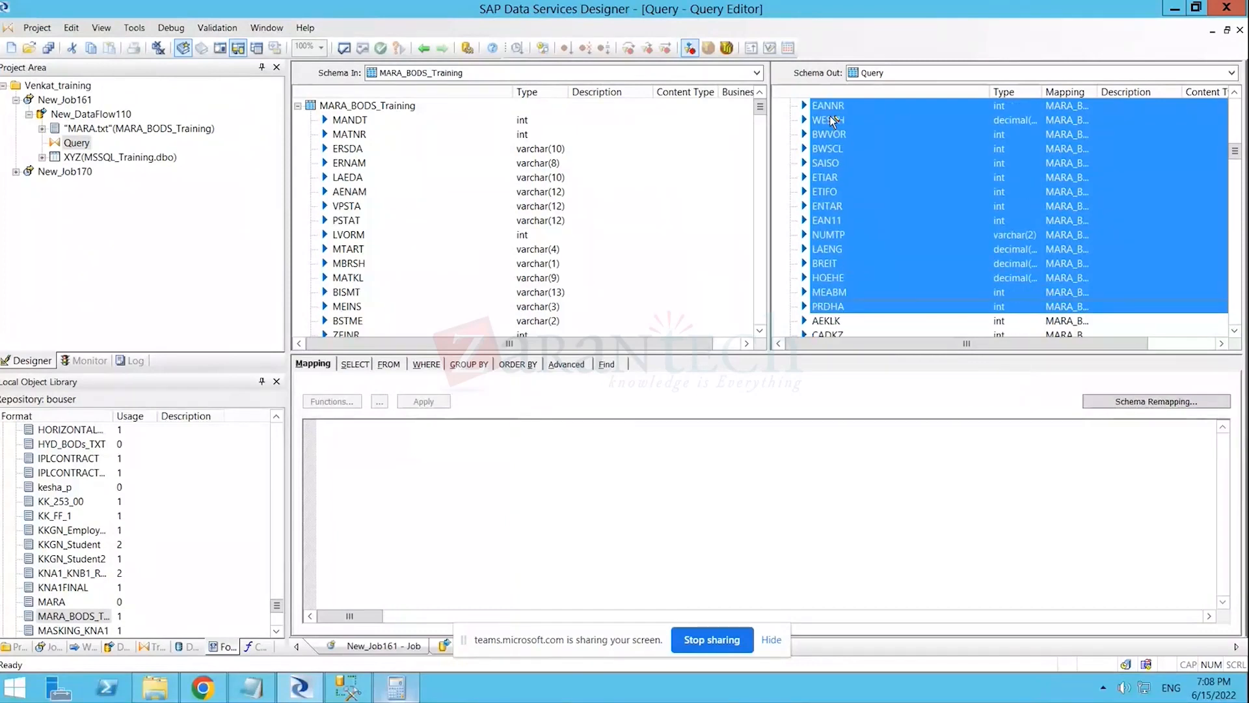
key("shift+Down")
key("shift+Down")
key("shift+Down")
key("shift+Down")
key("shift+Down")
key("shift+Down")
key("shift+Down")
key("shift+Down")
key("shift+Down")
key("shift+Down")
key("shift+Down")
key("shift+Down")
key("shift+Down")
key("shift+Down")
key("shift+Down")
key("shift+Down")
key("shift+Down")
key("shift+Down")
key("shift+Down")
key("shift+Down")
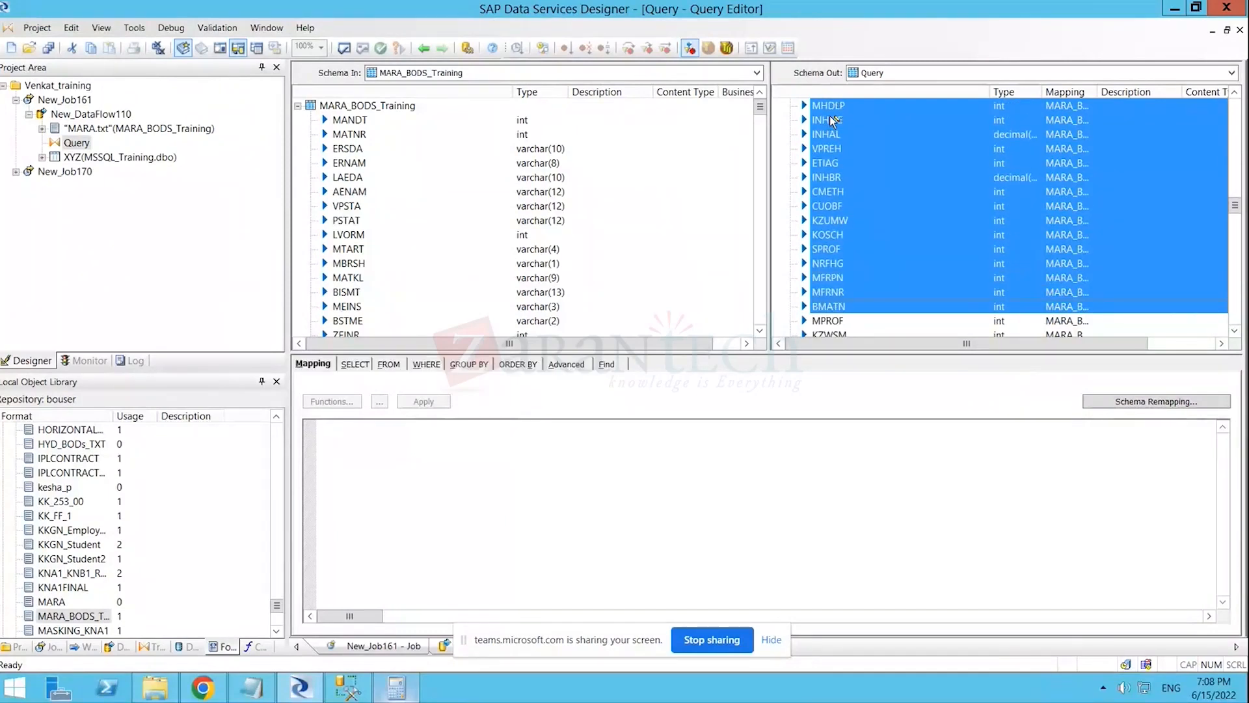
key("shift+Down")
key("shift+Down")
key("shift+Down")
key("shift+Down")
key("shift+Down")
key("shift+Down")
key("shift+Down")
key("shift+Down")
key("shift+Down")
key("shift+Down")
key("shift+Down")
key("shift+Down")
key("shift+Down")
key("shift+Down")
key("shift+Down")
key("shift+Down")
key("shift+Down")
key("shift+Down")
key("shift+Down")
key("shift+Down")
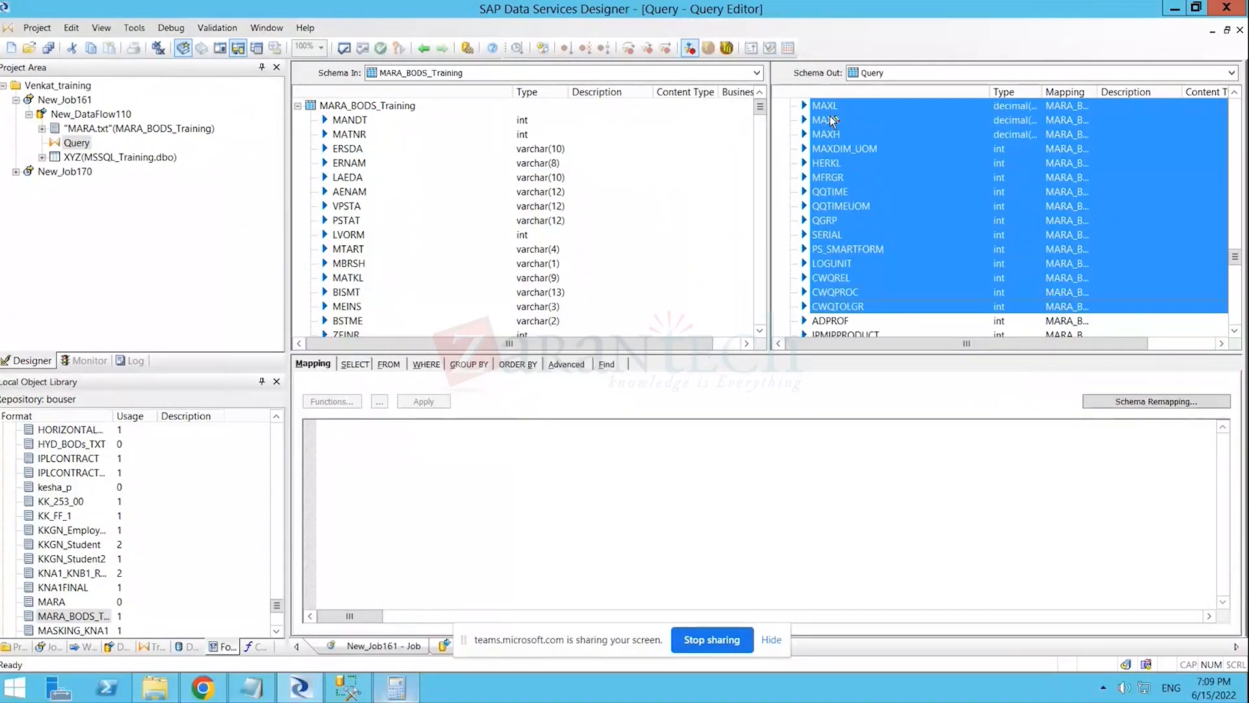
key("shift+Down")
key("shift+Down")
key("shift+Down")
key("shift+Down")
key("shift+Down")
key("shift+Down")
key("shift+Down")
key("shift+Down")
key("shift+Down")
key("shift+Down")
key("shift+Down")
key("shift+Down")
key("shift+Down")
key("shift+Down")
key("shift+Down")
key("shift+Down")
key("shift+Down")
key("shift+Down")
key("shift+Down")
key("shift+Down")
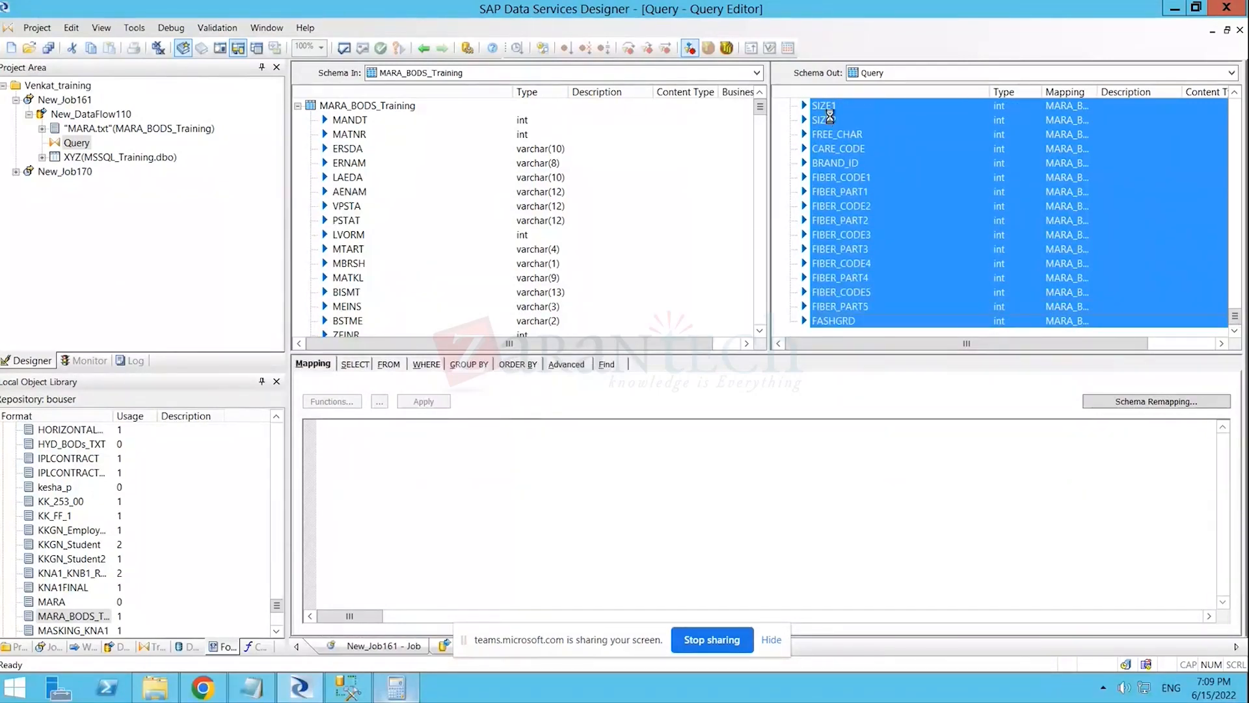
key("Delete")
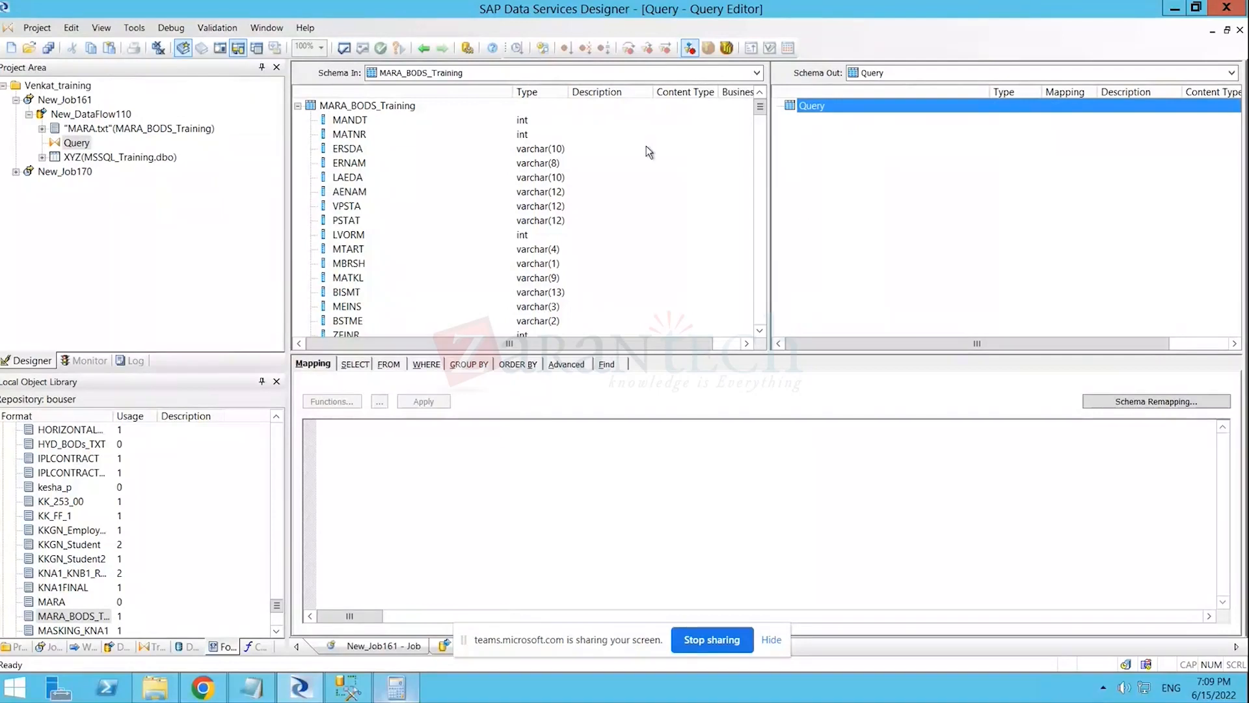
left_click(423, 47)
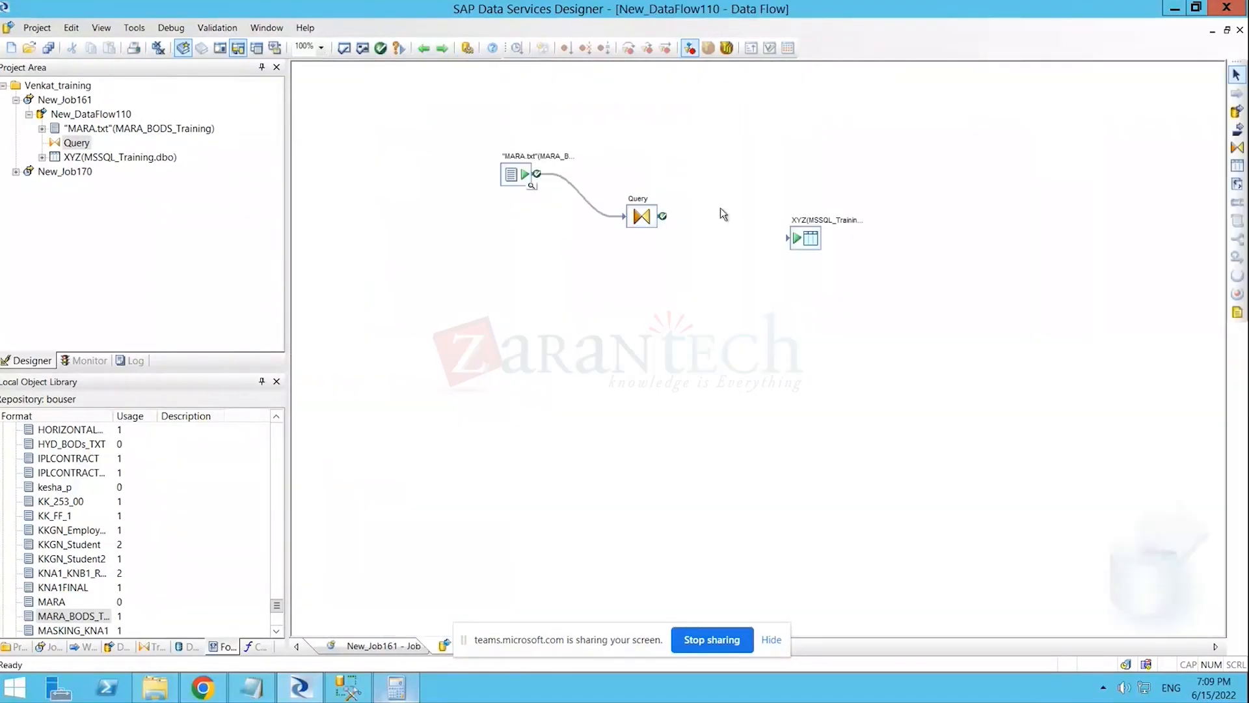
- Connect the Query transform to the XYZ template table and check the schemas of both objects
left_click_drag(663, 217, 794, 239)
double_click(644, 218)
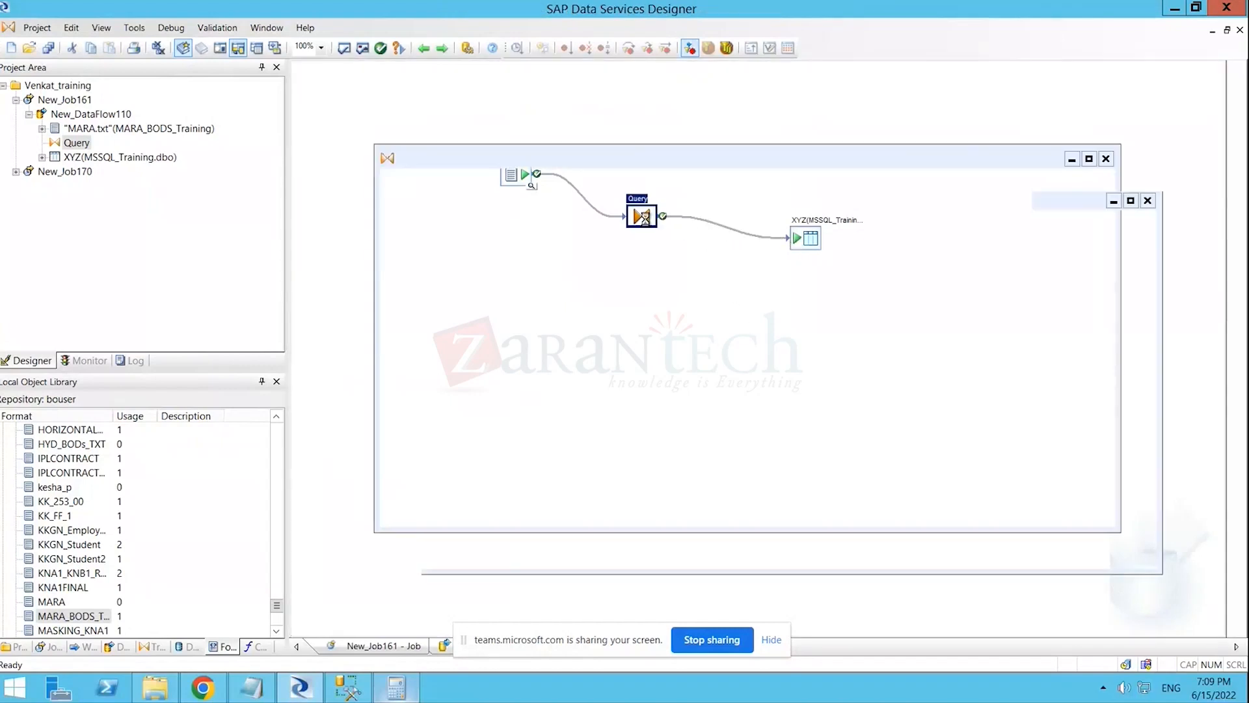
left_click(298, 106)
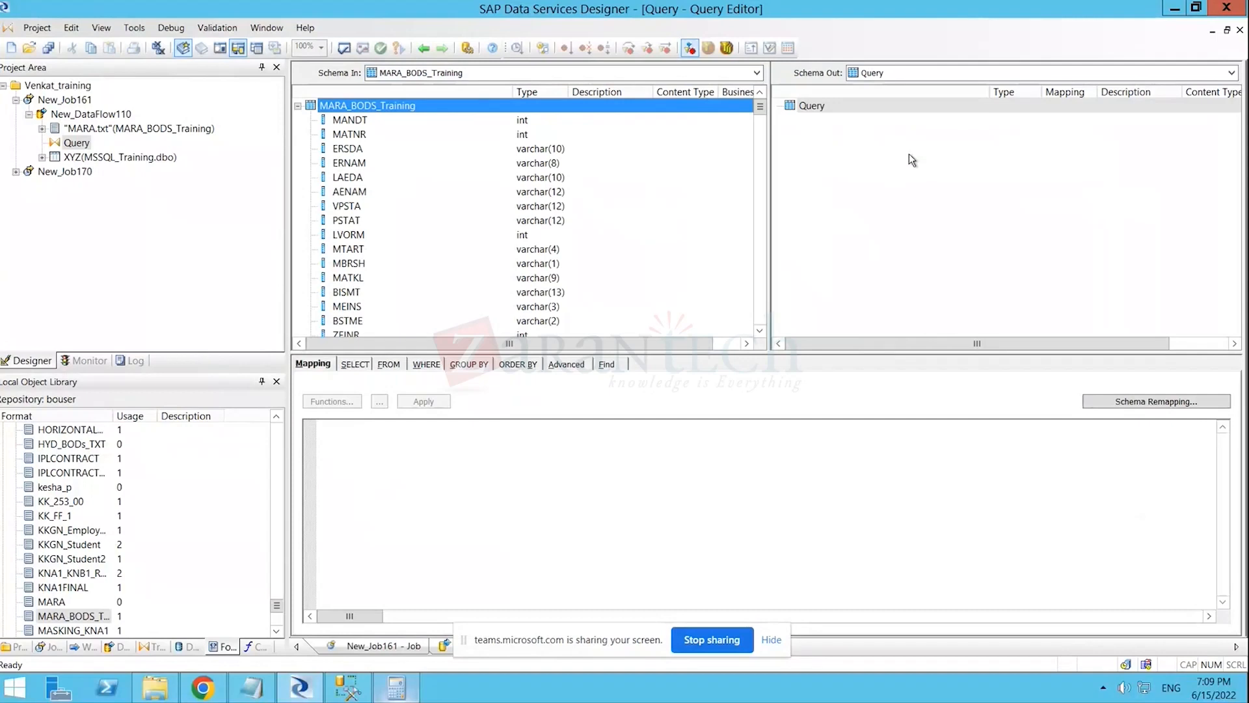
left_click(423, 49)
double_click(805, 238)
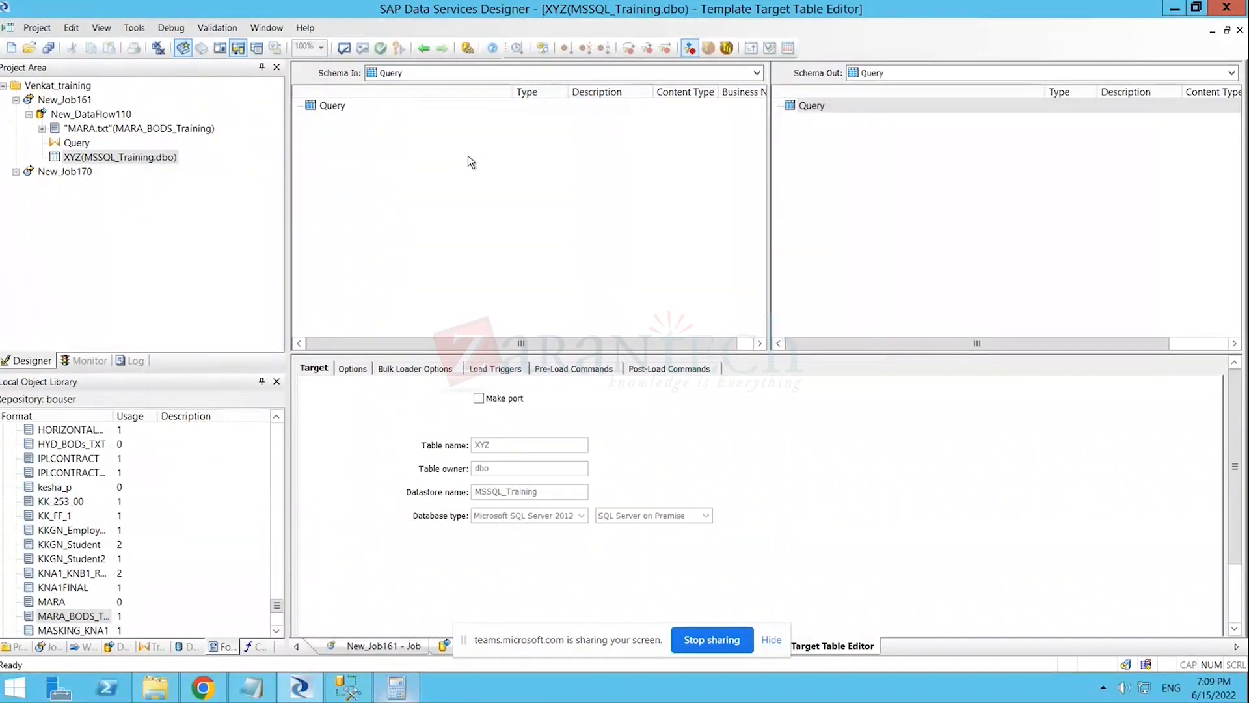
left_click(424, 48)
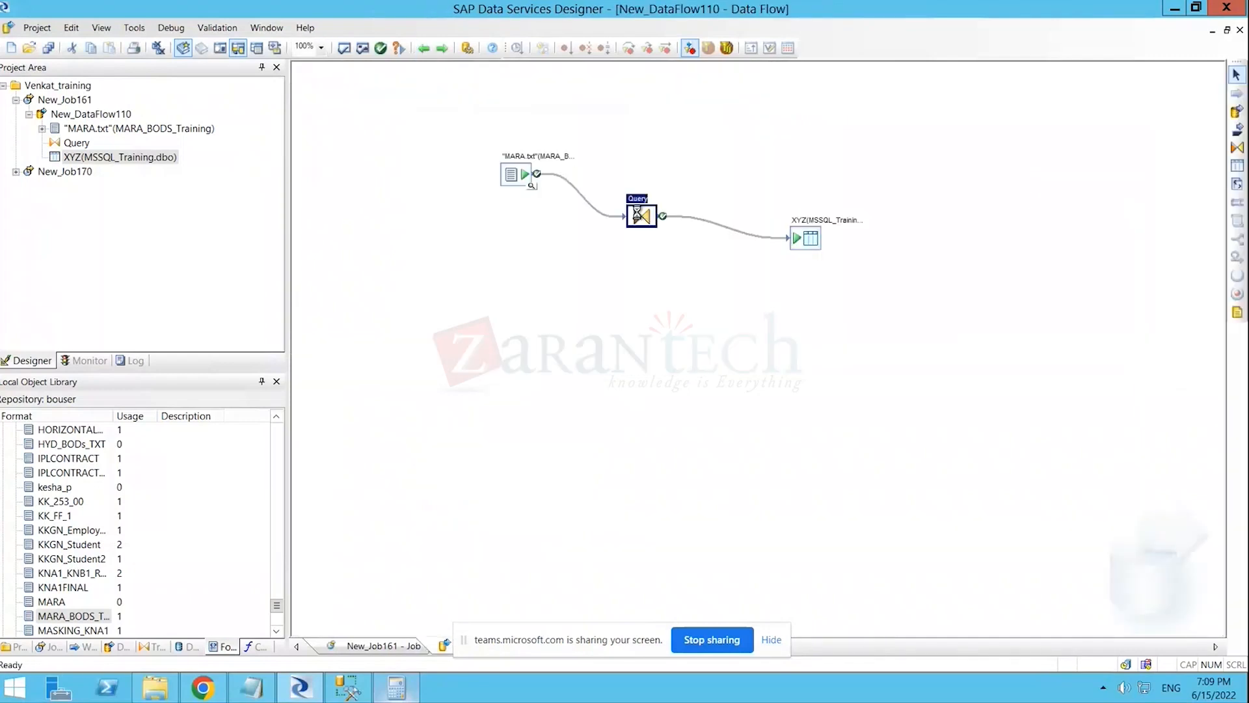
- Map the MANDT and MATNR columns of MARA_BODS_Training to the Query transform's output schema and return to the data flow
double_click(641, 216)
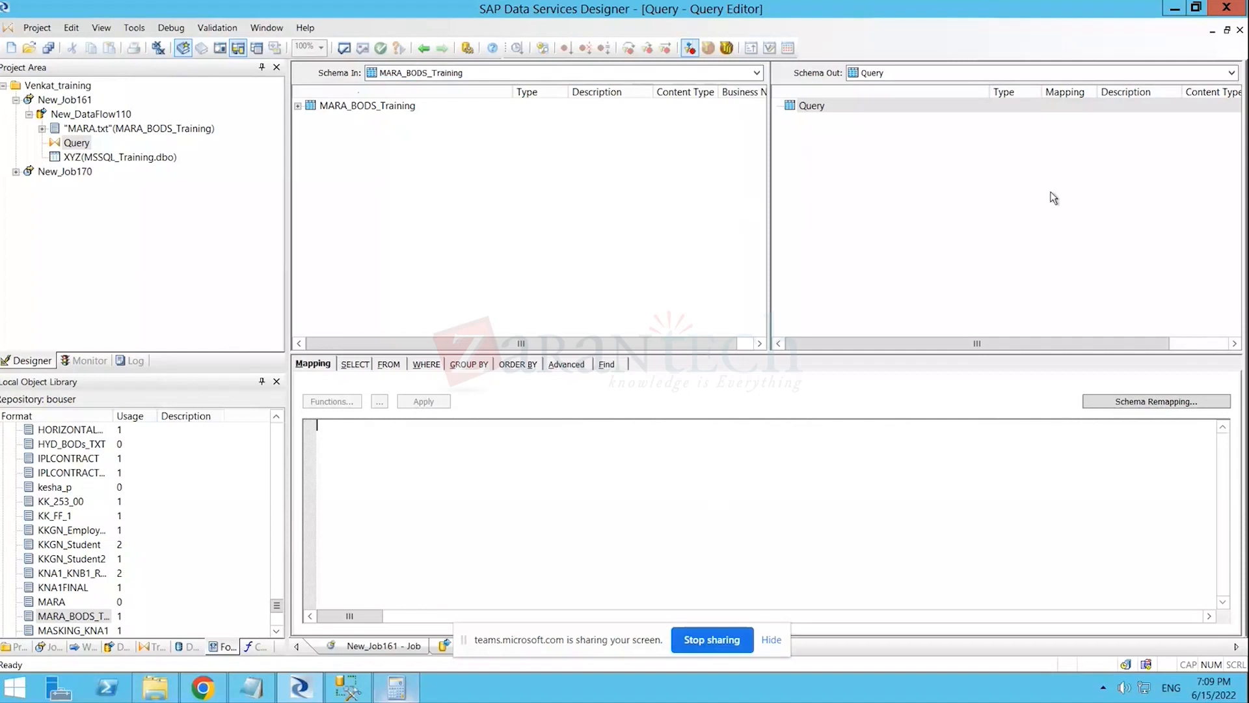
left_click(297, 105)
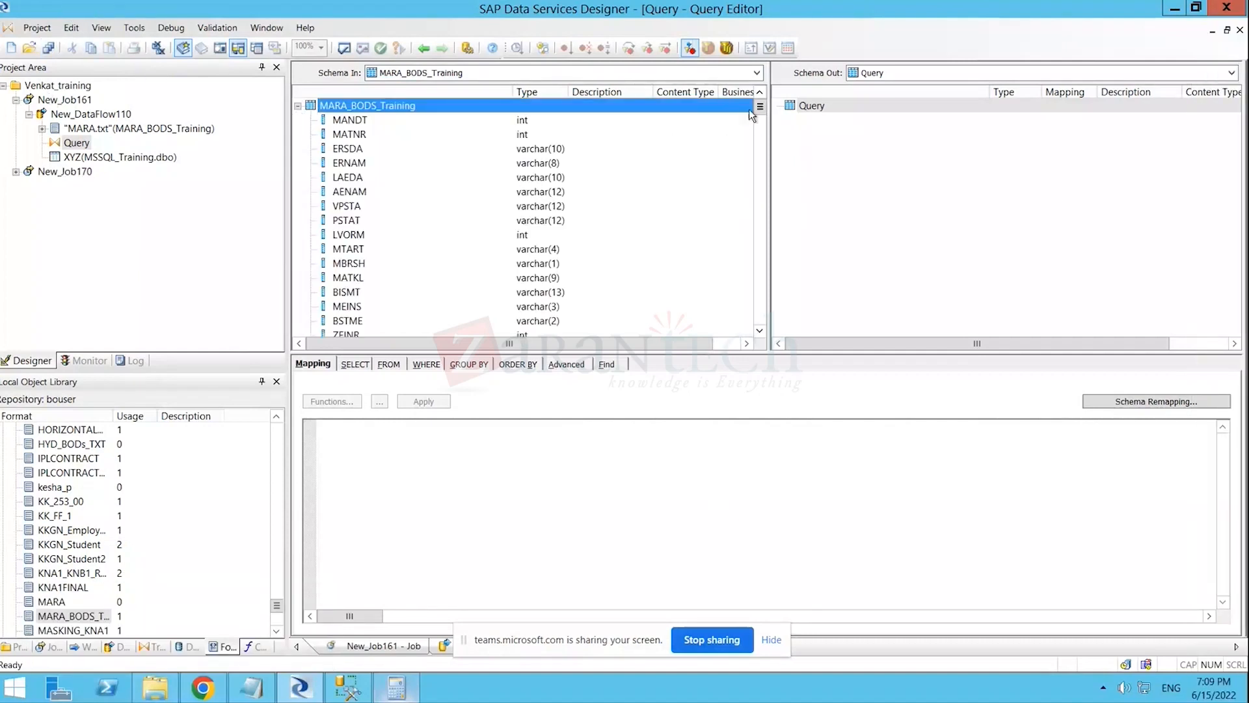
left_click_drag(341, 121, 801, 139)
left_click_drag(348, 134, 819, 158)
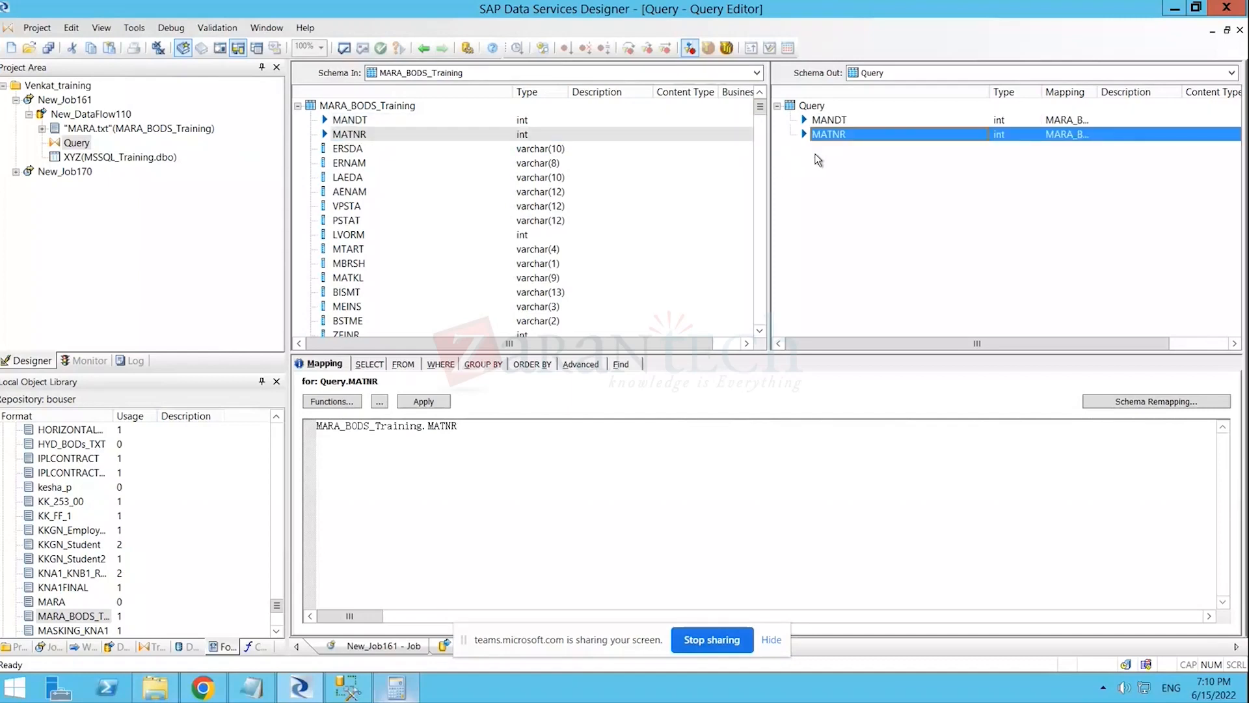
left_click(425, 48)
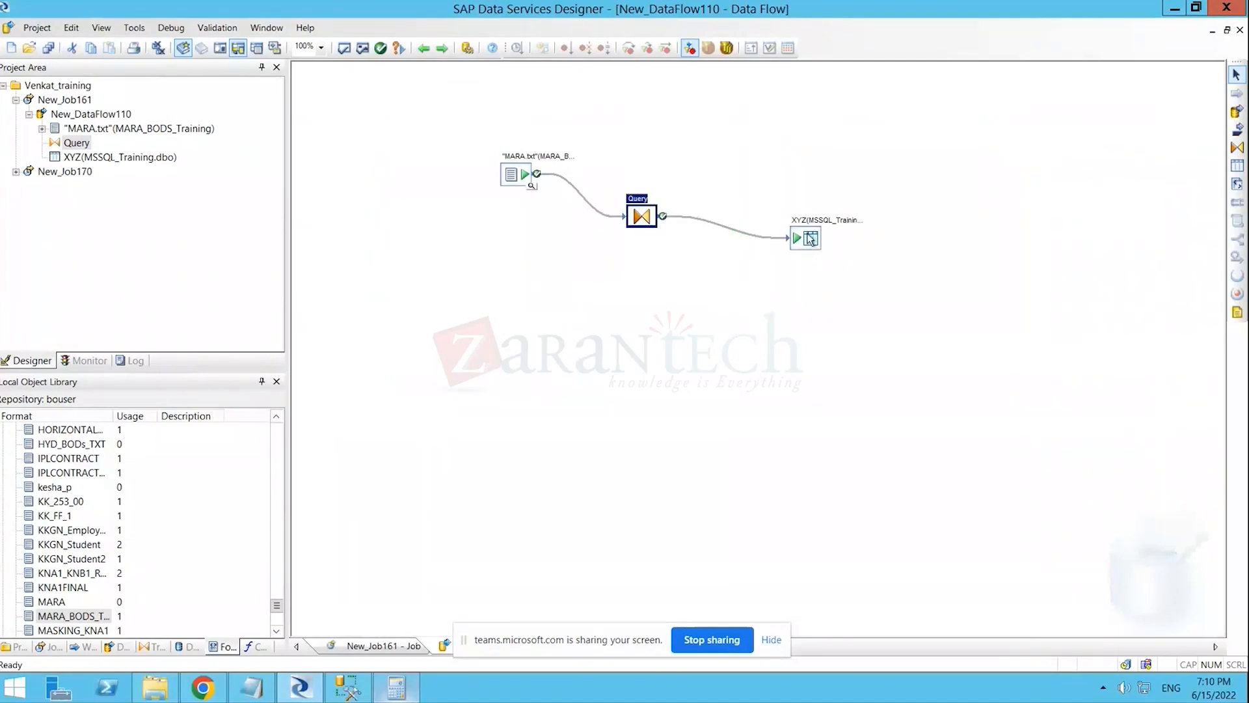
- Check the XYZ template table's schema and delete the table from the data flow
left_click_drag(763, 194, 848, 293)
left_click_drag(600, 169, 681, 257)
double_click(805, 239)
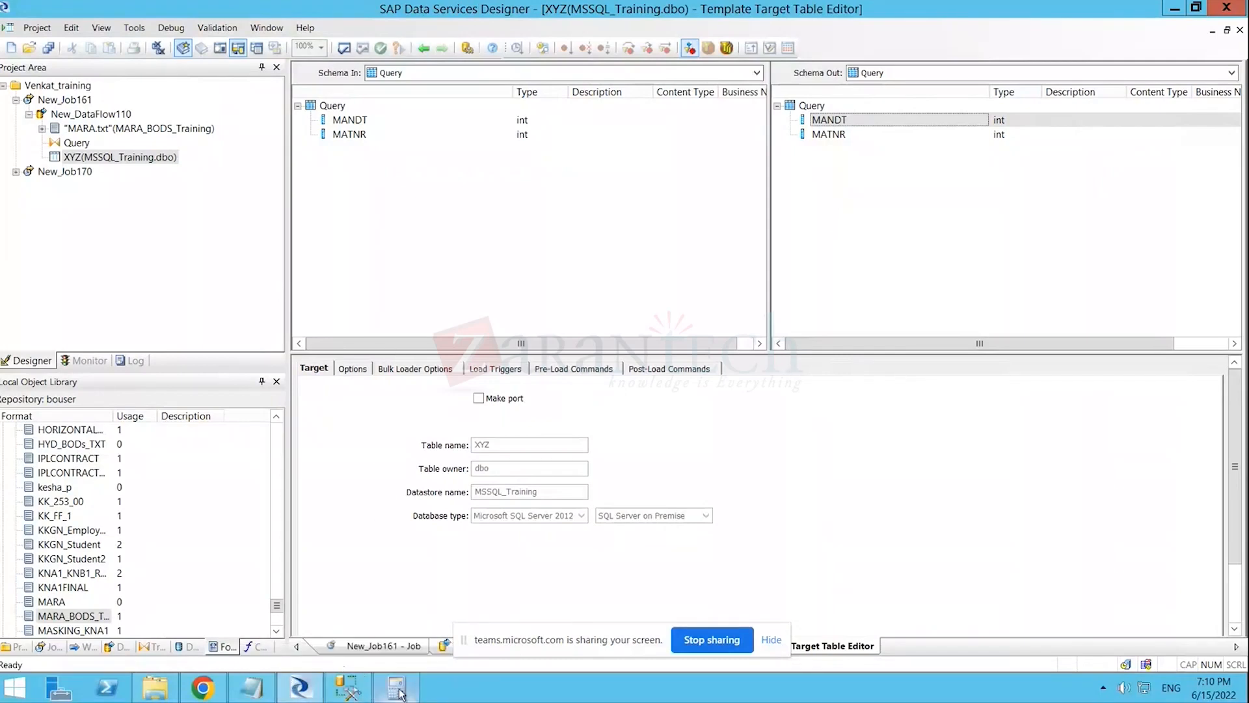
left_click(424, 48)
left_click(807, 242)
key("Delete")
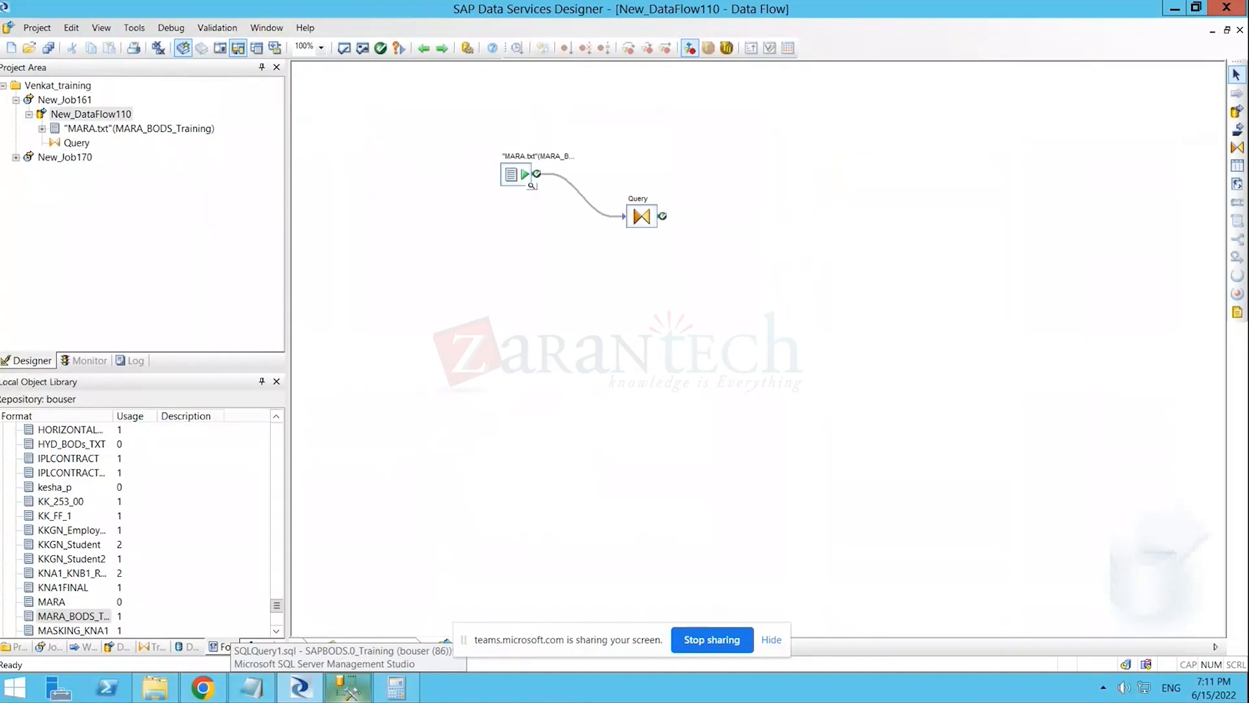
- Switch to SQL Server Management Studio and add the line "crate table MARA" below the existing queries
left_click(348, 688)
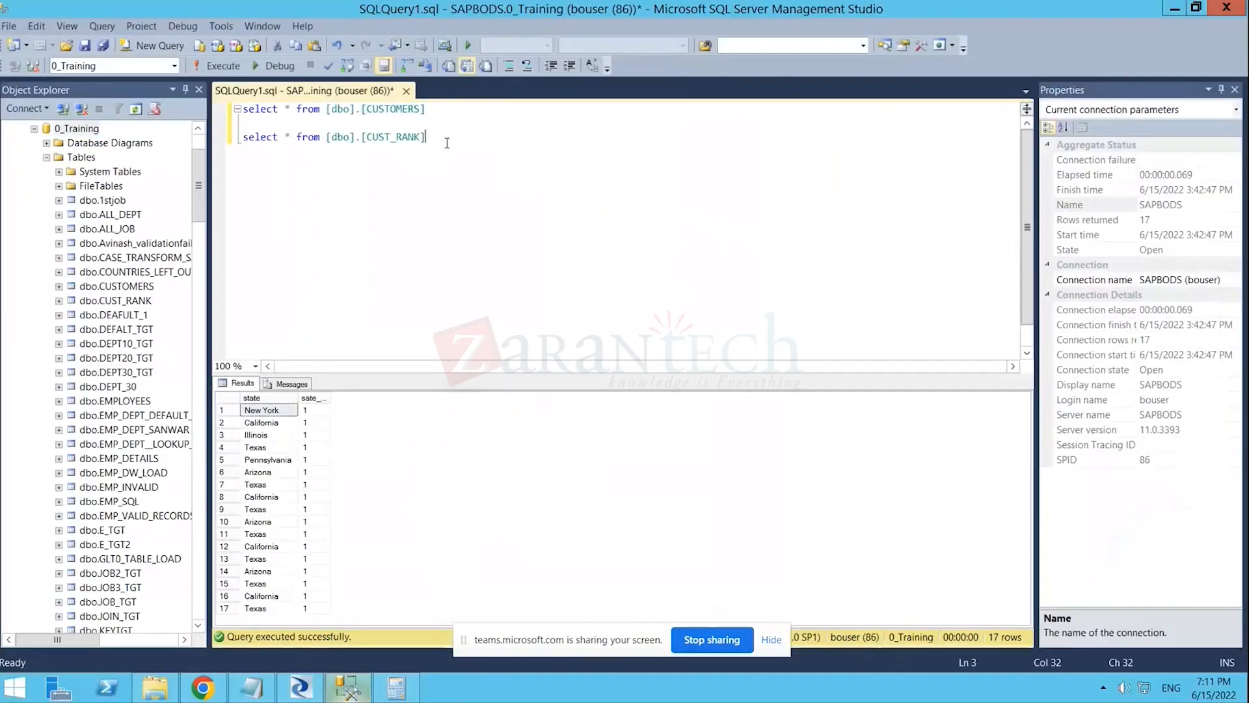
key("Return")
key("Return")
type("crate table ")
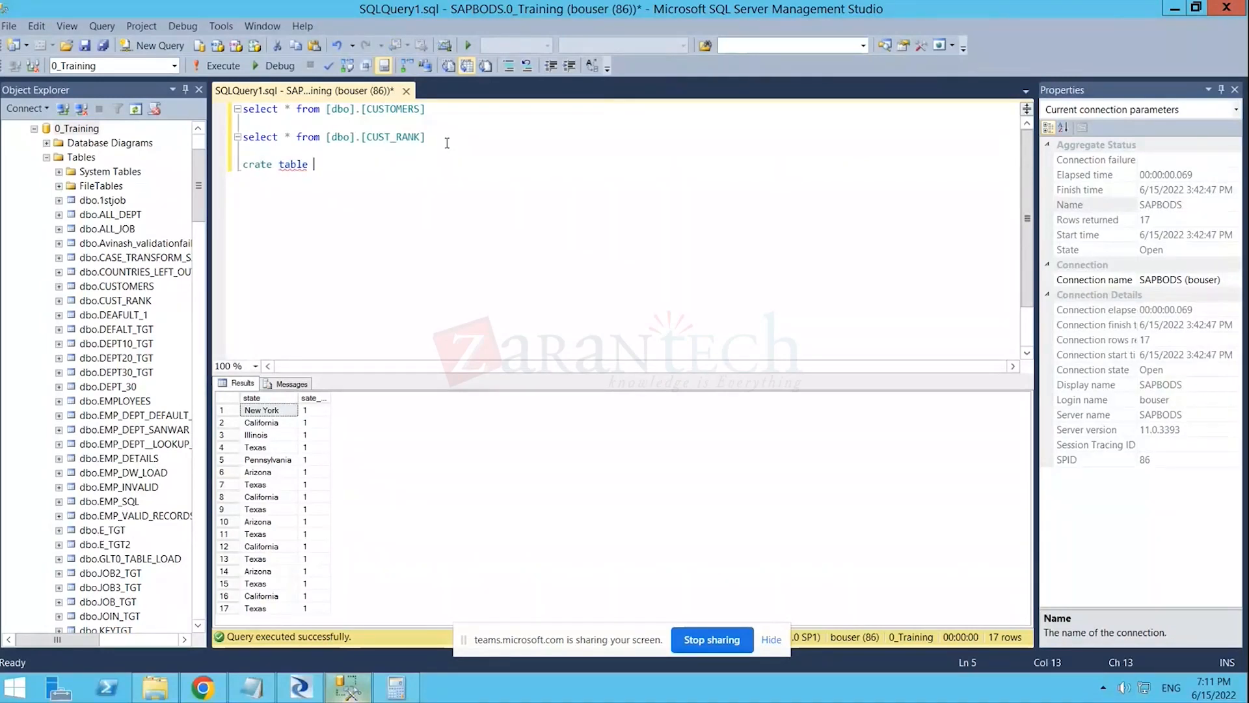
type("MARA")
key("Return")
key("Return")
- Add the parenthesized column definitions Material_Number varchar(20) and Material_Desc varchar(30) to the MARA table statement
type("90")
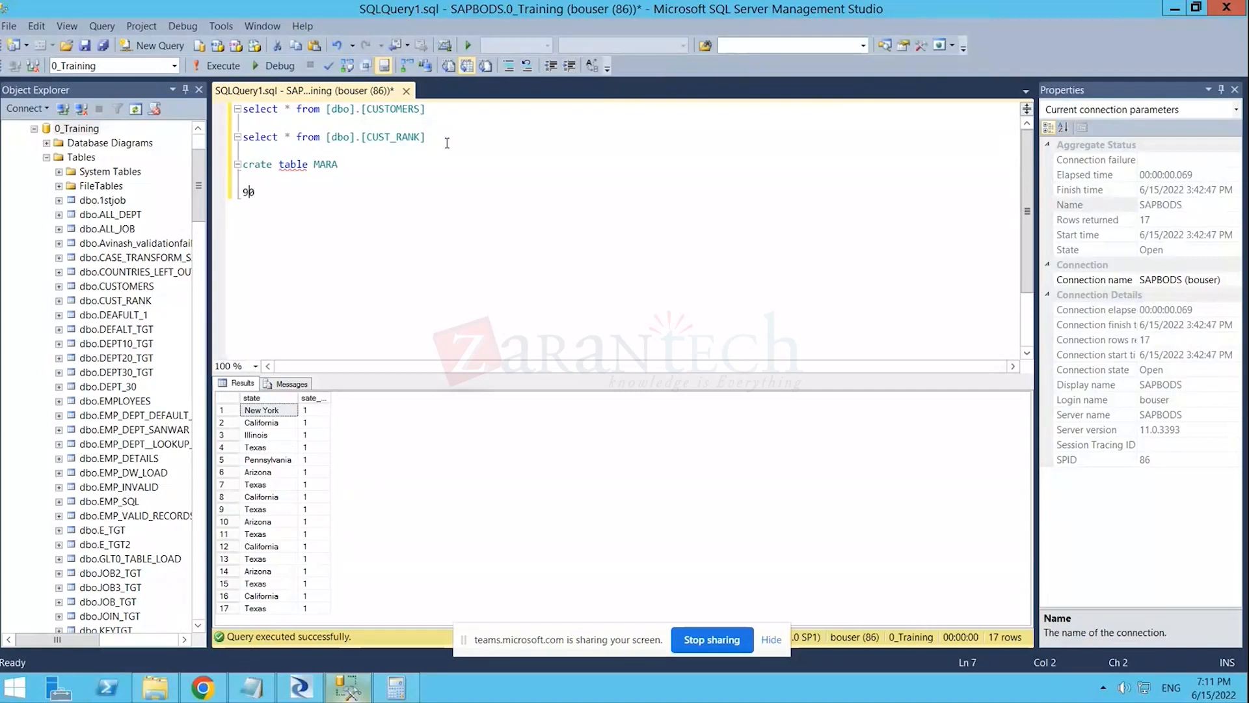
key("BackSpace")
key("BackSpace")
type("()")
key("Left")
type("Material")
key("BackSpace")
type("_Number varchar")
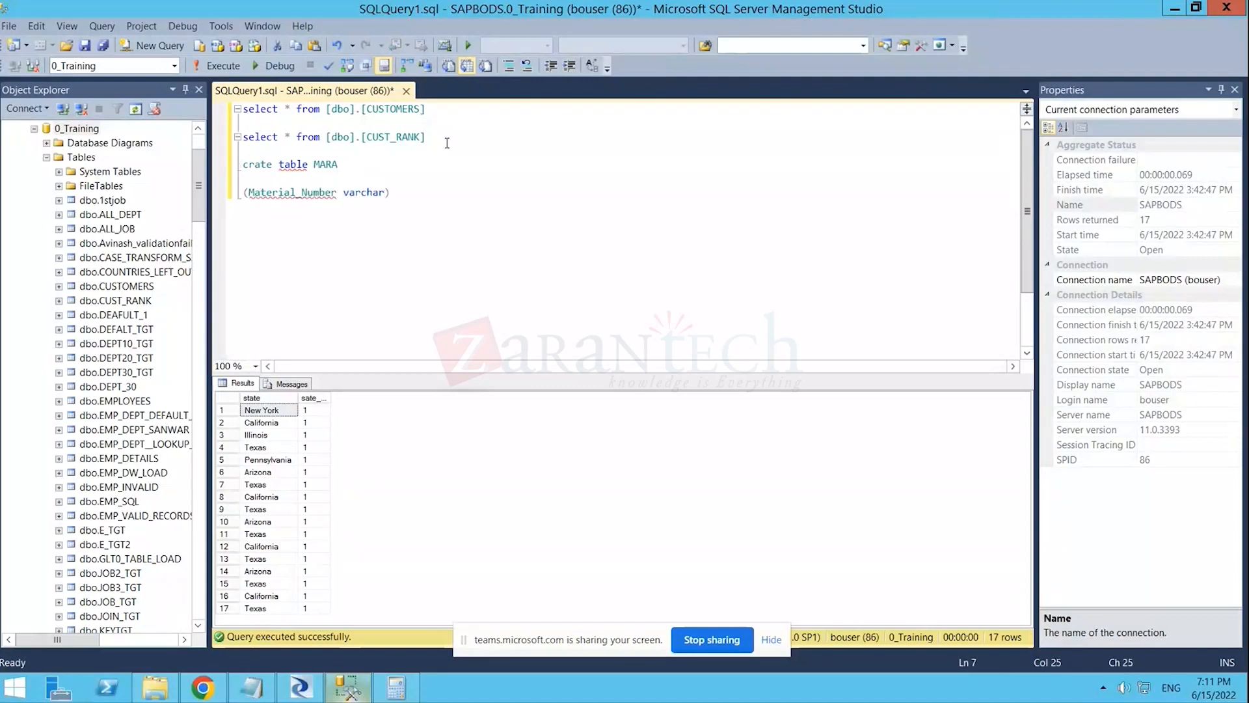
type("(20")
key("Right")
type(", N")
key("BackSpace")
type("Material")
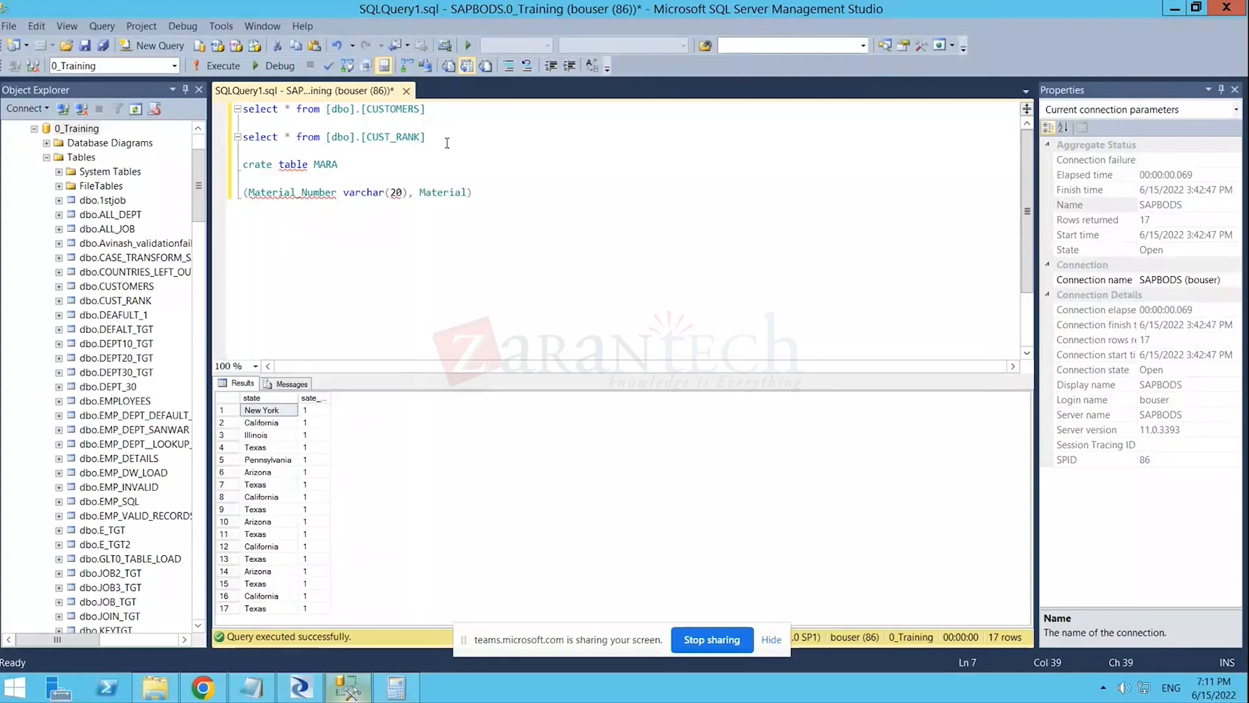
type("_Desc varchar(30)")
- Qualify the MARA table name with the dbo schema and execute only the table statement
left_click(314, 164)
type("db")
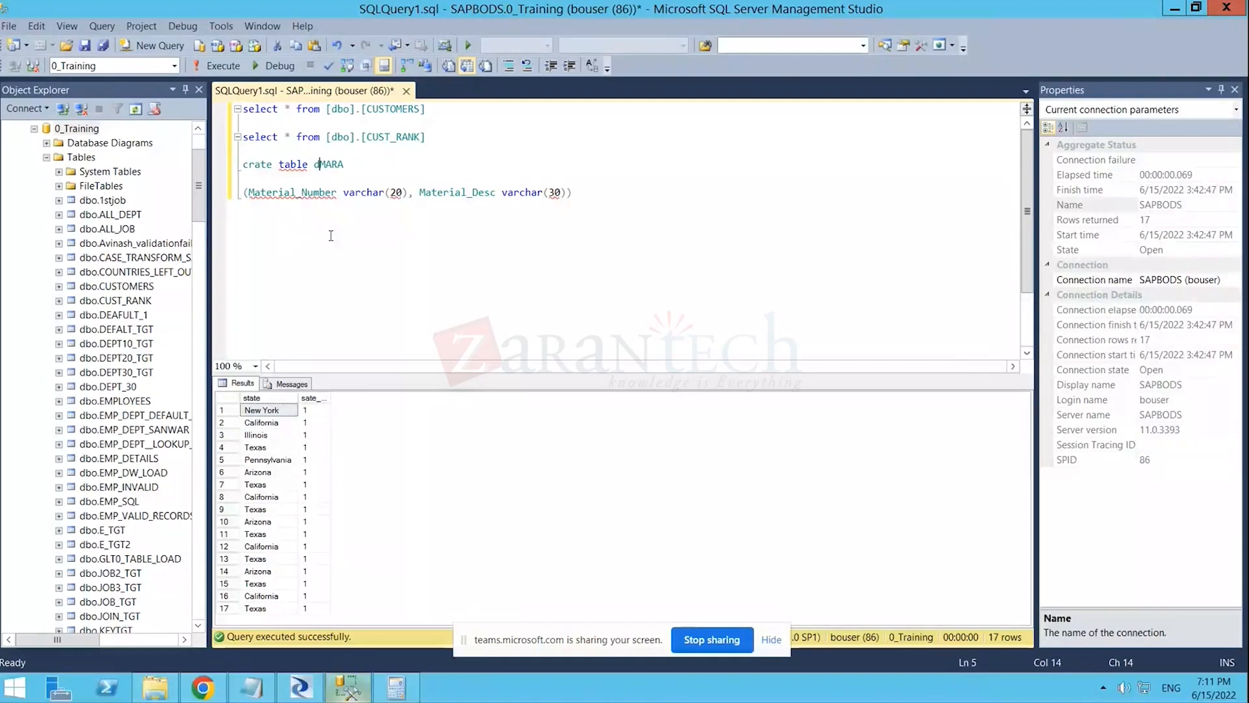
type("o.")
left_click_drag(572, 194, 242, 164)
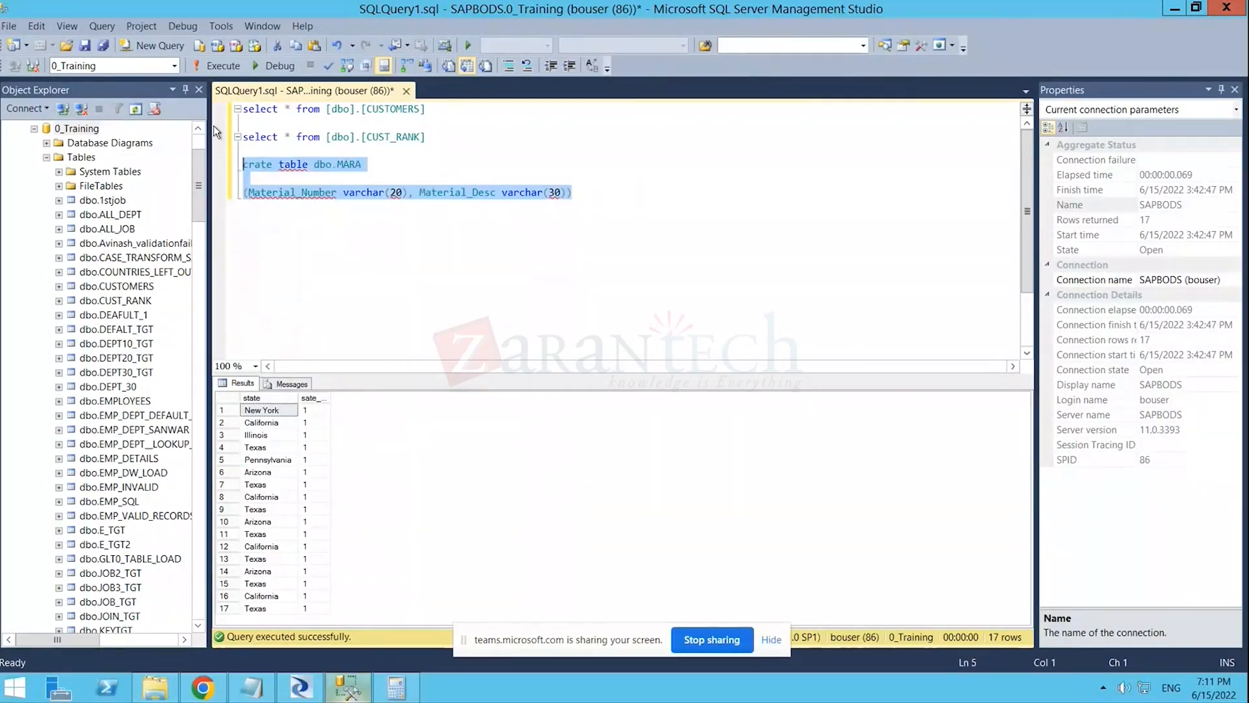
left_click(220, 64)
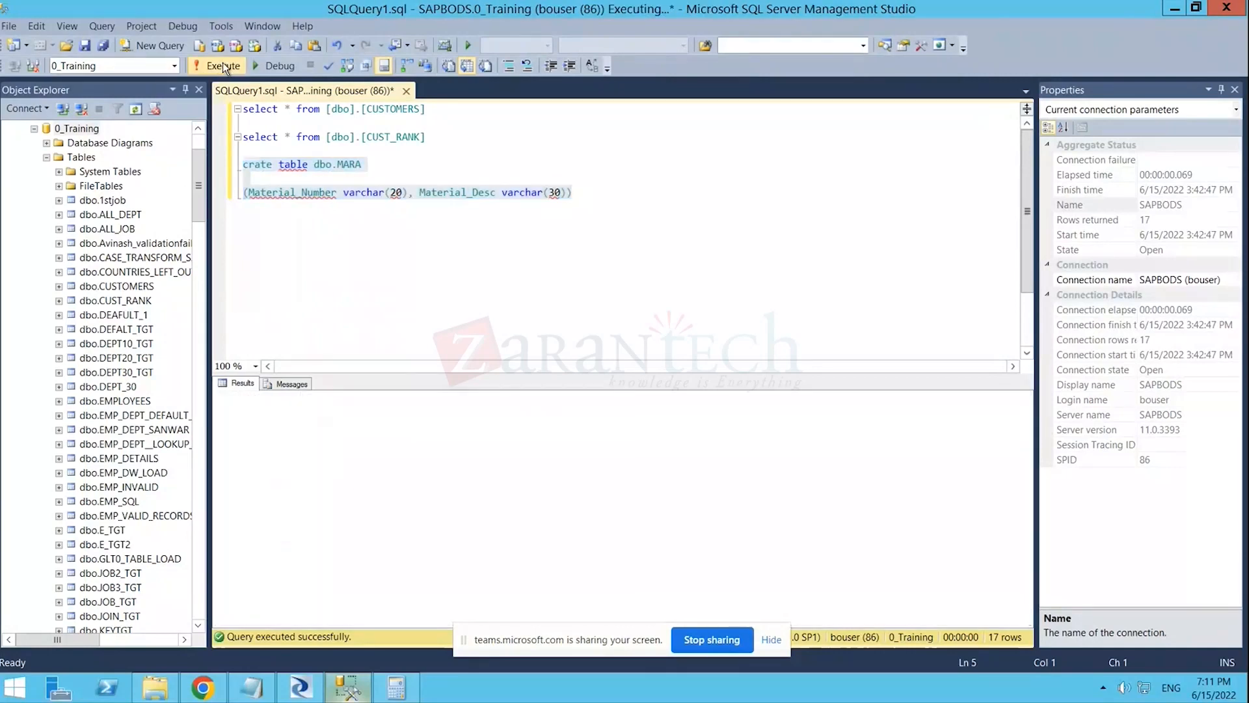
- Correct "crate" to "create" in the dbo.MARA table statement and execute only that statement
left_click(381, 225)
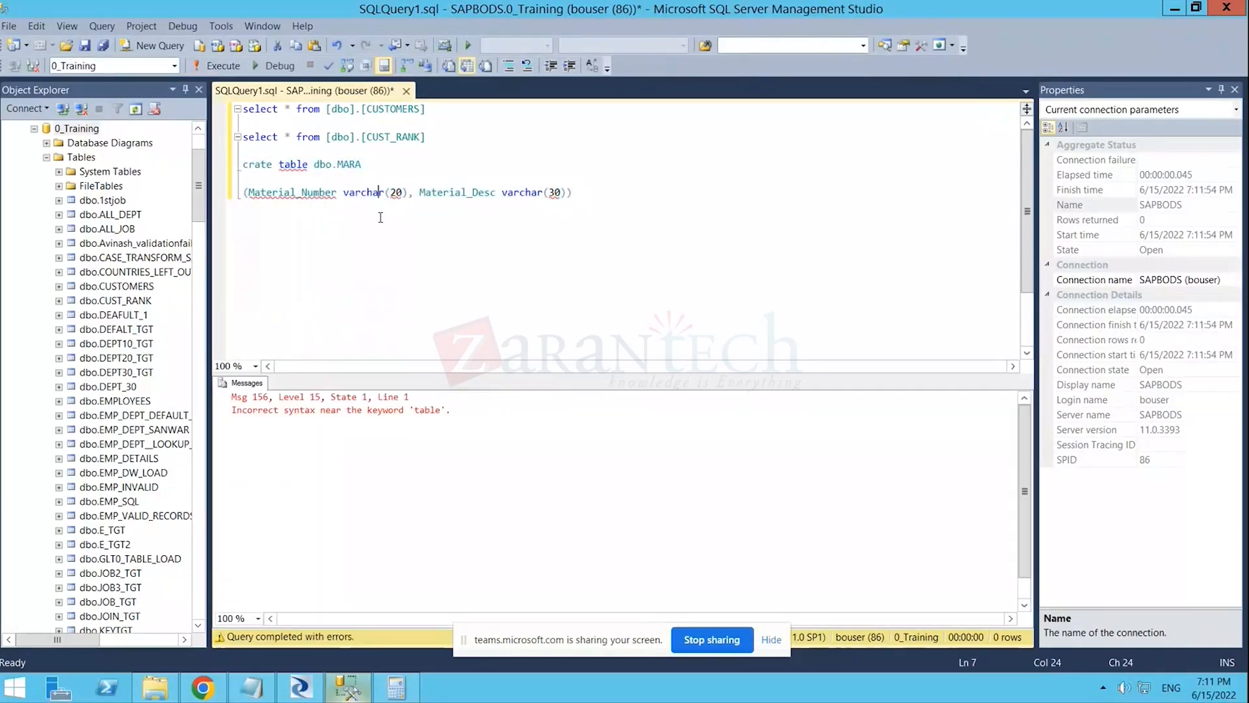
left_click(254, 165)
type("e")
left_click(570, 195)
left_click_drag(573, 193, 242, 164)
left_click(204, 68)
left_click(322, 180)
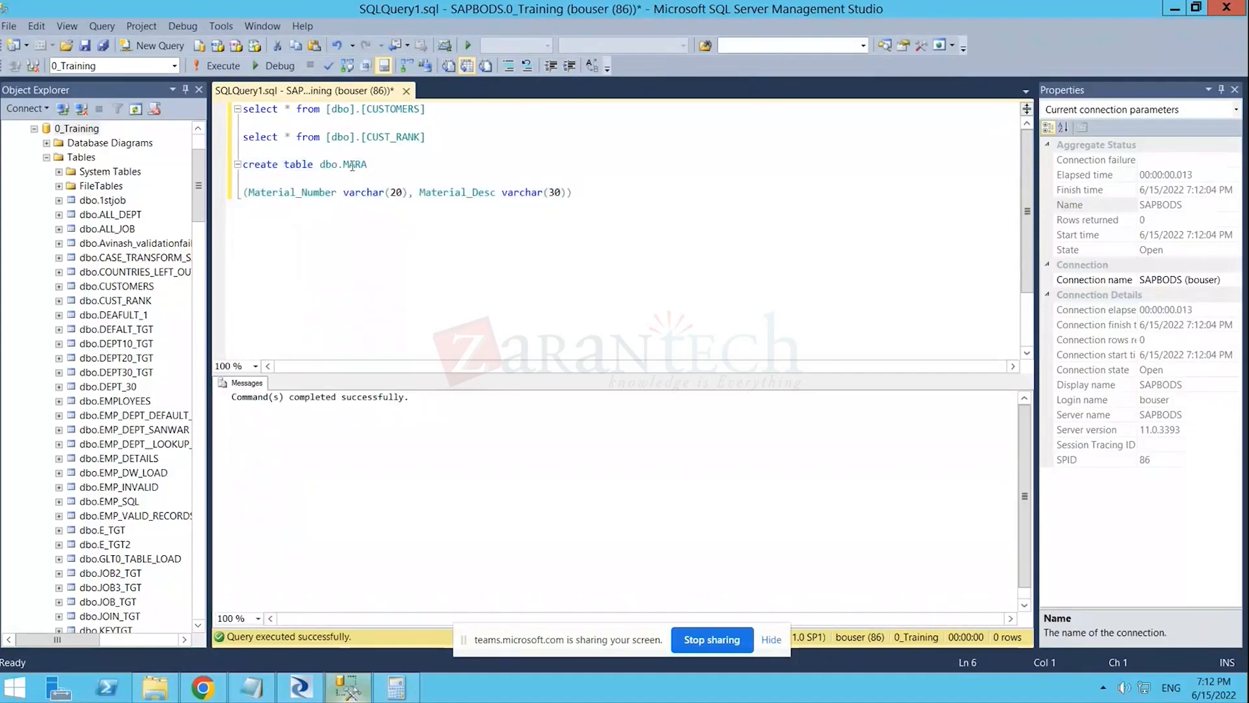
- Copy the dbo.MARA name from the query, switch to SAP Data Services Designer and open Import By Name for the MSSQL_Training datastore
left_click_drag(370, 165, 320, 168)
key("ctrl+c")
left_click(297, 689)
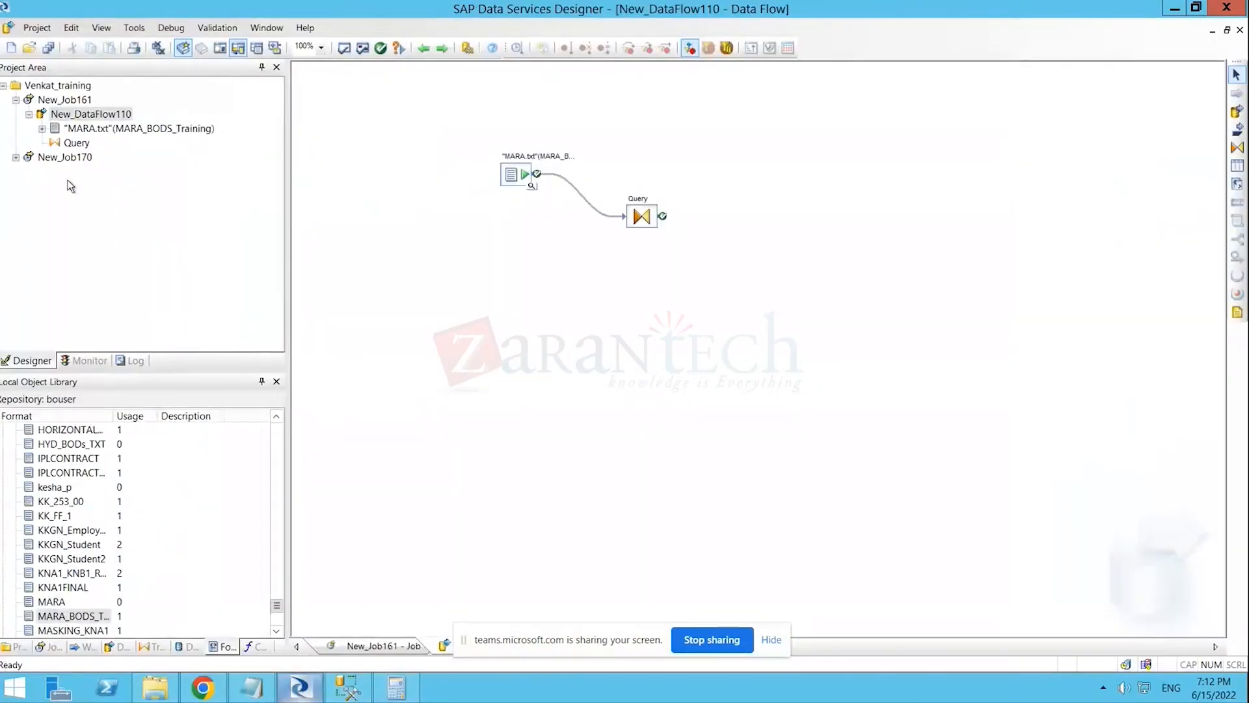
left_click(186, 648)
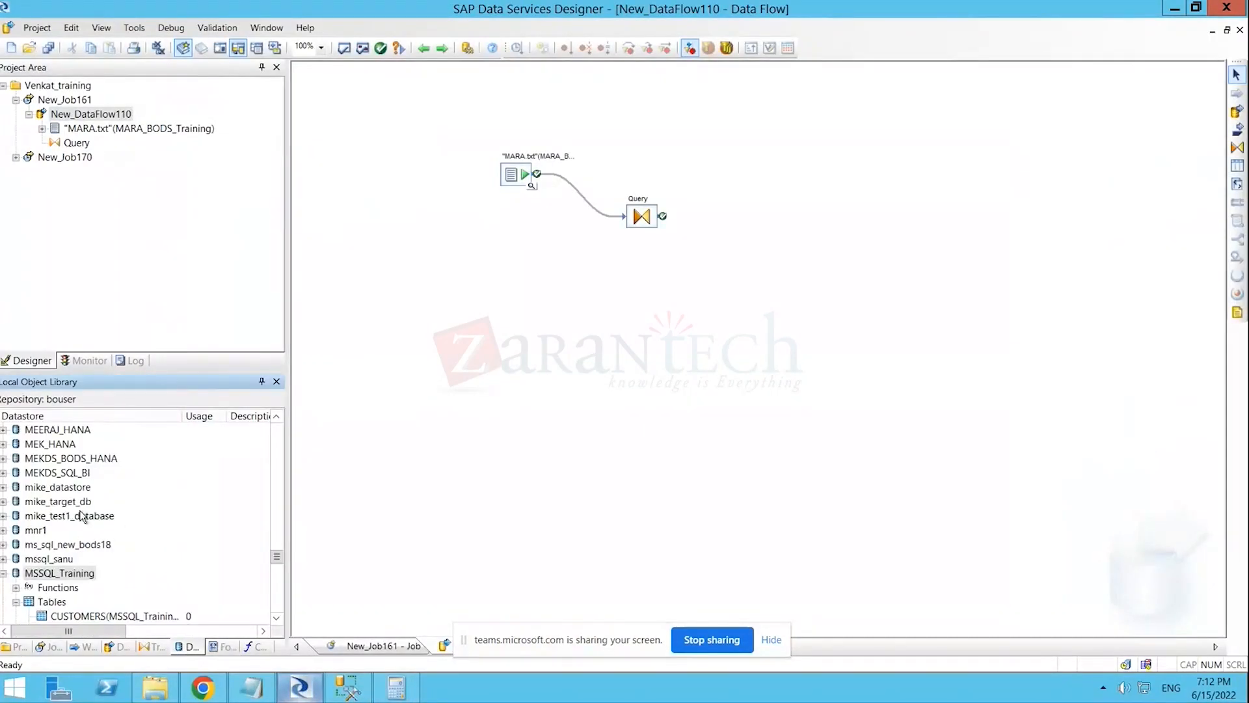
right_click(54, 576)
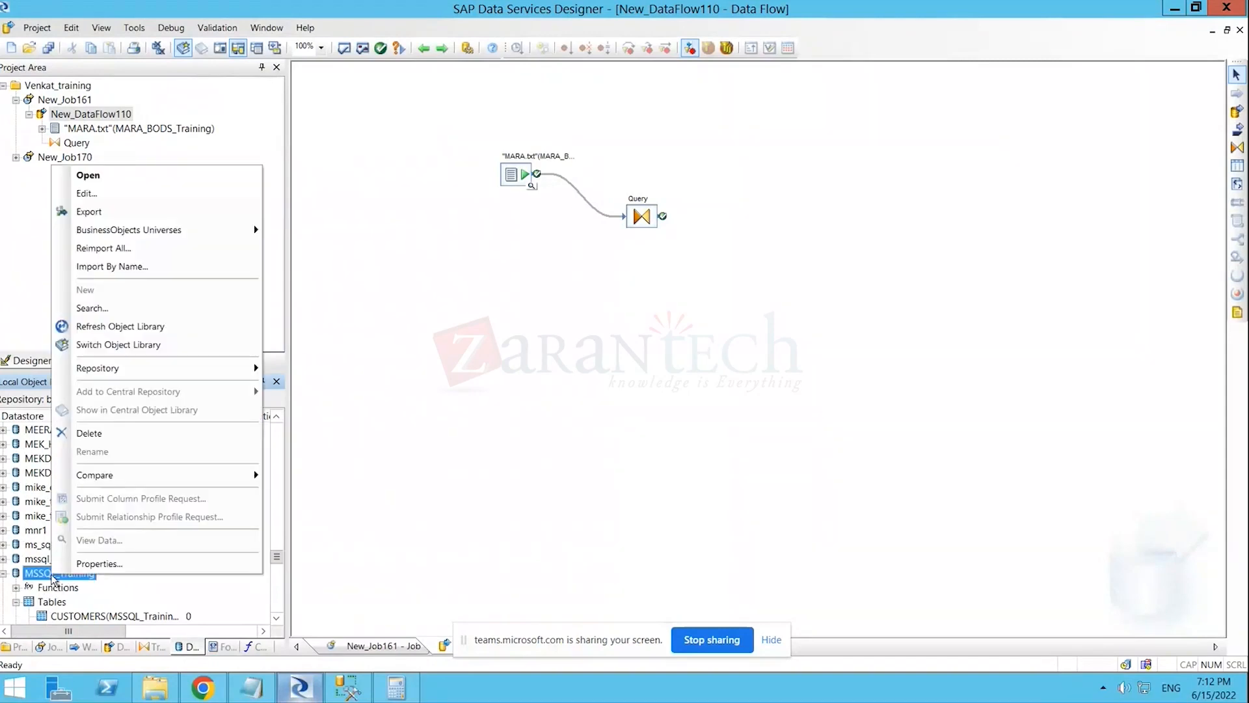
left_click(121, 267)
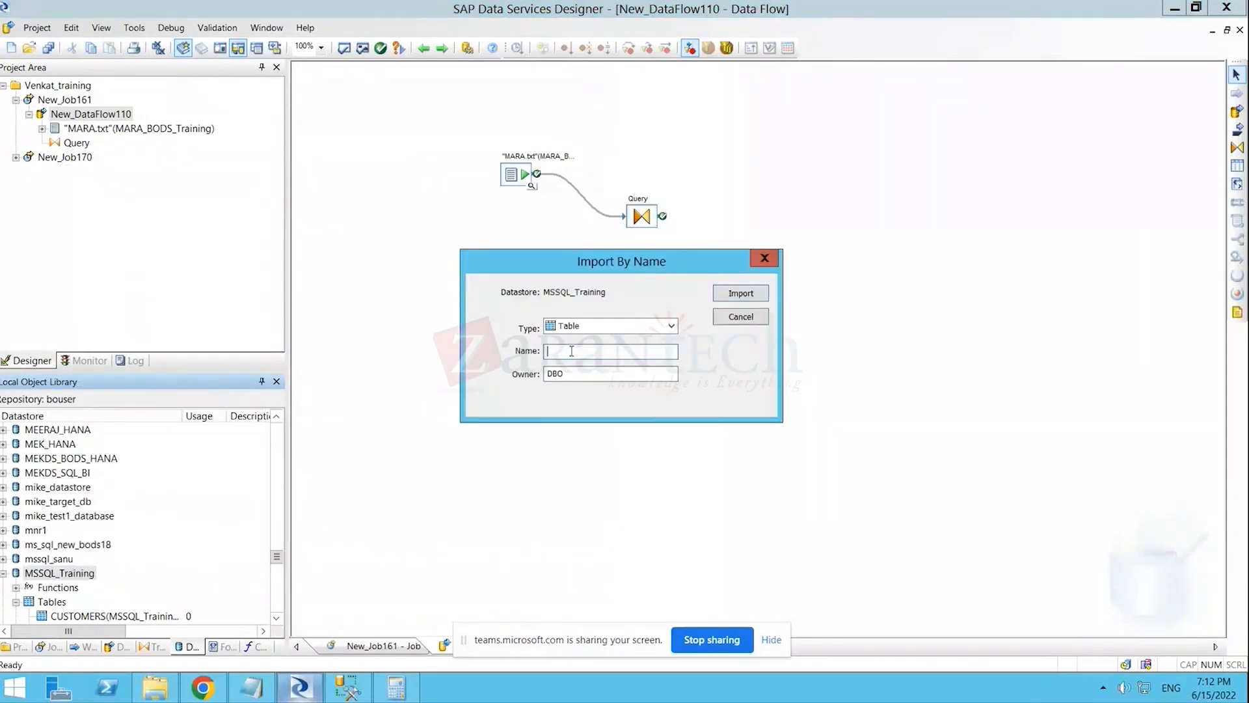
- Import the table named MARA with owner dbo into the MSSQL_Training datastore
key("ctrl+v")
left_click_drag(564, 352, 545, 374)
key("Delete")
type("dbo.")
key("BackSpace")
left_click(720, 292)
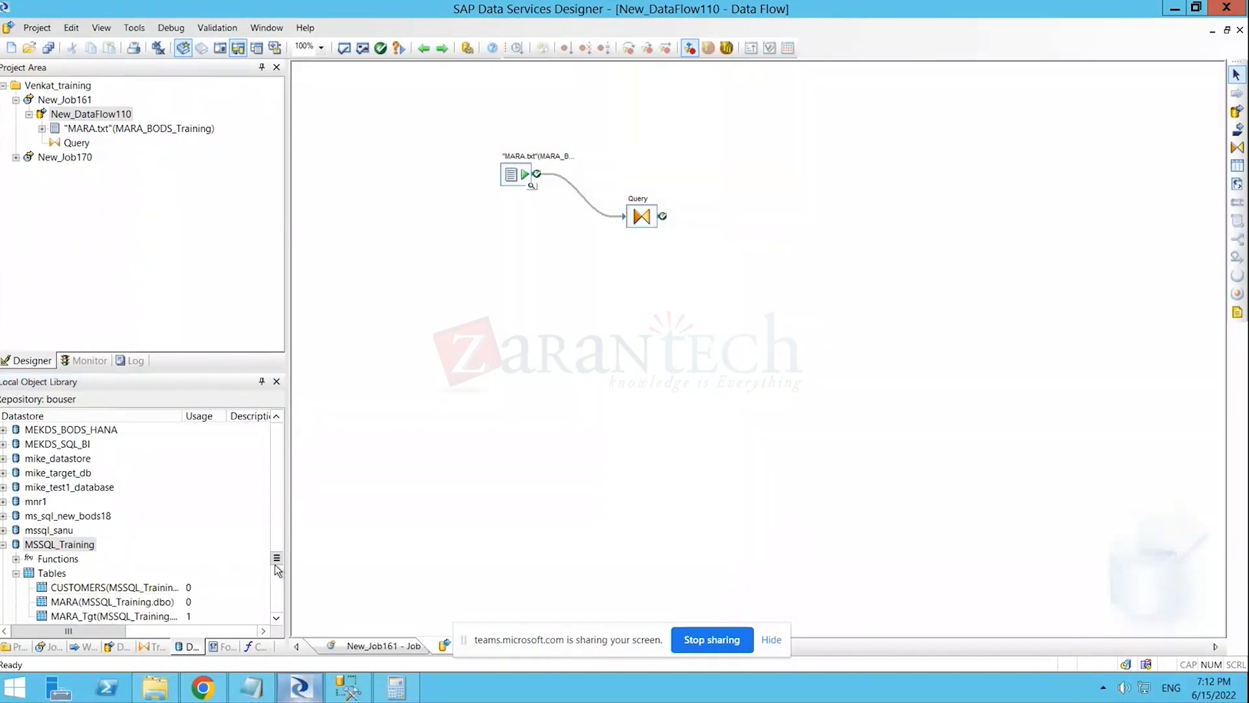
- Add the MARA table from the MSSQL_Training datastore to the data flow as a target, beside the Query transform
scroll(275, 563, "down", 2)
left_click(70, 531)
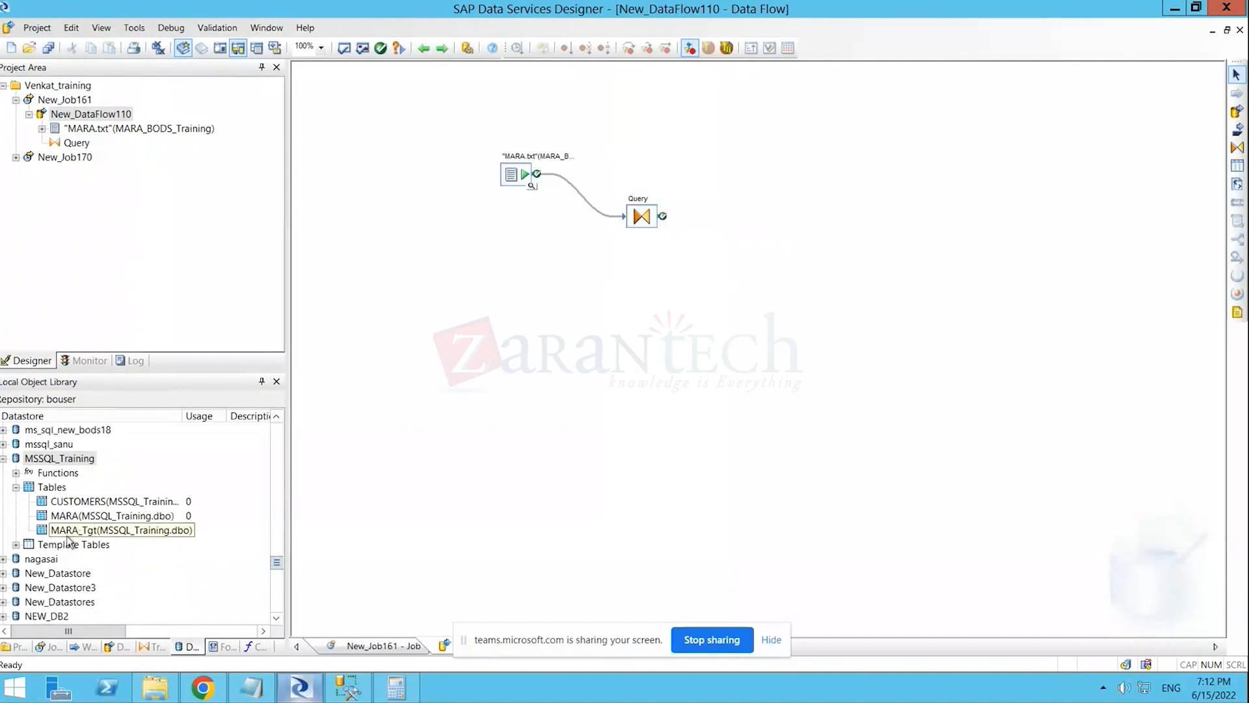
left_click(67, 518)
left_click_drag(67, 519, 801, 216)
left_click(744, 268)
left_click_drag(111, 520, 790, 195)
left_click(825, 223)
- Remove the MANDT and MATNR columns from the Query transform's output schema and return to the data flow
double_click(642, 217)
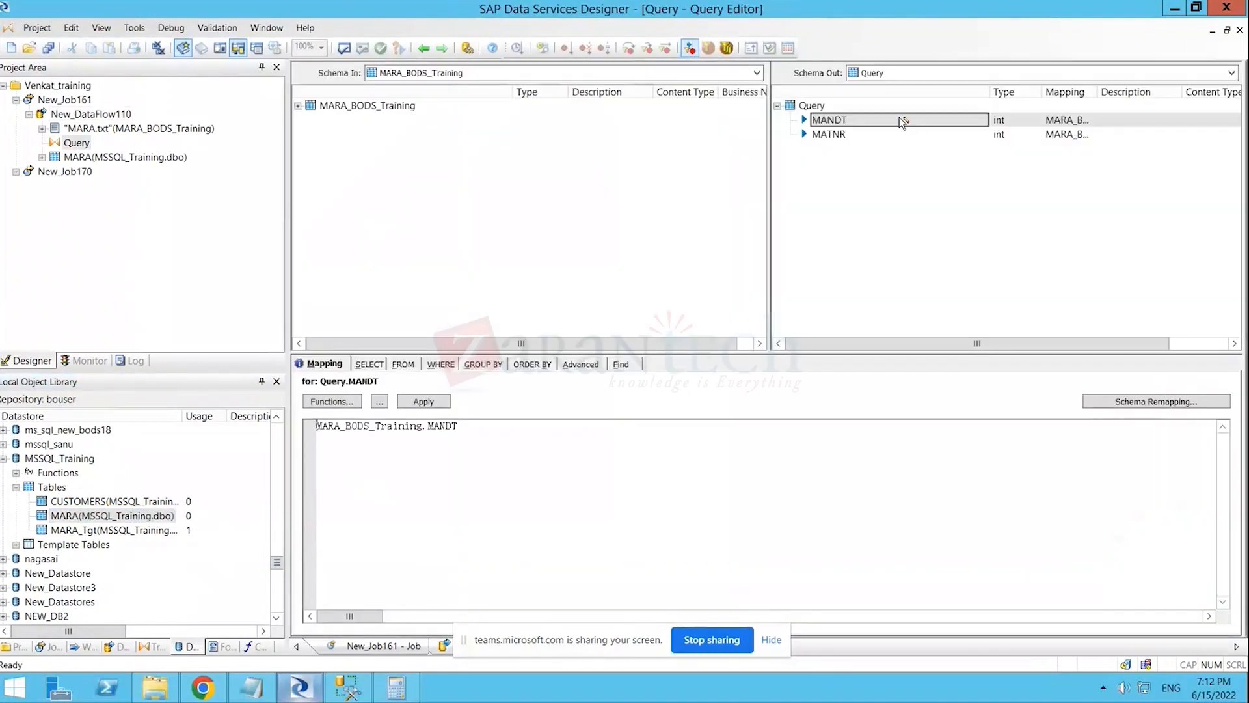
left_click(860, 124)
left_click(859, 121)
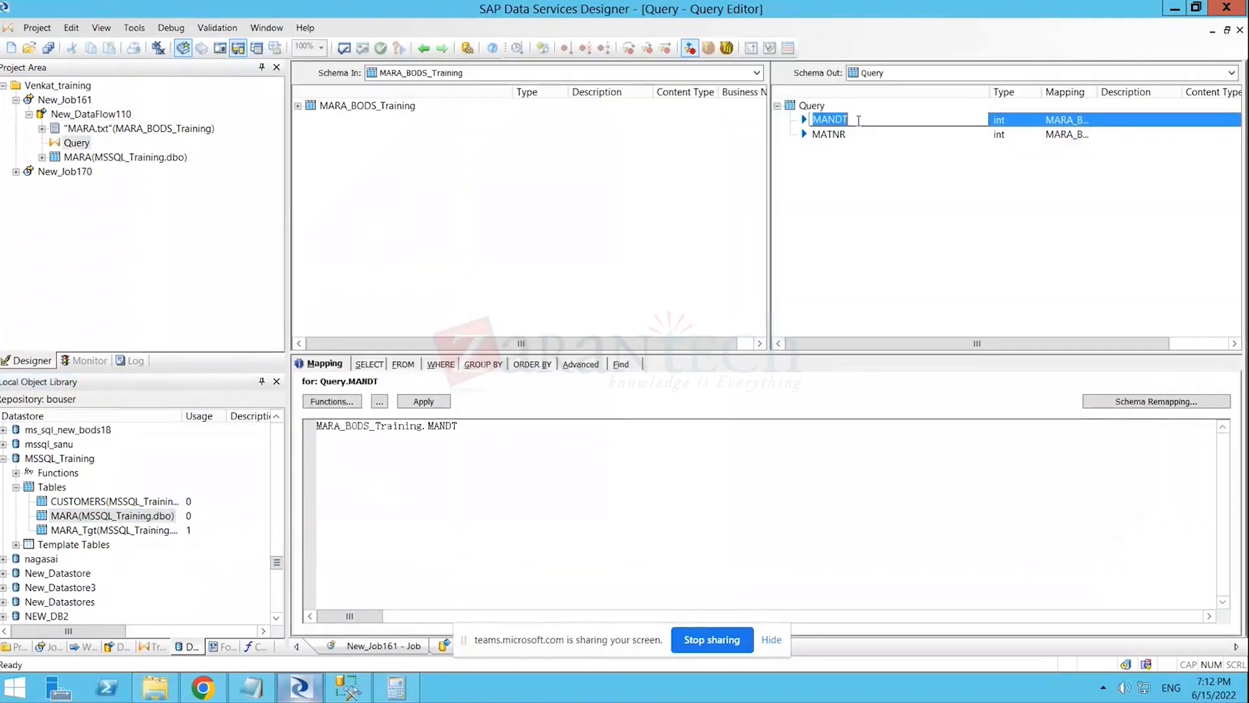
left_click(859, 121)
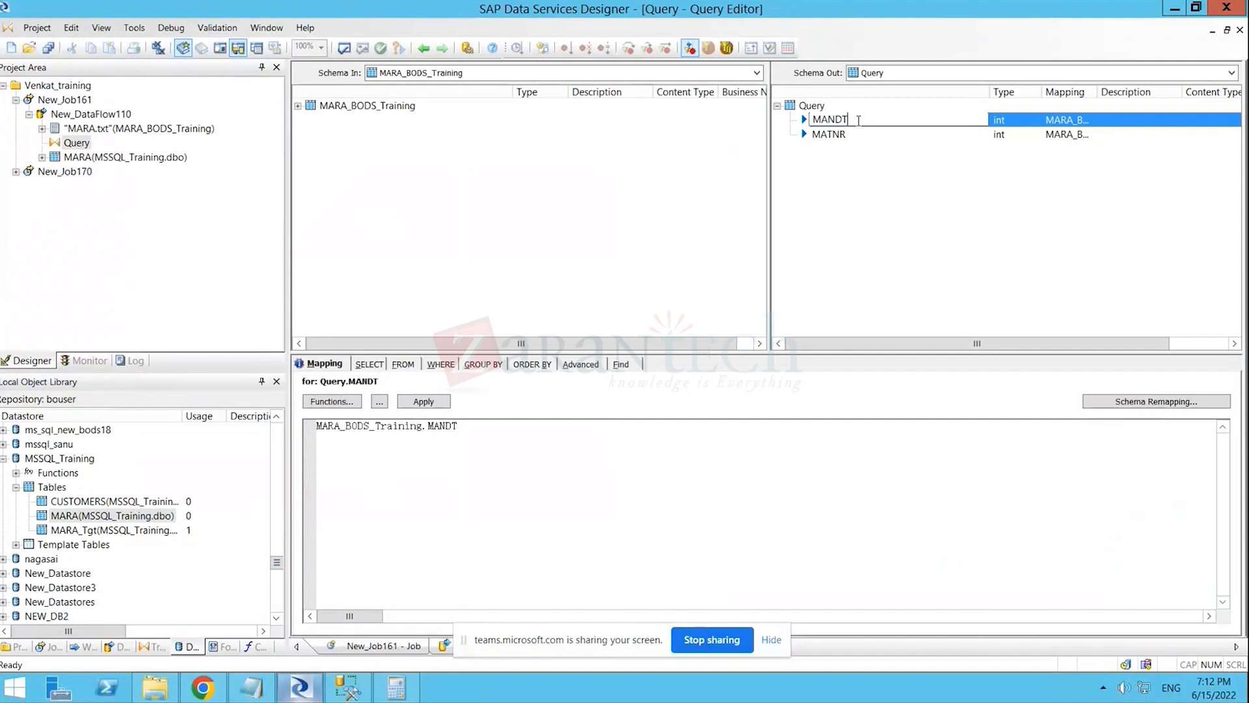
left_click(847, 206)
left_click(841, 137)
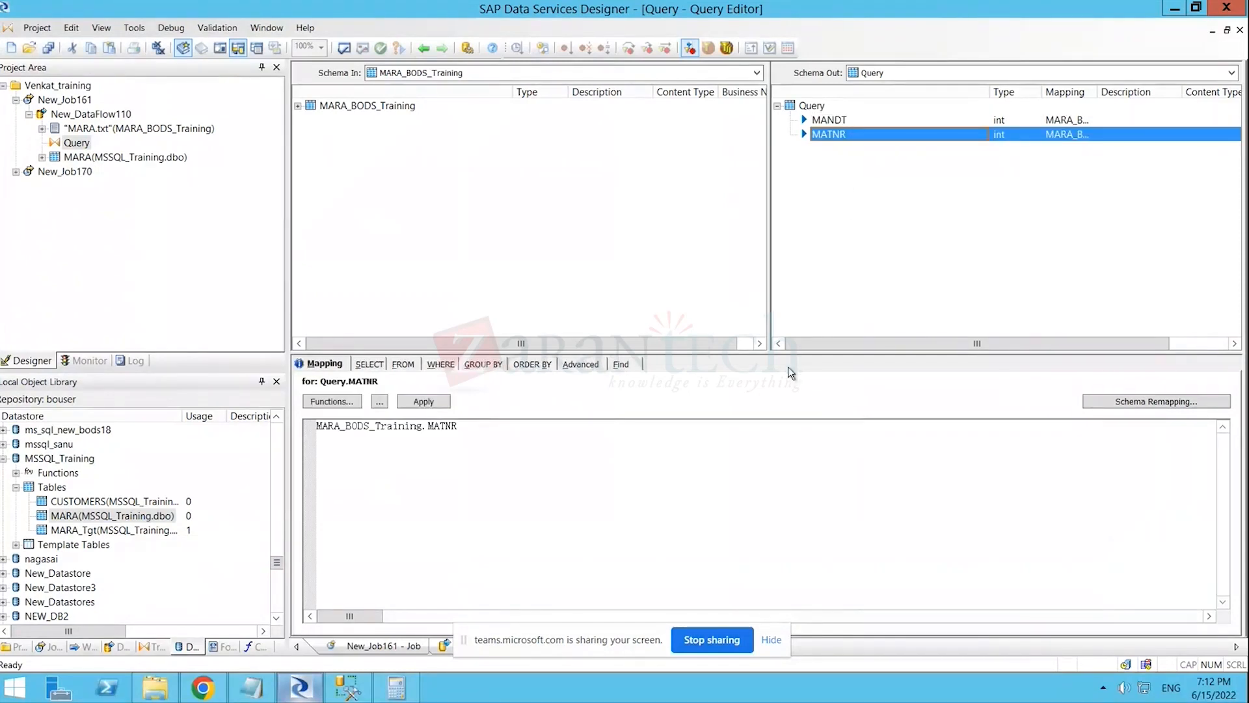
key("ctrl+a")
key("ctrl+x")
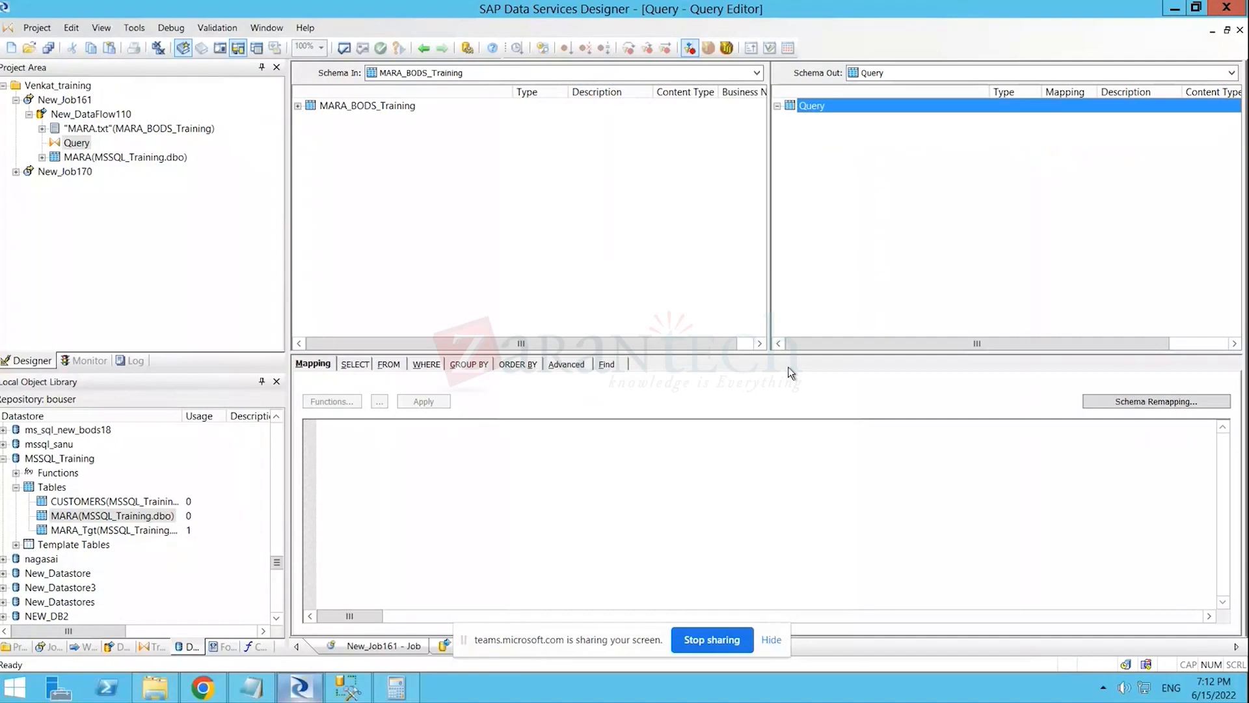
left_click(424, 48)
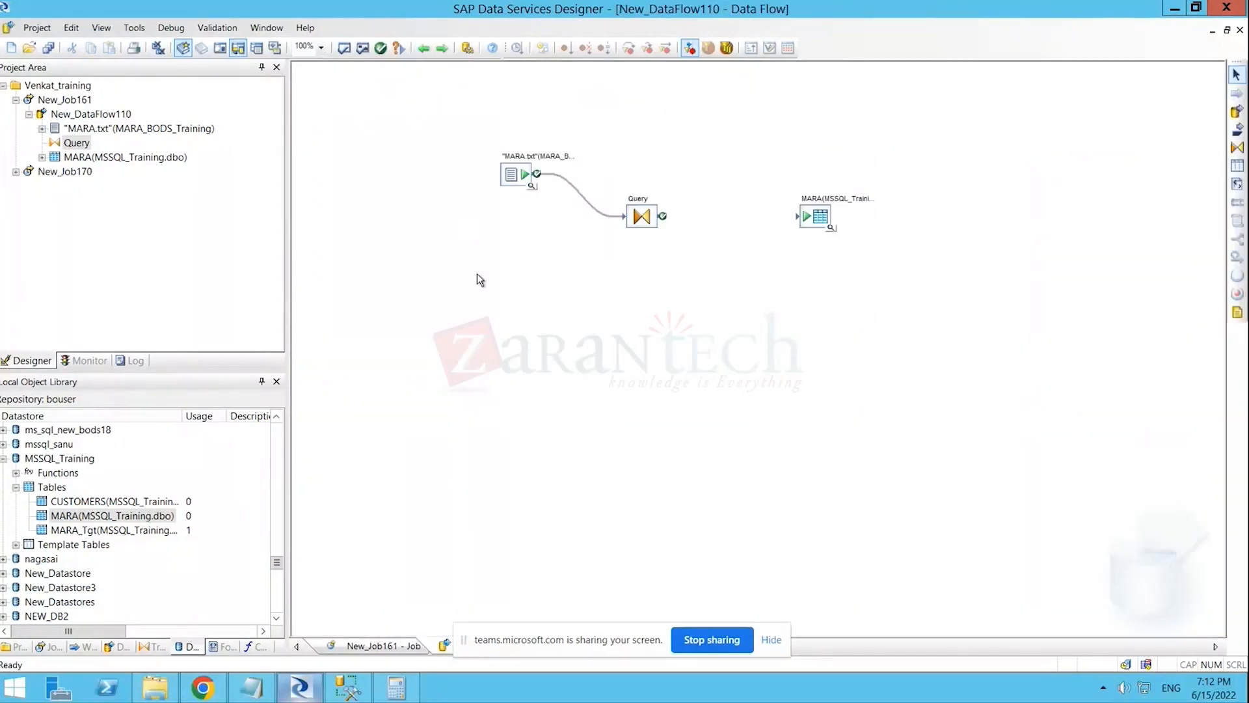
- Connect the Query transform to the MARA target and map MANDT to Material_Number and MATNR to Material_Desc
left_click_drag(663, 222, 797, 233)
double_click(641, 218)
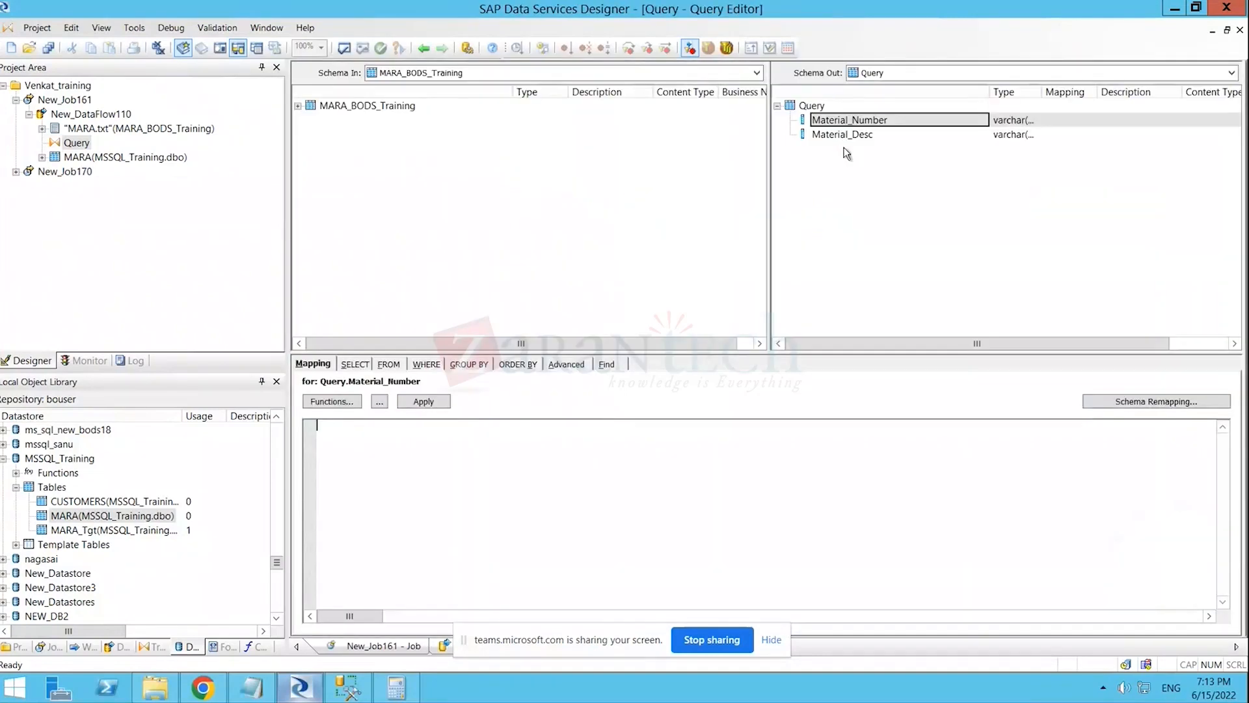
left_click(298, 105)
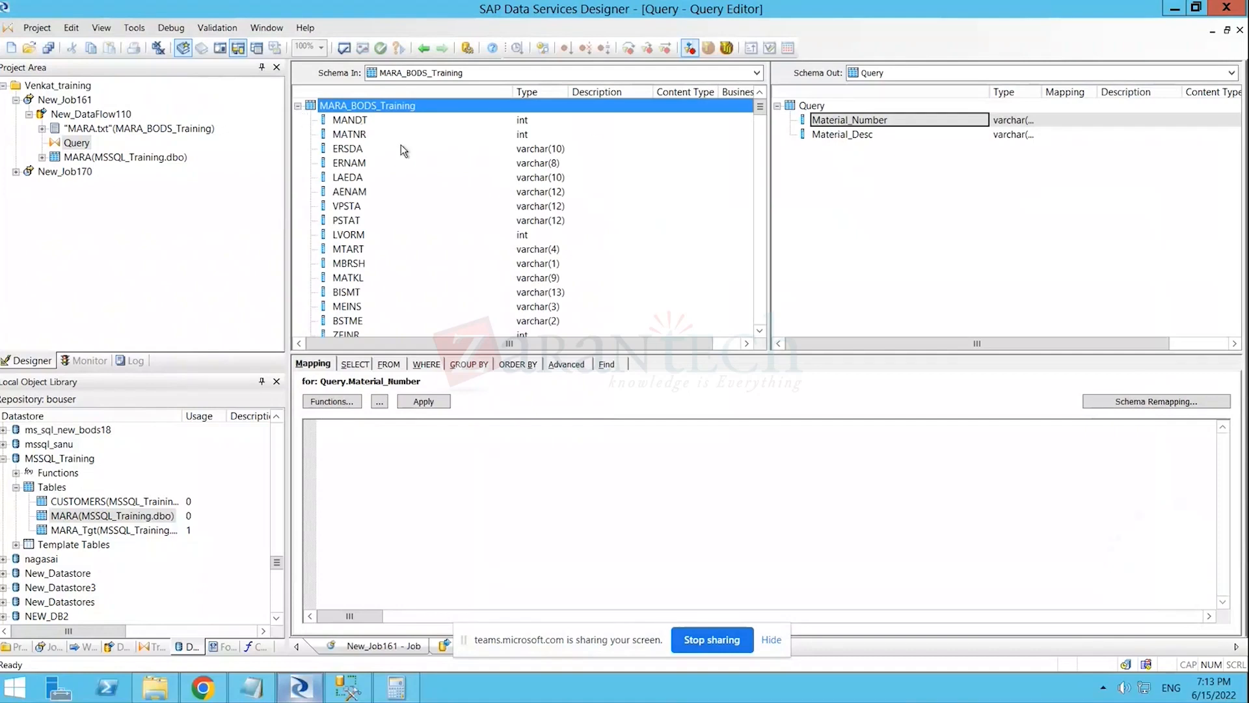
left_click_drag(355, 122, 838, 122)
left_click_drag(347, 134, 848, 134)
left_click(436, 49)
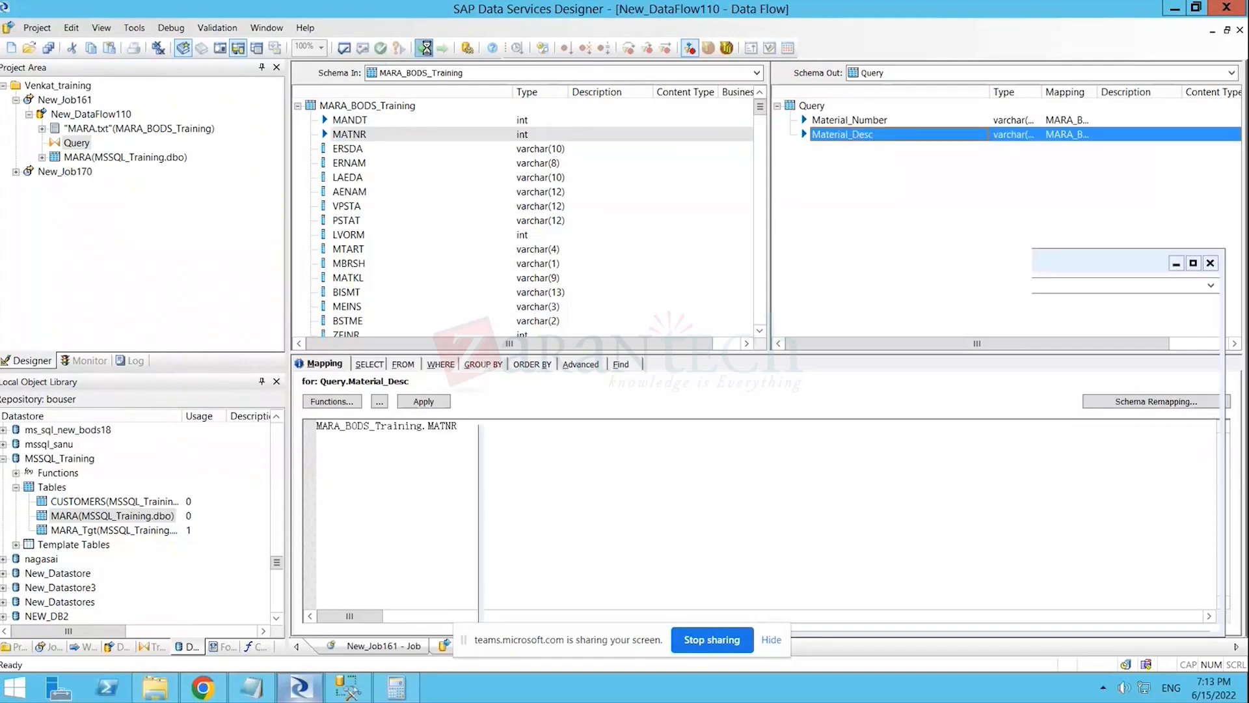
- Save the changes to New_DataFlow110 and validate all objects in the data flow
left_click(51, 50)
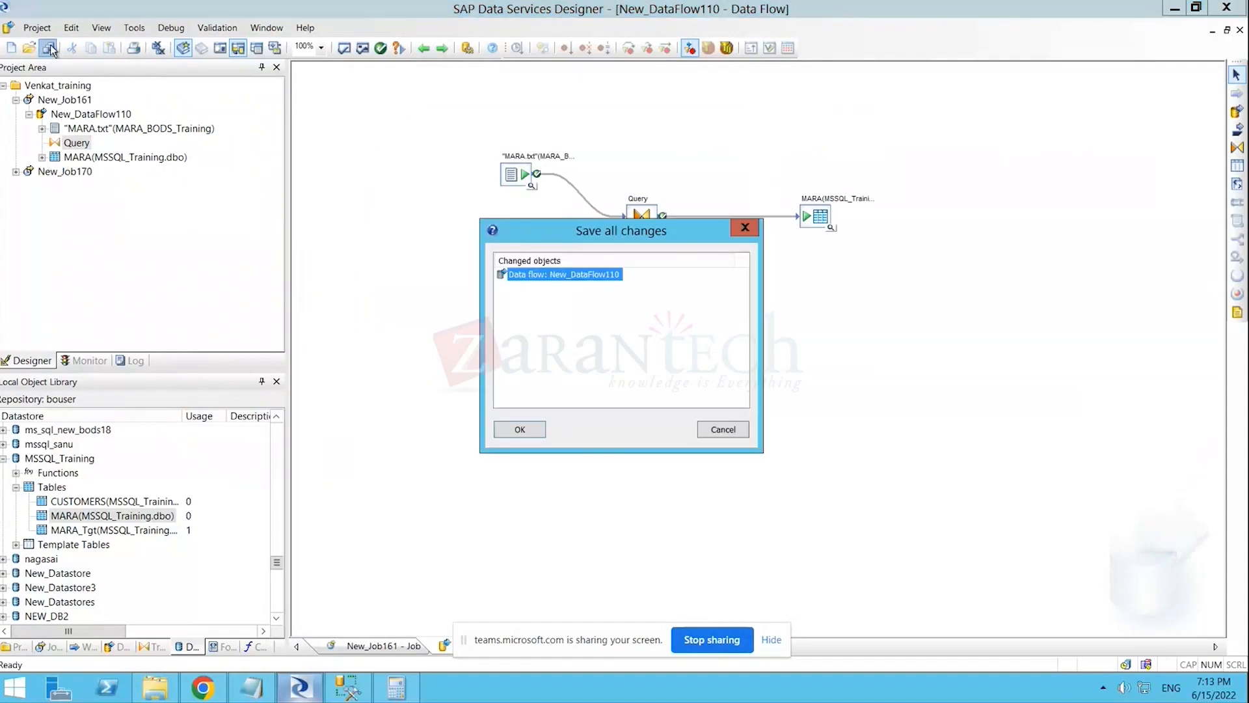
left_click(529, 432)
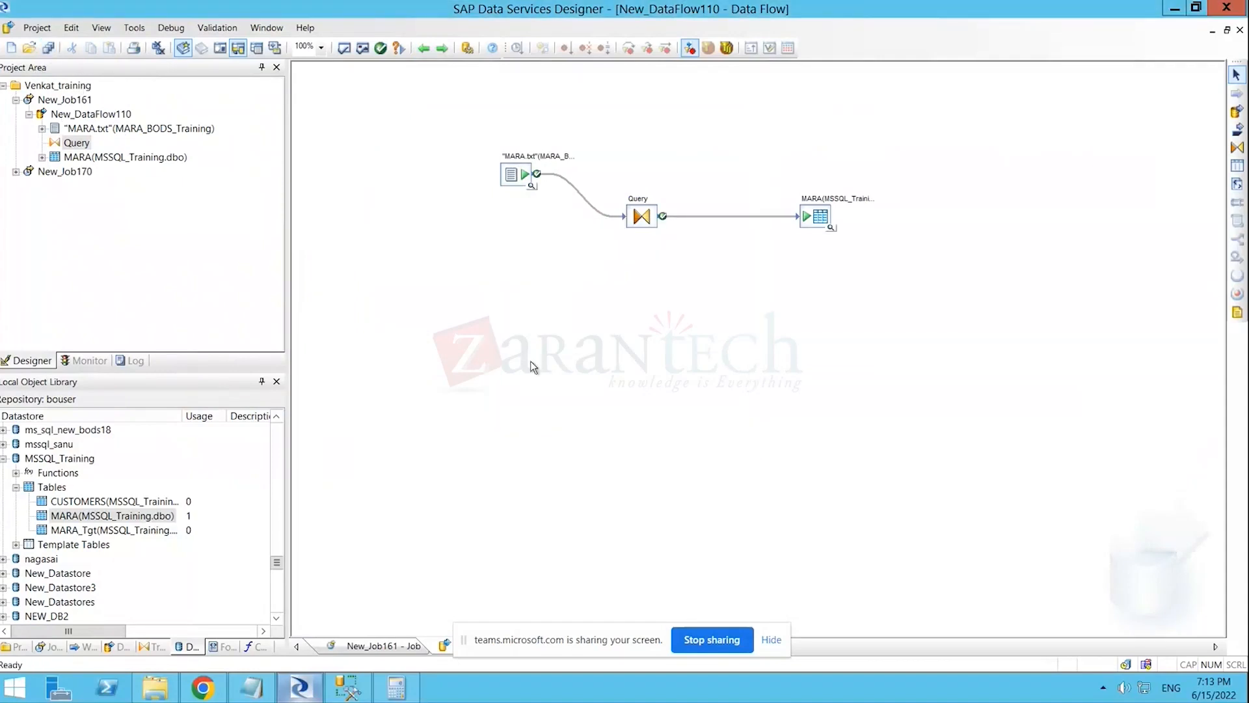
left_click(363, 50)
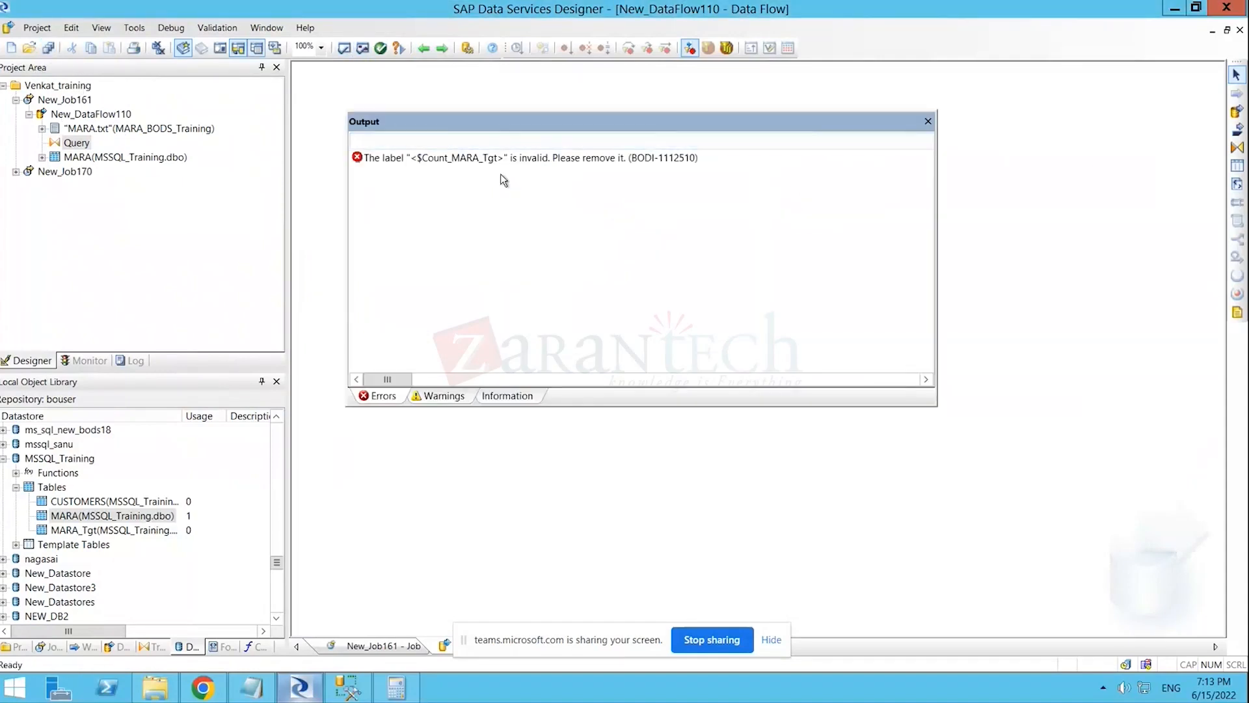
left_click(457, 160)
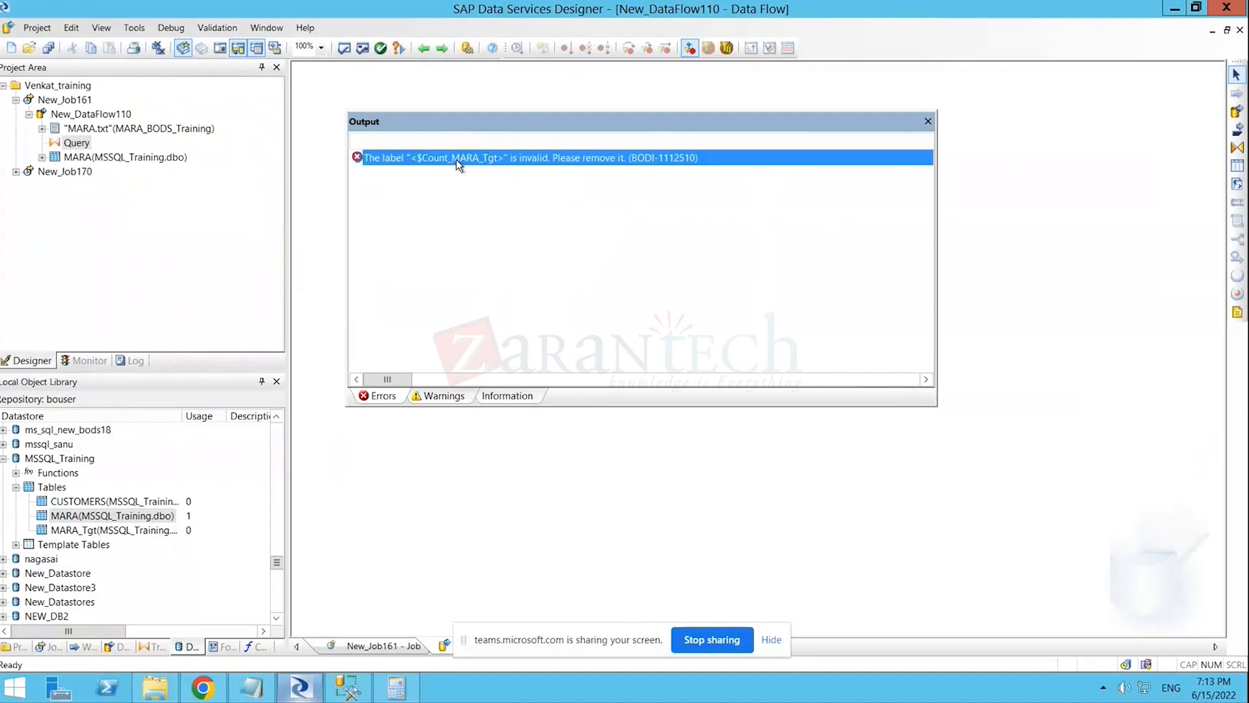
left_click(927, 121)
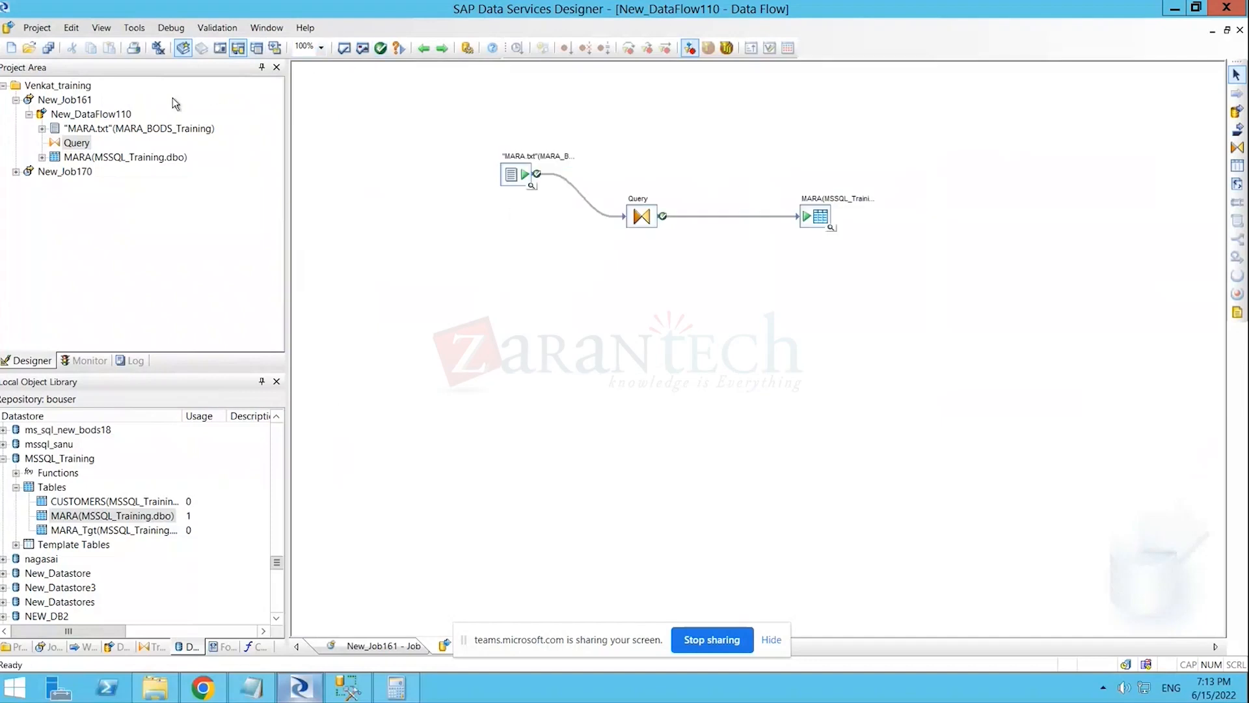
- Remove the Count audit functions from Query and MARA_BODS_Training in the audit settings of New_DataFlow110
left_click(423, 48)
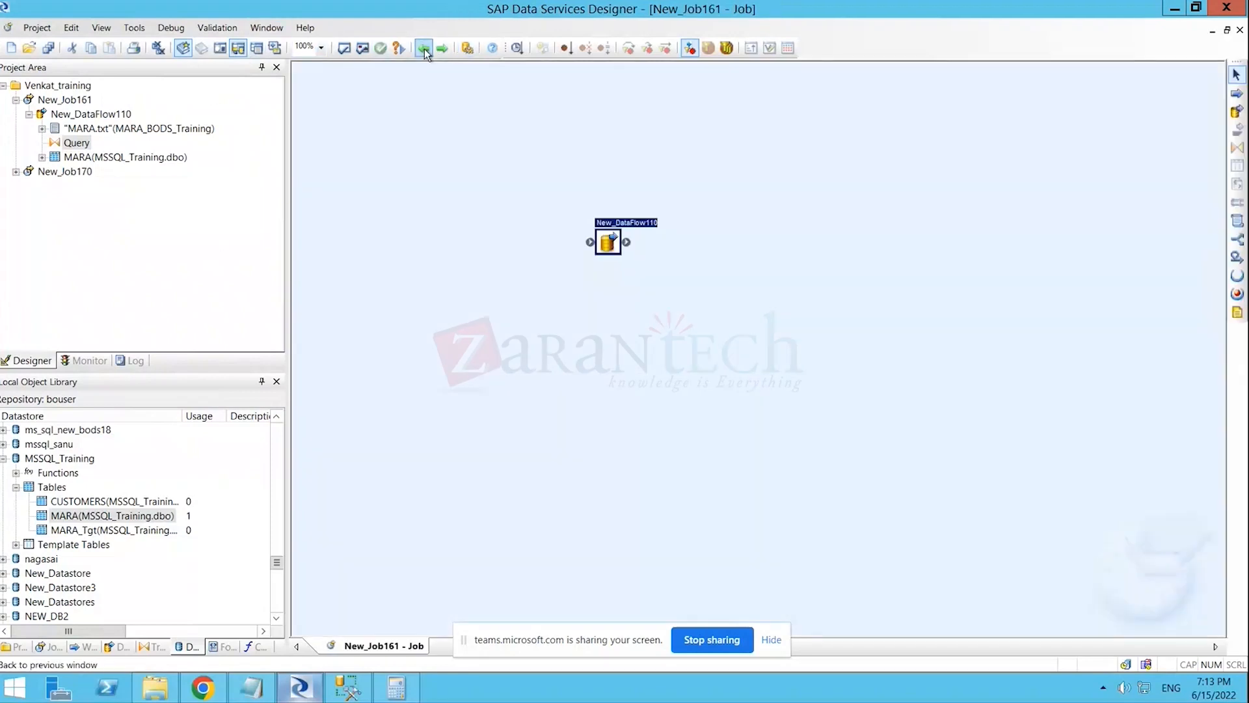
right_click(599, 243)
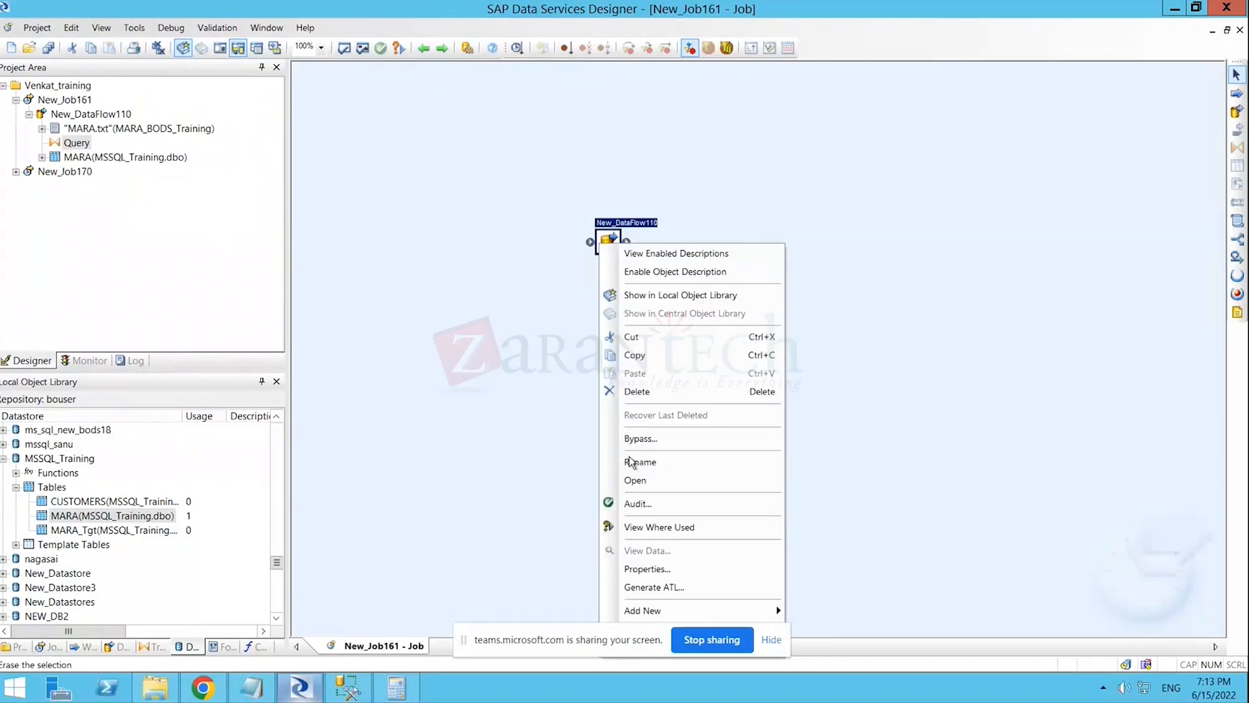
left_click(644, 505)
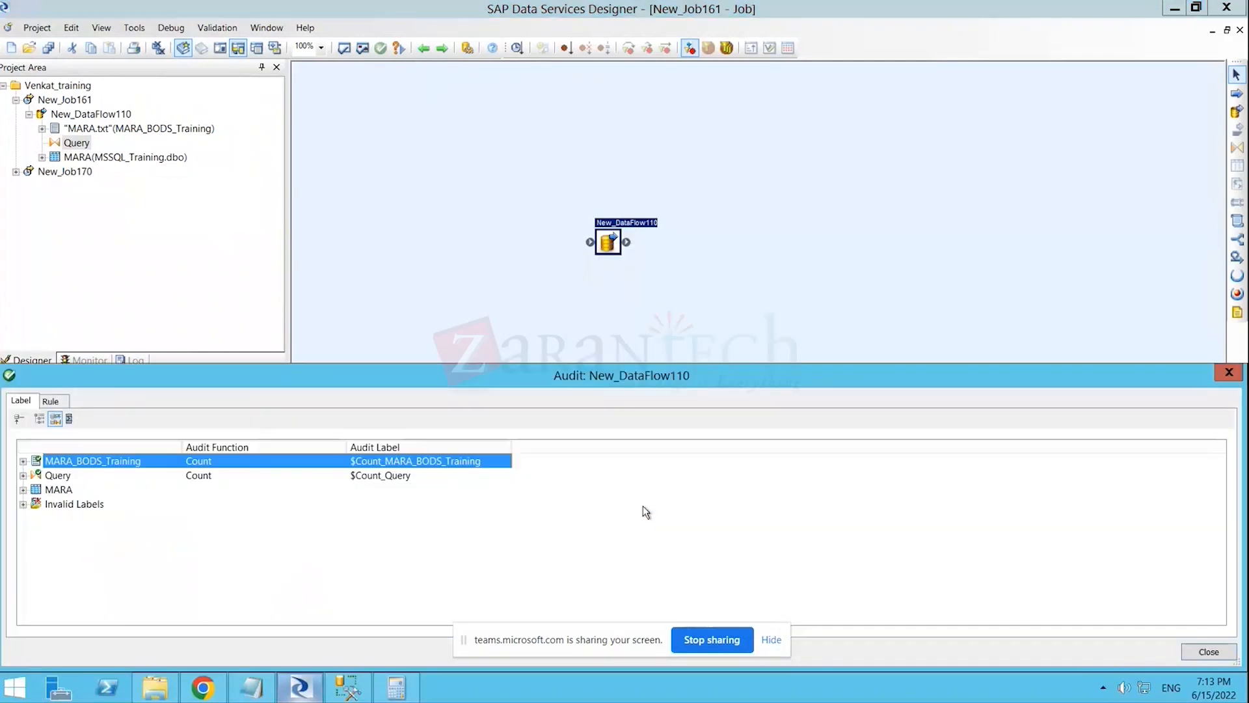
right_click(54, 476)
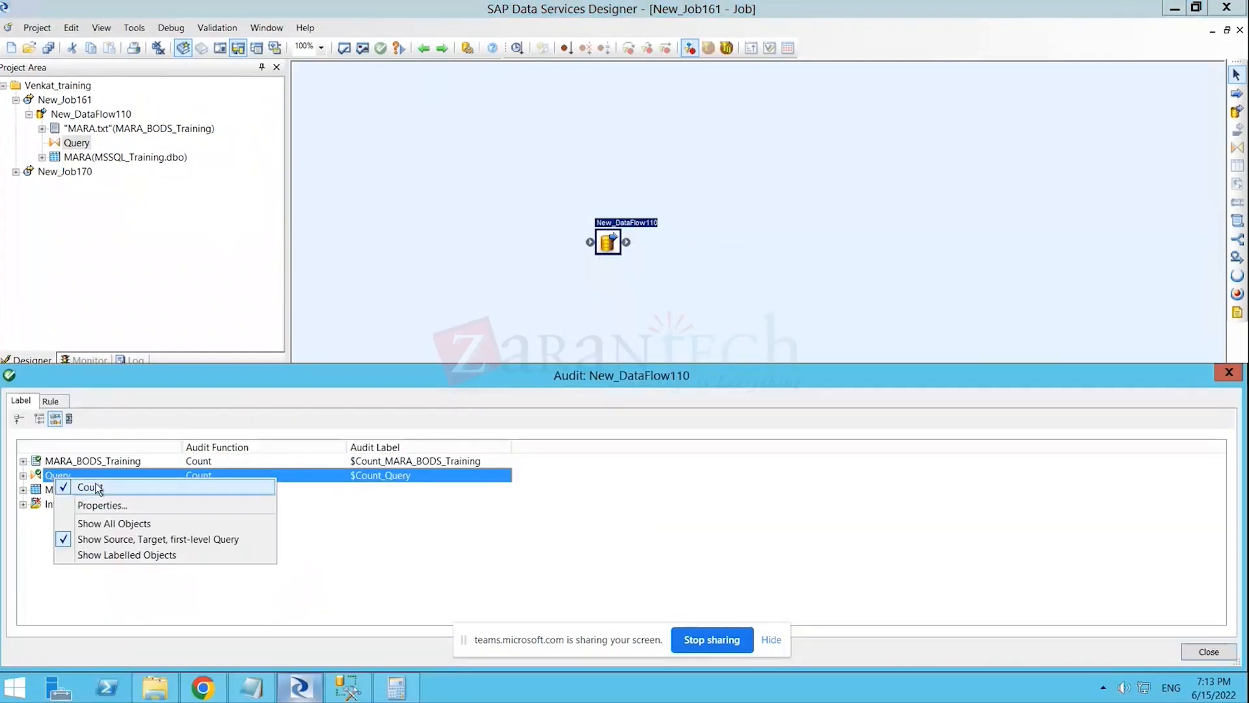
left_click(88, 486)
right_click(62, 461)
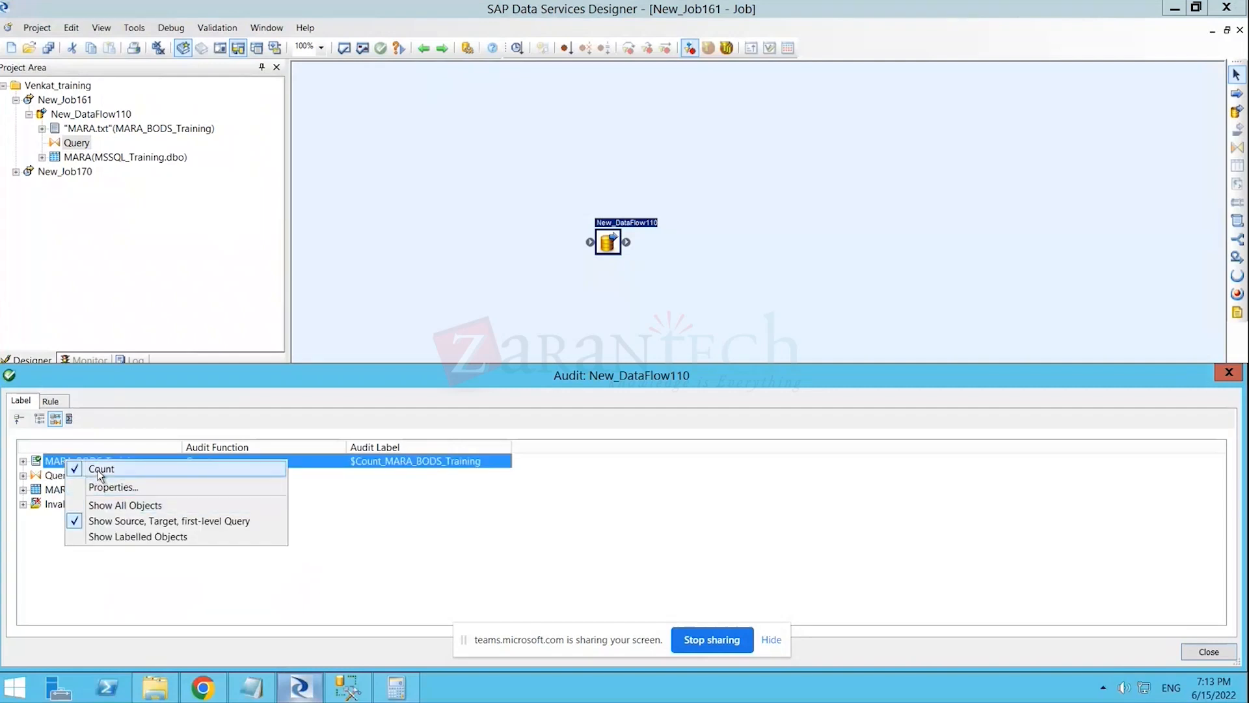
left_click(88, 469)
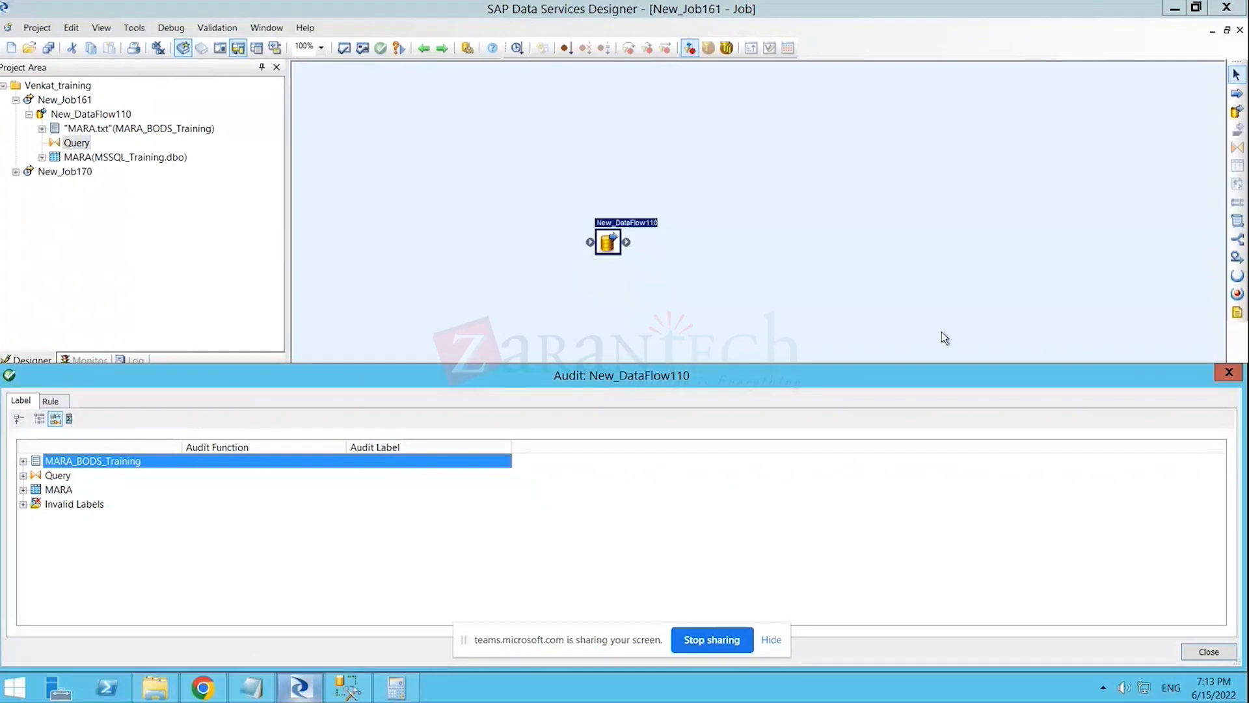
left_click(1209, 651)
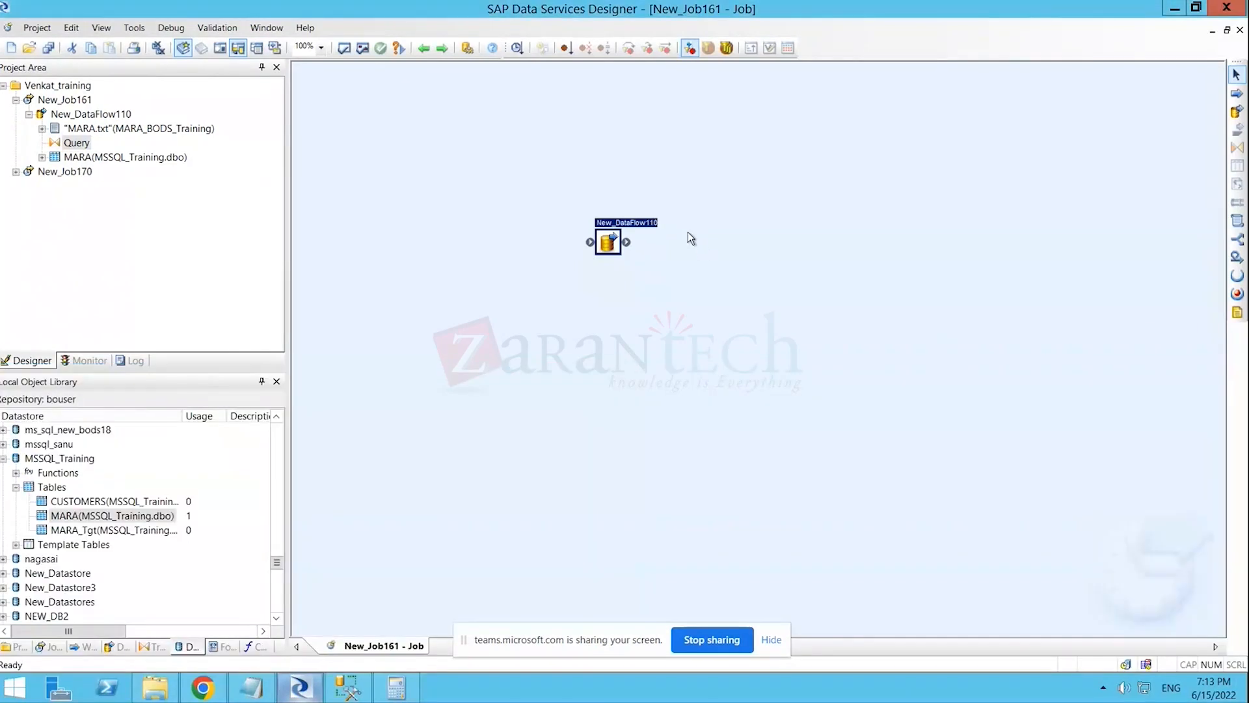
- Save the audit changes and validate all objects in New_Job161
left_click(525, 177)
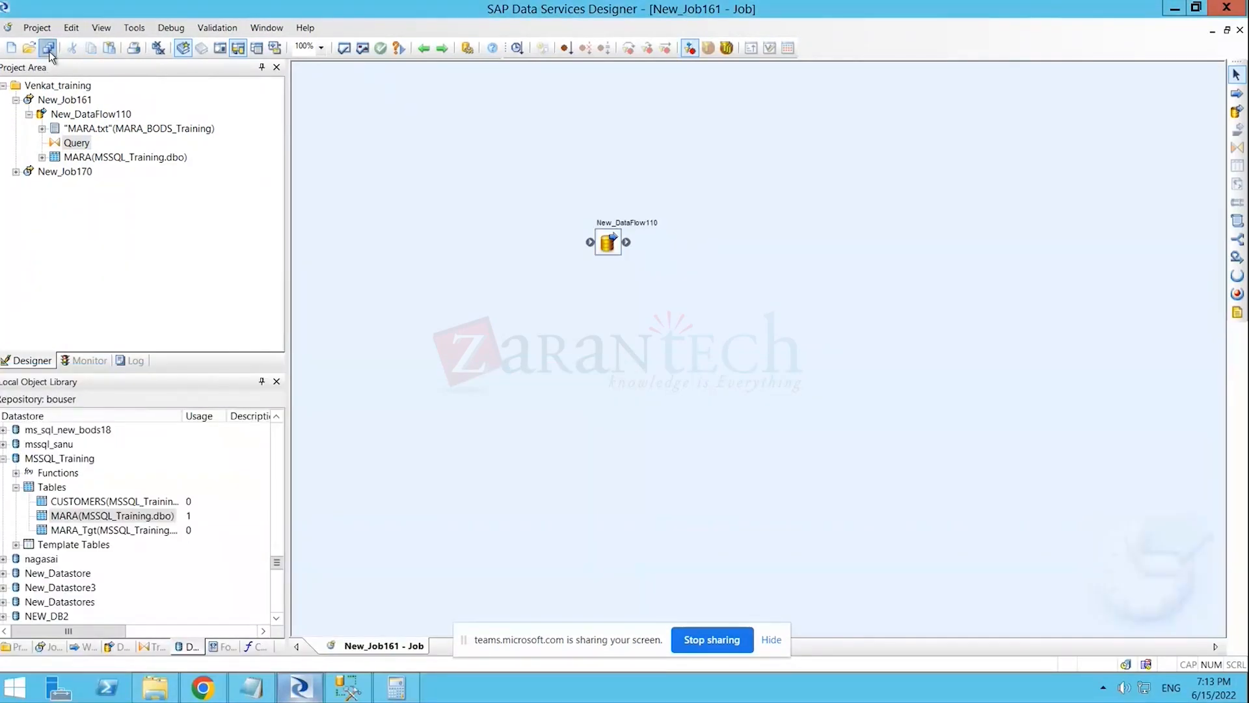
left_click(49, 55)
left_click(517, 427)
left_click(362, 48)
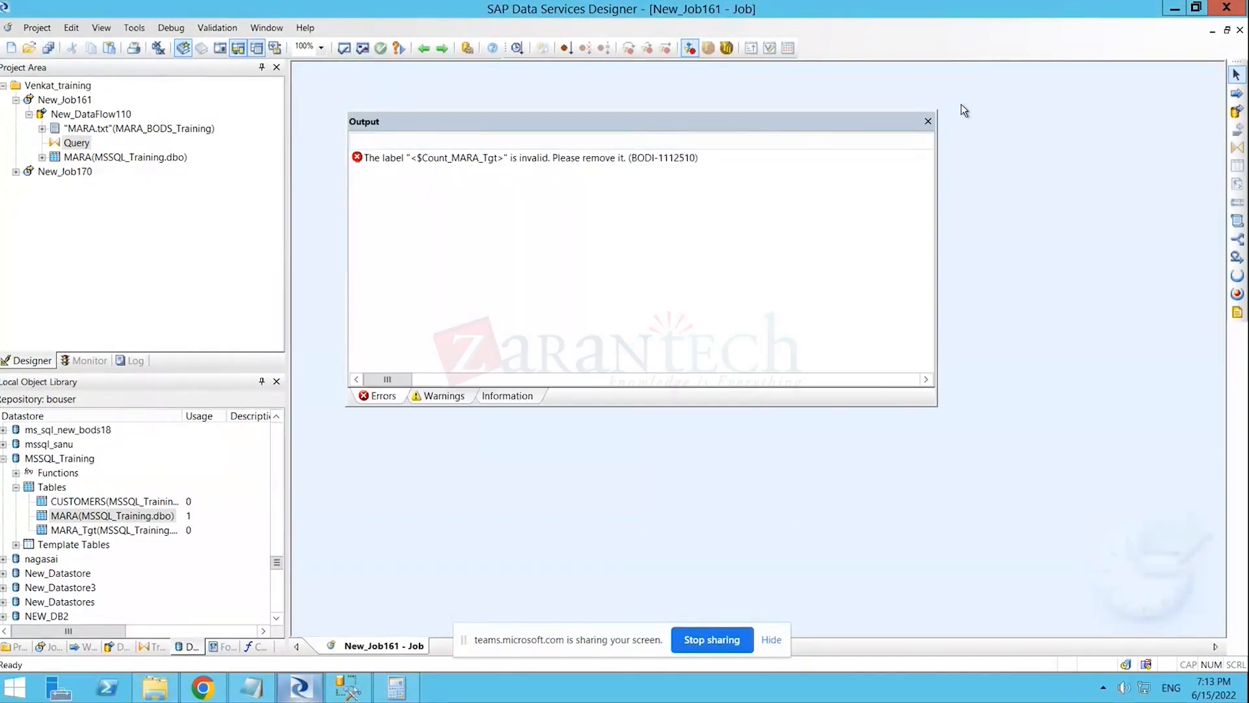
left_click(927, 121)
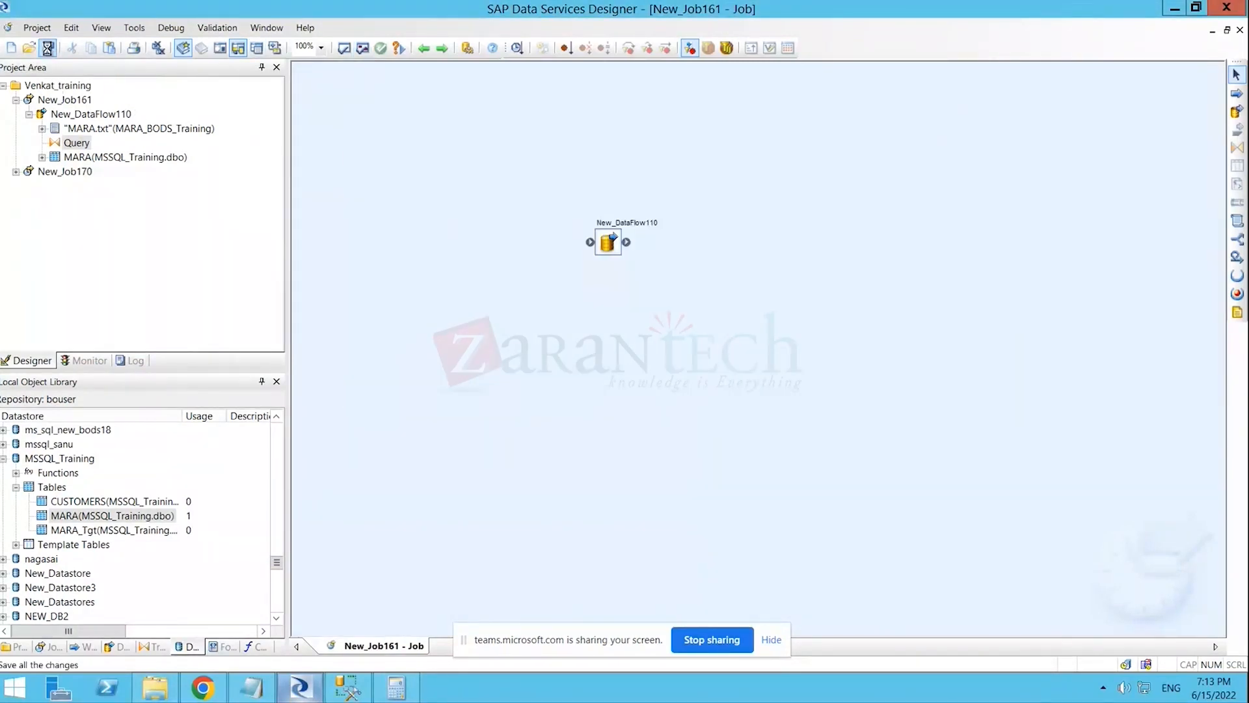
- Reopen New_DataFlow110 from the job and validate all of its objects again
double_click(612, 245)
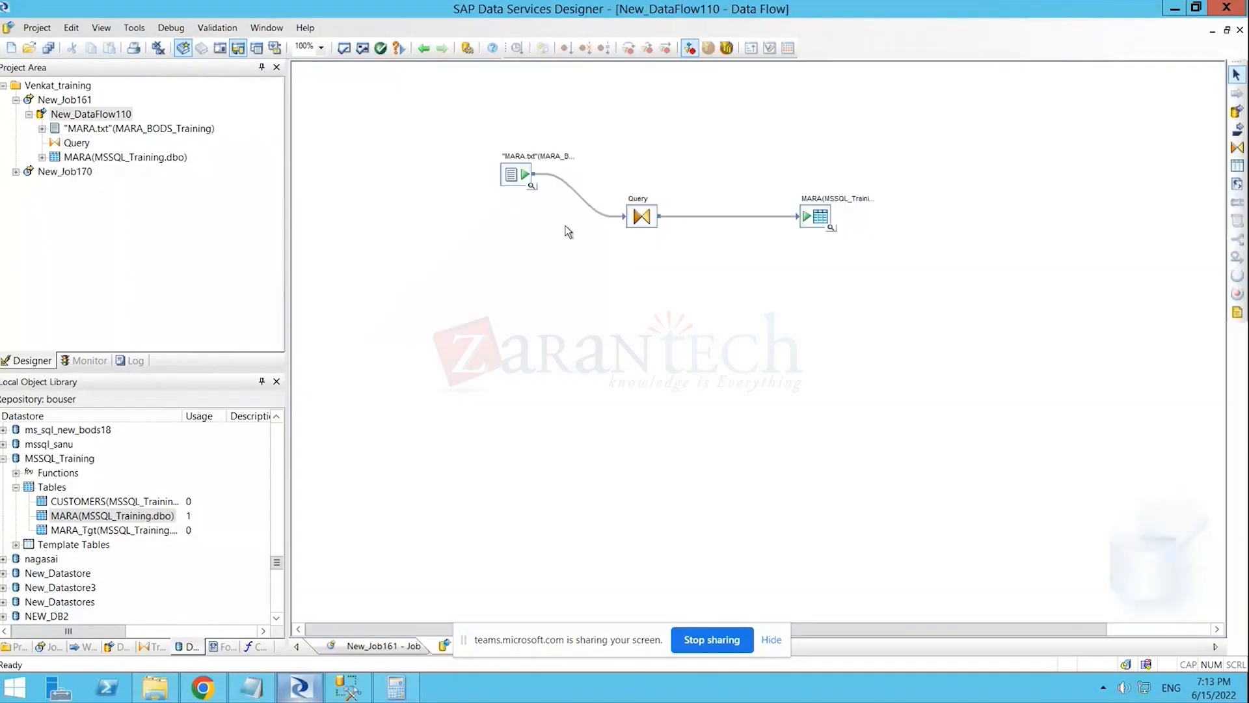
left_click(362, 47)
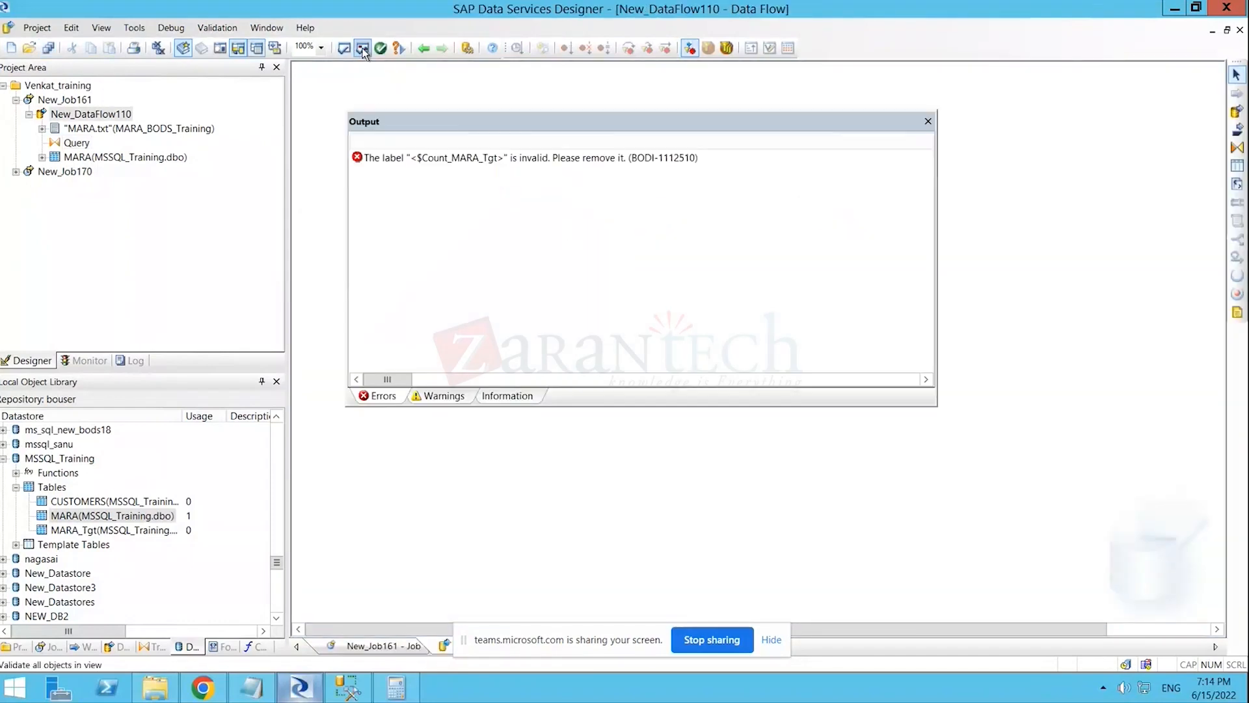
left_click(928, 121)
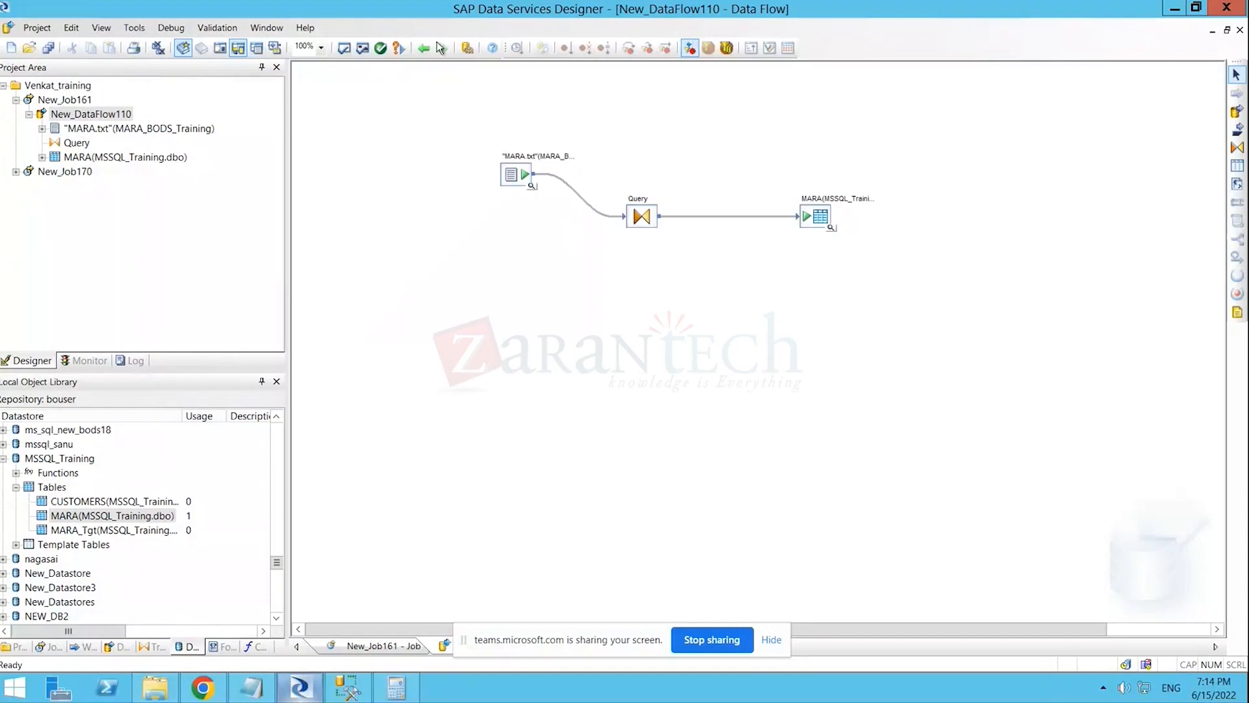
- Return to New_Job161 and review its execution properties, including the monitor sample rate, without running the job
left_click(424, 48)
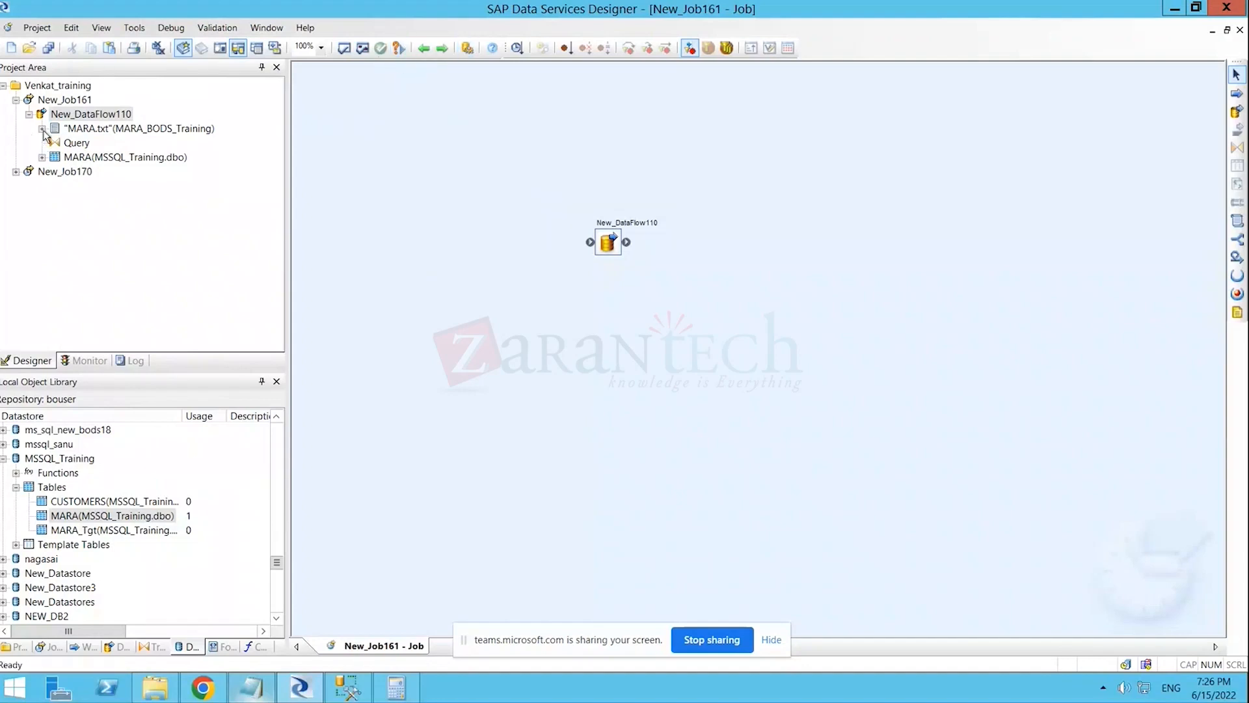
left_click(61, 100)
left_click(61, 100)
left_click(146, 194)
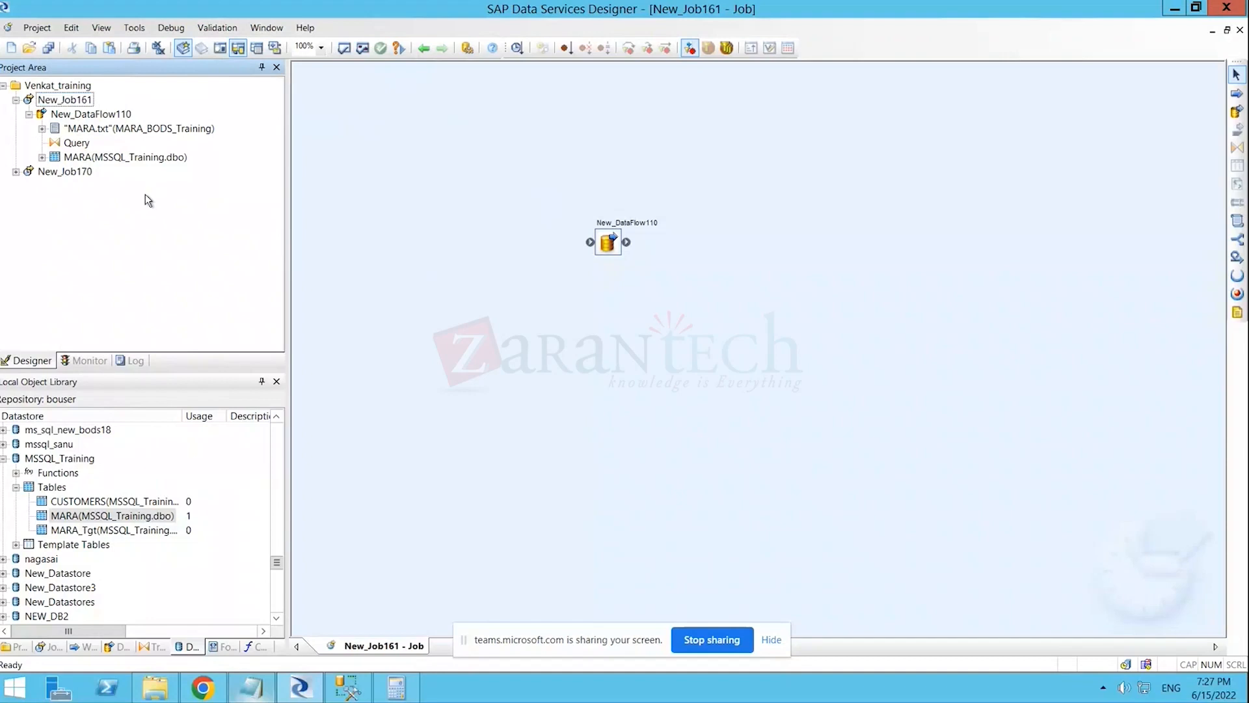
double_click(68, 100)
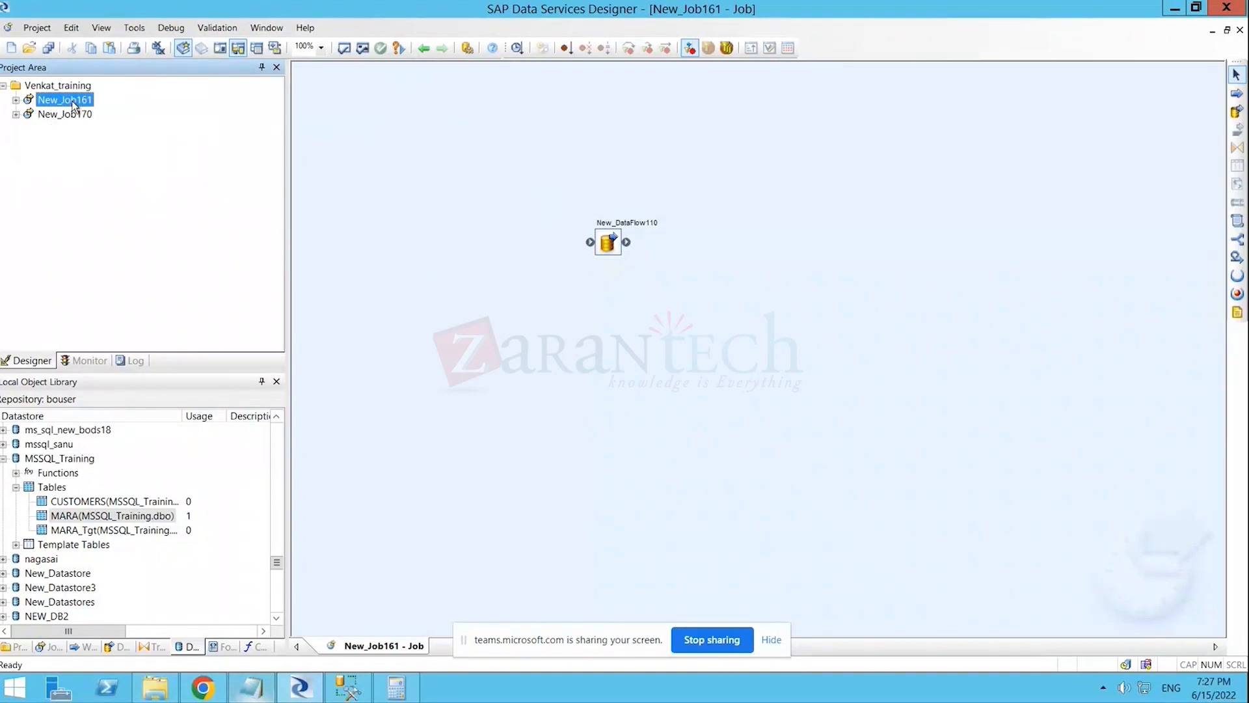
double_click(68, 100)
left_click(503, 228)
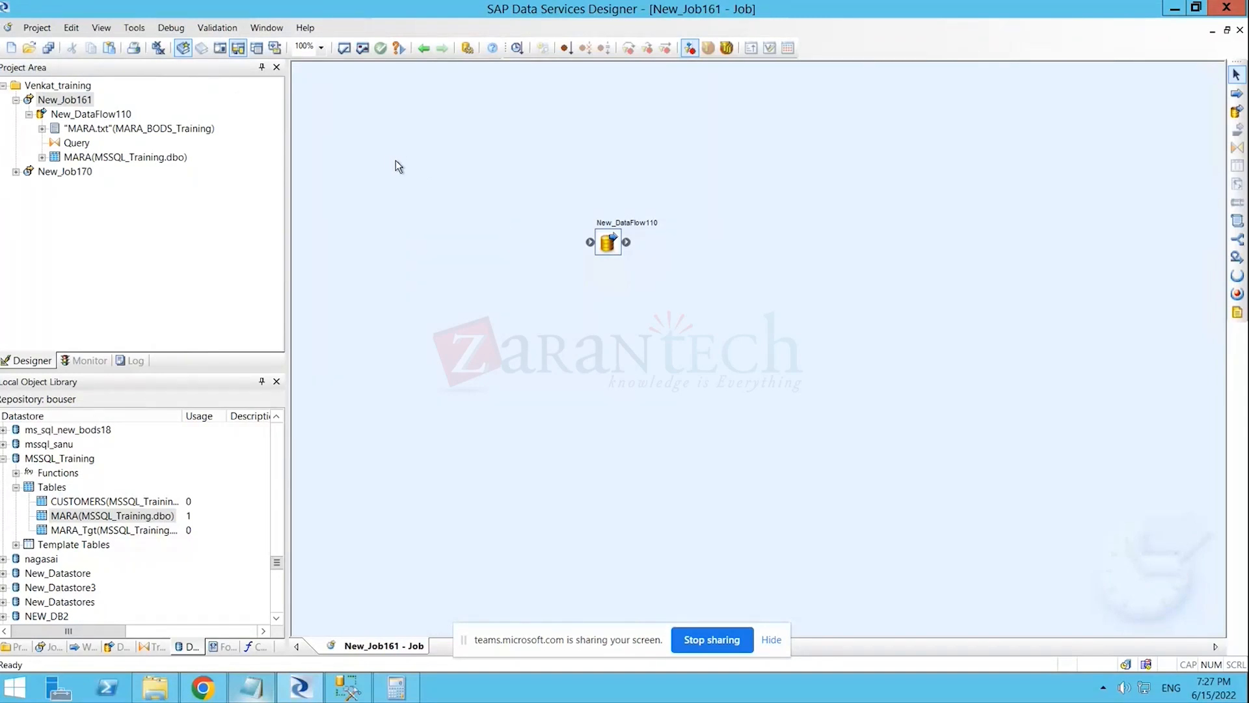
left_click(517, 48)
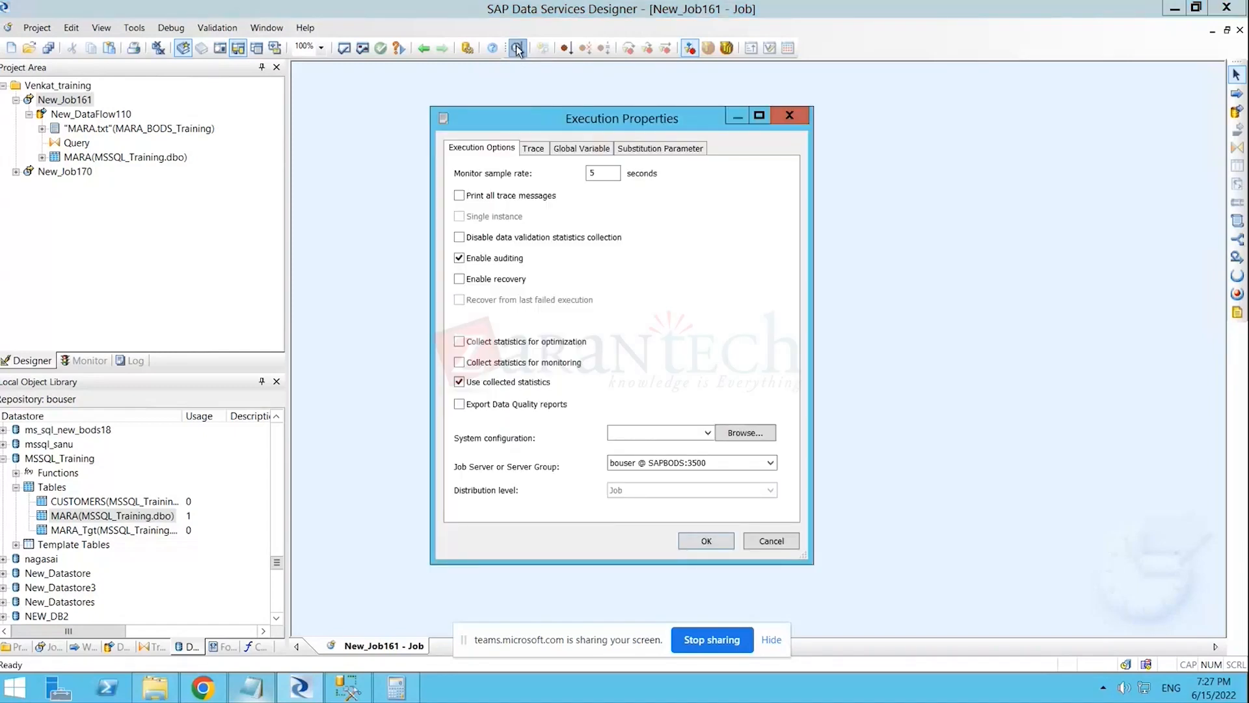
double_click(591, 173)
left_click(603, 174)
left_click_drag(600, 171, 580, 173)
left_click(769, 543)
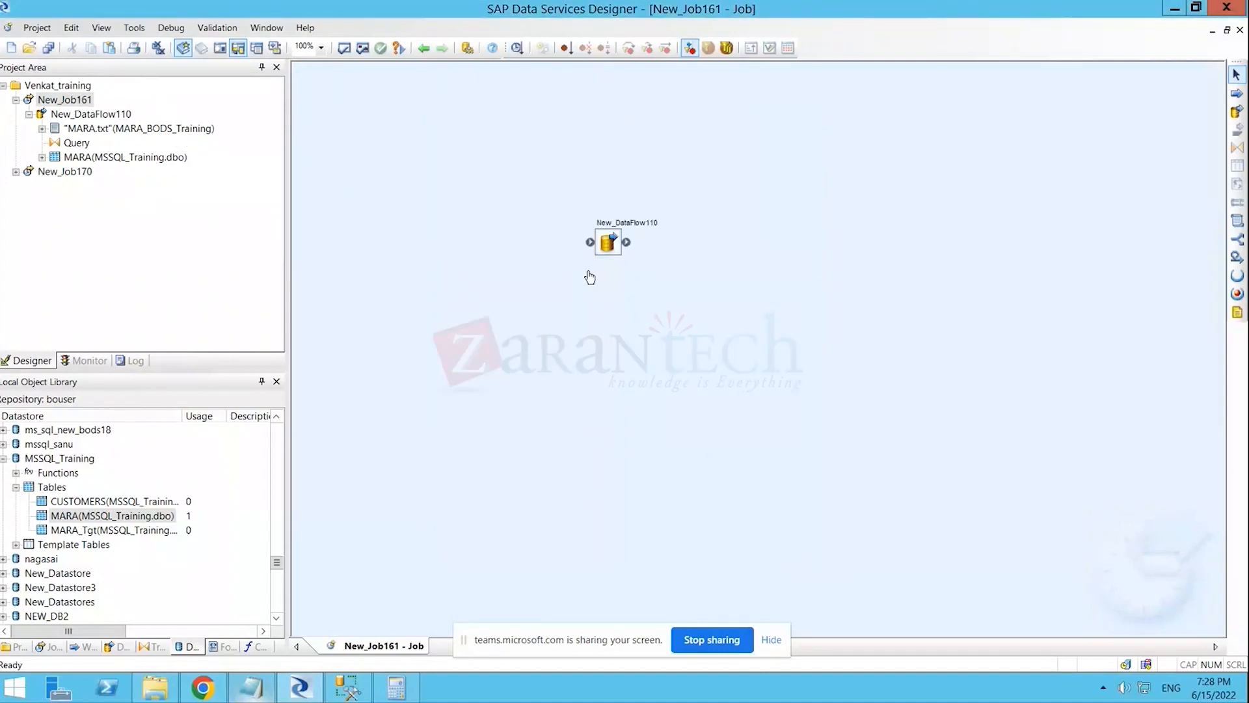
- Try a degree of parallelism of 5 in the properties of New_DataFlow110 and discard the change
right_click(606, 243)
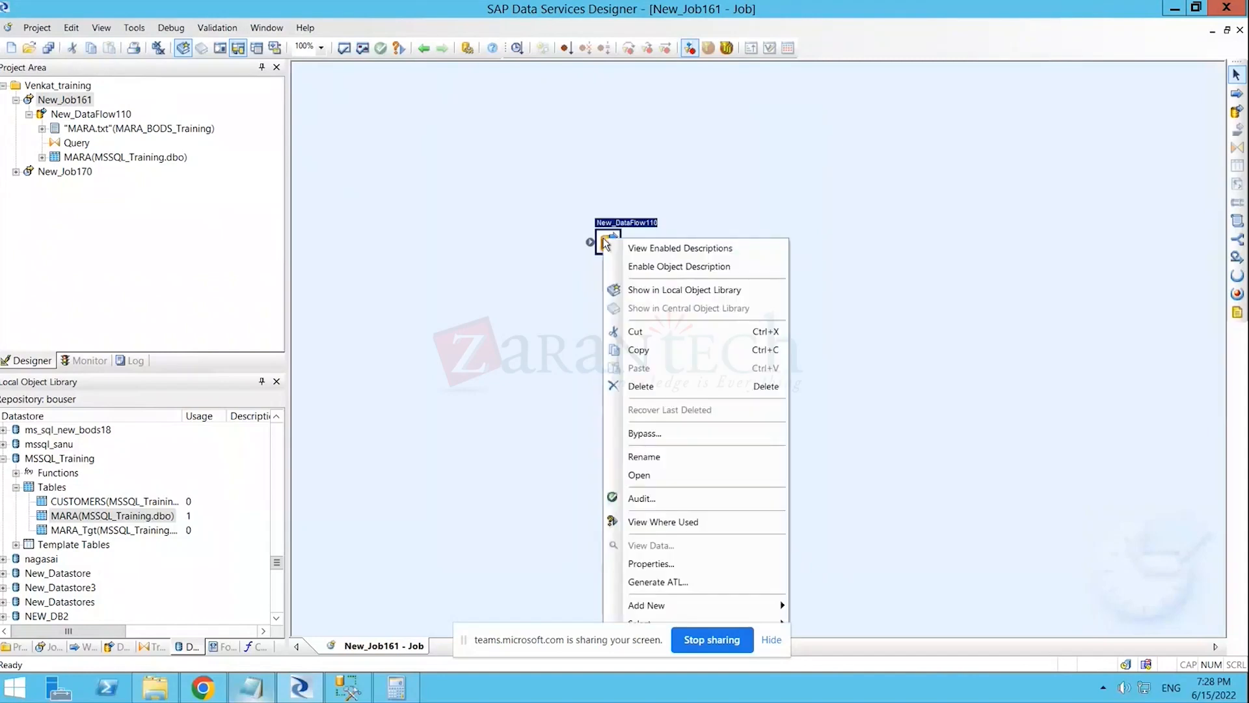
left_click(665, 564)
left_click_drag(536, 152, 524, 119)
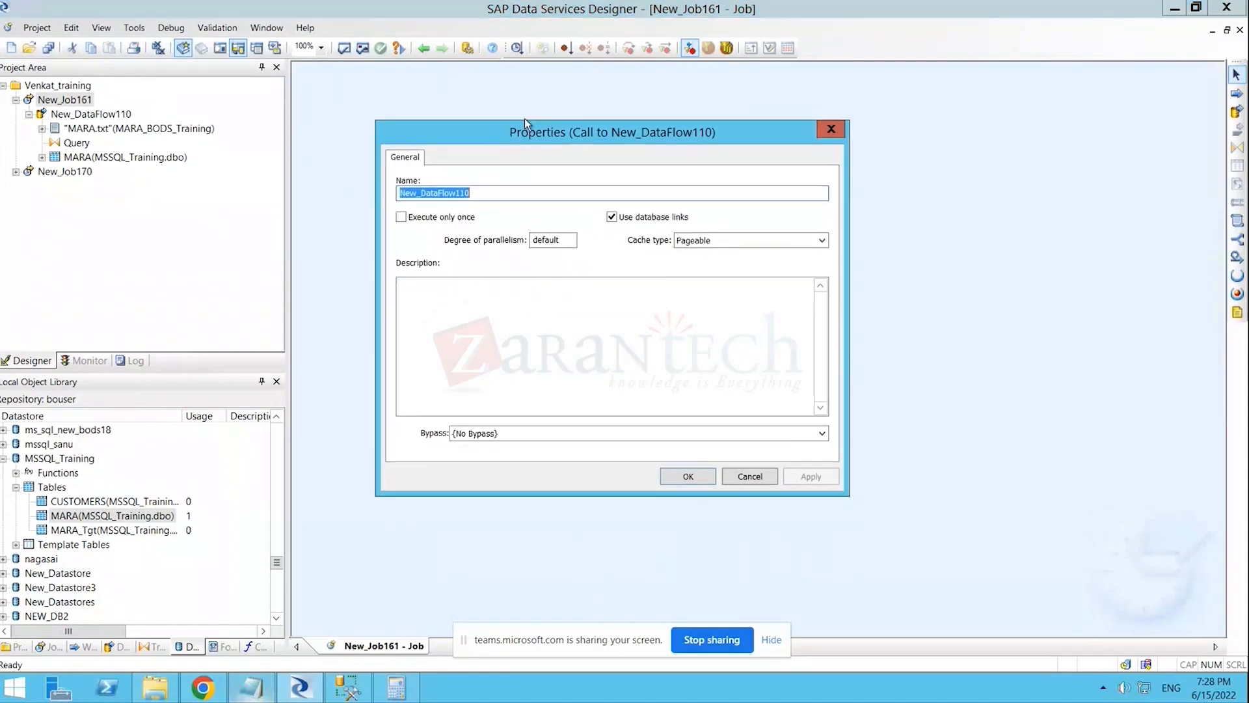
left_click(563, 221)
left_click_drag(563, 222, 519, 225)
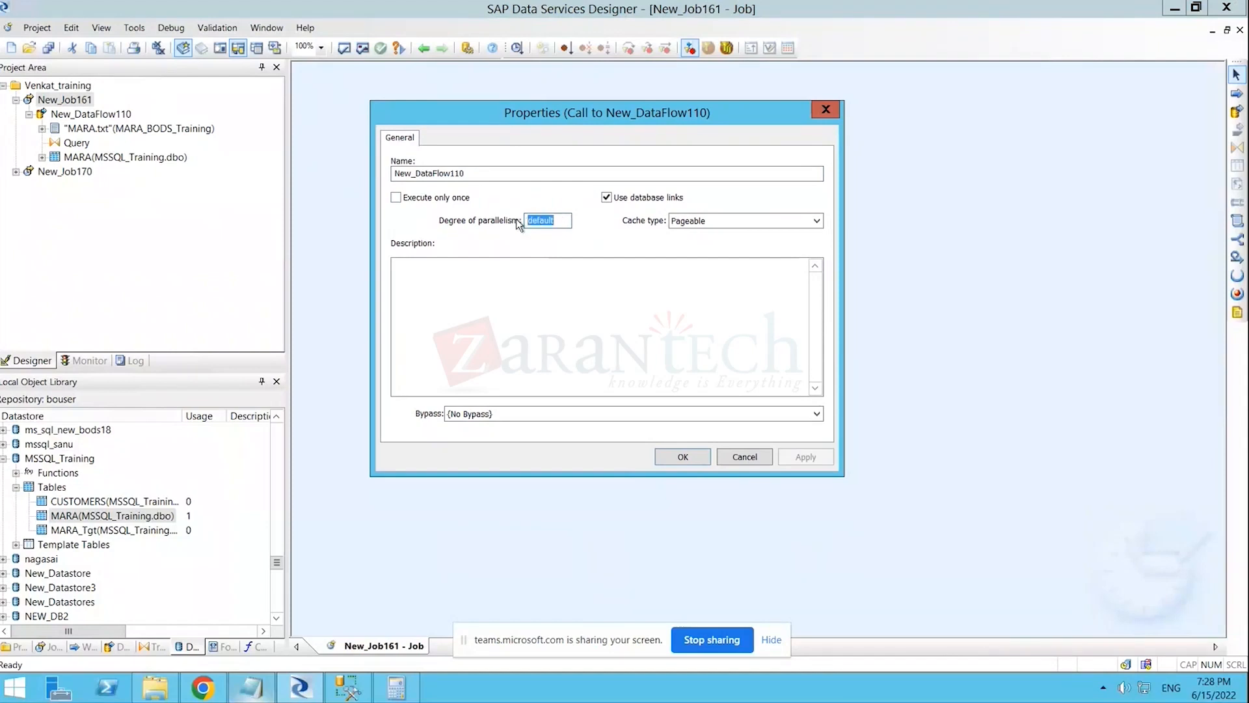
left_click(555, 220)
left_click_drag(559, 222, 522, 225)
type("5")
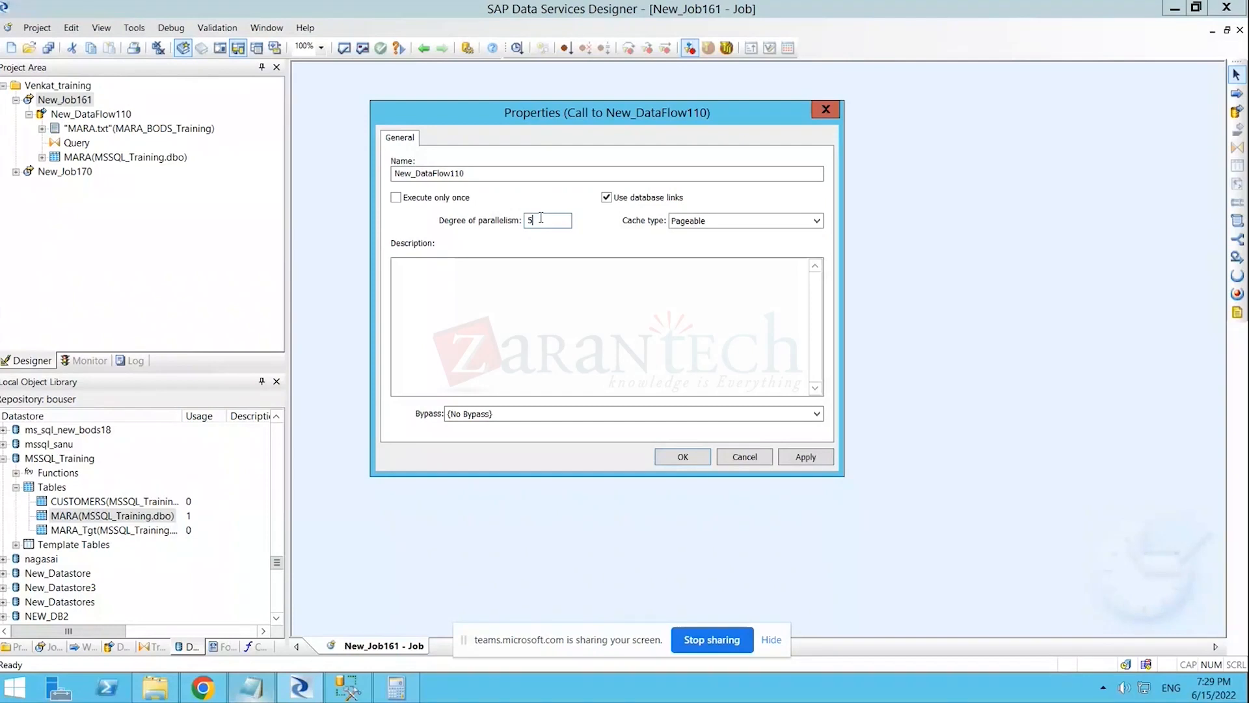
left_click(745, 458)
- In New_DataFlow110's MARA target table, set rows per commit to 100000 and enable deleting table data before loading
double_click(610, 244)
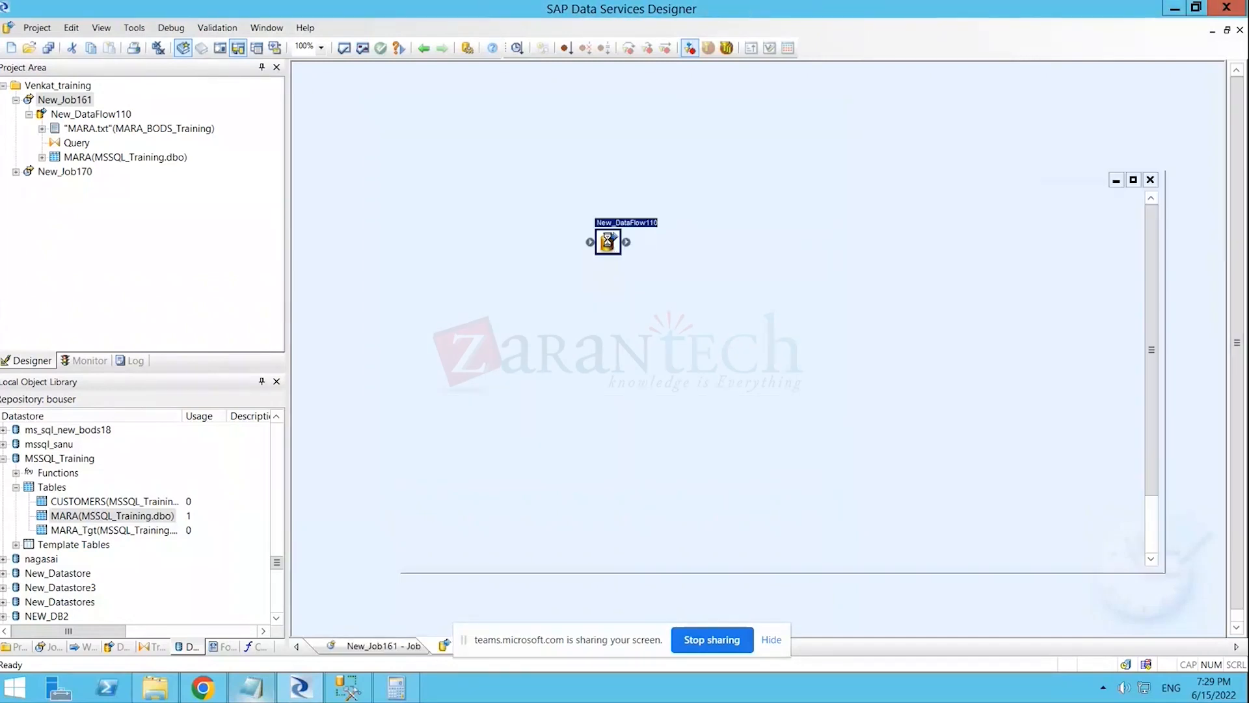
double_click(816, 216)
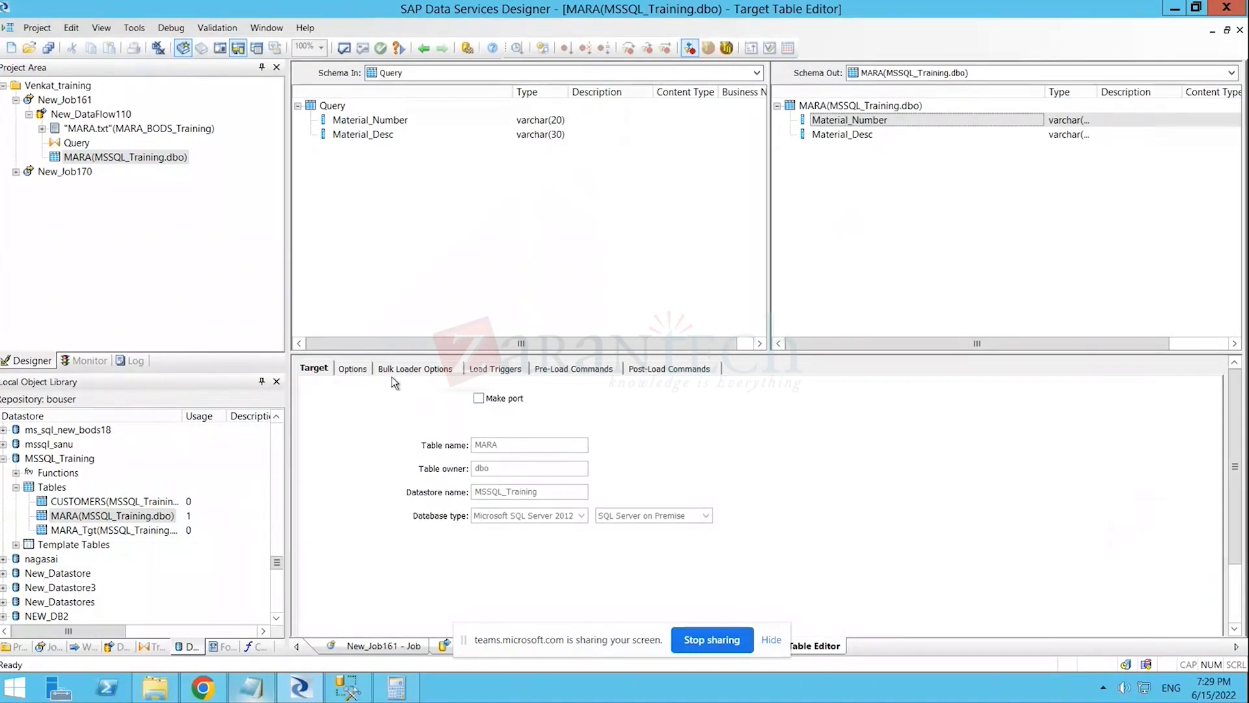
left_click(352, 369)
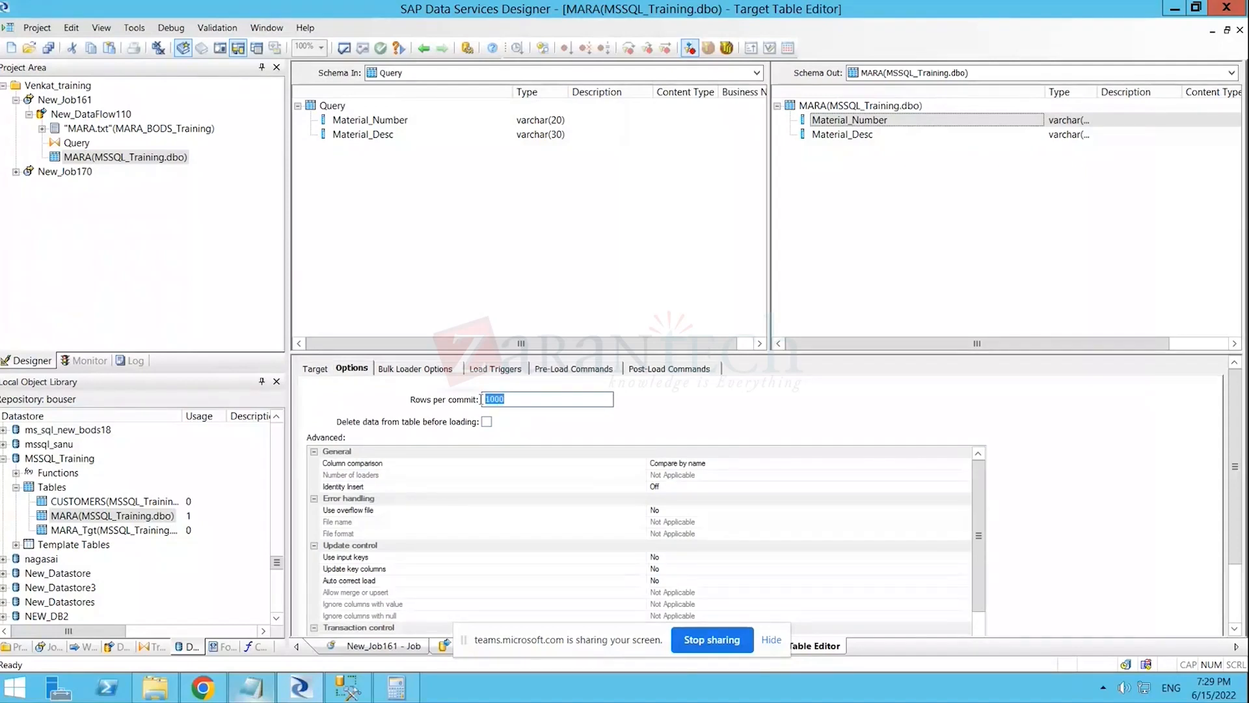
left_click(508, 398)
double_click(508, 398)
left_click(508, 400)
type("00")
left_click(487, 423)
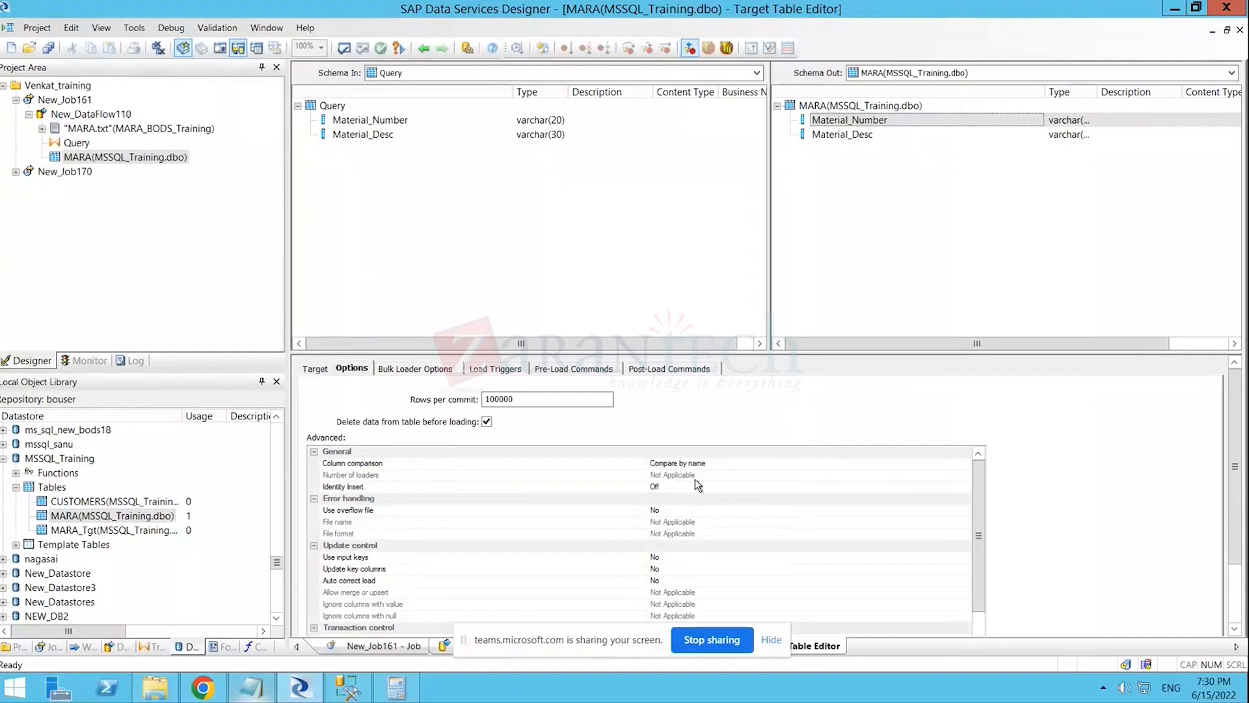
- Review the general load options of the MARA target, keeping column comparison as Compare by name
left_click(719, 464)
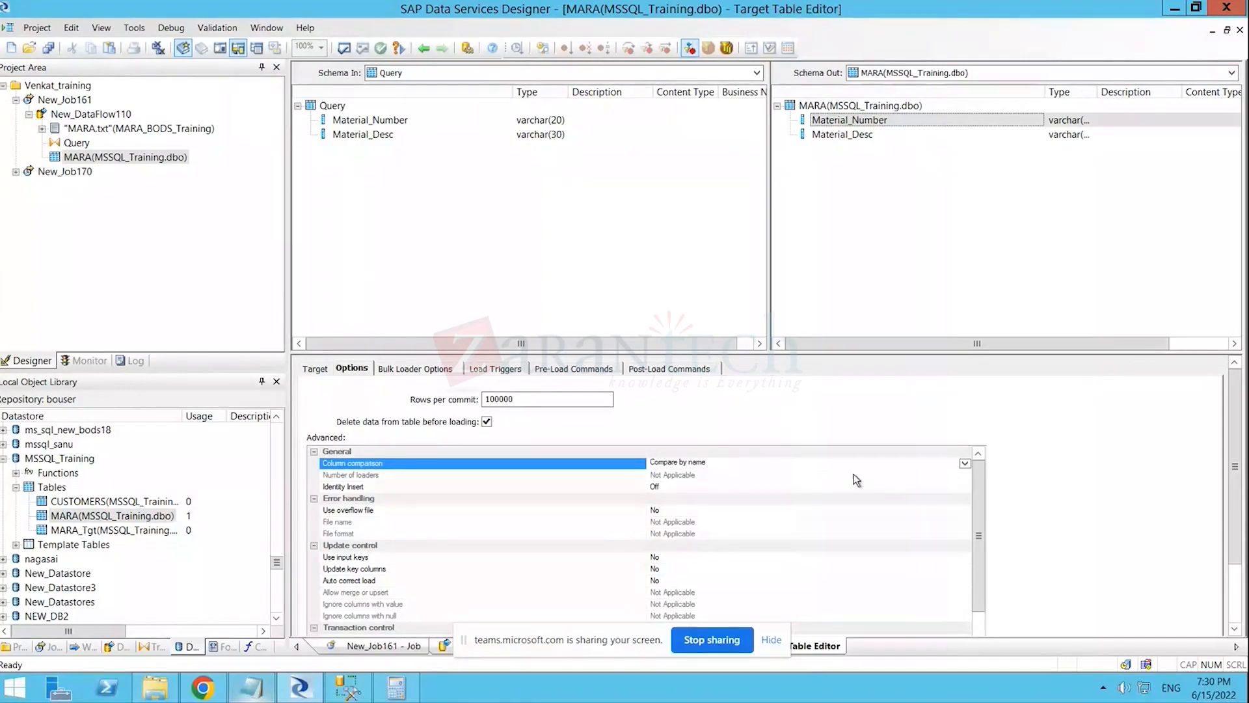
left_click(965, 463)
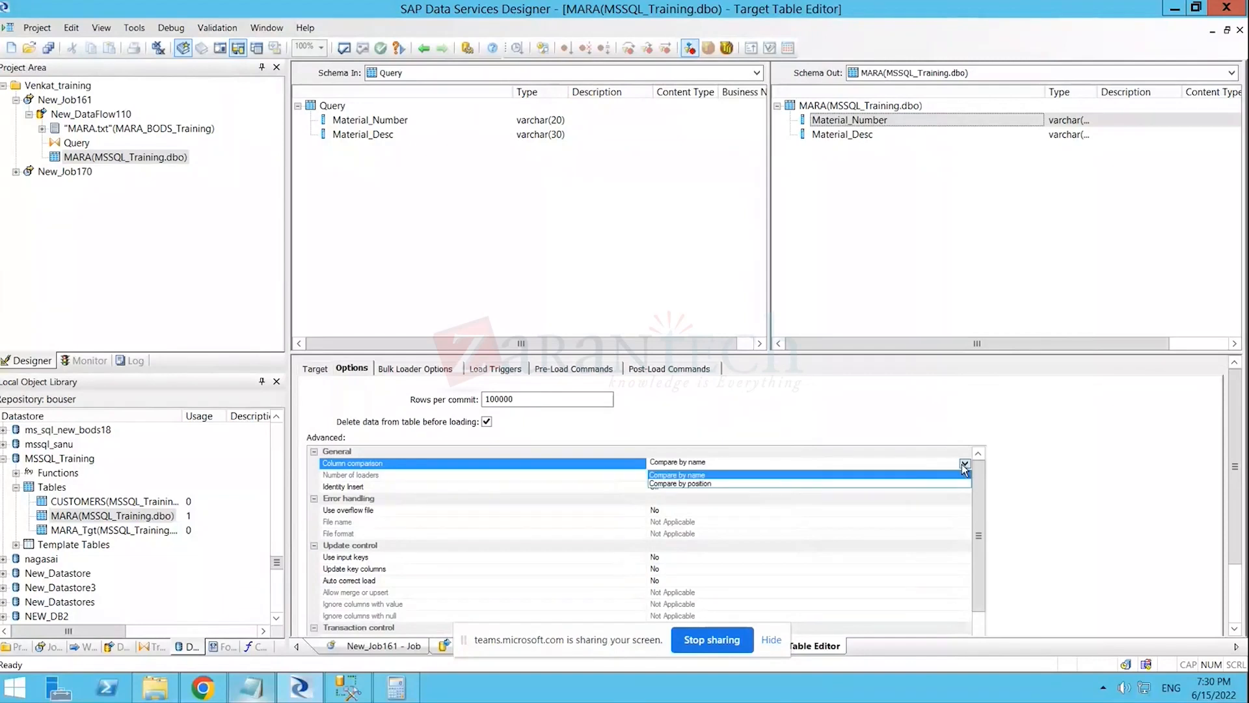
left_click(683, 476)
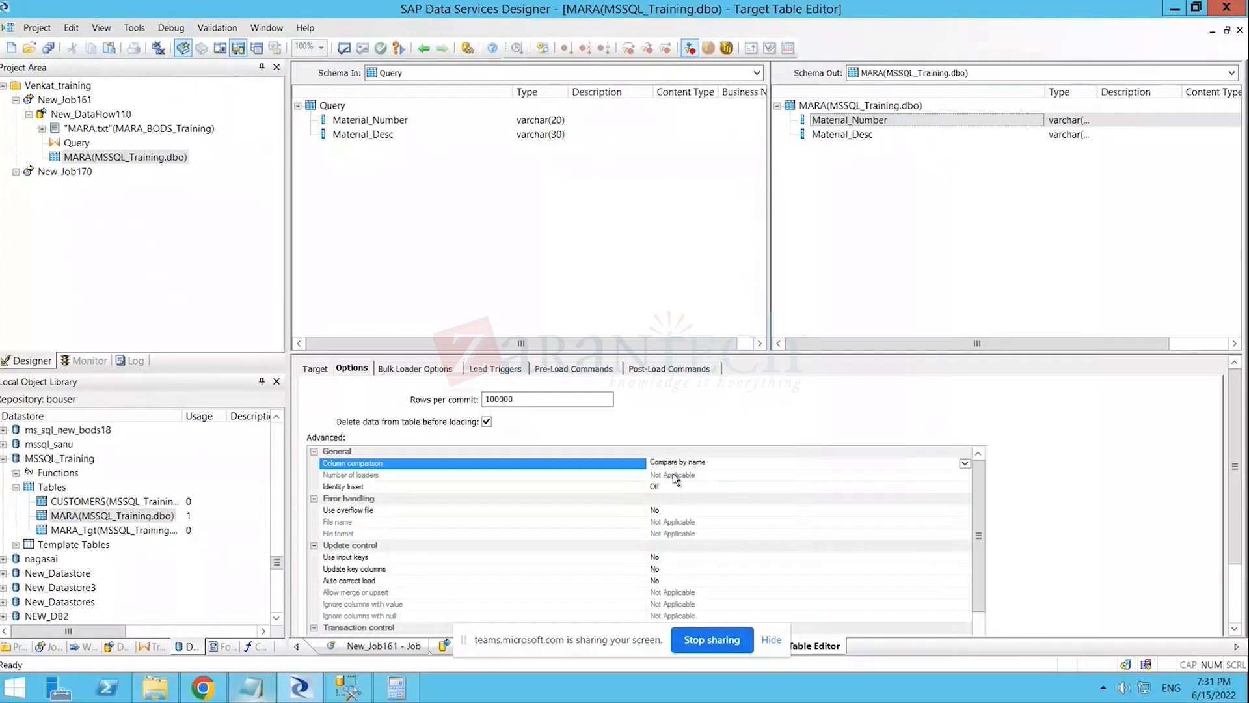
left_click(674, 474)
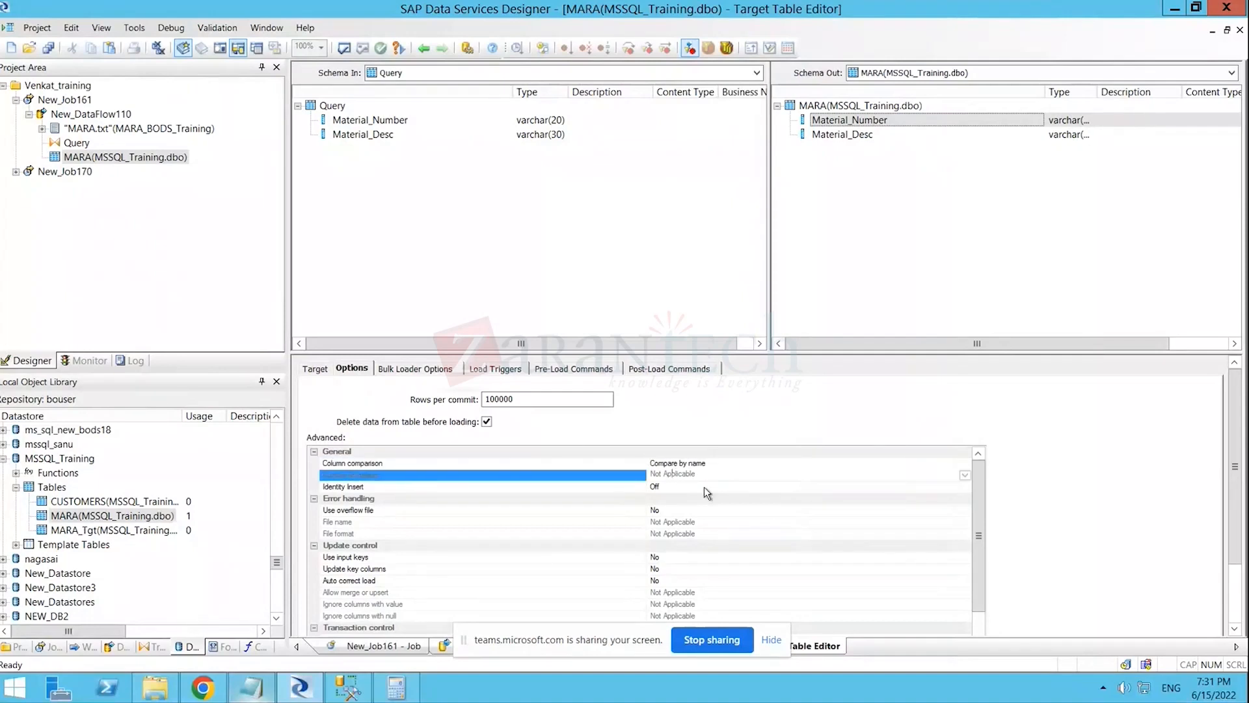
left_click(668, 487)
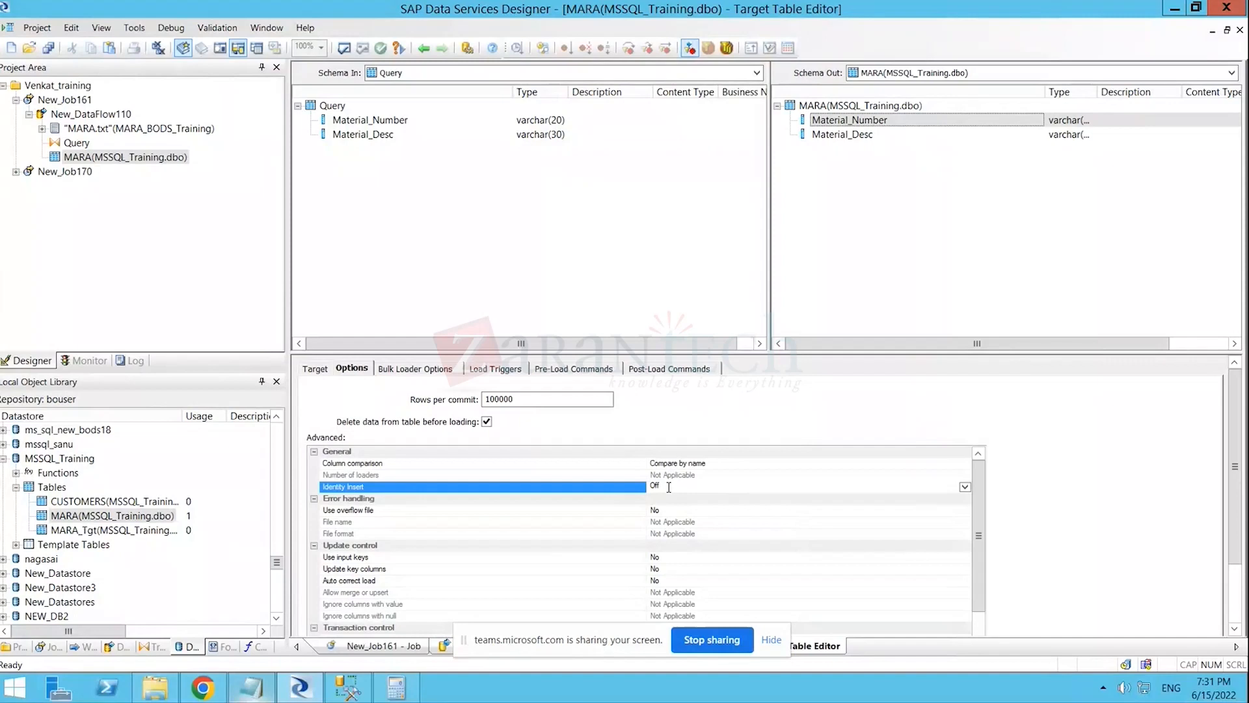
- Enable the overflow file in the MARA target's error handling, keeping MSSQL_Training_dbo_MARA.txt as the file name
left_click(674, 508)
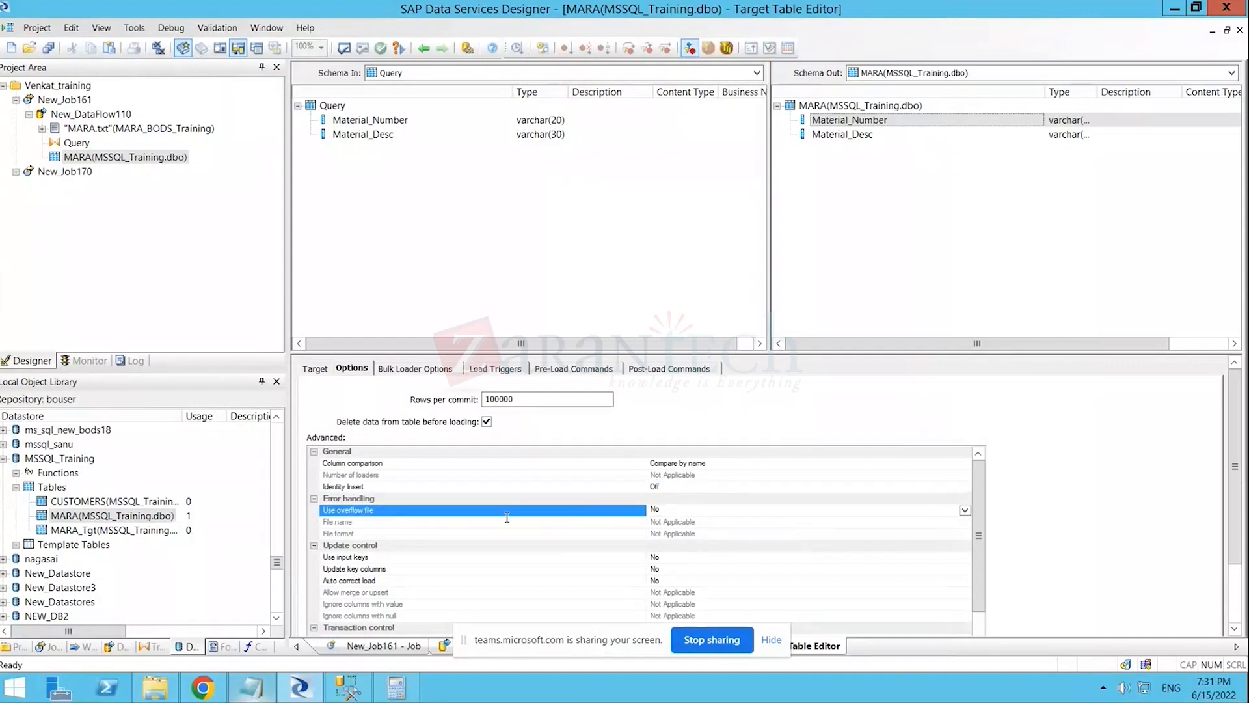
scroll(493, 515, "down", 3)
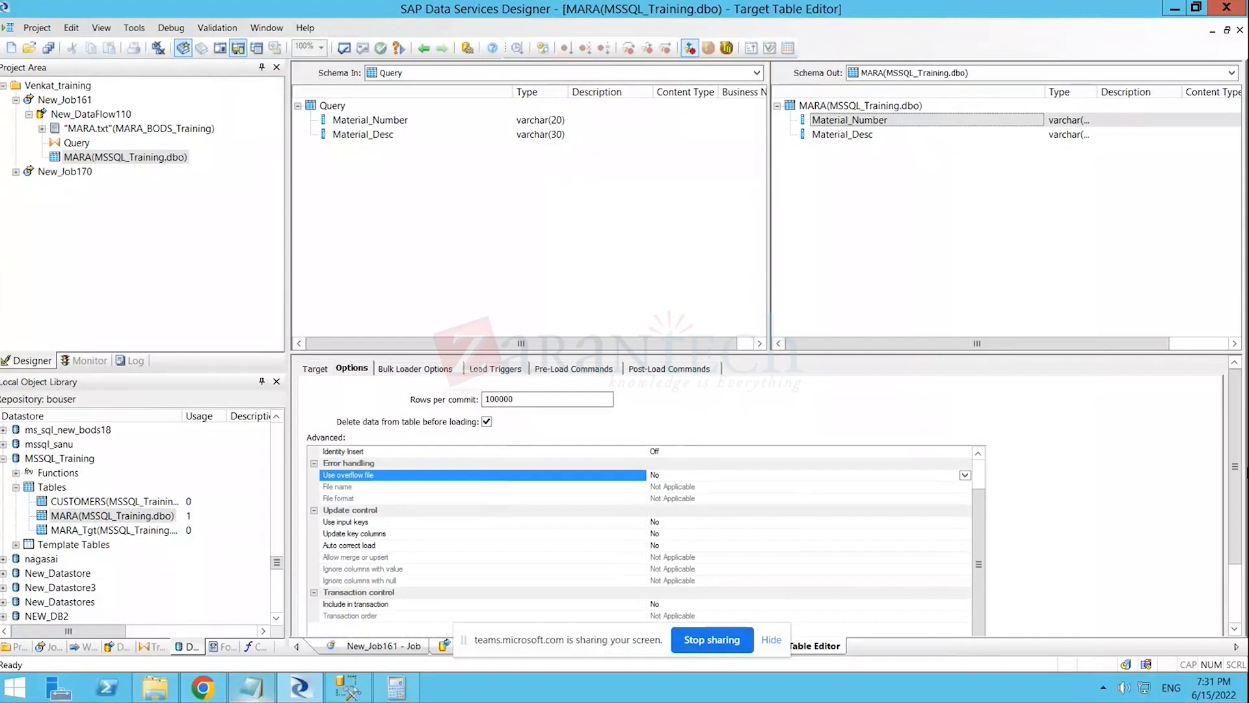
scroll(686, 464, "down", 3)
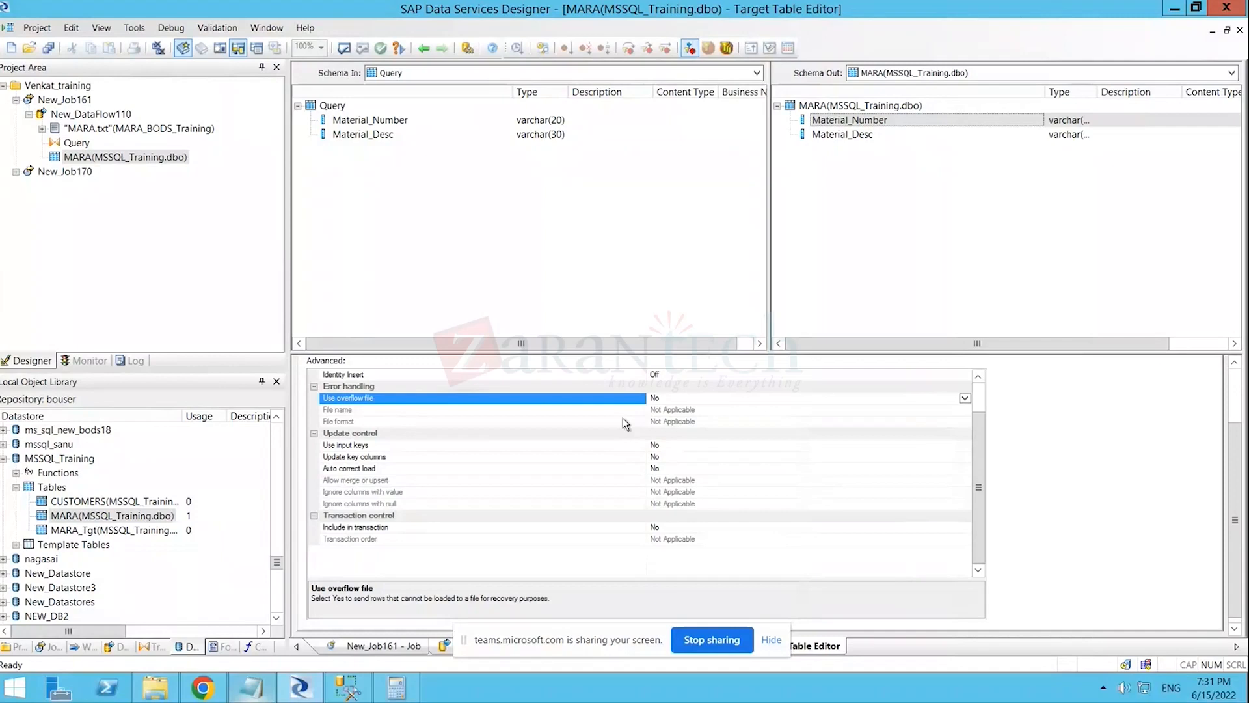
left_click(966, 400)
left_click(708, 410)
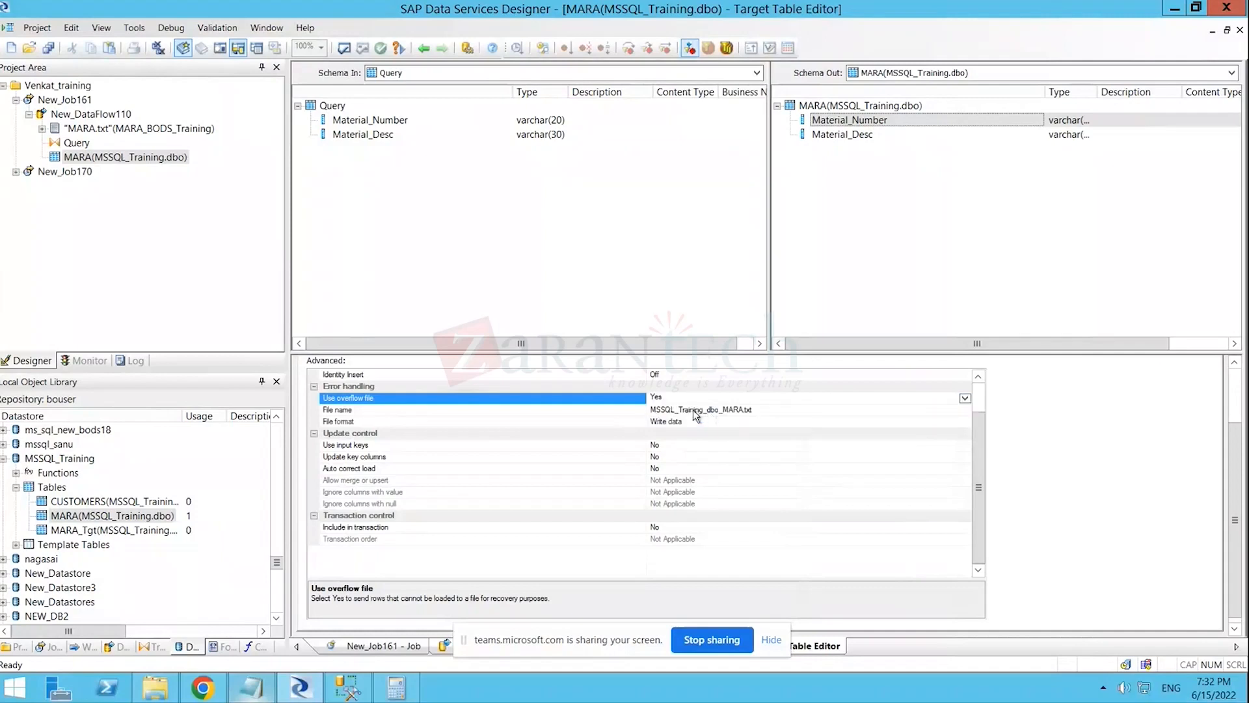
left_click(781, 408)
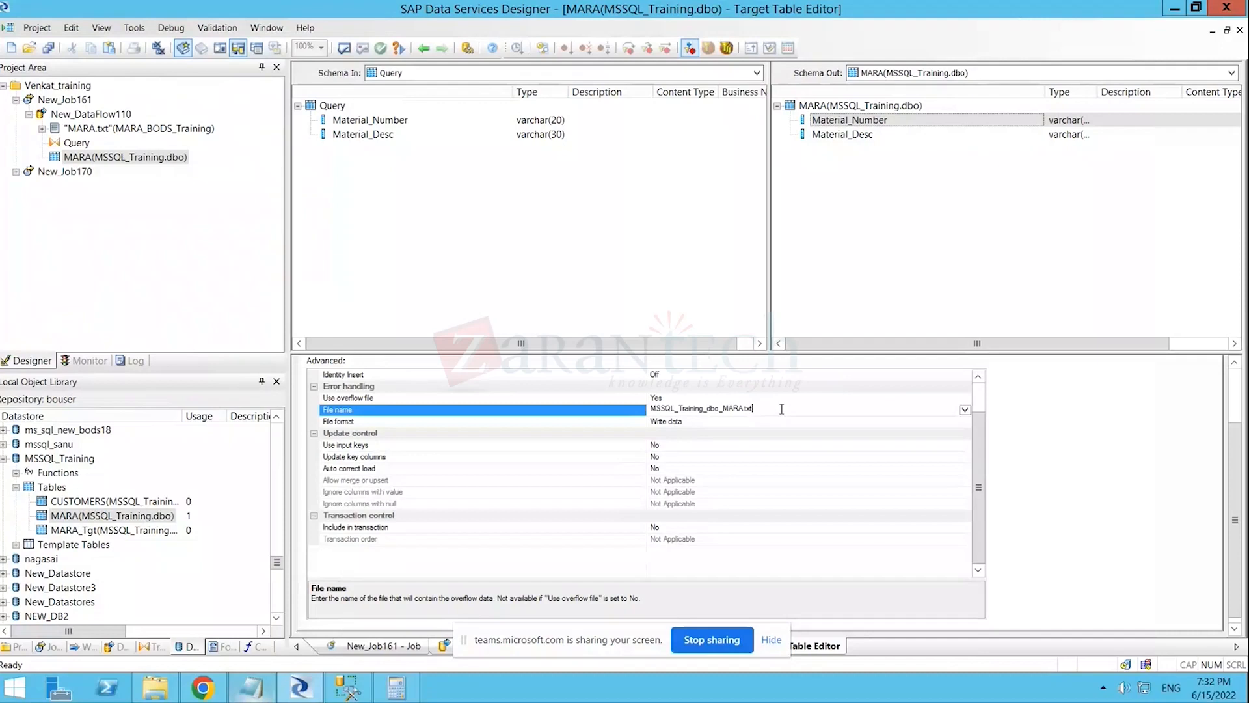
double_click(781, 409)
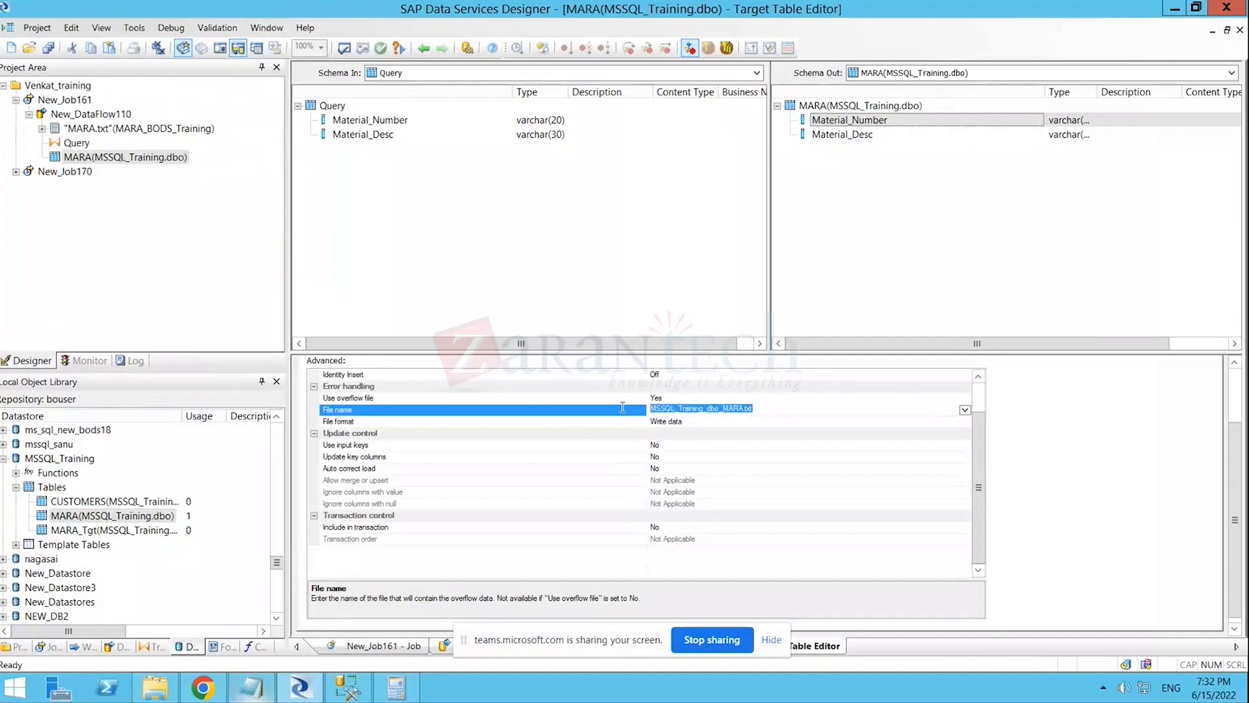
left_click(755, 409)
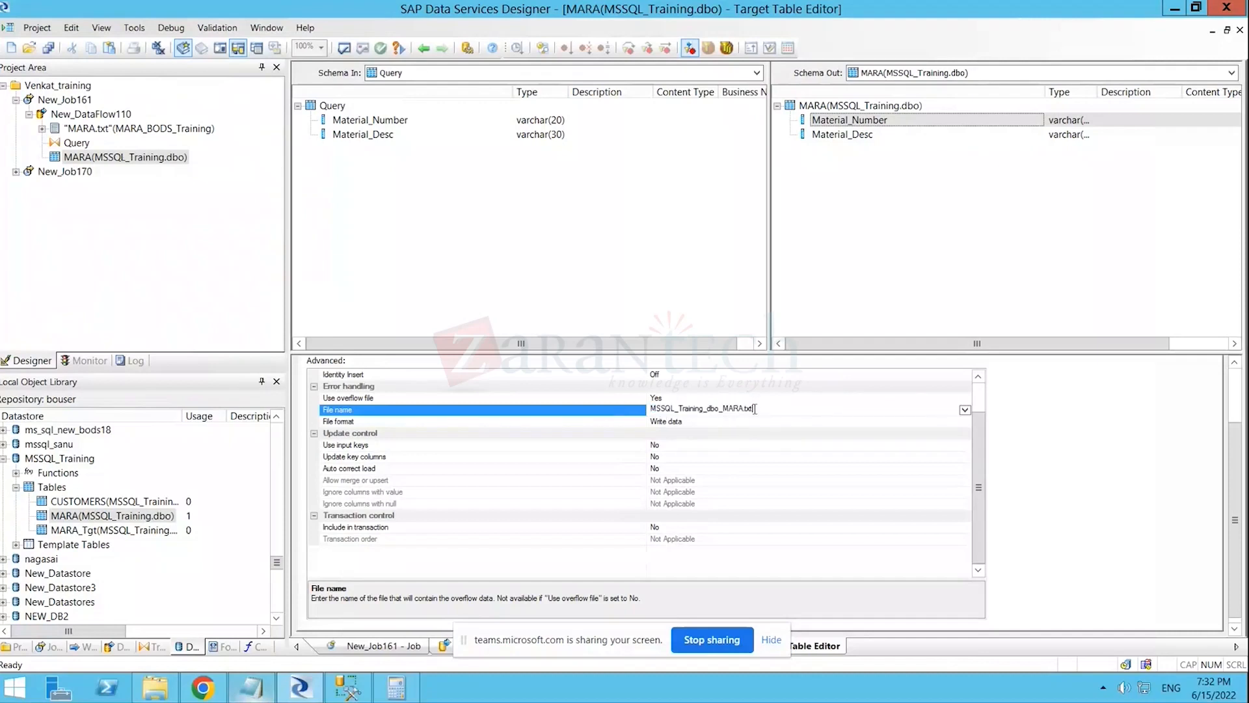
mouse_move(744, 408)
left_mouse_down()
mouse_move(767, 409)
mouse_move(739, 408)
mouse_move(749, 409)
left_mouse_up()
left_click(768, 411)
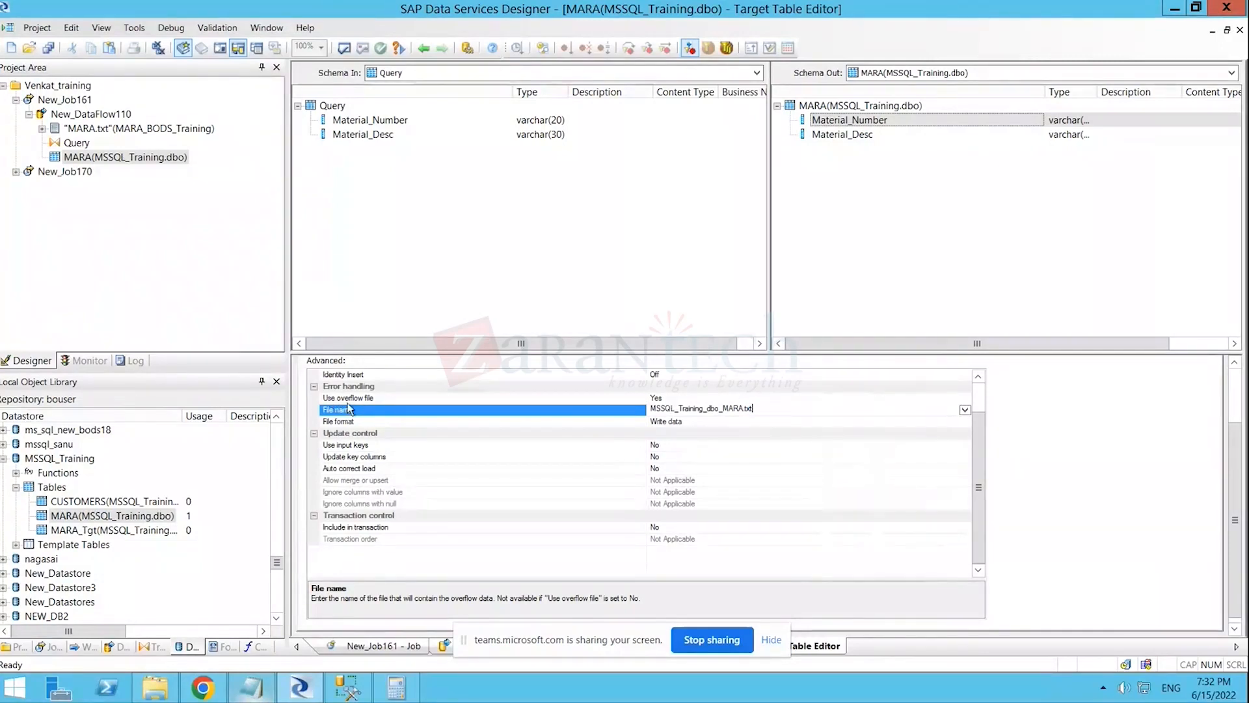
left_click(379, 400)
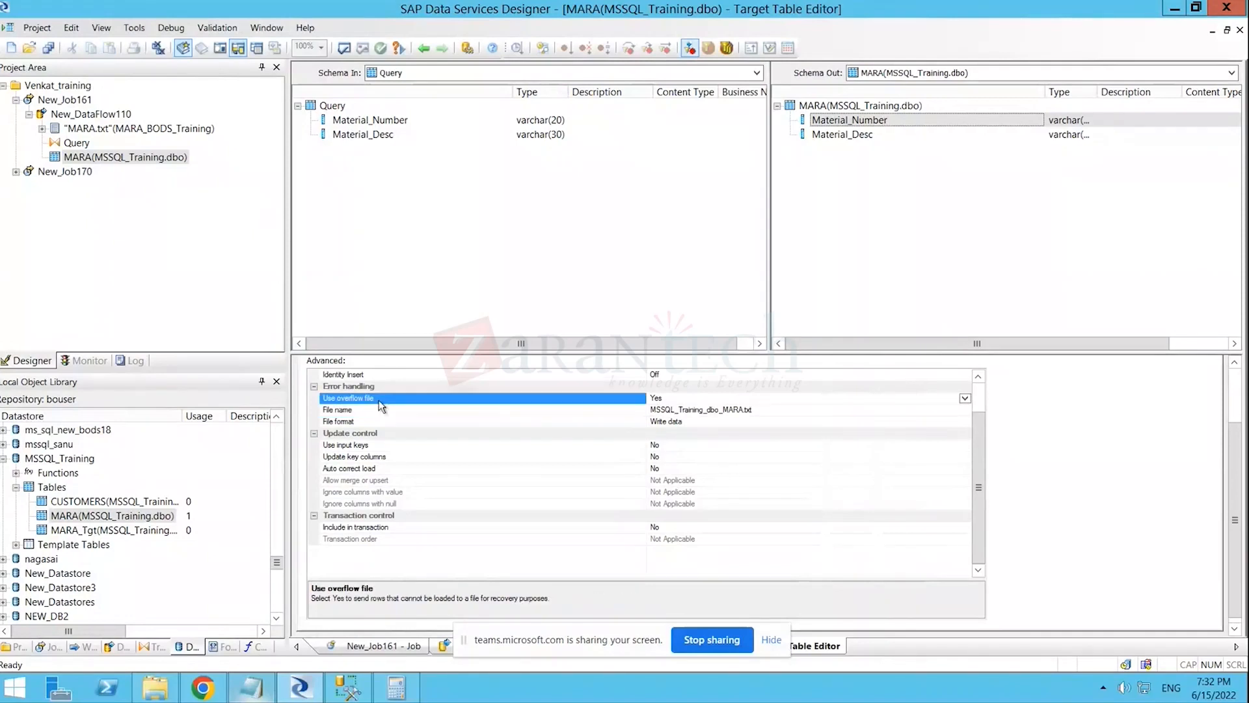
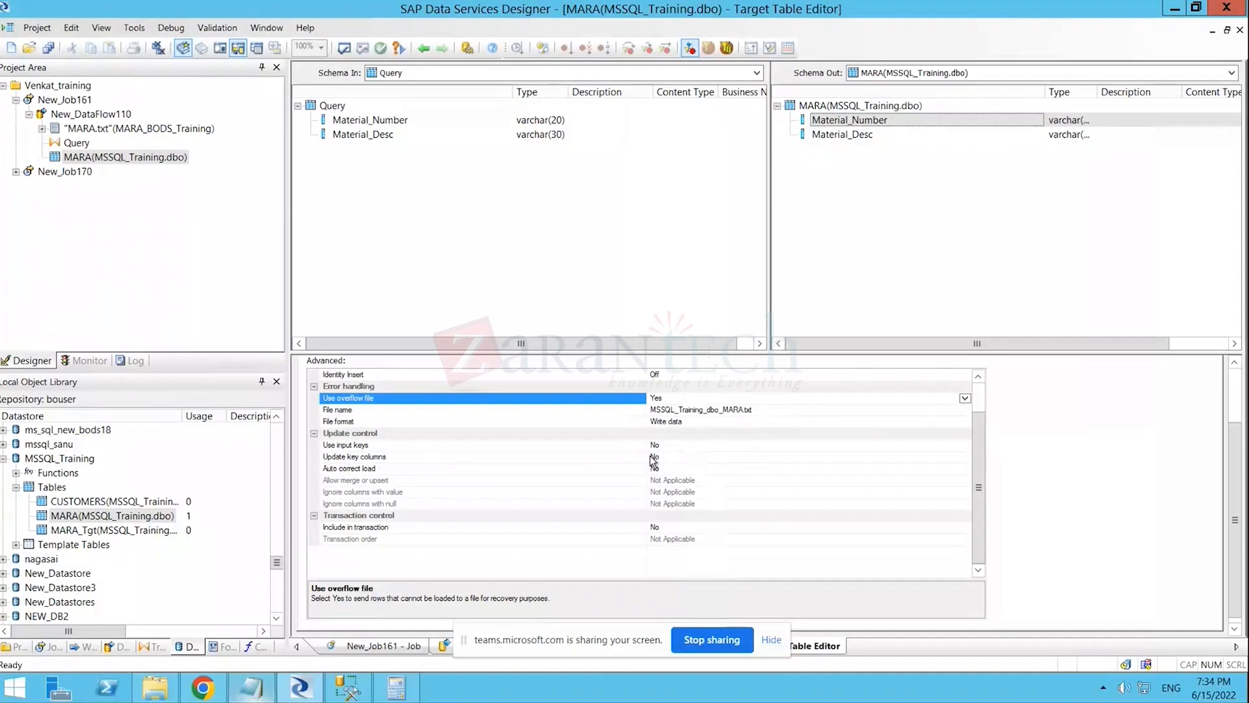
- Set auto correct load to Yes in the MARA target's update control options
left_click(675, 471)
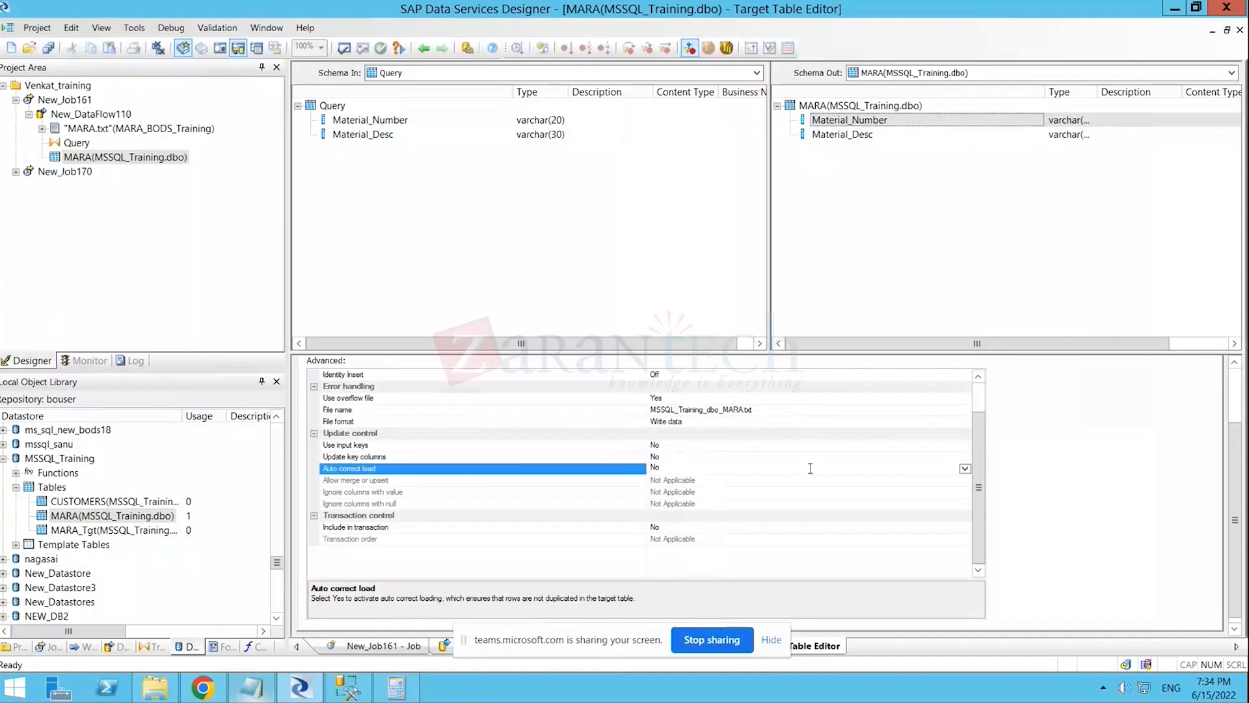
left_click(965, 467)
left_click(659, 480)
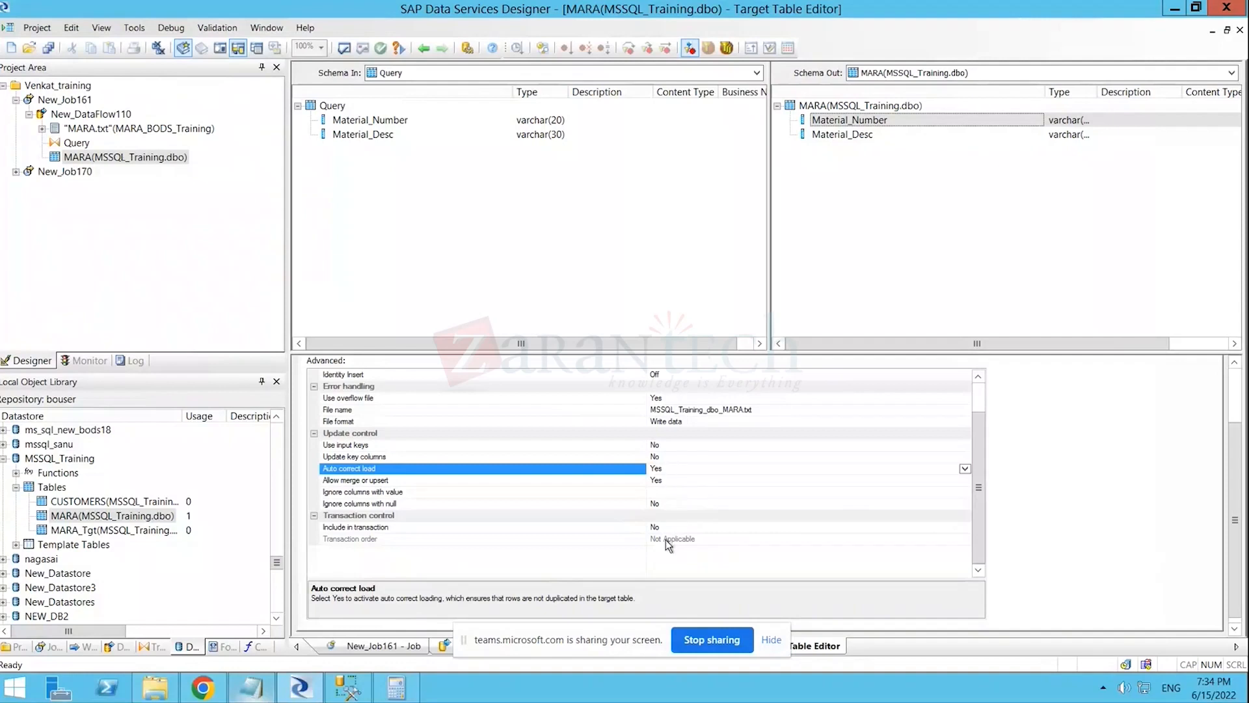
- Enable bulk load in the MARA target's bulk loader options
scroll(665, 540, "up", 2)
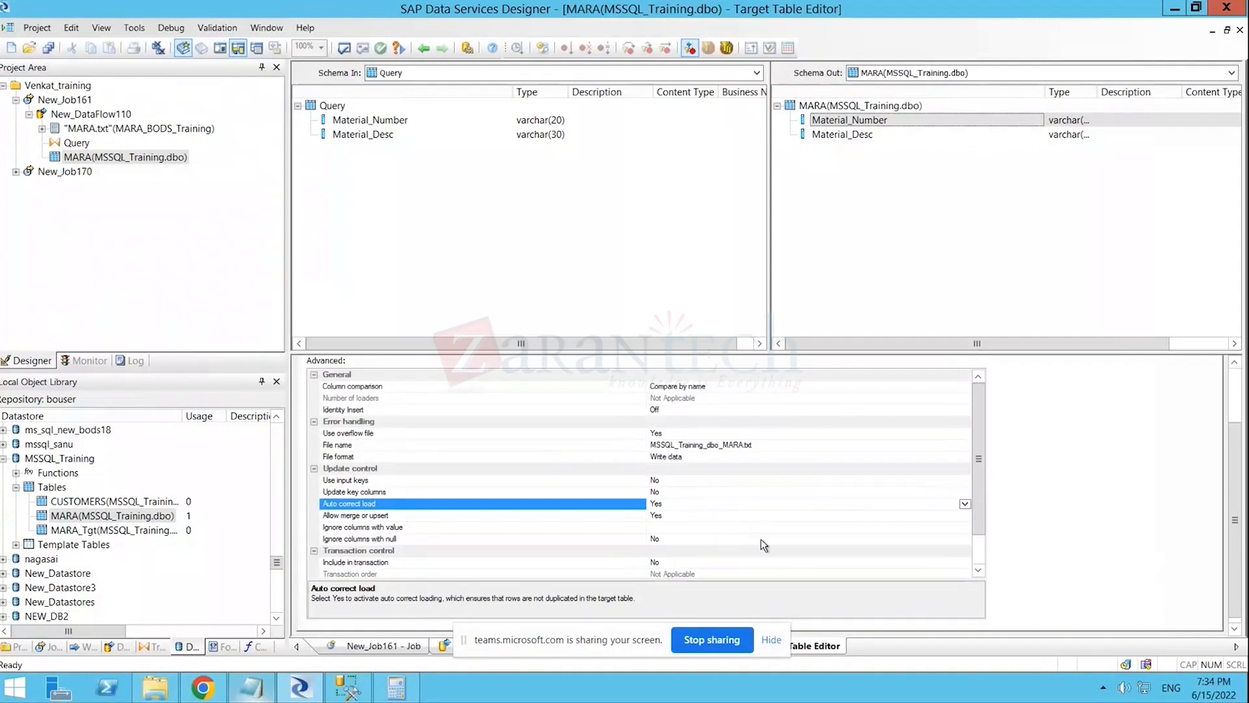
scroll(761, 541, "down", 1)
scroll(761, 538, "up", 1)
scroll(1221, 498, "up", 2)
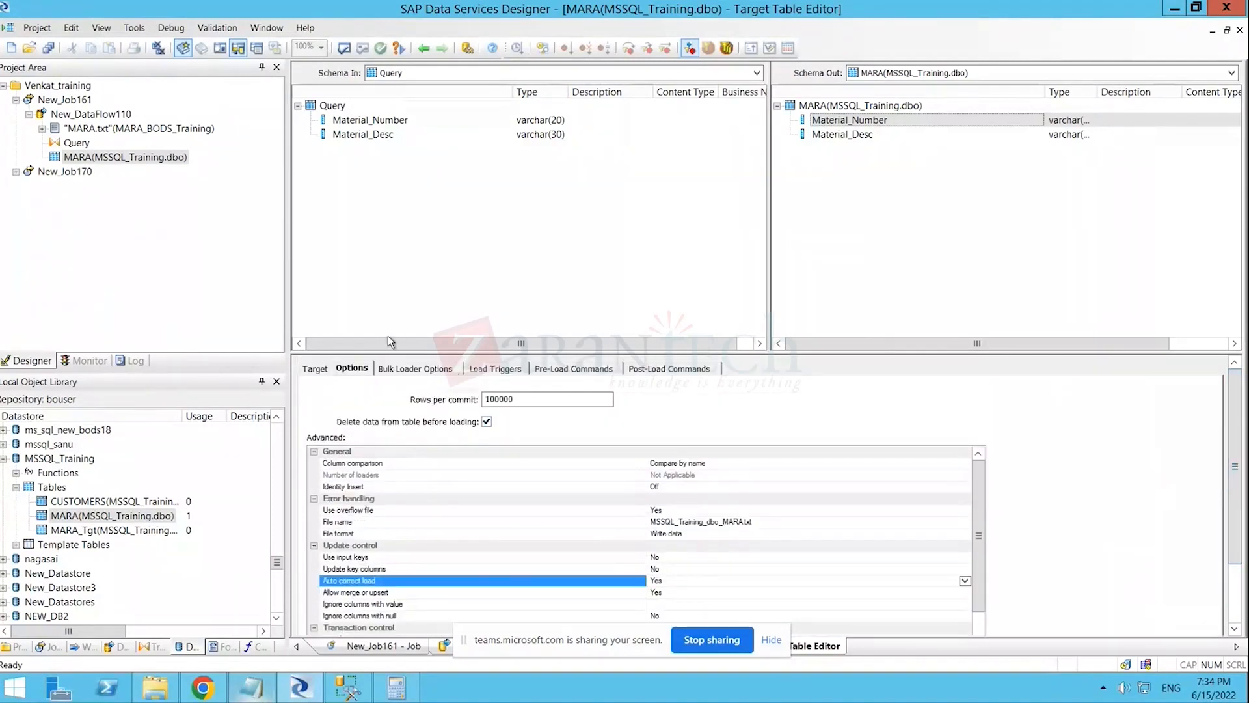
left_click(401, 369)
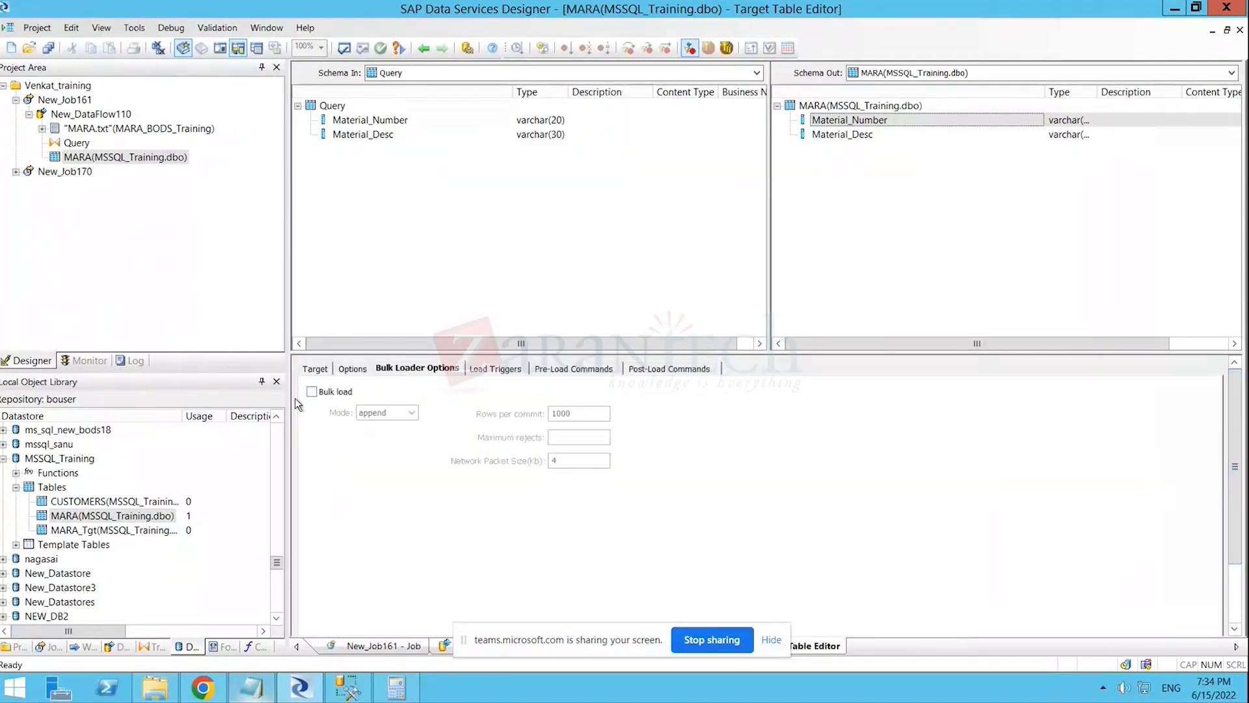
left_click(312, 392)
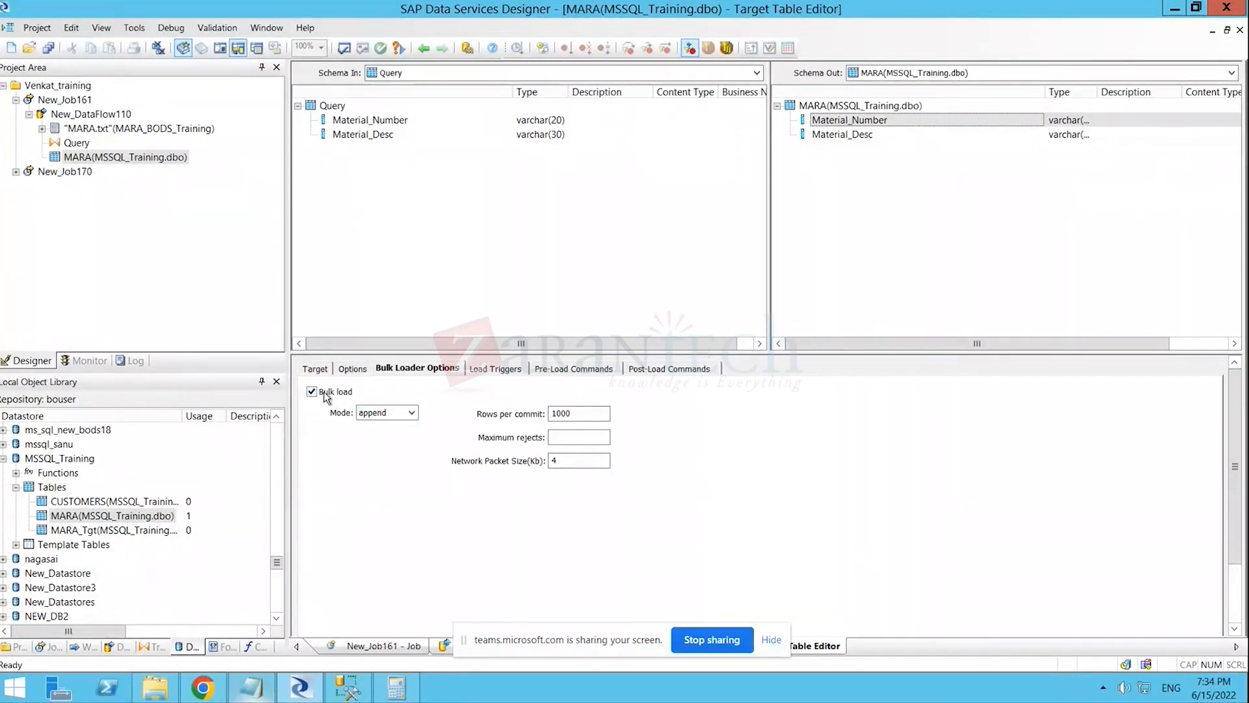
- Set the MARA target's bulk load mode to truncate after checking how bulk loading affects its general options
left_click(411, 417)
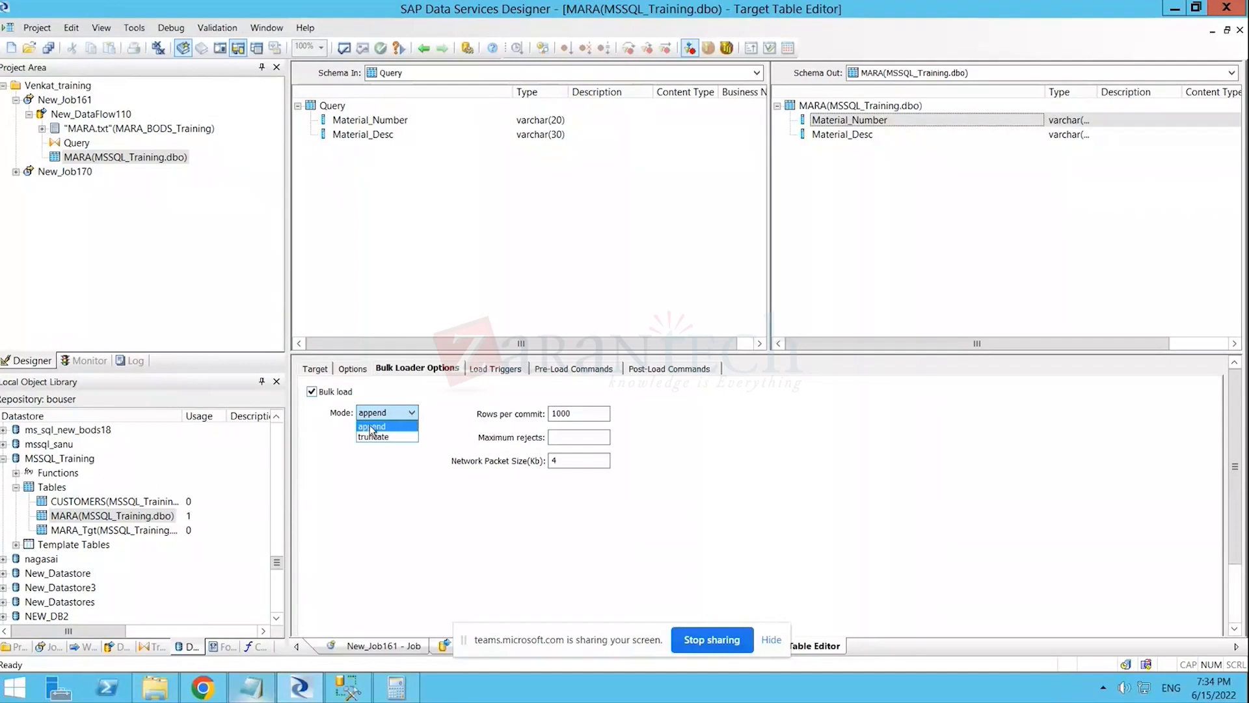
left_click(348, 370)
left_click(351, 370)
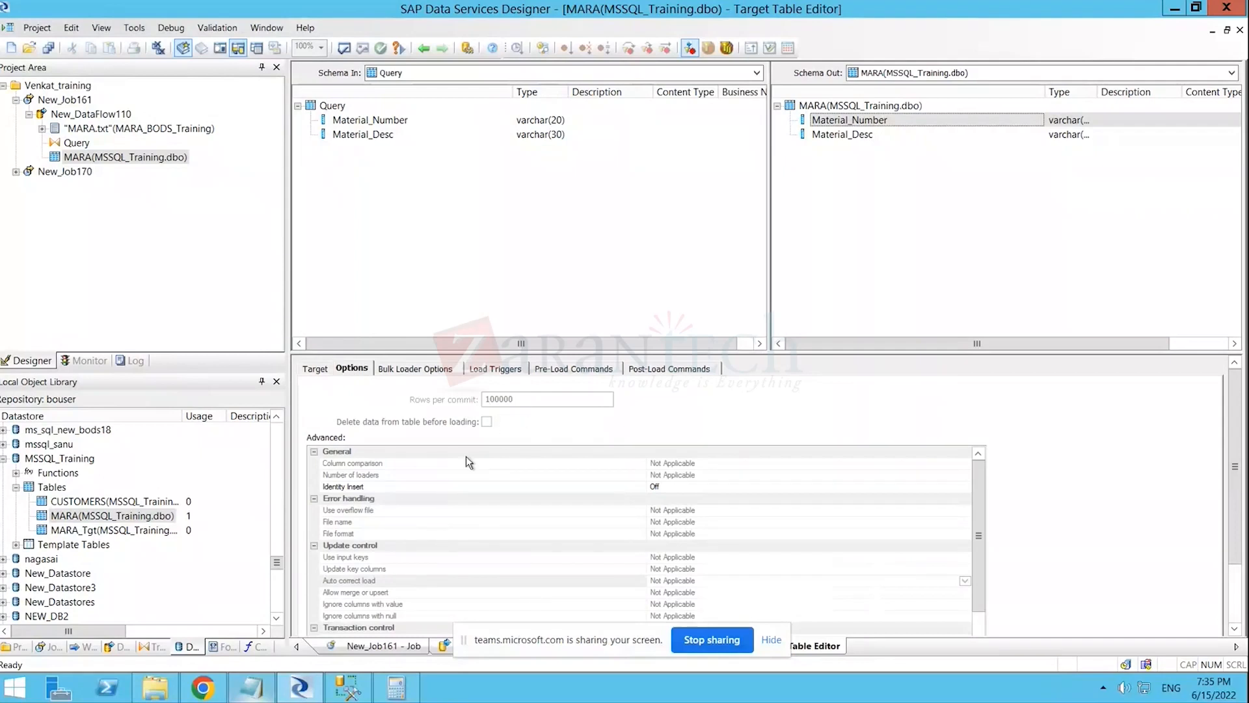
left_click(398, 369)
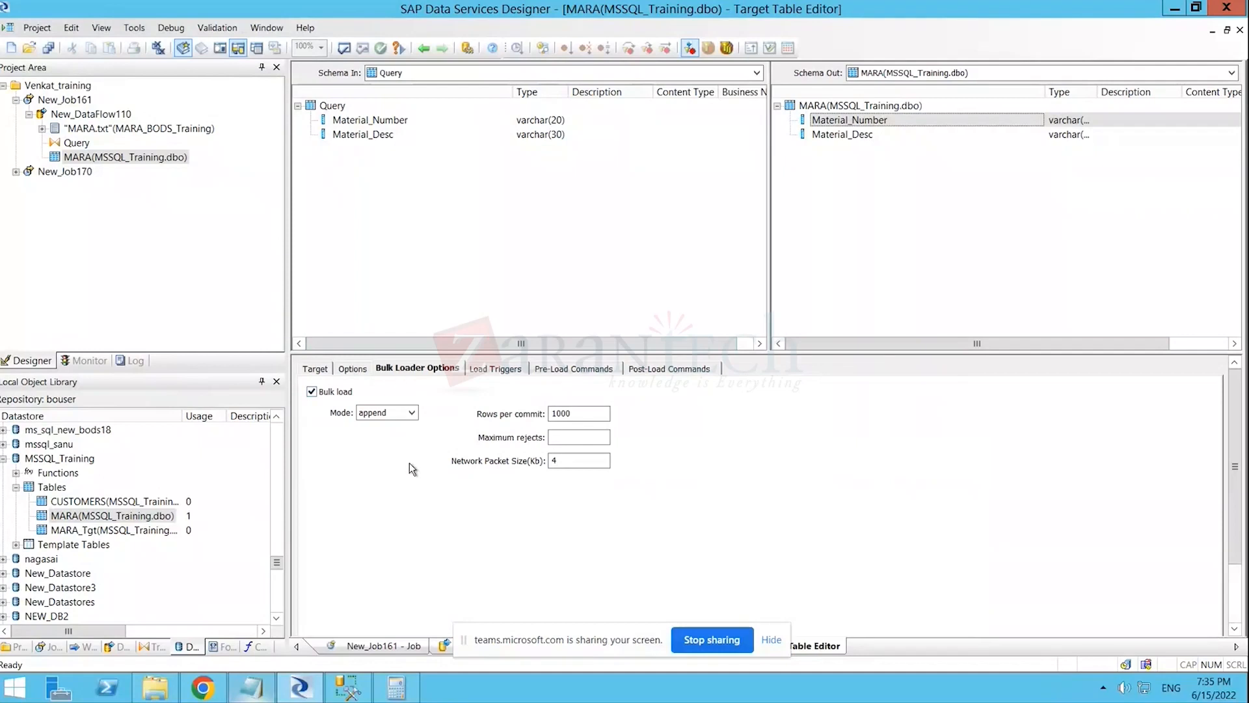
left_click(411, 412)
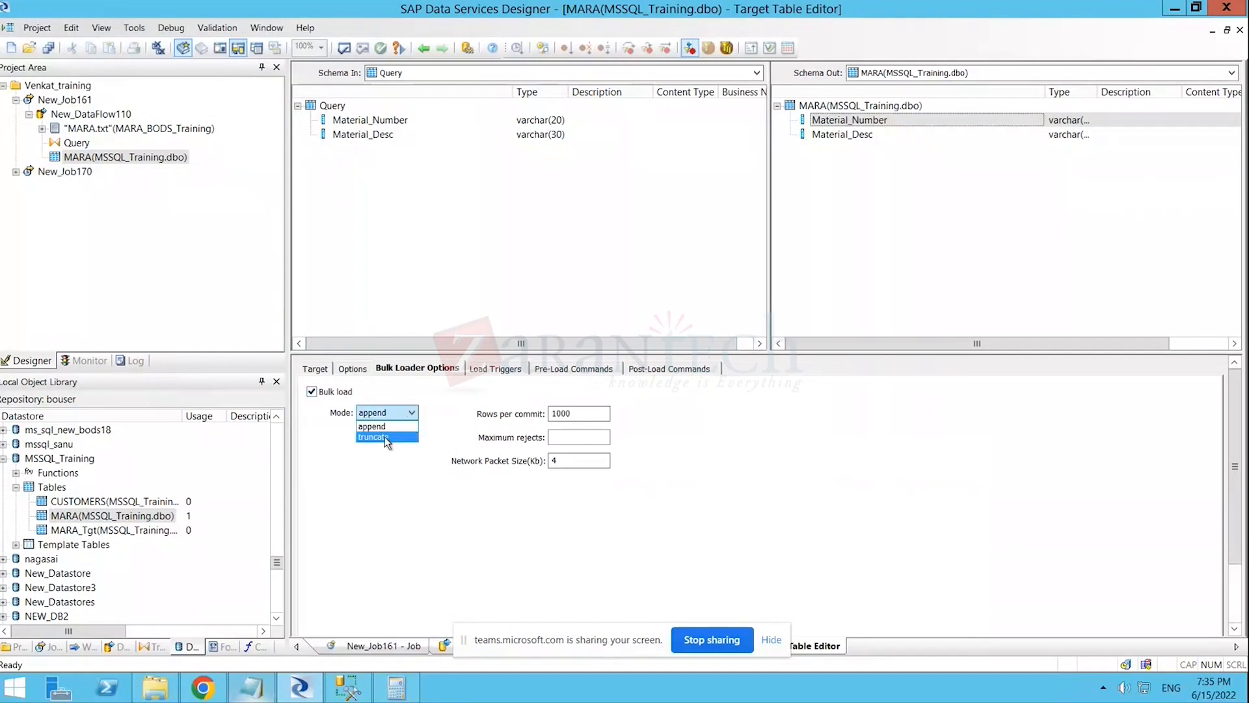
left_click(384, 435)
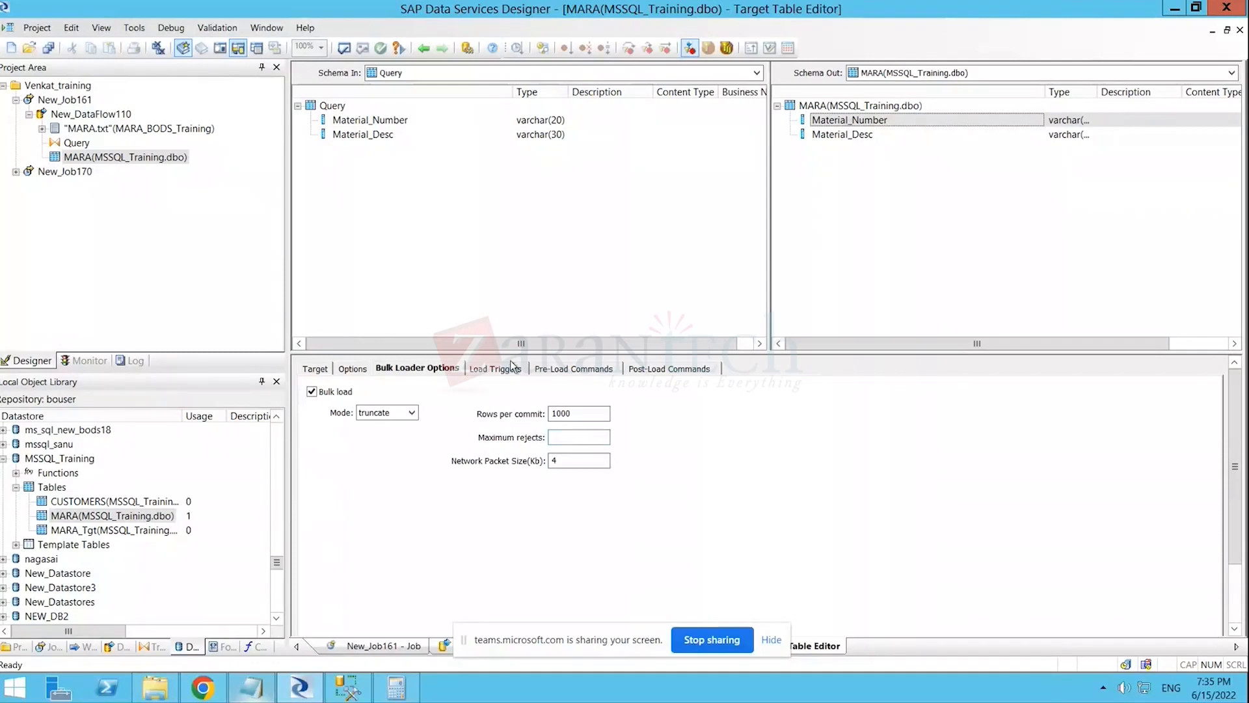
- Review the MARA target's load triggers and its pre-load and post-load SQL commands
left_click(493, 369)
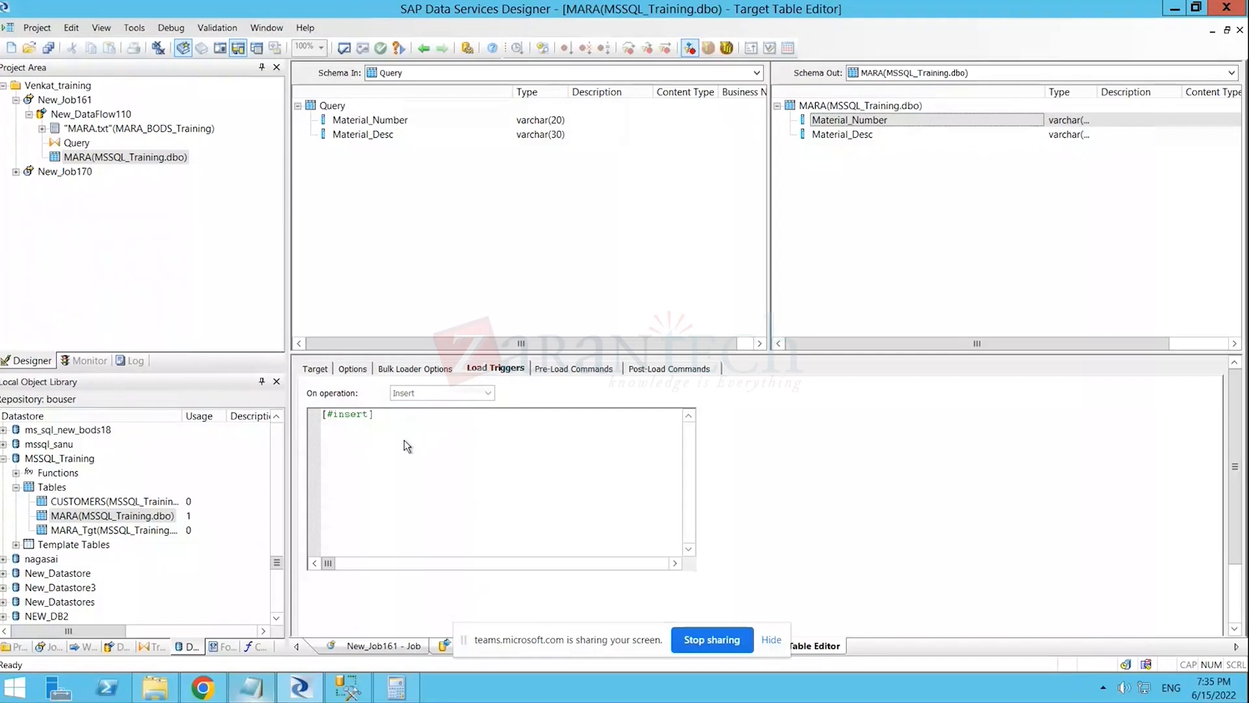
left_click(566, 376)
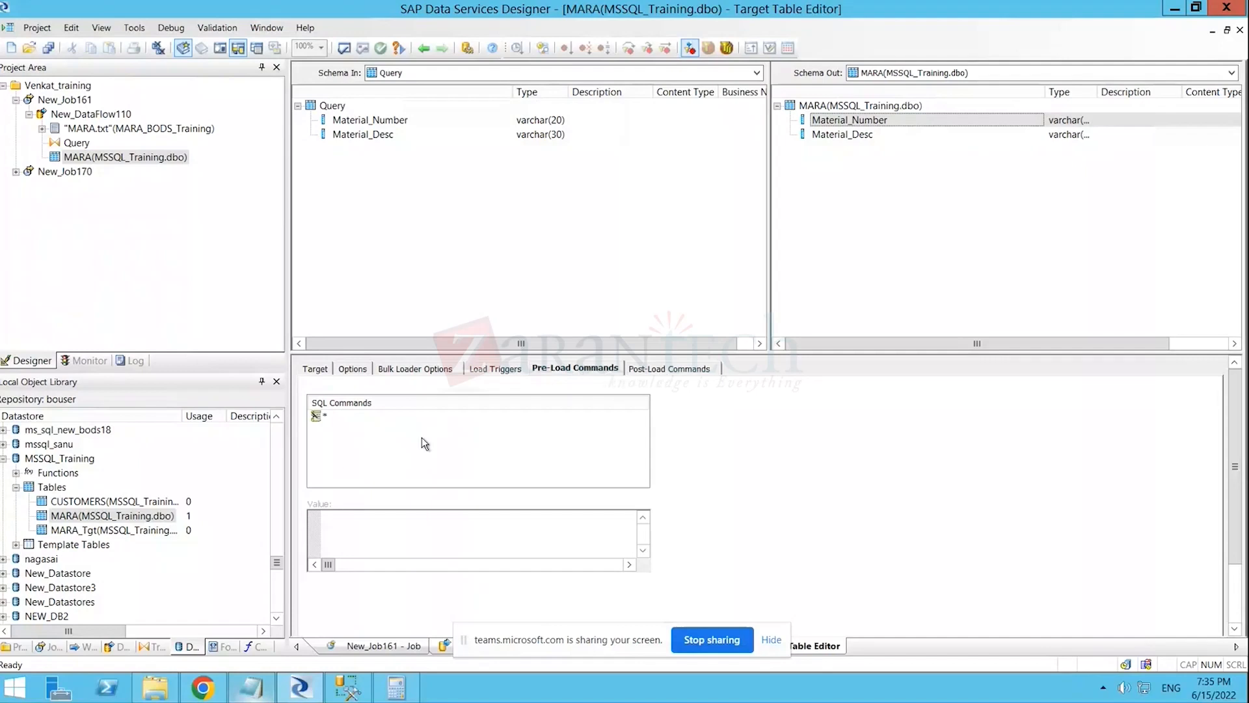
left_click(323, 417)
left_click(336, 530)
left_click(671, 369)
left_click(576, 369)
left_click(687, 366)
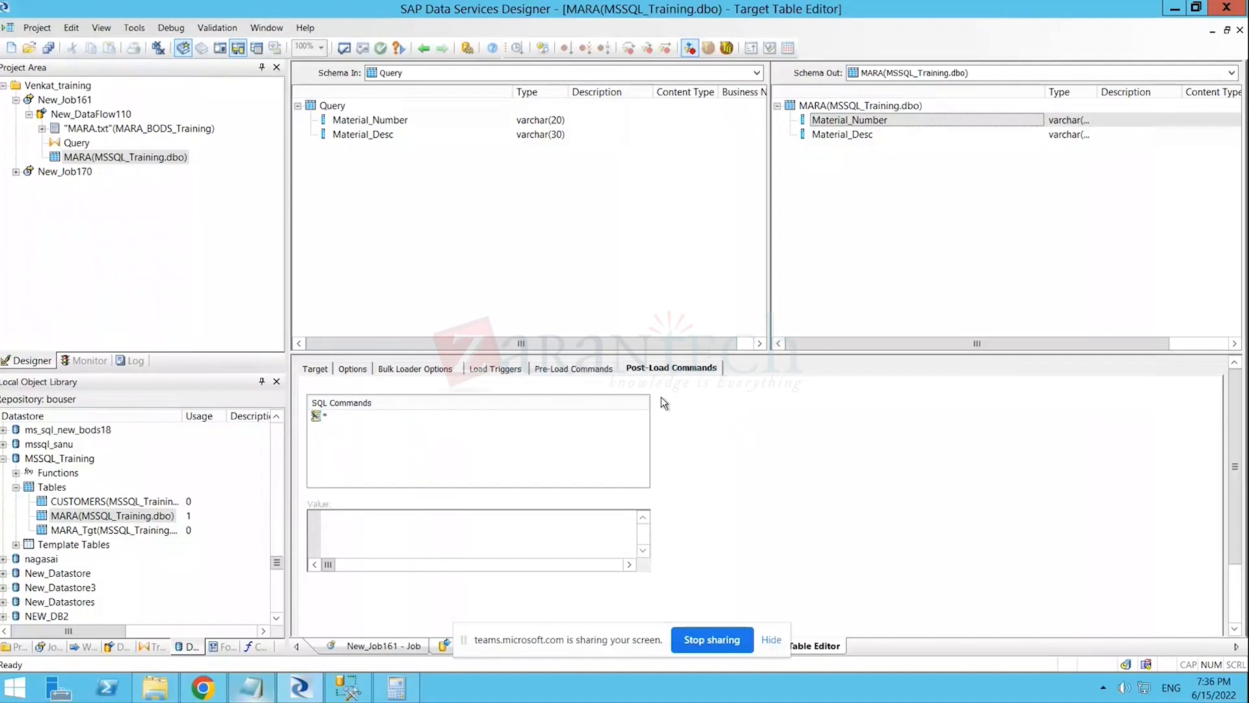
left_click(562, 368)
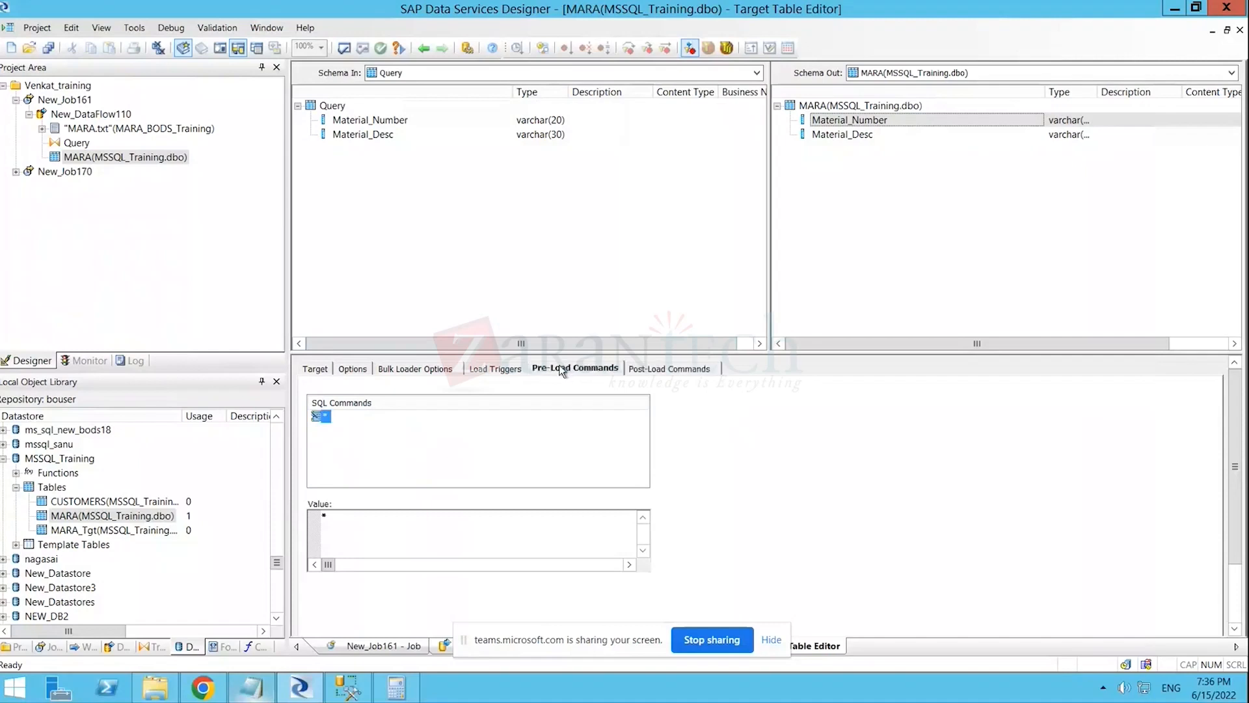
left_click(382, 459)
- Disable bulk load for the MARA target and return to its general load options
left_click(351, 369)
left_click(388, 370)
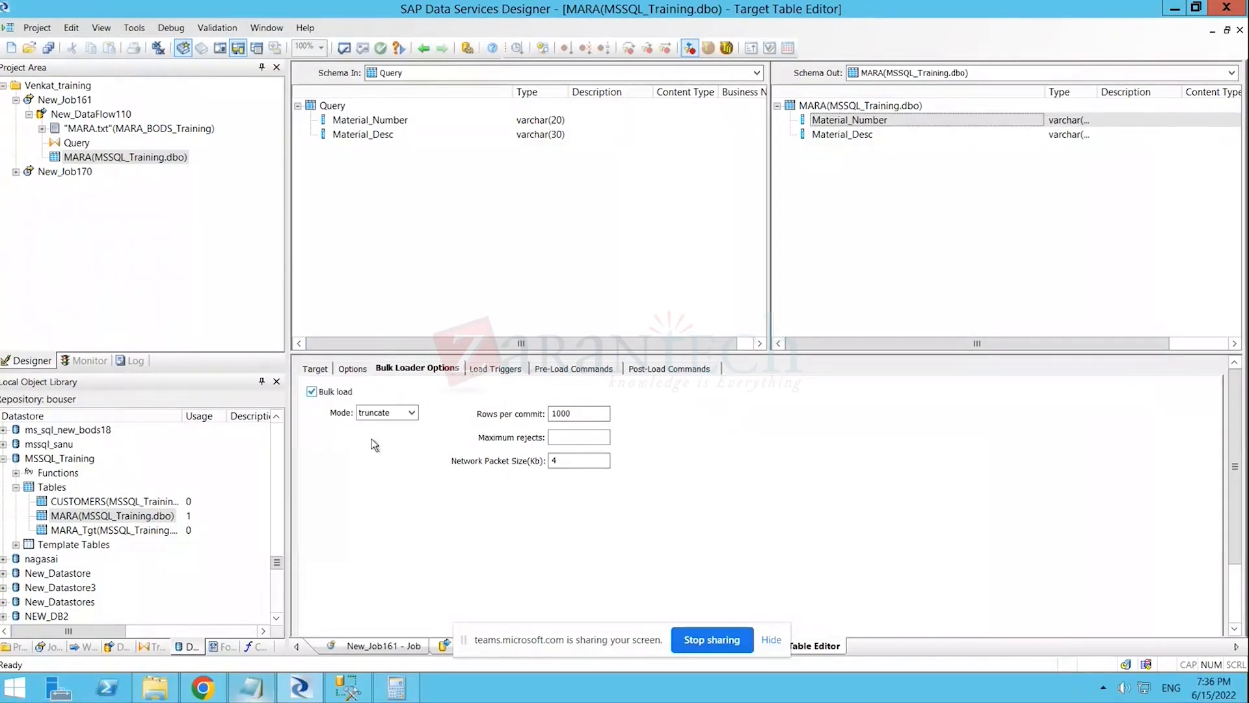
left_click(311, 391)
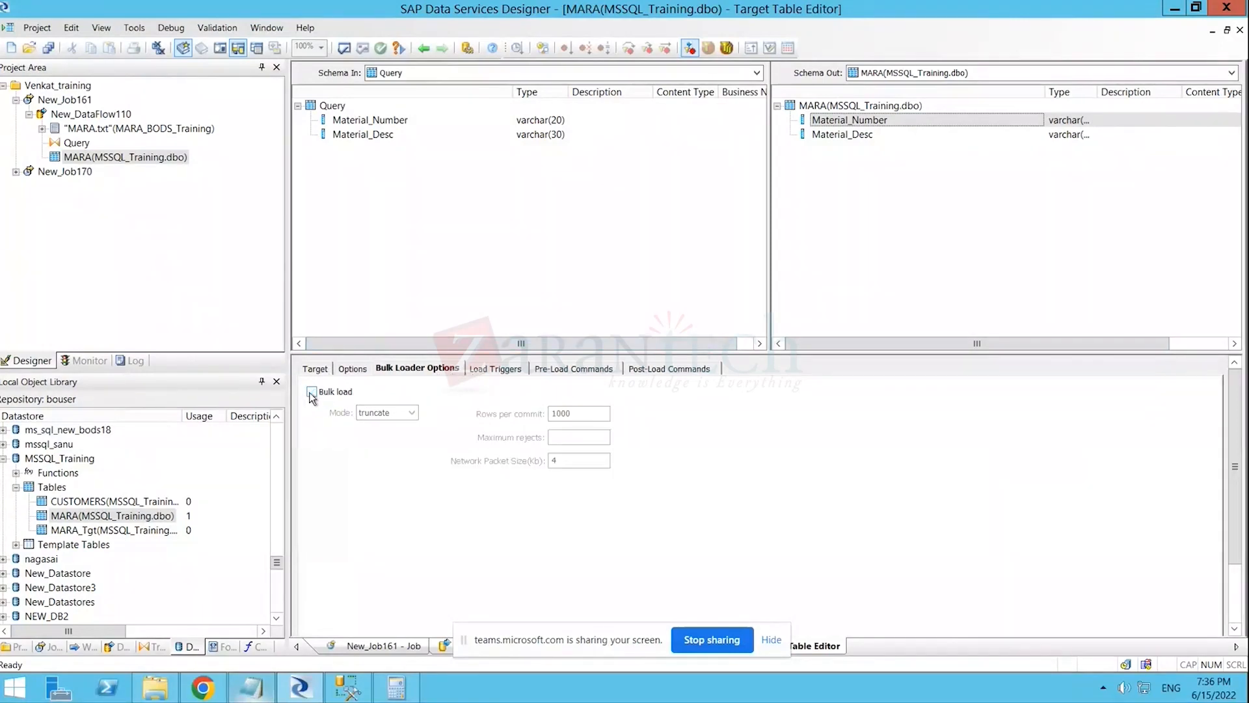
left_click(351, 369)
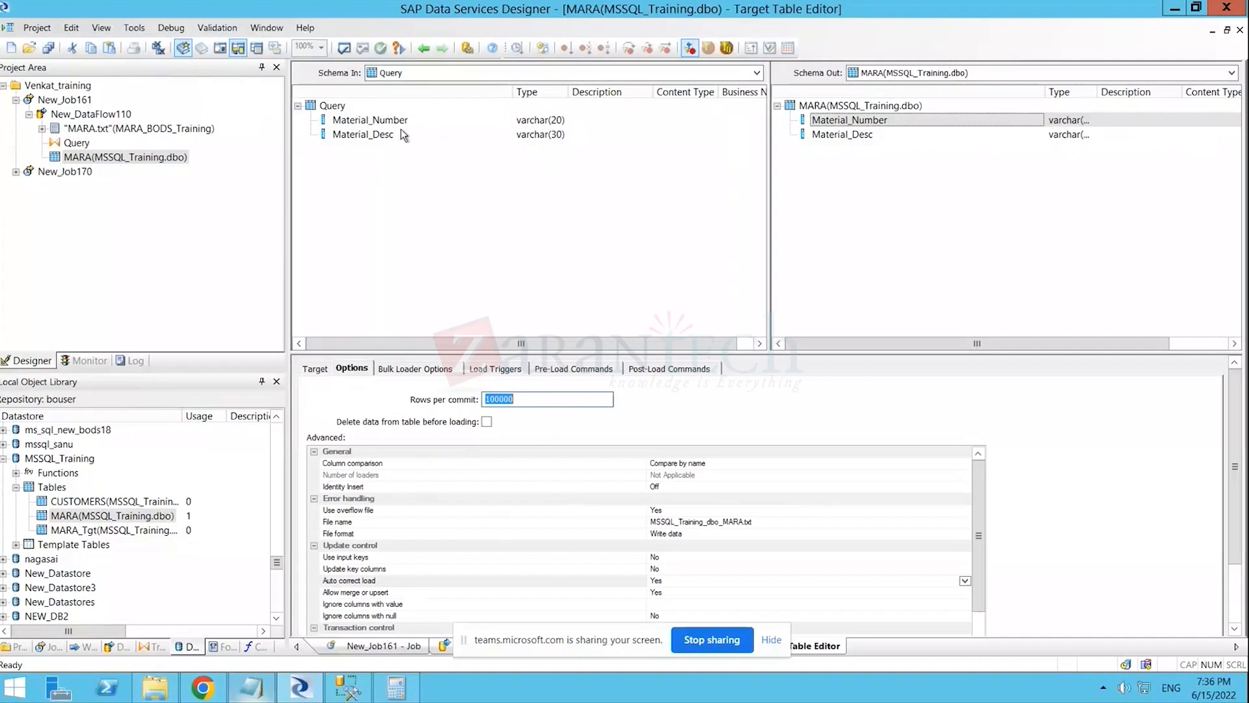
- Return to New_DataFlow110 and preview the data of the MARA.txt source
left_click(425, 48)
left_click(514, 291)
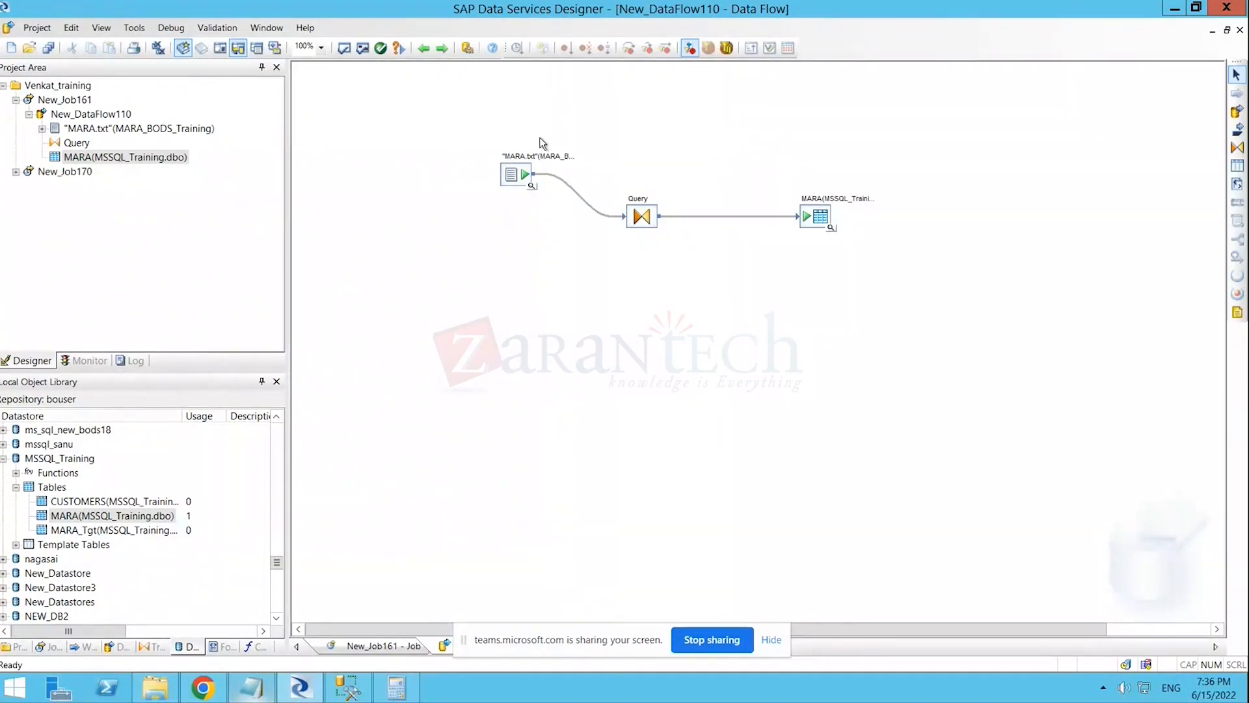
left_click(532, 186)
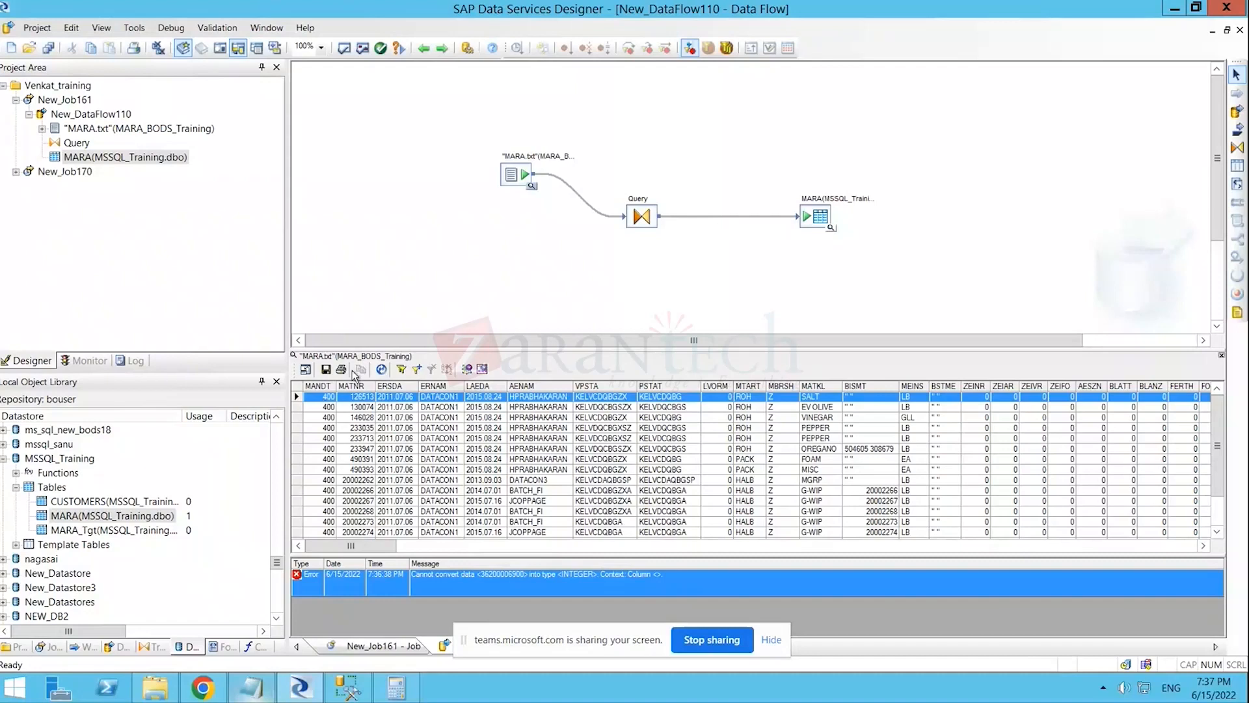
- Add a script object beside New_DataFlow110 in New_Job161 and open it for editing
left_click(429, 43)
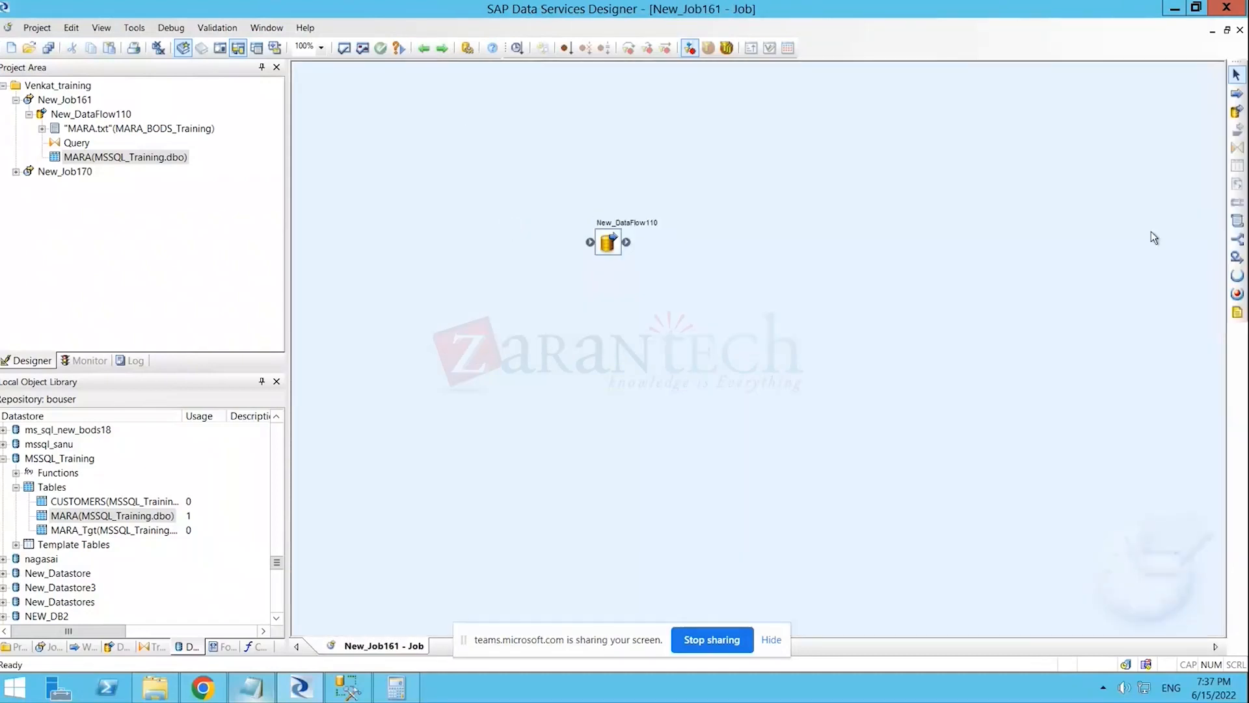
left_click(1237, 221)
left_click(807, 245)
left_click(802, 271)
double_click(829, 267)
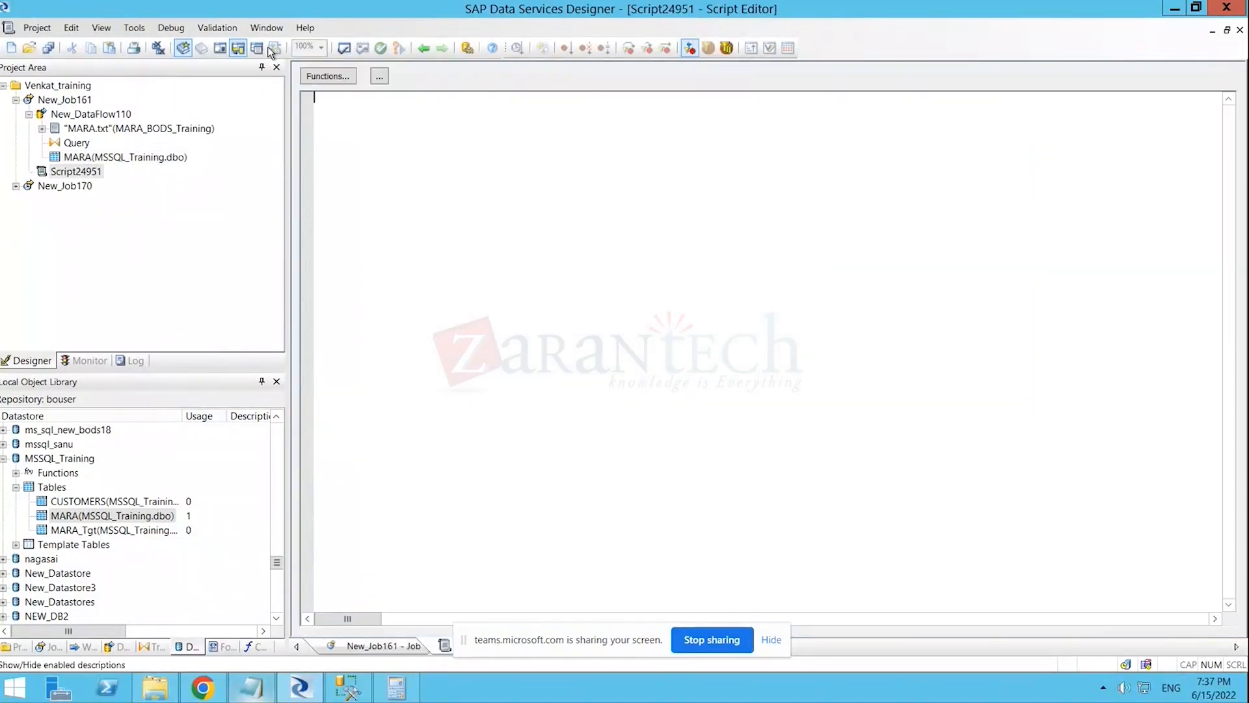
left_click(331, 77)
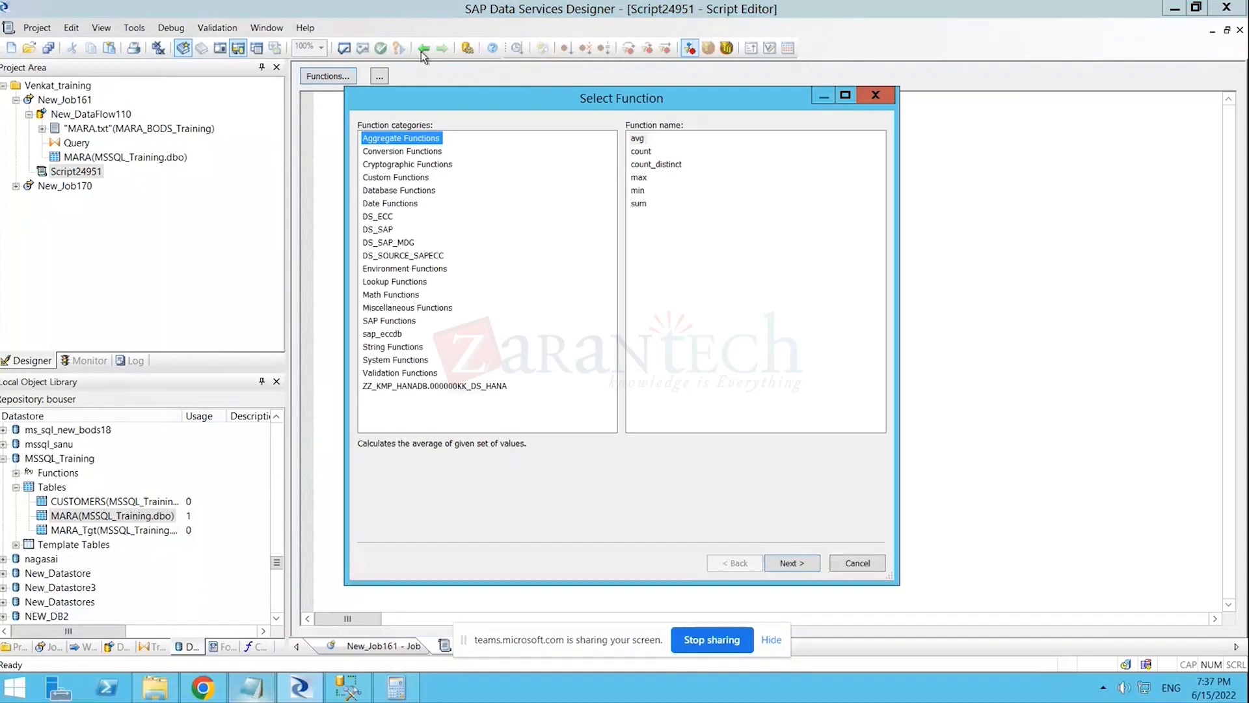
left_click(865, 96)
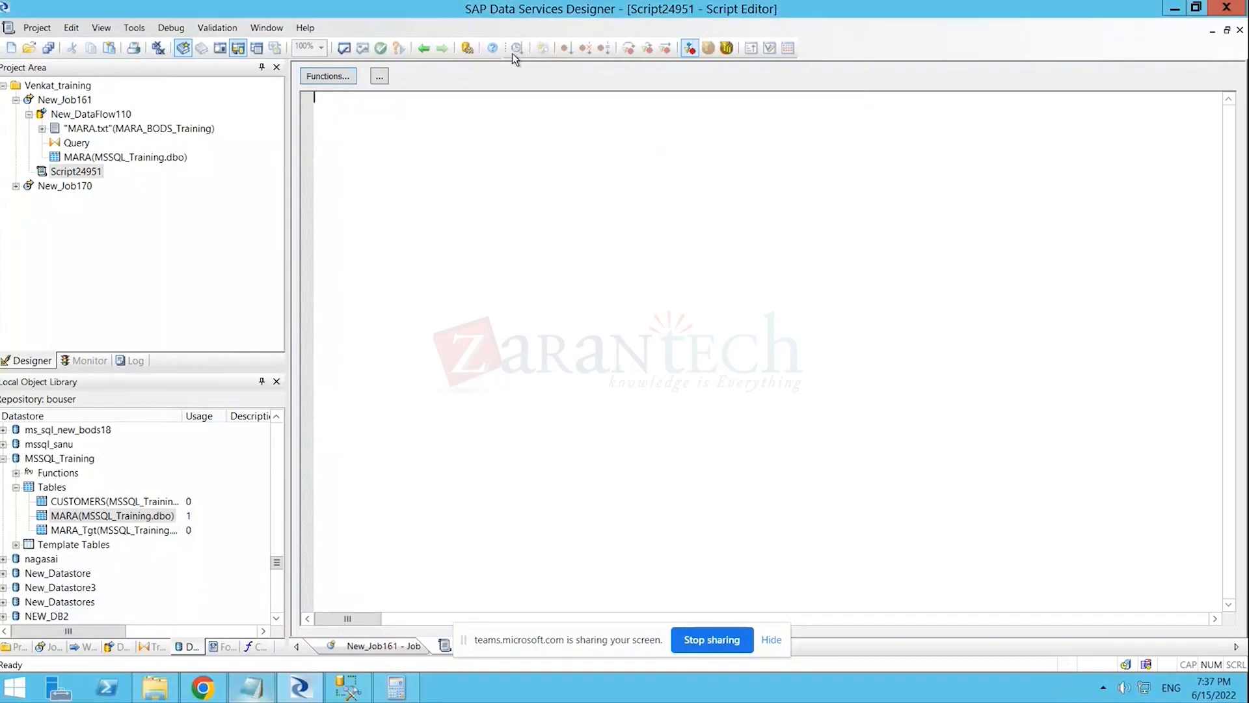
left_click(425, 51)
double_click(607, 241)
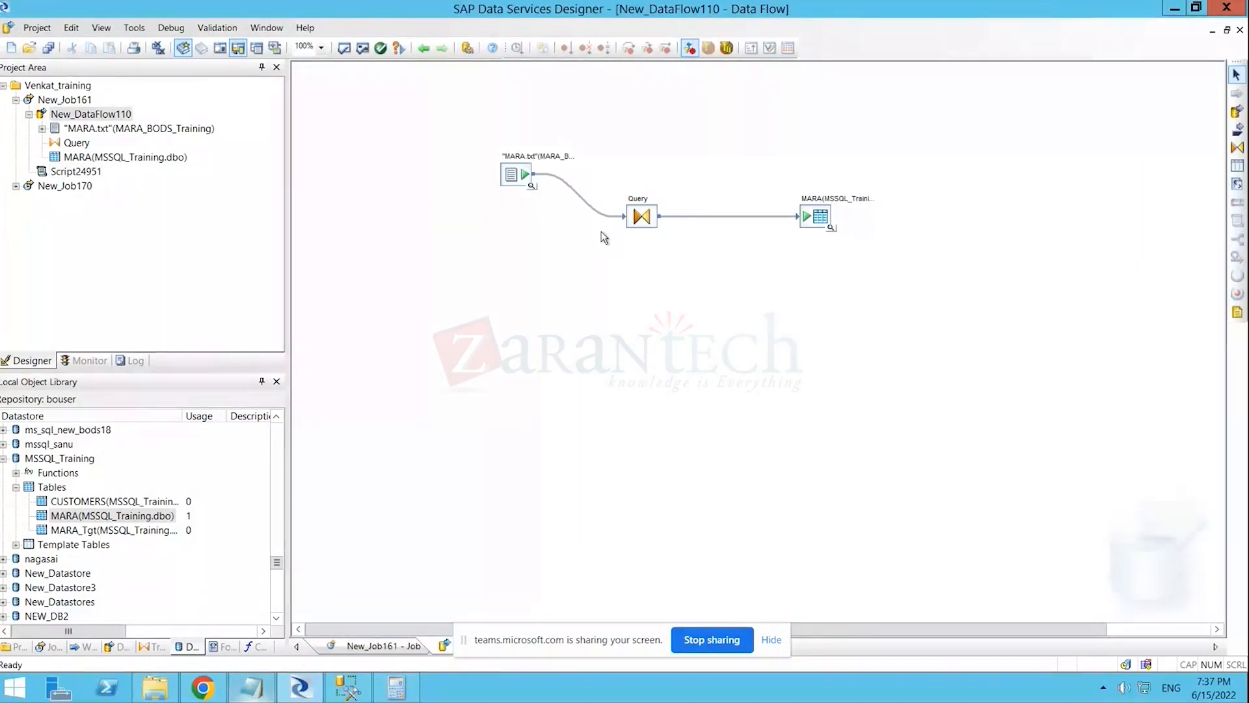
left_click(426, 50)
double_click(830, 265)
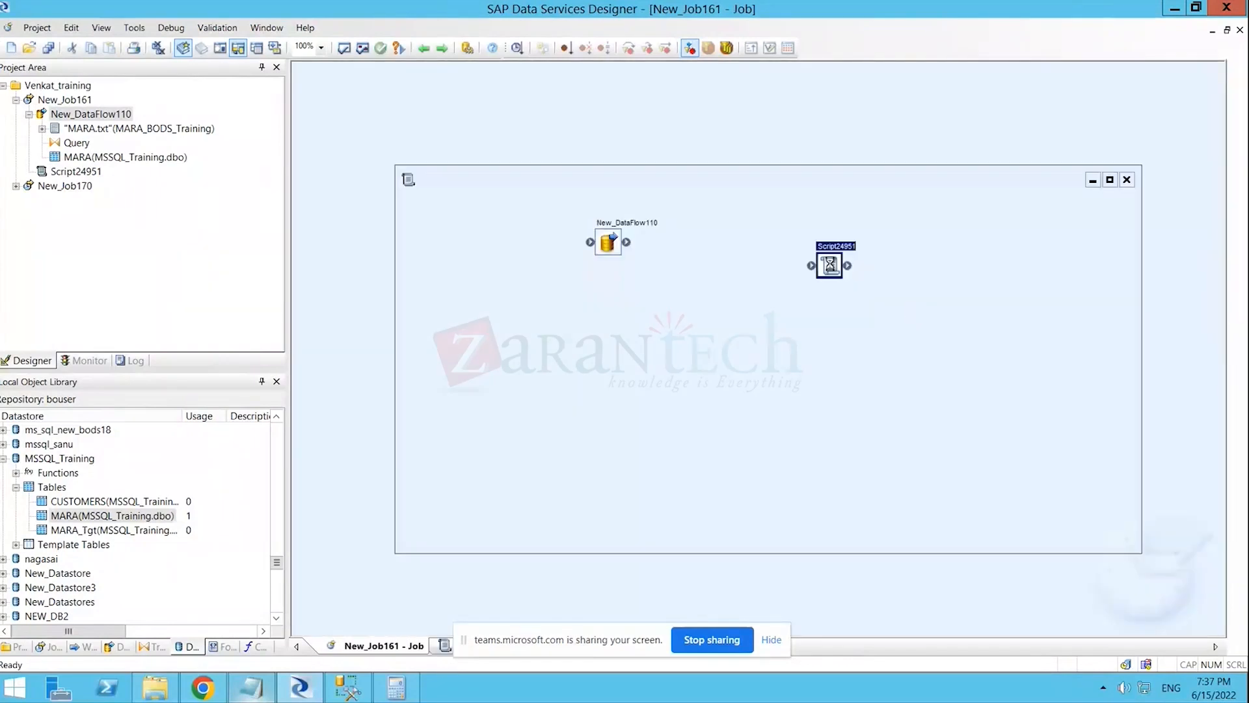
- Review the descriptions of file_copy, file_delete, file_exists and file_move among the Miscellaneous Functions, then close the function selection
left_click(328, 76)
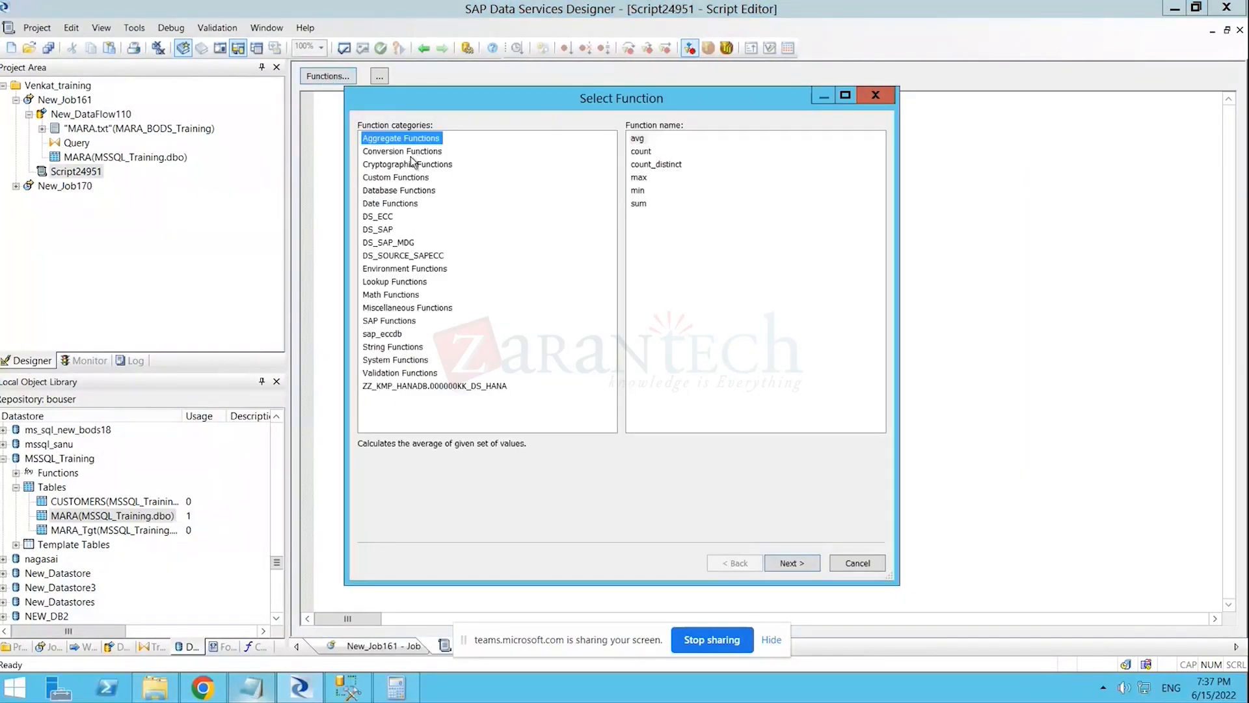
left_click(385, 309)
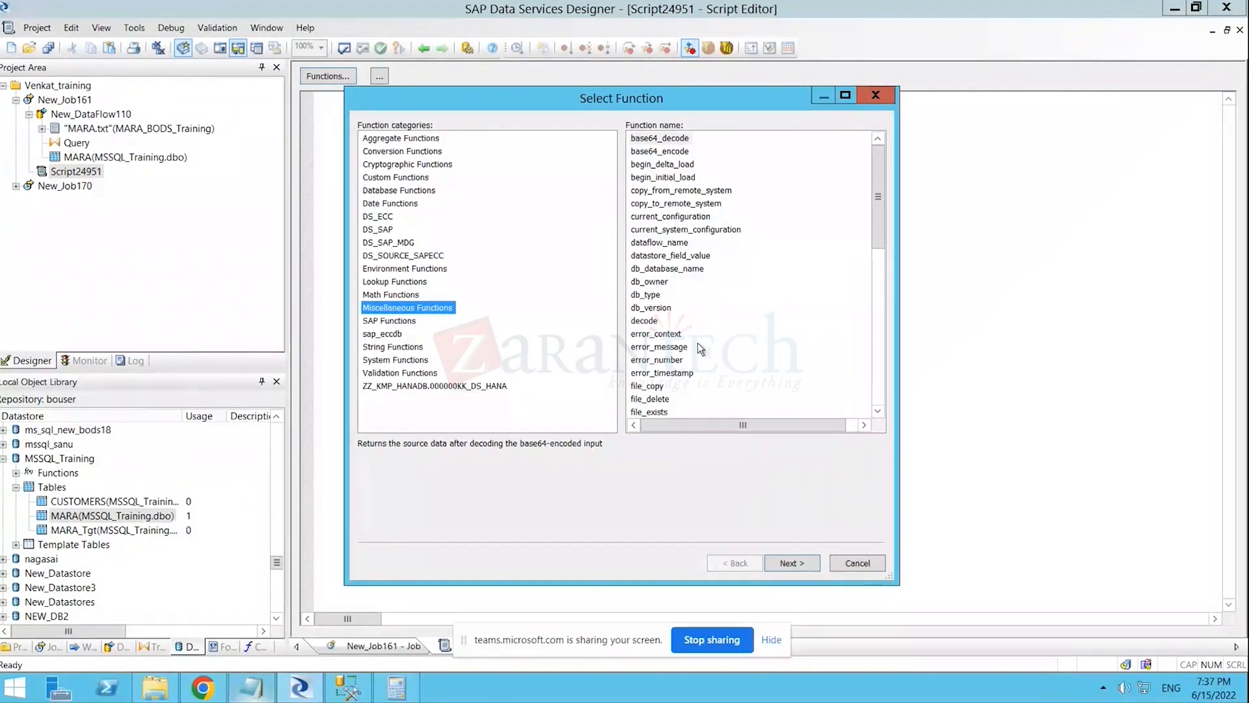
left_click(656, 399)
left_click(659, 412)
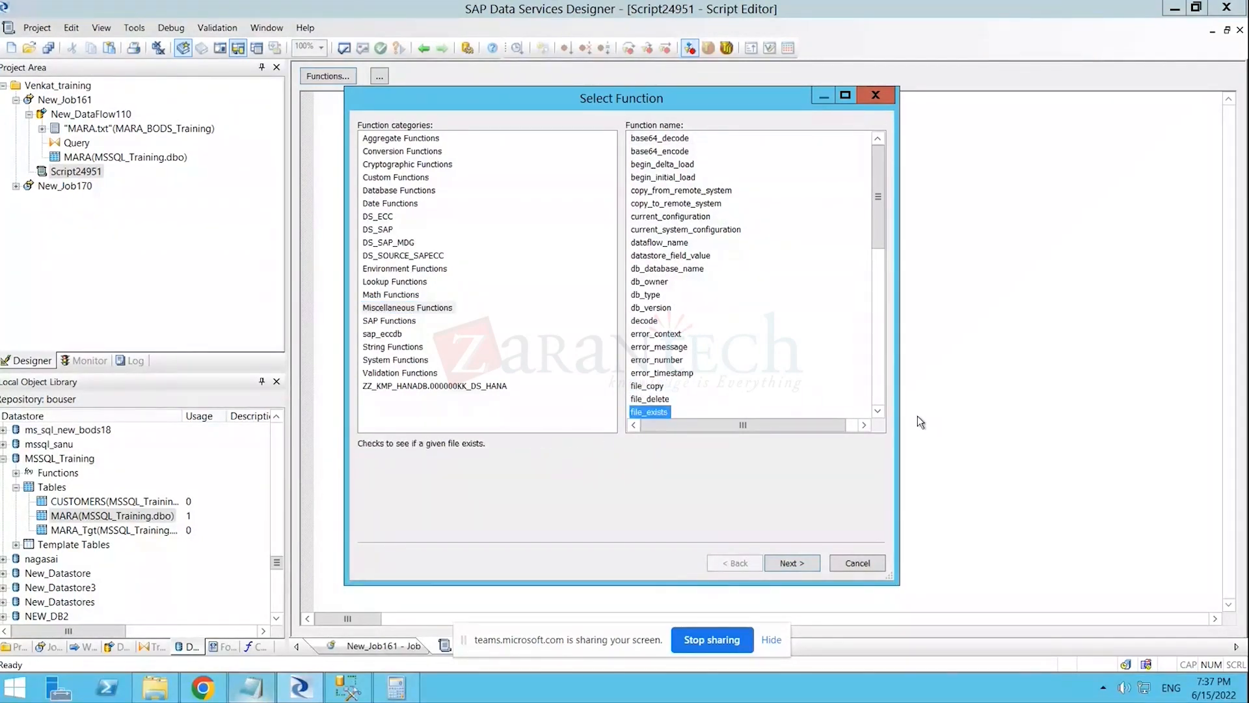
left_click(877, 410)
left_click(877, 411)
left_click(877, 411)
left_click(878, 410)
left_click(878, 410)
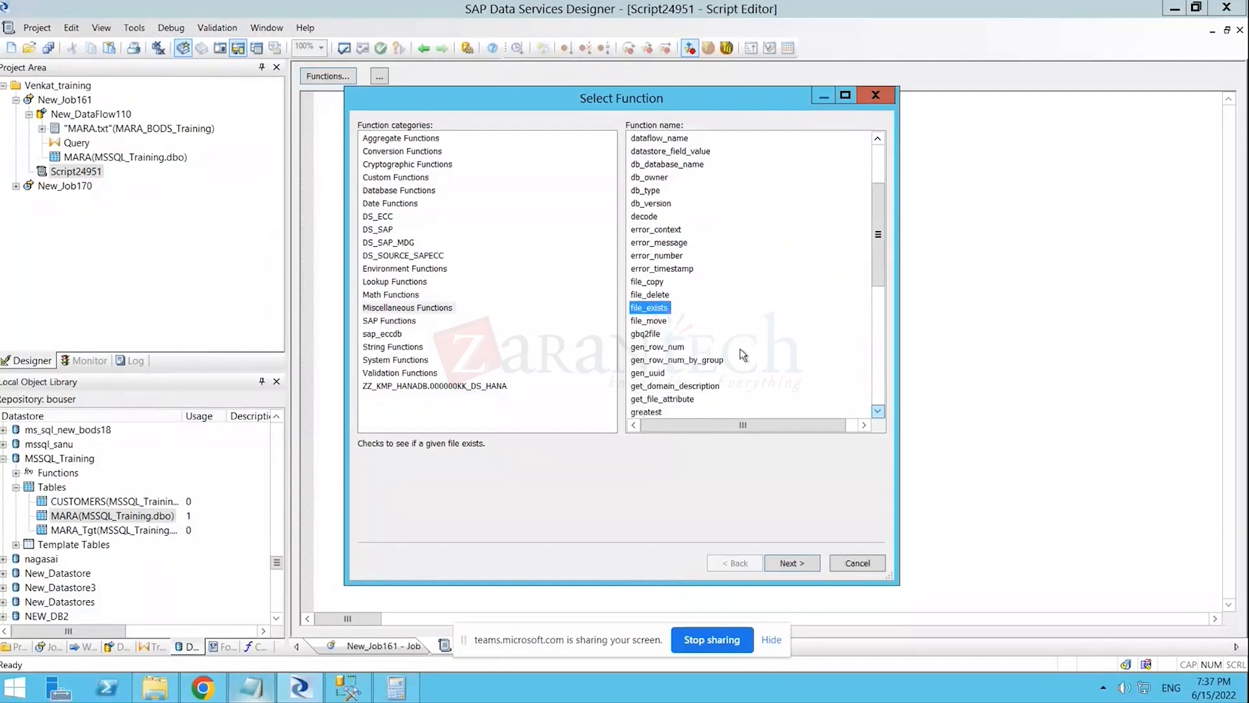
left_click(657, 322)
left_click(649, 307)
left_click(649, 281)
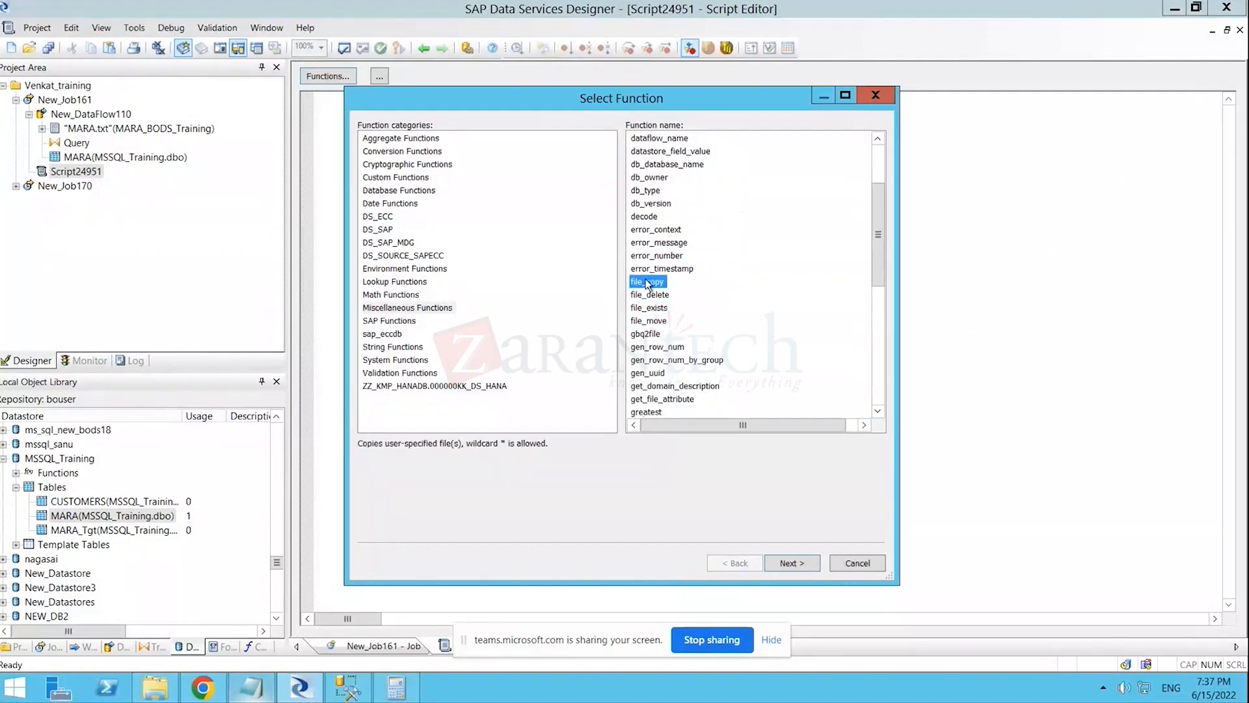
left_click(650, 295)
left_click(652, 308)
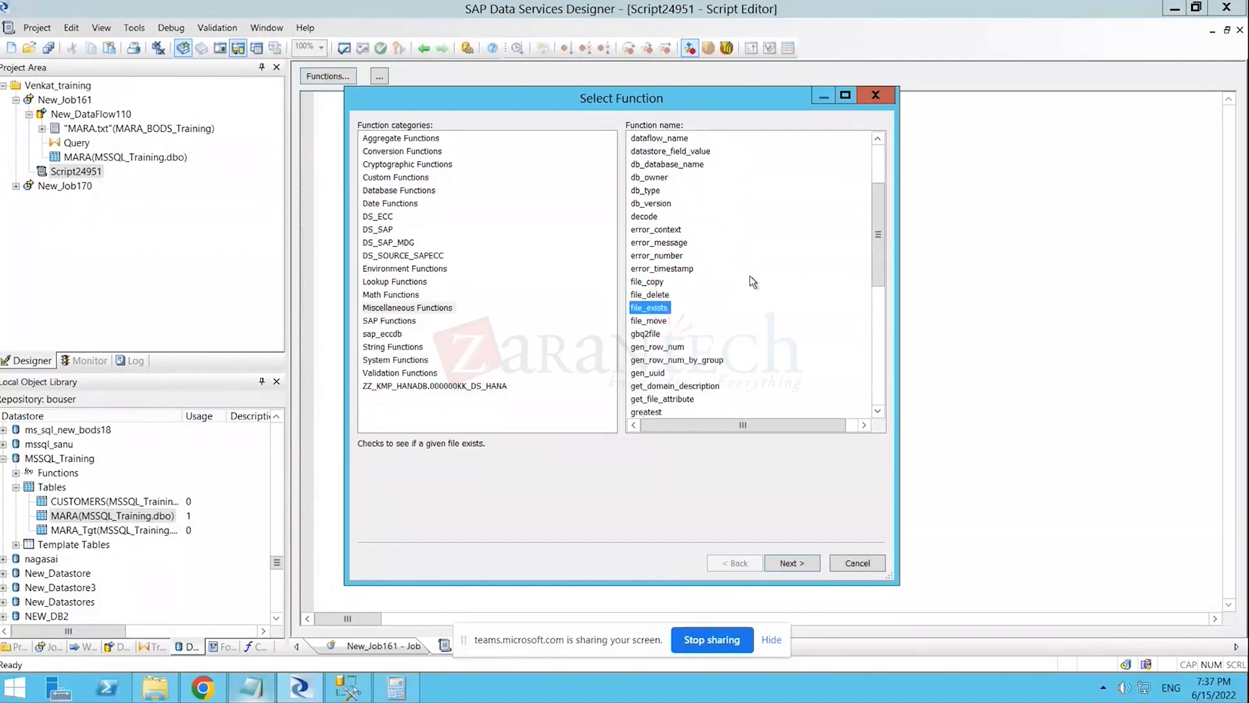
left_click(876, 96)
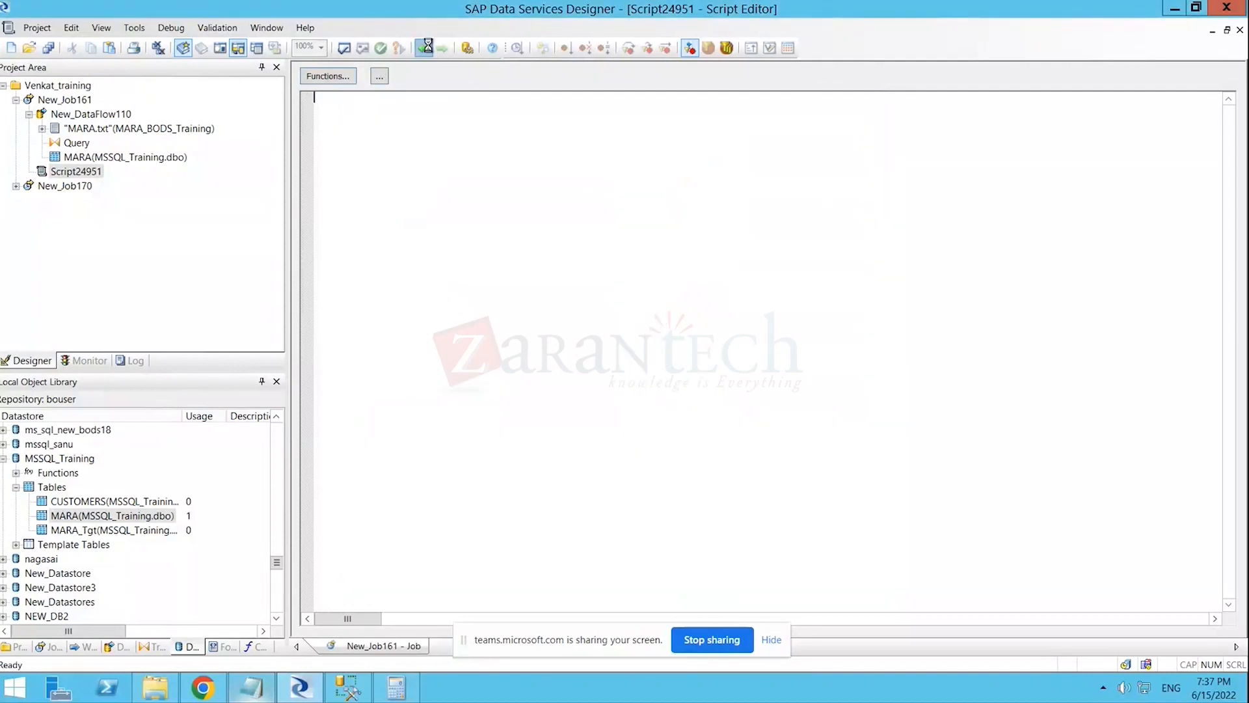
- Connect the output of New_DataFlow110 to the script in New_Job161 after revisiting the MARA.txt source in the data flow
left_click(424, 48)
double_click(607, 244)
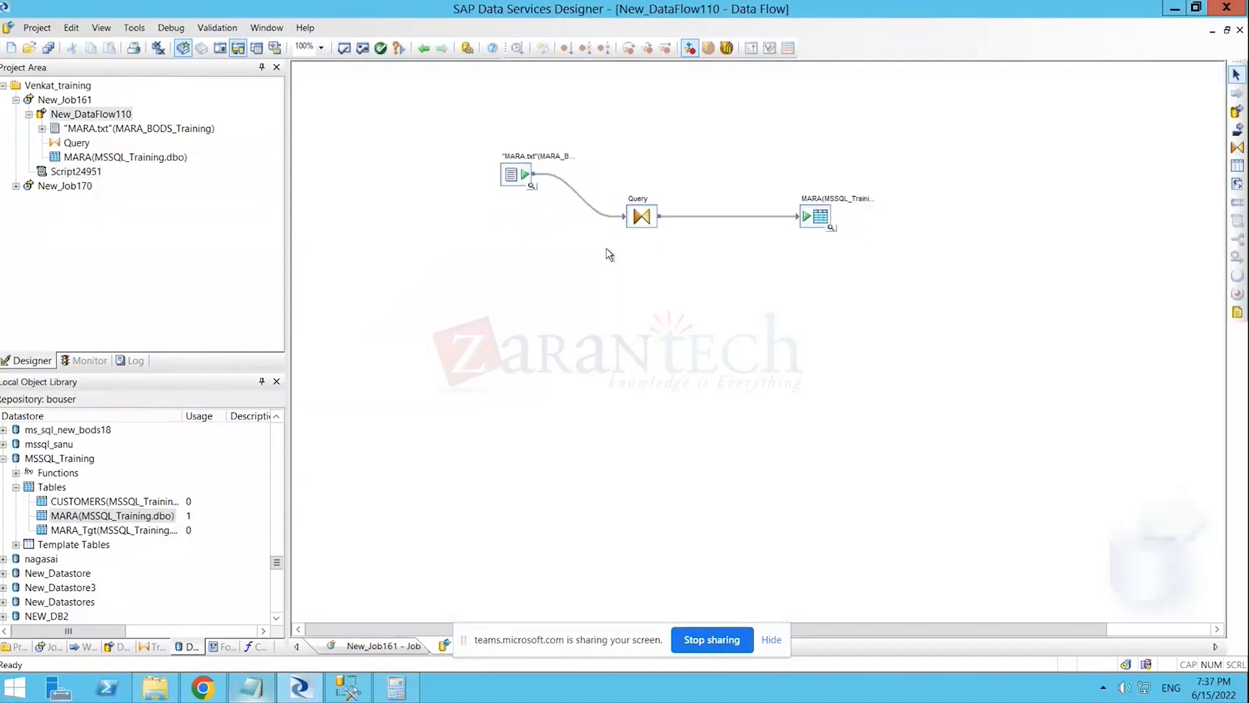
left_click_drag(489, 131, 584, 244)
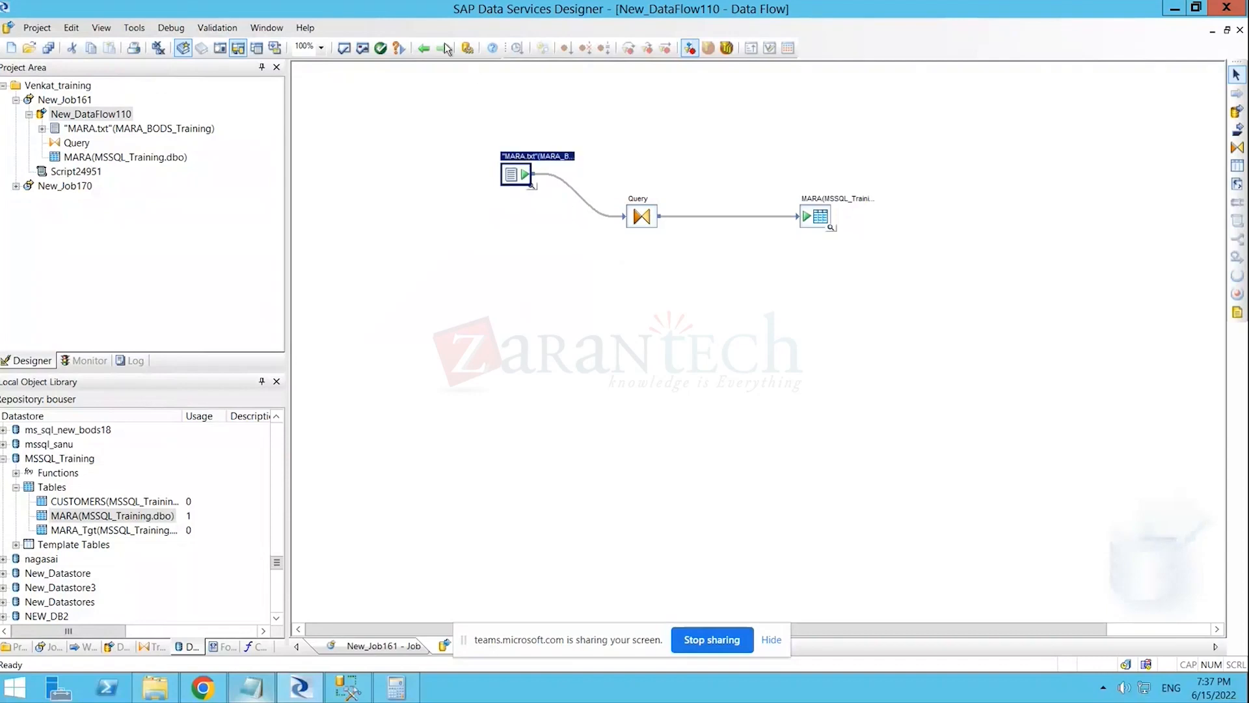
left_click(424, 48)
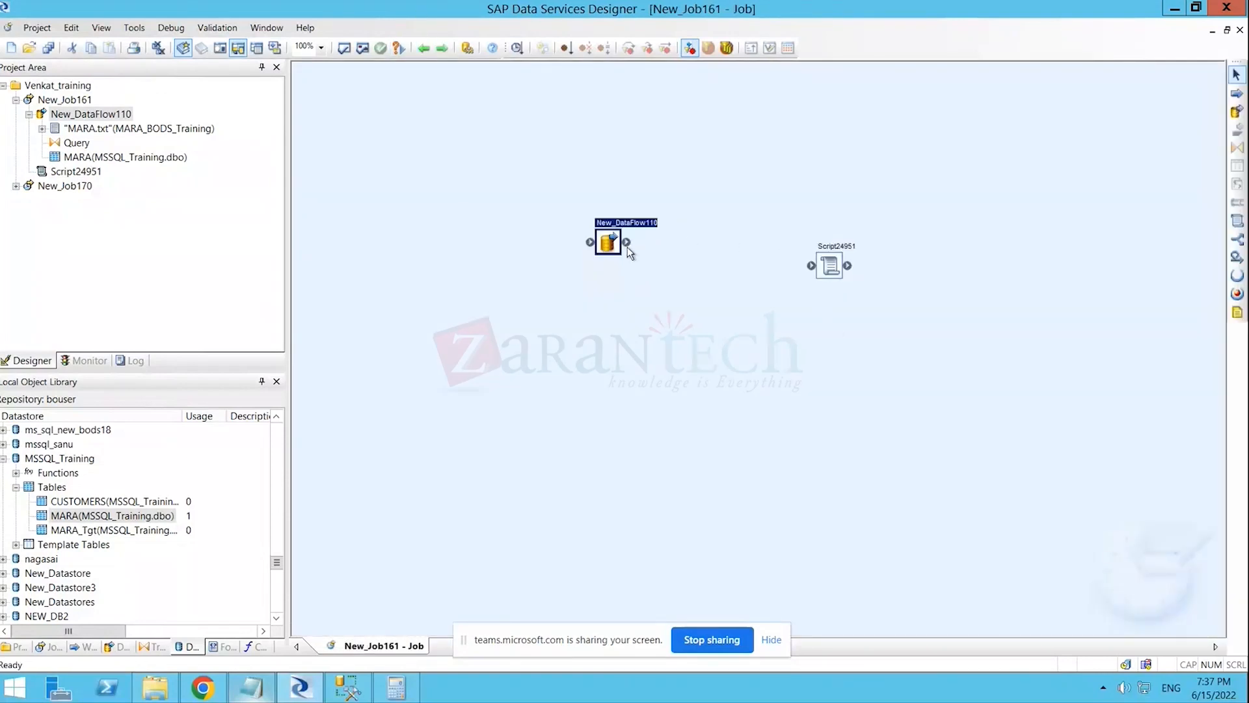
left_click_drag(629, 245, 811, 266)
- Select the file_copy function from Miscellaneous Functions for the script and proceed to its input parameters
double_click(829, 265)
left_click(329, 79)
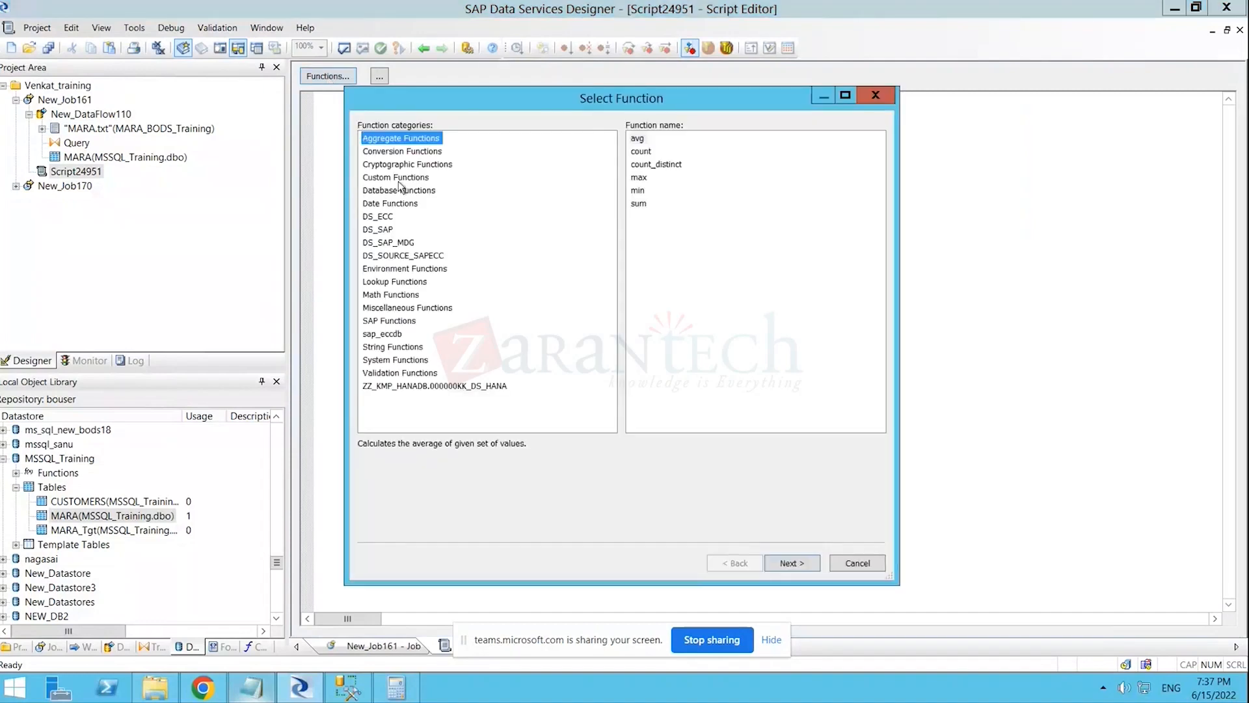
left_click(404, 309)
left_click(657, 398)
left_click(658, 373)
left_click(649, 386)
left_click(654, 399)
left_click(656, 412)
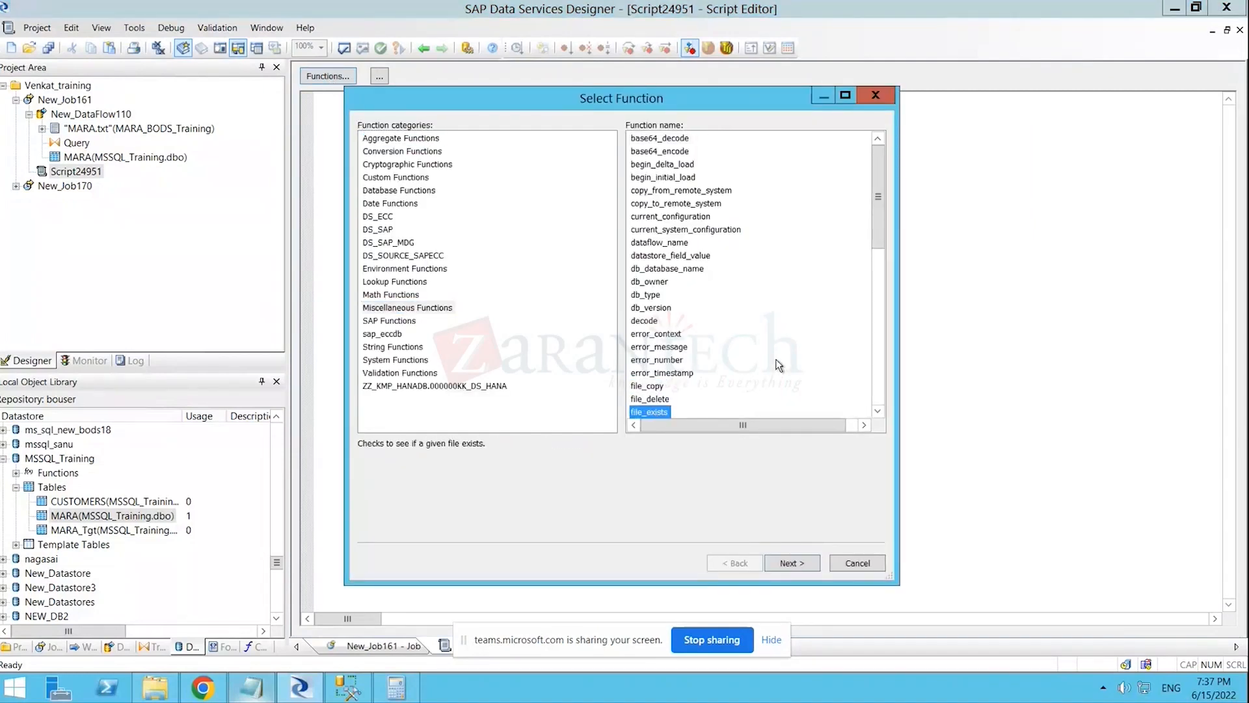
left_click_drag(876, 218, 883, 290)
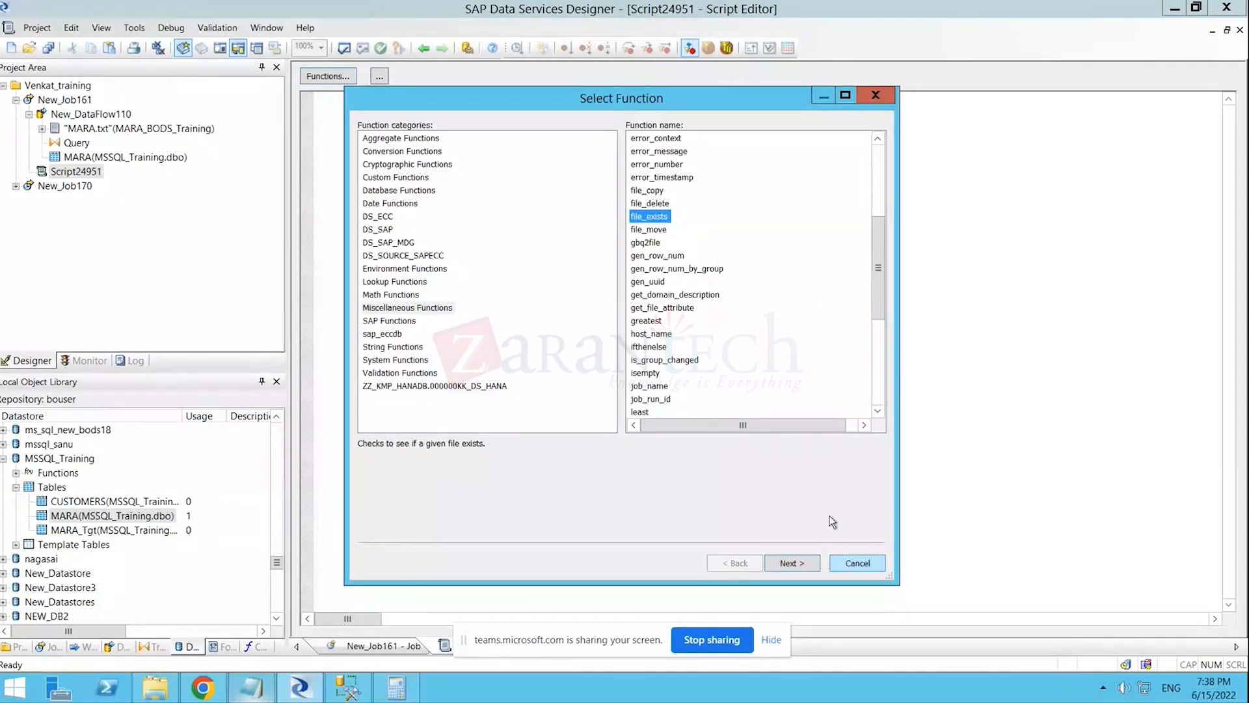
left_click(788, 564)
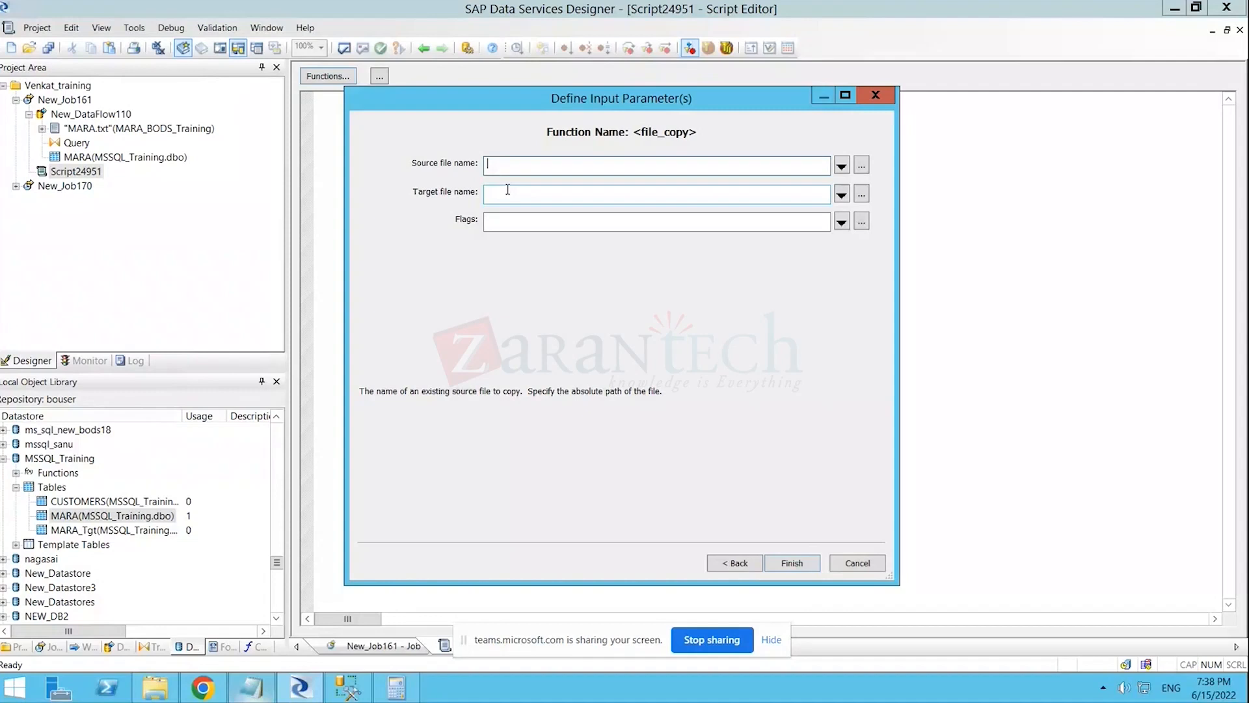
- Review the source file name, target file name and flags parameters of file_copy, then abandon the function definition
left_click(517, 221)
left_click(510, 192)
left_click(500, 161)
left_click(842, 165)
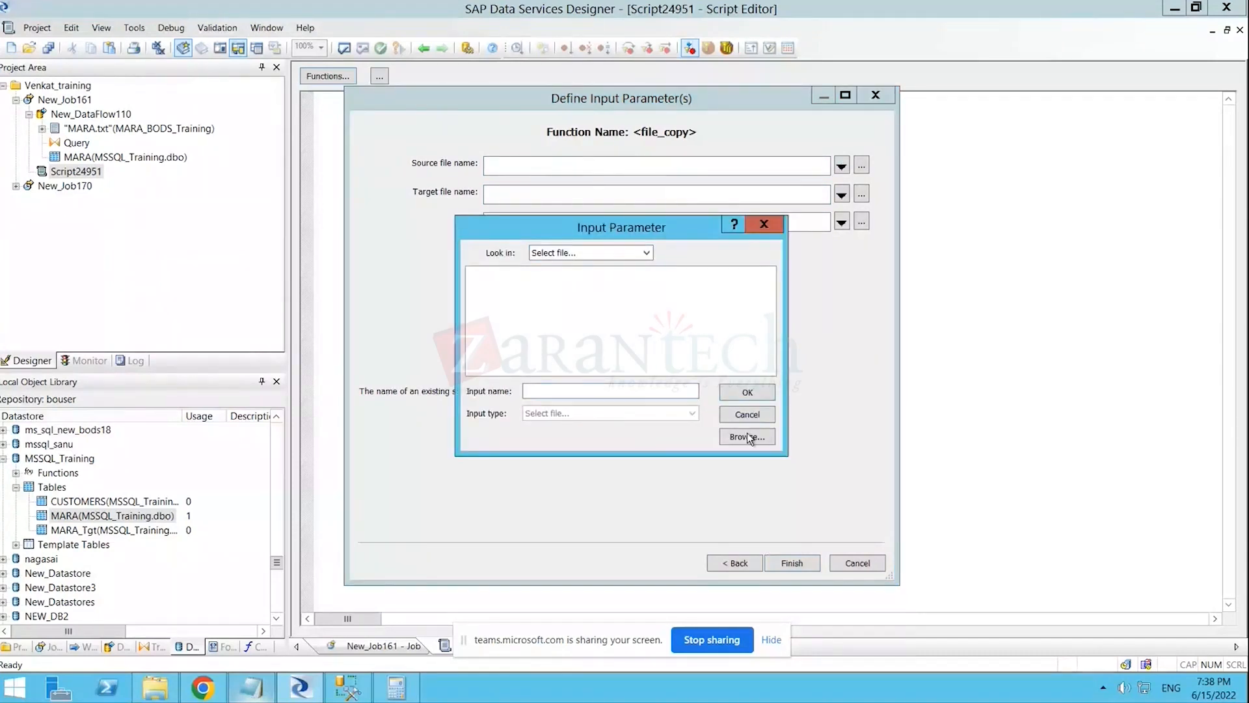
left_click(747, 414)
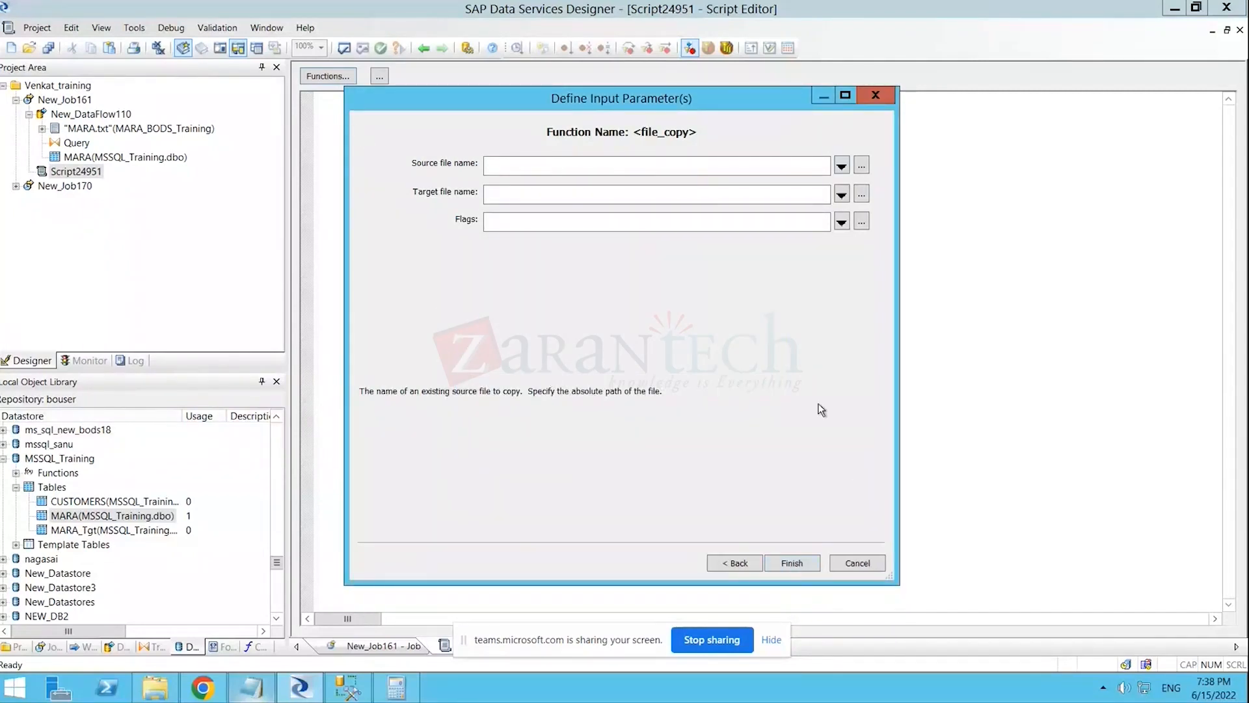
left_click(846, 564)
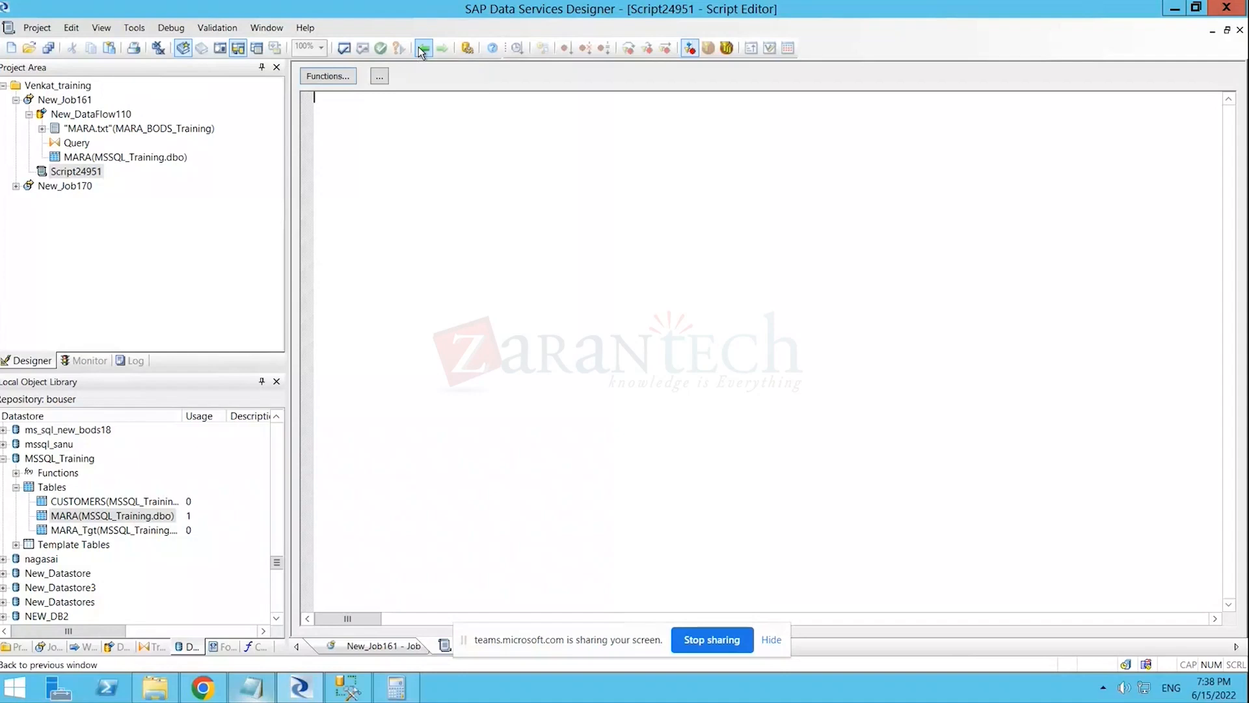
- Reopen the script and look over the file_copy parameters from Miscellaneous Functions again, then cancel without defining them
left_click(332, 78)
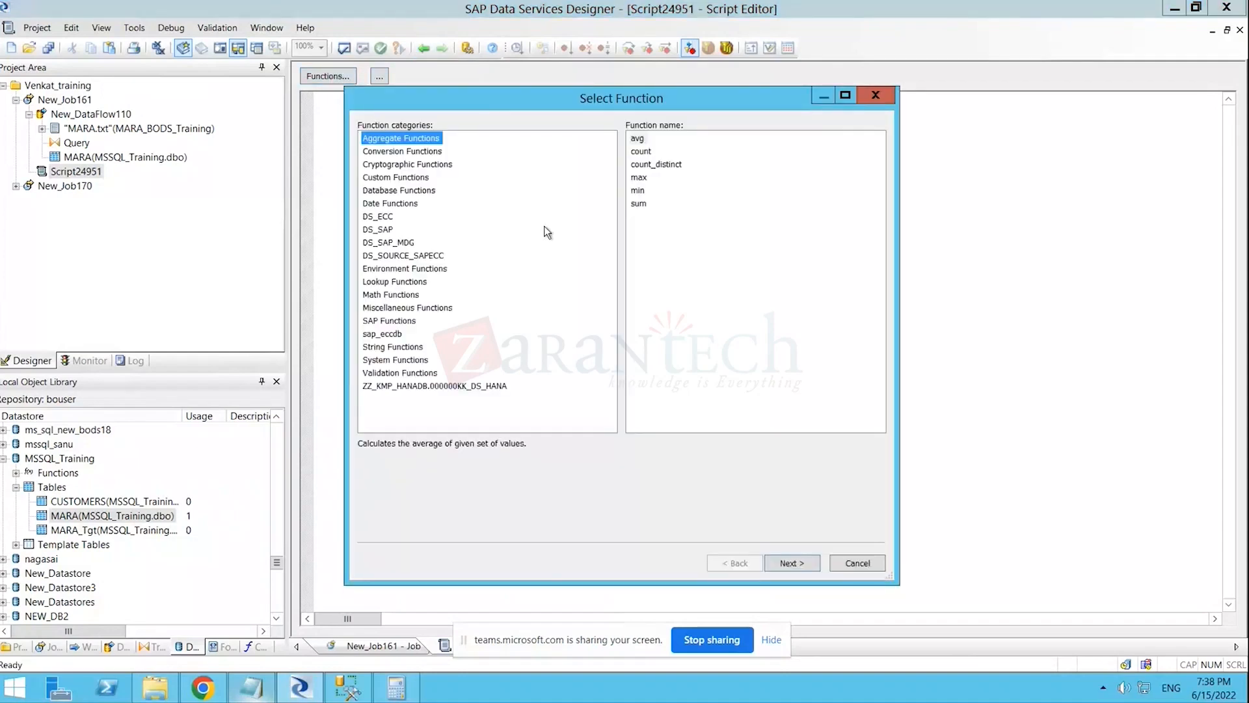
left_click(875, 95)
left_click(424, 48)
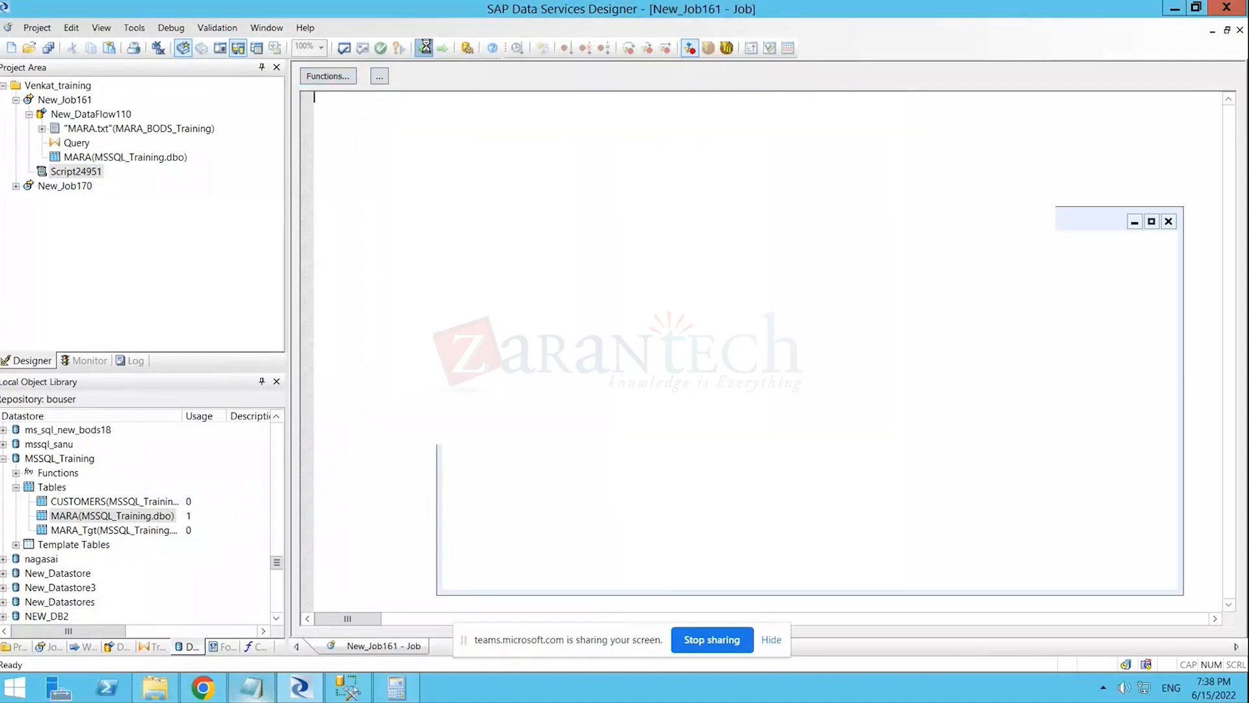
double_click(826, 267)
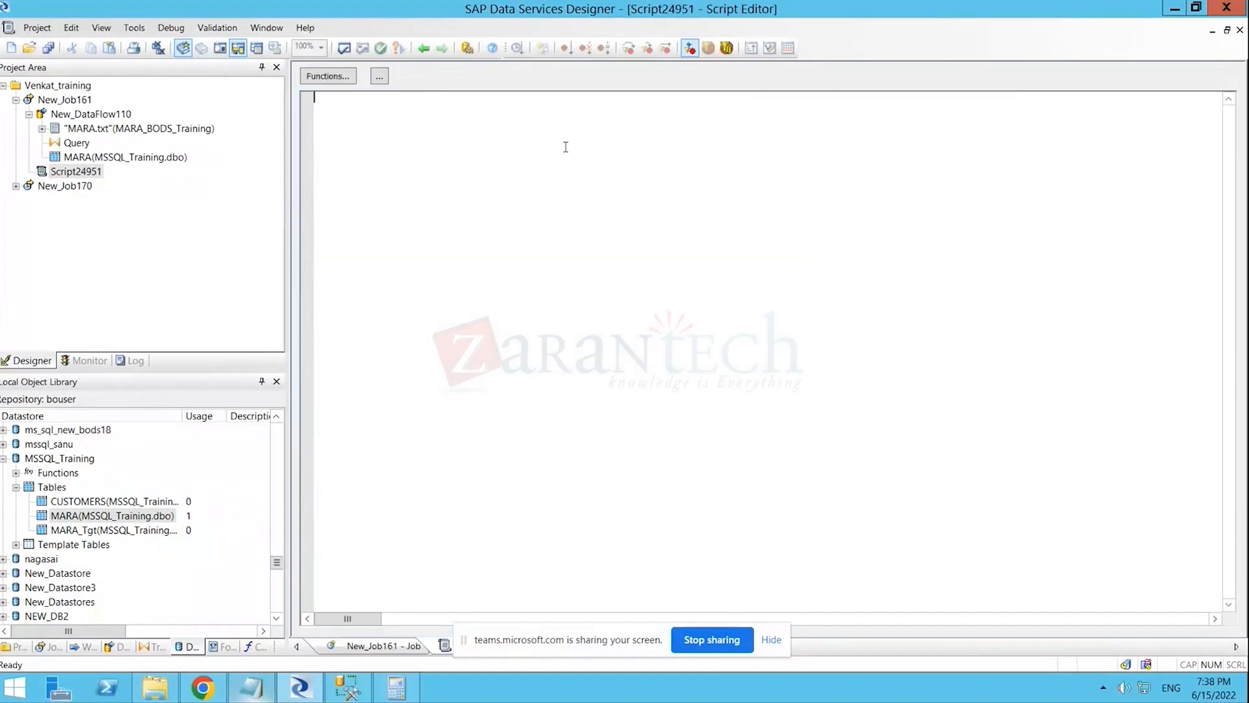
left_click(319, 77)
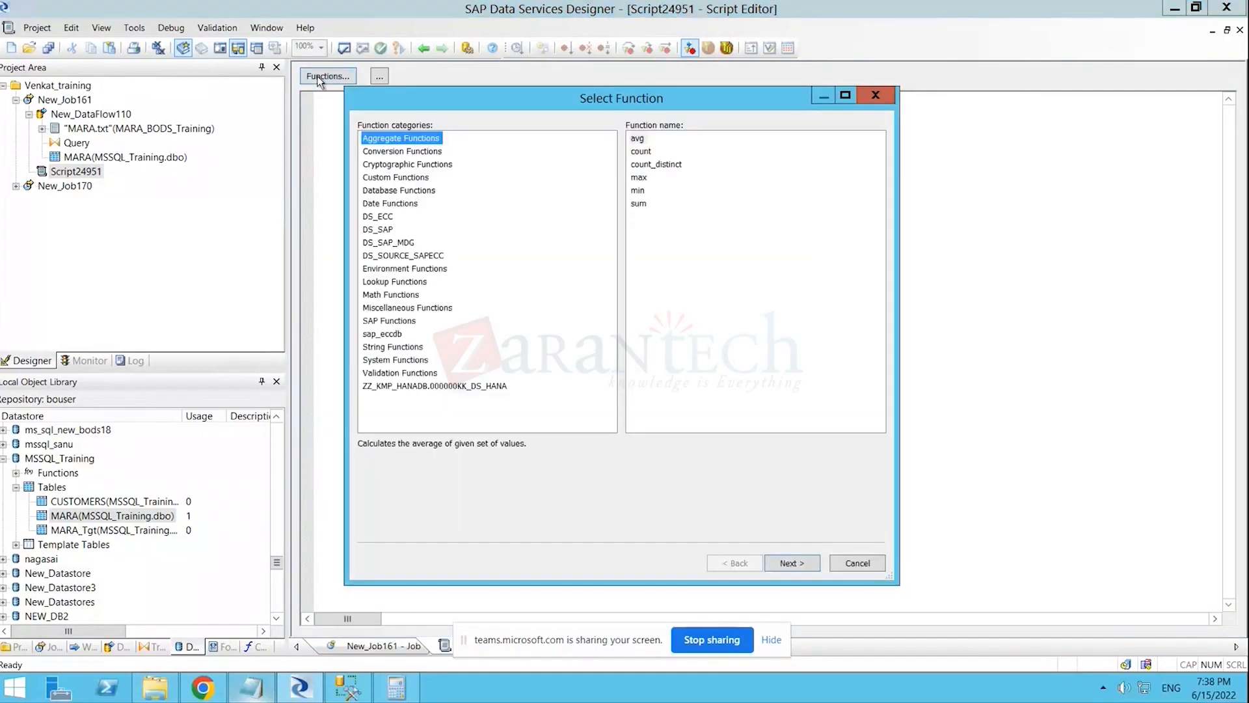
left_click(388, 308)
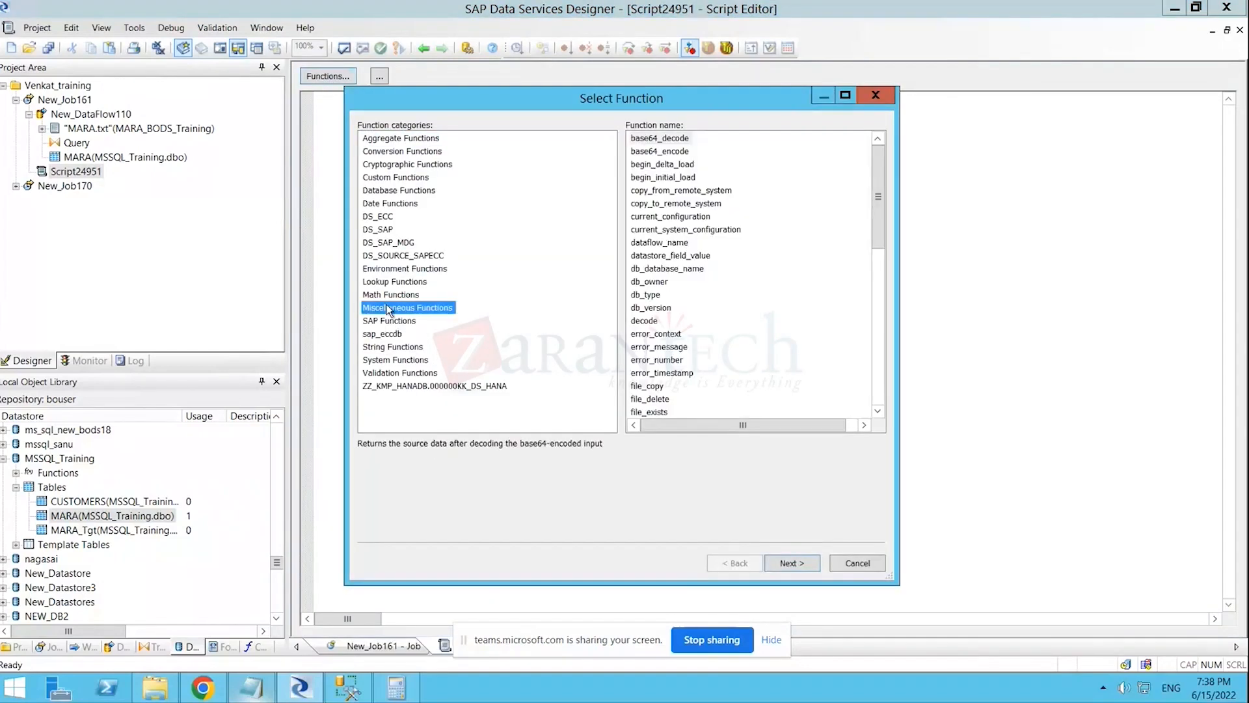
left_click(641, 388)
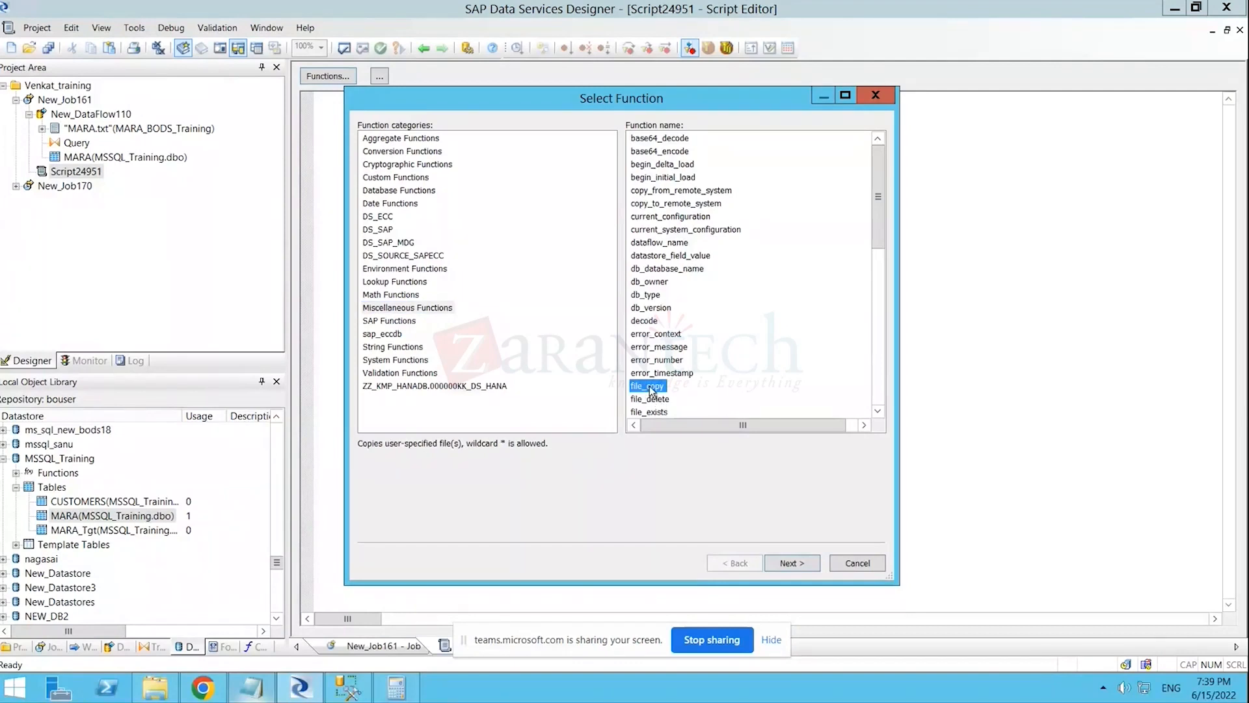
left_click(791, 563)
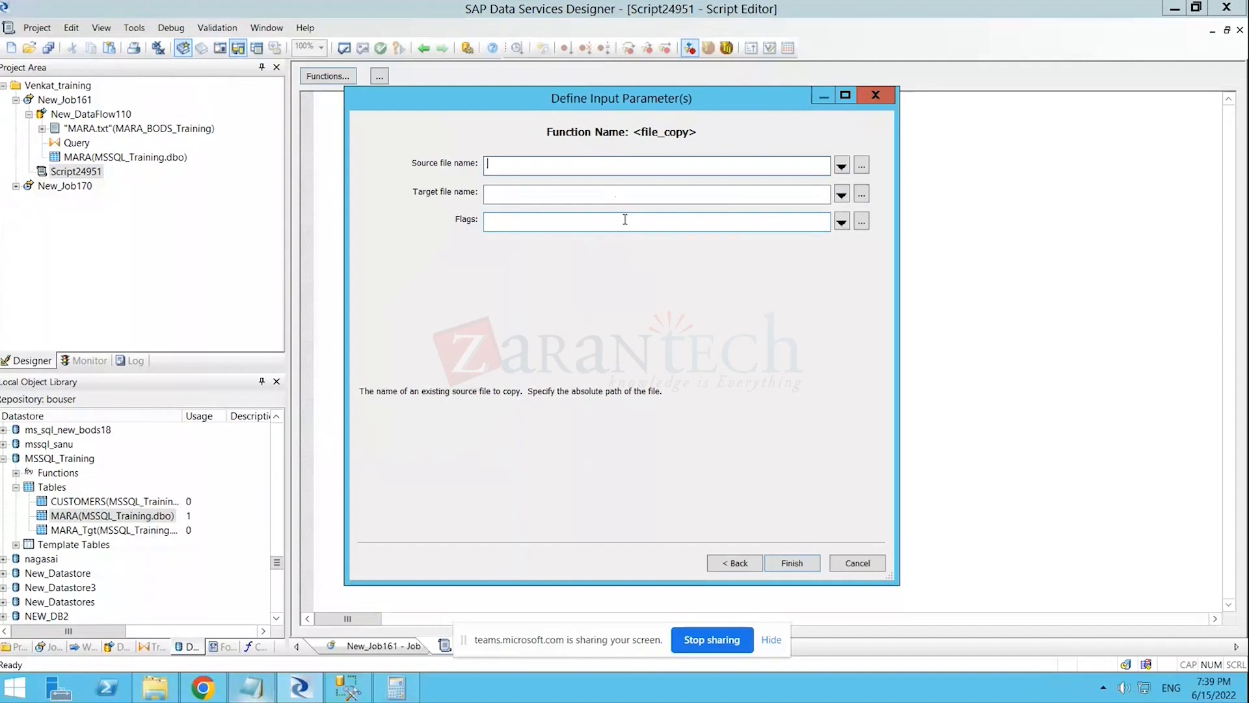
left_click(858, 563)
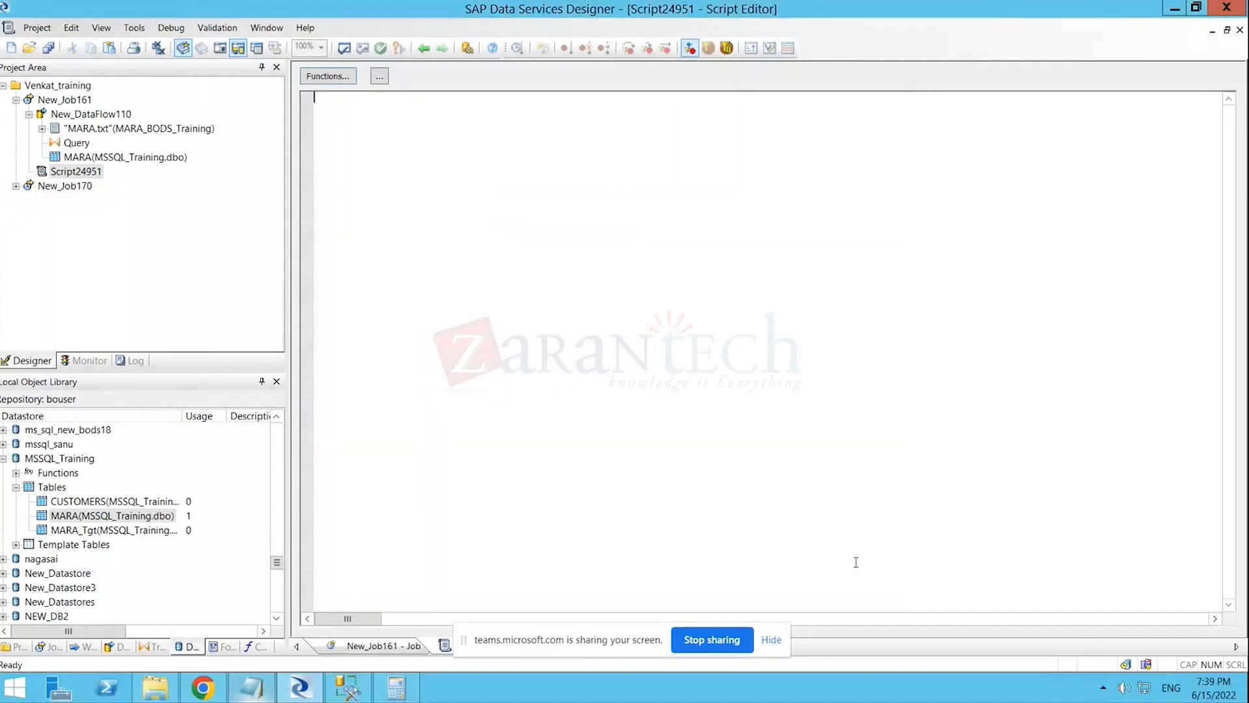
- Return to New_Job161 and delete the script object connected to New_DataFlow110
left_click(422, 49)
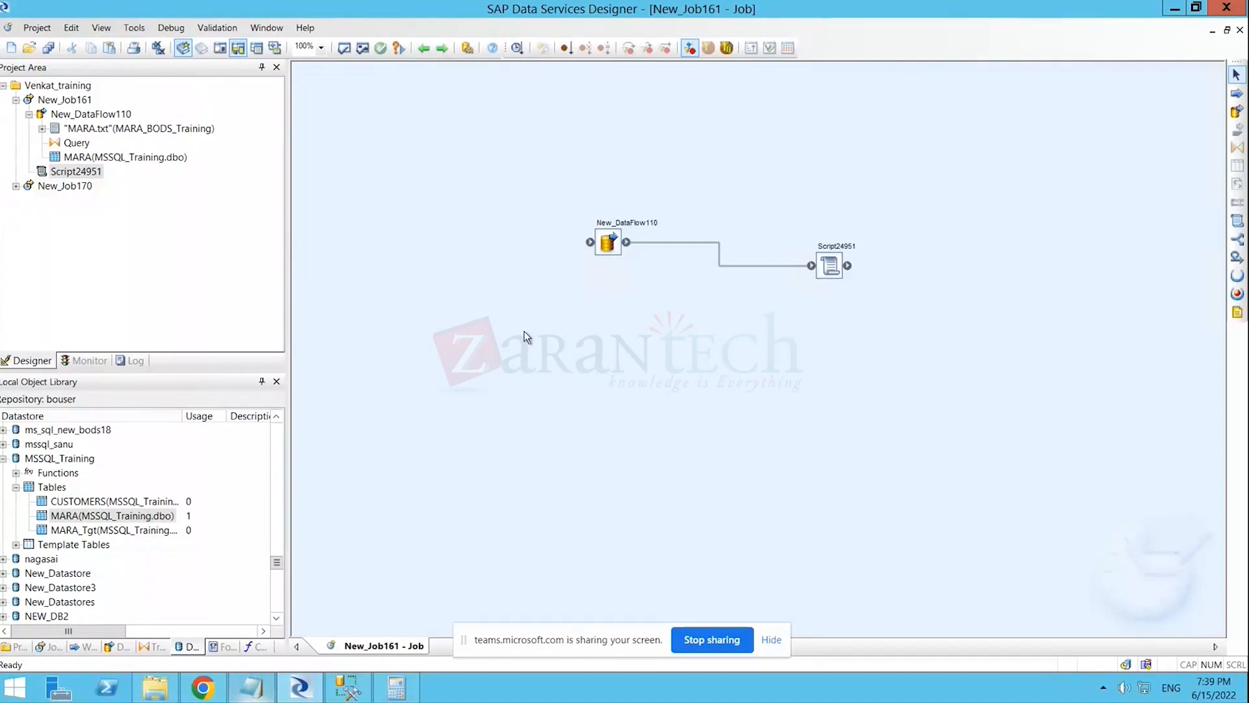
left_click(832, 270)
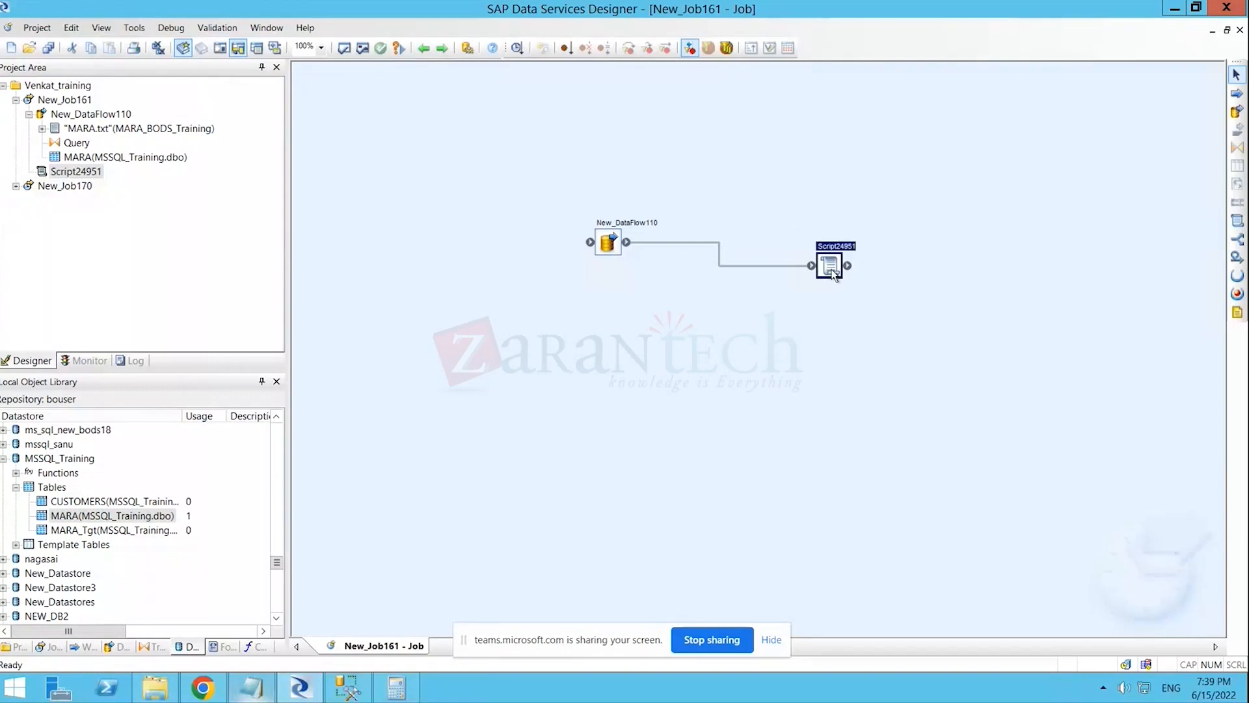
key("Delete")
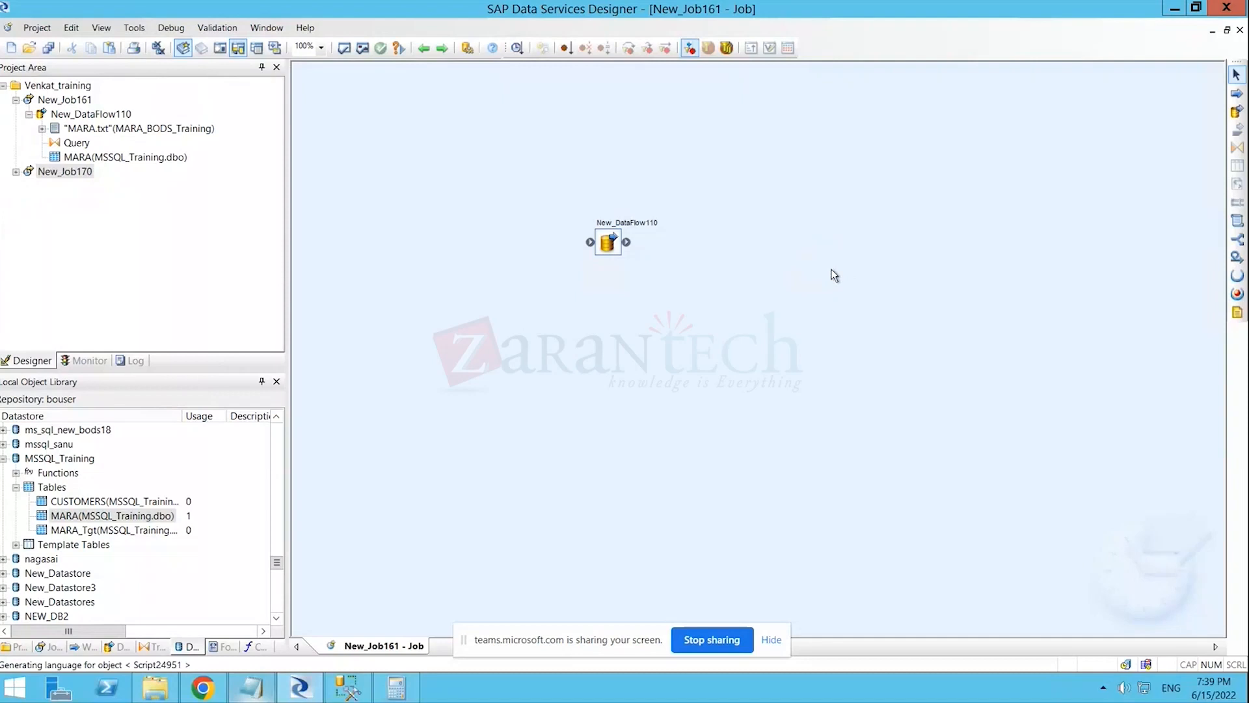
- Revisit the MARA.txt source and the MARA target table inside New_DataFlow110, then return to New_Job161
double_click(615, 246)
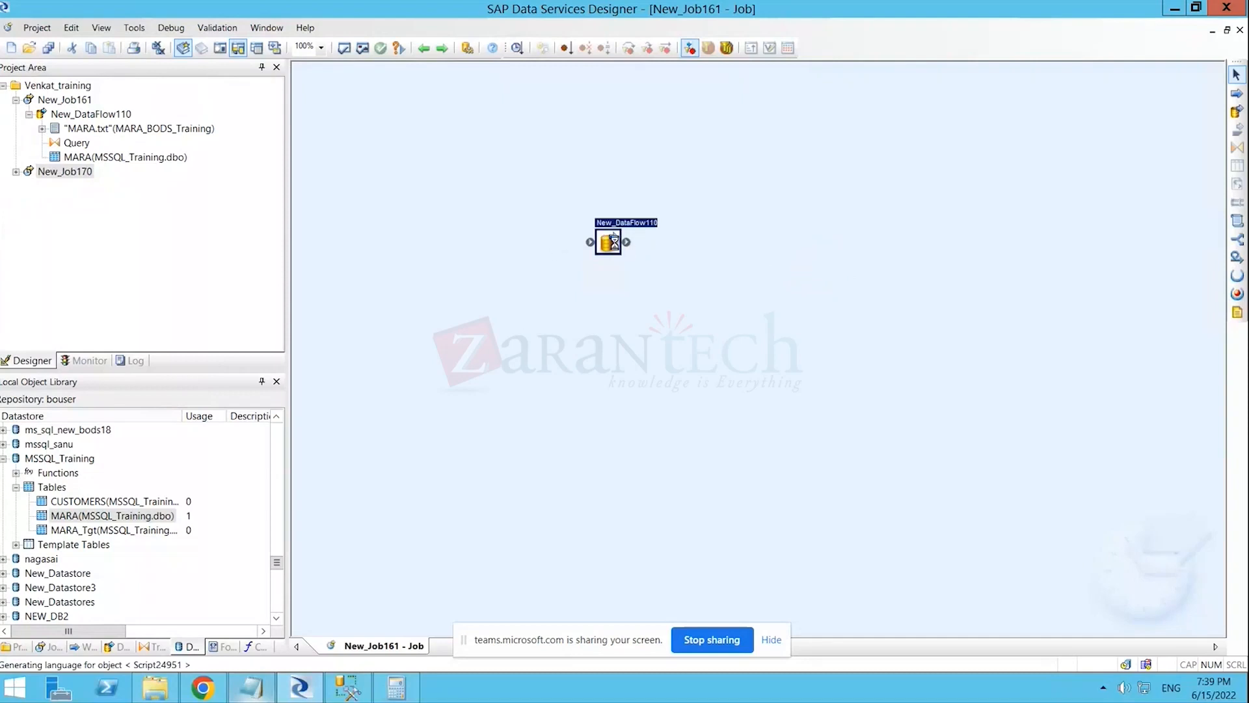
left_click_drag(480, 126, 547, 187)
left_click_drag(773, 177, 873, 281)
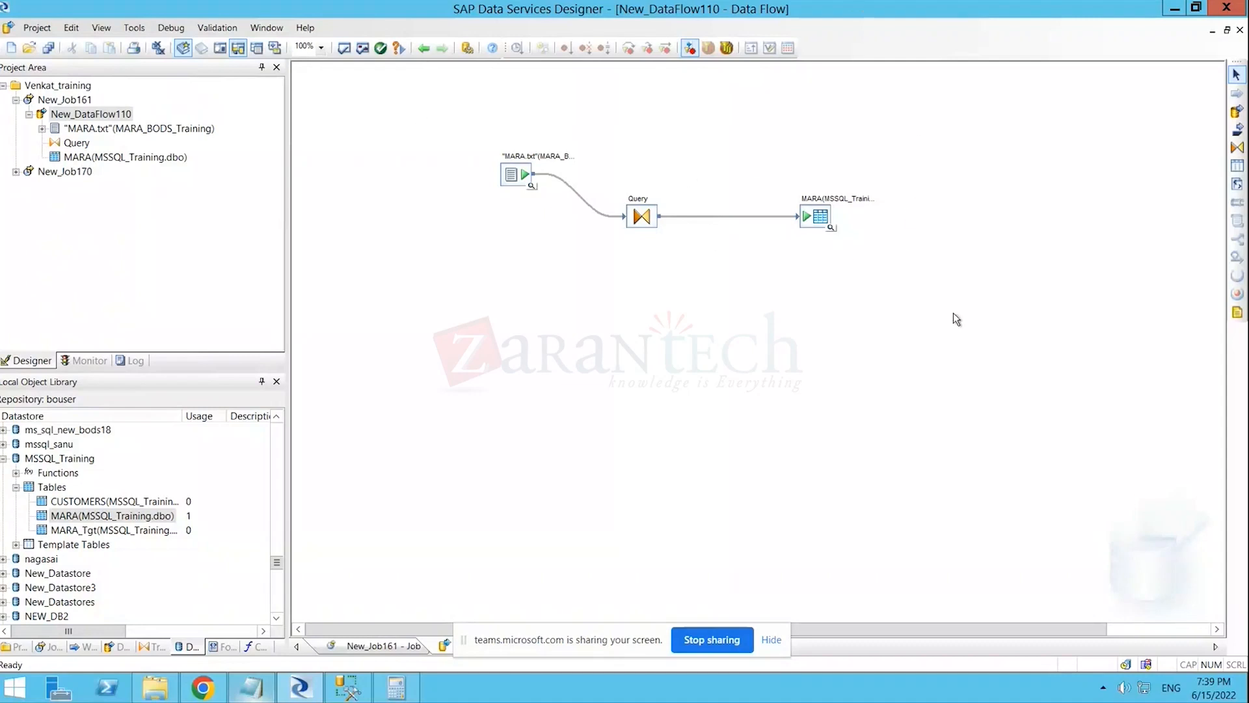
left_click(424, 49)
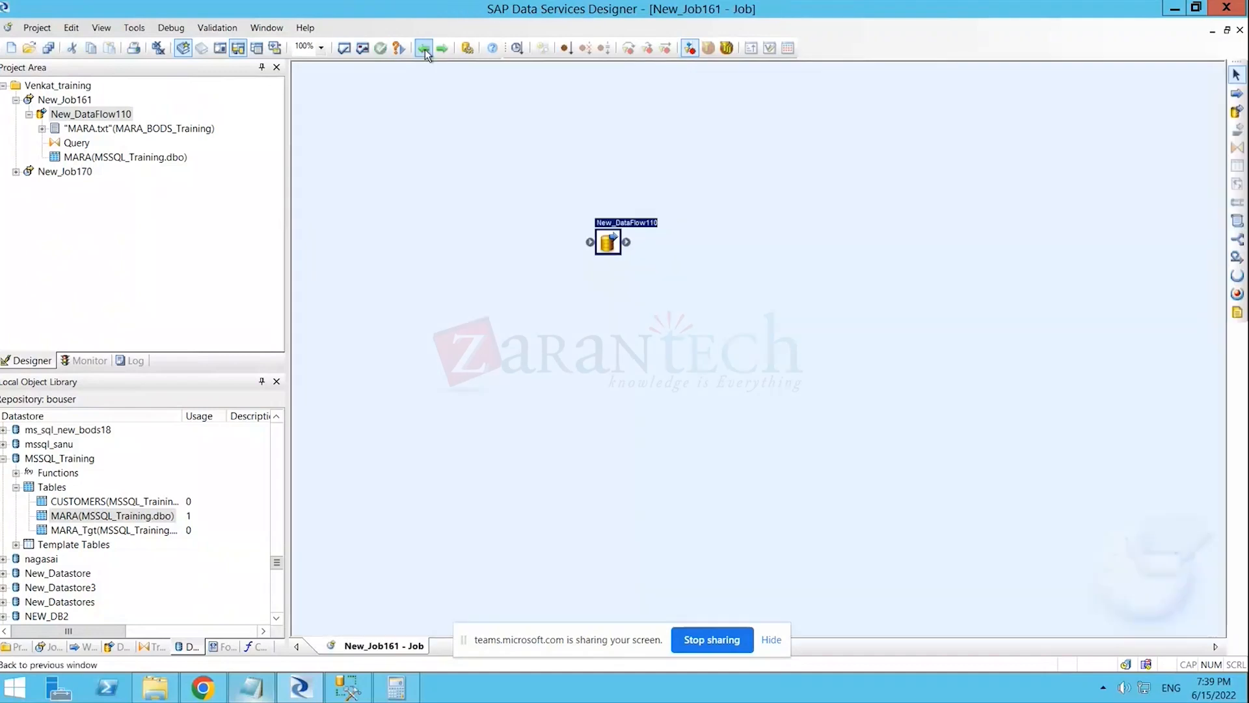
- Add a second data flow to New_Job161, place it below New_DataFlow110 and open it
left_click(1236, 112)
left_click(761, 250)
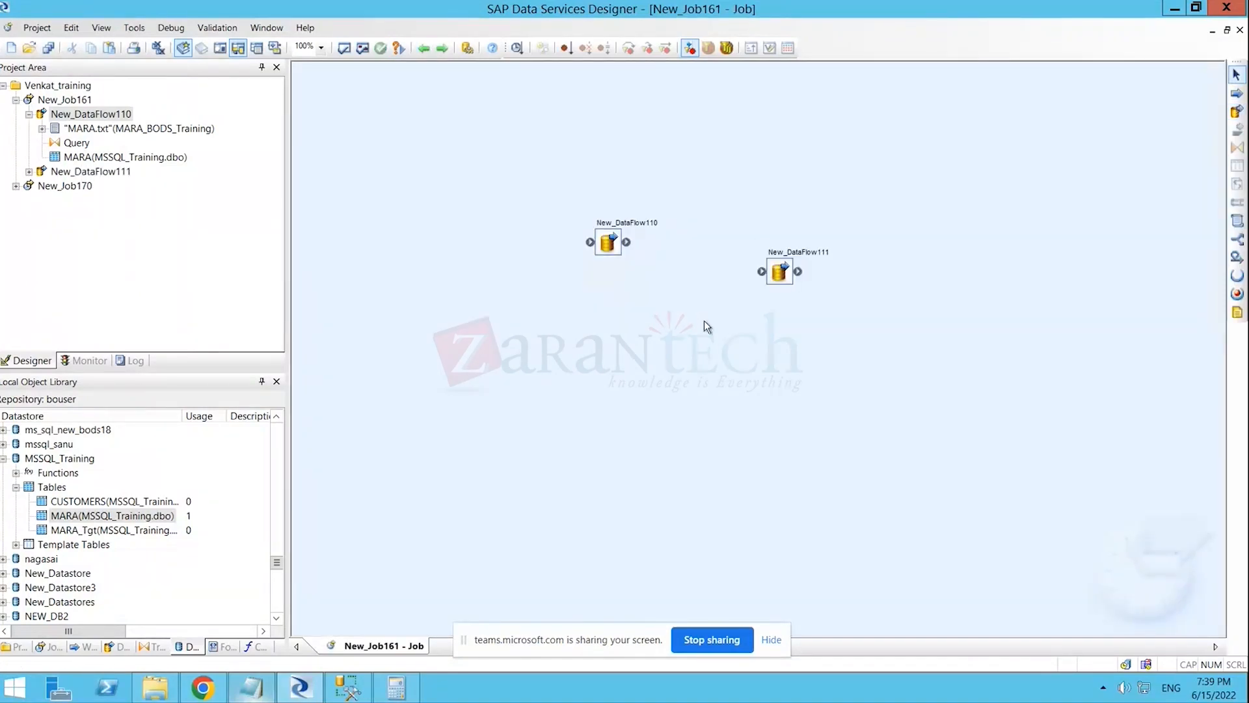
left_click_drag(778, 275, 648, 329)
double_click(647, 325)
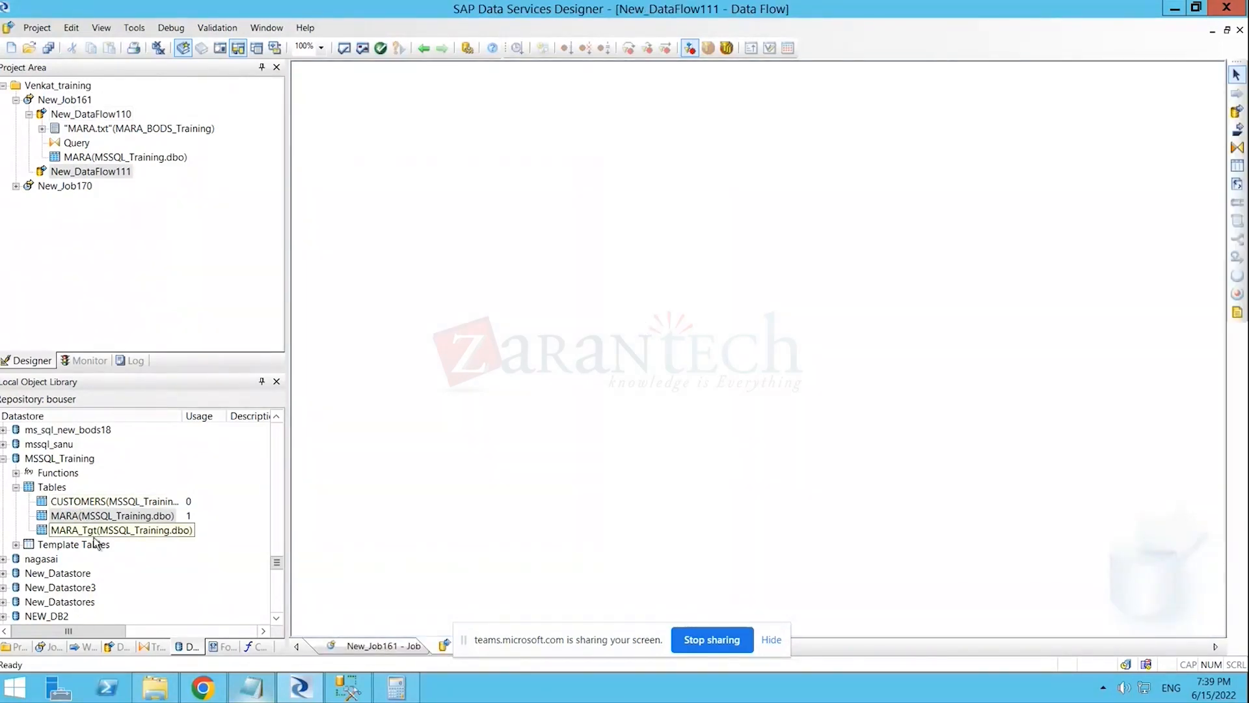
- Add the MARA_Tgt table from MSSQL_Training as a source and connect it to a new Query transform
left_click_drag(104, 530, 380, 209)
left_click(420, 215)
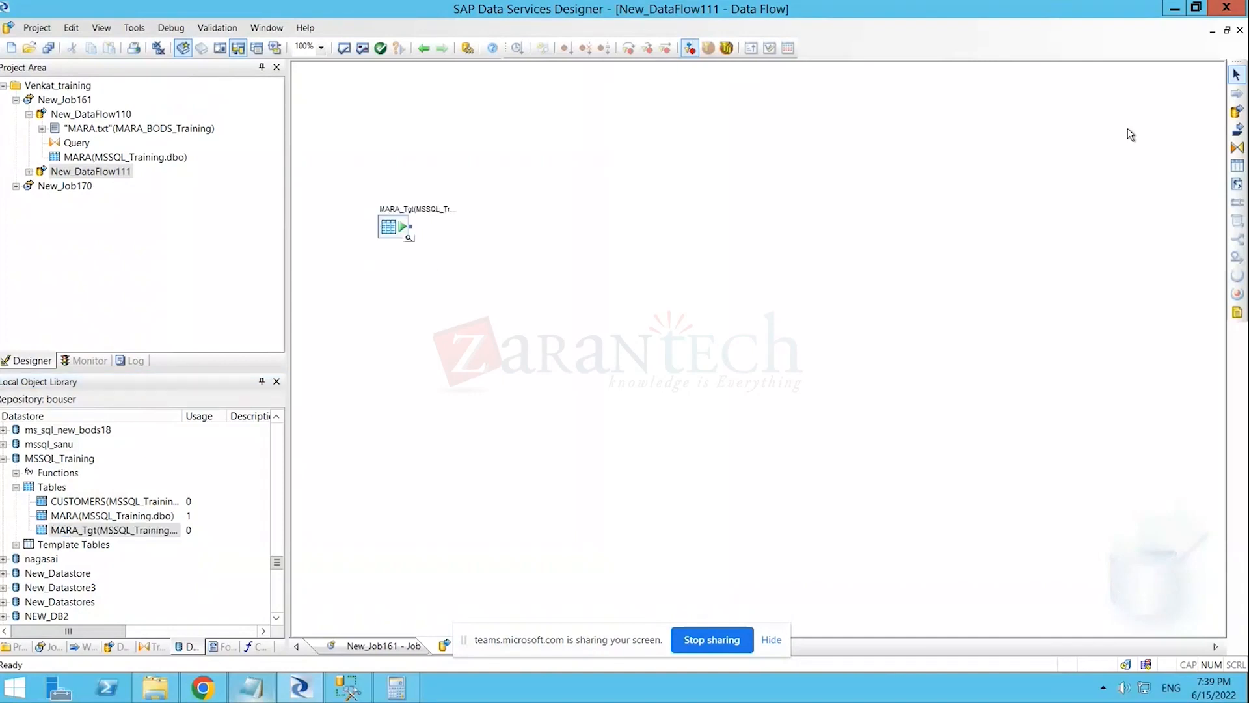
left_click(1237, 148)
left_click(602, 223)
left_click_drag(411, 227, 623, 241)
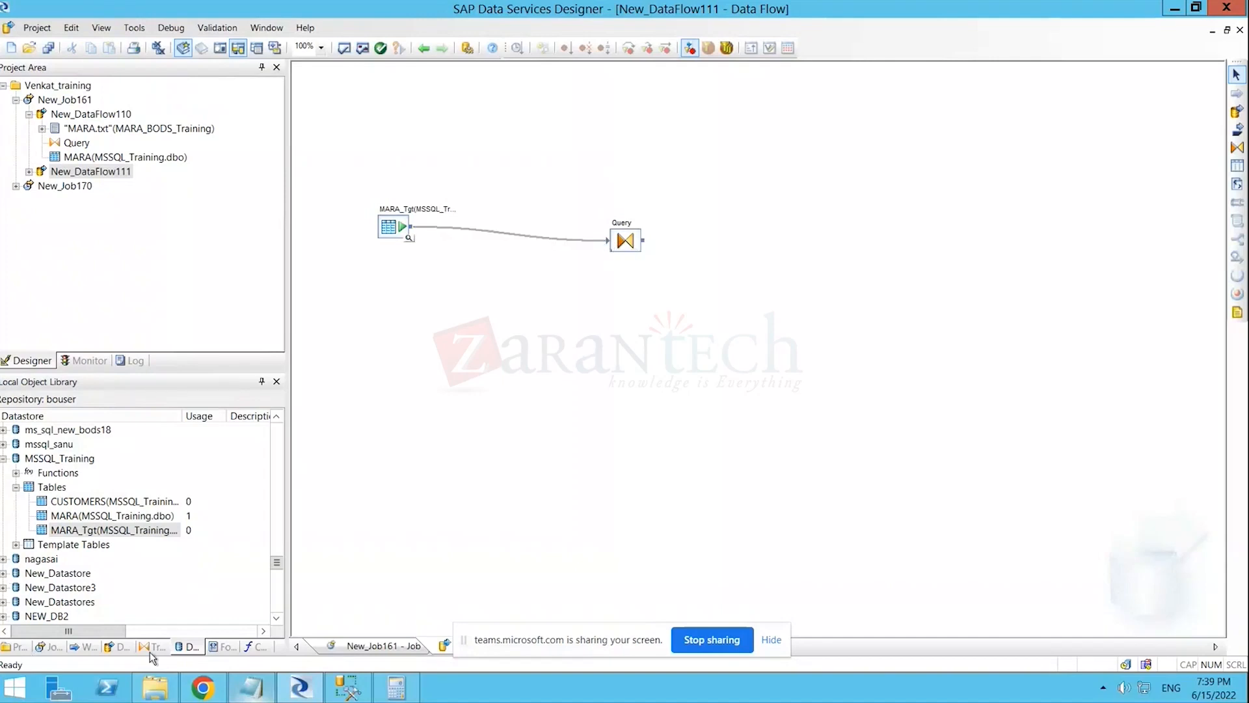
- Create a new flat file format in the object library and name it A_MARA_Tgt
left_click(222, 646)
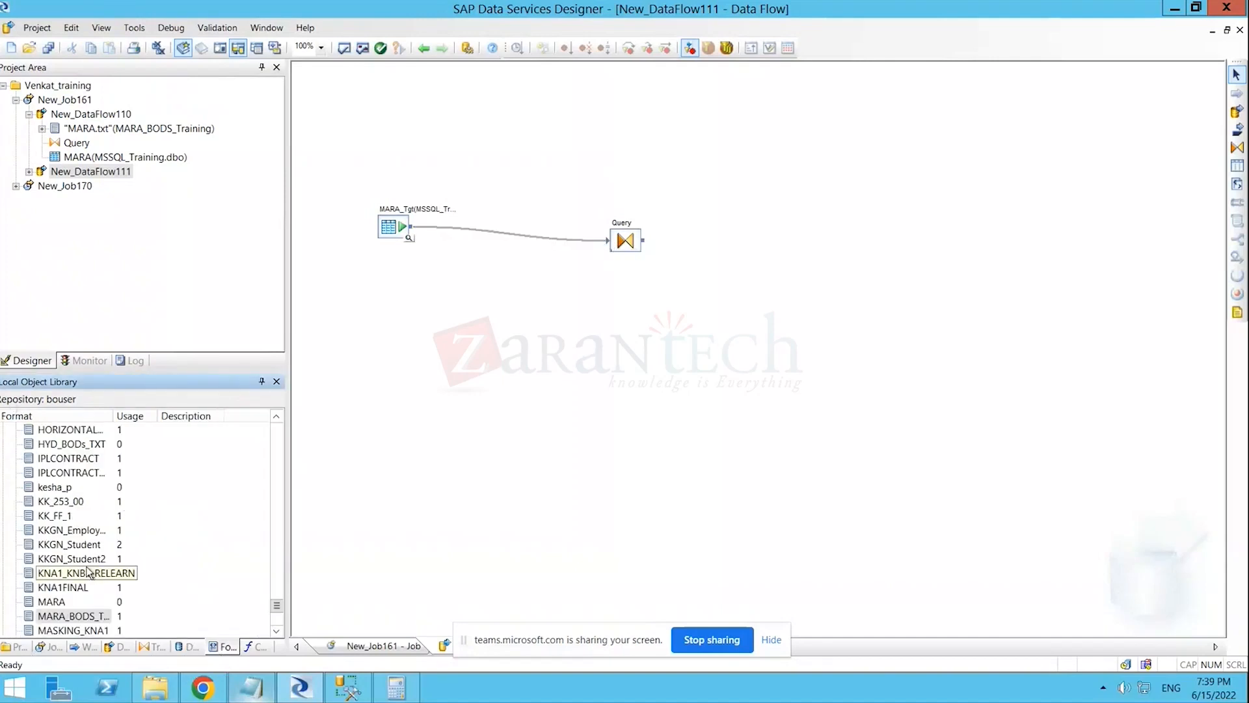
left_click_drag(278, 608, 284, 423)
right_click(170, 479)
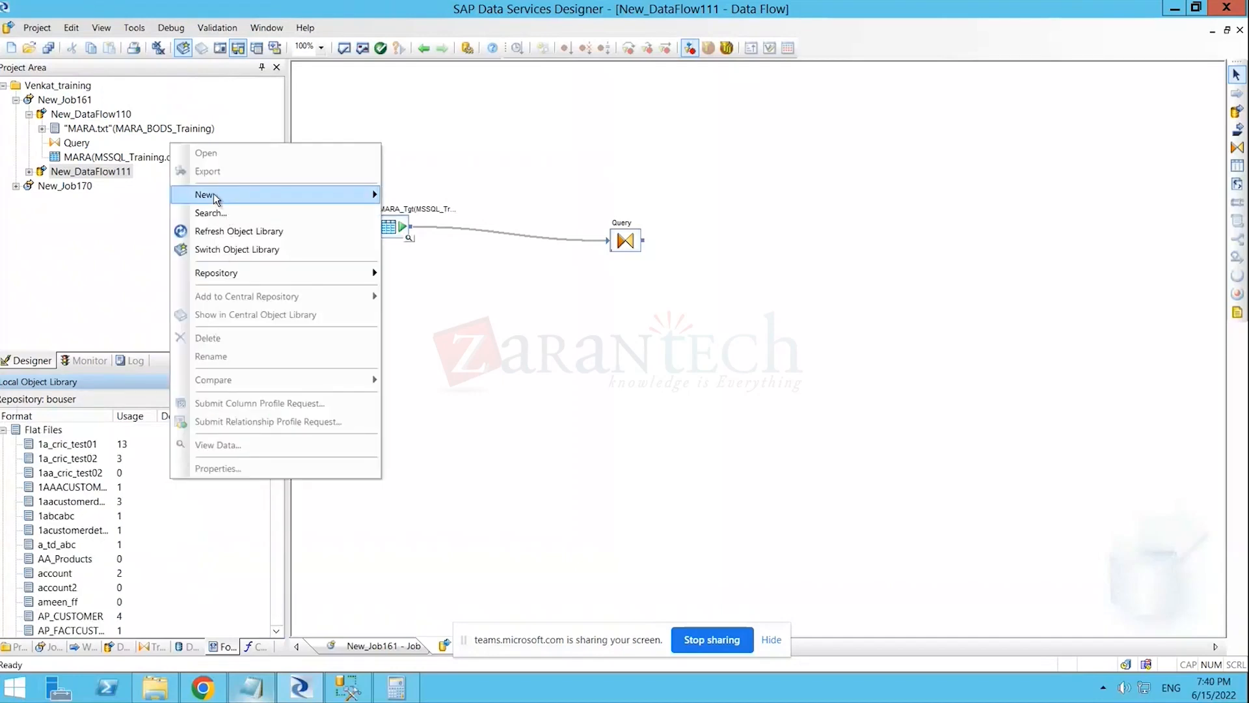
mouse_move(227, 193)
left_click(435, 194)
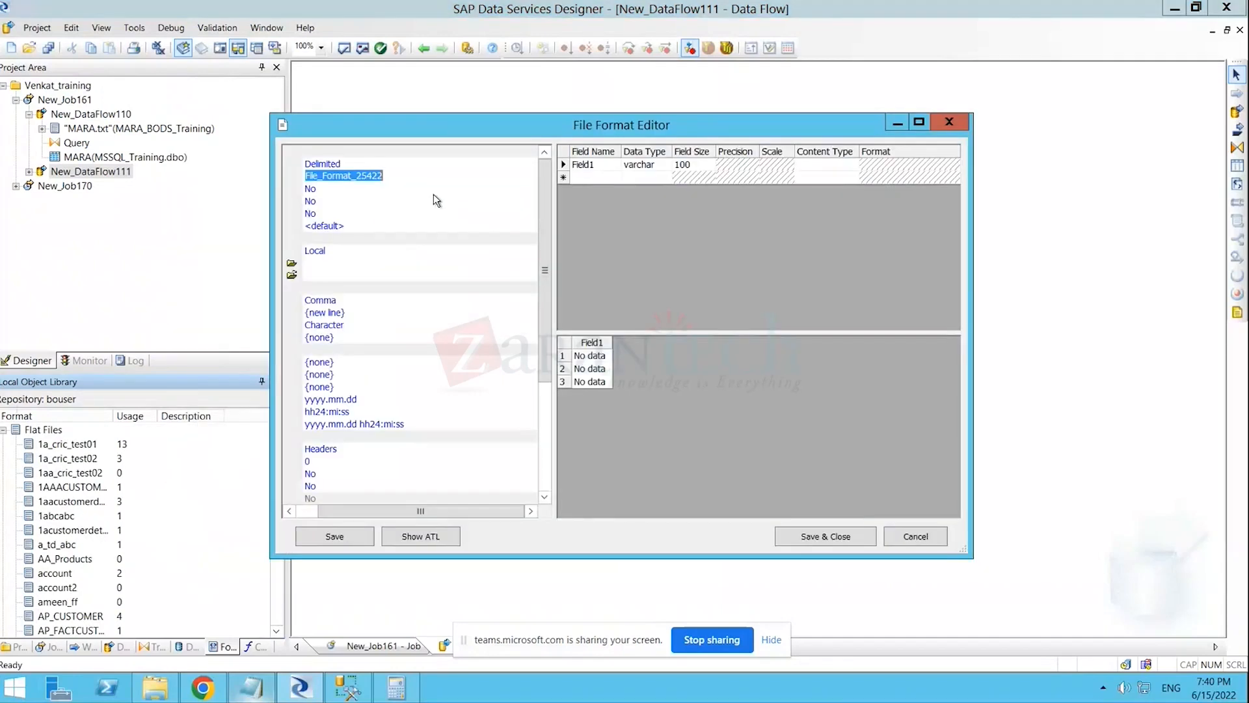
type("MARA_Tgt")
left_click(315, 178)
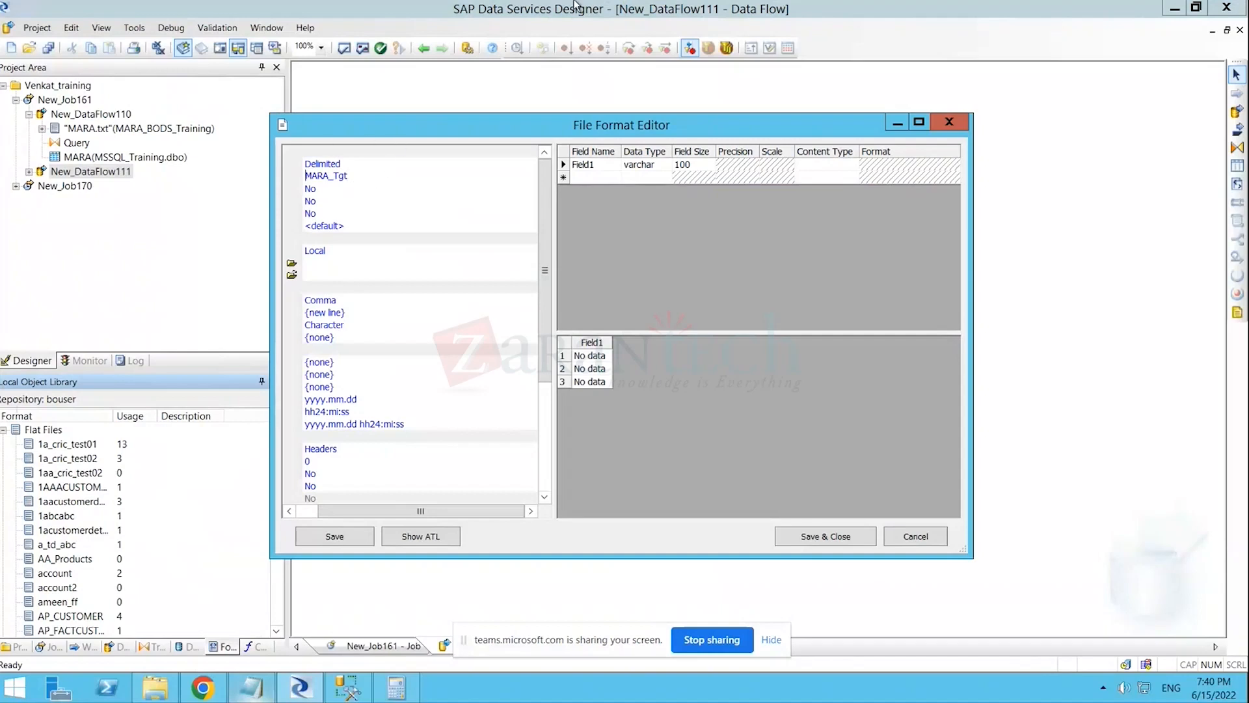
type("A_")
mouse_move(576, 5)
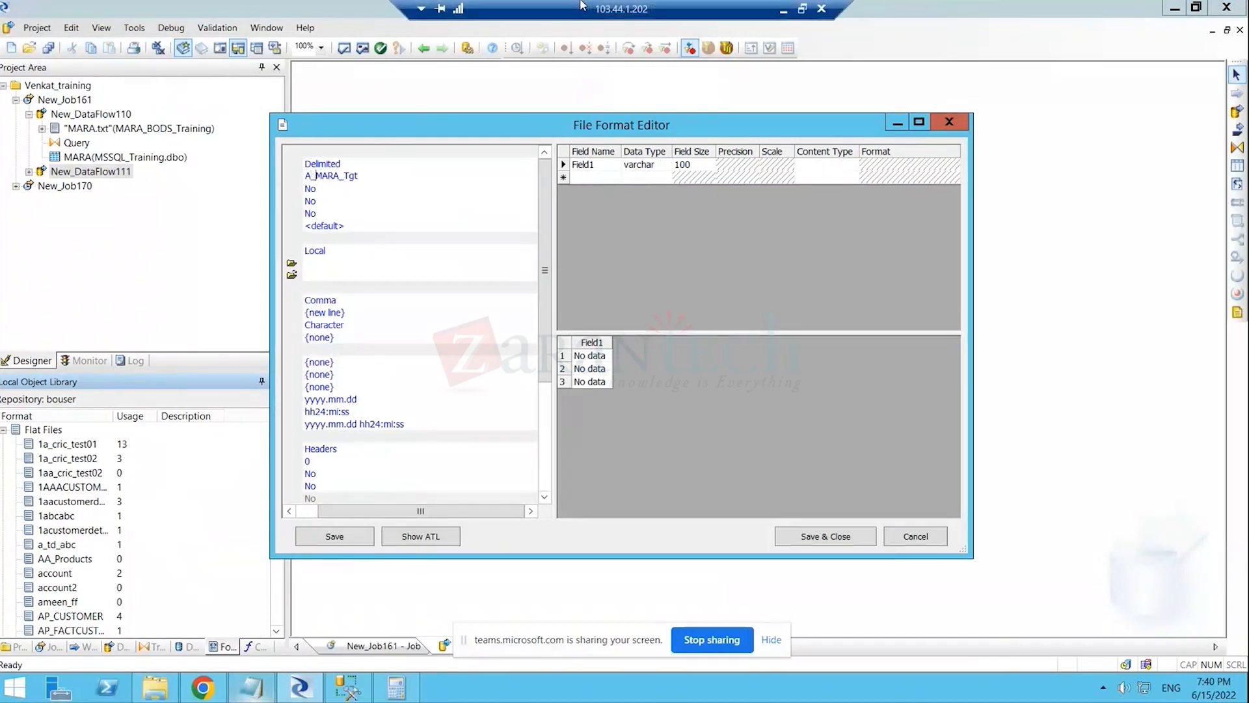
- Set the file format's root directory to C:\dhanu\New folder
left_click(292, 266)
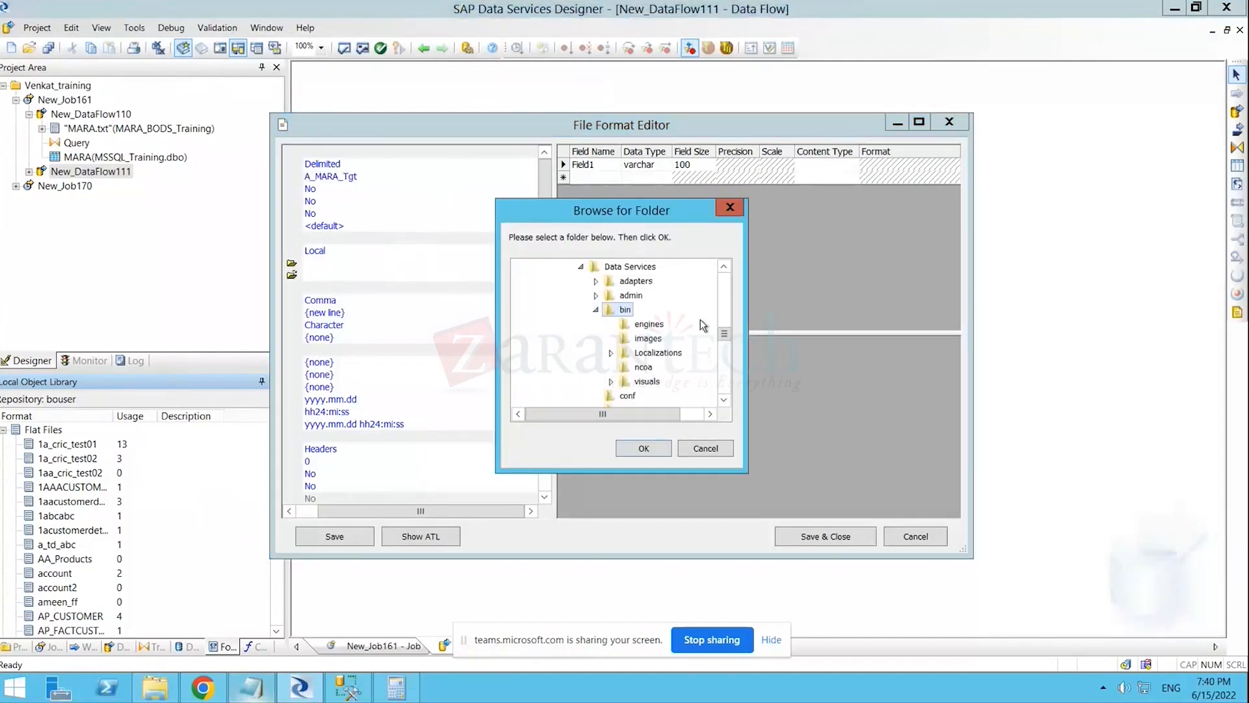
left_click_drag(724, 334, 727, 309)
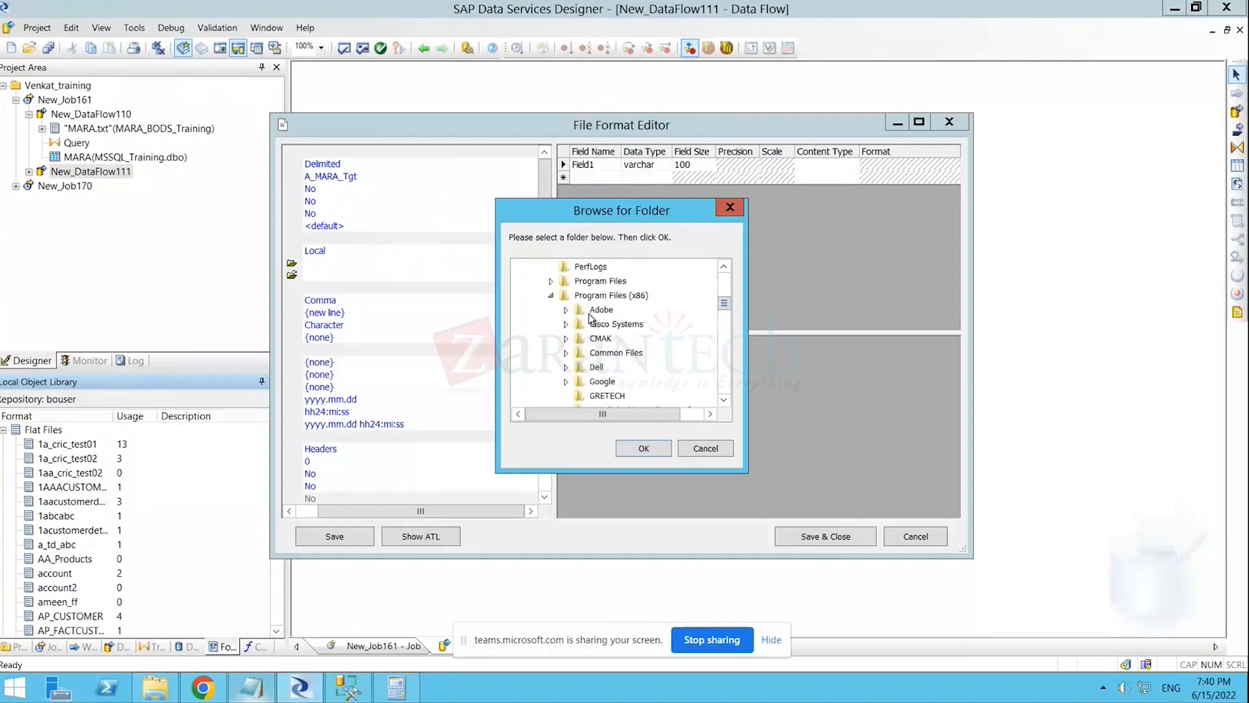
scroll(629, 371, "up", 8)
scroll(630, 371, "down", 3)
left_click(587, 339)
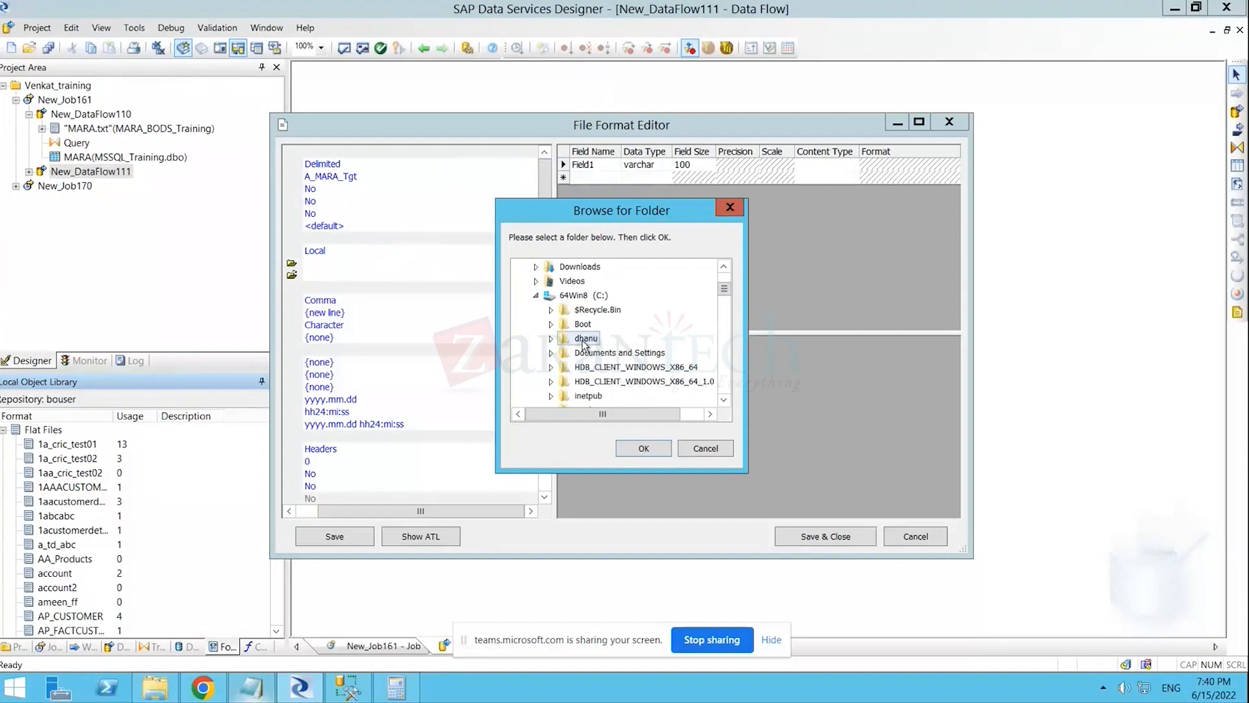
left_click(551, 339)
left_click(597, 354)
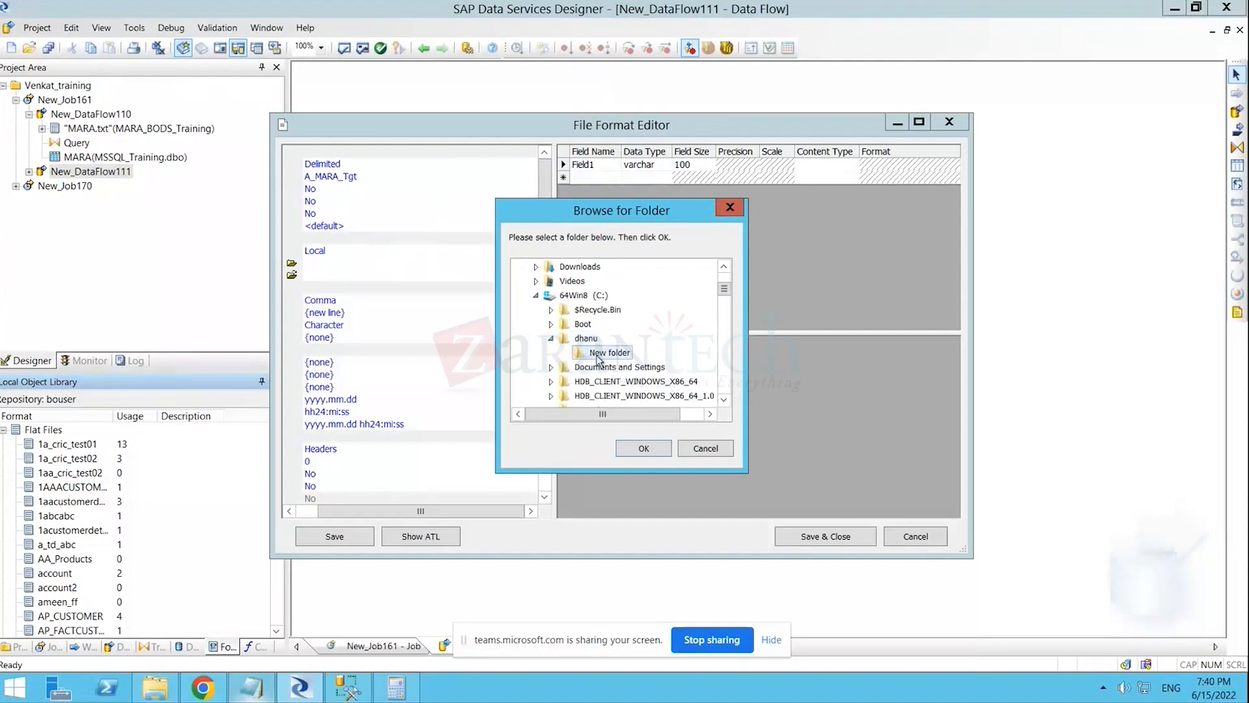
left_click(656, 453)
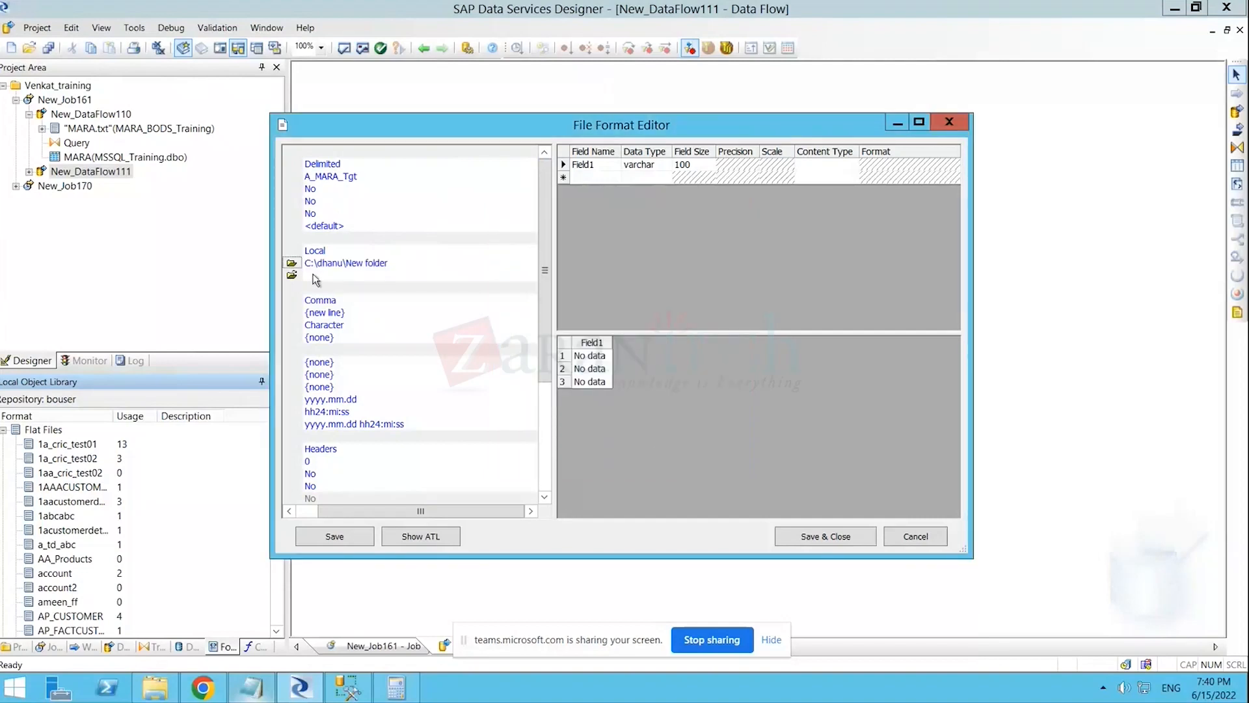
- Set the data file name of the format to MARA_TGT.txt and maximize the File Format Editor
left_click(291, 274)
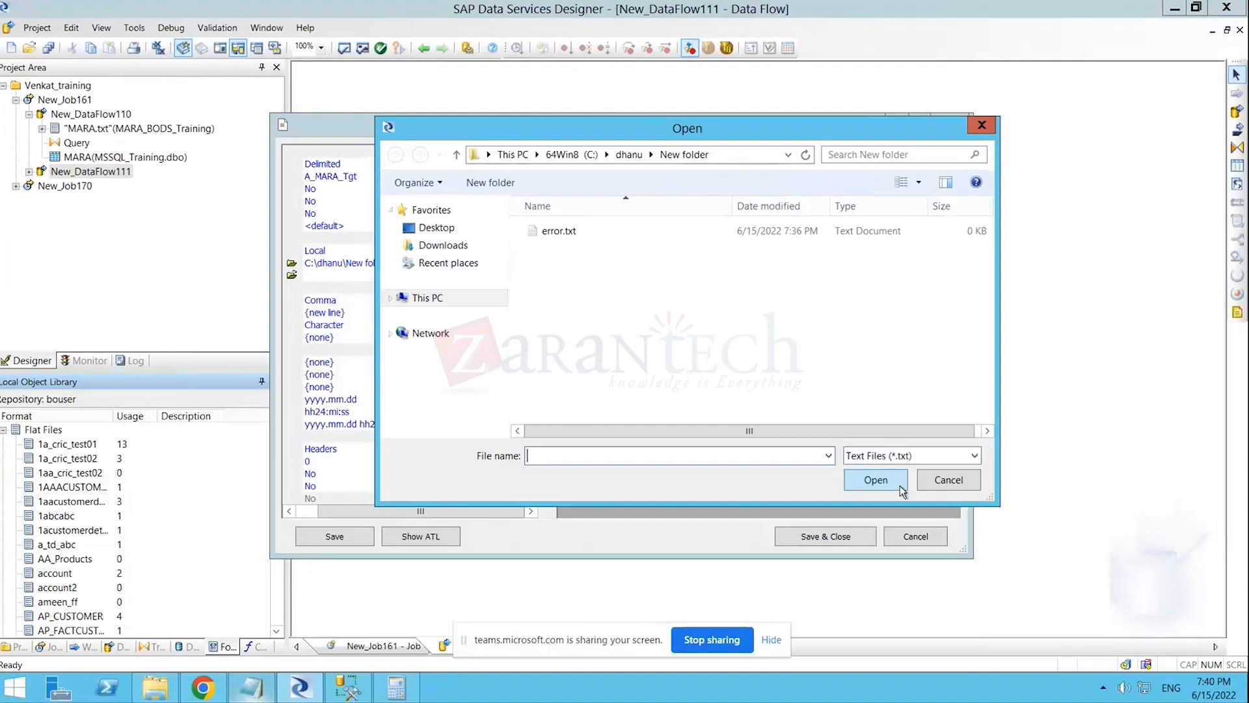
left_click(937, 484)
left_click(327, 275)
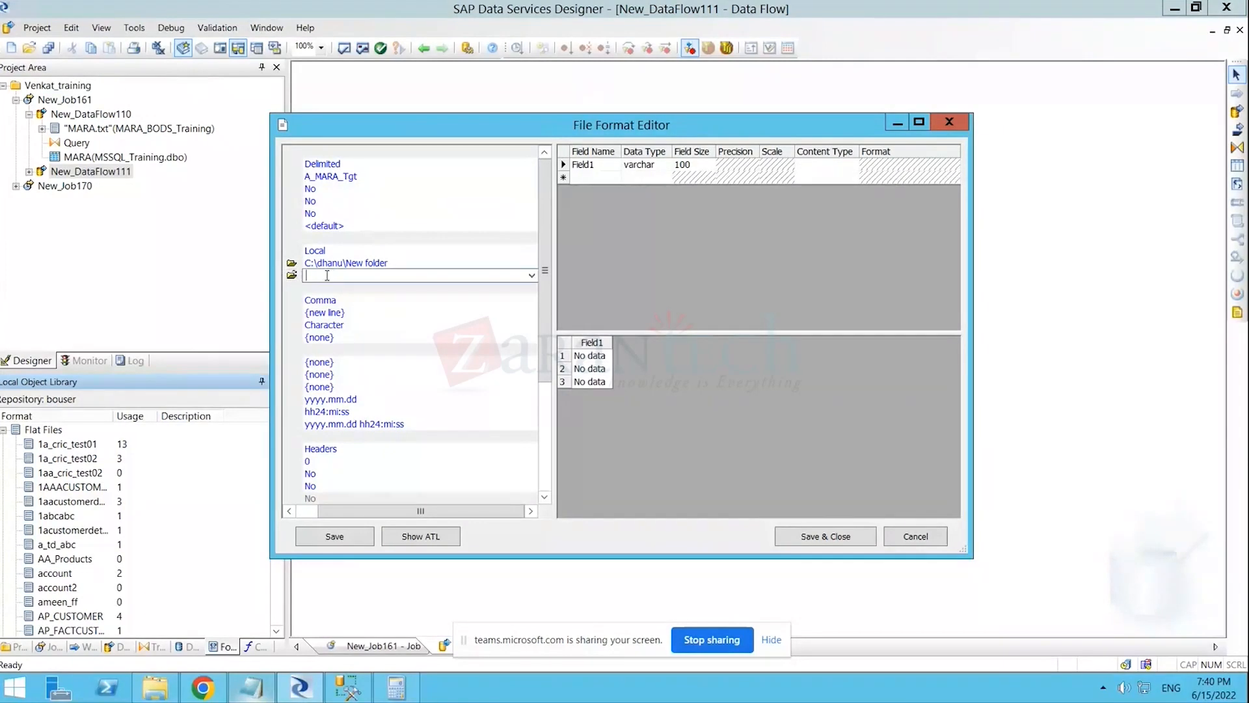
type("MARA_TGT.txt")
key("Return")
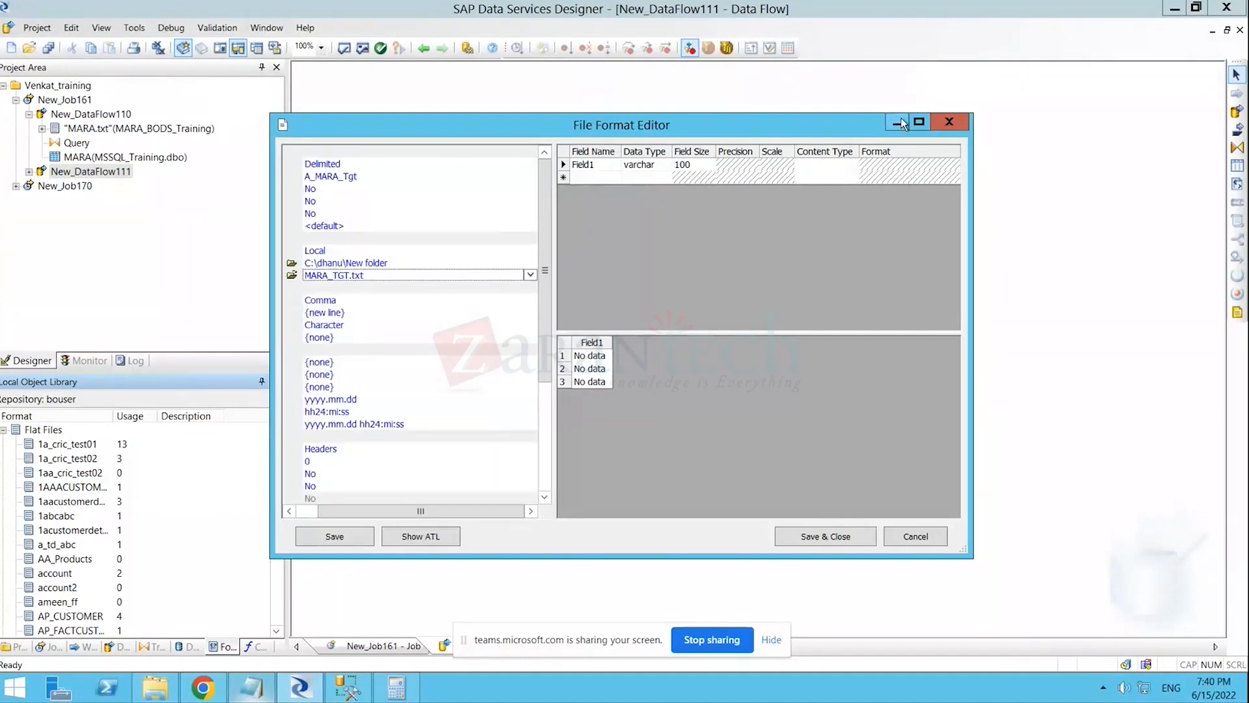
left_click(926, 125)
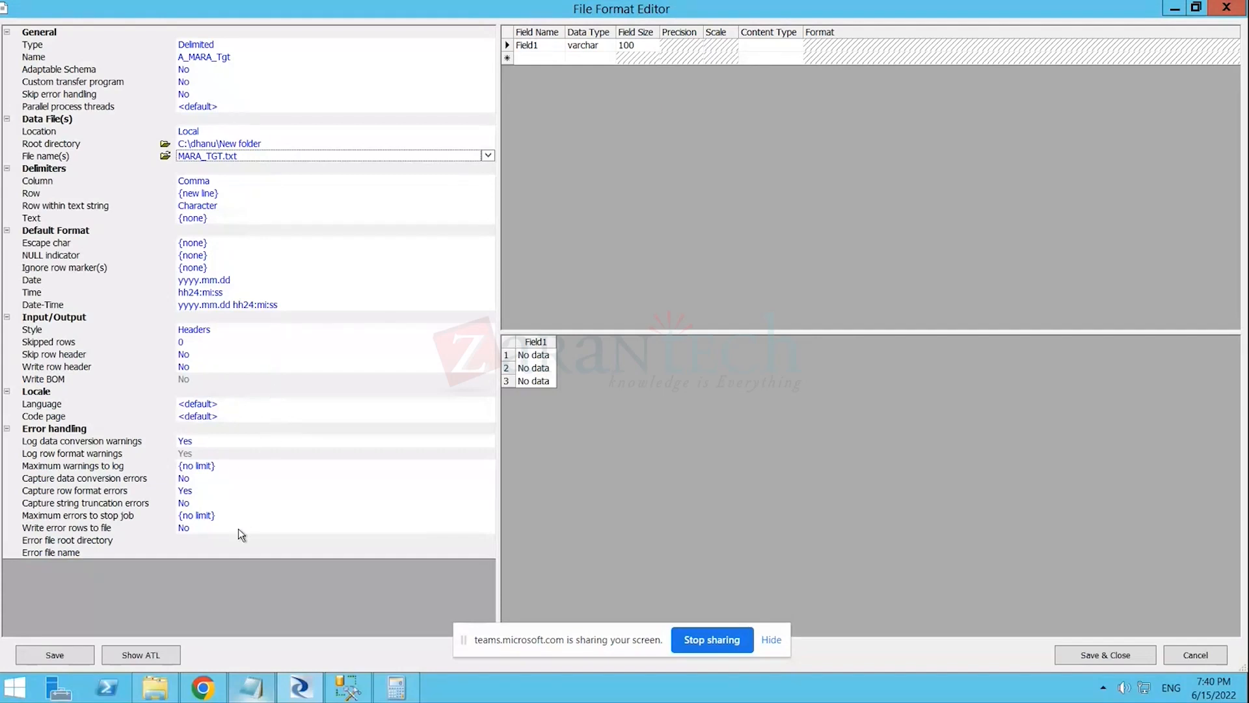
- Set both Skip row header and Write row header to Yes in the A_MARA_Tgt file format
left_click(278, 344)
left_click(429, 357)
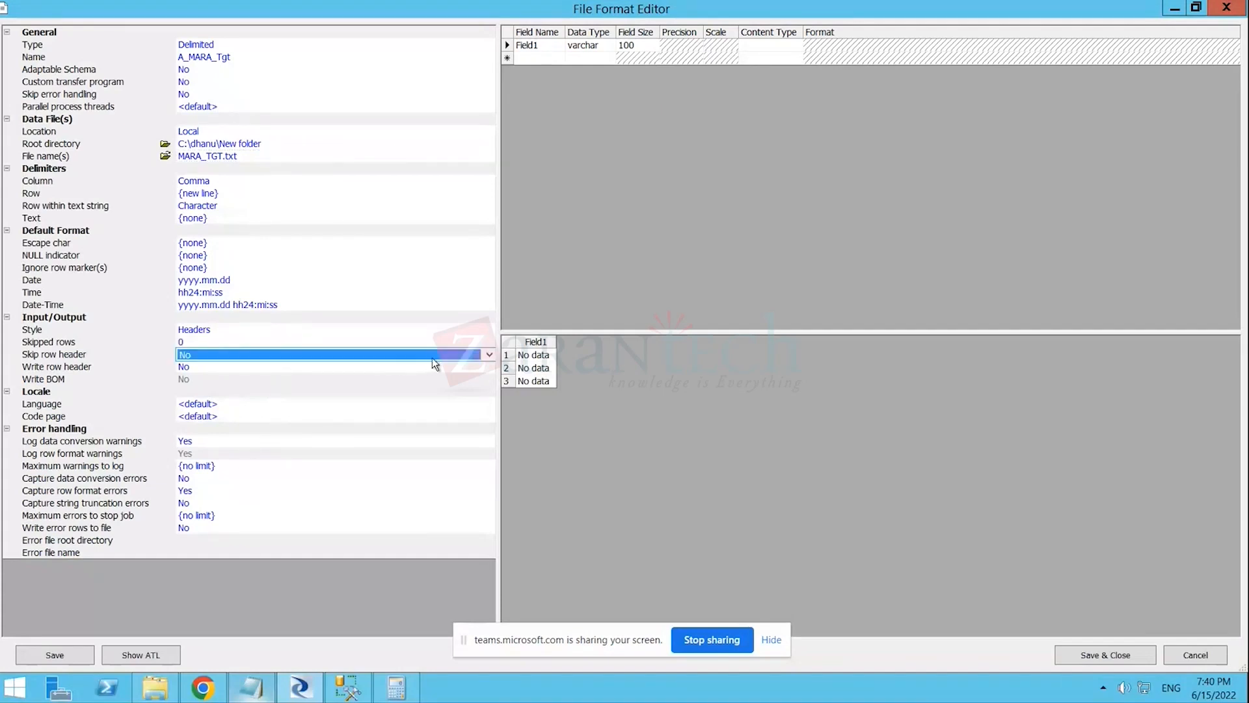
left_click(483, 357)
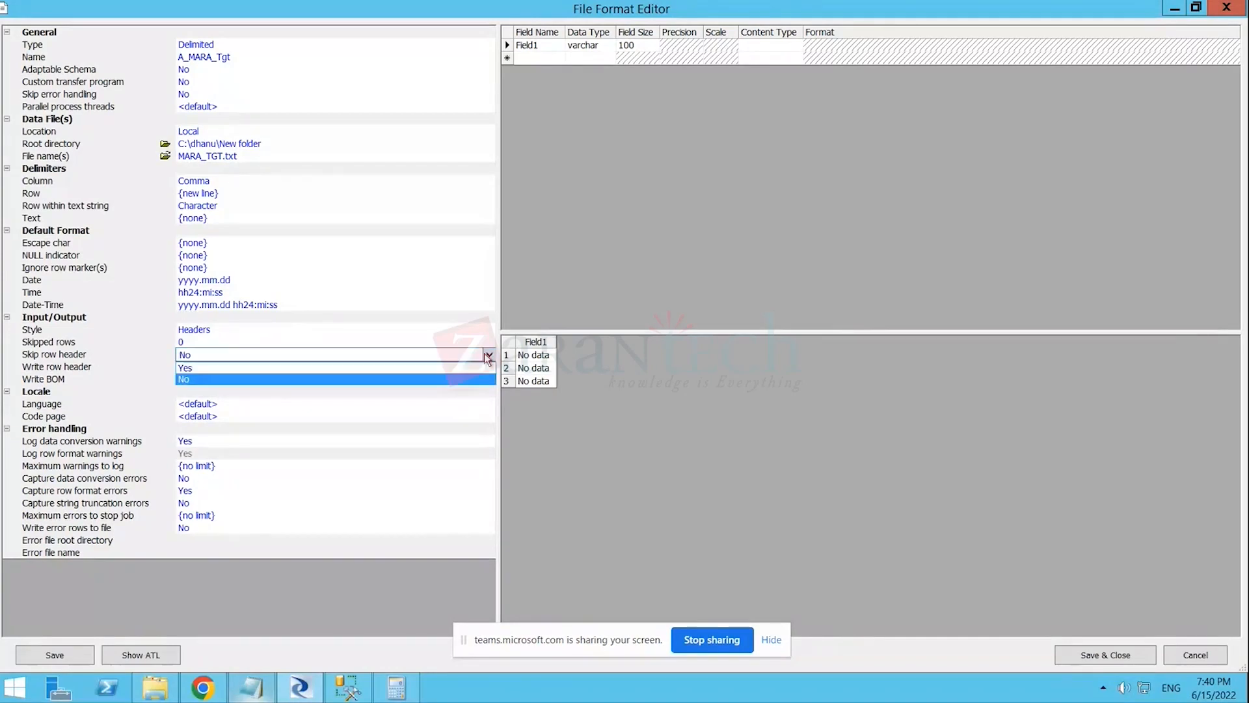
left_click(325, 366)
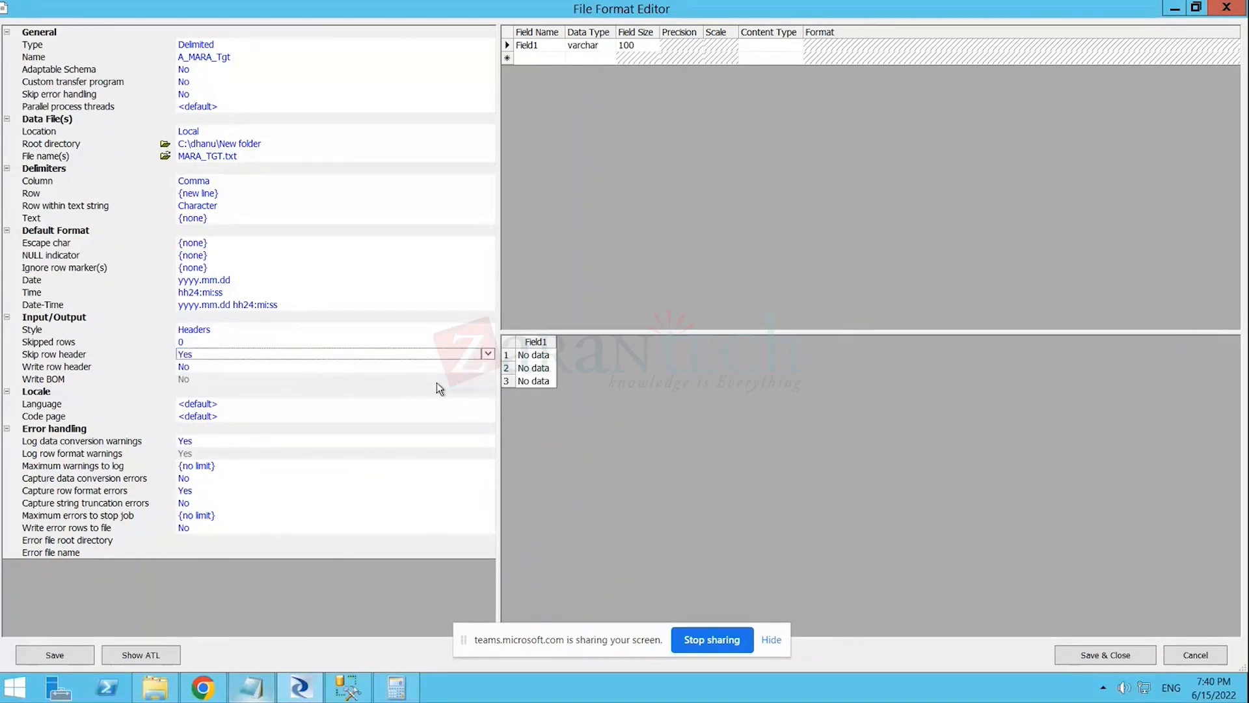
left_click(451, 369)
left_click(489, 366)
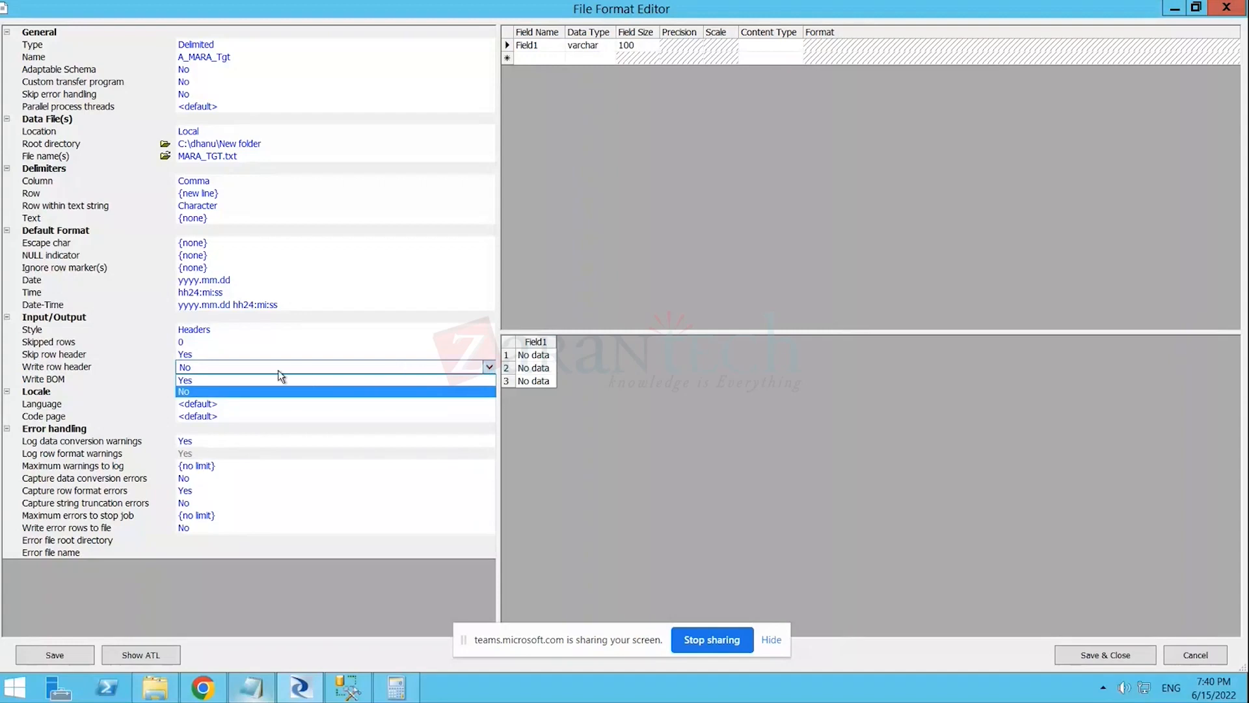
left_click(250, 381)
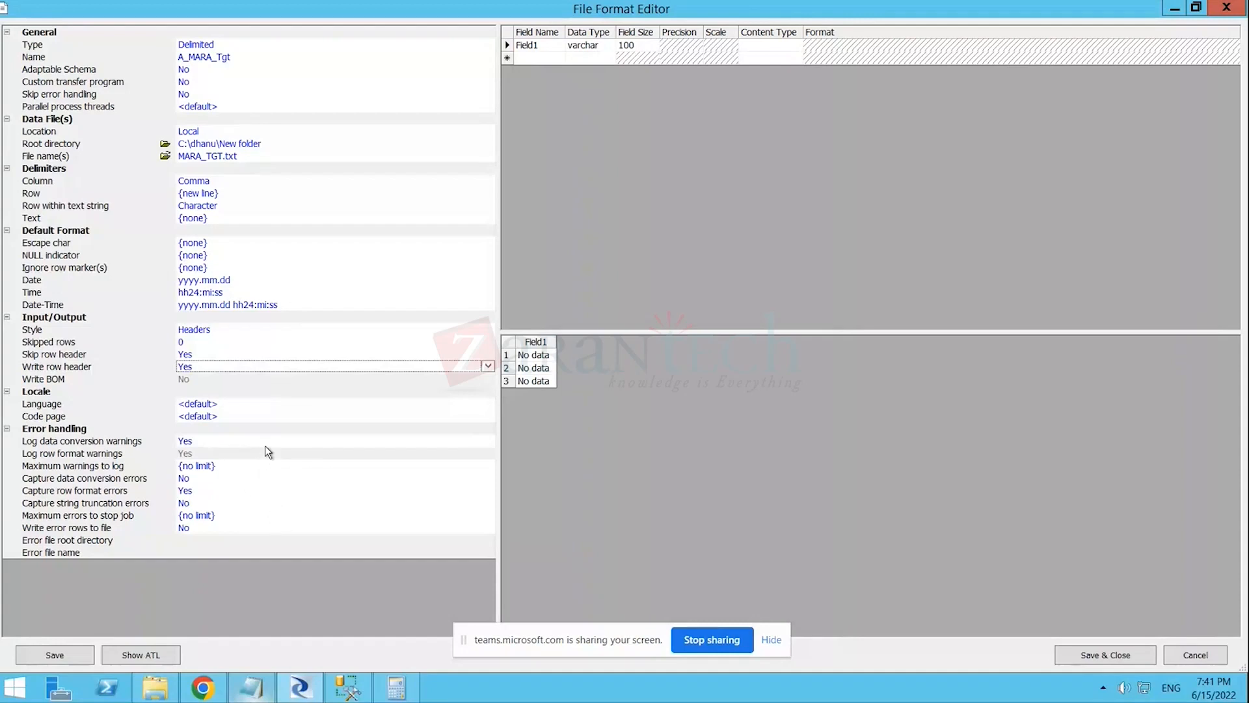
- Set Capture row format errors to No, save the A_MARA_Tgt file format and close the editor
left_click(209, 489)
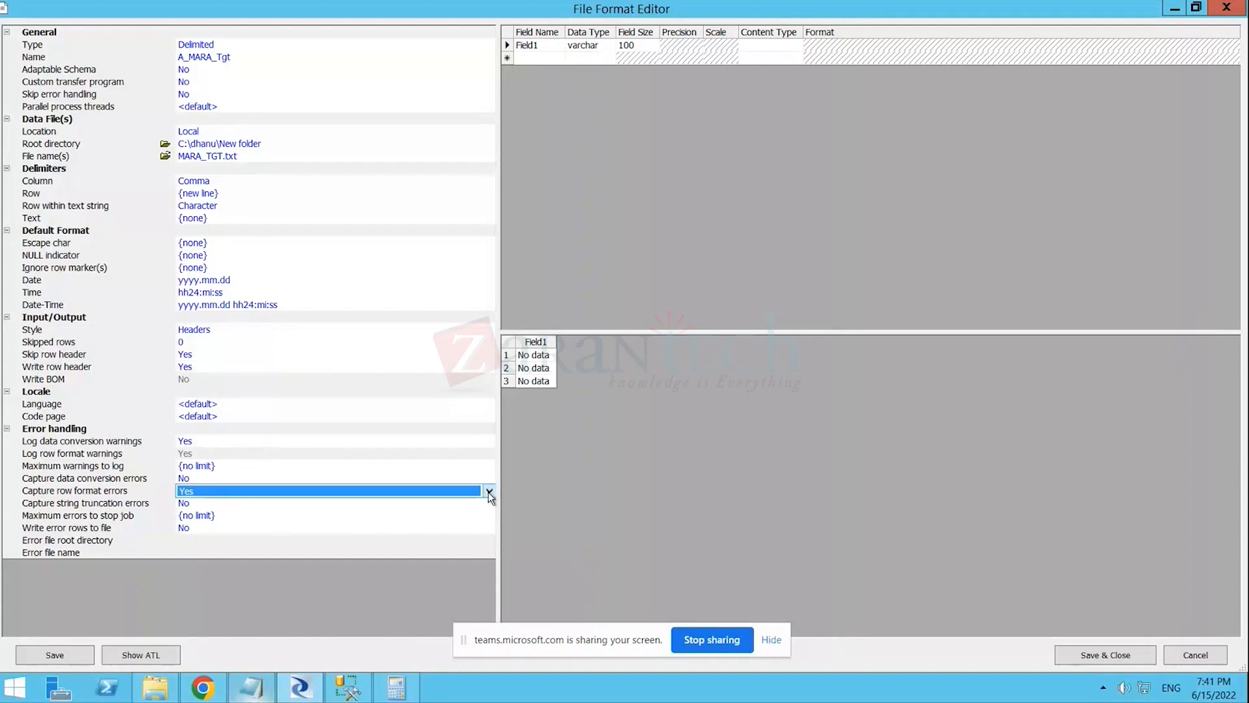
left_click(488, 492)
left_click(245, 509)
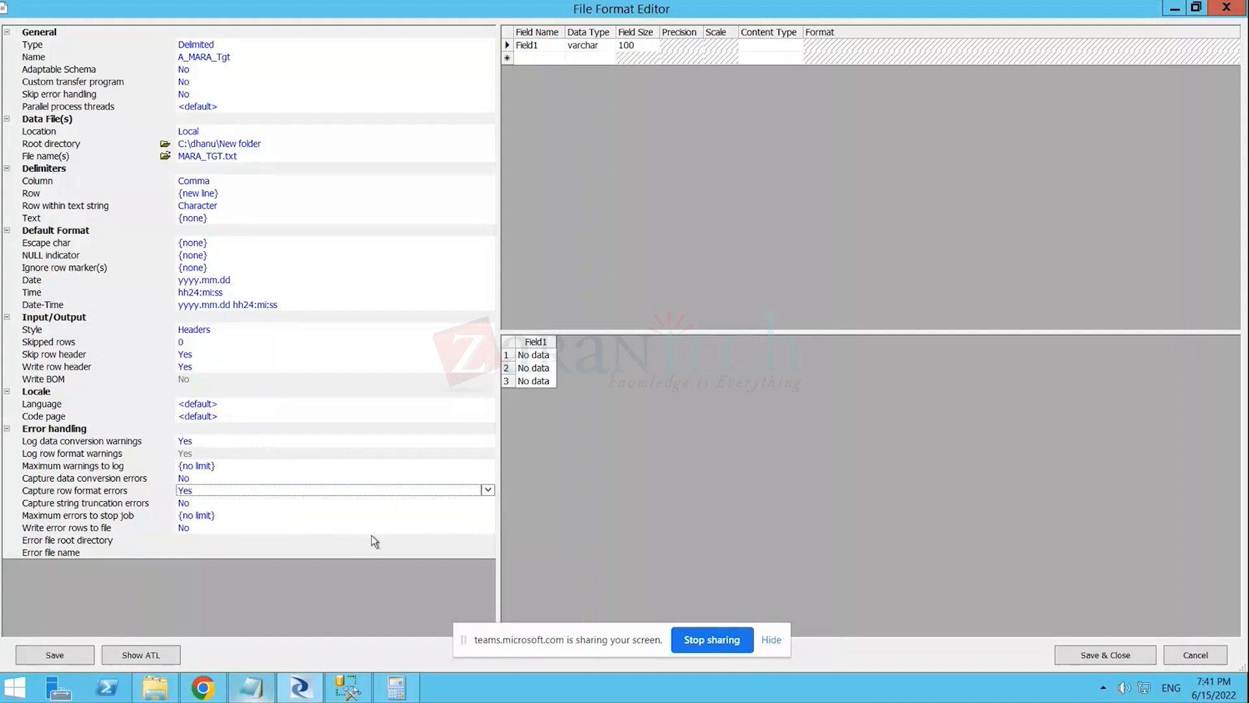
left_click(458, 530)
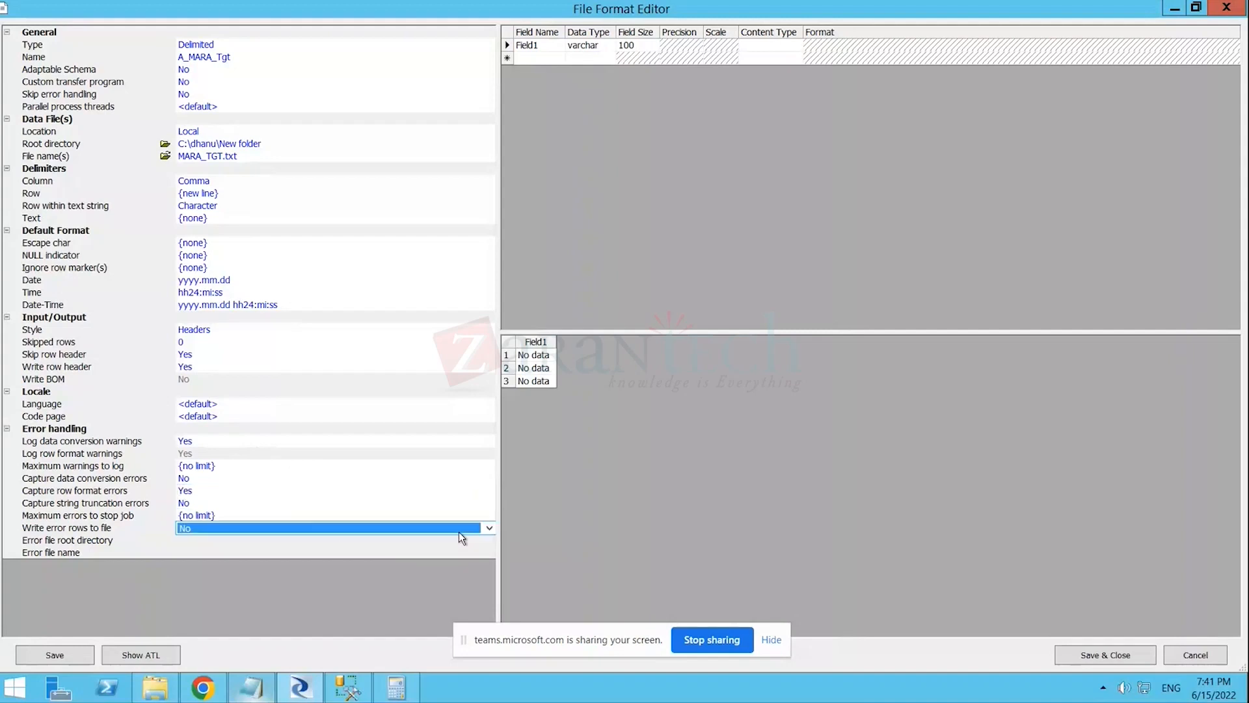
left_click(223, 490)
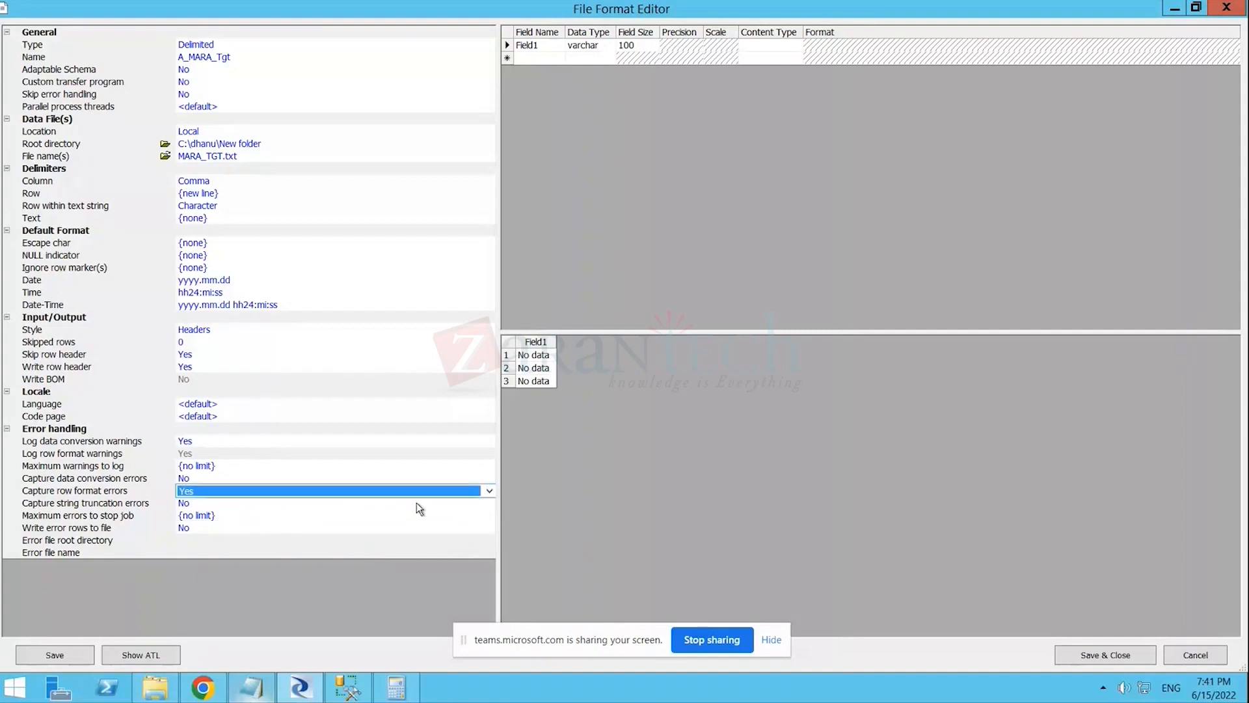
left_click(489, 491)
left_click(201, 515)
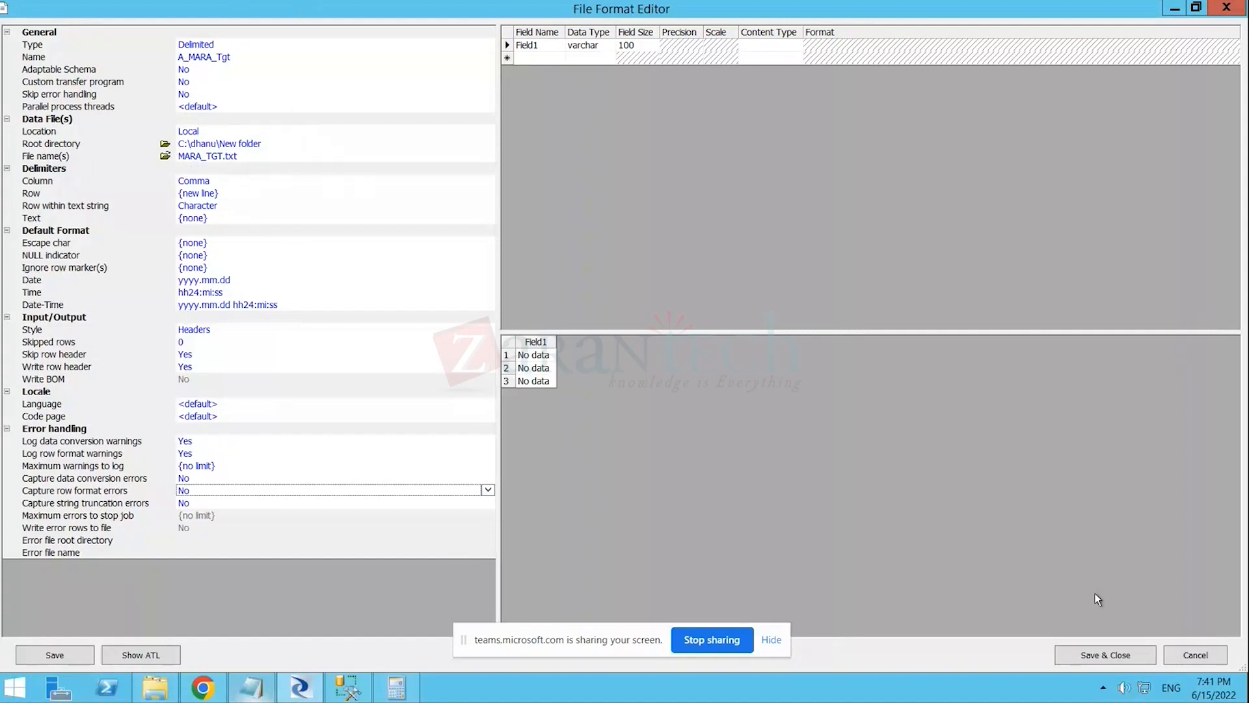
left_click(1104, 657)
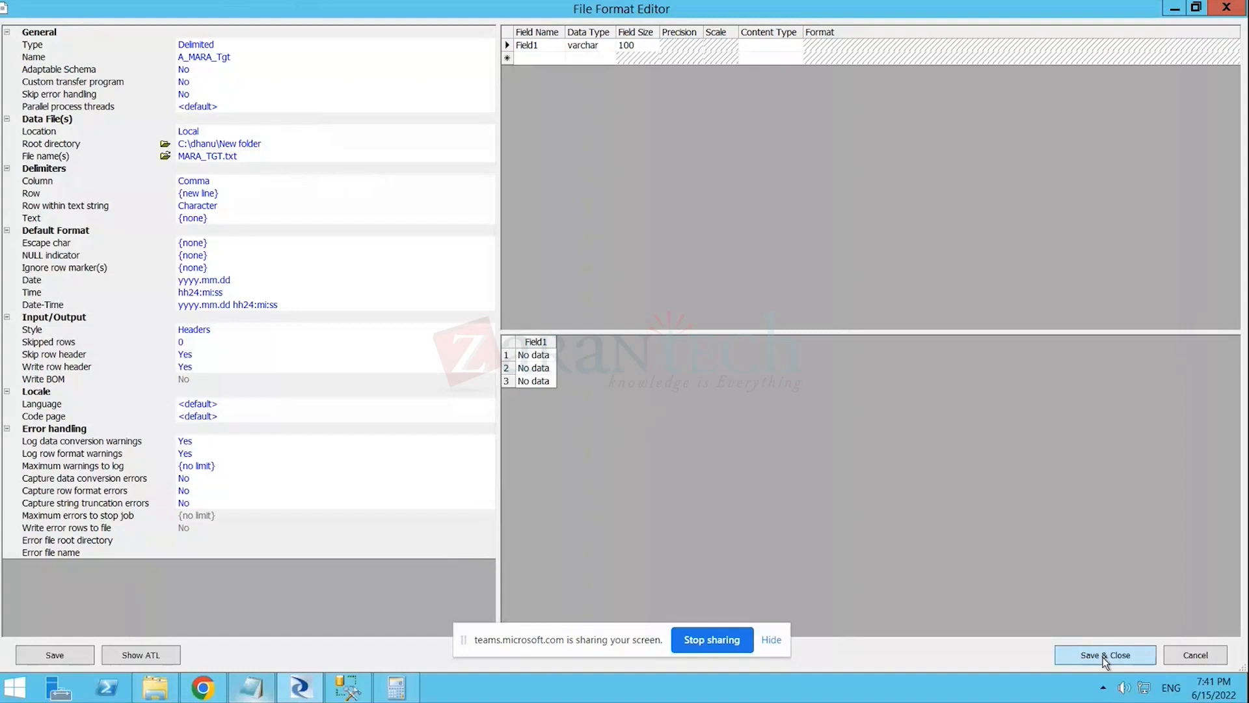
left_click(1104, 657)
- Add the A_MARA_Tgt flat file as the target in New_DataFlow111 and connect the Query transform to it
left_click_drag(44, 545, 775, 228)
left_click(810, 253)
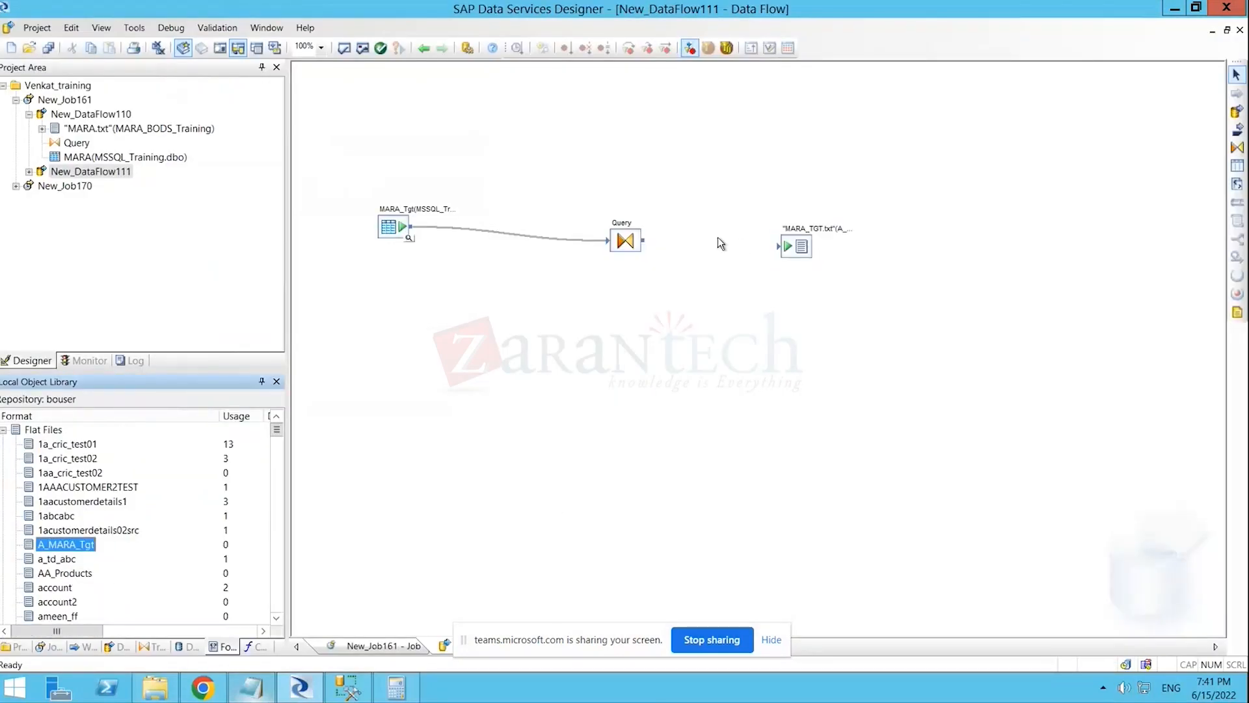
left_click_drag(649, 244, 779, 246)
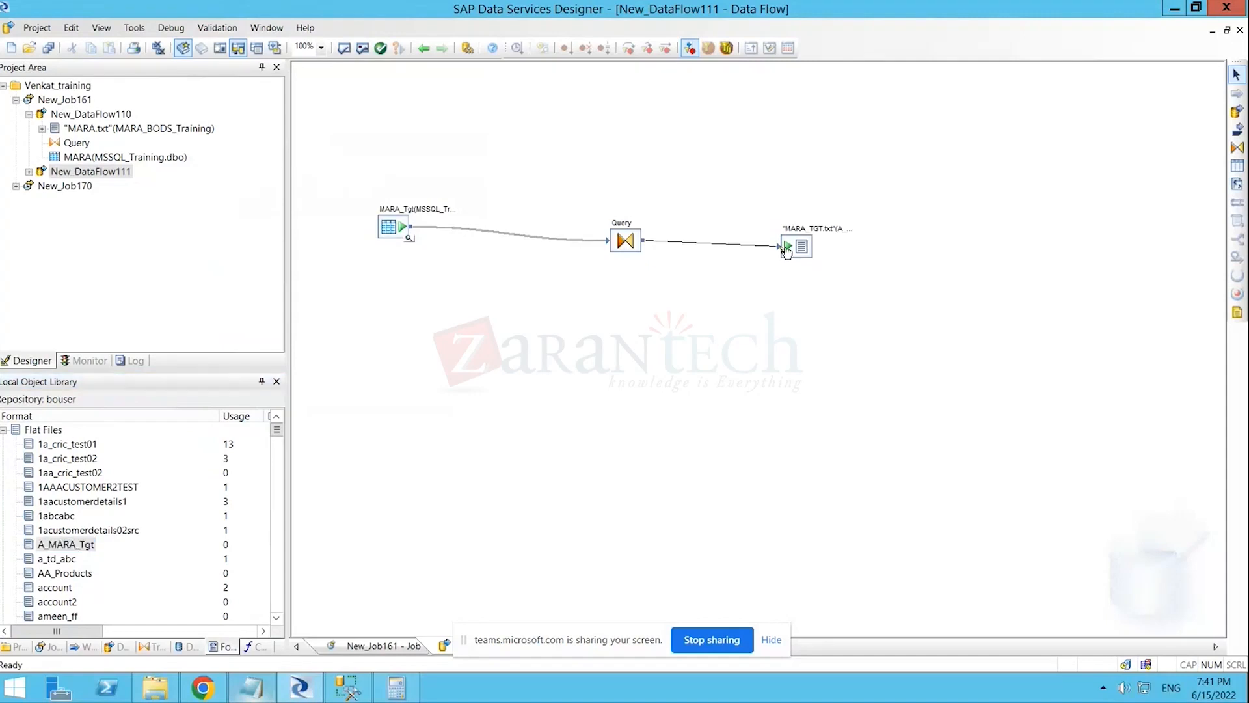
- Map all MARA_Tgt columns, from MANDT to FASHGRD, to the Query's output schema and return to the data flow
double_click(626, 241)
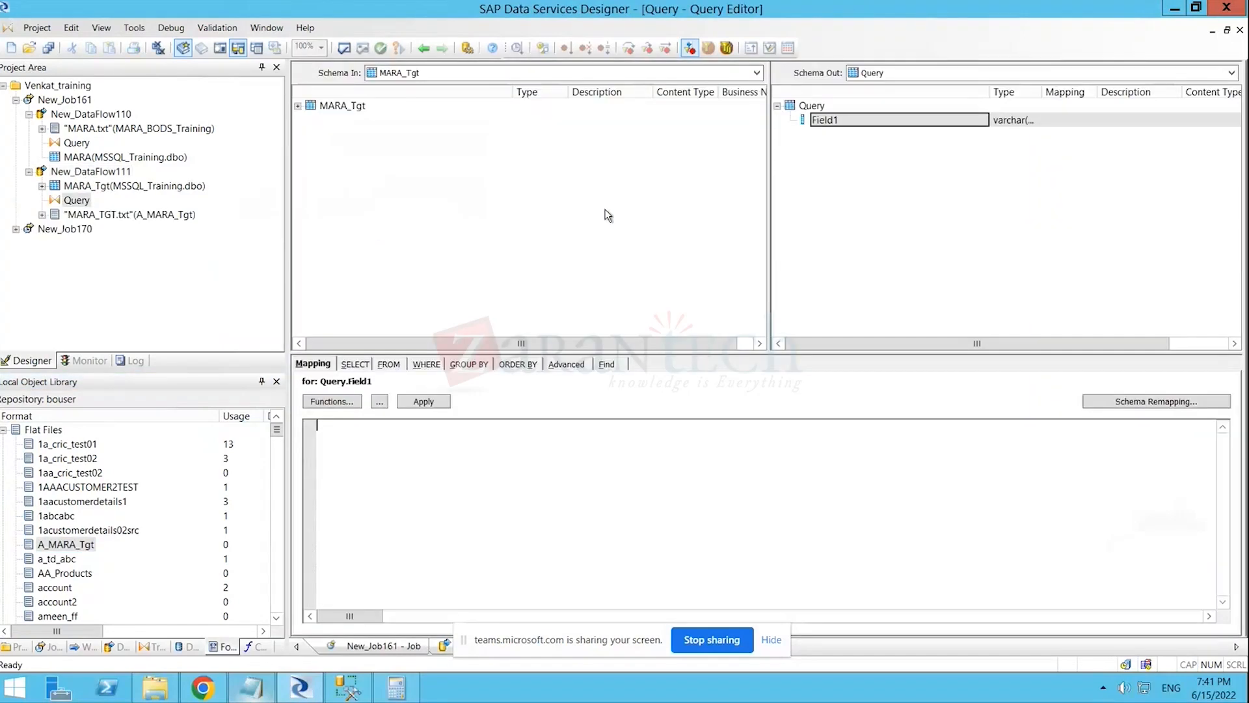
left_click(346, 108)
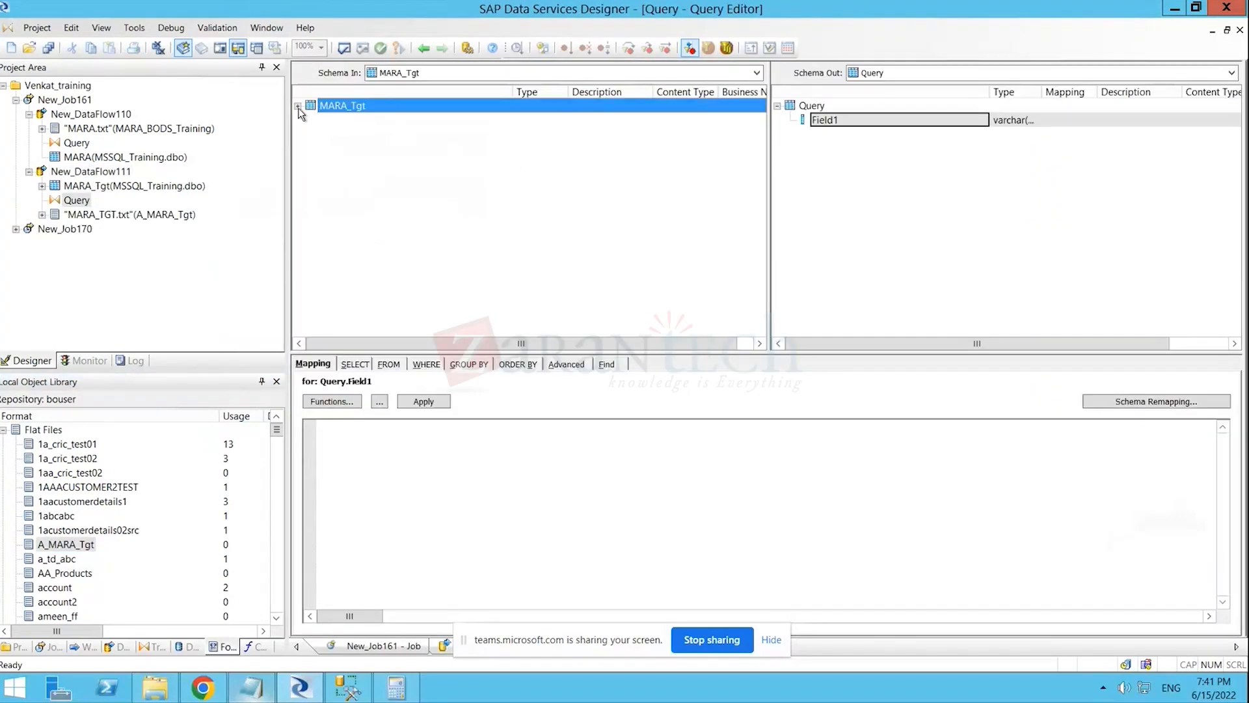
left_click(298, 107)
left_click(341, 122)
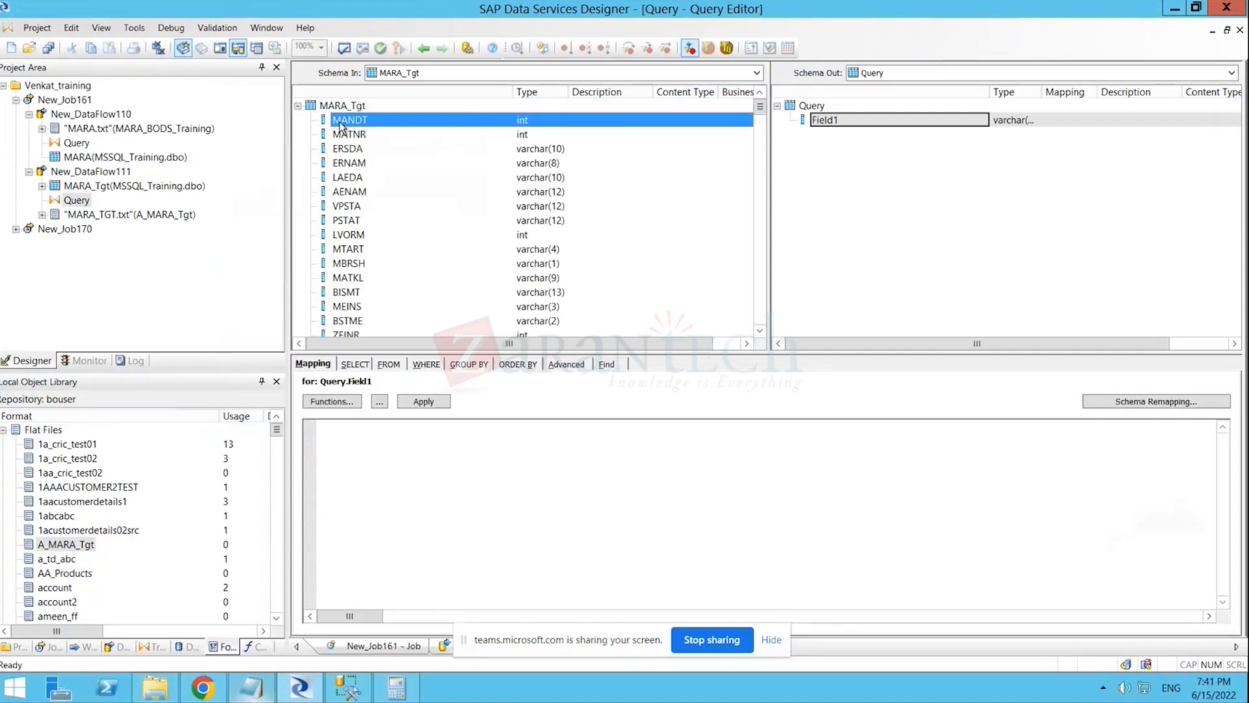
key("shift+End")
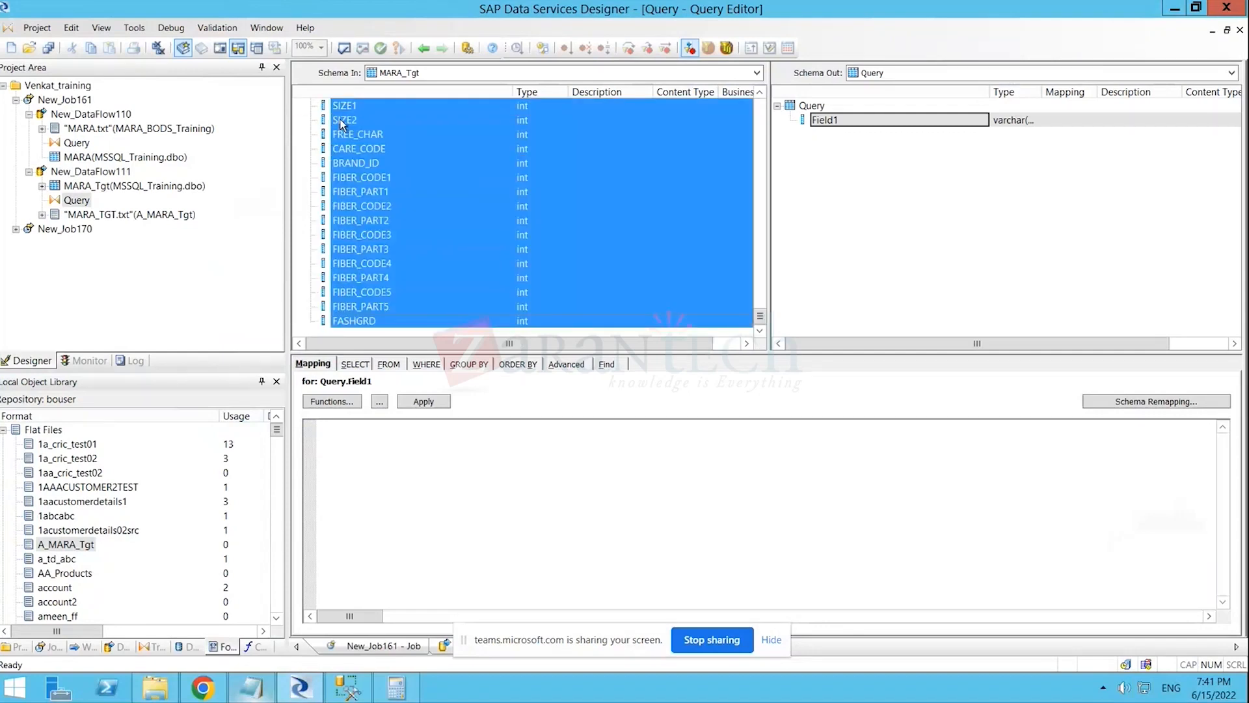
right_click(352, 160)
left_click(406, 337)
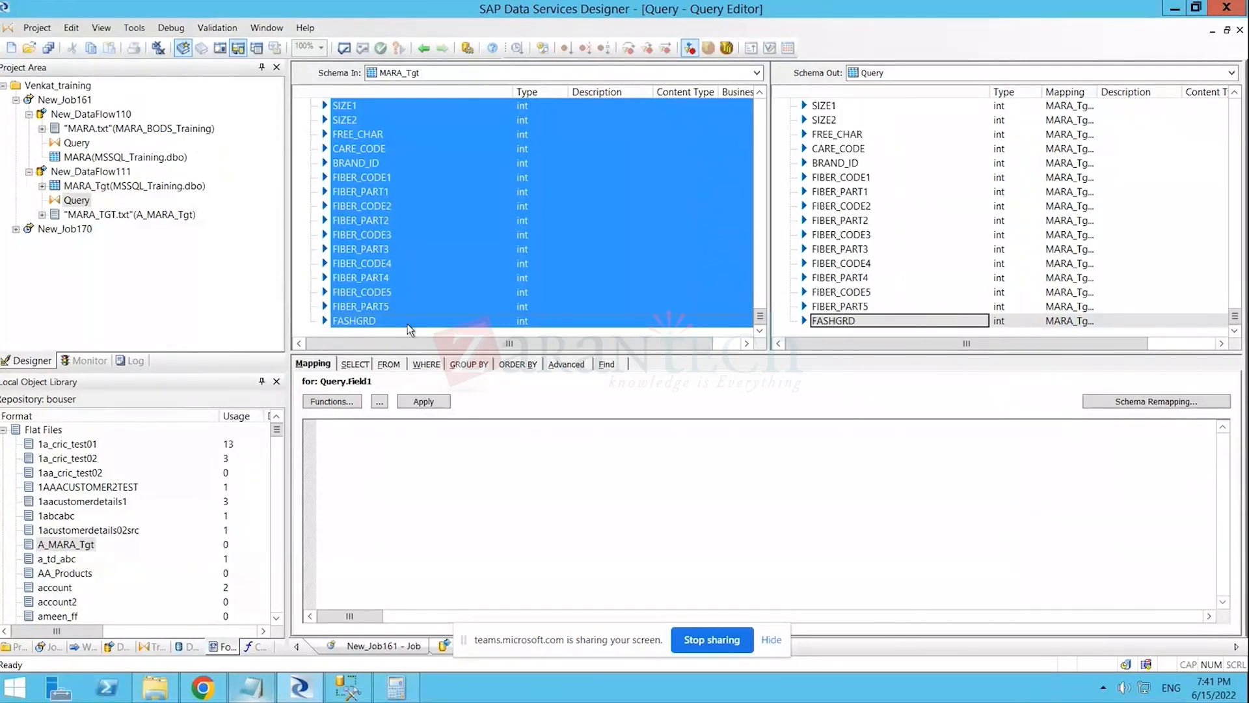
left_click(425, 48)
left_click(524, 106)
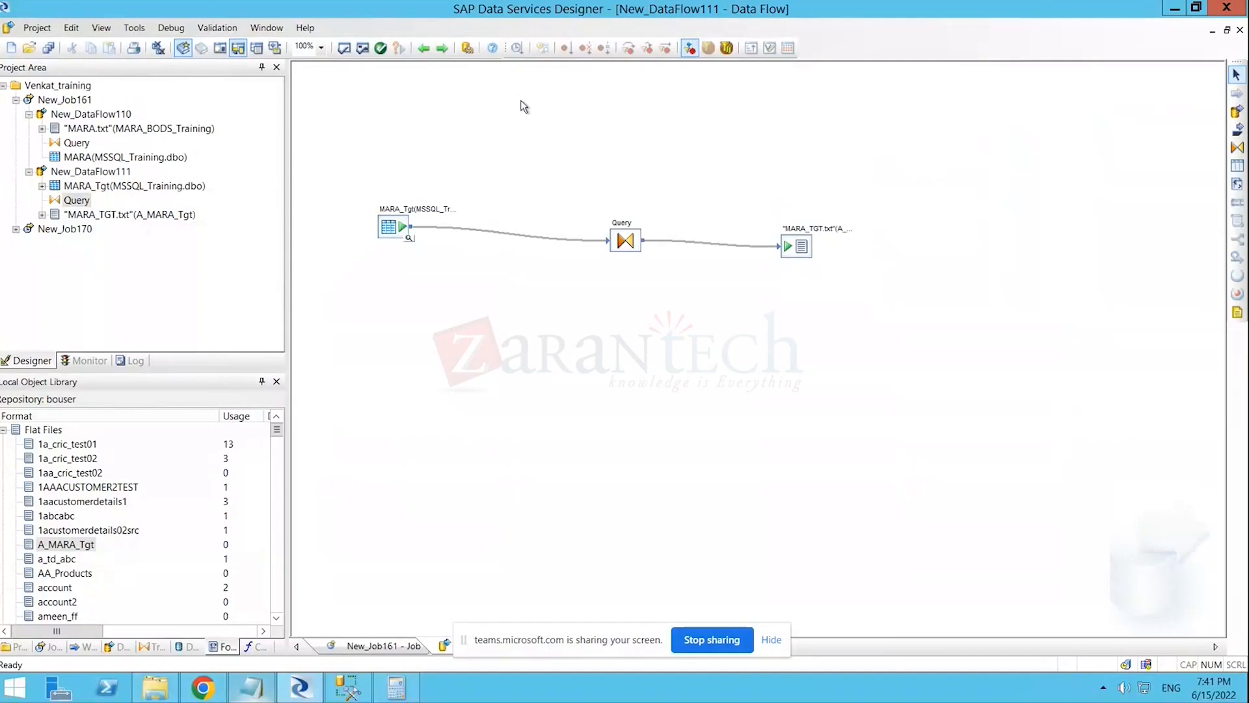
- Examine the delimiter, format and header settings of the MARA_TGT.txt target file and return to the data flow
double_click(794, 244)
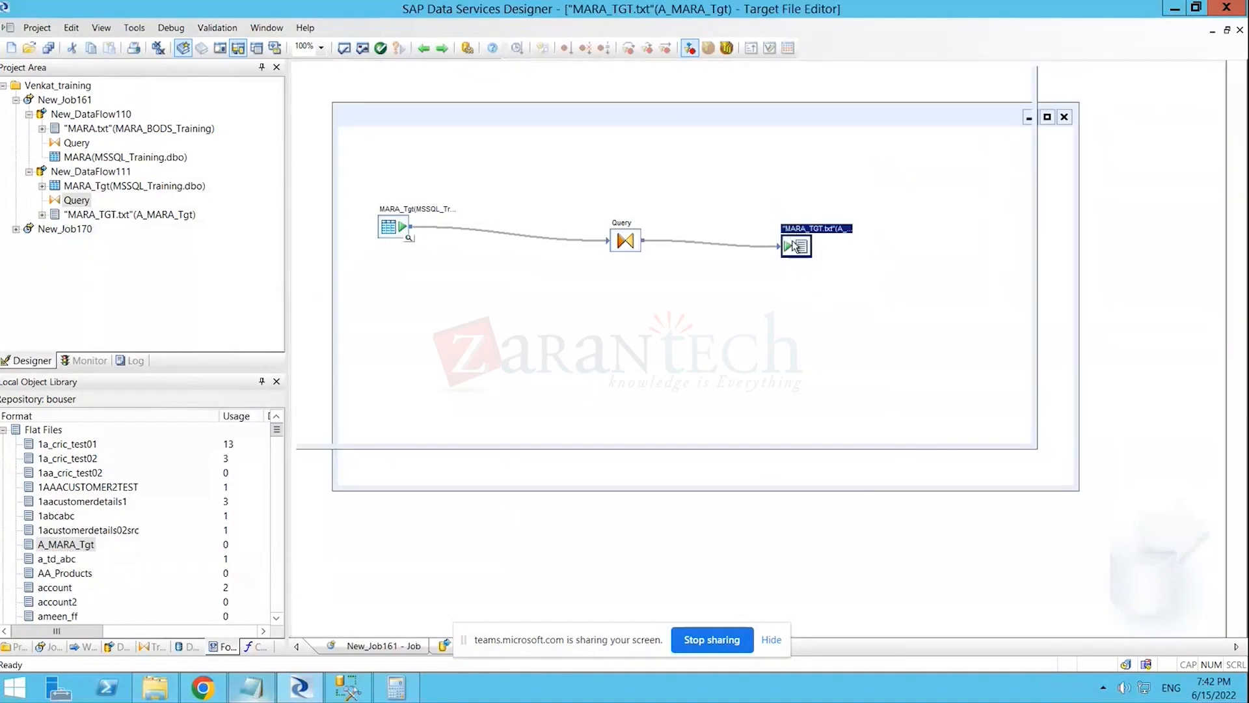
scroll(544, 508, "down", 4)
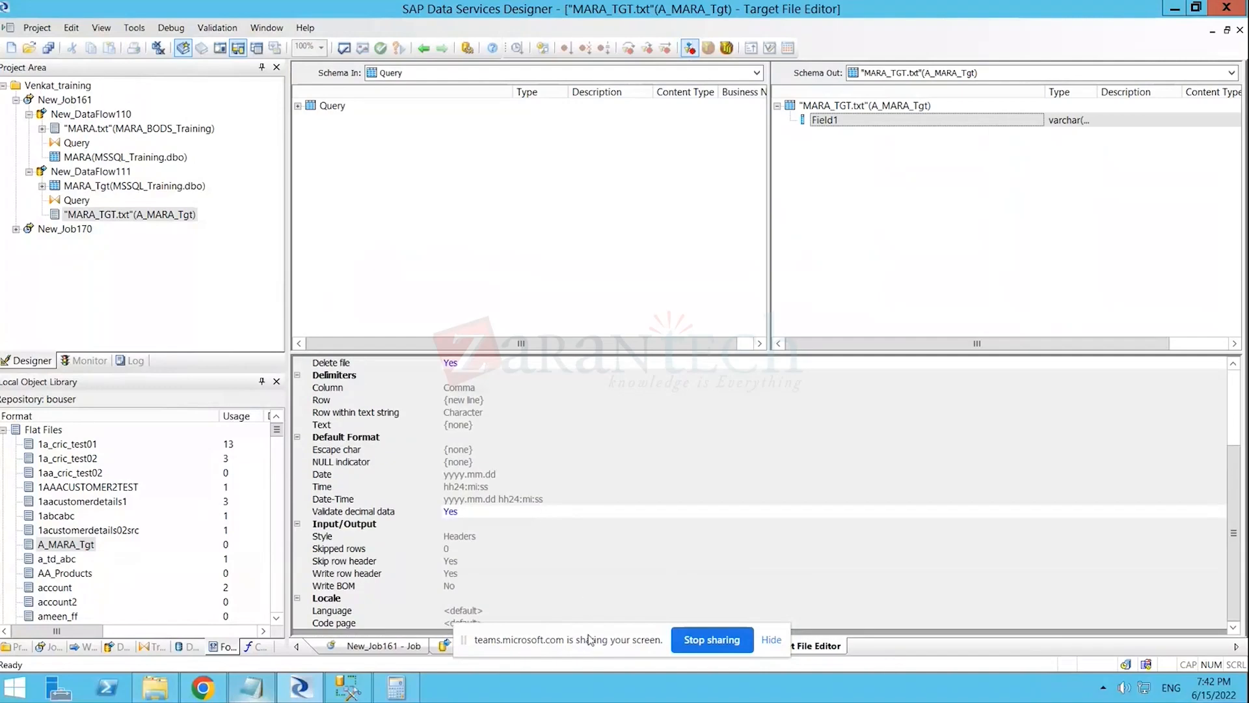
scroll(583, 619, "up", 4)
scroll(469, 436, "down", 4)
scroll(495, 465, "up", 4)
scroll(502, 469, "down", 4)
scroll(505, 468, "up", 4)
left_click(423, 49)
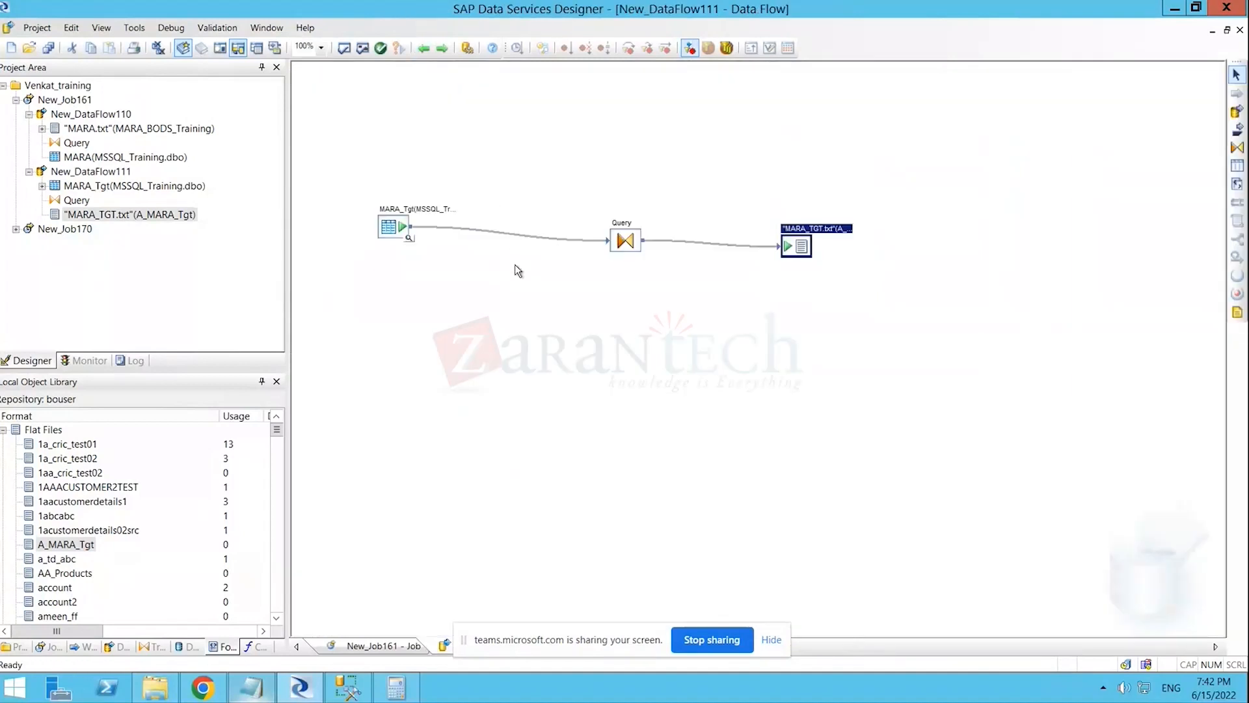
- Save all changes to New_Job161, New_DataFlow111 and New_DataFlow110, and return to the job view
left_click(48, 49)
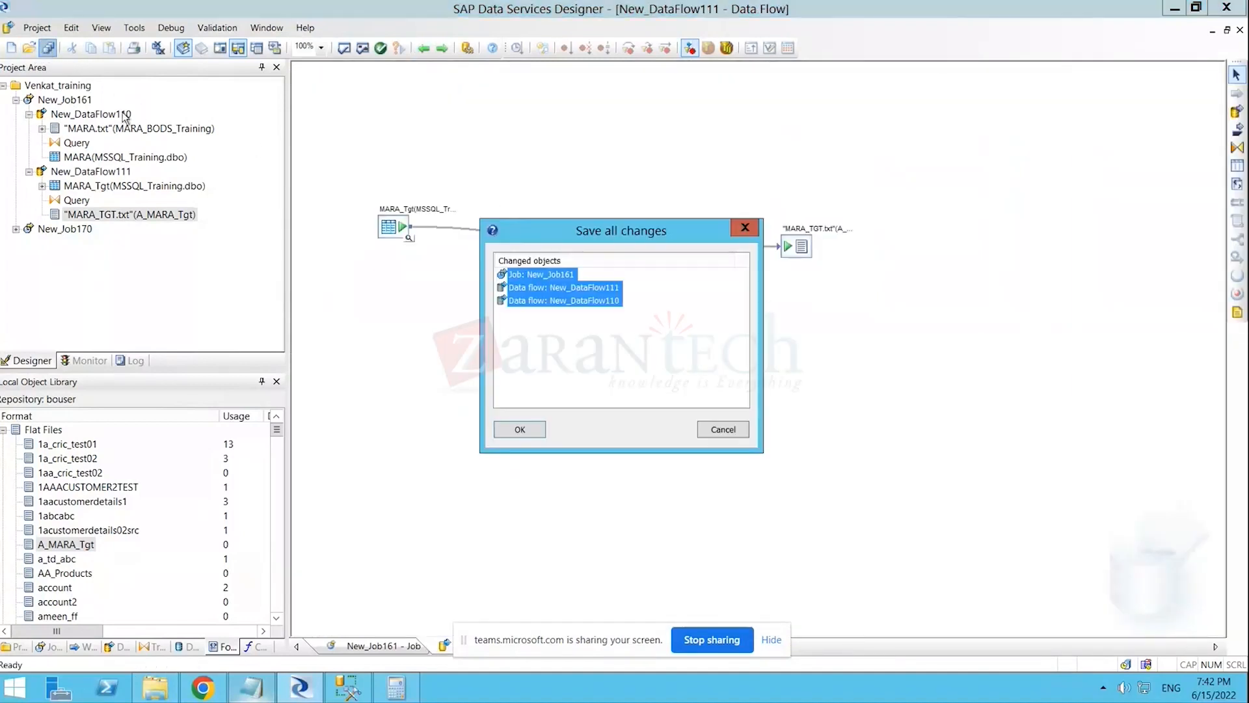
left_click(519, 432)
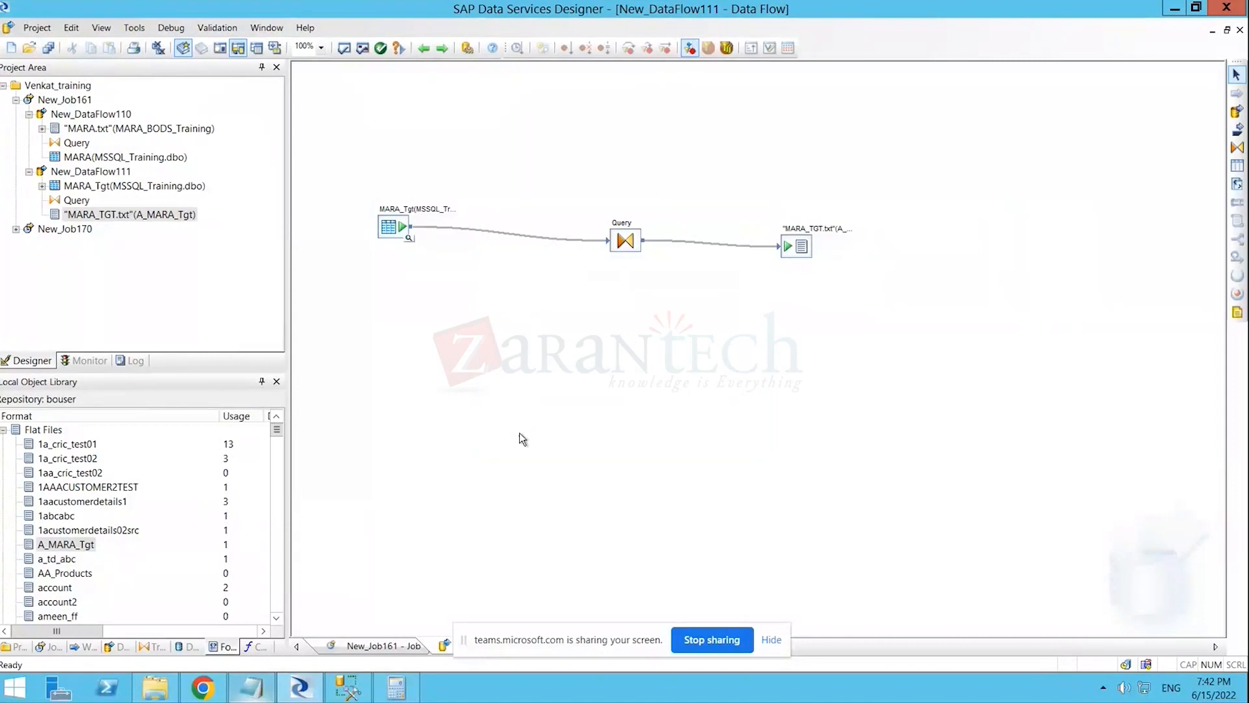
left_click(424, 48)
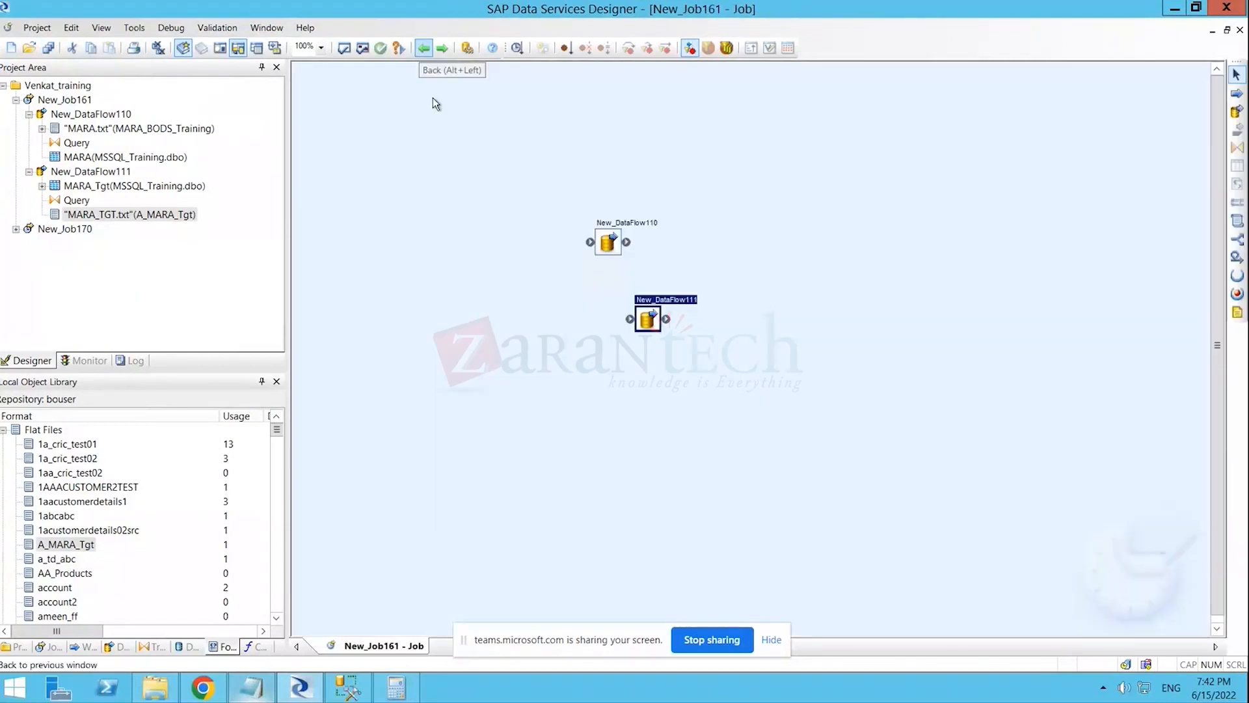
- Review the contents of New_DataFlow110 and delete that data flow from New_Job161
left_click_drag(619, 283, 705, 364)
left_click(618, 256)
double_click(609, 245)
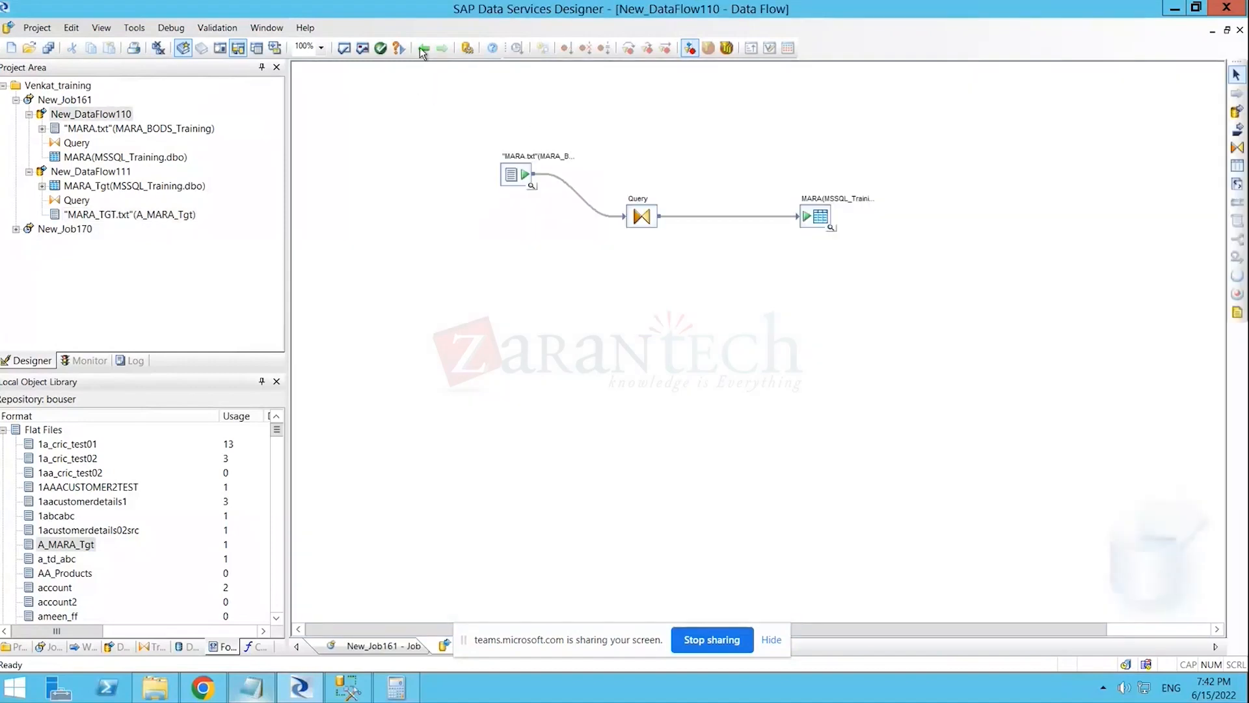
left_click(423, 49)
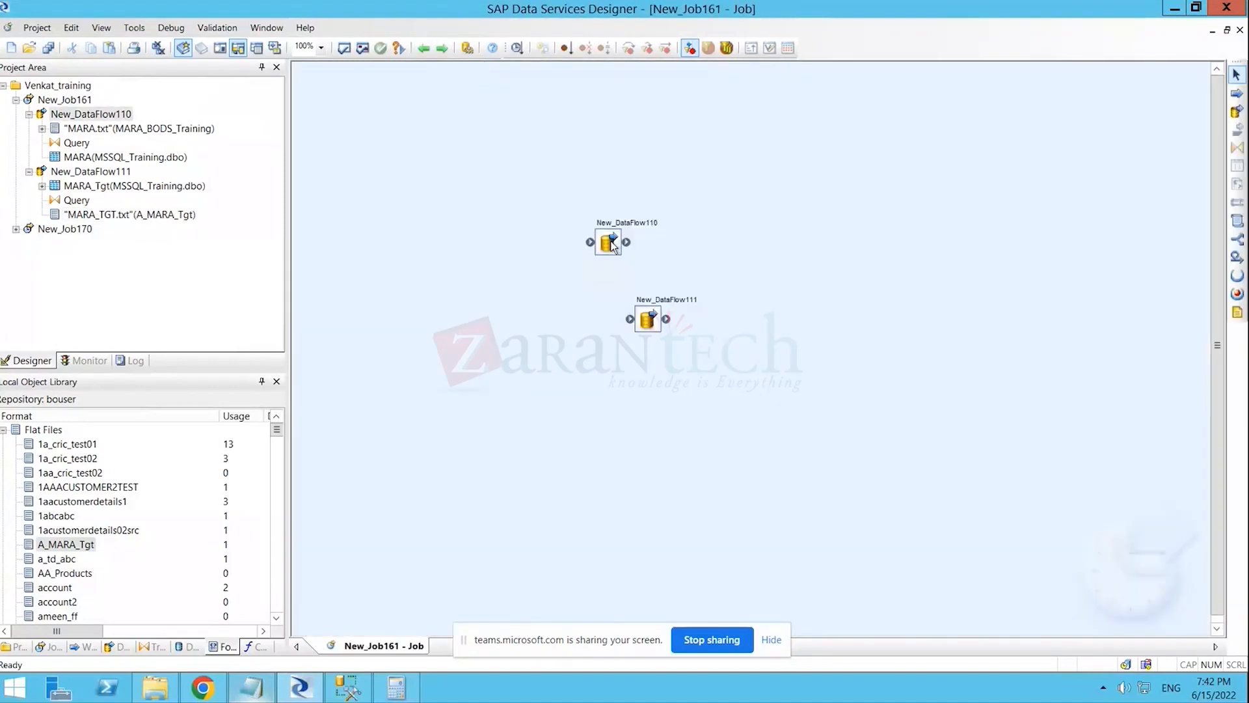
left_click(611, 245)
key("Delete")
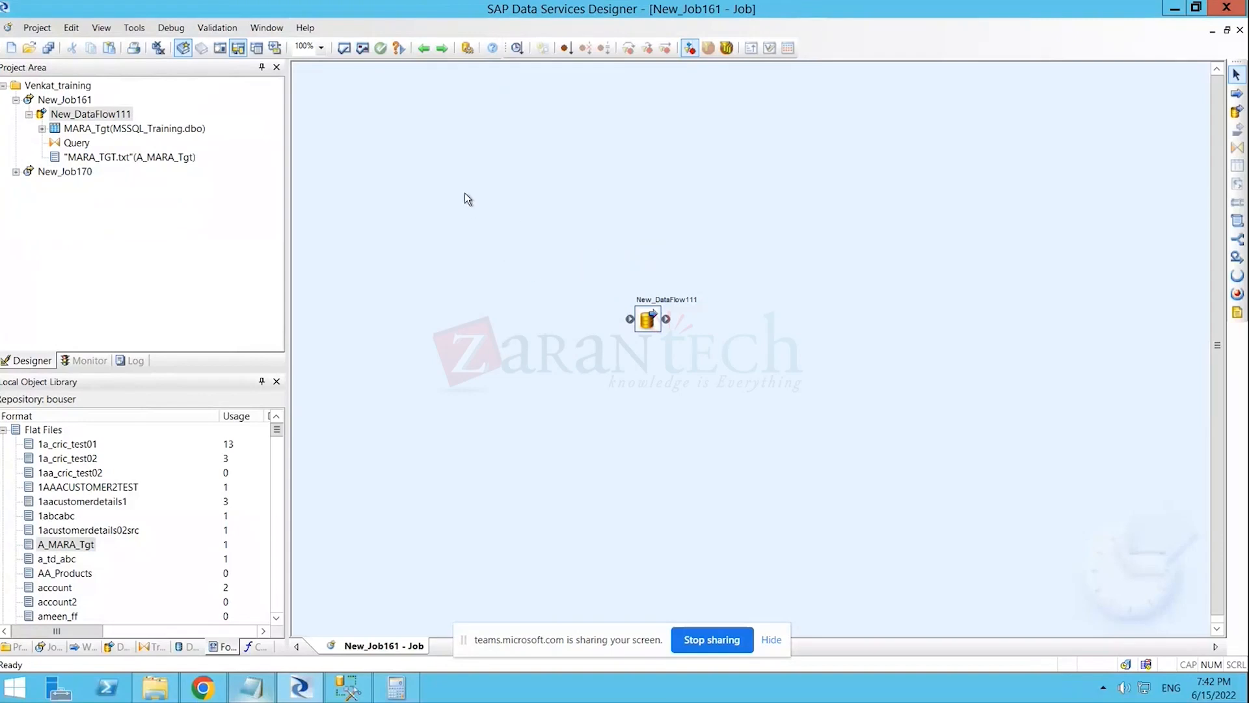
- Add the existing New_DataFlow110 from the object library back into New_Job161 and open it to check its contents
left_click(118, 646)
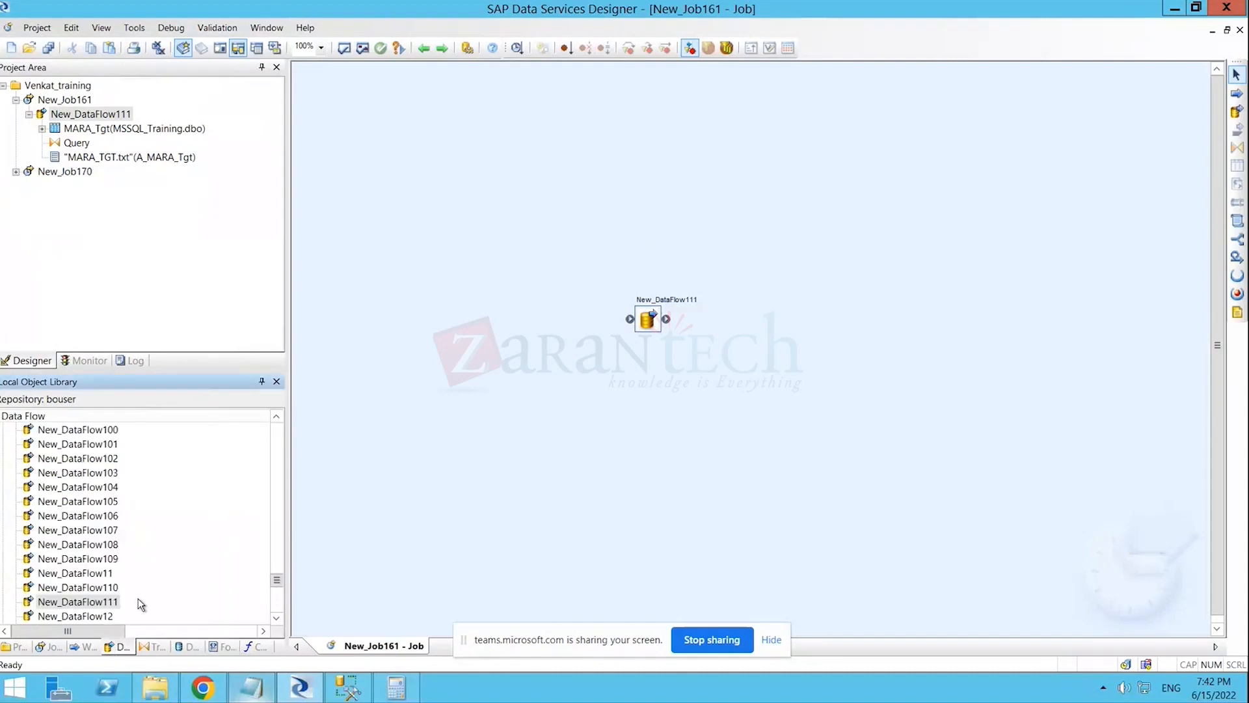
left_click(96, 588)
left_click_drag(97, 588, 388, 196)
double_click(389, 198)
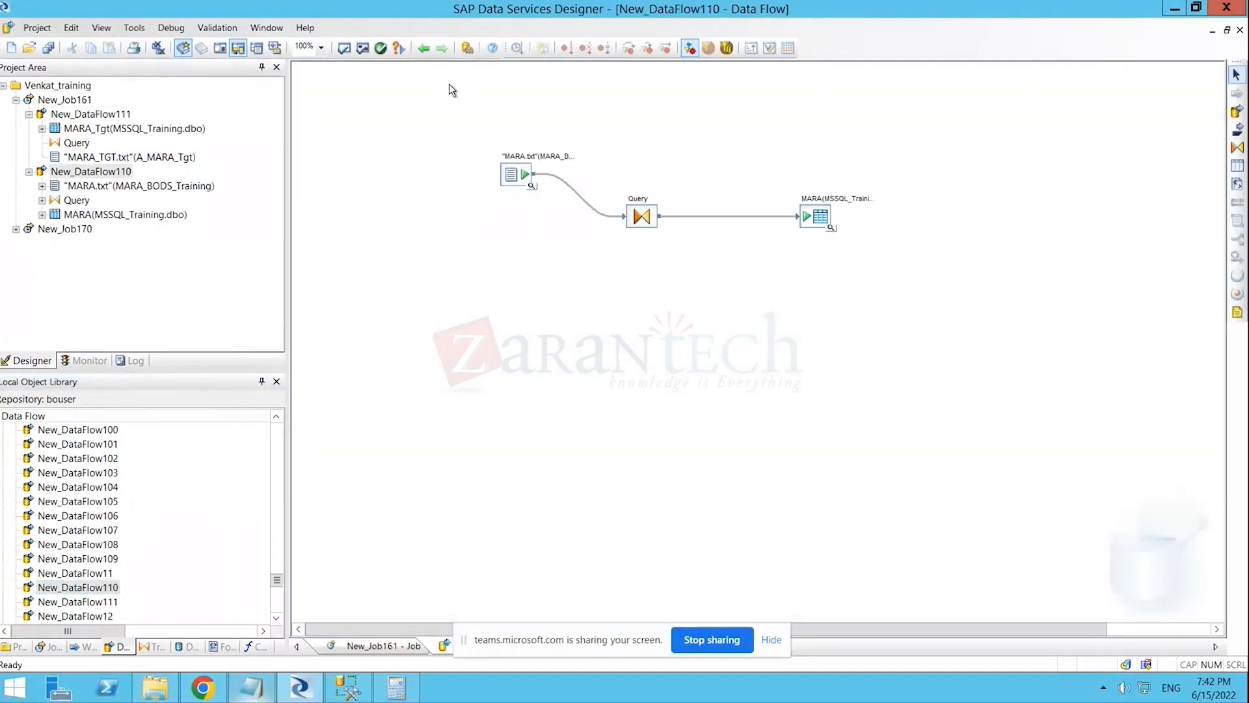
left_click(423, 48)
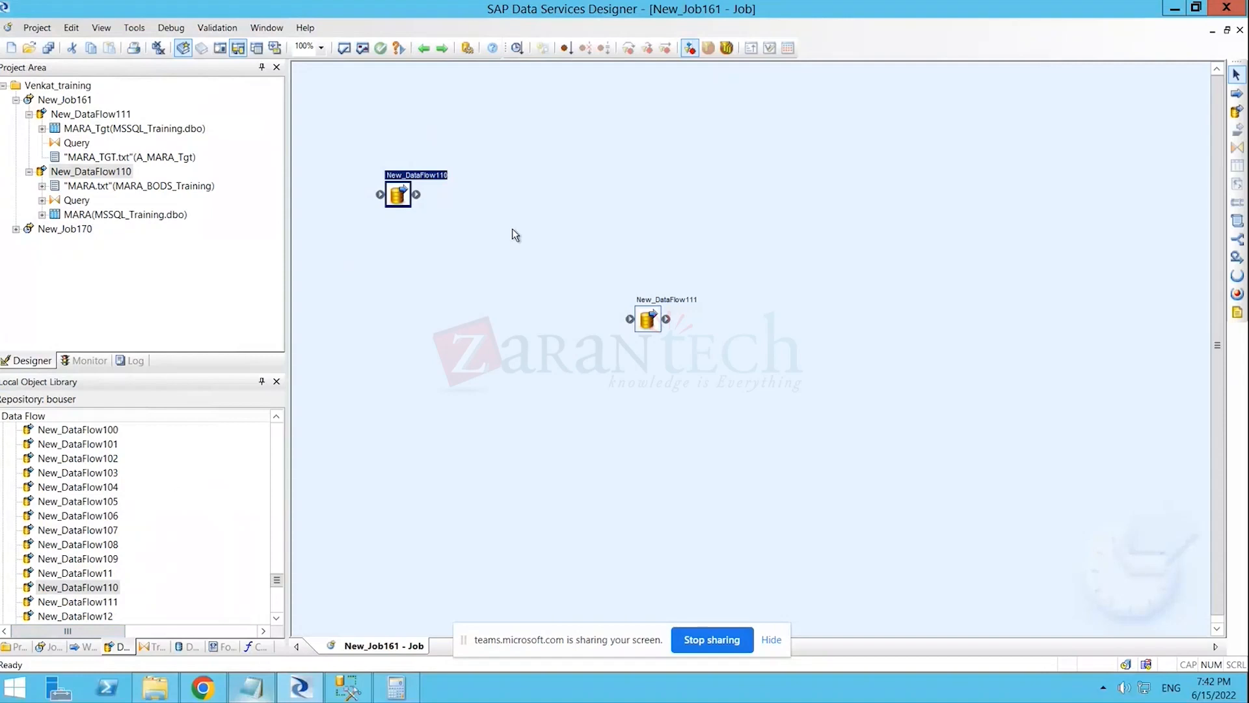
- Remove the re-added New_DataFlow110 from the New_Job161 workspace
left_click(396, 275)
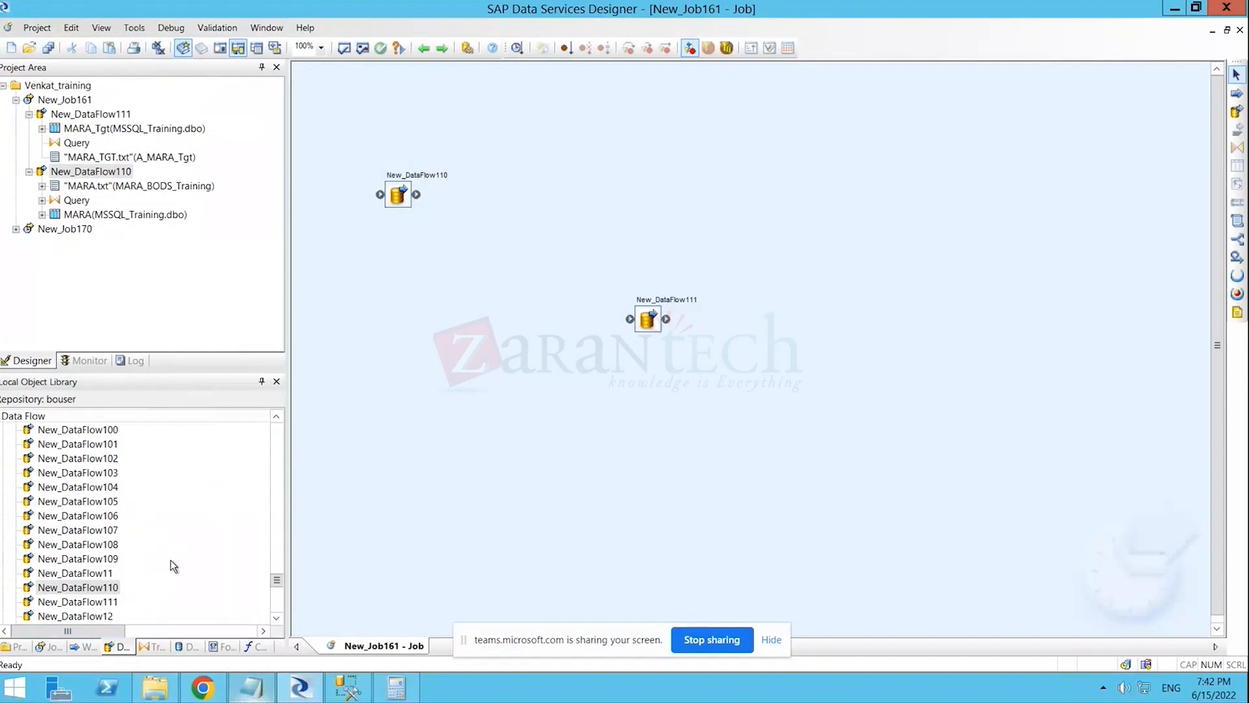
left_click(399, 197)
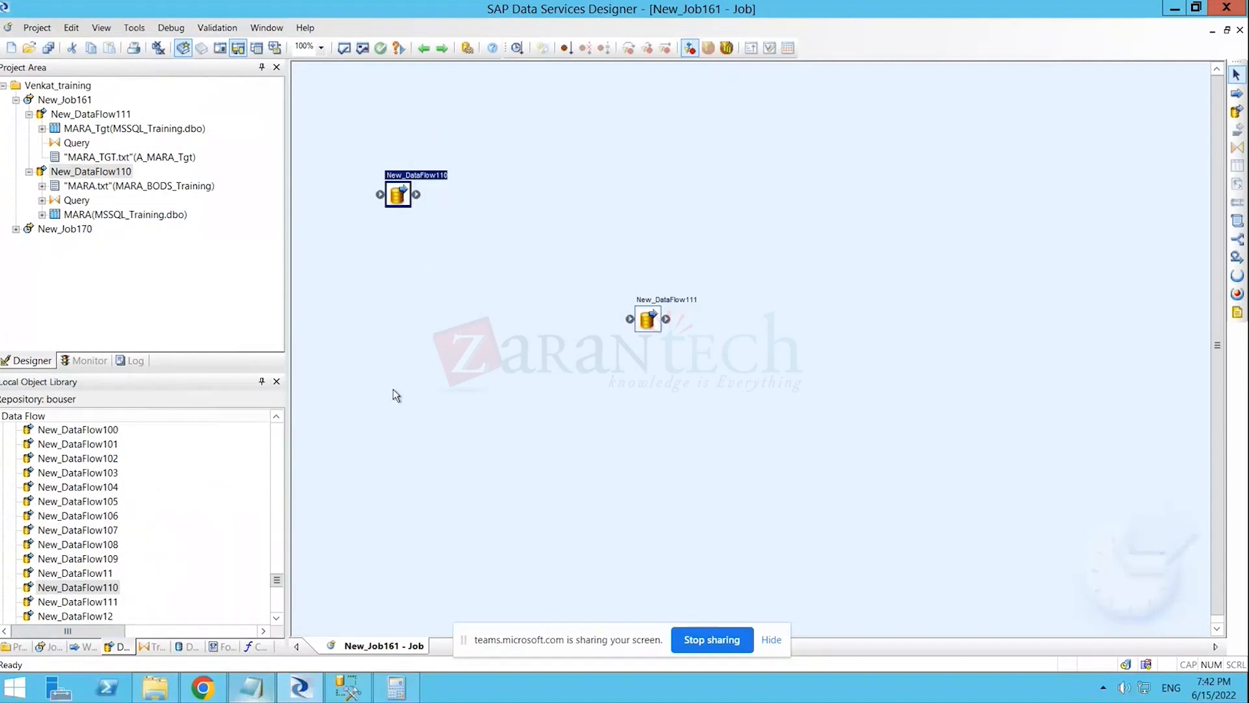
key("Delete")
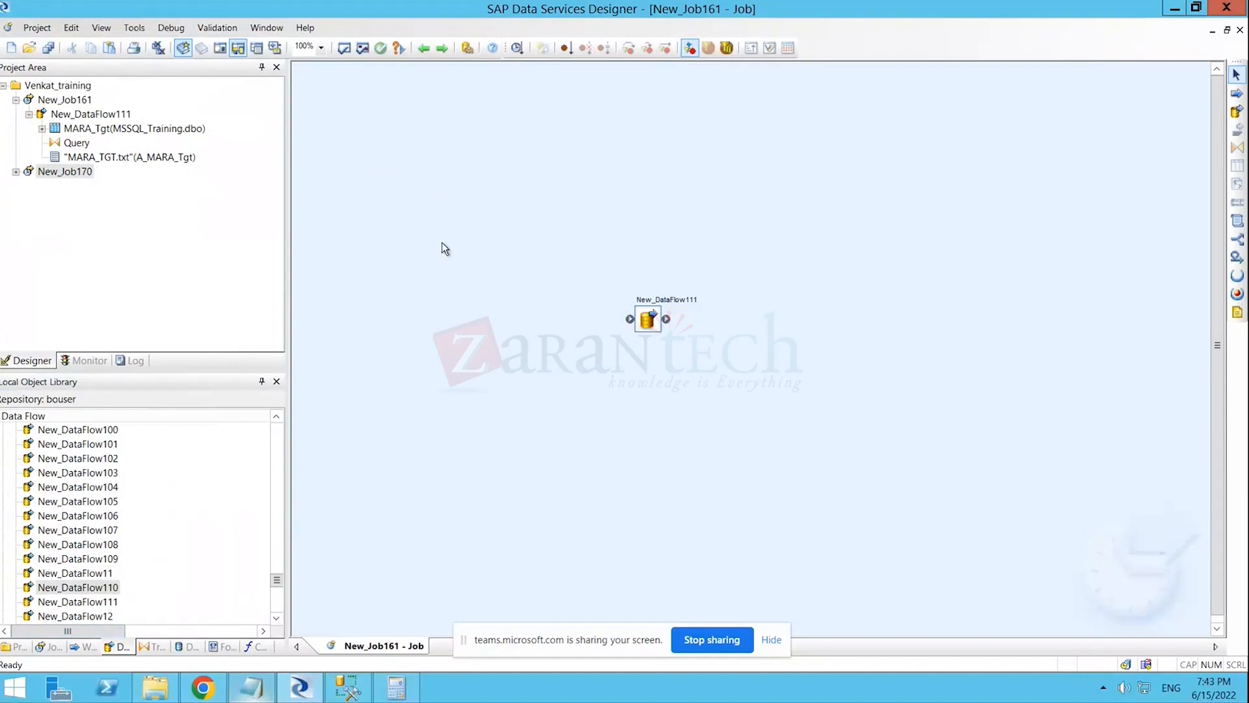
left_click(424, 48)
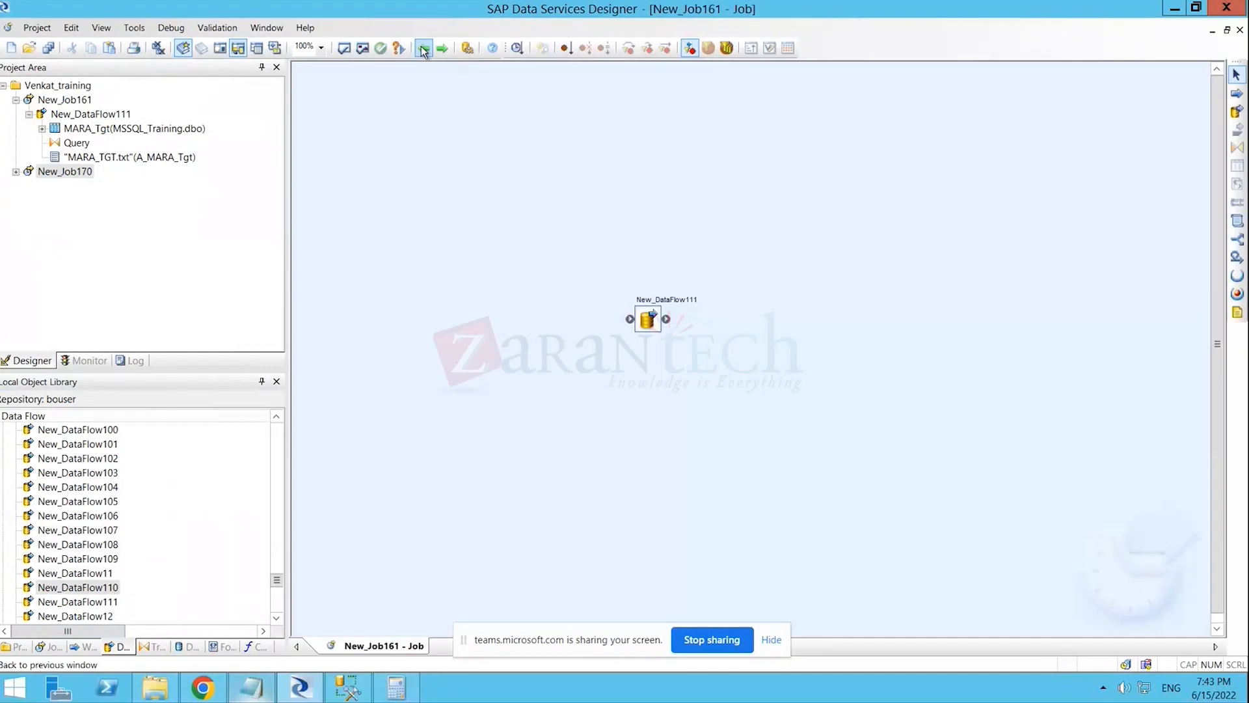
- Save all changes to New_Job161 and open New_DataFlow111 from the job
left_click(48, 48)
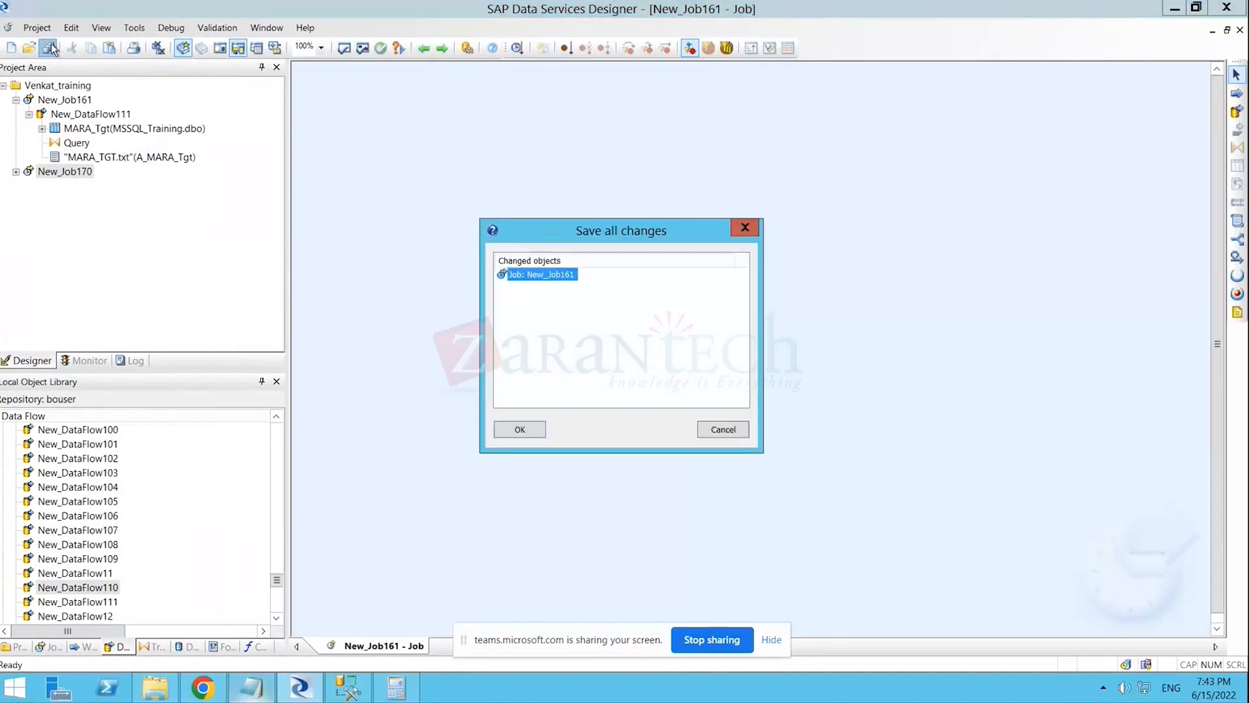
left_click(529, 429)
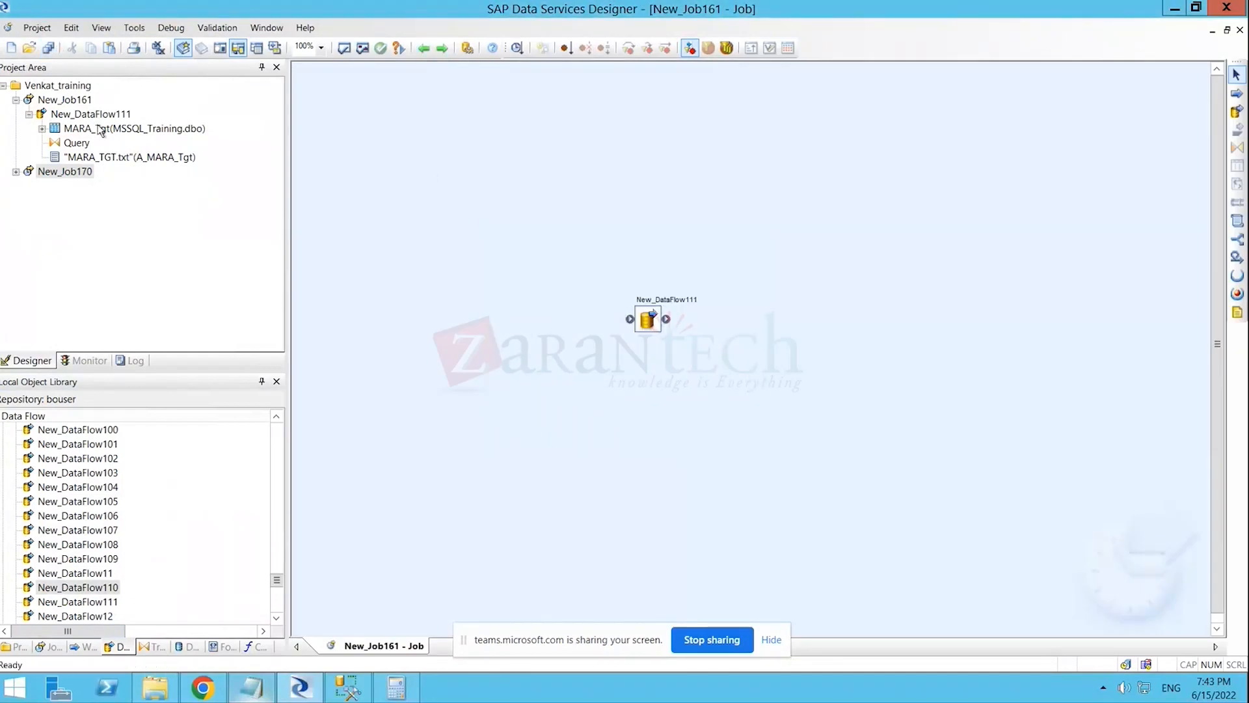
left_click(72, 99)
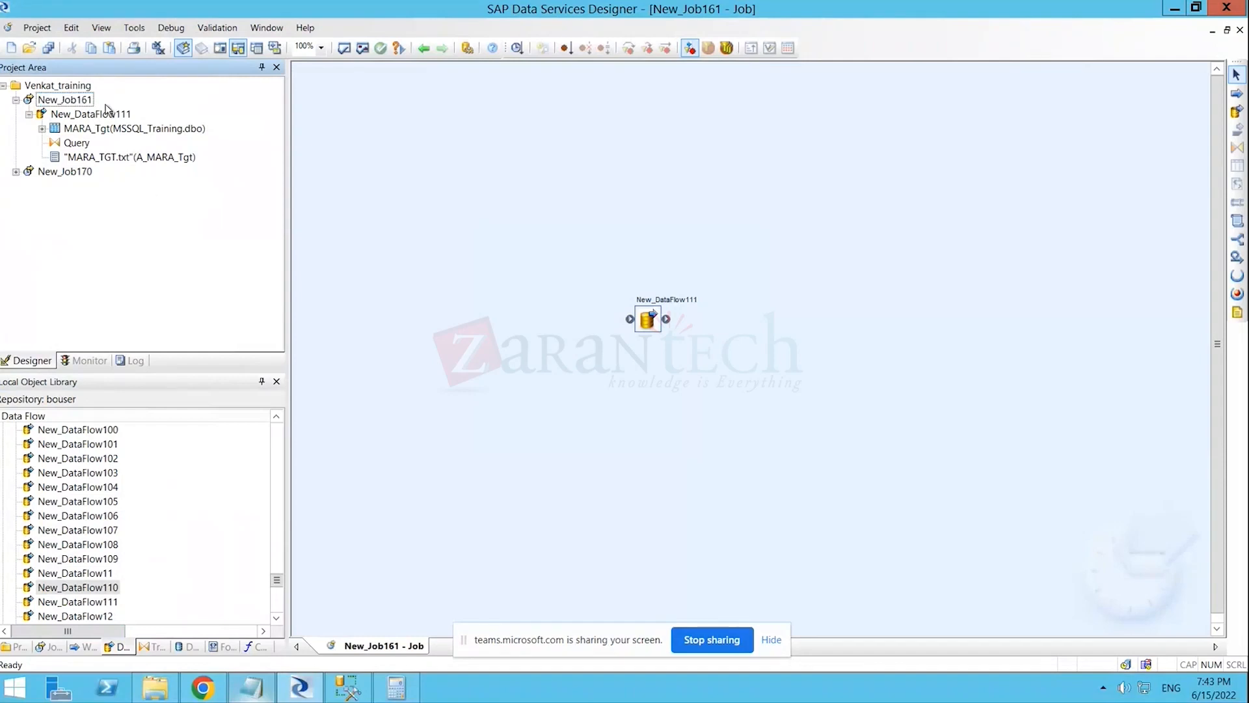
double_click(80, 102)
double_click(79, 103)
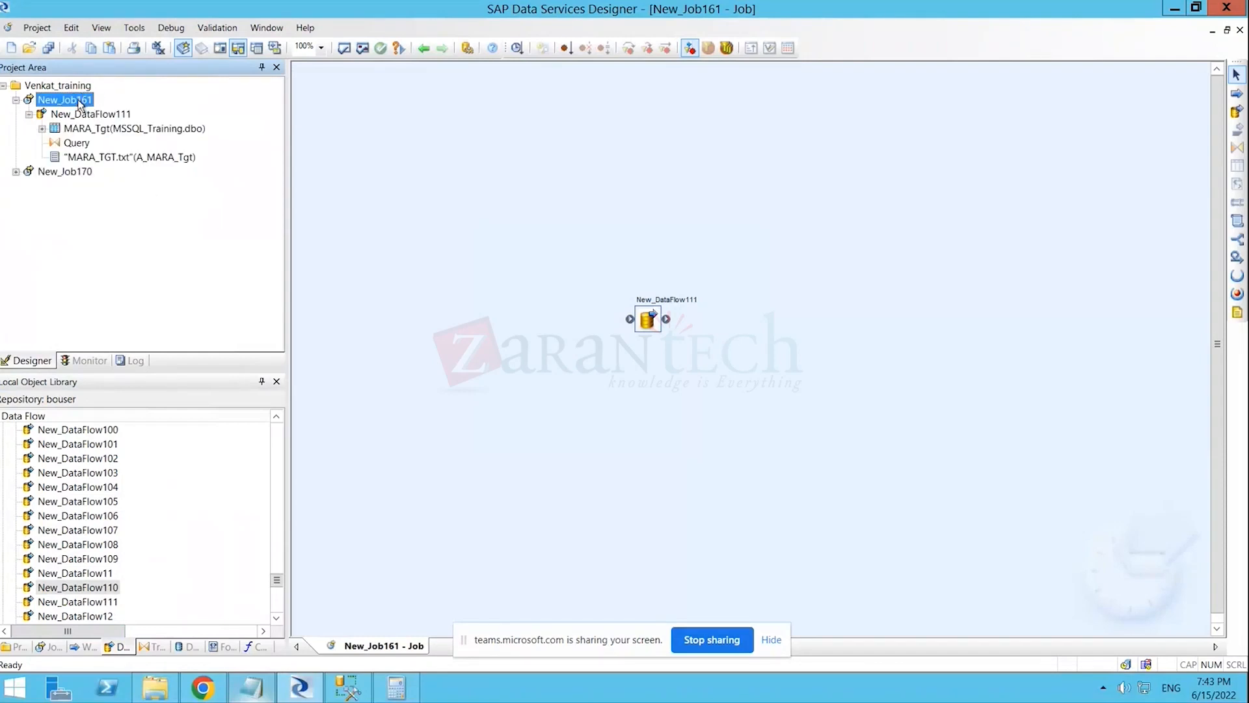
double_click(101, 116)
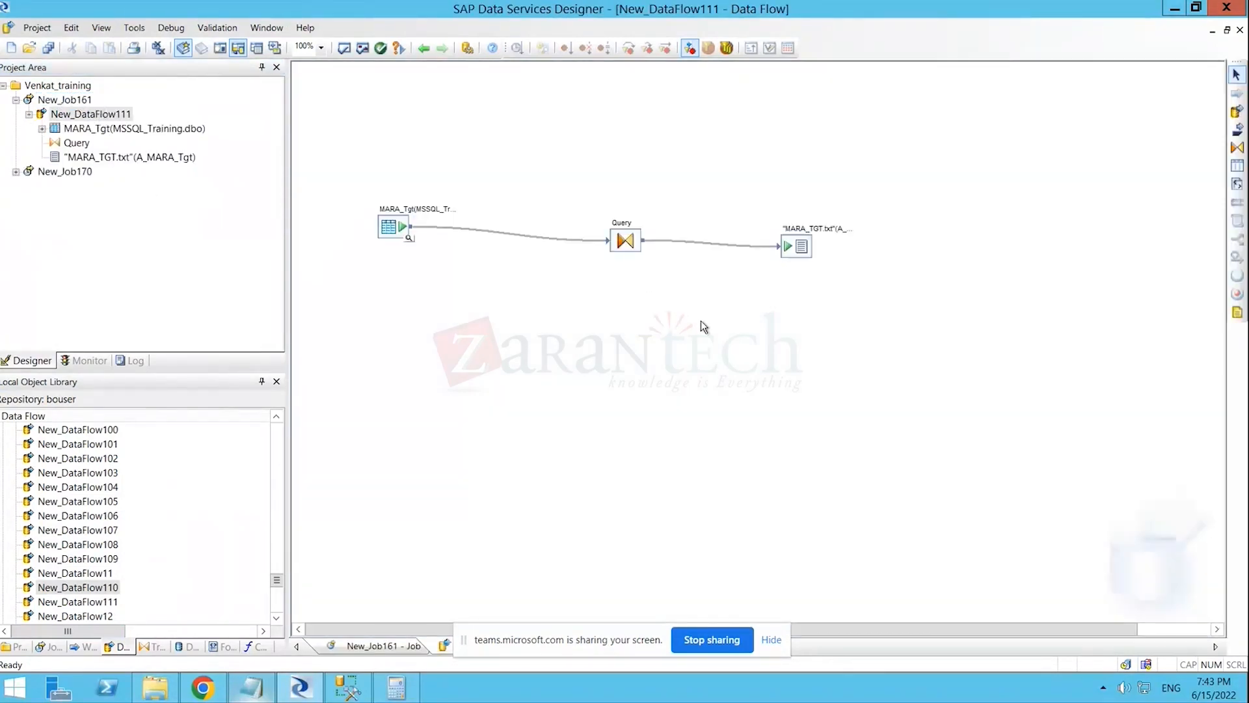
left_click_drag(748, 192, 848, 312)
left_click_drag(492, 172, 717, 326)
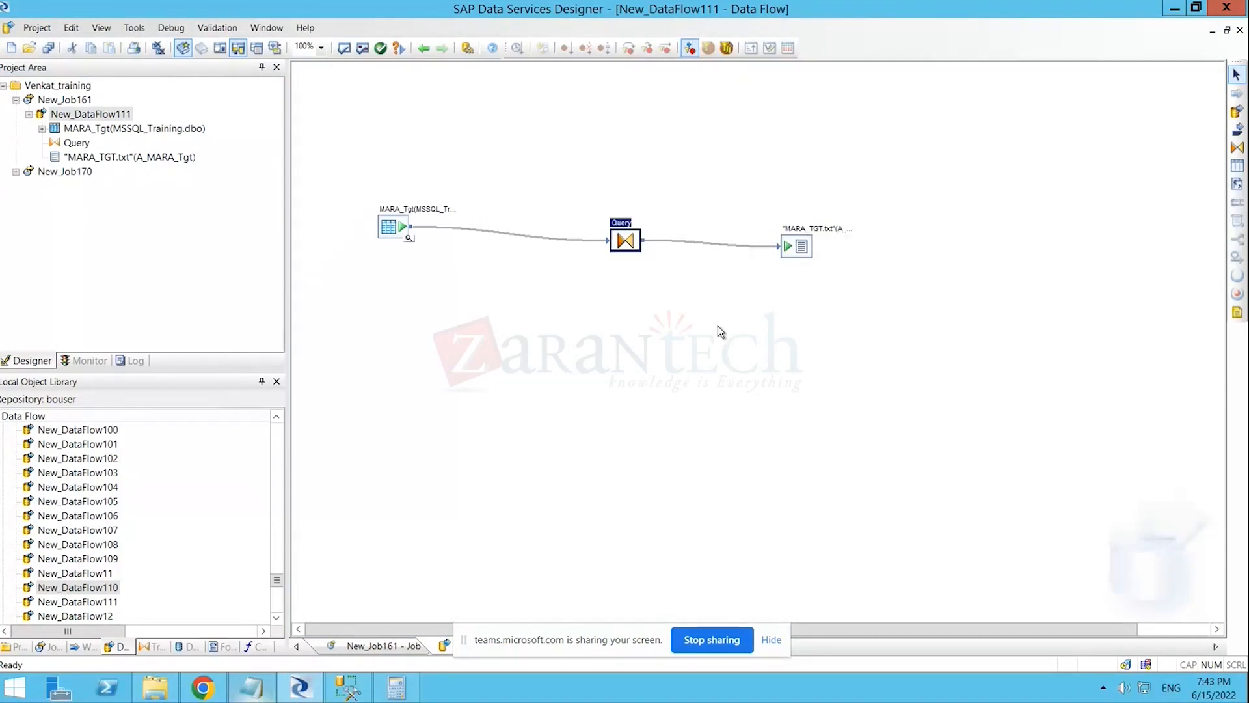
left_click(667, 343)
left_click_drag(739, 196, 898, 317)
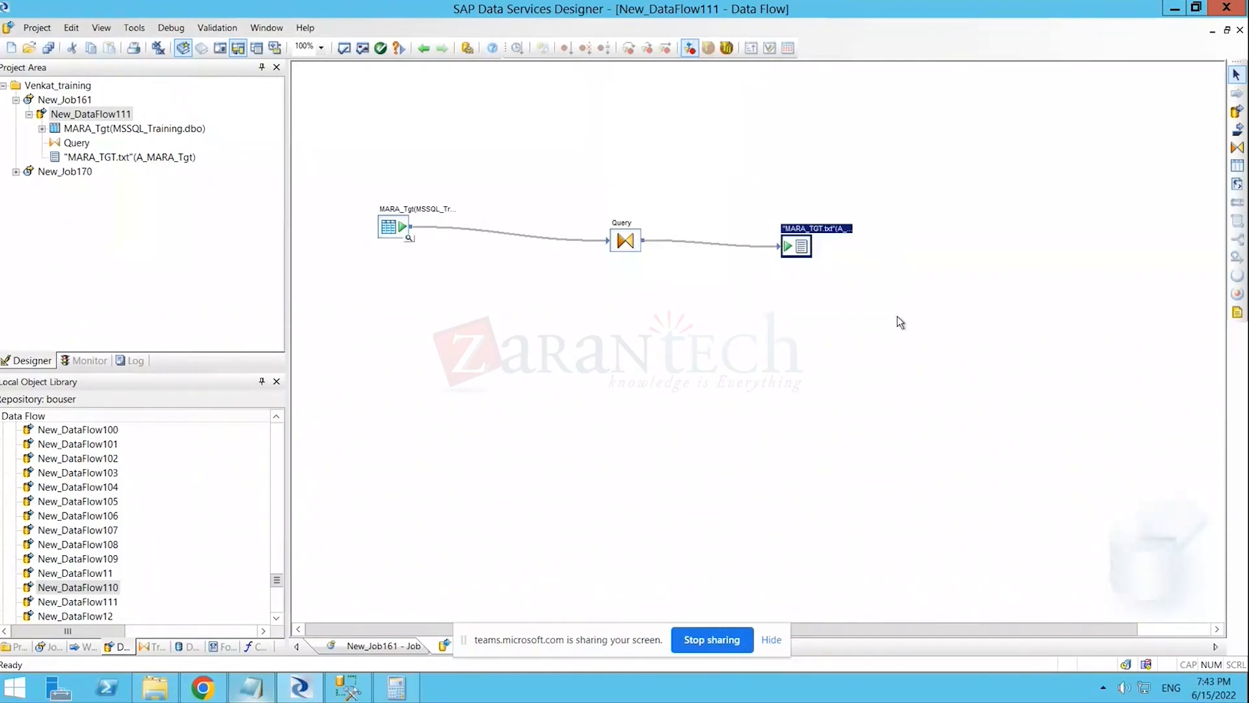
left_click(805, 313)
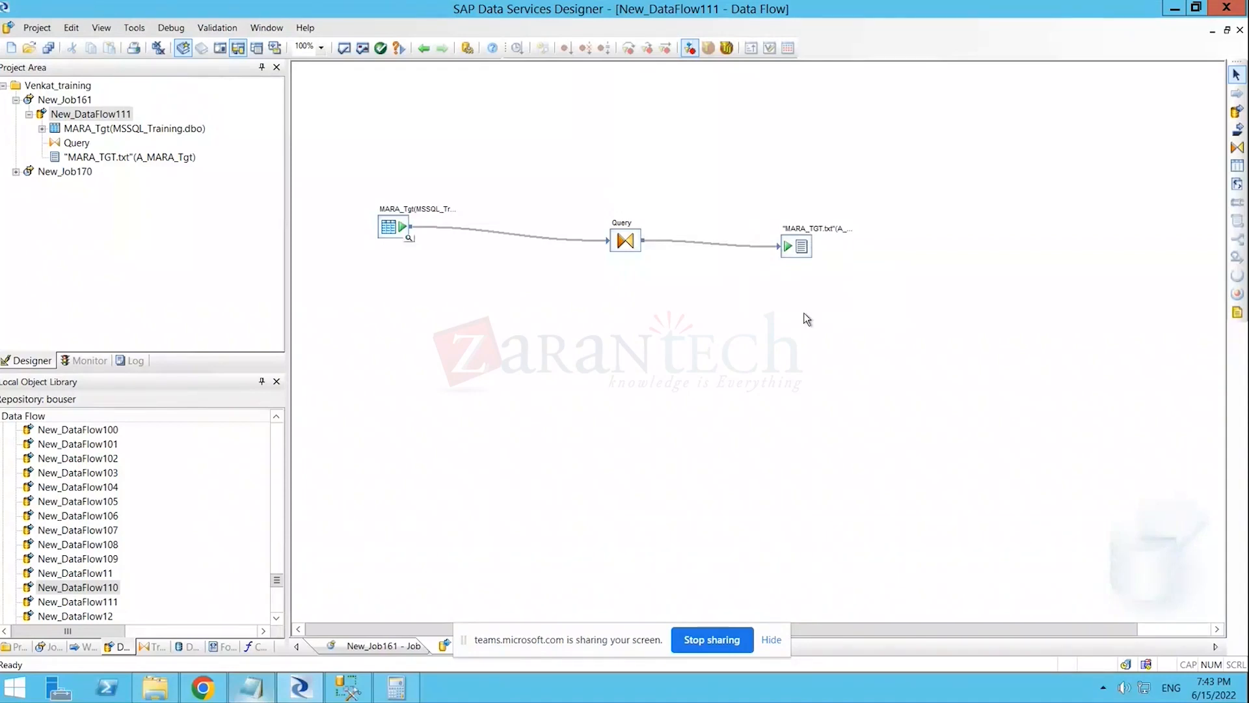
left_click_drag(704, 201, 884, 318)
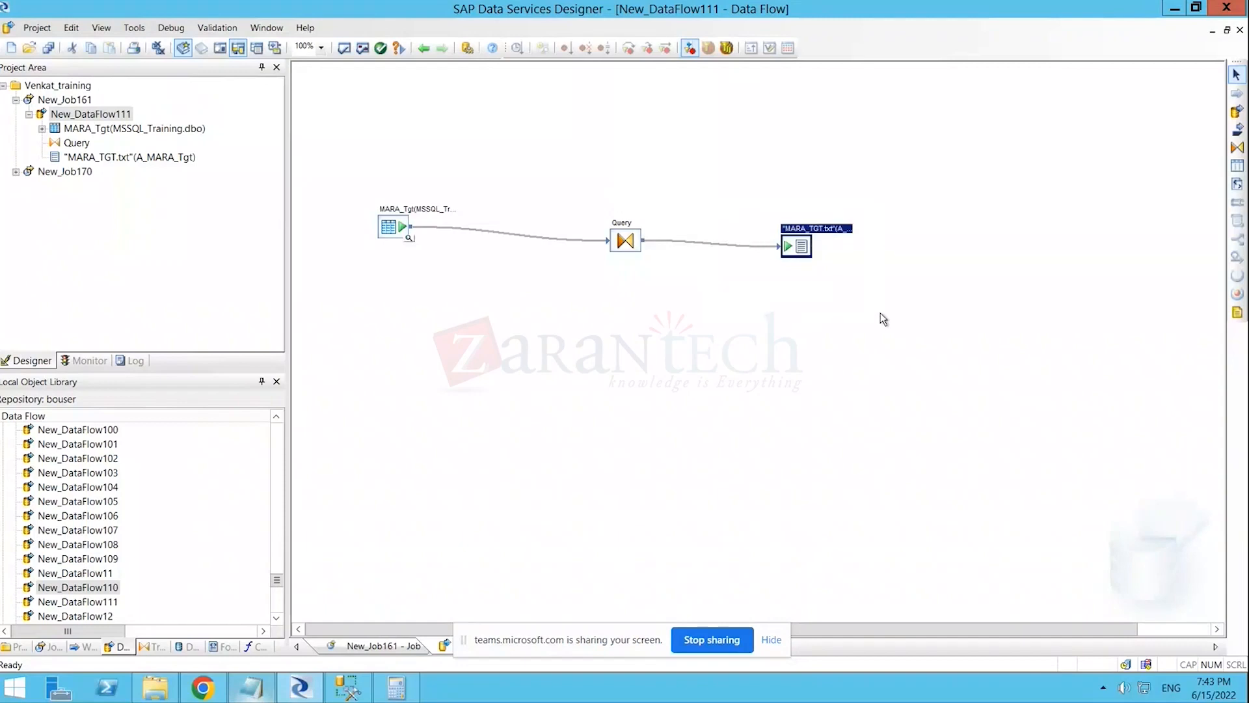
left_click(883, 319)
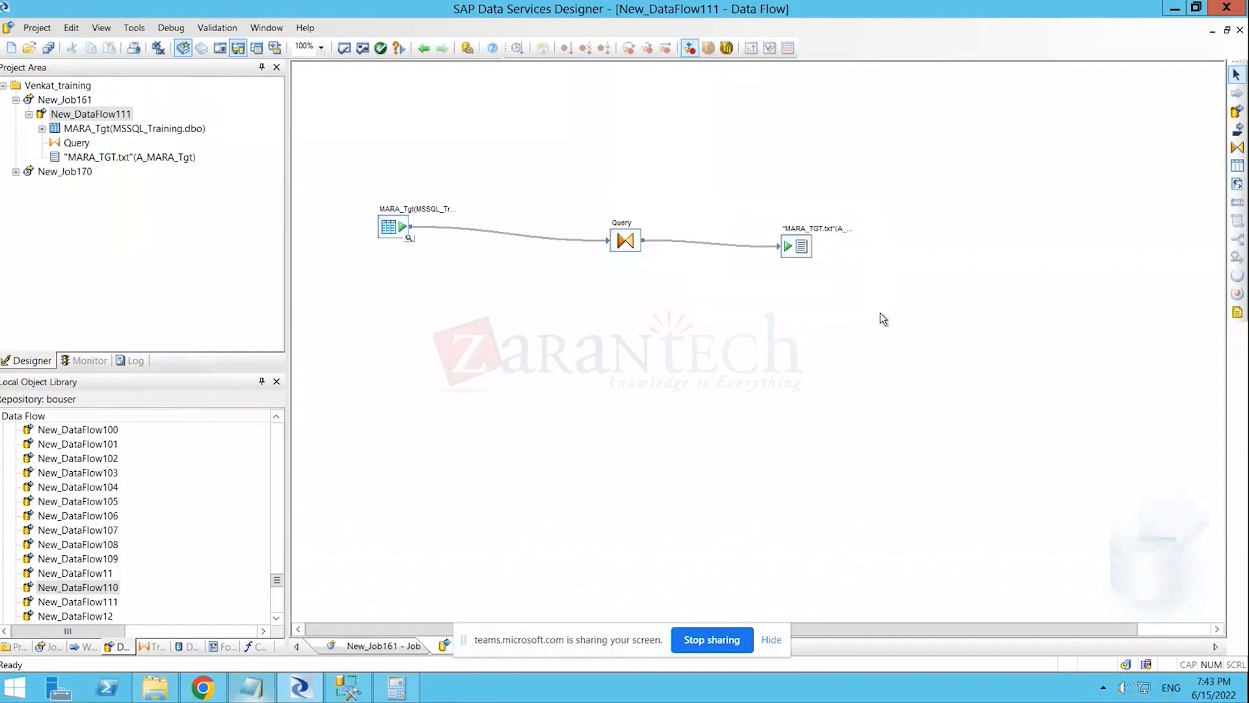
- Switch to File Explorer and try to delete the MARA_Tgt file from C:\dhanu\New folder
left_click(146, 691)
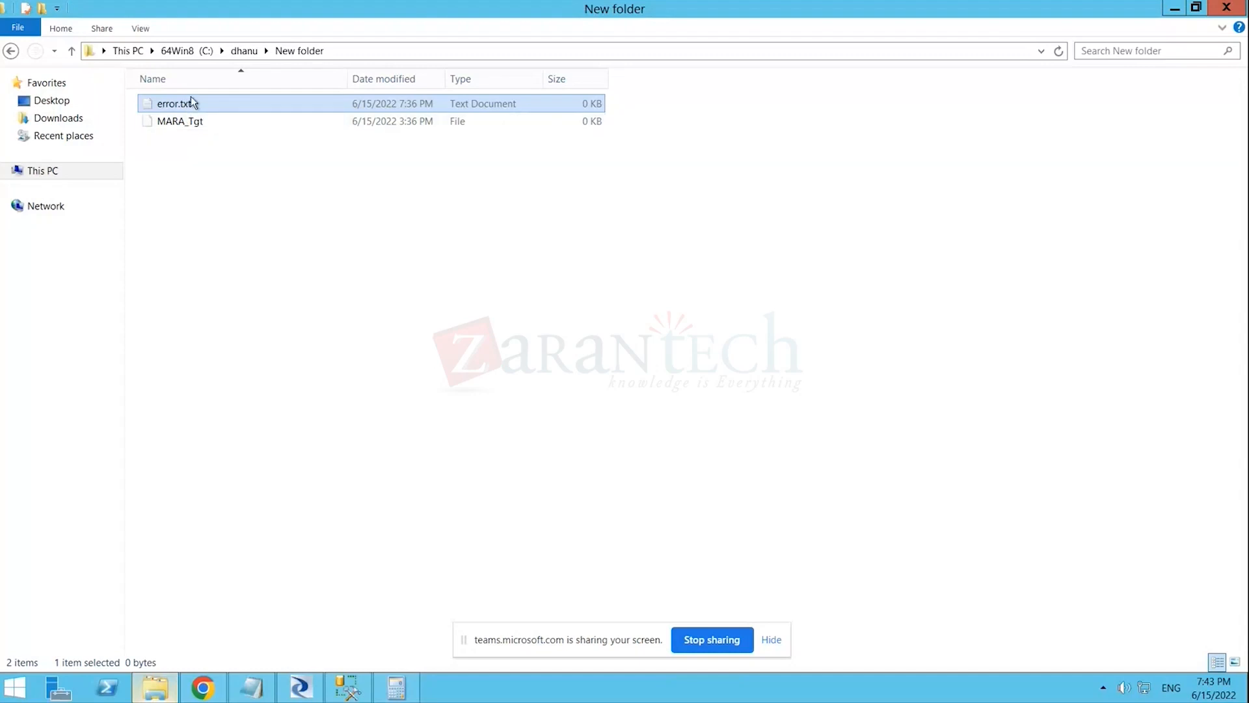
left_click(213, 125)
key("Delete")
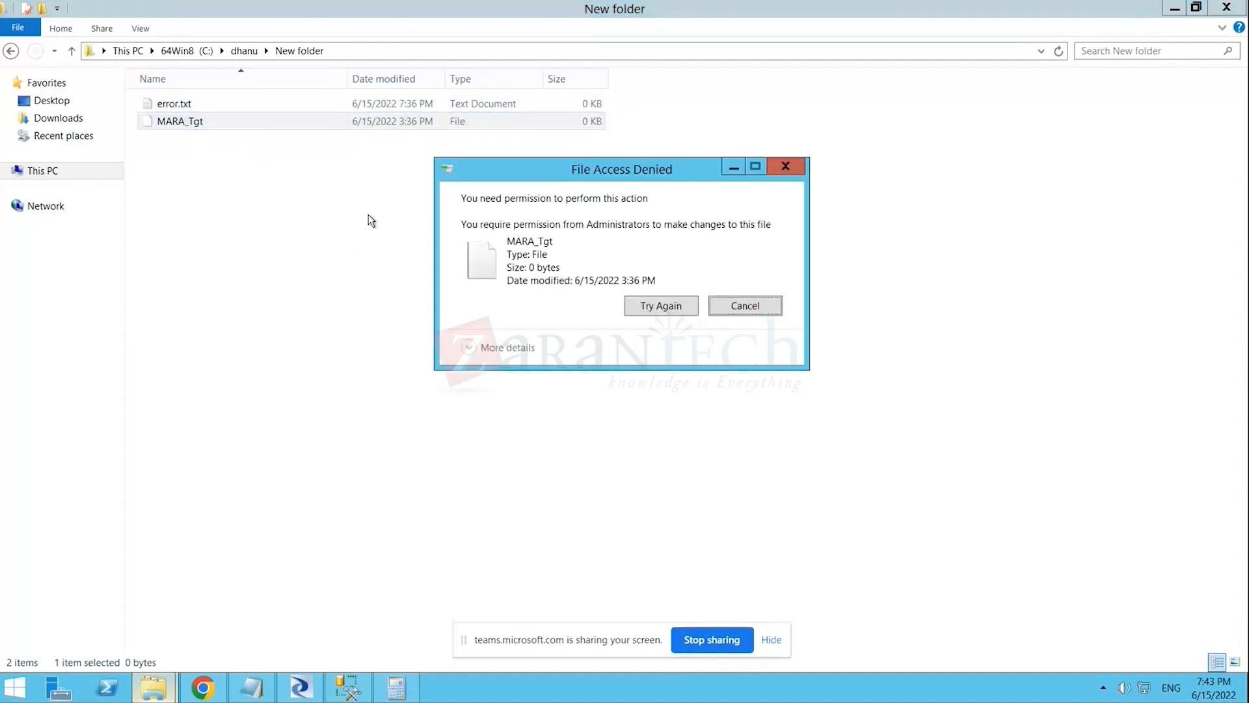
left_click(657, 314)
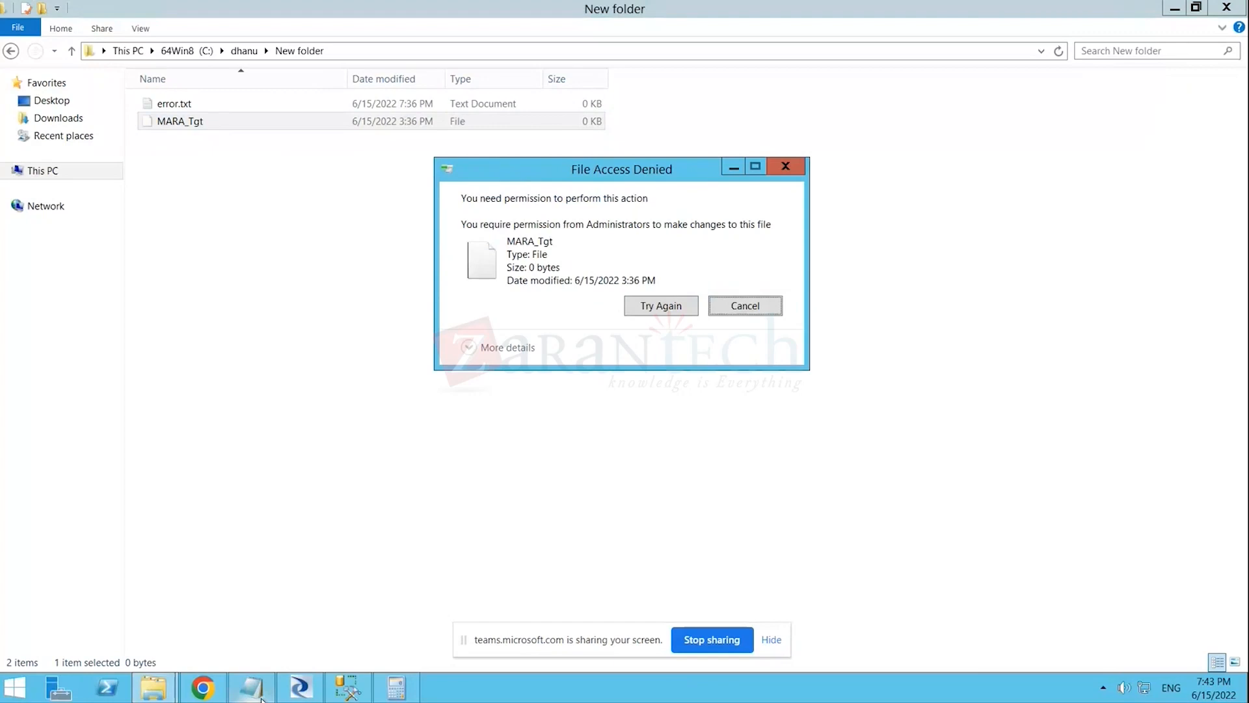
left_click(775, 310)
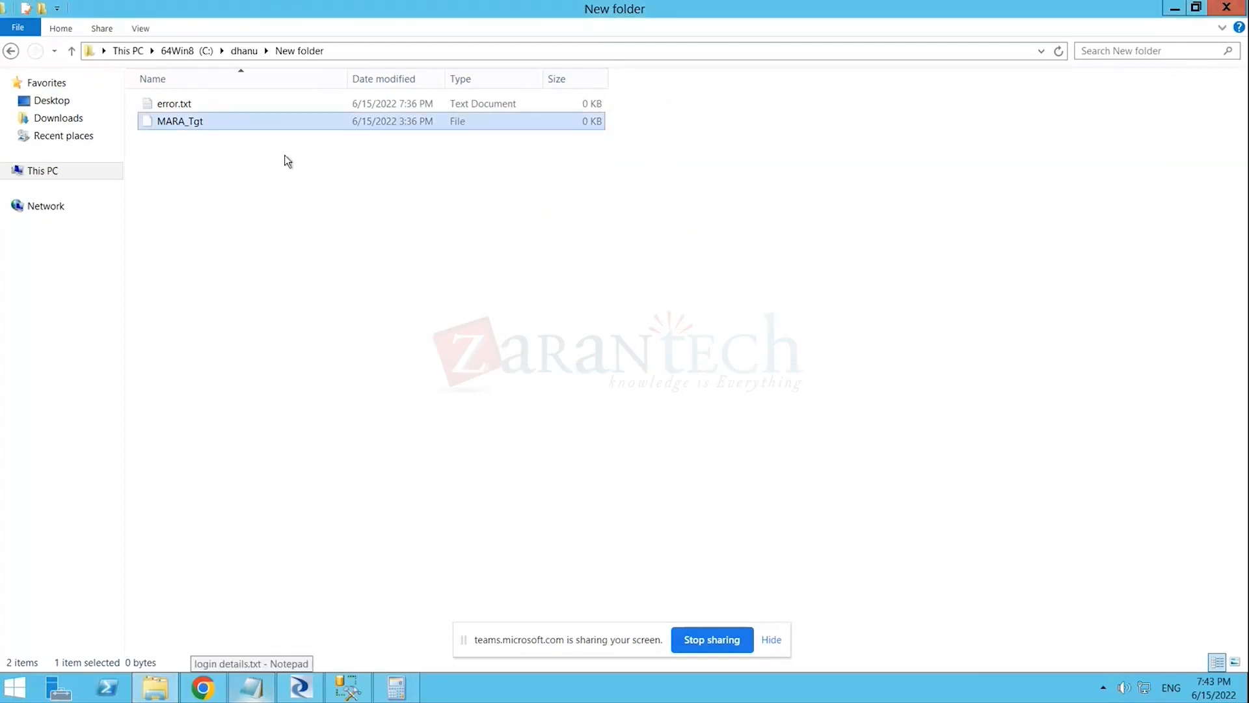
right_click(309, 121)
left_click(393, 298)
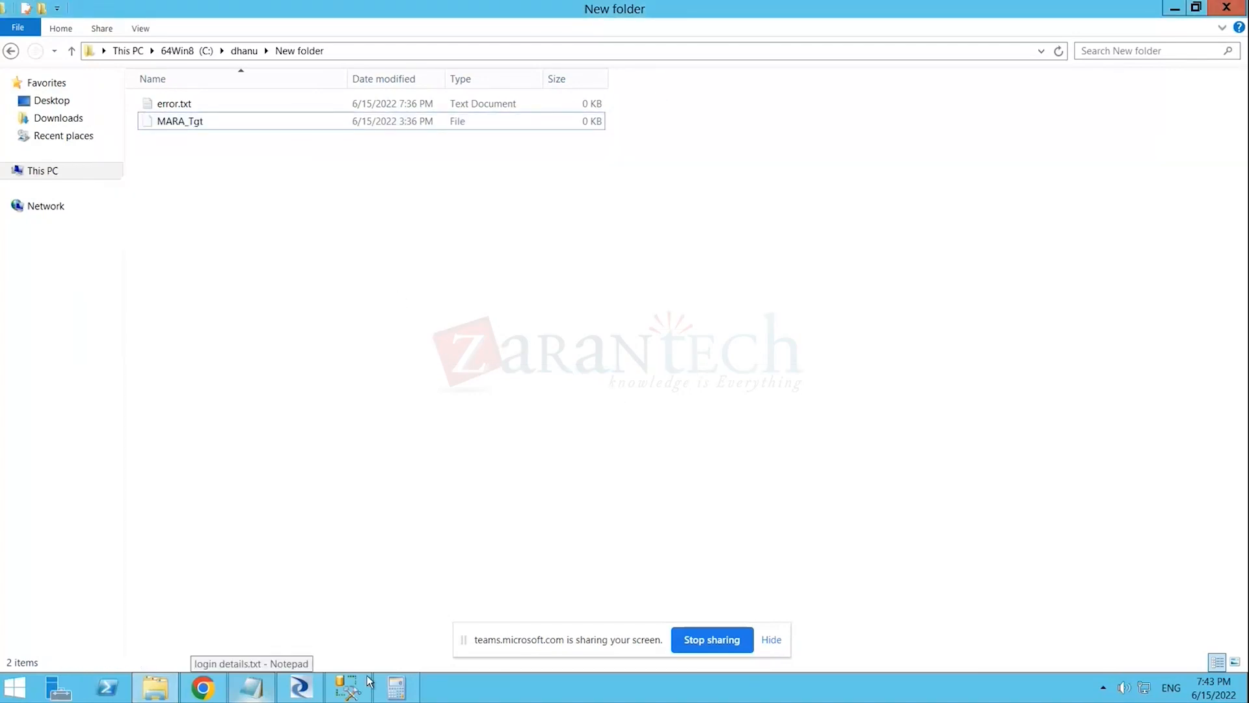
- Return to Data Services Designer and change the A_MARA_Tgt flat file format's file name to MARA_TARGET.txt, saving the format
left_click(303, 688)
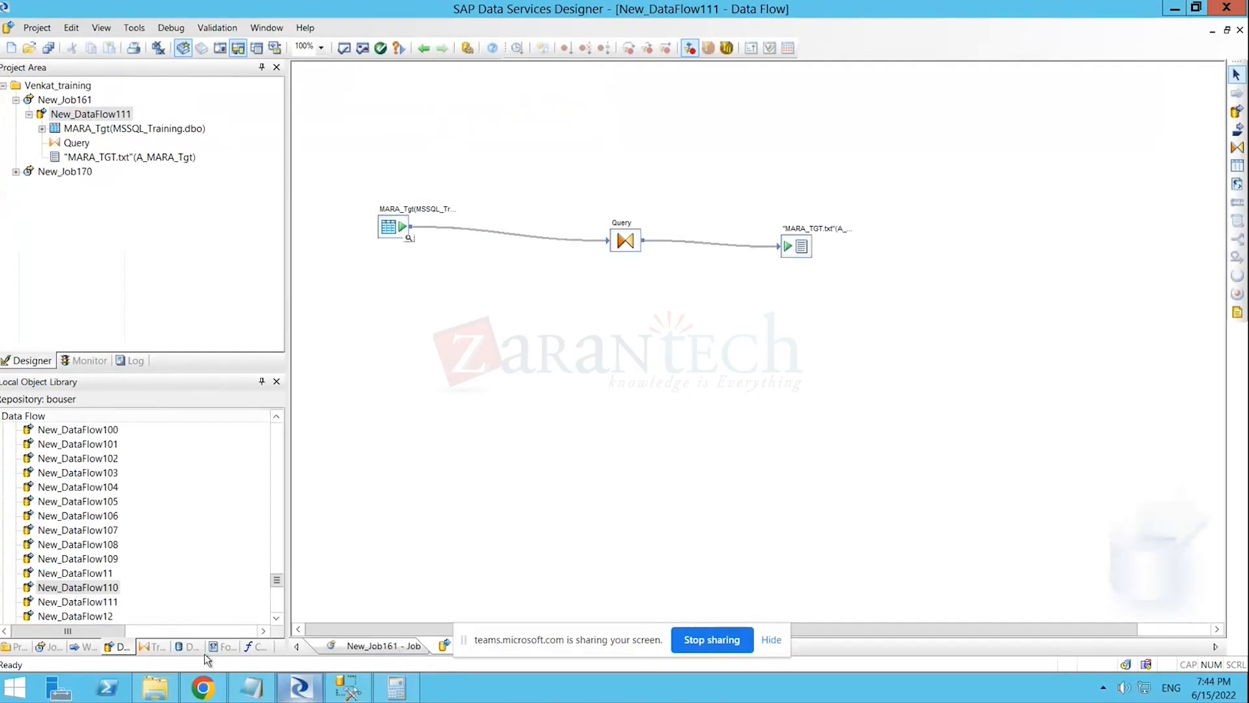
left_click(226, 648)
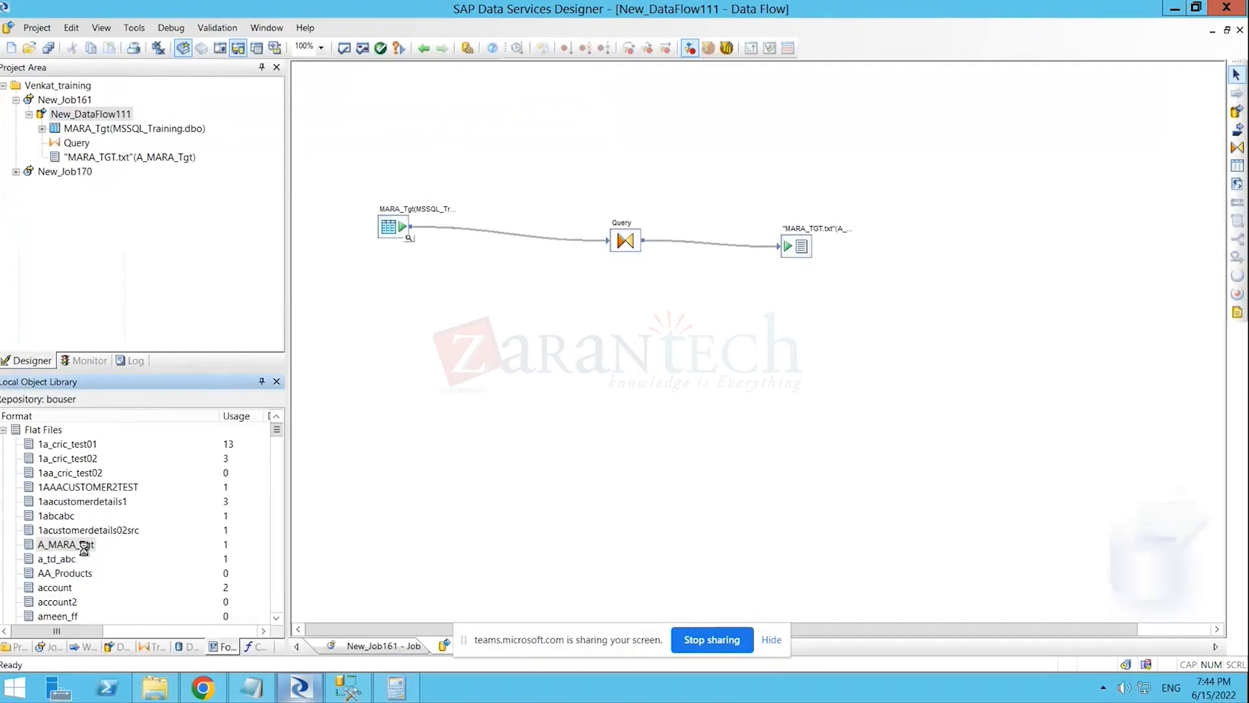
double_click(85, 547)
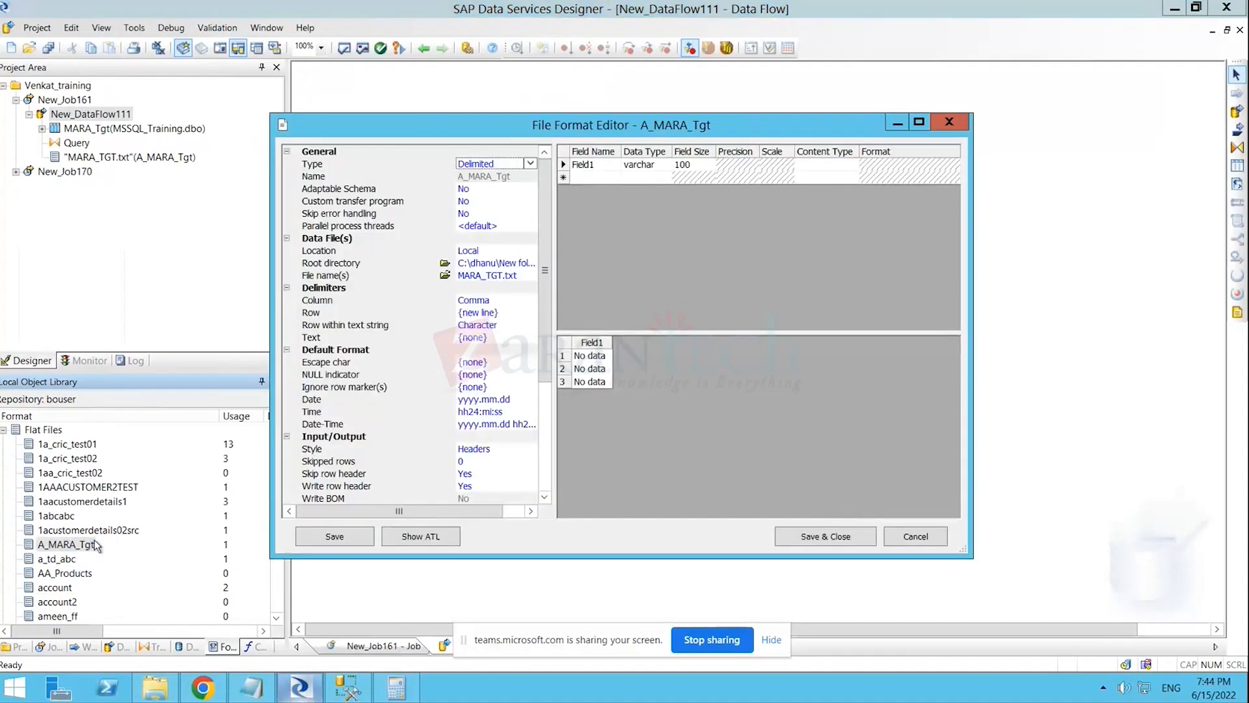
left_click(504, 275)
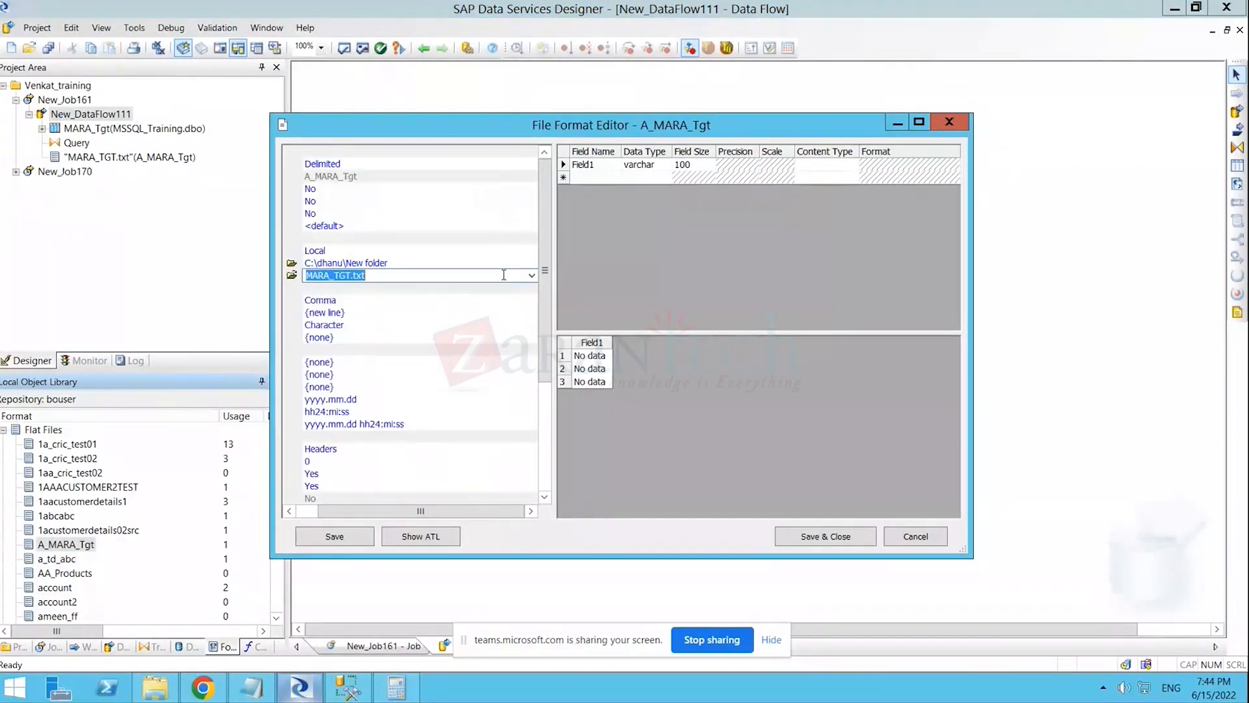
left_click(340, 276)
type("ARGE")
left_click(822, 539)
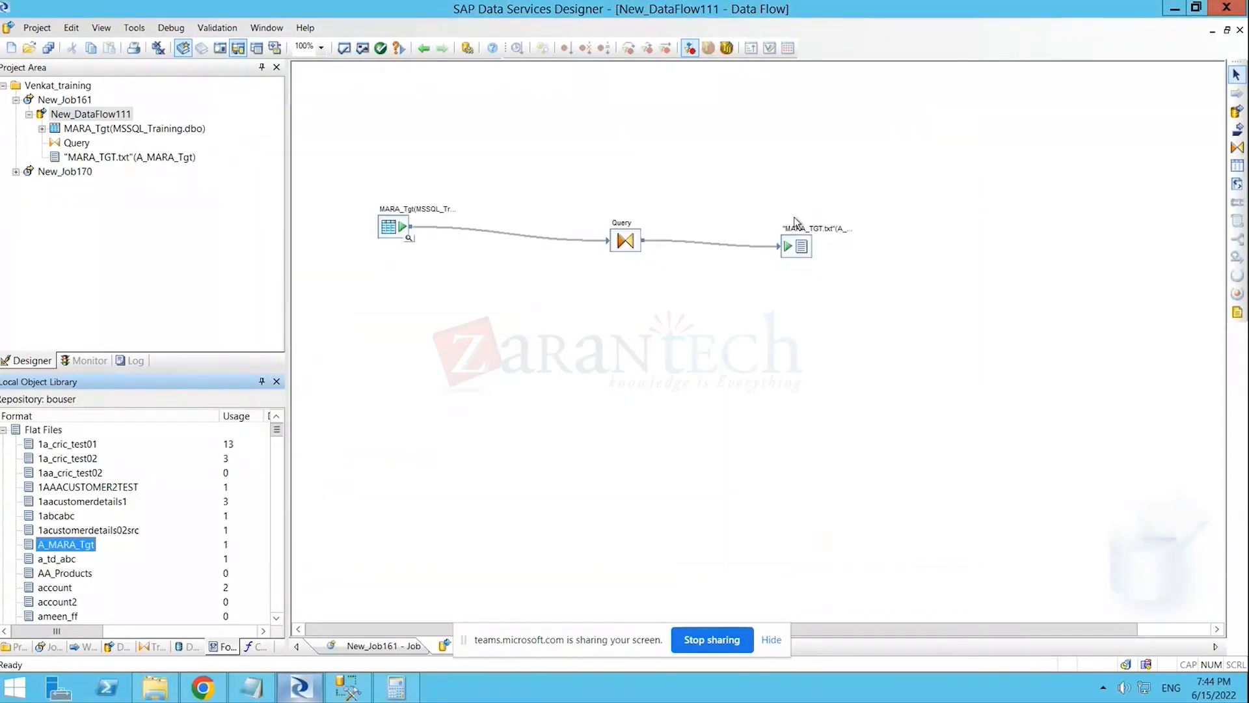
- Replace the MARA_TGT.txt target in New_DataFlow111 with the A_MARA_Tgt format as target, connecting the Query to it
double_click(797, 243)
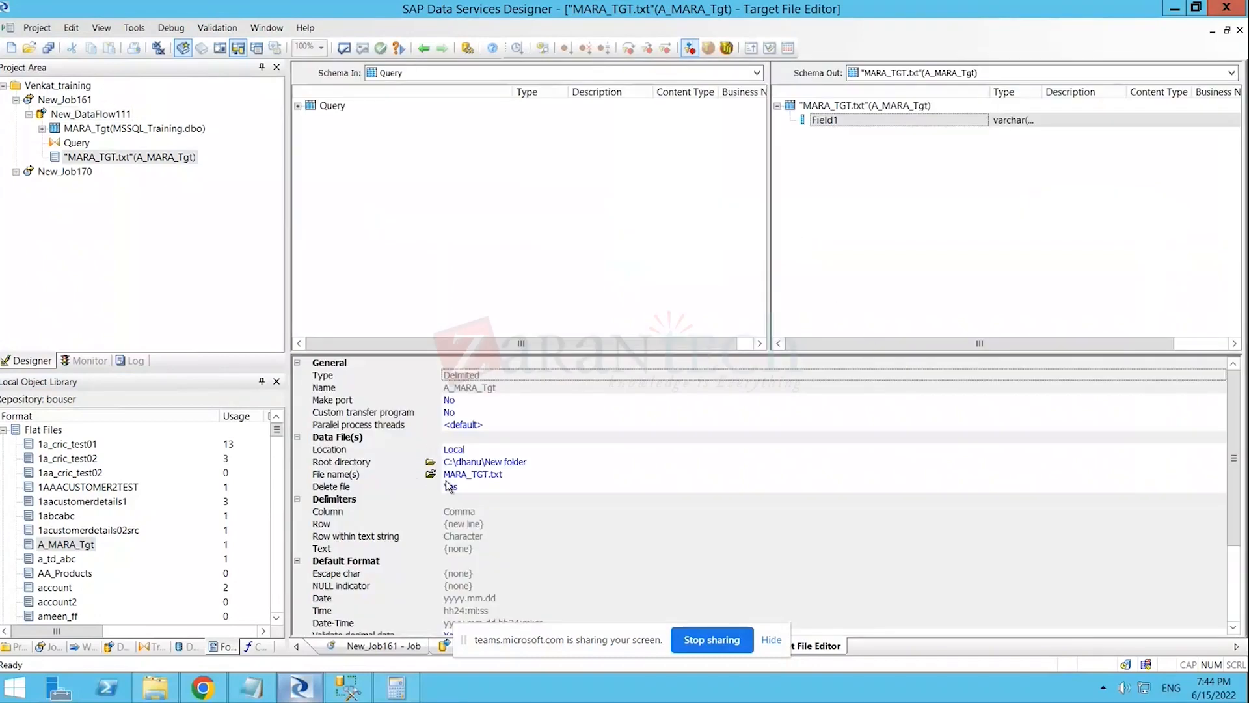
left_click(478, 478)
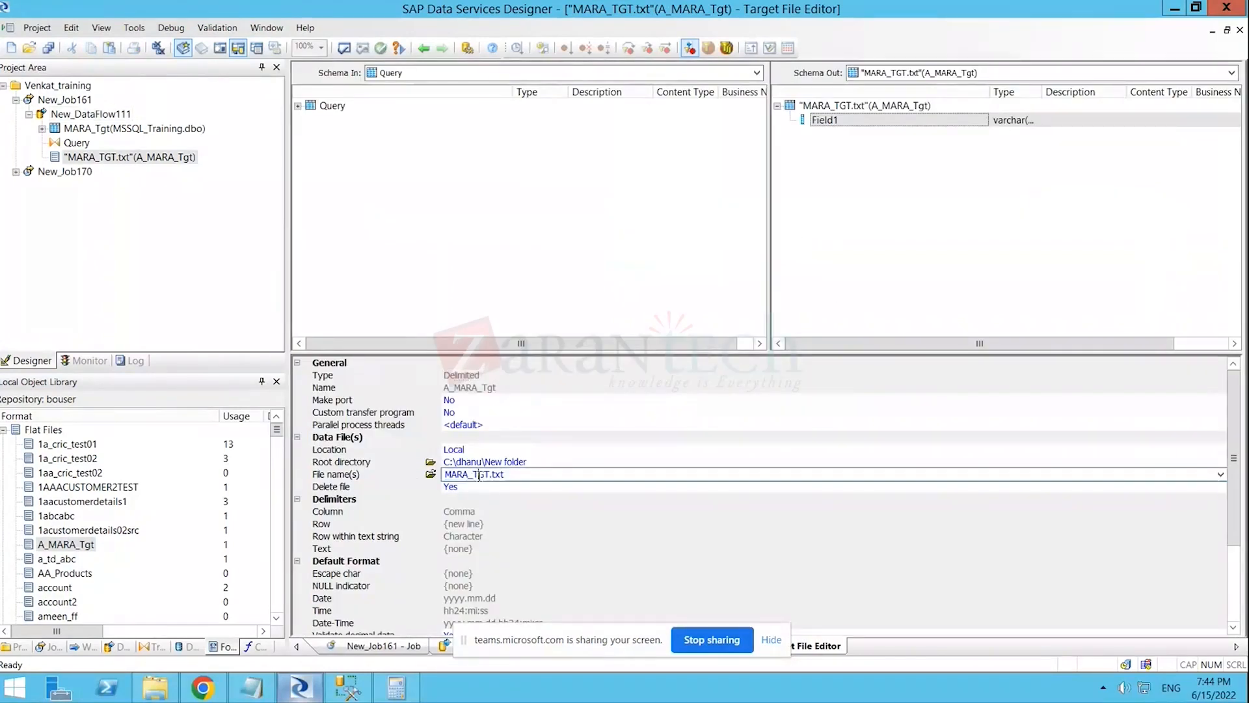
left_click(424, 47)
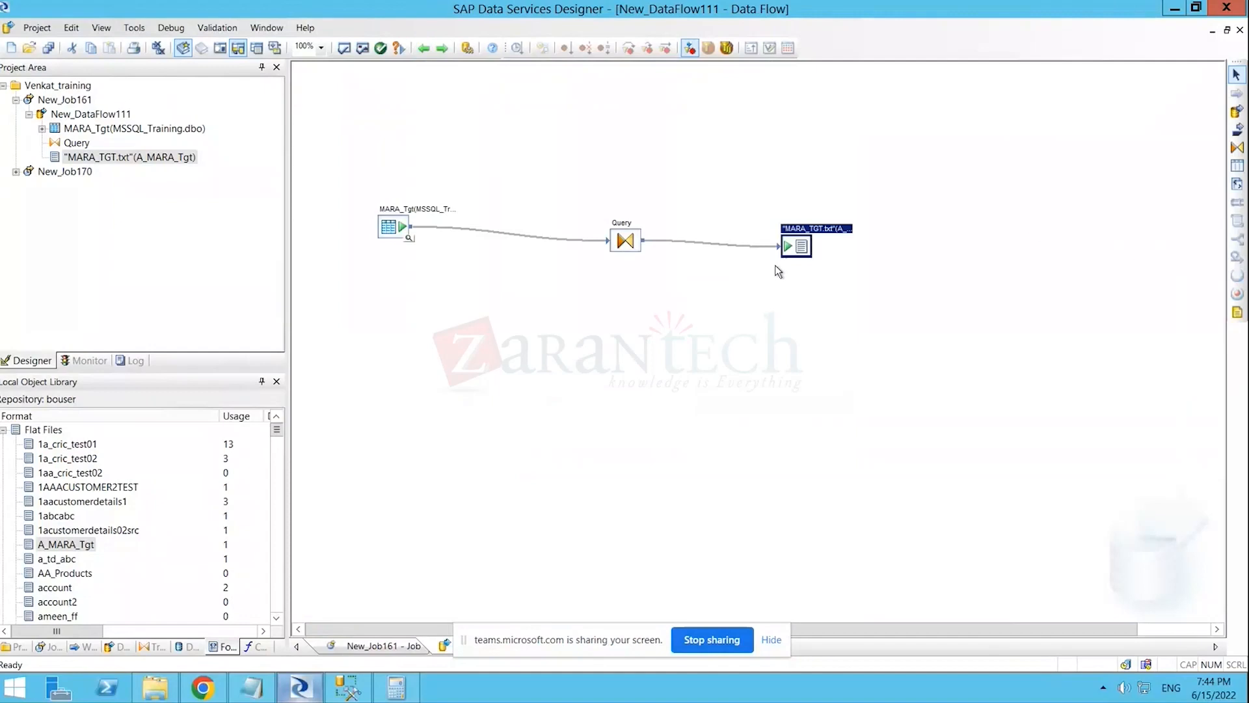
key("Delete")
left_click_drag(91, 544, 732, 260)
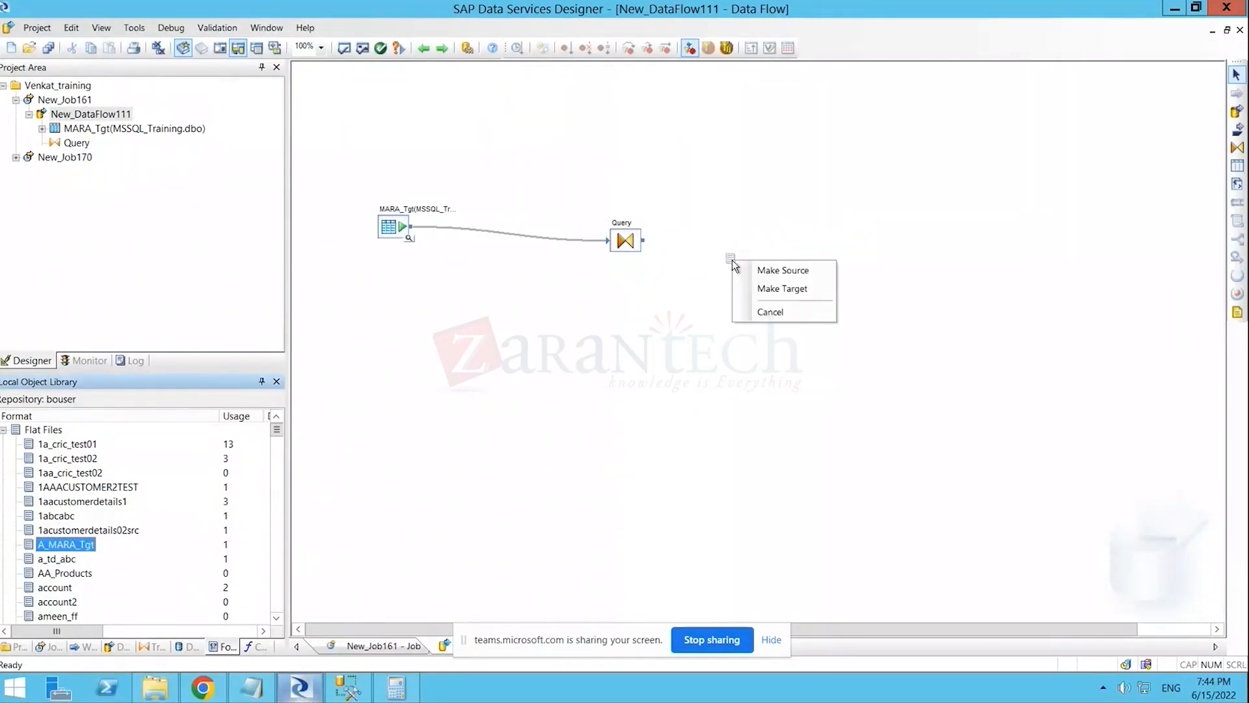
left_click(782, 288)
left_click_drag(650, 246, 740, 282)
double_click(763, 283)
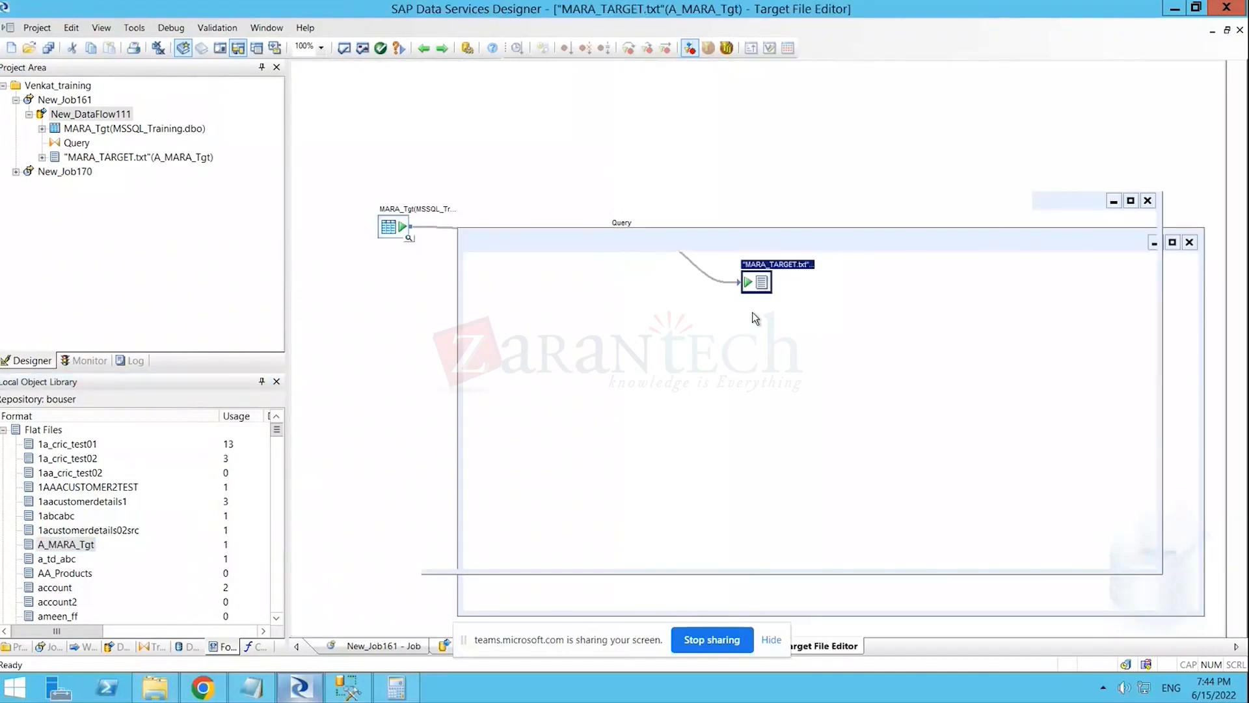
left_click(424, 49)
- Save all changes and validate New_DataFlow111
left_click(48, 48)
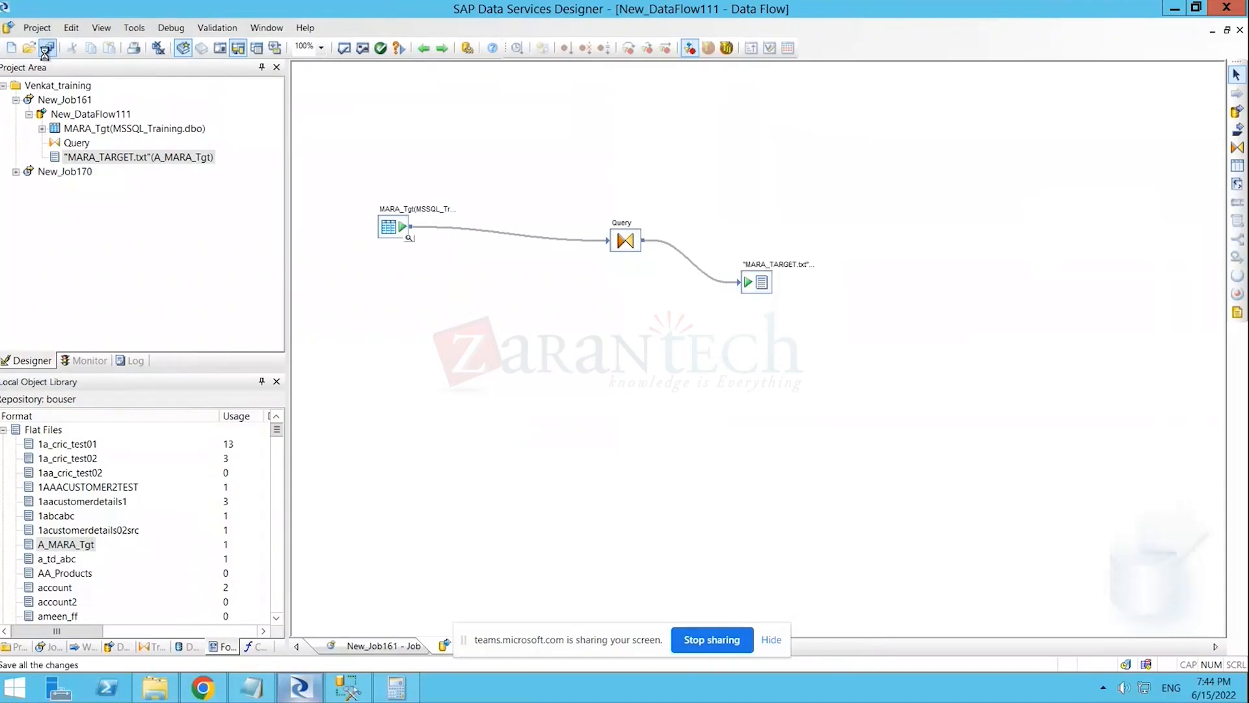
left_click(521, 430)
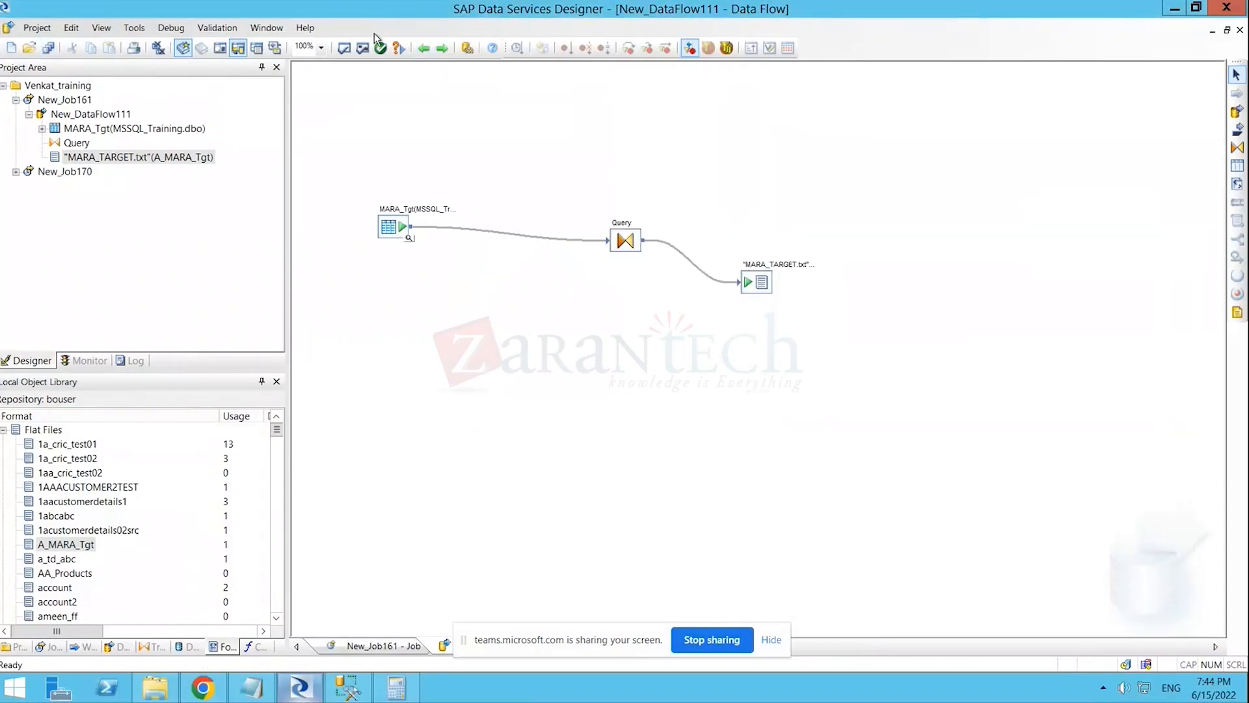
left_click(363, 50)
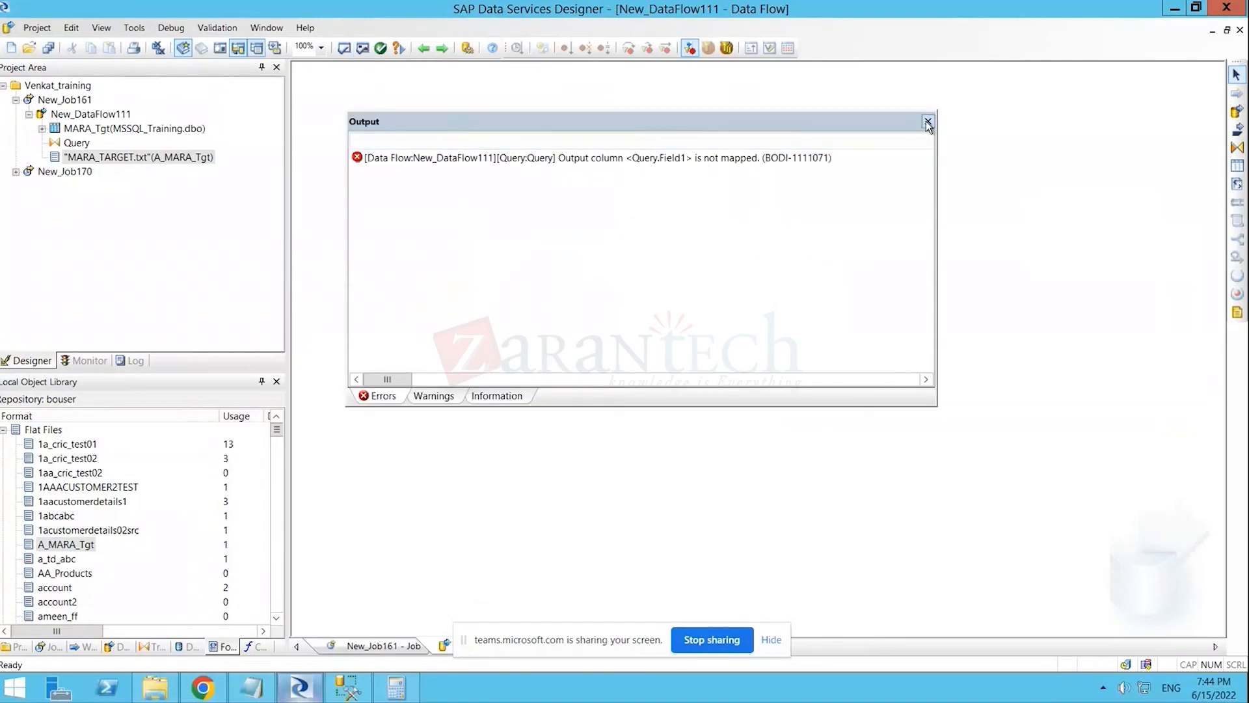
left_click(928, 122)
- Delete the unmapped Field1 column from the Query transform's output schema and return to the data flow
double_click(626, 241)
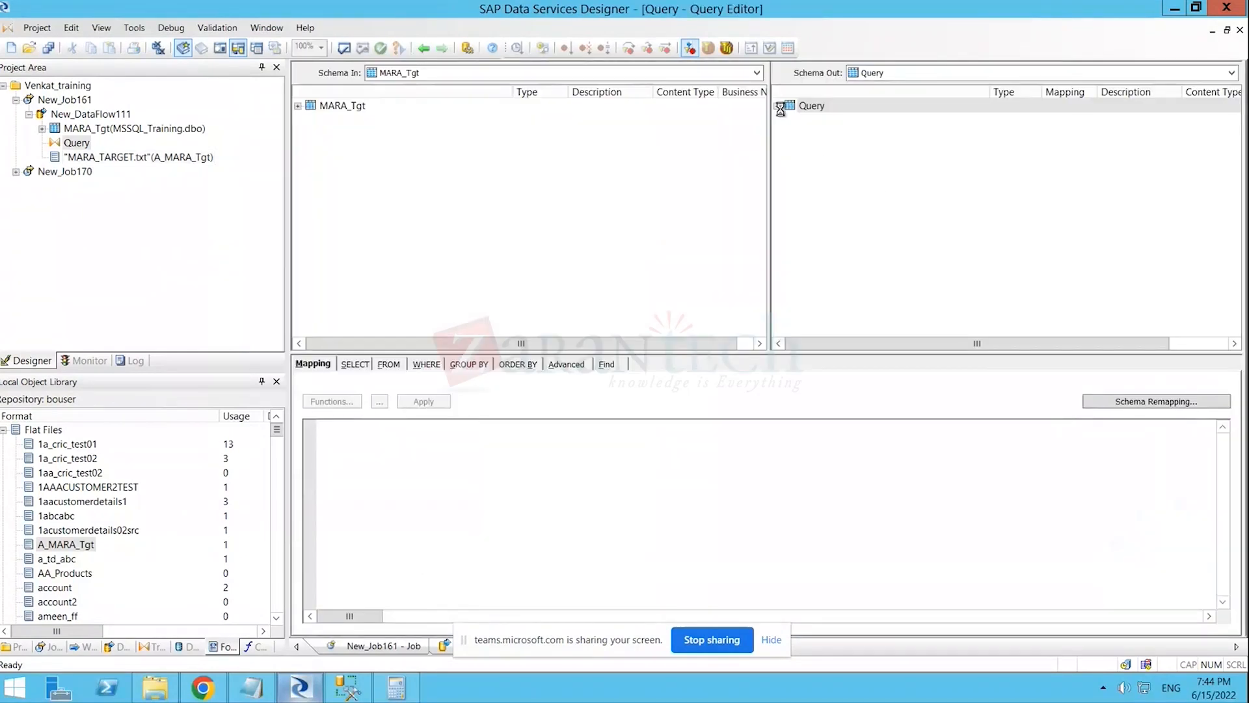
left_click(779, 106)
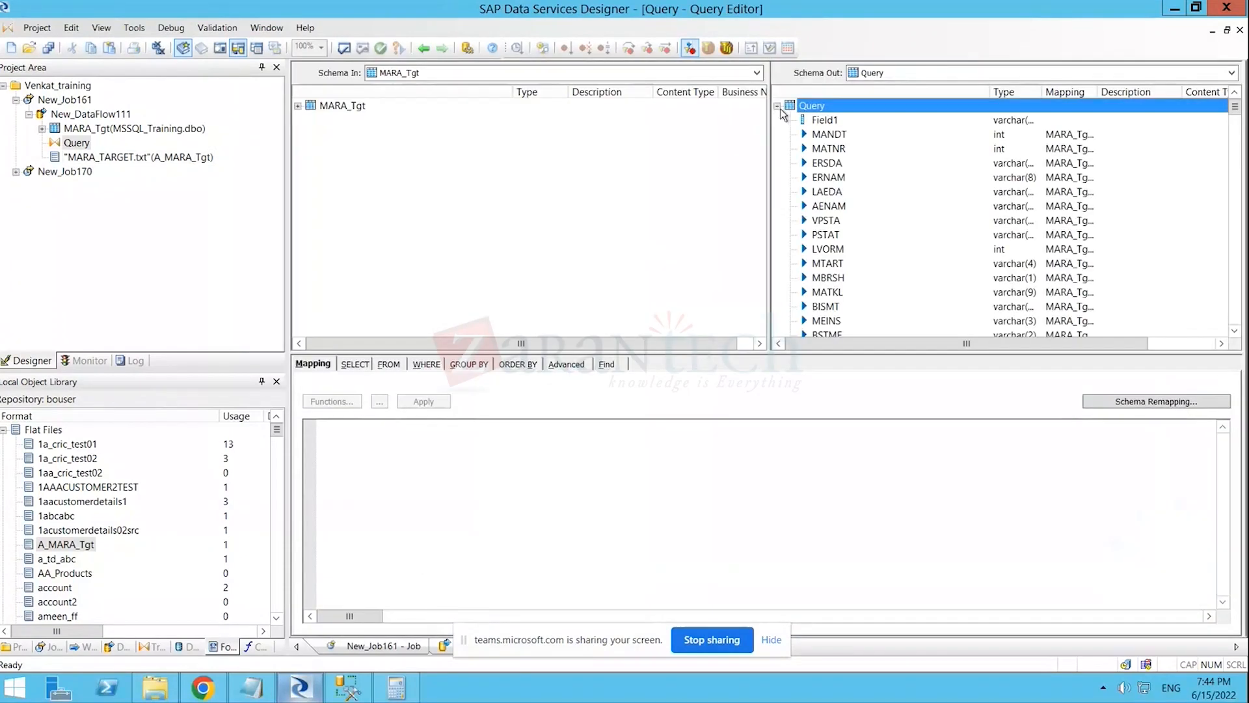
left_click(817, 121)
right_click(815, 122)
left_click(845, 168)
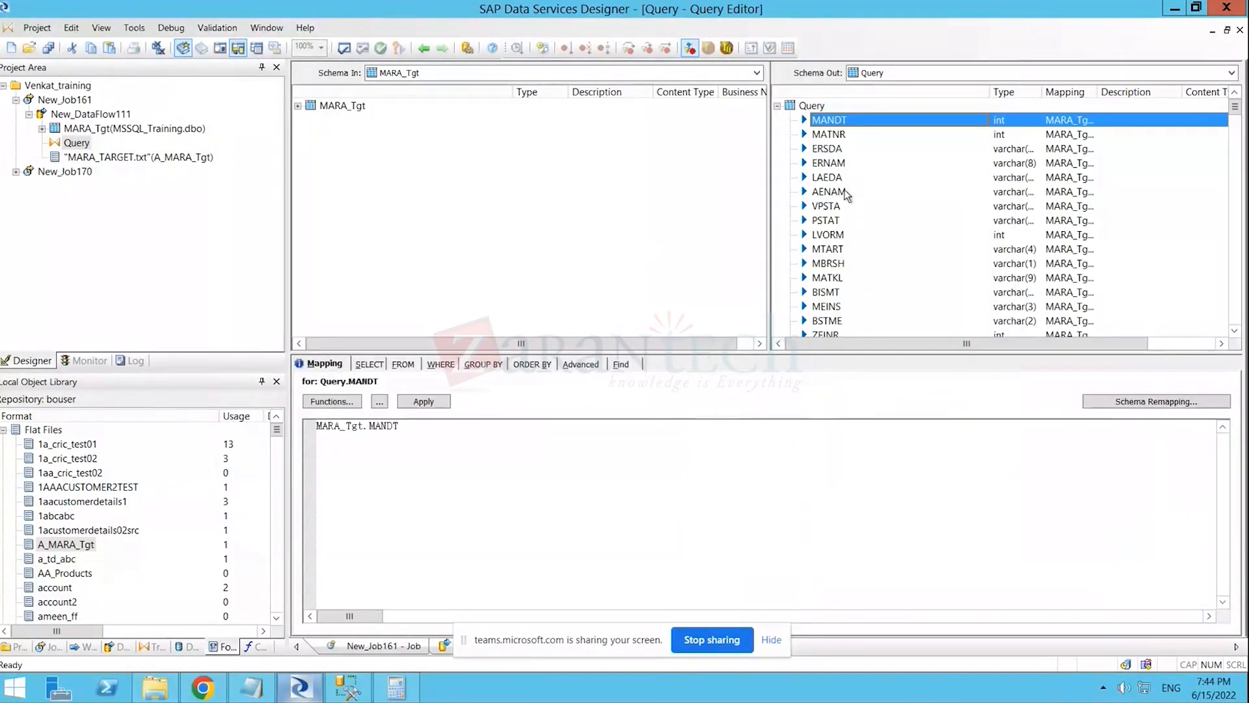
left_click(423, 48)
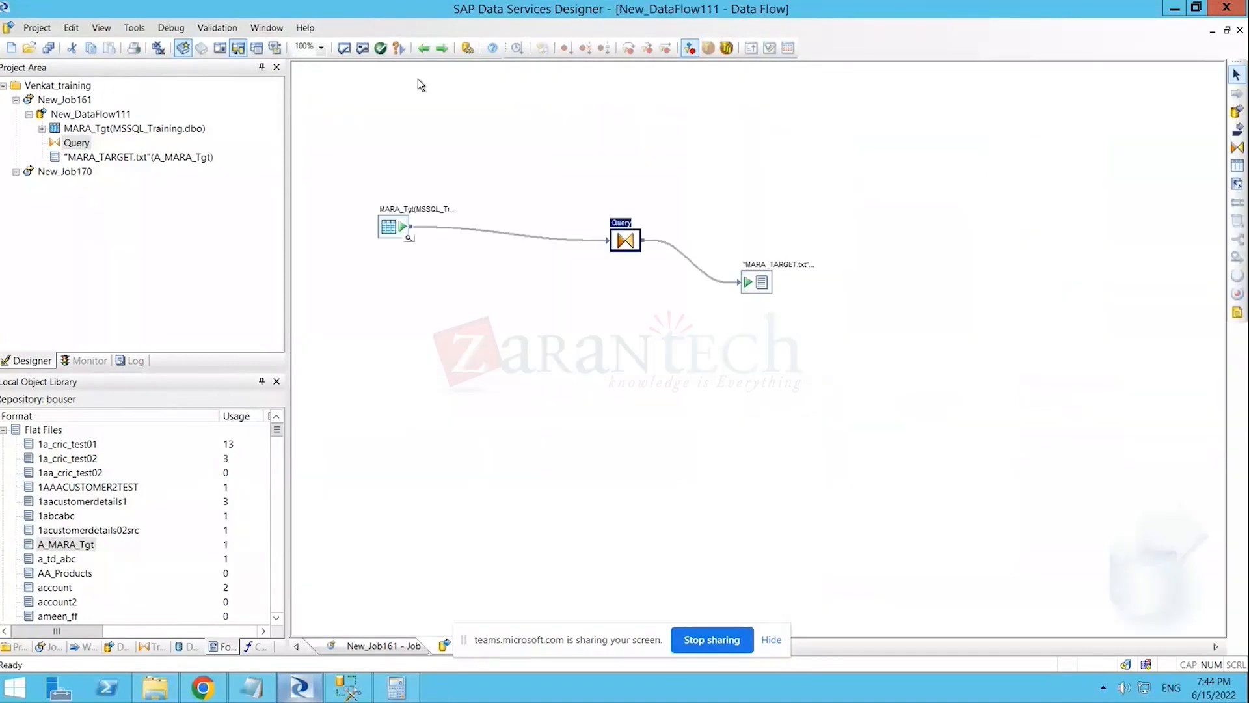
- Validate New_DataFlow111 again and save all changes
left_click(358, 49)
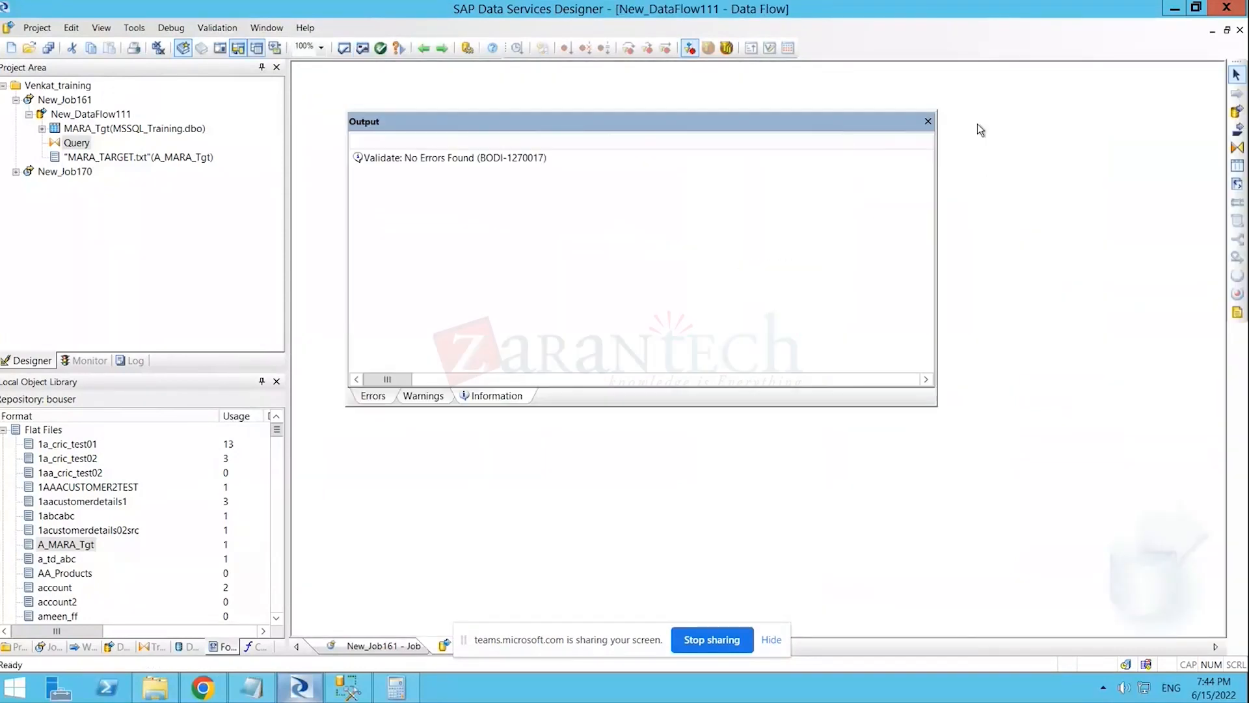
left_click(928, 122)
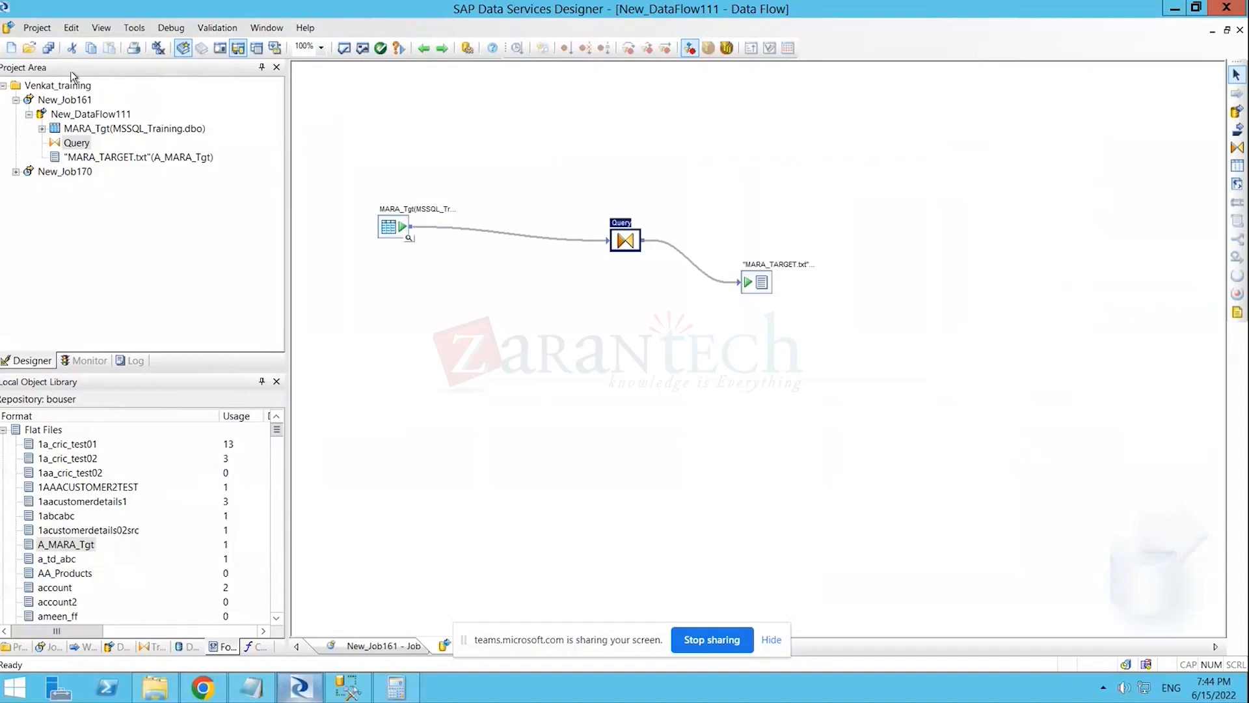
left_click(48, 47)
left_click(521, 432)
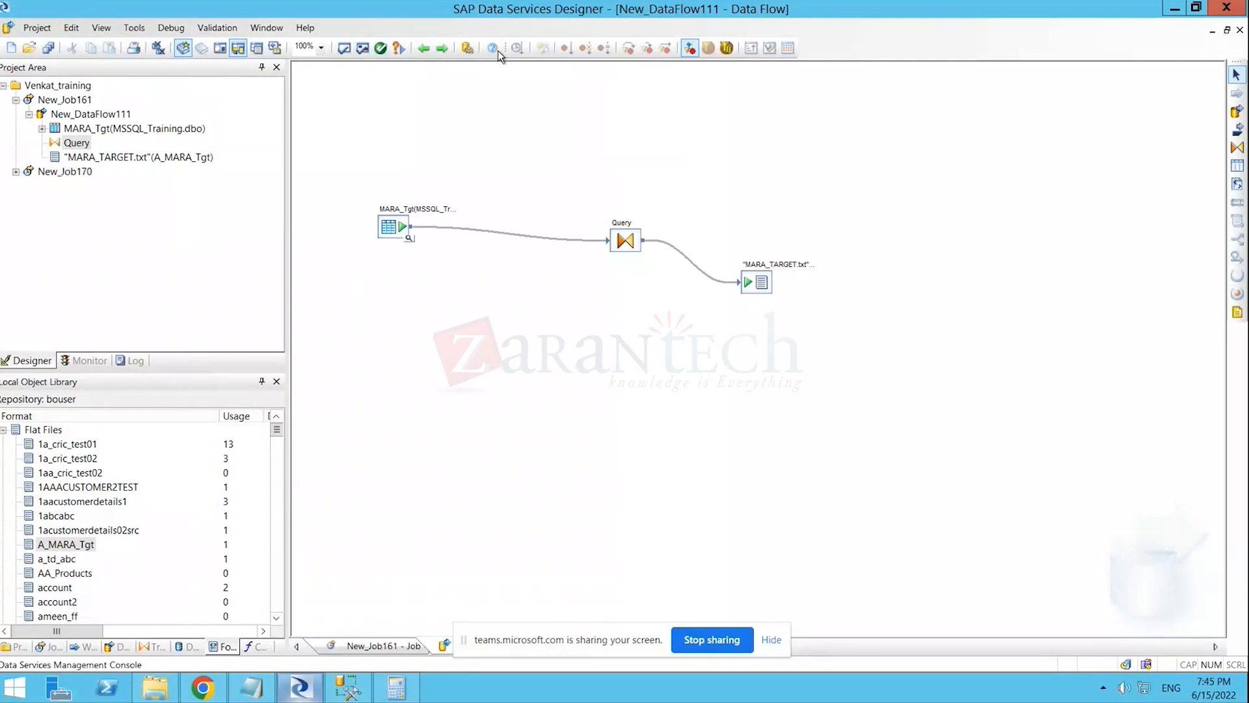
- Execute New_Job161 with the default execution options, checking its global variables before starting the run
left_click(55, 104)
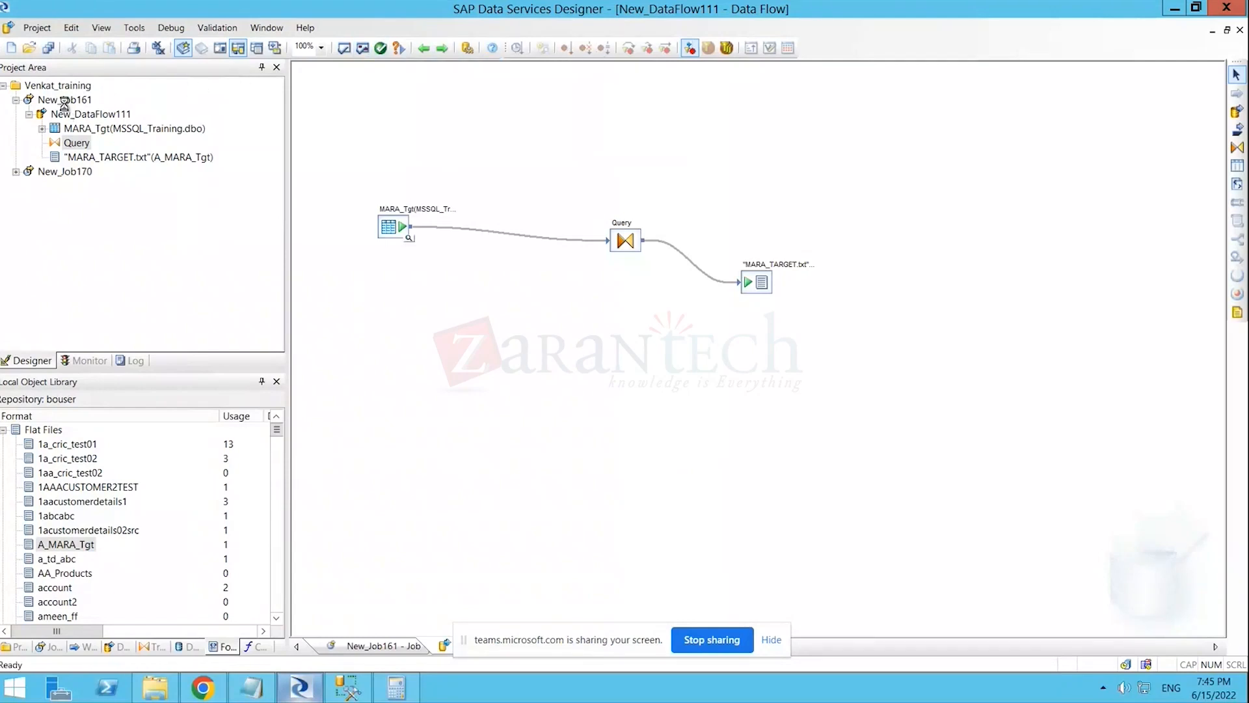
left_click(517, 49)
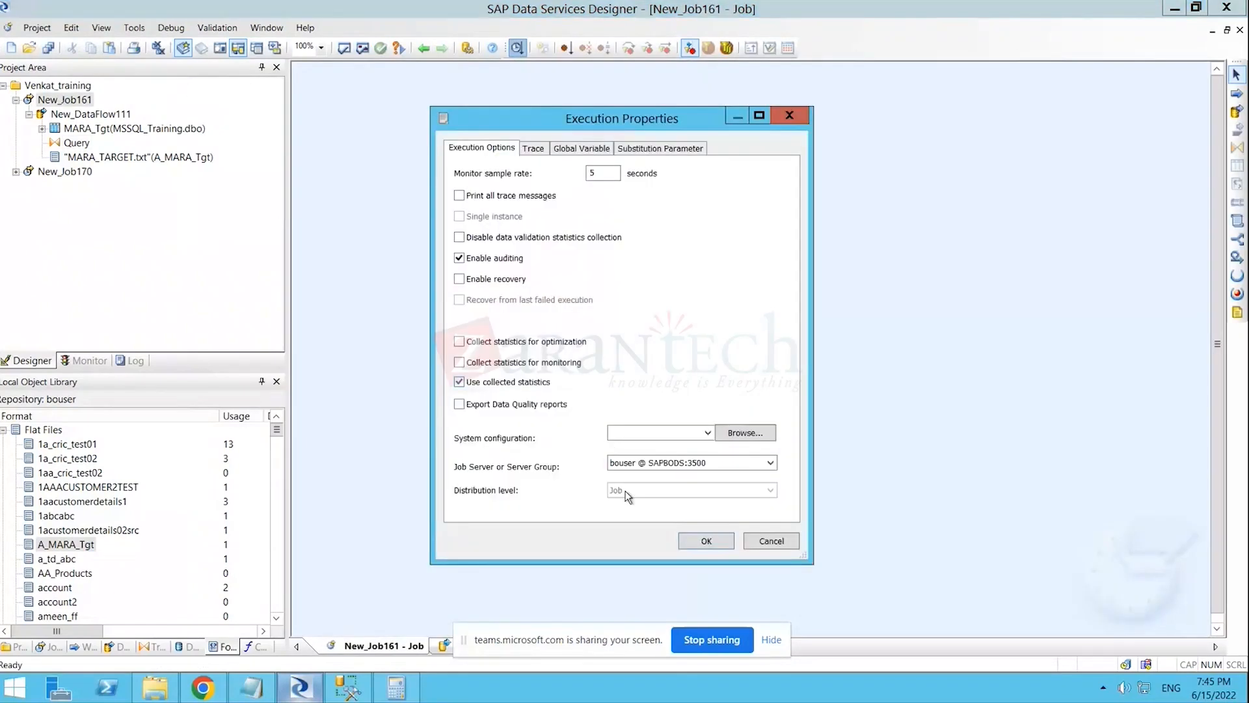
left_click(594, 151)
left_click(474, 150)
left_click(709, 537)
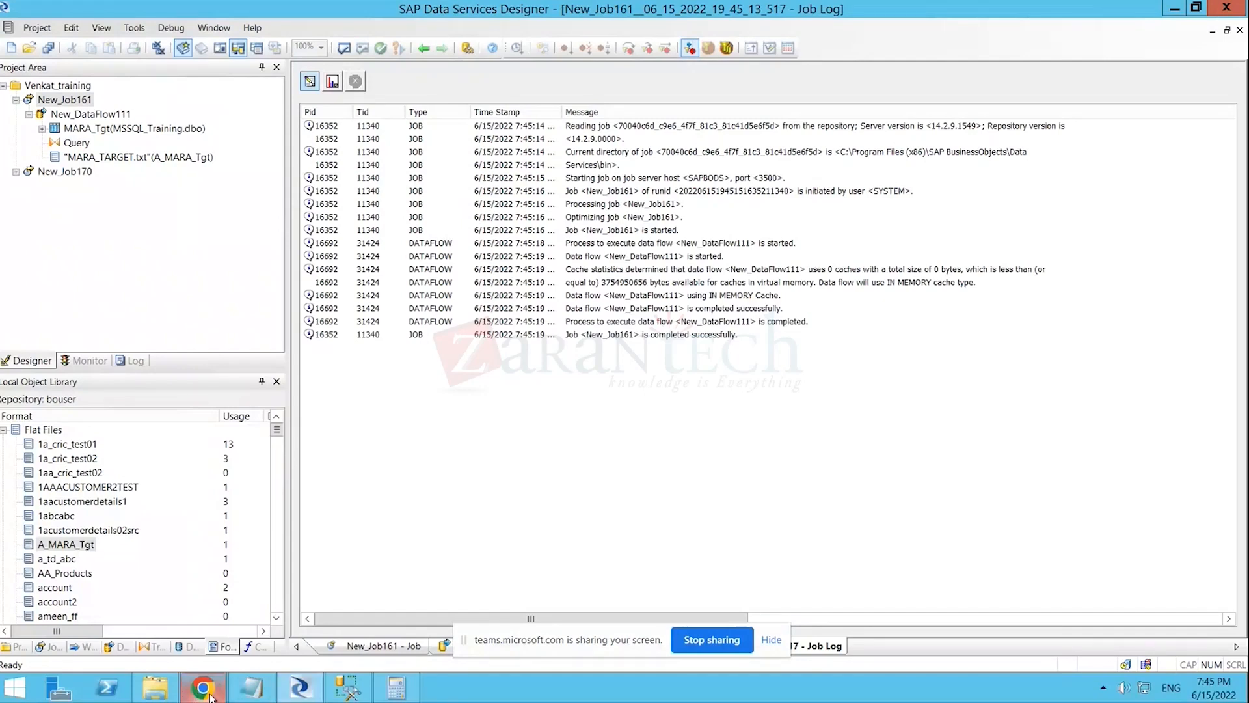
- Switch to File Explorer, refresh the output folder, look through the records in MARA_TARGET.txt and close the file
left_click(155, 688)
right_click(281, 232)
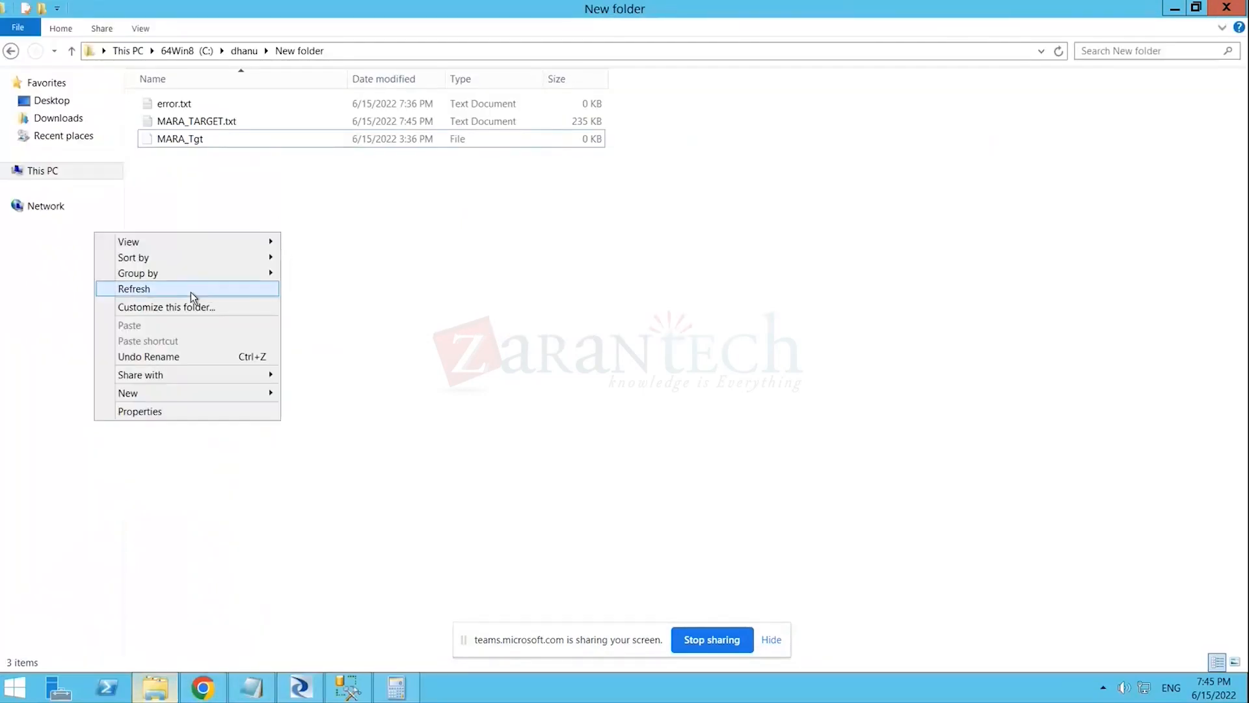
left_click(156, 291)
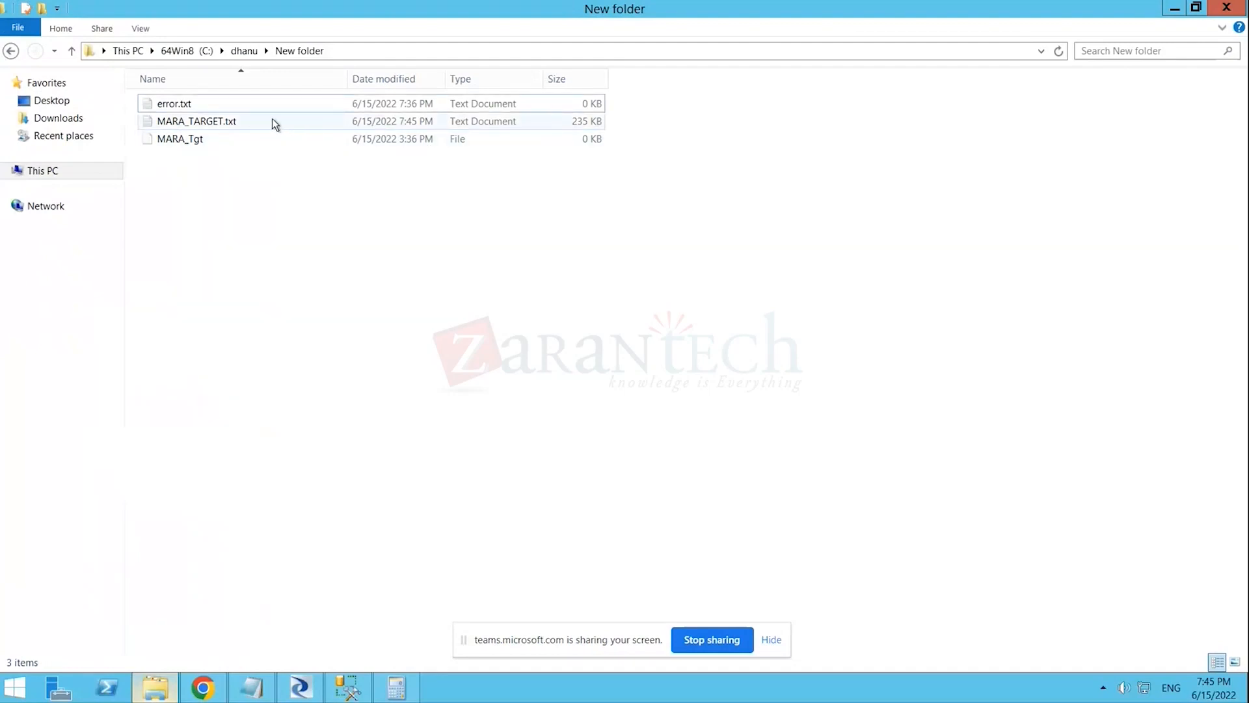
double_click(195, 121)
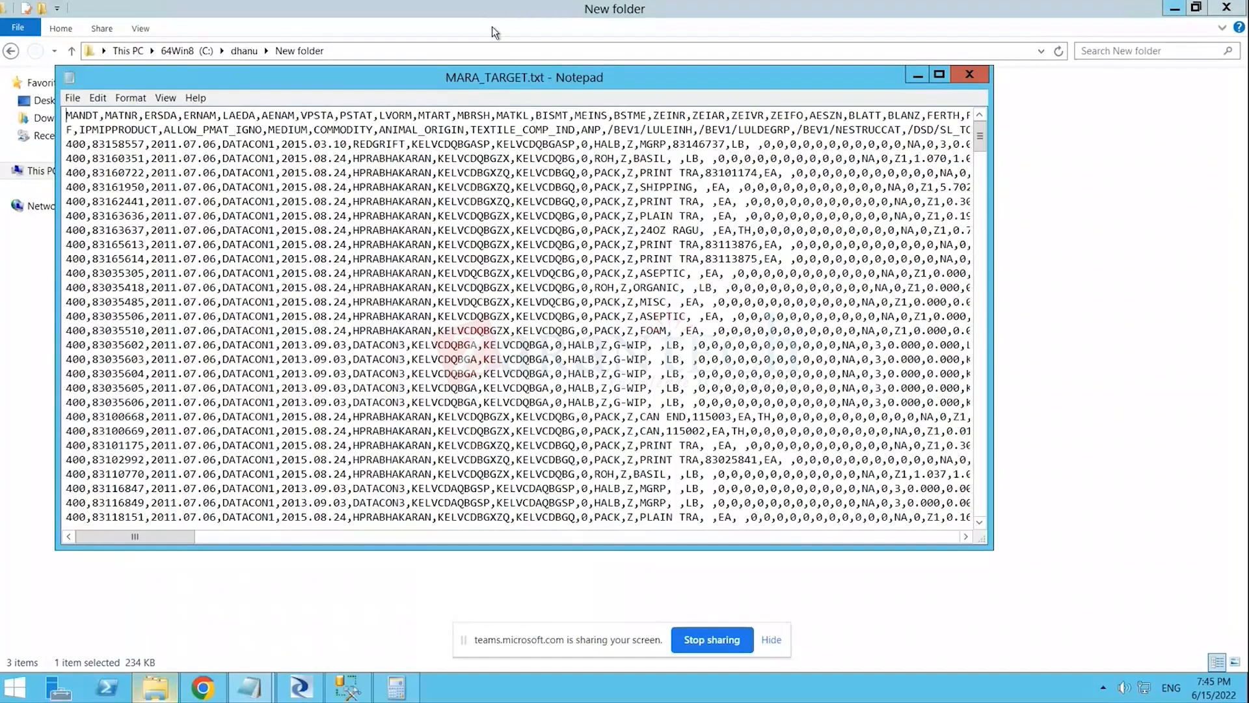
mouse_move(155, 540)
left_mouse_down()
mouse_move(828, 555)
mouse_move(493, 528)
mouse_move(147, 543)
left_mouse_up()
scroll(224, 441, "down", 10)
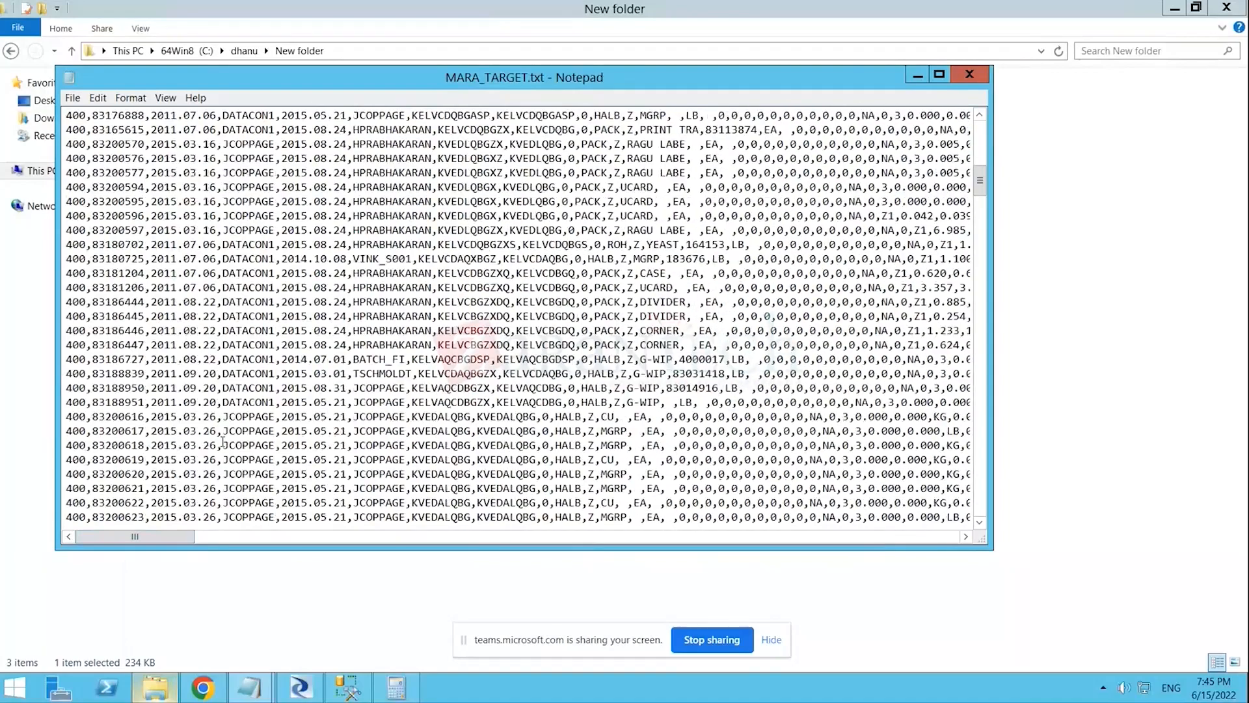
scroll(223, 441, "down", 10)
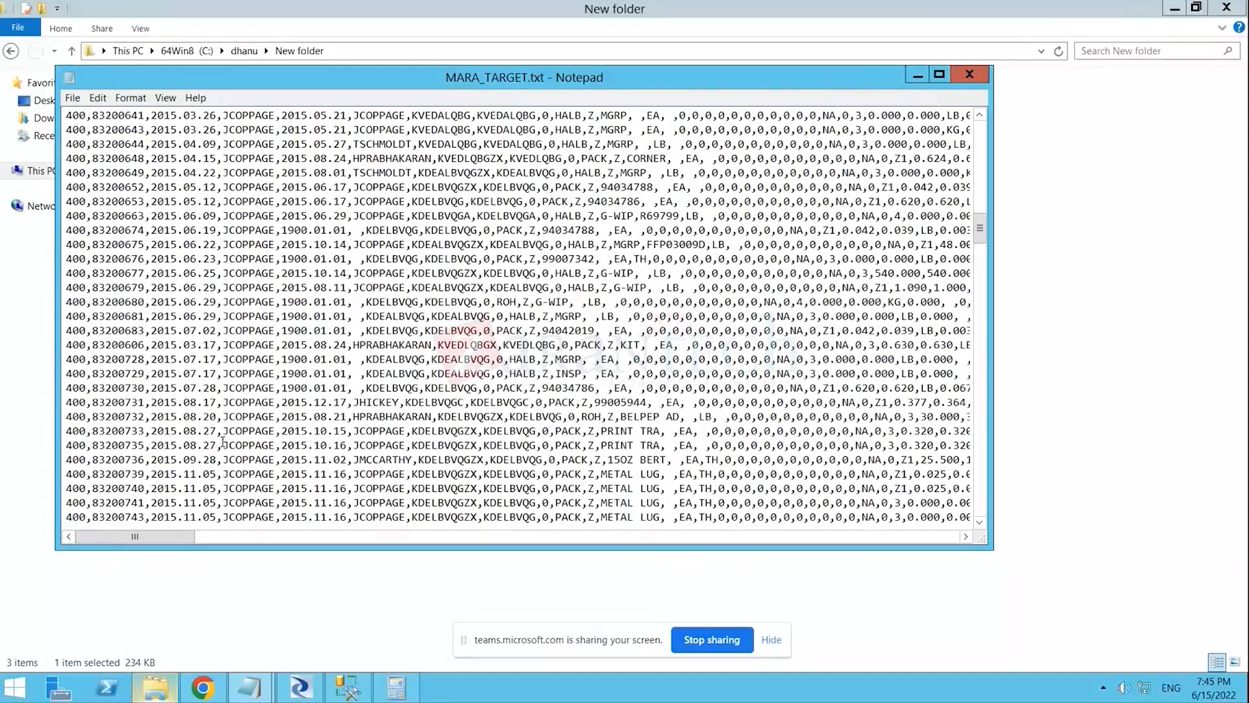
scroll(223, 441, "down", 15)
scroll(218, 451, "down", 15)
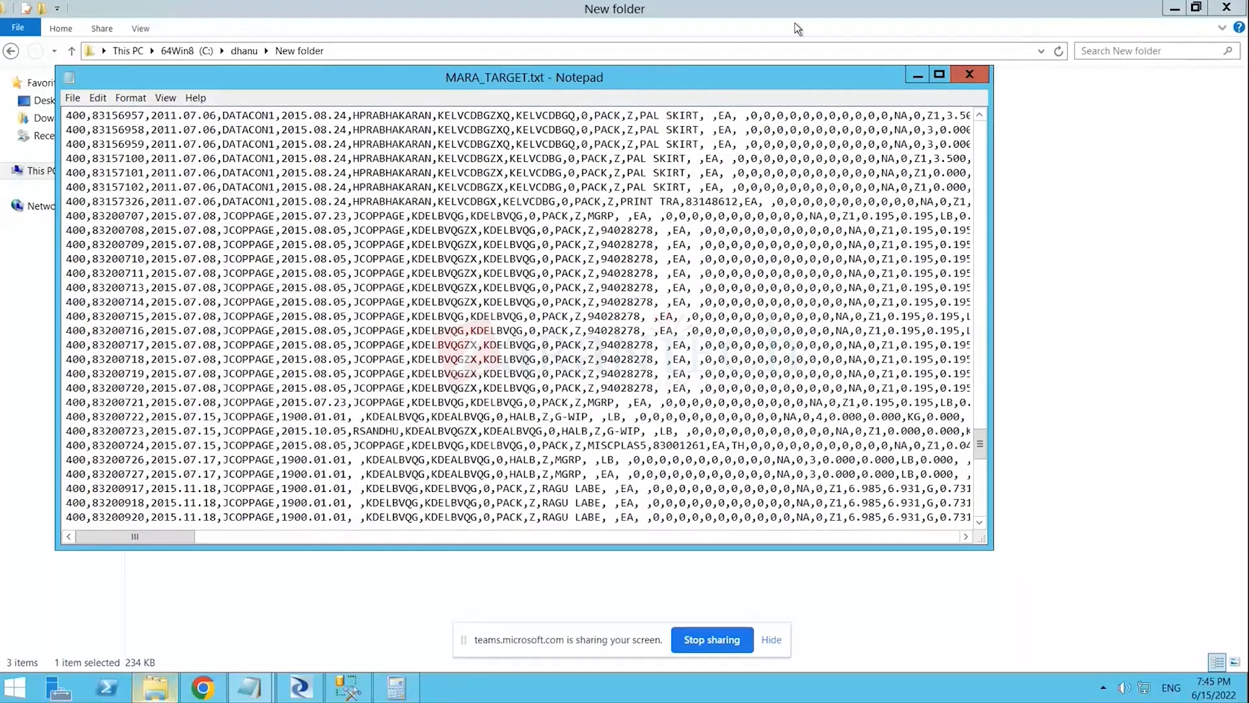
left_click(969, 75)
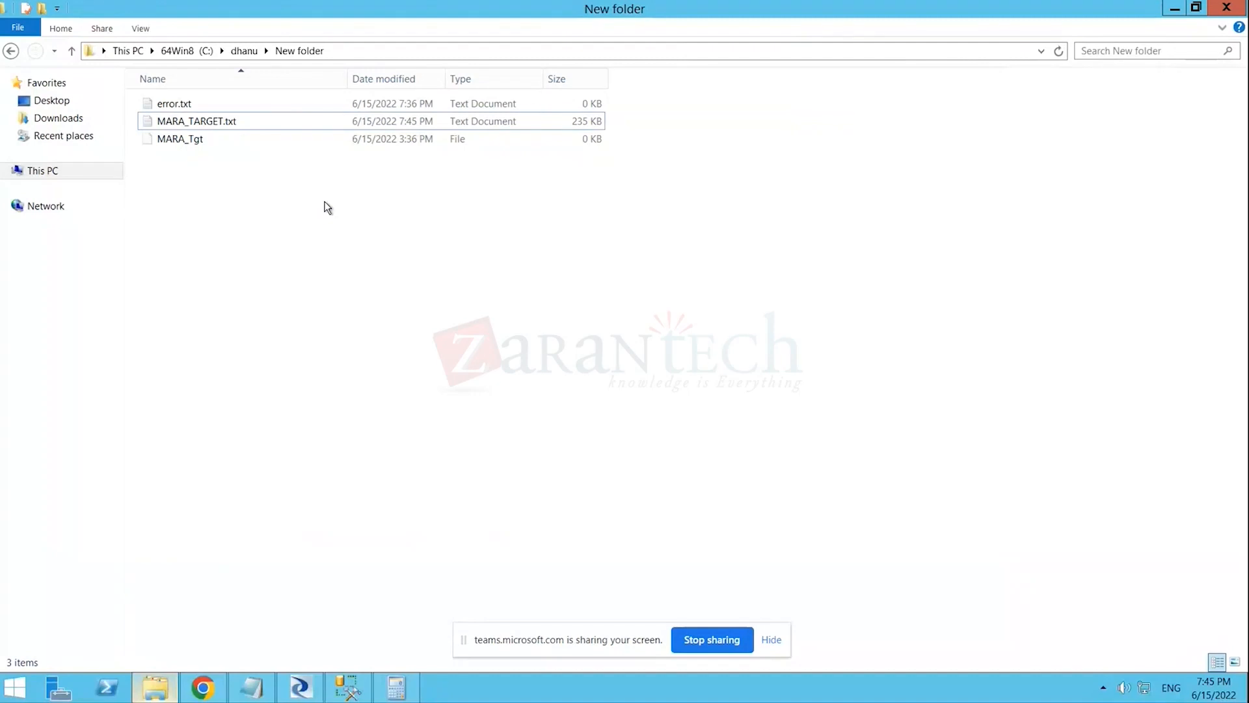
- Return to SAP Data Services Designer and review the trace messages and row statistics of the New_Job161 run
left_click(298, 688)
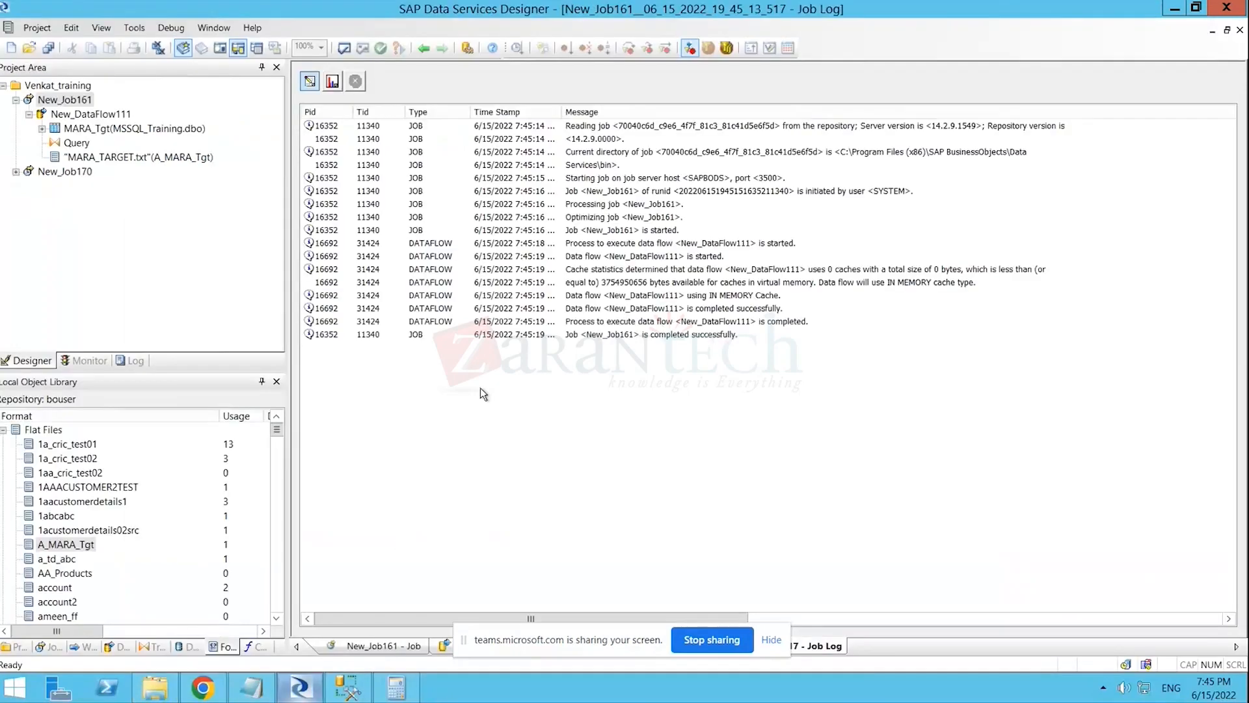
left_click(334, 83)
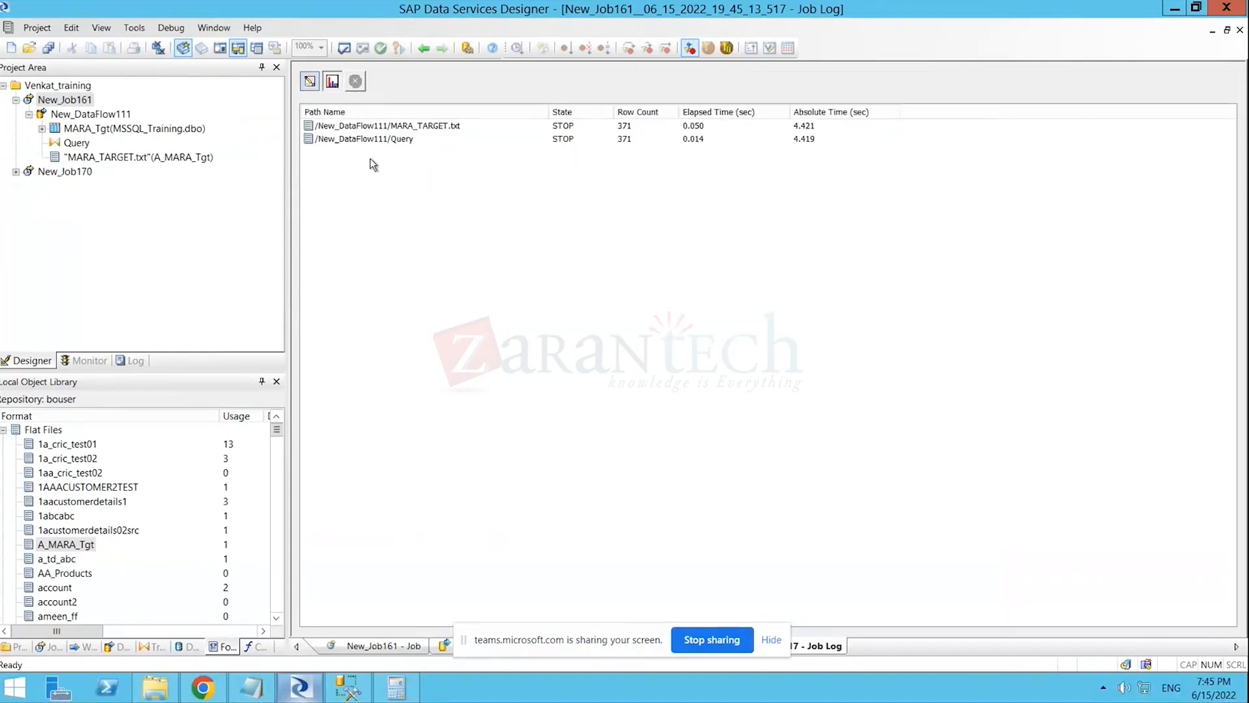
left_click(310, 82)
left_click(334, 85)
- Go back to the New_Job161 workspace, view the job's variables and parameters, and close that window
left_click(424, 47)
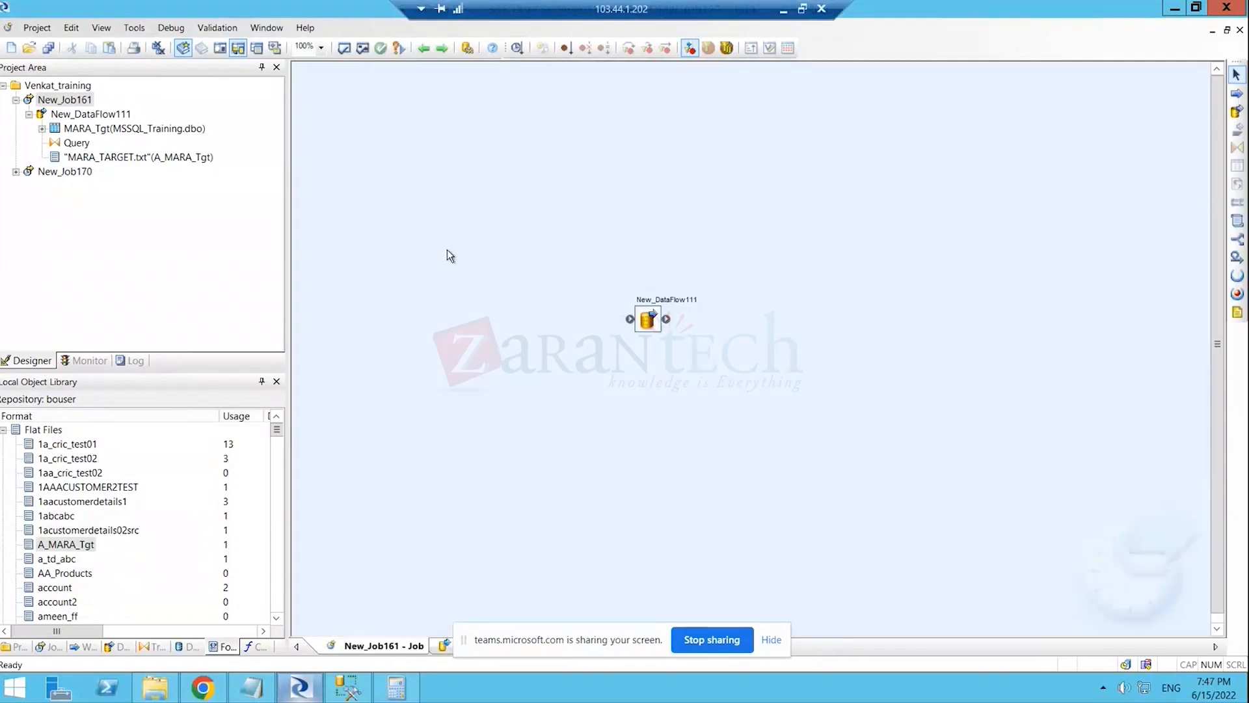
left_click(213, 49)
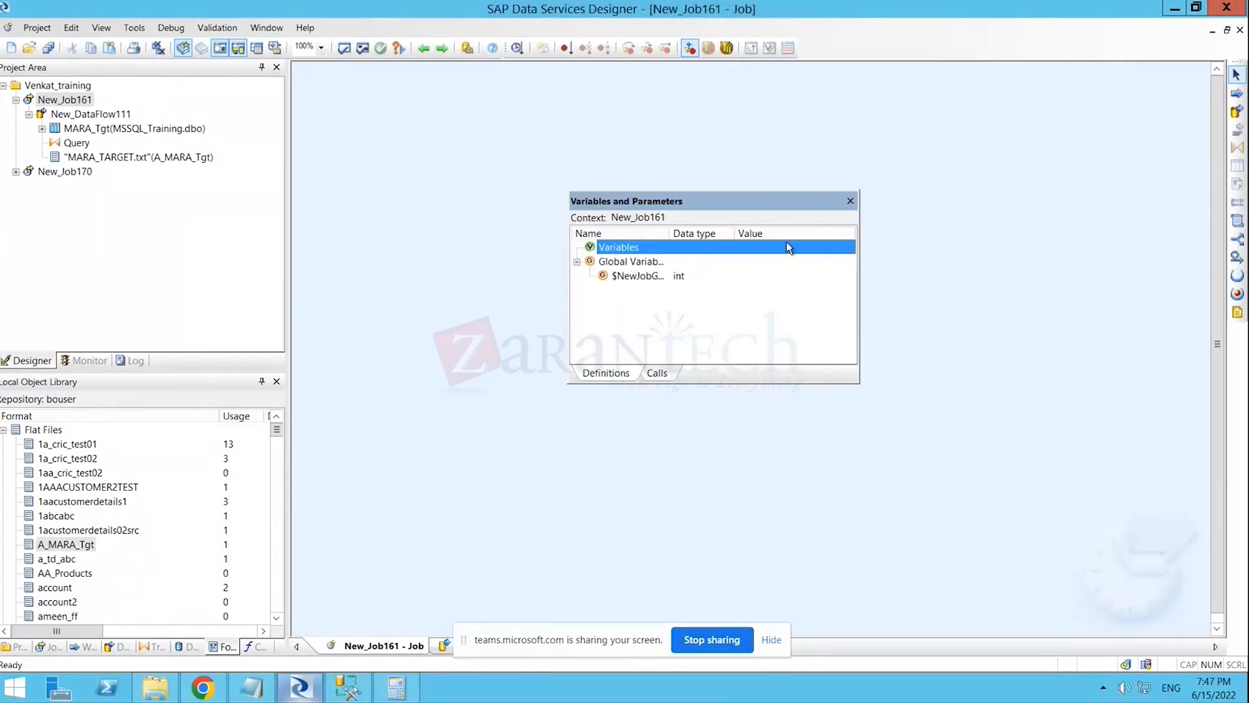
left_click(852, 199)
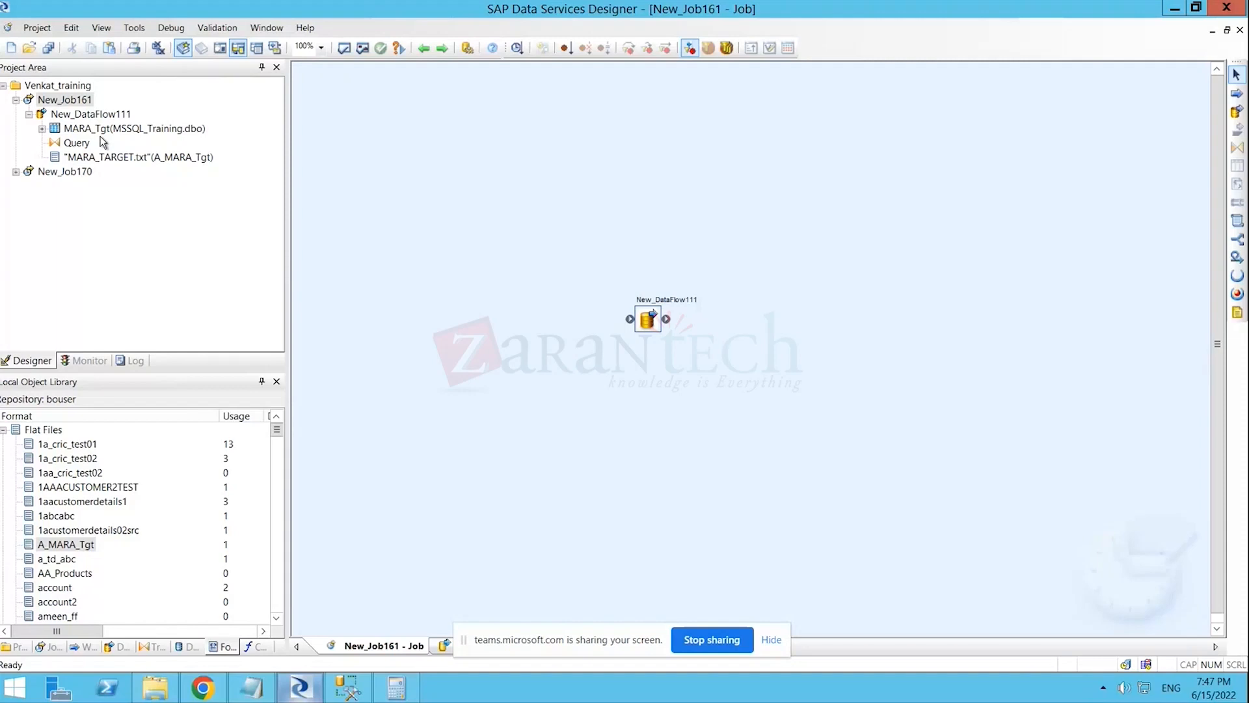
- Open the Query transform in New_DataFlow111 and expand its MARA_Tgt input schema and its output schema
double_click(647, 318)
double_click(625, 241)
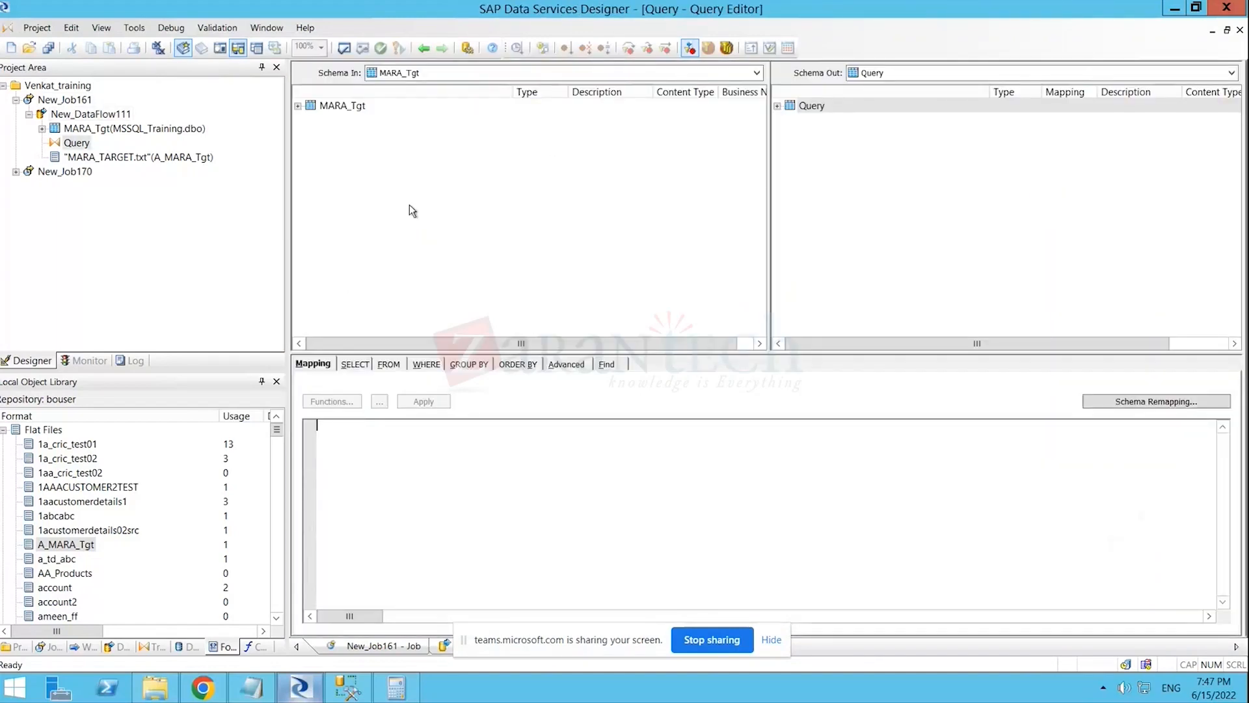
left_click(298, 105)
left_click_drag(776, 107, 778, 106)
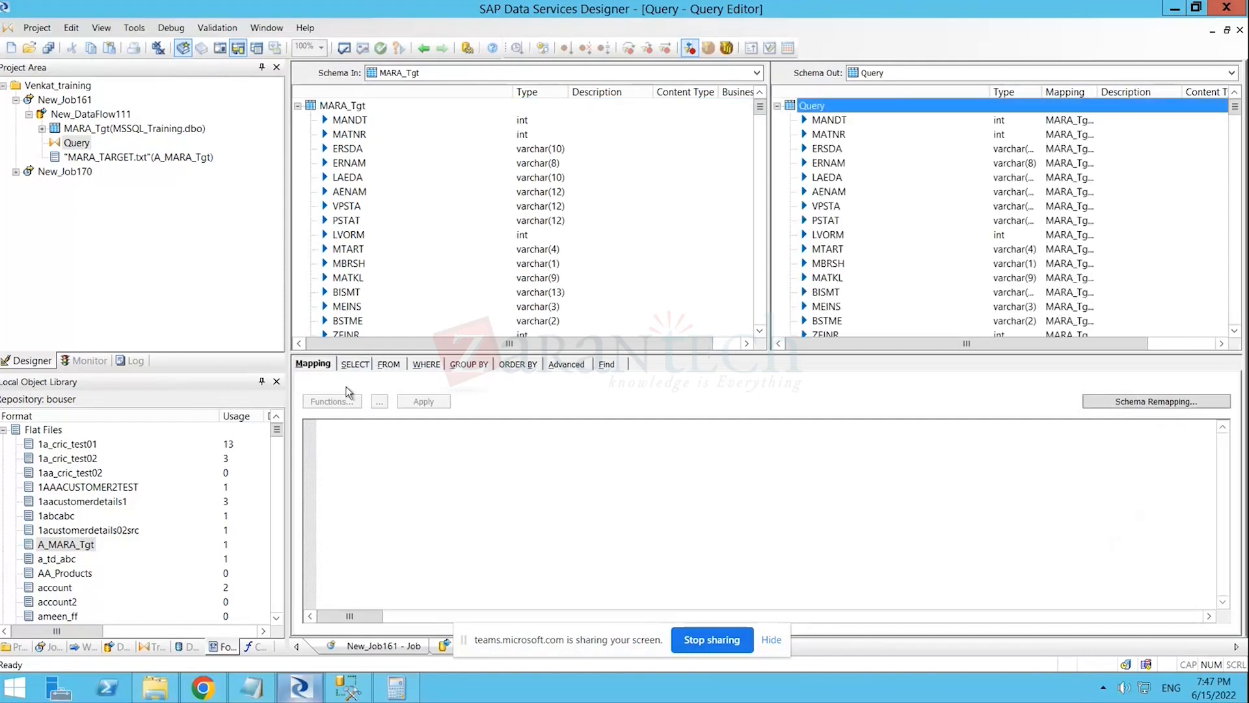
- Add the WHERE condition MARA_Tgt.MATNR = 400 to the Query transform and return to the data flow
left_click(427, 366)
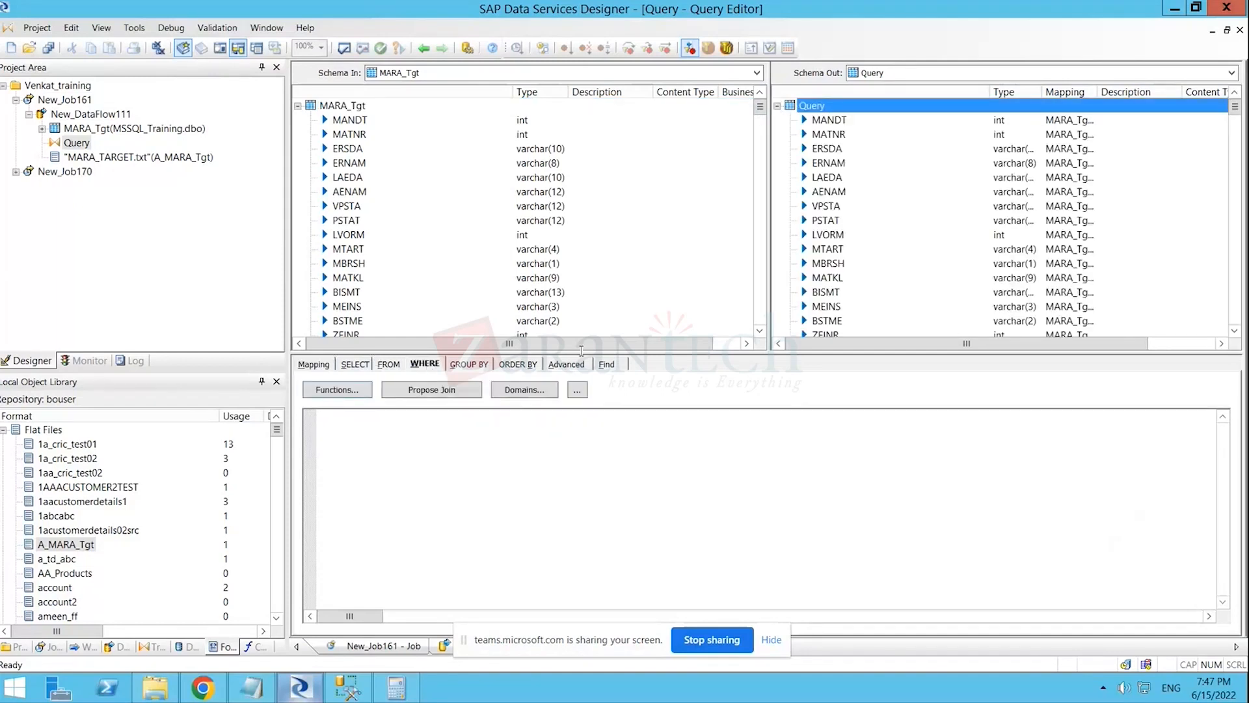
left_click(348, 137)
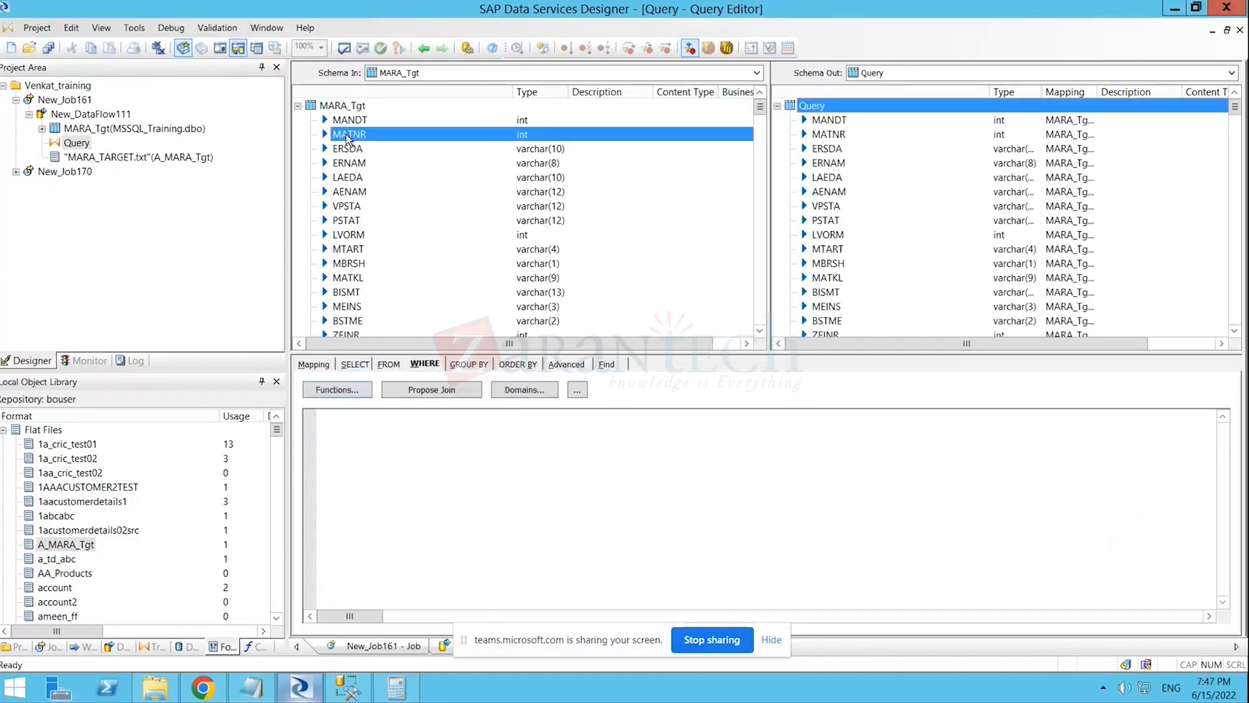
left_click_drag(348, 138, 497, 444)
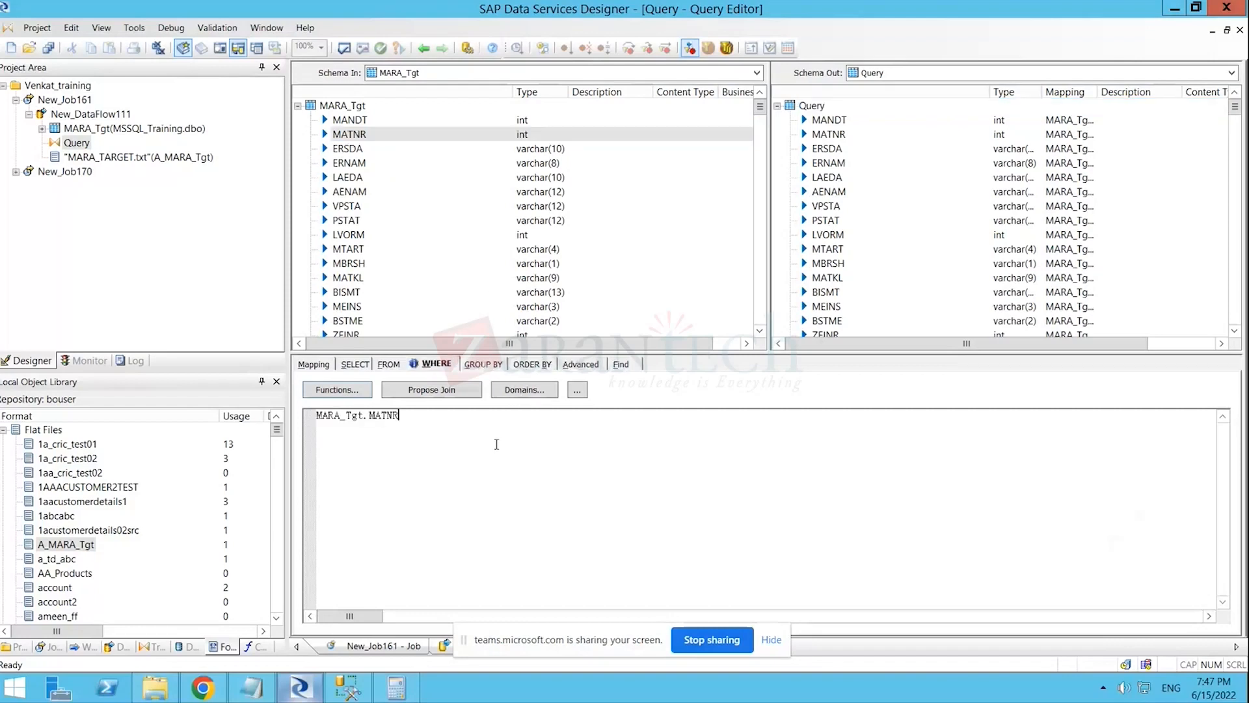
type("= ")
type("'")
type("400'")
key("BackSpace")
key("Left")
key("Left")
key("Left")
key("BackSpace")
left_click(423, 48)
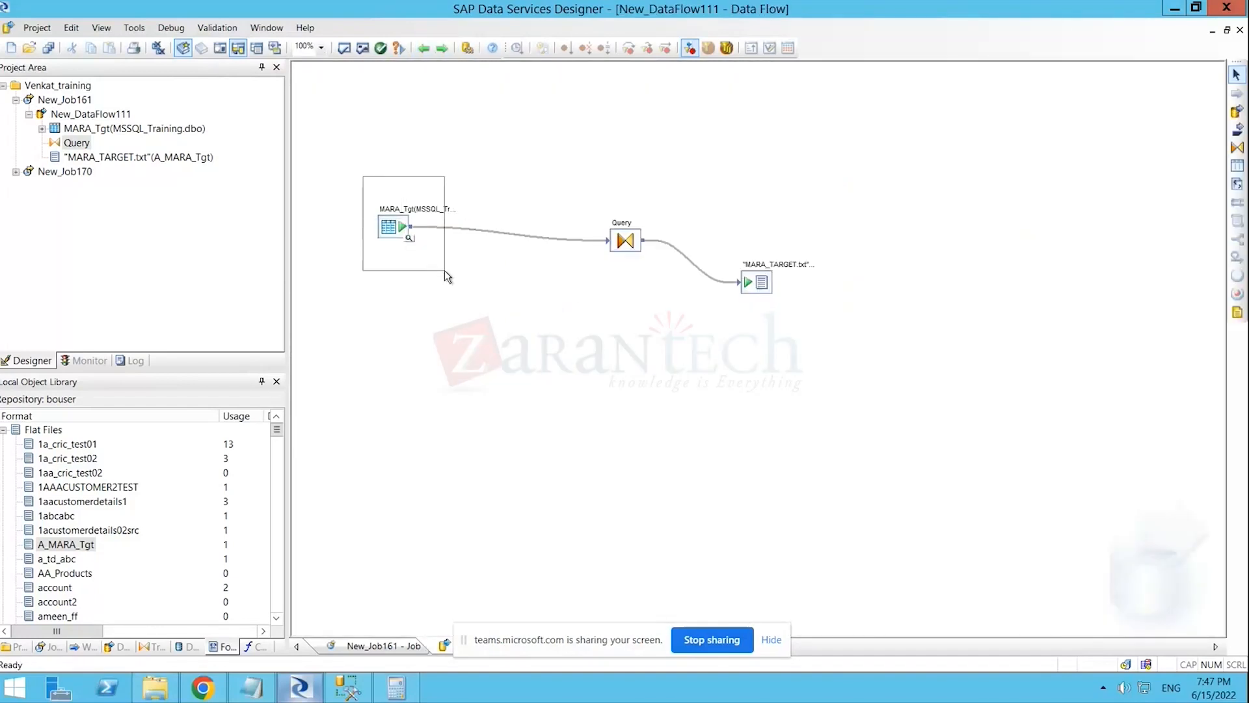
- Reopen the Query transform and review its WHERE condition against the MATNR input column and the output schema
double_click(625, 242)
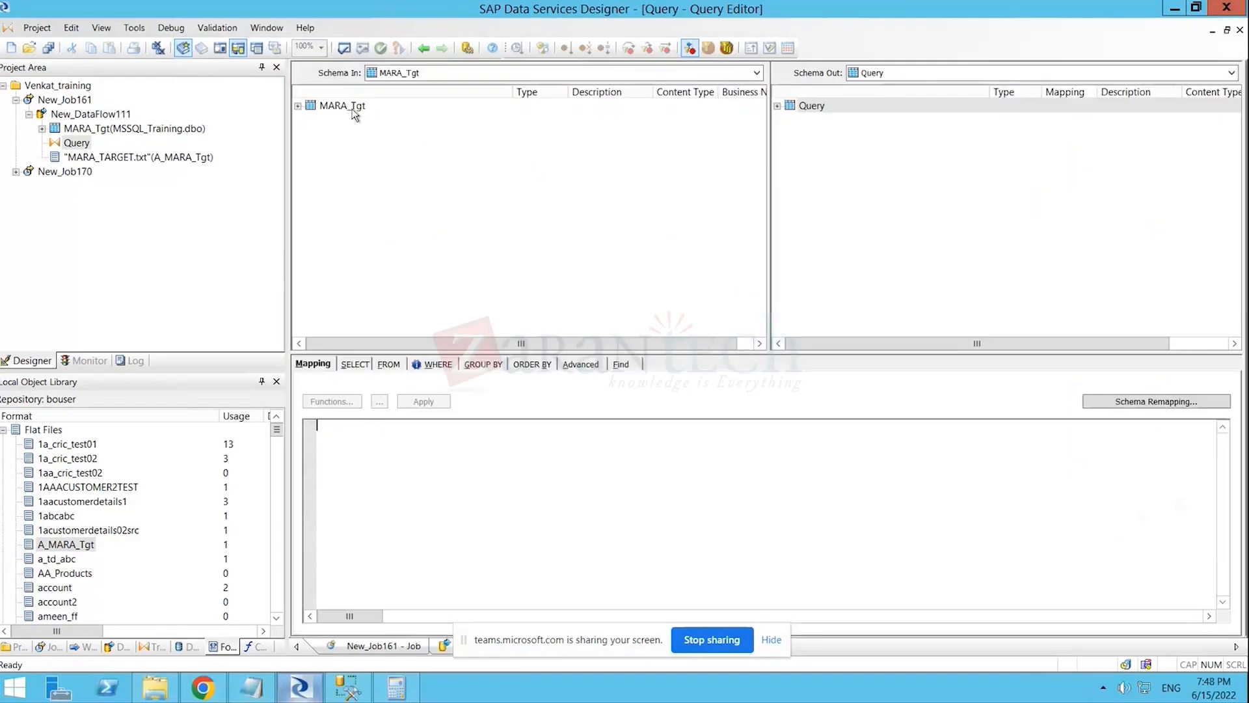
left_click(298, 105)
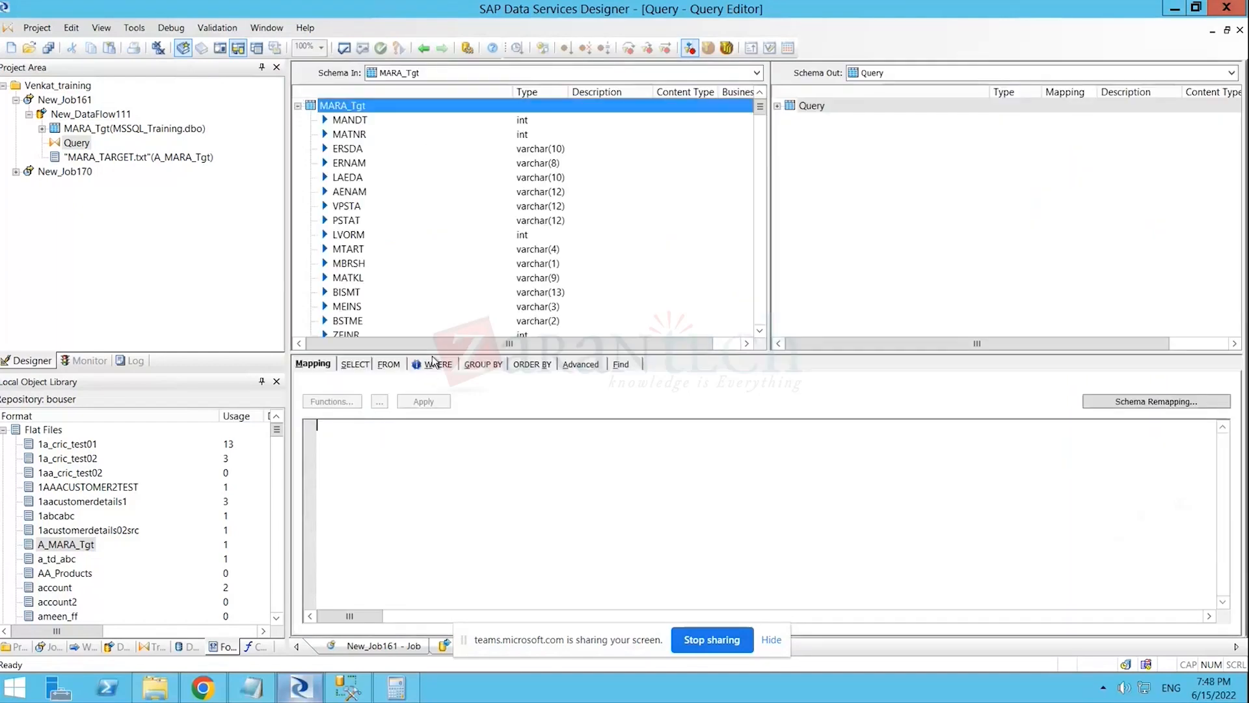
left_click(434, 365)
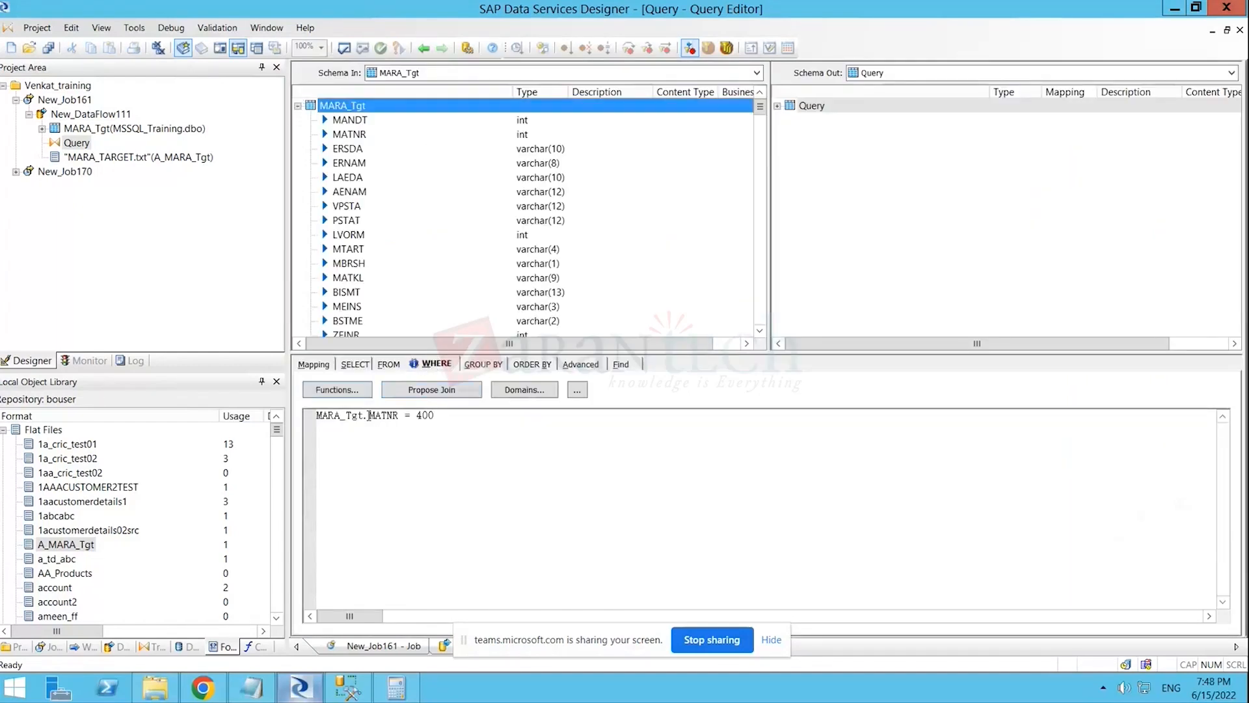
left_click(360, 136)
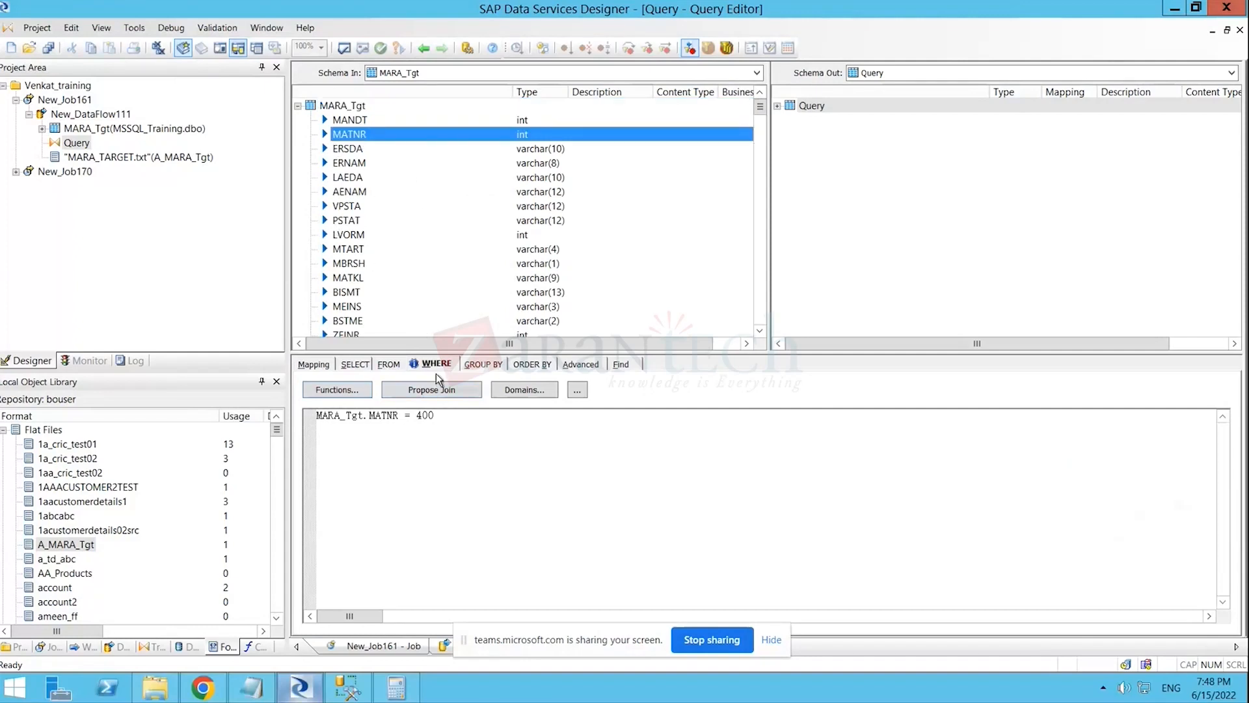
double_click(426, 416)
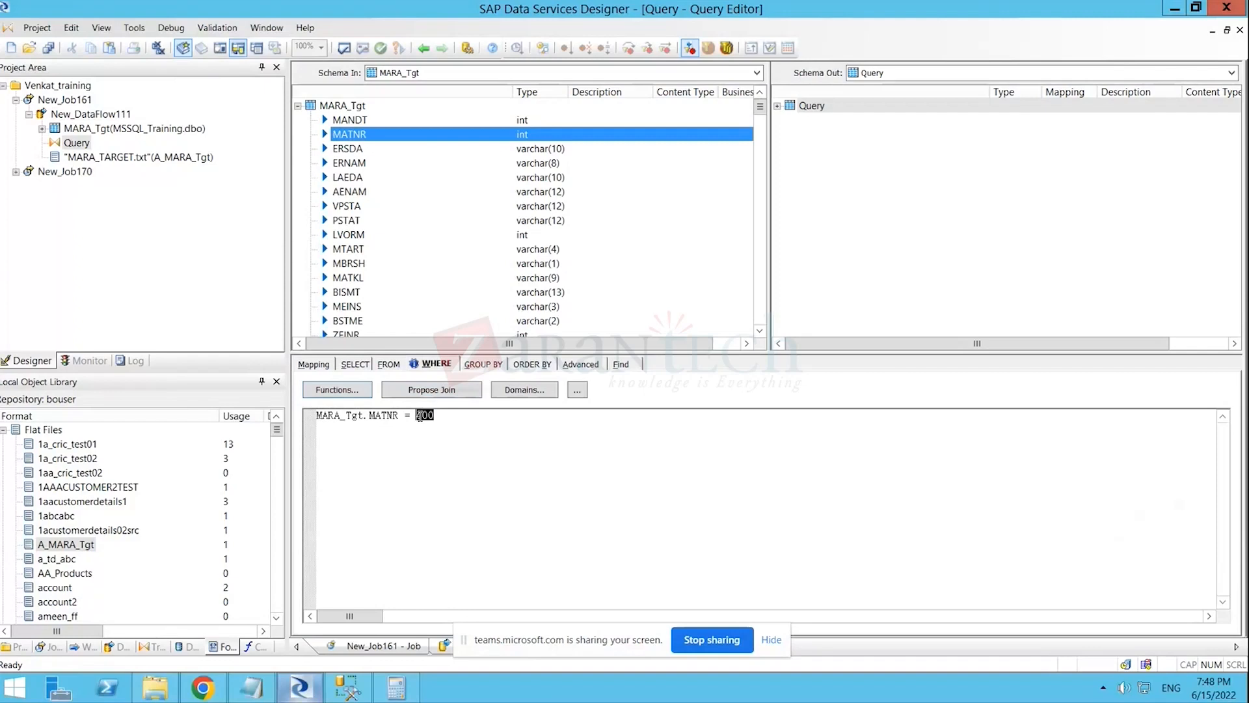
left_click(777, 105)
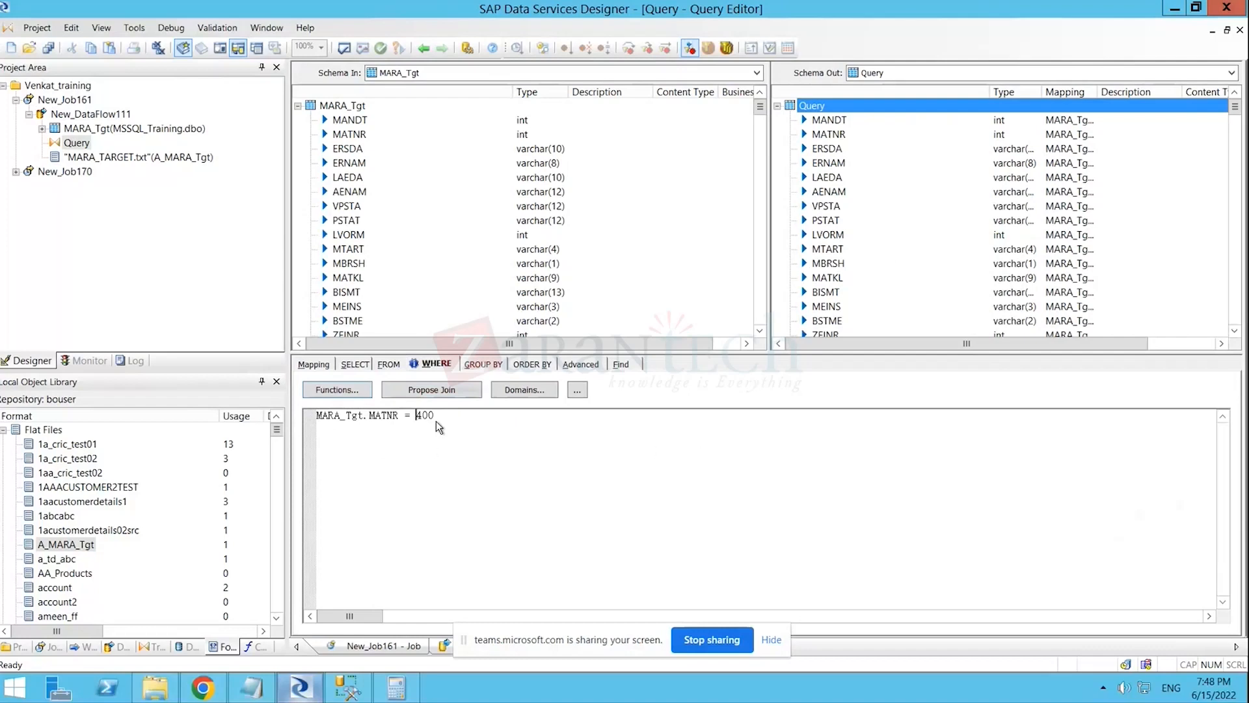
left_click_drag(448, 422, 312, 423)
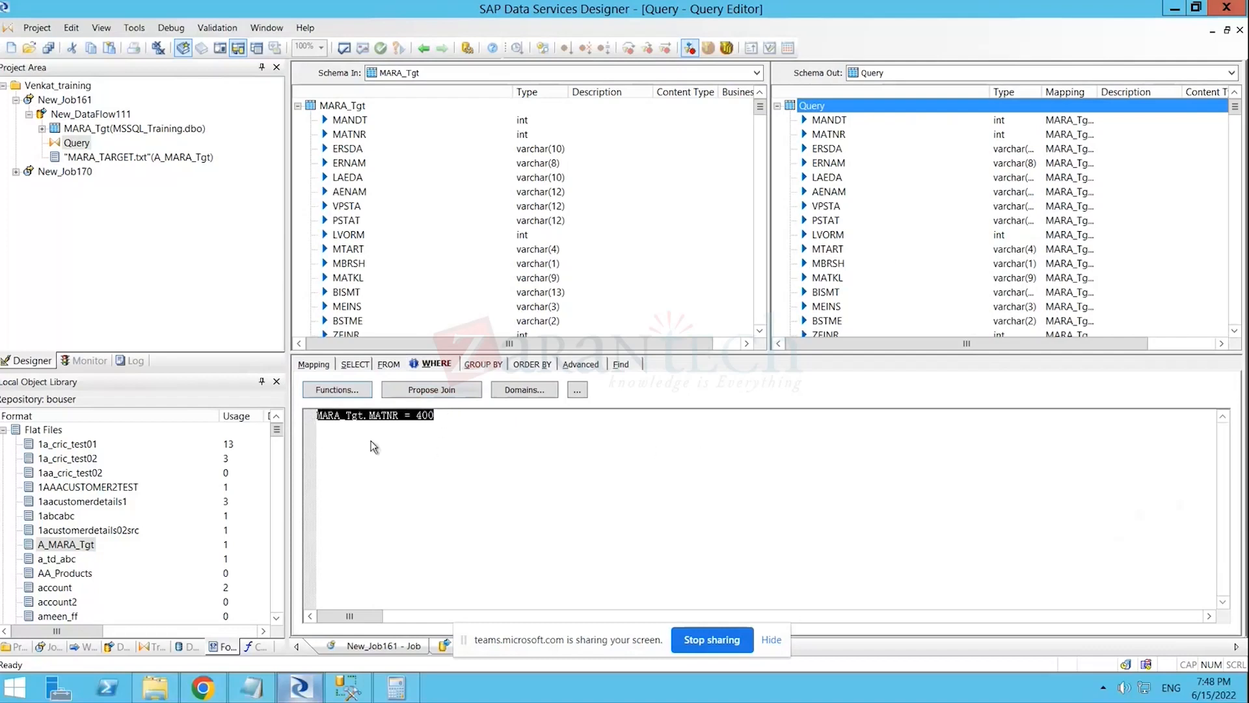
left_click(443, 419)
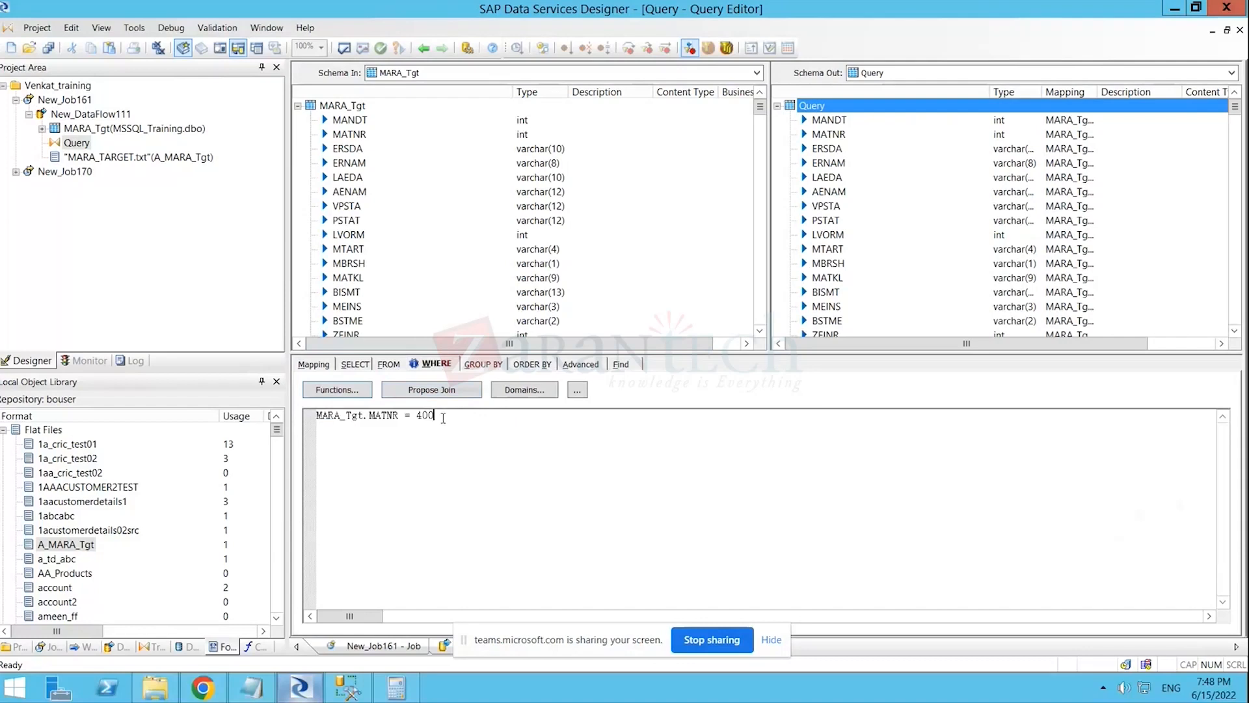
- Try extending the WHERE condition with the operators "and" and "or", removing each one again
type("and")
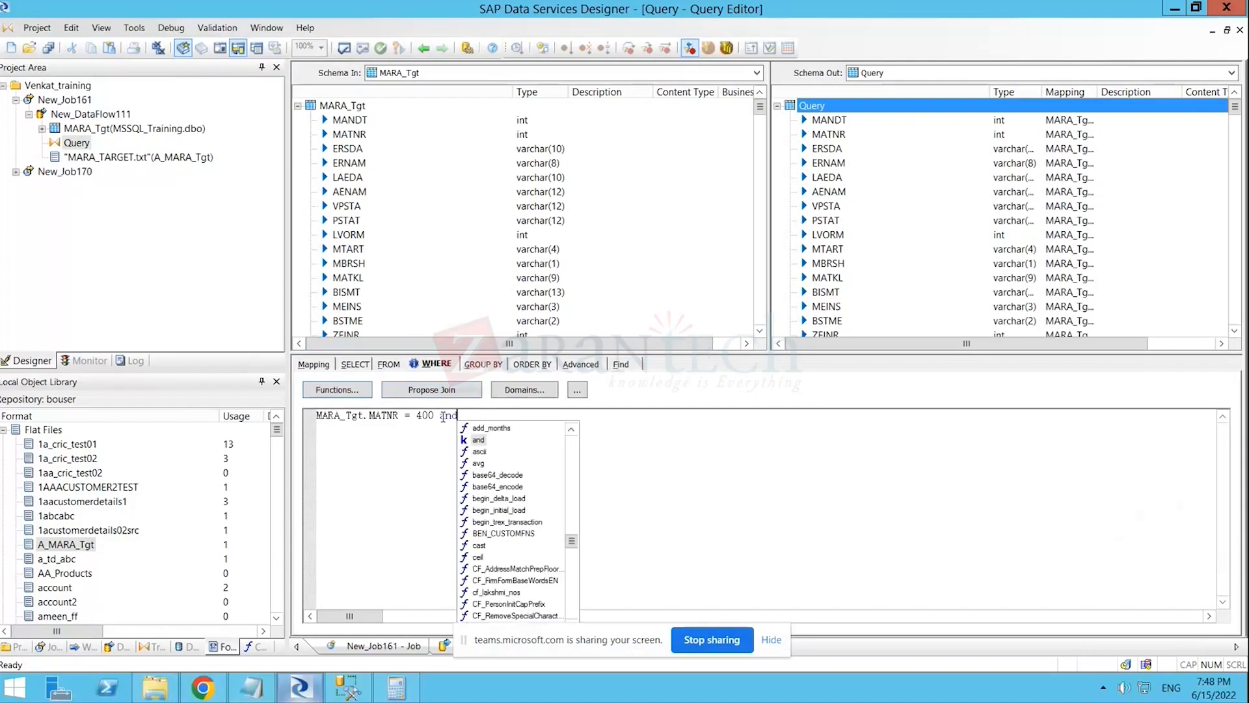
key("BackSpace")
key("BackSpace")
key("BackSpace")
type("or")
key("BackSpace")
key("BackSpace")
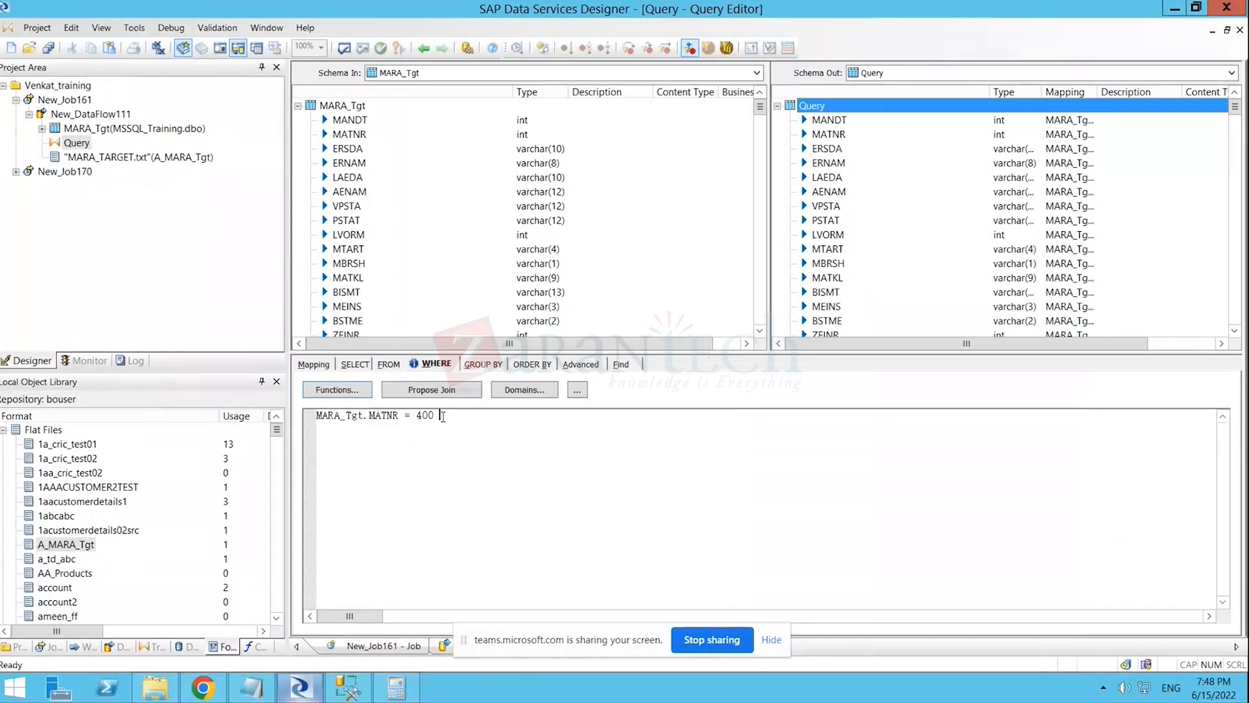
- Delete the whole WHERE condition from the Query transform and return to the data flow
left_click_drag(440, 417, 306, 426)
key("Delete")
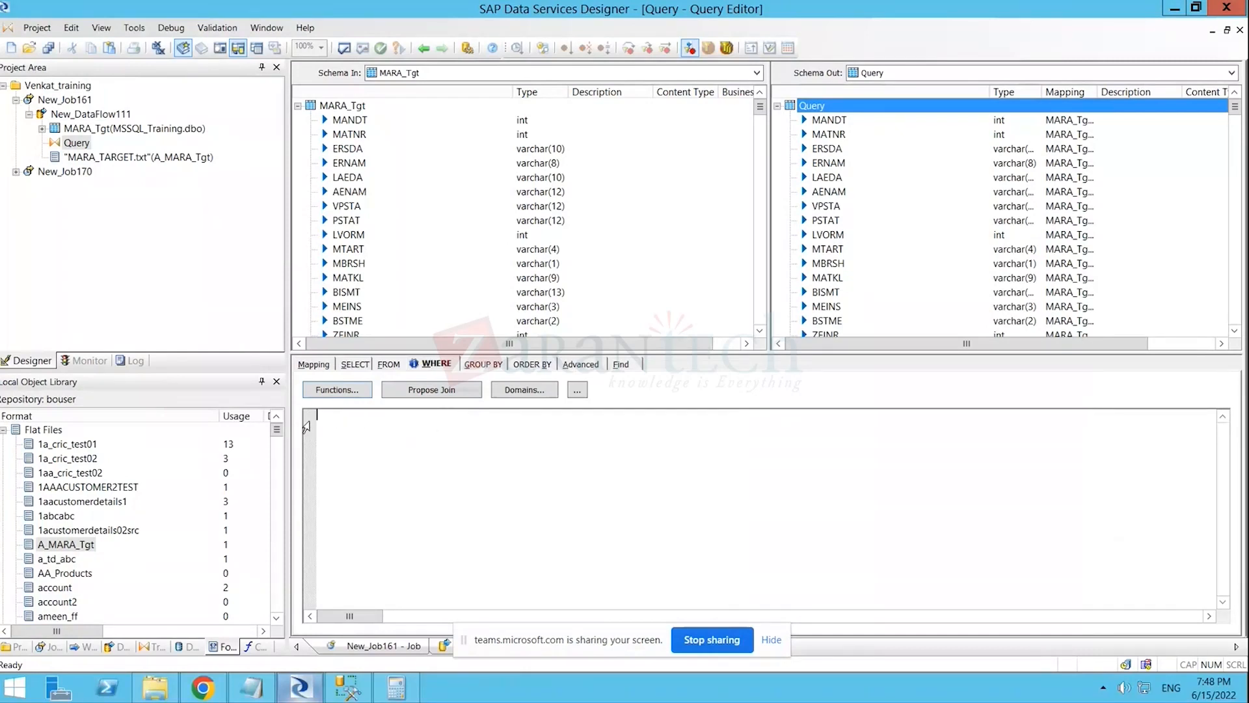
left_click(427, 49)
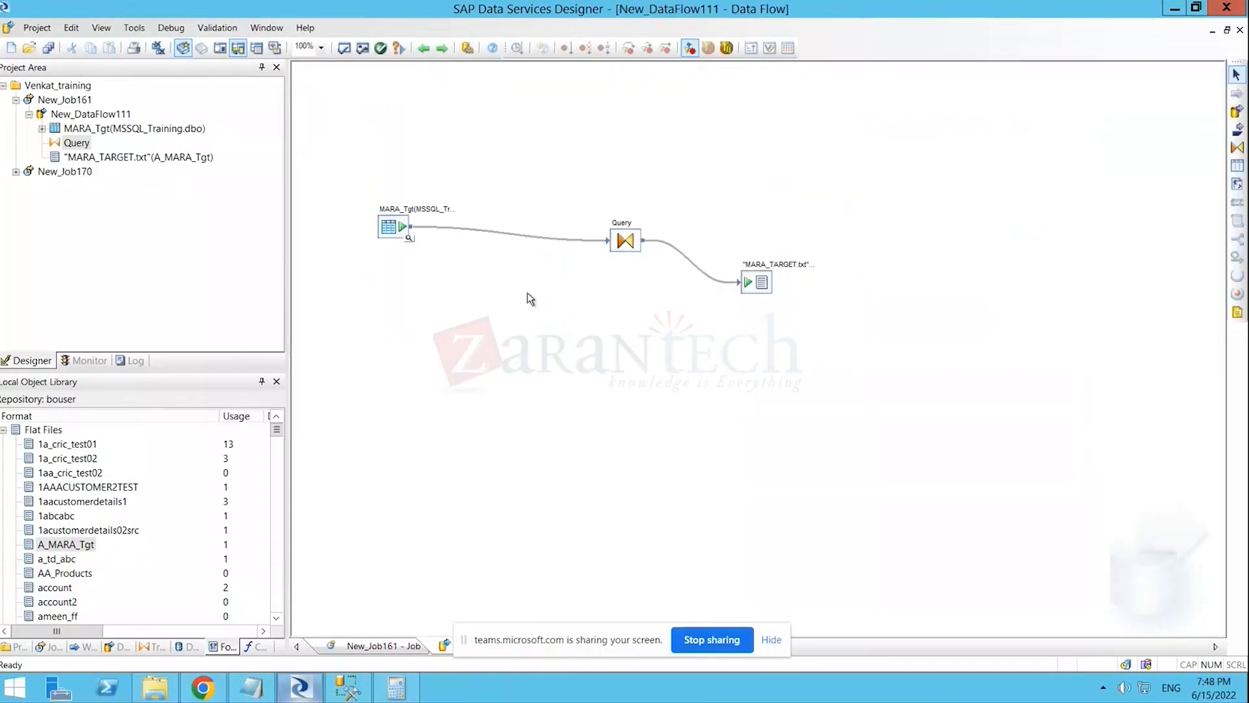
left_click_drag(449, 256, 454, 259)
left_click_drag(804, 355, 721, 228)
- Check the job monitor and list the execution logs of New_Job161 and New_Job170
left_click(73, 362)
left_click(130, 362)
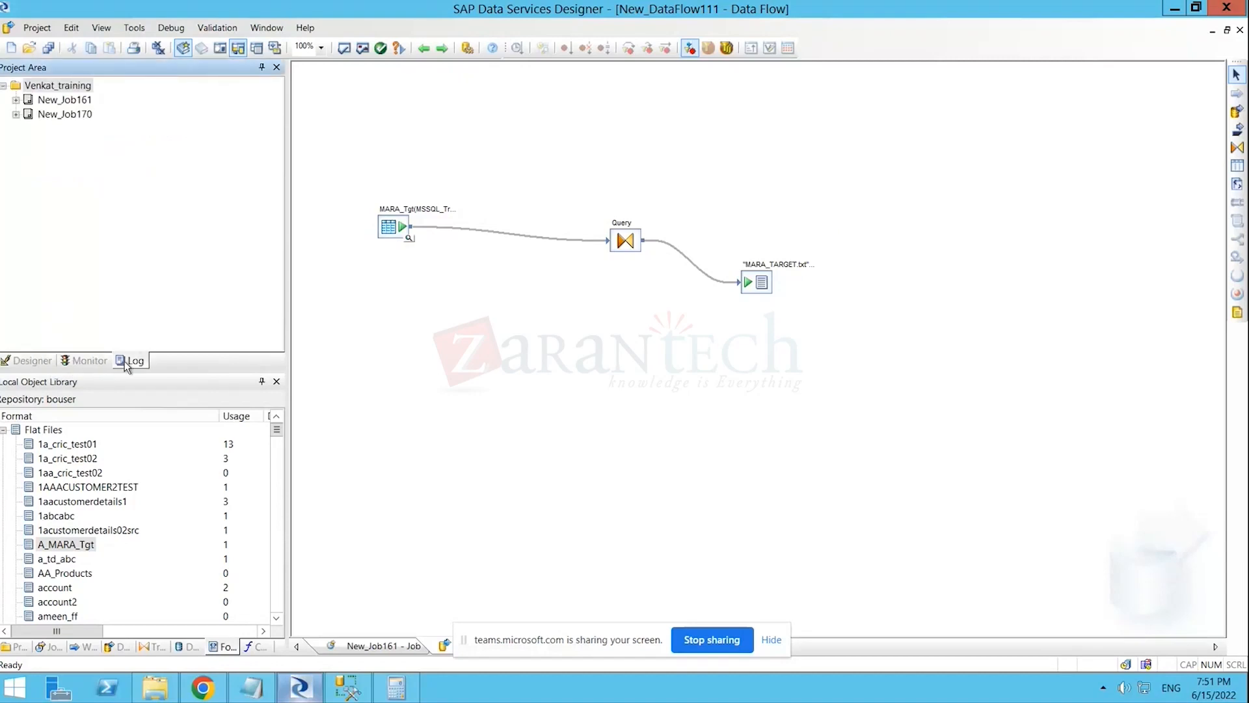
left_click(16, 101)
left_click(16, 143)
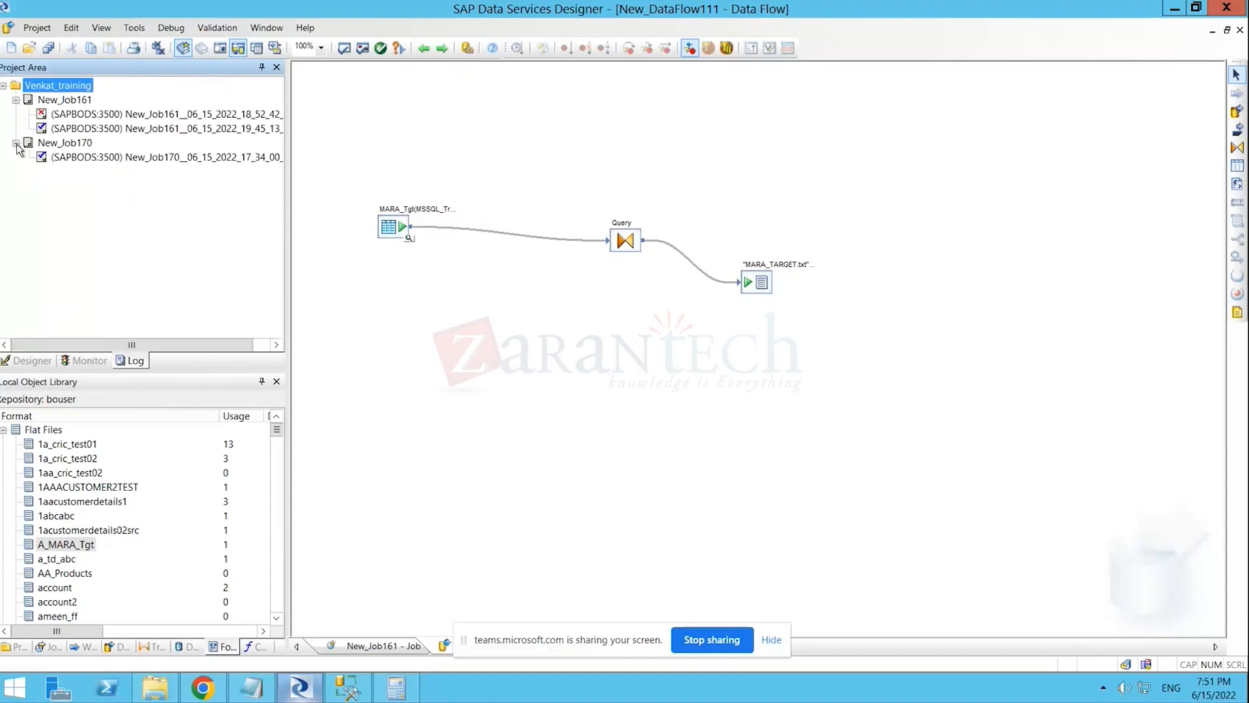
- Review the 18_52_42 execution log of New_Job161, highlighting the entry with the run ID, and return to the data flow
left_click(77, 122)
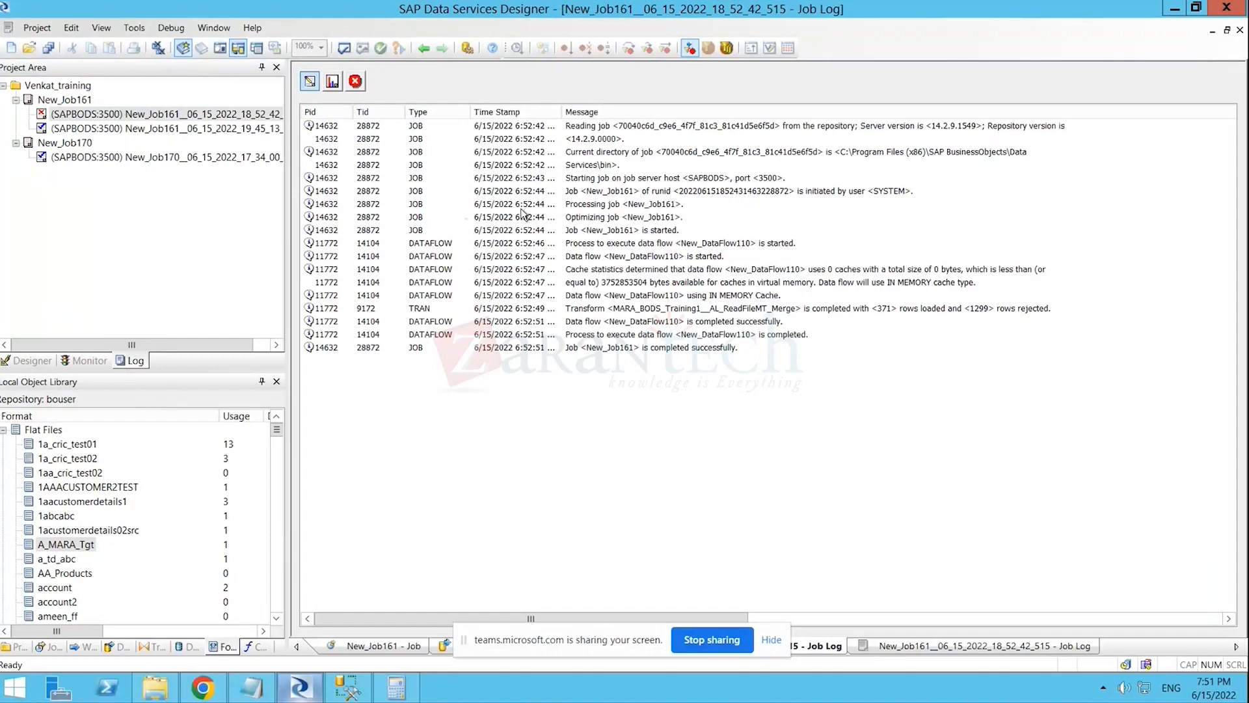
left_click(671, 194)
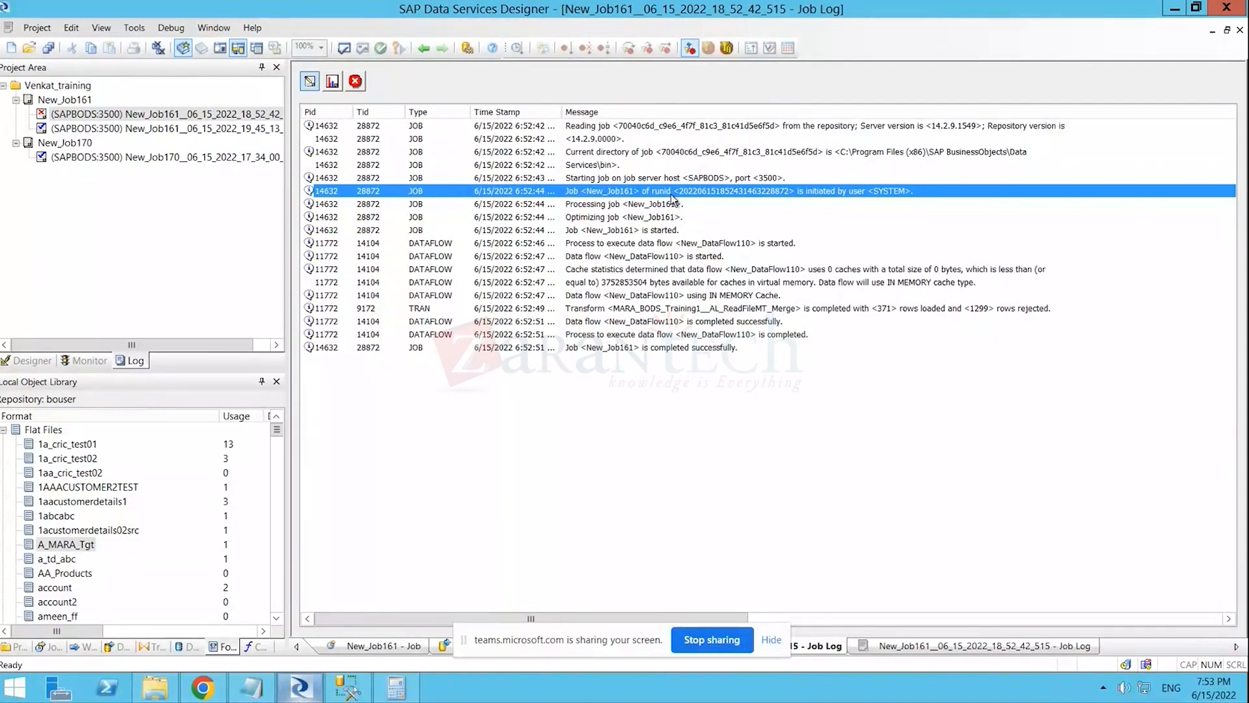
left_click(427, 49)
left_click(421, 48)
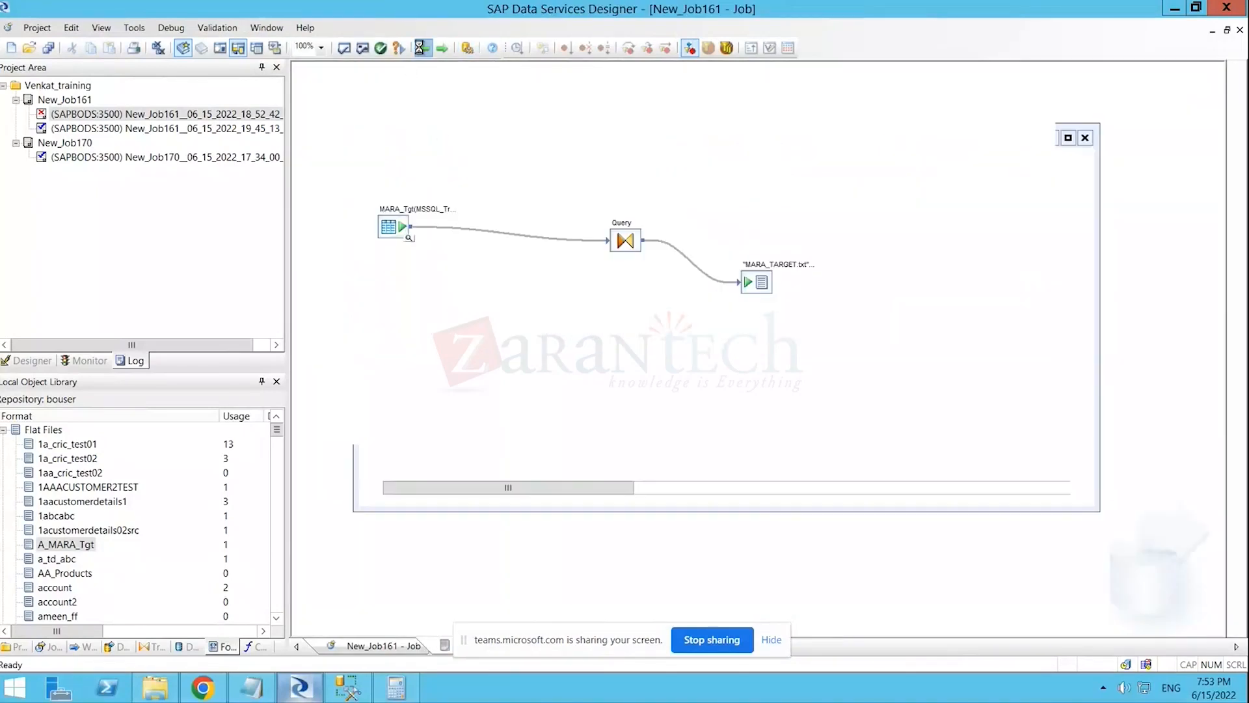
- Open New_Job168 from the repository's list of jobs
left_click(42, 648)
double_click(72, 561)
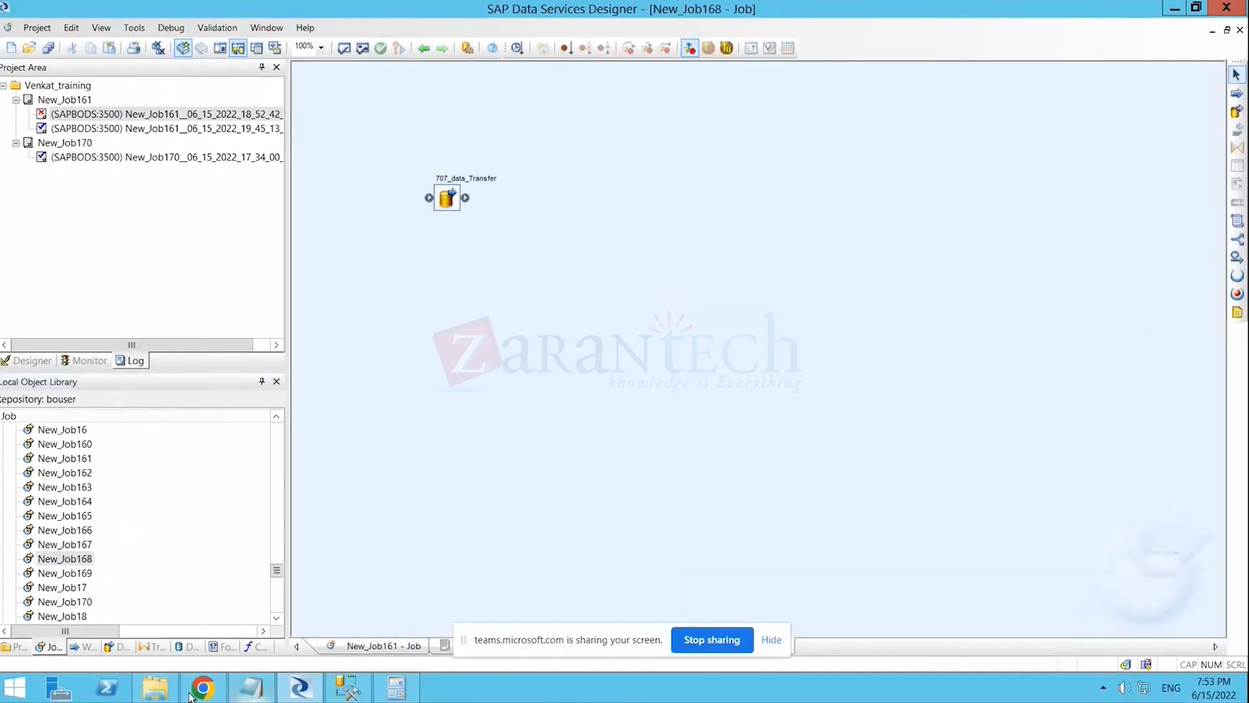
- Switch to File Explorer and check the MARA_Tgt file in C:\dhanu\New folder
left_click(154, 687)
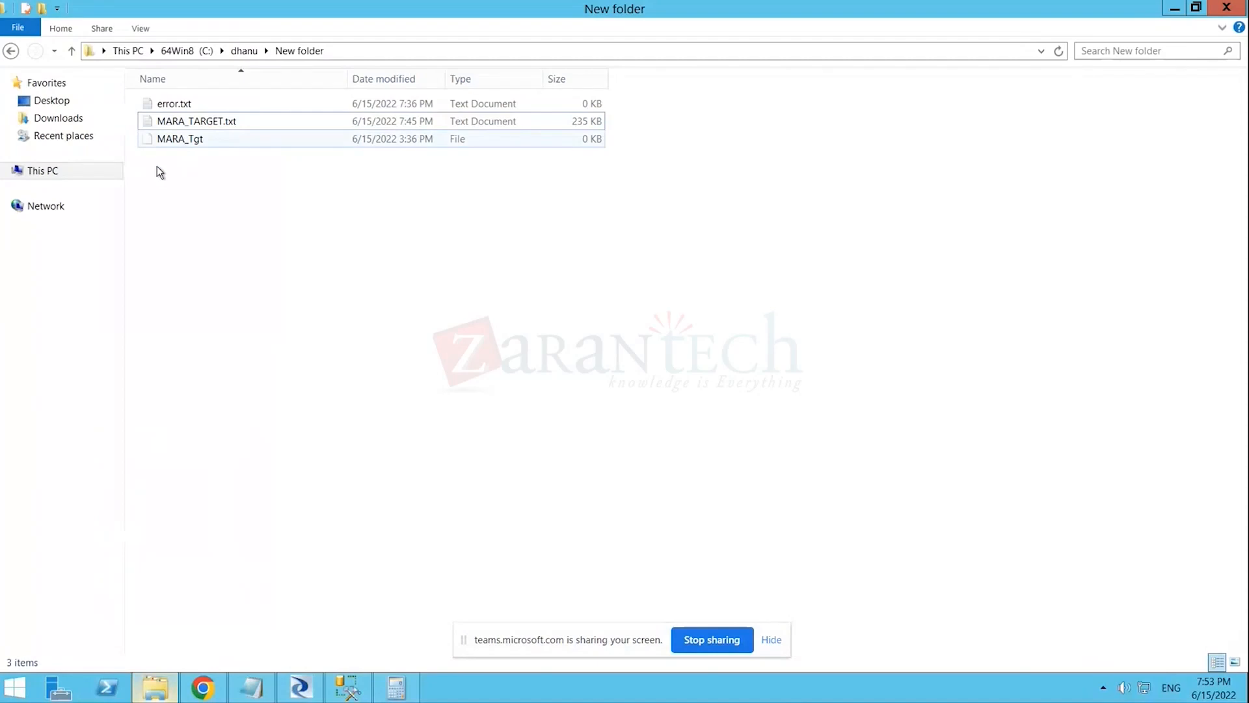
left_click(199, 140)
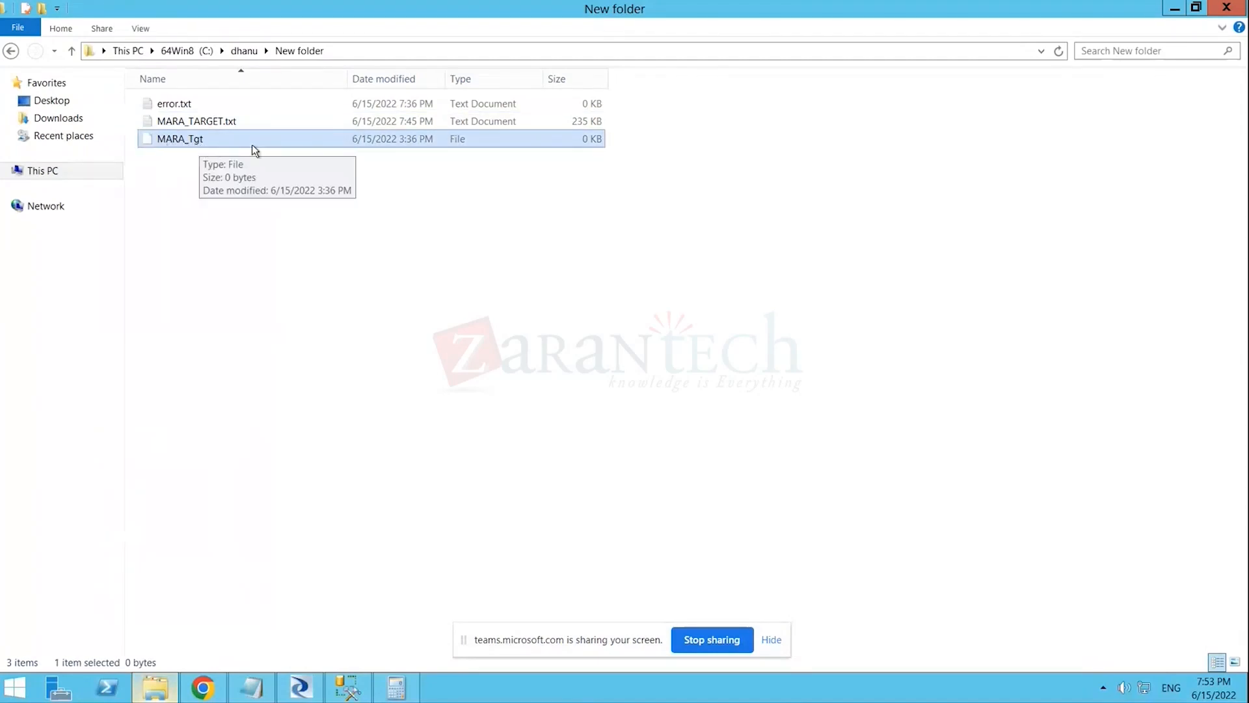
left_click(318, 272)
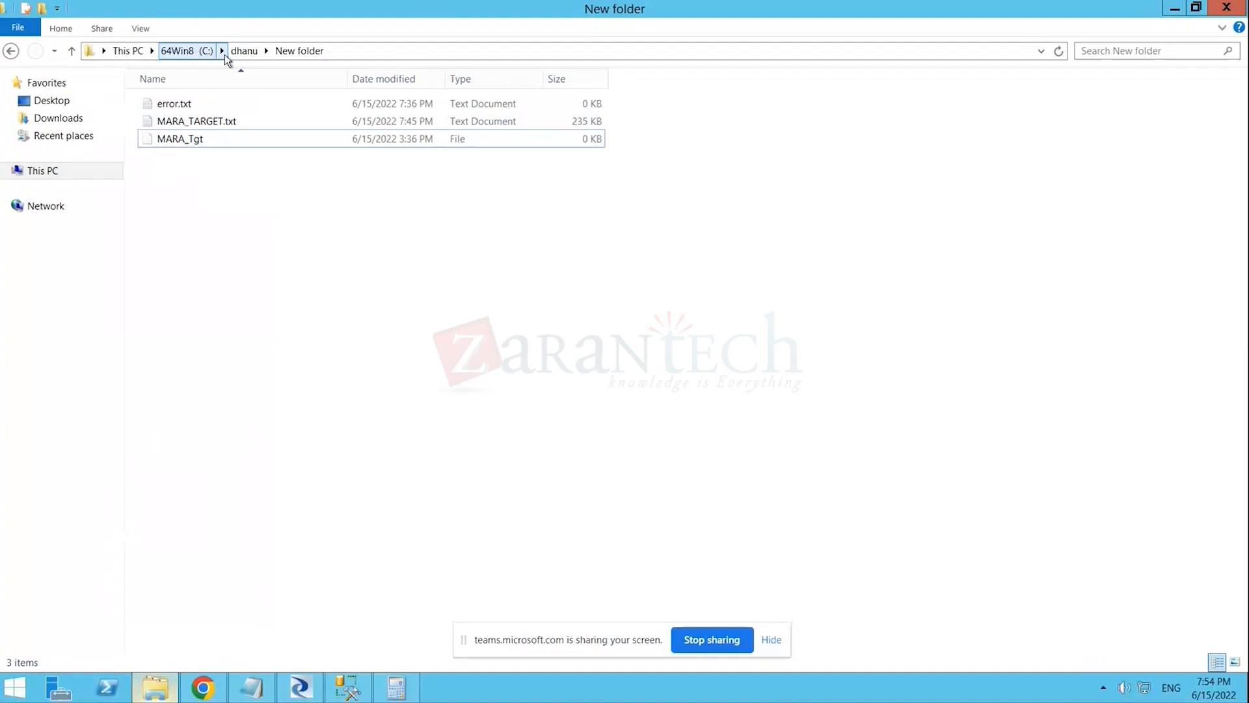
- Create a subfolder with the default name "New folder" inside C:\dhanu\New folder
right_click(268, 192)
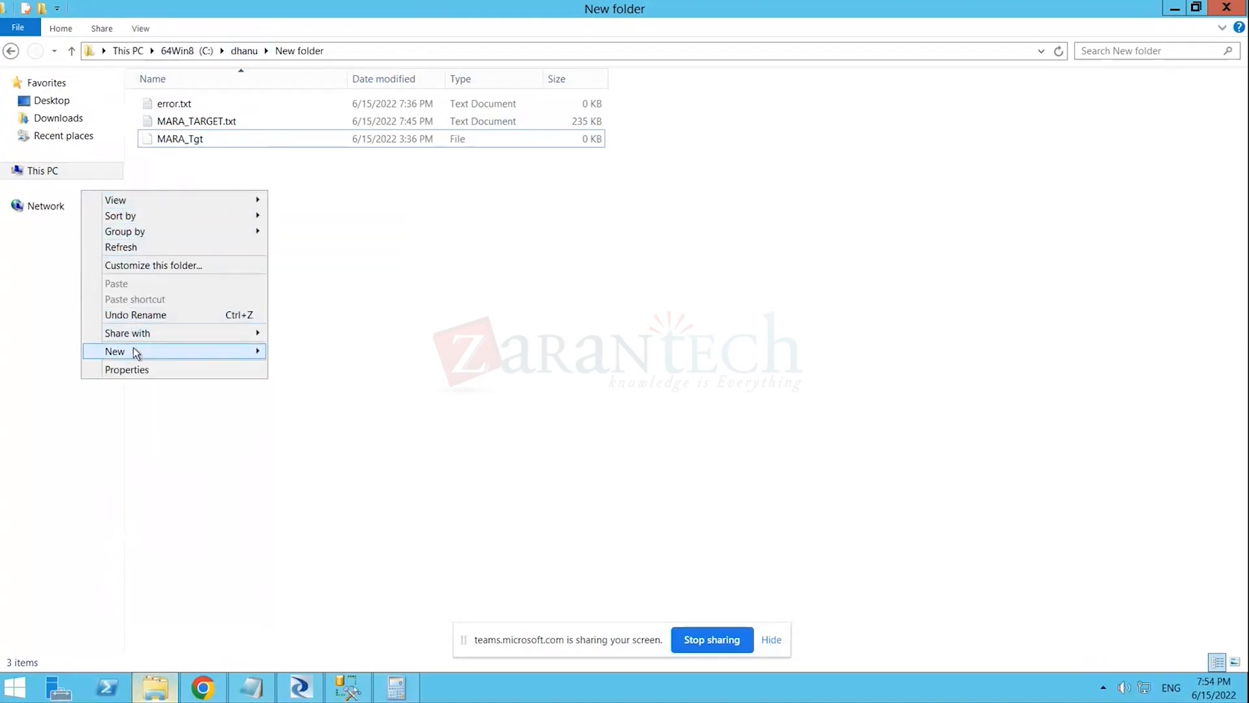
mouse_move(114, 356)
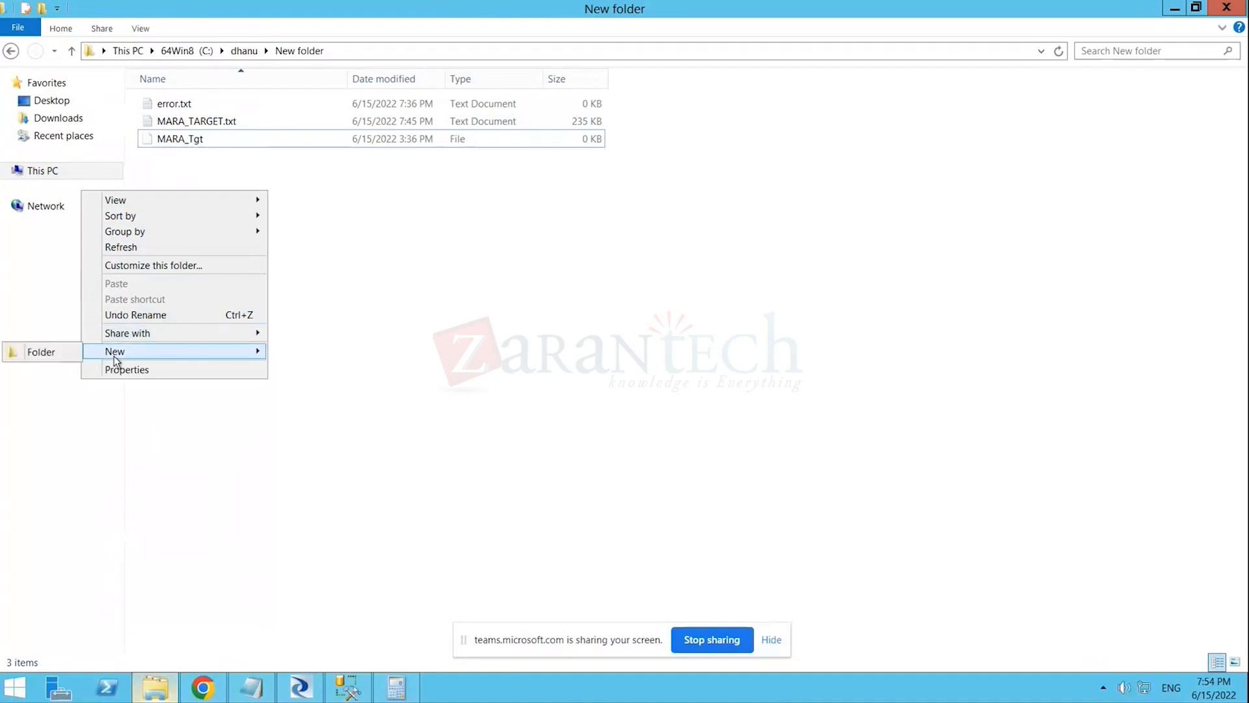
left_click(45, 353)
key("Return")
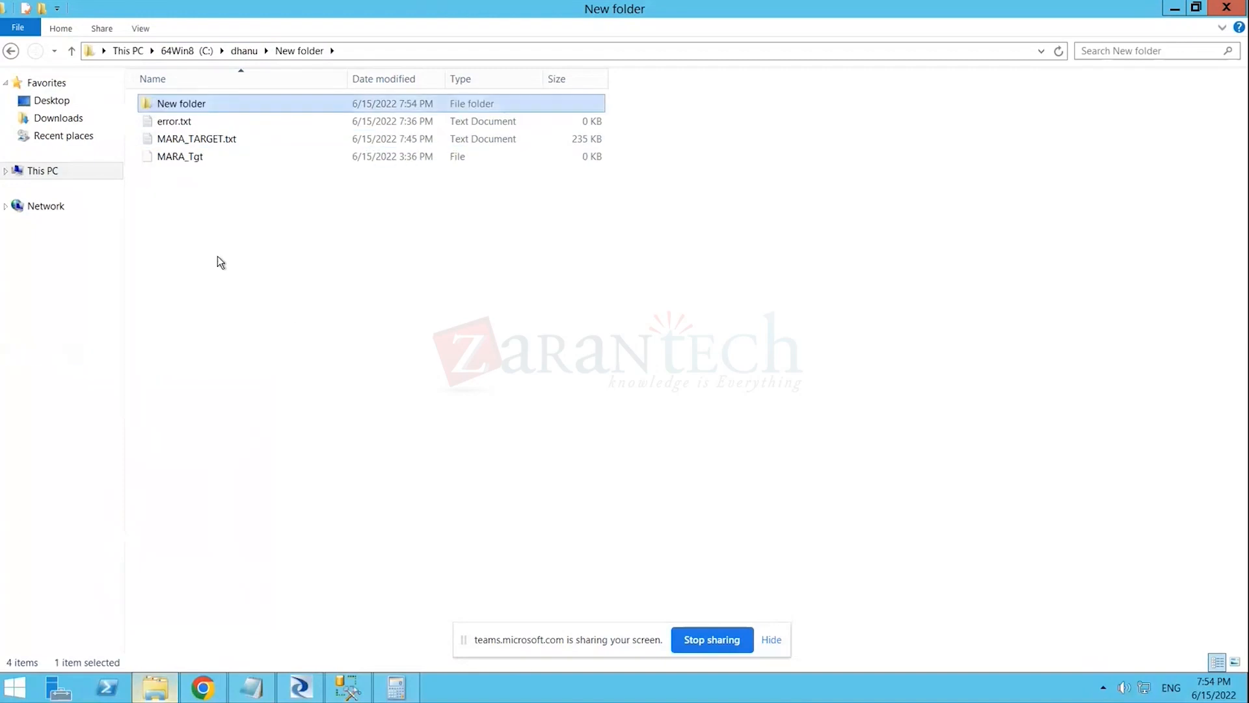
- Try to share the new subfolder with its owner, choosing network discovery and file sharing for all public networks, and close its properties
right_click(200, 108)
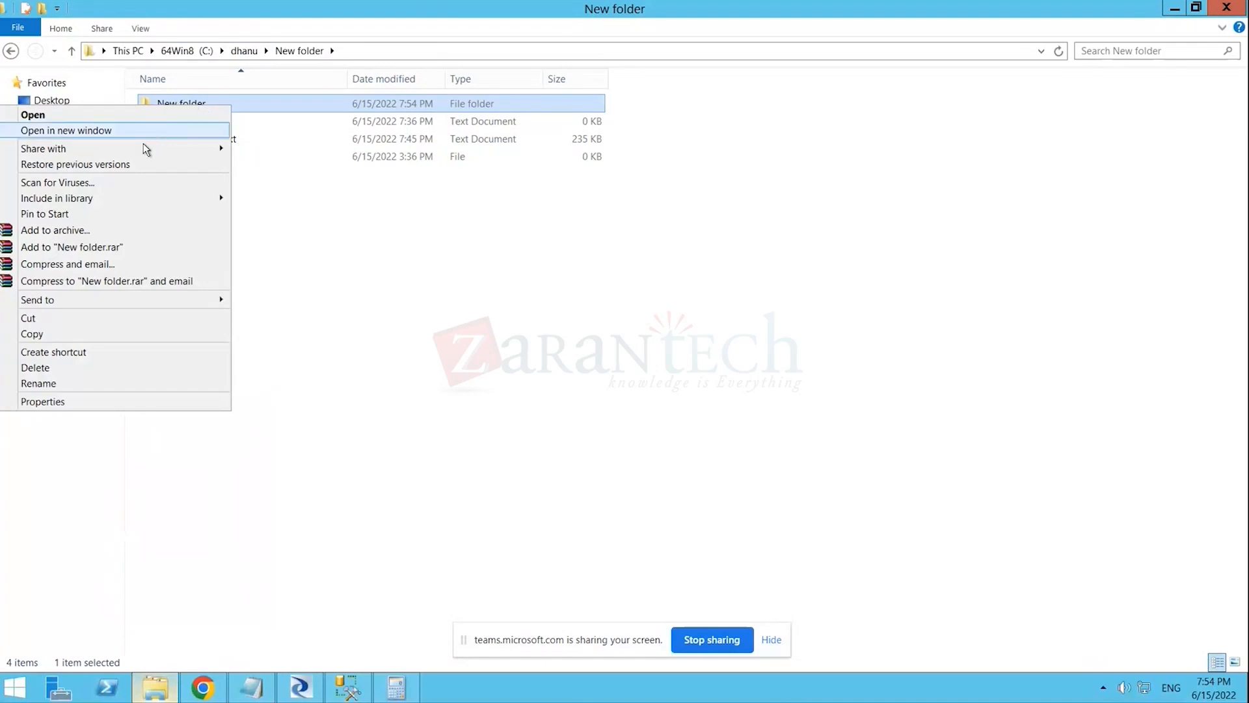
left_click(43, 402)
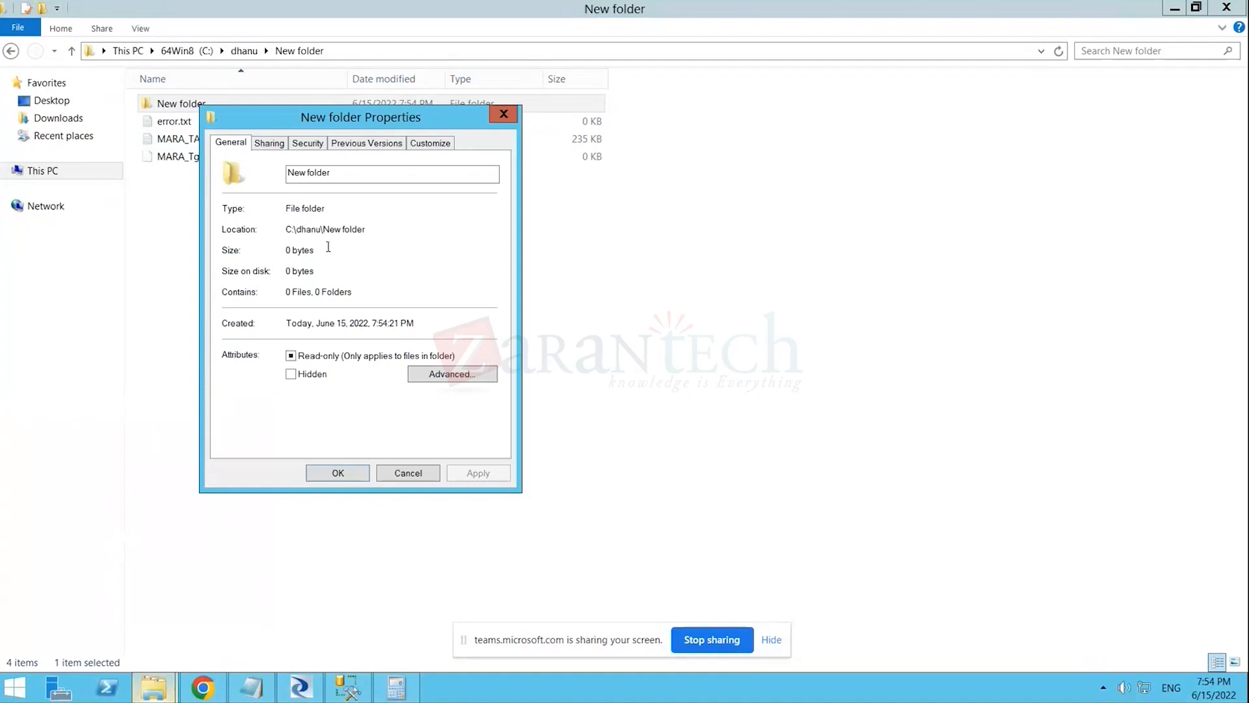
left_click(265, 146)
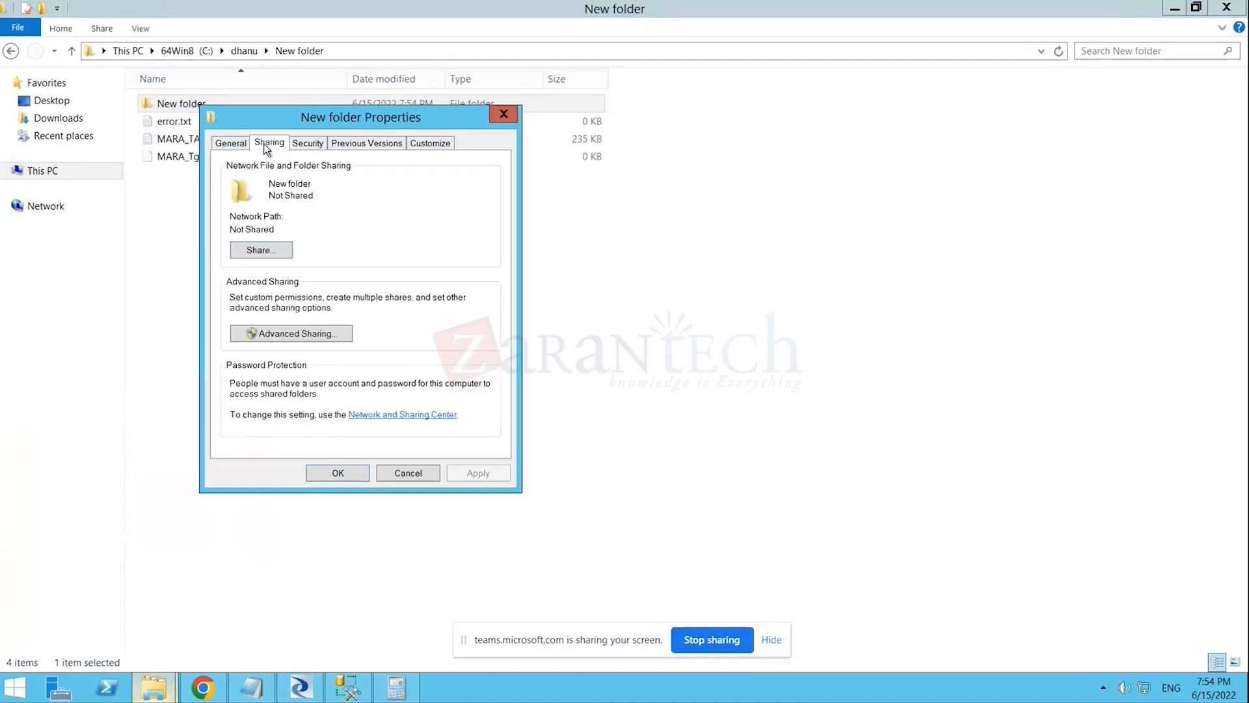
left_click(268, 252)
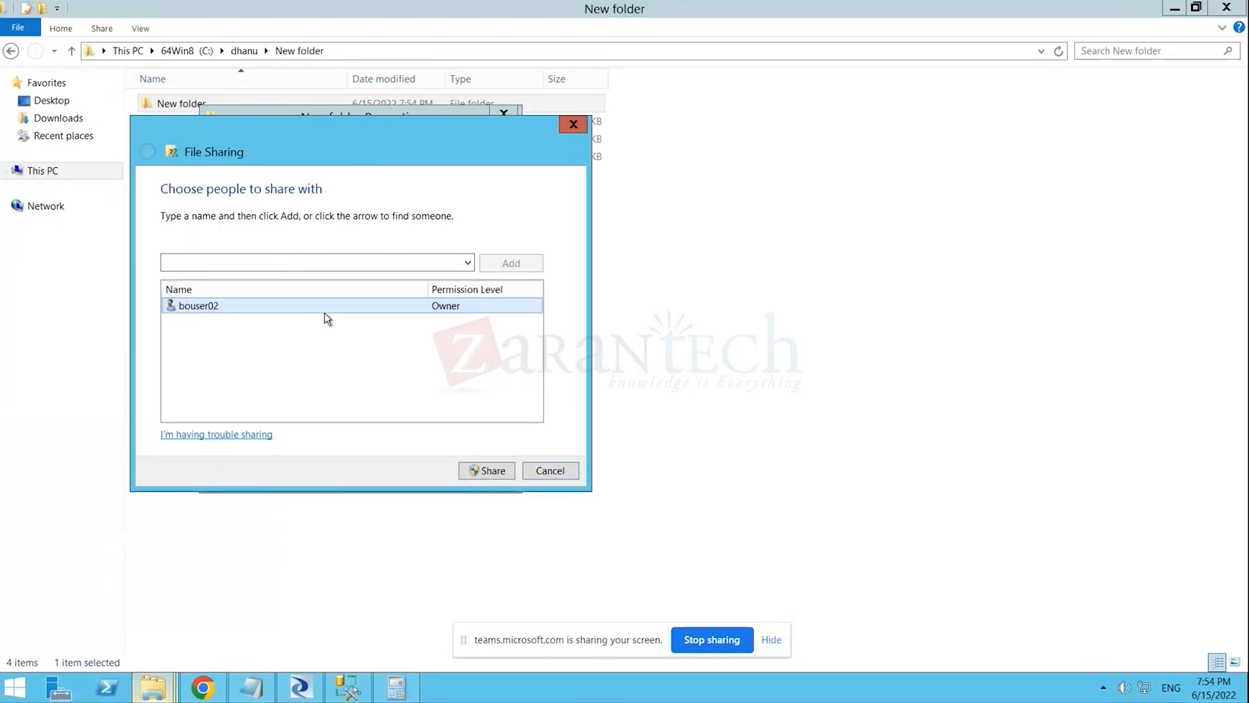
left_click(486, 473)
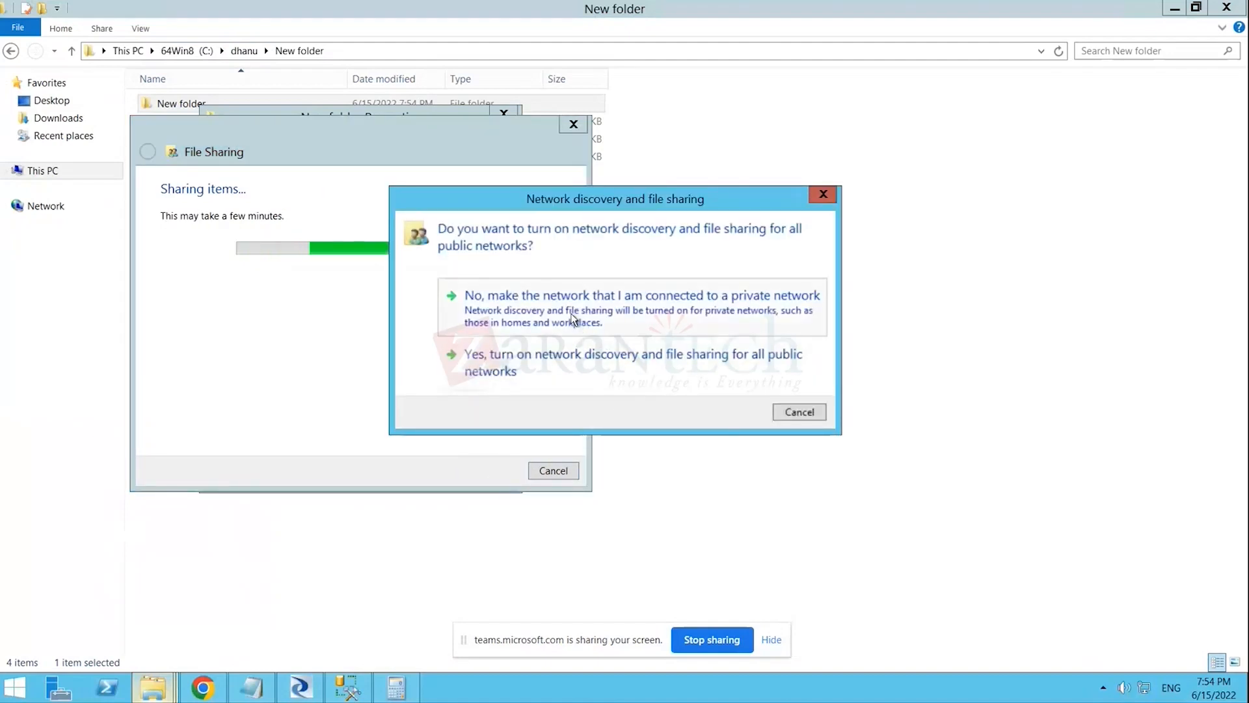
left_click(583, 363)
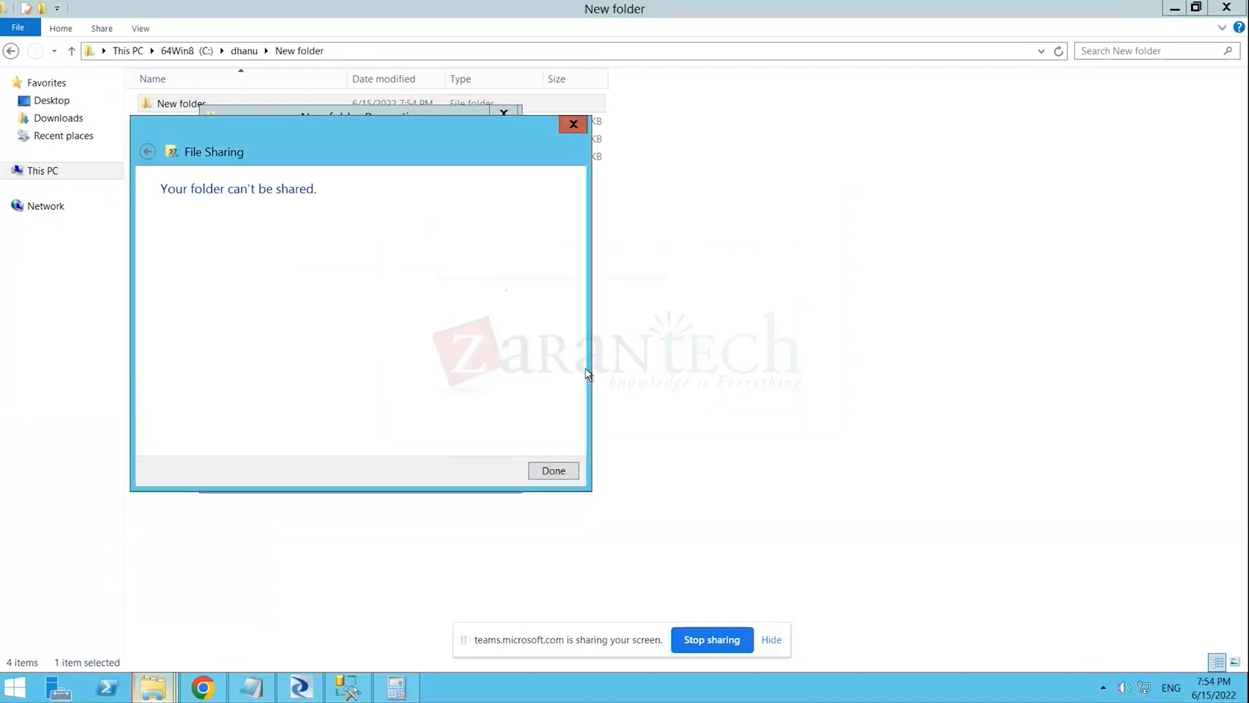
left_click(552, 469)
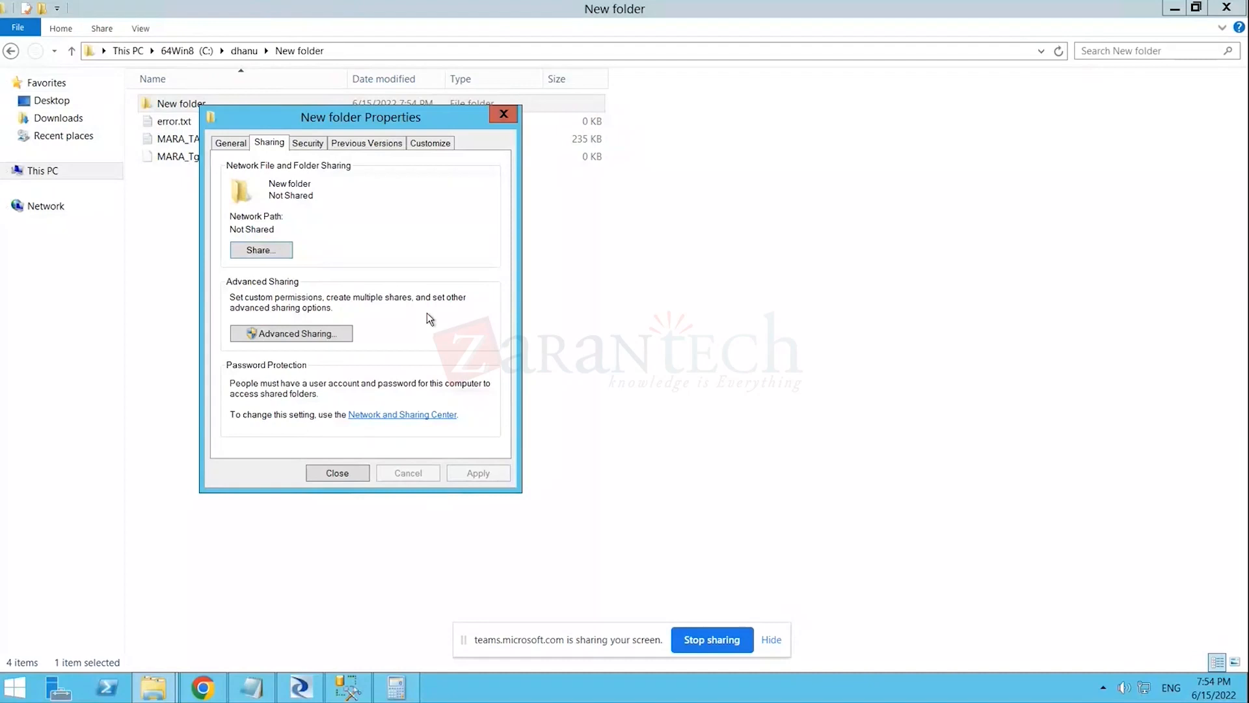
left_click(336, 474)
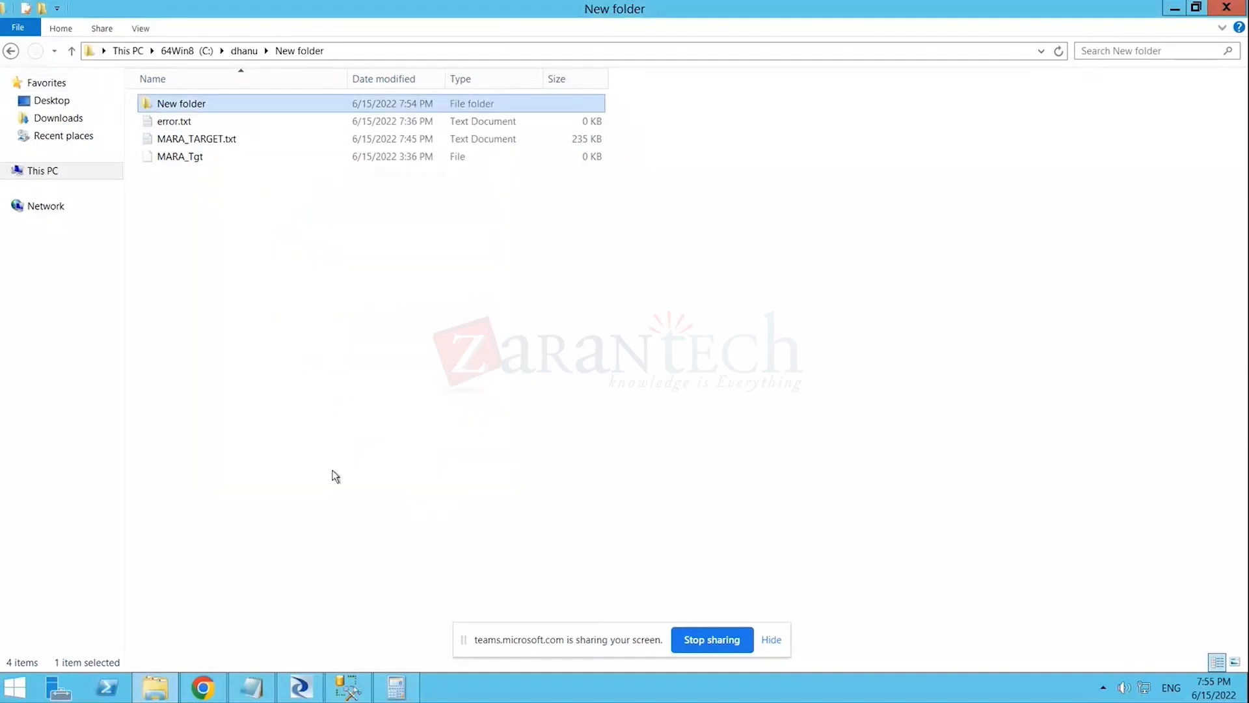
left_click(248, 242)
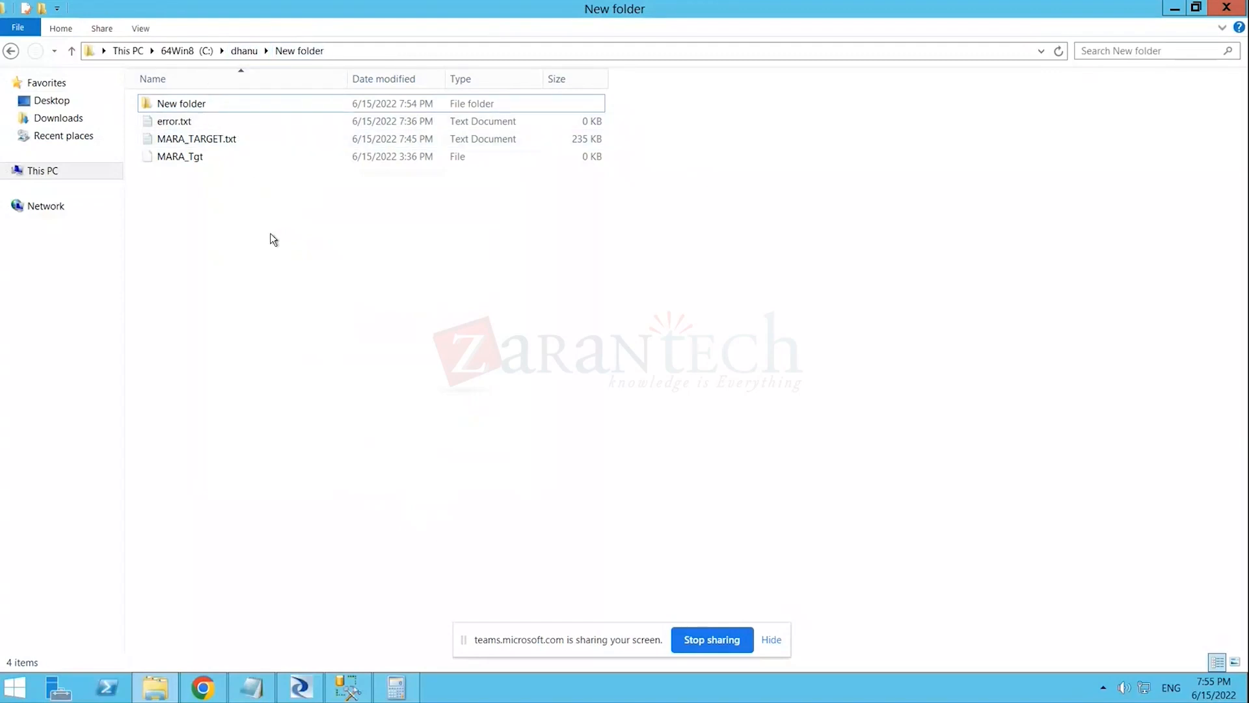
left_click(300, 687)
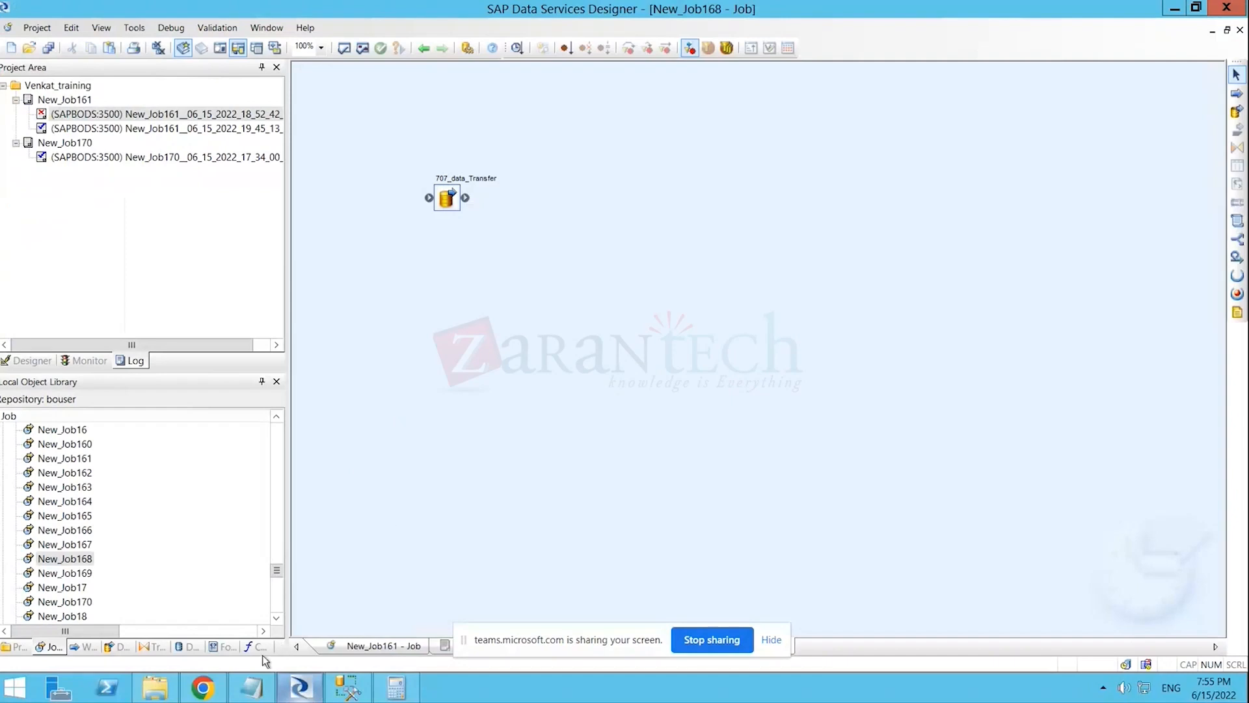
left_click(155, 687)
left_click(246, 50)
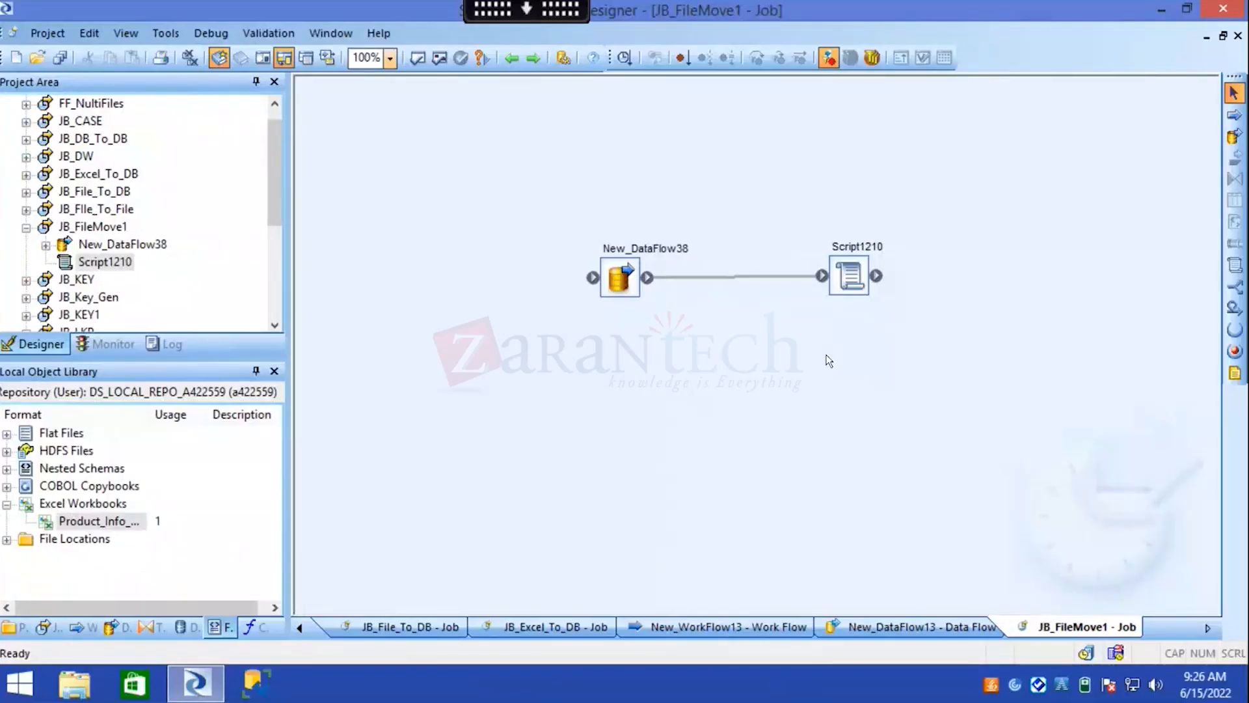
- Open Script1210 of JB_FileMove1 and copy the path \\NATXIRVSBI502\NonSAP\Product.txt from the active file_delete call
double_click(846, 275)
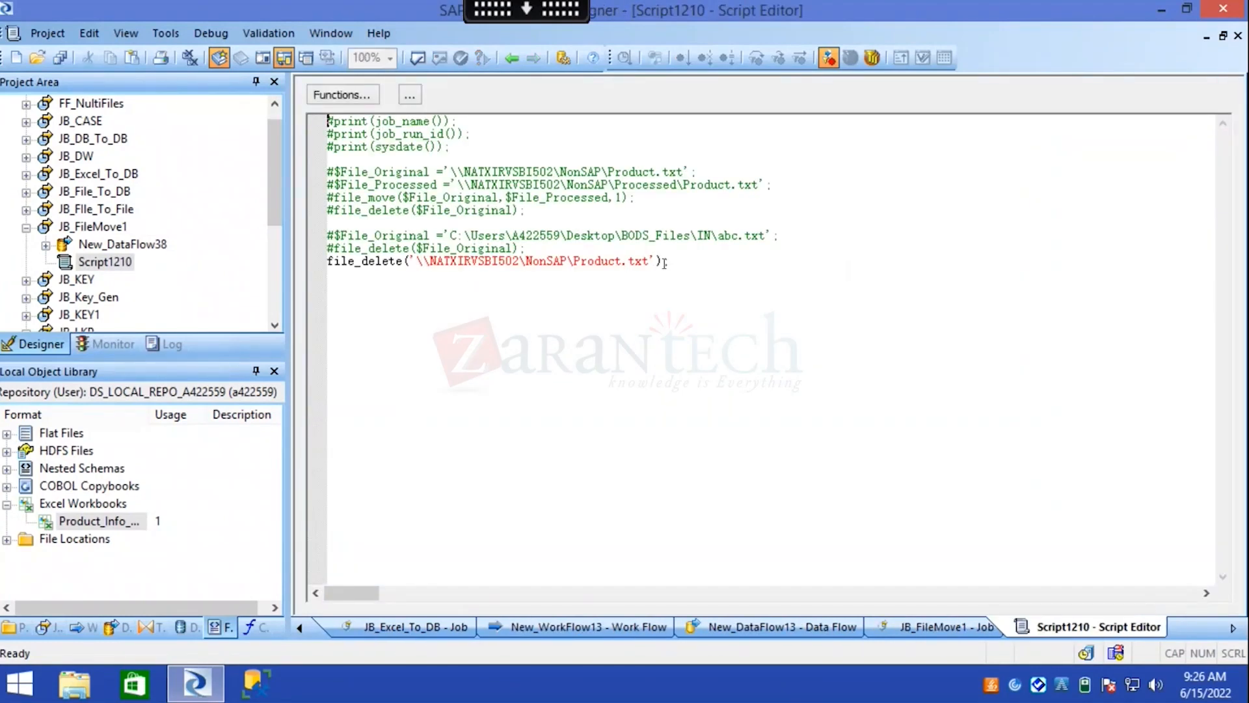
left_click_drag(648, 266, 422, 266)
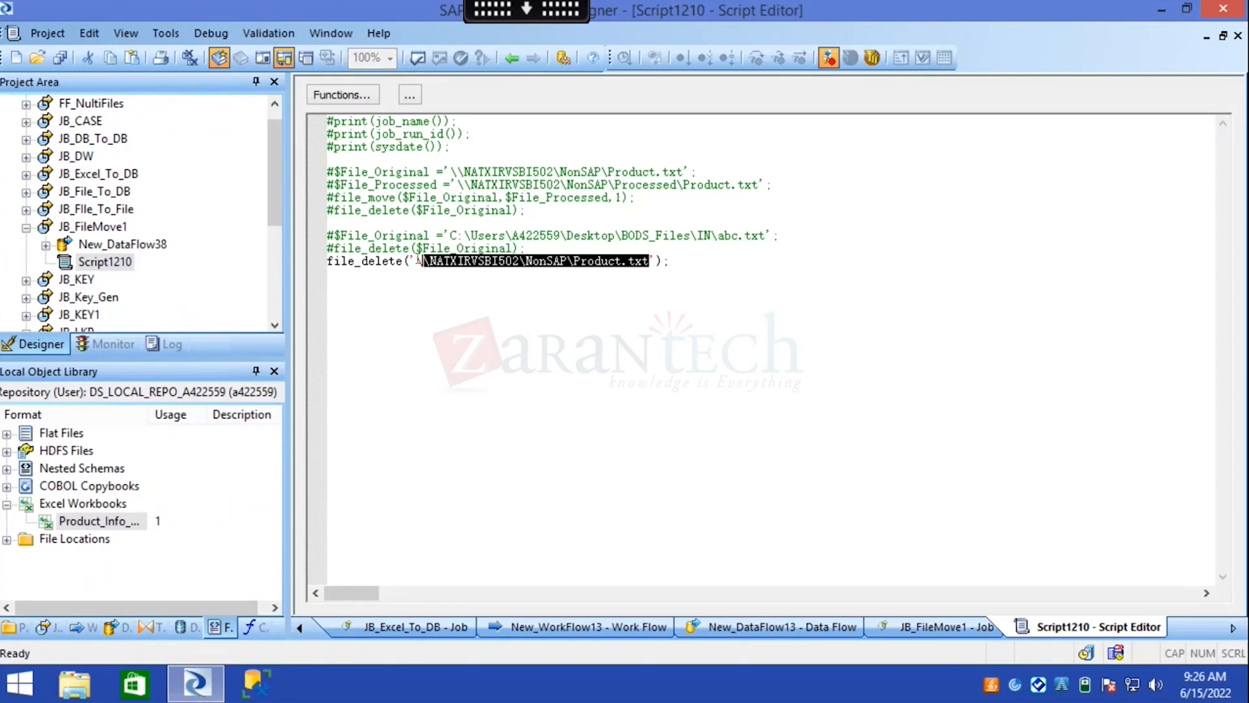
left_click(421, 261)
left_click(416, 261)
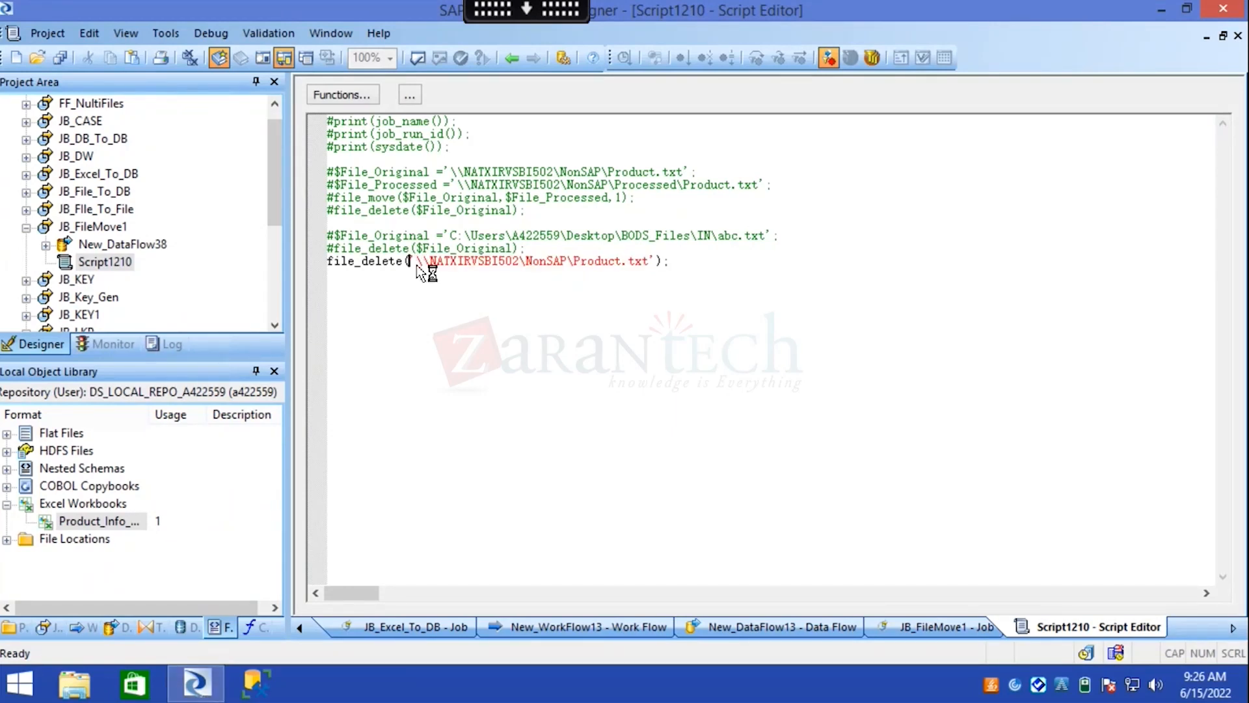
left_click(644, 260, "shift")
key("ctrl+c")
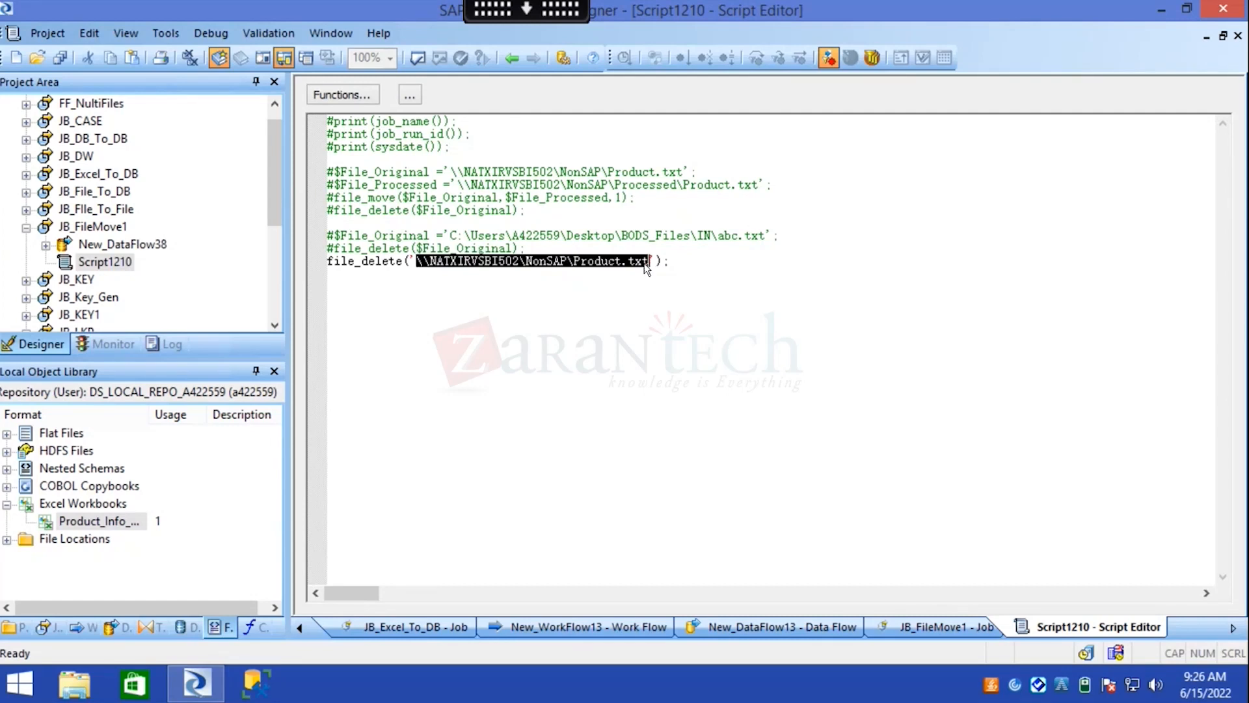
- Open the copied Product.txt path through Windows Run to check the file's contents, close it, and return to the script
key("super+r")
key("ctrl+v")
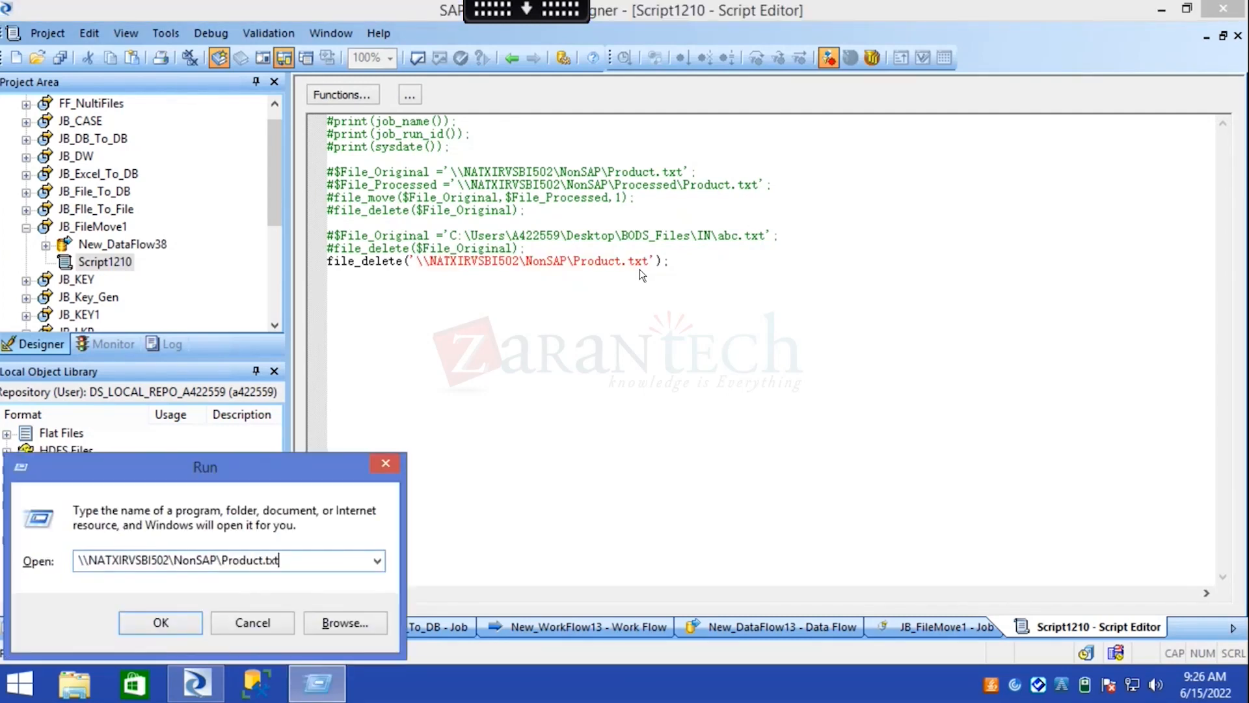
key("Return")
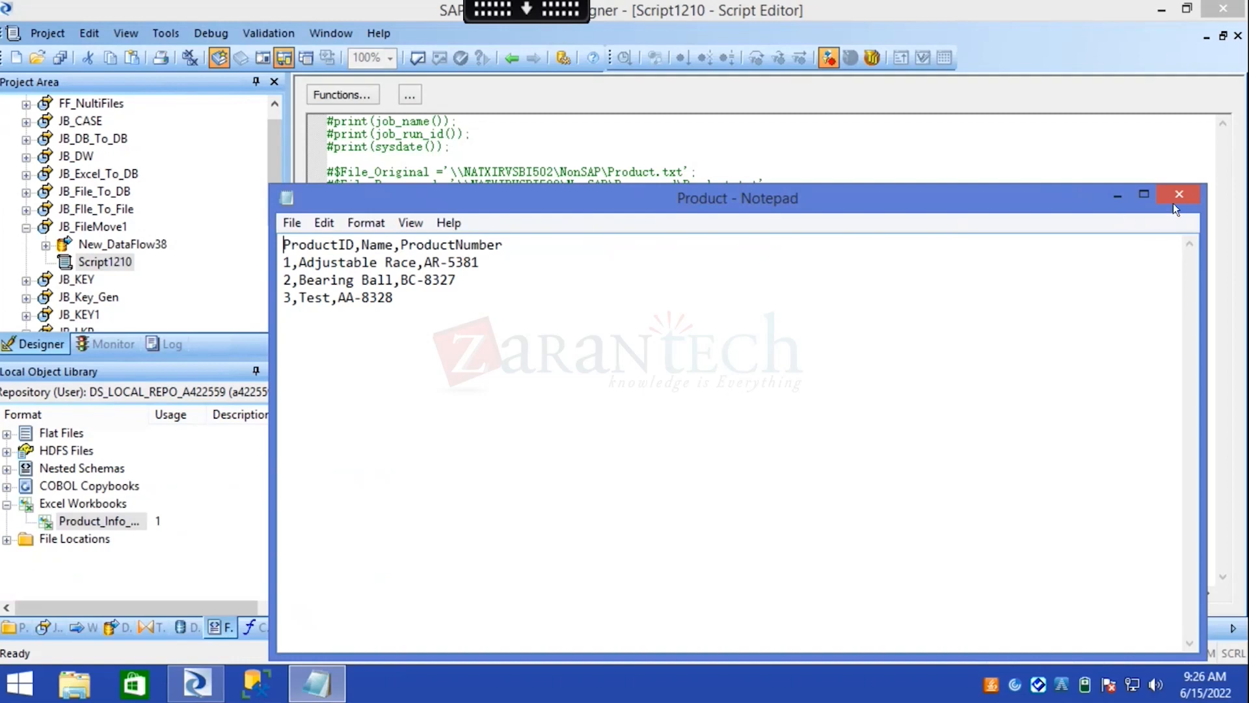
left_click(1176, 201)
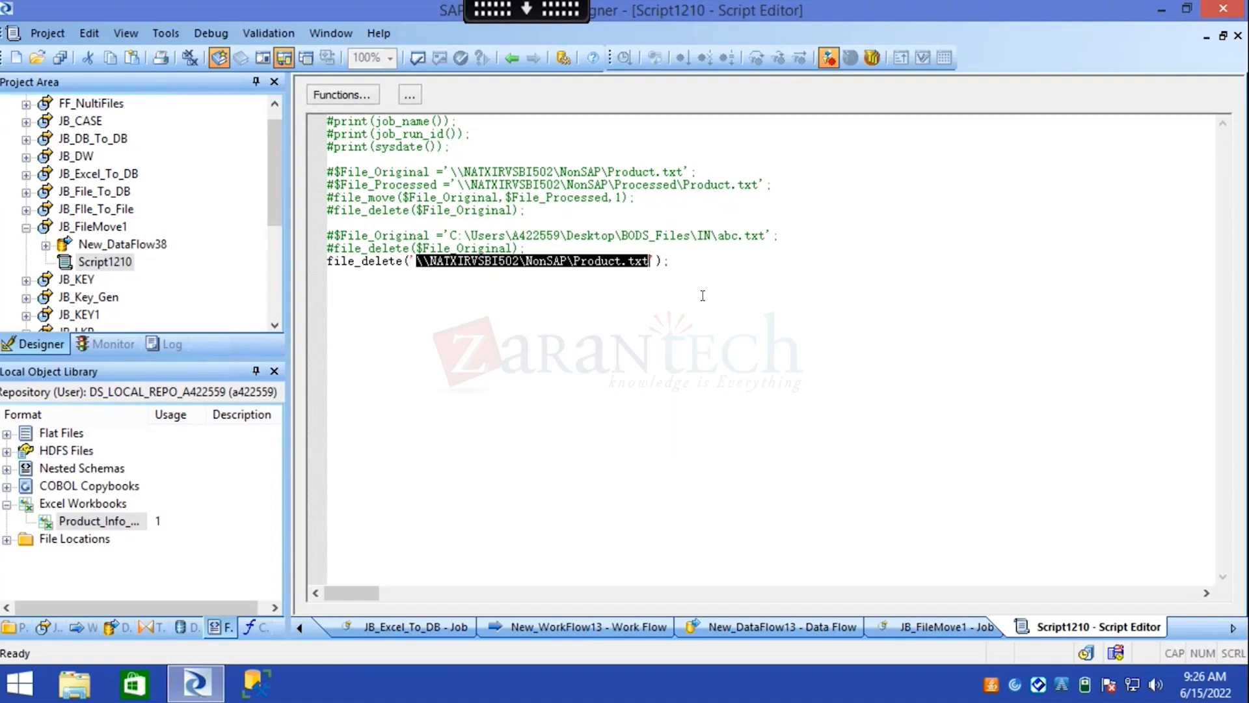
left_click(717, 276)
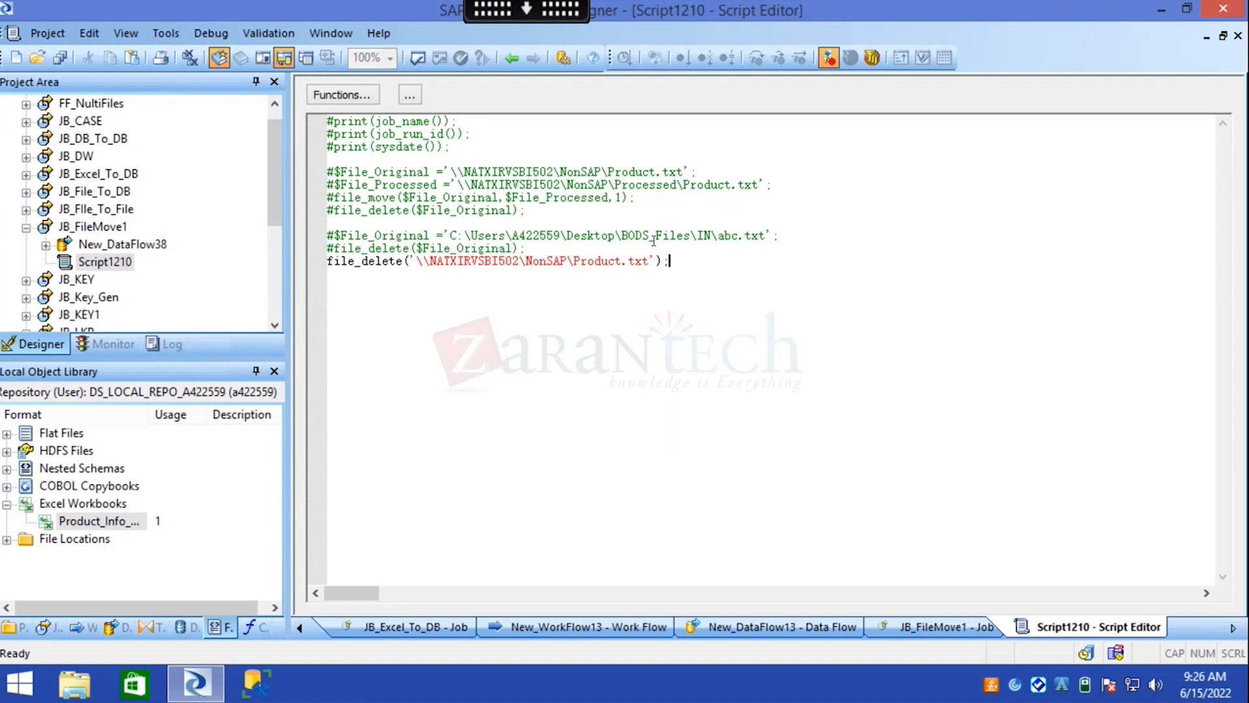
- Switch to the local browser to check the JB_FileMove1 error log, and return to Script1210 in the remote Designer session
key("alt+Tab")
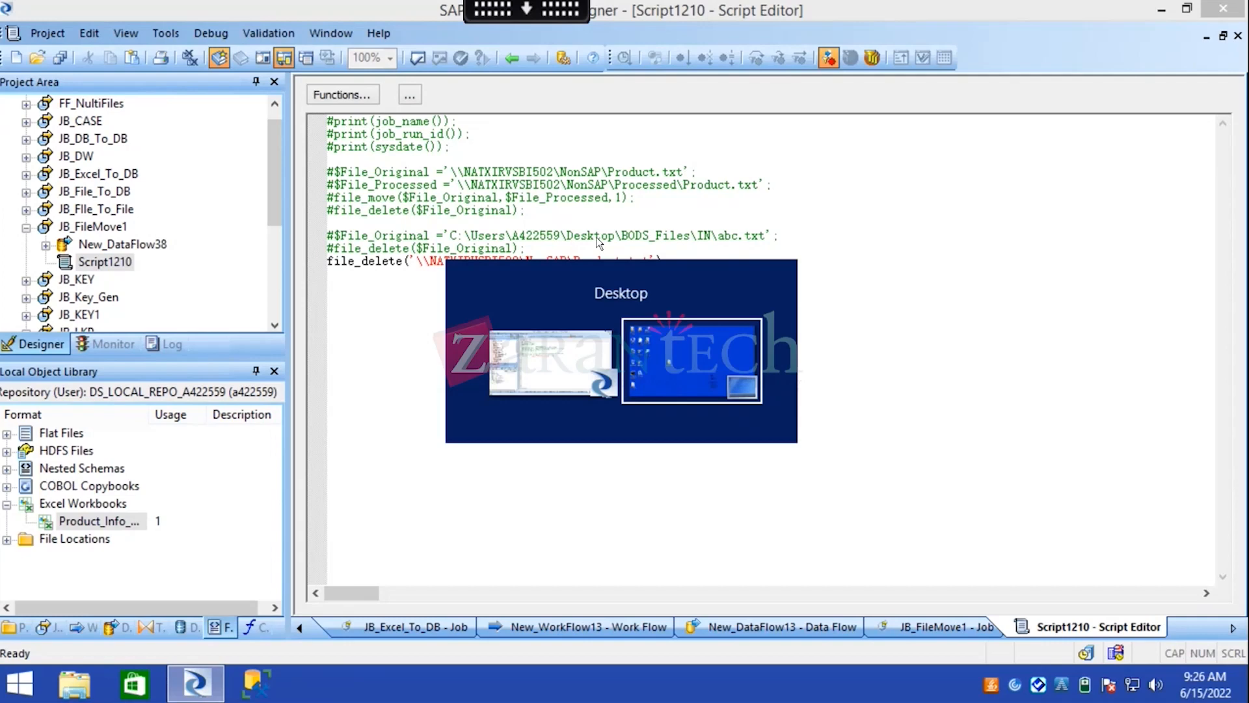
left_click(507, 9)
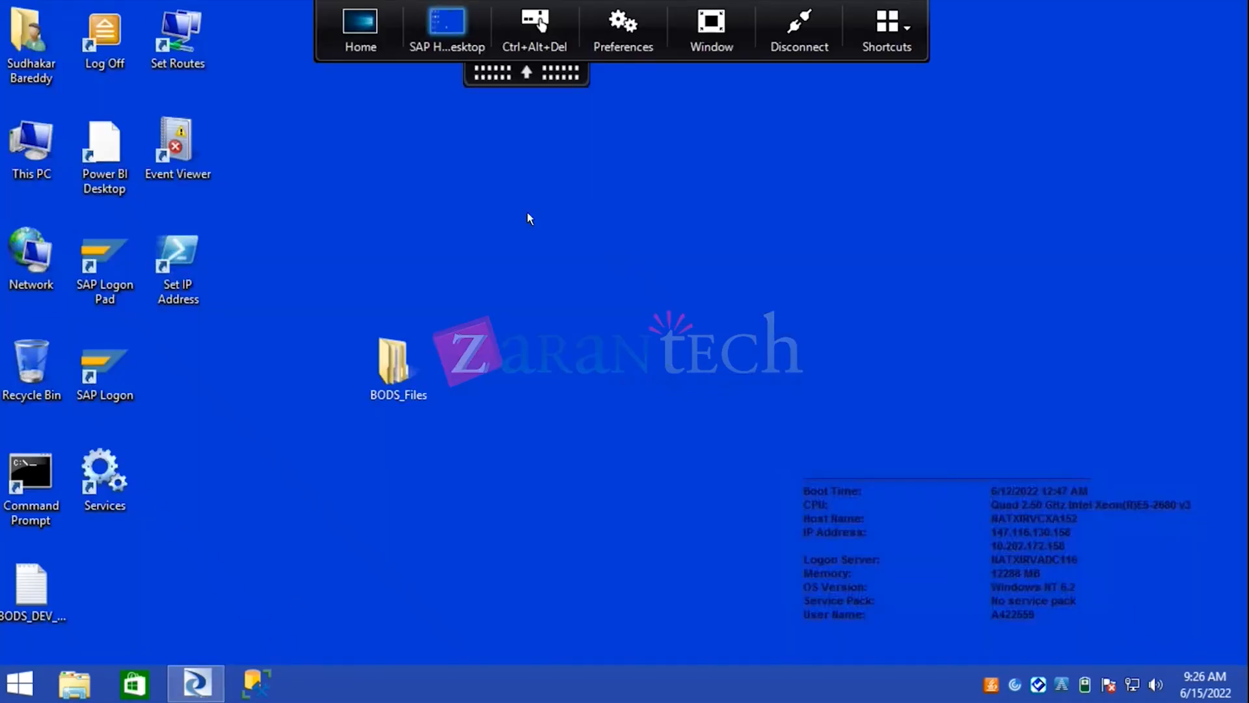
left_click(372, 19)
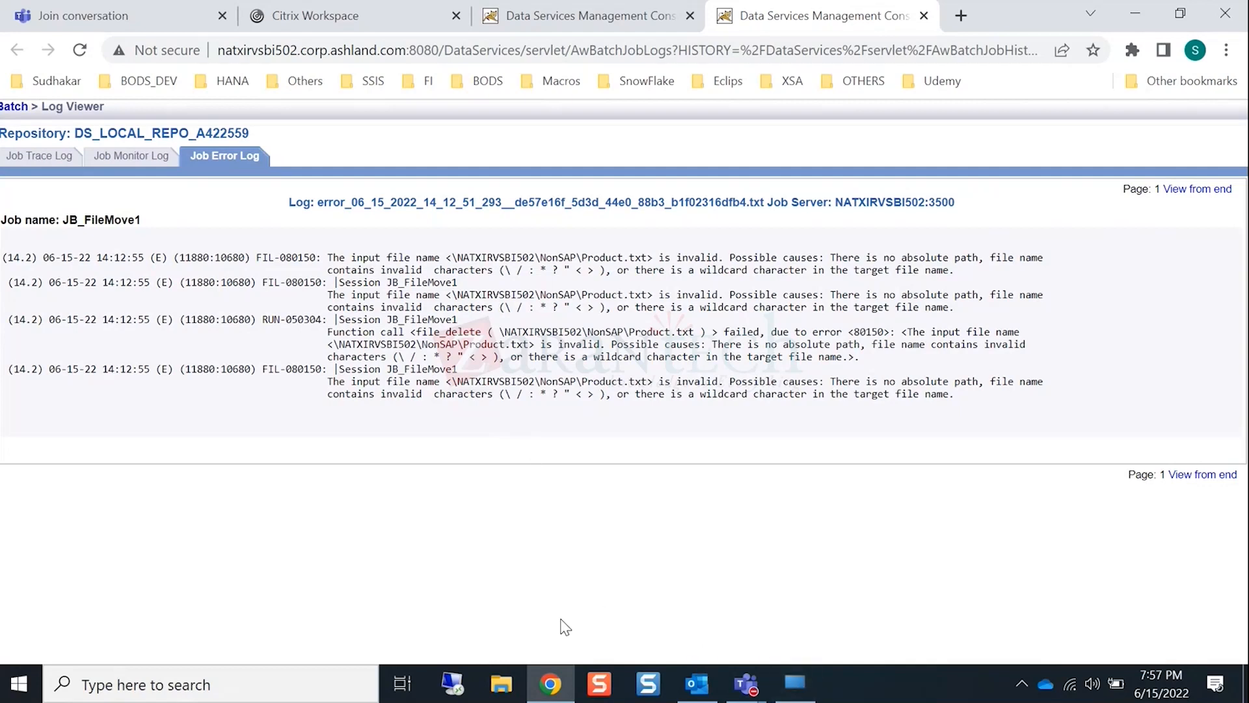
left_click(788, 694)
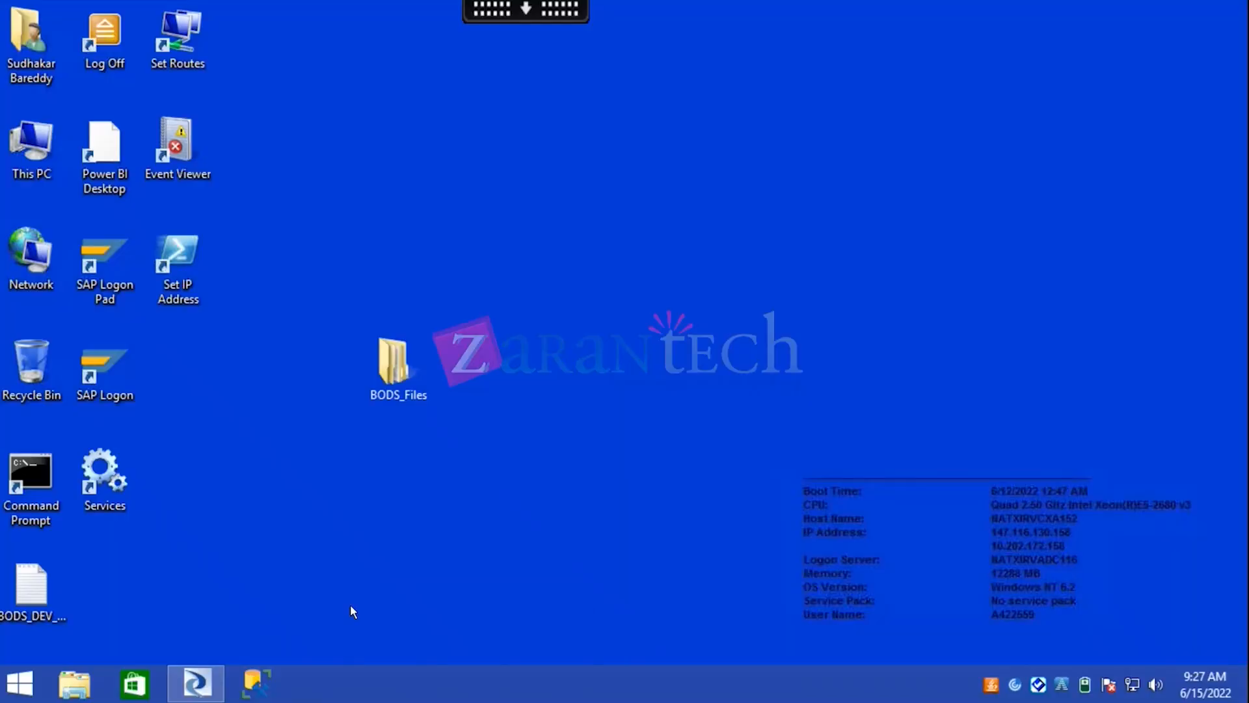
key("super+r")
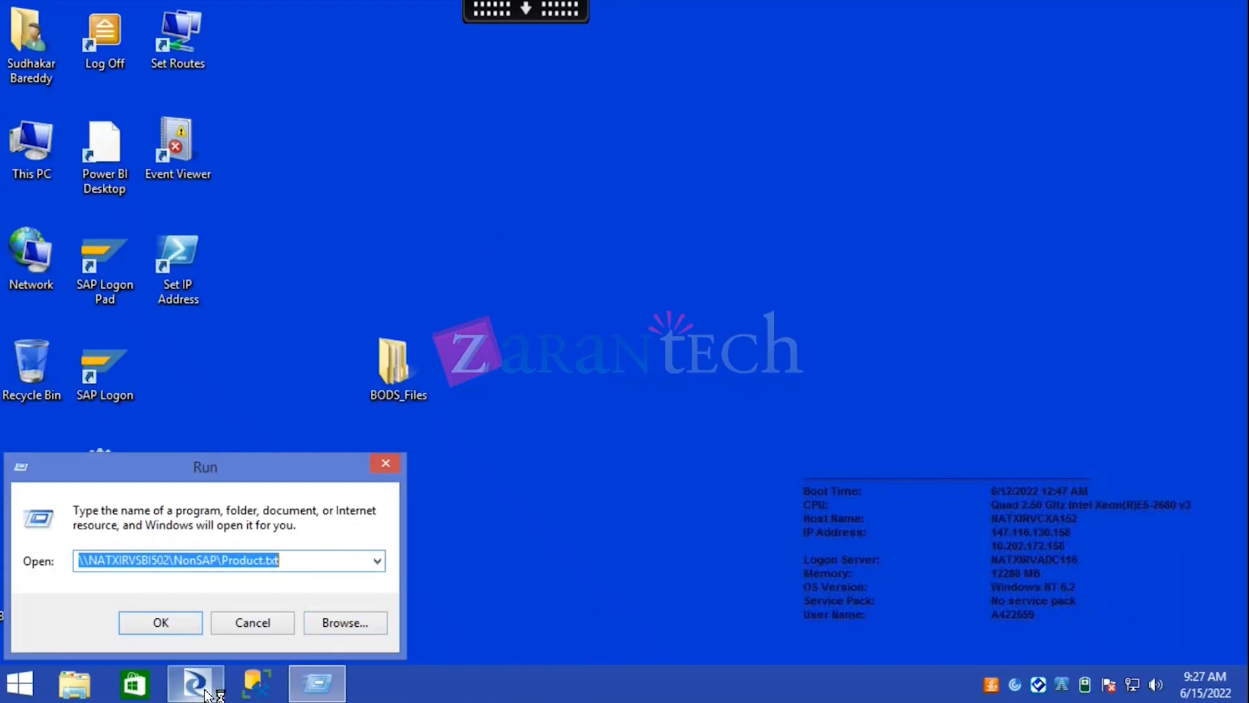
left_click(211, 690)
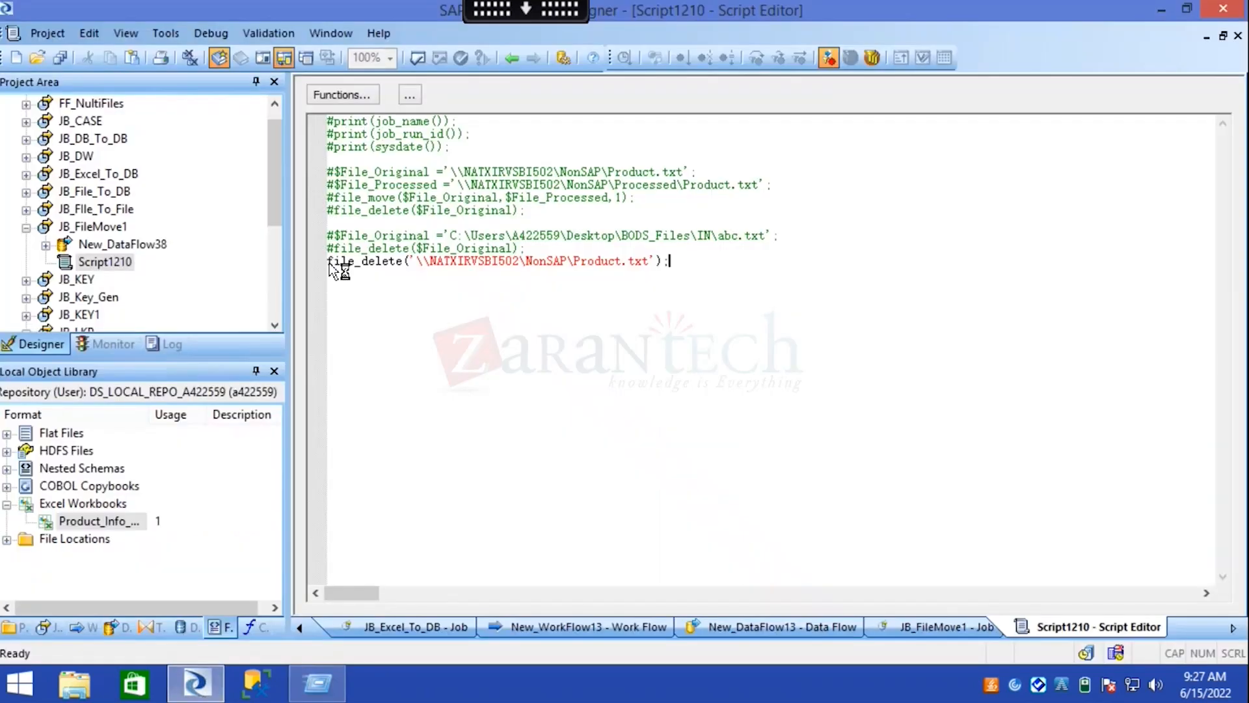
- Compare the active file_delete call with the JB_FileMove1 error log in the local browser, and return to the remote script
left_click_drag(329, 262, 336, 271)
left_click(509, 8)
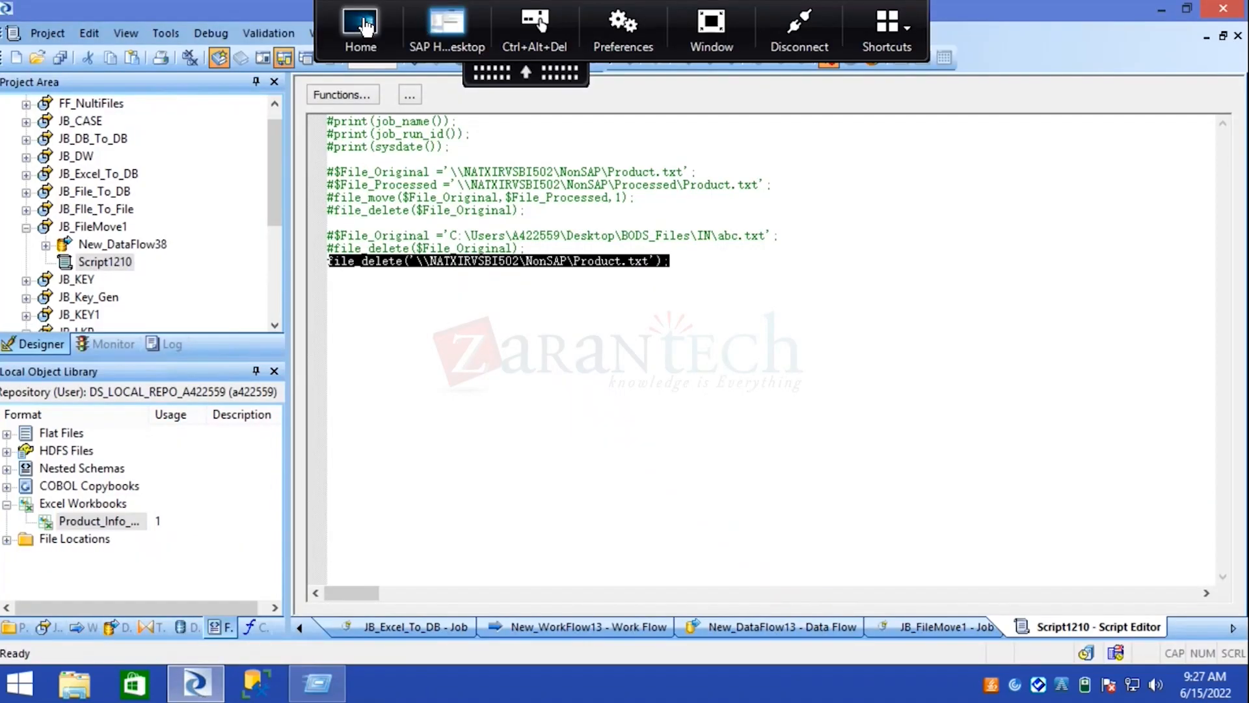
left_click(365, 26)
key("super")
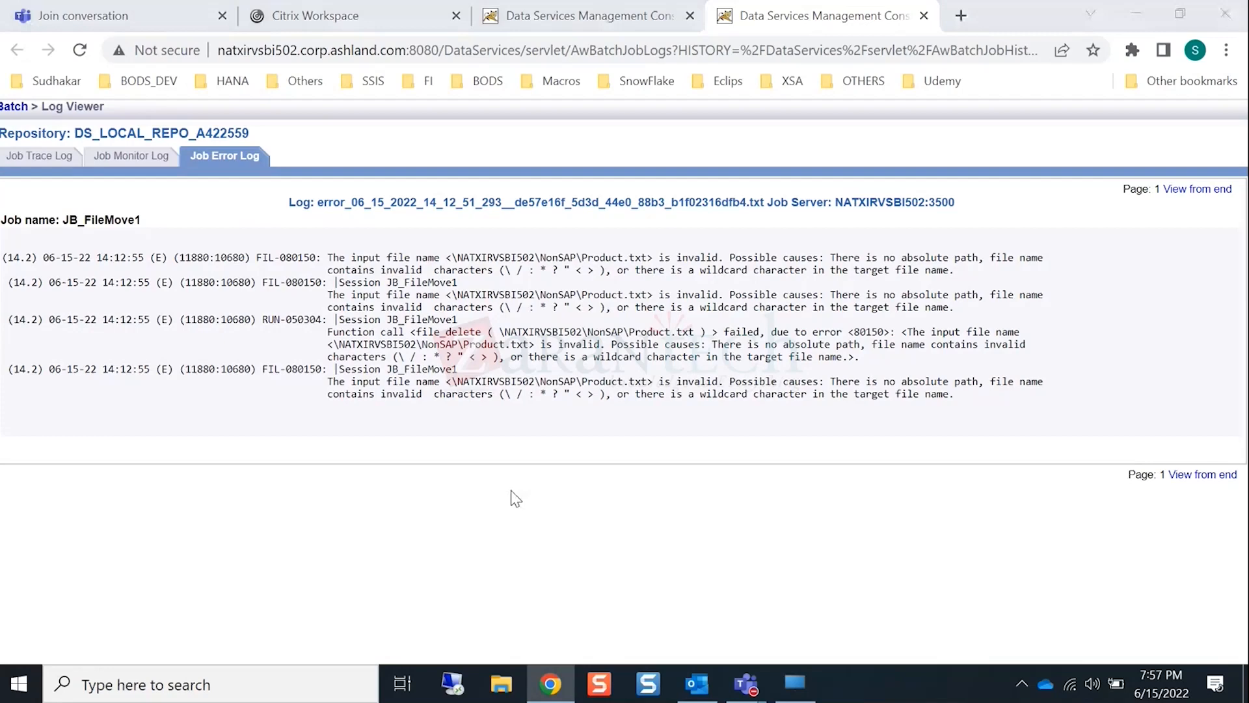
left_click(819, 532)
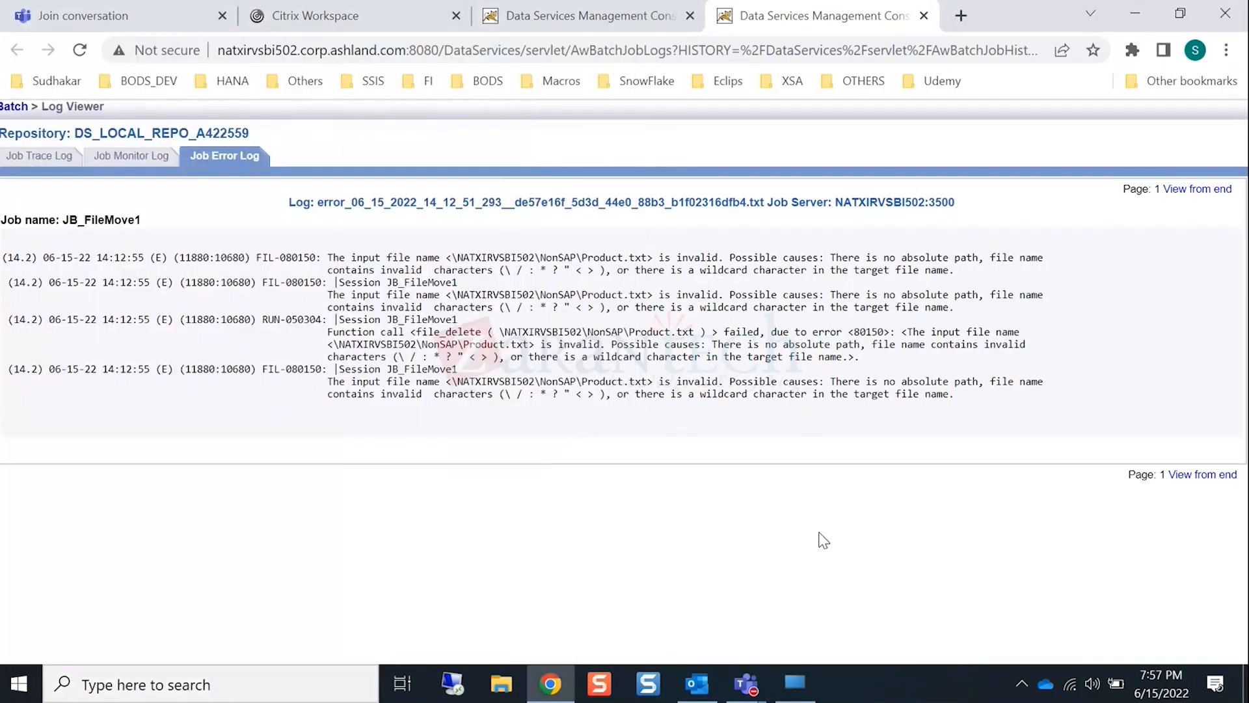
left_click(800, 679)
left_click(692, 460)
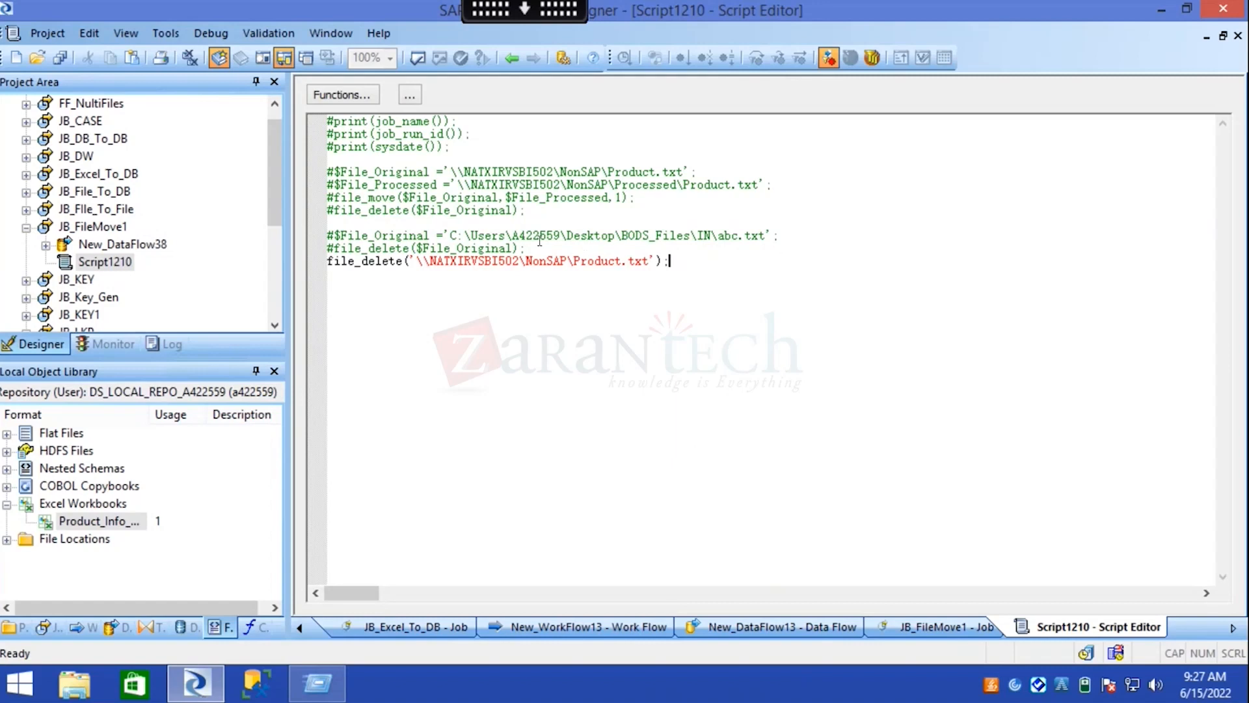
- Copy the commented-out lines above the active file_delete call in Script1210 and remove them from the script
left_click_drag(328, 261, 304, 113)
key("ctrl+c")
key("Delete")
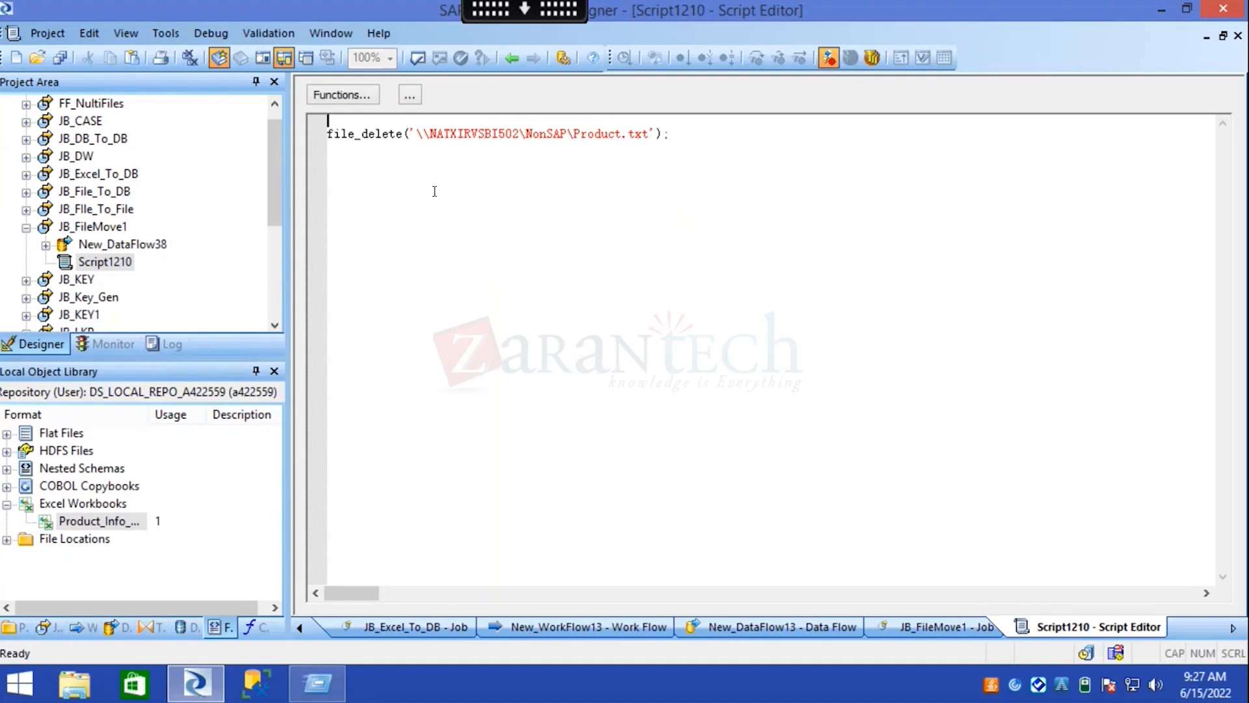
key("Delete")
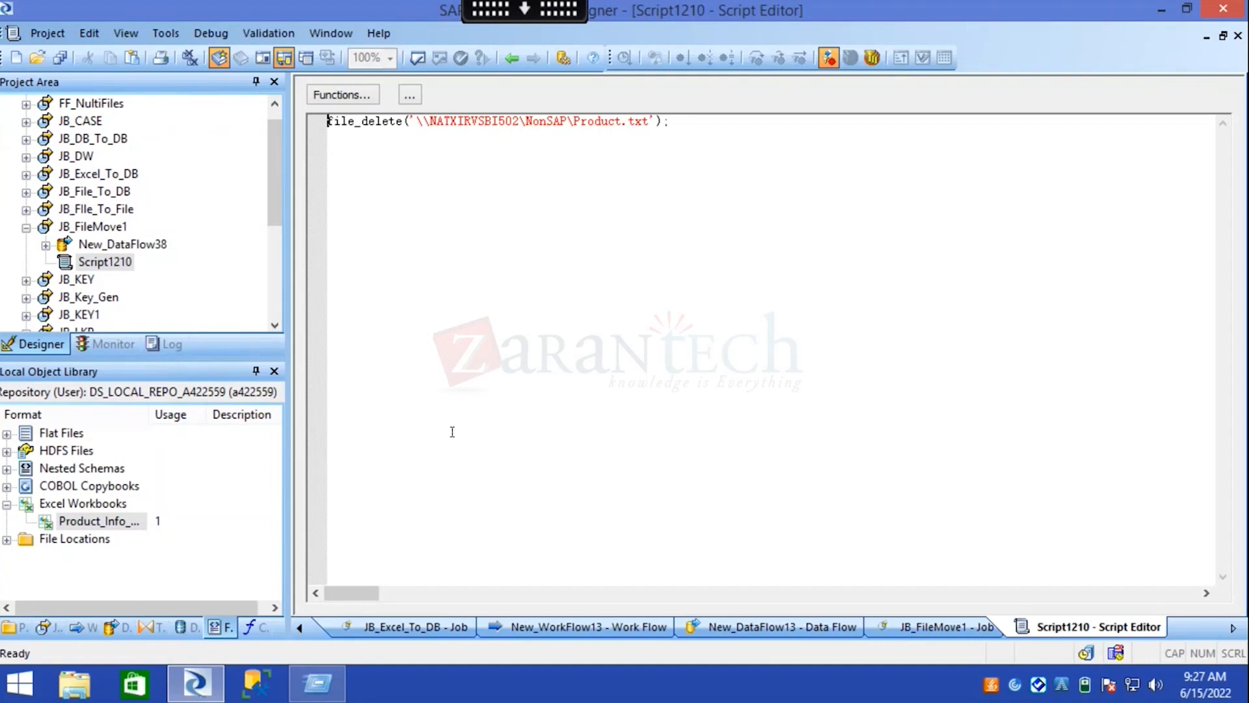
- Open a new Notepad document through Windows Run and paste the copied script lines into it as a backup
left_click(417, 122)
key("super+r")
type("notepad")
key("Return")
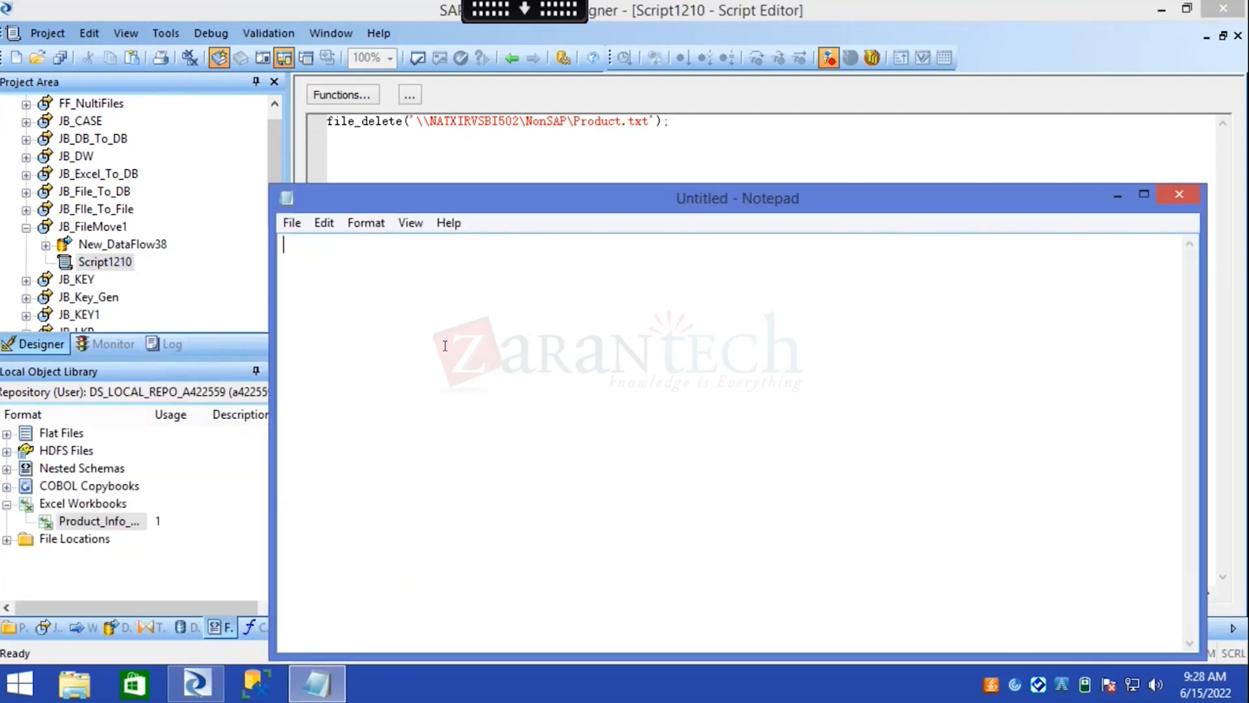
key("ctrl+v")
- Return to Script1210 and clear the remaining file_delete call from the script
left_click(485, 126)
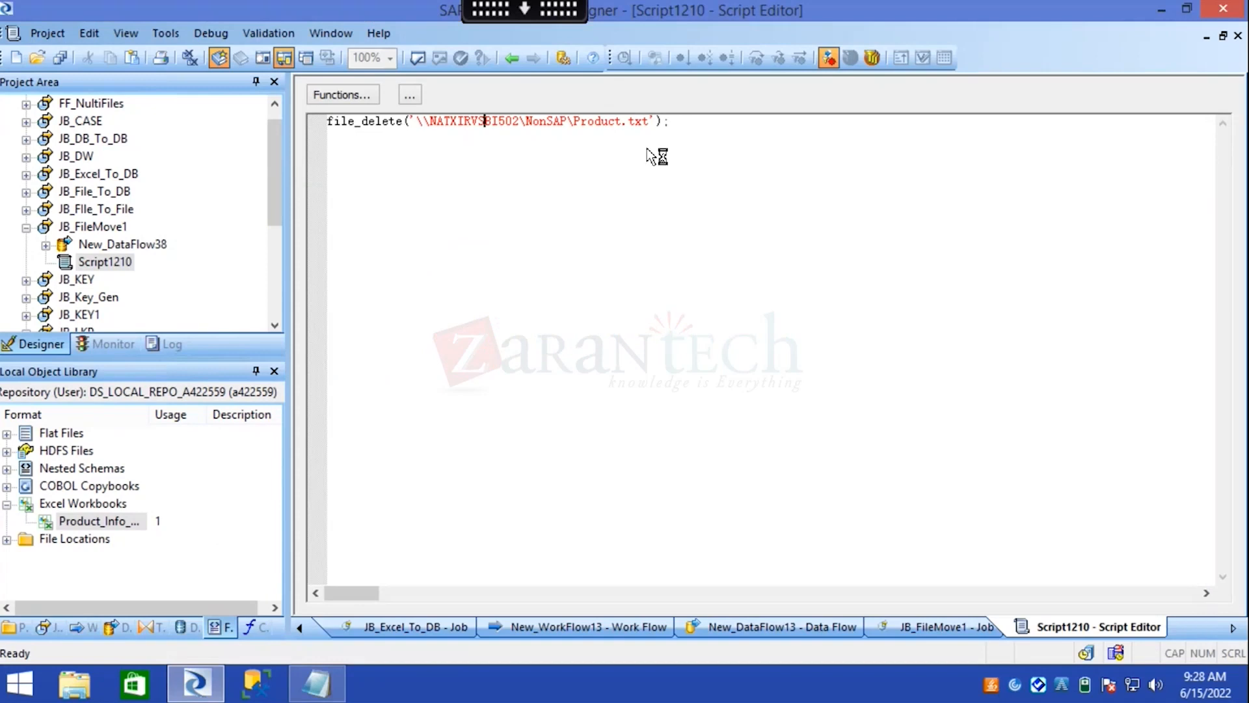
key("ctrl+a")
key("Delete")
type("file")
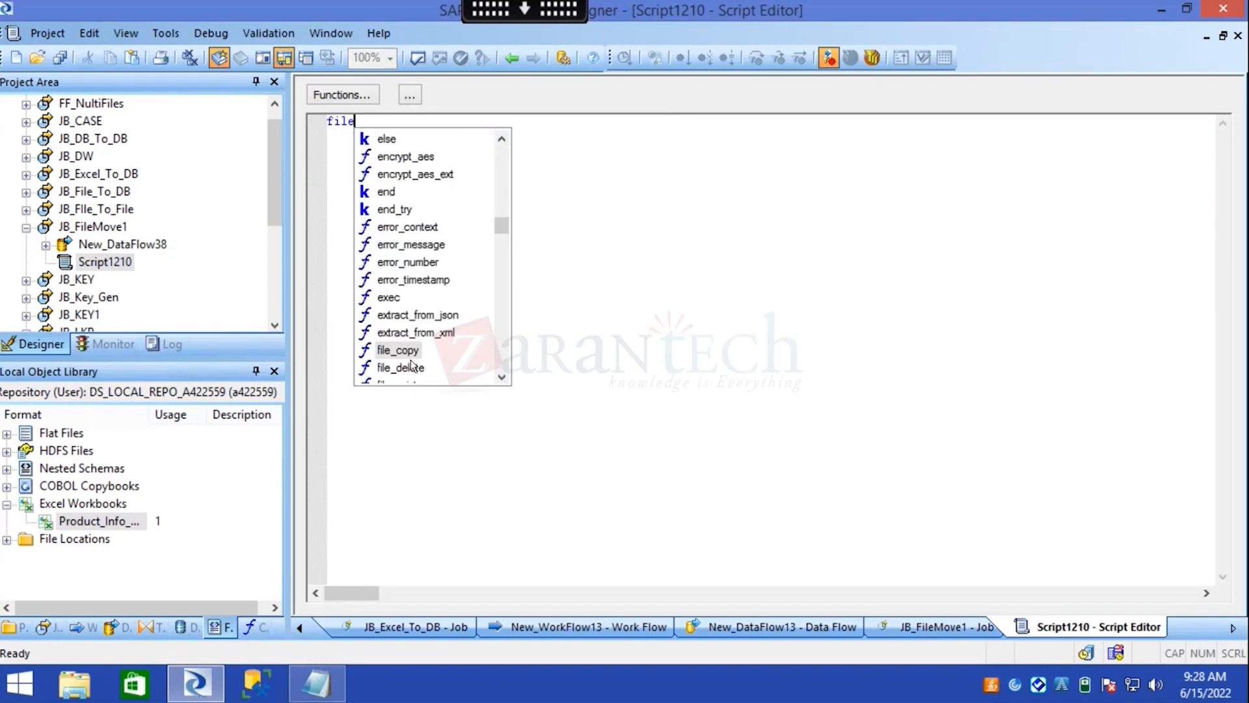
double_click(416, 366)
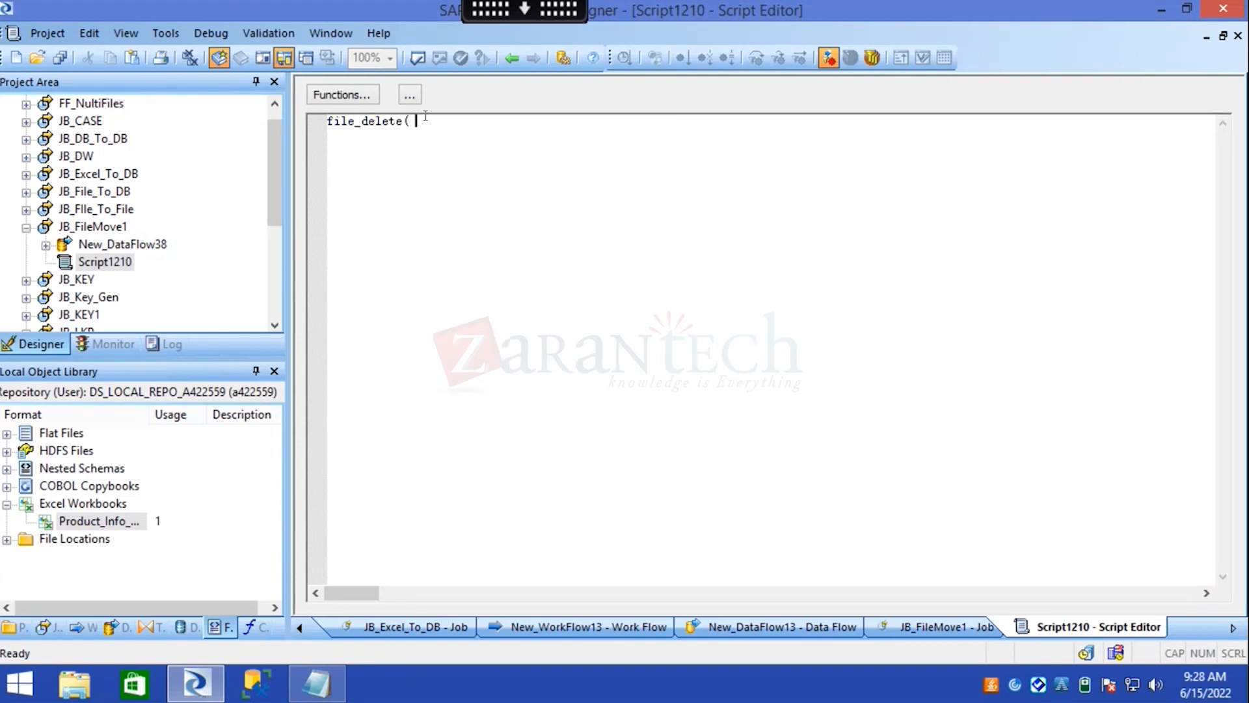
key("BackSpace")
key("BackSpace")
key("BackSpace")
key("BackSpace")
key("BackSpace")
key("BackSpace")
key("BackSpace")
key("BackSpace")
key("BackSpace")
key("BackSpace")
key("BackSpace")
key("BackSpace")
key("BackSpace")
- Choose file_delete from the Miscellaneous Functions for the empty script and browse for its file name parameter
left_click(356, 101)
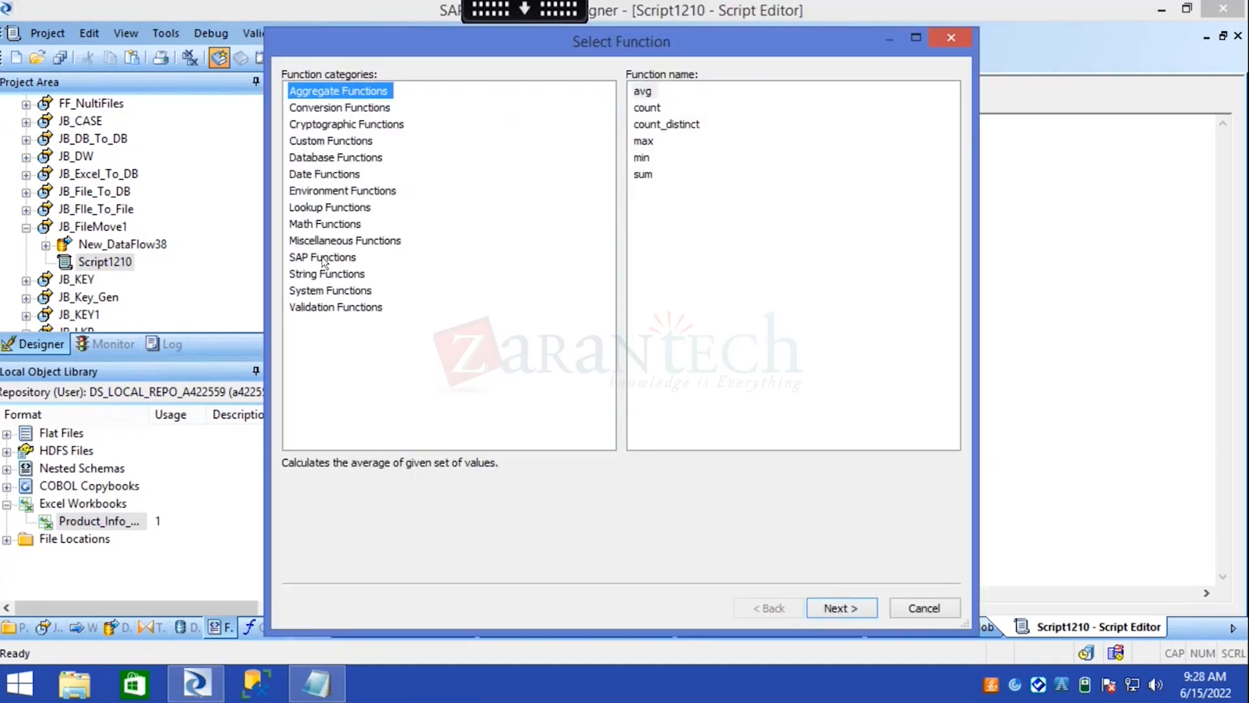
left_click(326, 240)
double_click(659, 424)
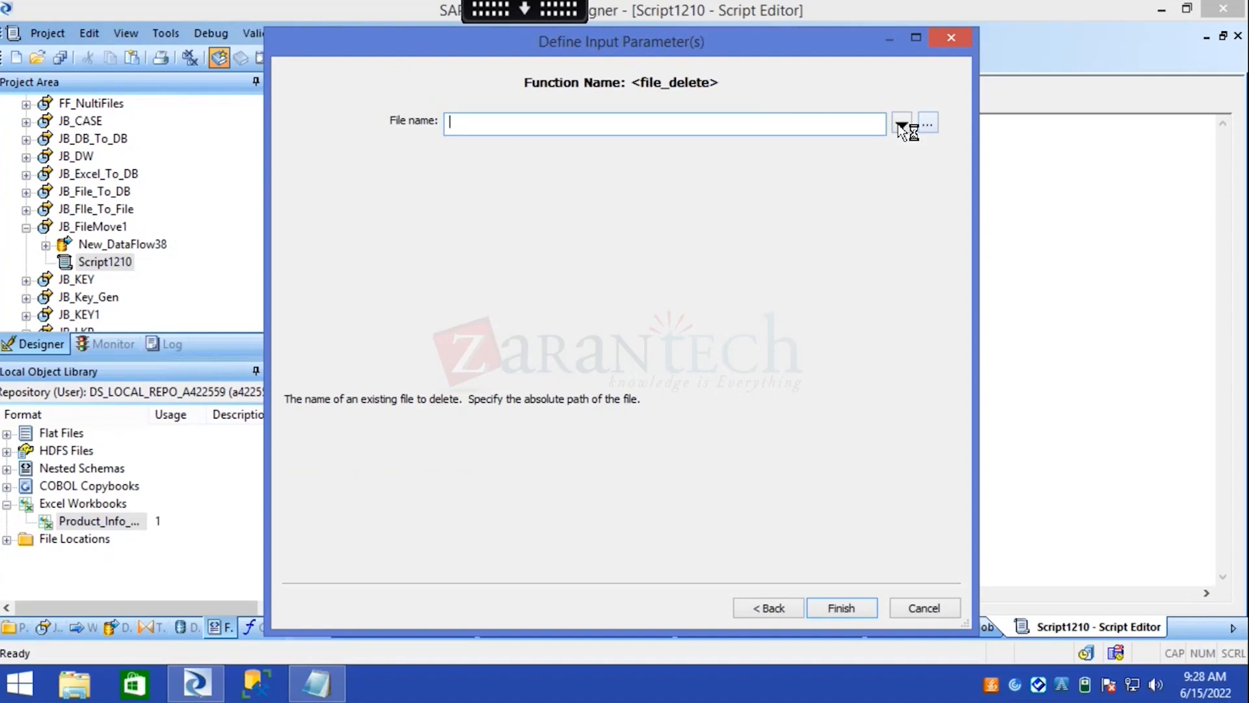
left_click(926, 123)
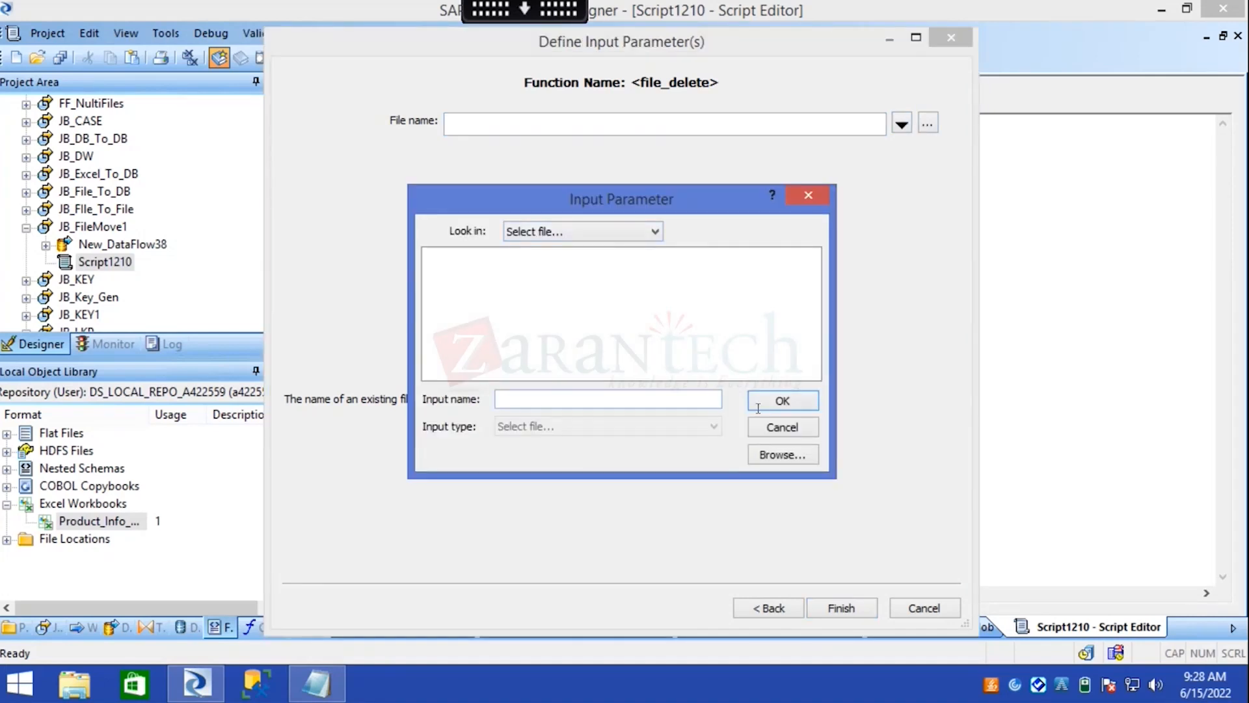
left_click(788, 456)
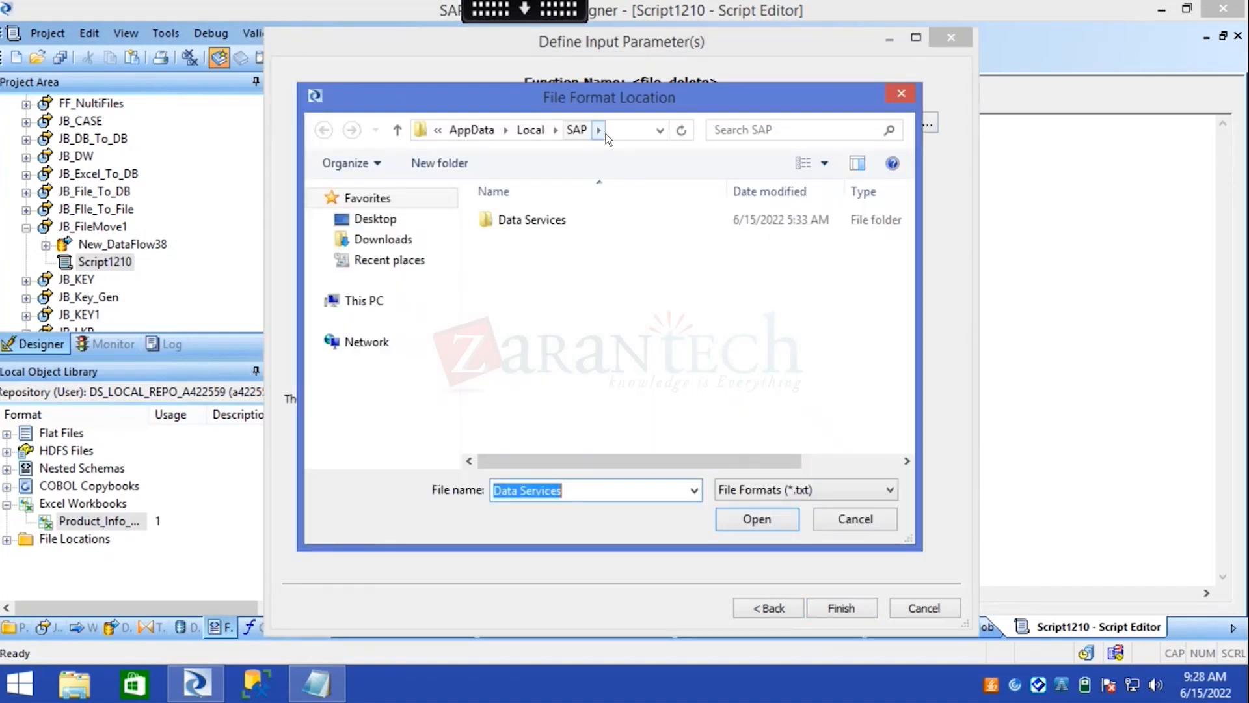
key("ctrl+v")
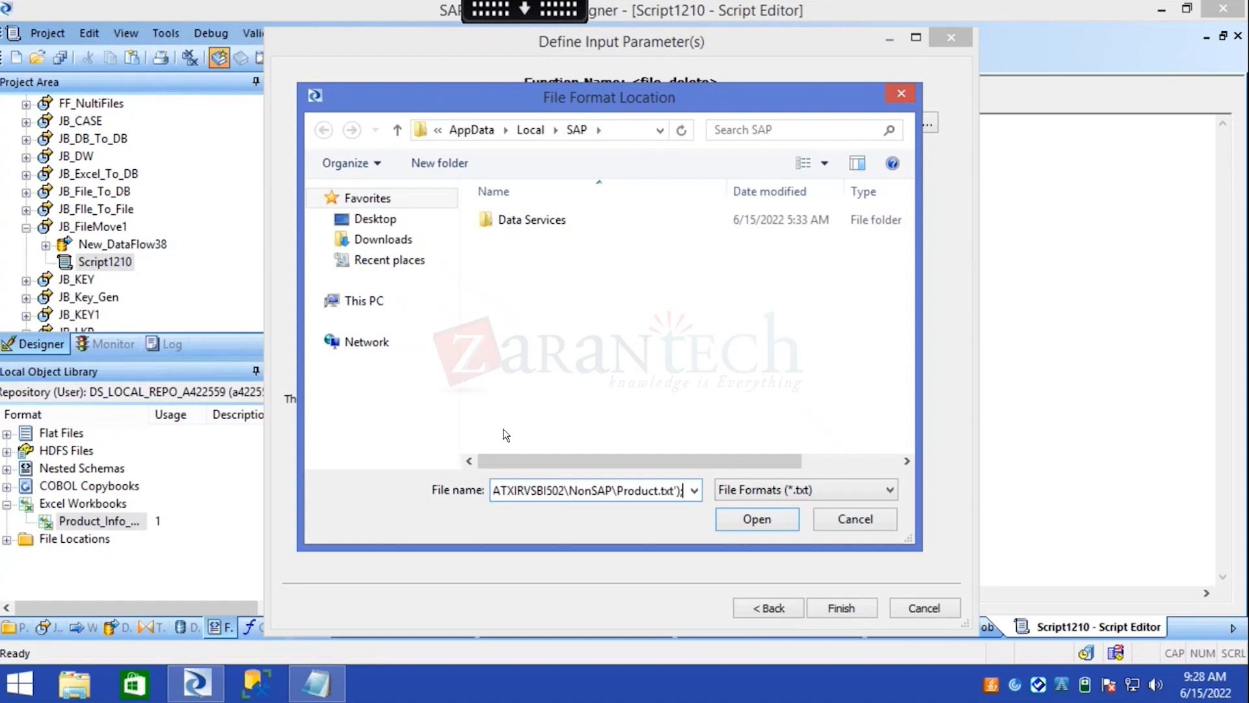
key("ctrl+a")
key("ctrl+x")
- Get the folder path \\NATXIRVSBI502\NonSAP from the Windows Run history and open that folder in the file browser
key("super+r")
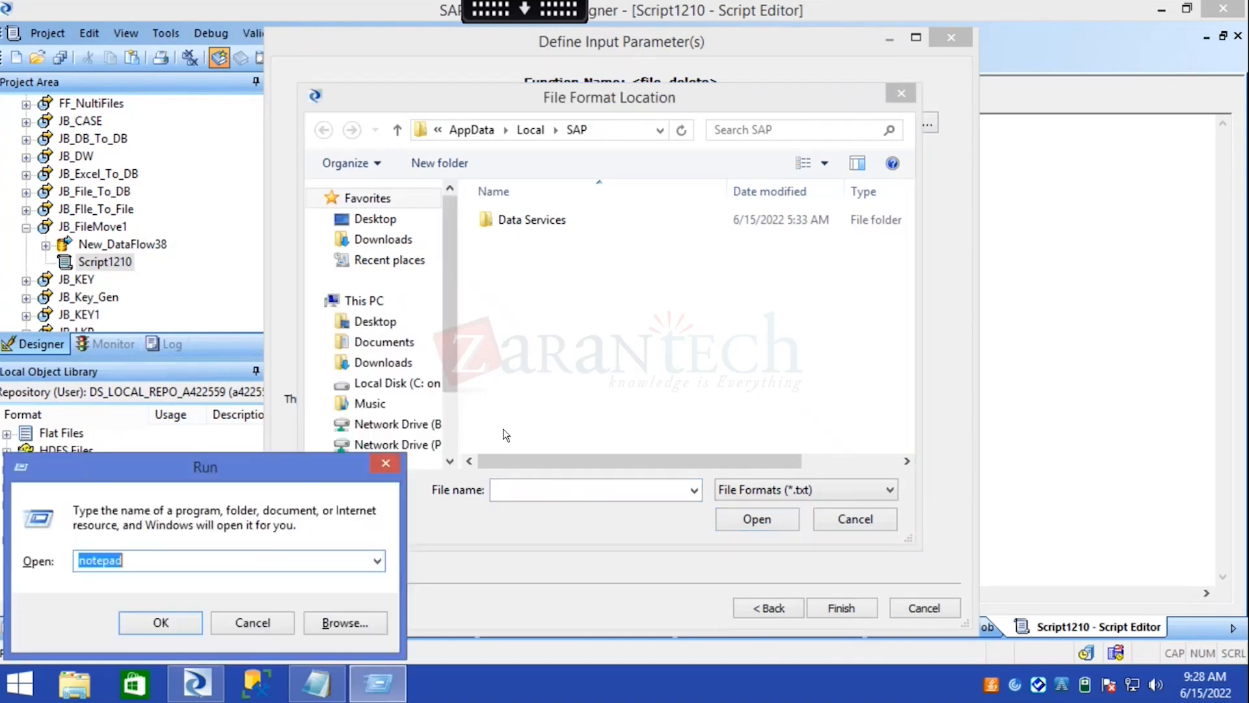
key("ctrl+v")
key("Down")
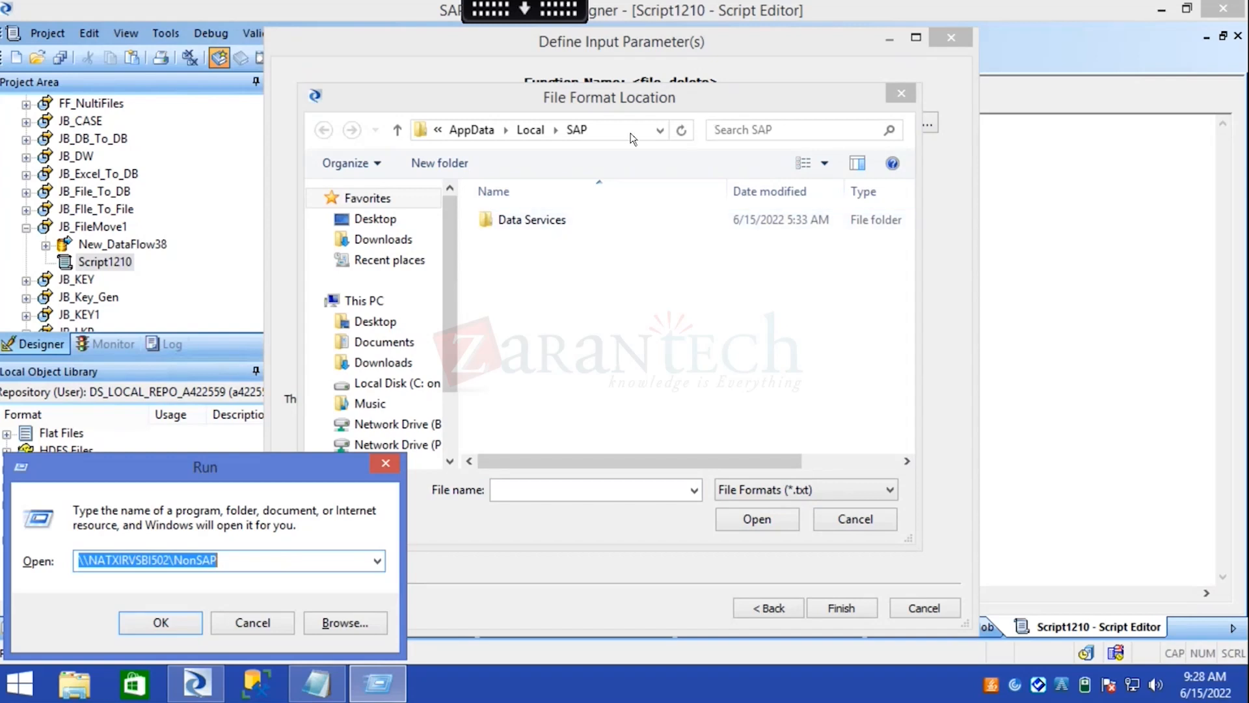
left_click(623, 130)
key("ctrl+v")
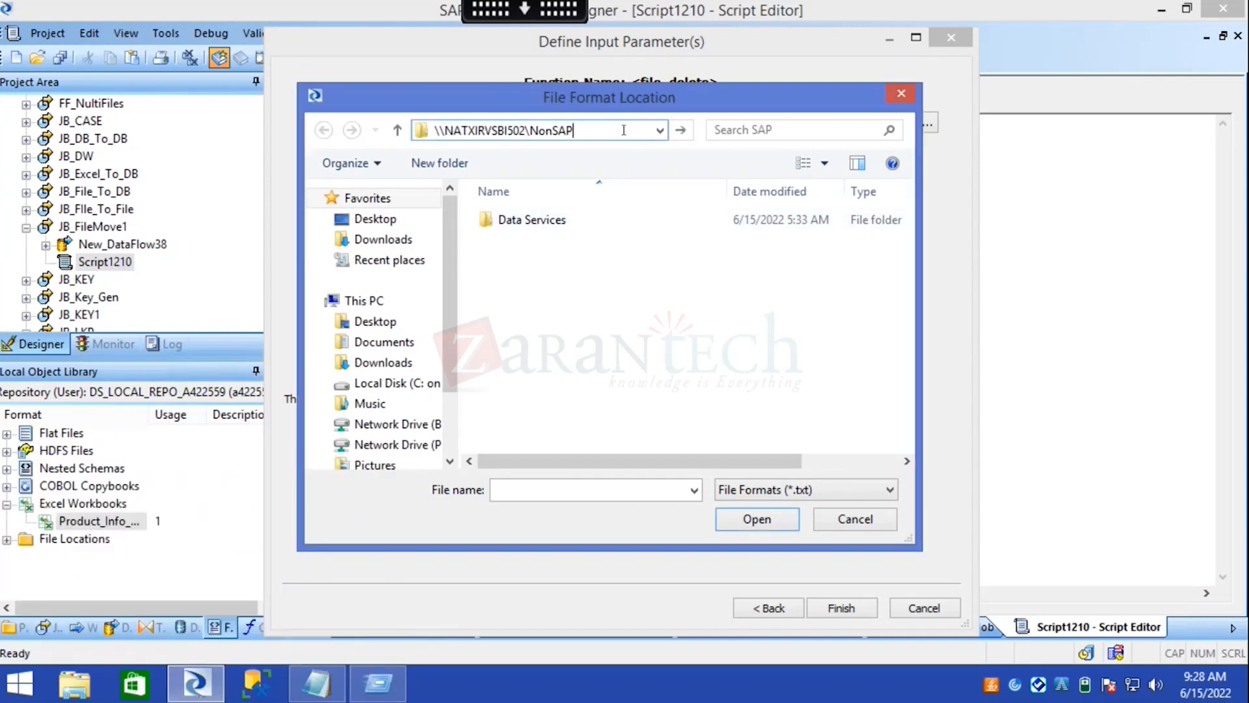
key("Return")
- Choose Product.txt in the NonSAP folder as the file name and insert the finished file_delete call into the script
left_click(522, 241)
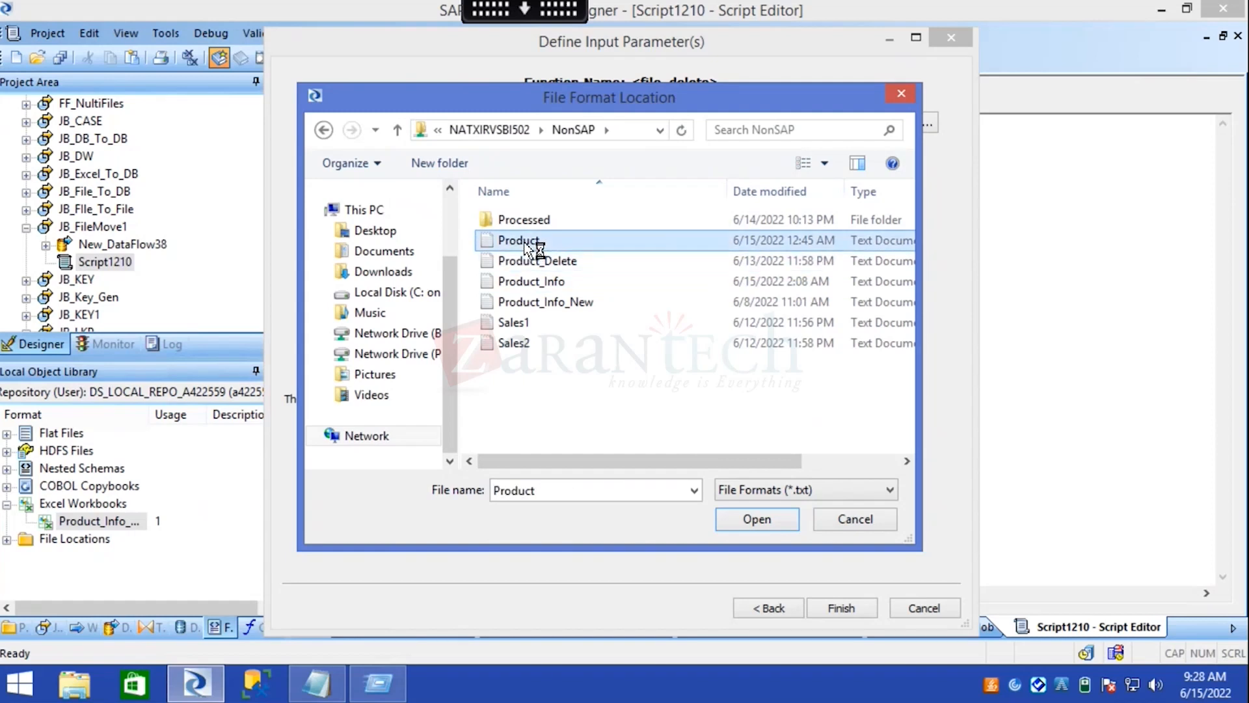
double_click(522, 240)
left_click(784, 402)
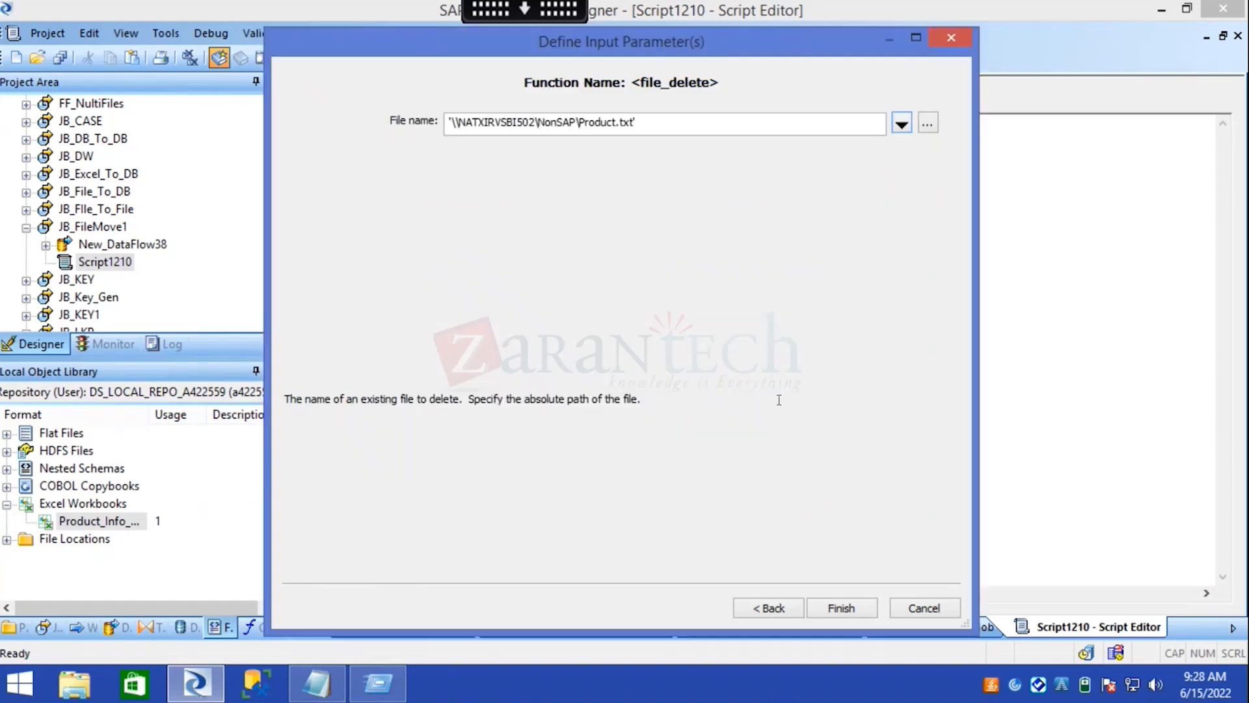
left_click(860, 610)
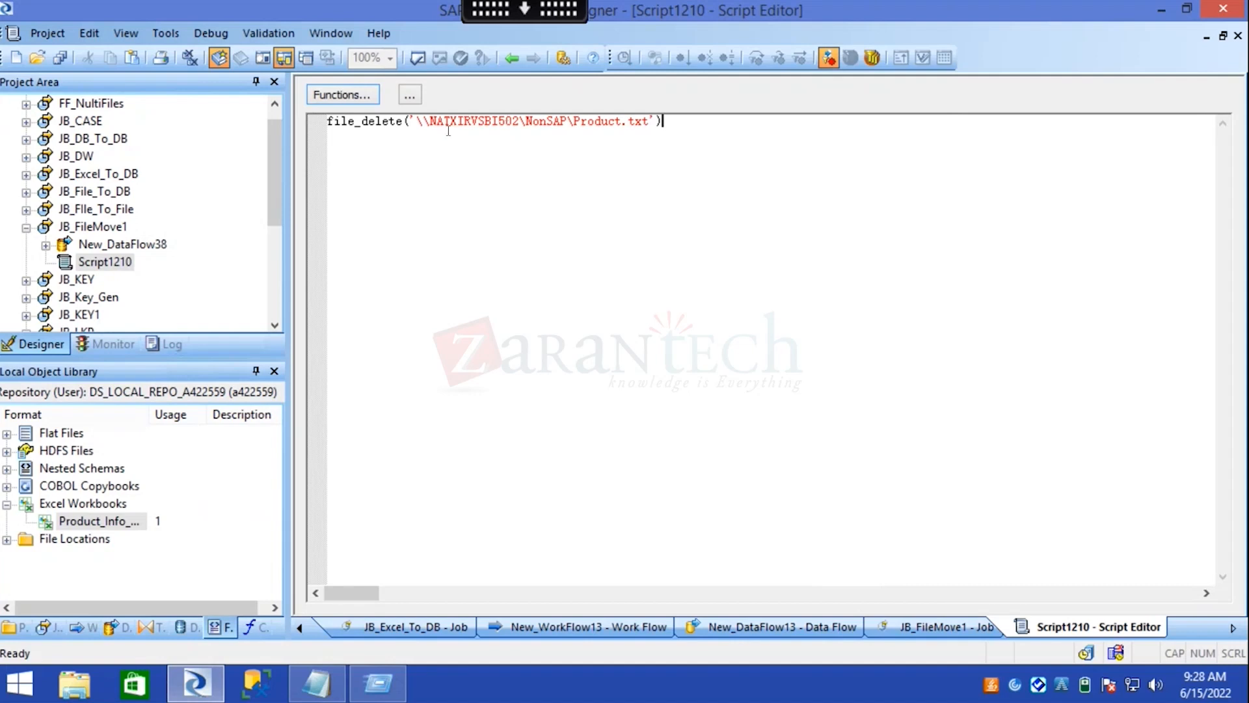
- Examine the leading backslashes and the server name in the inserted file_delete path
left_click_drag(429, 123, 417, 123)
left_click(433, 121)
mouse_move(430, 119)
left_mouse_down()
mouse_move(428, 138)
mouse_move(428, 119)
left_mouse_up()
left_click(464, 121)
key("Right")
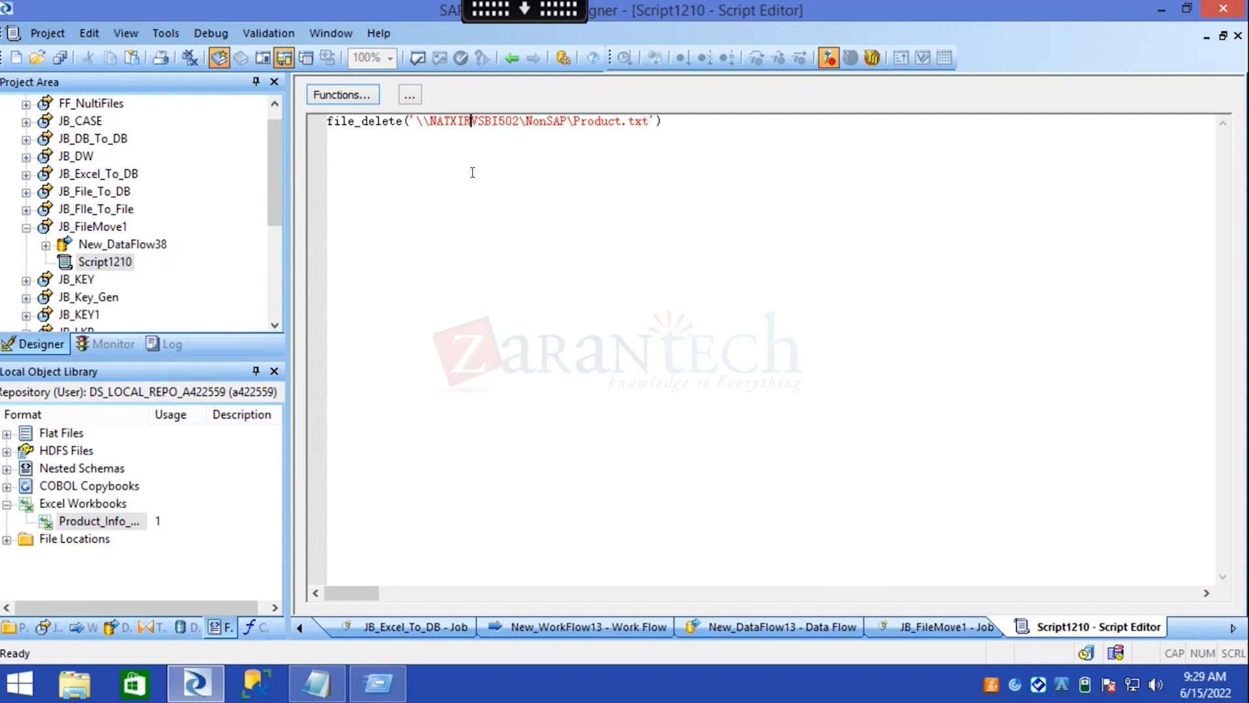